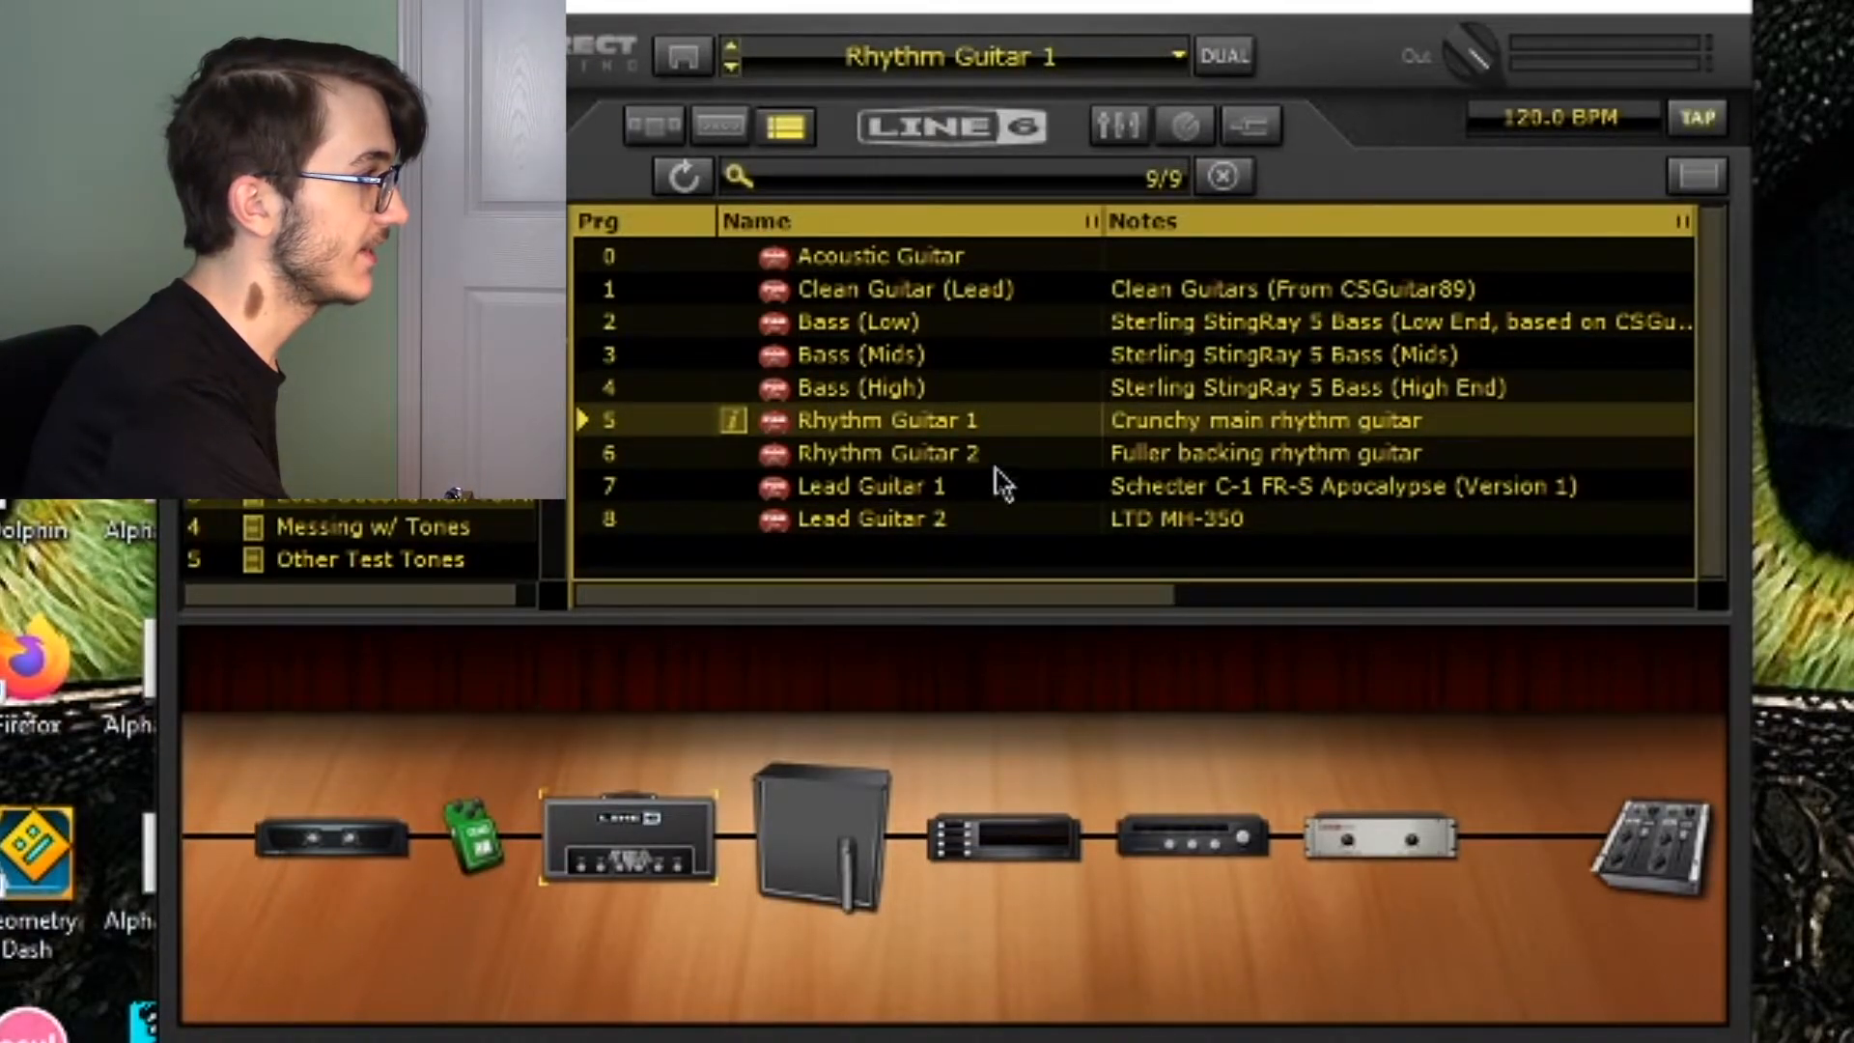
Open the controls of the Line 6 Big Bottom amp in the Rhythm Guitar 1 tone.
{"action": "mouse_move", "coordinate": [618, 857]}
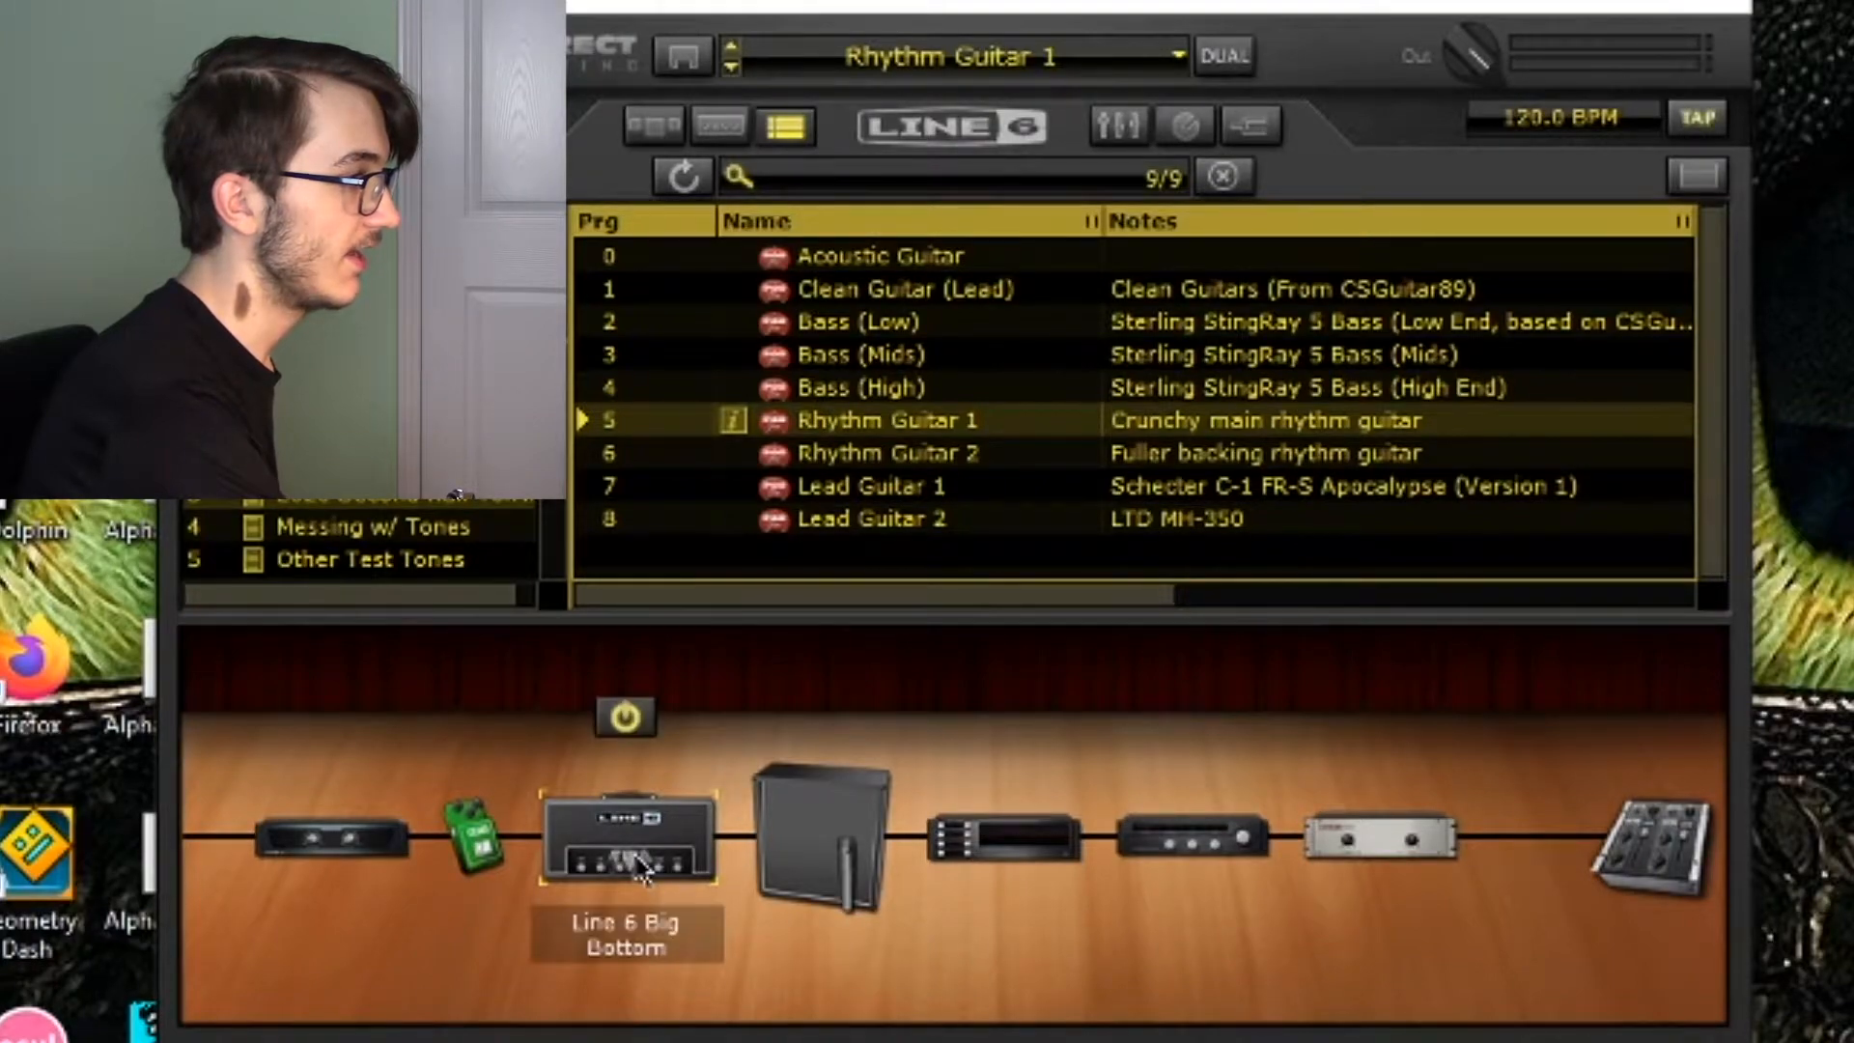
{"action": "left_click", "coordinate": [616, 857]}
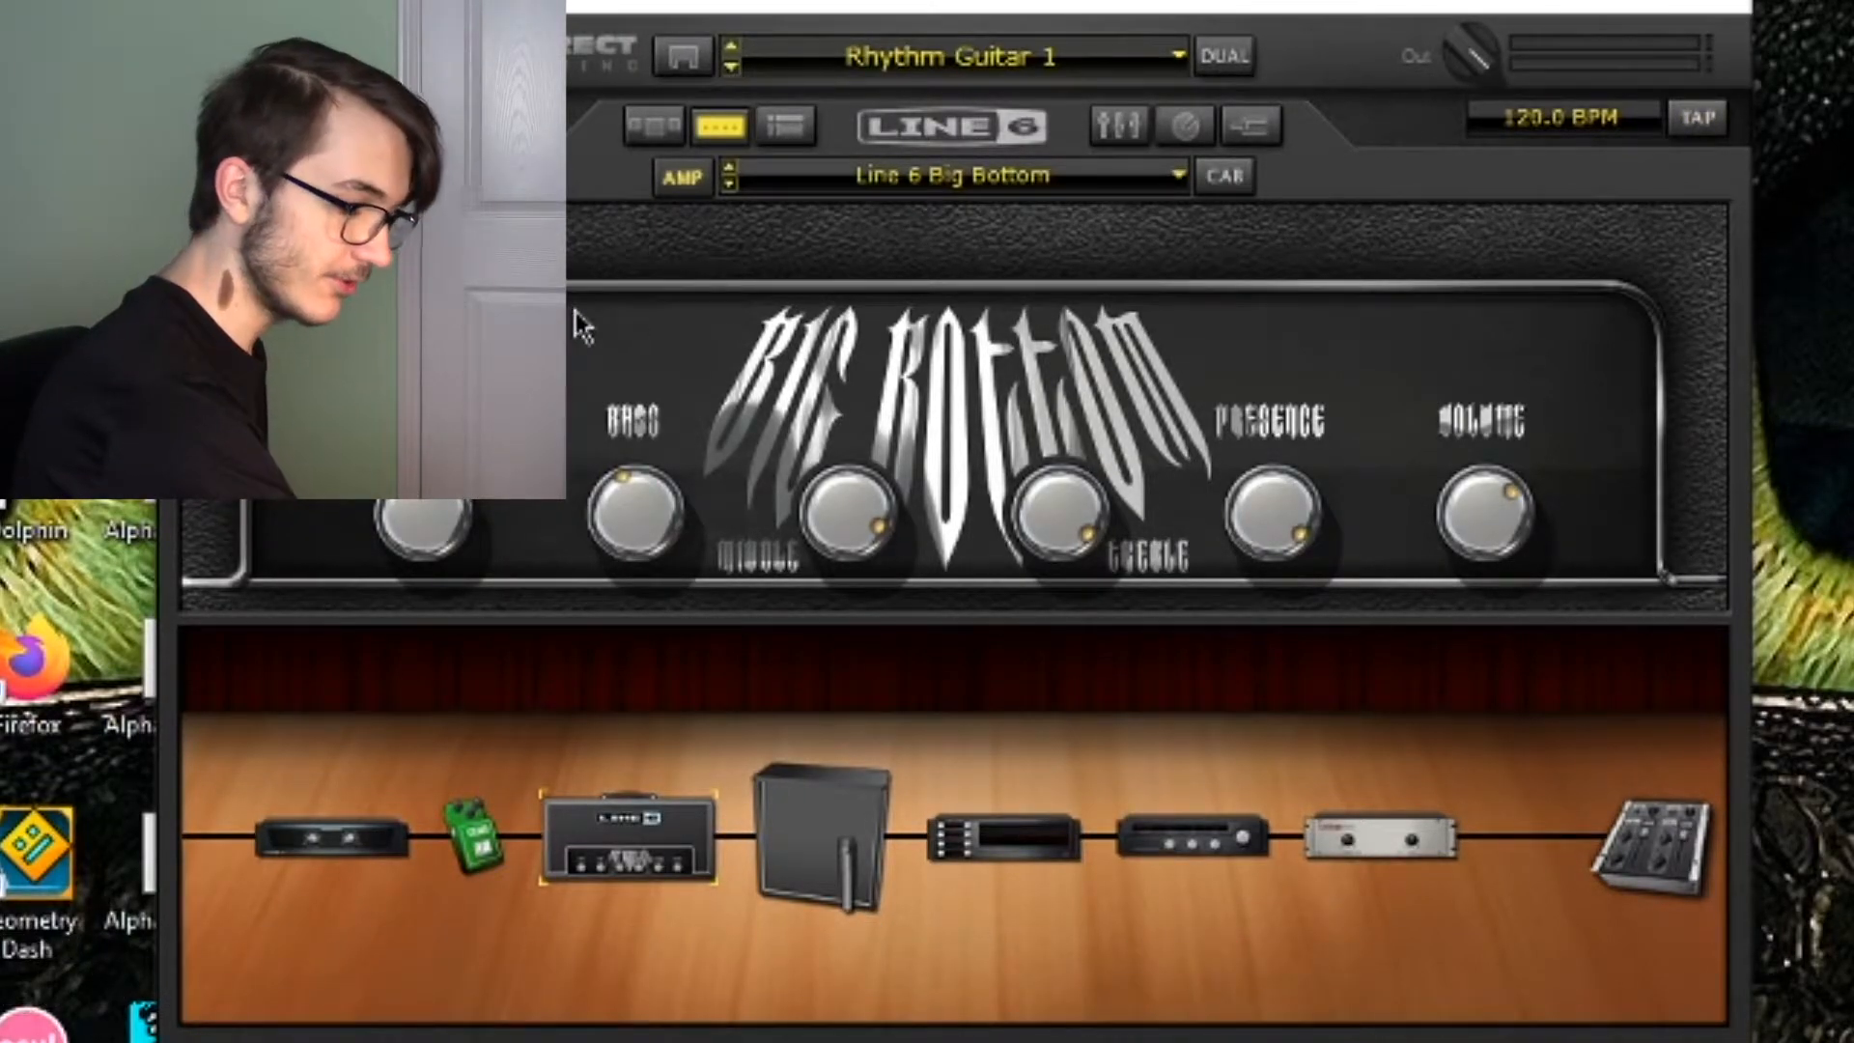
Create a new, empty tone and show the gear selection for it.
{"action": "left_click", "coordinate": [692, 70]}
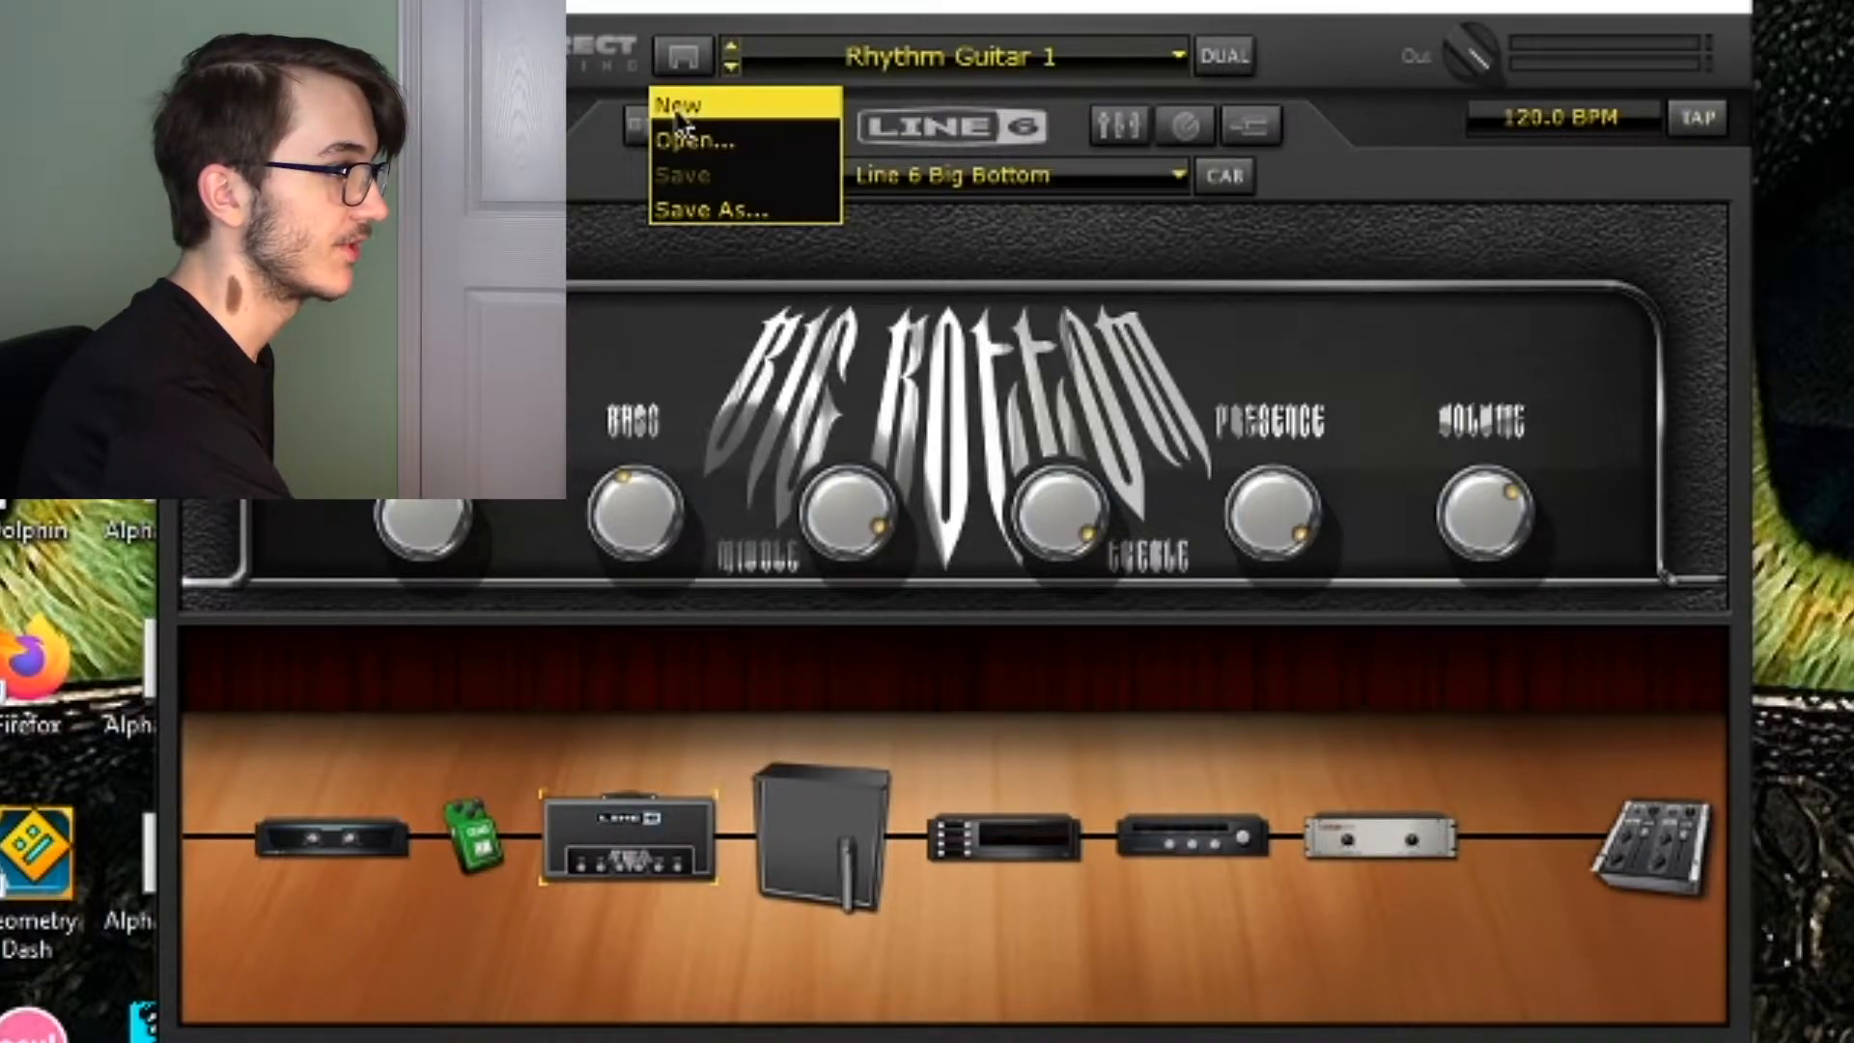
{"action": "left_click", "coordinate": [677, 108]}
{"action": "left_click", "coordinate": [653, 126]}
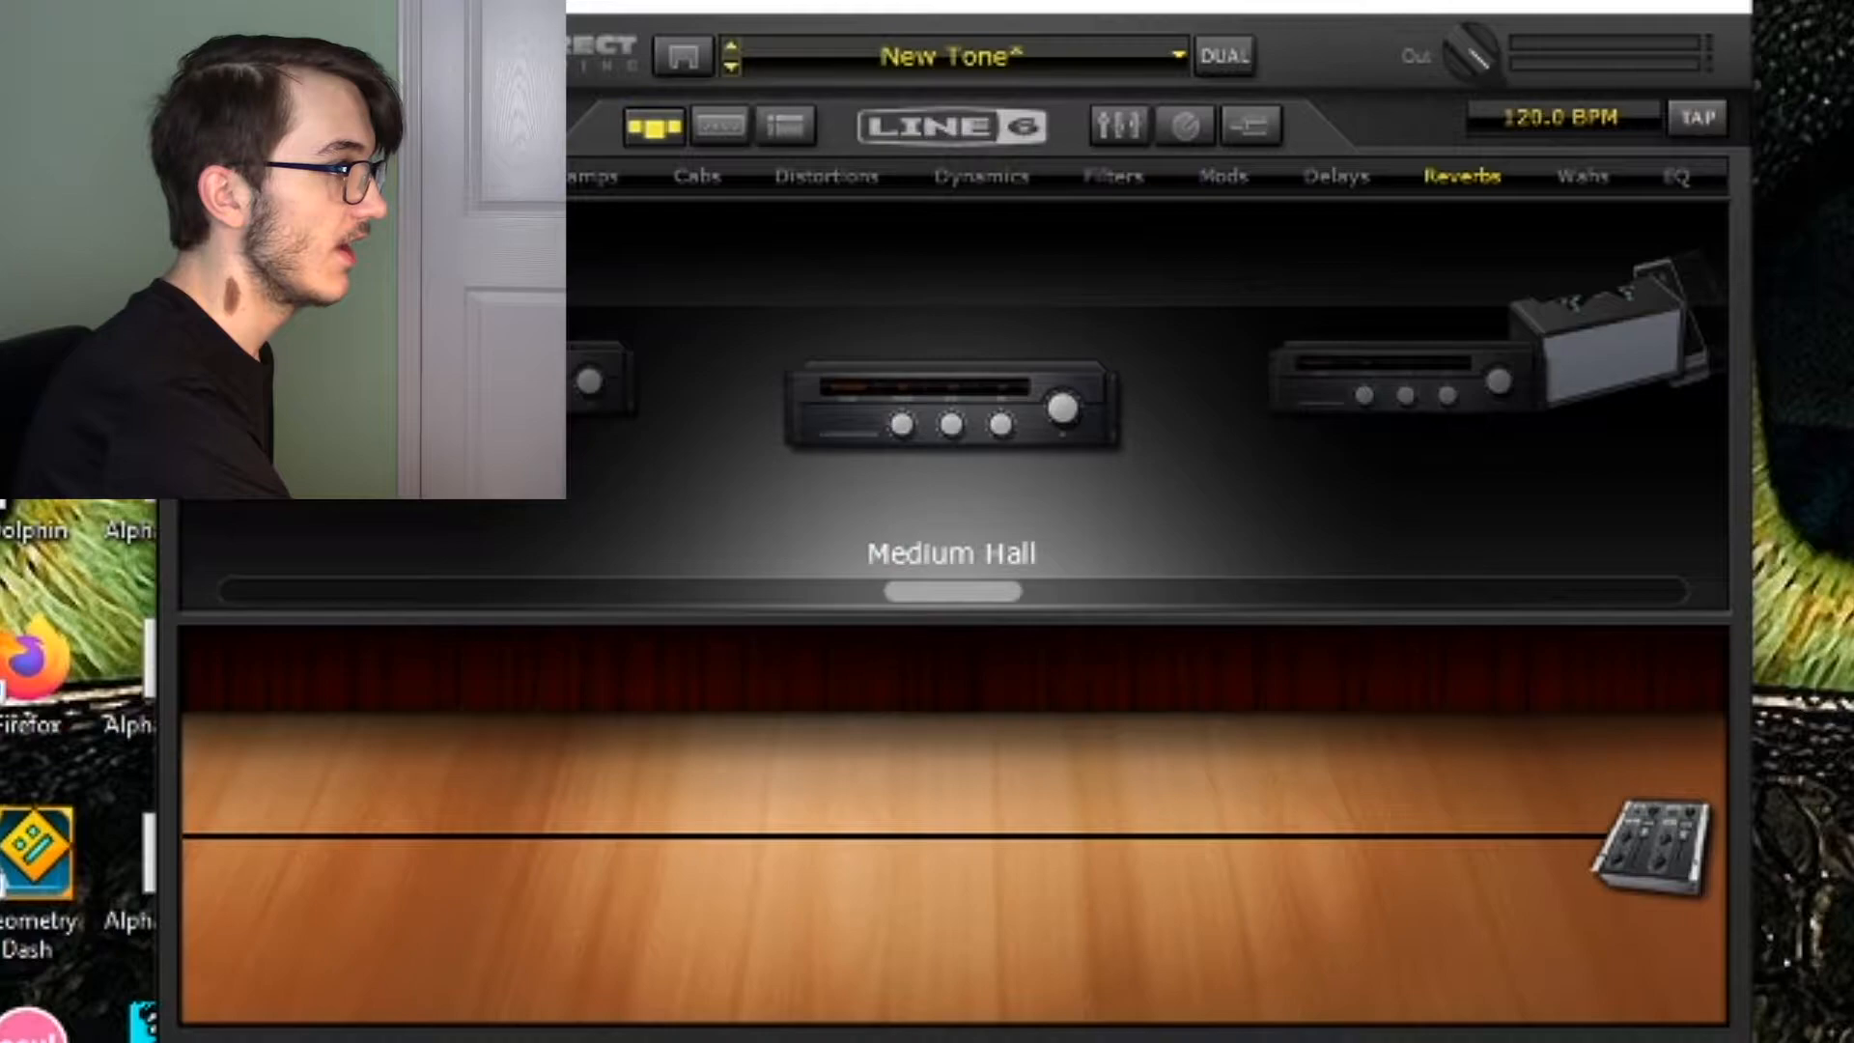
Find the Line 6 Big Bottom amp among the amp models and place it in the empty signal chain.
{"action": "scroll", "coordinate": [877, 219], "scroll_direction": "down", "scroll_amount": 10}
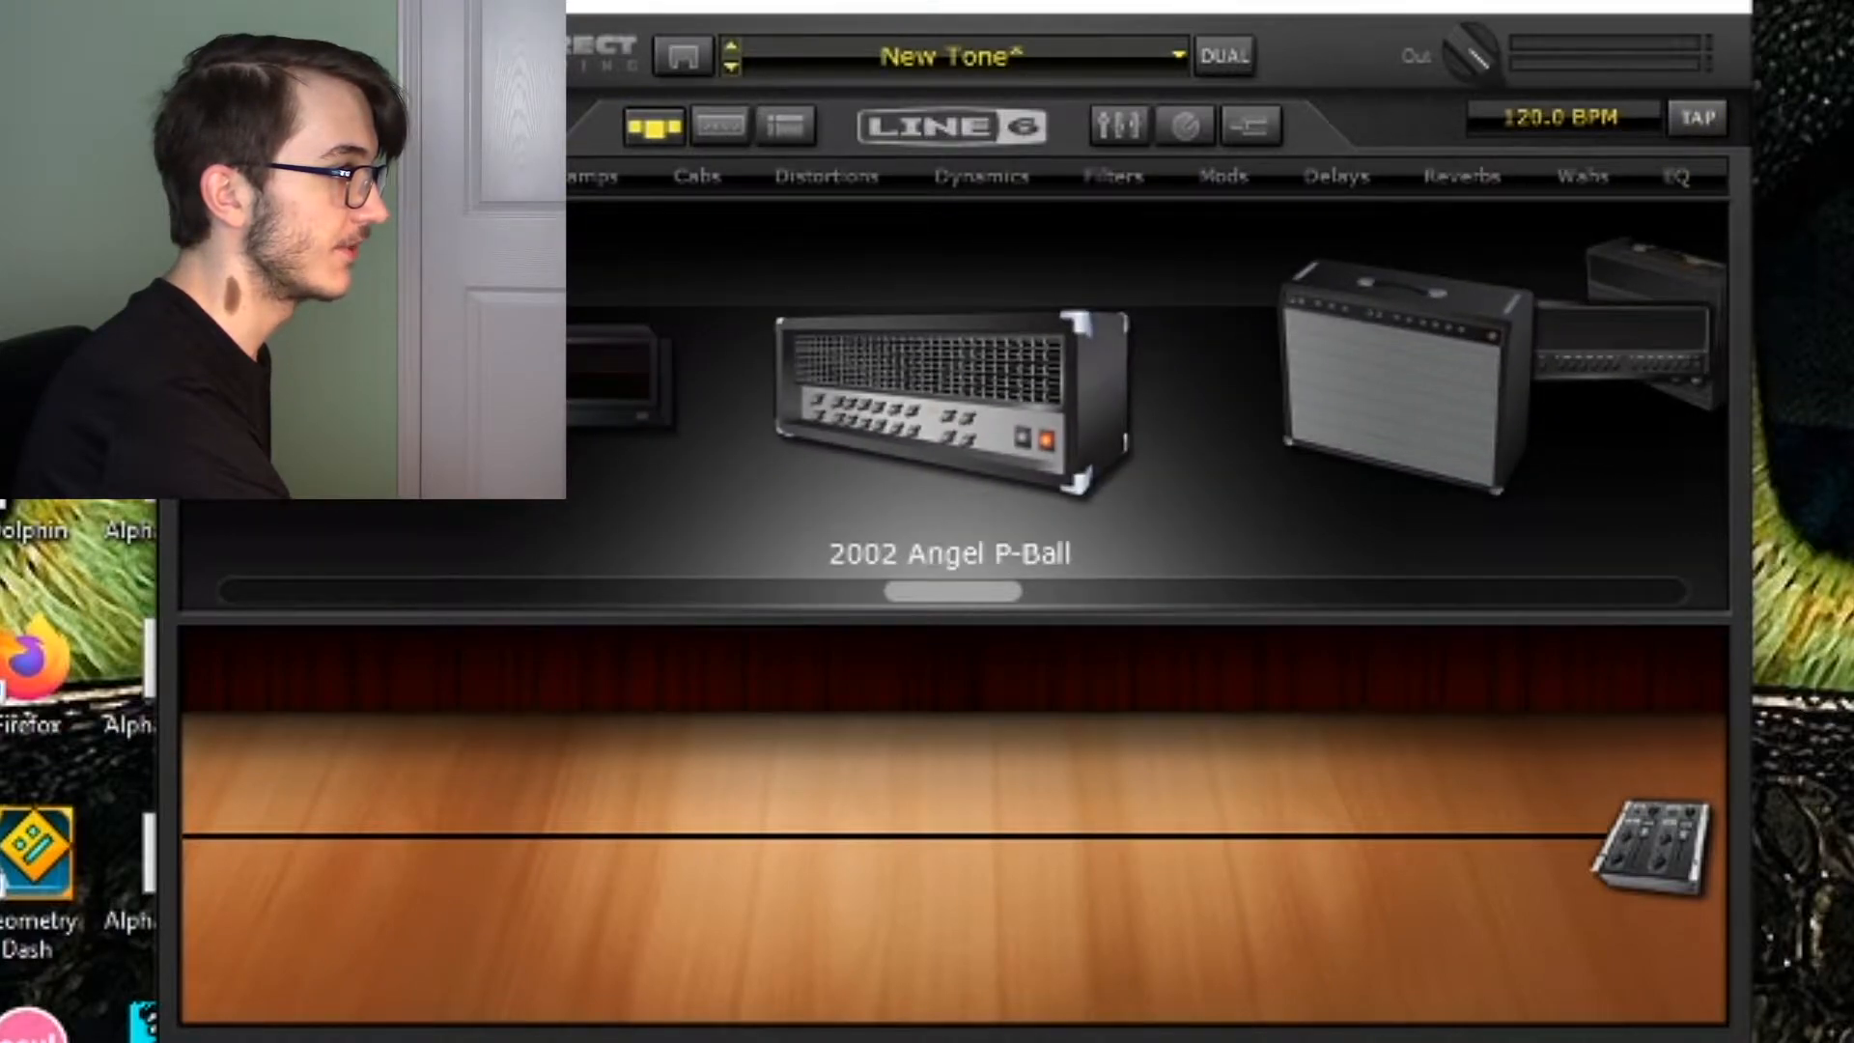
{"action": "left_click", "coordinate": [271, 176]}
{"action": "scroll", "coordinate": [310, 866], "scroll_direction": "down", "scroll_amount": 6}
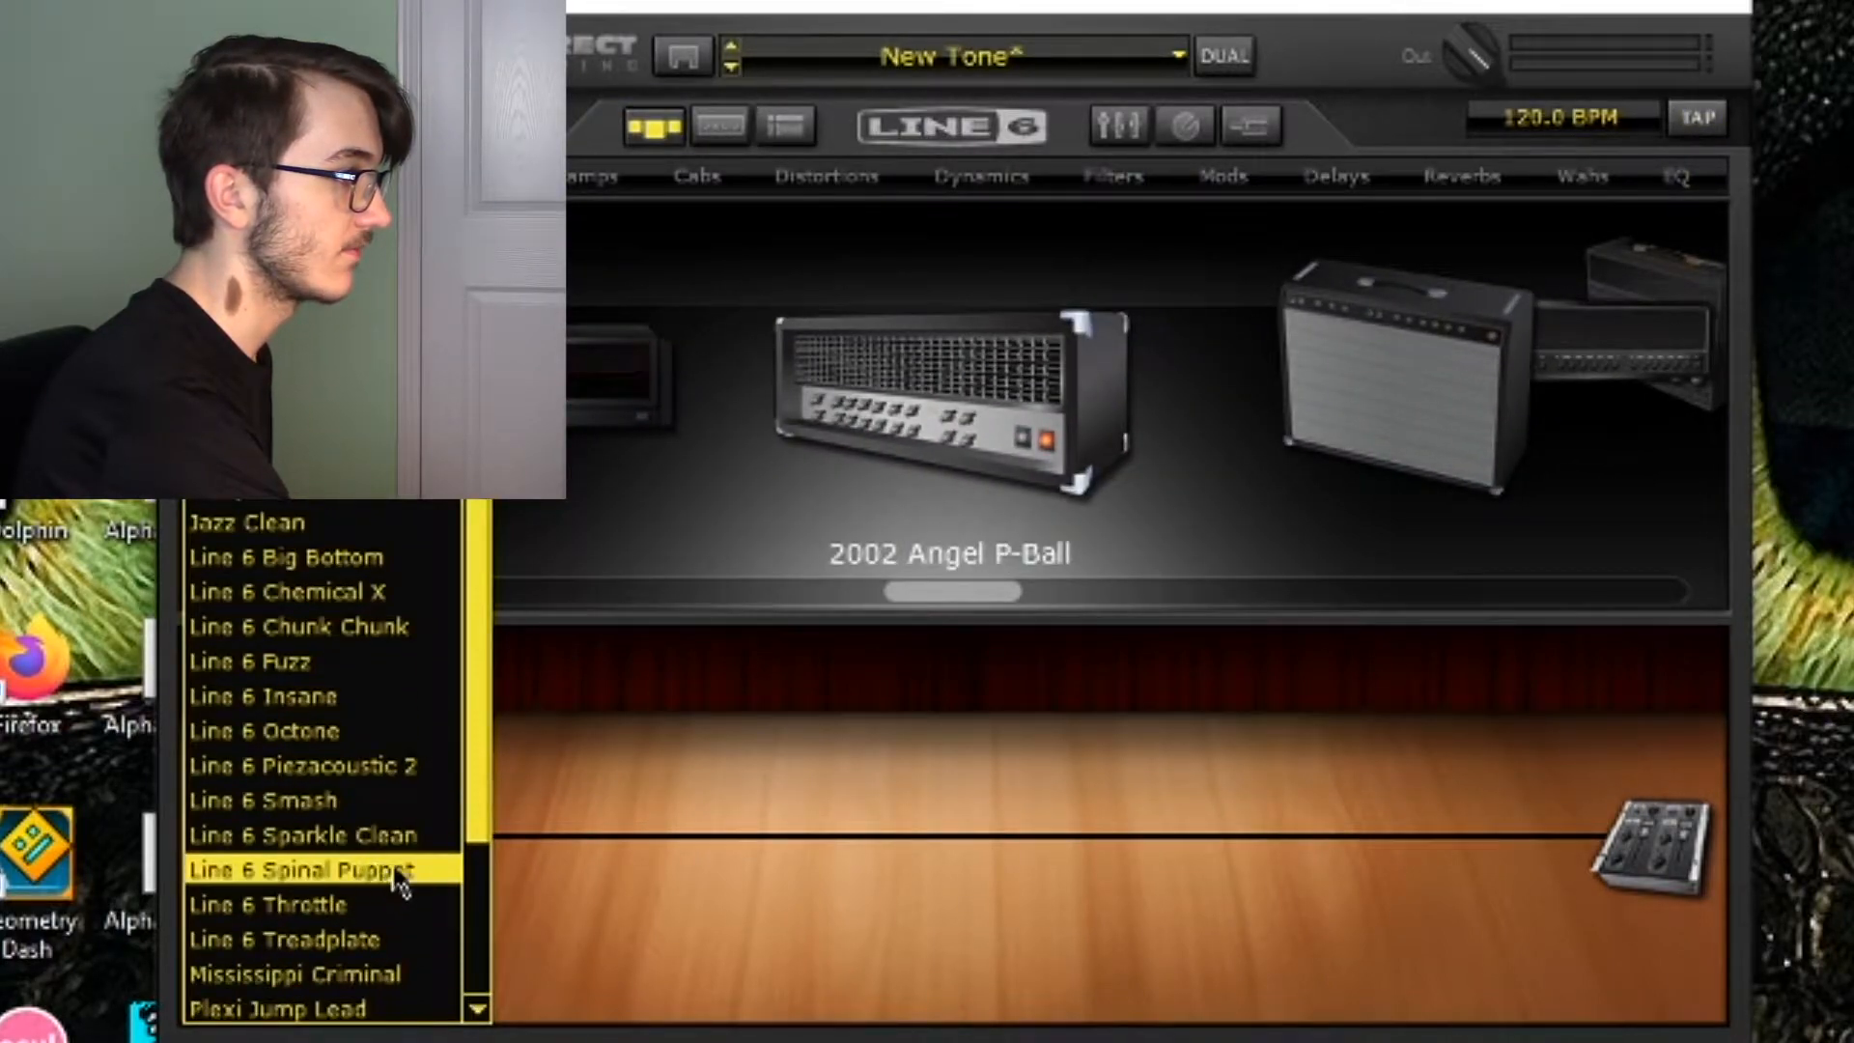
{"action": "left_click", "coordinate": [396, 557]}
{"action": "left_click_drag", "start_coordinate": [893, 435], "coordinate": [894, 807]}
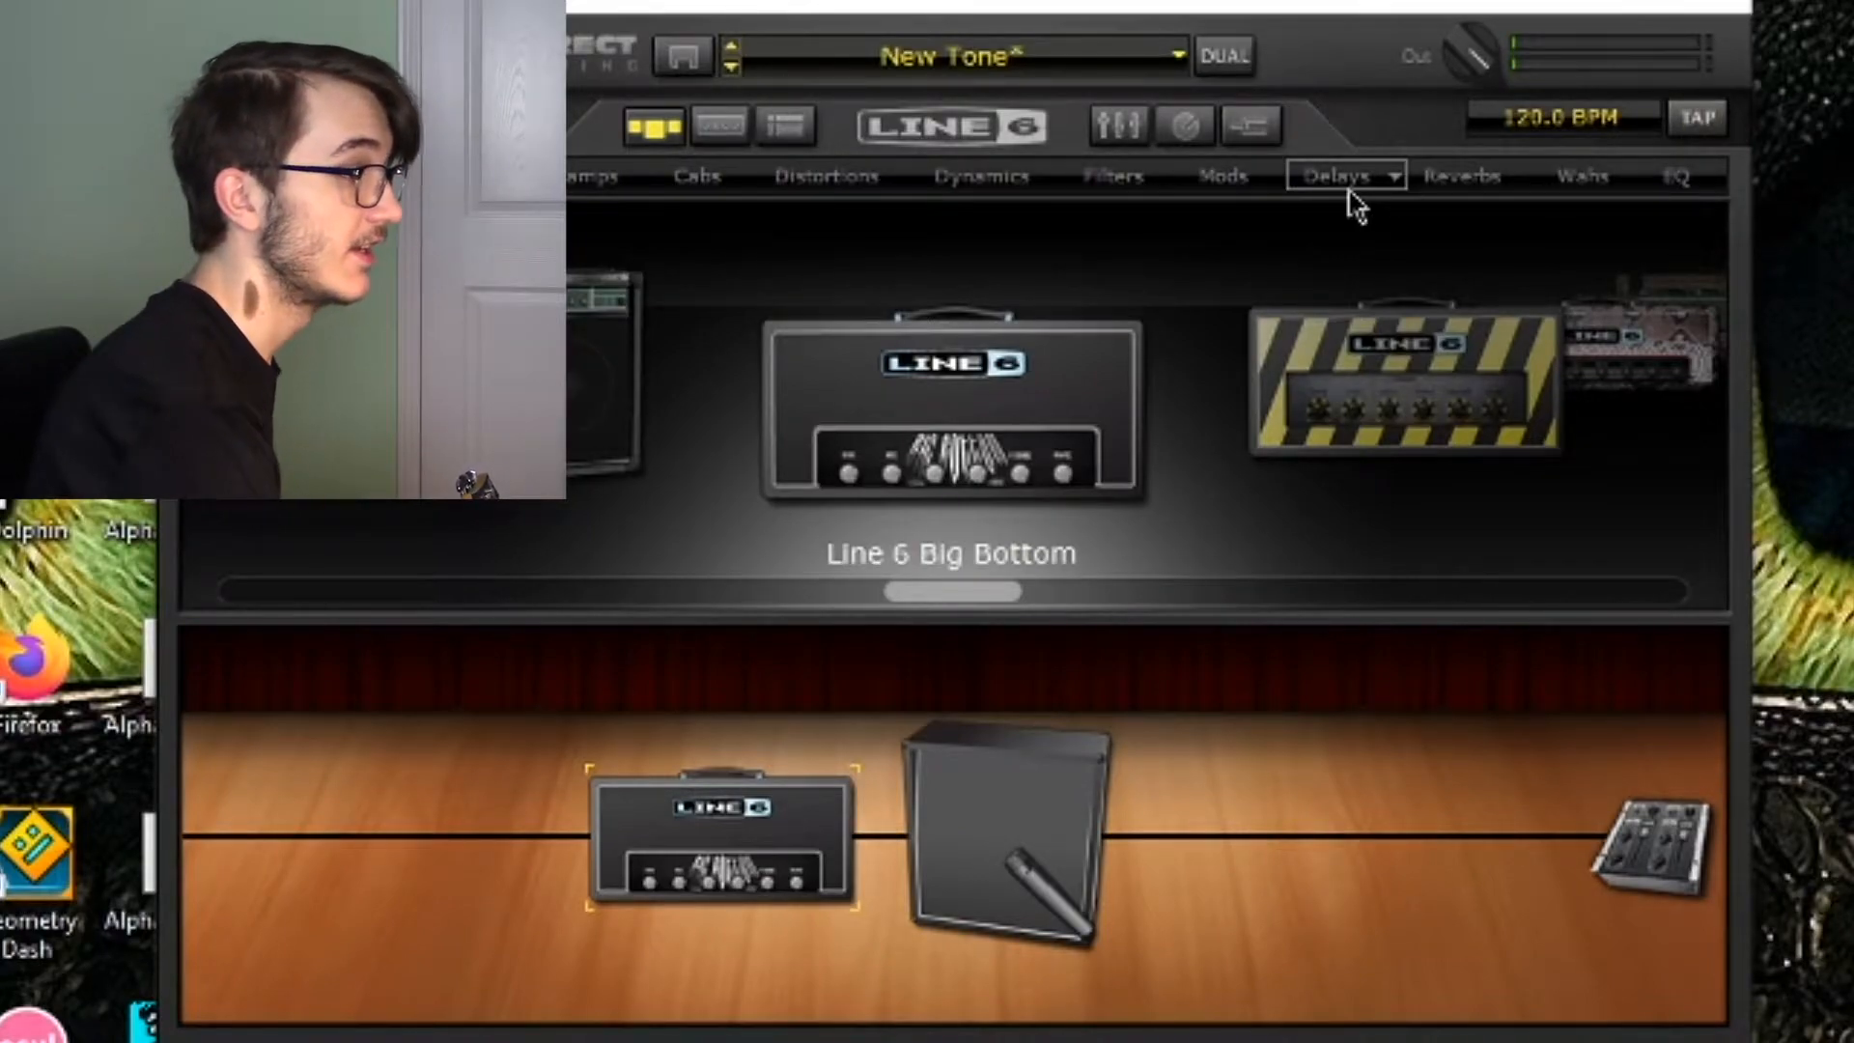
Check the amp and cabinet settings, bypassing the cabinet and re-enabling it to compare the sound.
{"action": "left_click", "coordinate": [739, 854]}
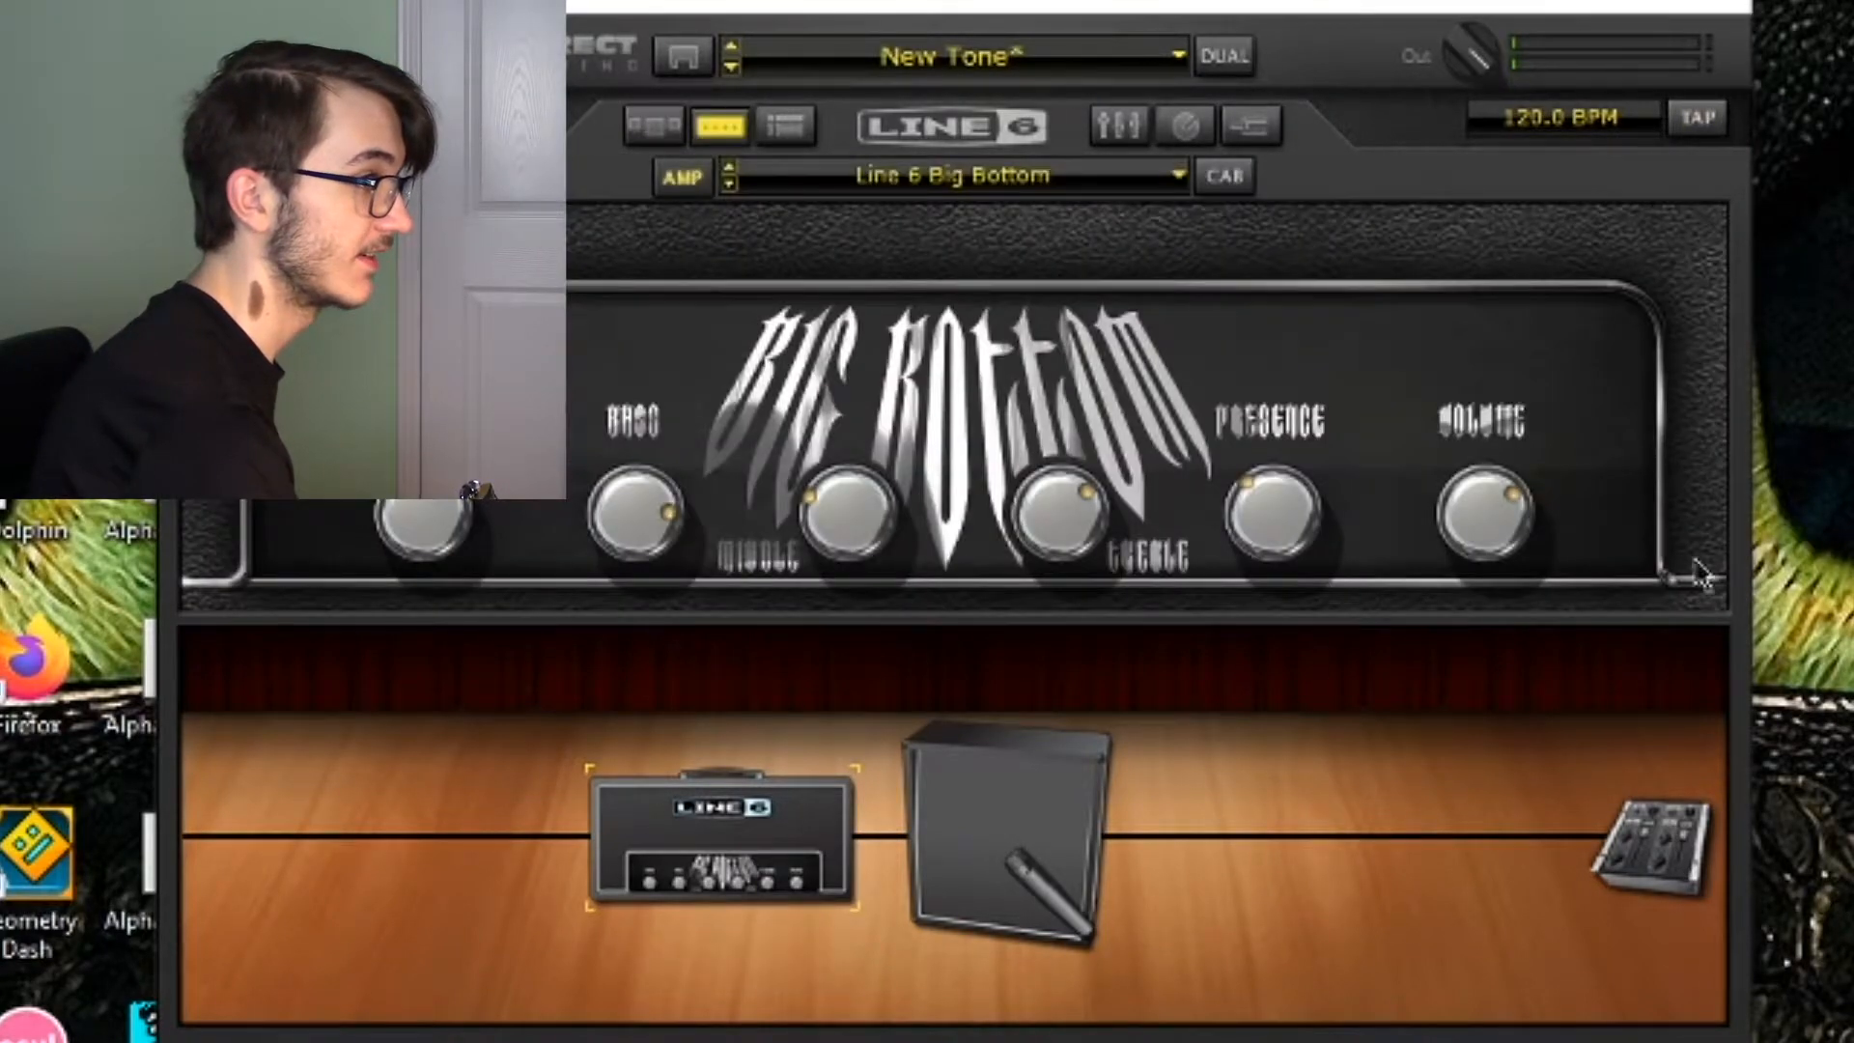
{"action": "left_click", "coordinate": [1052, 861]}
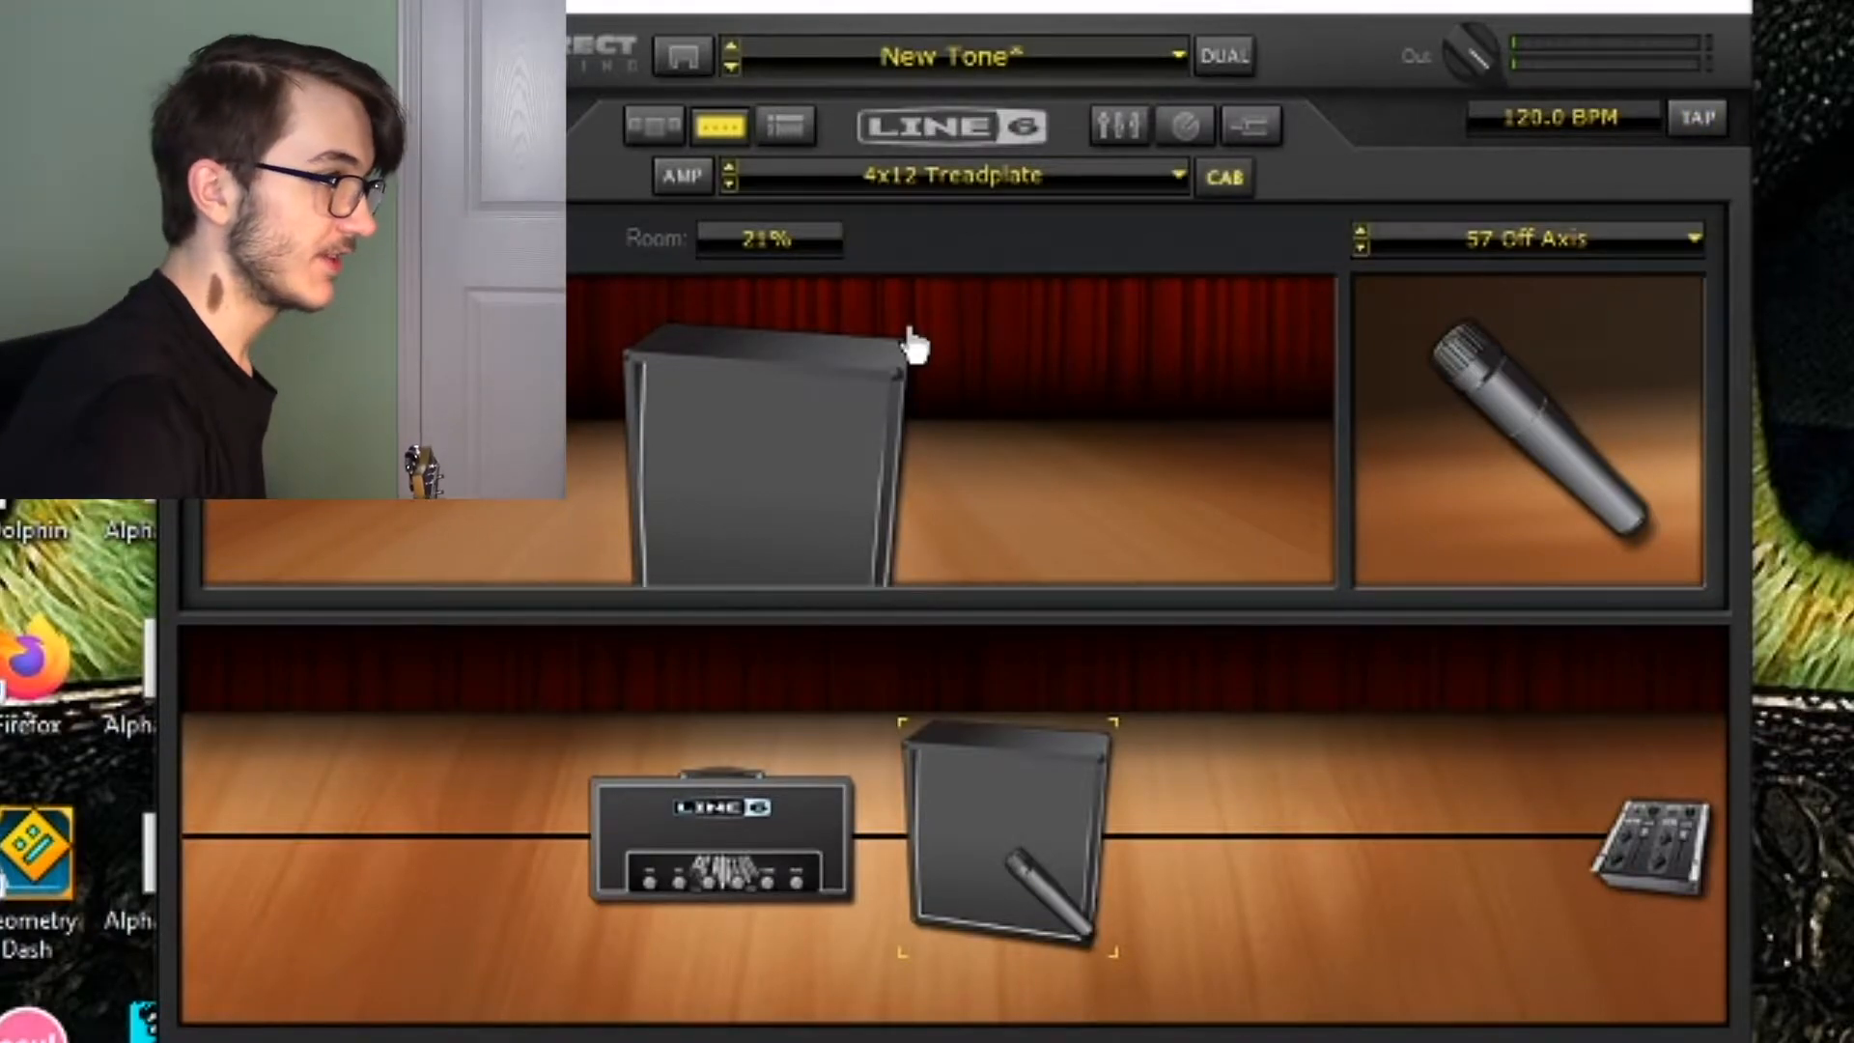
{"action": "double_click", "coordinate": [987, 739]}
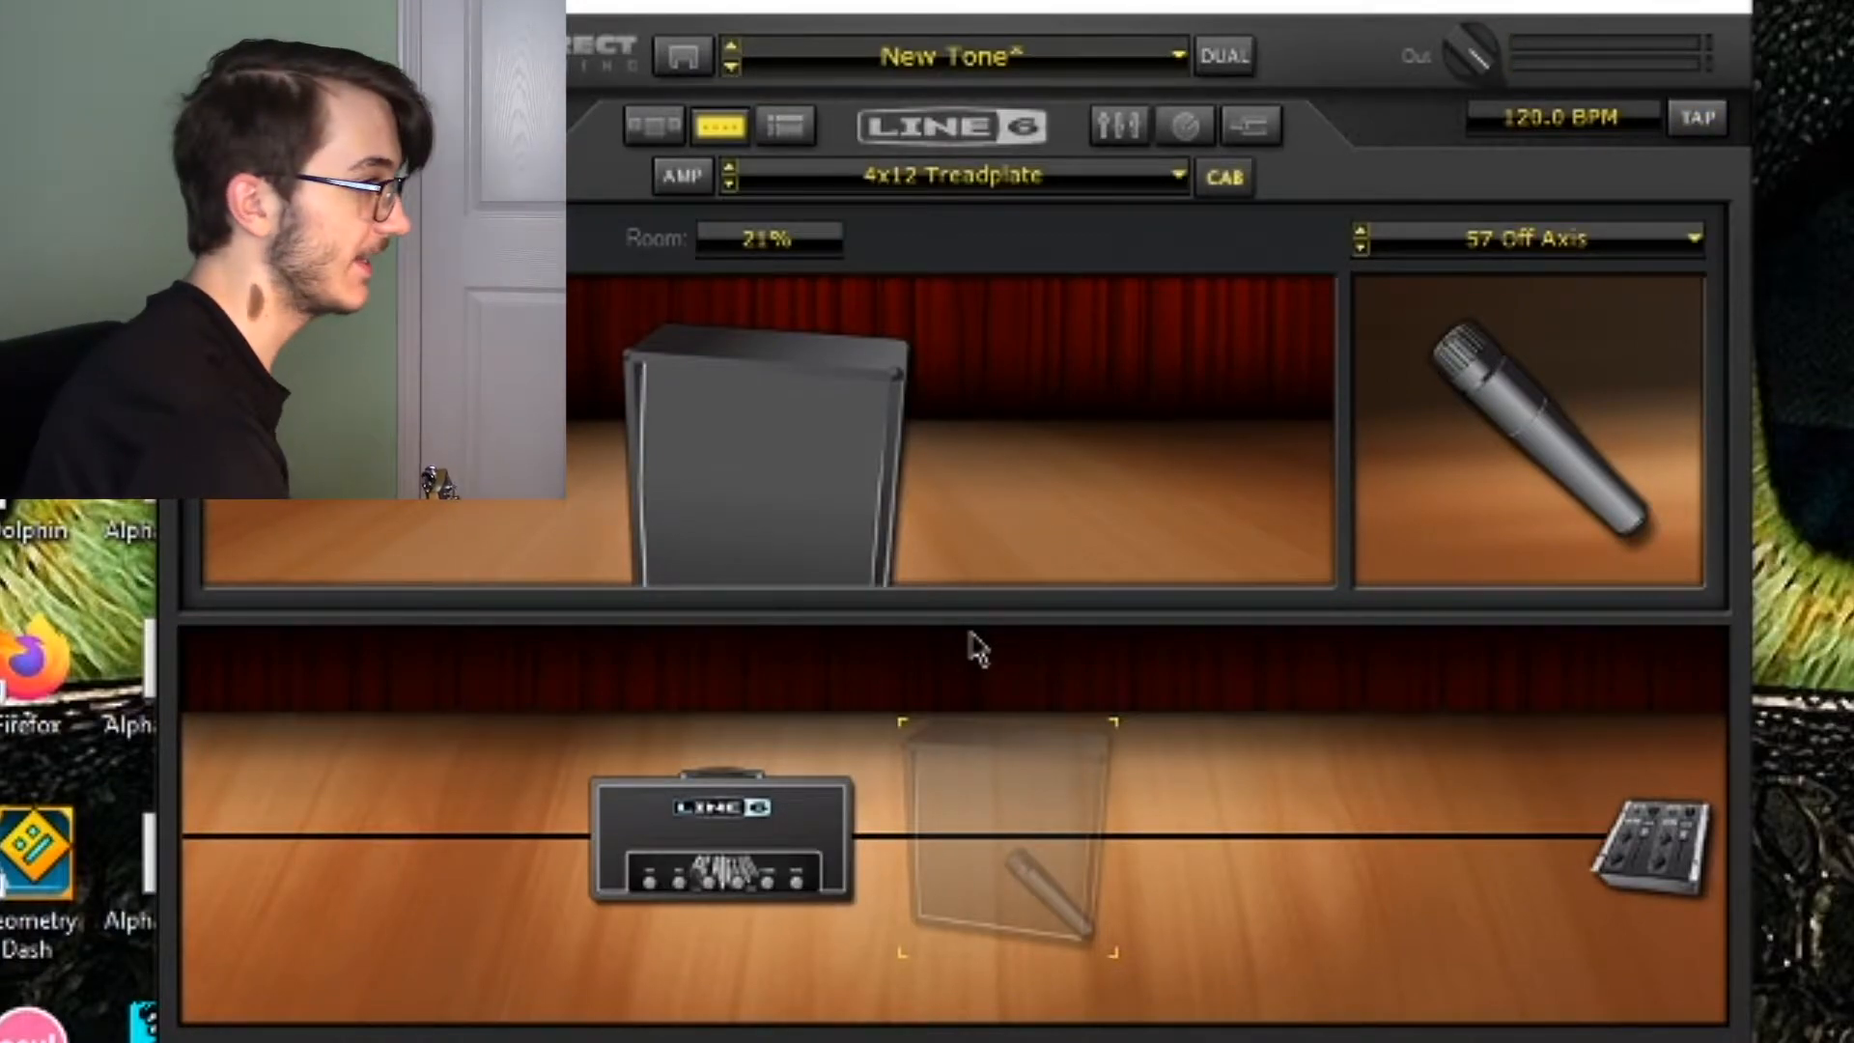
{"action": "left_click", "coordinate": [1010, 678]}
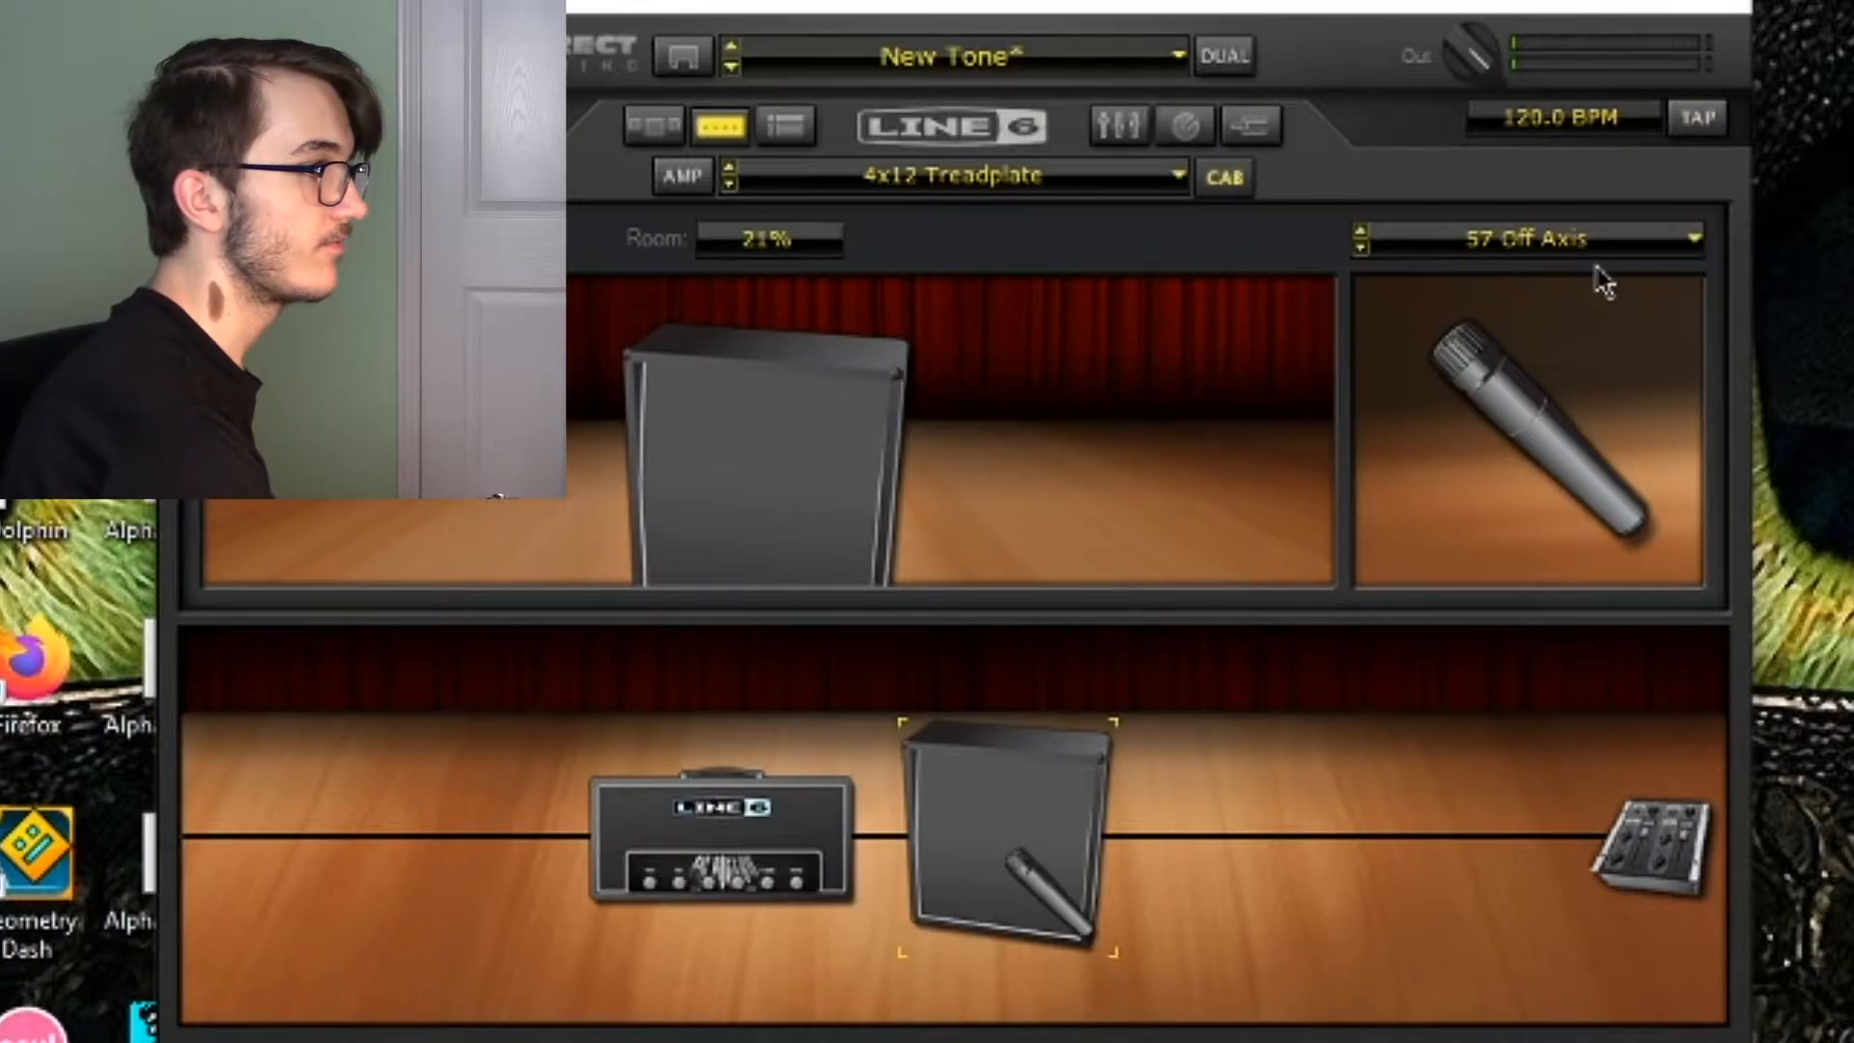
Browse the available cabinet models and pick the 4x12 Treadplate.
{"action": "left_click", "coordinate": [1033, 177]}
{"action": "scroll", "coordinate": [1014, 357], "scroll_direction": "up", "scroll_amount": 2}
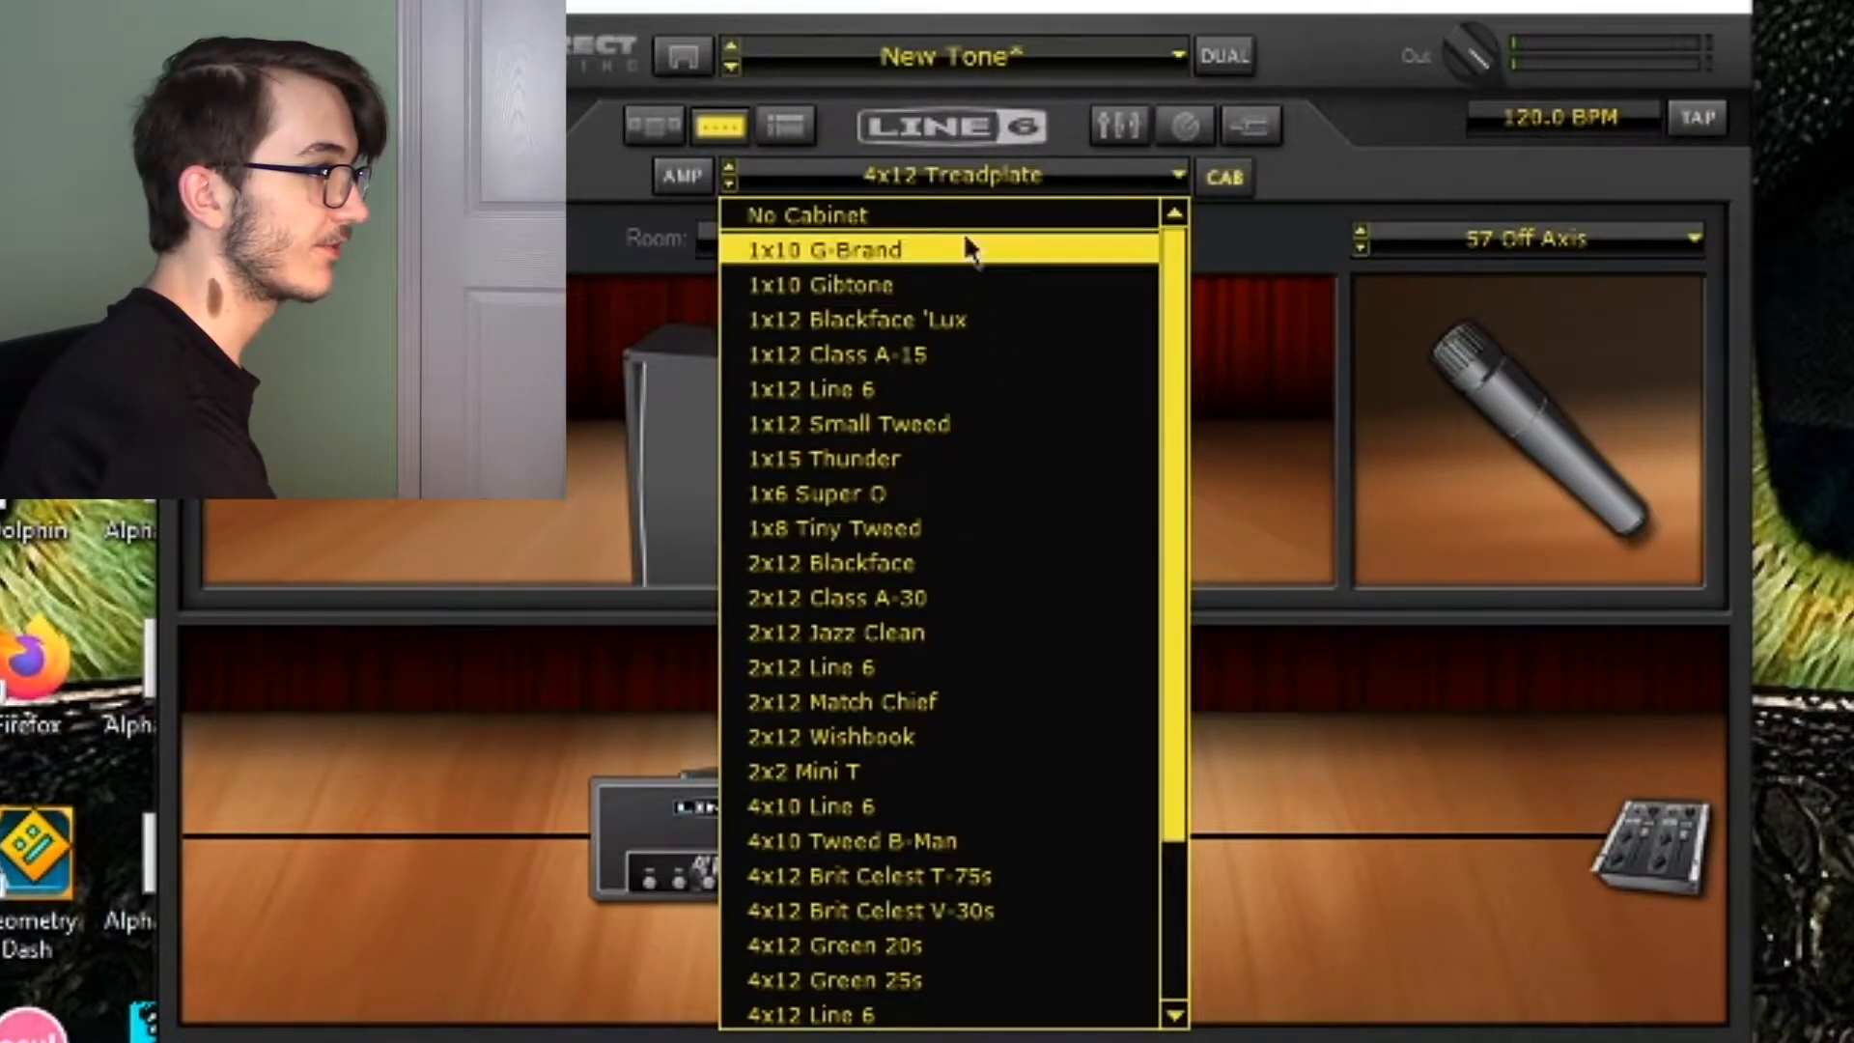
{"action": "scroll", "coordinate": [969, 654], "scroll_direction": "down", "scroll_amount": 2}
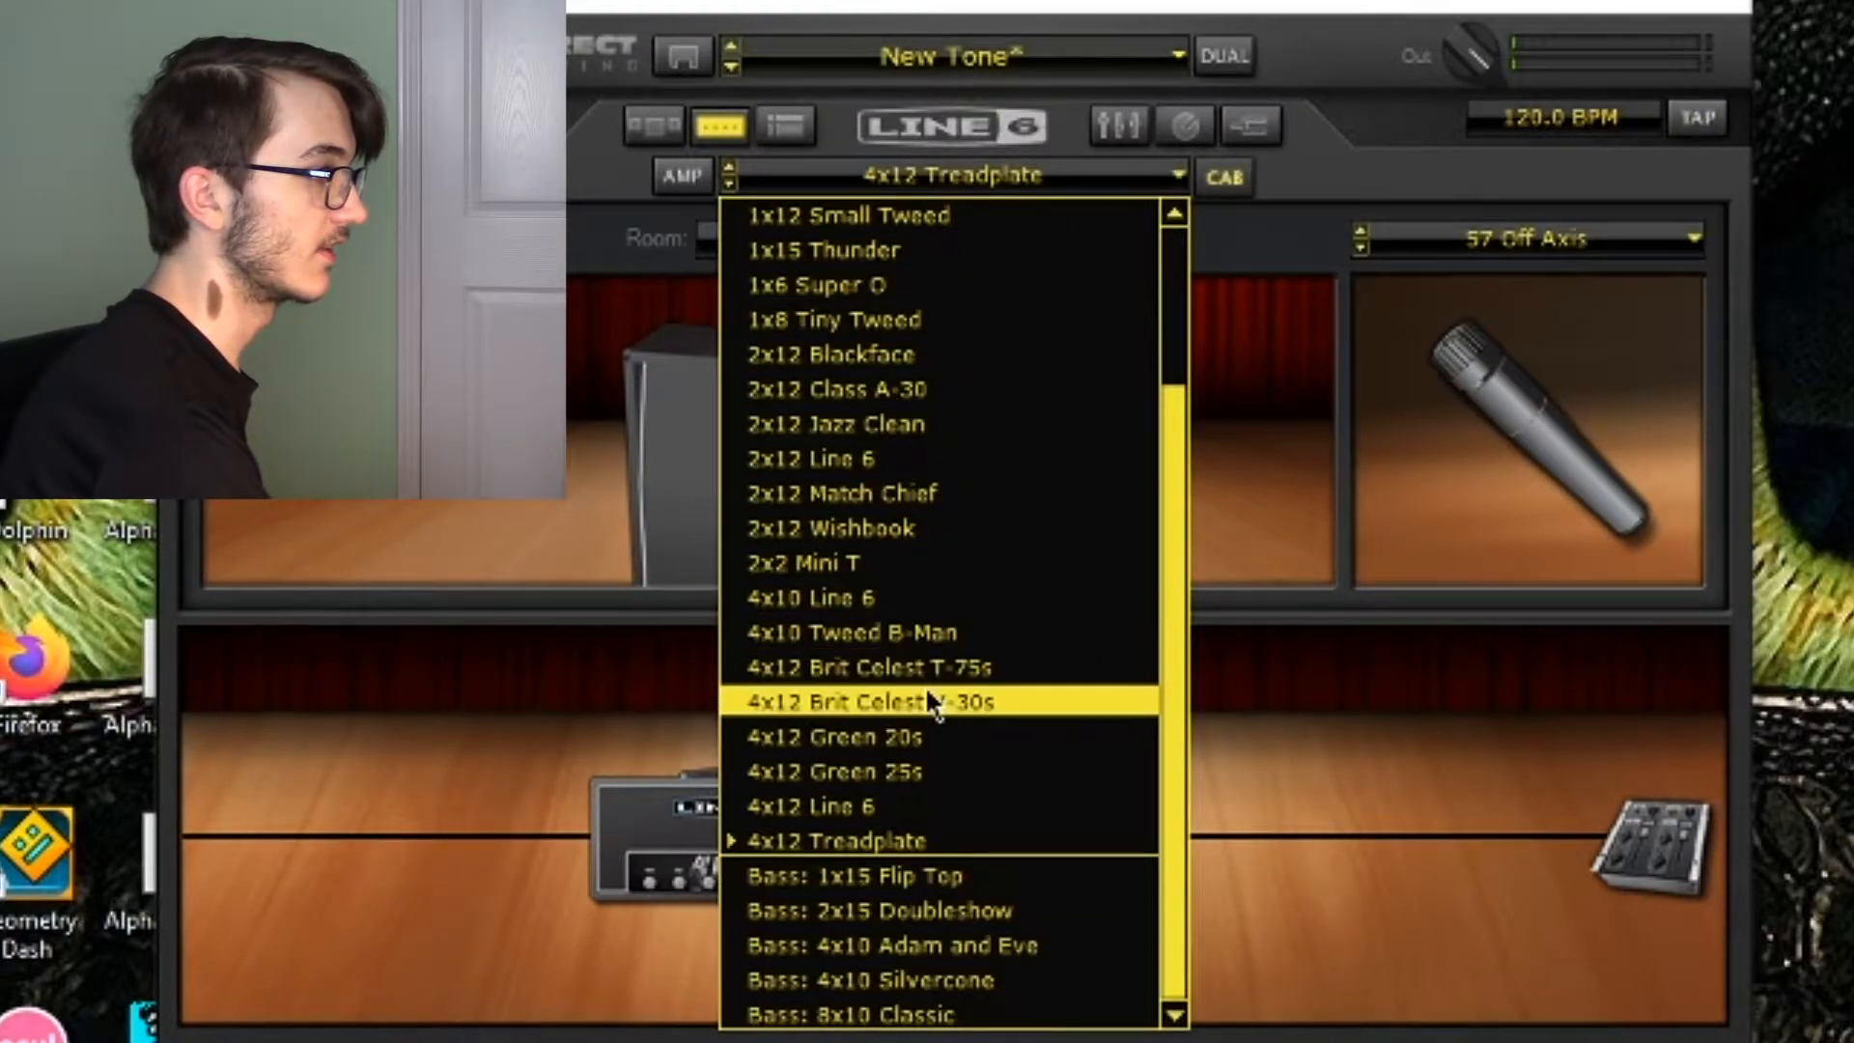
{"action": "scroll", "coordinate": [1042, 699], "scroll_direction": "up", "scroll_amount": 1}
{"action": "scroll", "coordinate": [965, 840], "scroll_direction": "down", "scroll_amount": 1}
{"action": "scroll", "coordinate": [951, 744], "scroll_direction": "up", "scroll_amount": 1}
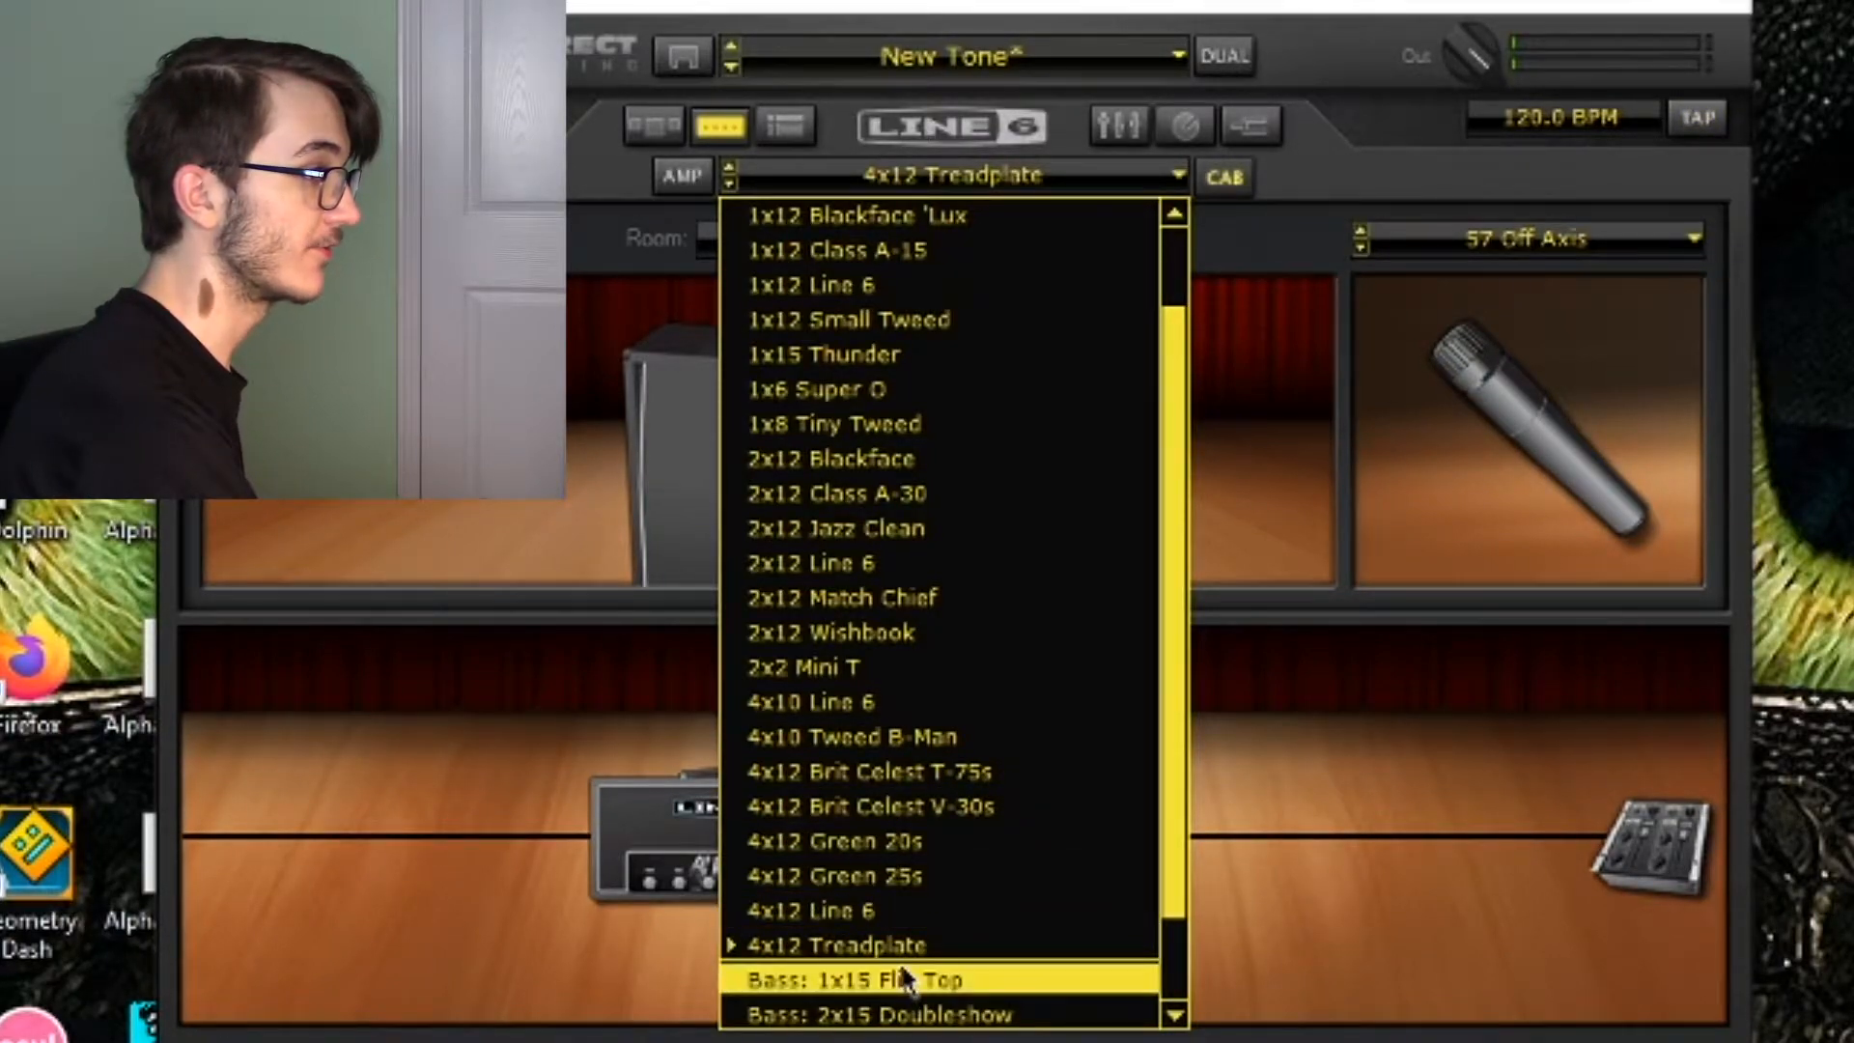
{"action": "left_click", "coordinate": [917, 941]}
Set the cabinet's microphone to 57 On Axis.
{"action": "left_click", "coordinate": [1637, 241]}
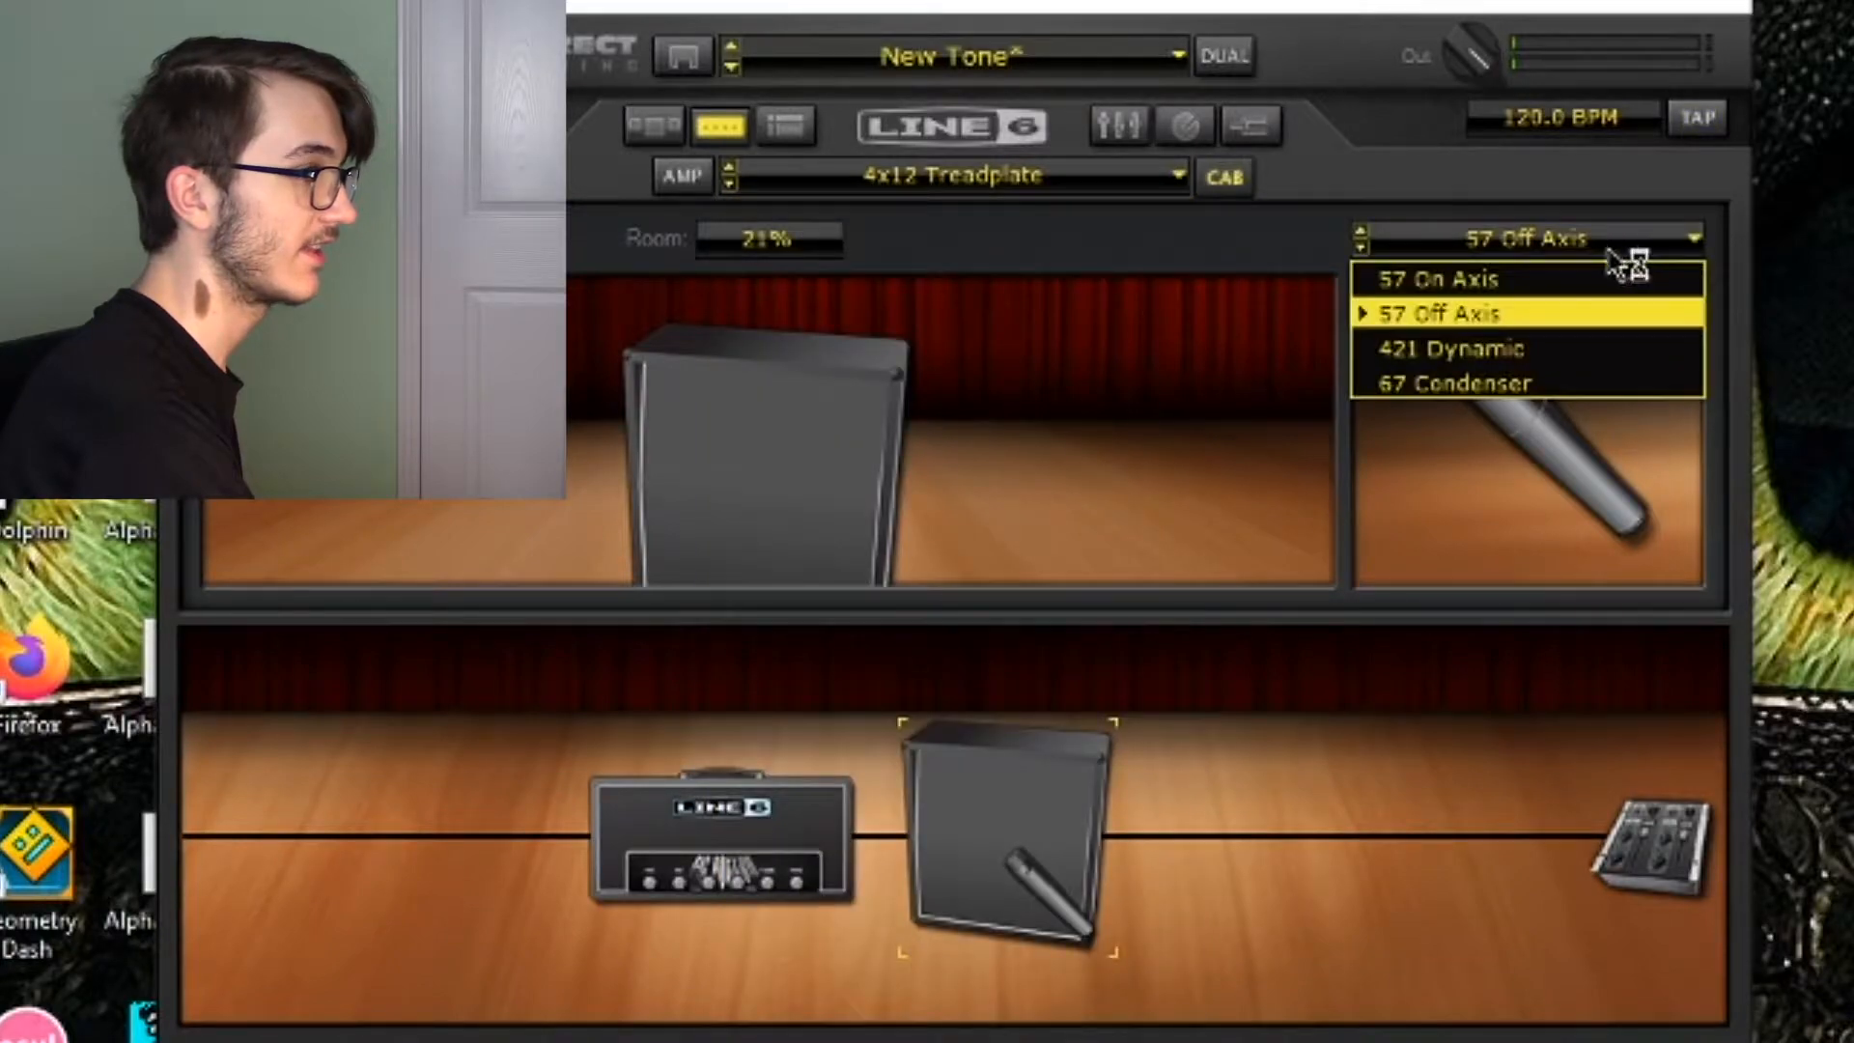
{"action": "left_click", "coordinate": [1514, 259]}
{"action": "left_click", "coordinate": [1514, 242]}
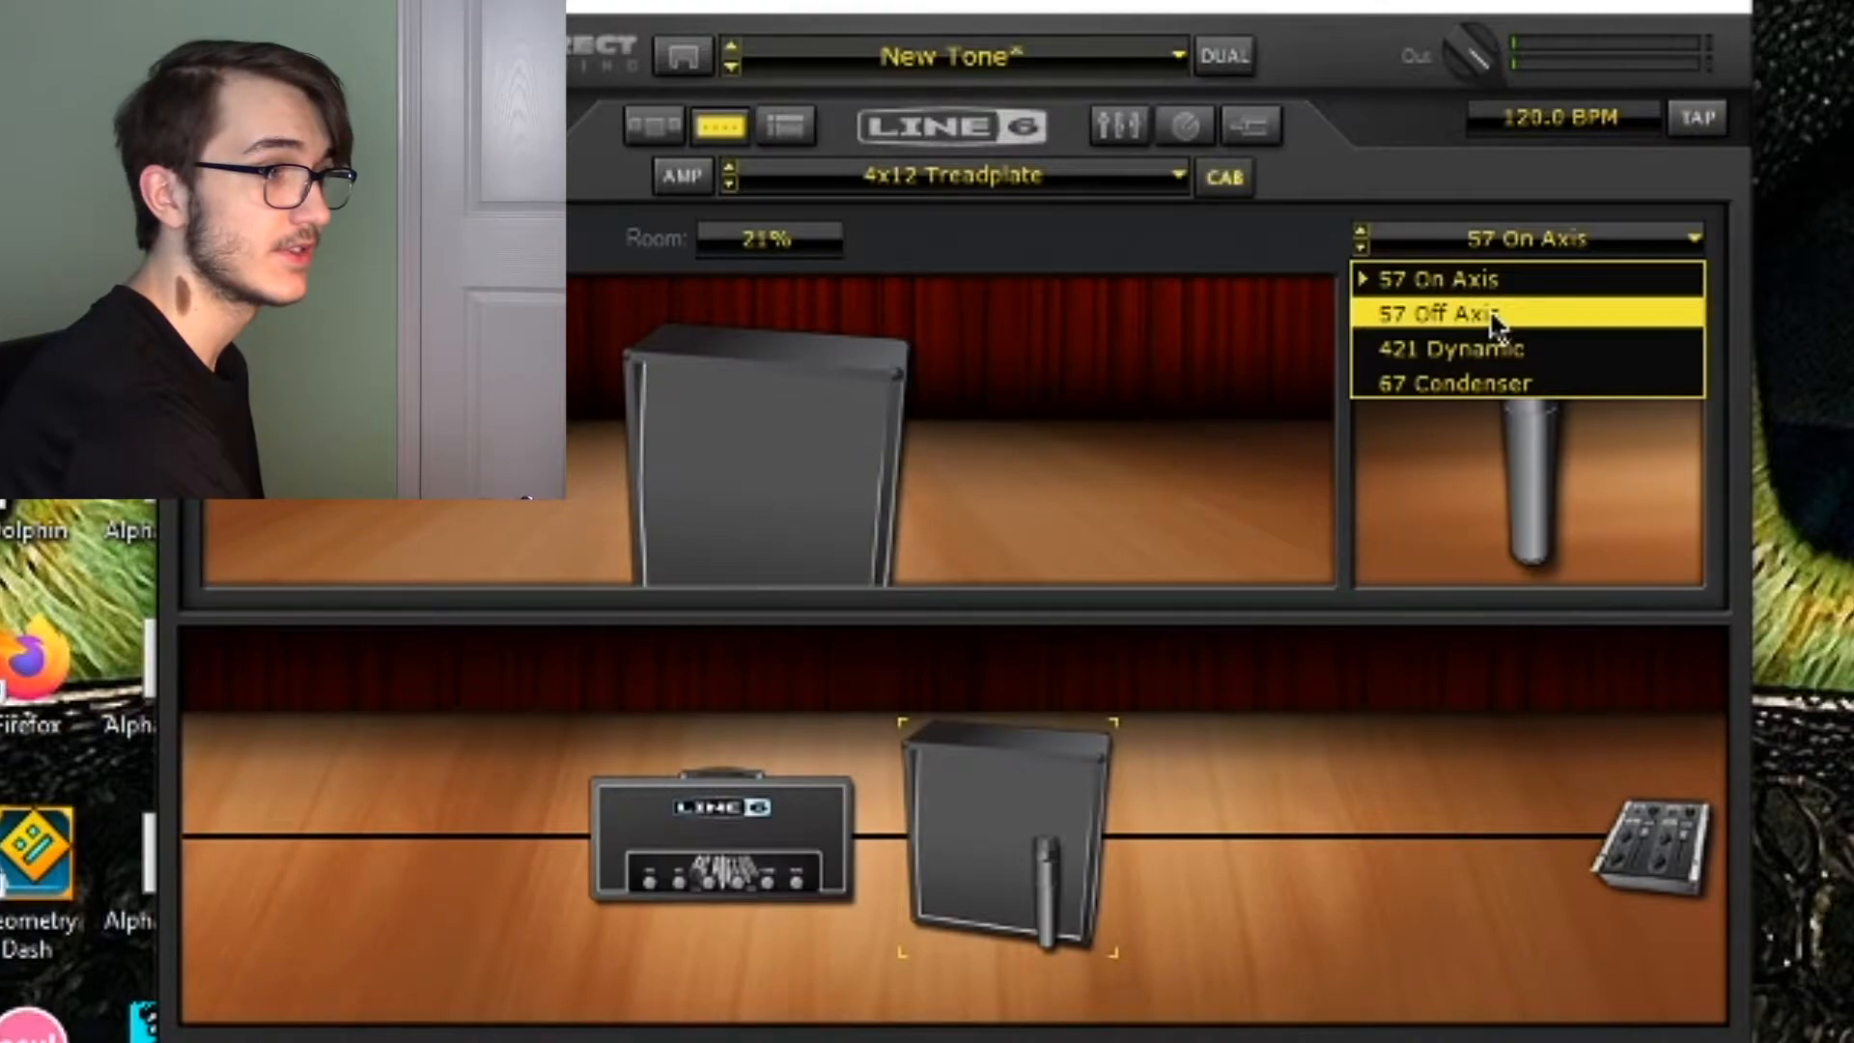
{"action": "left_click", "coordinate": [1516, 278]}
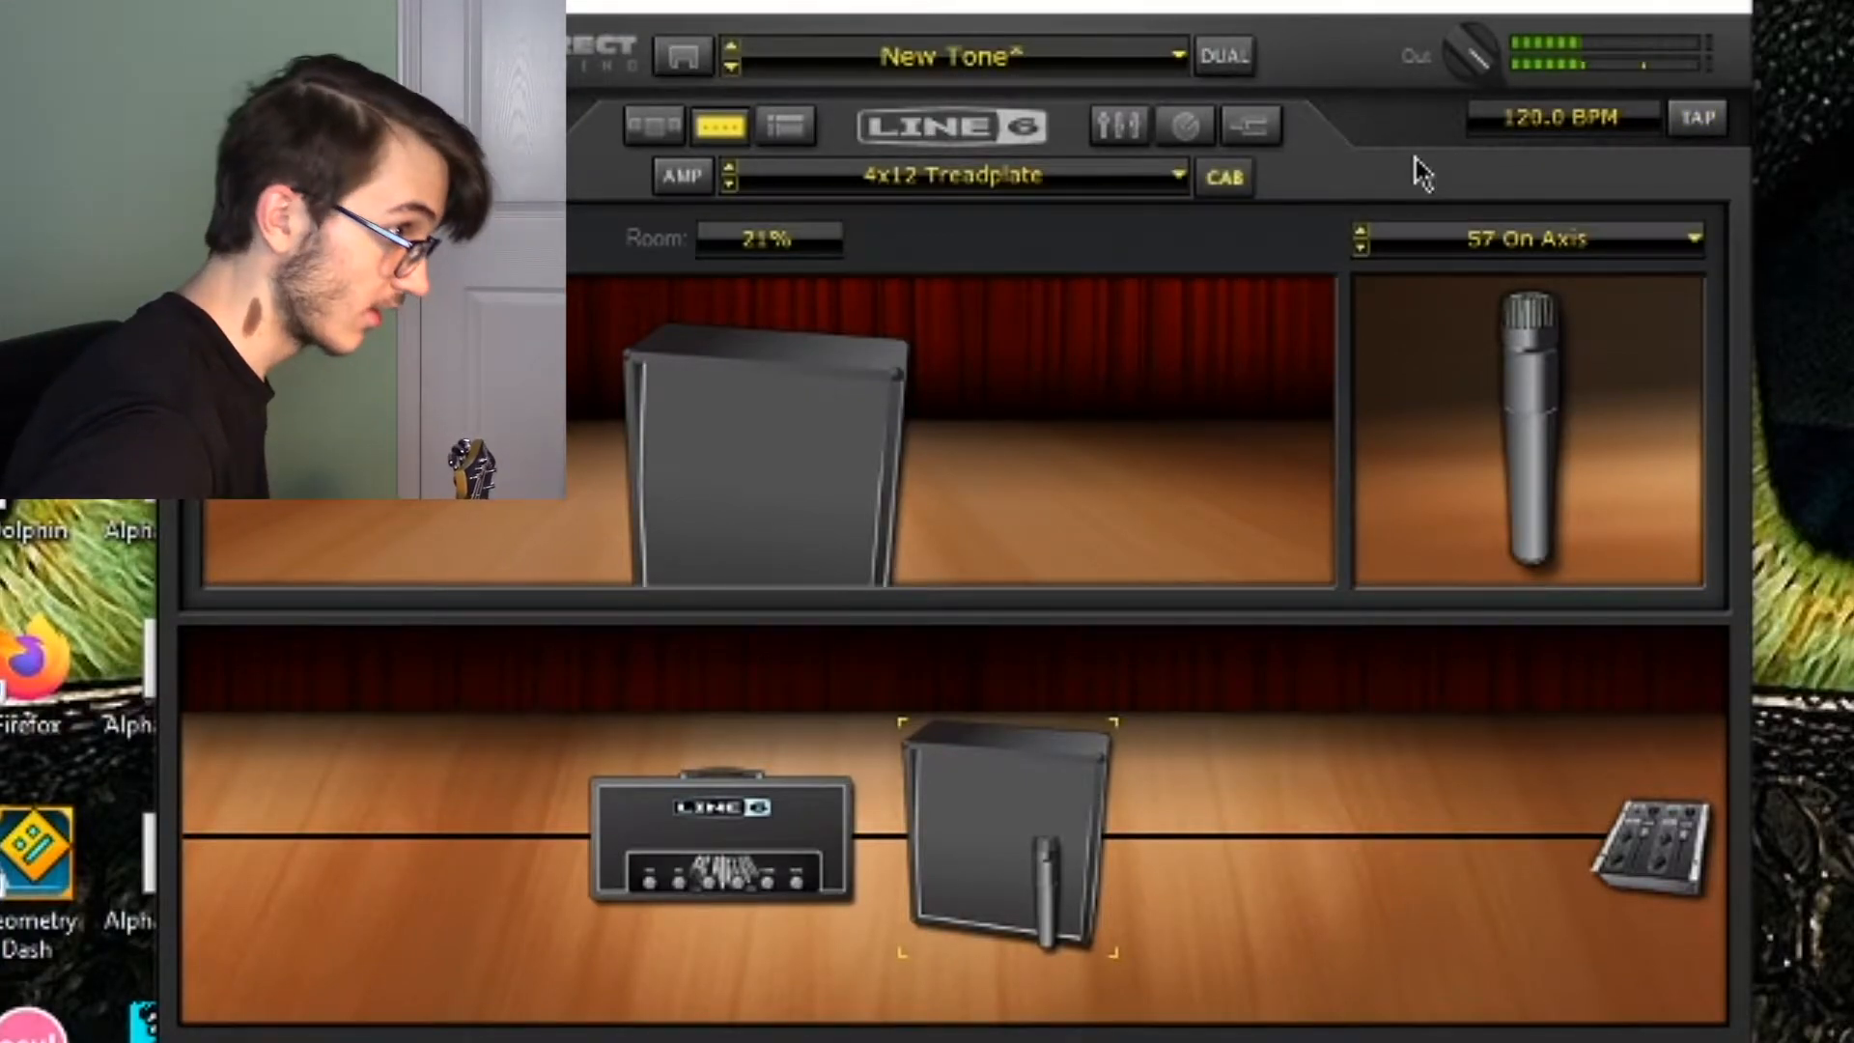
Audition the 57 Off Axis, 421 Dynamic and 67 Condenser microphones on the cabinet, and return to 57 On Axis.
{"action": "left_click", "coordinate": [1516, 235]}
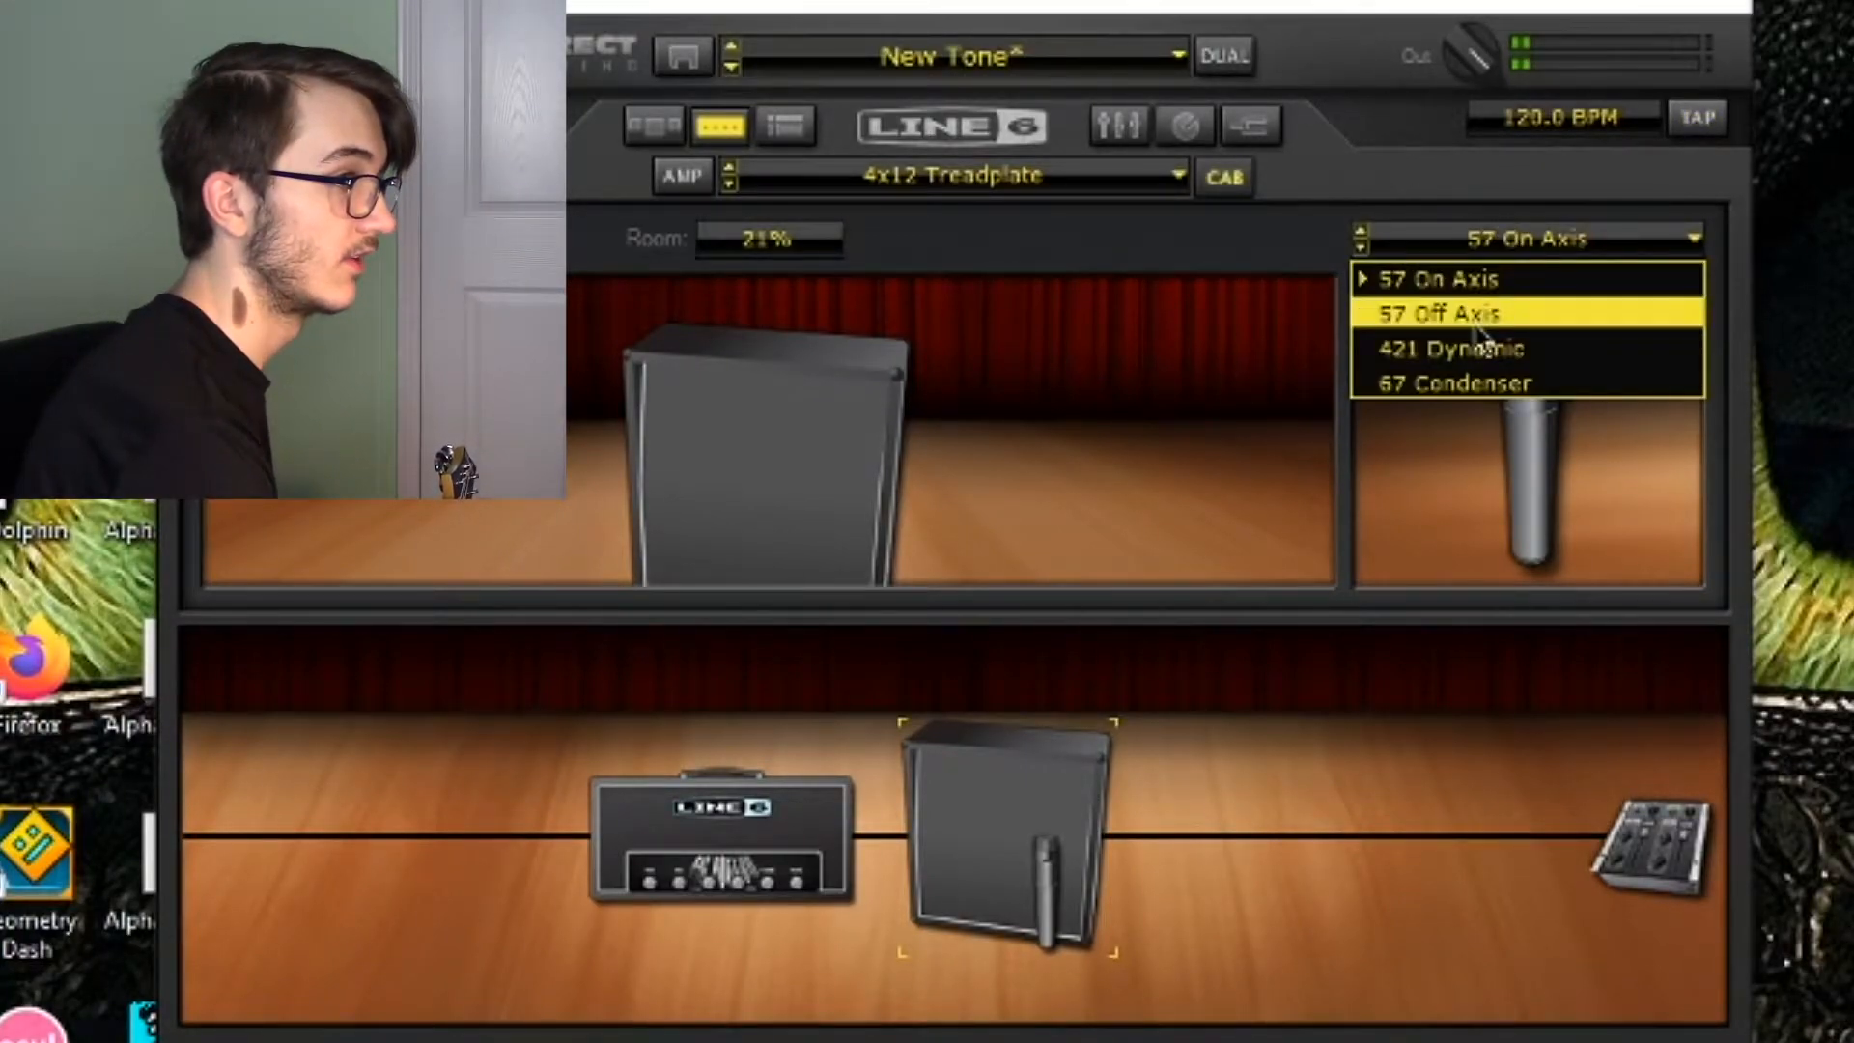
{"action": "left_click", "coordinate": [1436, 310]}
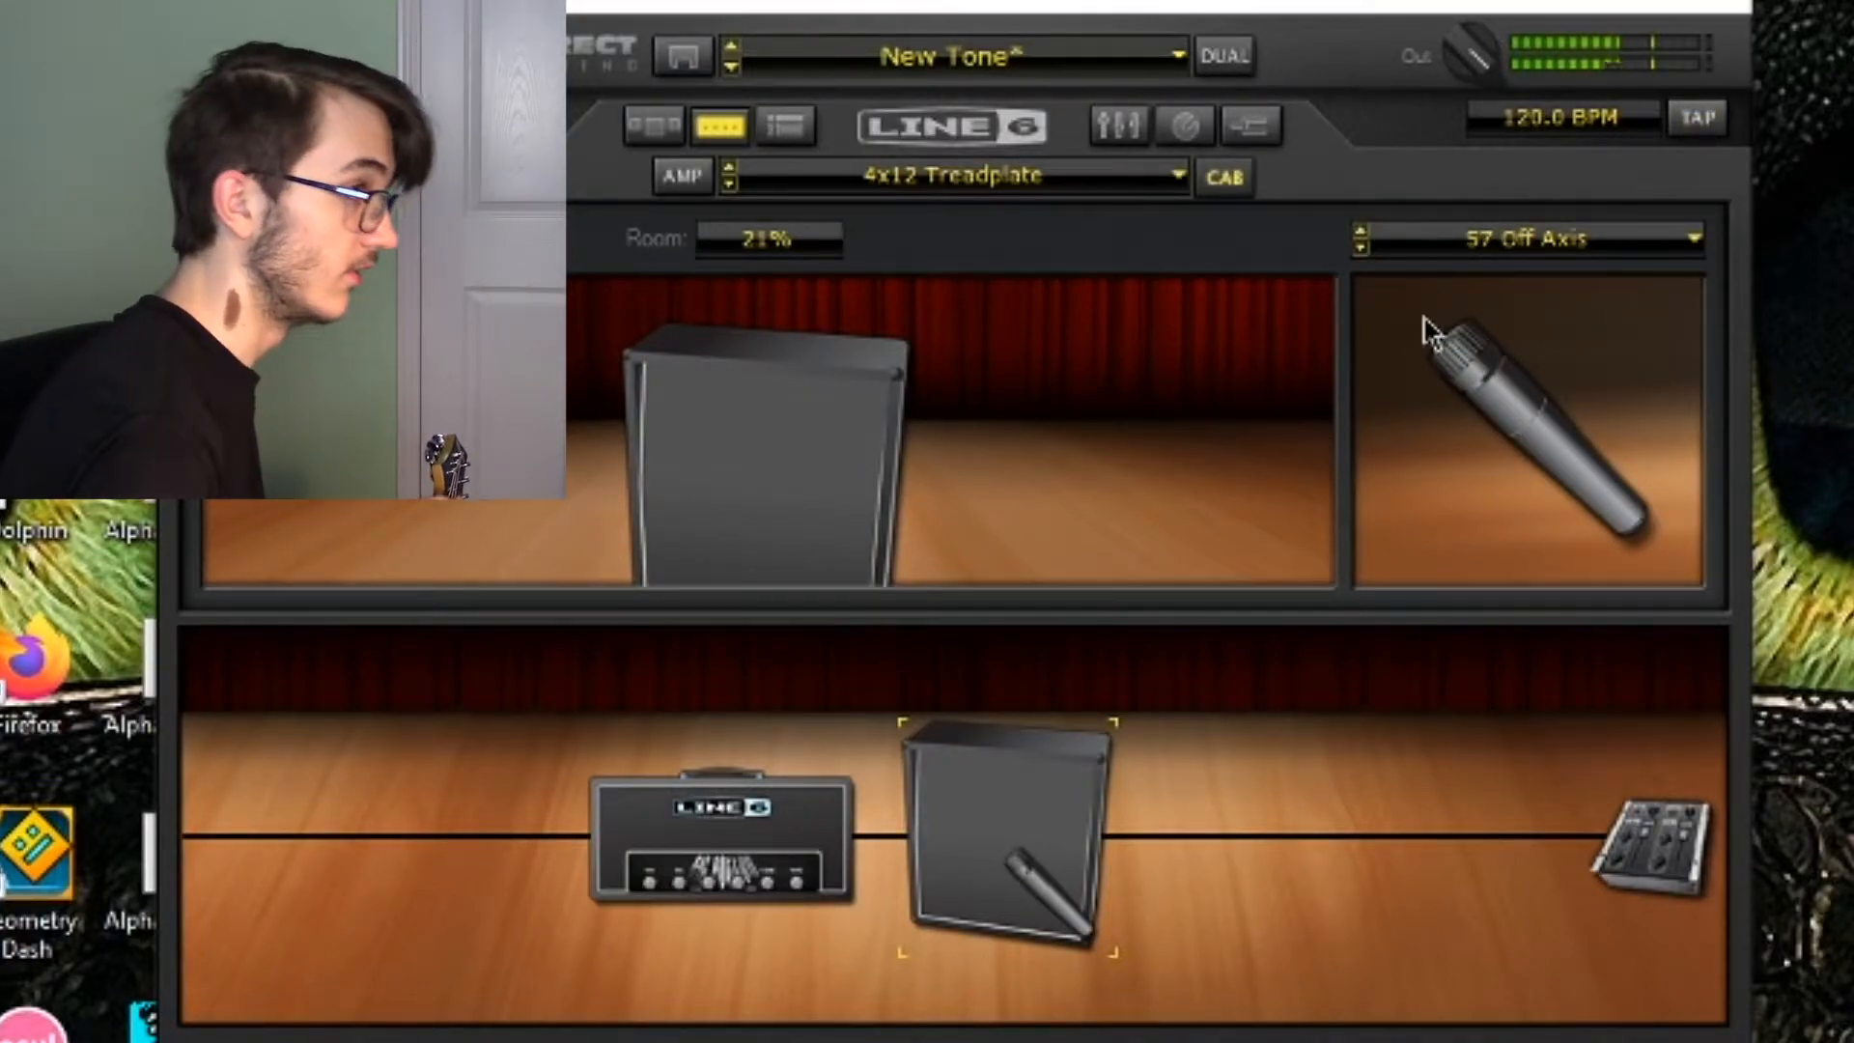
{"action": "left_click", "coordinate": [1359, 250]}
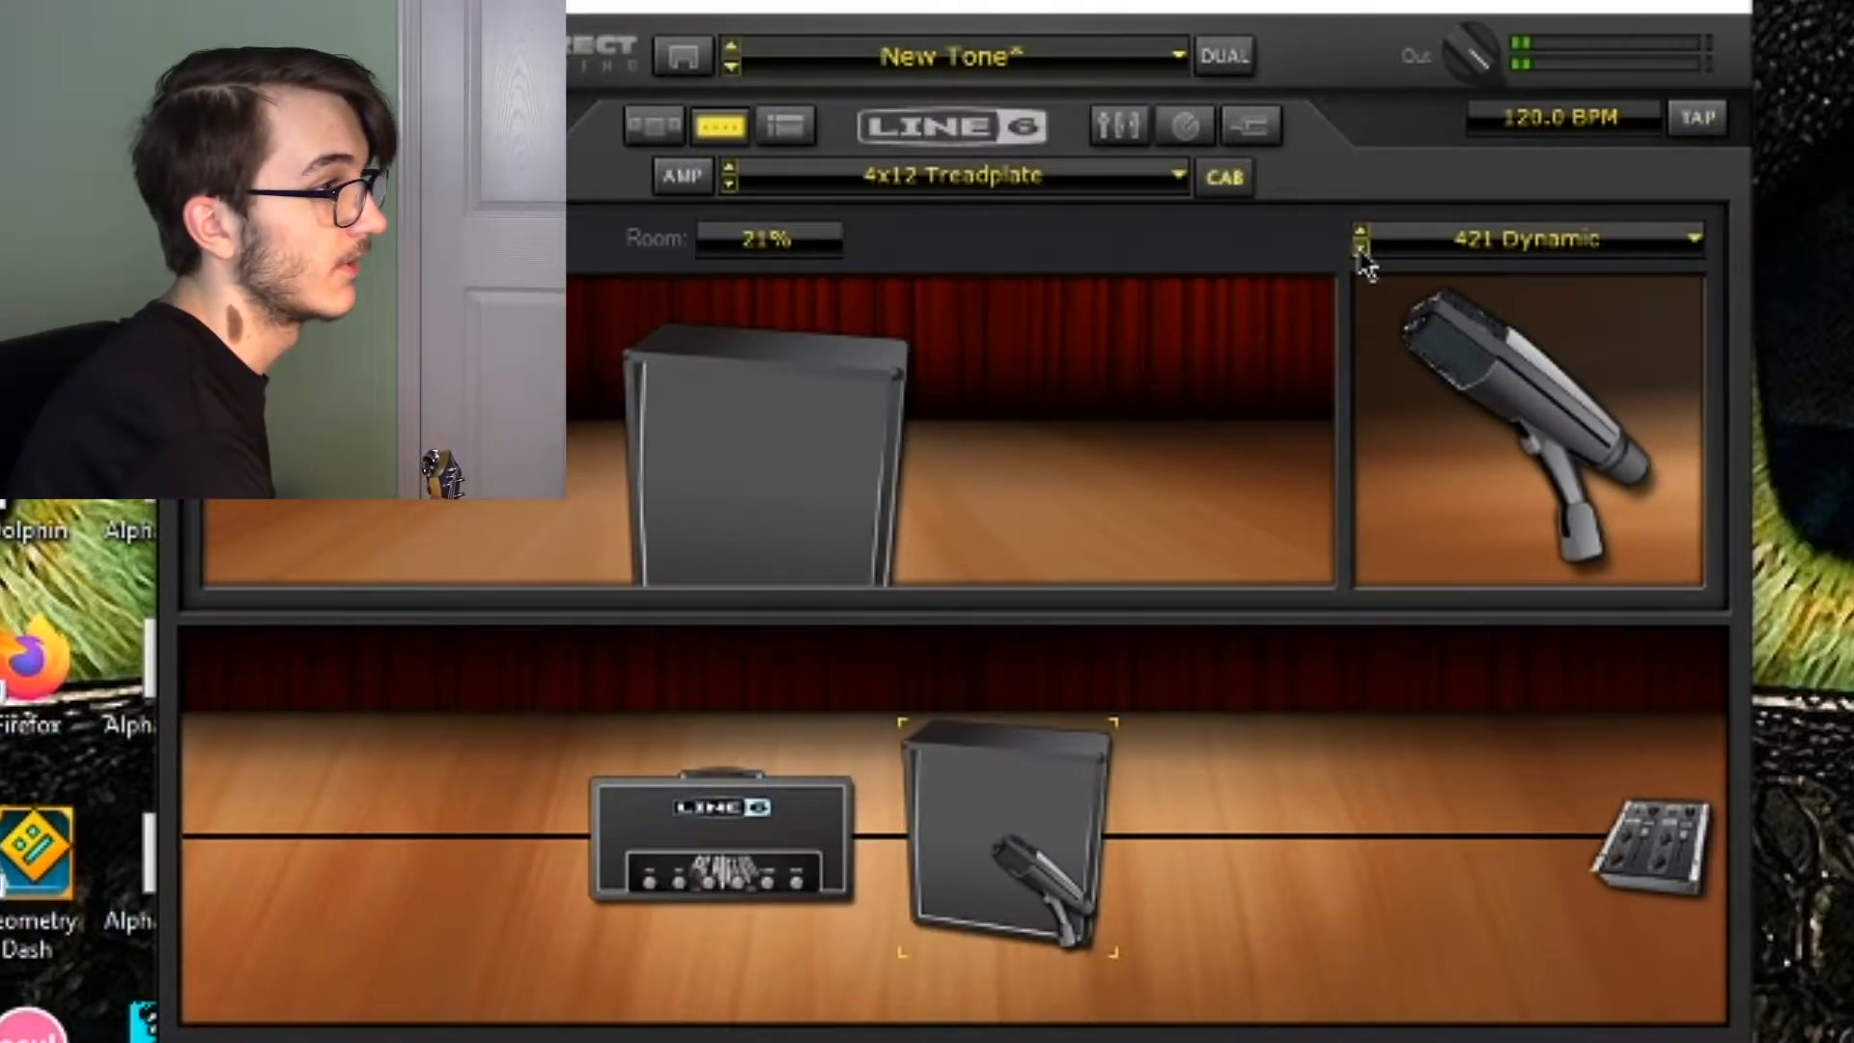
{"action": "left_click", "coordinate": [1360, 250]}
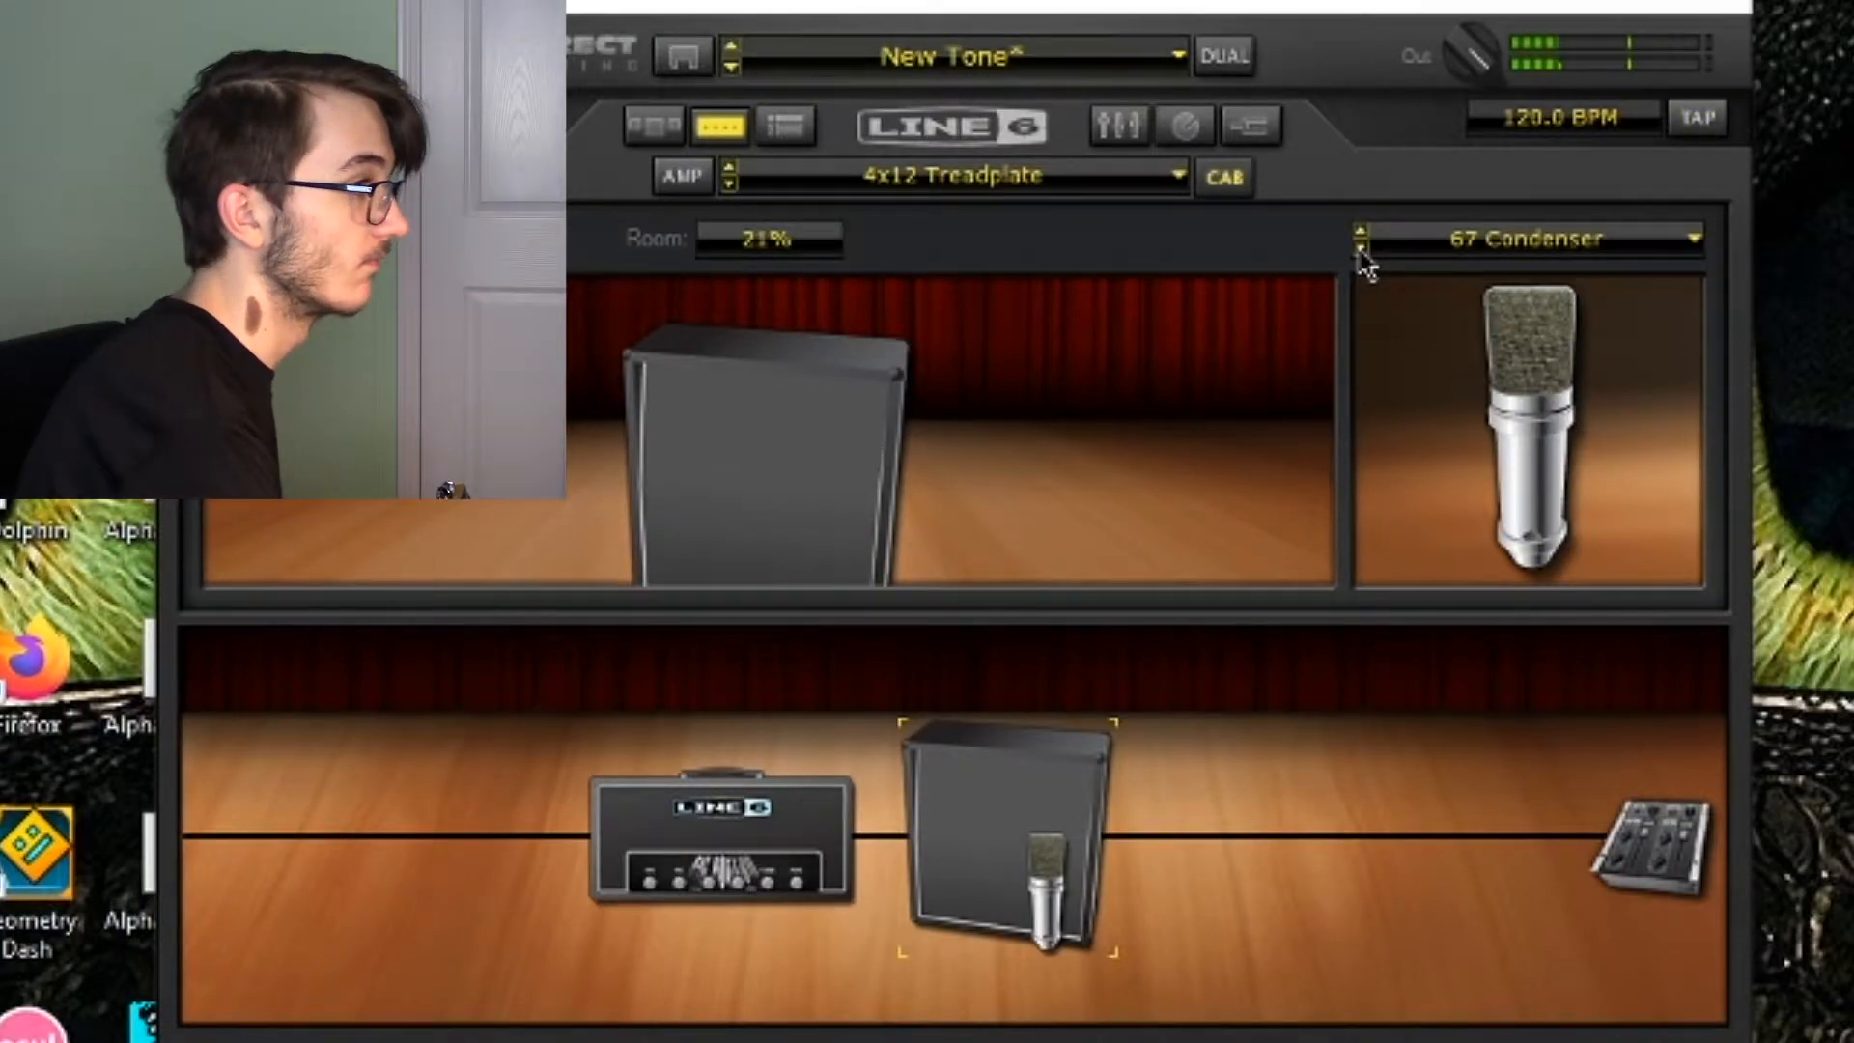
{"action": "left_click", "coordinate": [1491, 238]}
{"action": "left_click", "coordinate": [1510, 283]}
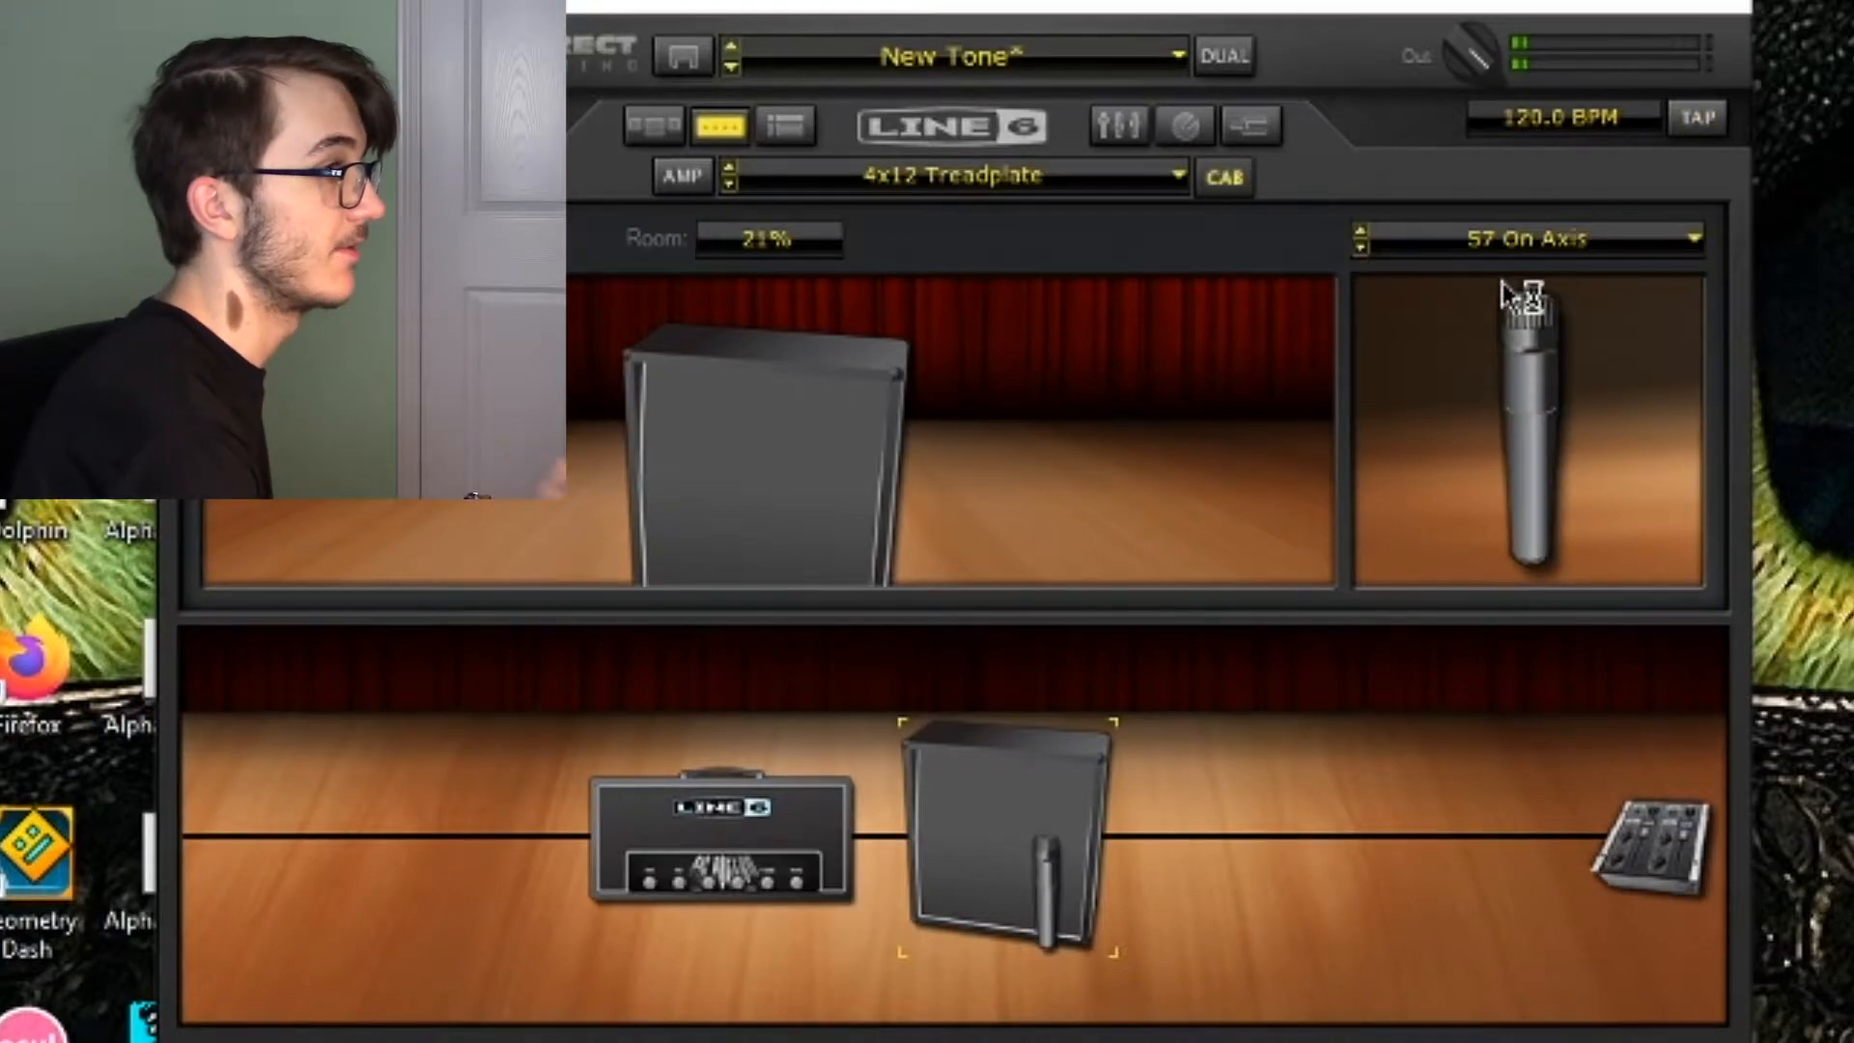
{"action": "left_click", "coordinate": [777, 125]}
{"action": "mouse_move", "coordinate": [798, 426]}
{"action": "left_mouse_down"}
{"action": "mouse_move", "coordinate": [798, 444]}
{"action": "mouse_move", "coordinate": [784, 412]}
{"action": "left_mouse_up"}
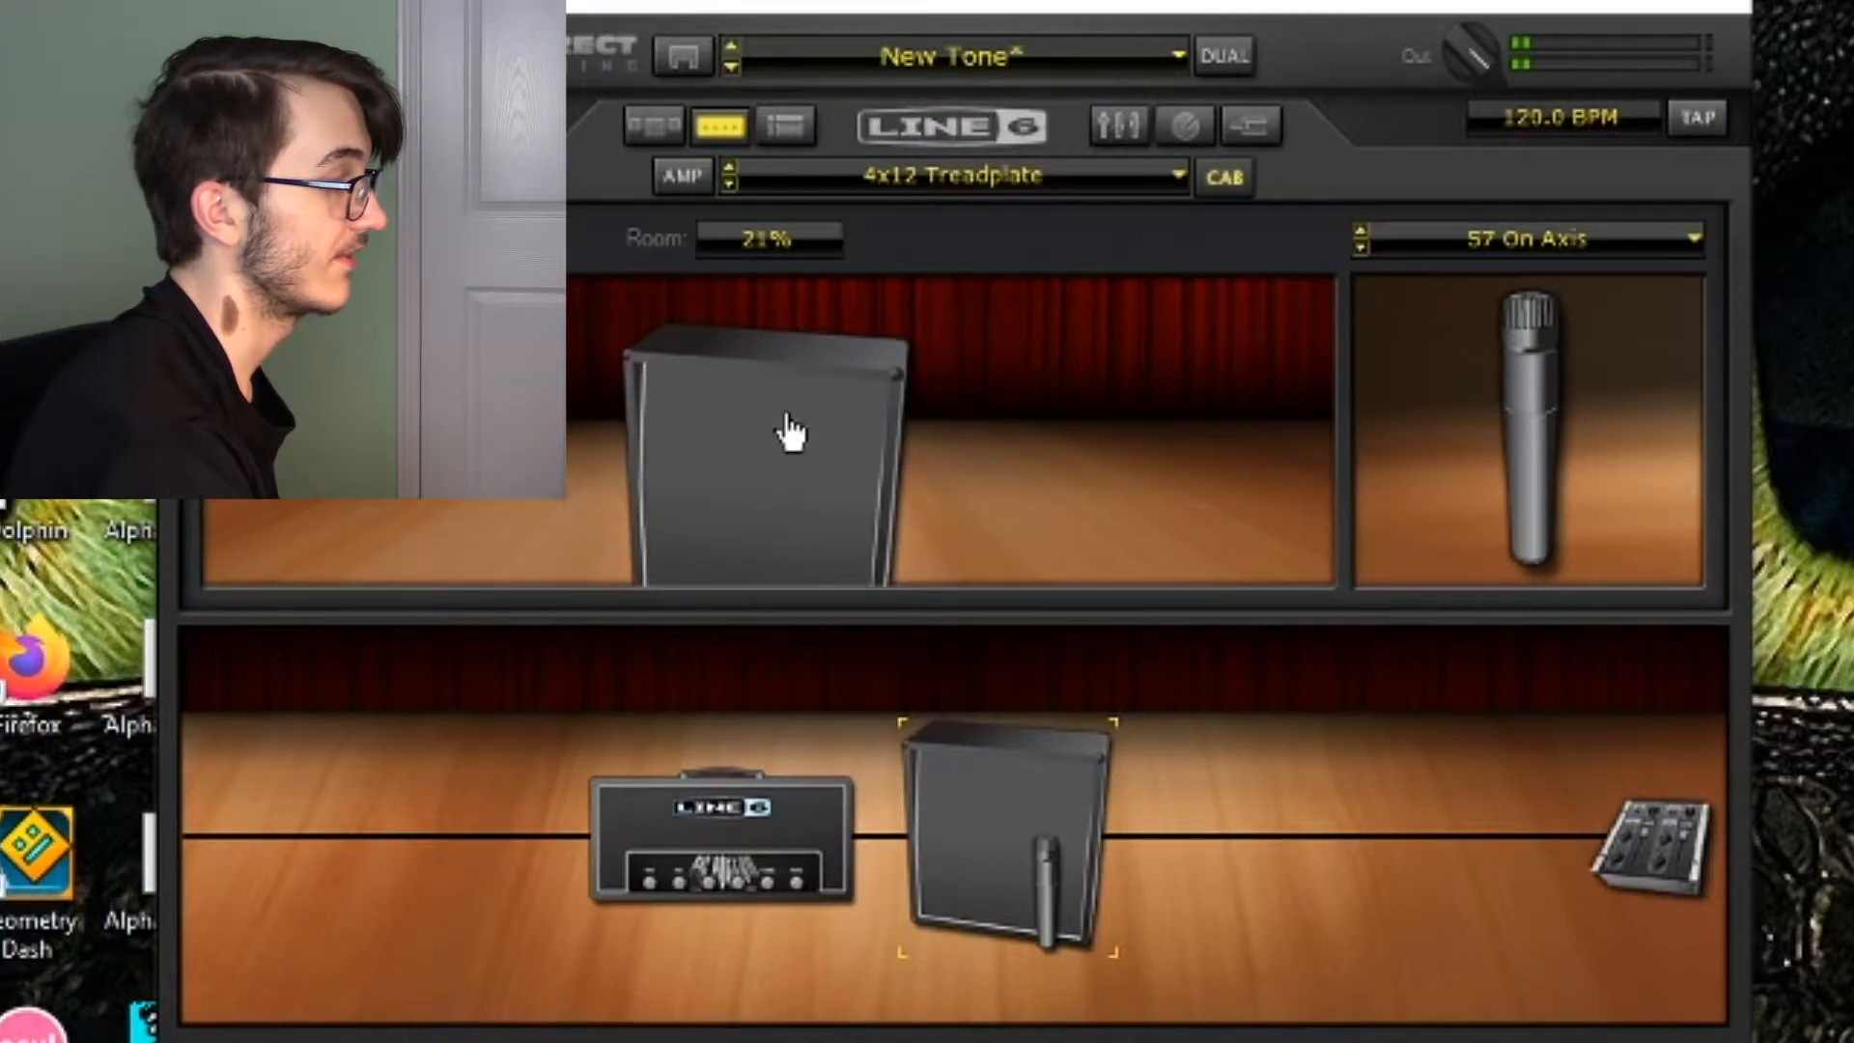
Lower the Big Bottom amp's Bass to just under halfway and raise its Middle close to maximum.
{"action": "left_click", "coordinate": [794, 881]}
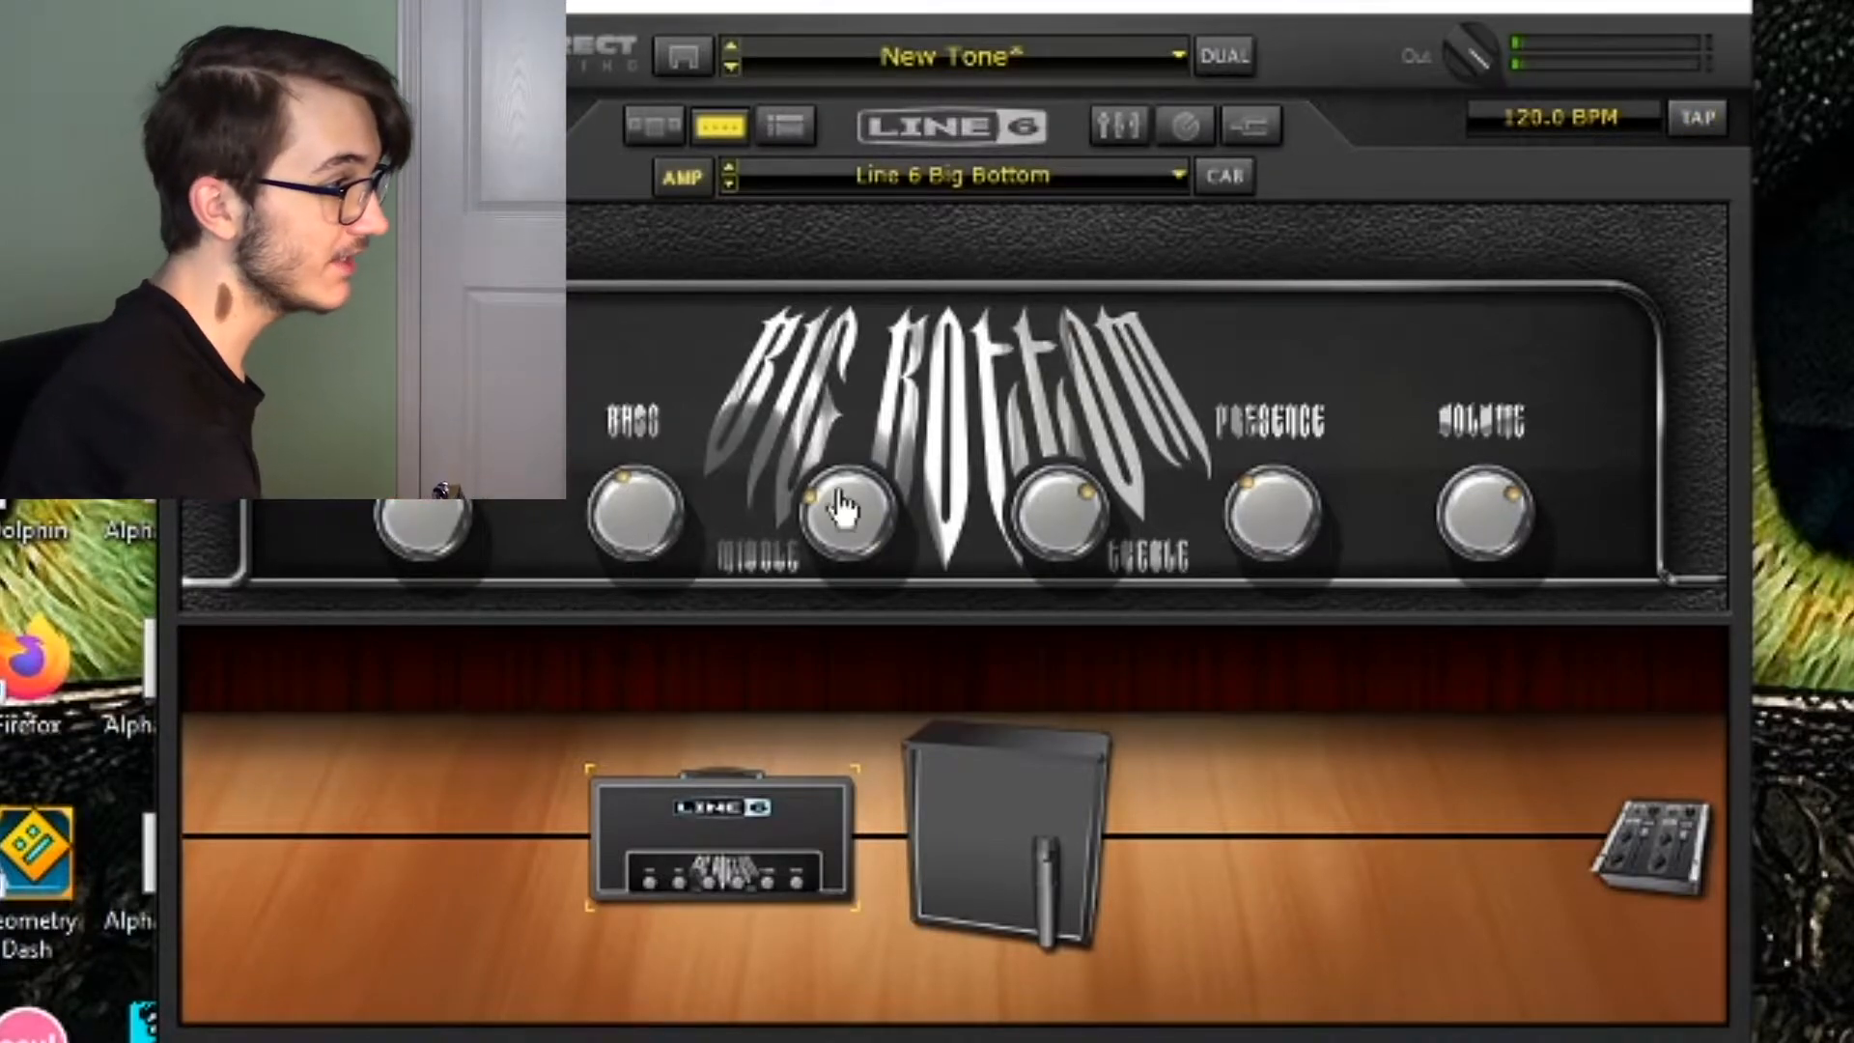
{"action": "left_click_drag", "start_coordinate": [853, 533], "coordinate": [849, 555]}
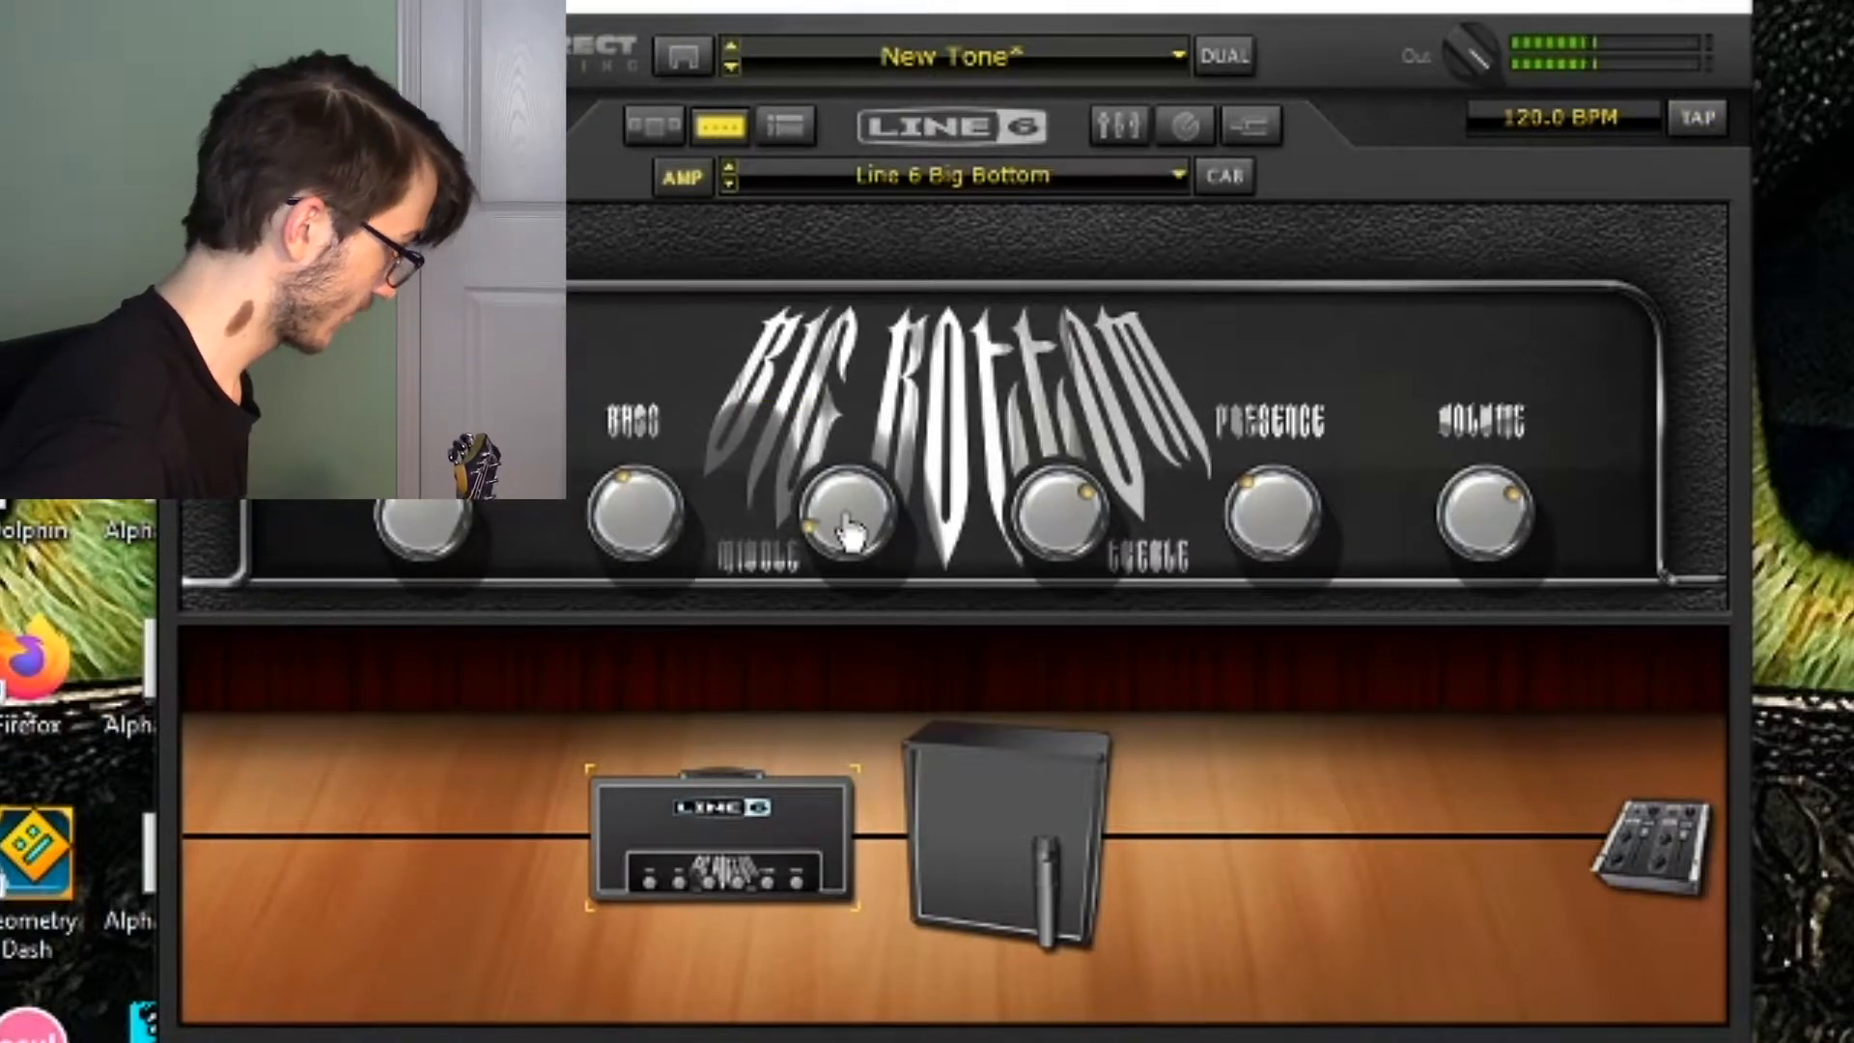
{"action": "left_click_drag", "start_coordinate": [849, 529], "coordinate": [849, 415]}
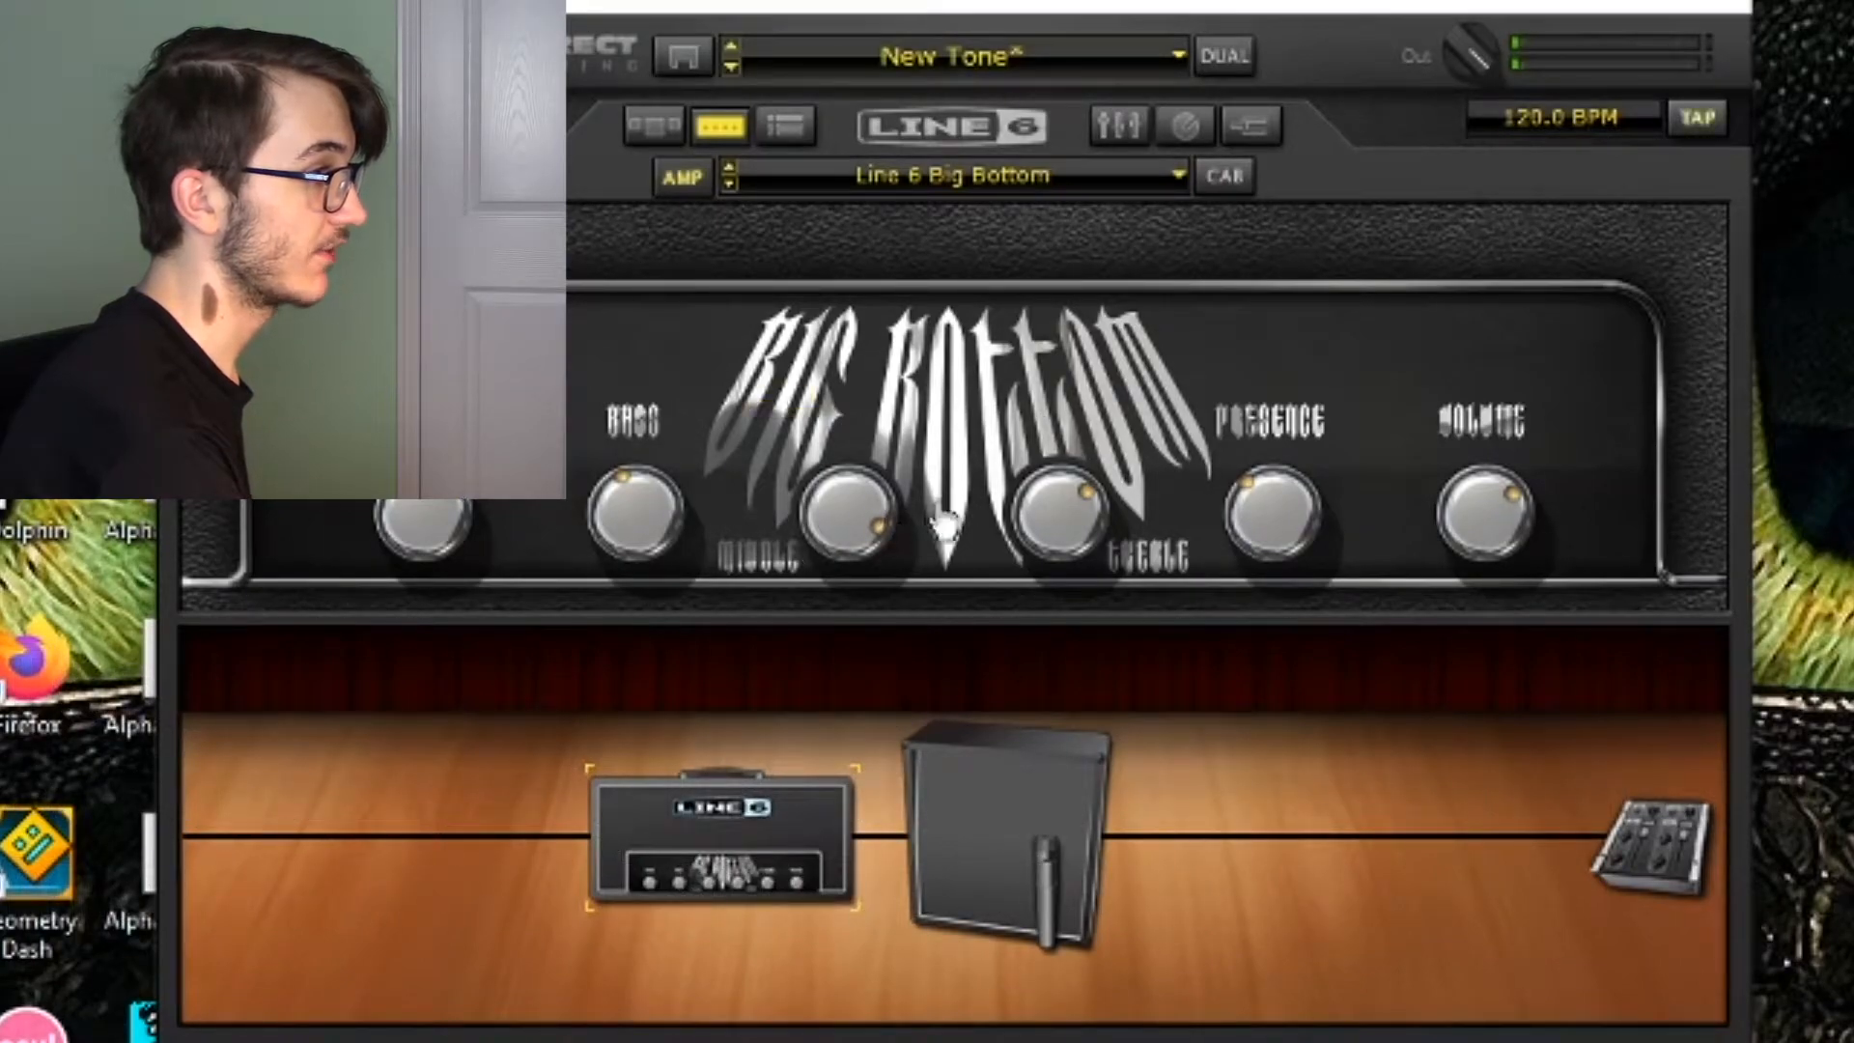
Raise the amp's Treble to about 94% and its Presence close to maximum.
{"action": "left_click_drag", "start_coordinate": [1083, 534], "coordinate": [1067, 518]}
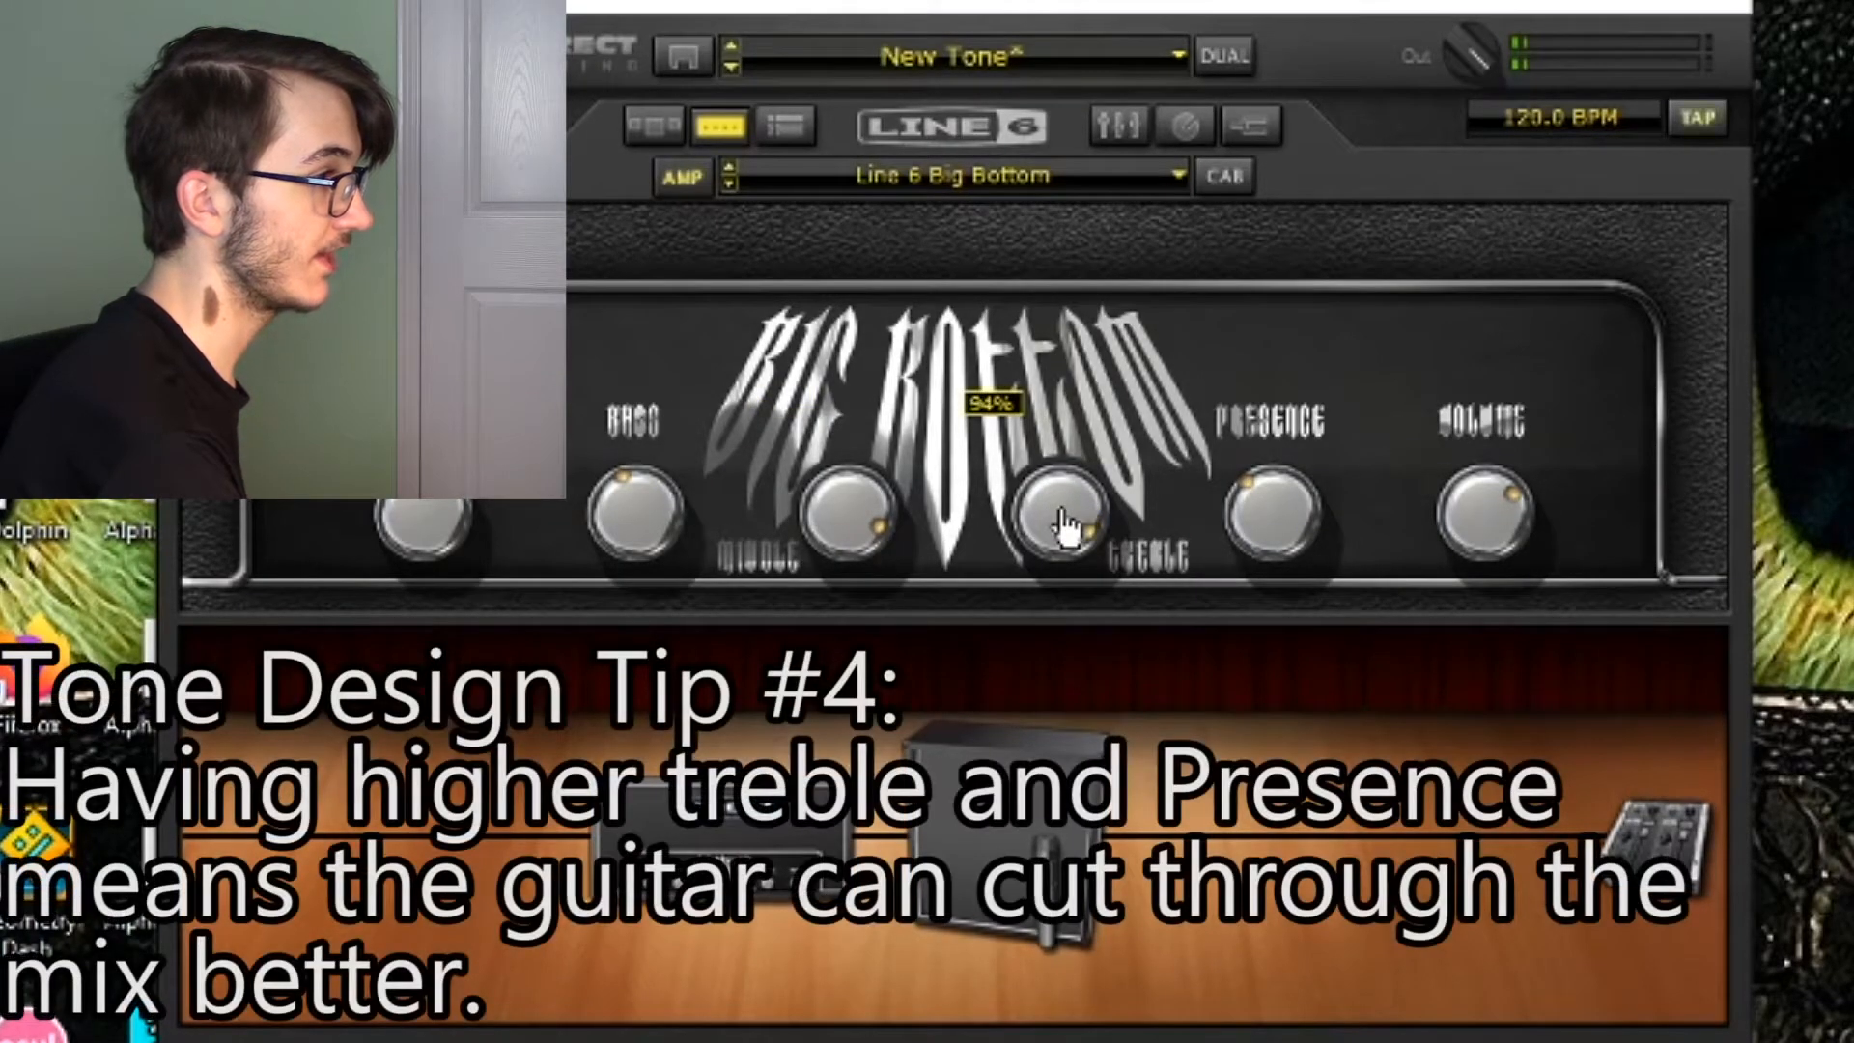
{"action": "left_click_drag", "start_coordinate": [1271, 530], "coordinate": [1259, 503]}
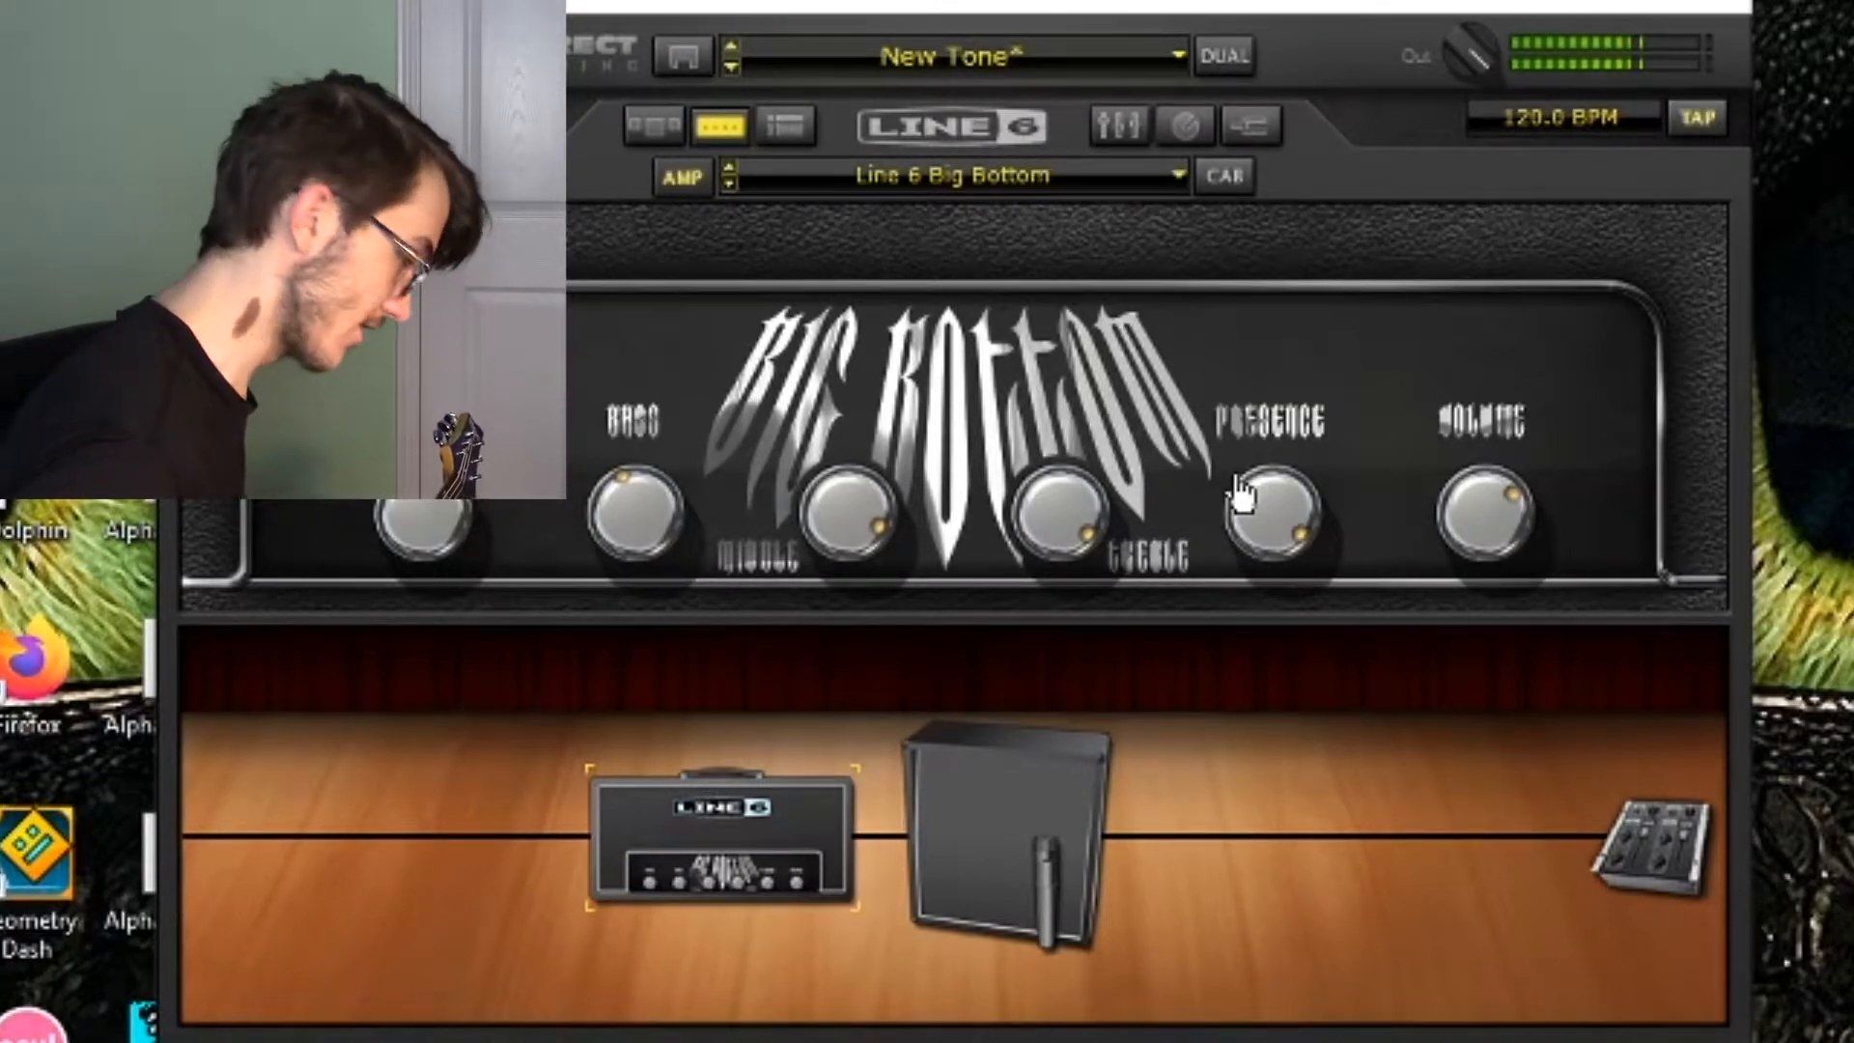
{"action": "mouse_move", "coordinate": [1469, 526]}
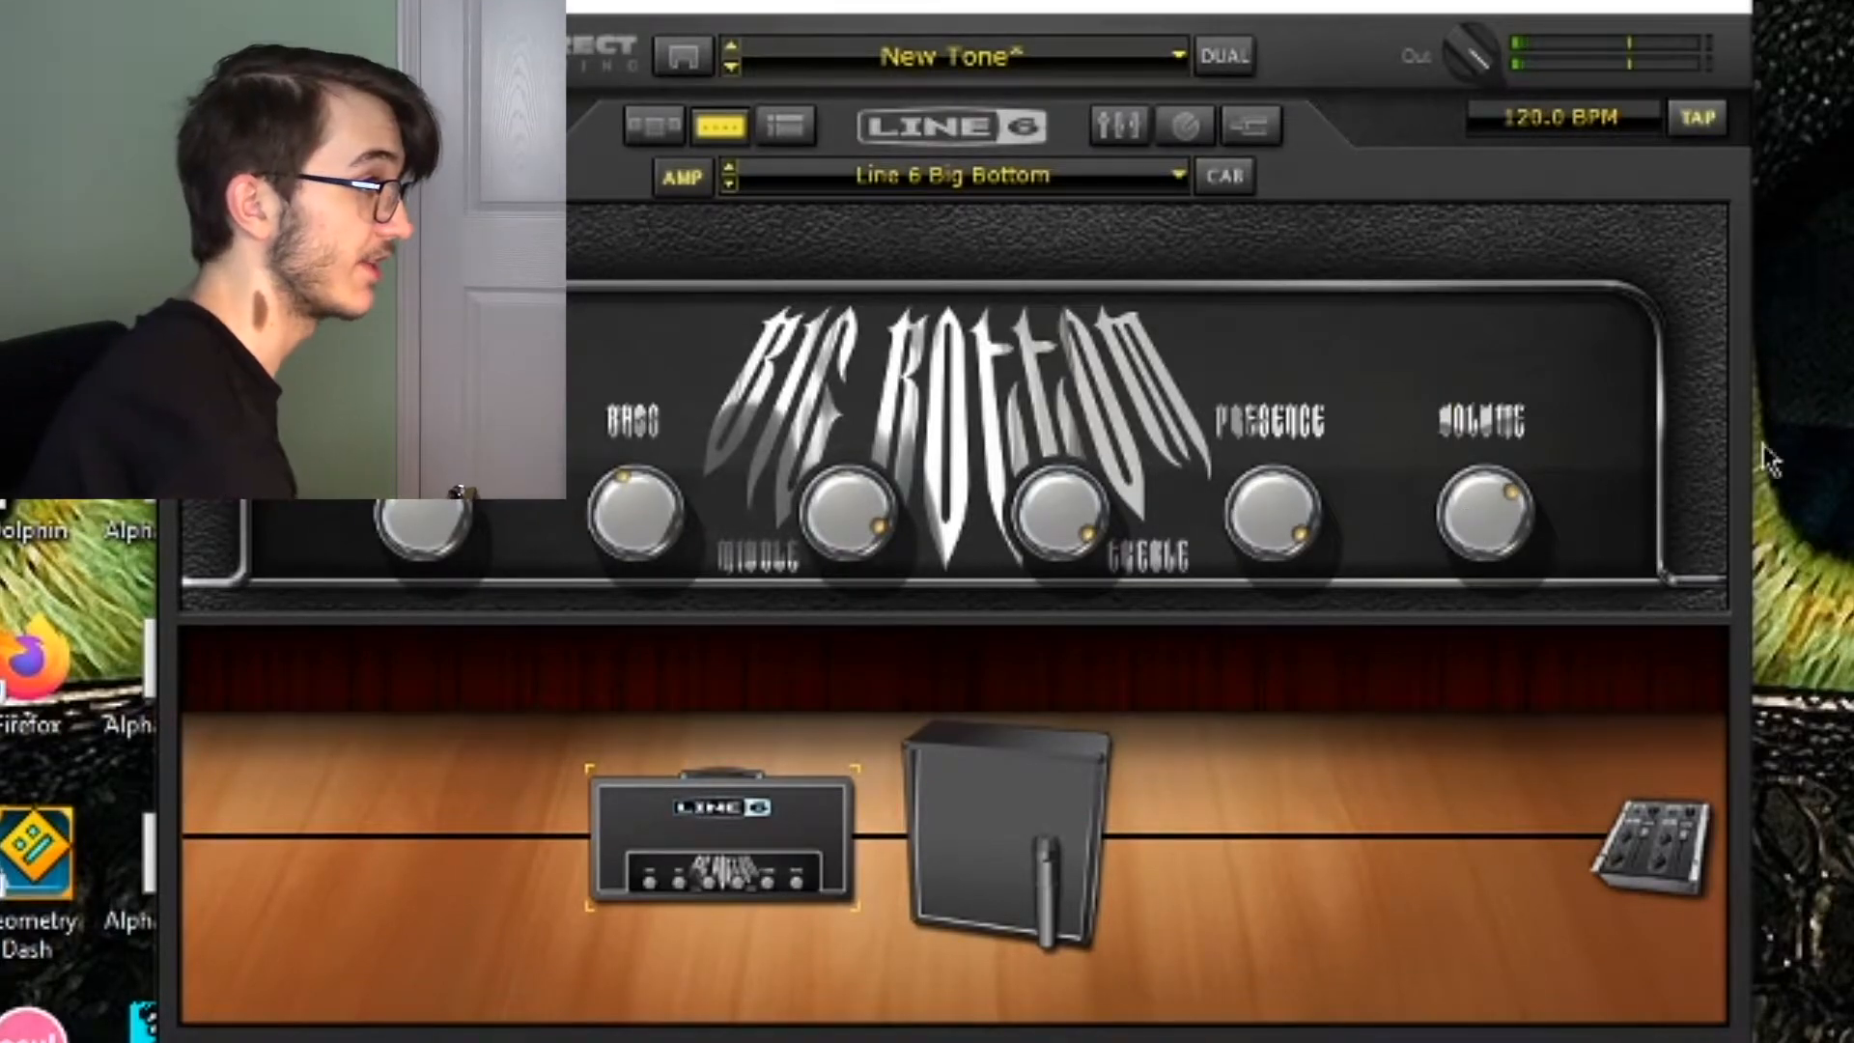
Add the Screamer distortion pedal in front of the amp and open its controls.
{"action": "left_click", "coordinate": [670, 135]}
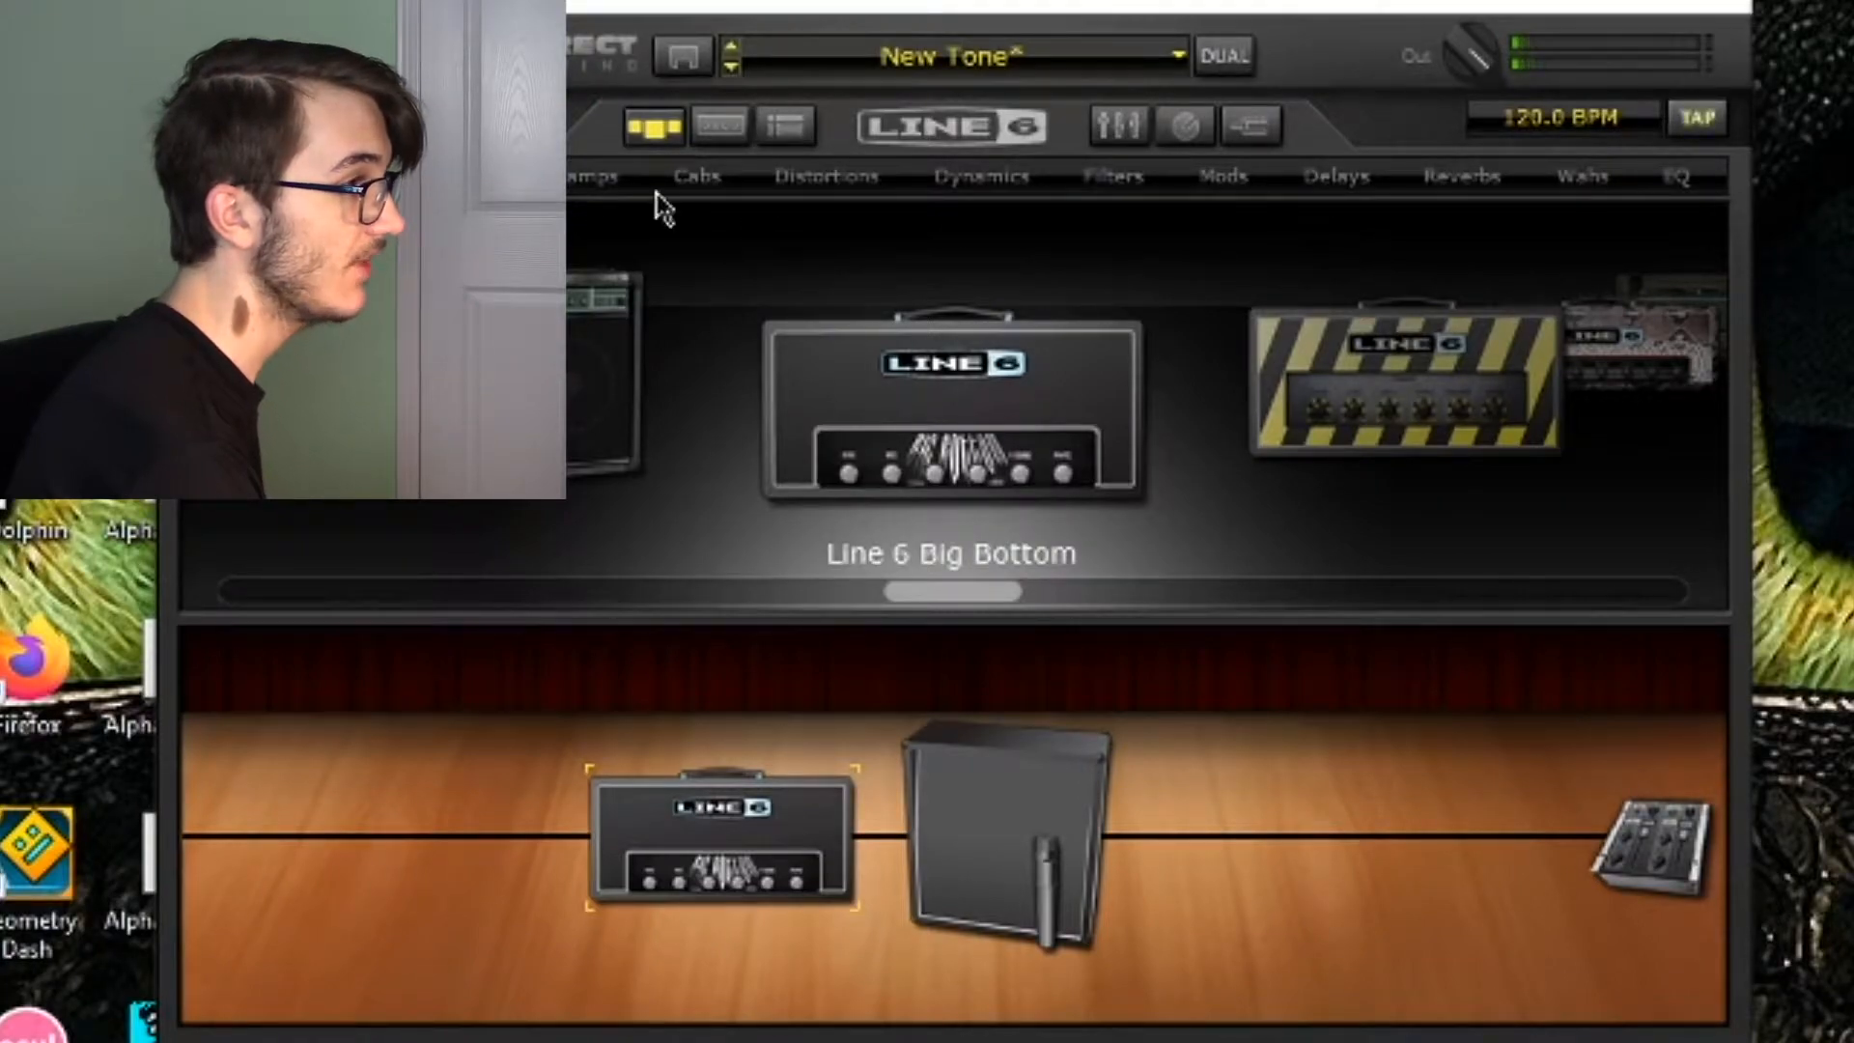
{"action": "left_click", "coordinate": [874, 177]}
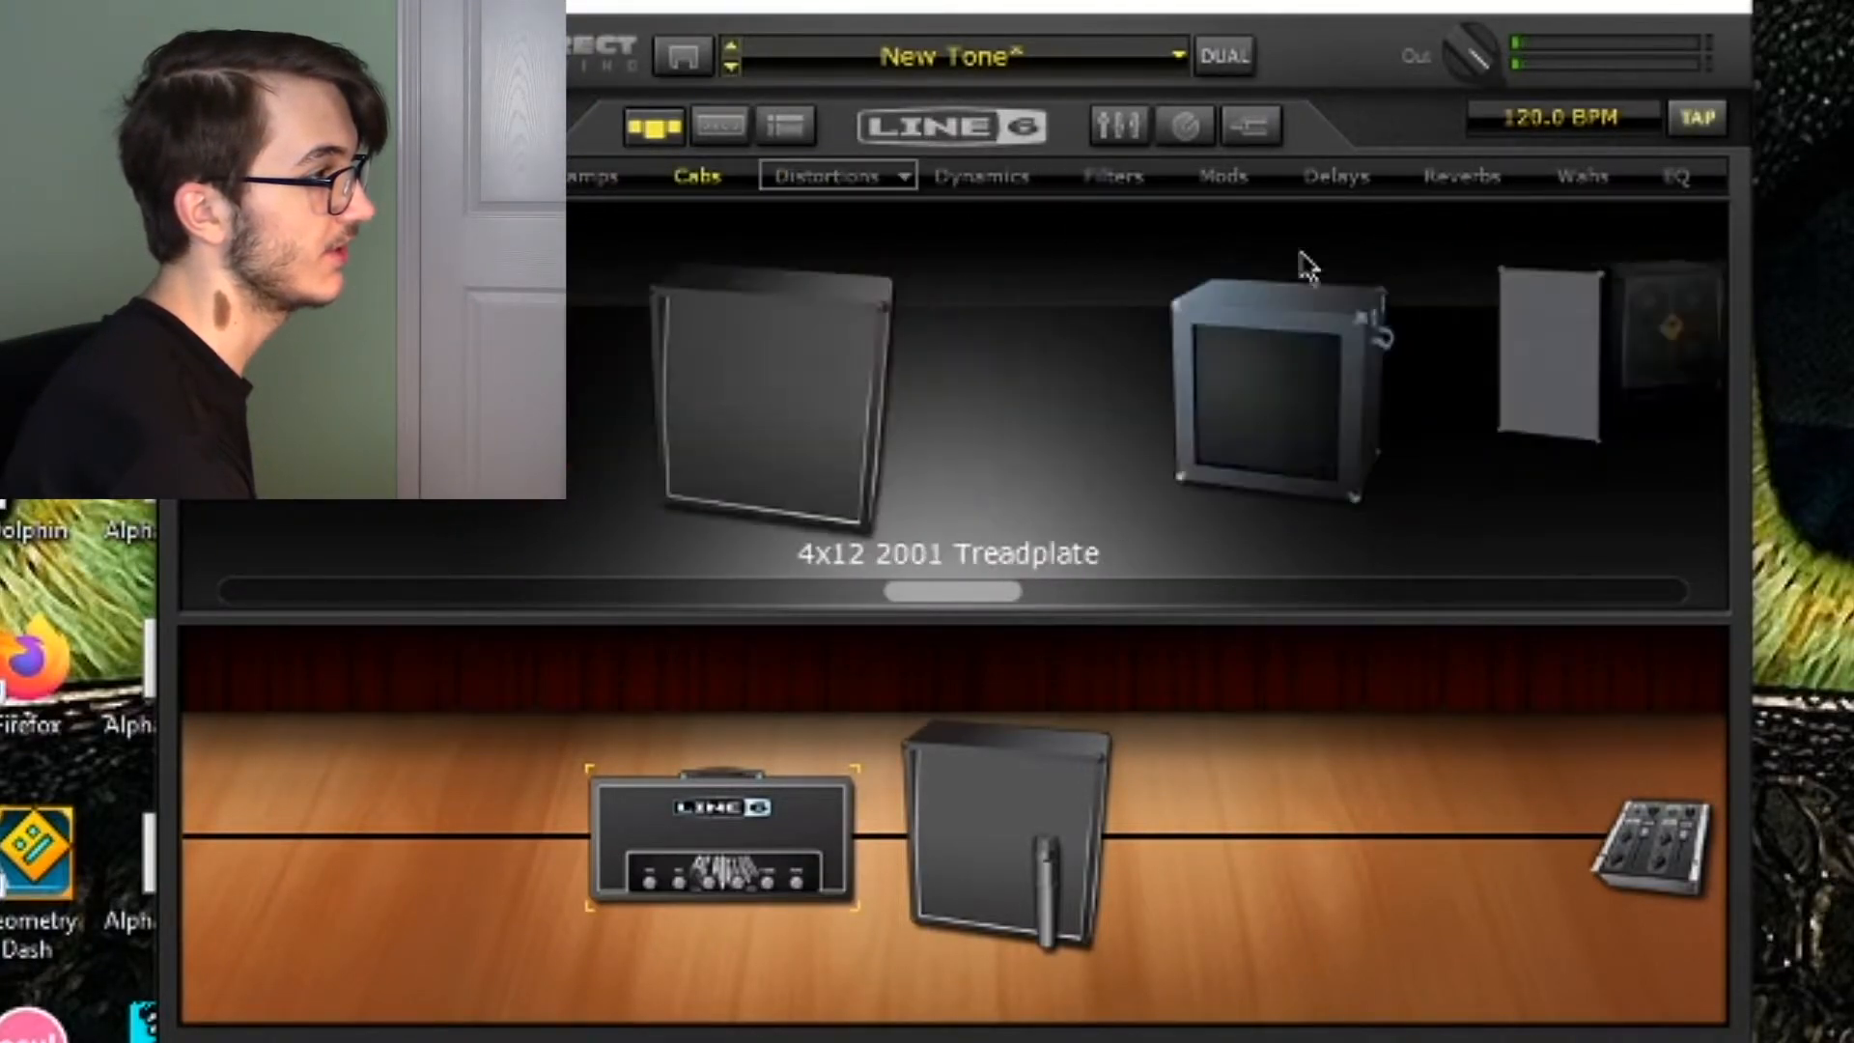
{"action": "left_click", "coordinate": [1618, 351]}
{"action": "left_click", "coordinate": [1608, 351]}
{"action": "left_click", "coordinate": [1593, 353]}
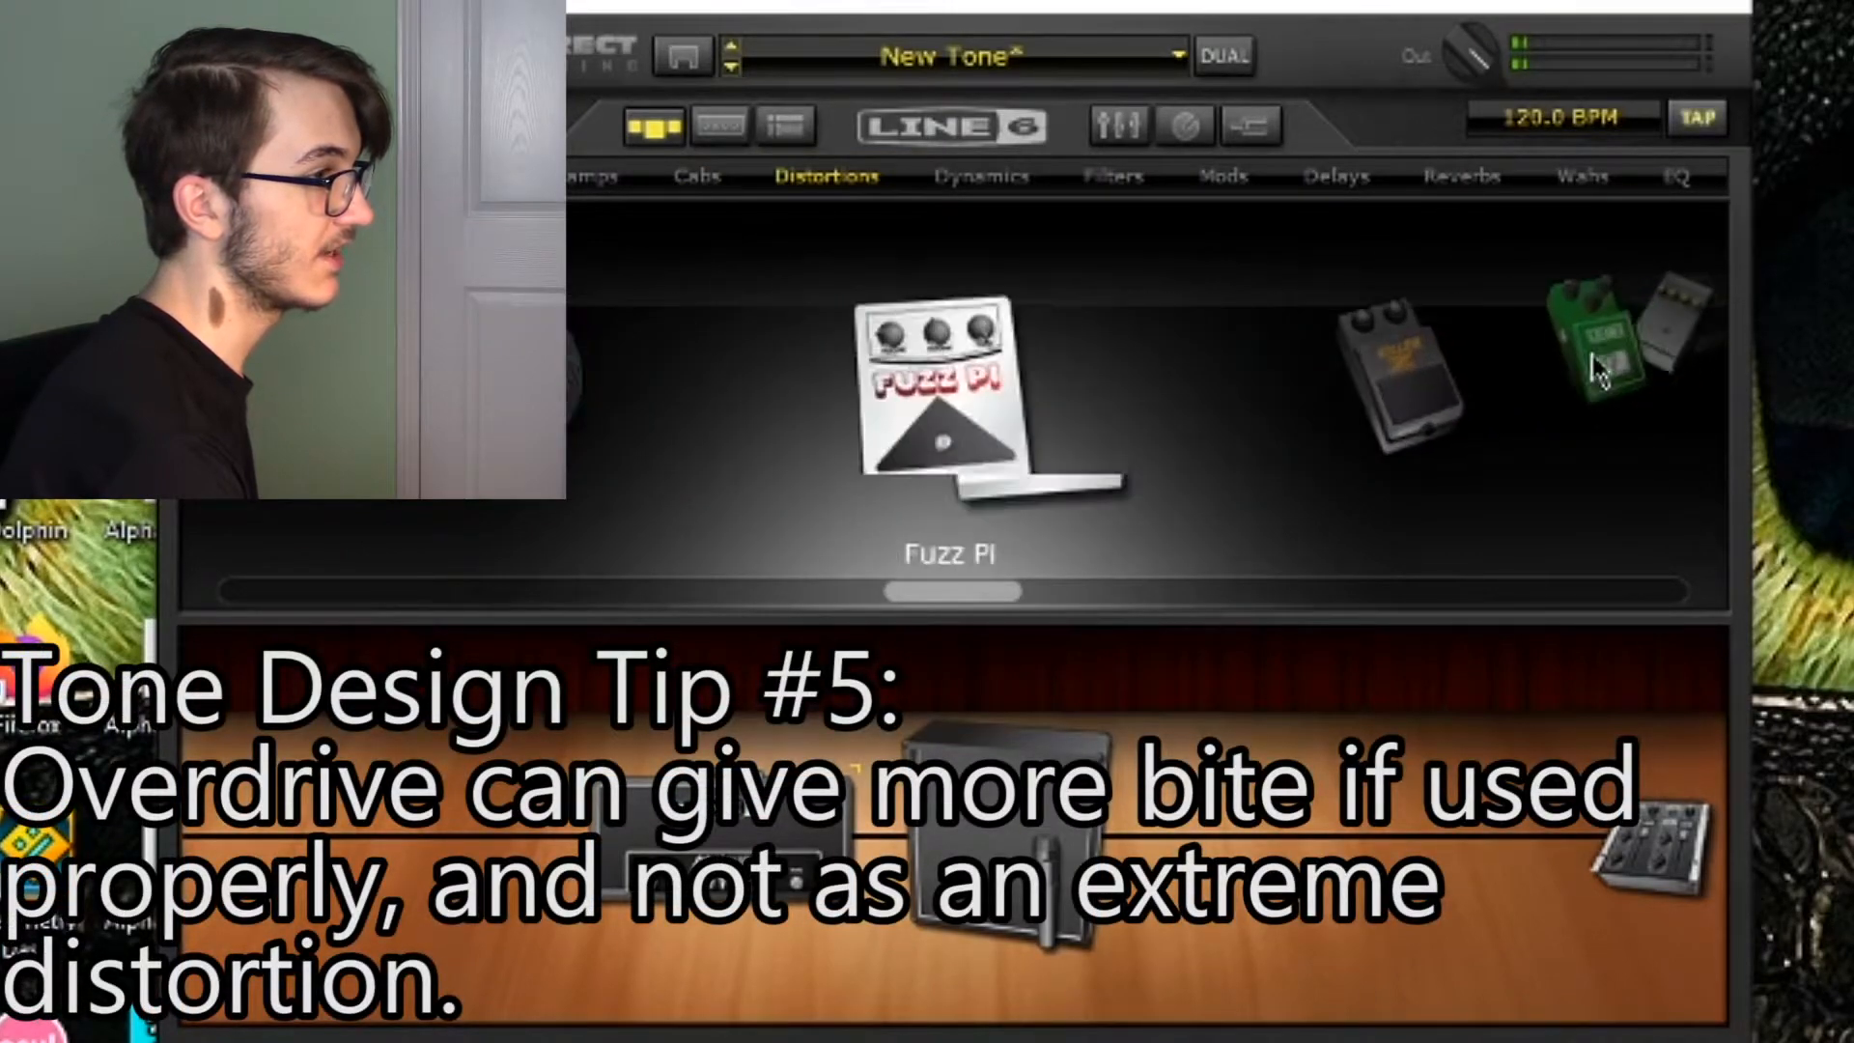
{"action": "left_click", "coordinate": [1337, 368]}
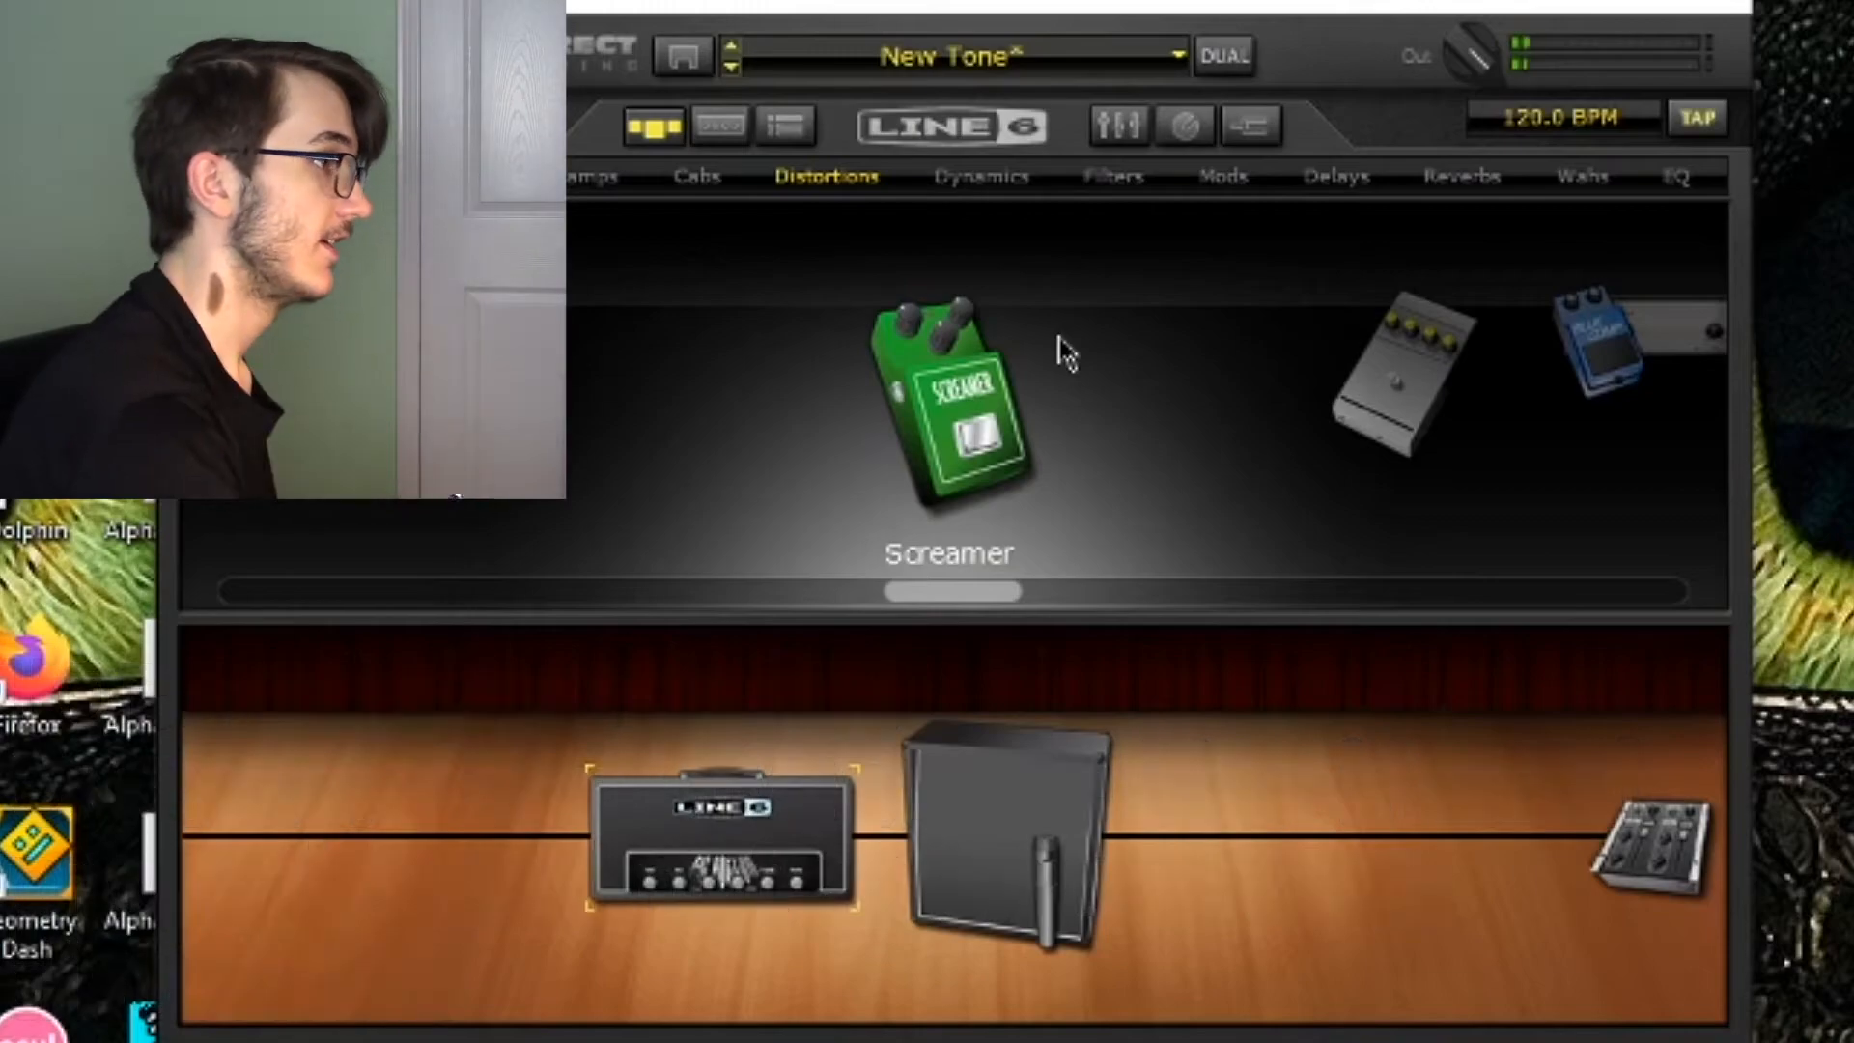
{"action": "left_click_drag", "start_coordinate": [933, 411], "coordinate": [485, 844]}
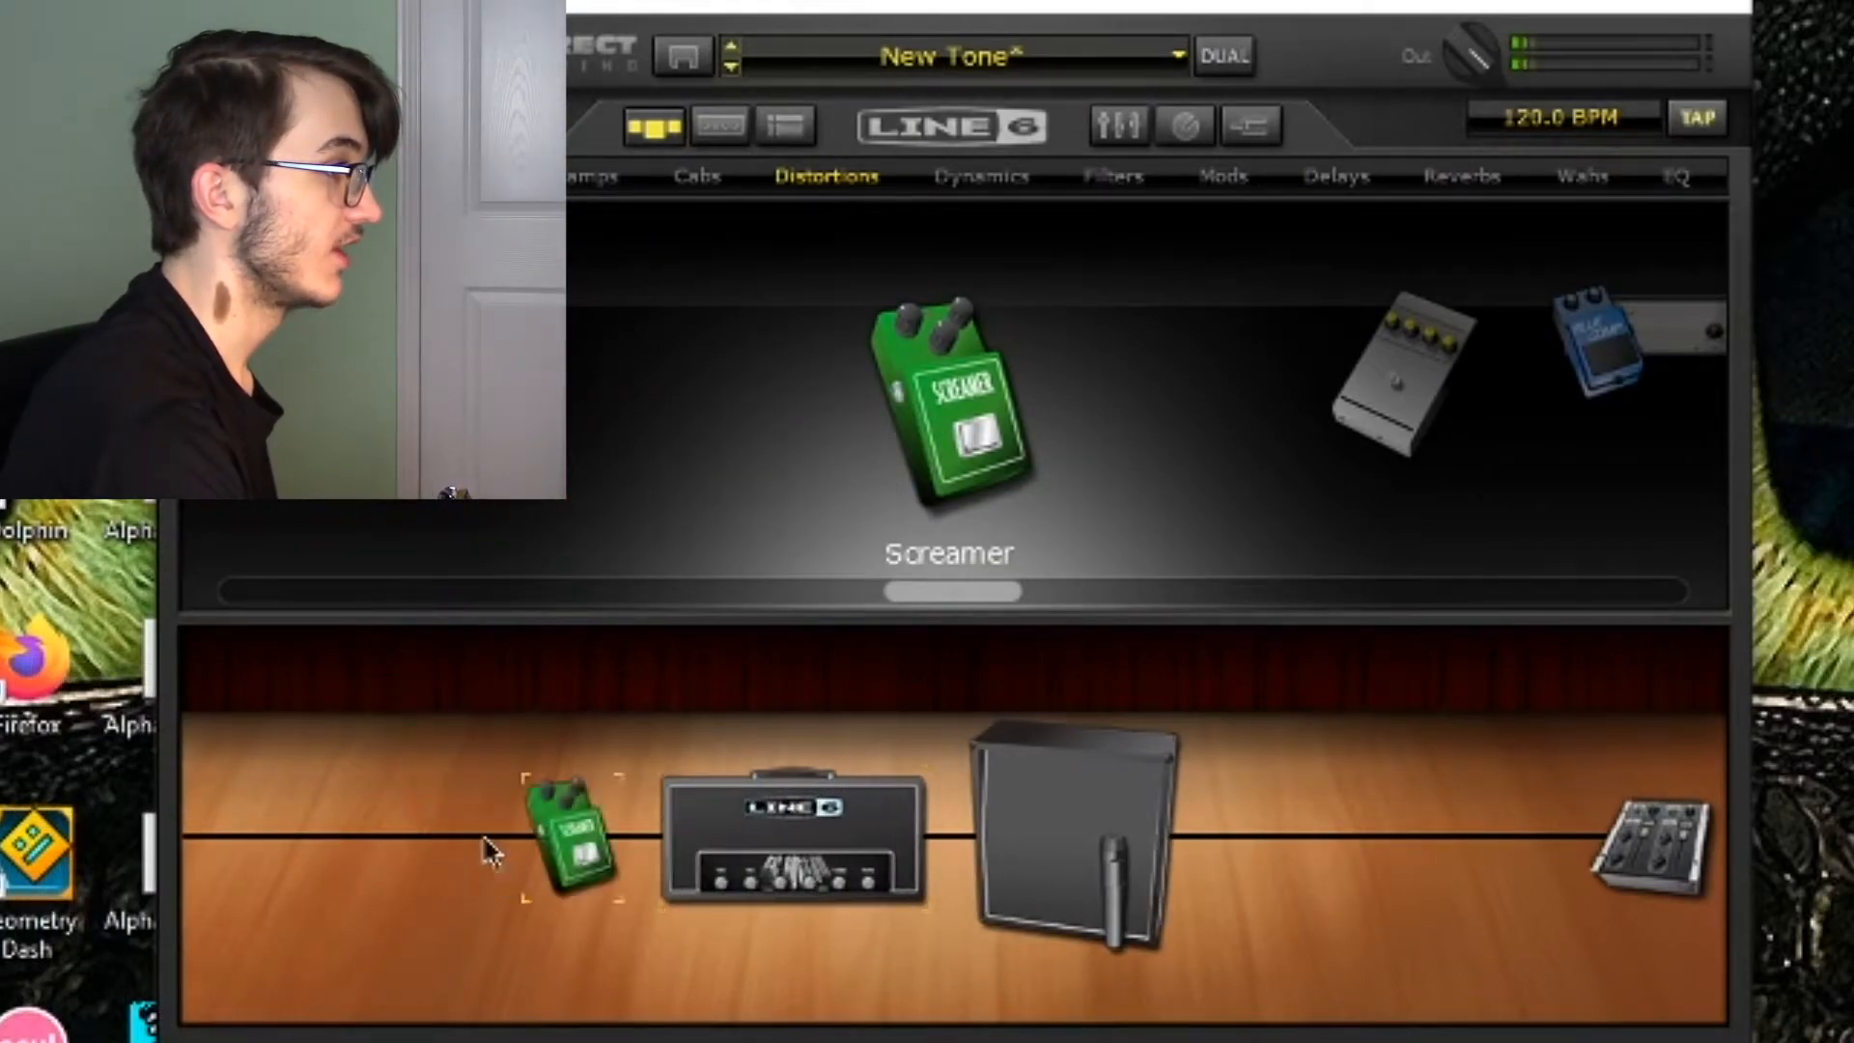
{"action": "double_click", "coordinate": [548, 832]}
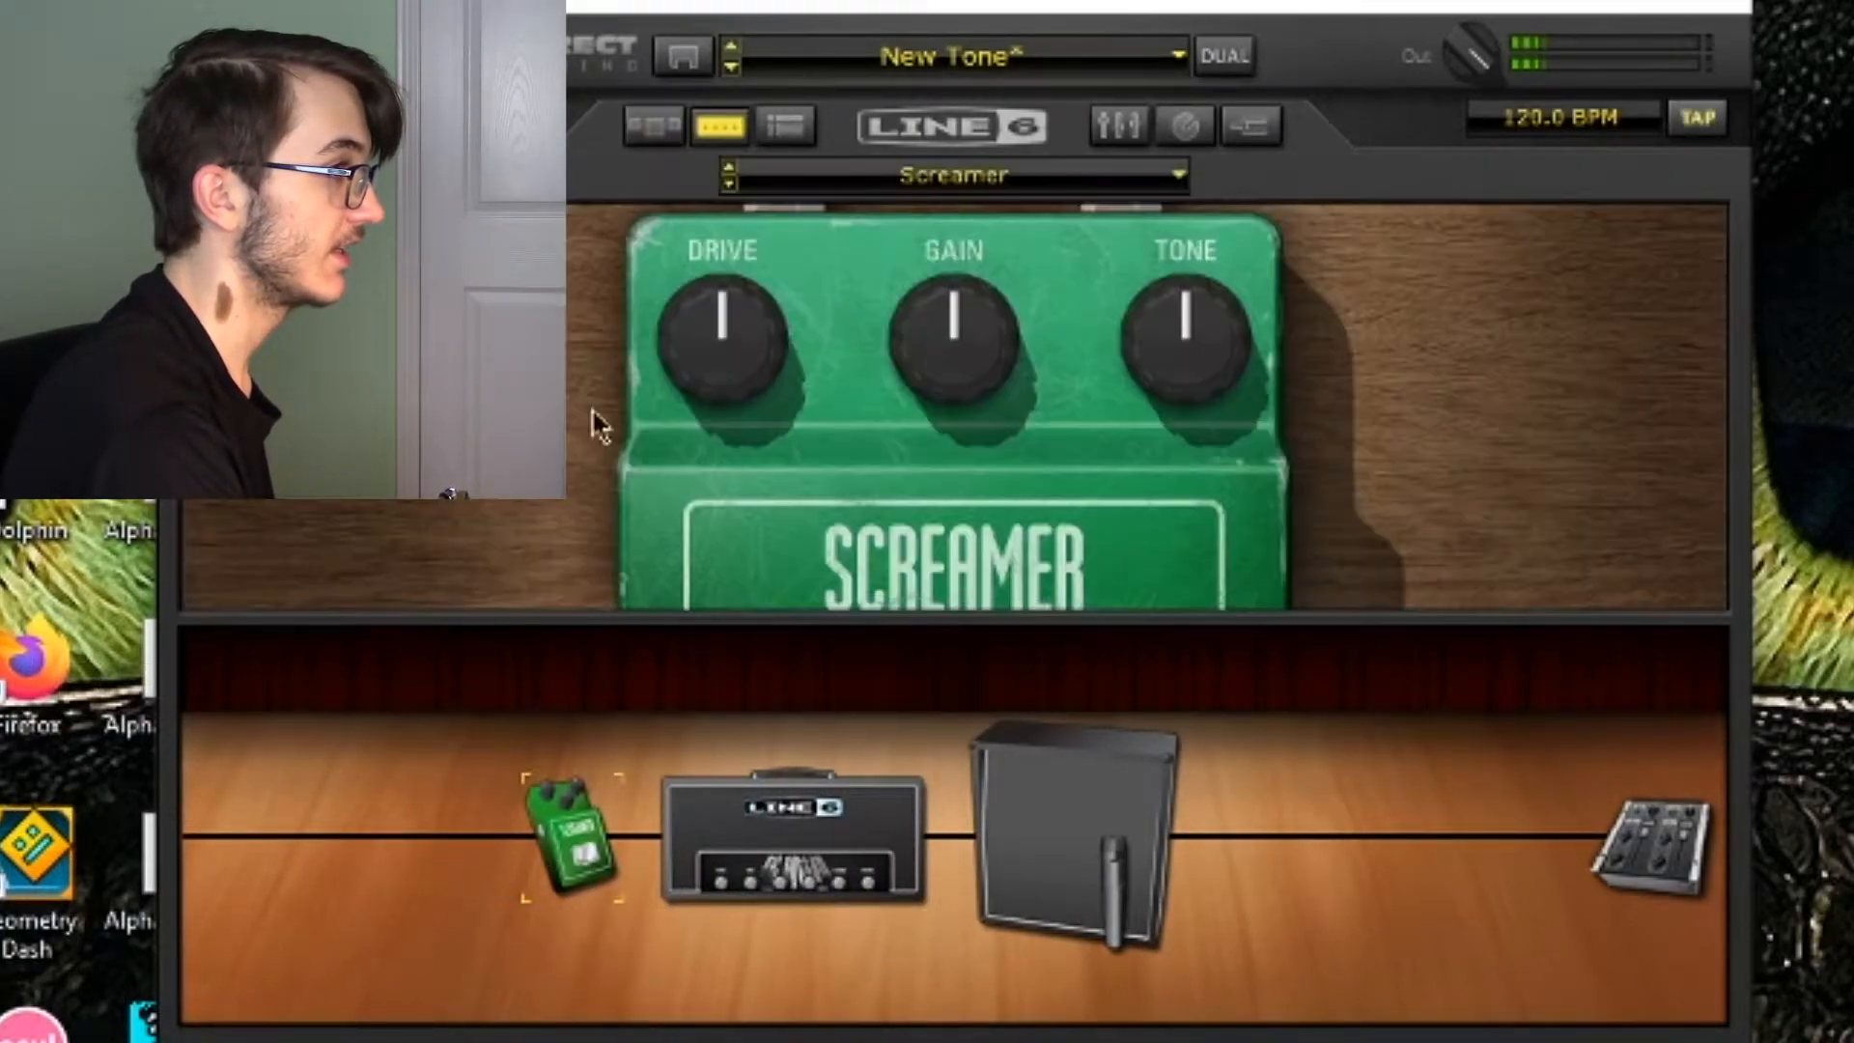
Raise the Screamer's Drive moderately above halfway, lower its Gain moderately below halfway, and compare the tone with the pedal bypassed and enabled.
{"action": "mouse_move", "coordinate": [754, 335]}
{"action": "left_mouse_down"}
{"action": "mouse_move", "coordinate": [739, 290]}
{"action": "mouse_move", "coordinate": [737, 305]}
{"action": "left_mouse_up"}
{"action": "left_click_drag", "start_coordinate": [1014, 393], "coordinate": [973, 395]}
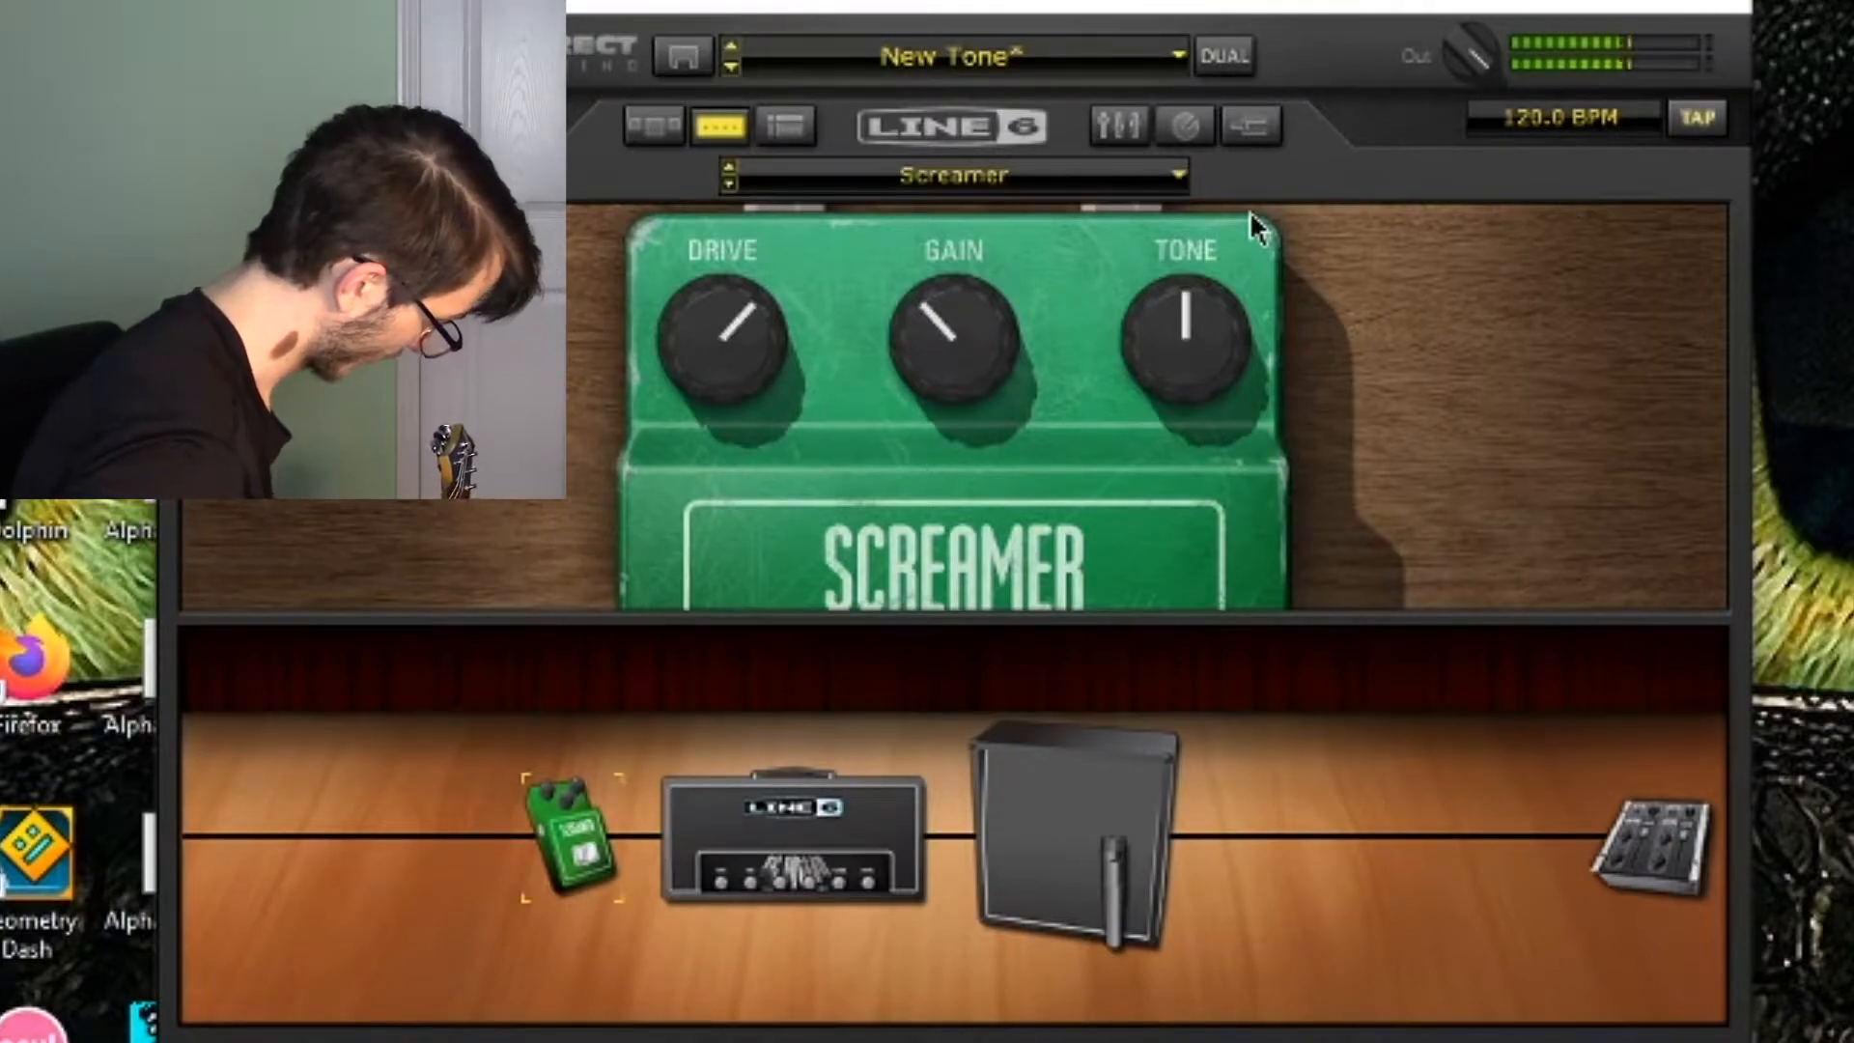
{"action": "mouse_move", "coordinate": [548, 741]}
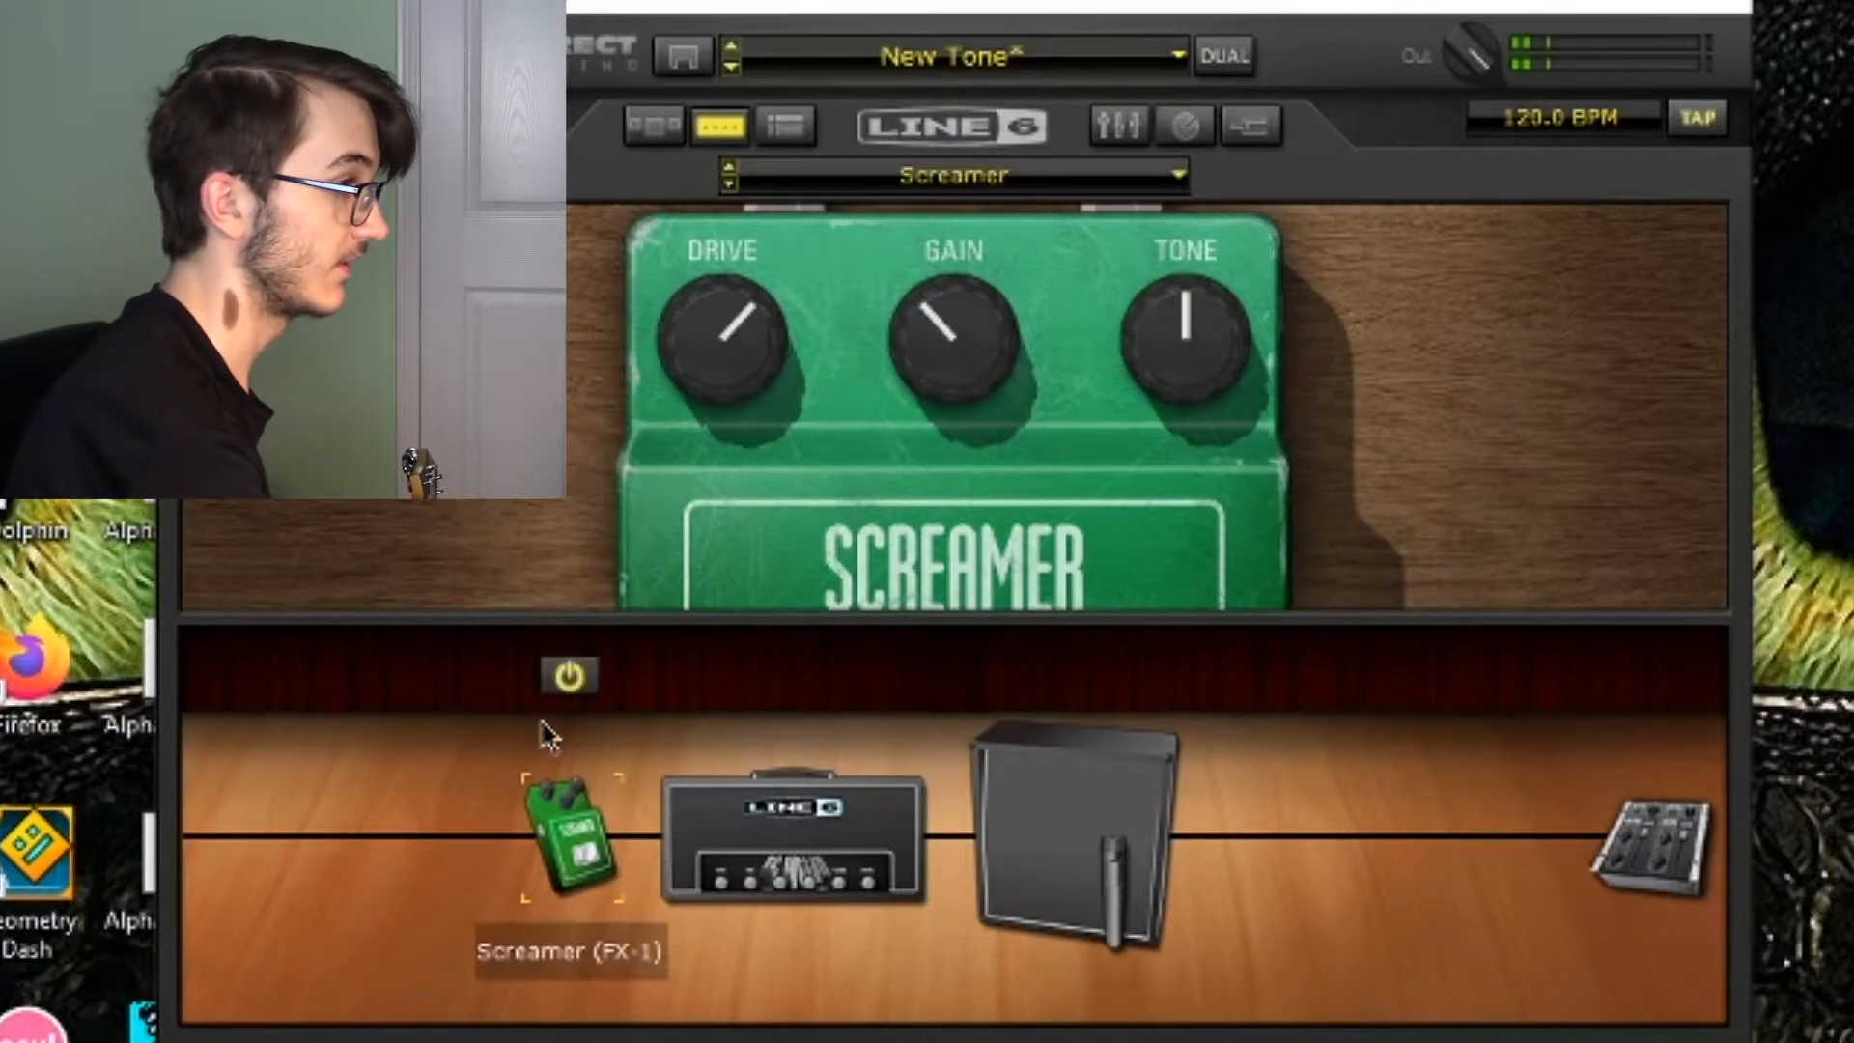
{"action": "left_click", "coordinate": [569, 677]}
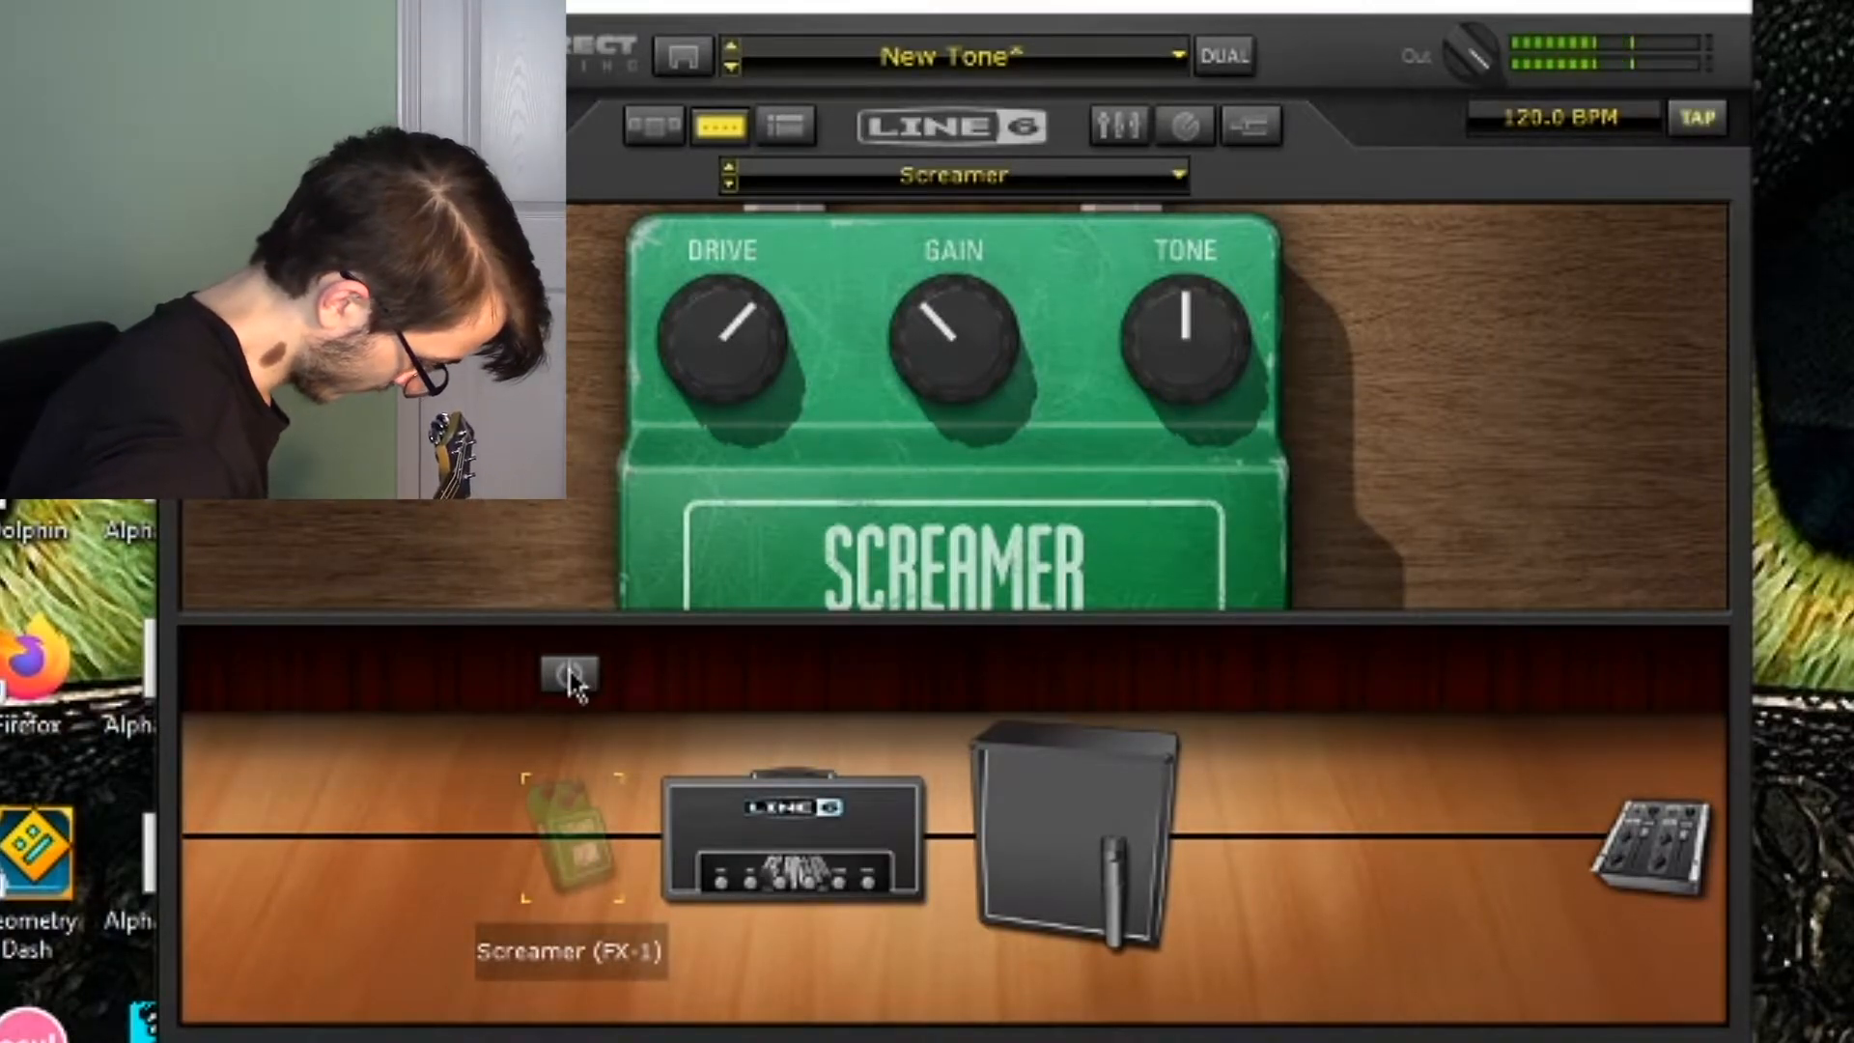
{"action": "left_click", "coordinate": [571, 679]}
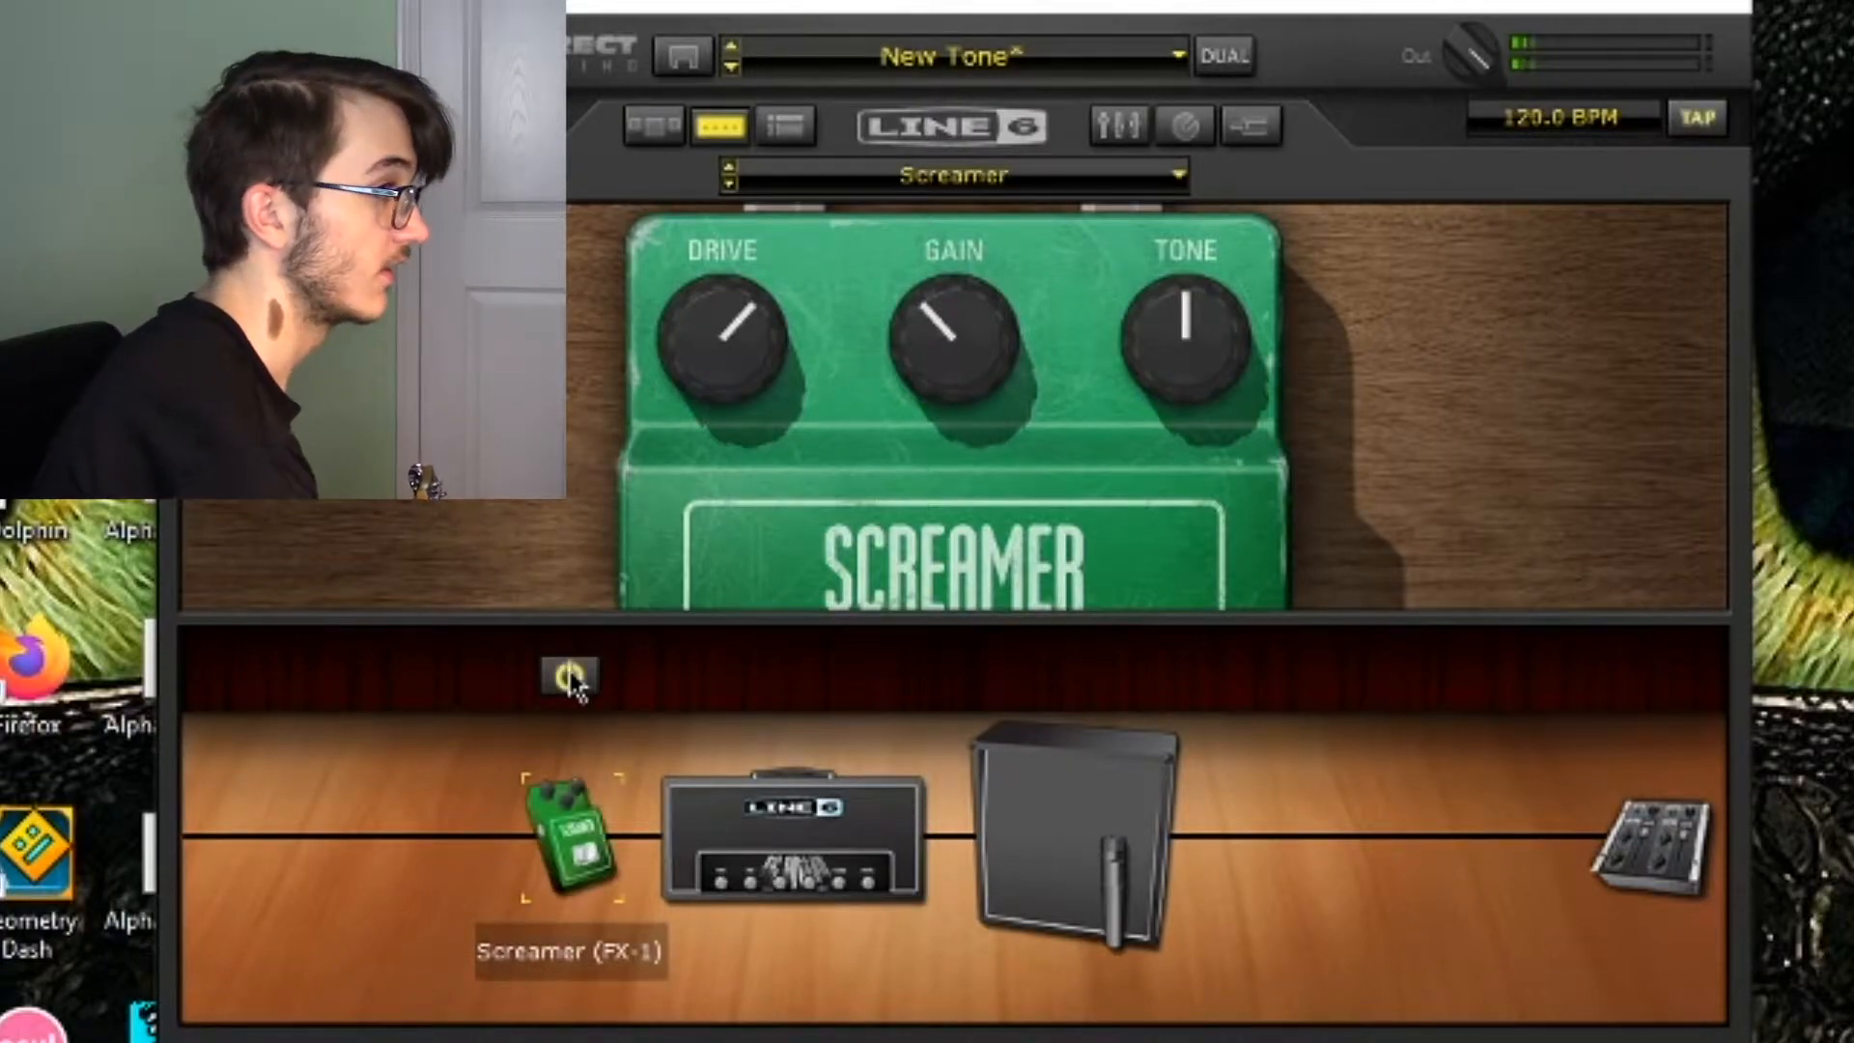
Add the Noise Gate from the dynamics gear in front of the Screamer pedal and open its controls.
{"action": "left_click", "coordinate": [658, 131]}
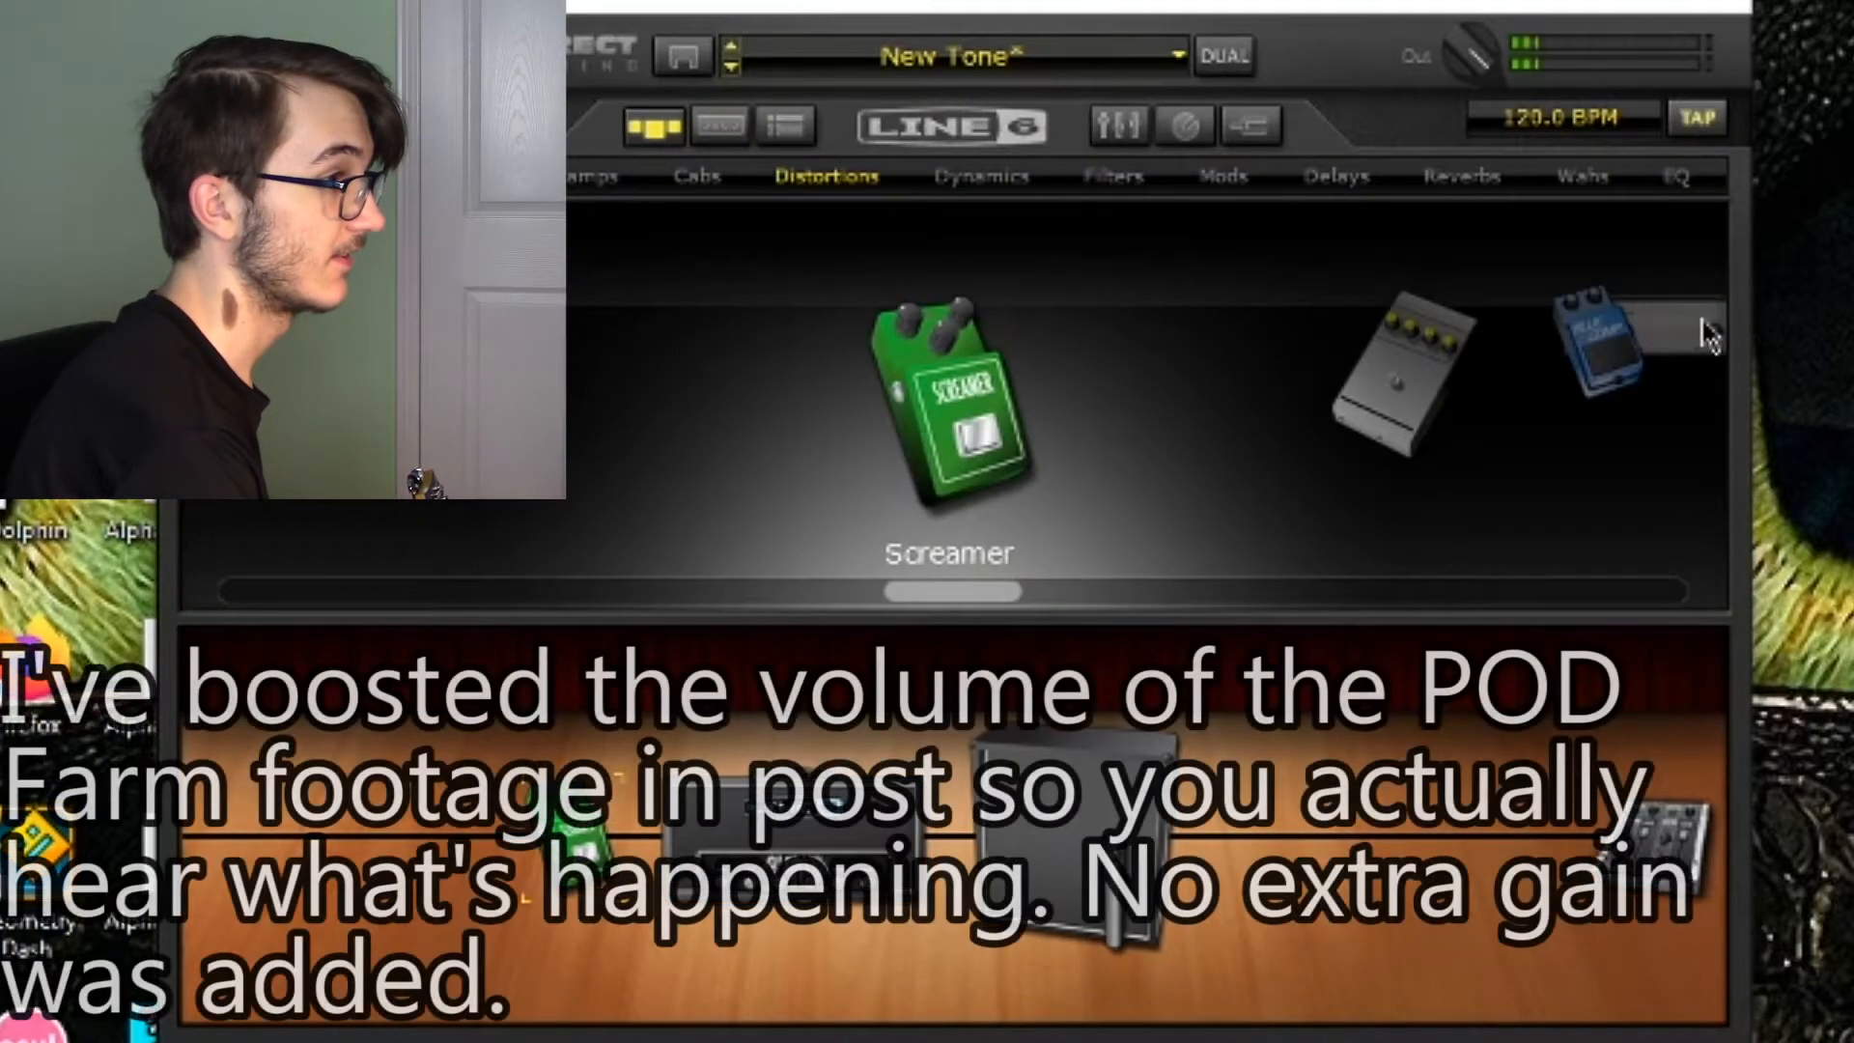
{"action": "left_click", "coordinate": [1705, 333]}
{"action": "left_click", "coordinate": [1655, 350]}
{"action": "left_click", "coordinate": [582, 379]}
{"action": "left_click_drag", "start_coordinate": [917, 434], "coordinate": [484, 857]}
{"action": "left_click", "coordinate": [497, 850]}
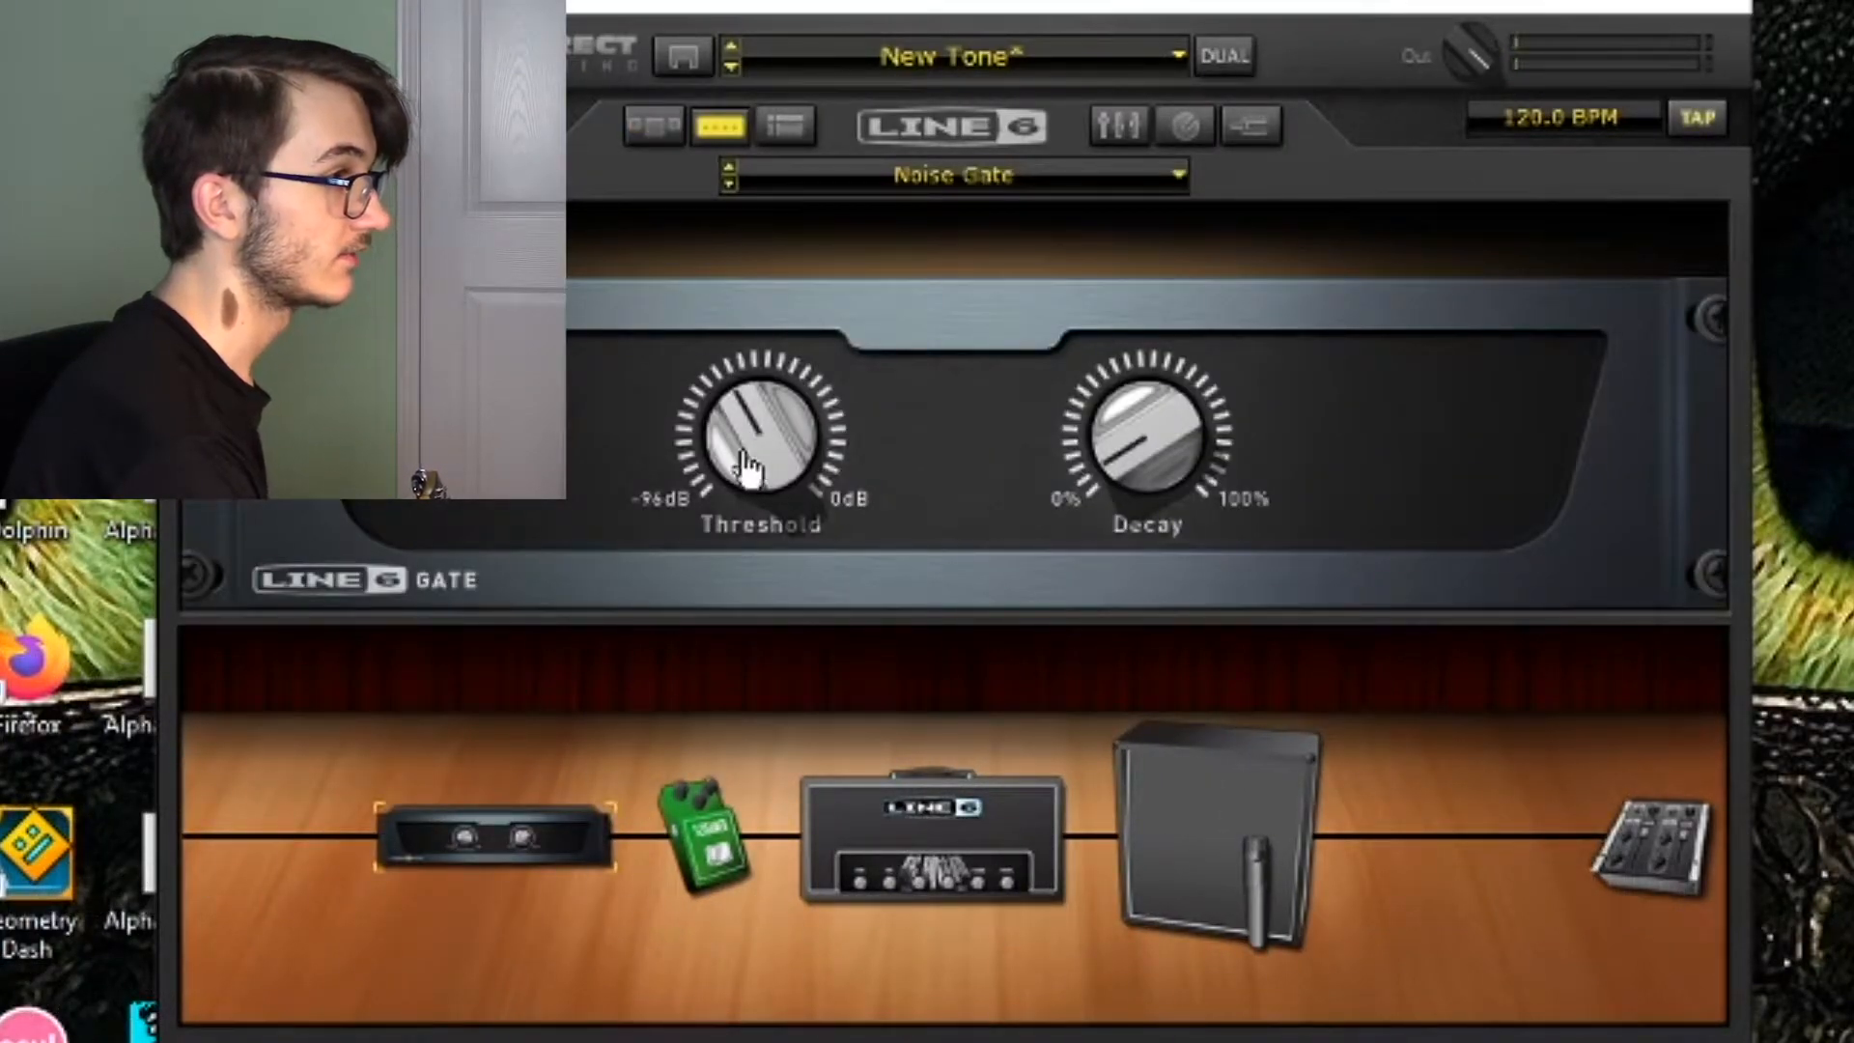
Raise the noise gate's Threshold to slightly past the middle of its range.
{"action": "mouse_move", "coordinate": [749, 470]}
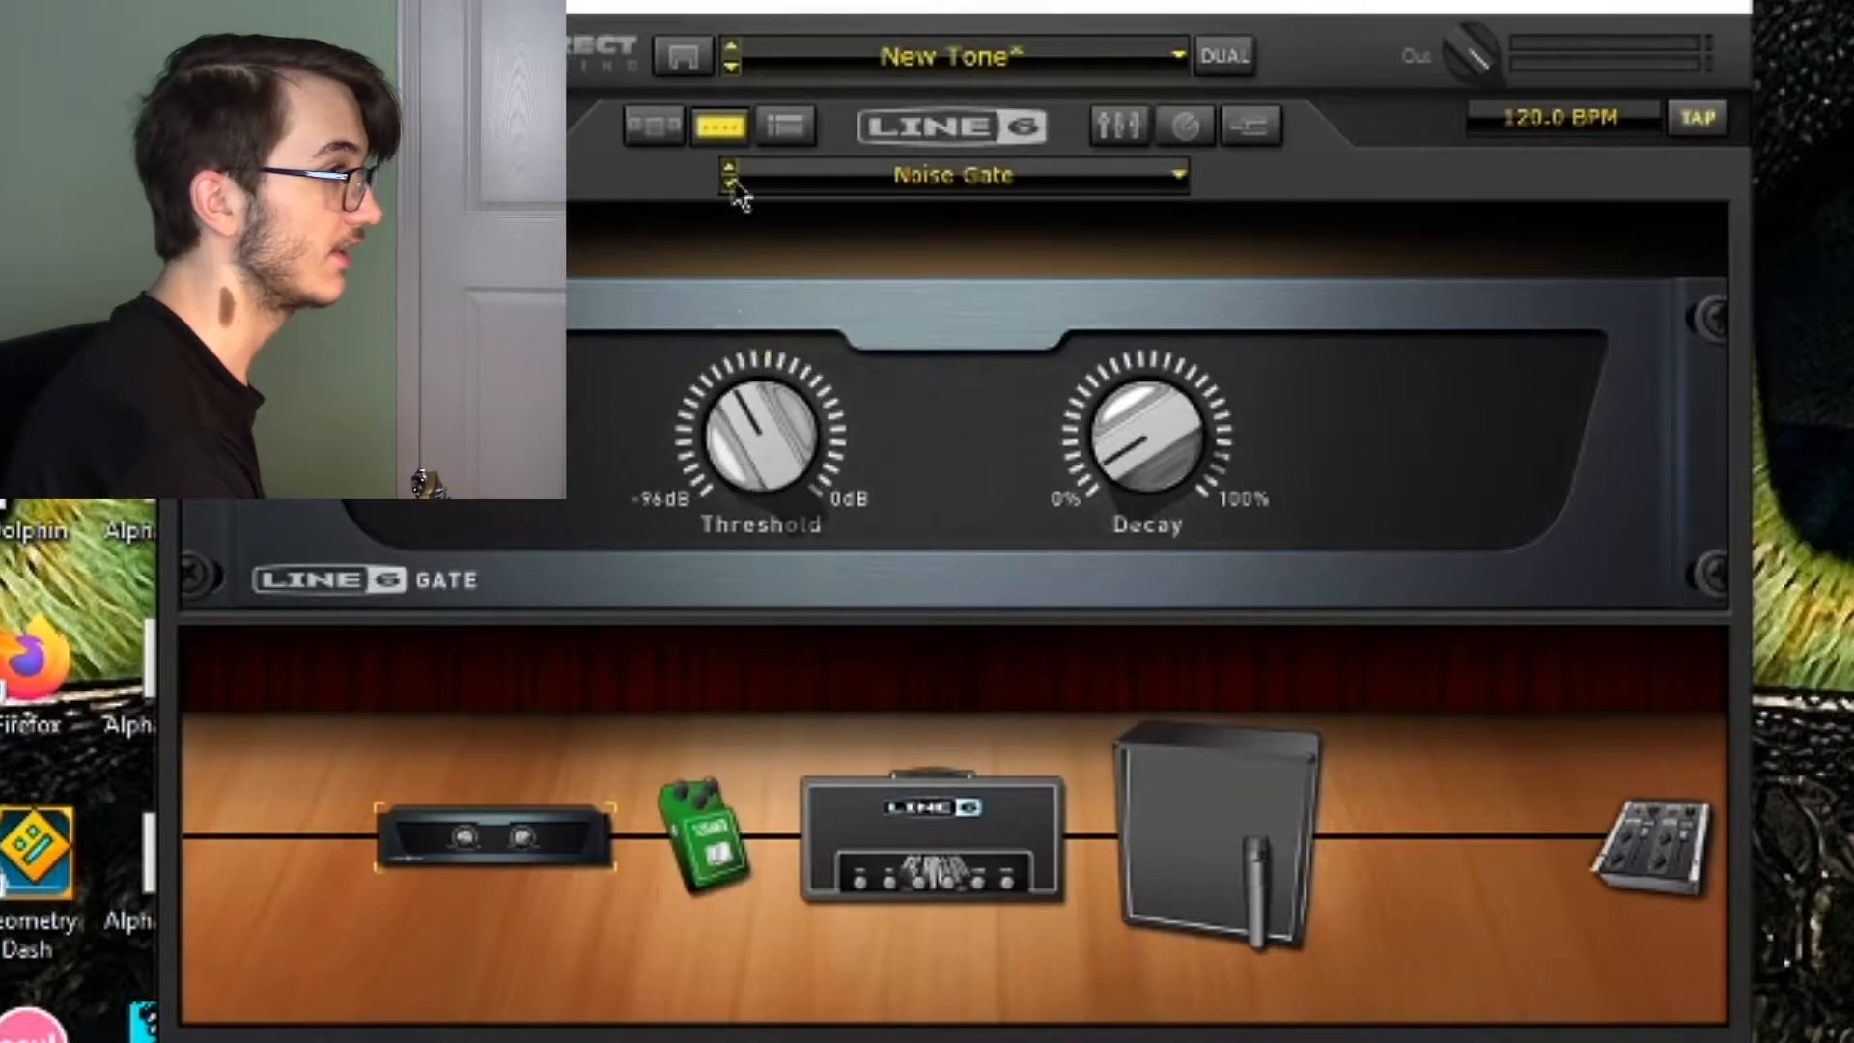
{"action": "left_click", "coordinate": [675, 138]}
{"action": "double_click", "coordinate": [462, 838]}
{"action": "left_click_drag", "start_coordinate": [731, 454], "coordinate": [755, 418]}
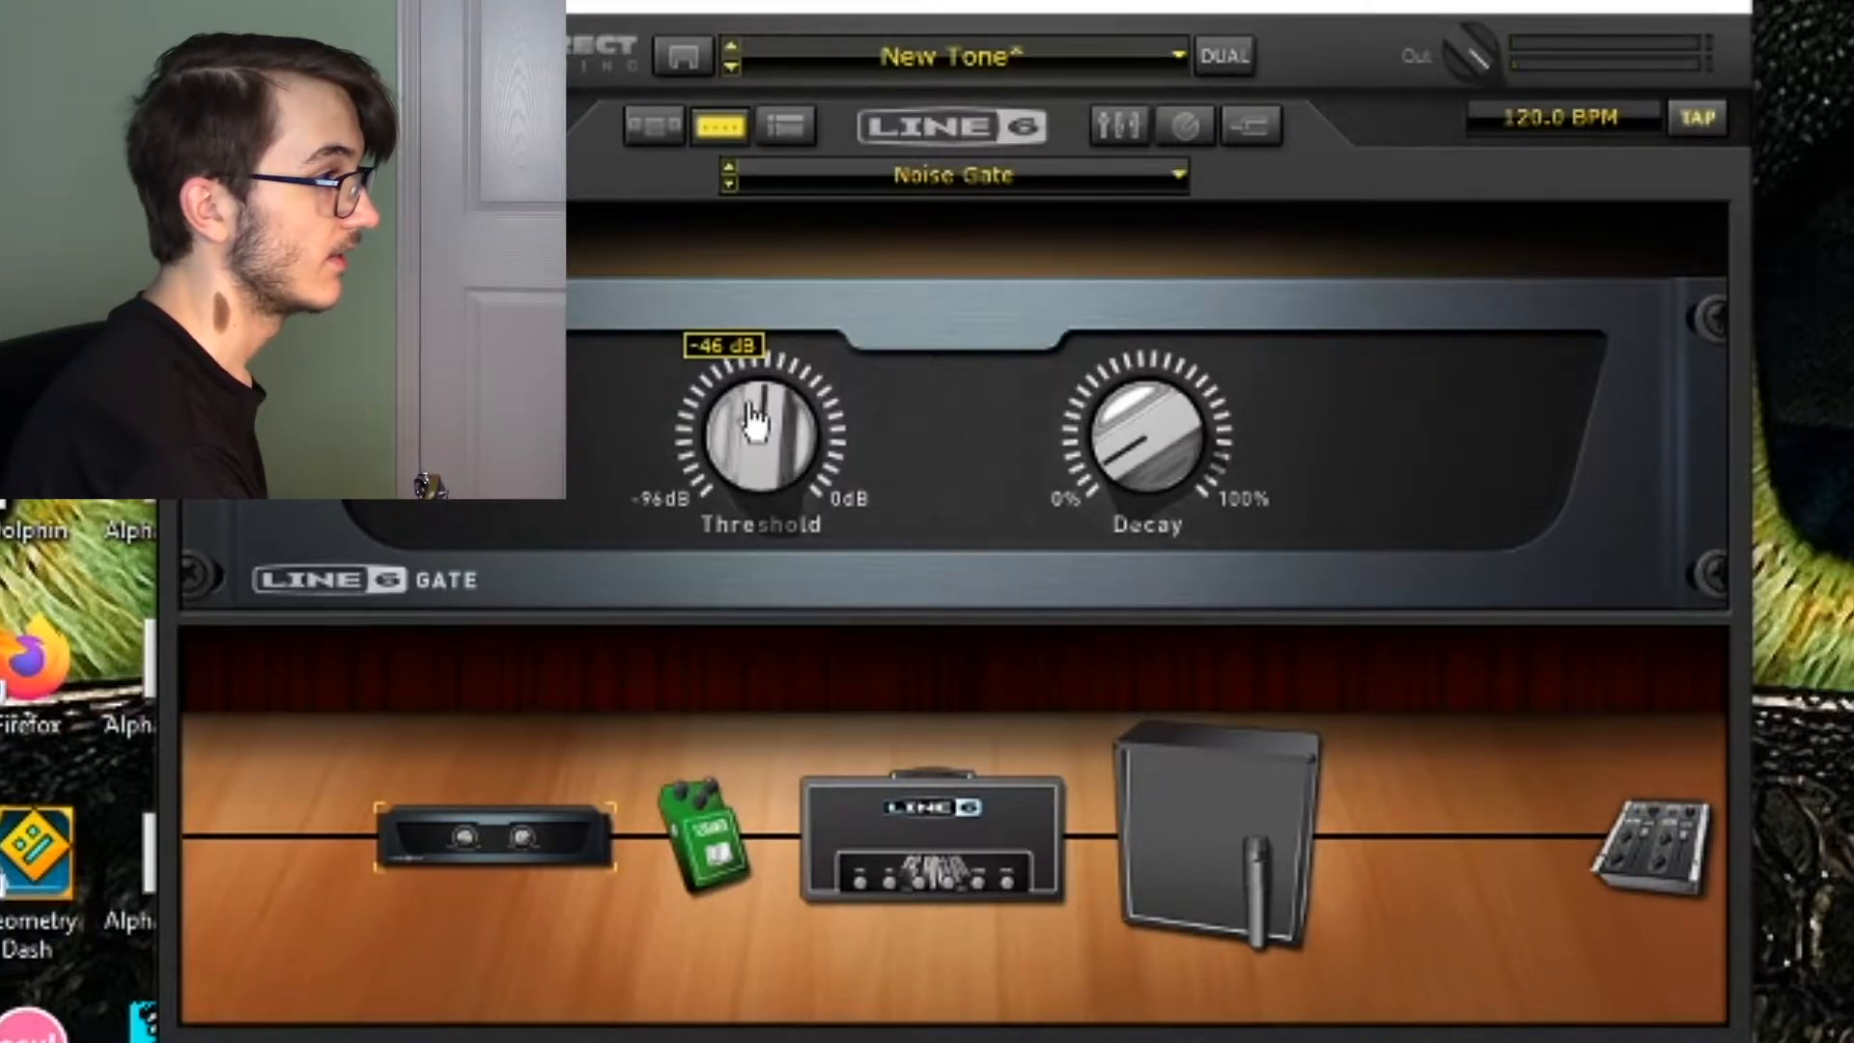
{"action": "scroll", "coordinate": [755, 421], "scroll_direction": "up", "scroll_amount": 2}
{"action": "scroll", "coordinate": [755, 421], "scroll_direction": "up", "scroll_amount": 1}
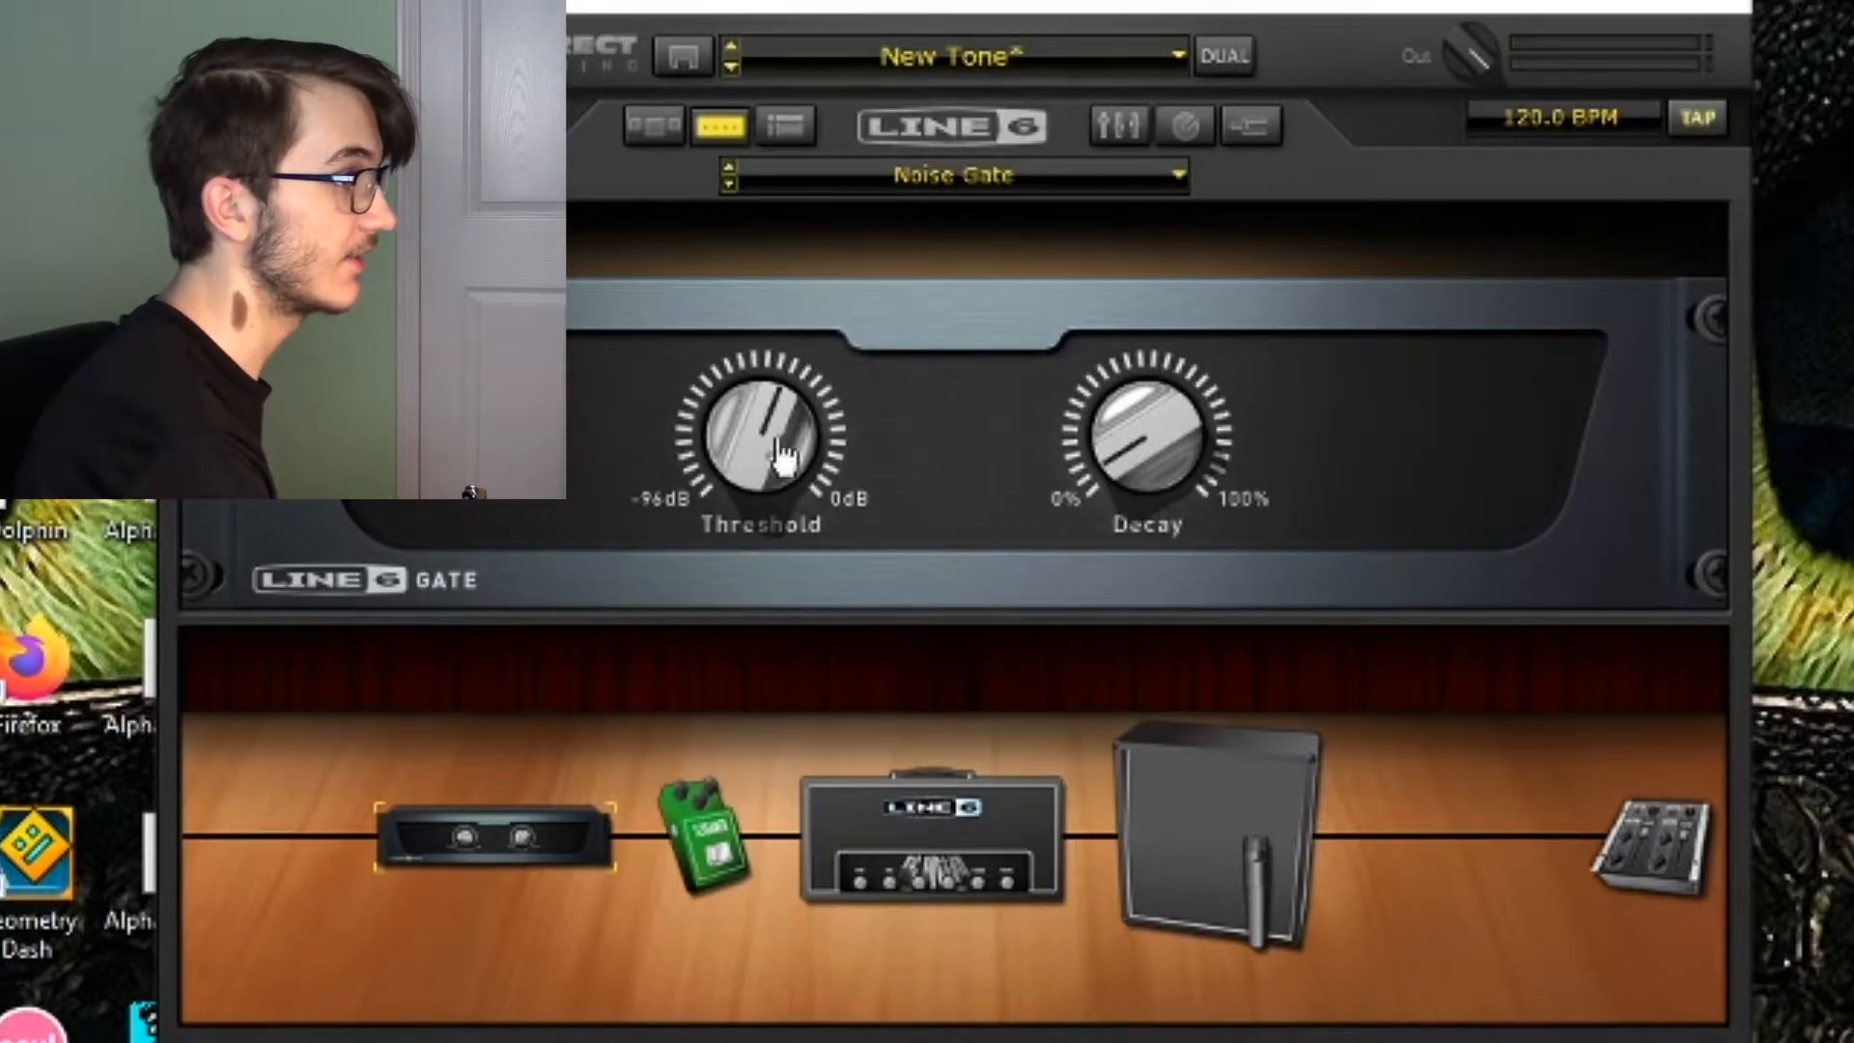
Add the 4 Band SemiParametric EQ after the cabinet and open its controls.
{"action": "left_click", "coordinate": [649, 125]}
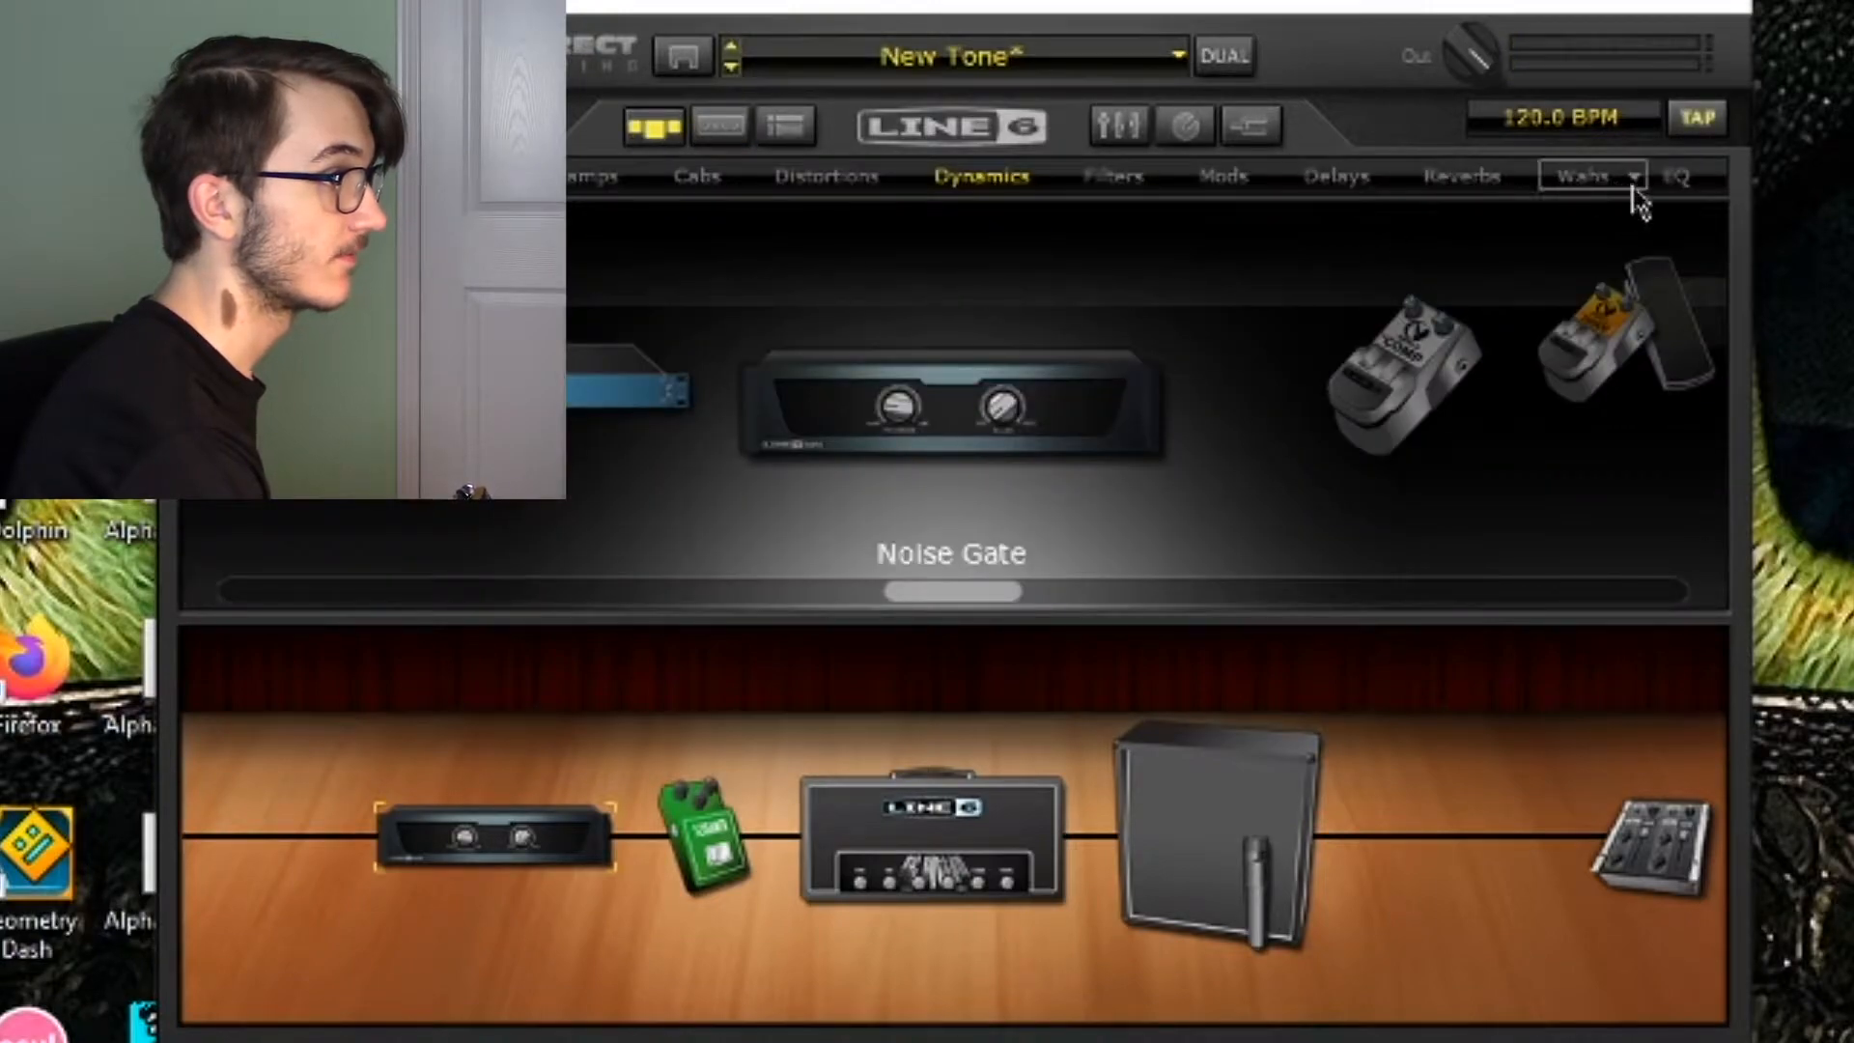
{"action": "double_click", "coordinate": [571, 840]}
{"action": "left_click", "coordinate": [649, 126]}
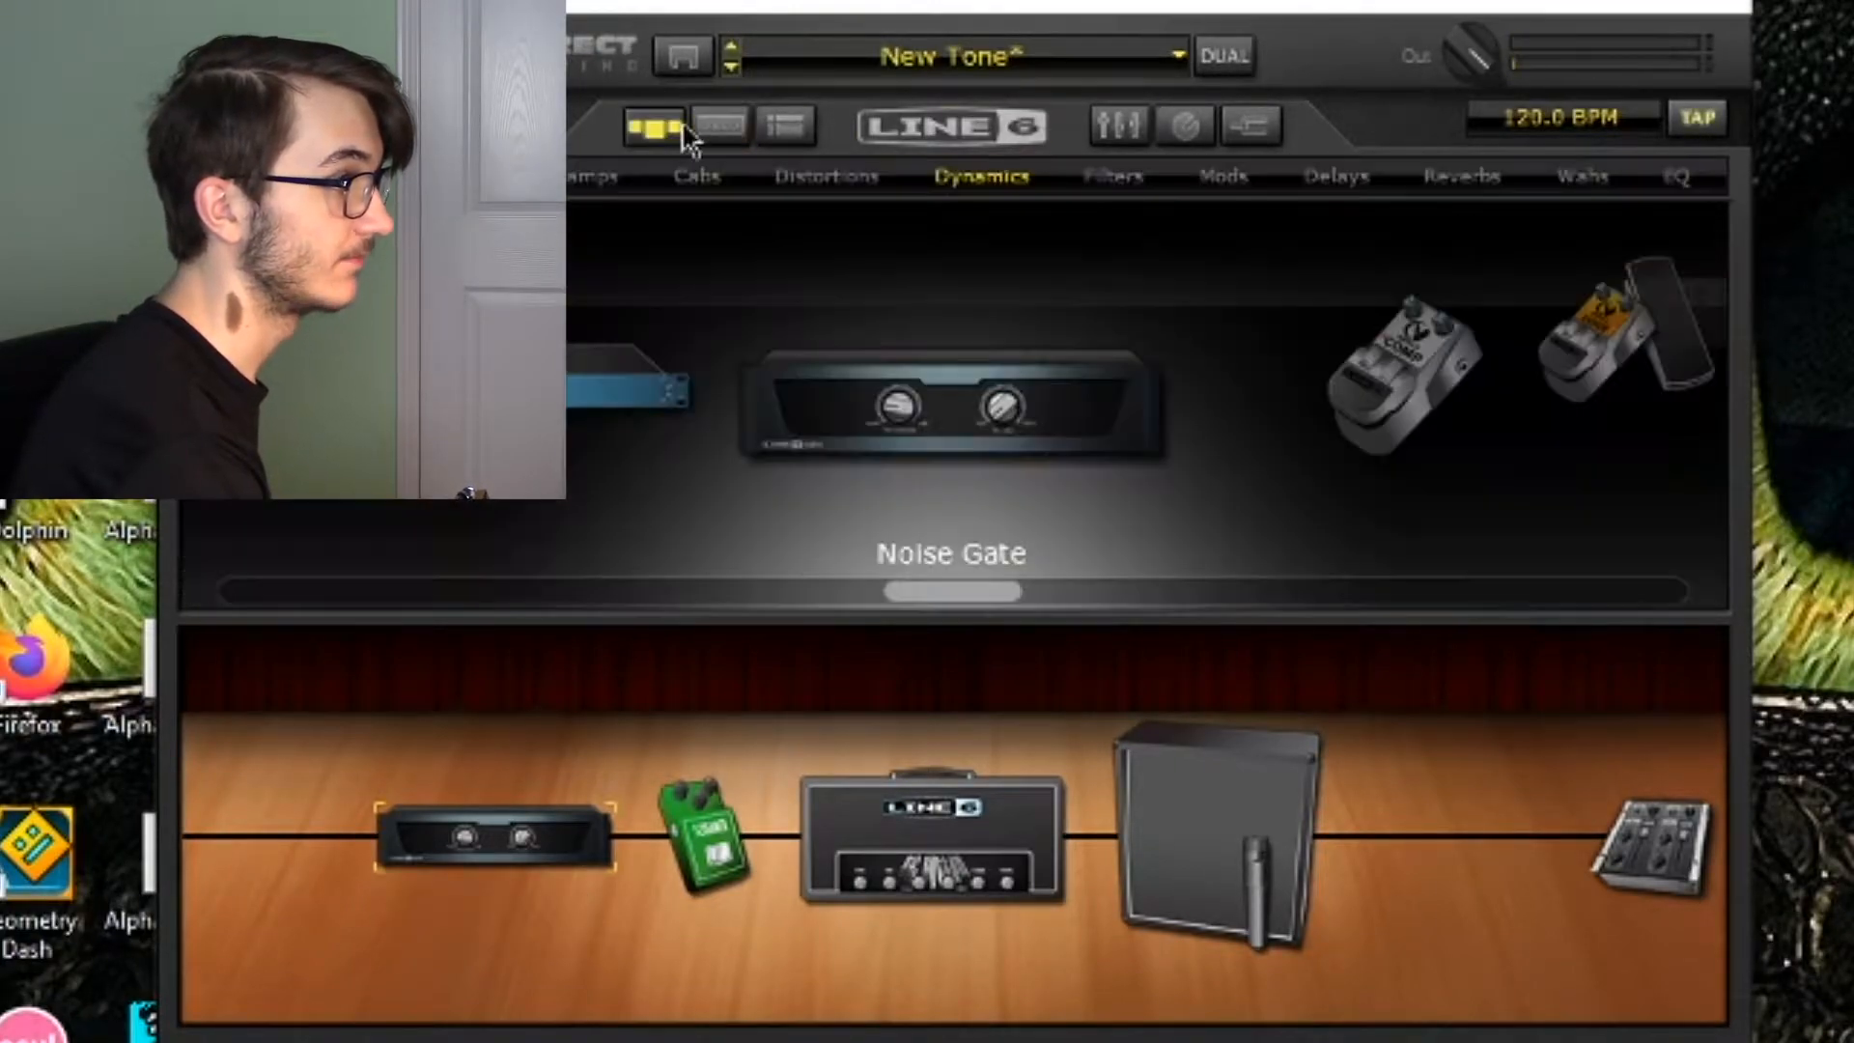
{"action": "left_click", "coordinate": [1678, 180]}
{"action": "left_click", "coordinate": [1678, 180]}
{"action": "left_click", "coordinate": [1678, 179]}
{"action": "left_click", "coordinate": [1678, 180]}
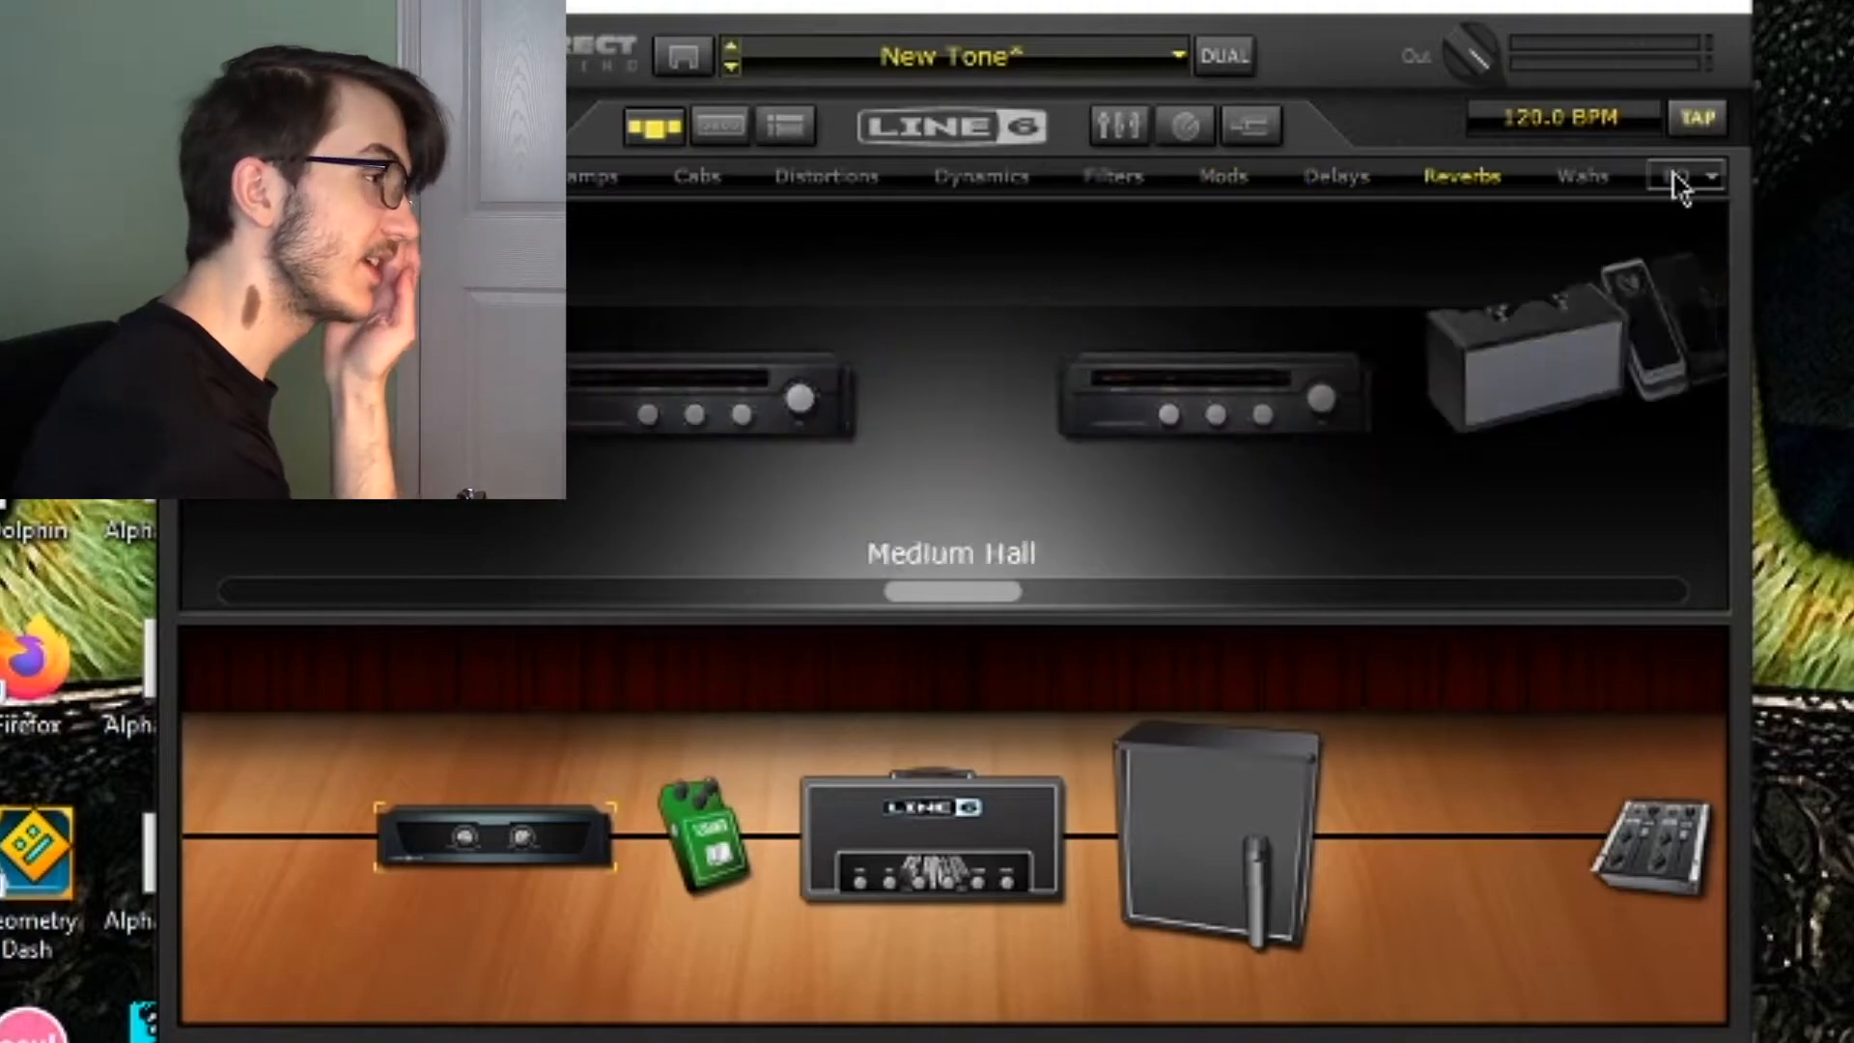
{"action": "left_click", "coordinate": [1677, 180]}
{"action": "left_click", "coordinate": [1678, 180]}
{"action": "left_click_drag", "start_coordinate": [951, 405], "coordinate": [1436, 877]}
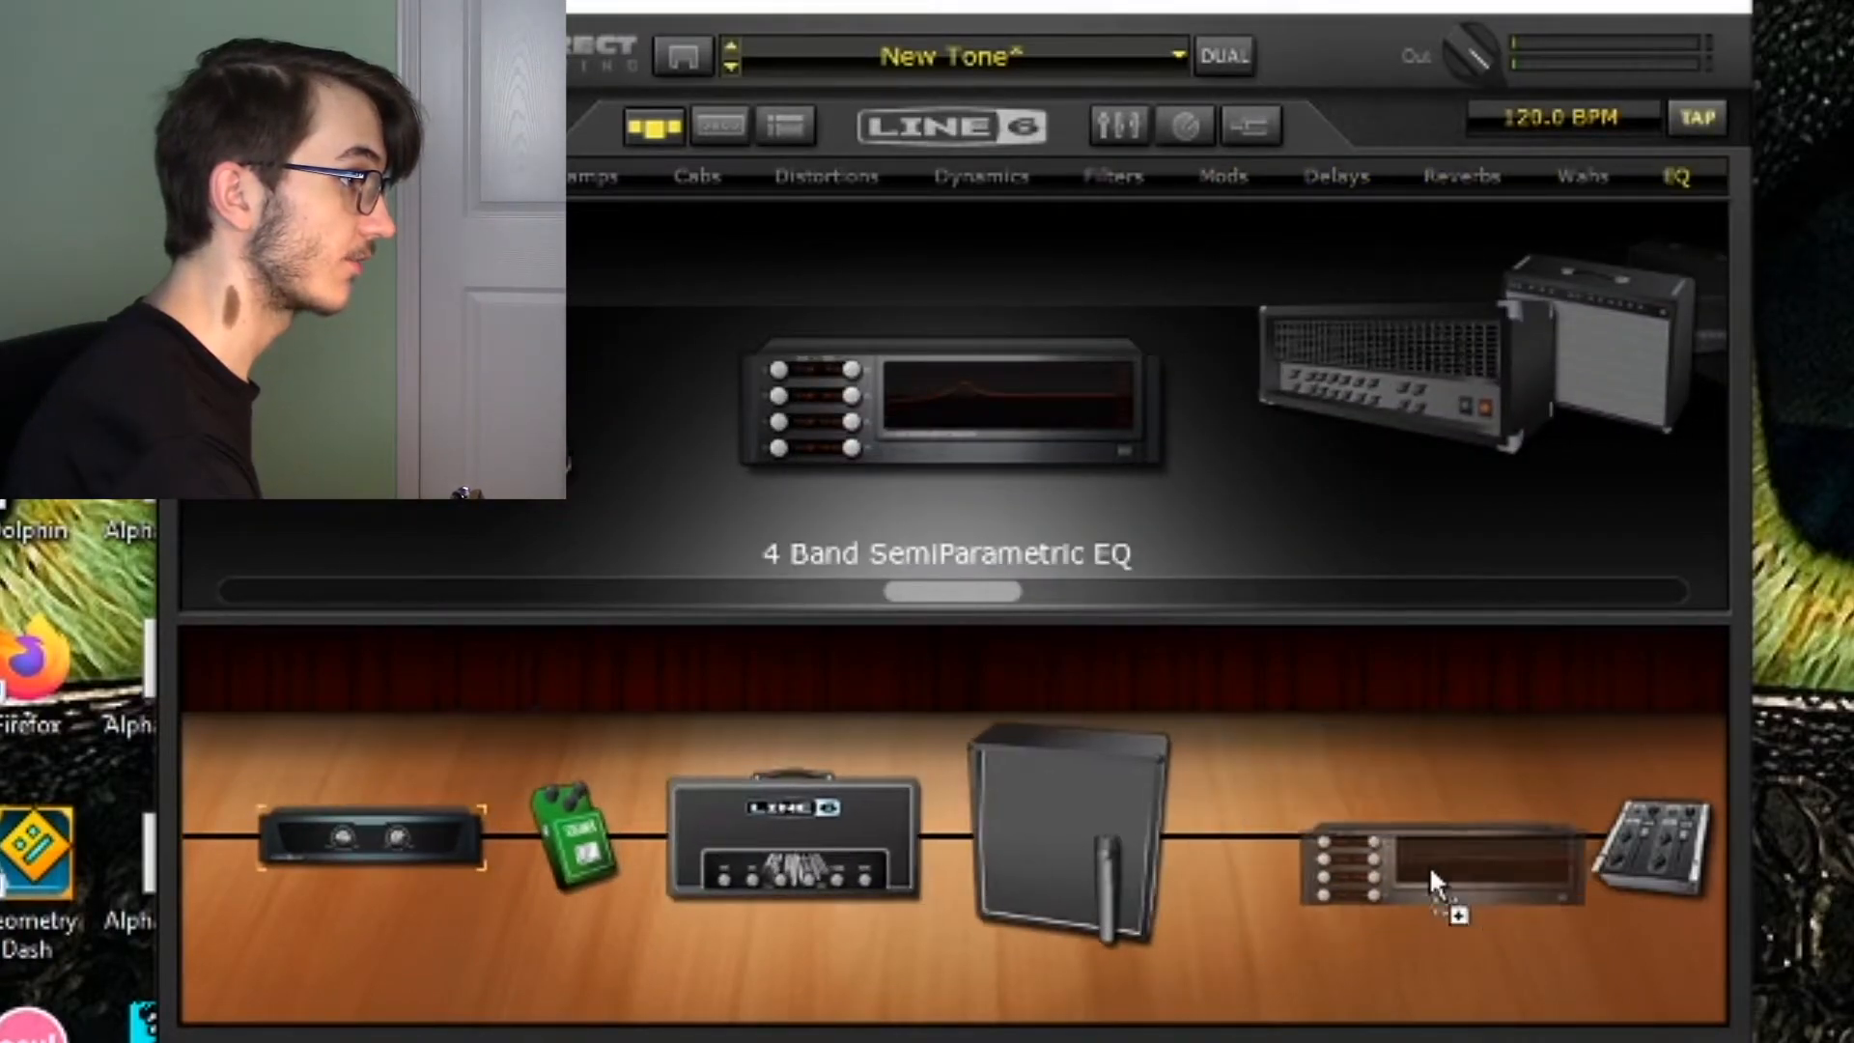
{"action": "double_click", "coordinate": [1394, 849]}
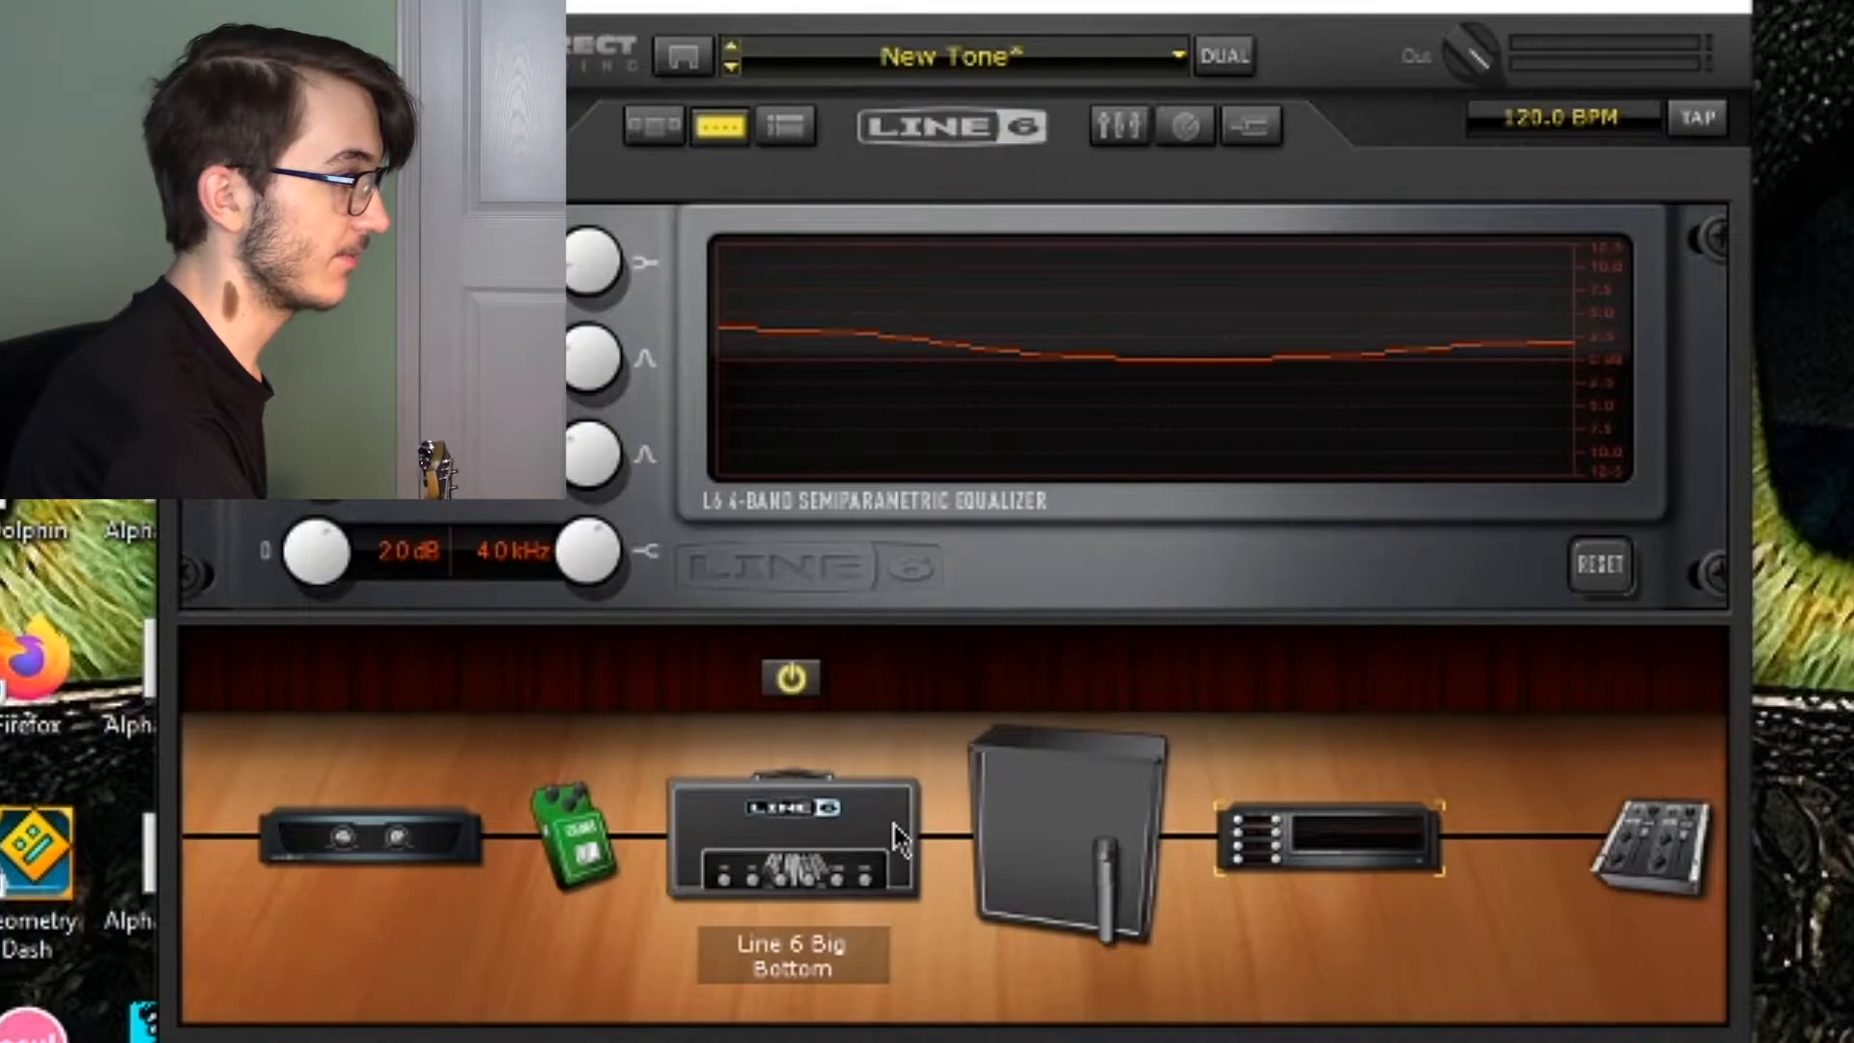
Check the Big Bottom amp's settings and compare the tone with the equalizer bypassed and enabled.
{"action": "left_click", "coordinate": [792, 835]}
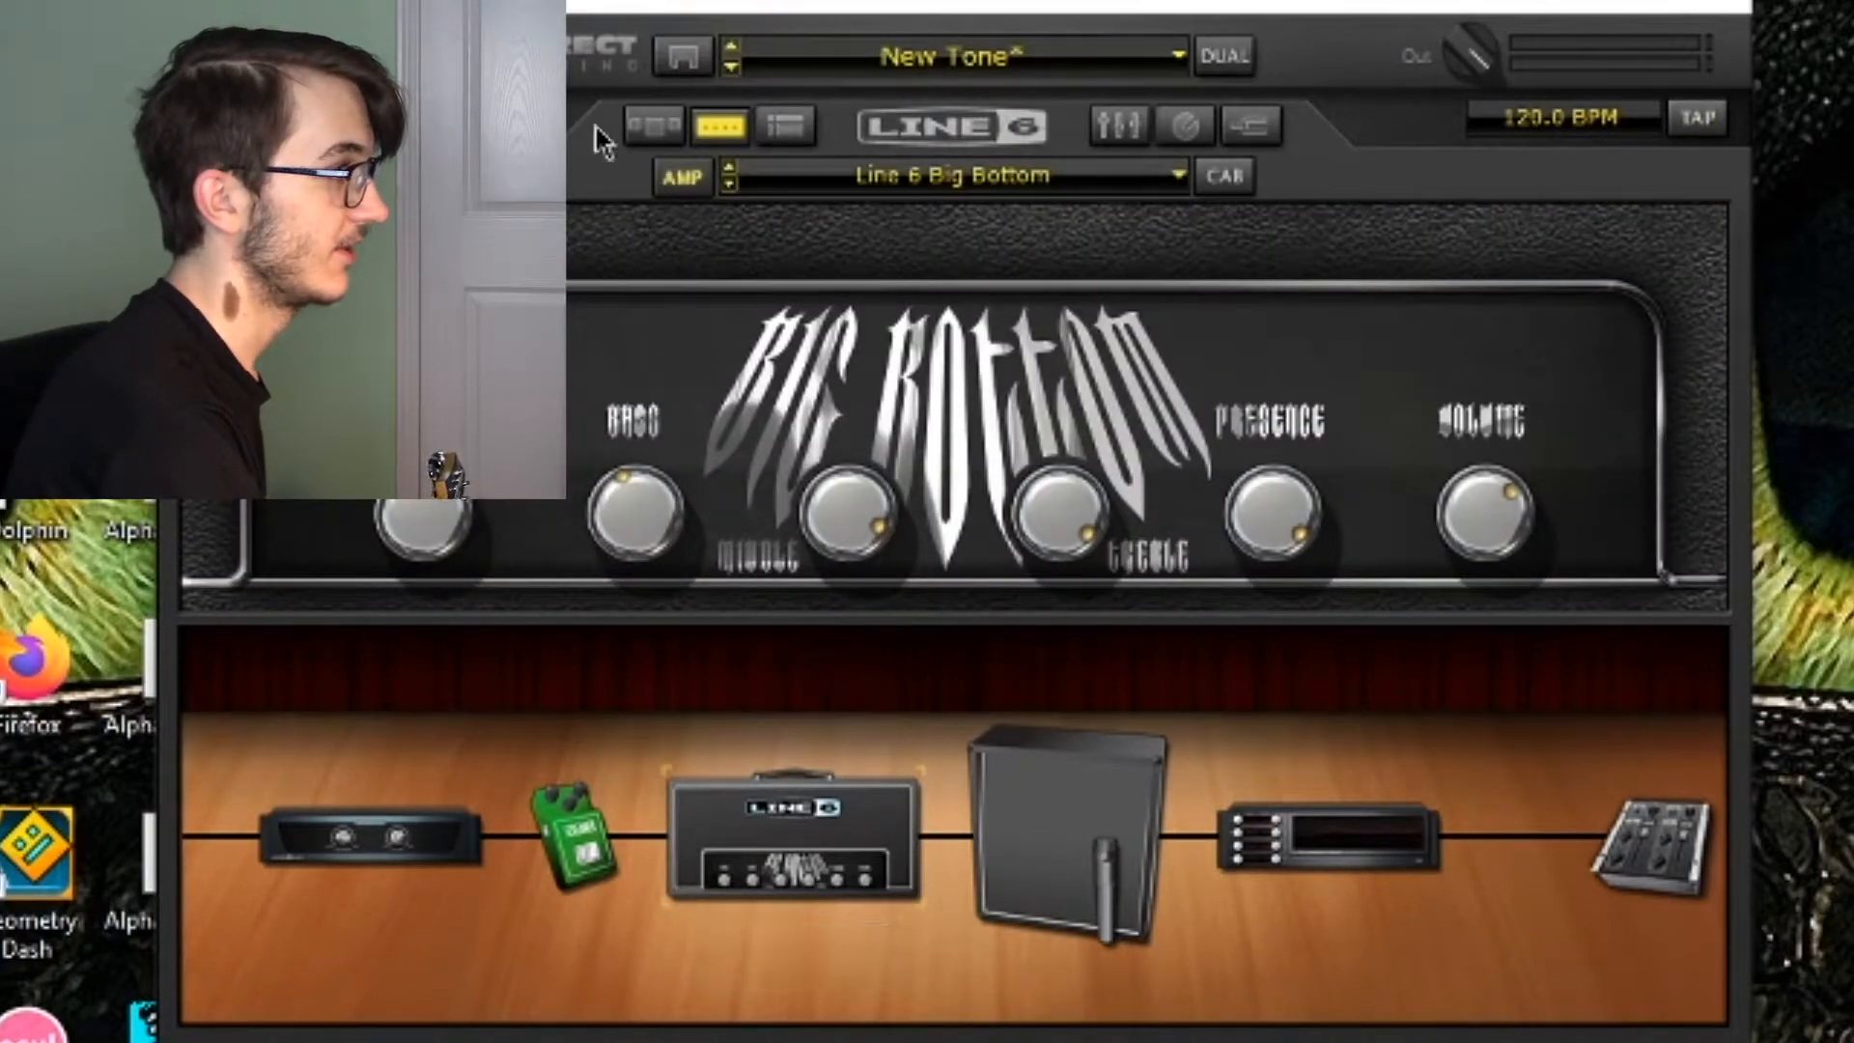
{"action": "left_click", "coordinate": [647, 138]}
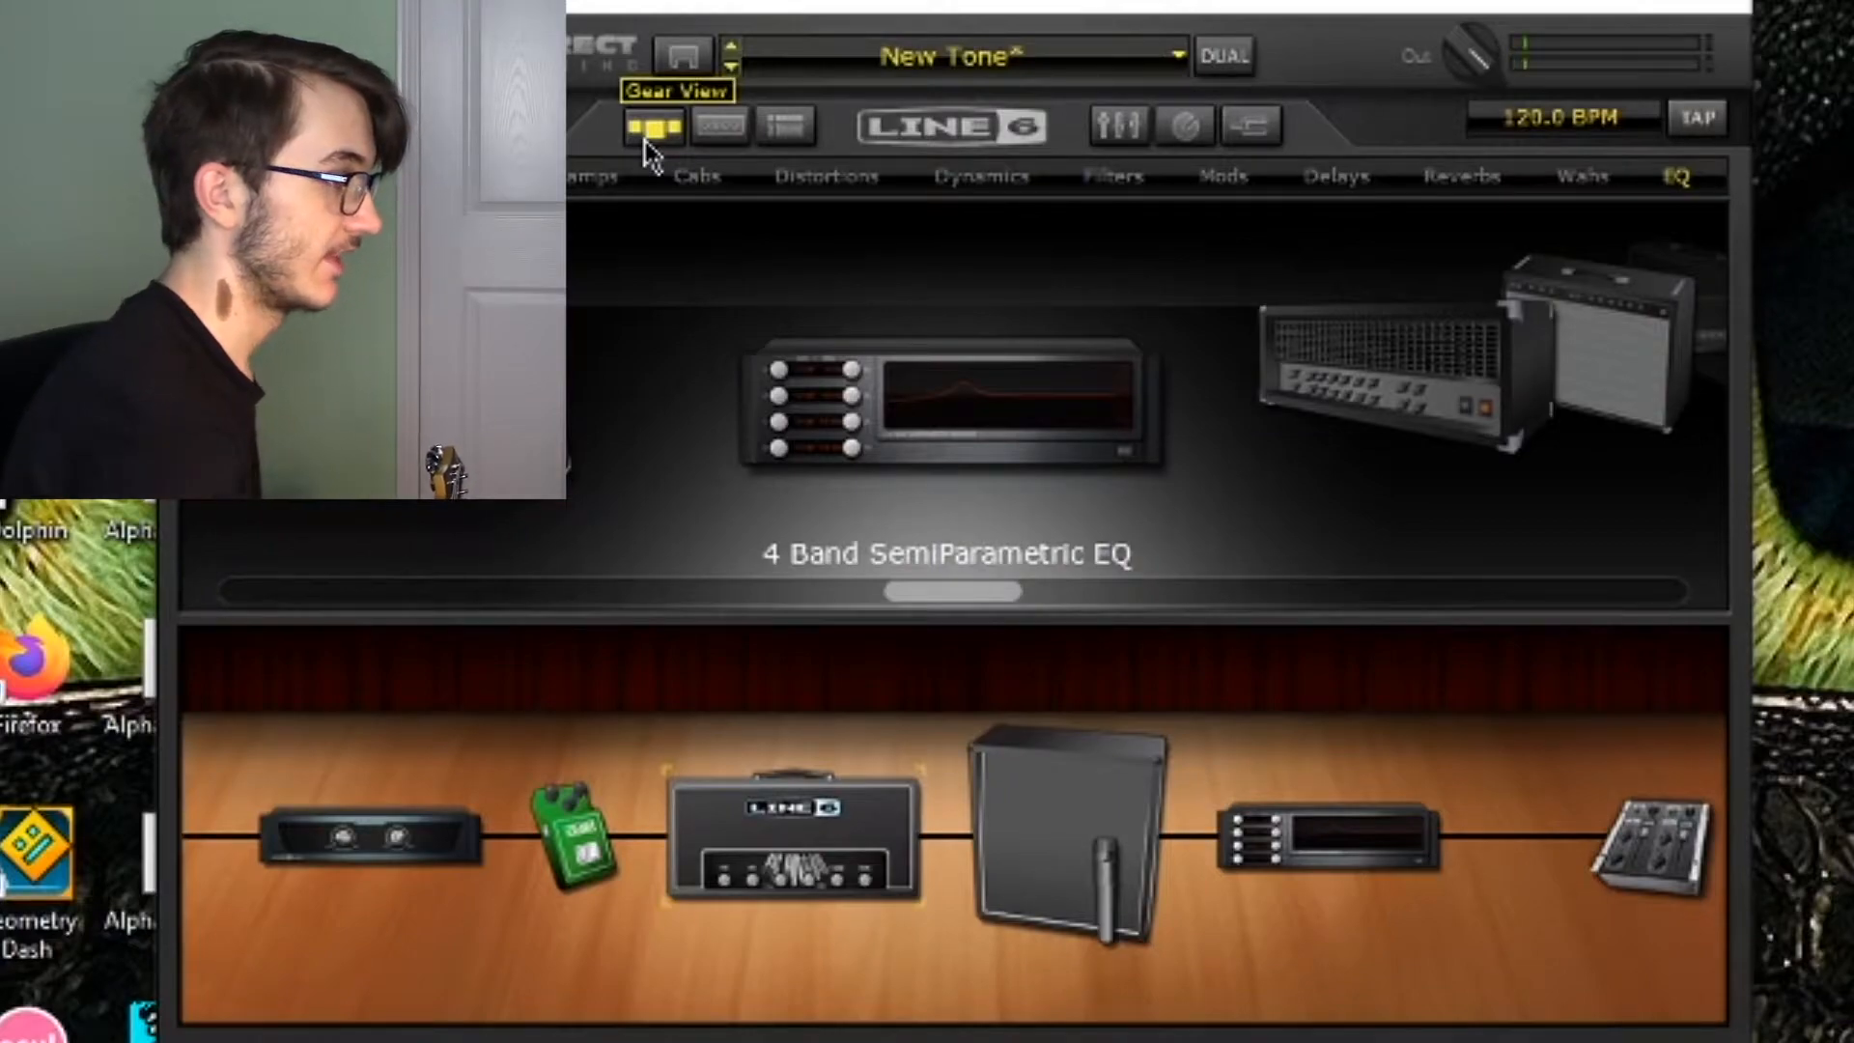
{"action": "left_click", "coordinate": [1331, 787]}
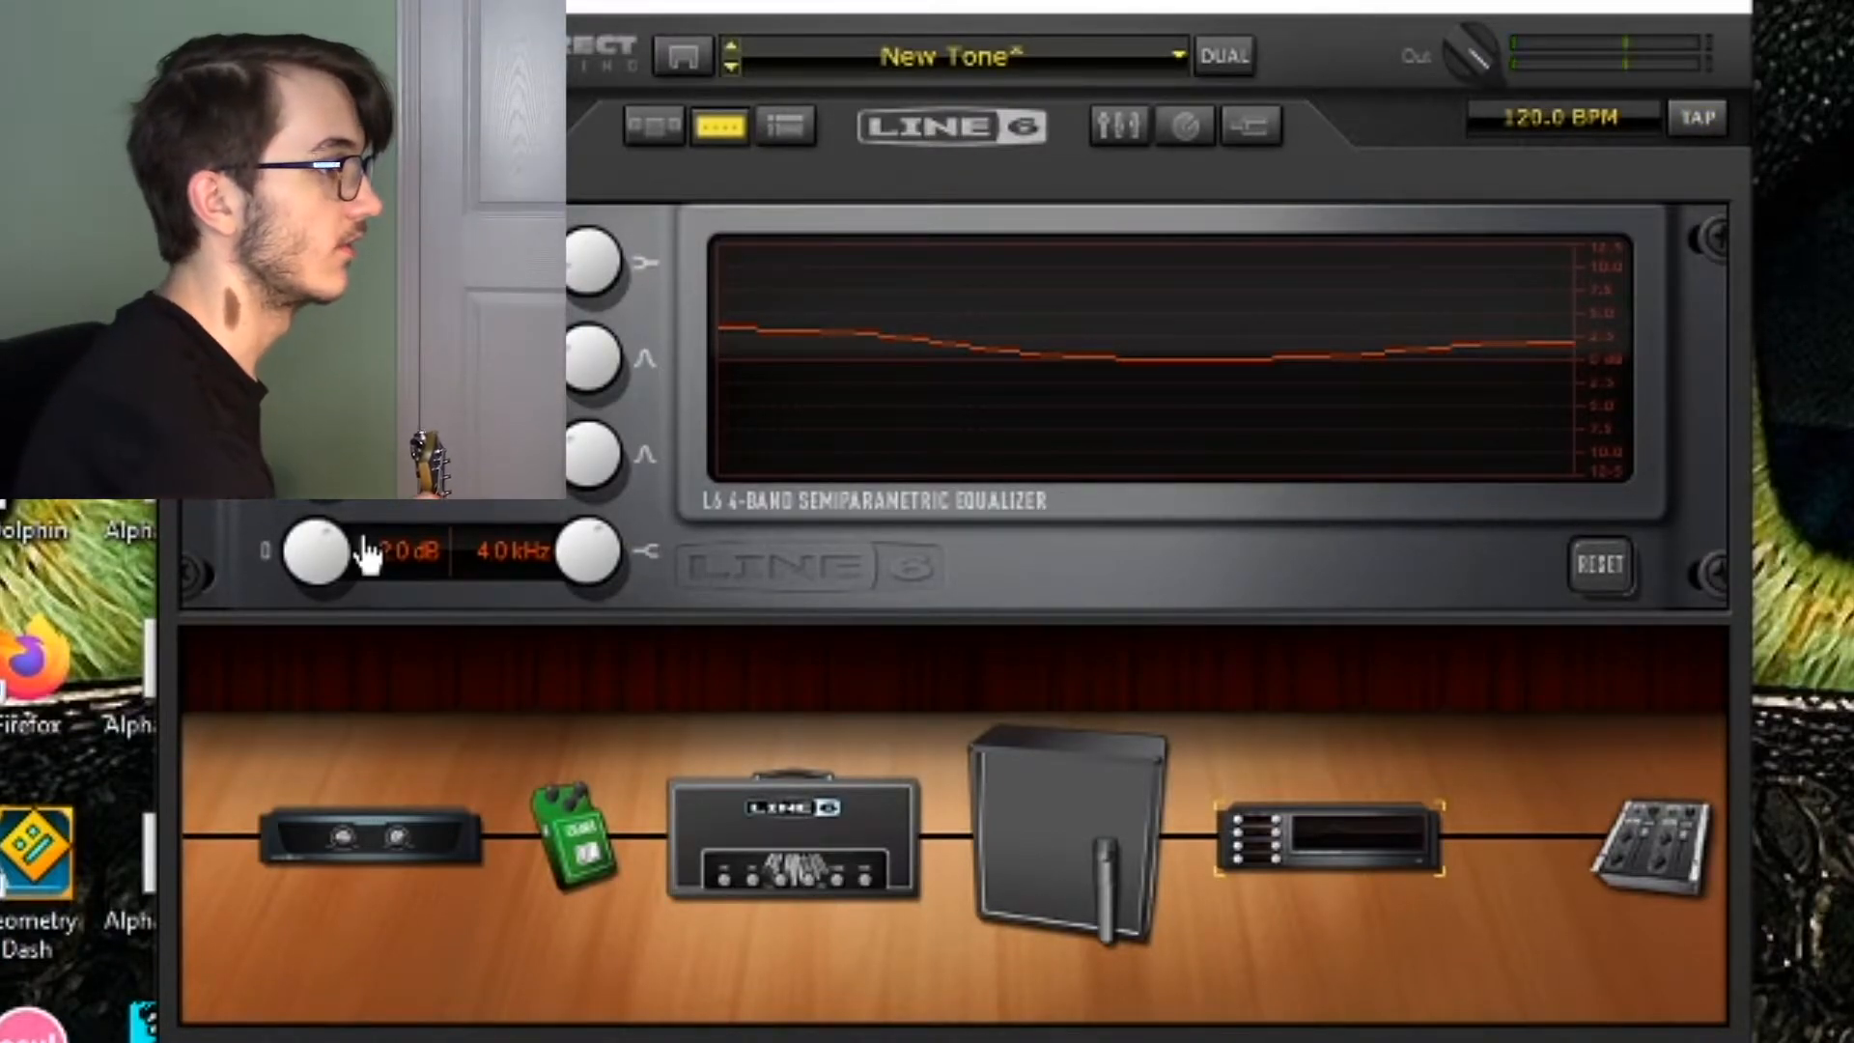
{"action": "left_click", "coordinate": [1322, 678]}
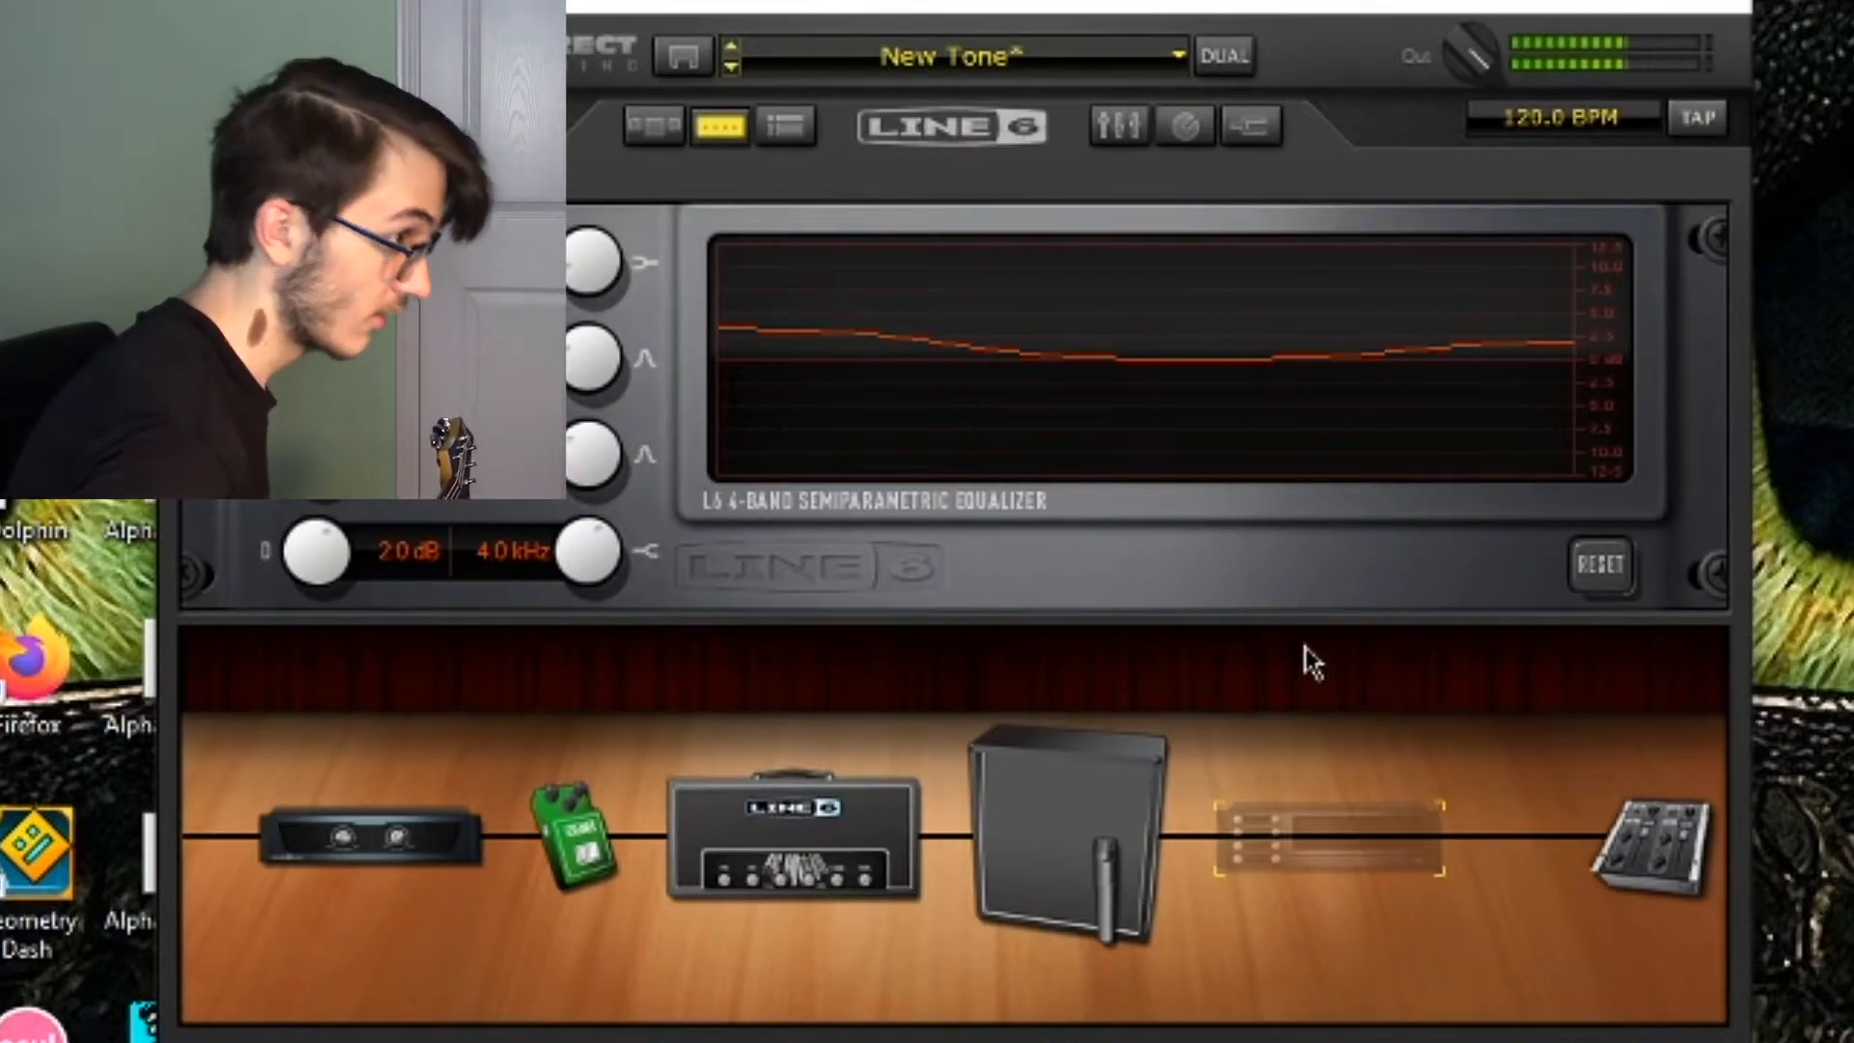
{"action": "left_click", "coordinate": [1321, 675]}
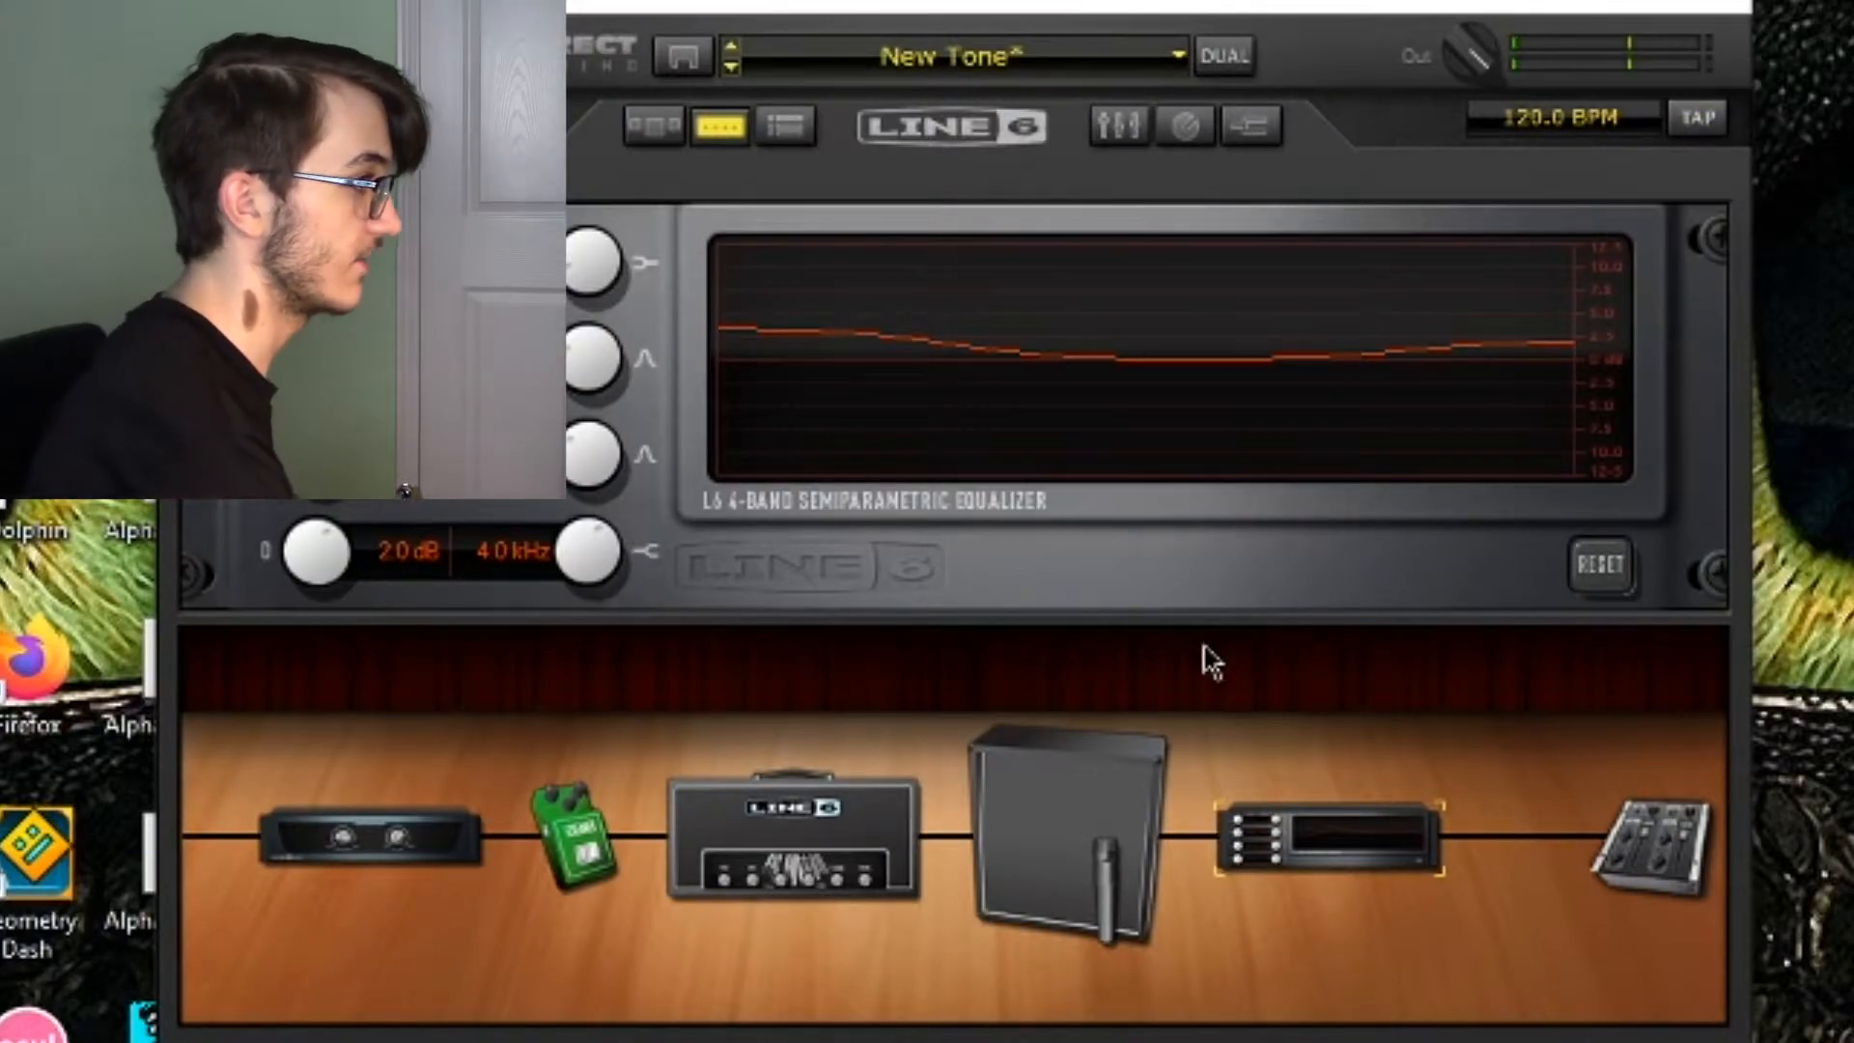
Add the Medium Hall reverb after the equalizer and open its controls.
{"action": "left_click", "coordinate": [657, 125]}
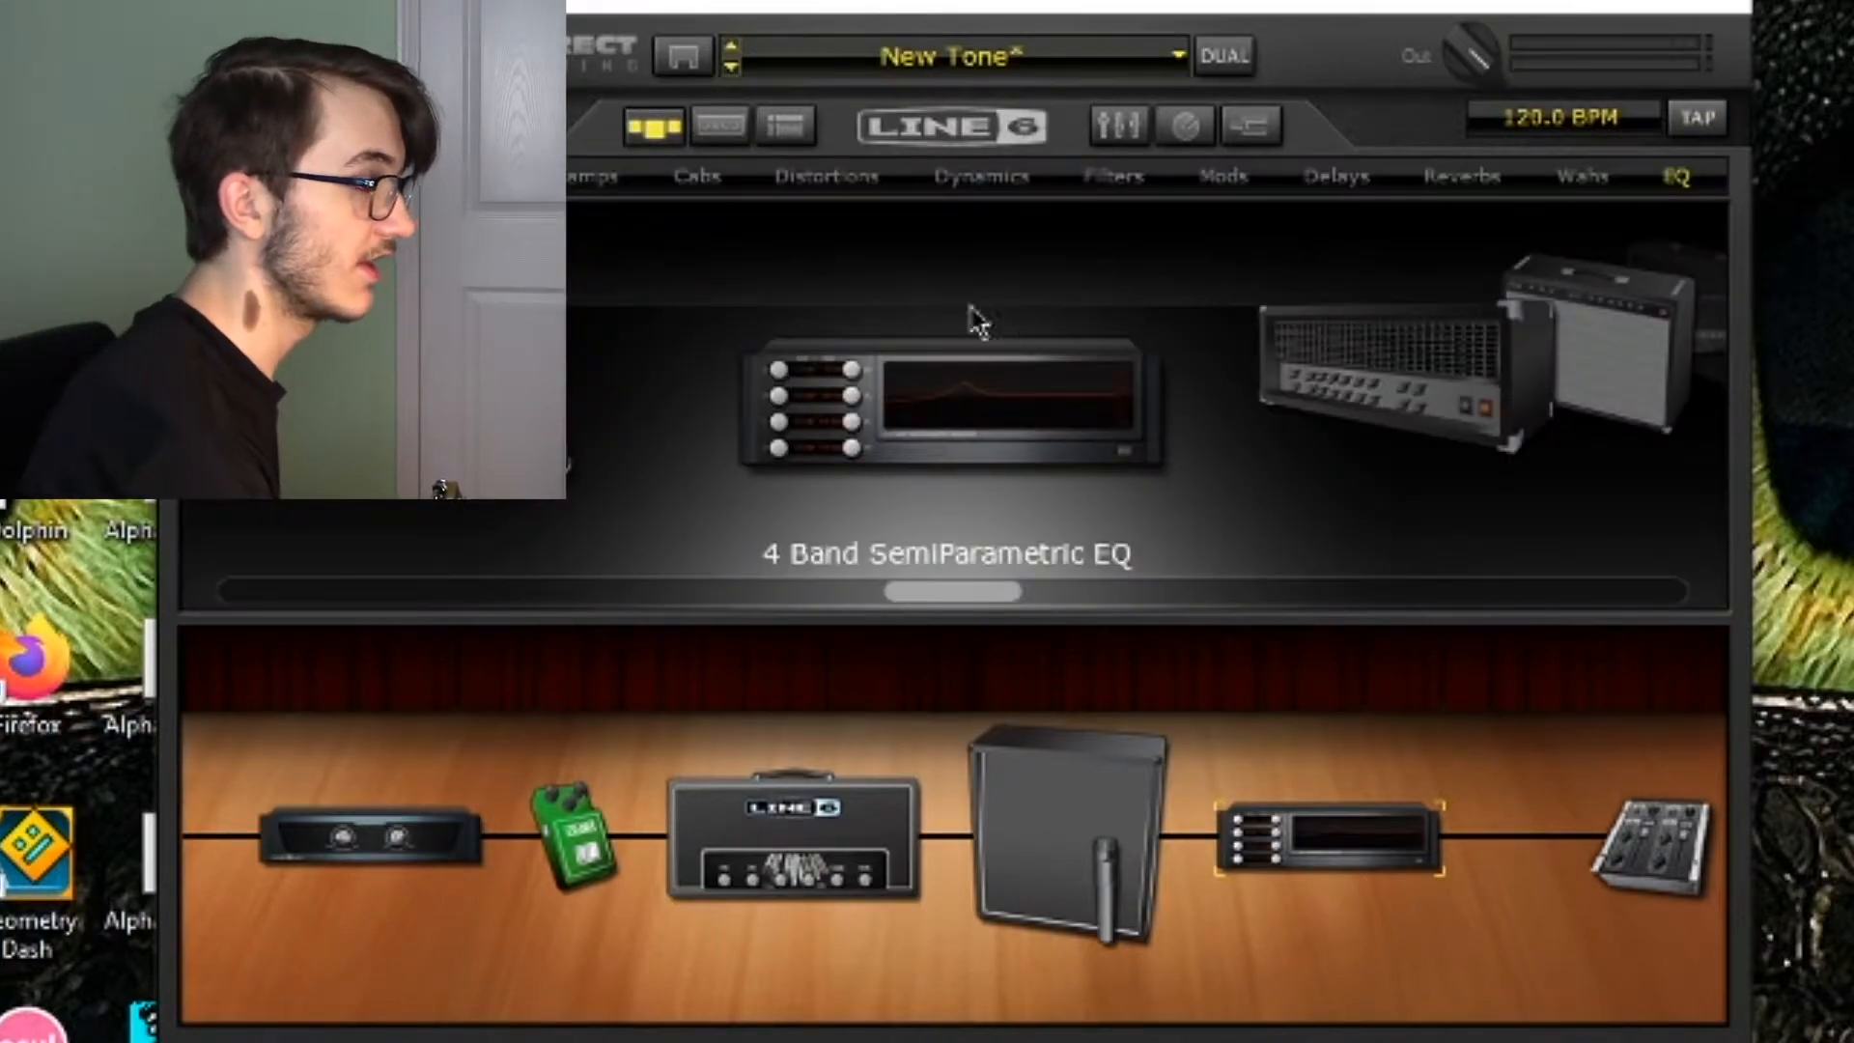
{"action": "left_click", "coordinate": [1477, 184]}
{"action": "left_click", "coordinate": [1561, 333]}
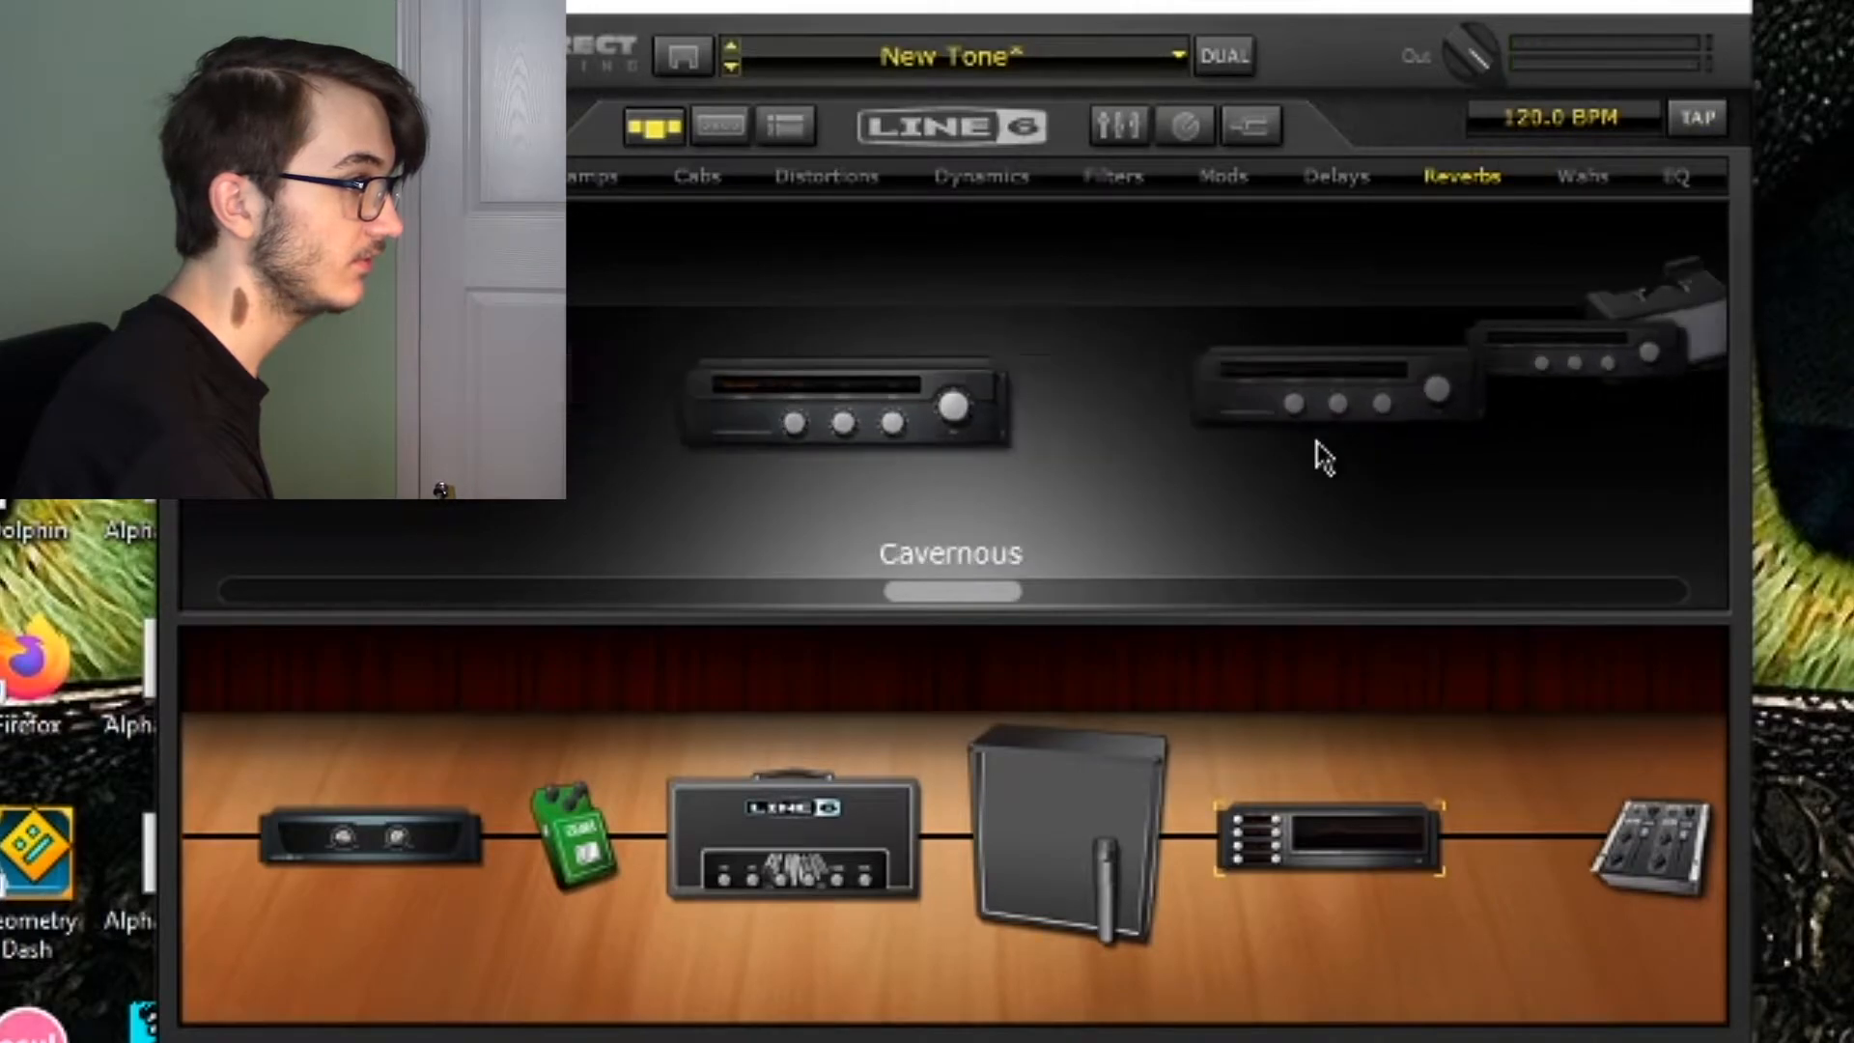
{"action": "left_click_drag", "start_coordinate": [929, 434], "coordinate": [1393, 850]}
{"action": "double_click", "coordinate": [1388, 847]}
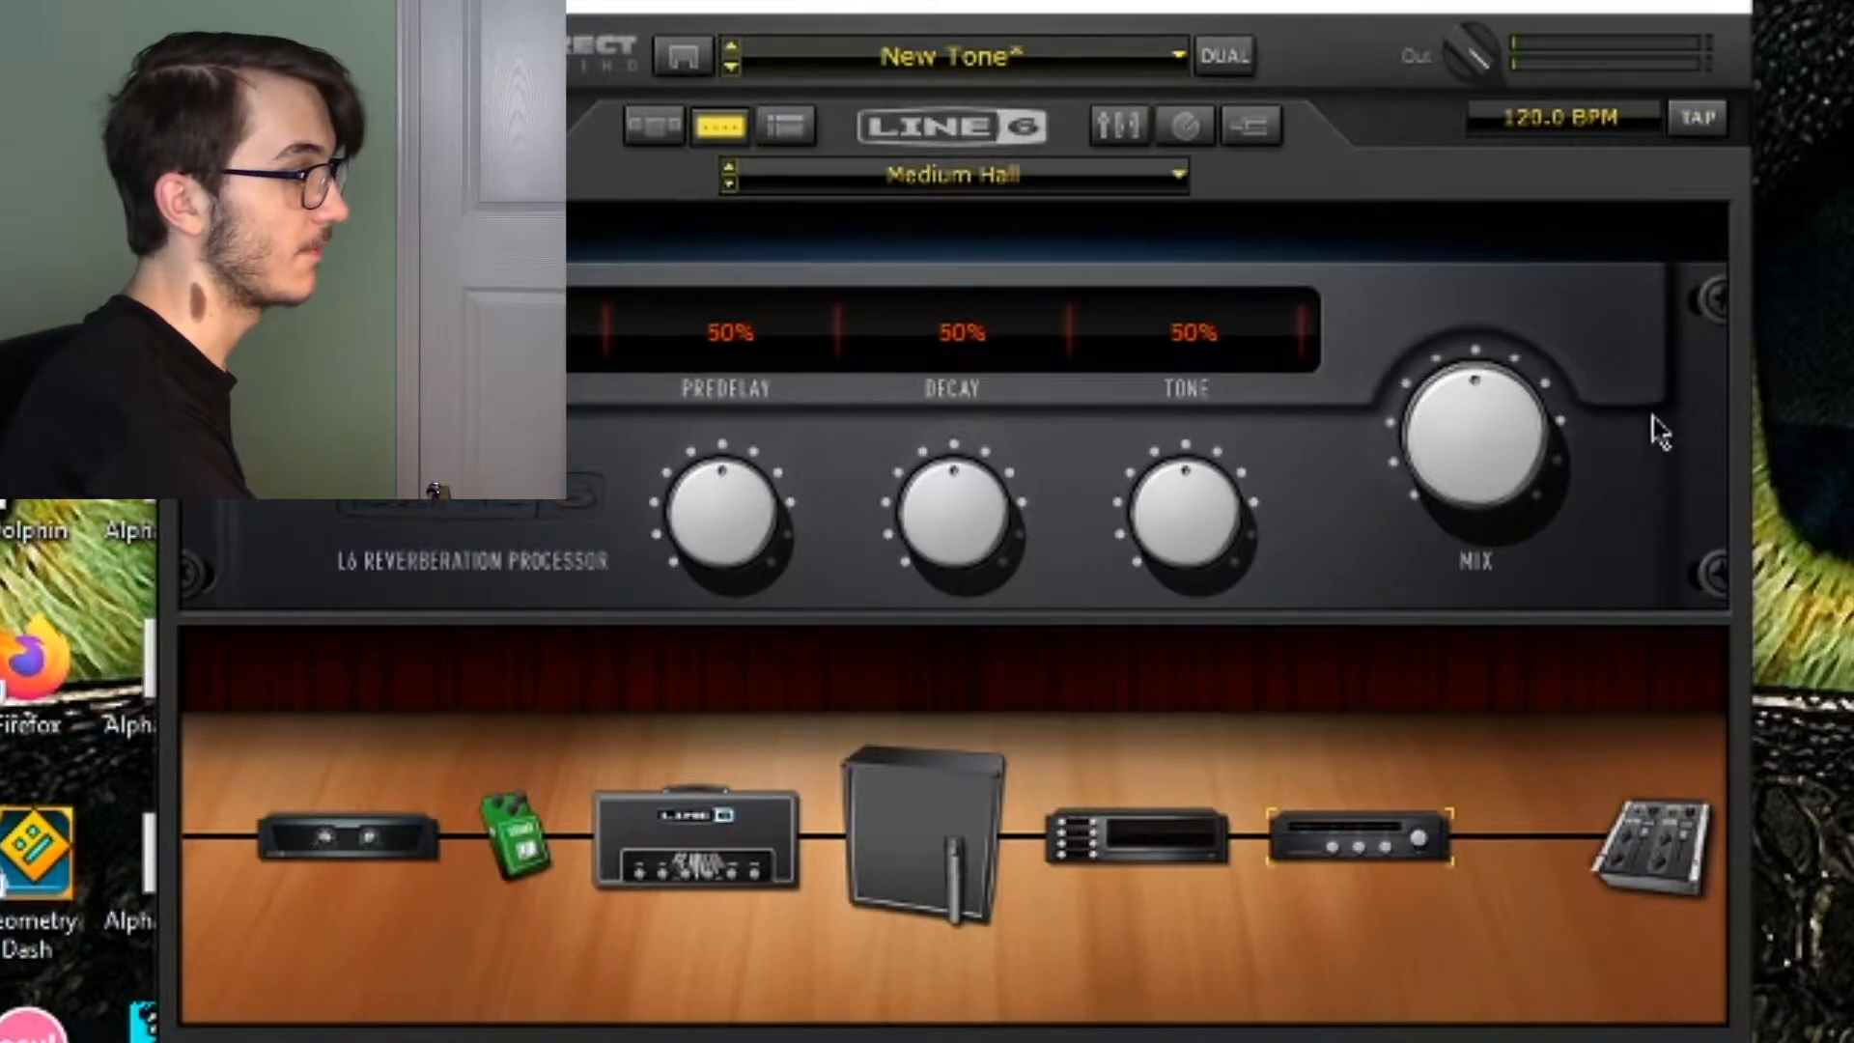
Set the Medium Hall reverb's Mix to 34%, Decay to 40% and Tone to 70%.
{"action": "mouse_move", "coordinate": [1484, 460]}
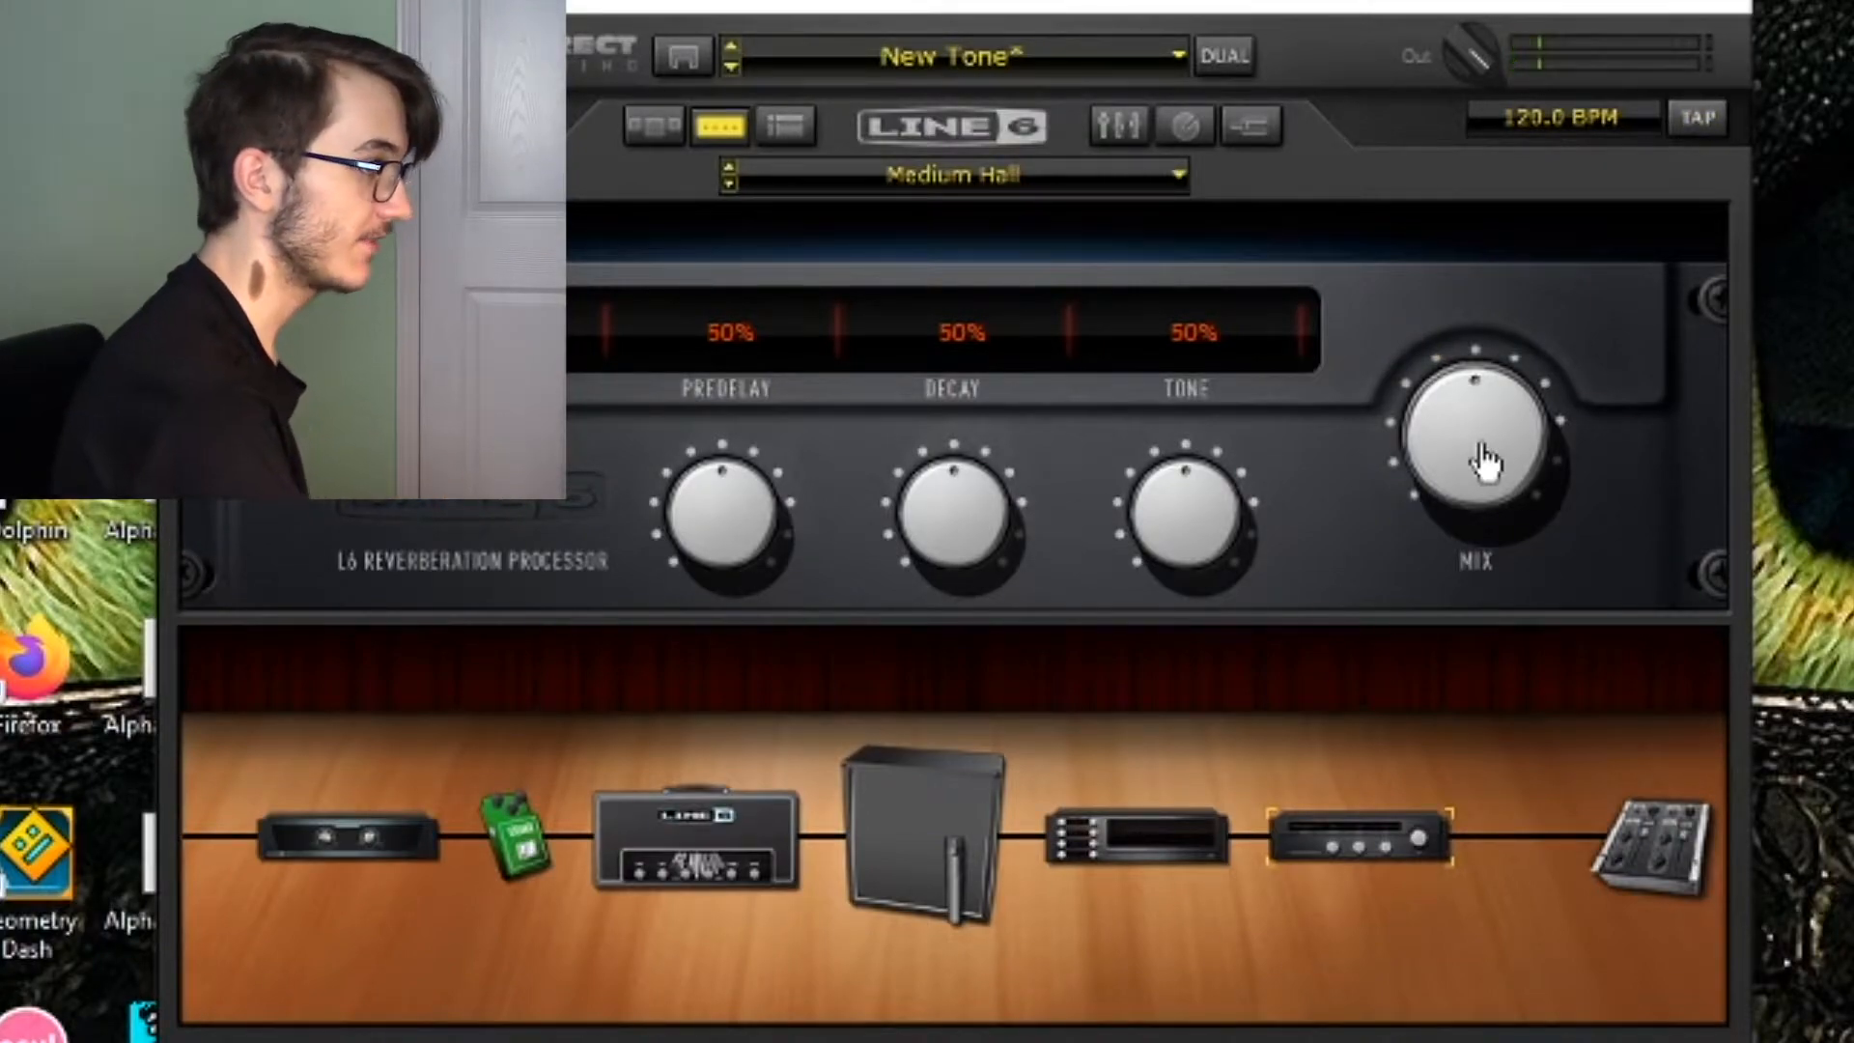
{"action": "left_click_drag", "start_coordinate": [1543, 443], "coordinate": [1523, 434]}
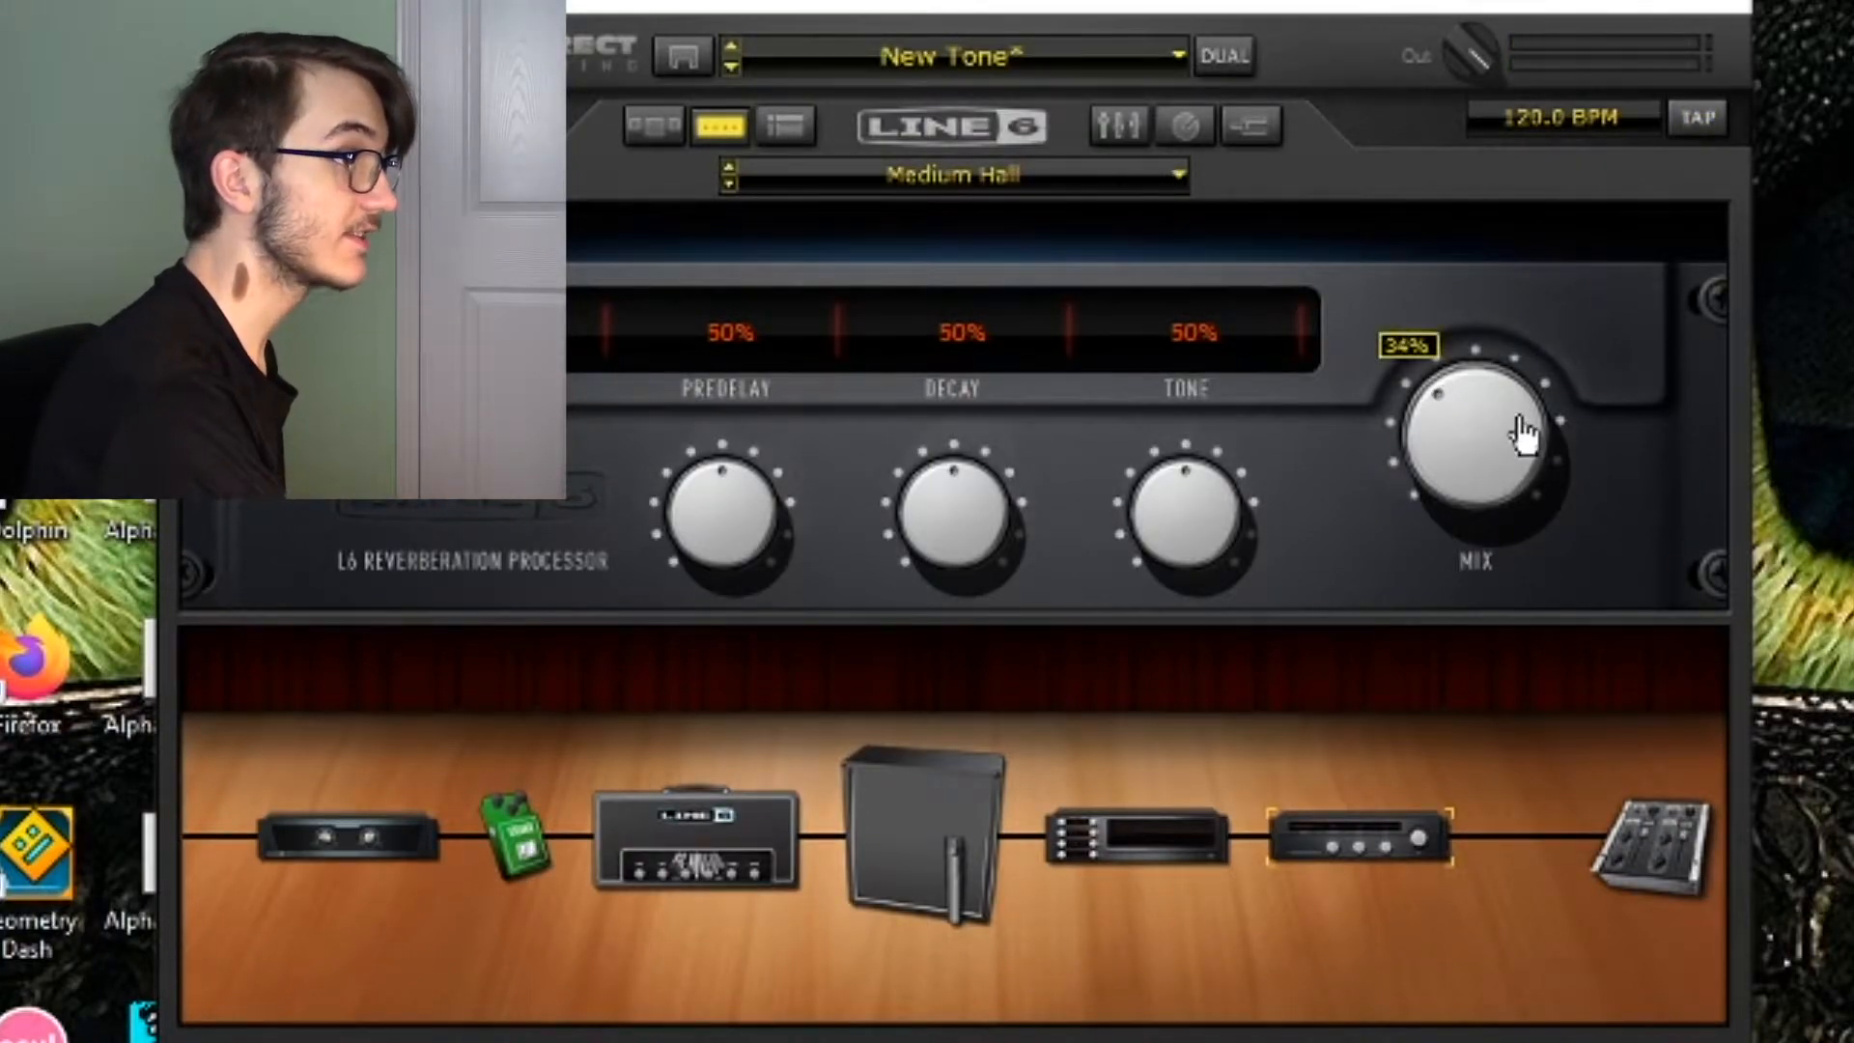
{"action": "left_click_drag", "start_coordinate": [994, 500], "coordinate": [995, 492]}
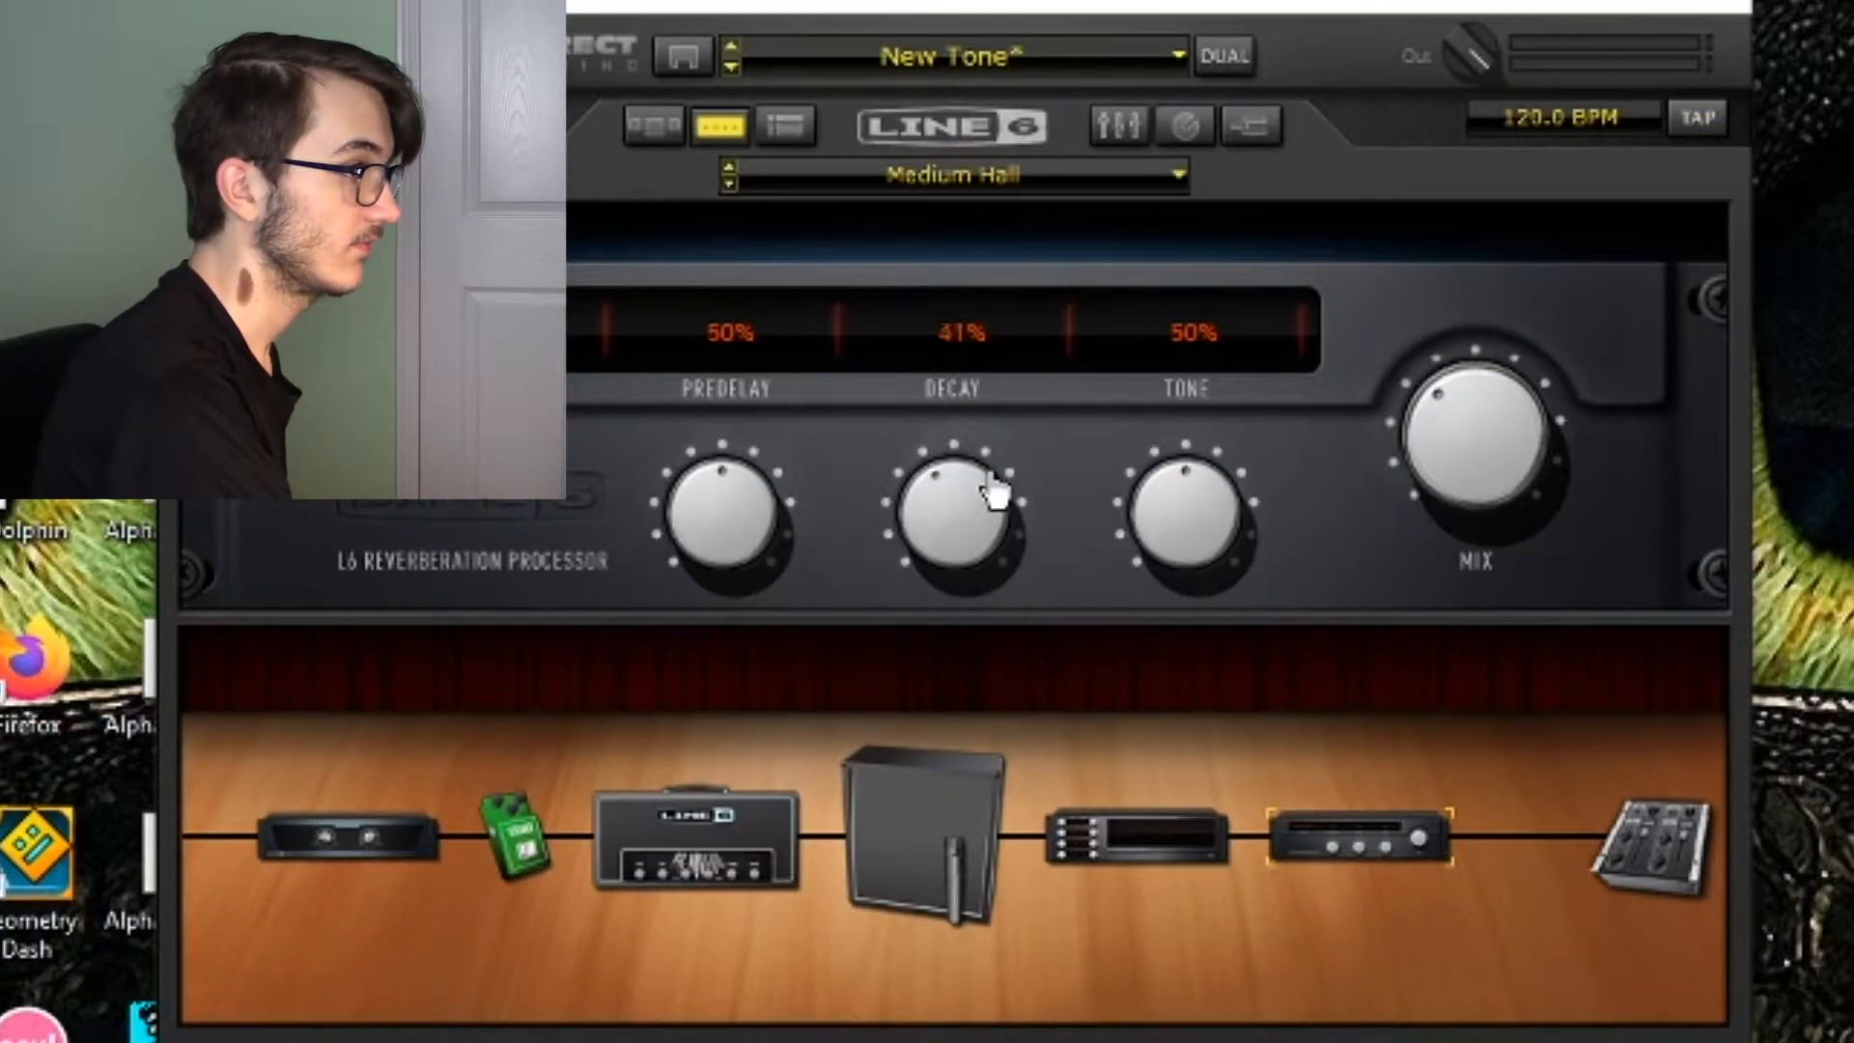
{"action": "left_click_drag", "start_coordinate": [1222, 531], "coordinate": [1228, 522]}
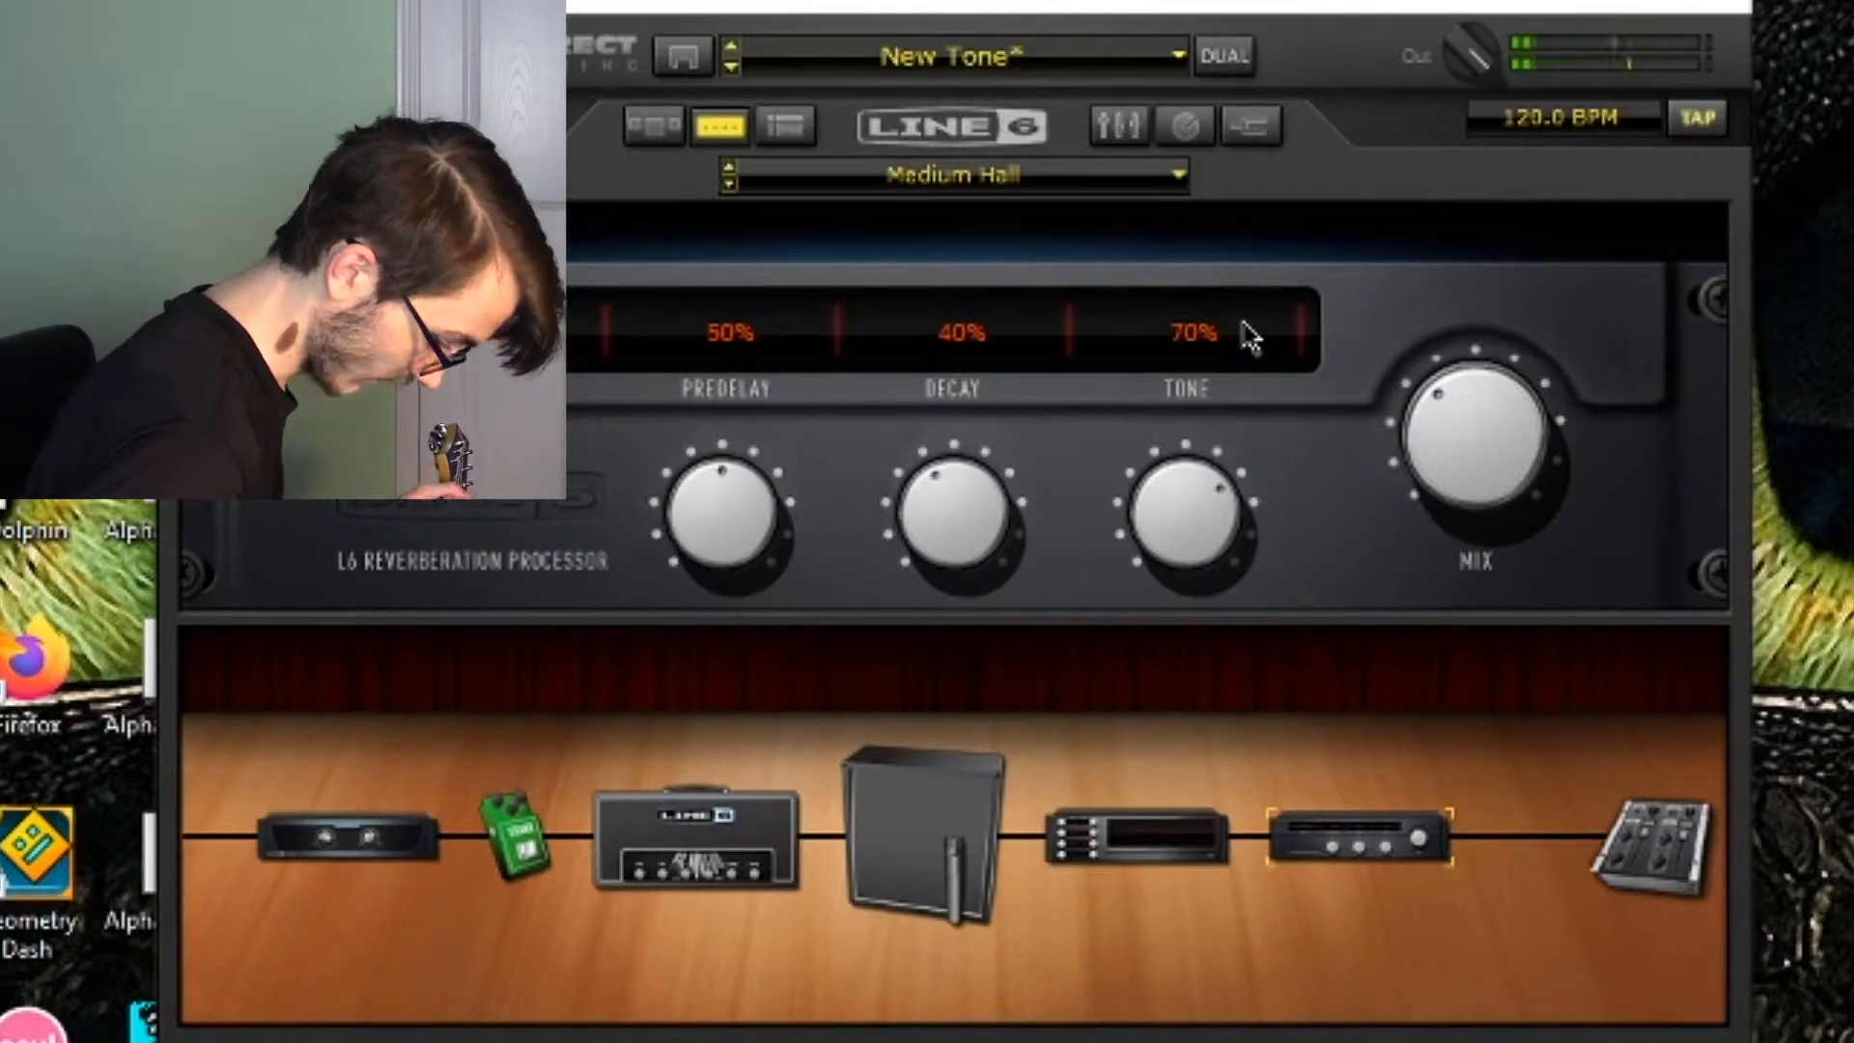
Add the Compressor at the end of the chain after the reverb and lower its Threshold to a little above halfway.
{"action": "left_click", "coordinate": [646, 127]}
{"action": "left_click", "coordinate": [1114, 177]}
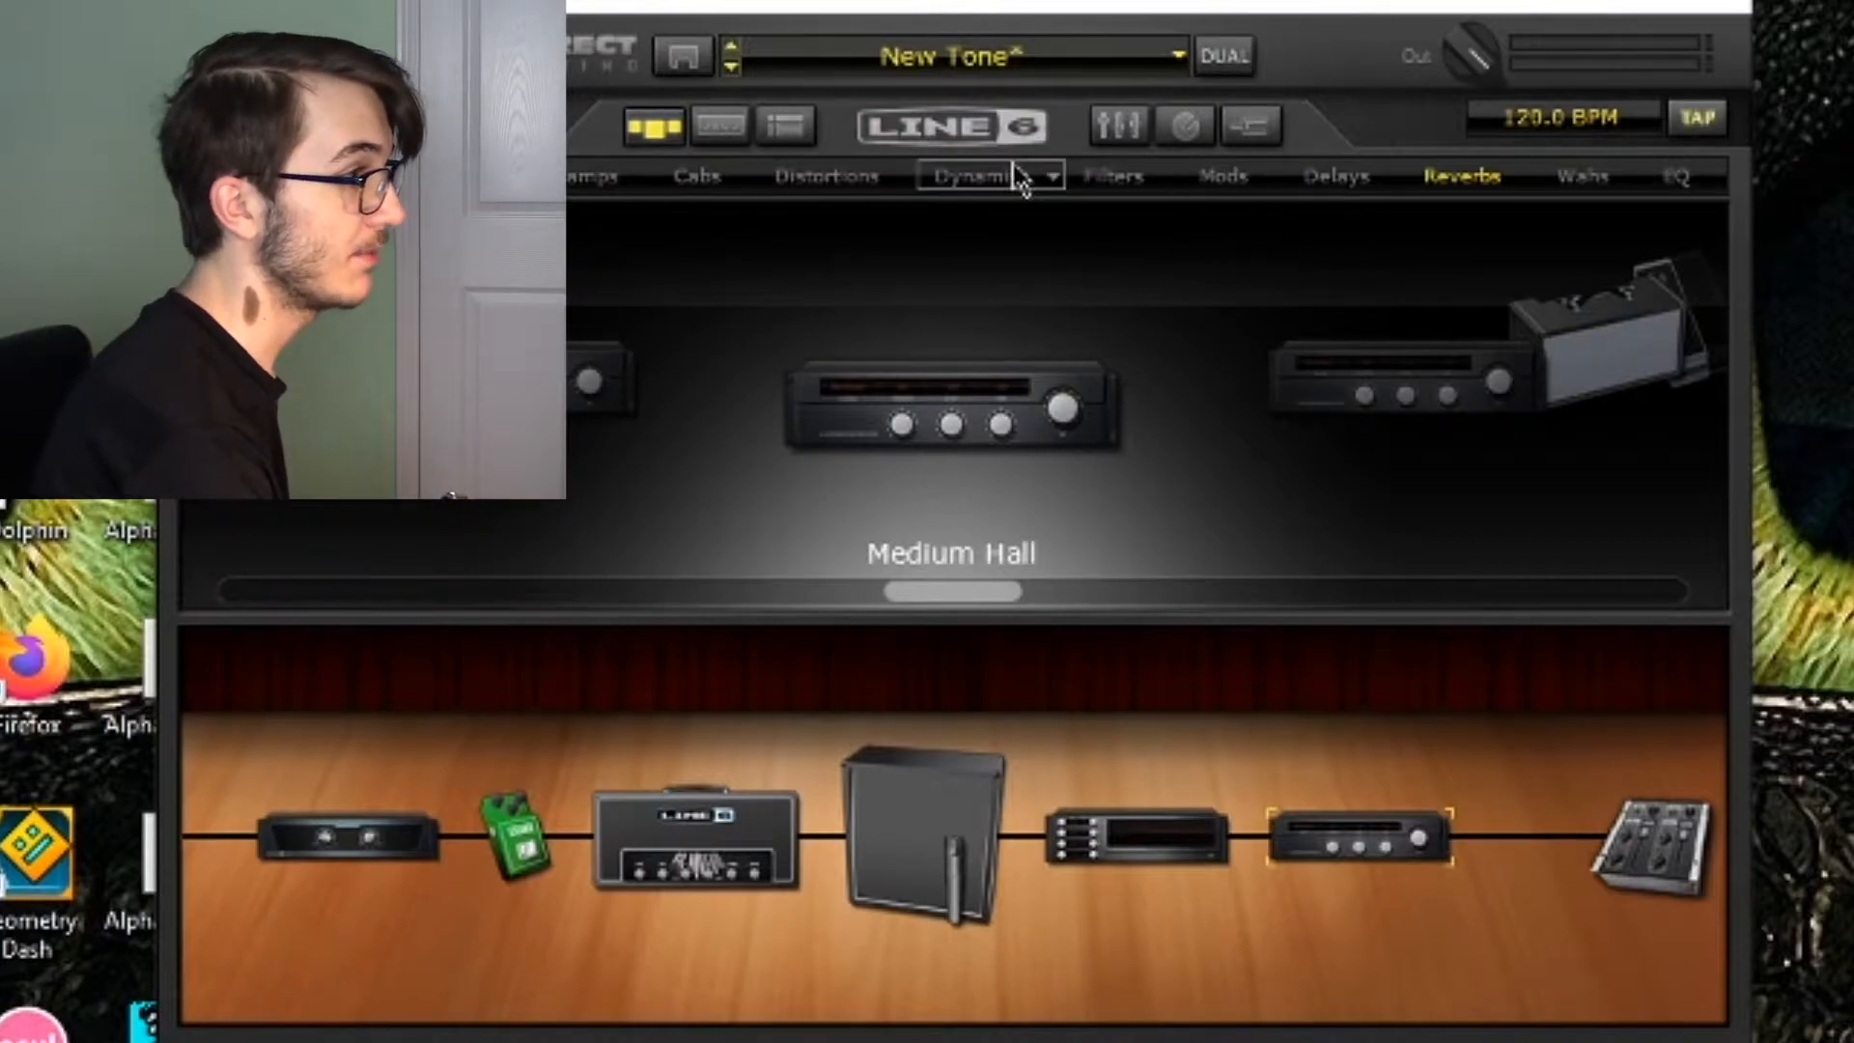
{"action": "left_click", "coordinate": [1347, 365]}
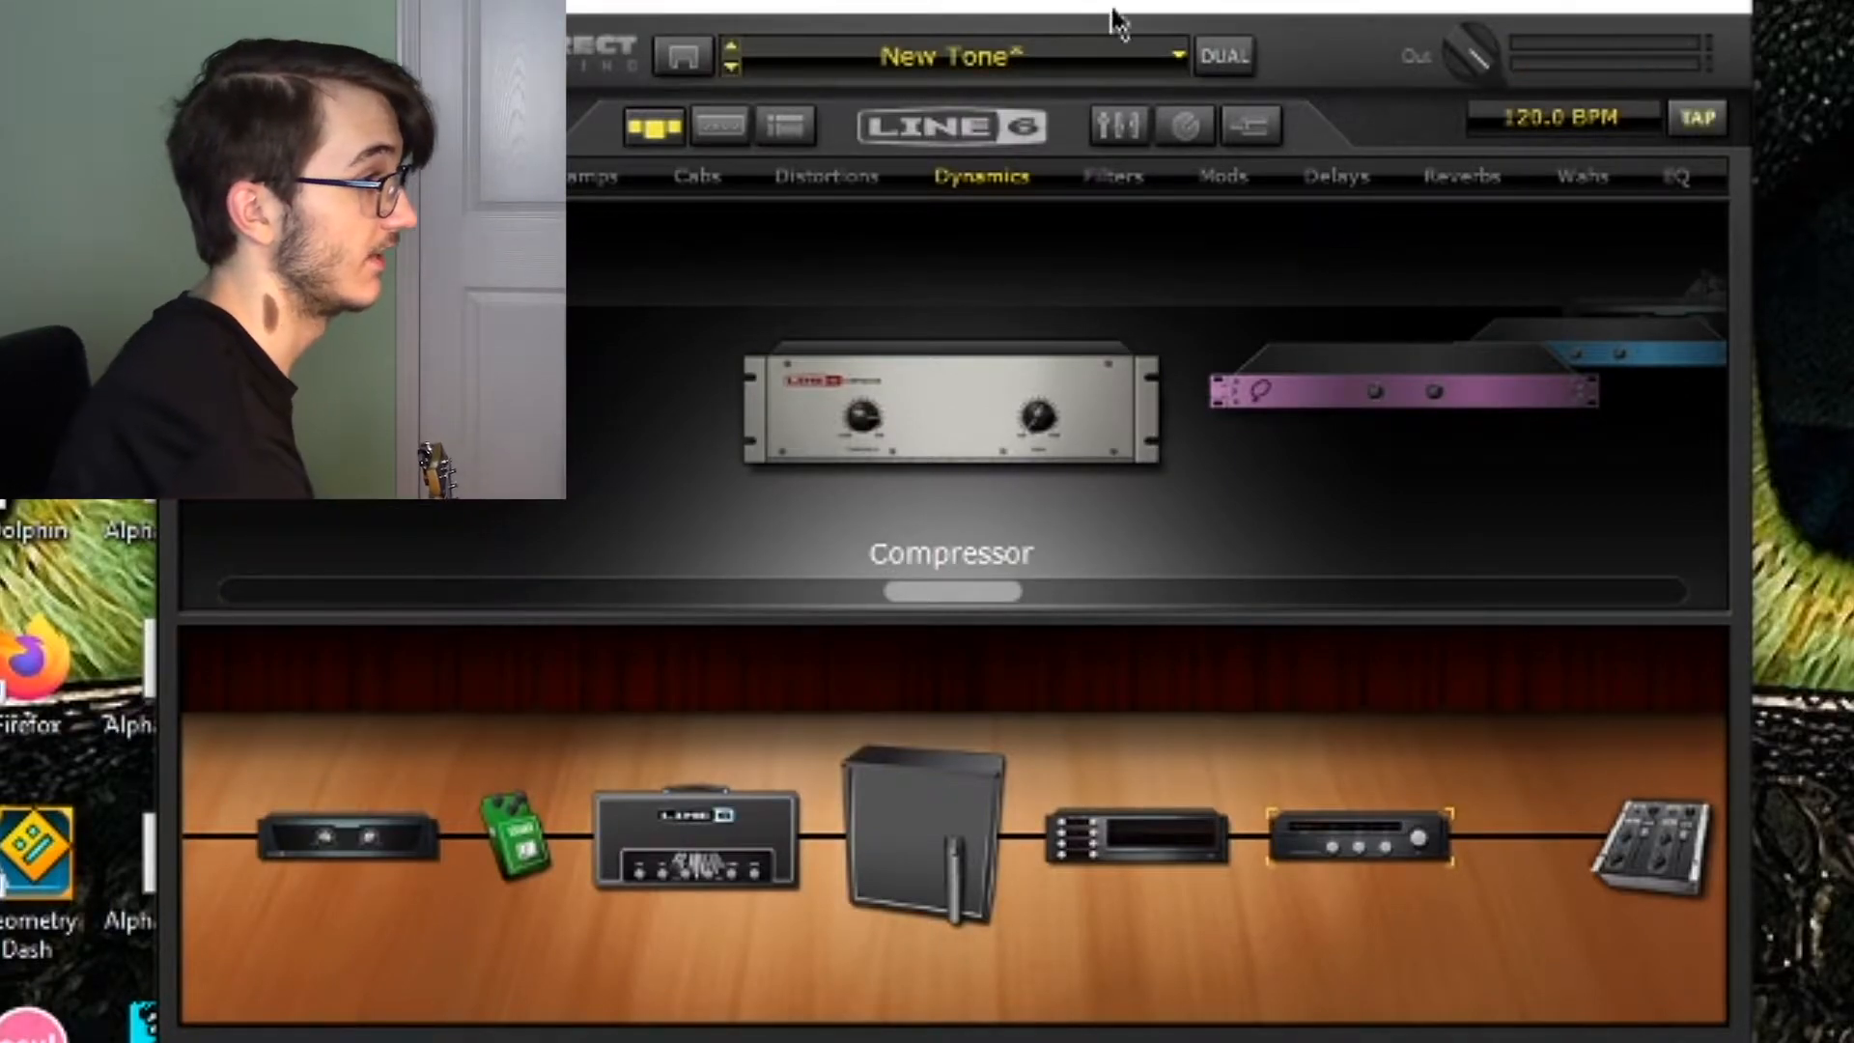
{"action": "left_click_drag", "start_coordinate": [922, 410], "coordinate": [1439, 857]}
{"action": "double_click", "coordinate": [1436, 852]}
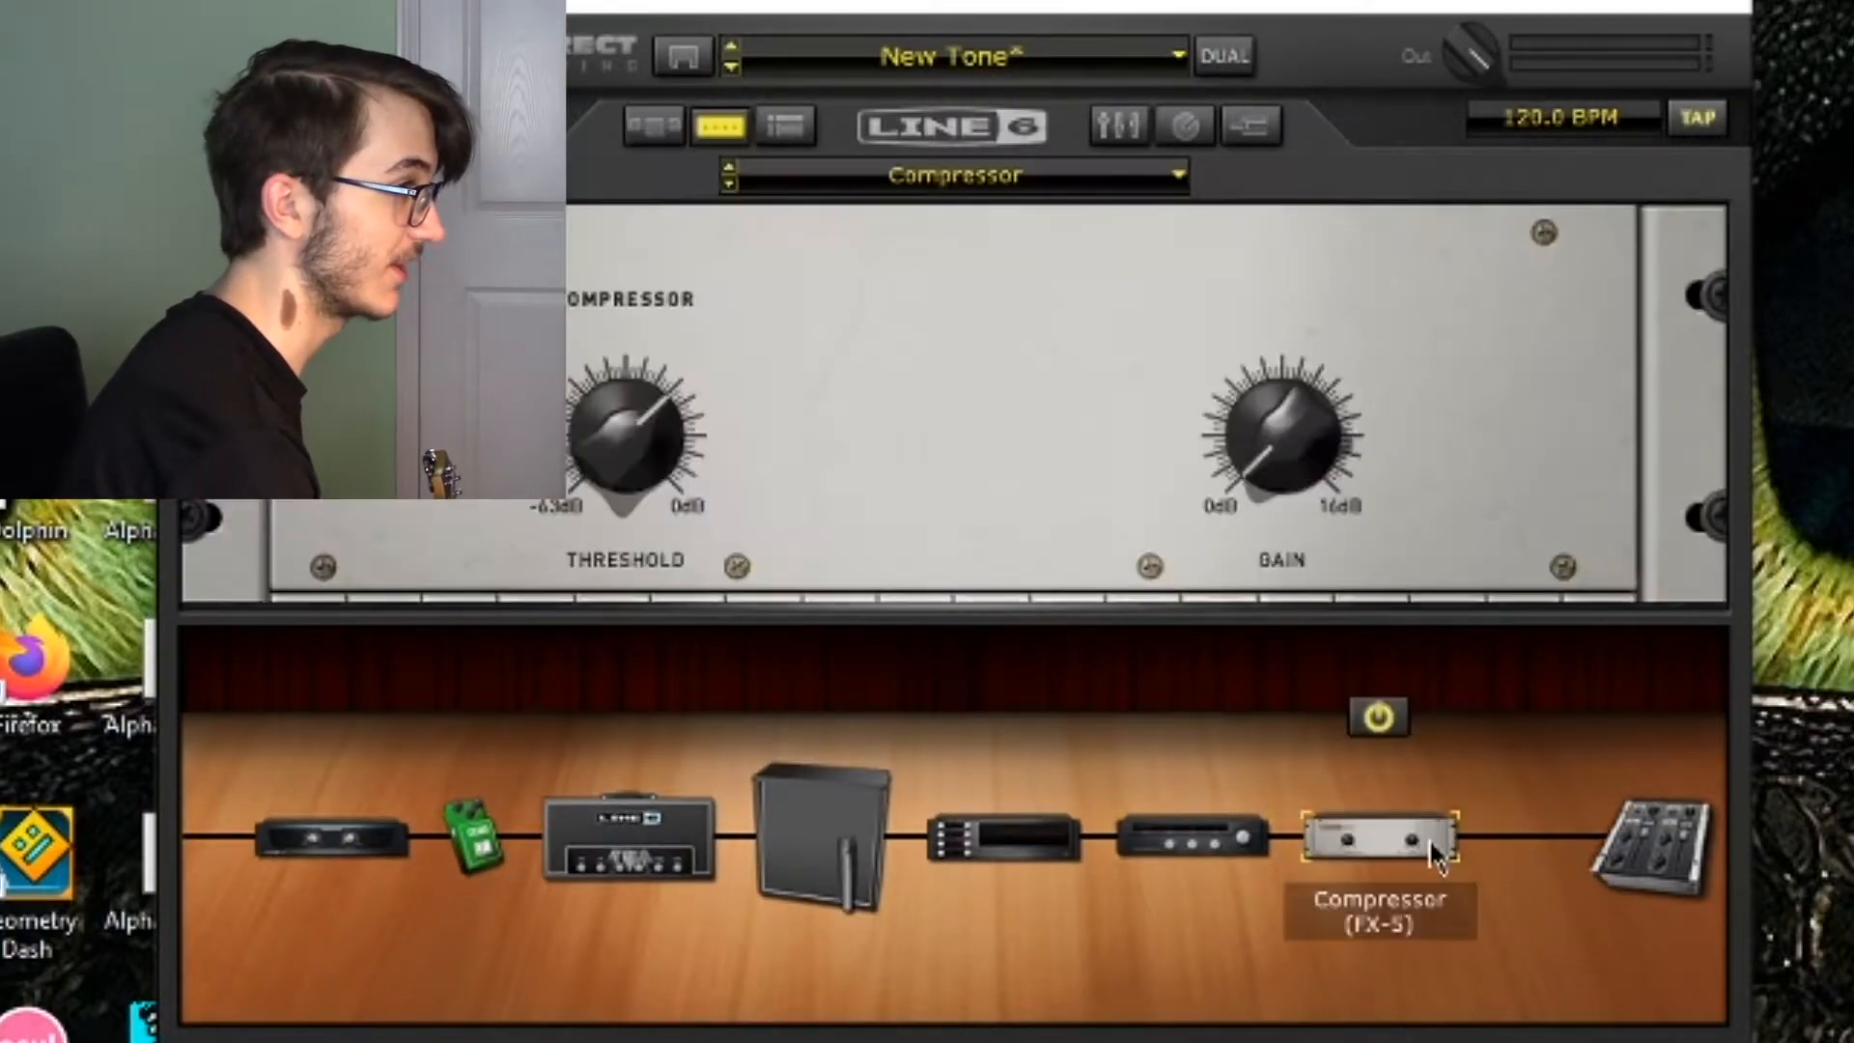
{"action": "left_click_drag", "start_coordinate": [600, 439], "coordinate": [584, 419]}
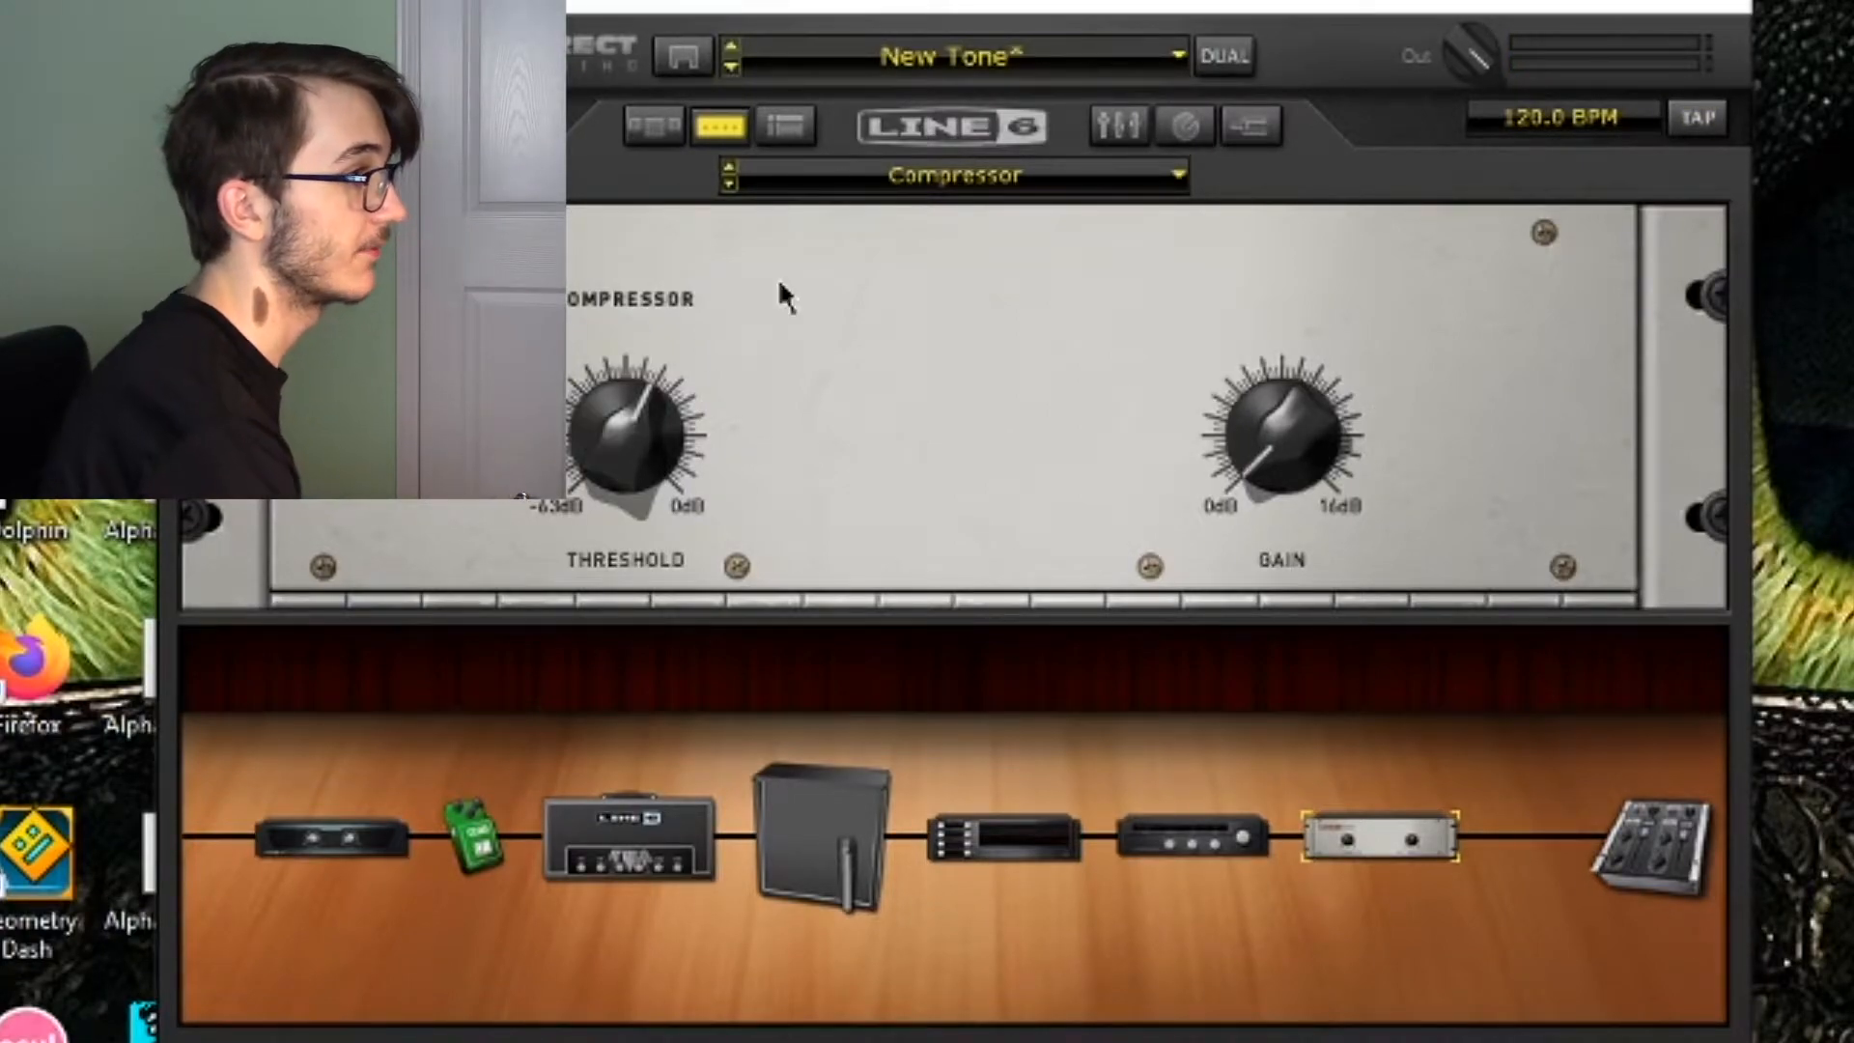
Load the Lead Guitar 1 preset from the saved tones.
{"action": "left_click", "coordinate": [784, 127]}
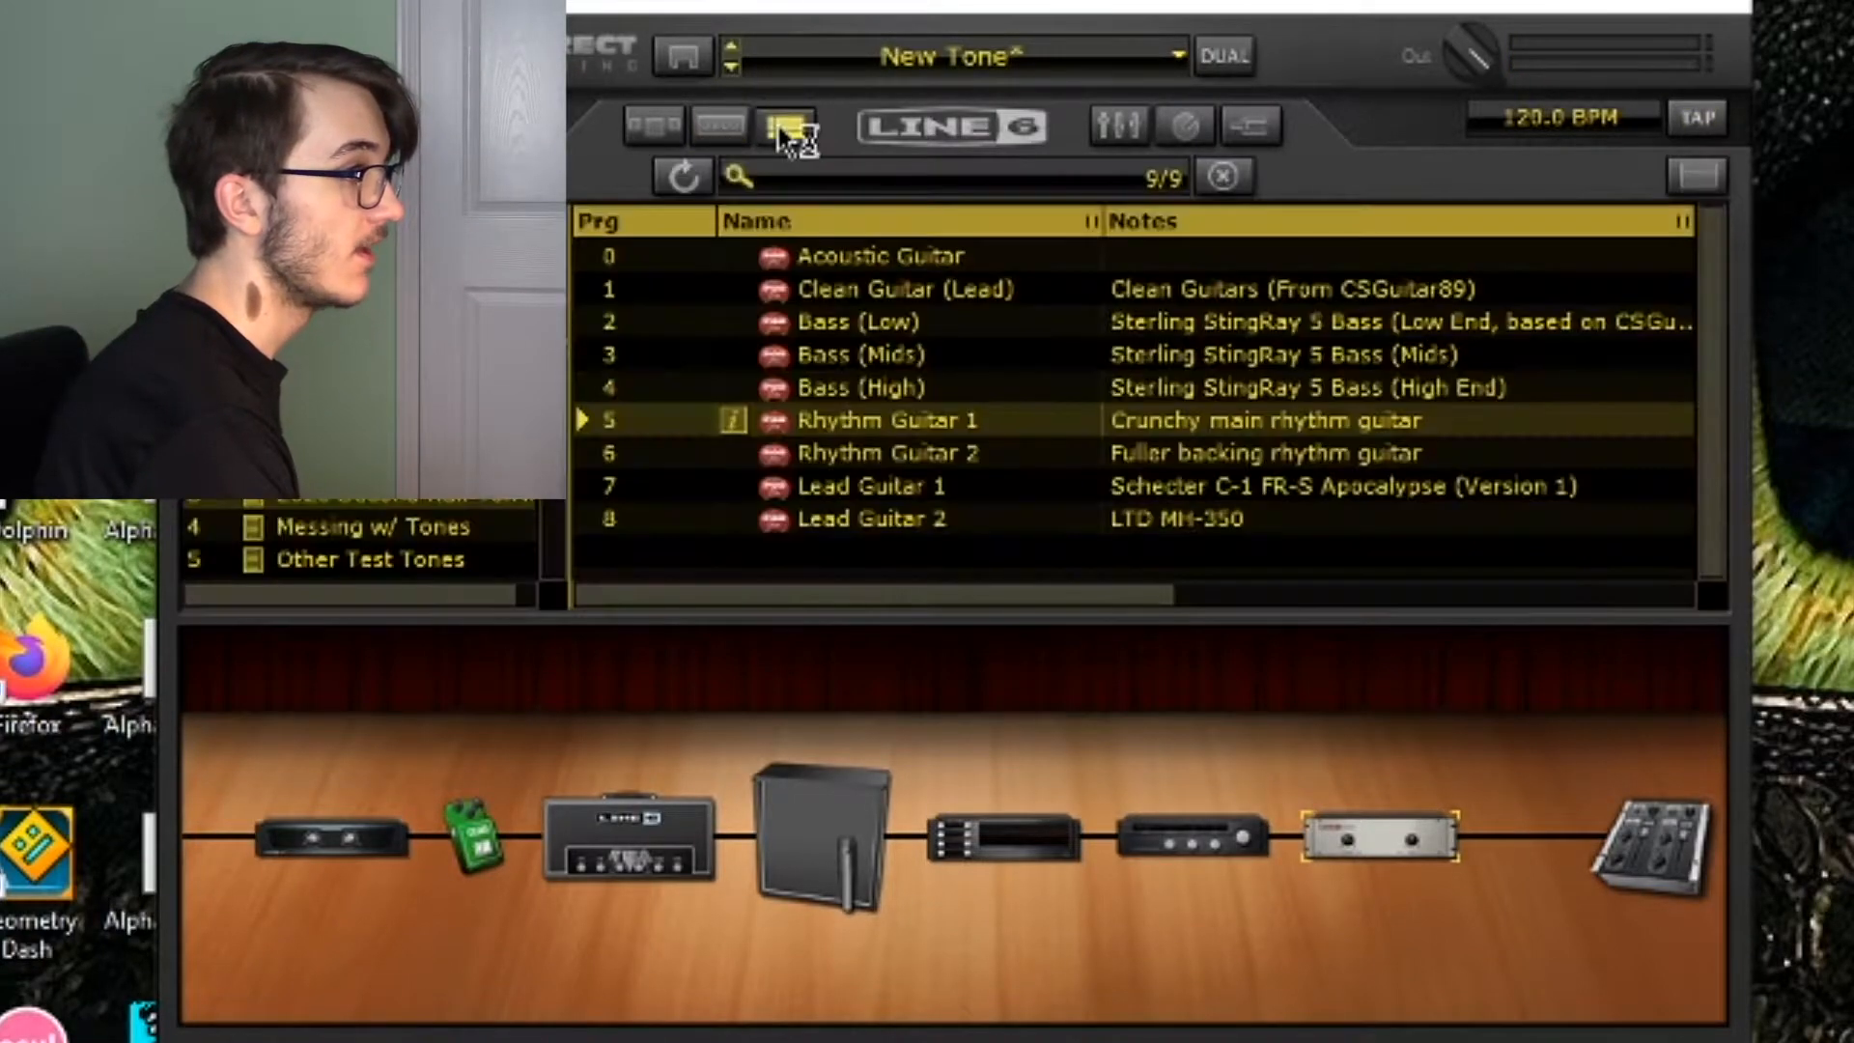
{"action": "left_click", "coordinate": [656, 126]}
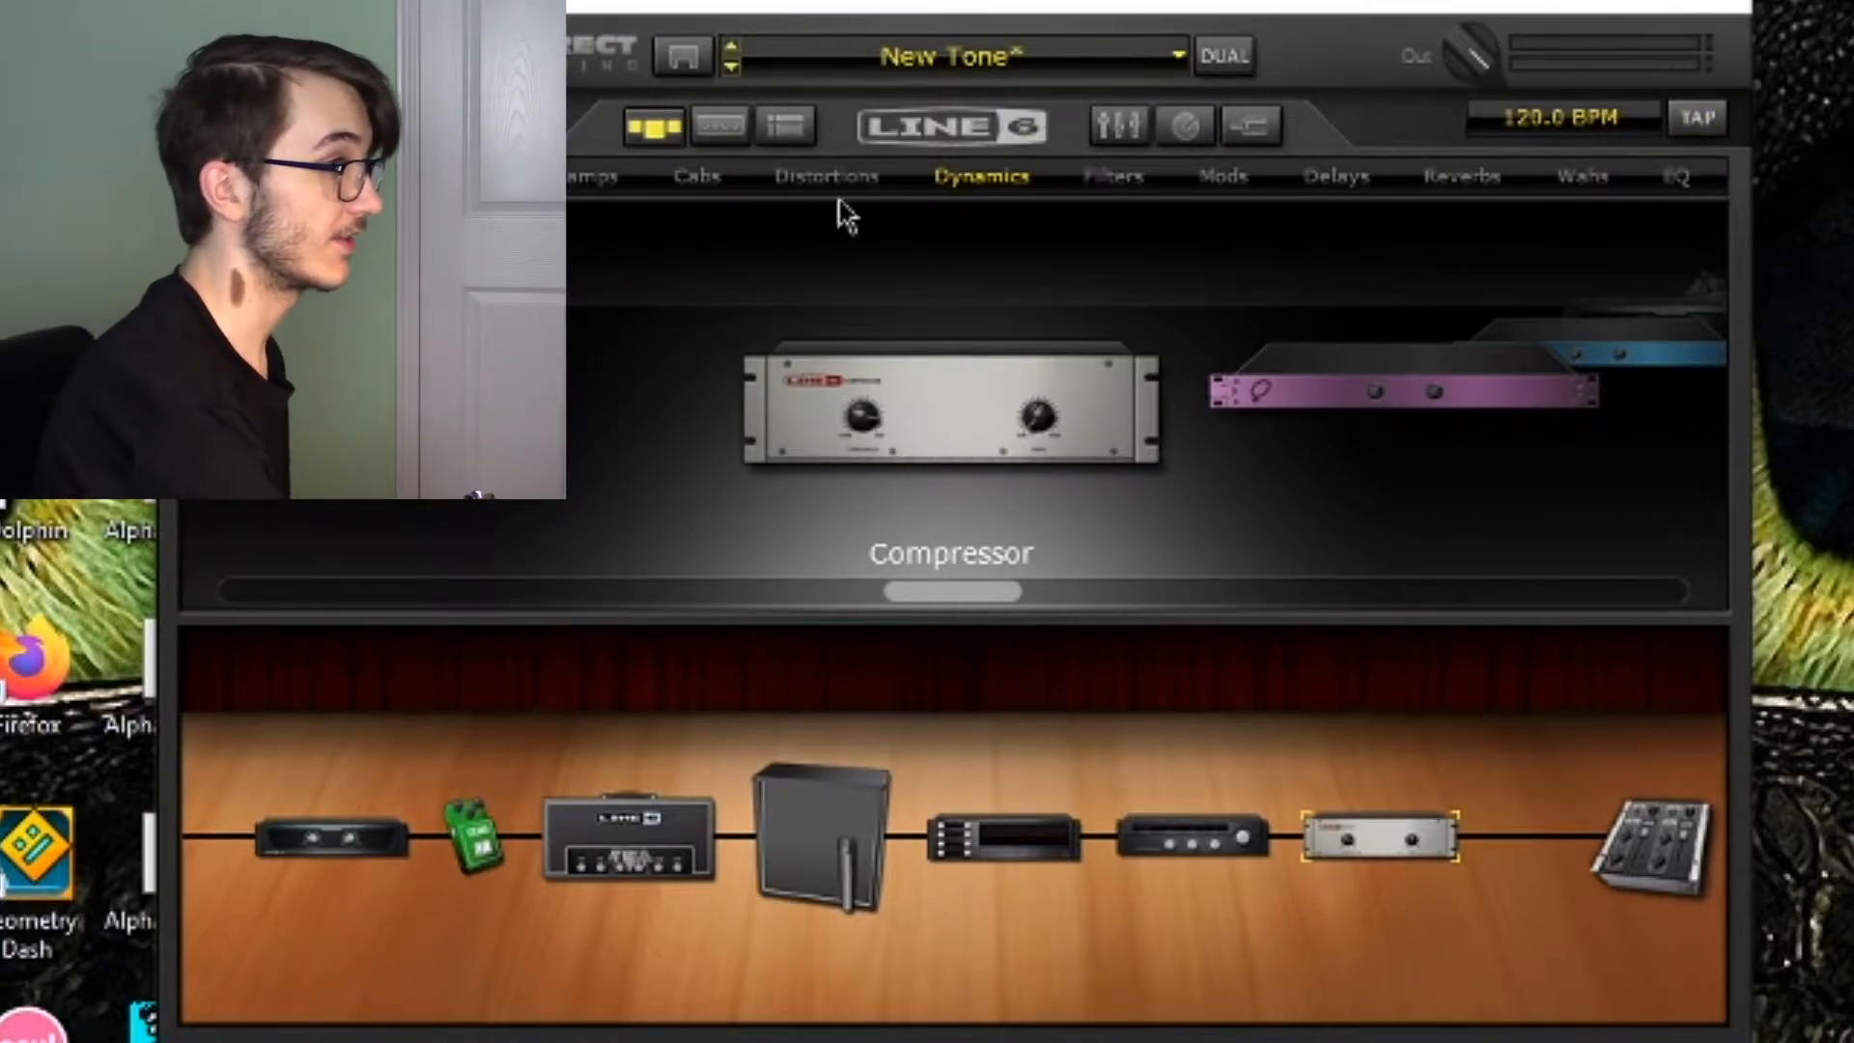
{"action": "left_click", "coordinate": [798, 129]}
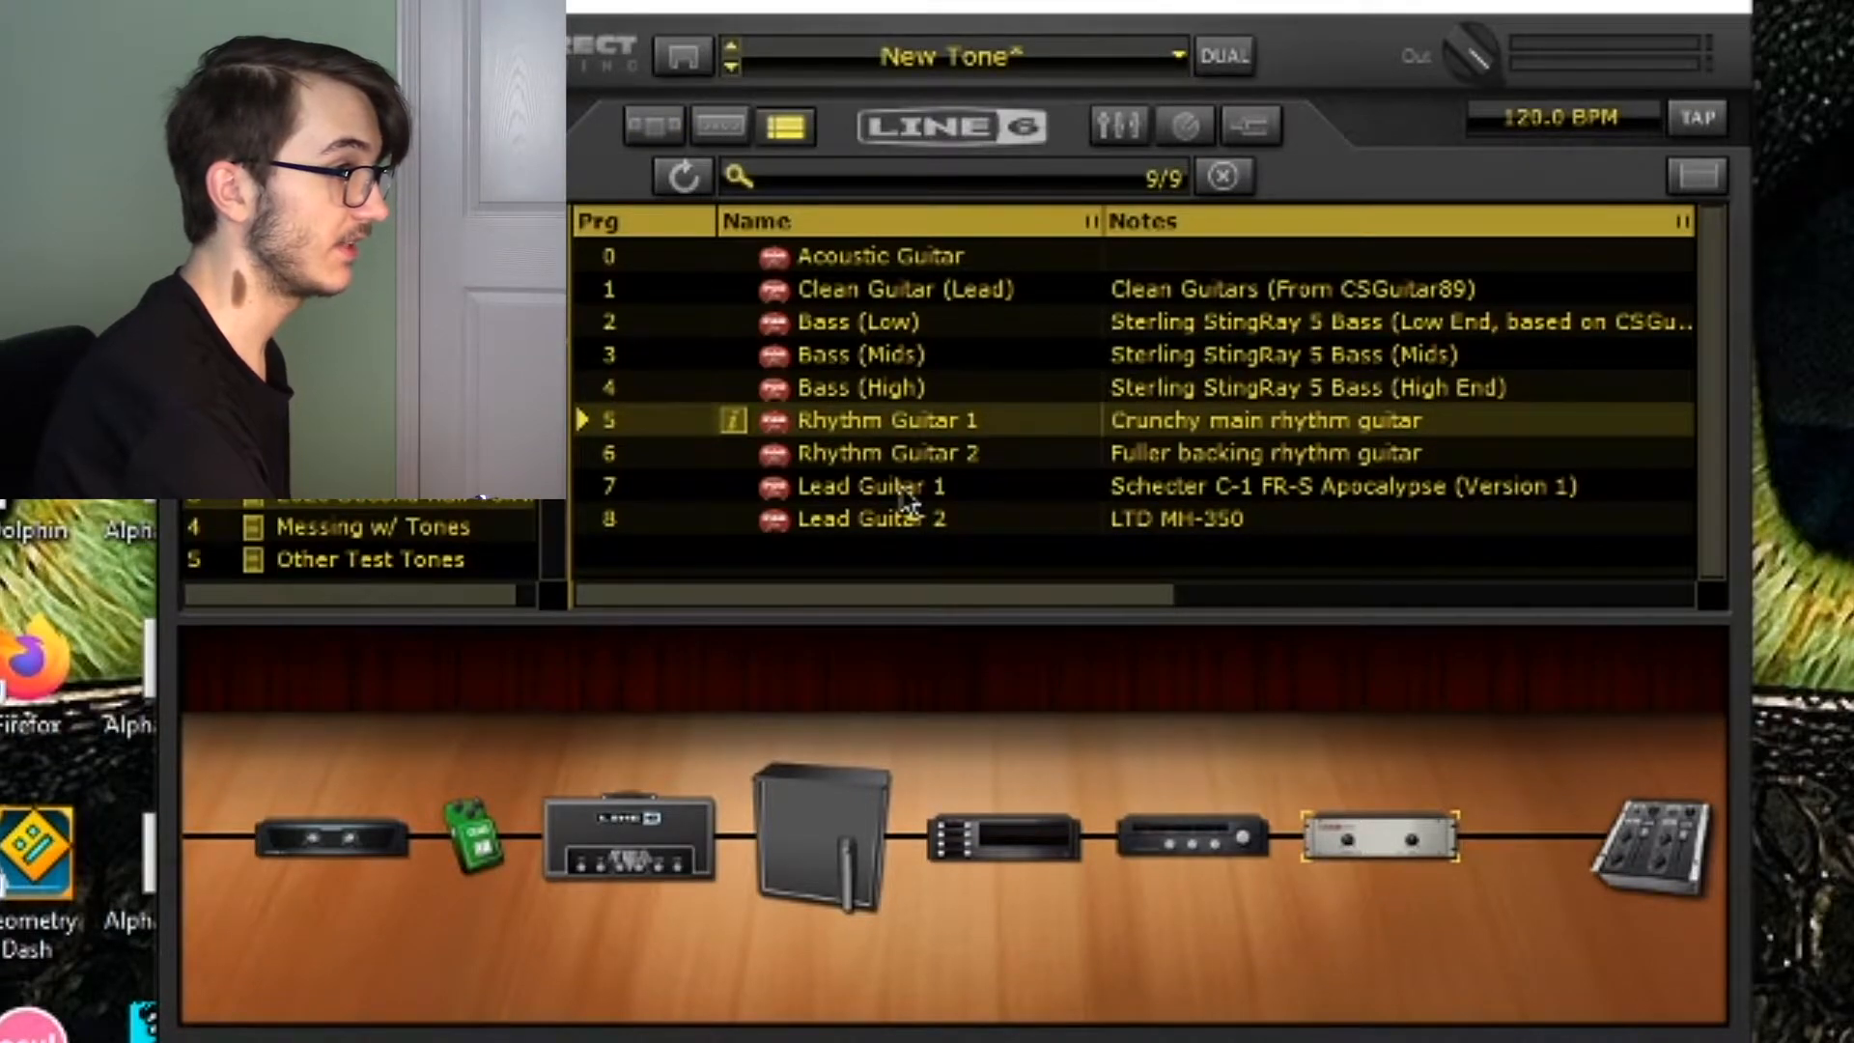
{"action": "left_click", "coordinate": [904, 487]}
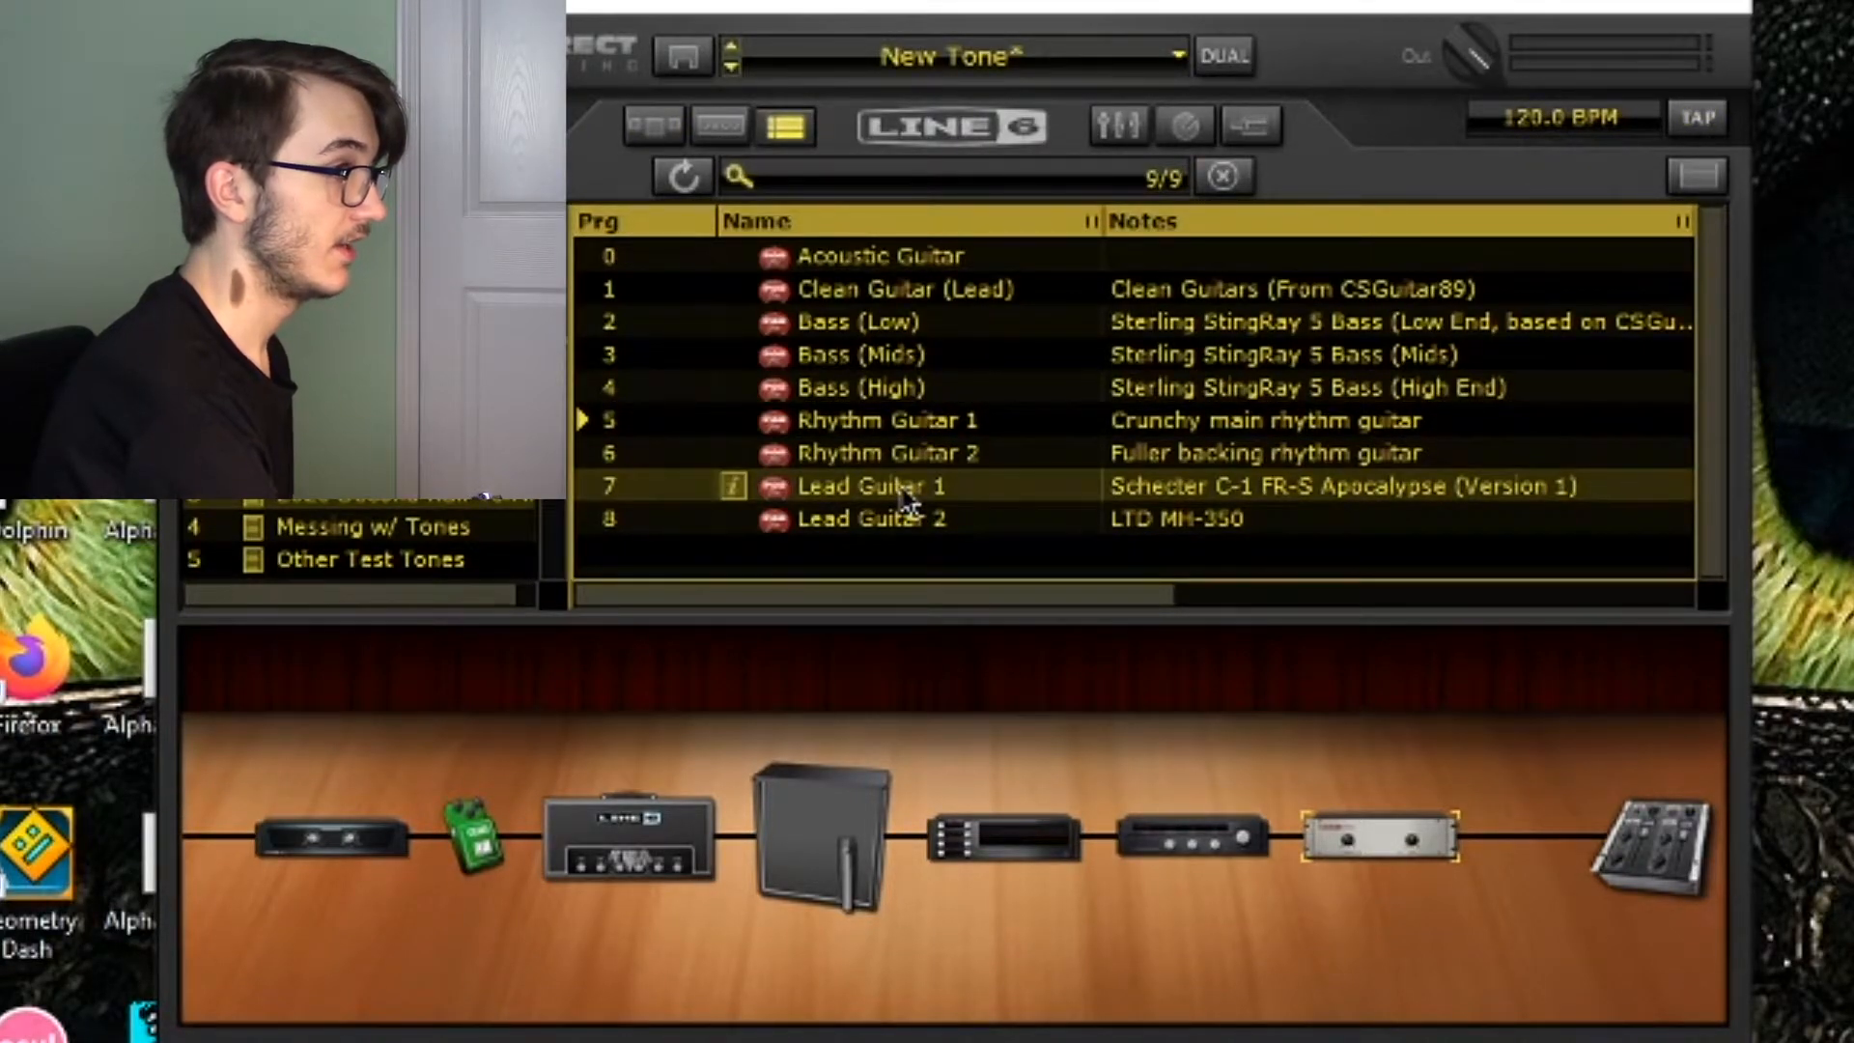
{"action": "double_click", "coordinate": [905, 488]}
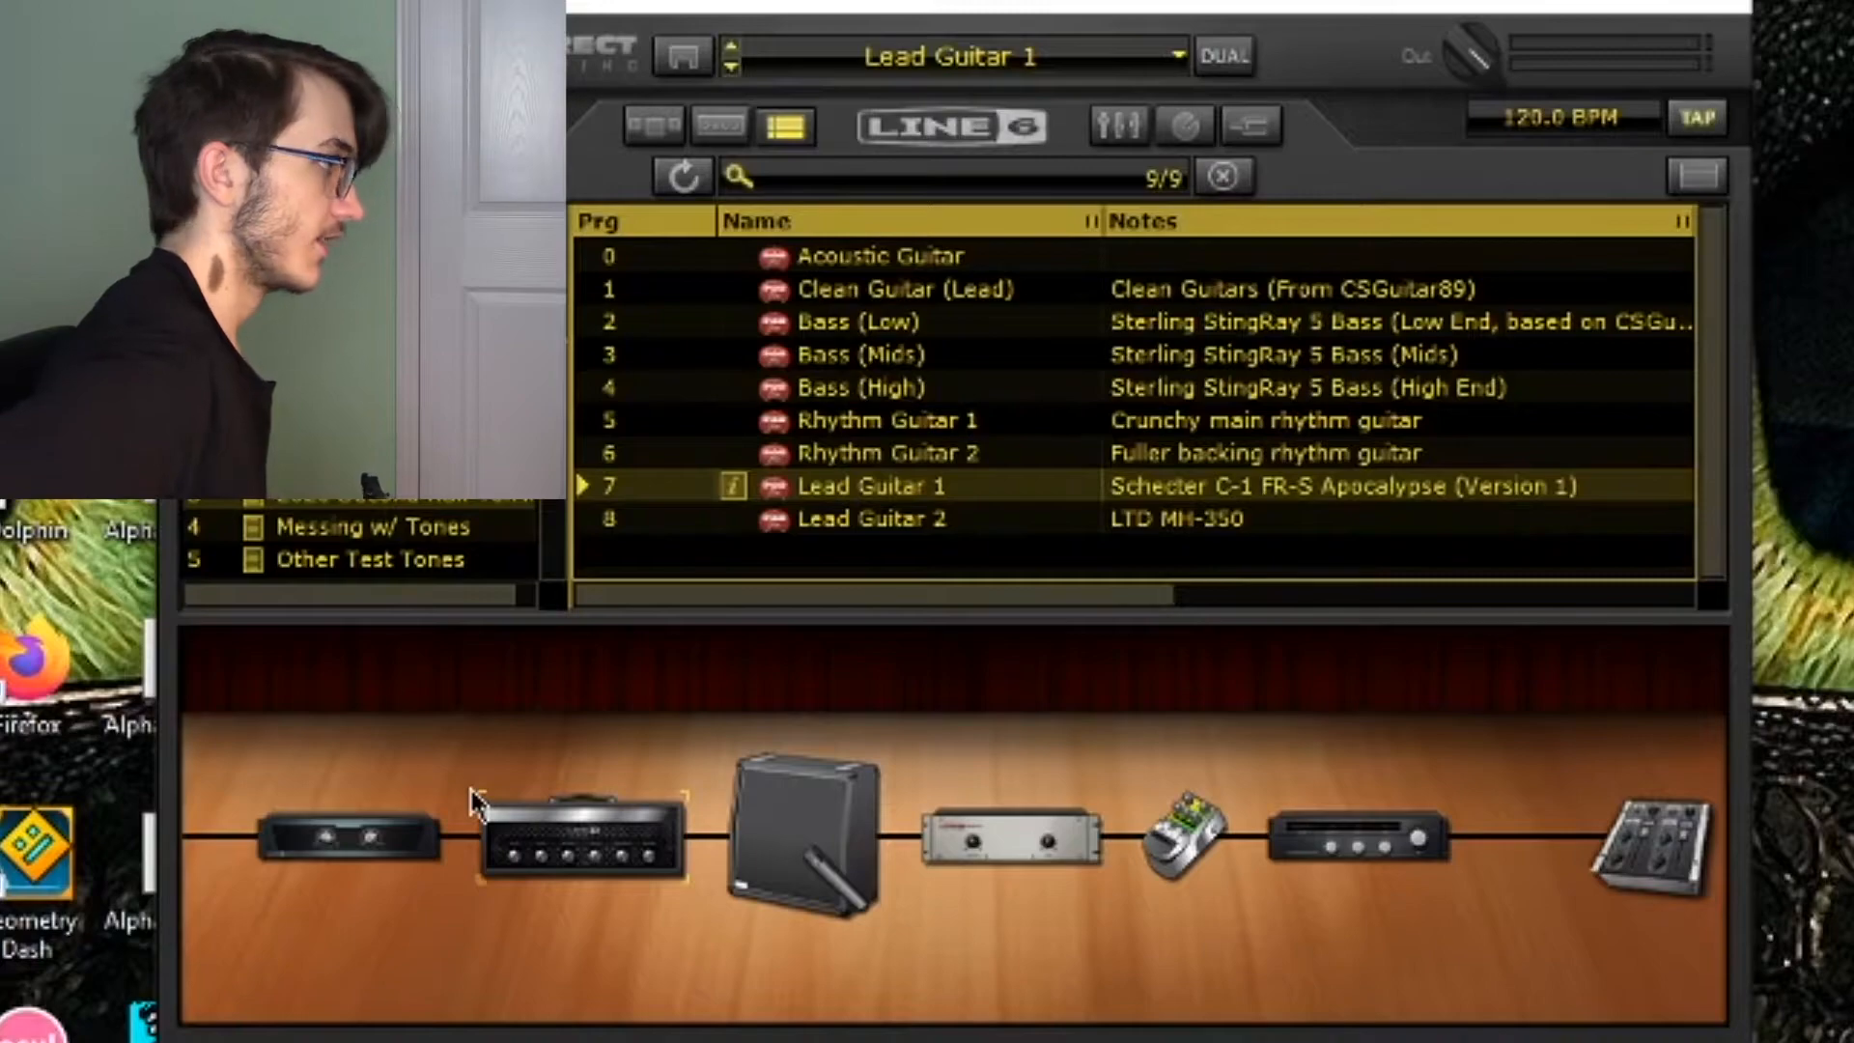
Open the Line 6 Treadplate amp in the signal chain and review its Bass, Middle, Treble, Presence and Volume settings.
{"action": "left_click", "coordinate": [521, 830]}
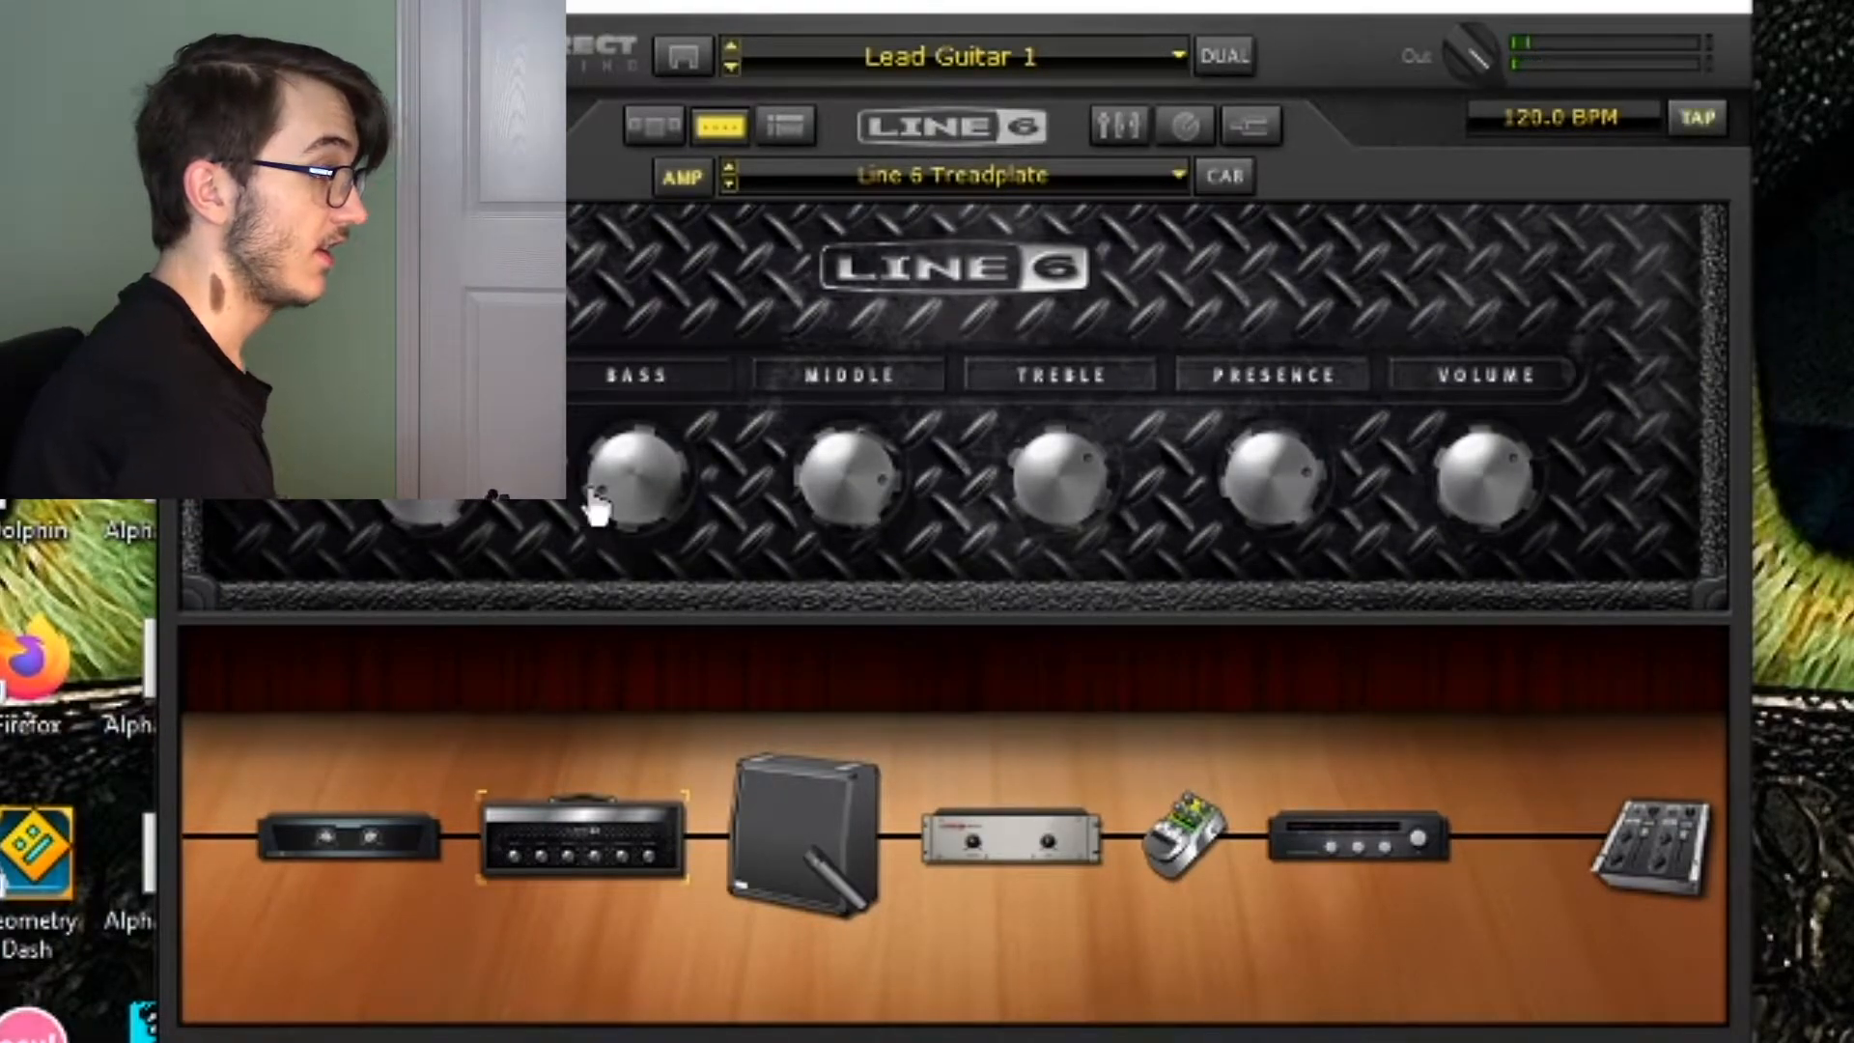
{"action": "mouse_move", "coordinate": [596, 507]}
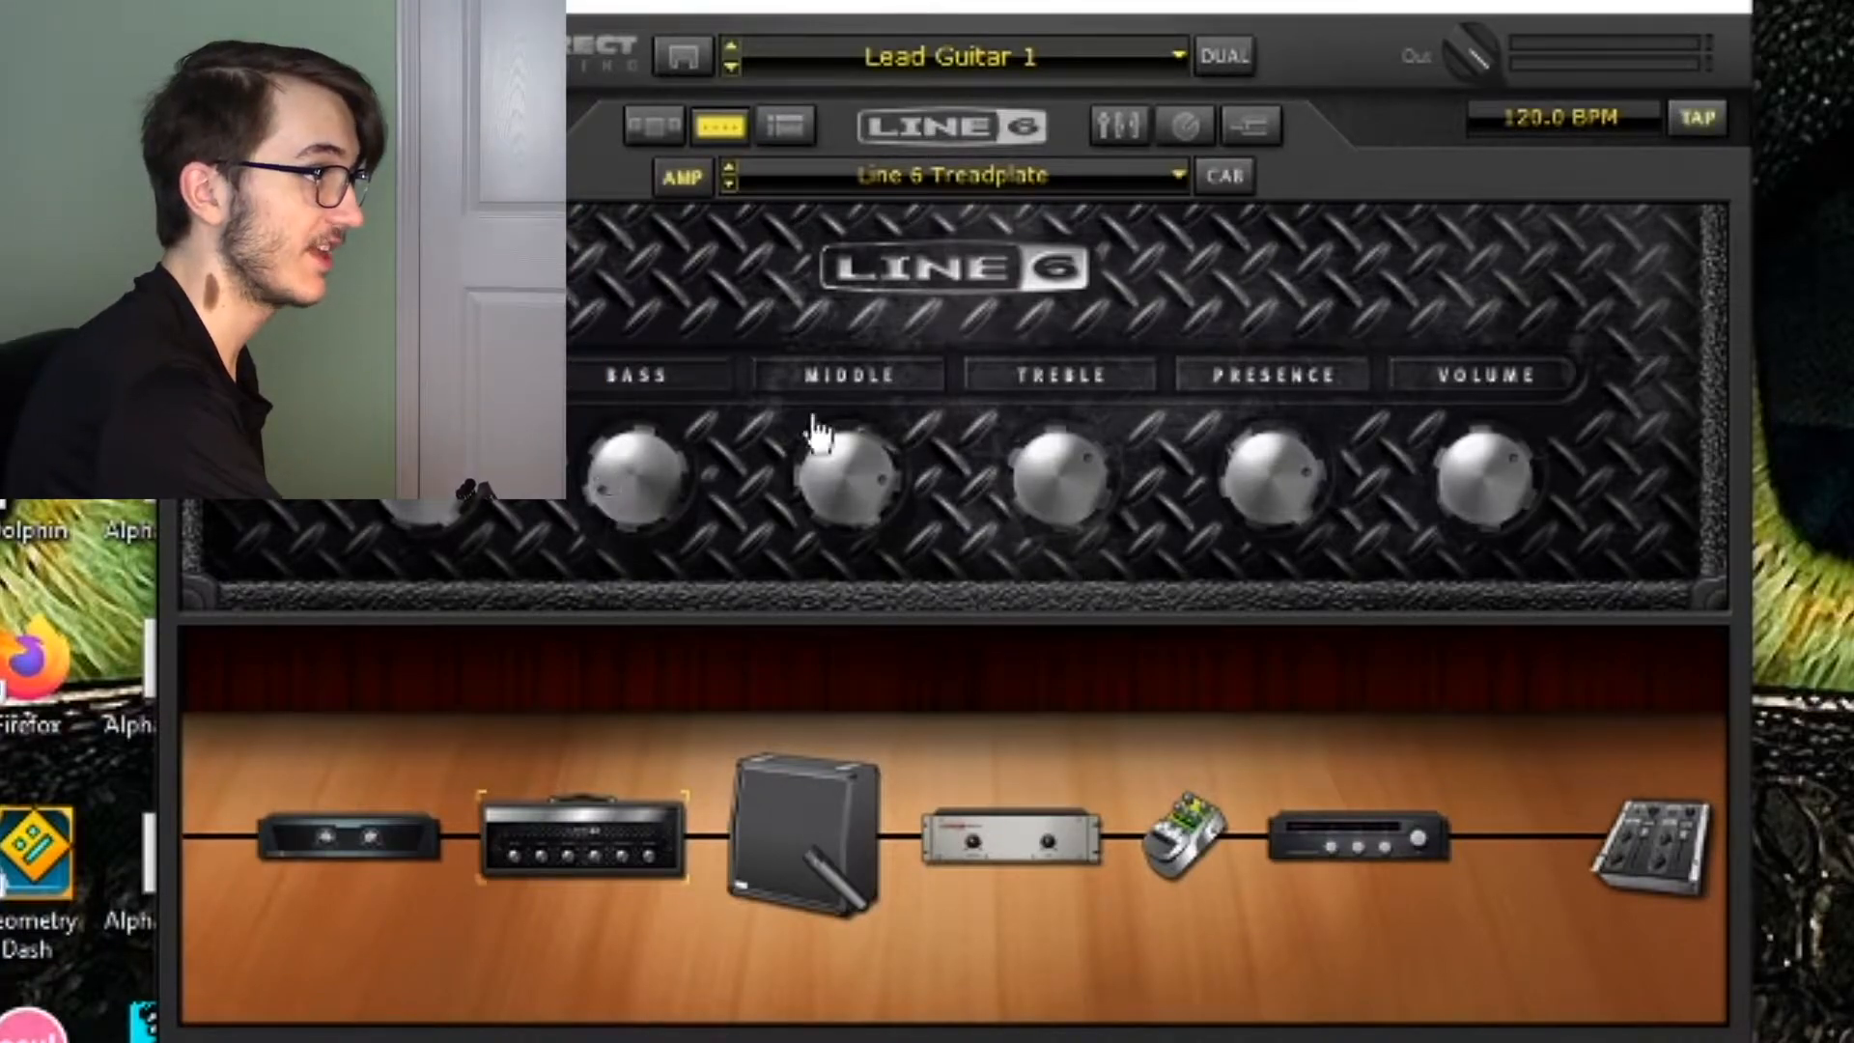
{"action": "mouse_move", "coordinate": [853, 458]}
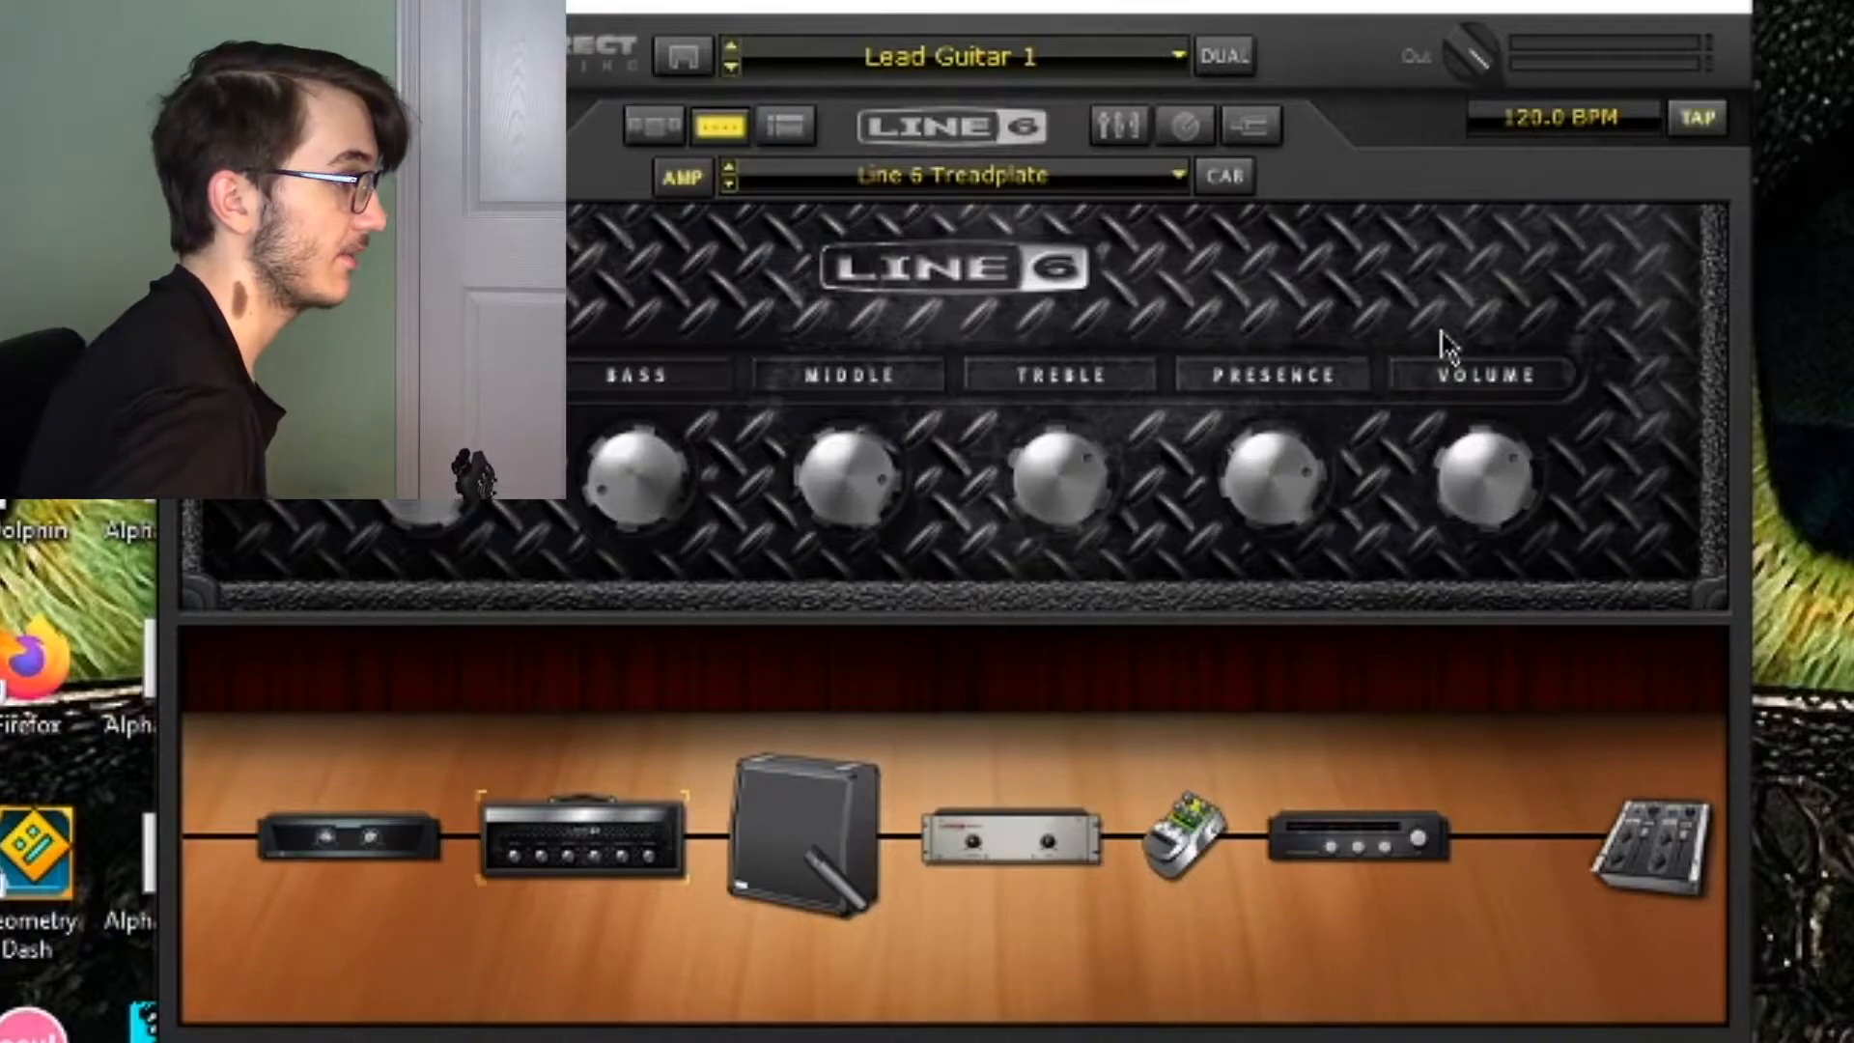
Try the 4x12 Treadplate cabinet with the 57 On Axis microphone in the Lead Guitar 1 tone.
{"action": "left_click", "coordinate": [784, 790]}
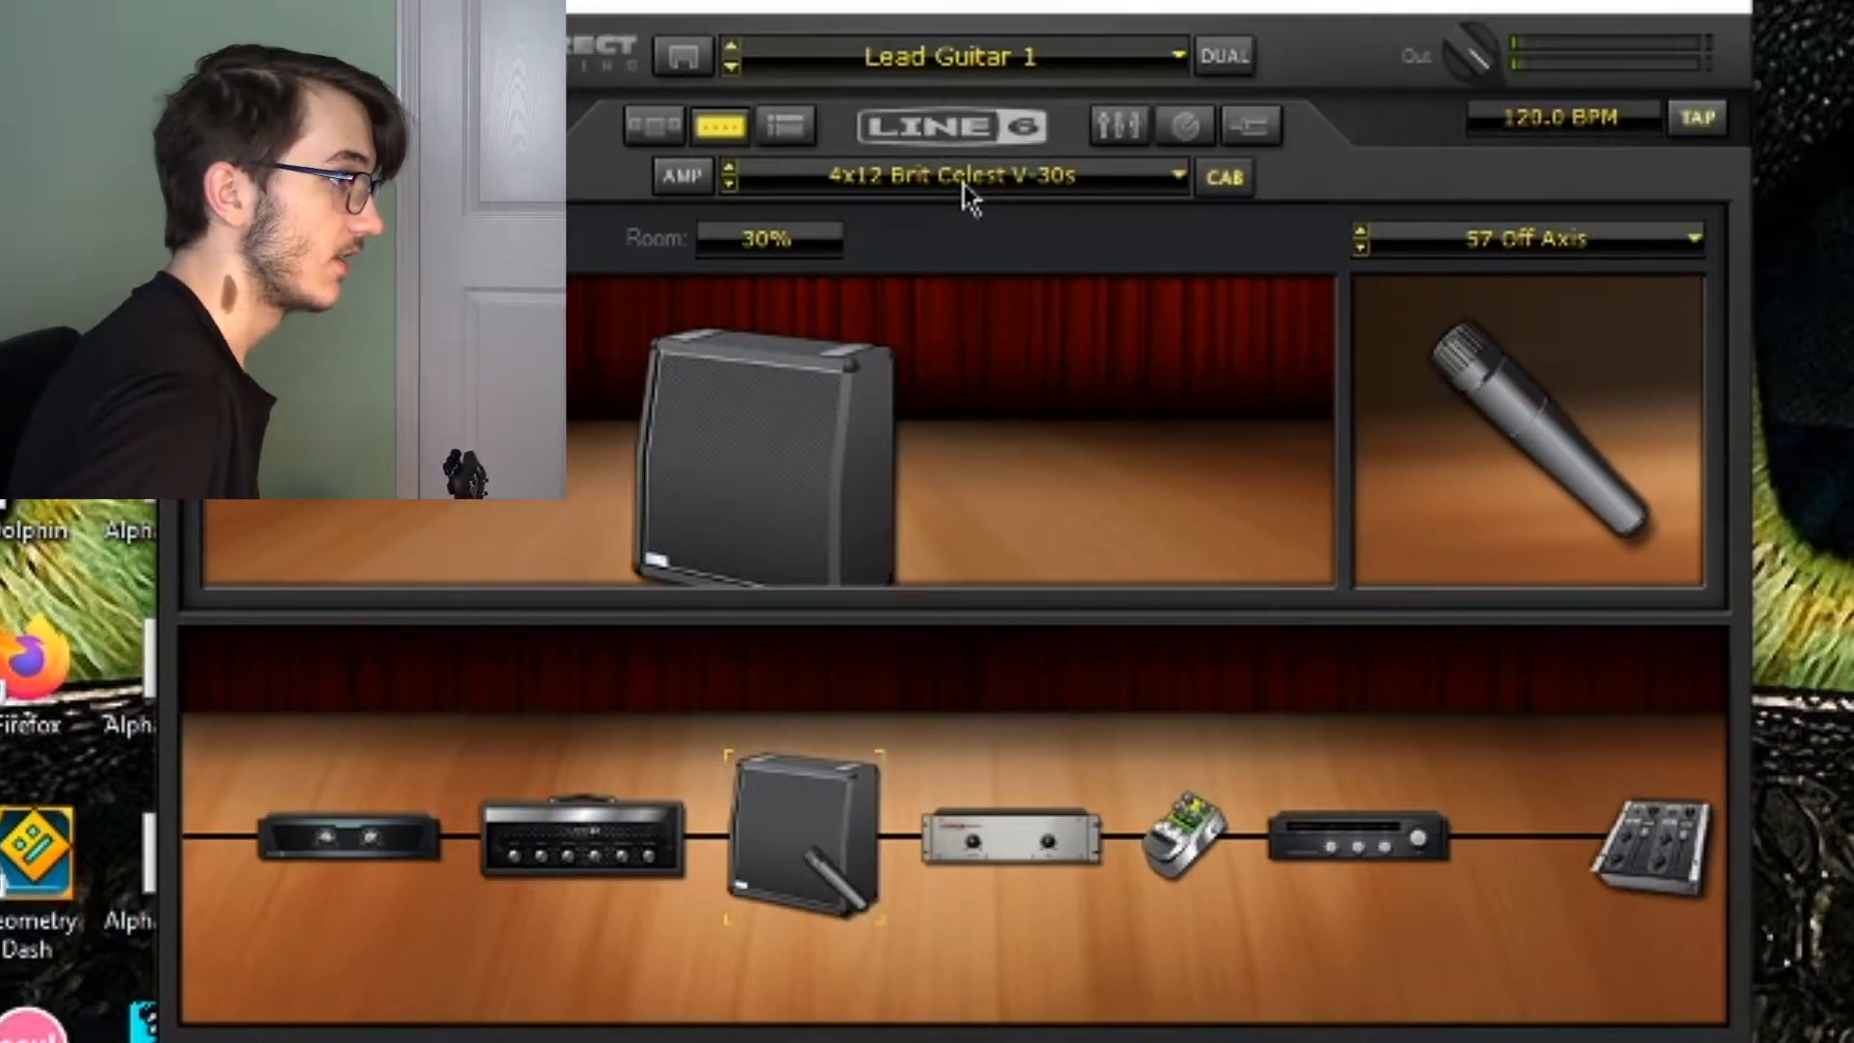
{"action": "left_click", "coordinate": [964, 184]}
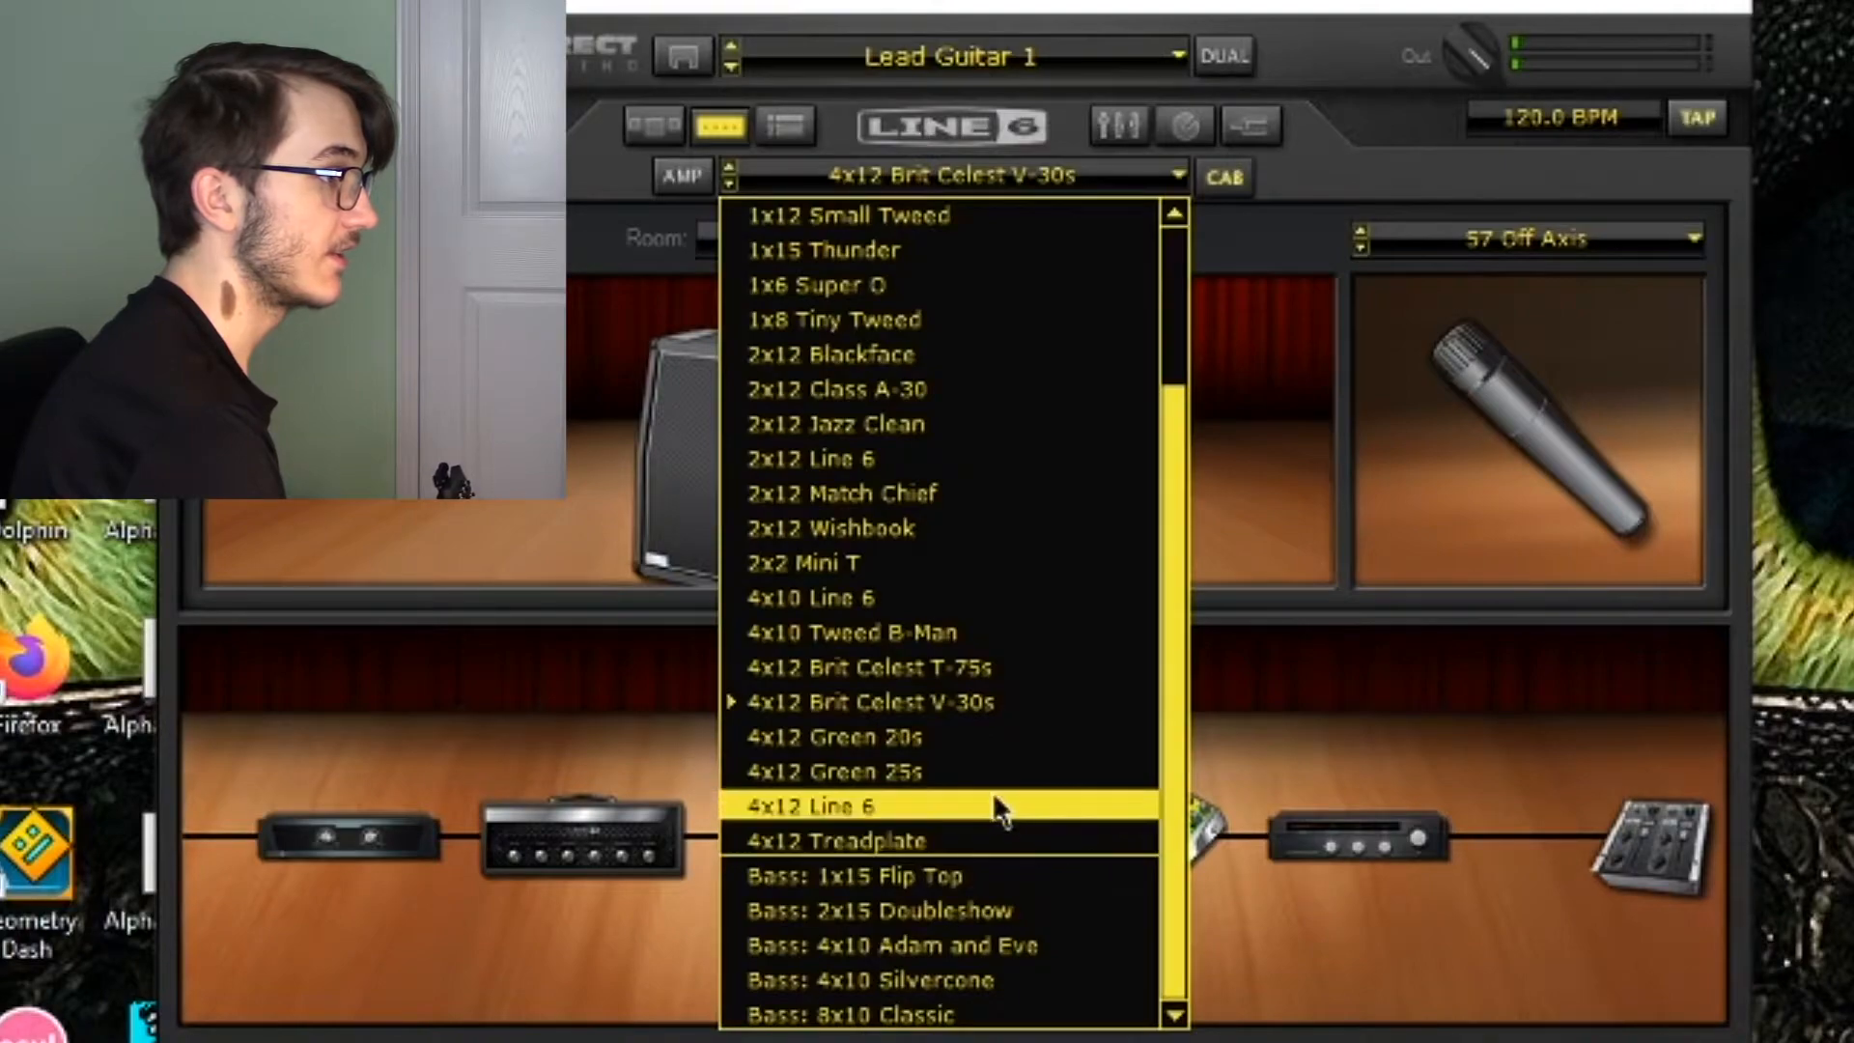
{"action": "left_click", "coordinate": [963, 838]}
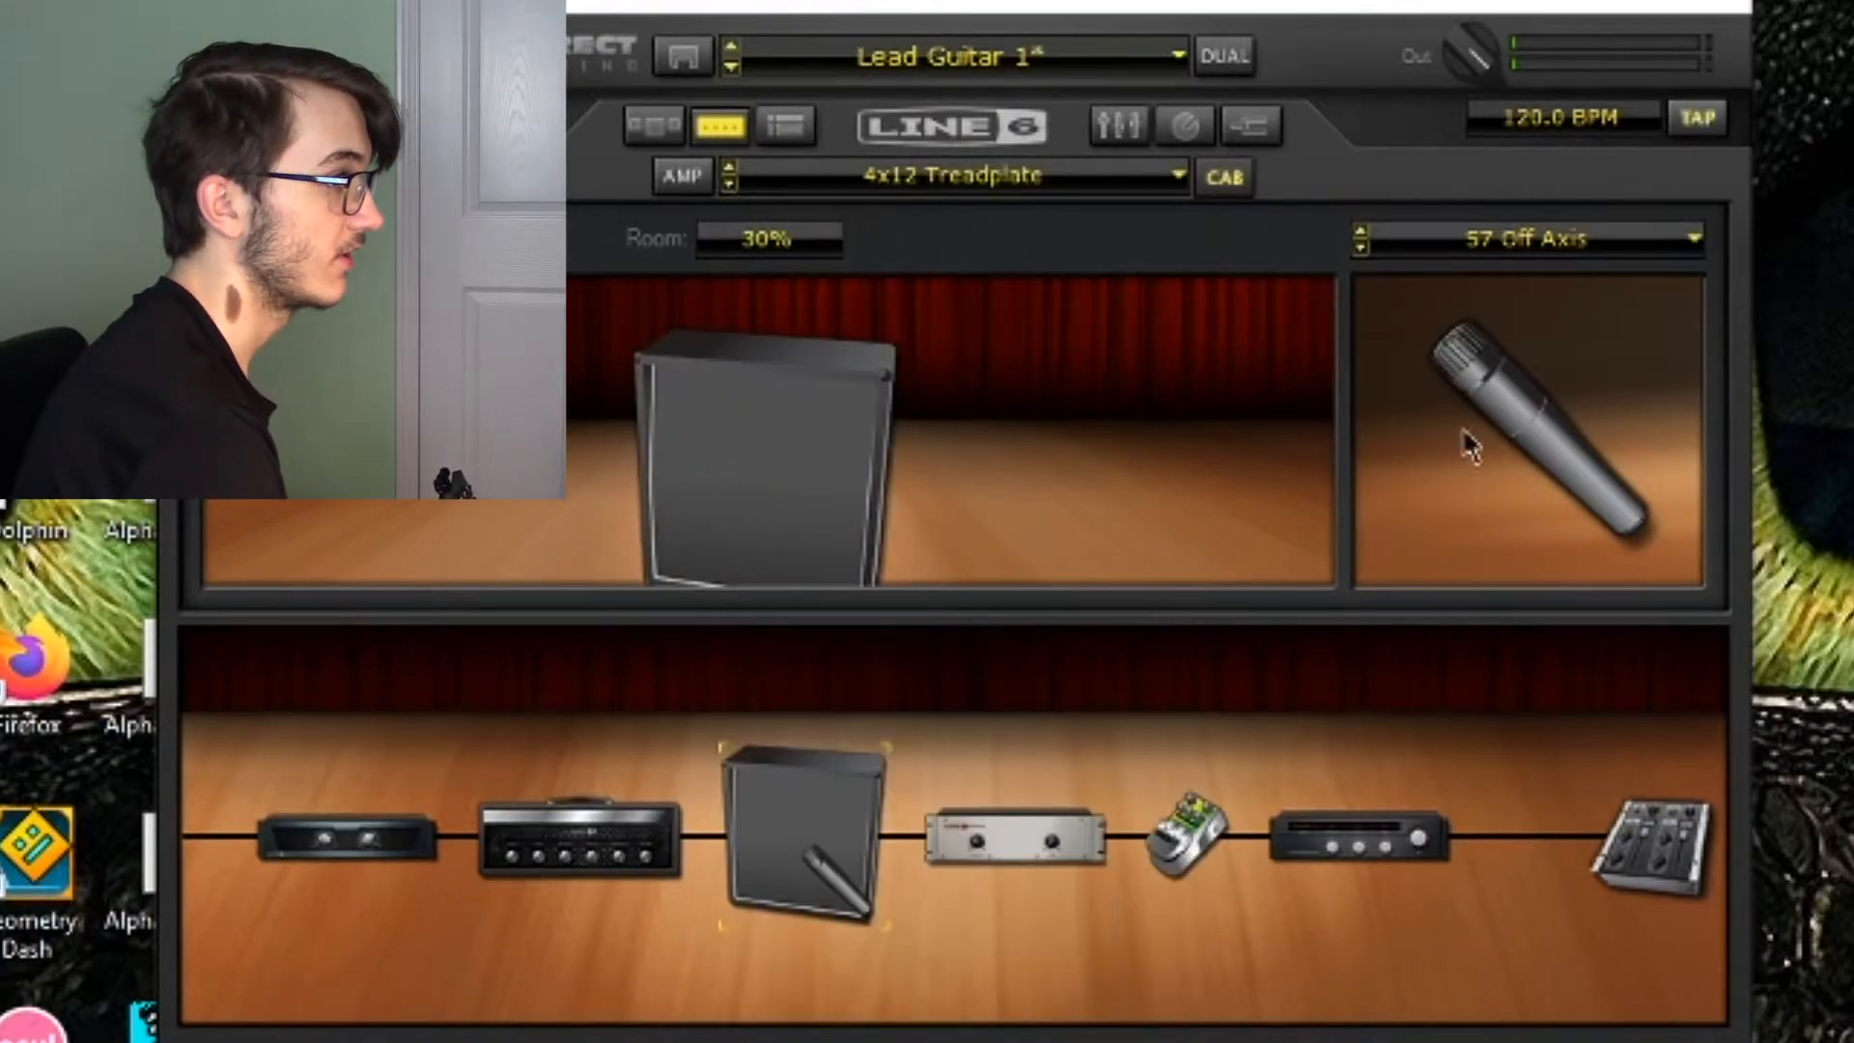
{"action": "left_click", "coordinate": [1520, 240]}
{"action": "left_click", "coordinate": [1511, 289]}
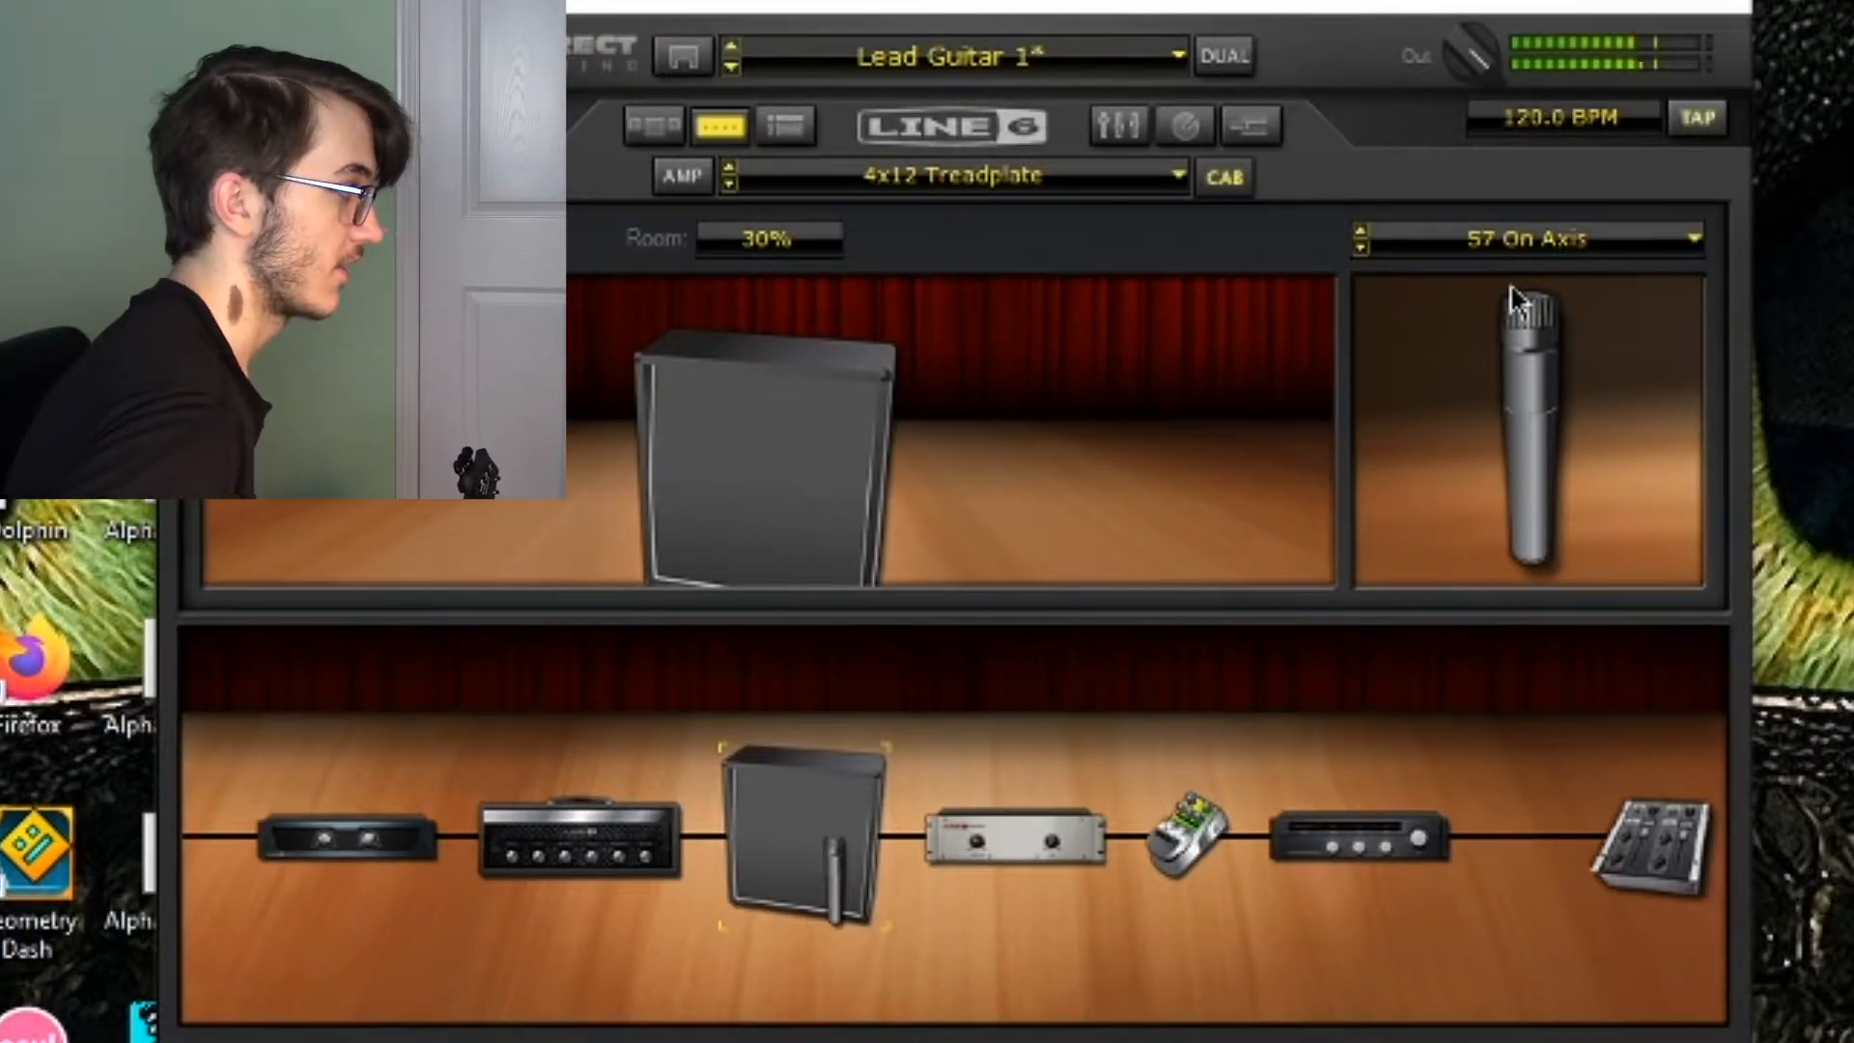
Switch the cabinet back to 4x12 Brit Celest V-30s and its microphone back to 57 Off Axis.
{"action": "left_click", "coordinate": [1109, 178]}
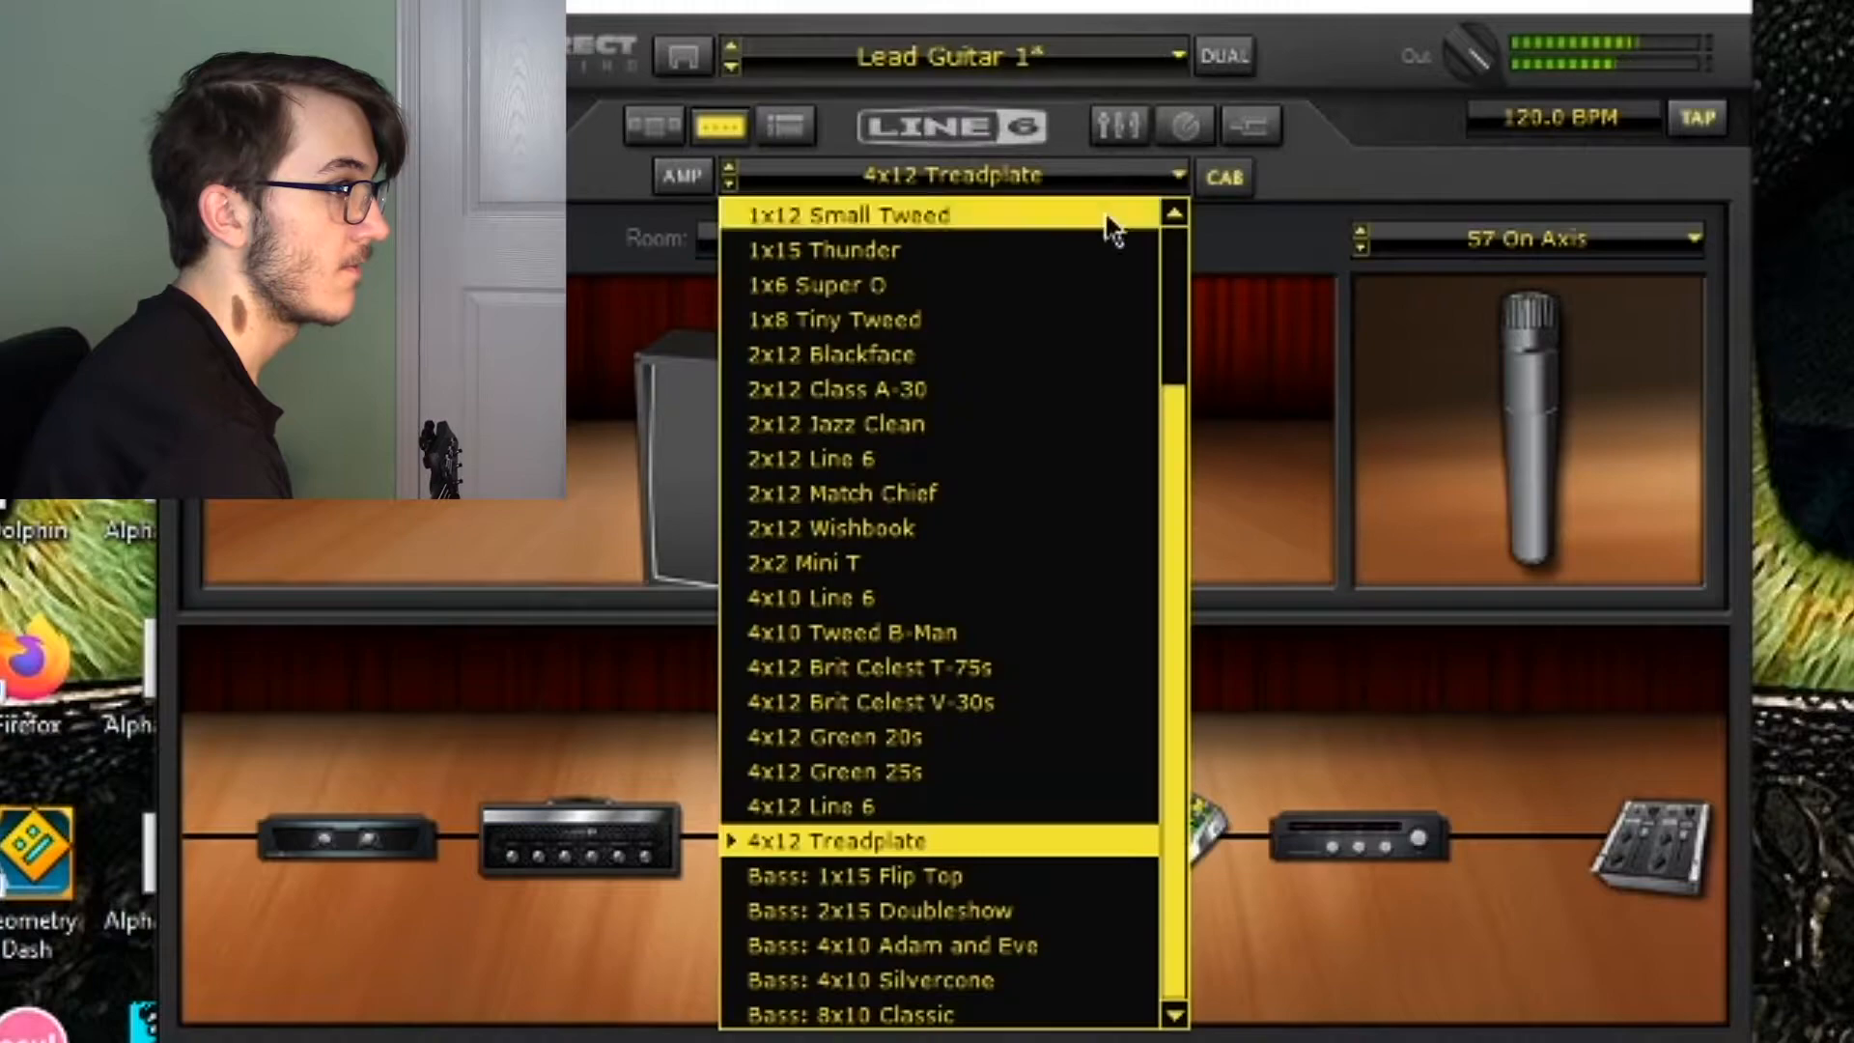
{"action": "left_click", "coordinate": [960, 717]}
{"action": "left_click", "coordinate": [1399, 255]}
{"action": "left_click", "coordinate": [1388, 280]}
{"action": "left_click", "coordinate": [1472, 253]}
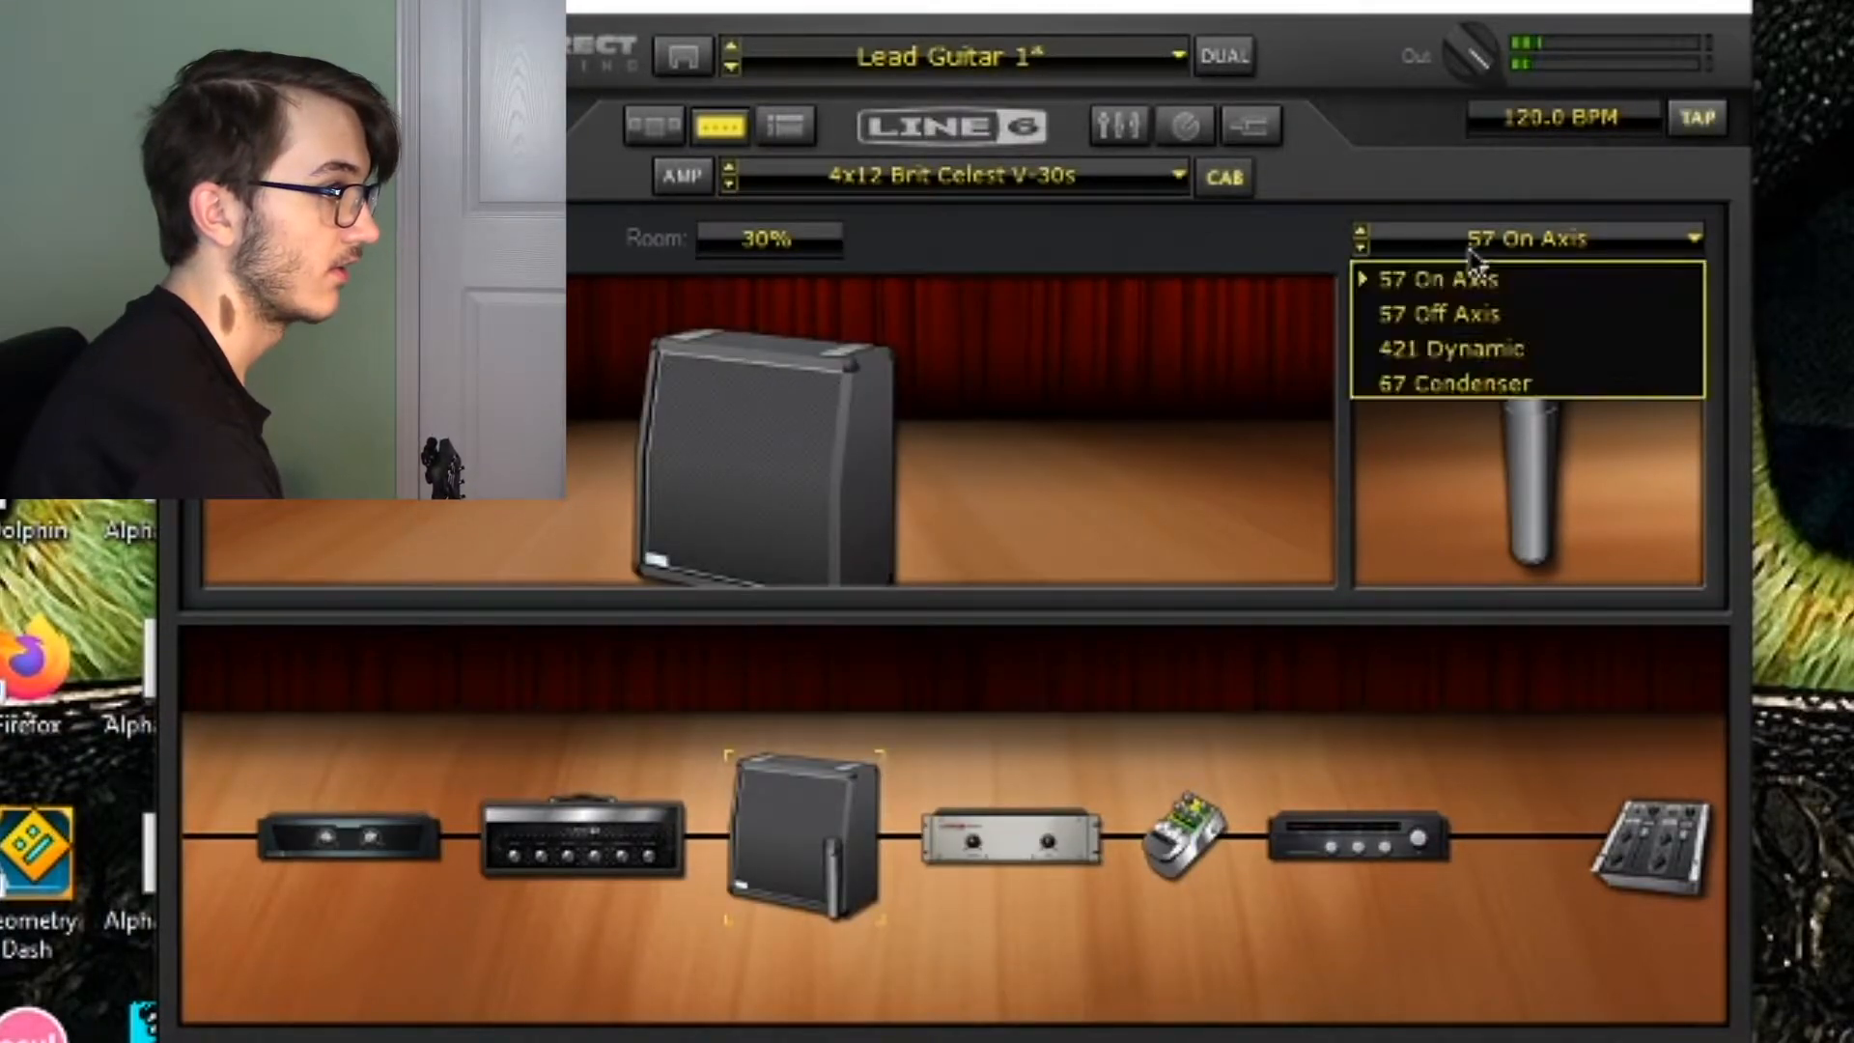
{"action": "left_click", "coordinate": [1429, 314]}
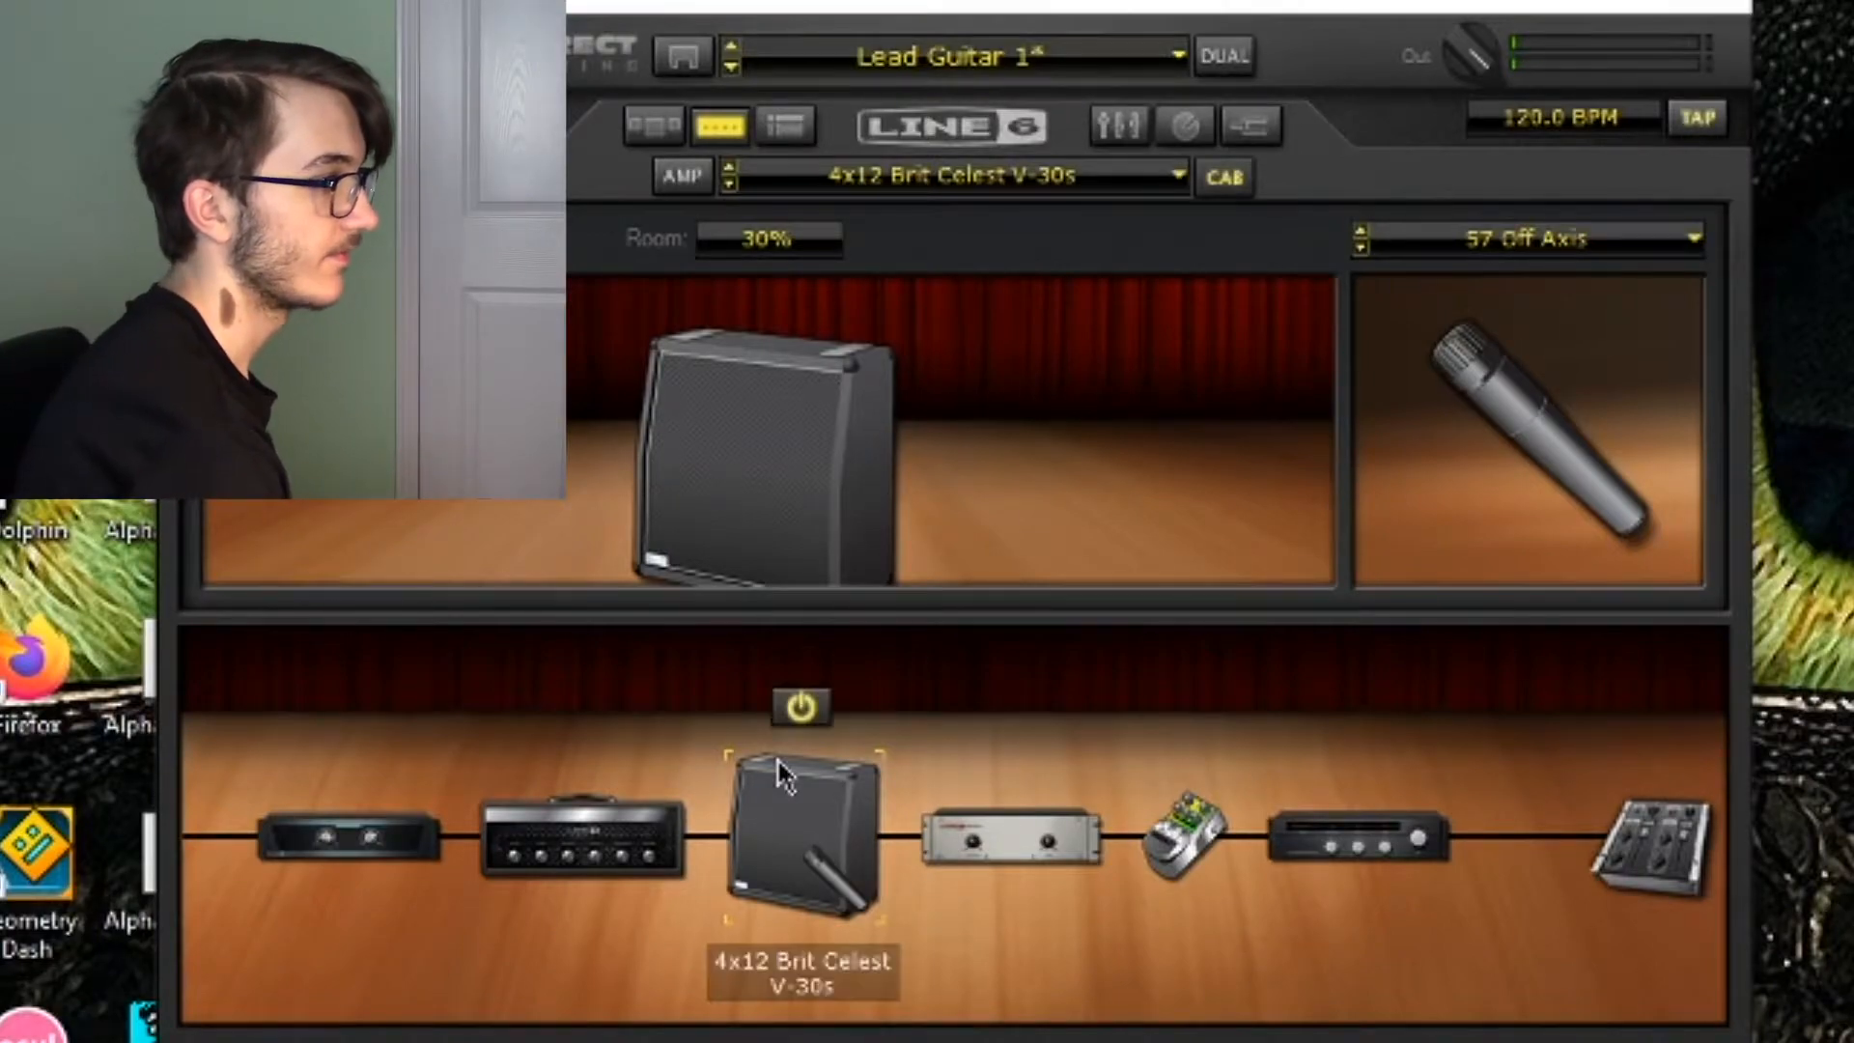
Review the Compressor's settings, and compare the tone with the Digital Delay bypassed and switched back on.
{"action": "left_click", "coordinate": [989, 815]}
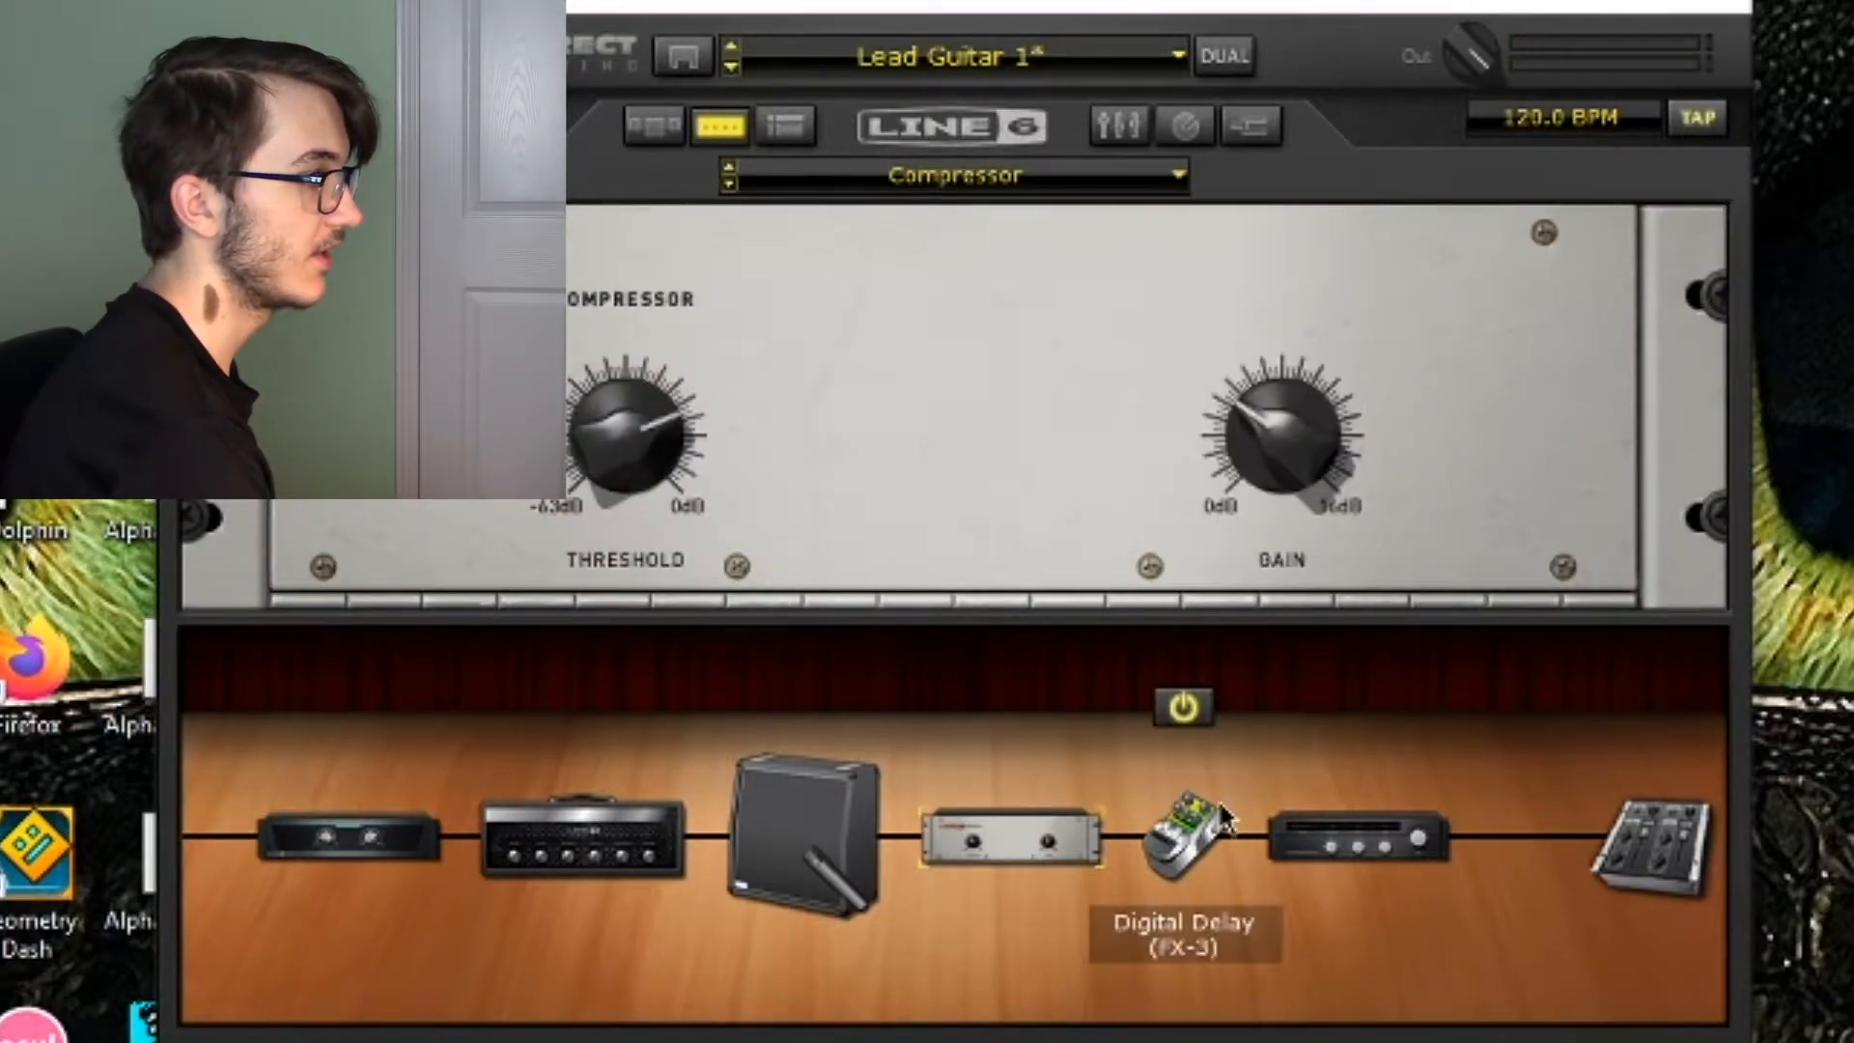
{"action": "mouse_move", "coordinate": [1315, 466]}
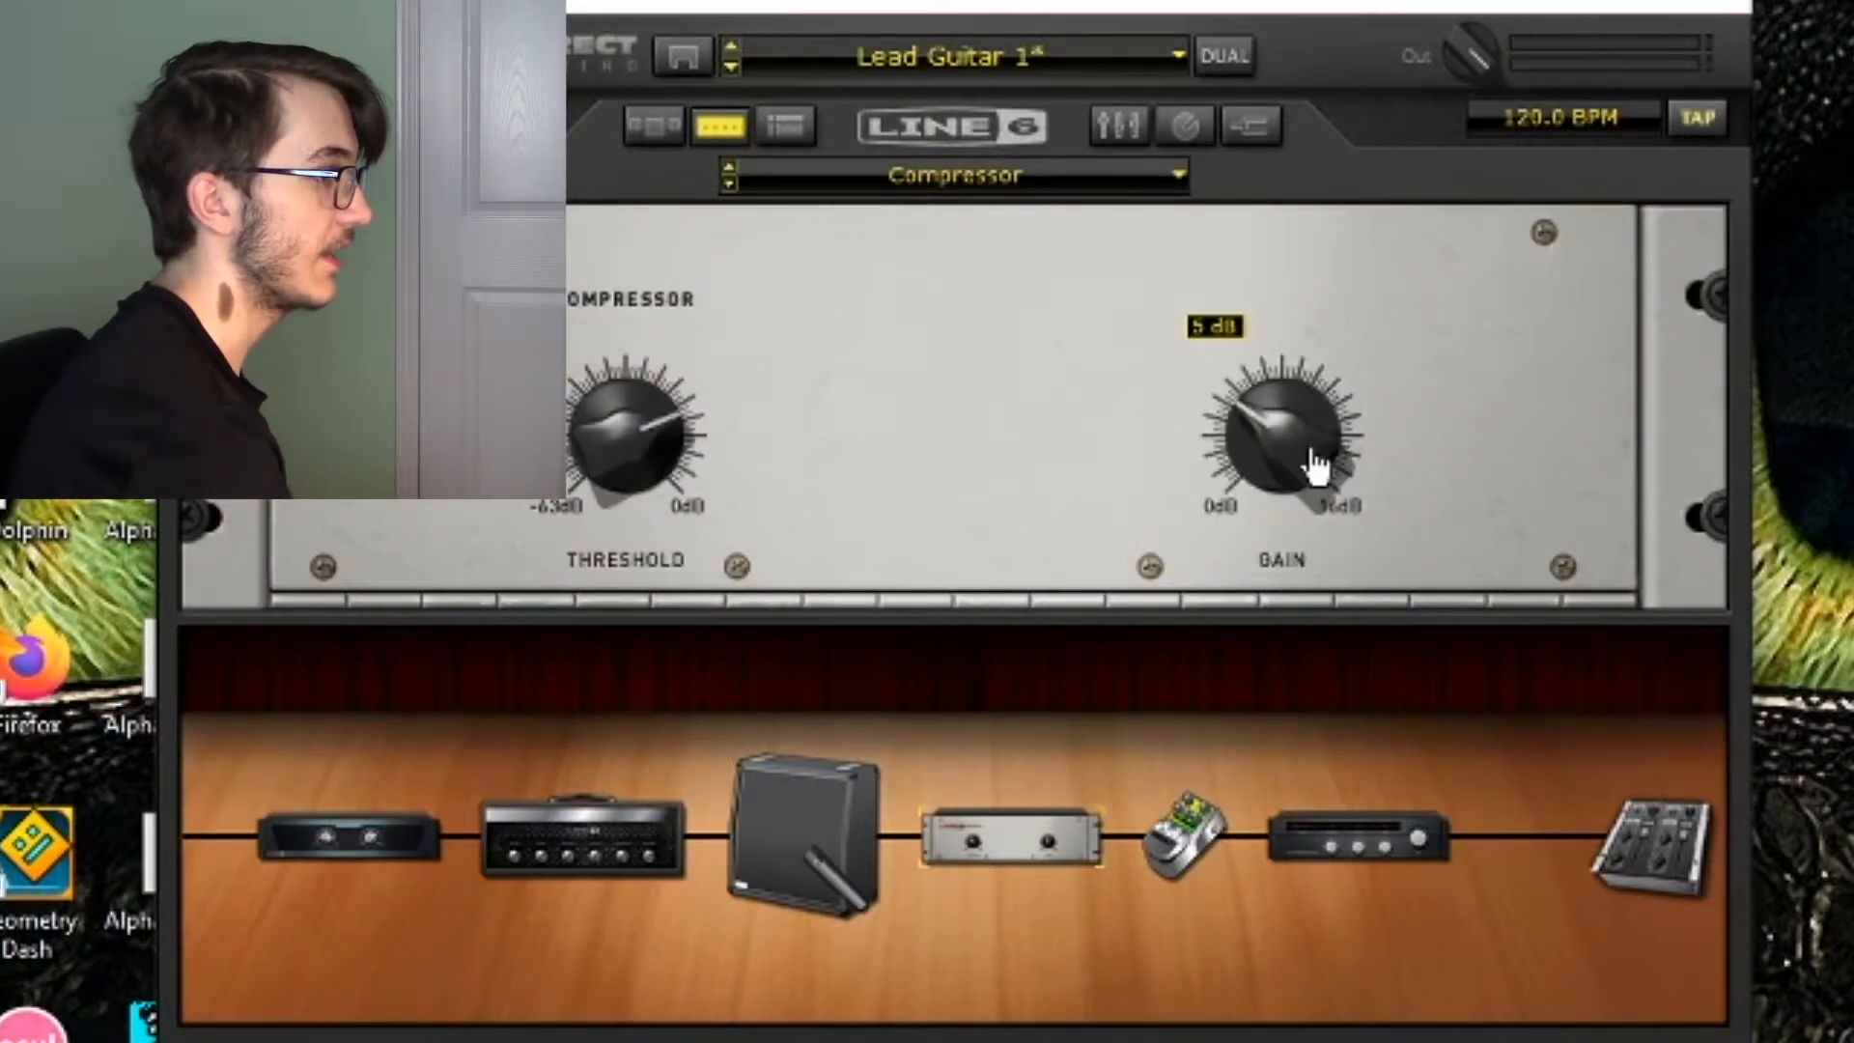
{"action": "left_click", "coordinate": [1201, 832]}
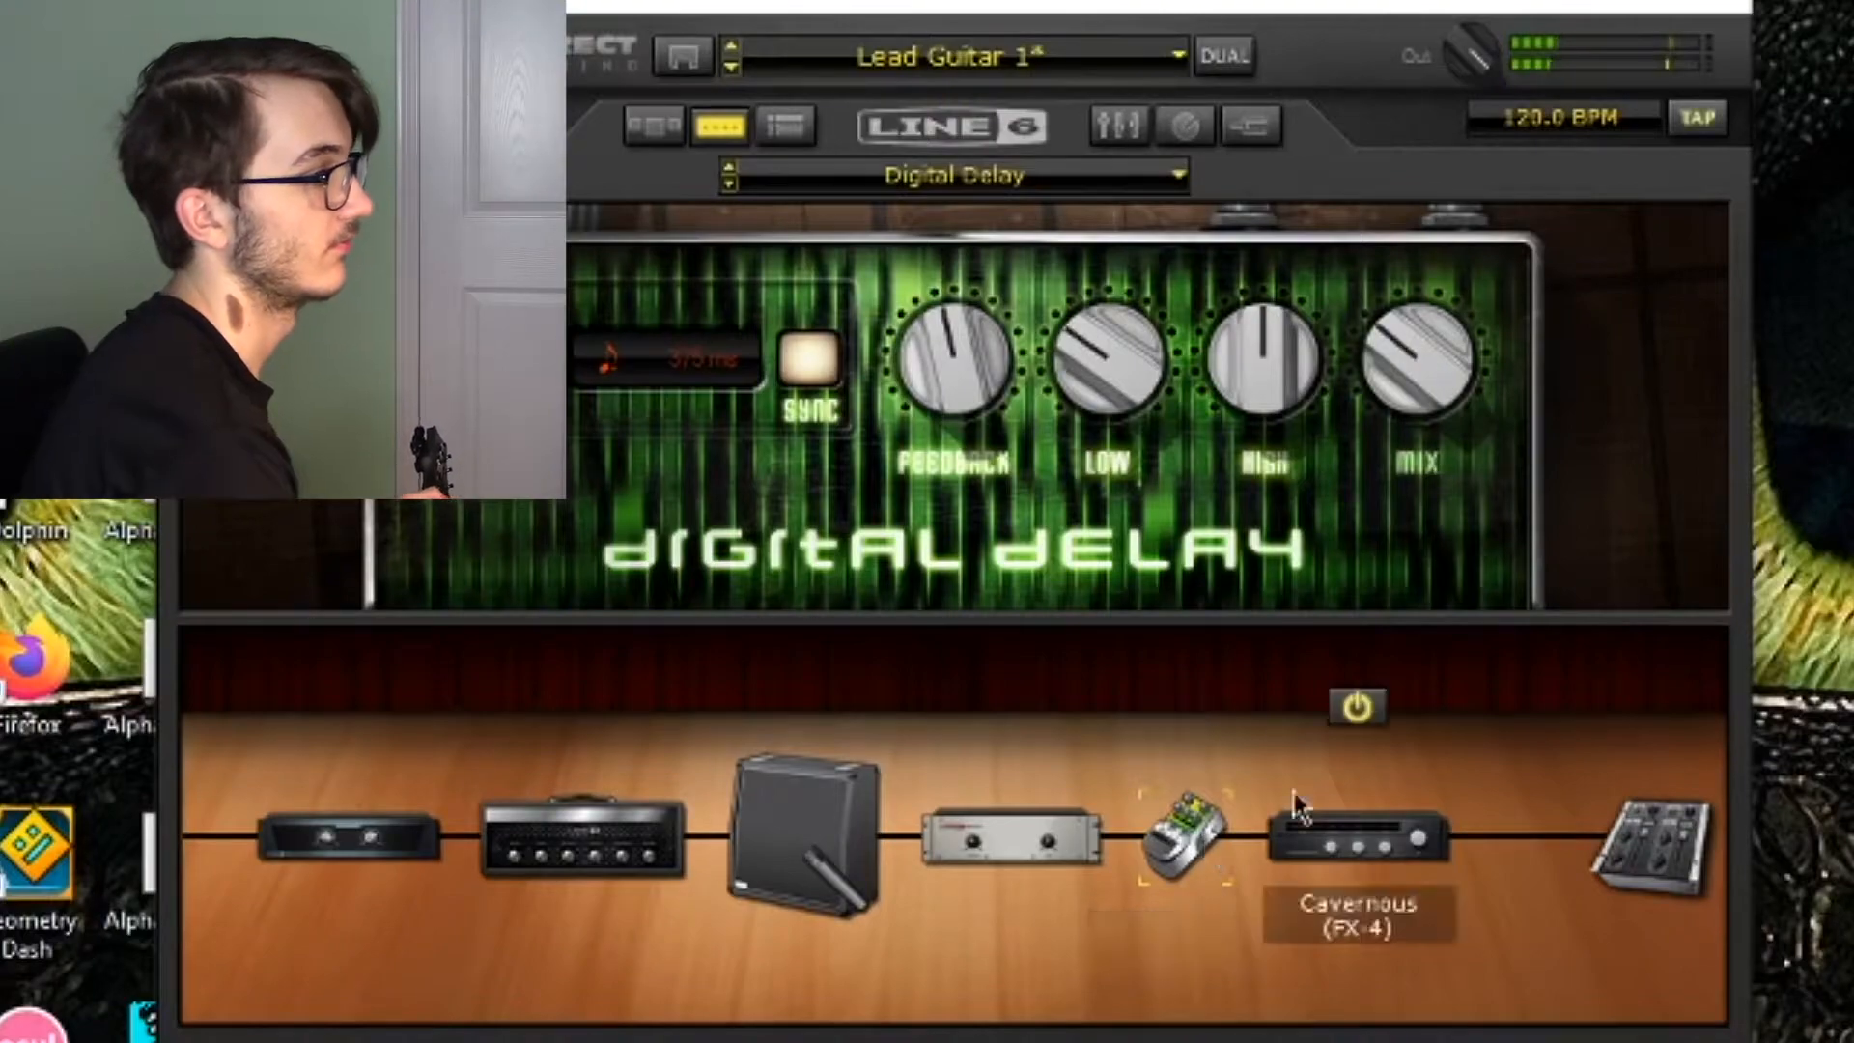
{"action": "left_click", "coordinate": [1191, 713]}
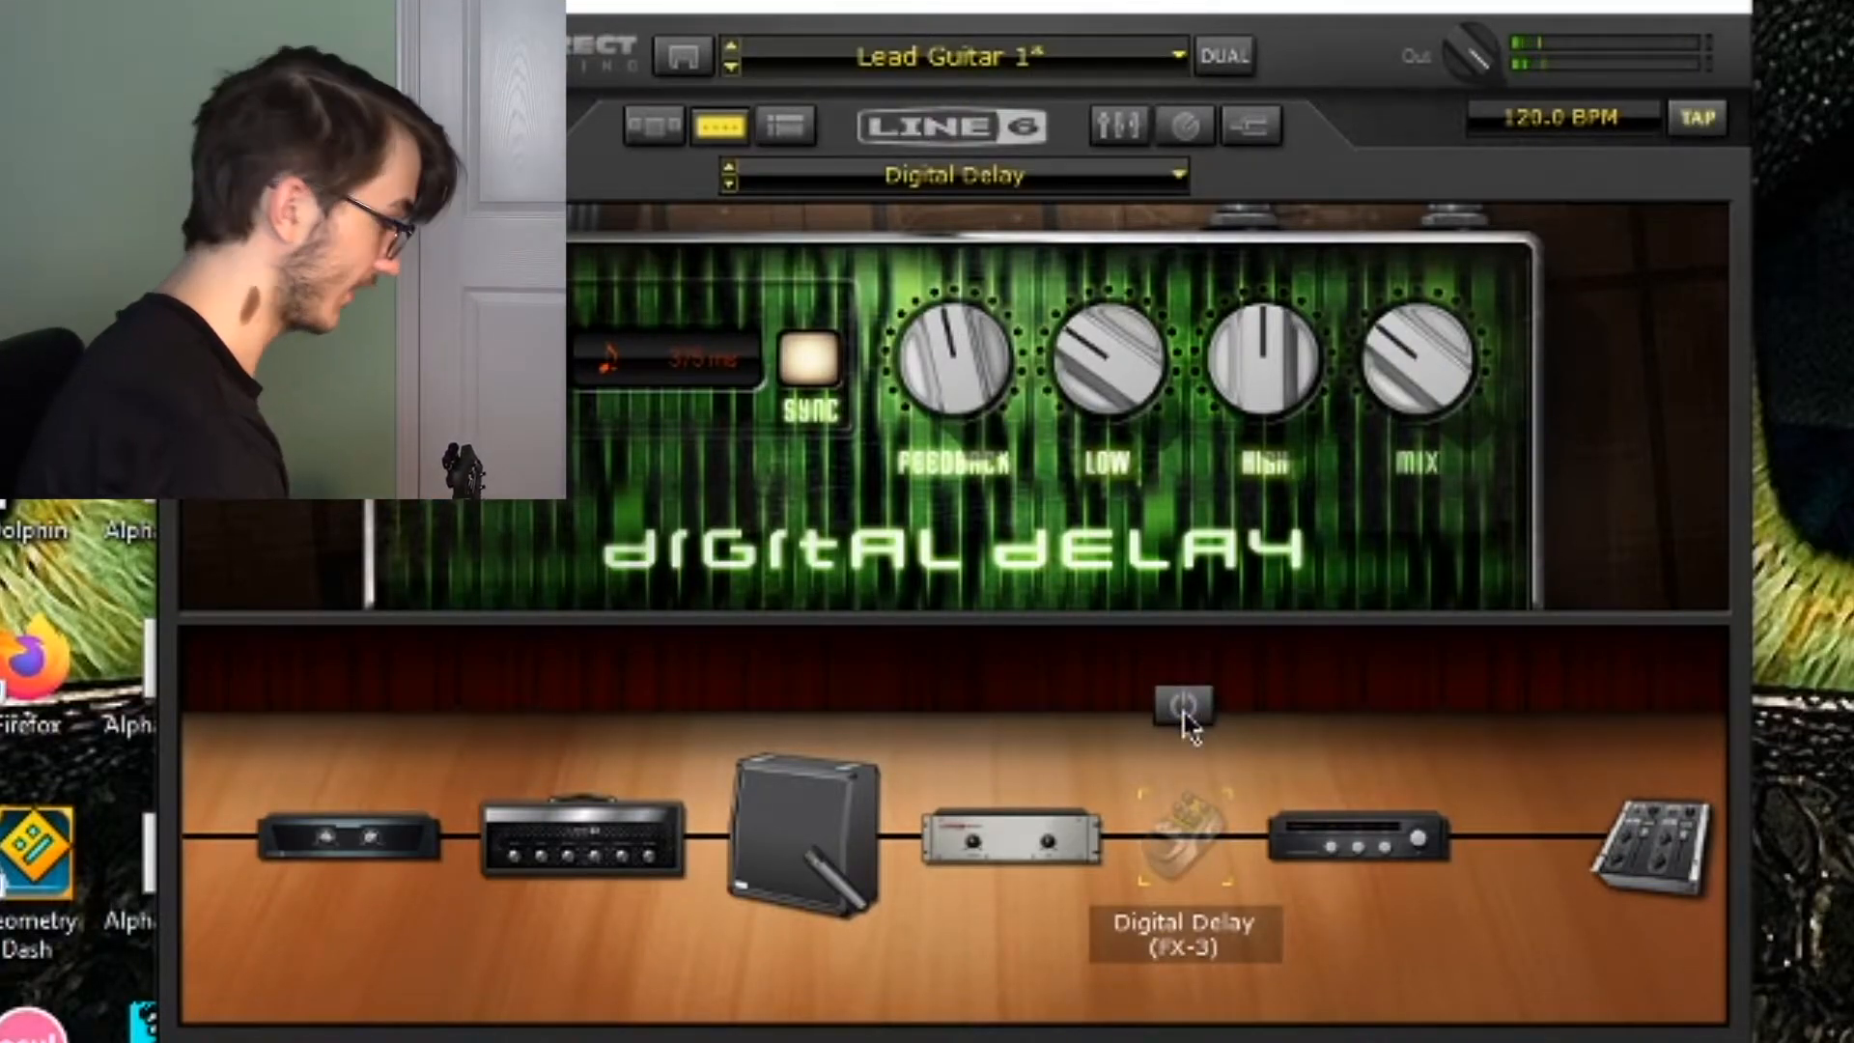
{"action": "left_click", "coordinate": [1192, 712]}
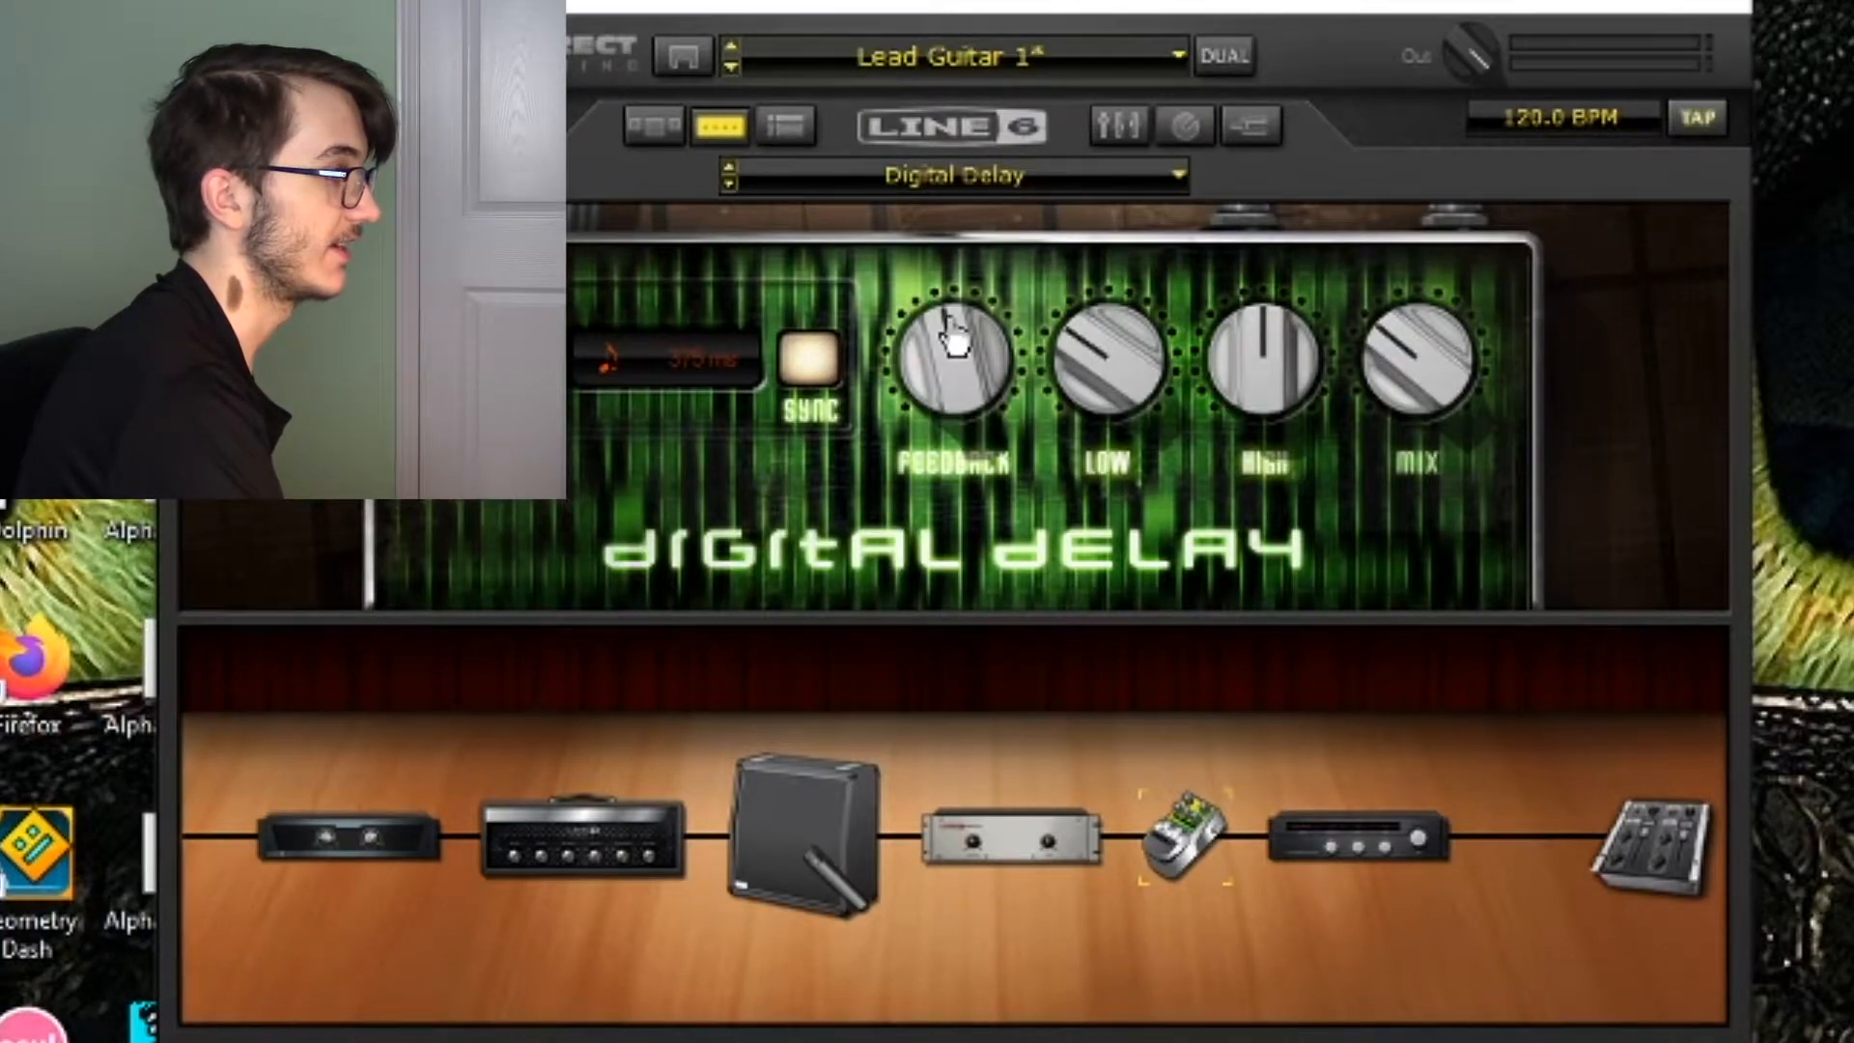
{"action": "mouse_move", "coordinate": [1121, 391]}
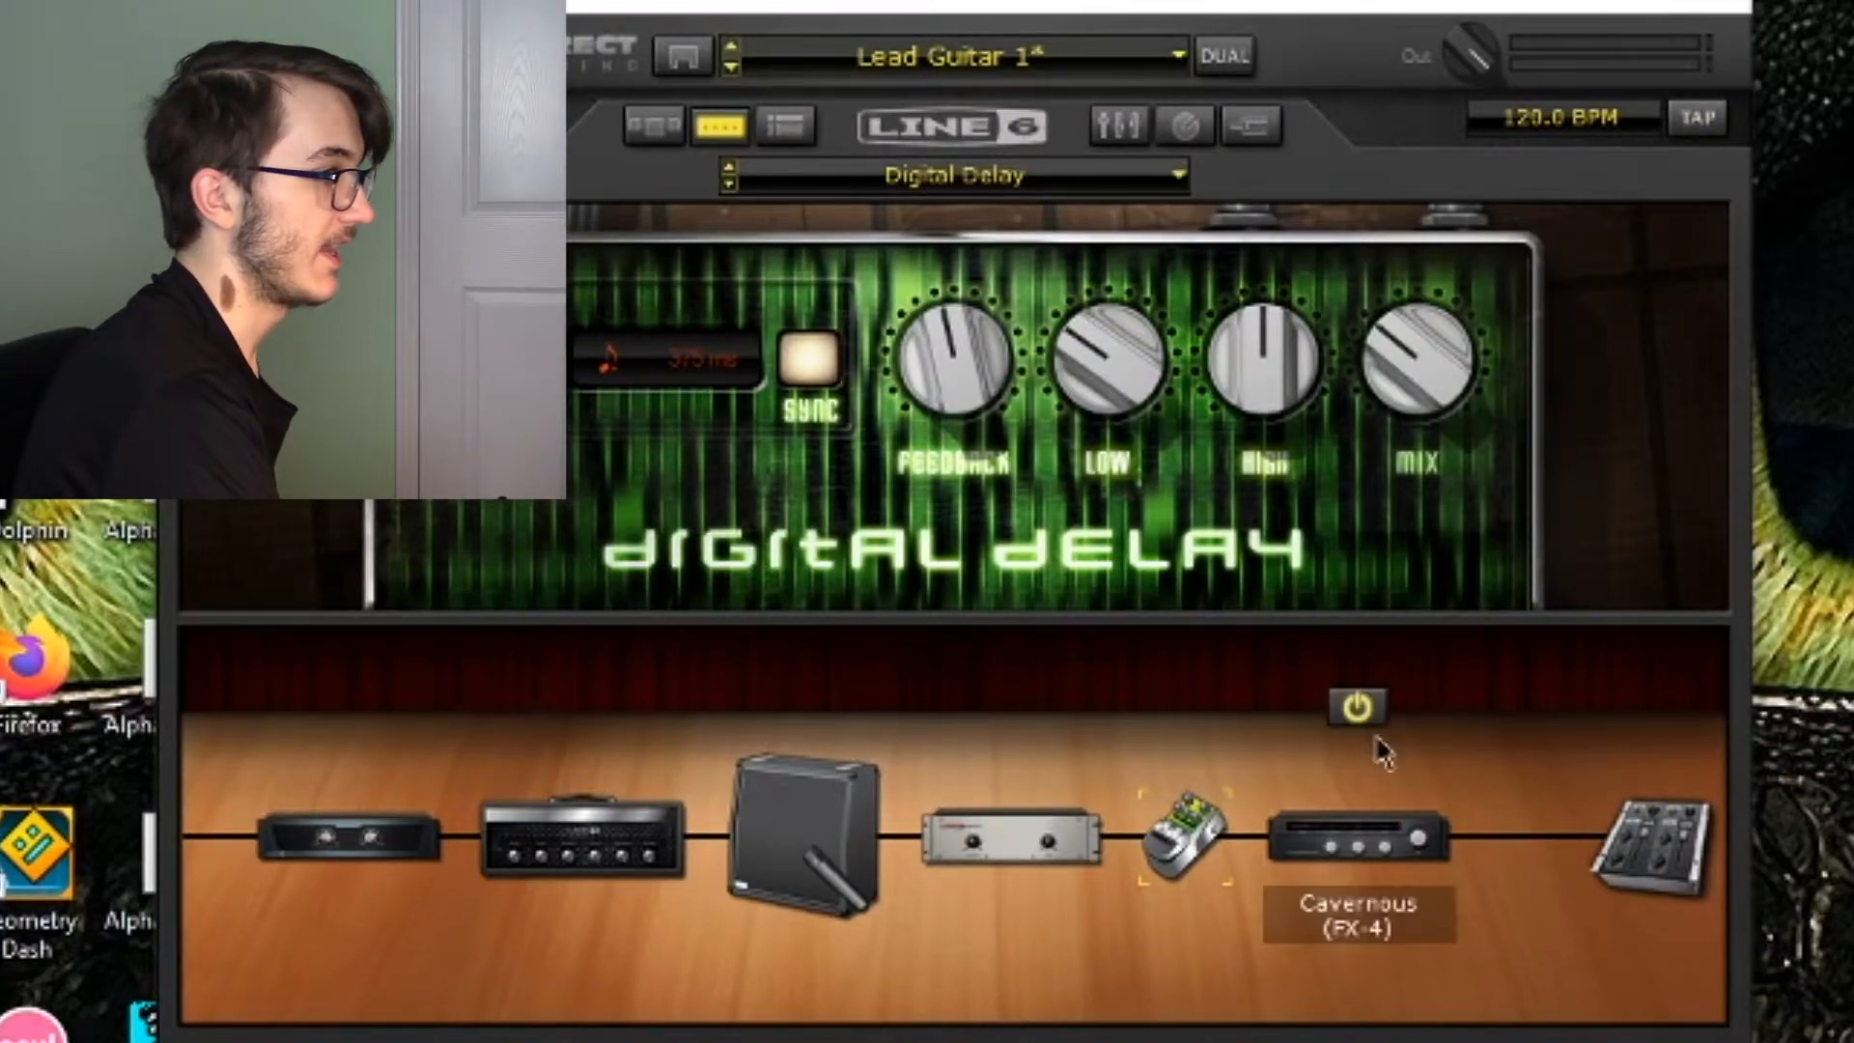
Review the Cavernous reverb's settings and reload the Lead Guitar 1 preset from the saved tones.
{"action": "left_click", "coordinate": [1390, 850]}
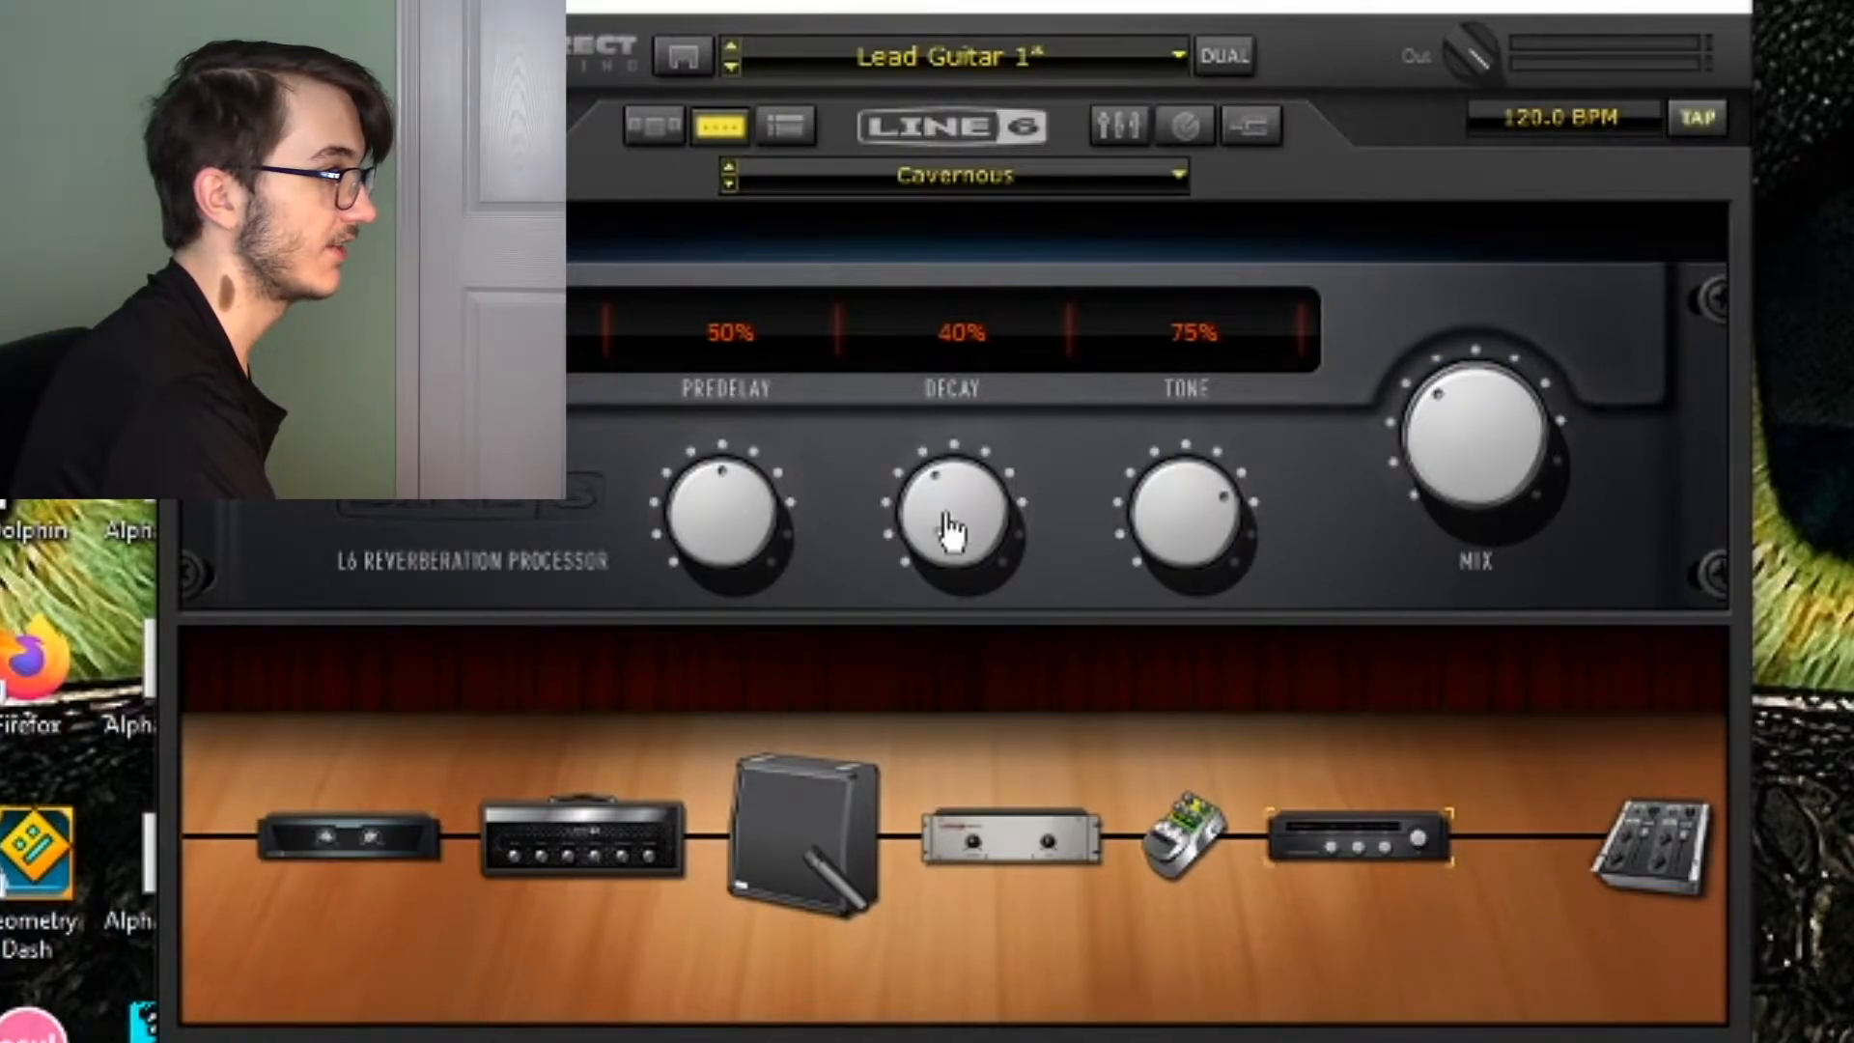
{"action": "mouse_move", "coordinate": [1457, 442]}
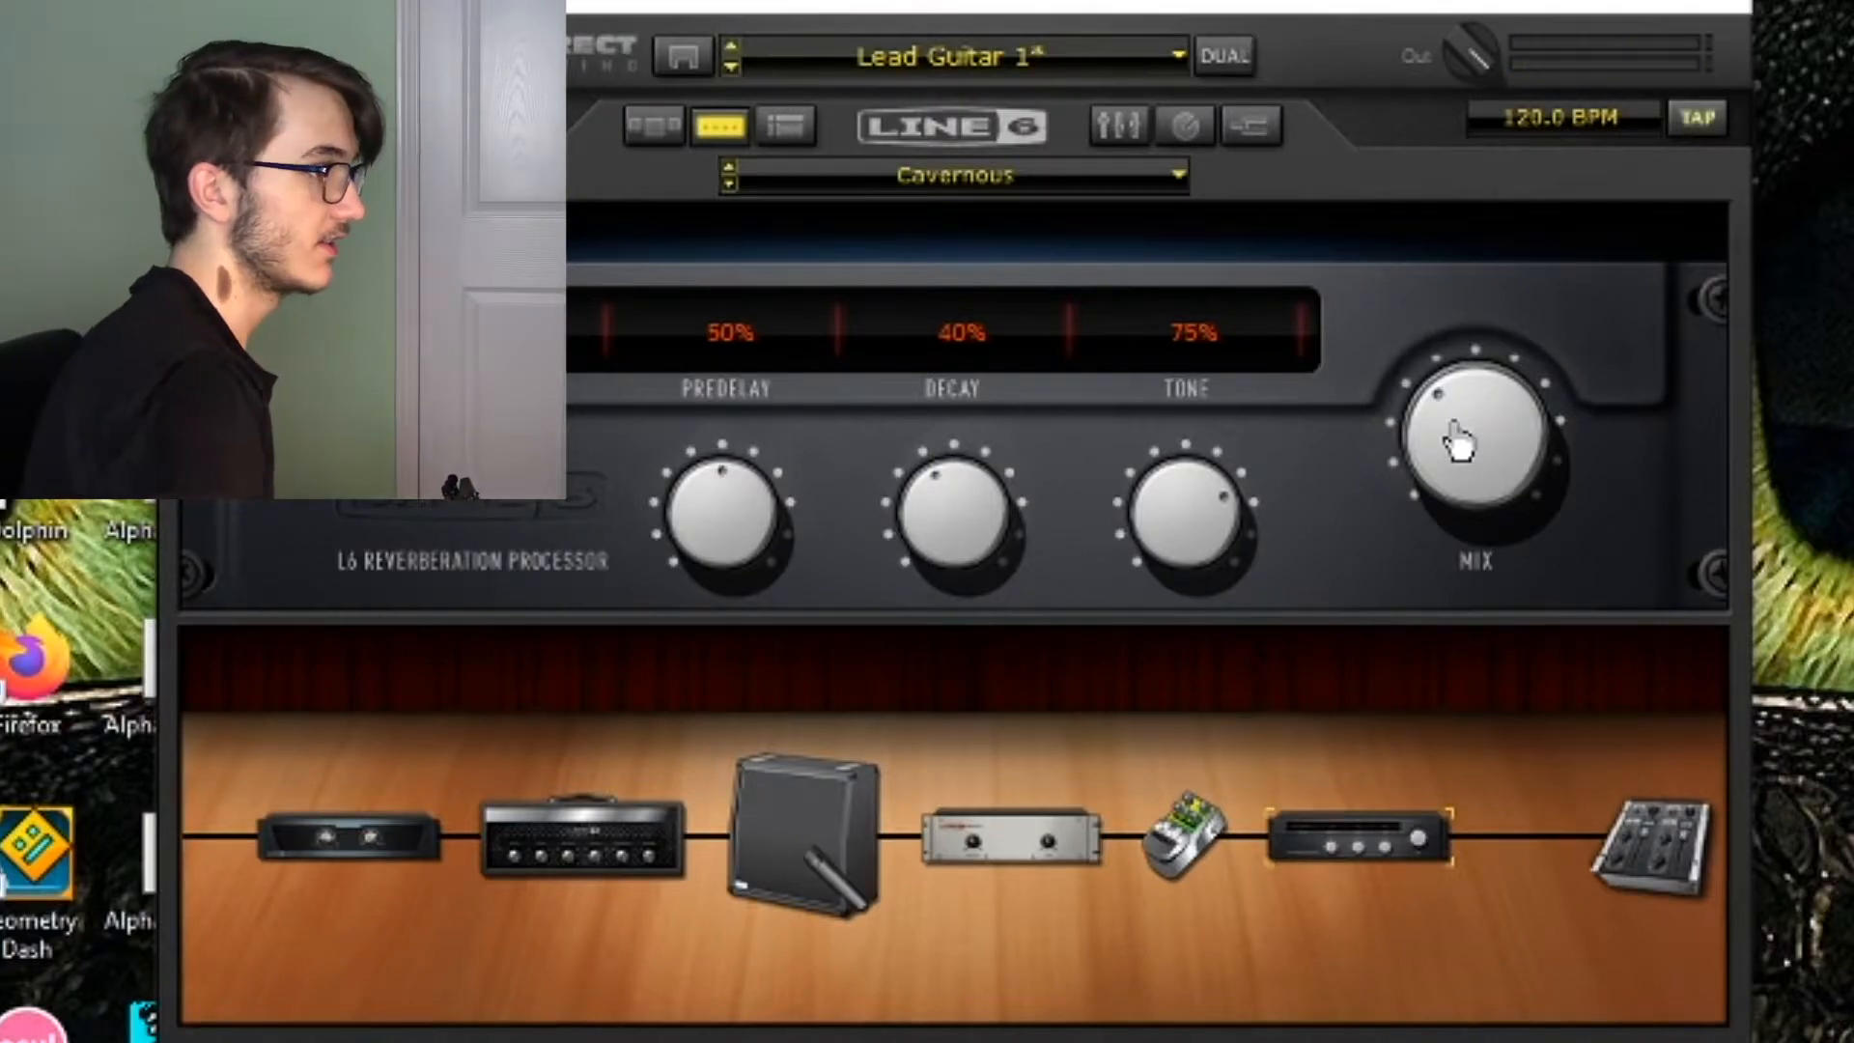
{"action": "left_click", "coordinate": [785, 125]}
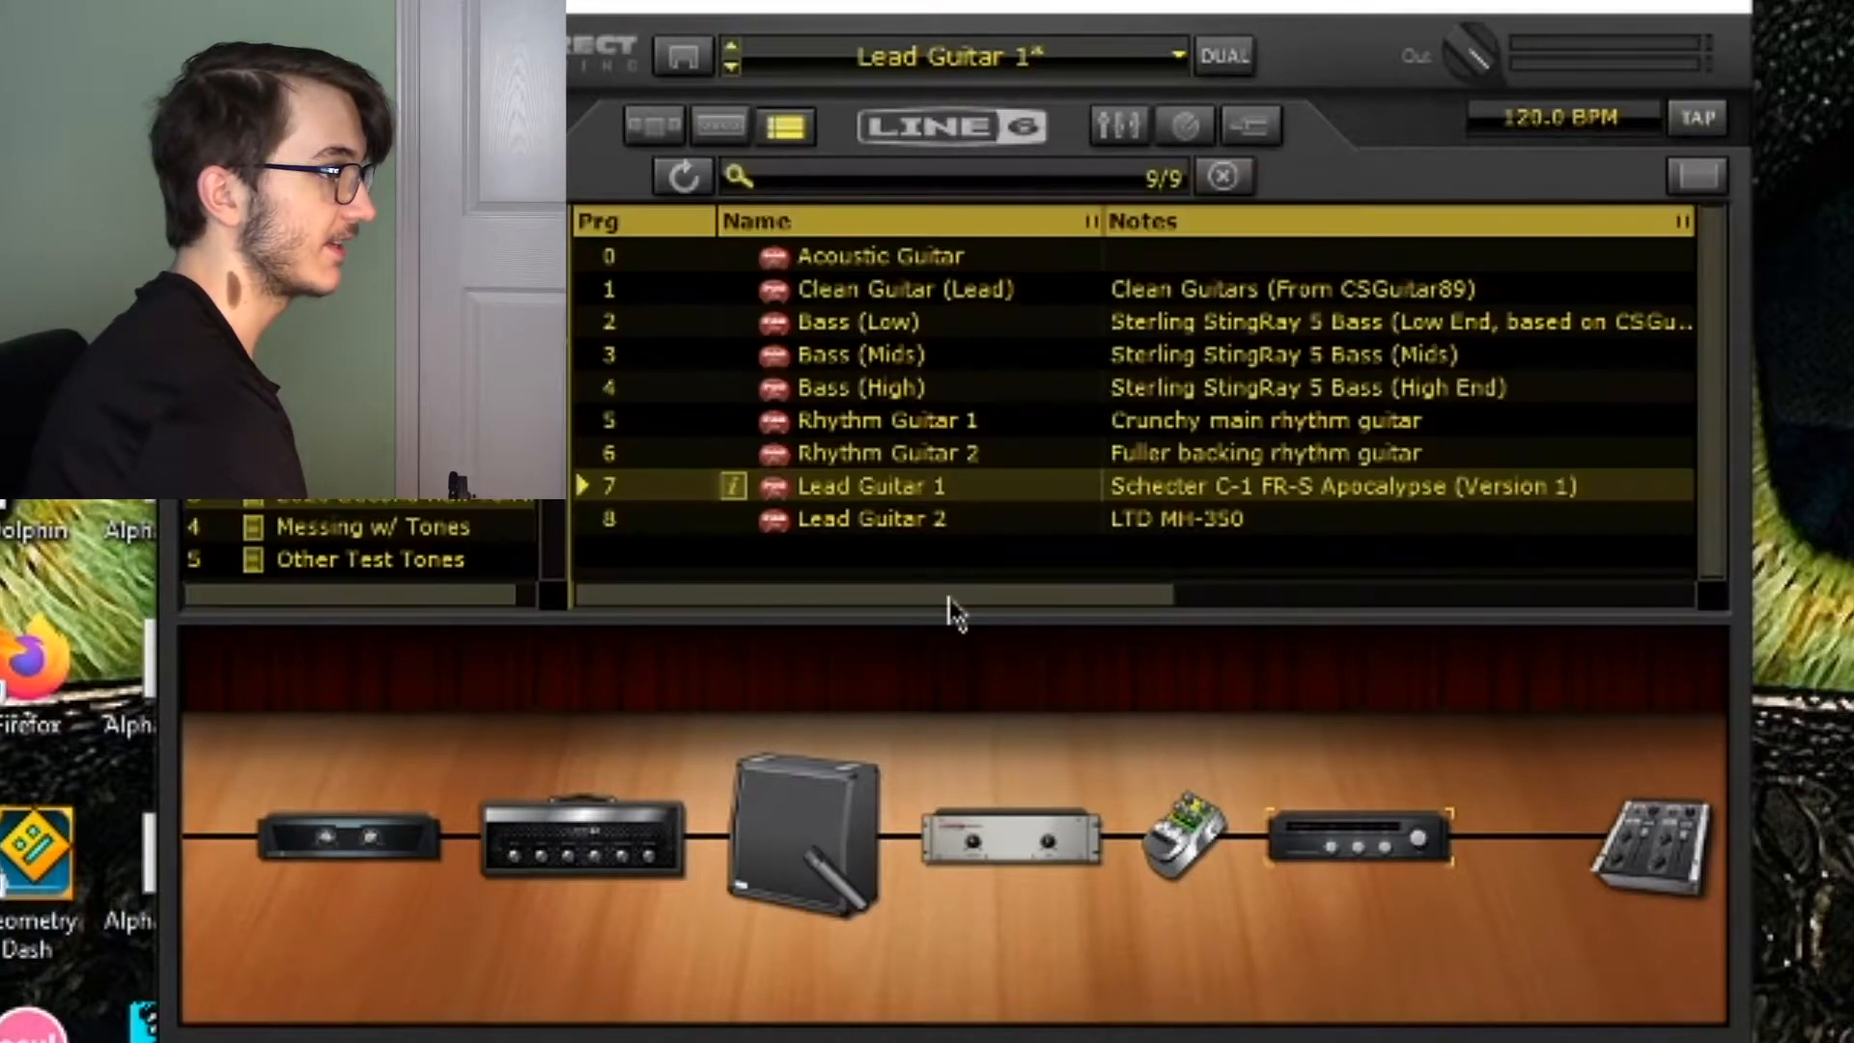
{"action": "double_click", "coordinate": [970, 489]}
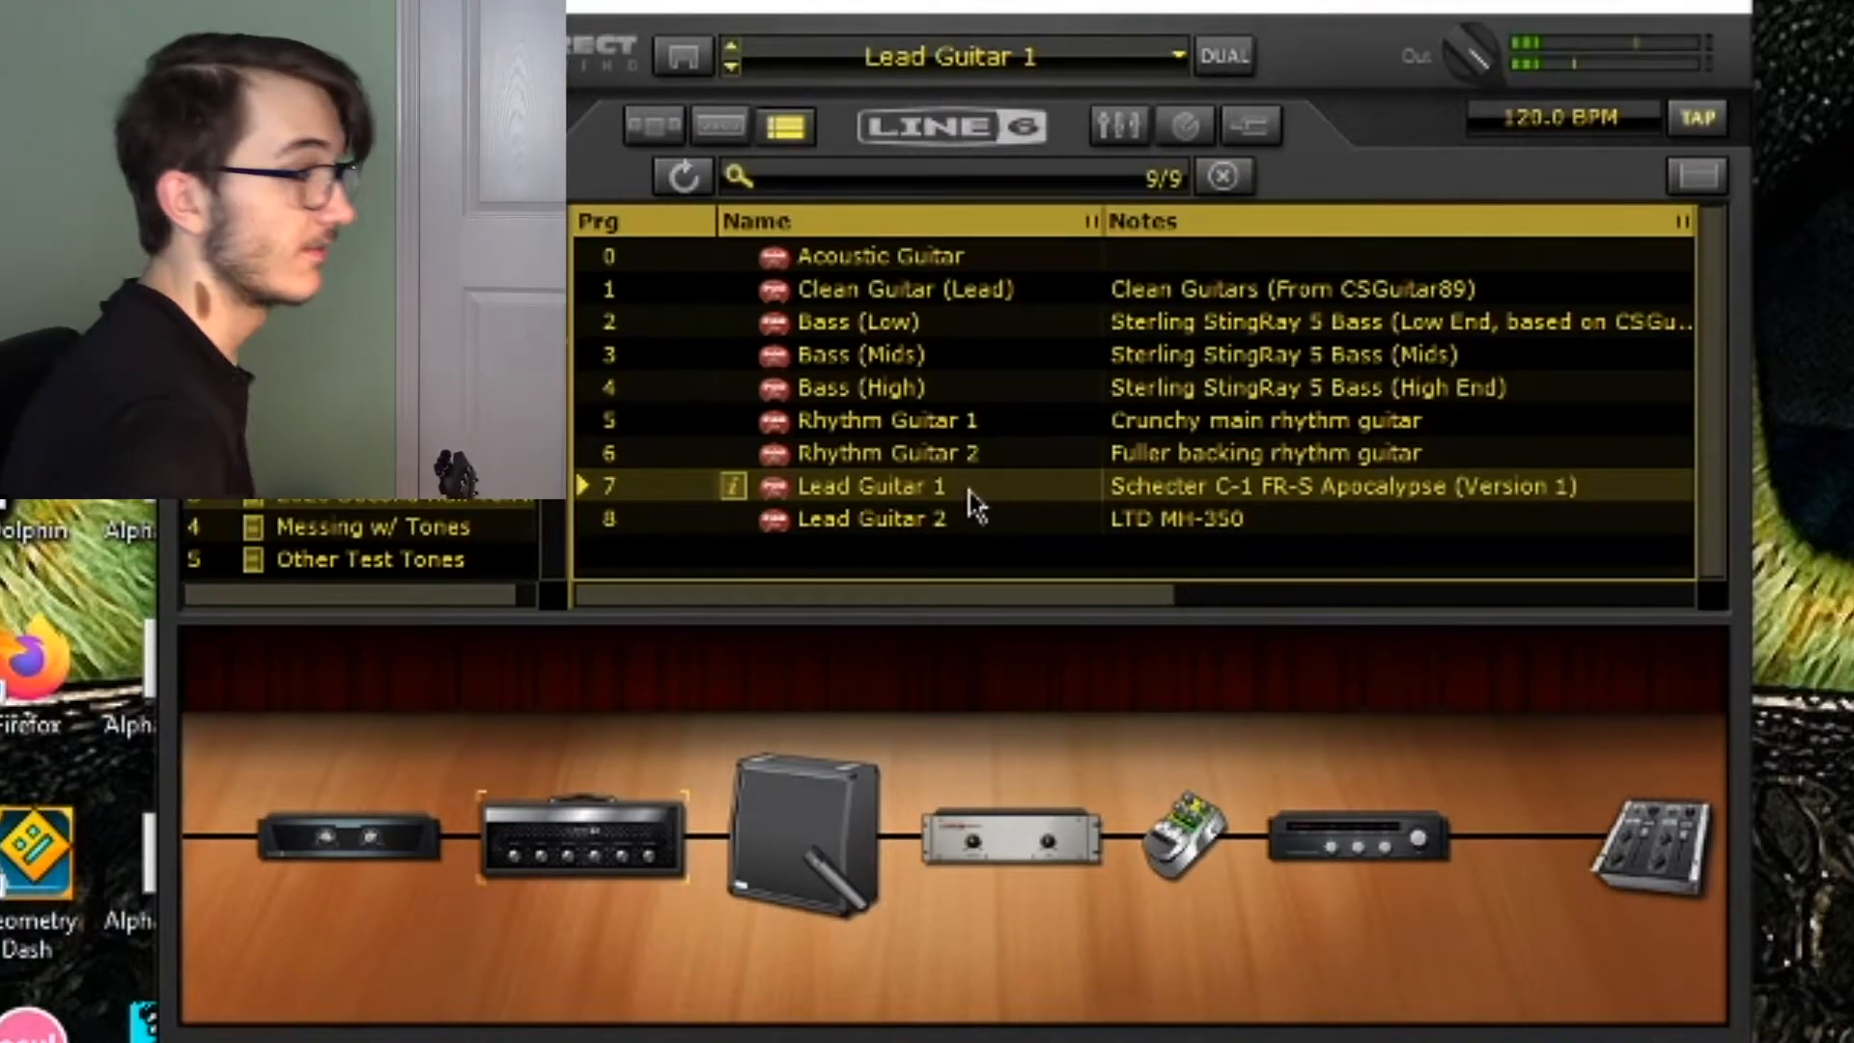
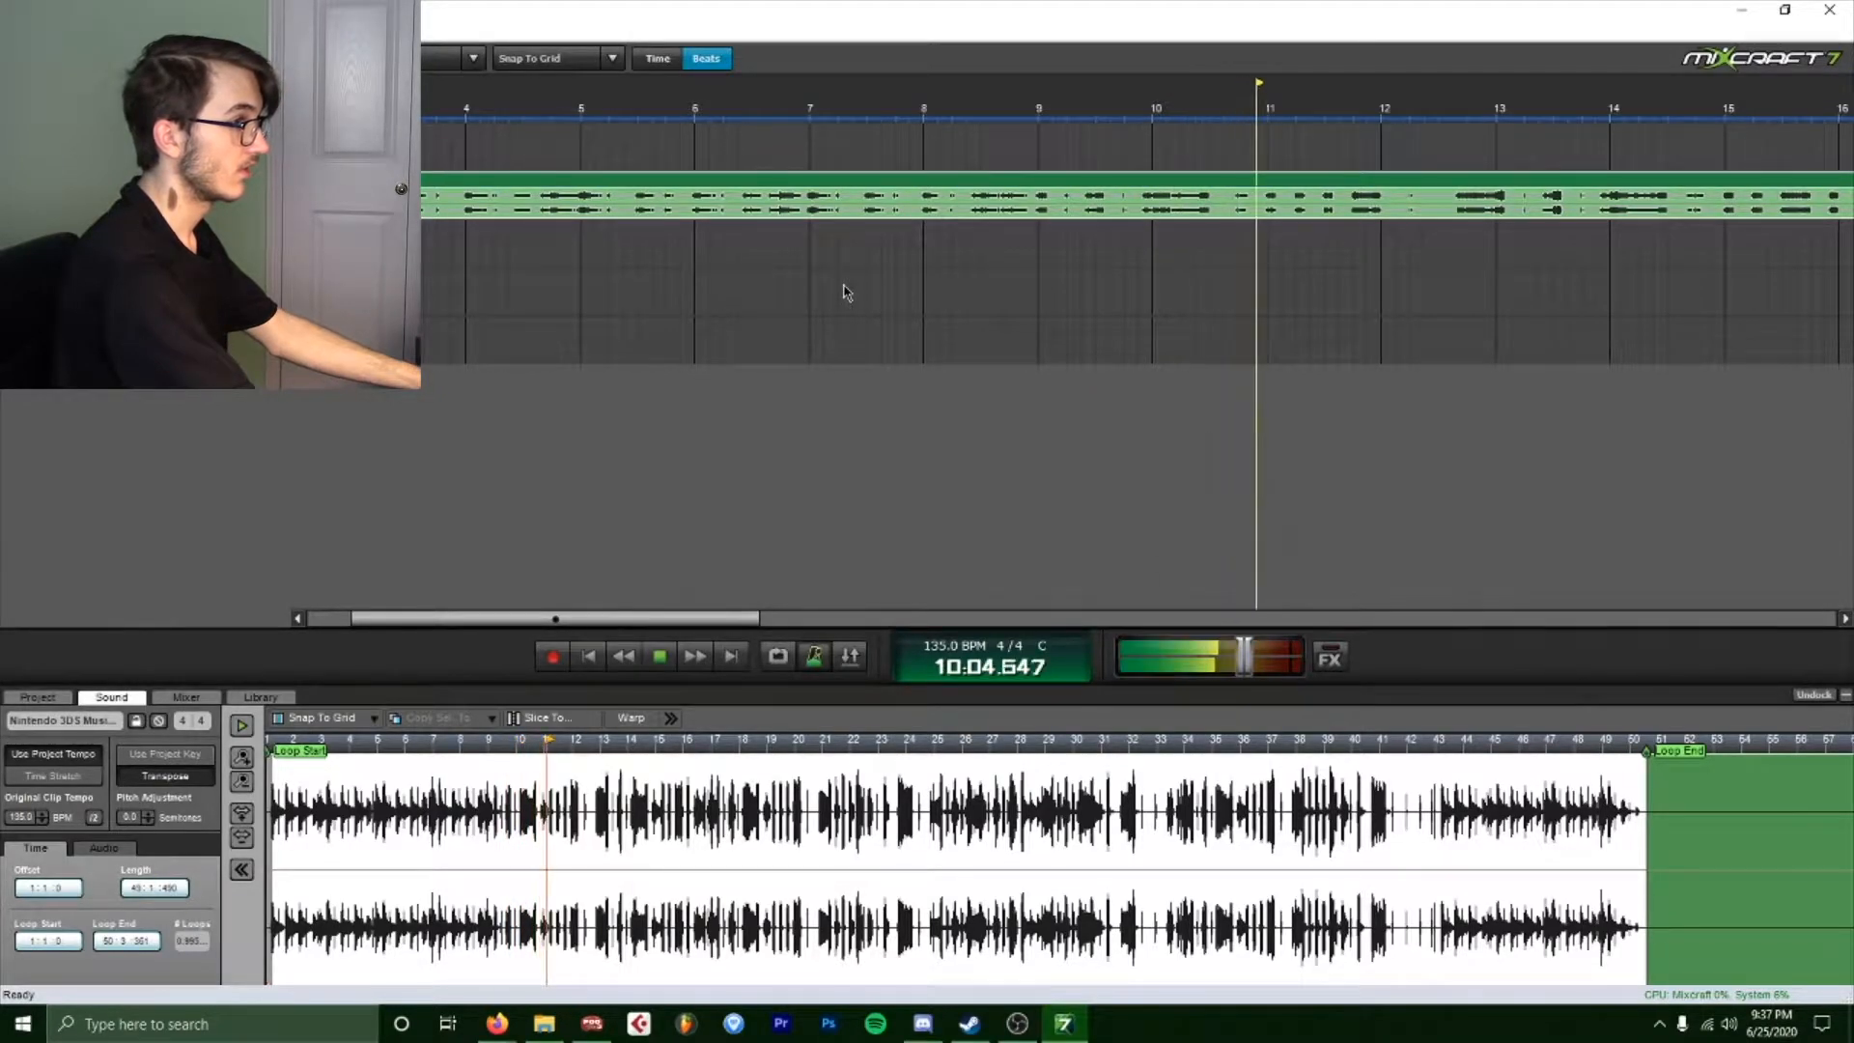
Close Mixcraft with its Puzzle Swap project.
{"action": "scroll", "coordinate": [613, 253], "scroll_direction": "down", "scroll_amount": 5}
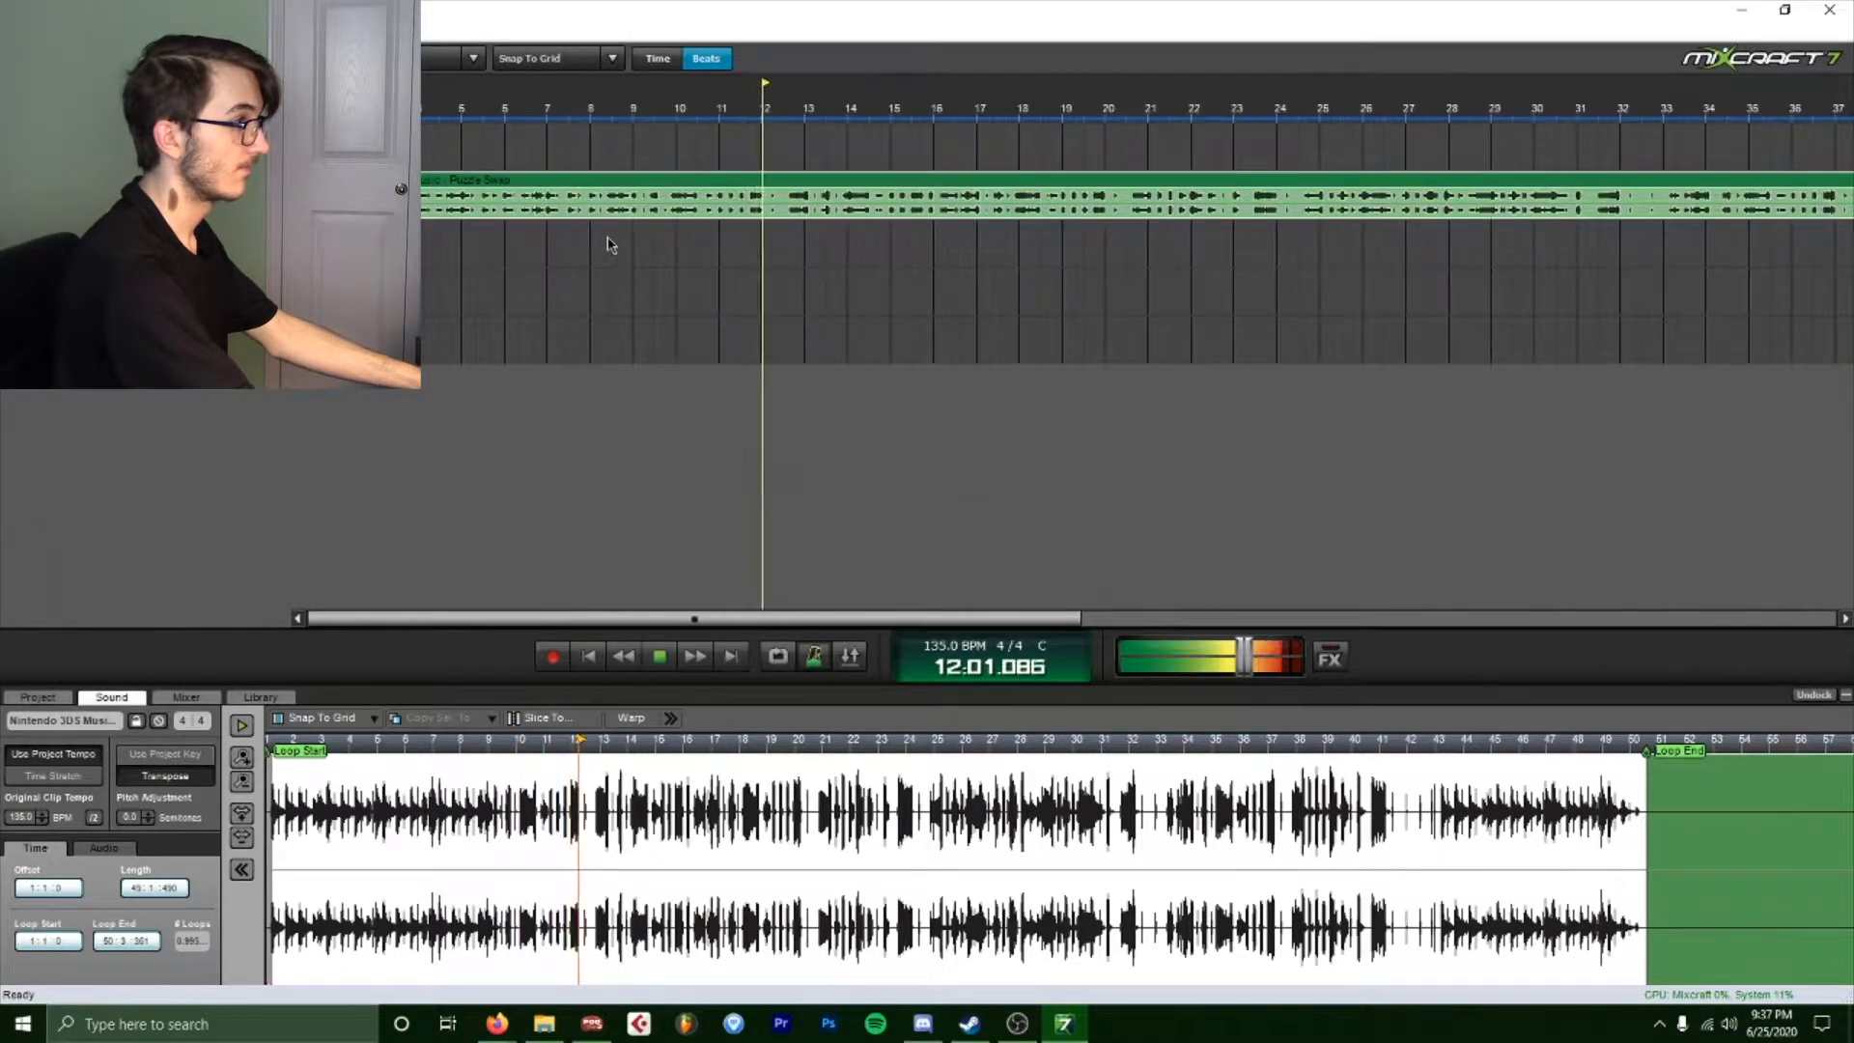
{"action": "left_click", "coordinate": [1830, 10]}
{"action": "left_click", "coordinate": [1000, 549]}
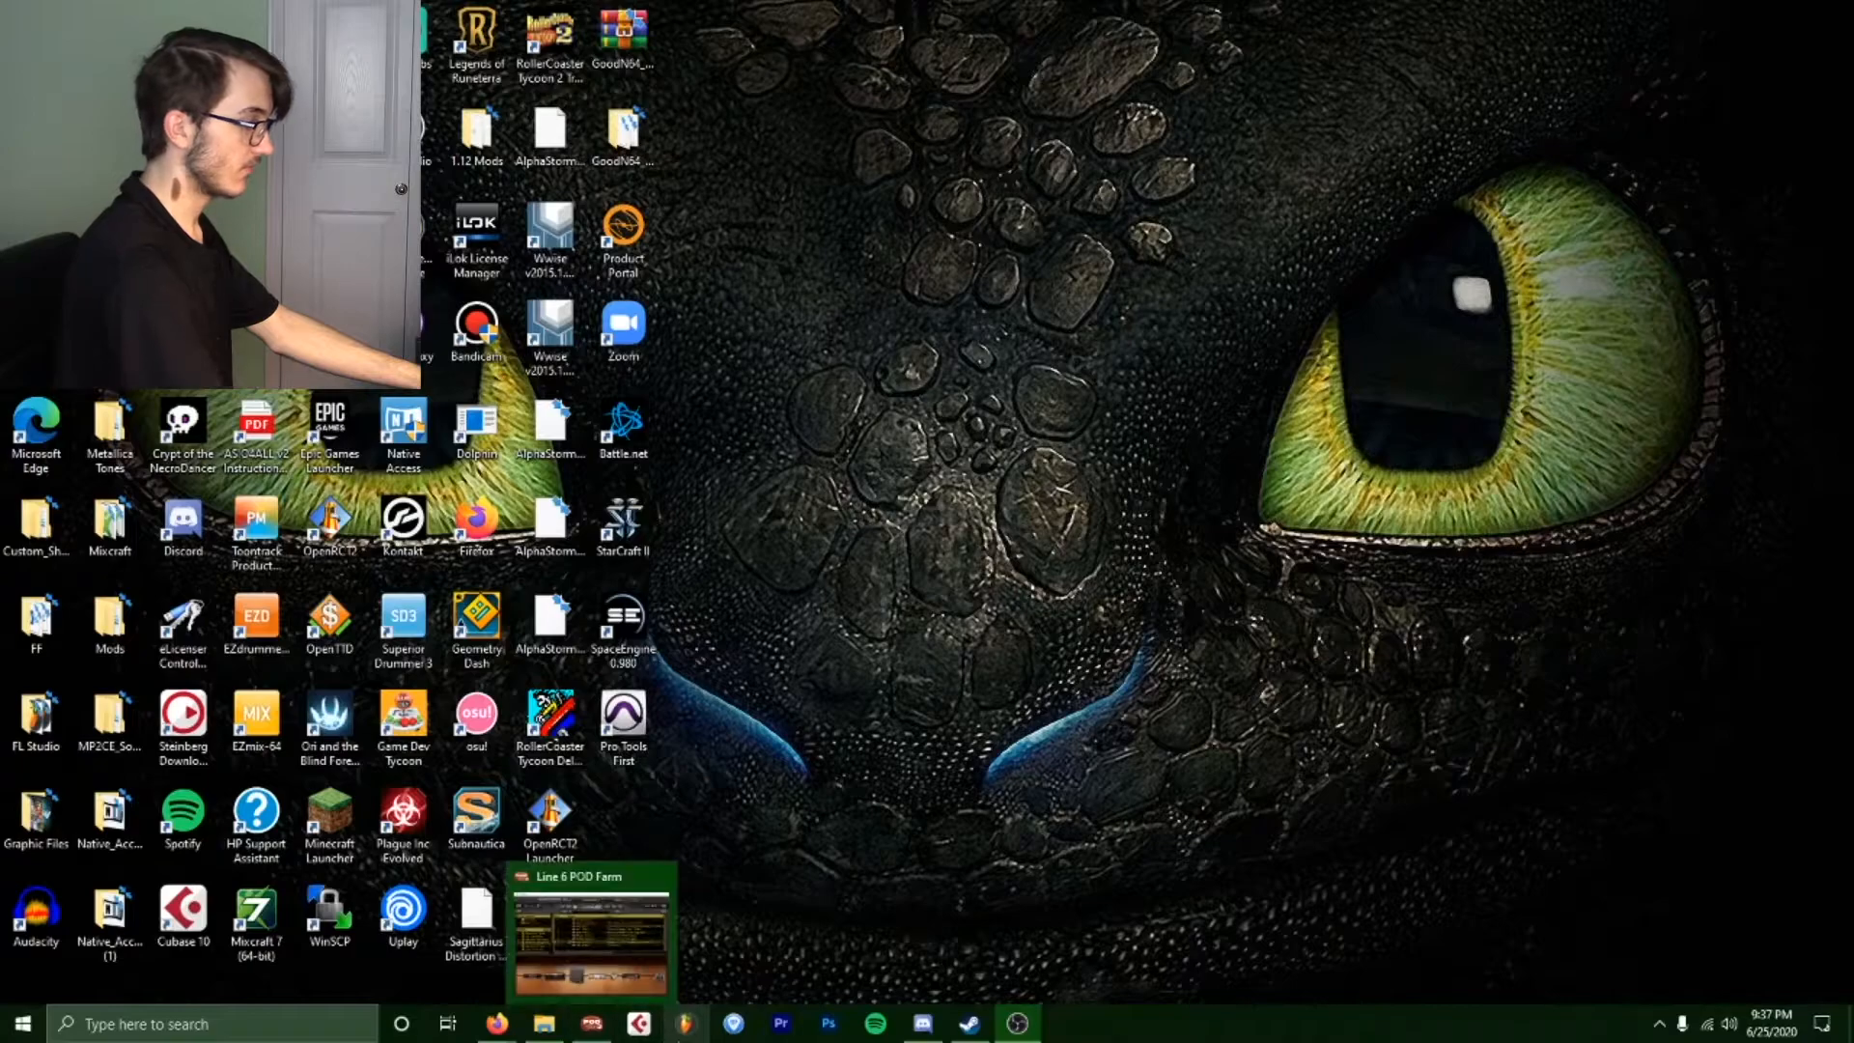
Start Cubase, dismiss the missing-license notice and create an empty project in the default location.
{"action": "left_click", "coordinate": [635, 1031]}
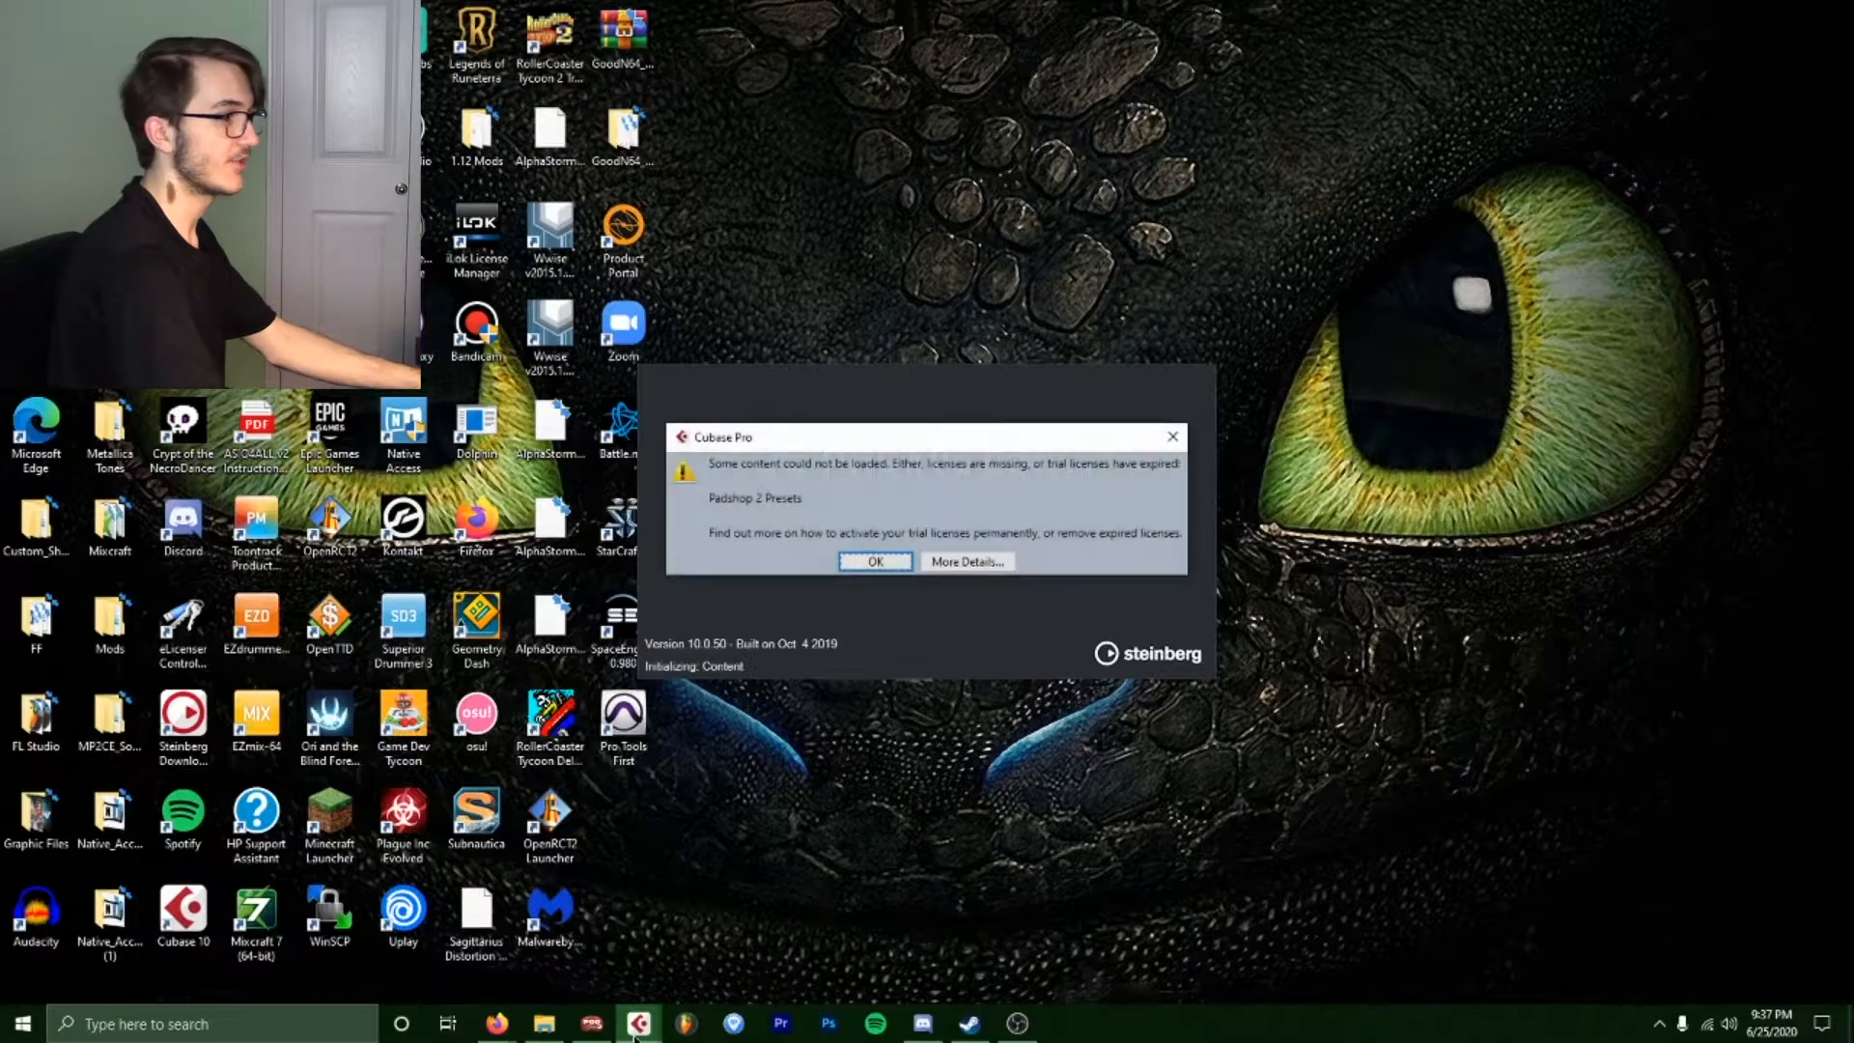
{"action": "left_click", "coordinate": [874, 561]}
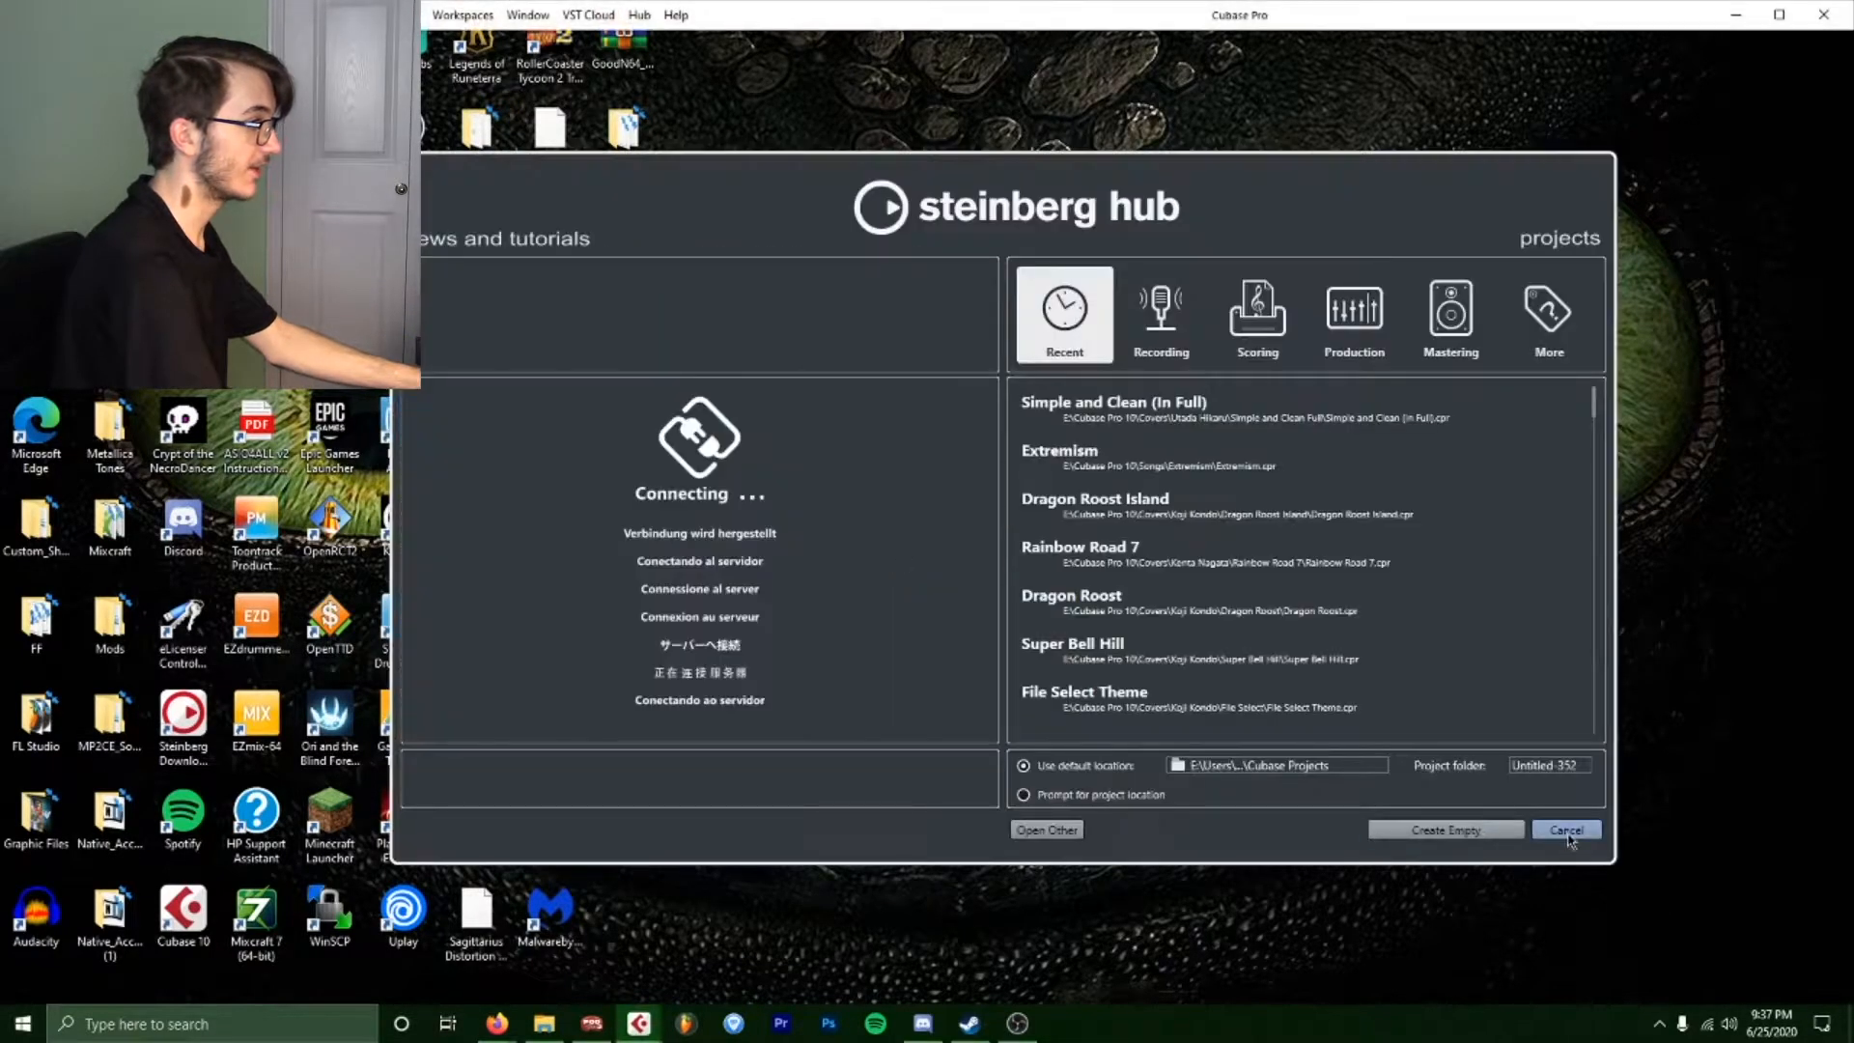
{"action": "left_click", "coordinate": [1475, 832]}
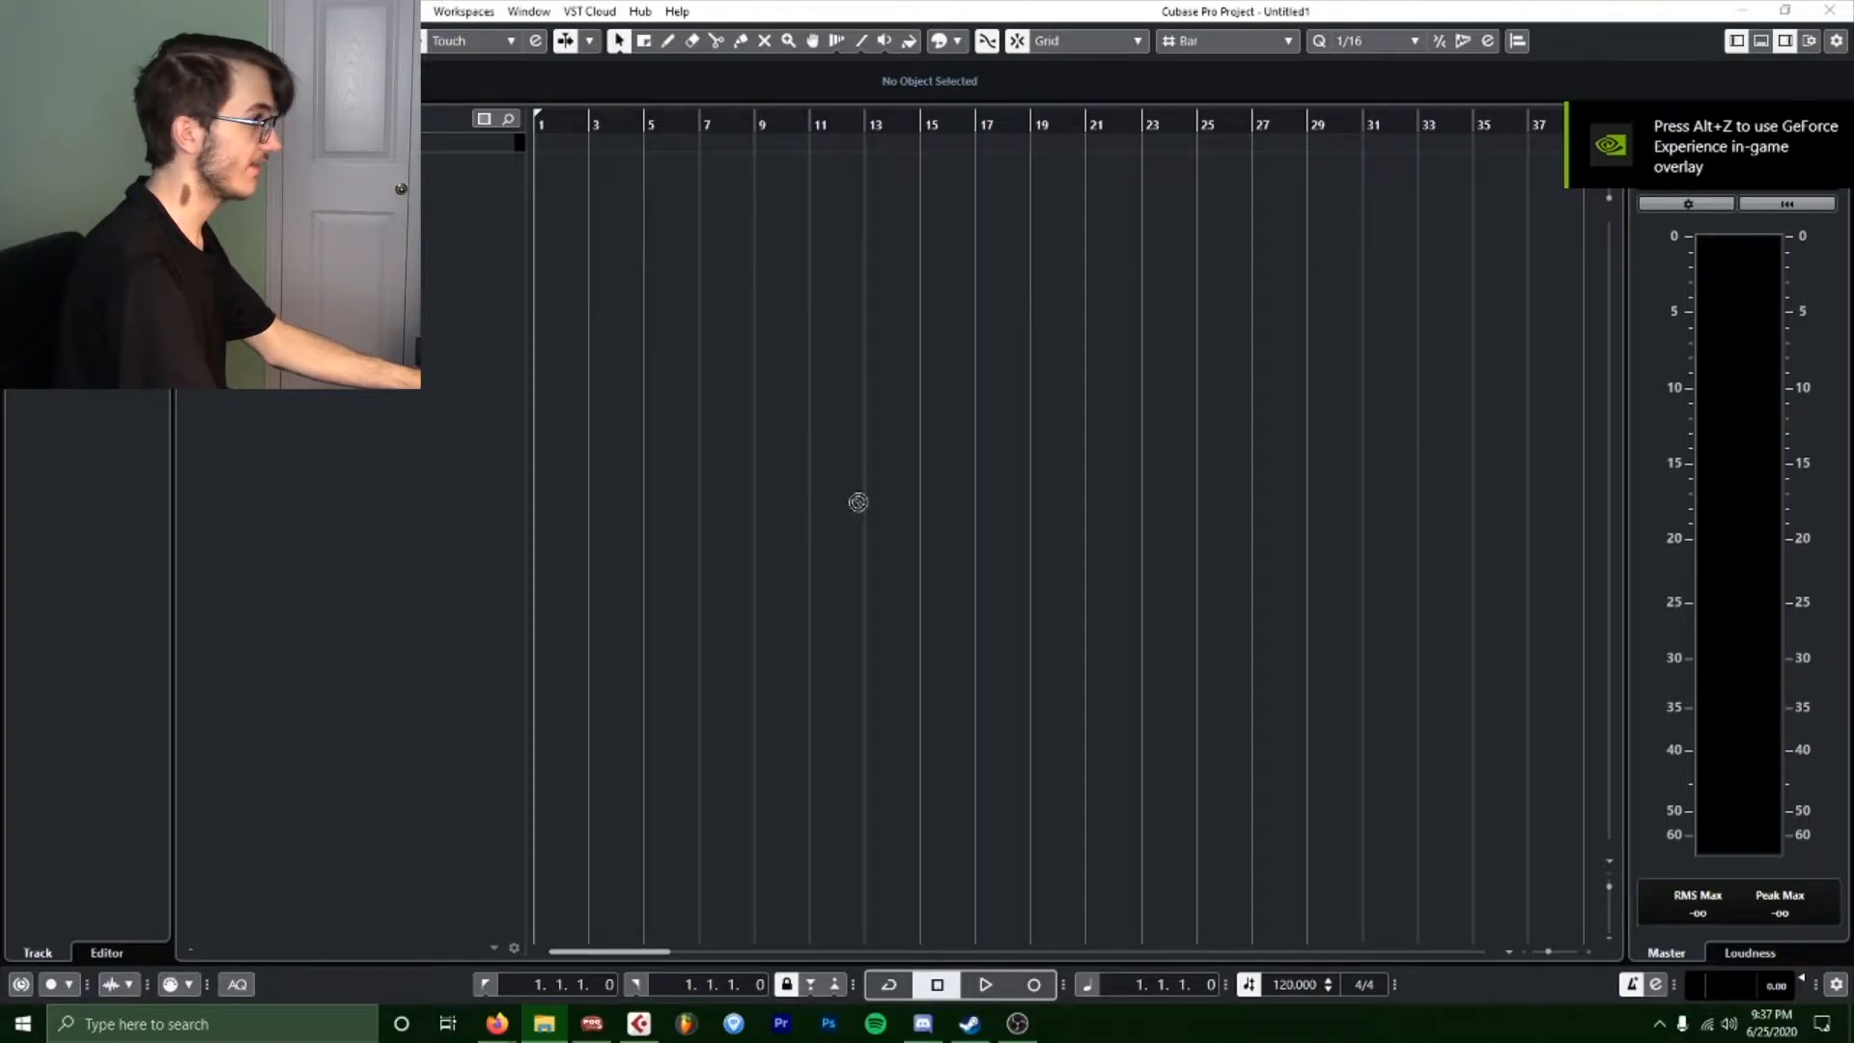
Import the Nintendo 3DS Music - Puzzle Swap audio into the project, copying it to the working directory and converting it to 24 bit.
{"action": "left_click_drag", "start_coordinate": [600, 131], "coordinate": [601, 175]}
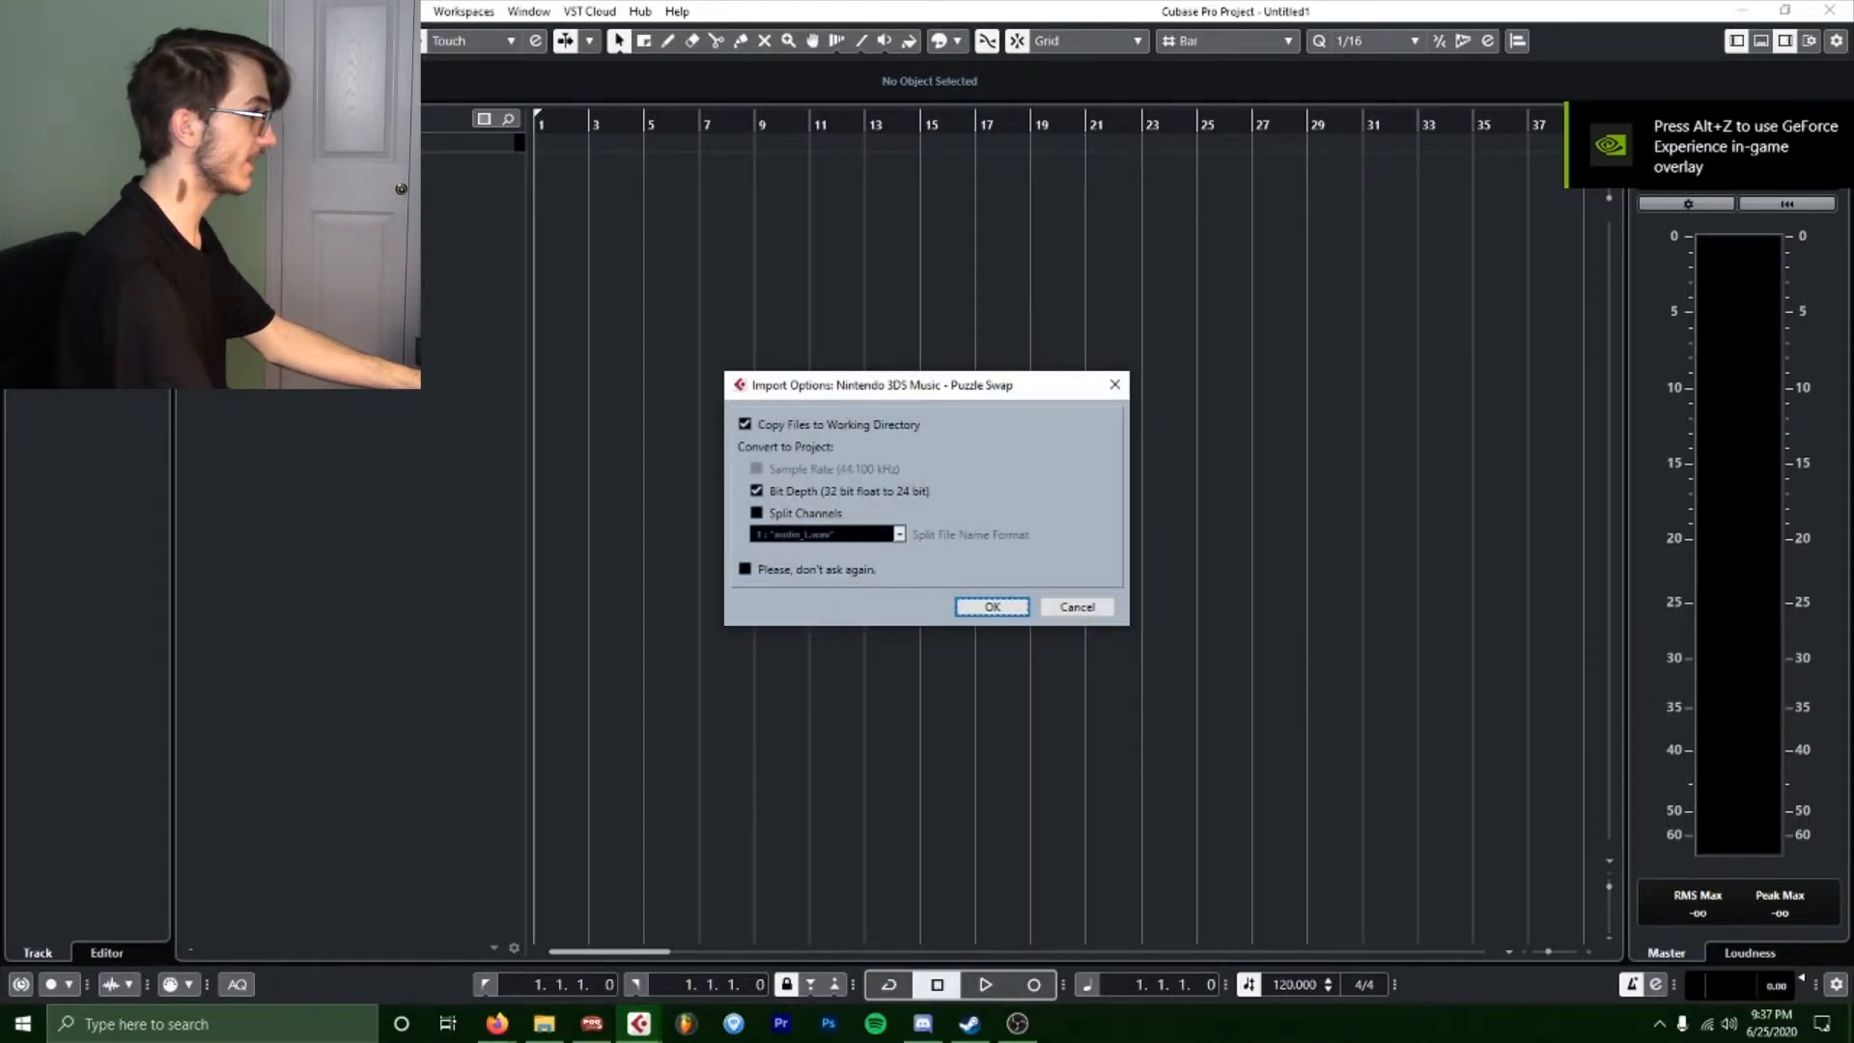
{"action": "left_click", "coordinate": [966, 605]}
Set the project tempo to 135 BPM and shift the Puzzle Swap clip so its music starts on bar 3.
{"action": "left_click_drag", "start_coordinate": [808, 179], "coordinate": [767, 169]}
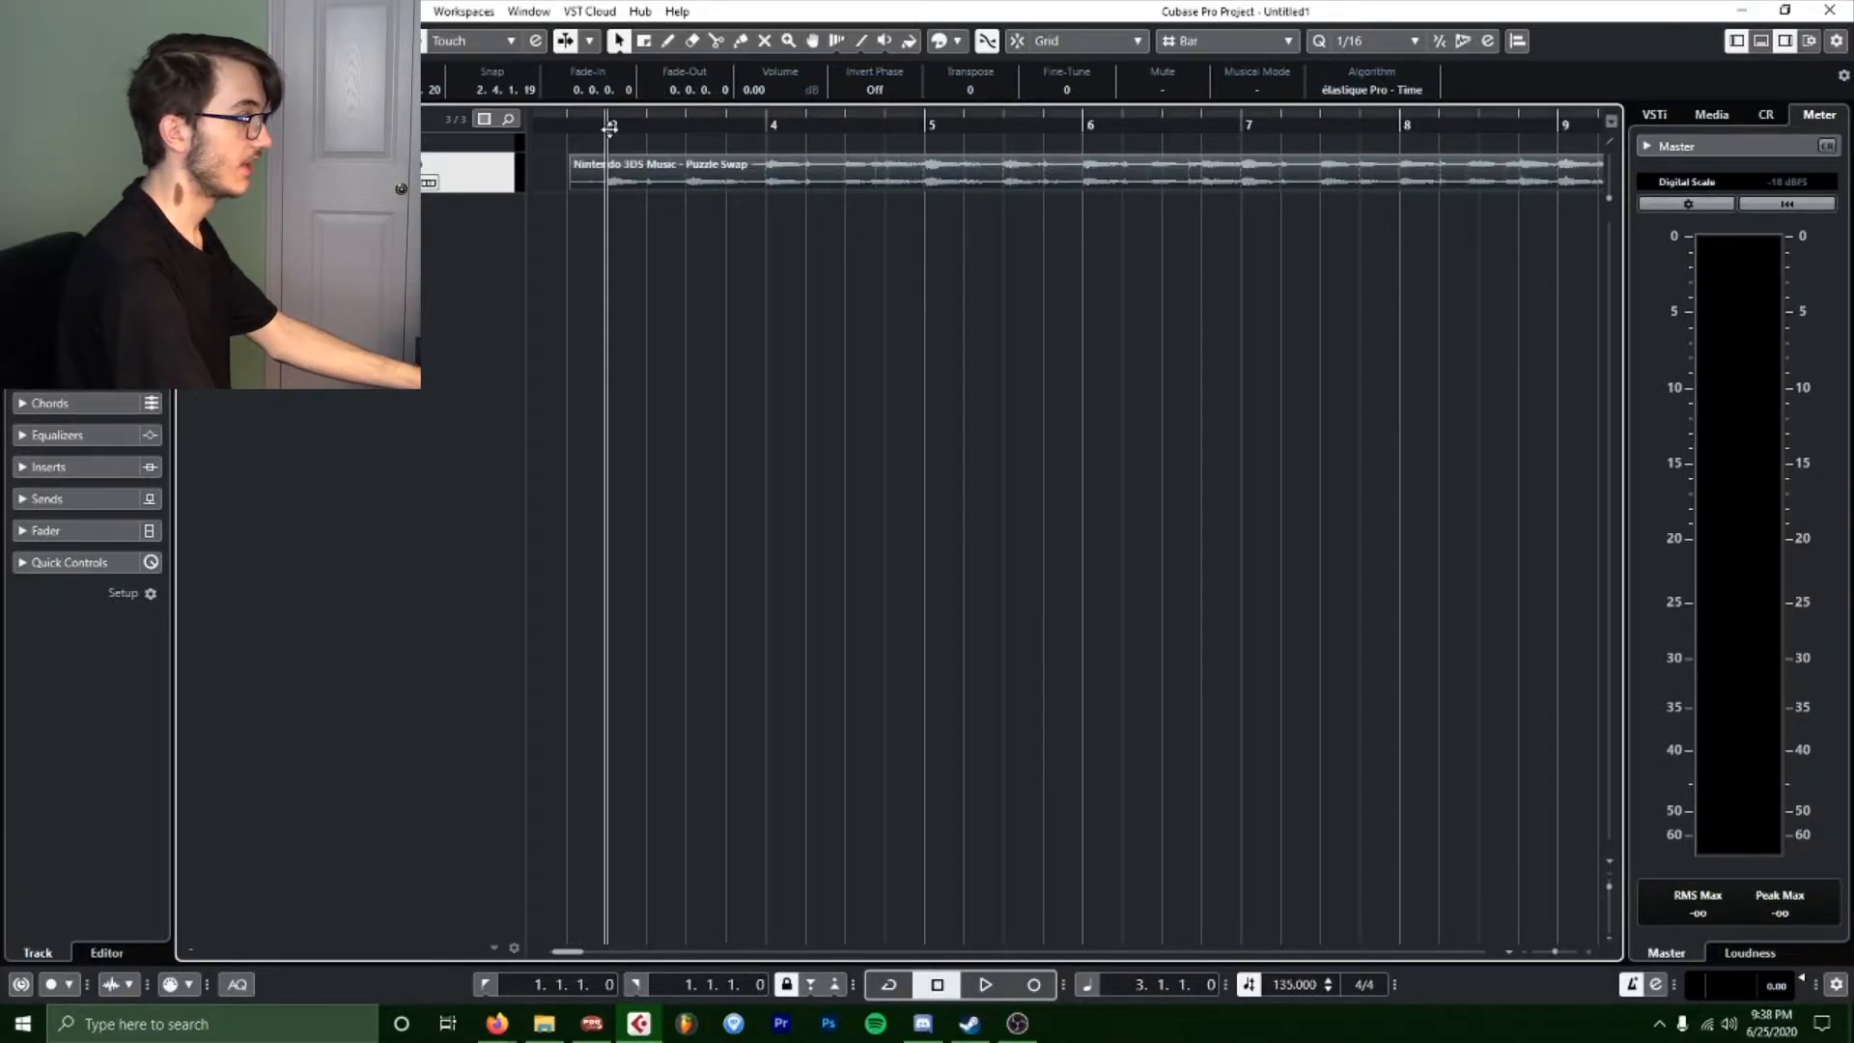
{"action": "left_click_drag", "start_coordinate": [608, 113], "coordinate": [608, 103]}
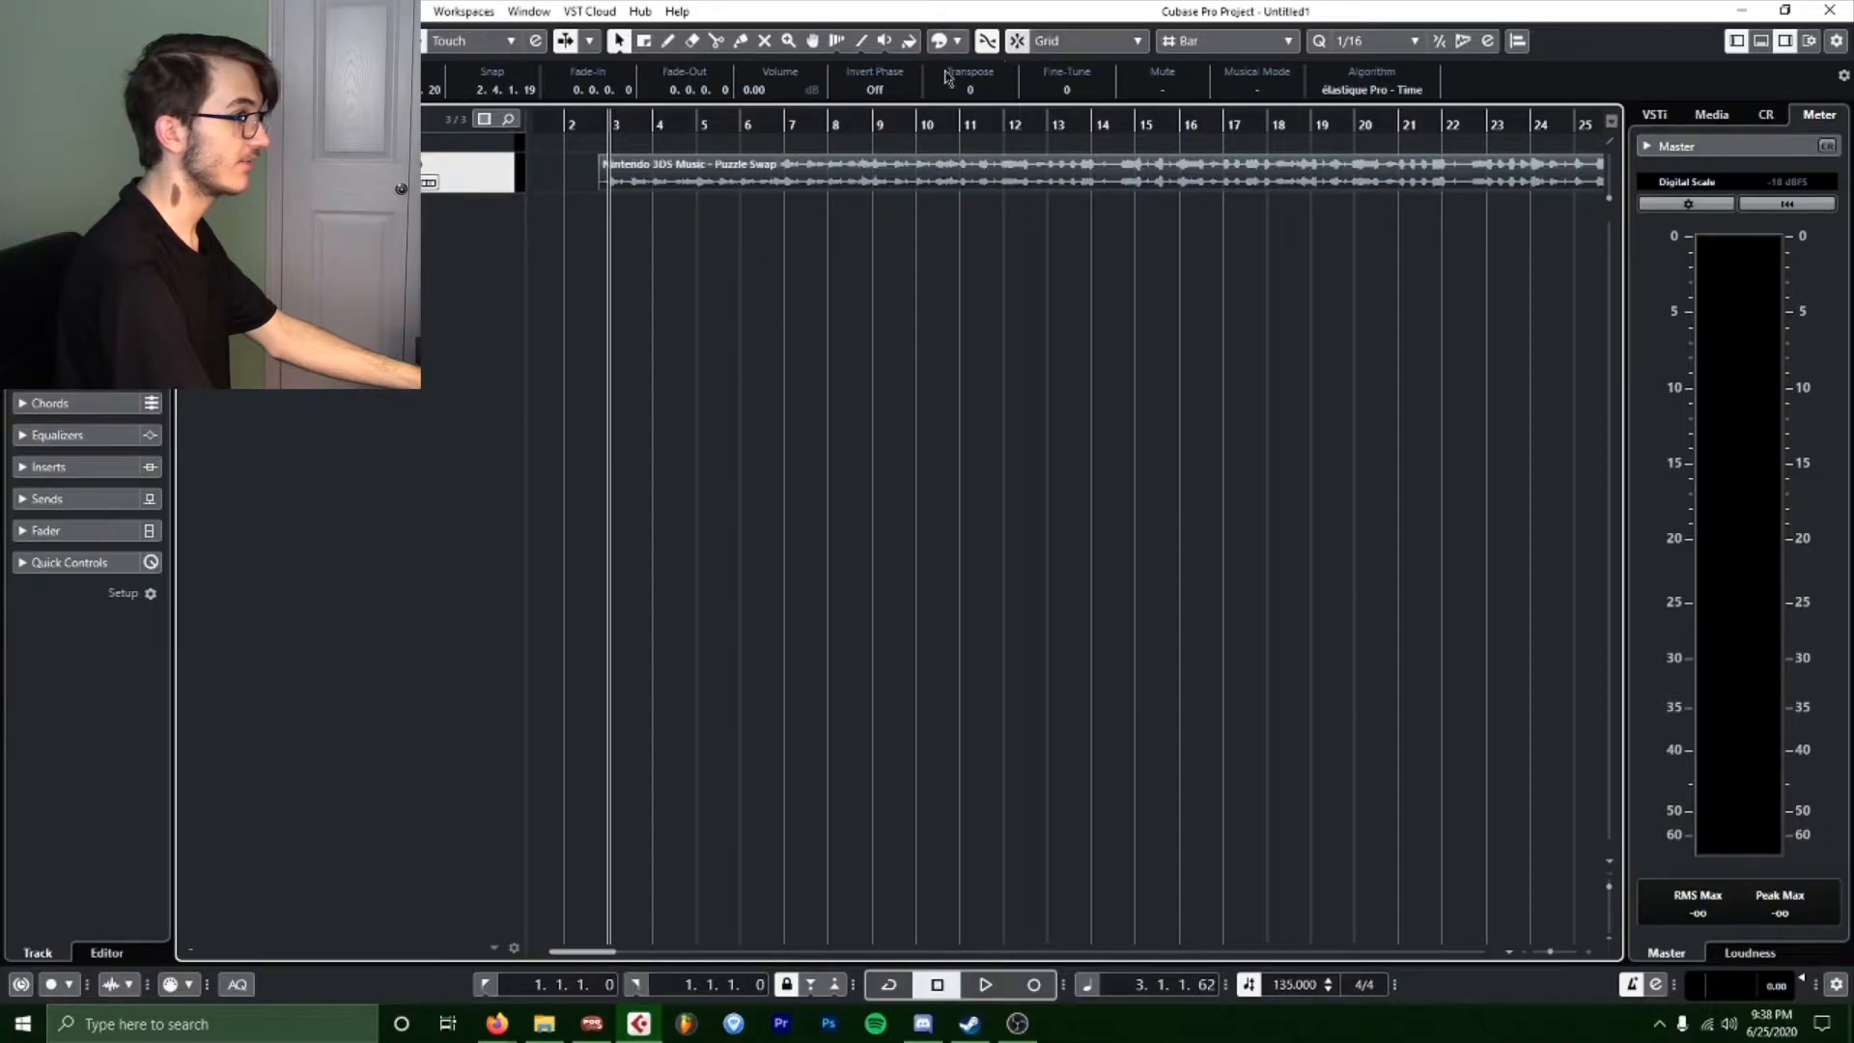
{"action": "left_click", "coordinate": [608, 120]}
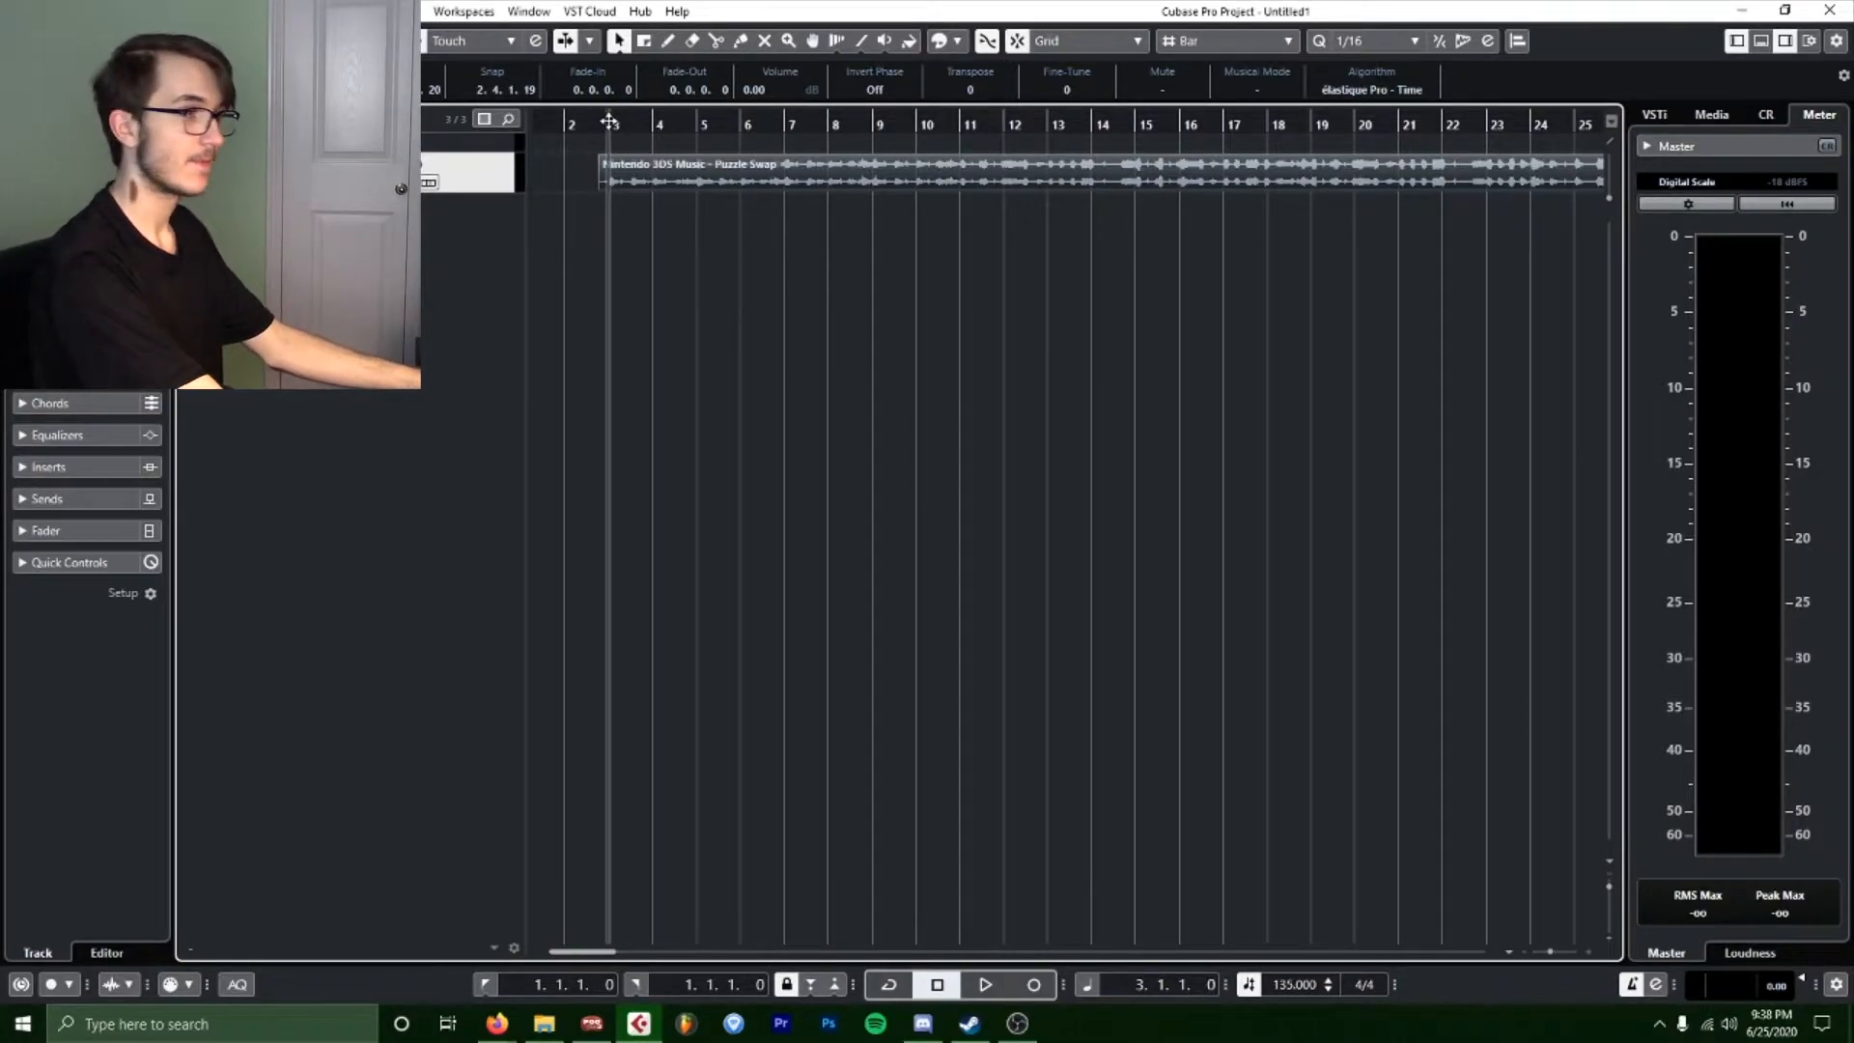
{"action": "left_click_drag", "start_coordinate": [568, 125], "coordinate": [569, 145]}
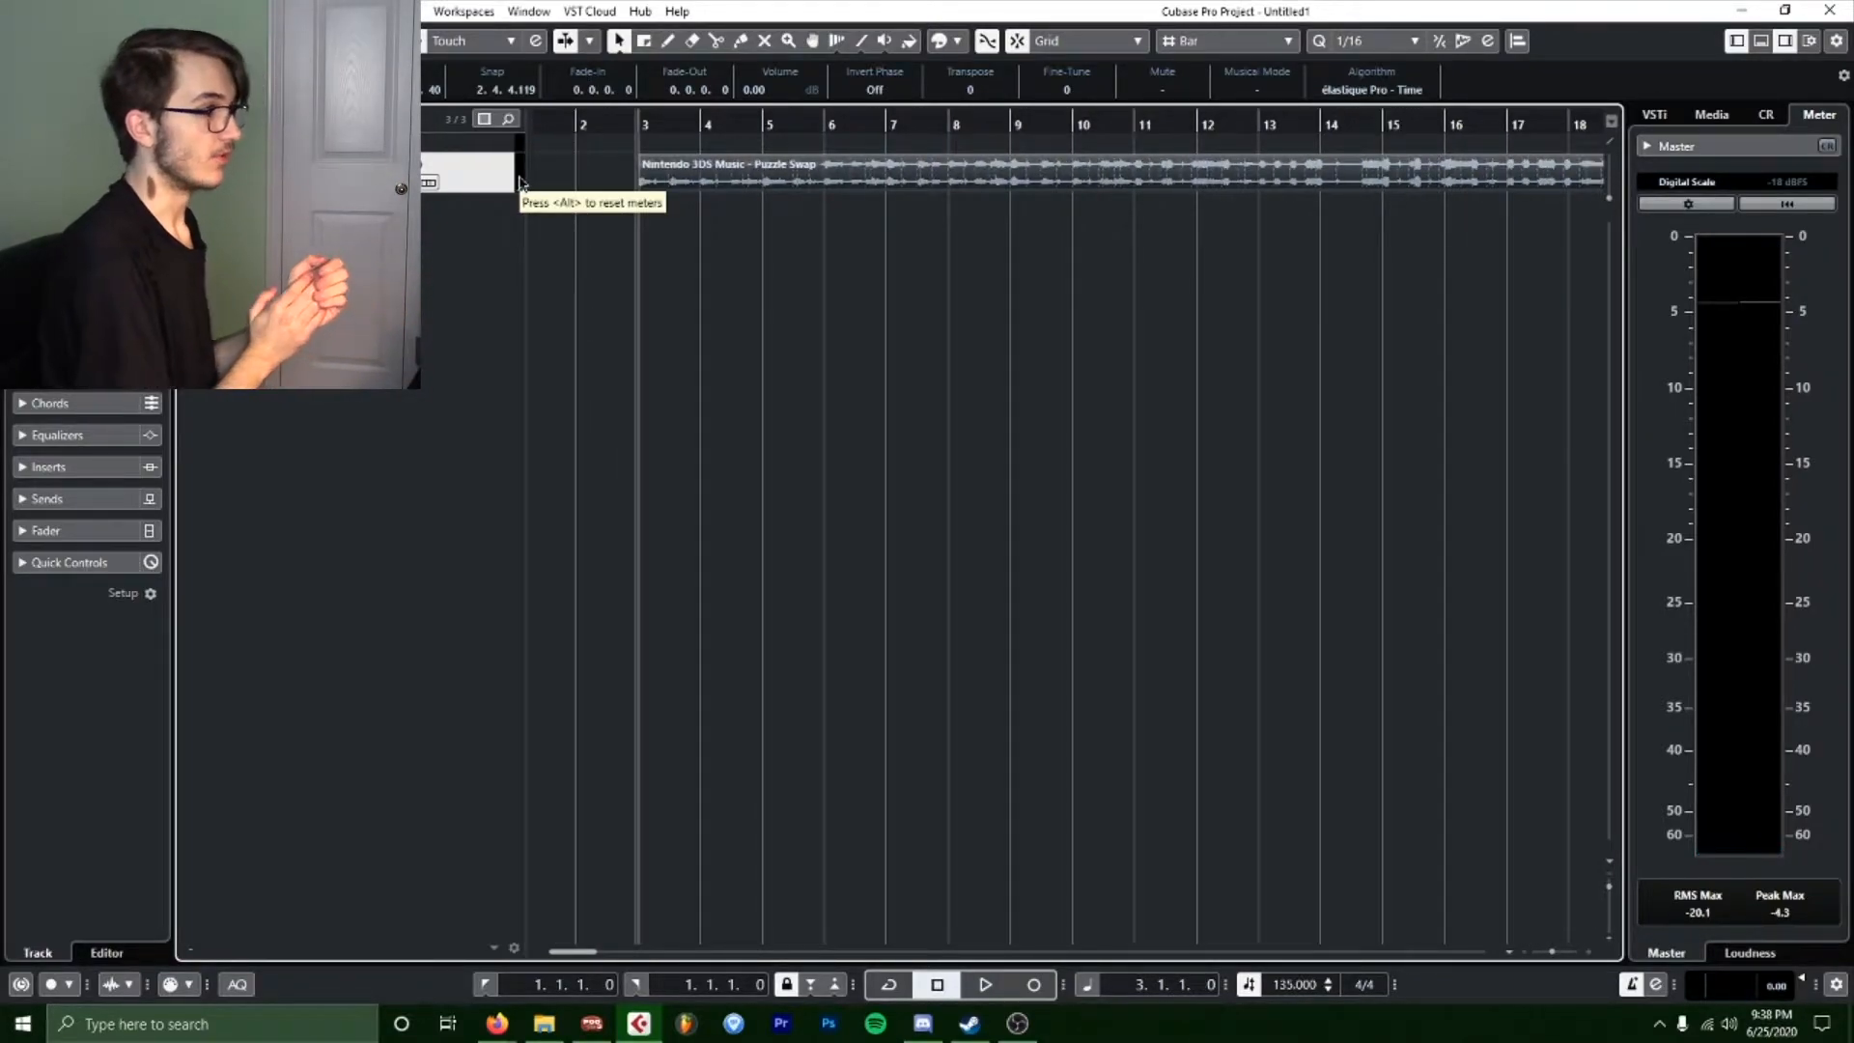
Play the end of the Puzzle Swap clip around bar 51 to check its timing and return the cursor to bar 3.
{"action": "left_click_drag", "start_coordinate": [634, 126], "coordinate": [1097, 202]}
{"action": "key", "text": "space"}
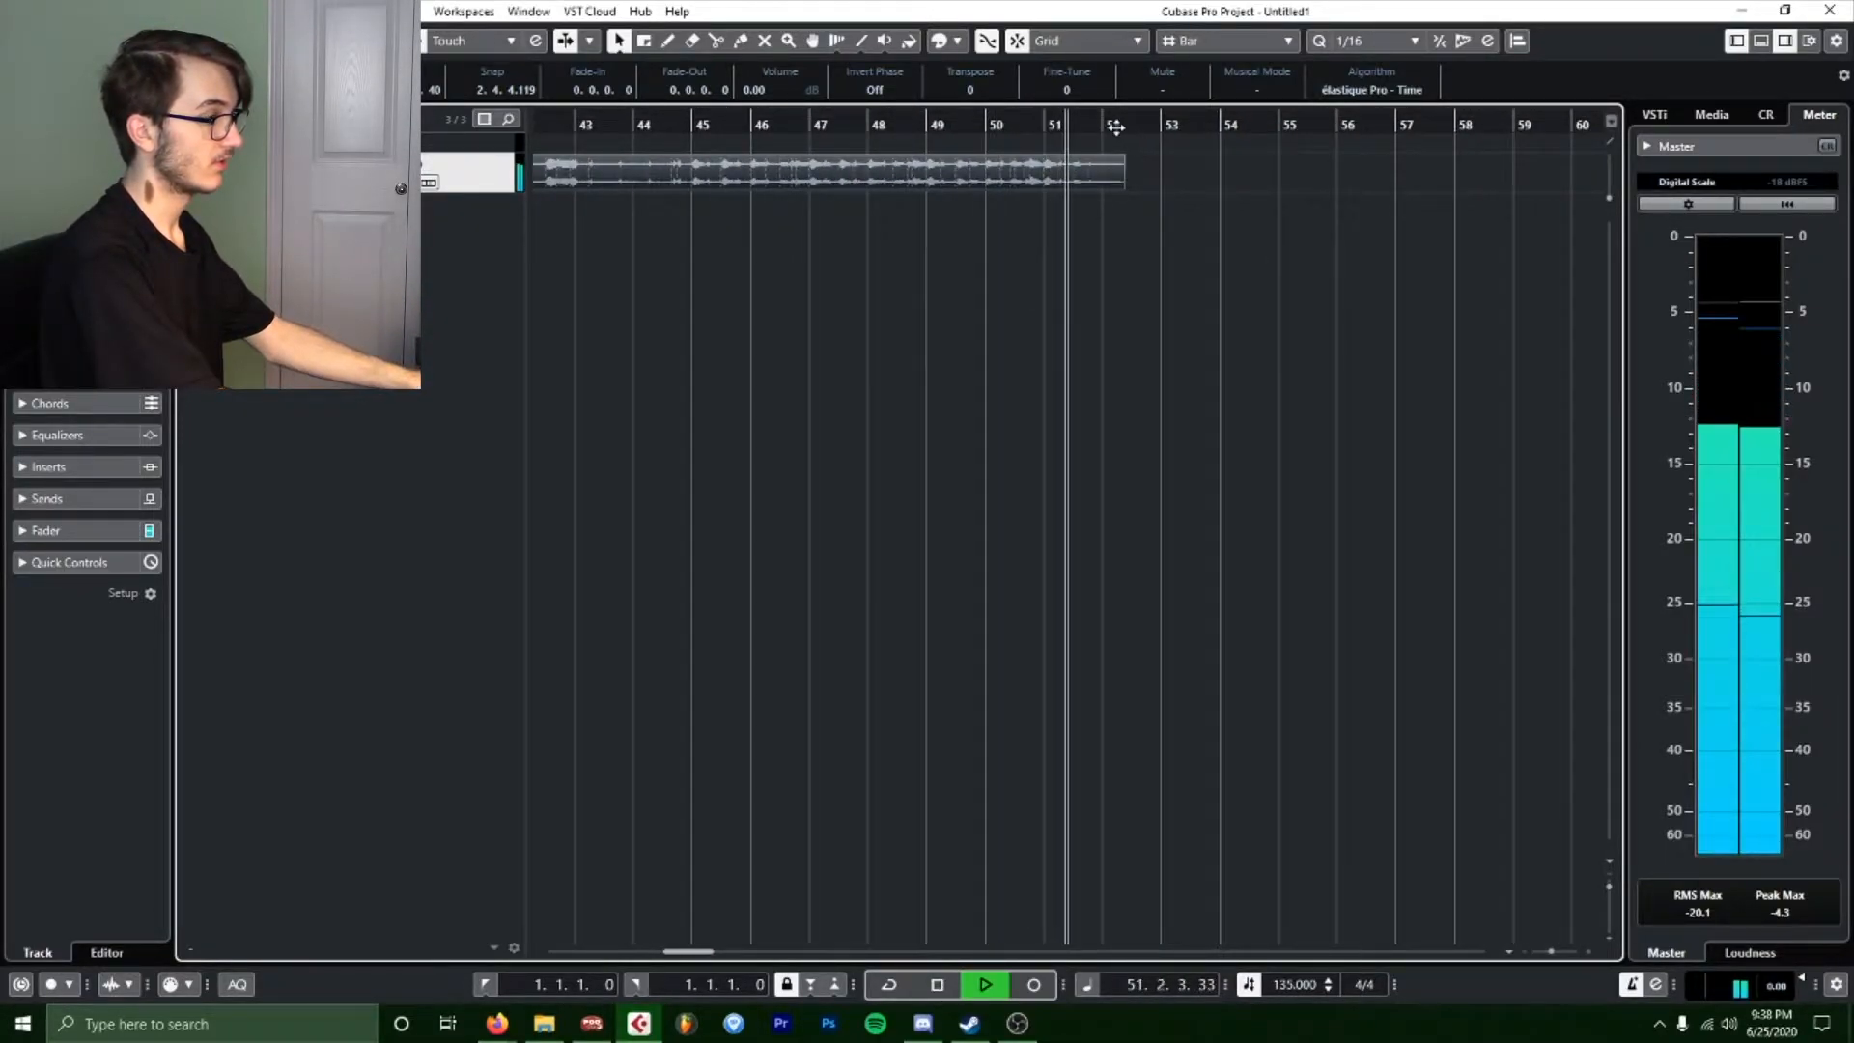
{"action": "left_click_drag", "start_coordinate": [1056, 128], "coordinate": [623, 205]}
{"action": "key", "text": "space"}
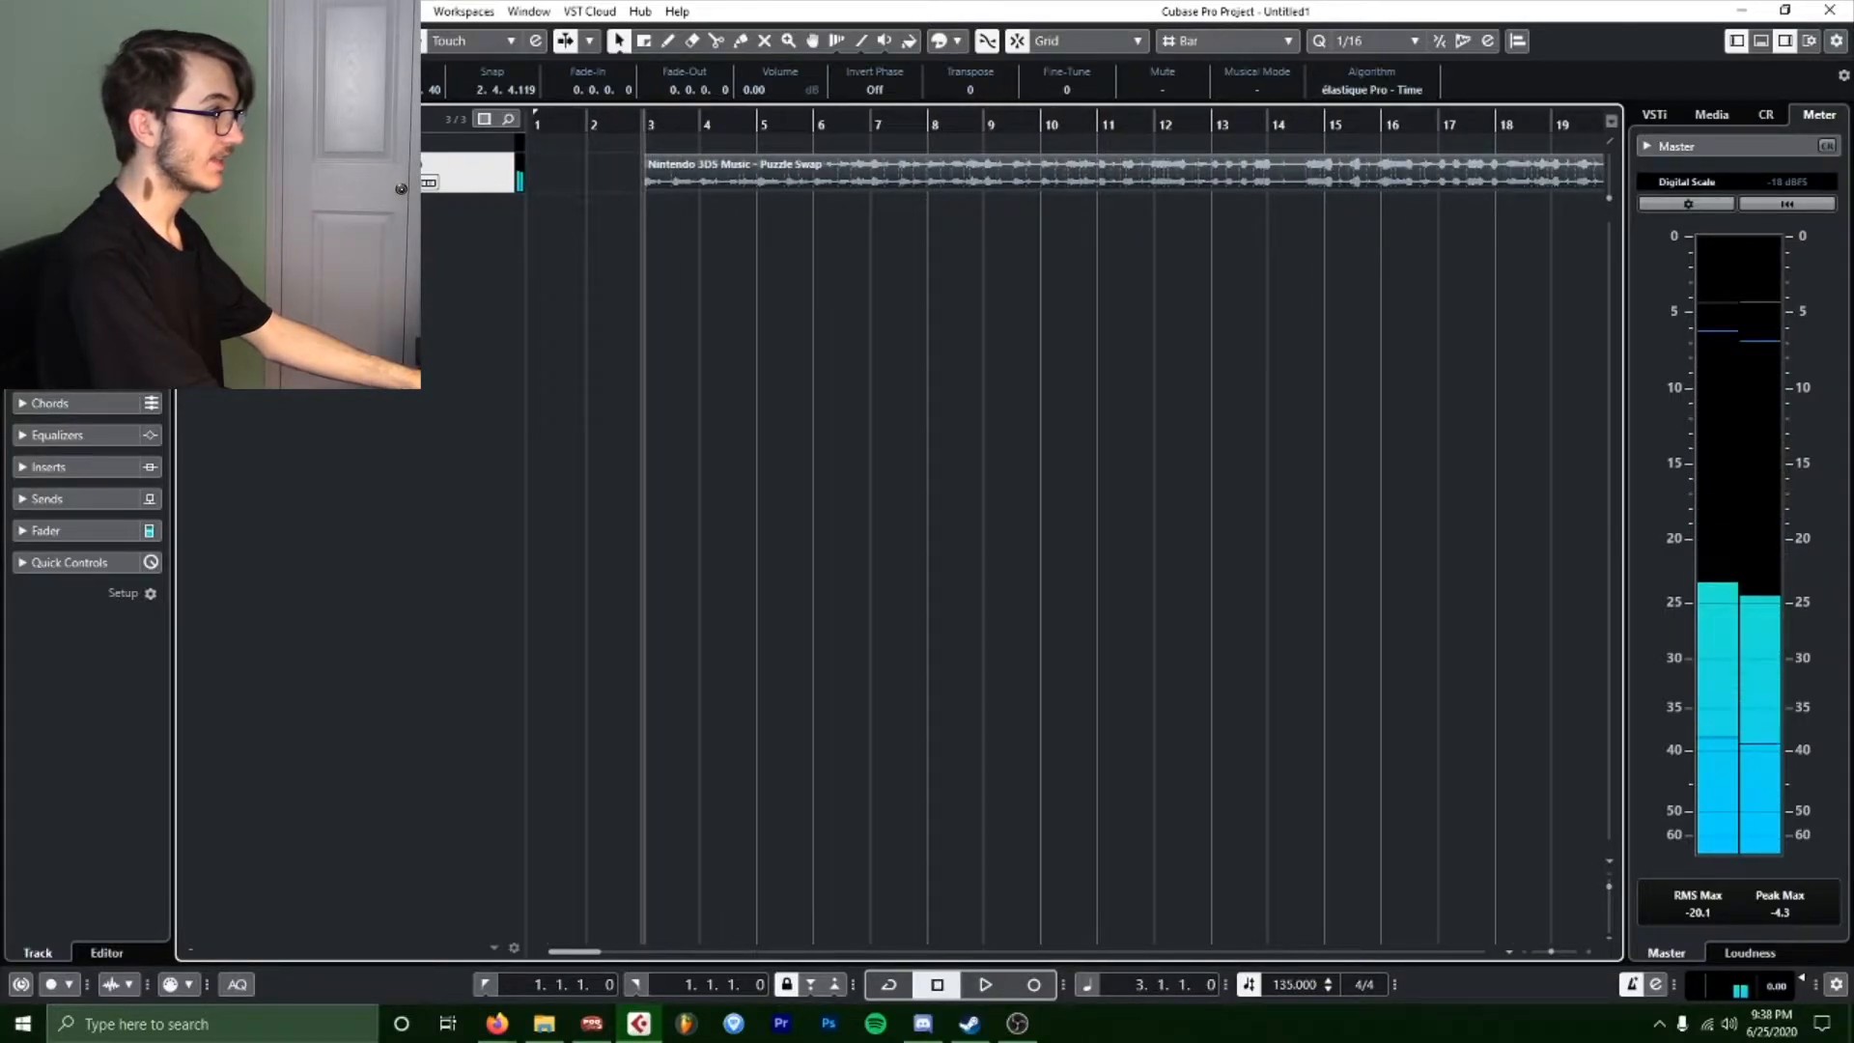
Add one instrument track using Superior Drummer 3 routed to Stereo Out.
{"action": "key", "text": "ctrl+t"}
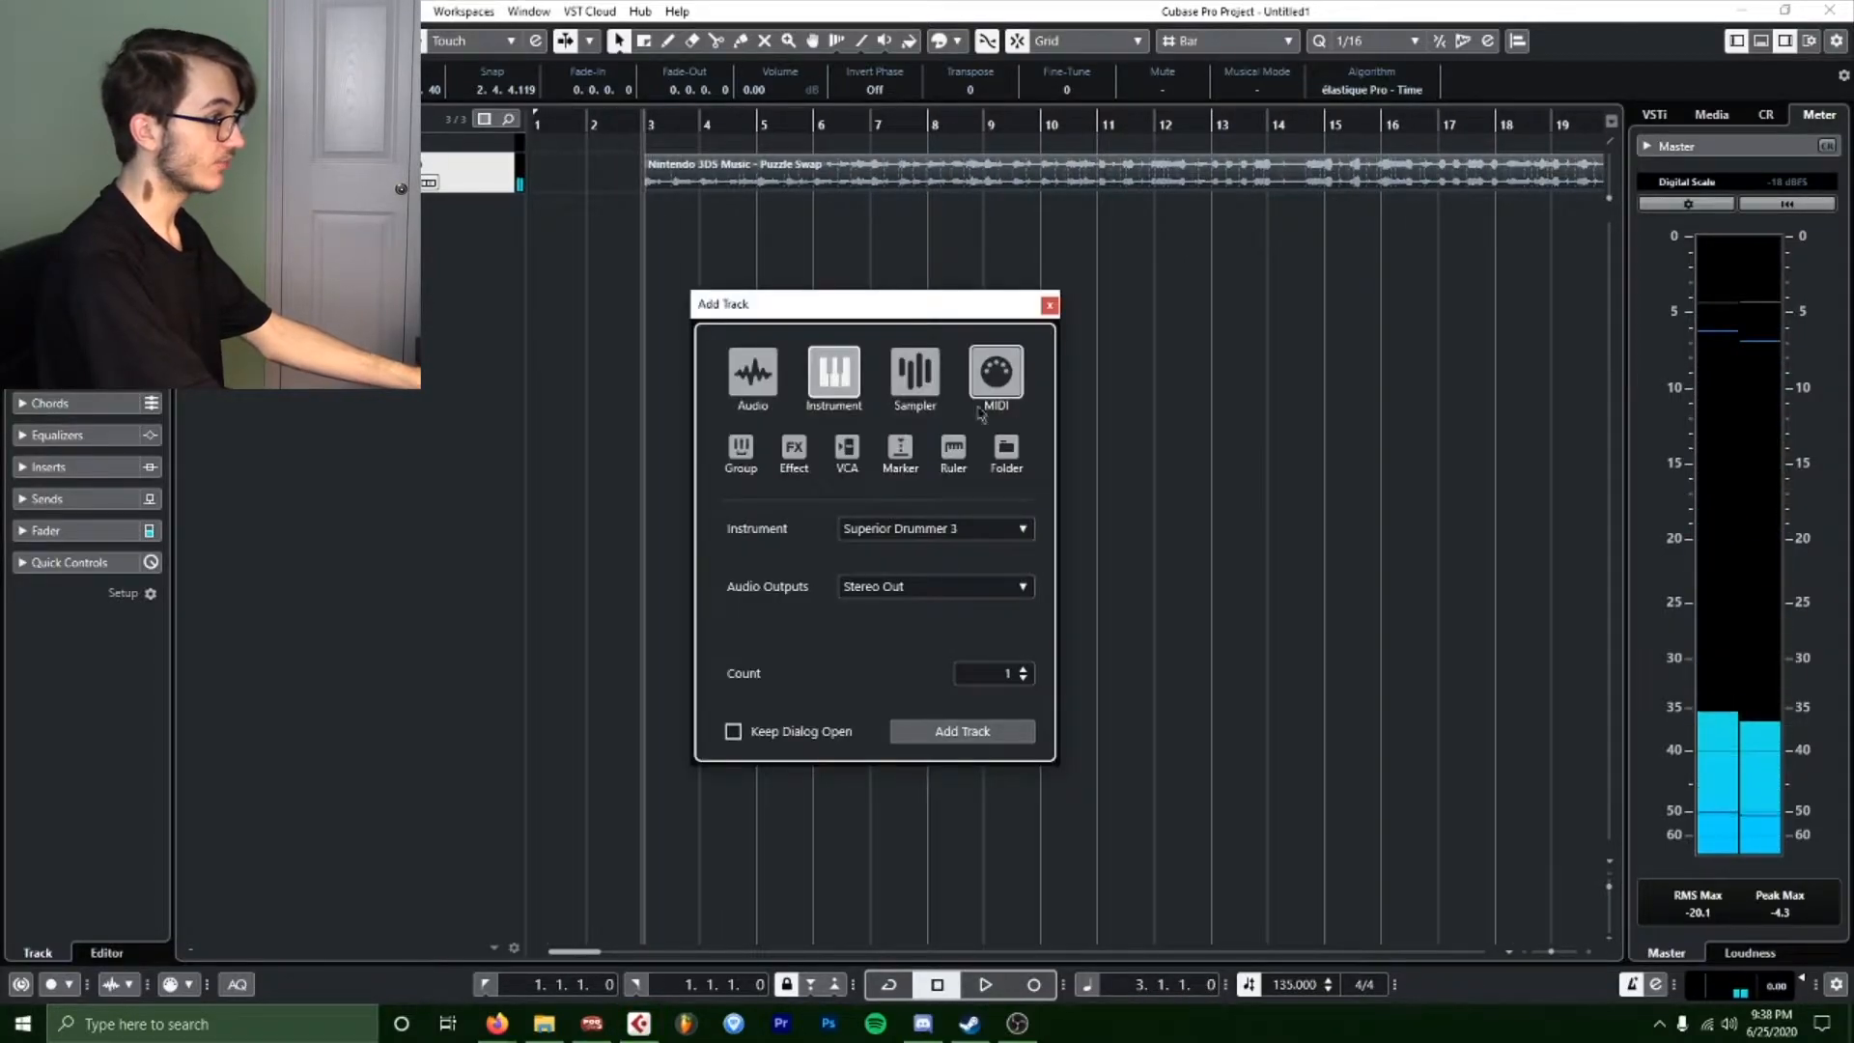
{"action": "left_click", "coordinate": [937, 733]}
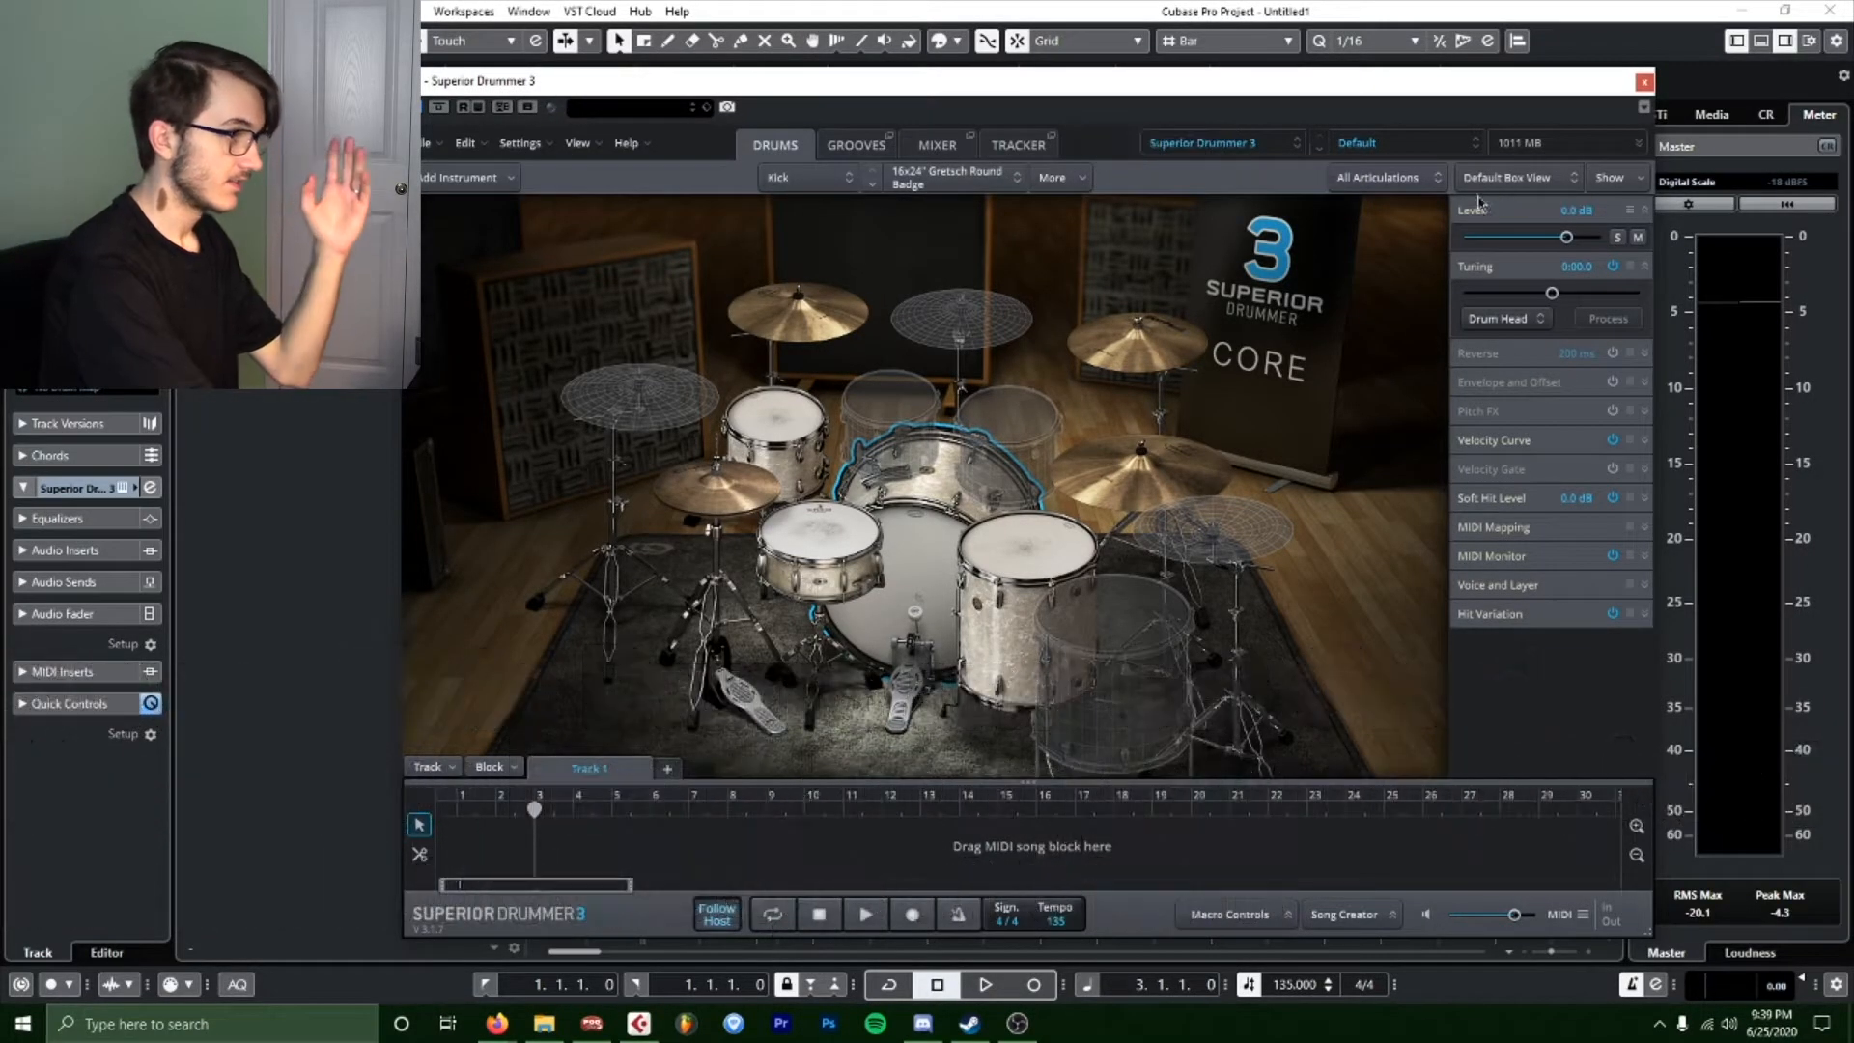
Audition the snare and kick of the user preset AX2020_4 and load the AX2020_2 user preset as the drum kit.
{"action": "left_click", "coordinate": [1381, 156]}
{"action": "mouse_move", "coordinate": [1468, 600]}
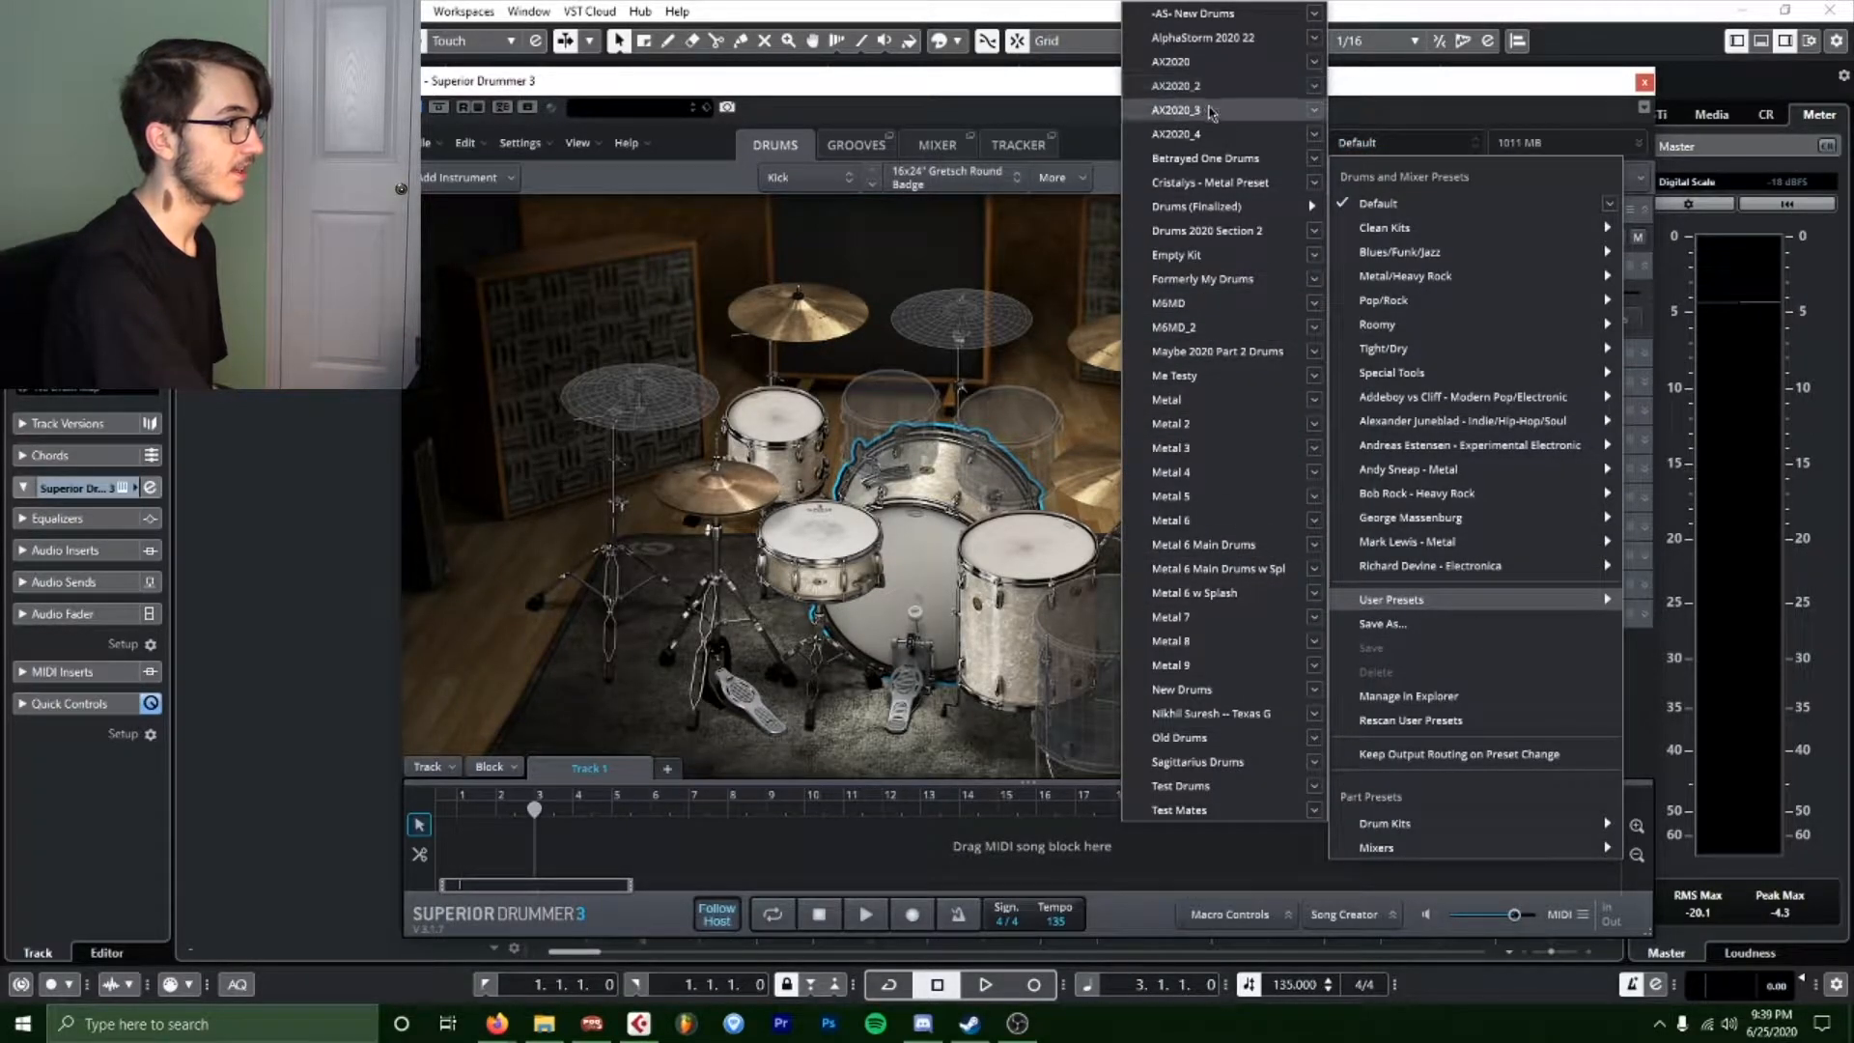
{"action": "left_click", "coordinate": [1182, 133]}
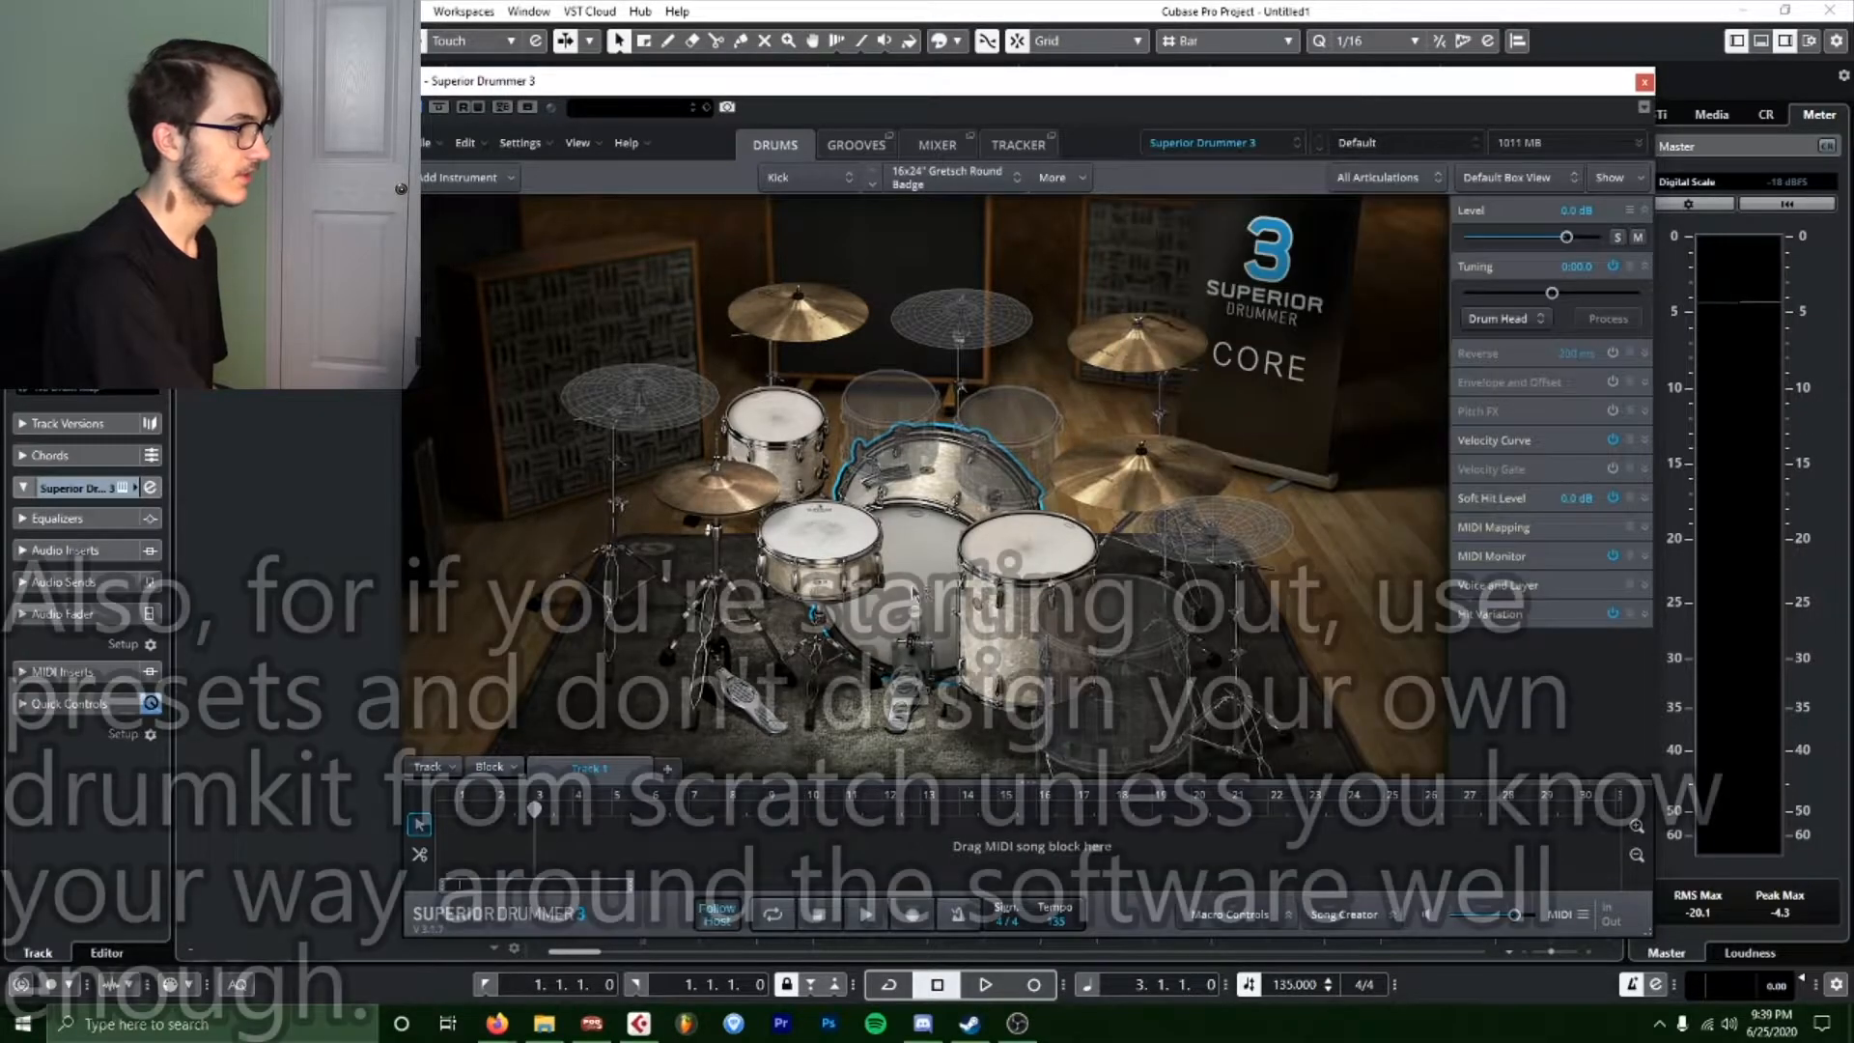
{"action": "left_click", "coordinate": [829, 527]}
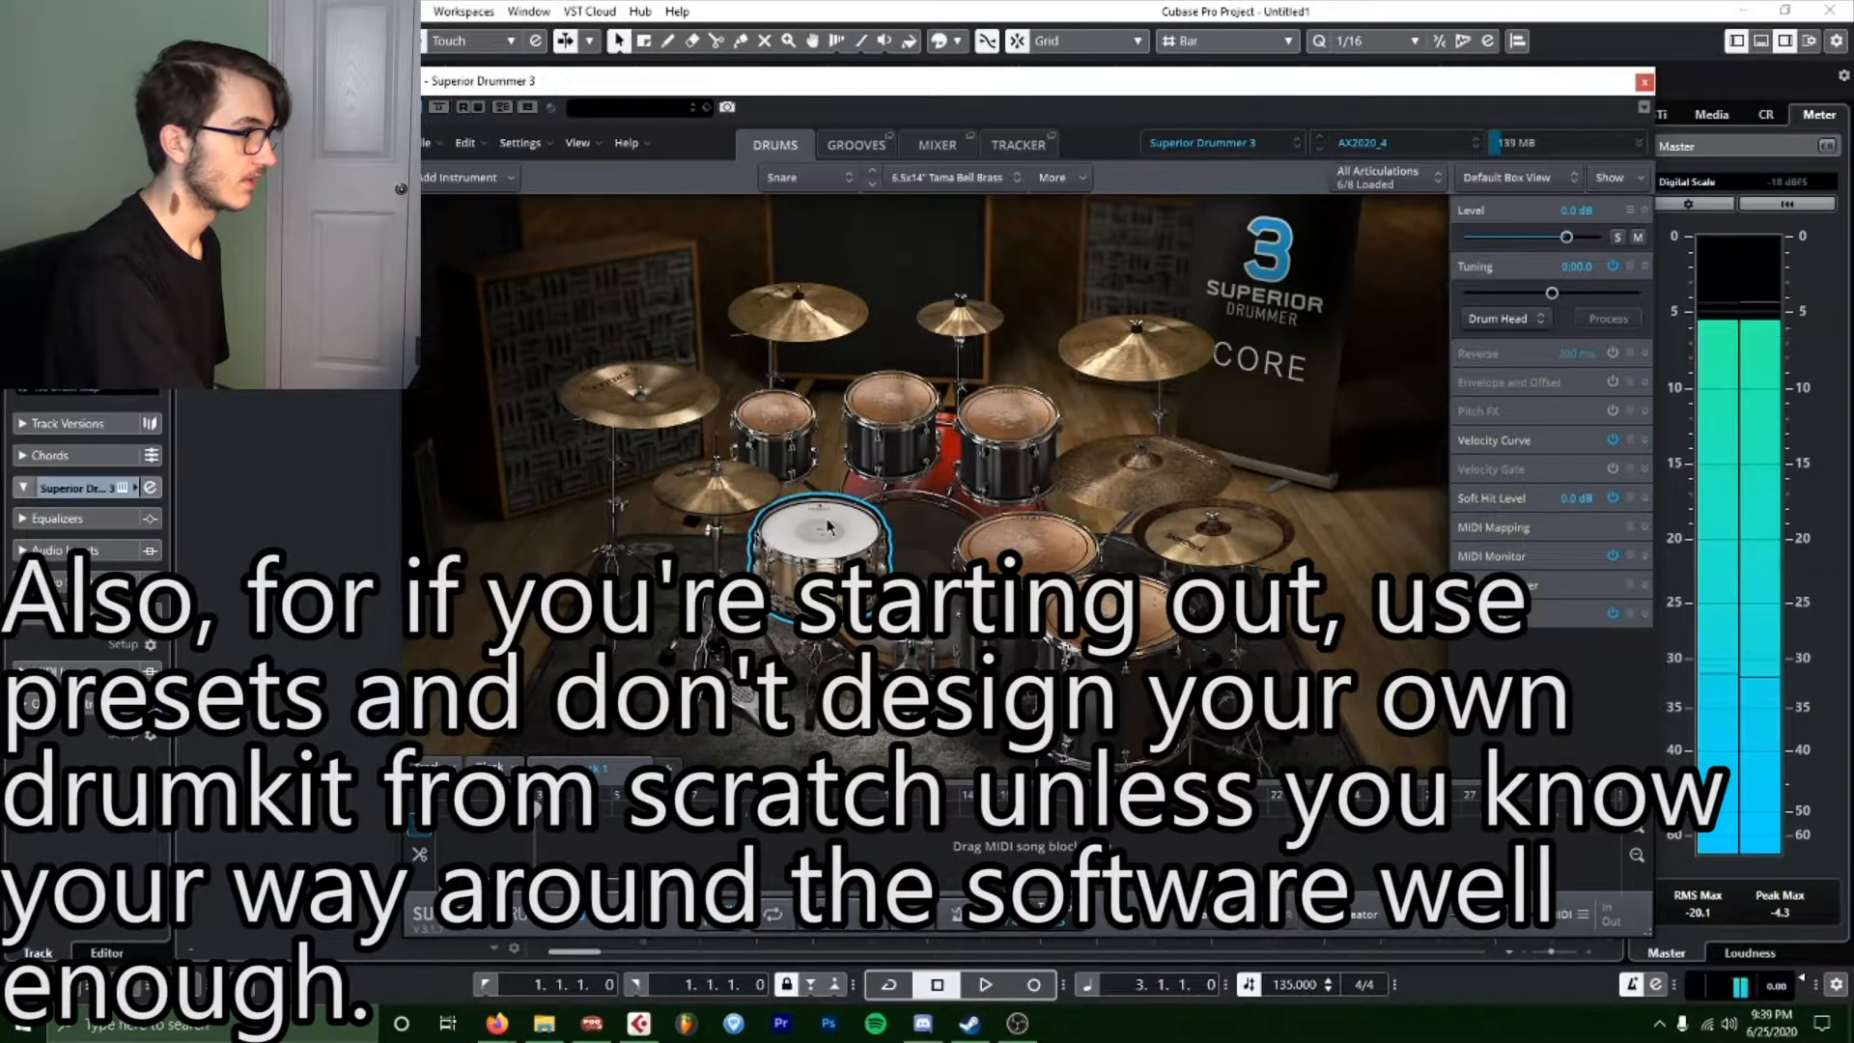
{"action": "left_click", "coordinate": [869, 483]}
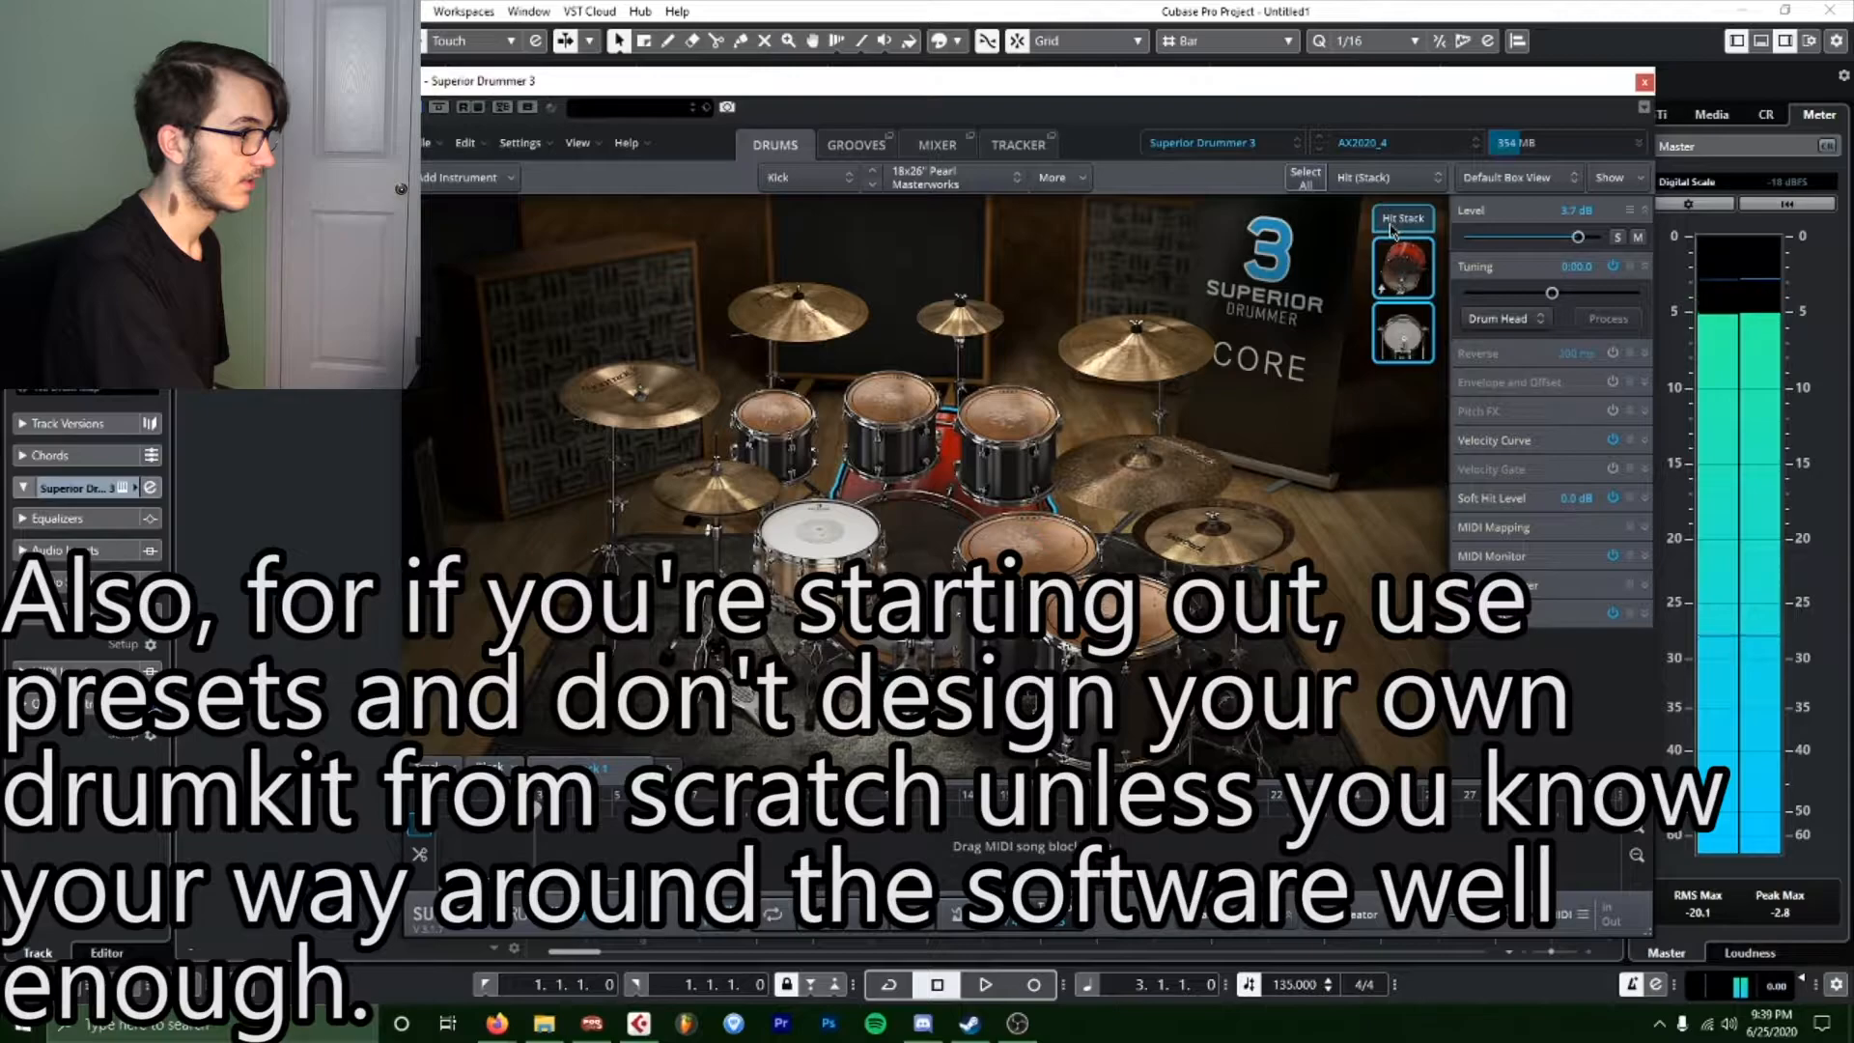
{"action": "left_click", "coordinate": [1402, 220]}
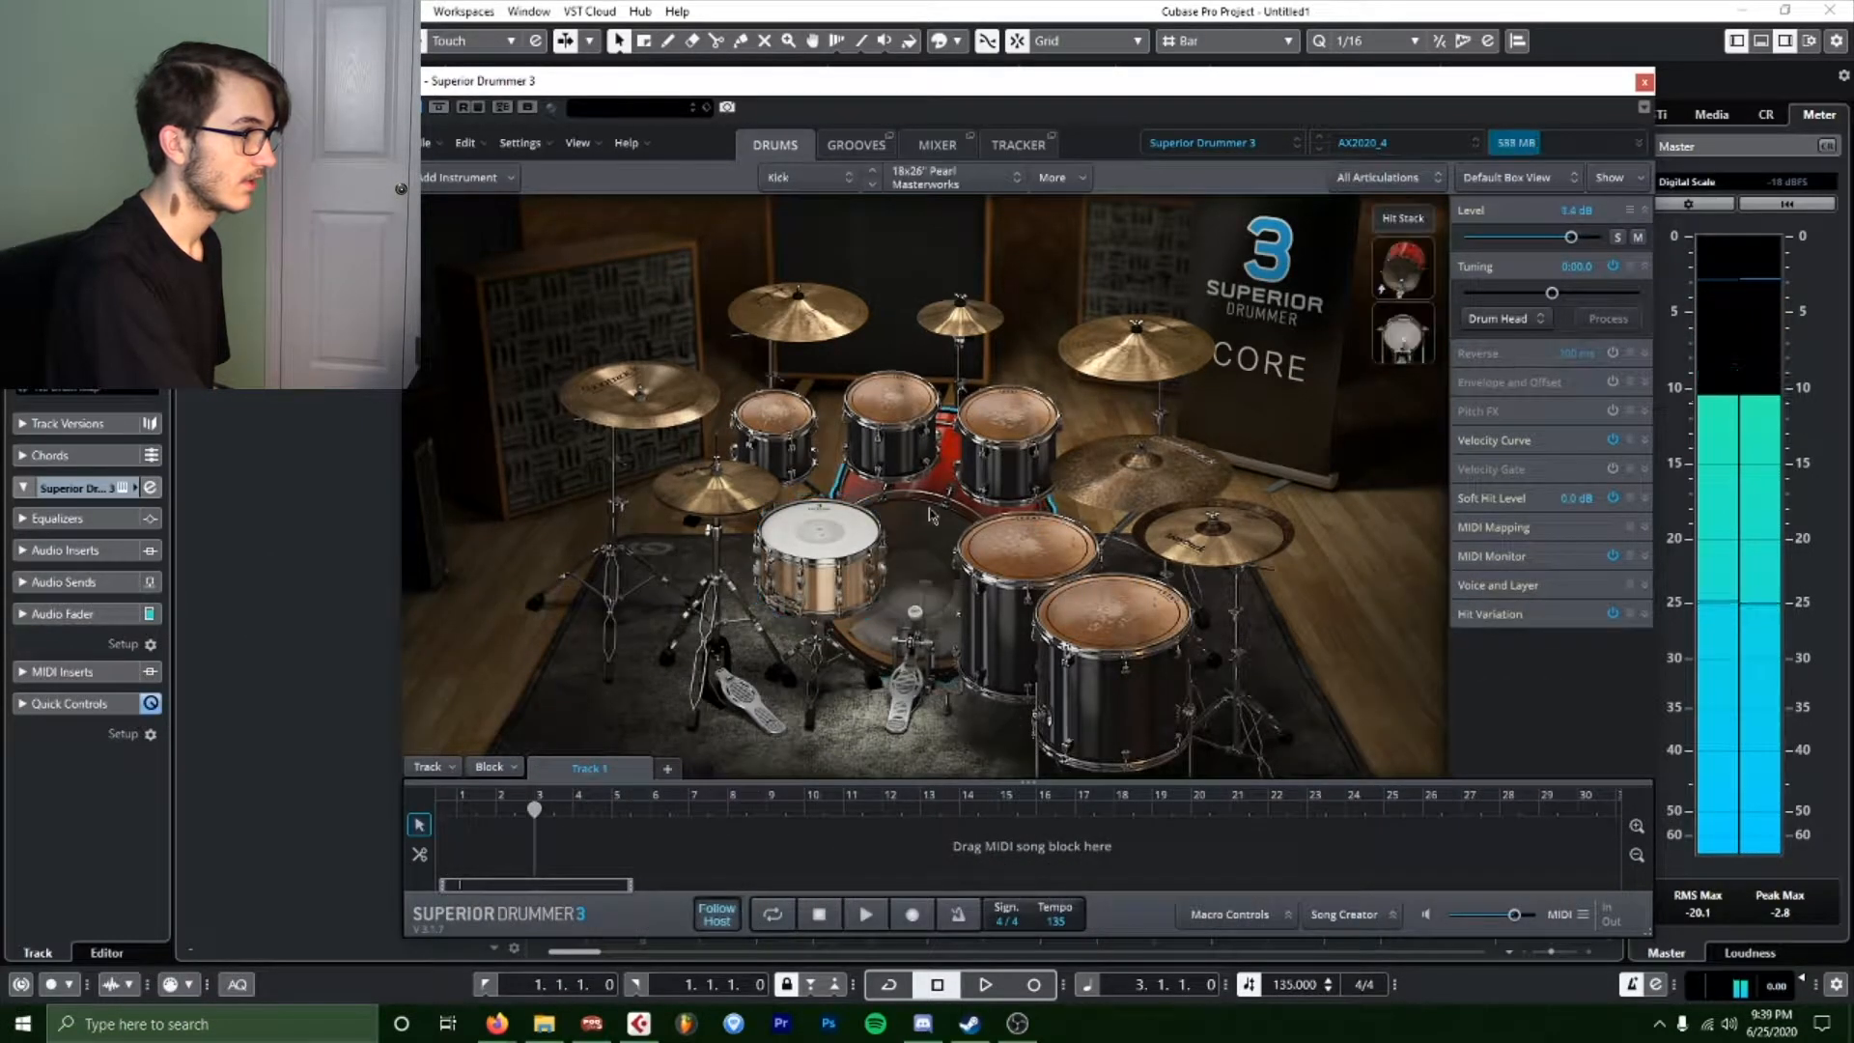
{"action": "left_click", "coordinate": [1414, 217]}
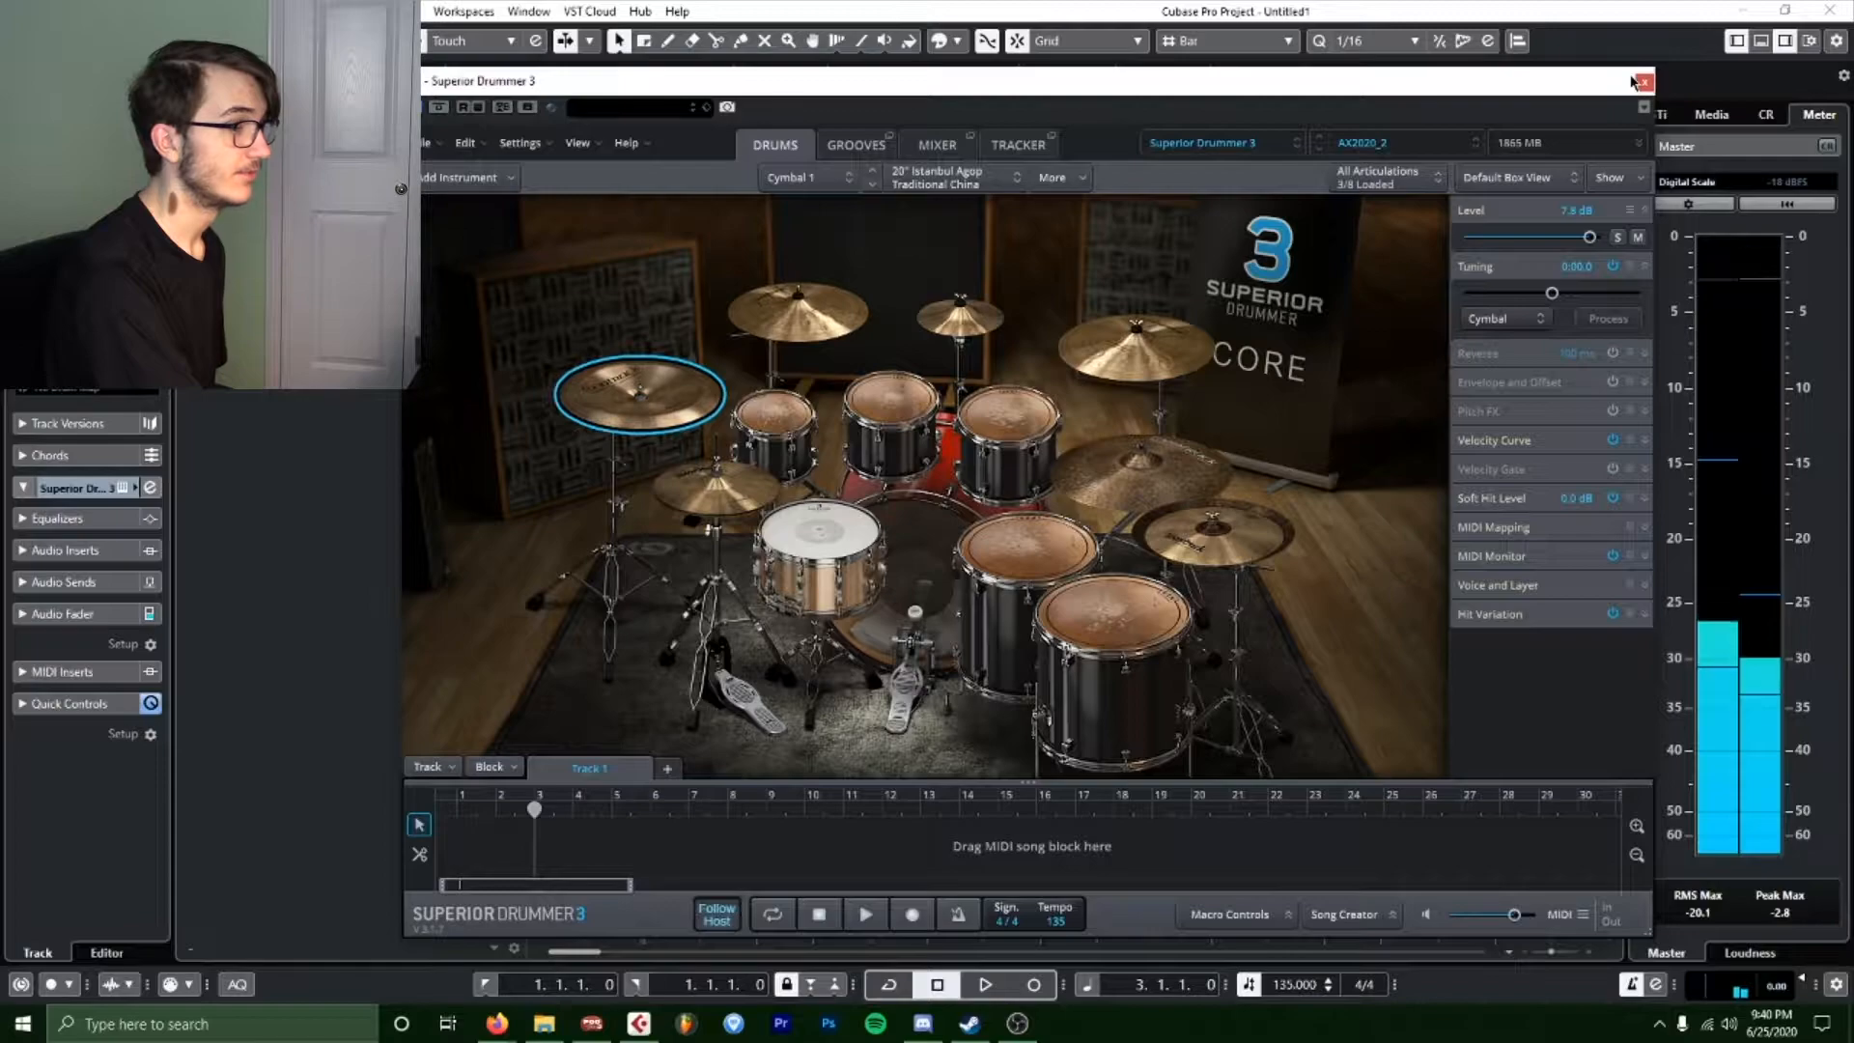
Close the Superior Drummer 3 window and reopen it from its instrument track.
{"action": "left_click", "coordinate": [1644, 83]}
{"action": "left_click_drag", "start_coordinate": [634, 121], "coordinate": [635, 100]}
{"action": "left_click", "coordinate": [410, 223]}
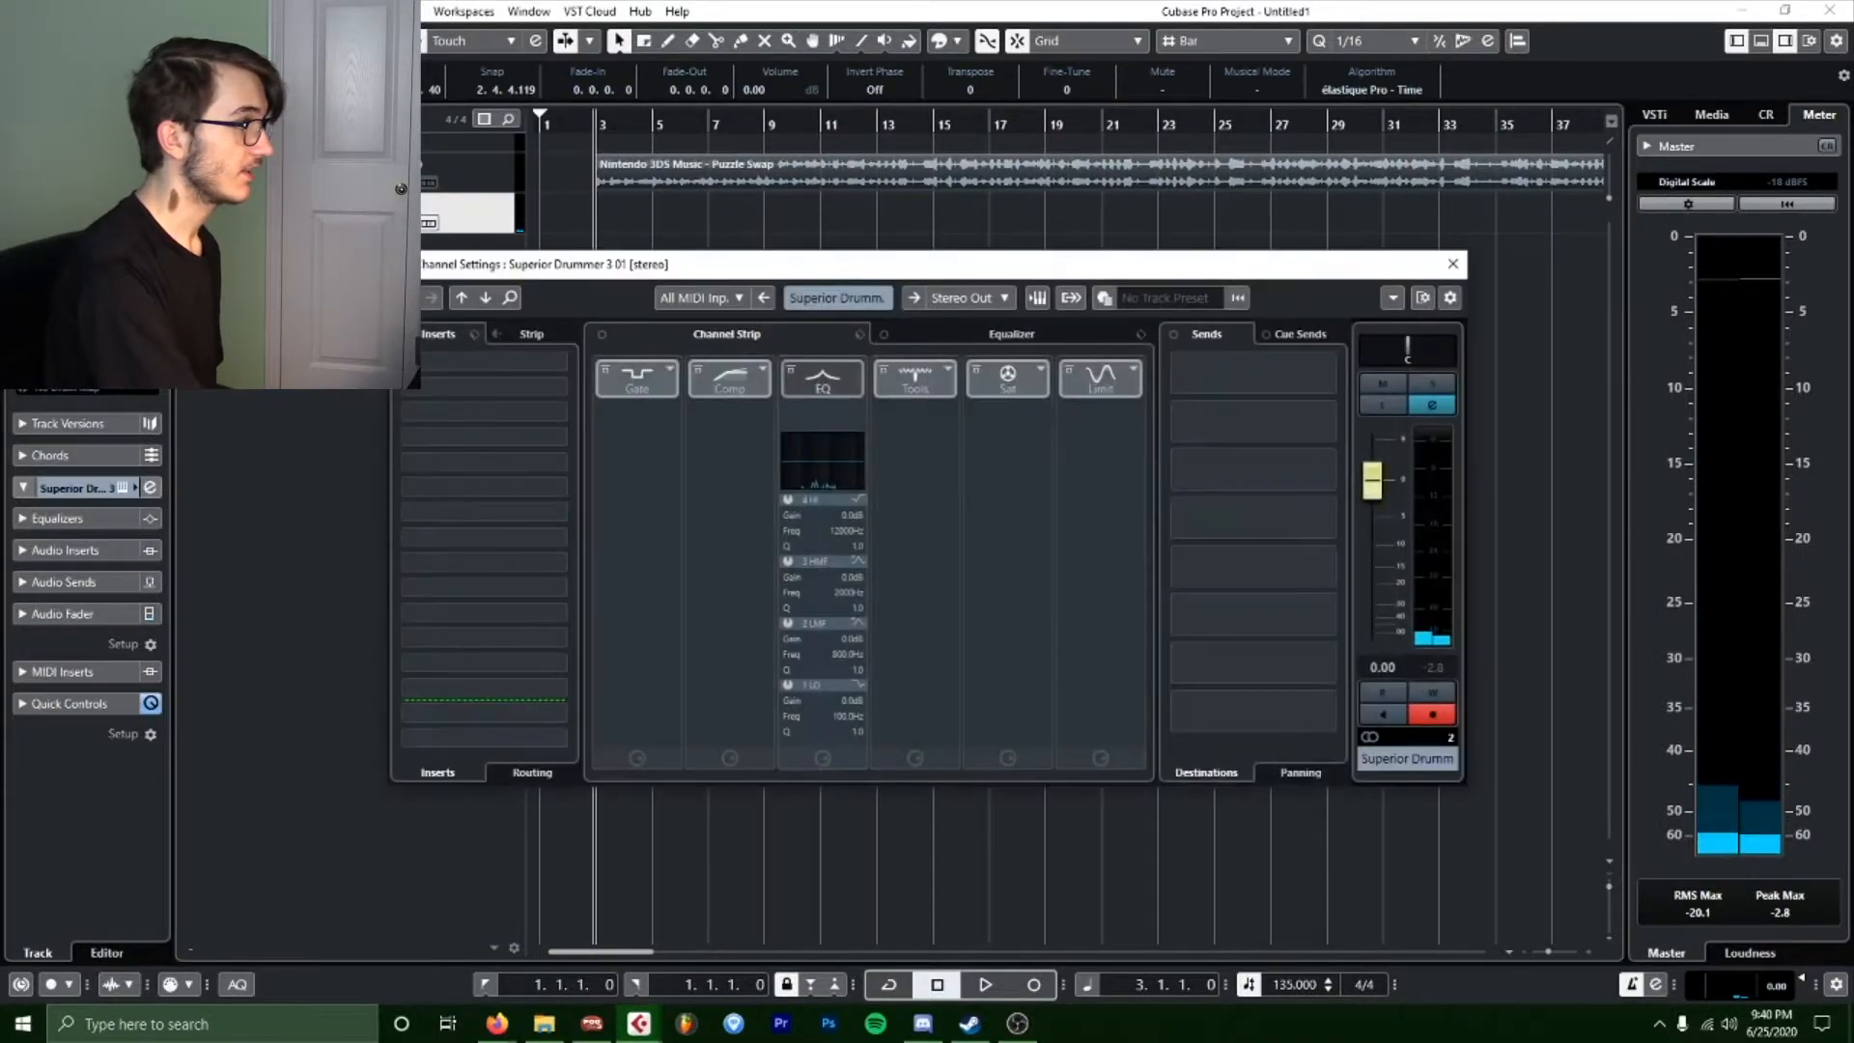
{"action": "left_click", "coordinate": [428, 223]}
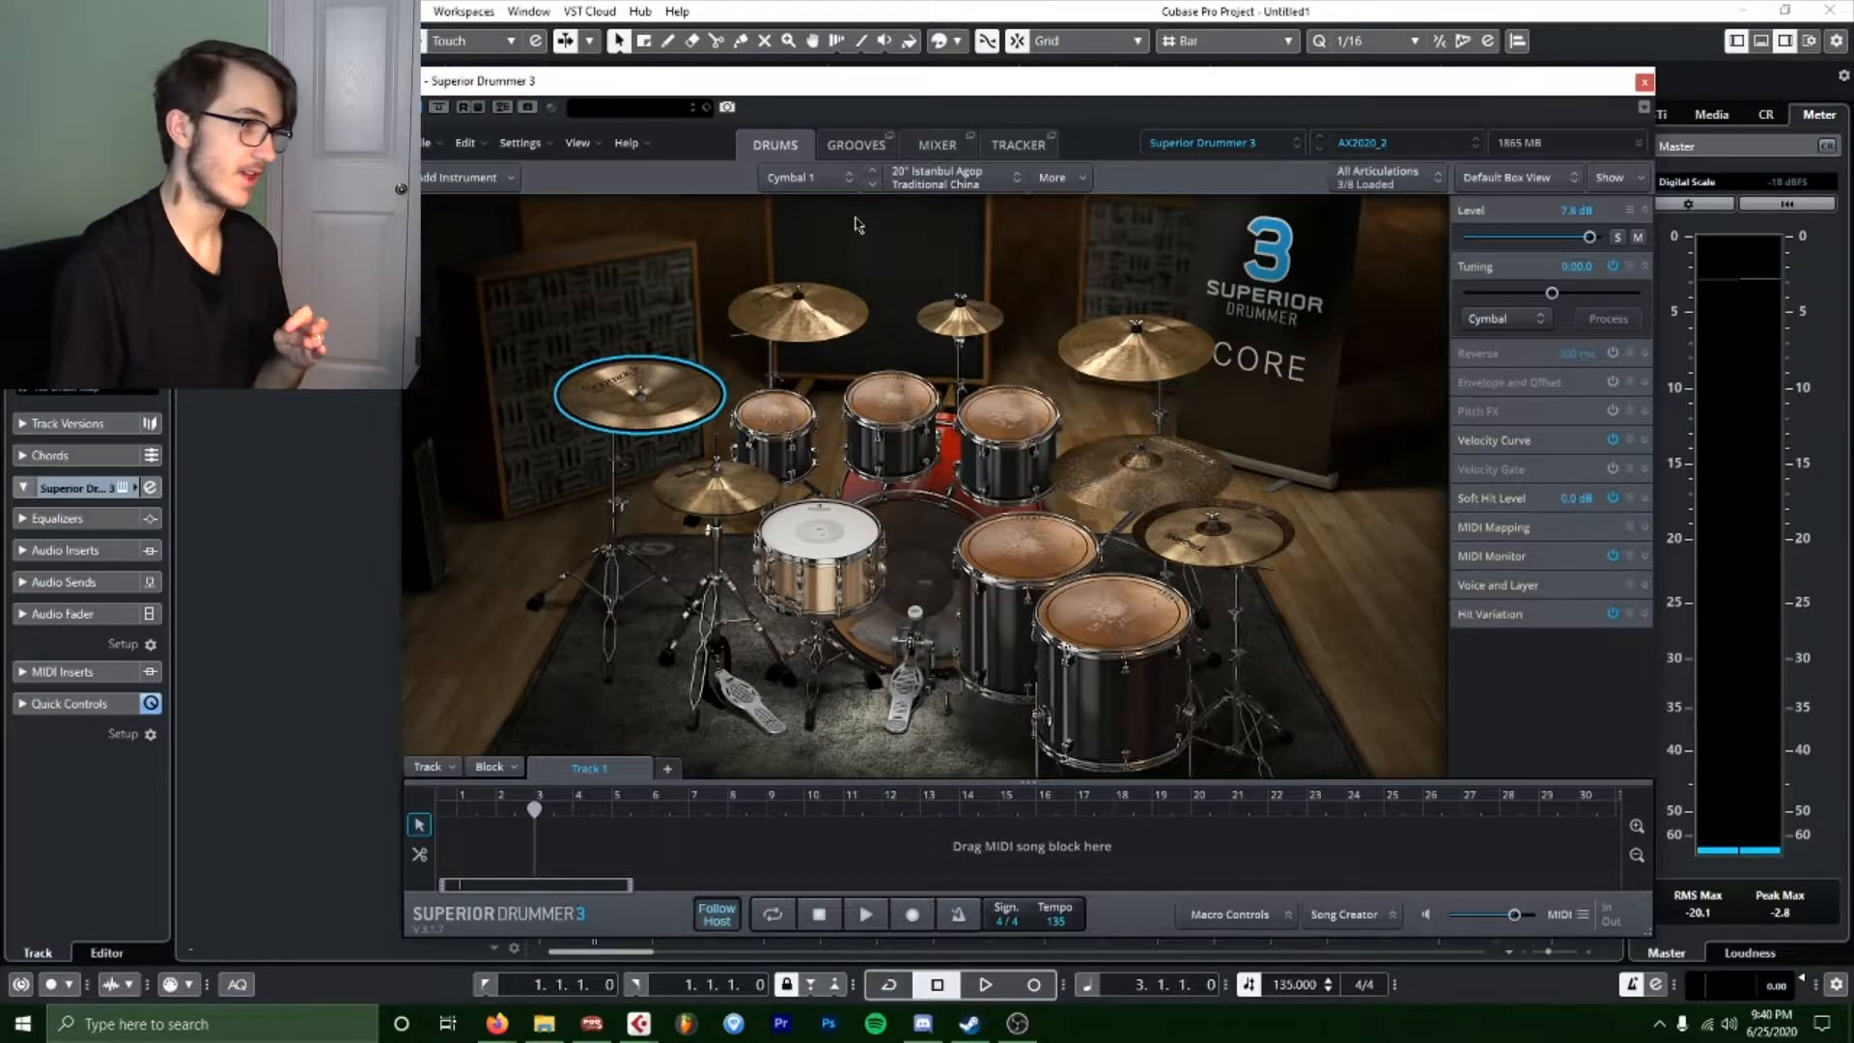
Draw an empty MIDI part on the Superior Drummer 3 track from bar 3 to bar 53.
{"action": "left_click", "coordinate": [1644, 81]}
{"action": "left_click", "coordinate": [667, 40]}
{"action": "mouse_move", "coordinate": [719, 218]}
{"action": "left_mouse_down"}
{"action": "mouse_move", "coordinate": [1801, 231]}
{"action": "mouse_move", "coordinate": [778, 215]}
{"action": "mouse_move", "coordinate": [907, 199]}
{"action": "mouse_move", "coordinate": [894, 215]}
{"action": "mouse_move", "coordinate": [921, 215]}
{"action": "left_mouse_up"}
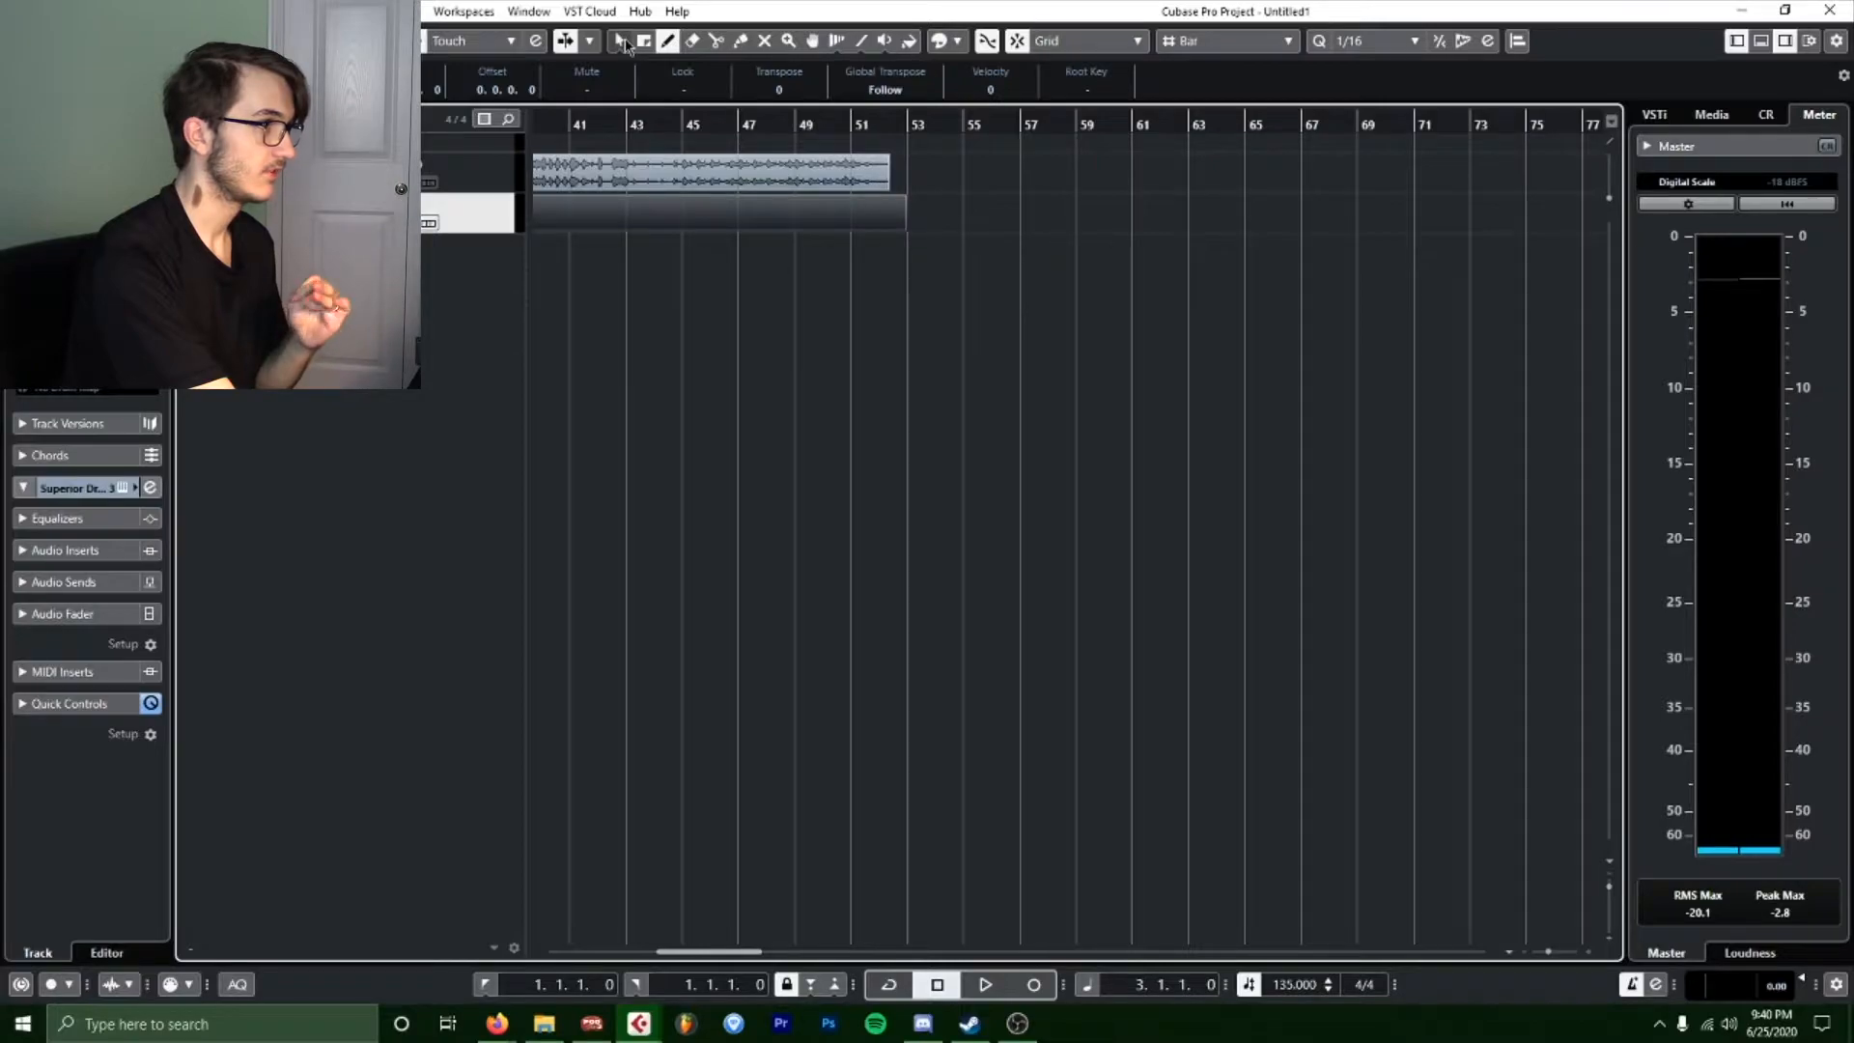
{"action": "left_click_drag", "start_coordinate": [710, 118], "coordinate": [608, 191]}
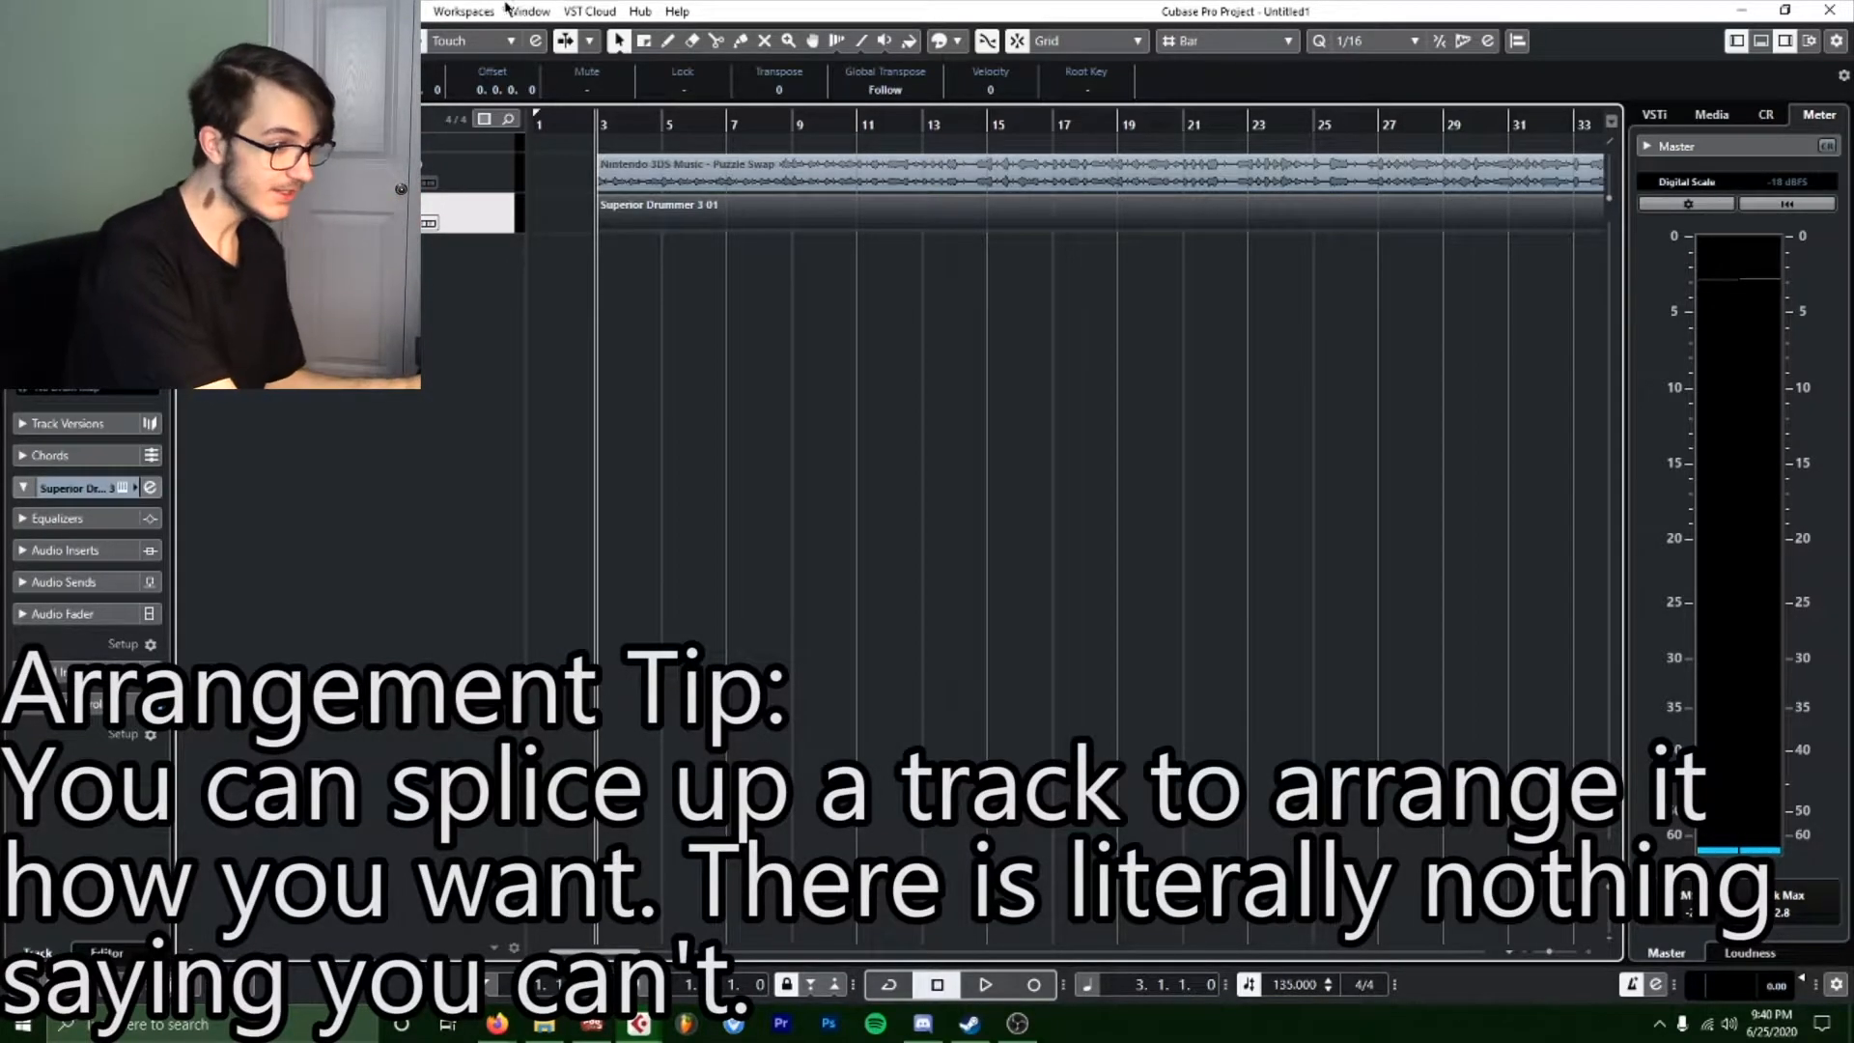
Play the Puzzle Swap audio up to bar 61, split the clip there and delete the section after the cut.
{"action": "key", "text": "space"}
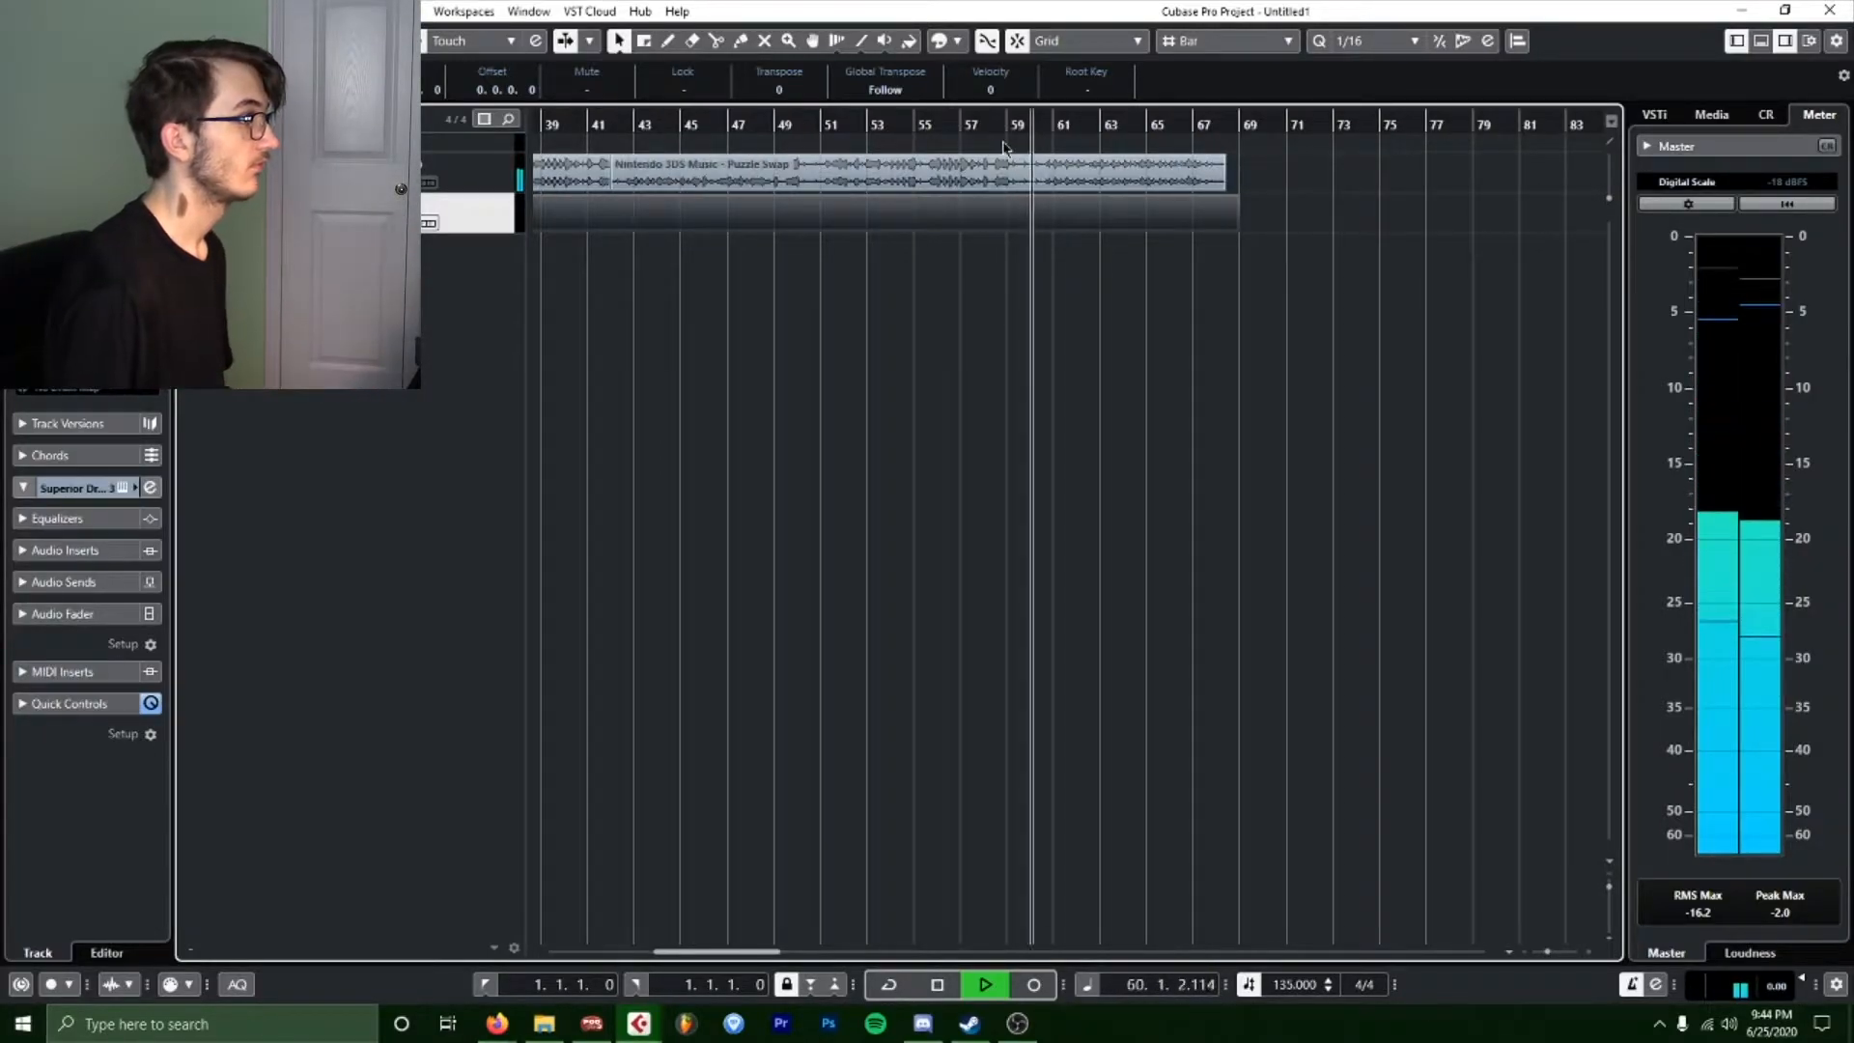
{"action": "key", "text": "space"}
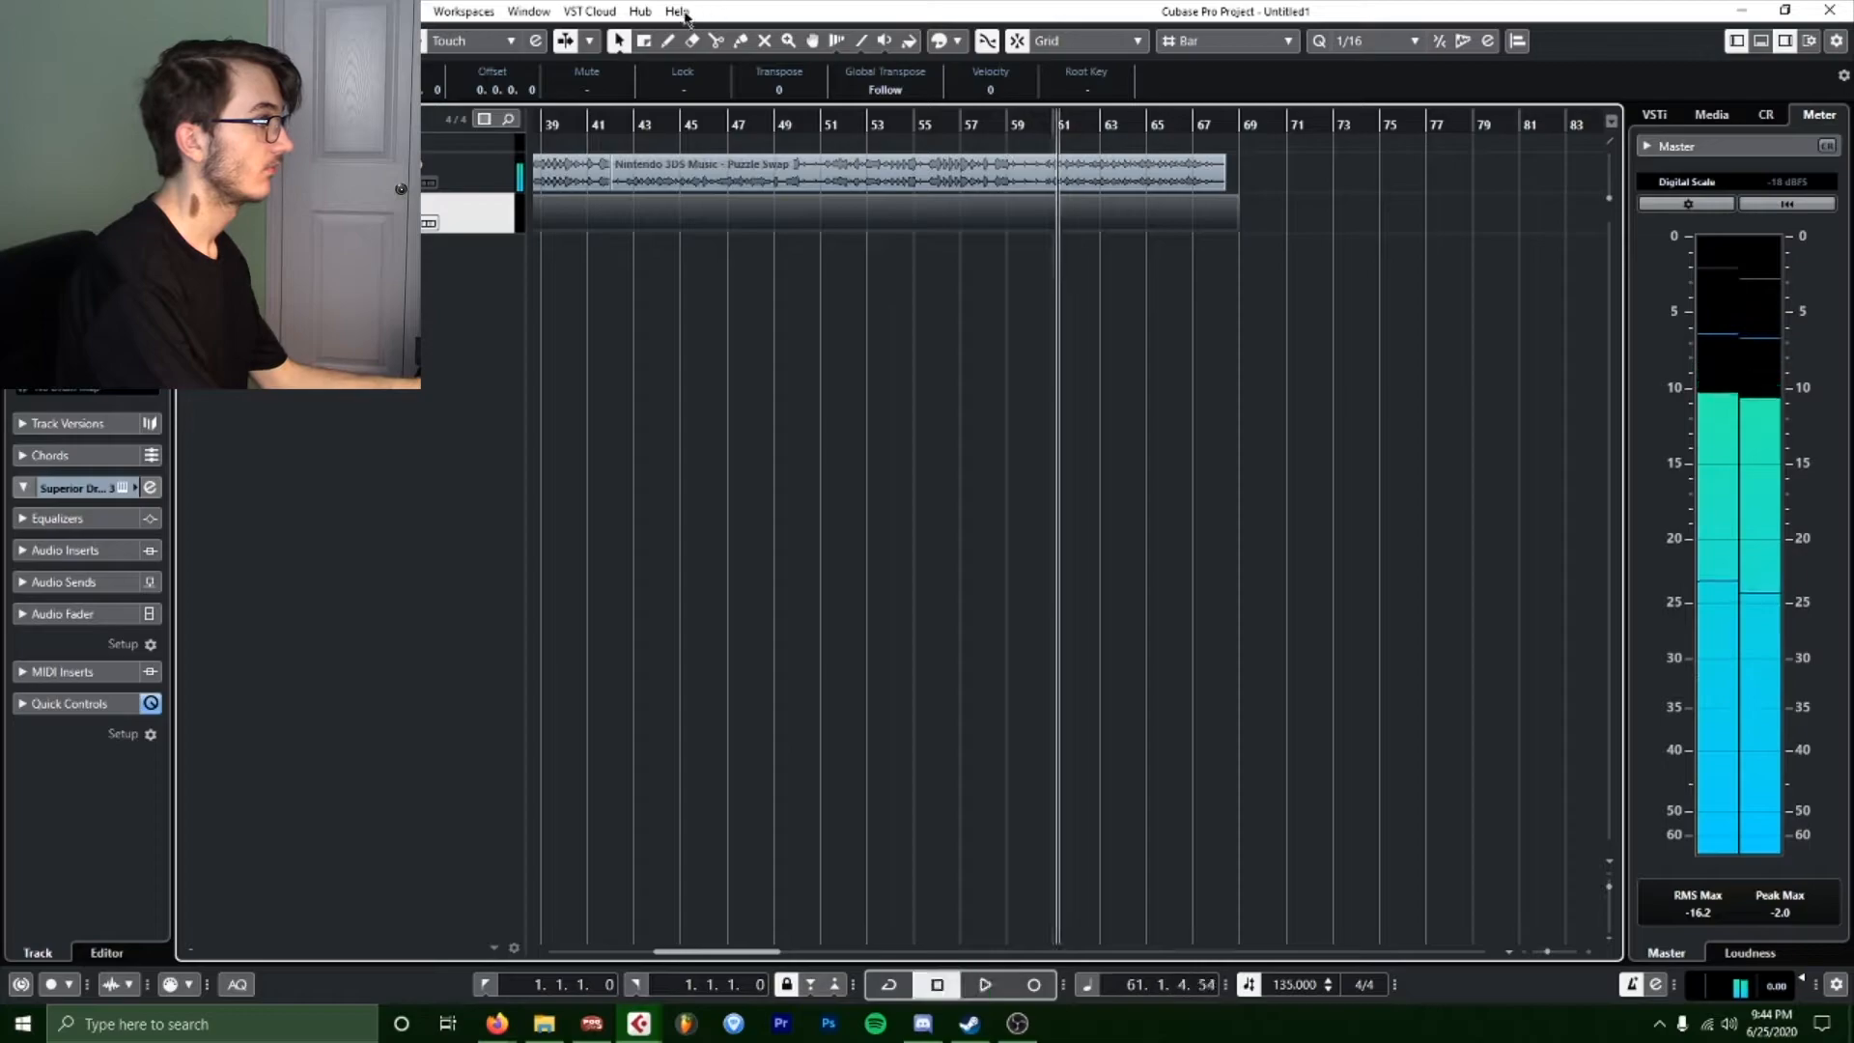
{"action": "key", "text": "3"}
{"action": "left_click", "coordinate": [1057, 174]}
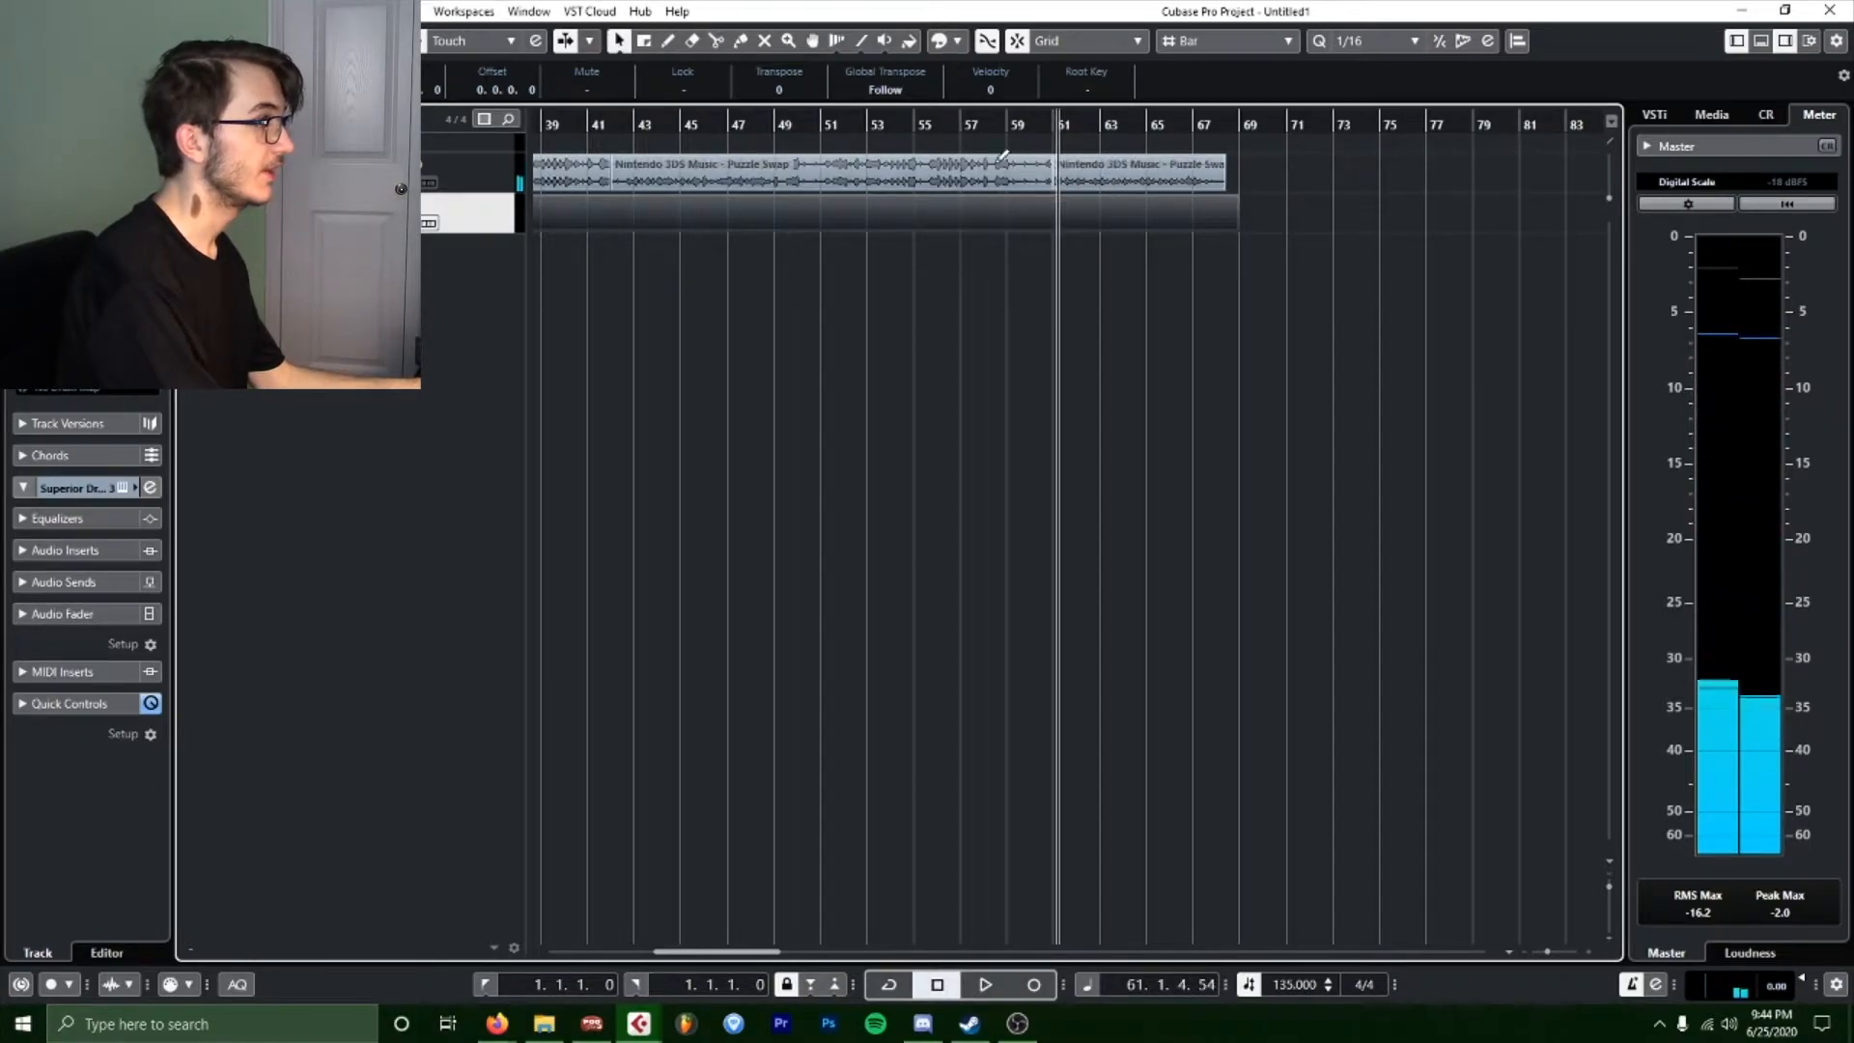
{"action": "left_click", "coordinate": [1120, 179]}
{"action": "key", "text": "Delete"}
{"action": "left_click_drag", "start_coordinate": [1004, 128], "coordinate": [754, 137]}
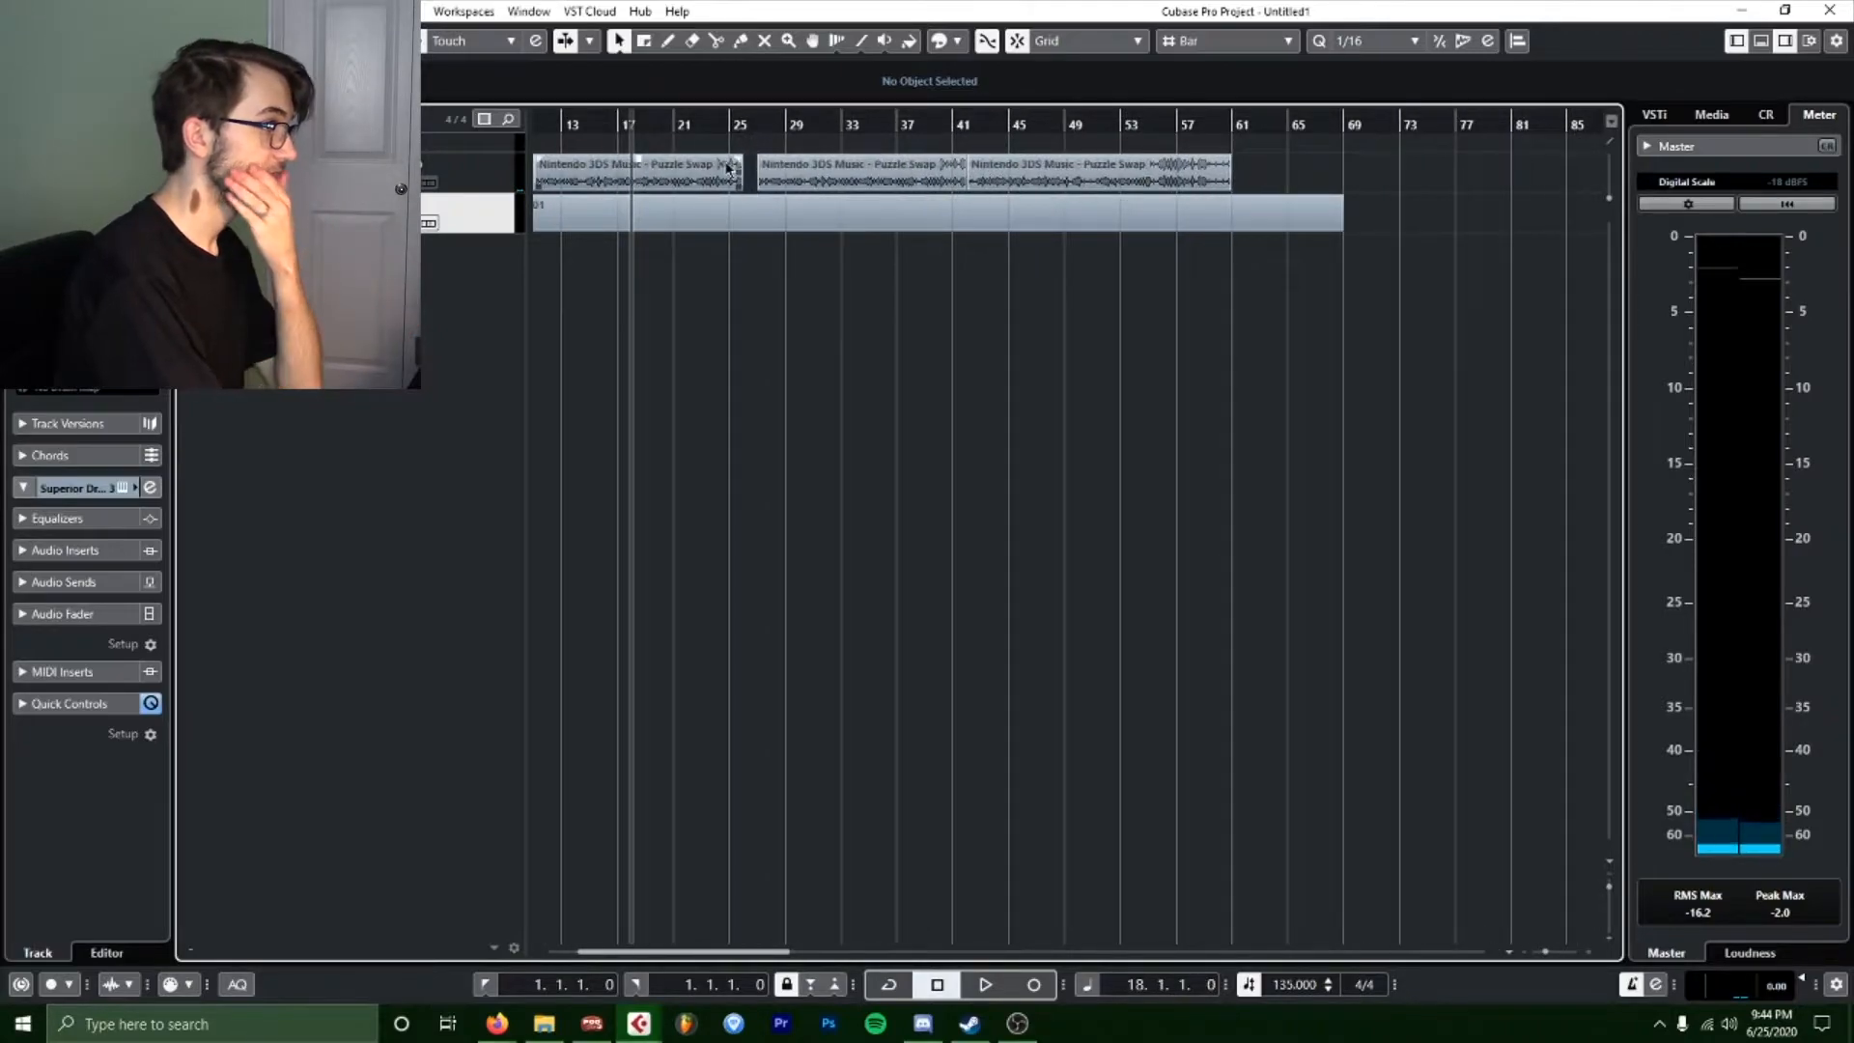
{"action": "left_click", "coordinate": [735, 171]}
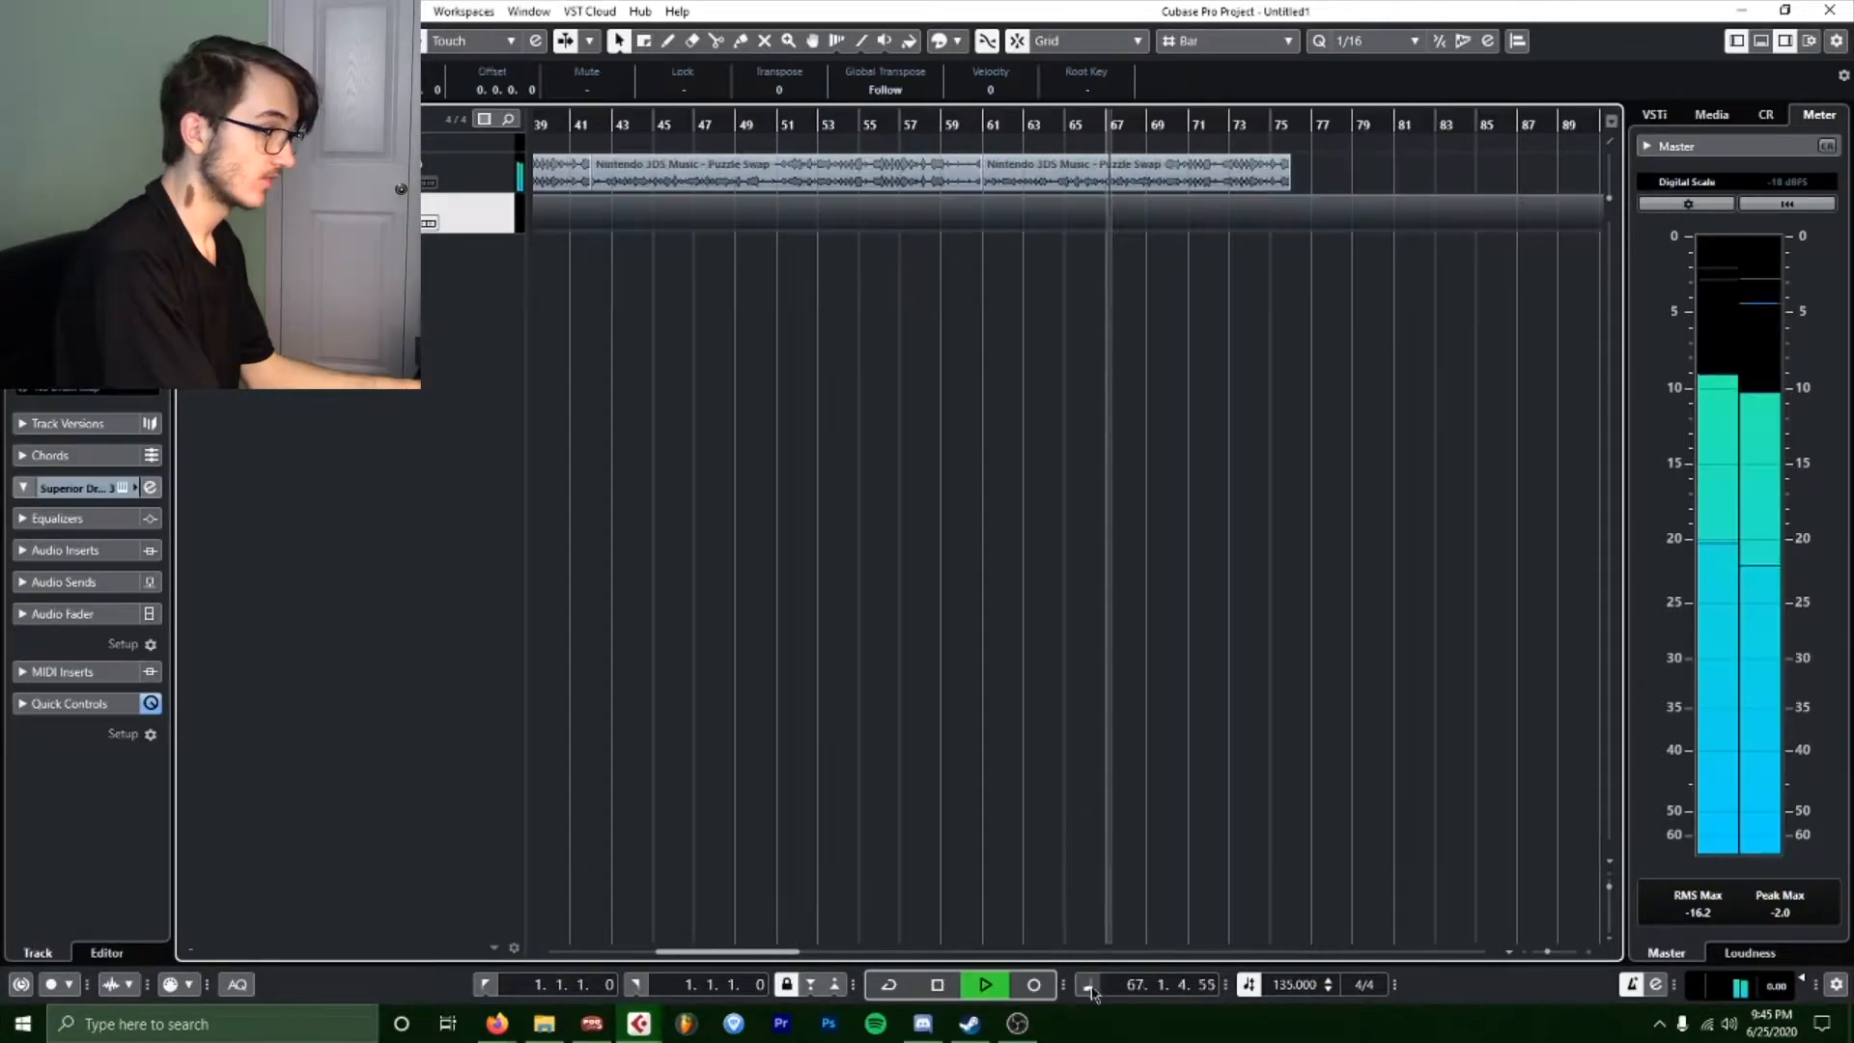
Check the playback position in Seconds and return the time display to bars and beats.
{"action": "left_click", "coordinate": [1088, 983]}
{"action": "left_click", "coordinate": [1053, 856]}
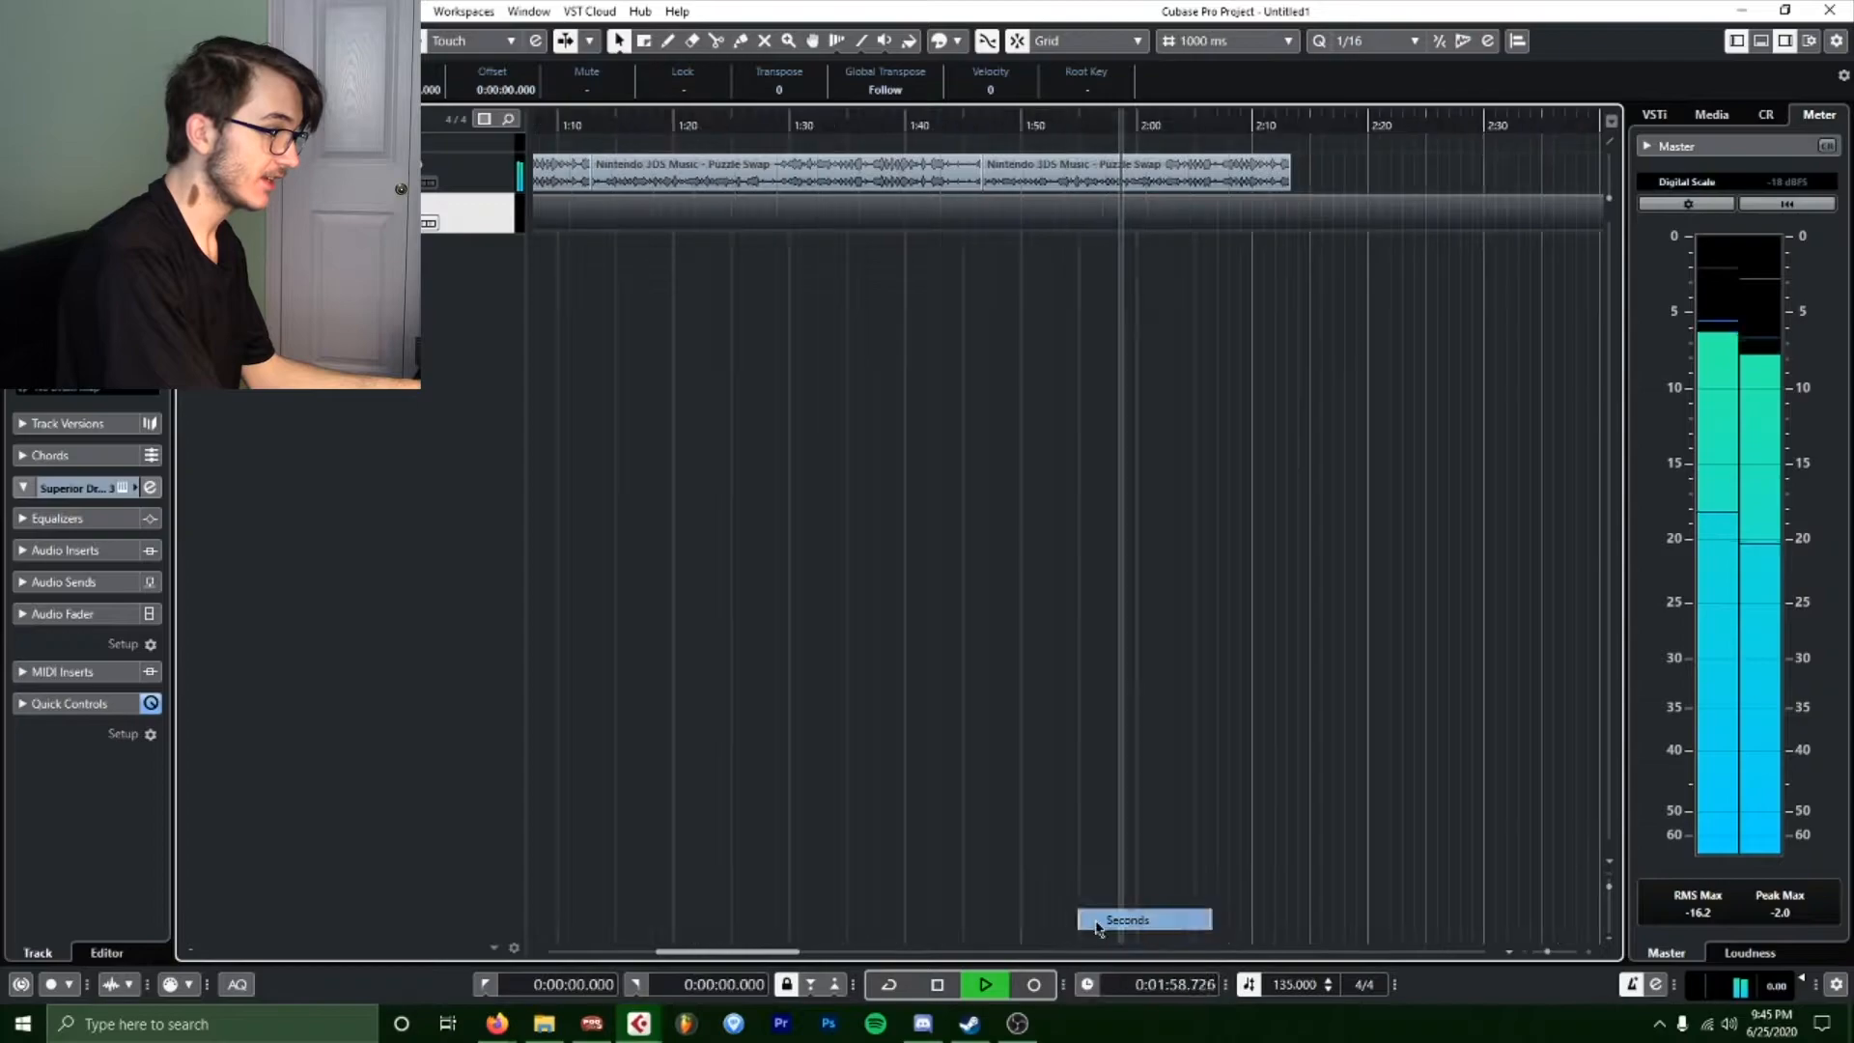
{"action": "left_click", "coordinate": [1088, 984]}
{"action": "left_click", "coordinate": [1132, 899]}
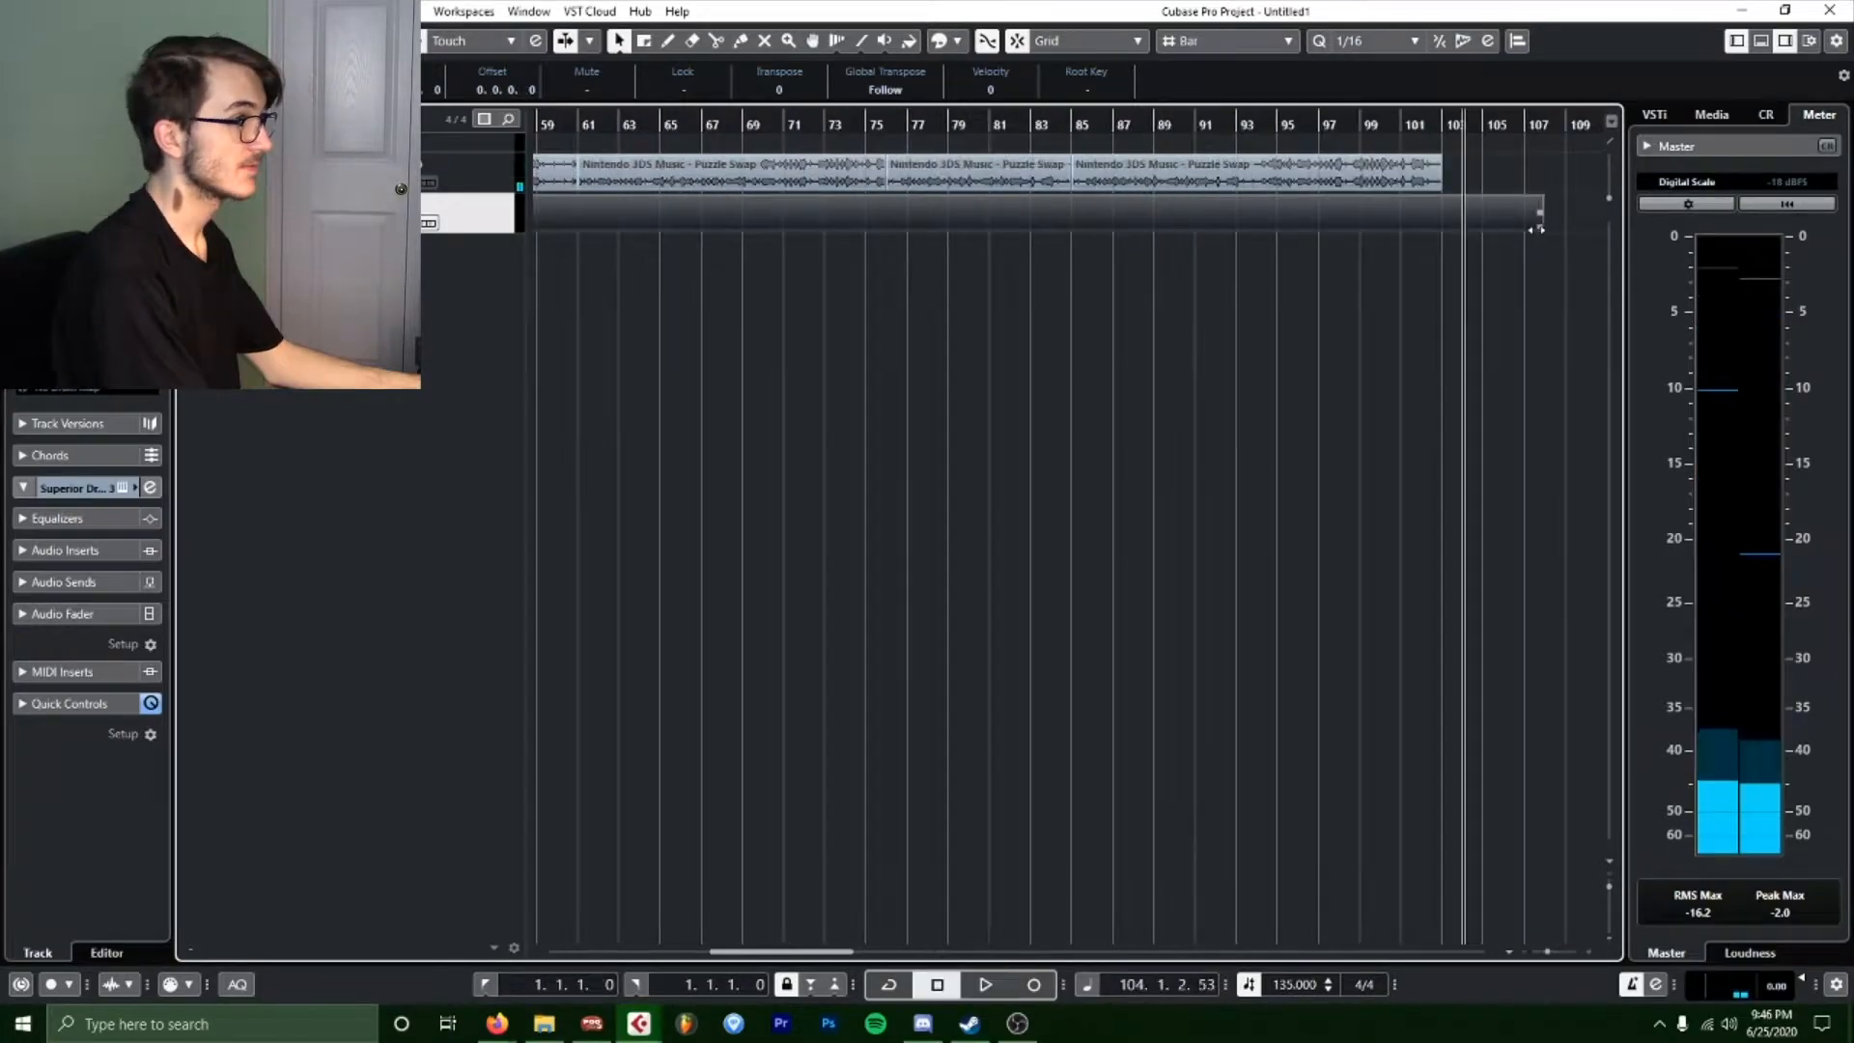
Shorten the Superior Drummer 3 part to end at about bar 107 and play the arrangement briefly from bar 3.
{"action": "left_click_drag", "start_coordinate": [1536, 229], "coordinate": [1515, 220]}
{"action": "key", "text": "g"}
{"action": "key", "text": "g"}
{"action": "key", "text": "g"}
{"action": "key", "text": "KP_Decimal"}
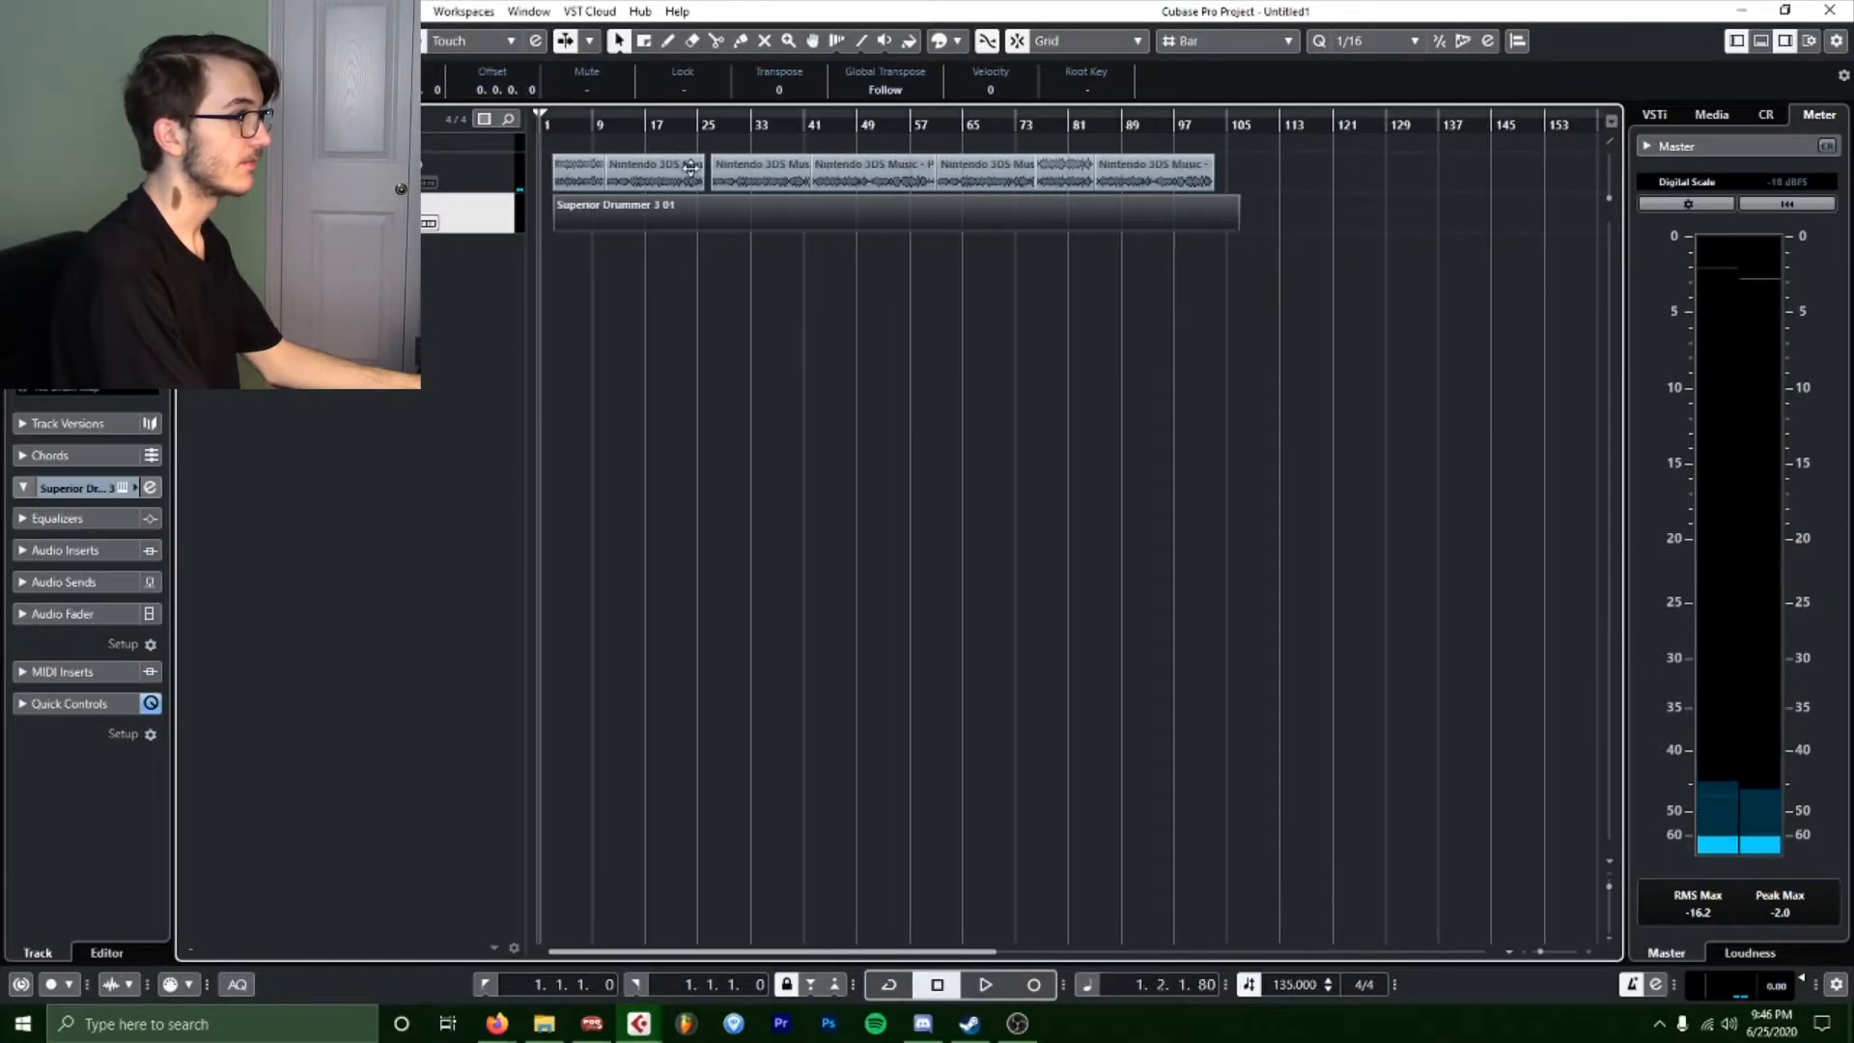
{"action": "key", "text": "h"}
{"action": "key", "text": "KP_Add"}
{"action": "key", "text": "g"}
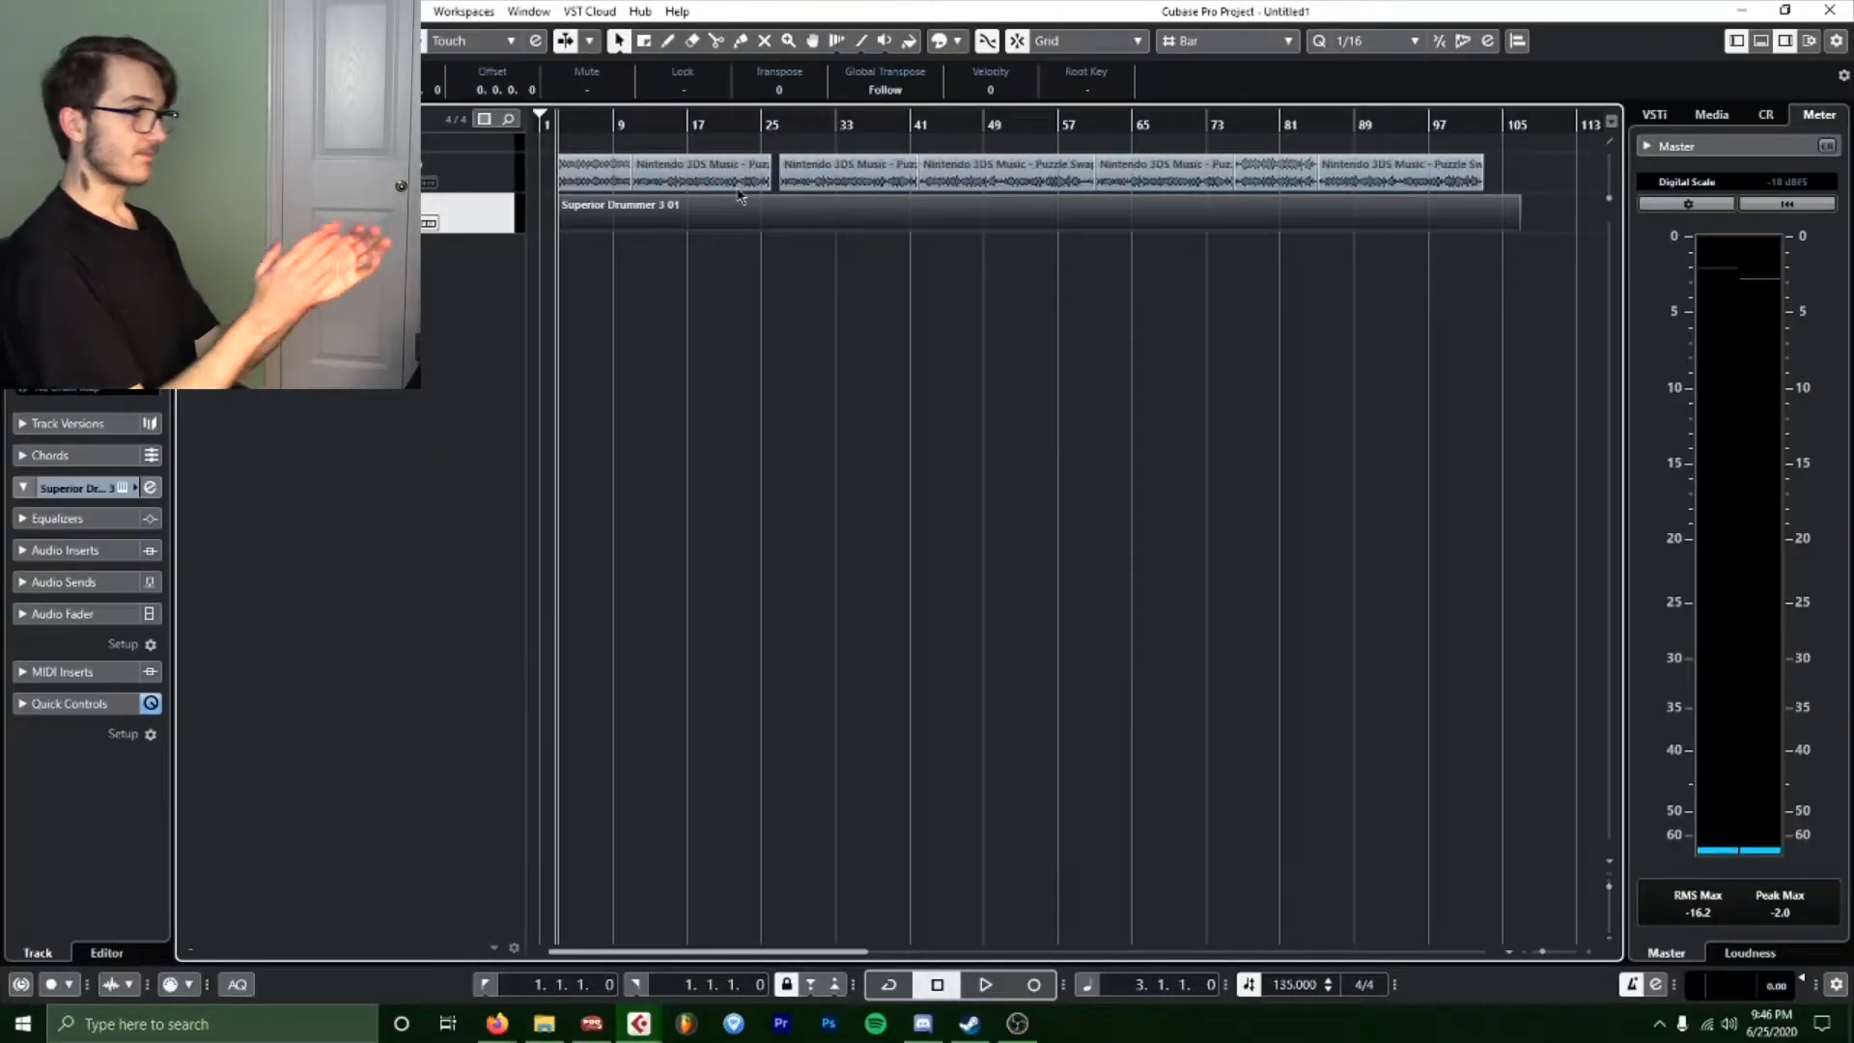
{"action": "key", "text": "space"}
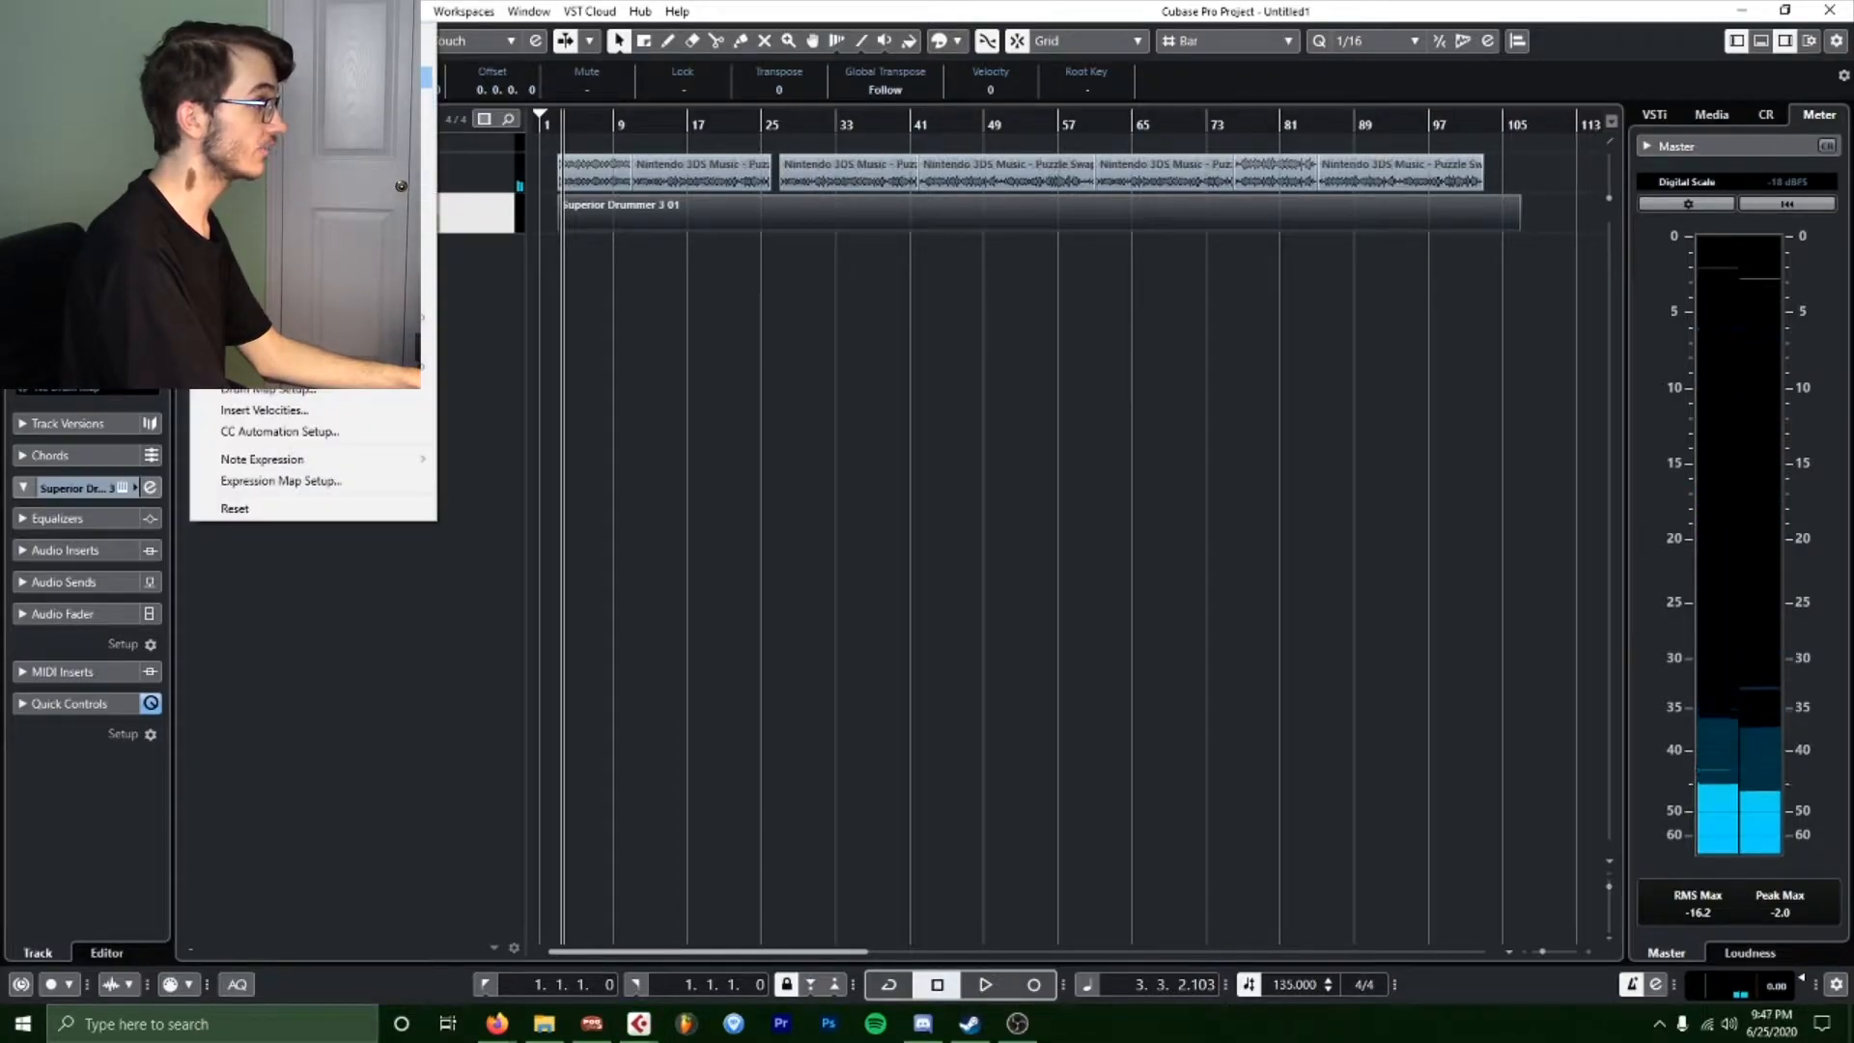
Open the Superior Drummer 3 part in the Drum Editor and maximize the editor window.
{"action": "left_click", "coordinate": [261, 75]}
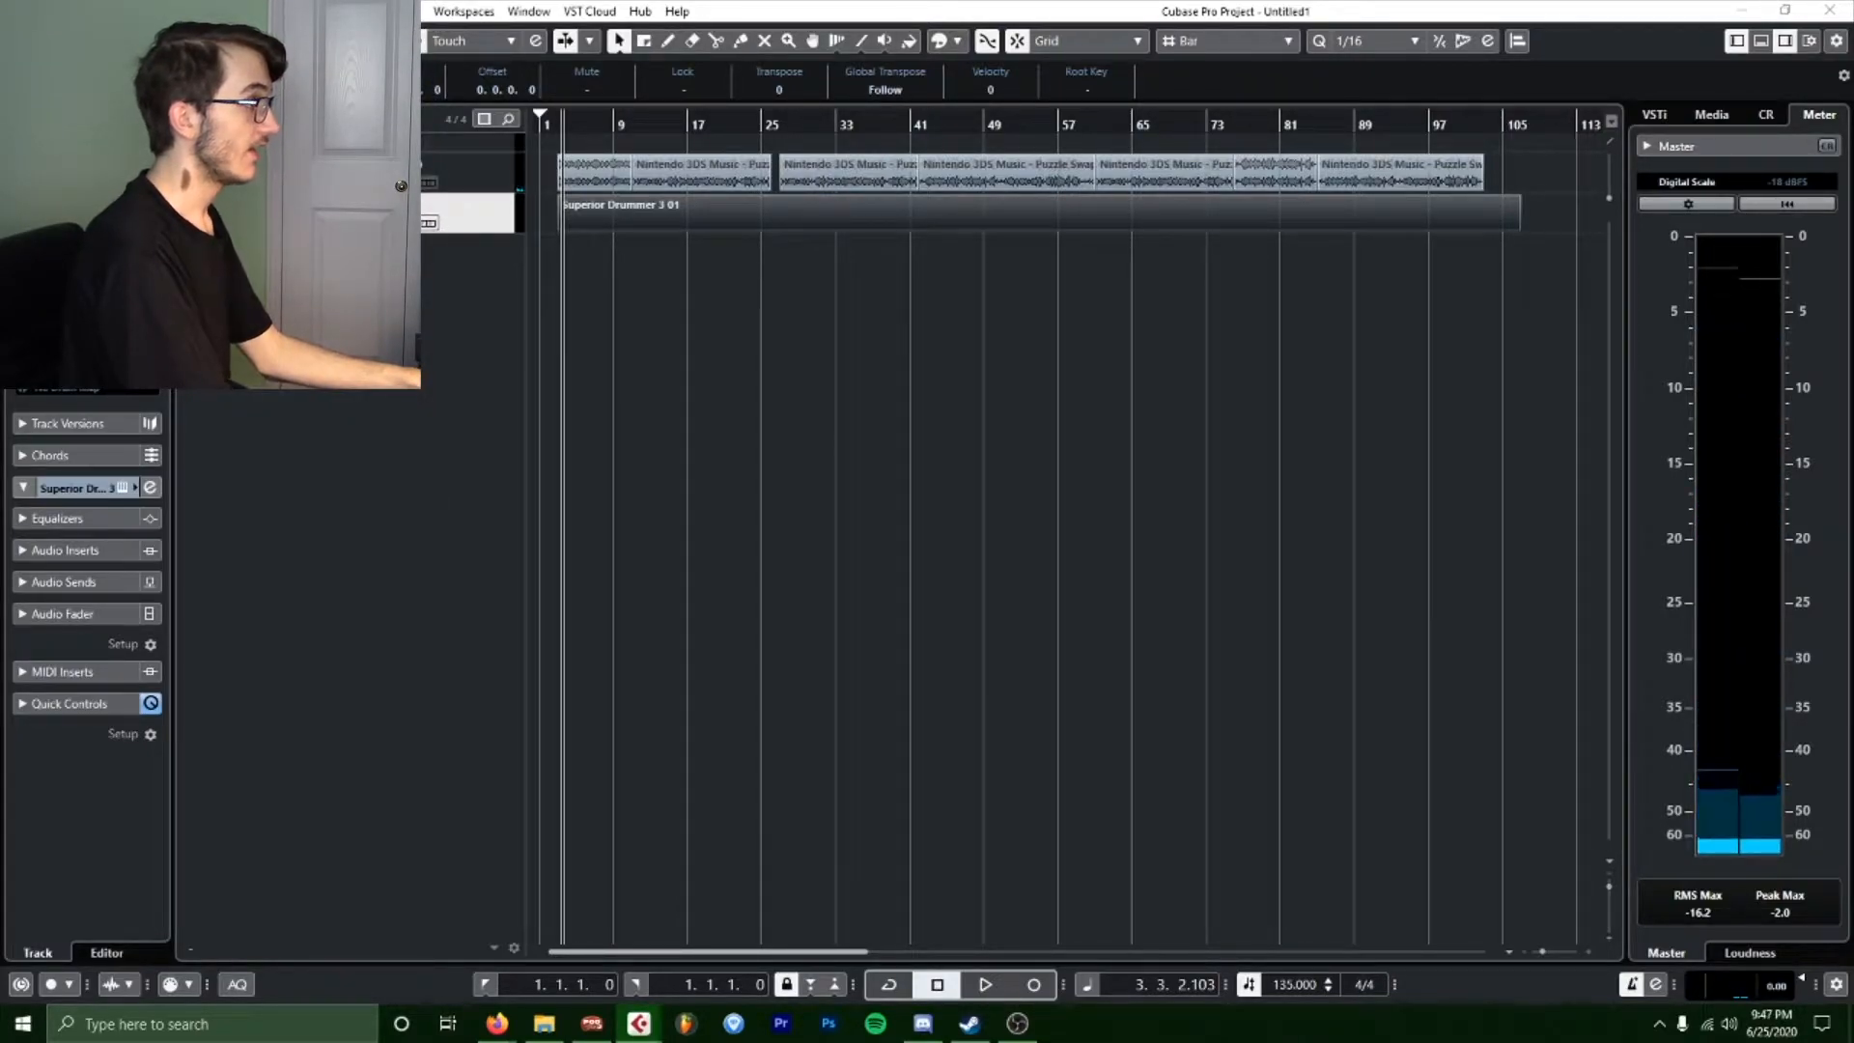
{"action": "left_click", "coordinate": [205, 11]}
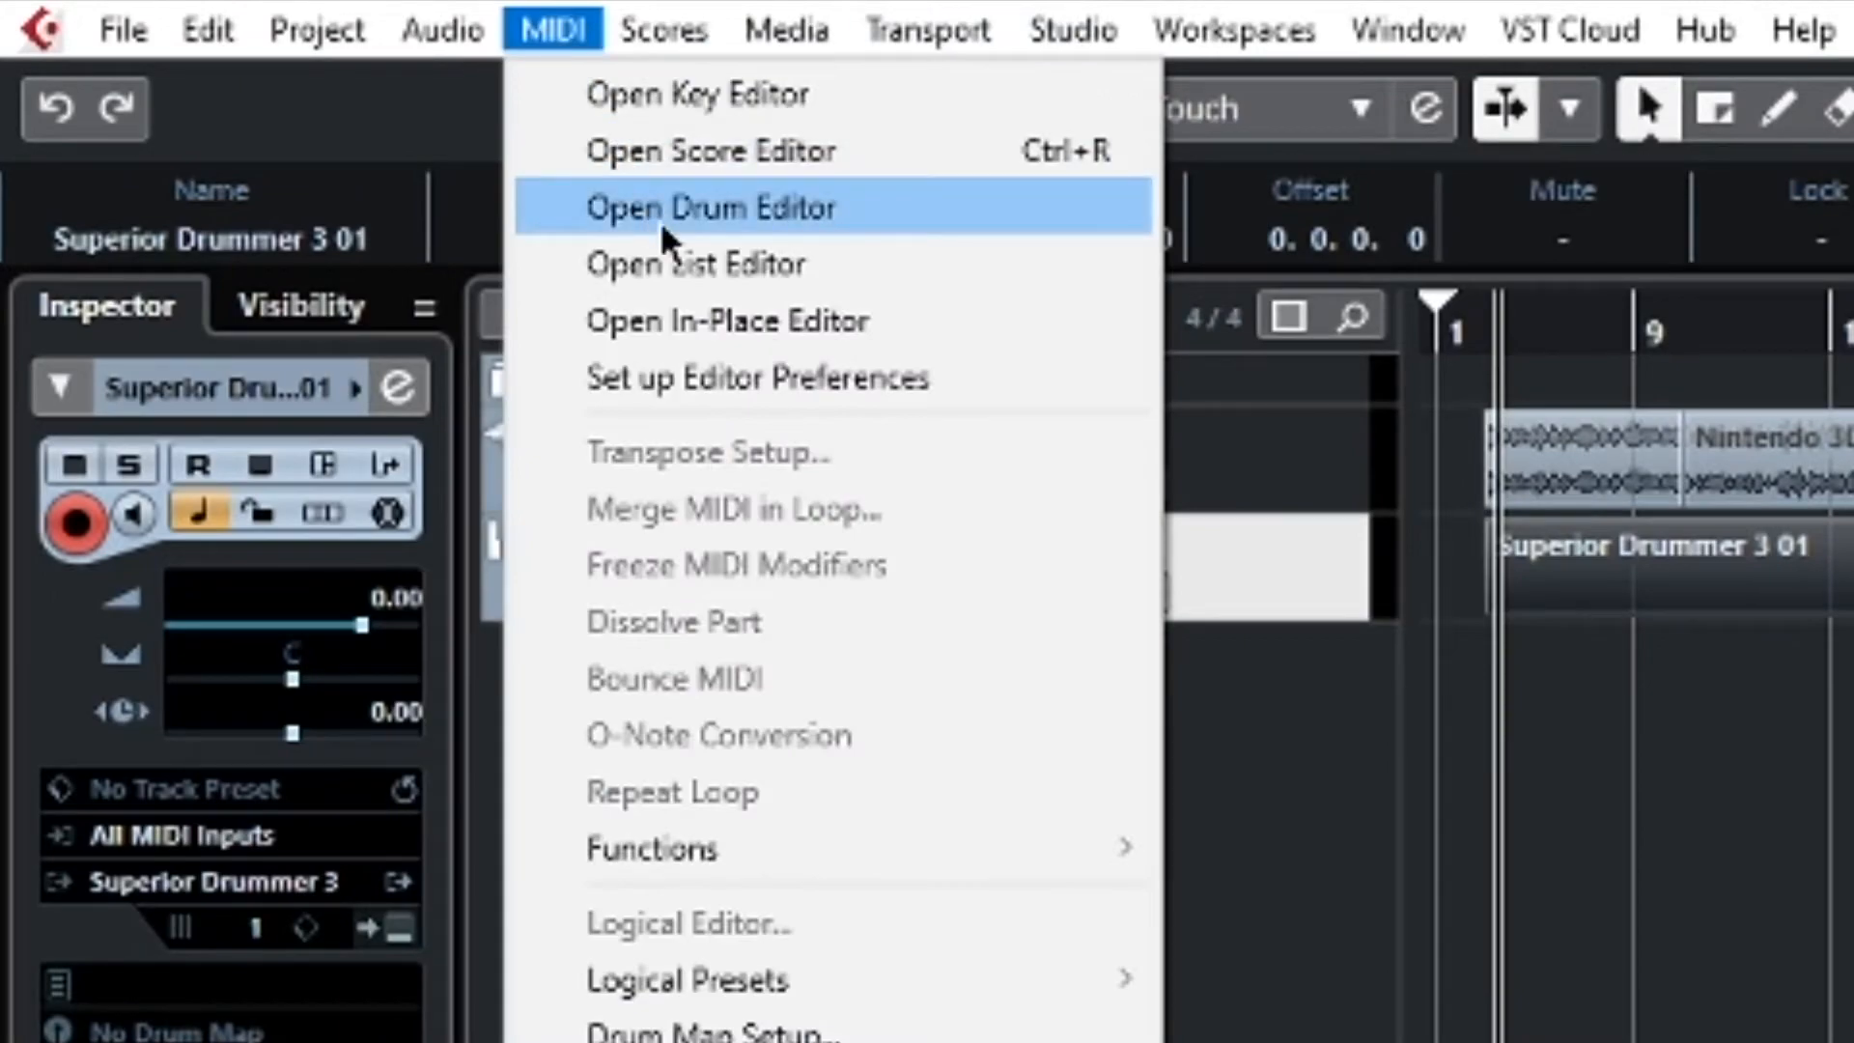
{"action": "left_click", "coordinate": [665, 237]}
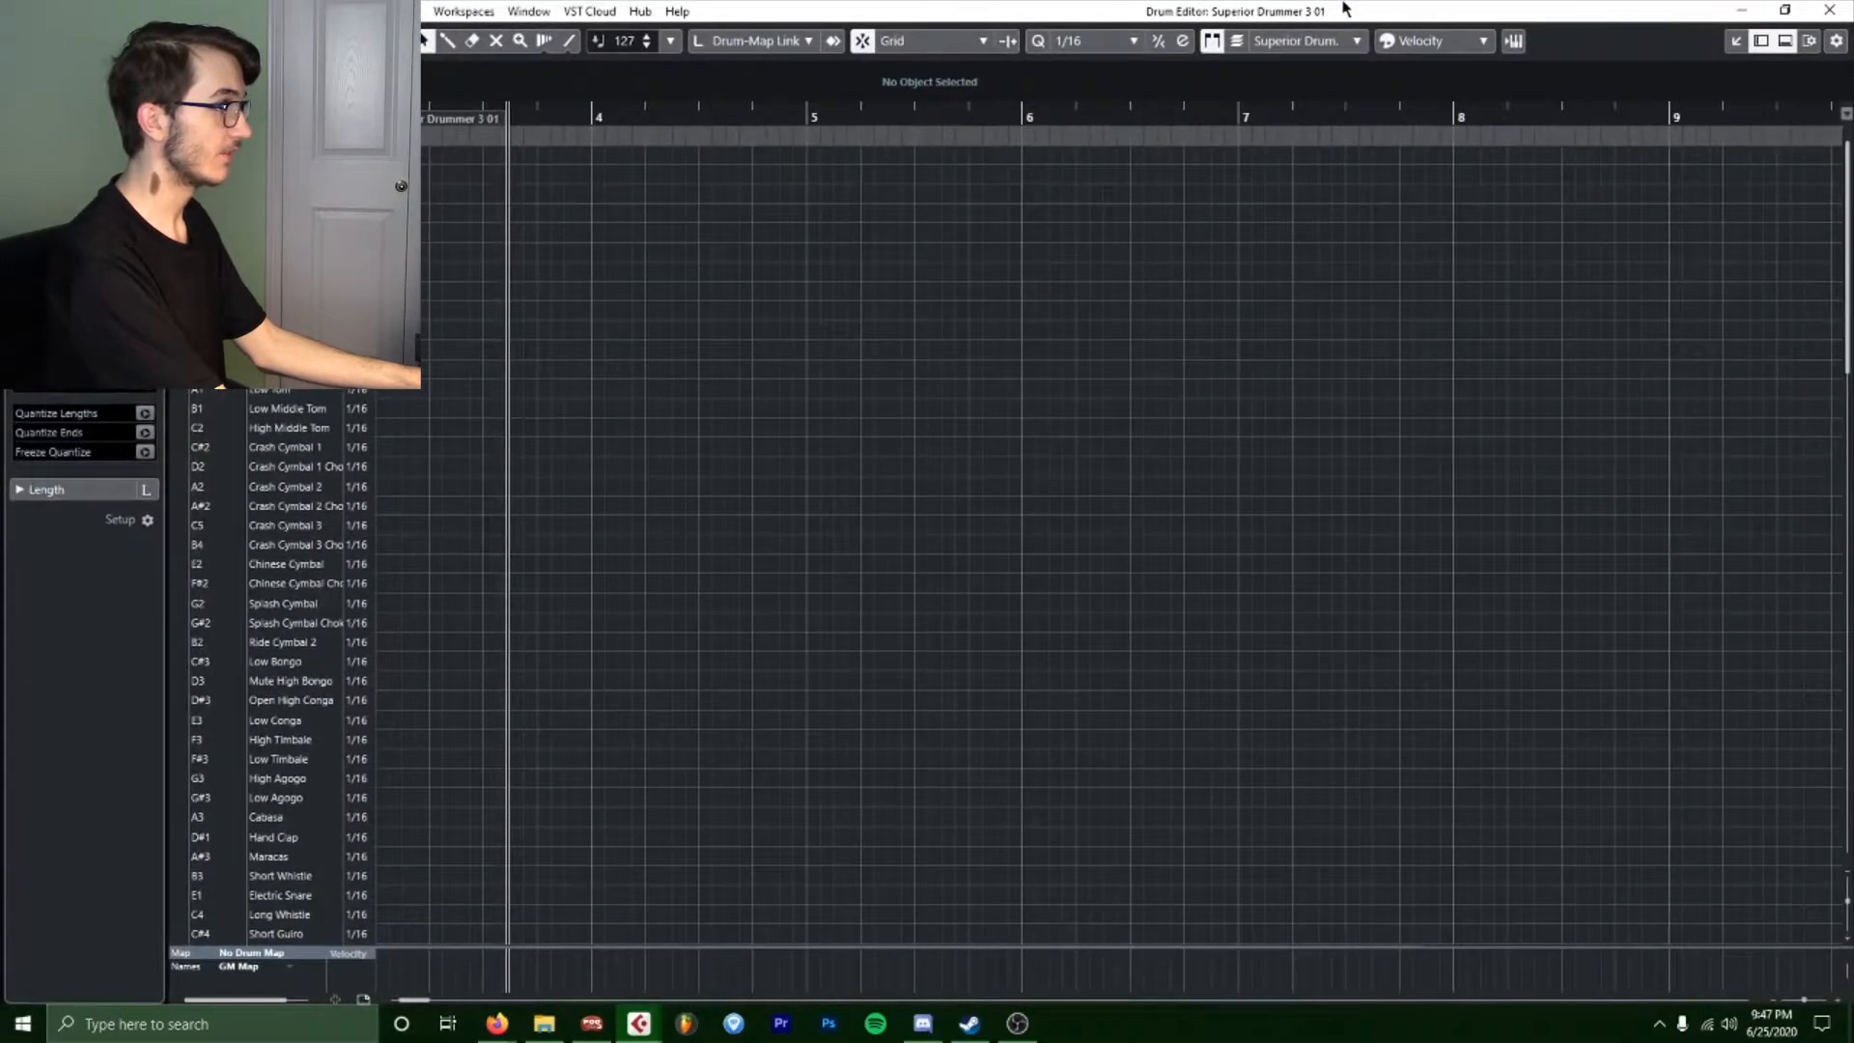
{"action": "double_click", "coordinate": [1345, 7]}
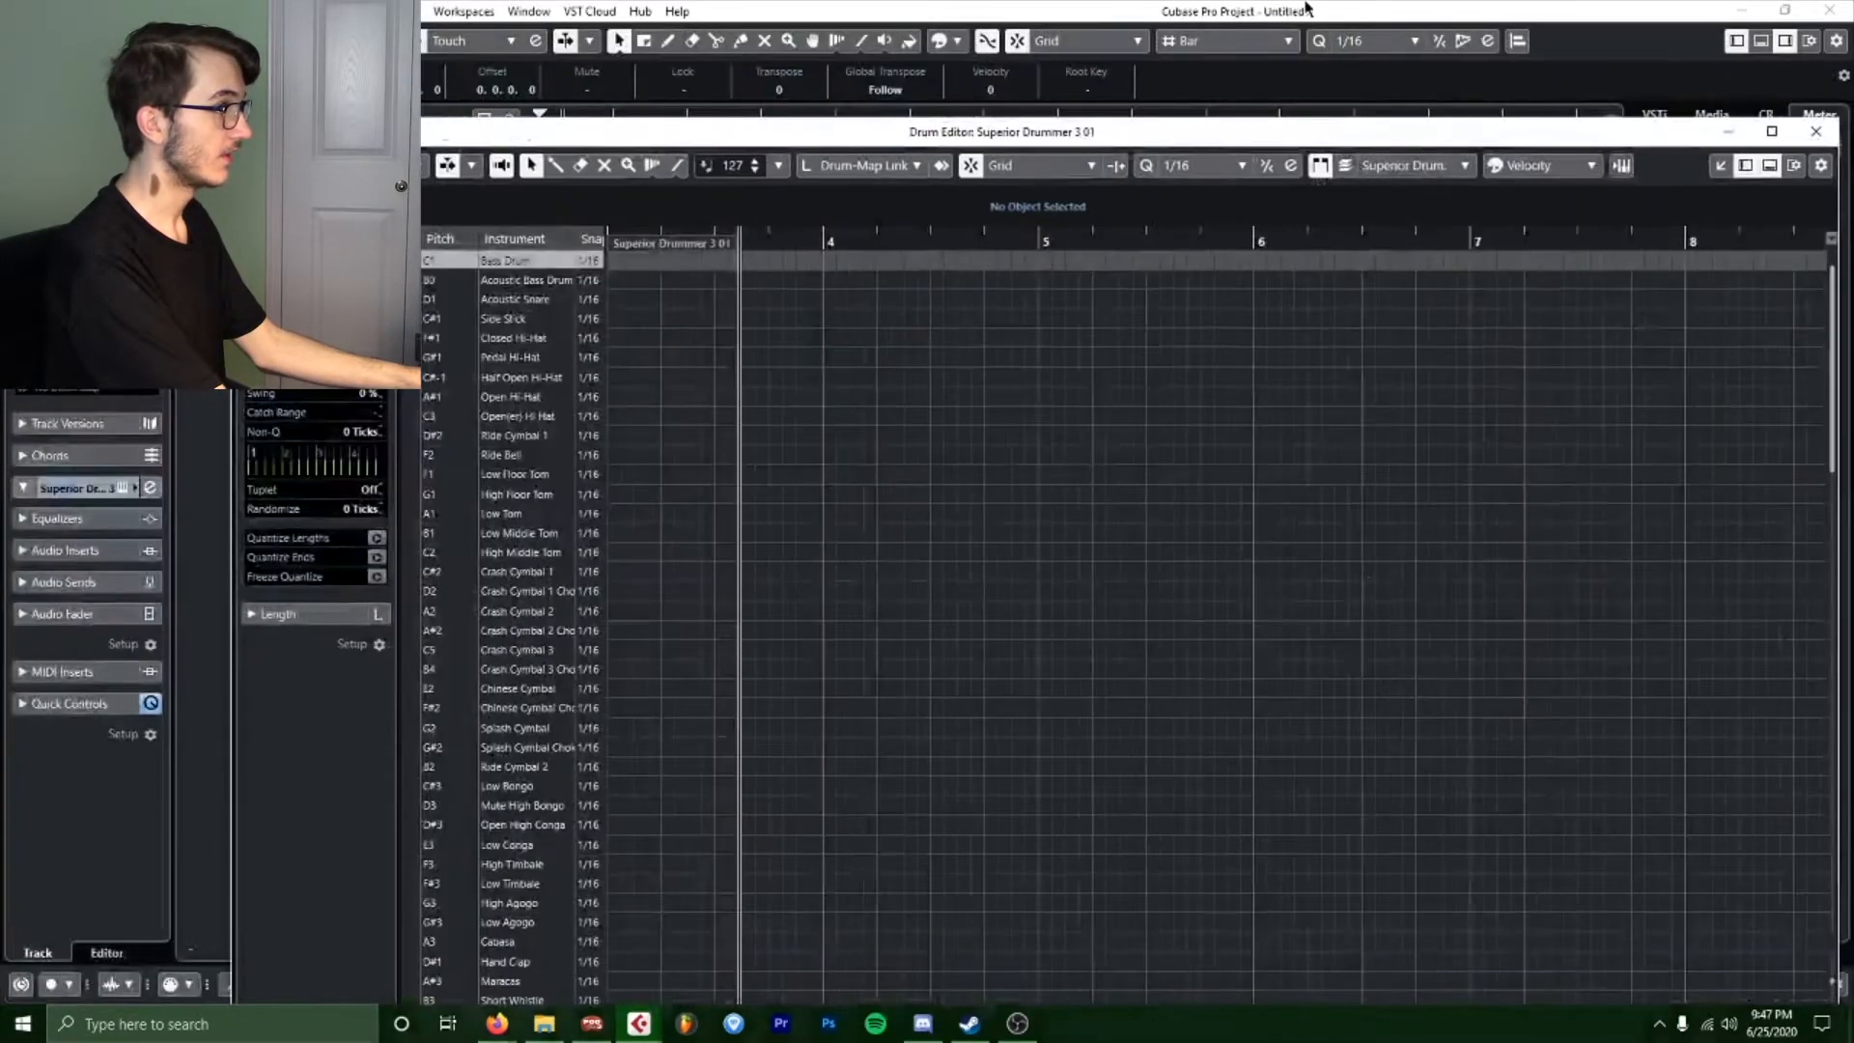
{"action": "double_click", "coordinate": [1309, 8]}
{"action": "left_click_drag", "start_coordinate": [1120, 142], "coordinate": [1073, 8]}
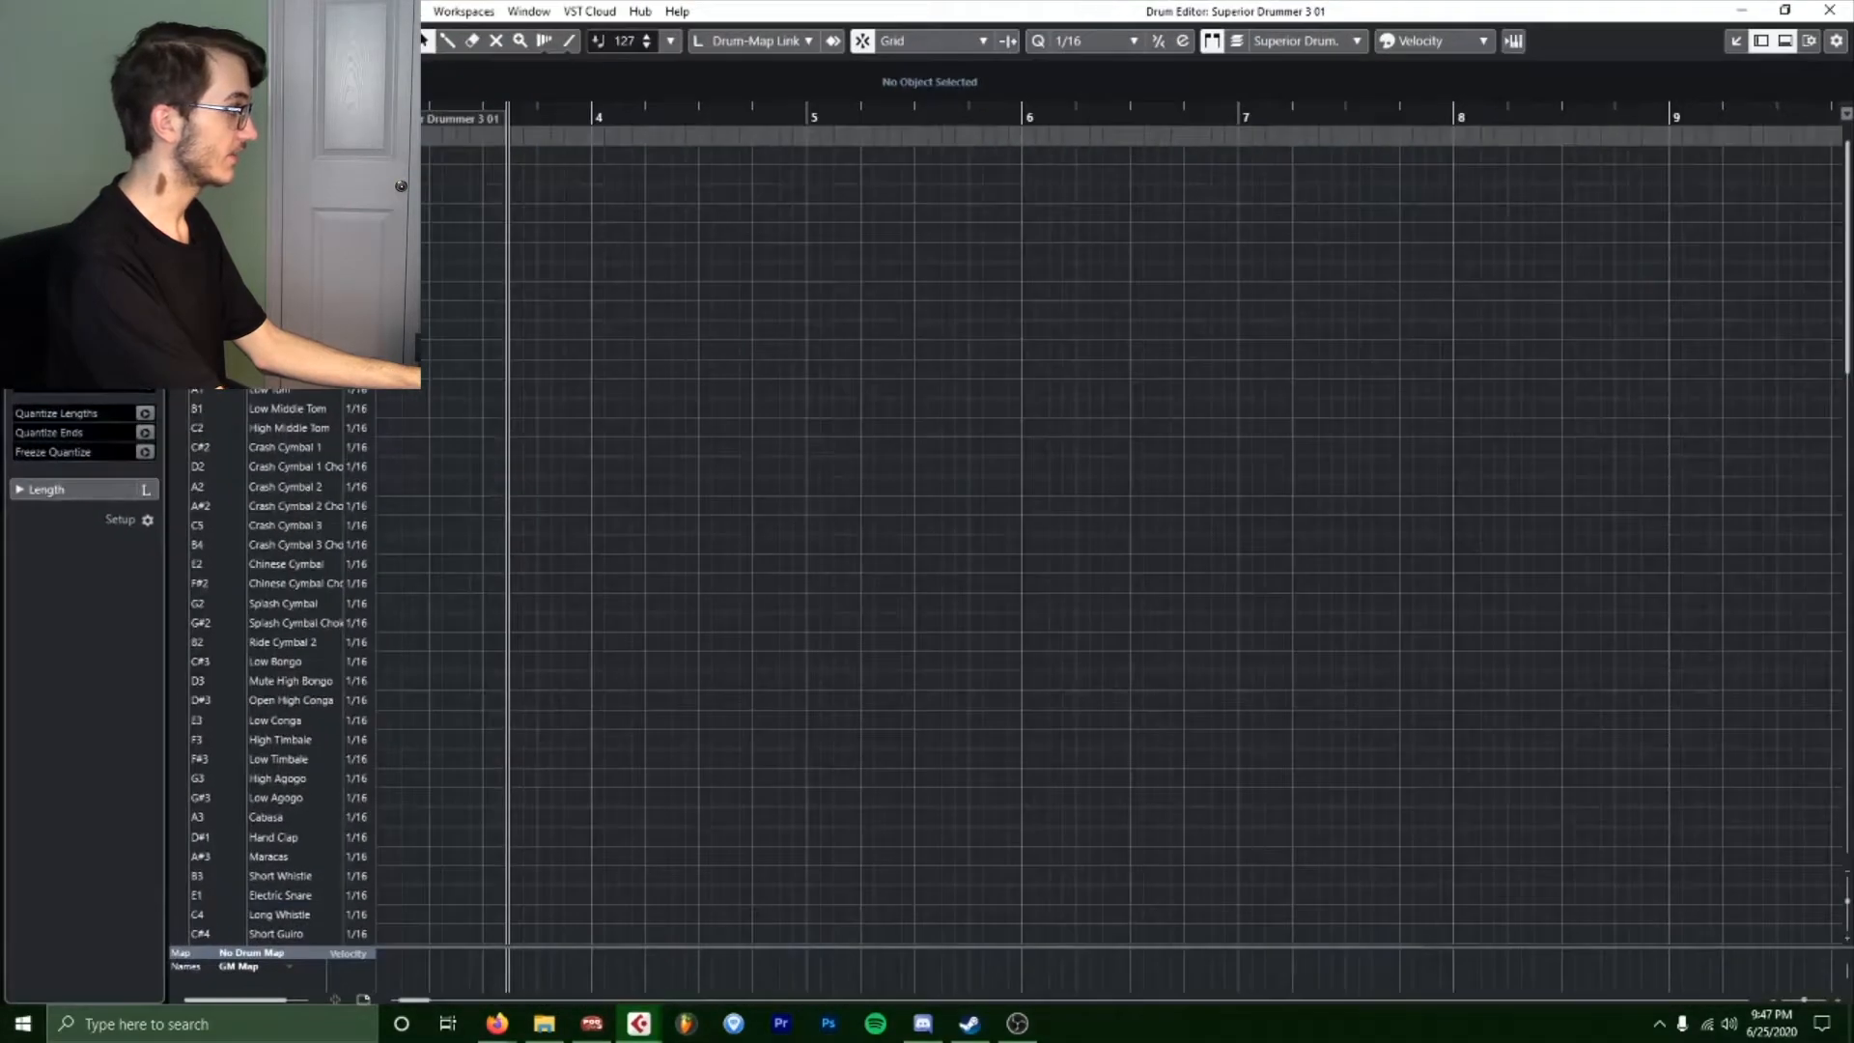
{"action": "key", "text": "alt+Tab"}
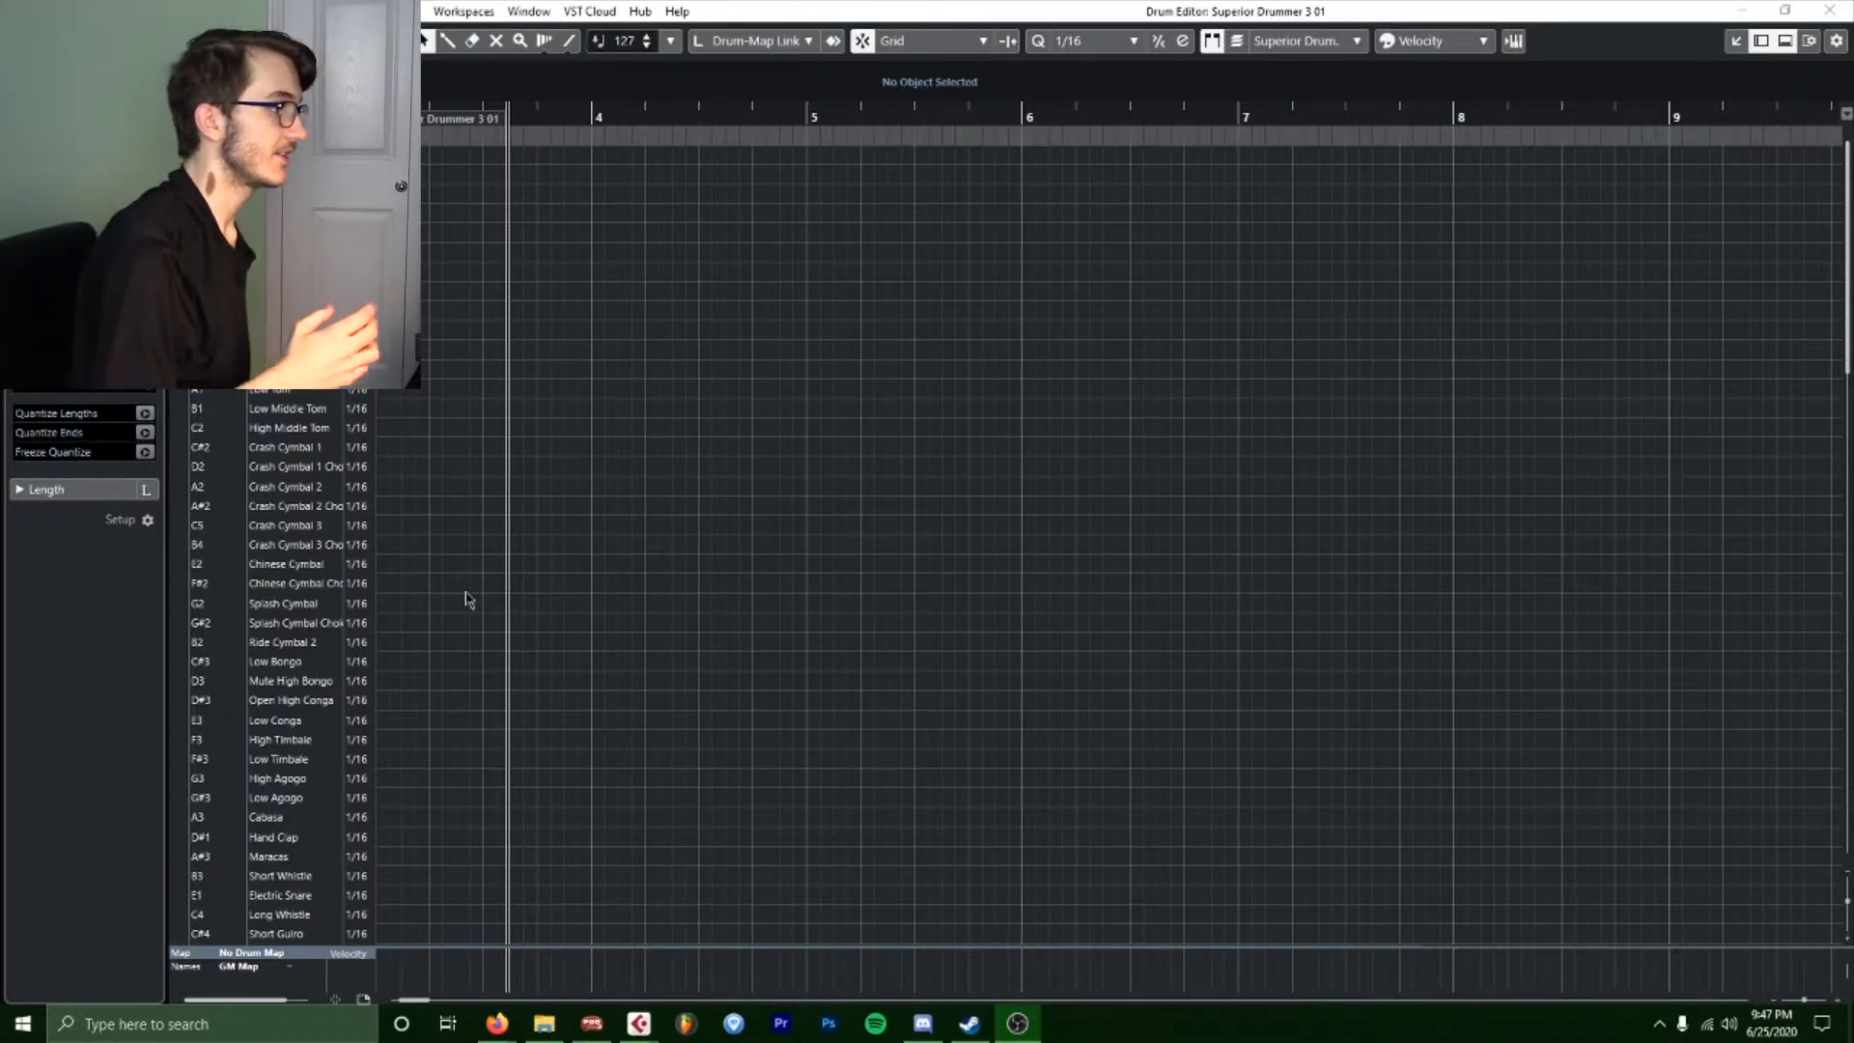
Try bass drum hits at the start of bar 4 with quantize set to 1/8 Triplet, play them and erase them.
{"action": "left_click", "coordinate": [447, 44]}
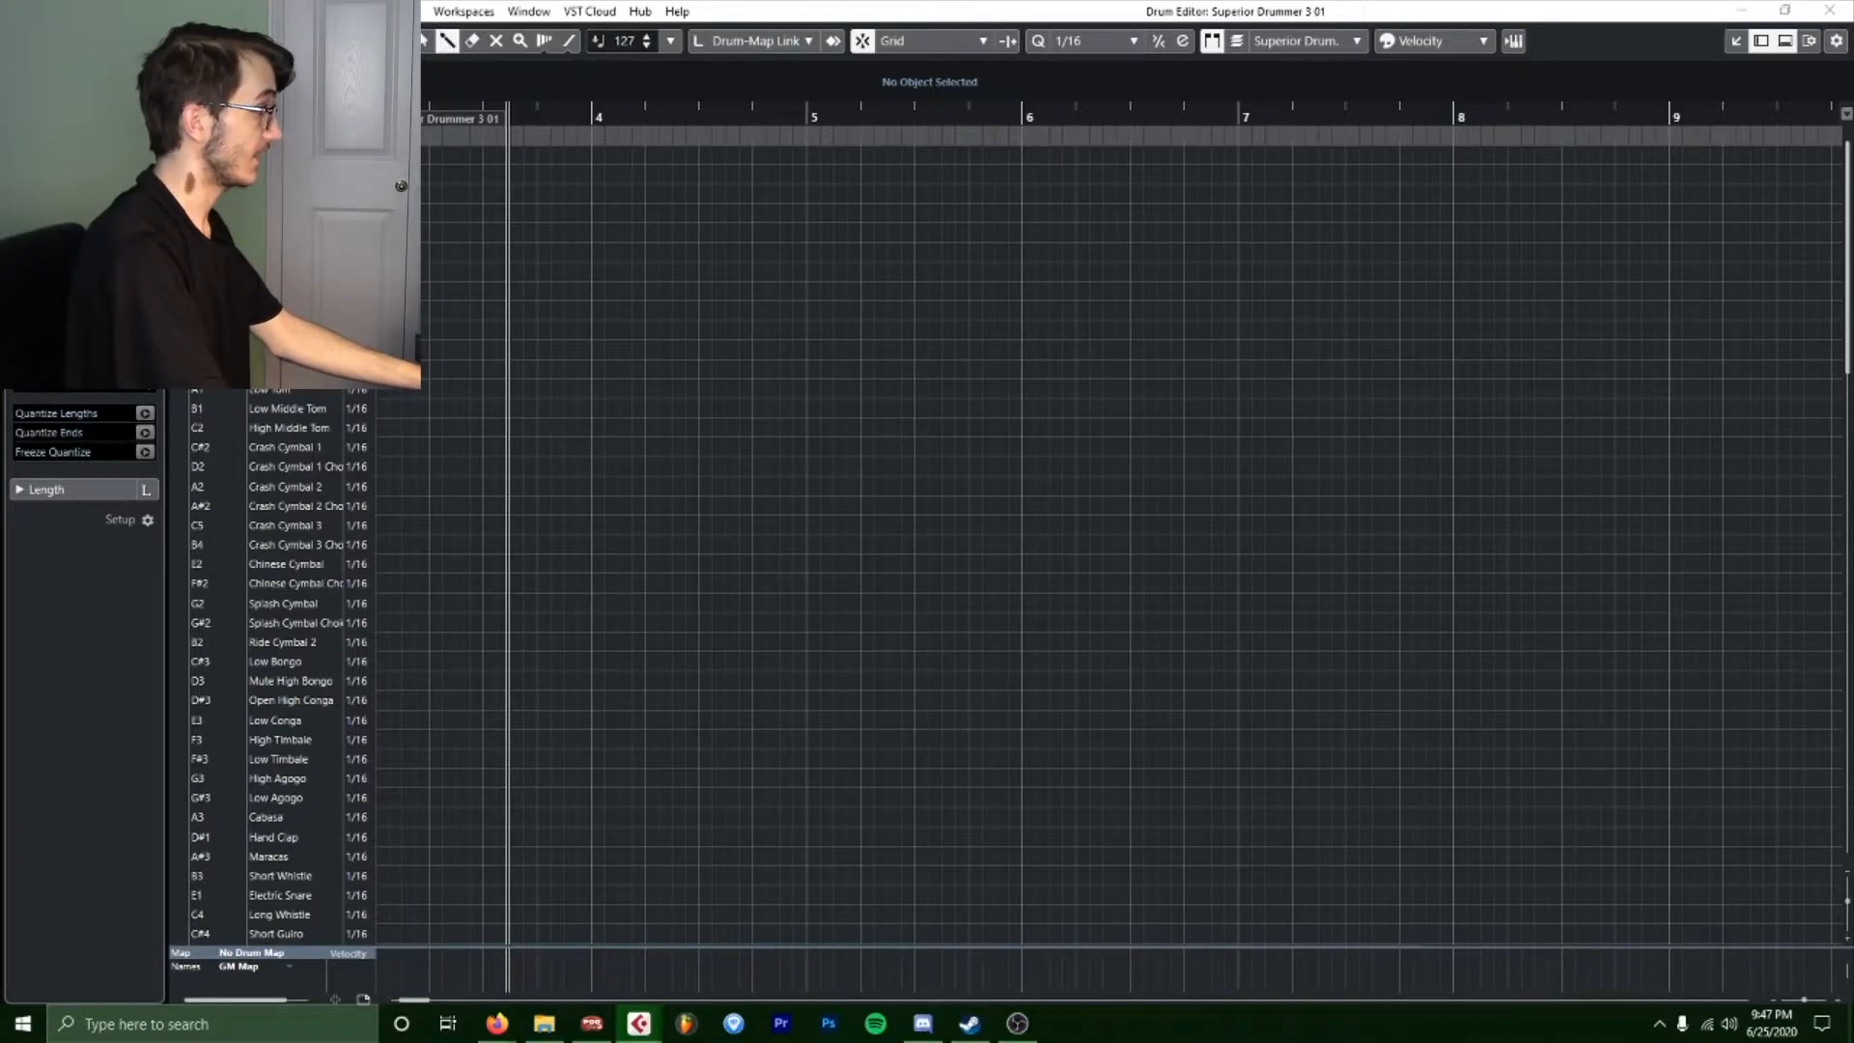
{"action": "left_click", "coordinate": [1110, 41]}
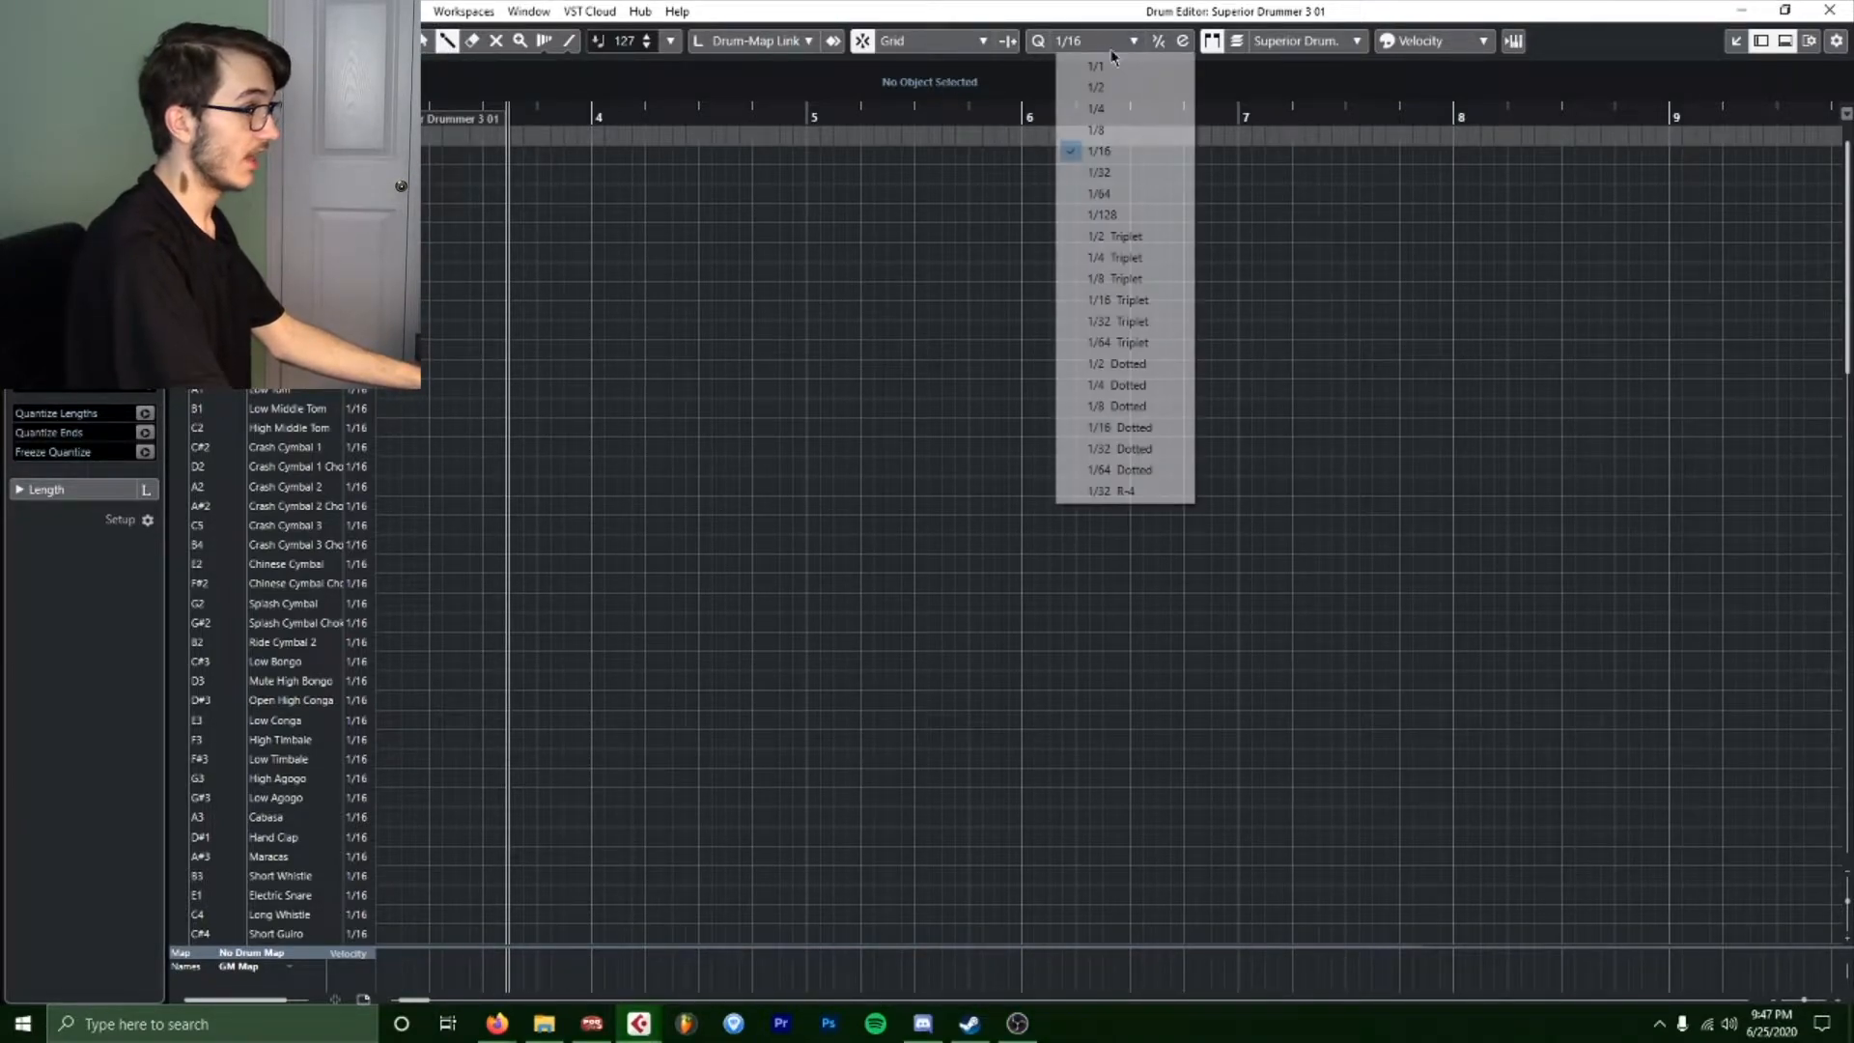
{"action": "left_click", "coordinate": [1120, 278]}
{"action": "left_click", "coordinate": [595, 155]}
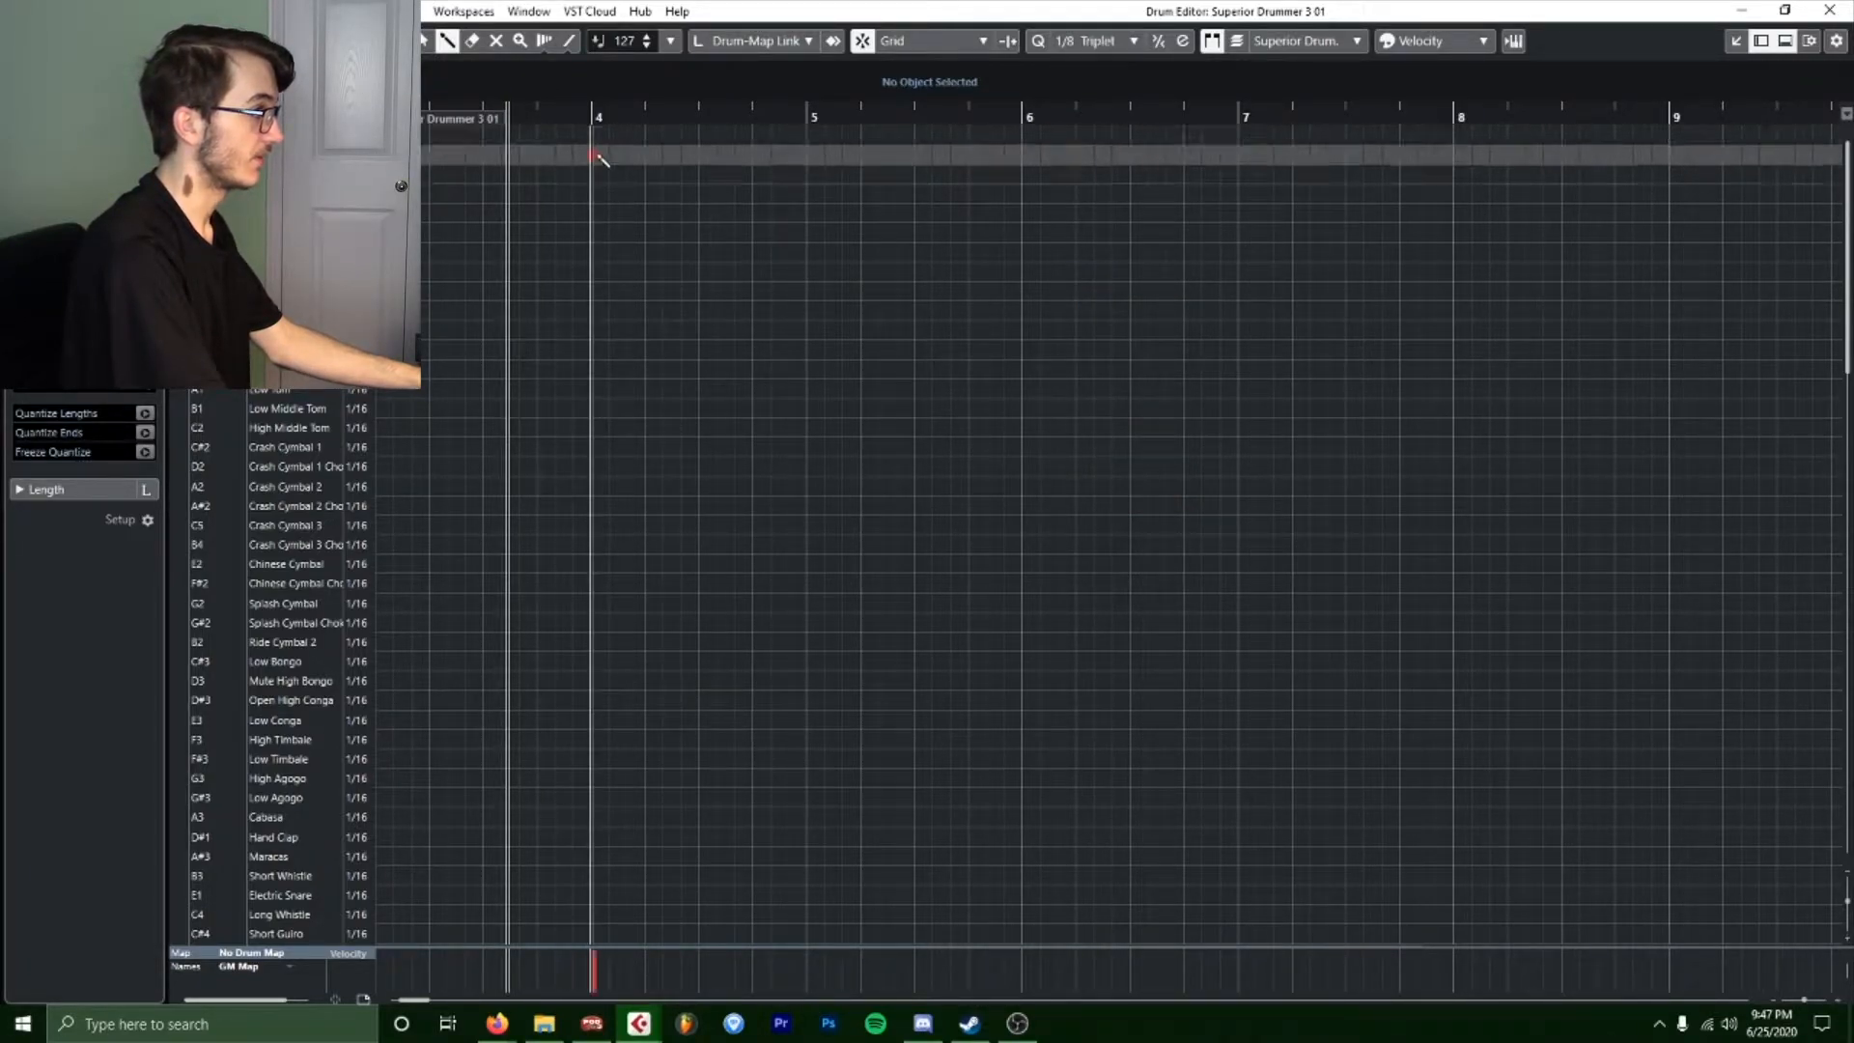
{"action": "left_click", "coordinate": [610, 155]}
{"action": "key", "text": "space"}
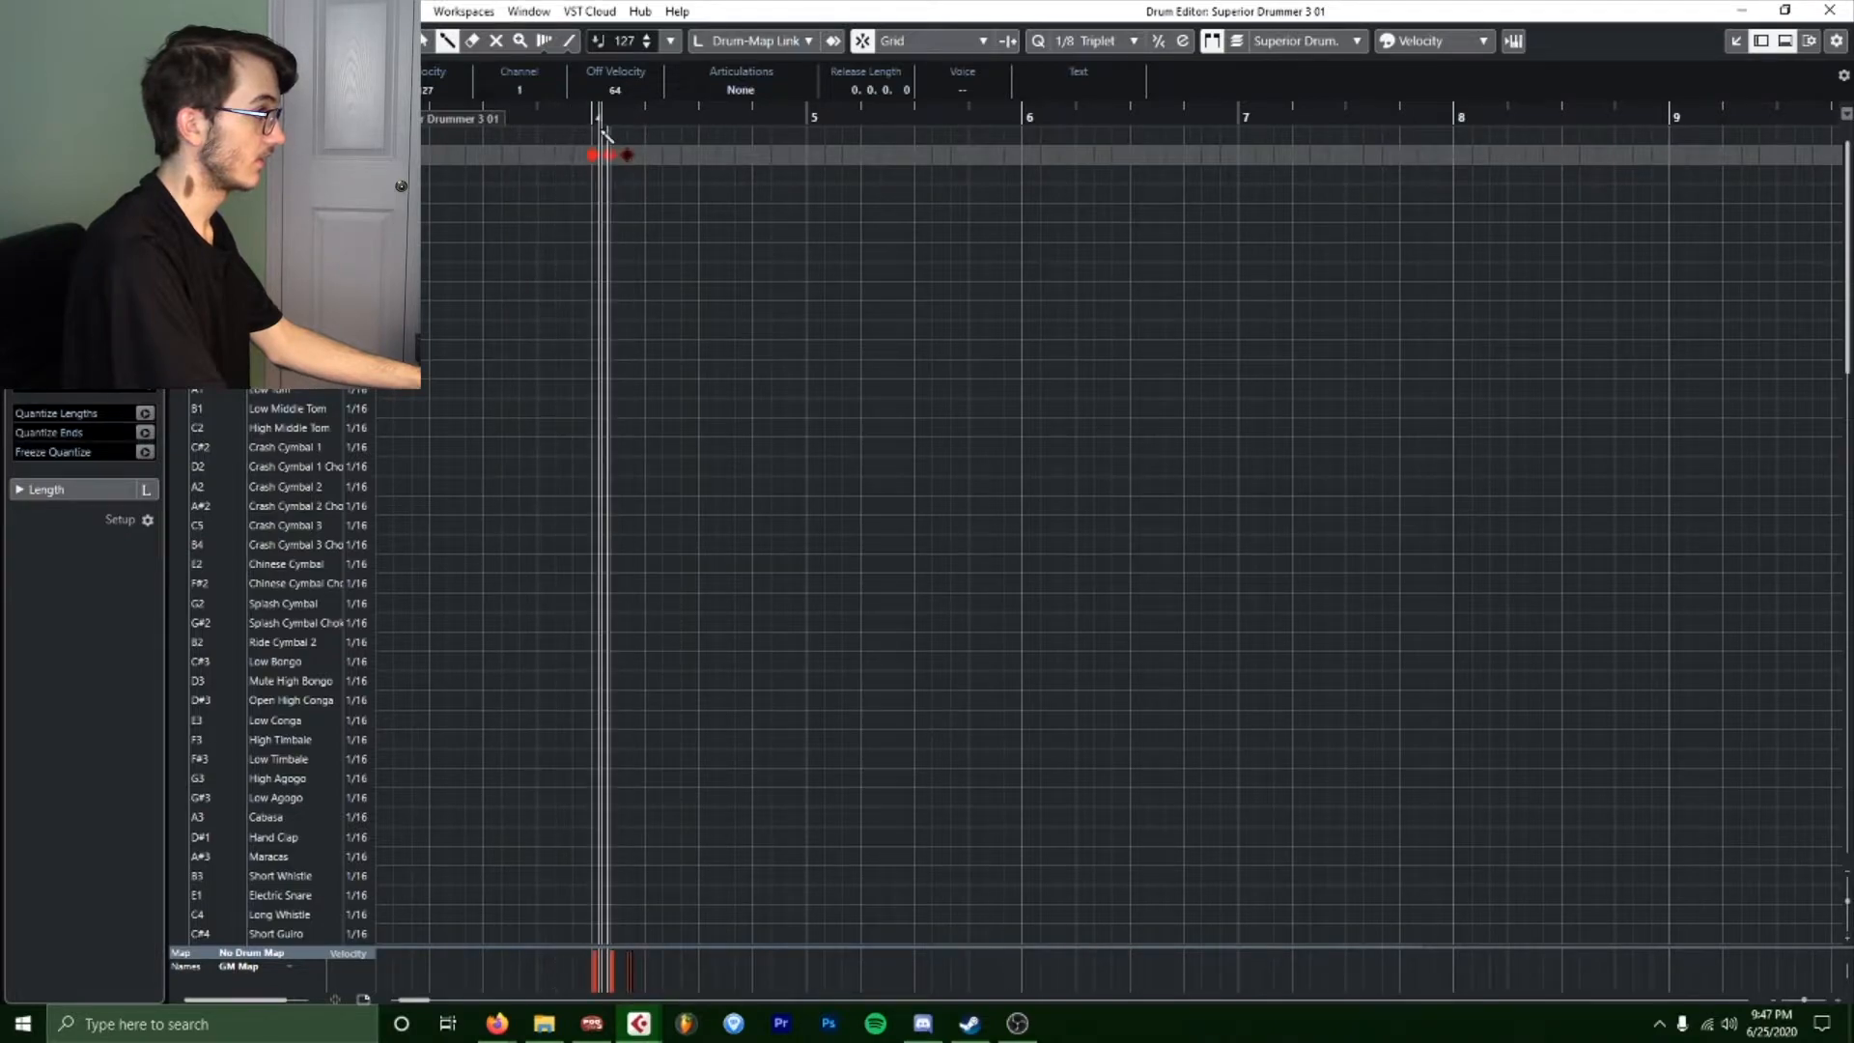
{"action": "key", "text": "space"}
{"action": "left_click_drag", "start_coordinate": [626, 156], "coordinate": [591, 155]}
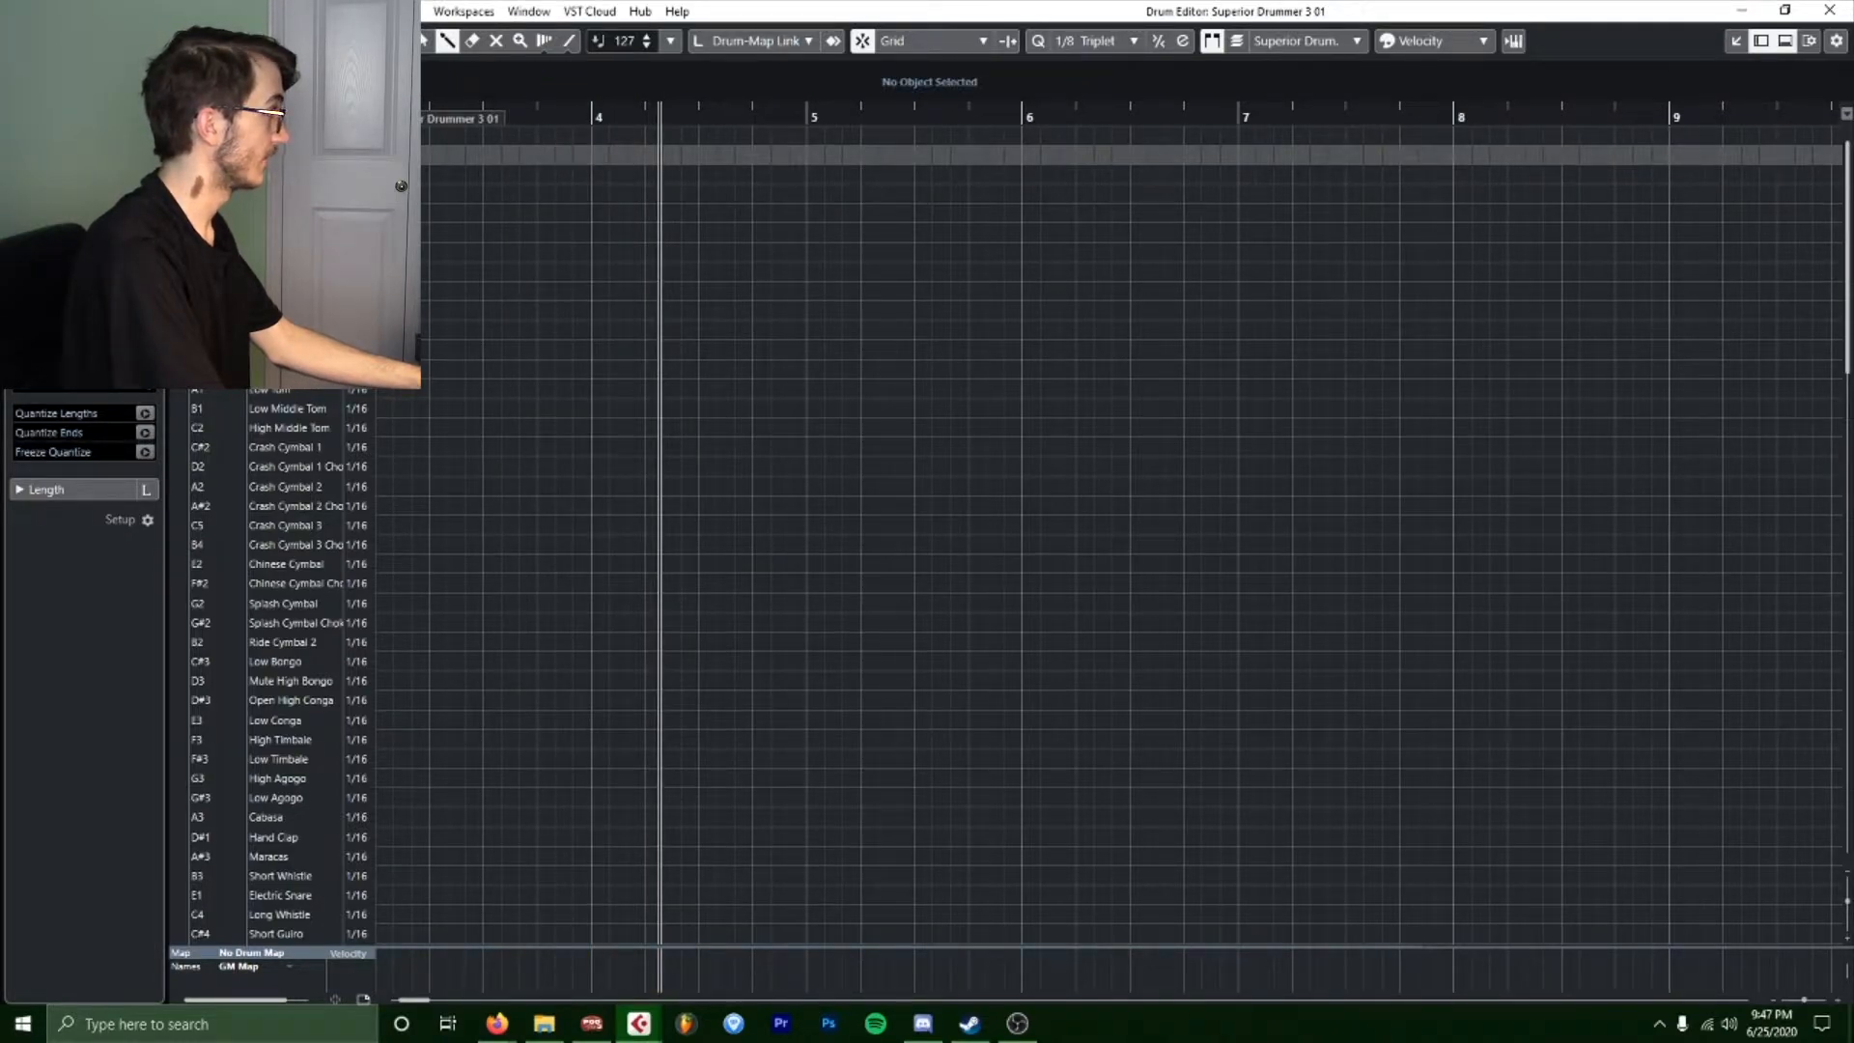
Set quantize to 1/16 Triplet and place bass drum hits just before bar 3, around beat 4 of bar 2.
{"action": "key", "text": "Return"}
{"action": "left_click_drag", "start_coordinate": [454, 115], "coordinate": [598, 162]}
{"action": "left_click", "coordinate": [1083, 39]}
{"action": "left_click", "coordinate": [1120, 299]}
{"action": "left_click", "coordinate": [651, 157]}
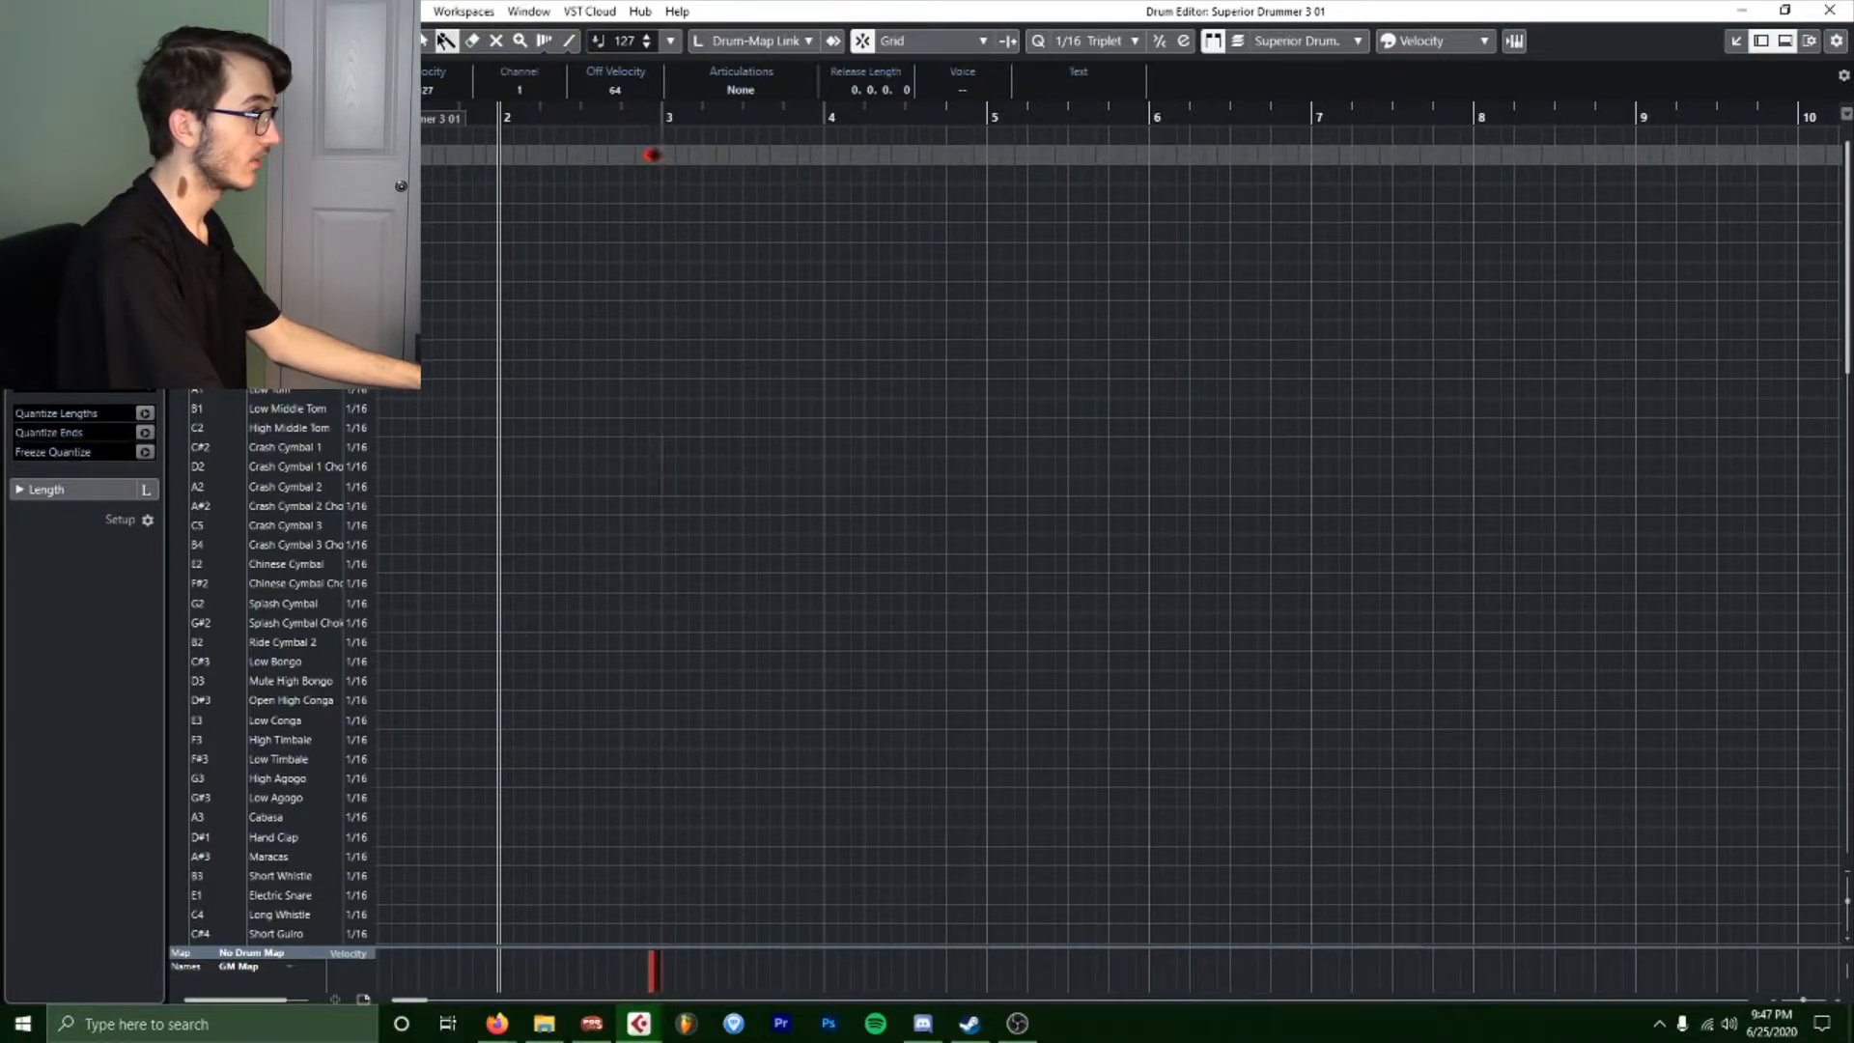
{"action": "left_click", "coordinate": [653, 157]}
{"action": "left_click_drag", "start_coordinate": [638, 159], "coordinate": [599, 158]}
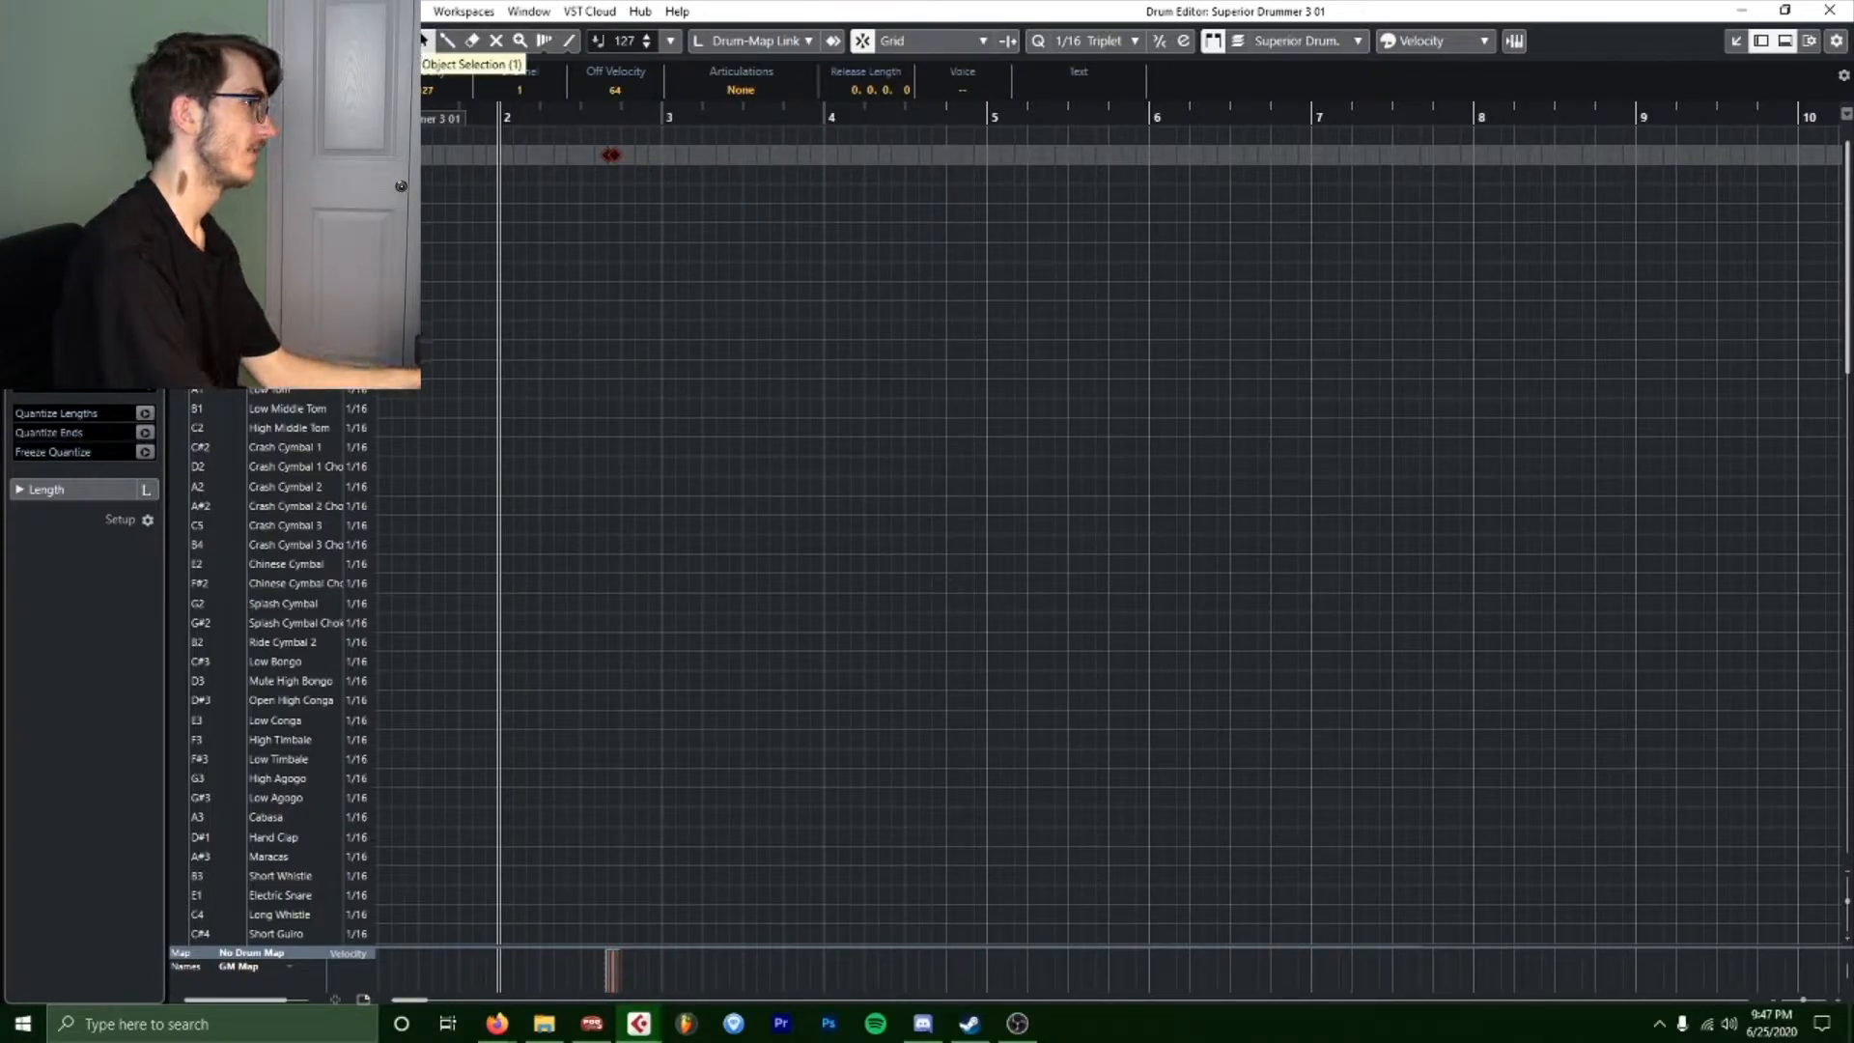
Play back the kick hits leading into bar 3 to check their timing, starting from around bar 2.
{"action": "key", "text": "g"}
{"action": "key", "text": "space"}
{"action": "key", "text": "space"}
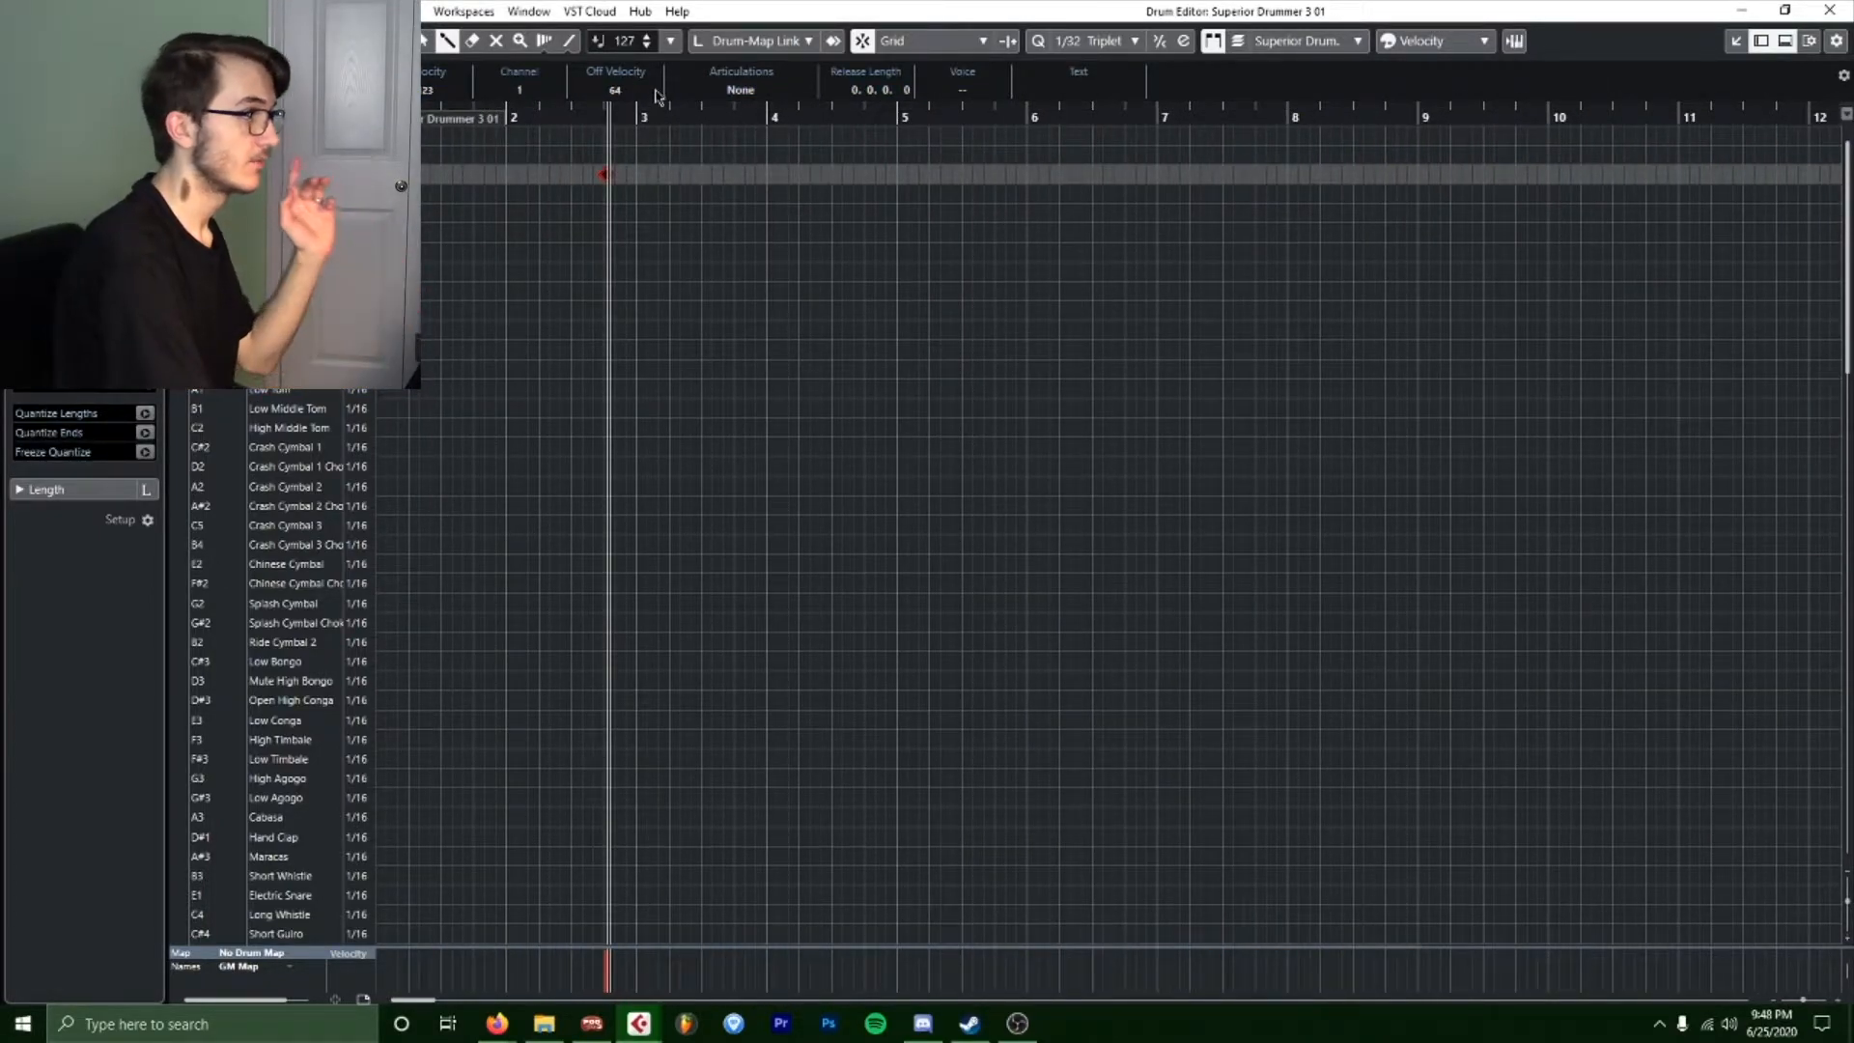
{"action": "left_click", "coordinate": [605, 117]}
{"action": "key", "text": "space"}
{"action": "left_click", "coordinate": [512, 117]}
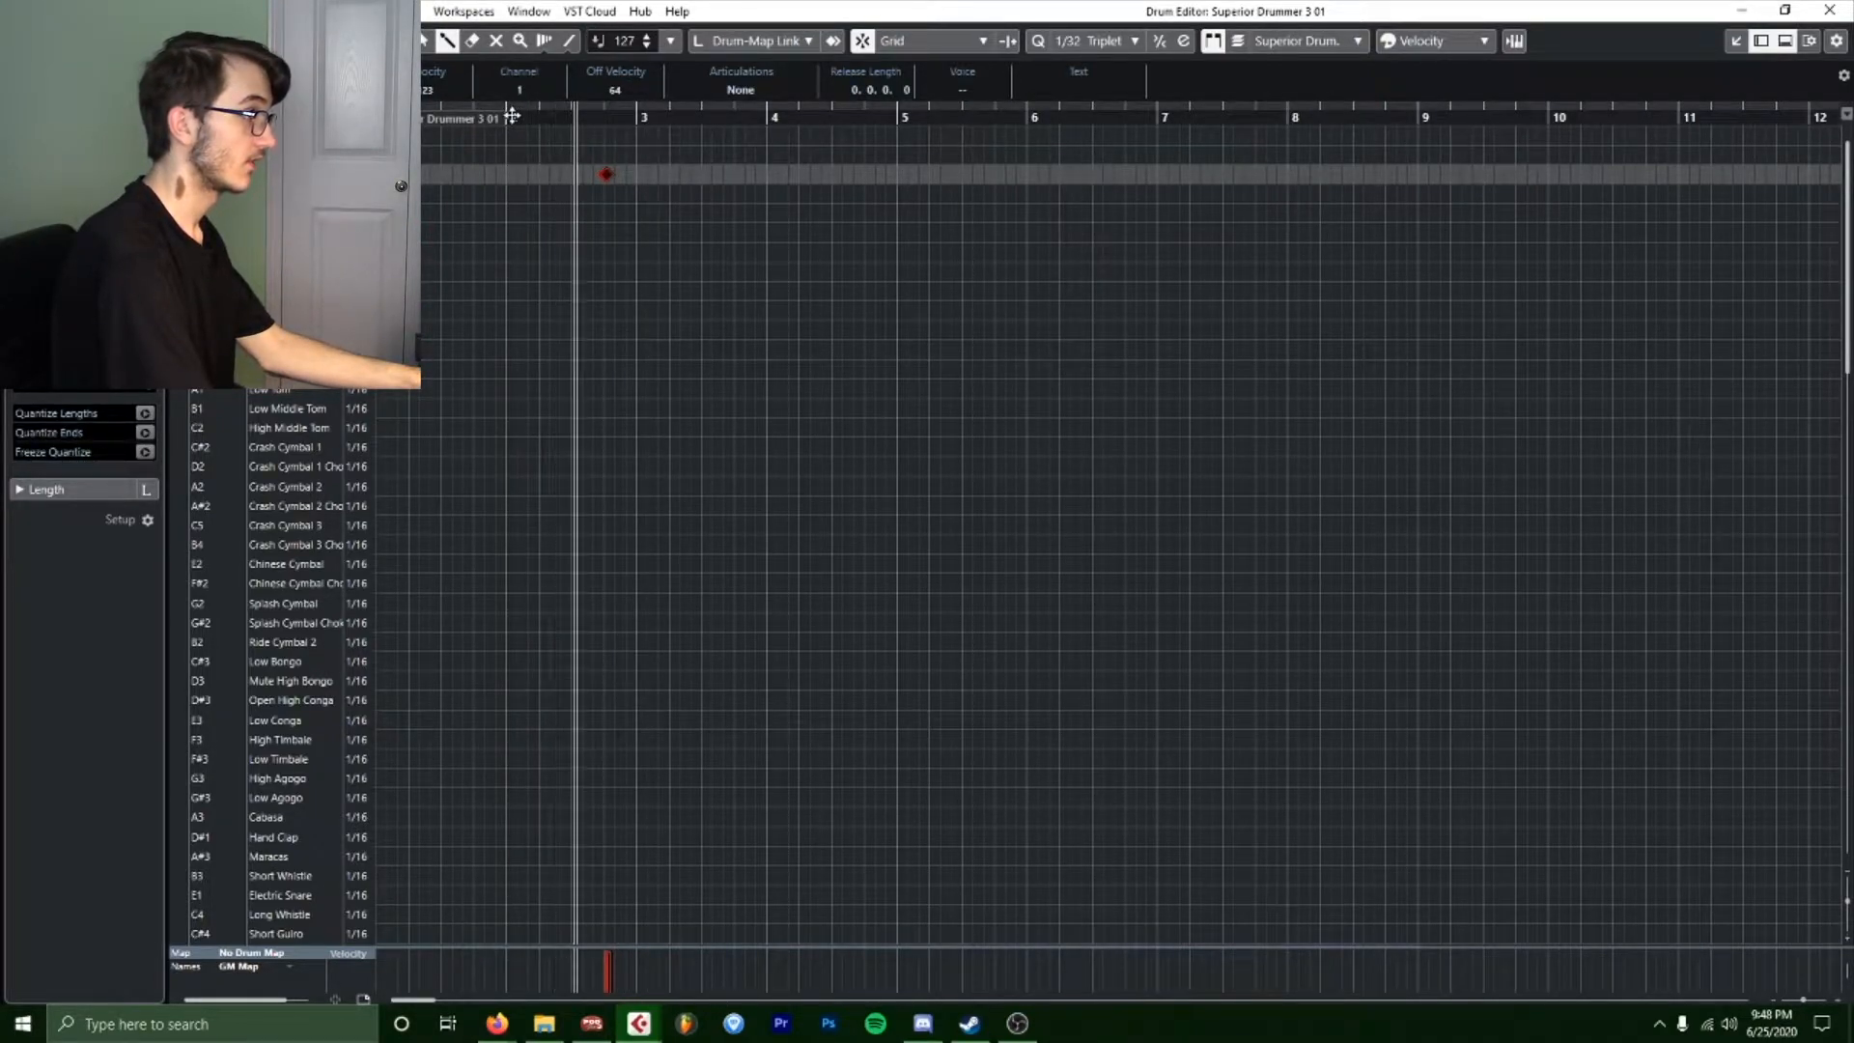
Play the drum part from bar 2 and inspect the timing of the hits around beat 4 of bar 2.
{"action": "left_click", "coordinate": [509, 117]}
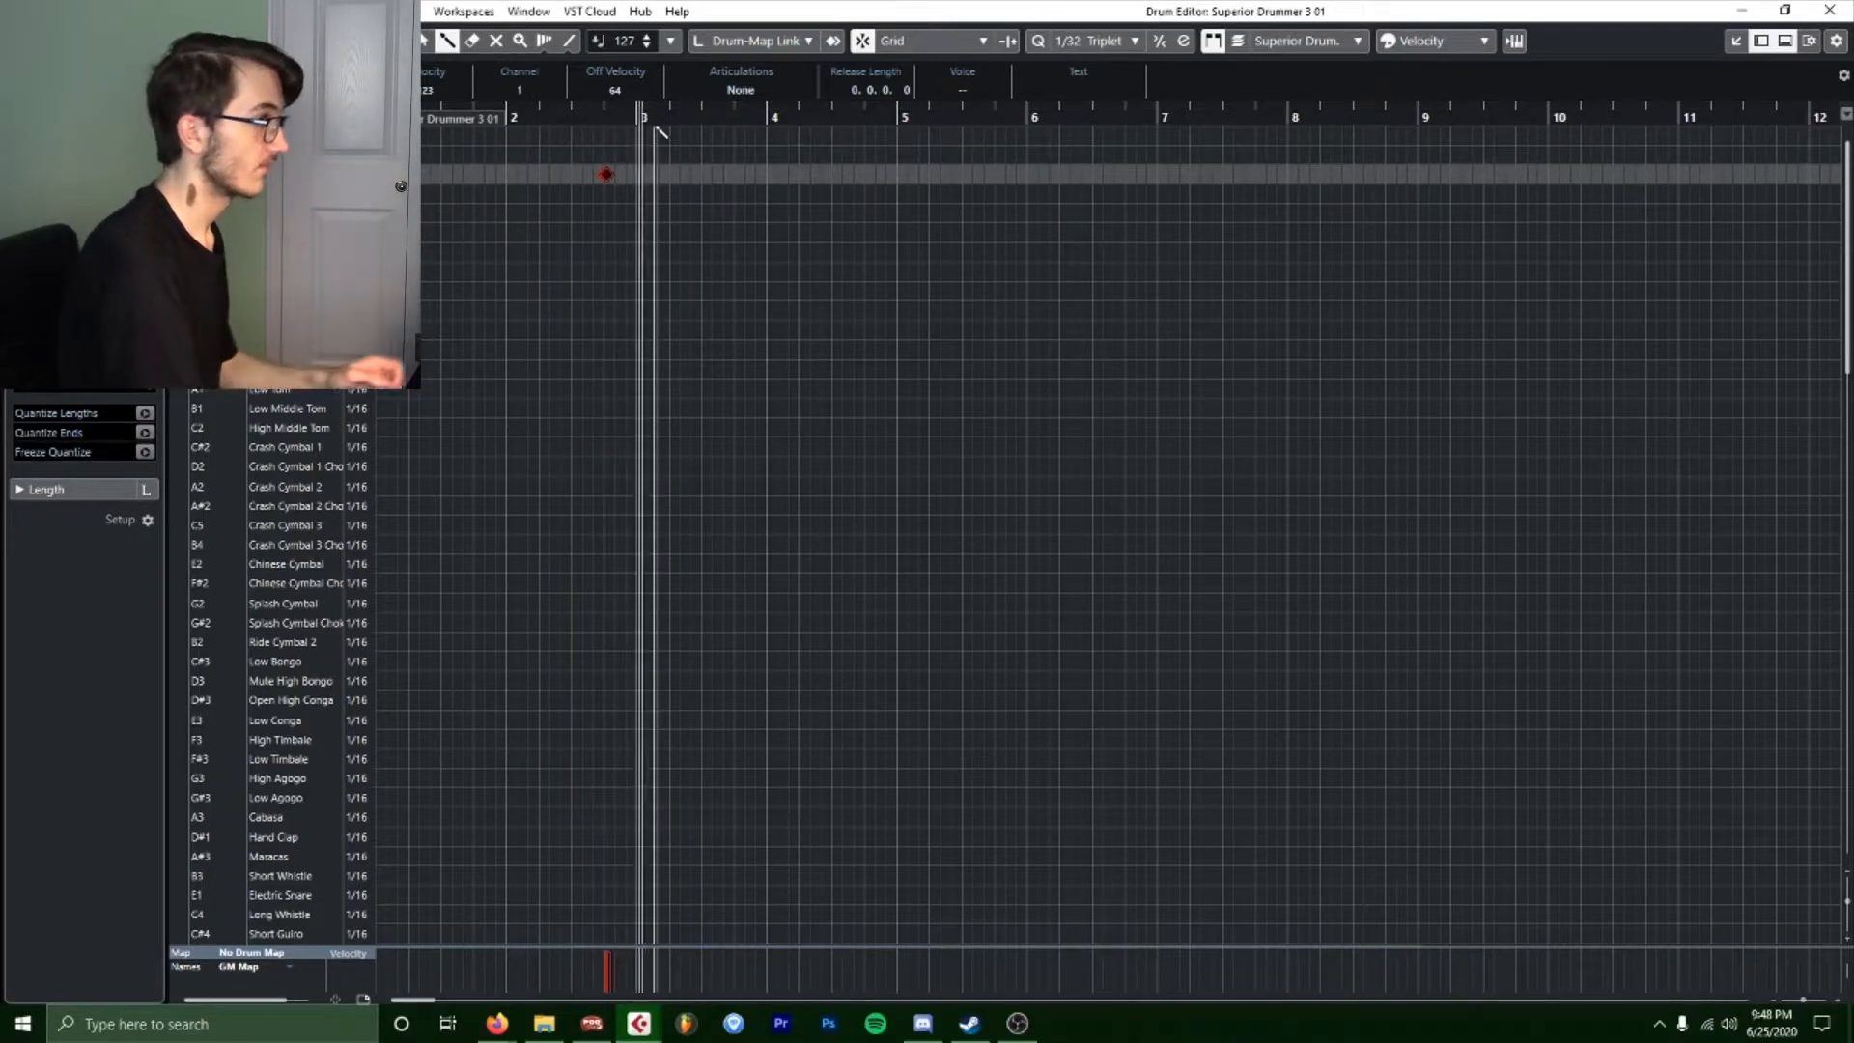
{"action": "key", "text": "space"}
{"action": "mouse_move", "coordinate": [603, 117]}
{"action": "left_mouse_down"}
{"action": "mouse_move", "coordinate": [598, 154]}
{"action": "mouse_move", "coordinate": [619, 142]}
{"action": "mouse_move", "coordinate": [614, 107]}
{"action": "mouse_move", "coordinate": [635, 115]}
{"action": "left_mouse_up"}
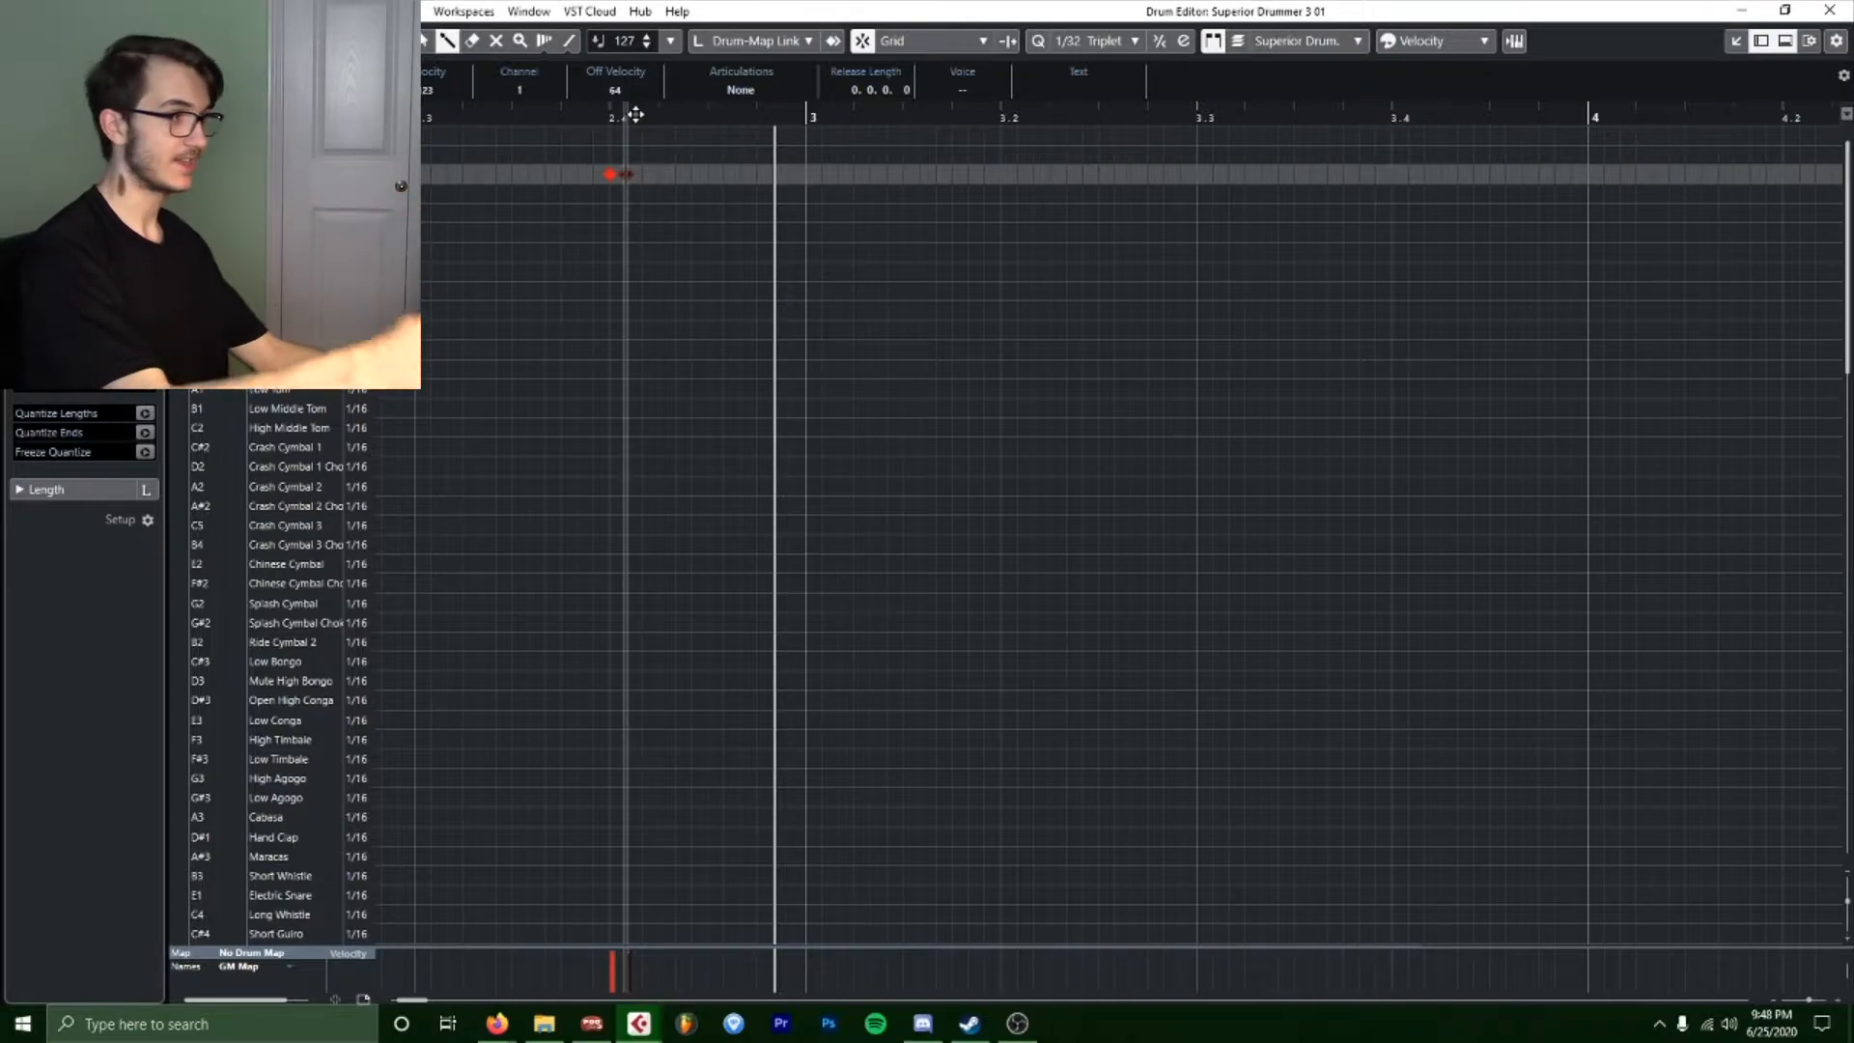
{"action": "left_click_drag", "start_coordinate": [612, 120], "coordinate": [616, 91]}
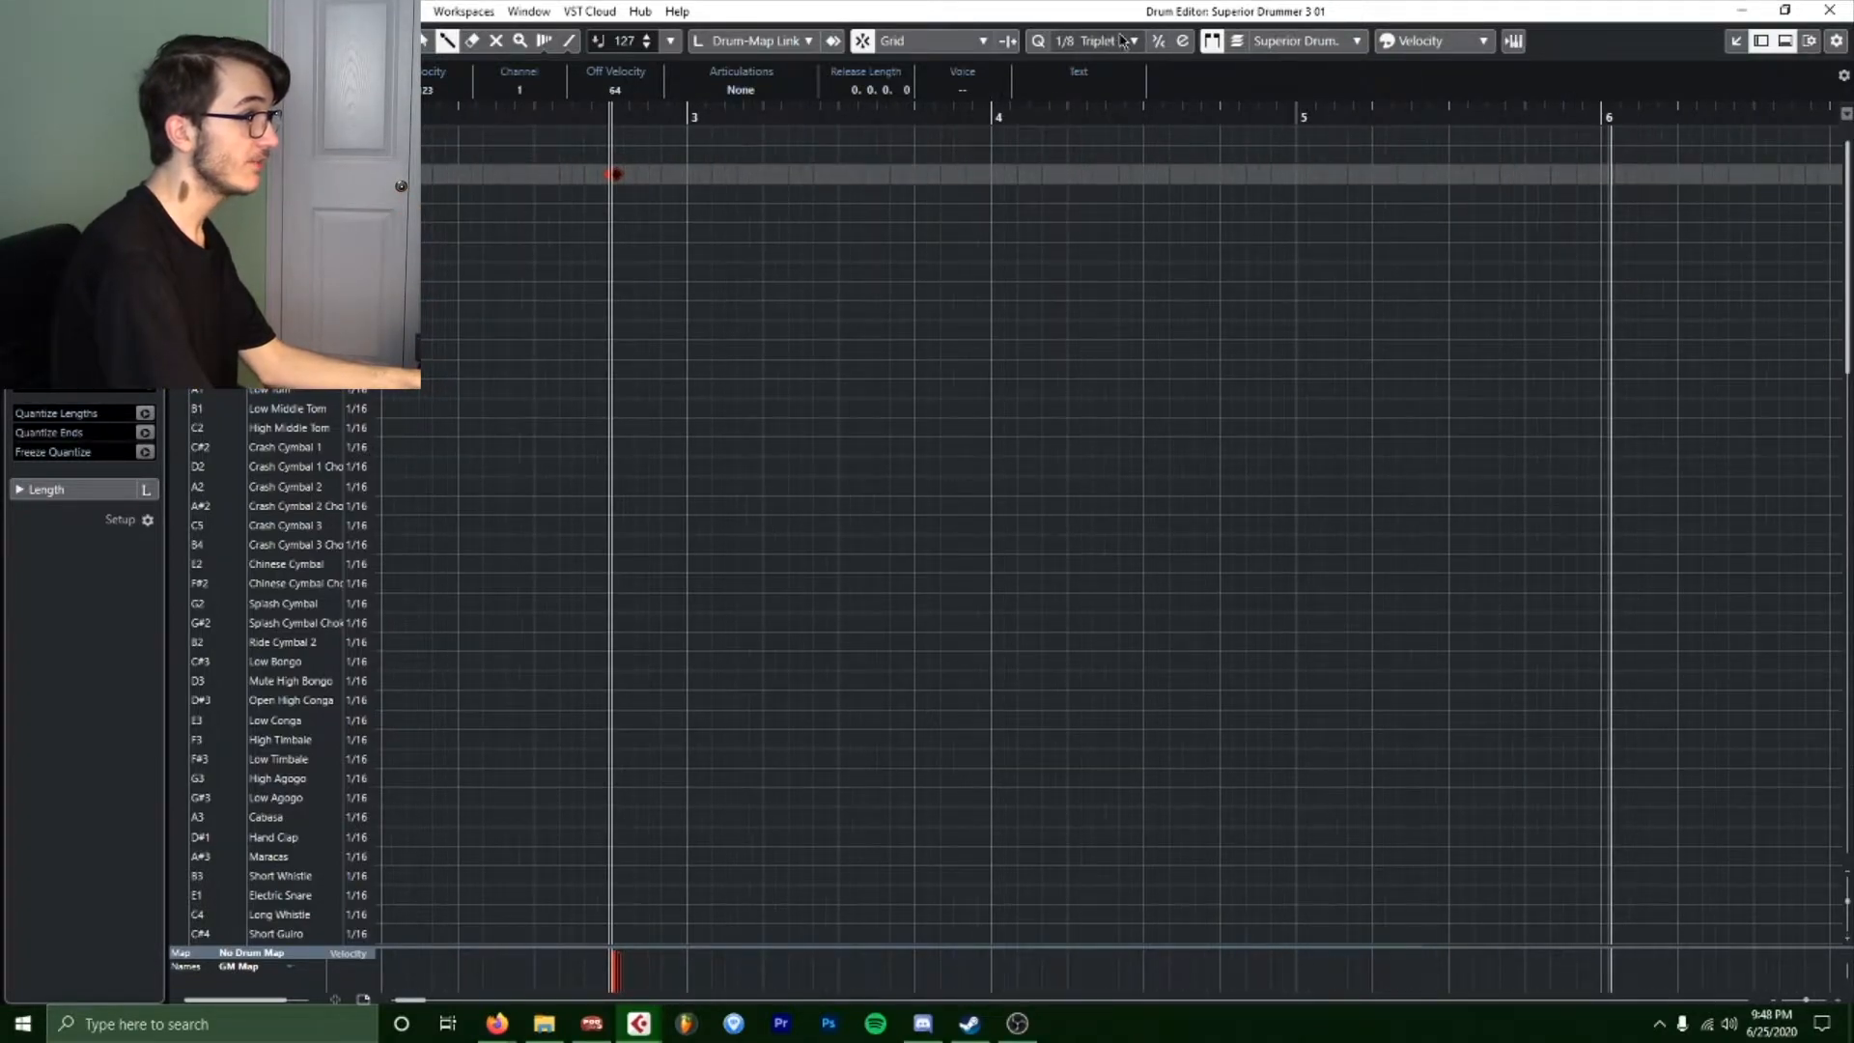
{"action": "mouse_move", "coordinate": [639, 113]}
{"action": "left_mouse_down"}
{"action": "mouse_move", "coordinate": [681, 93]}
{"action": "mouse_move", "coordinate": [640, 124]}
{"action": "left_mouse_up"}
{"action": "left_click", "coordinate": [583, 120]}
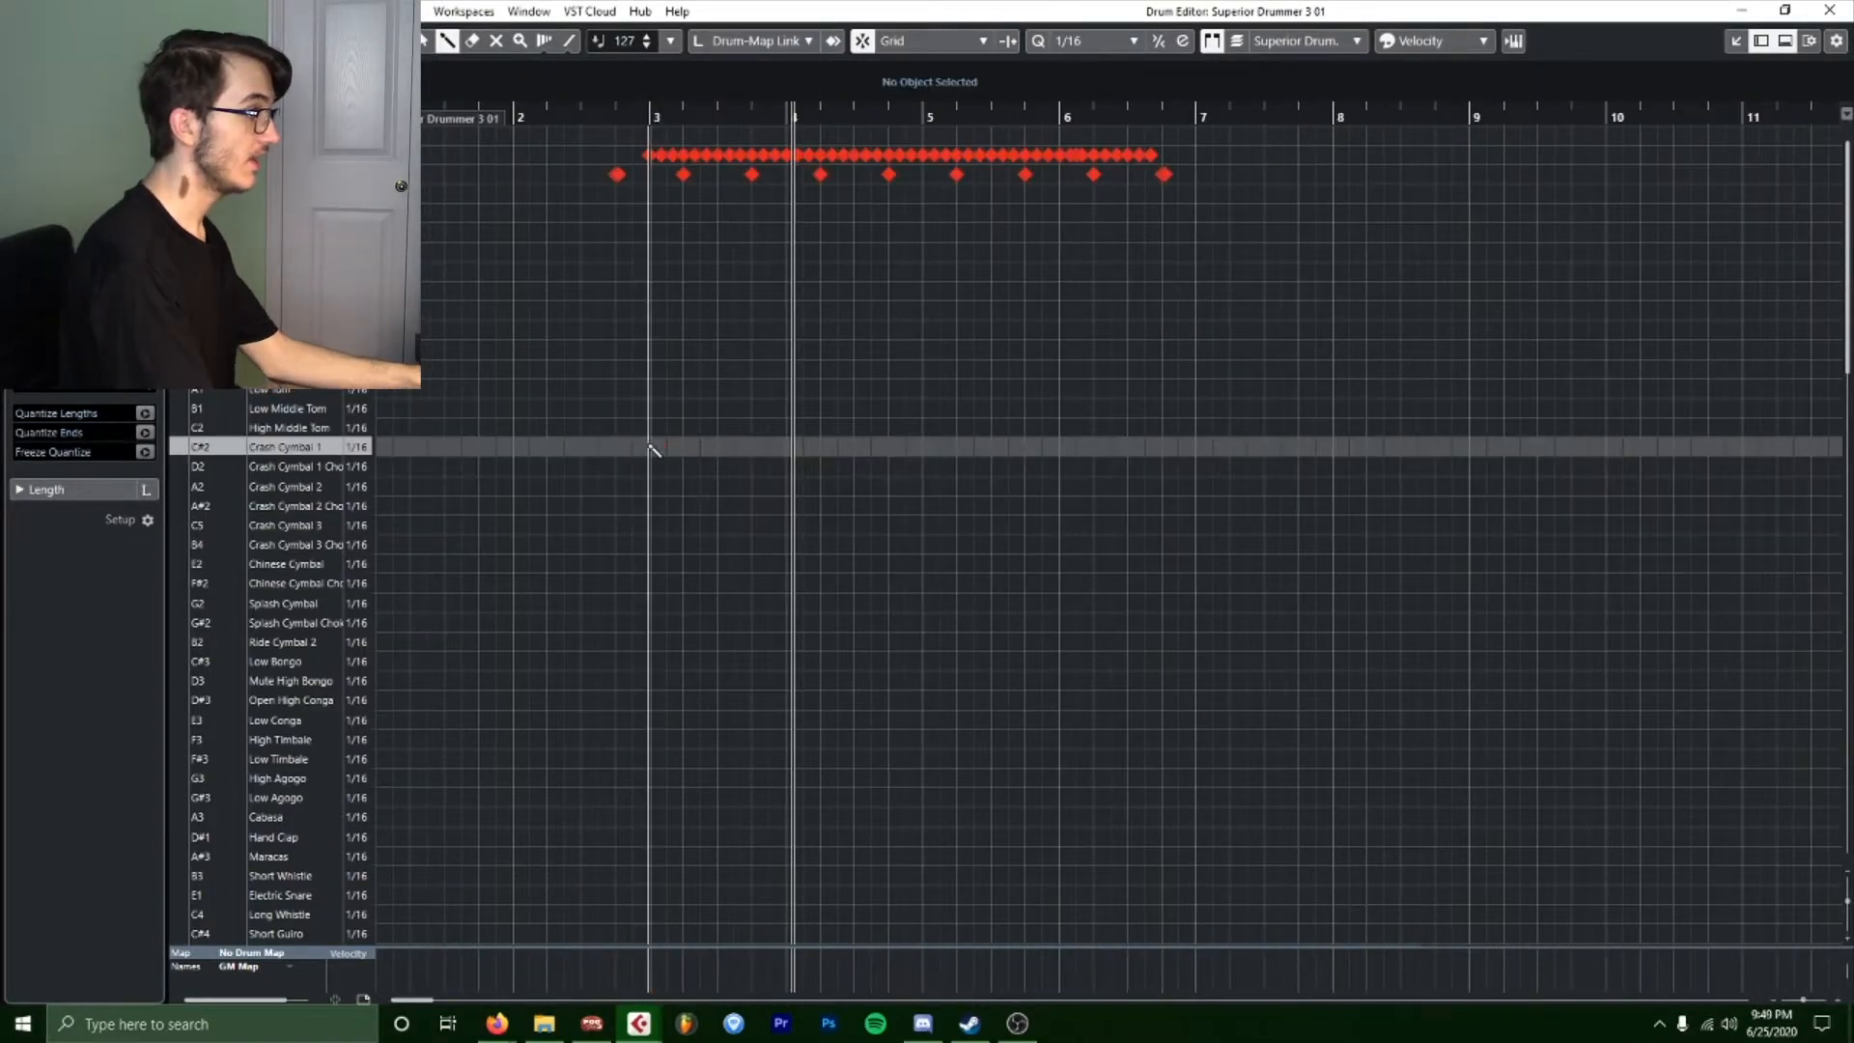
Place a Crash Cymbal 1 hit at the start of bar 3, remove the top-row hit on that beat, and activate the Draw tool.
{"action": "left_click", "coordinate": [650, 446]}
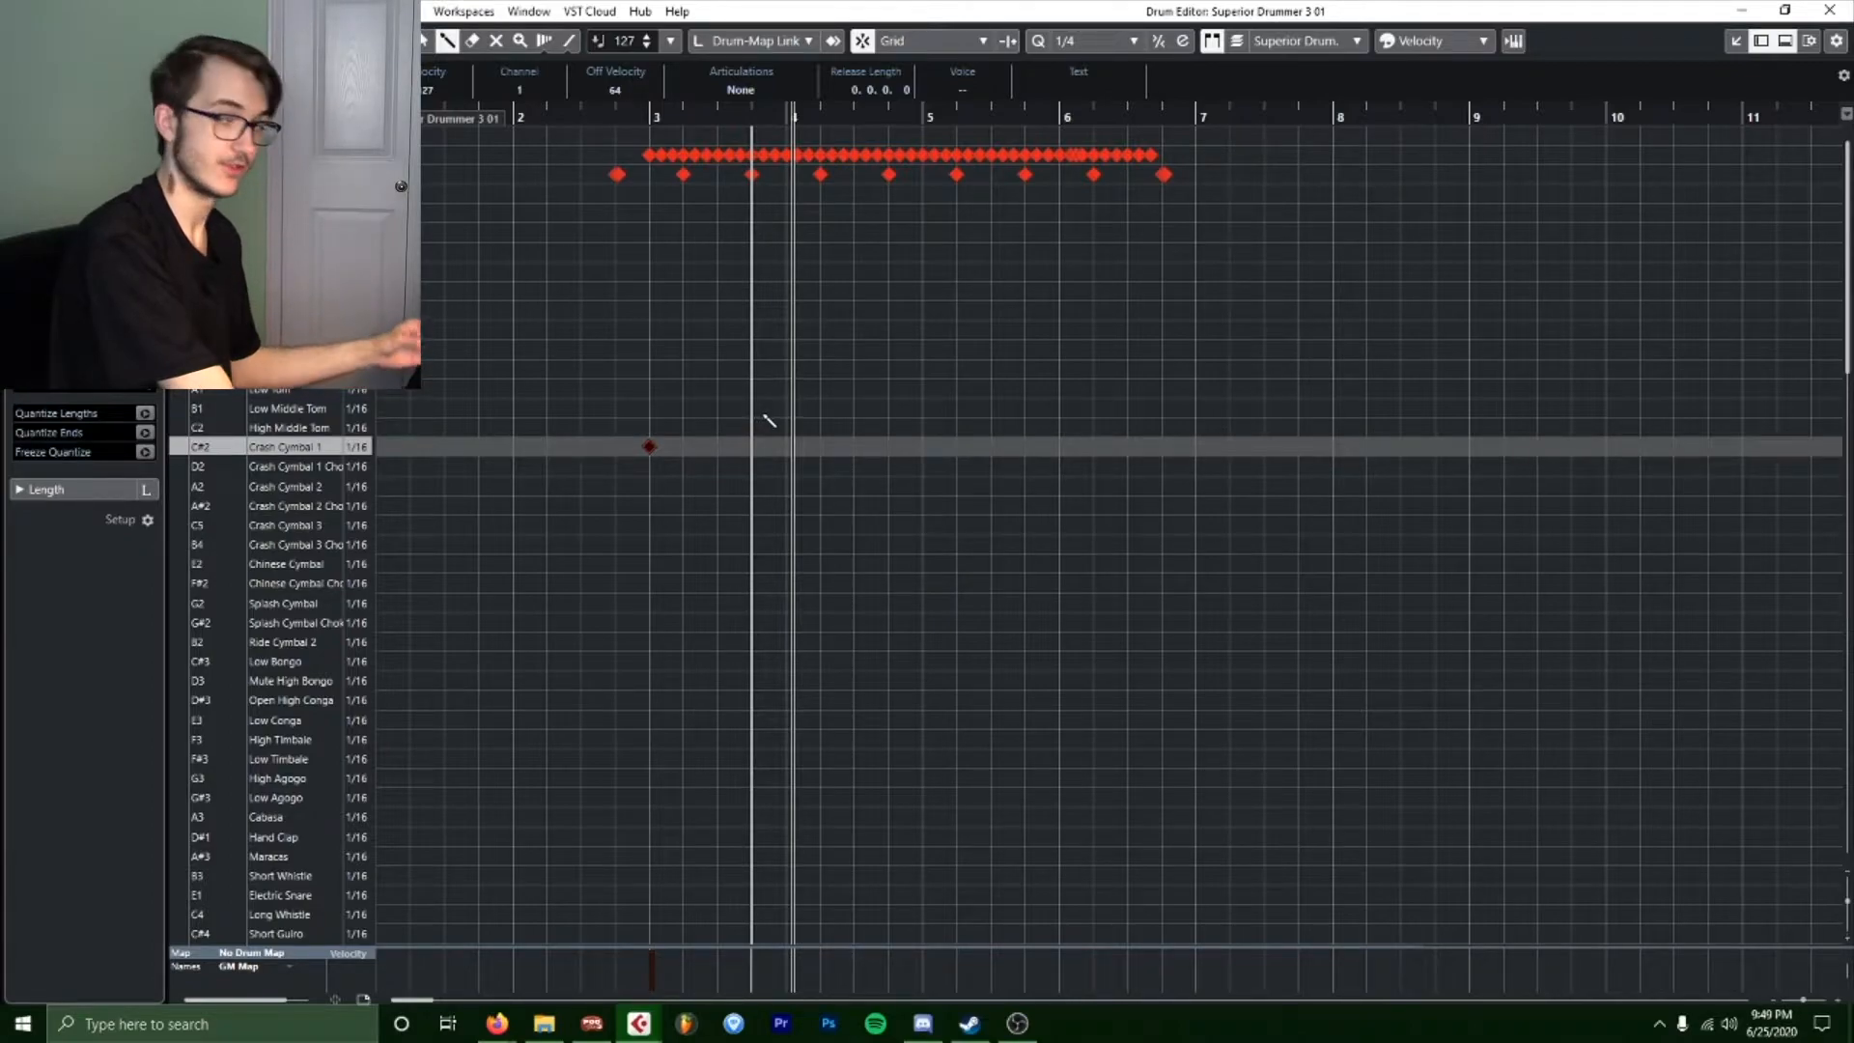
{"action": "left_click", "coordinate": [650, 154]}
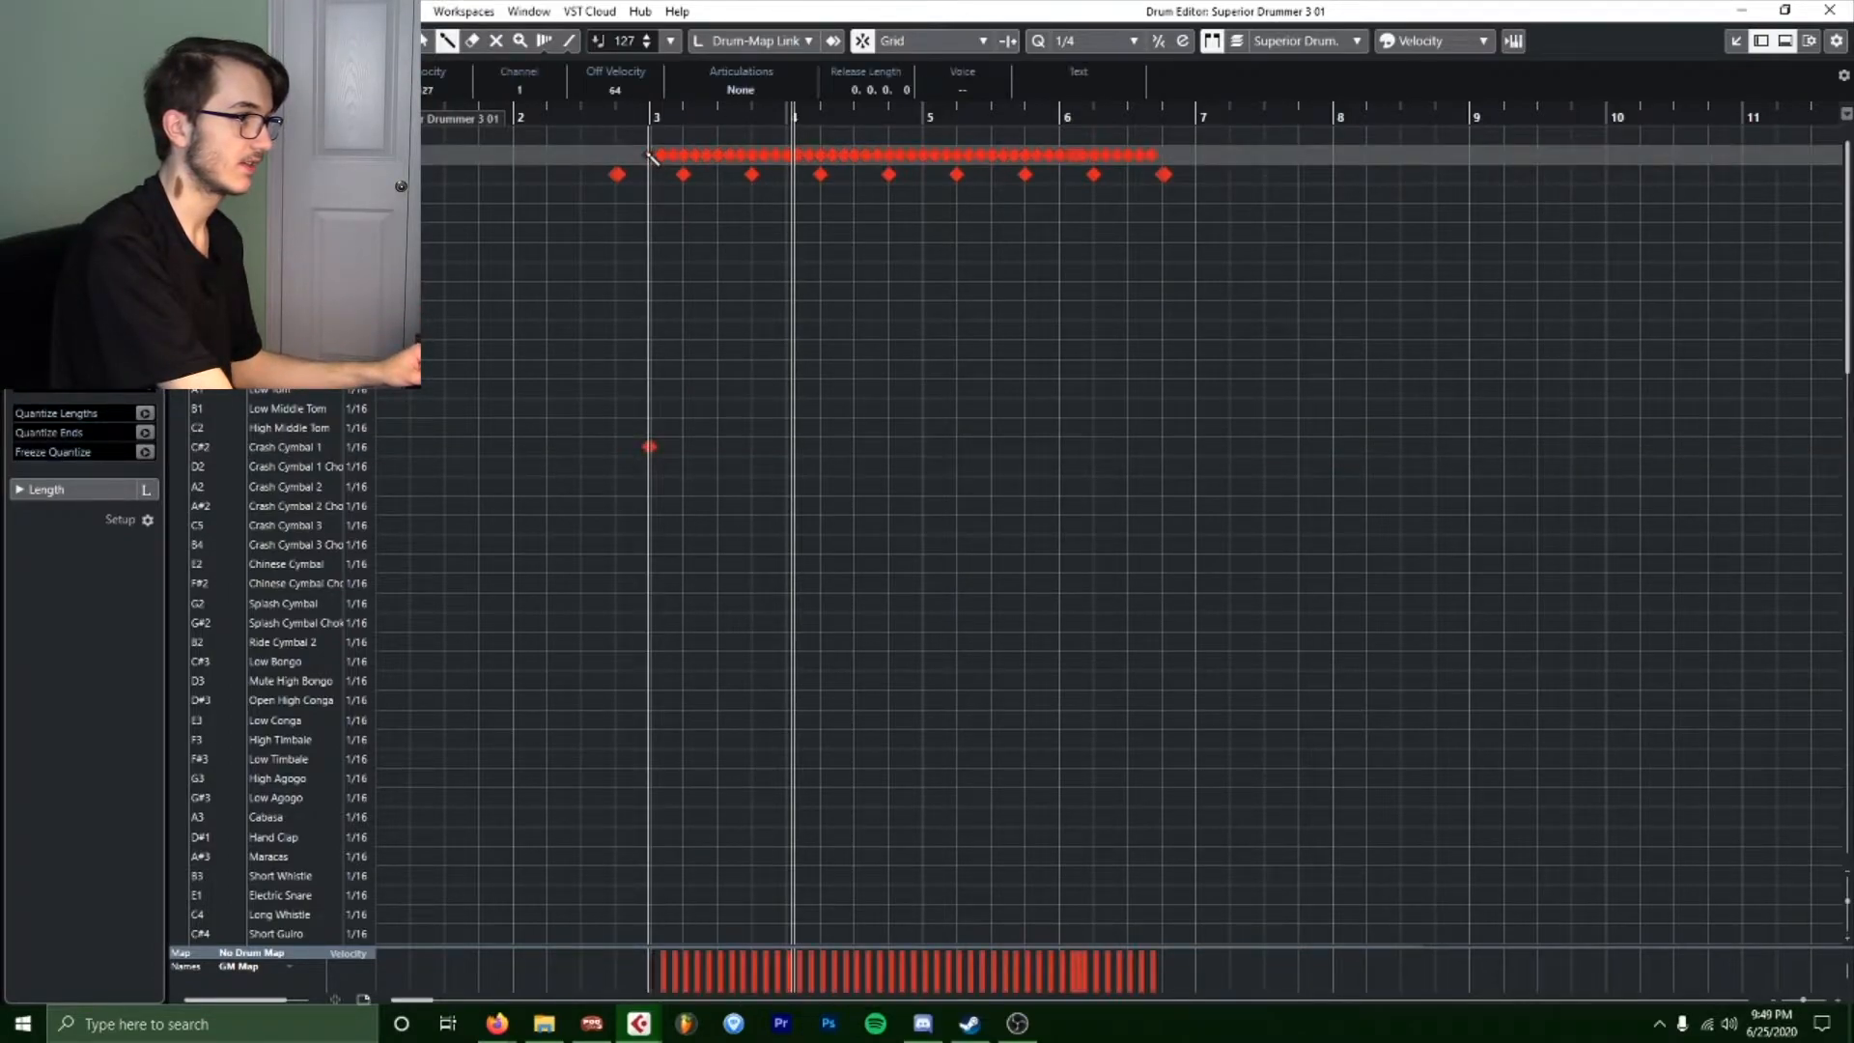
{"action": "left_click", "coordinate": [682, 175]}
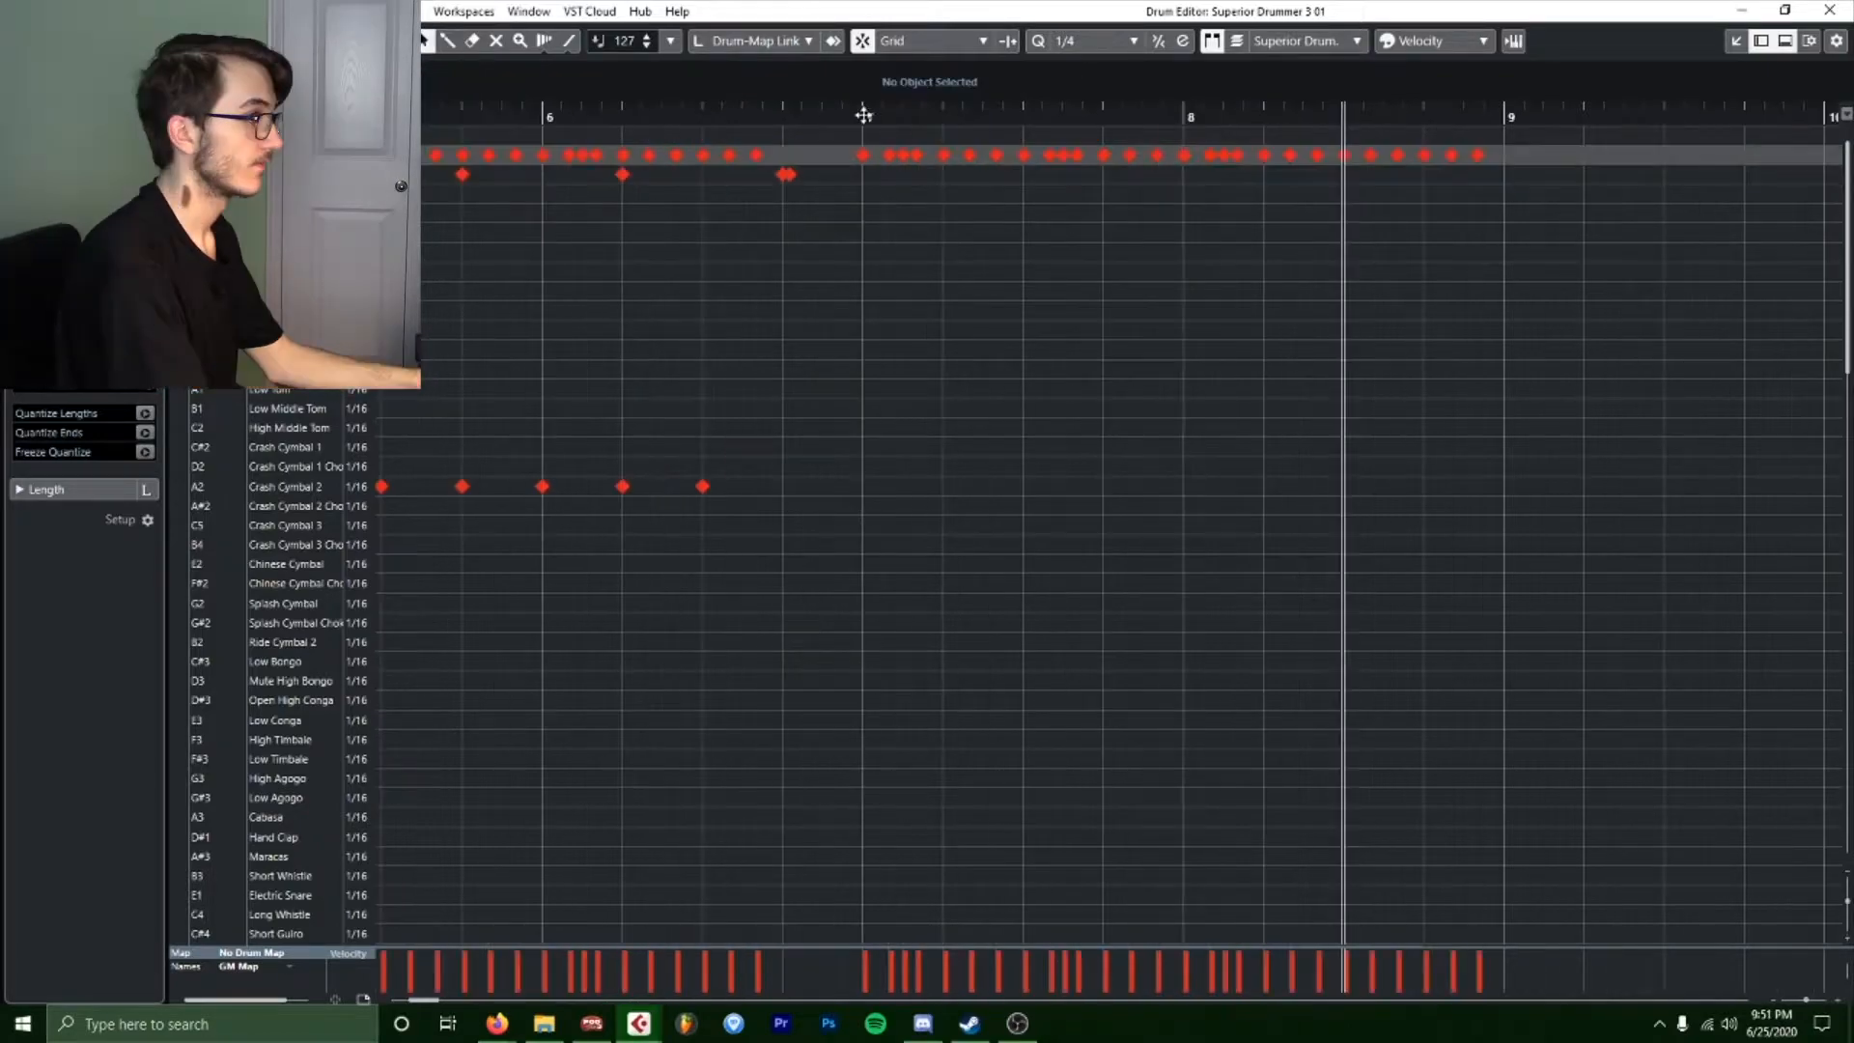
{"action": "left_click", "coordinate": [449, 43]}
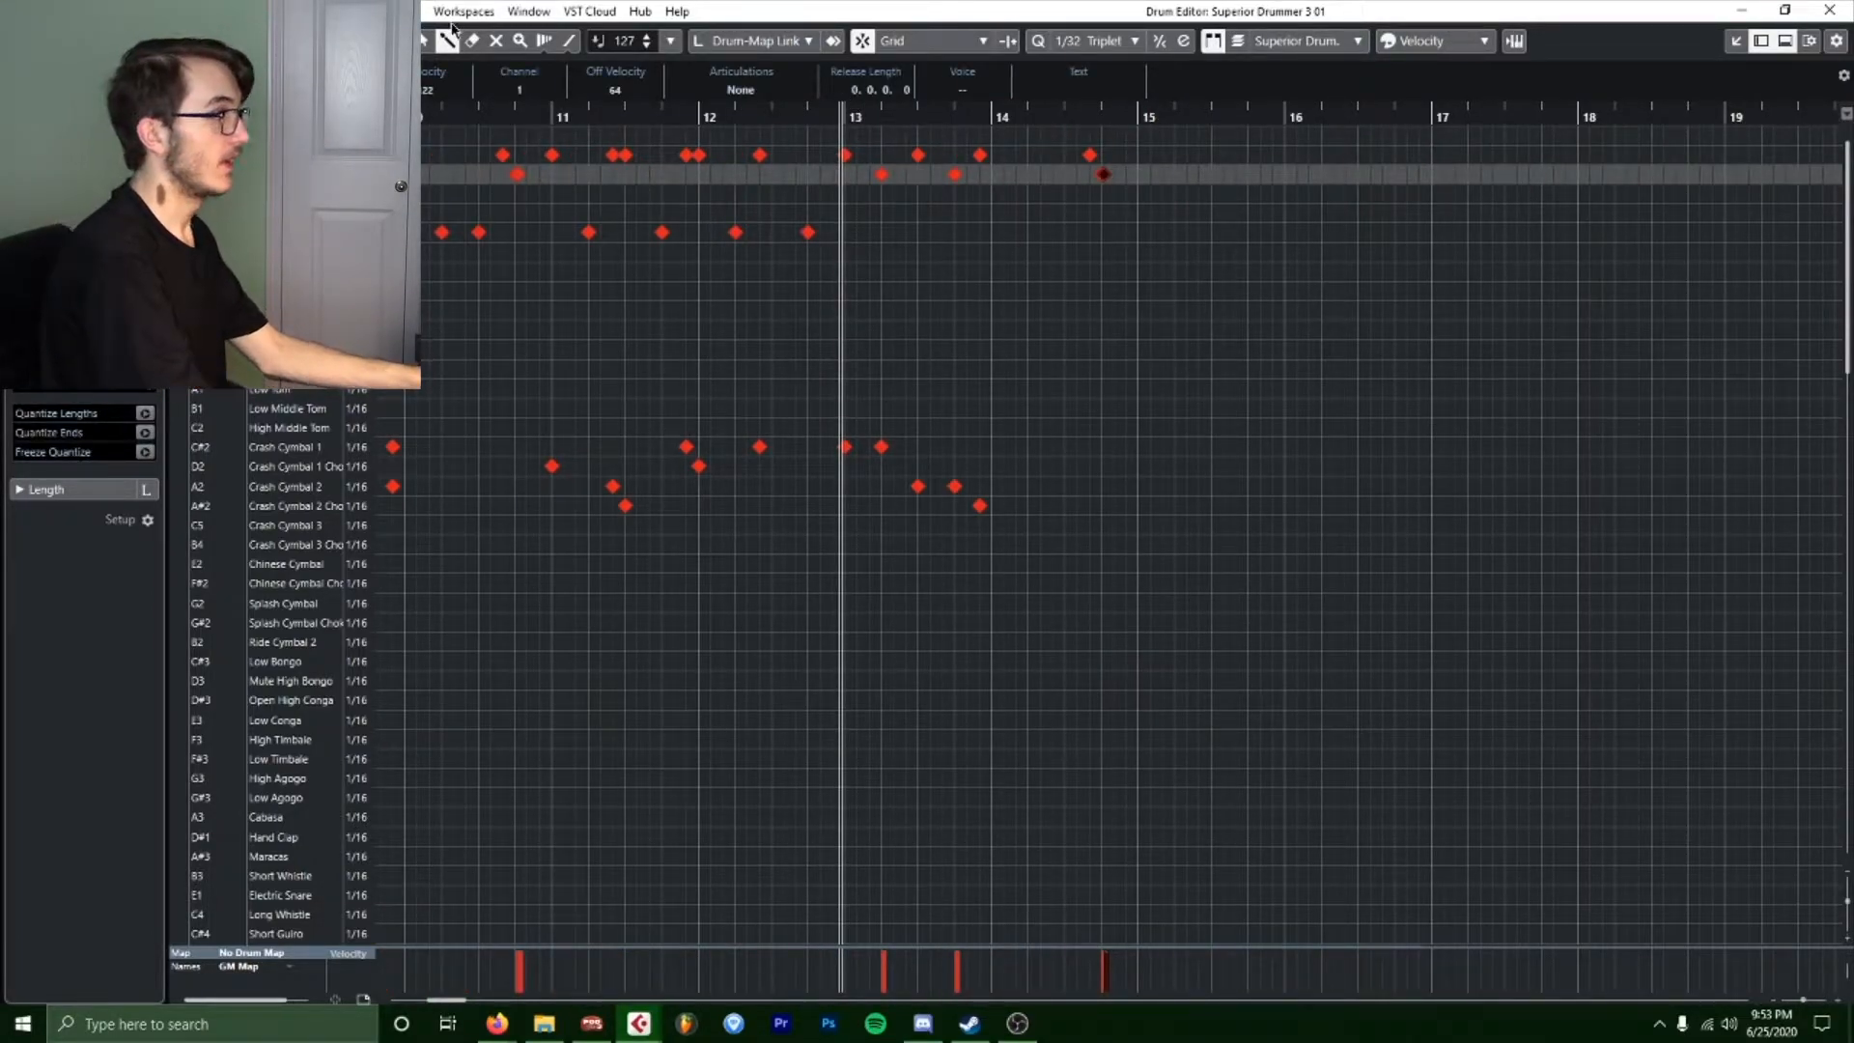
Play the programmed drums from around bar 2 and add a top-row drum hit at the start of bar 52.
{"action": "left_click_drag", "start_coordinate": [644, 114], "coordinate": [784, 138]}
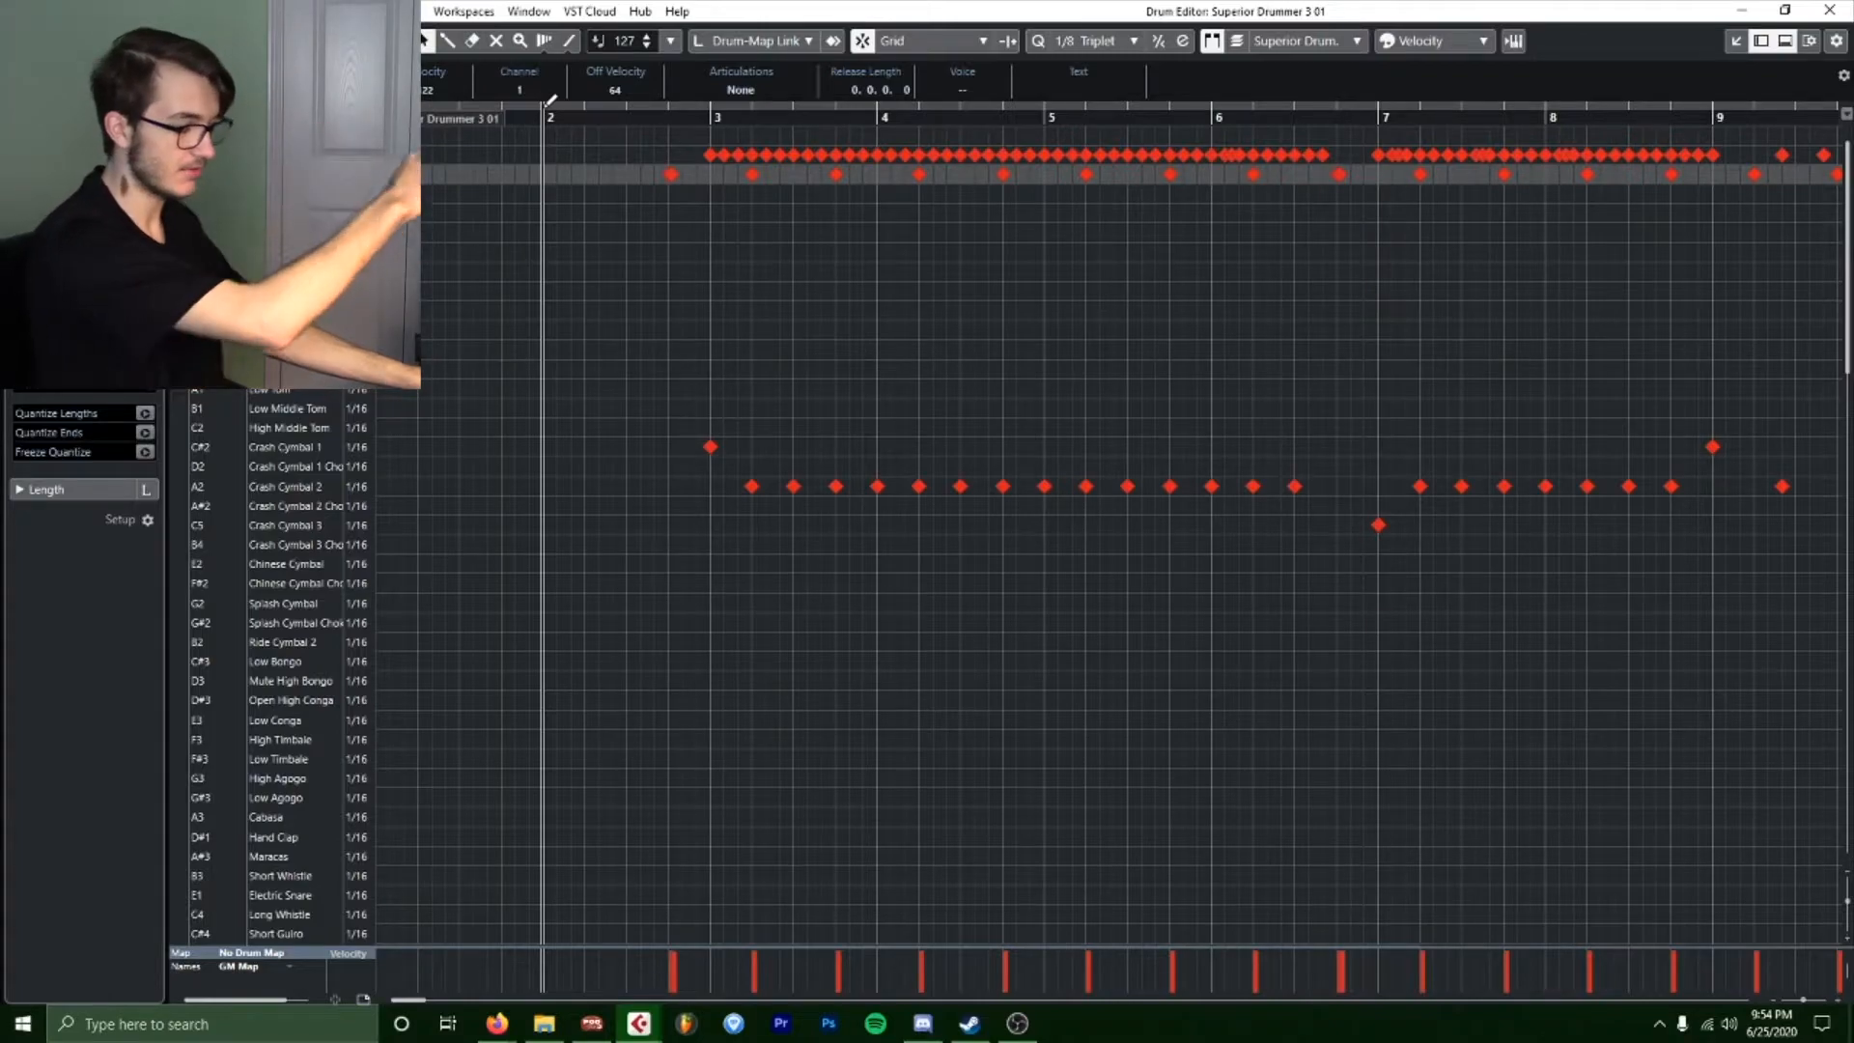
{"action": "key", "text": "space"}
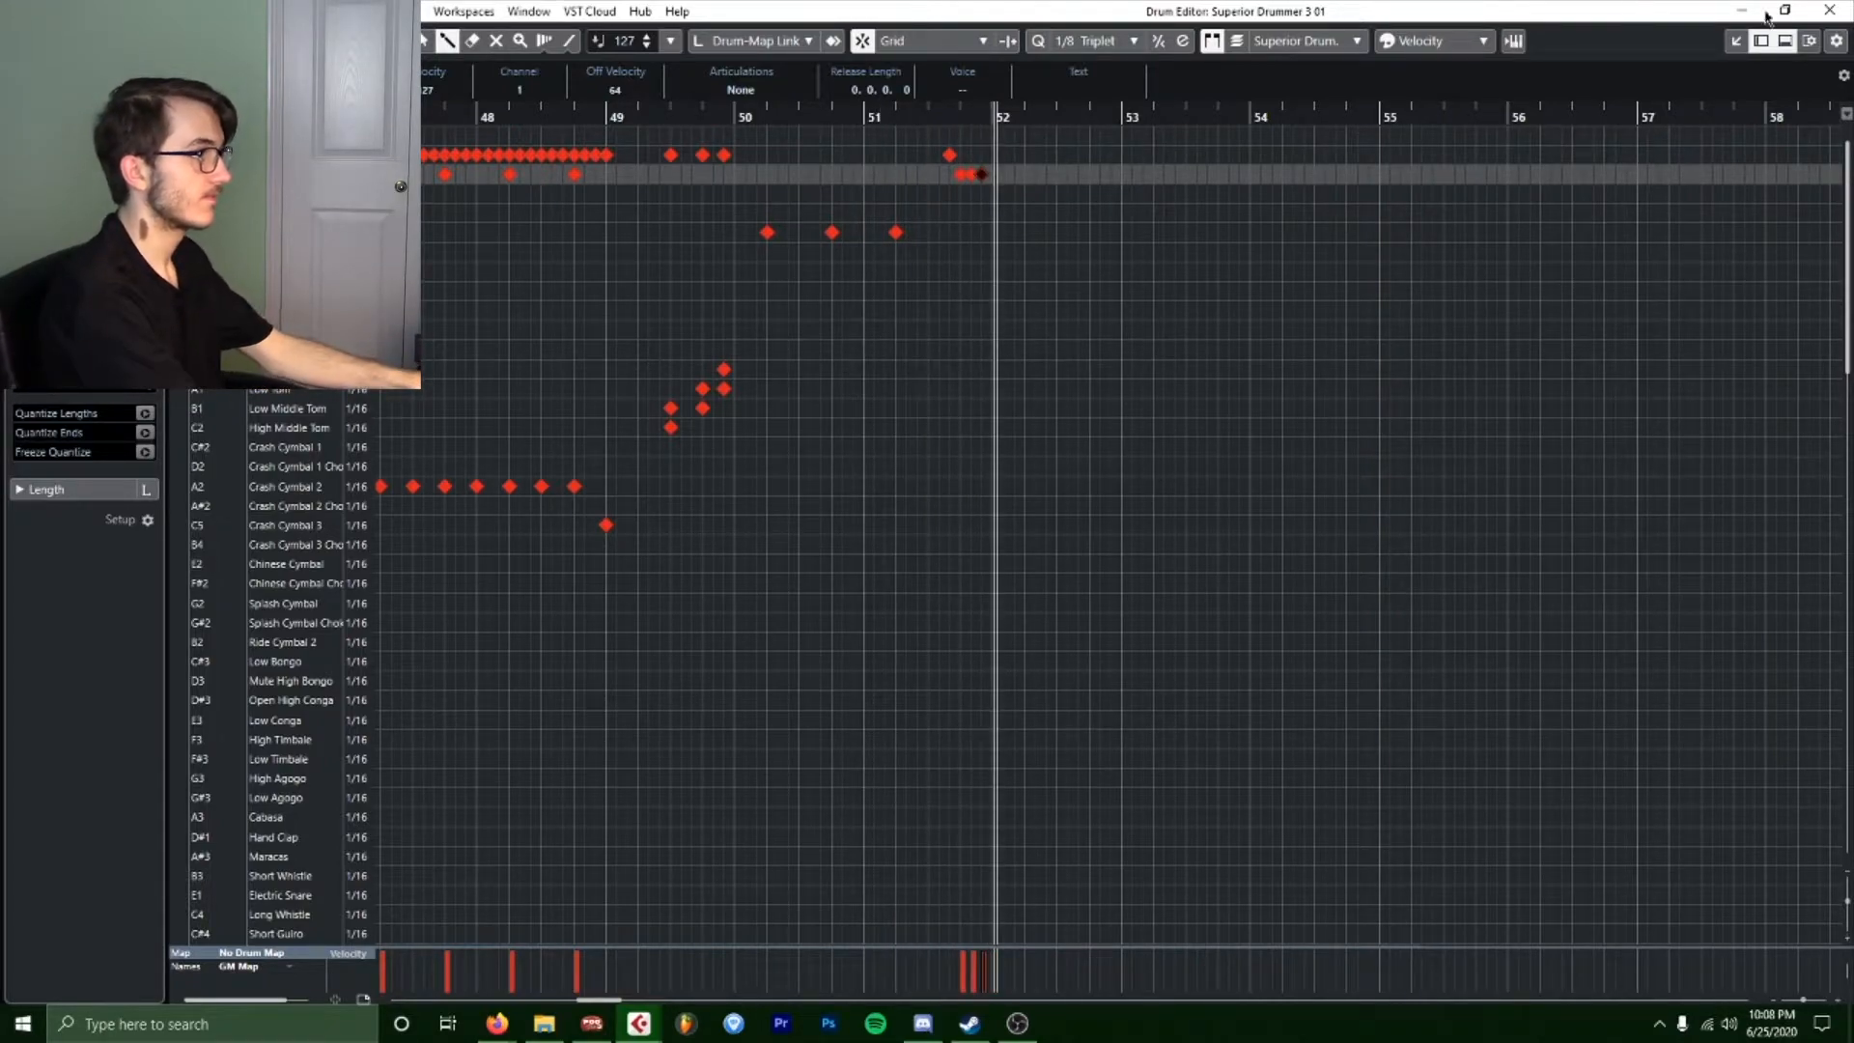
{"action": "left_click", "coordinate": [997, 154]}
{"action": "key", "text": "h"}
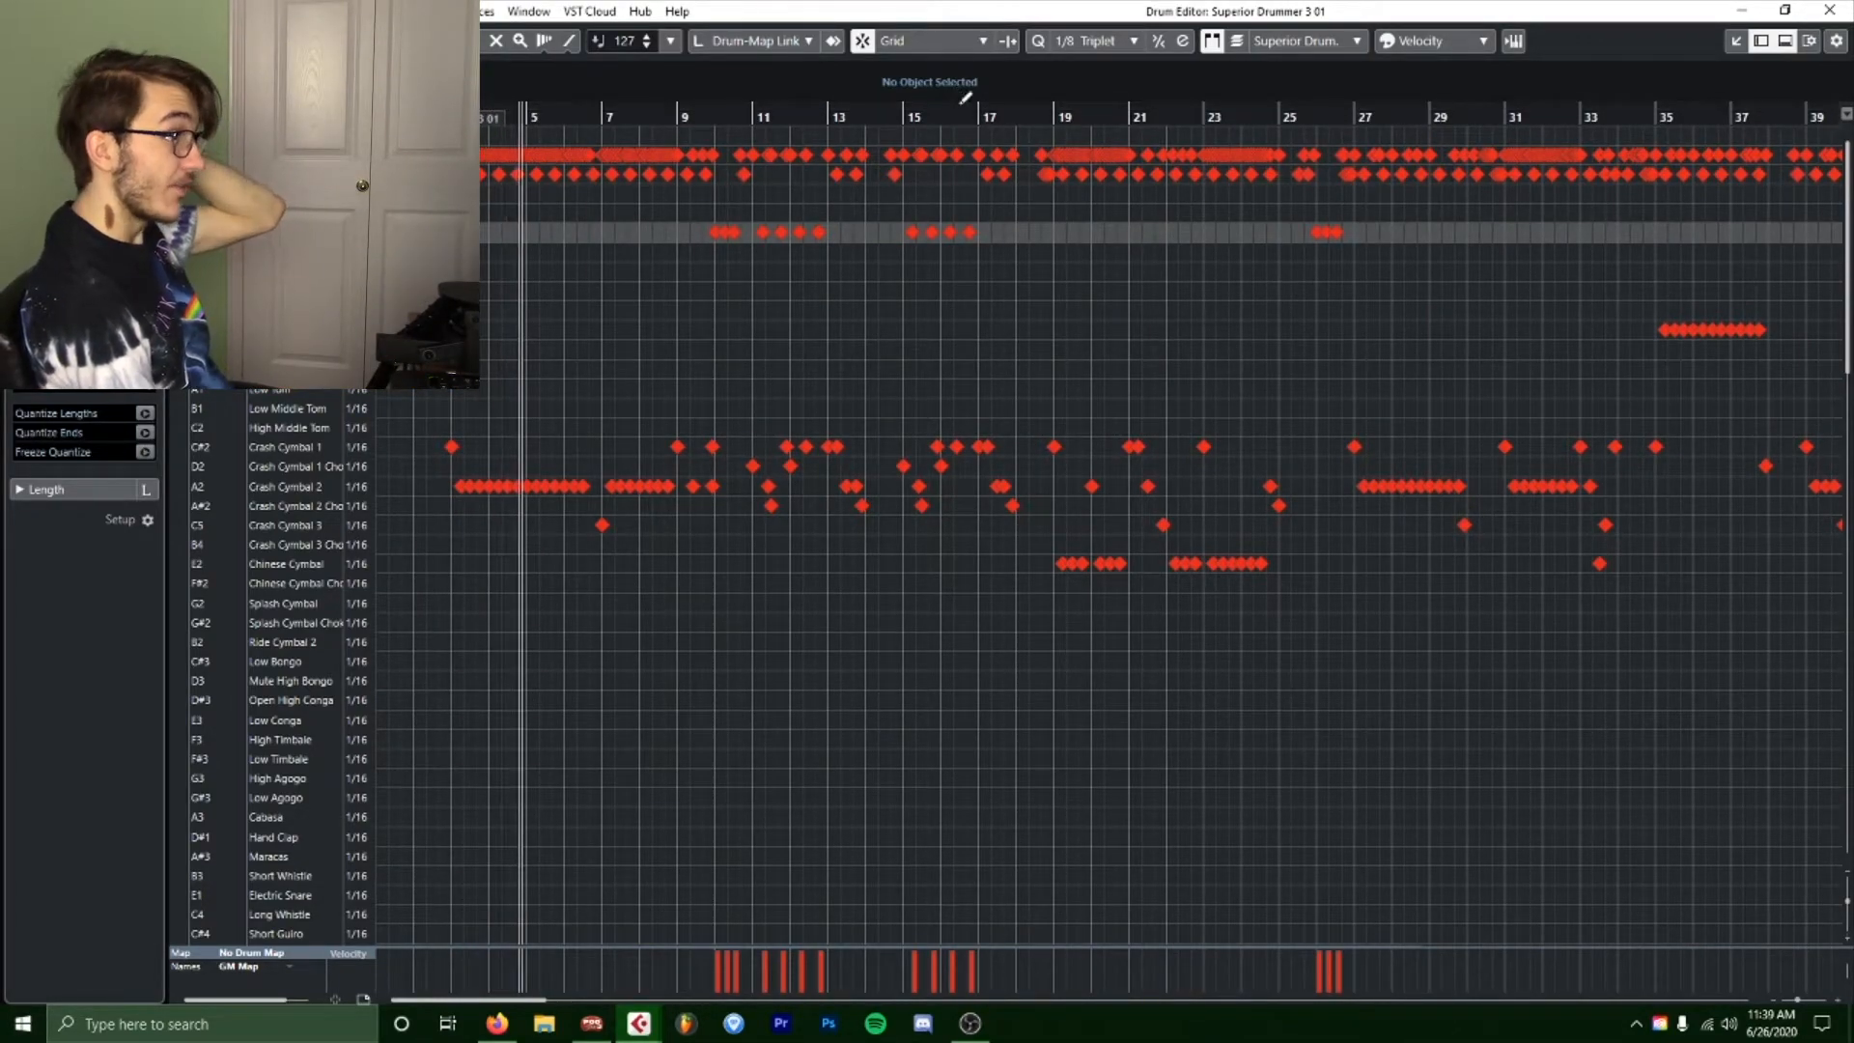
Review the complete drum pattern along the timeline through to its last hits around bar 101.
{"action": "left_click_drag", "start_coordinate": [956, 117], "coordinate": [1705, 78]}
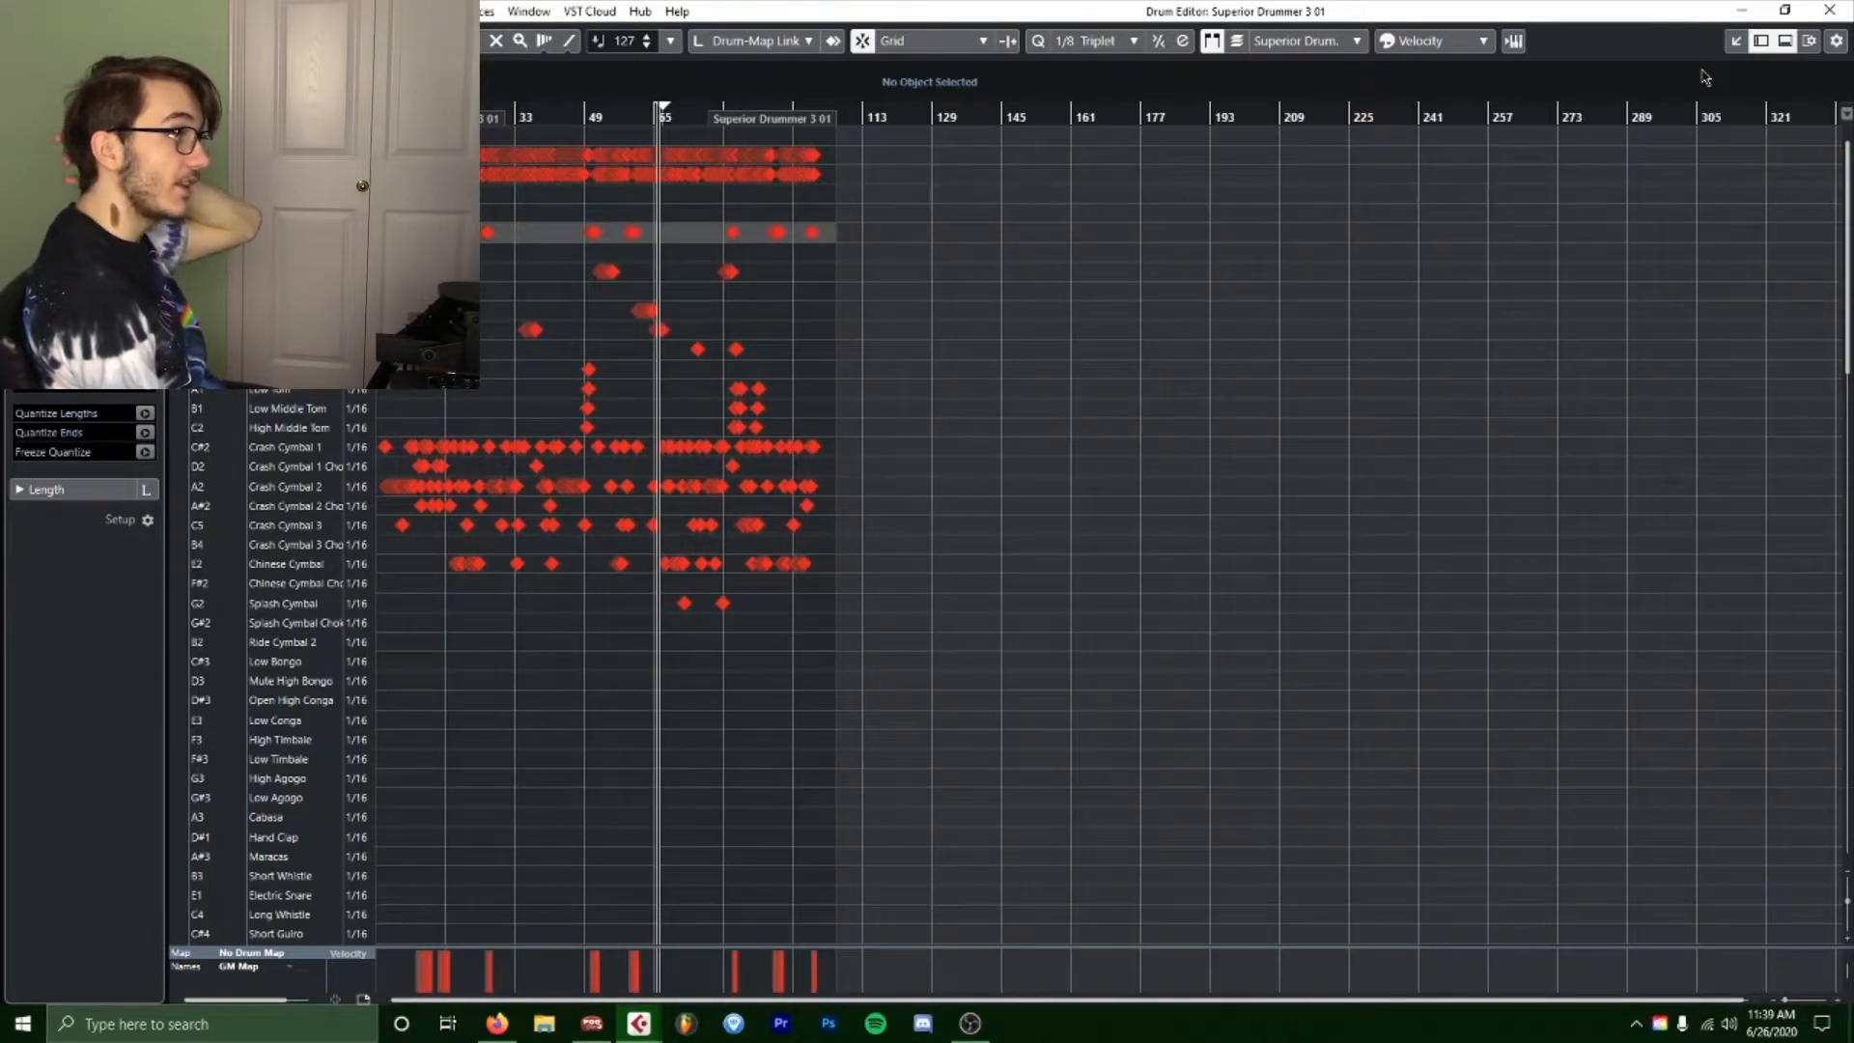
{"action": "left_click_drag", "start_coordinate": [688, 143], "coordinate": [1004, 186]}
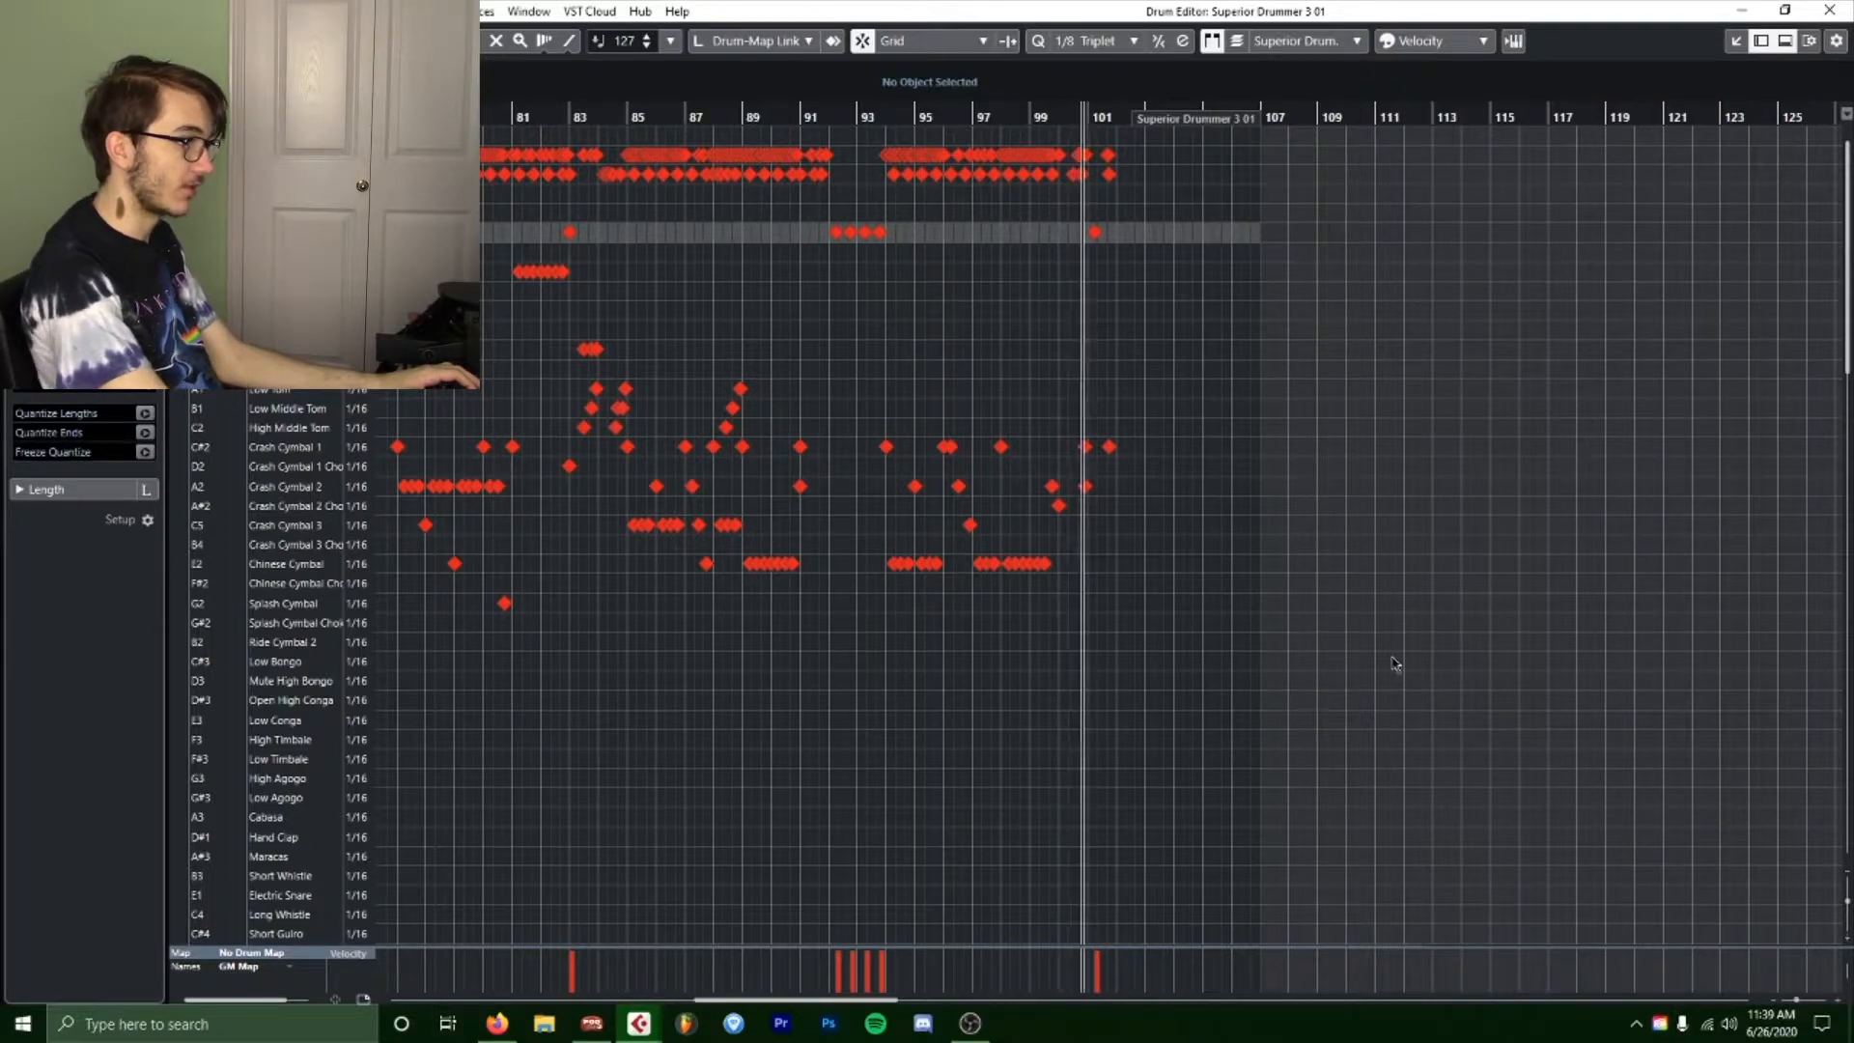
{"action": "left_click", "coordinate": [1662, 1025]}
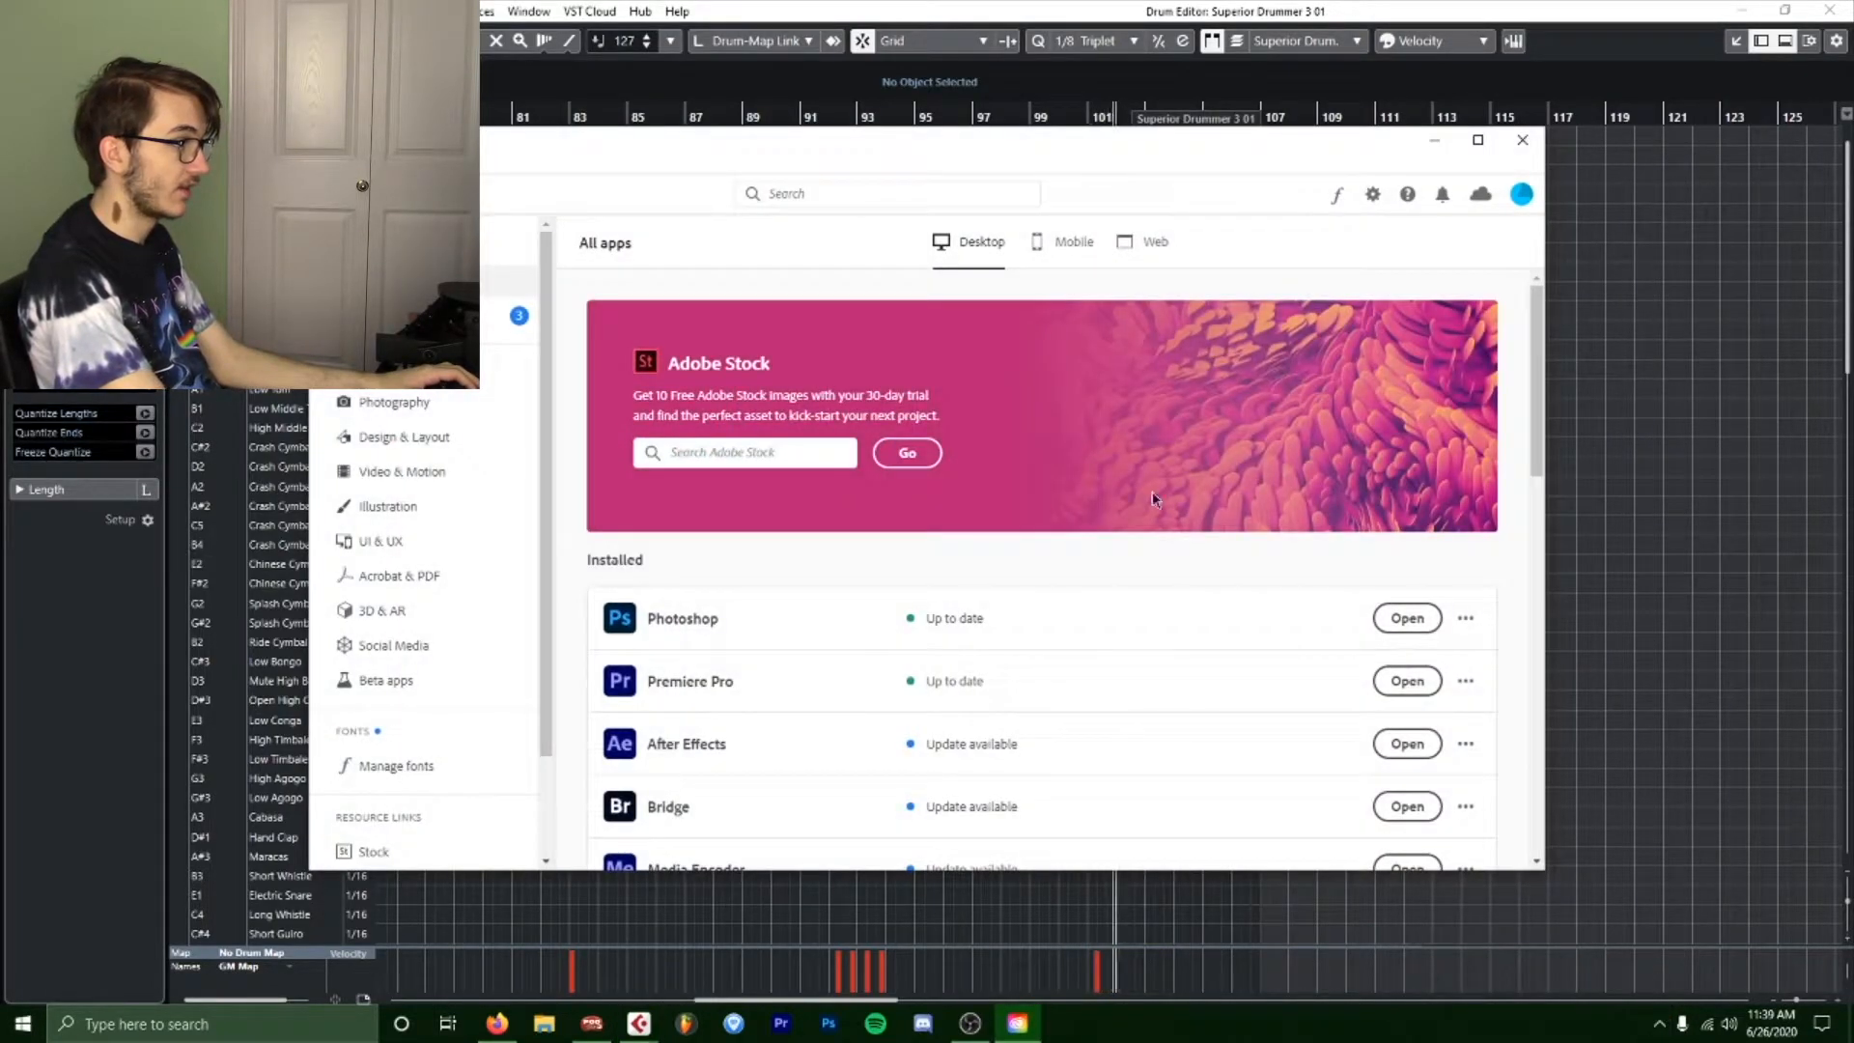
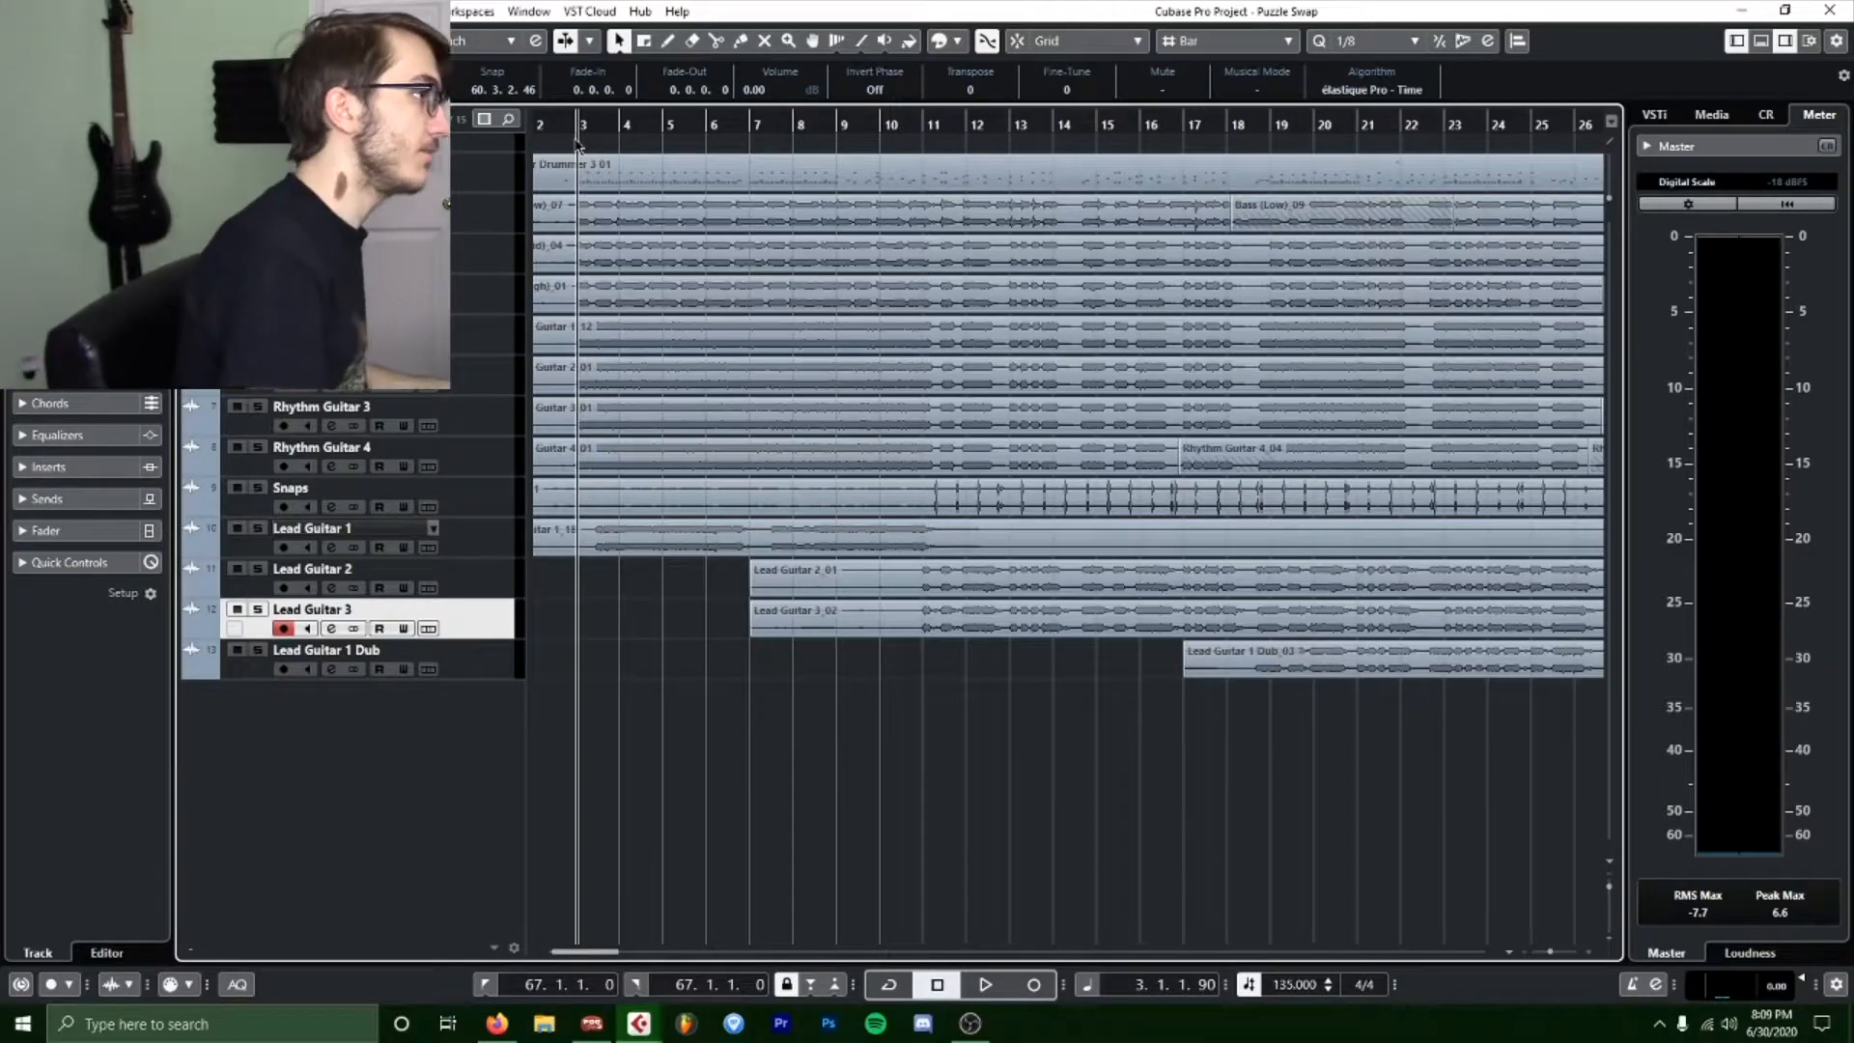
Solo the low, mid and high bass tracks and play them from around bar 2 to compare their layered tones.
{"action": "left_click_drag", "start_coordinate": [573, 120], "coordinate": [577, 102]}
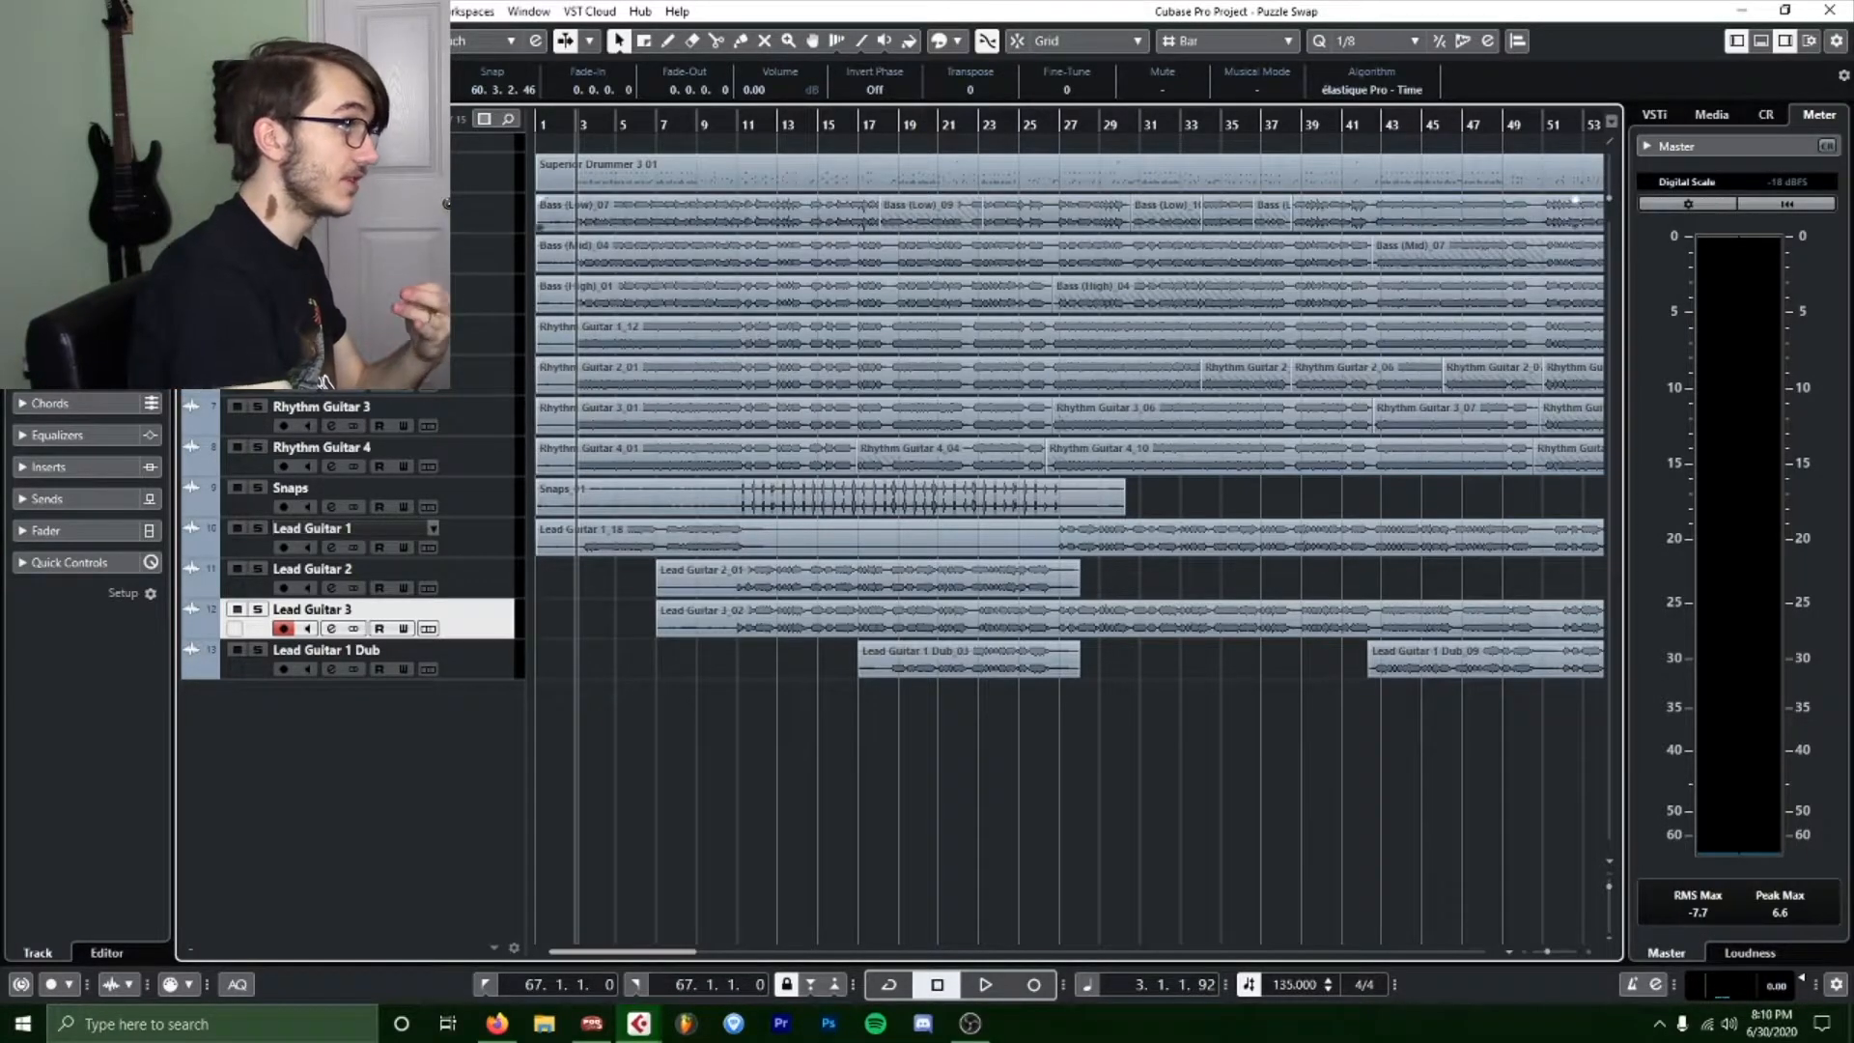
{"action": "left_click", "coordinate": [258, 164]}
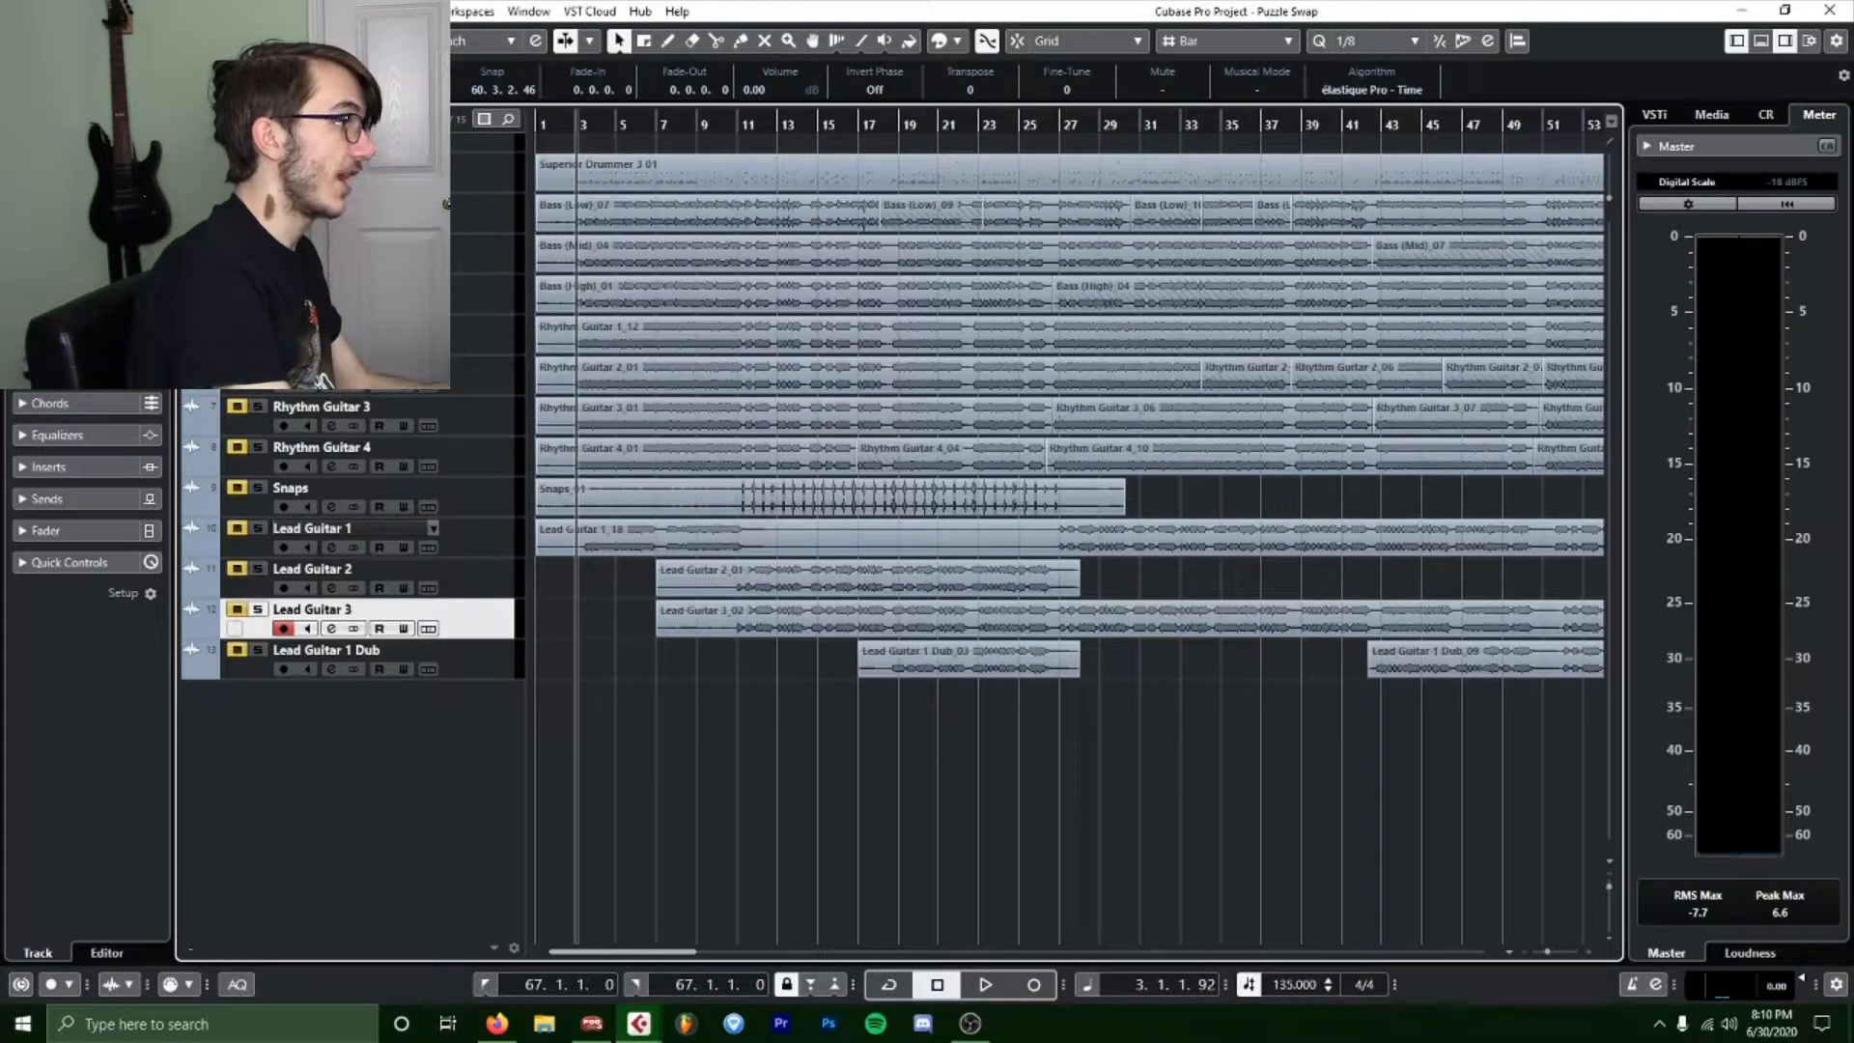
{"action": "left_click_drag", "start_coordinate": [565, 122], "coordinate": [564, 141]}
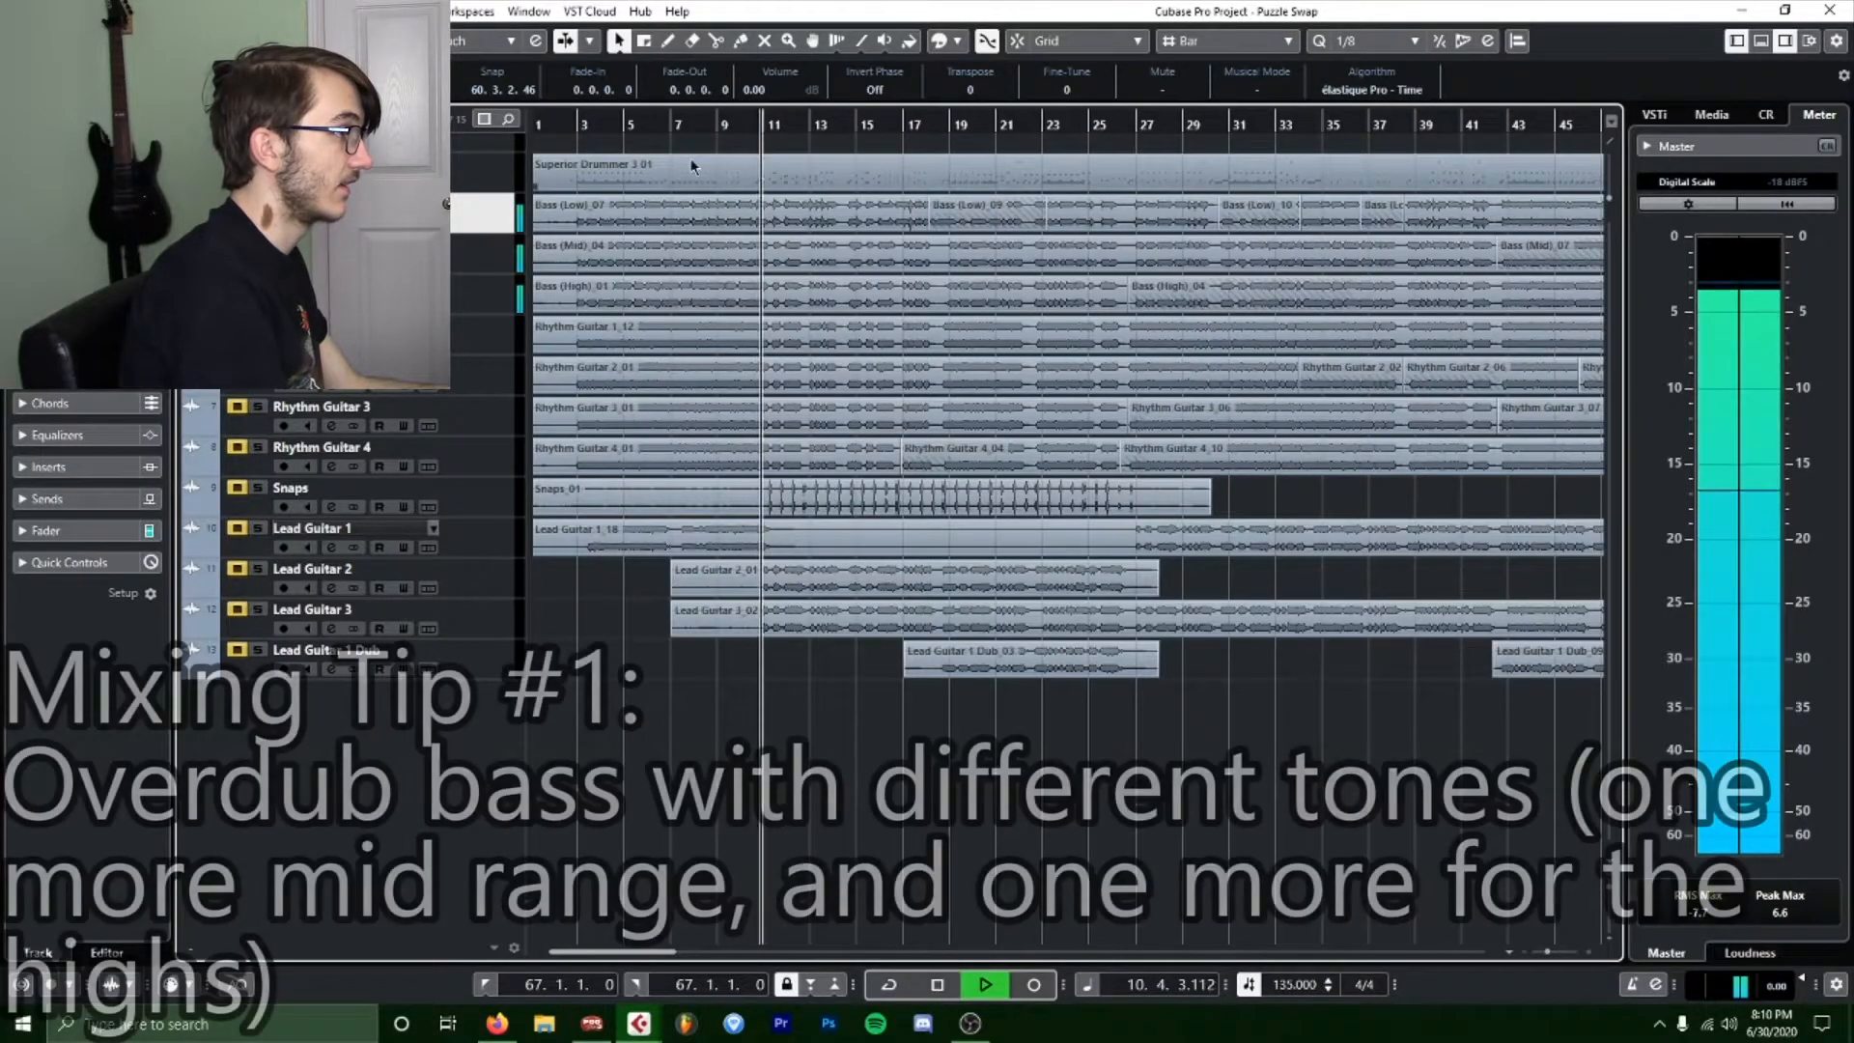
{"action": "key", "text": "h"}
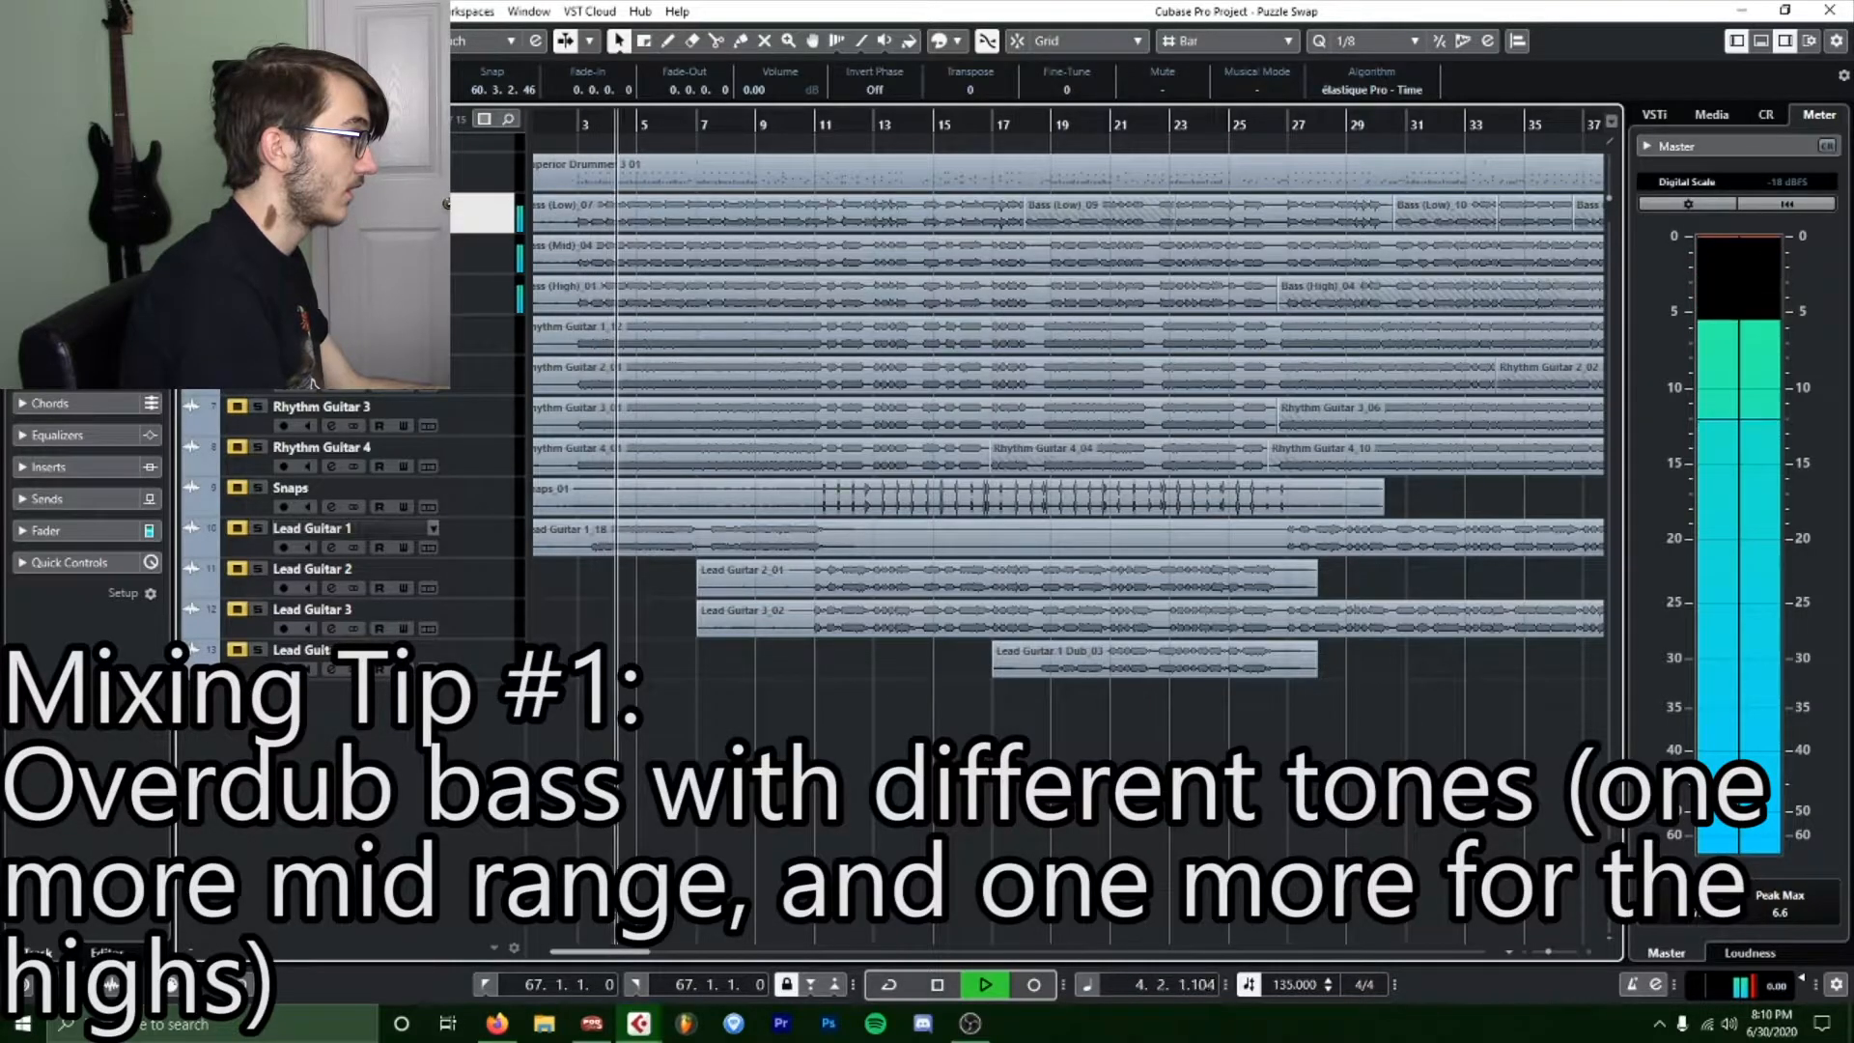
{"action": "key", "text": "space"}
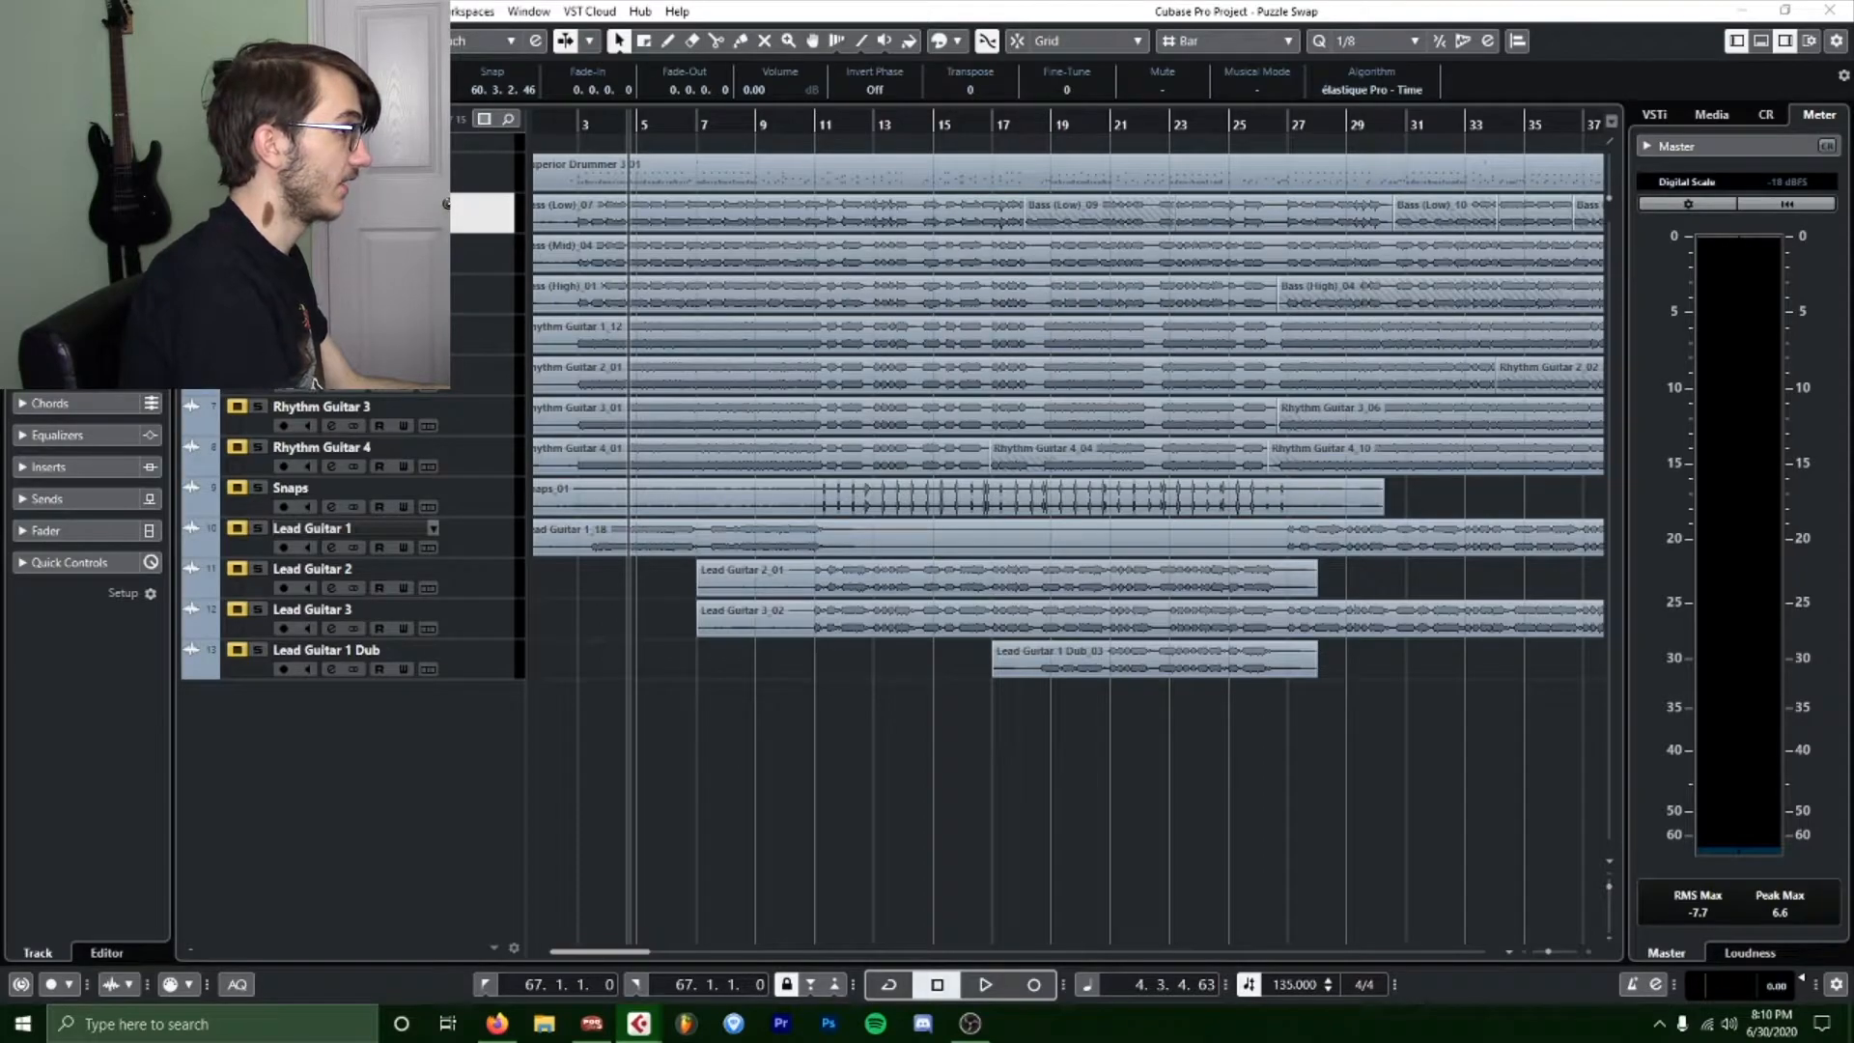
{"action": "key", "text": "space"}
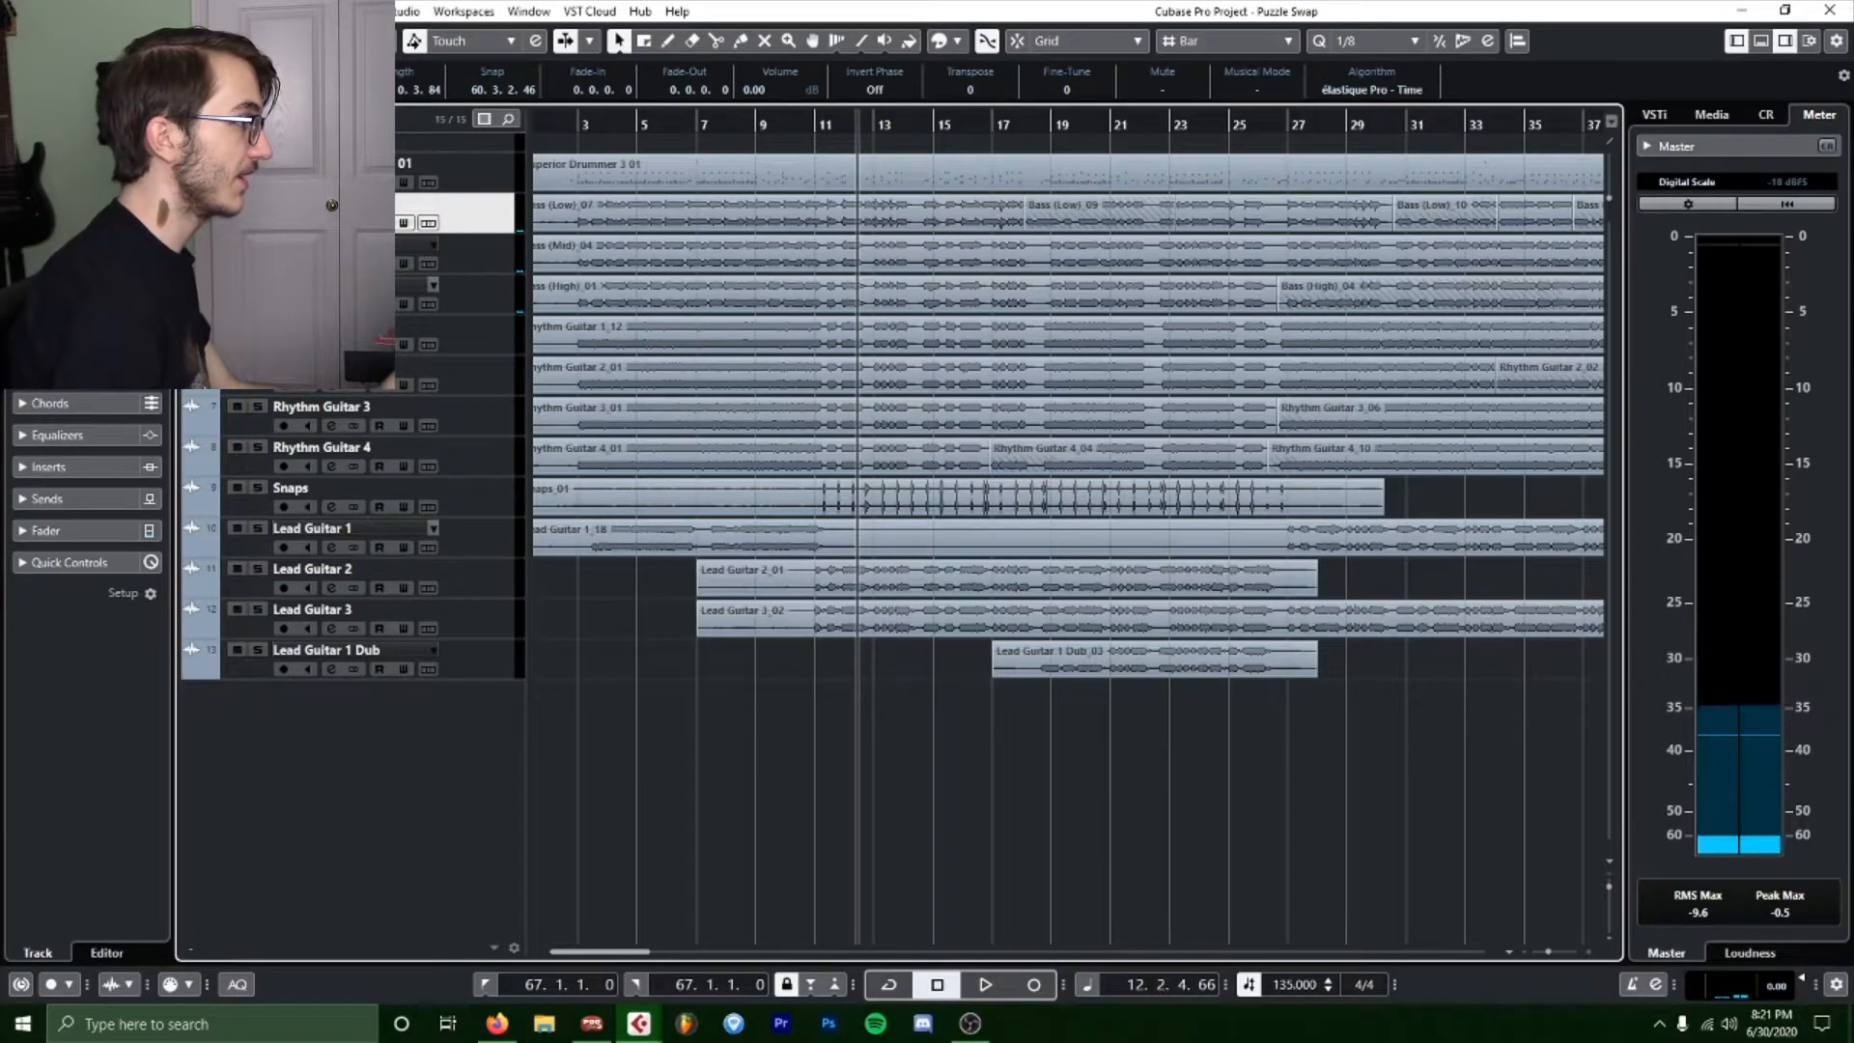
Step through the rhythm guitar tracks in the track list, finishing with Rhythm Guitar 1 selected.
{"action": "key", "text": "Down"}
{"action": "key", "text": "Down"}
{"action": "key", "text": "Down"}
{"action": "key", "text": "Down"}
{"action": "key", "text": "Down"}
{"action": "key", "text": "Down"}
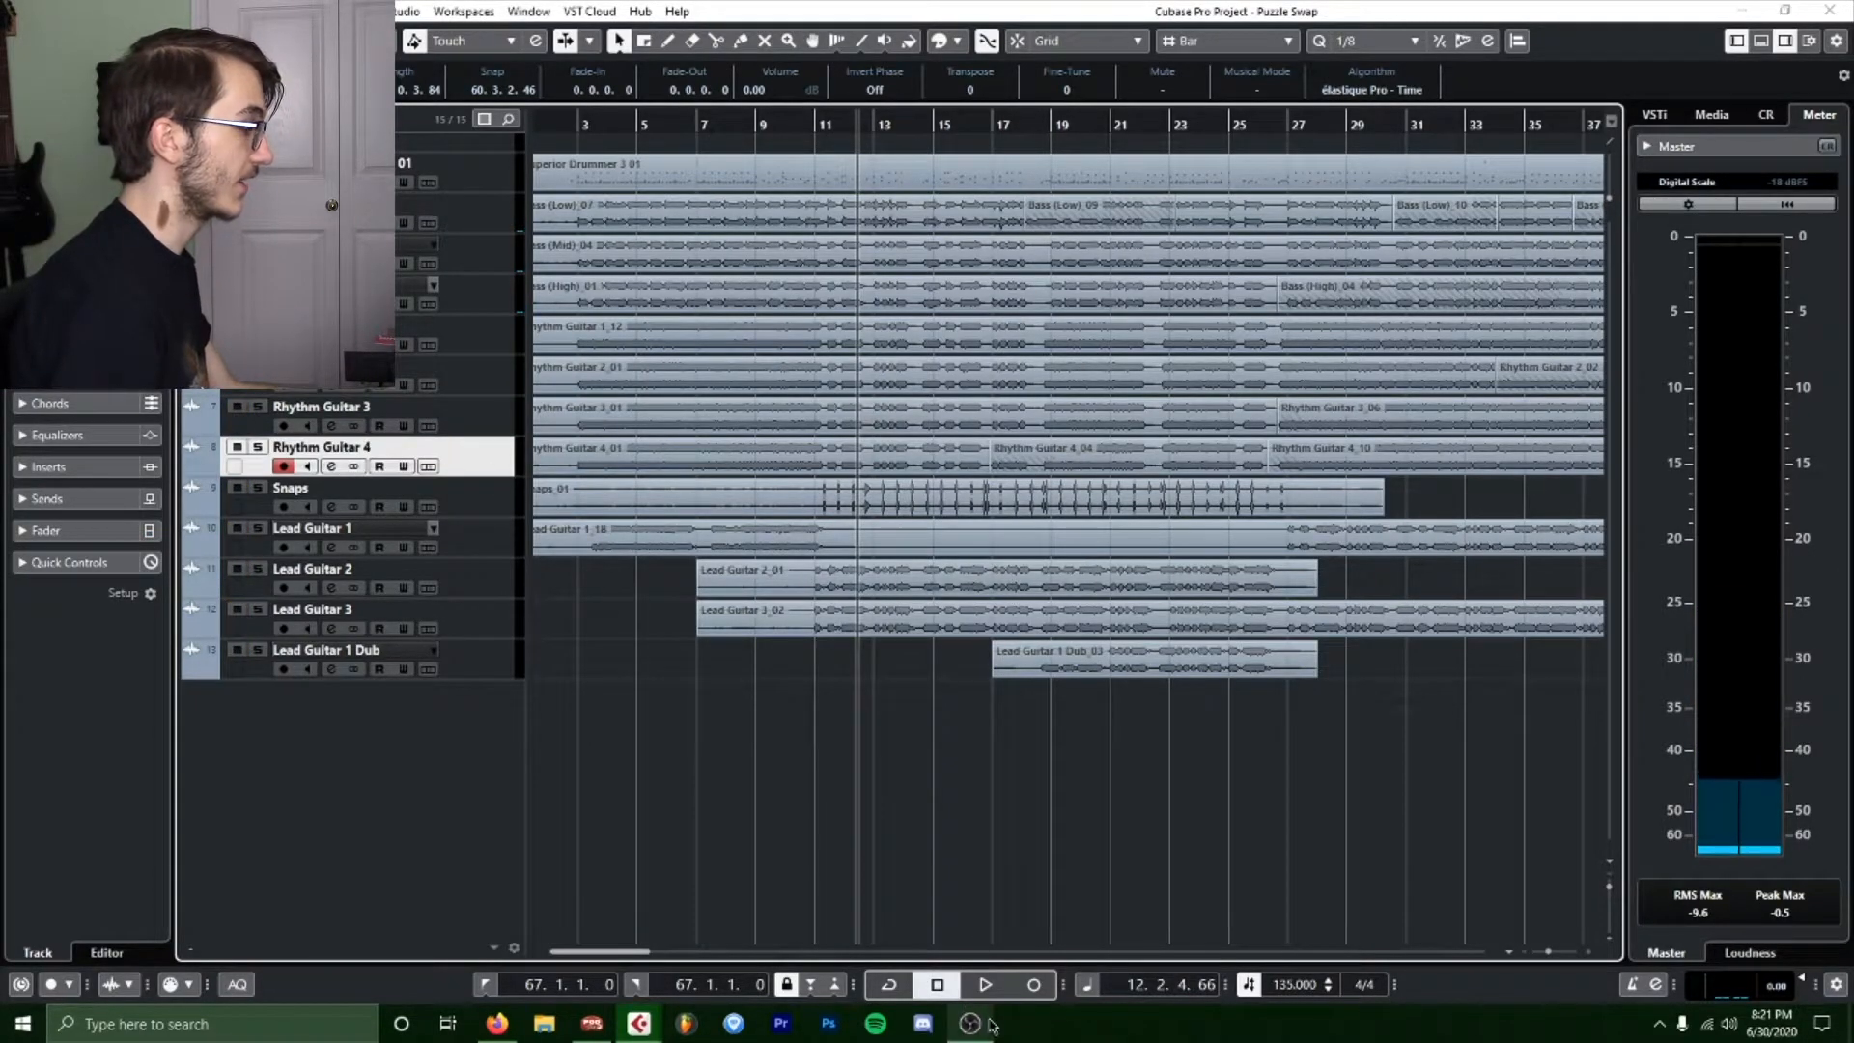
{"action": "left_click", "coordinate": [831, 8]}
{"action": "left_click", "coordinate": [506, 381]}
{"action": "left_click", "coordinate": [491, 440]}
{"action": "left_click", "coordinate": [494, 411]}
{"action": "left_click", "coordinate": [487, 306]}
{"action": "left_click", "coordinate": [483, 346]}
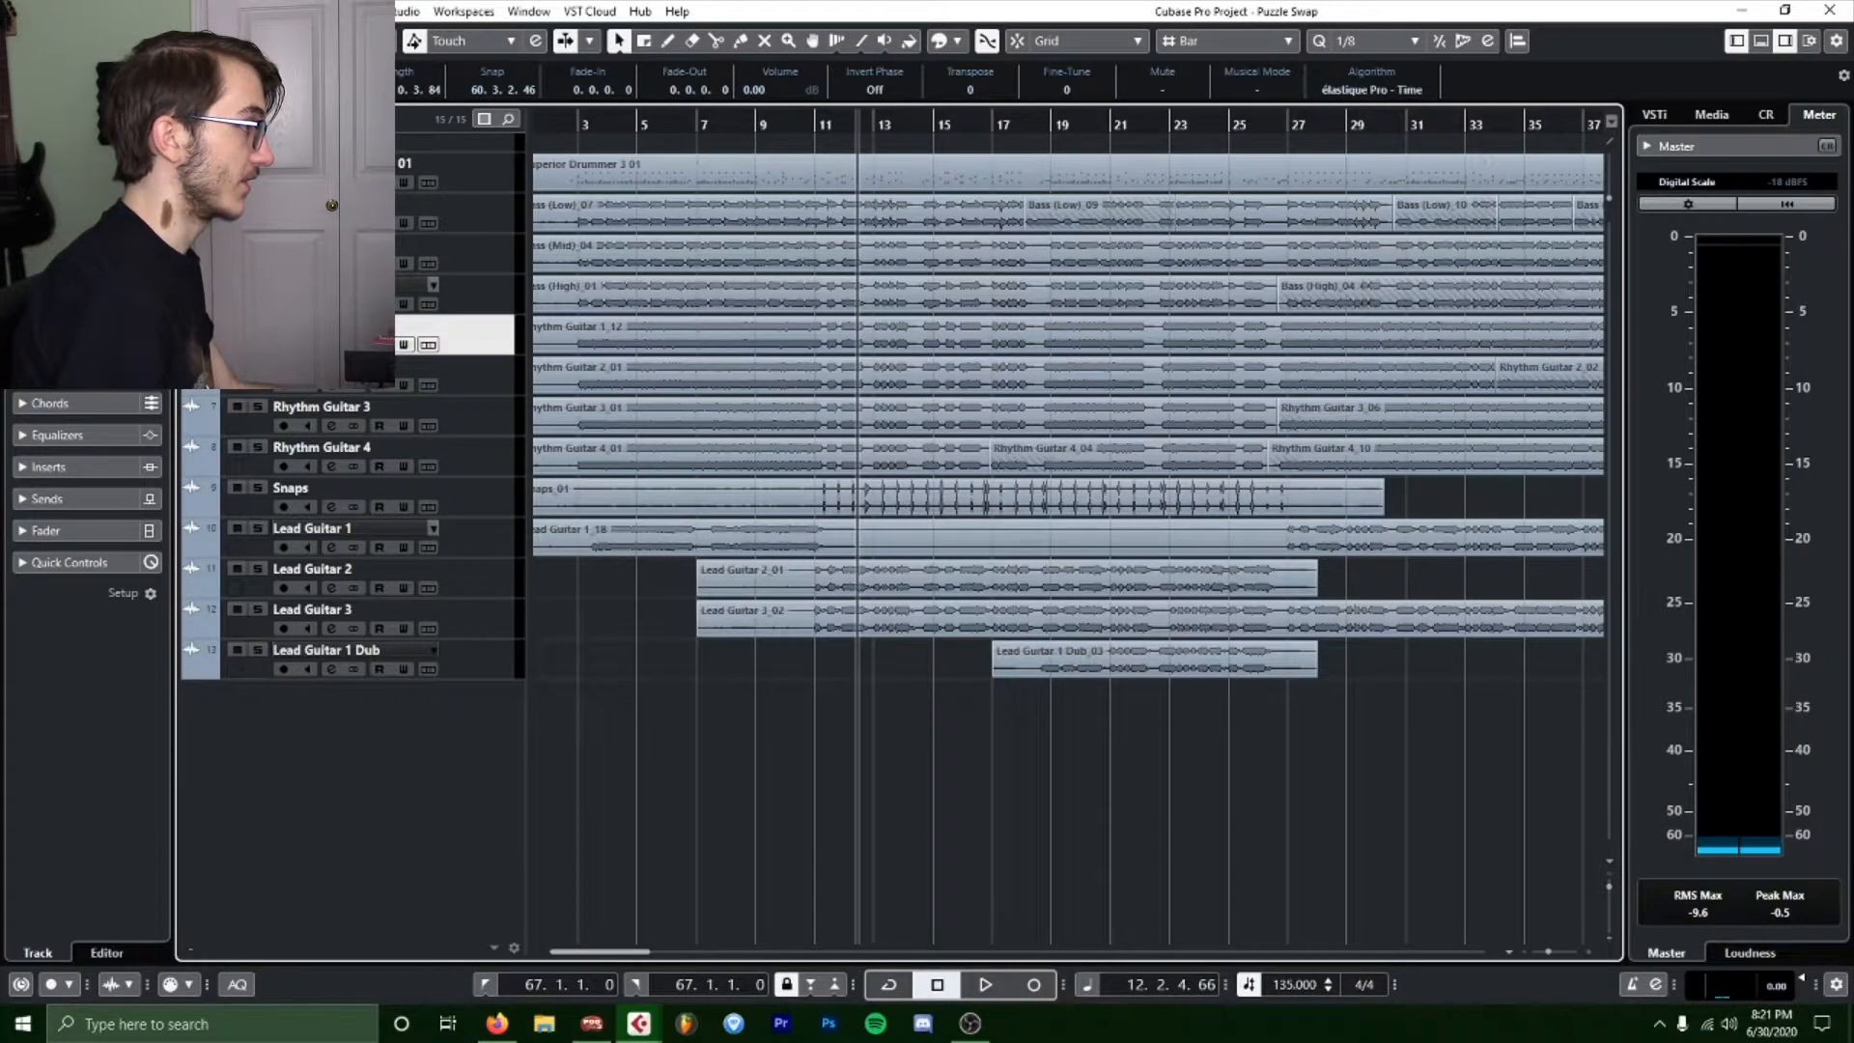
Solo the four rhythm guitar tracks and play them from just before bar 3, clearing the solos once heard.
{"action": "left_click", "coordinate": [259, 406]}
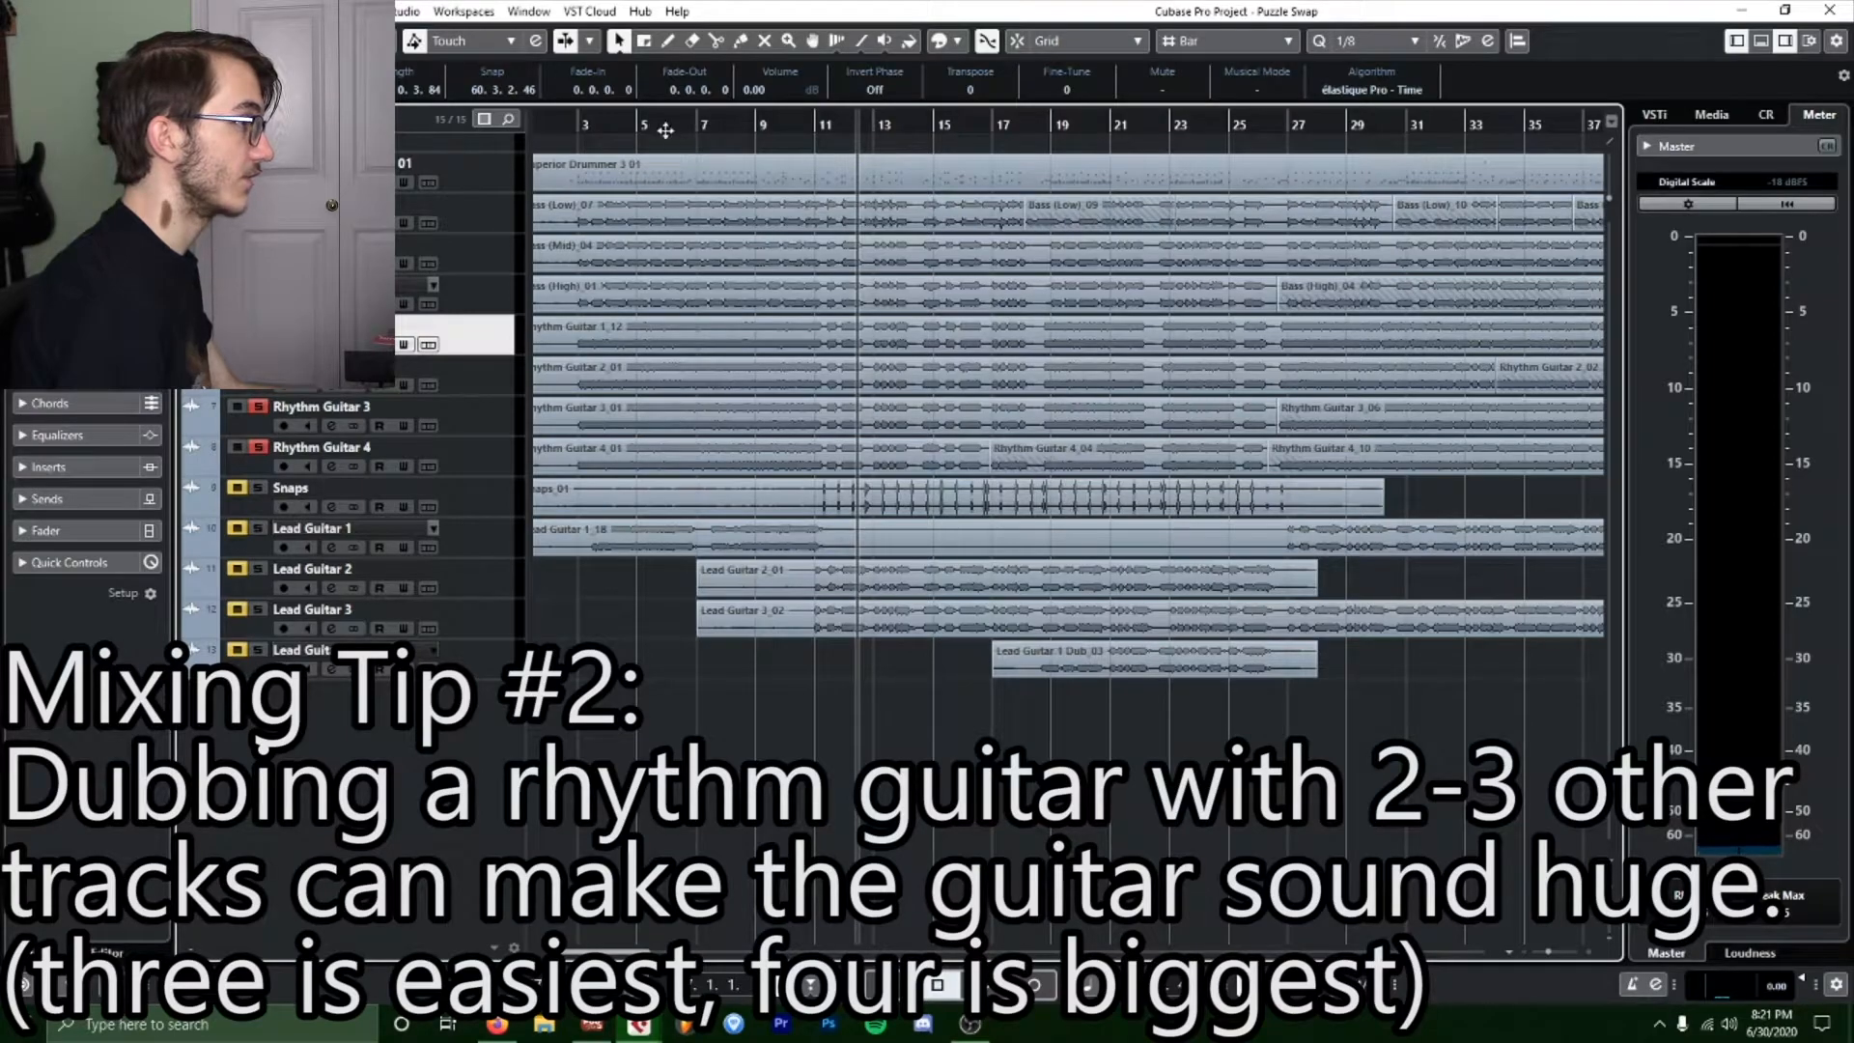
{"action": "left_click", "coordinate": [572, 123]}
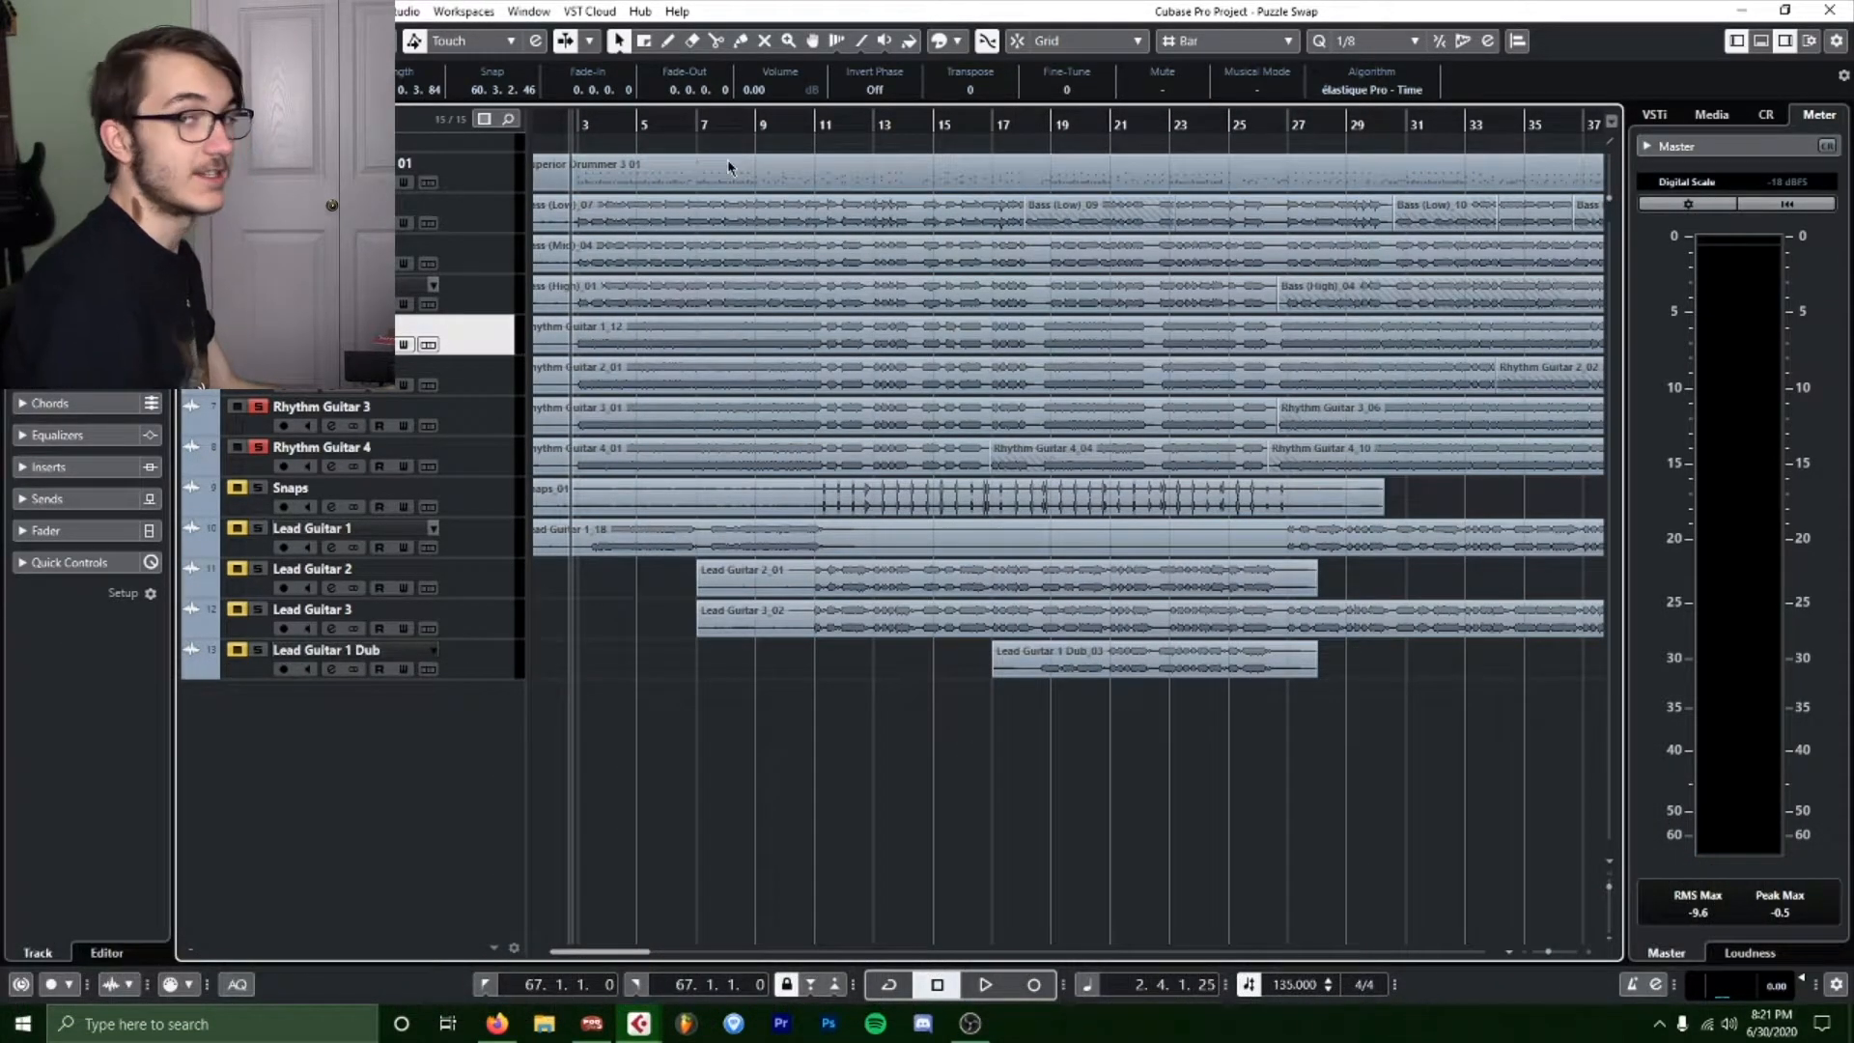
{"action": "key", "text": "space"}
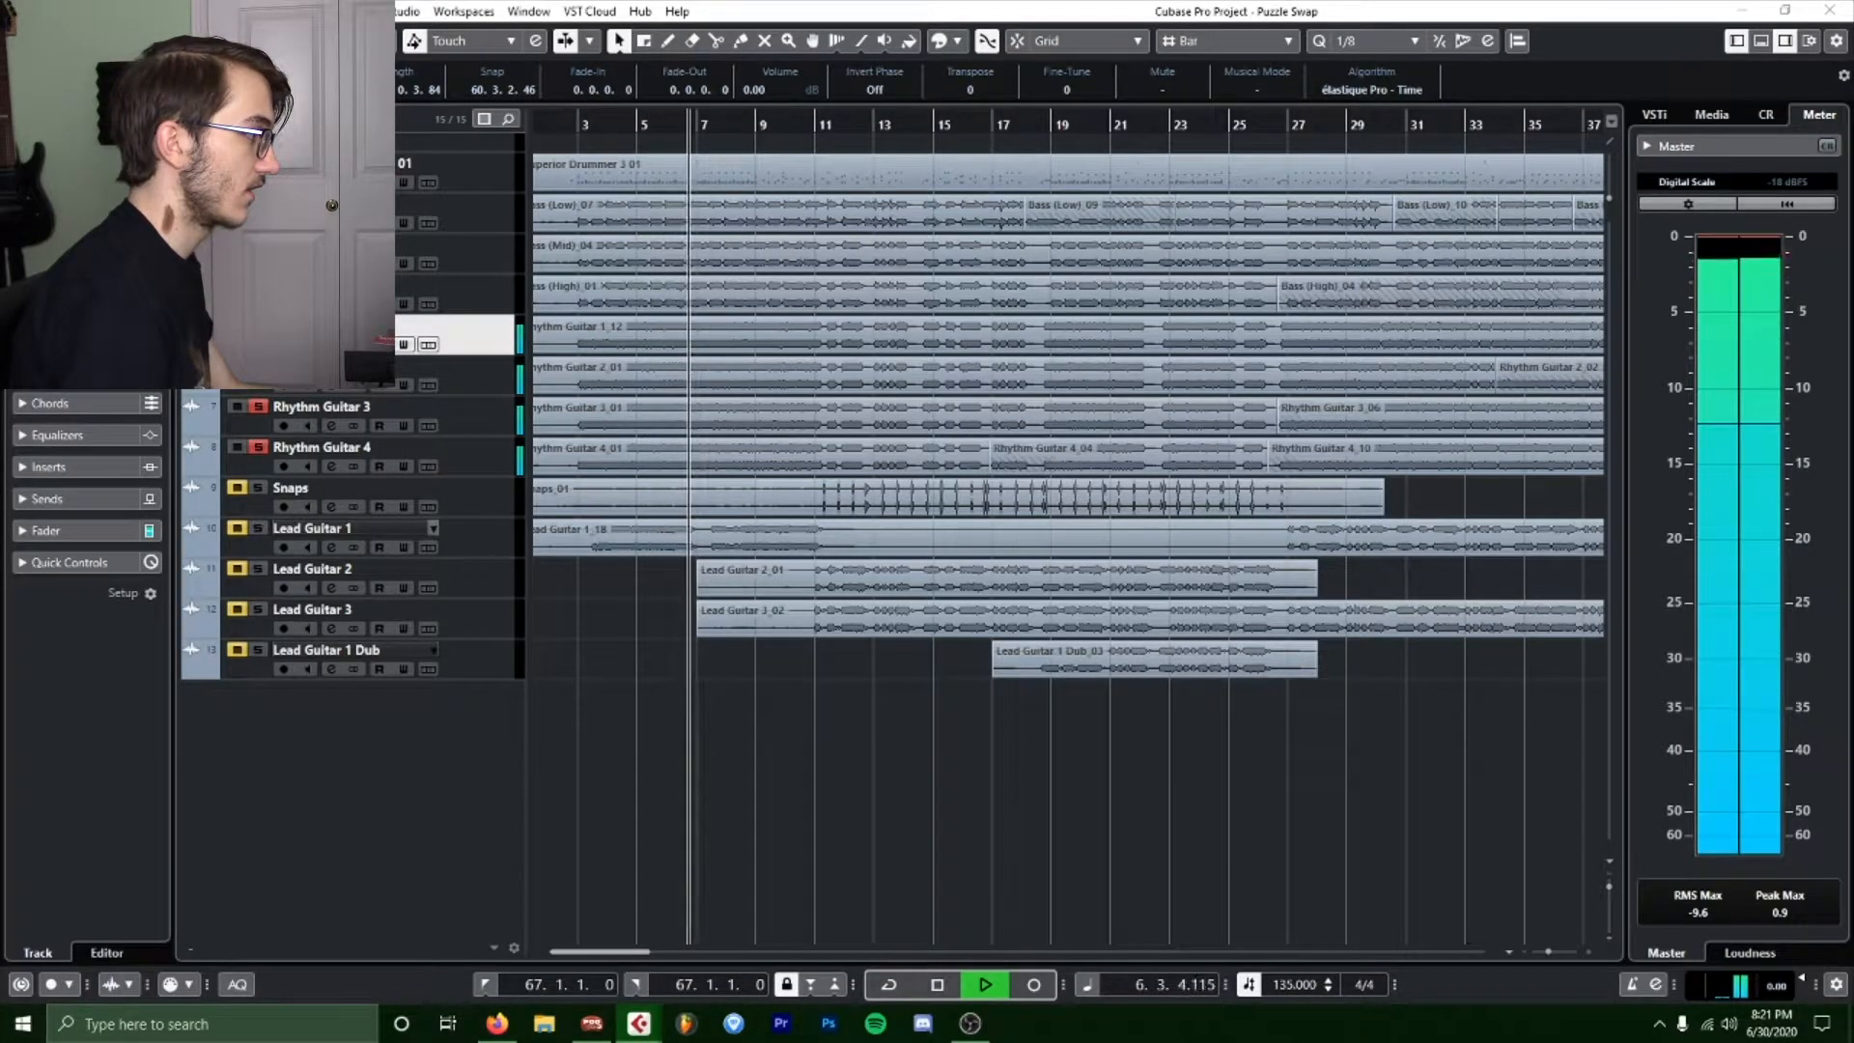
{"action": "key", "text": "space"}
{"action": "left_click", "coordinate": [293, 40]}
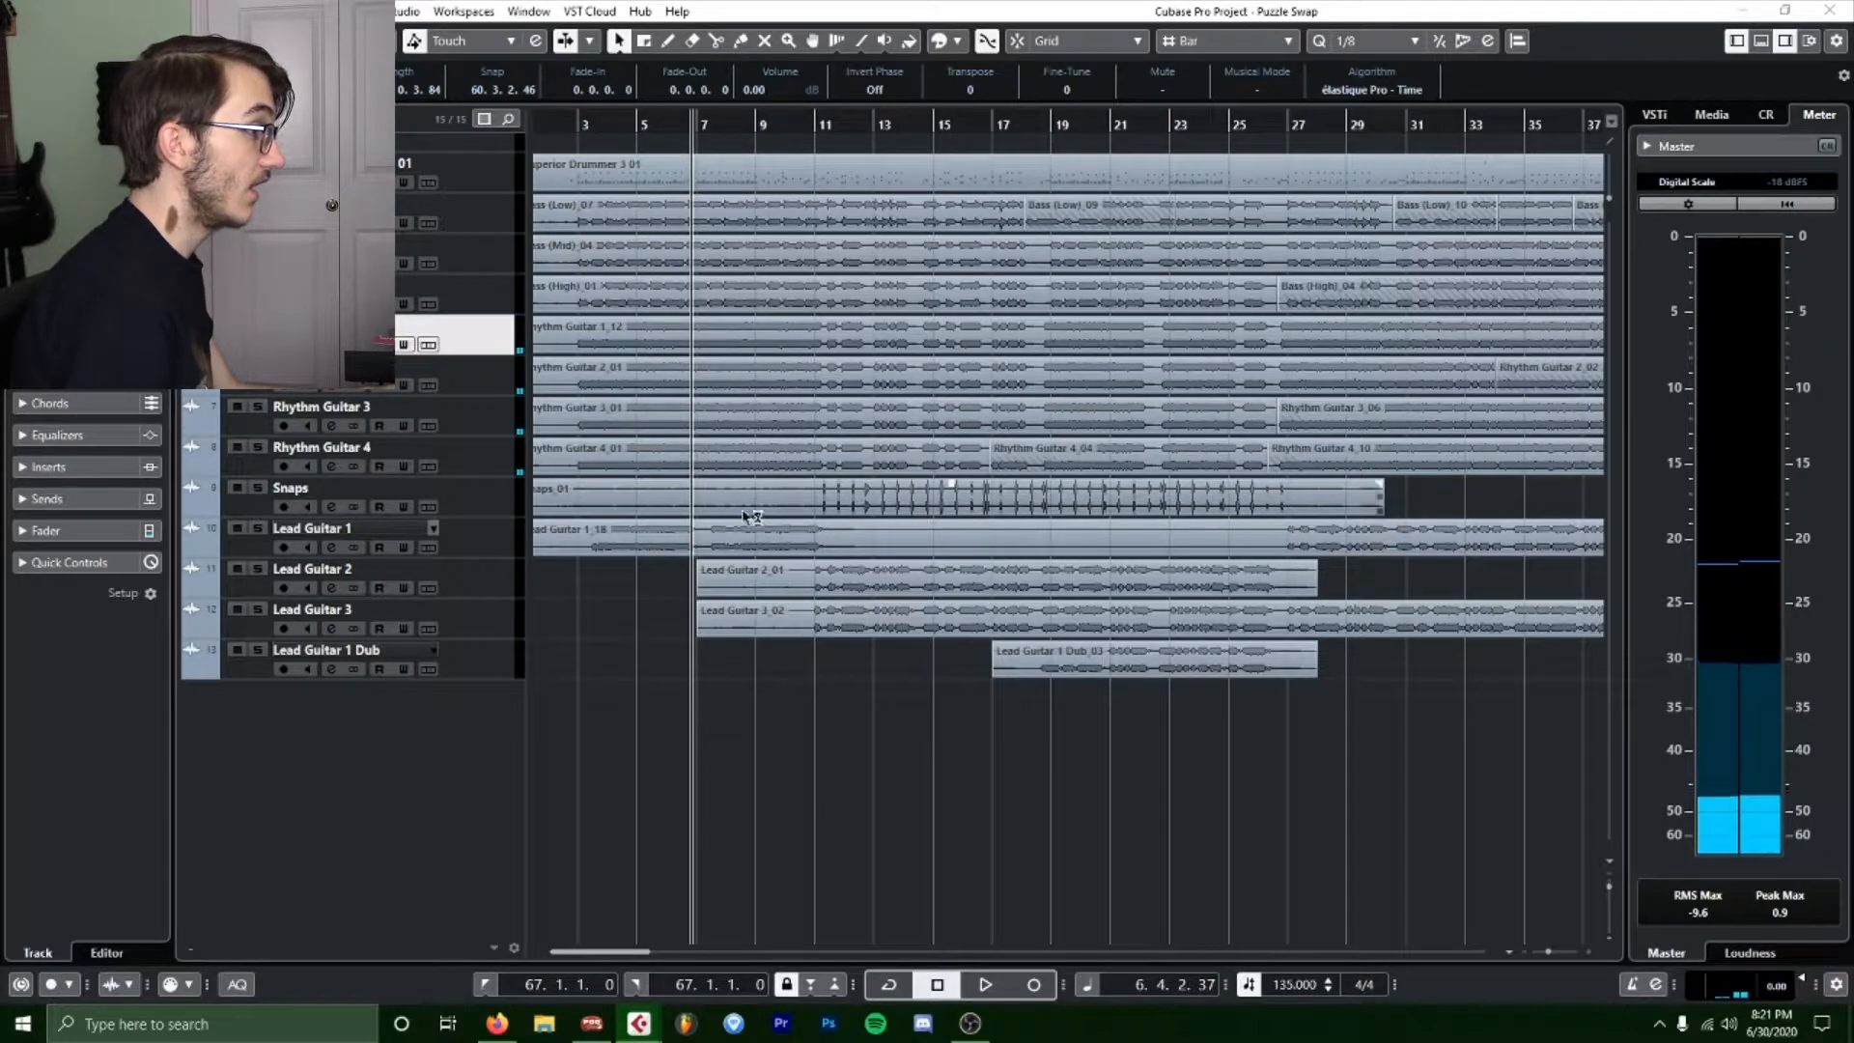
Trim the start of the first Lead Guitar 1 Dub clip to about bar 18 and place the playhead there.
{"action": "left_click_drag", "start_coordinate": [996, 127], "coordinate": [1025, 671]}
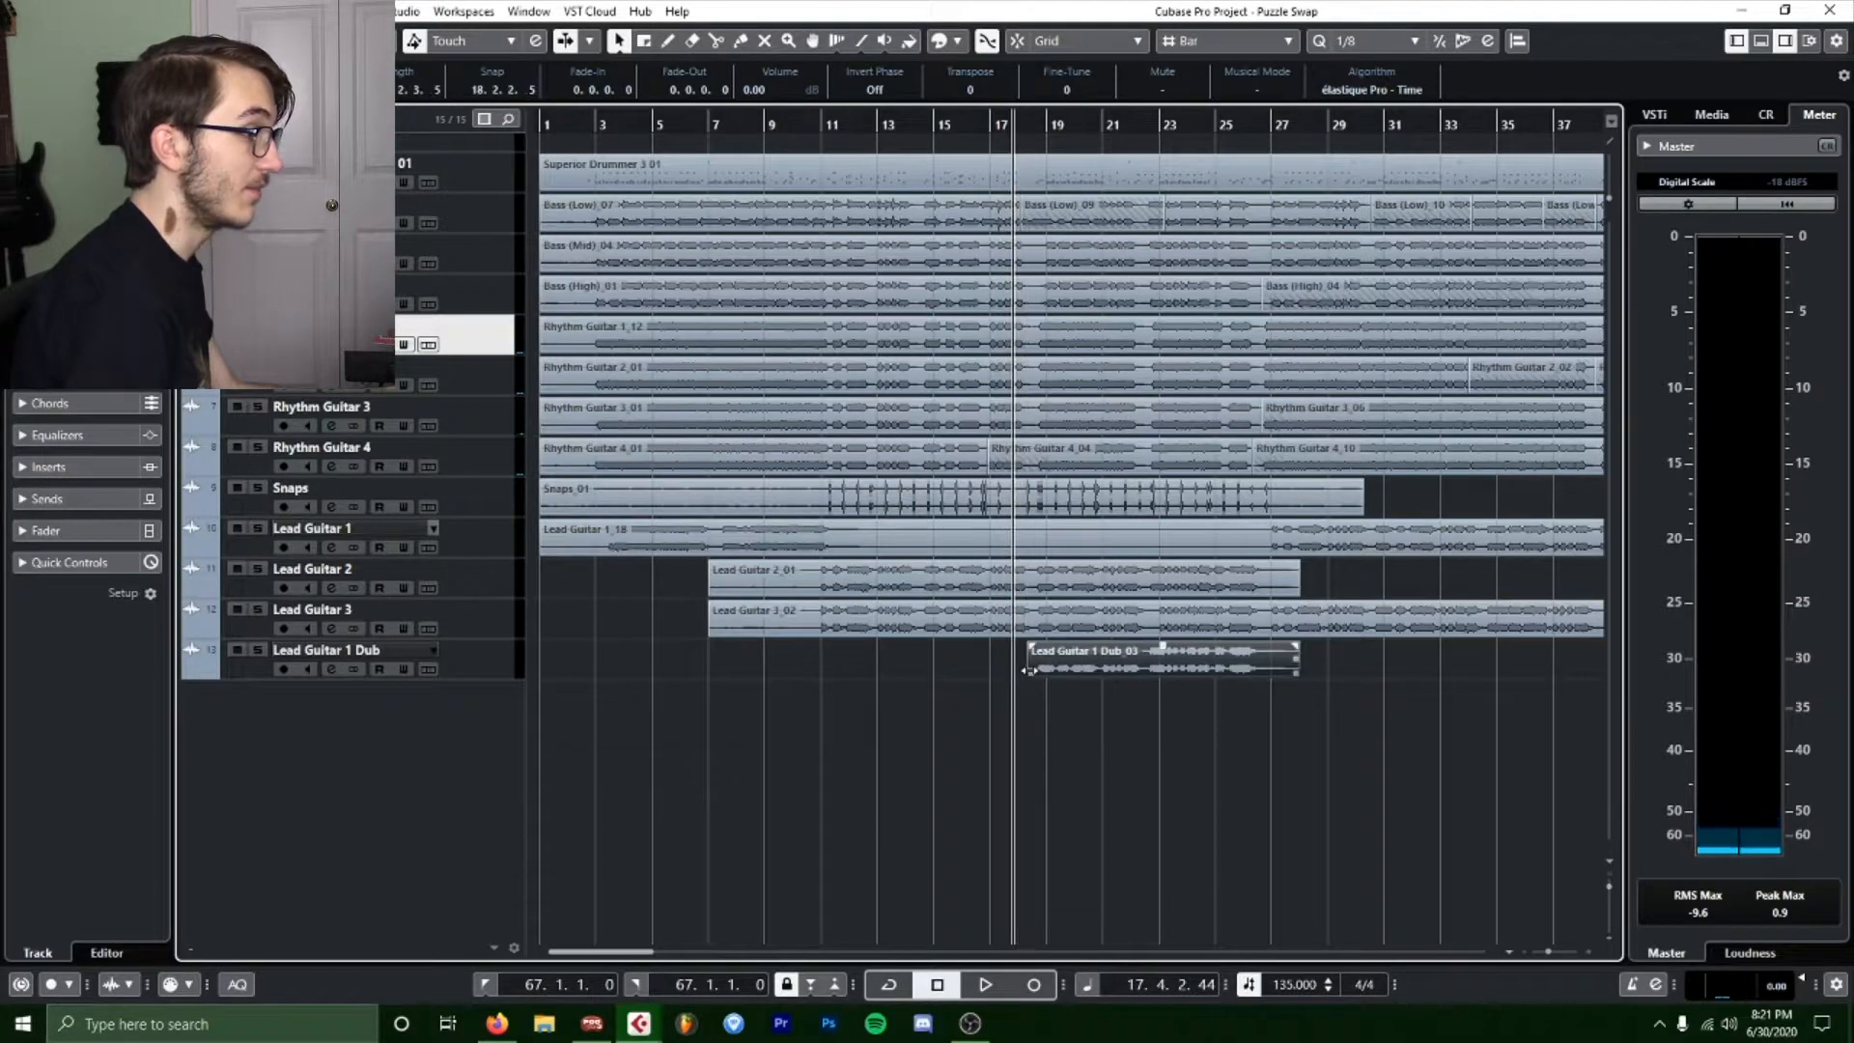
{"action": "left_click", "coordinate": [1022, 124]}
{"action": "left_click_drag", "start_coordinate": [1023, 117], "coordinate": [756, 288]}
Solo Lead Guitar 2 and Lead Guitar 1 Dub and play them together from about bar 18, clearing the solos once heard.
{"action": "left_click", "coordinate": [257, 569]}
{"action": "left_click", "coordinate": [258, 650]}
{"action": "key", "text": "space"}
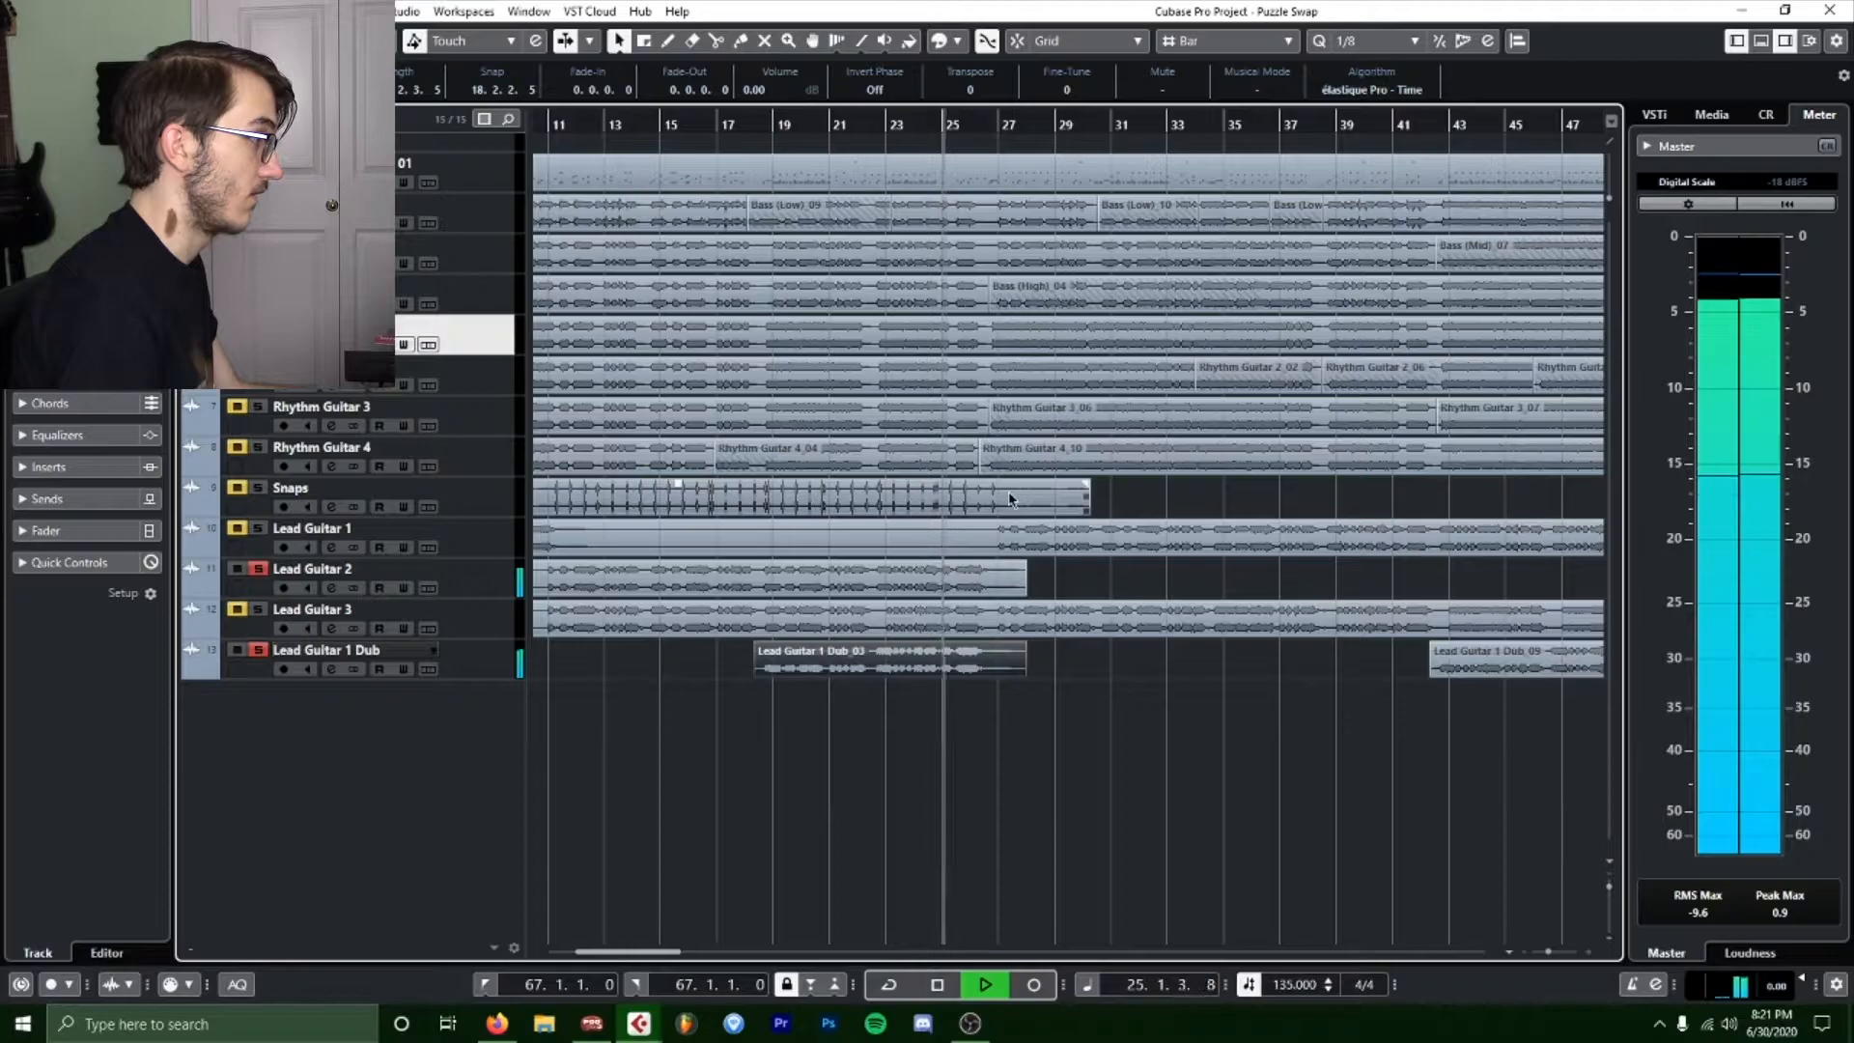
{"action": "key", "text": "space"}
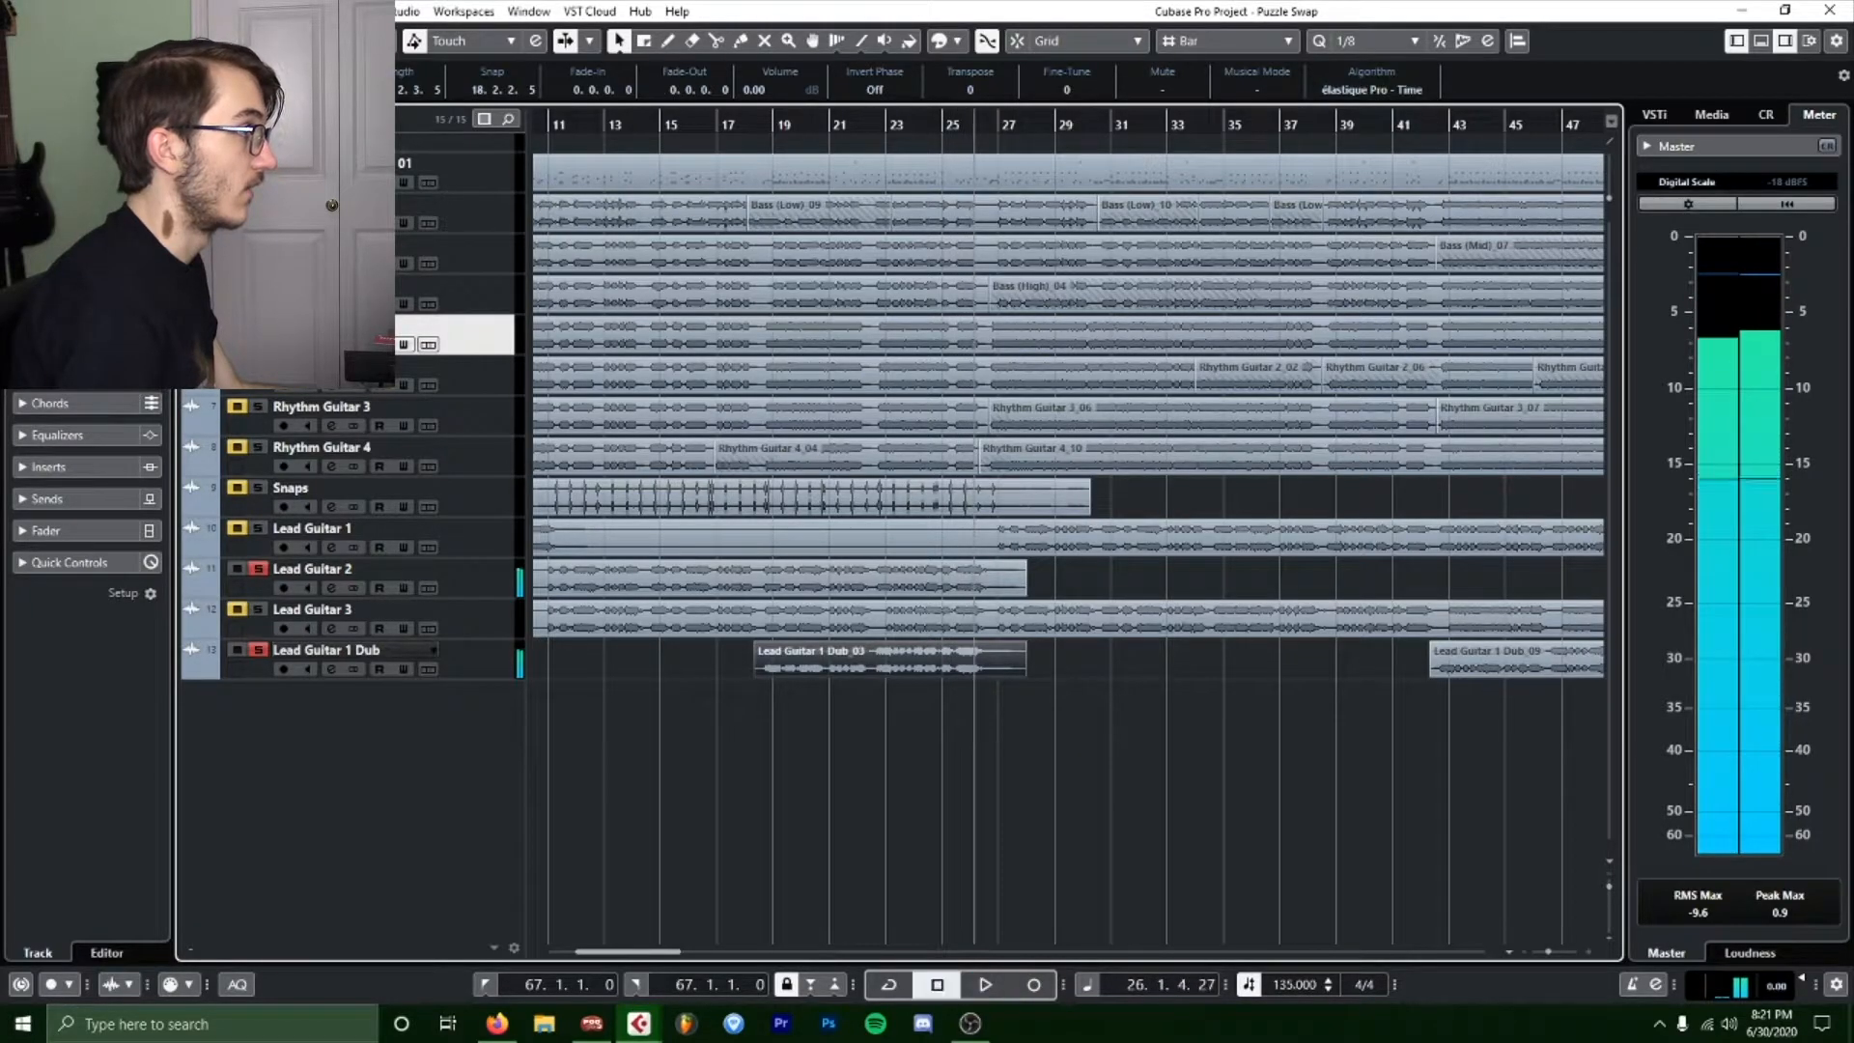
{"action": "left_click", "coordinate": [291, 41]}
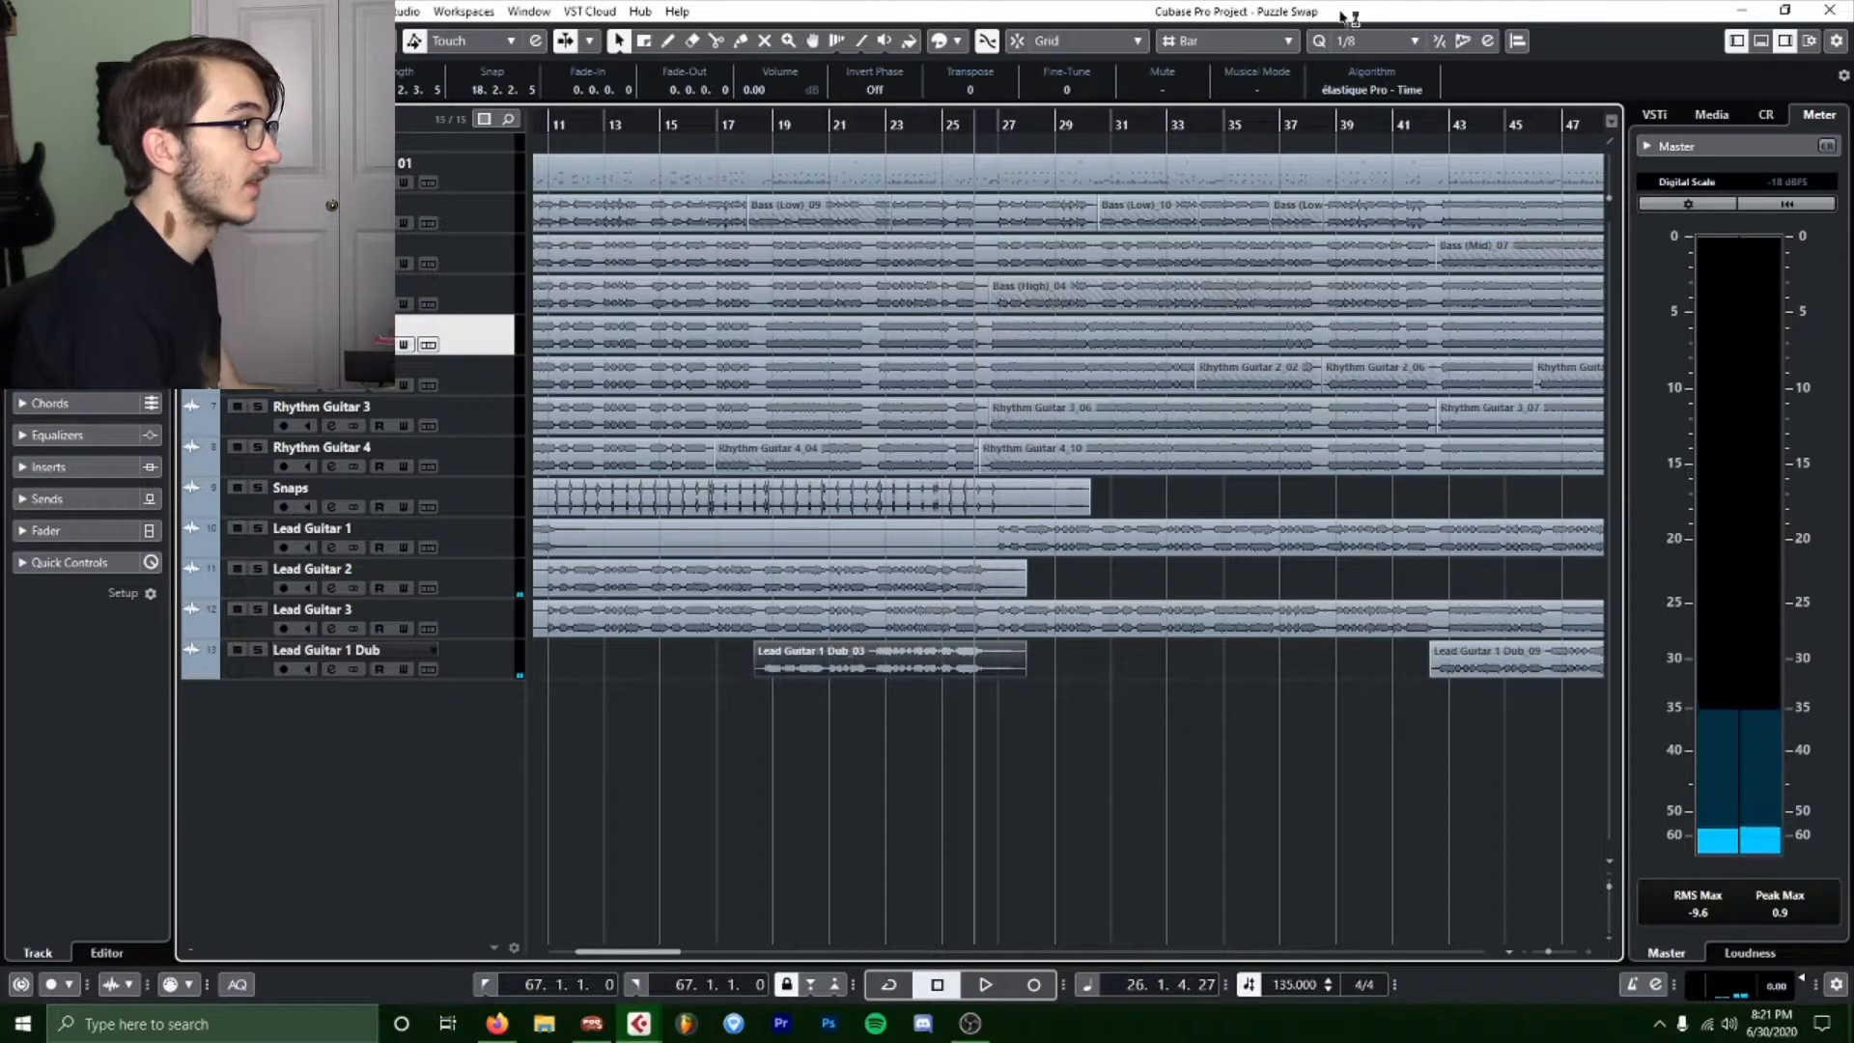
Look over the full arrangement and its Lead Guitar 1 Dub clips, returning the playhead to bar 1.
{"action": "left_click_drag", "start_coordinate": [1440, 118], "coordinate": [1352, 93]}
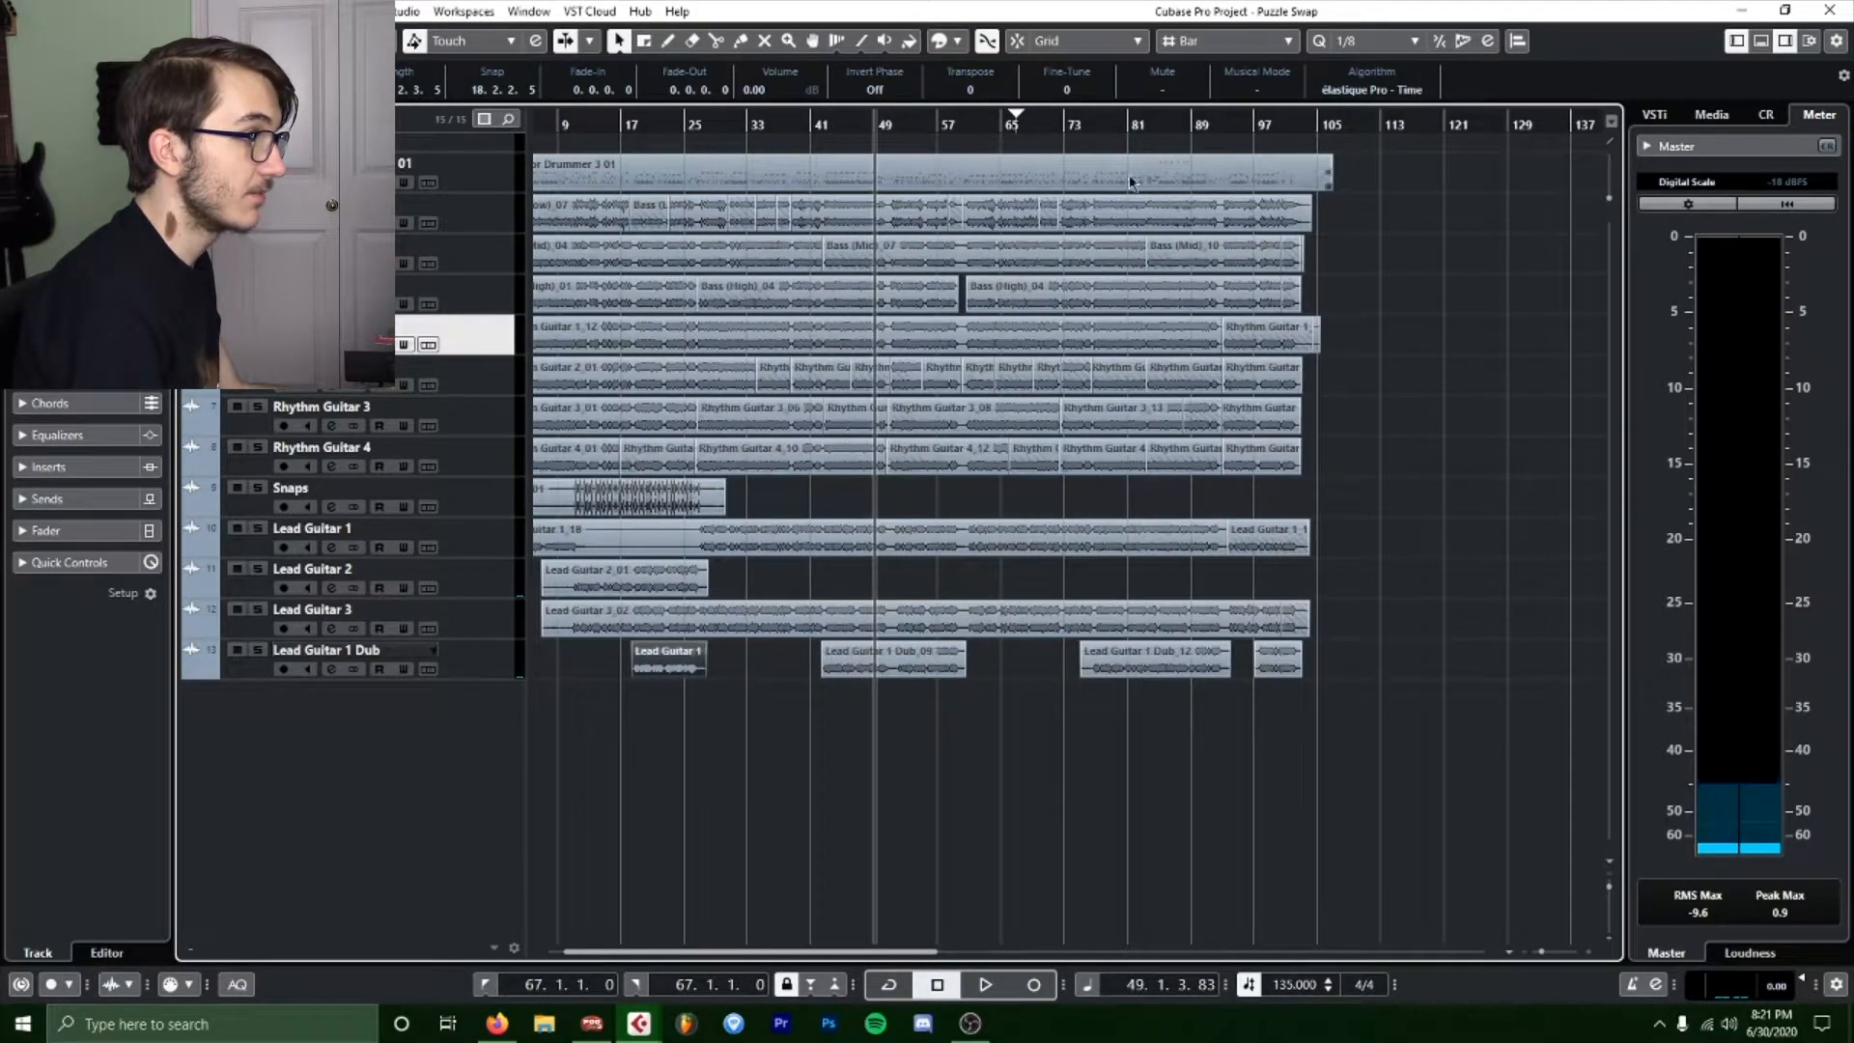
{"action": "left_click_drag", "start_coordinate": [1079, 123], "coordinate": [625, 200]}
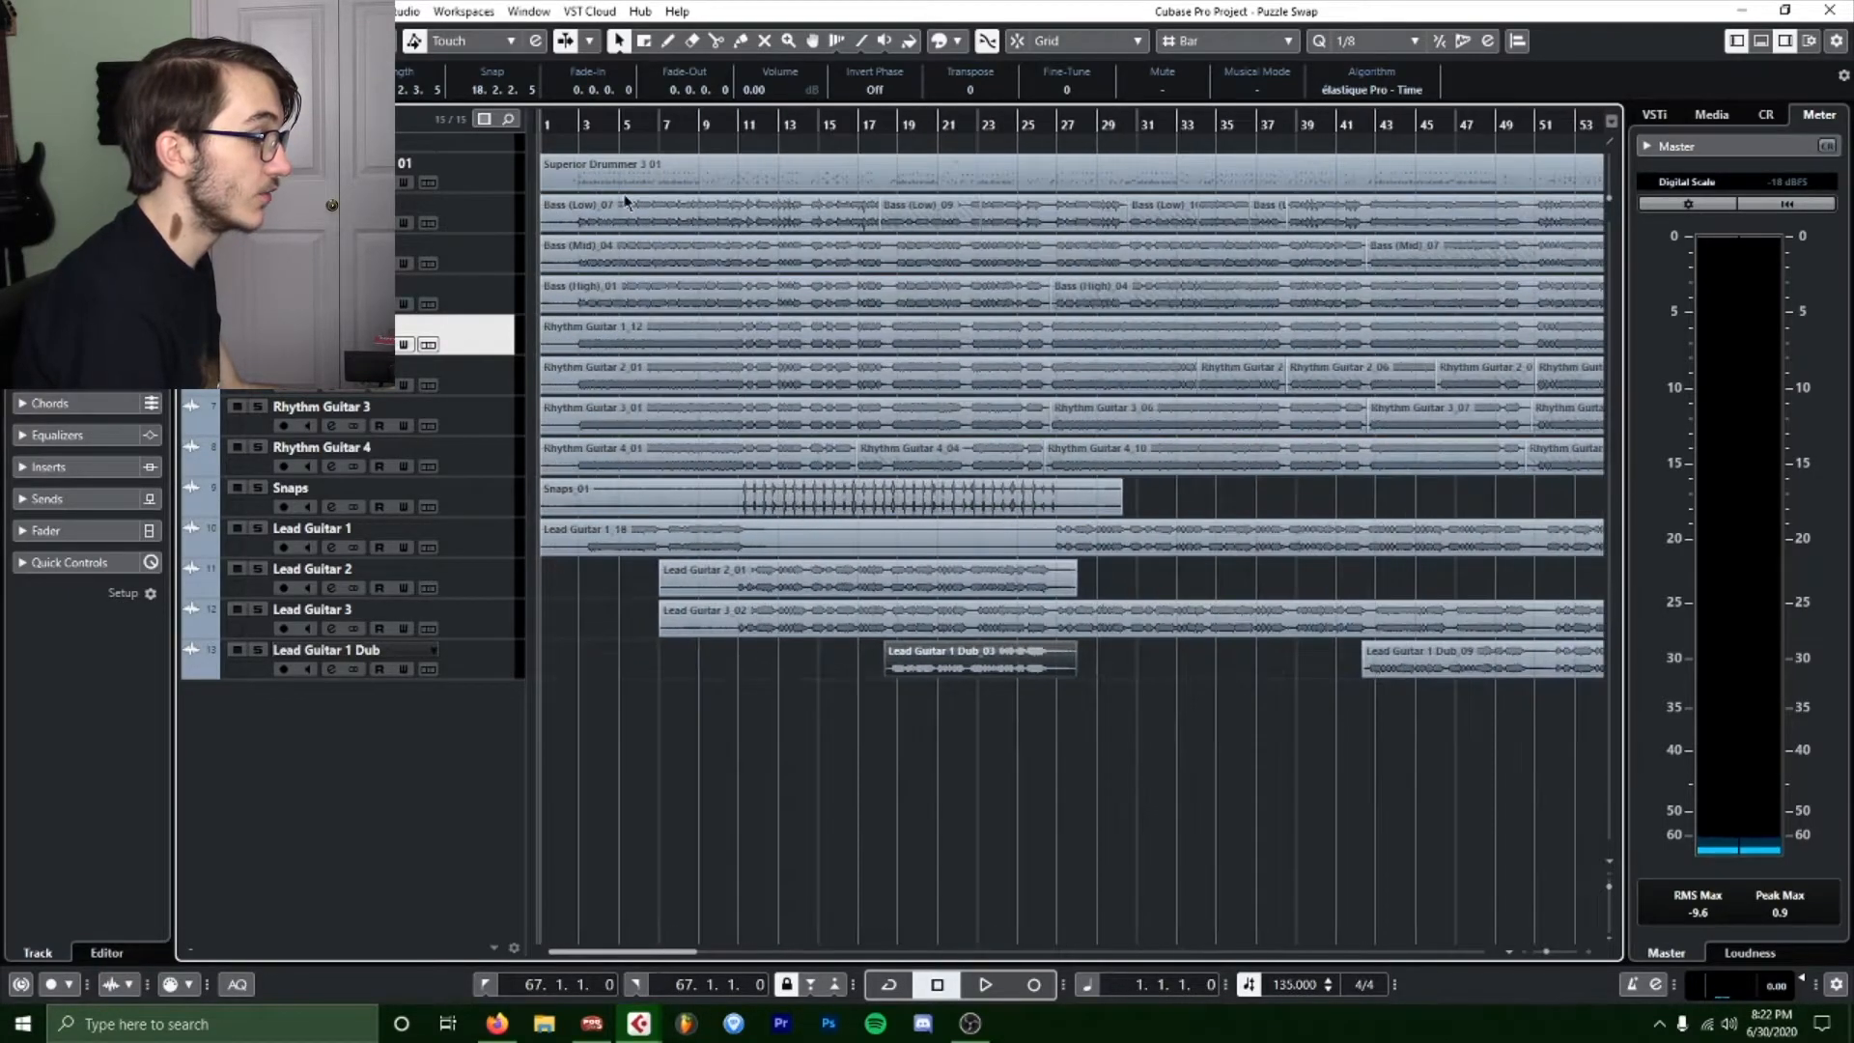
{"action": "left_click", "coordinate": [473, 657]}
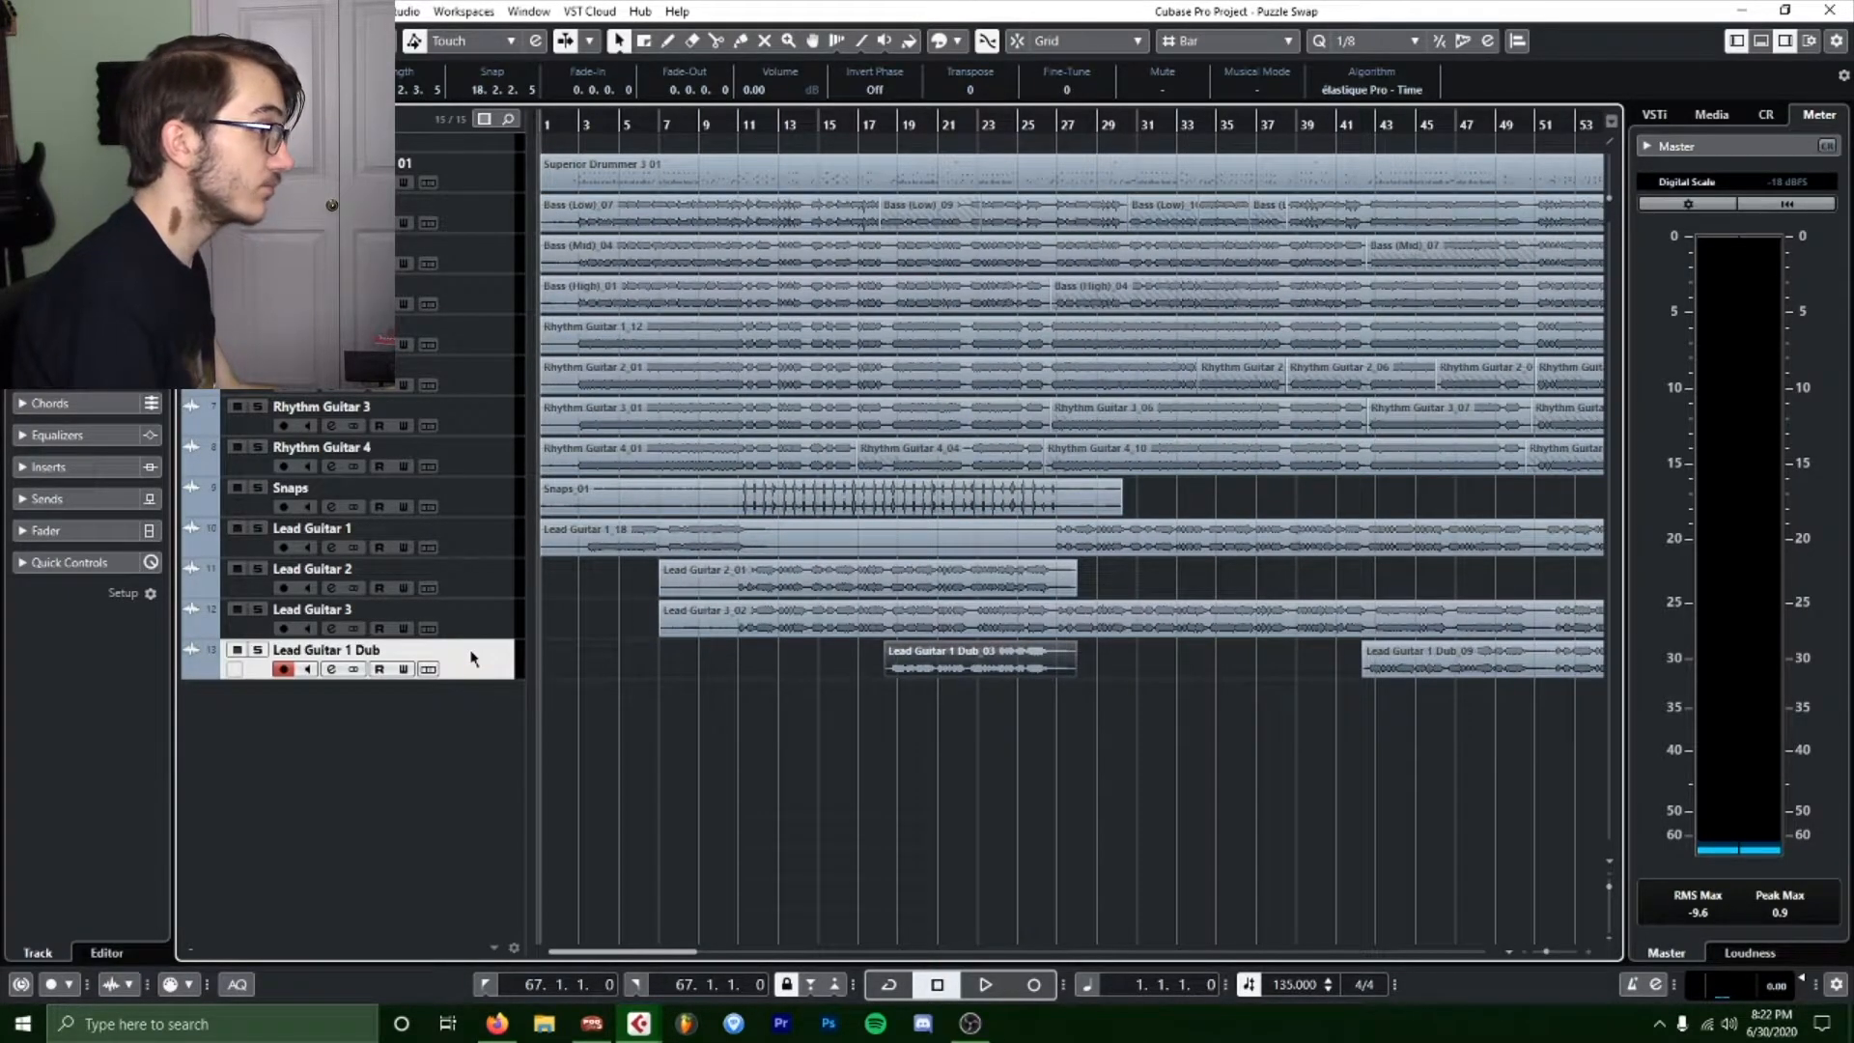
{"action": "left_click_drag", "start_coordinate": [758, 126], "coordinate": [936, 121]}
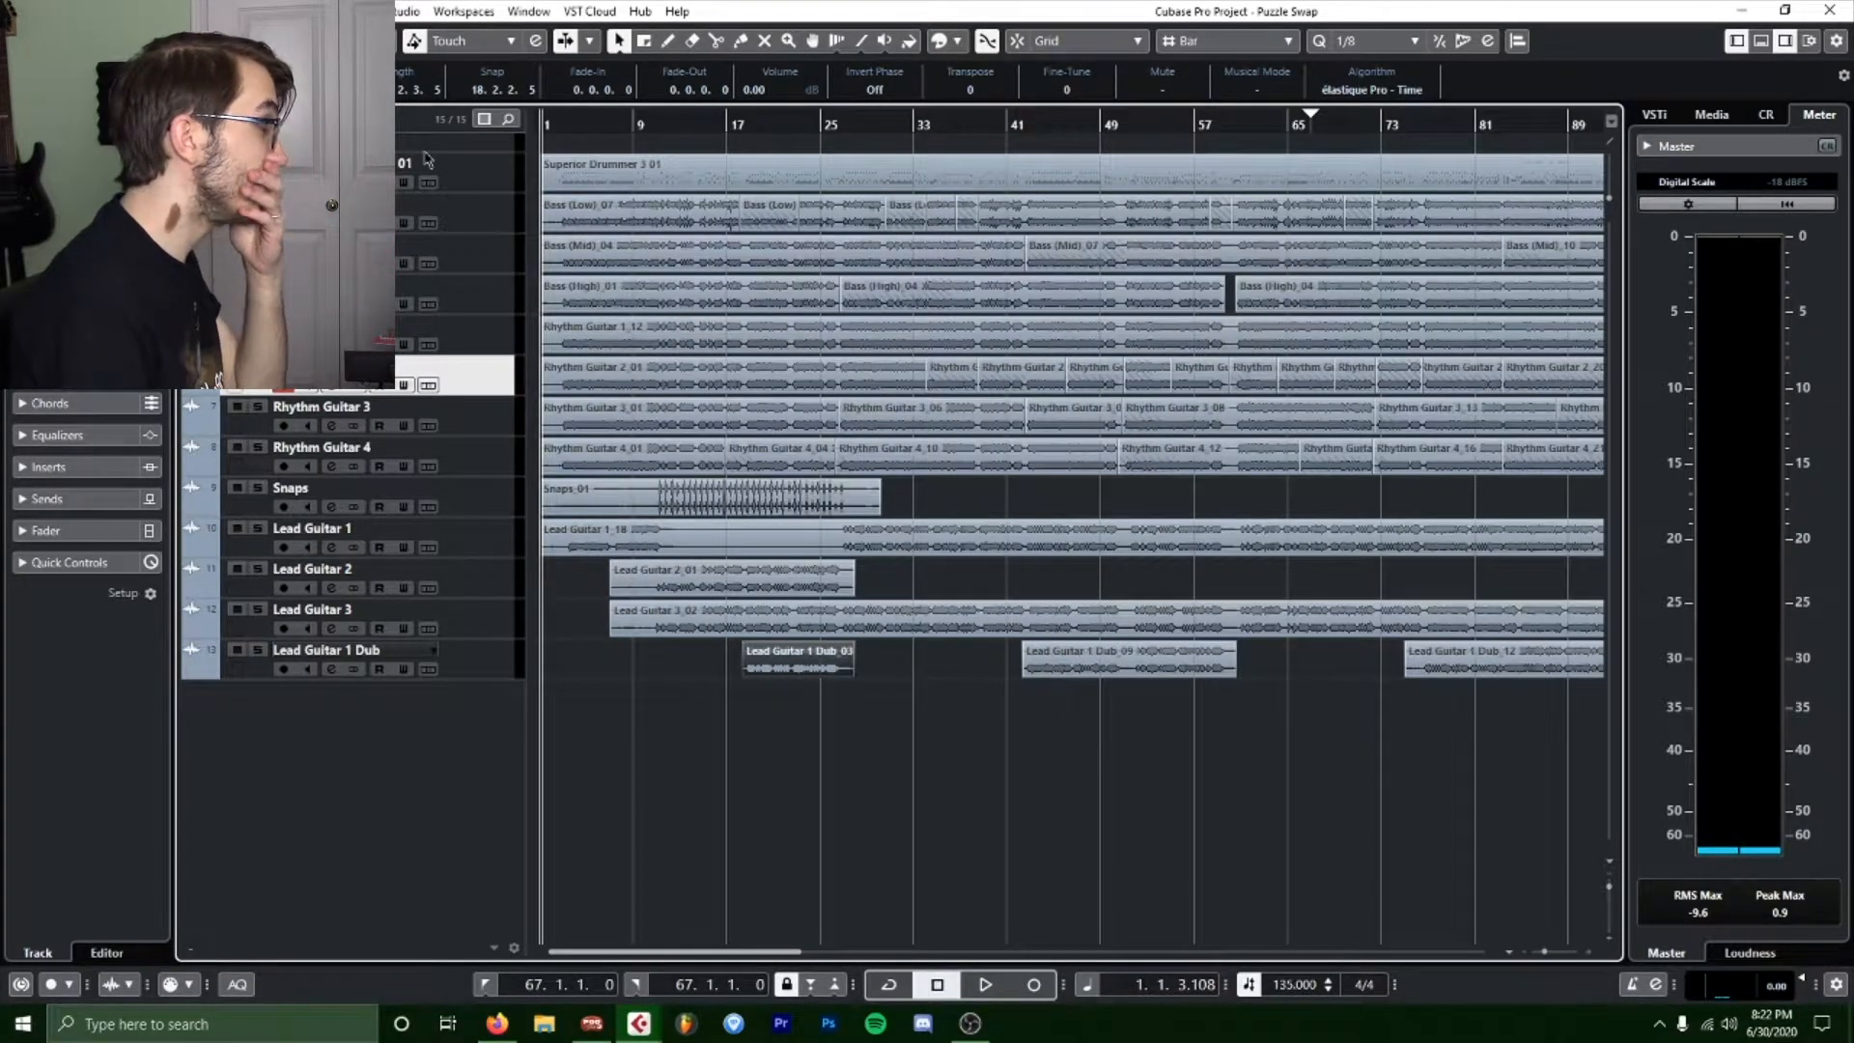
Show the MixConsole, link all track channels from Superior Drummer to Lead Guitar 1 Dub and pull their faders down to -∞.
{"action": "left_click", "coordinate": [492, 205]}
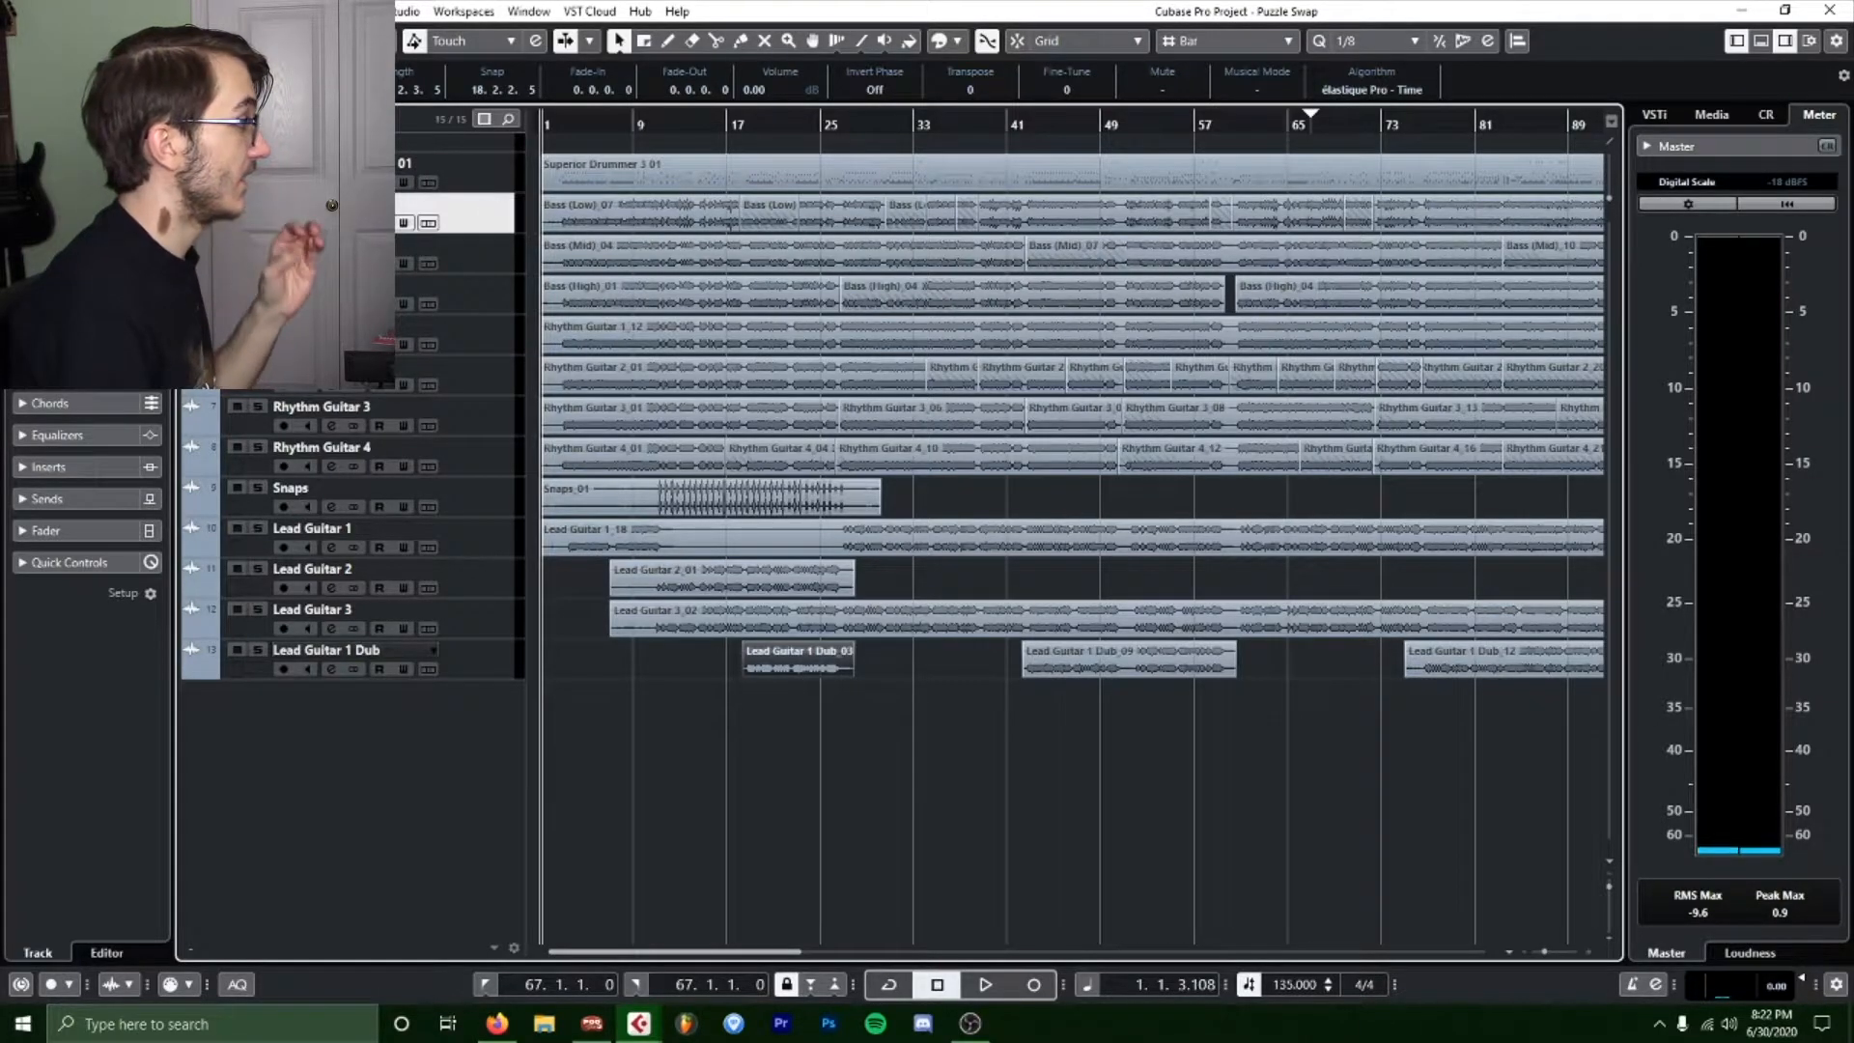
{"action": "key", "text": "F3"}
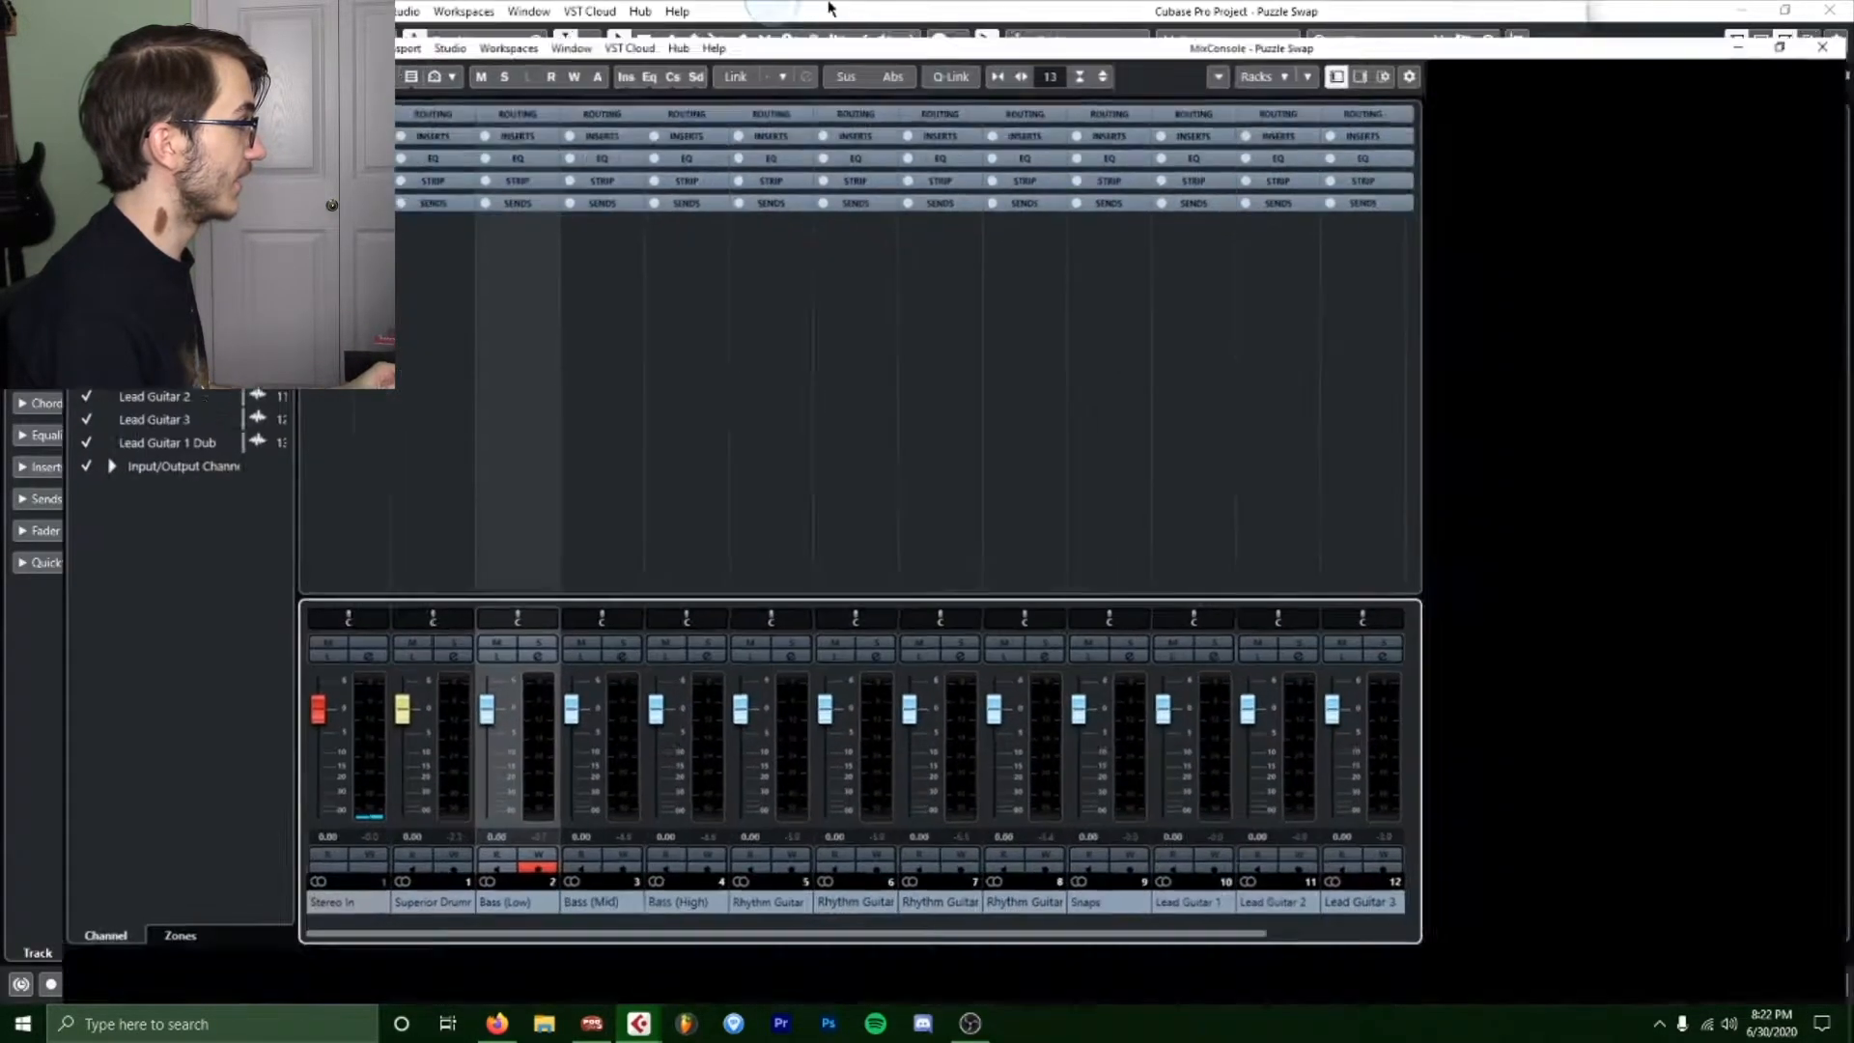
{"action": "left_click", "coordinate": [108, 131]}
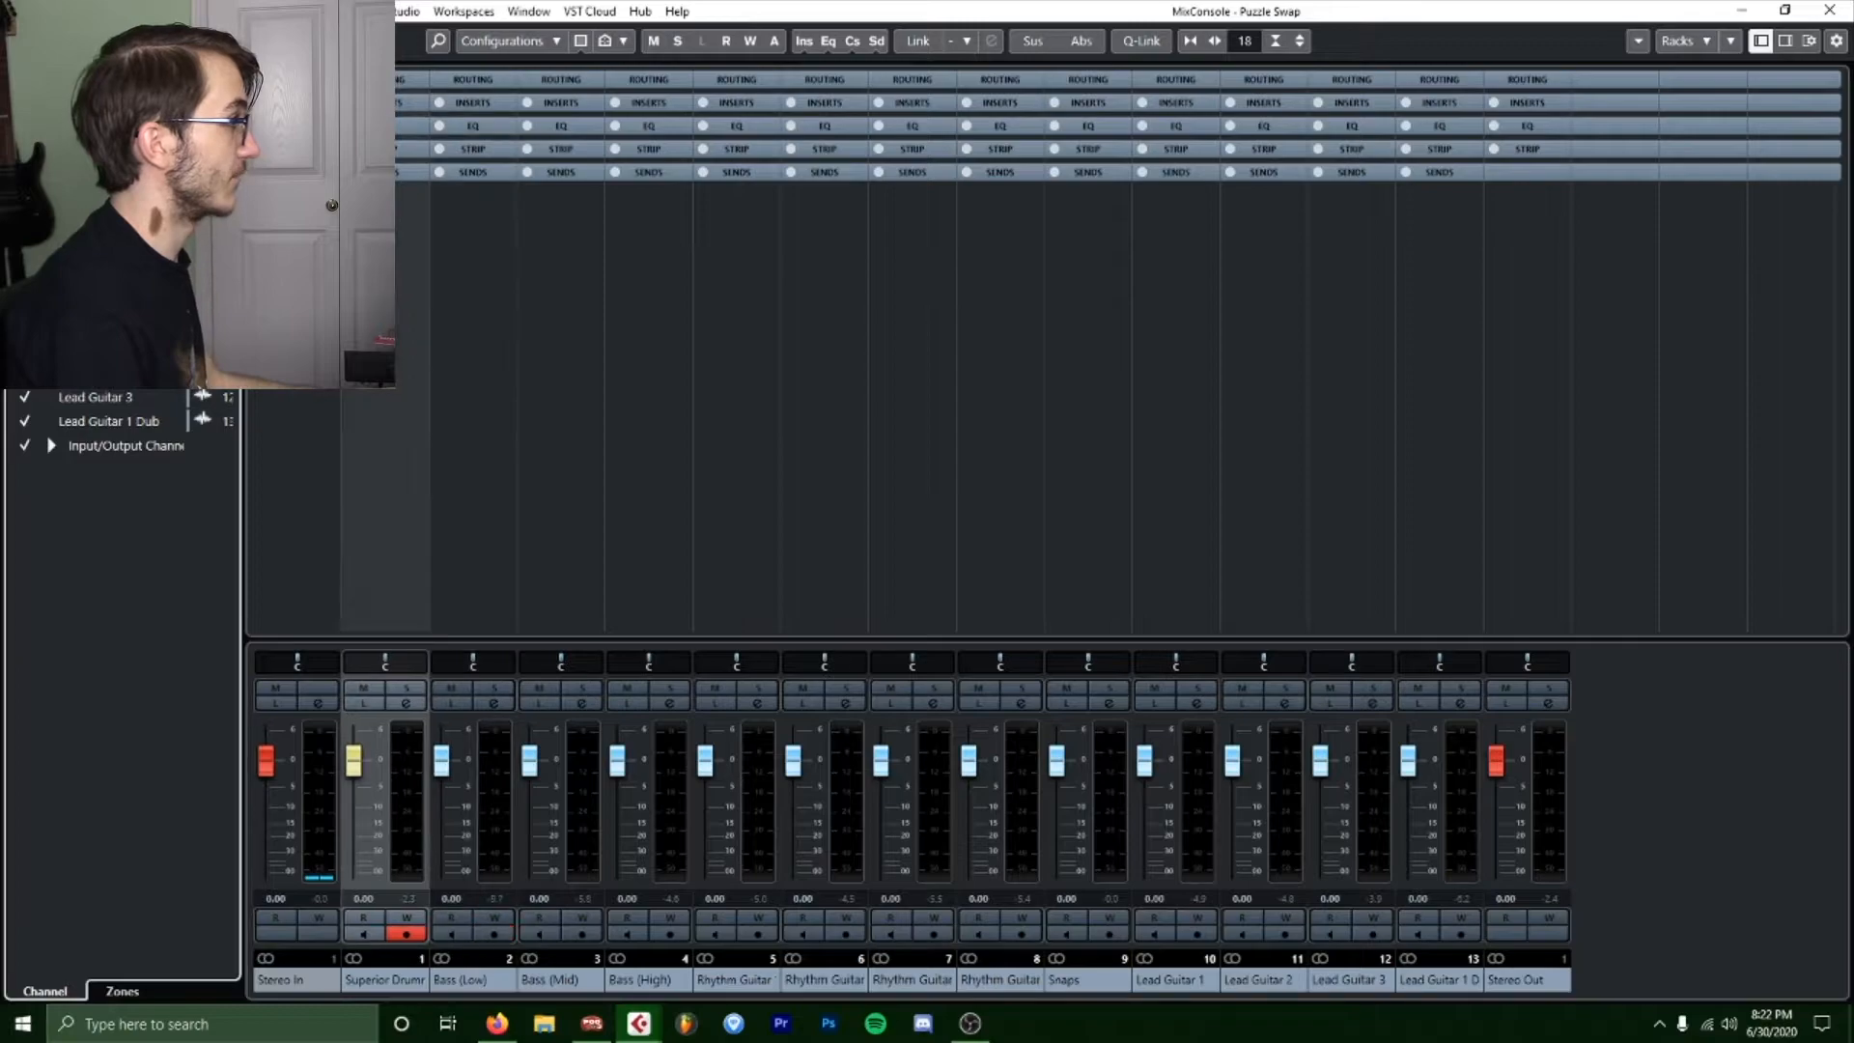
{"action": "left_click", "coordinate": [111, 424], "text": "shift"}
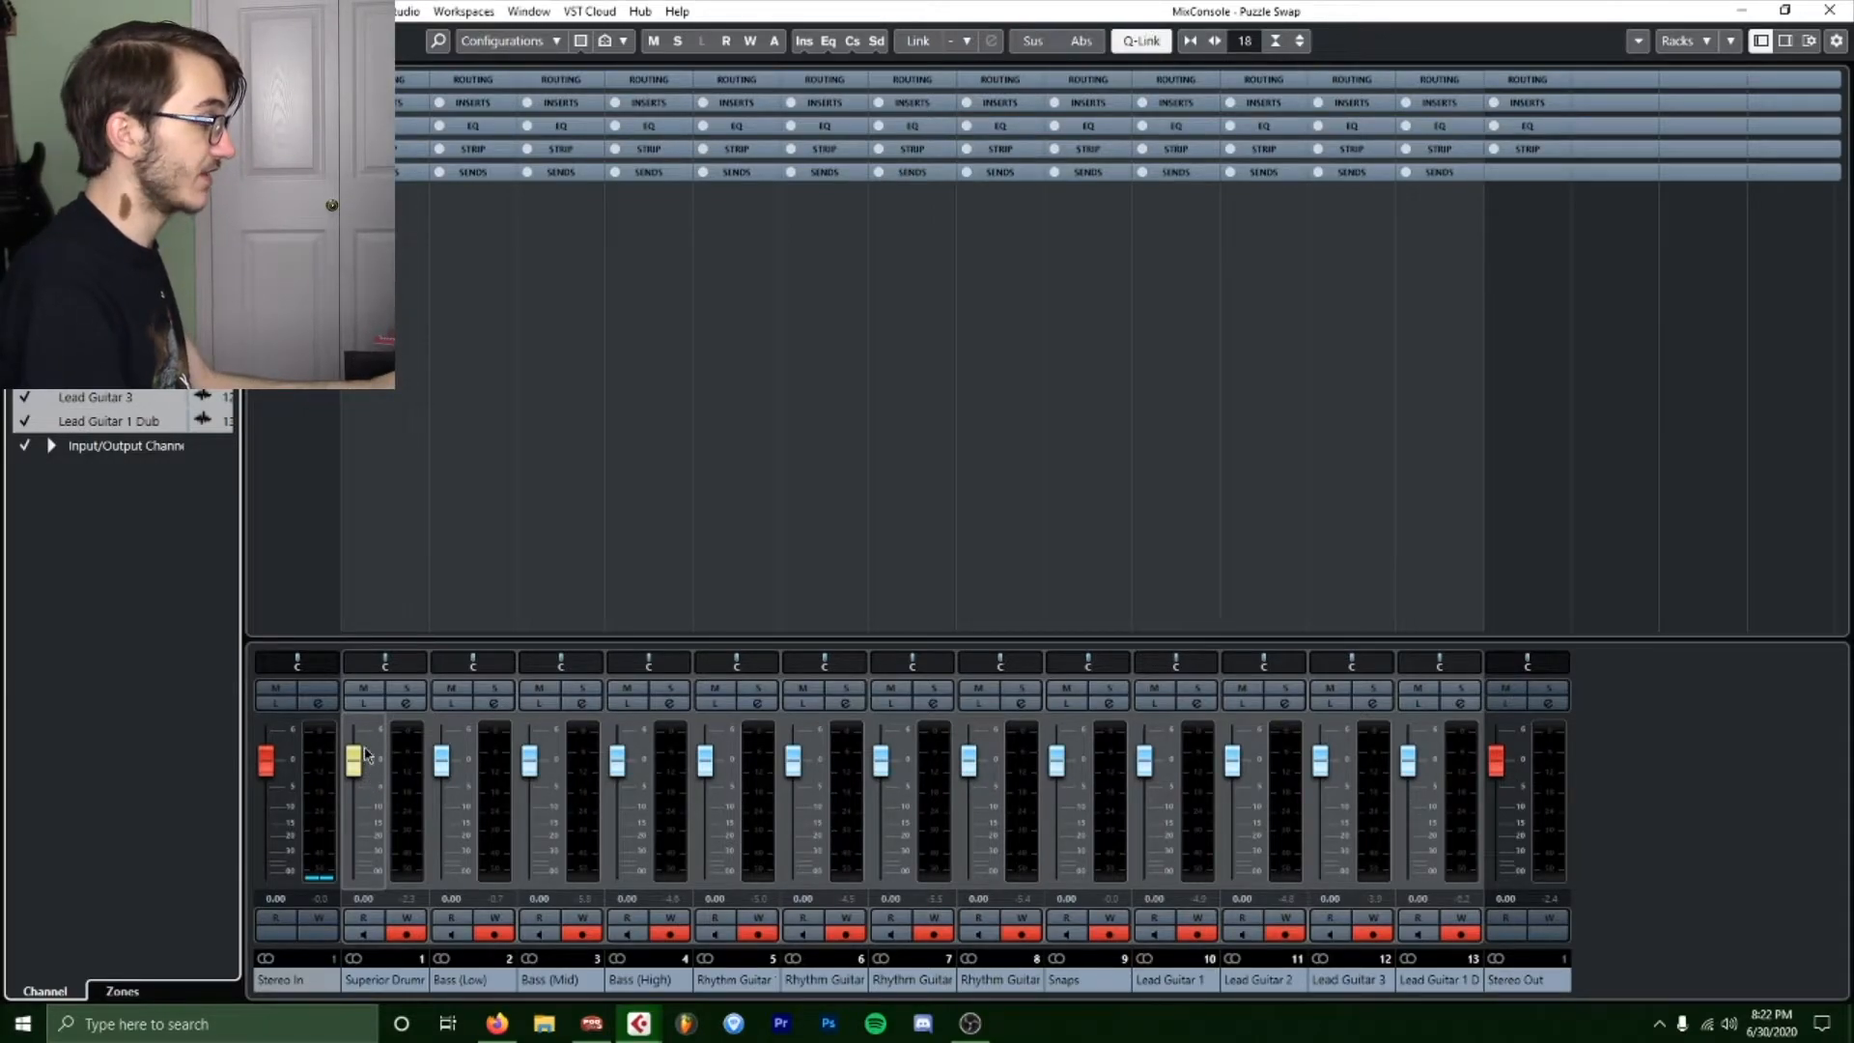
{"action": "left_click_drag", "start_coordinate": [363, 756], "coordinate": [374, 876]}
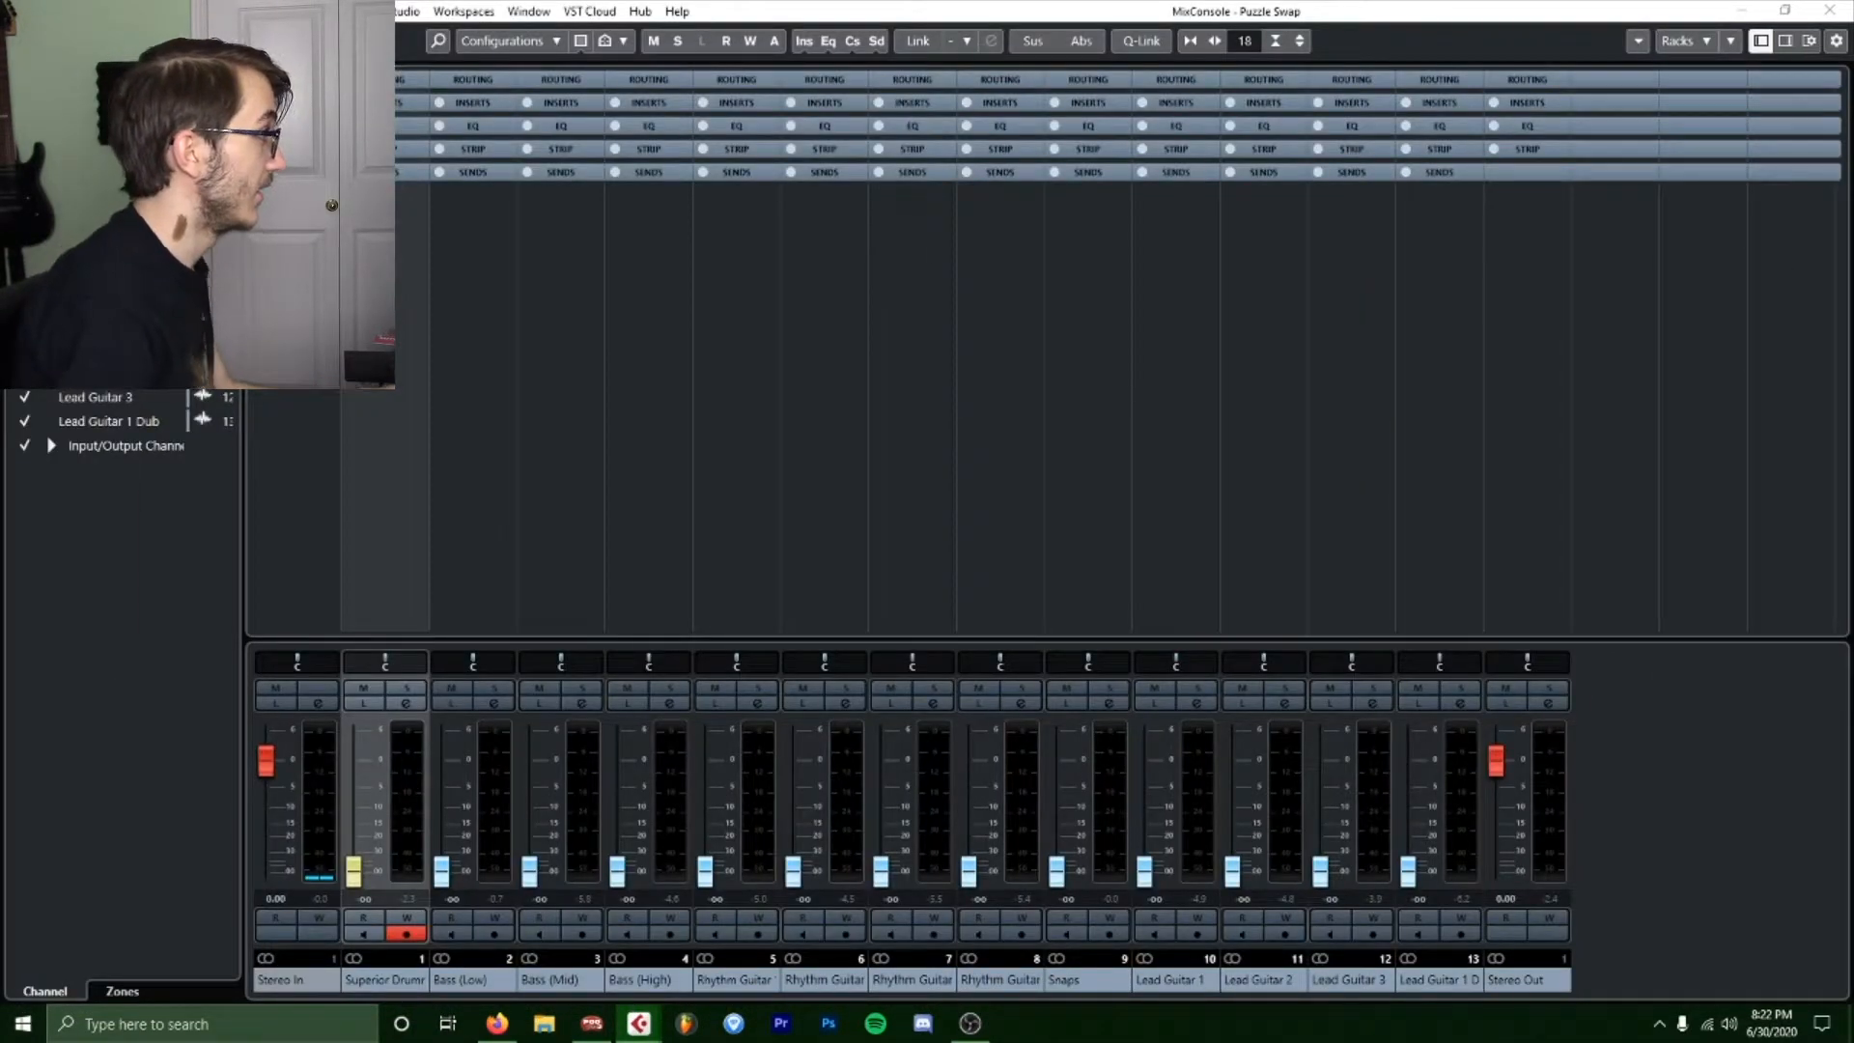
Reset the peak level readings of the mixer channels.
{"action": "left_click", "coordinate": [616, 204]}
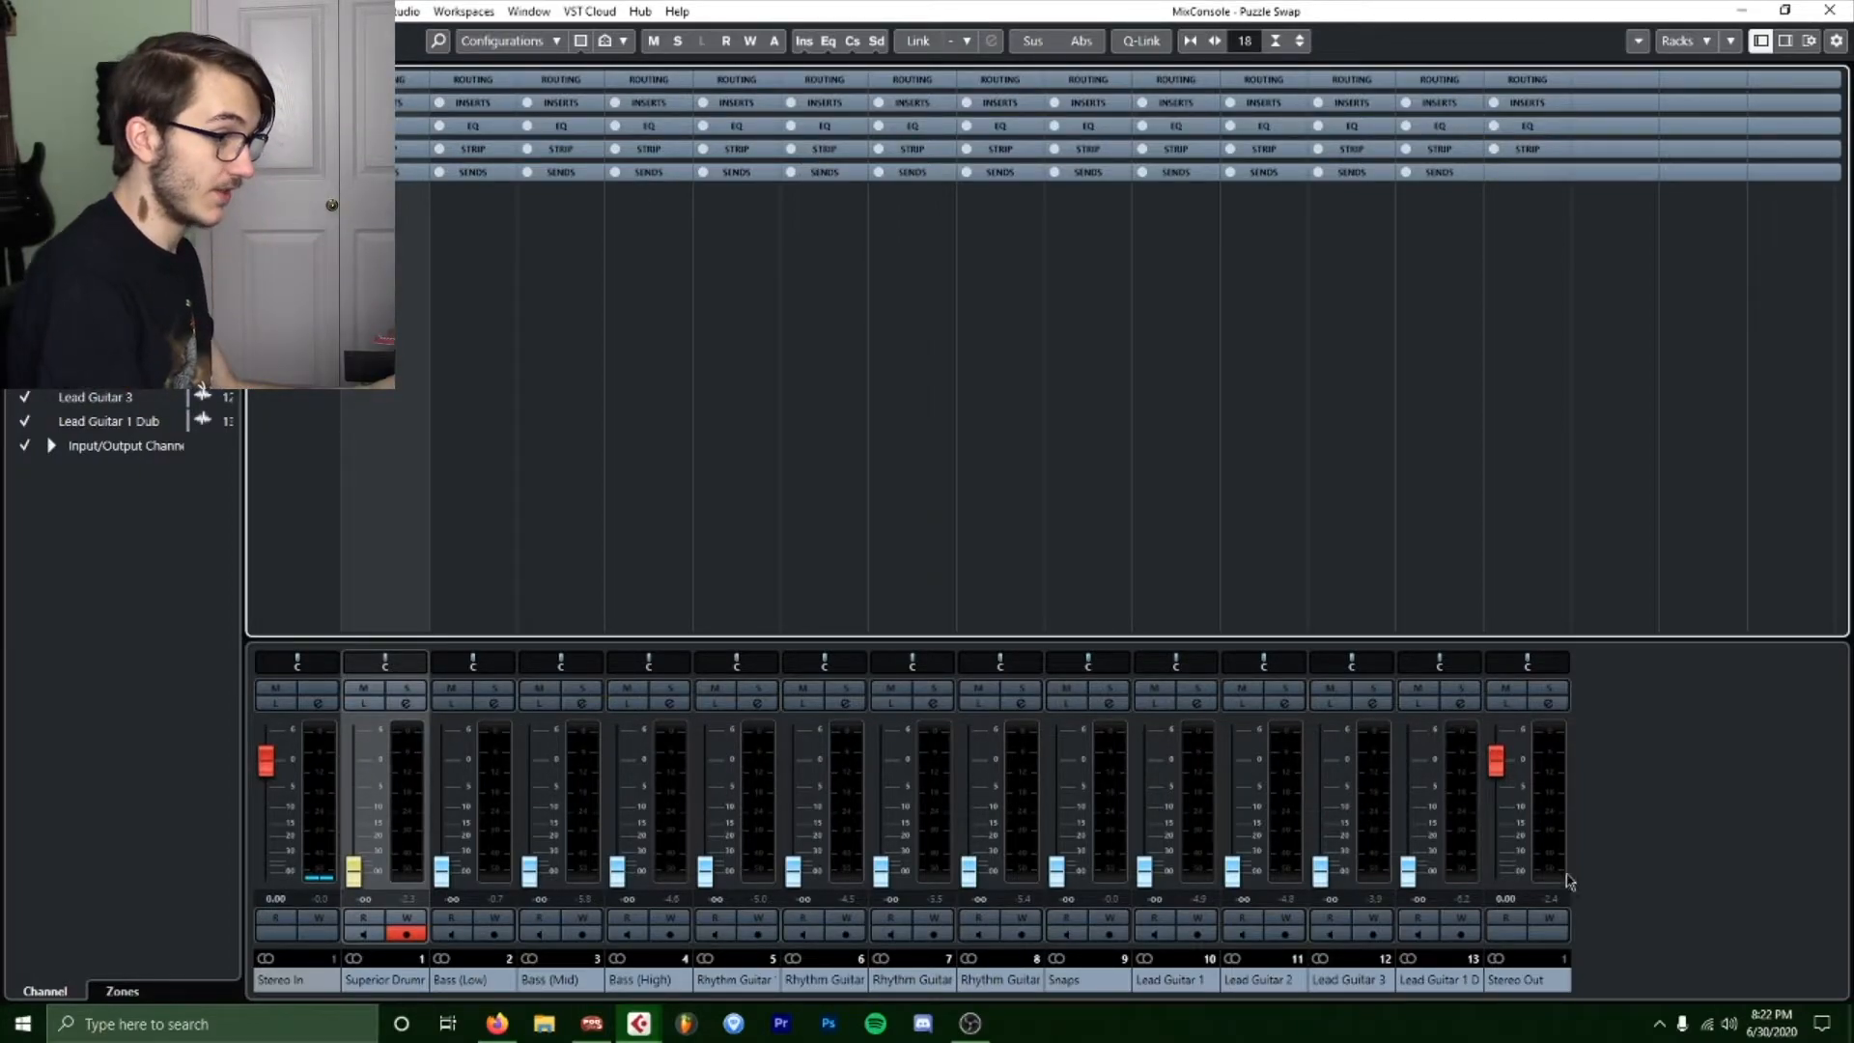
{"action": "left_click", "coordinate": [1558, 904]}
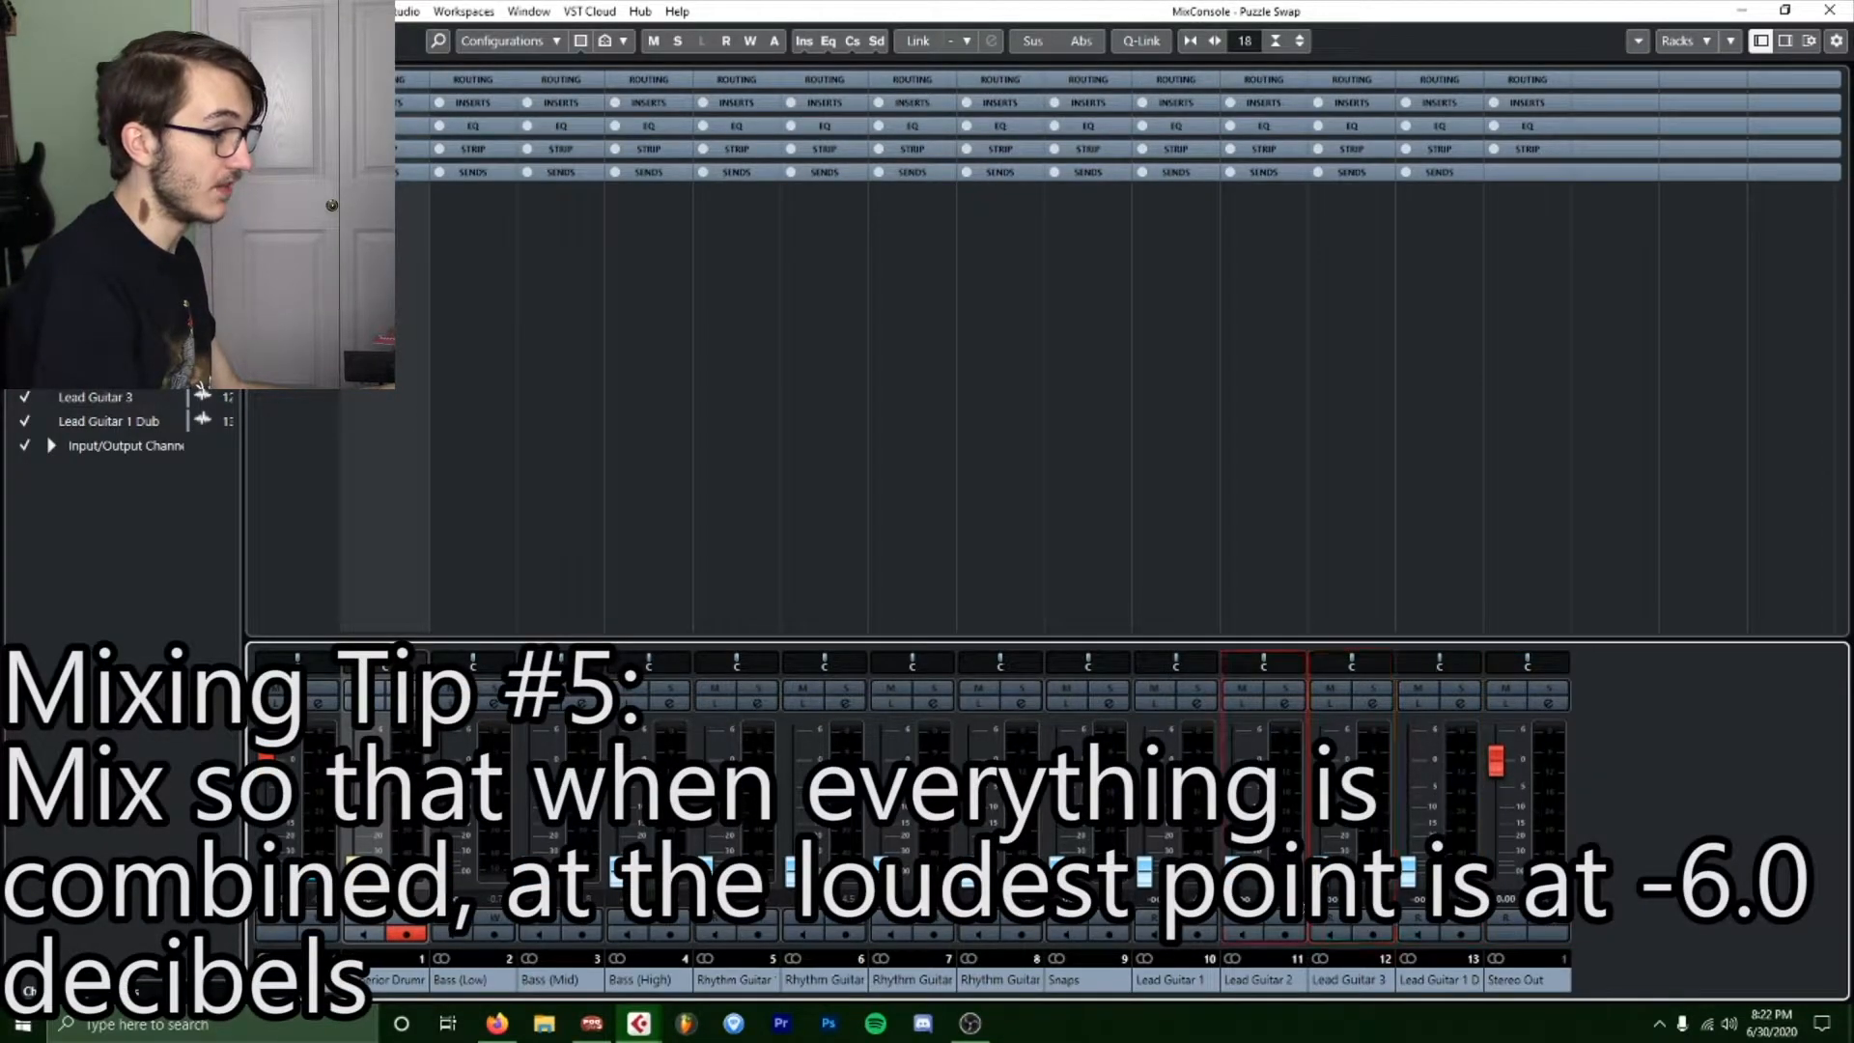
{"action": "left_click", "coordinate": [1029, 907]}
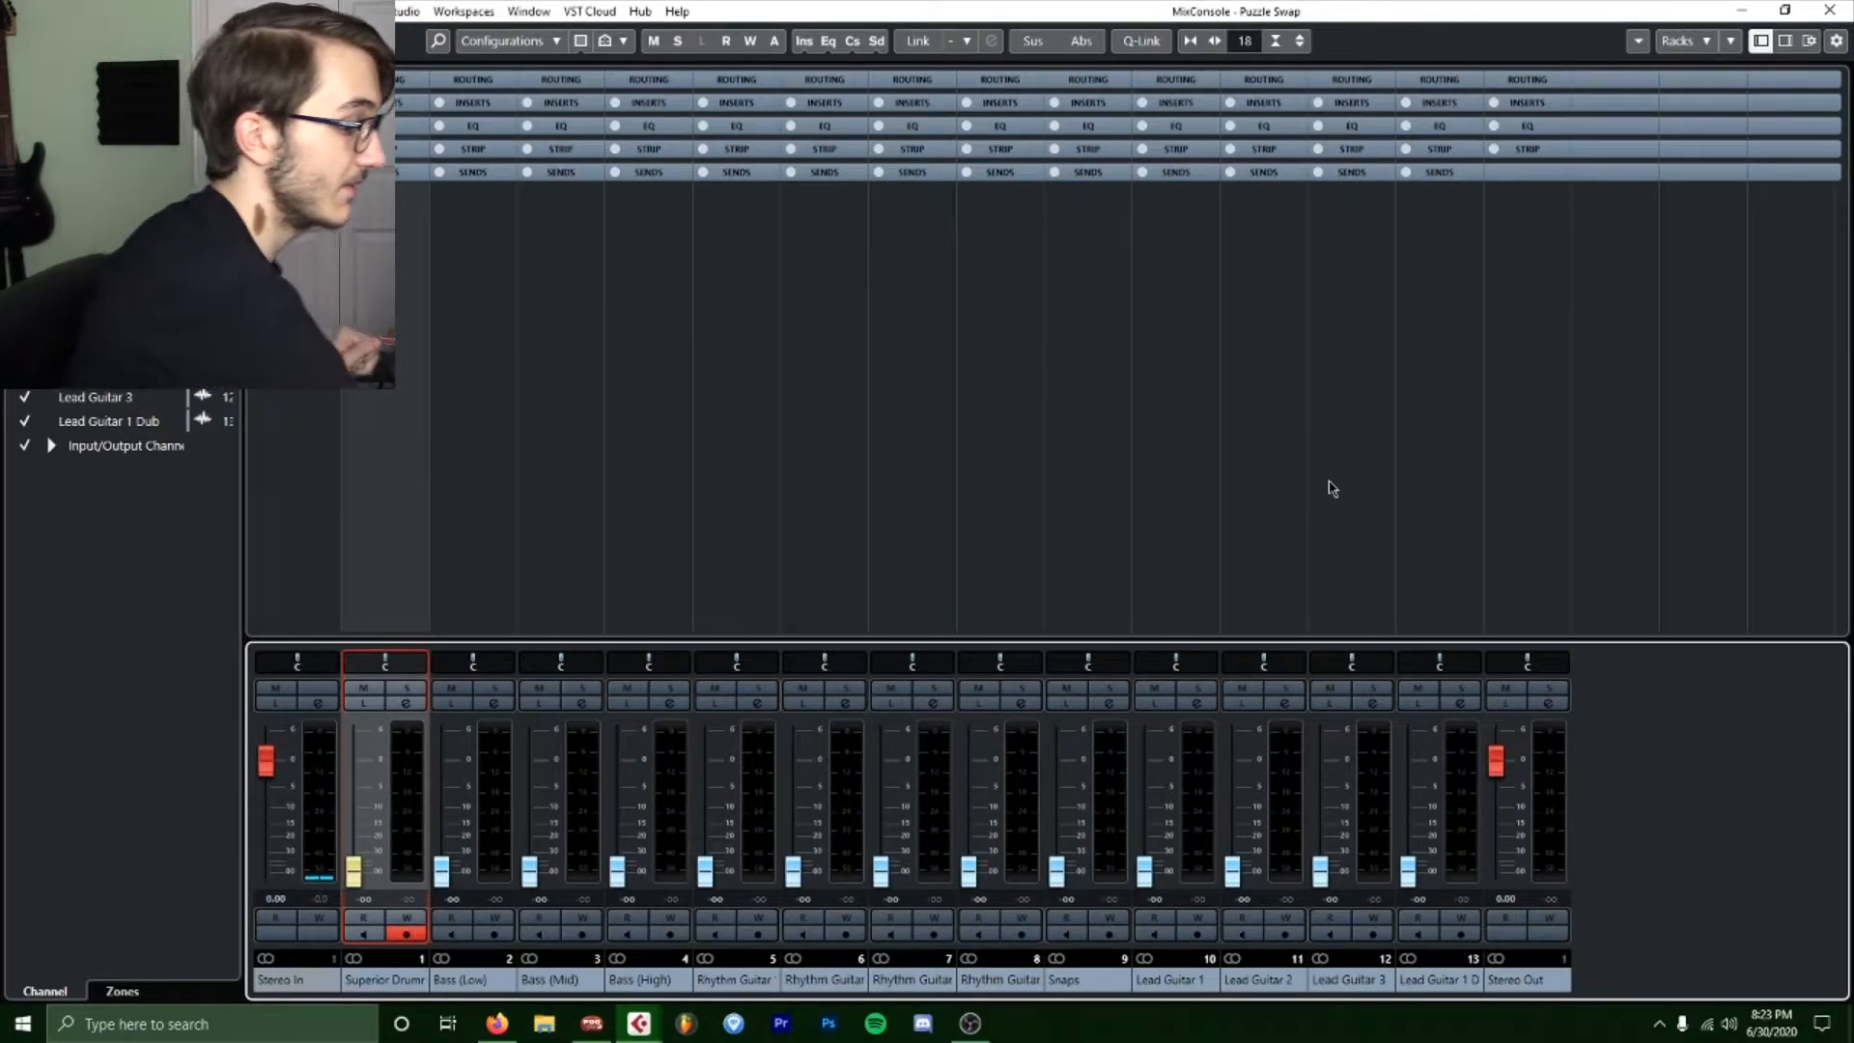
{"action": "left_click", "coordinate": [380, 584]}
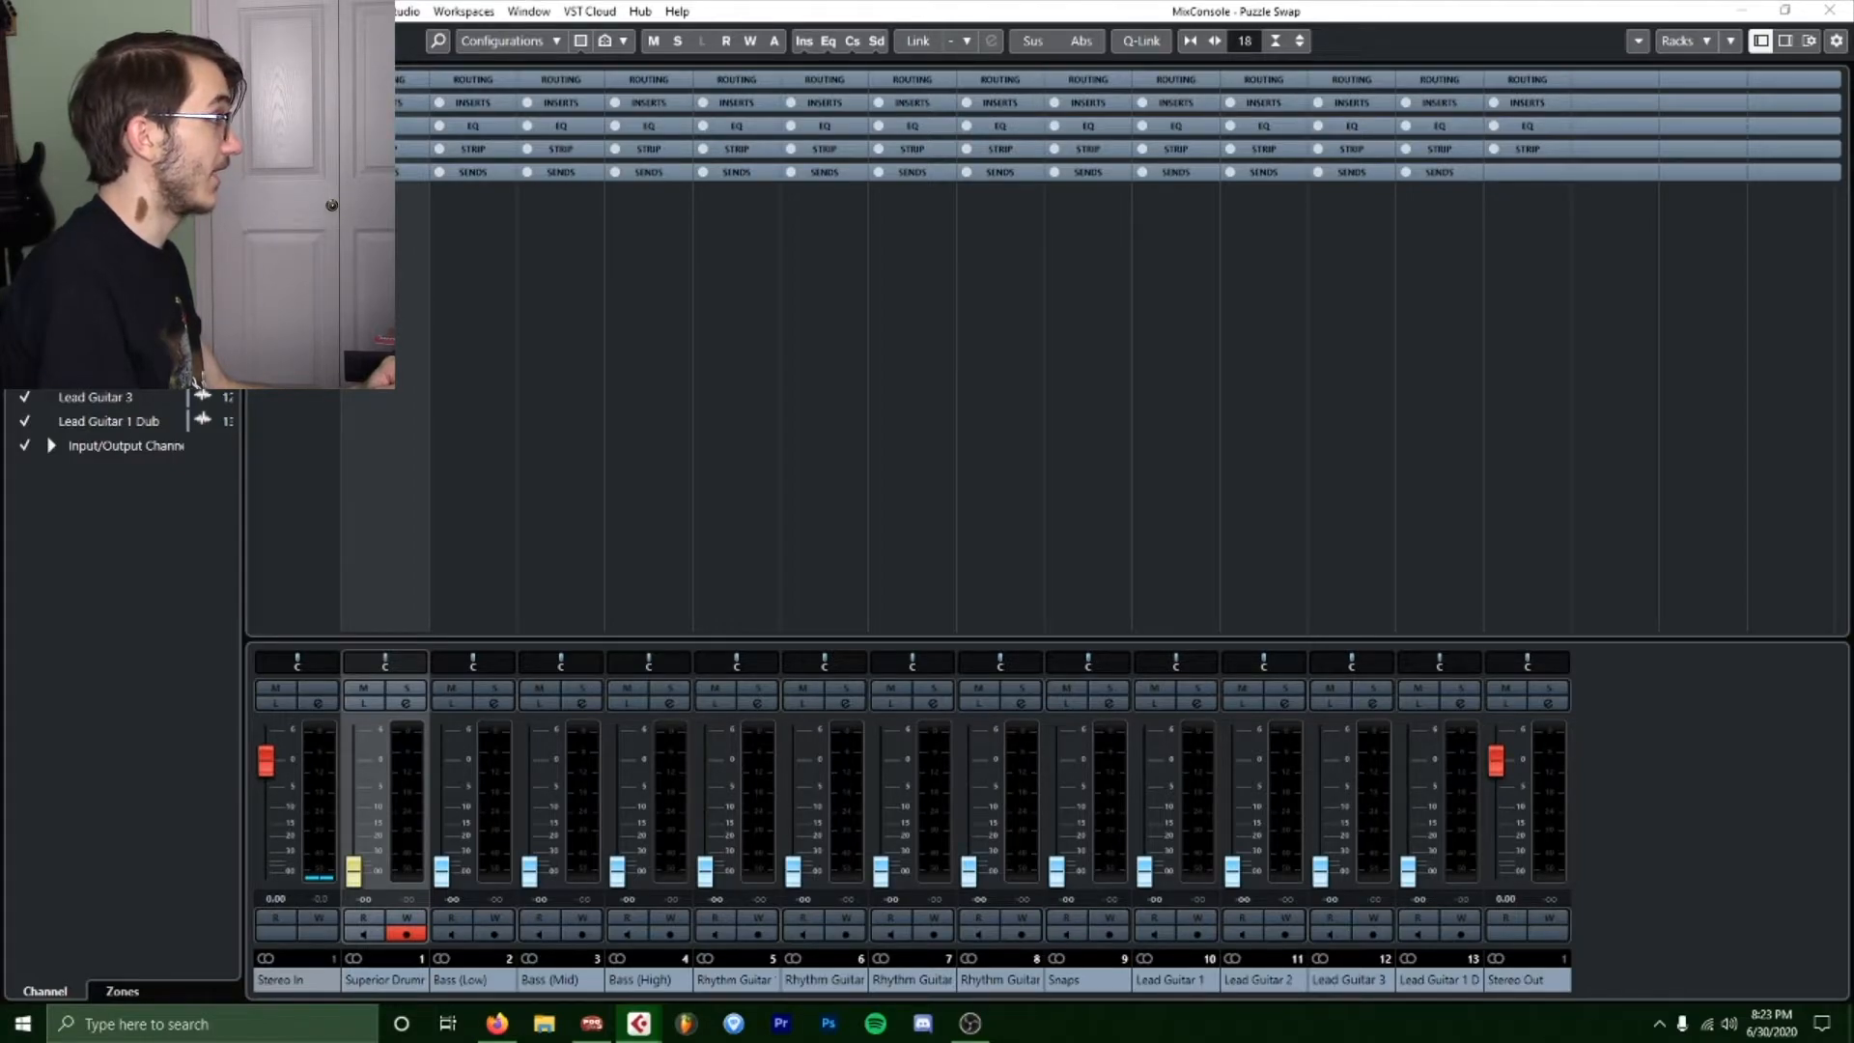
{"action": "left_click", "coordinate": [597, 5]}
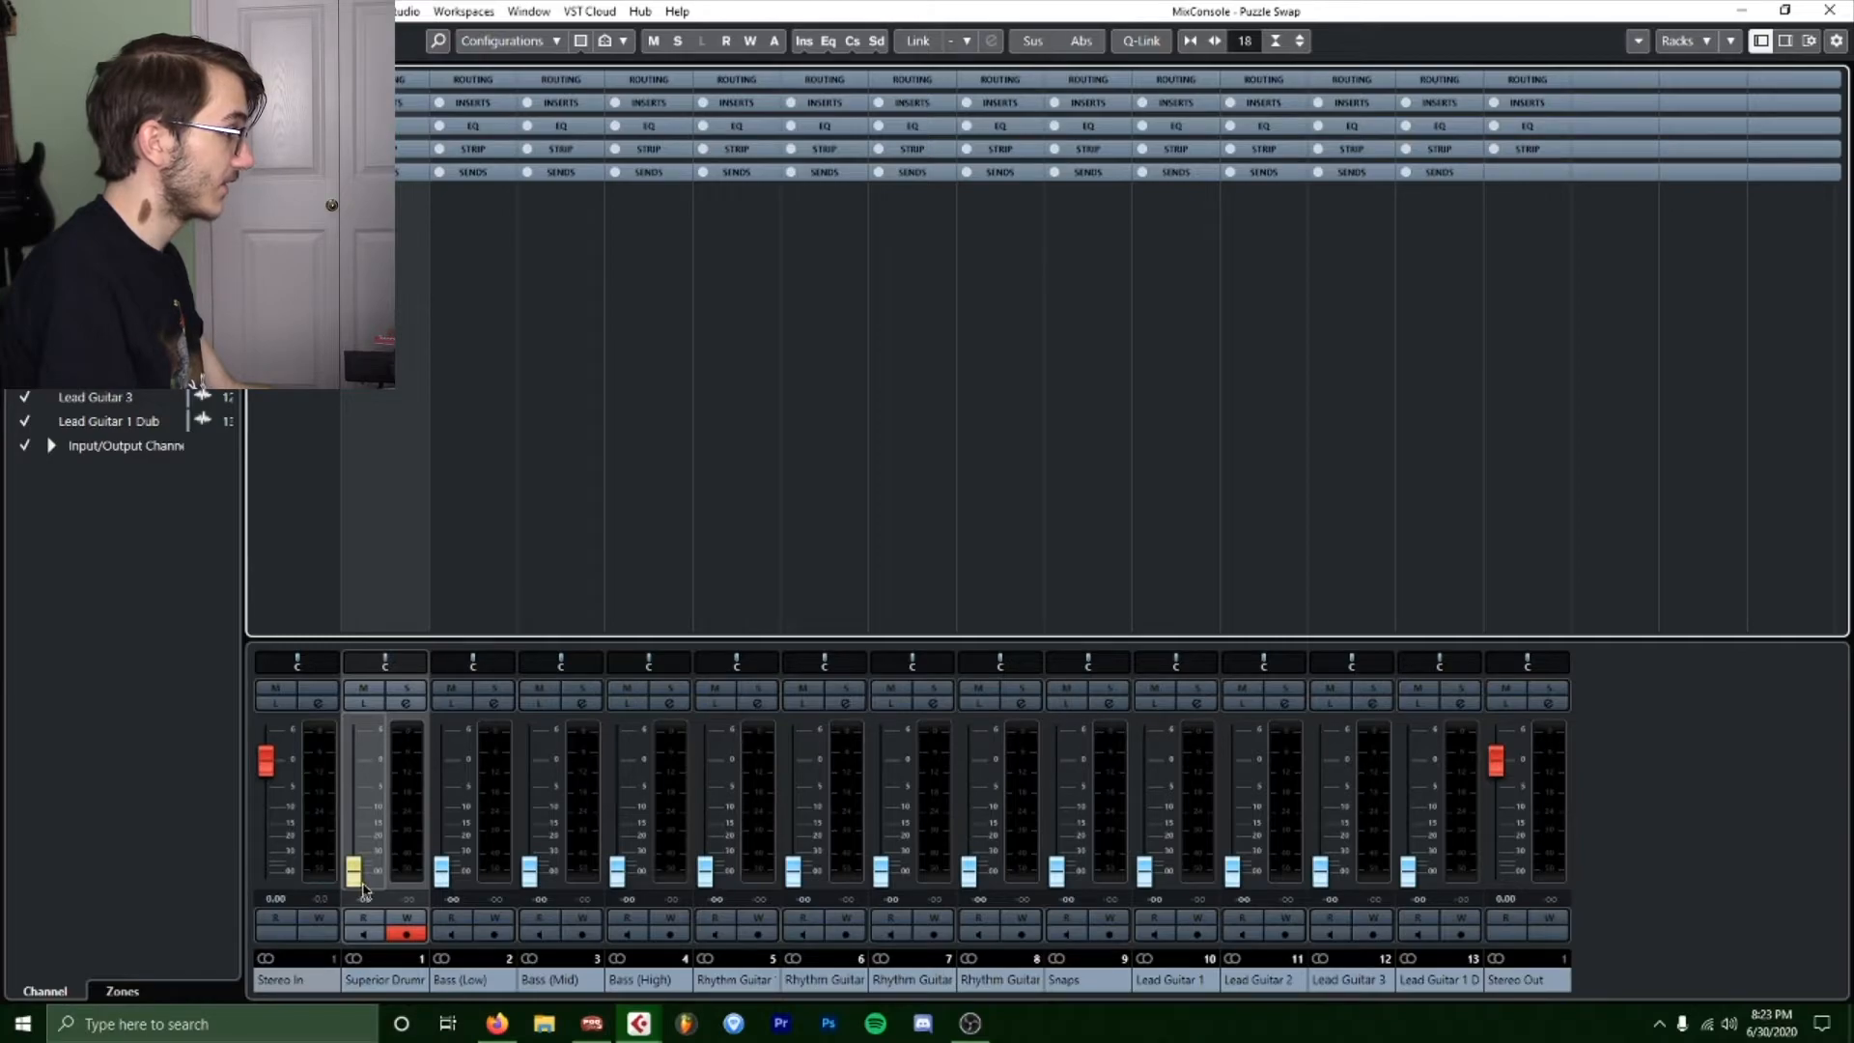
During playback, raise the Superior Drummer fader to -14.5 dB and the Bass (Low) fader to -11.1 dB.
{"action": "left_click_drag", "start_coordinate": [364, 888], "coordinate": [368, 838]}
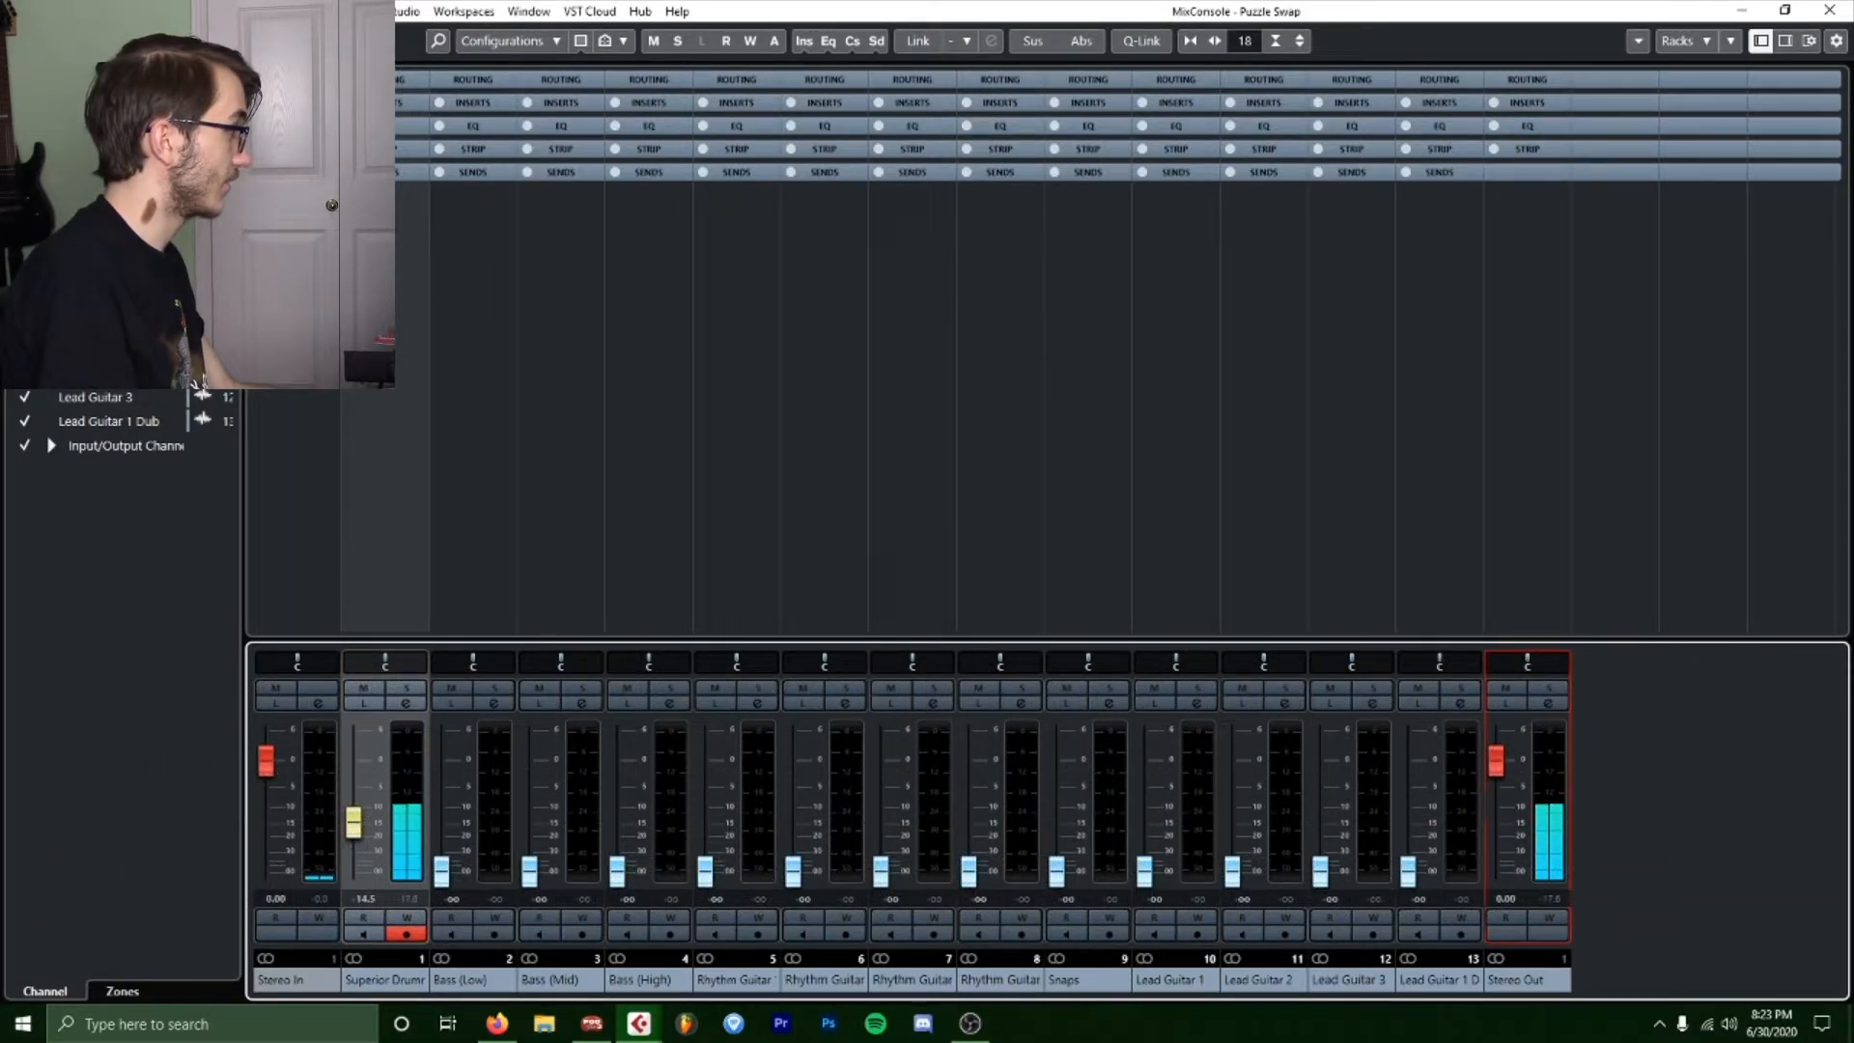
{"action": "key", "text": "alt+Tab"}
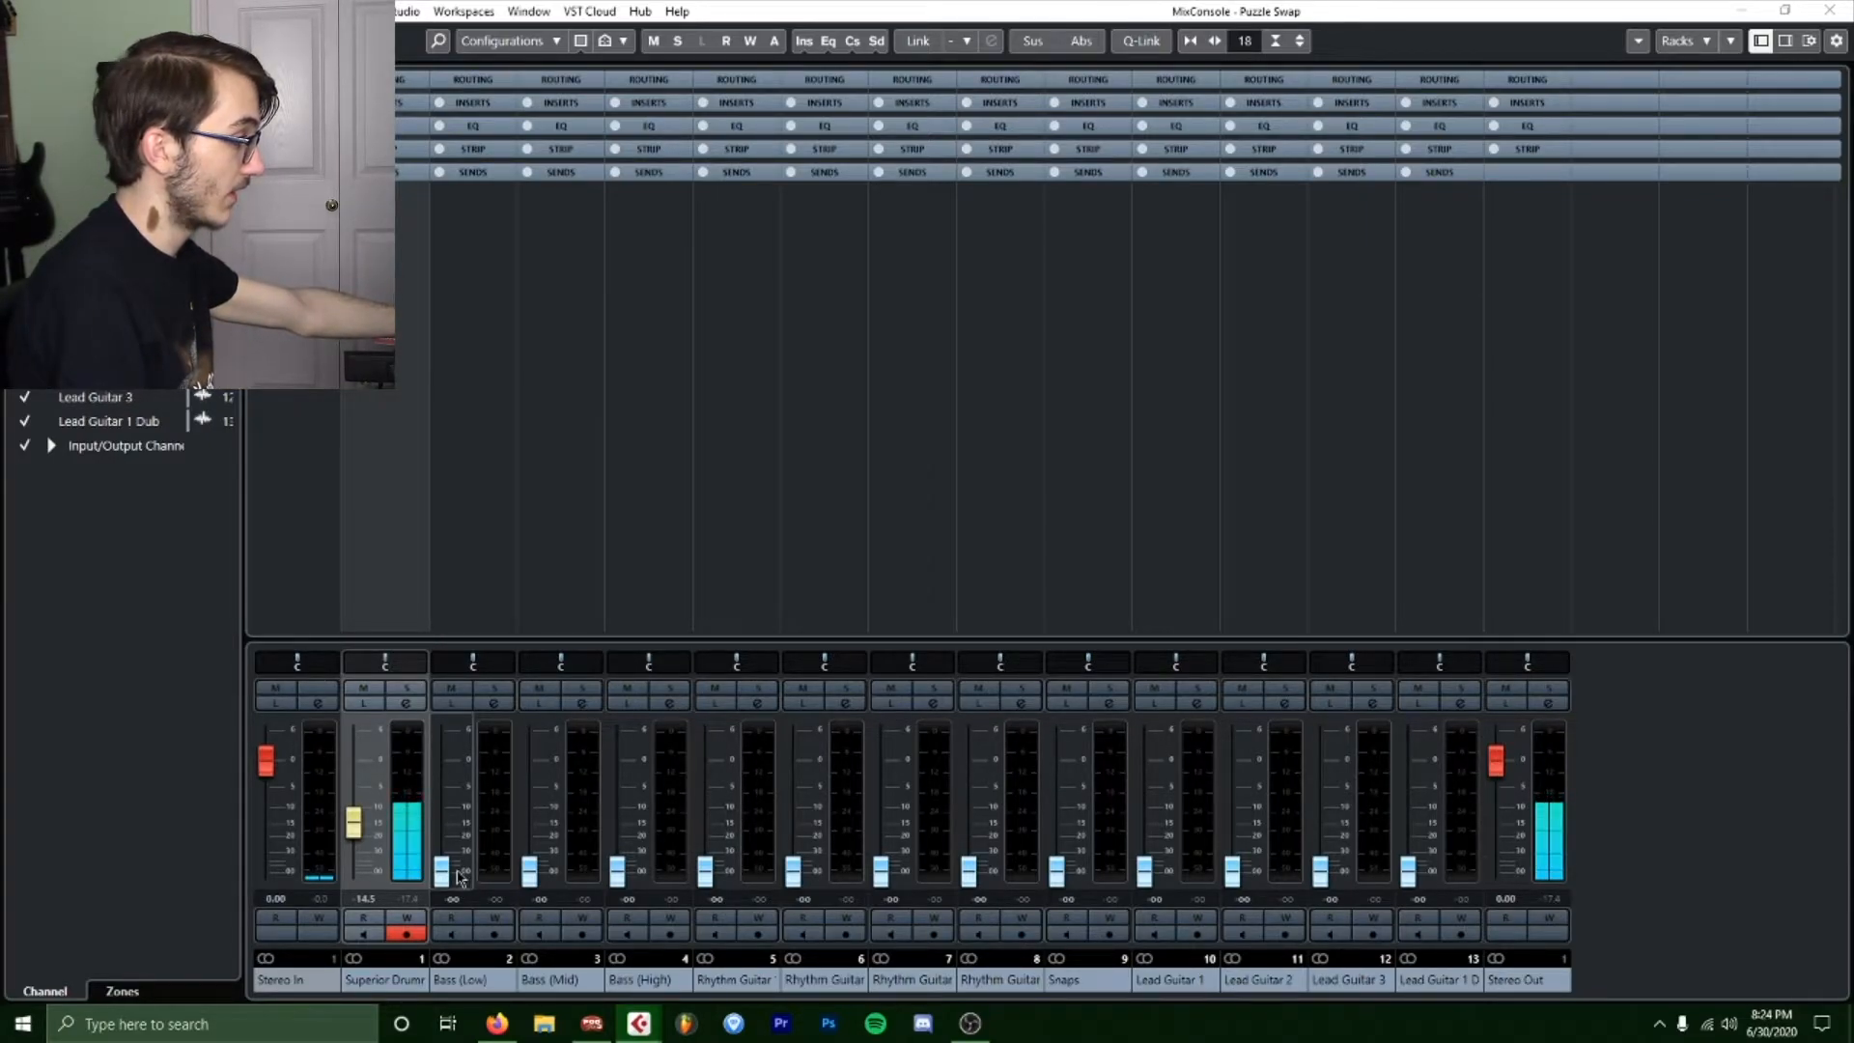
{"action": "left_click_drag", "start_coordinate": [449, 874], "coordinate": [453, 832]}
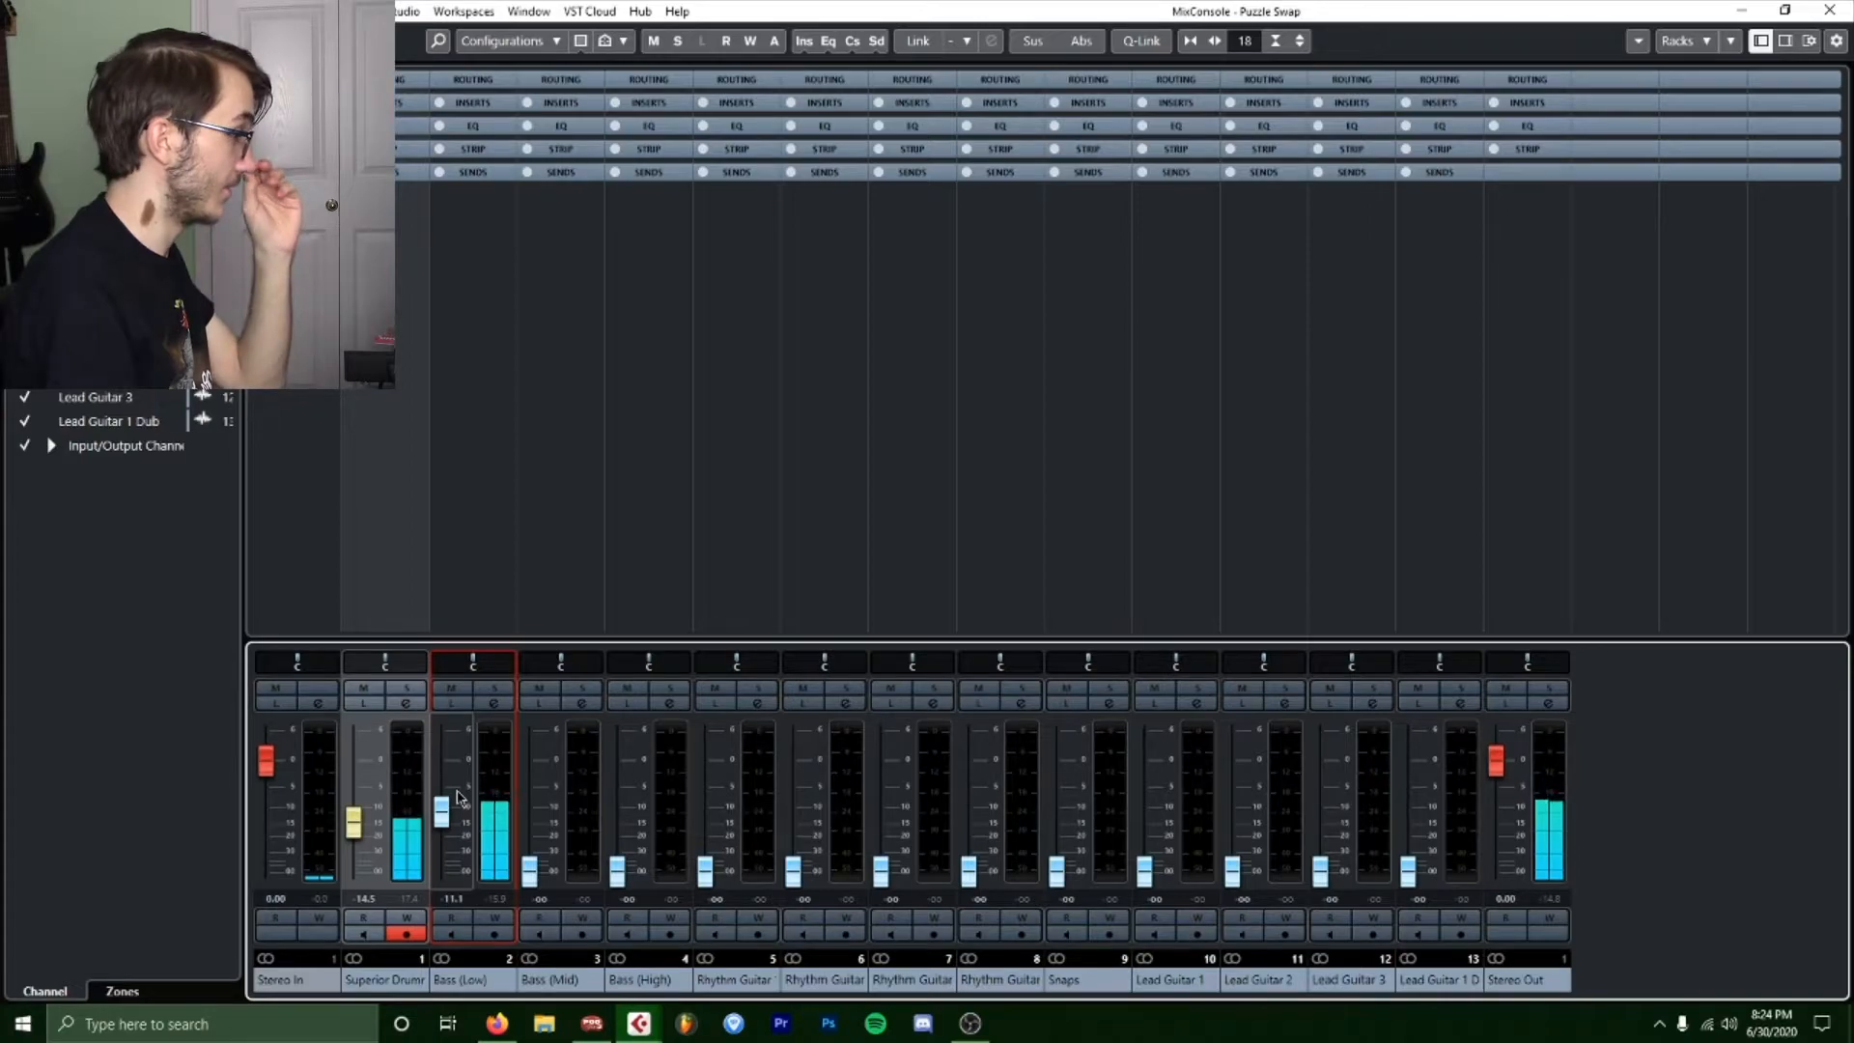
{"action": "left_click", "coordinate": [565, 476]}
{"action": "left_click", "coordinate": [647, 474]}
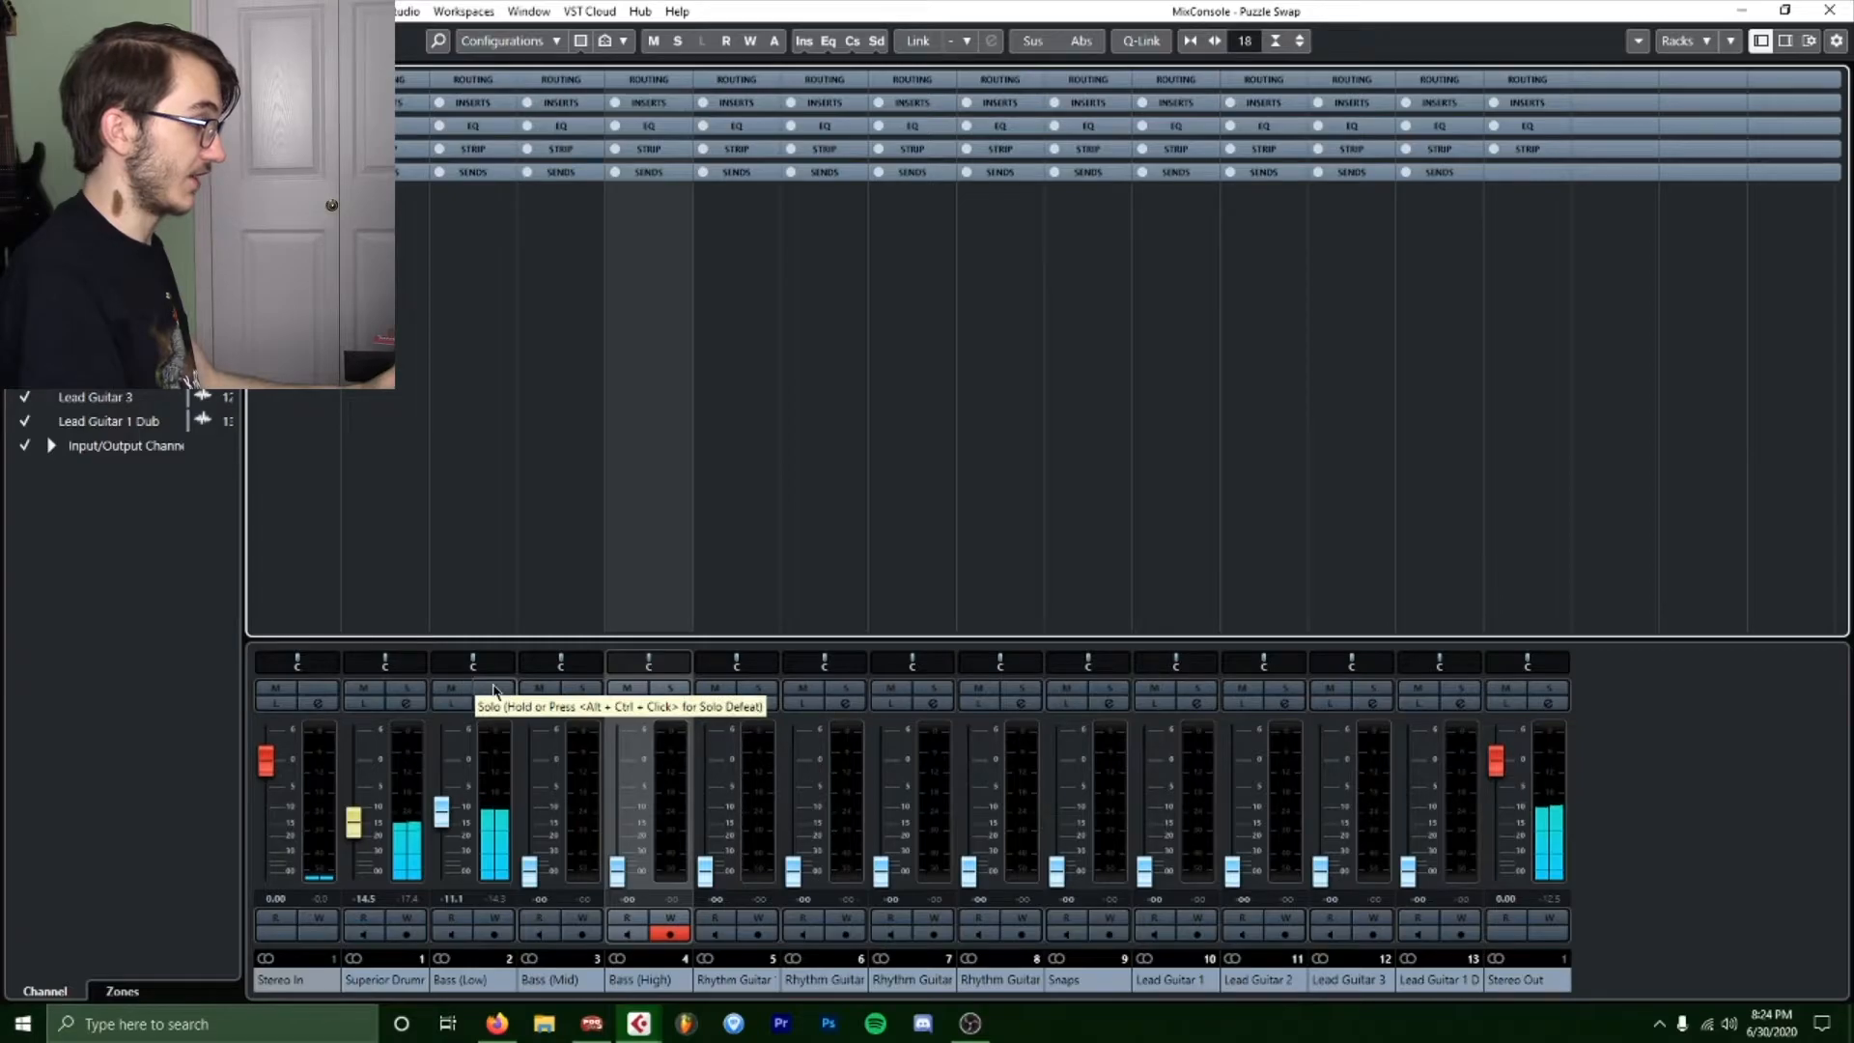
{"action": "left_click", "coordinate": [463, 979]}
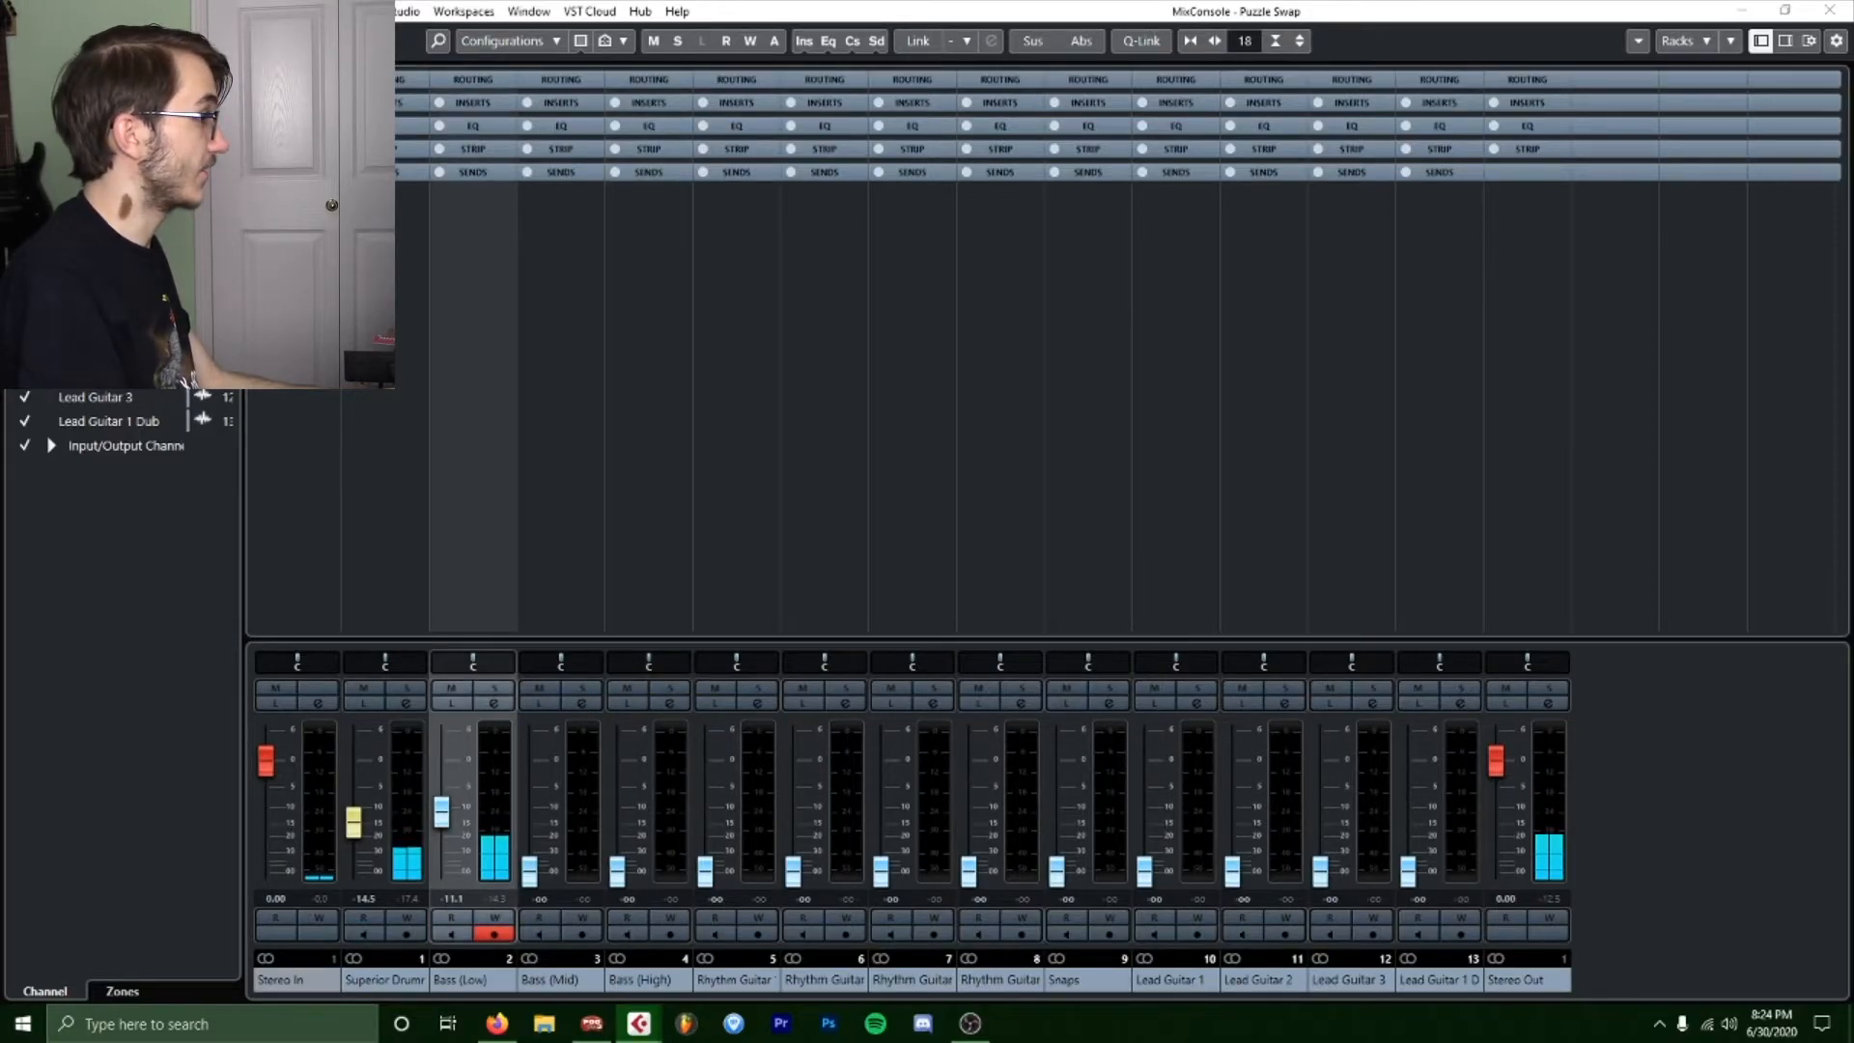
{"action": "left_click", "coordinate": [1829, 11]}
{"action": "right_click", "coordinate": [467, 219]}
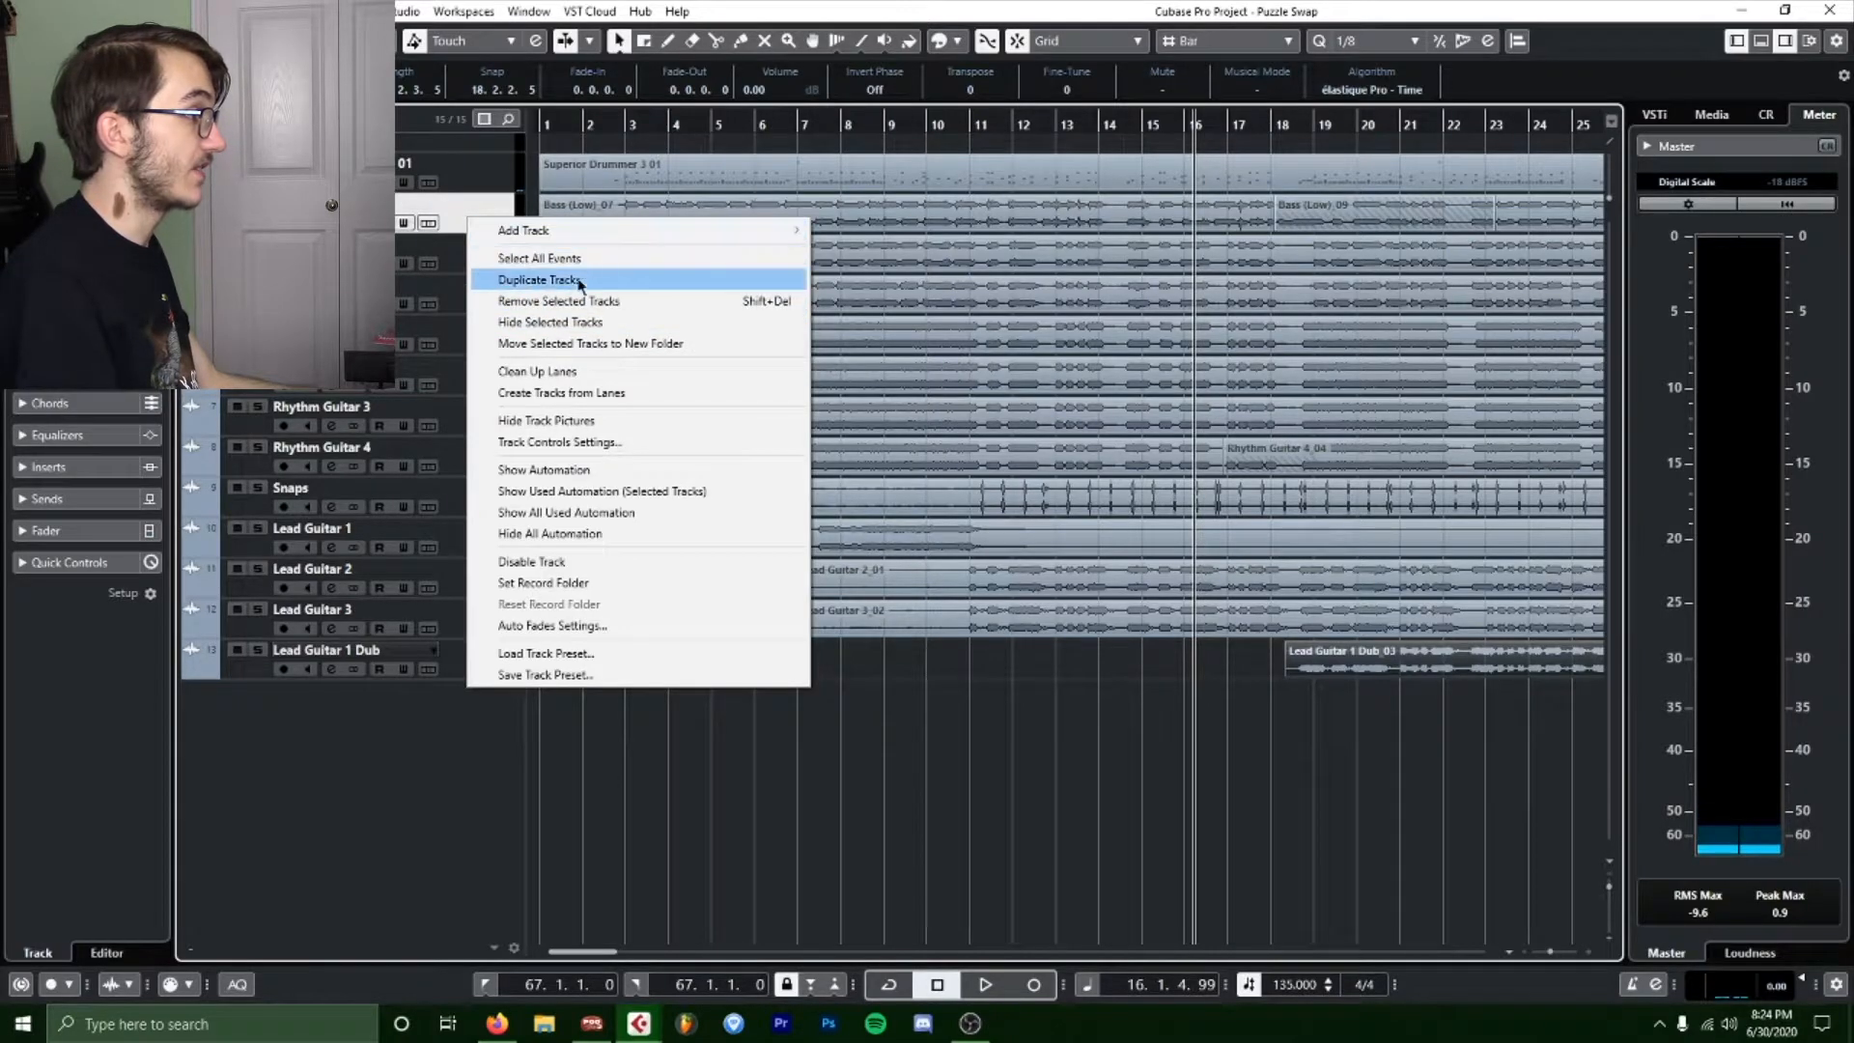
{"action": "left_click", "coordinate": [894, 5]}
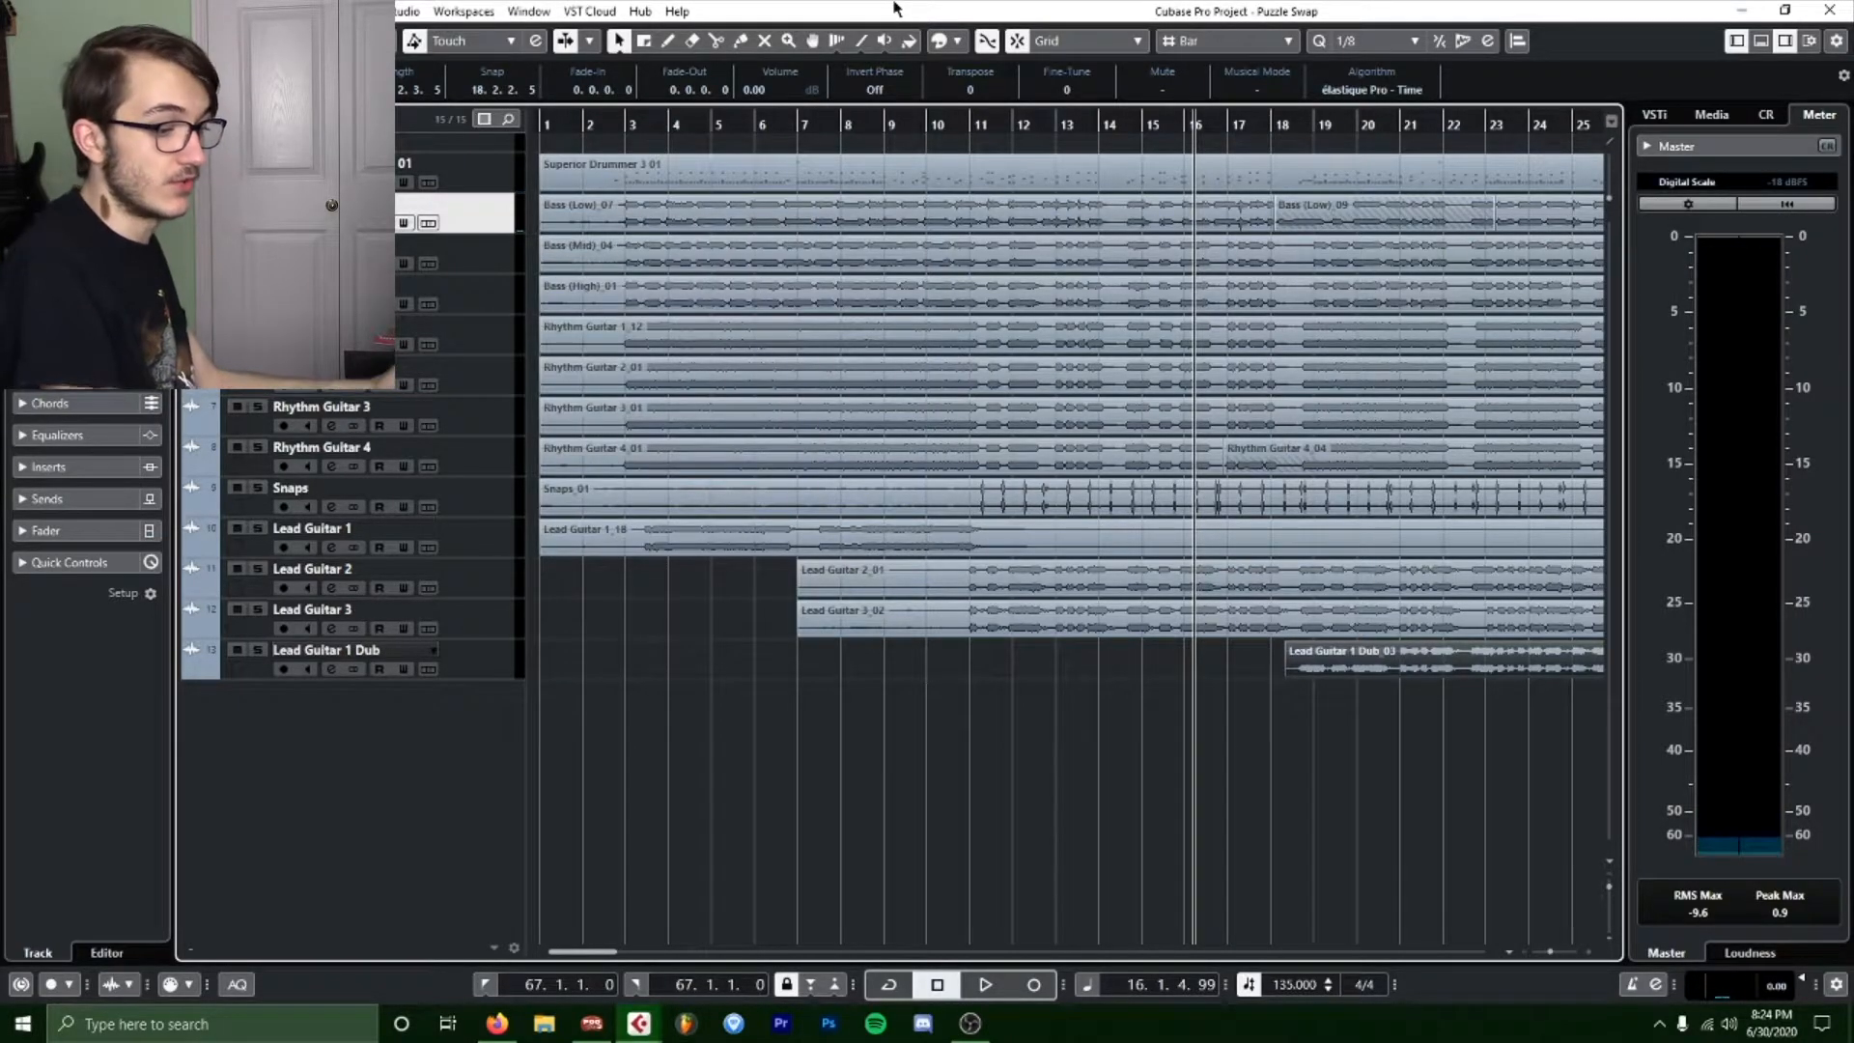
{"action": "key", "text": "F3"}
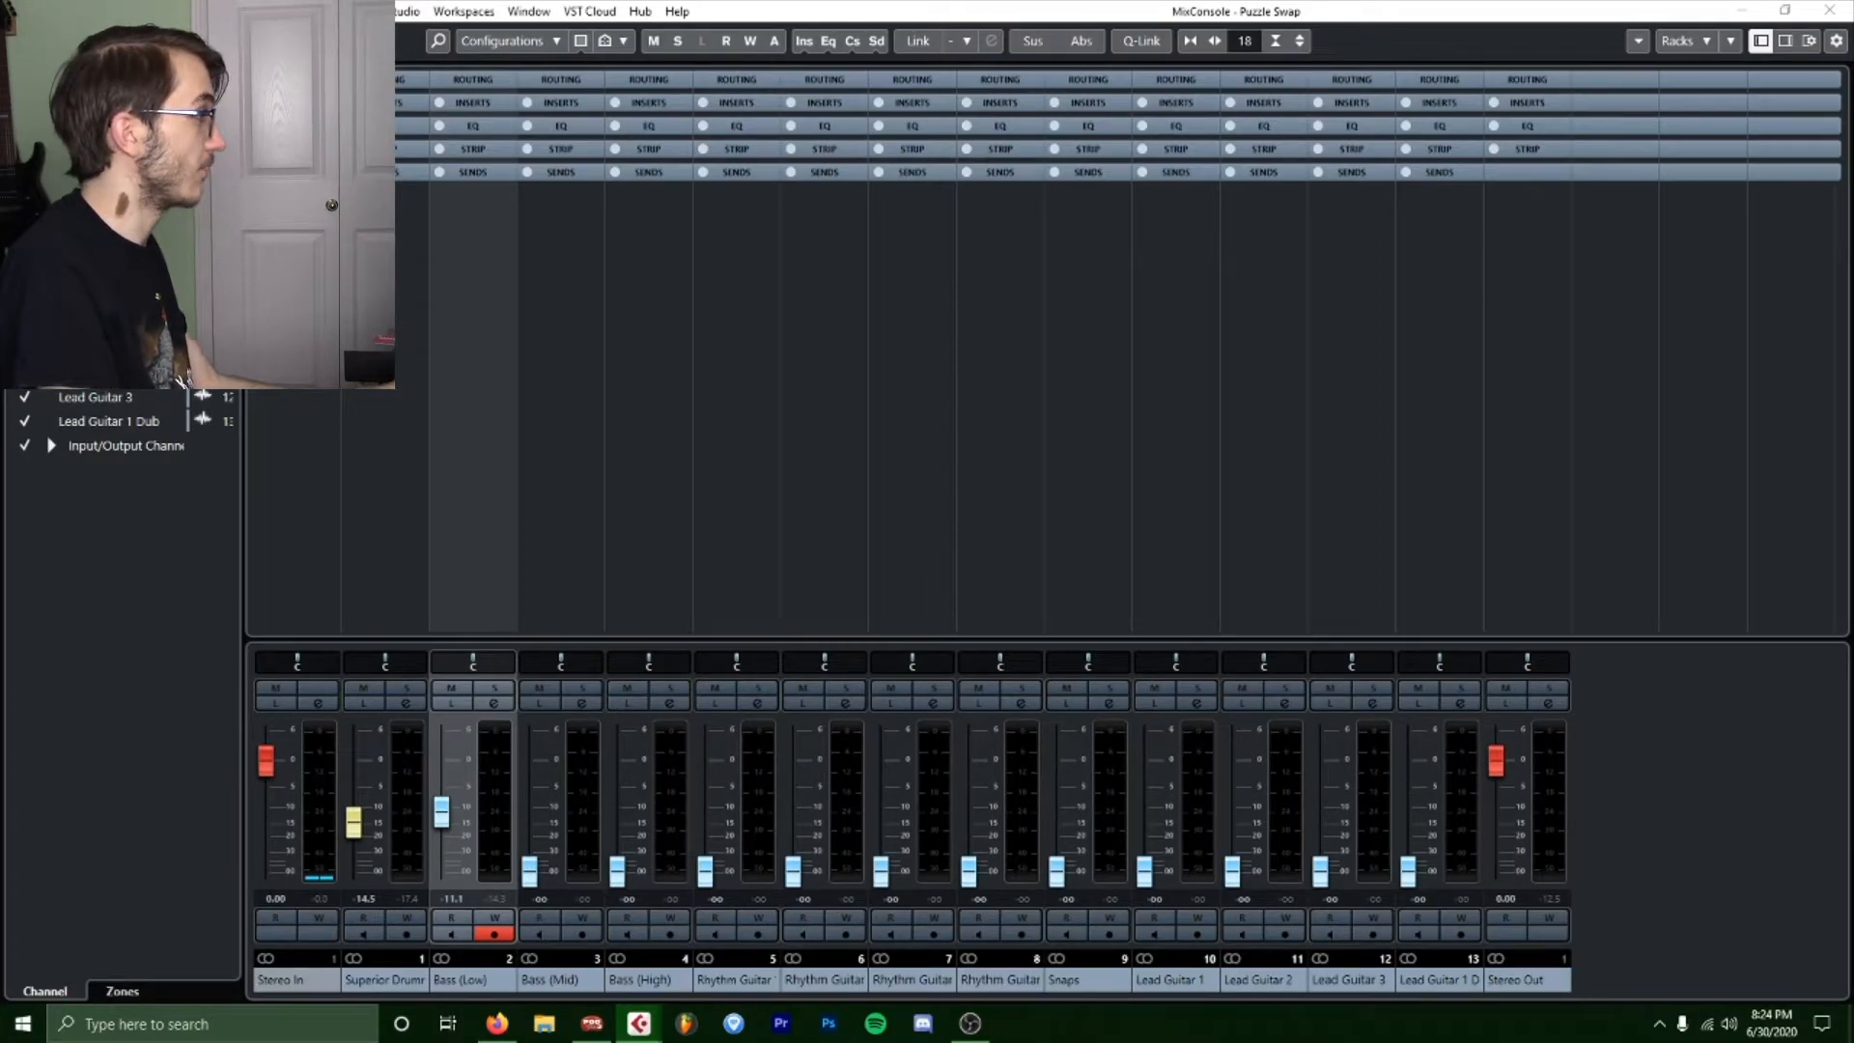
Solo the three bass channels and set Bass (Mid) to -22.6 dB, checking it briefly with Bass (Low) unsoloed.
{"action": "left_click", "coordinate": [494, 687]}
{"action": "left_click", "coordinate": [582, 688]}
{"action": "left_click", "coordinate": [664, 687]}
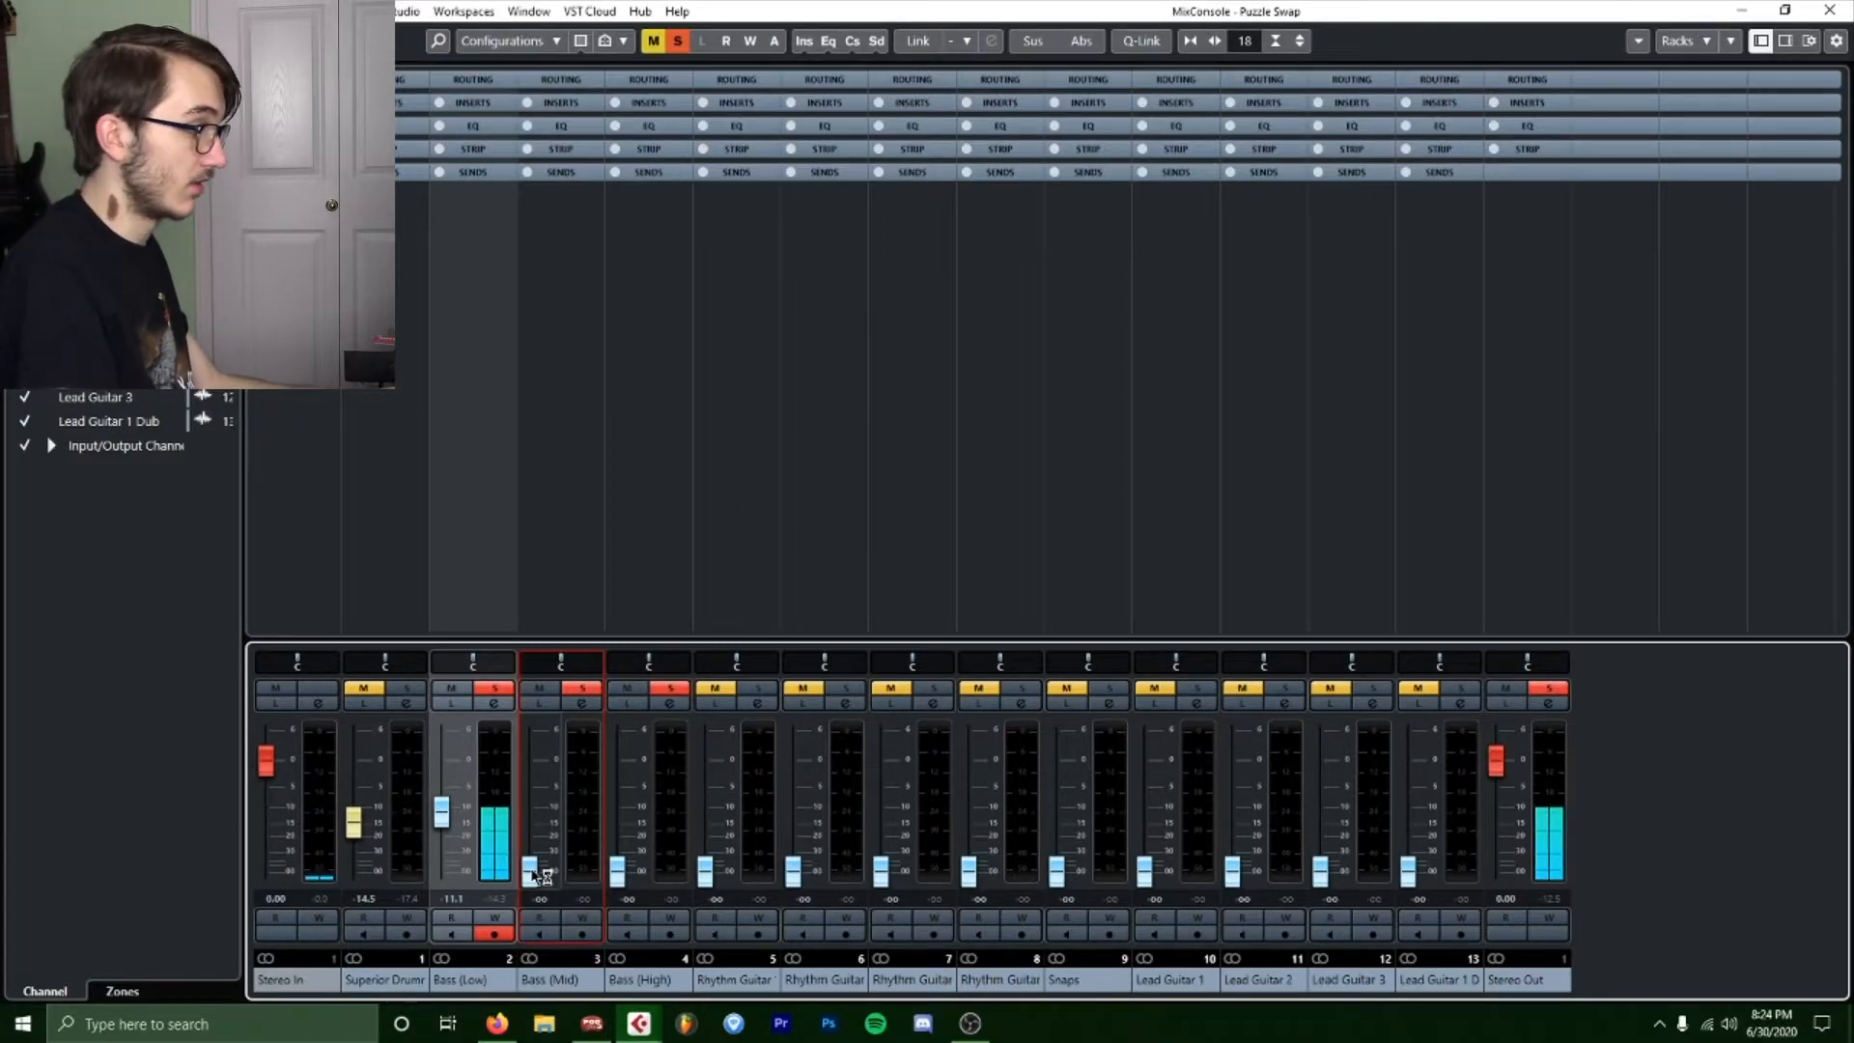
{"action": "left_click_drag", "start_coordinate": [532, 875], "coordinate": [532, 842]}
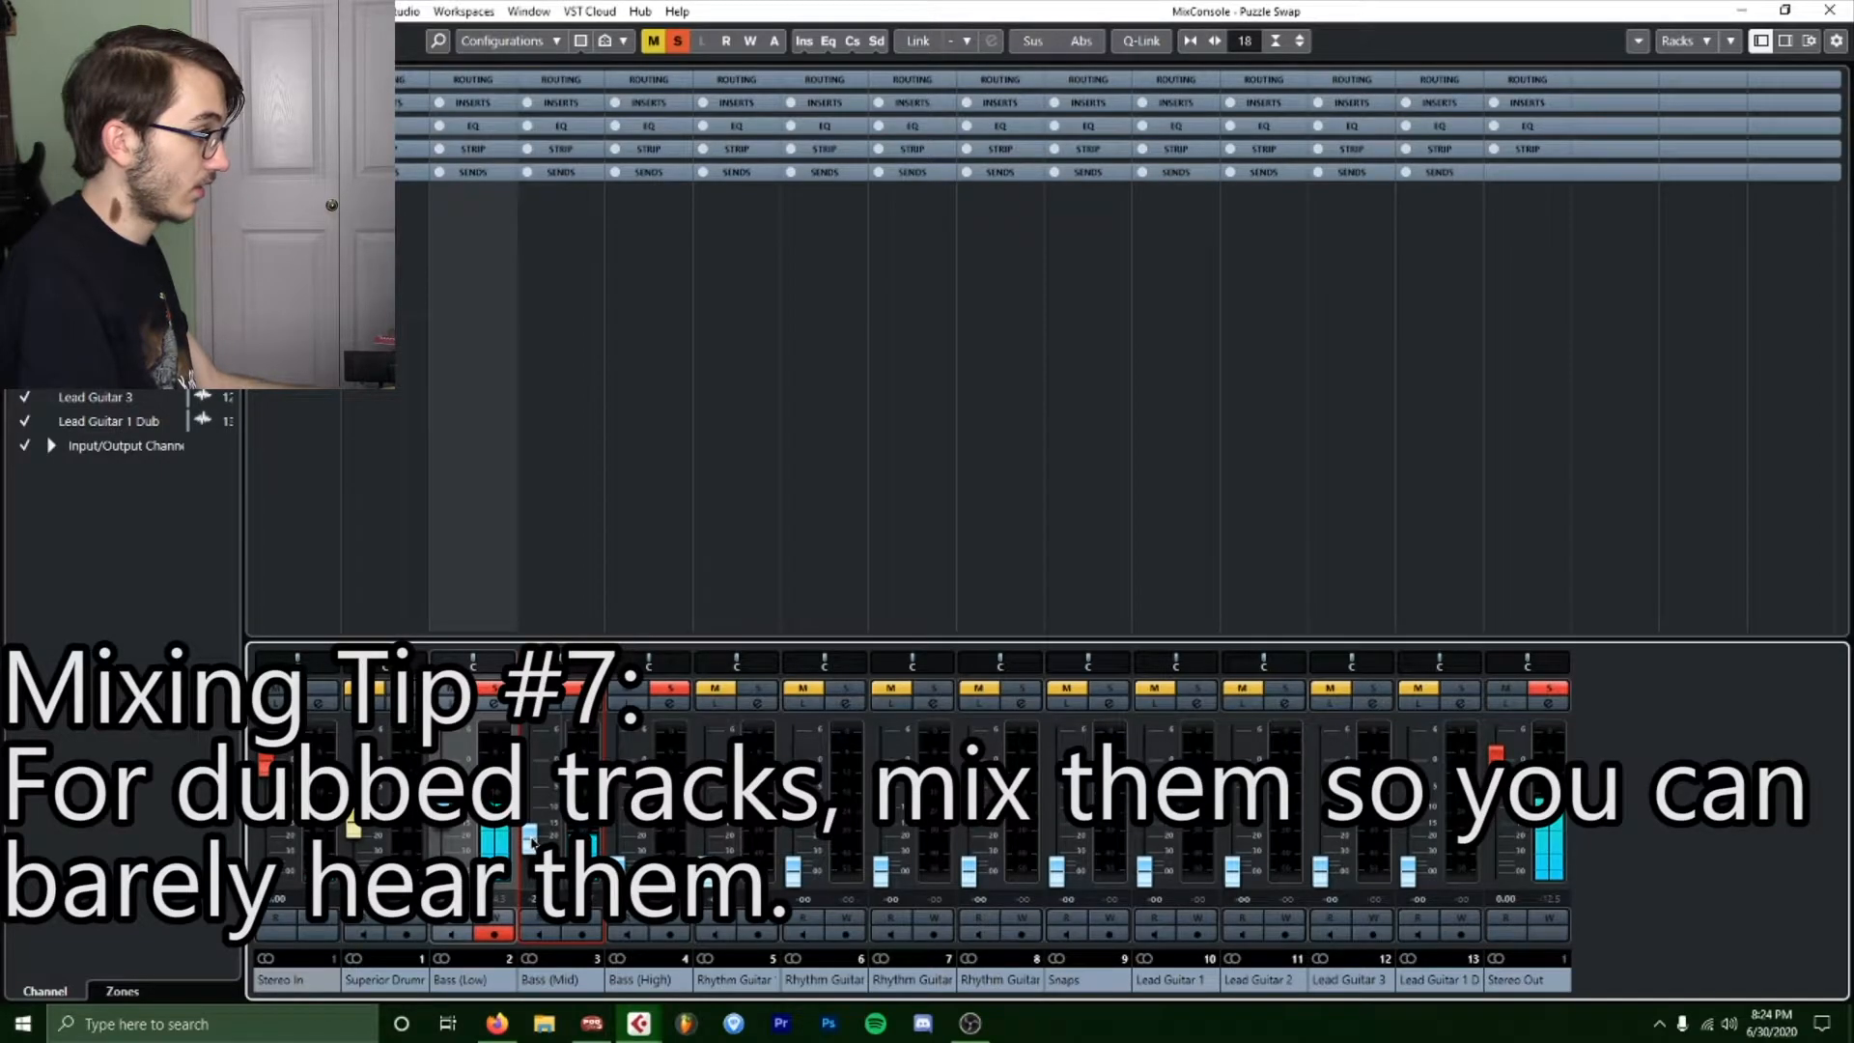
{"action": "left_click_drag", "start_coordinate": [534, 809], "coordinate": [538, 835]}
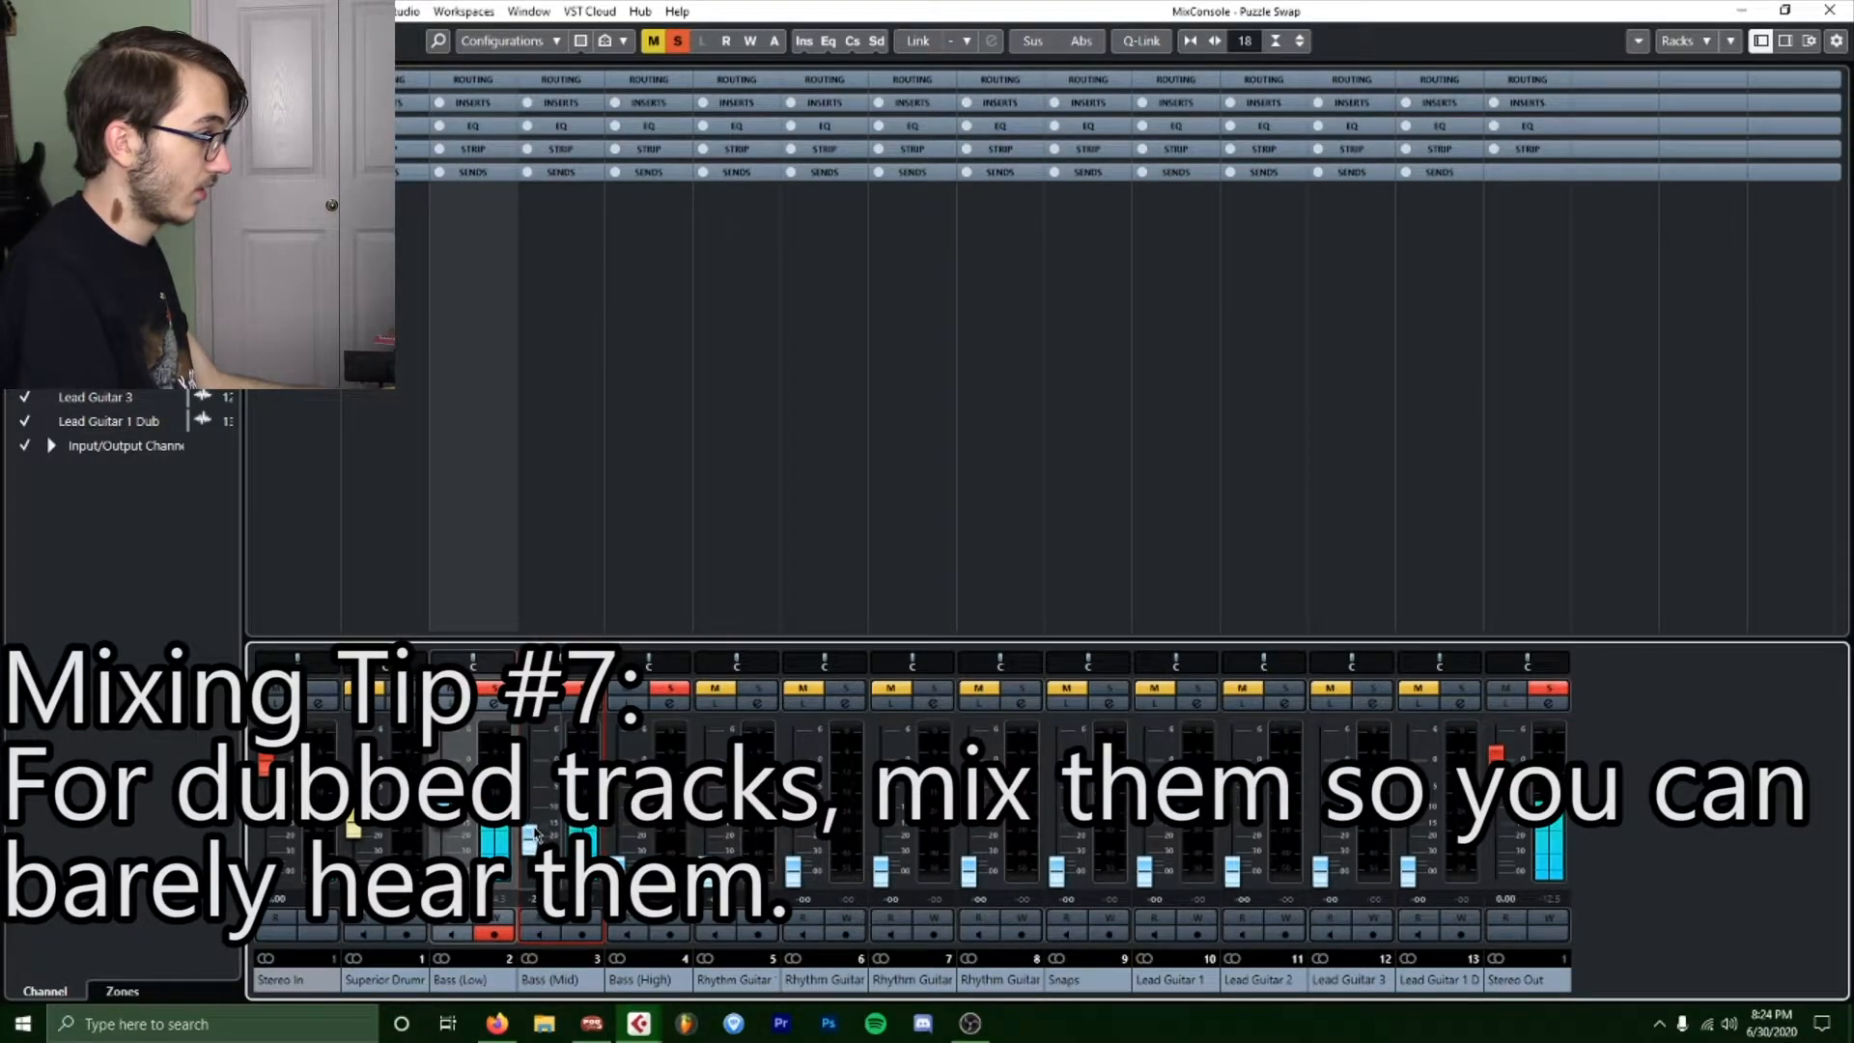
{"action": "left_click", "coordinate": [497, 689]}
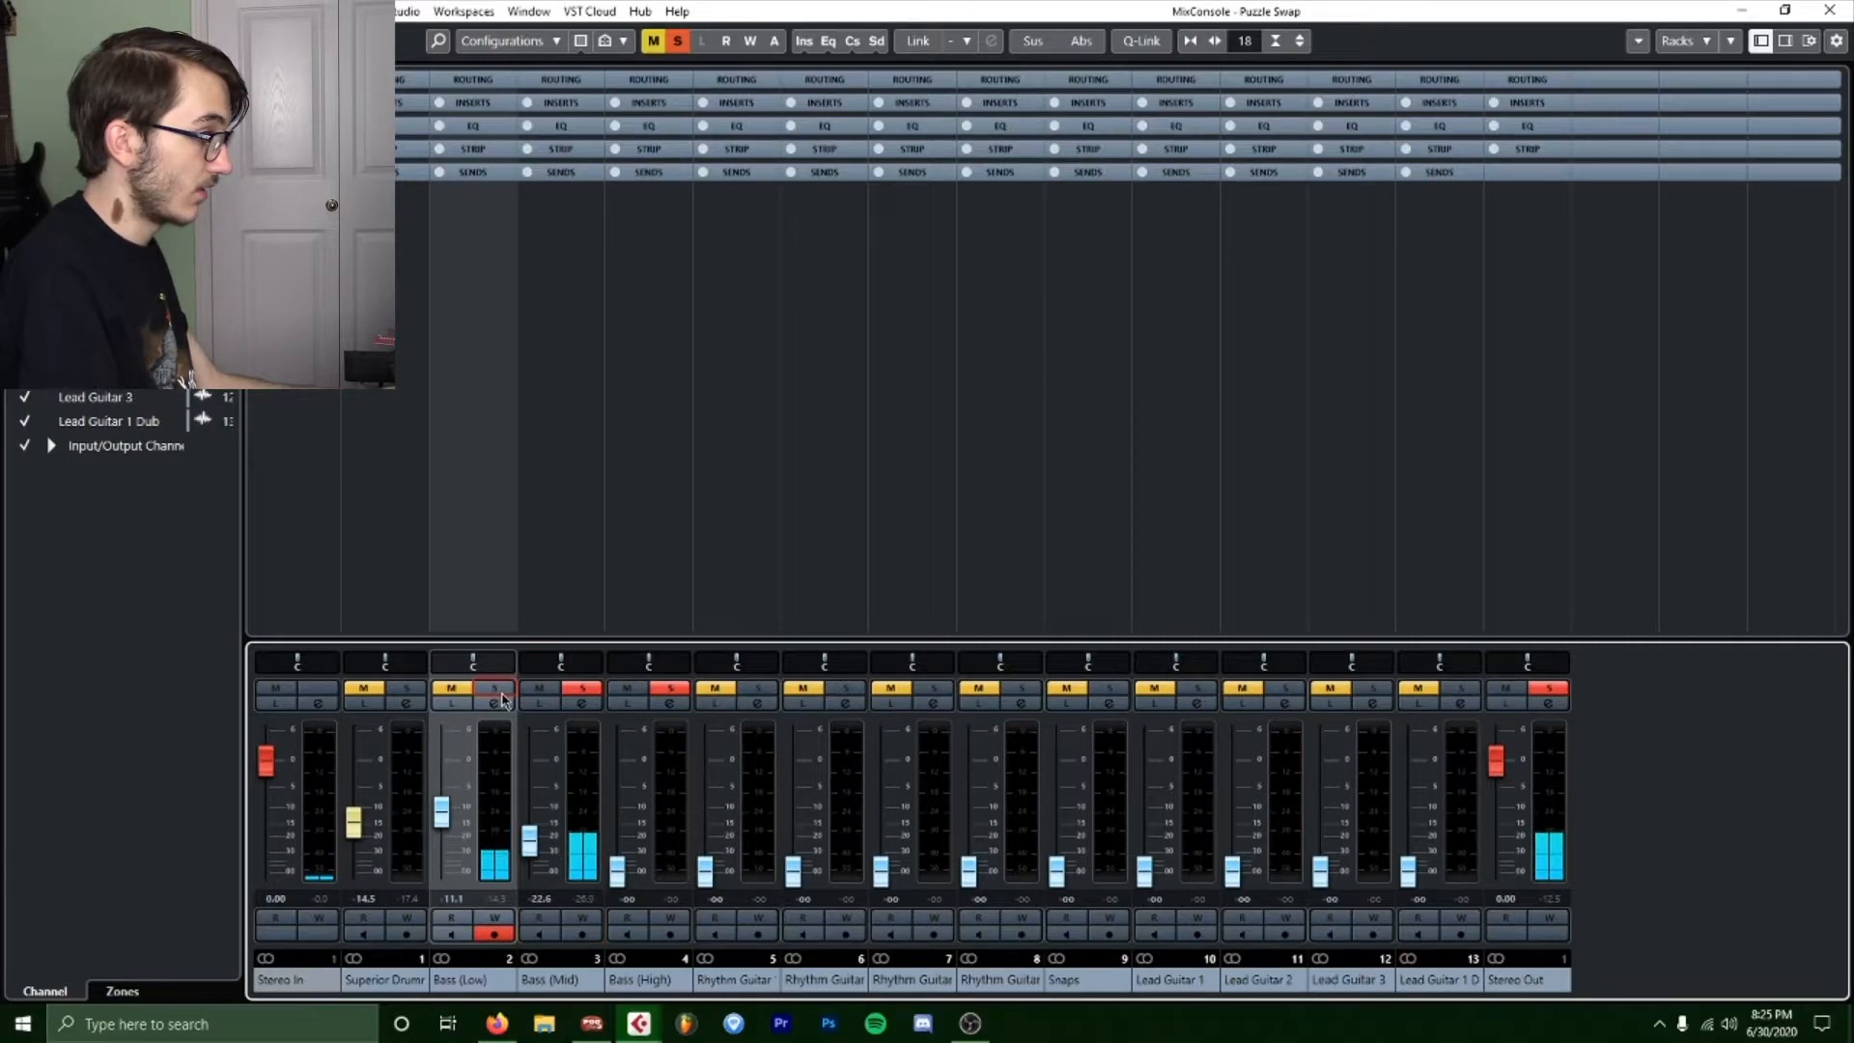
{"action": "left_click", "coordinate": [497, 689]}
Set the Bass (High) fader to -25.0 dB and clear all solos to hear the bass with the drums.
{"action": "left_click_drag", "start_coordinate": [637, 872], "coordinate": [645, 847]}
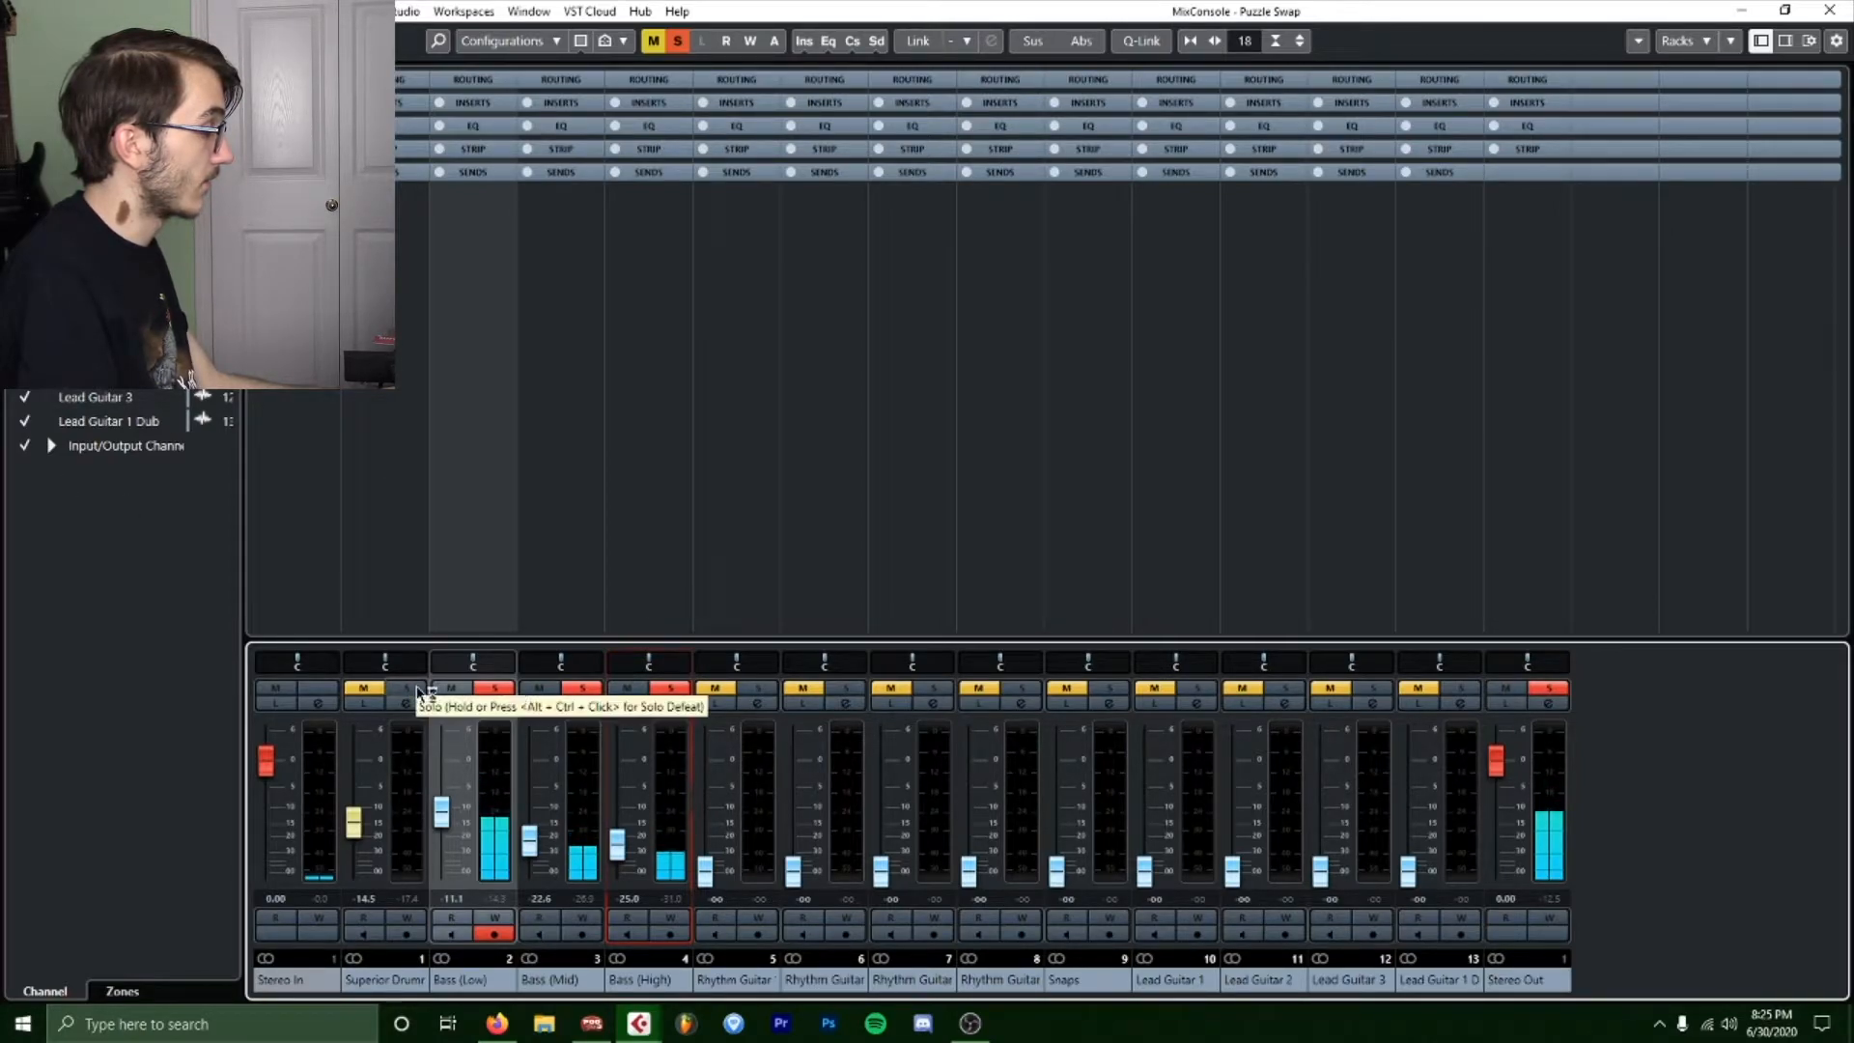
{"action": "left_click", "coordinate": [681, 44]}
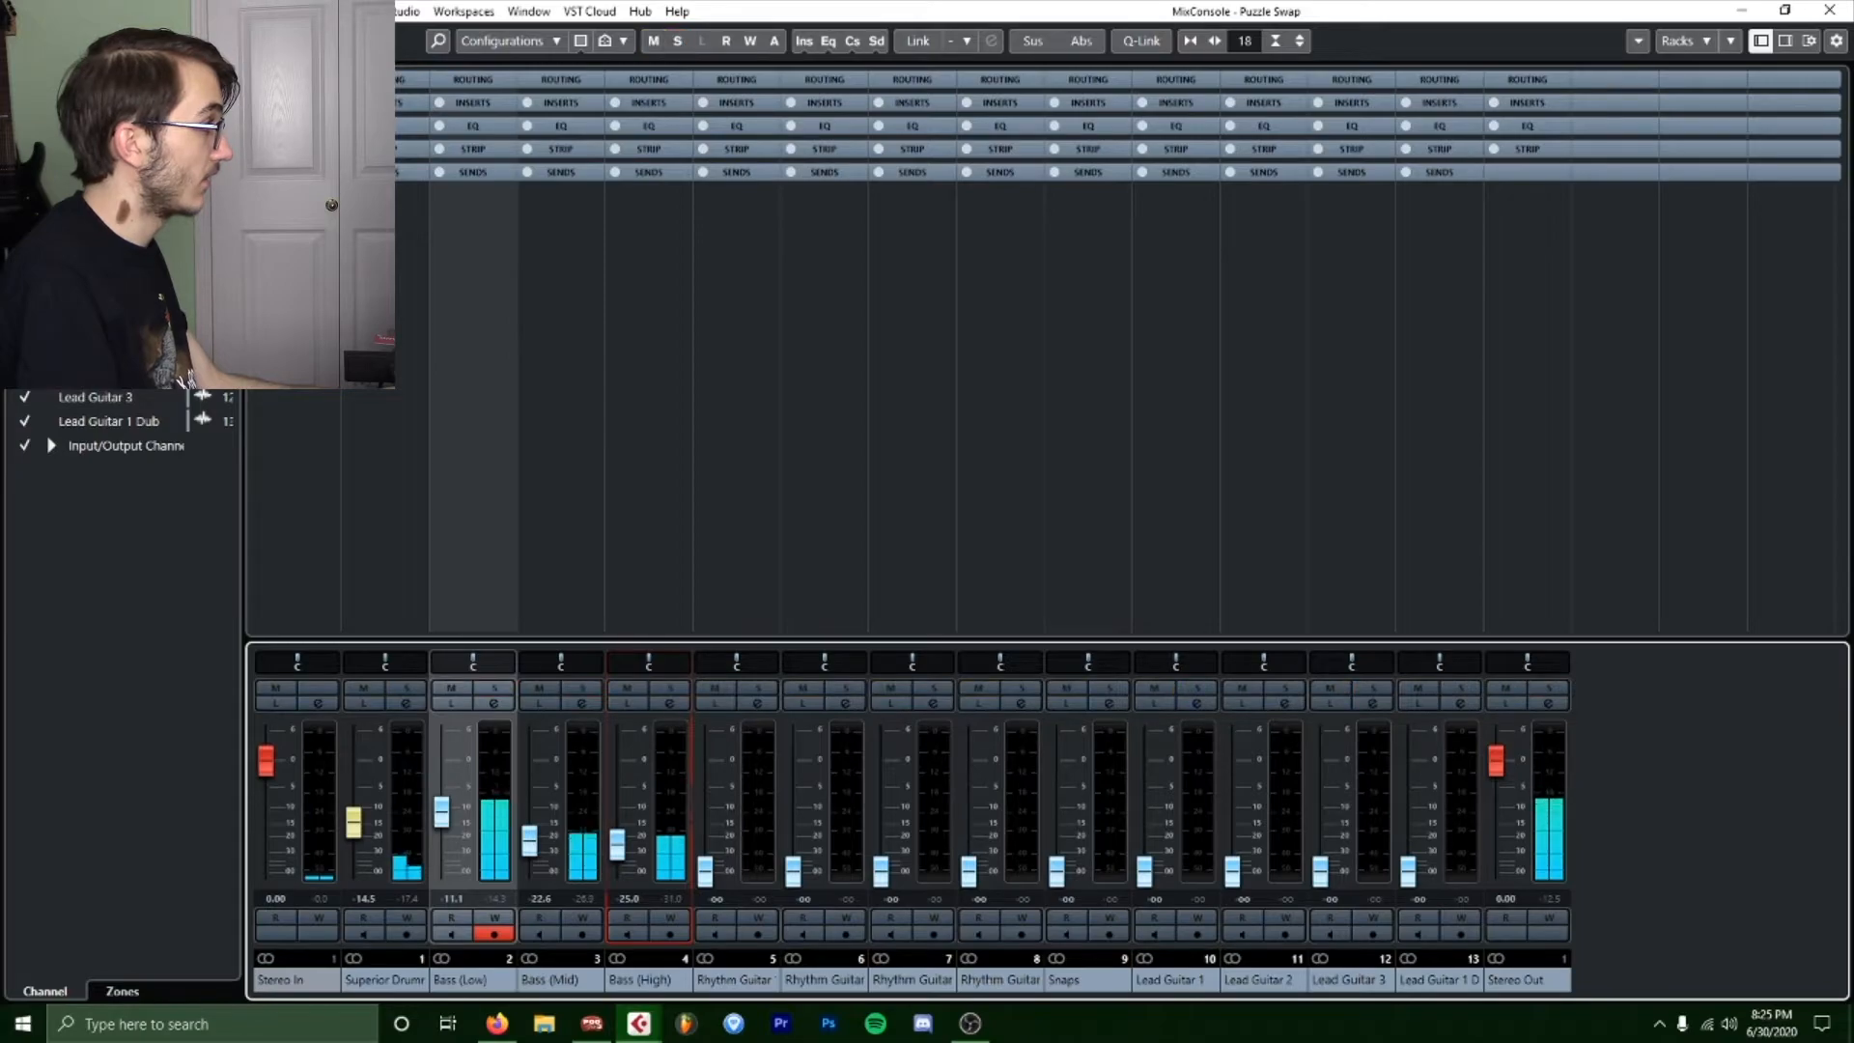
{"action": "key", "text": "space"}
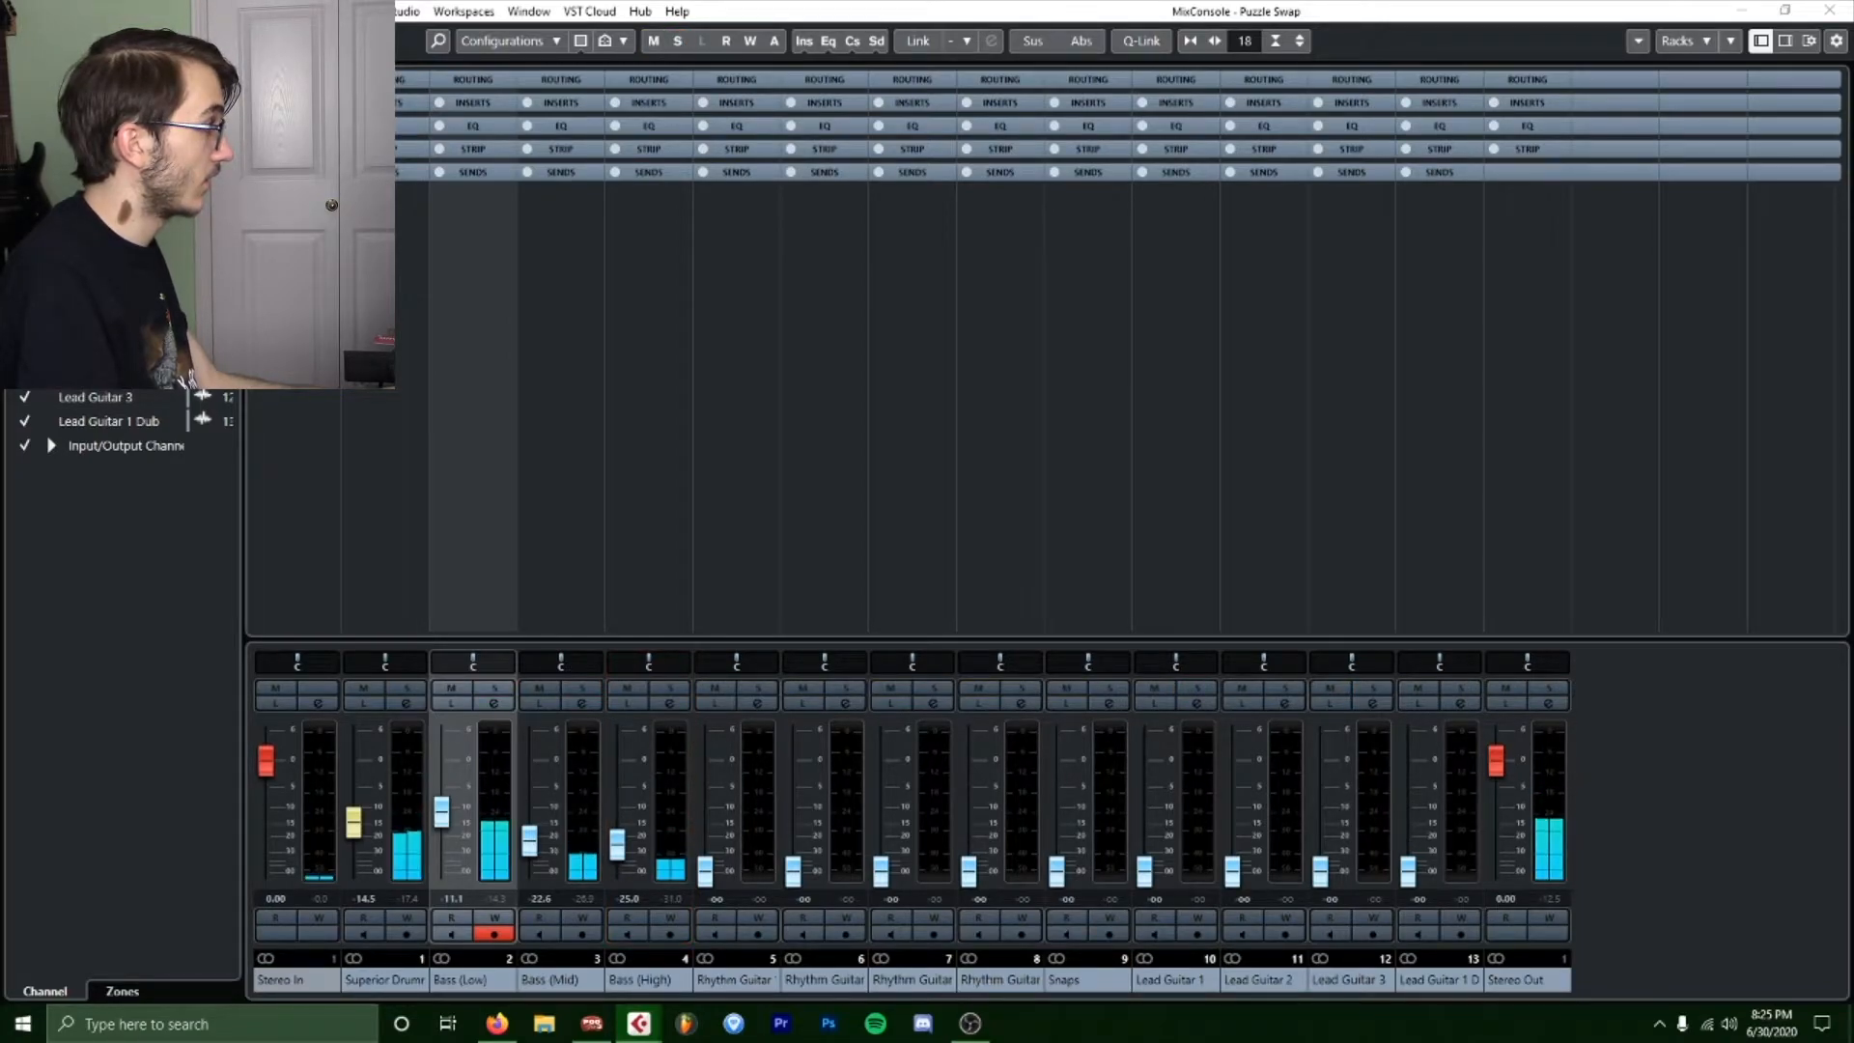
Lower Bass (Mid) and Bass (High) together to -25.0 dB and -27.3 dB.
{"action": "left_click", "coordinate": [560, 980]}
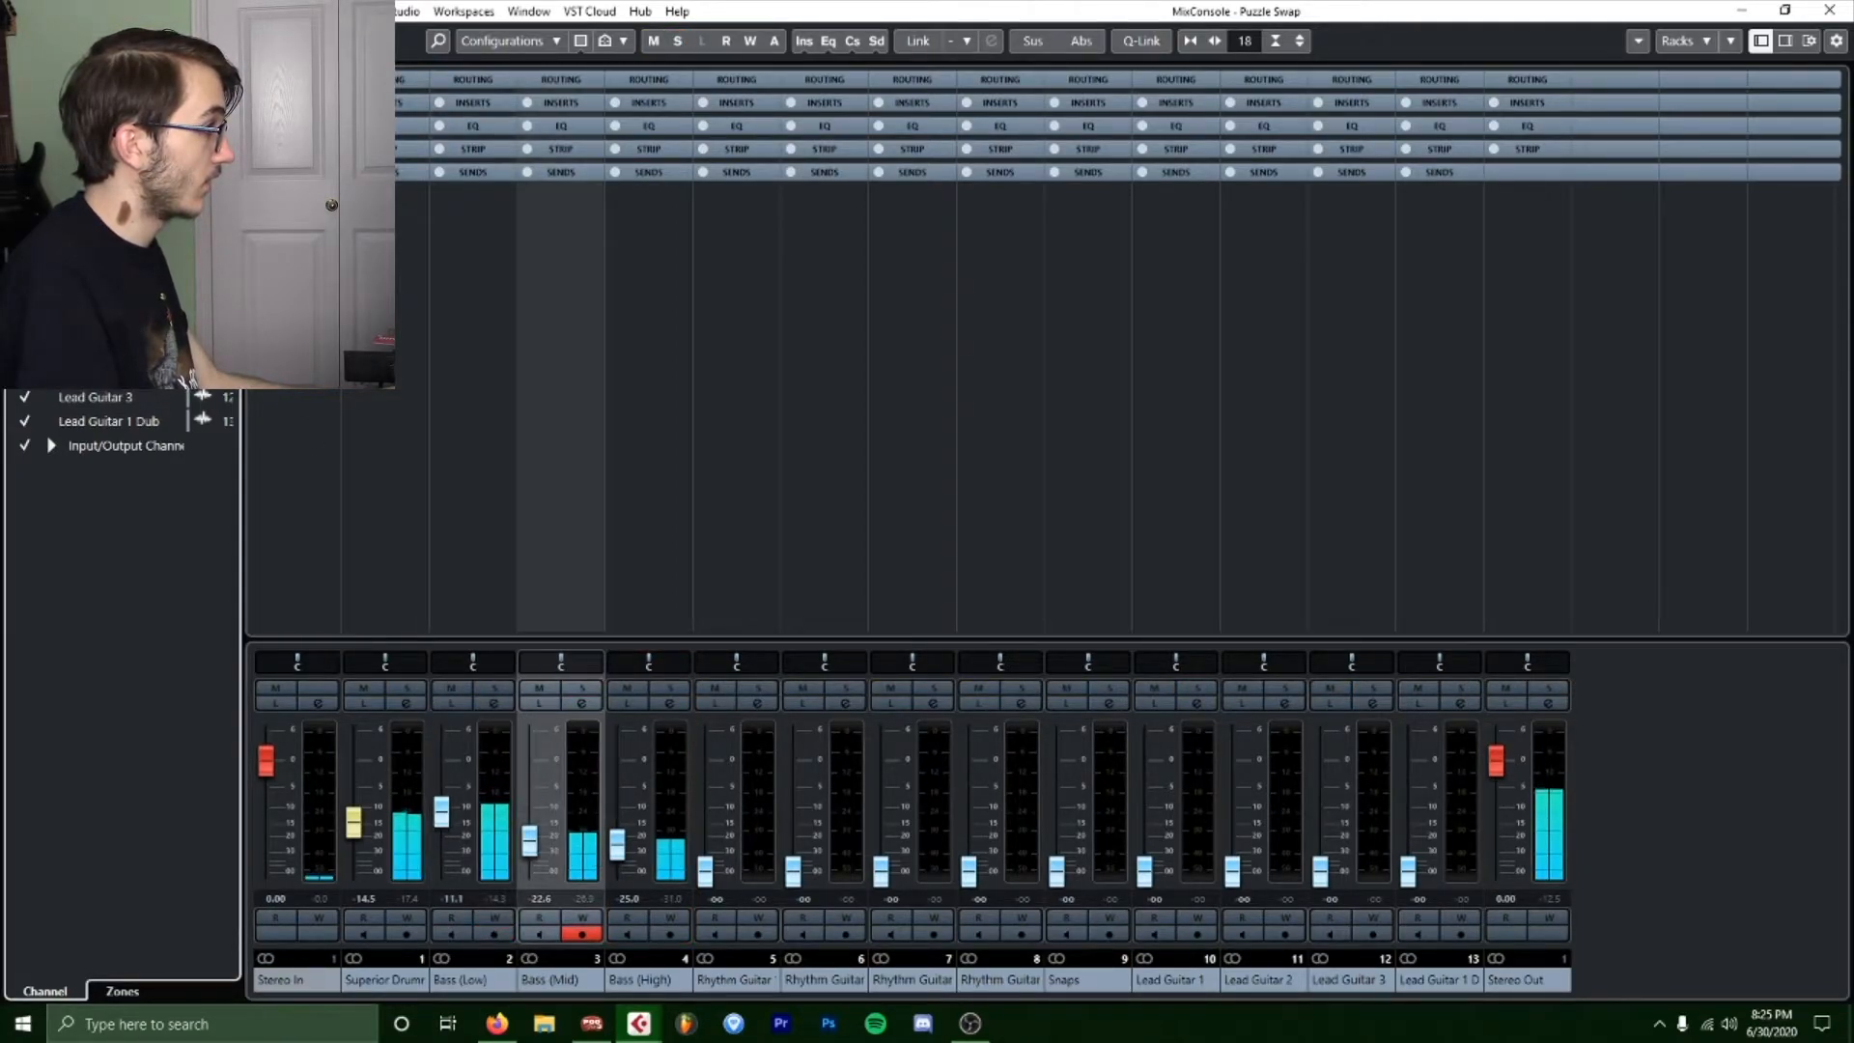
{"action": "left_click", "coordinate": [645, 980], "text": "shift"}
{"action": "key", "text": "alt+shift"}
{"action": "left_click_drag", "start_coordinate": [534, 834], "coordinate": [534, 837]}
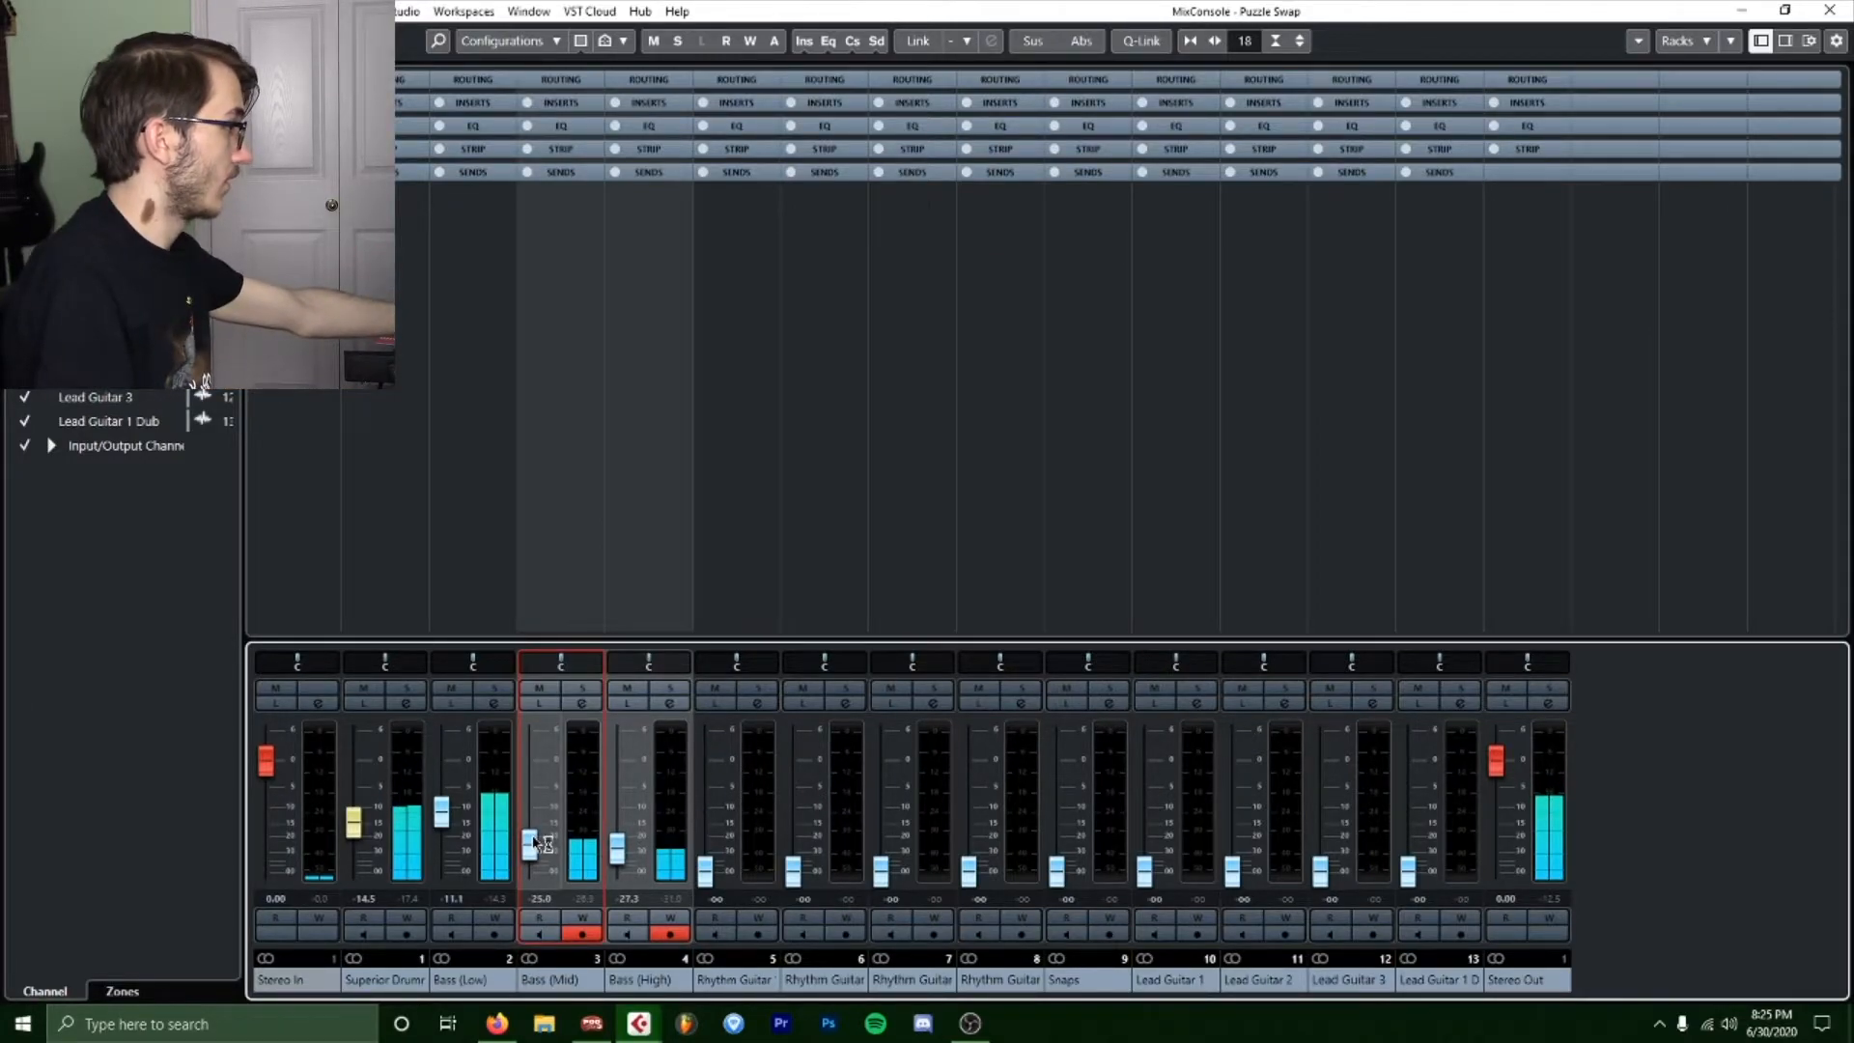
{"action": "left_click", "coordinate": [1323, 643]}
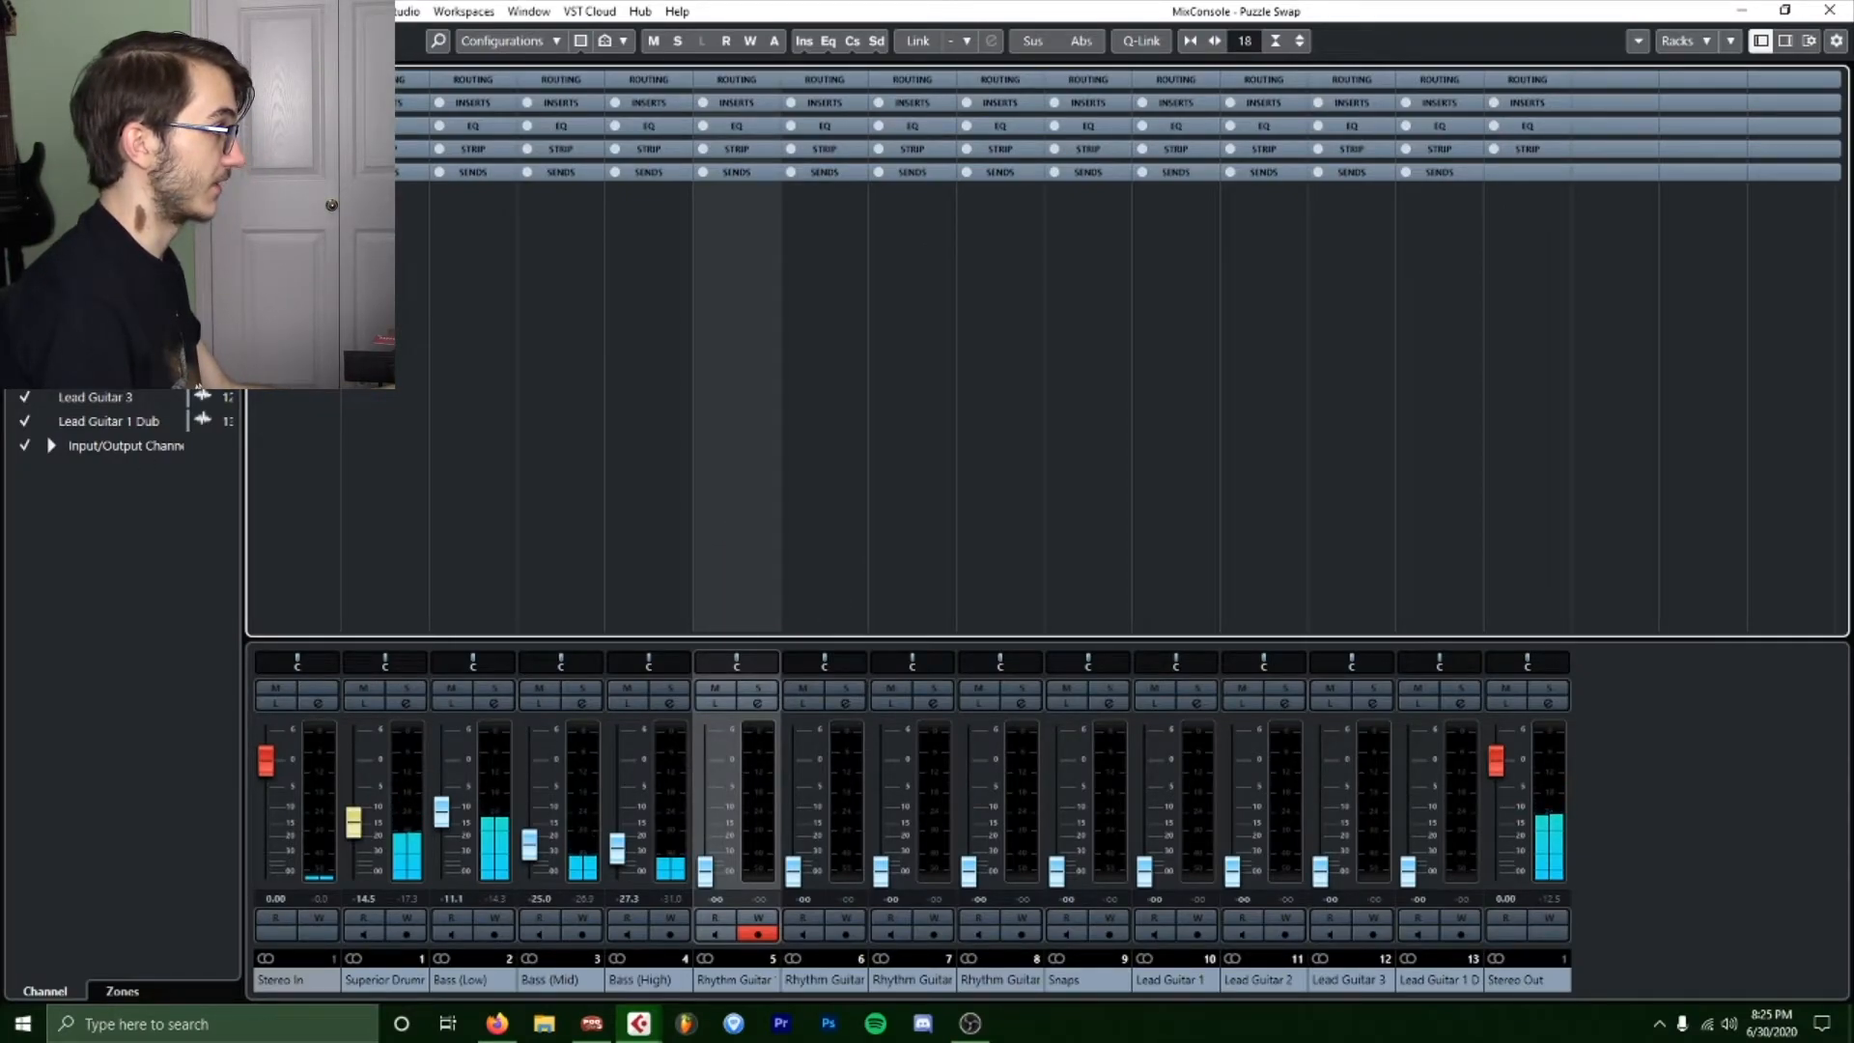
Link Rhythm Guitar 1 and Rhythm Guitar 2 and raise both faders to -15.6 dB during playback, unlinking them once set.
{"action": "left_click", "coordinate": [106, 252], "text": "shift"}
{"action": "left_click", "coordinate": [106, 180]}
{"action": "left_click", "coordinate": [107, 228]}
{"action": "left_click", "coordinate": [106, 252], "text": "shift"}
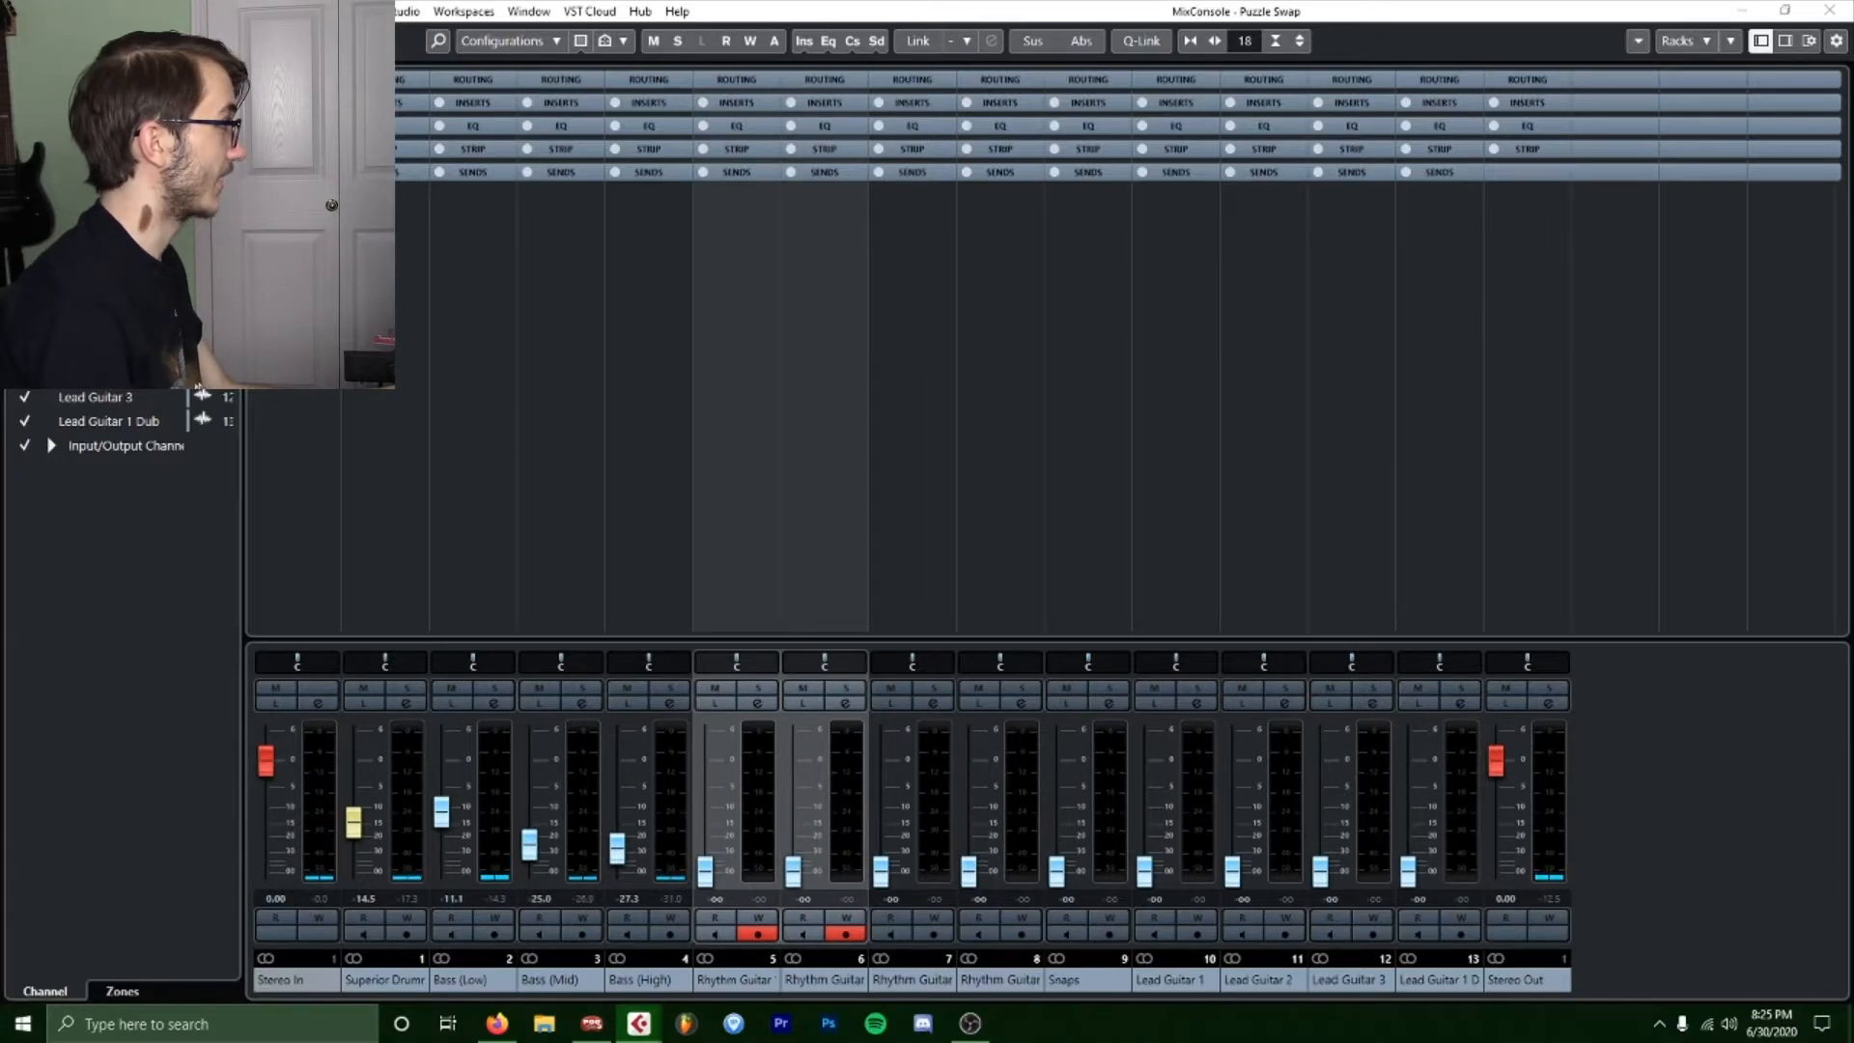
{"action": "left_click", "coordinate": [850, 8]}
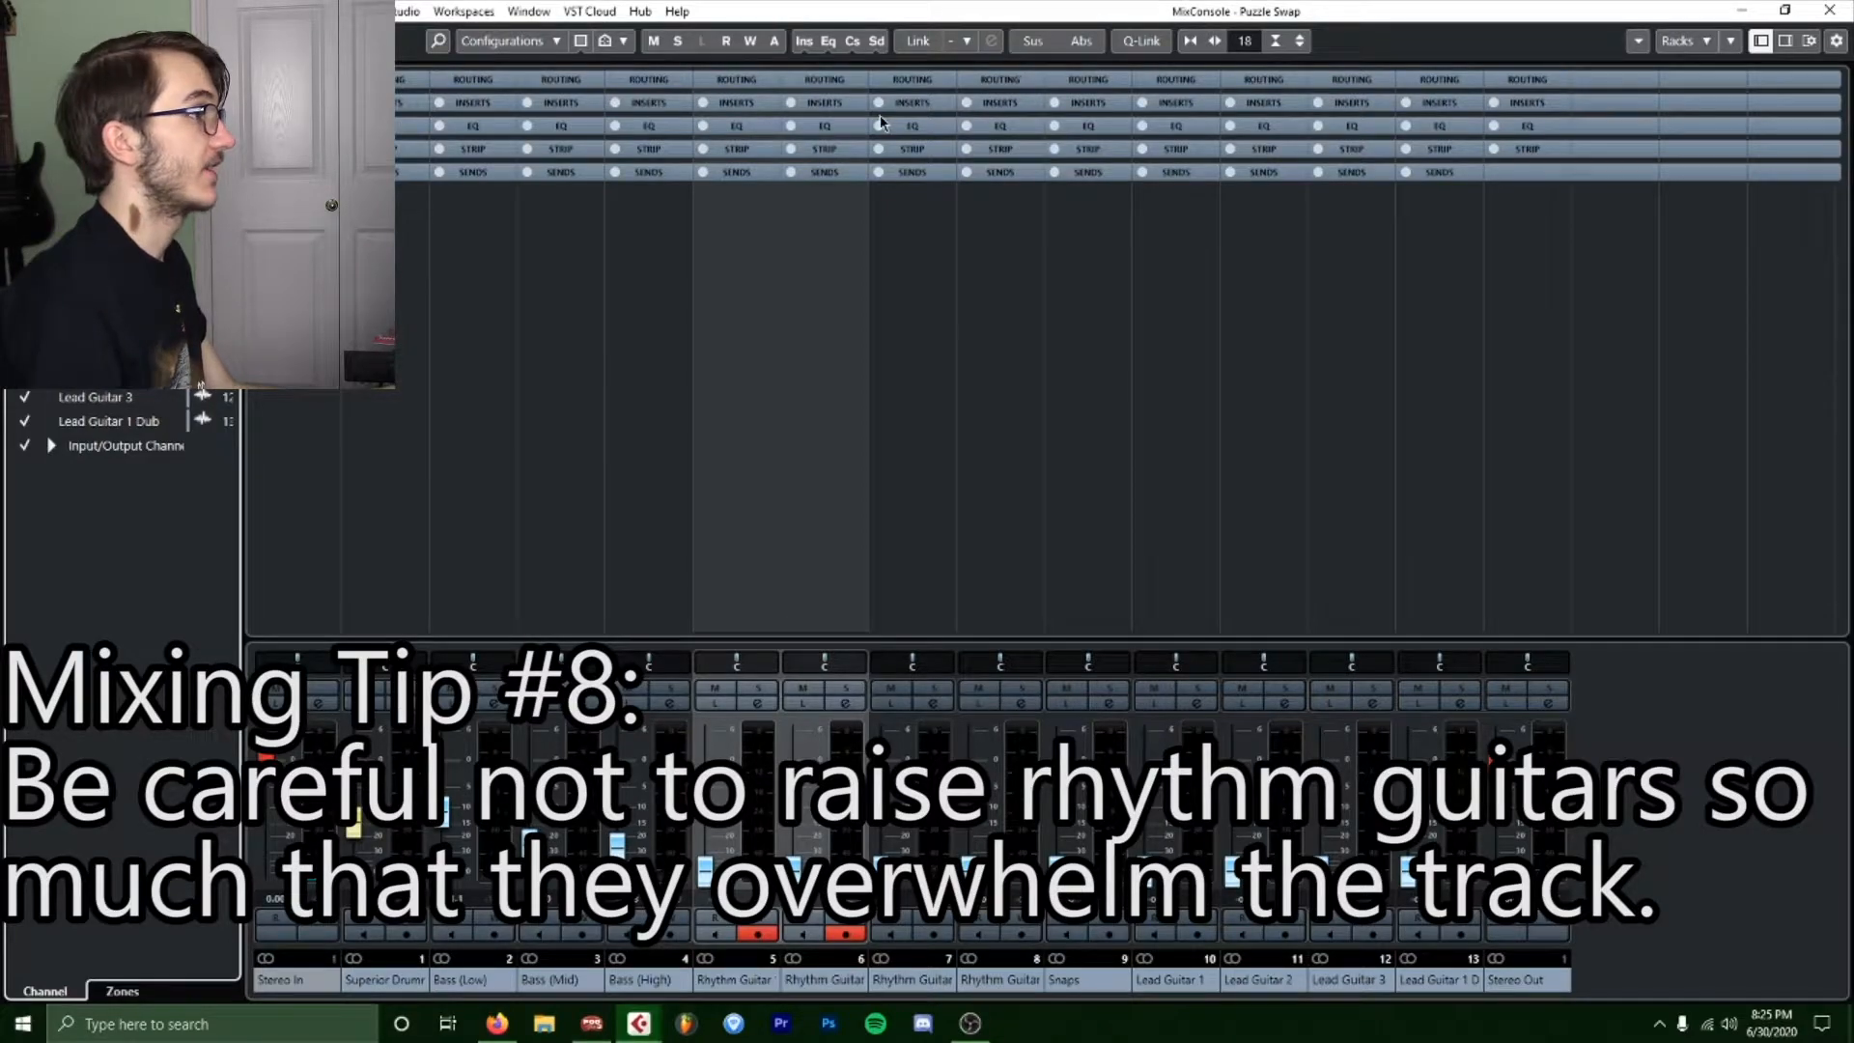
{"action": "left_click", "coordinate": [1142, 40]}
{"action": "left_click_drag", "start_coordinate": [705, 869], "coordinate": [711, 828]}
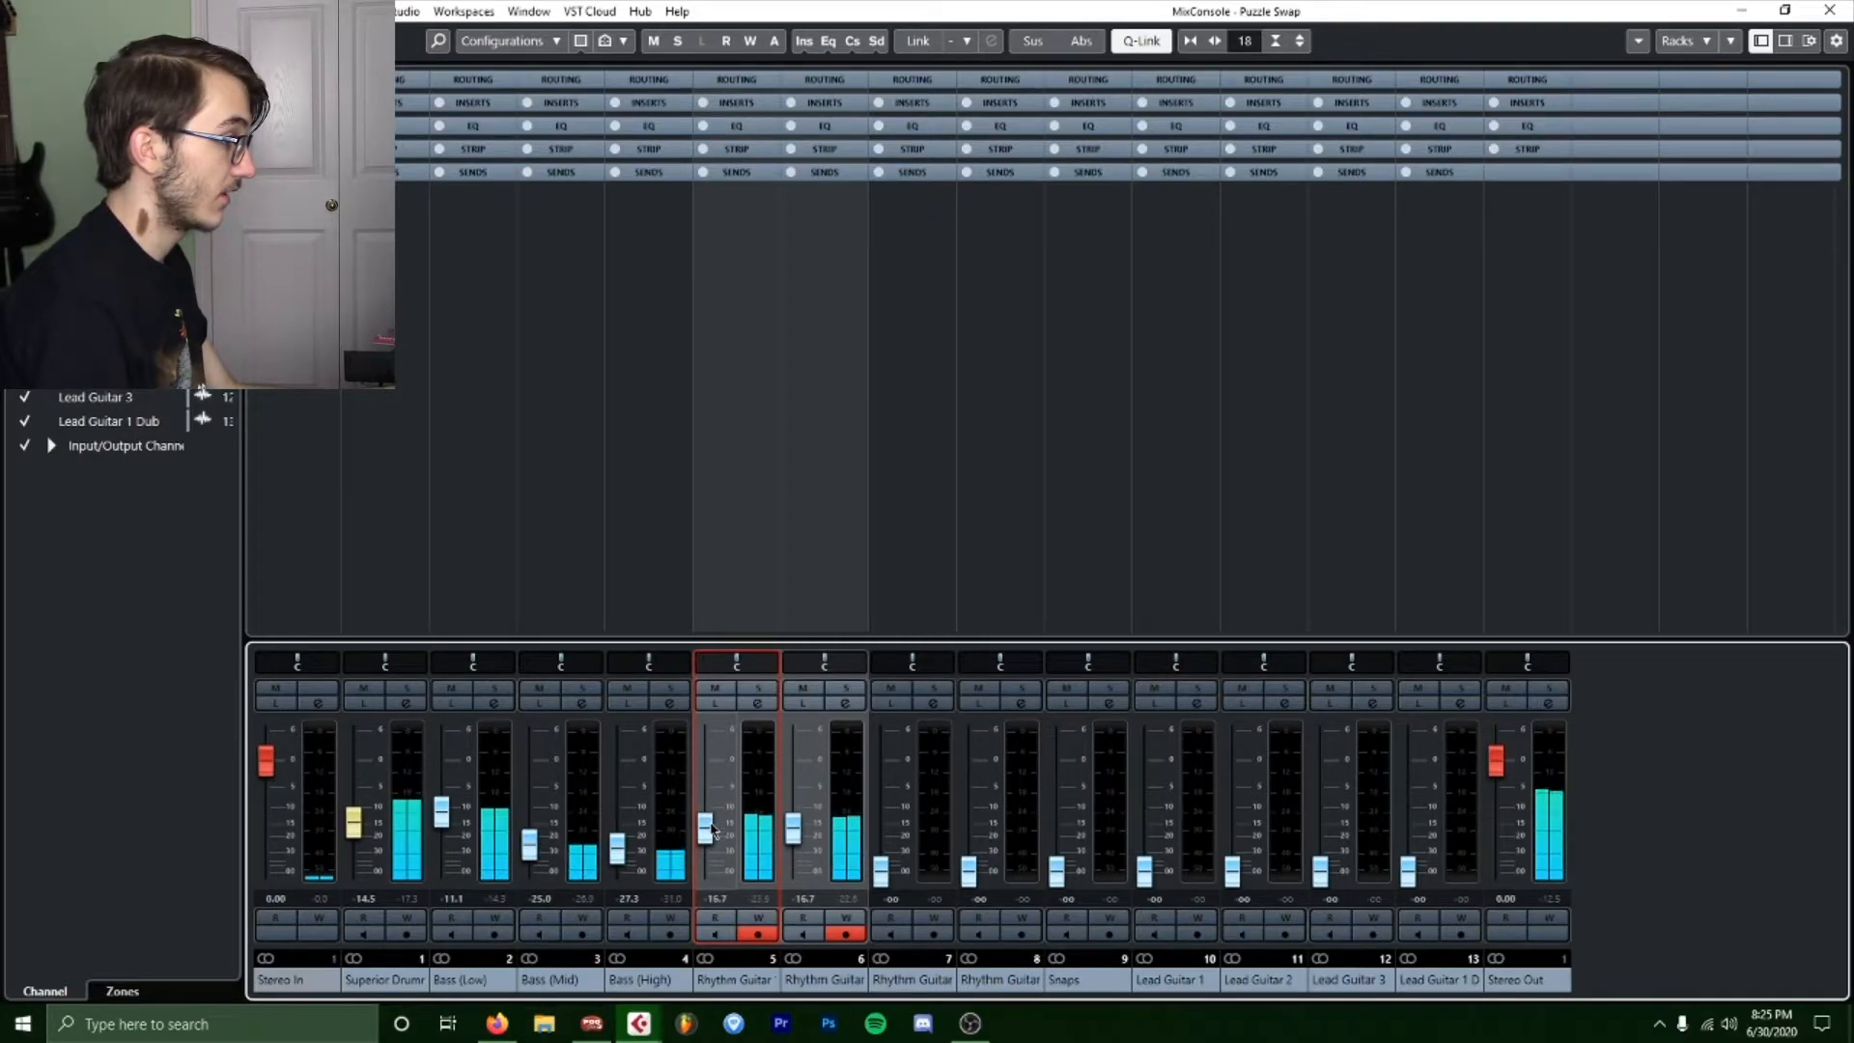
{"action": "left_click_drag", "start_coordinate": [711, 829], "coordinate": [712, 826]}
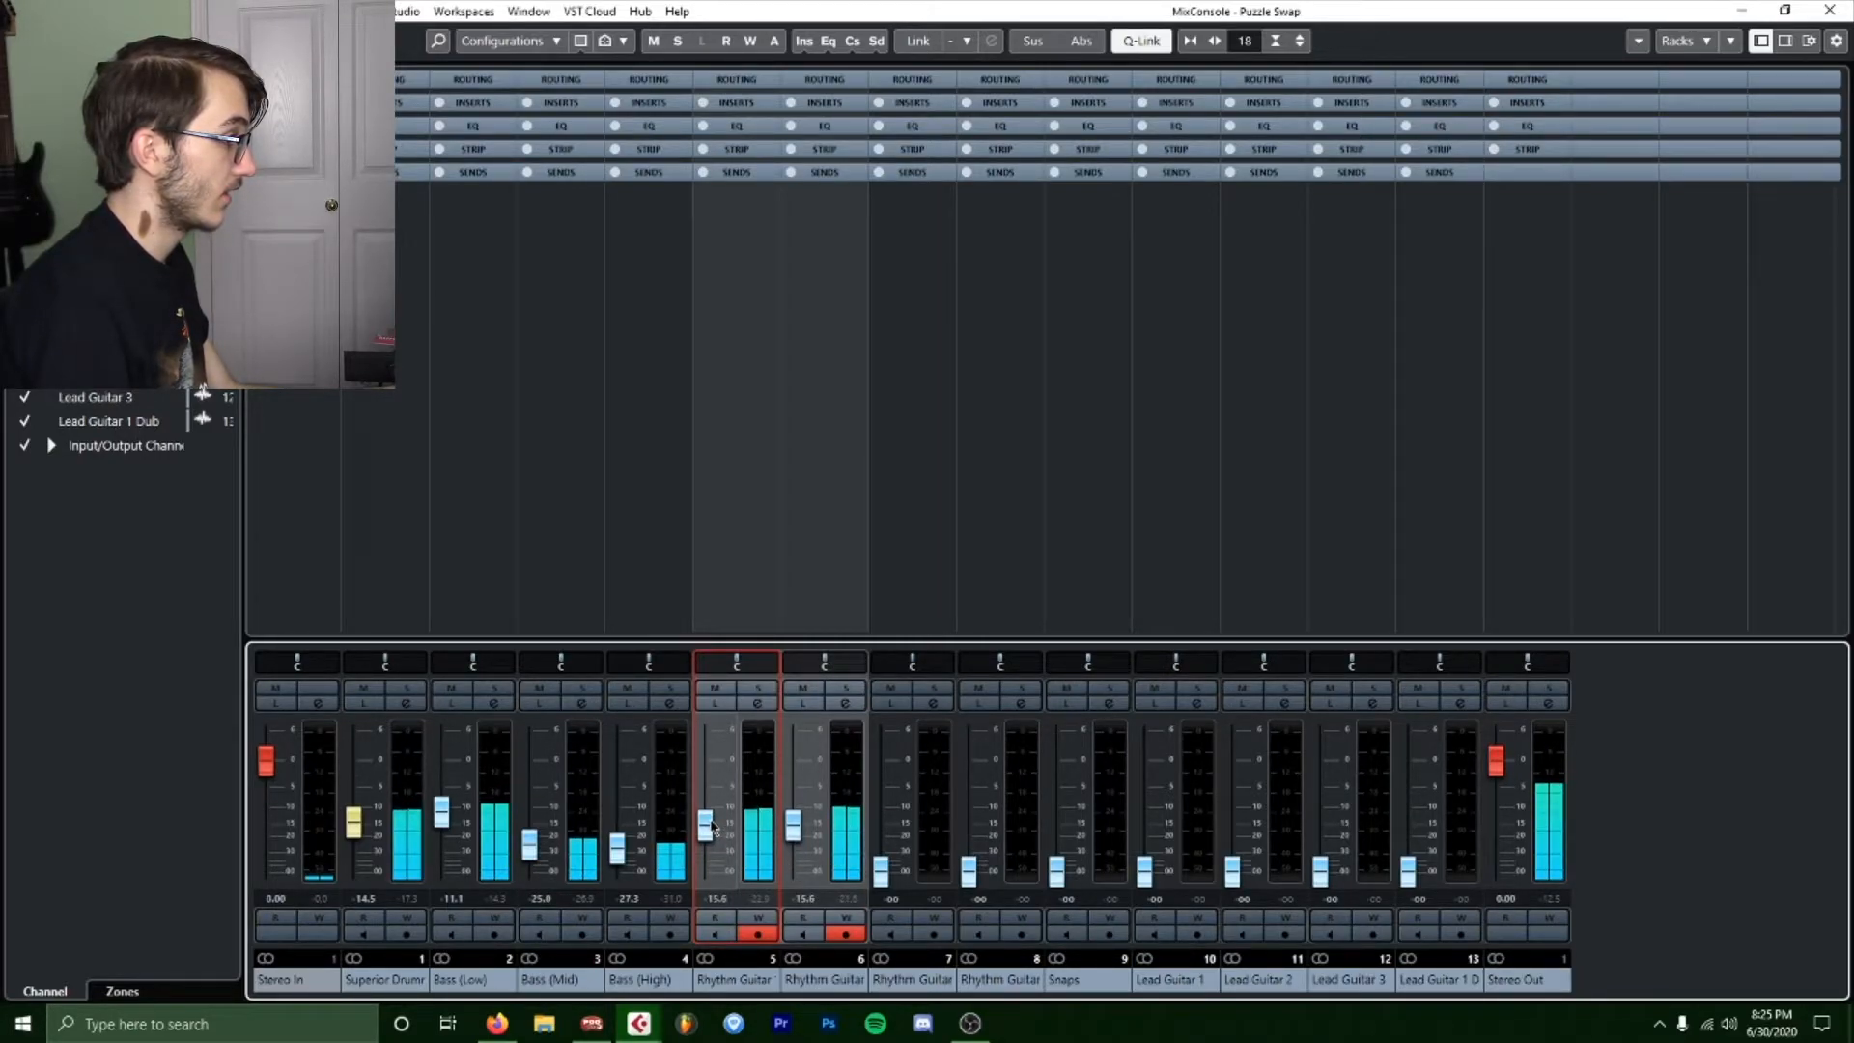
{"action": "left_click", "coordinate": [1141, 40]}
Pan Rhythm Guitar 1 to R50 and Rhythm Guitar 2 to L50.
{"action": "double_click", "coordinate": [743, 662]}
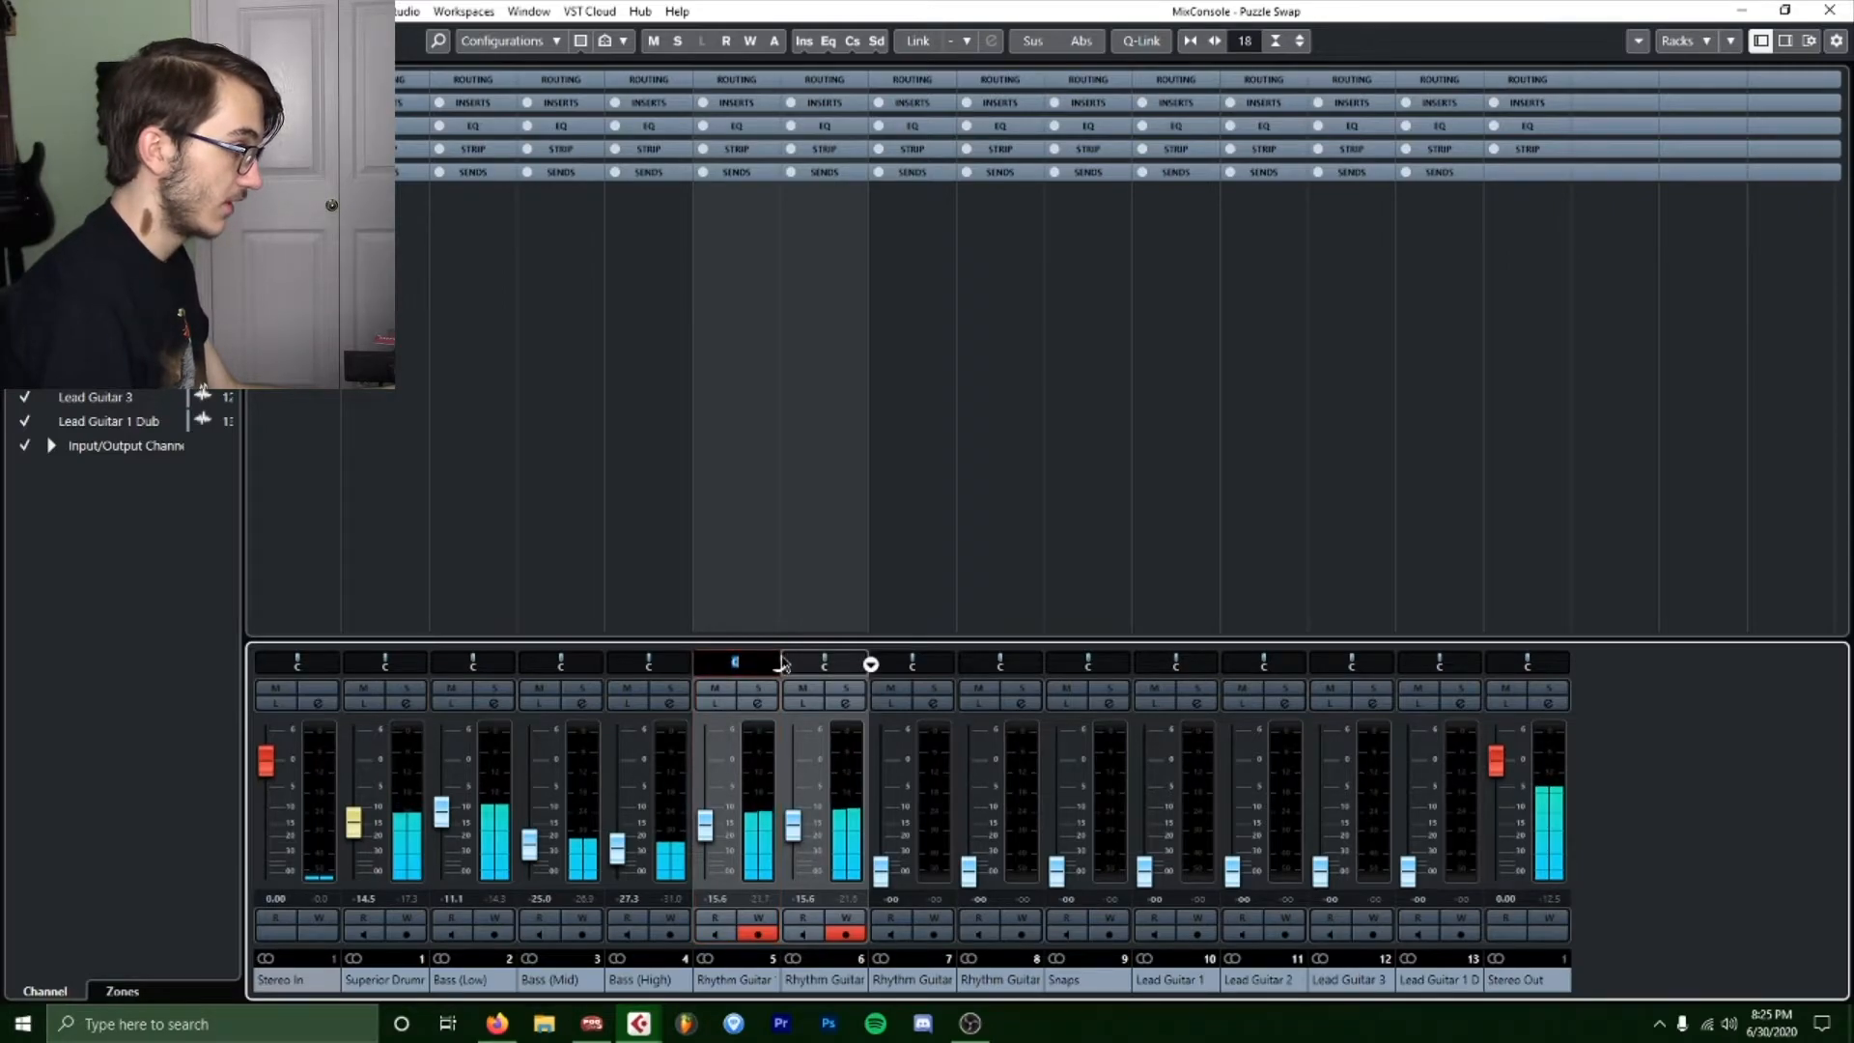
{"action": "left_click", "coordinate": [773, 9]}
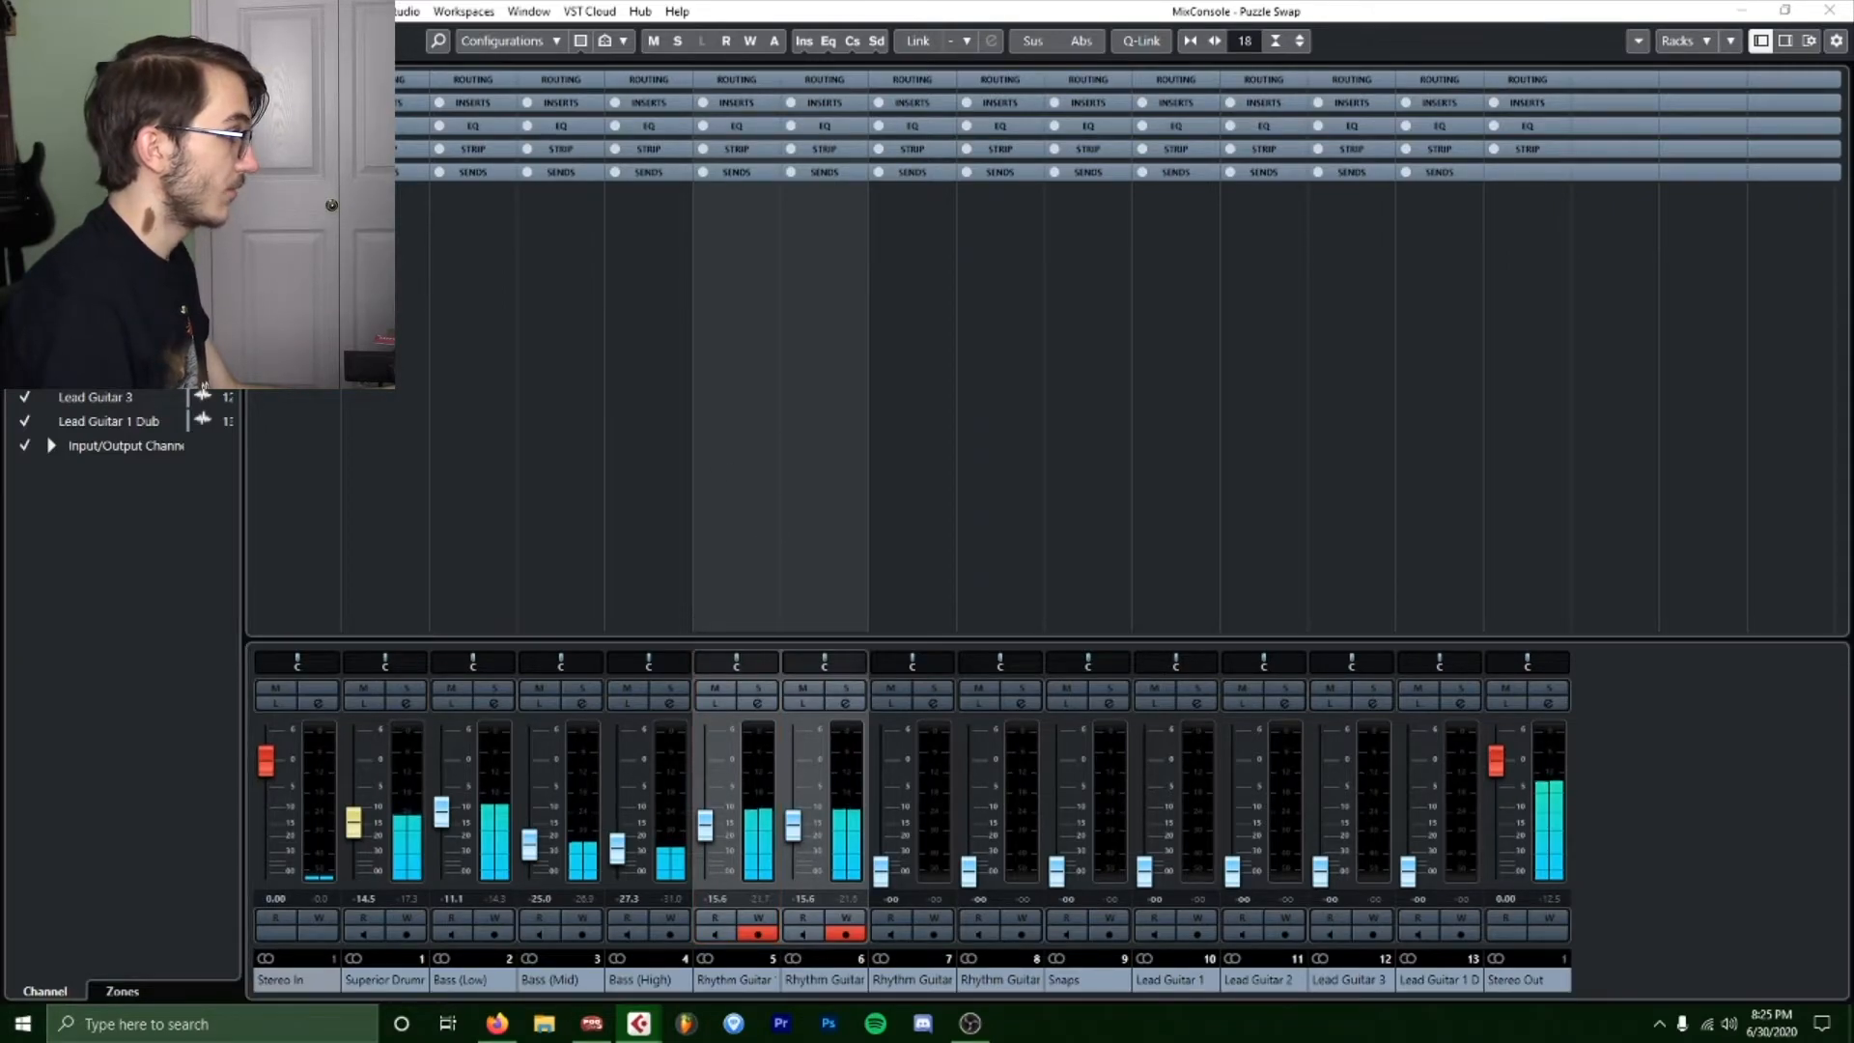
{"action": "double_click", "coordinate": [743, 662]}
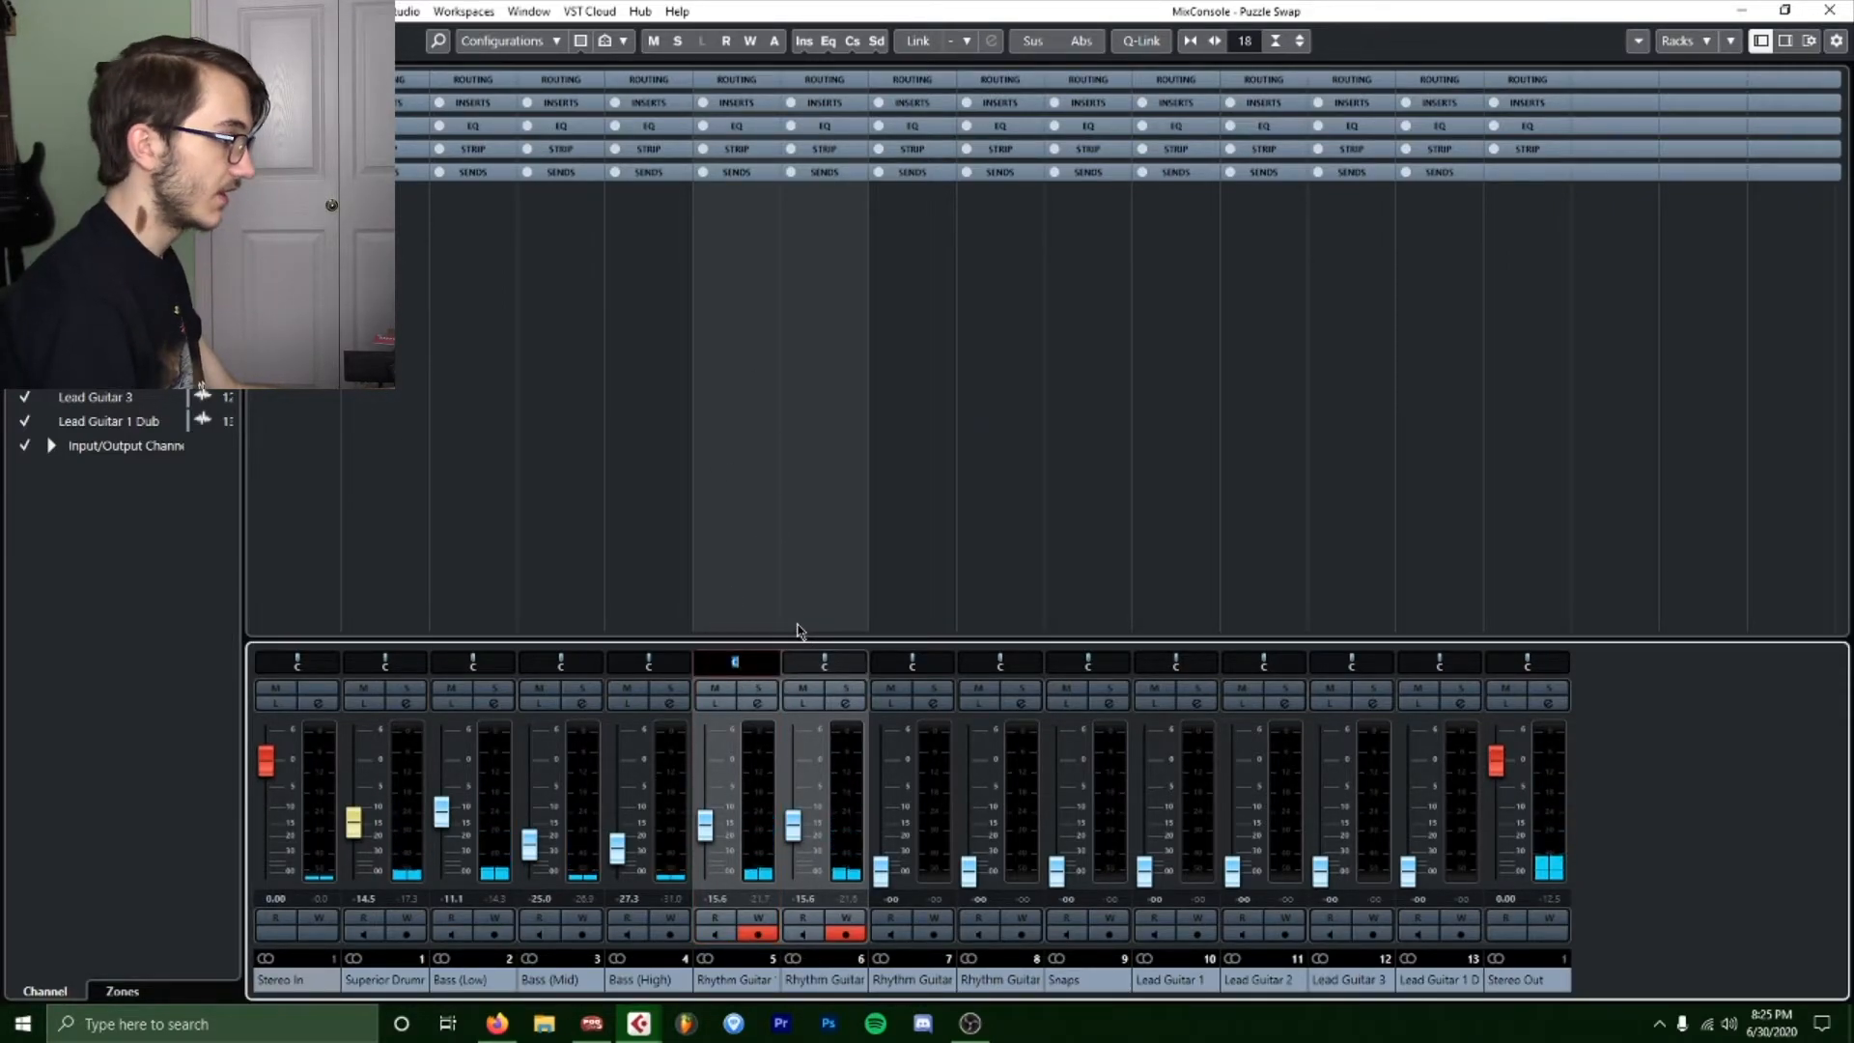
{"action": "type", "text": "50"}
{"action": "key", "text": "Return"}
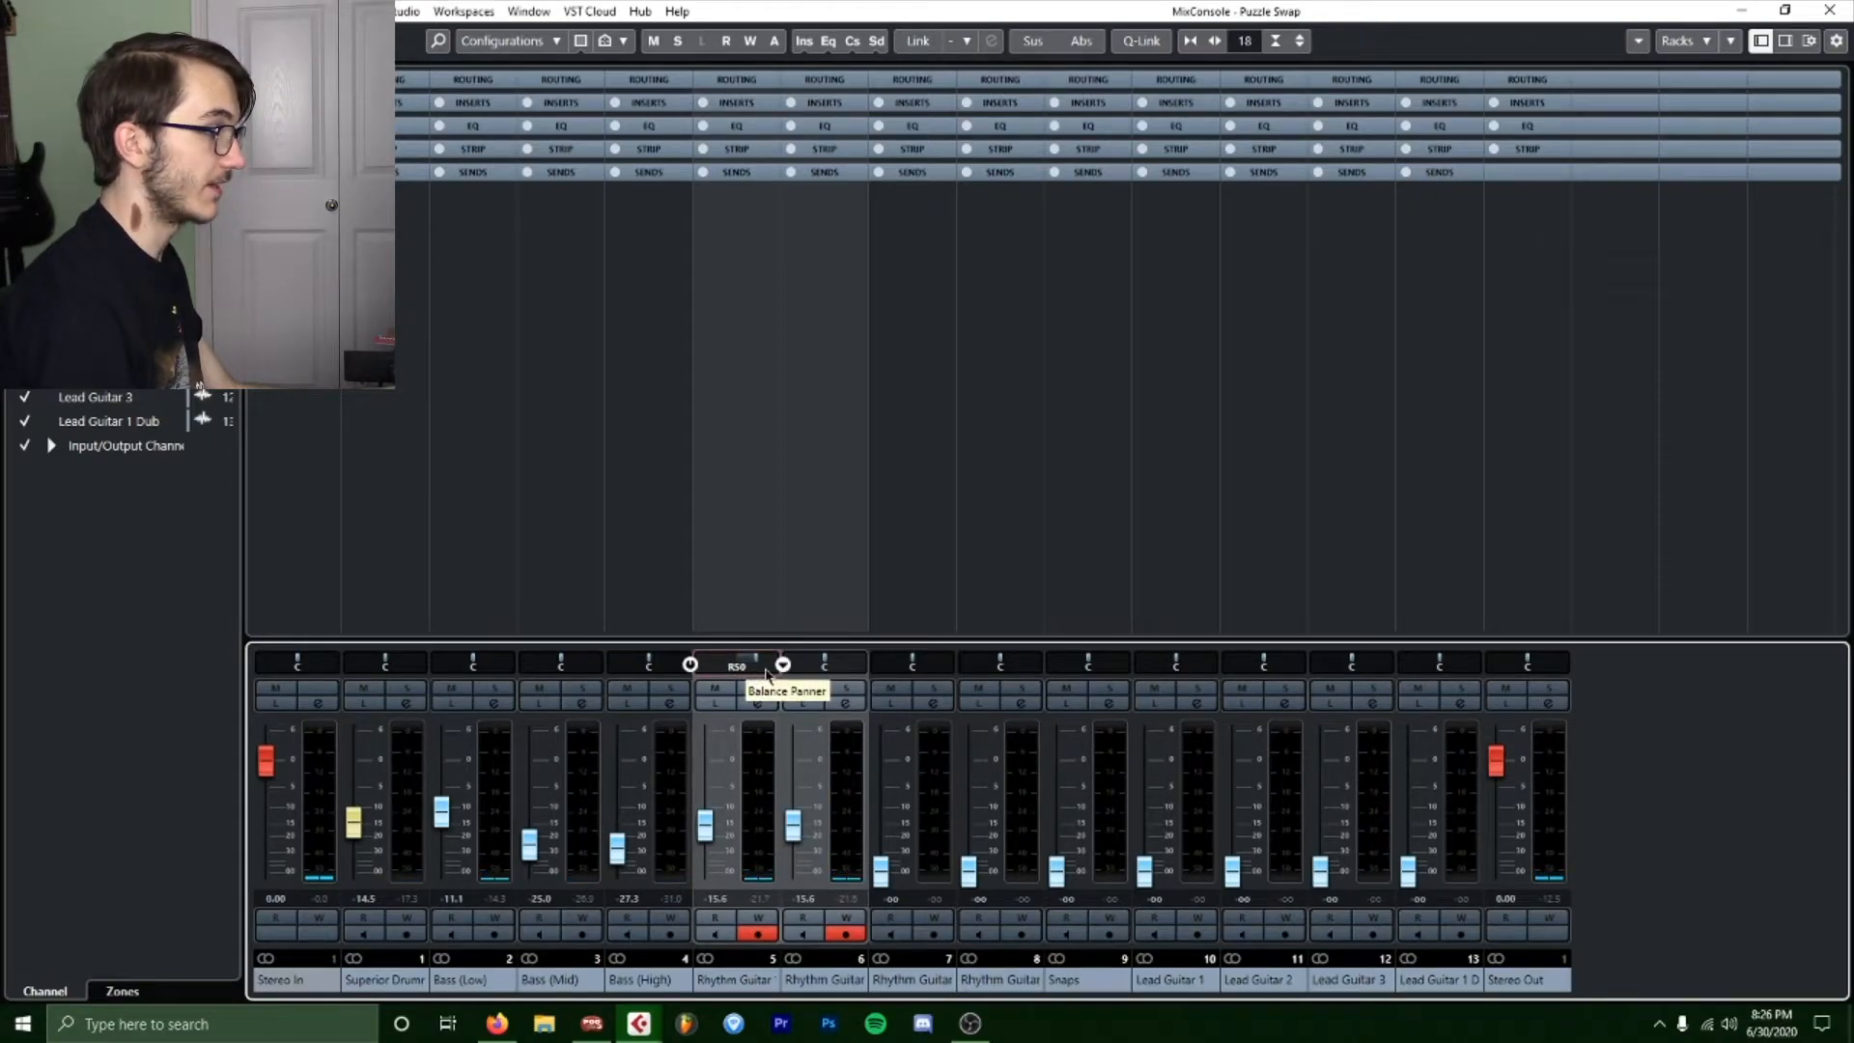
{"action": "double_click", "coordinate": [823, 664]}
{"action": "type", "text": "-50"}
{"action": "key", "text": "Return"}
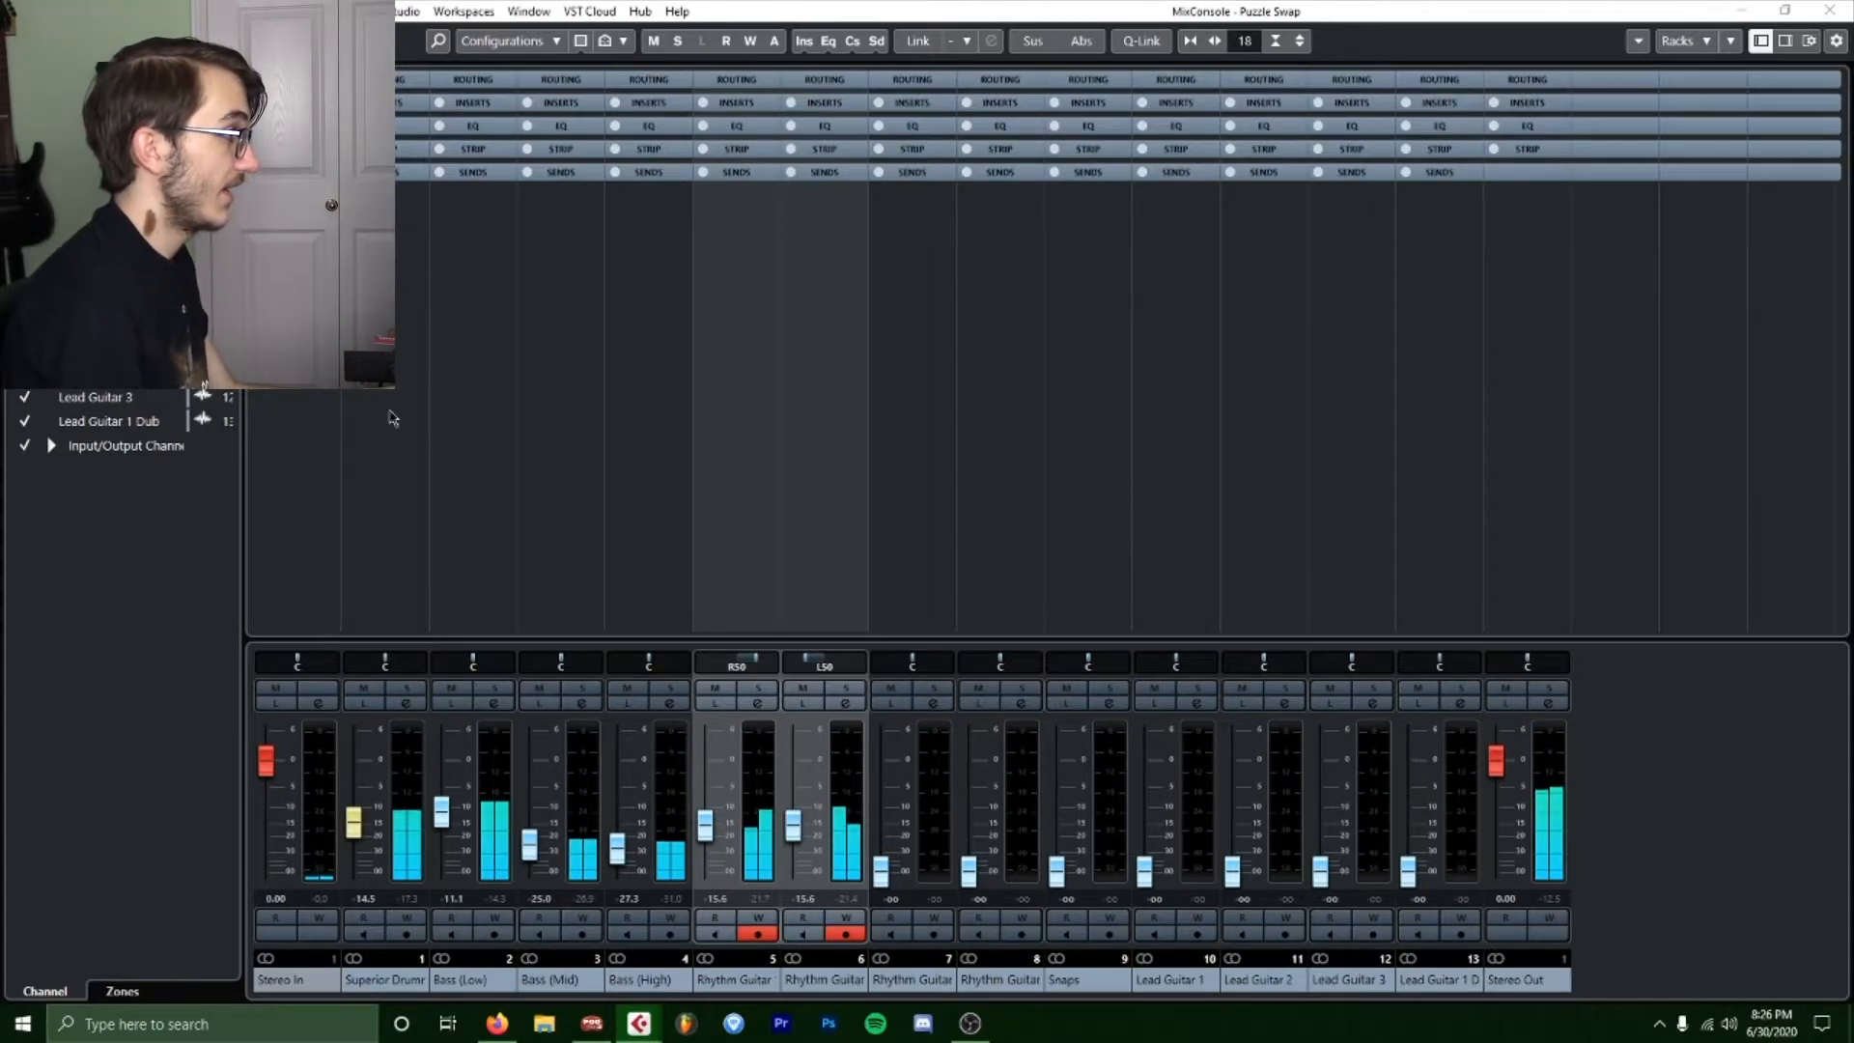
Solo all four rhythm guitar channels and select the two backing rhythm guitars on channels 7 and 8 together.
{"action": "left_click", "coordinate": [759, 689], "text": "alt+shift"}
{"action": "left_click", "coordinate": [933, 689]}
{"action": "left_click", "coordinate": [1021, 688]}
{"action": "left_click", "coordinate": [94, 276]}
{"action": "left_click", "coordinate": [95, 300], "text": "shift"}
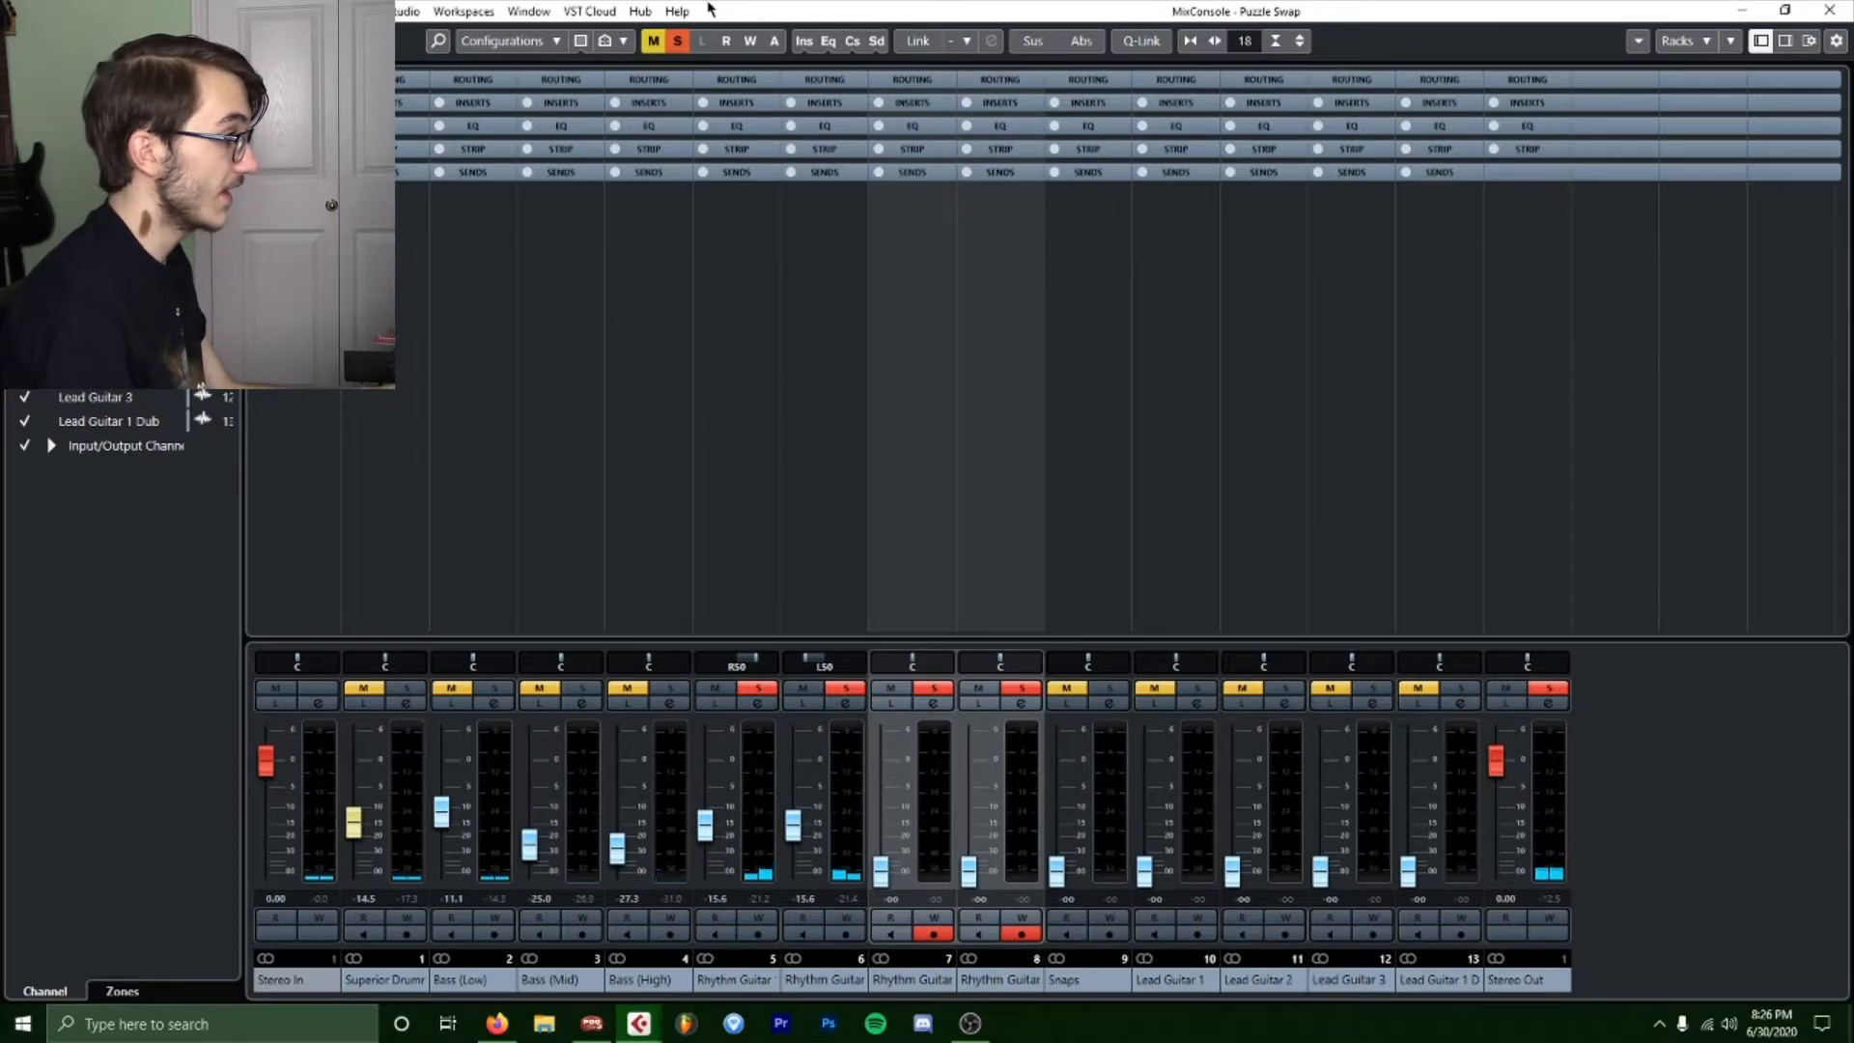
Pan the backing rhythm guitars on channels 7 and 8 hard right and hard left, and raise both linked faders to about -18.3 dB.
{"action": "left_click_drag", "start_coordinate": [881, 871], "coordinate": [885, 843]}
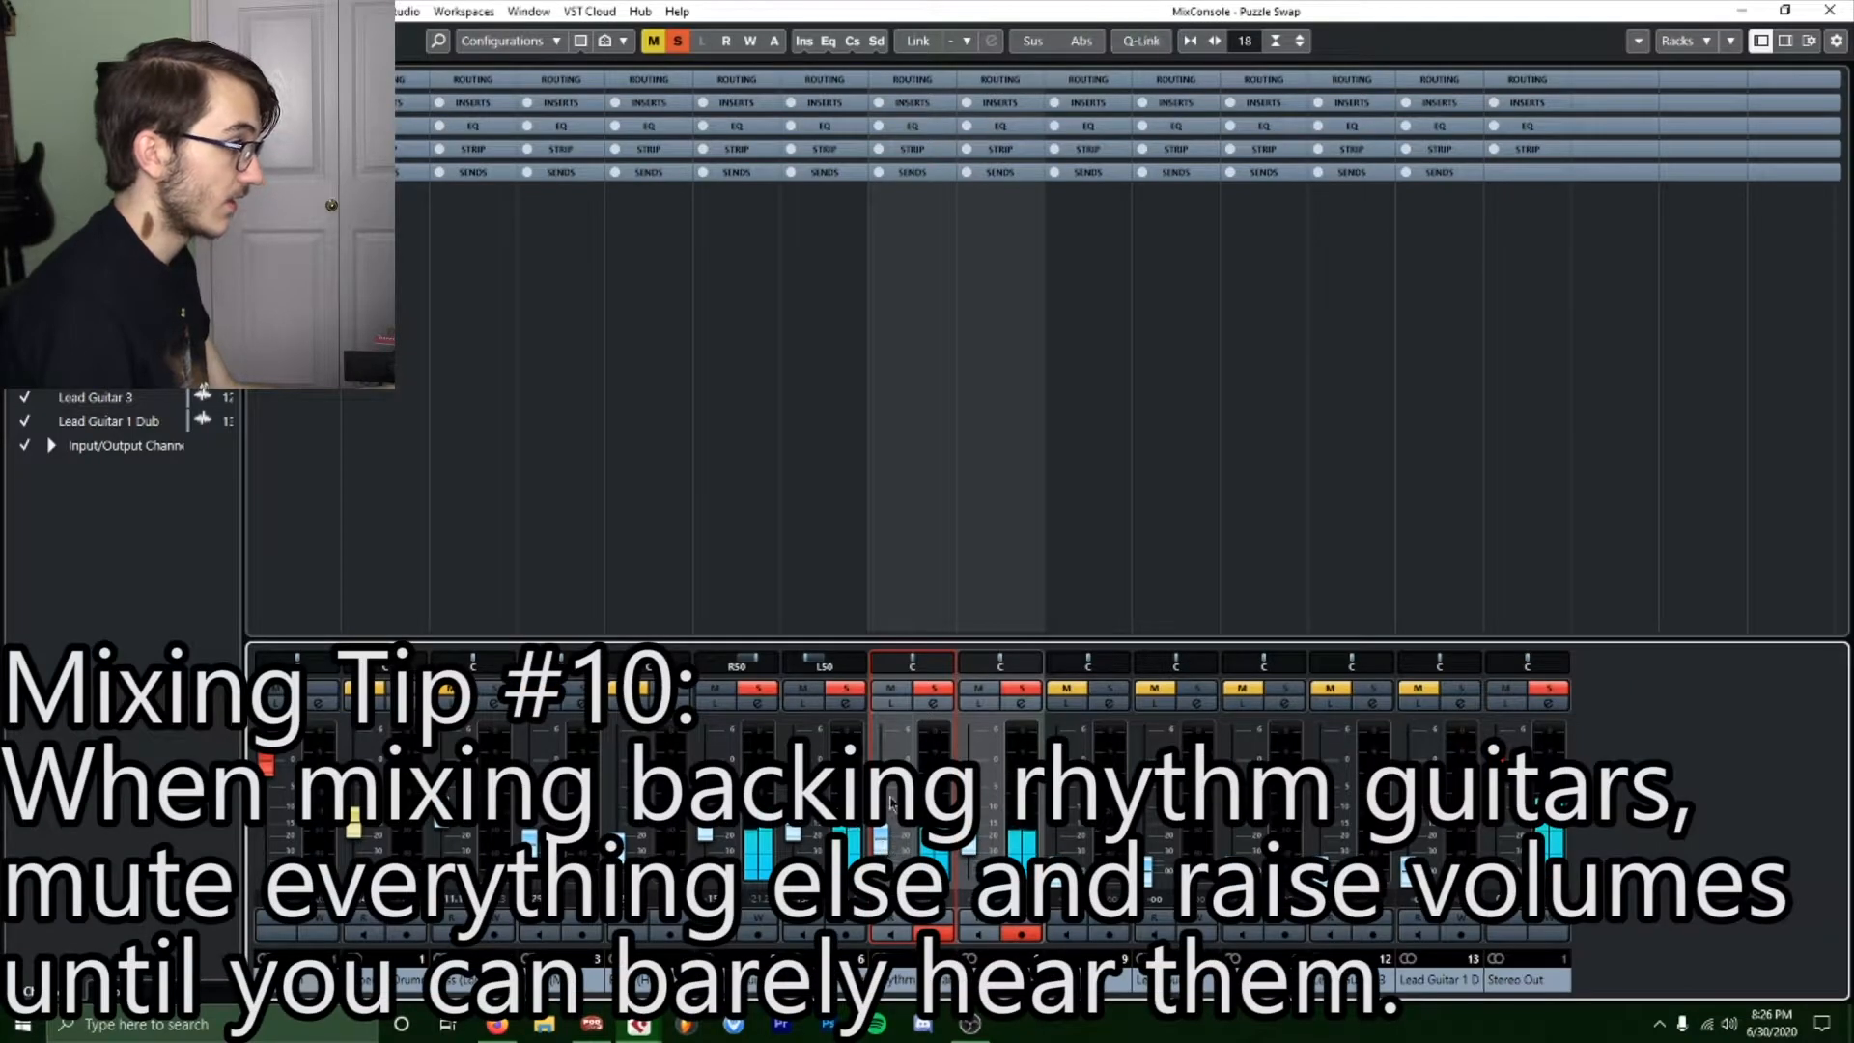
{"action": "left_click_drag", "start_coordinate": [910, 662], "coordinate": [850, 663]}
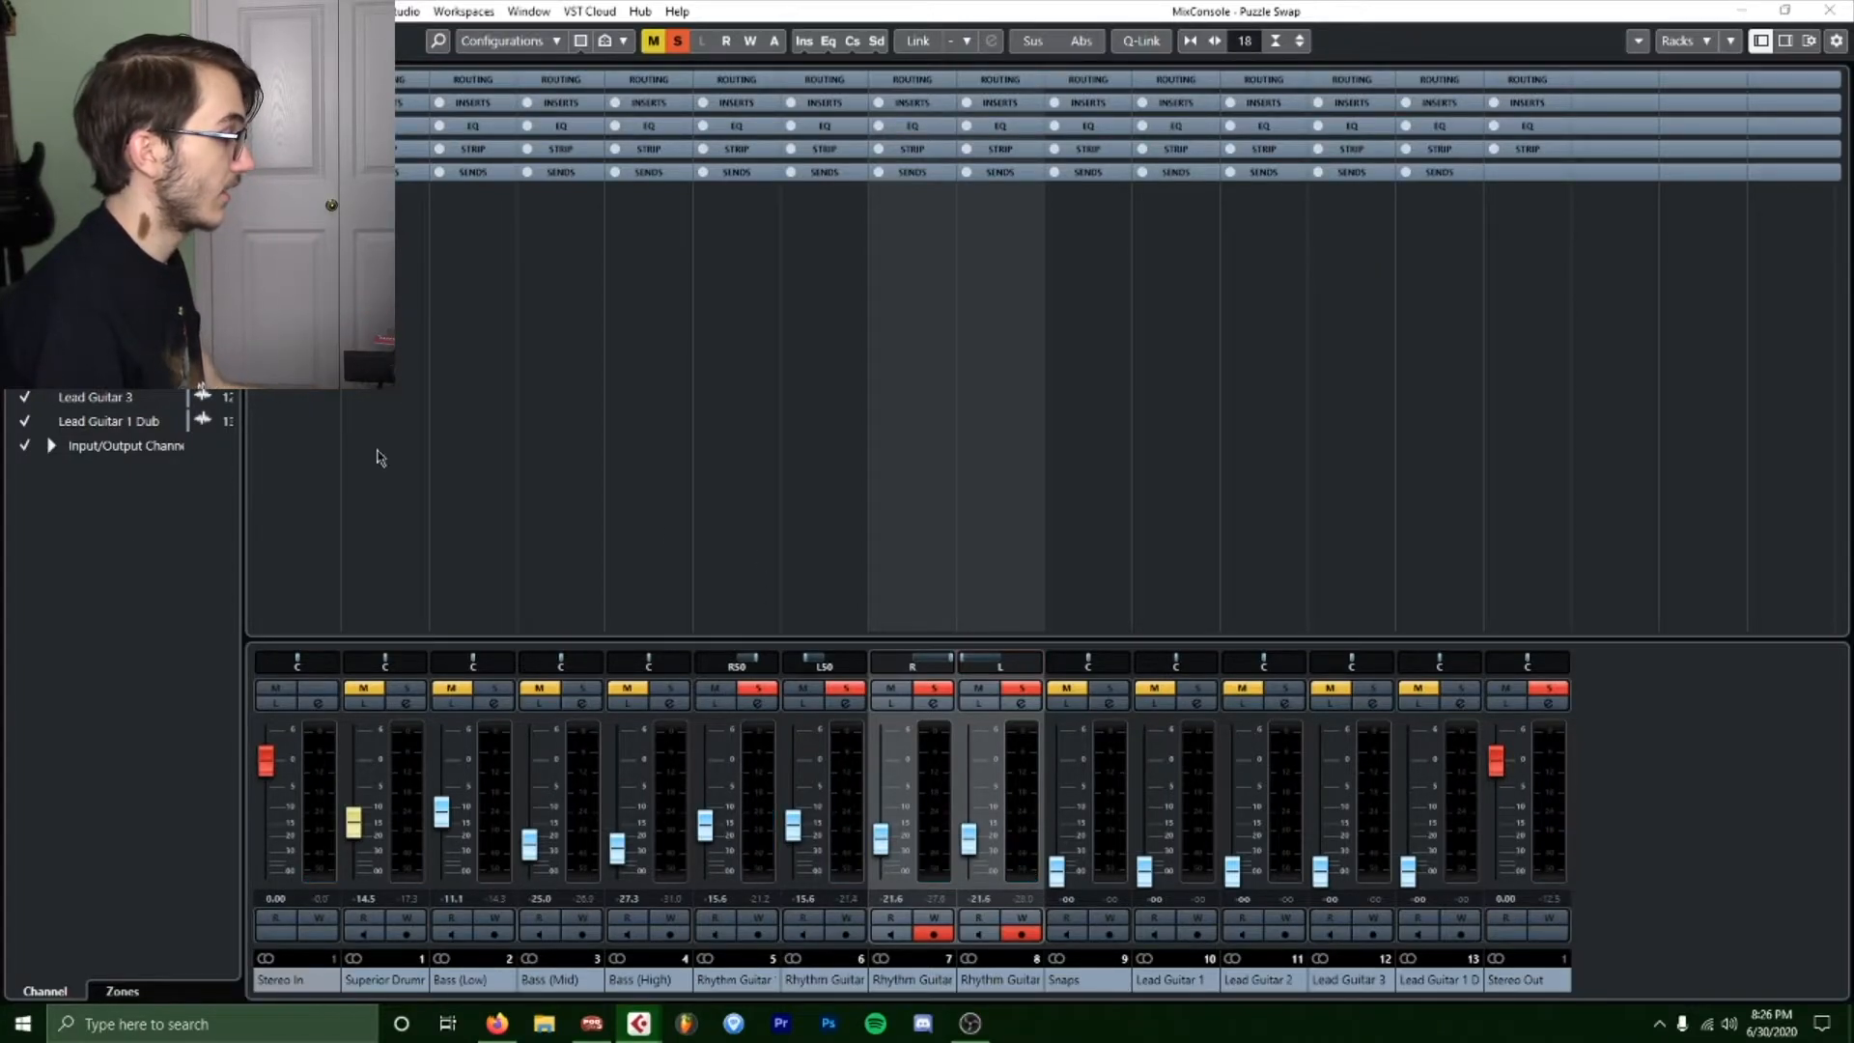
{"action": "key", "text": "alt+shift"}
{"action": "left_click_drag", "start_coordinate": [900, 844], "coordinate": [894, 838]}
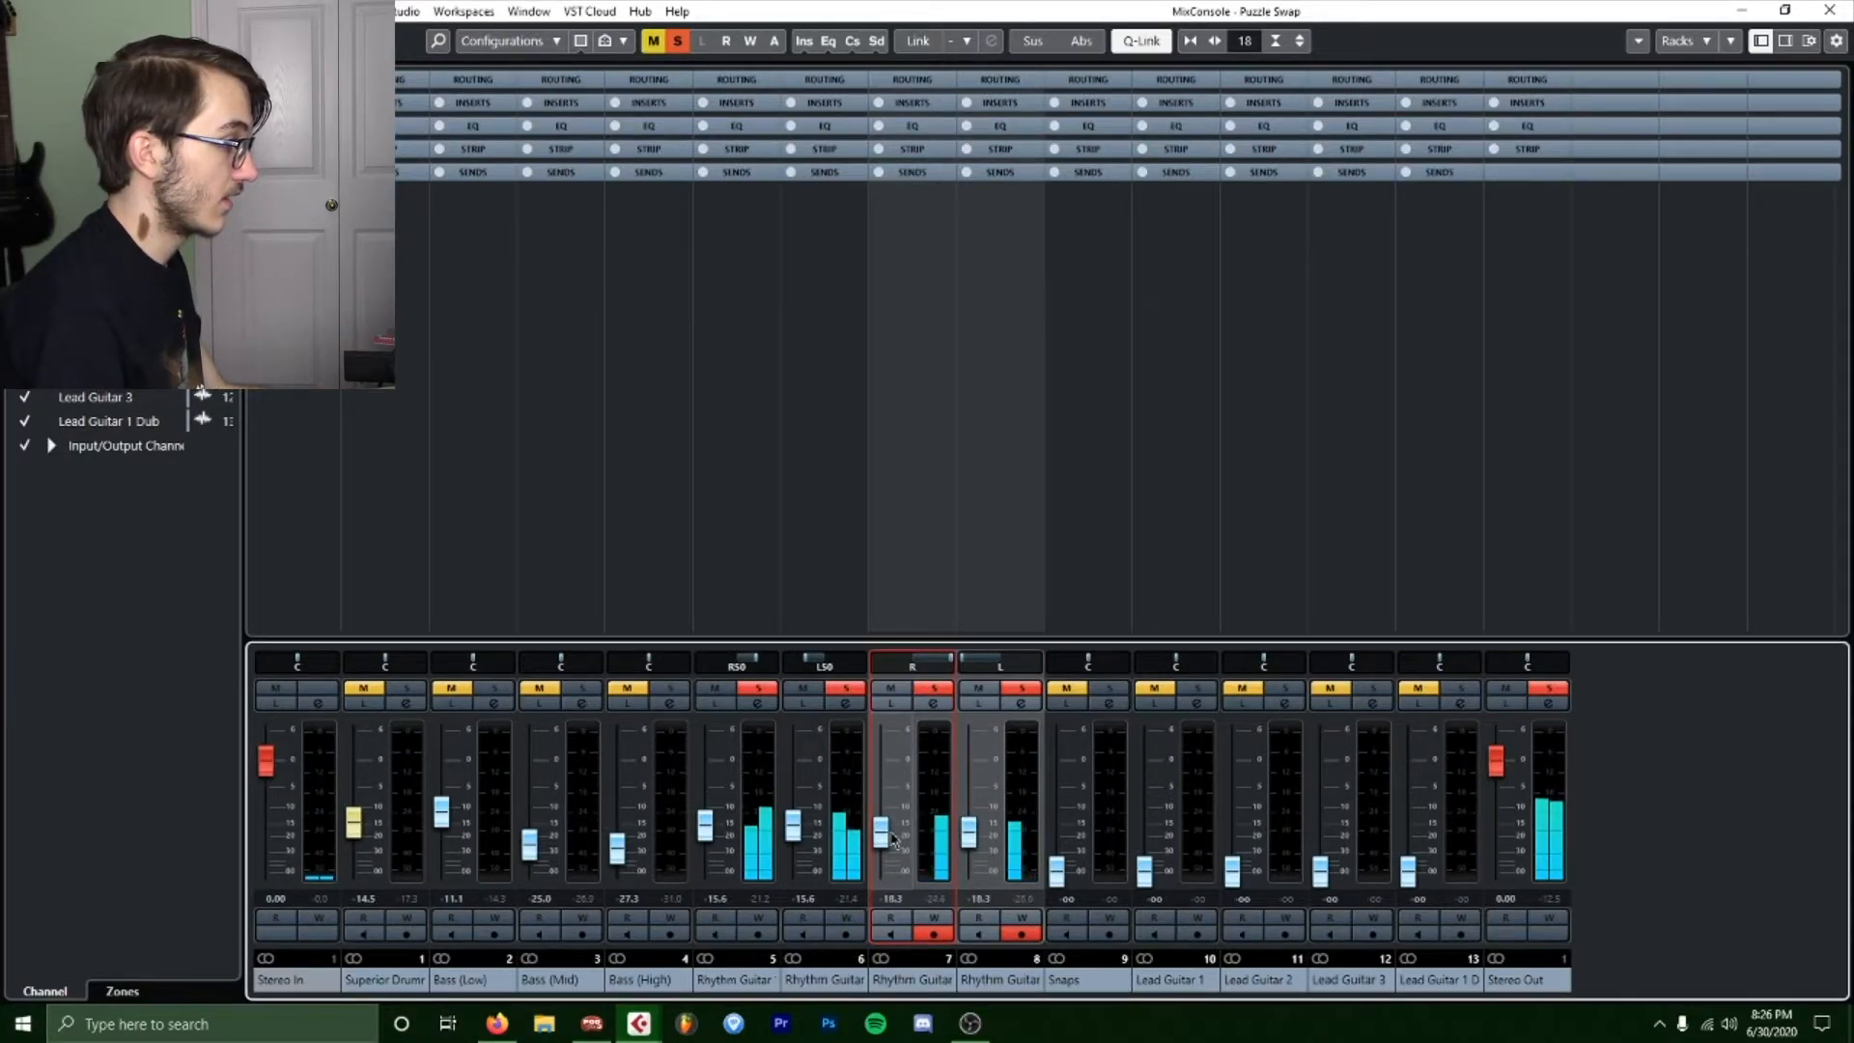
Unsolo the two backing rhythm guitars briefly for comparison and lower both linked faders to -24.3 dB.
{"action": "left_click", "coordinate": [932, 688]}
{"action": "left_click", "coordinate": [933, 688]}
{"action": "left_click", "coordinate": [882, 846]}
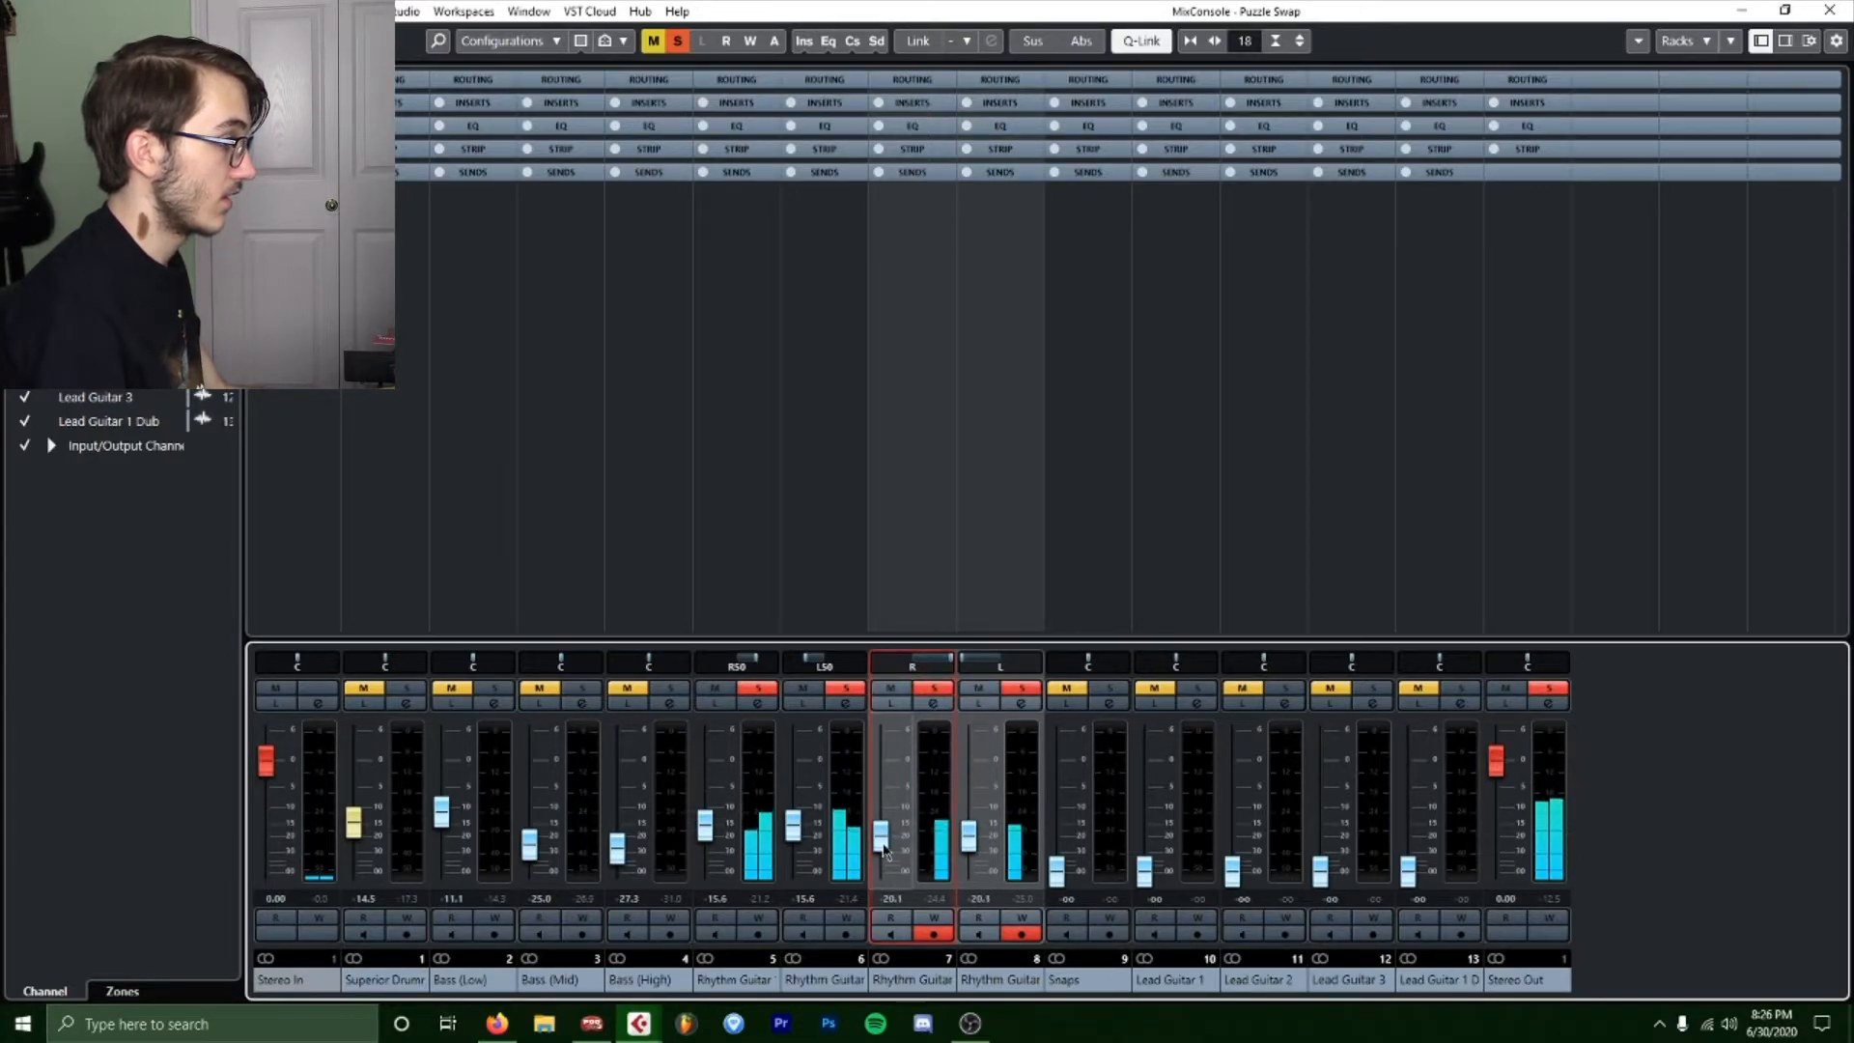
{"action": "left_click_drag", "start_coordinate": [884, 854], "coordinate": [887, 859]}
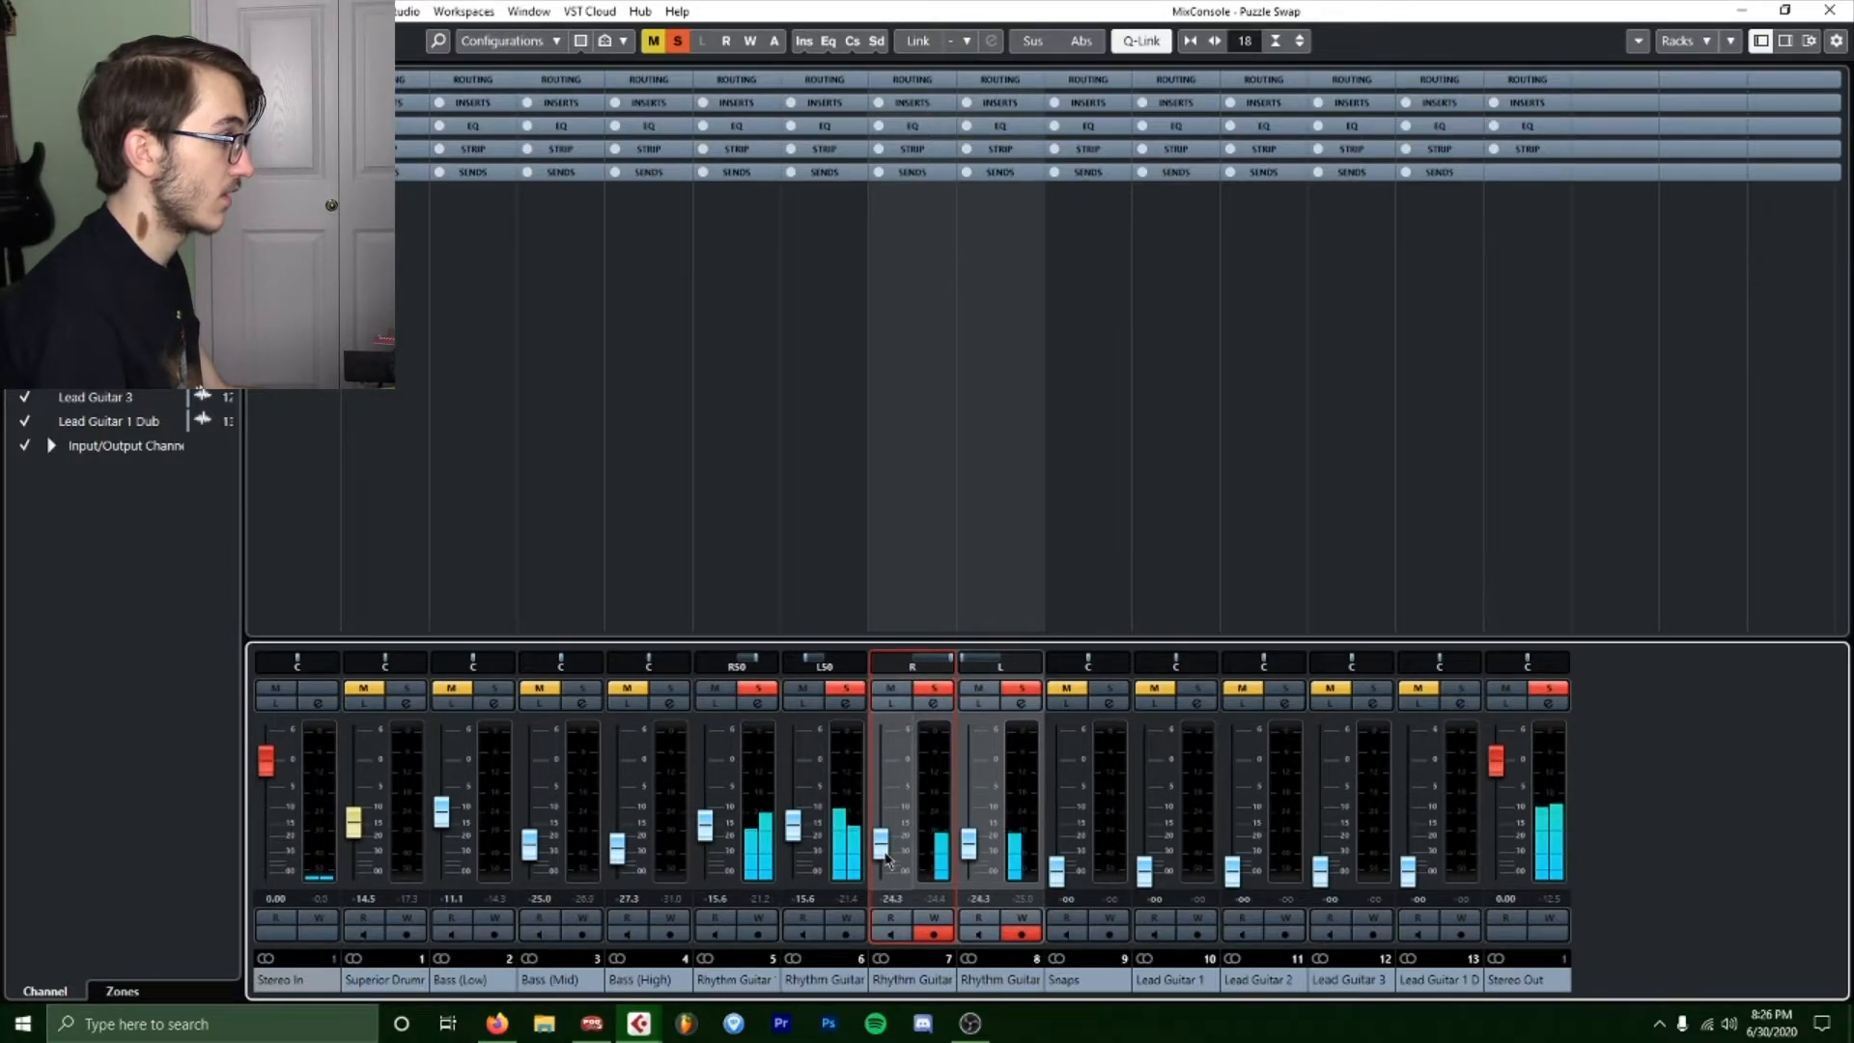
Switch the solo of the two backing rhythm guitars off and on during playback to compare the sound with and without them.
{"action": "left_click", "coordinate": [932, 688]}
{"action": "left_click", "coordinate": [930, 690]}
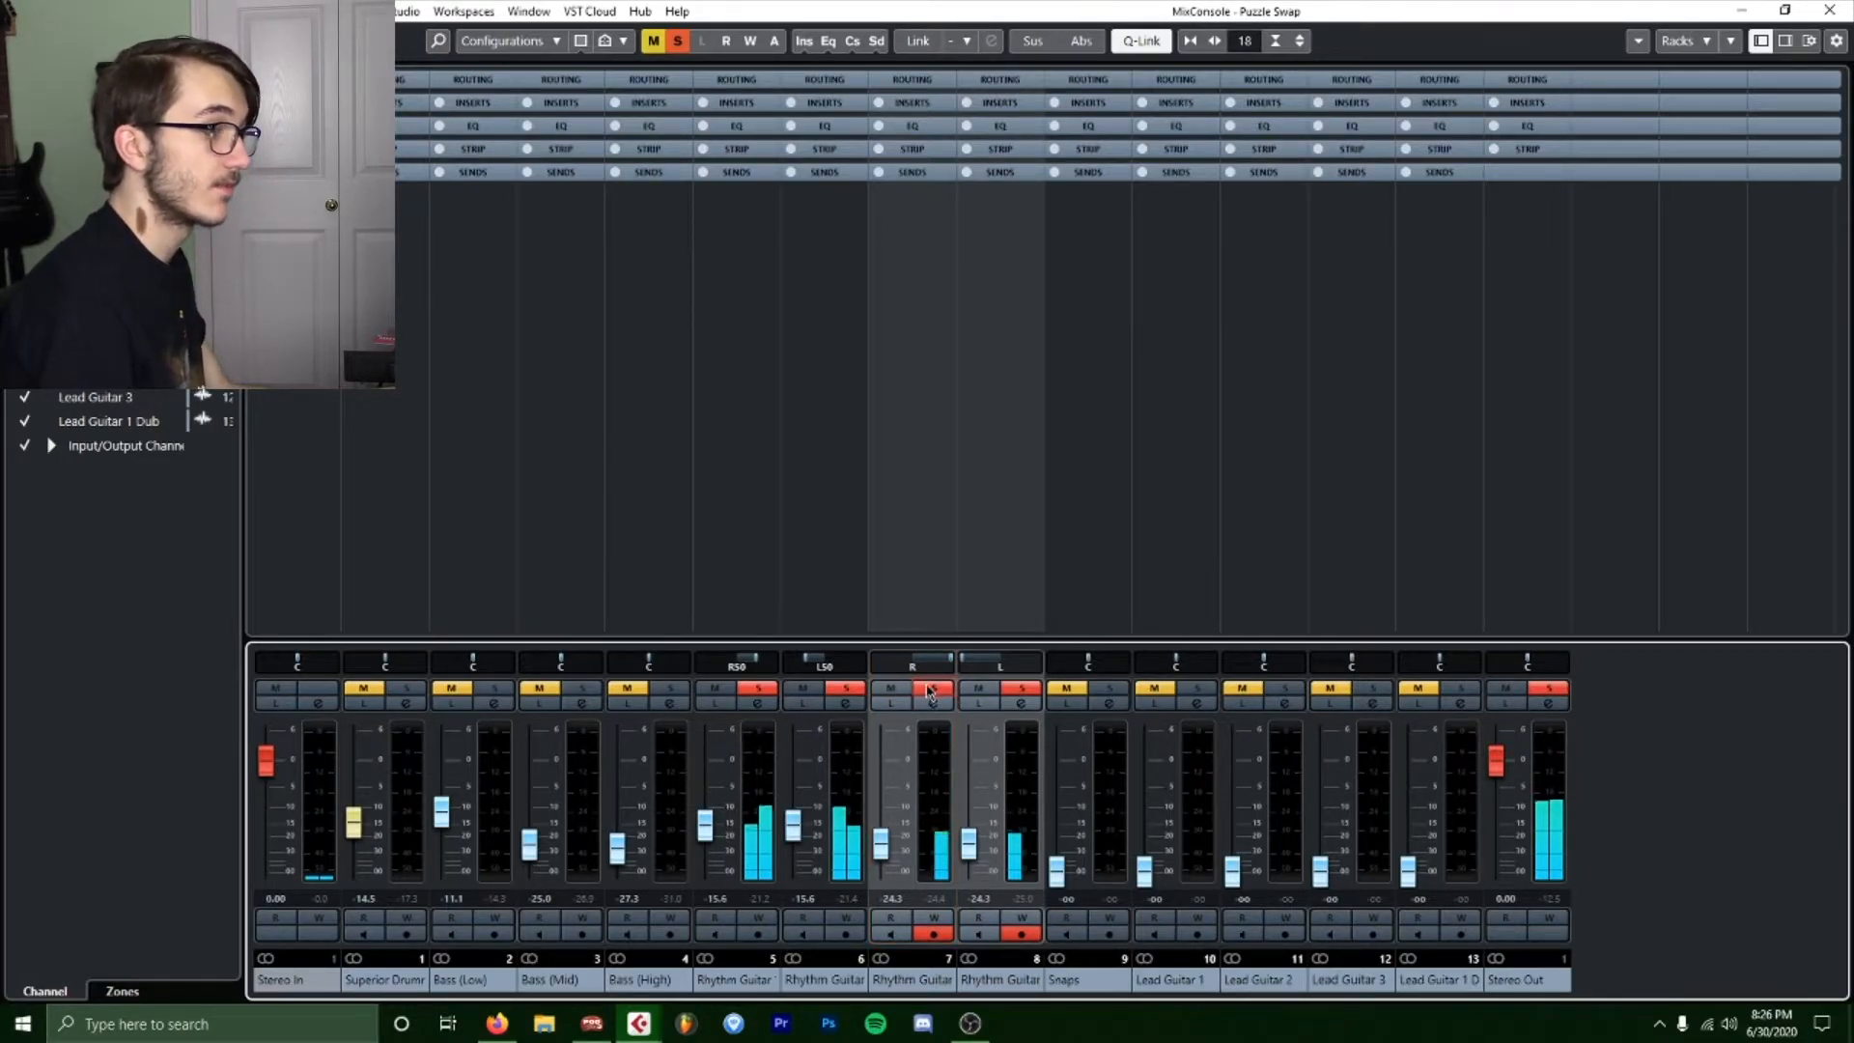
{"action": "left_click", "coordinate": [939, 690], "text": "alt"}
{"action": "left_click", "coordinate": [938, 690], "text": "alt"}
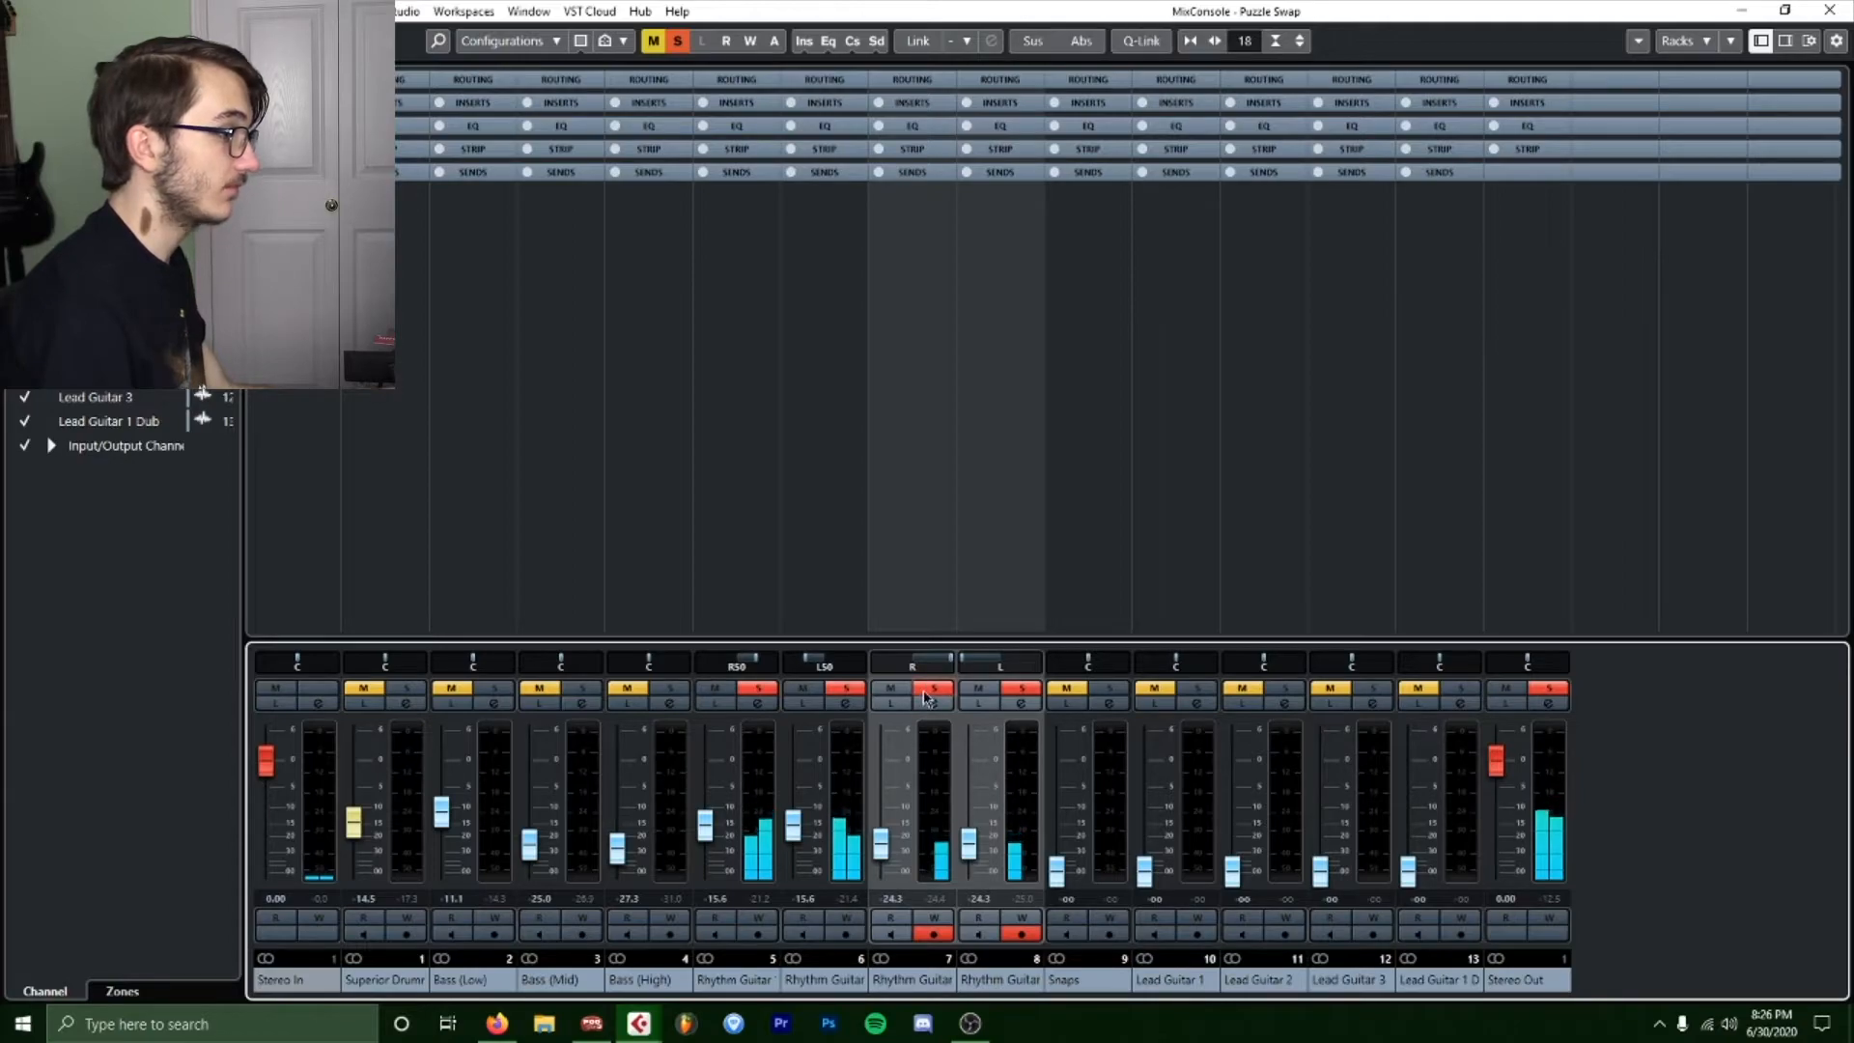
{"action": "left_click", "coordinate": [932, 688]}
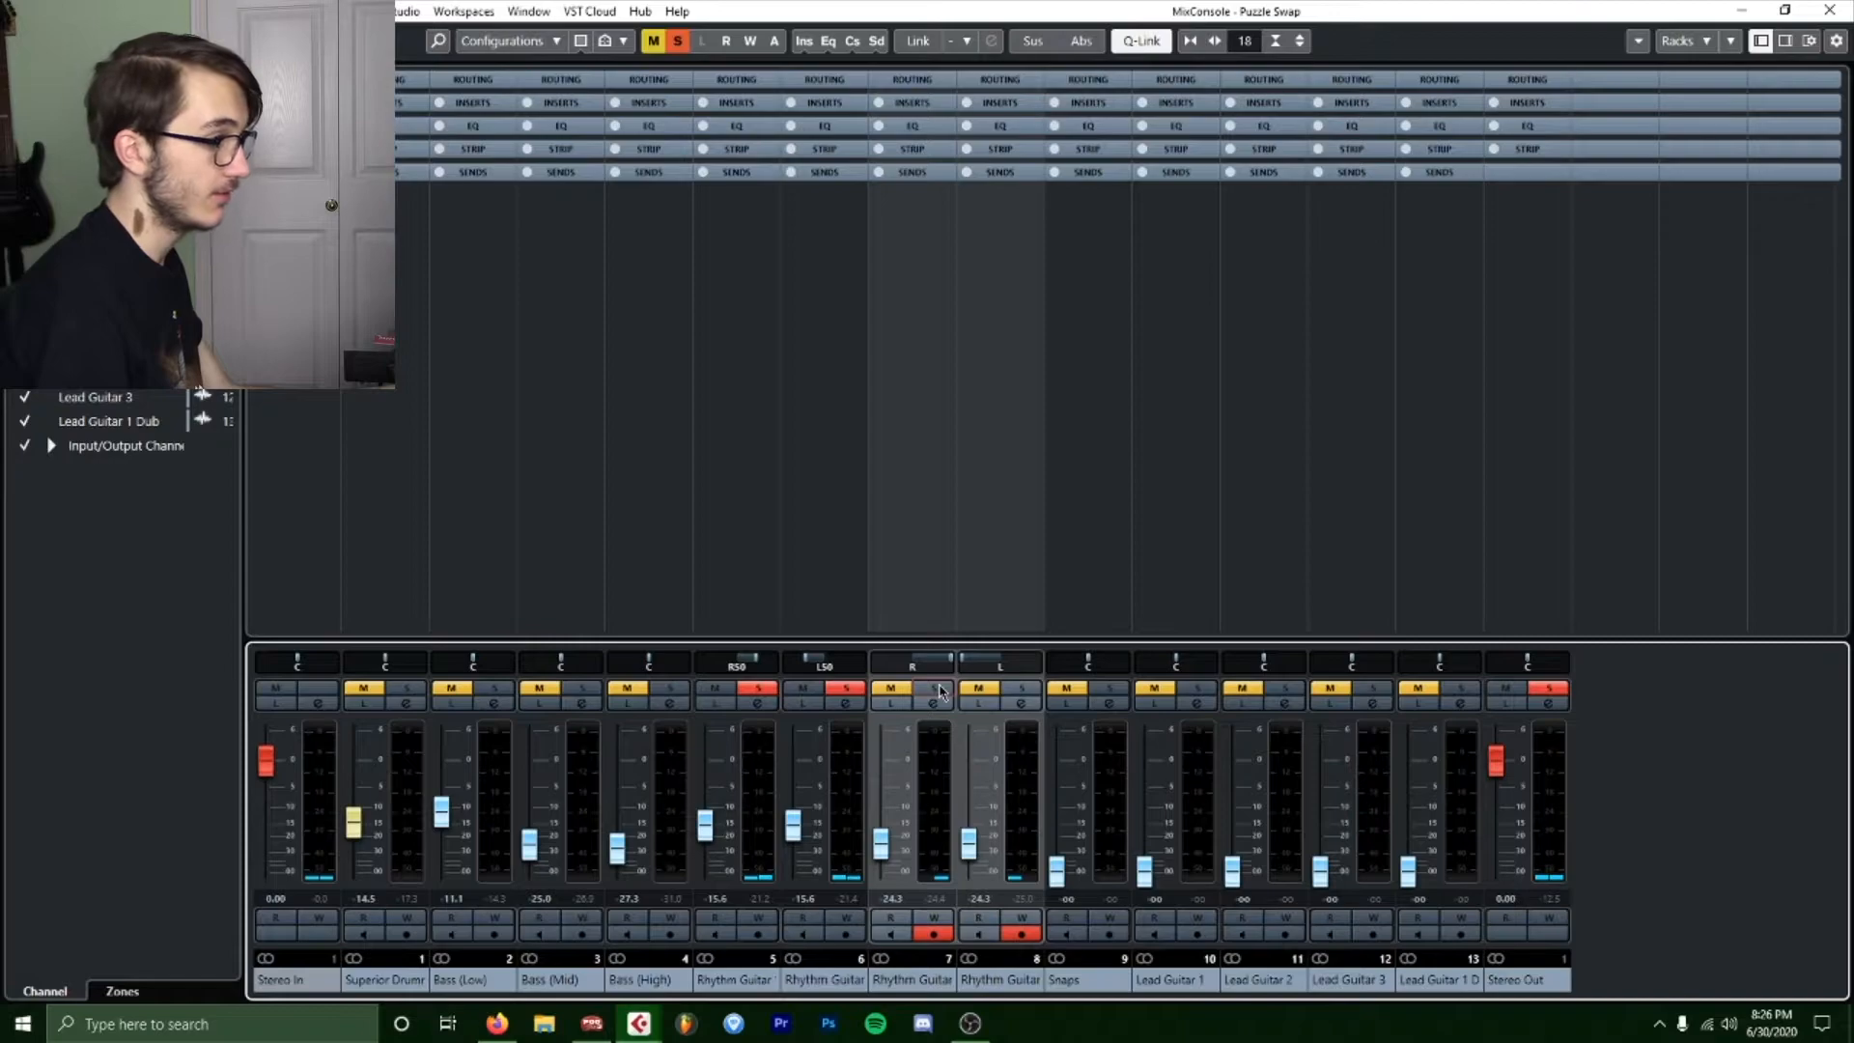
{"action": "left_click", "coordinate": [939, 690]}
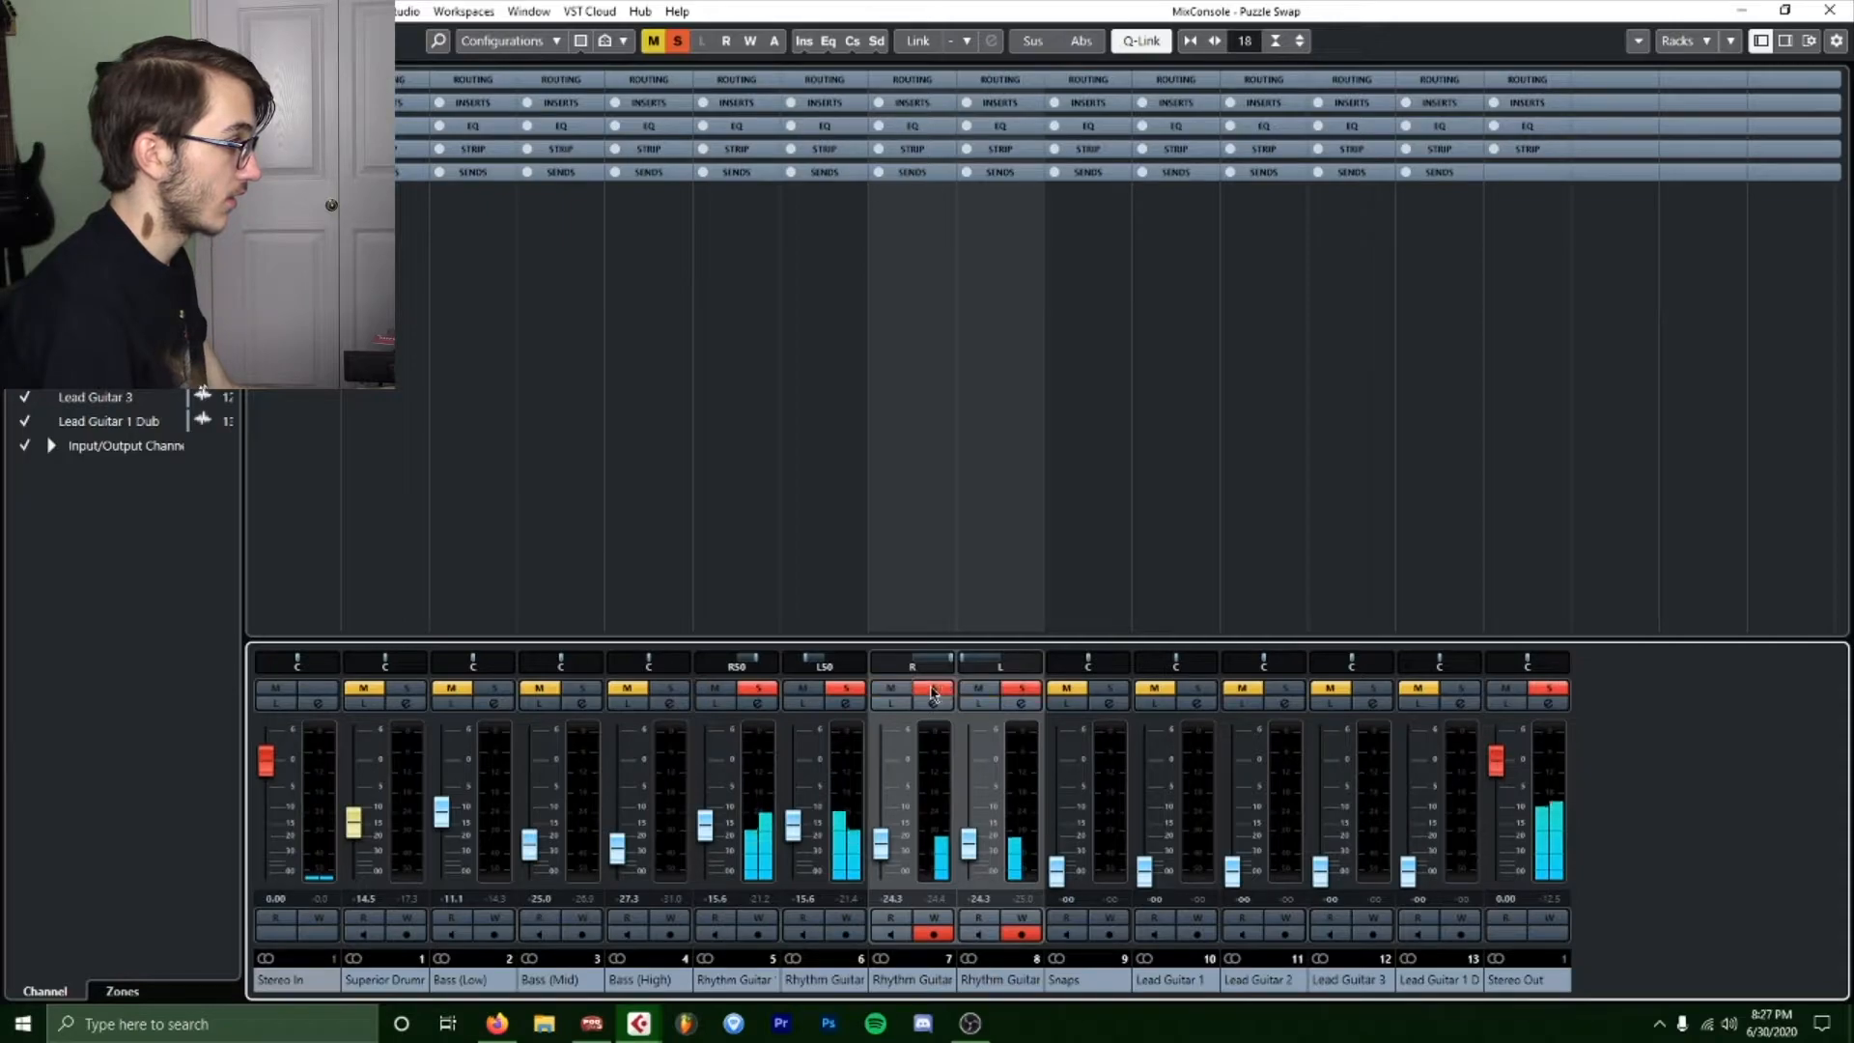
{"action": "left_click", "coordinate": [933, 689]}
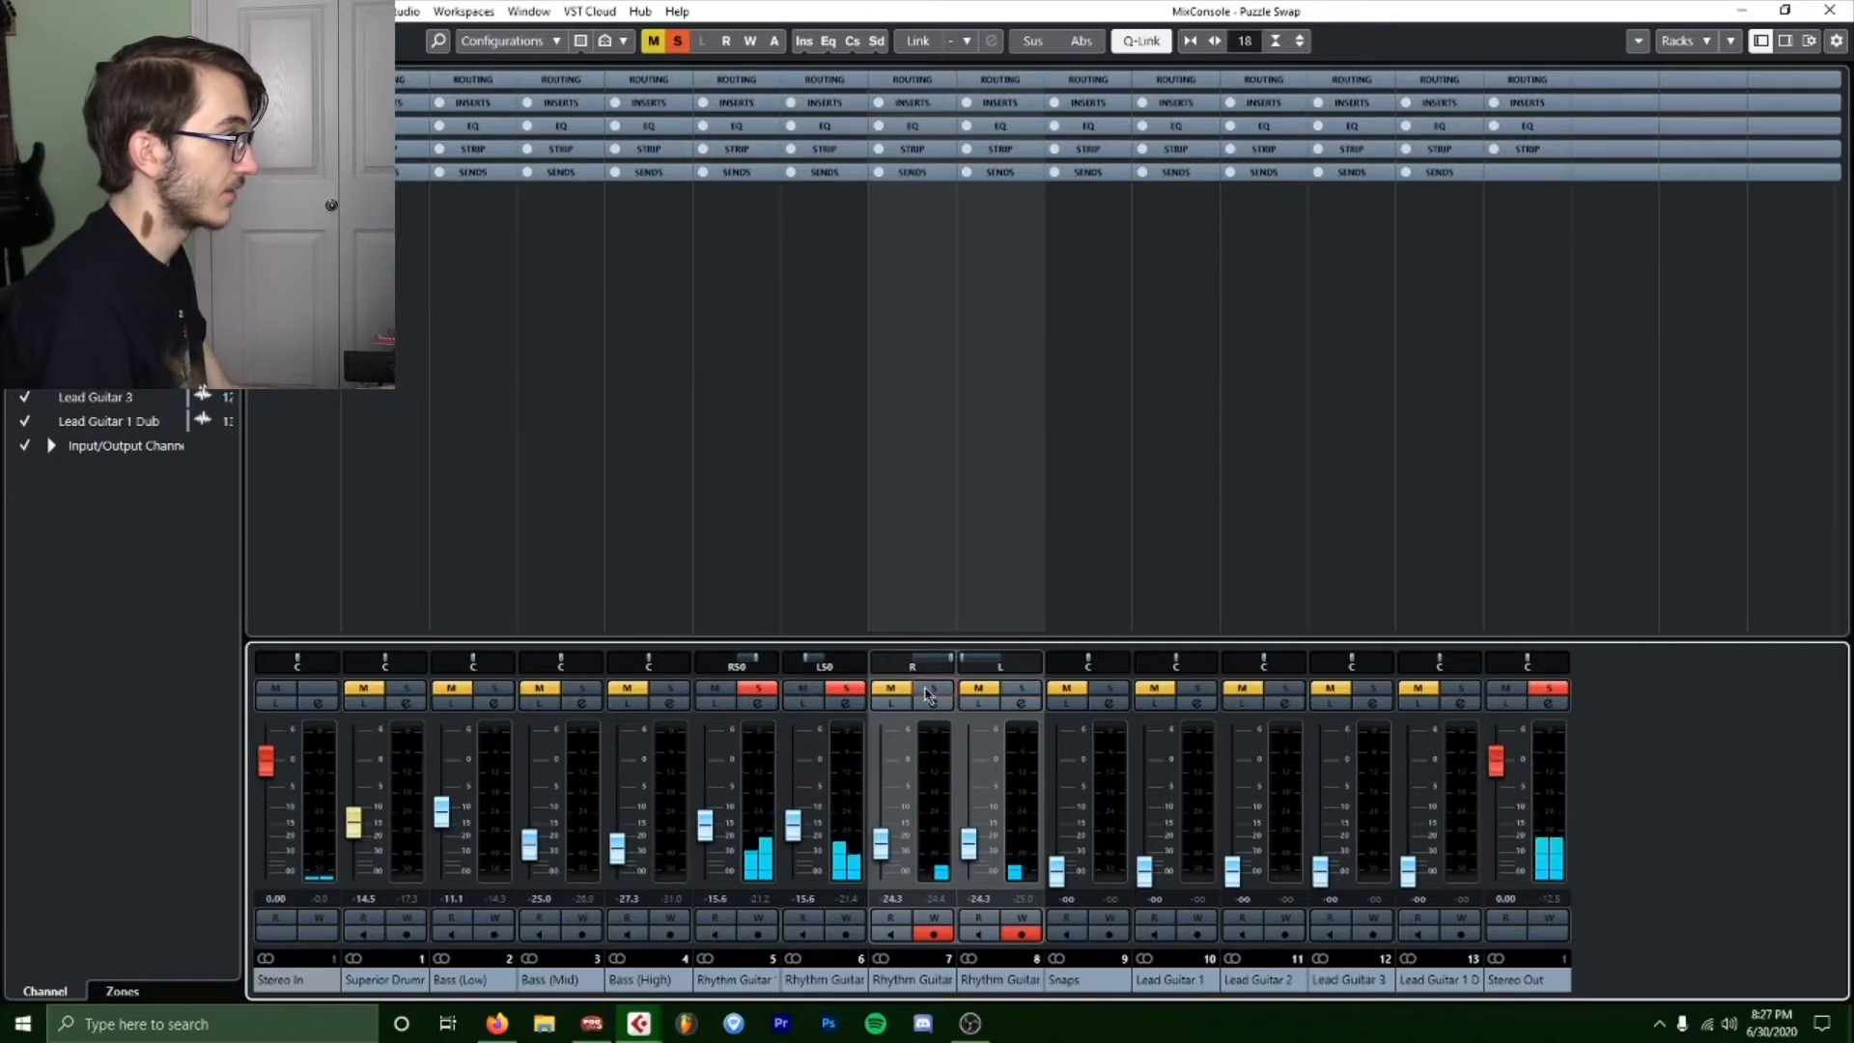
{"action": "left_click", "coordinate": [950, 688]}
Clear all solos and raise the Snaps fader to -13.2 dB while the full mix plays.
{"action": "left_click", "coordinate": [1552, 690]}
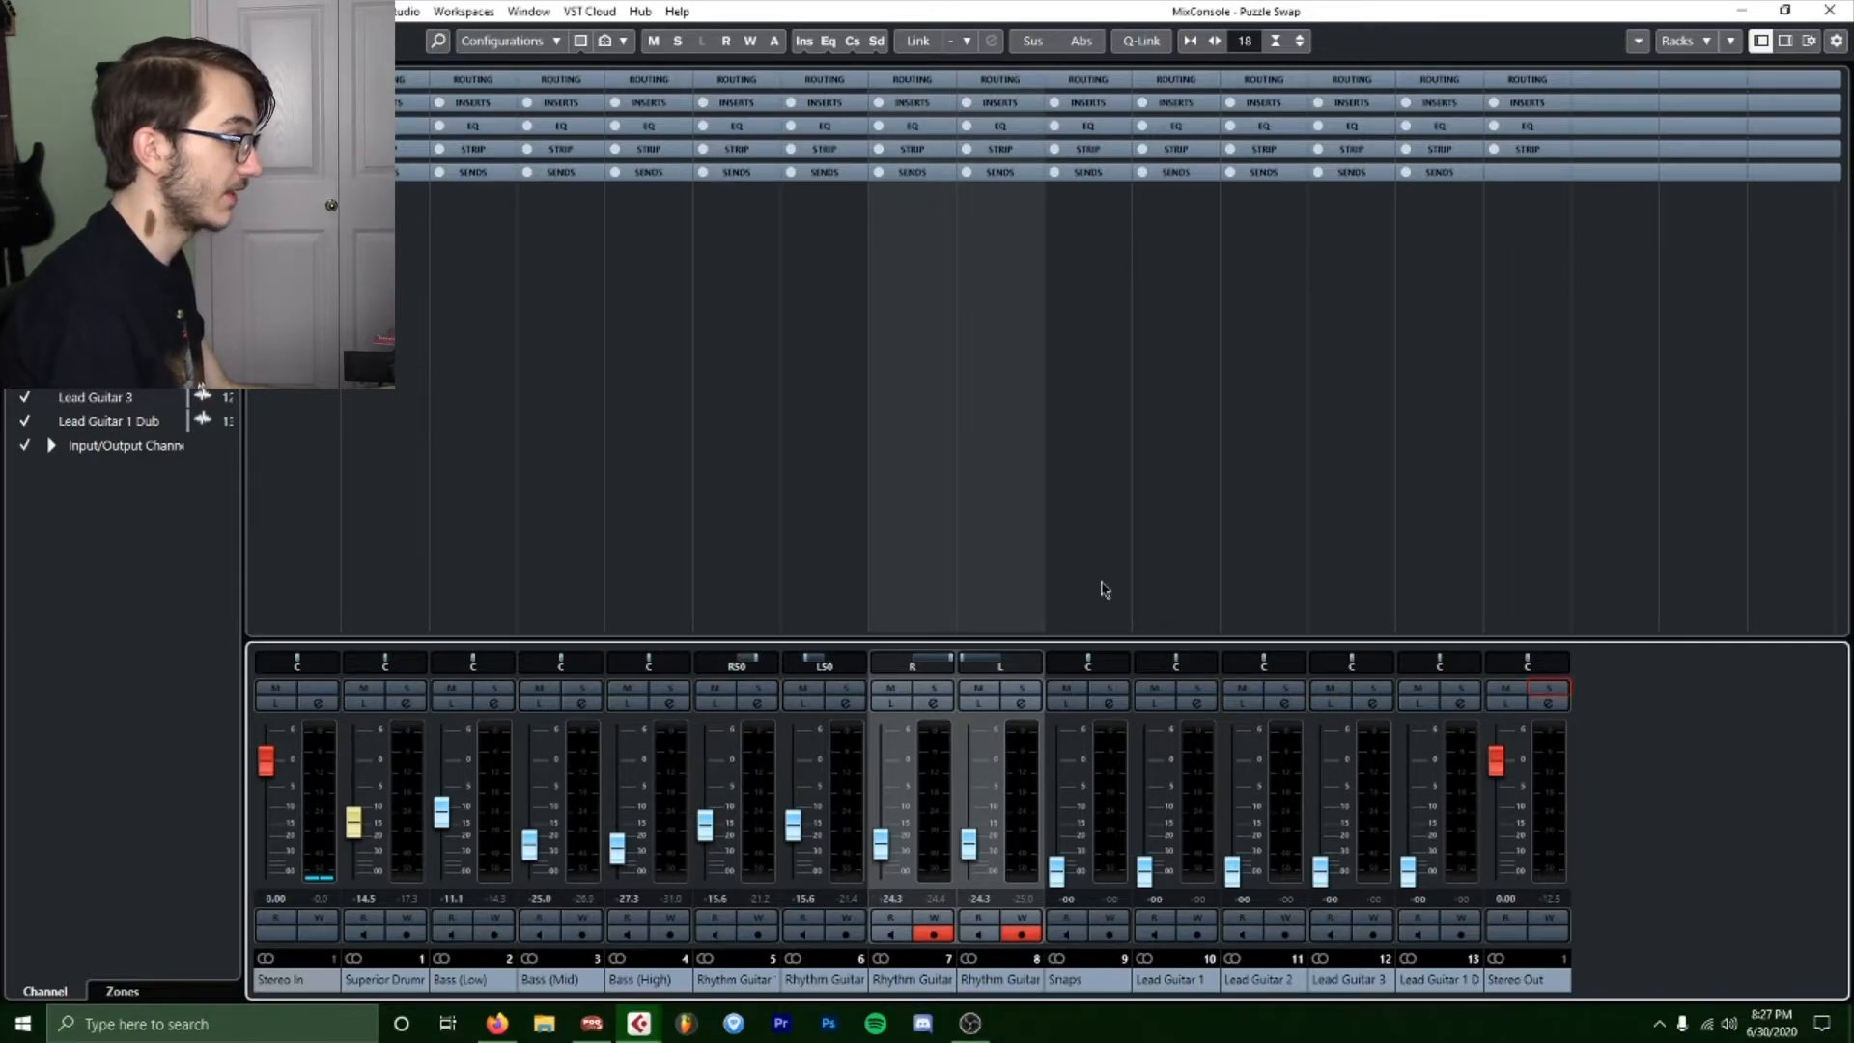
{"action": "left_click", "coordinate": [1076, 857]}
{"action": "key", "text": "space"}
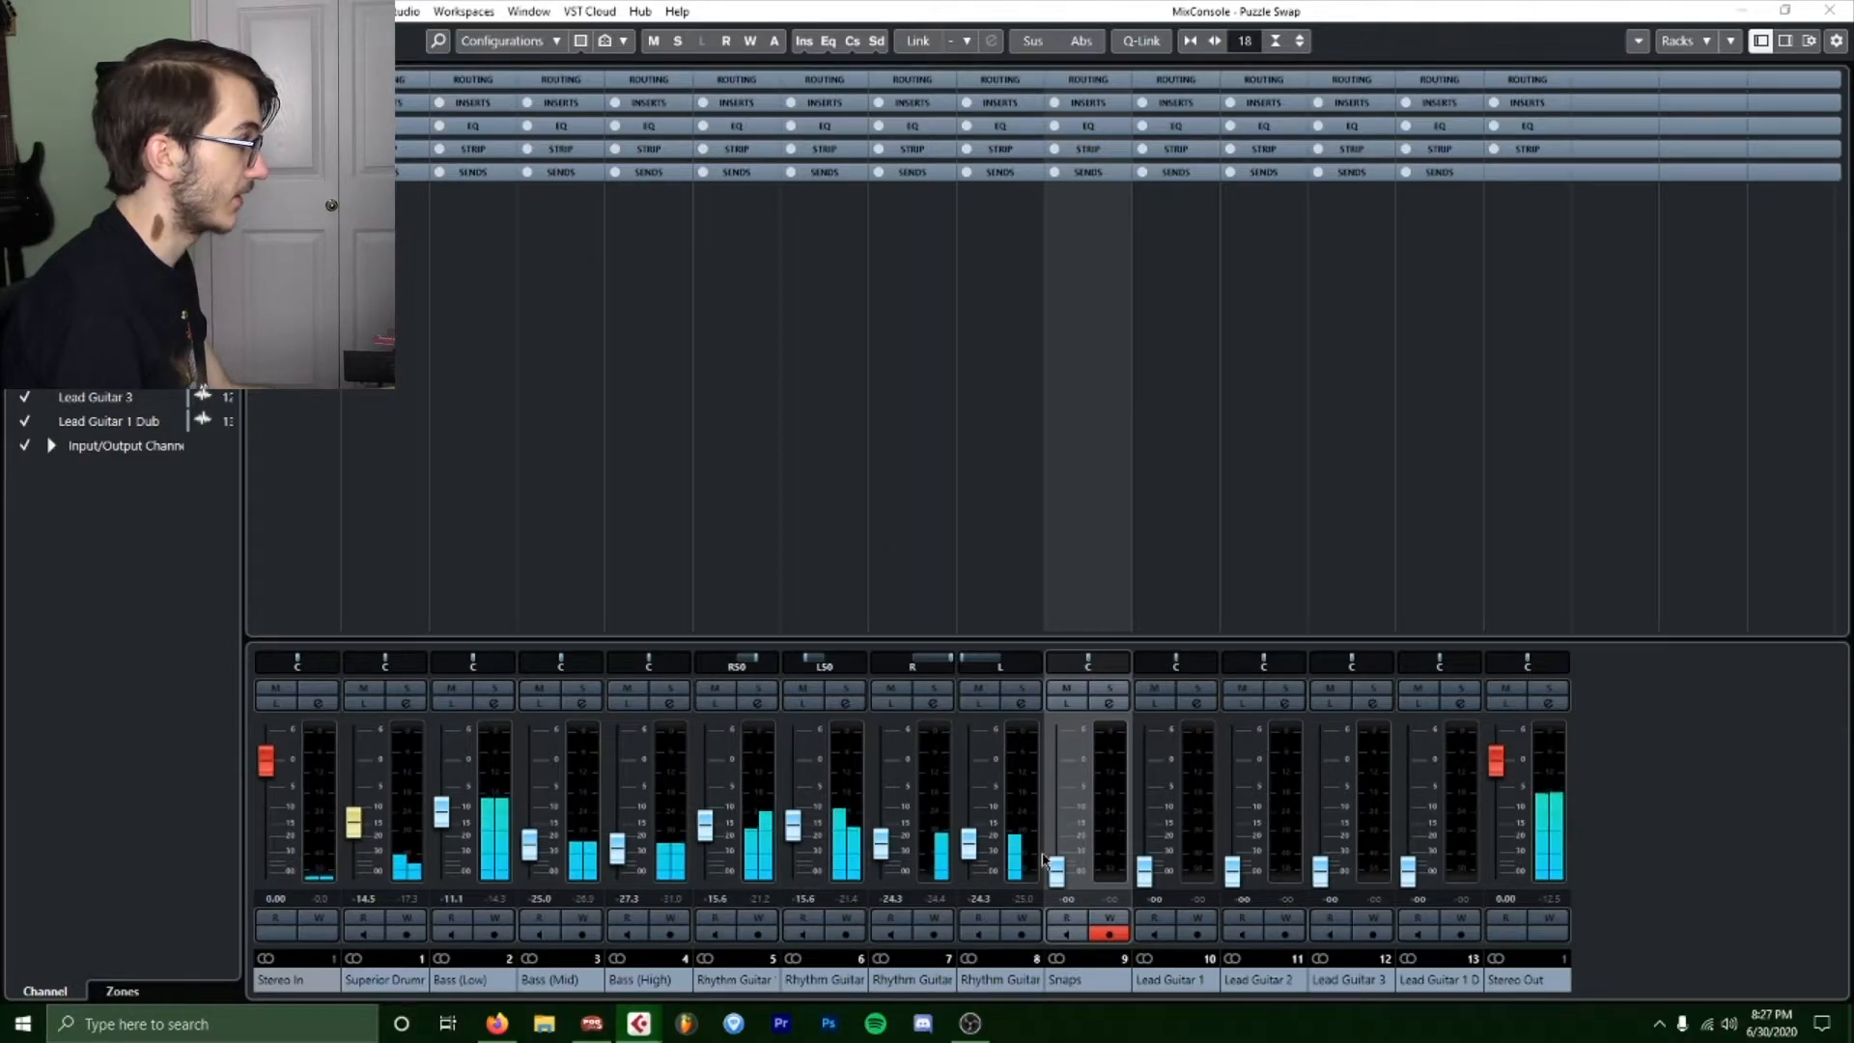
{"action": "left_click_drag", "start_coordinate": [1049, 855], "coordinate": [1070, 804]}
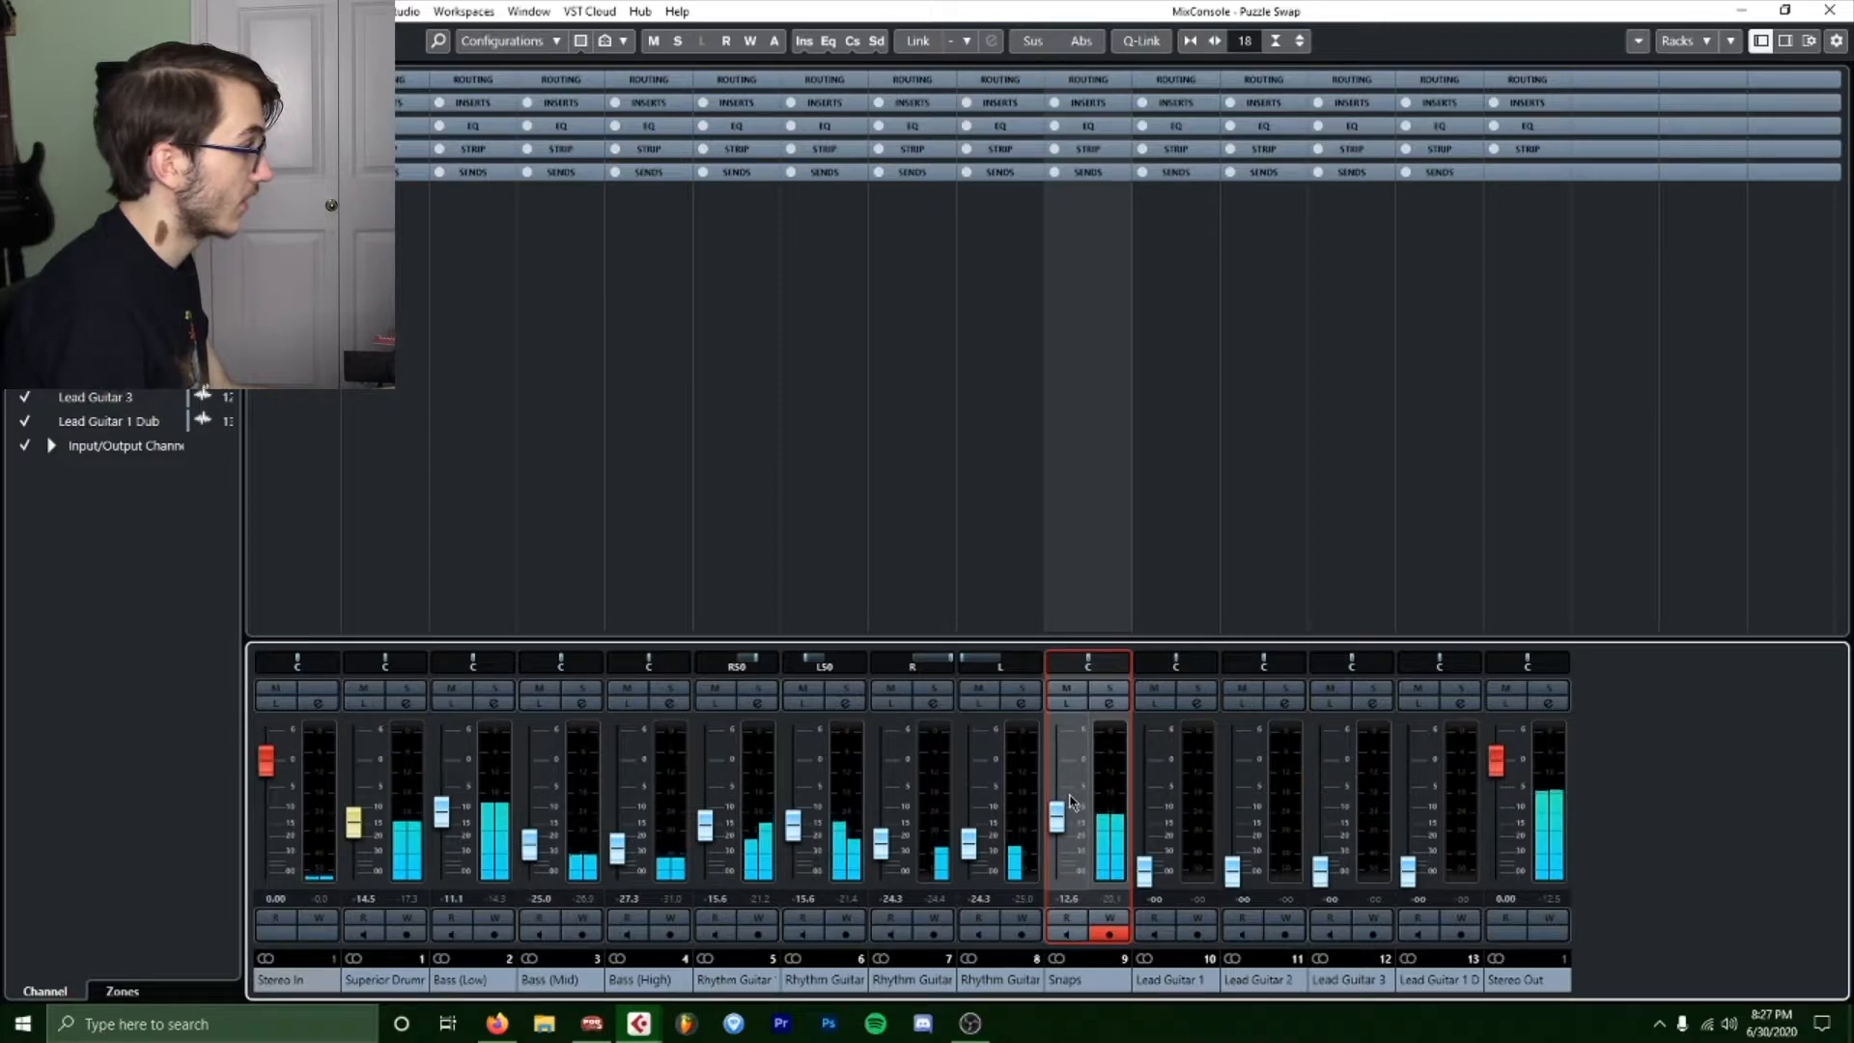
Raise the Superior Drummer fader to -12.3 dB, resetting the Stereo Out peak reading before and after the change.
{"action": "left_click", "coordinate": [1556, 901]}
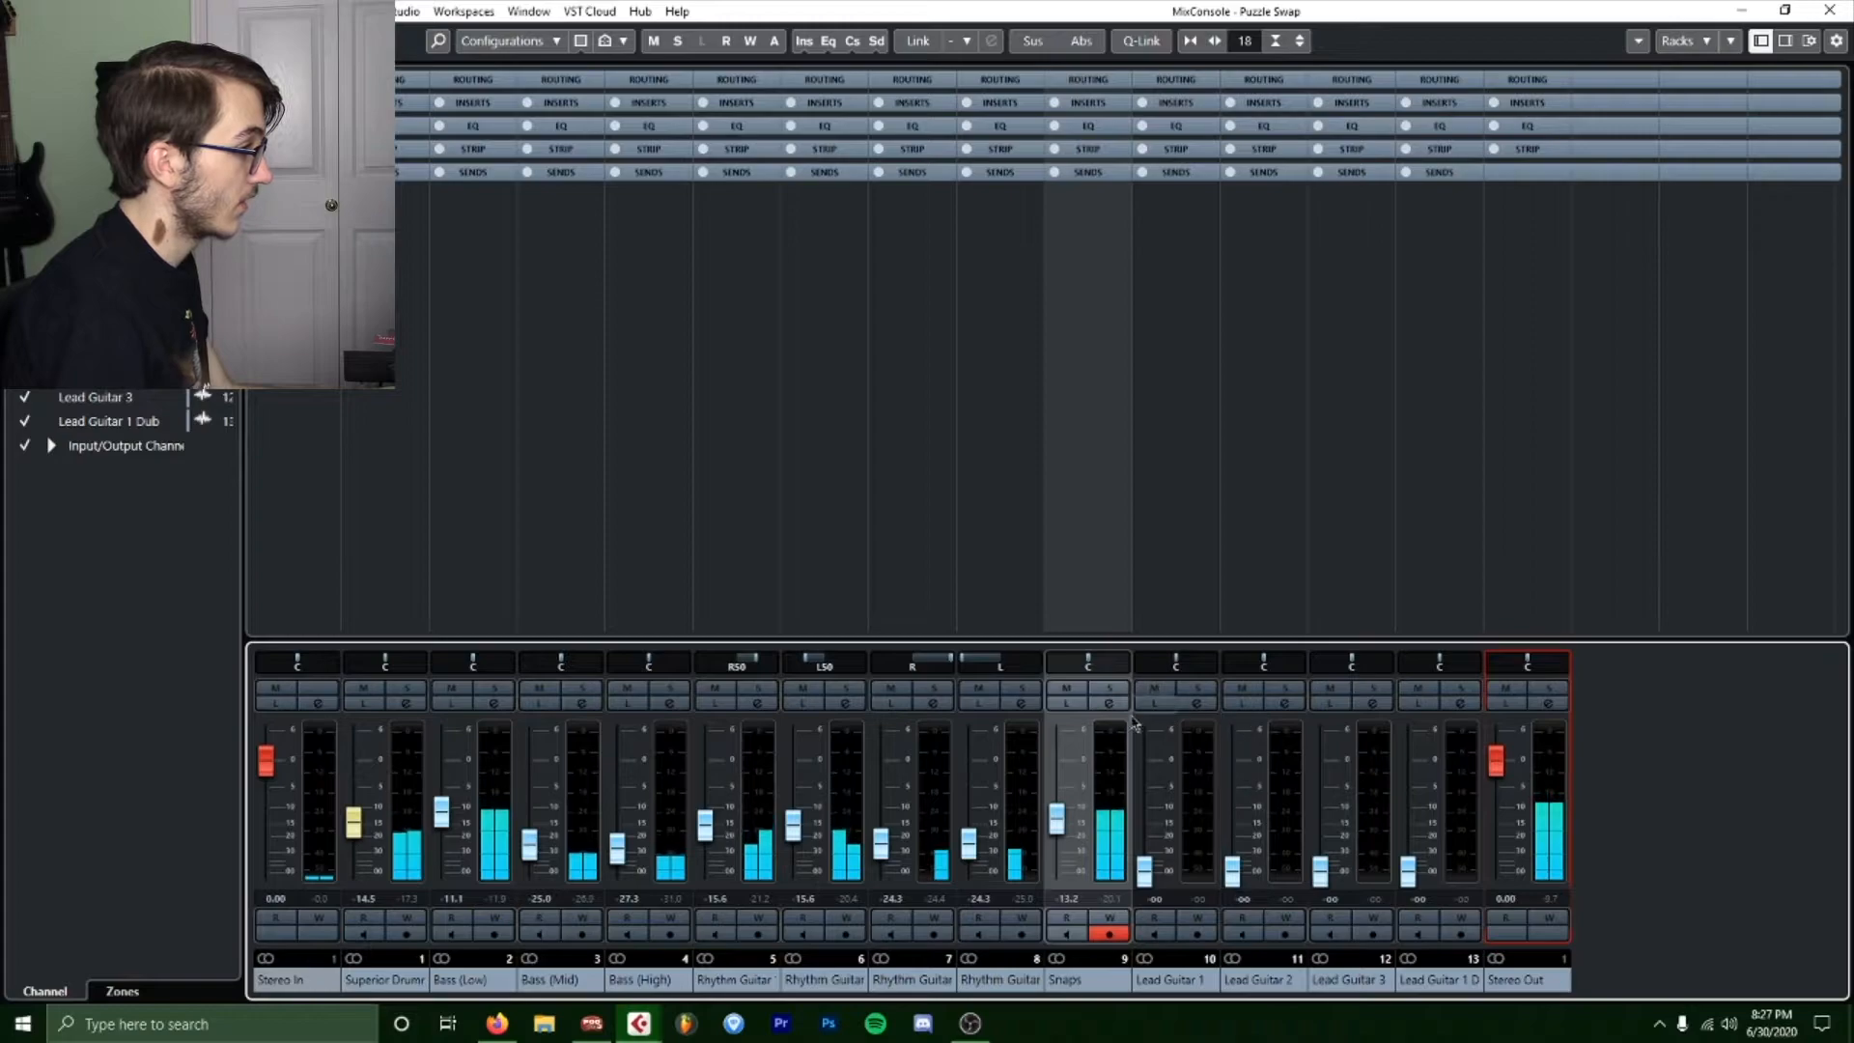
{"action": "left_click_drag", "start_coordinate": [353, 822], "coordinate": [353, 814]}
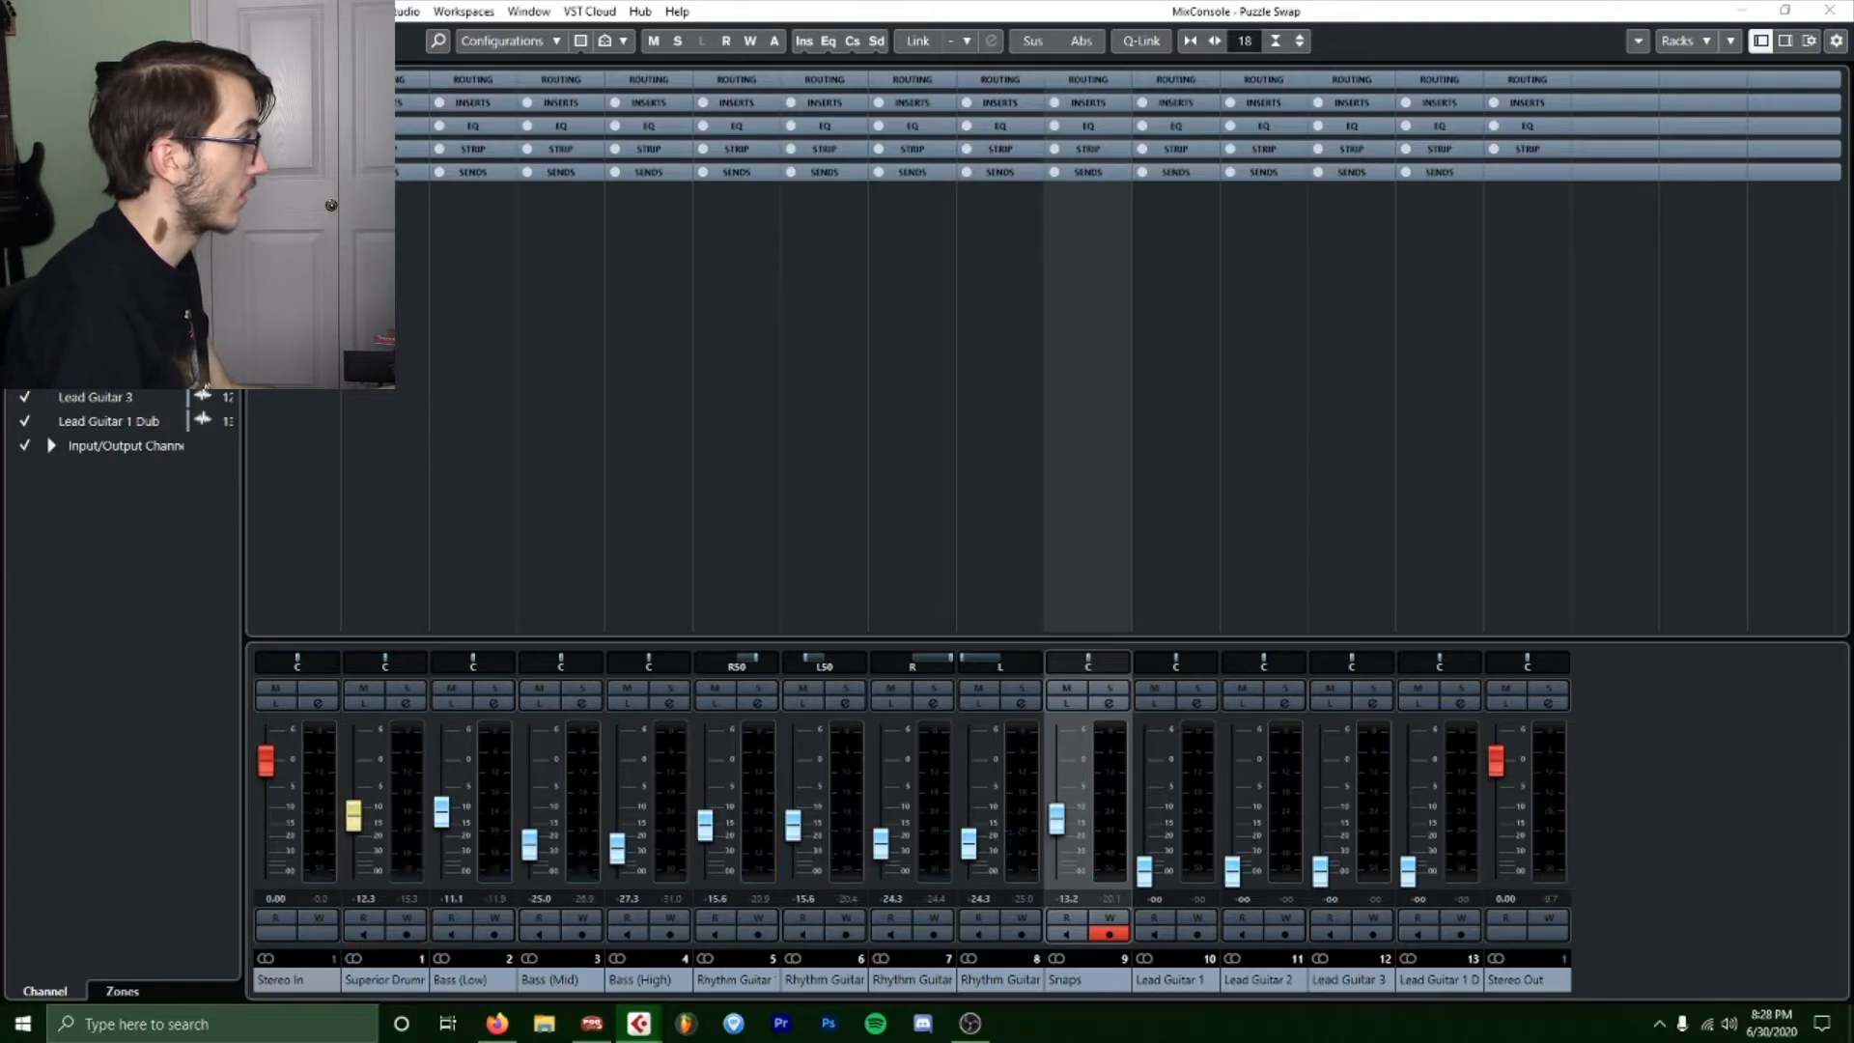
{"action": "left_click", "coordinate": [1551, 900]}
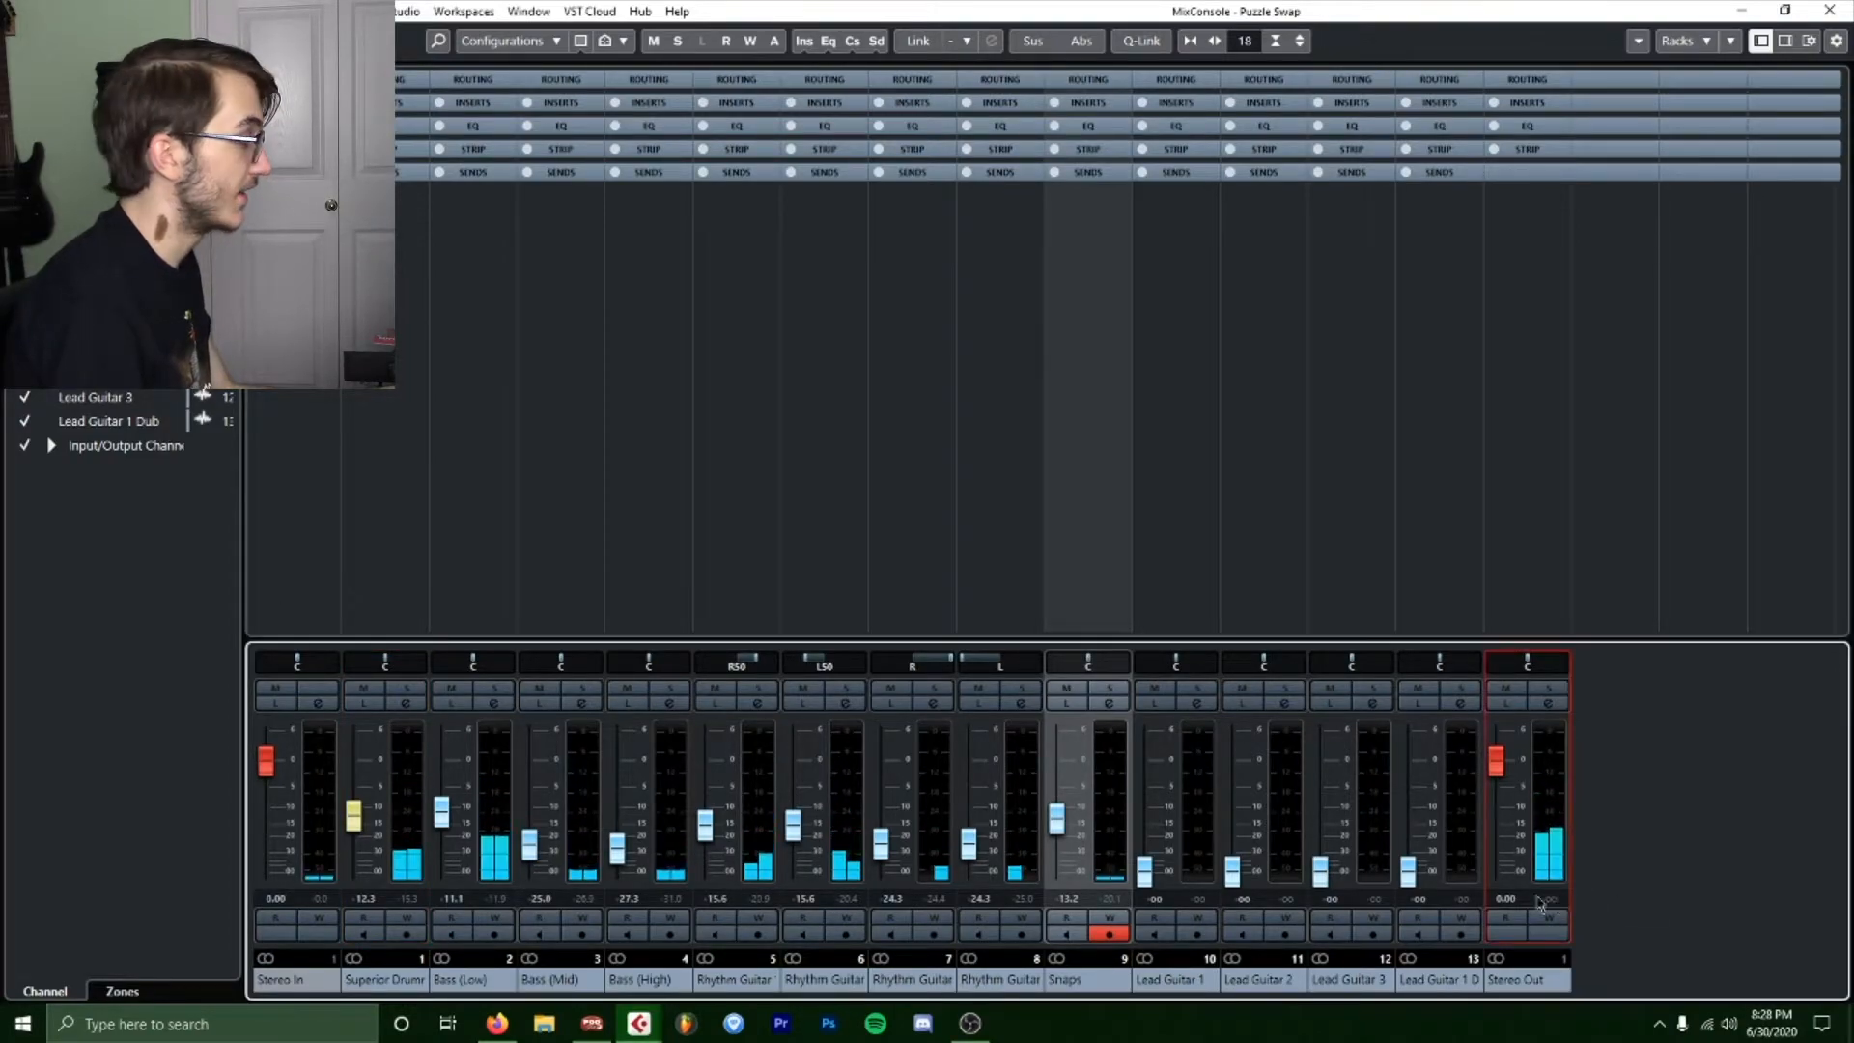
Set the Lead Guitar 1 and Lead Guitar 2 faders to -14.2 dB.
{"action": "left_click_drag", "start_coordinate": [1148, 869], "coordinate": [1157, 821]}
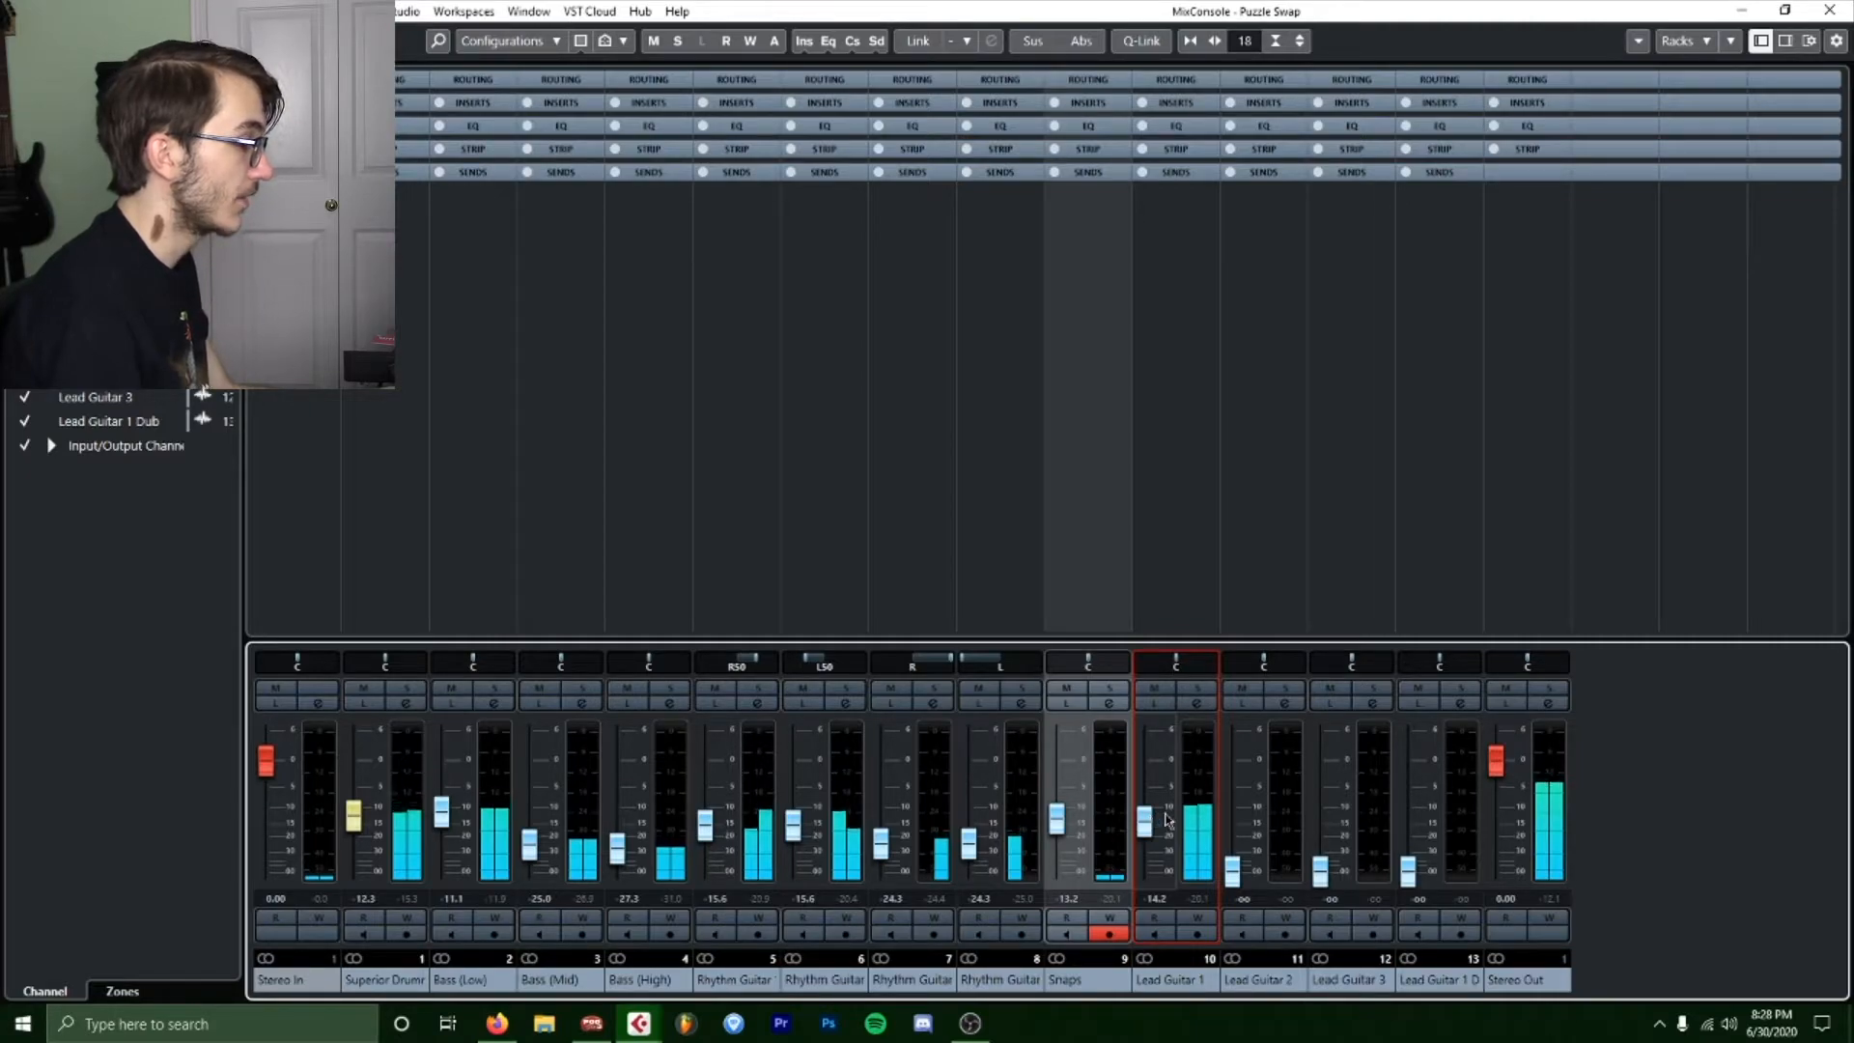
{"action": "left_click", "coordinate": [1244, 897]}
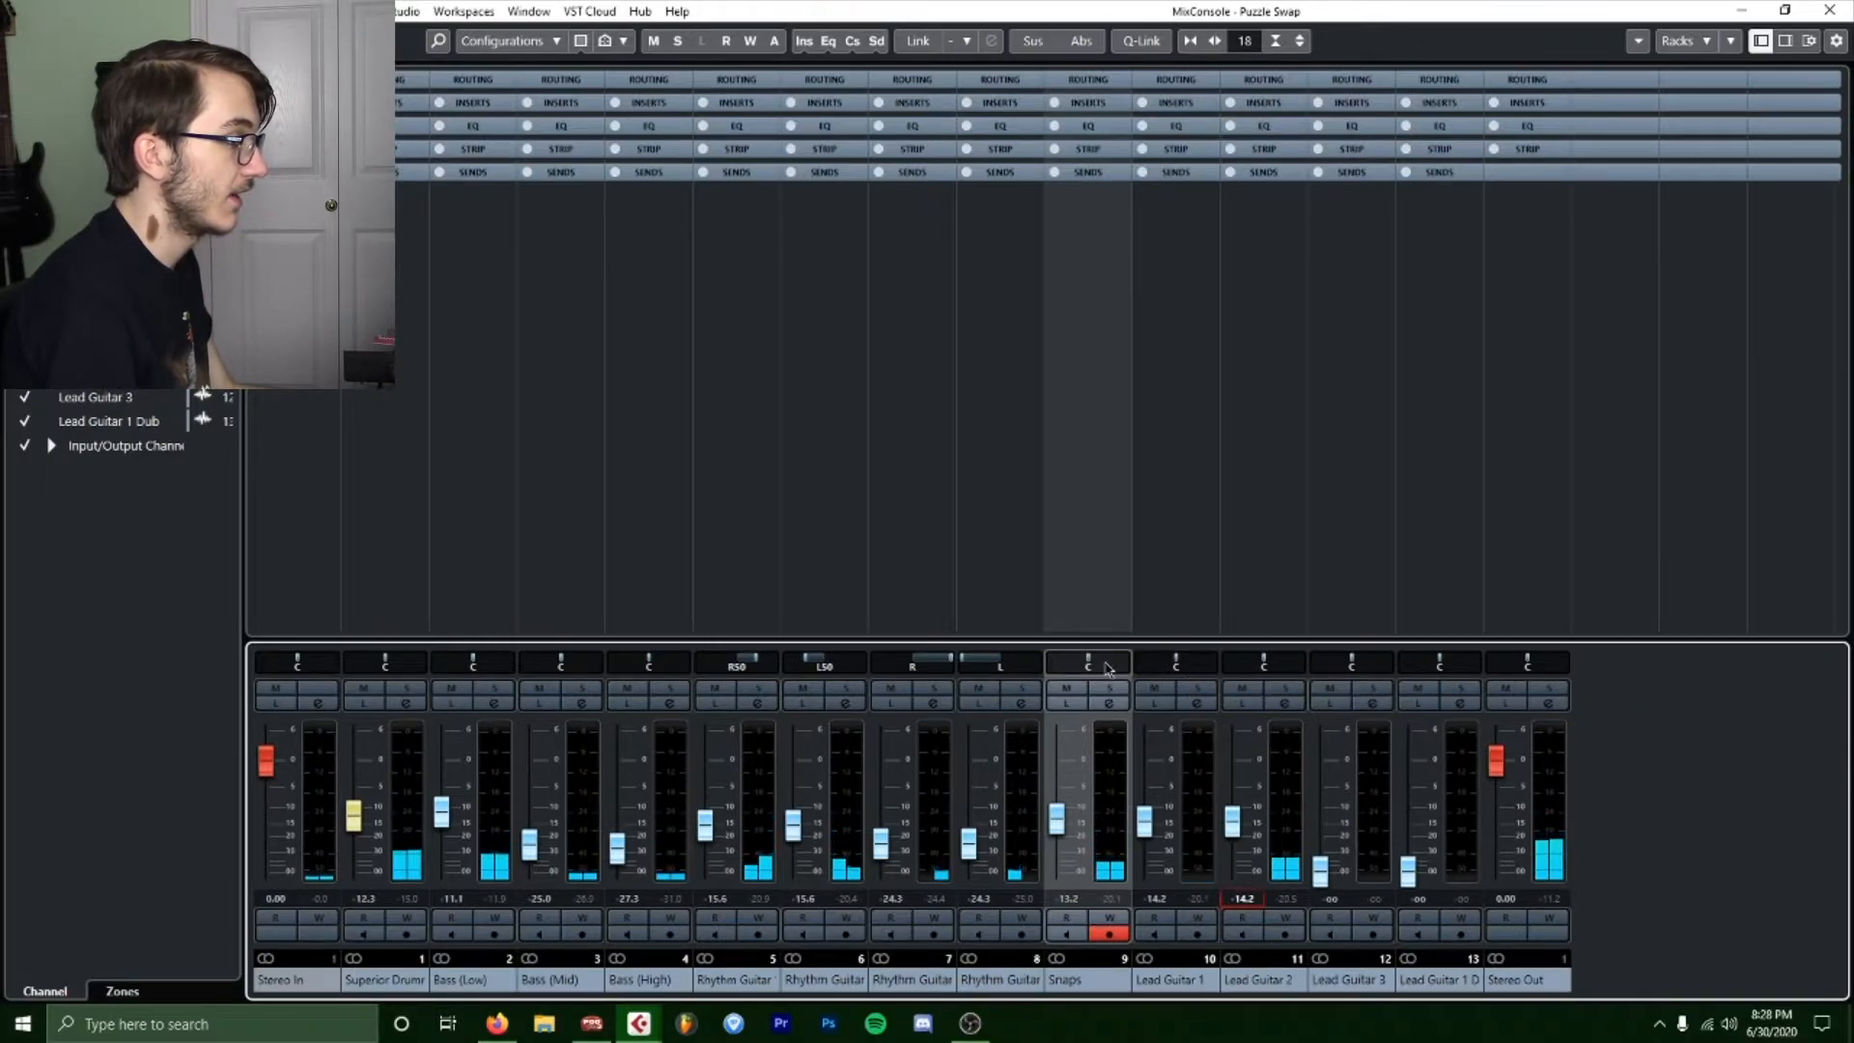
{"action": "left_click", "coordinate": [1211, 587]}
{"action": "left_click", "coordinate": [1279, 555]}
{"action": "left_click", "coordinate": [1156, 547]}
{"action": "left_click", "coordinate": [1258, 537]}
{"action": "left_click", "coordinate": [1187, 564]}
Pan Lead Guitar 1 and Lead Guitar 2 to R40 and Lead Guitar 3 to L40.
{"action": "left_click", "coordinate": [1153, 661]}
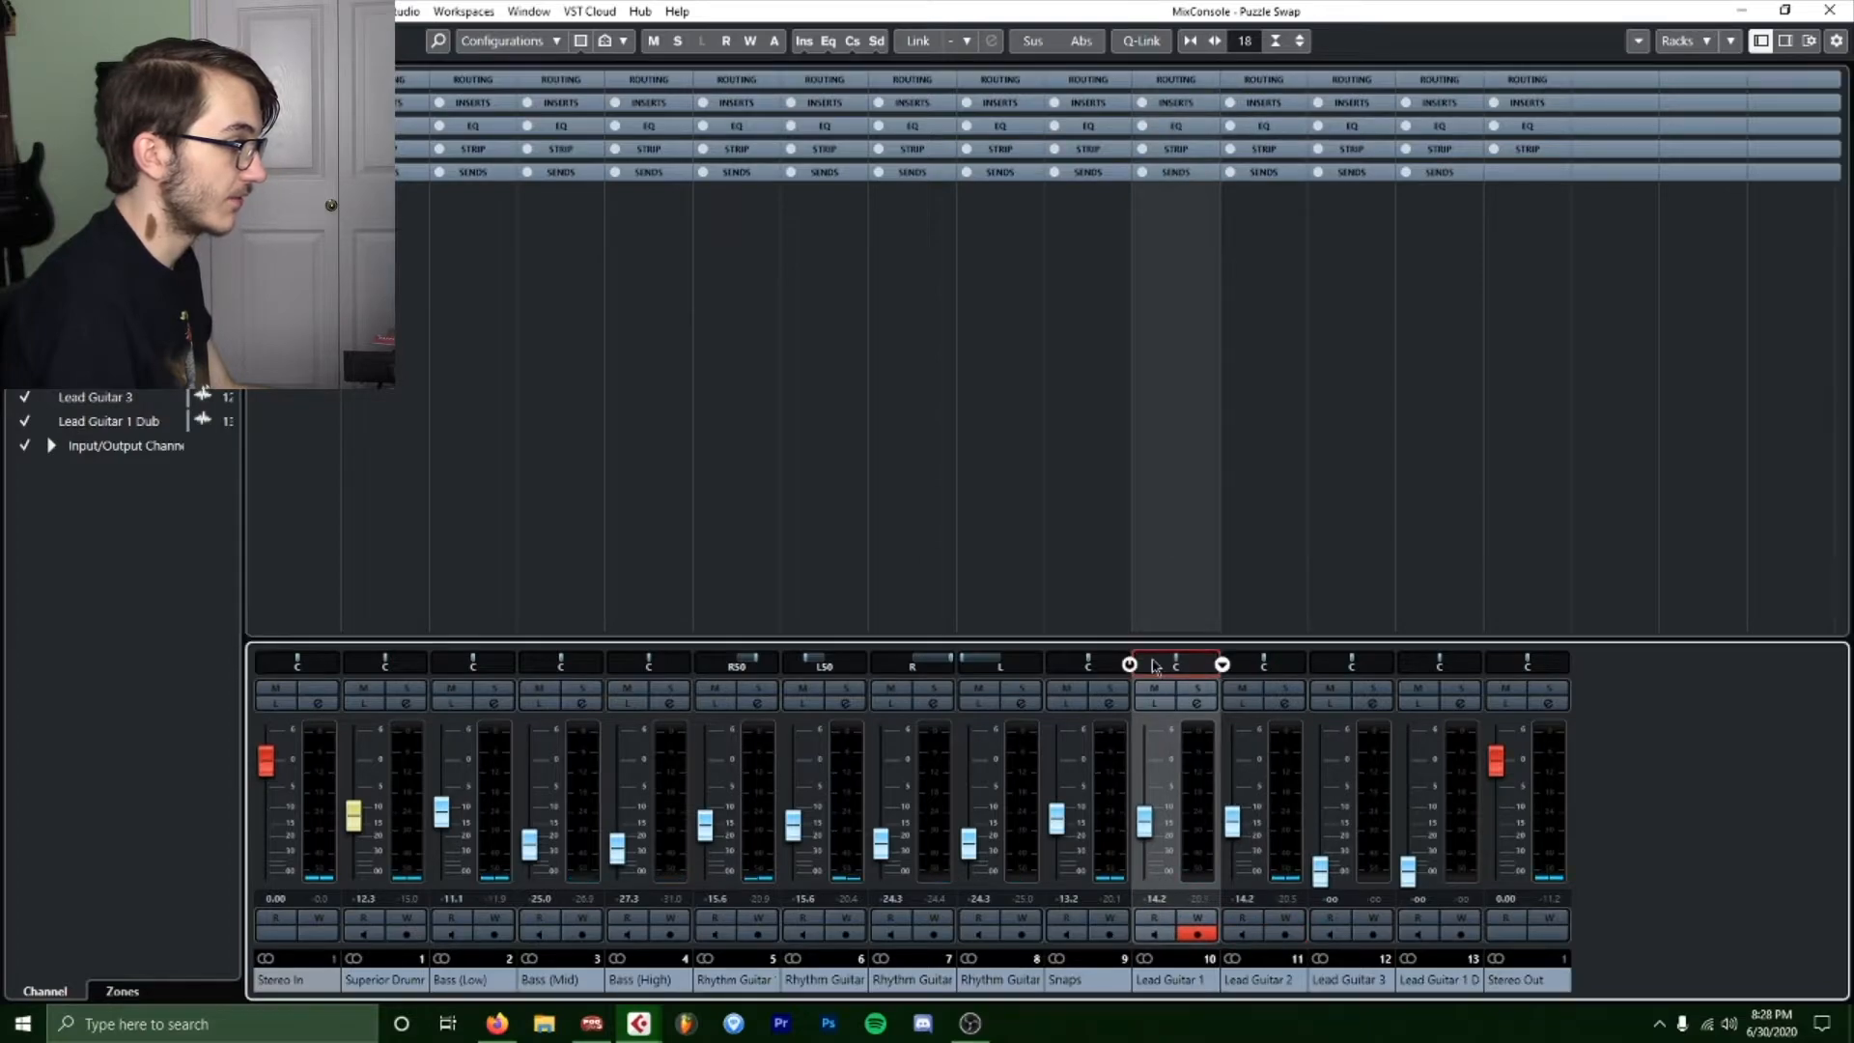
{"action": "double_click", "coordinate": [1154, 664]}
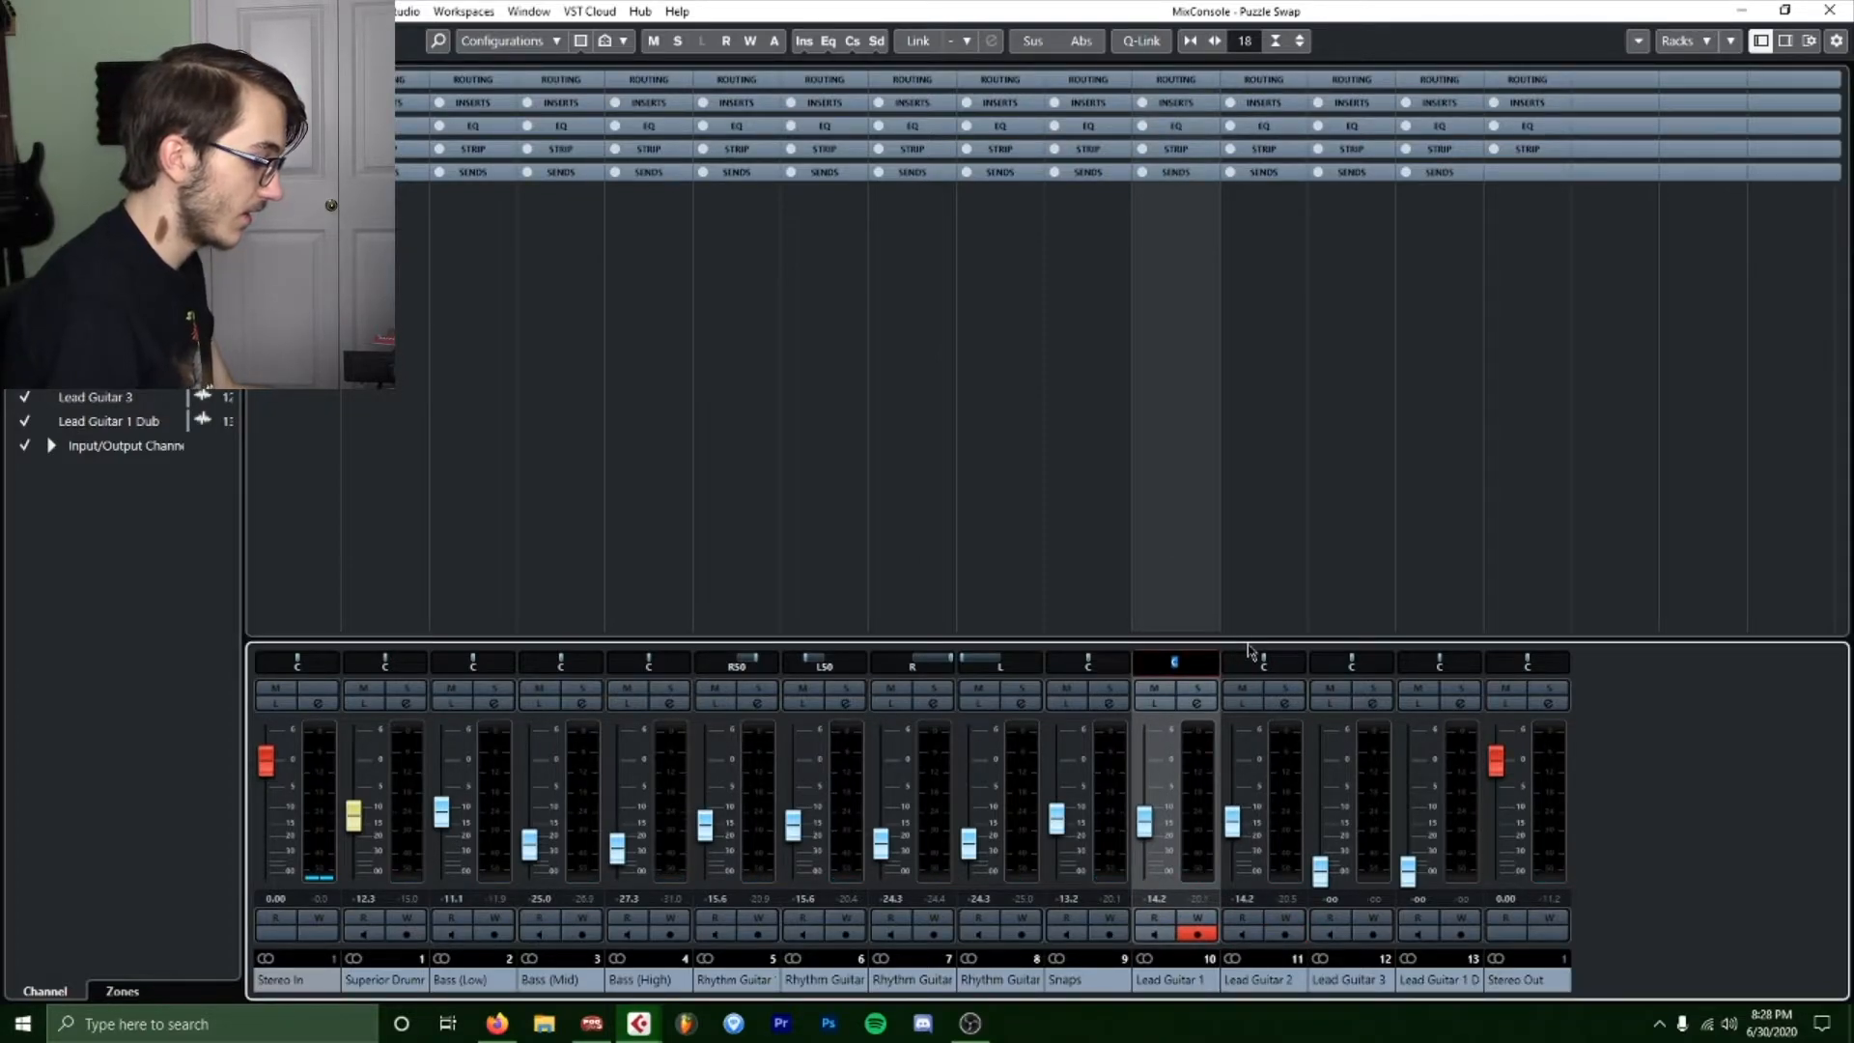
{"action": "key", "text": "Return"}
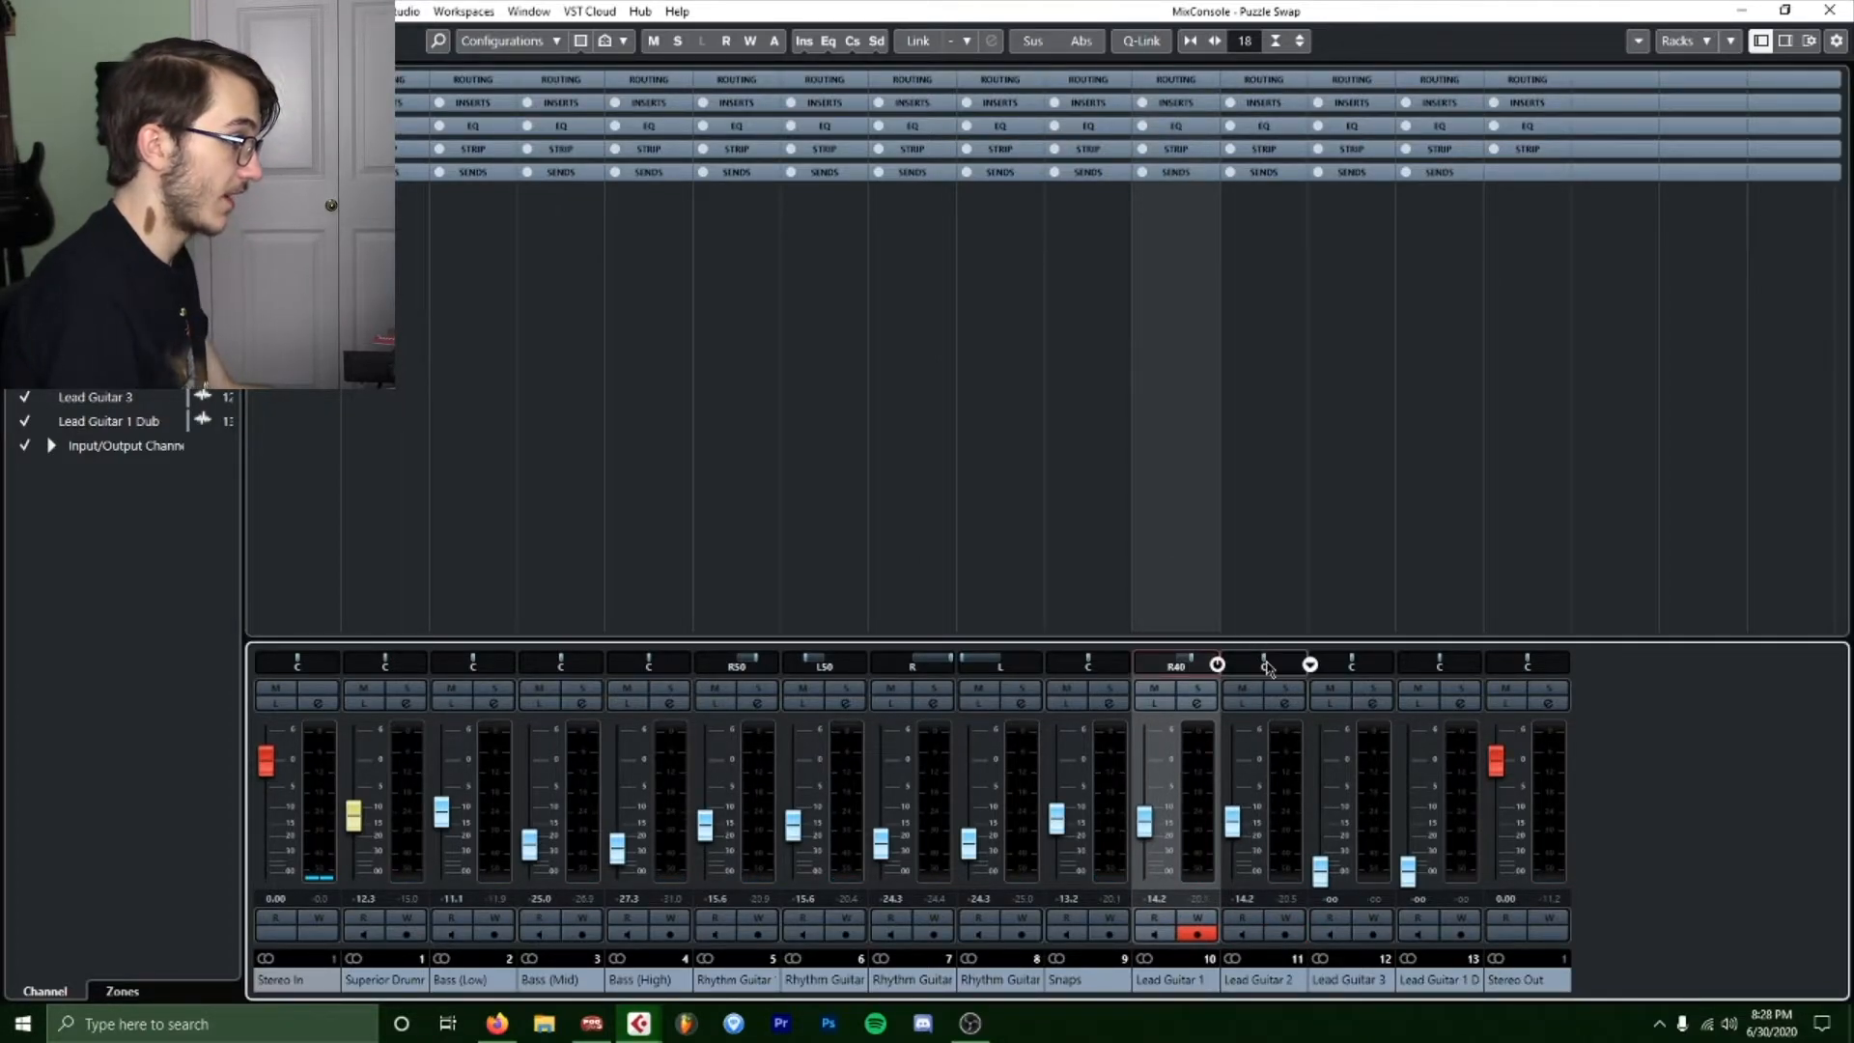
{"action": "double_click", "coordinate": [1267, 664]}
{"action": "type", "text": "40"}
{"action": "key", "text": "Return"}
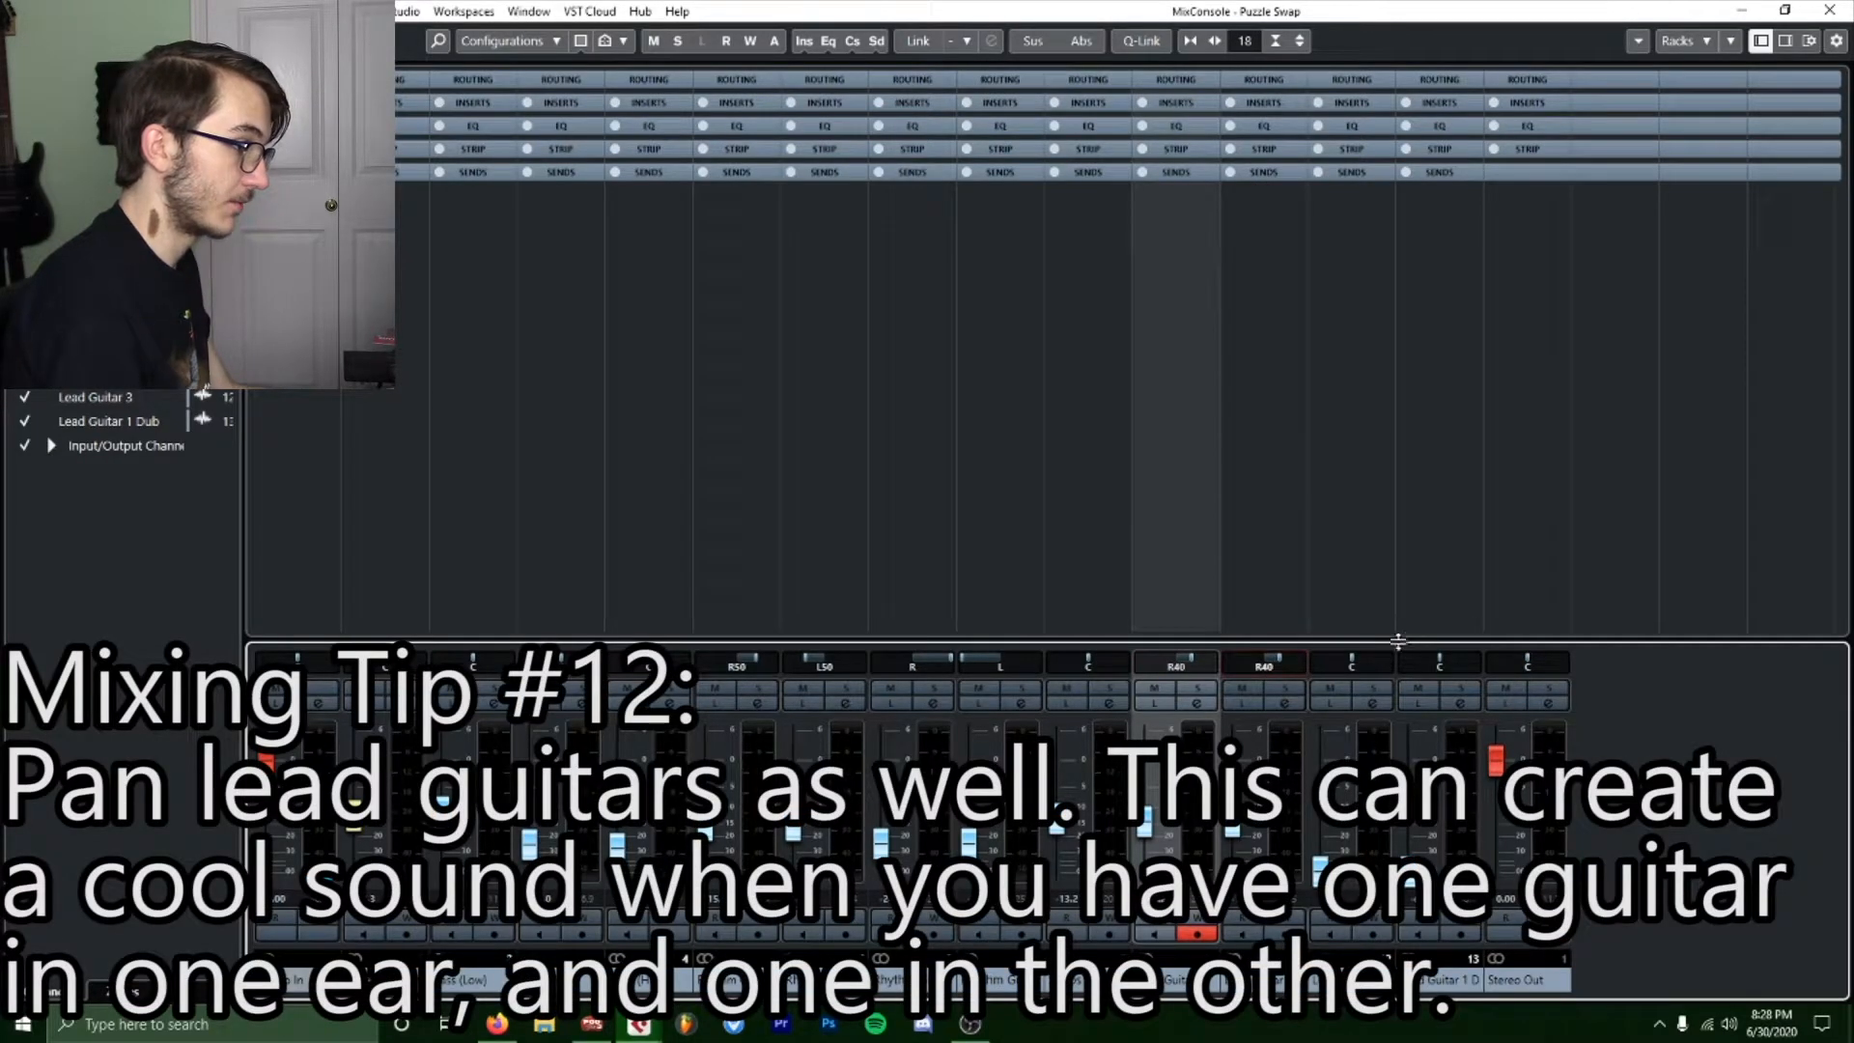
{"action": "double_click", "coordinate": [1350, 662]}
{"action": "type", "text": "-40"}
{"action": "key", "text": "Return"}
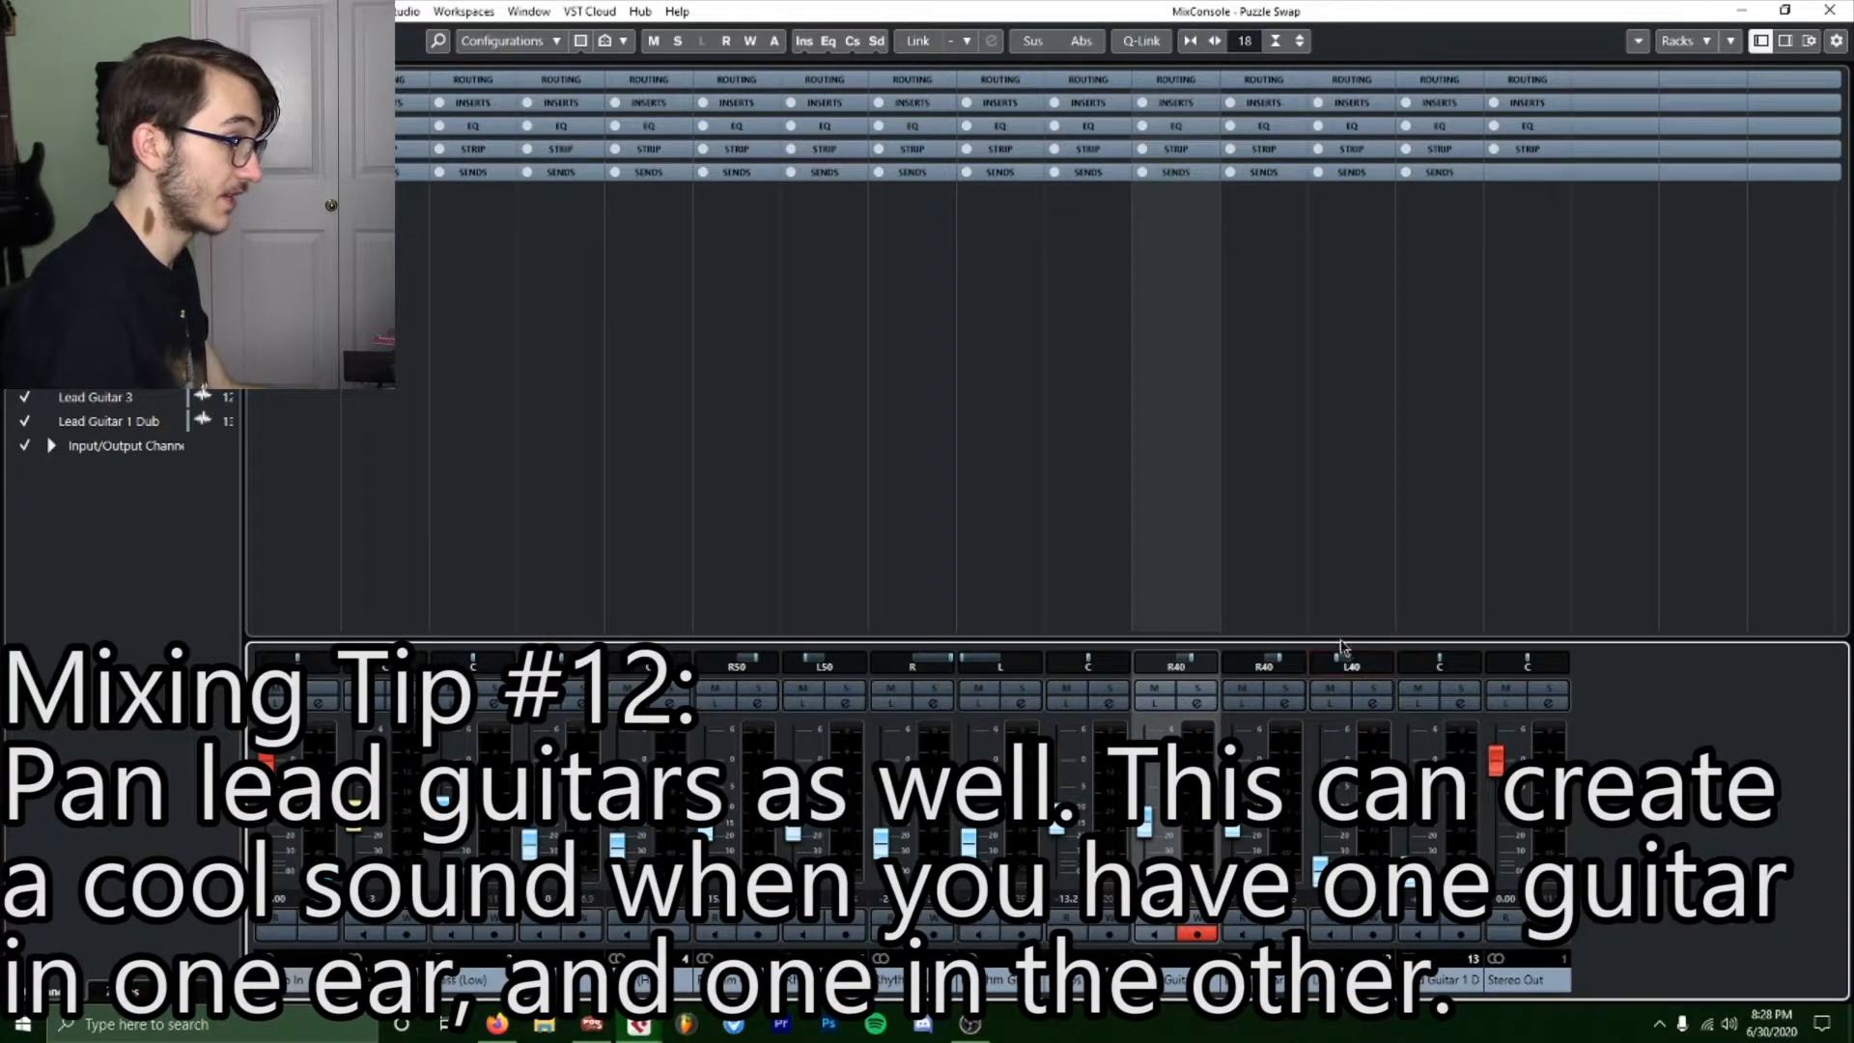
Solo Lead Guitar 2 and Lead Guitar 3 and raise the Lead Guitar 3 fader to -17.5 dB during playback.
{"action": "left_click", "coordinate": [1285, 688]}
{"action": "left_click", "coordinate": [1372, 687]}
{"action": "left_click_drag", "start_coordinate": [1327, 875], "coordinate": [1323, 836]}
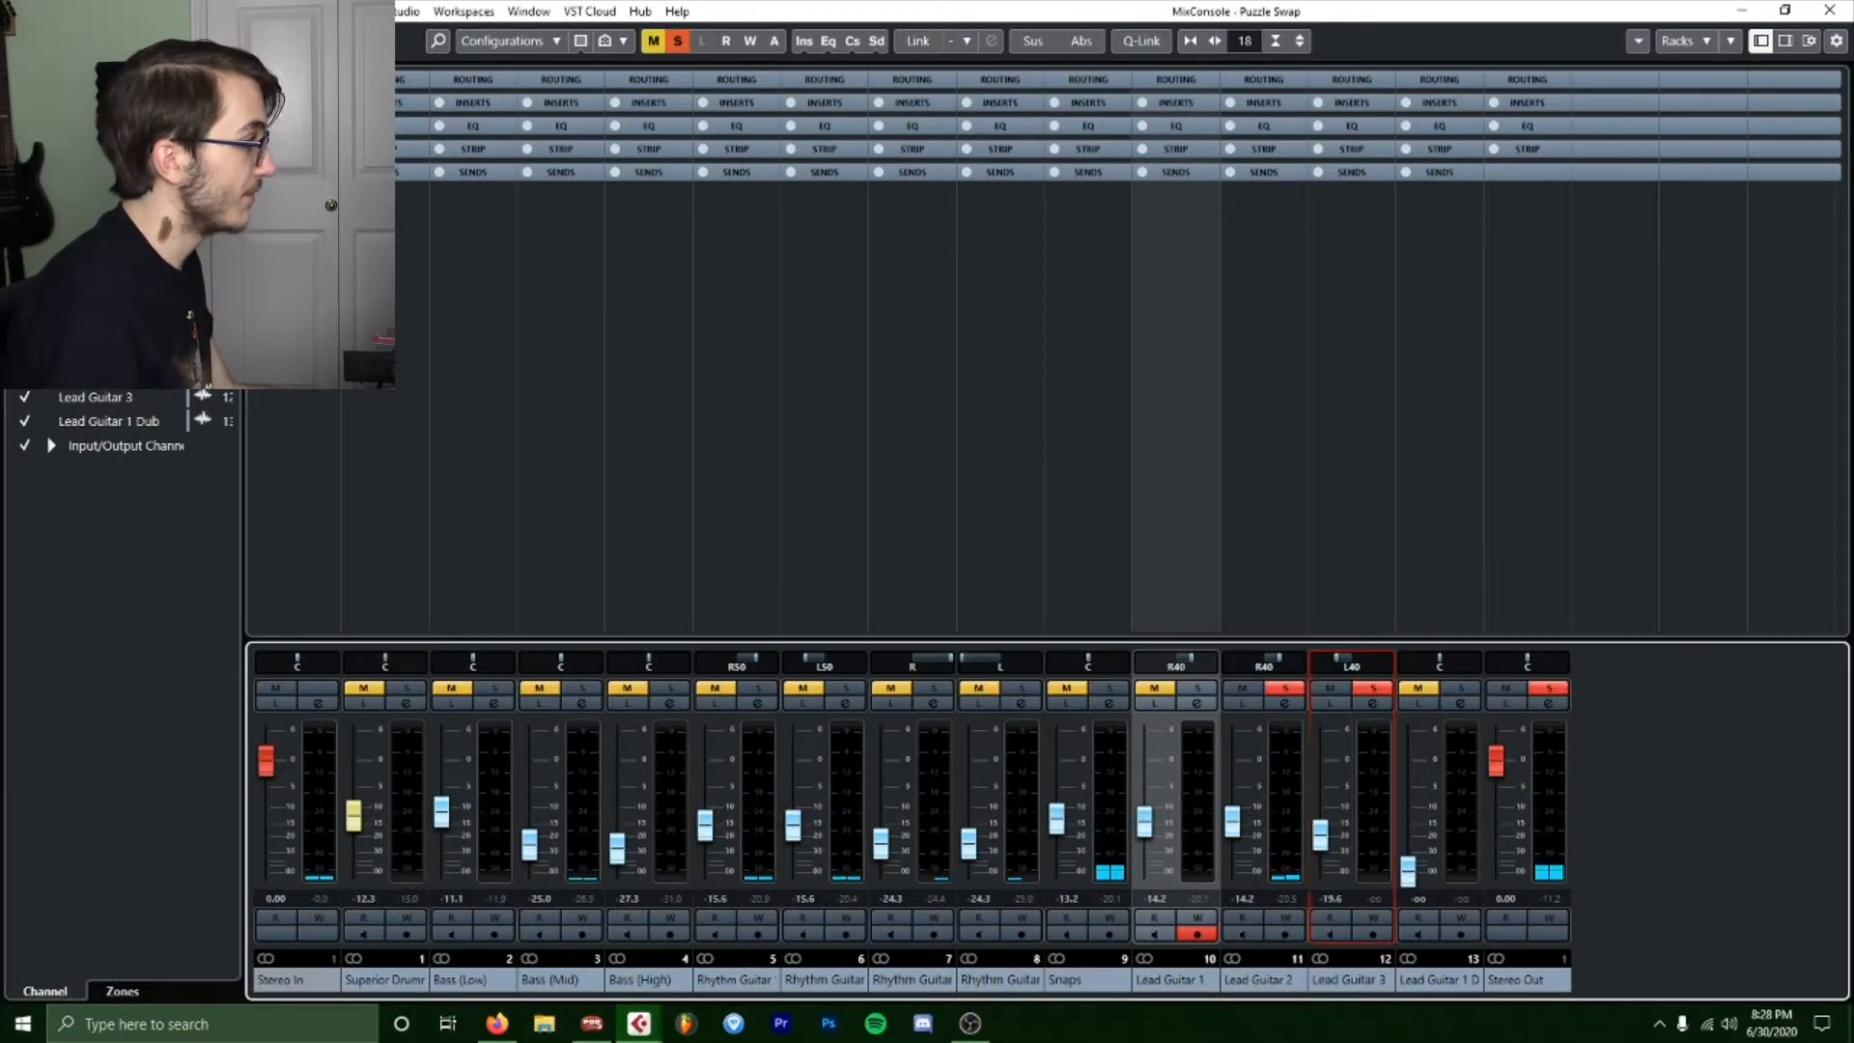
{"action": "key", "text": "alt+Tab"}
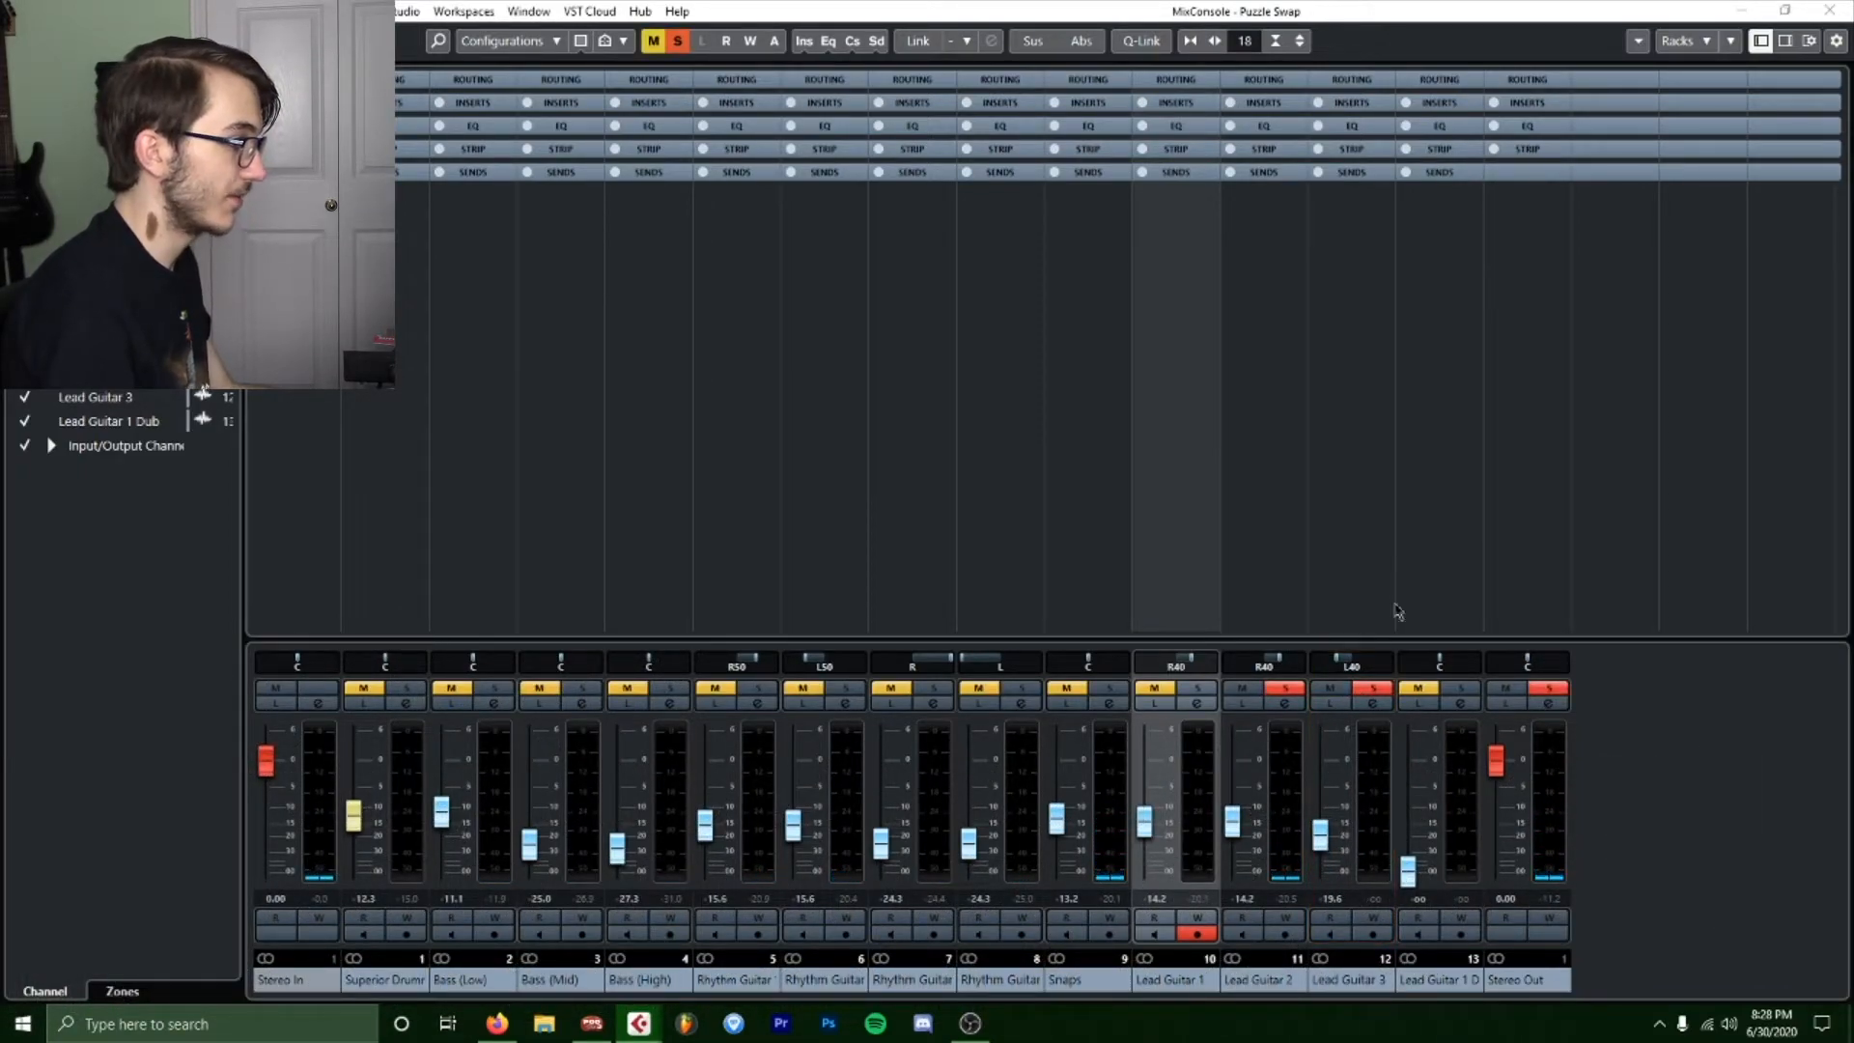
{"action": "left_click", "coordinate": [1320, 833]}
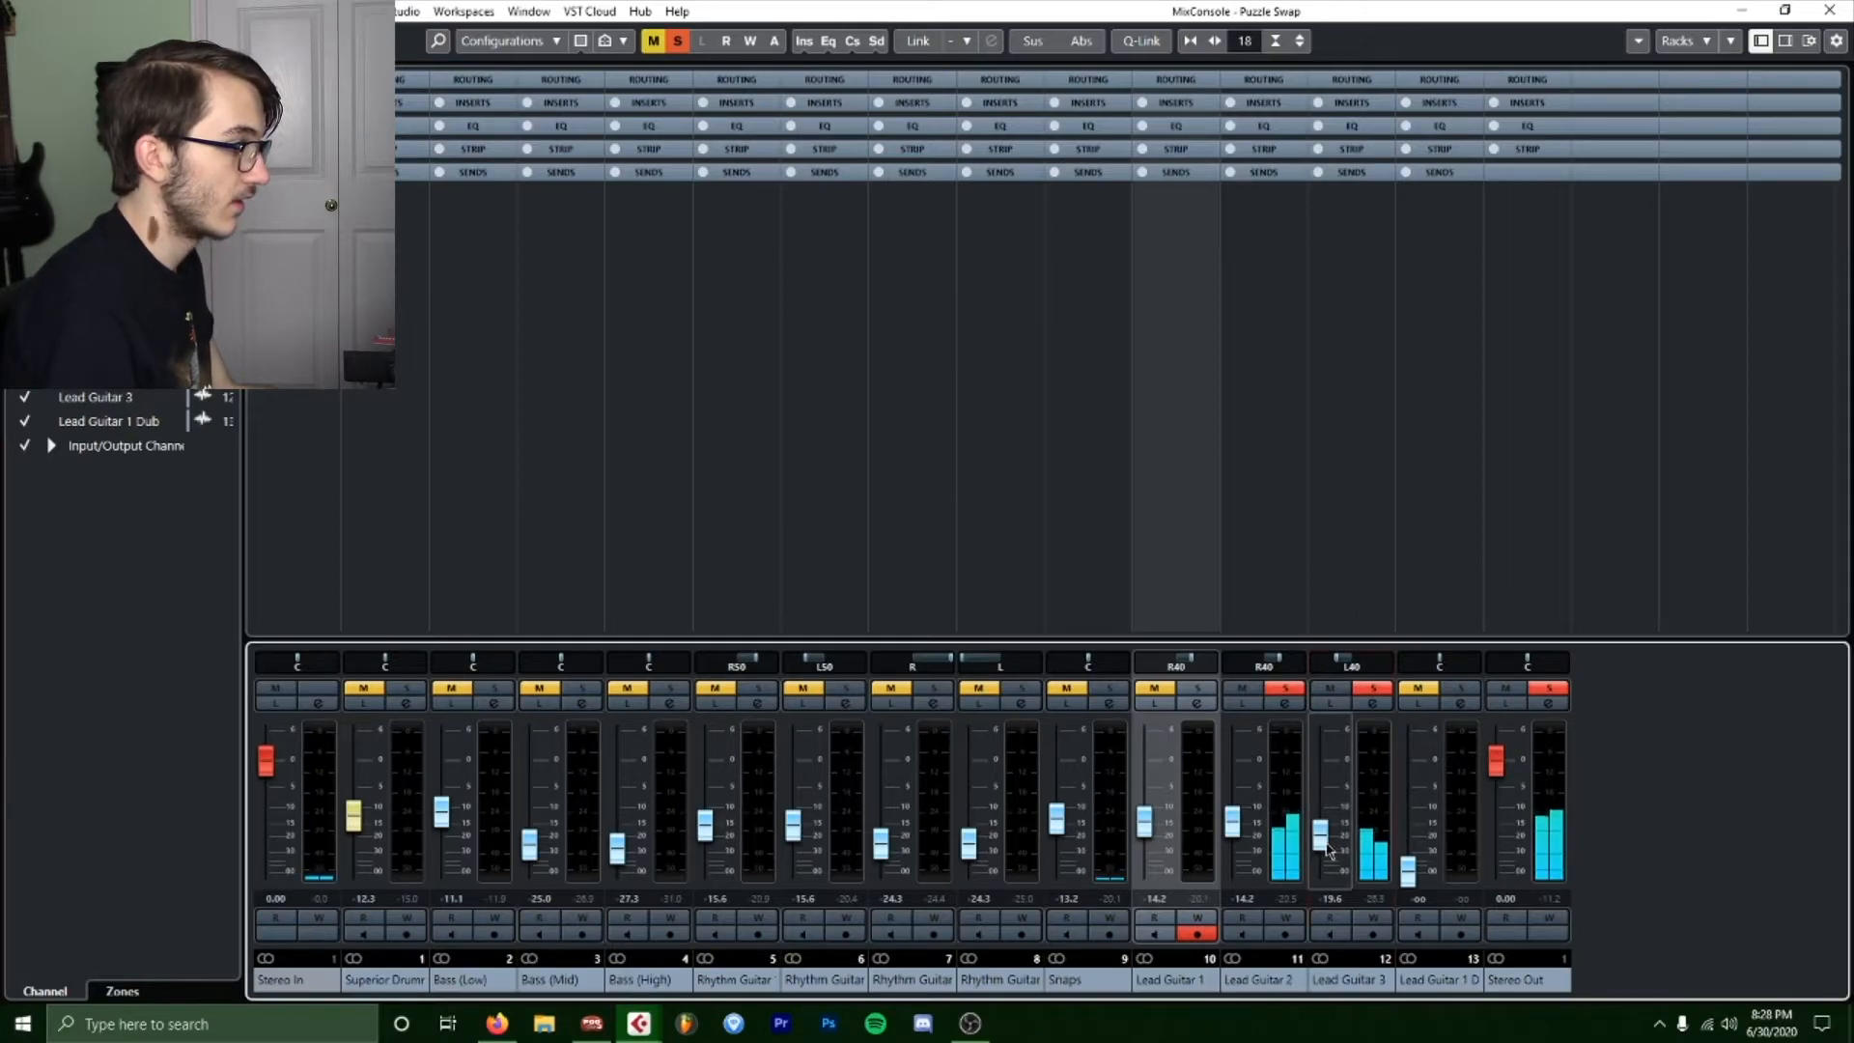
{"action": "left_click_drag", "start_coordinate": [1326, 848], "coordinate": [1326, 845]}
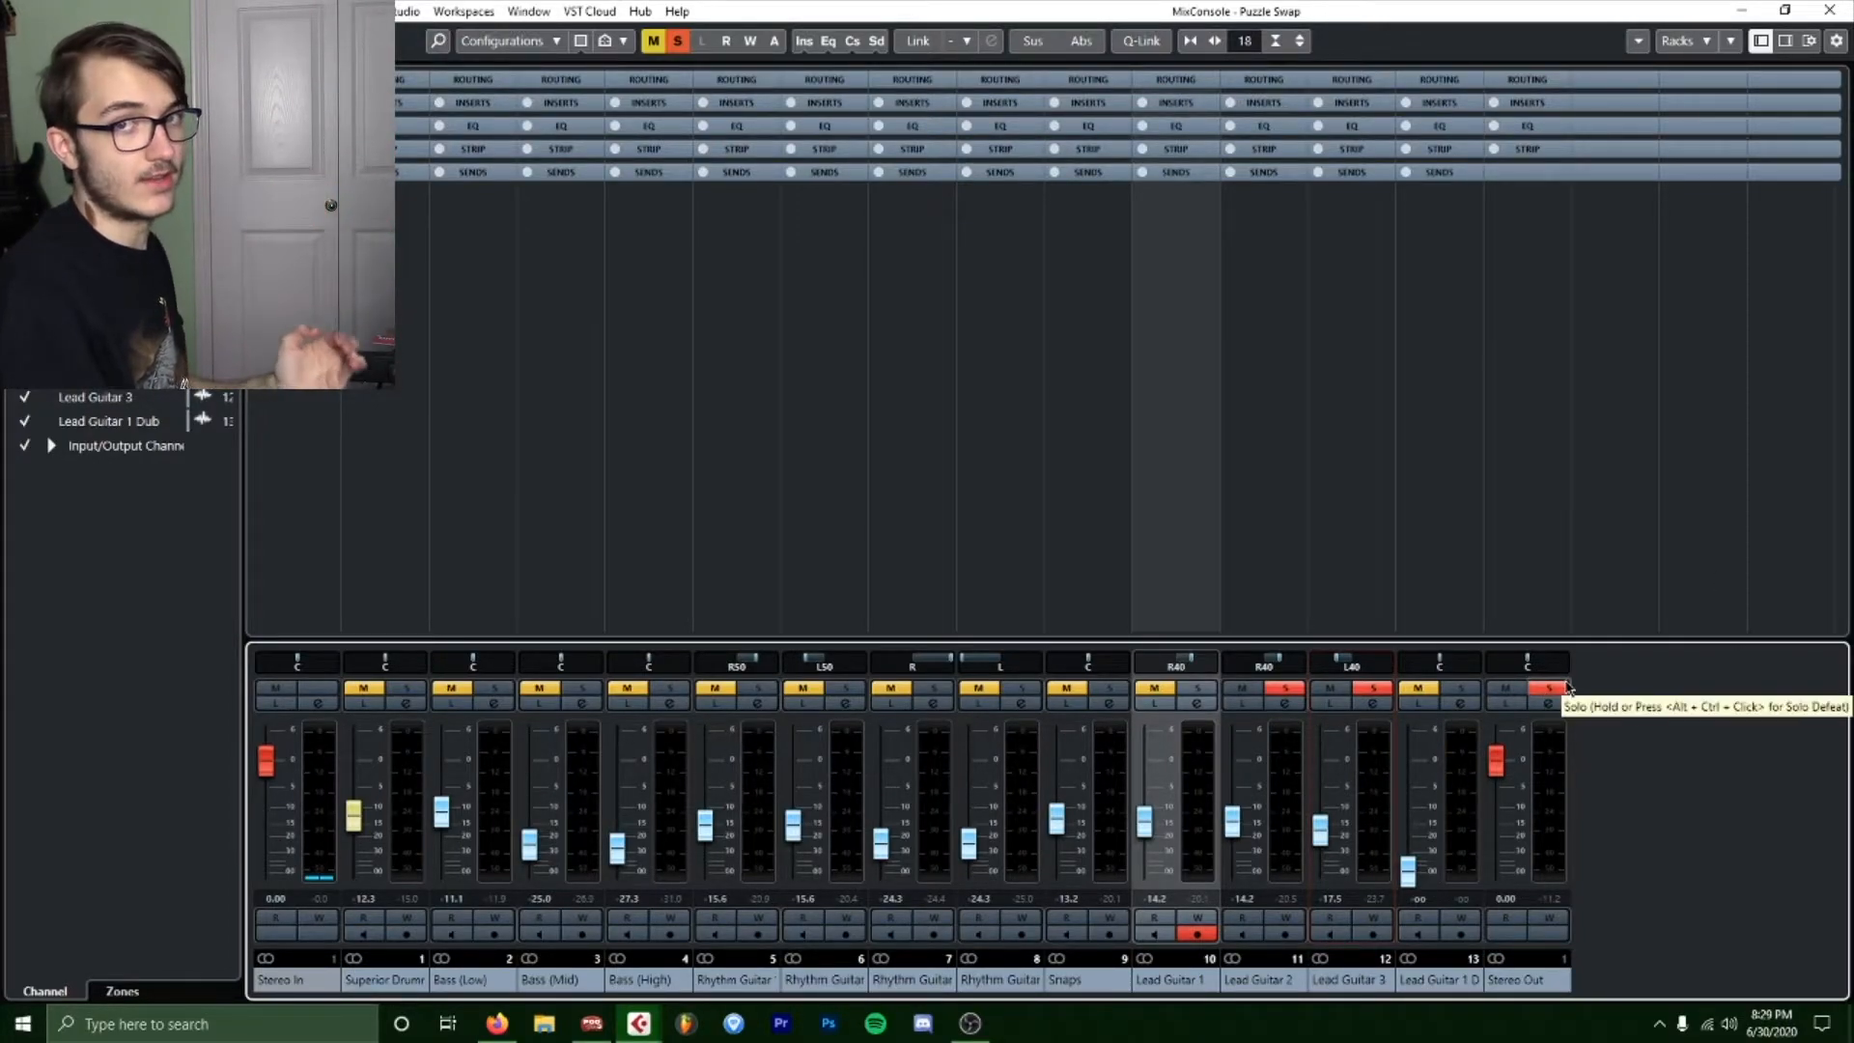
Clear all solos to hear the panned lead guitars within the full mix.
{"action": "left_click", "coordinate": [1566, 685]}
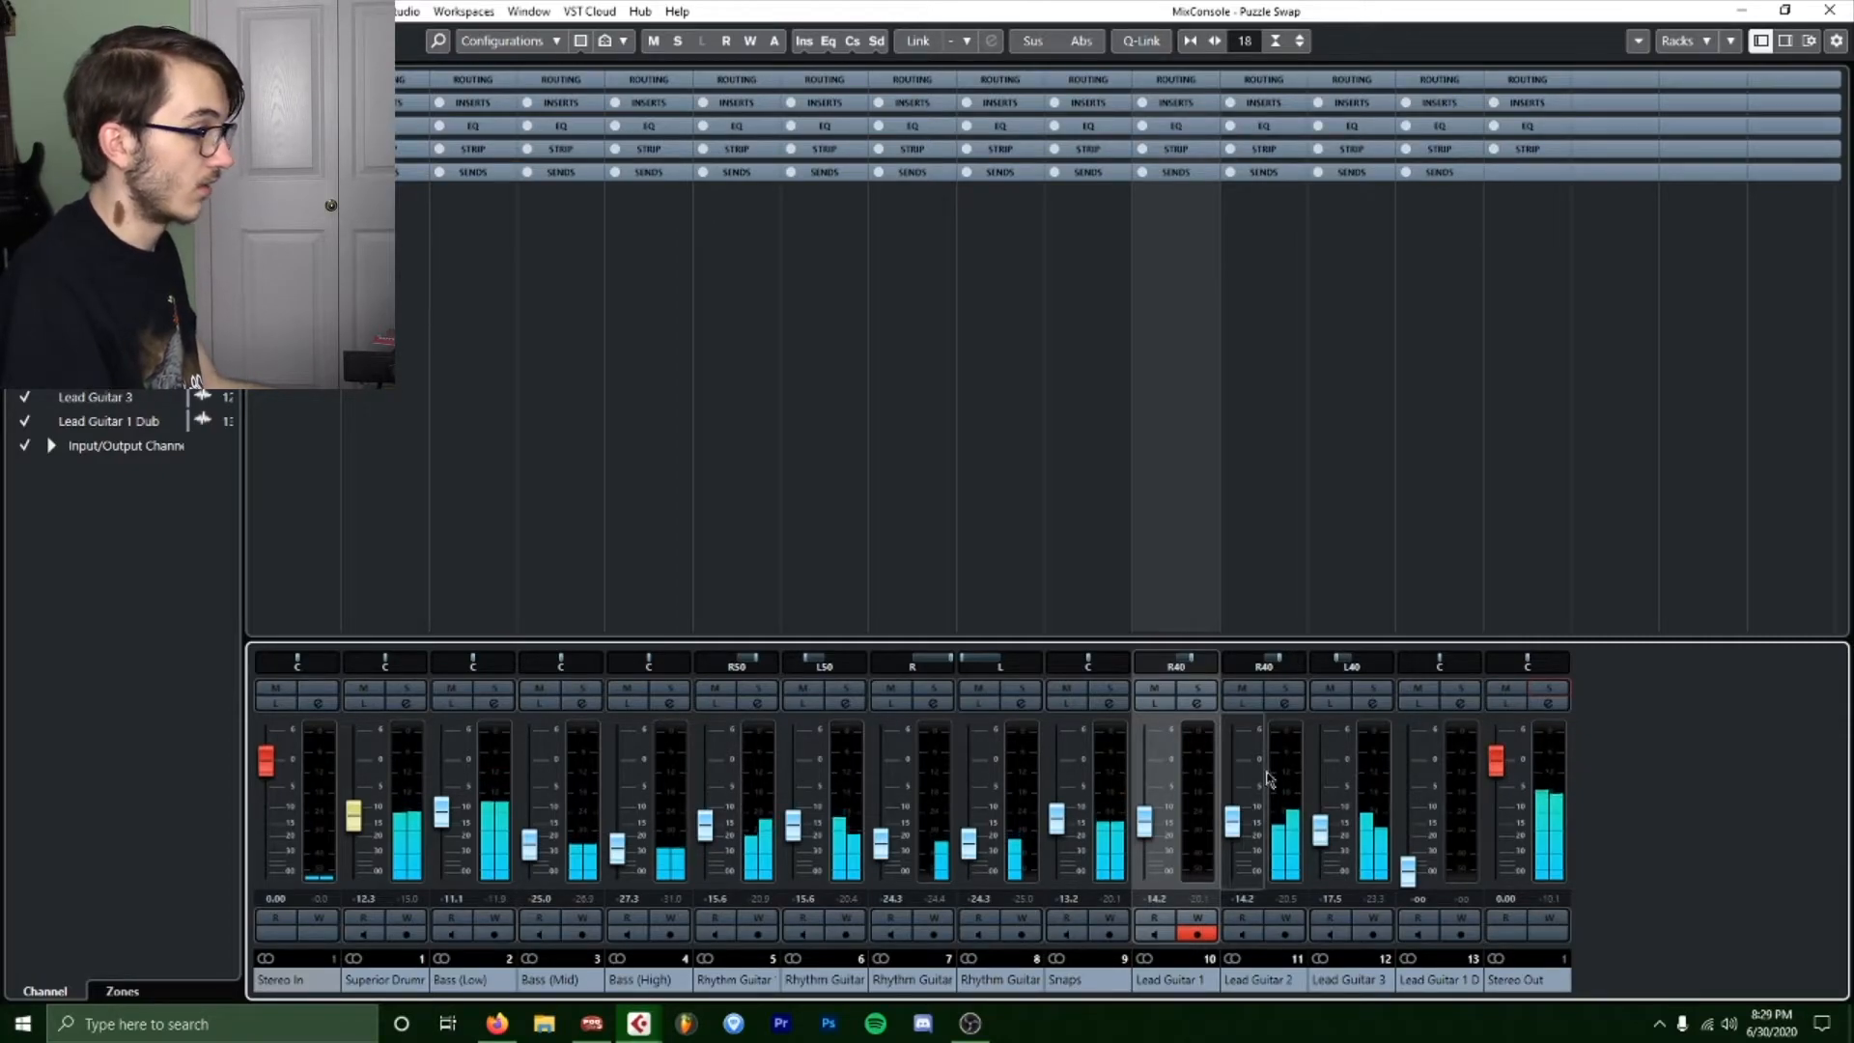
{"action": "left_click", "coordinate": [1284, 687]}
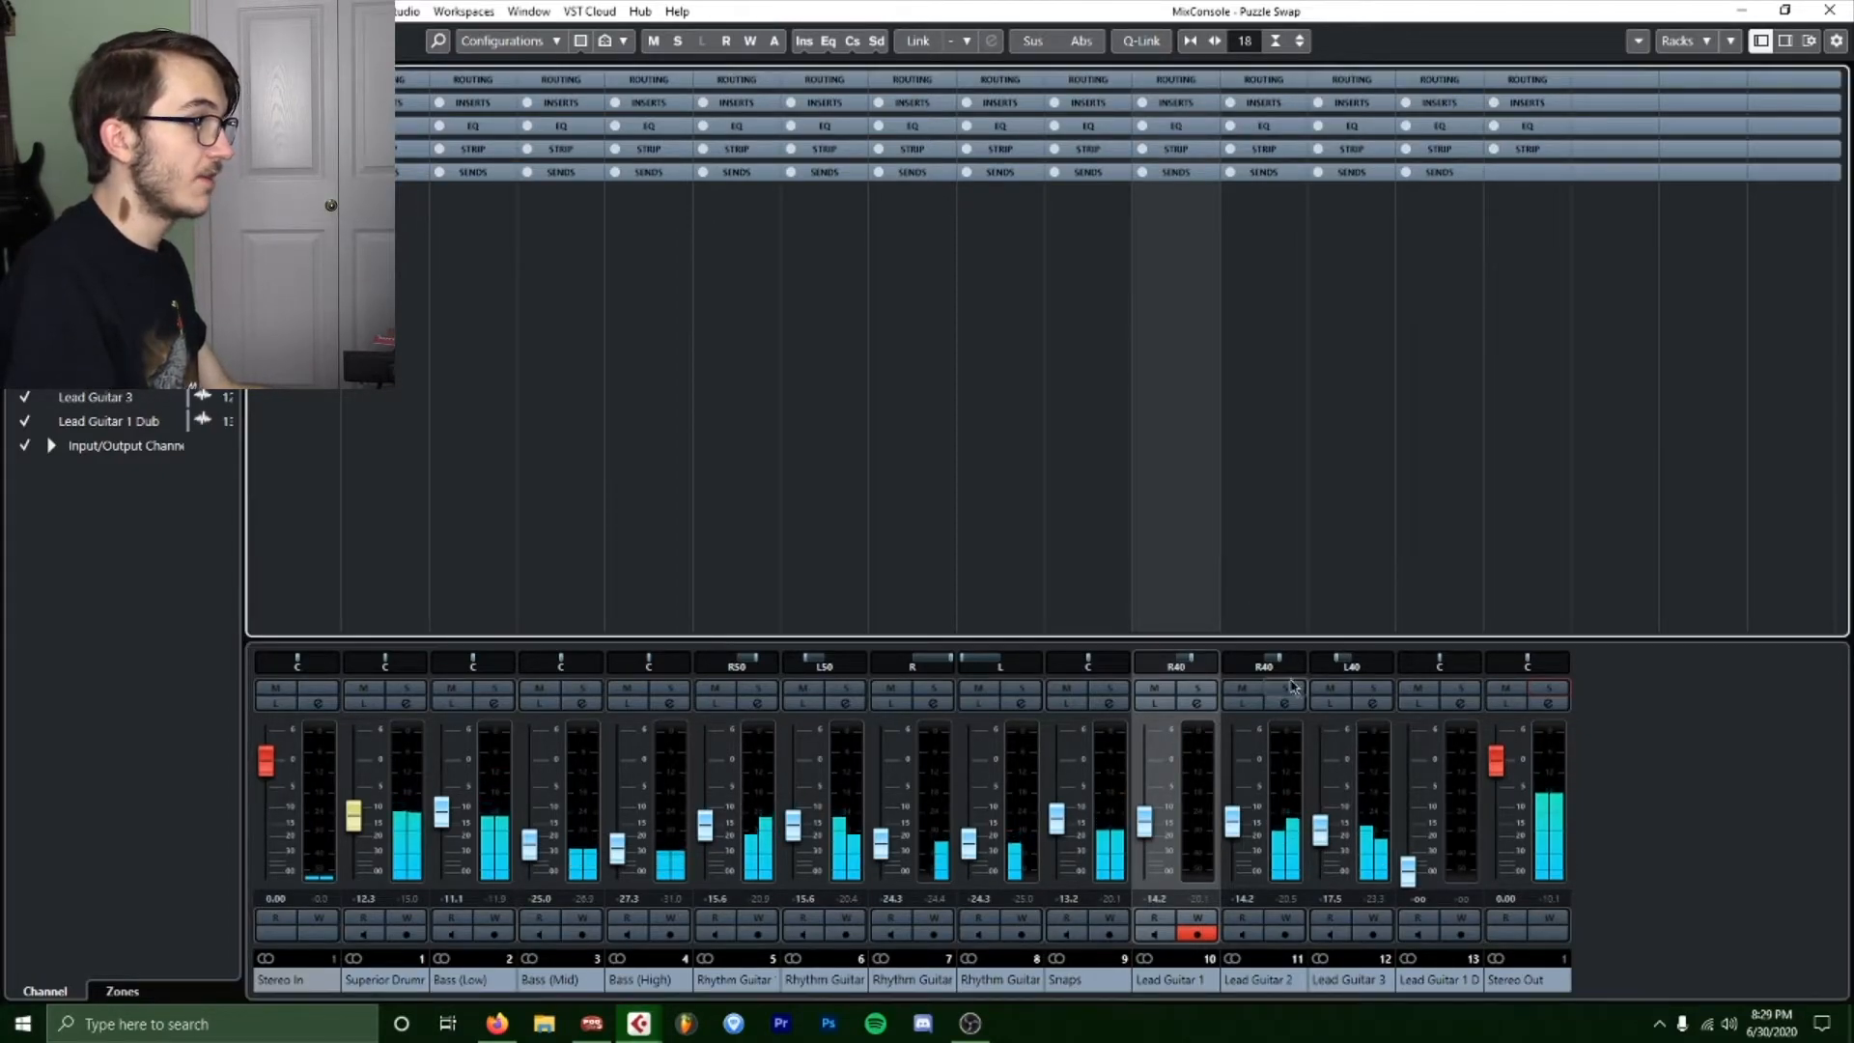
Solo Lead Guitar 1 Dub, raise its fader to -19.0 dB during playback and clear the solos.
{"action": "left_click", "coordinate": [1461, 687]}
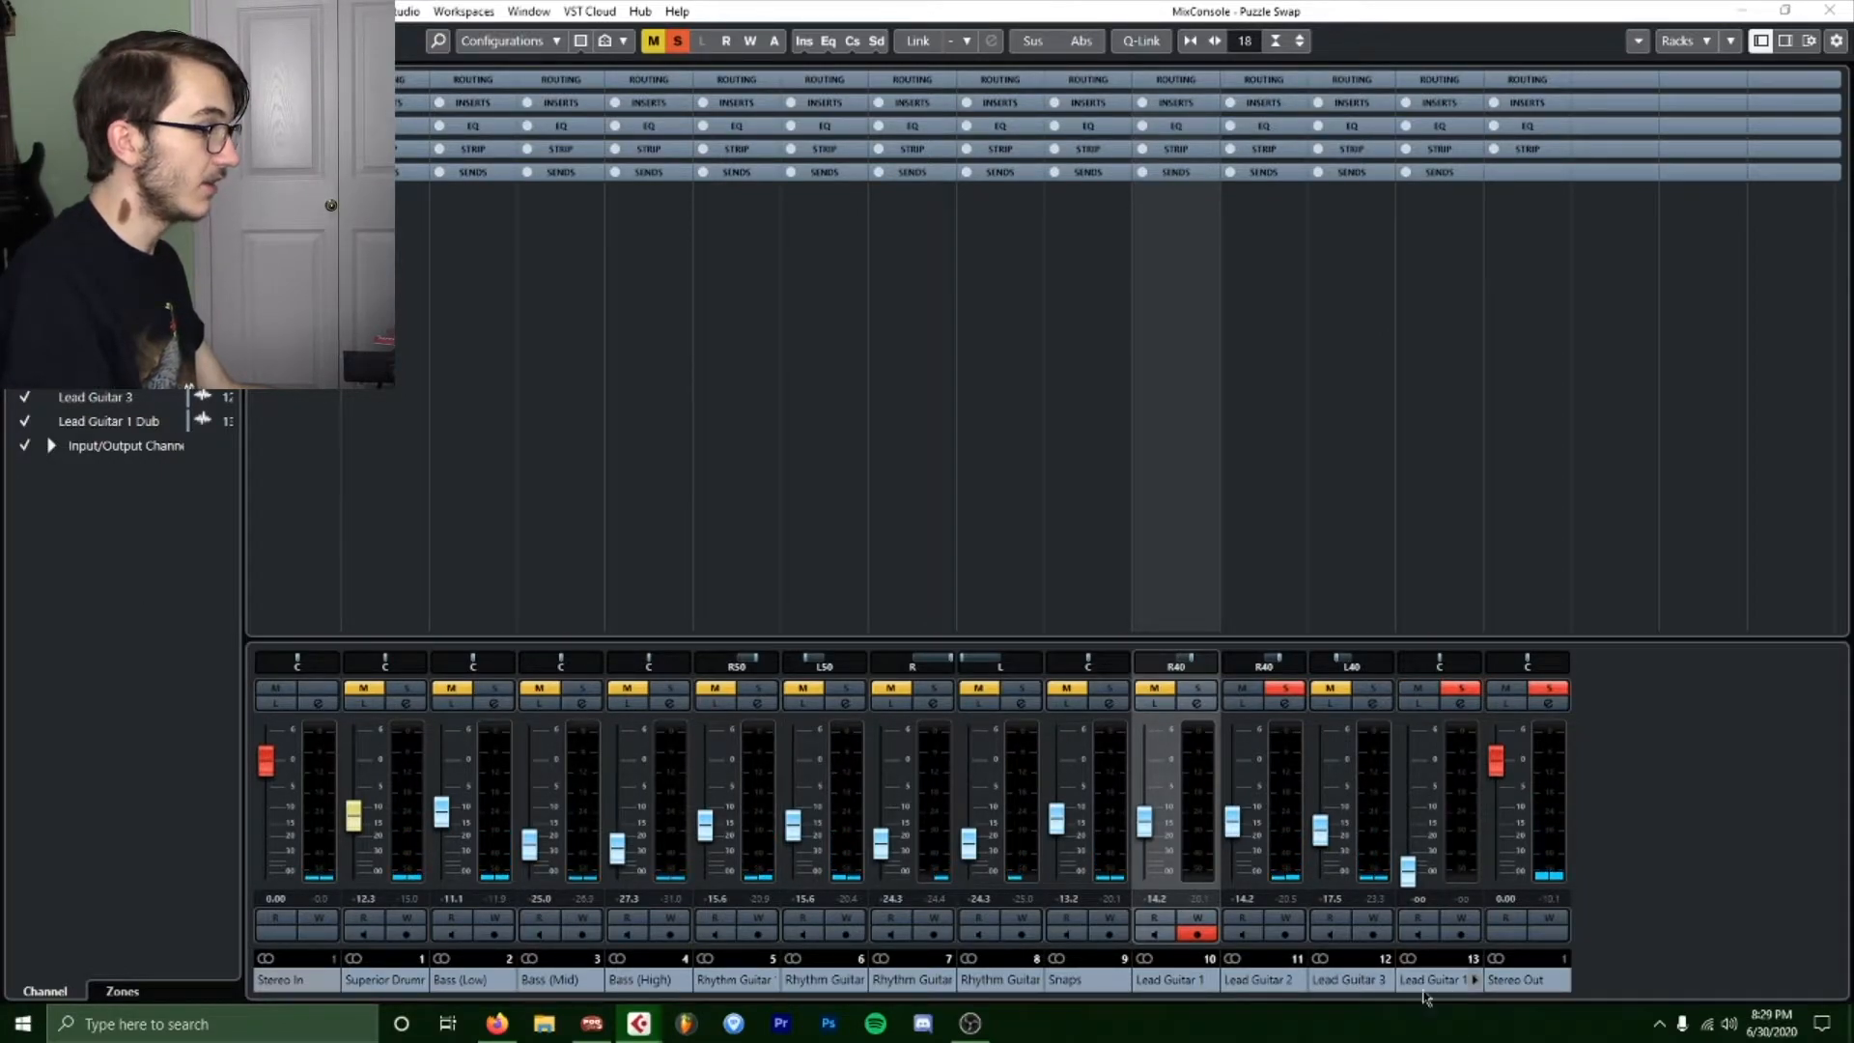
{"action": "left_click_drag", "start_coordinate": [1421, 875], "coordinate": [1409, 839]}
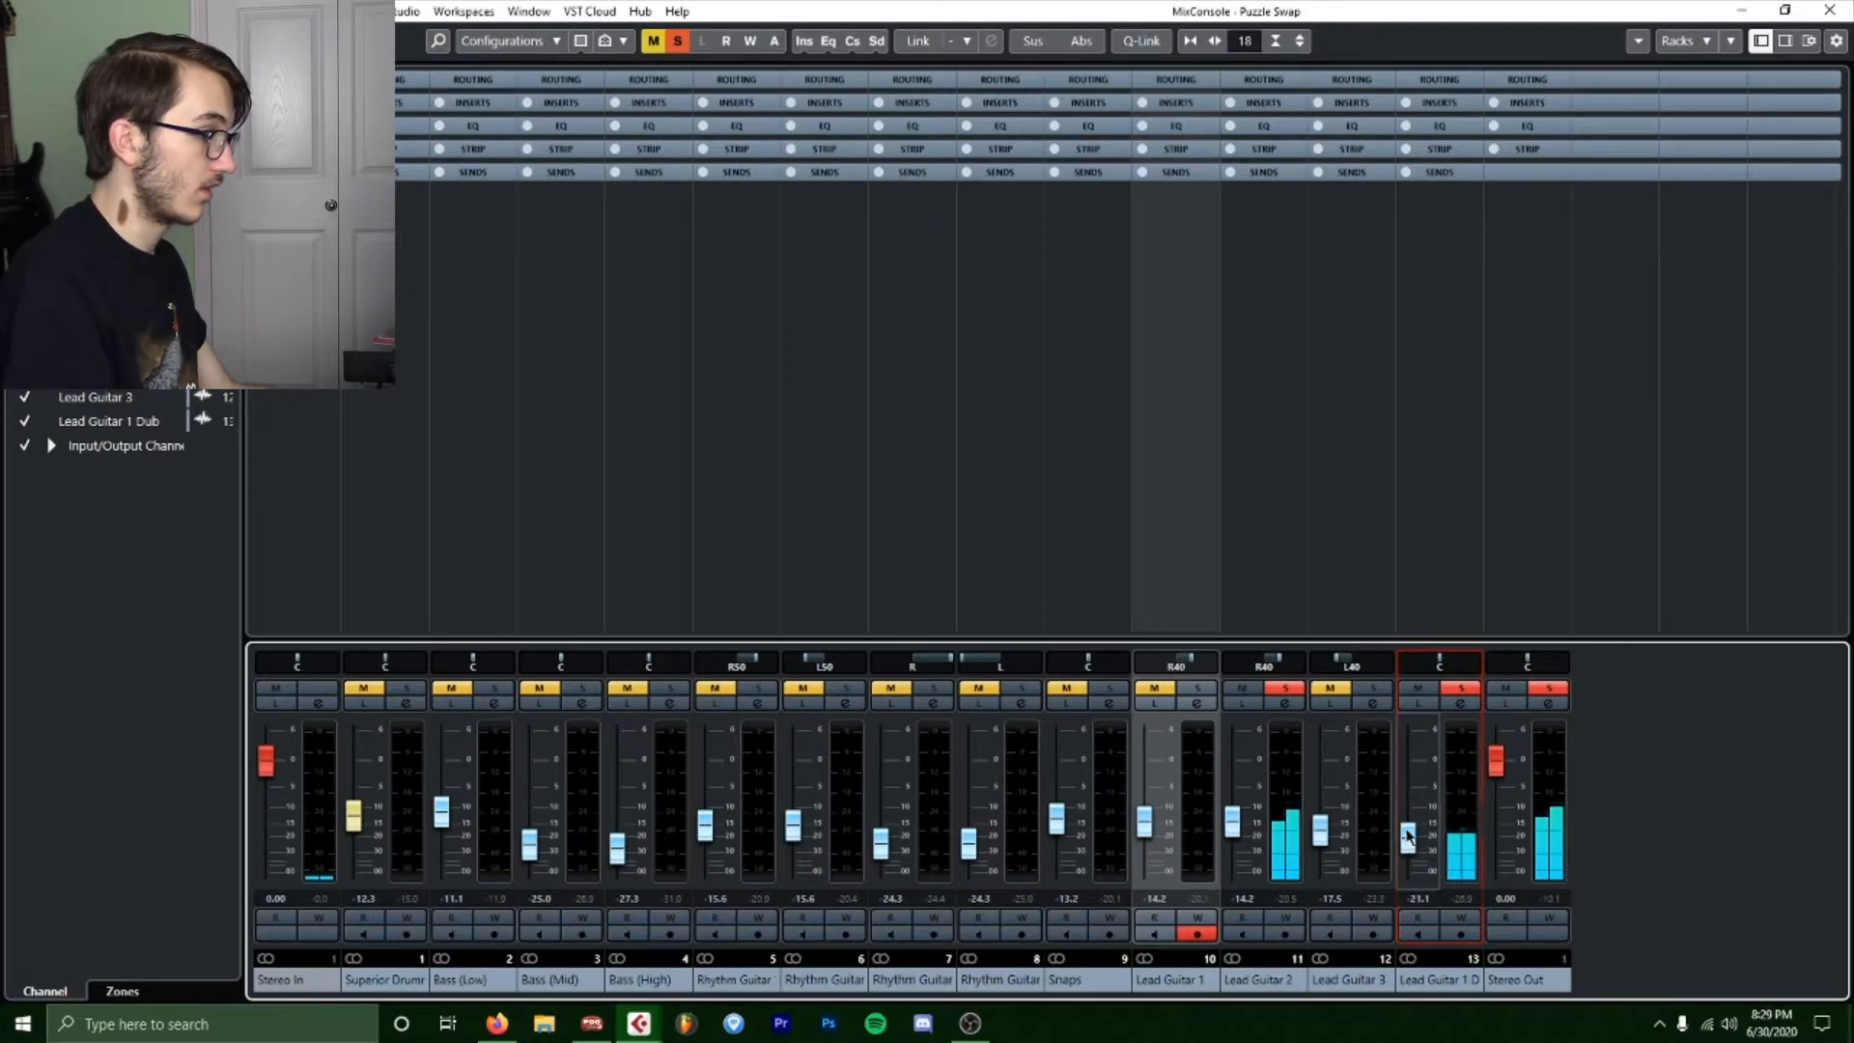
{"action": "left_click", "coordinate": [1549, 688]}
{"action": "left_click_drag", "start_coordinate": [1412, 841], "coordinate": [1411, 837]}
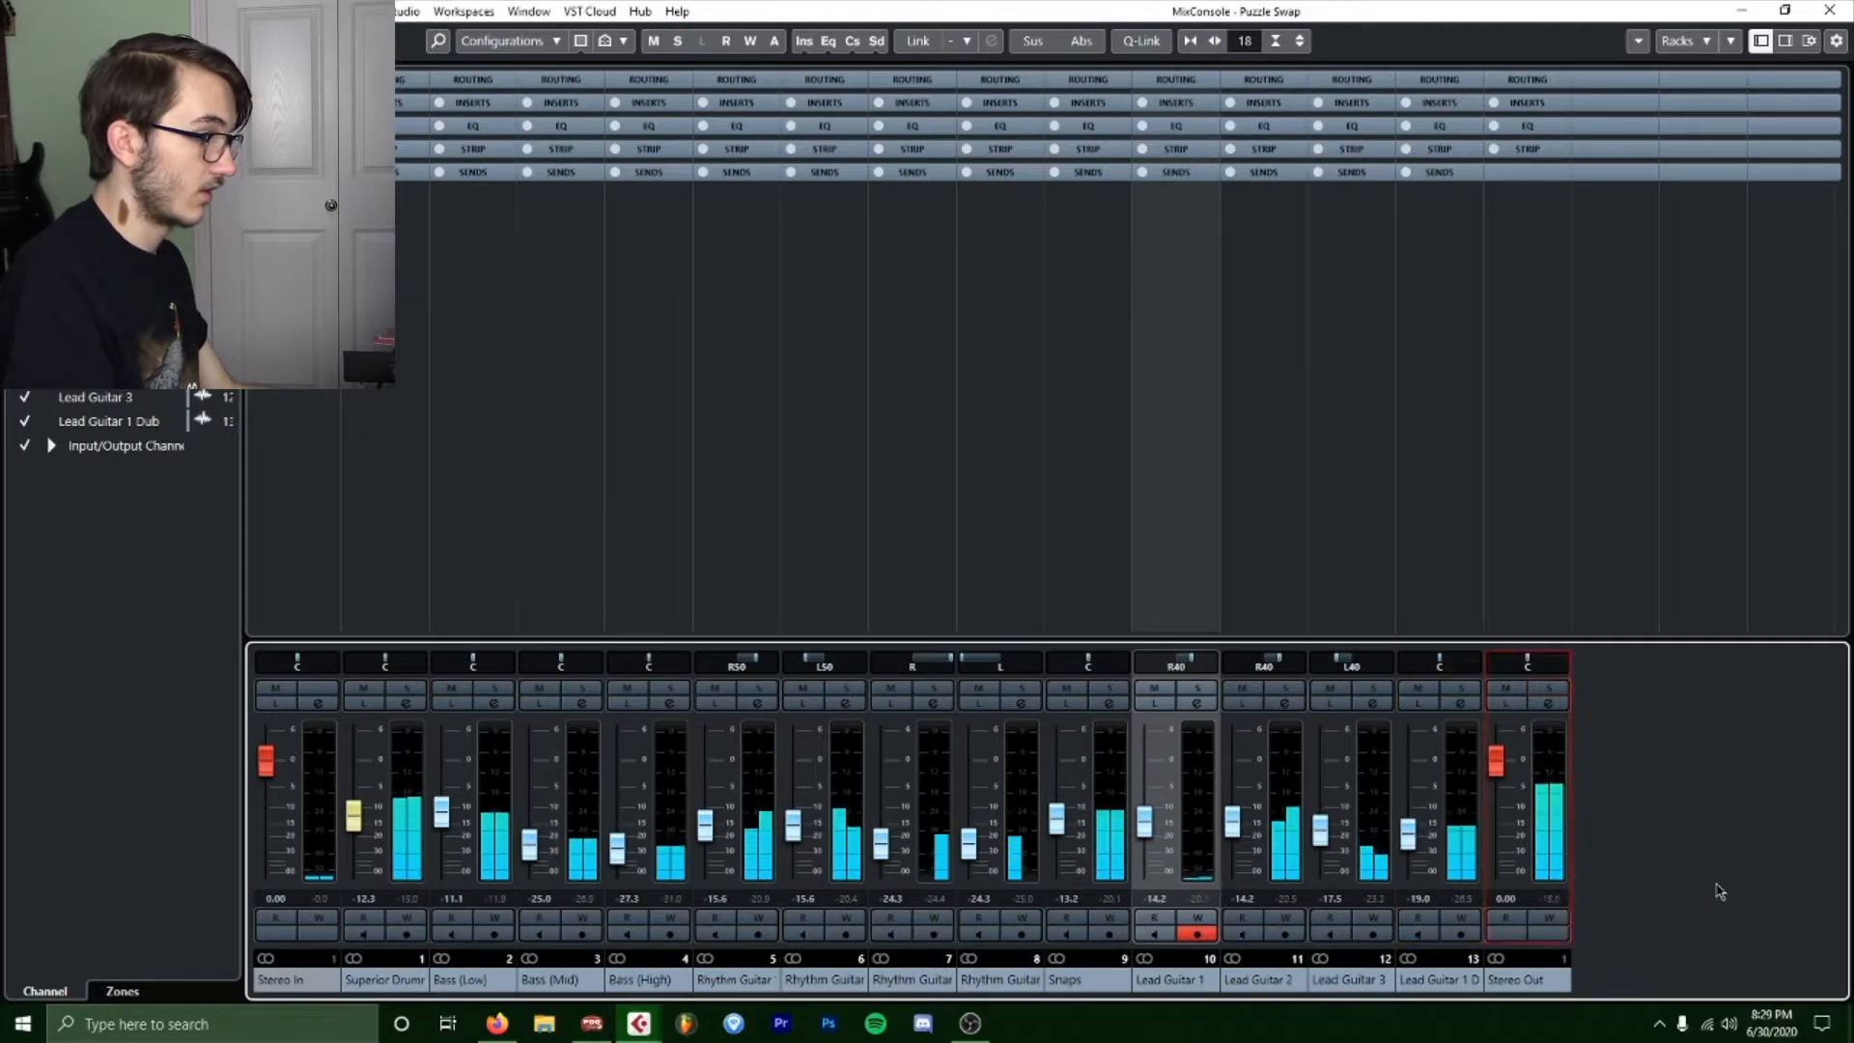
{"action": "left_click_drag", "start_coordinate": [1416, 824], "coordinate": [1417, 829]}
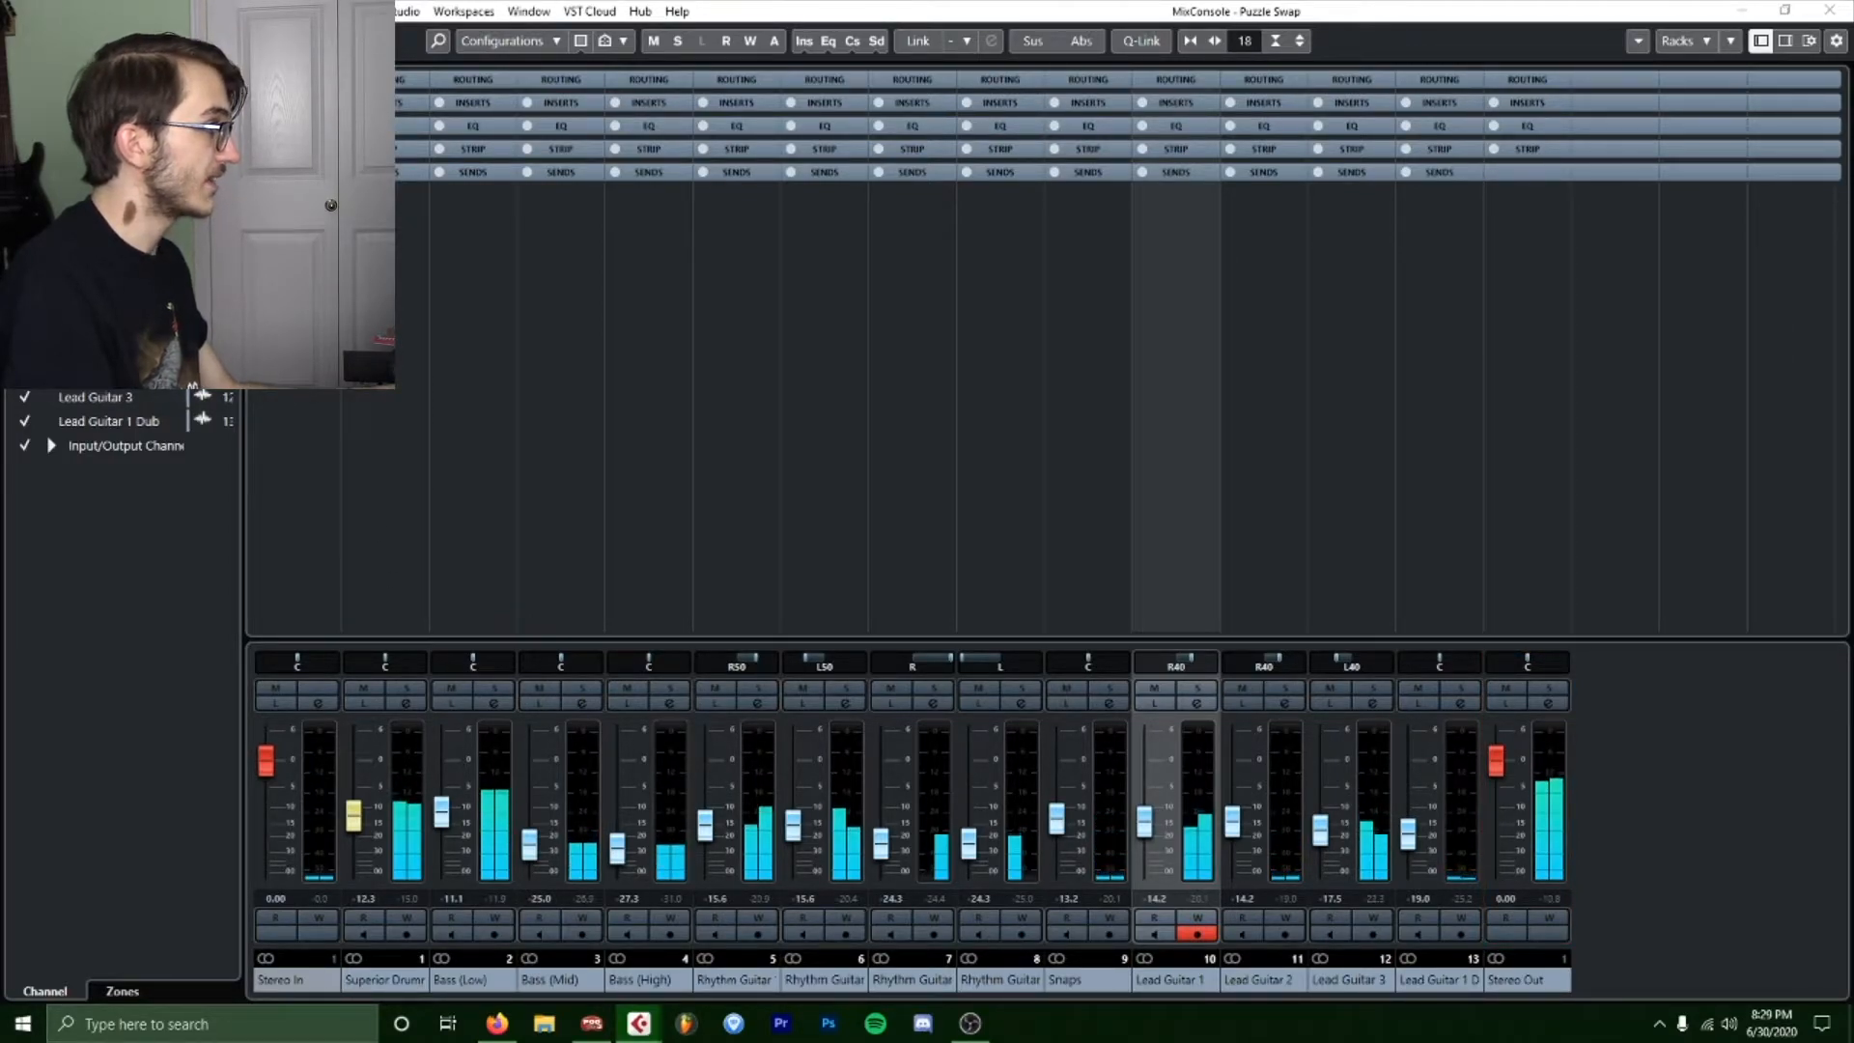
Lower the Bass (Low) fader to -12.4 dB while the full mix plays.
{"action": "left_click", "coordinate": [472, 979]}
{"action": "left_click", "coordinate": [648, 979], "text": "shift"}
{"action": "left_click", "coordinate": [447, 808], "text": "alt+shift"}
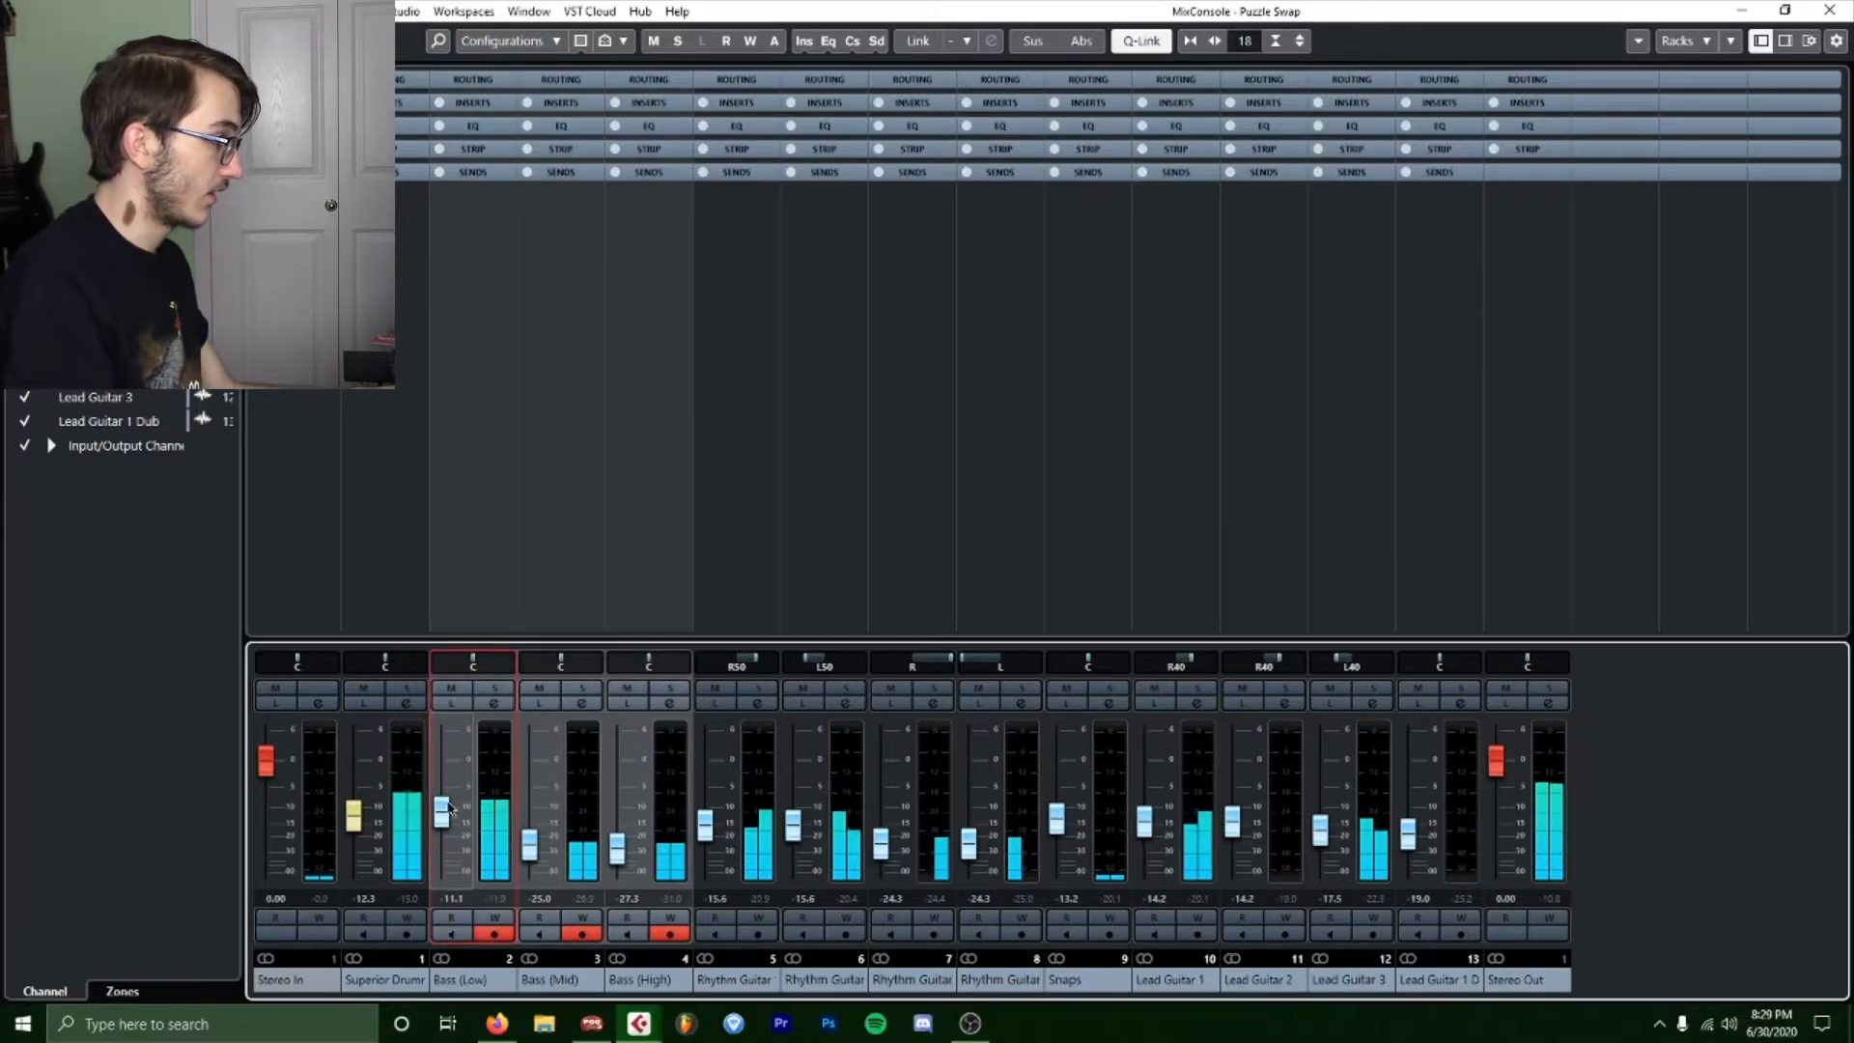
{"action": "left_click", "coordinate": [447, 808]}
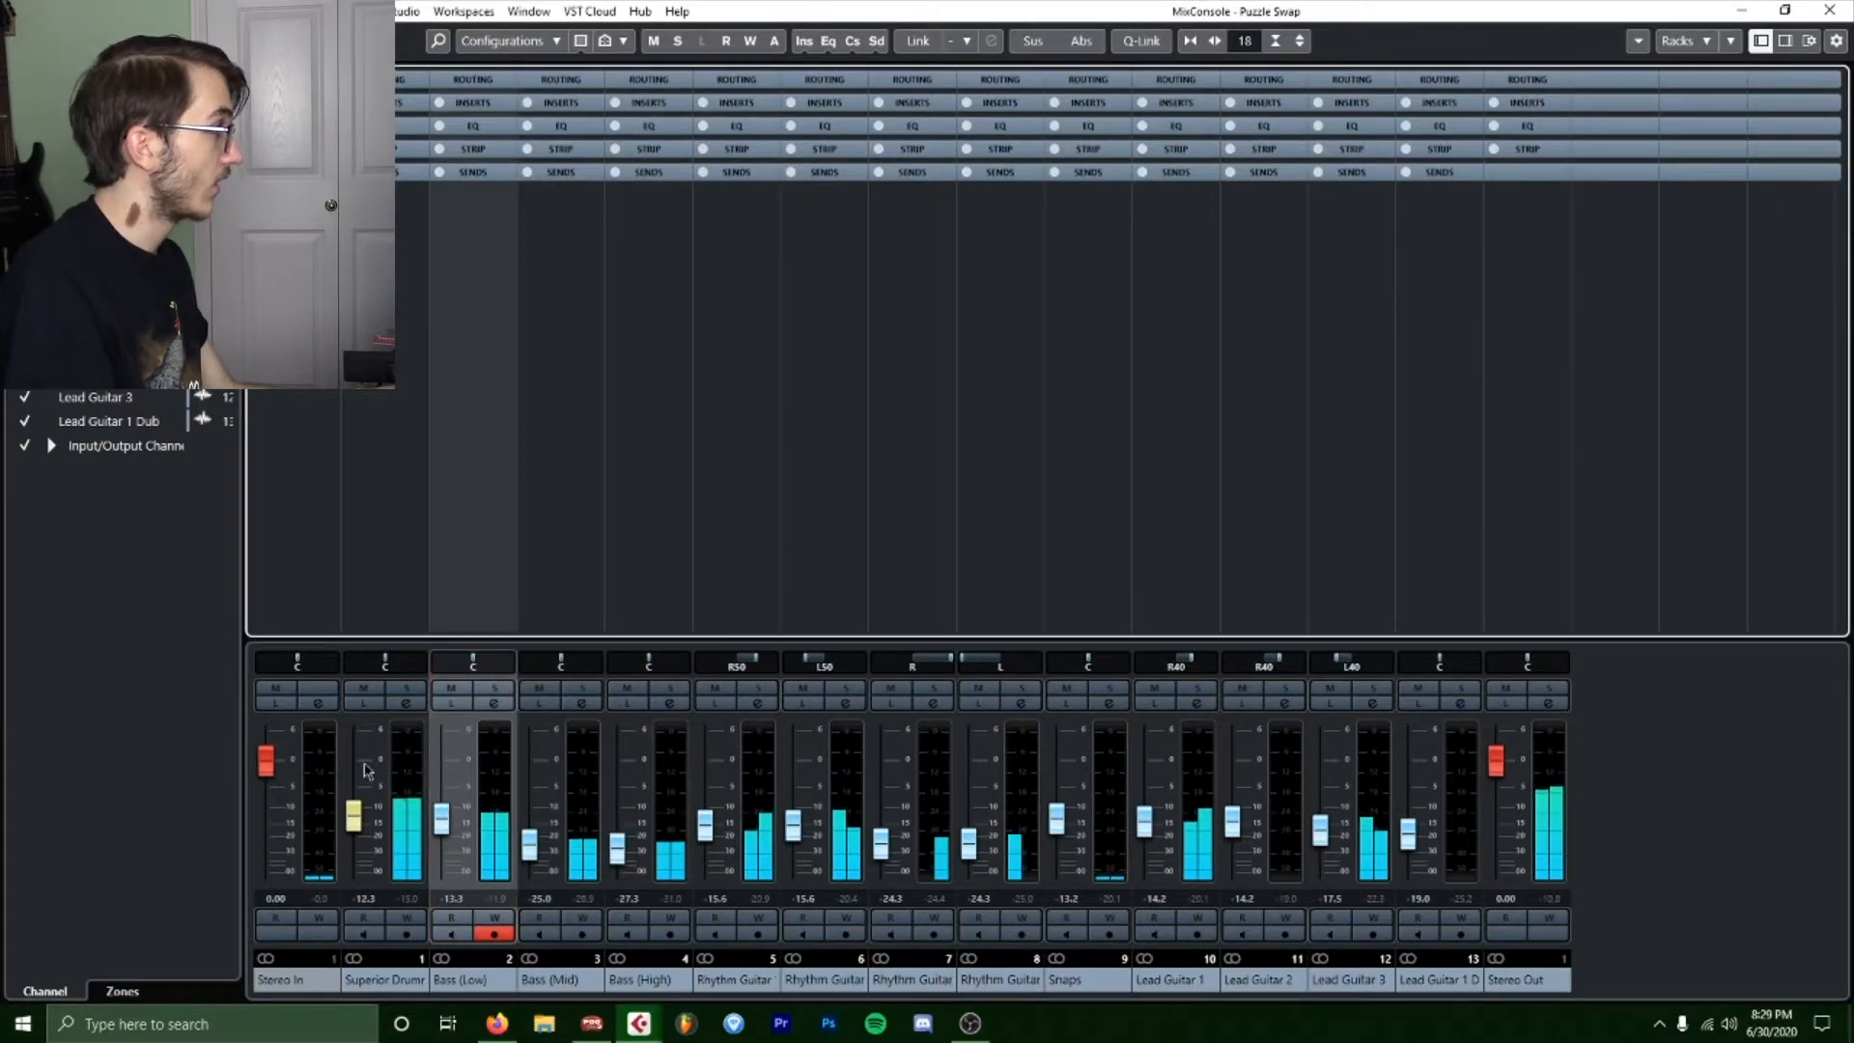
{"action": "left_click_drag", "start_coordinate": [442, 818], "coordinate": [442, 814]}
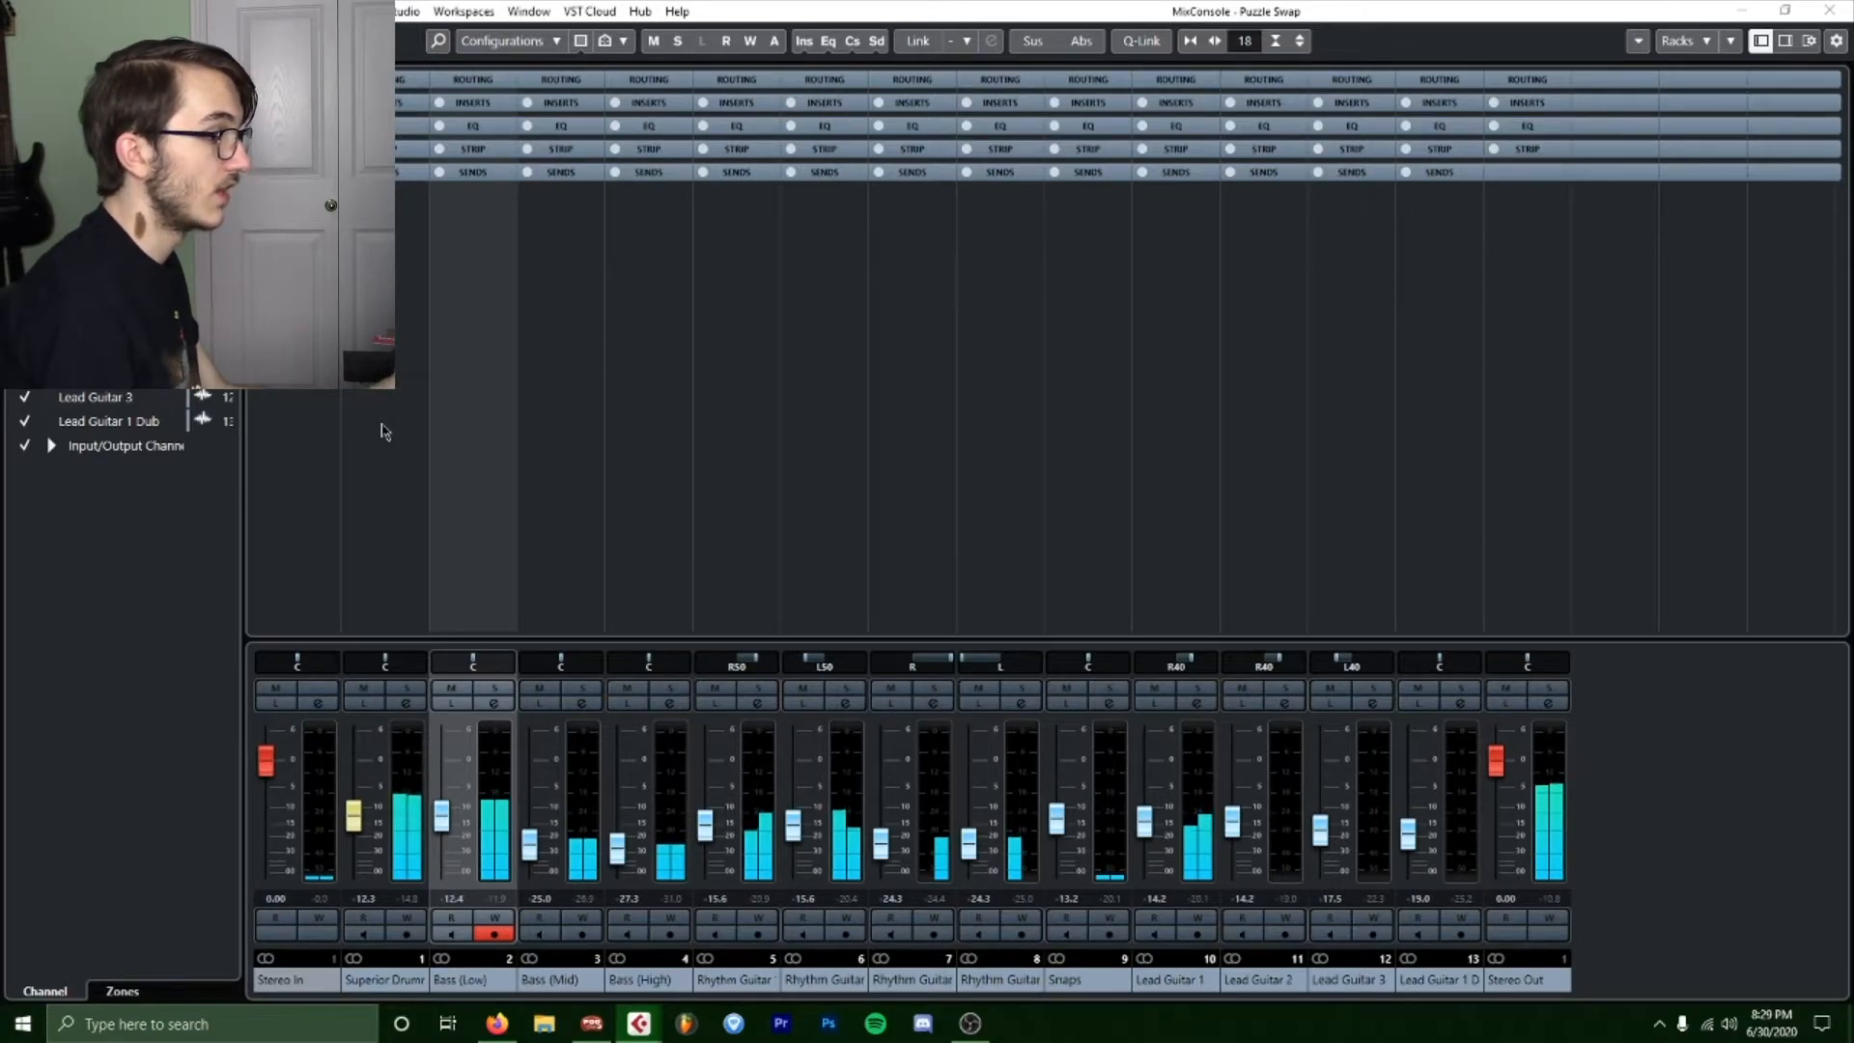
Add a stereo effect track named Reverb to the project, using RoomWorks and routed to Stereo Out.
{"action": "left_click", "coordinate": [108, 421]}
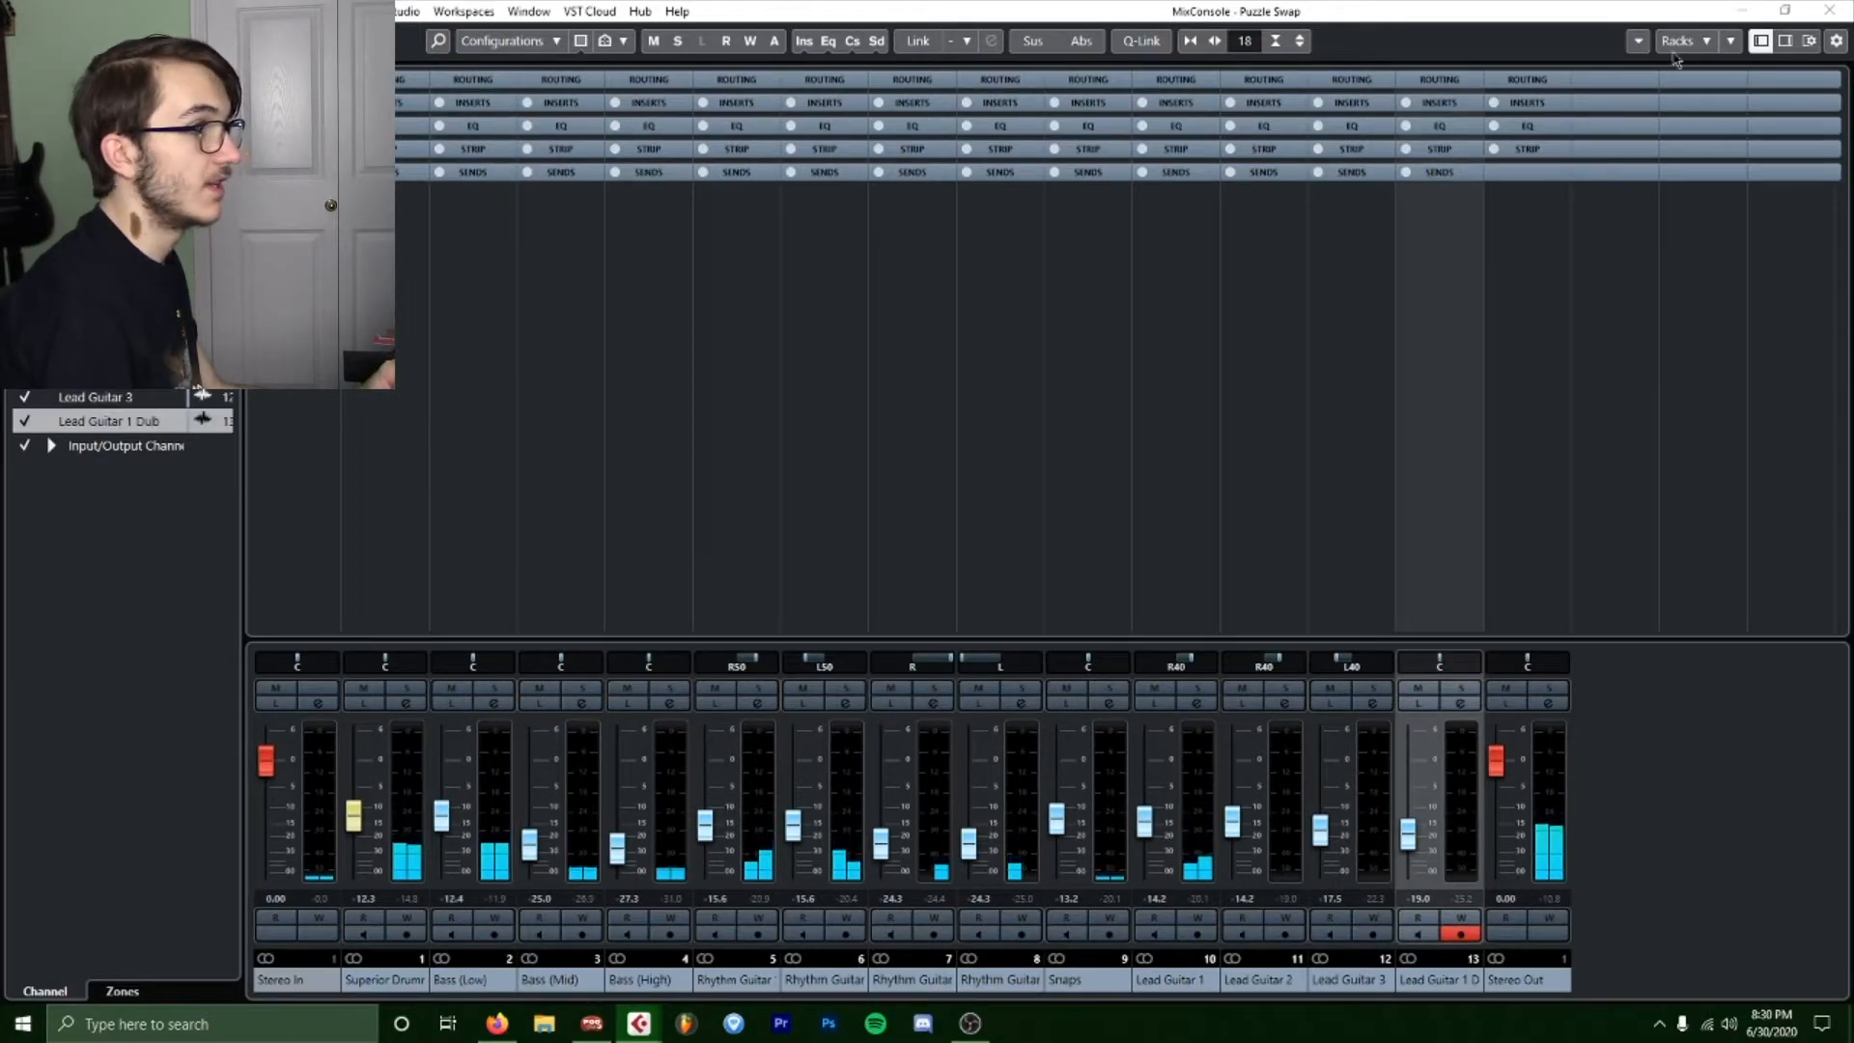
{"action": "left_click_drag", "start_coordinate": [1853, 29], "coordinate": [1159, 2]}
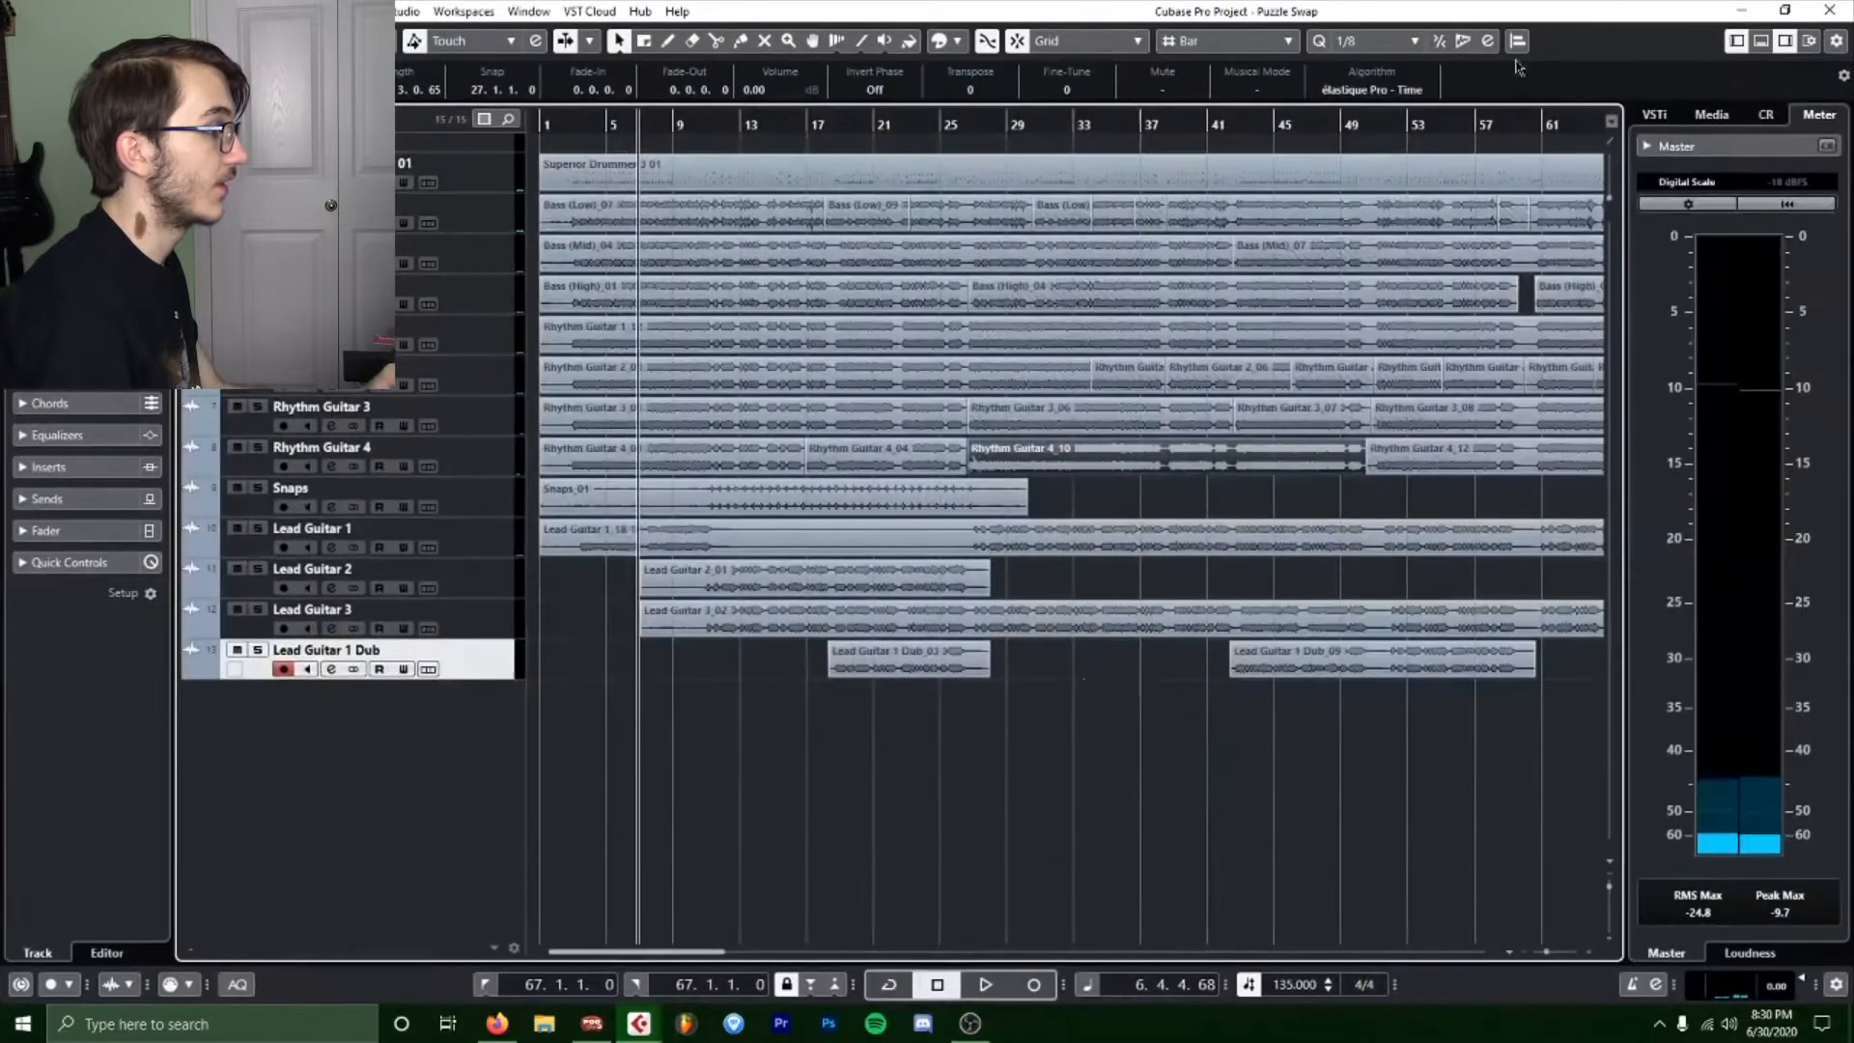
{"action": "left_click", "coordinate": [638, 1023]}
{"action": "left_click", "coordinate": [782, 964]}
{"action": "left_click_drag", "start_coordinate": [935, 11], "coordinate": [0, 77]}
{"action": "left_click", "coordinate": [474, 667]}
{"action": "left_click", "coordinate": [196, 119]}
{"action": "left_click", "coordinate": [850, 375]}
{"action": "left_click", "coordinate": [762, 372]}
{"action": "left_click", "coordinate": [794, 448]}
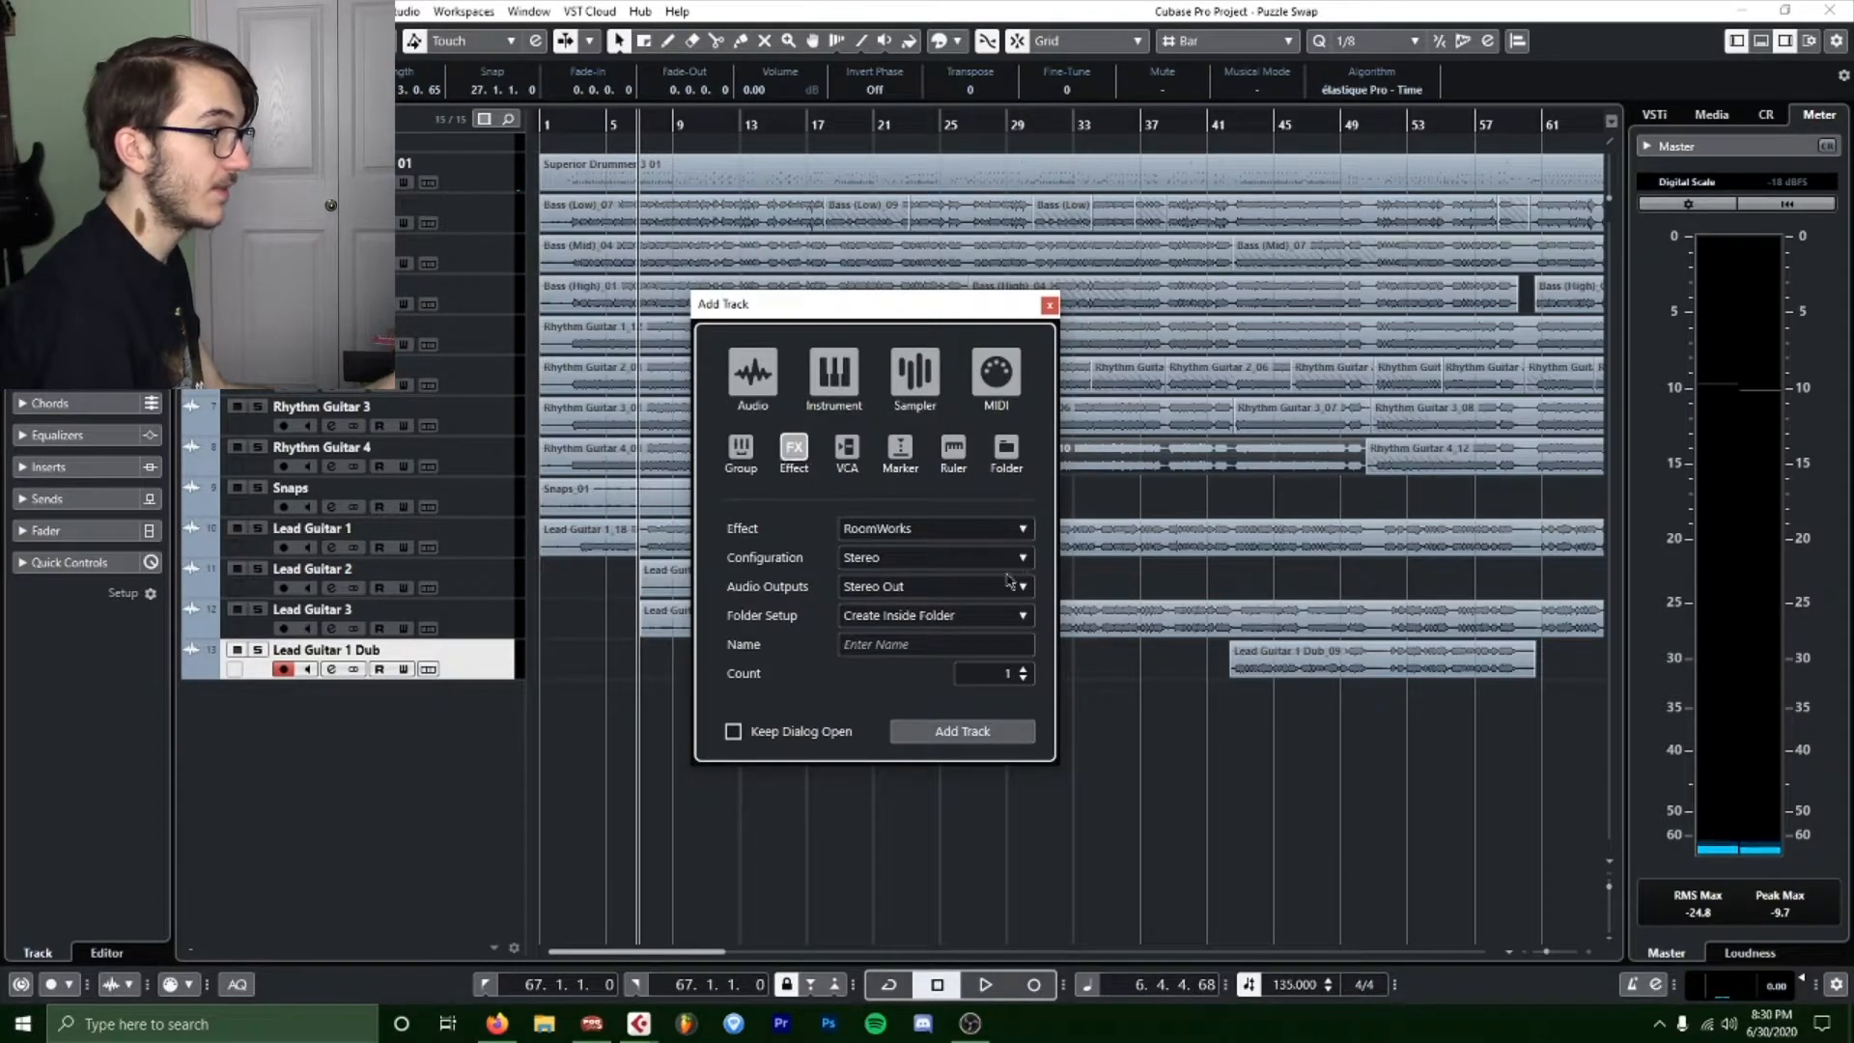
{"action": "left_click", "coordinate": [915, 645]}
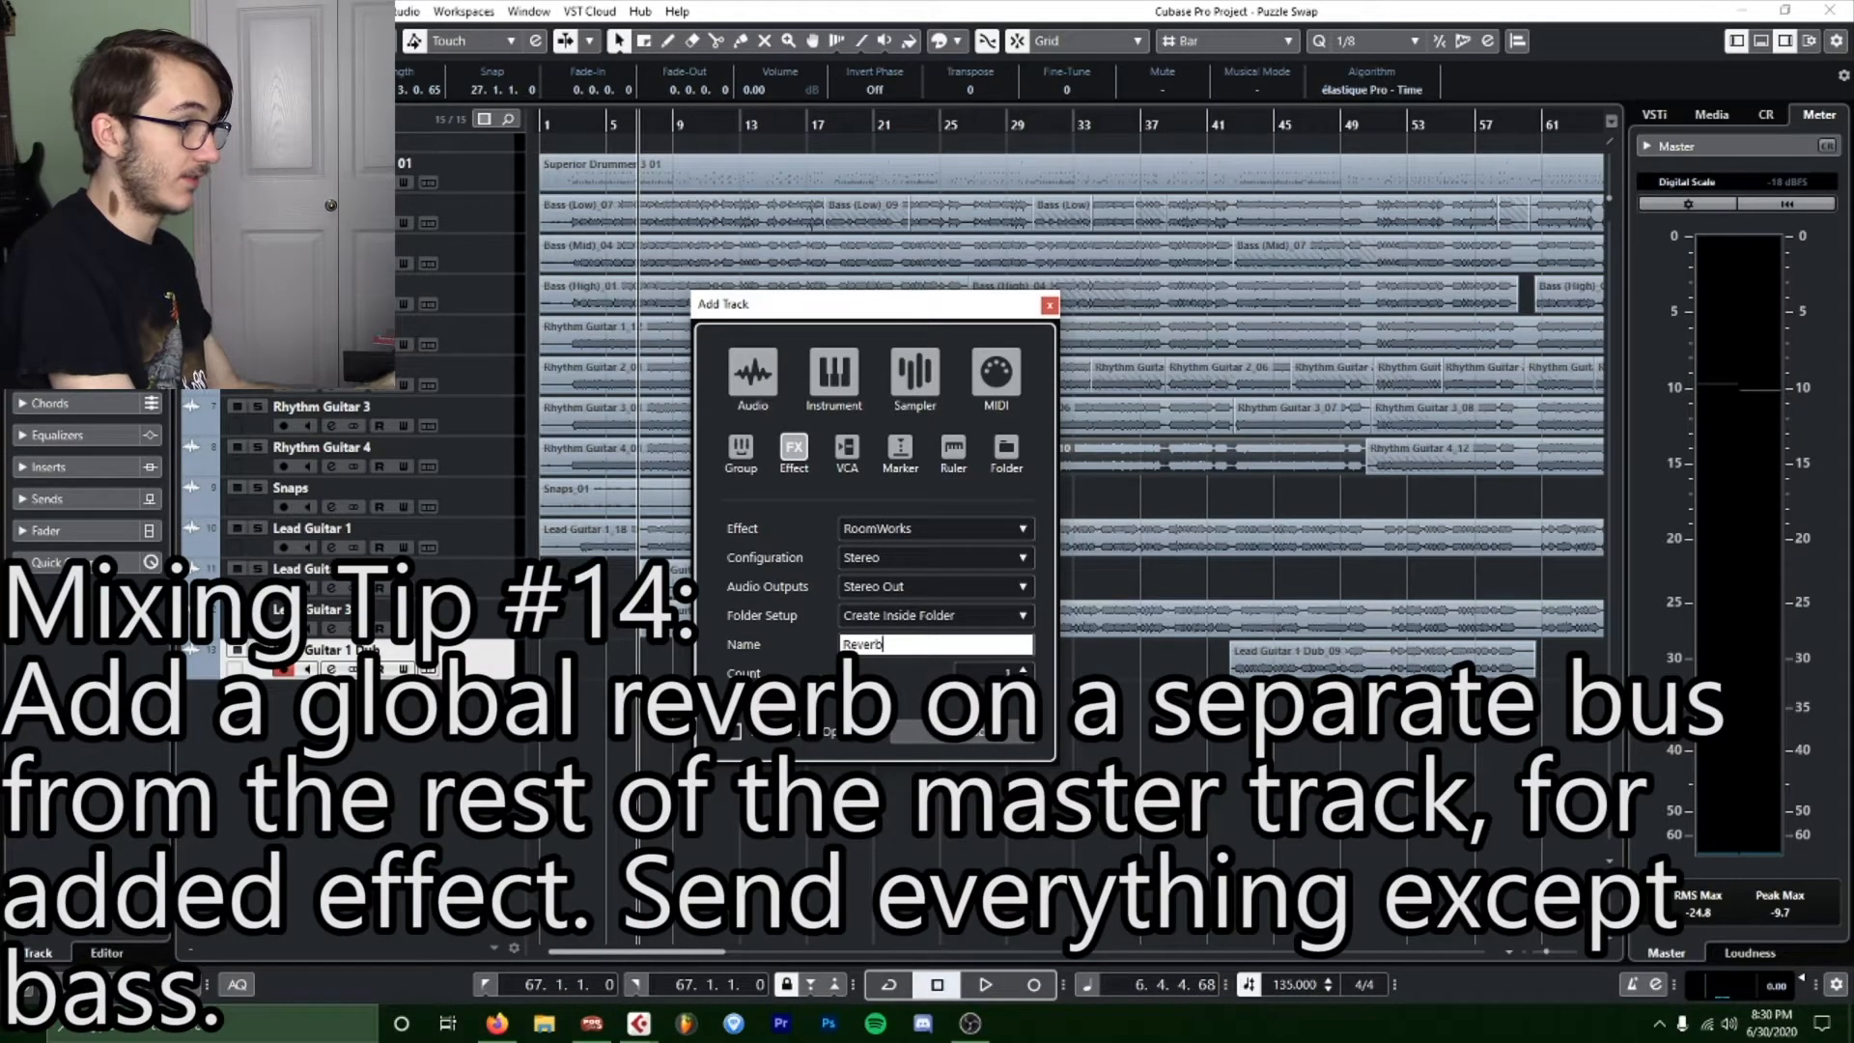
{"action": "key", "text": "Return"}
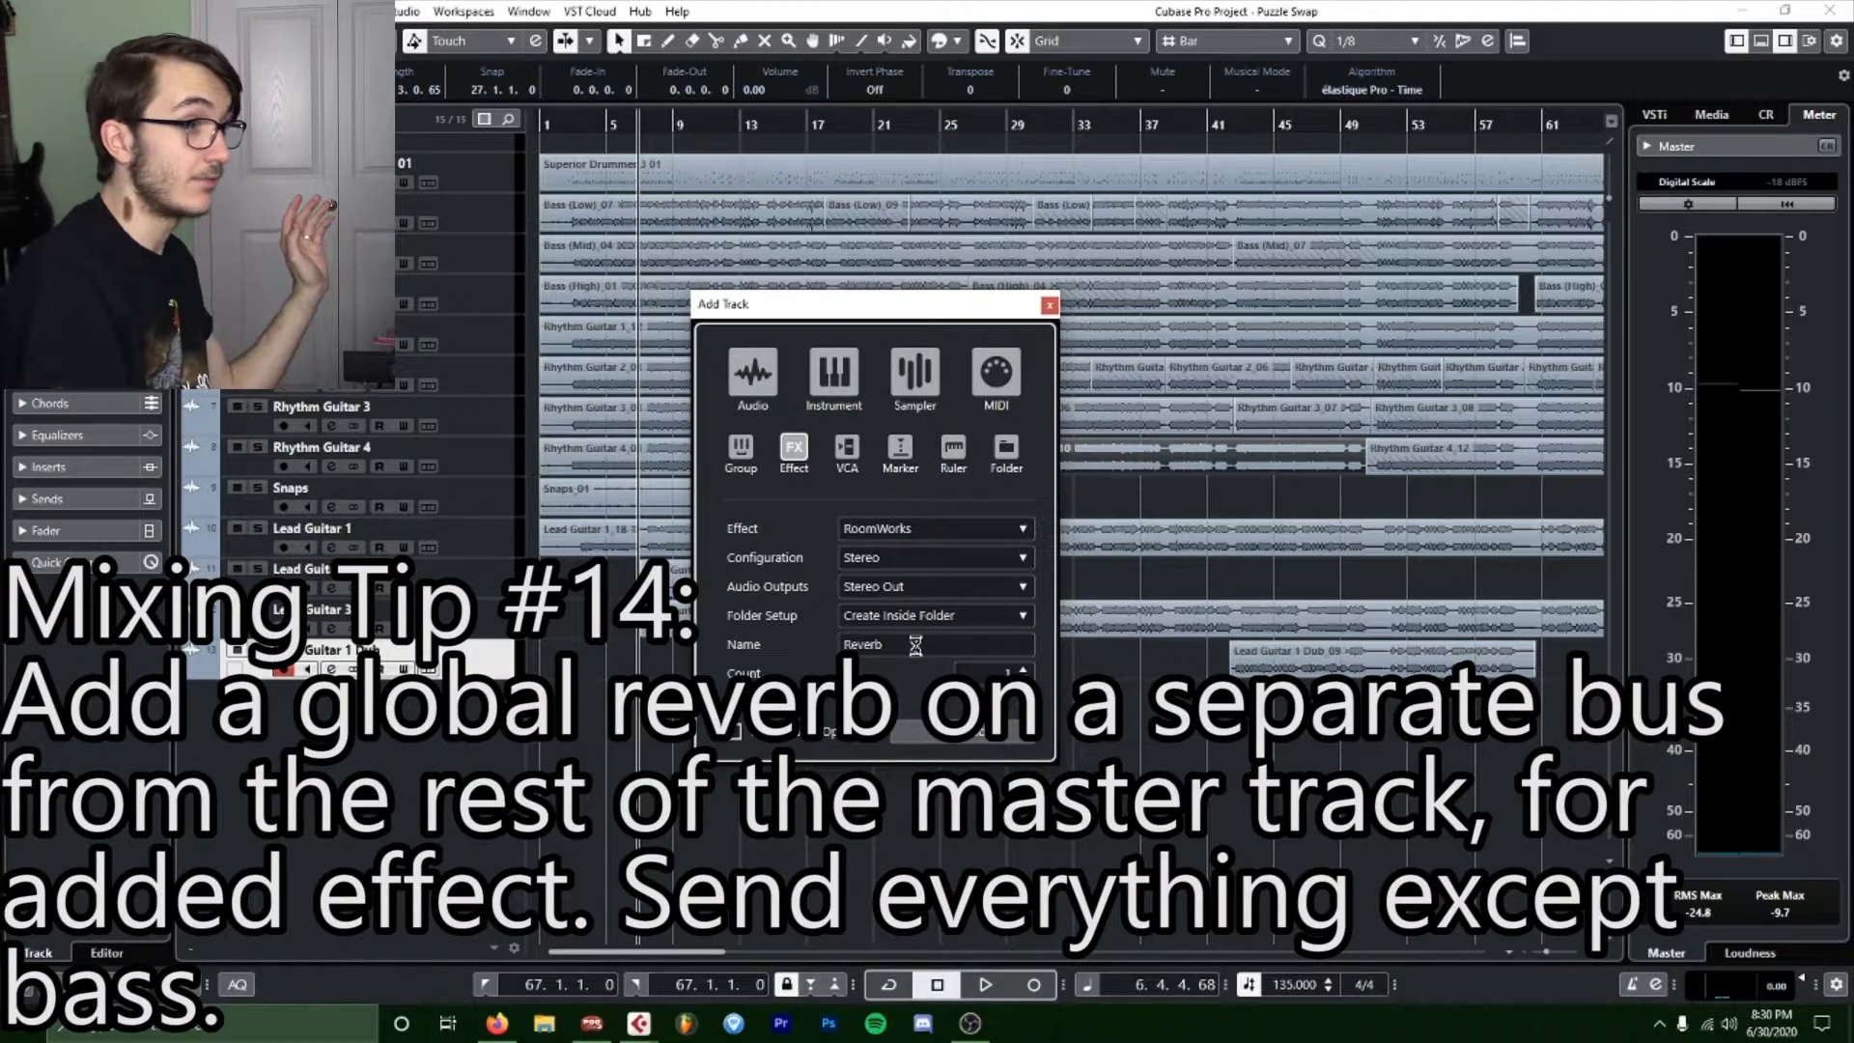
Load the Hall Cathedral 2 preset in RoomWorks and raise its output mix to 100%.
{"action": "left_click", "coordinate": [673, 296]}
{"action": "left_click", "coordinate": [744, 315]}
{"action": "scroll", "coordinate": [879, 577], "scroll_direction": "down", "scroll_amount": 3}
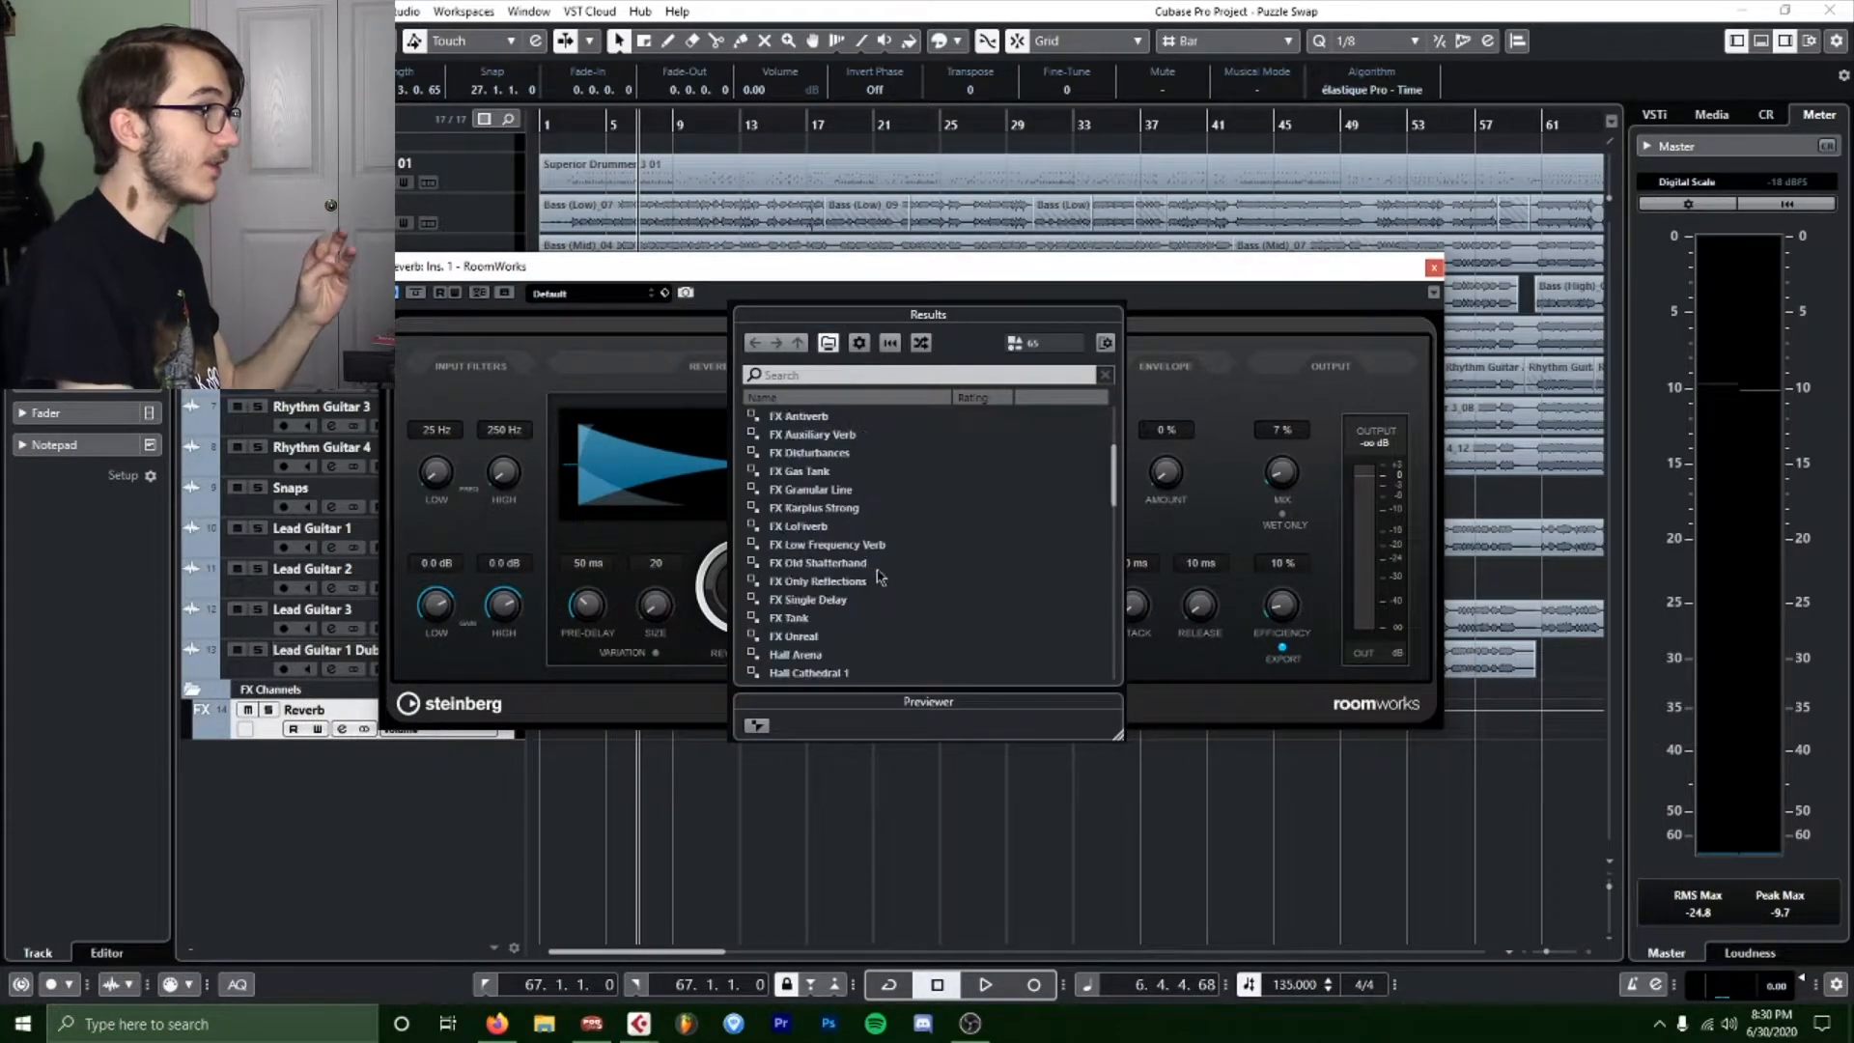
{"action": "scroll", "coordinate": [876, 577], "scroll_direction": "down", "scroll_amount": 2}
{"action": "double_click", "coordinate": [854, 572]}
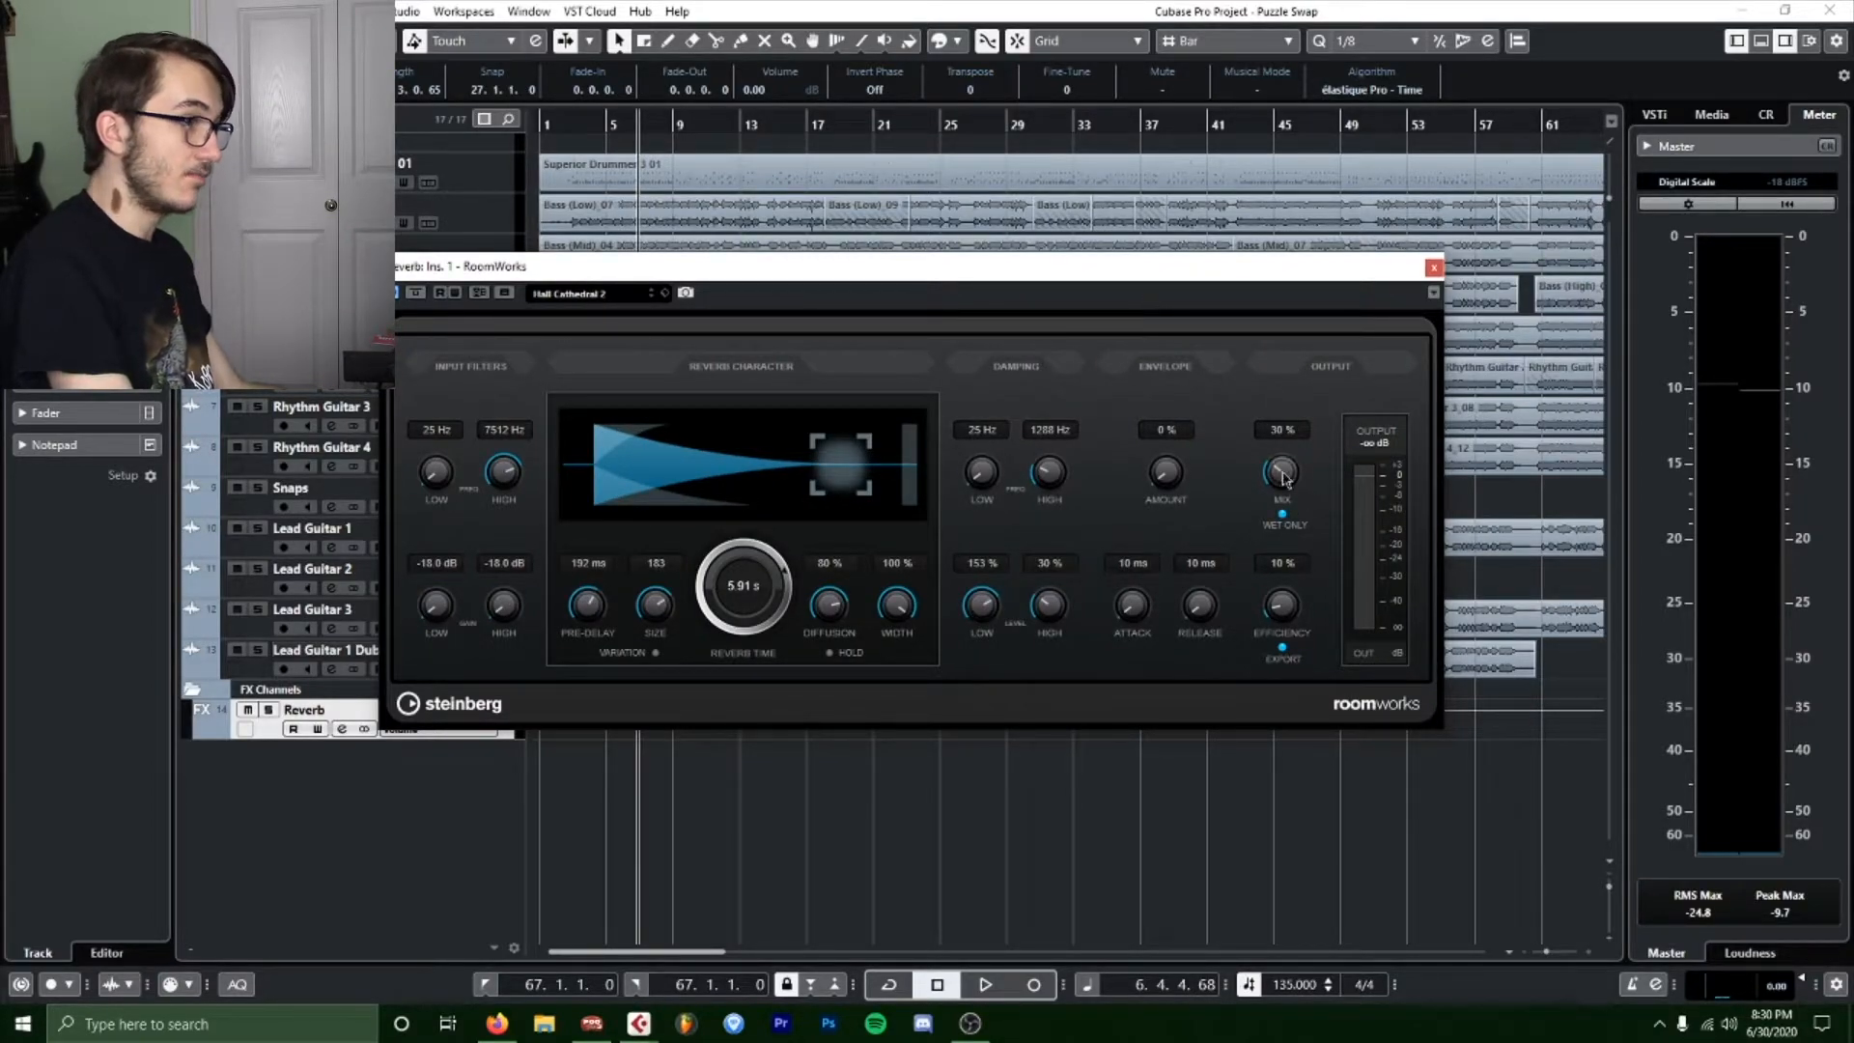
{"action": "left_click_drag", "start_coordinate": [1281, 473], "coordinate": [1280, 415]}
{"action": "left_click_drag", "start_coordinate": [1183, 275], "coordinate": [1428, 207]}
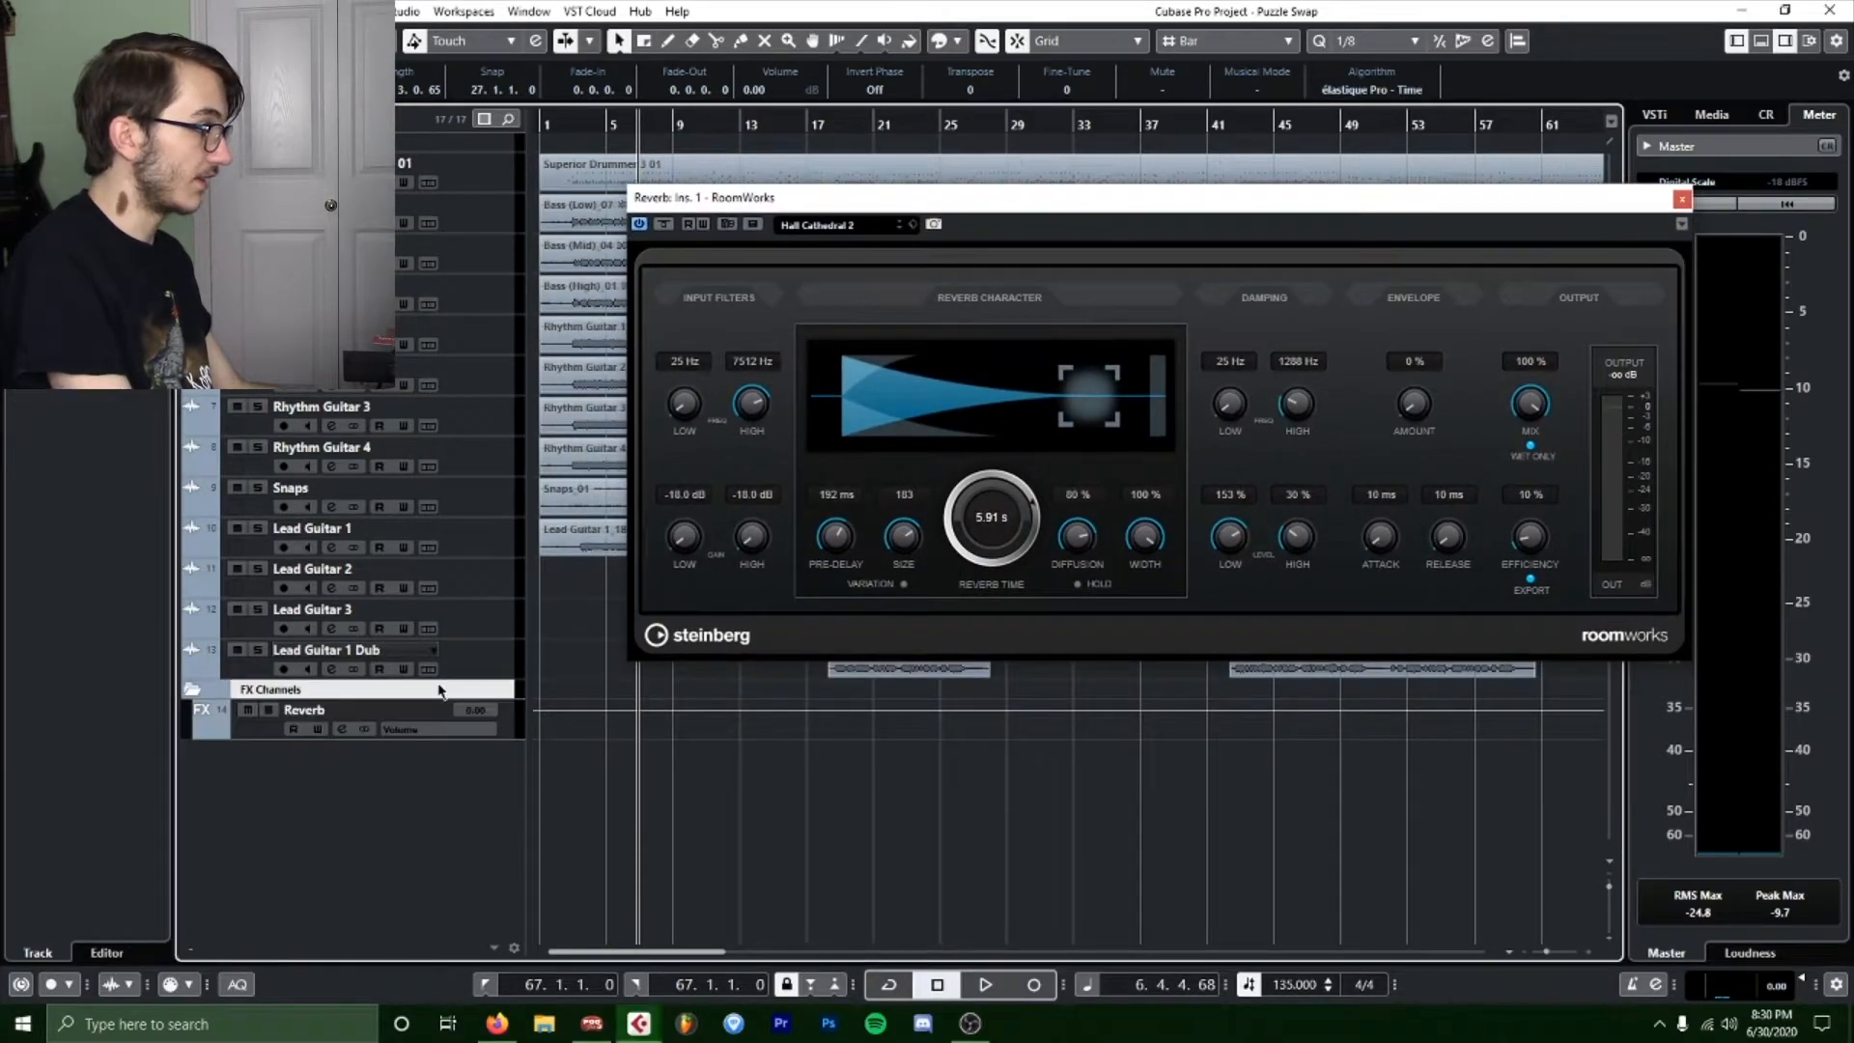
Hide the FX Channels folder from the track list, lower the RoomWorks mix to about 51% and close the plug-in.
{"action": "right_click", "coordinate": [442, 687]}
{"action": "left_click", "coordinate": [551, 788]}
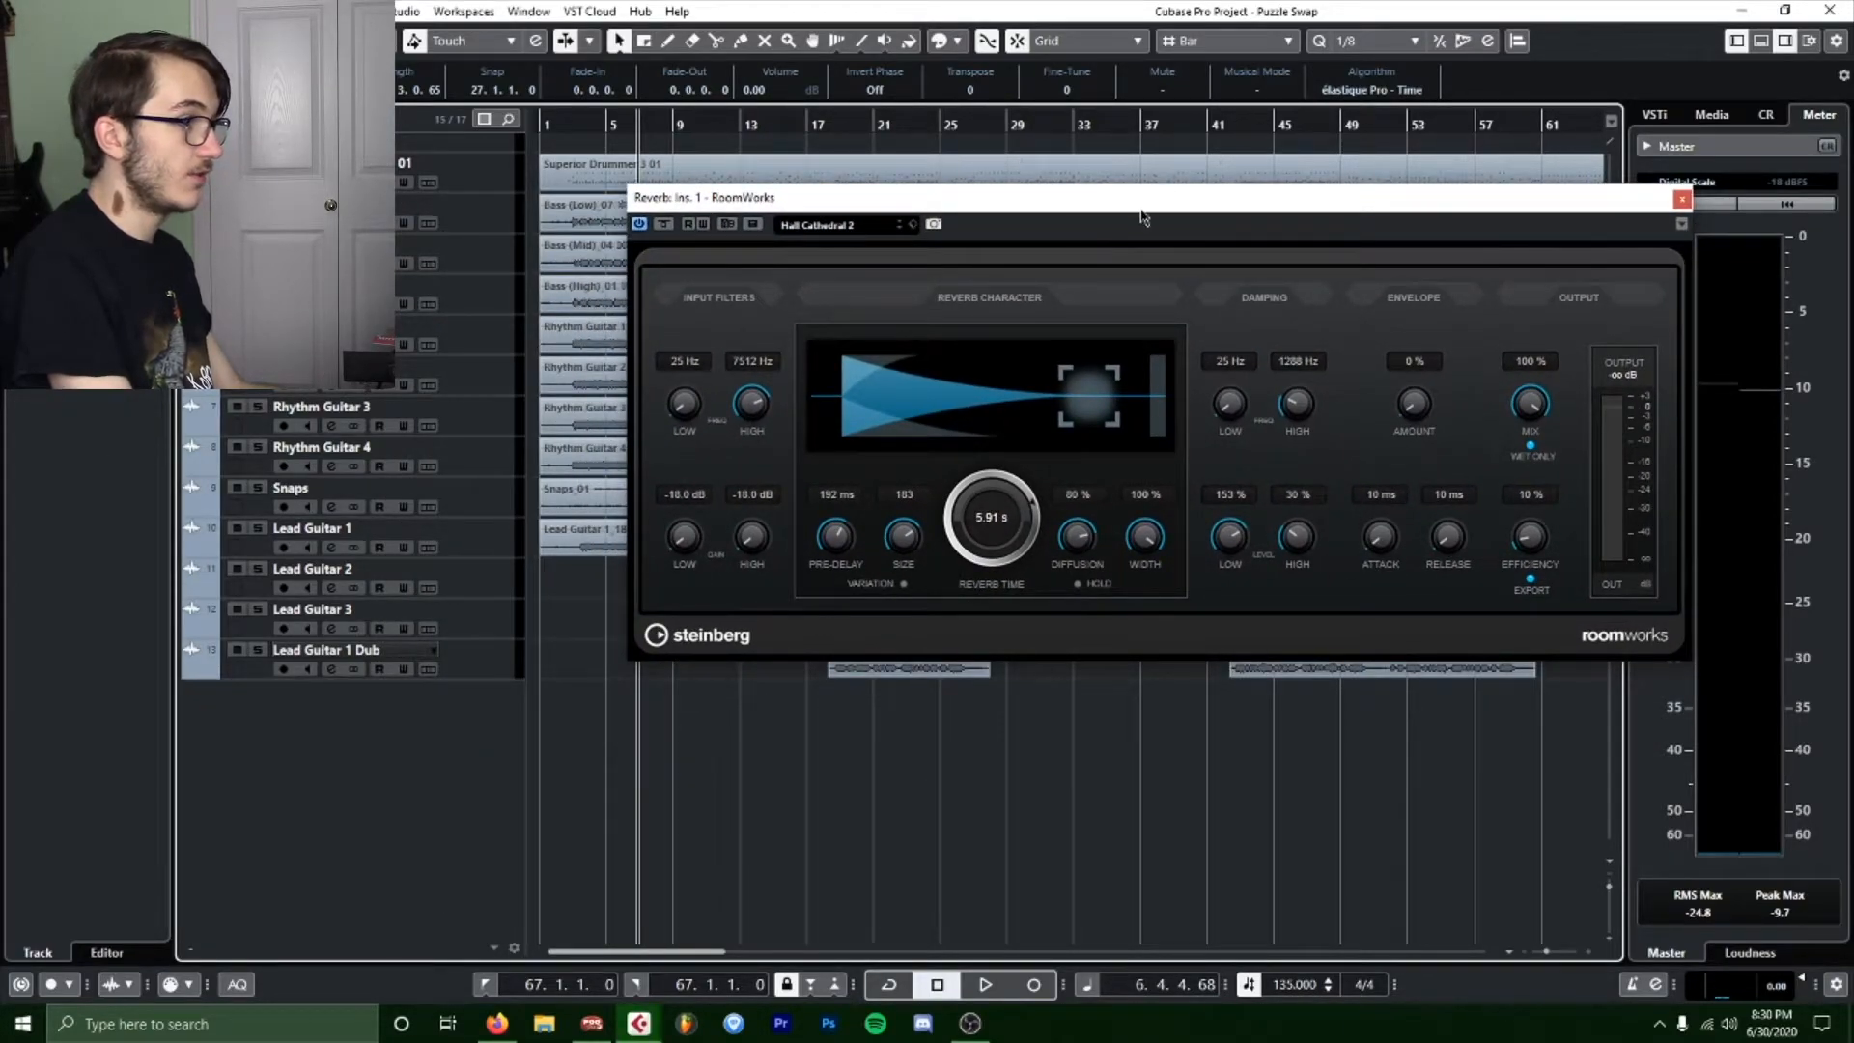
{"action": "left_click_drag", "start_coordinate": [1140, 207], "coordinate": [884, 300]}
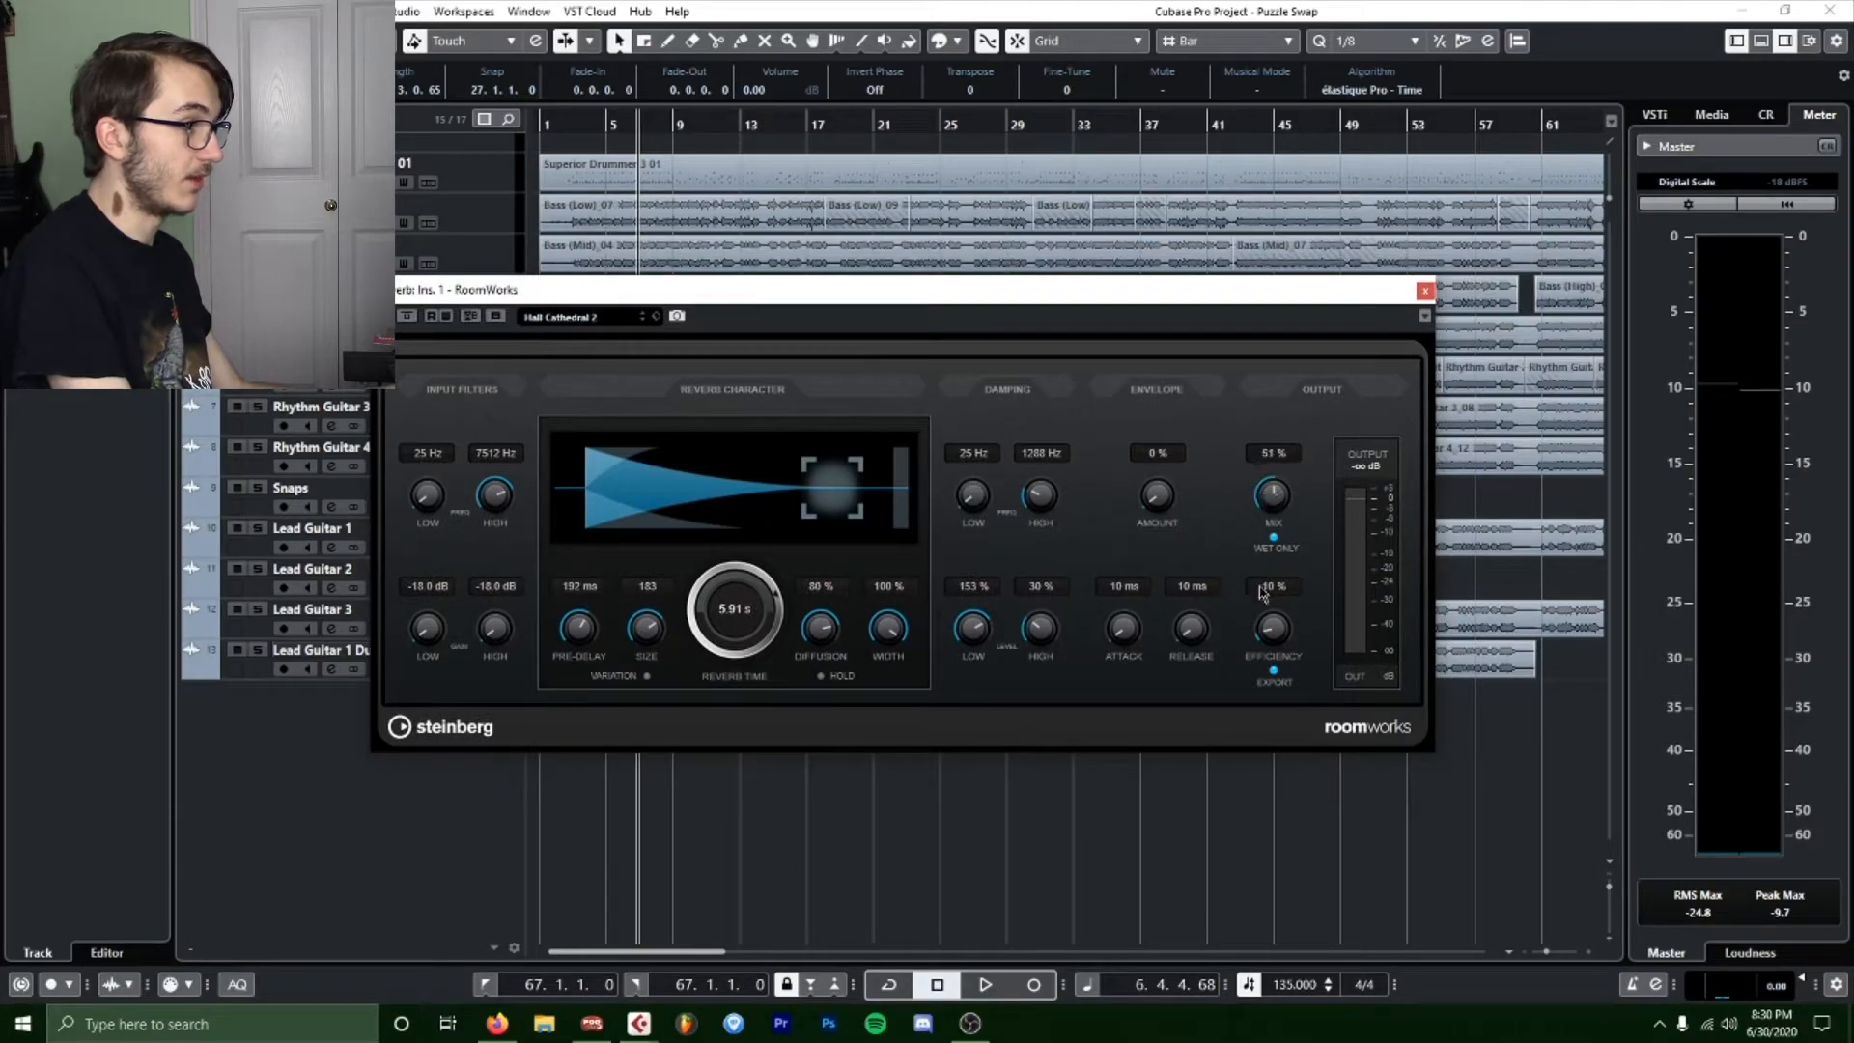
{"action": "left_click", "coordinate": [1423, 291]}
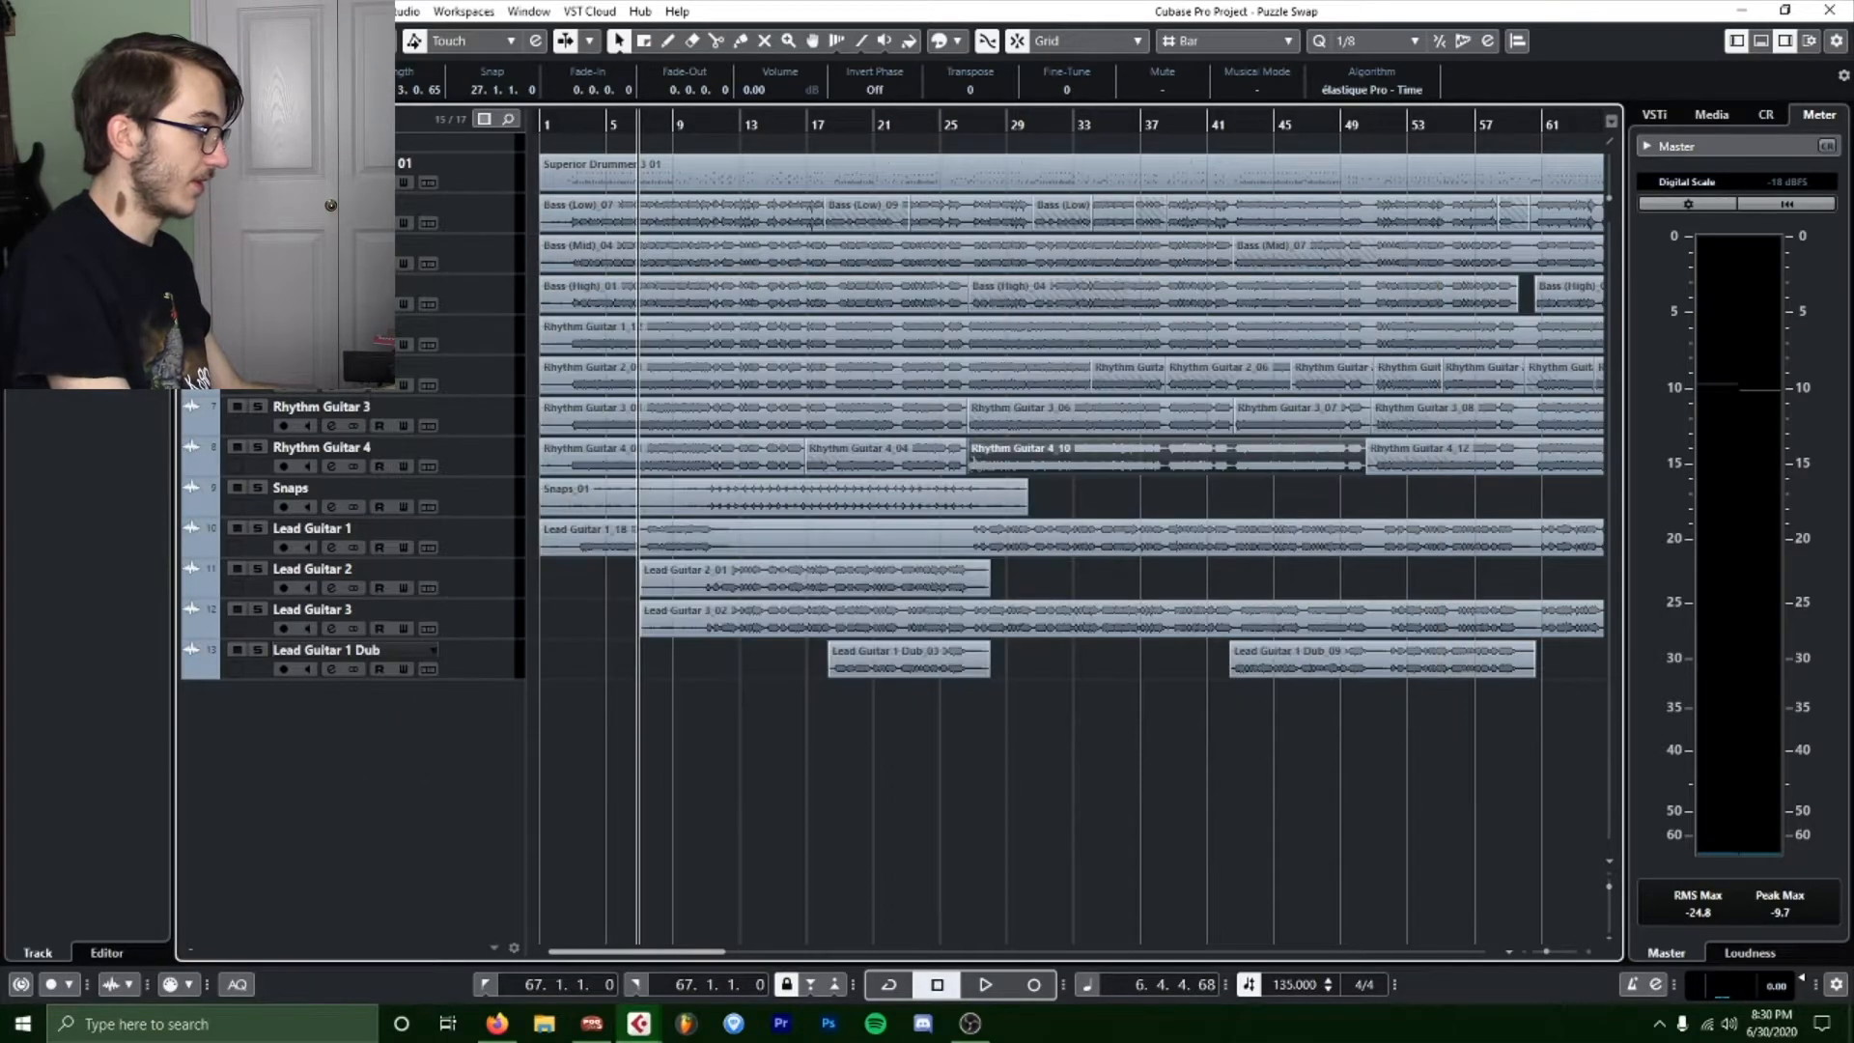
Open the MixConsole and route the first send of the Superior Drummer channel to Reverb.
{"action": "key", "text": "F3"}
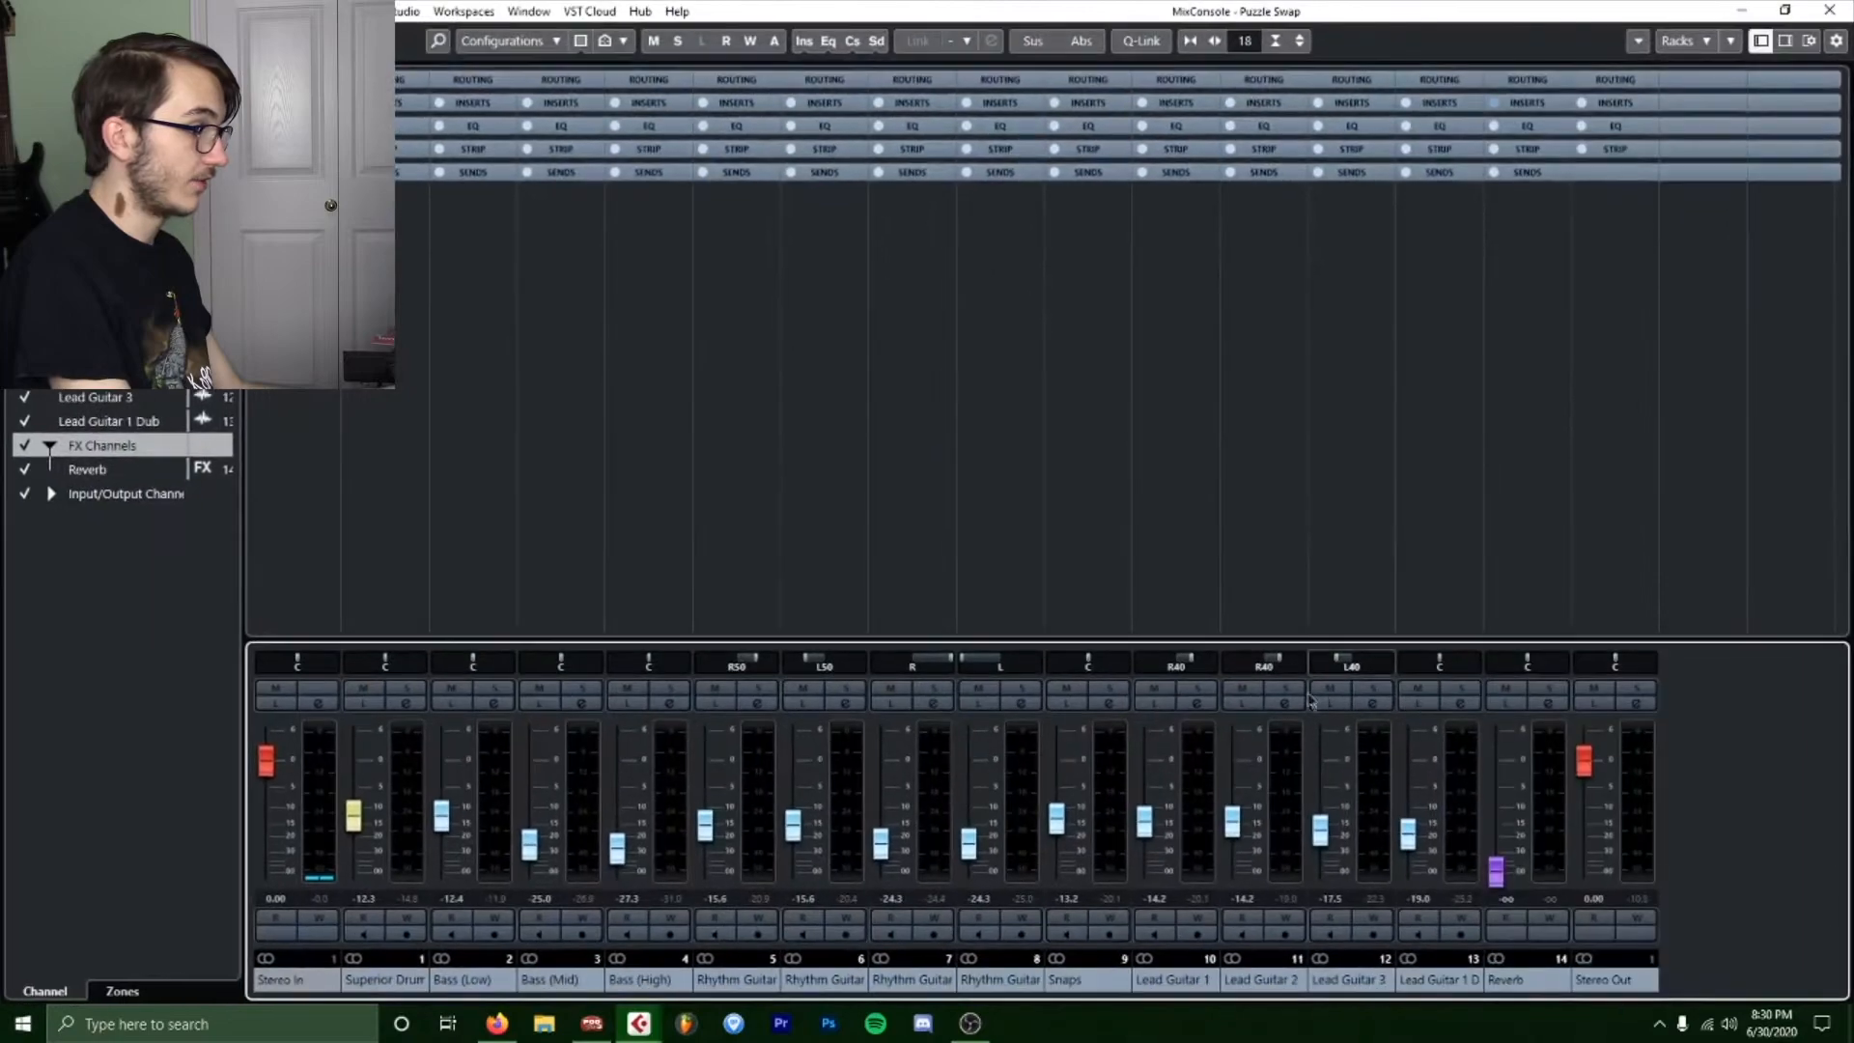
{"action": "mouse_move", "coordinate": [638, 1023]}
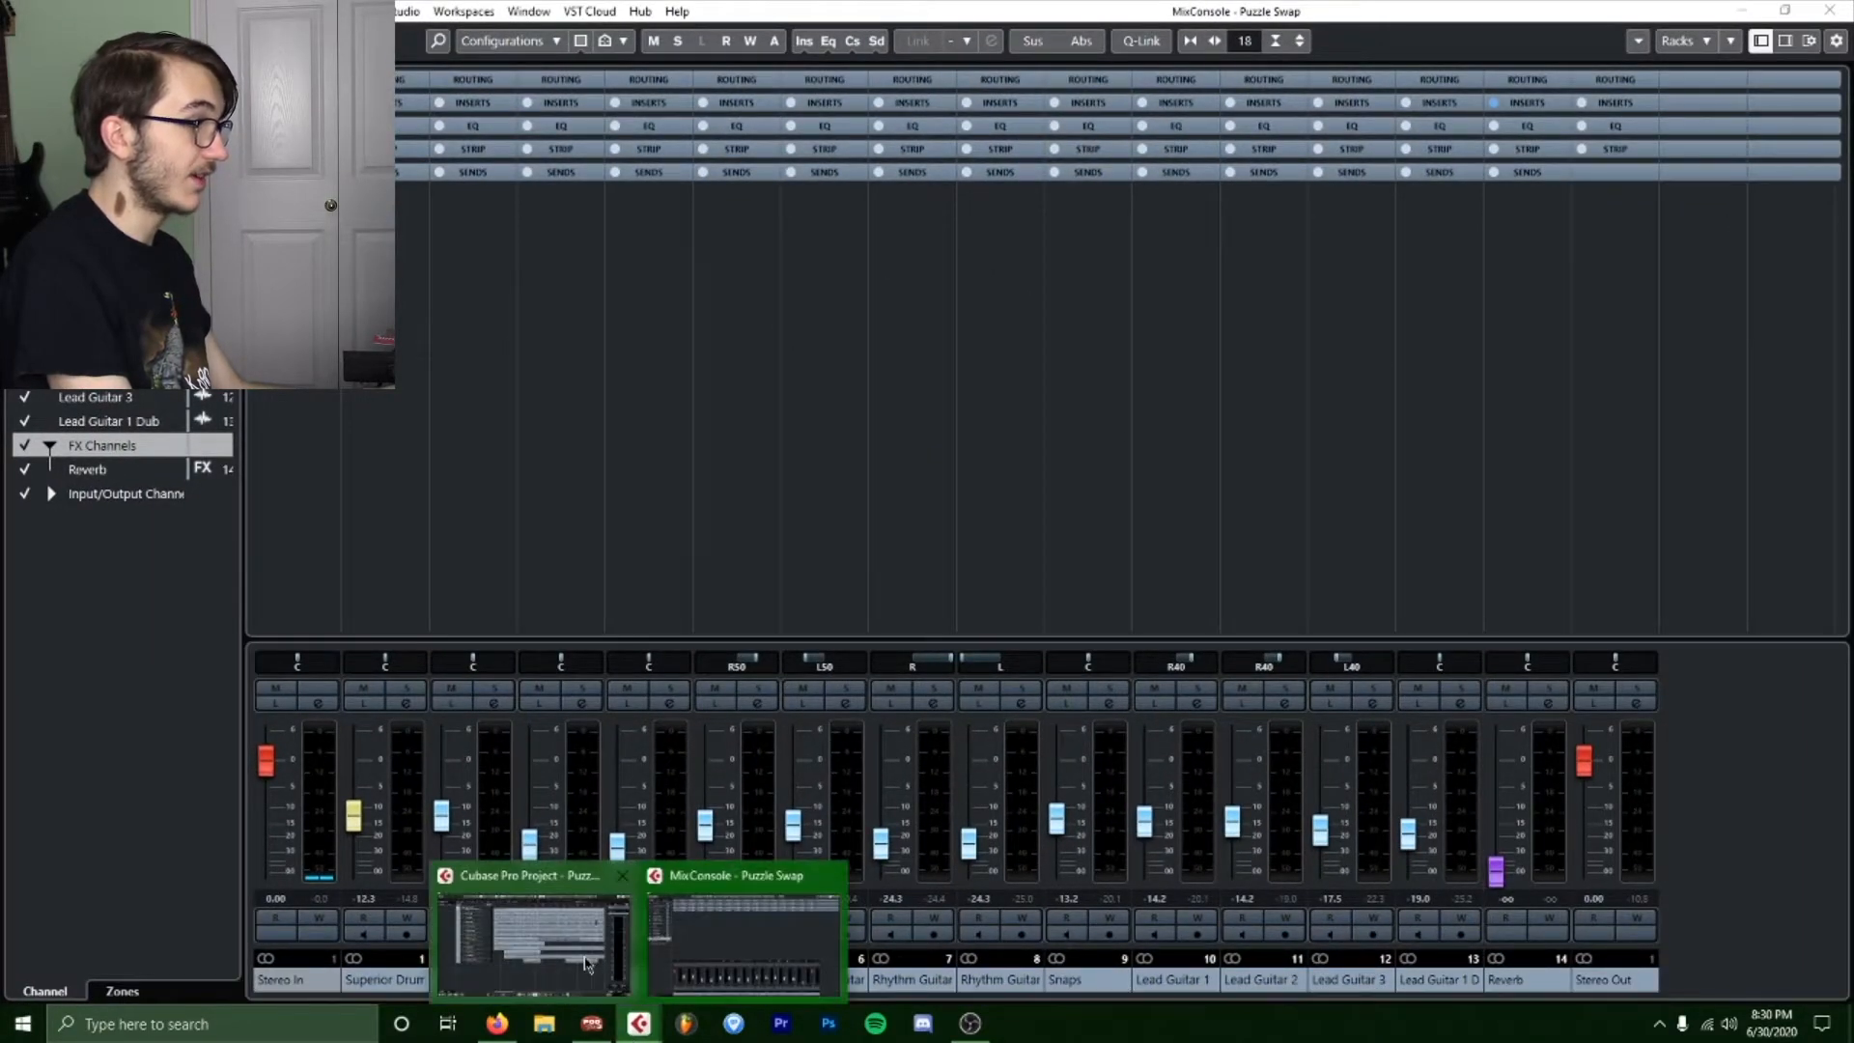
{"action": "left_click", "coordinate": [536, 932]}
{"action": "key", "text": "F3"}
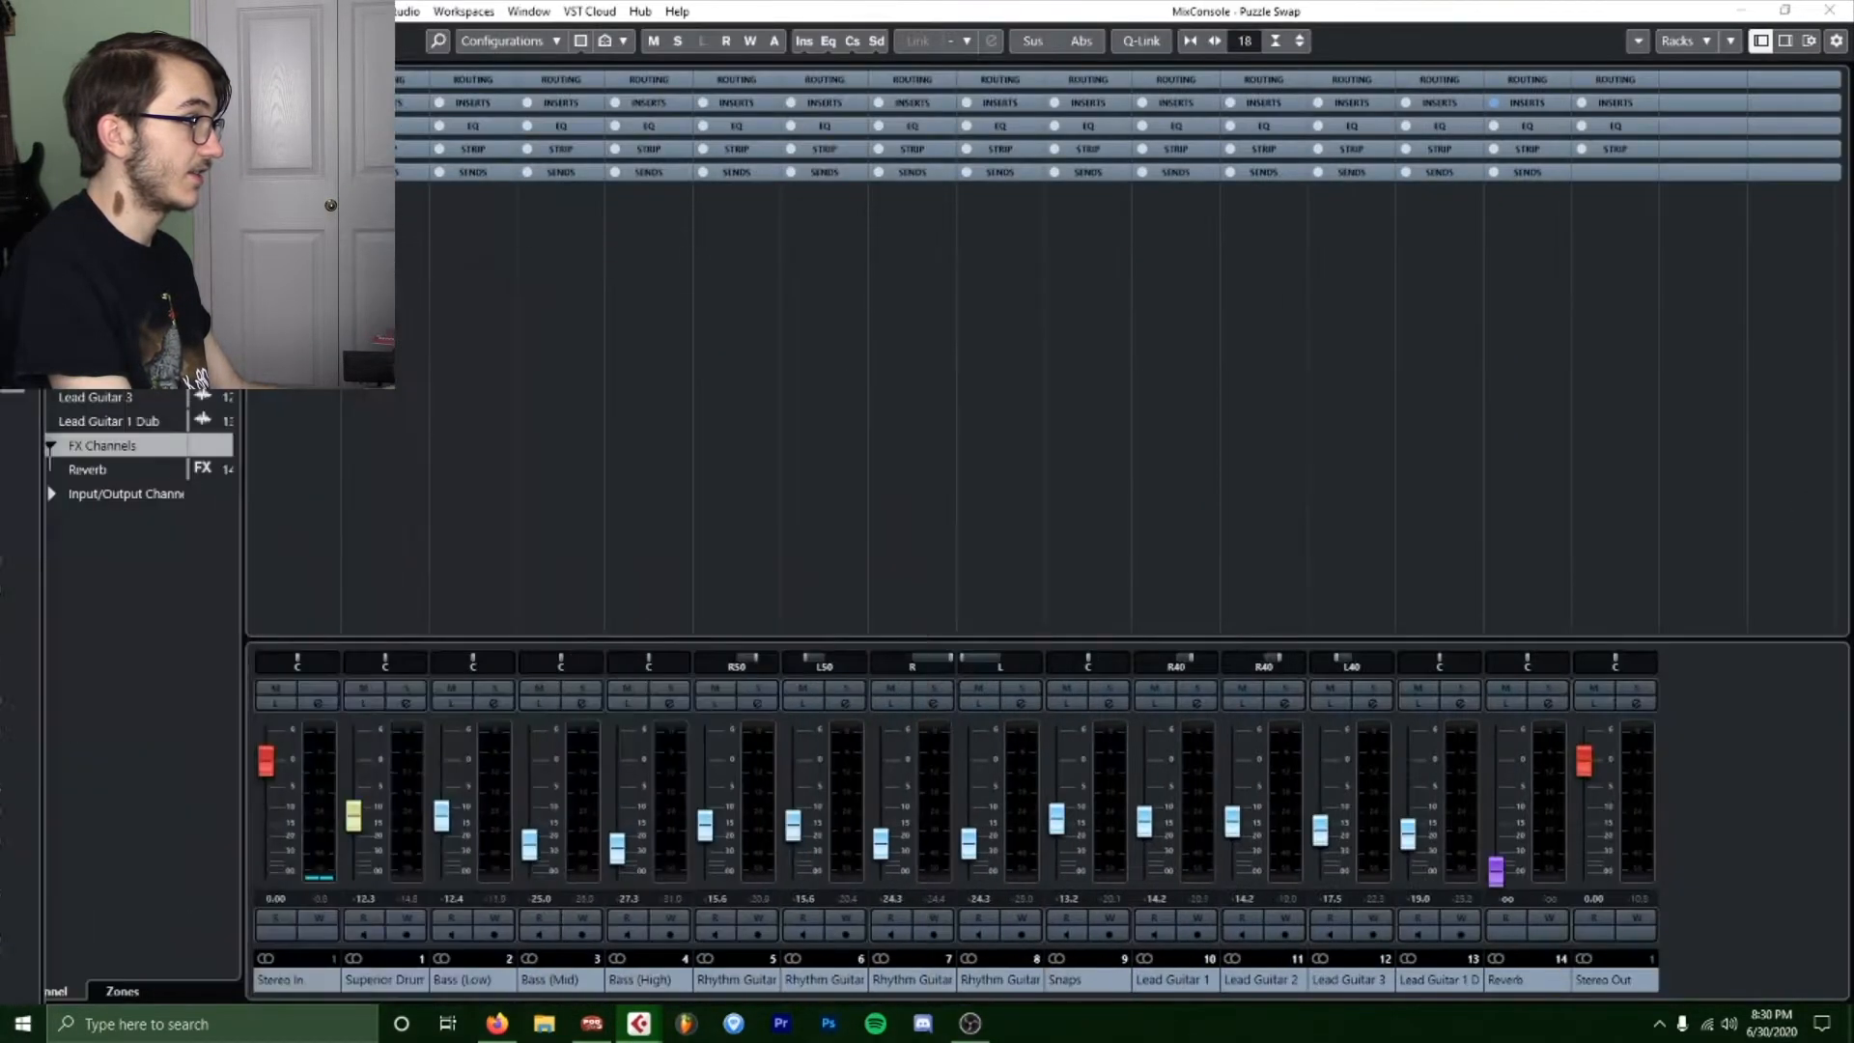
{"action": "left_click", "coordinate": [1439, 617]}
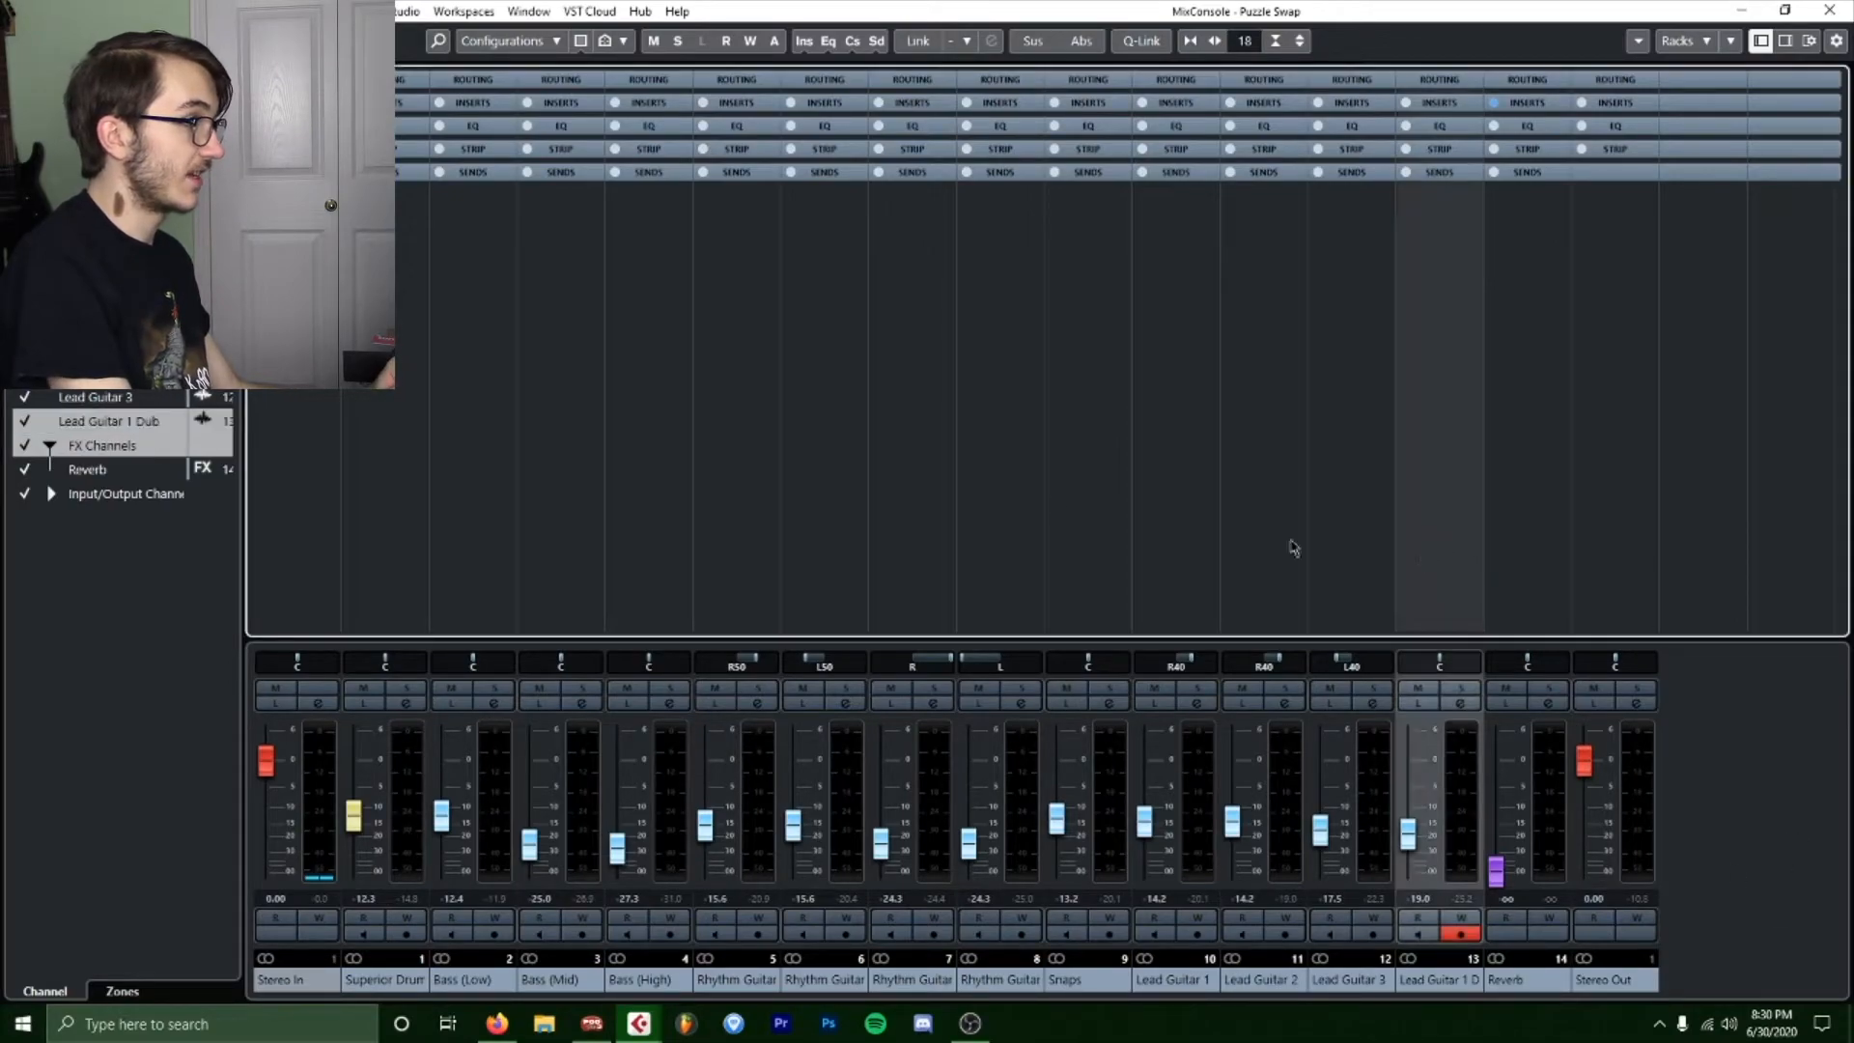
{"action": "left_click", "coordinate": [373, 393]}
{"action": "left_click", "coordinate": [400, 177]}
{"action": "left_click", "coordinate": [385, 202]}
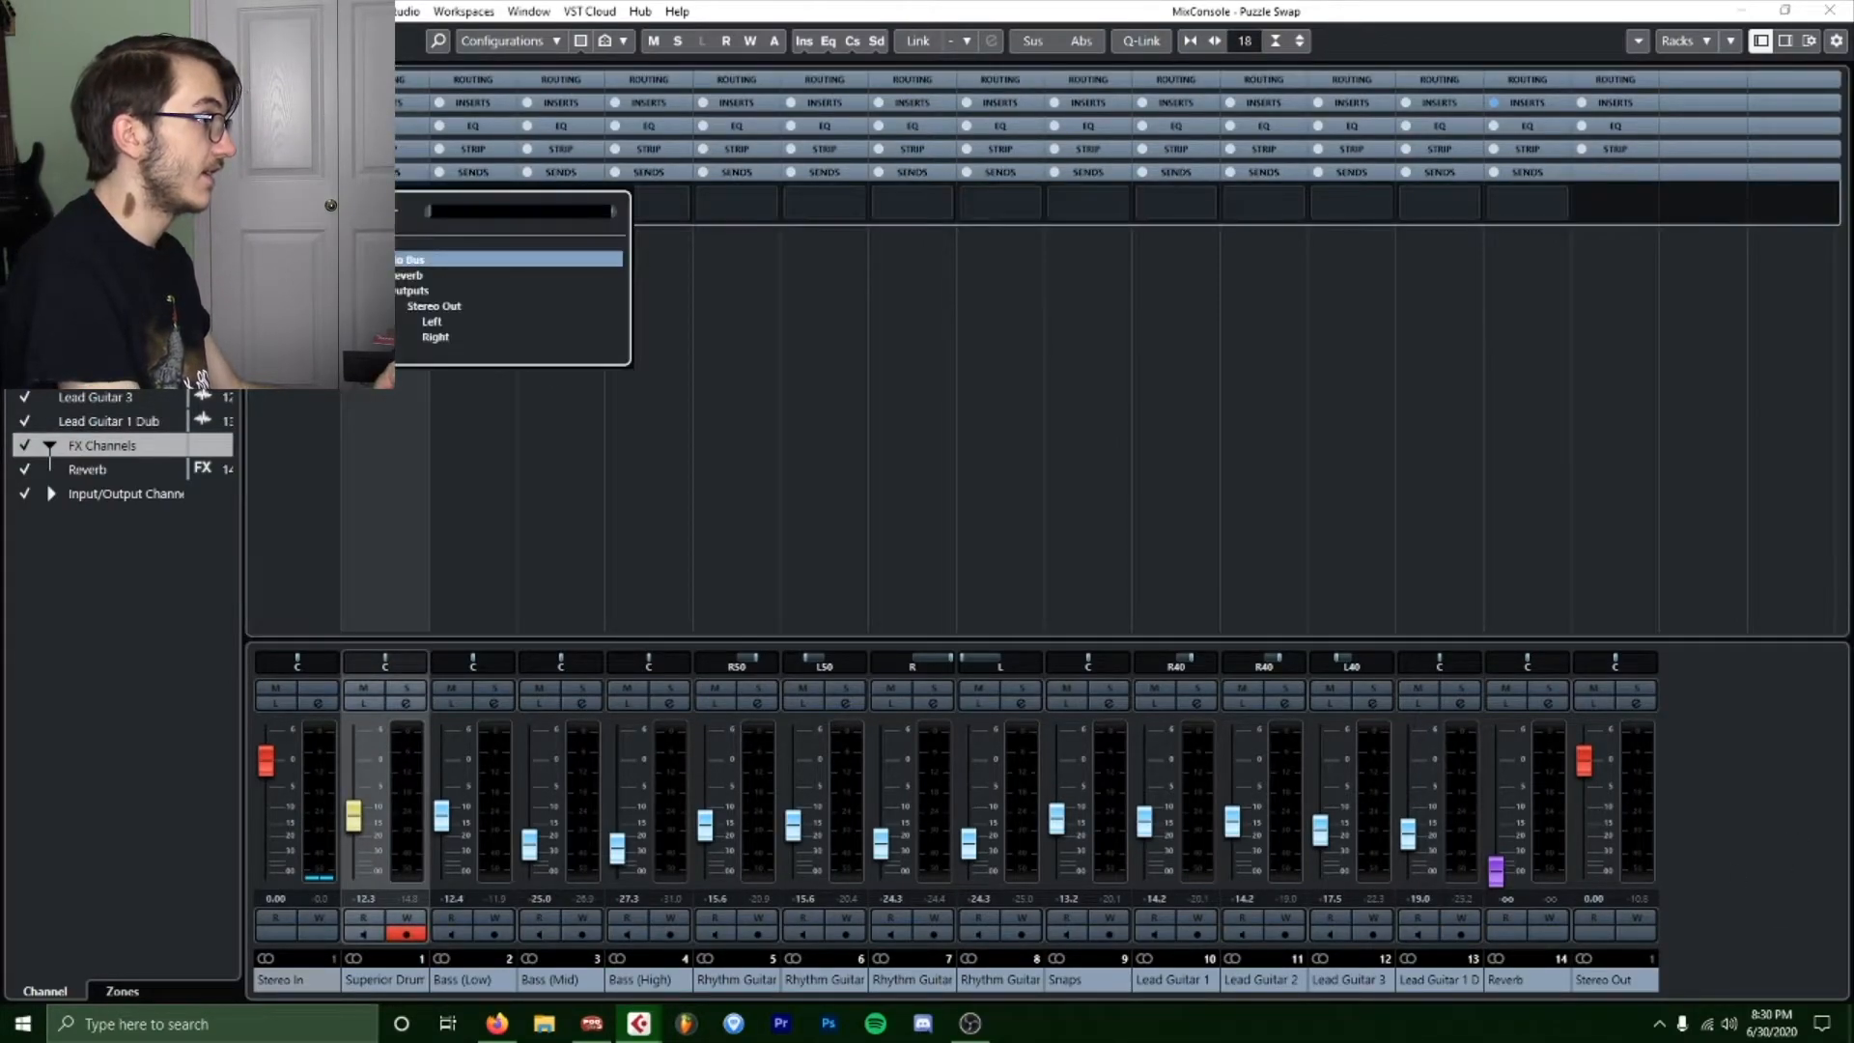
{"action": "left_click", "coordinate": [425, 276]}
{"action": "left_click", "coordinate": [560, 203]}
{"action": "left_click", "coordinate": [511, 275]}
{"action": "left_click", "coordinate": [501, 201]}
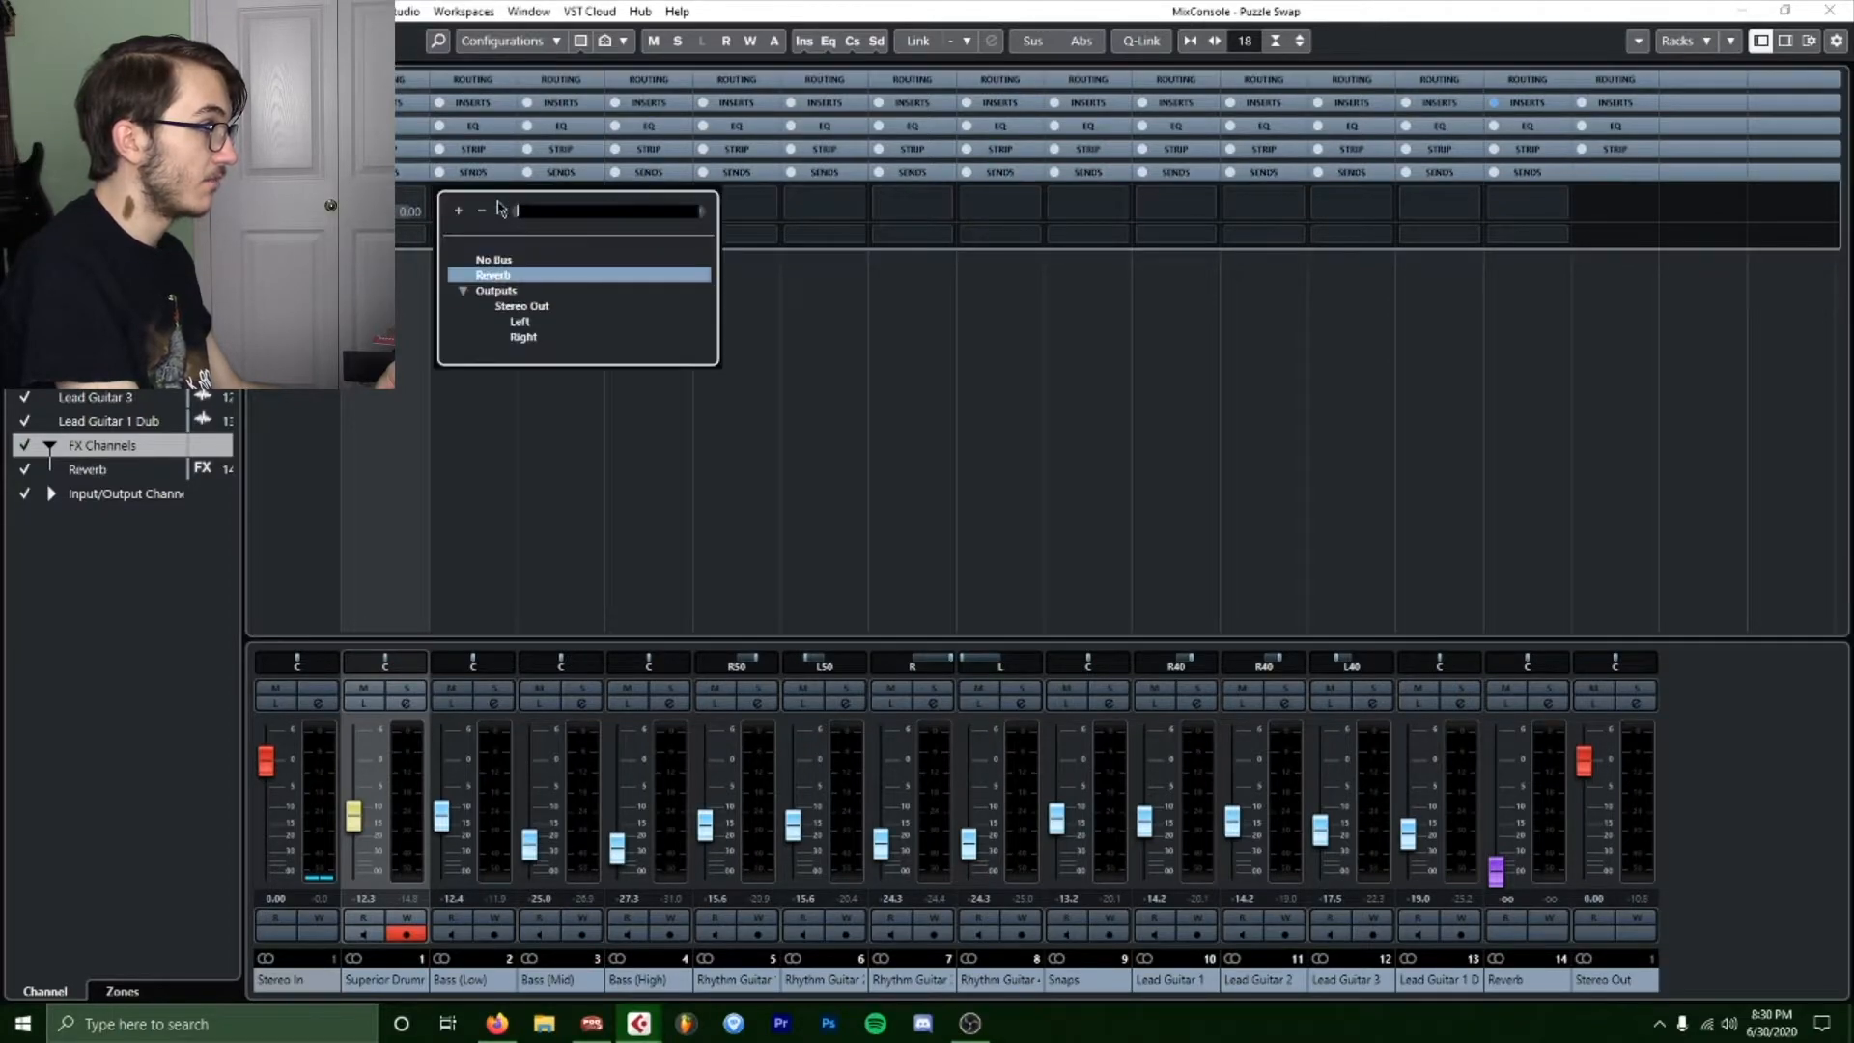
{"action": "left_click", "coordinate": [505, 256]}
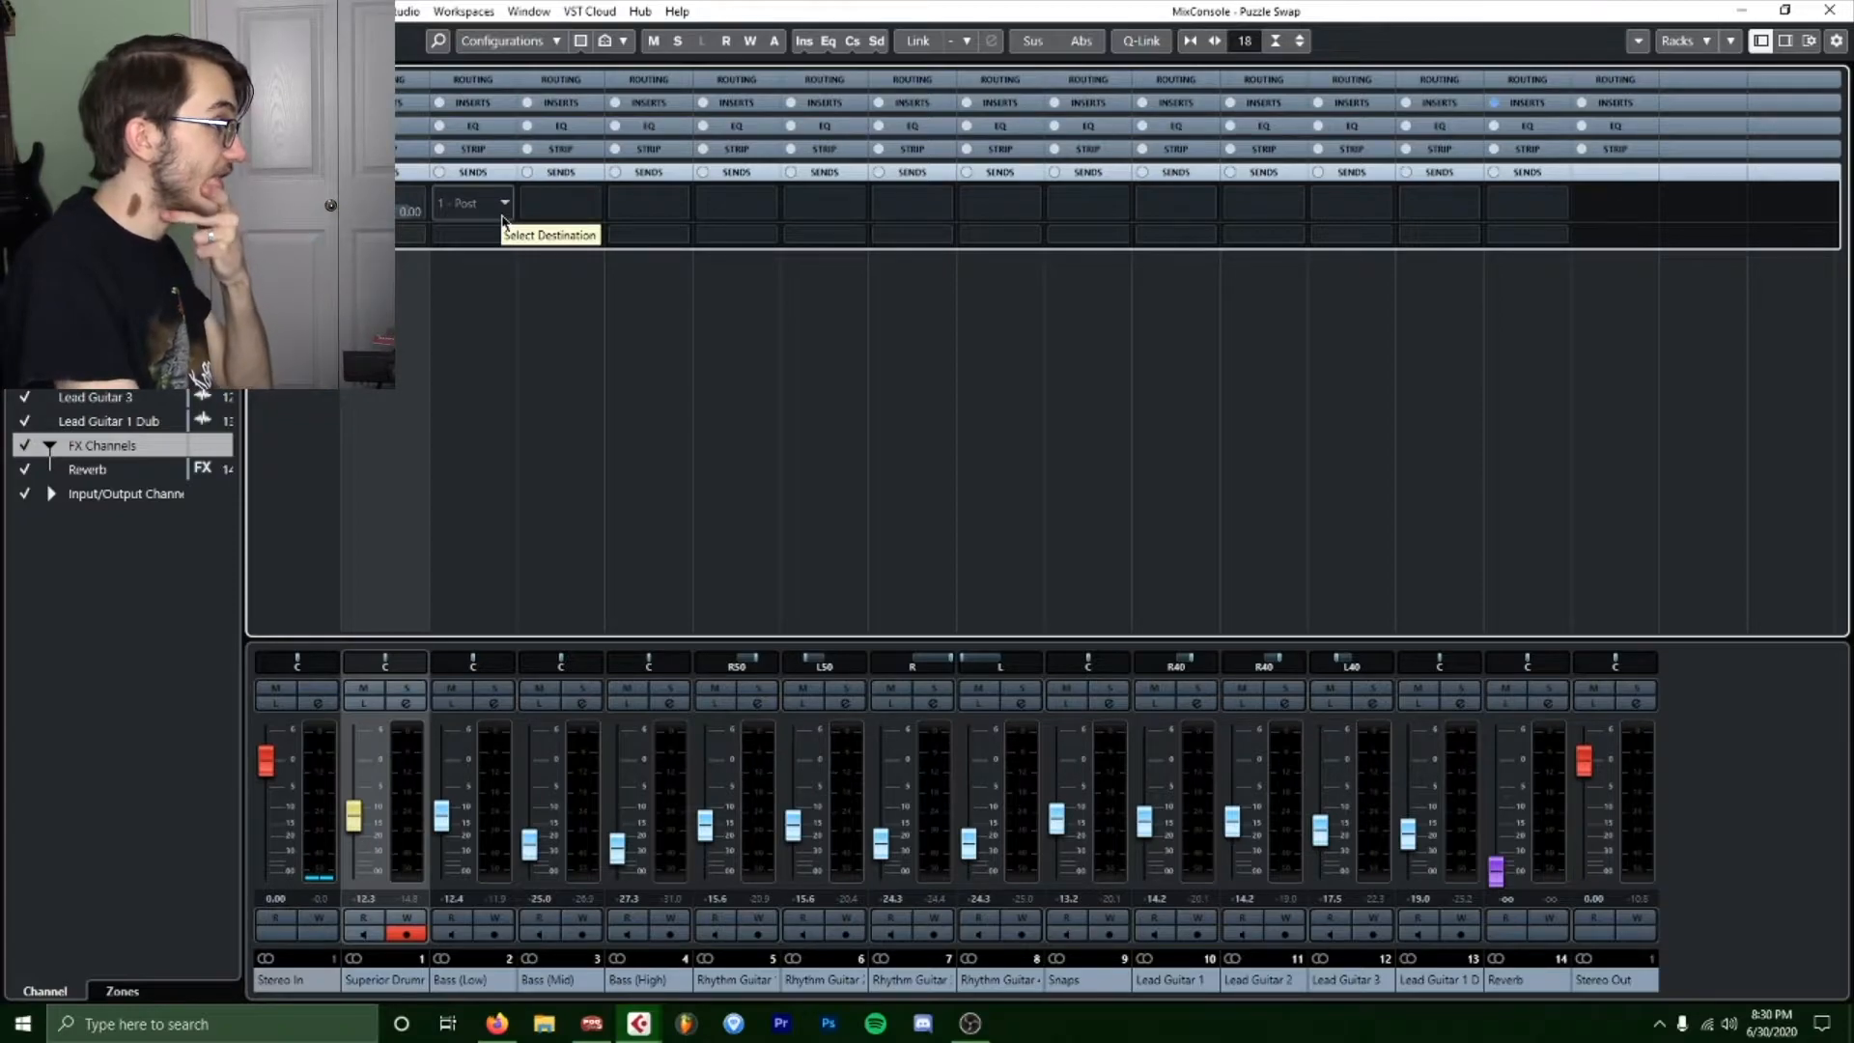
Route the first send of all four rhythm guitar channels to Reverb.
{"action": "left_click", "coordinate": [748, 543]}
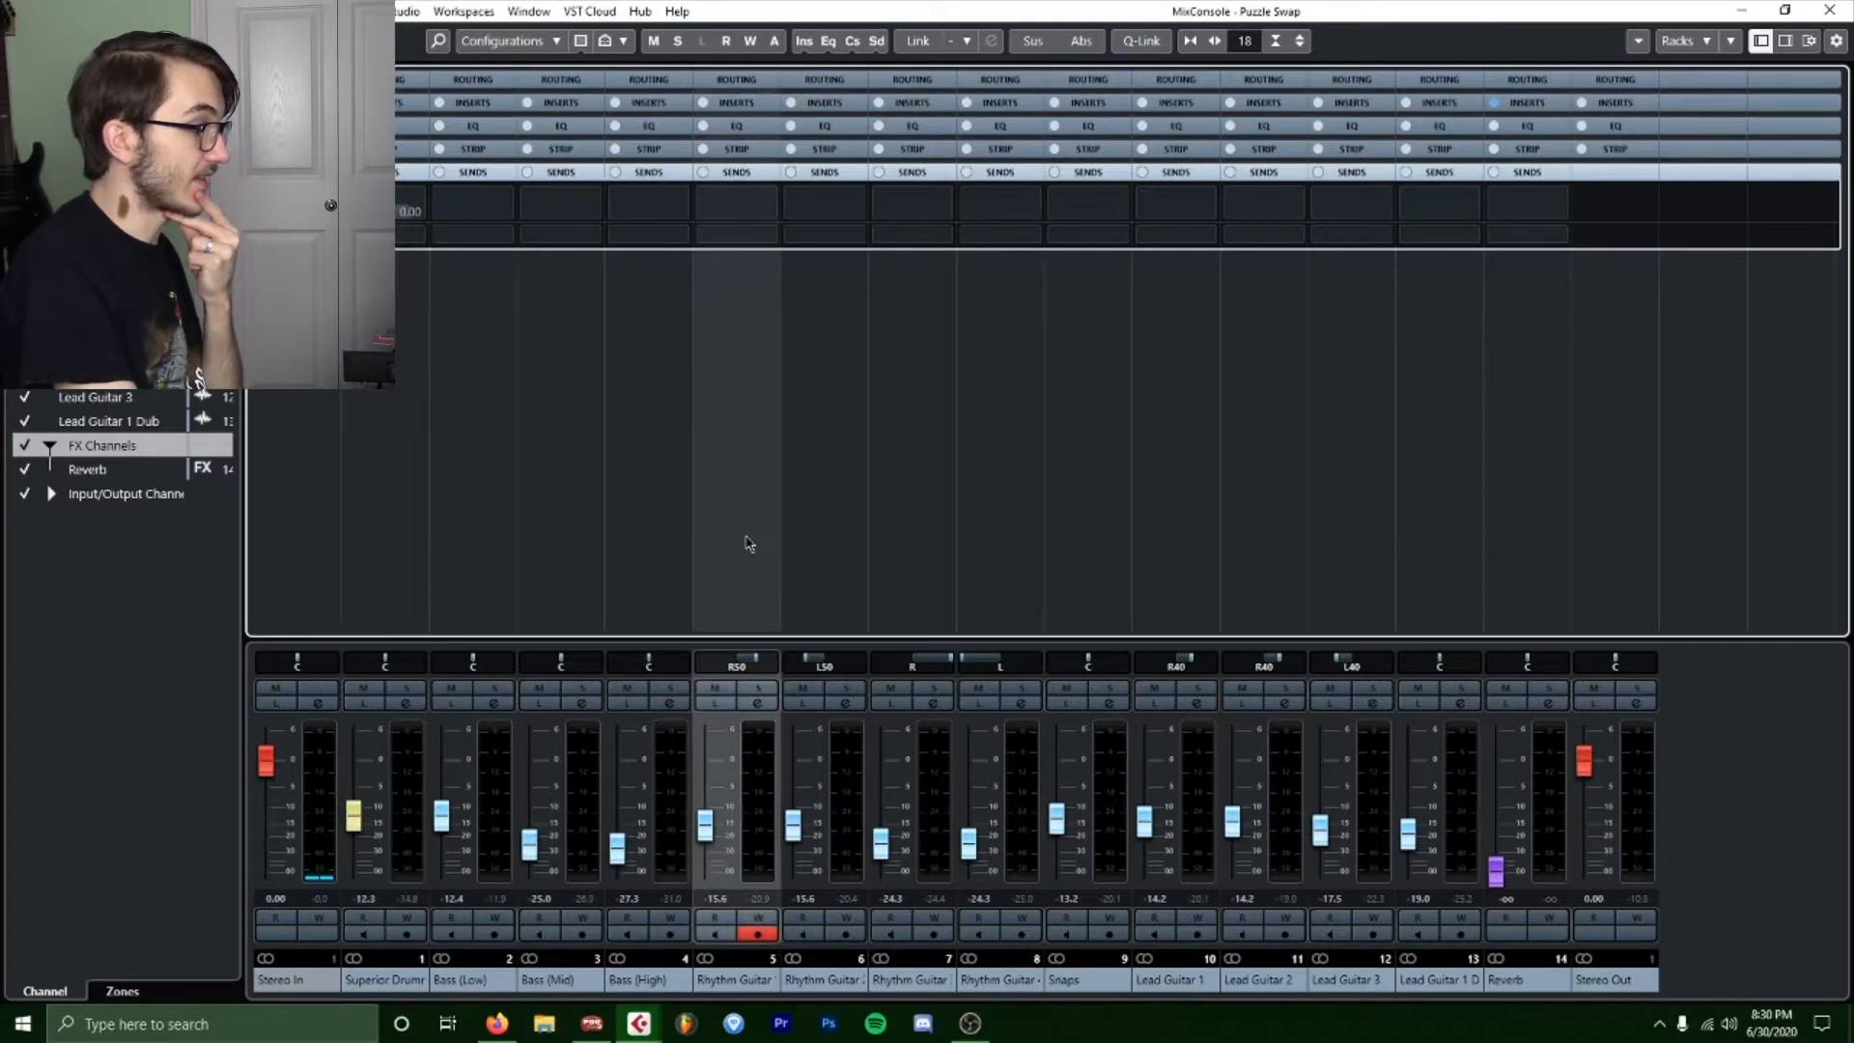
{"action": "left_click", "coordinate": [752, 218]}
{"action": "left_click", "coordinate": [755, 276]}
{"action": "left_click", "coordinate": [830, 211]}
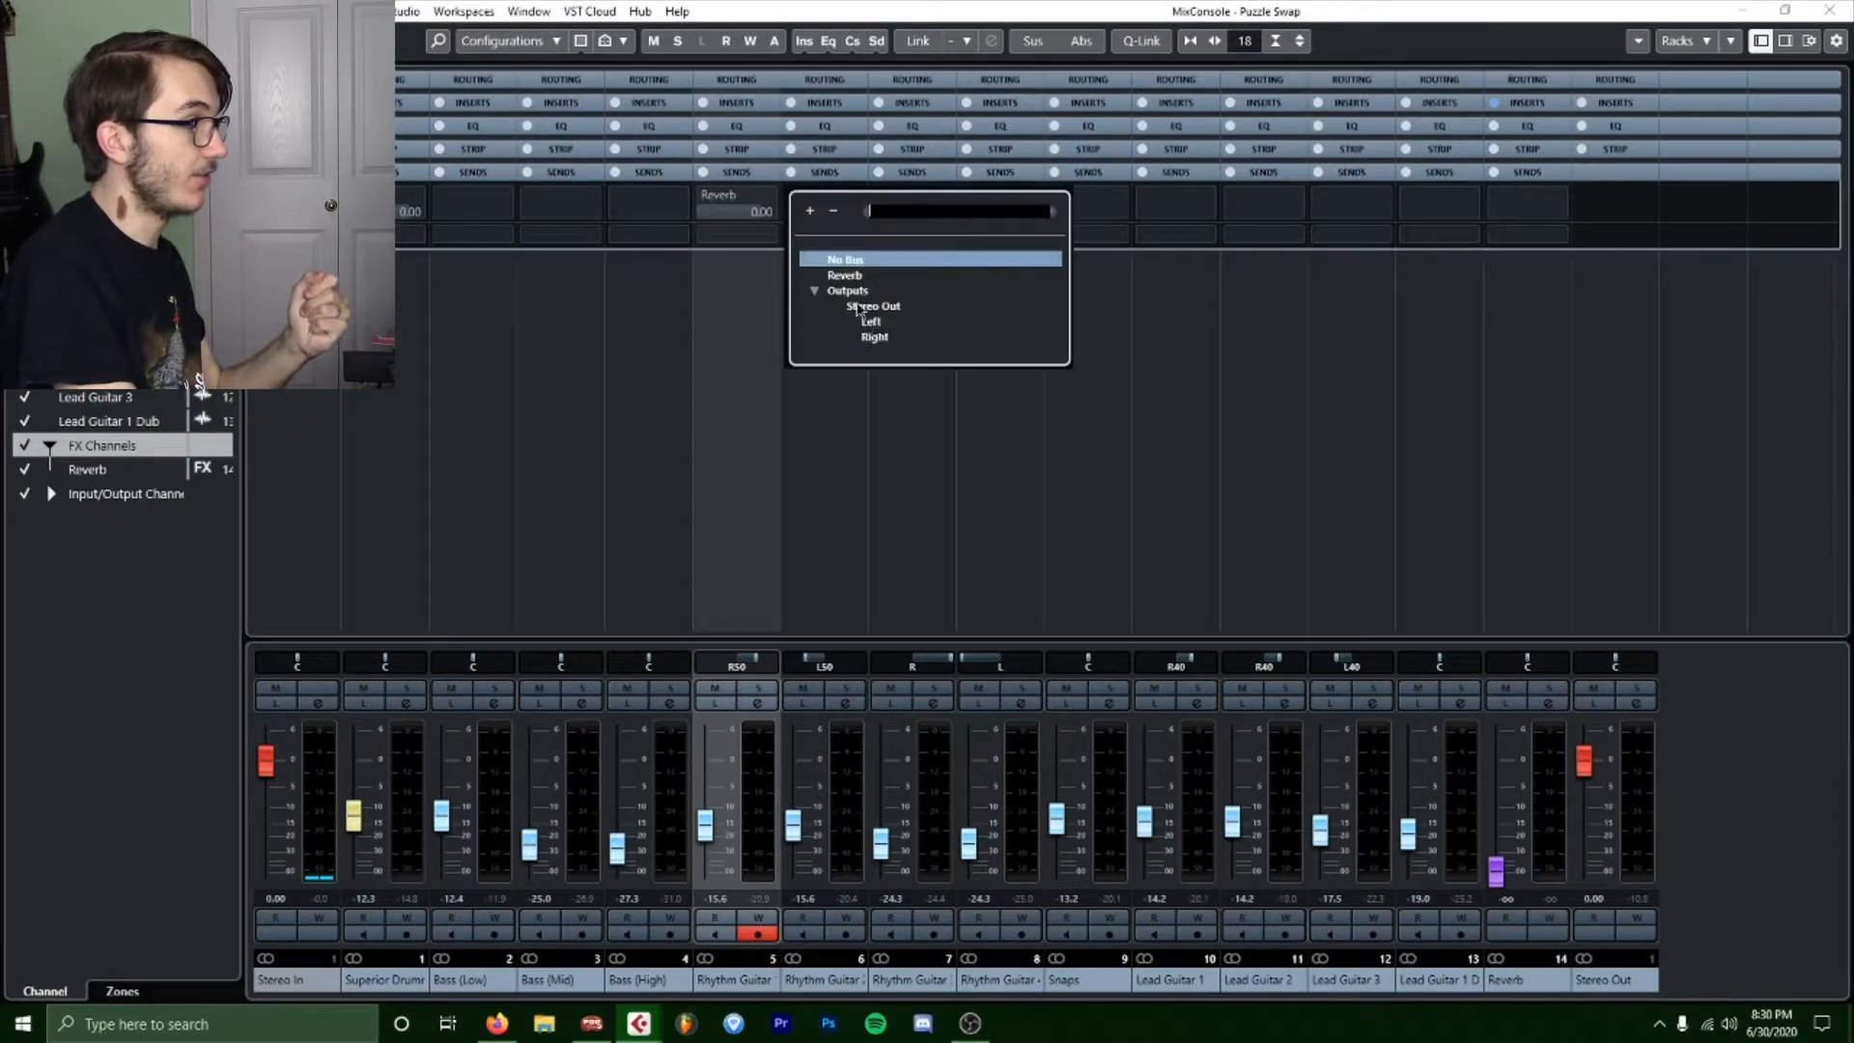
{"action": "left_click", "coordinate": [844, 275]}
{"action": "left_click", "coordinate": [913, 213]}
{"action": "left_click", "coordinate": [945, 276]}
{"action": "left_click", "coordinate": [999, 211]}
{"action": "left_click", "coordinate": [1027, 276]}
Route the first send of Snaps, Lead Guitar 1, 2 and 3 and Lead Guitar 1 Dub to Reverb.
{"action": "left_click", "coordinate": [1058, 224]}
{"action": "left_click", "coordinate": [1067, 276]}
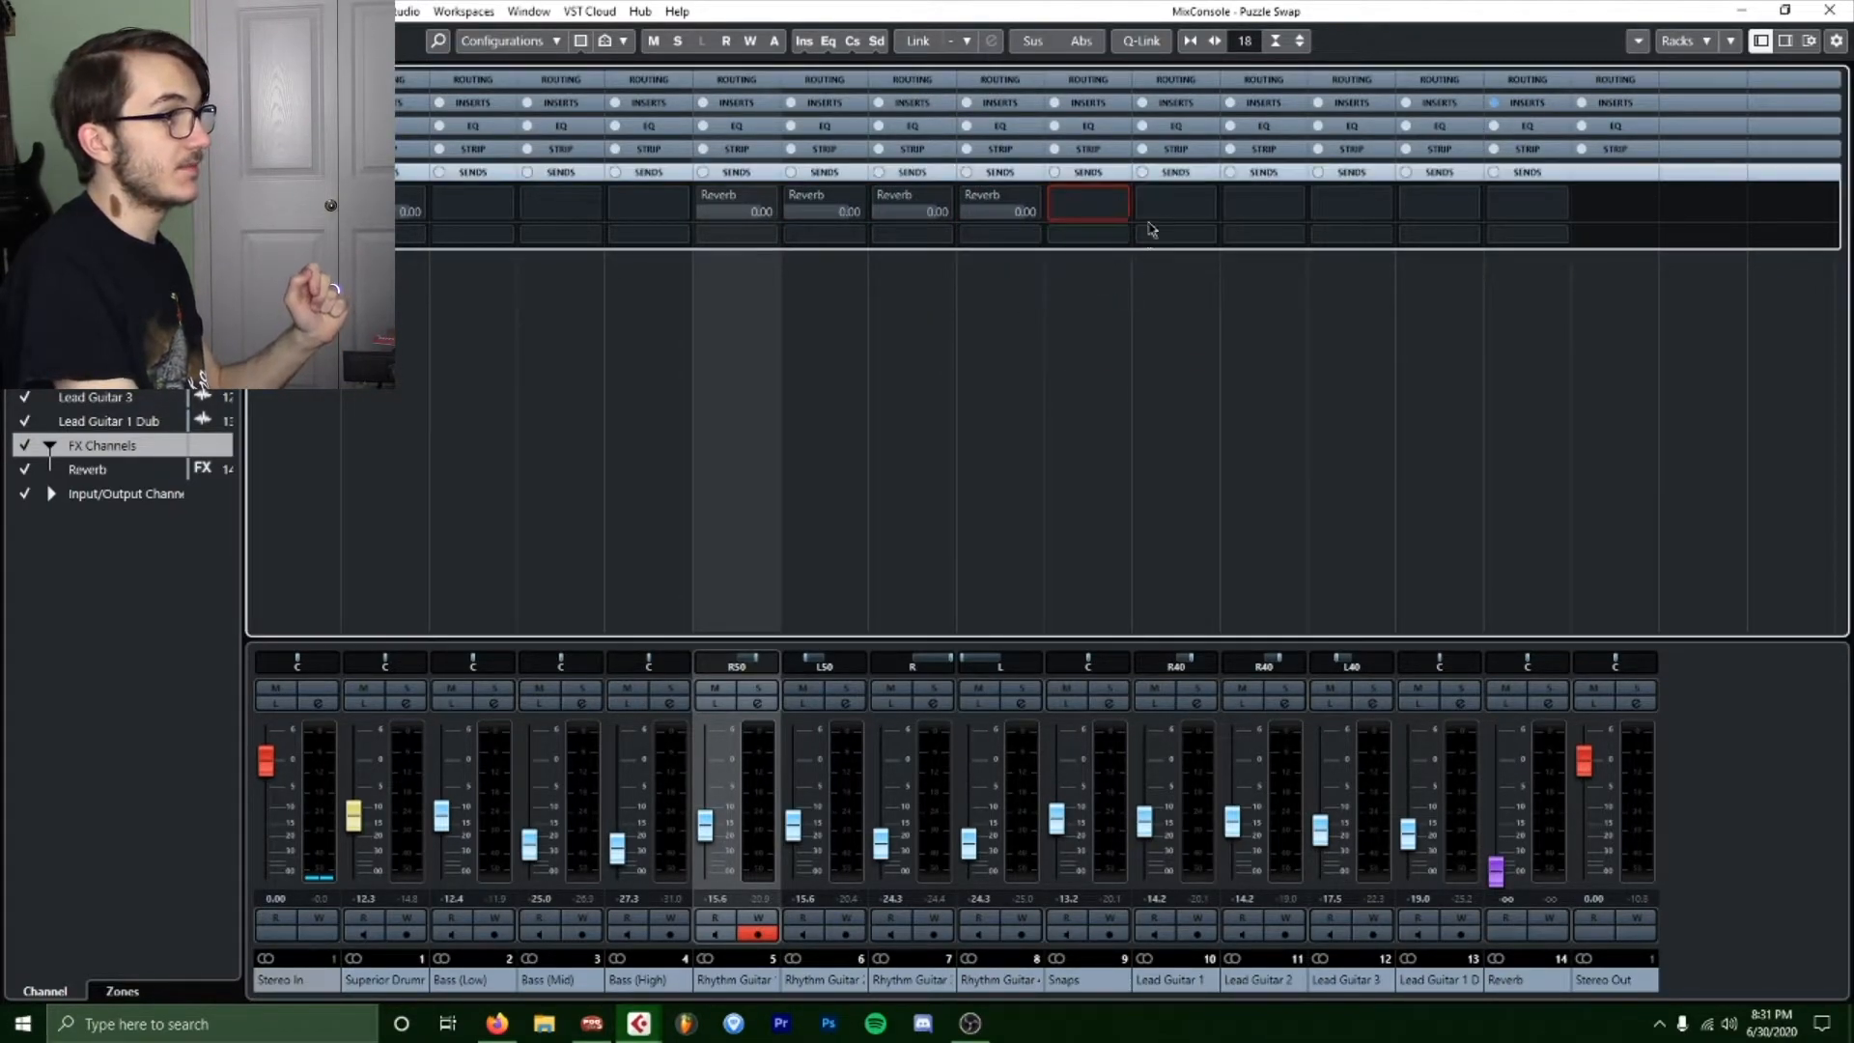
{"action": "left_click", "coordinate": [1150, 218]}
{"action": "left_click", "coordinate": [1180, 276]}
{"action": "left_click", "coordinate": [1245, 213]}
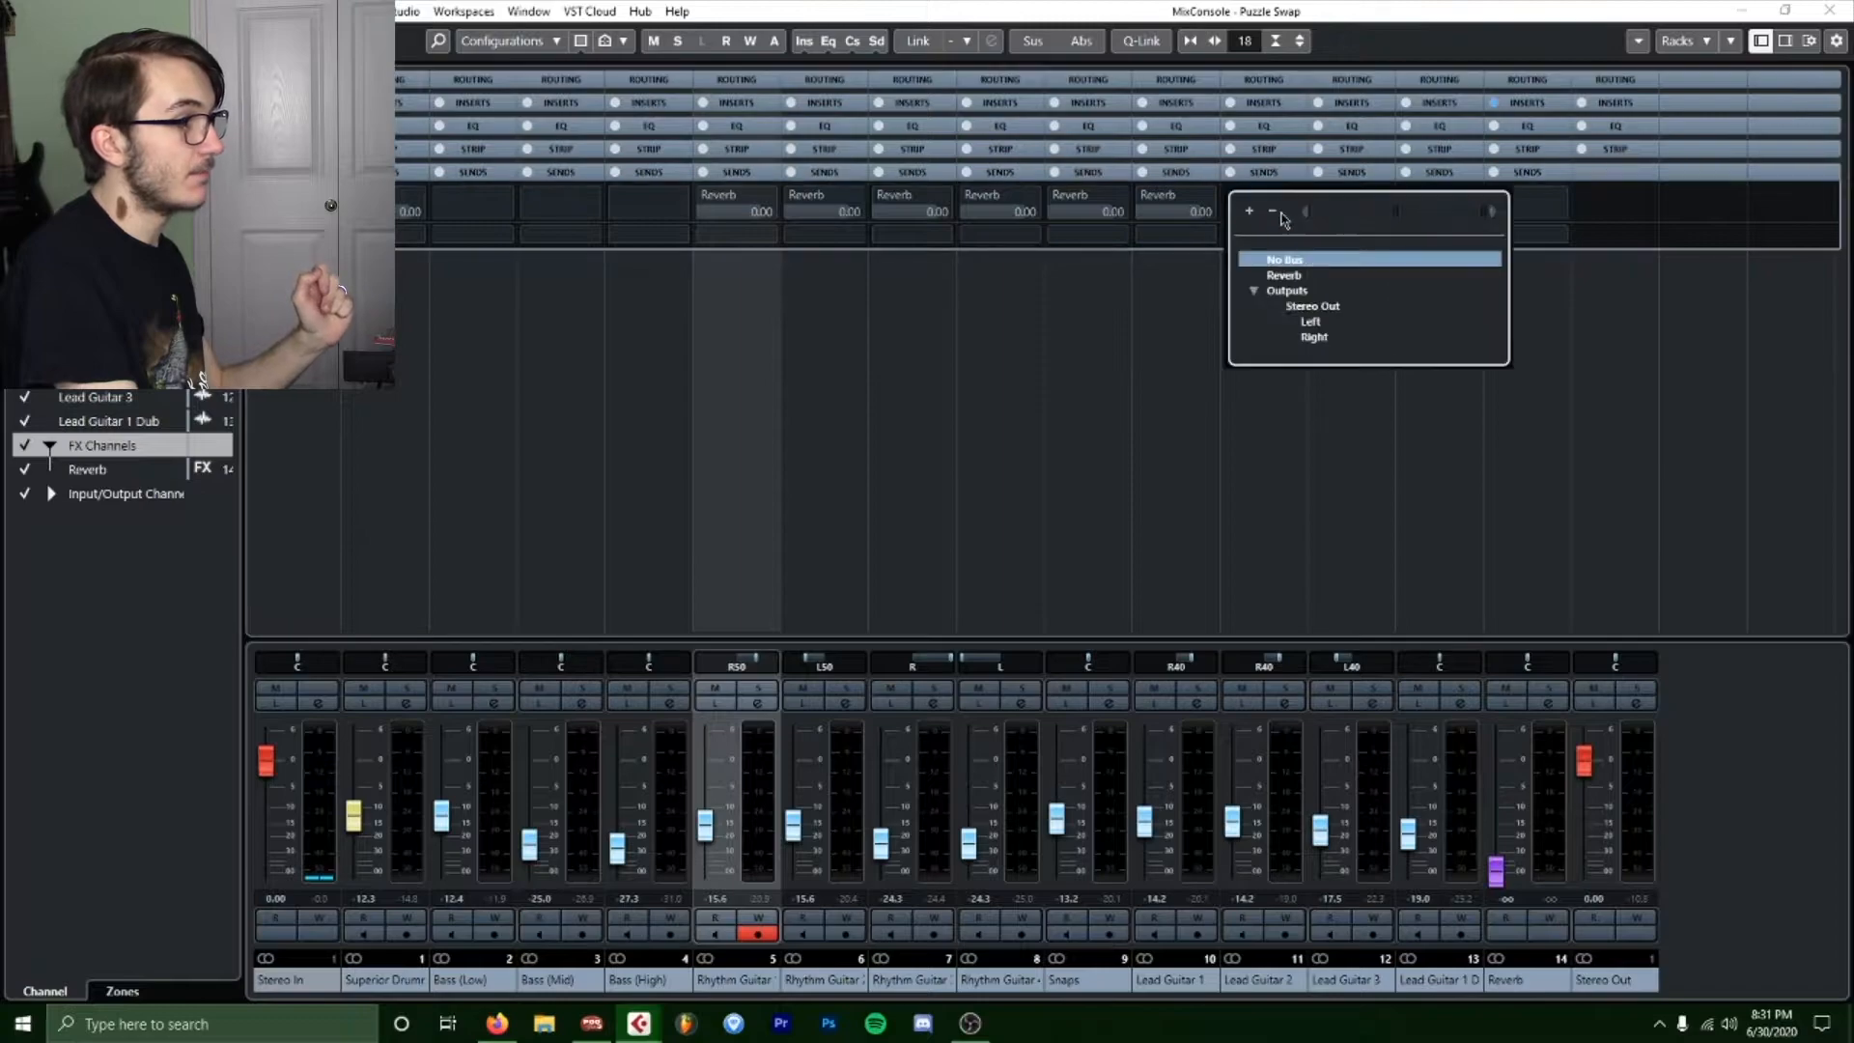
{"action": "left_click", "coordinate": [1273, 276]}
{"action": "left_click", "coordinate": [1331, 213]}
{"action": "left_click", "coordinate": [1371, 276]}
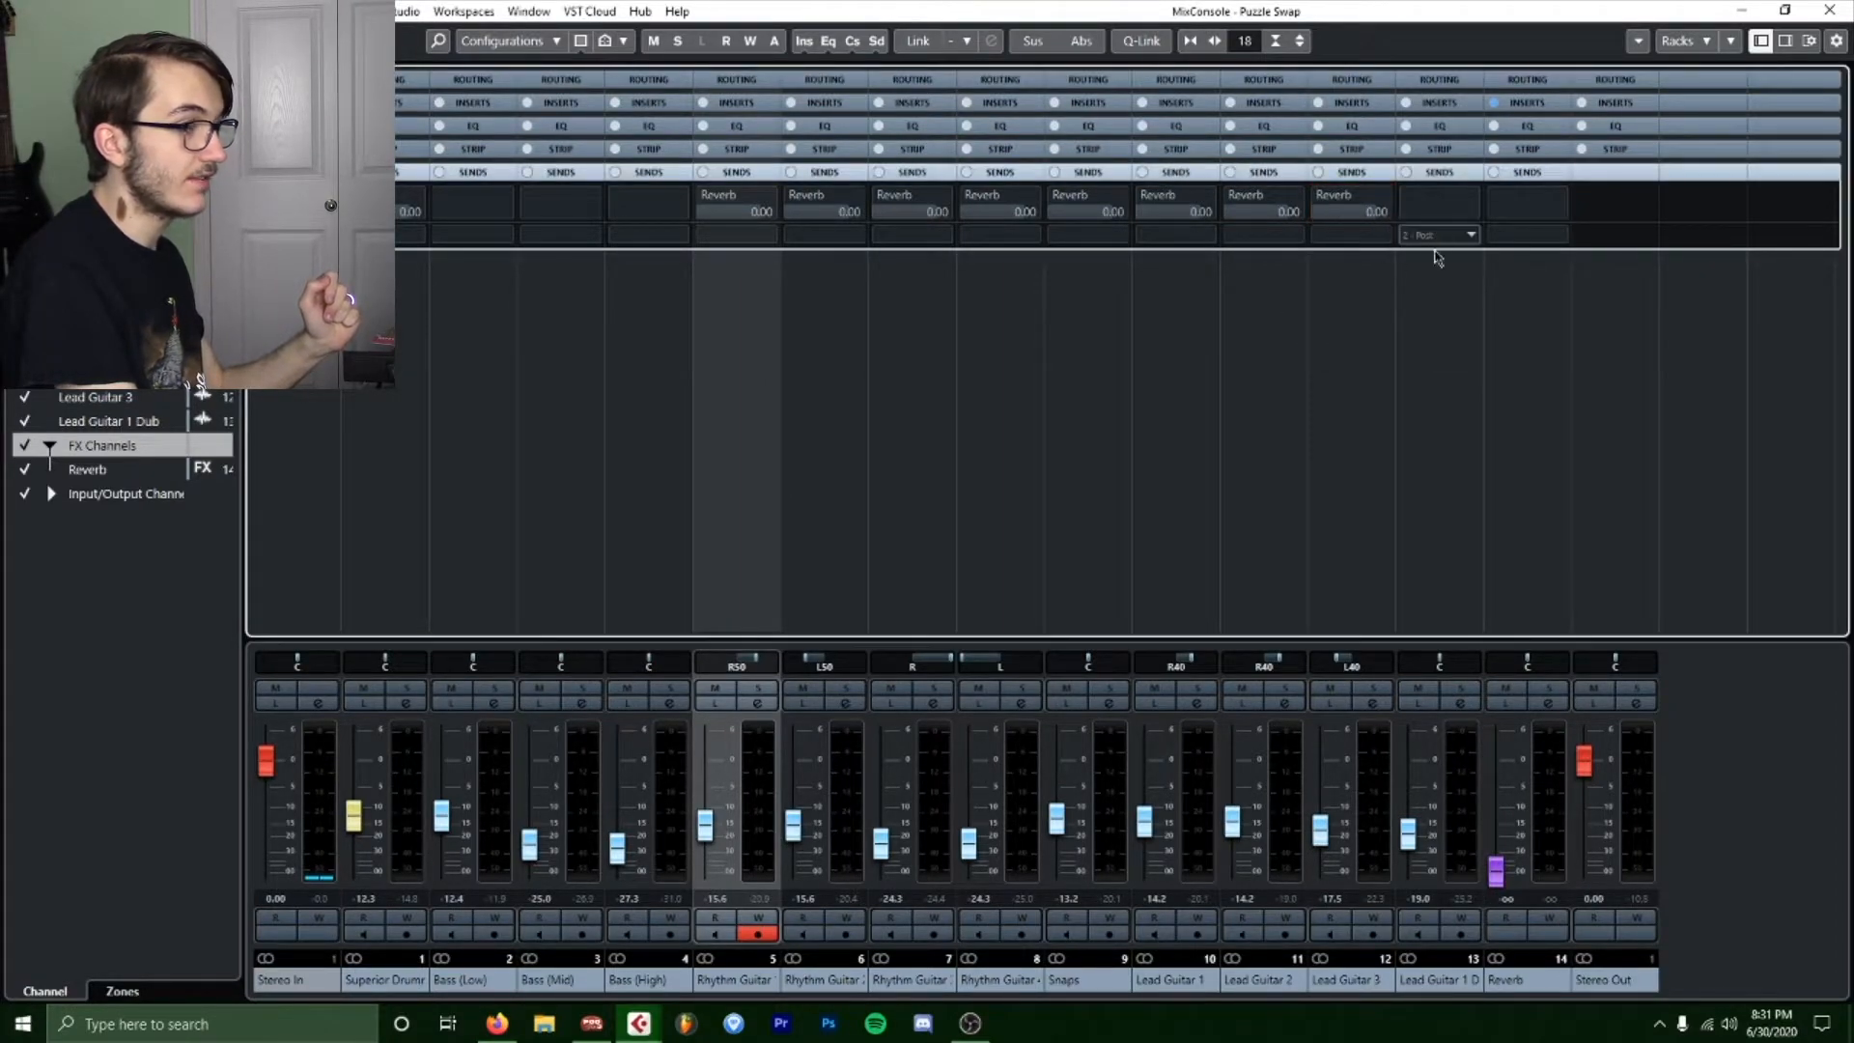
{"action": "left_click", "coordinate": [1435, 231]}
{"action": "left_click", "coordinate": [1456, 278]}
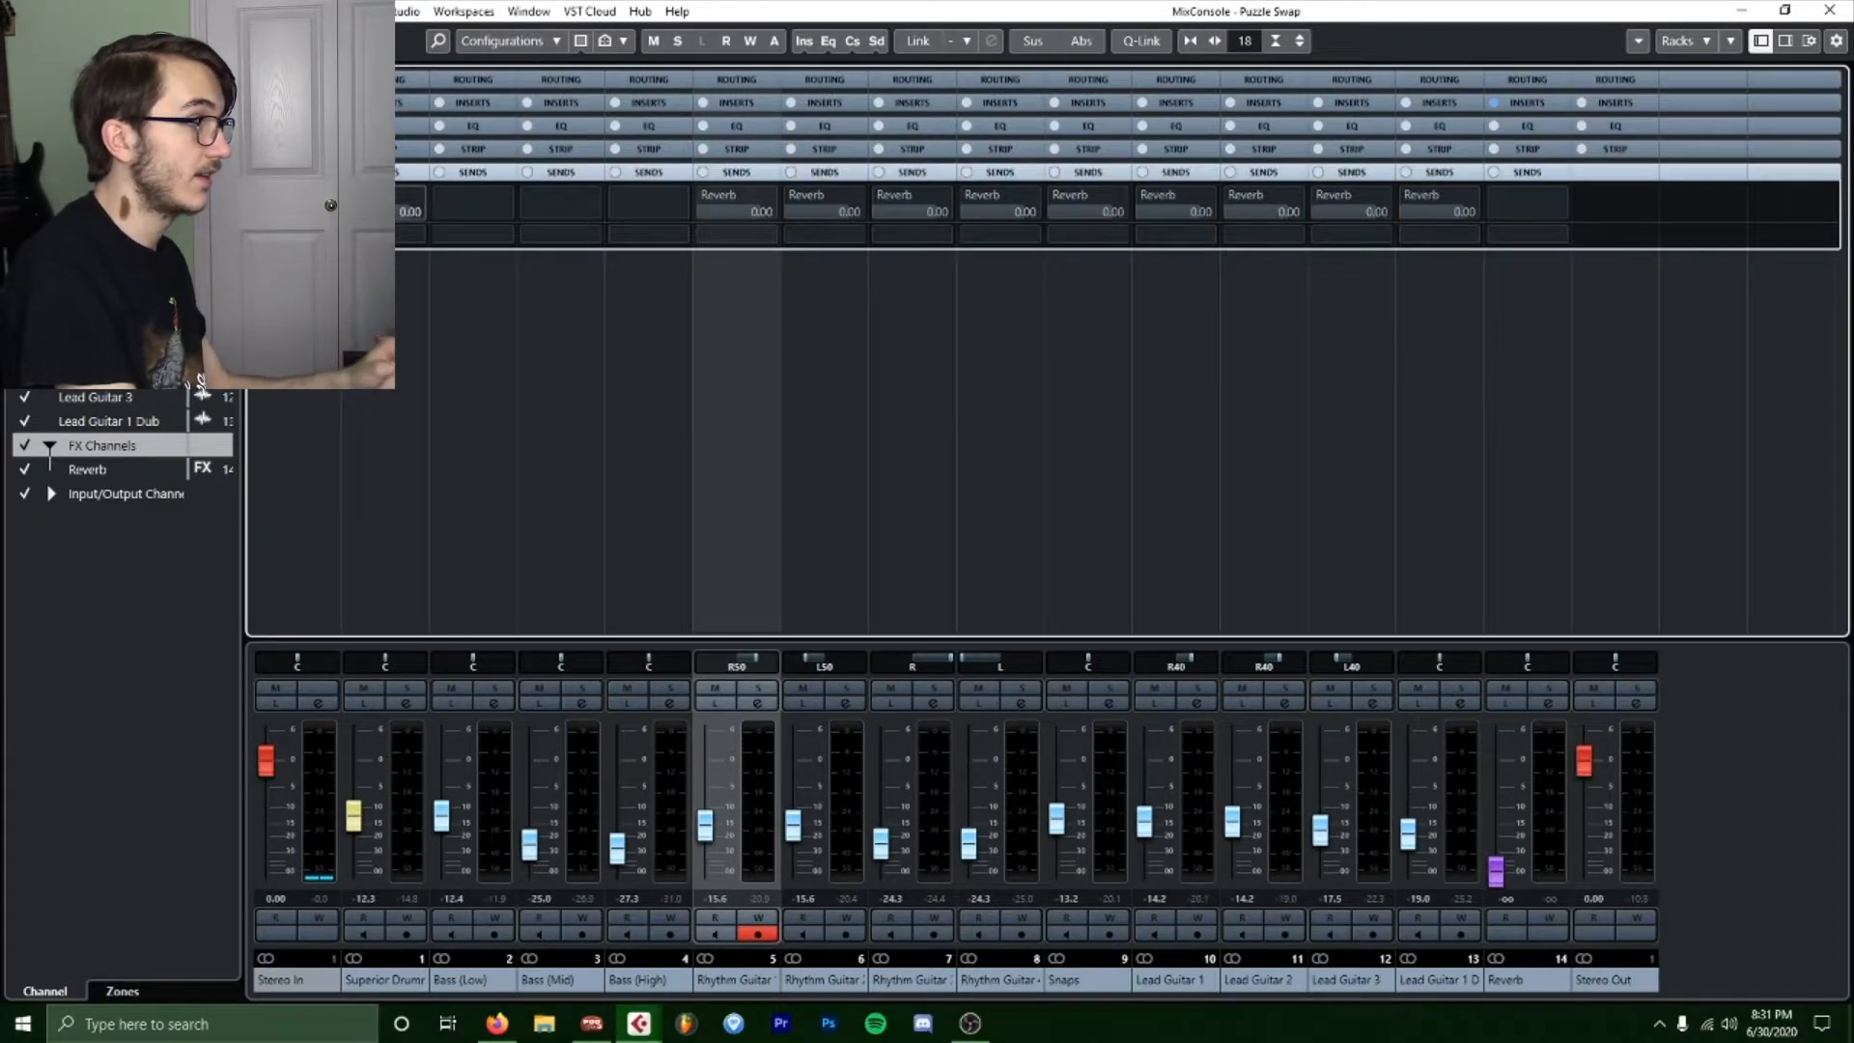
Activate the Reverb sends on the drums, rhythm guitars, Snaps and lead guitars, and start playback.
{"action": "left_click", "coordinate": [705, 194]}
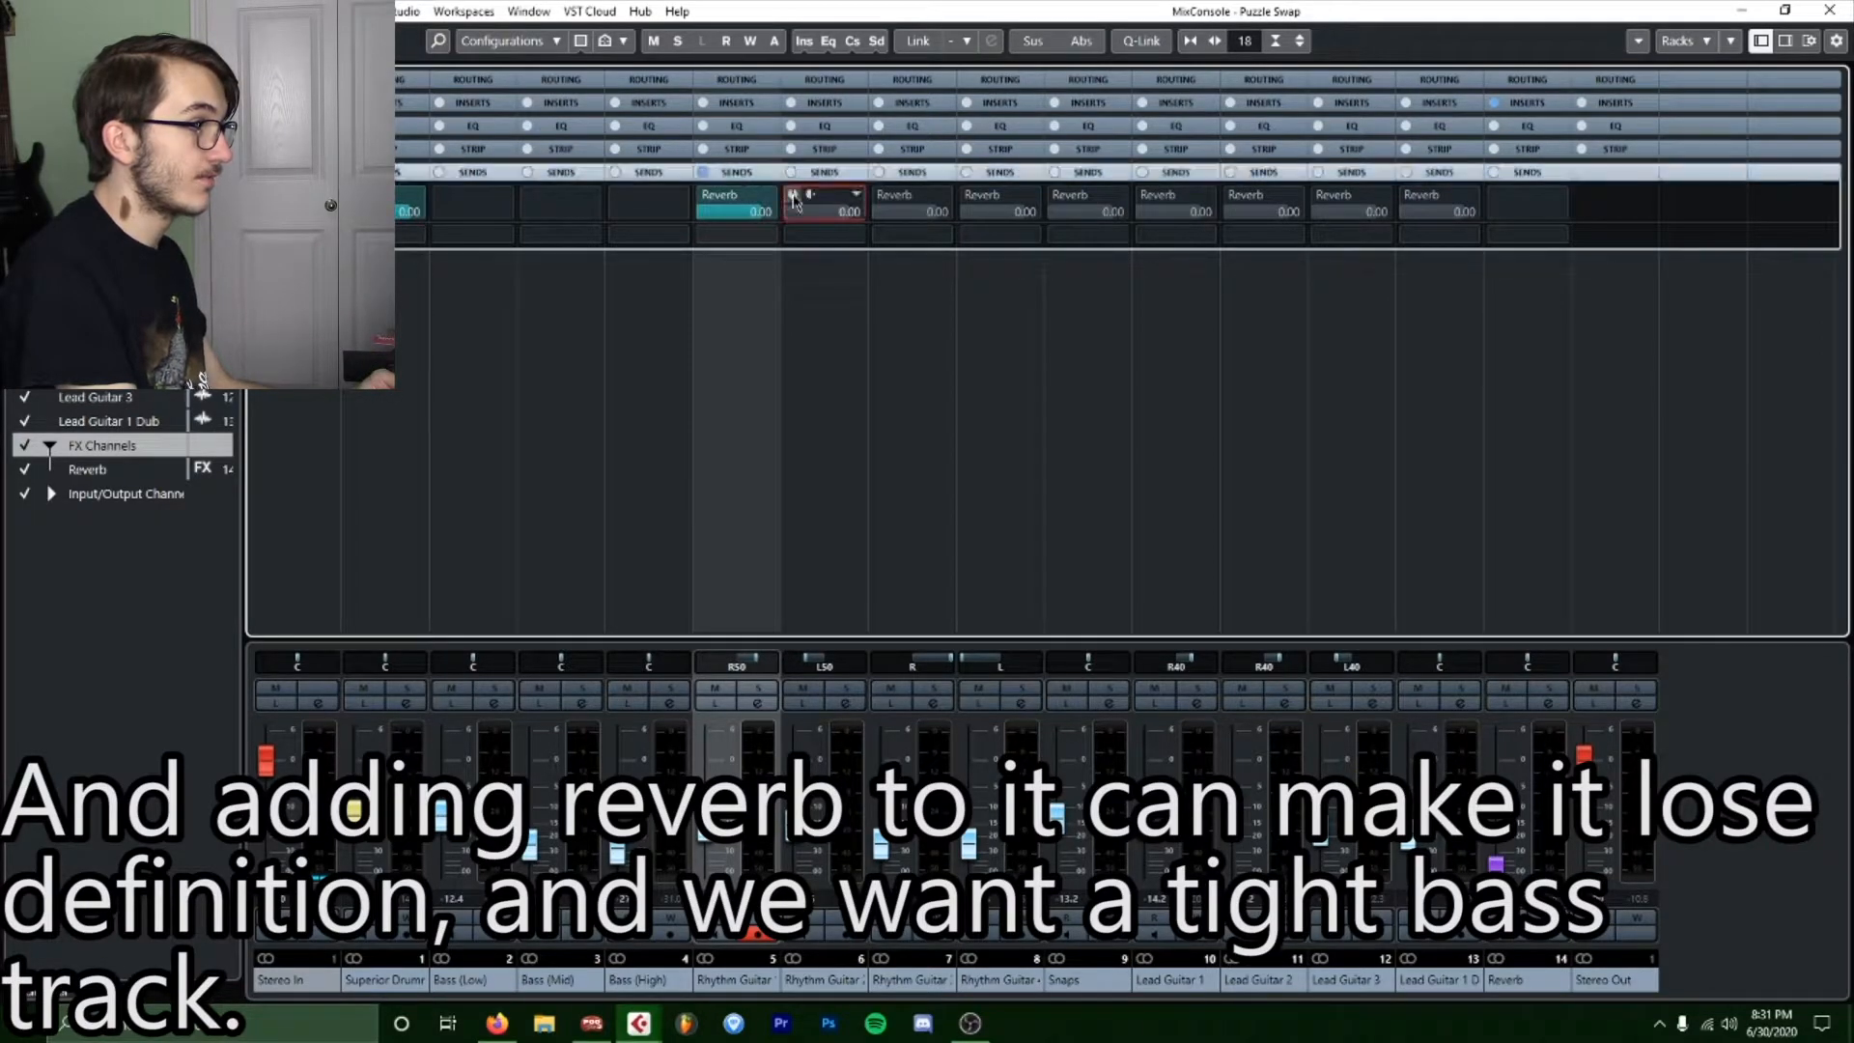
{"action": "left_click", "coordinate": [792, 194]}
{"action": "left_click", "coordinate": [881, 195]}
{"action": "left_click", "coordinate": [968, 195]}
{"action": "left_click", "coordinate": [1056, 195]}
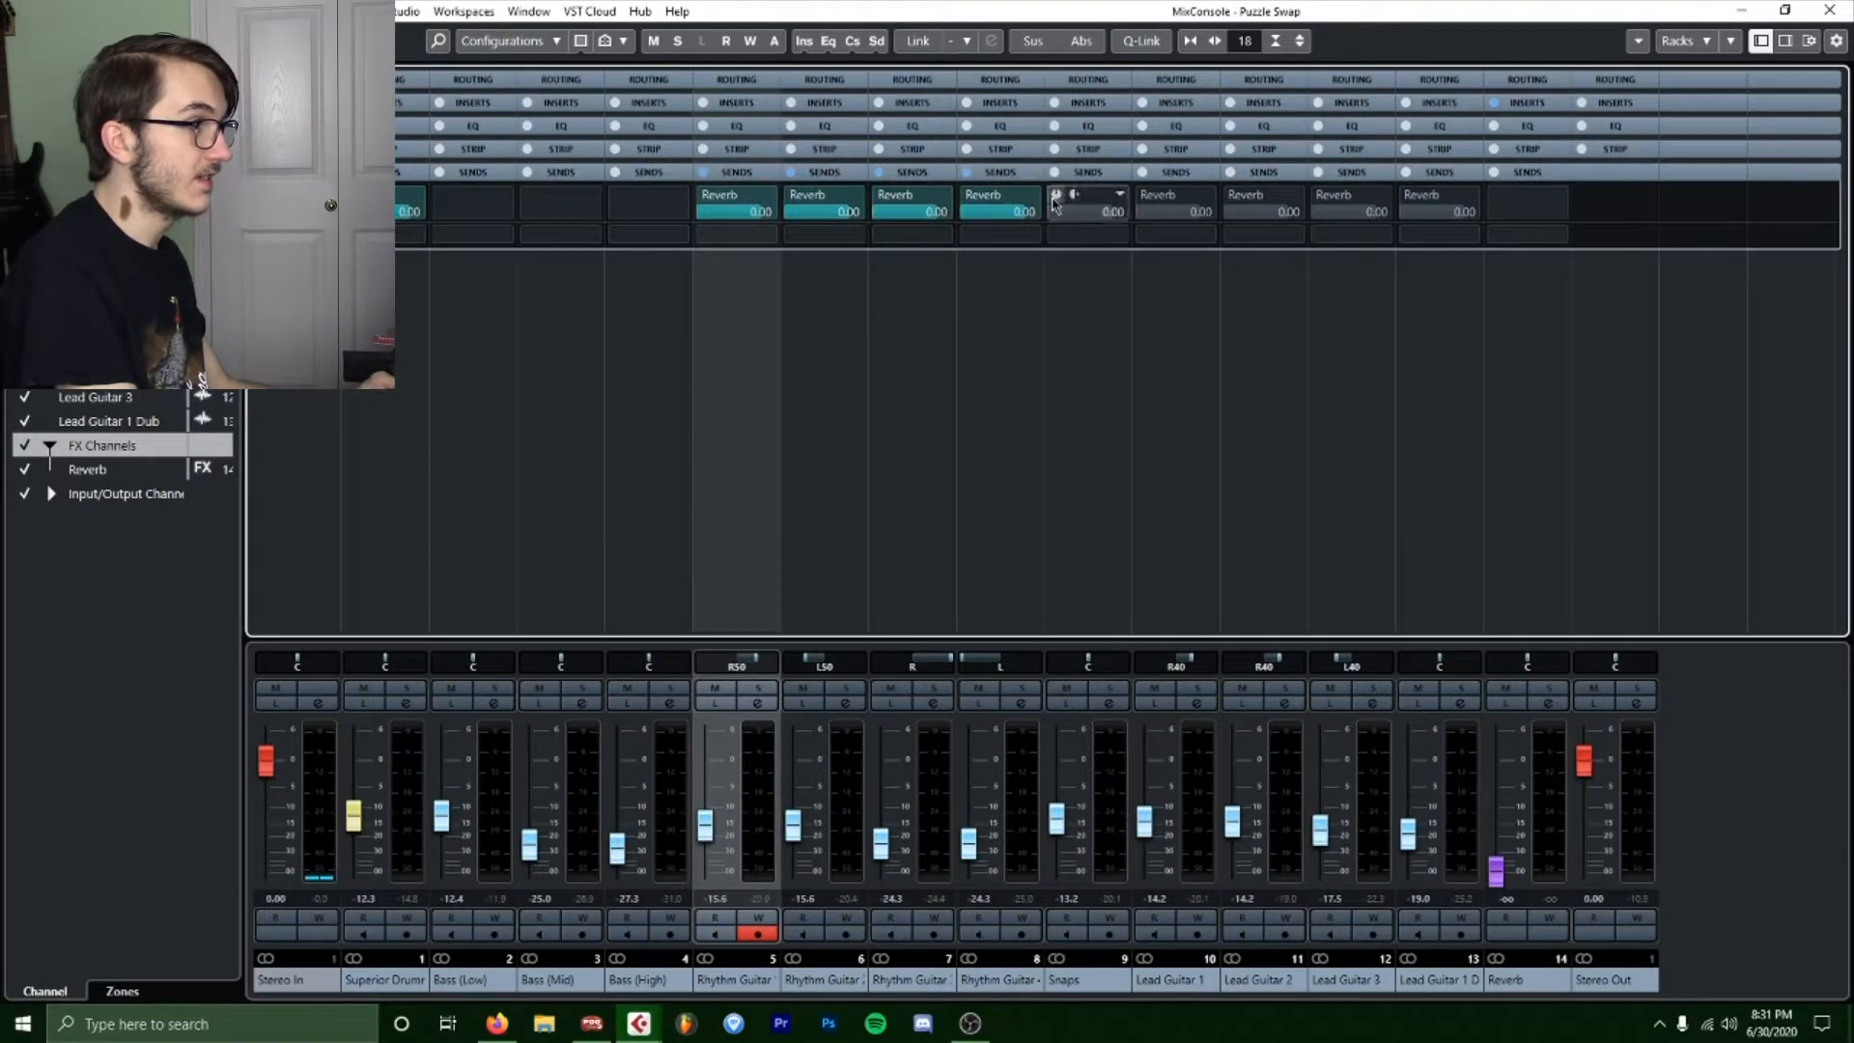
{"action": "left_click", "coordinate": [1144, 195]}
{"action": "left_click", "coordinate": [1232, 195]}
{"action": "left_click", "coordinate": [1320, 195]}
{"action": "left_click", "coordinate": [1408, 195]}
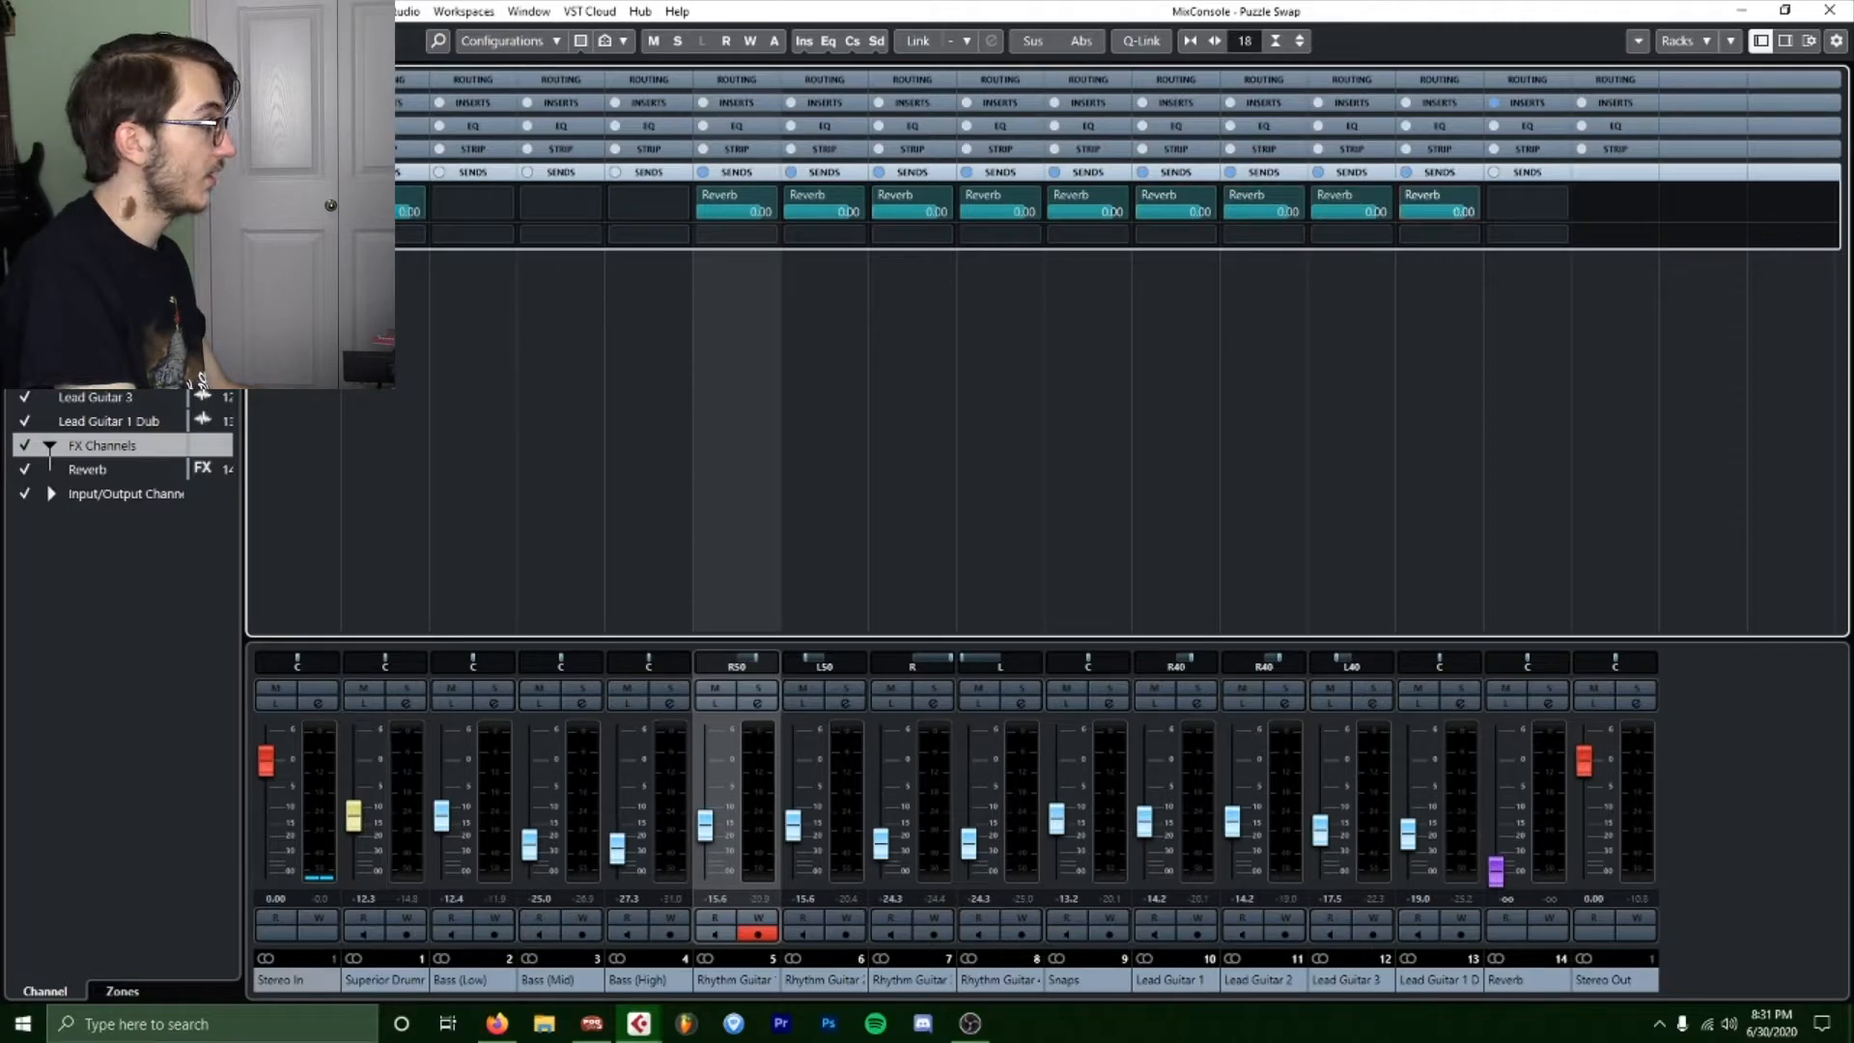
{"action": "key", "text": "space"}
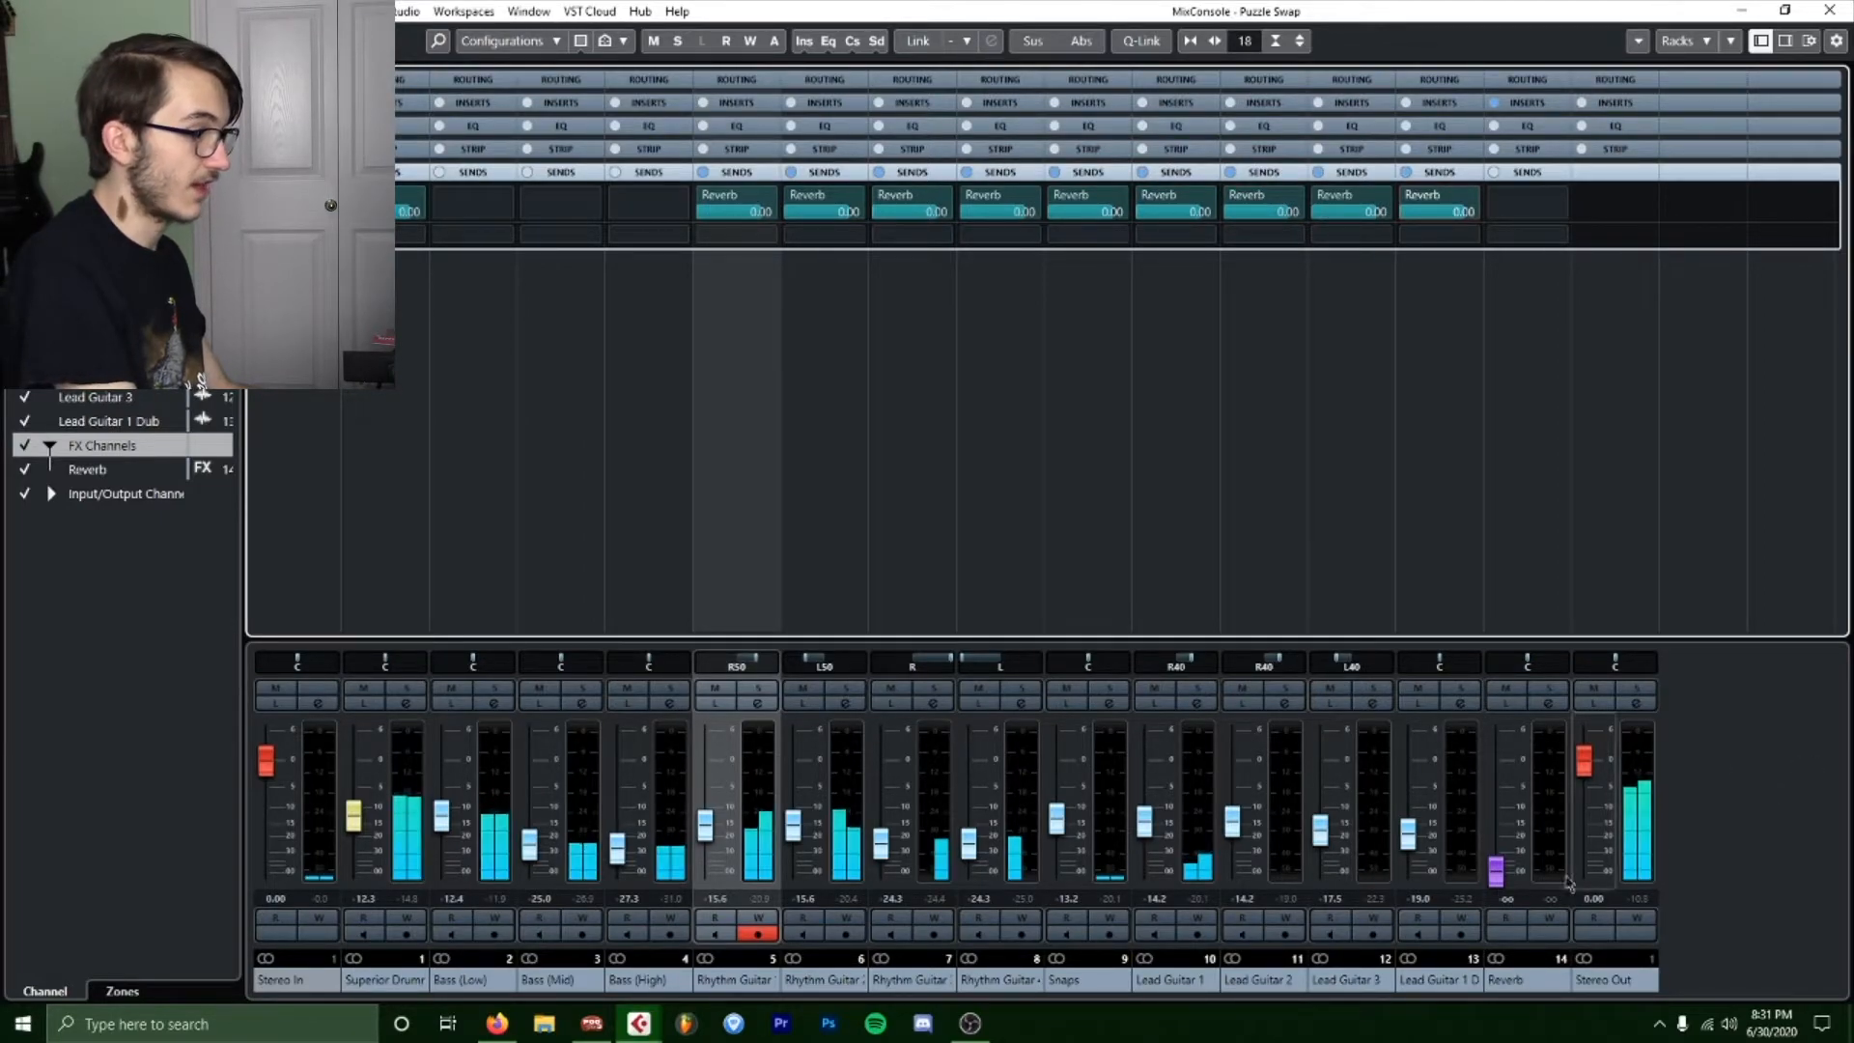
Raise the Reverb channel's fader during playback and fine-tune its level to -11.3 dB.
{"action": "left_click", "coordinate": [1502, 864]}
{"action": "left_click_drag", "start_coordinate": [1506, 854], "coordinate": [1509, 828]}
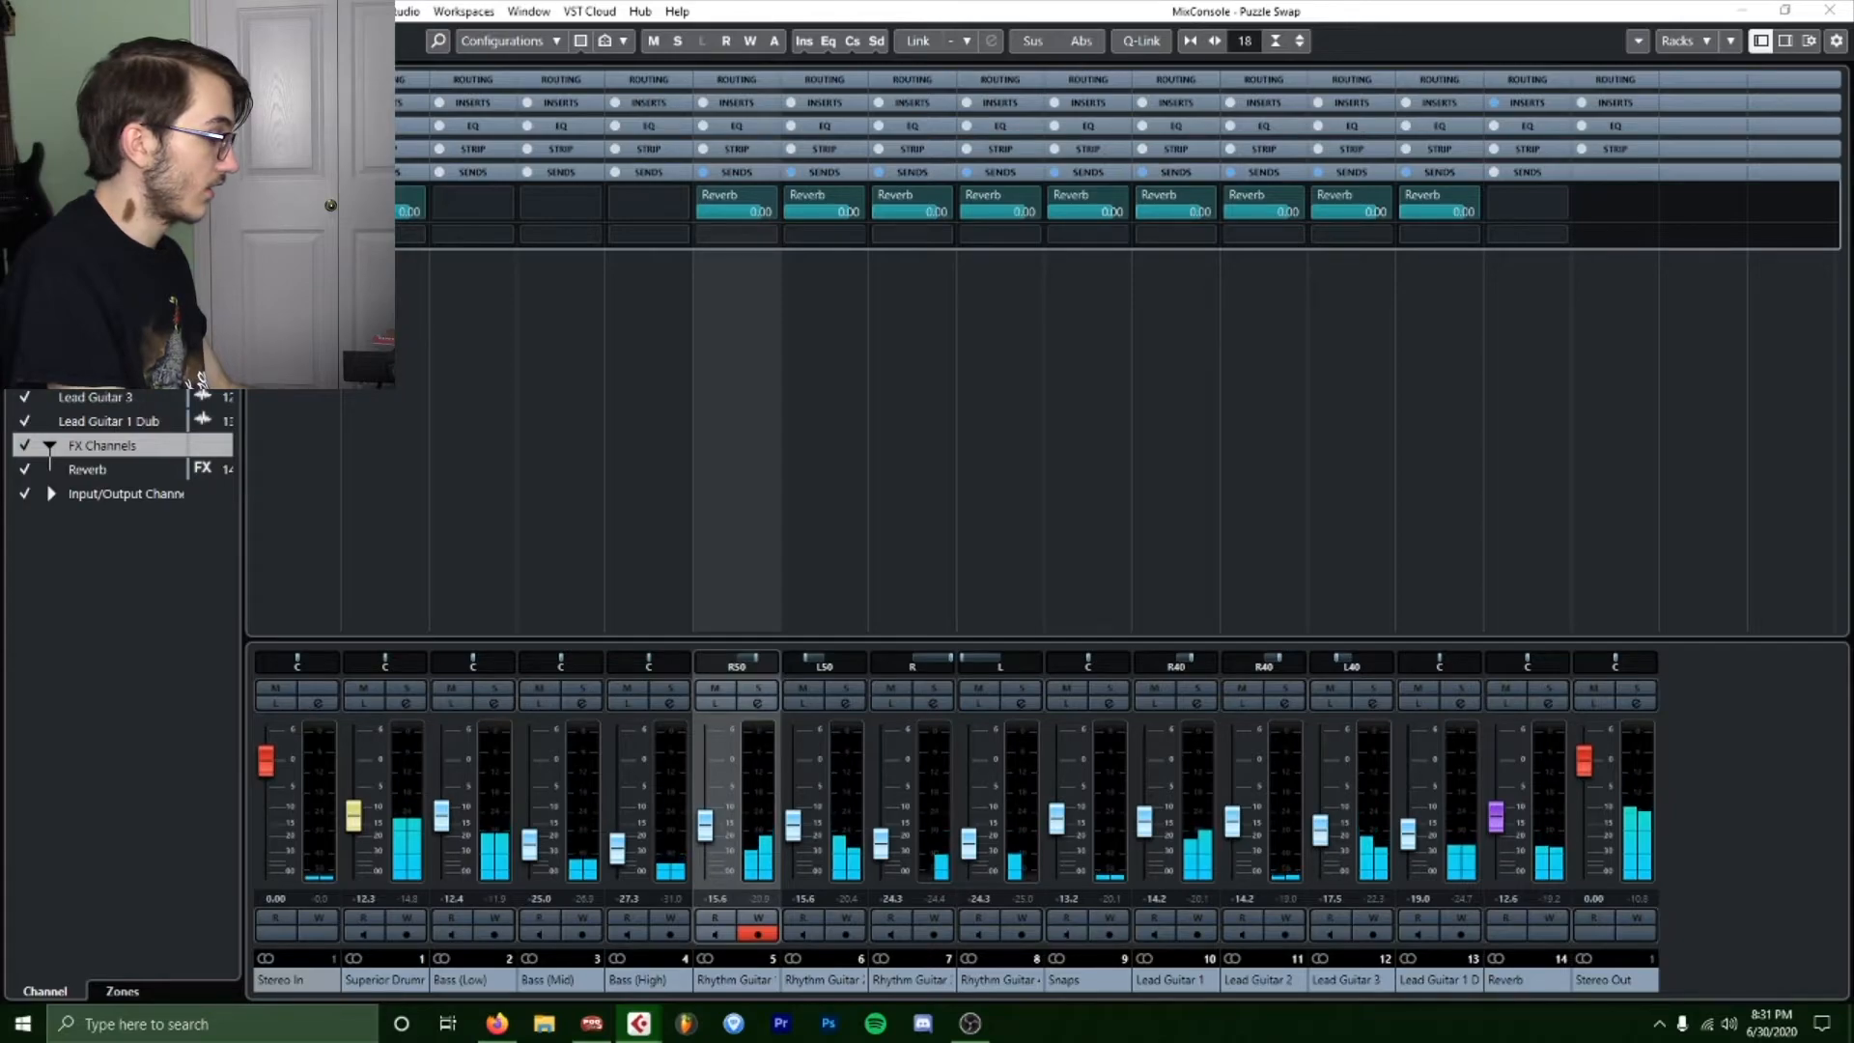
{"action": "left_click_drag", "start_coordinate": [1495, 817], "coordinate": [1495, 809]}
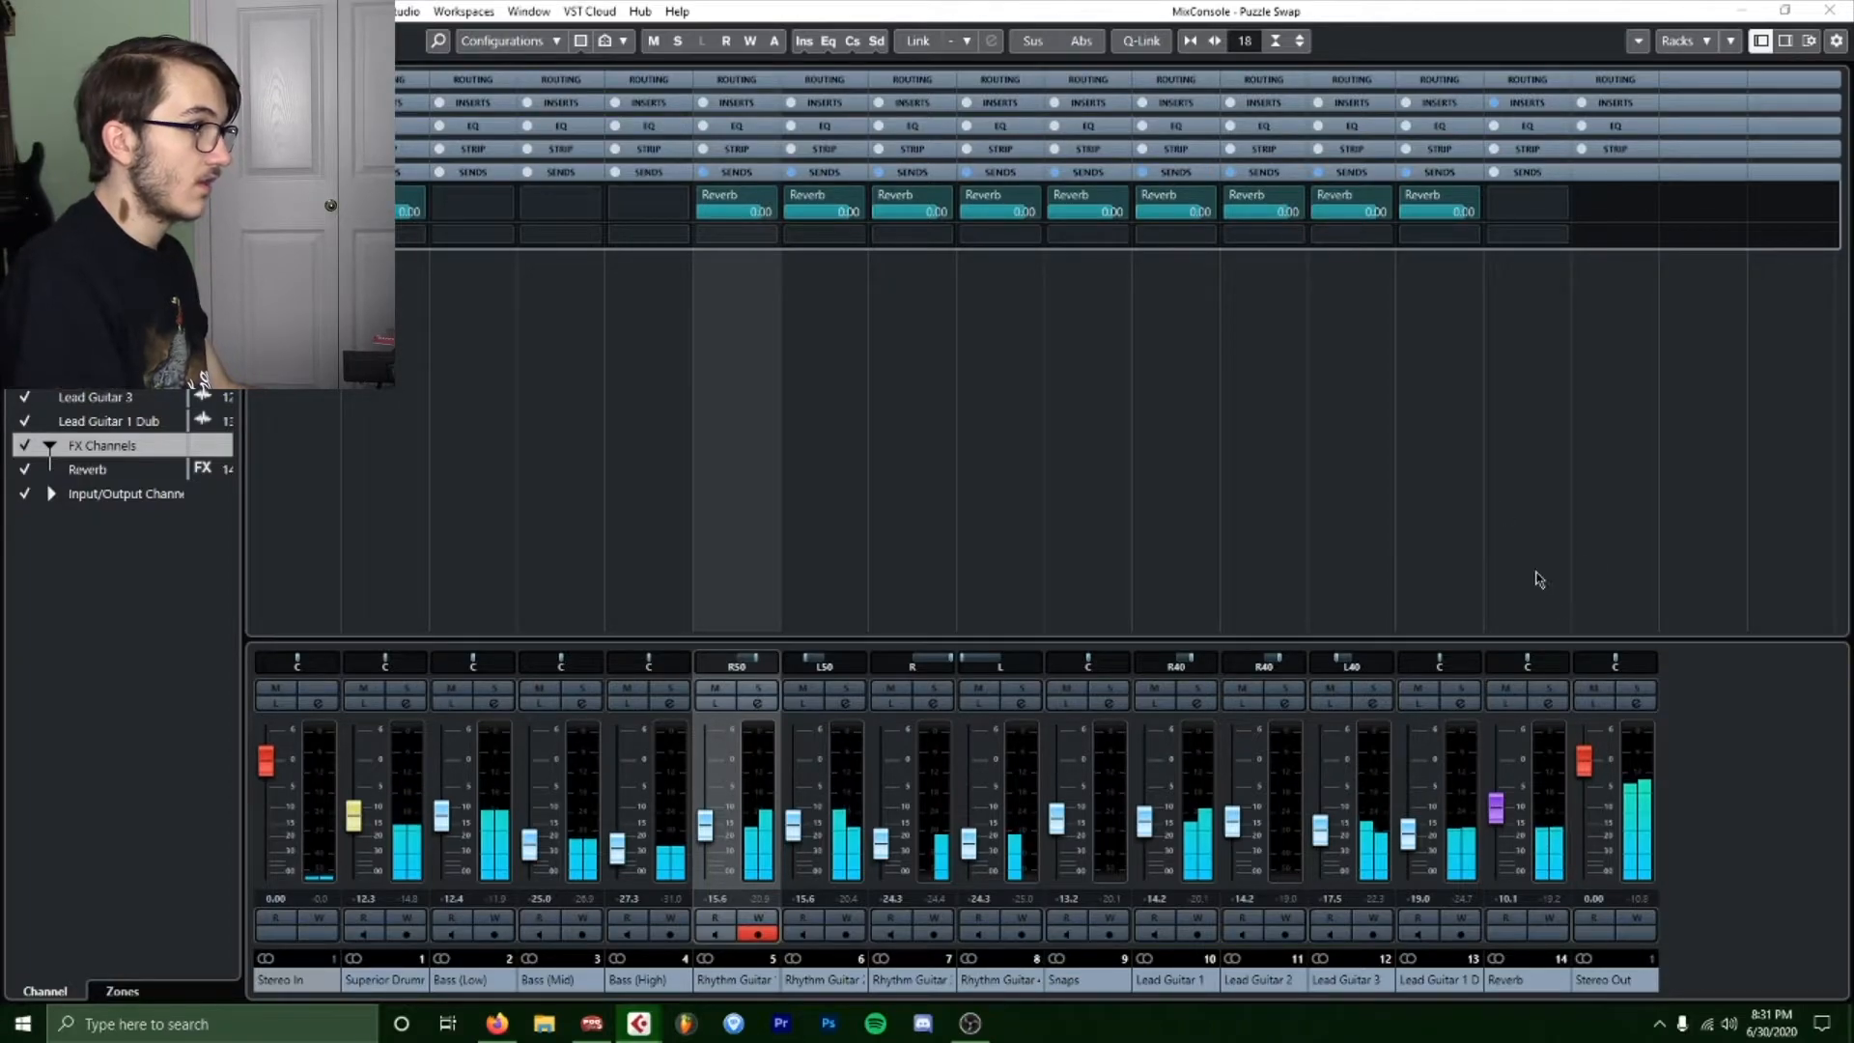
{"action": "left_click_drag", "start_coordinate": [1495, 807], "coordinate": [1495, 813]}
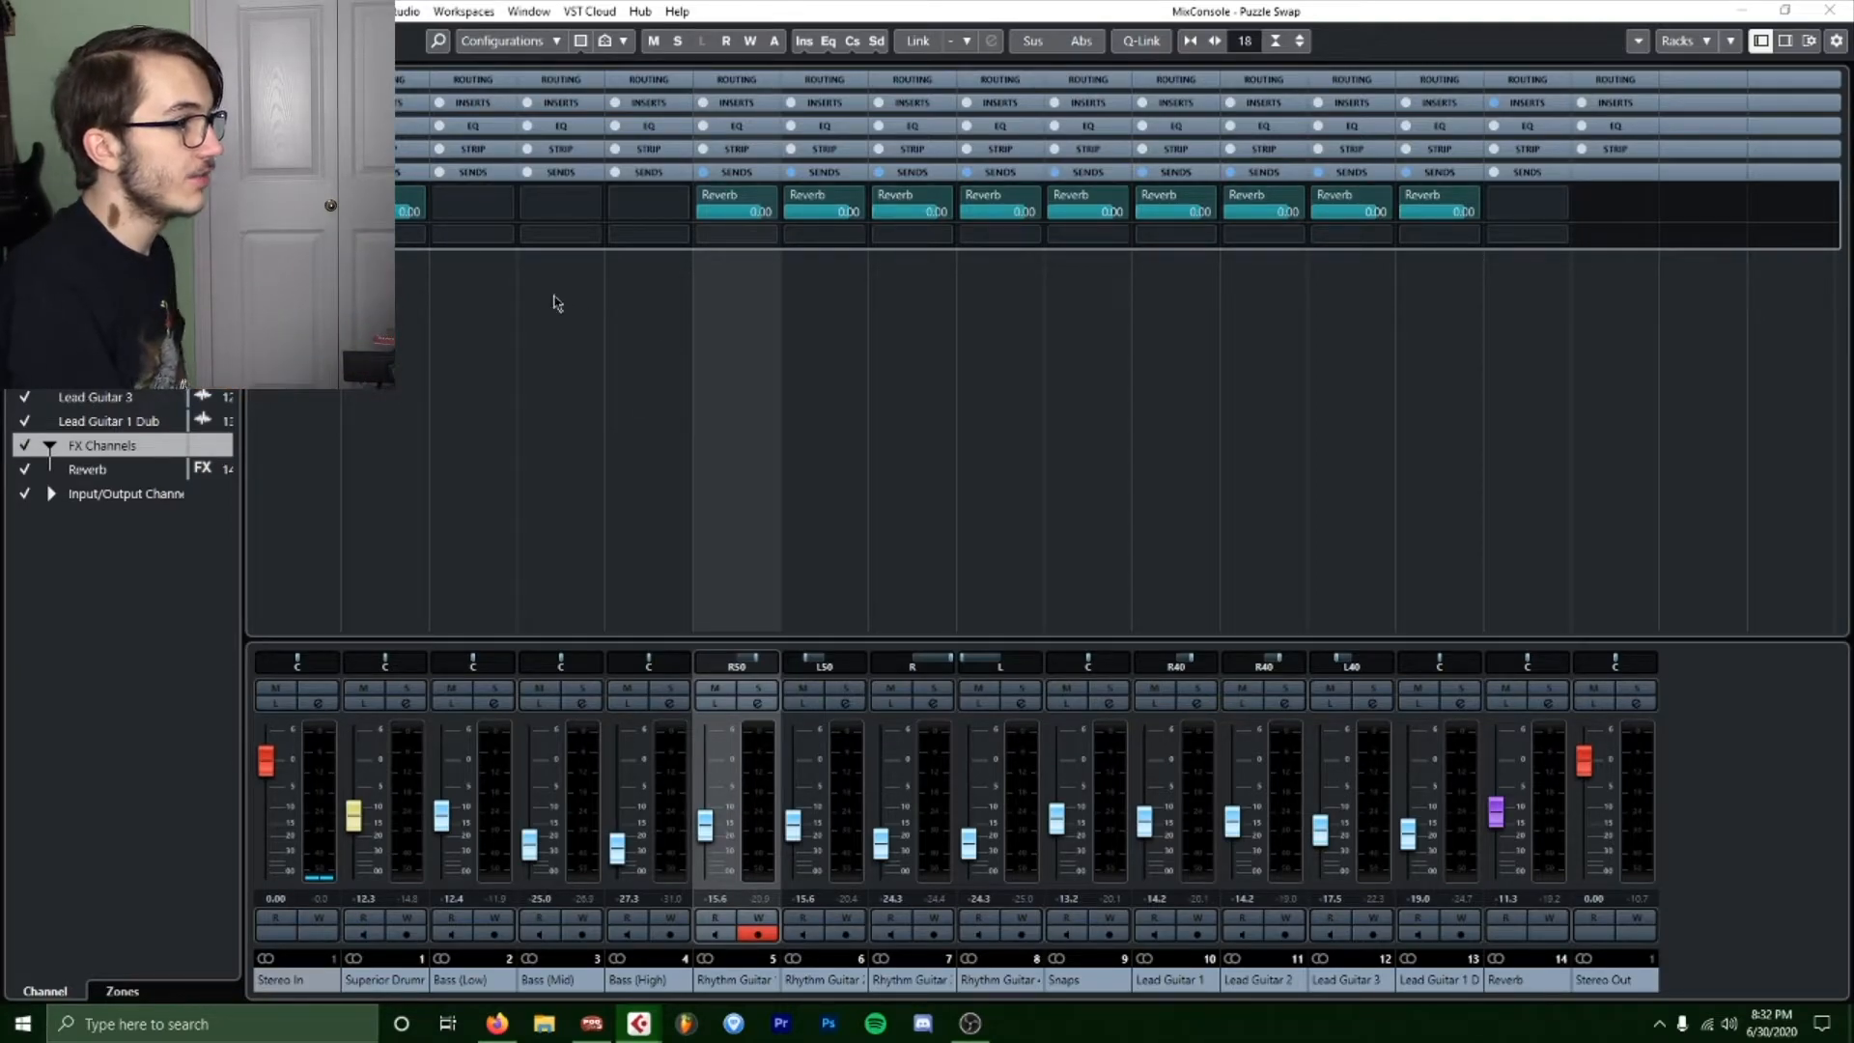
Collapse the sends of the mixer channels and display their insert slots instead.
{"action": "left_click", "coordinate": [541, 174]}
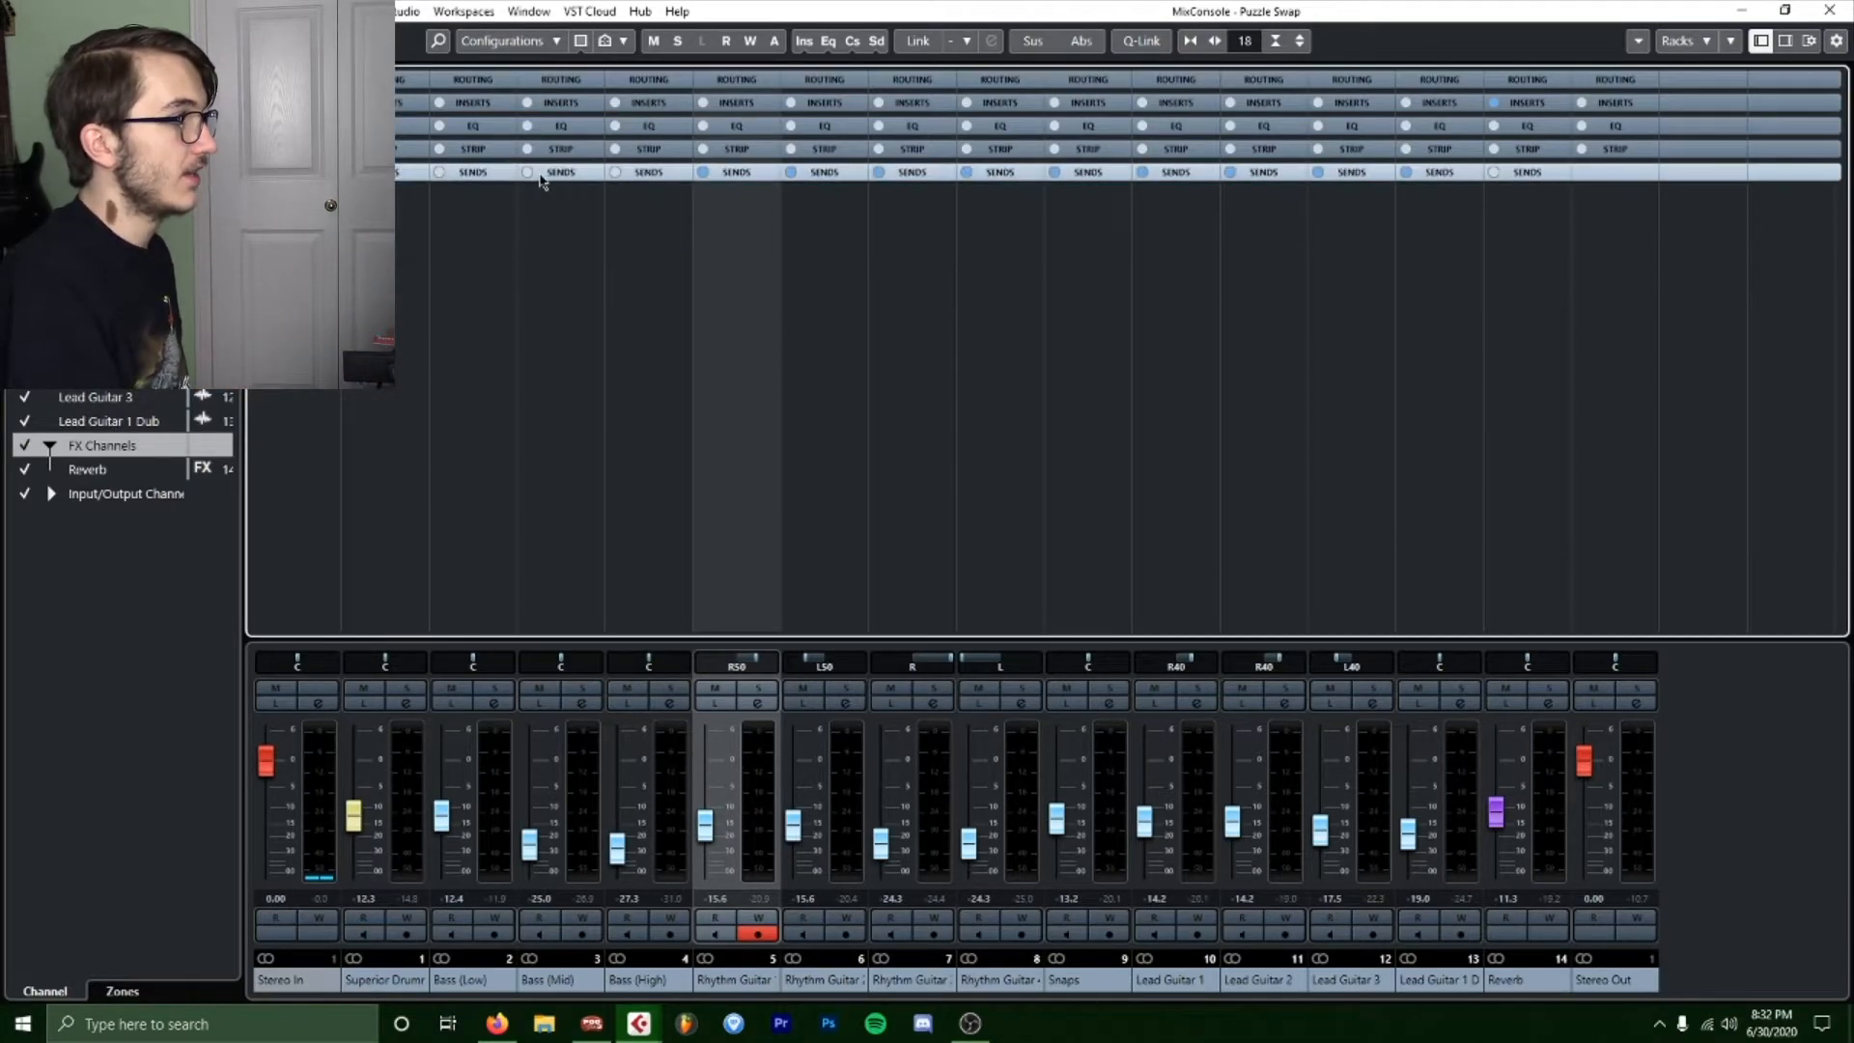
{"action": "left_click", "coordinate": [411, 103]}
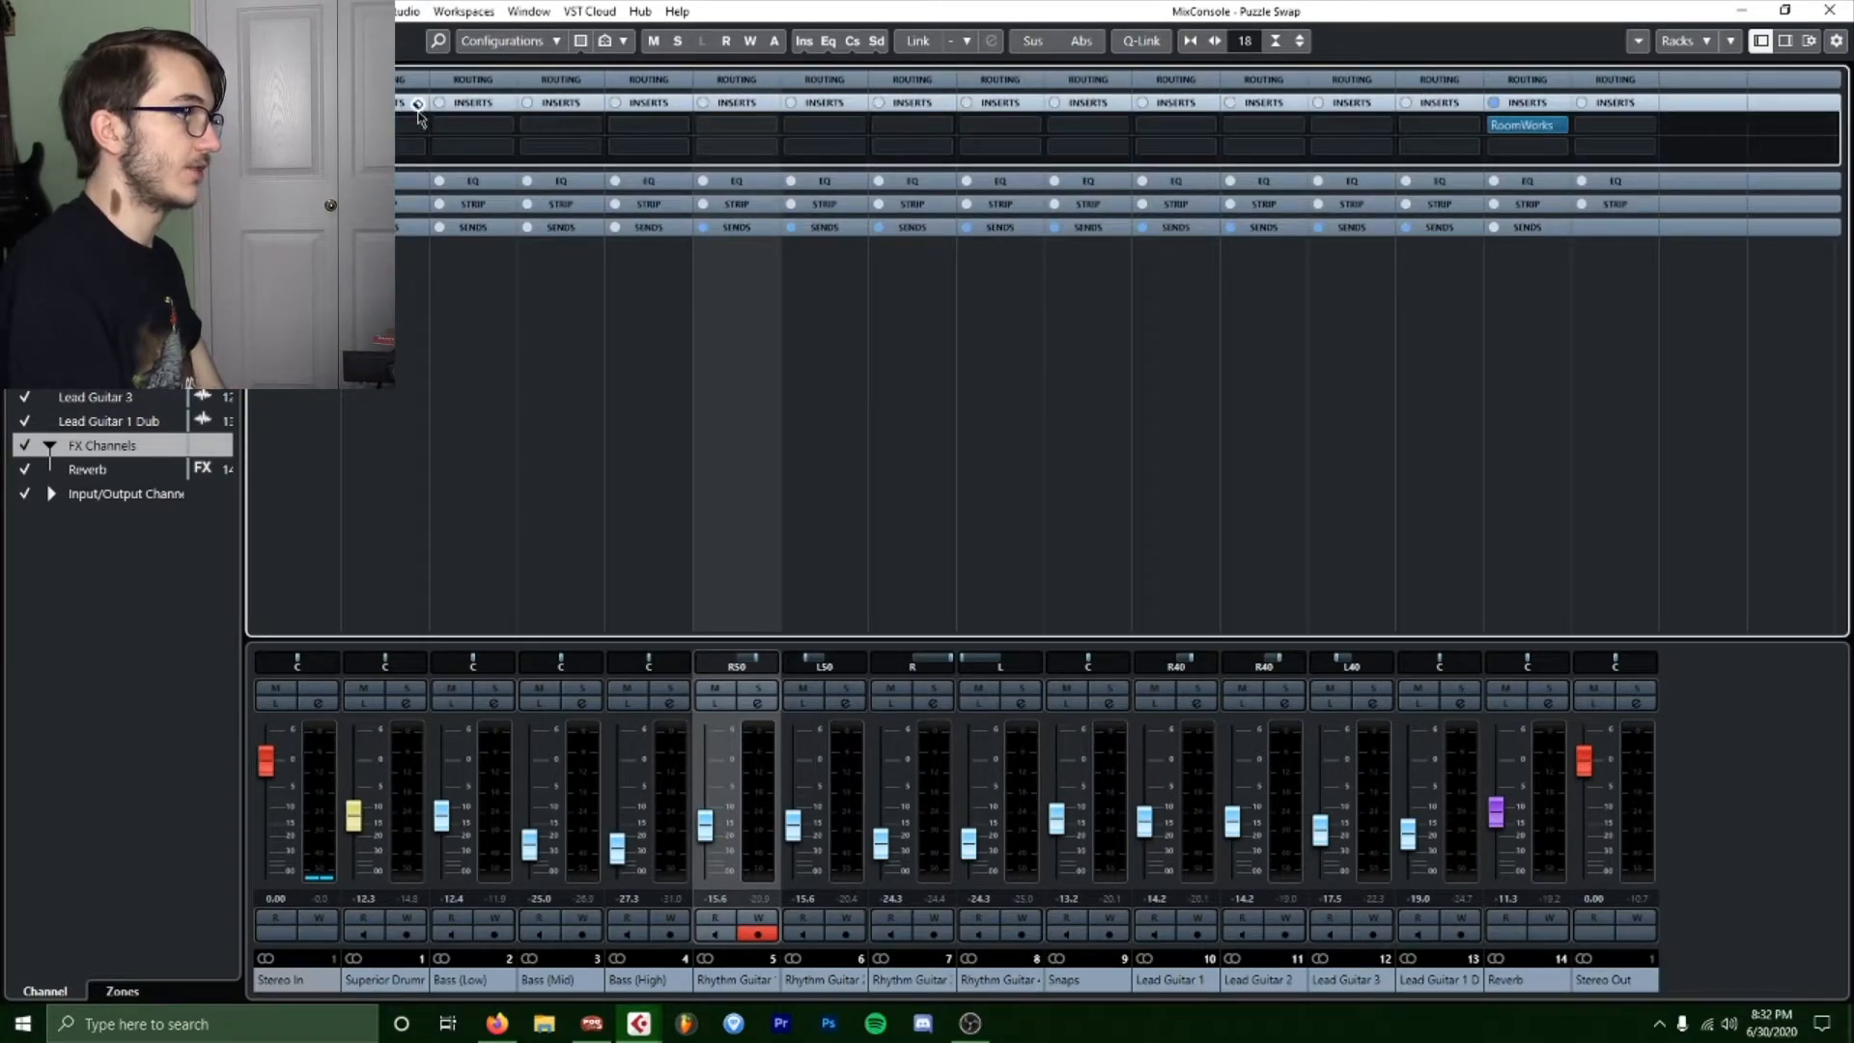
{"action": "left_click", "coordinate": [425, 336]}
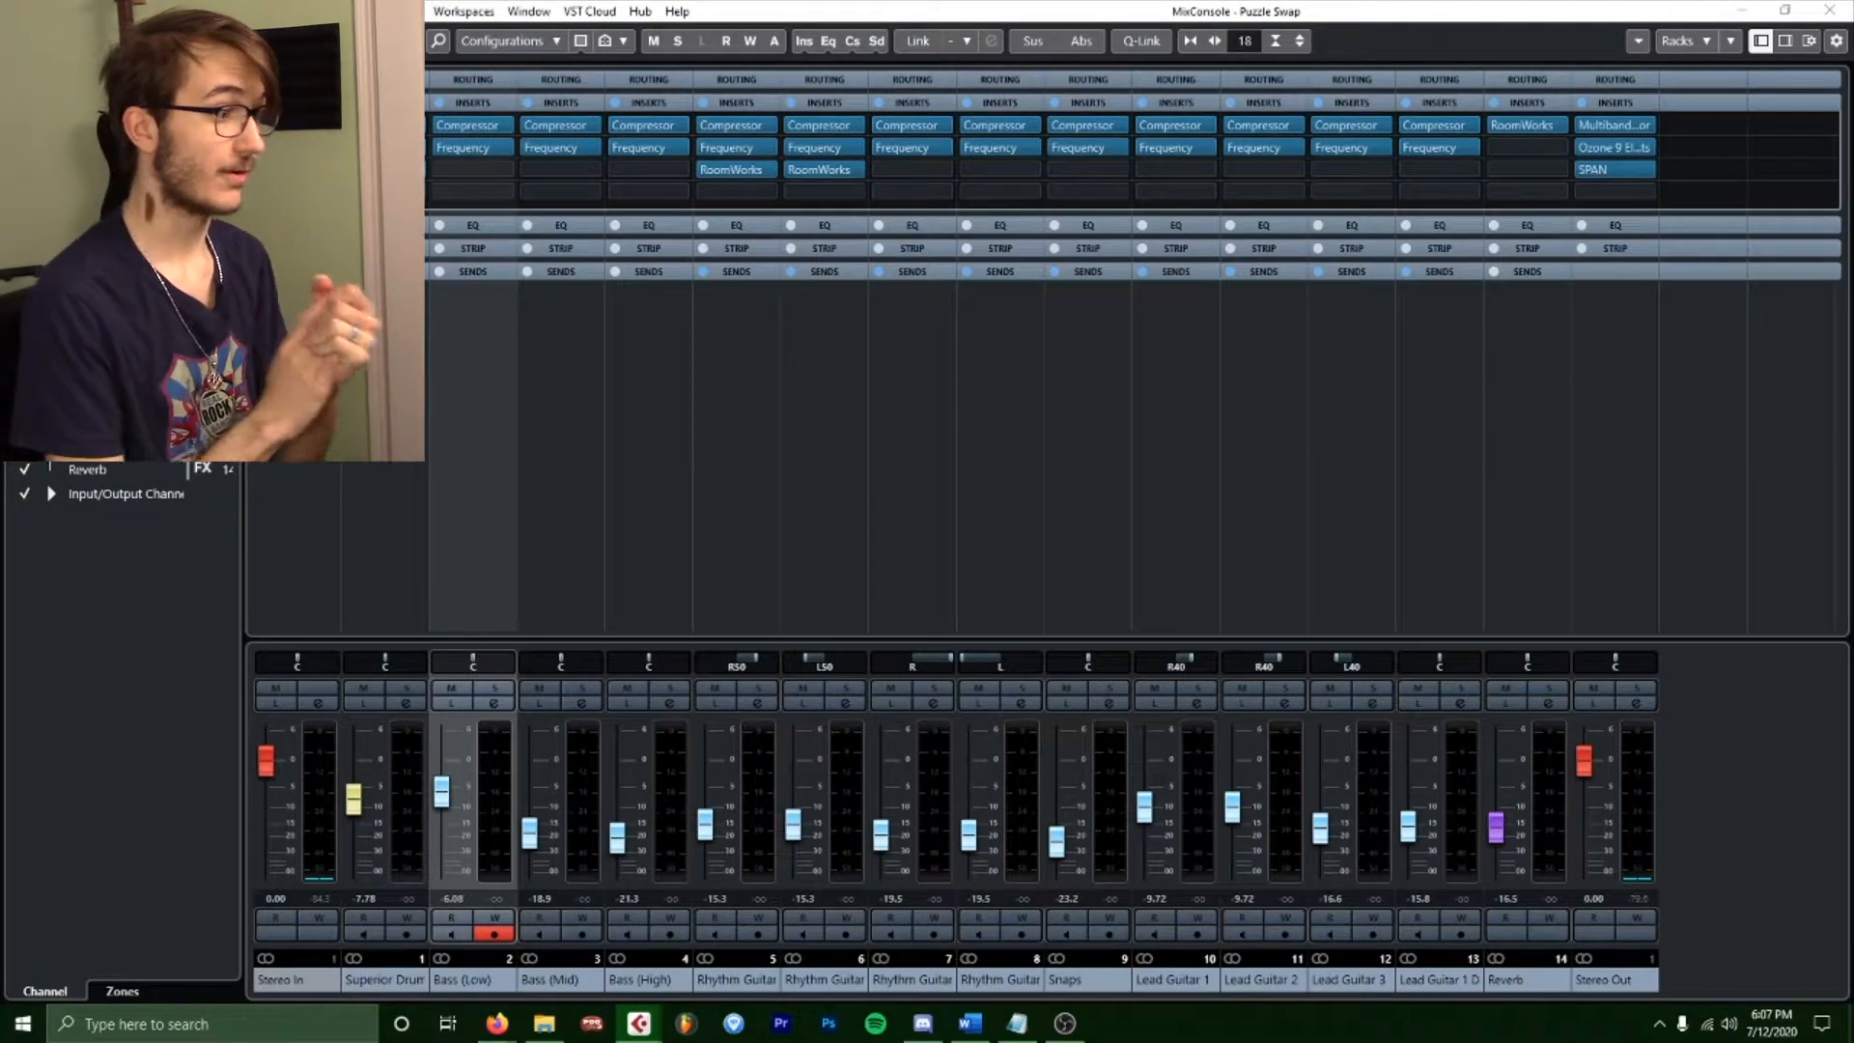
Solo the Superior Drummer channel and move Frequency ahead of Compressor in the channels' insert order.
{"action": "left_click", "coordinate": [384, 386]}
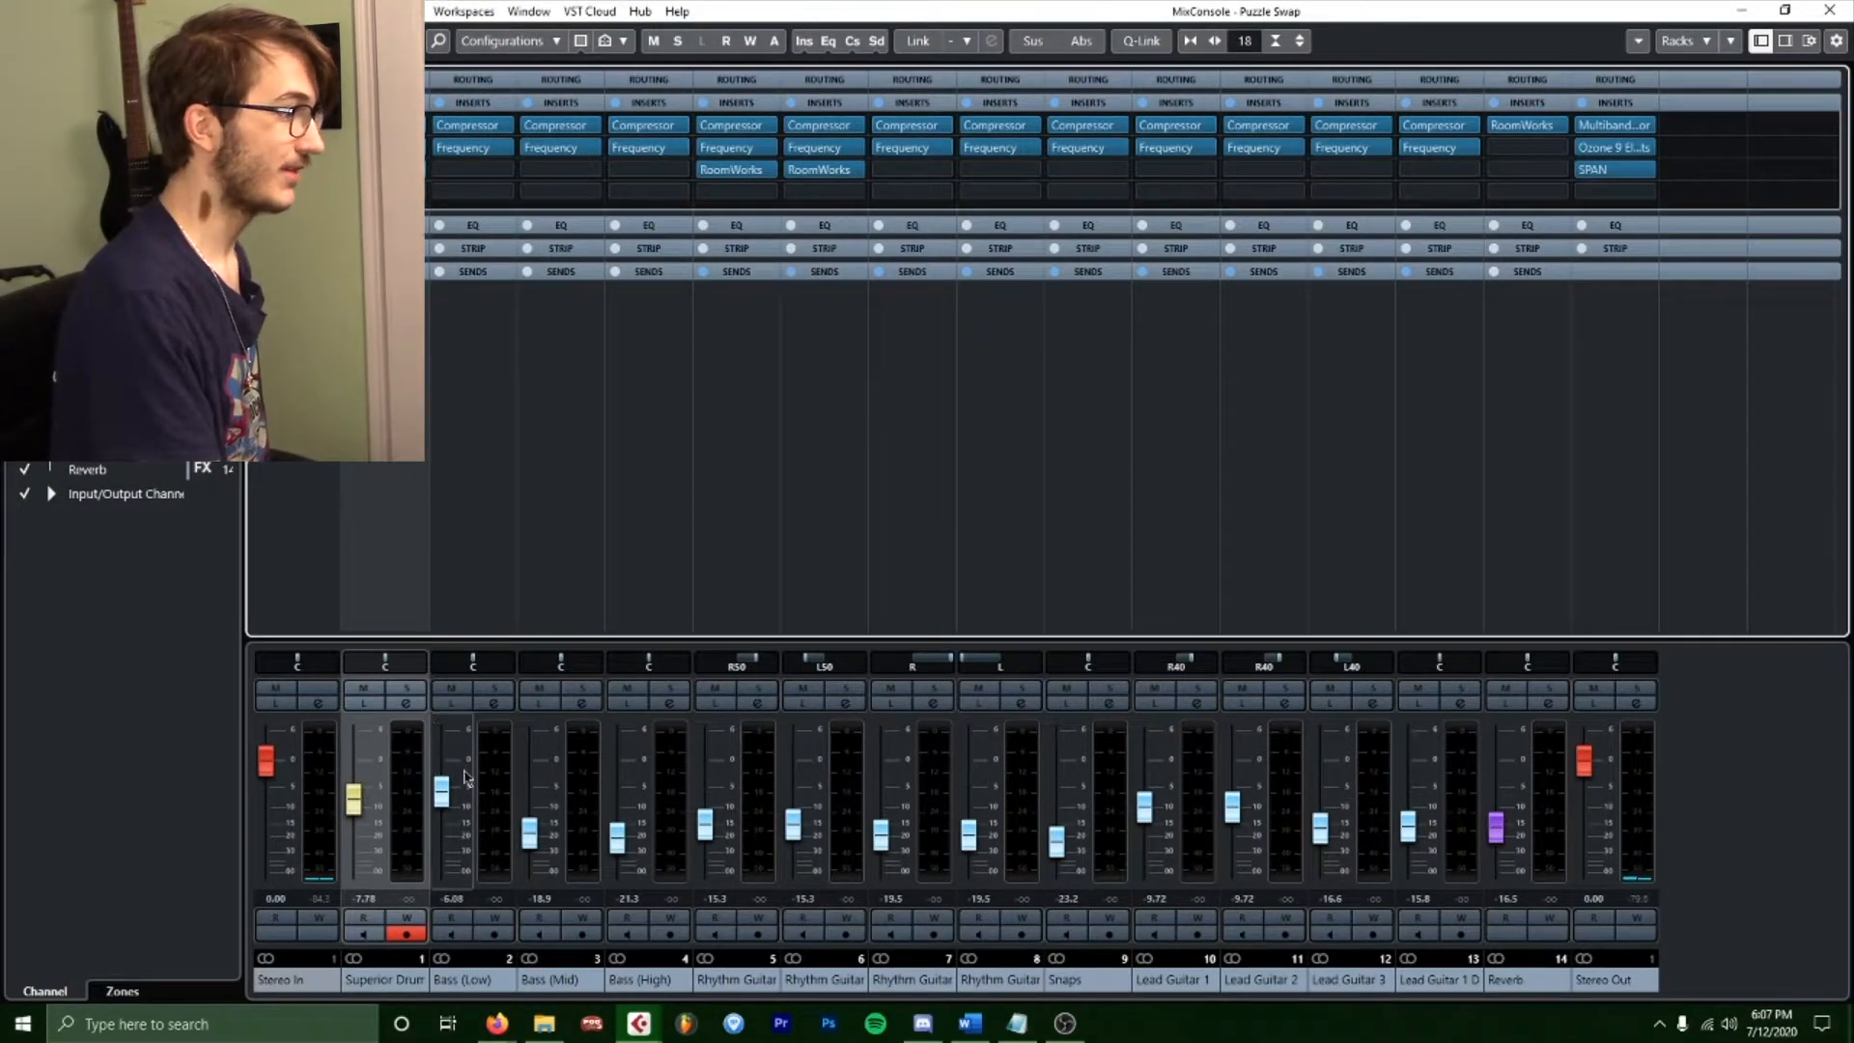
{"action": "left_click", "coordinate": [412, 688]}
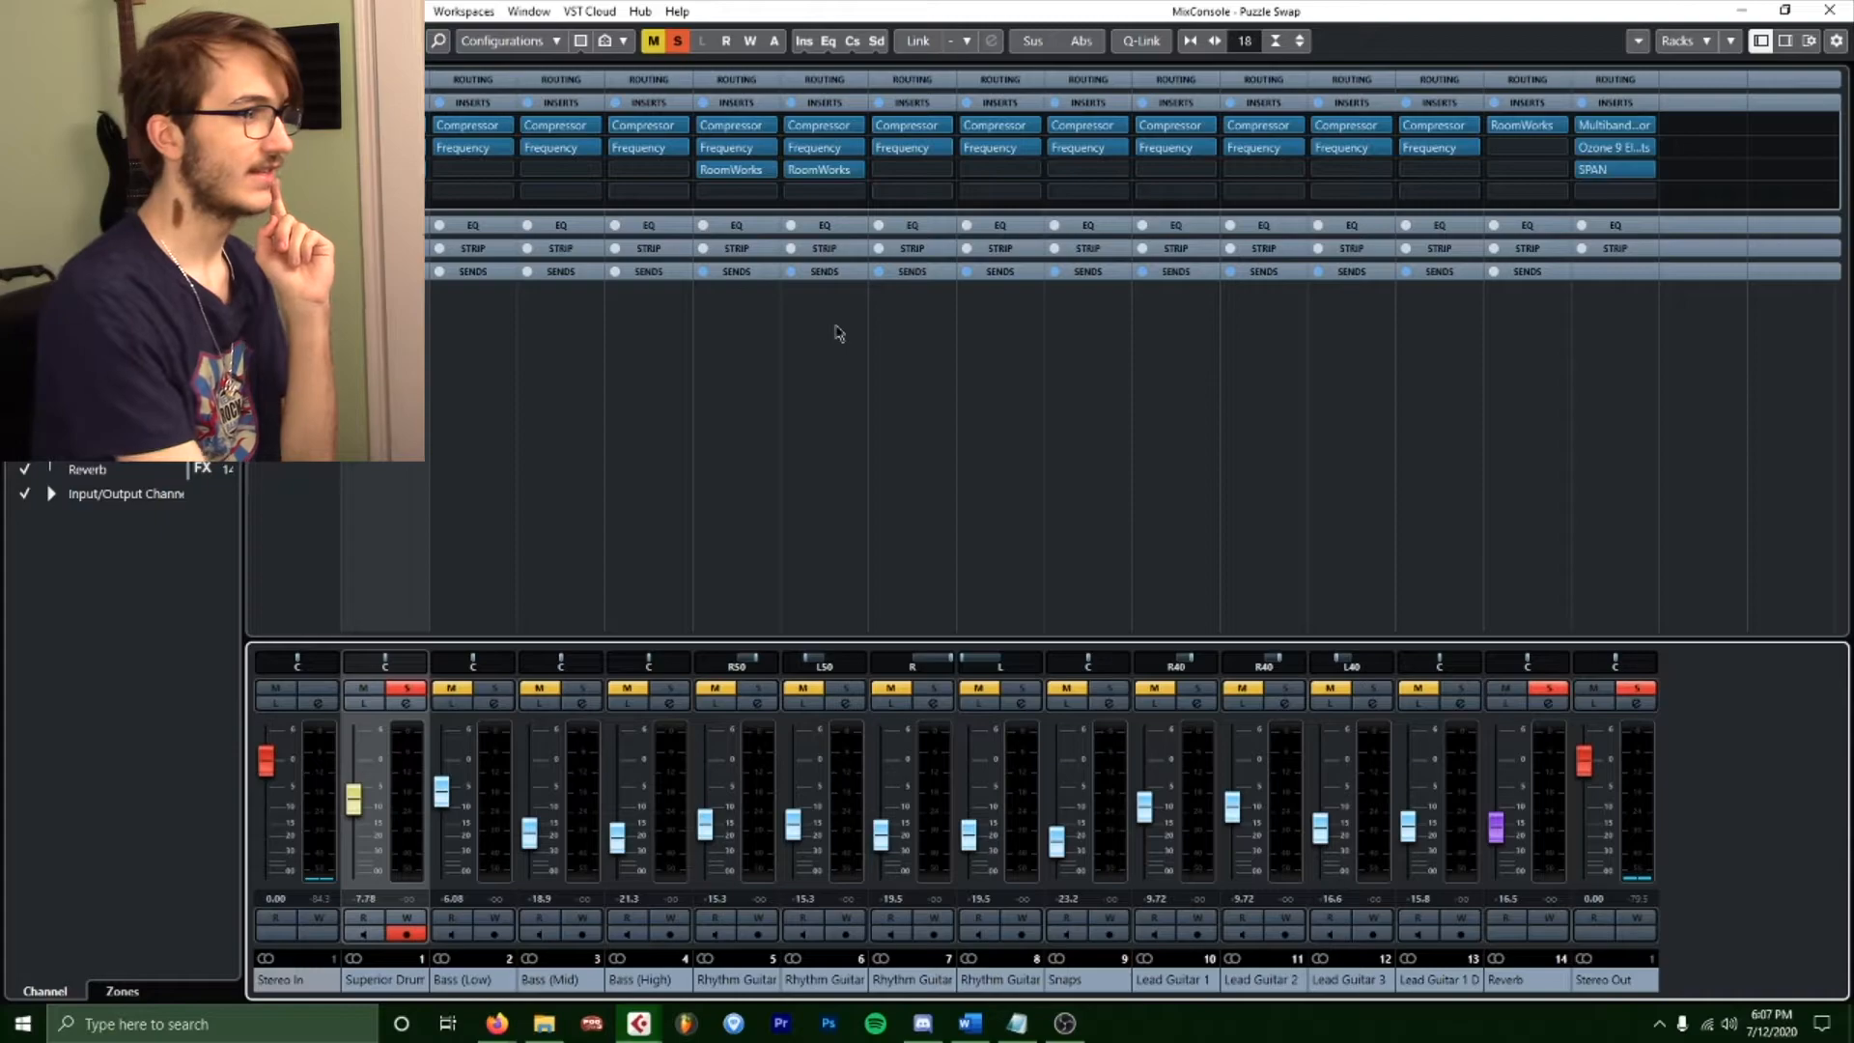
{"action": "left_click", "coordinate": [486, 146]}
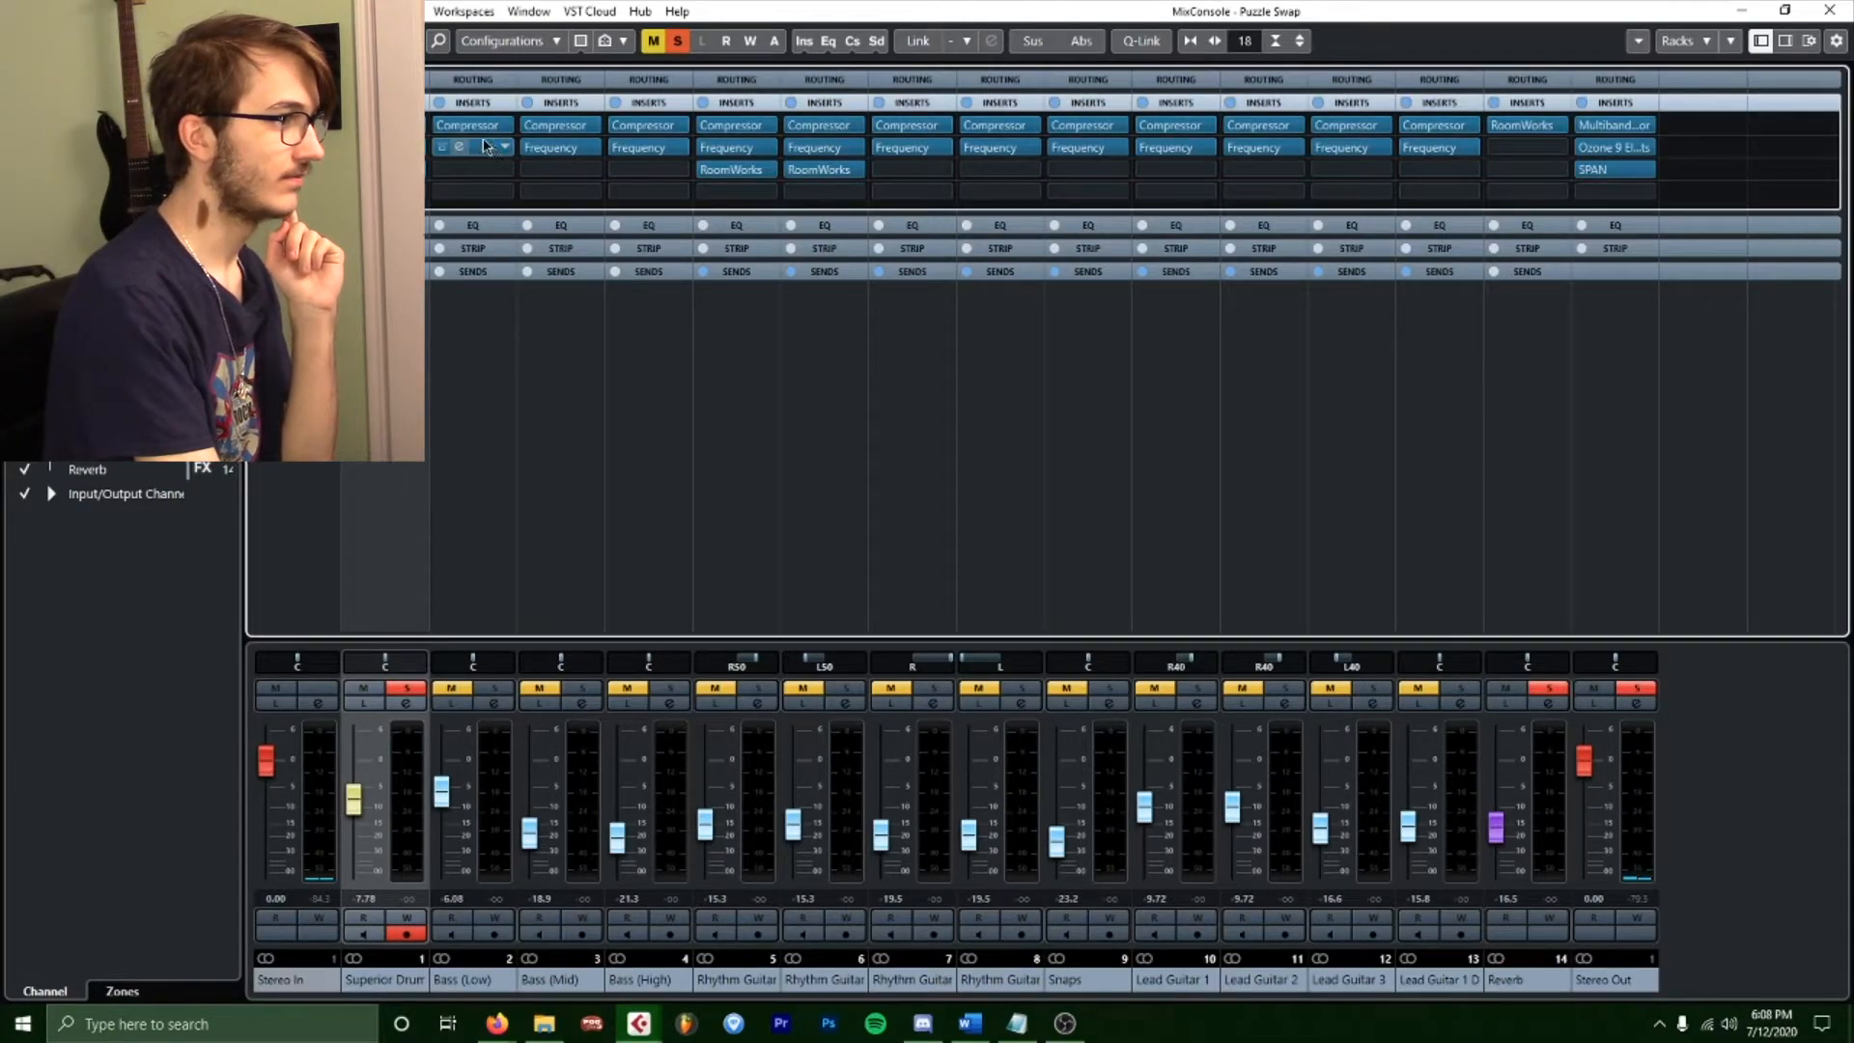
{"action": "left_click_drag", "start_coordinate": [572, 152], "coordinate": [659, 125]}
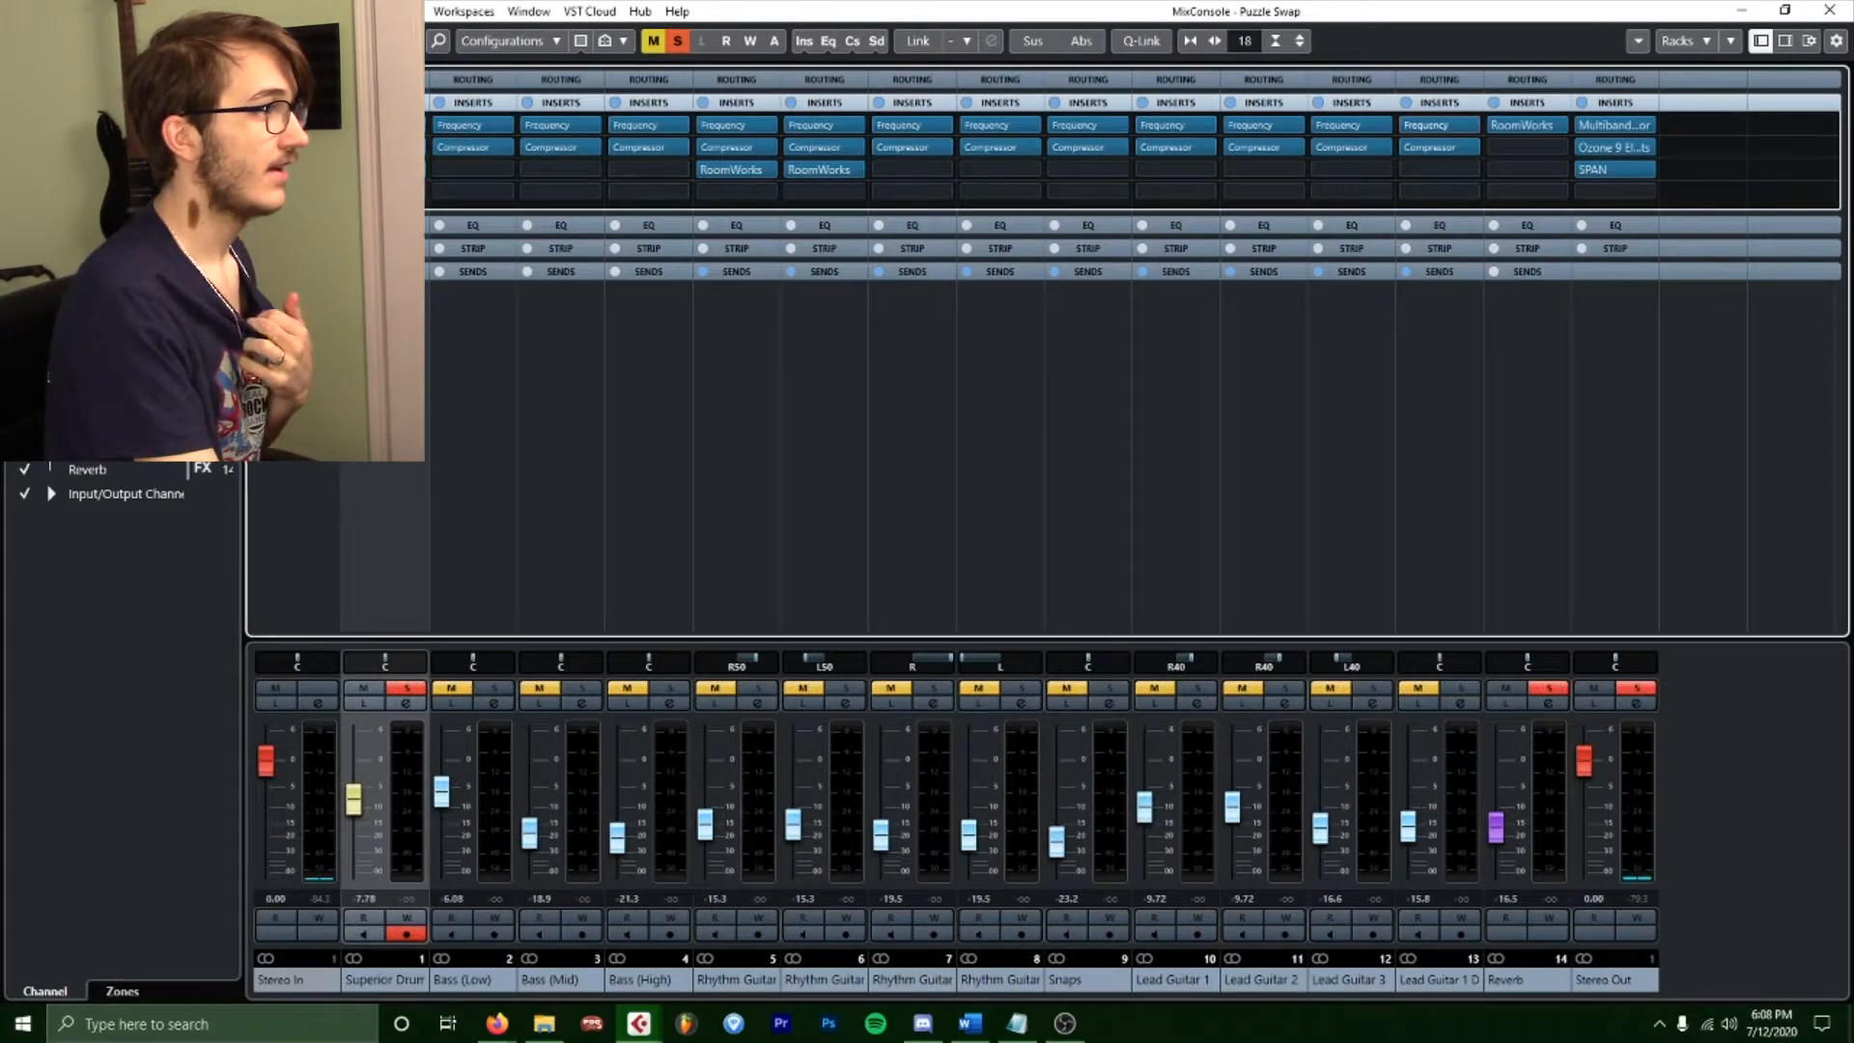
Examine the channels' Reverb sends and their input and output routing, including the output choices for Superior Drummer.
{"action": "left_click", "coordinate": [1439, 271]}
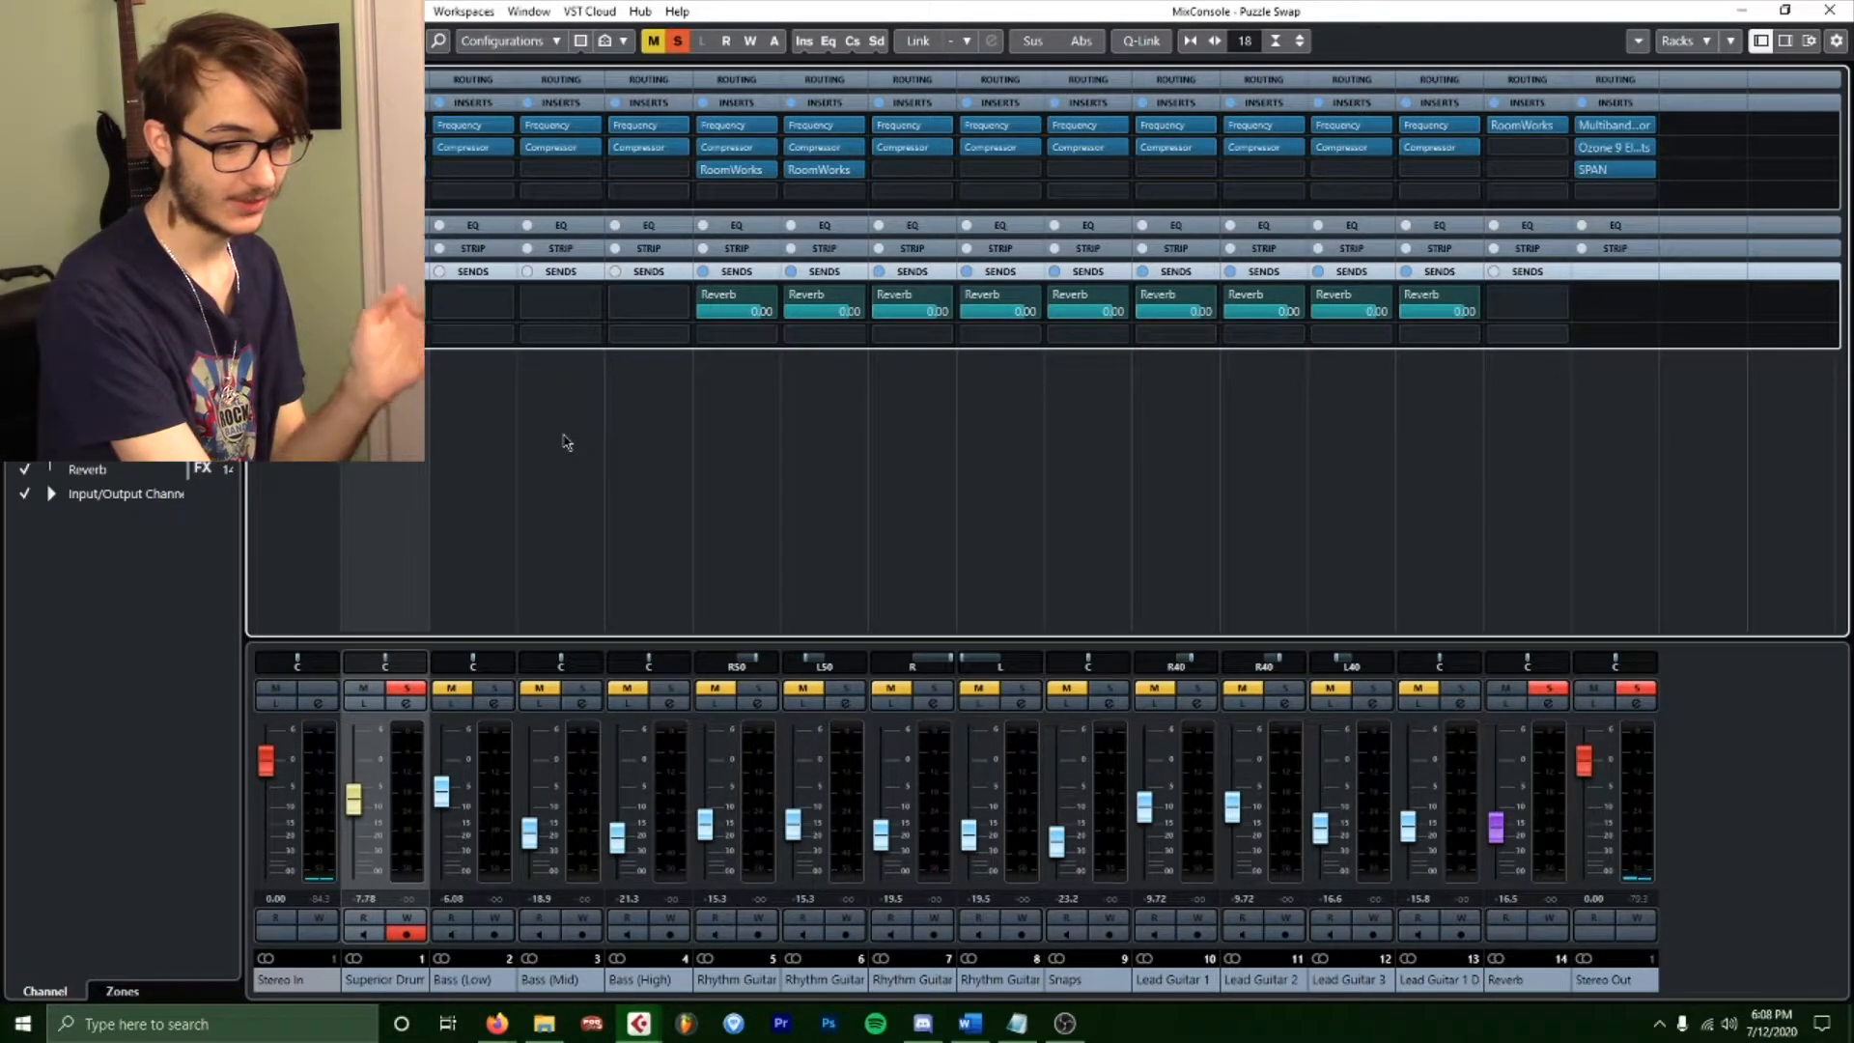
{"action": "left_click", "coordinate": [386, 79]}
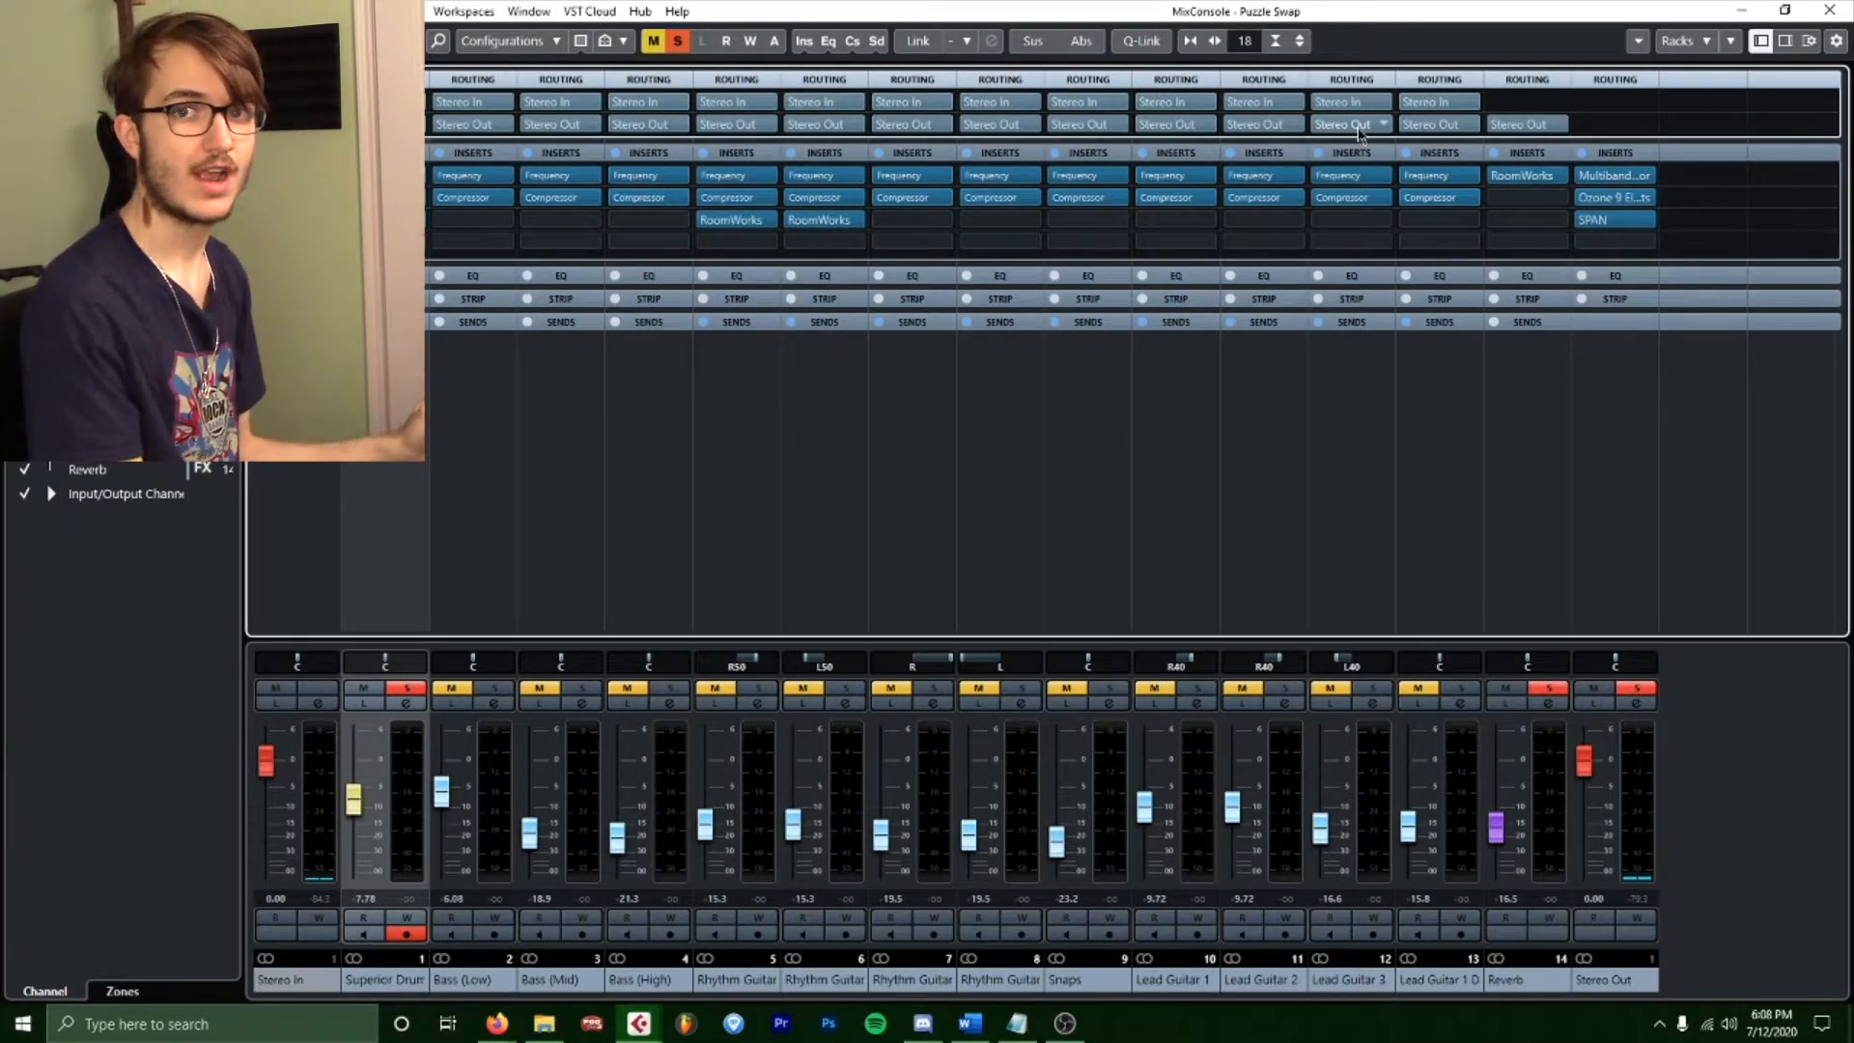
{"action": "left_click", "coordinate": [384, 125]}
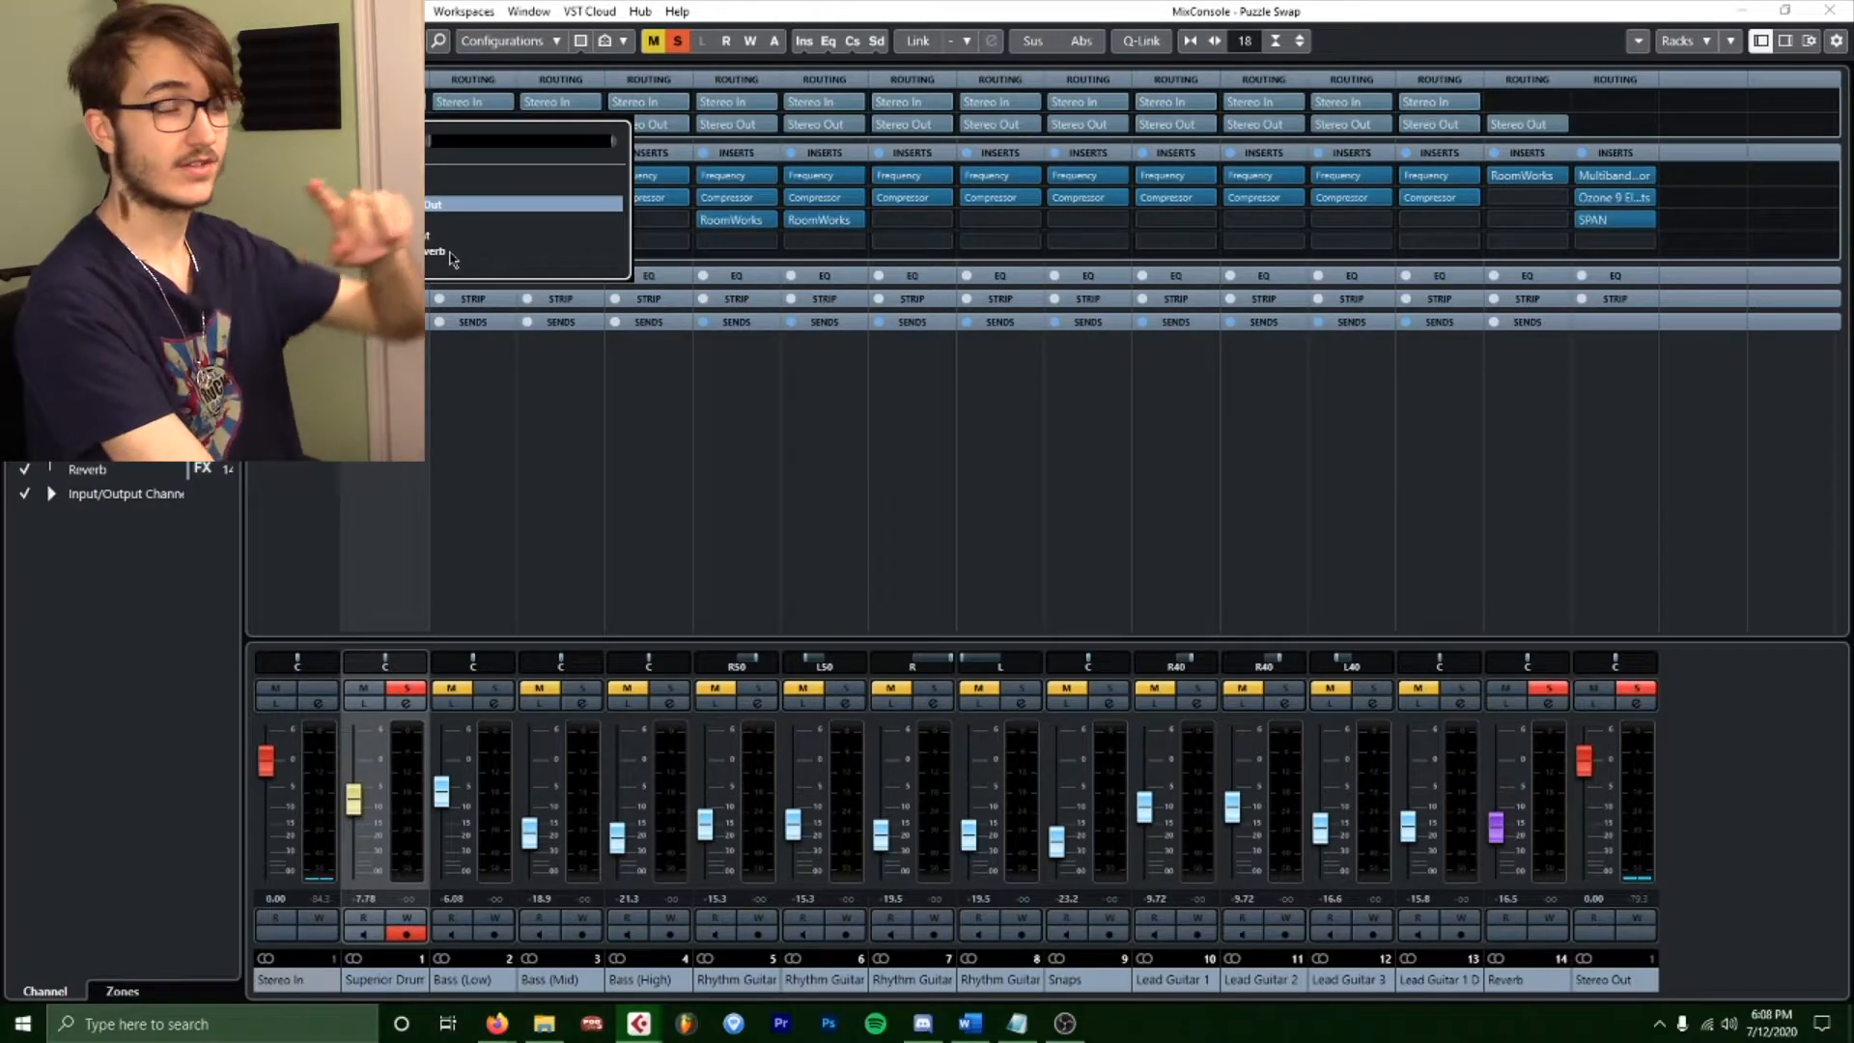
{"action": "left_click", "coordinate": [611, 455]}
{"action": "left_click", "coordinate": [384, 321]}
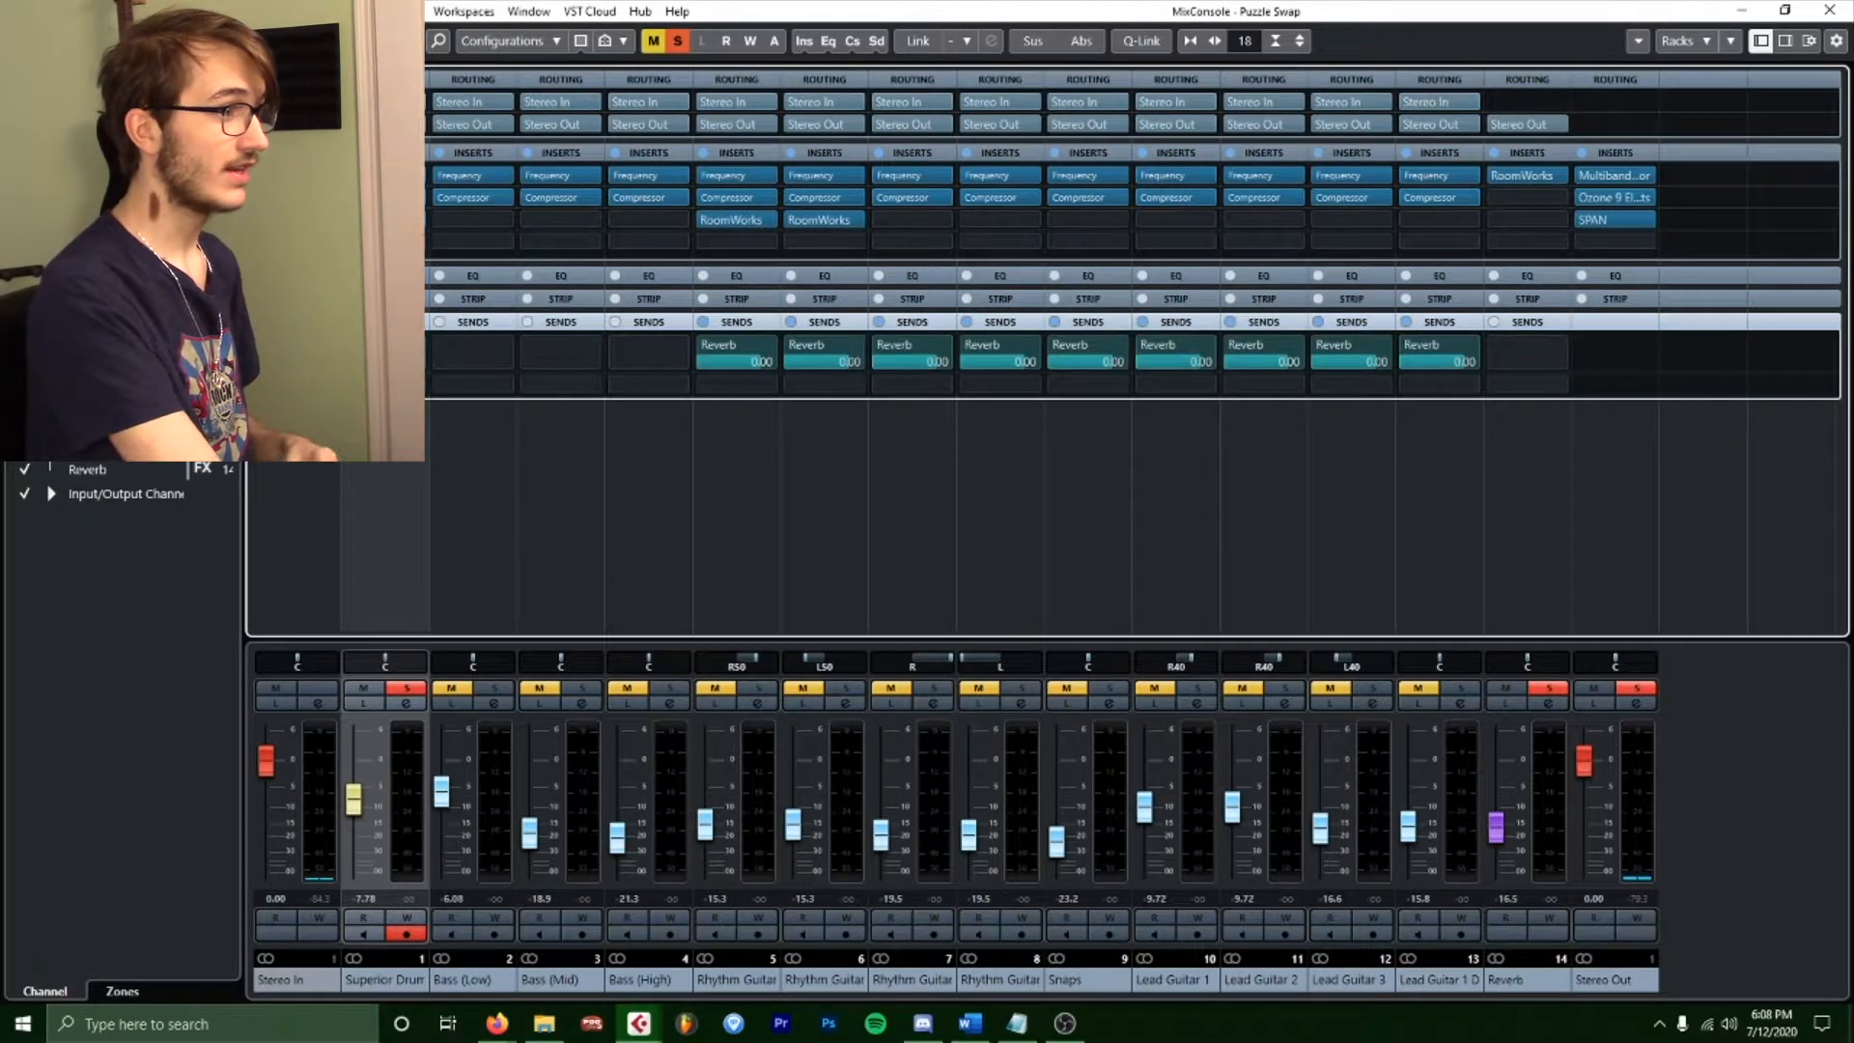
{"action": "left_click", "coordinate": [384, 79]}
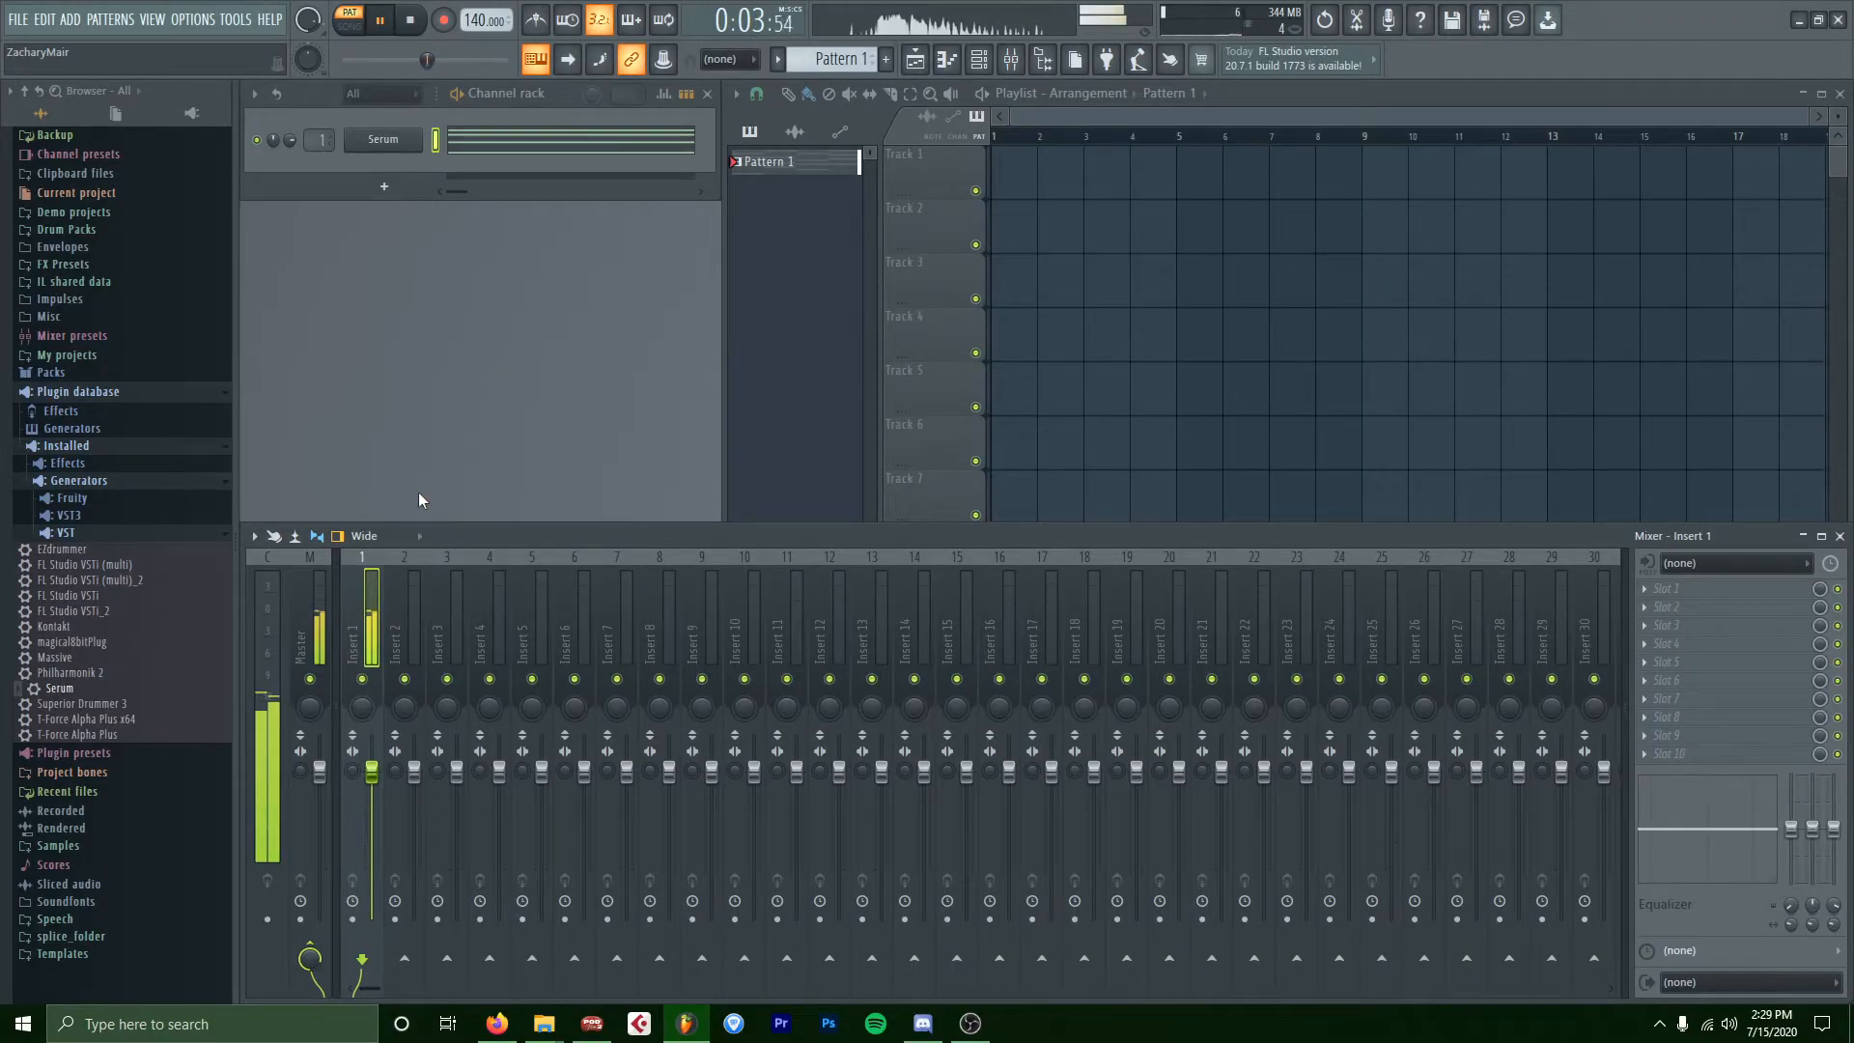
Switch to FL Studio, route mixer track Insert 1 to Insert 5 in addition to the Master, and check each track.
{"action": "right_click", "coordinate": [500, 959]}
{"action": "left_click", "coordinate": [518, 920]}
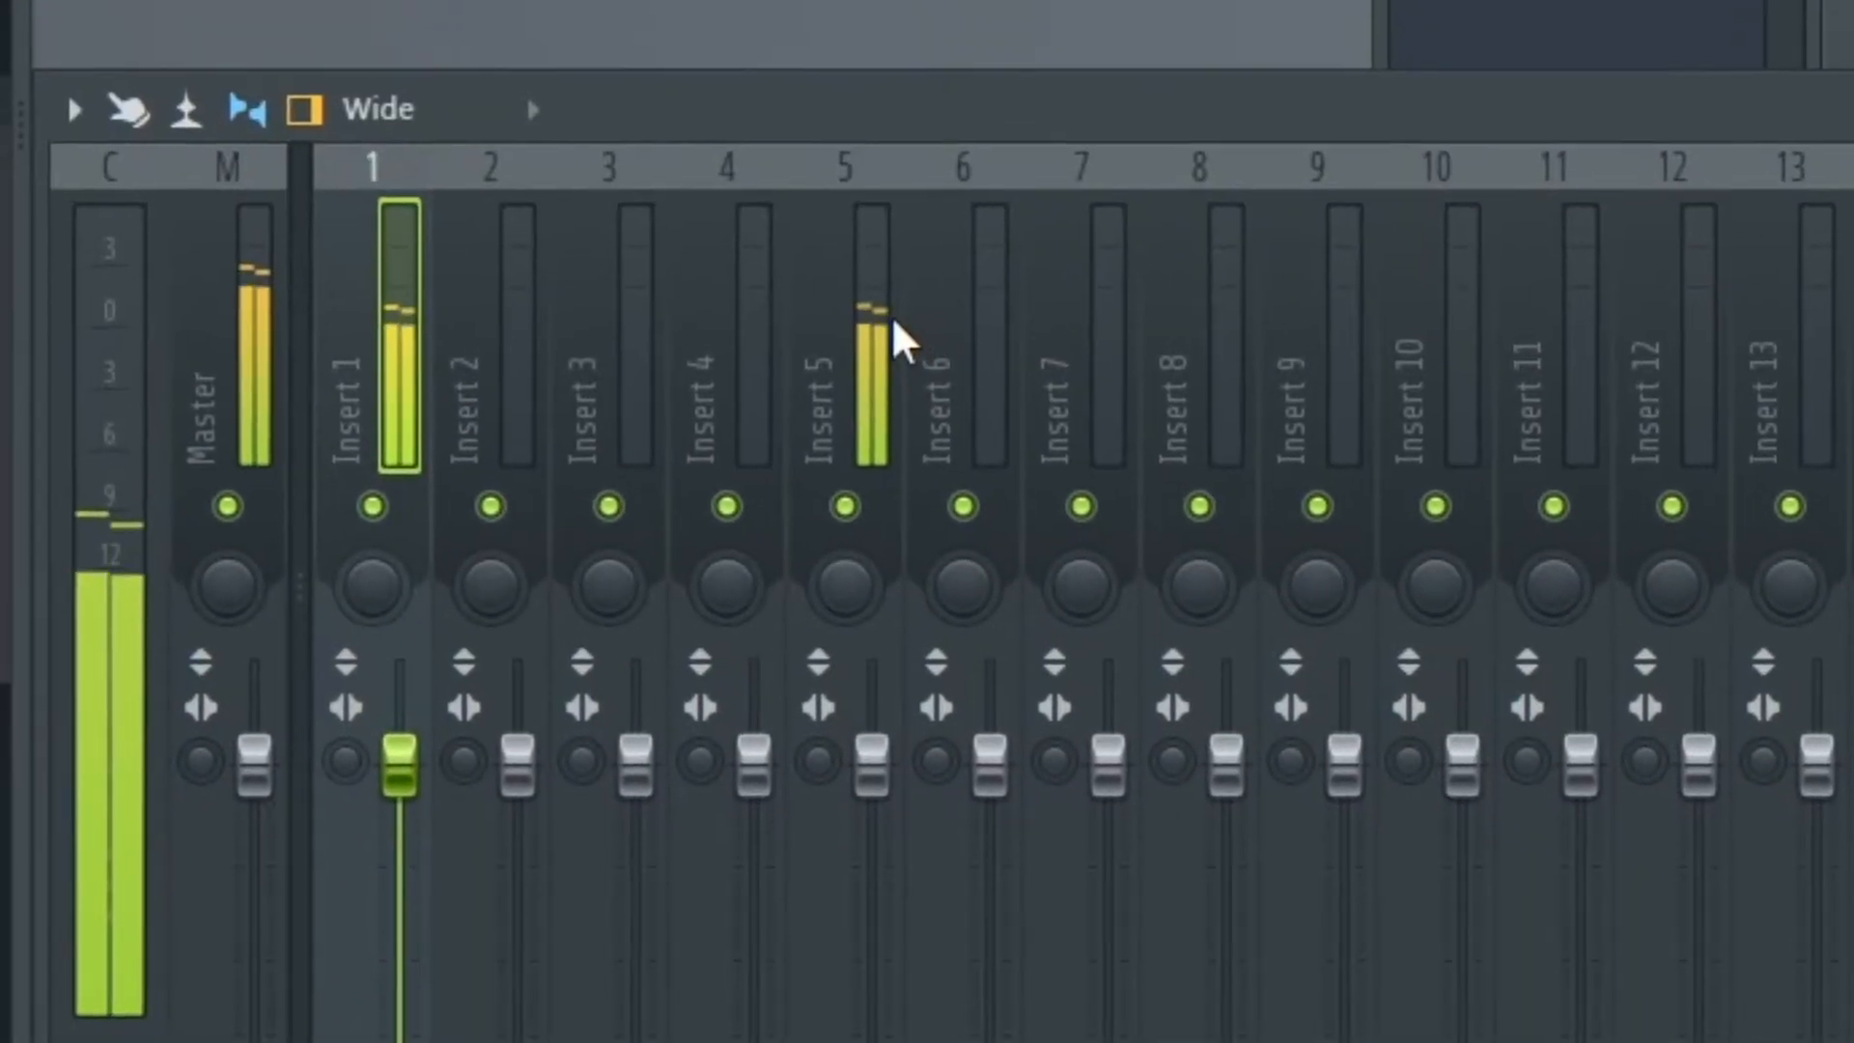
{"action": "left_click", "coordinate": [898, 348]}
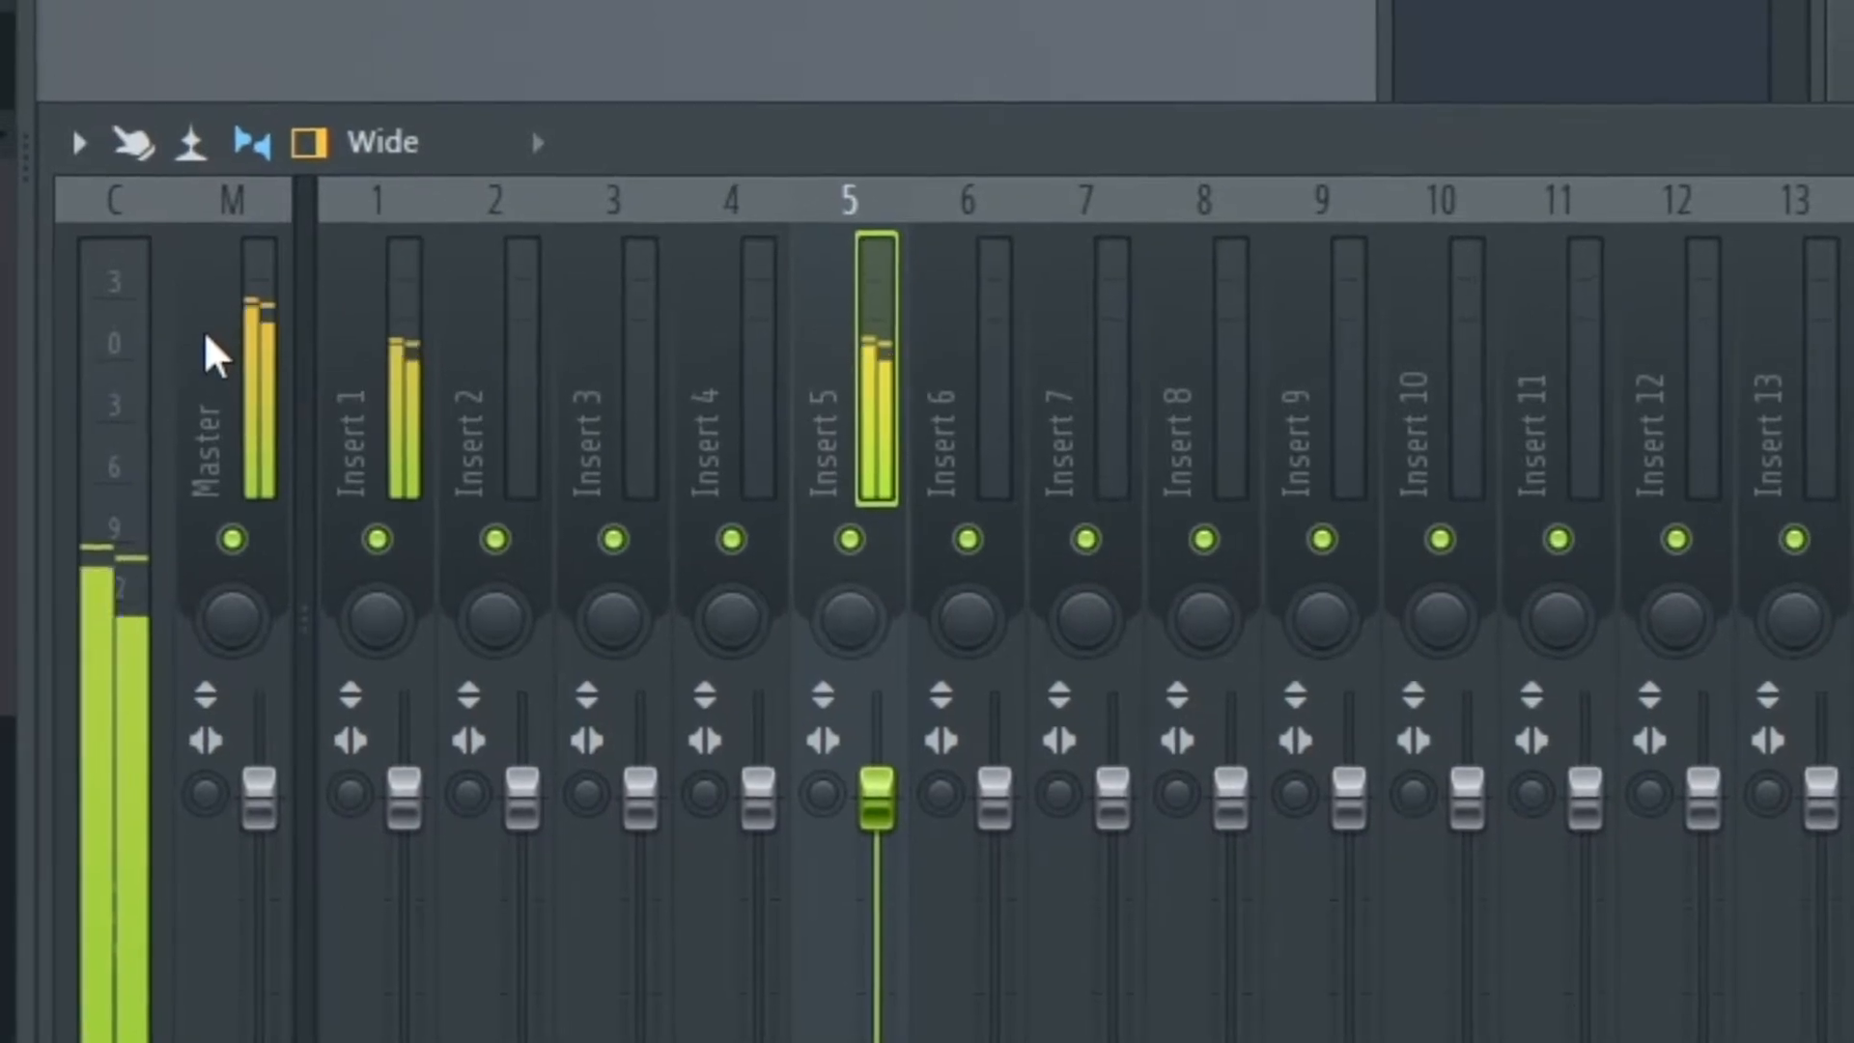
{"action": "left_click", "coordinate": [246, 347]}
{"action": "left_click", "coordinate": [371, 338]}
Route Insert 1 only to Insert 5 and check the signal on Insert 5 and the Master.
{"action": "left_click", "coordinate": [819, 801]}
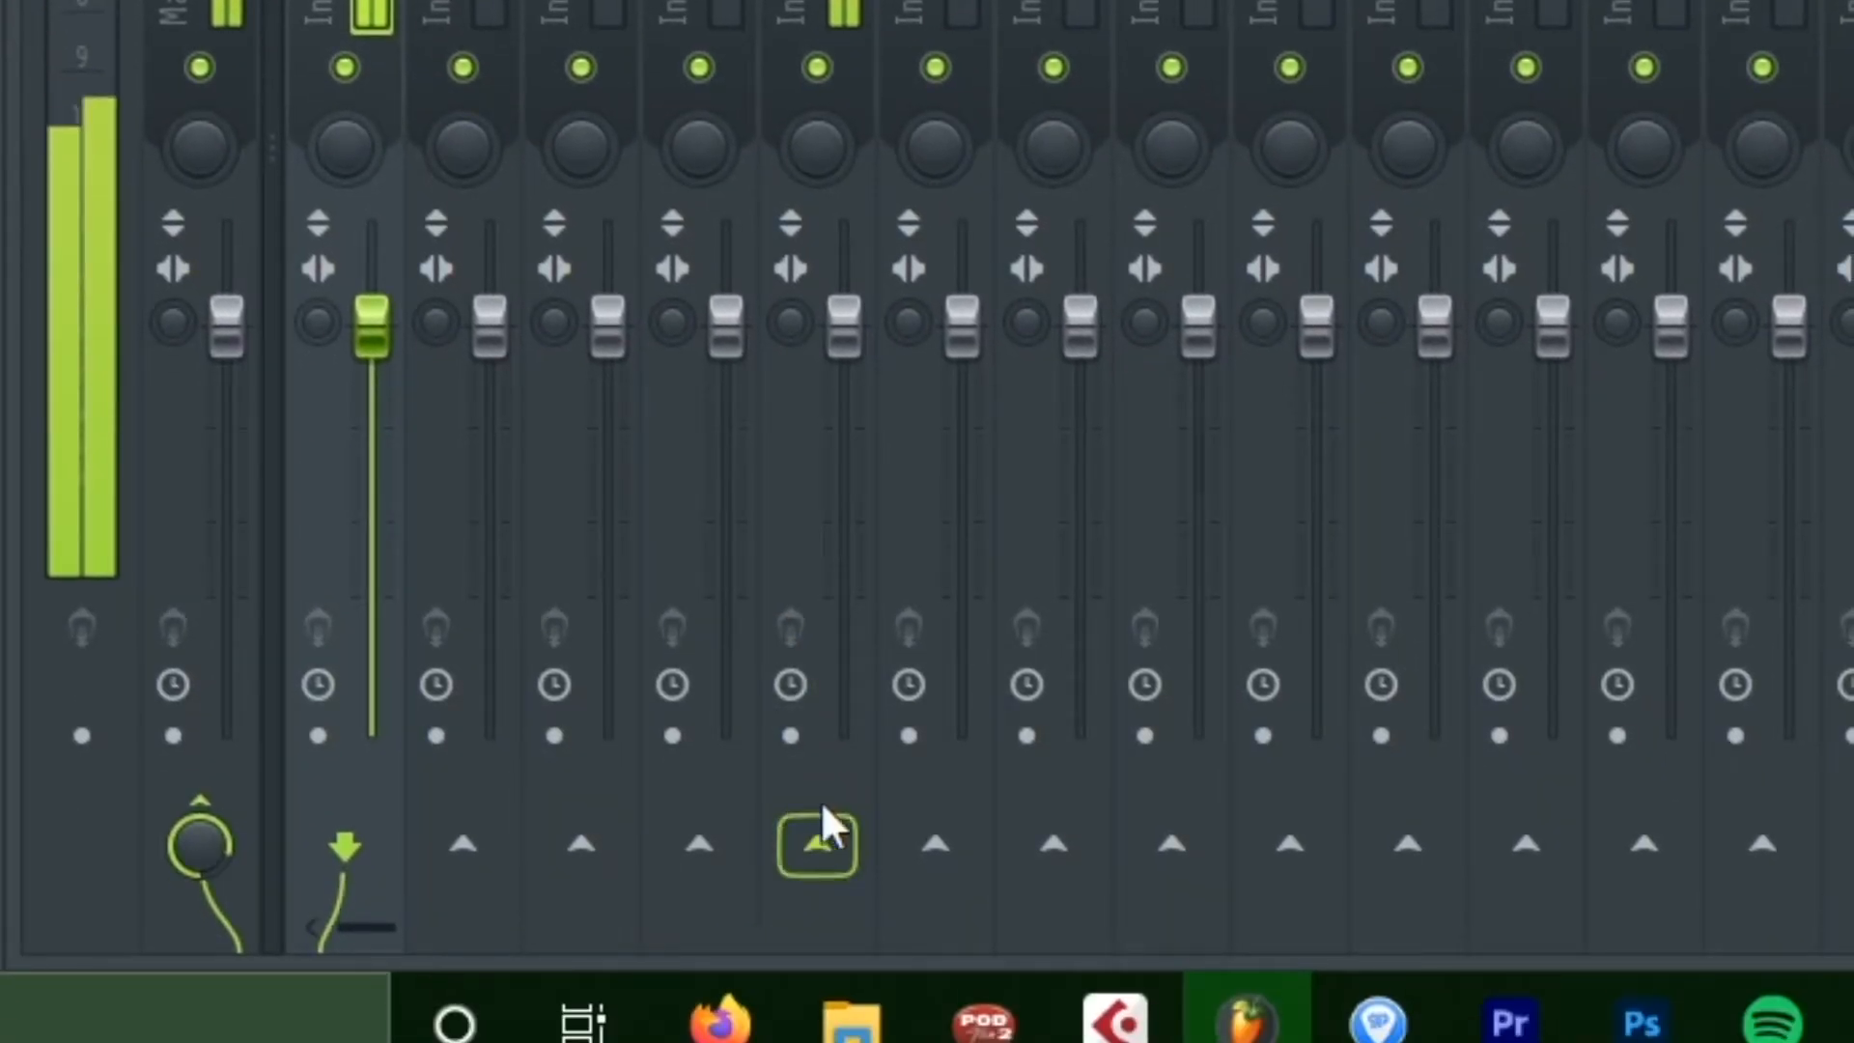
{"action": "right_click", "coordinate": [831, 836]}
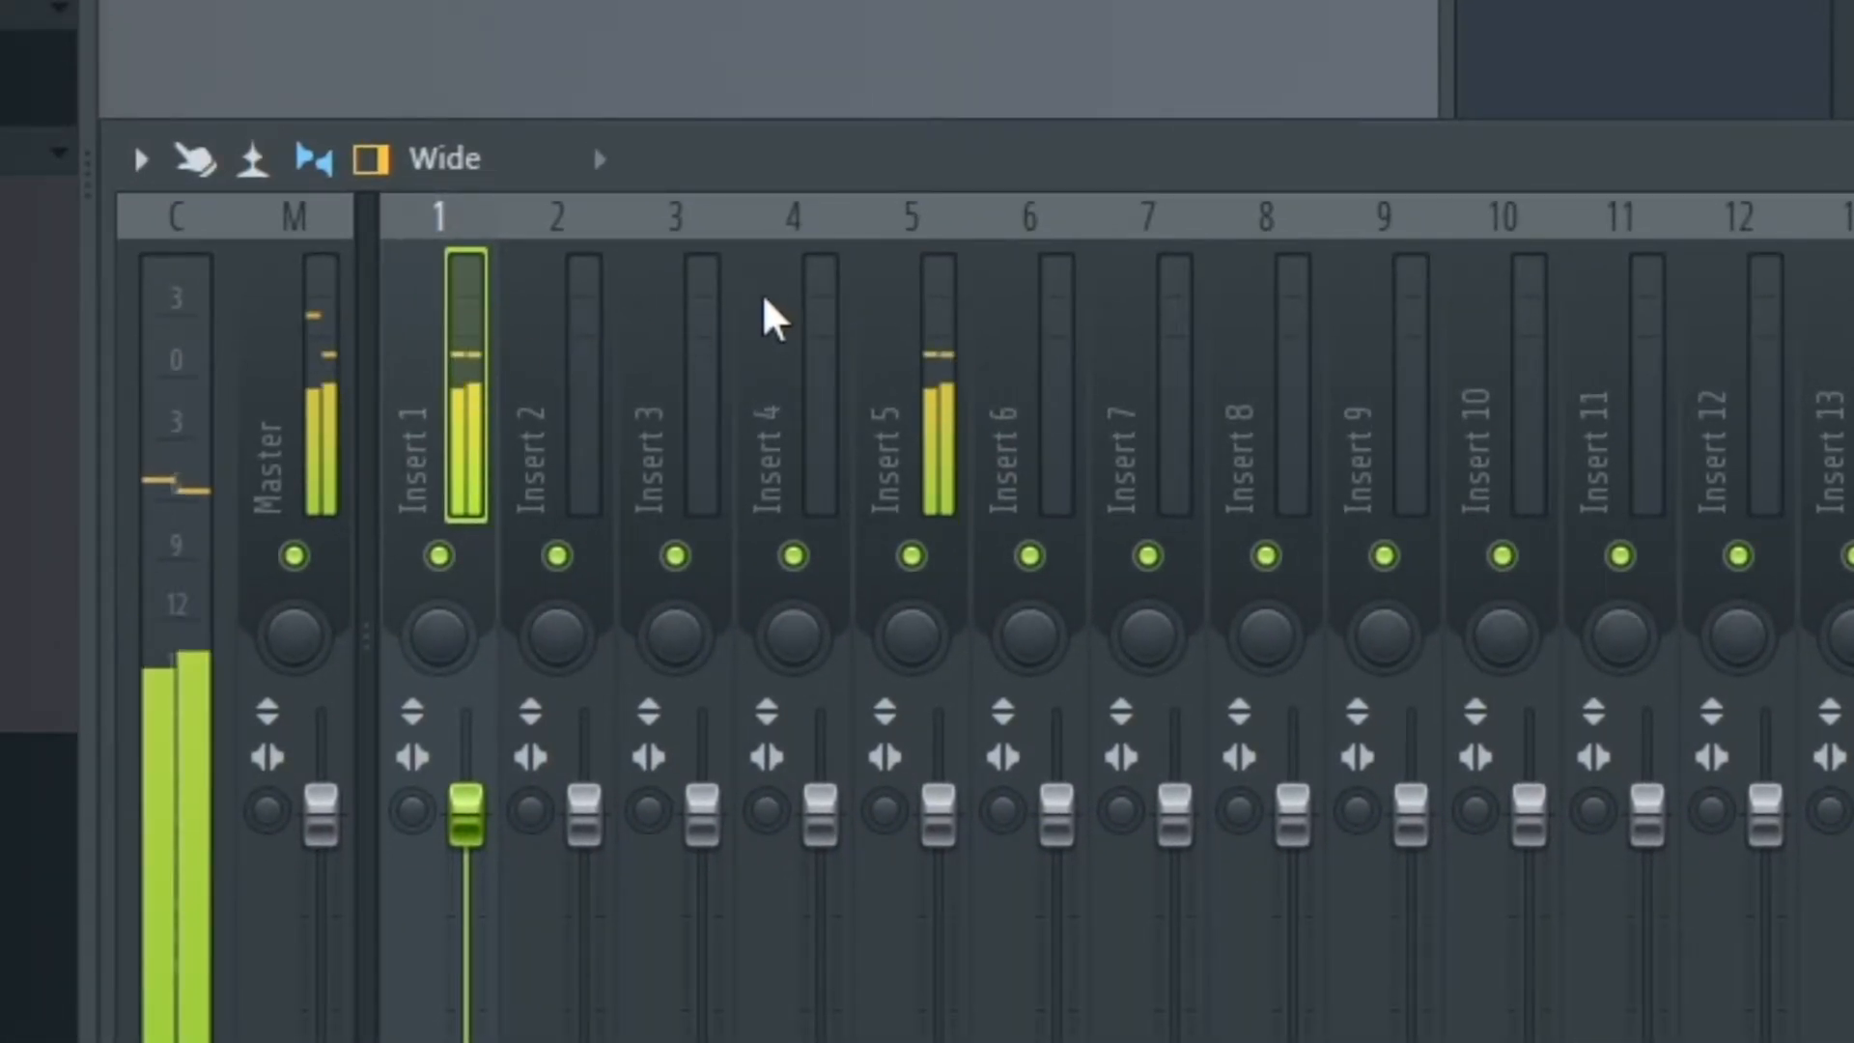
{"action": "left_click", "coordinate": [931, 354]}
{"action": "left_click", "coordinate": [302, 364]}
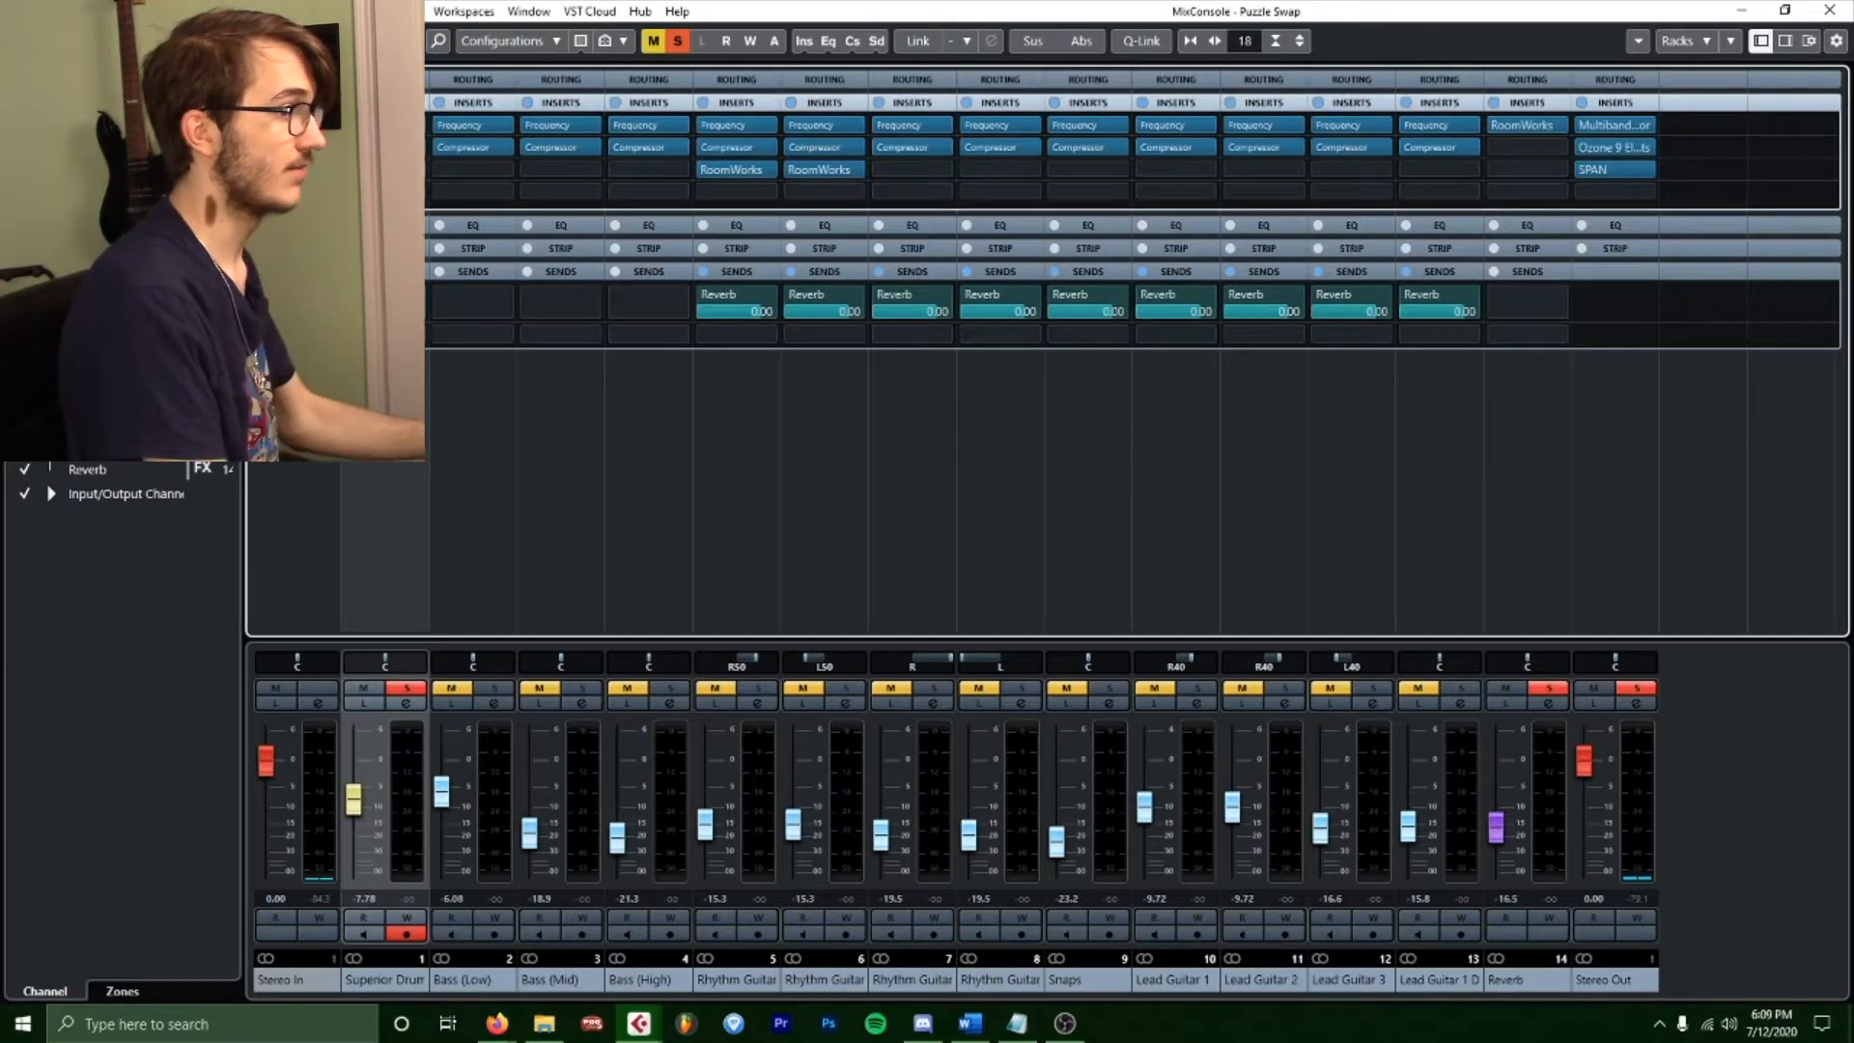
Back in Cubase, bypass all Stereo Out inserts and open the Frequency equalizer on the Superior Drummer channel.
{"action": "left_click", "coordinate": [1582, 103]}
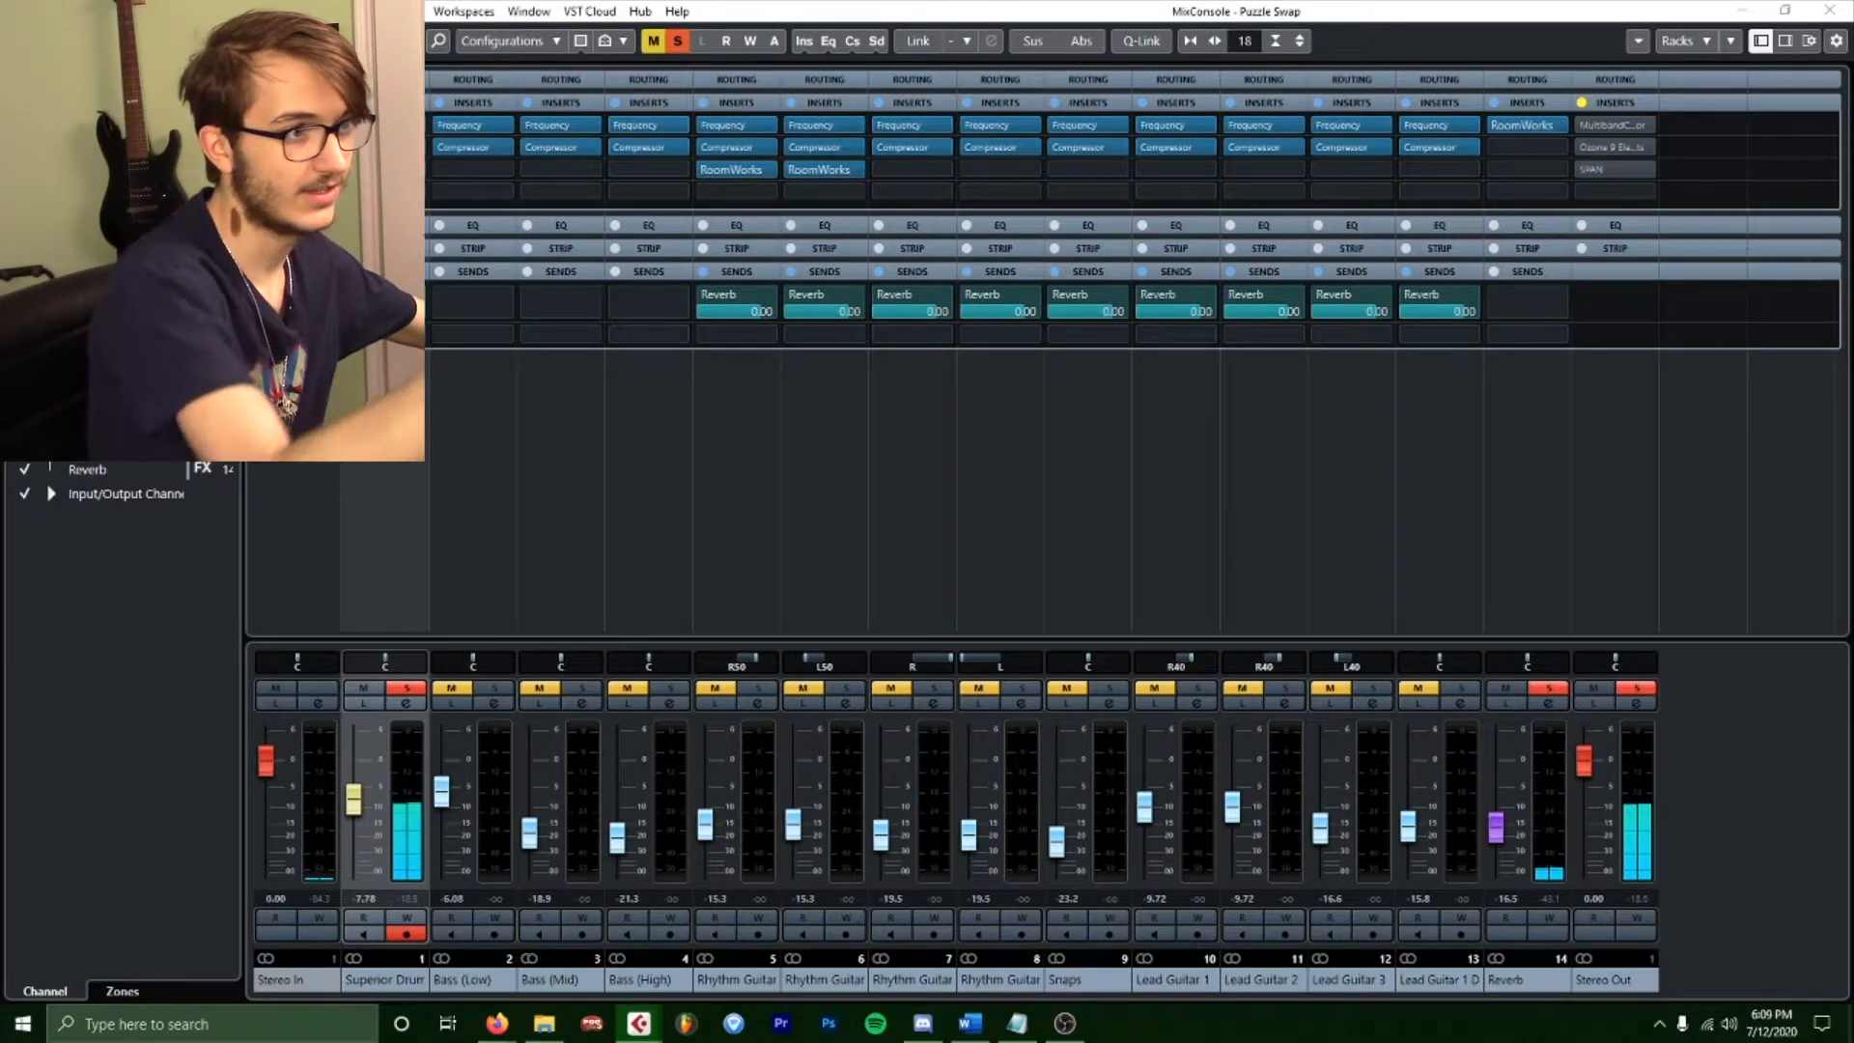
{"action": "left_click", "coordinate": [1077, 1031]}
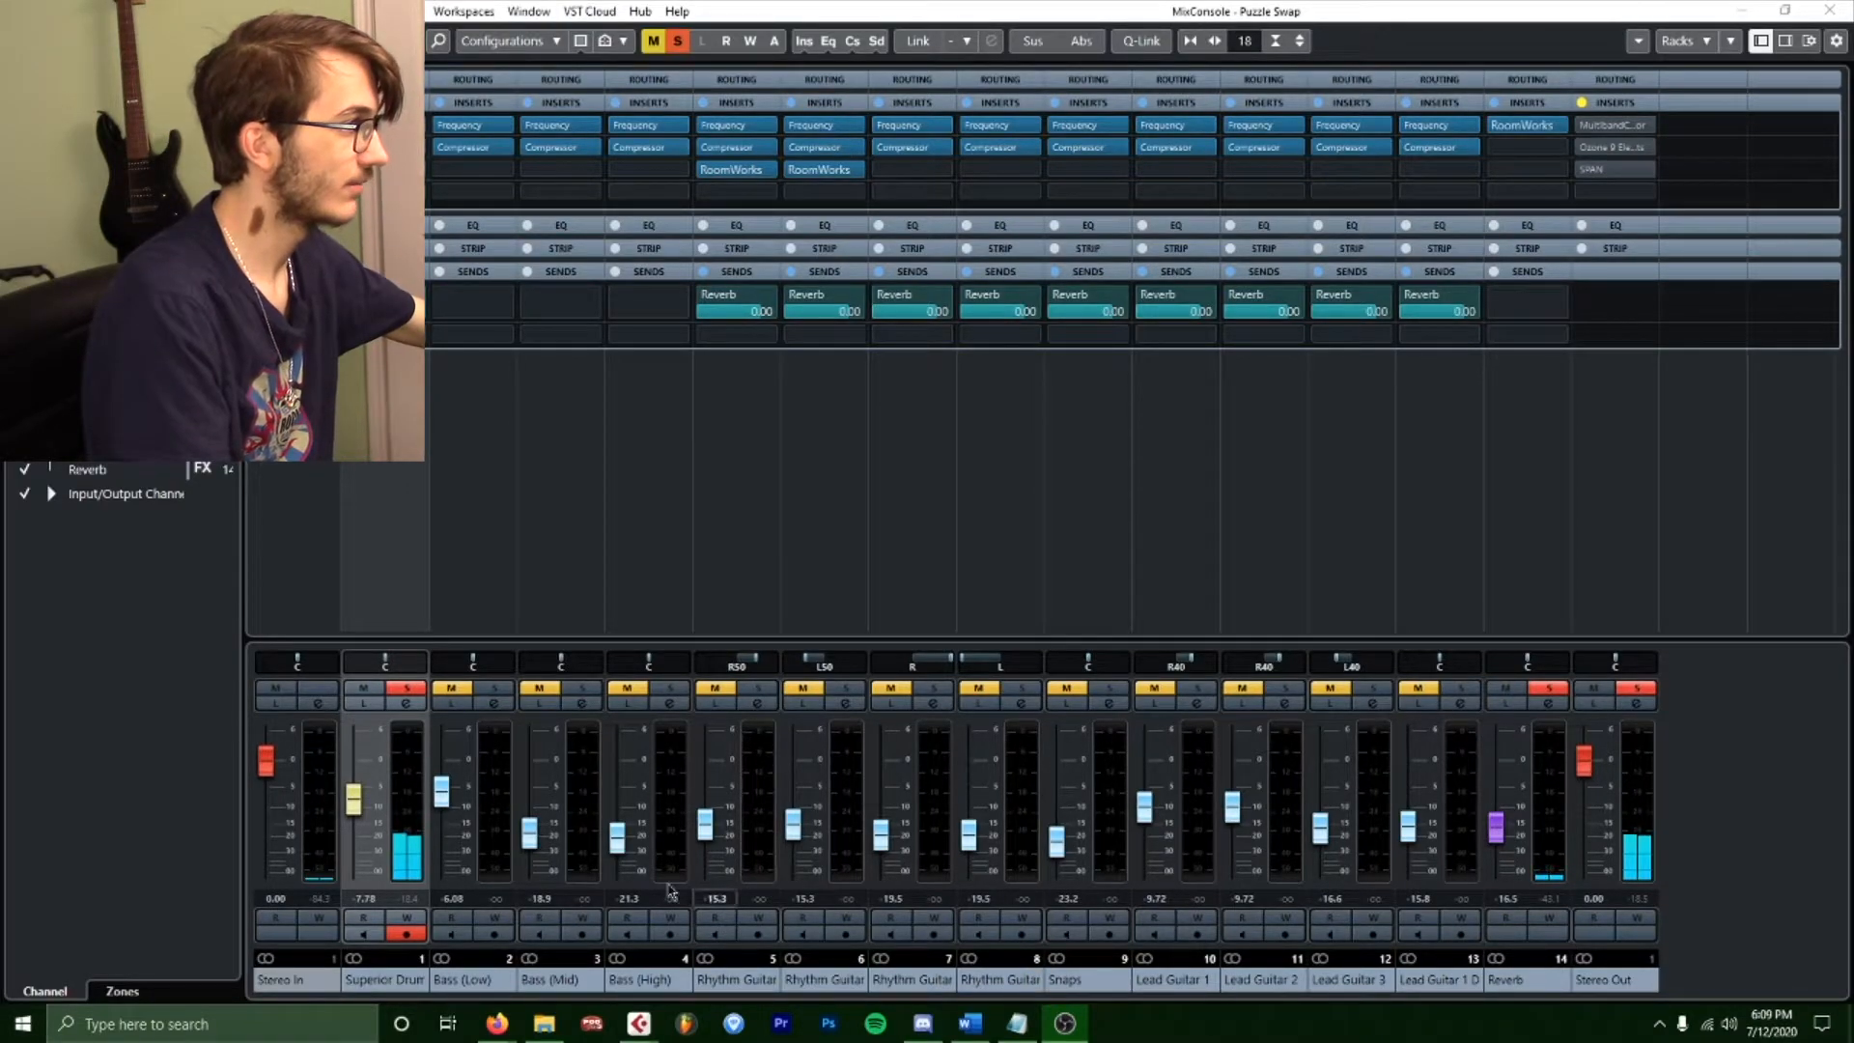
{"action": "left_click", "coordinate": [698, 11]}
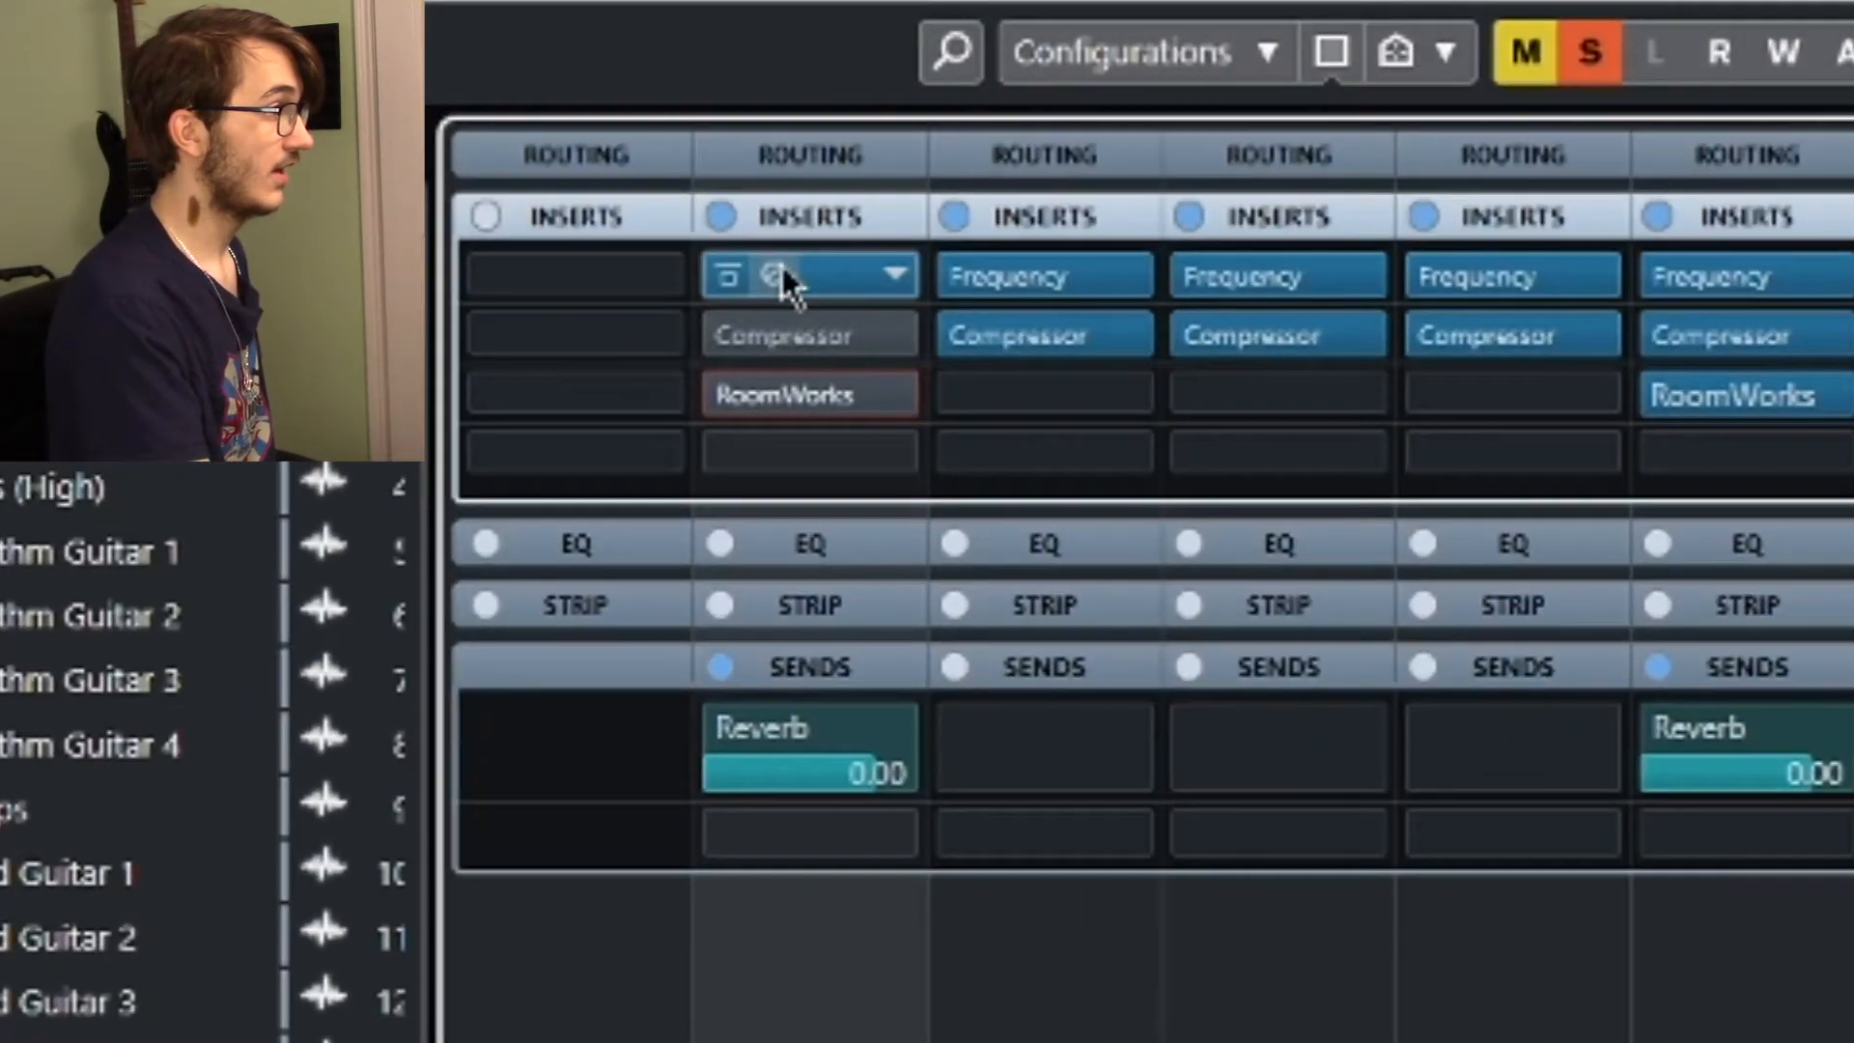
{"action": "left_click", "coordinate": [546, 125]}
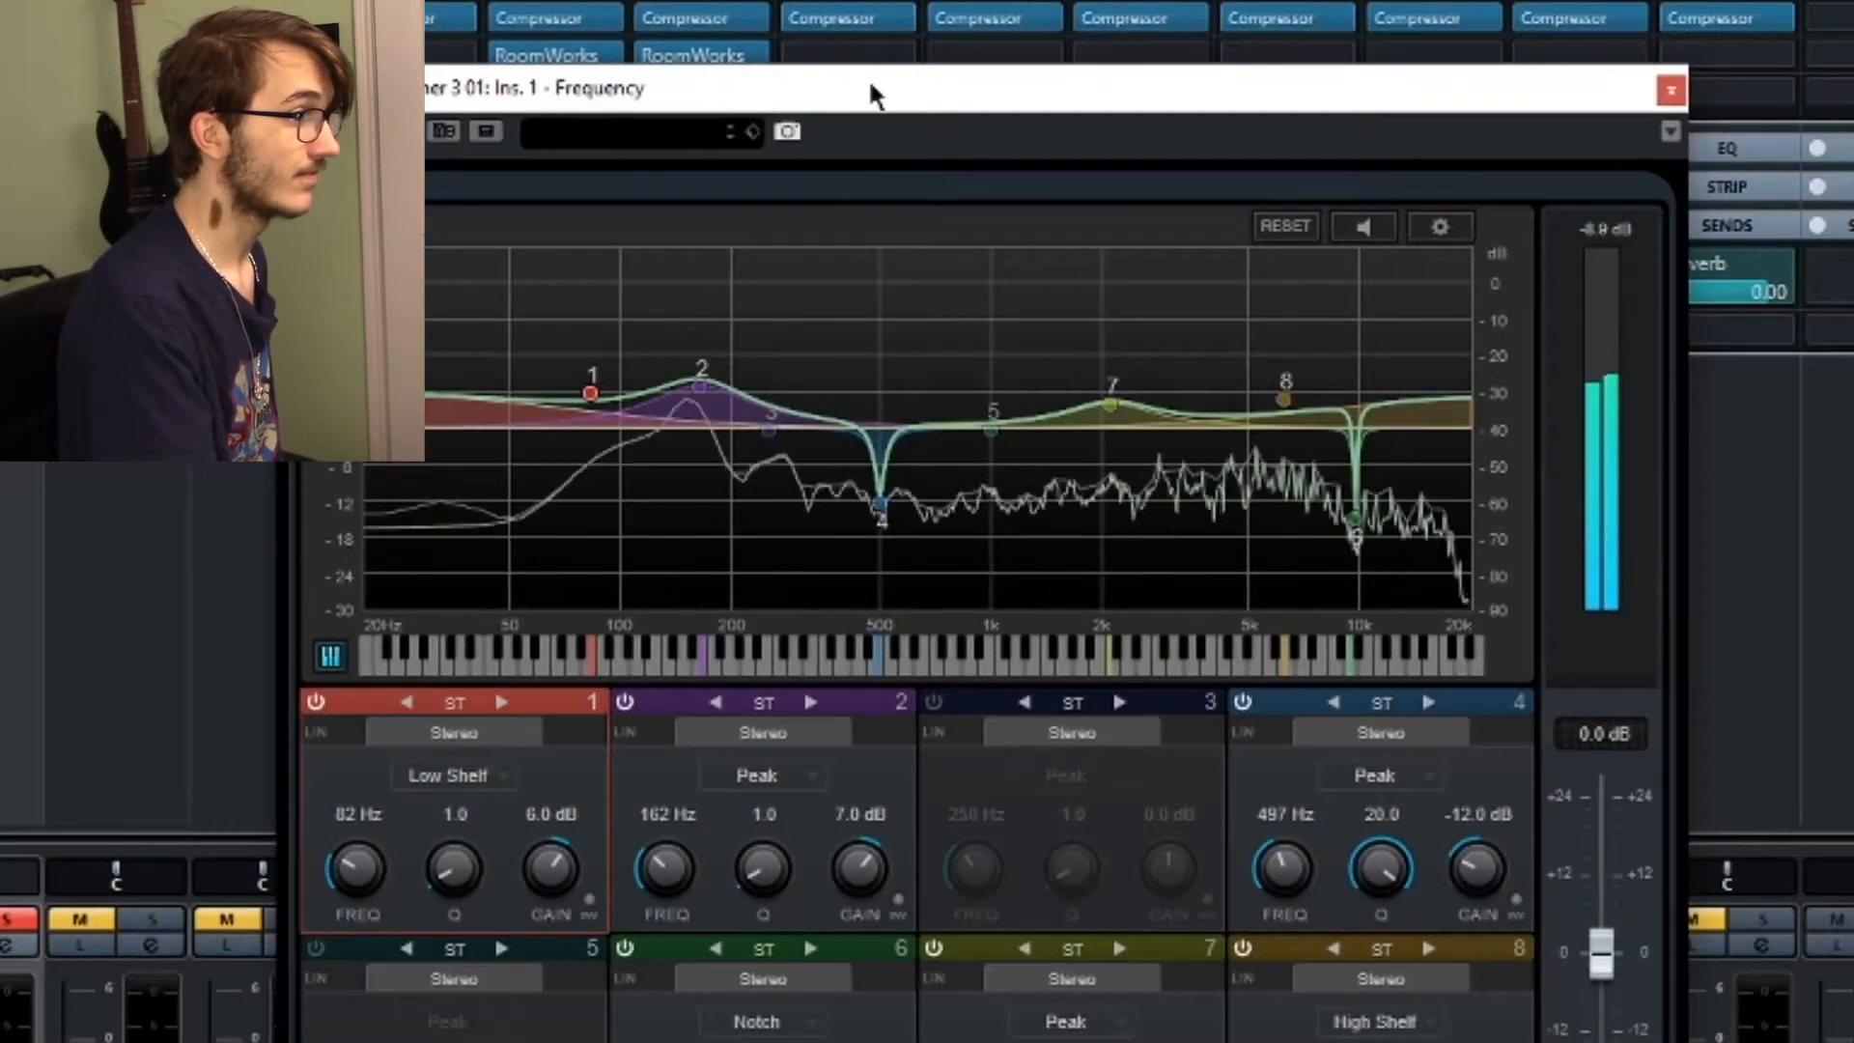
{"action": "left_click_drag", "start_coordinate": [872, 93], "coordinate": [959, 35]}
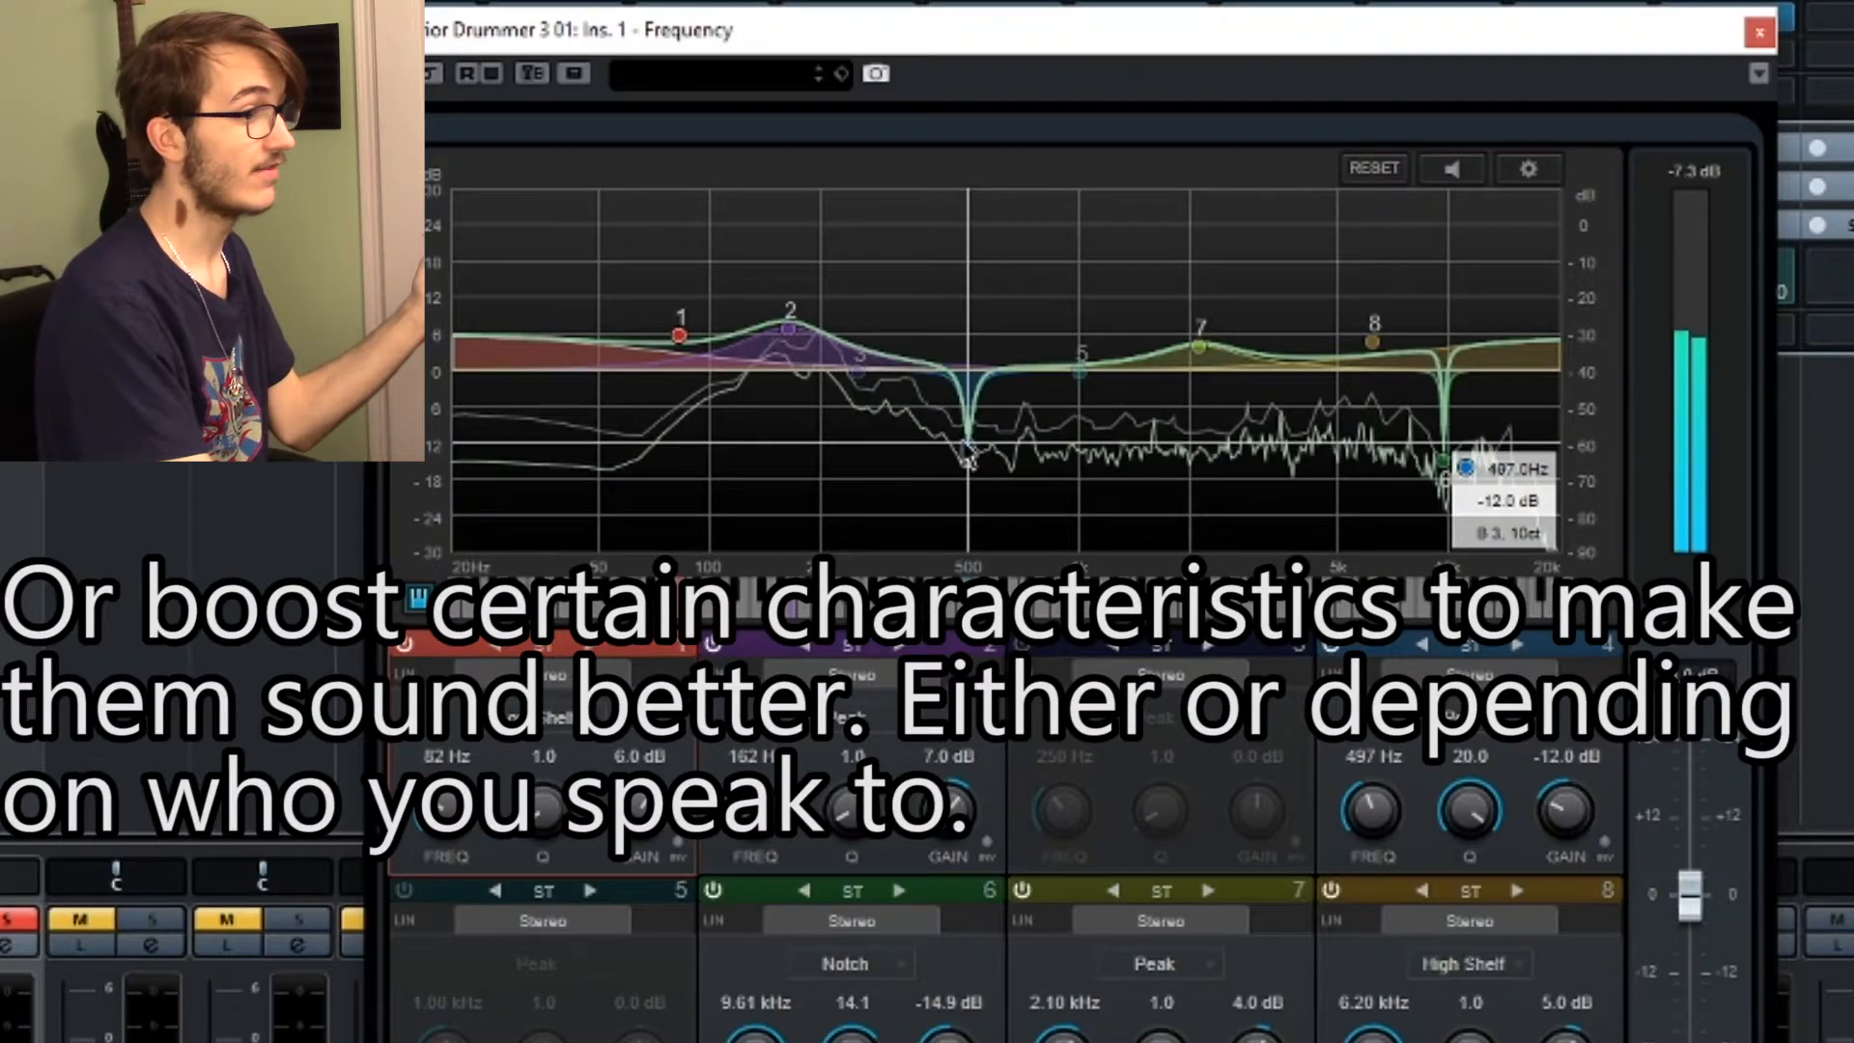
Widen the 497 Hz cut of equalizer band 4 by lowering its Q to 0.5.
{"action": "scroll", "coordinate": [969, 454], "scroll_direction": "down", "scroll_amount": 2}
{"action": "scroll", "coordinate": [969, 453], "scroll_direction": "down", "scroll_amount": 3}
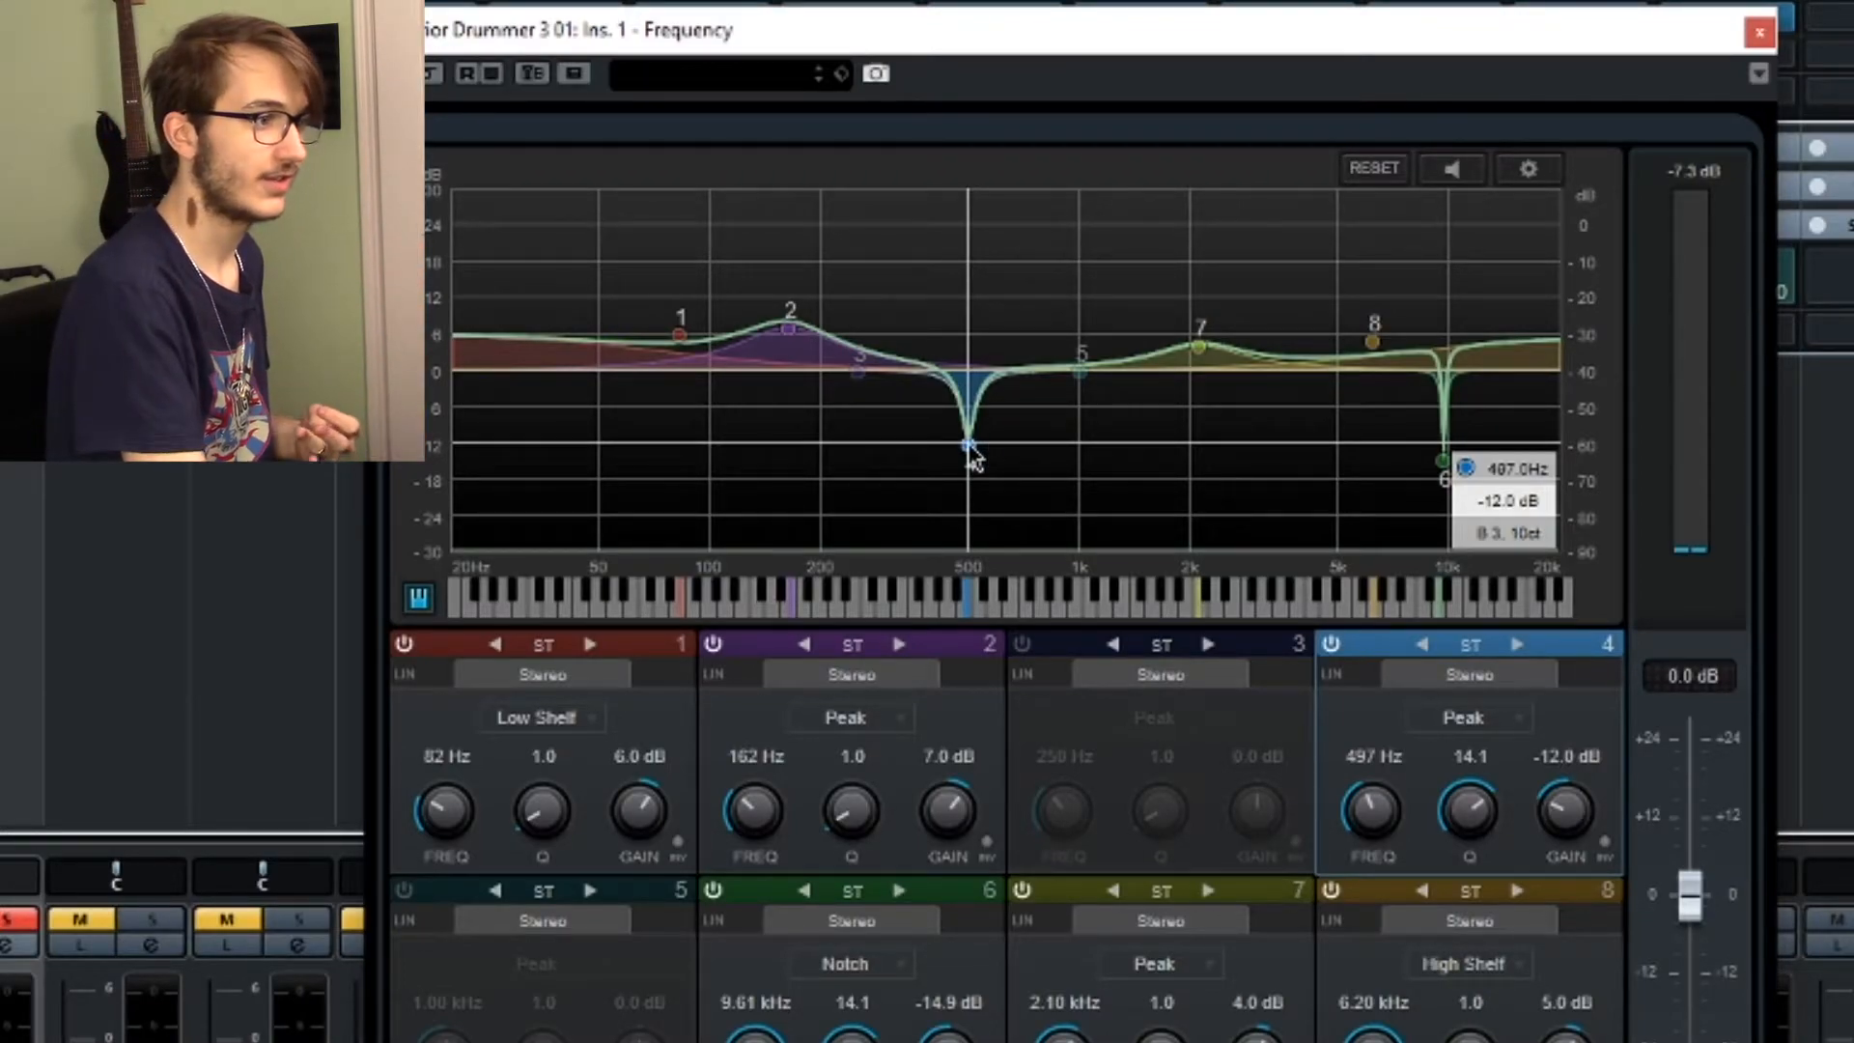
{"action": "scroll", "coordinate": [971, 455], "scroll_direction": "down", "scroll_amount": 5}
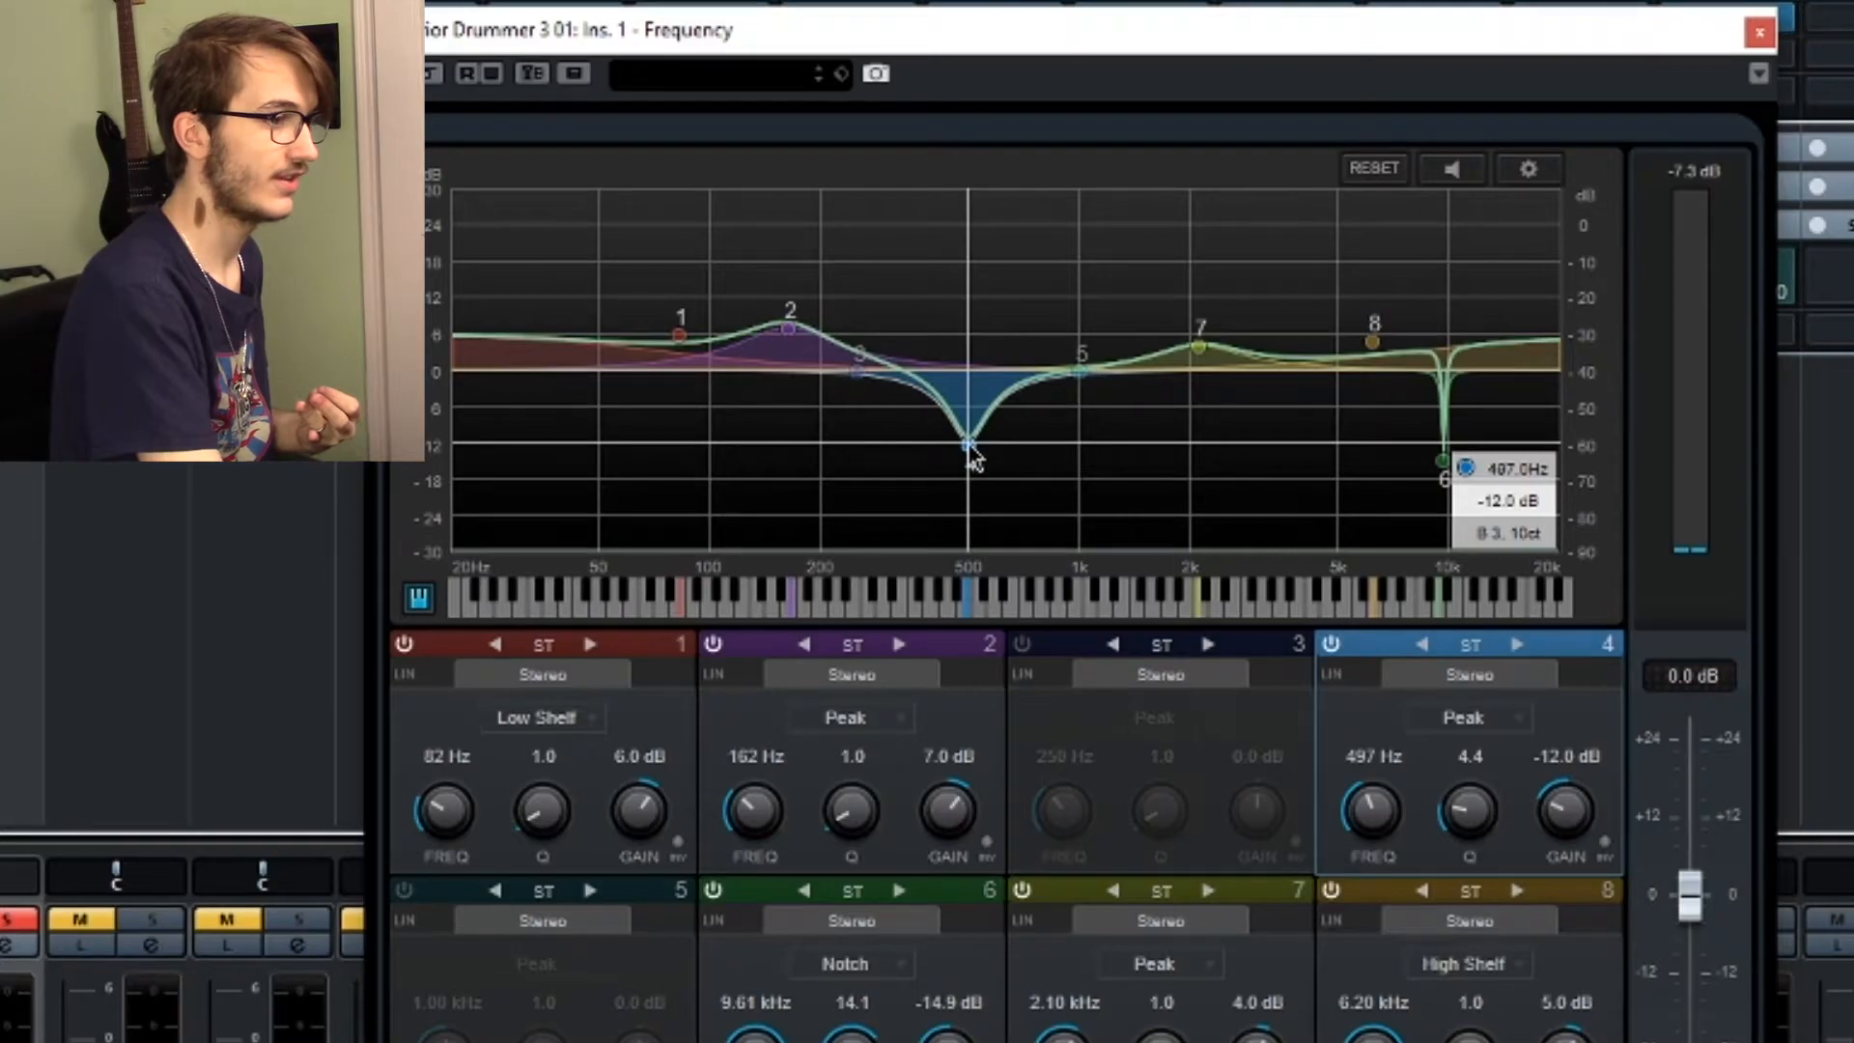
{"action": "scroll", "coordinate": [973, 461], "scroll_direction": "up", "scroll_amount": 2}
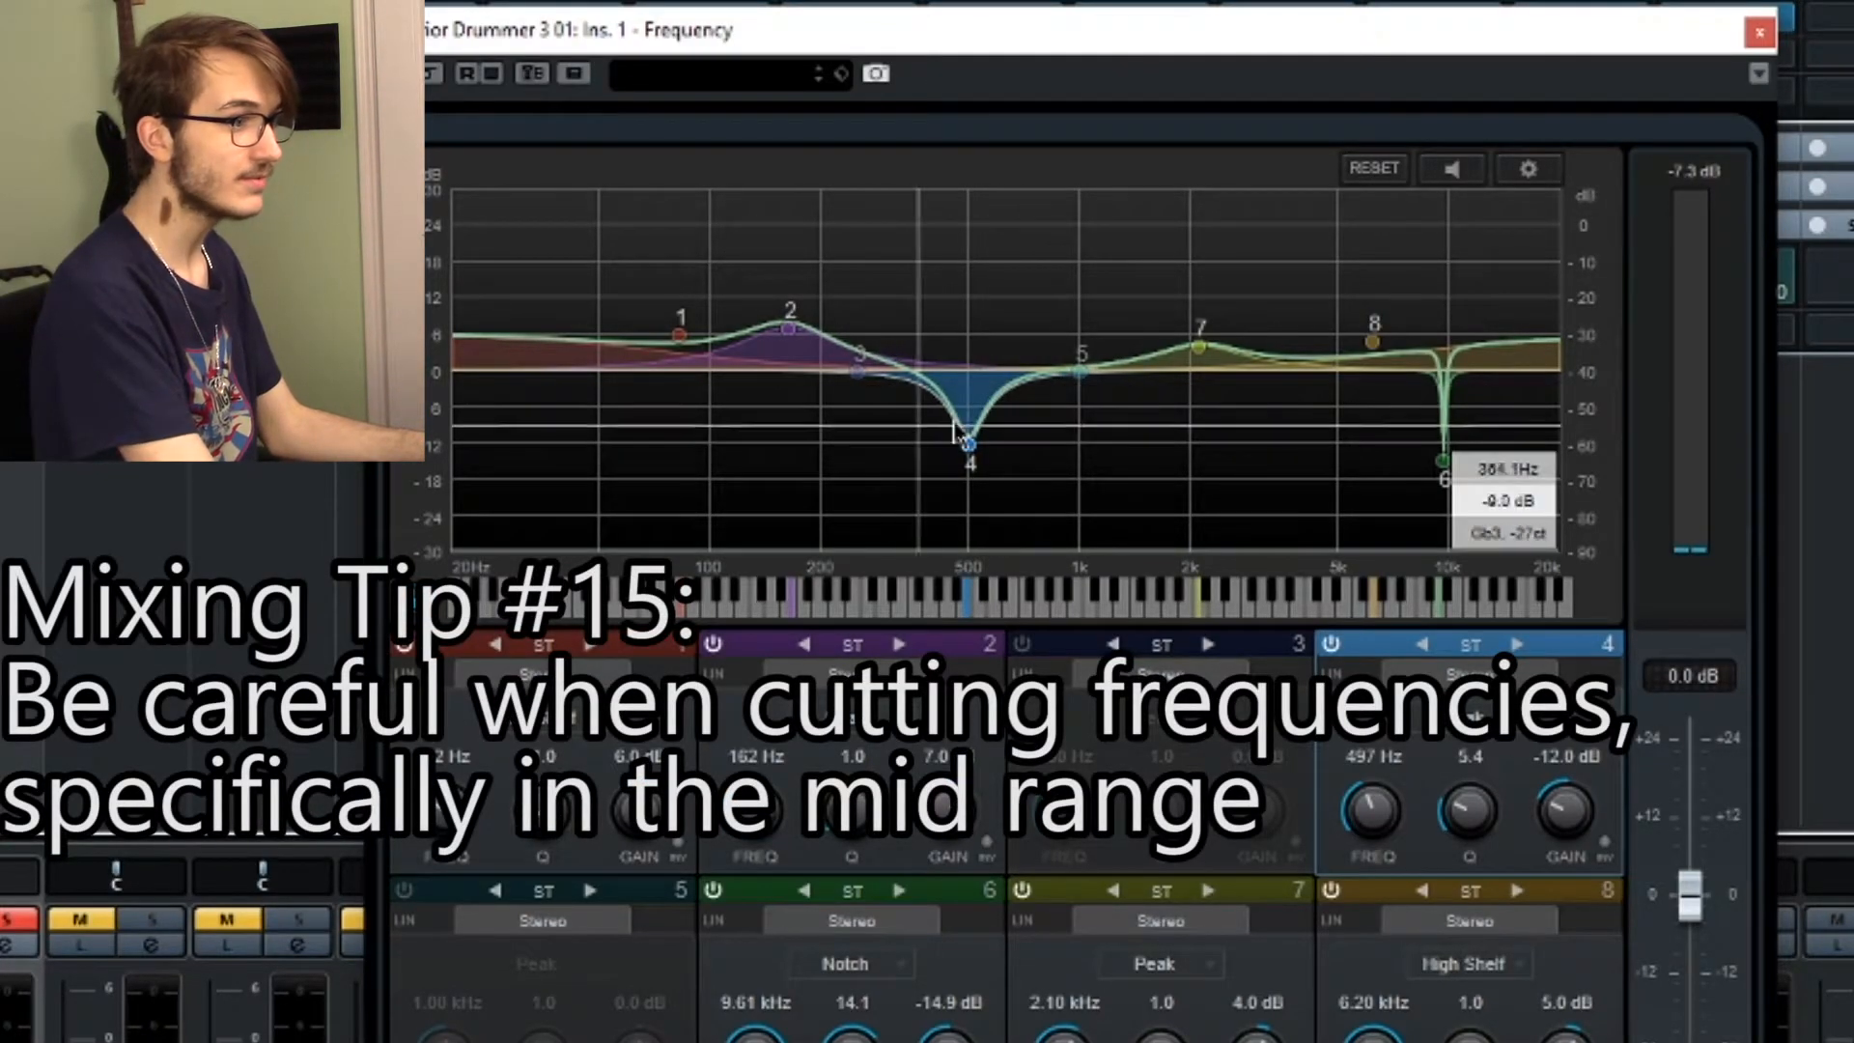
{"action": "scroll", "coordinate": [968, 450], "scroll_direction": "down", "scroll_amount": 10}
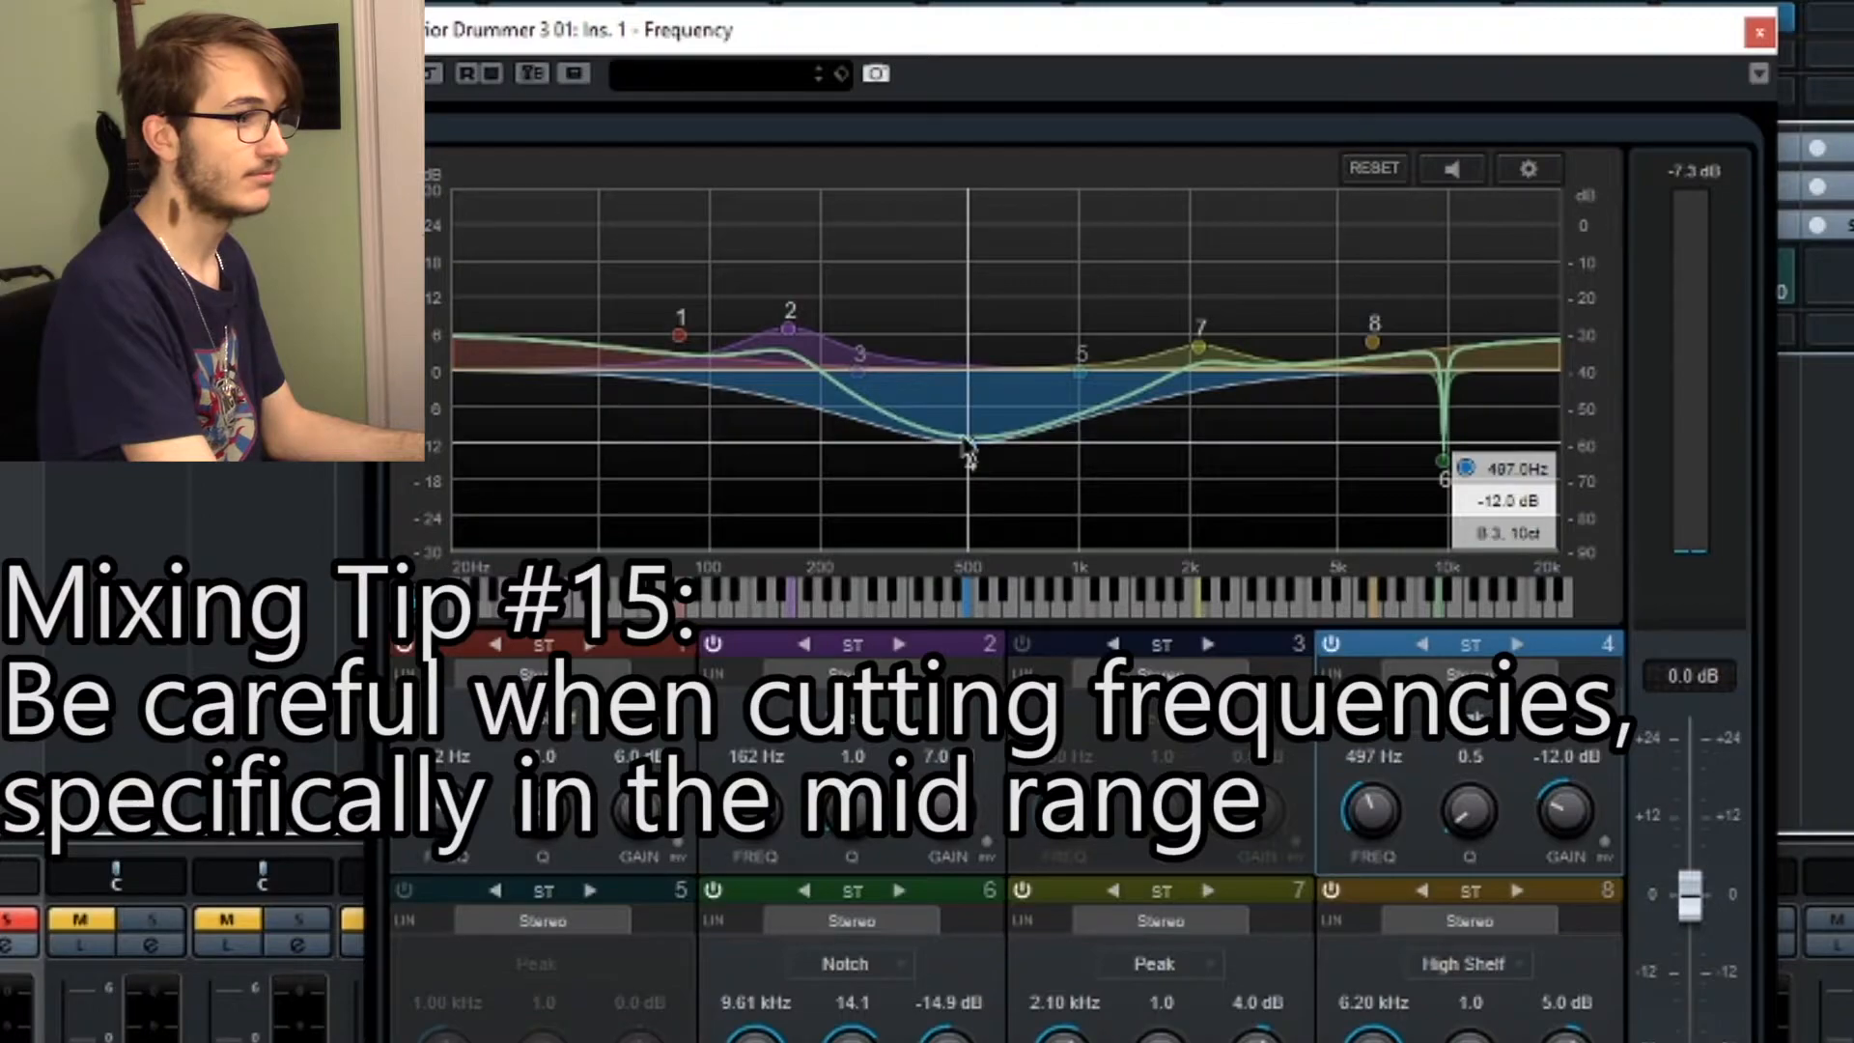
Start playback and narrow the 497 Hz cut of band 4 to a Q of 7.3.
{"action": "key", "text": "space"}
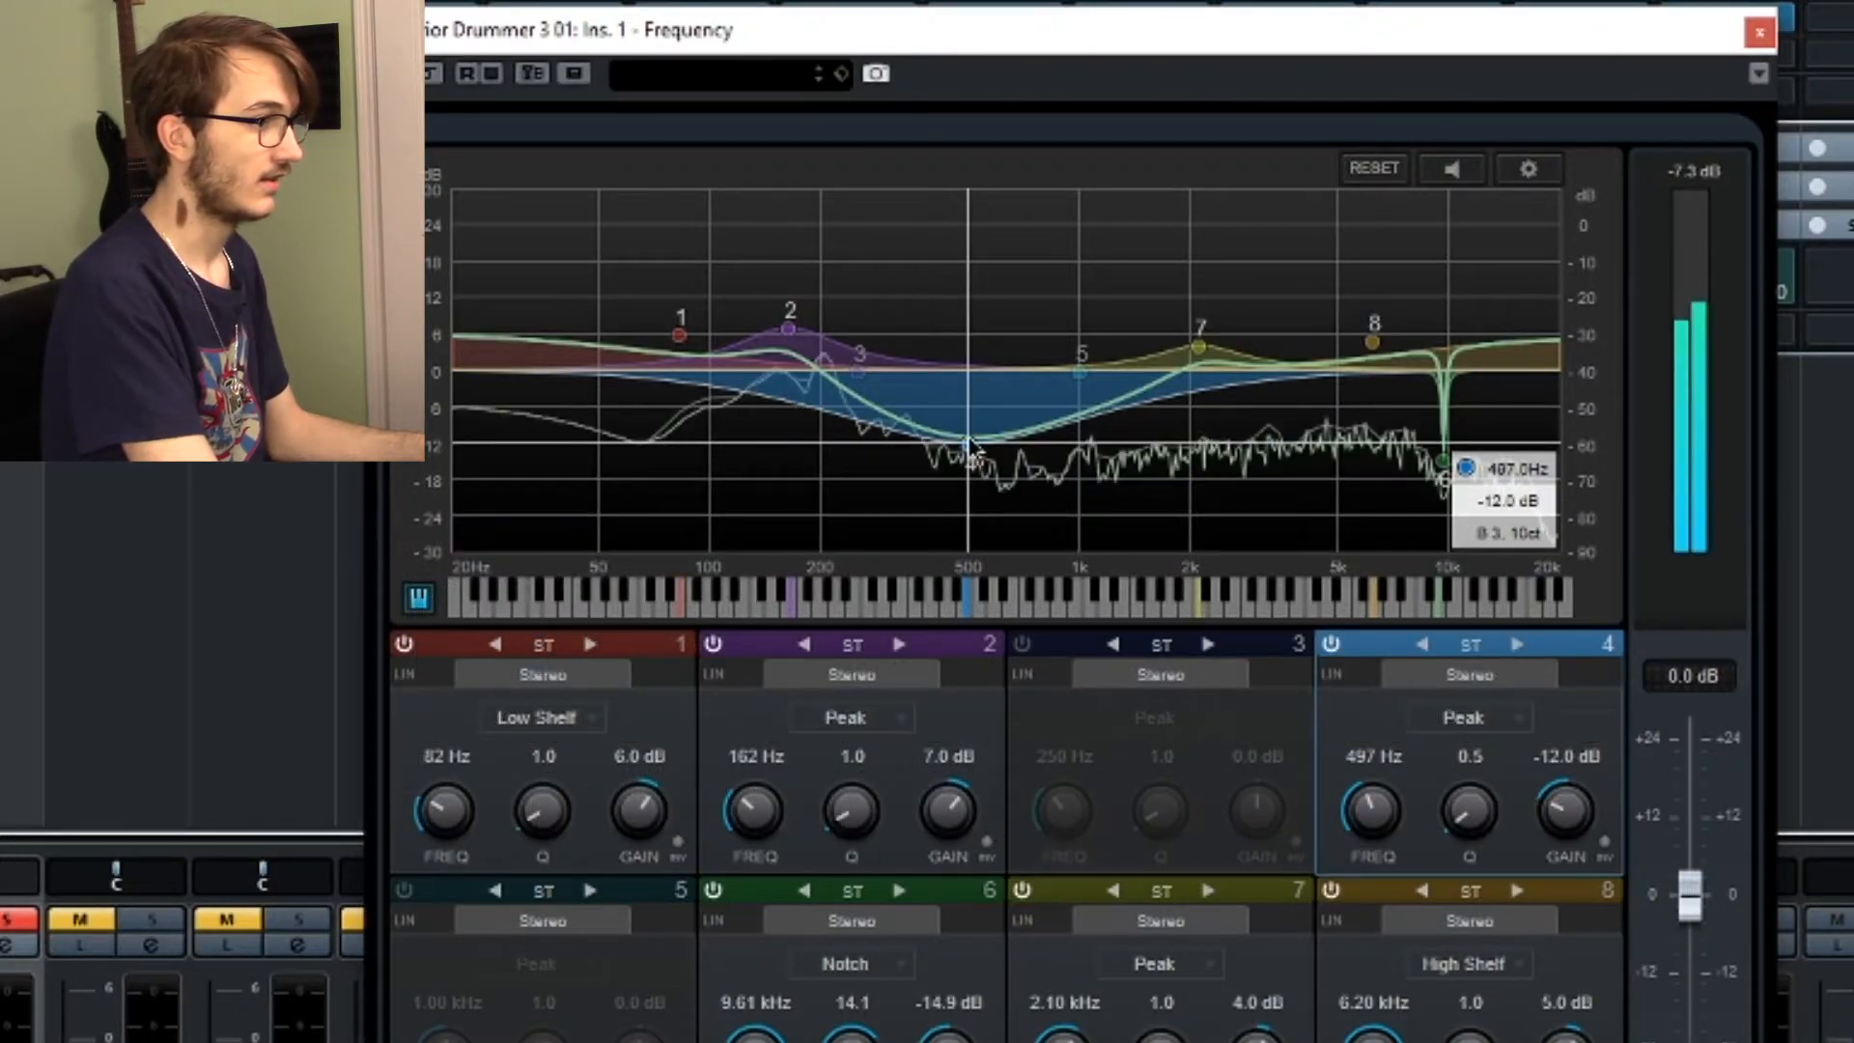
{"action": "scroll", "coordinate": [971, 449], "scroll_direction": "up", "scroll_amount": 10}
{"action": "scroll", "coordinate": [972, 449], "scroll_direction": "down", "scroll_amount": 2}
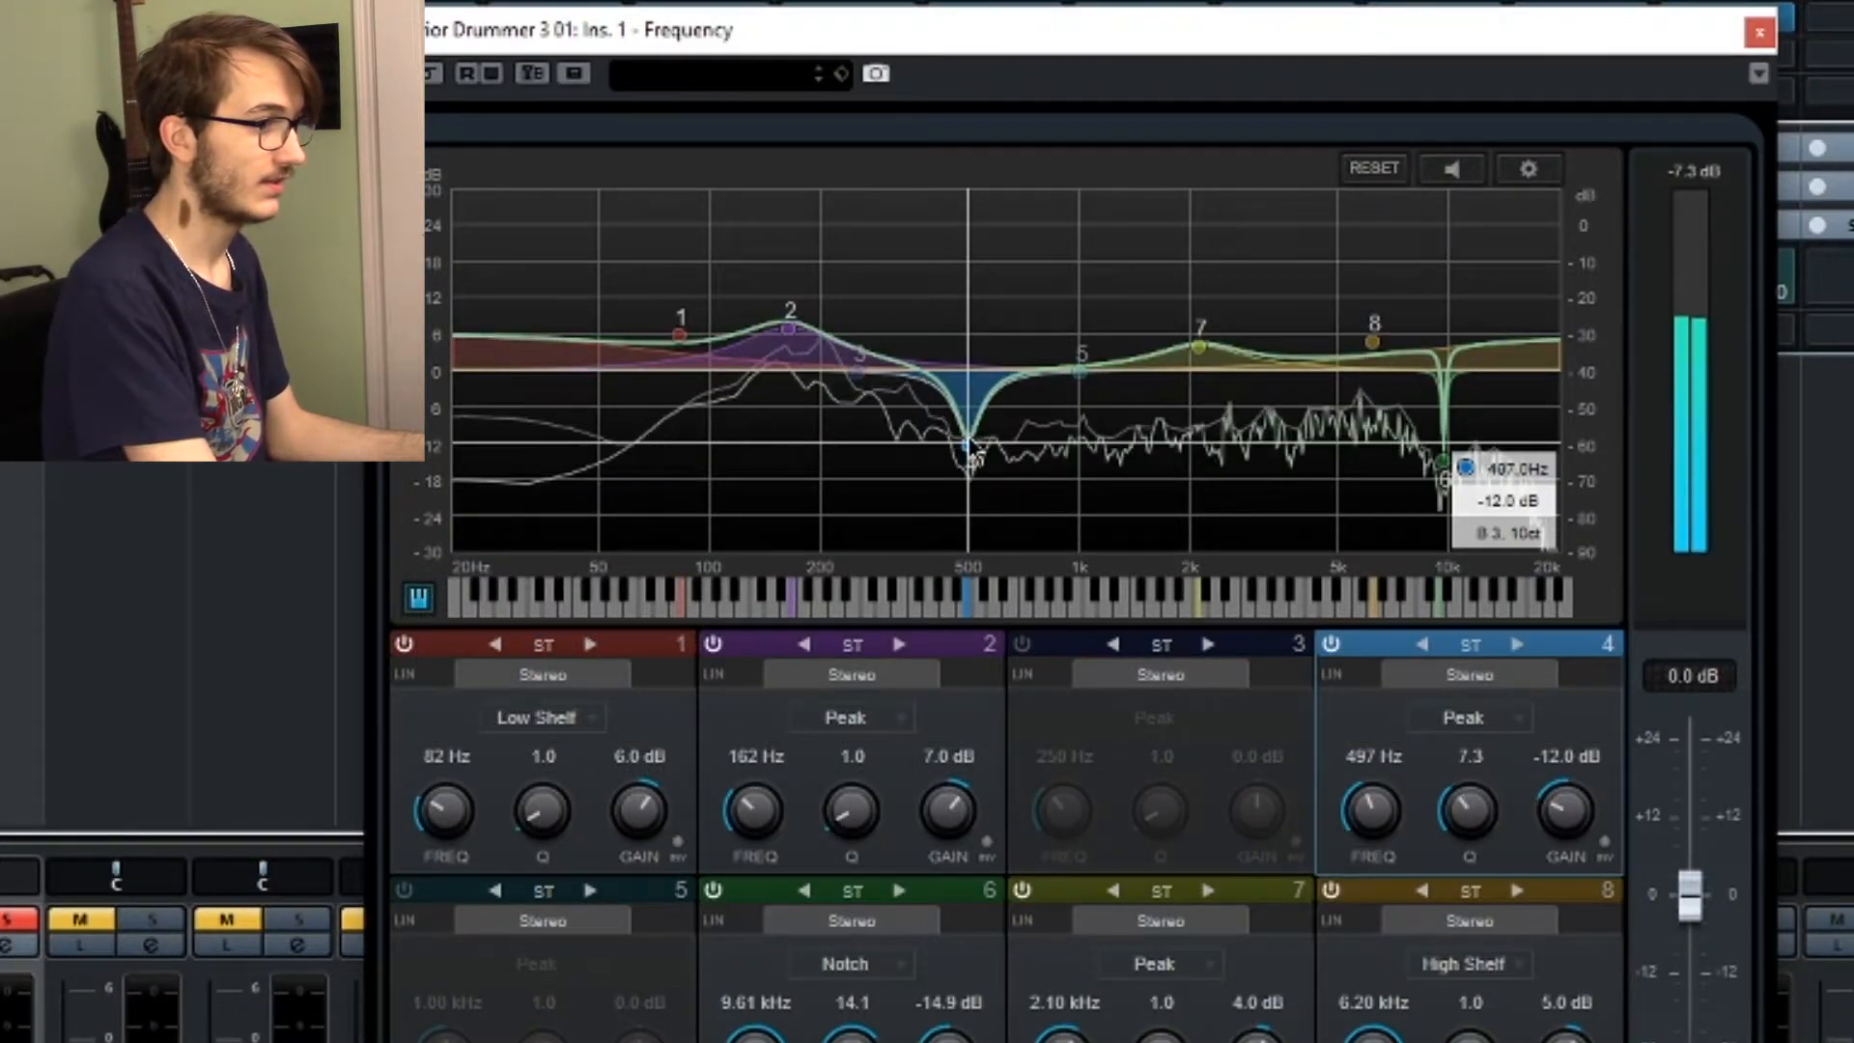
Compare the drum sound with and without equalizer band 4 by repeatedly disabling and re-enabling it.
{"action": "left_click", "coordinate": [1331, 644]}
{"action": "left_click", "coordinate": [1331, 644]}
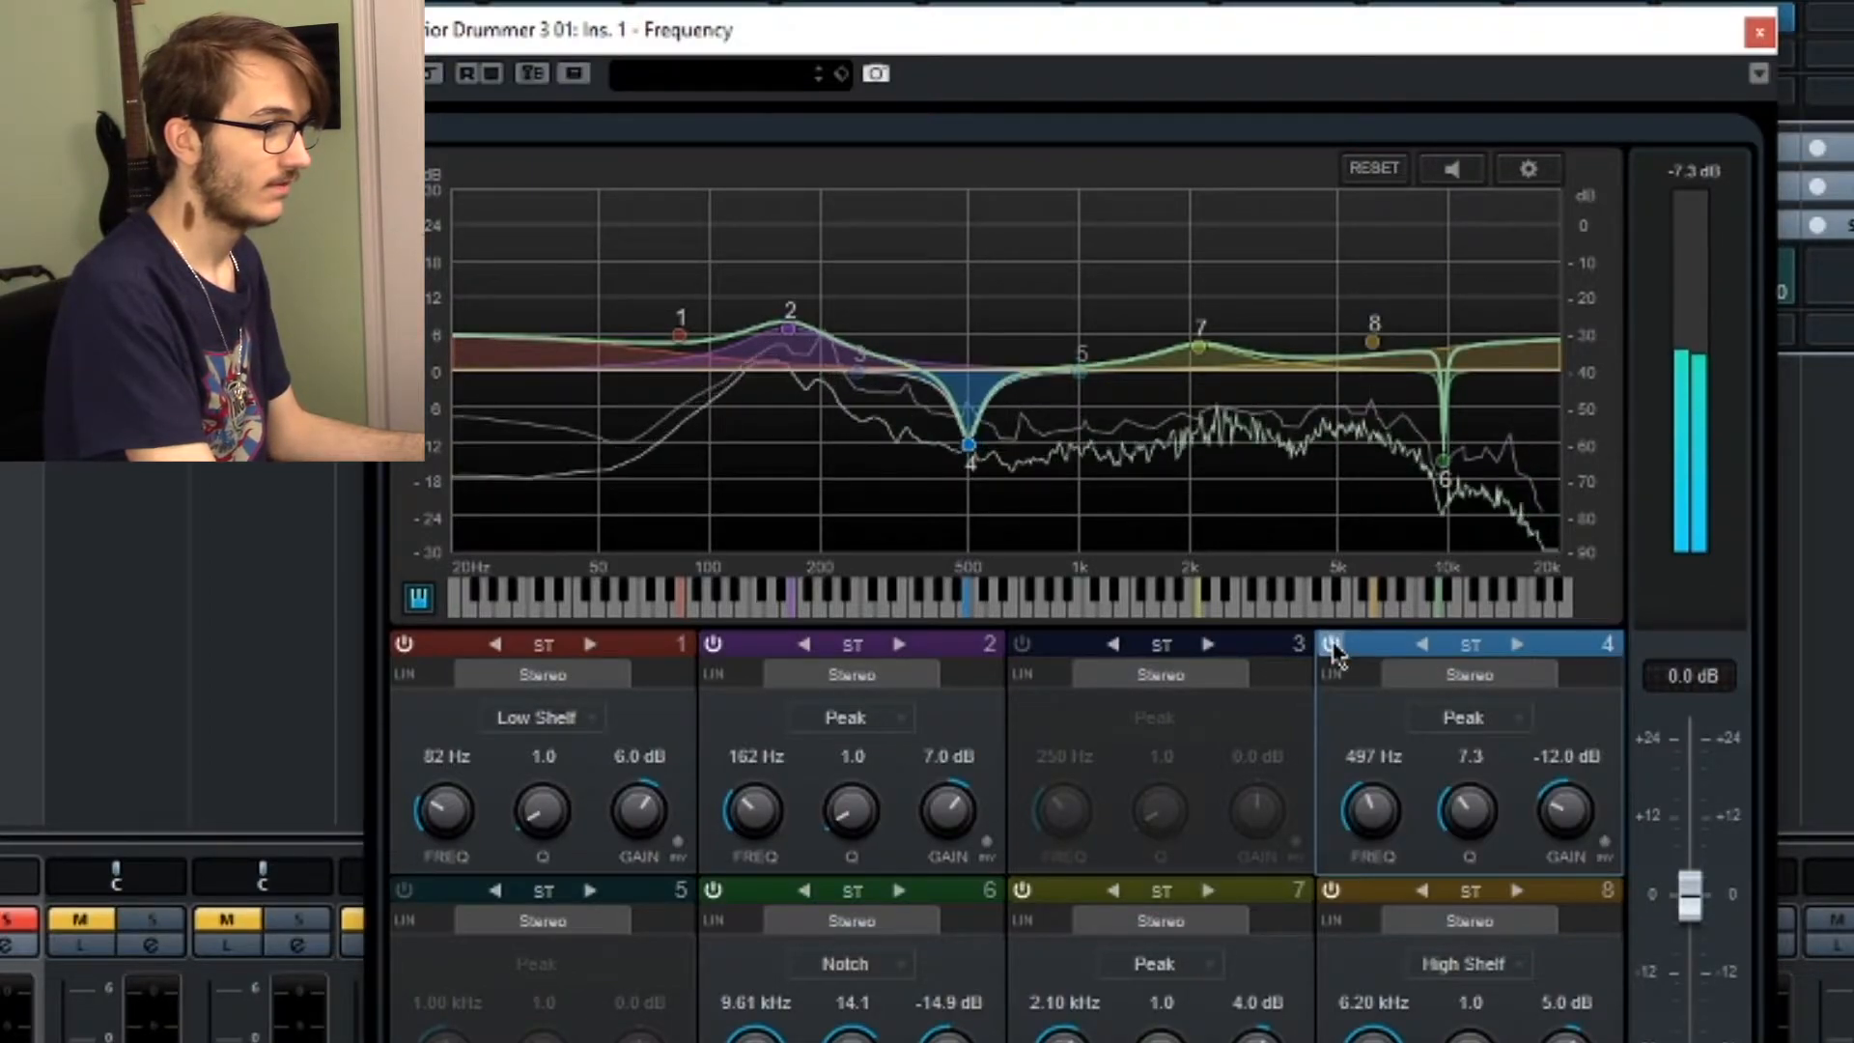
{"action": "left_click", "coordinate": [1332, 644]}
{"action": "left_click", "coordinate": [1331, 644]}
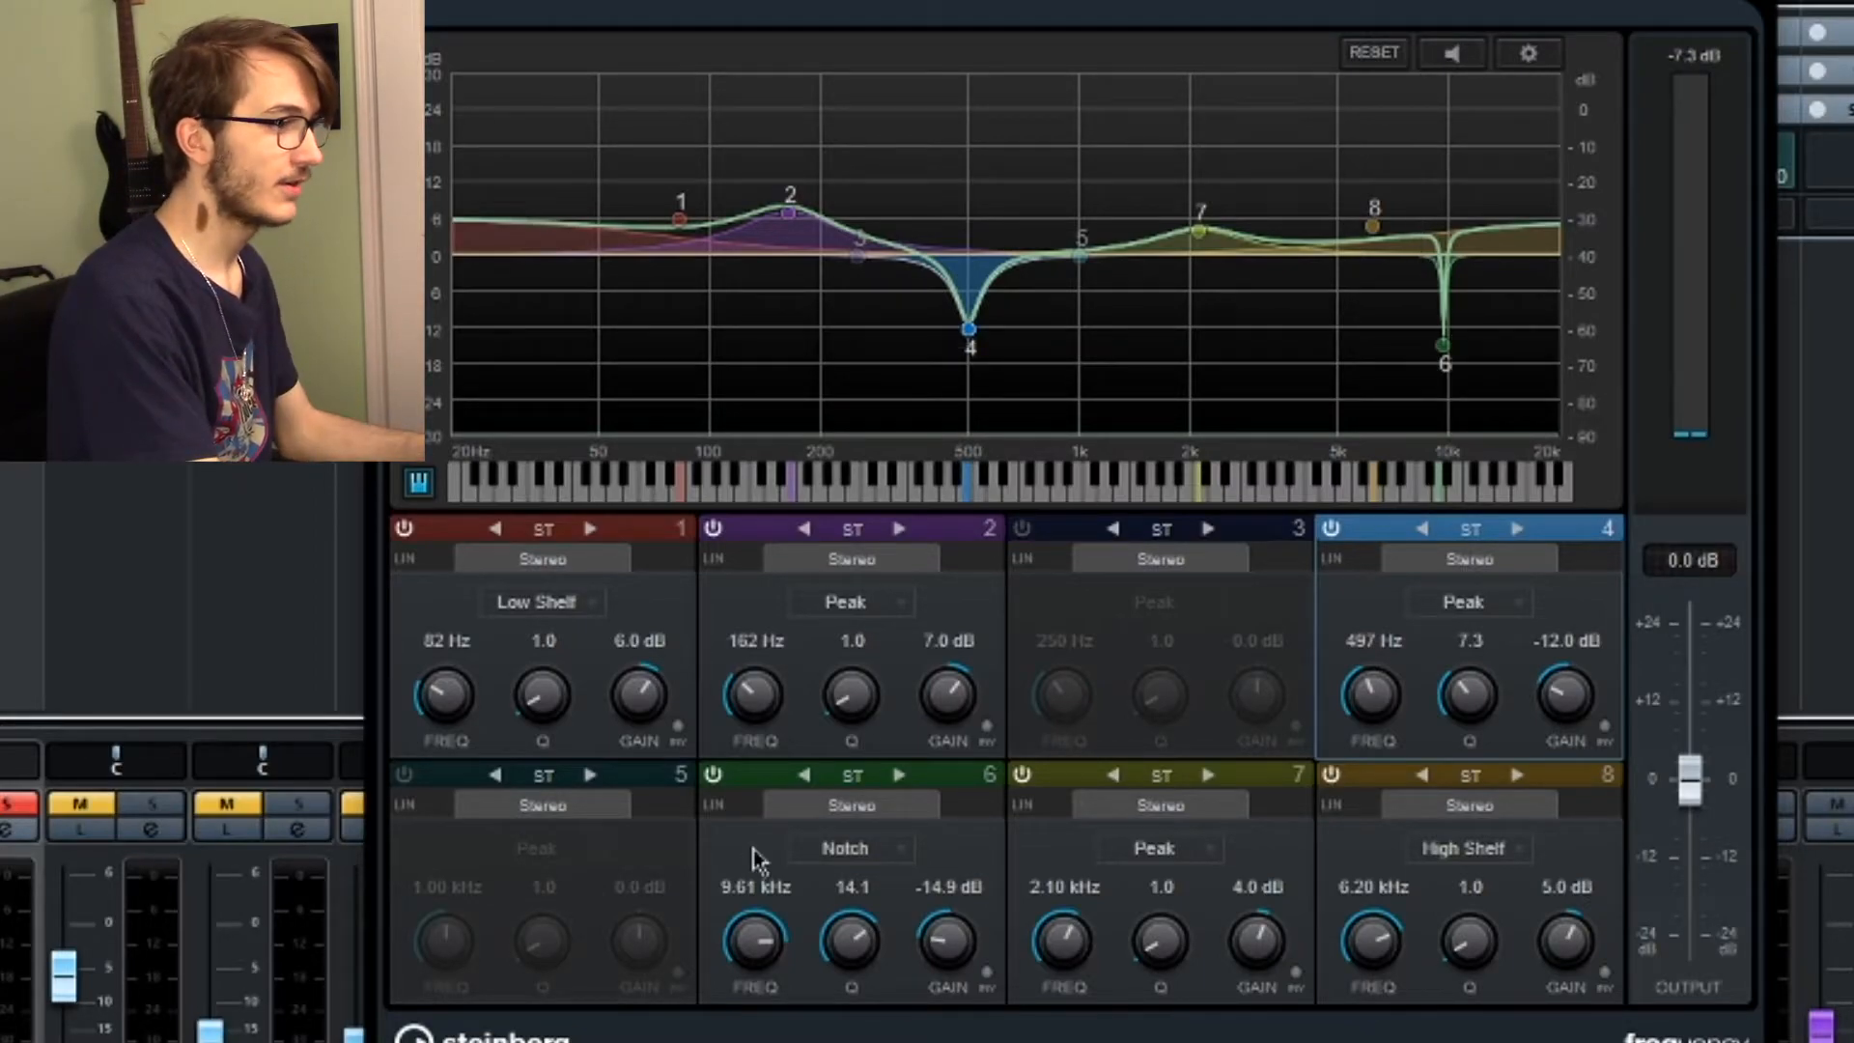
Compare the drums during playback with the 9.61 kHz notch of band 6 disabled and re-enabled.
{"action": "left_click", "coordinate": [713, 775]}
{"action": "key", "text": "space"}
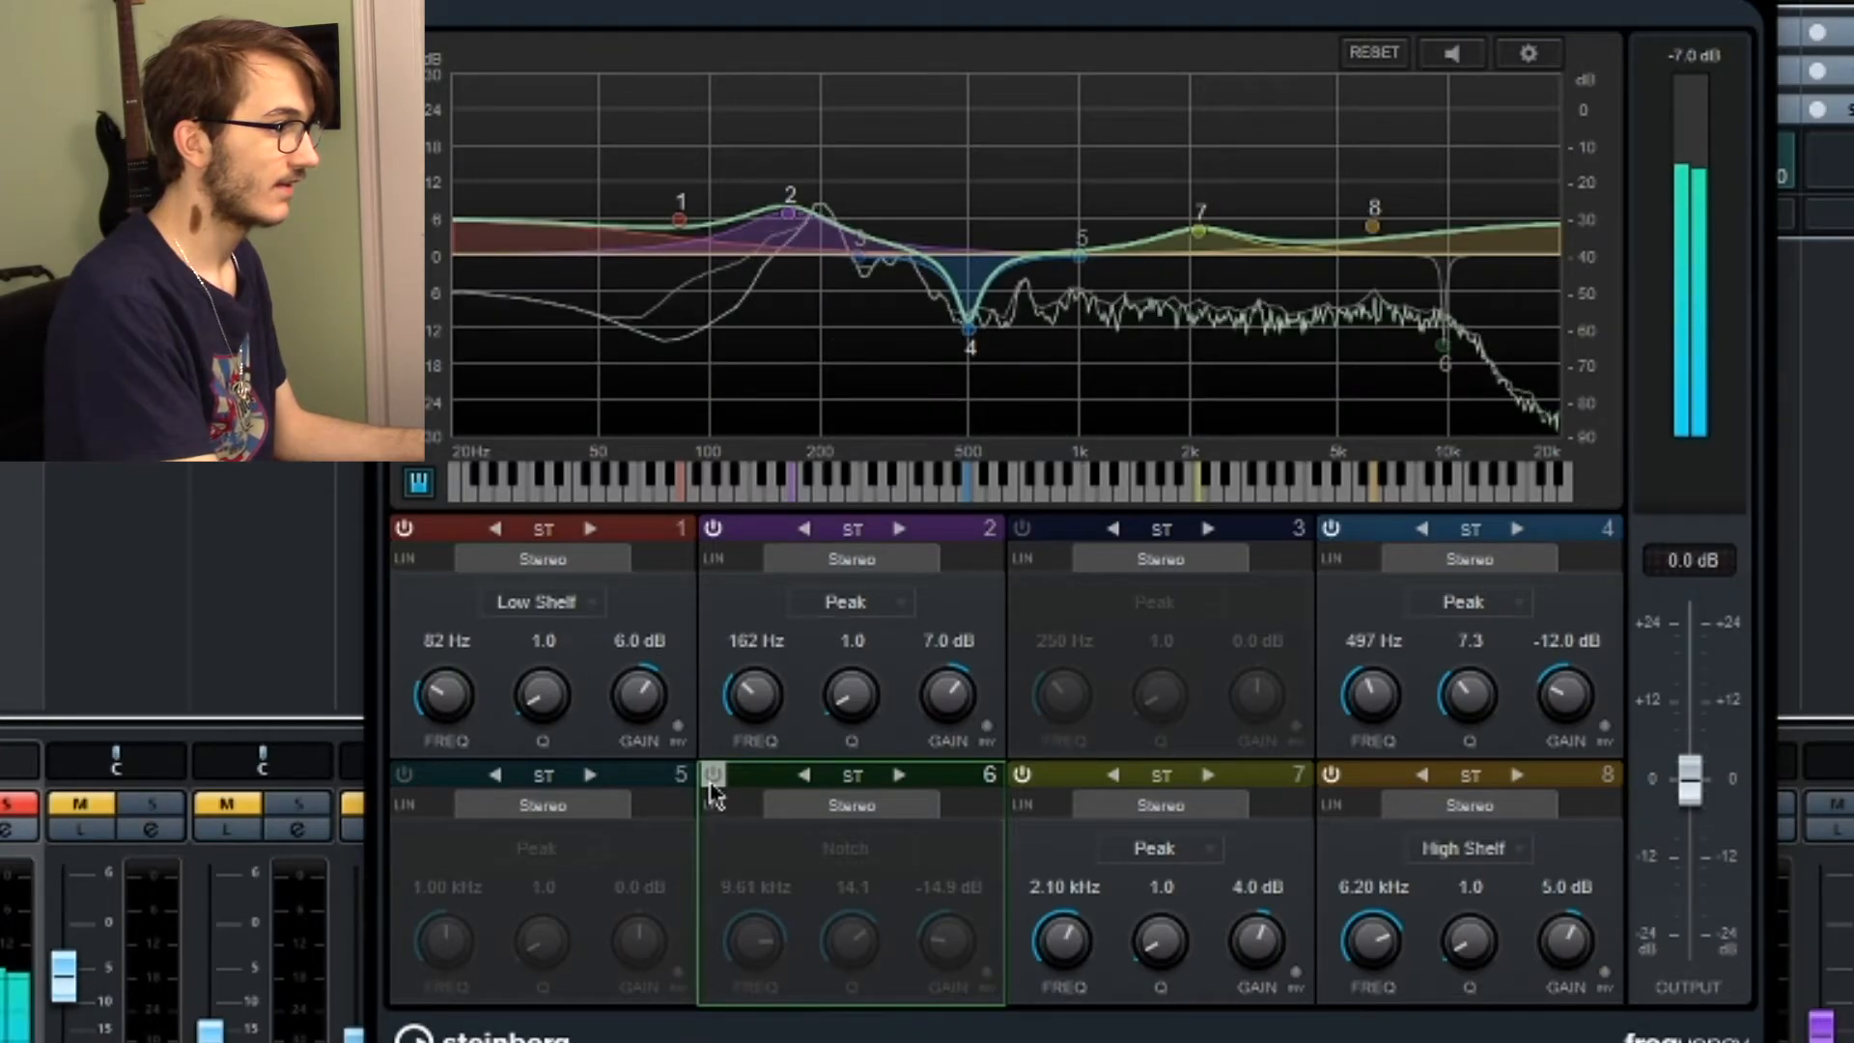
{"action": "left_click", "coordinate": [712, 778]}
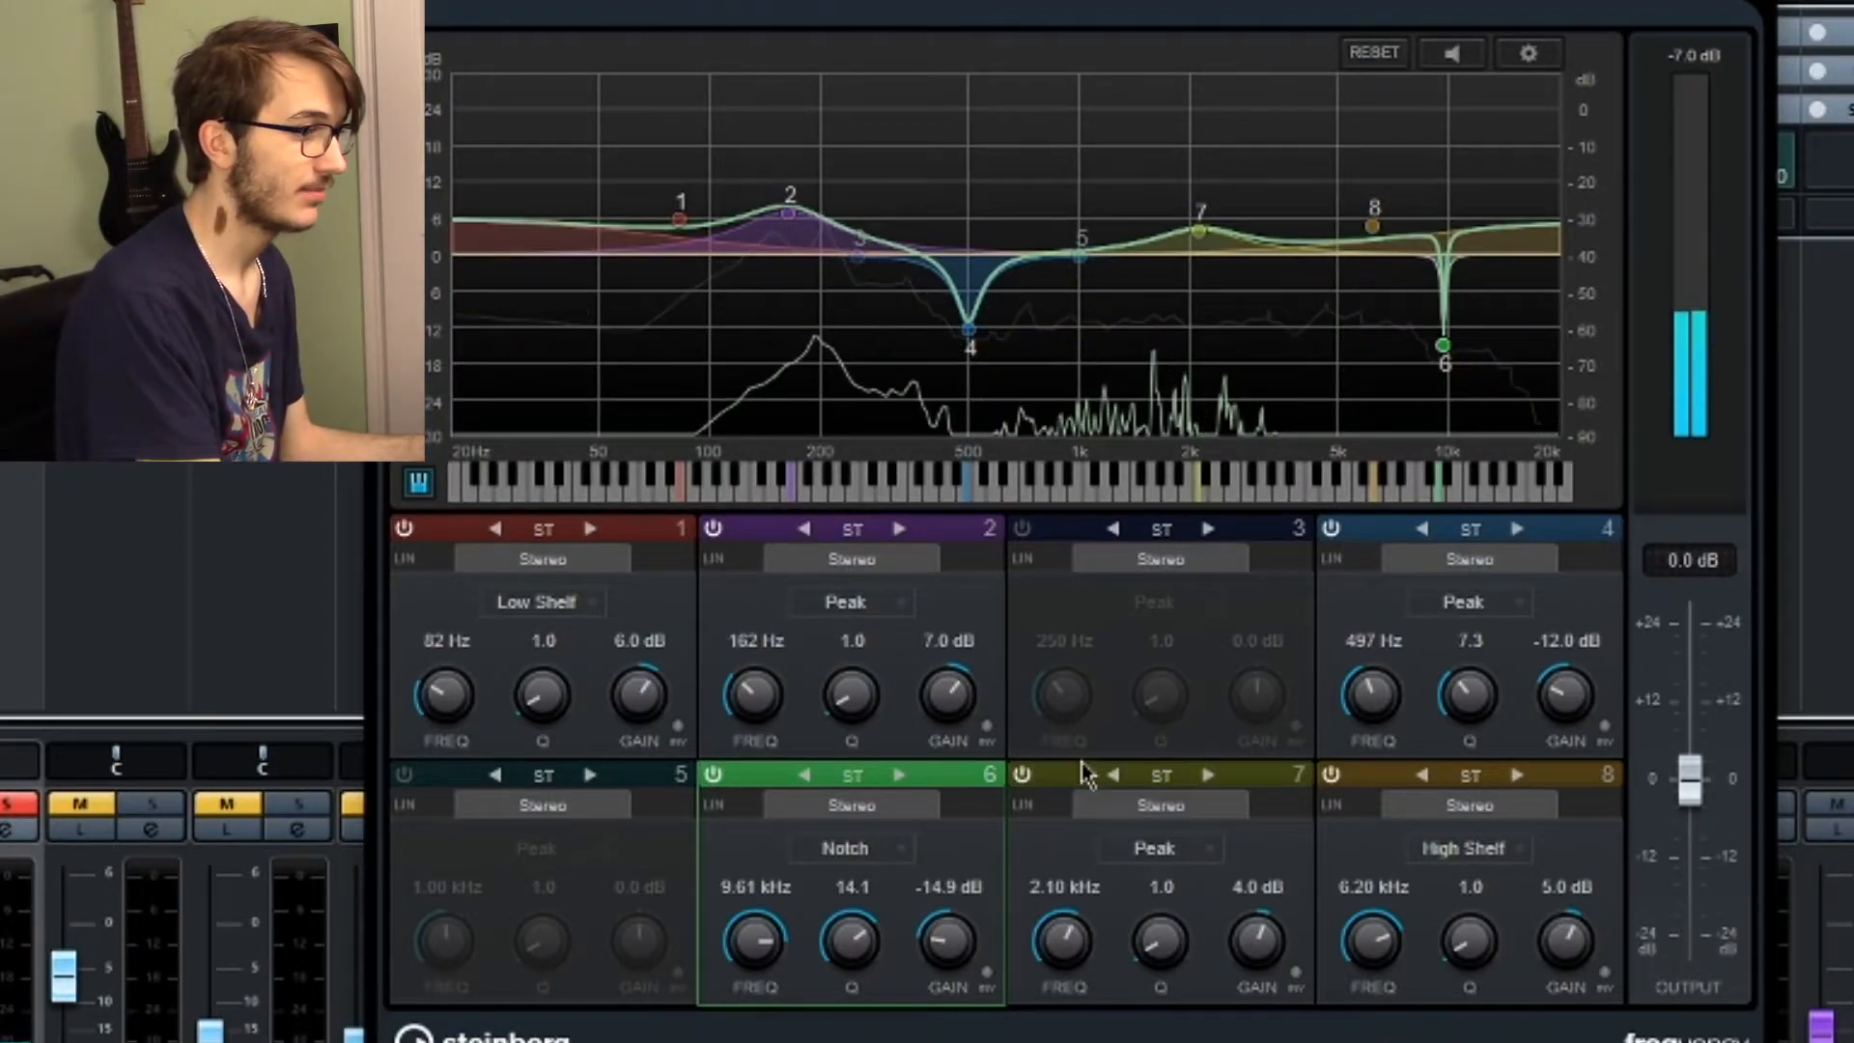
Compare the drums during playback with the high shelf of band 8 and the 2.10 kHz peak of band 7 disabled and re-enabled.
{"action": "left_click", "coordinate": [1057, 784]}
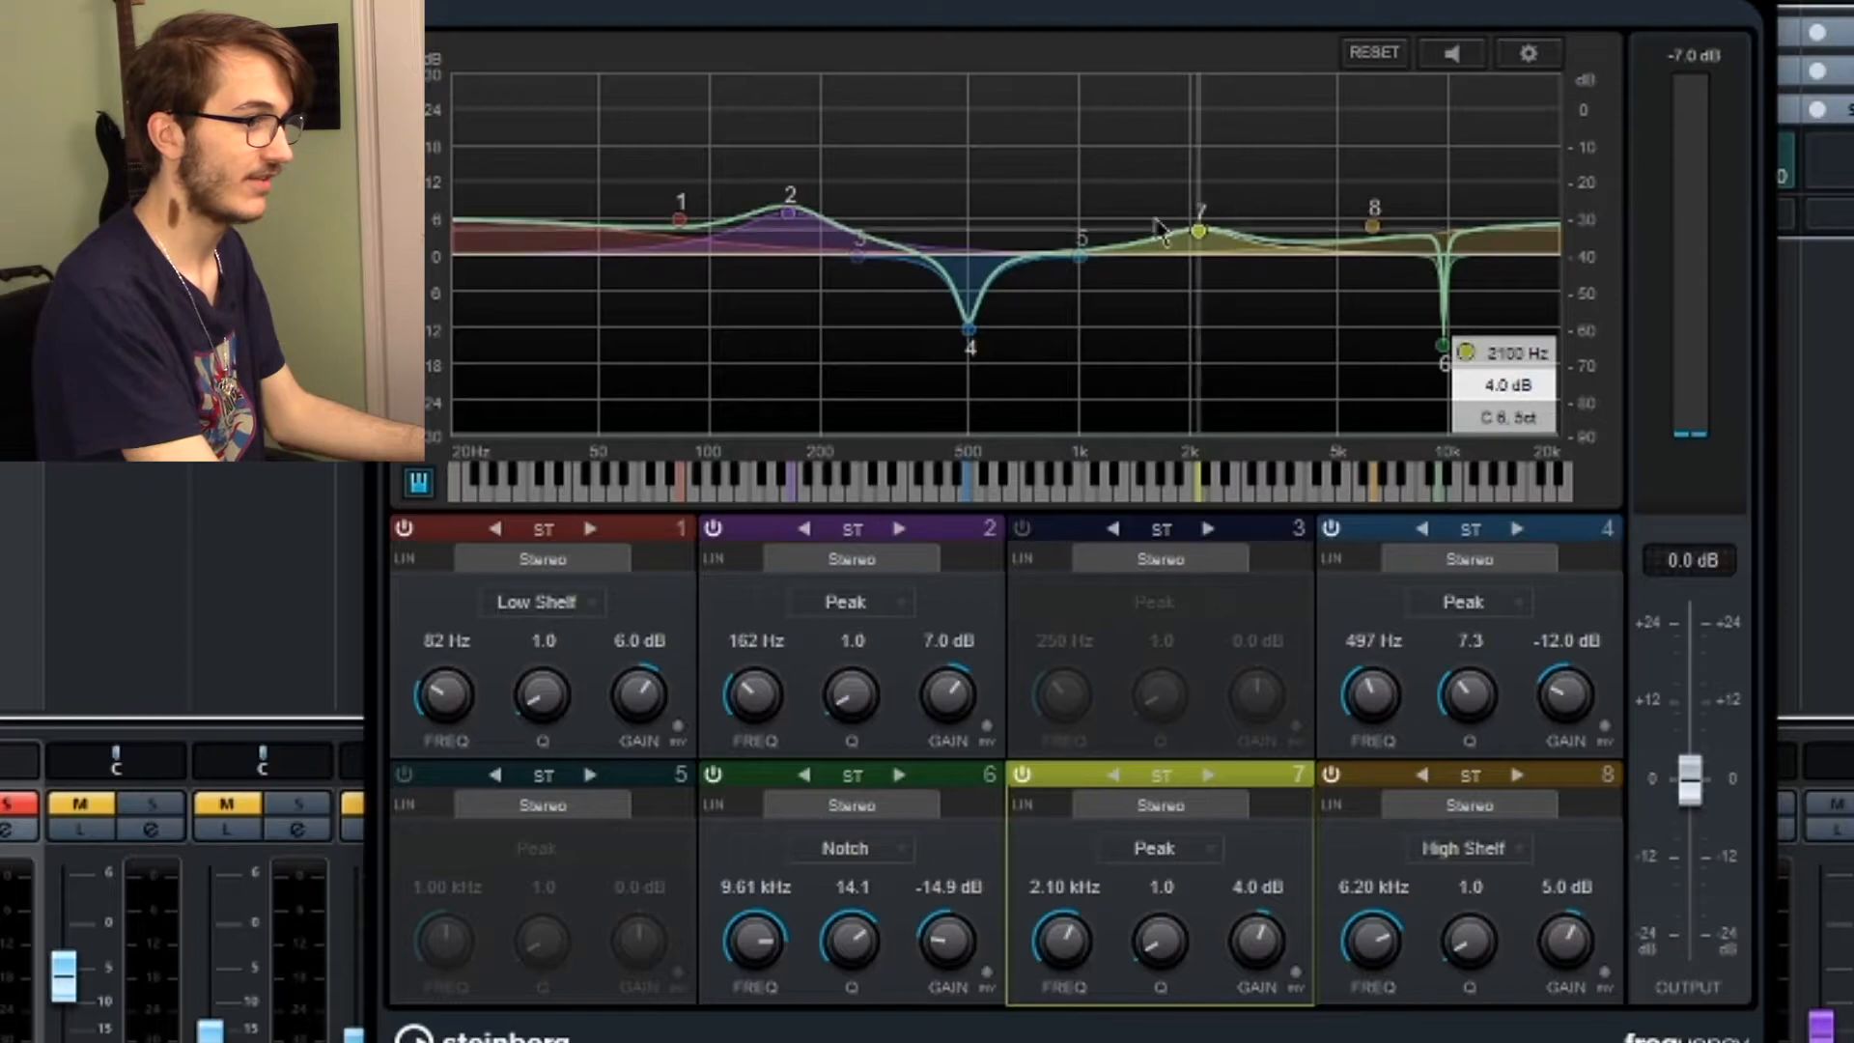
{"action": "key", "text": "space"}
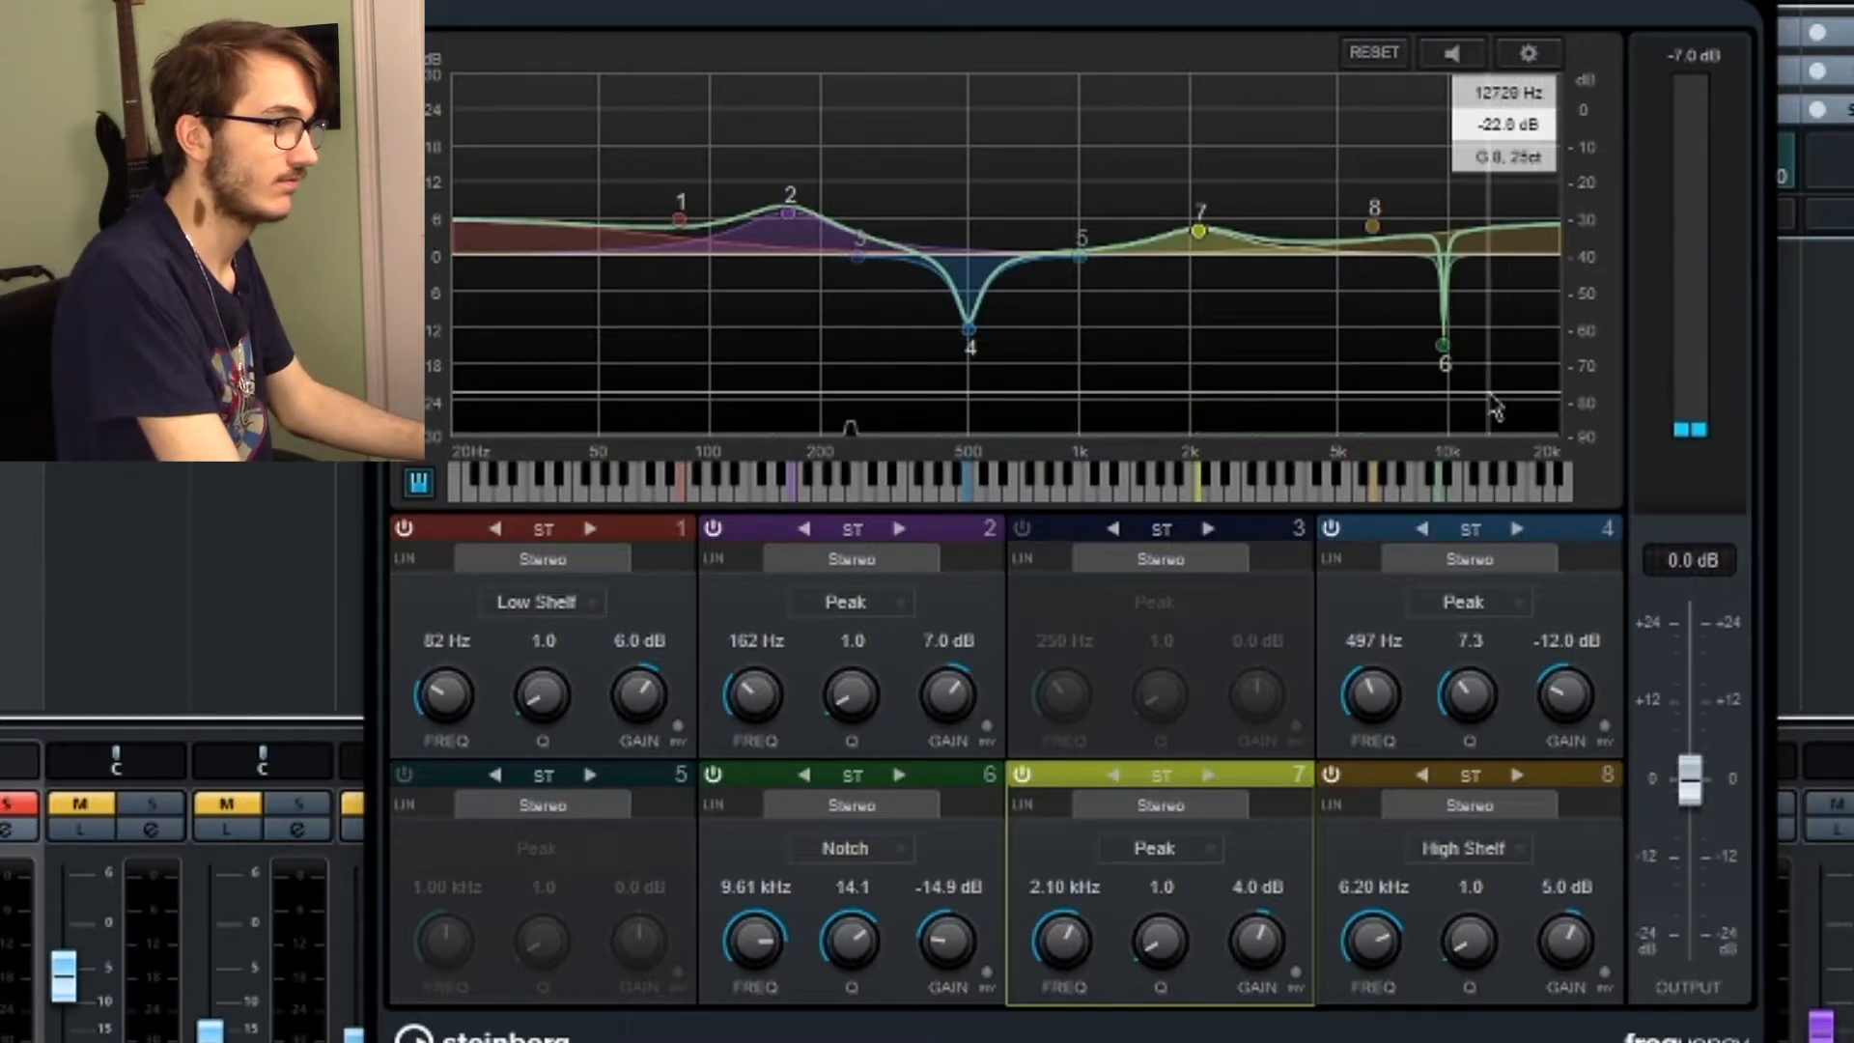
{"action": "left_click", "coordinate": [1331, 776]}
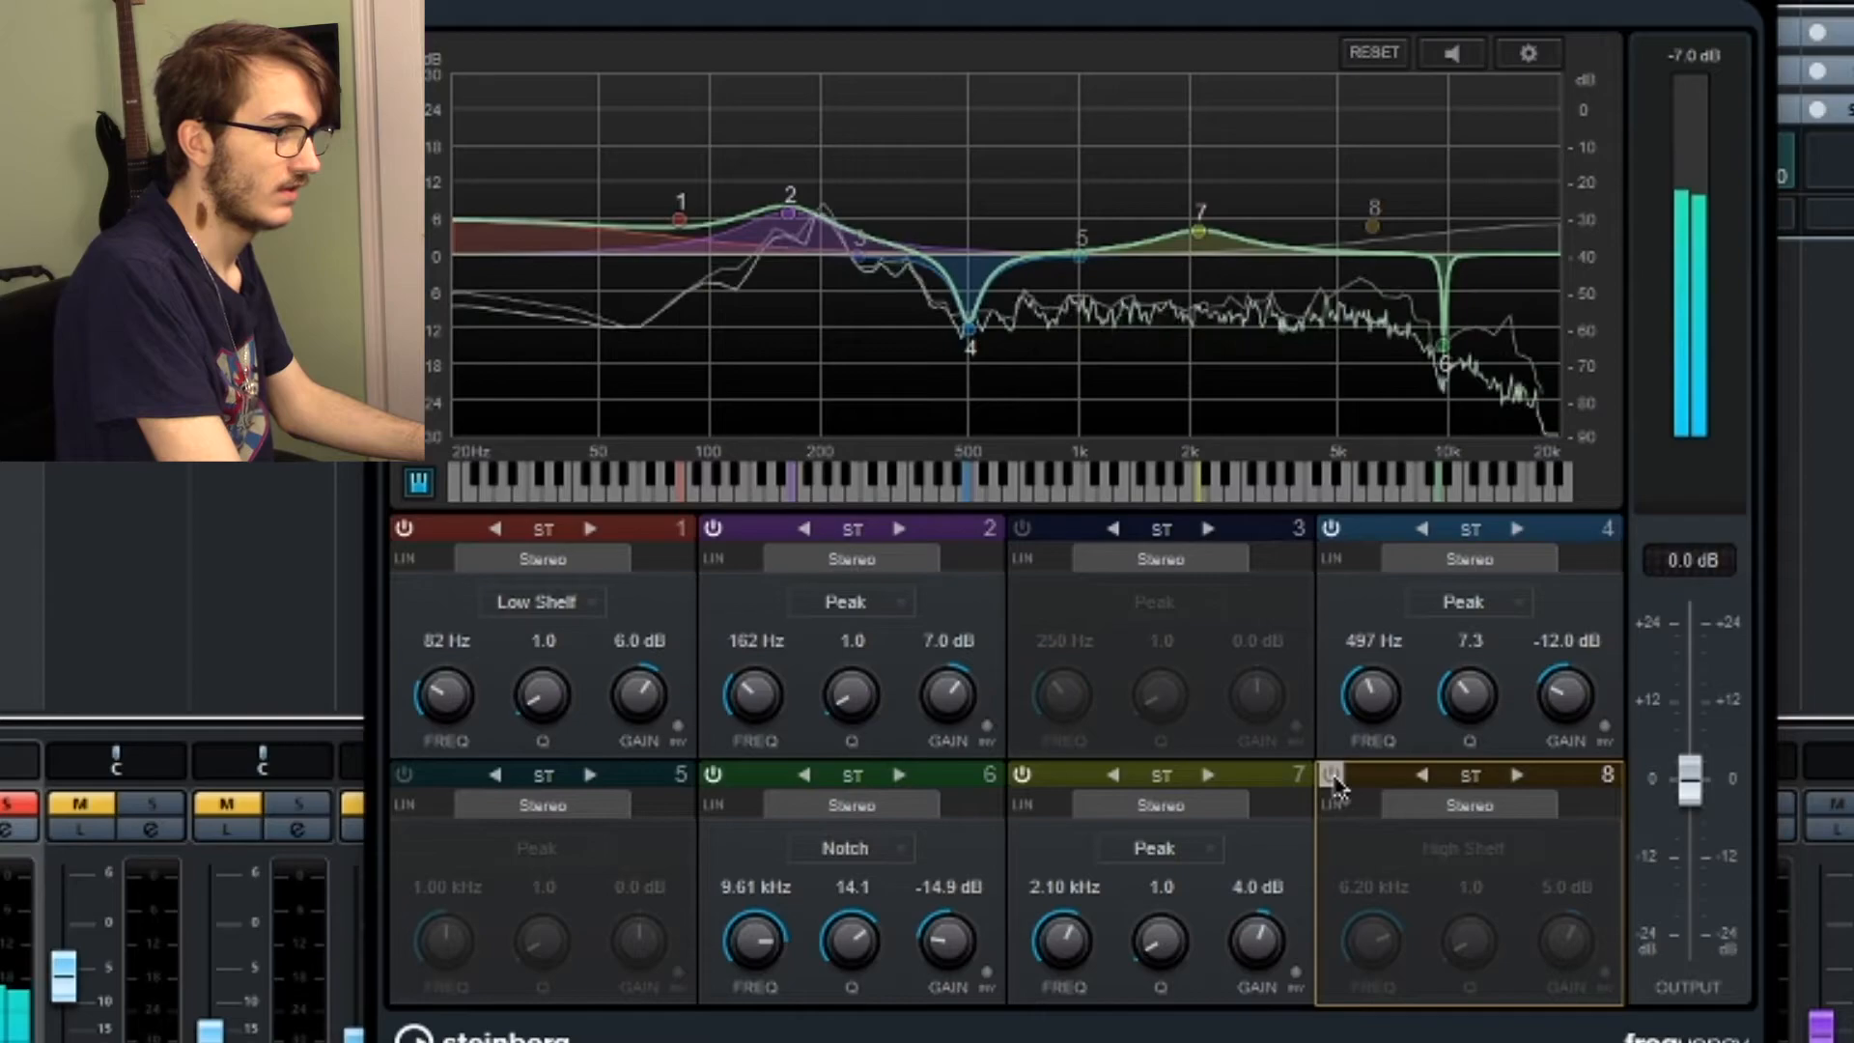
{"action": "left_click", "coordinate": [1331, 775]}
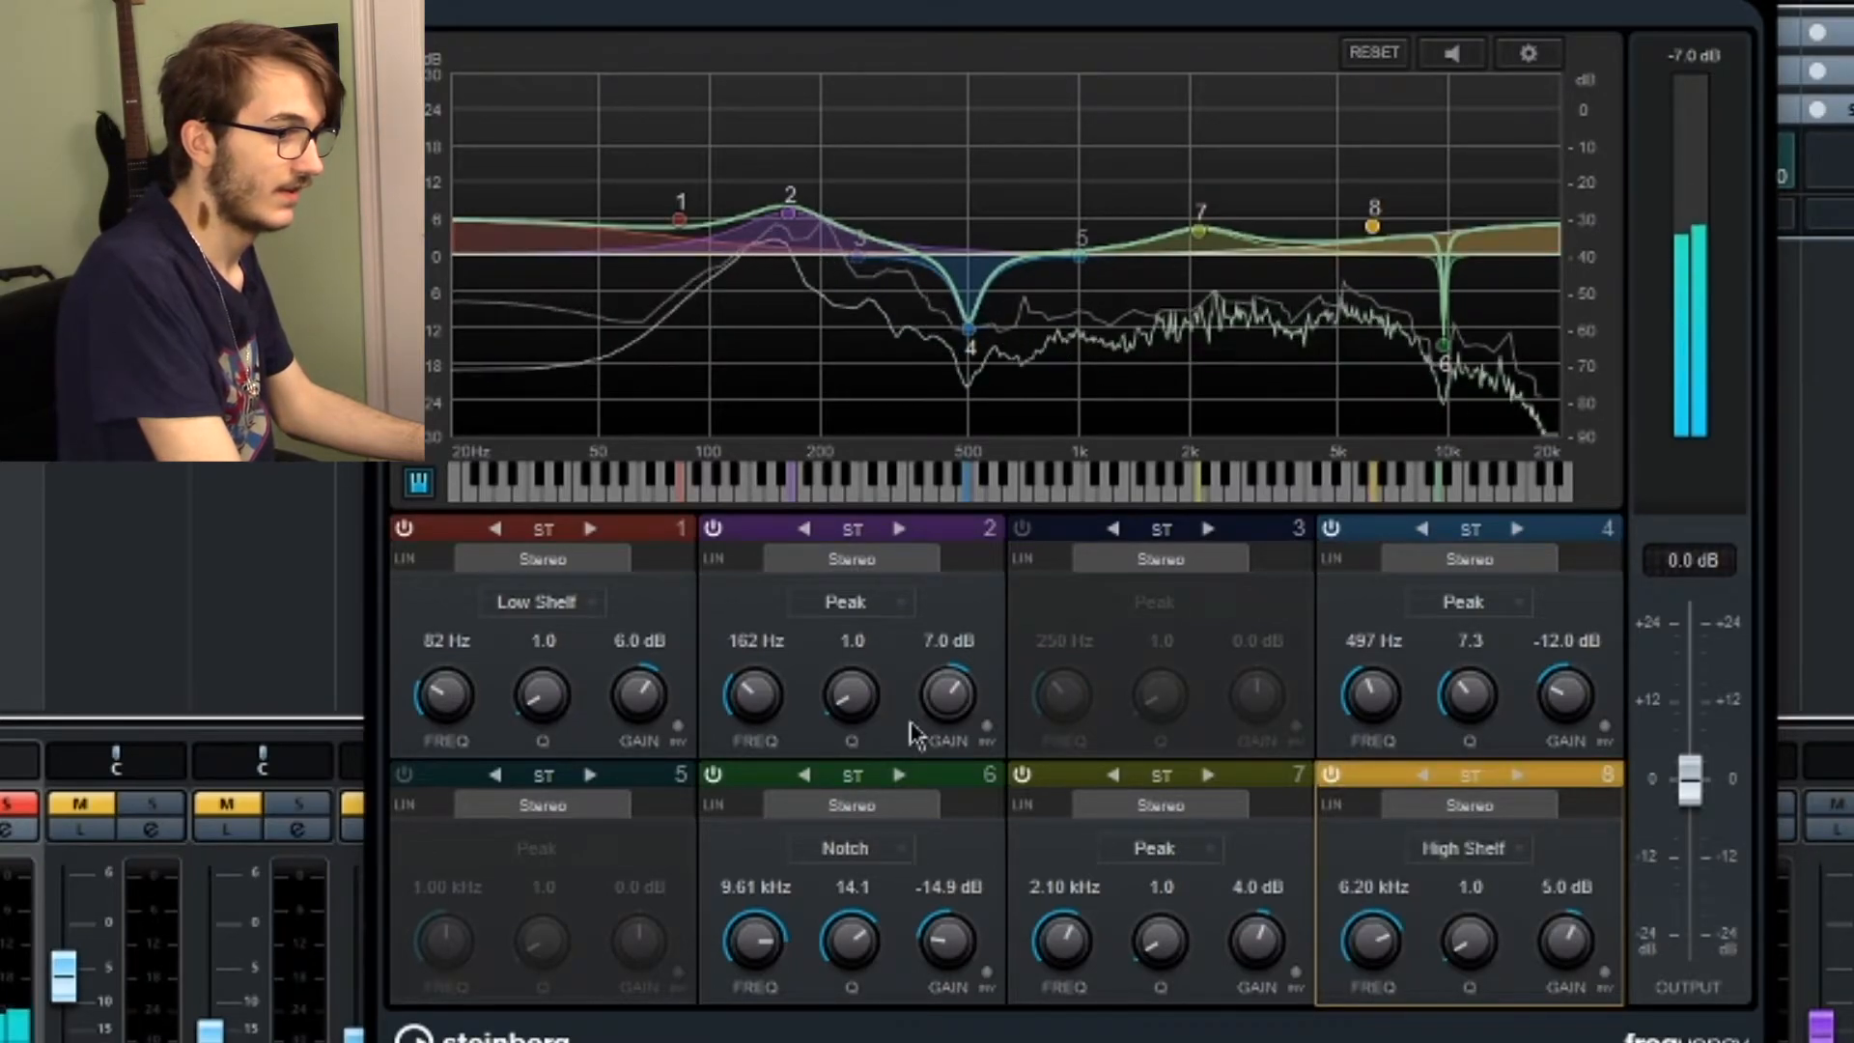
{"action": "left_click", "coordinate": [1021, 775]}
{"action": "left_click", "coordinate": [1021, 775]}
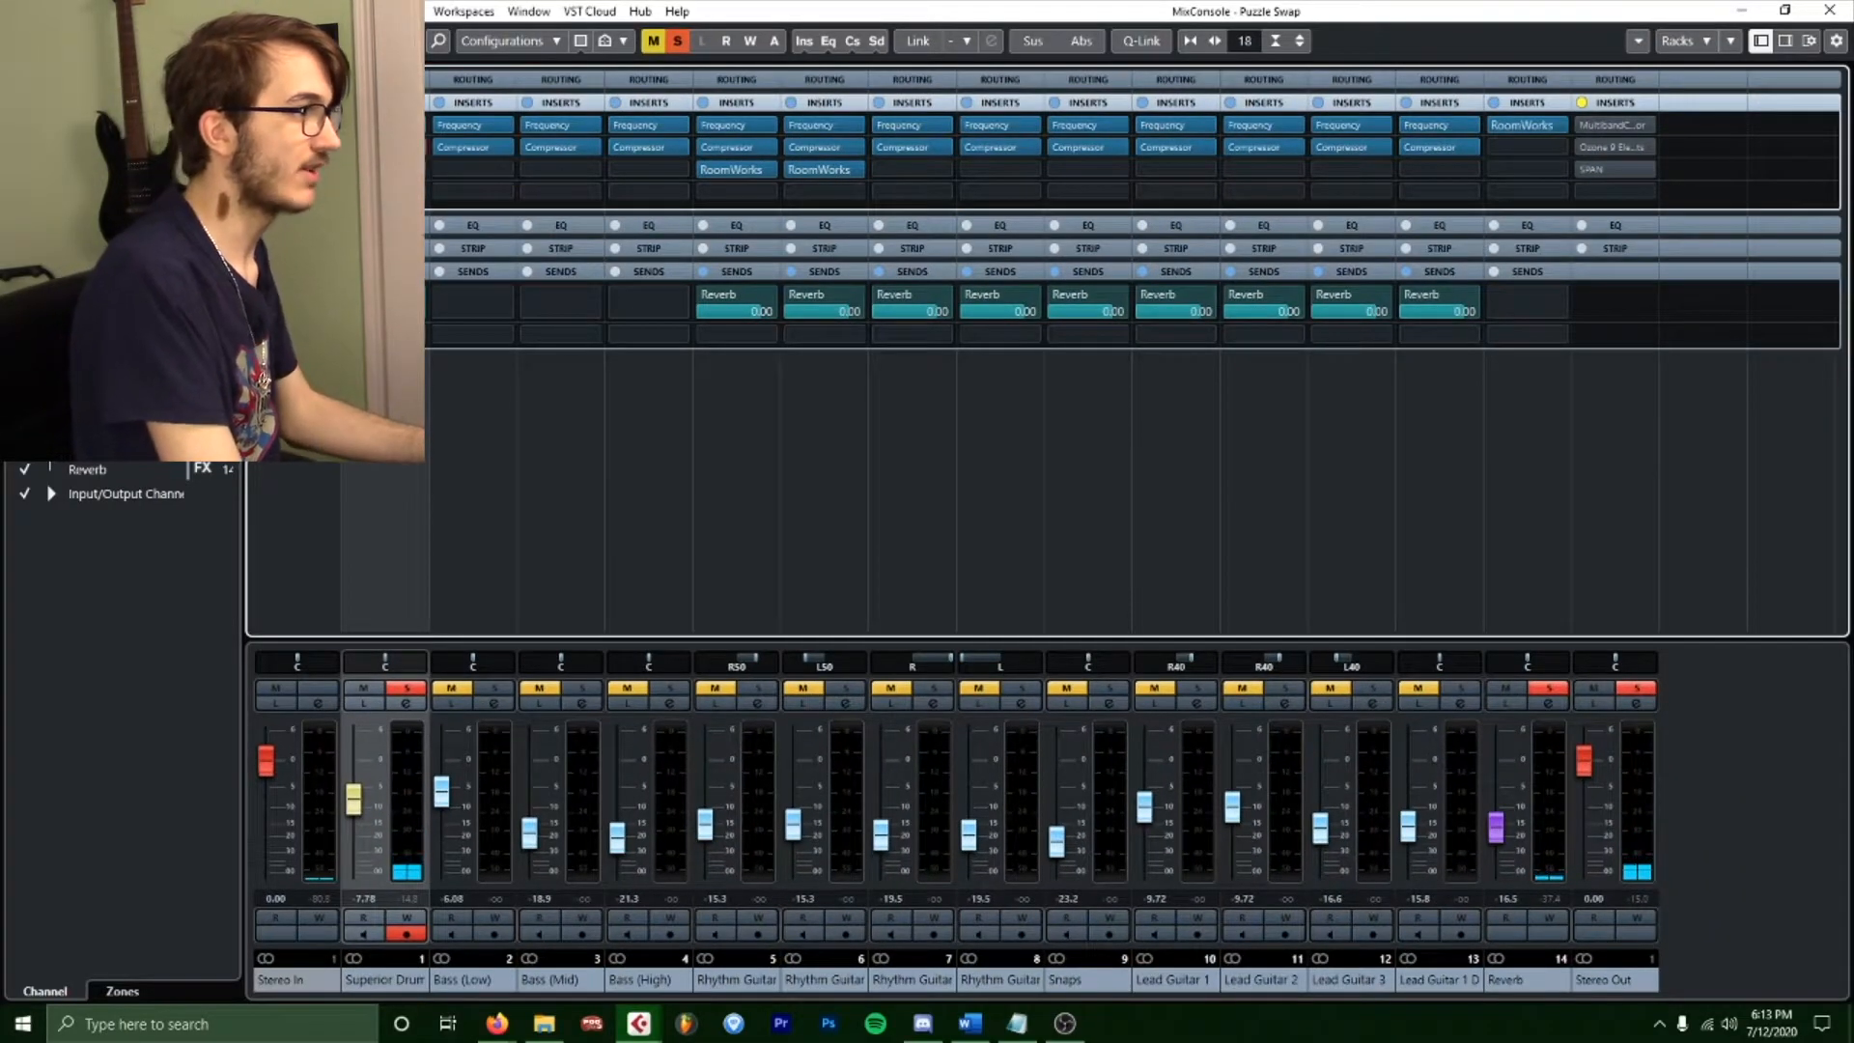
Open the Superior Drummer channel's compressor and raise its threshold to -29.8 dB during playback.
{"action": "left_click", "coordinate": [384, 147]}
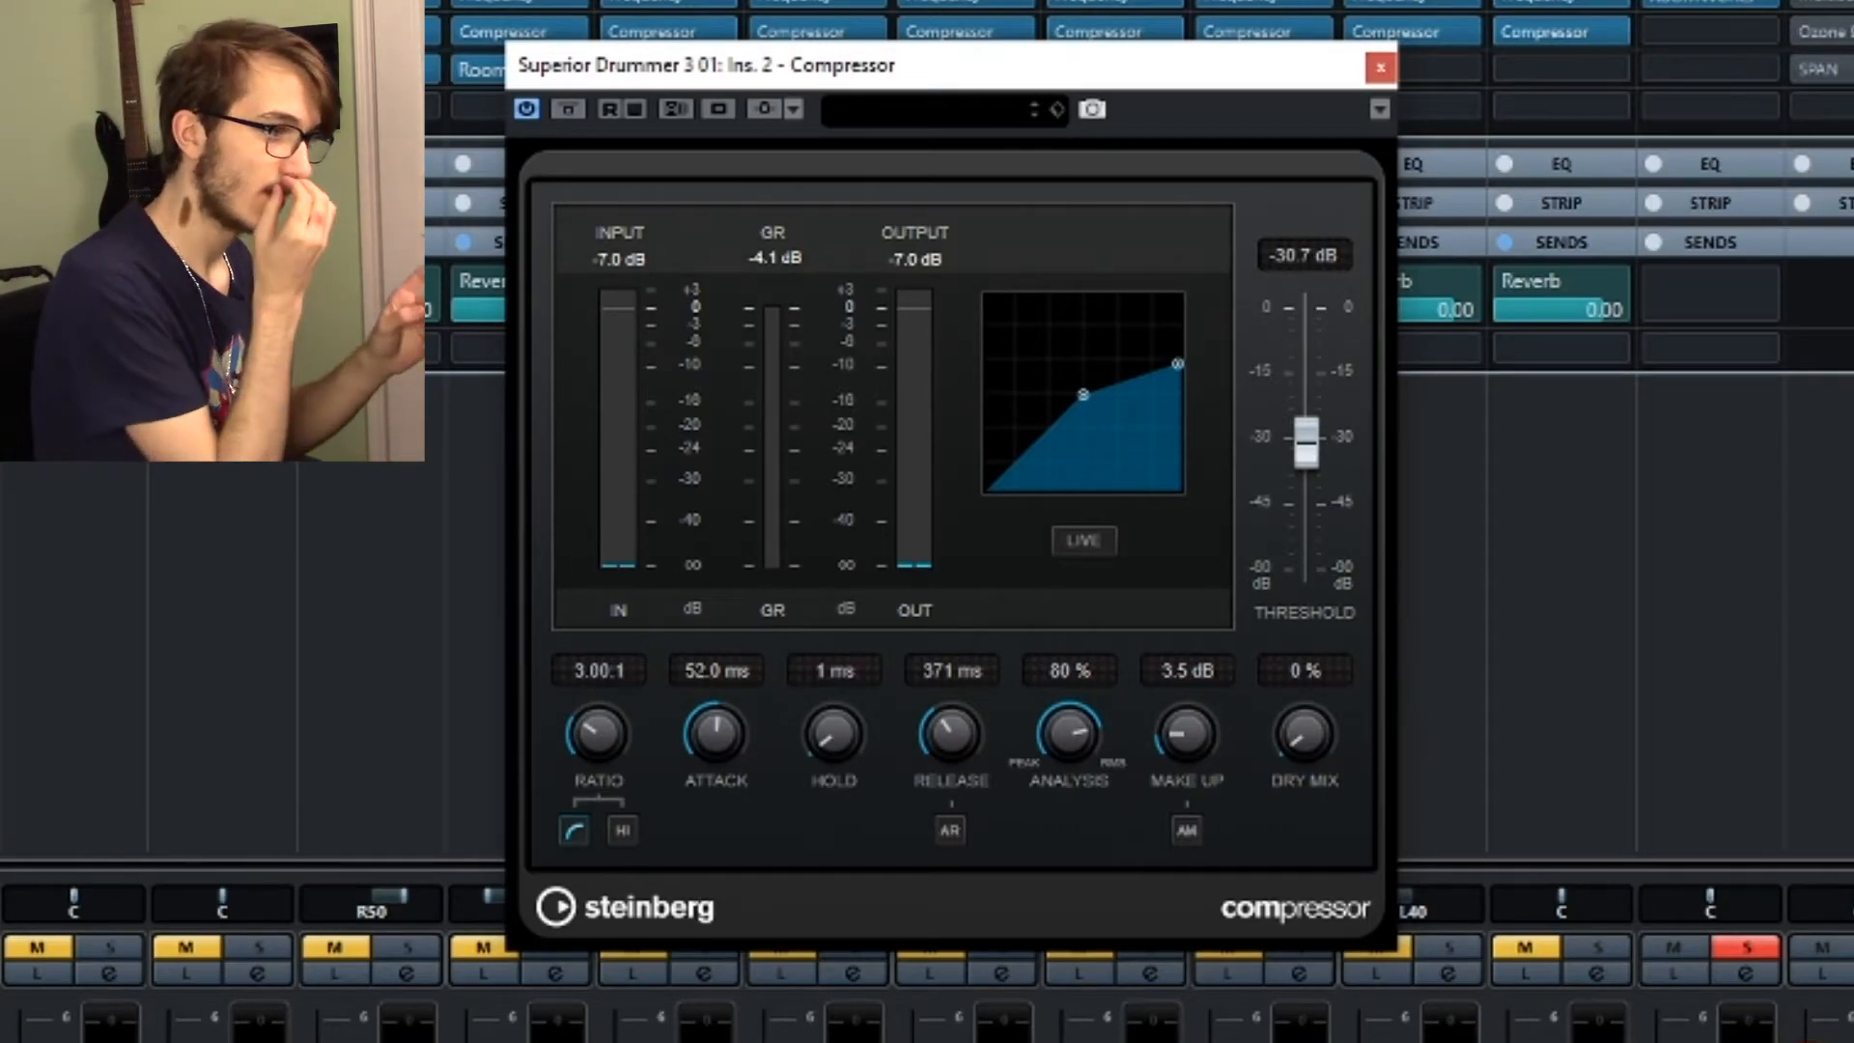
{"action": "key", "text": "space"}
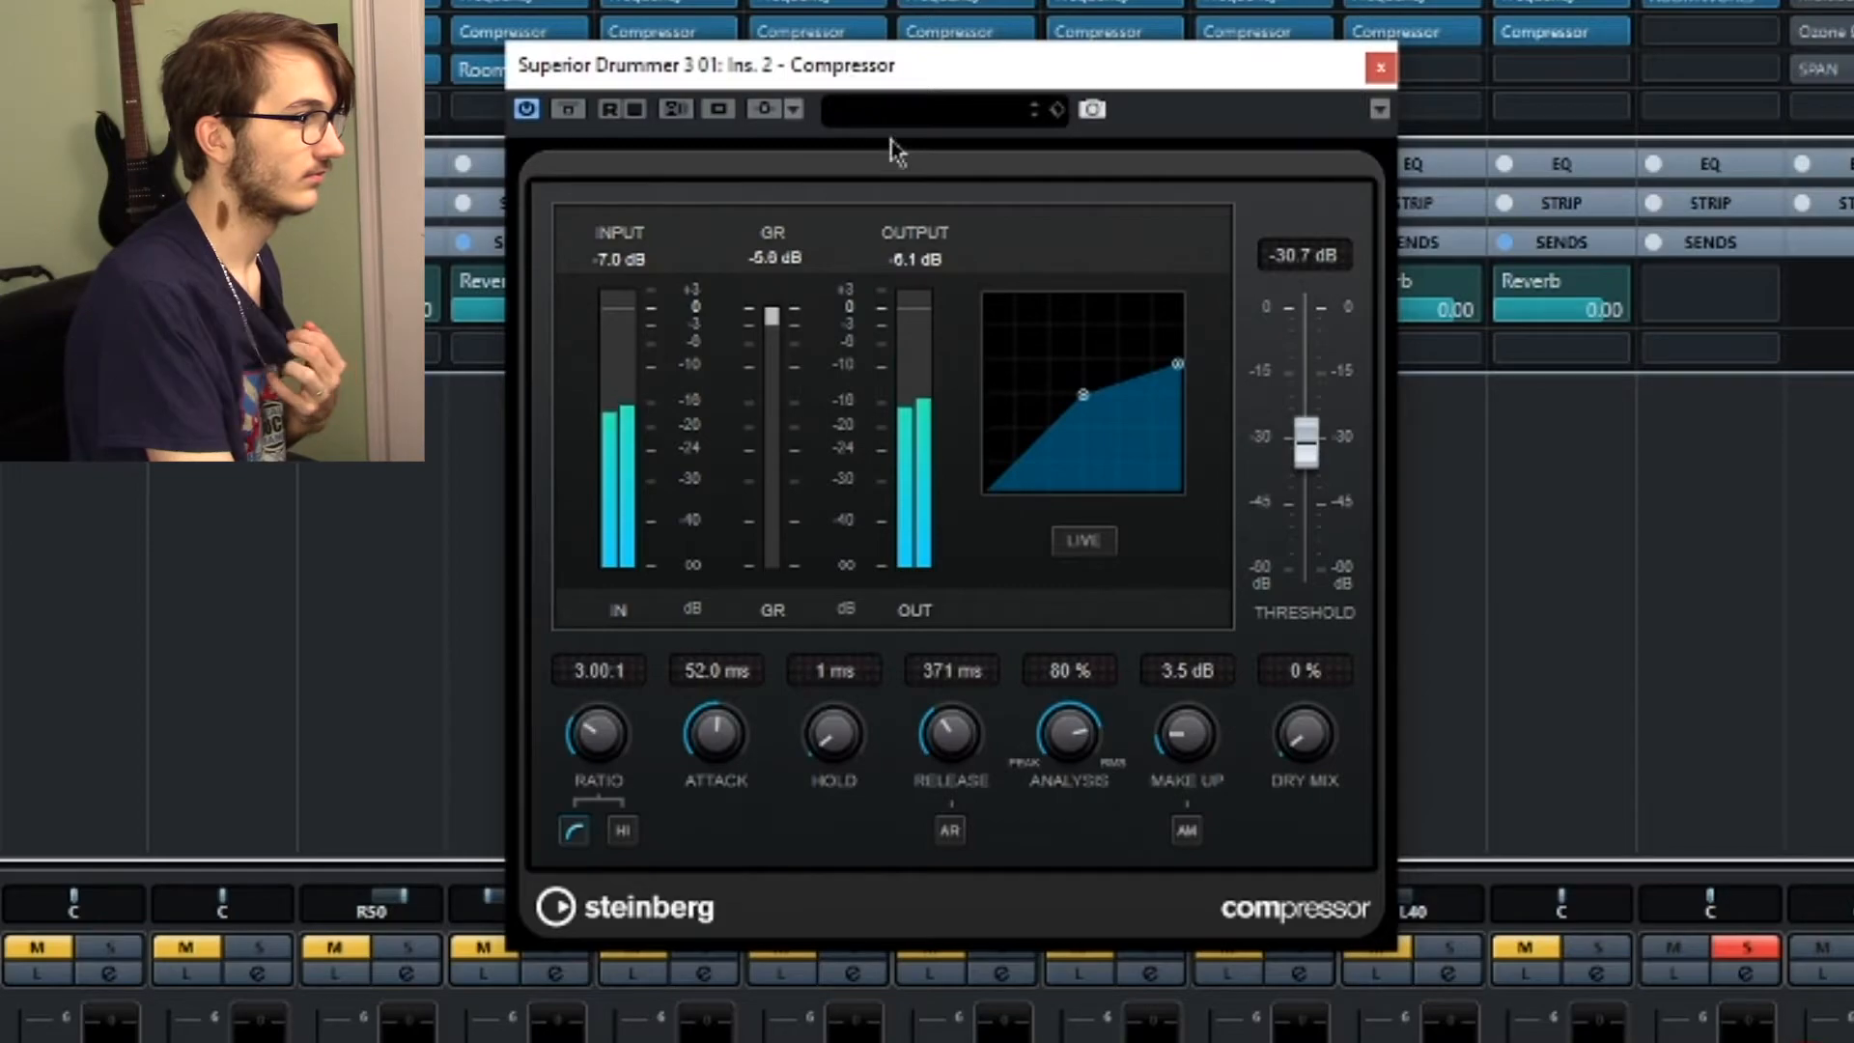
{"action": "left_click_drag", "start_coordinate": [1306, 448], "coordinate": [1305, 444]}
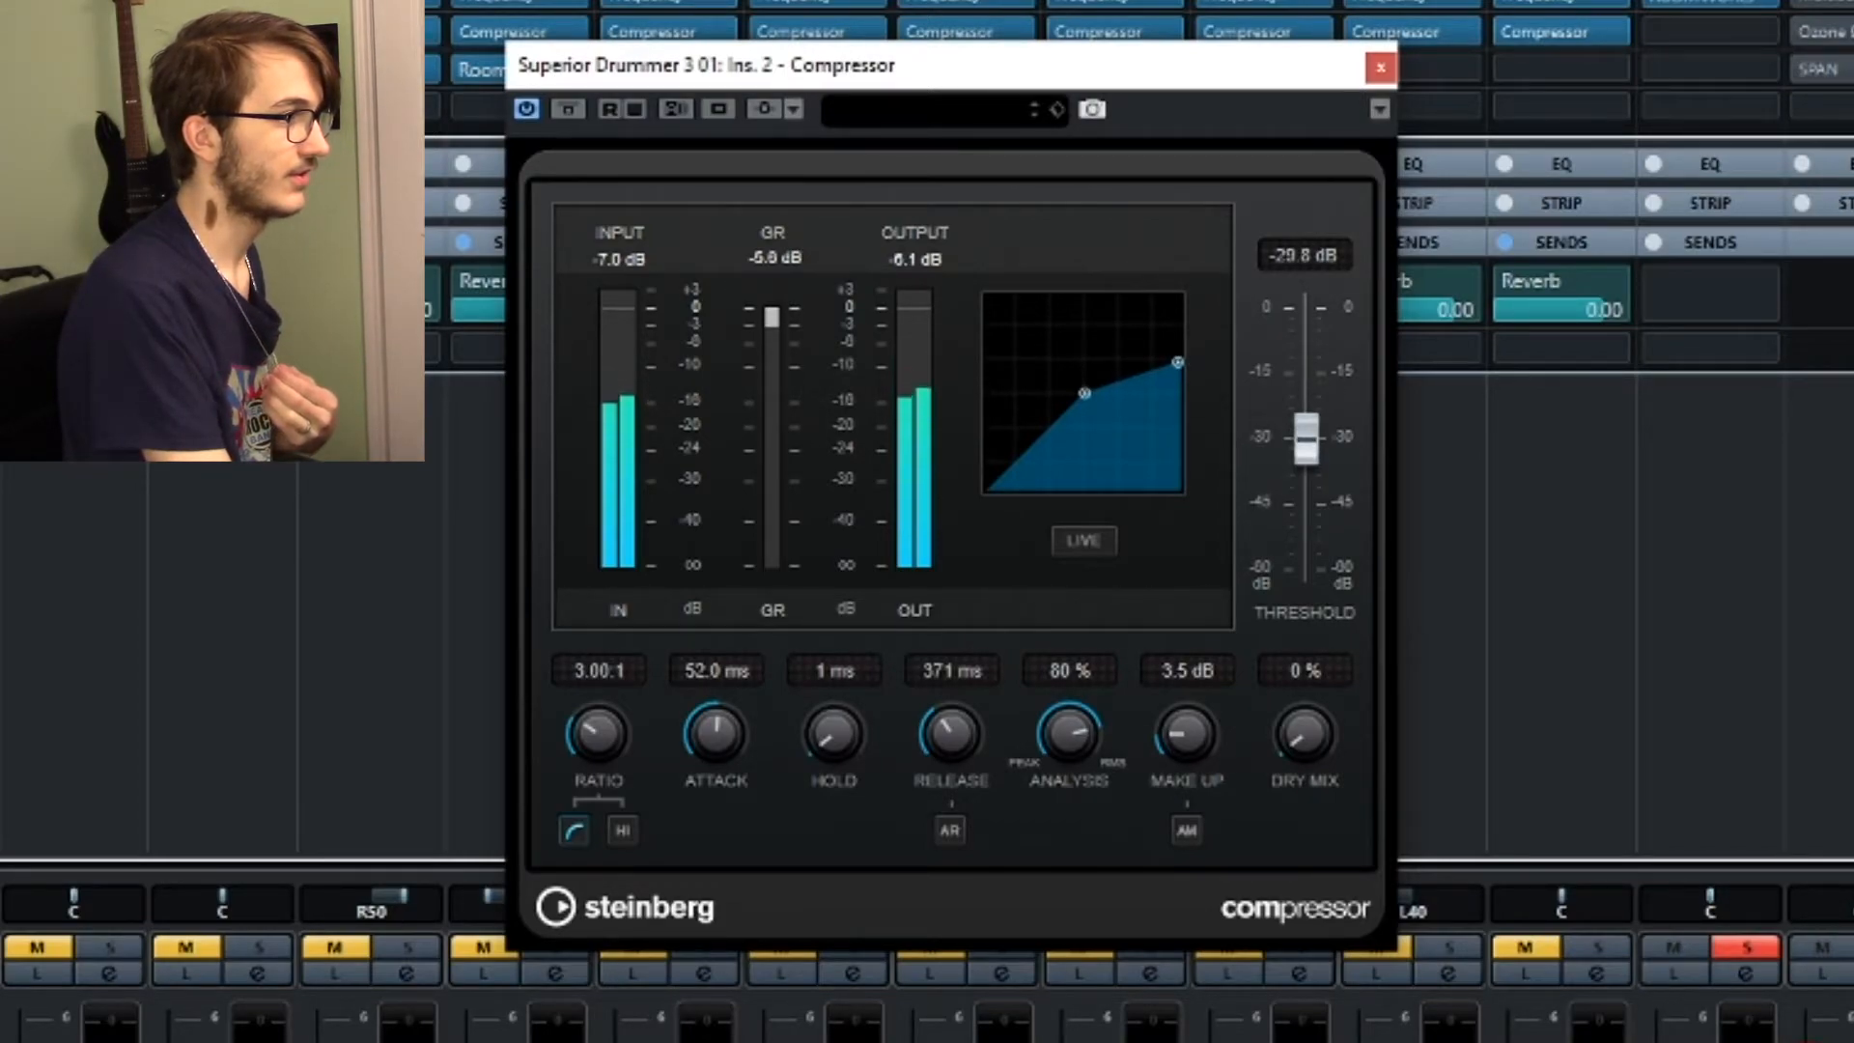
Compare the drums during playback with the compressor bypassed and active.
{"action": "left_click", "coordinate": [568, 109]}
{"action": "left_click", "coordinate": [567, 109]}
{"action": "key", "text": "Escape"}
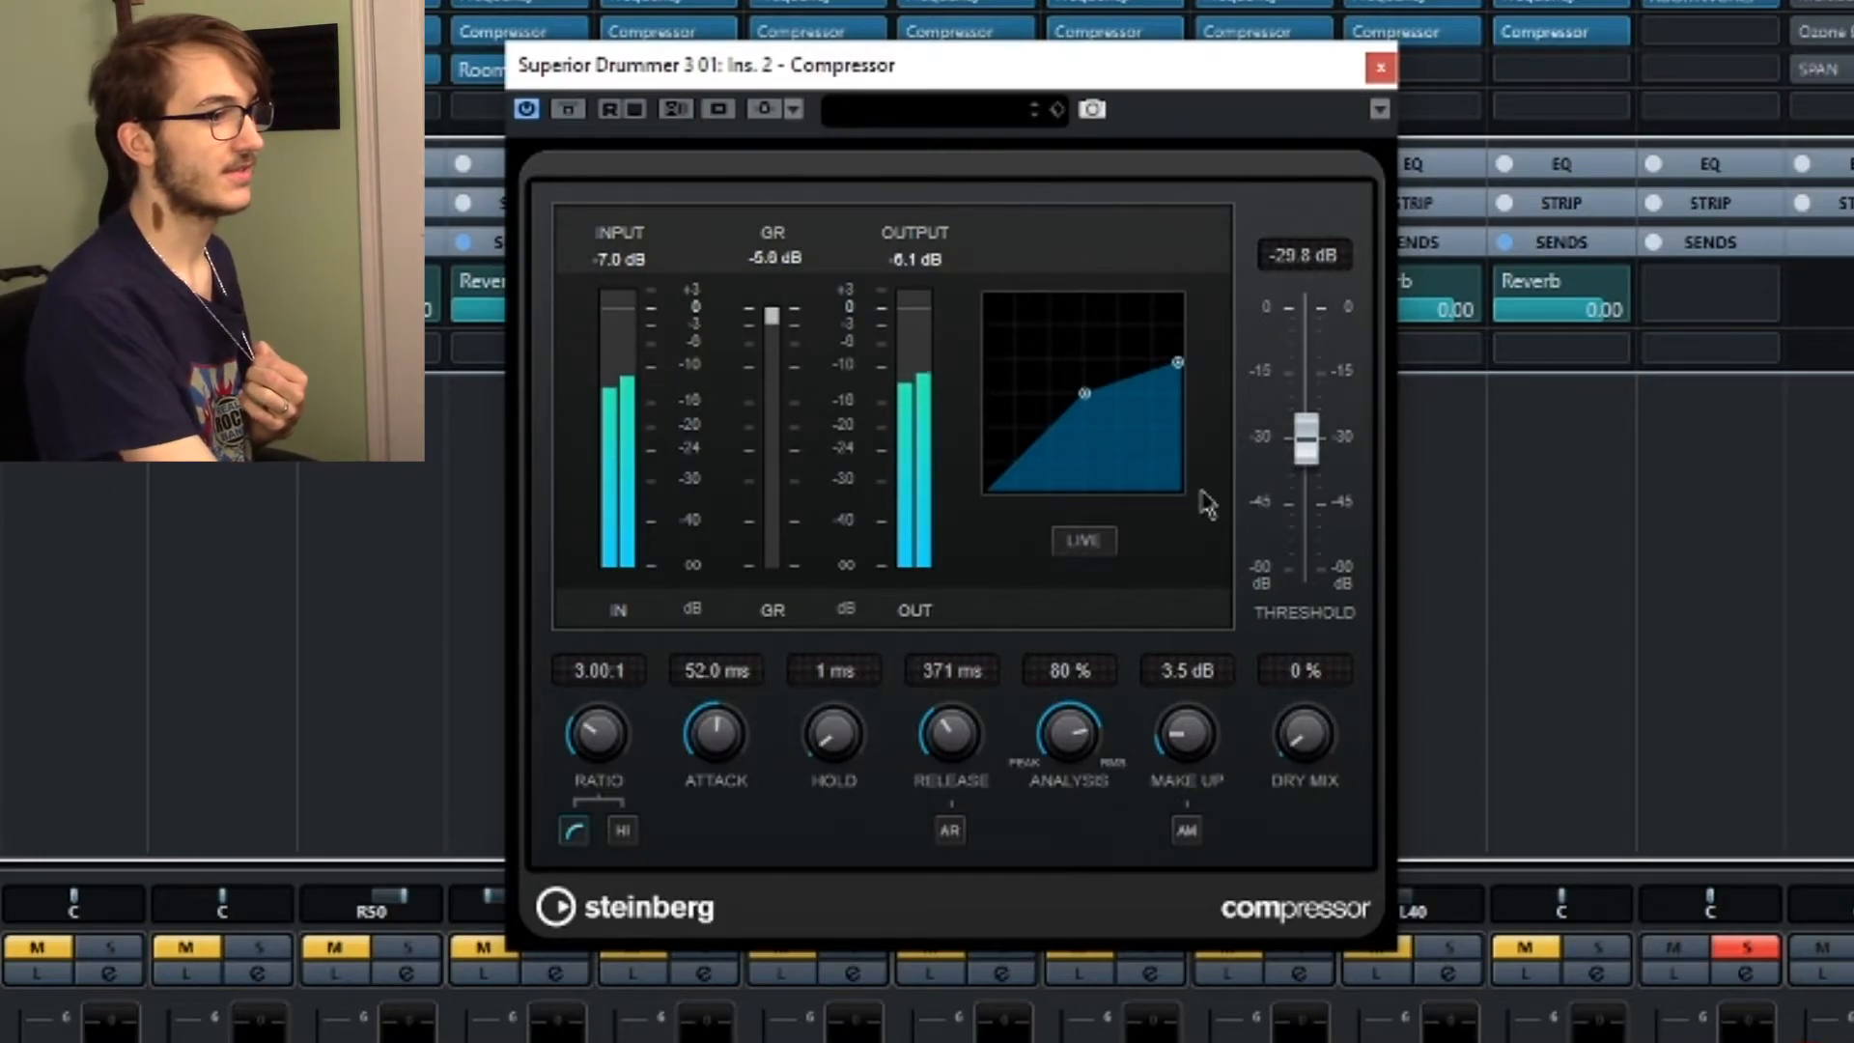
{"action": "left_click_drag", "start_coordinate": [1069, 726], "coordinate": [1195, 725]}
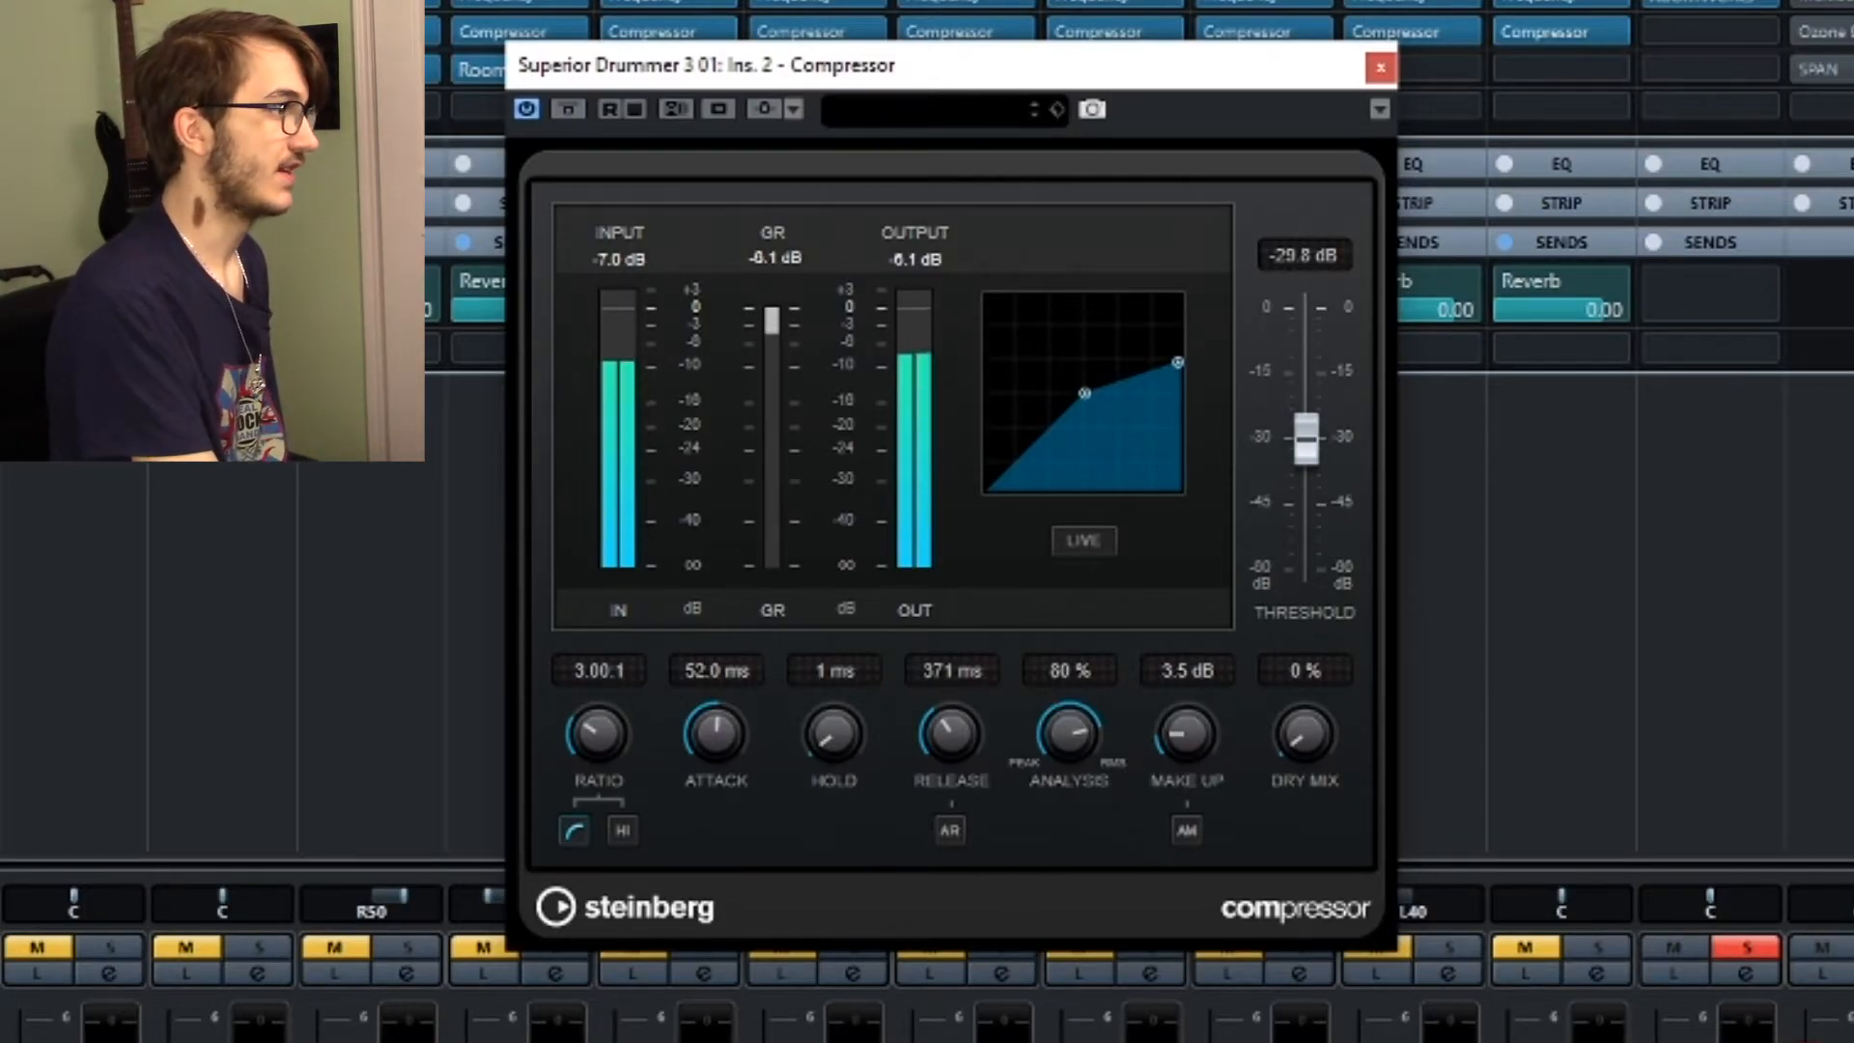
Close the drum compressor, examine the RoomWorks reverb's settings, and close that plug-in too.
{"action": "left_click", "coordinate": [1381, 68]}
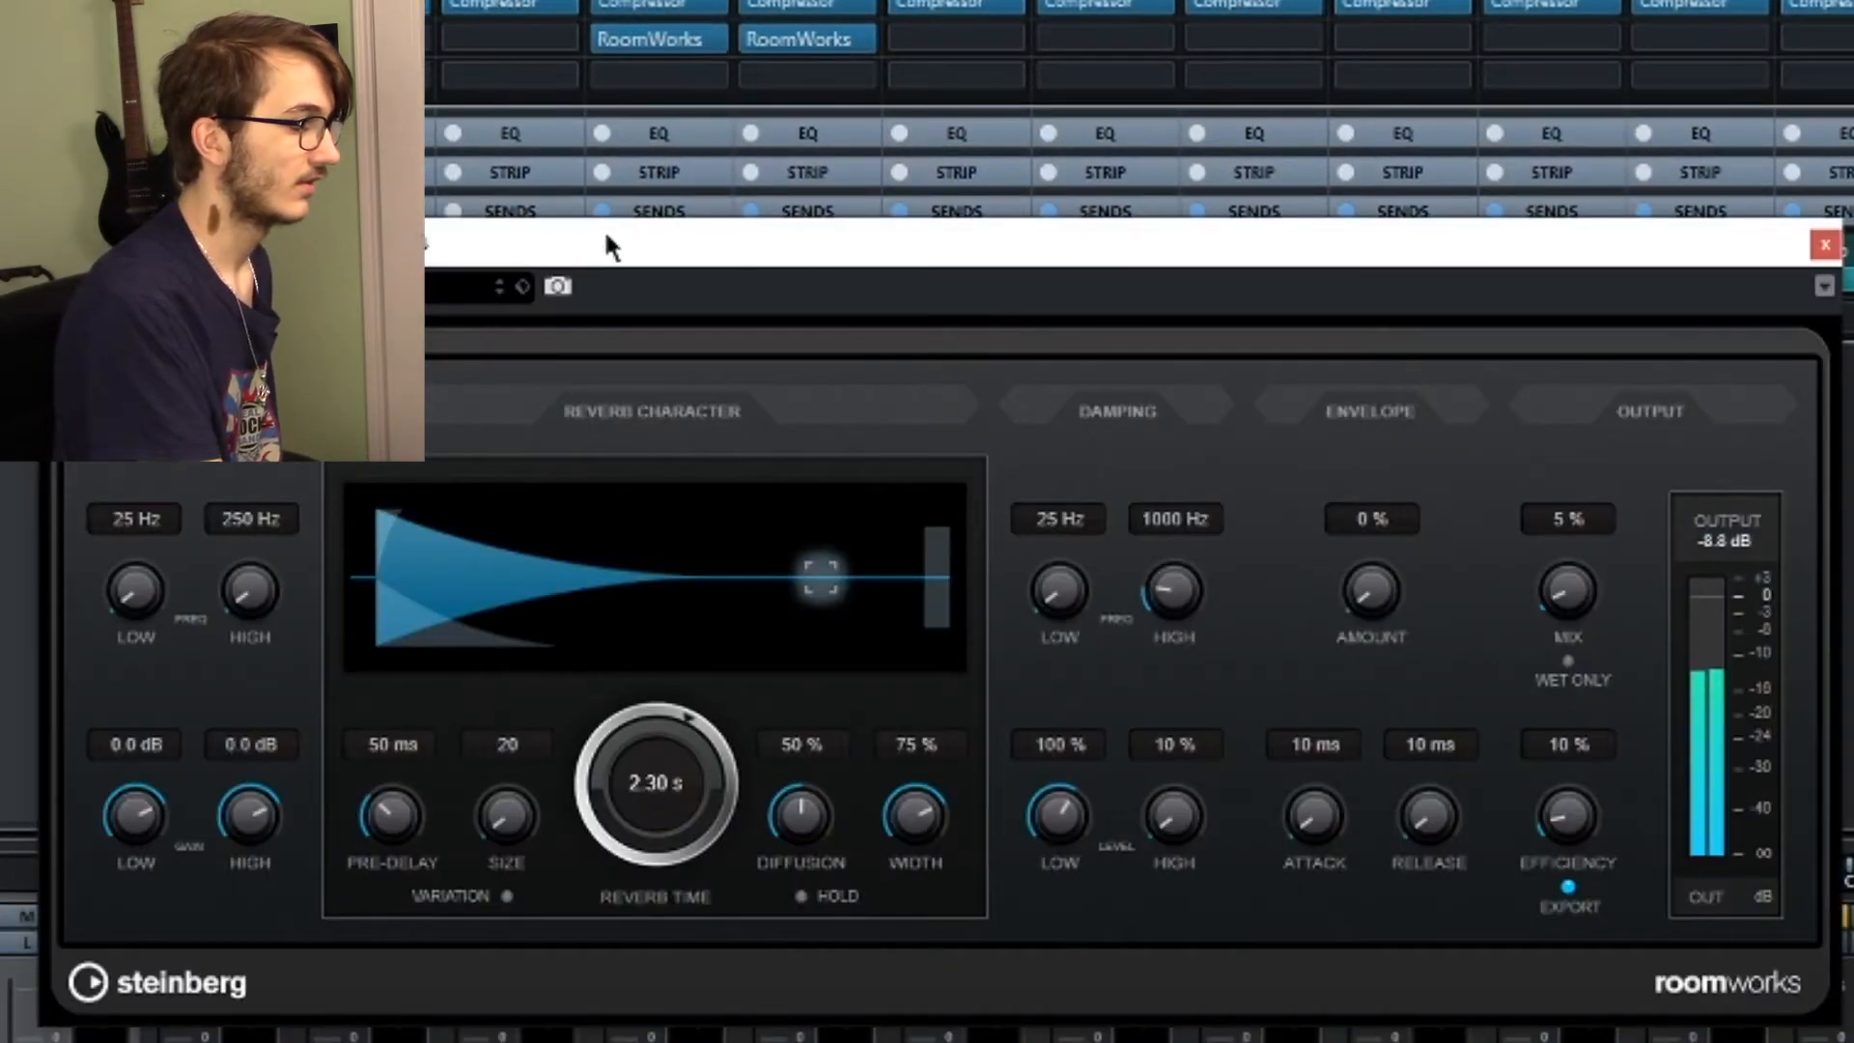
{"action": "left_click_drag", "start_coordinate": [603, 271], "coordinate": [633, 193]}
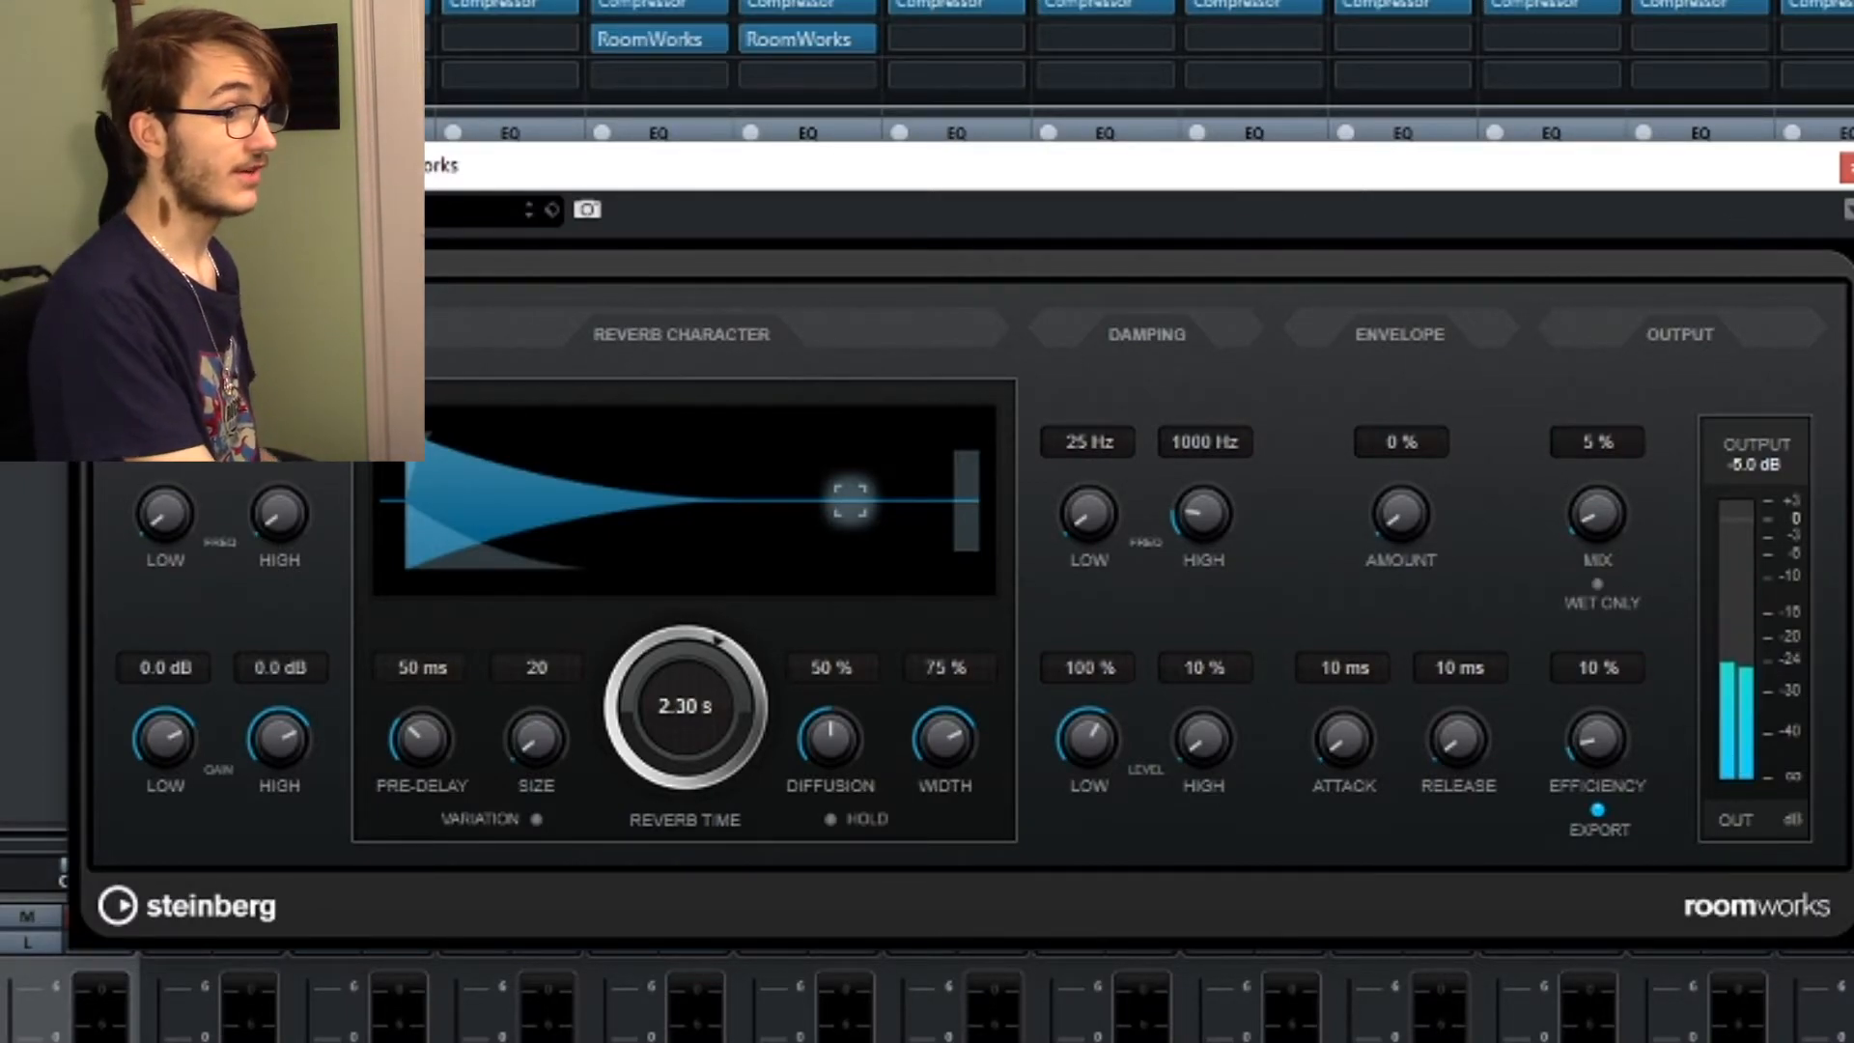
{"action": "left_click", "coordinate": [1848, 168]}
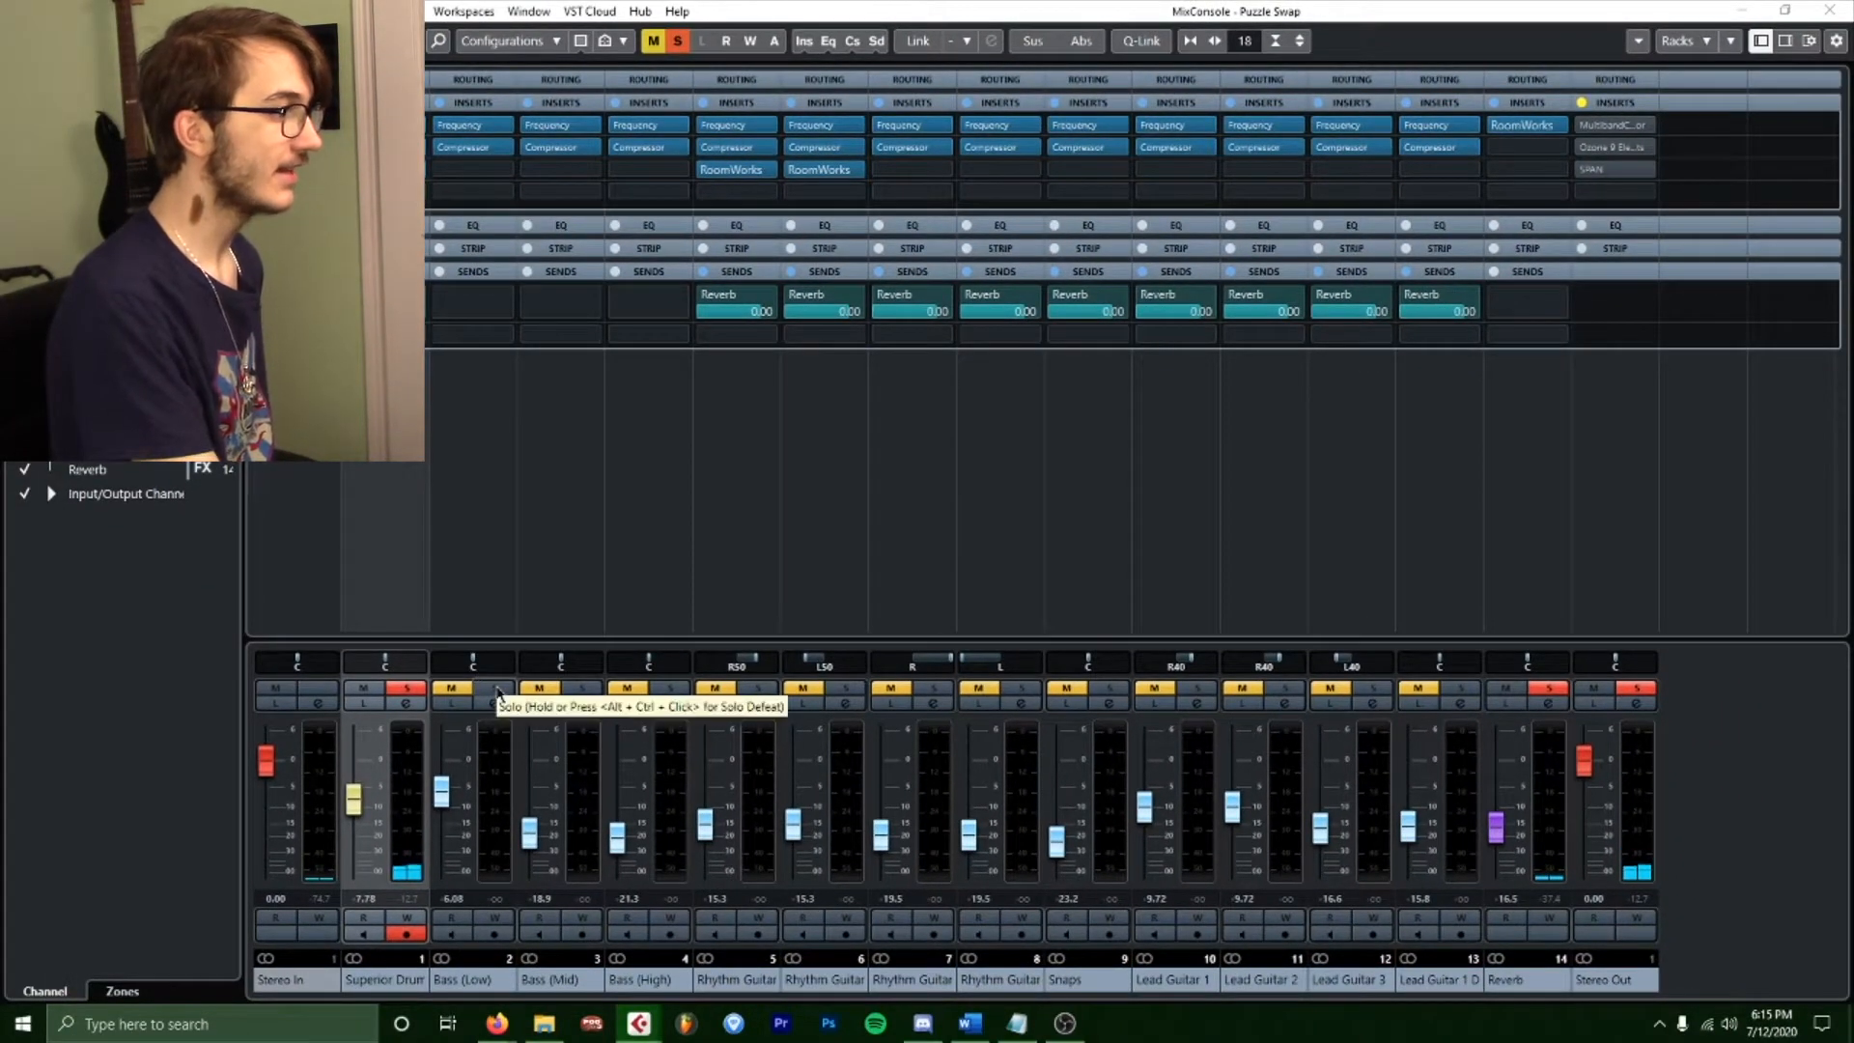
Switch the solo from the drums to the Bass (Low), Bass (Mid) and Bass (High) channels.
{"action": "left_click", "coordinate": [494, 688]}
{"action": "left_click_drag", "start_coordinate": [591, 691], "coordinate": [673, 689]}
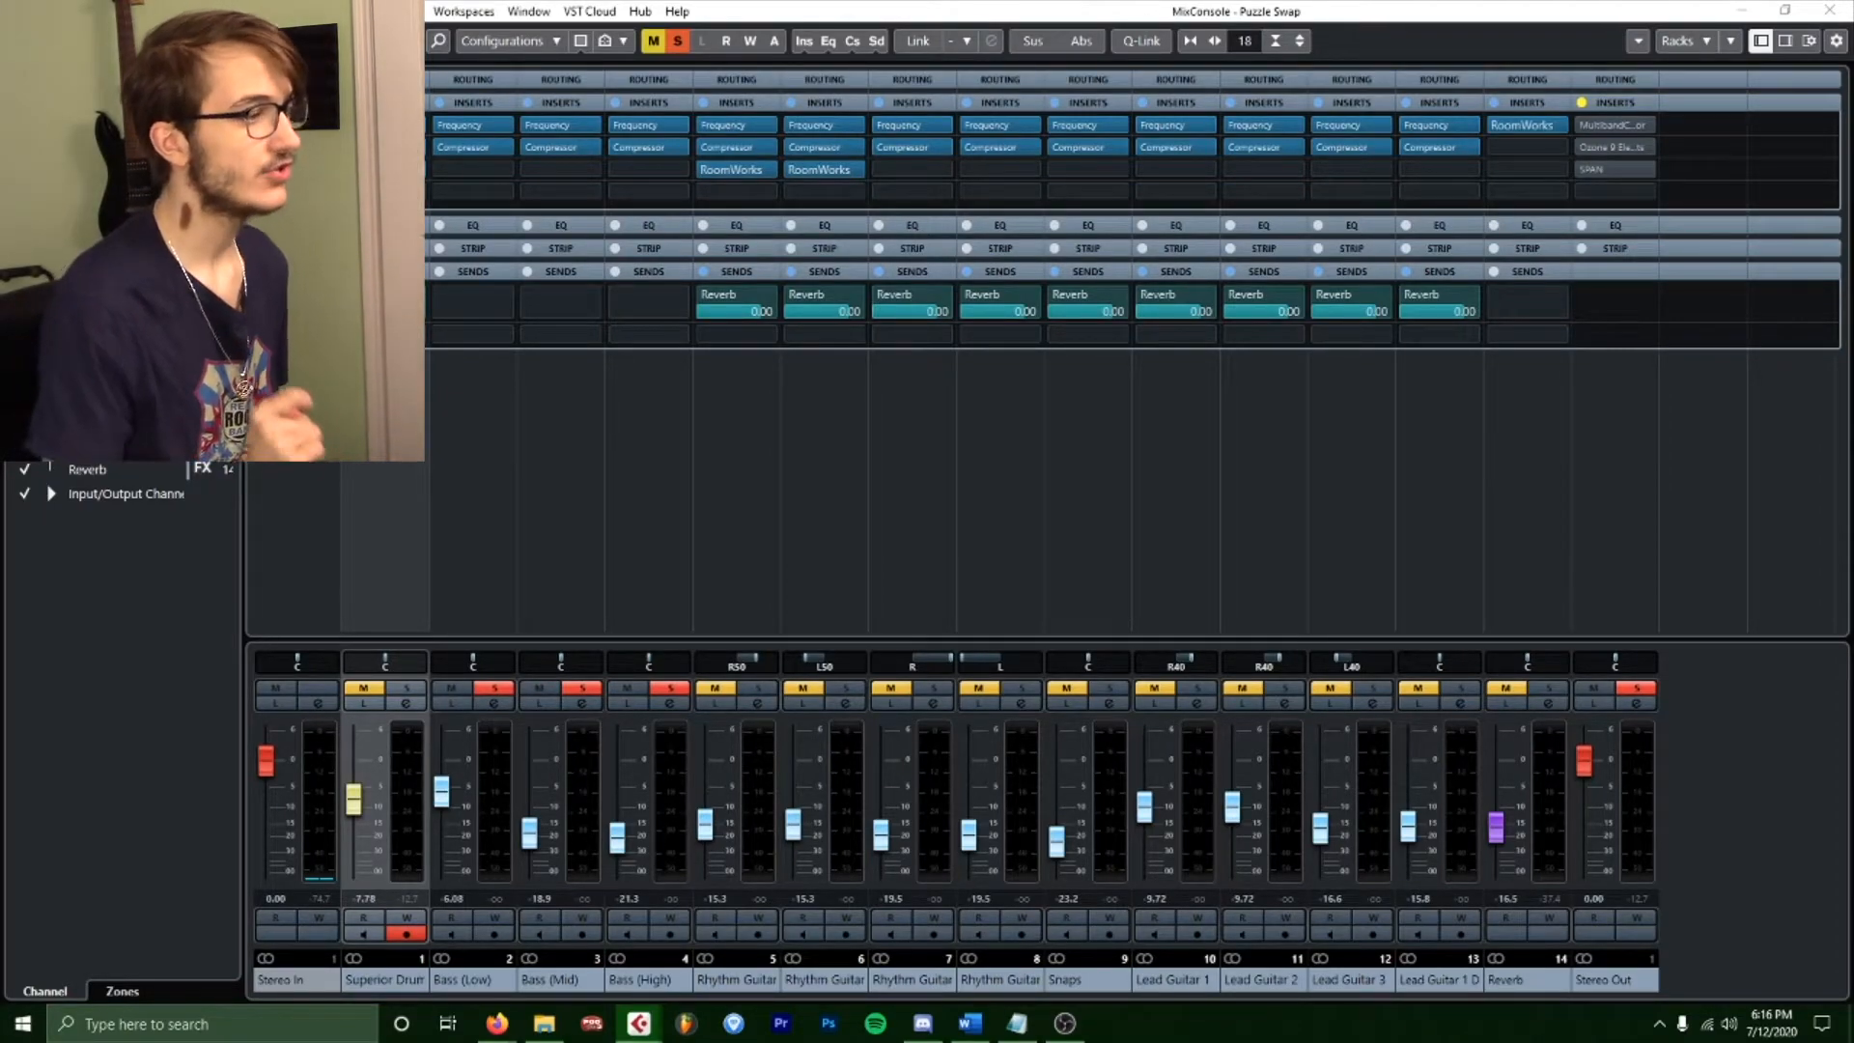
{"action": "left_click", "coordinate": [582, 687]}
{"action": "left_click", "coordinate": [670, 688]}
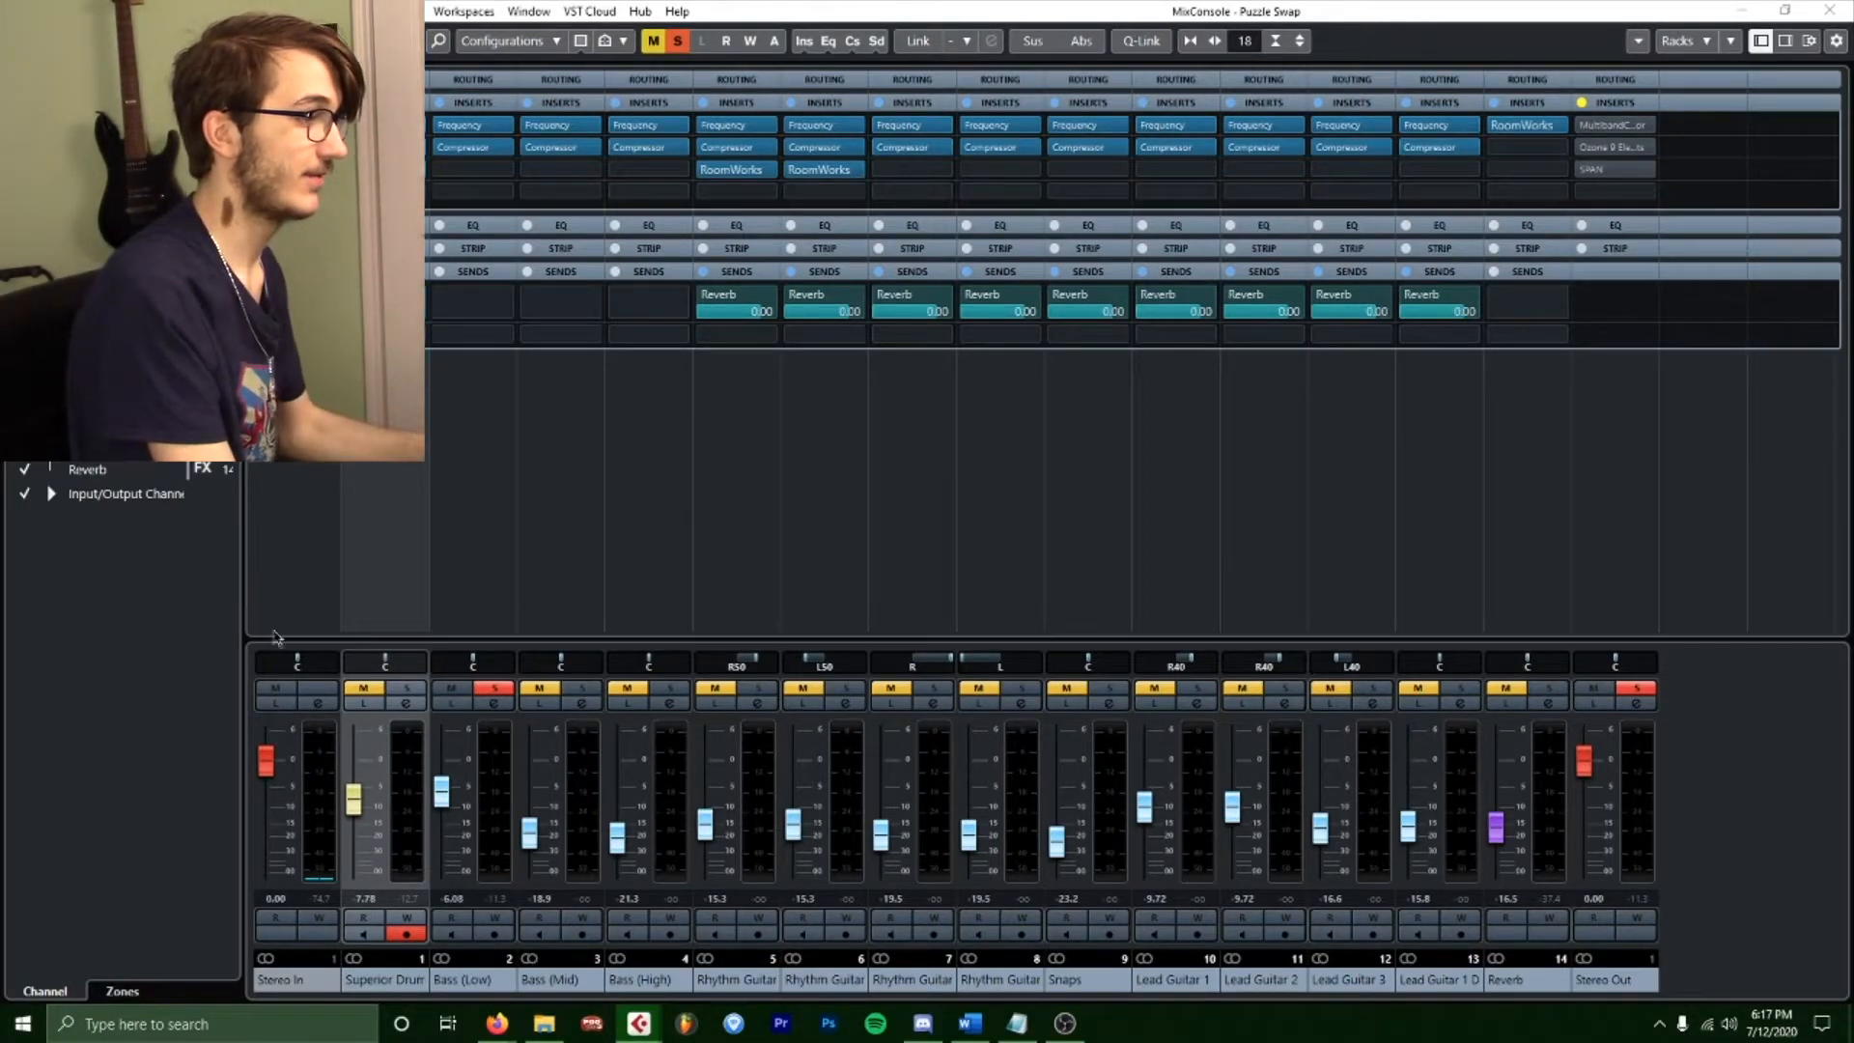
{"action": "left_click", "coordinate": [579, 691]}
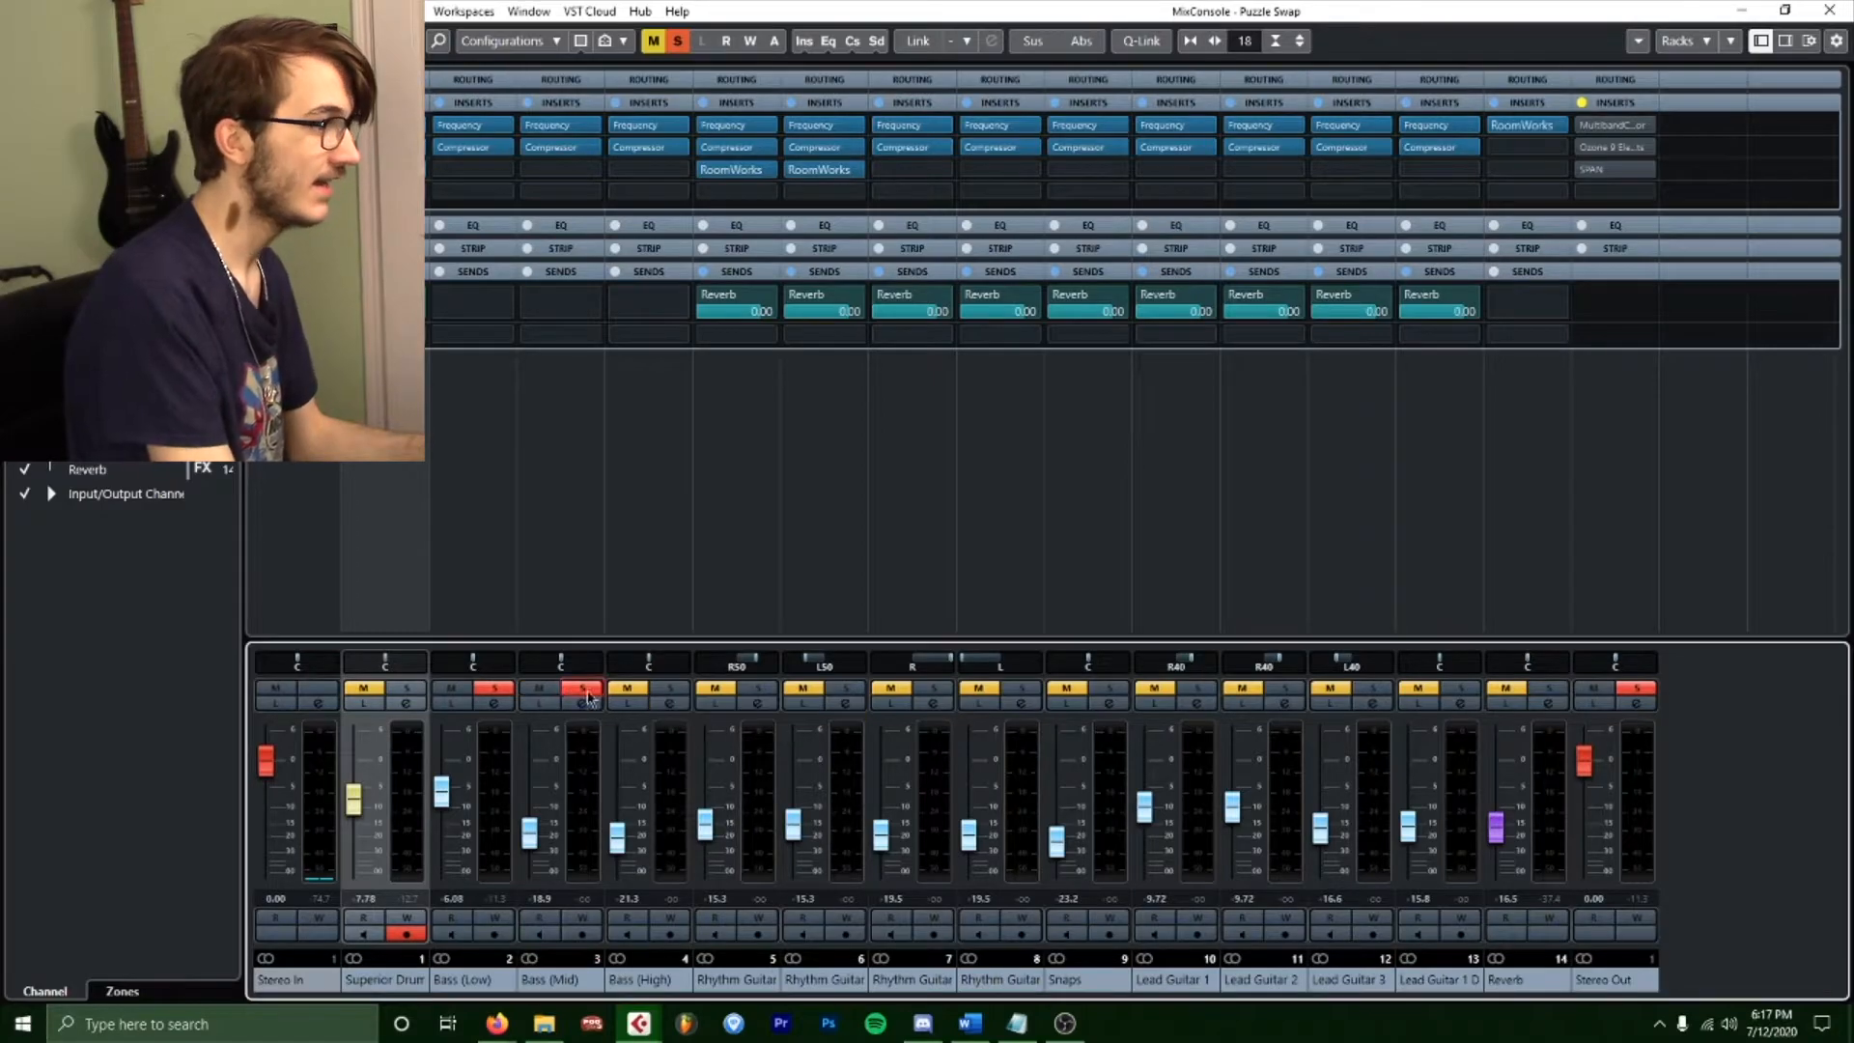
{"action": "left_click", "coordinate": [672, 692]}
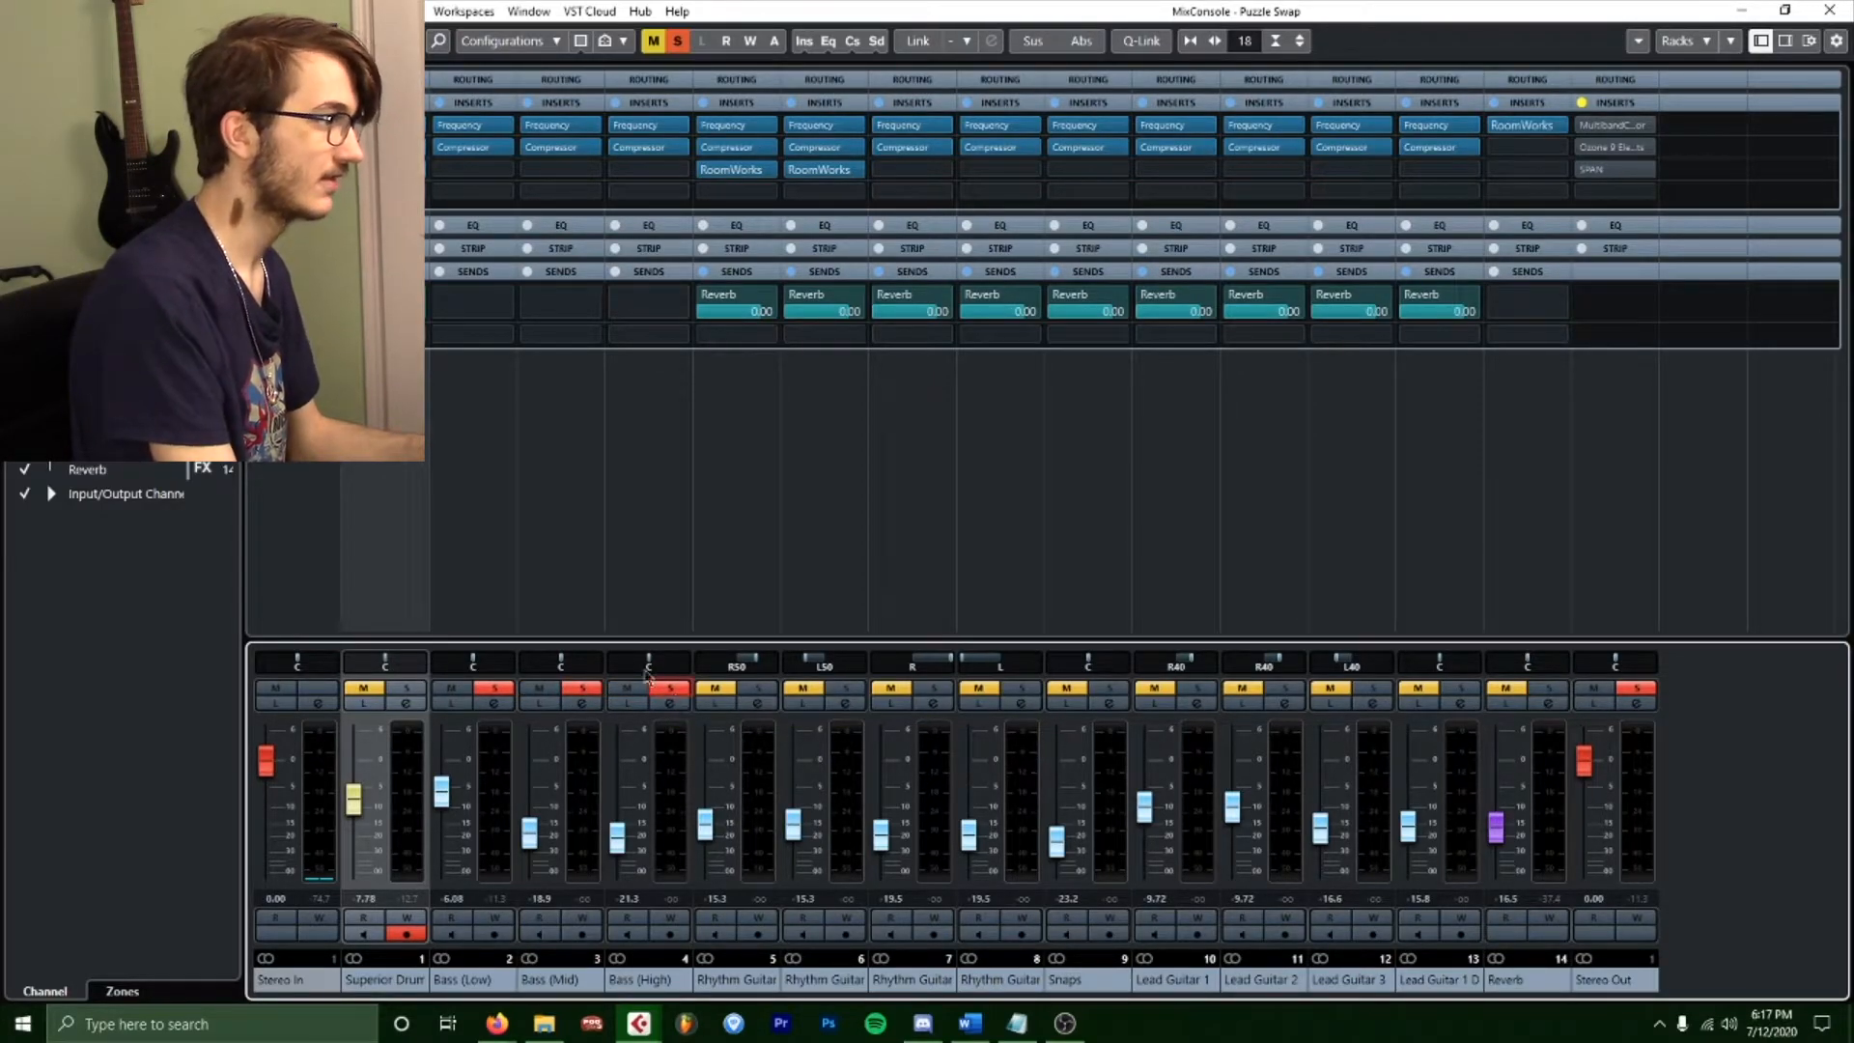
Play only the Bass (Low) channel with its Frequency equalizer open and the bass compressors bypassed.
{"action": "left_click", "coordinate": [459, 125]}
{"action": "left_click_drag", "start_coordinate": [703, 198], "coordinate": [1384, 131]}
{"action": "left_click", "coordinate": [582, 687]}
{"action": "left_click", "coordinate": [670, 688]}
{"action": "left_click_drag", "start_coordinate": [1154, 126], "coordinate": [993, 144]}
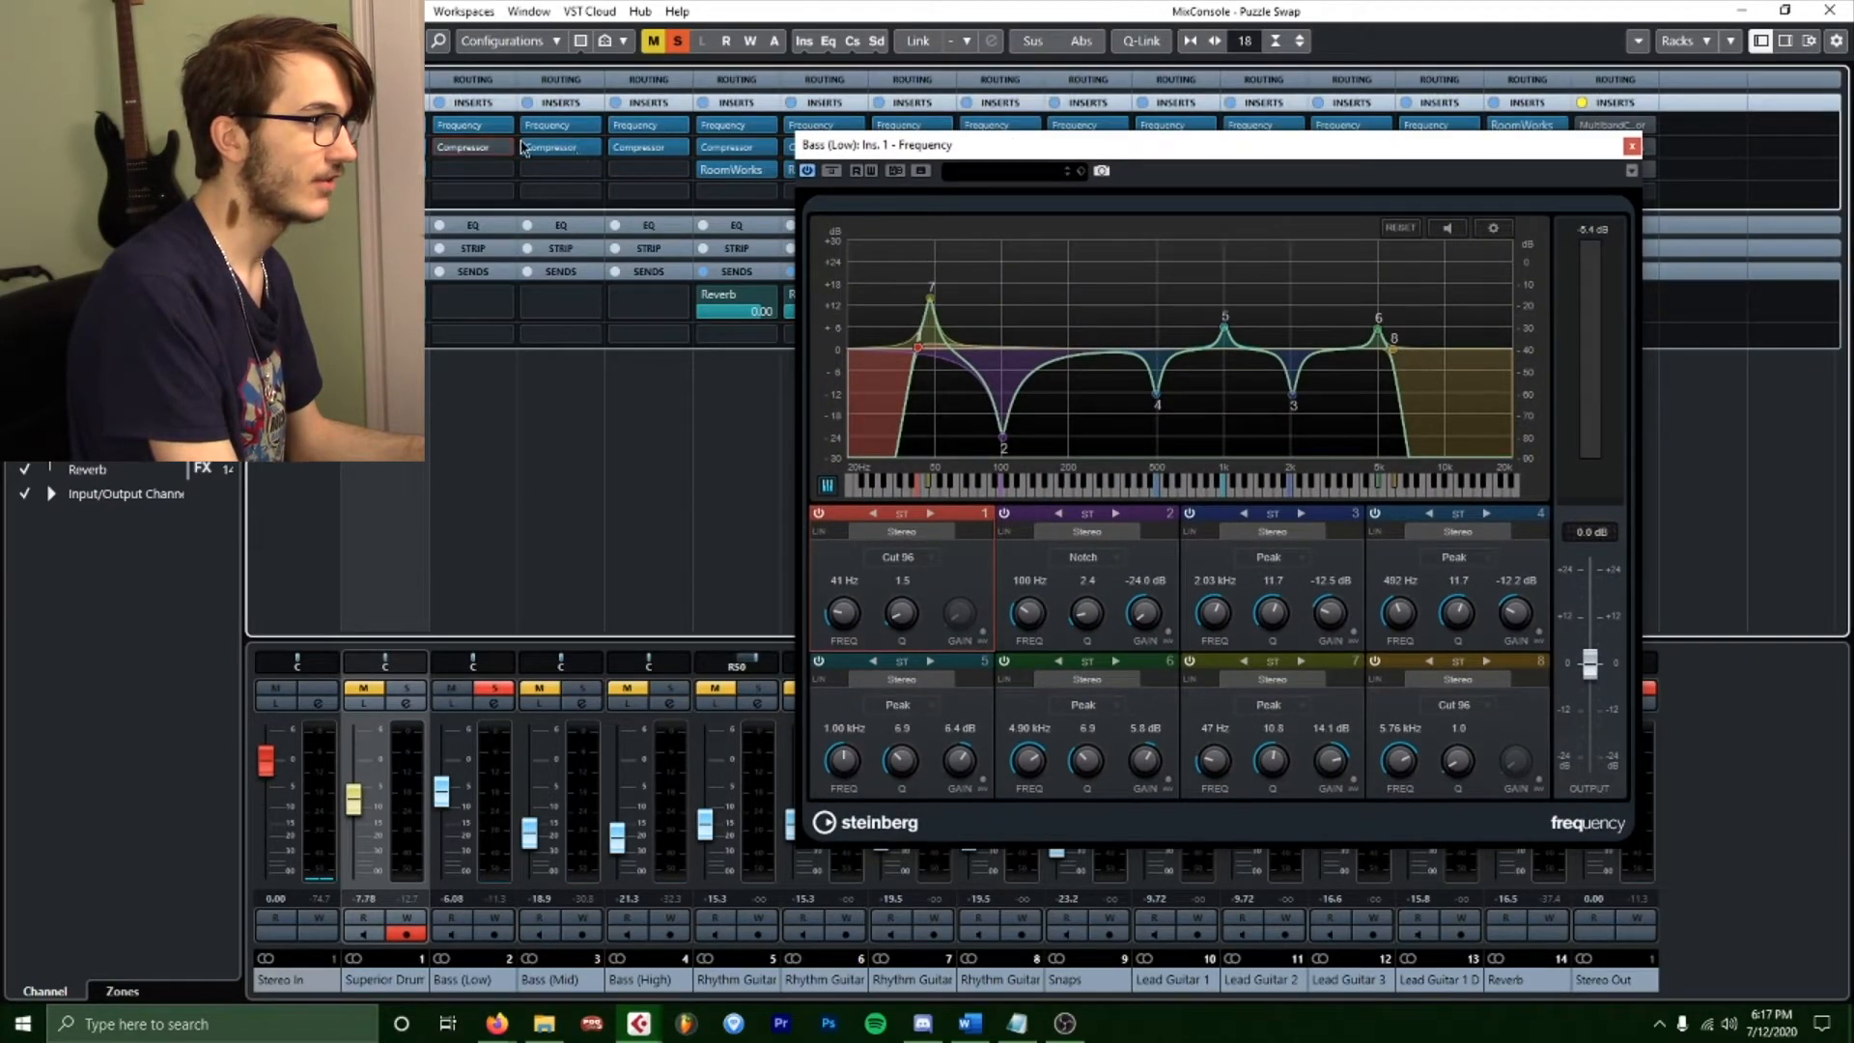
{"action": "key", "text": "space"}
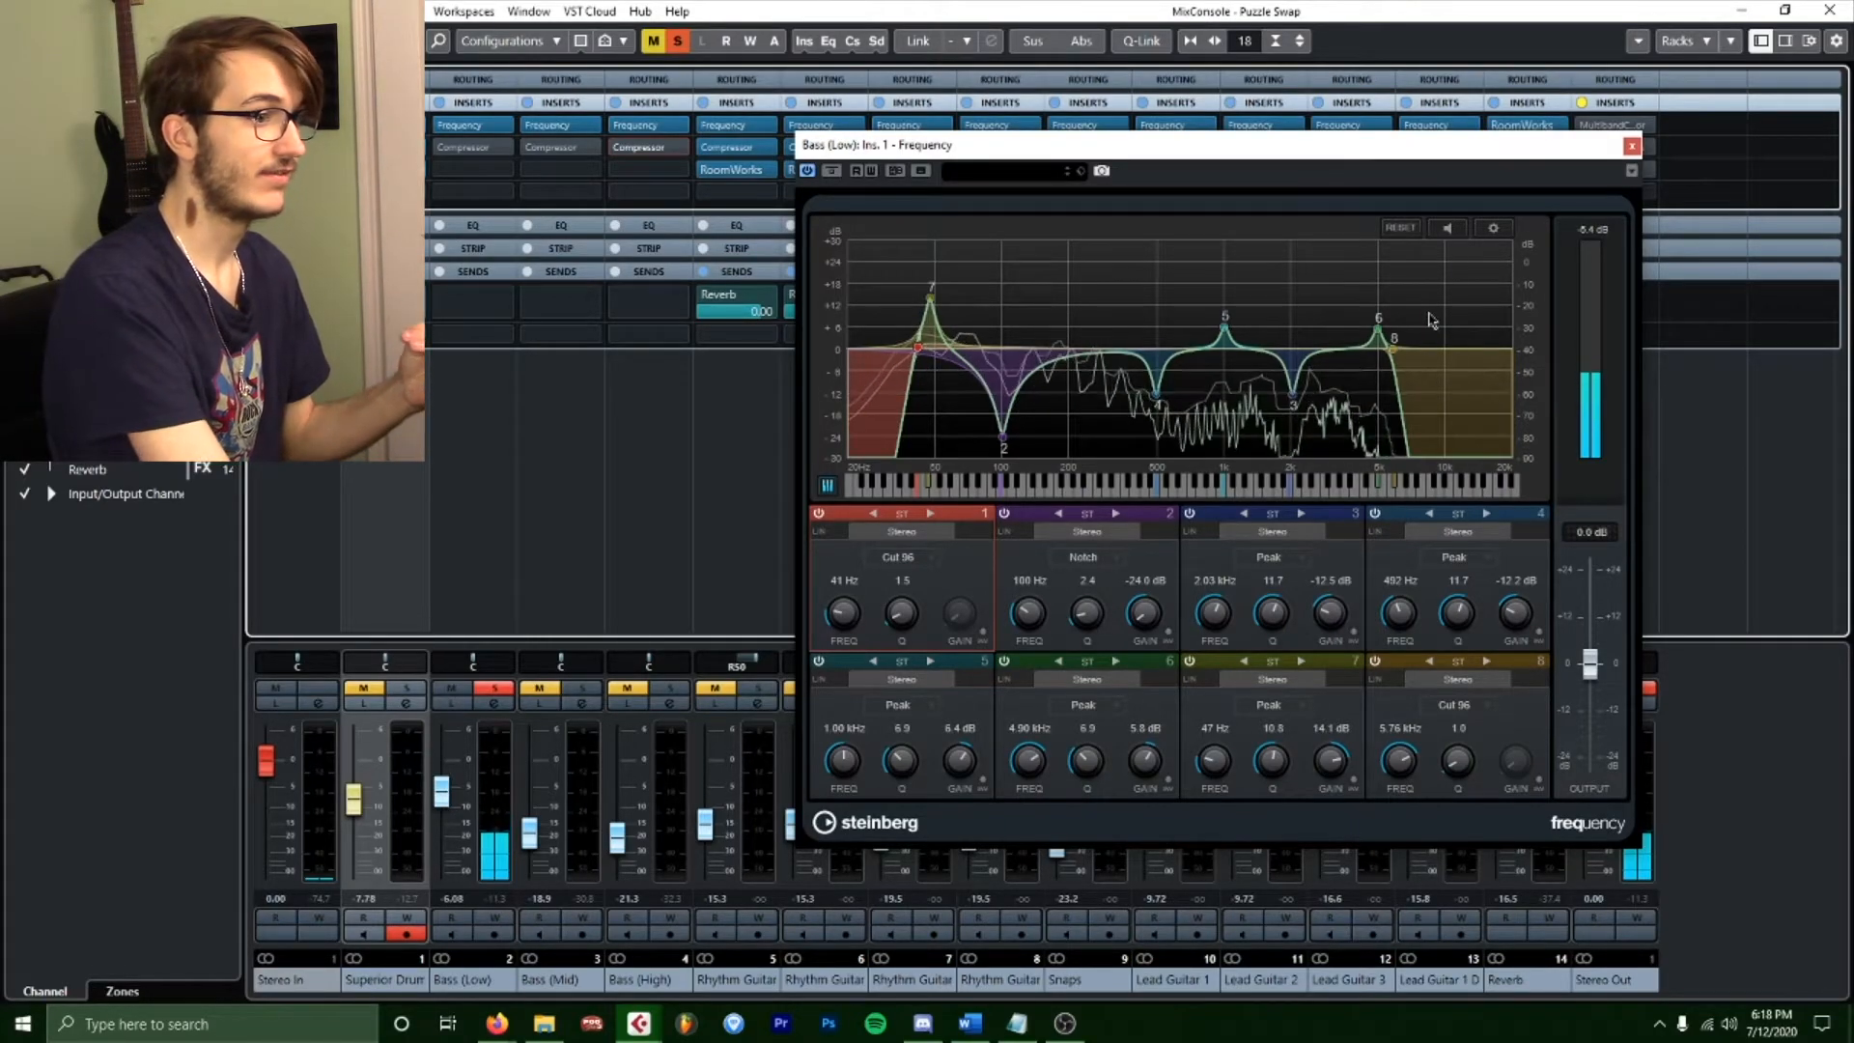
Close the Bass (Low) equalizer and insert a second Frequency plug-in in the channel's third slot.
{"action": "left_click", "coordinate": [1628, 147]}
{"action": "left_click", "coordinate": [473, 169]}
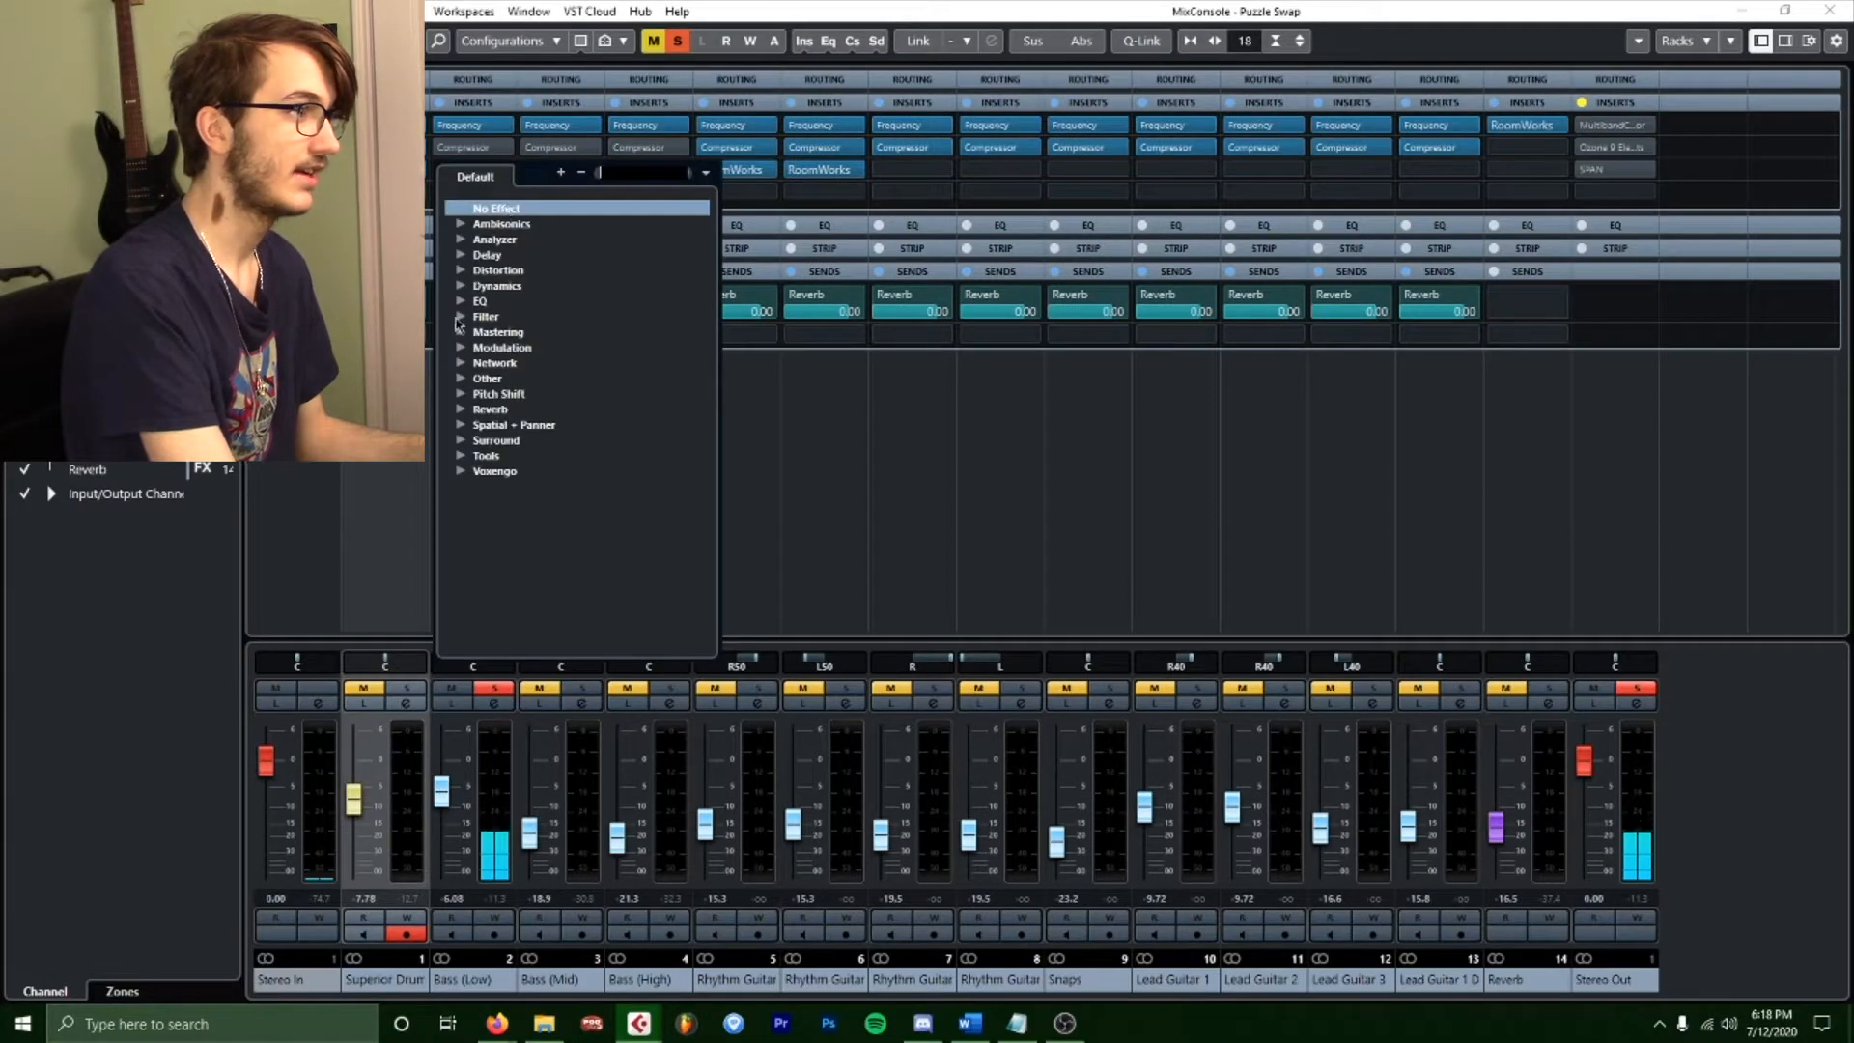
{"action": "left_click", "coordinate": [461, 303]}
{"action": "left_click", "coordinate": [509, 348]}
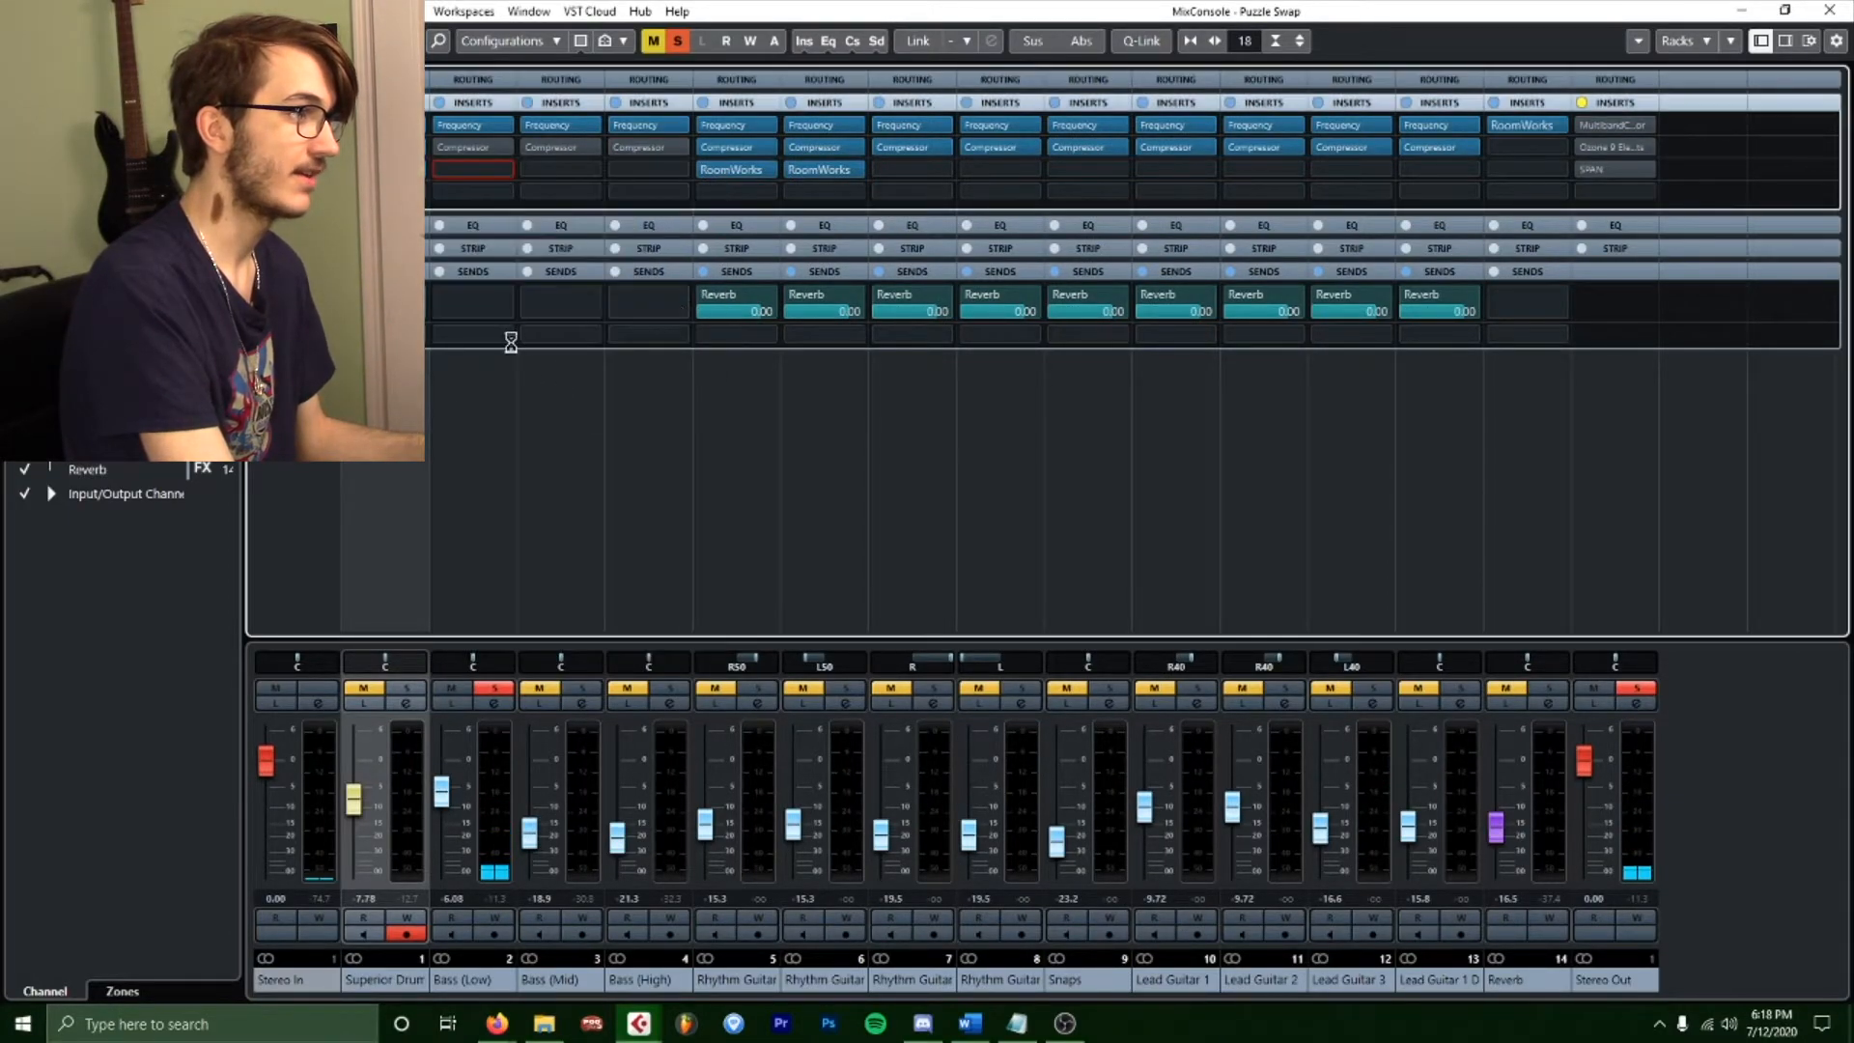
Narrow band 5 of the new equalizer to a Q of 20.0, boost it 24 dB, and sweep it across the bass frequencies.
{"action": "scroll", "coordinate": [854, 406], "scroll_direction": "up", "scroll_amount": 5}
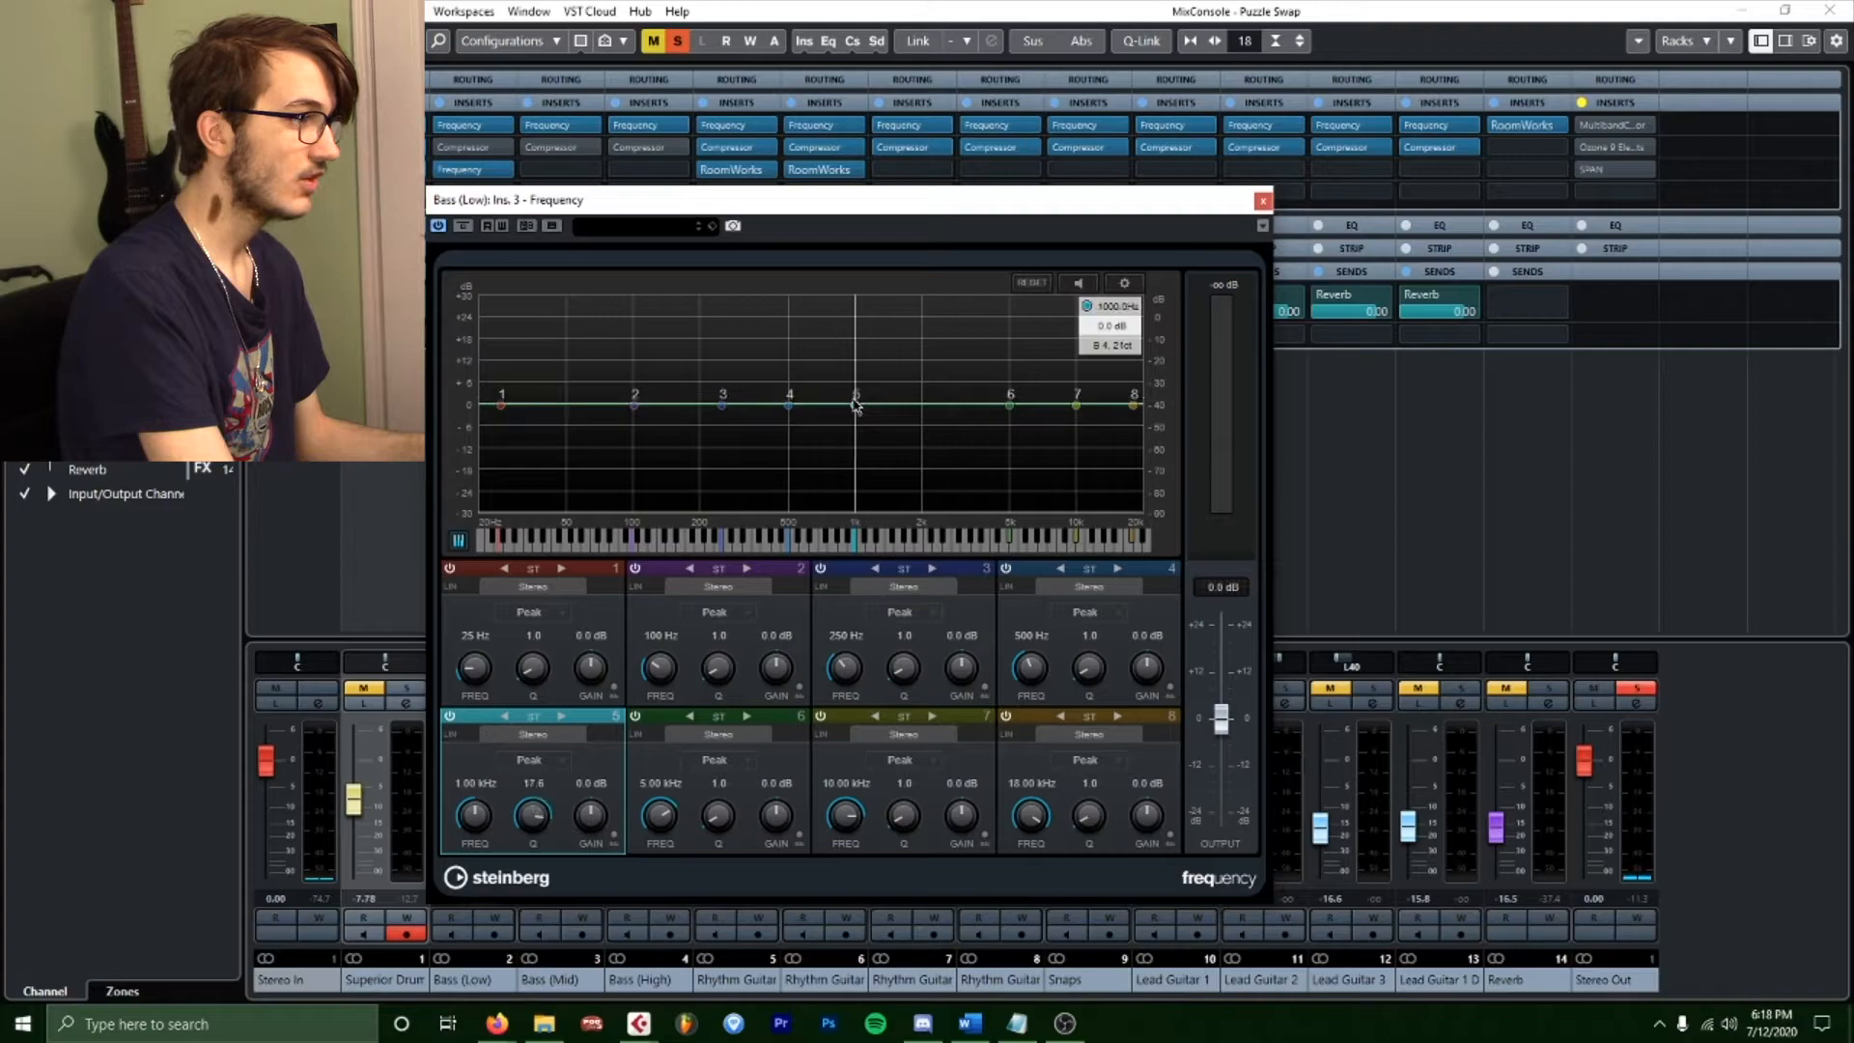
{"action": "left_click_drag", "start_coordinate": [855, 405], "coordinate": [455, 248]}
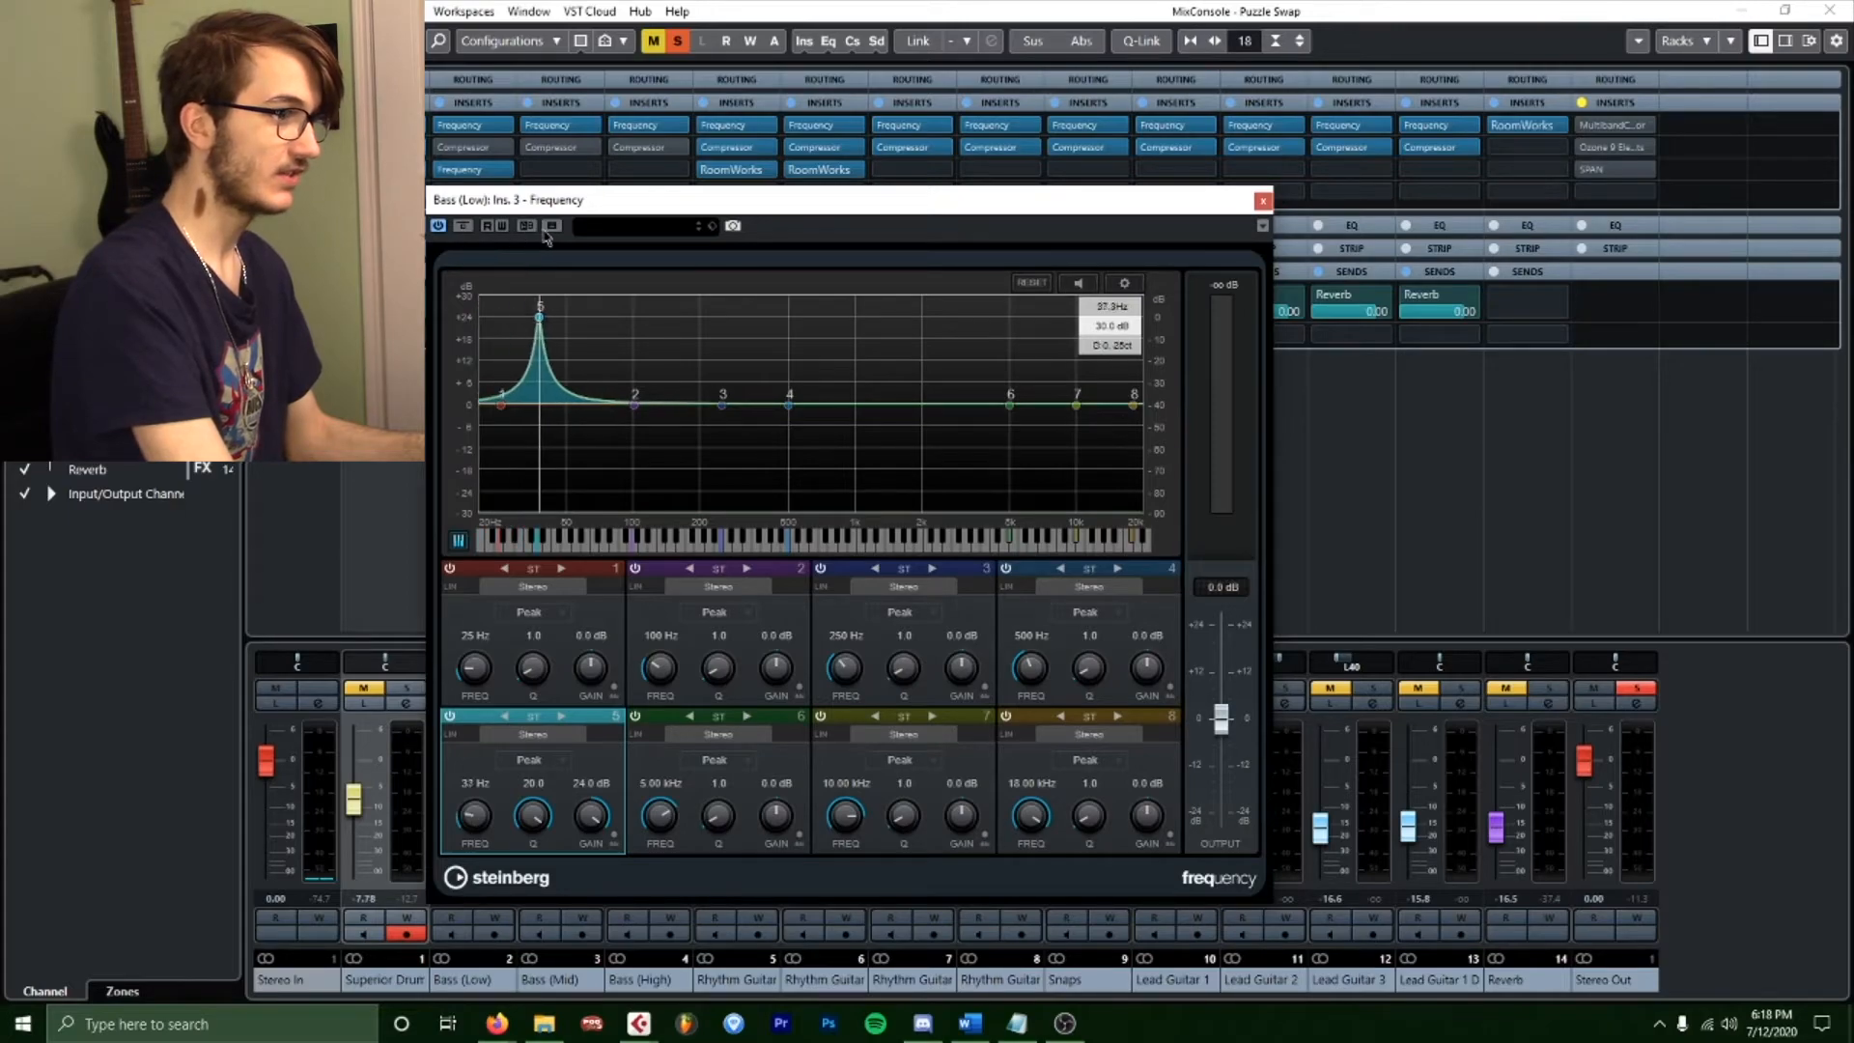
{"action": "left_click_drag", "start_coordinate": [480, 316], "coordinate": [580, 323]}
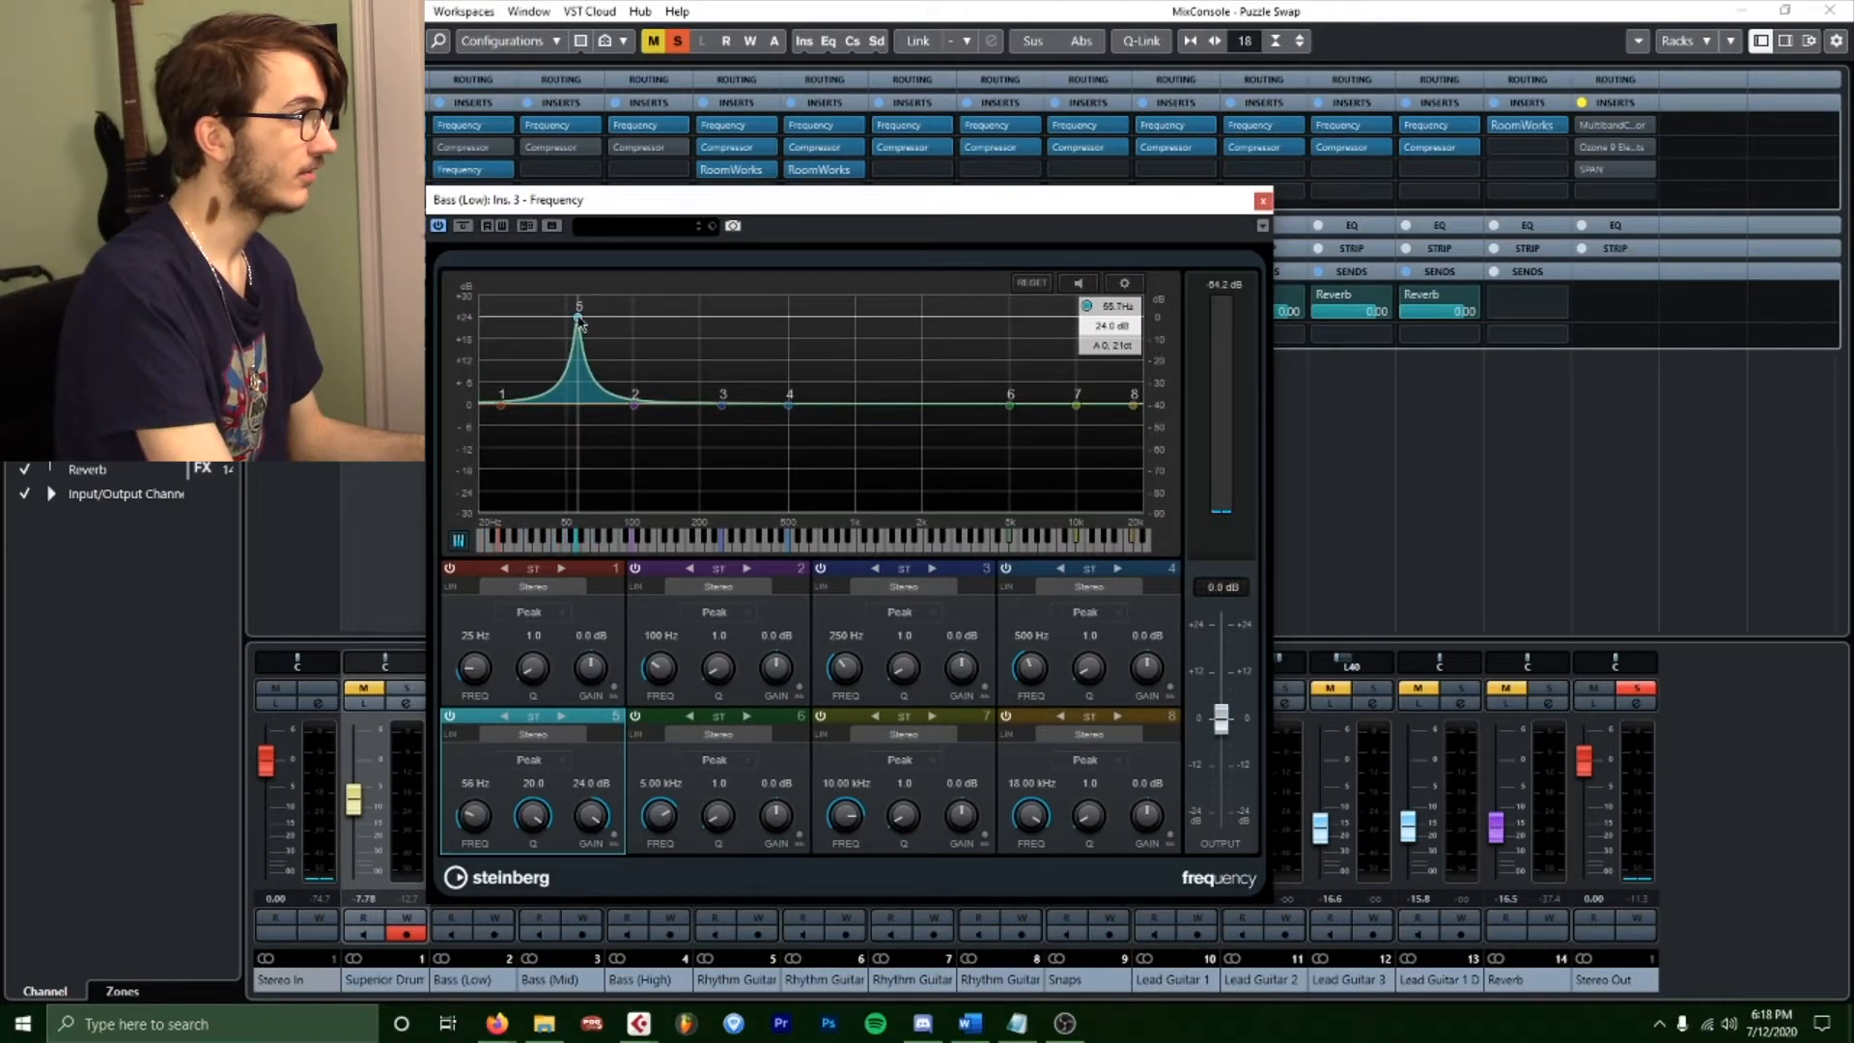
{"action": "left_click_drag", "start_coordinate": [575, 319], "coordinate": [1015, 470]}
Close the extra Frequency equalizer and remove it from the third insert slot of Bass (Low).
{"action": "left_click", "coordinate": [1262, 201]}
{"action": "left_click", "coordinate": [505, 173]}
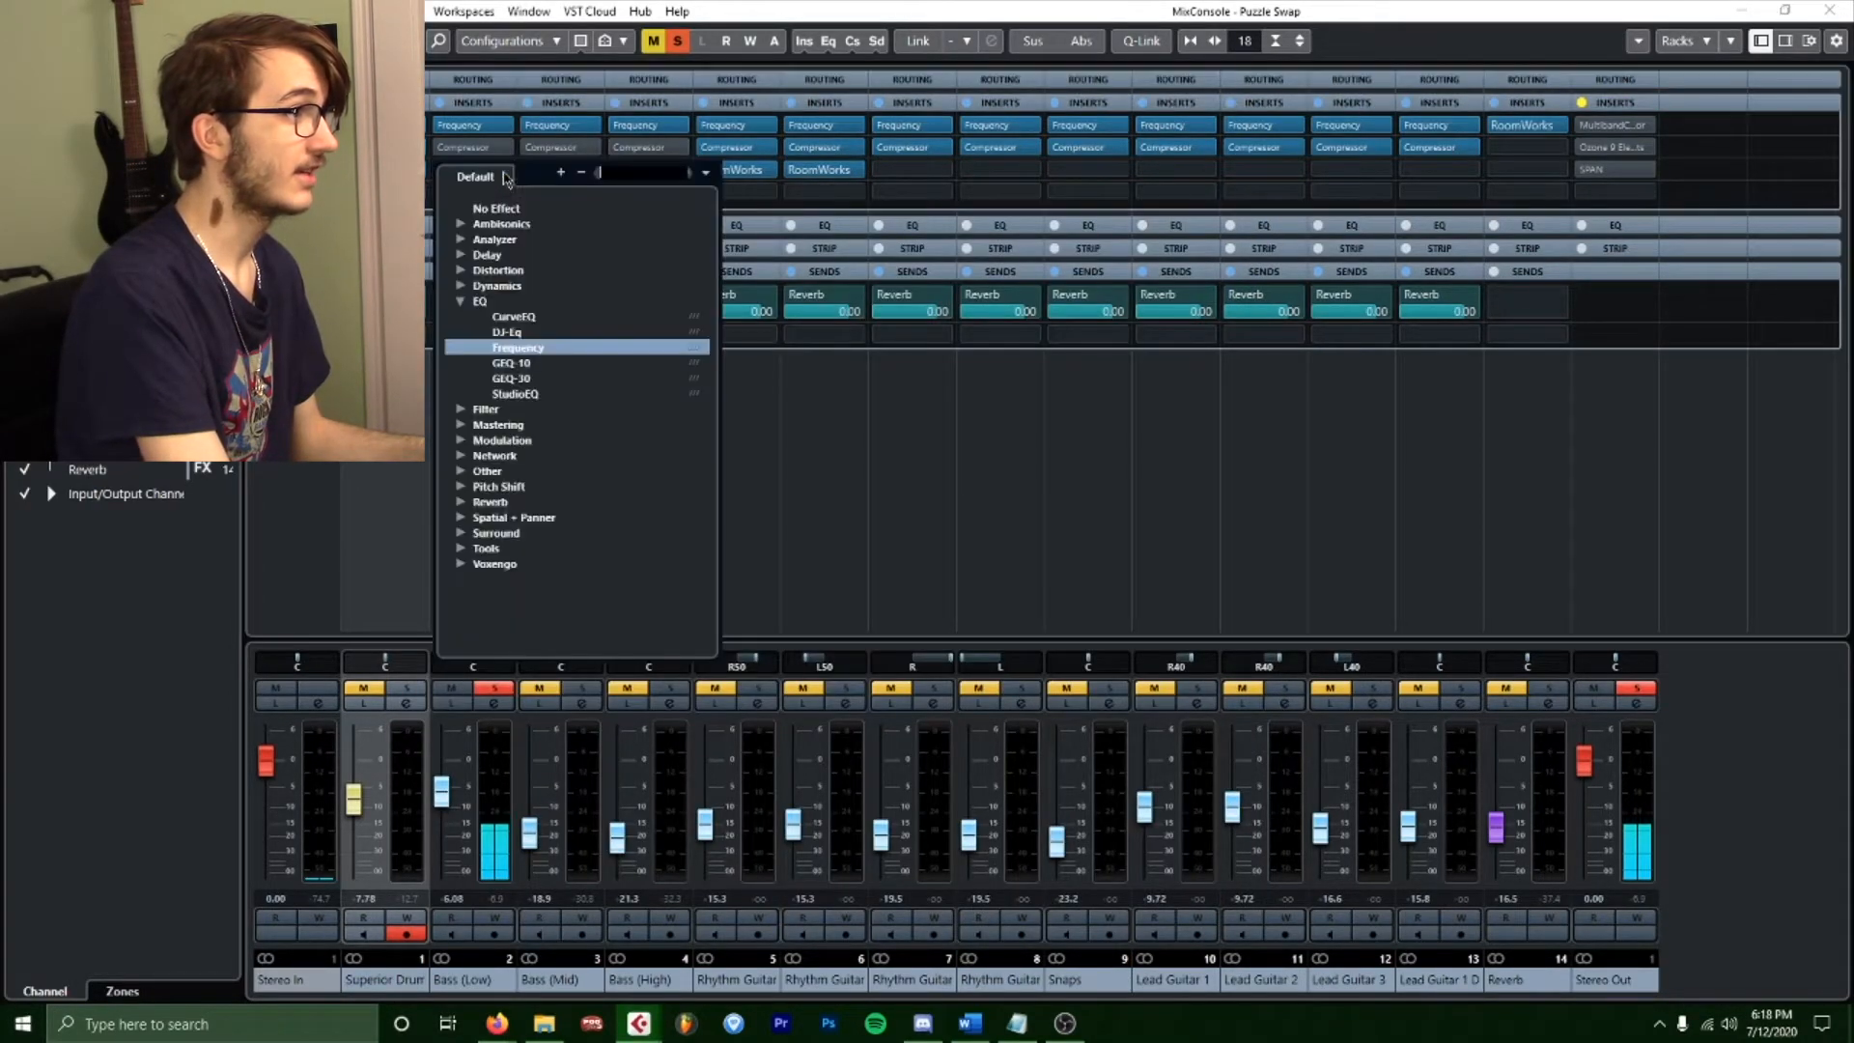
{"action": "left_click", "coordinate": [518, 213]}
{"action": "left_click", "coordinate": [898, 552]}
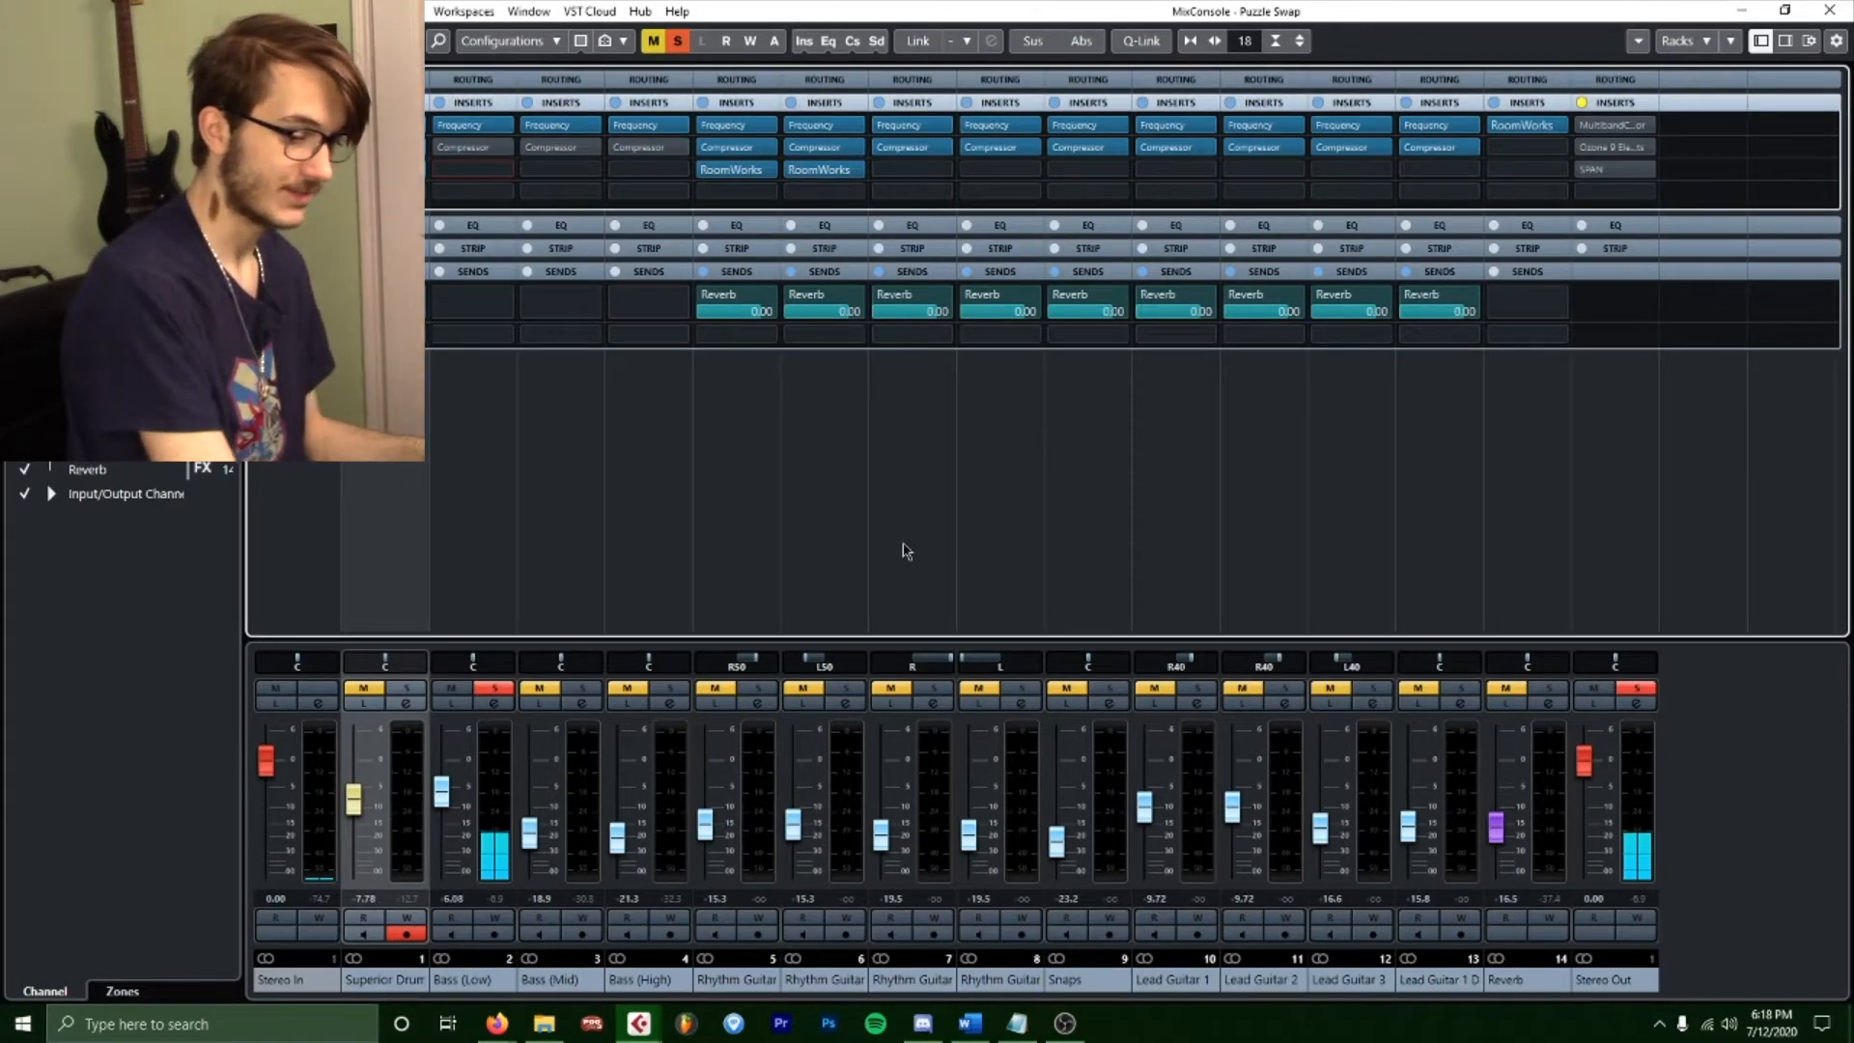
Check the first-slot equalizer of Bass (Low), and re-enable and open that channel's compressor.
{"action": "left_click", "coordinate": [464, 124]}
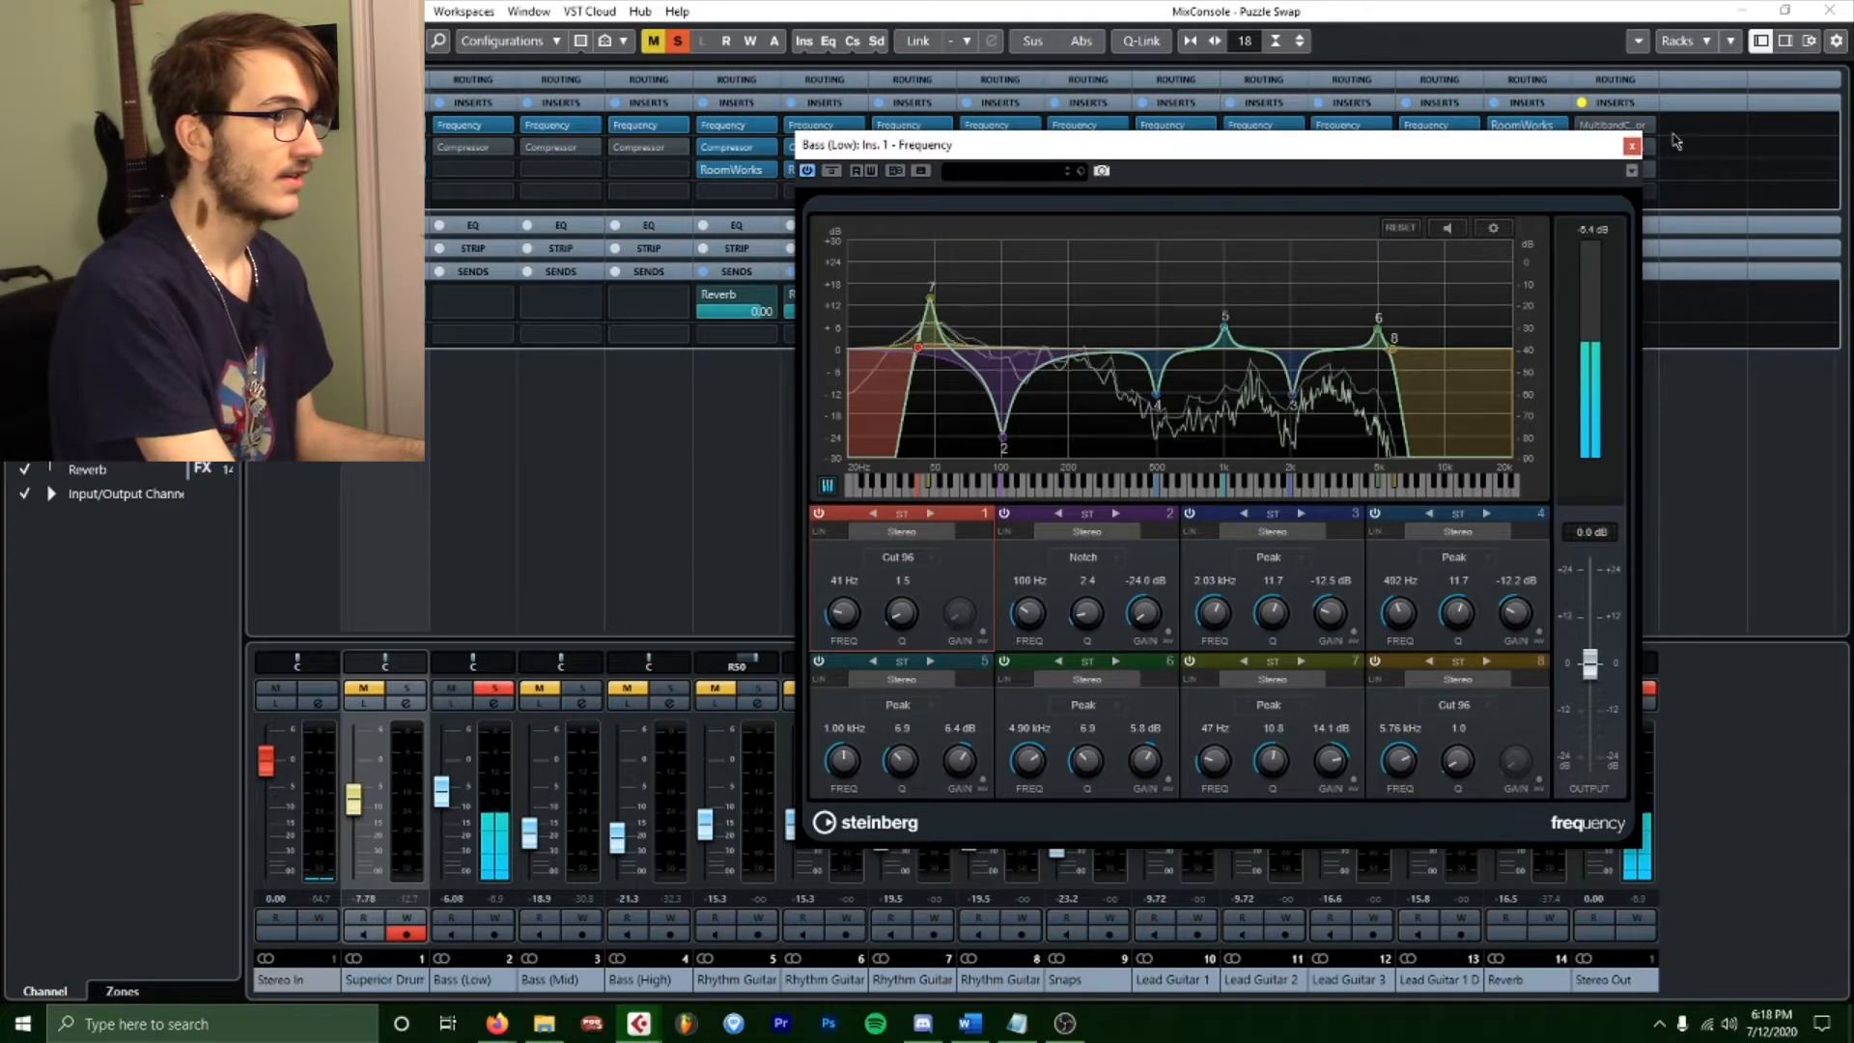
{"action": "left_click", "coordinate": [1631, 146]}
{"action": "left_click", "coordinate": [443, 148]}
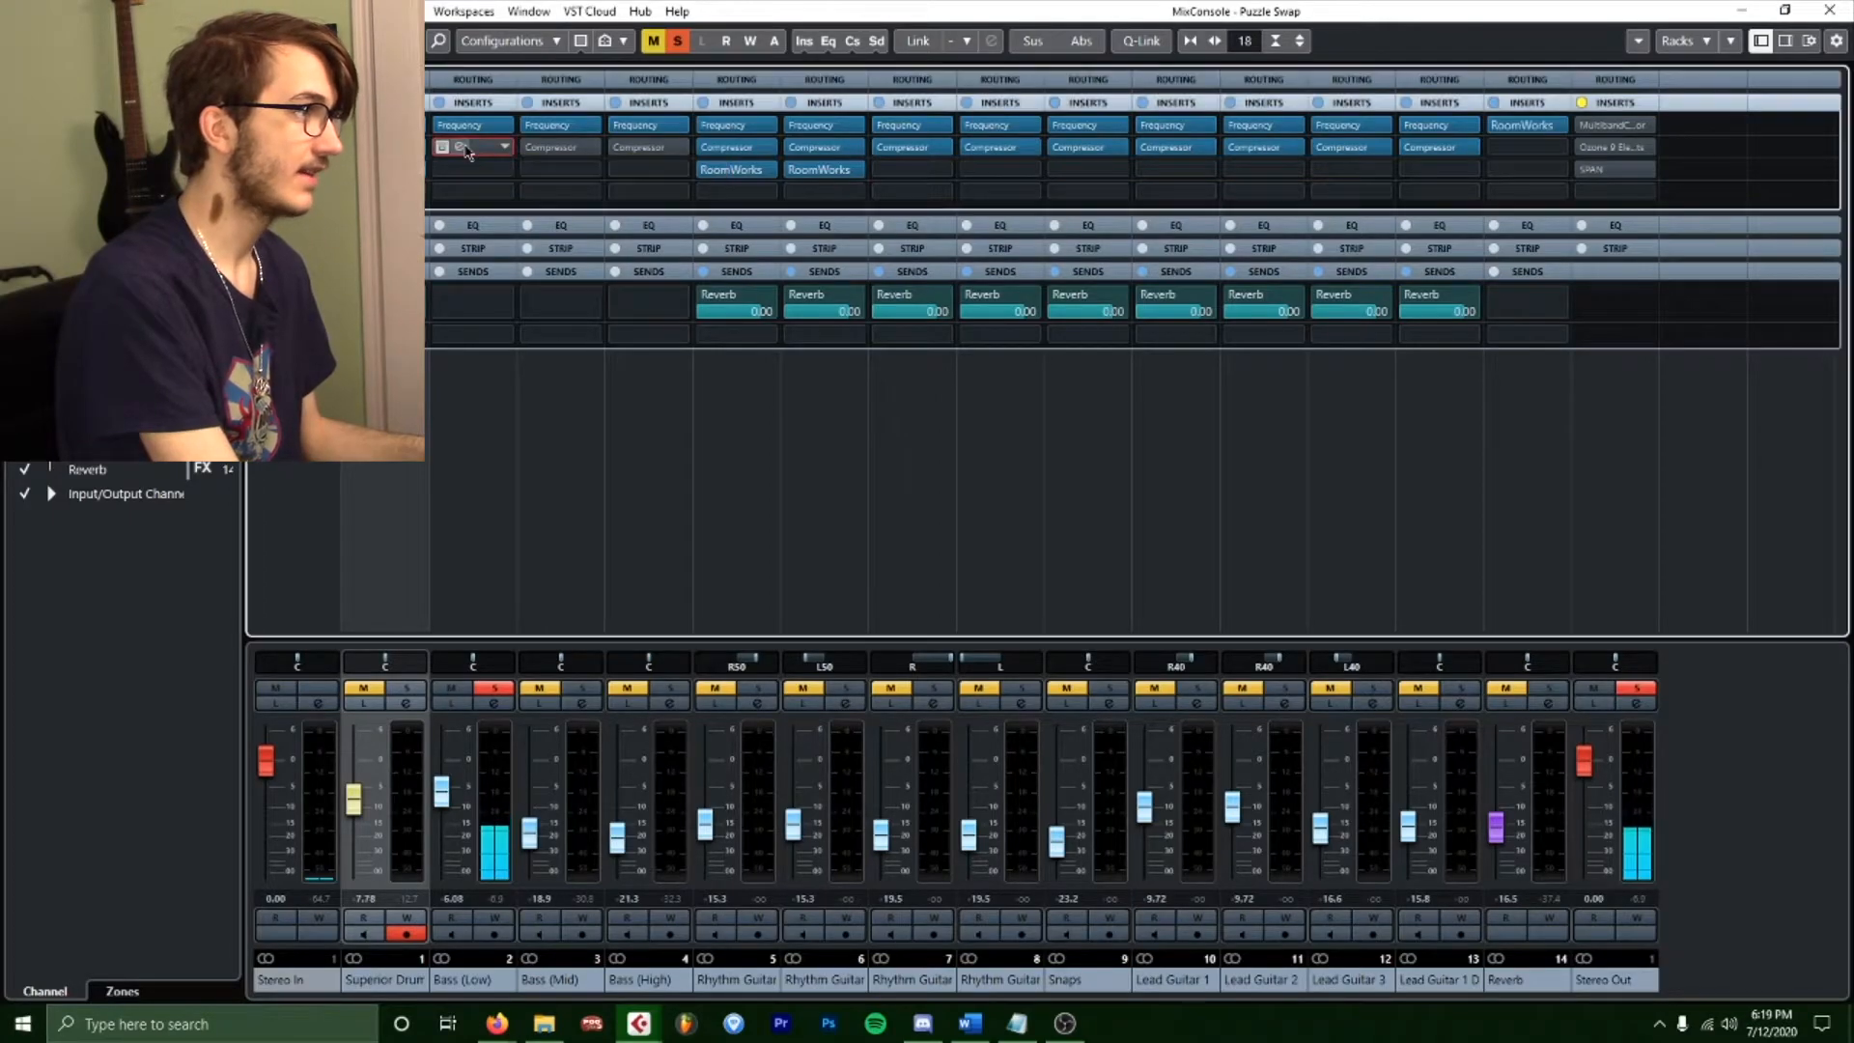
{"action": "left_click", "coordinate": [472, 148]}
{"action": "left_click_drag", "start_coordinate": [969, 147], "coordinate": [1353, 113]}
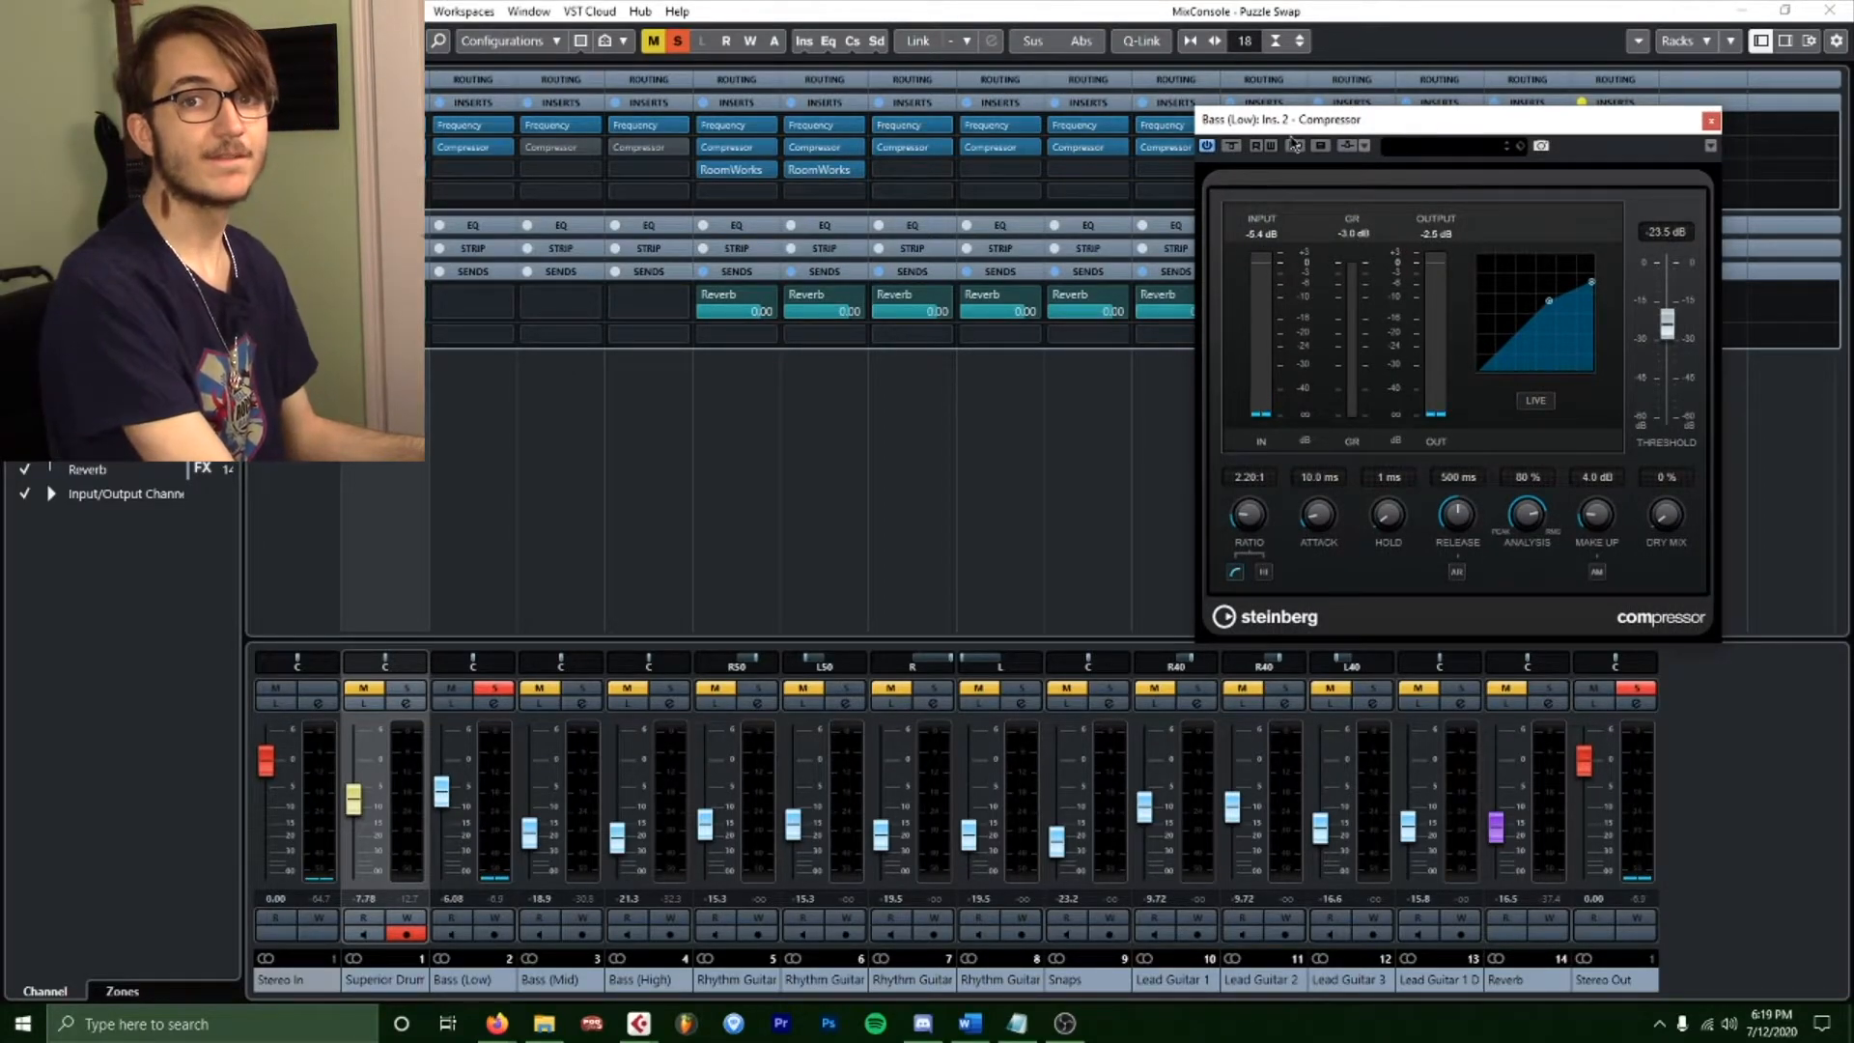
{"action": "key", "text": "space"}
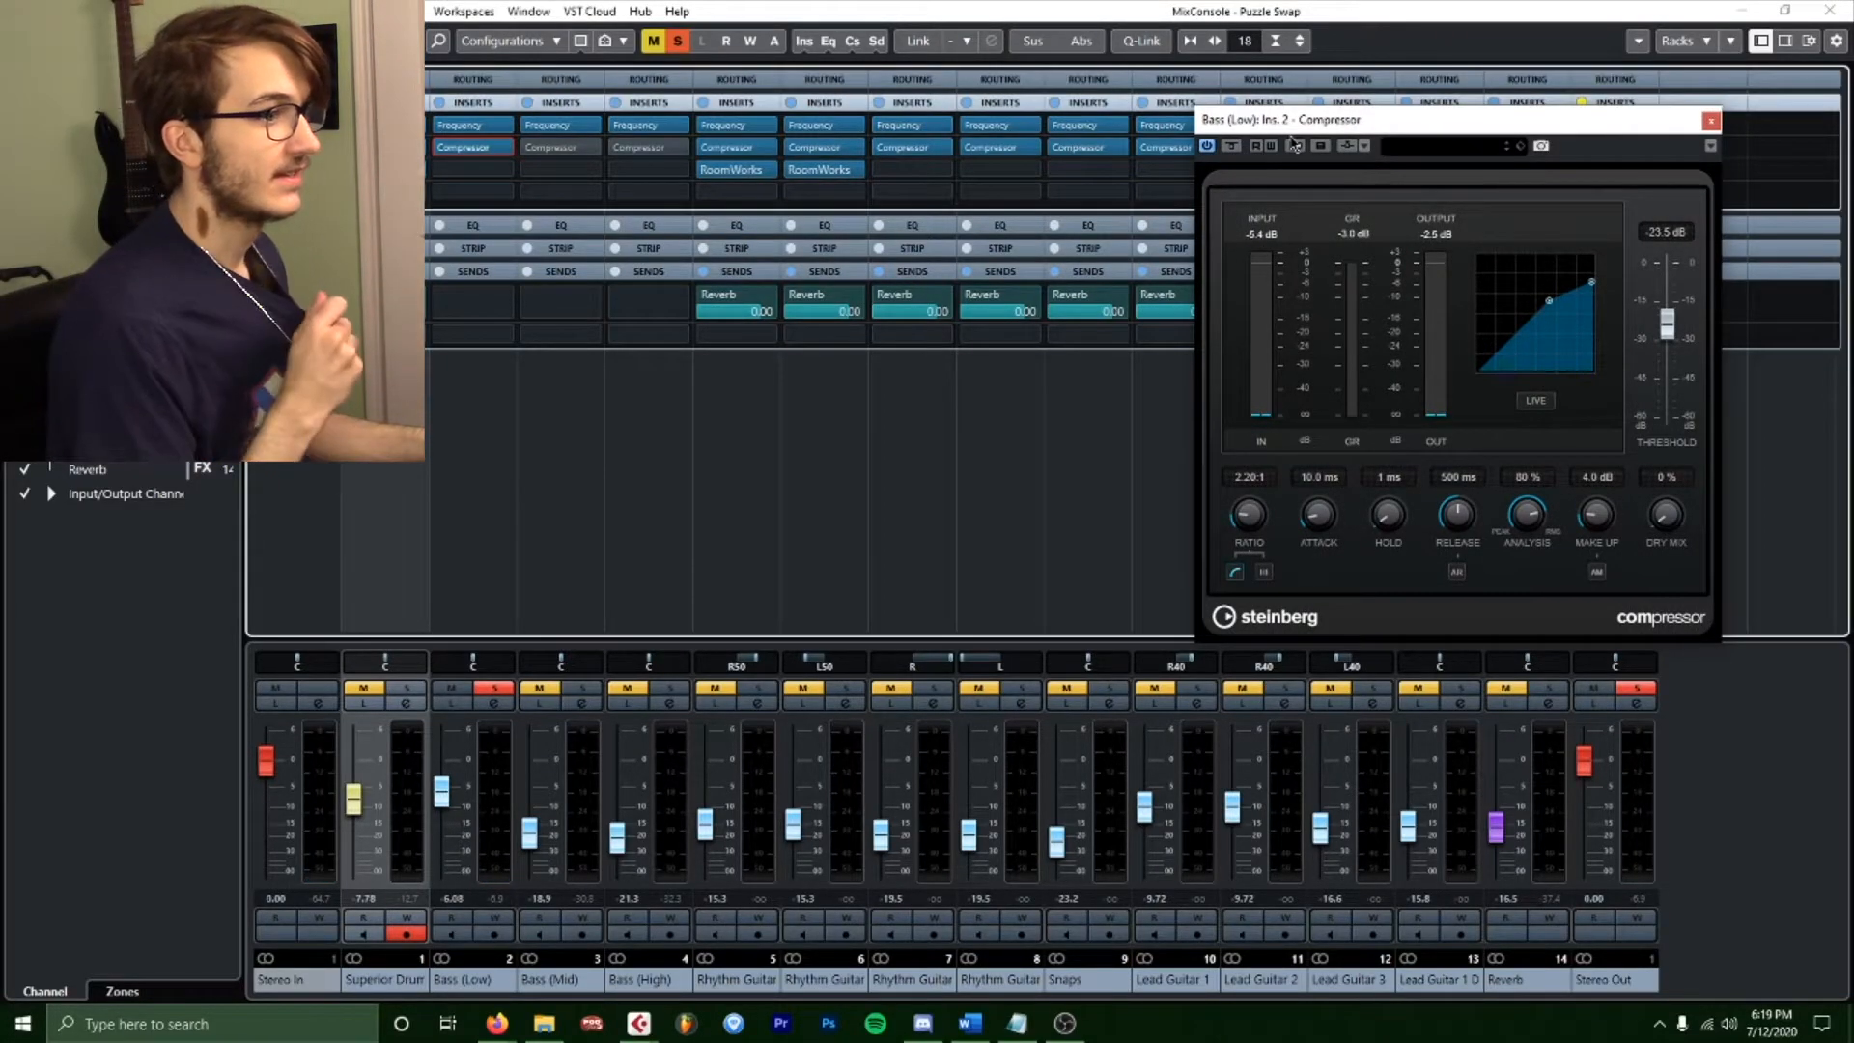
Set the threshold of the Bass (Low) compressor to -29.0 dB and close the plug-in.
{"action": "left_click_drag", "start_coordinate": [1668, 317], "coordinate": [1673, 329]}
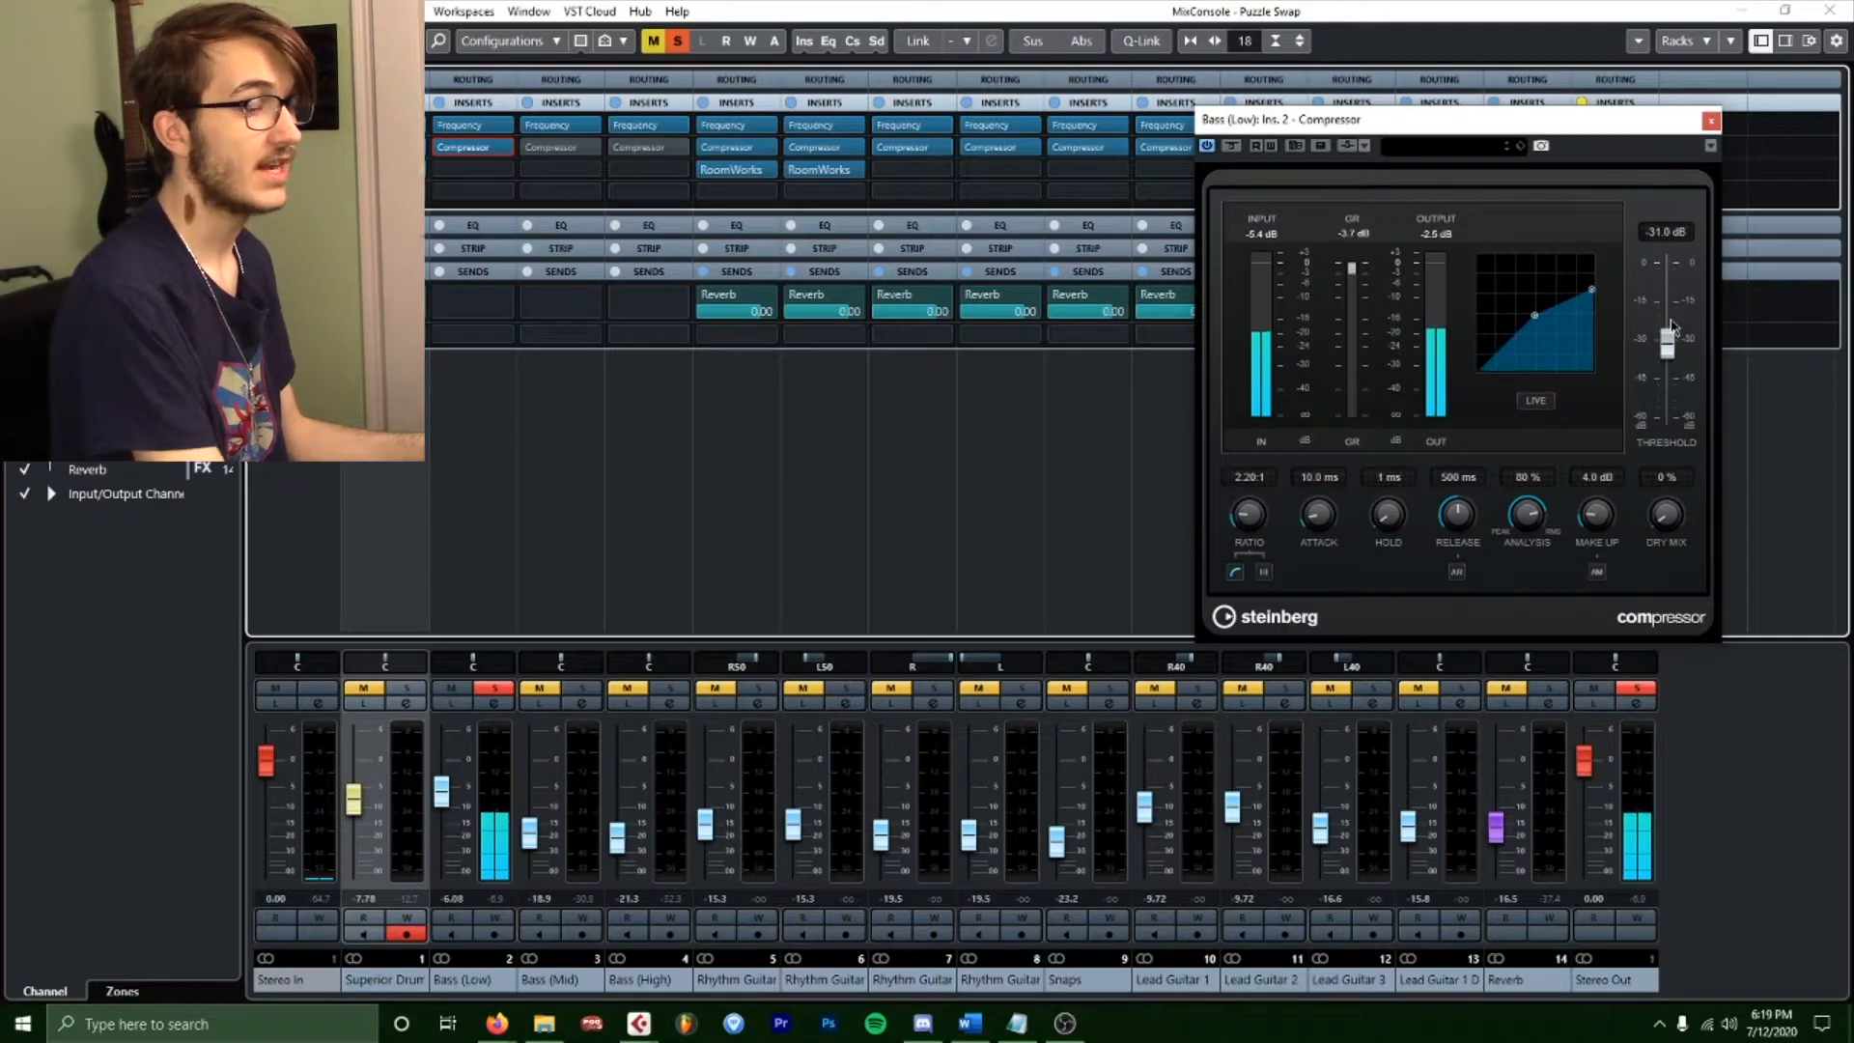
{"action": "left_click", "coordinate": [1435, 234]}
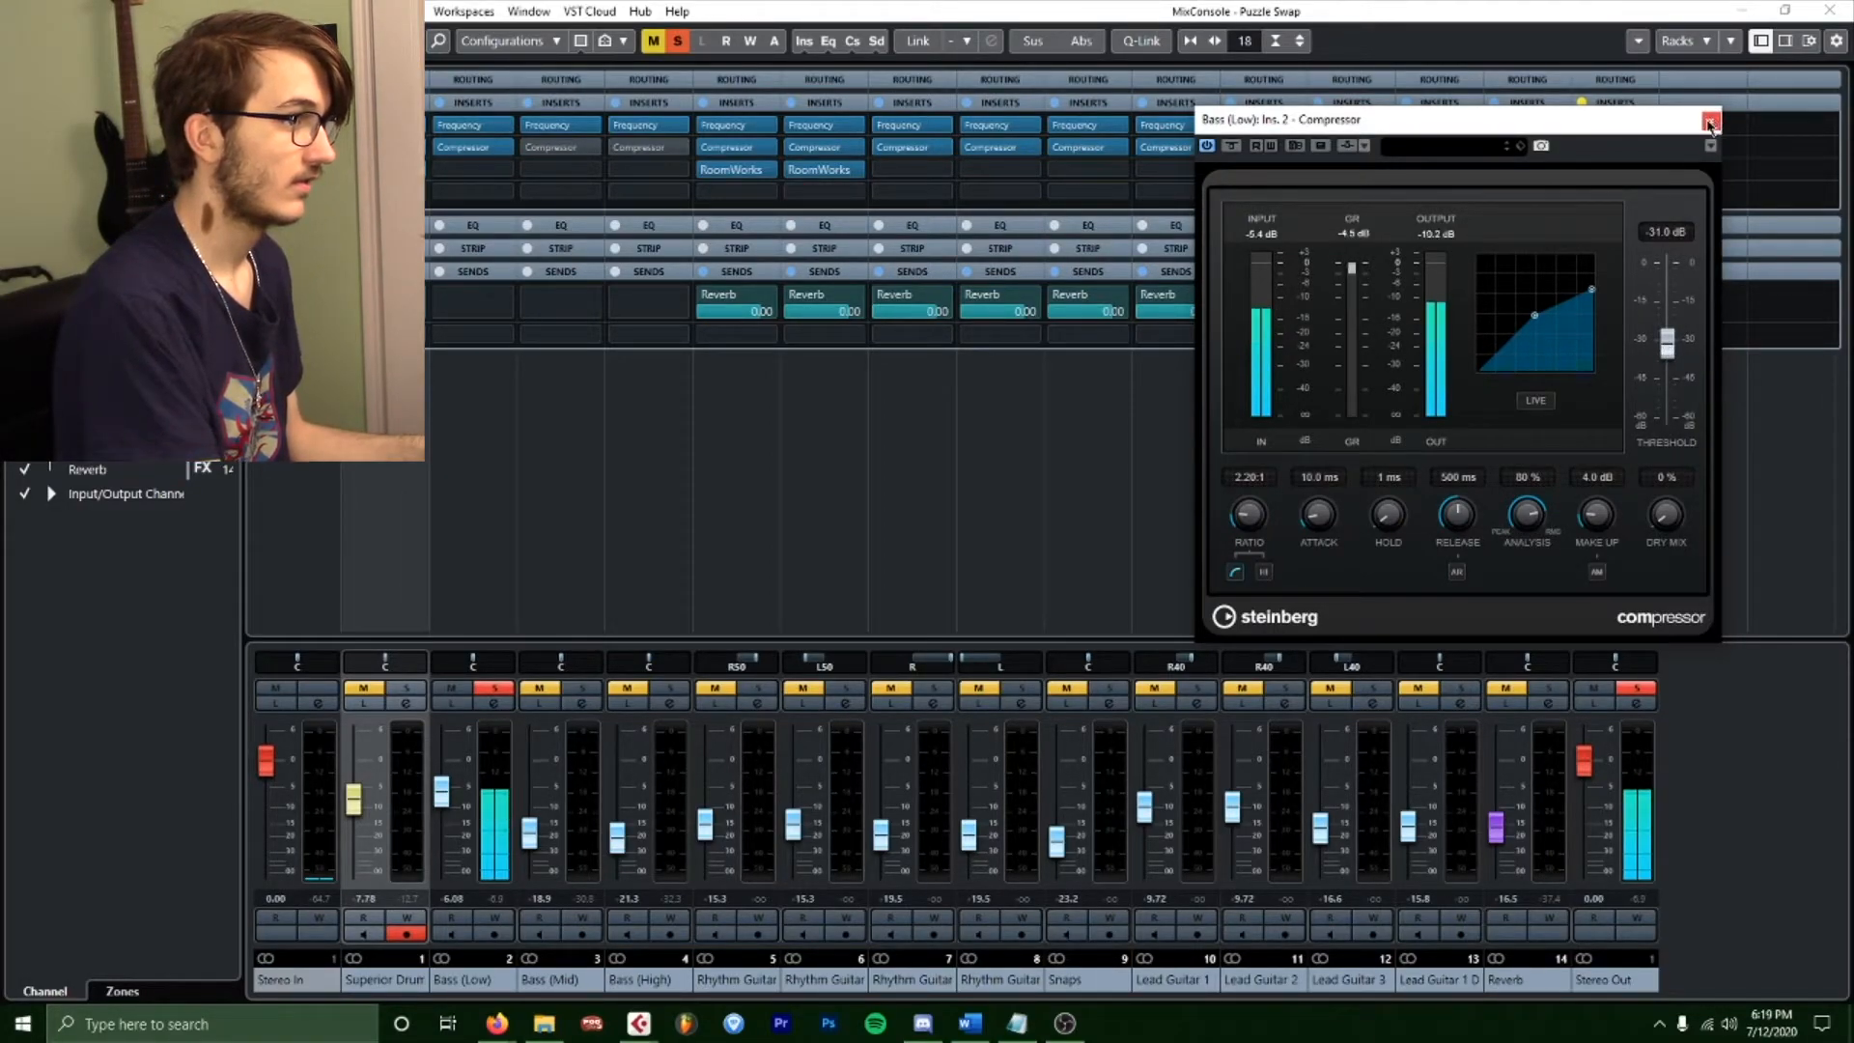
{"action": "left_click_drag", "start_coordinate": [1667, 343], "coordinate": [1669, 338]}
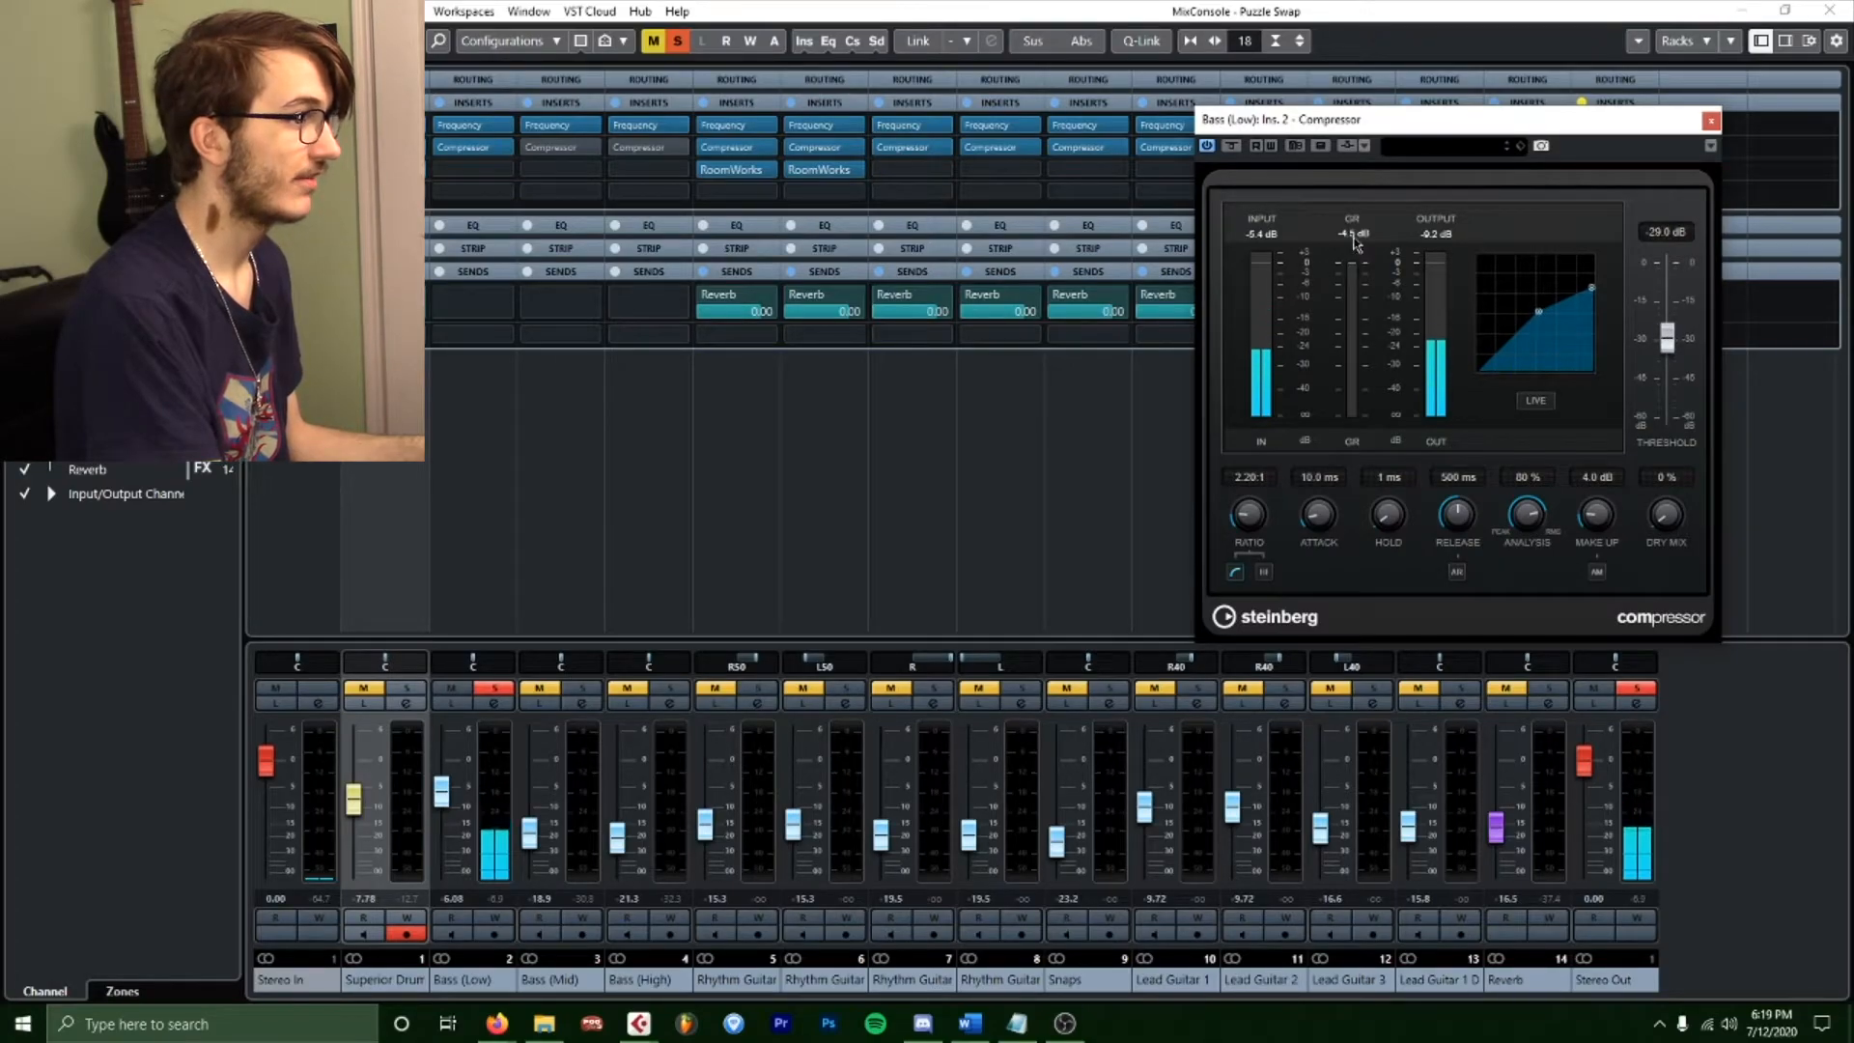
{"action": "left_click", "coordinate": [1710, 122]}
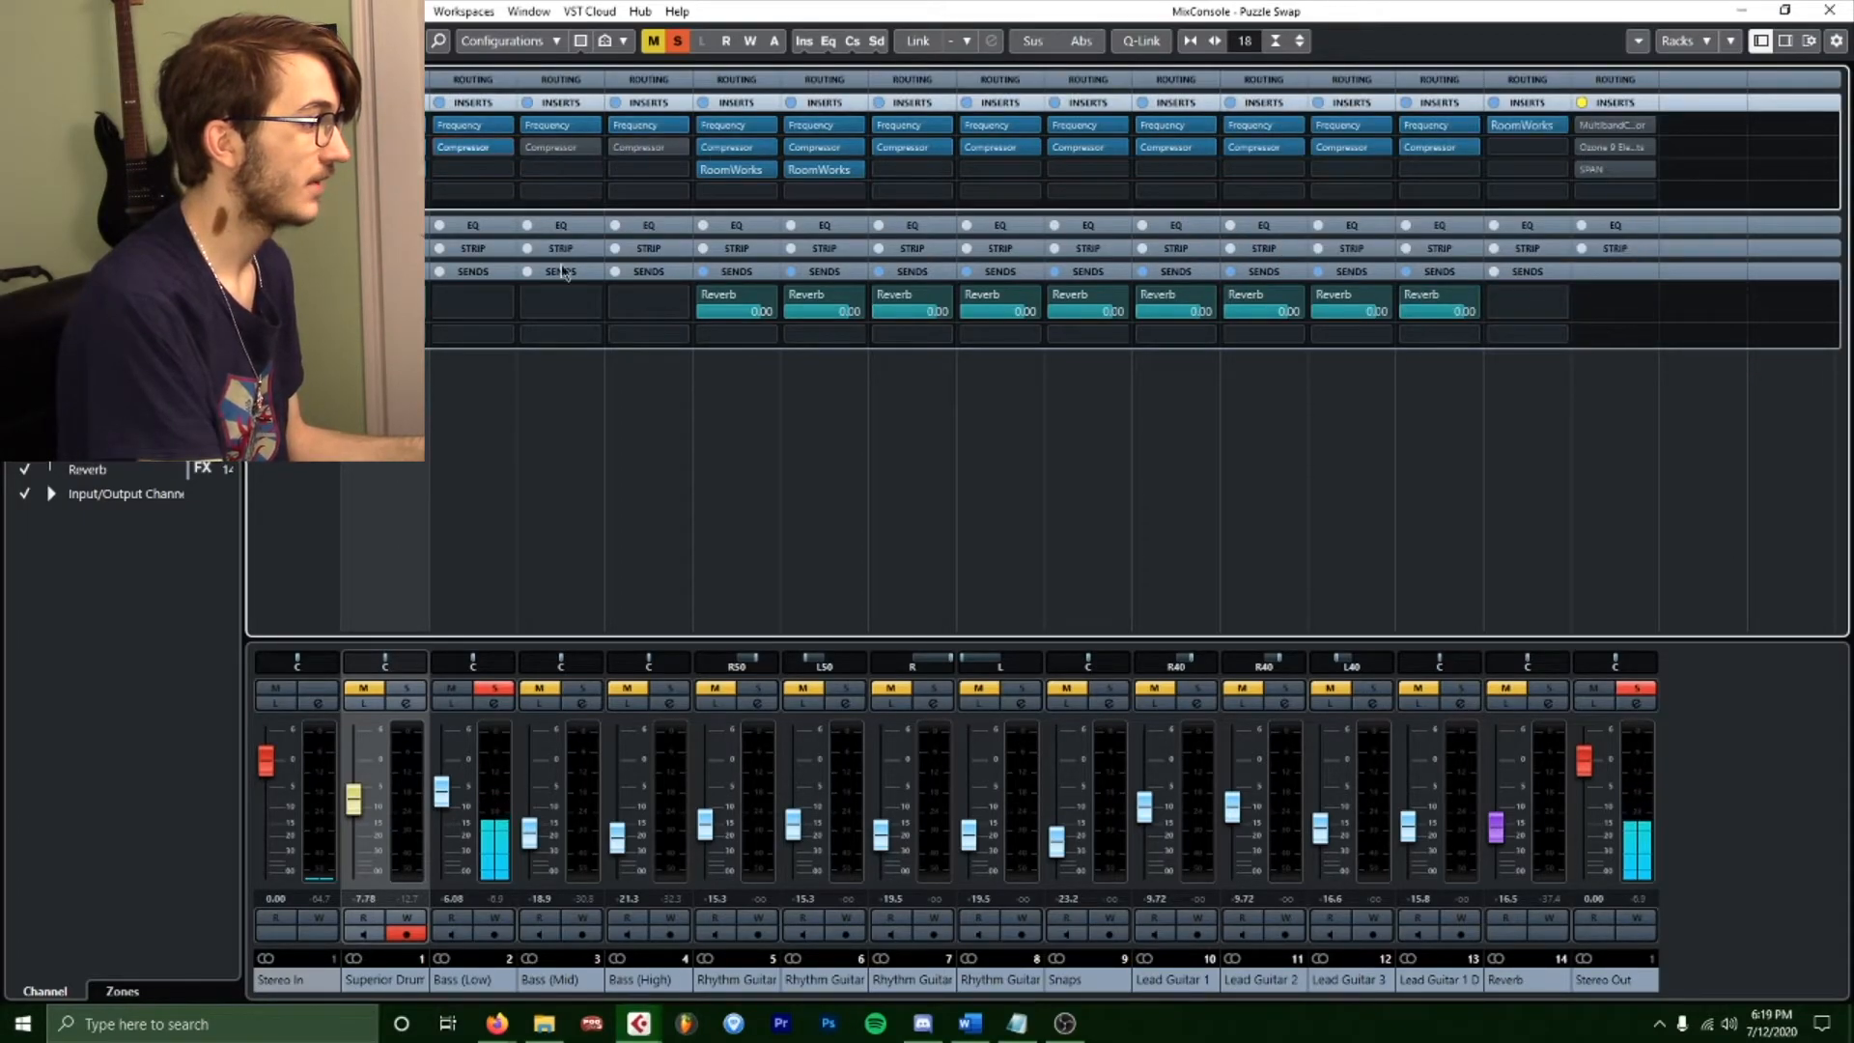
Solo Bass (Mid) in place of Bass (Low) and open its Frequency equalizer to examine the bands.
{"action": "left_click", "coordinate": [495, 687]}
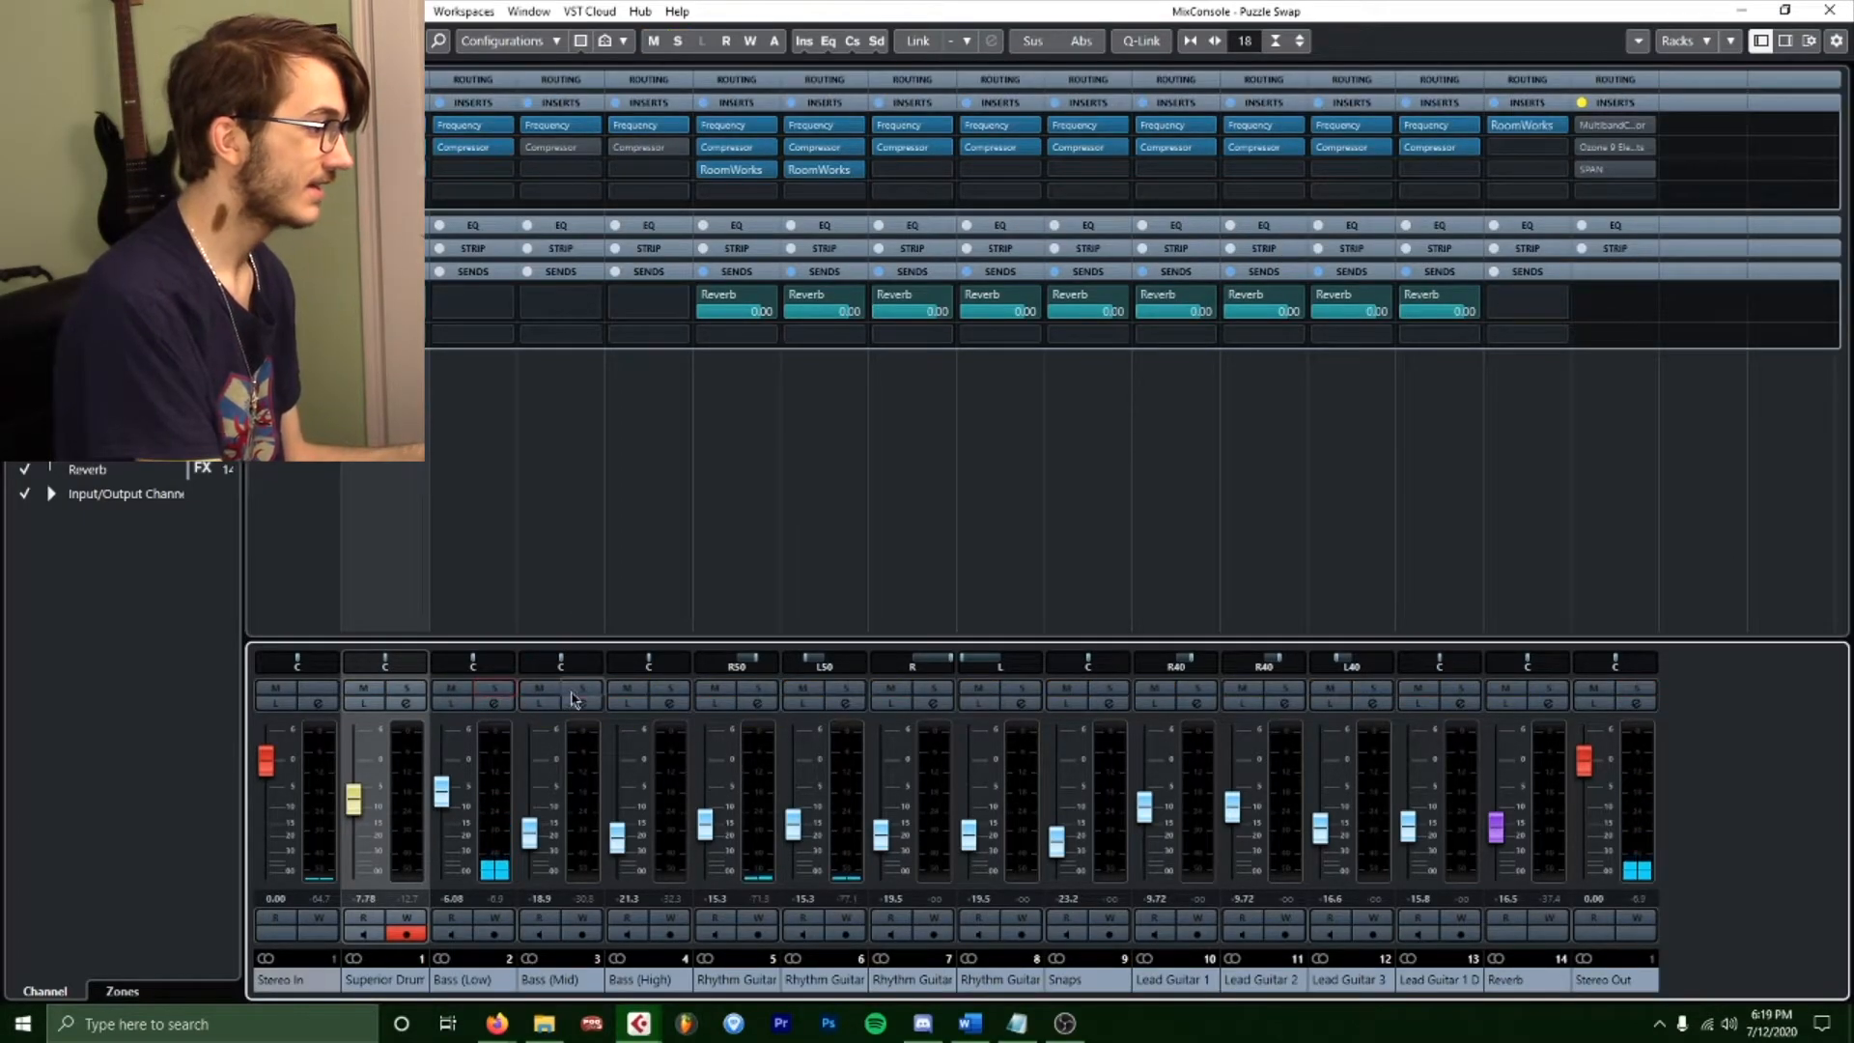
{"action": "left_click", "coordinate": [576, 689]}
{"action": "left_click", "coordinate": [550, 124]}
{"action": "left_click_drag", "start_coordinate": [893, 149], "coordinate": [1328, 124]}
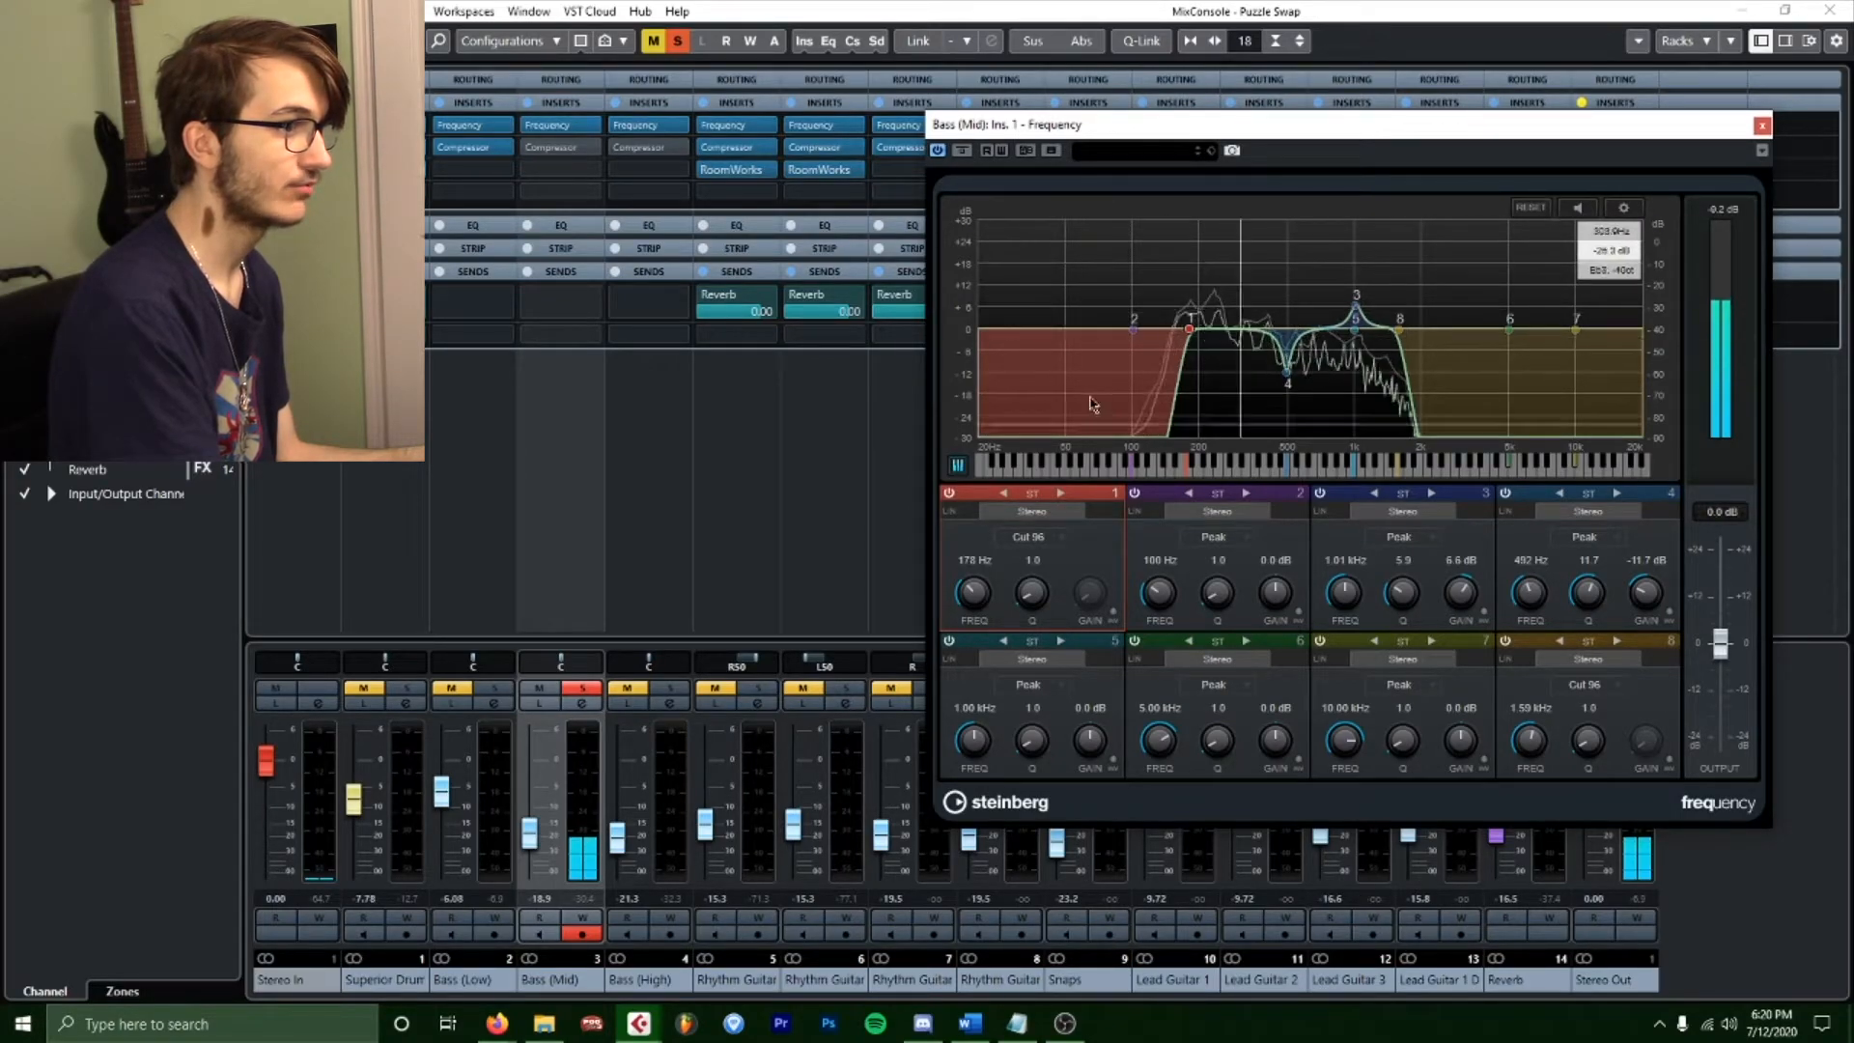
Solo Bass (Low) together with Bass (Mid) and enable the compressor on Bass (Mid).
{"action": "left_click", "coordinate": [506, 689]}
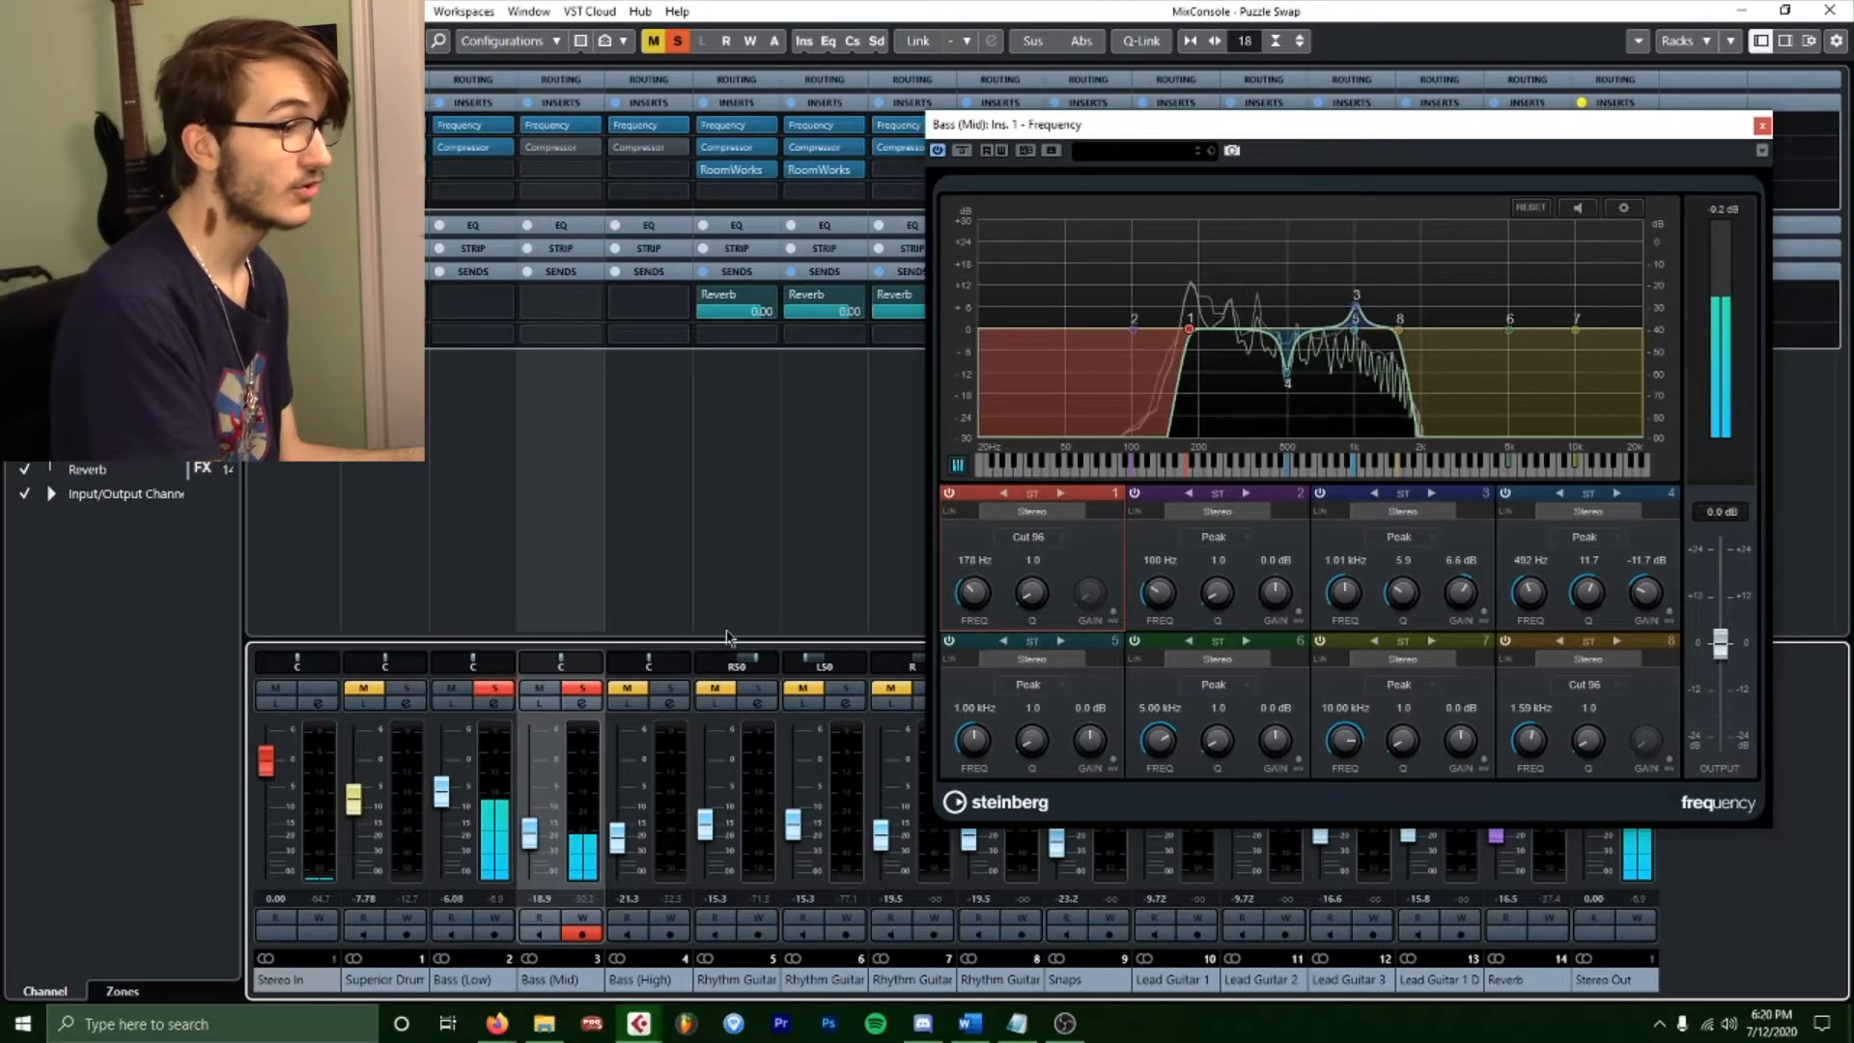
{"action": "left_click", "coordinate": [670, 690]}
{"action": "left_click", "coordinate": [668, 689]}
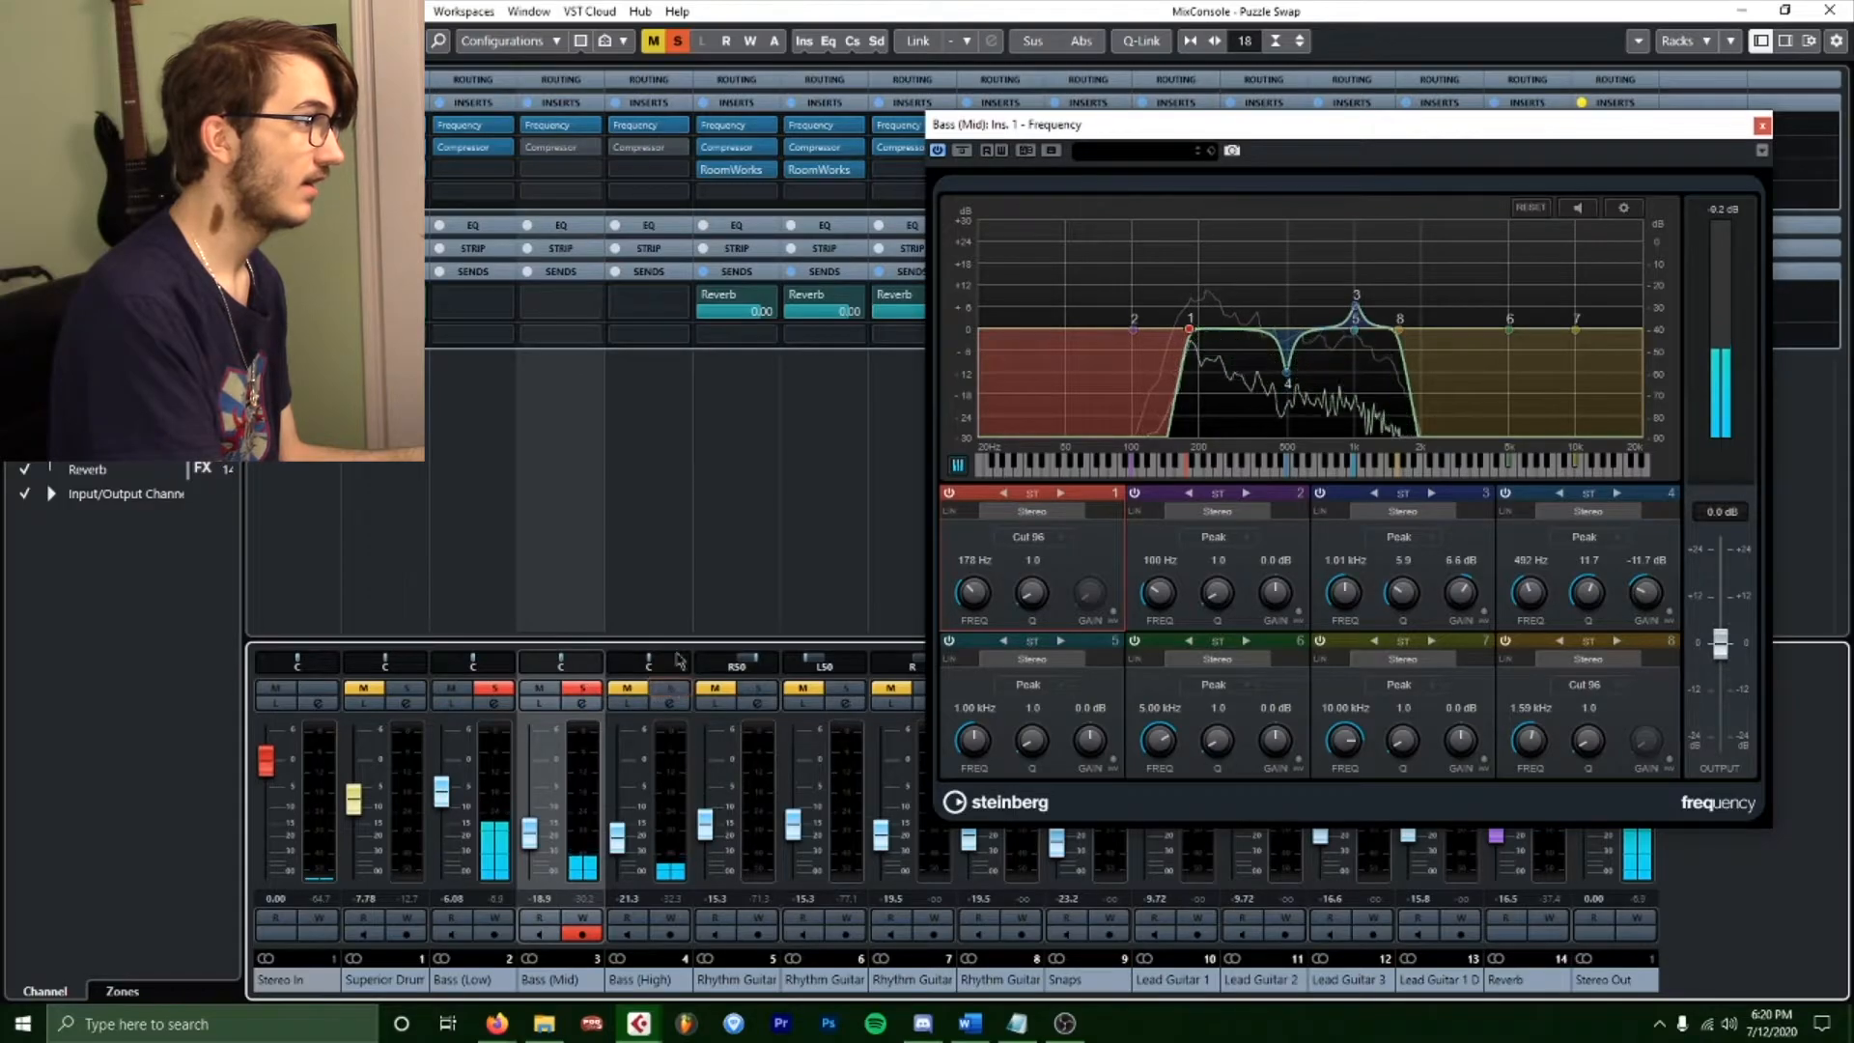
{"action": "left_click", "coordinate": [565, 146]}
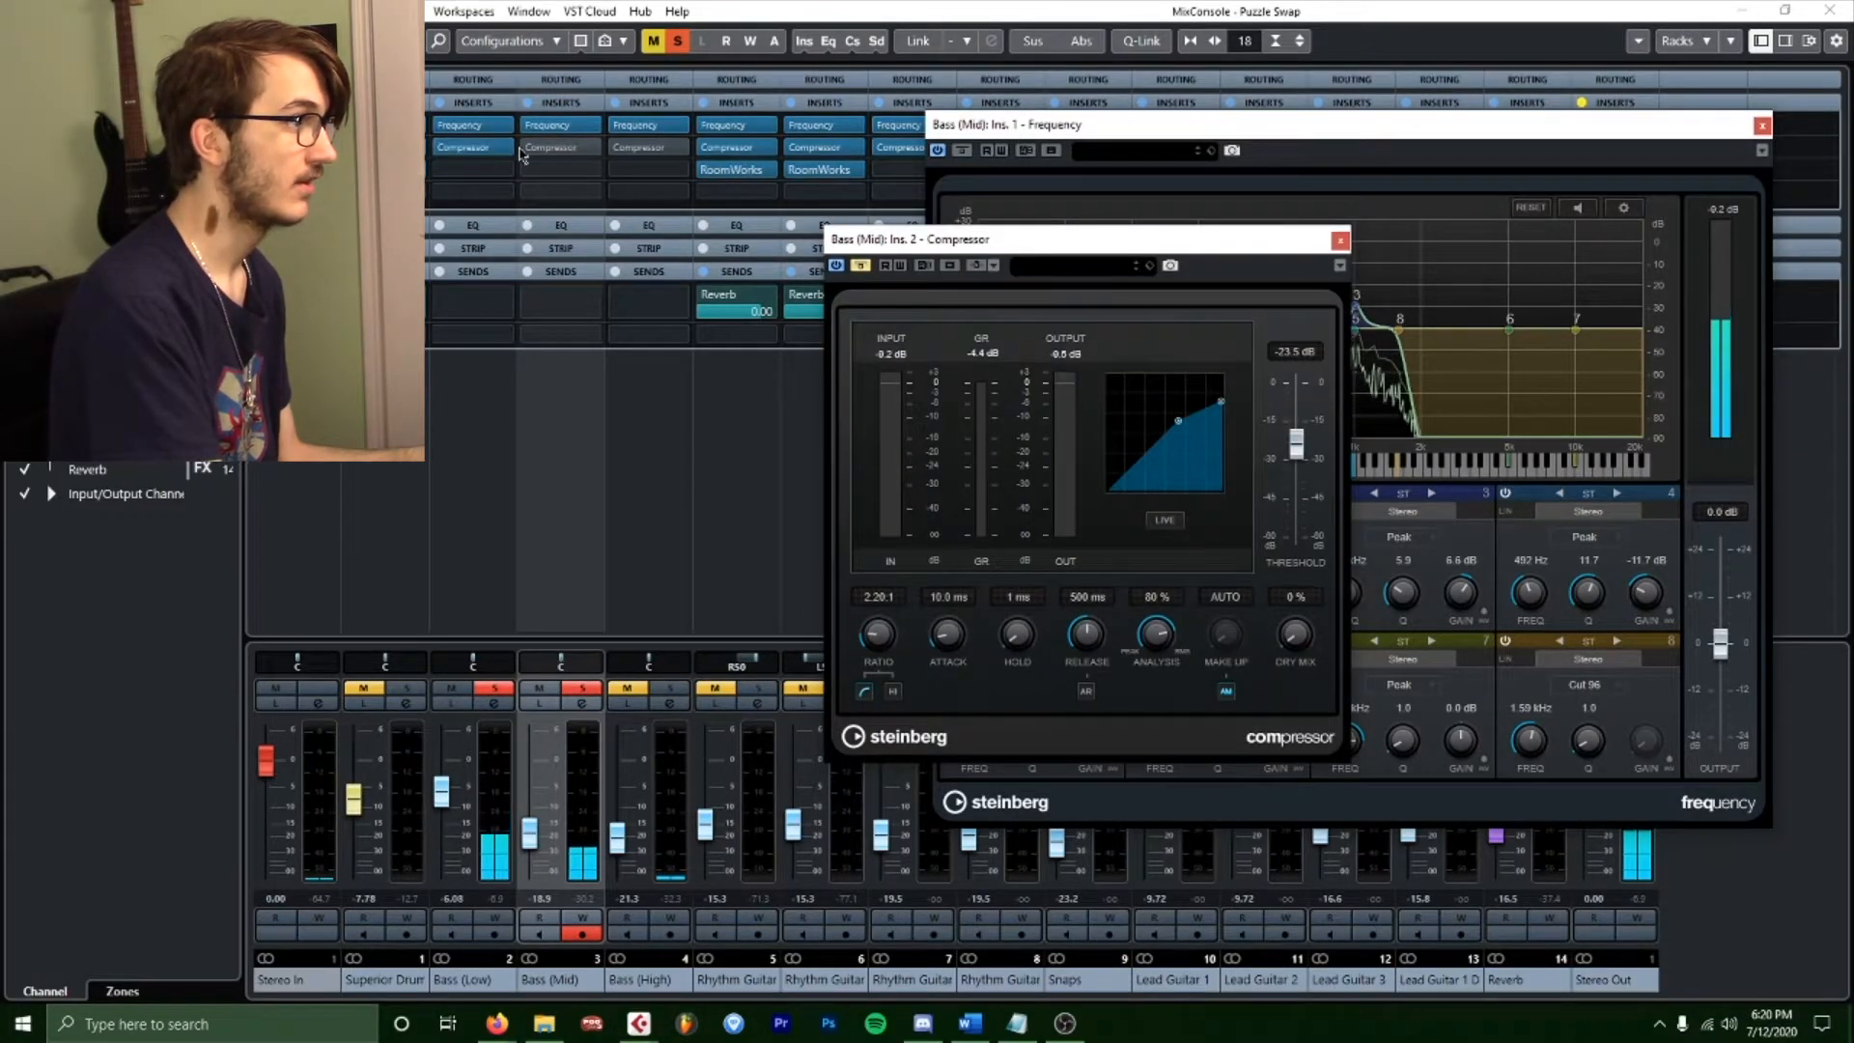
{"action": "left_click", "coordinate": [1340, 240]}
Solo Bass (High) alone, review its Frequency equalizer and enable its compressor.
{"action": "left_click", "coordinate": [670, 689]}
{"action": "left_click", "coordinate": [583, 688]}
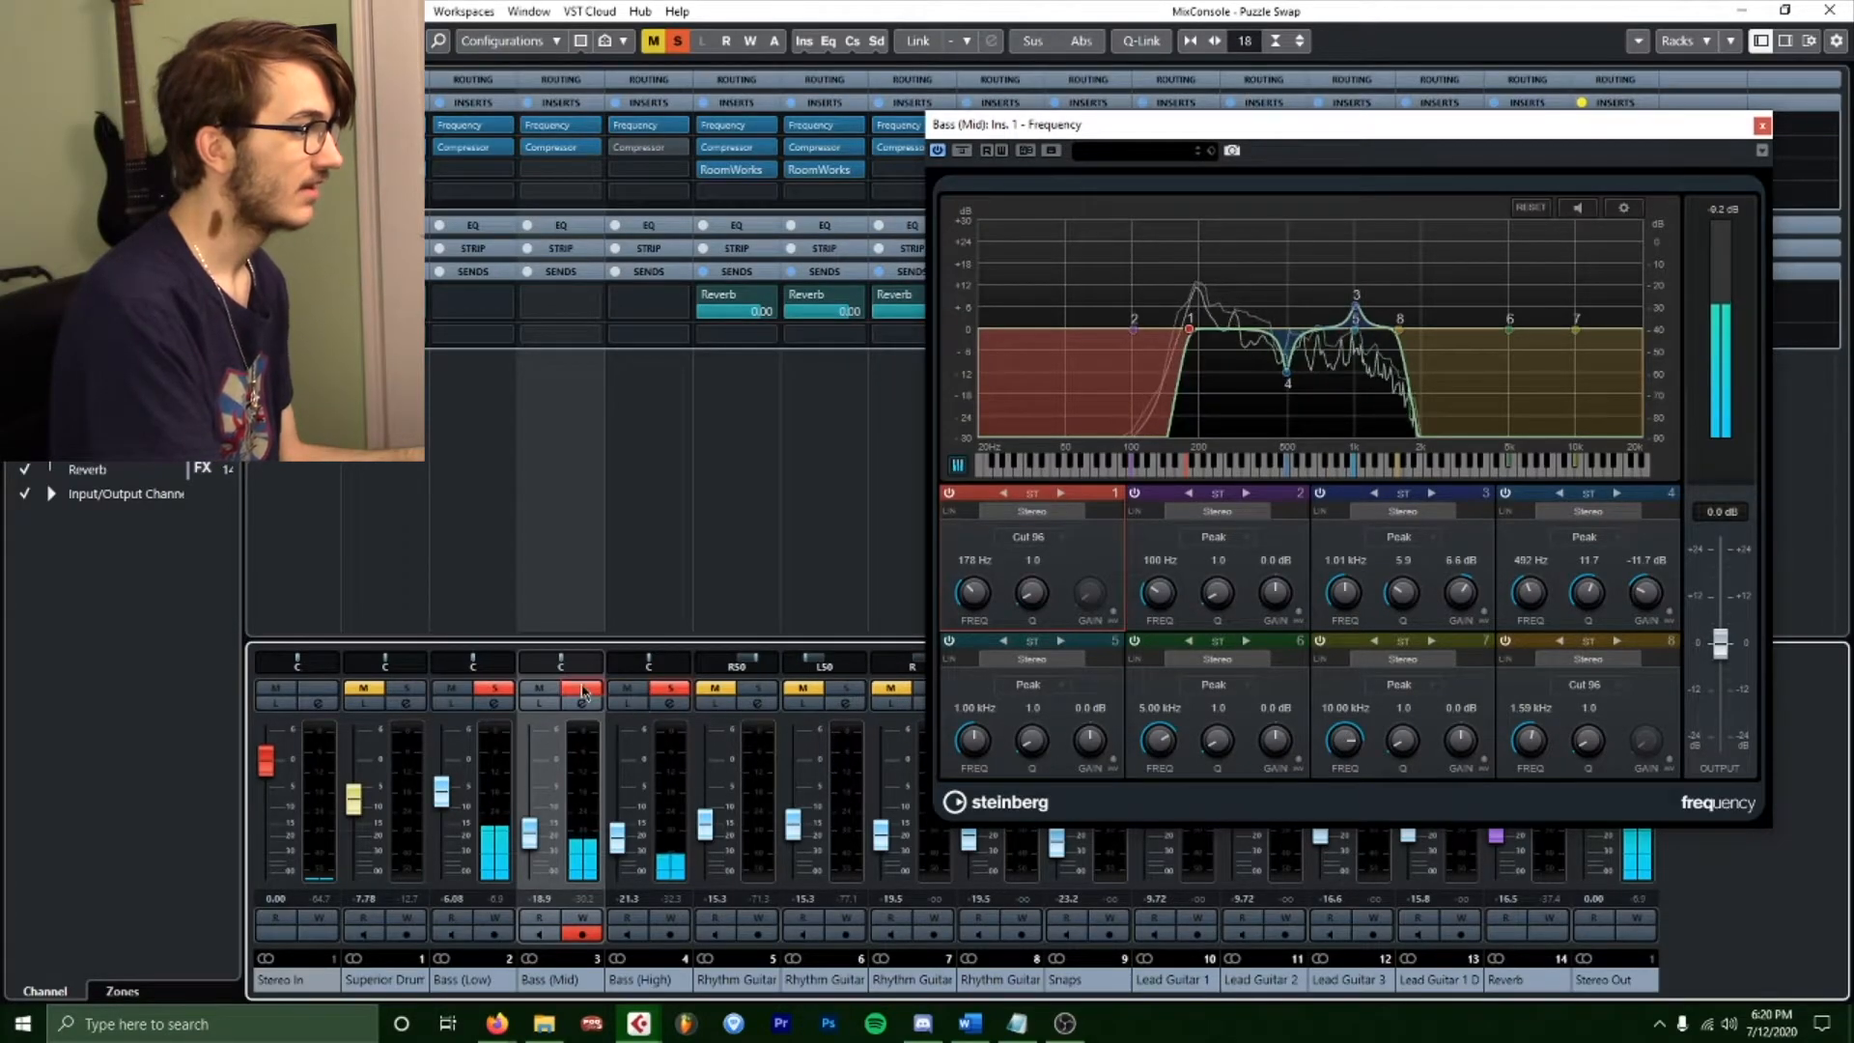
{"action": "left_click", "coordinate": [494, 688]}
{"action": "left_click", "coordinate": [649, 125]}
{"action": "left_click_drag", "start_coordinate": [1603, 234], "coordinate": [1446, 213]}
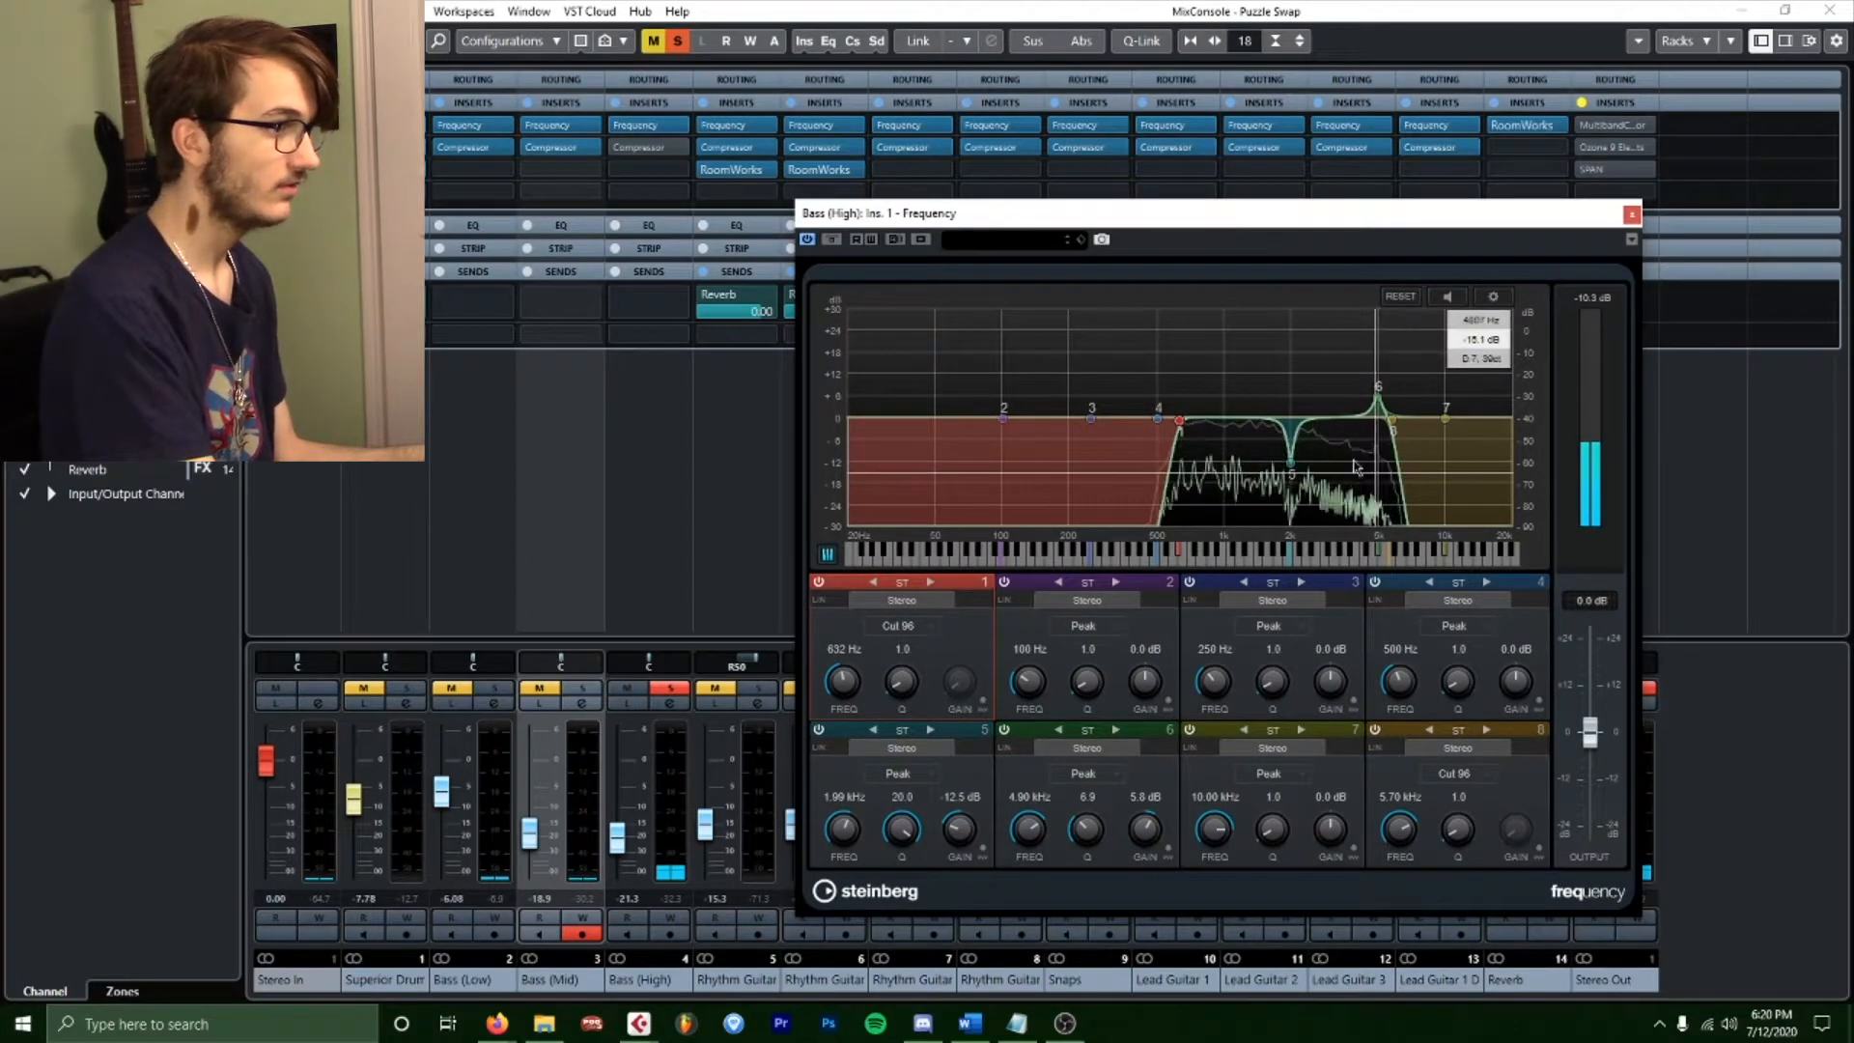
{"action": "left_click", "coordinate": [646, 147]}
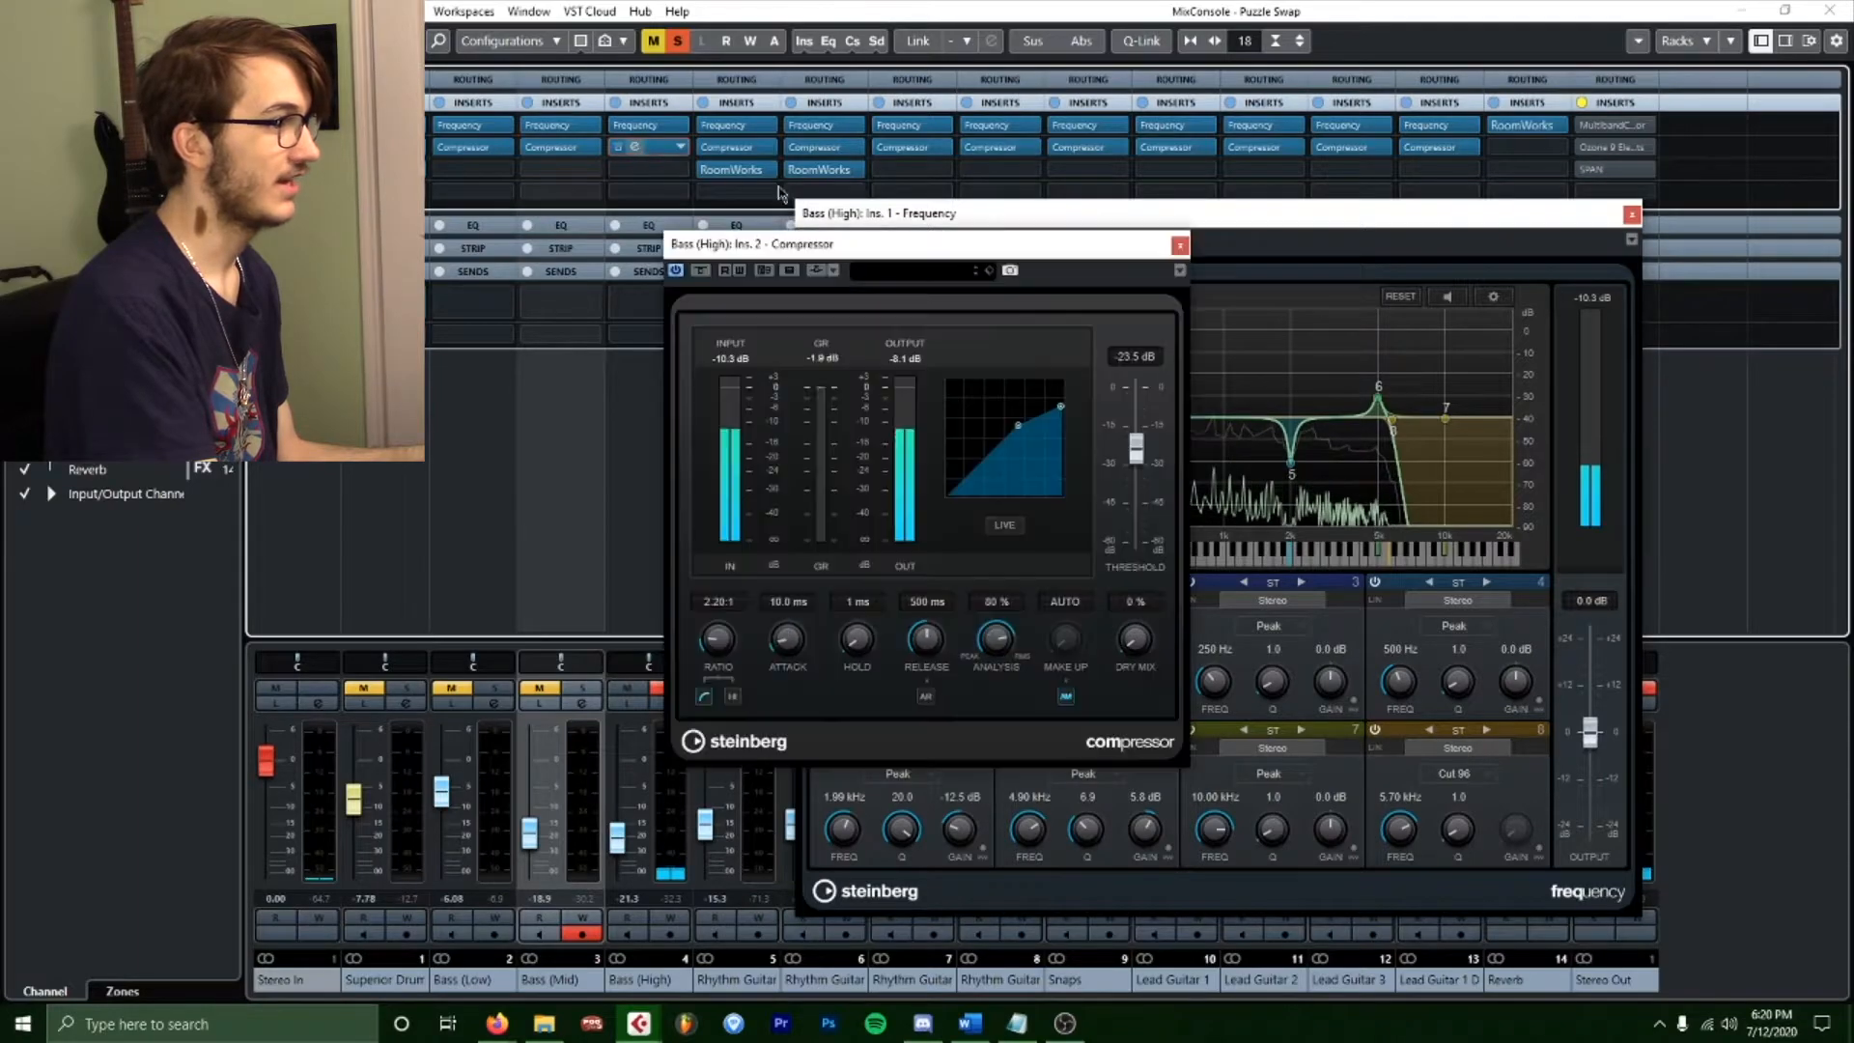
{"action": "left_click", "coordinate": [1180, 246]}
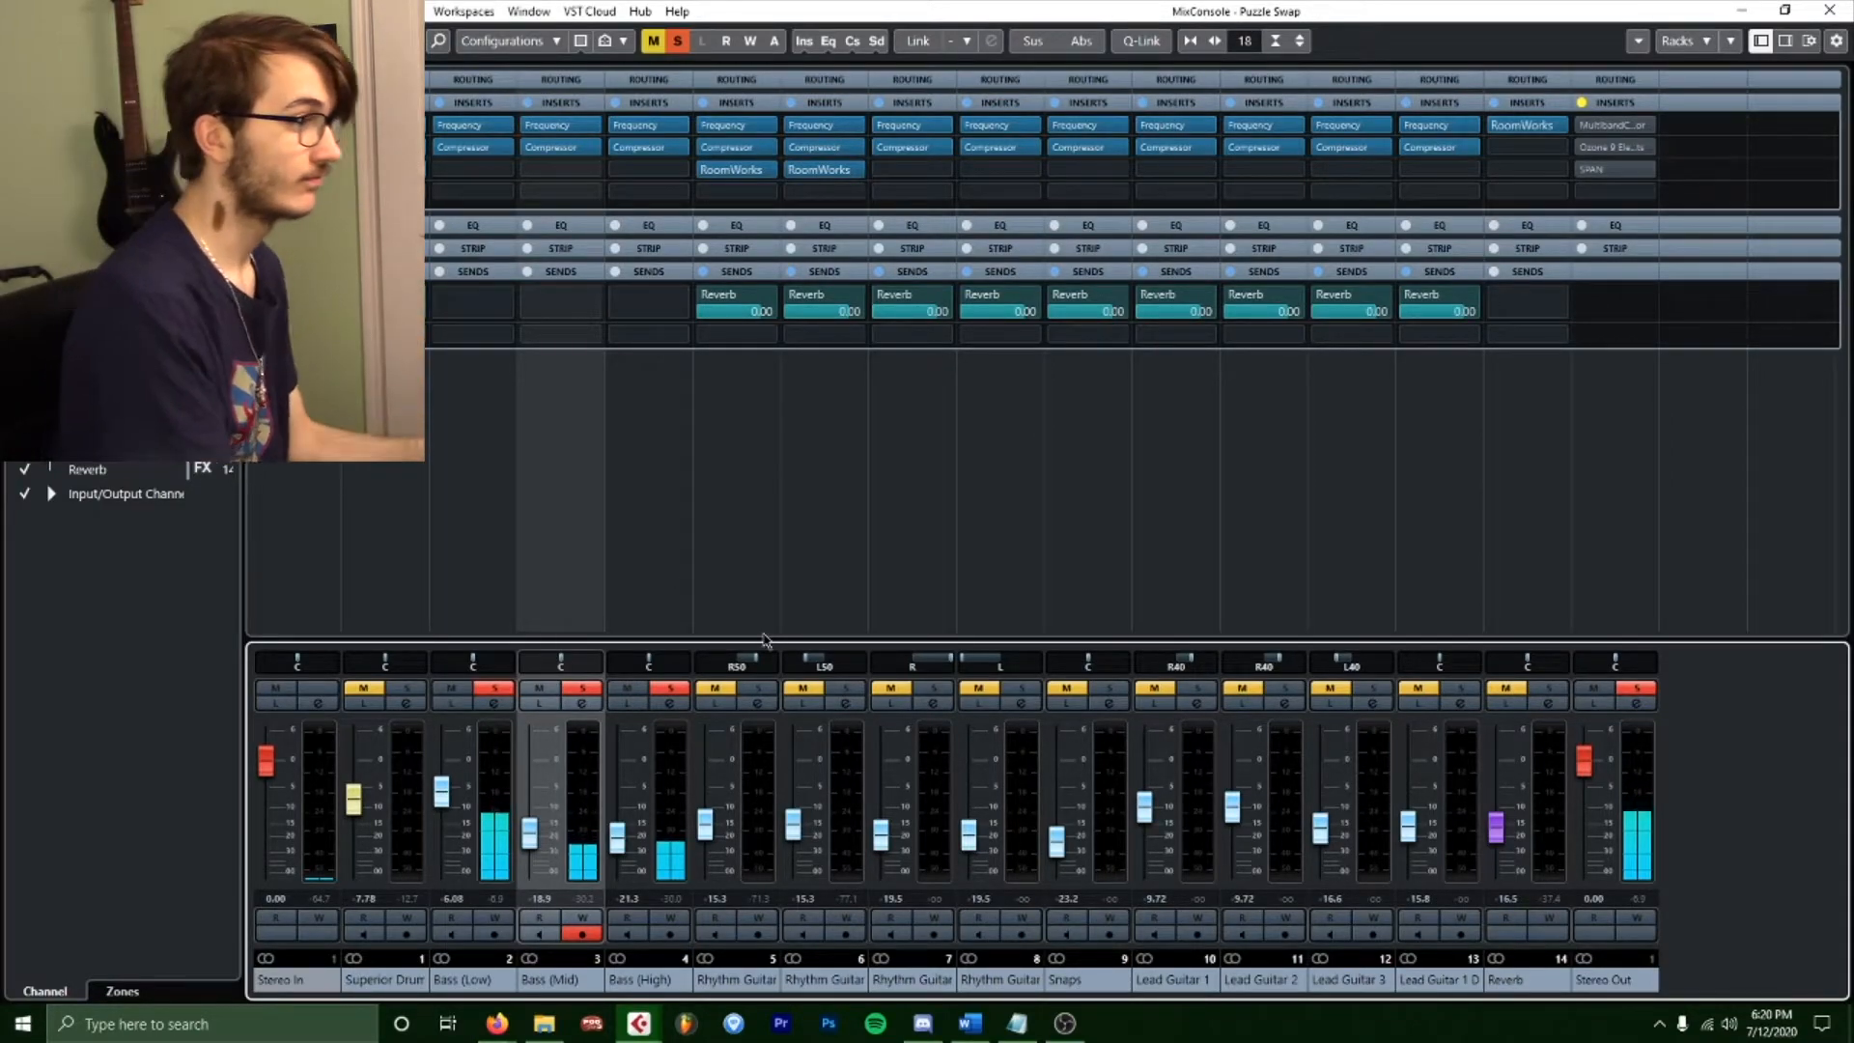
Solo the rhythm guitars on channels 5 and 6 in place of the bass channels and select Rhythm Guitar 1.
{"action": "left_click", "coordinate": [758, 687], "text": "ctrl"}
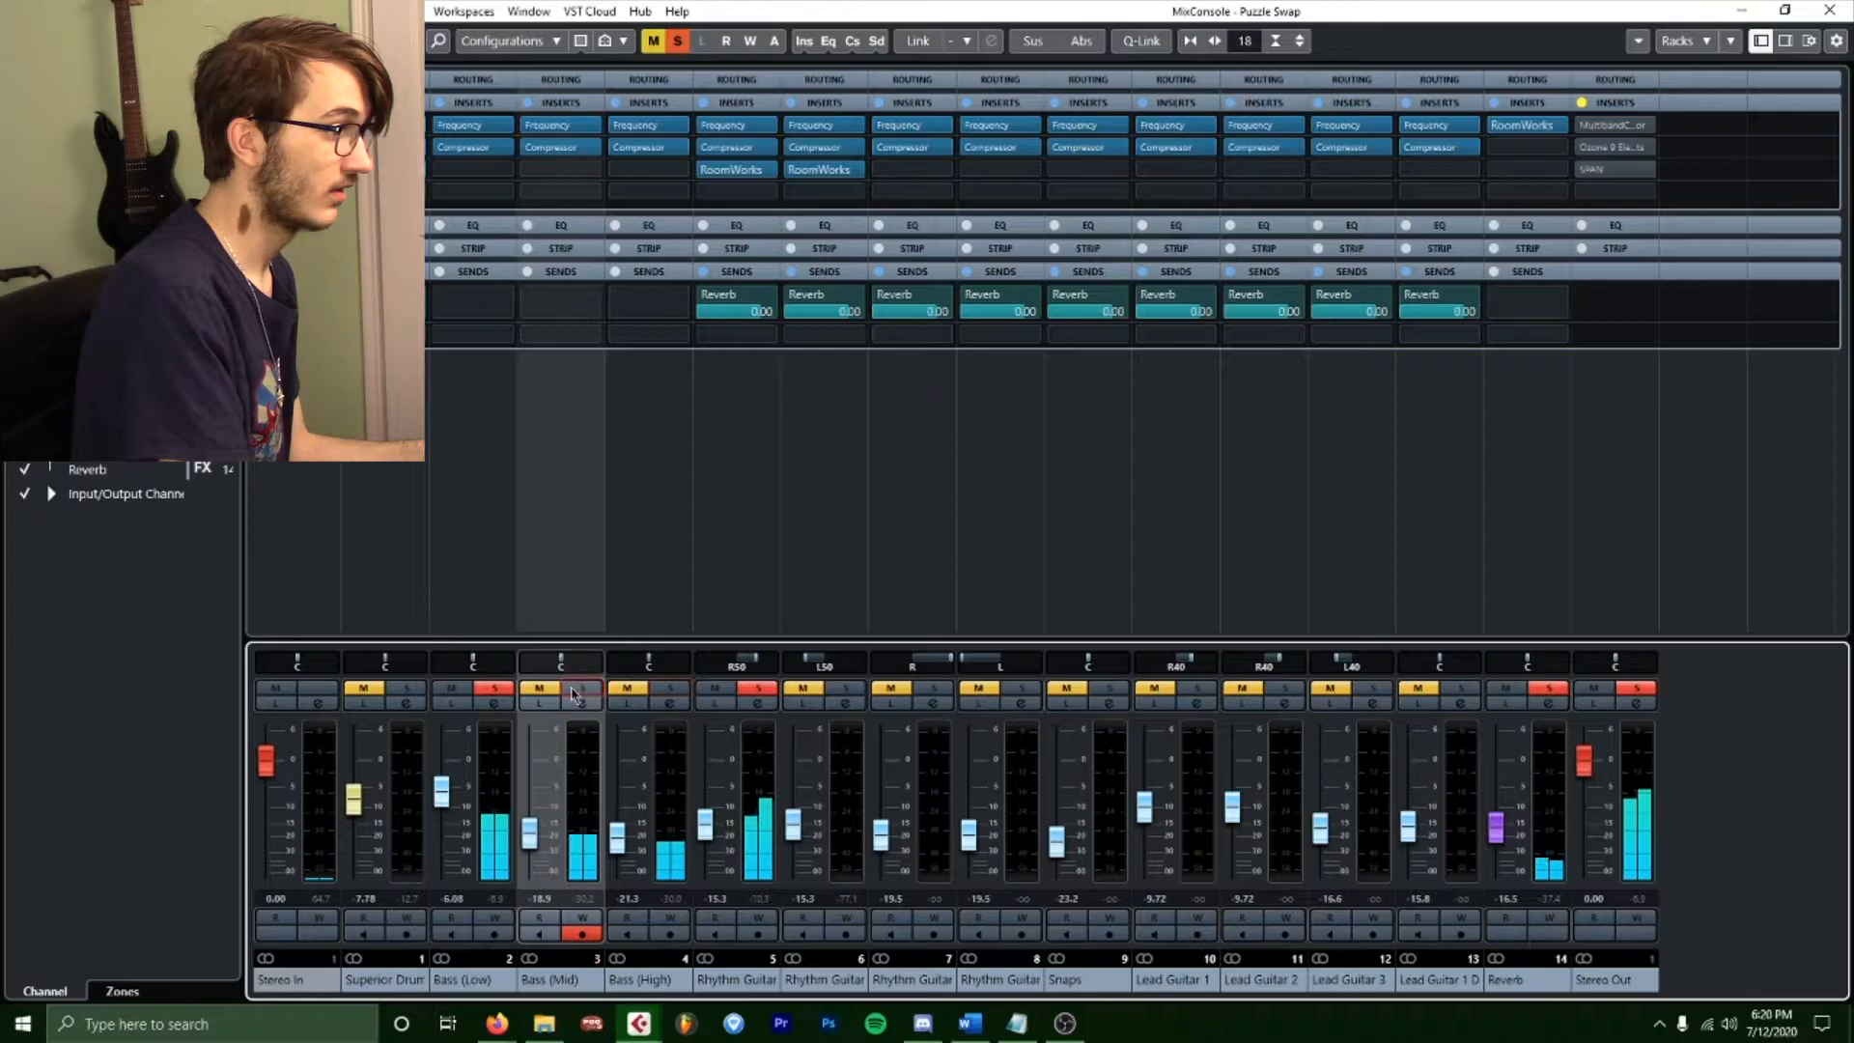
{"action": "left_click", "coordinate": [846, 688]}
{"action": "left_click", "coordinate": [740, 467]}
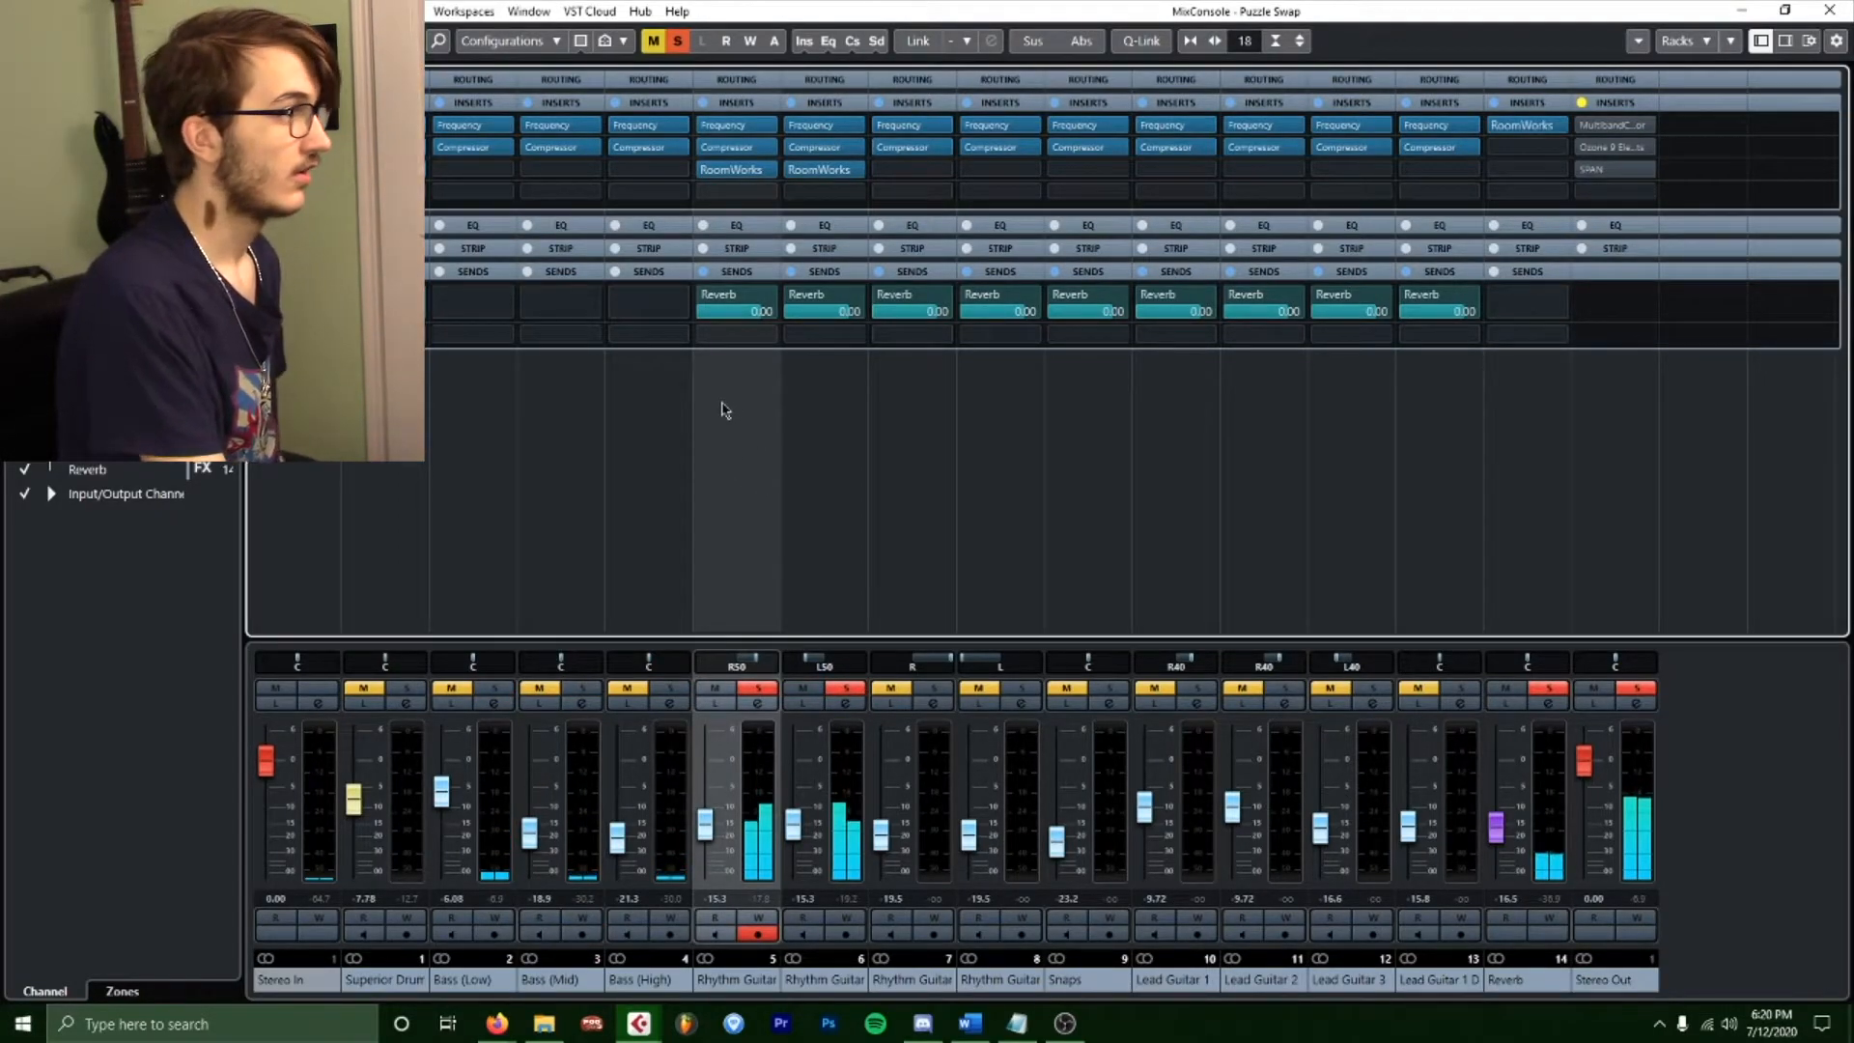
Compare the Frequency equalizers of the two soloed rhythm guitars and examine the Rhythm Guitar 1 bands during playback.
{"action": "left_click", "coordinate": [734, 124]}
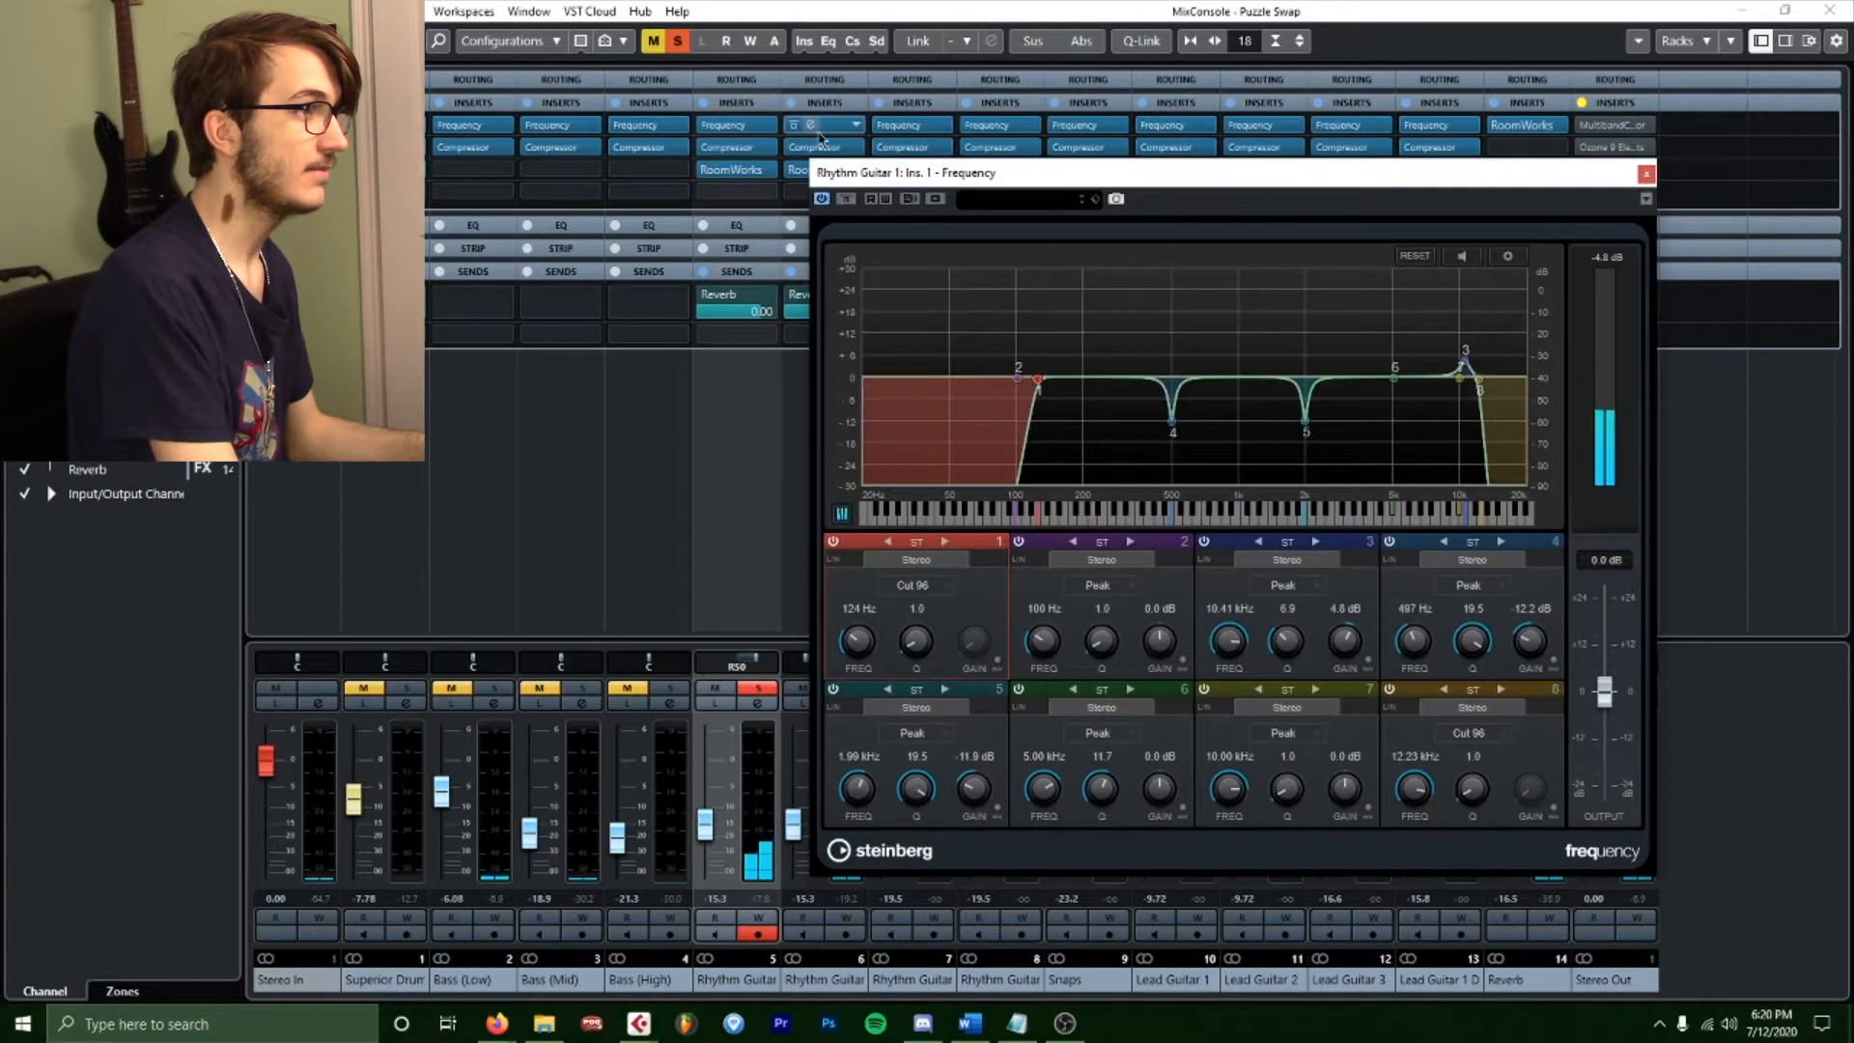
{"action": "left_click", "coordinate": [821, 126]}
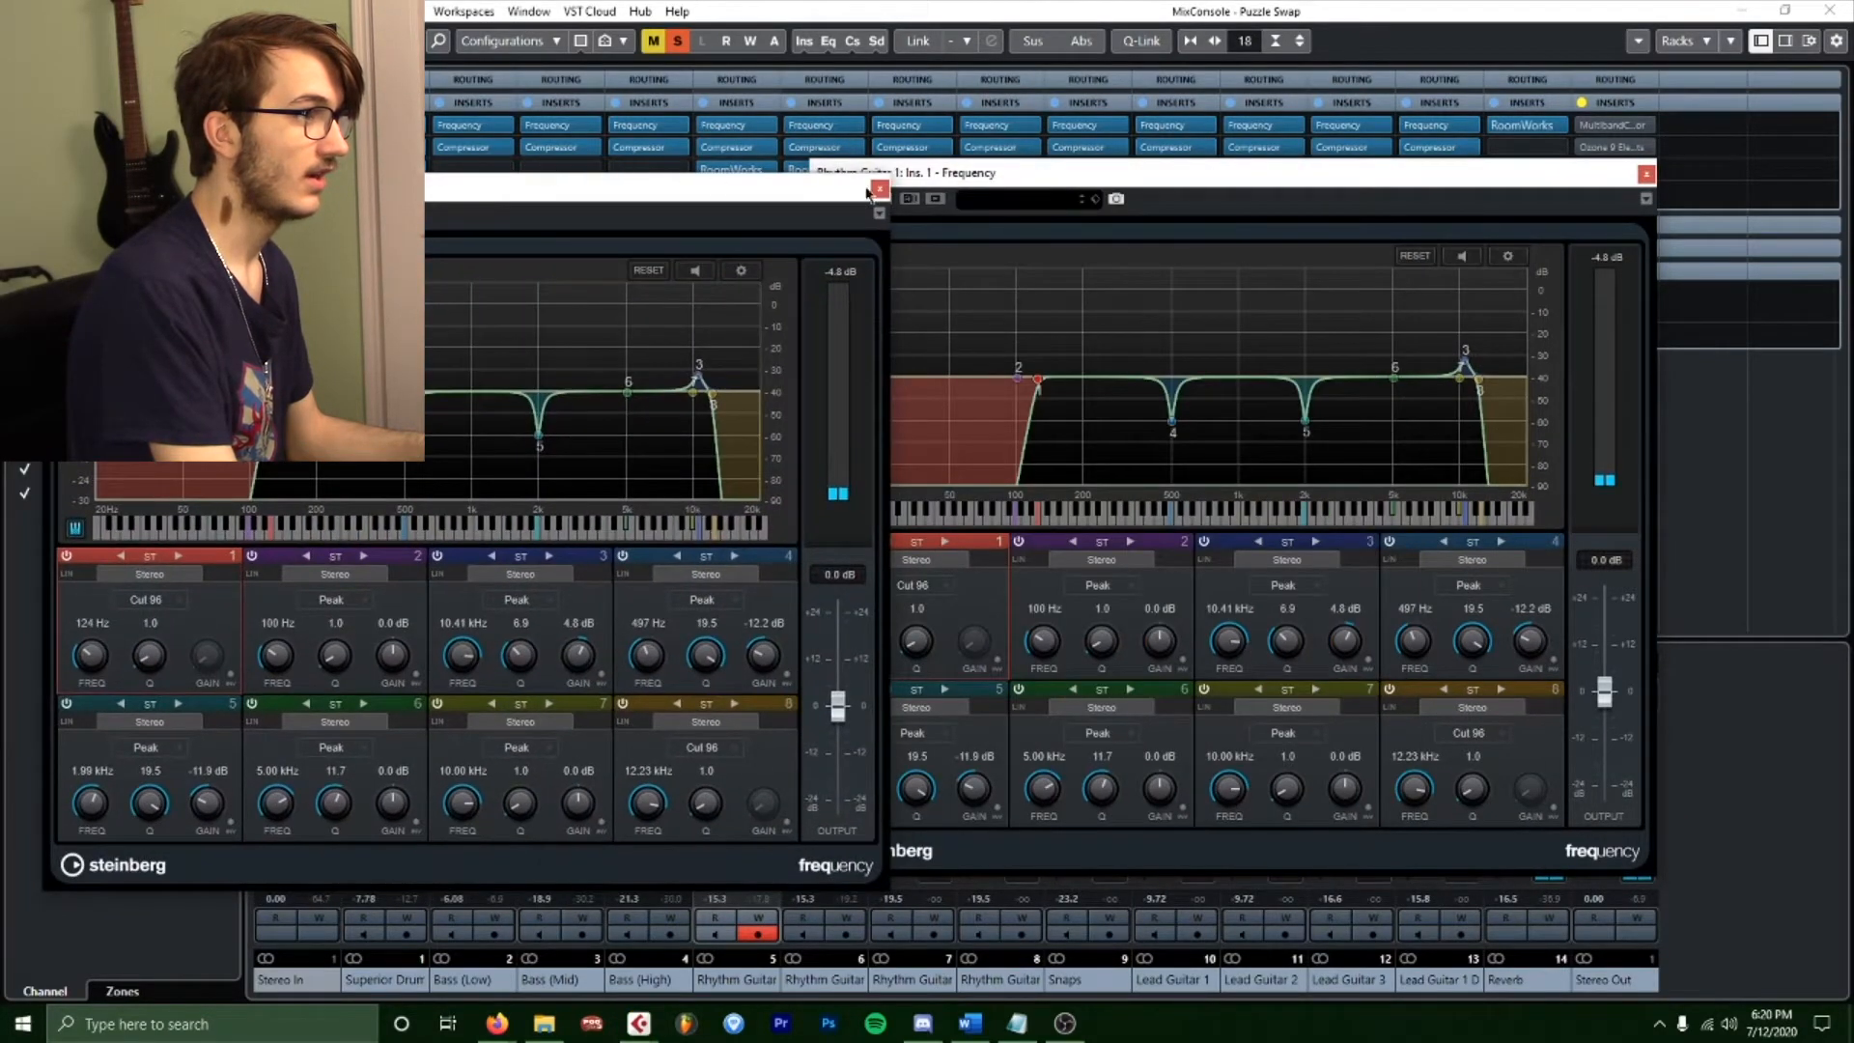
{"action": "left_click", "coordinate": [880, 190]}
{"action": "left_click_drag", "start_coordinate": [983, 173], "coordinate": [832, 172]}
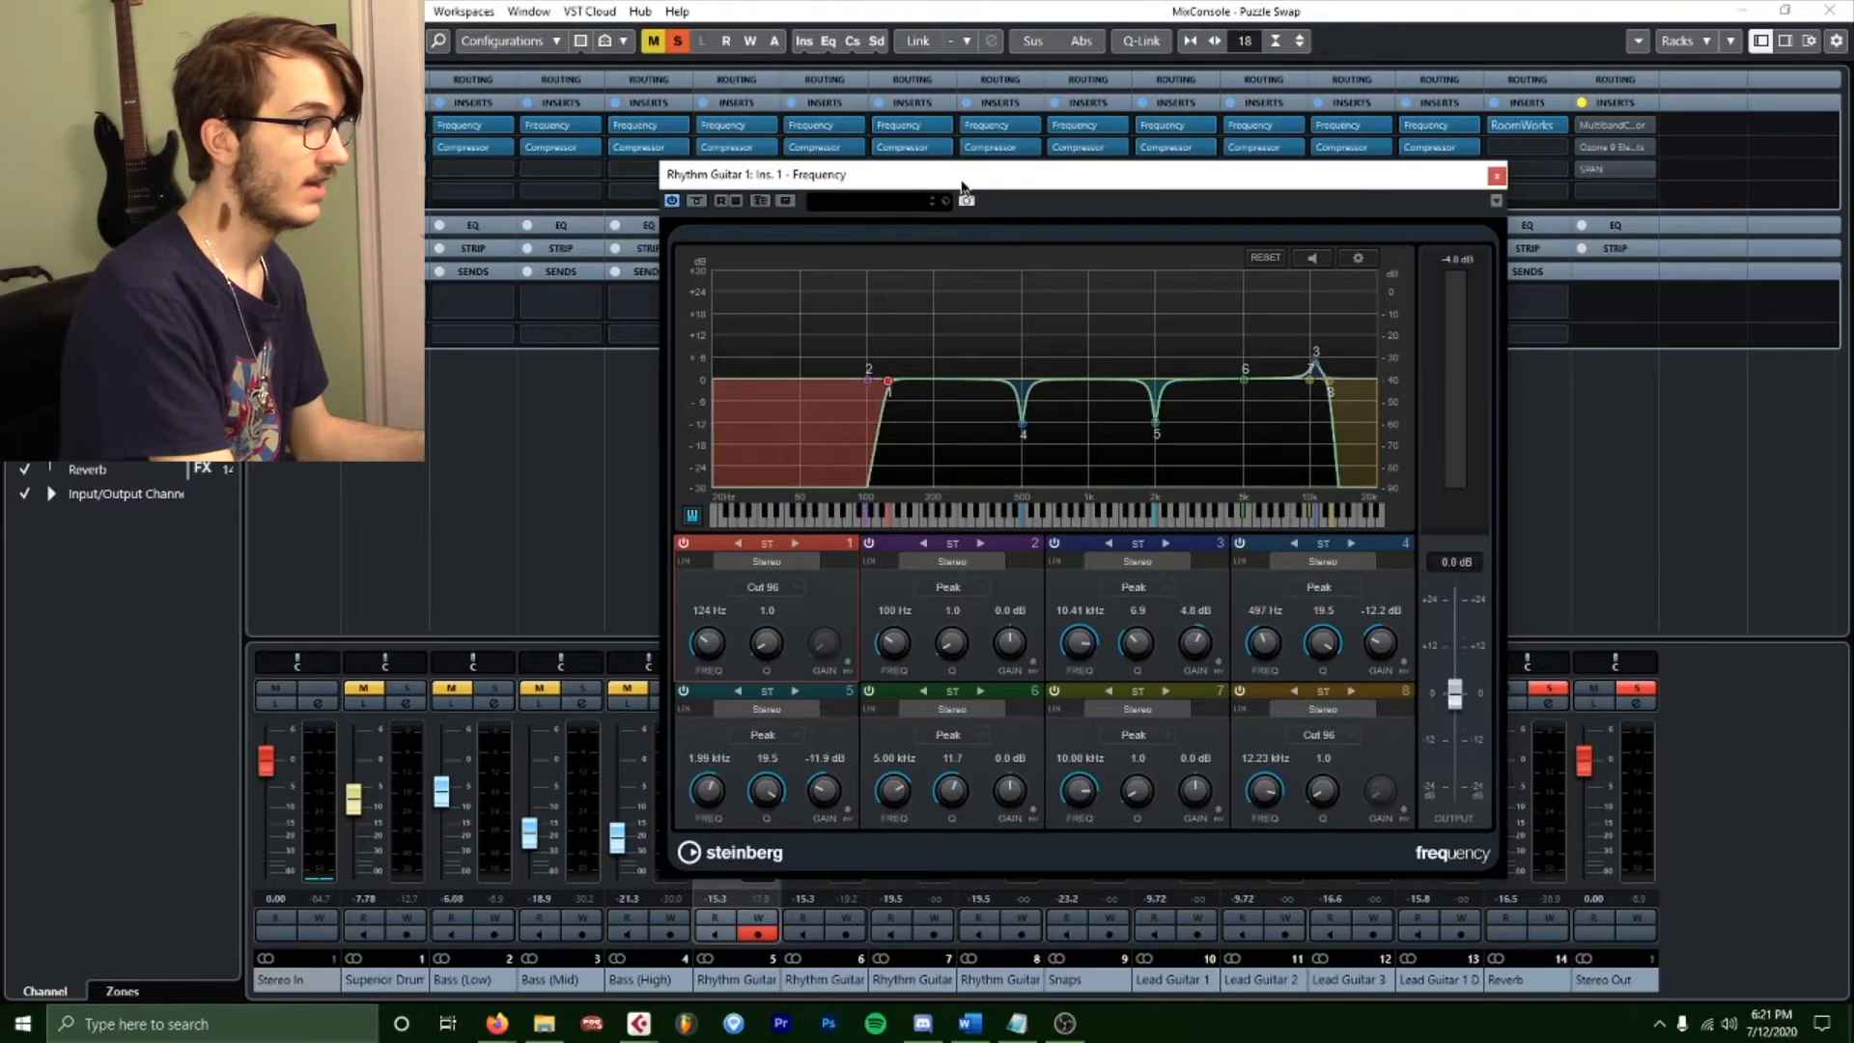
{"action": "left_click_drag", "start_coordinate": [961, 186], "coordinate": [943, 175]}
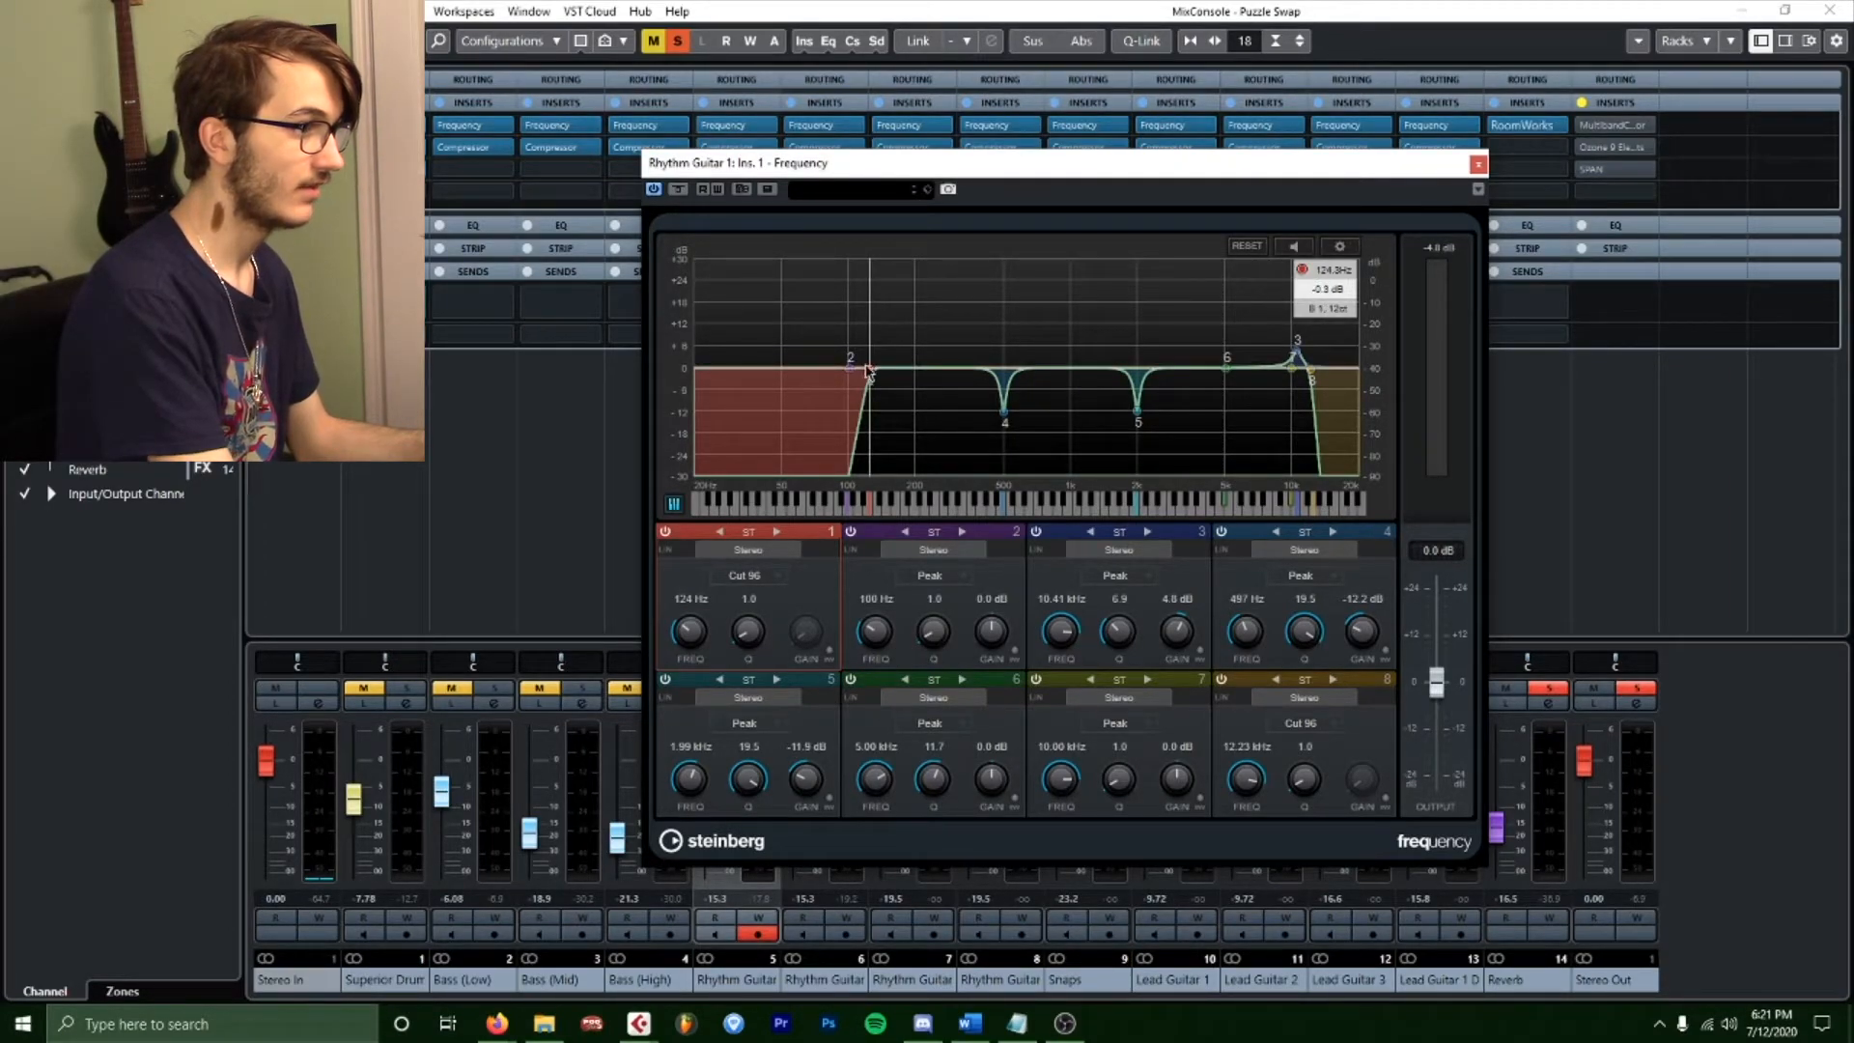
{"action": "key", "text": "space"}
{"action": "left_click_drag", "start_coordinate": [959, 200], "coordinate": [1142, 164]}
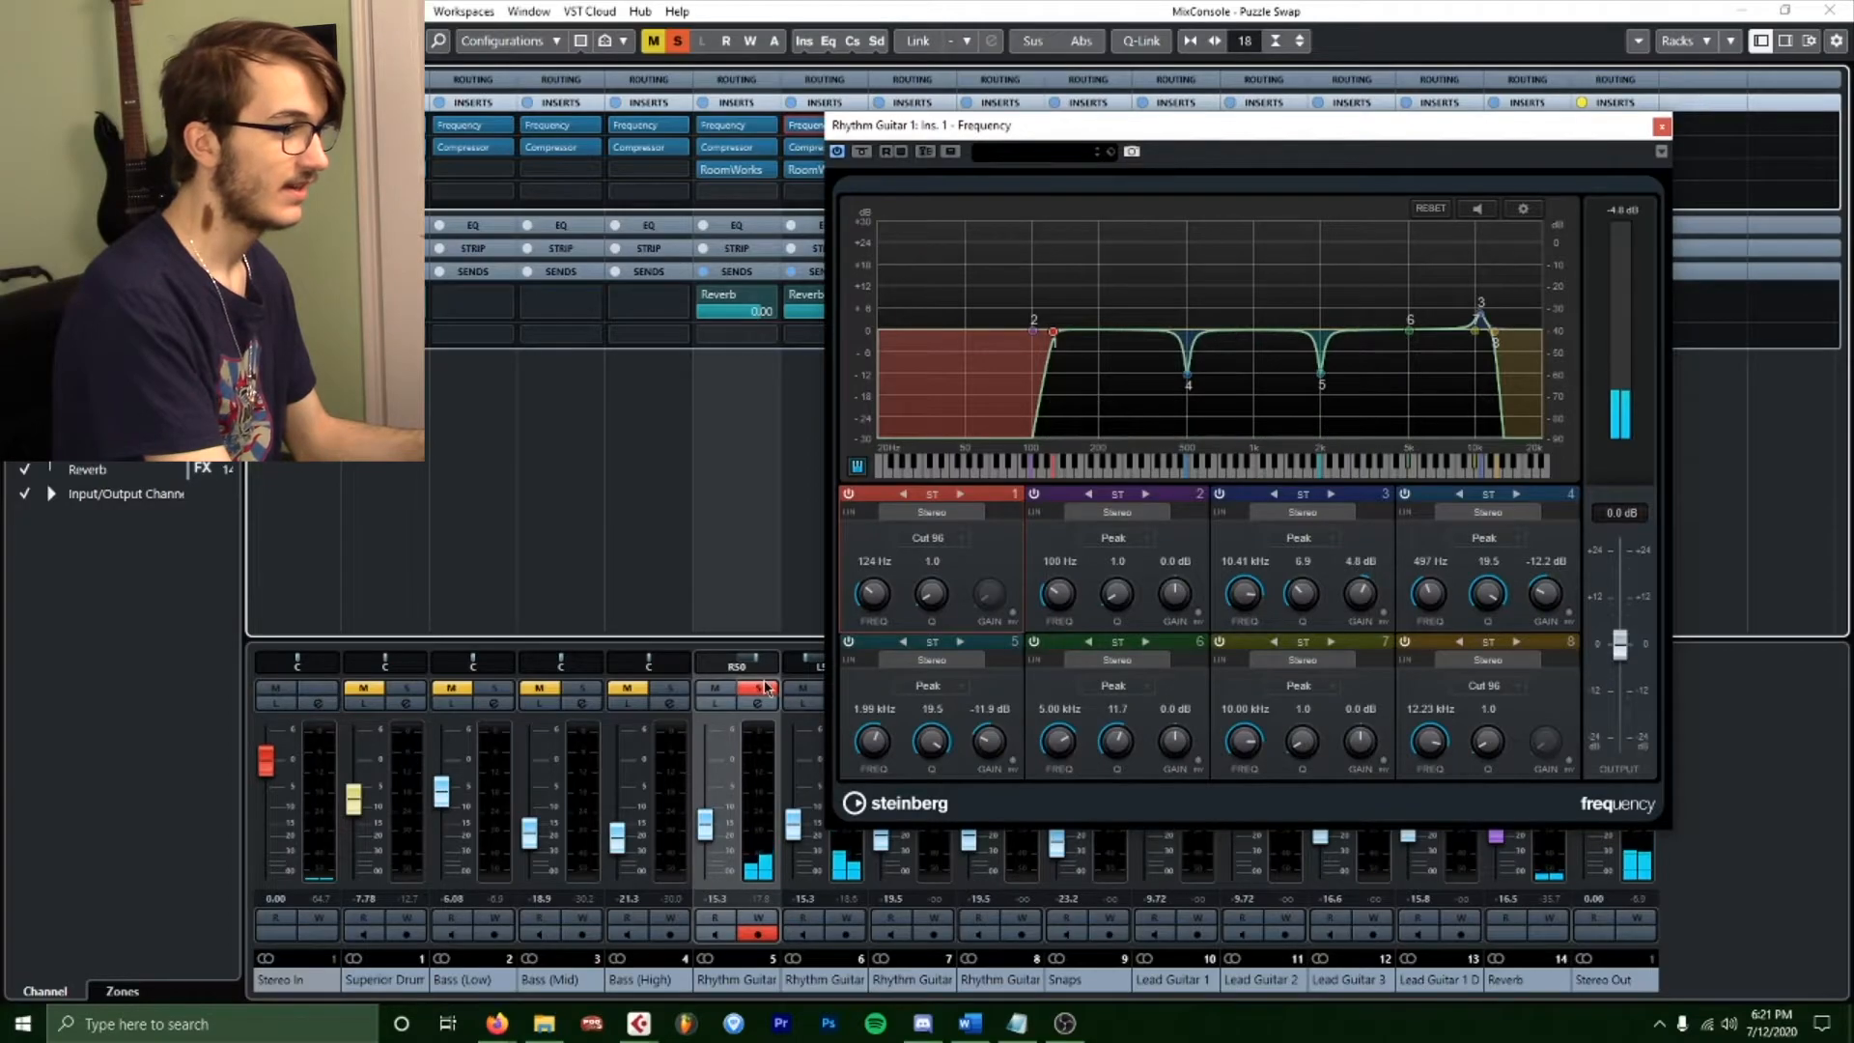
{"action": "left_click", "coordinate": [1661, 127]}
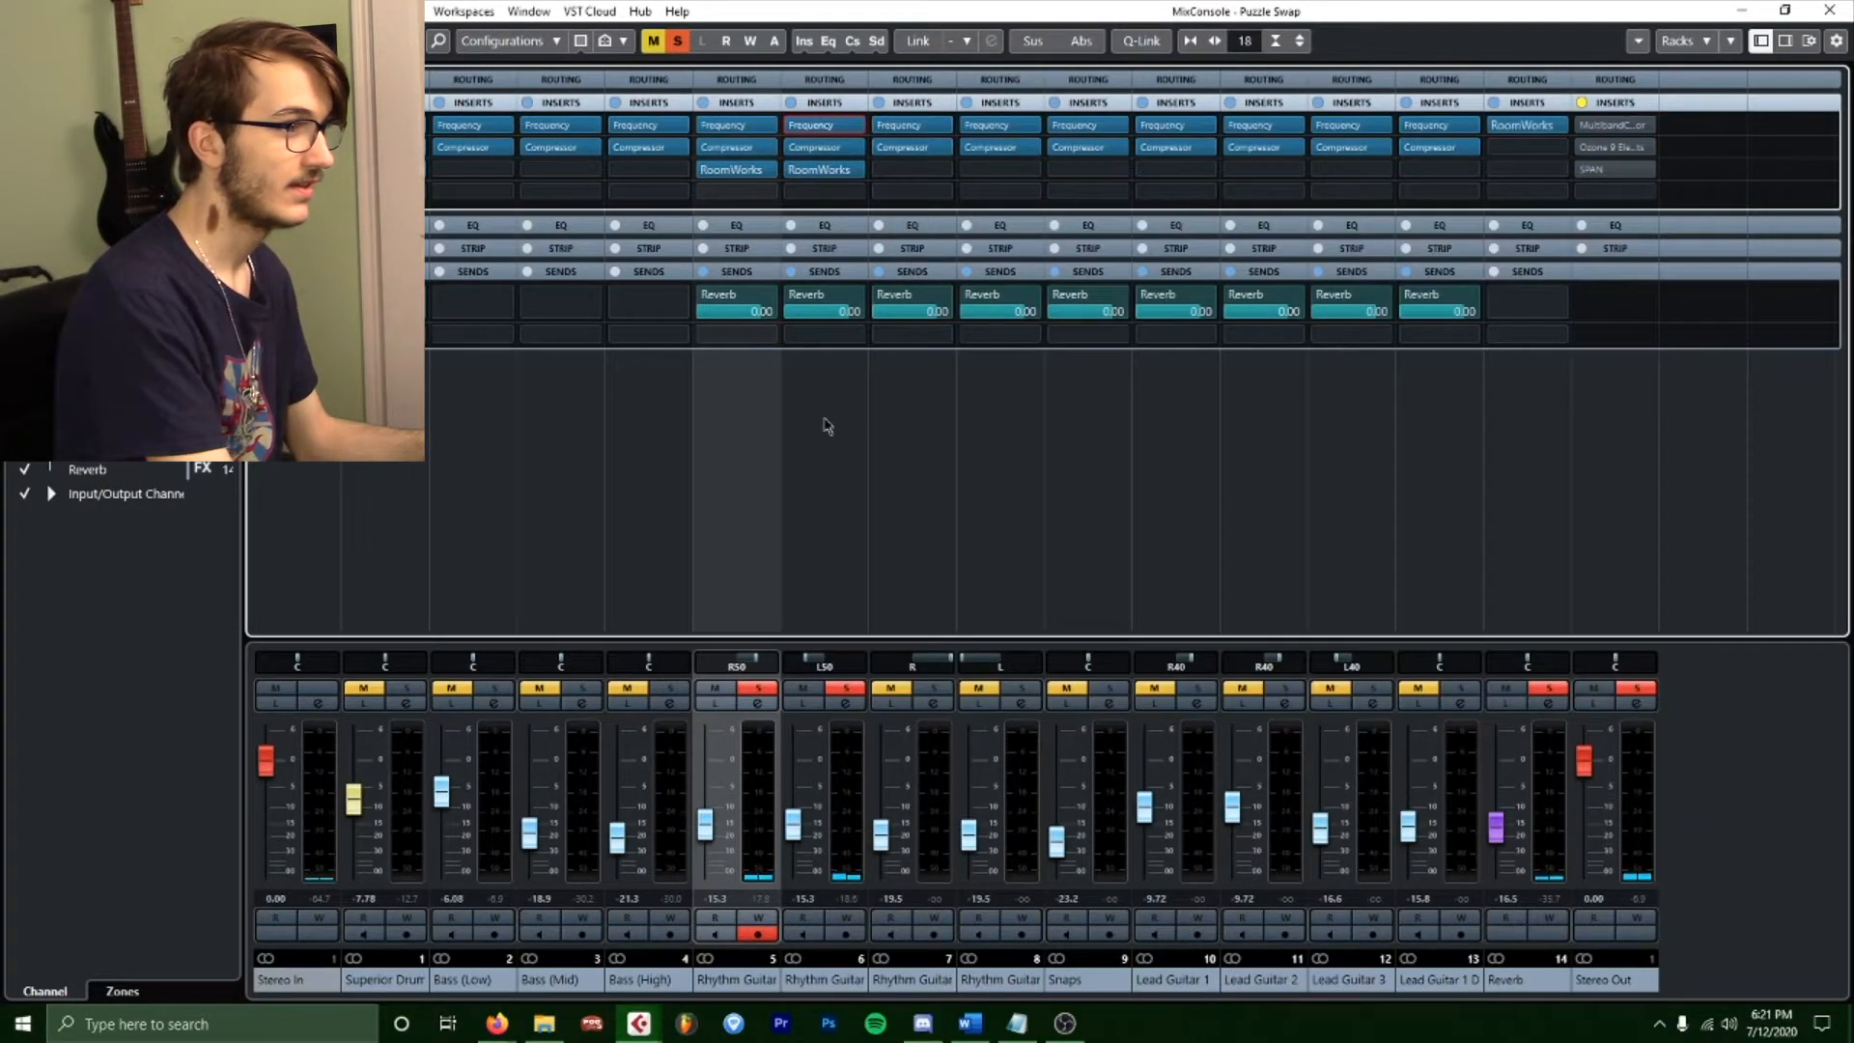
Bypass the inserts on both rhythm guitars and solo the three bass channels alongside Rhythm Guitar 1.
{"action": "left_click", "coordinate": [790, 102]}
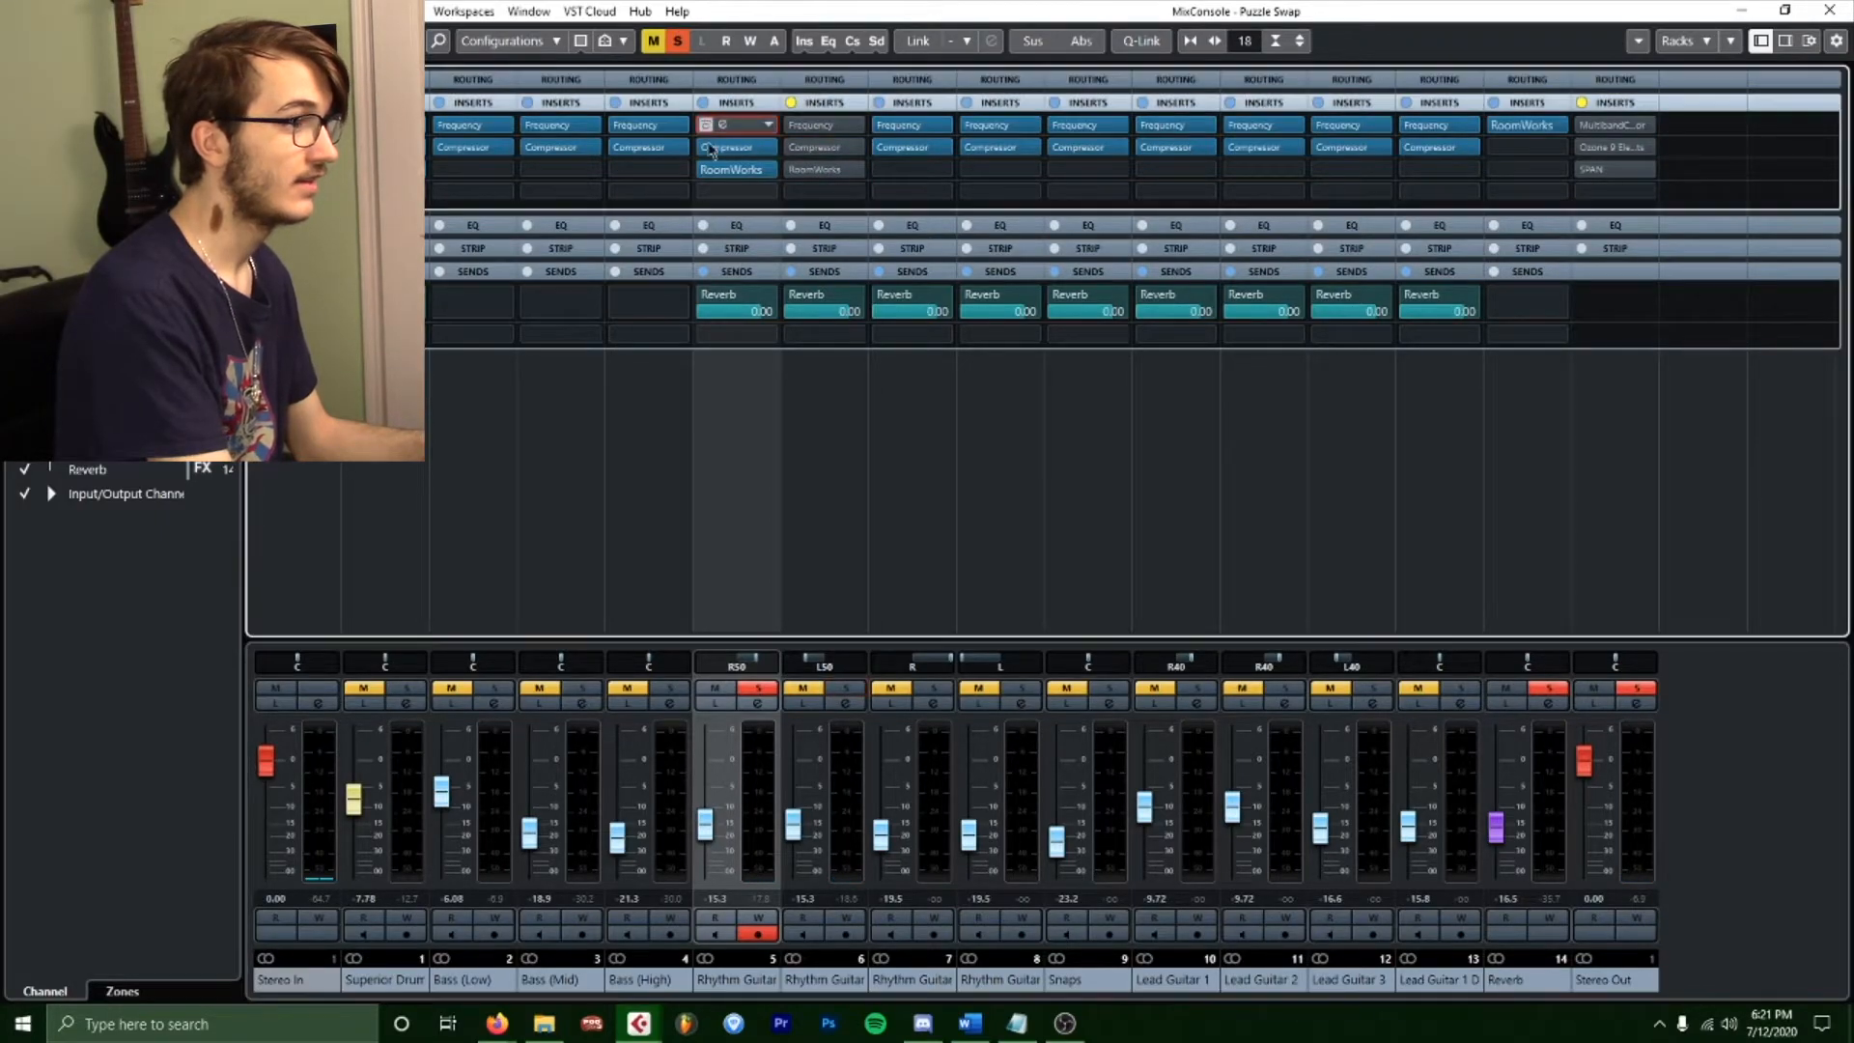
{"action": "left_click", "coordinate": [495, 689]}
{"action": "left_click", "coordinate": [582, 688]}
{"action": "left_click", "coordinate": [670, 688]}
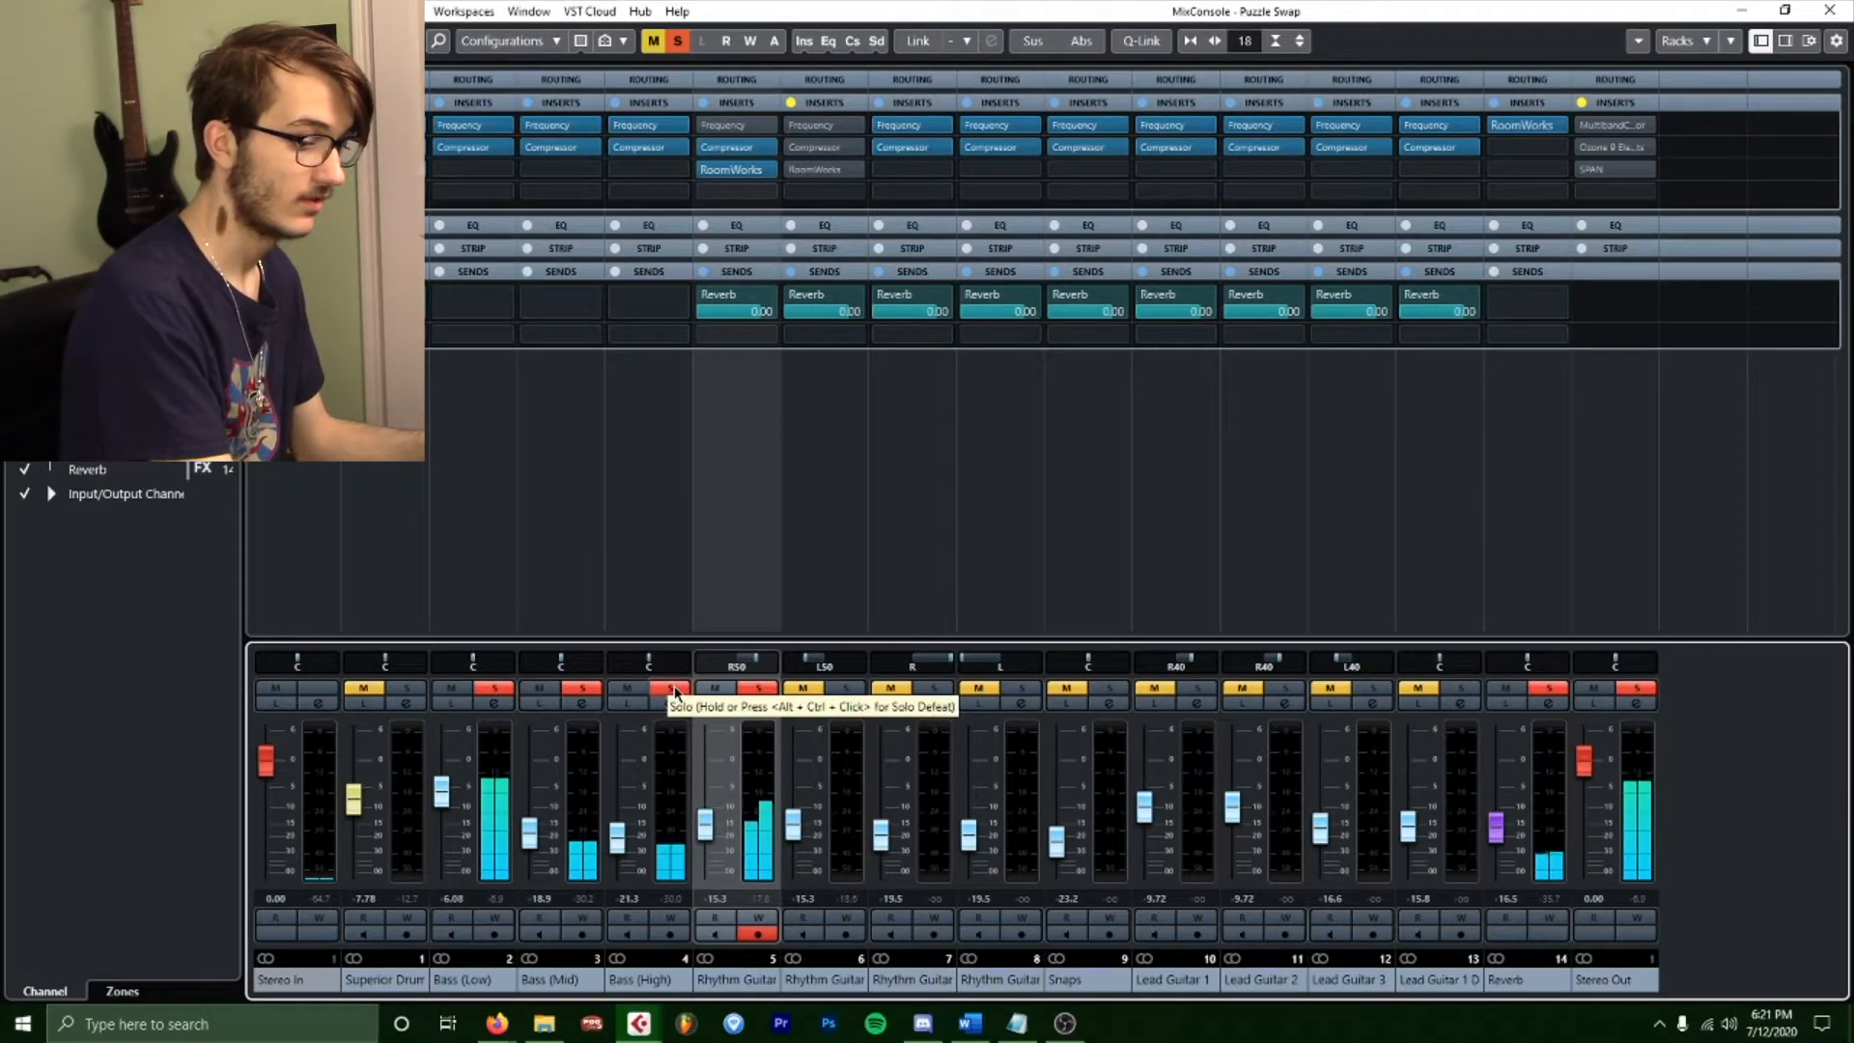
Compare Rhythm Guitar 1 with RoomWorks bypassed, re-enable its inserts and take the three bass channels out of solo.
{"action": "left_click", "coordinate": [706, 169]}
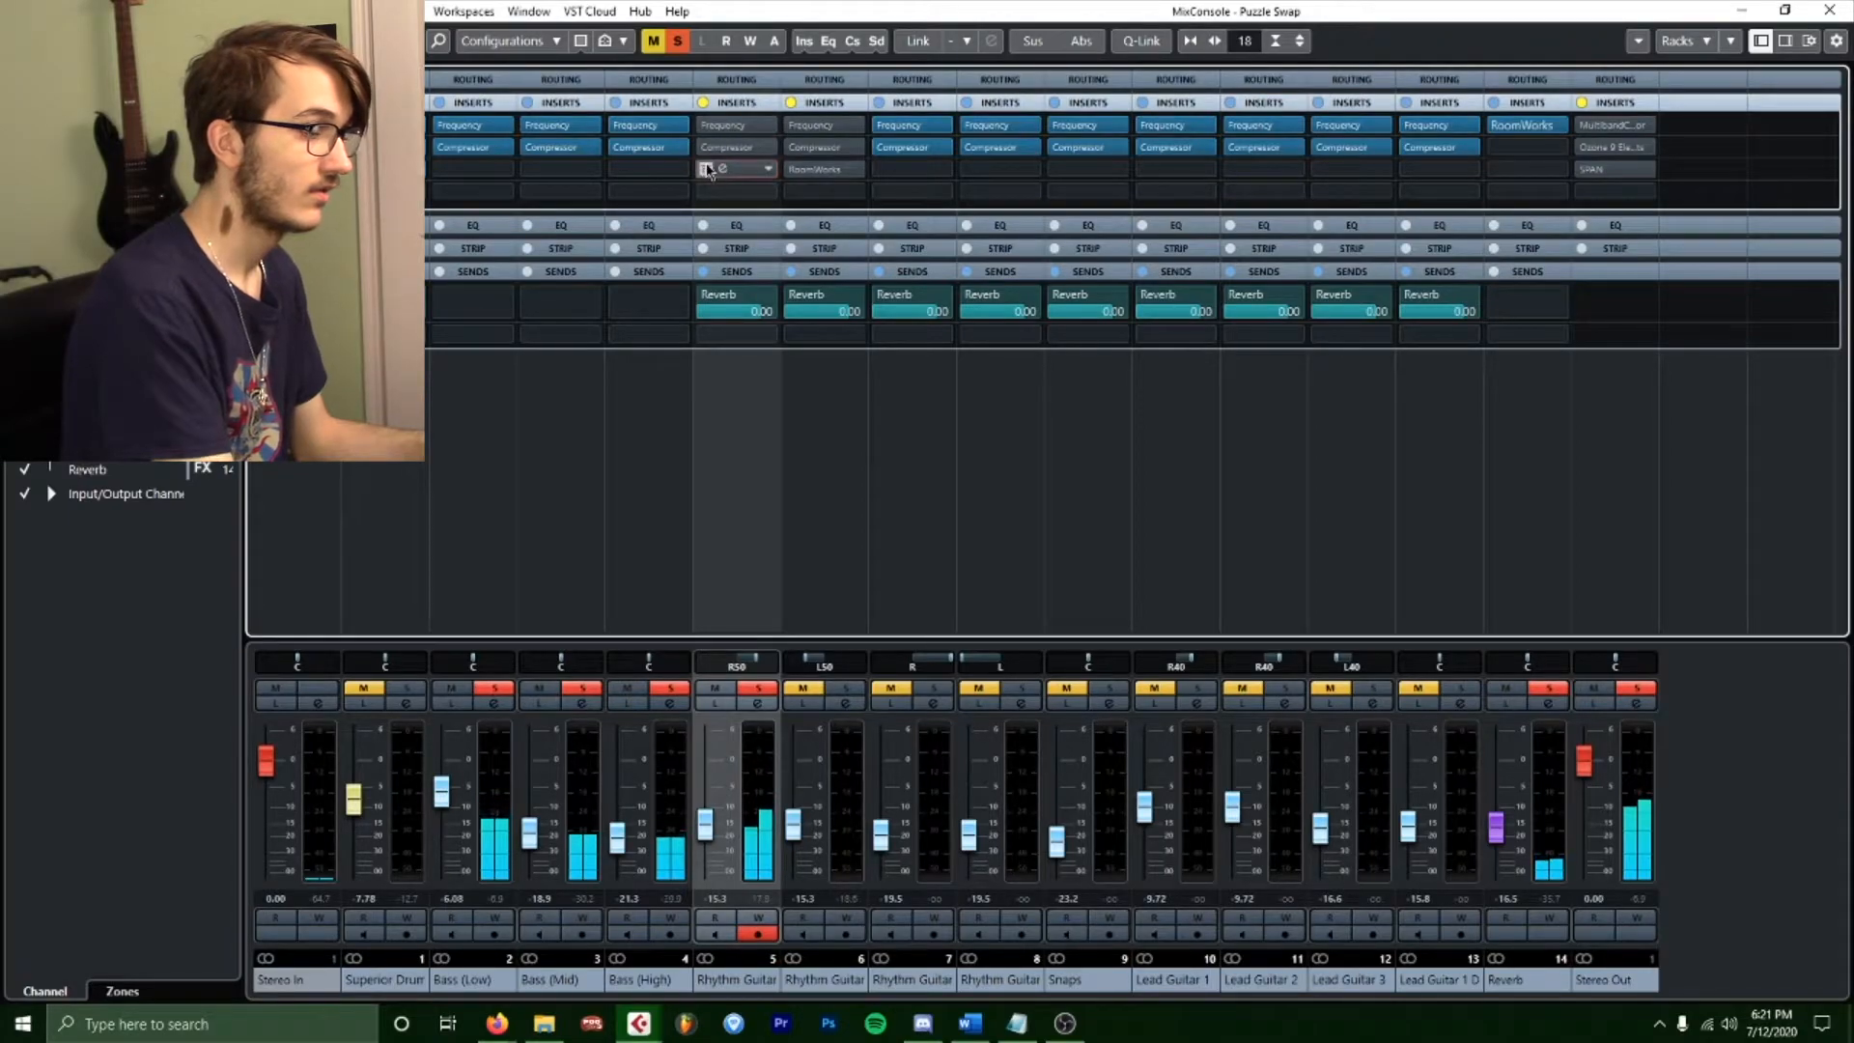
{"action": "left_click", "coordinate": [706, 169]}
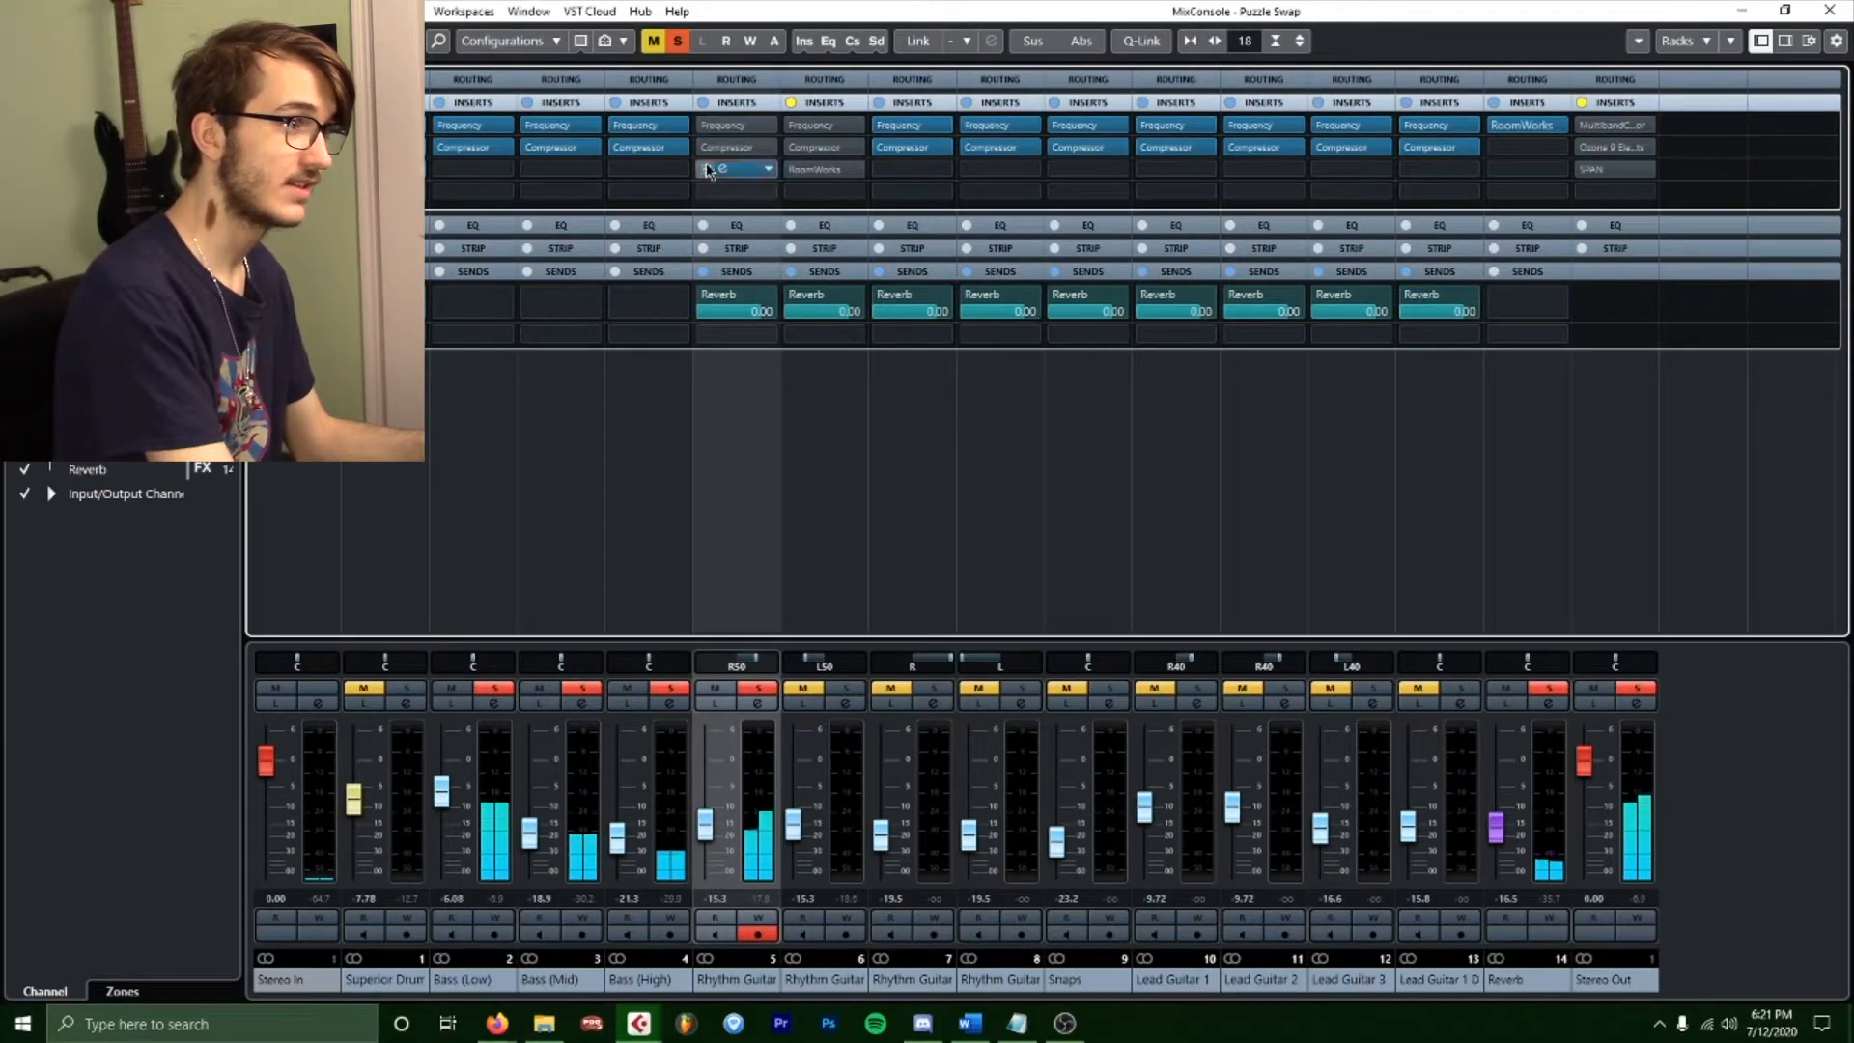
{"action": "left_click", "coordinate": [664, 691]}
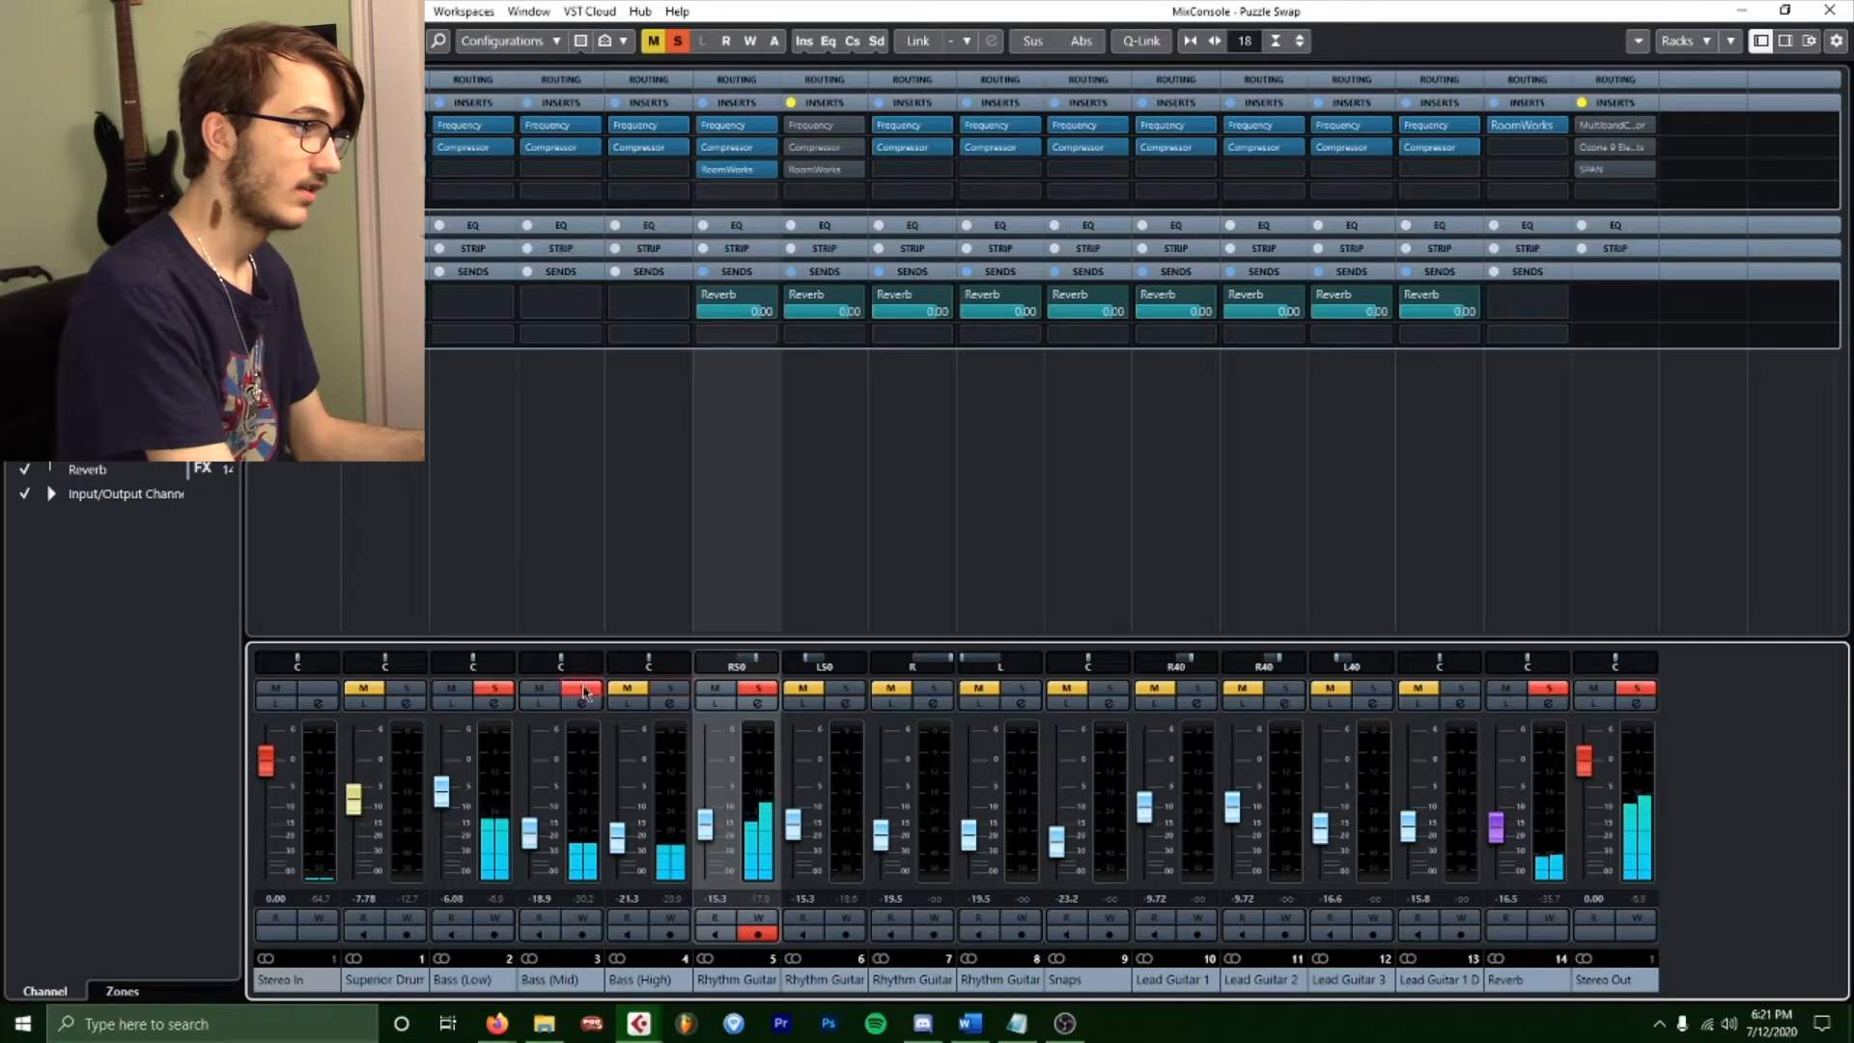
{"action": "left_click", "coordinate": [581, 689]}
{"action": "left_click", "coordinate": [494, 689]}
Examine the cut filters and peaks in the Rhythm Guitar 1 Frequency equalizer while the track plays.
{"action": "left_click", "coordinate": [723, 124]}
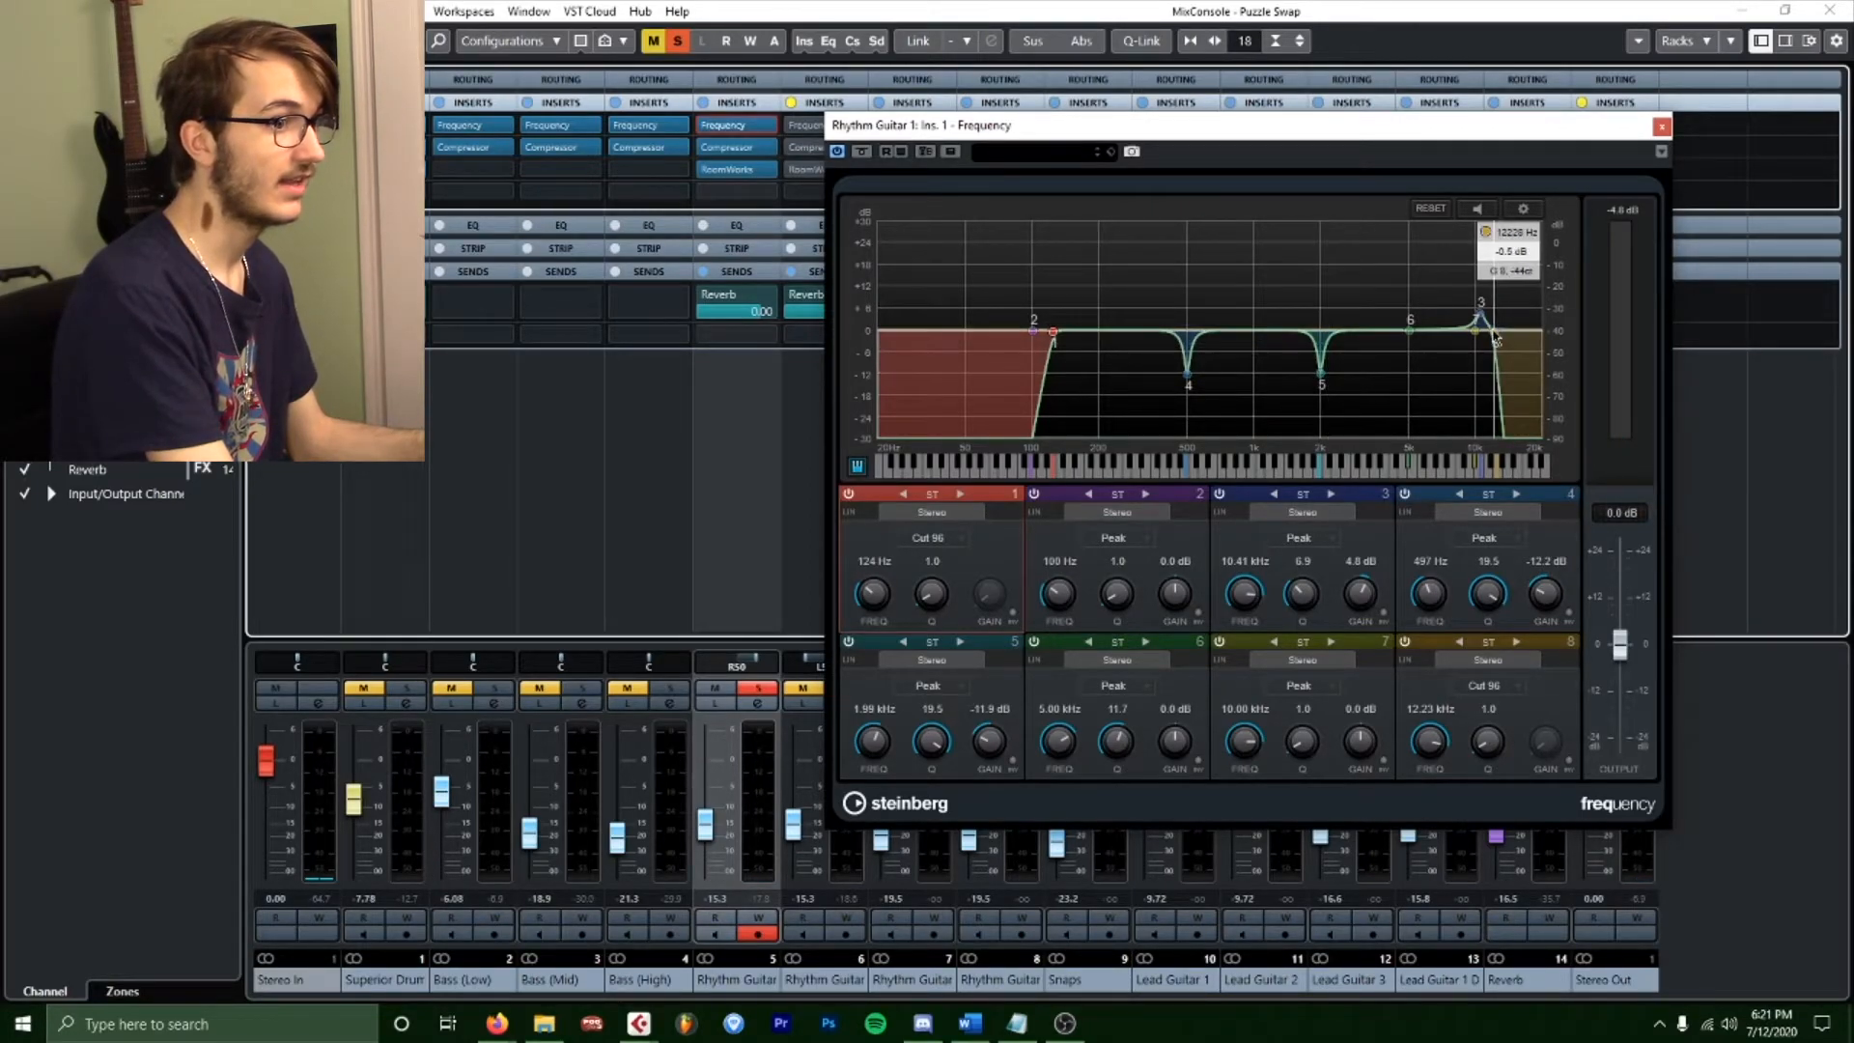
{"action": "key", "text": "space"}
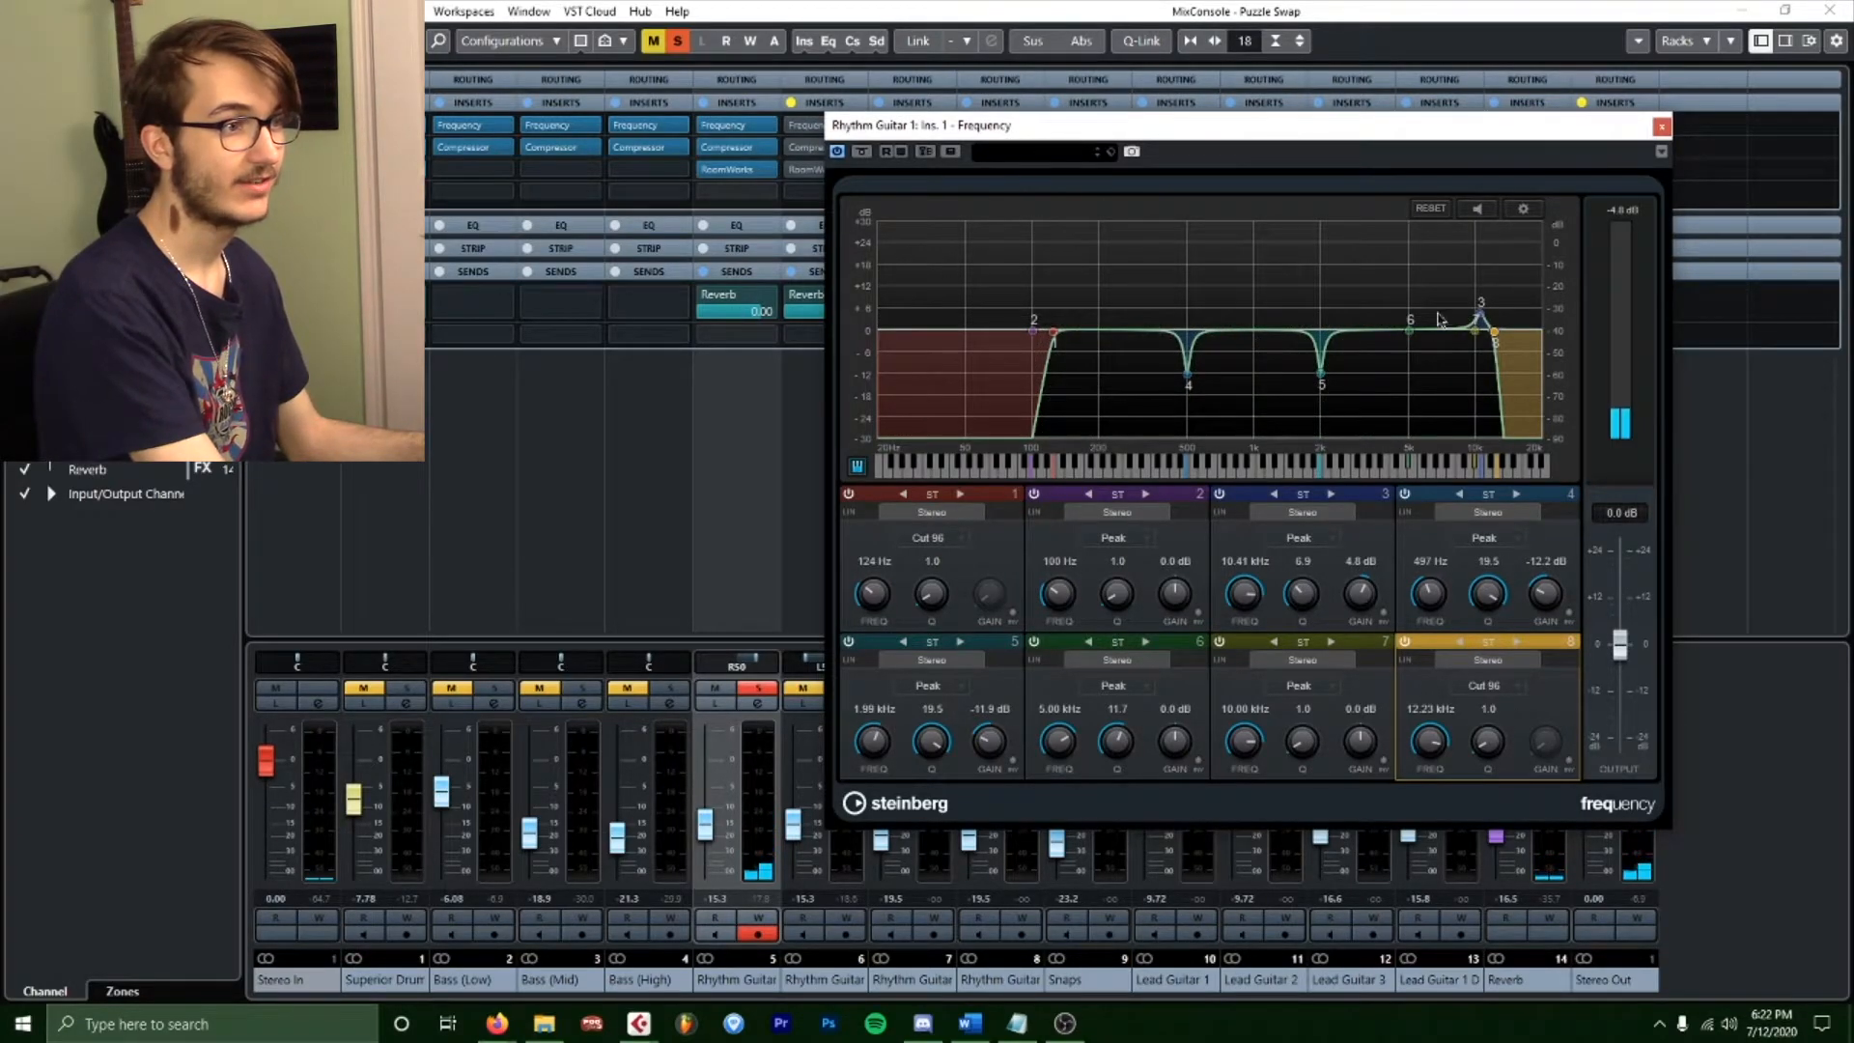
{"action": "left_click_drag", "start_coordinate": [1479, 129], "coordinate": [1170, 168]}
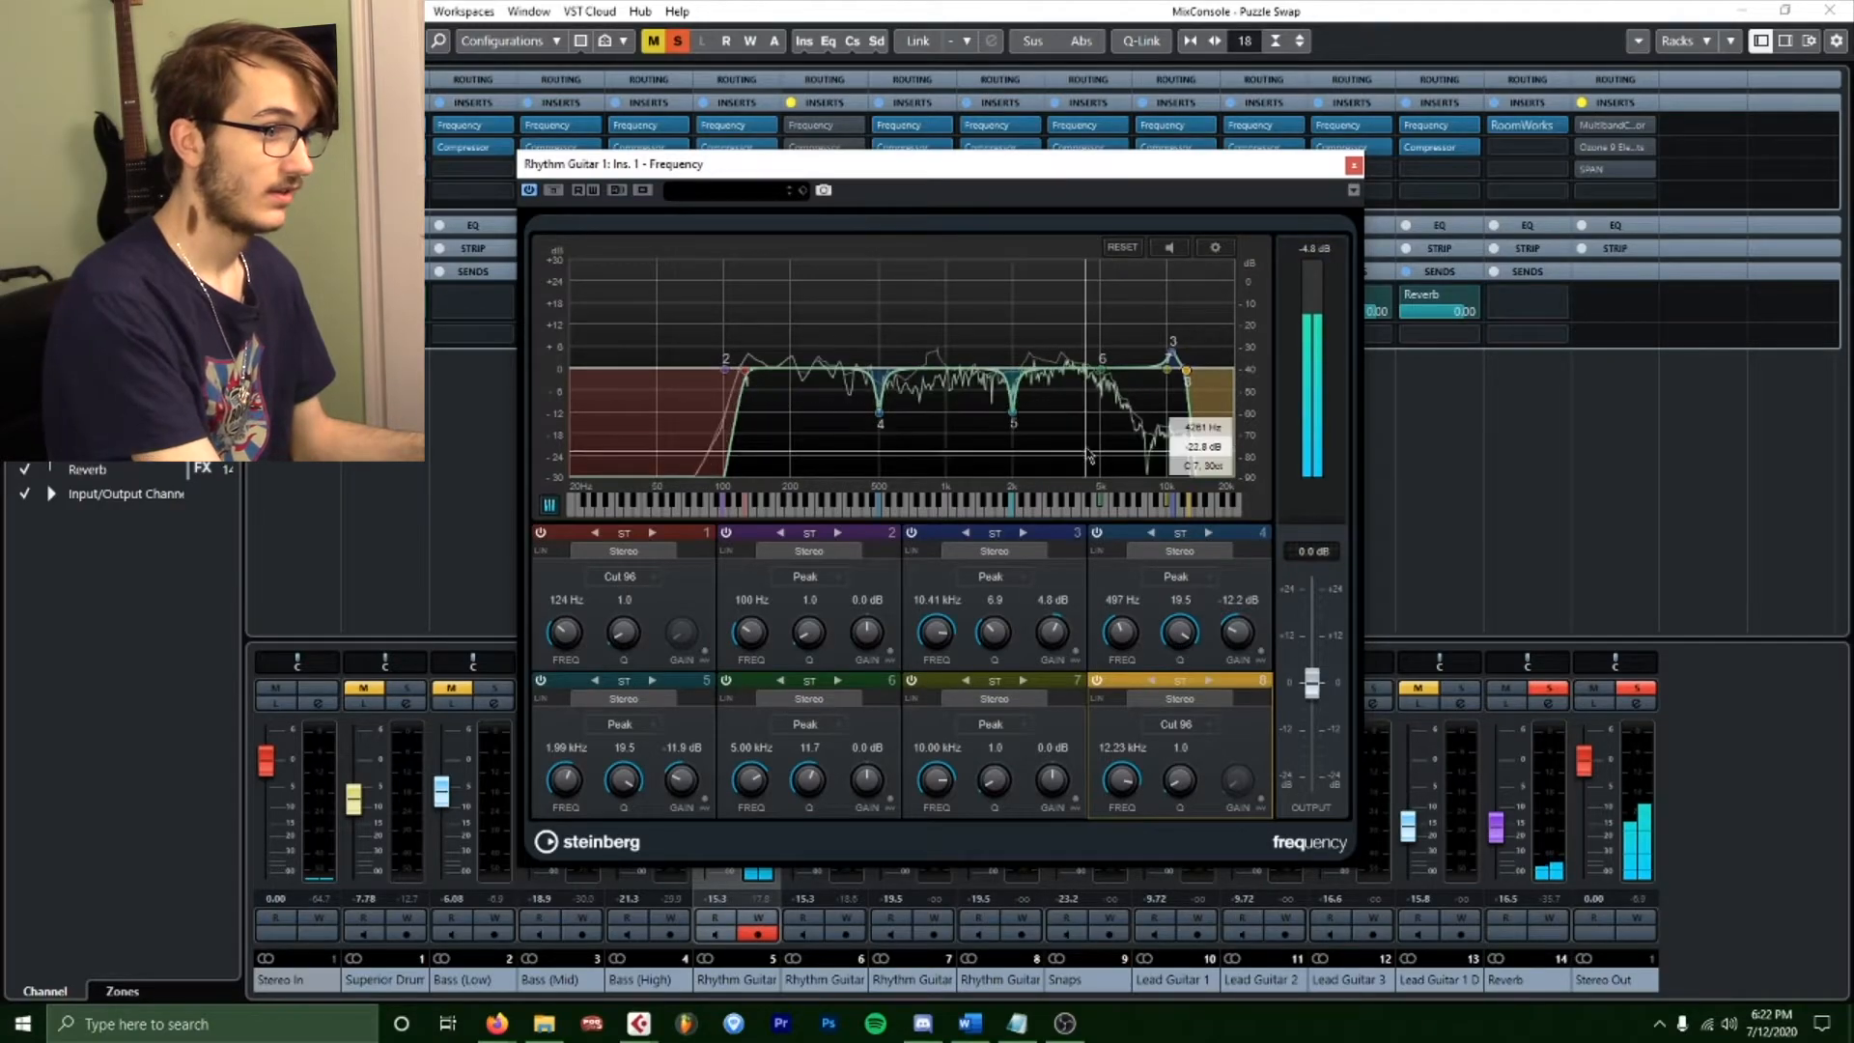
{"action": "left_click", "coordinate": [1353, 166]}
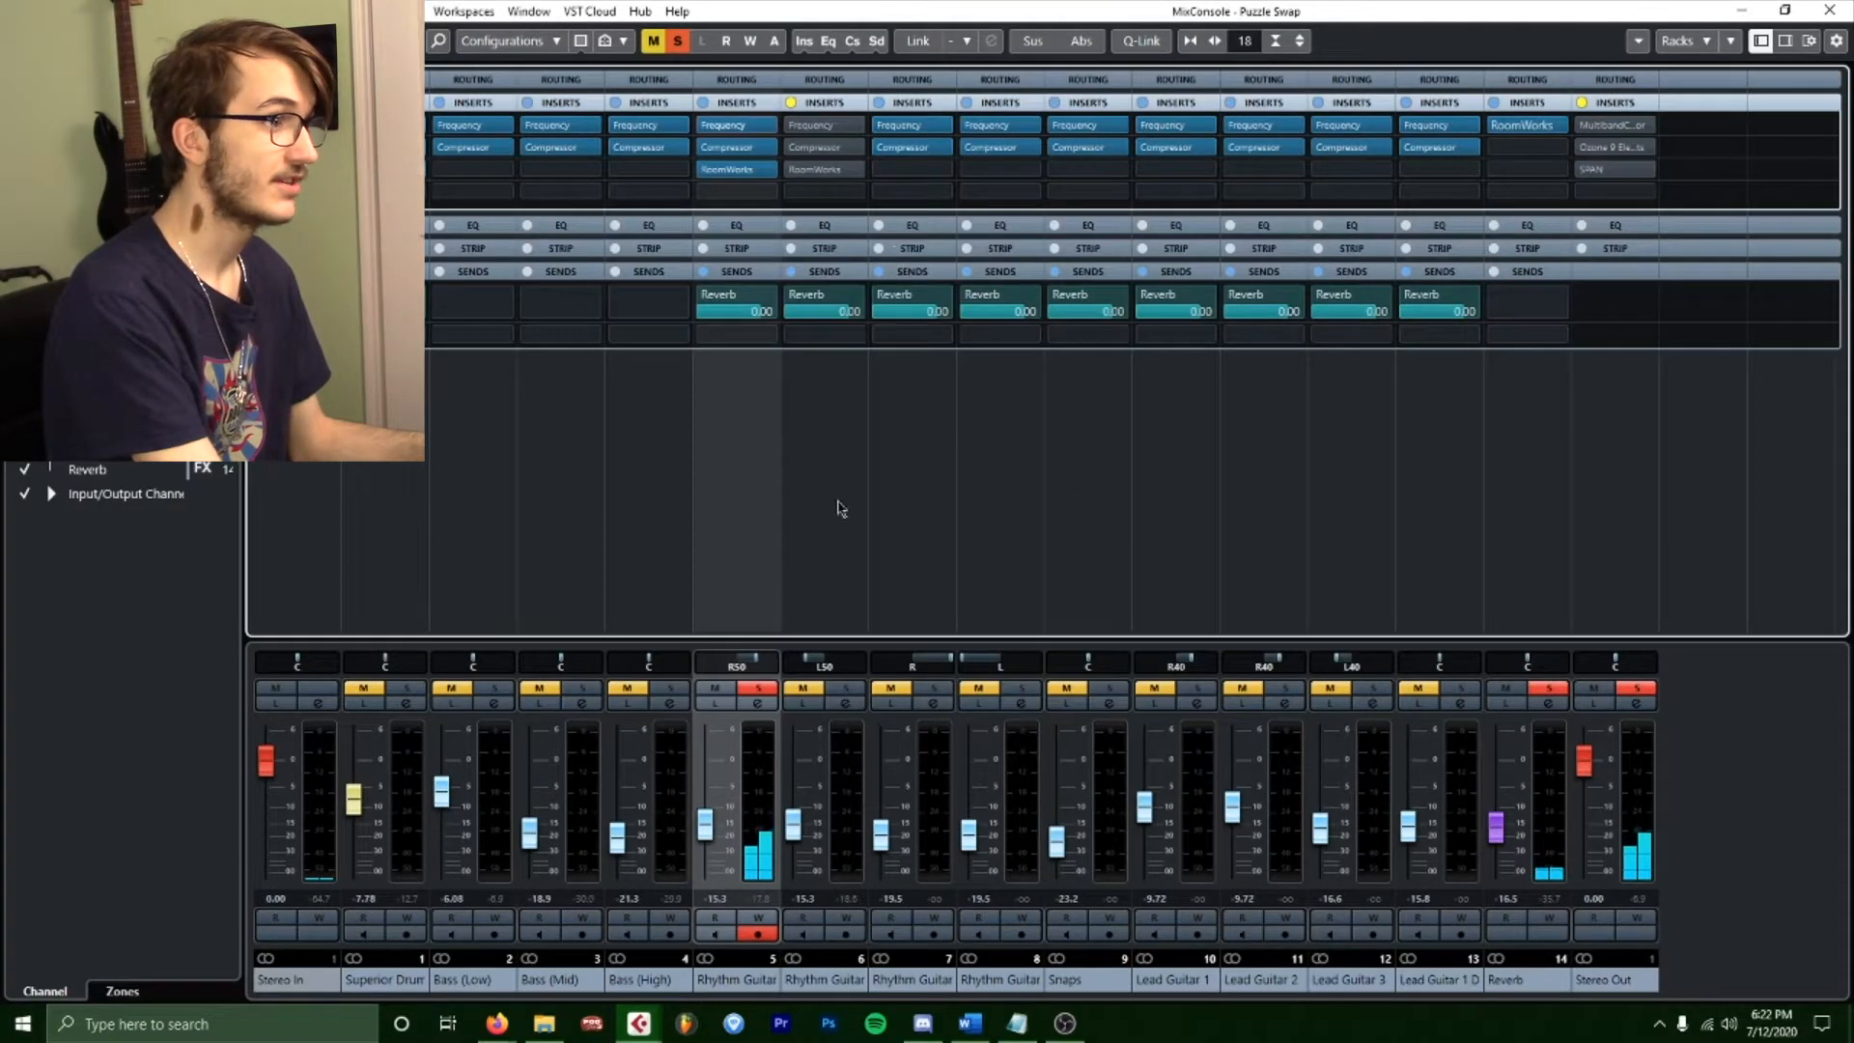
Examine the Rhythm Guitar 1 compressor settings during playback, comparing the sound with the compressor bypassed.
{"action": "left_click", "coordinate": [724, 148]}
{"action": "left_click_drag", "start_coordinate": [555, 238], "coordinate": [1321, 207]}
{"action": "key", "text": "space"}
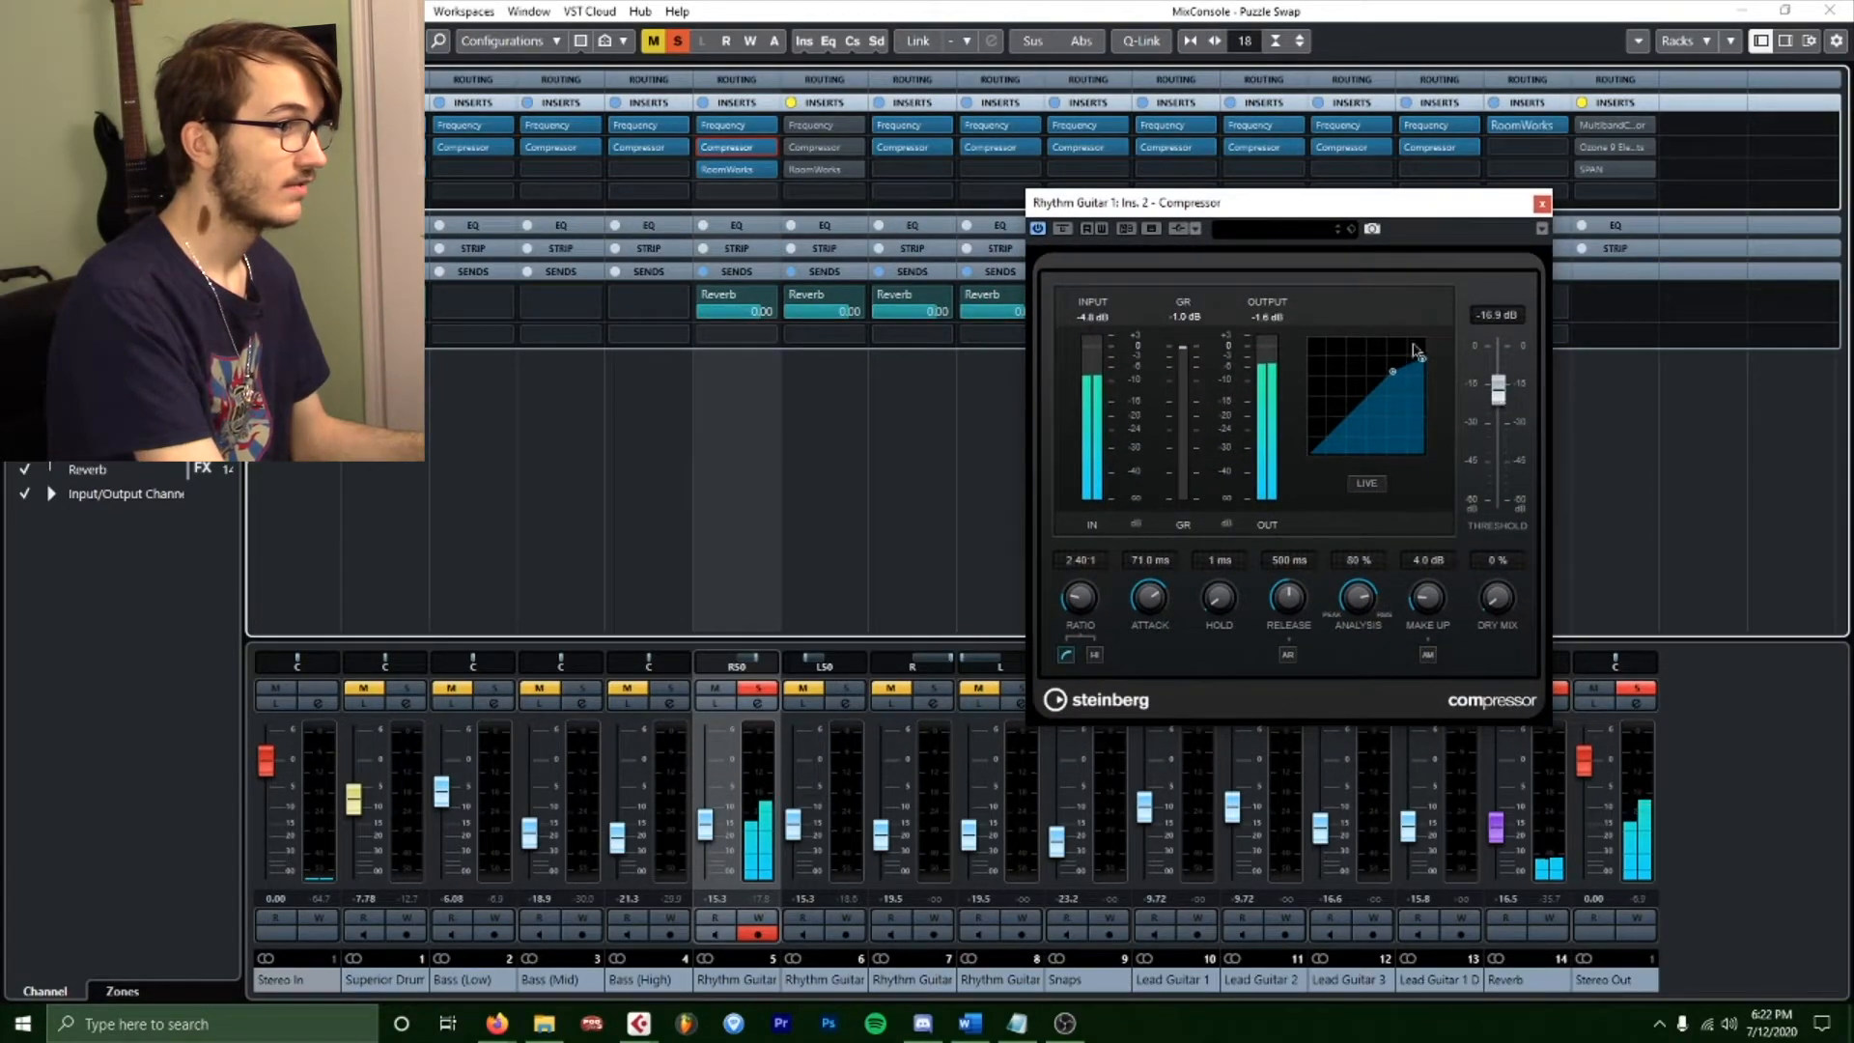
{"action": "left_click", "coordinate": [704, 147]}
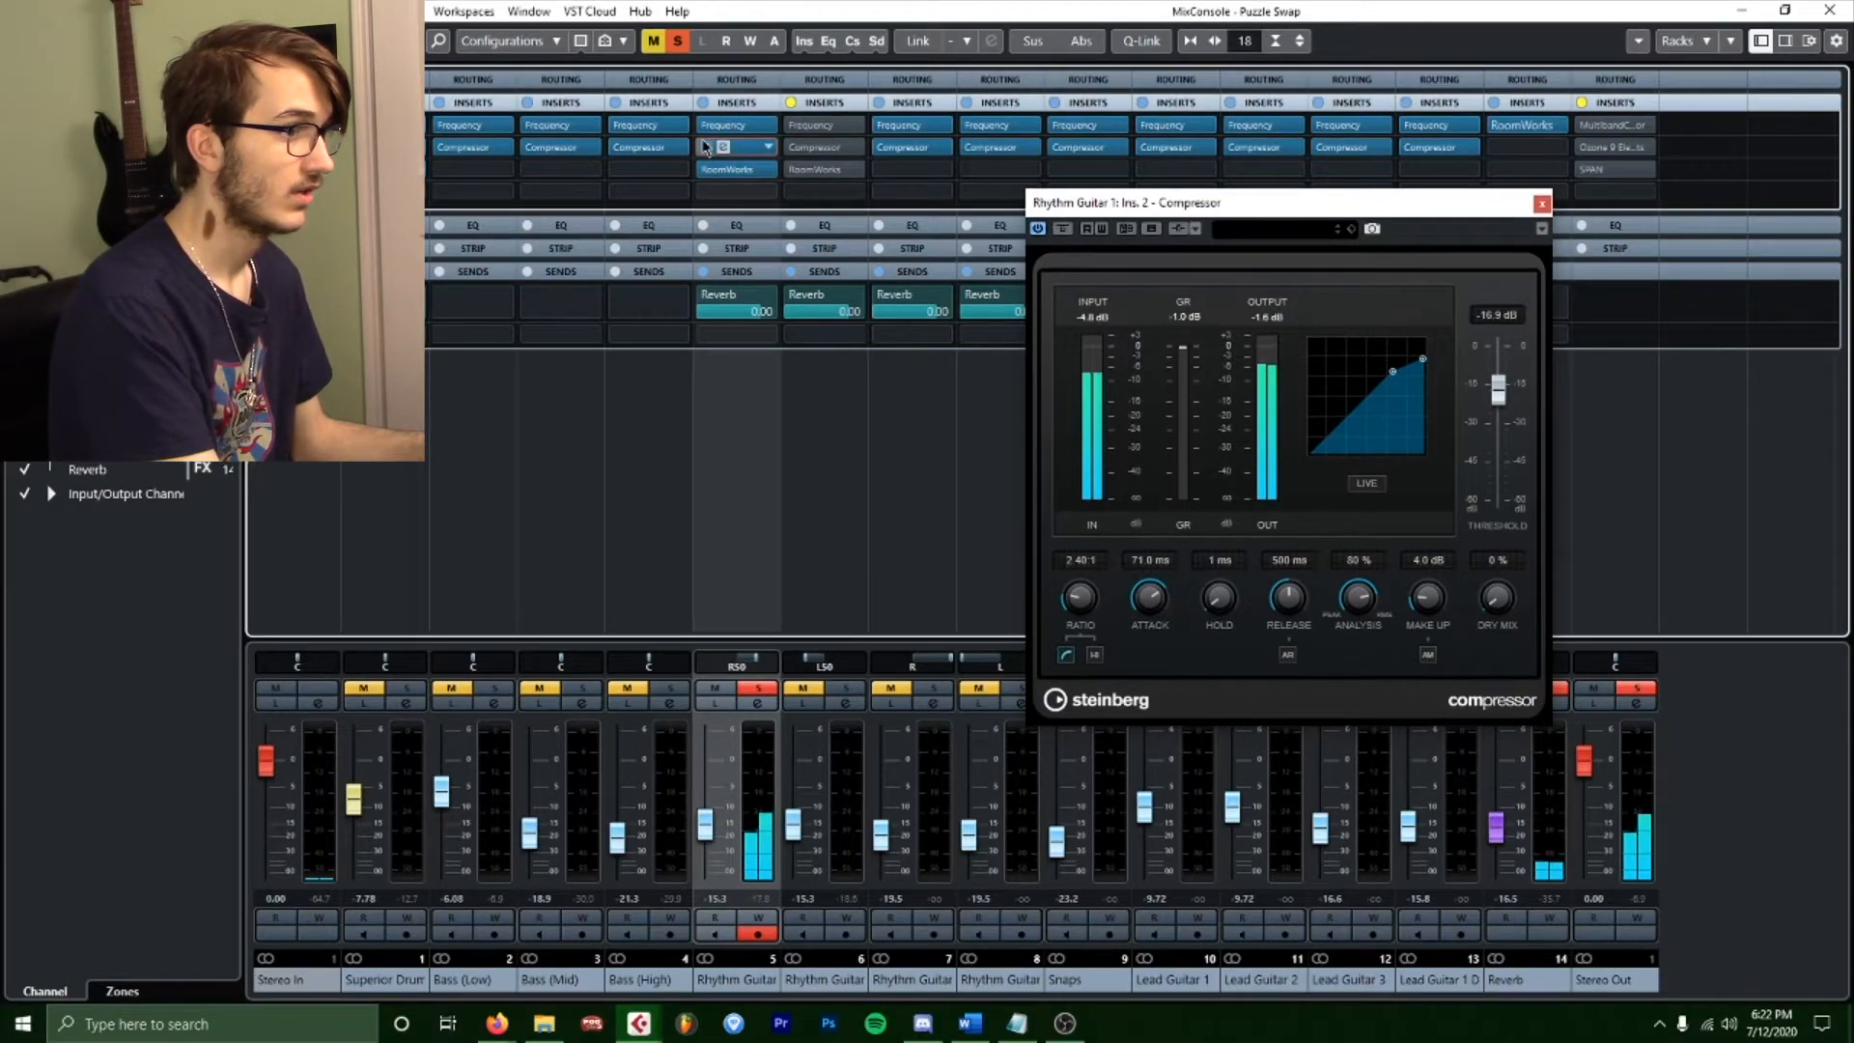
{"action": "left_click", "coordinate": [1540, 203]}
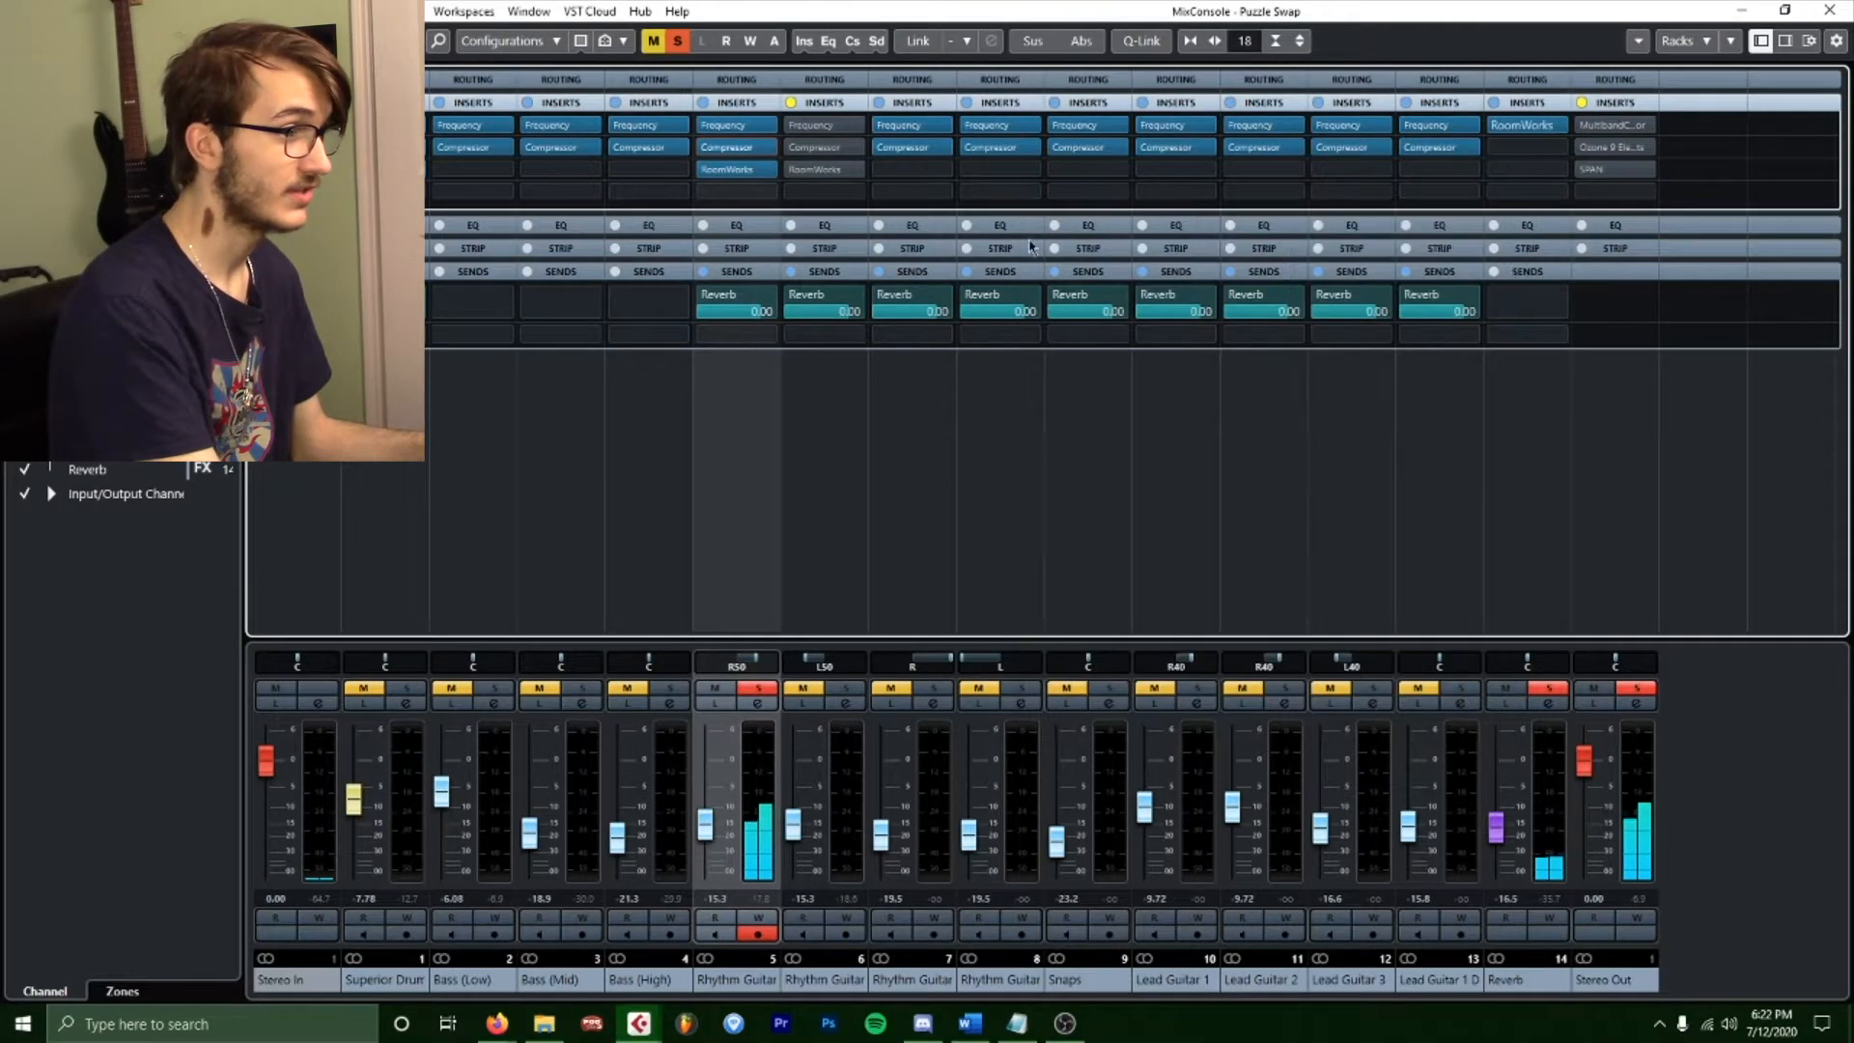
Compare the RoomWorks reverb settings of Rhythm Guitar 1 with those of the Superior Drummer channel.
{"action": "left_click", "coordinate": [724, 170]}
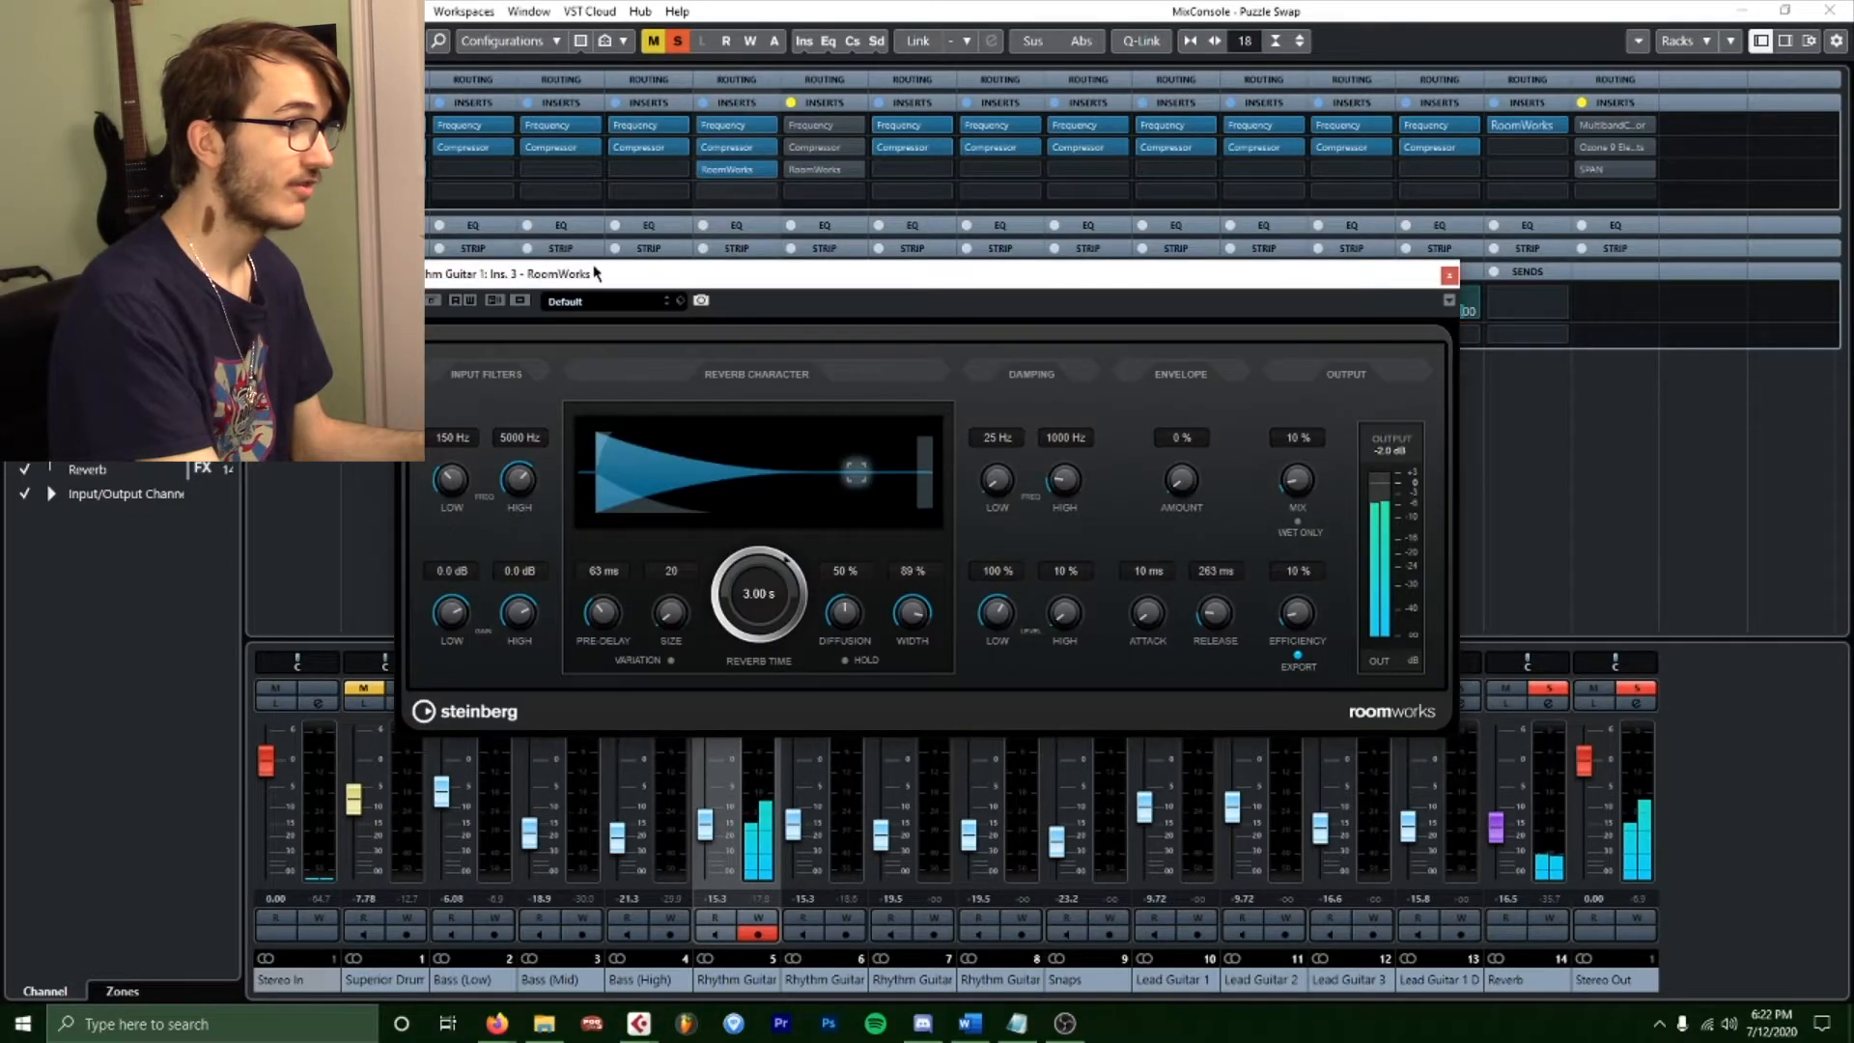
{"action": "left_click", "coordinate": [374, 170]}
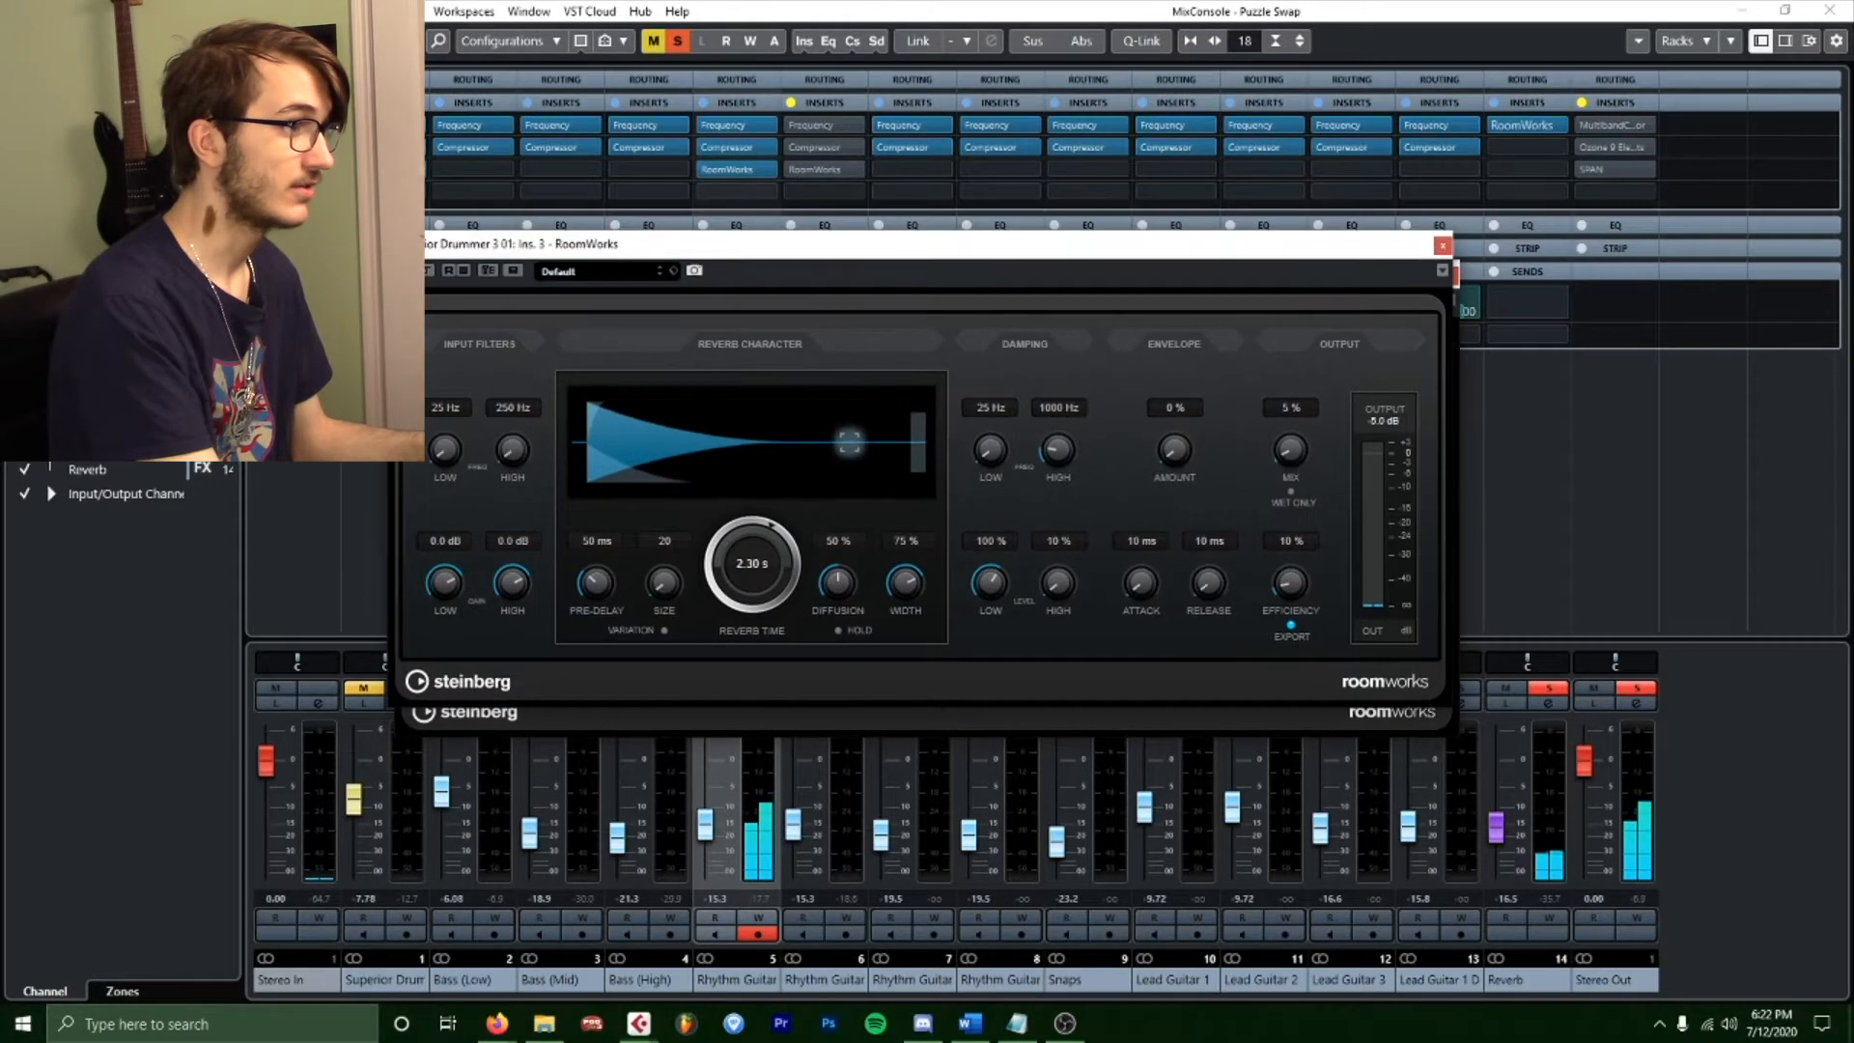
{"action": "left_click_drag", "start_coordinate": [924, 255], "coordinate": [1313, 51]}
{"action": "left_click_drag", "start_coordinate": [695, 278], "coordinate": [561, 315]}
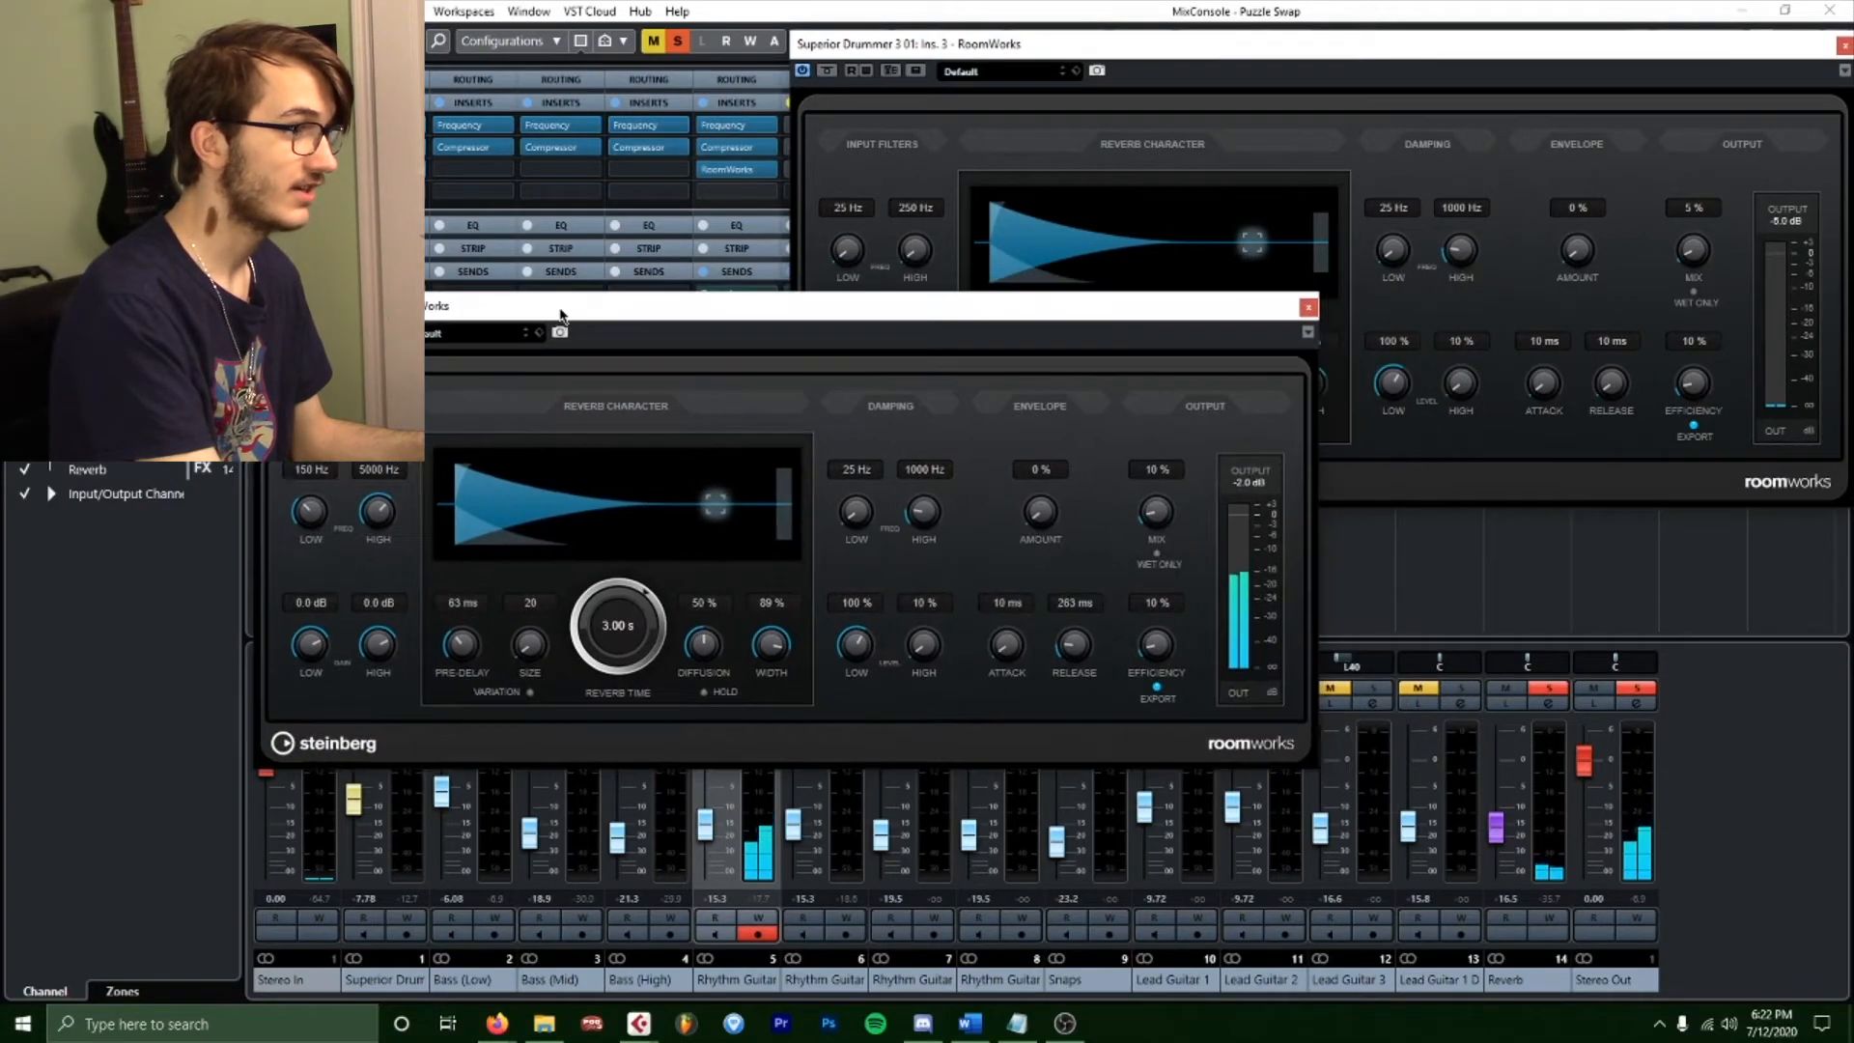
{"action": "left_click", "coordinate": [1843, 46]}
{"action": "left_click", "coordinate": [1308, 307]}
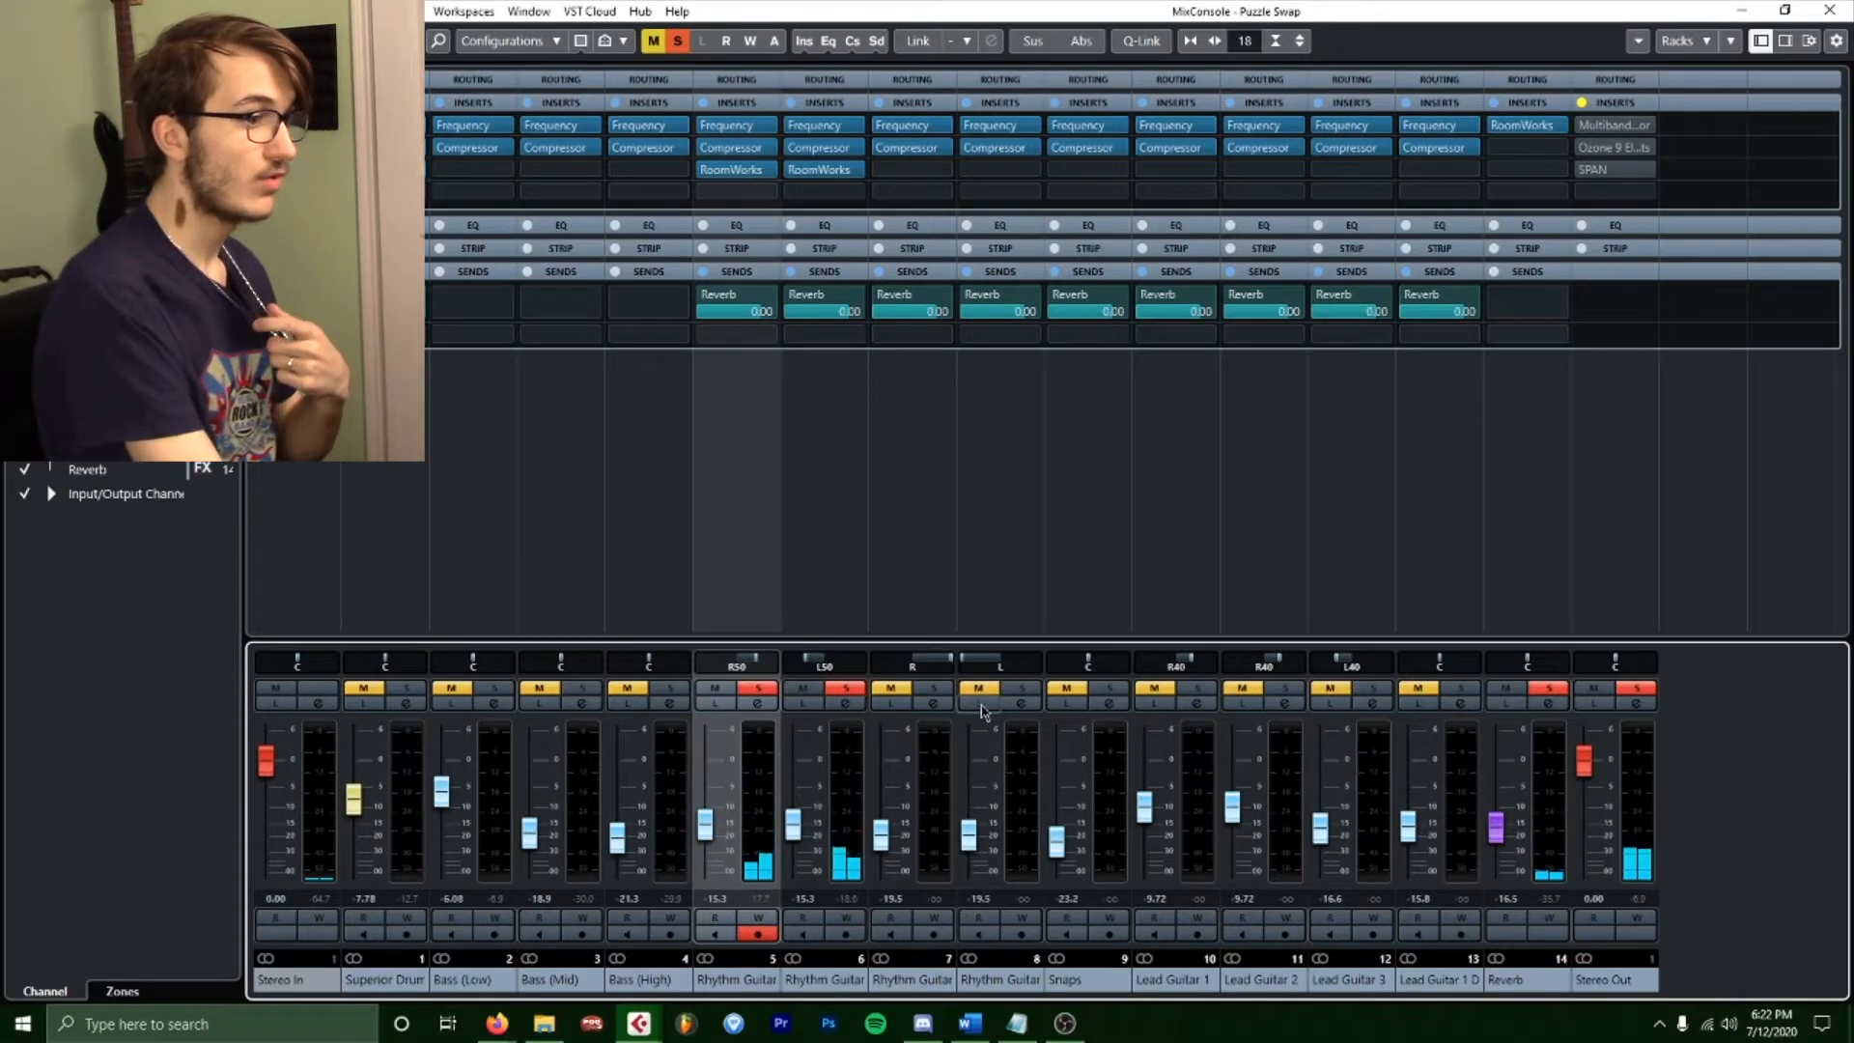
Try panning Rhythm Guitar 1 hard right and Rhythm Guitar 2 hard left with a soloed Rhythm Guitar 3 centred, and play the result.
{"action": "mouse_move", "coordinate": [742, 664]}
{"action": "left_mouse_down"}
{"action": "mouse_move", "coordinate": [780, 664]}
{"action": "mouse_move", "coordinate": [757, 664]}
{"action": "left_mouse_up"}
{"action": "left_click", "coordinate": [923, 666], "text": "ctrl"}
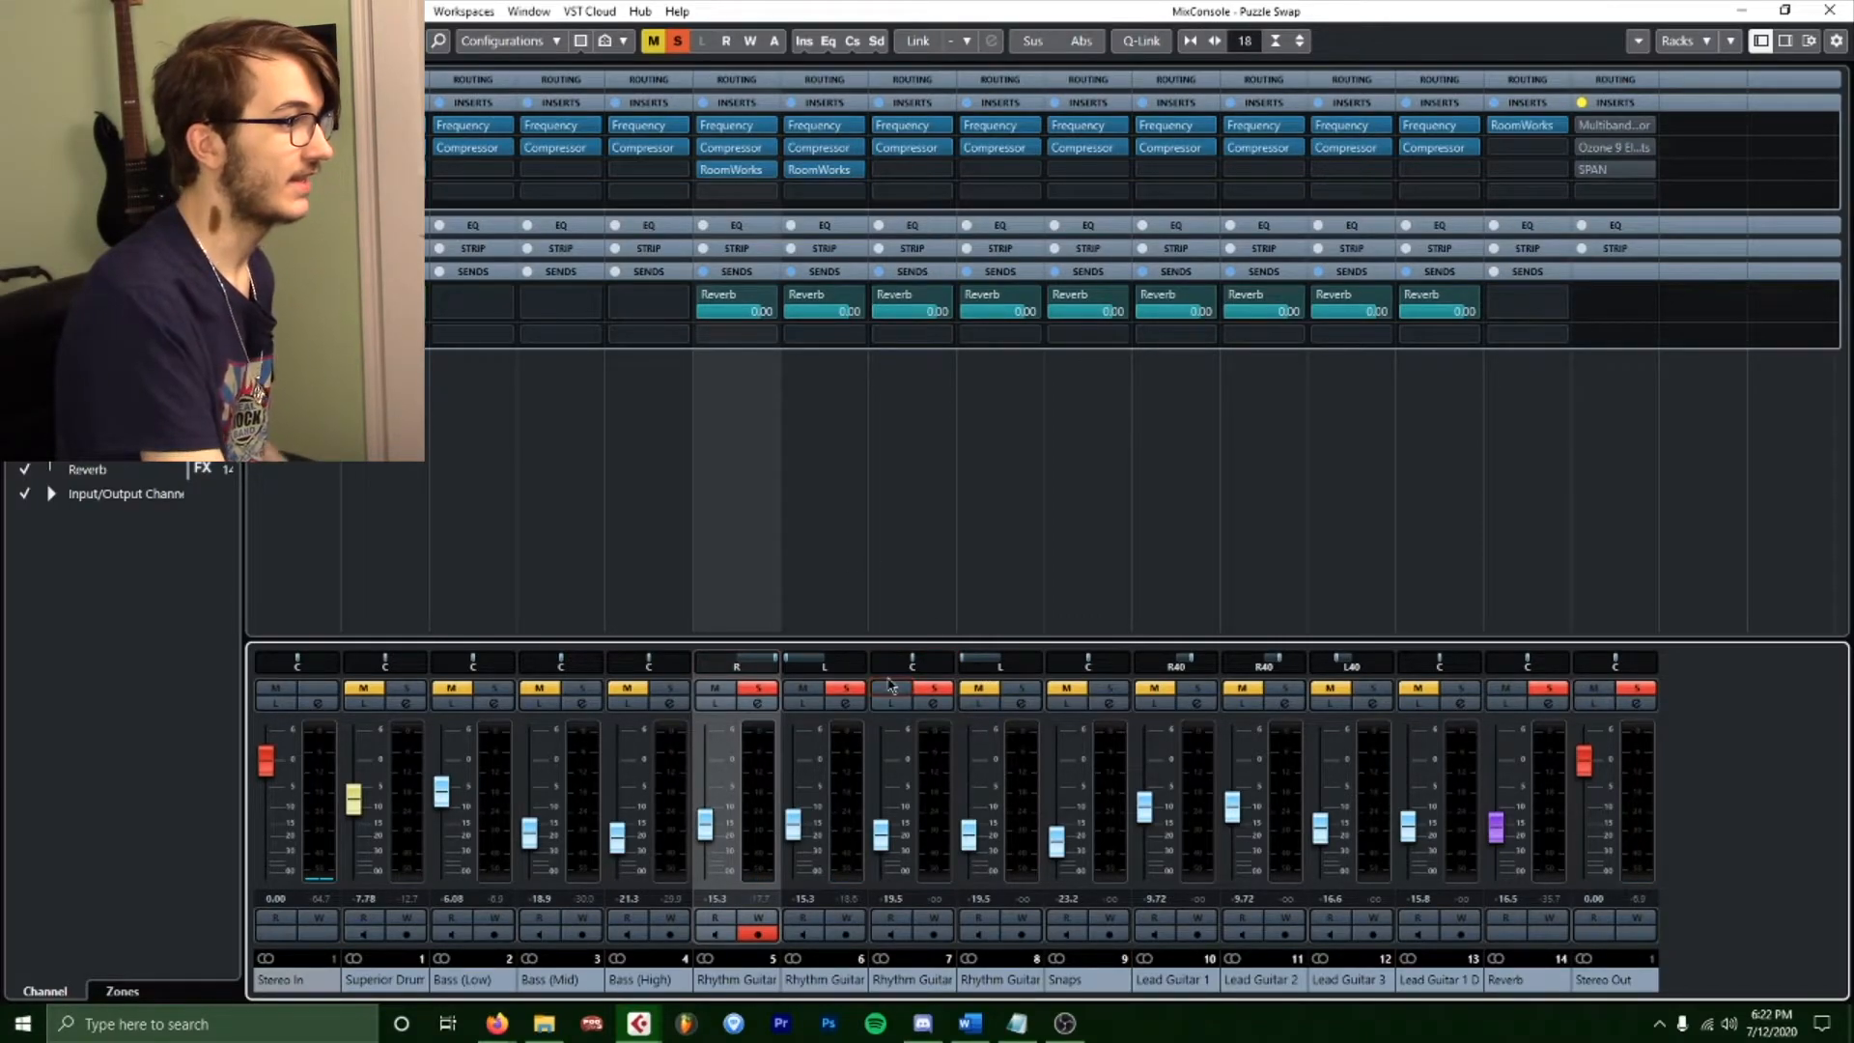
{"action": "key", "text": "space"}
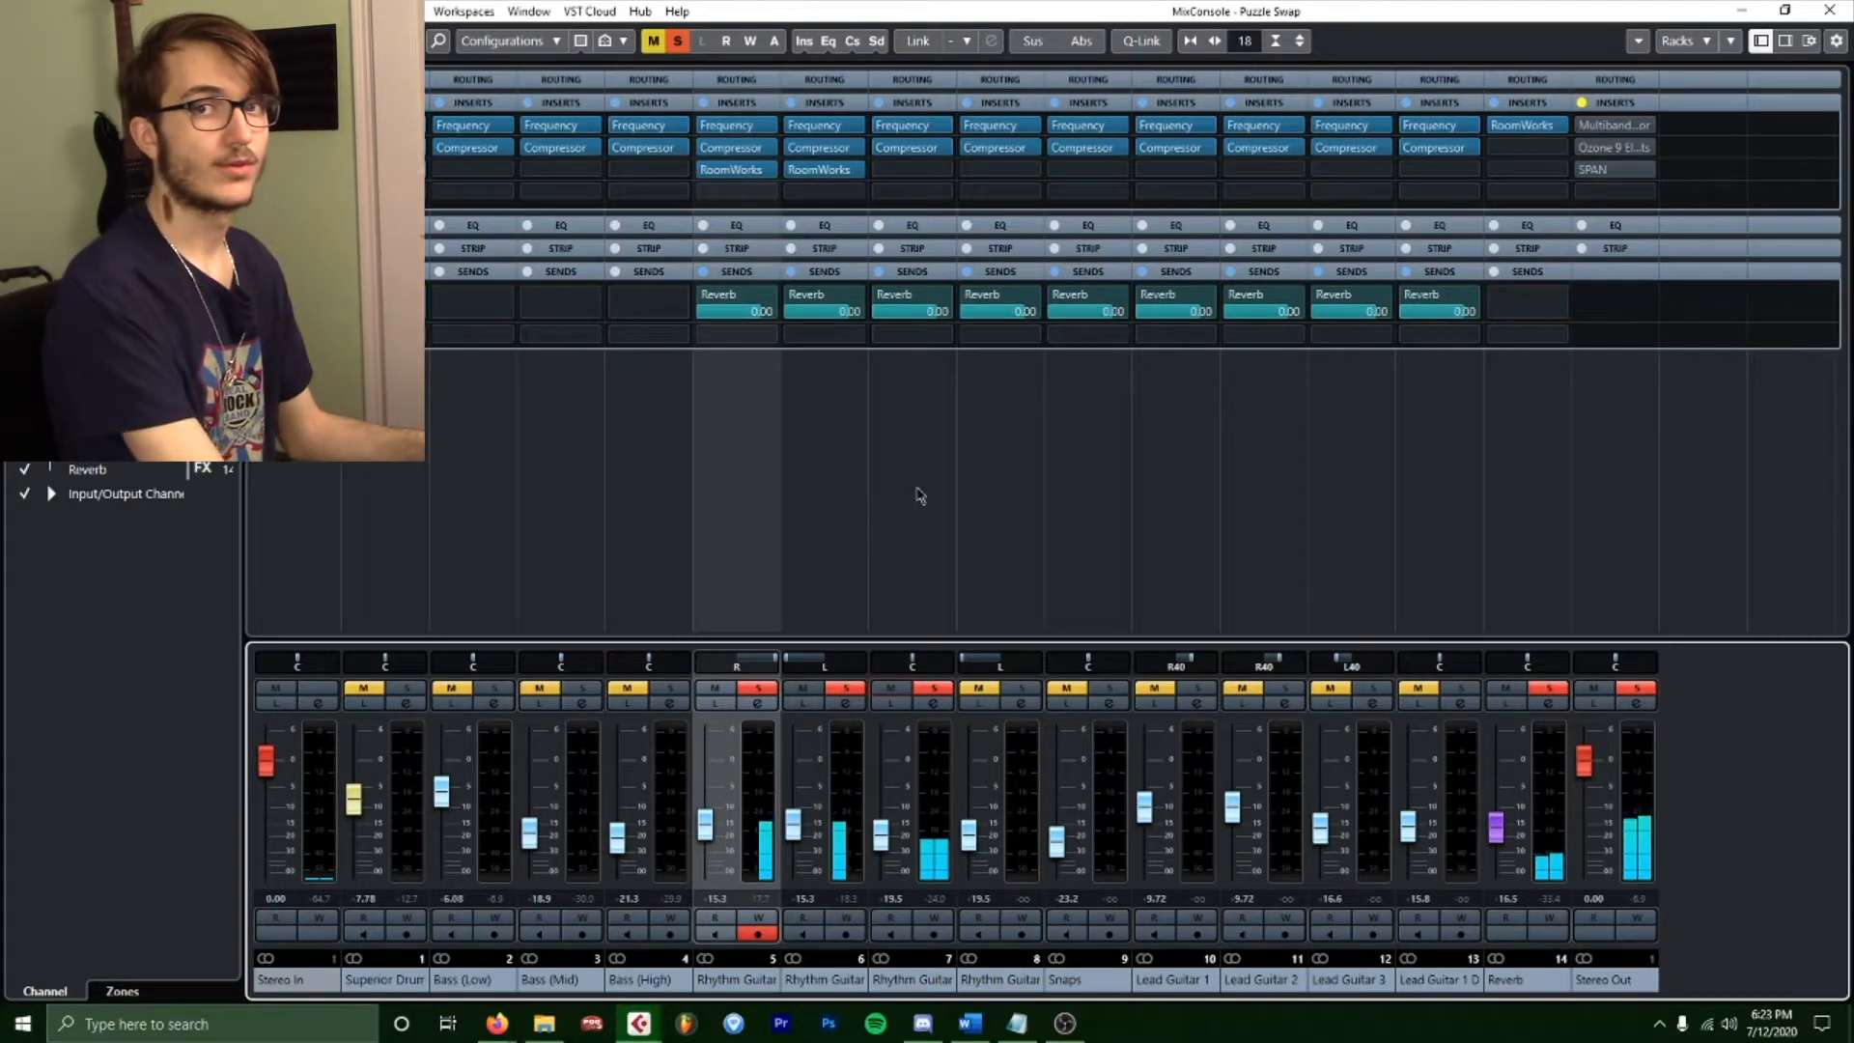
{"action": "left_click", "coordinate": [894, 514]}
{"action": "left_click", "coordinate": [766, 530], "text": "shift"}
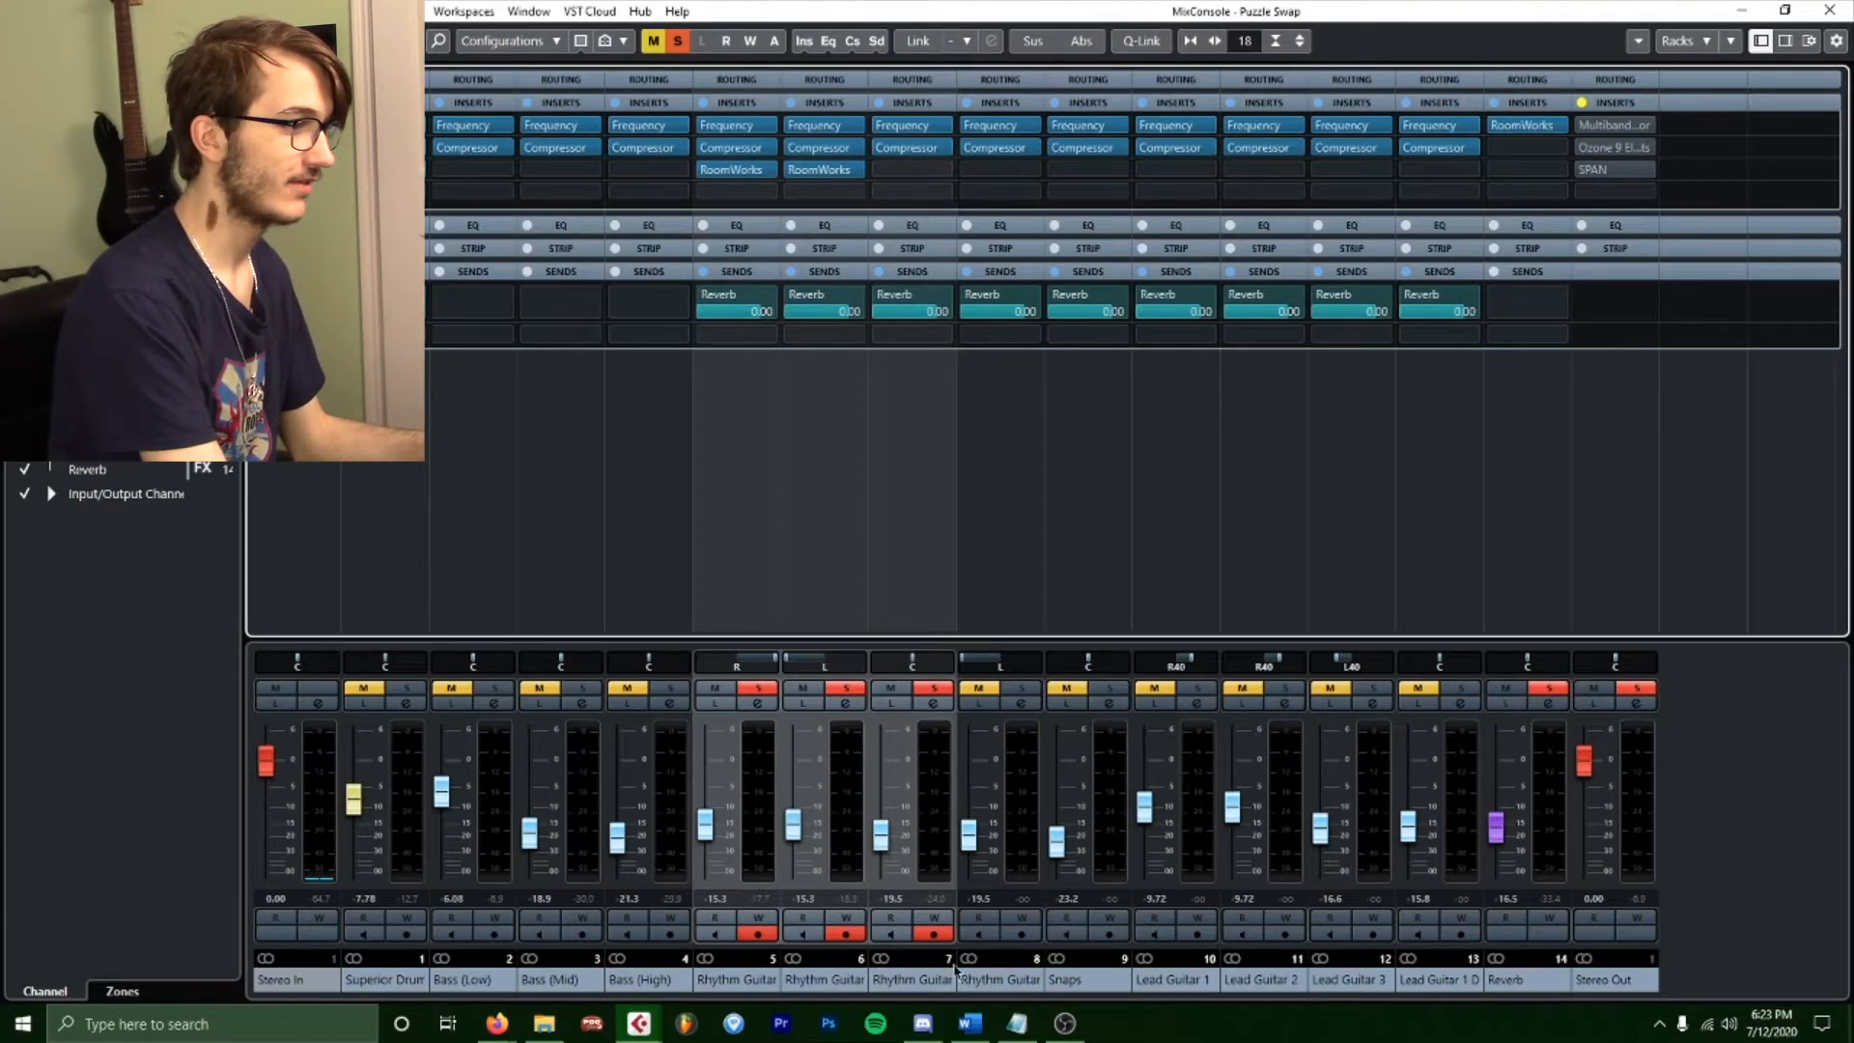
Pan Rhythm Guitar 3 hard right again and set Rhythm Guitar 1 to R50 and Rhythm Guitar 2 to L50.
{"action": "left_click_drag", "start_coordinate": [944, 664], "coordinate": [1571, 662]}
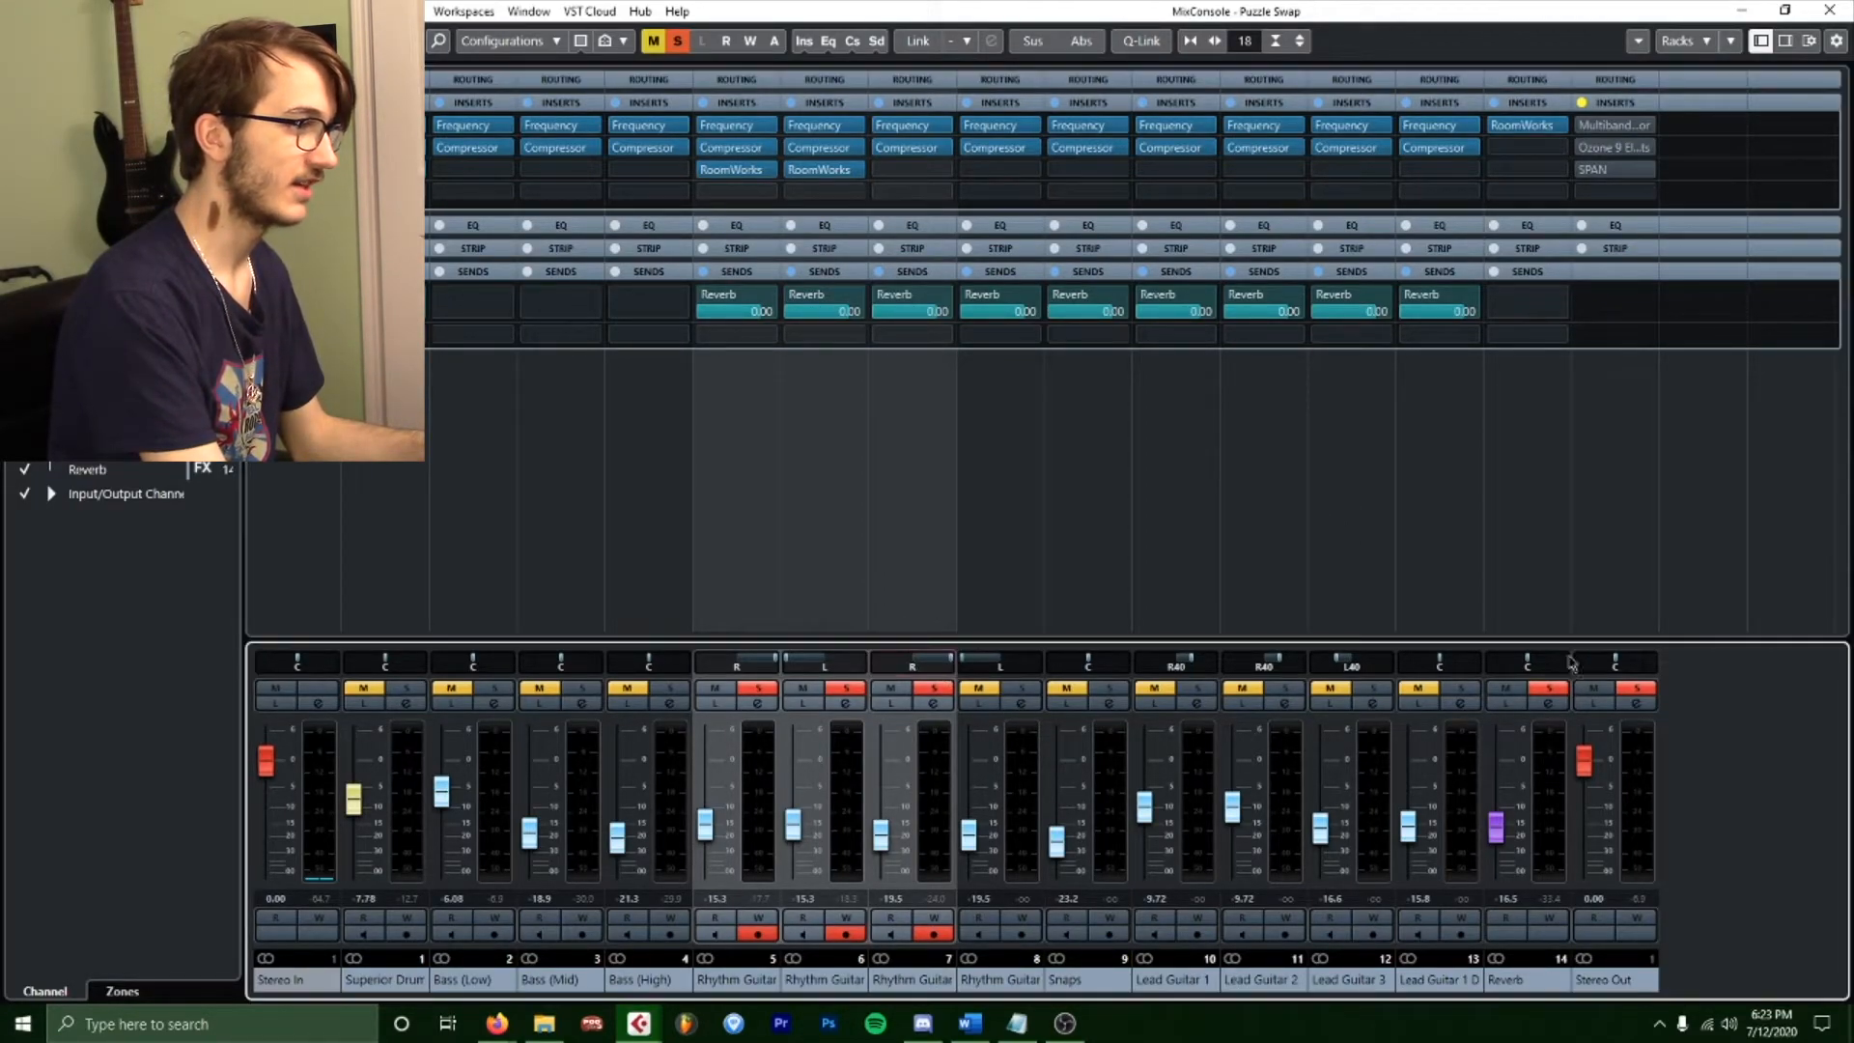
{"action": "left_click_drag", "start_coordinate": [847, 681], "coordinate": [829, 679]}
{"action": "type", "text": "50"}
{"action": "key", "text": "Return"}
{"action": "double_click", "coordinate": [851, 663]}
{"action": "type", "text": "-5"}
{"action": "key", "text": "Return"}
{"action": "double_click", "coordinate": [852, 662]}
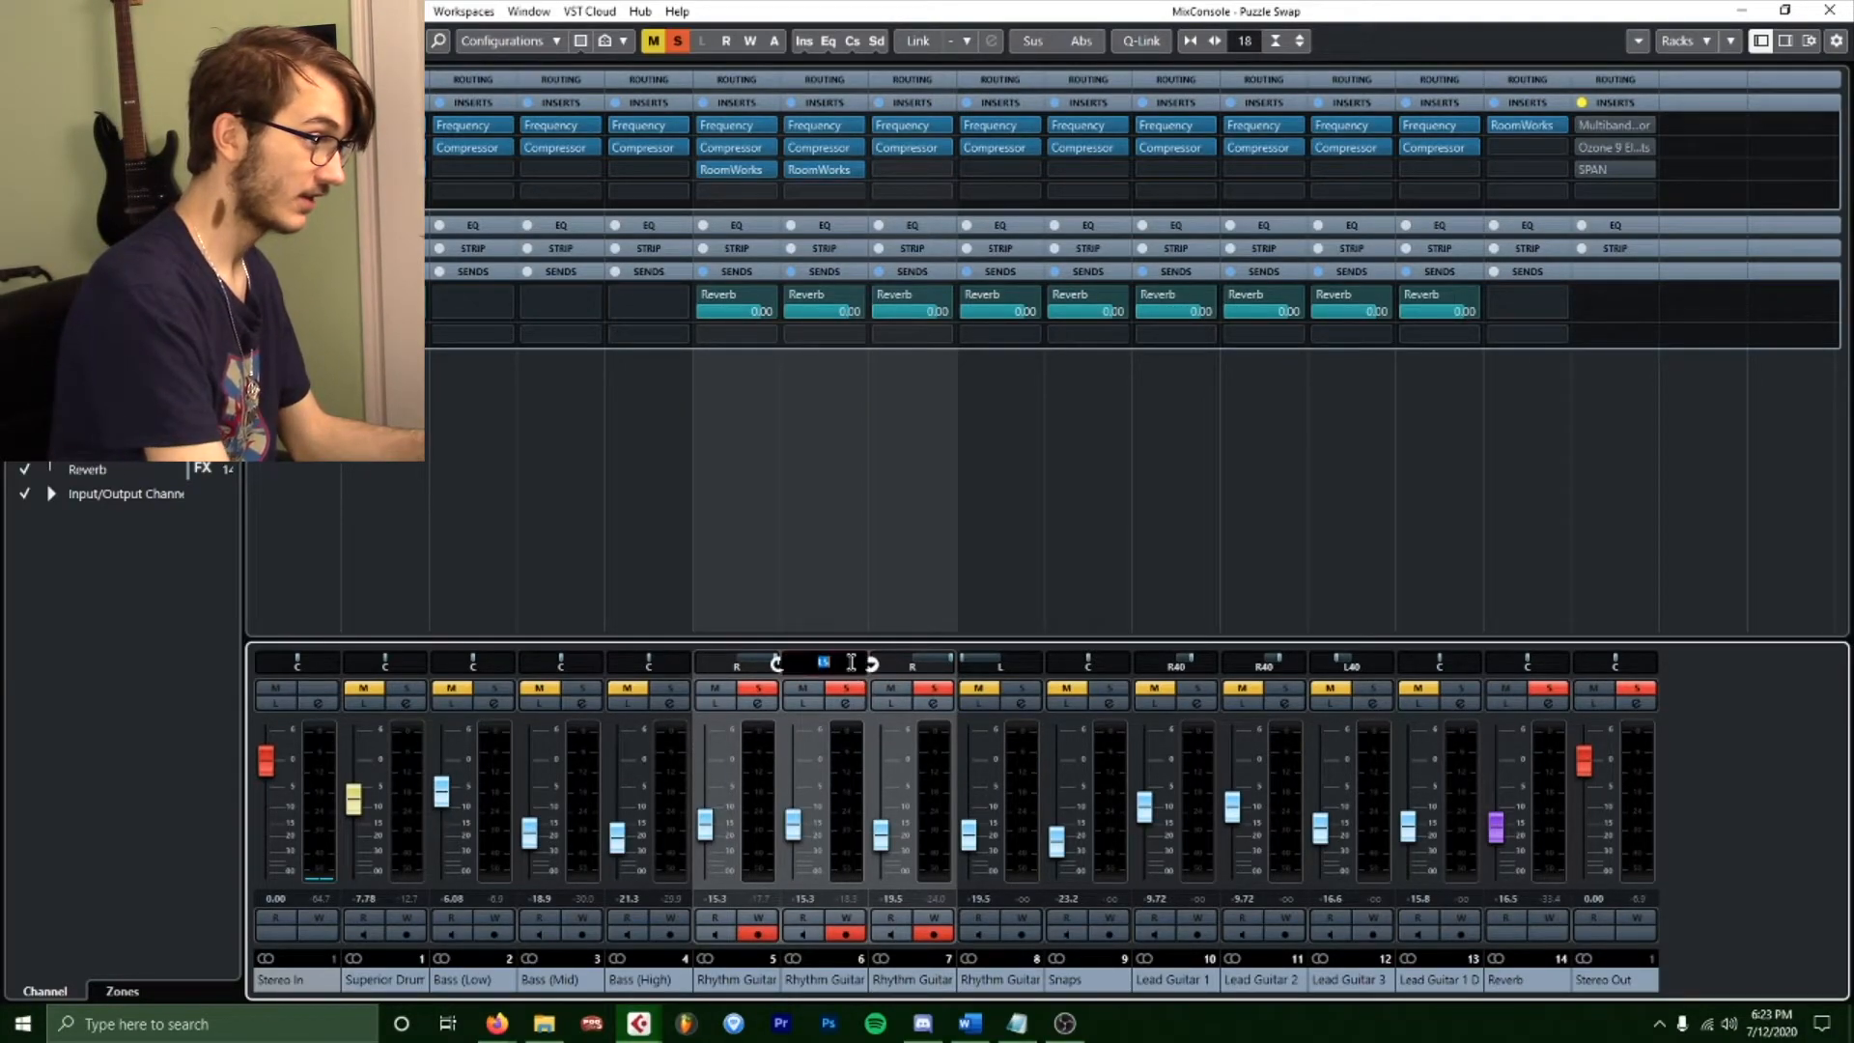
{"action": "key", "text": "Return"}
Solo only Rhythm Guitars 3 and 4 and examine the Frequency and Compressor inserts on Rhythm Guitar 3 during playback.
{"action": "left_click", "coordinate": [1016, 687]}
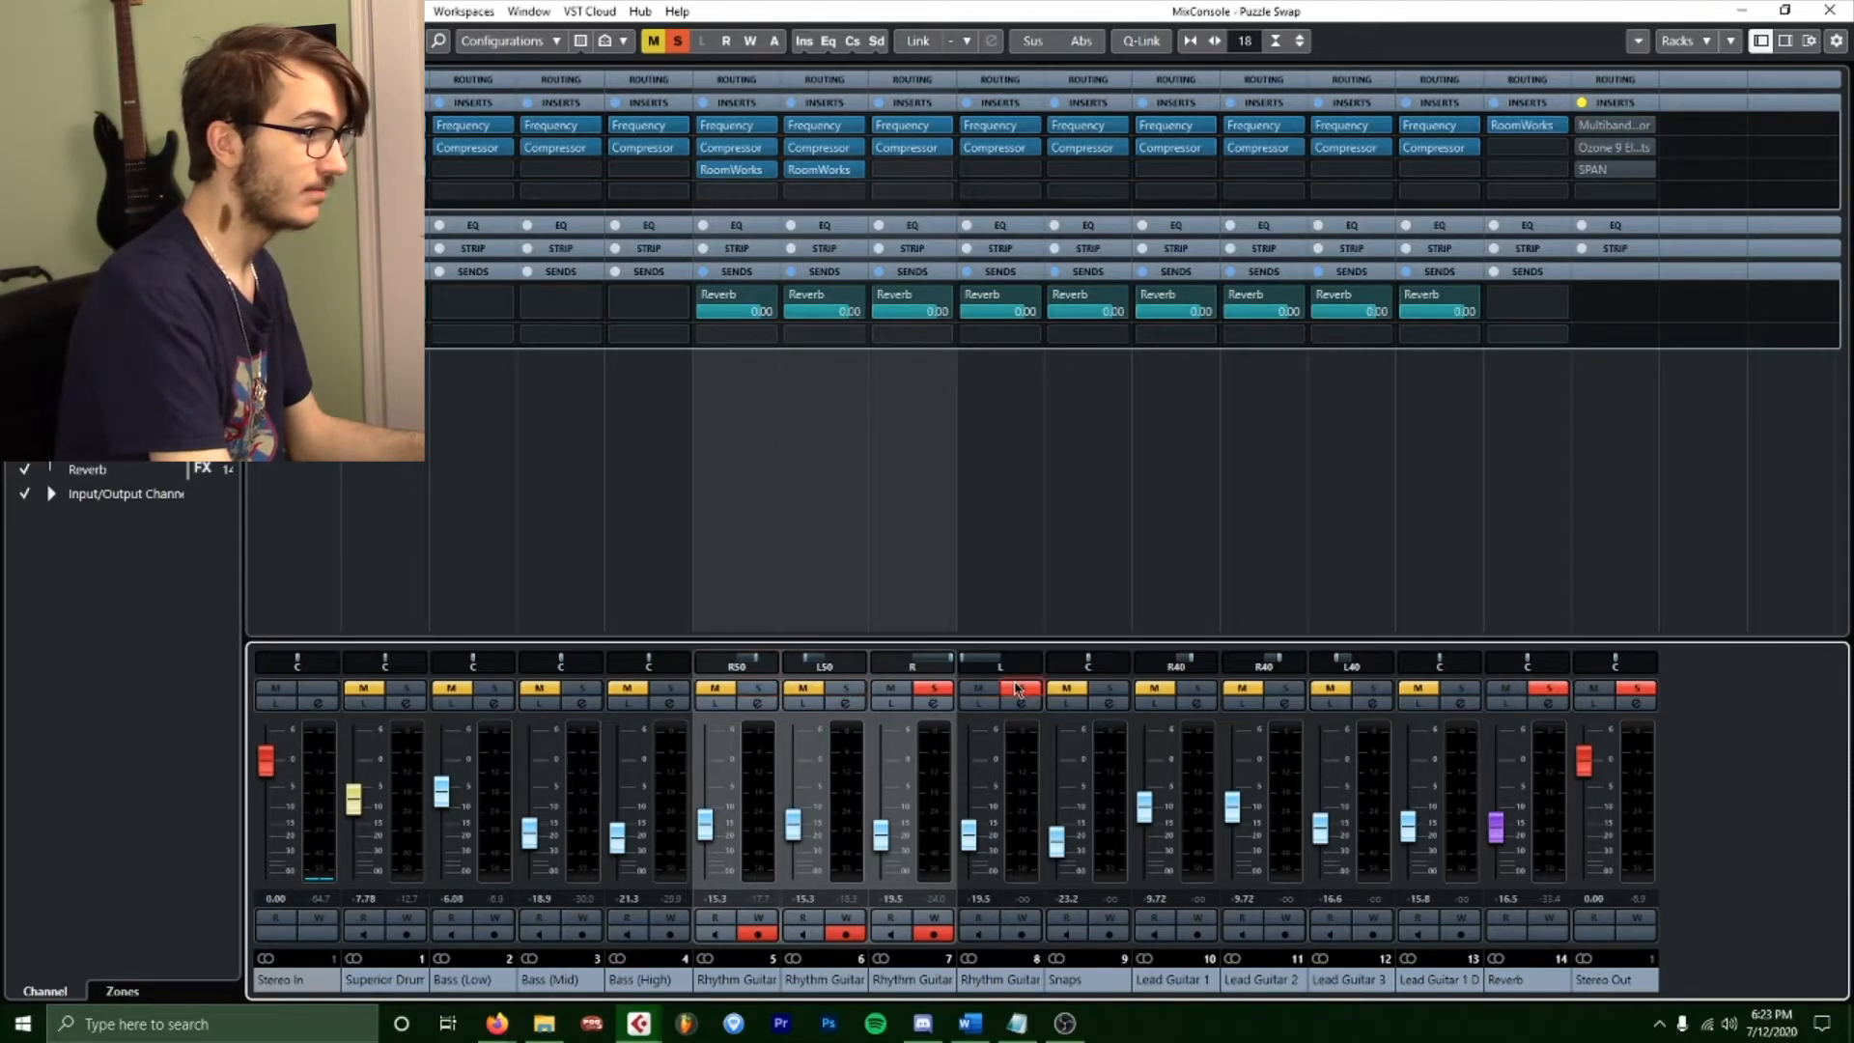
{"action": "left_click", "coordinate": [902, 127]}
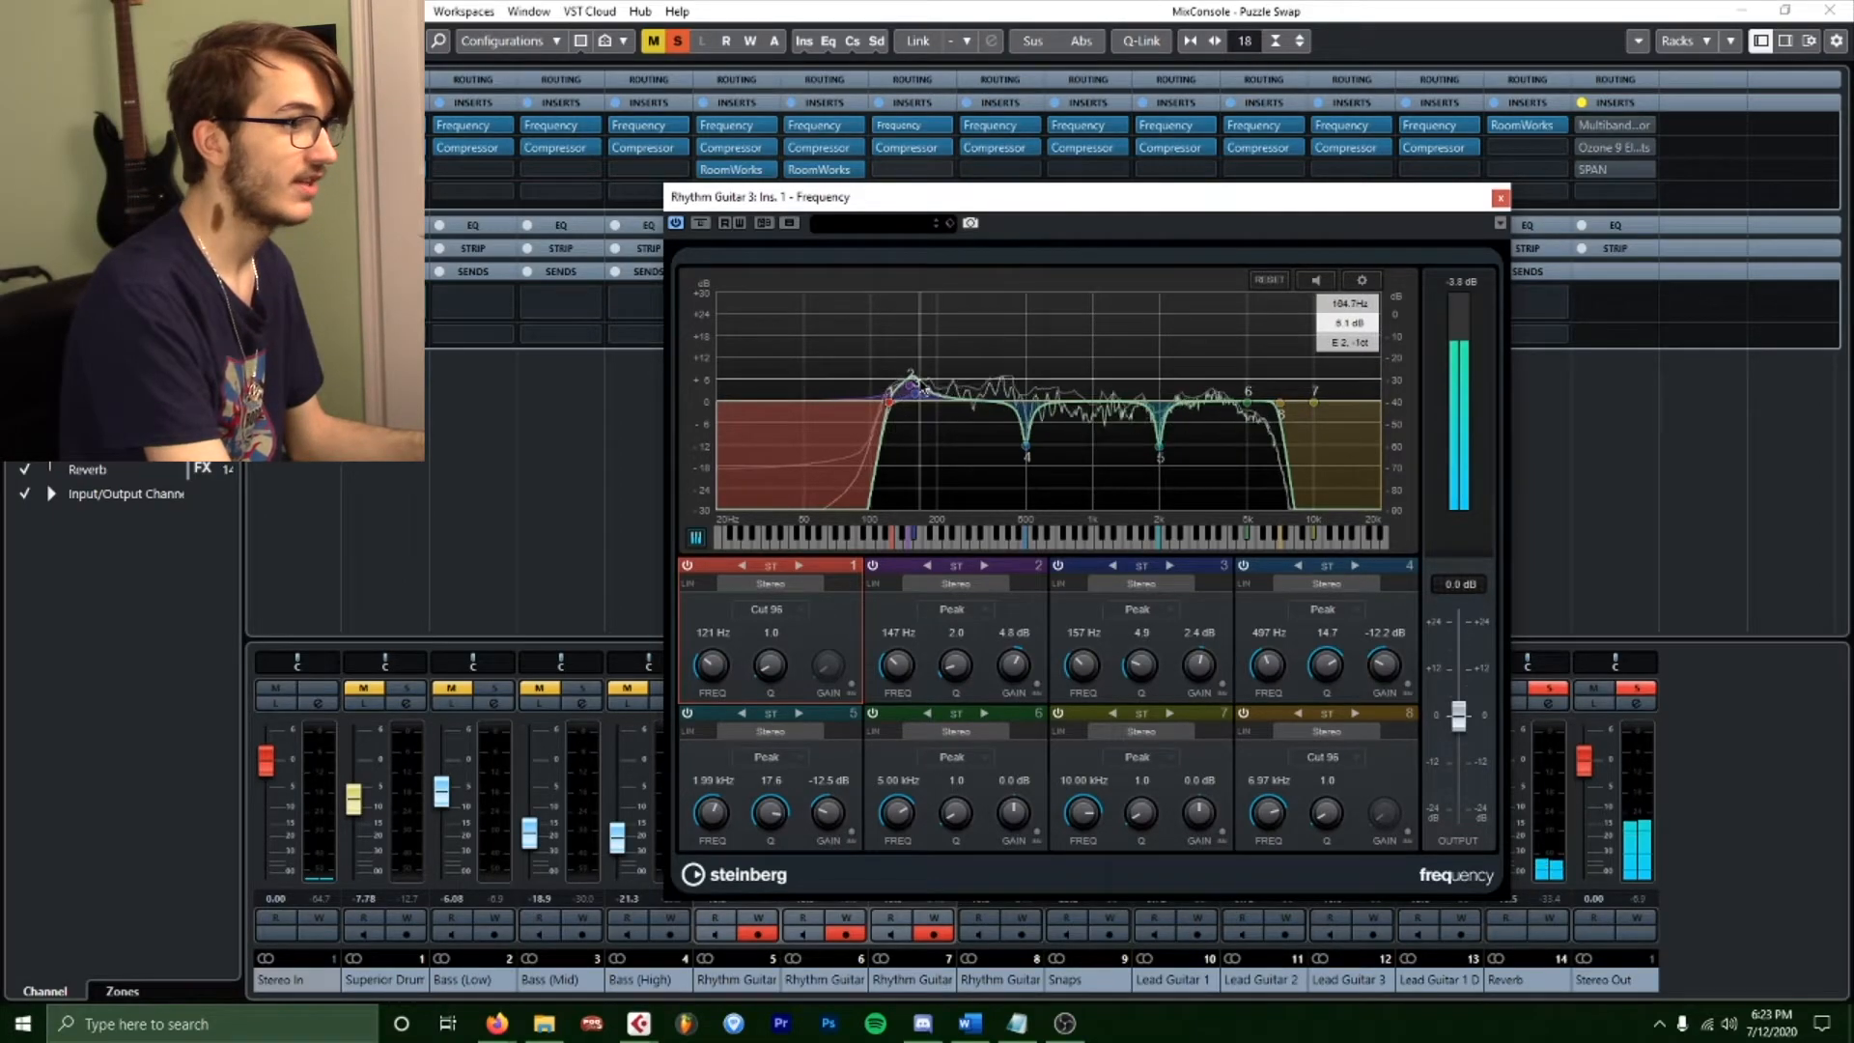
{"action": "left_click", "coordinate": [1500, 198]}
{"action": "left_click", "coordinate": [909, 150]}
{"action": "left_click", "coordinate": [745, 194]}
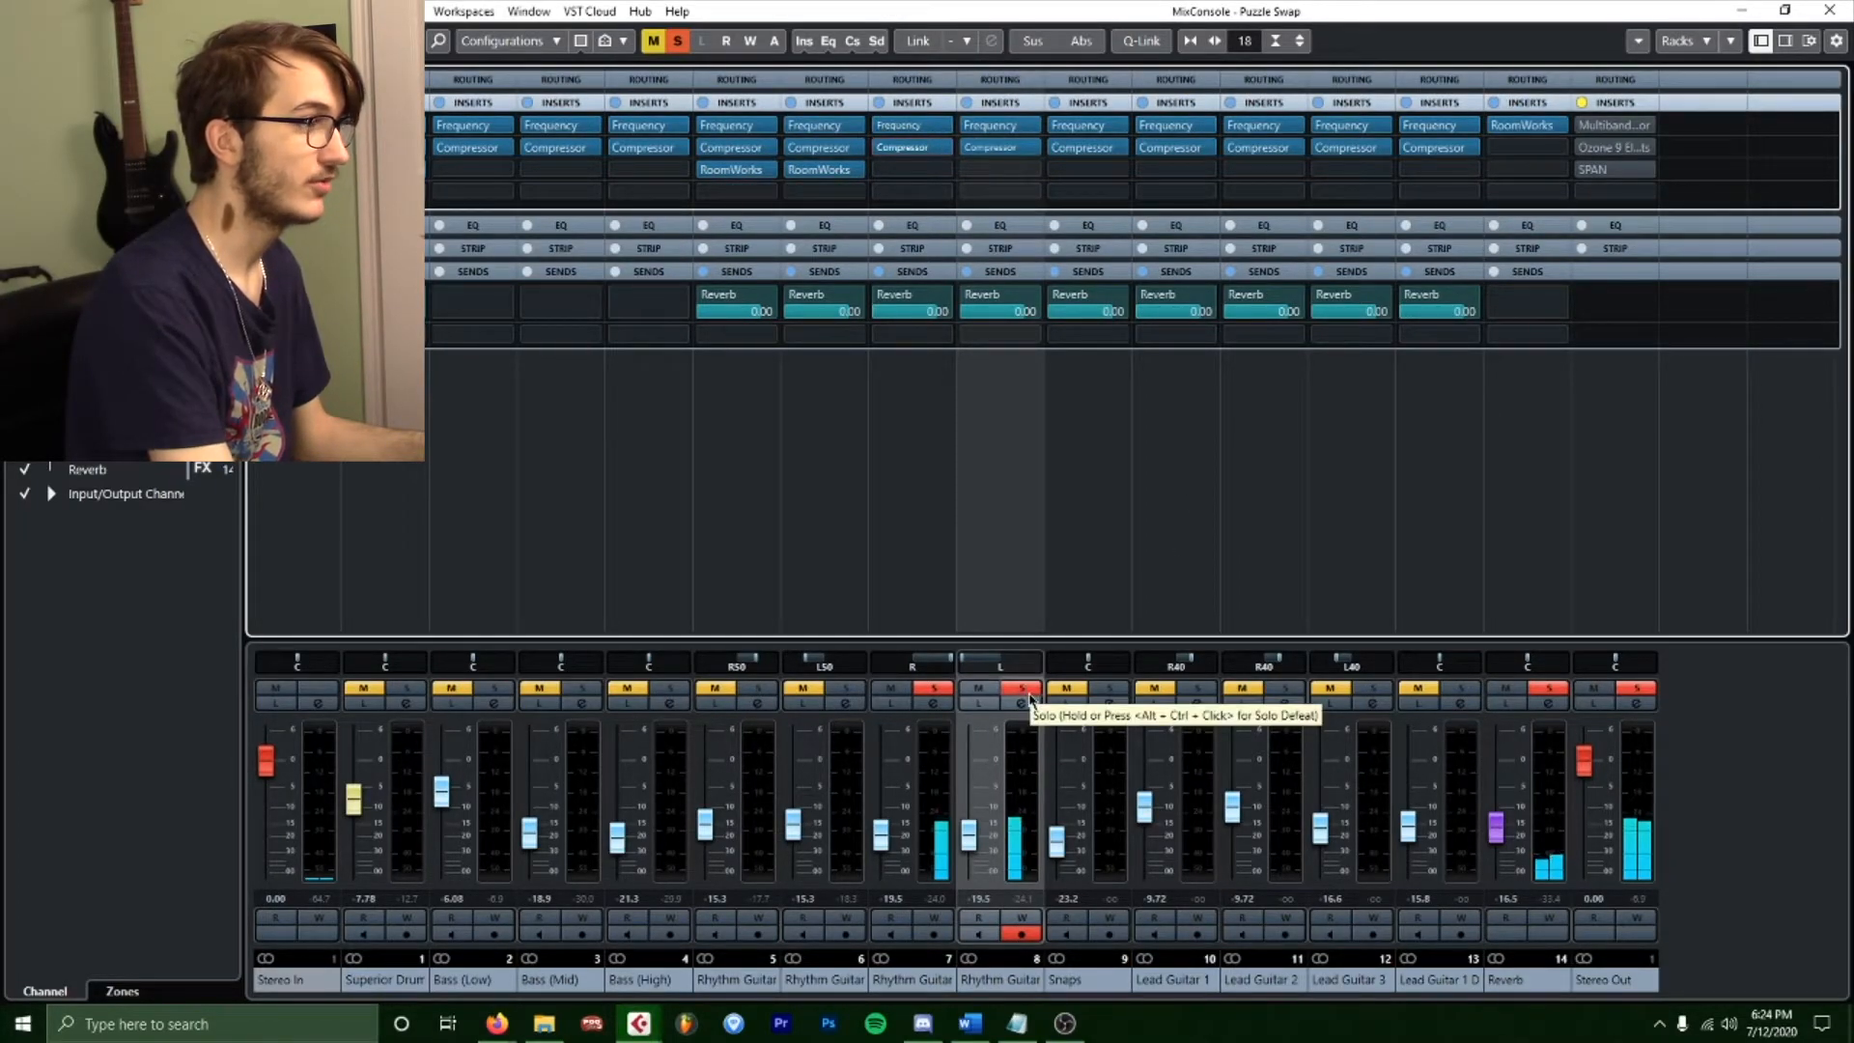
Solo Snaps in place of the rhythm guitars and examine its Frequency and Compressor inserts while the track plays.
{"action": "left_click", "coordinate": [1108, 689]}
{"action": "left_click", "coordinate": [1023, 689]}
{"action": "left_click", "coordinate": [933, 689]}
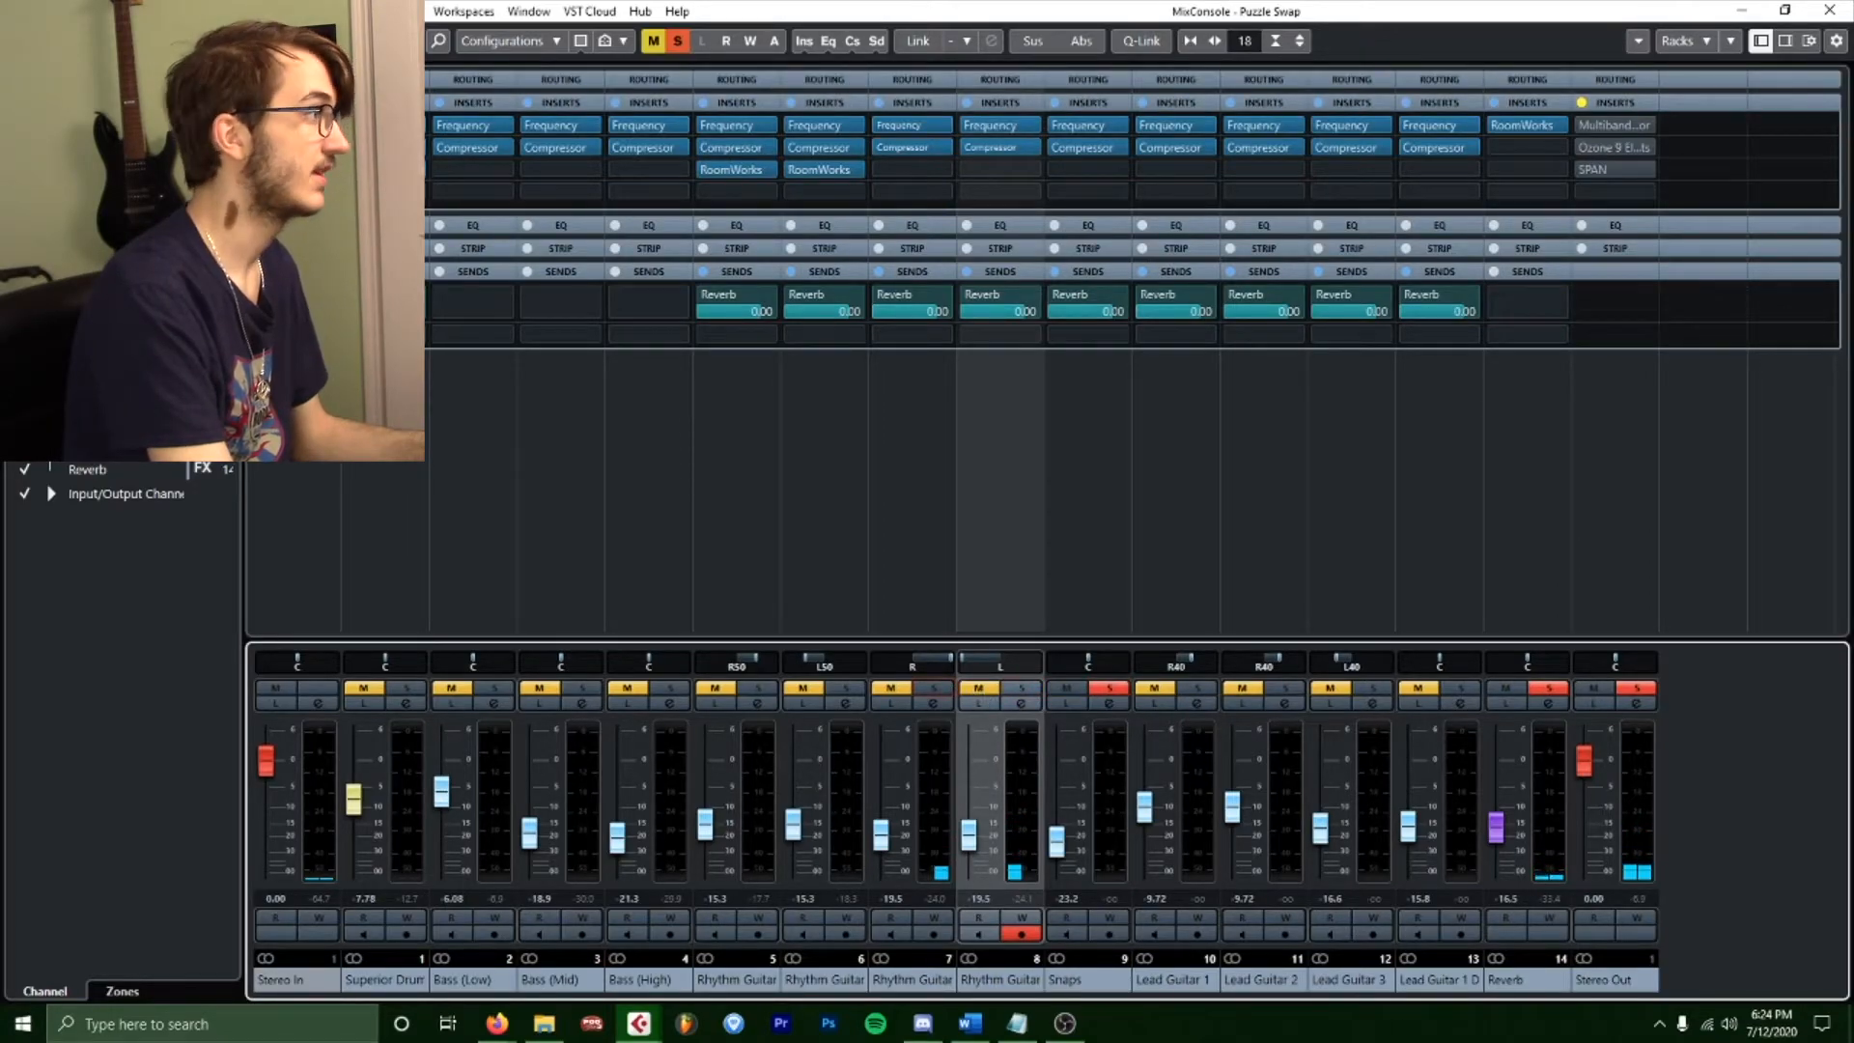
{"action": "left_click", "coordinate": [1077, 124]}
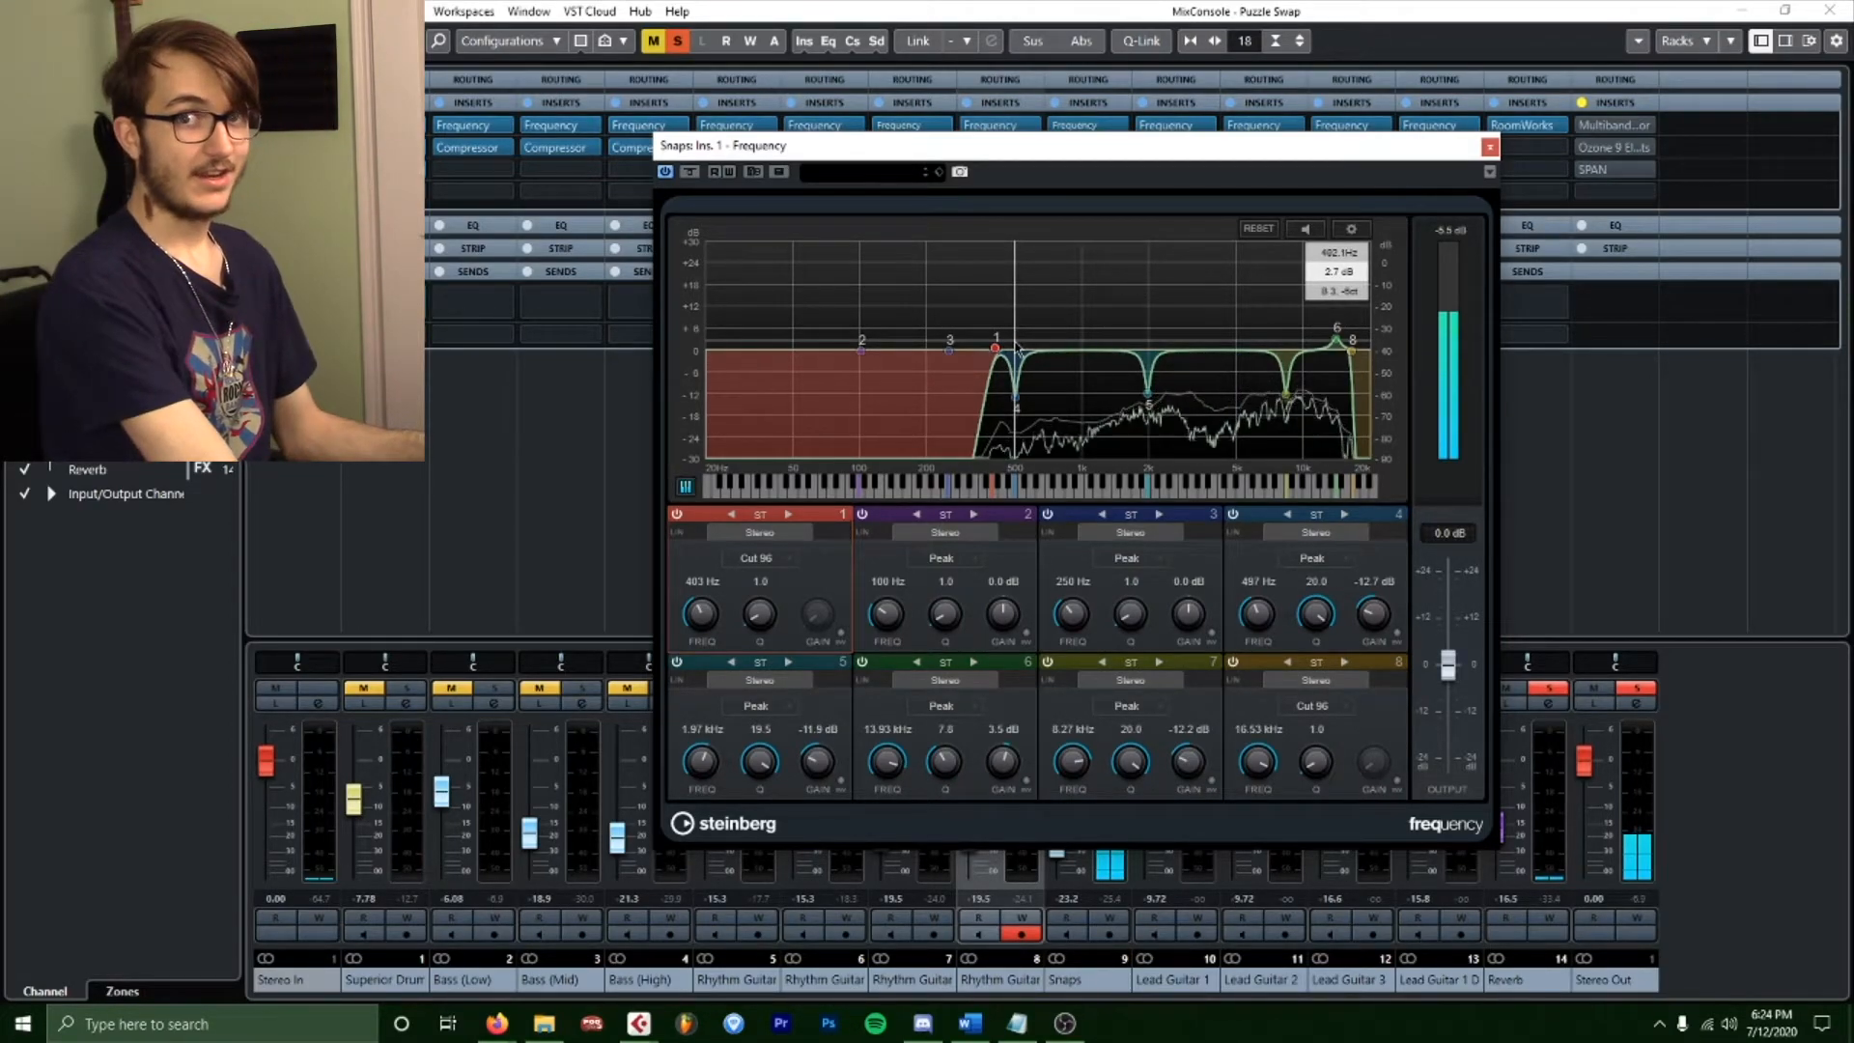
{"action": "left_click", "coordinate": [1489, 147]}
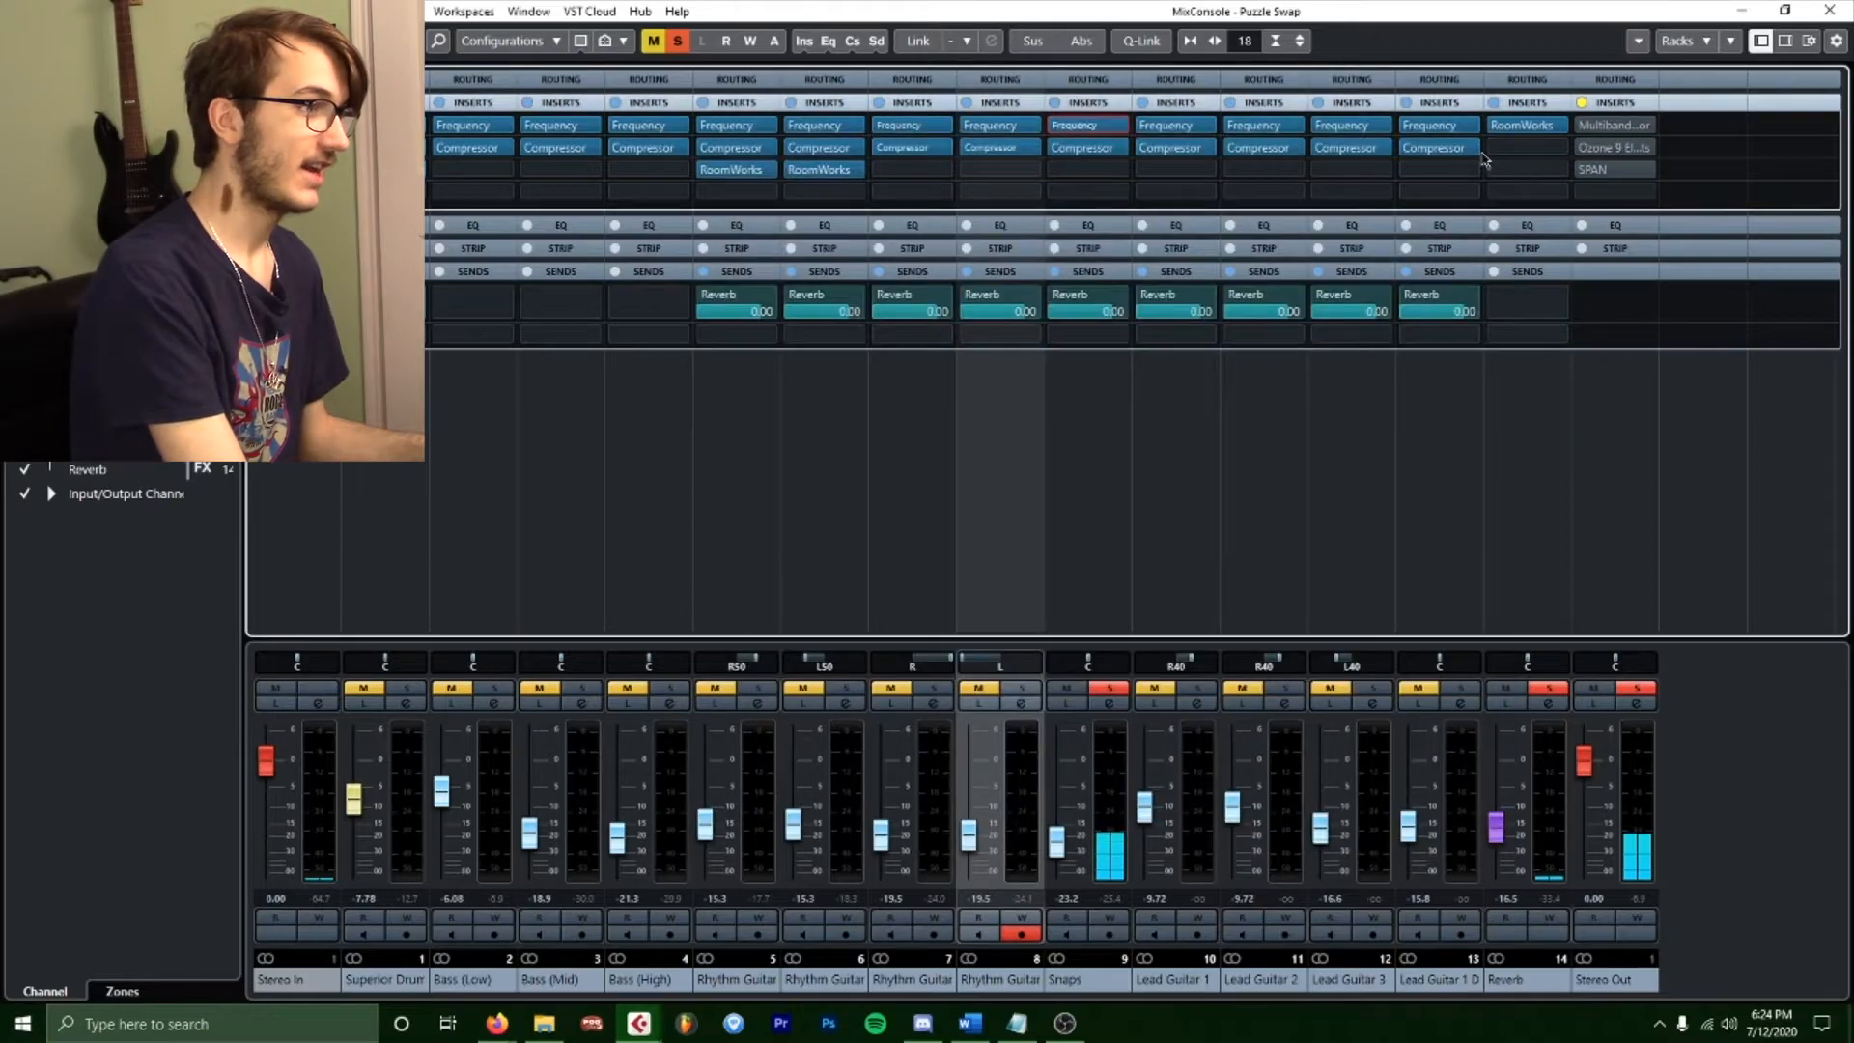
{"action": "left_click", "coordinate": [1073, 146]}
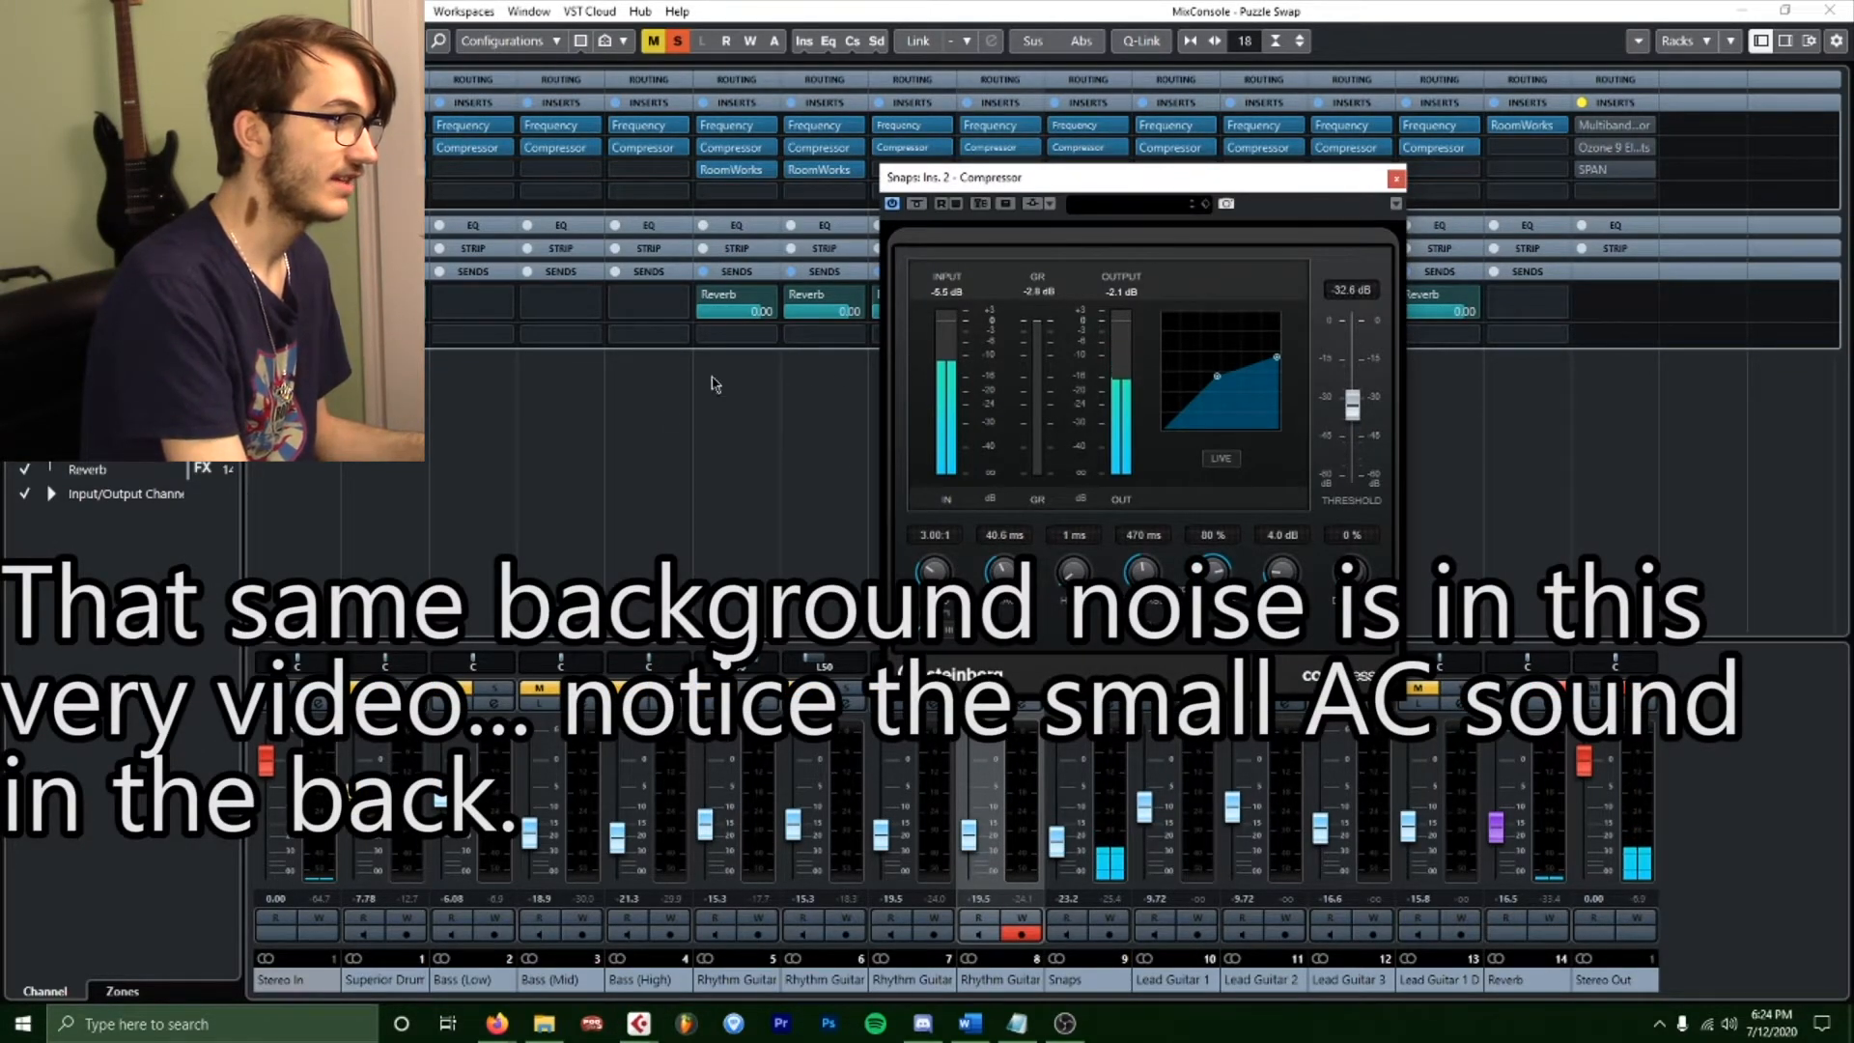
{"action": "left_click", "coordinate": [1396, 177]}
Solo Lead Guitar 1 and examine its Frequency equalizer during playback, comparing the sound with the equalizer bypassed.
{"action": "left_click", "coordinate": [1179, 537]}
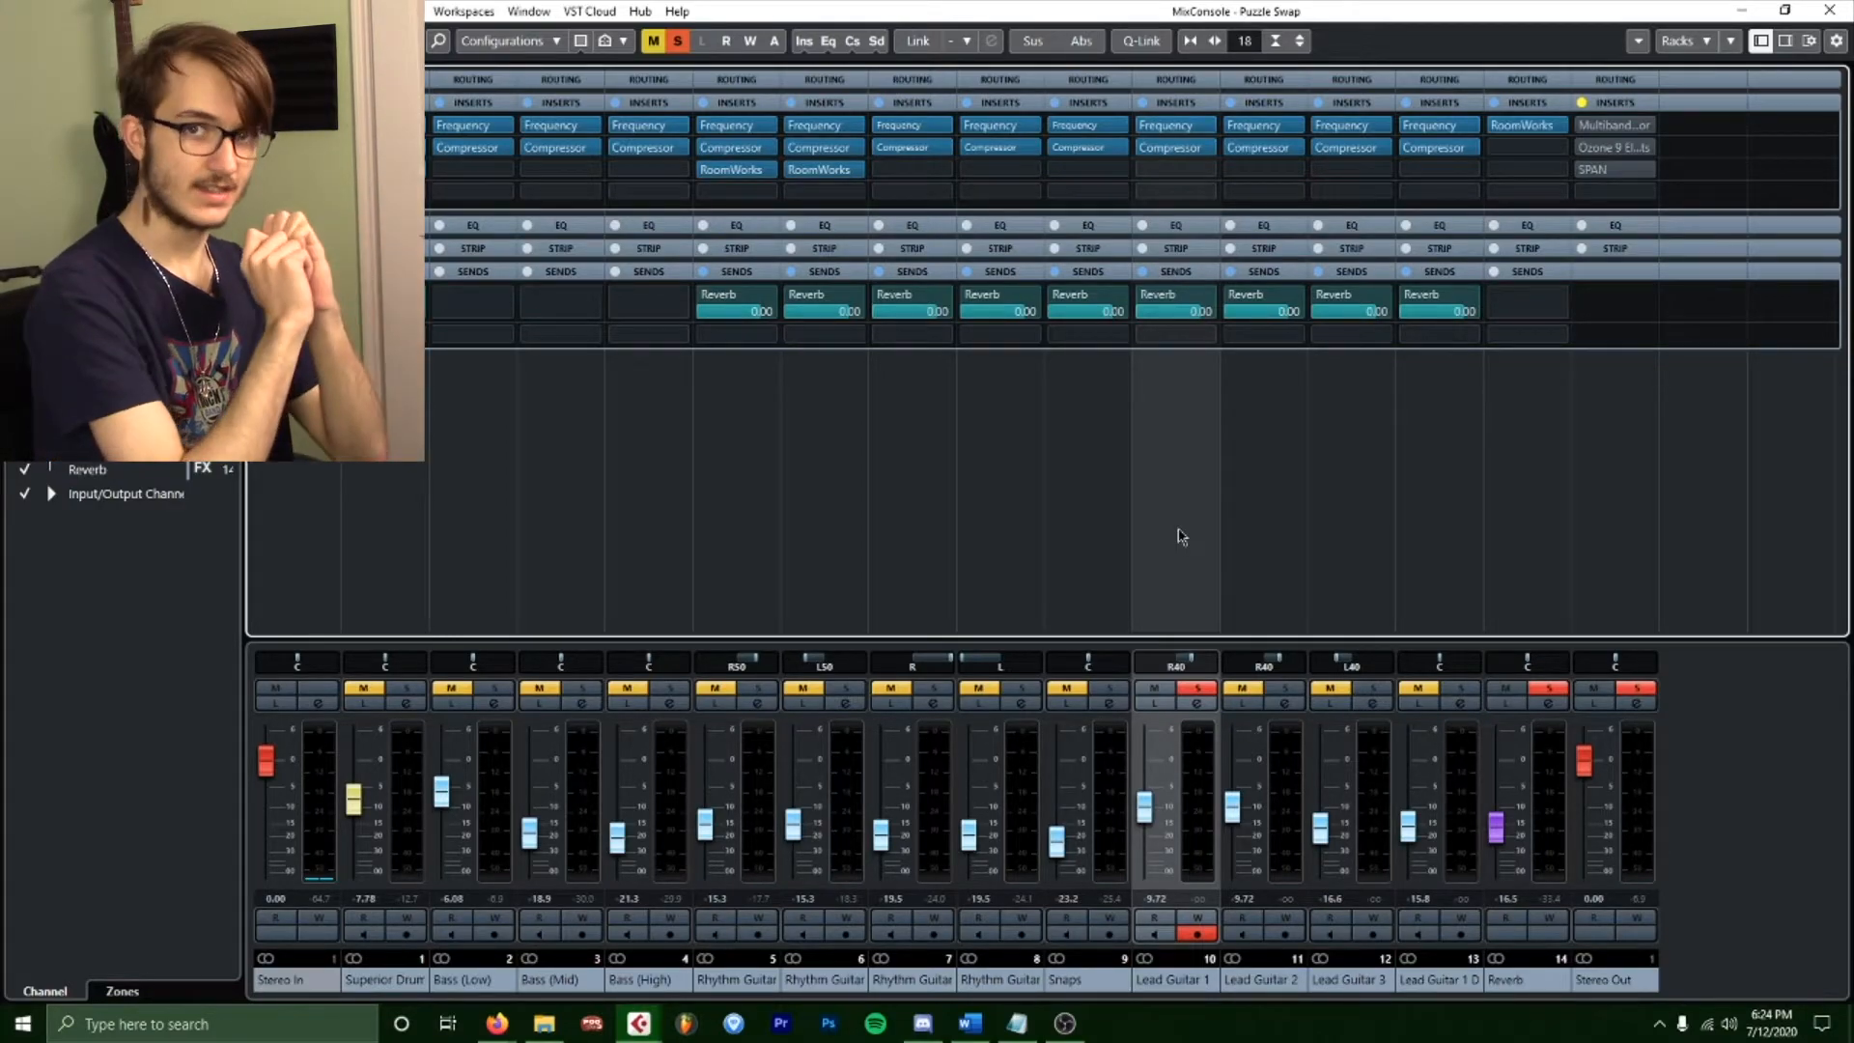
{"action": "left_click", "coordinate": [1166, 125]}
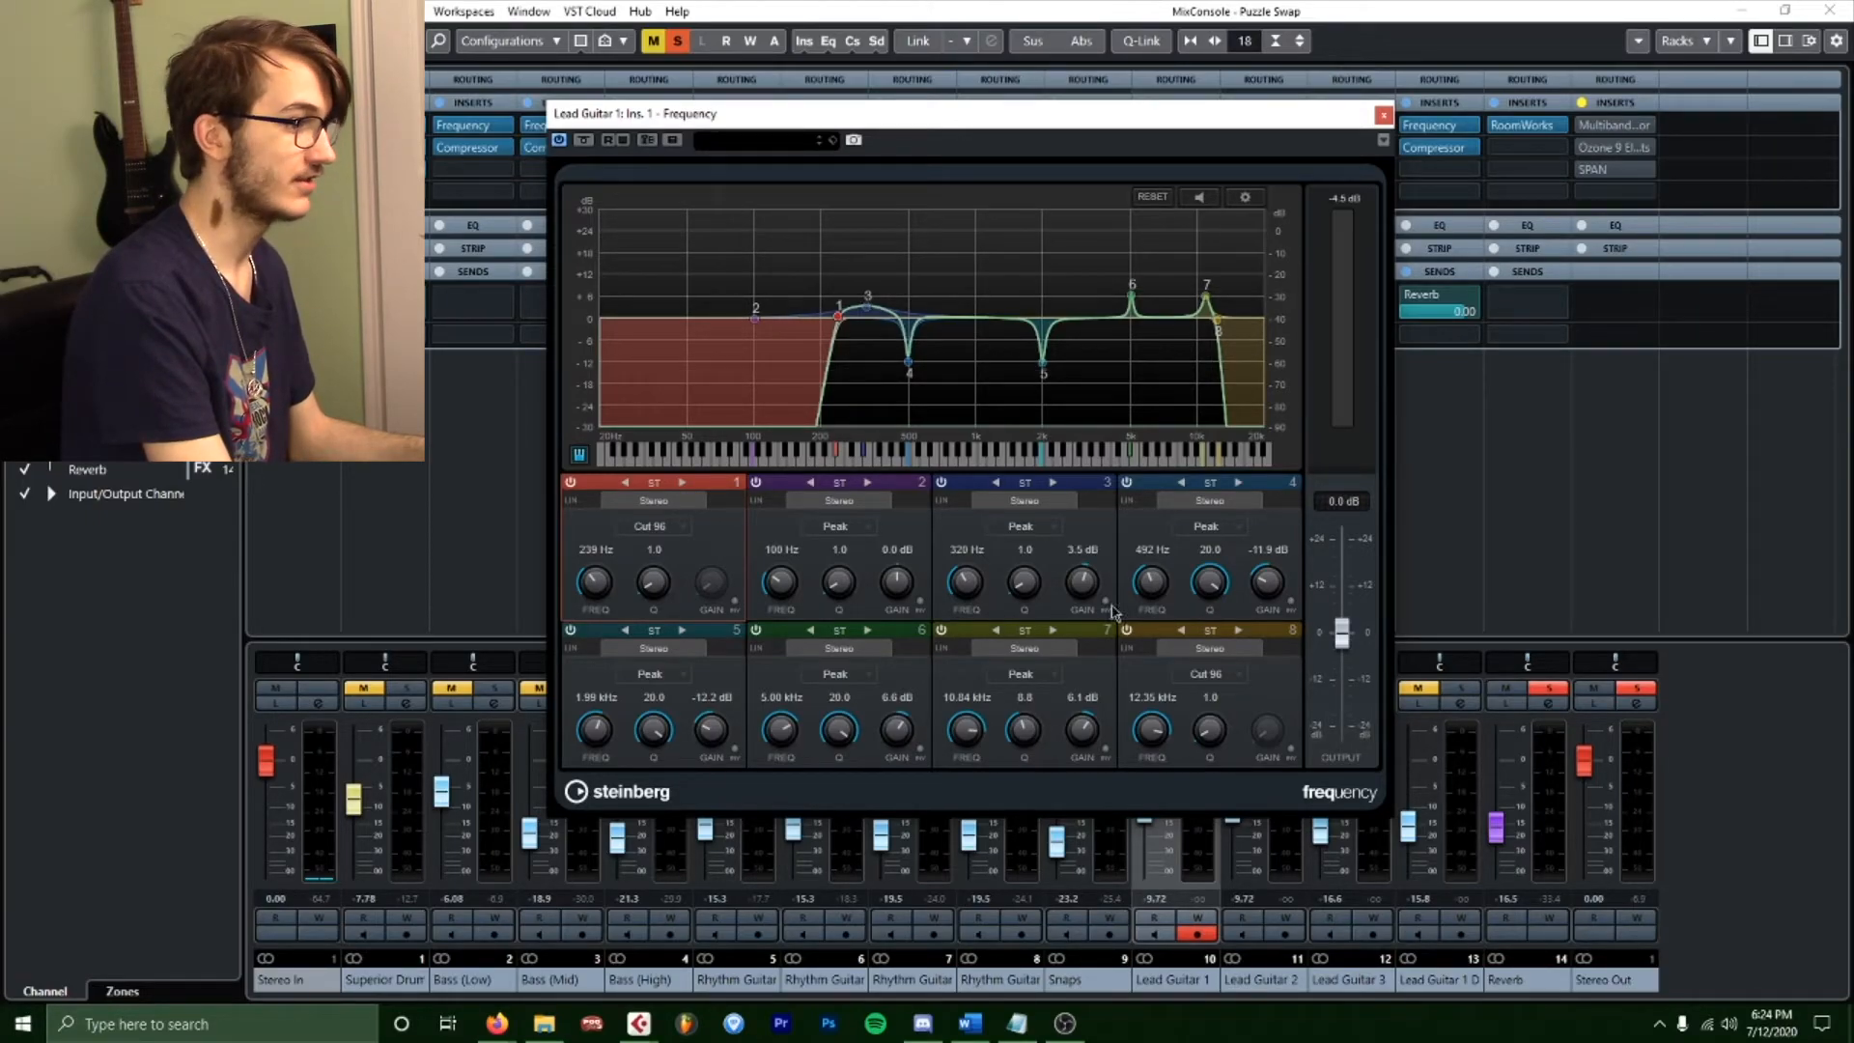
{"action": "left_click", "coordinate": [1113, 118]}
{"action": "key", "text": "space"}
{"action": "left_click_drag", "start_coordinate": [1113, 118], "coordinate": [689, 118]}
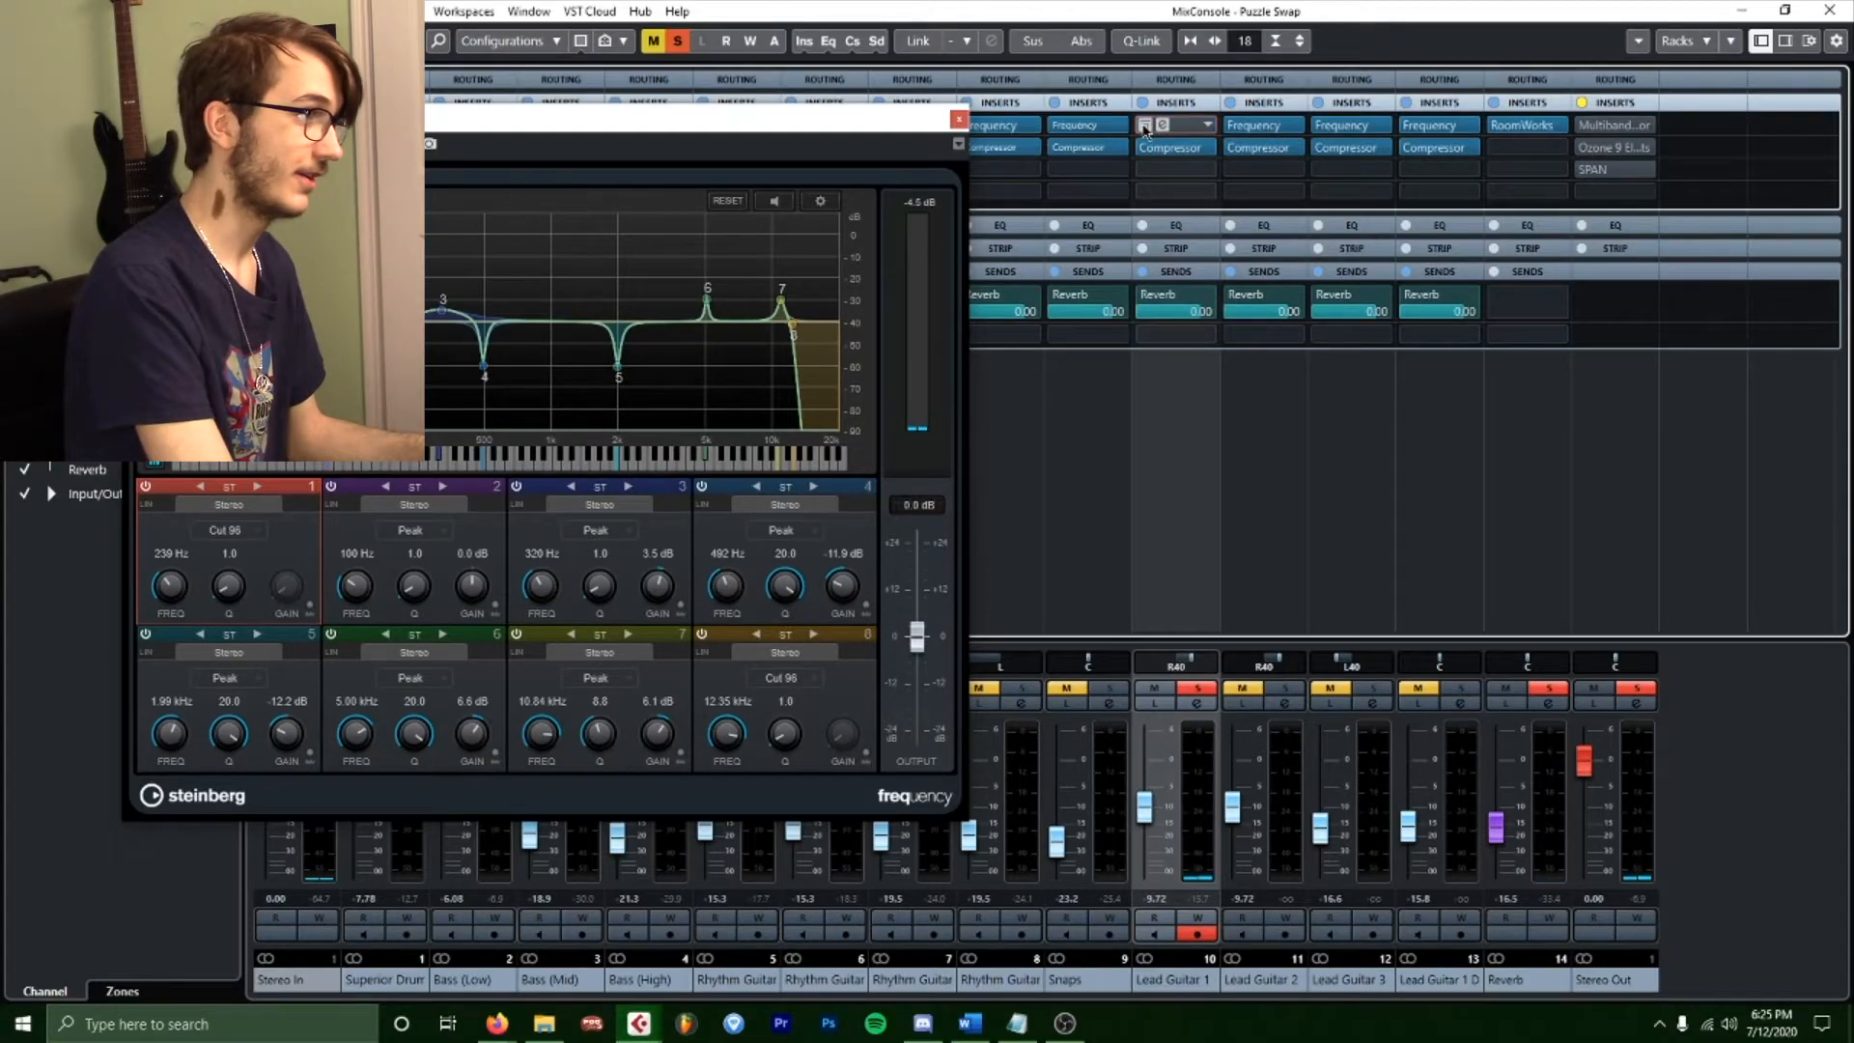
{"action": "left_click", "coordinate": [1145, 128]}
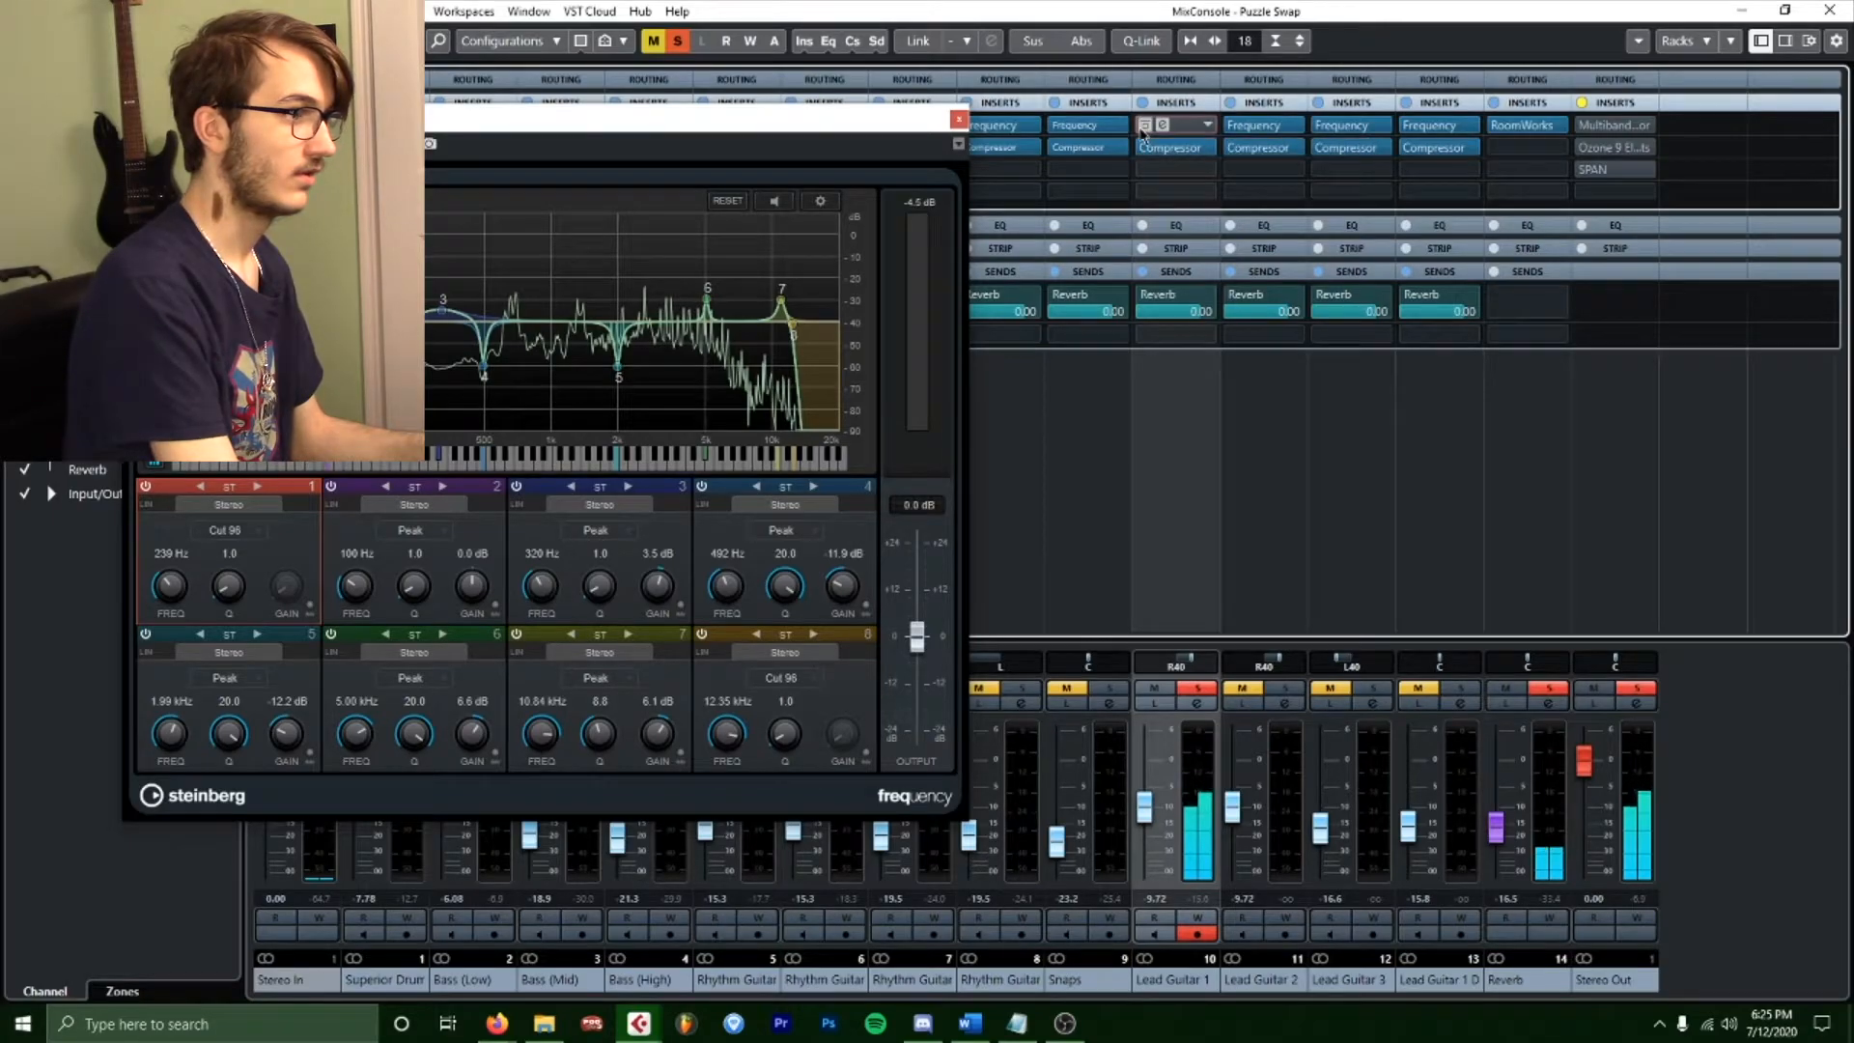
{"action": "left_click", "coordinate": [1143, 125]}
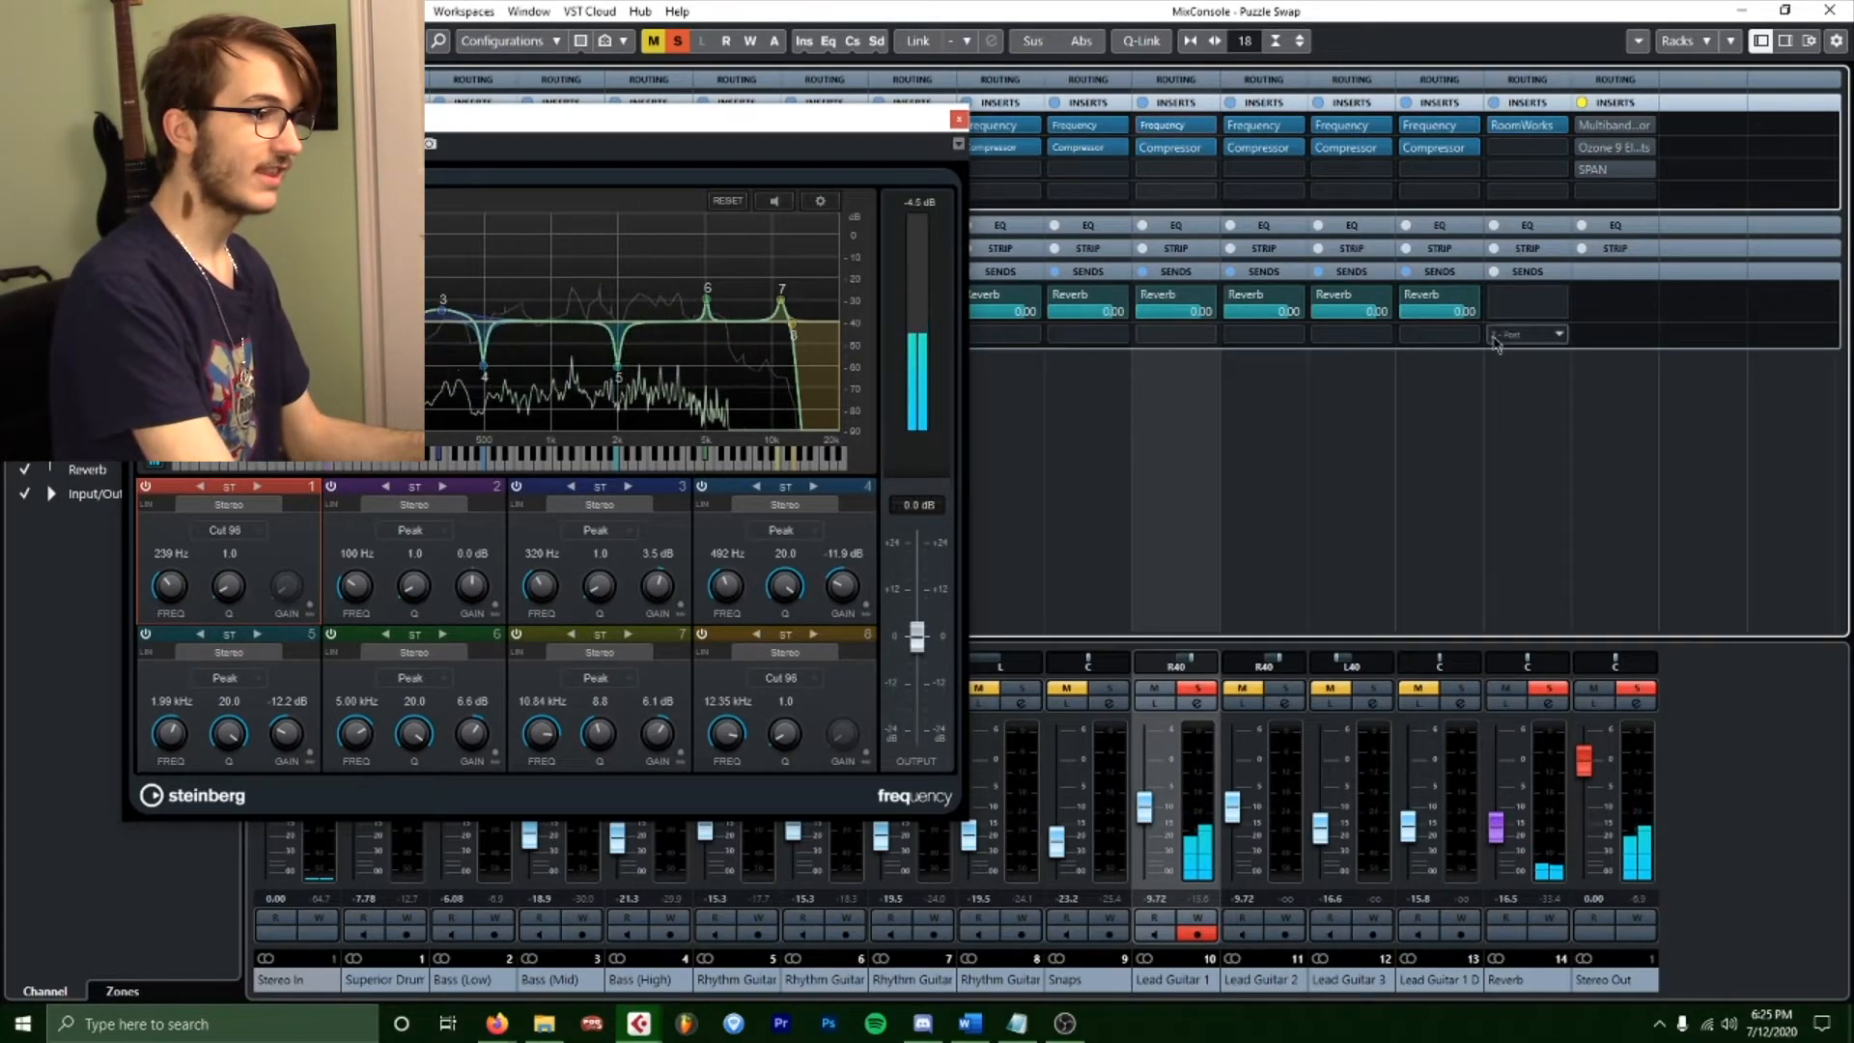
{"action": "left_click", "coordinate": [960, 119]}
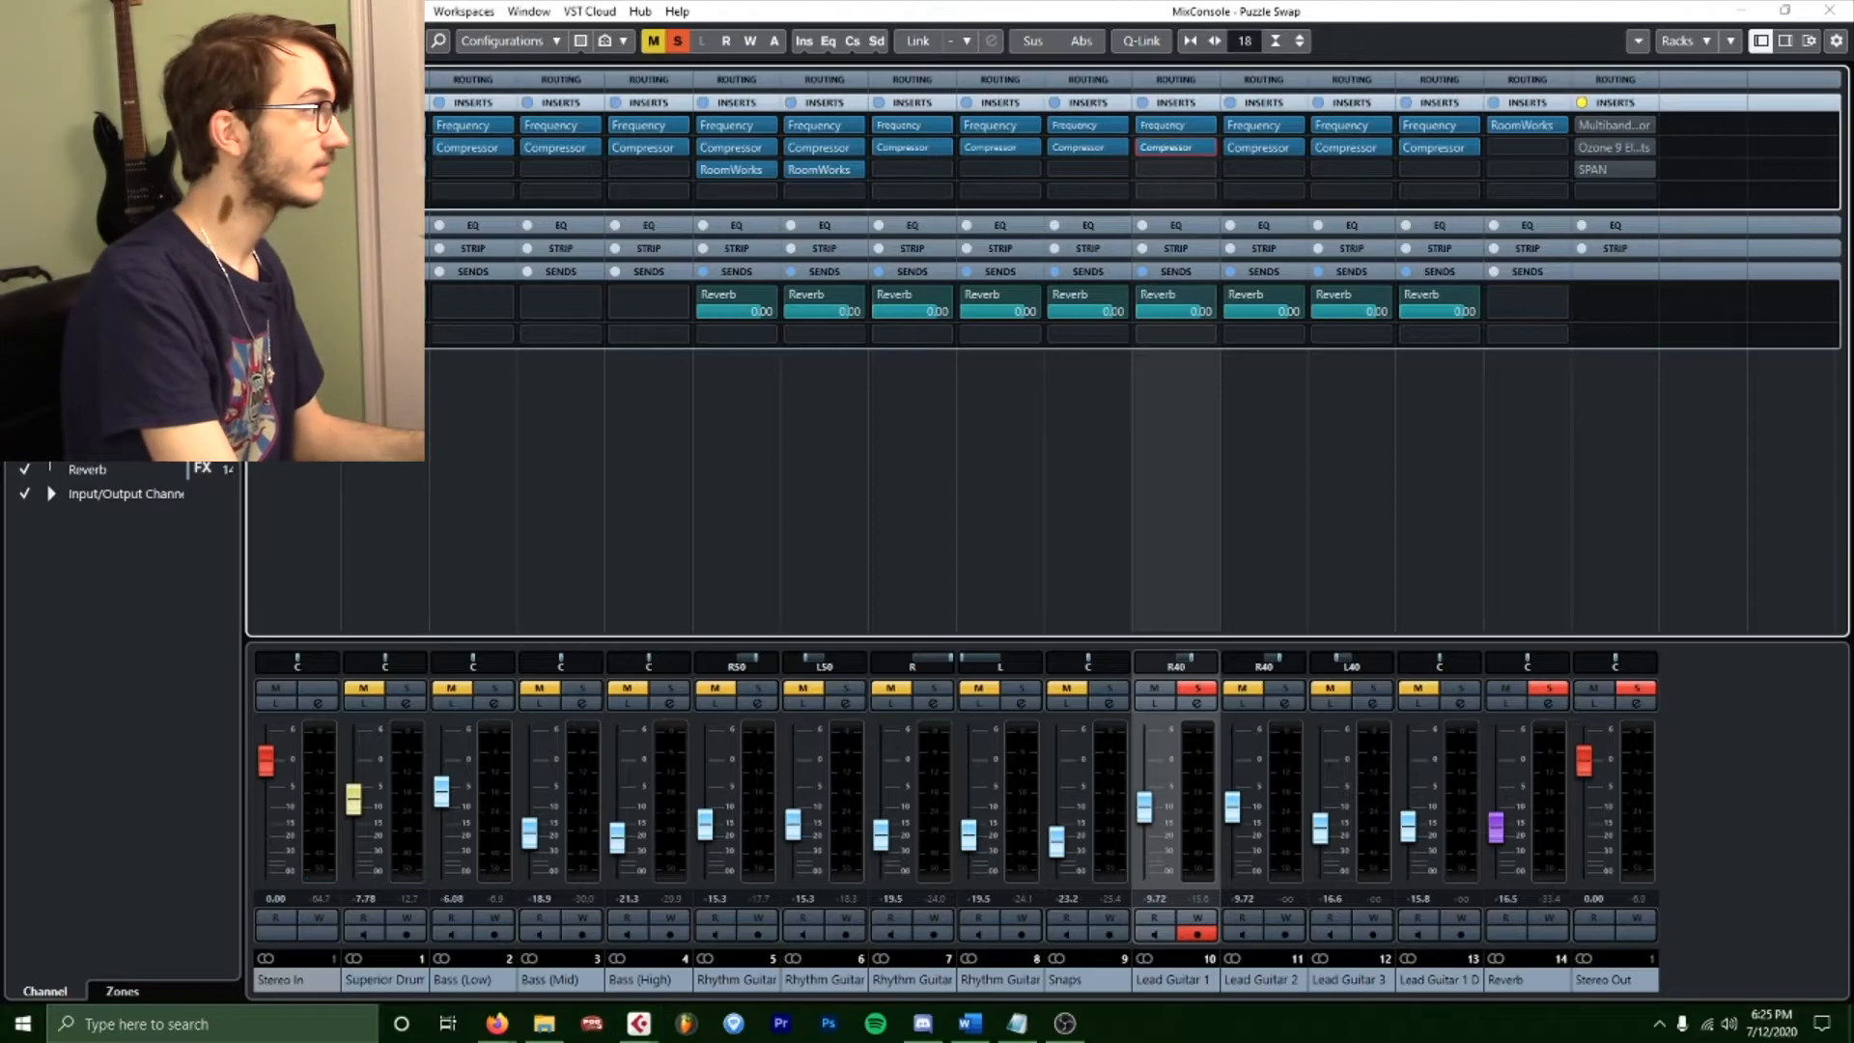
Examine the Lead Guitar 1 compressor during playback, comparing the sound with automatic make-up gain switched off.
{"action": "left_click", "coordinate": [1166, 150]}
{"action": "left_click_drag", "start_coordinate": [1116, 124], "coordinate": [1172, 122]}
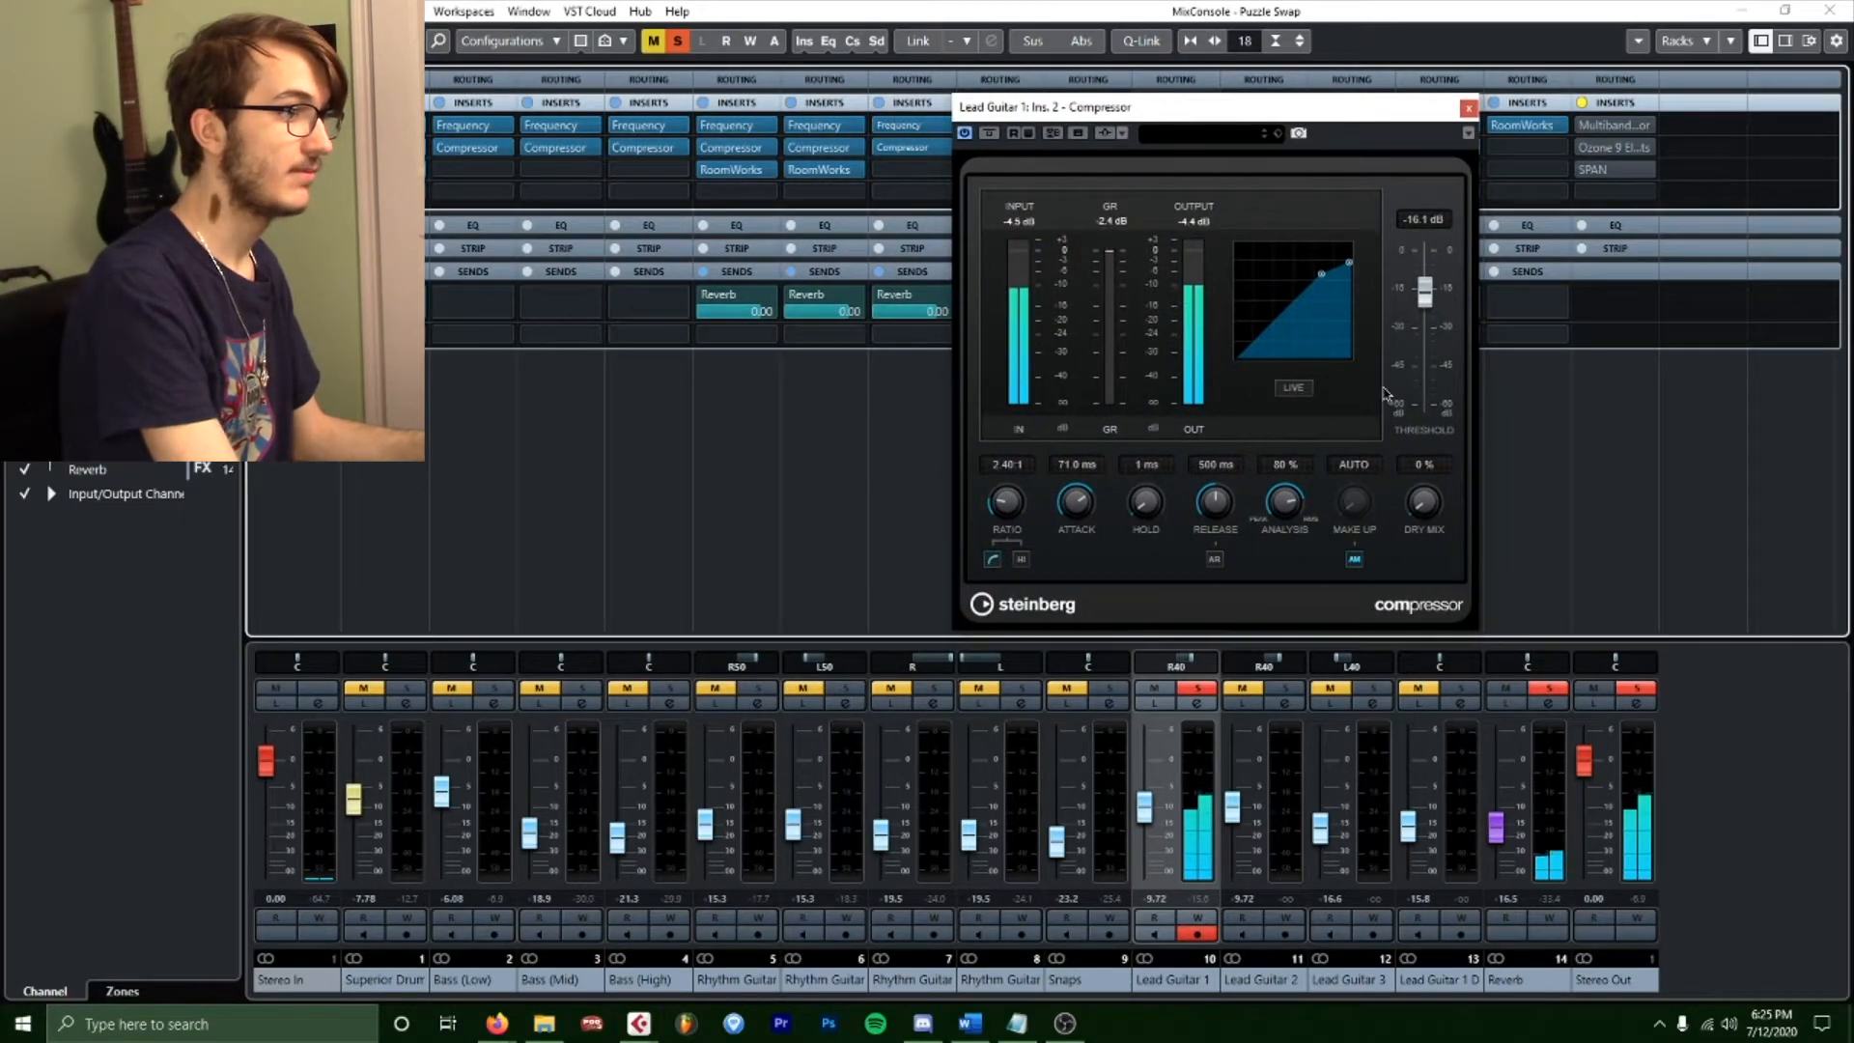
{"action": "left_click", "coordinate": [1355, 560]}
{"action": "left_click", "coordinate": [1355, 560]}
{"action": "left_click", "coordinate": [1467, 108]}
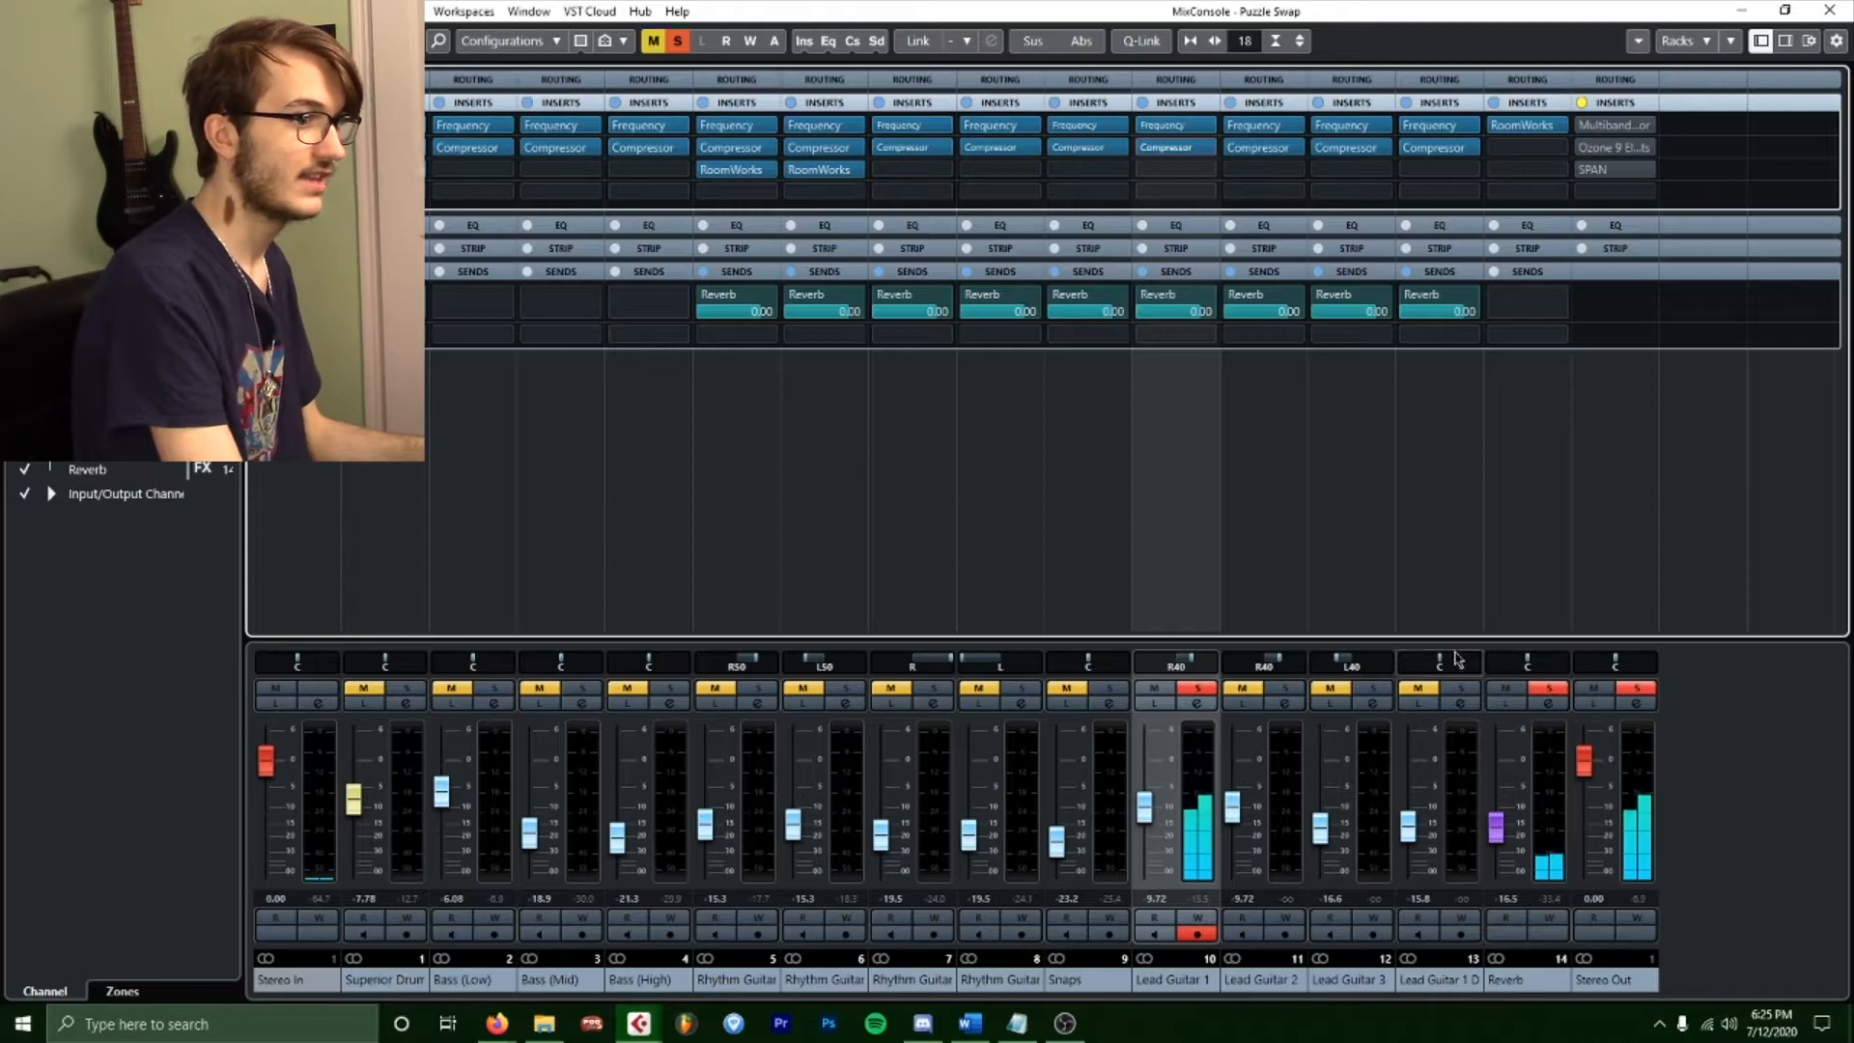
Take Lead Guitar 1 out of solo, re-enable the Stereo Out inserts and play the full mix.
{"action": "left_click", "coordinate": [1205, 689]}
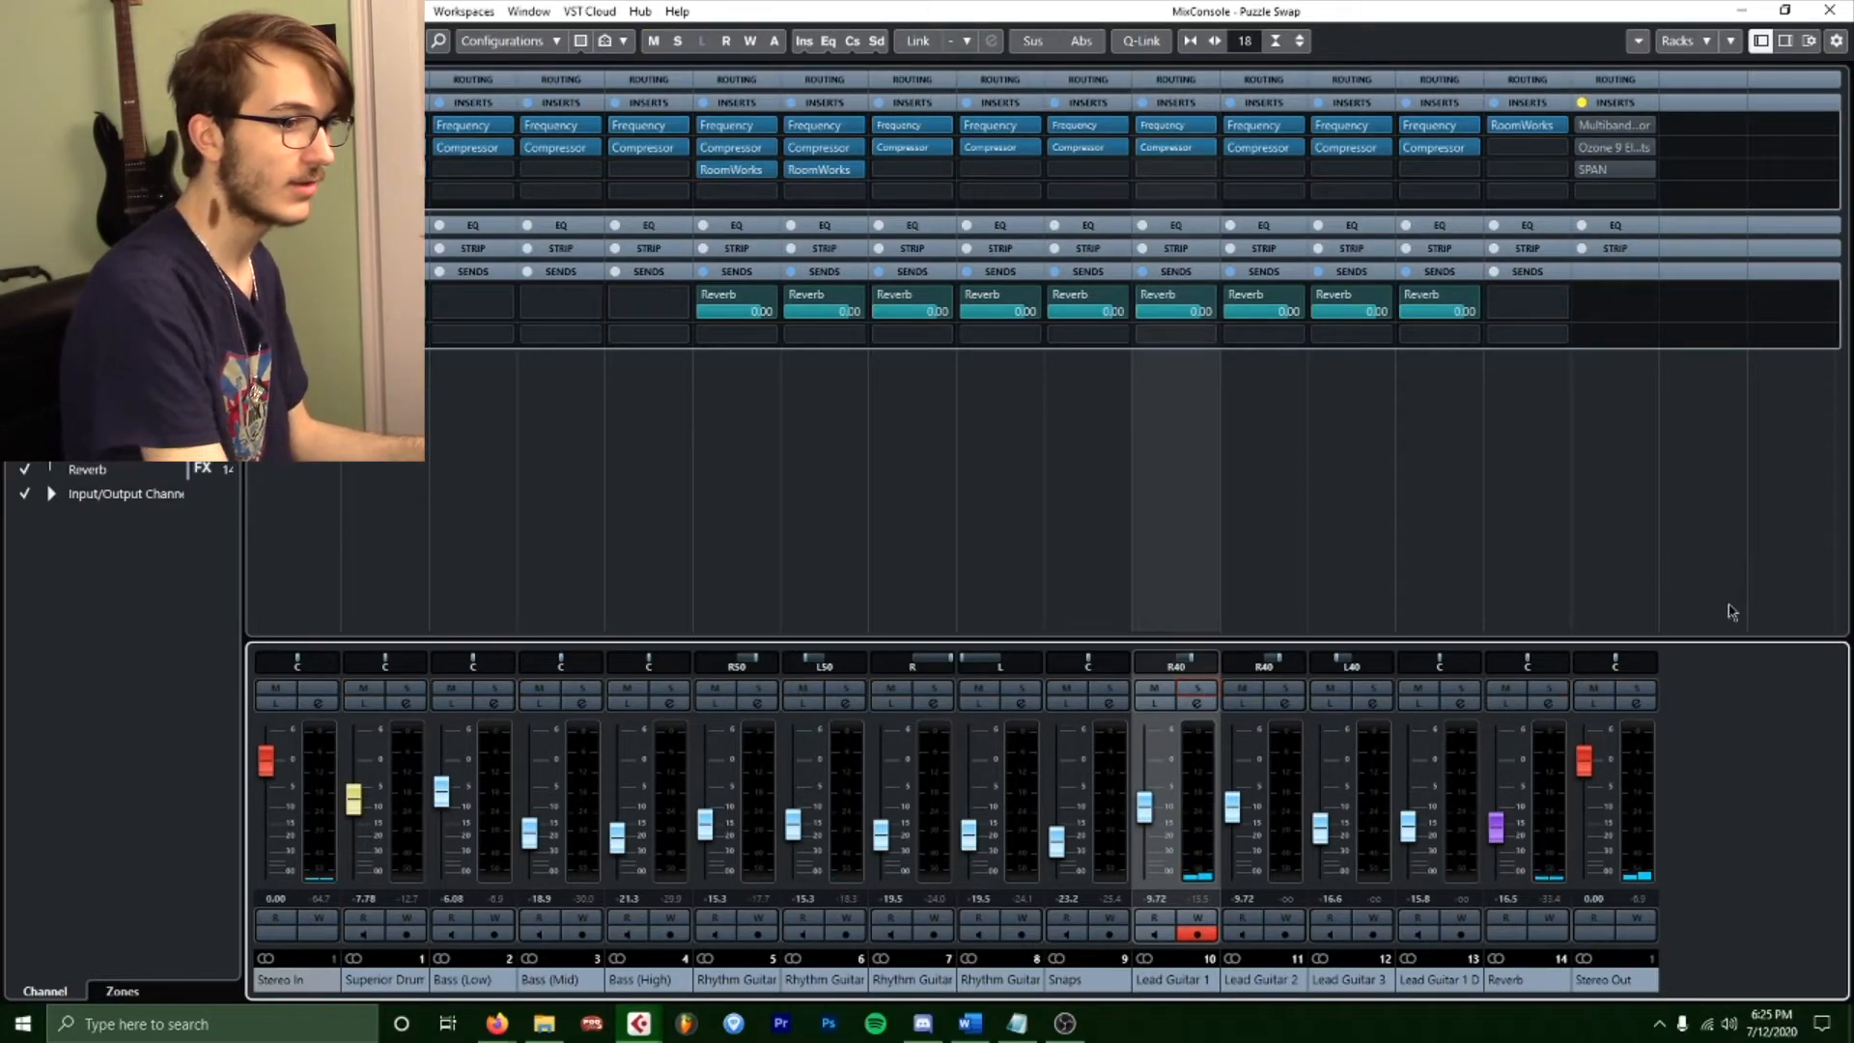
{"action": "left_click", "coordinate": [1581, 104]}
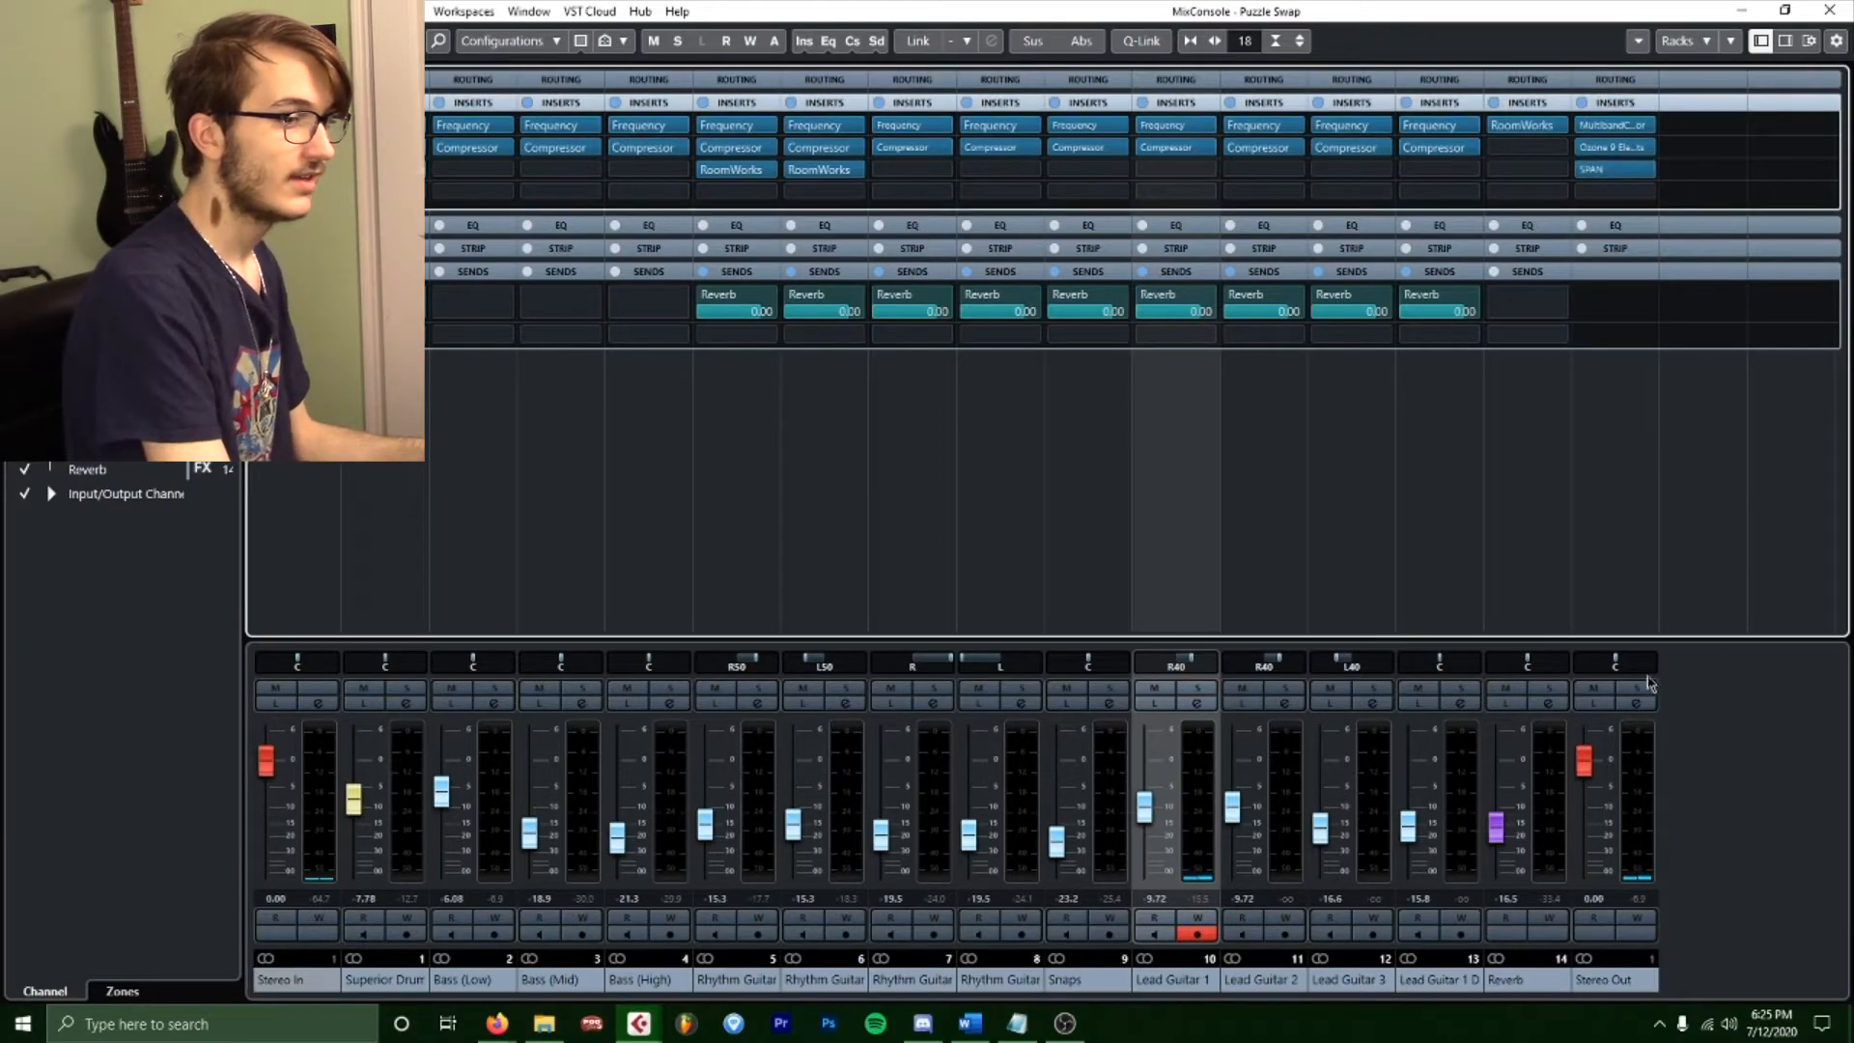
{"action": "key", "text": "space"}
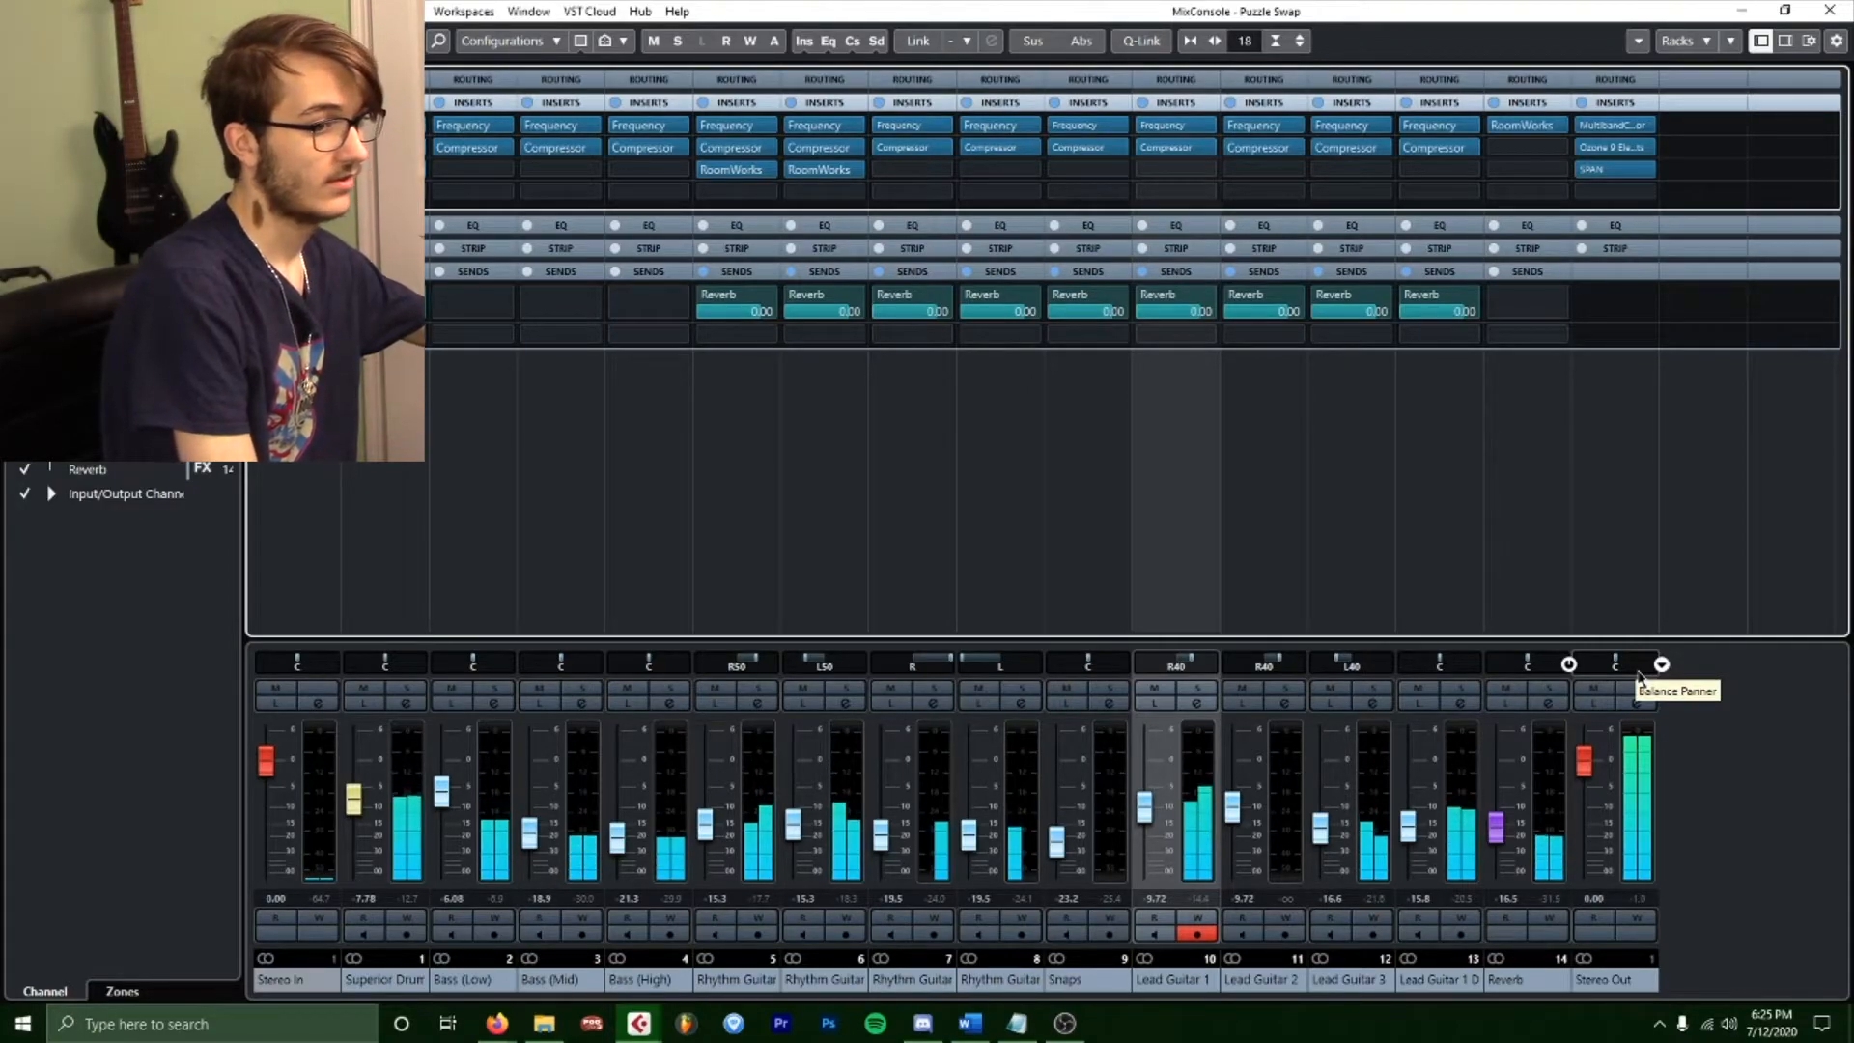
Examine the four band settings in the MultibandCompressor on Stereo Out.
{"action": "double_click", "coordinate": [1607, 125]}
{"action": "left_click_drag", "start_coordinate": [5, 244], "coordinate": [1036, 140]}
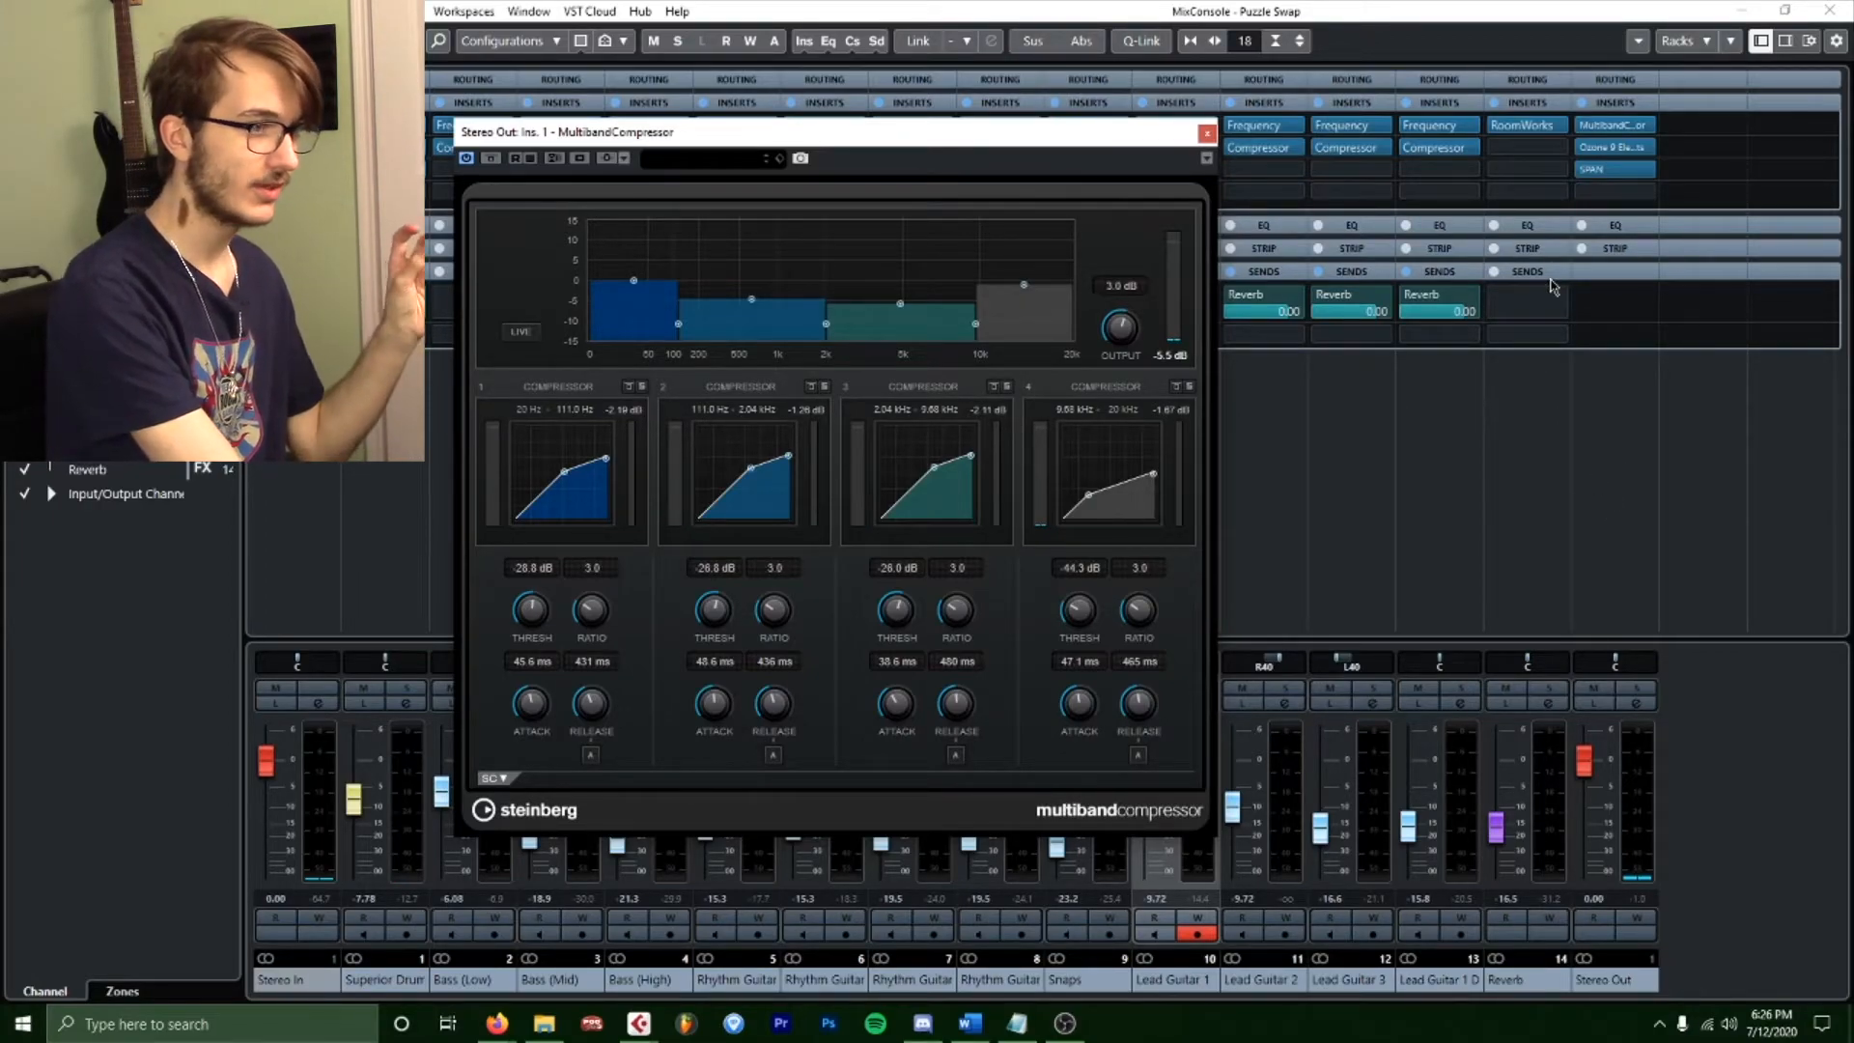
{"action": "left_click_drag", "start_coordinate": [764, 141], "coordinate": [808, 125]}
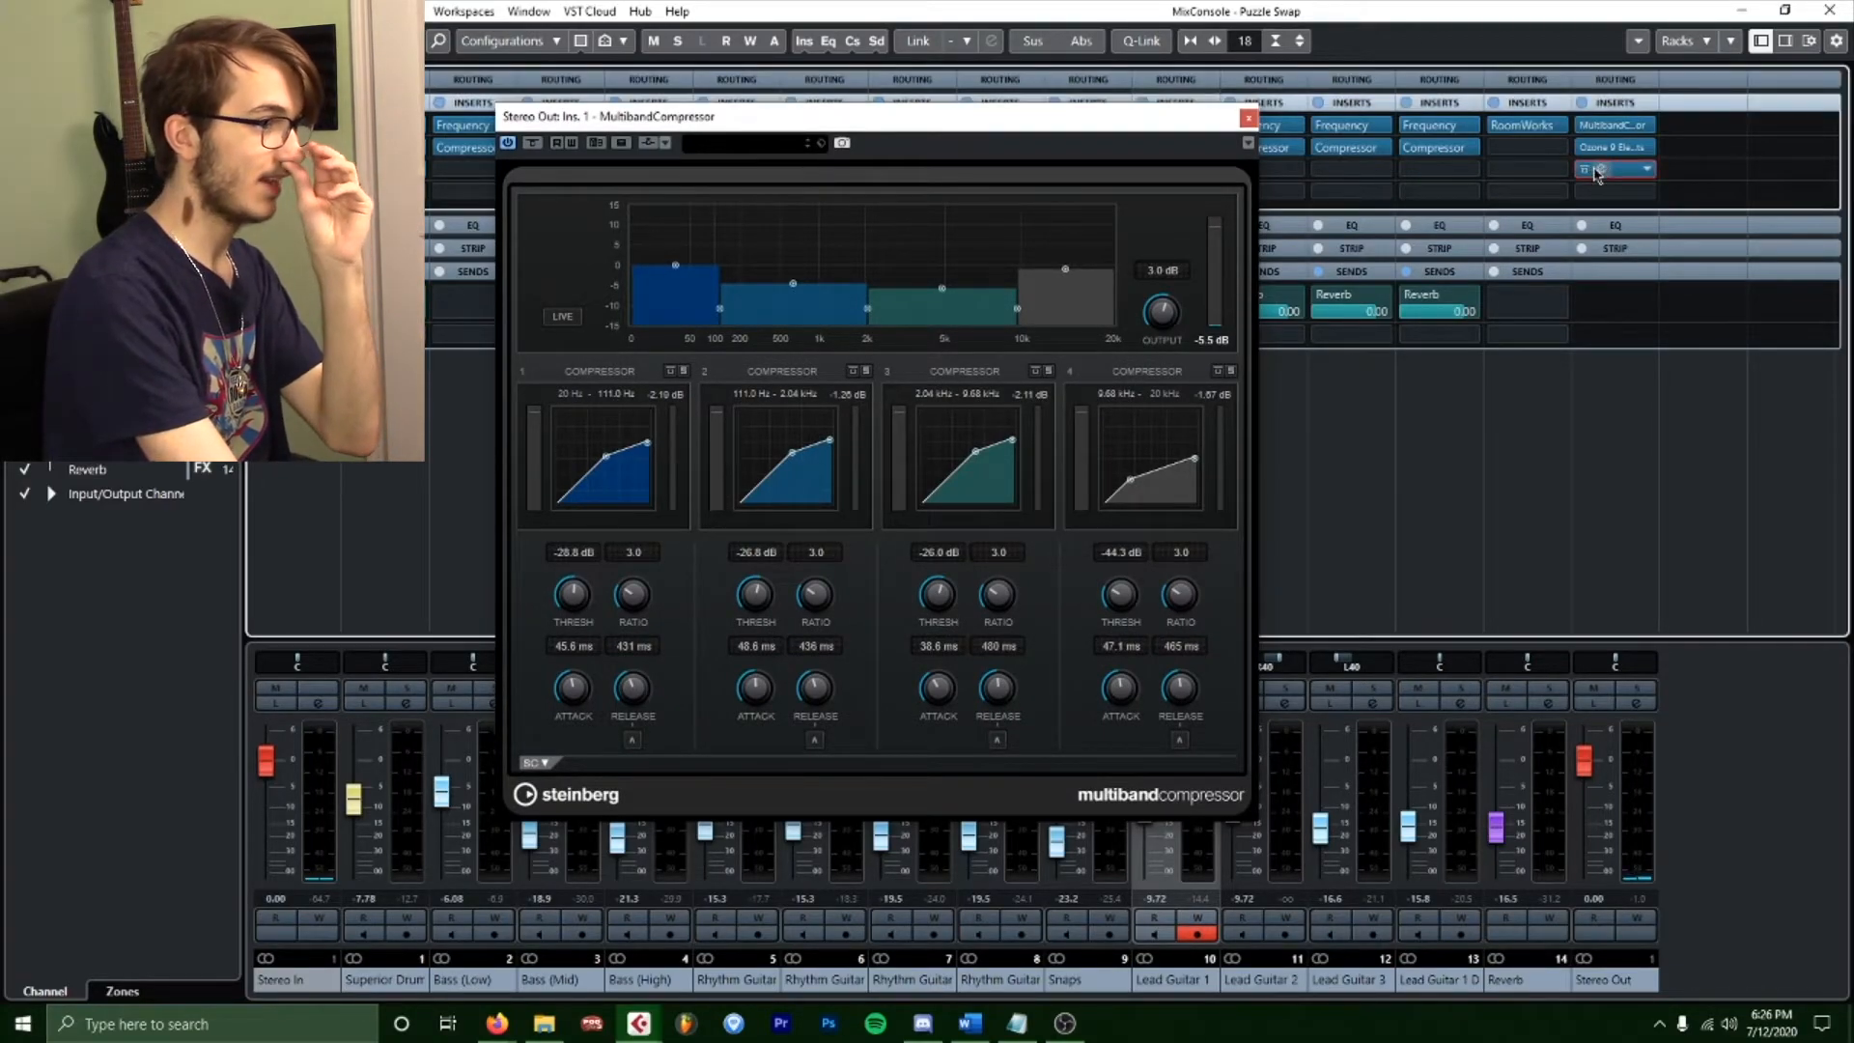
With Ozone 9 Elements bypassed, place the SPAN analyzer beside the MultibandCompressor and set the compressor's output to 0.0 dB.
{"action": "left_click_drag", "start_coordinate": [0, 280], "coordinate": [1344, 112]}
{"action": "left_click_drag", "start_coordinate": [706, 118], "coordinate": [387, 128]}
{"action": "left_click", "coordinate": [1785, 102]}
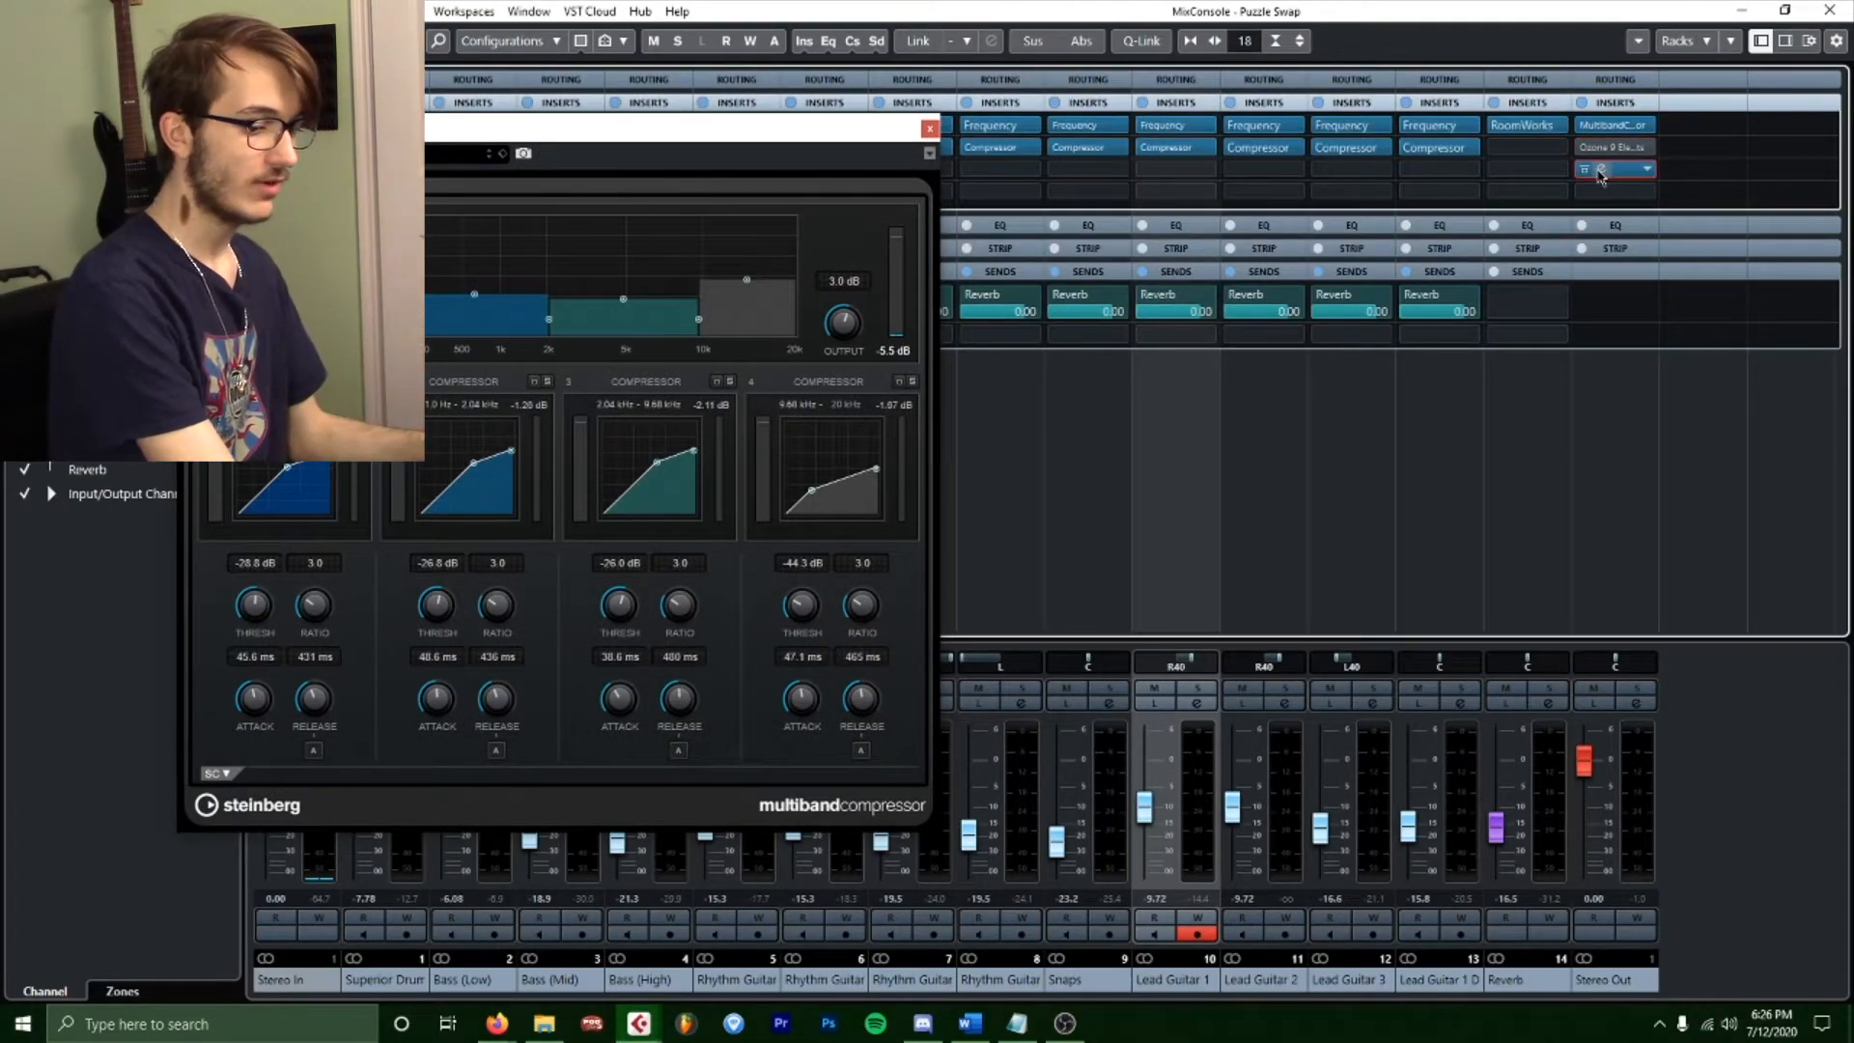
{"action": "left_click", "coordinate": [1599, 172]}
{"action": "left_click_drag", "start_coordinate": [1212, 113], "coordinate": [1216, 163]}
{"action": "left_click_drag", "start_coordinate": [722, 123], "coordinate": [709, 99]}
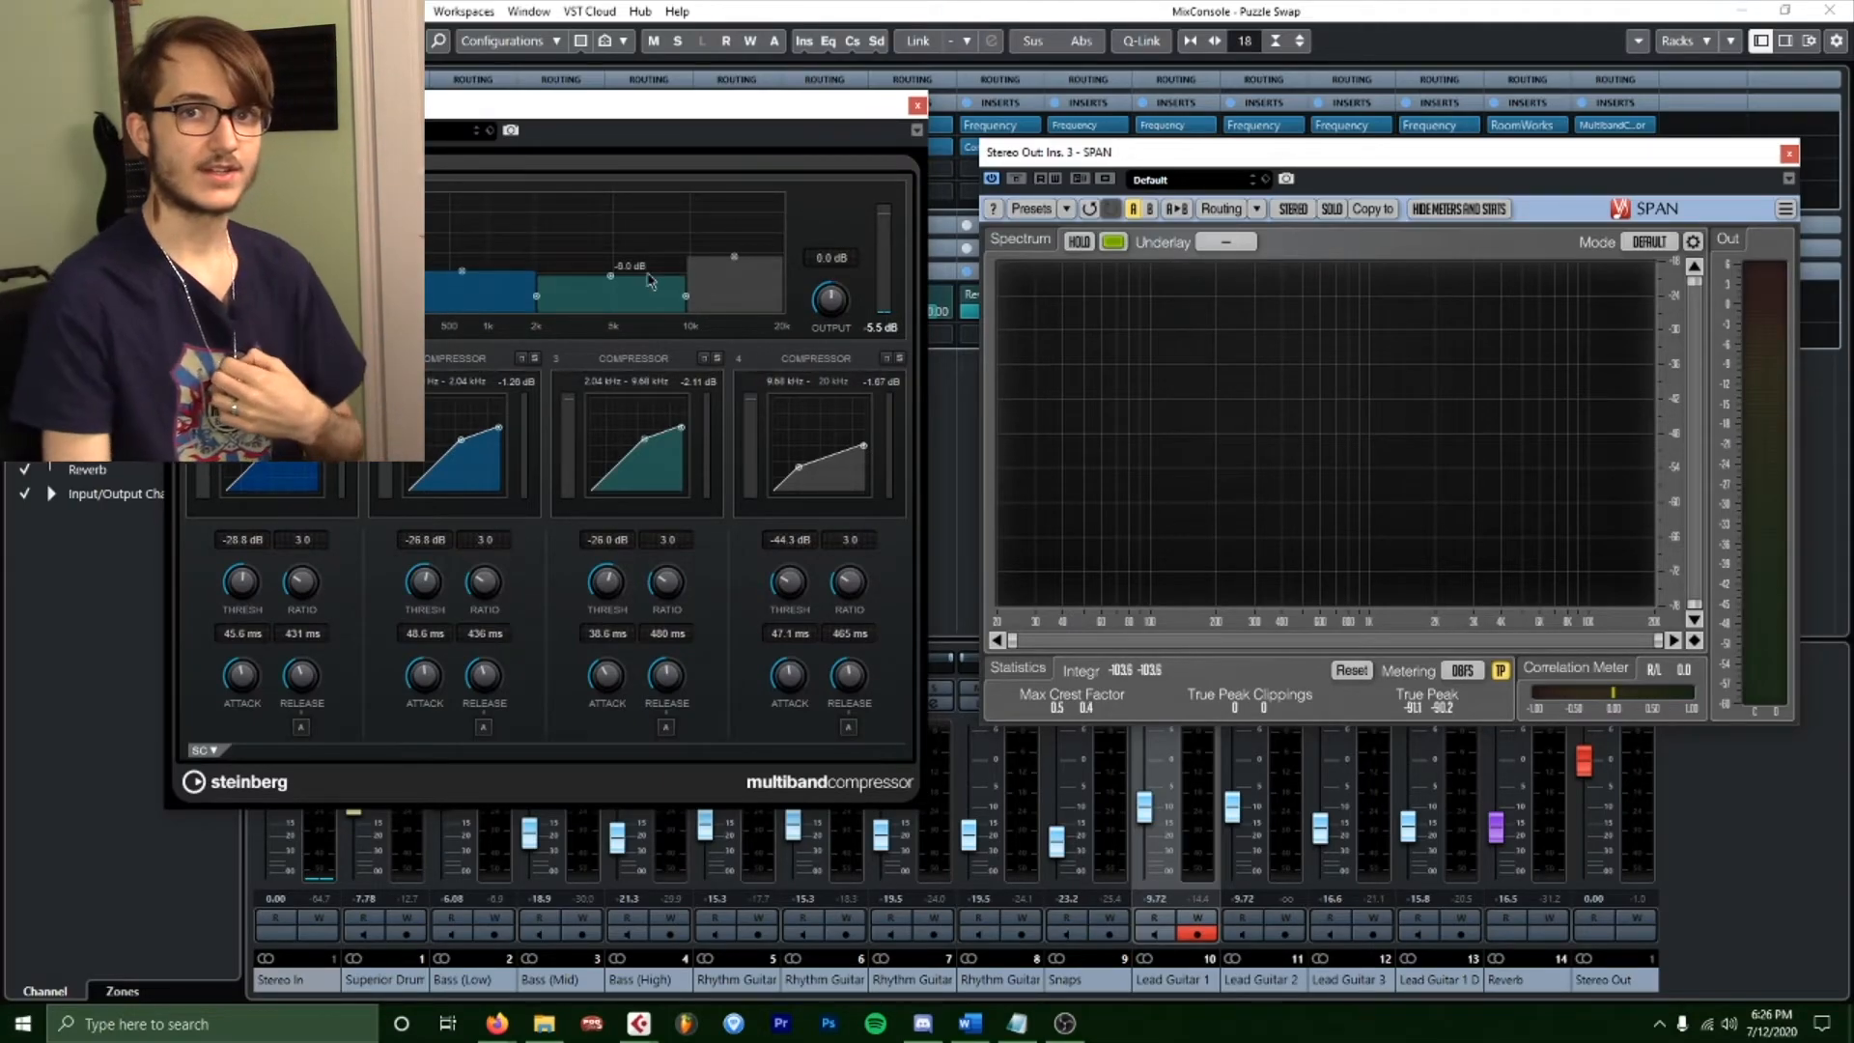
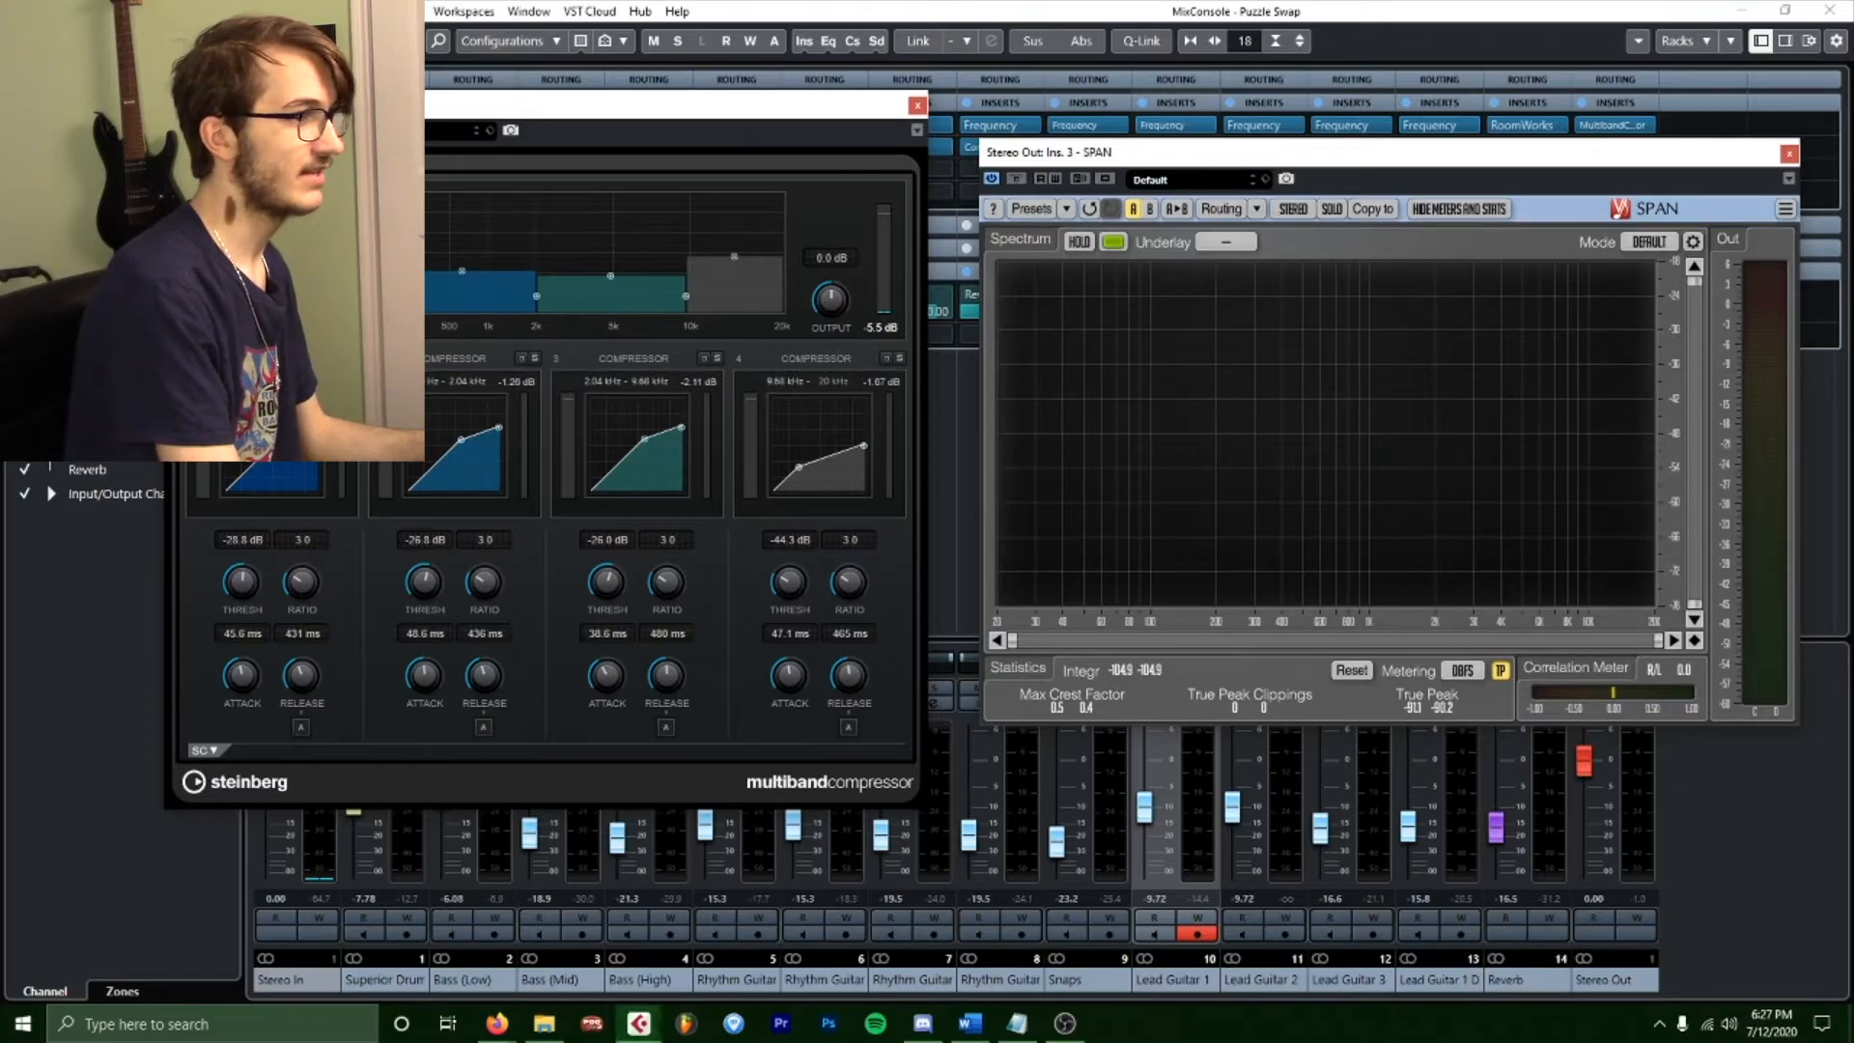
Play the full mix to examine its spectrum in SPAN, and close SPAN and the MultibandCompressor.
{"action": "key", "text": "space"}
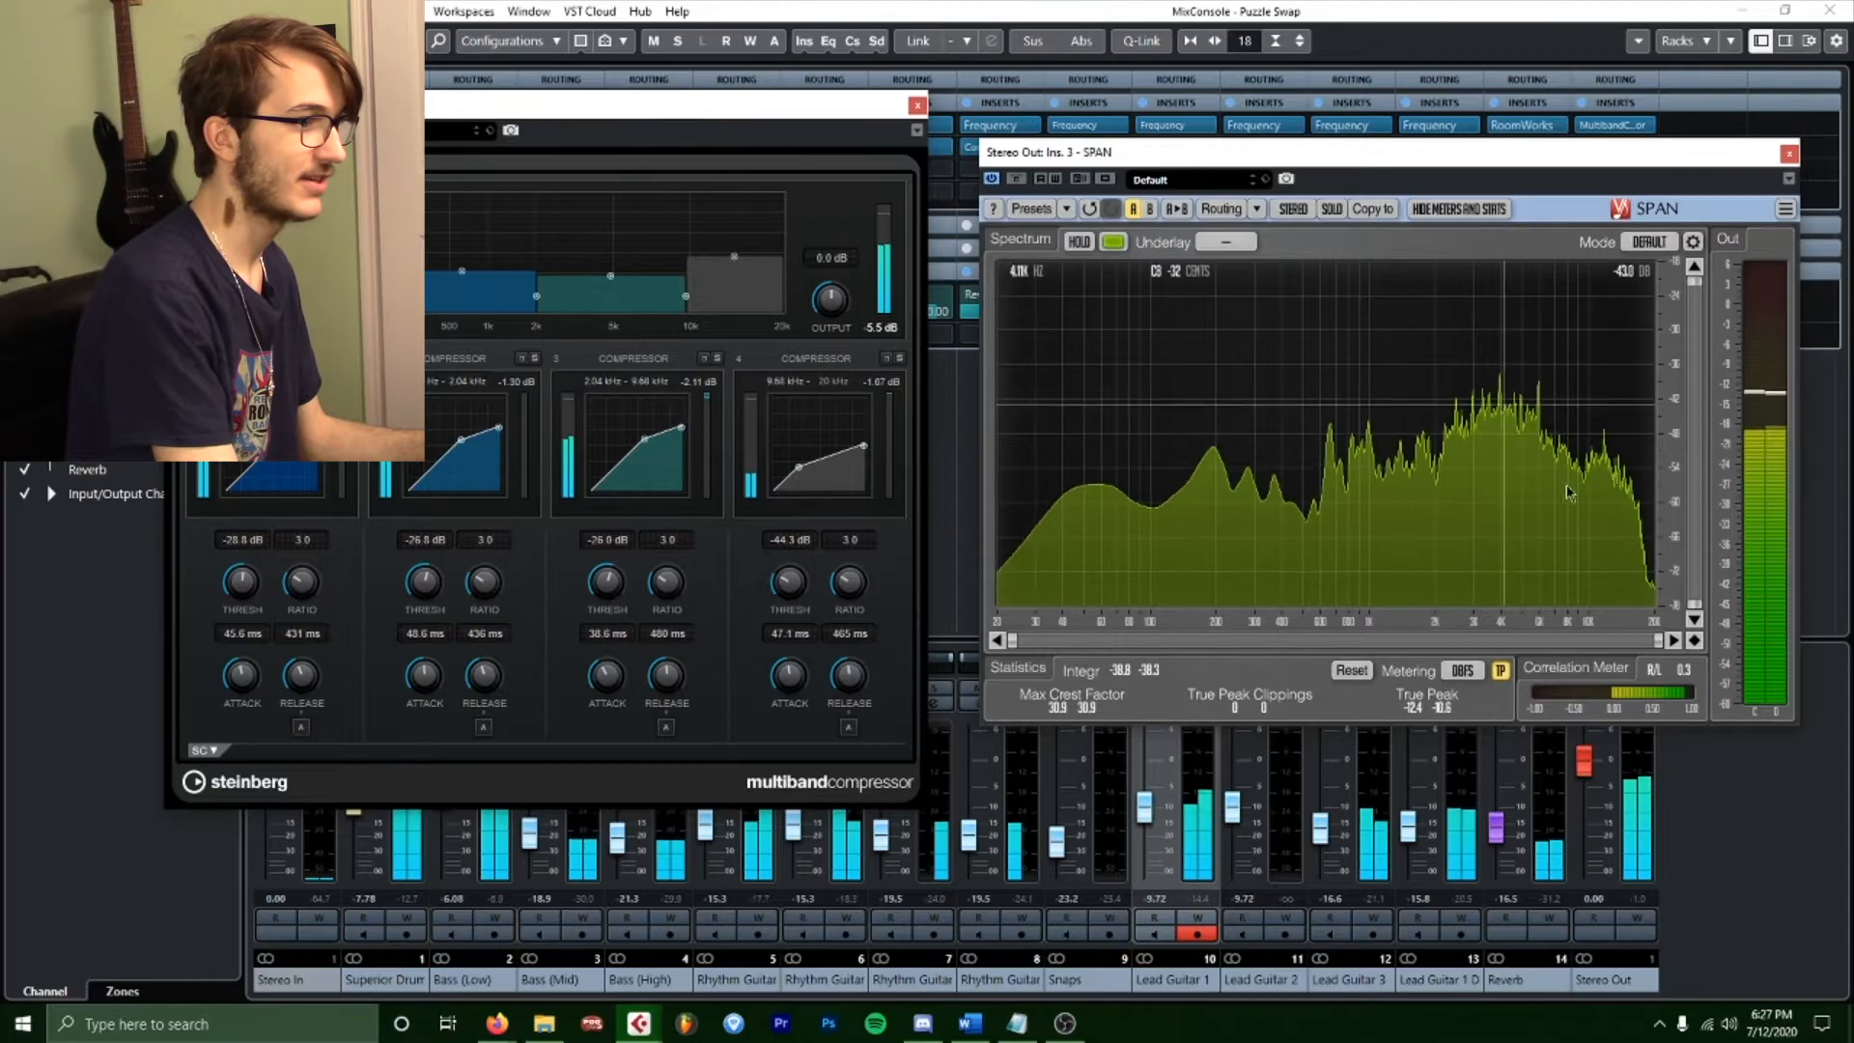
{"action": "left_click", "coordinate": [1789, 154]}
{"action": "left_click", "coordinate": [917, 104]}
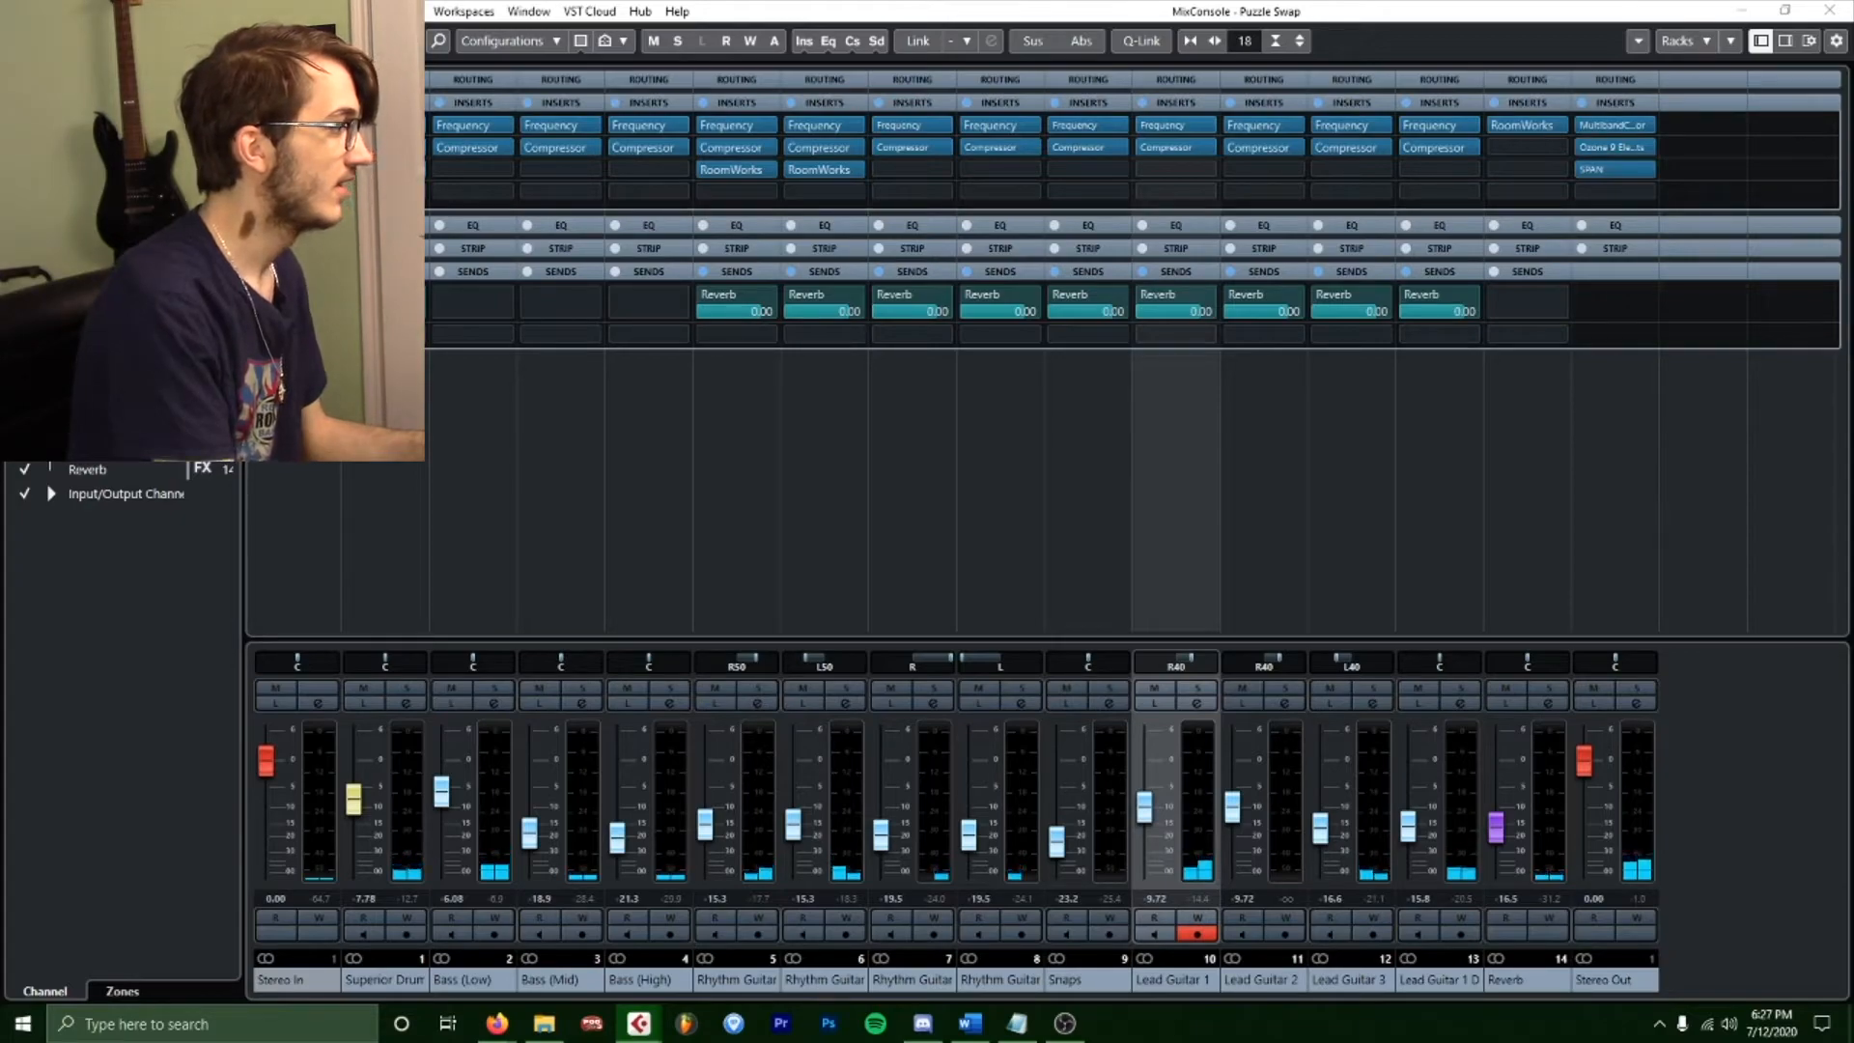
Reopen the MultibandCompressor and Ozone 9 Elements on Stereo Out and arrange their windows for comparing both plug-ins.
{"action": "left_click", "coordinate": [960, 8]}
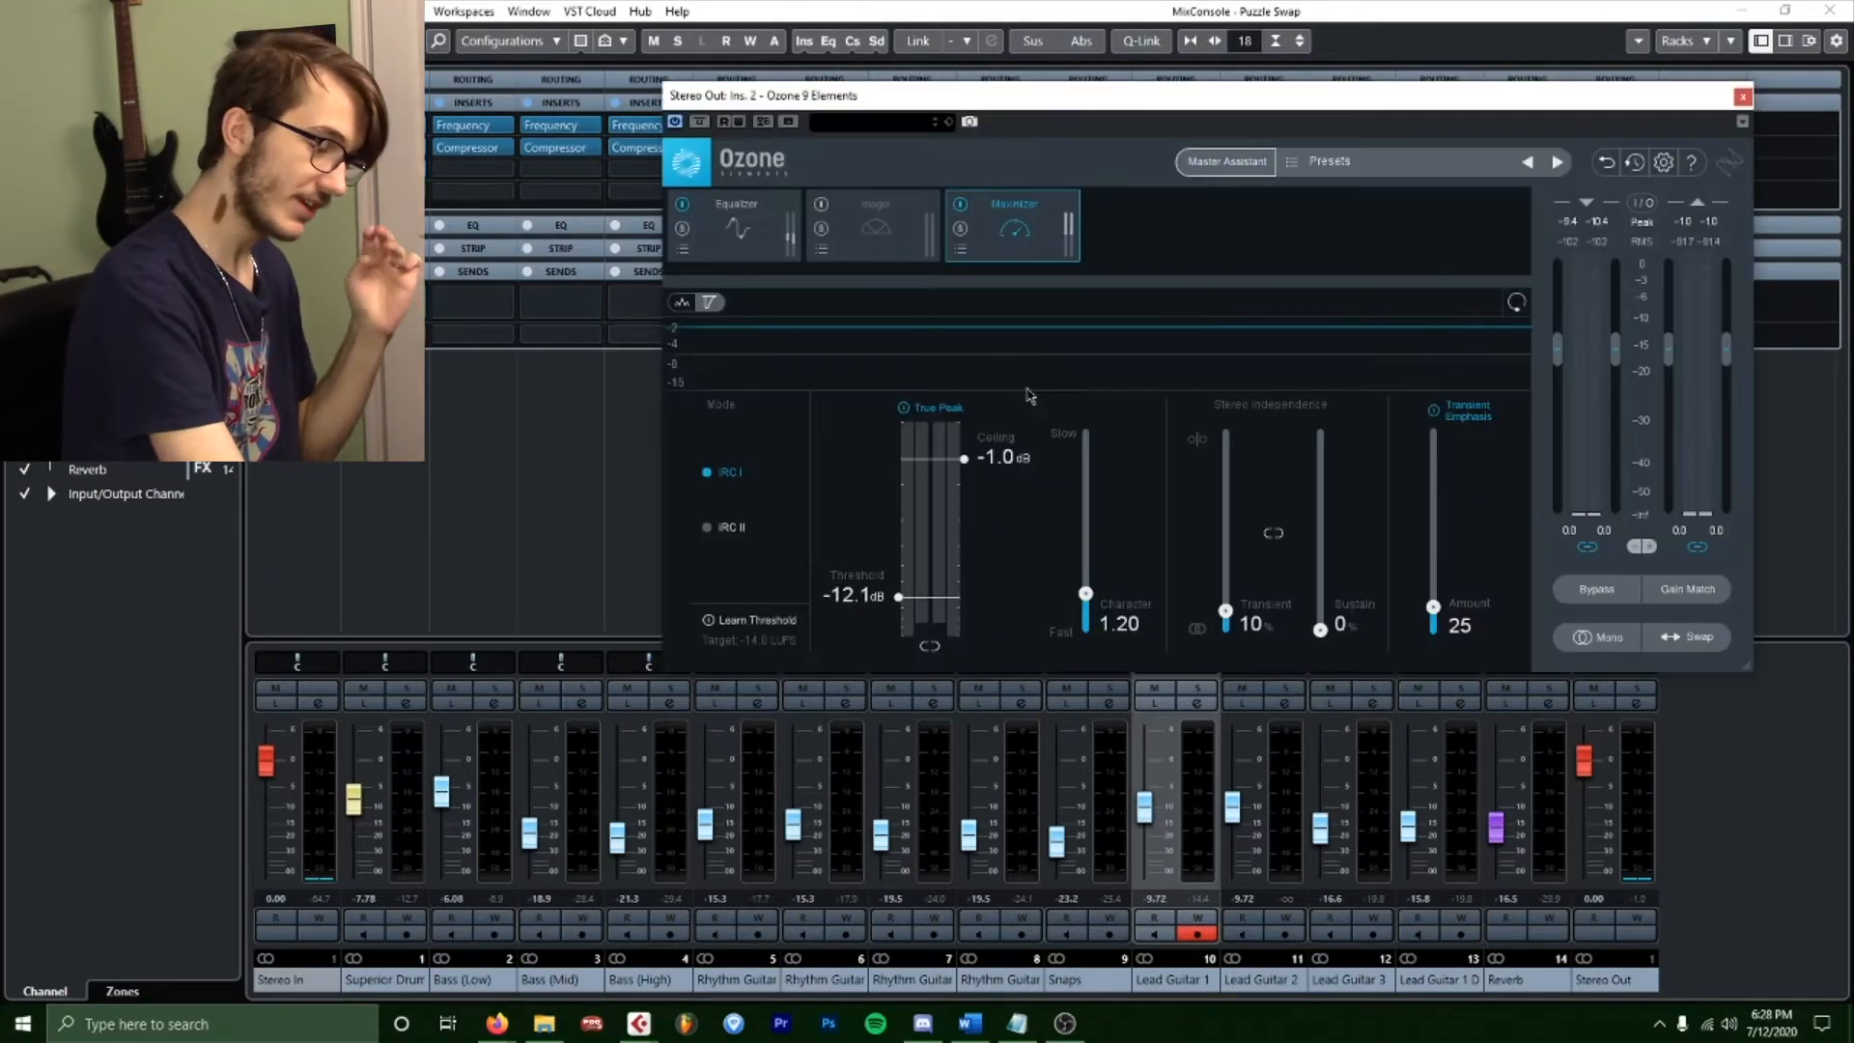
{"action": "left_click", "coordinate": [1744, 96]}
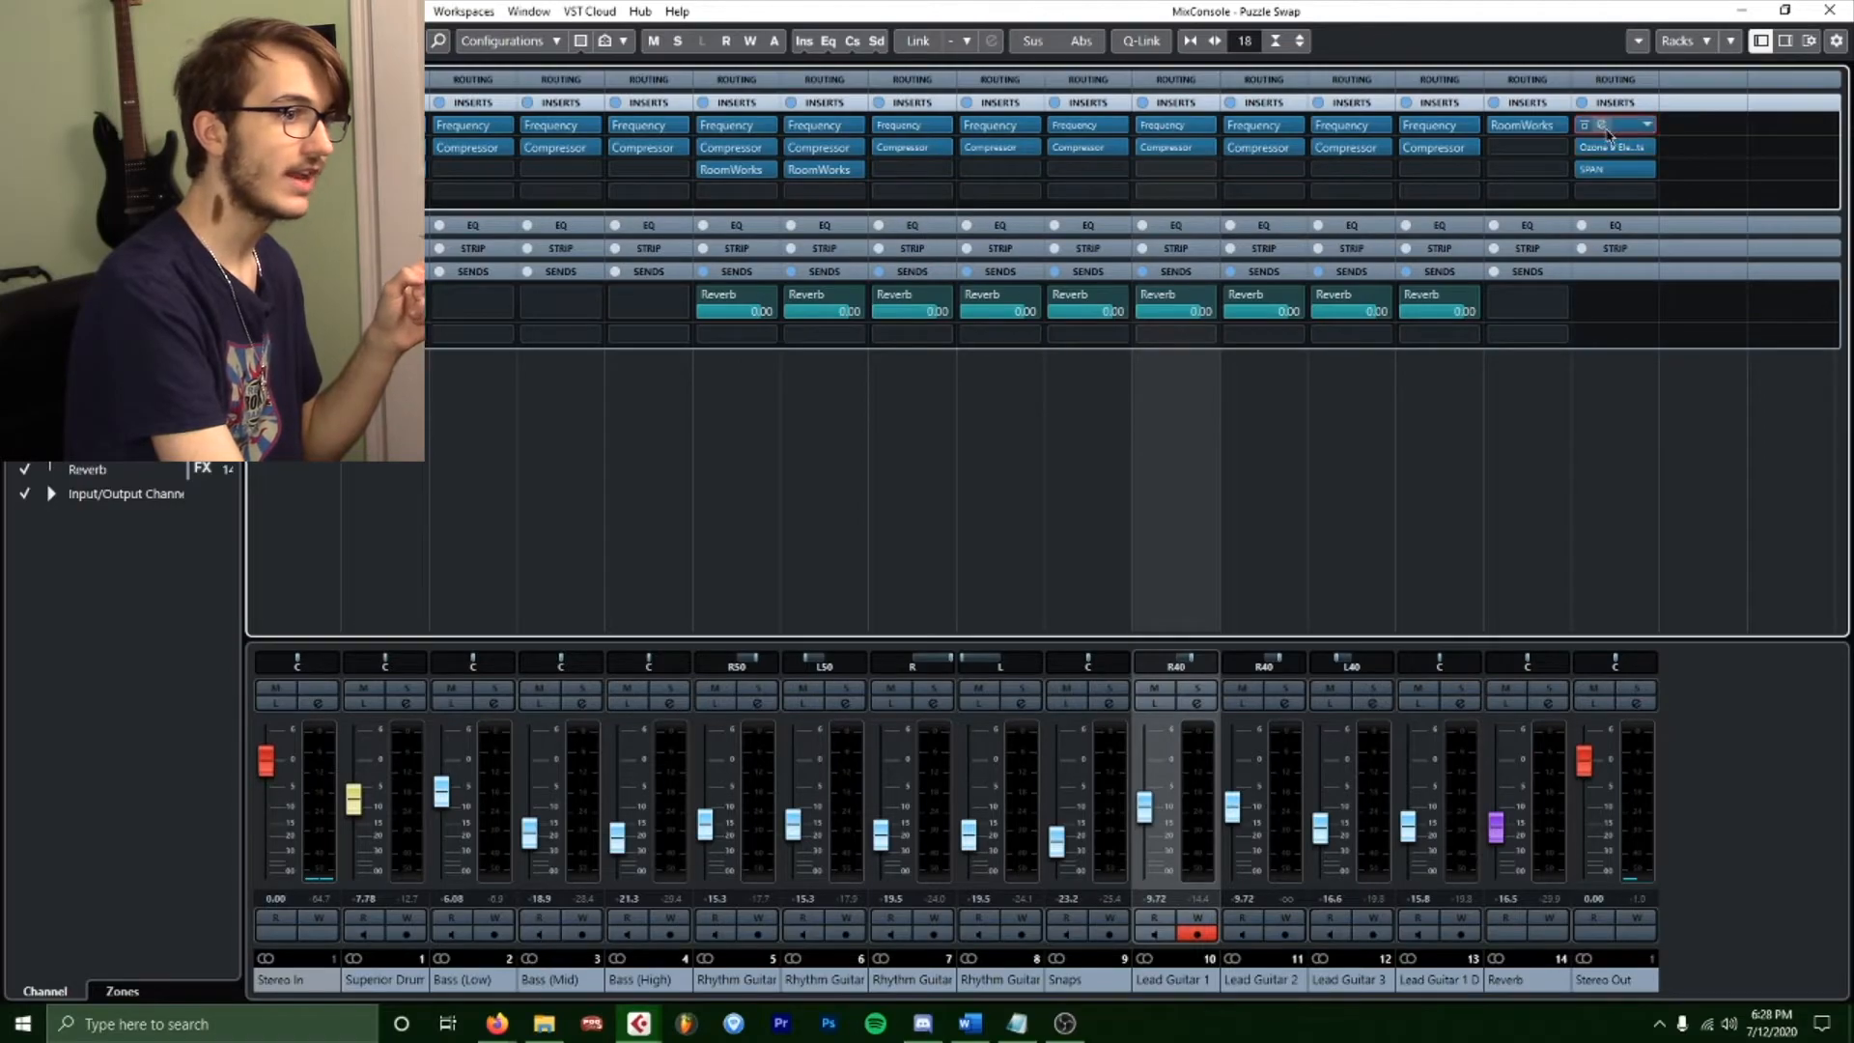
{"action": "left_click", "coordinate": [1607, 133]}
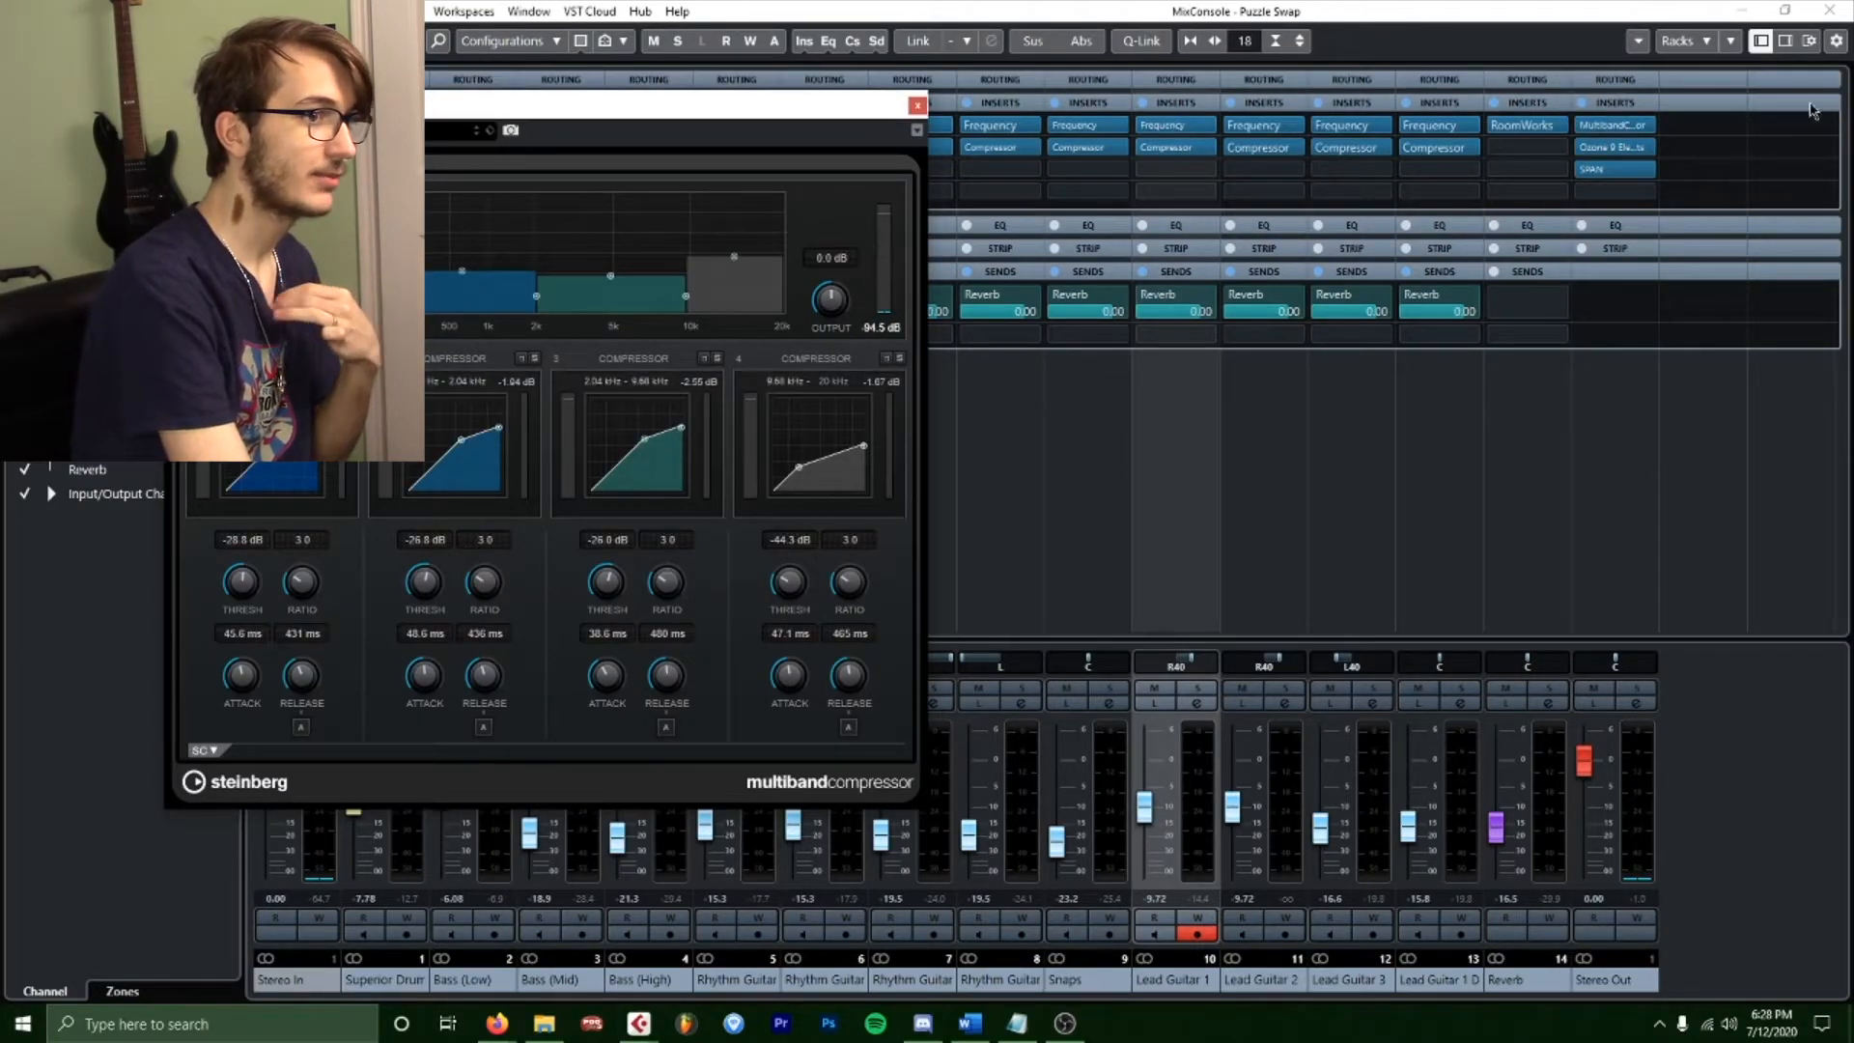
{"action": "left_click", "coordinate": [1603, 148]}
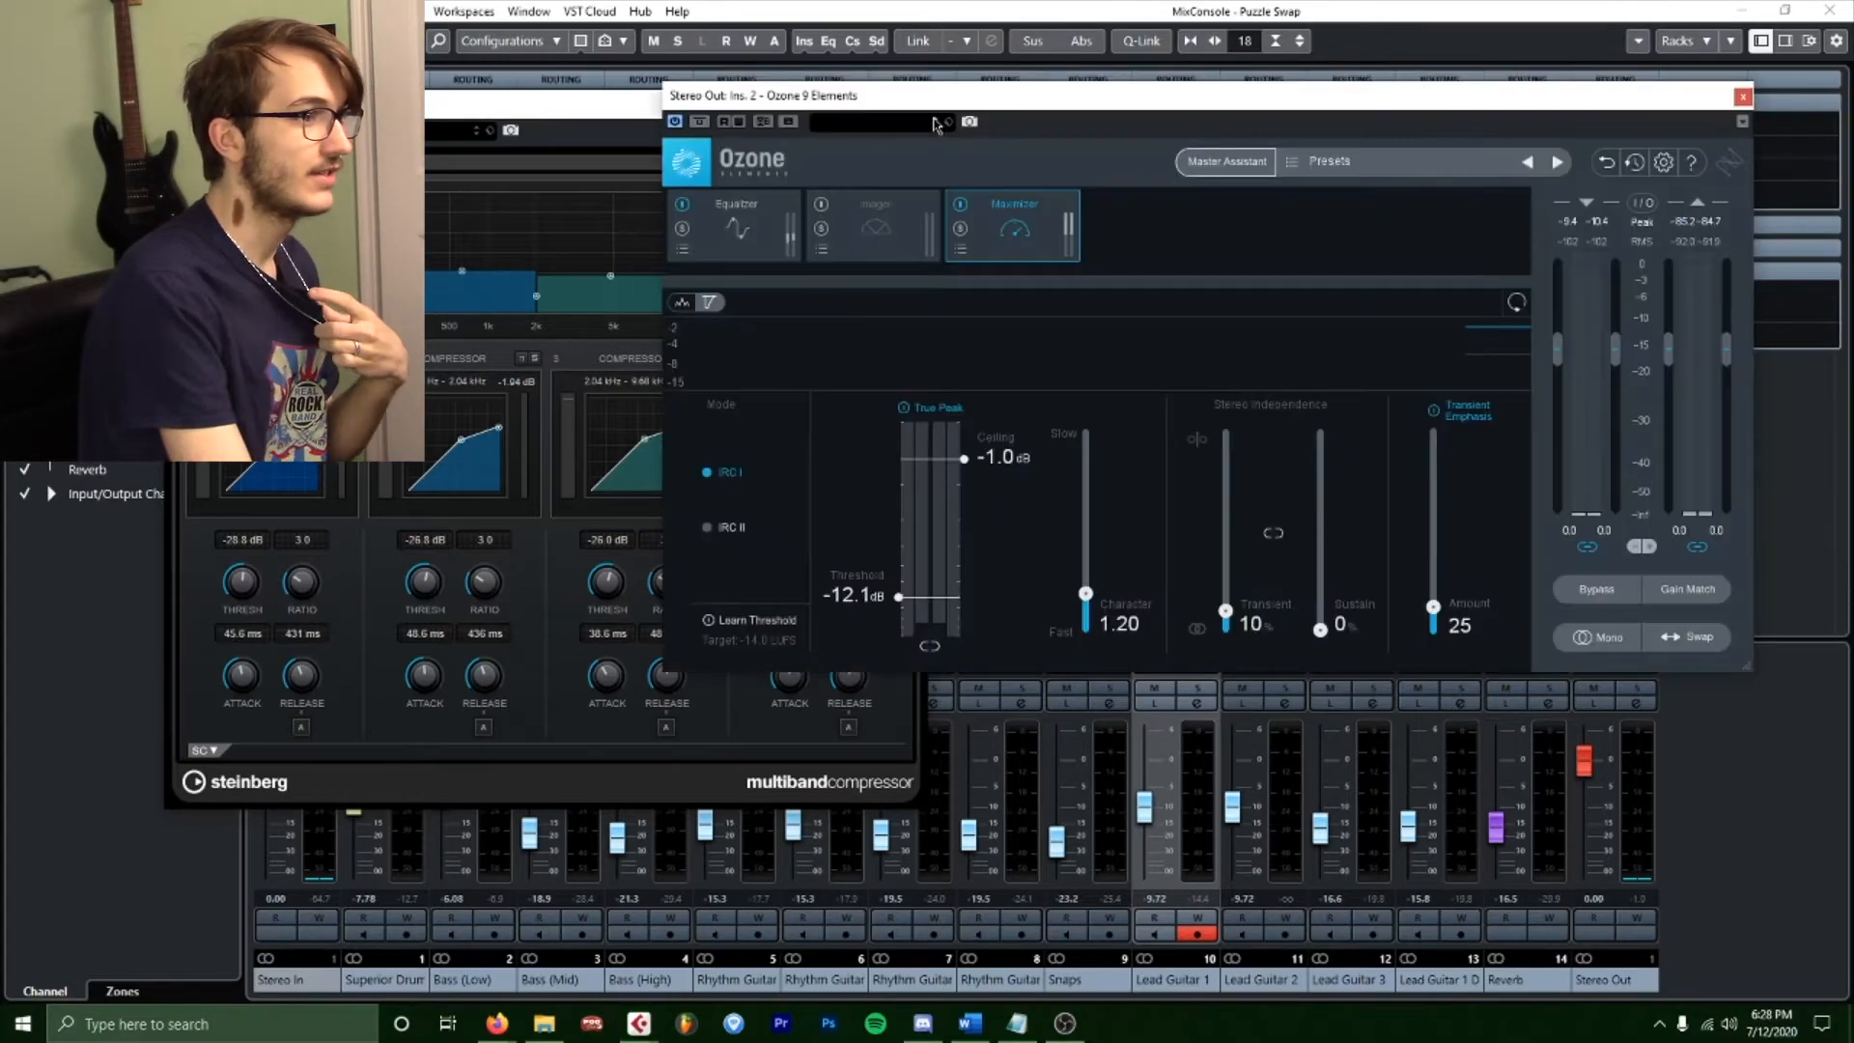
{"action": "left_click_drag", "start_coordinate": [970, 115], "coordinate": [971, 135]}
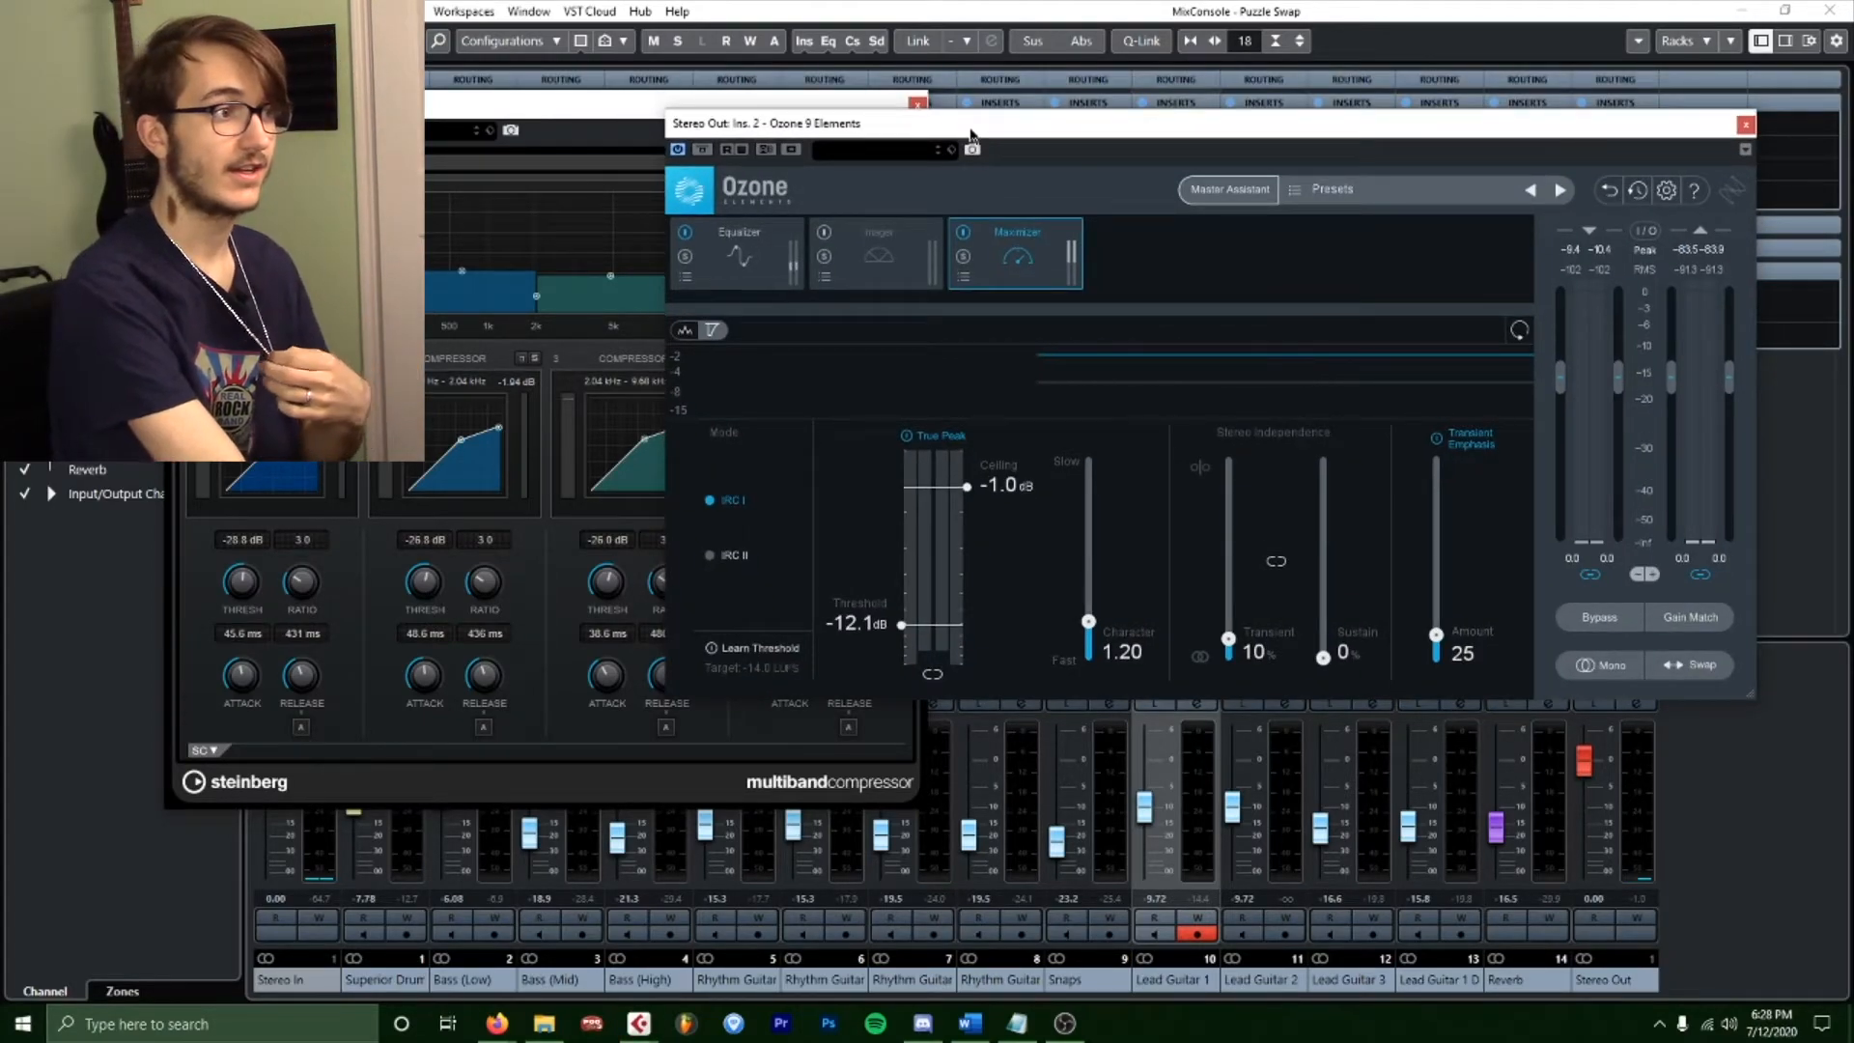
{"action": "left_click", "coordinate": [603, 119]}
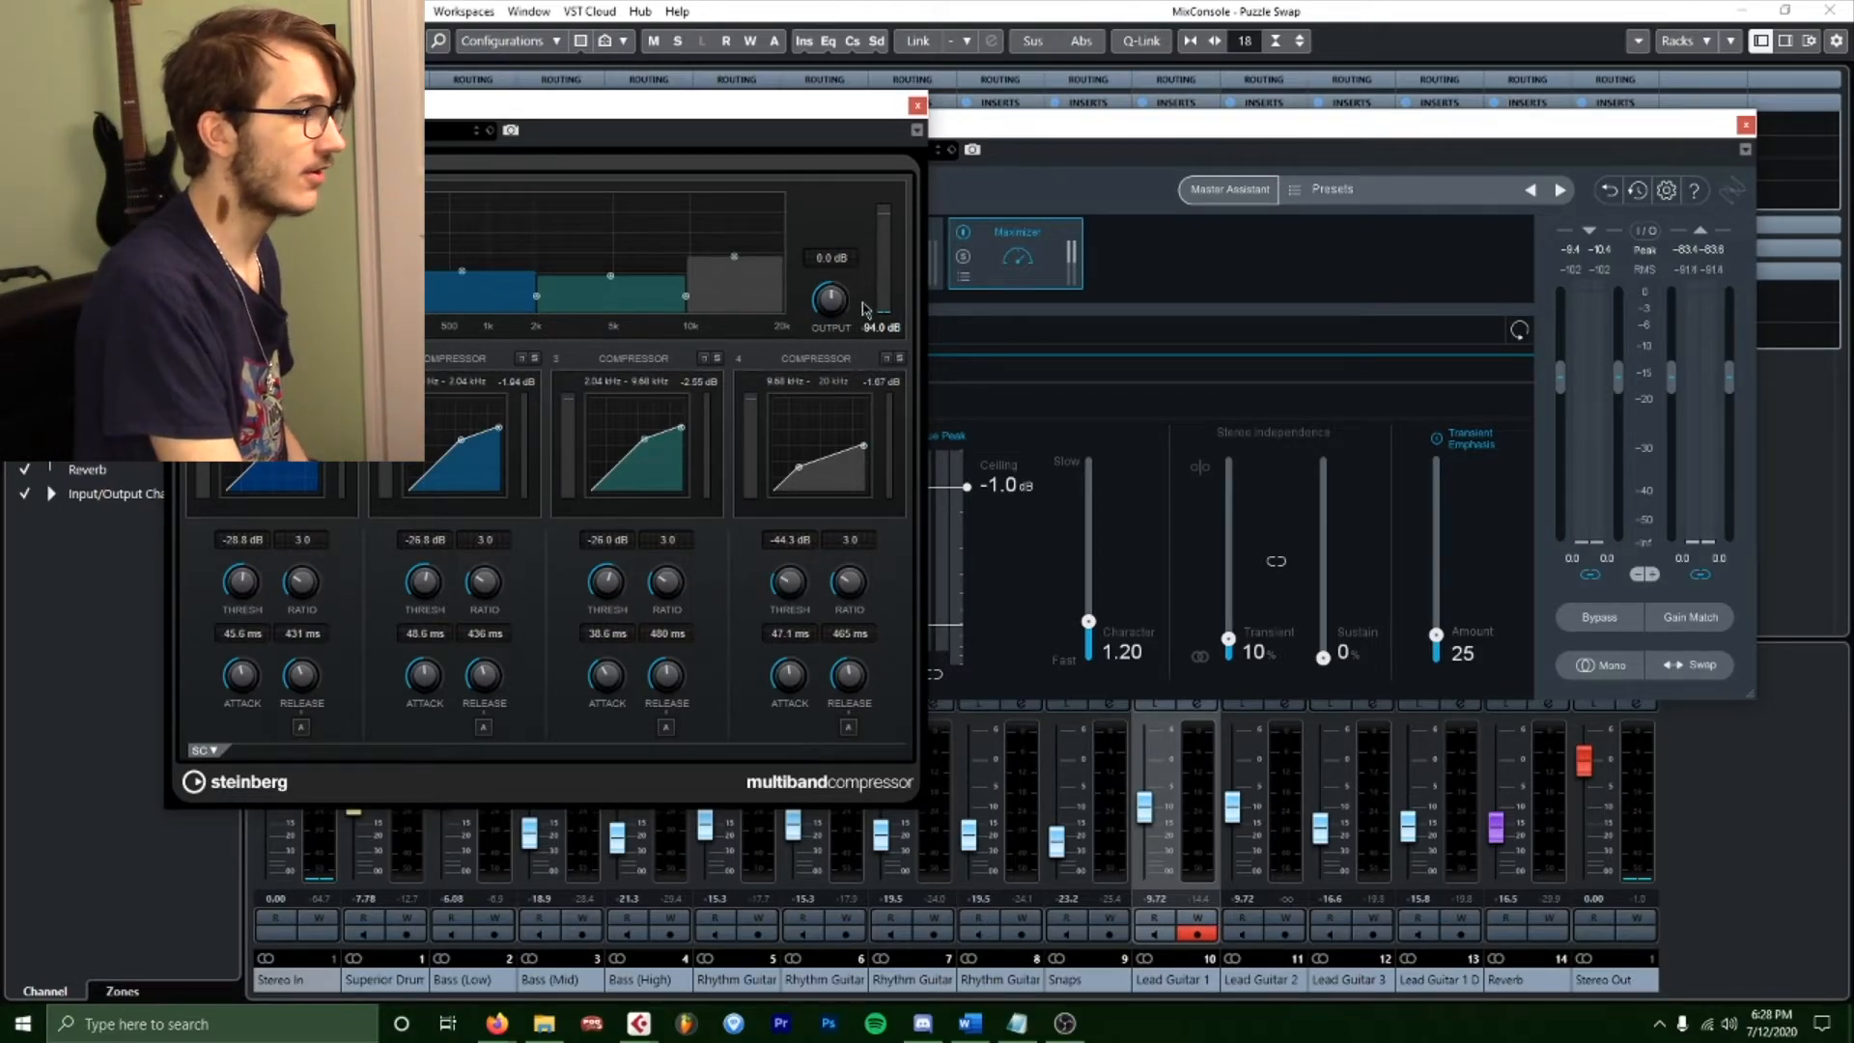
View the intensity and destination choices in Ozone's Master Assistant without running it, and close the plug-in.
{"action": "left_click", "coordinate": [1248, 192]}
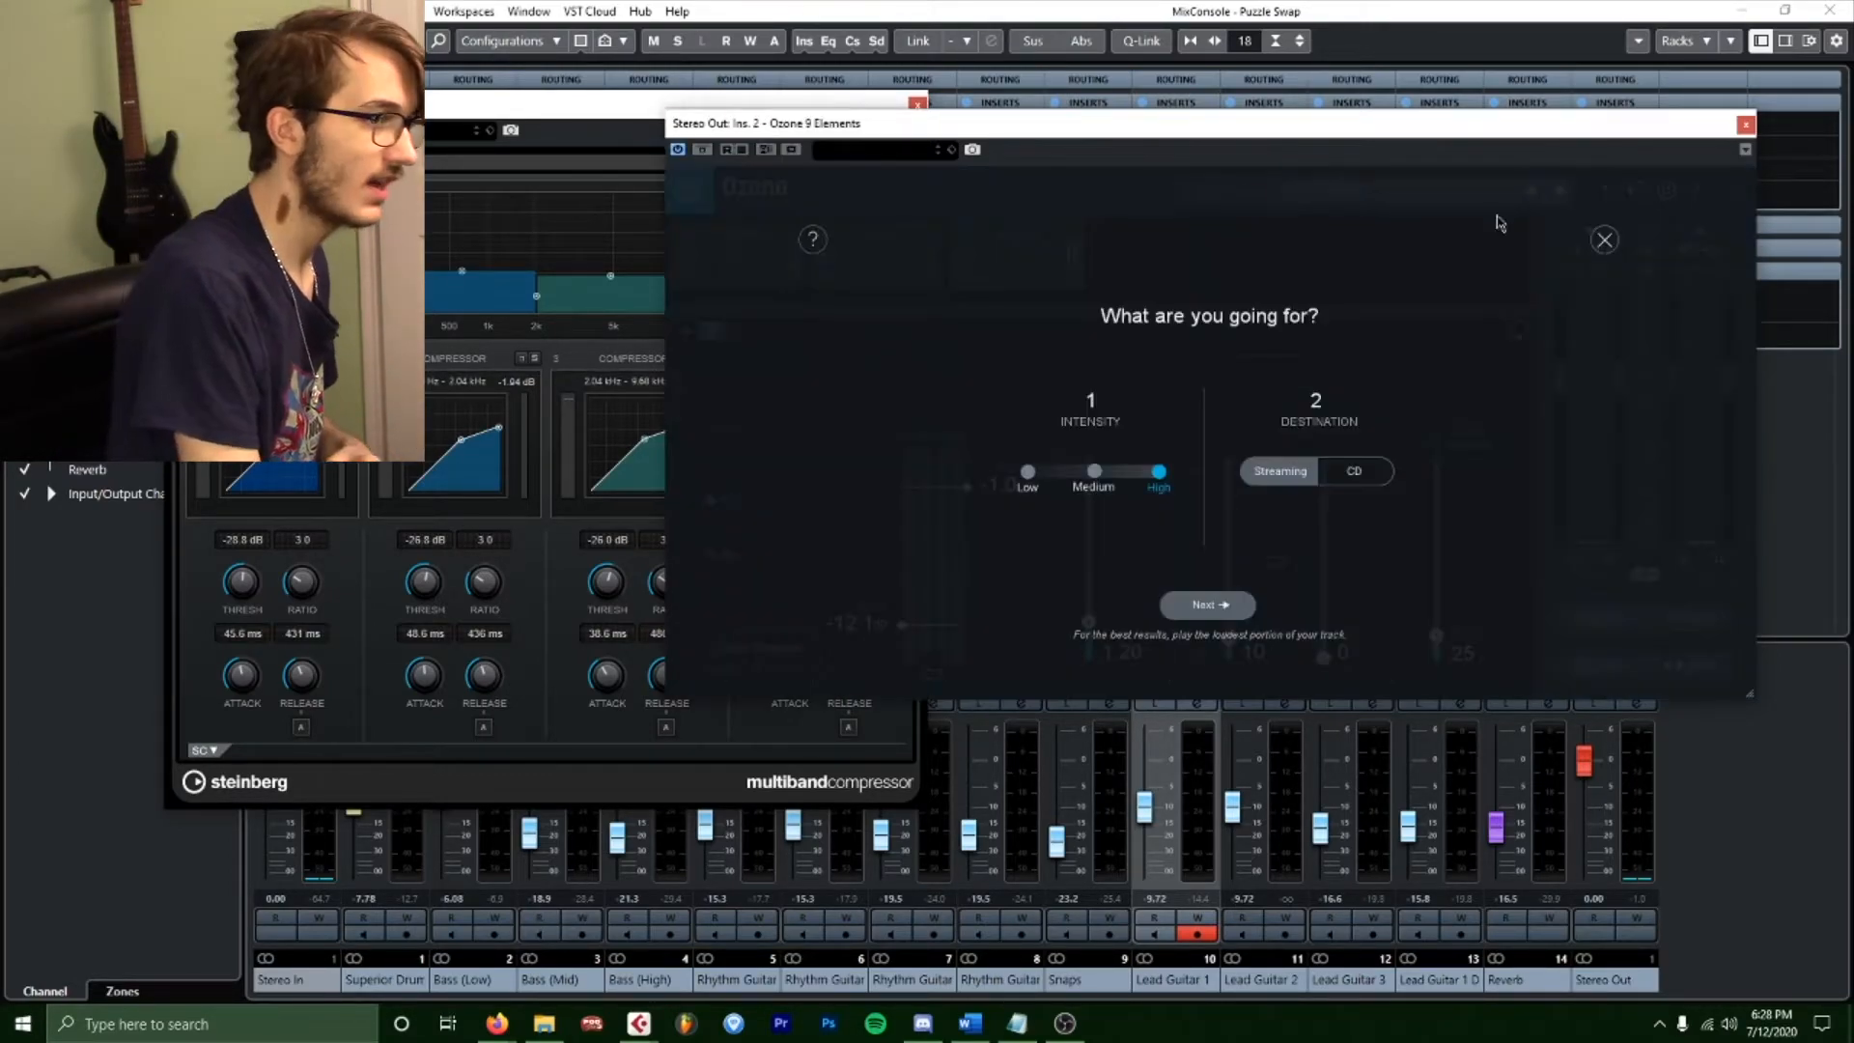
{"action": "left_click", "coordinate": [1606, 238]}
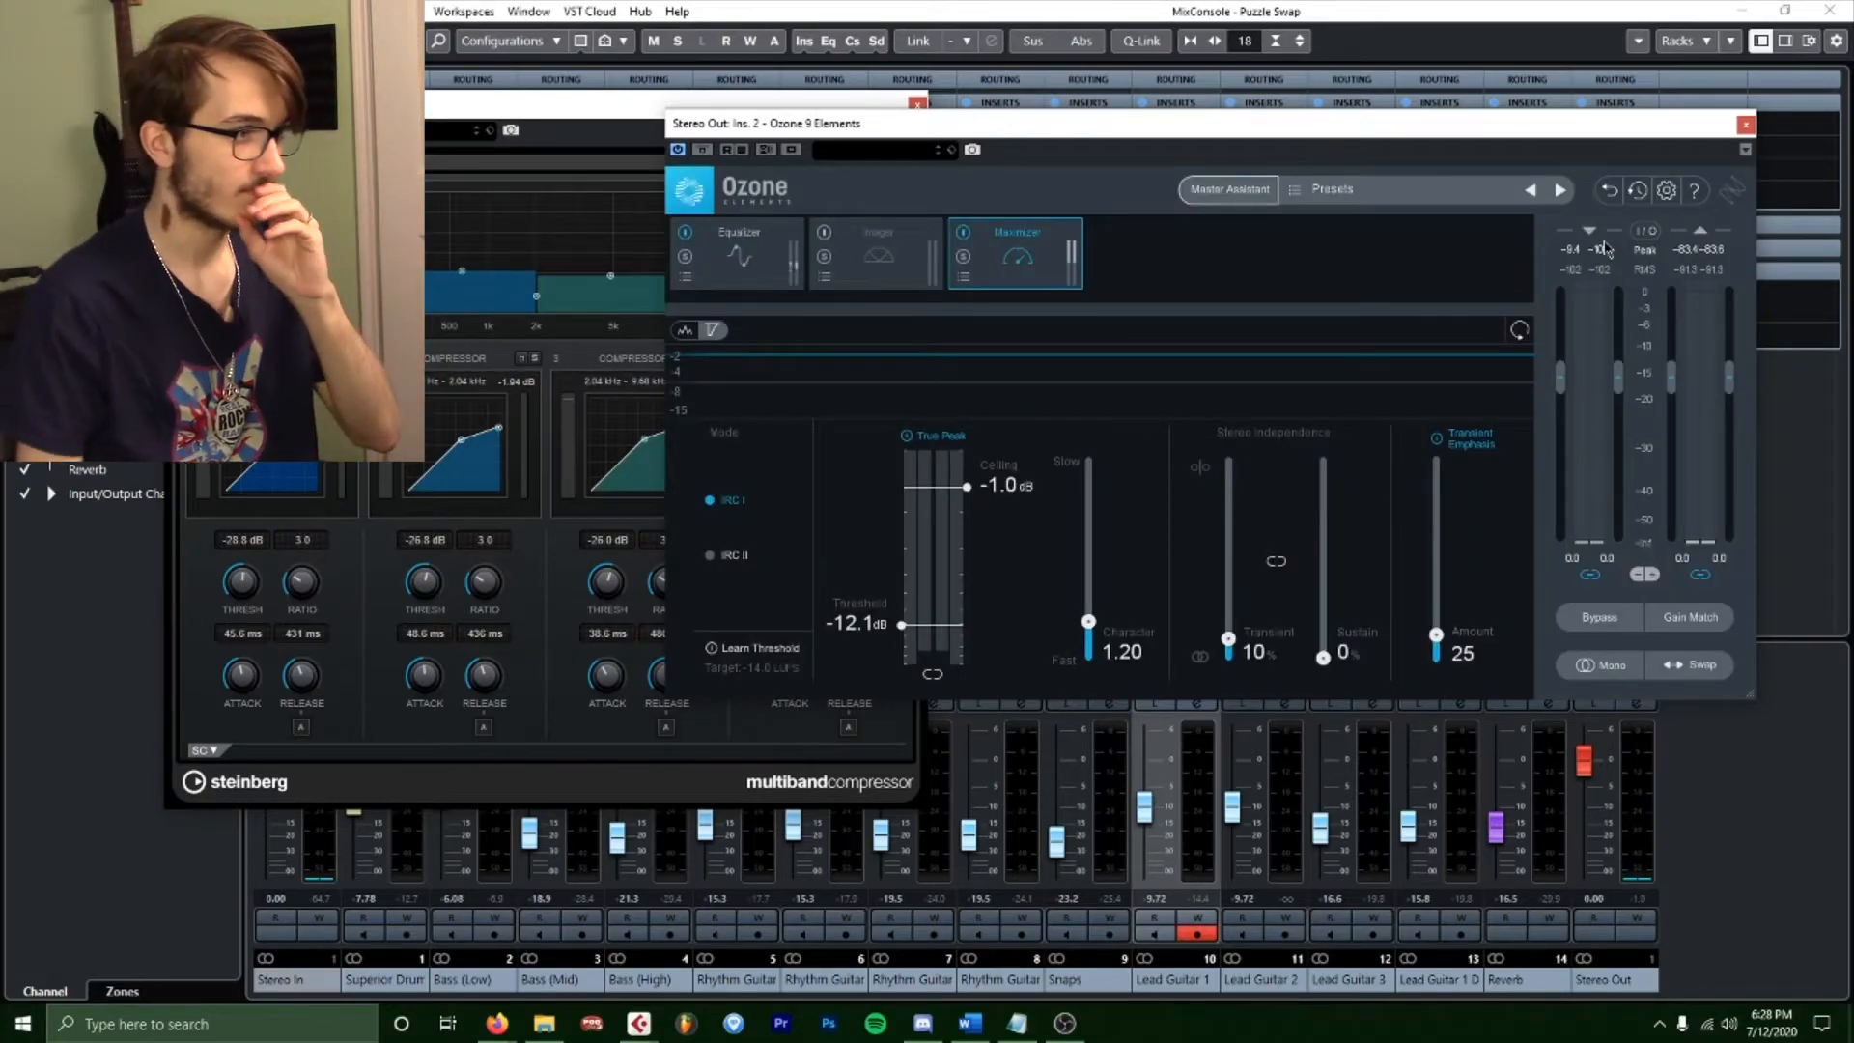
{"action": "left_click", "coordinate": [1244, 198]}
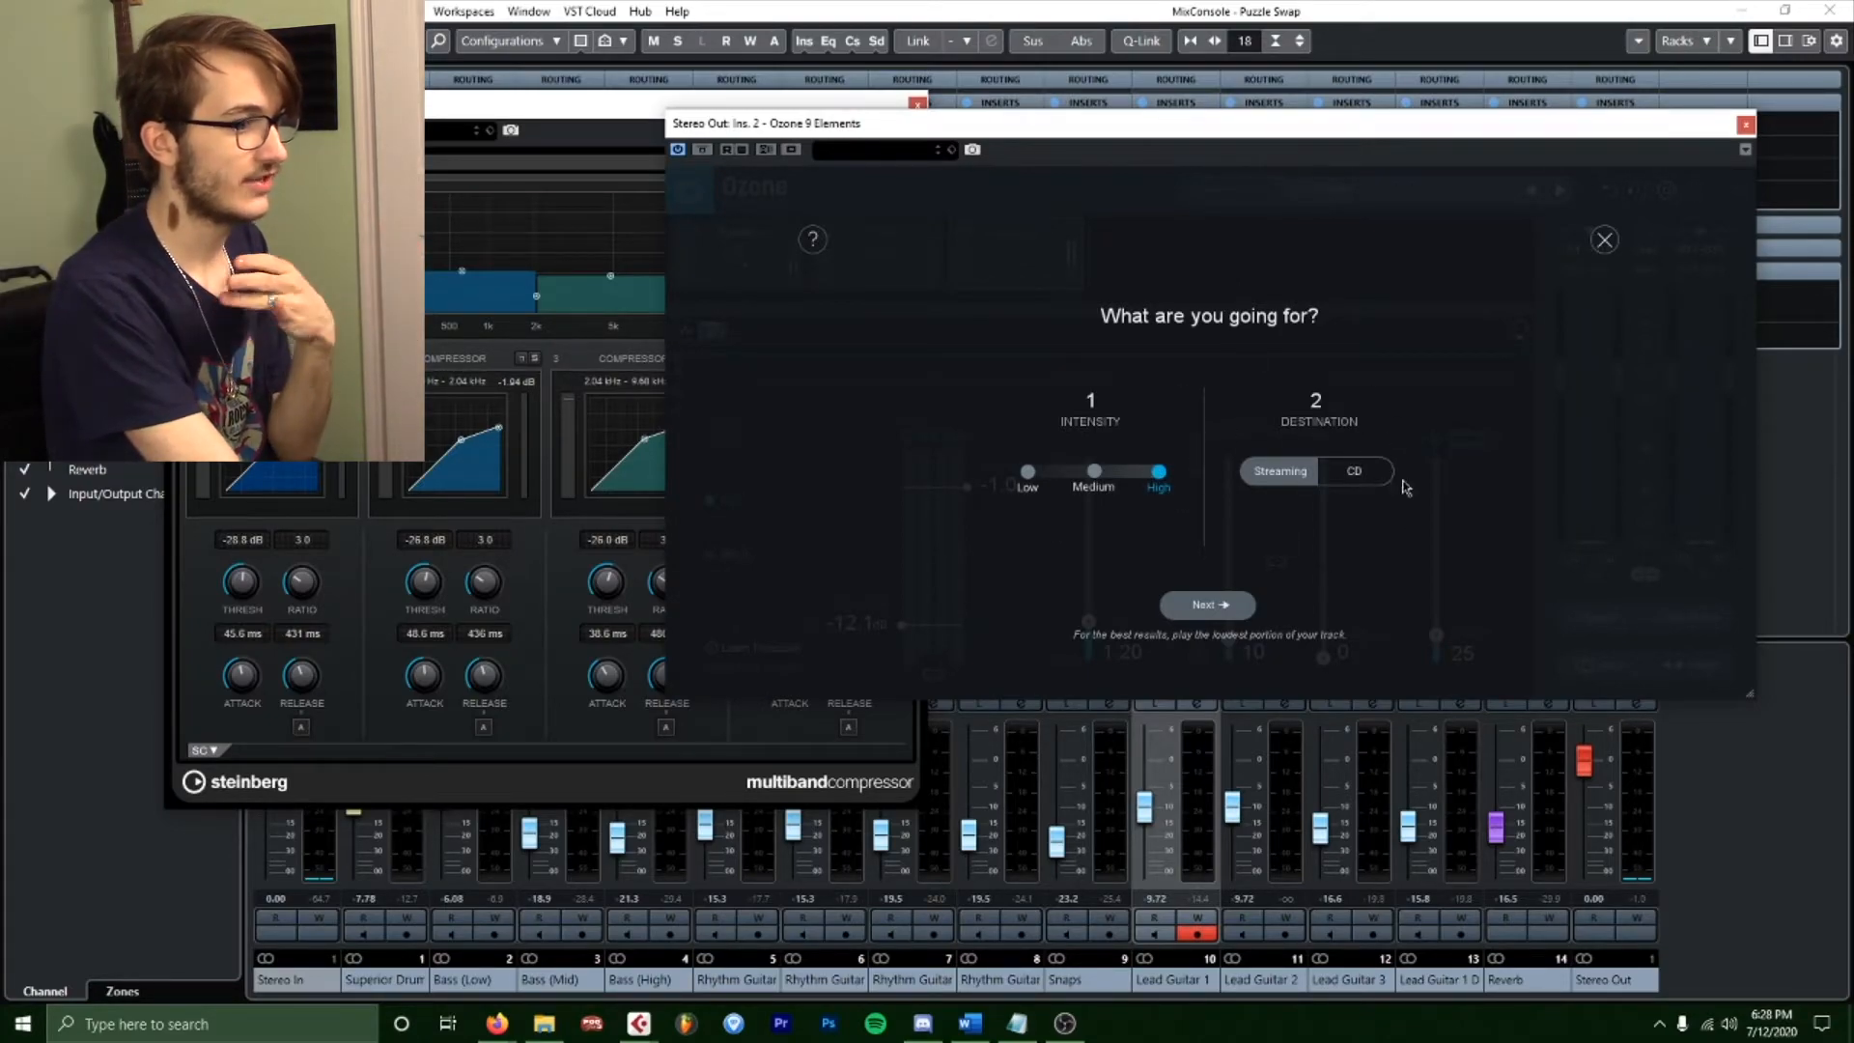
{"action": "left_click", "coordinate": [1746, 123]}
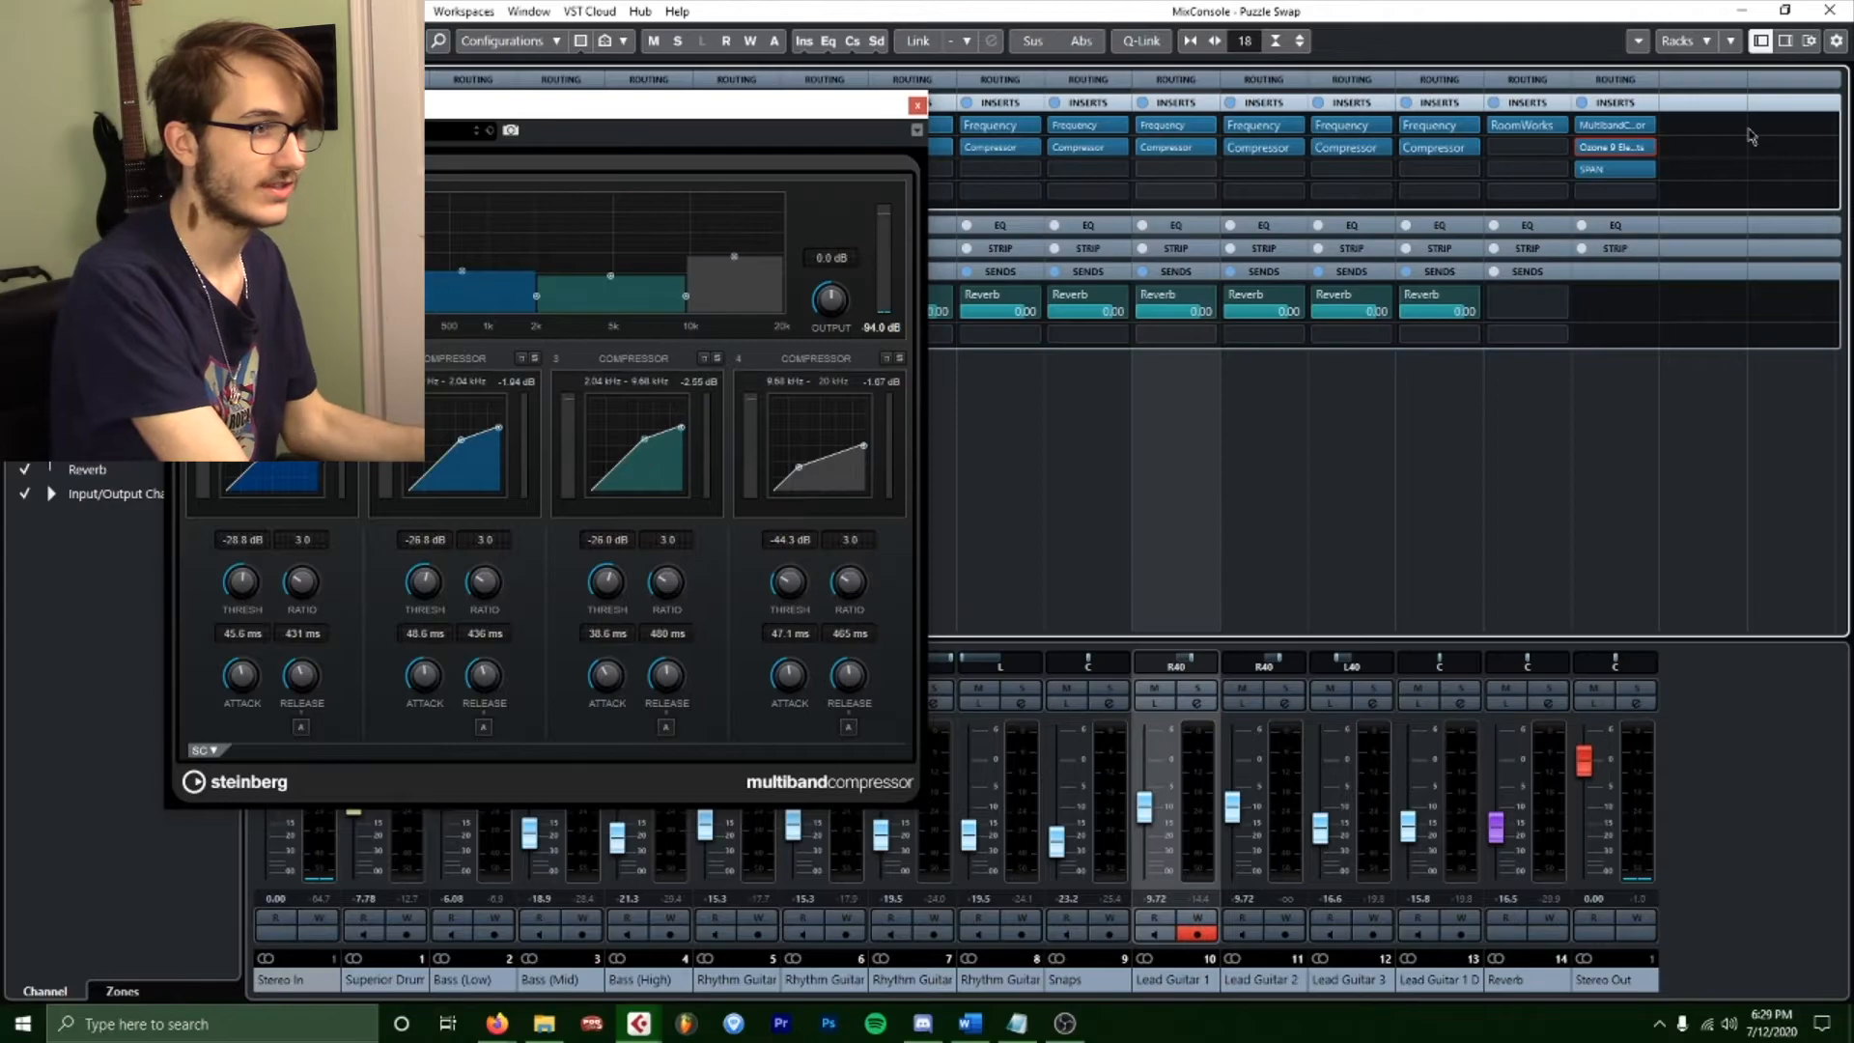
Reopen Ozone 9 Elements and examine its Equalizer, Imager and Maximizer modules while playing the mix.
{"action": "left_click", "coordinate": [1622, 153]}
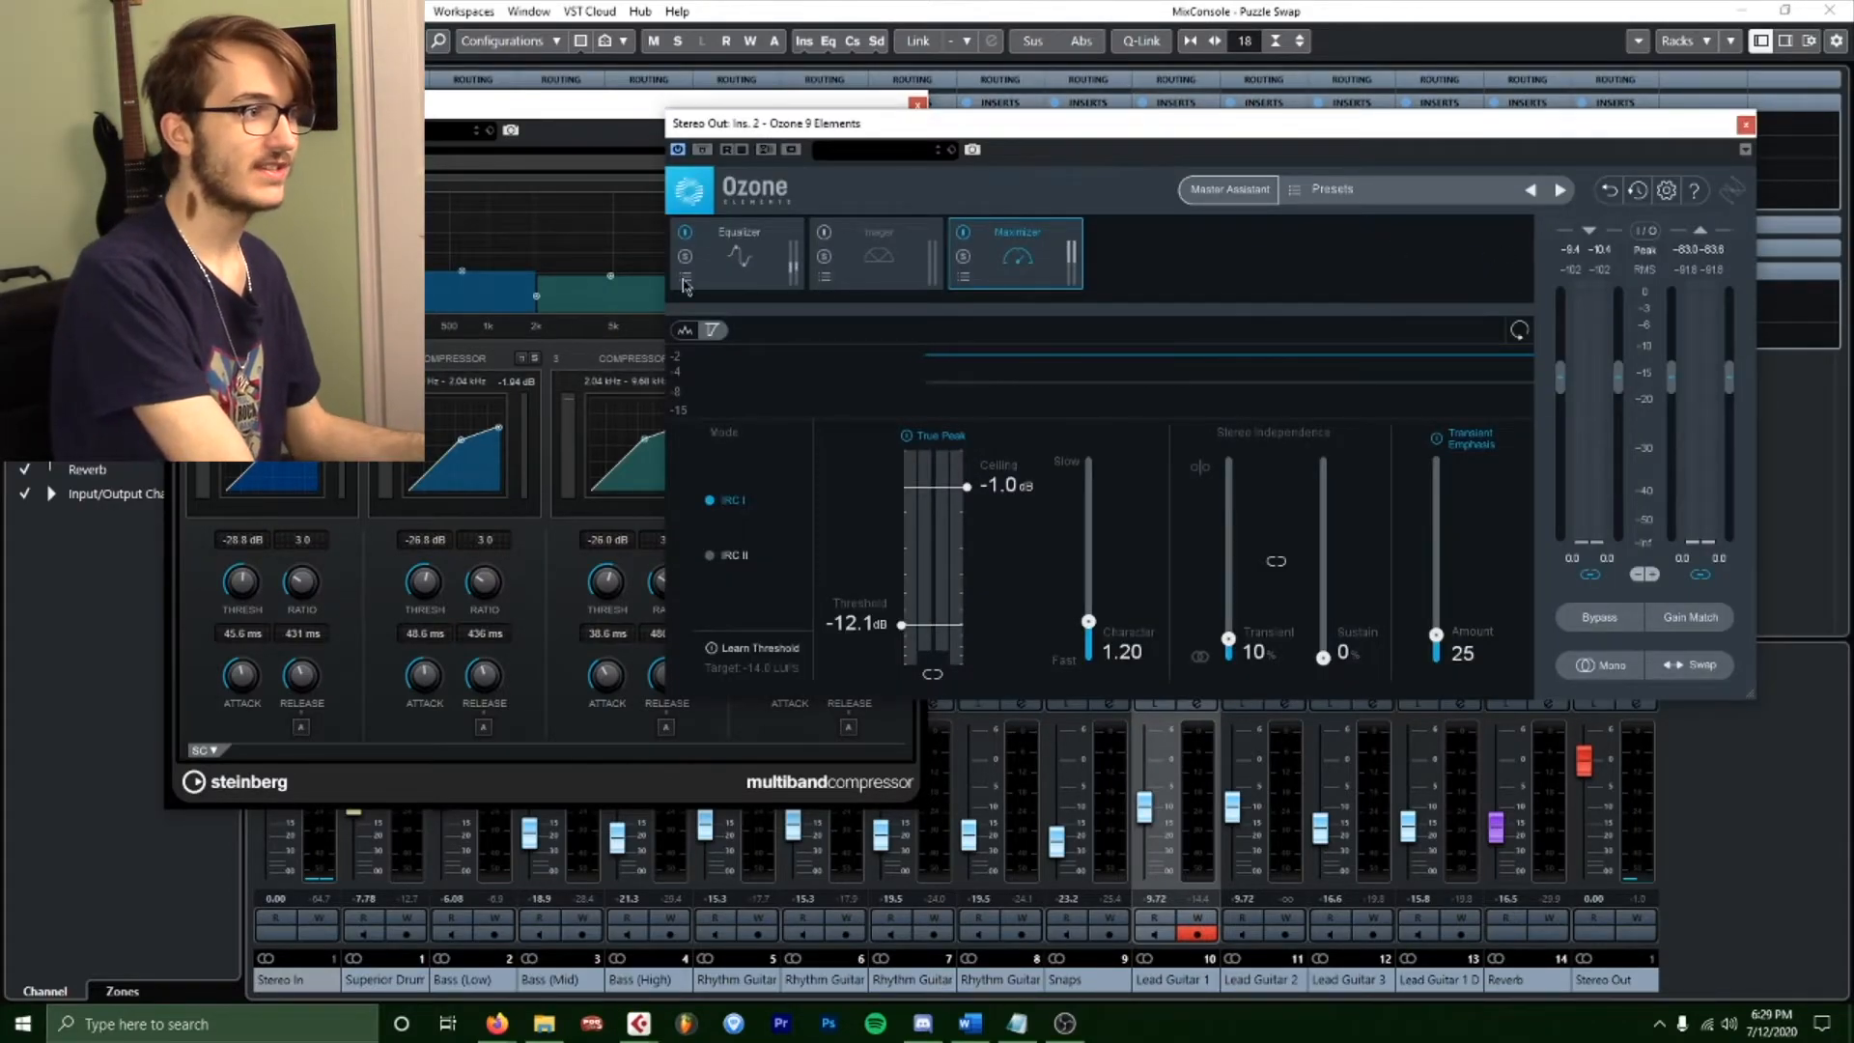
{"action": "left_click", "coordinate": [784, 274]}
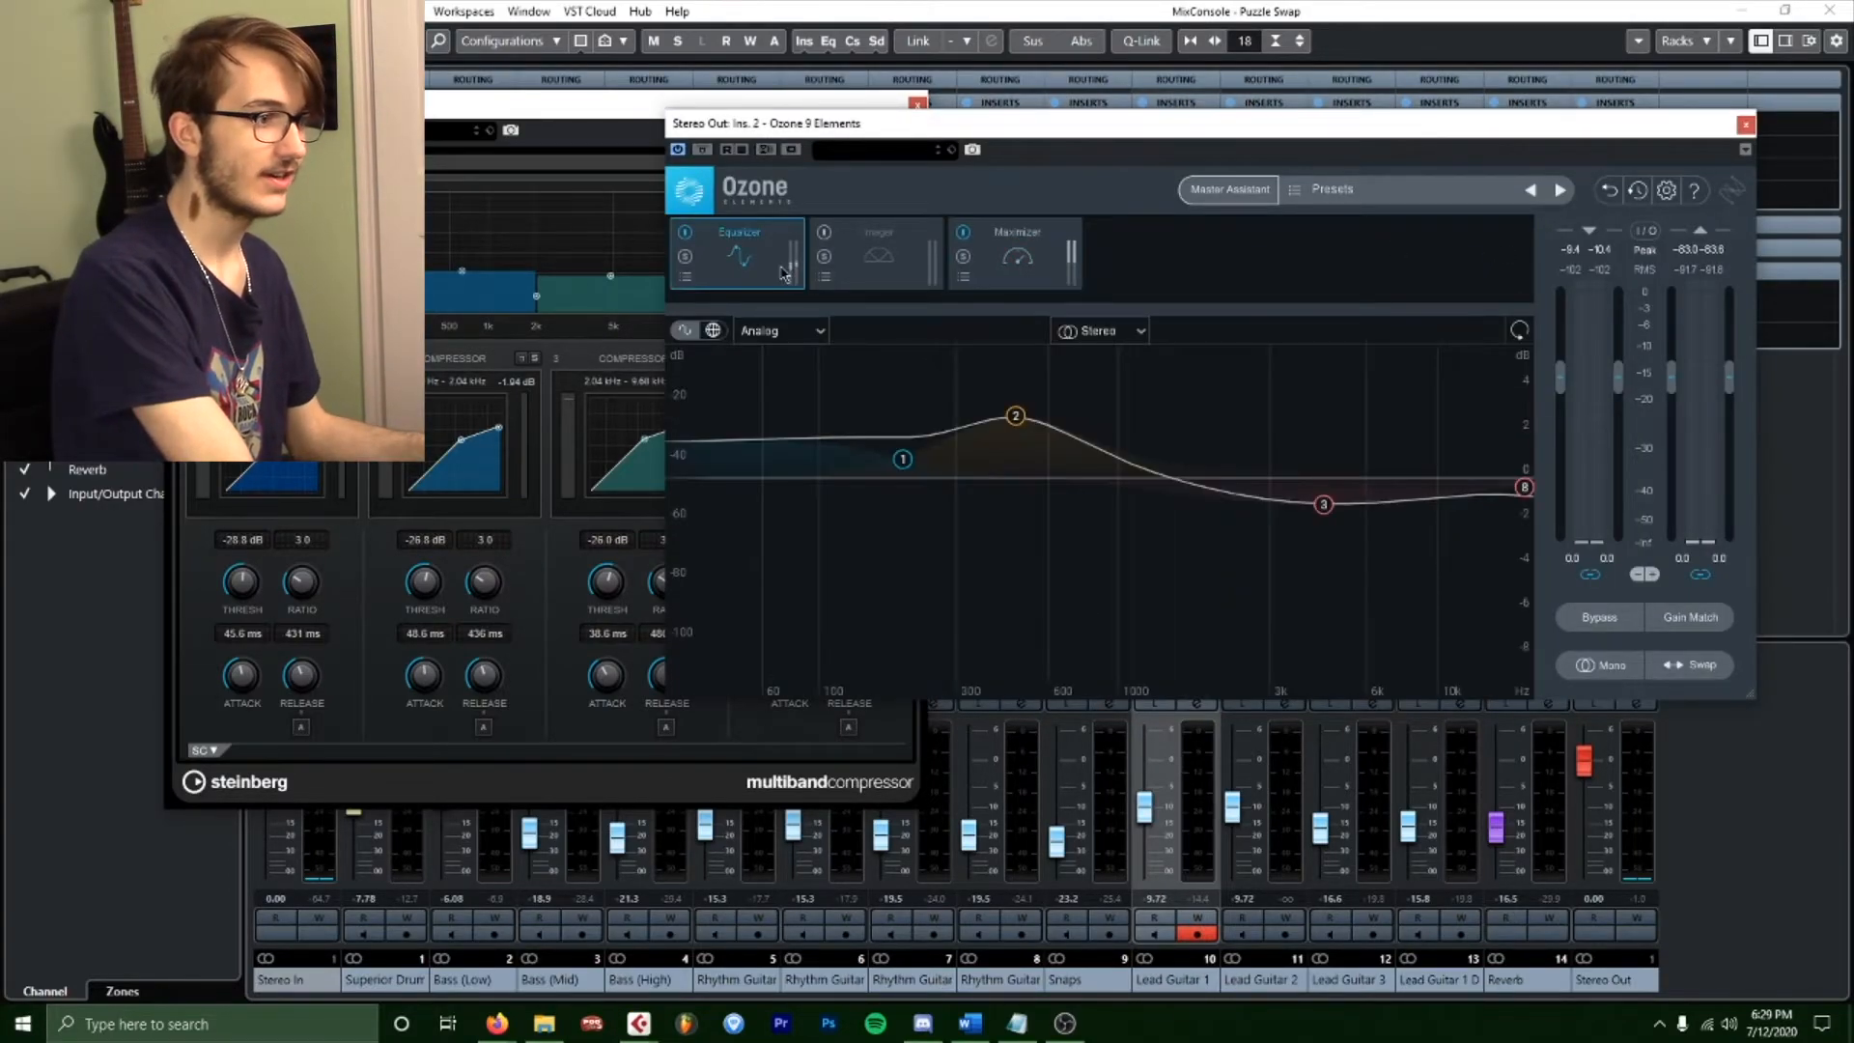
{"action": "left_click", "coordinate": [898, 263]}
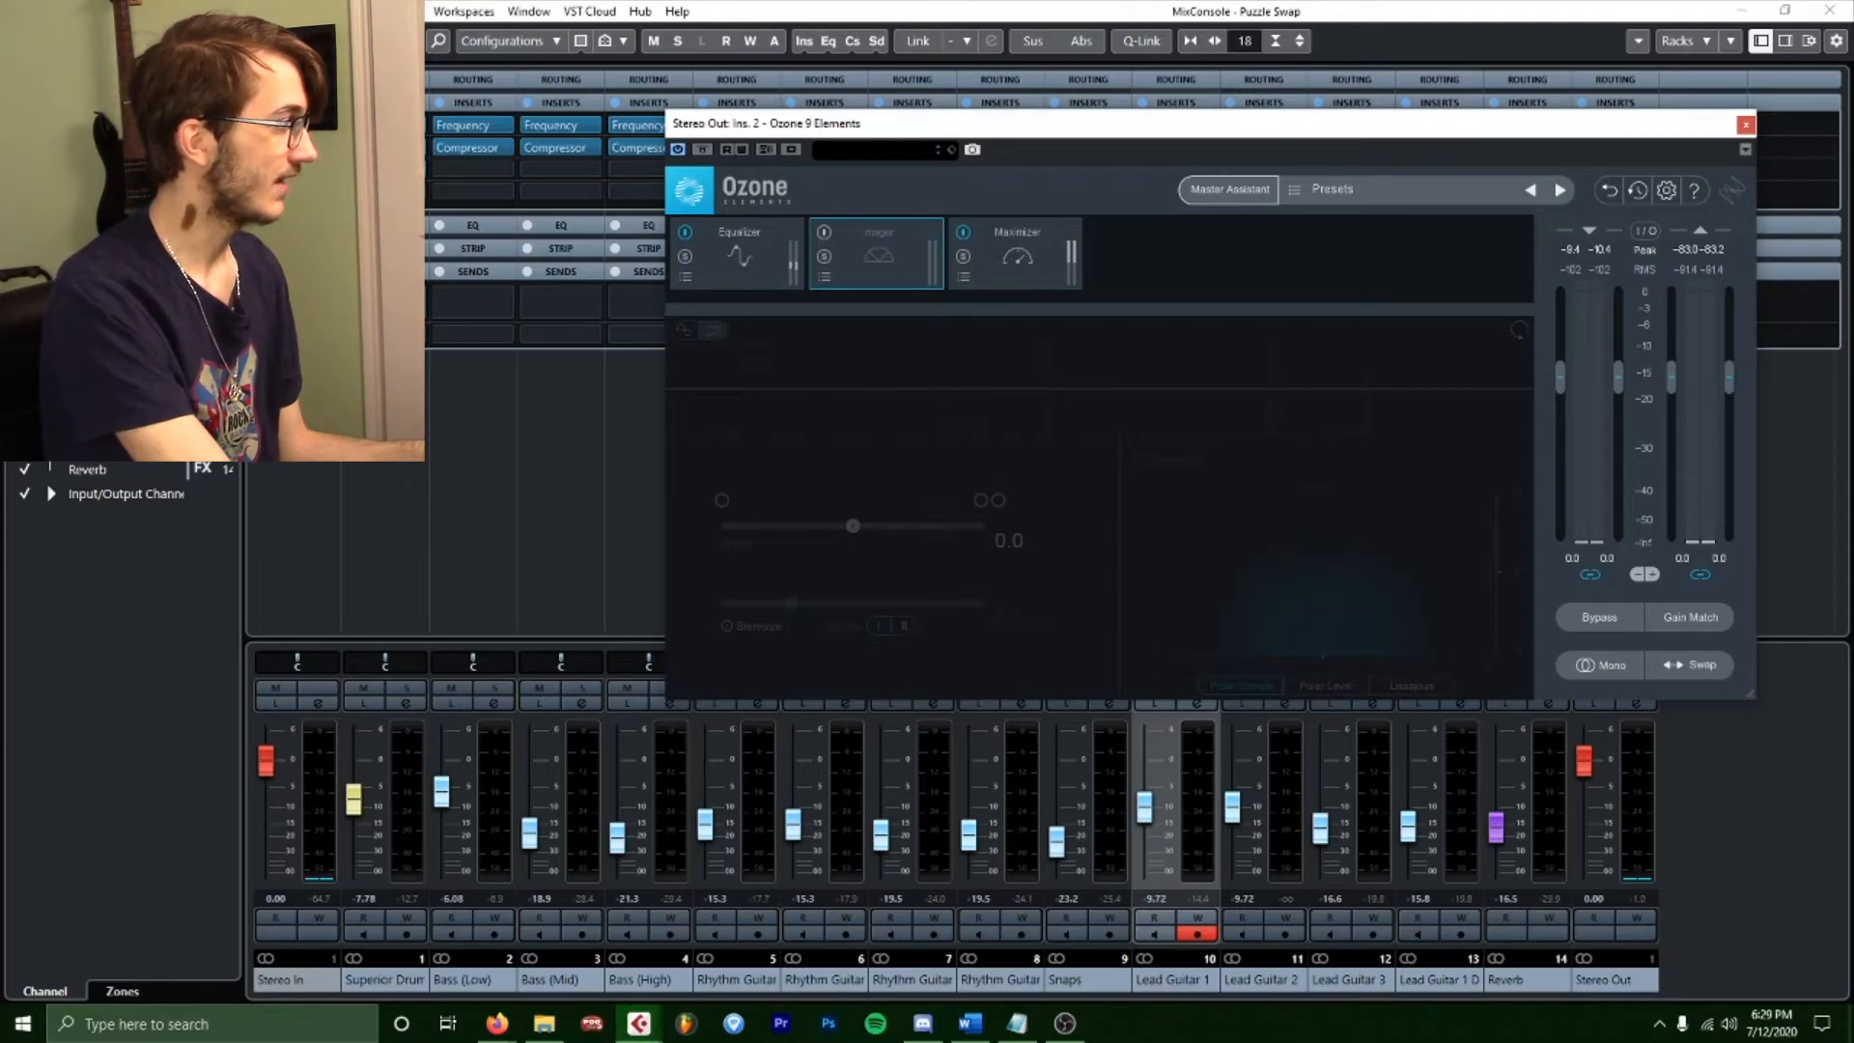
{"action": "key", "text": "space"}
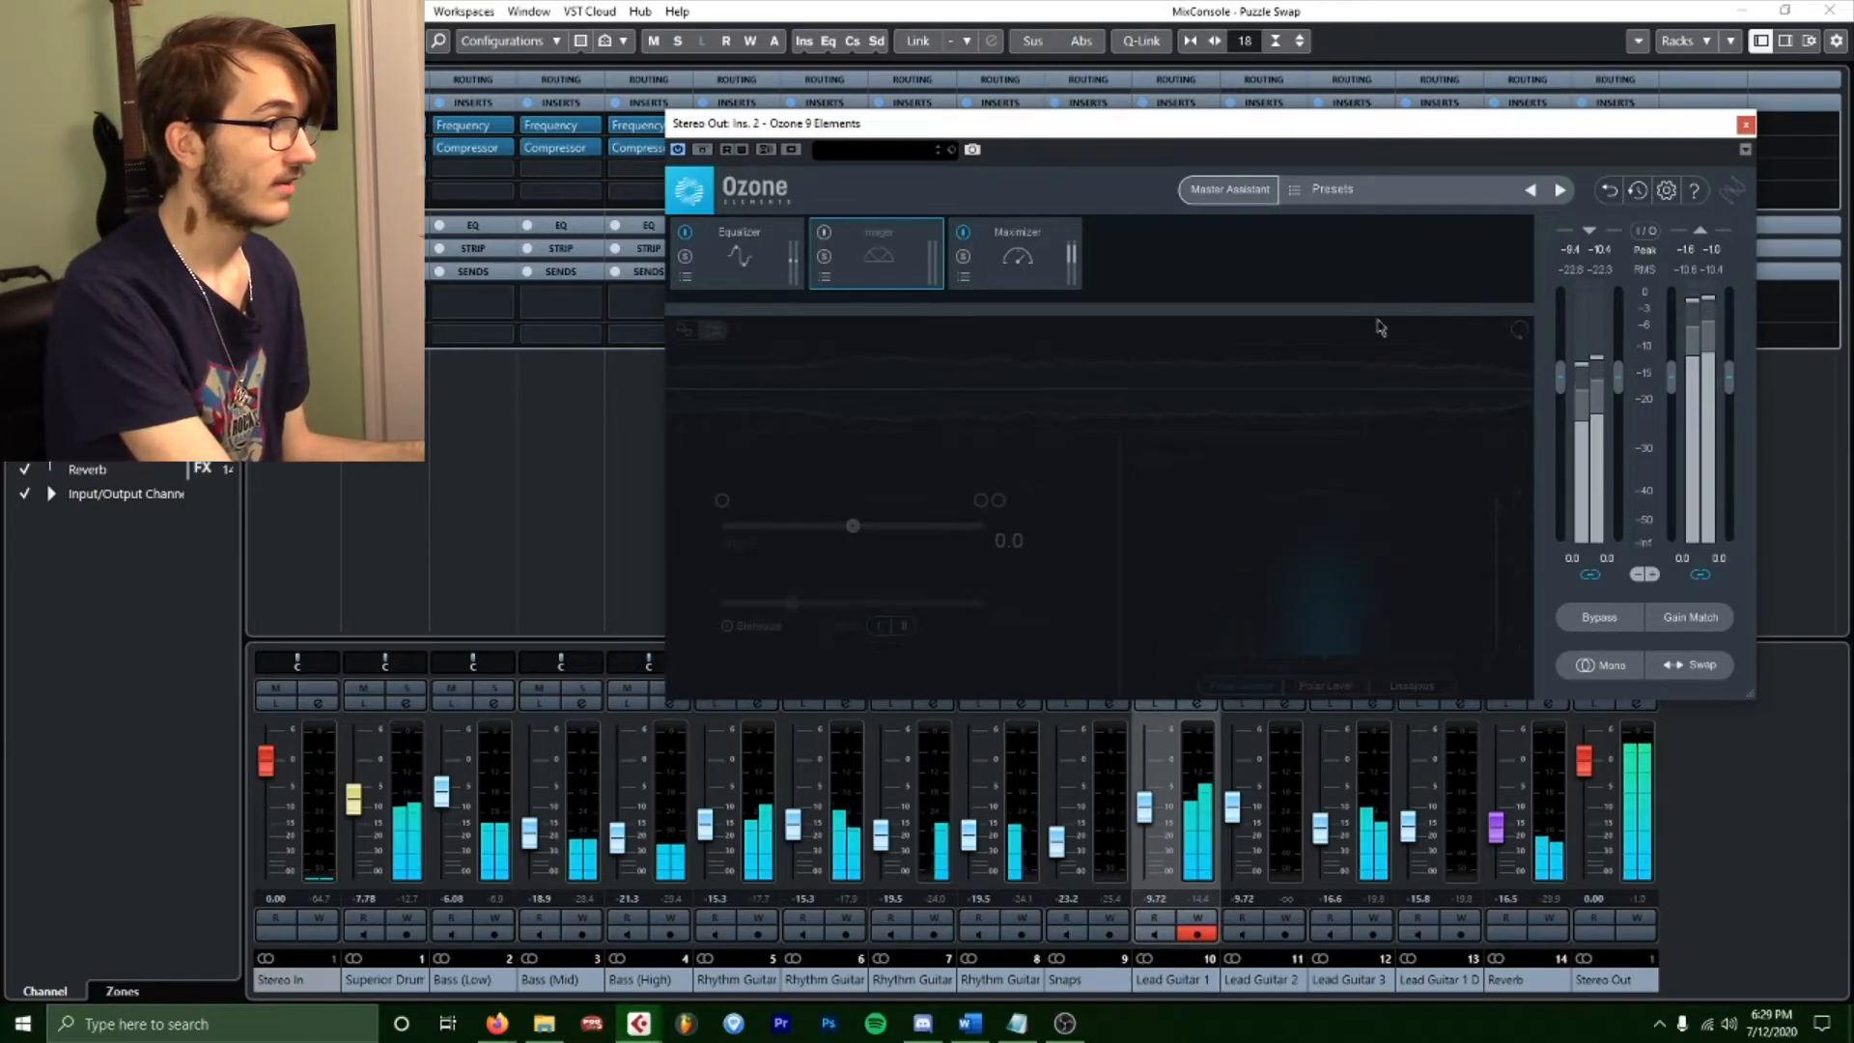
{"action": "left_click", "coordinate": [1045, 269]}
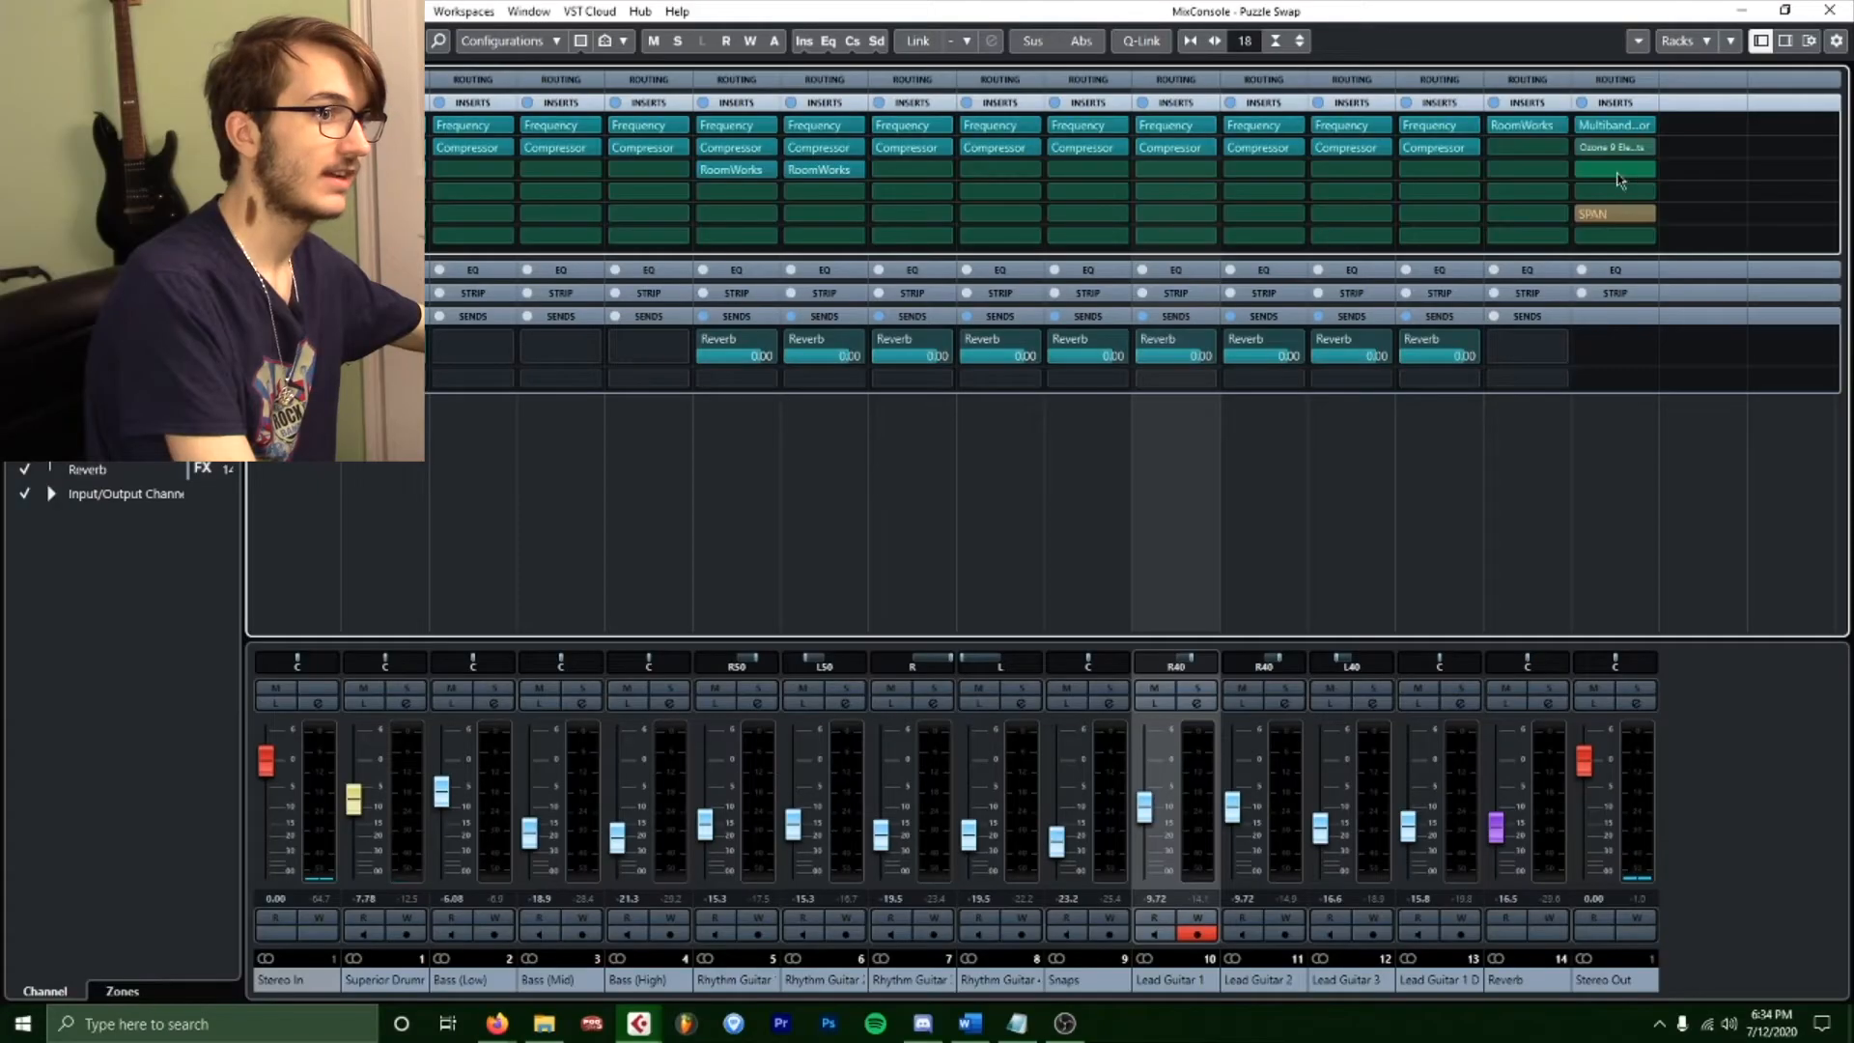
Run Ozone's Master Assistant on Stereo Out while the mix plays, accept its suggestion and close the plug-in.
{"action": "left_click", "coordinate": [1598, 147]}
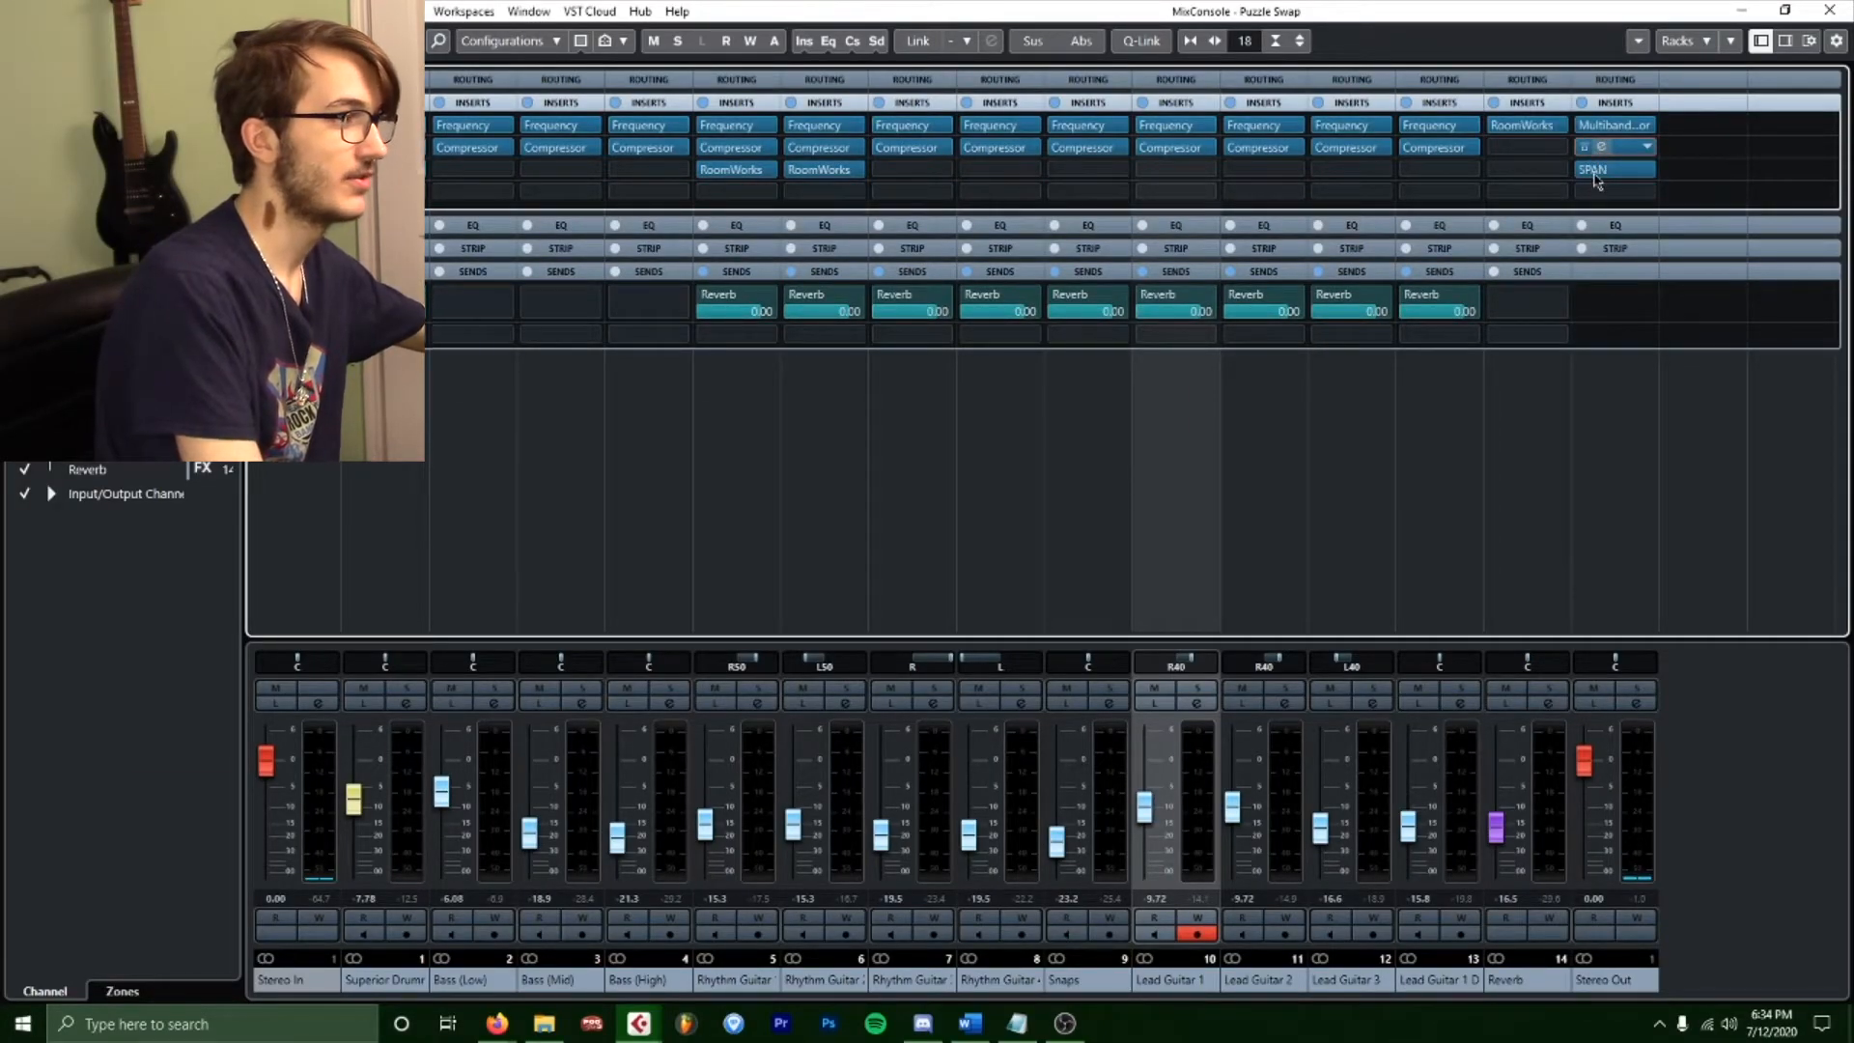
{"action": "key", "text": "space"}
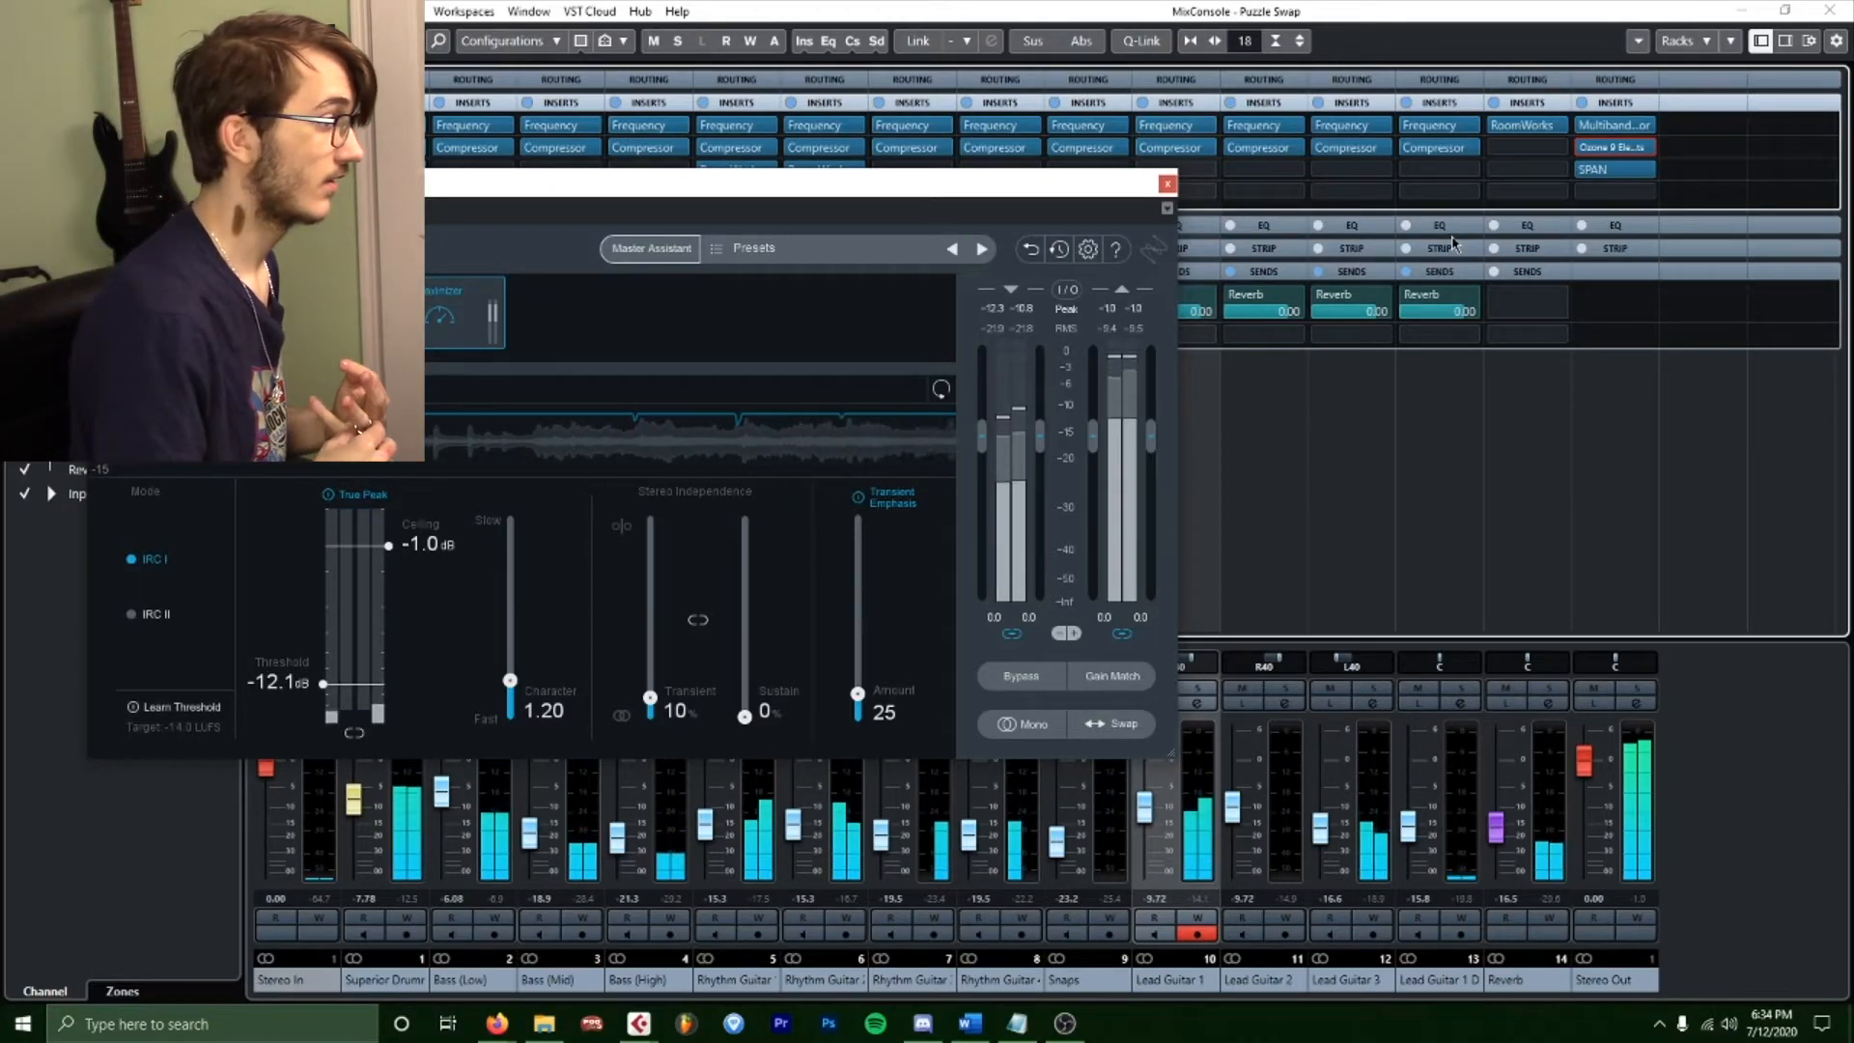
{"action": "left_click", "coordinate": [290, 310]}
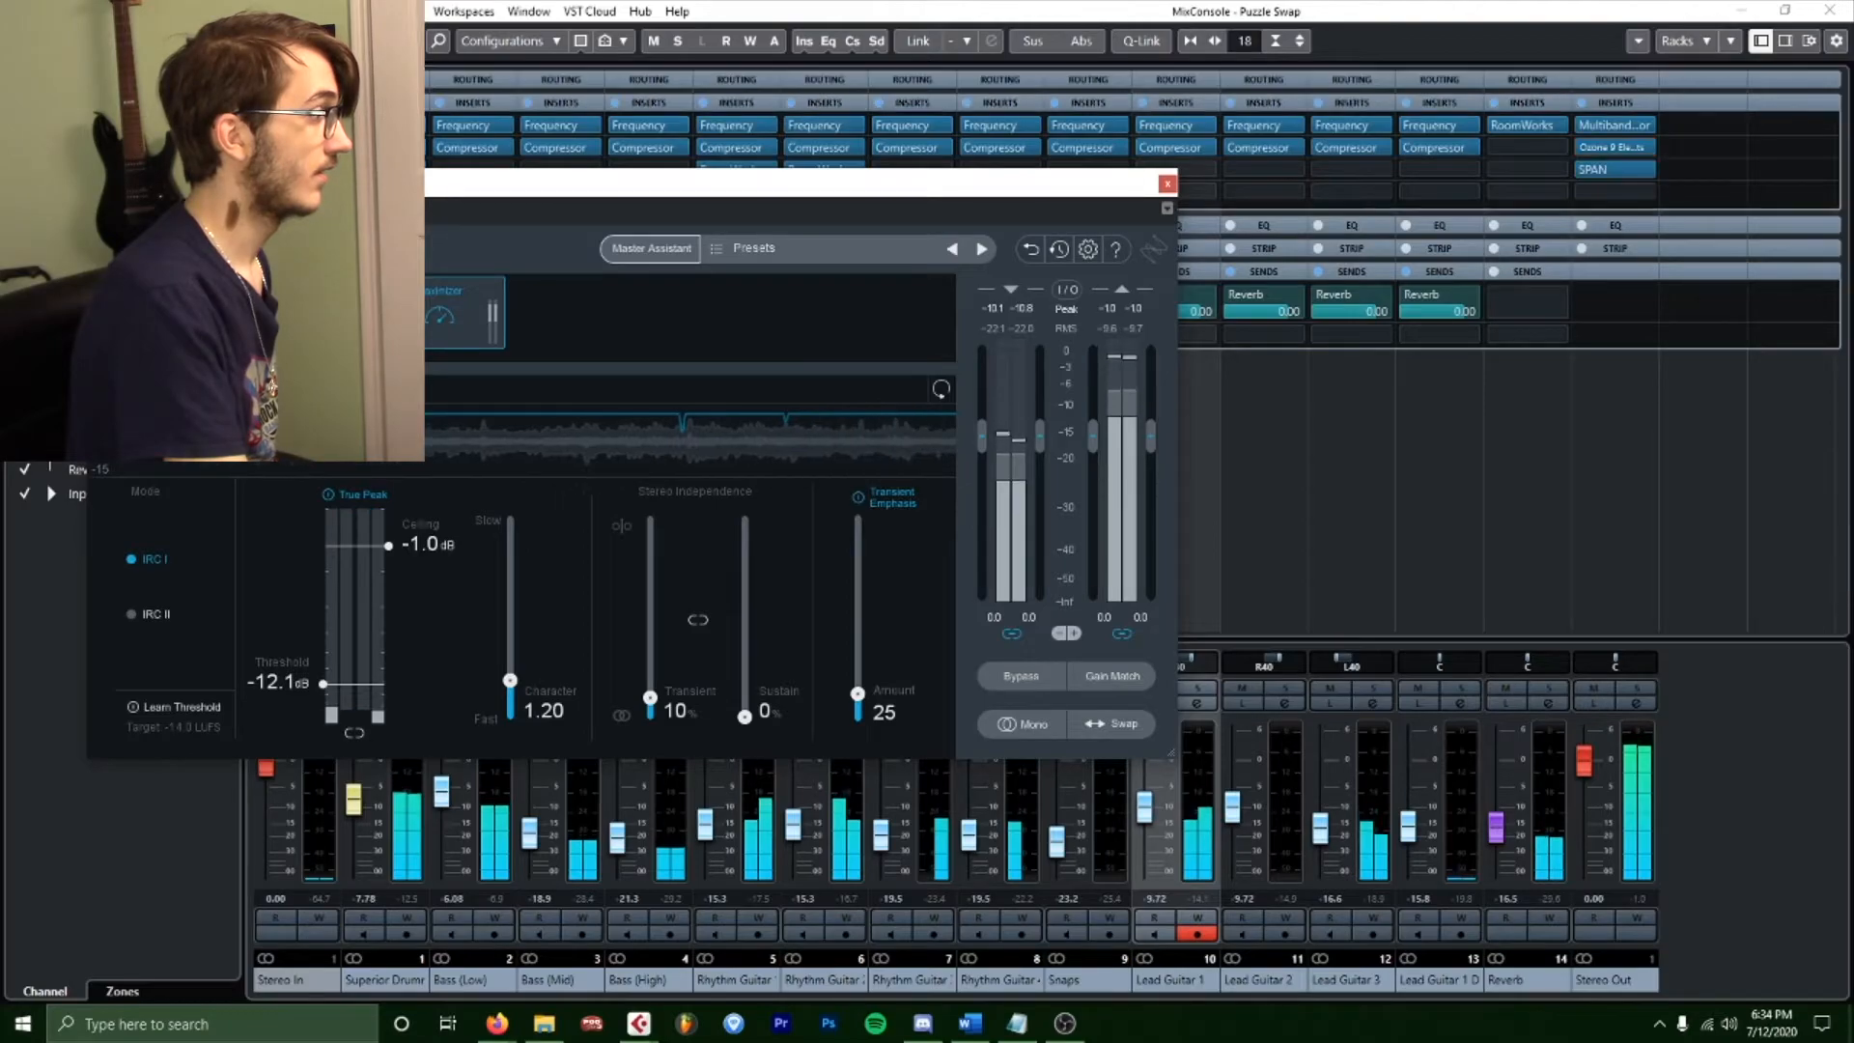
{"action": "left_click", "coordinate": [672, 246]}
{"action": "left_click", "coordinate": [633, 664]}
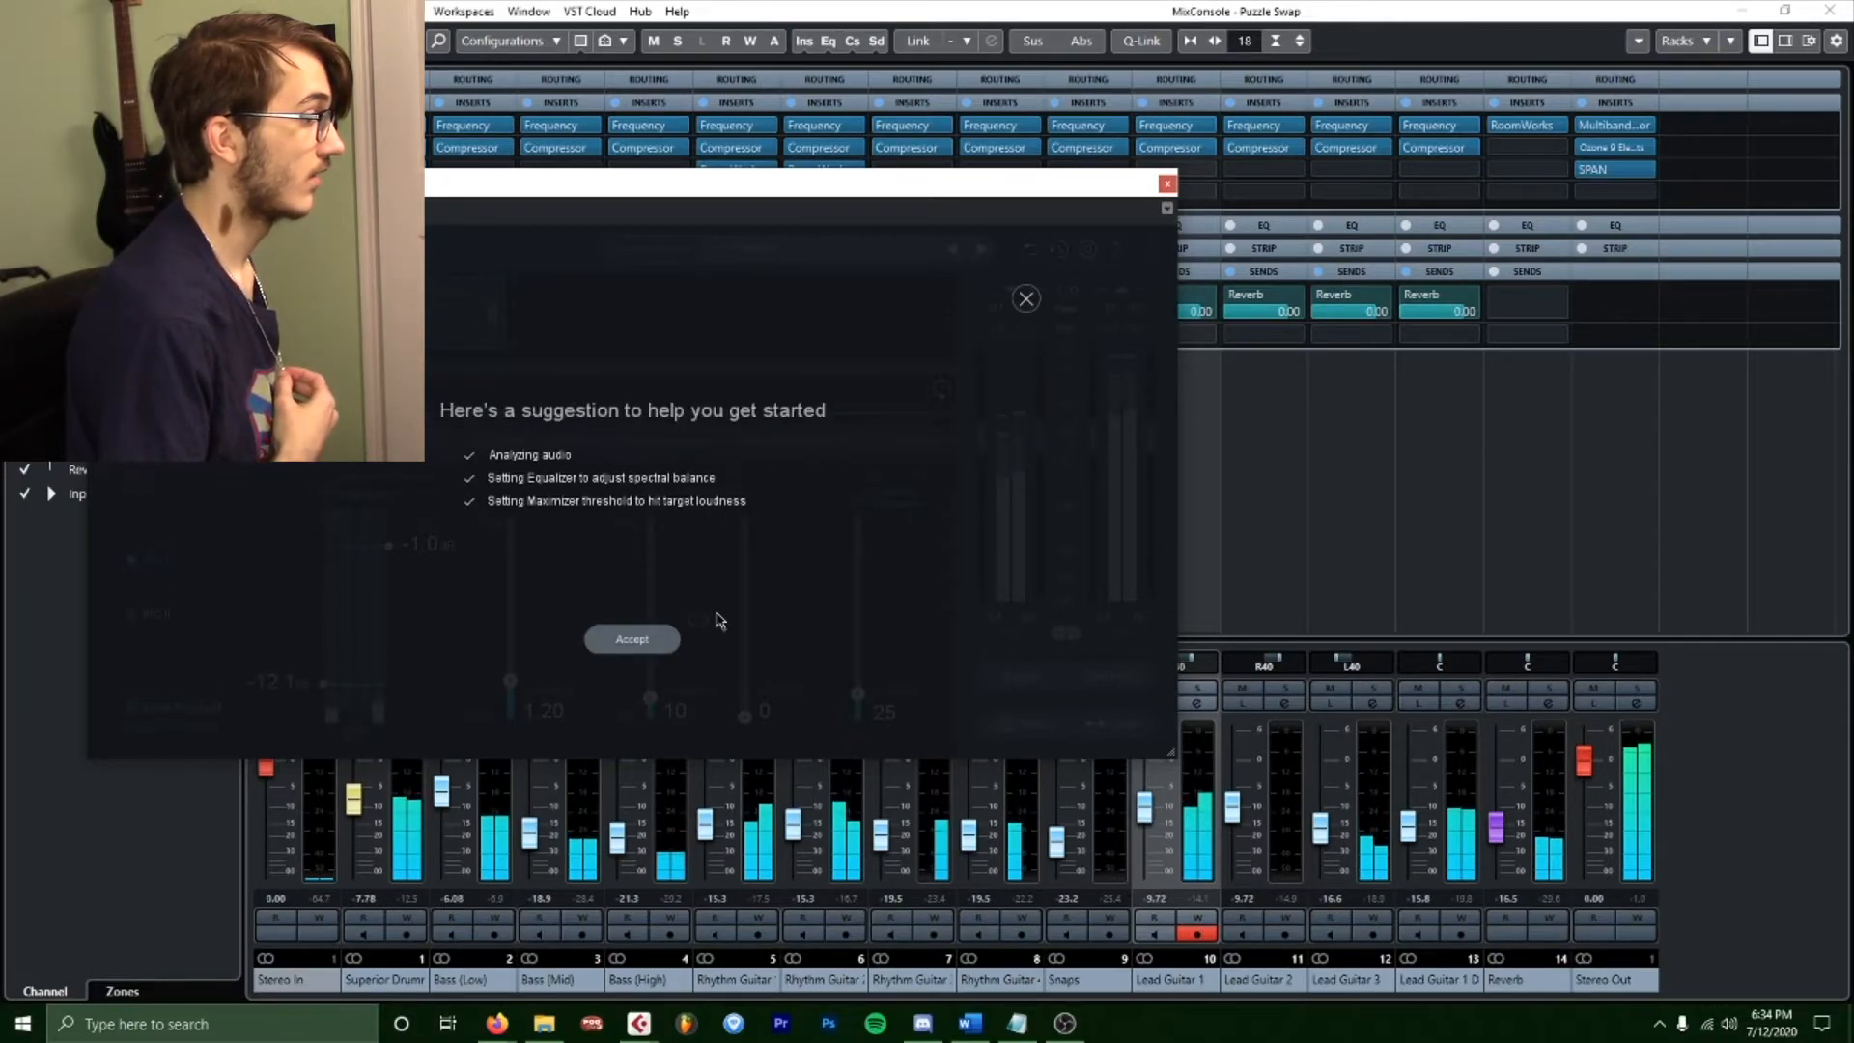
{"action": "left_click", "coordinate": [618, 645]}
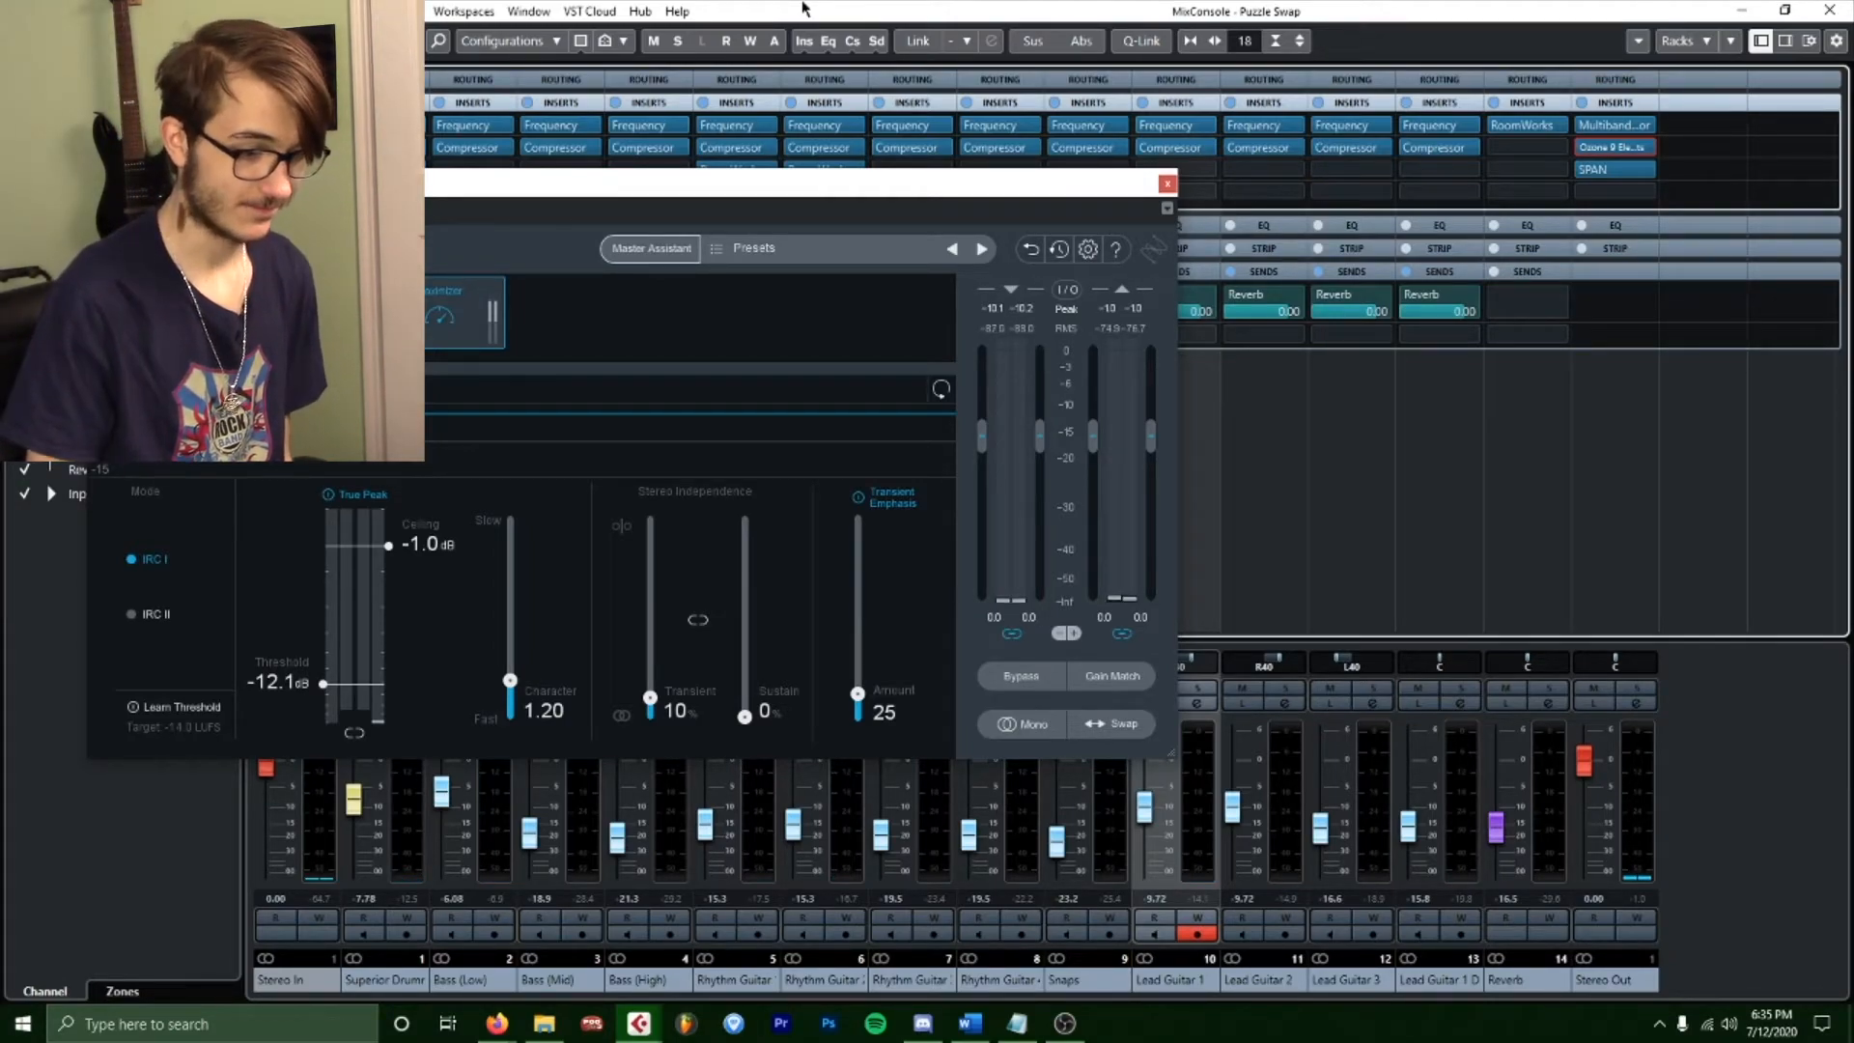
{"action": "left_click", "coordinate": [1167, 184]}
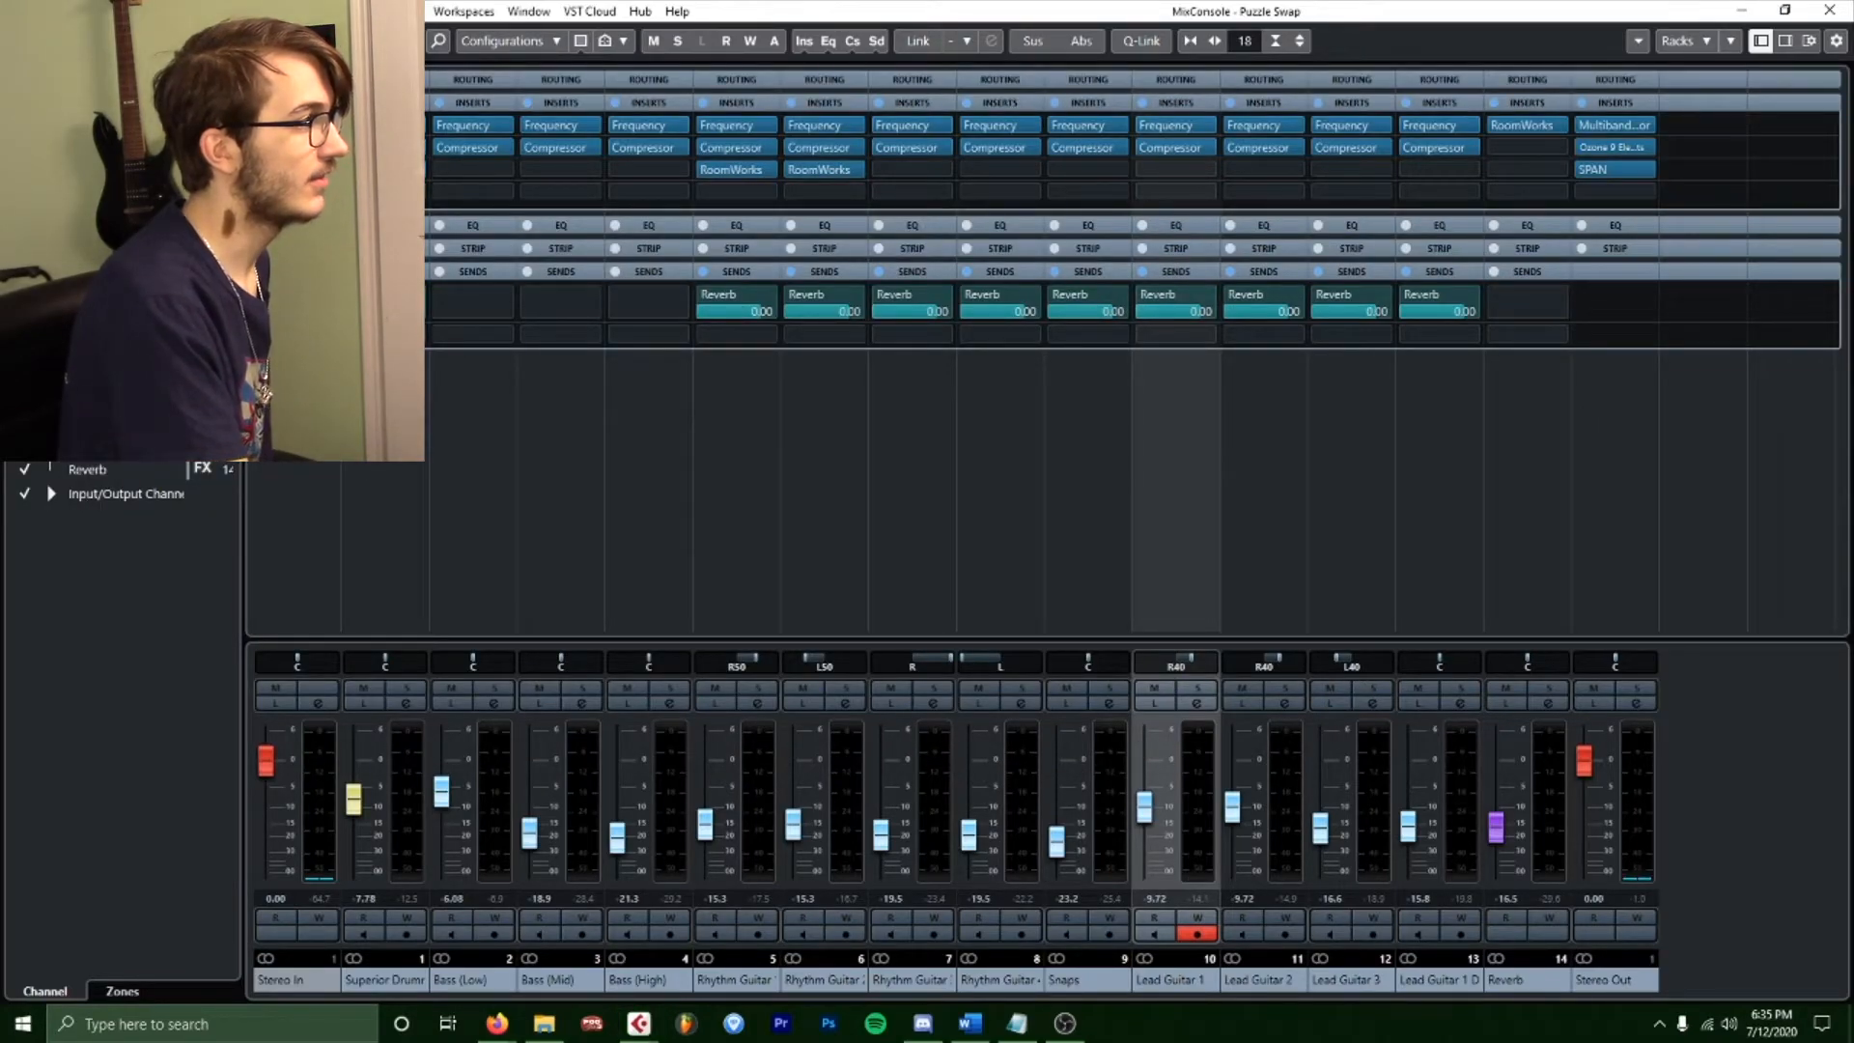
Return to the project window and open the Audio Mixdown export settings for Puzzle Swap.
{"action": "key", "text": "F3"}
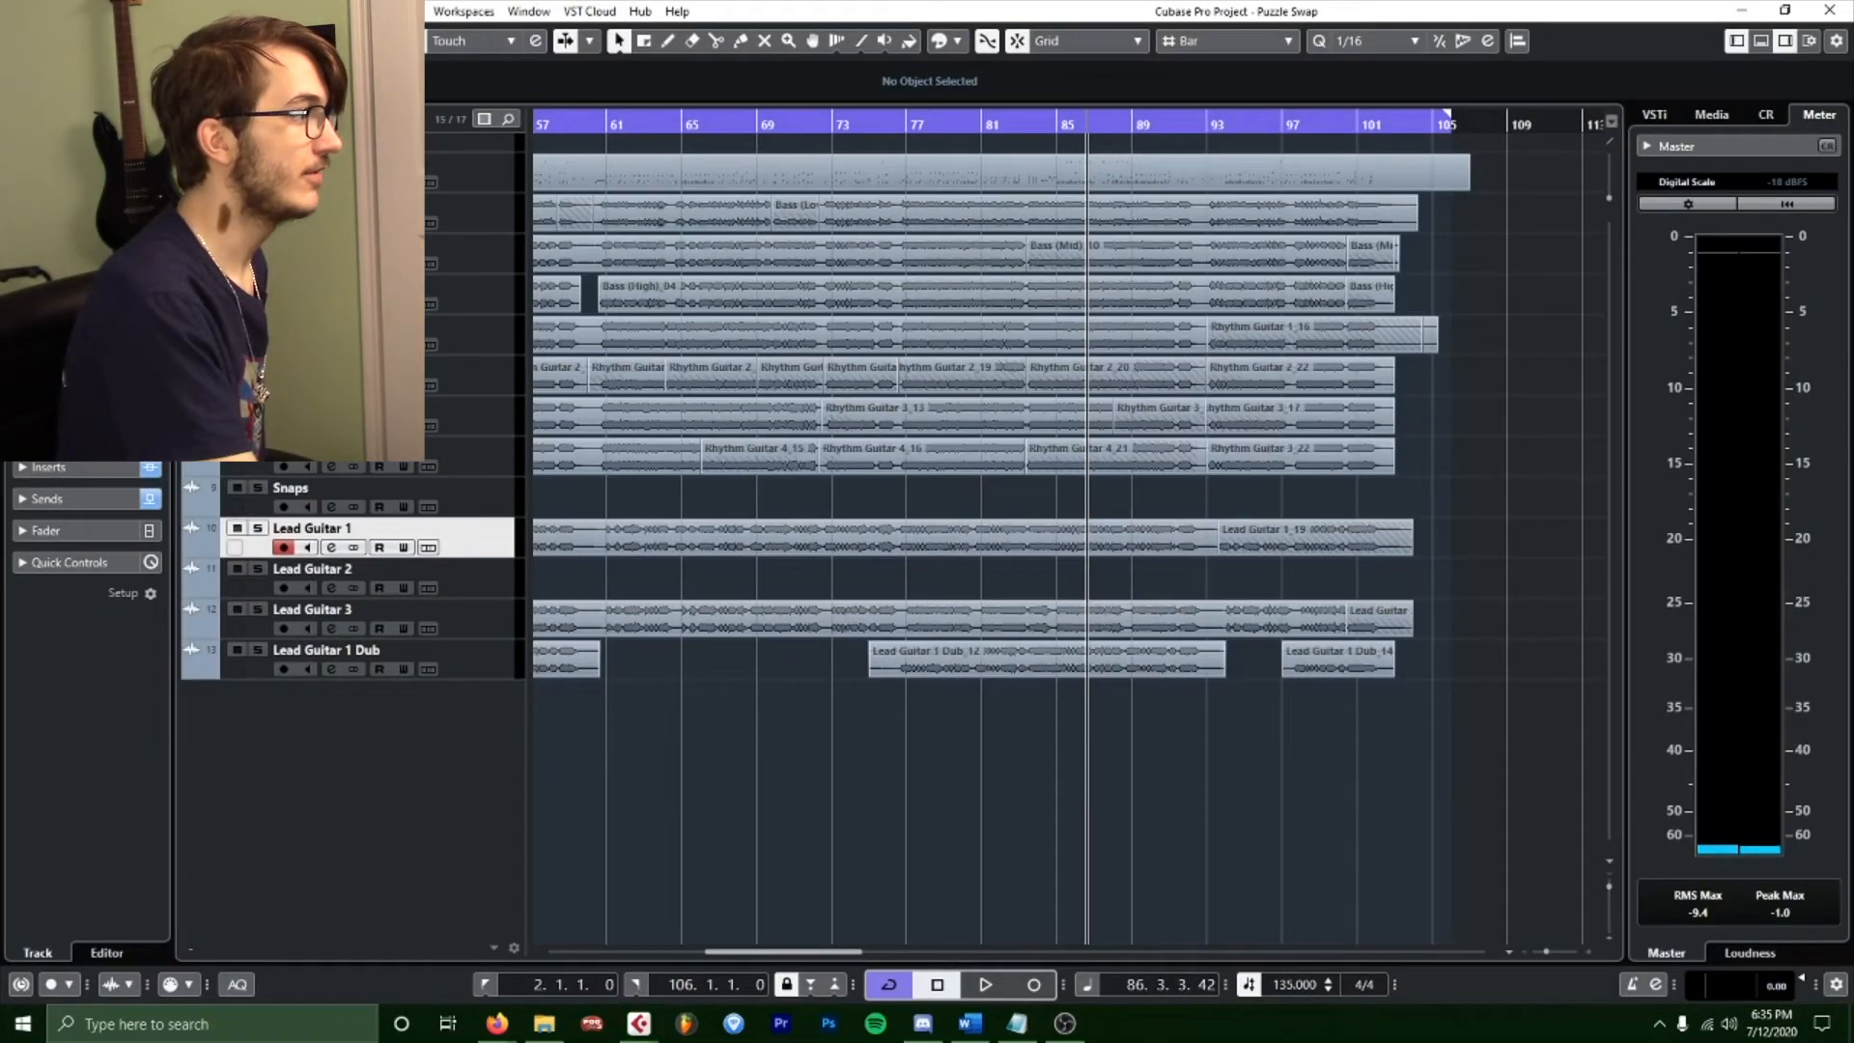
{"action": "mouse_move", "coordinate": [106, 309]}
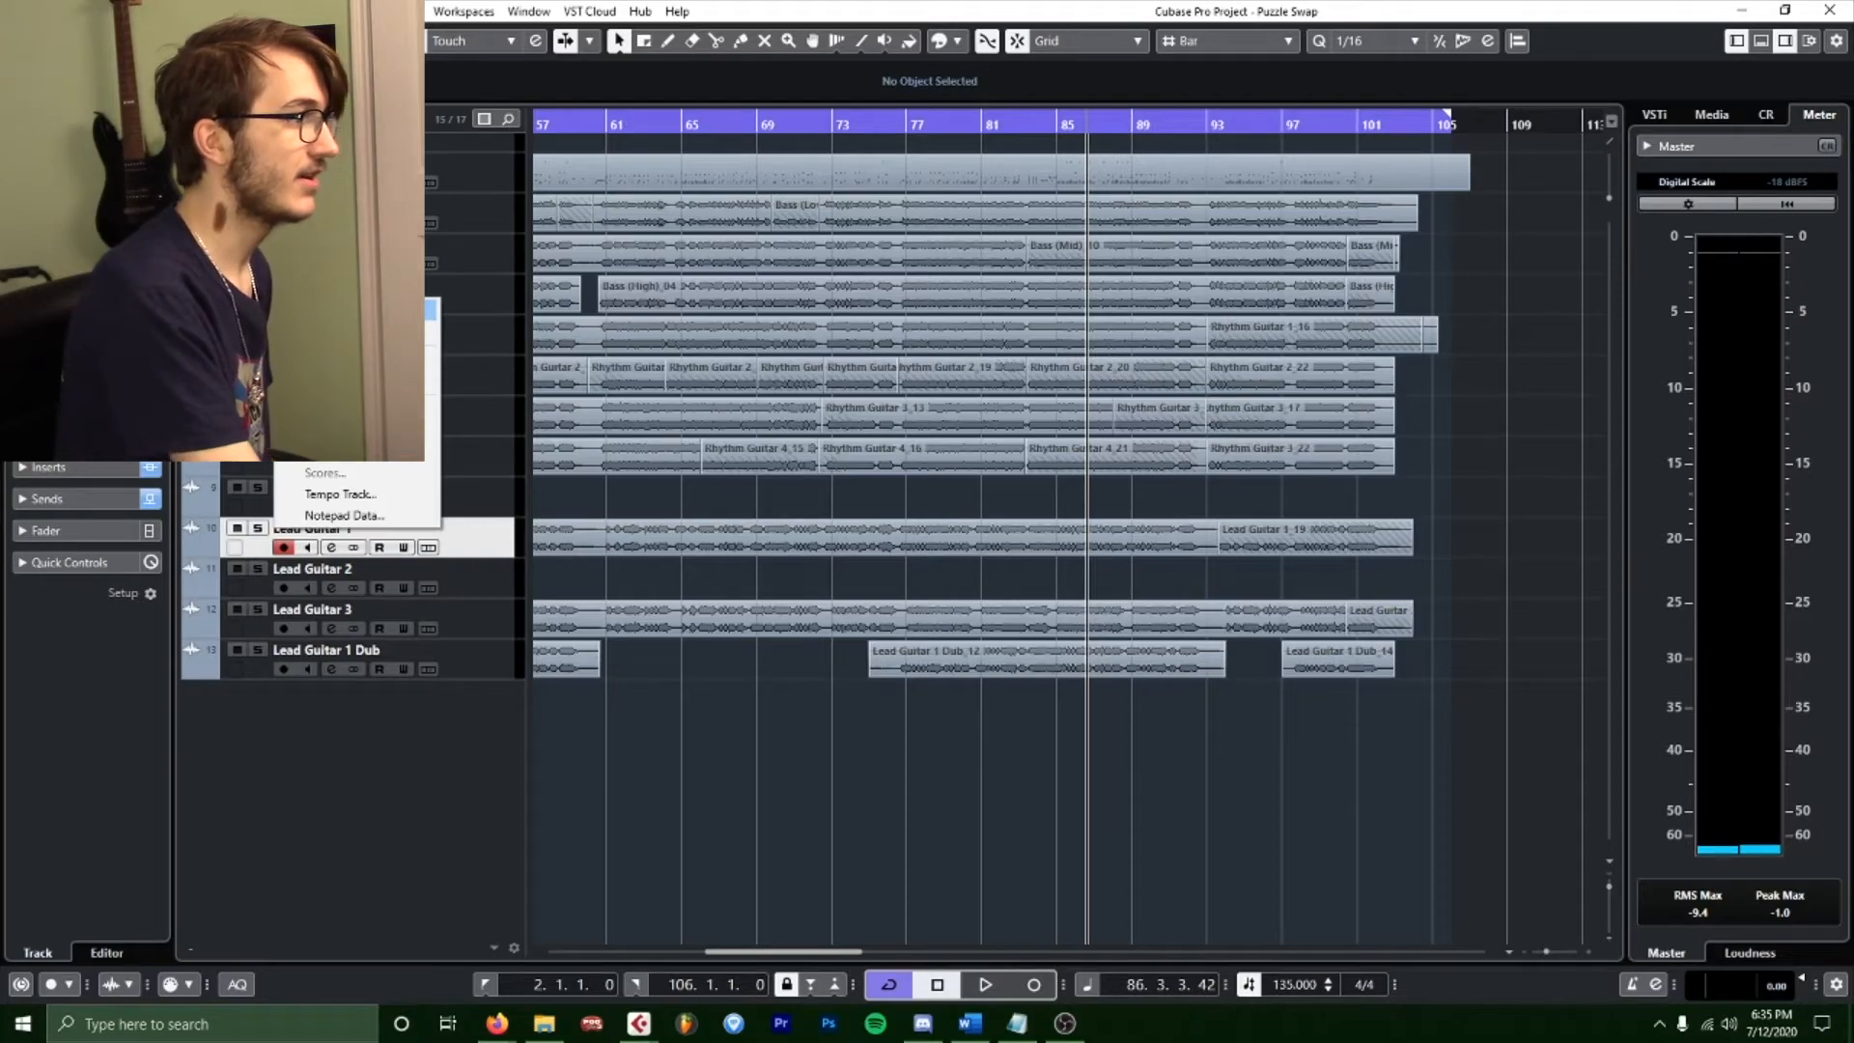
{"action": "left_click", "coordinate": [386, 310]}
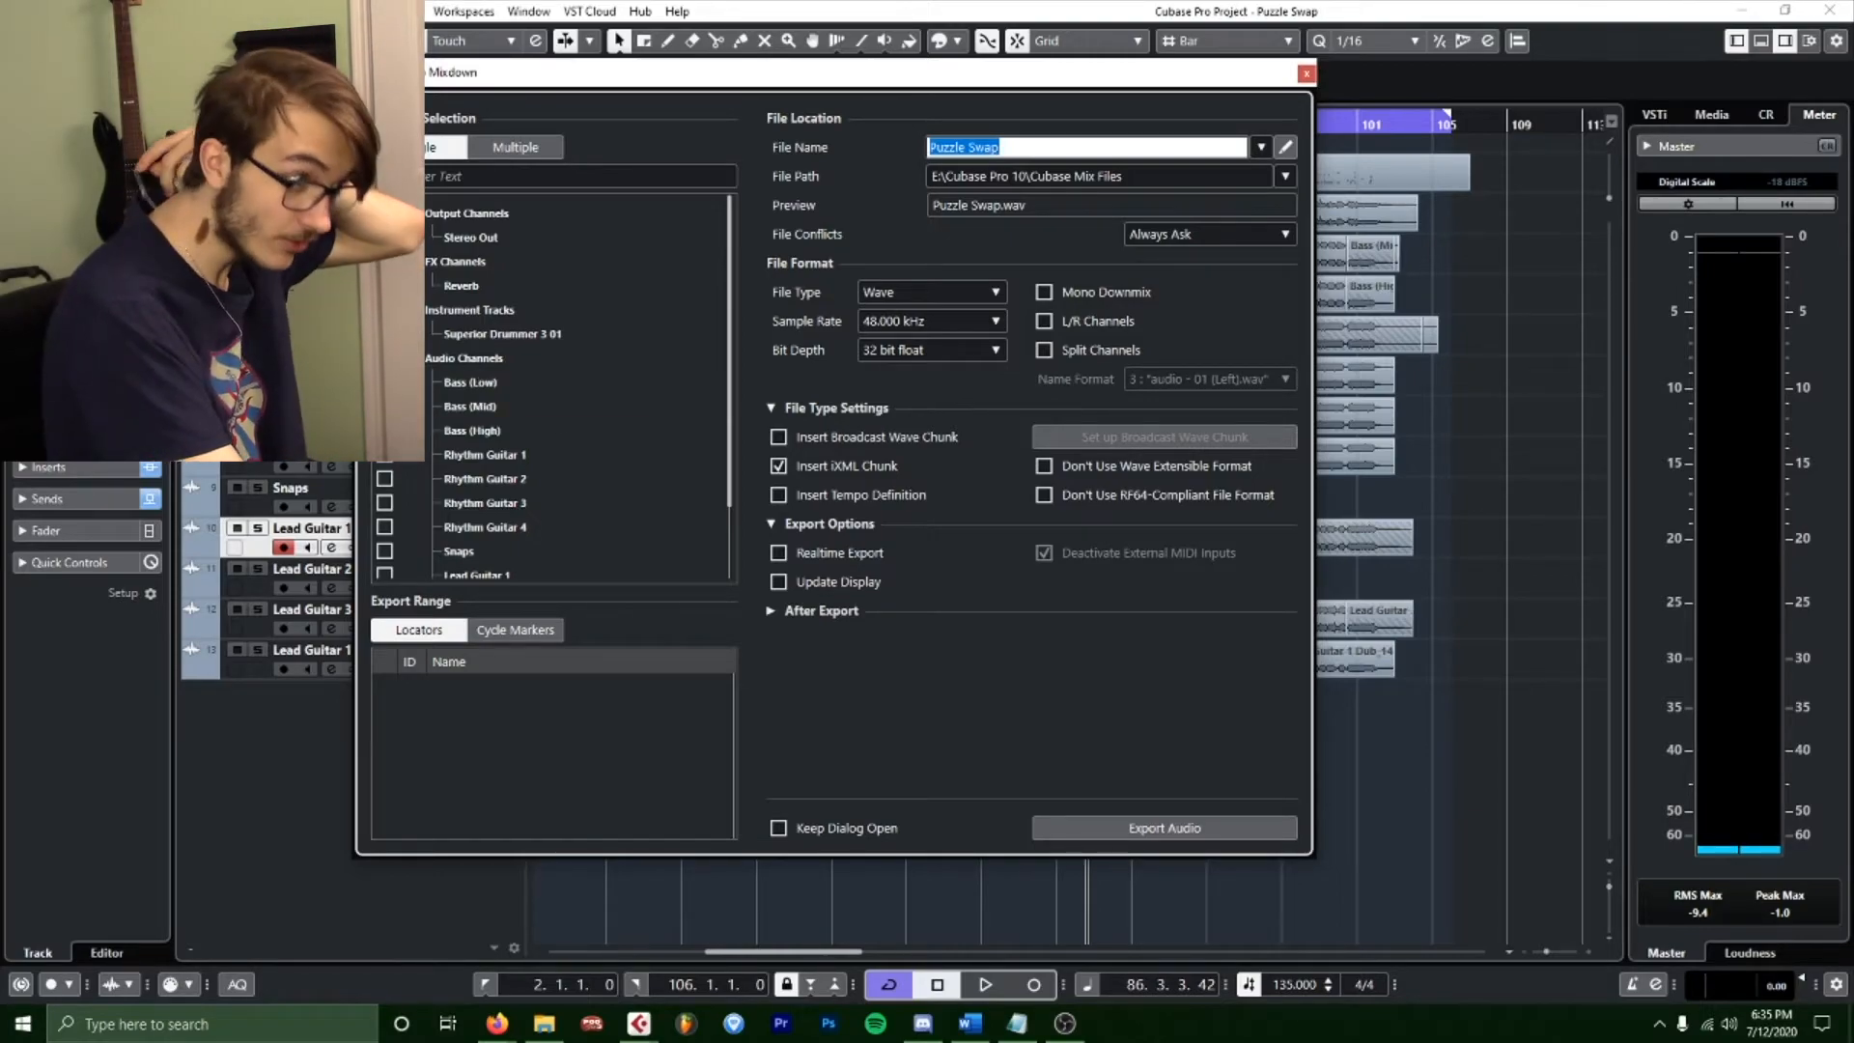
{"action": "left_click", "coordinate": [77, 11]}
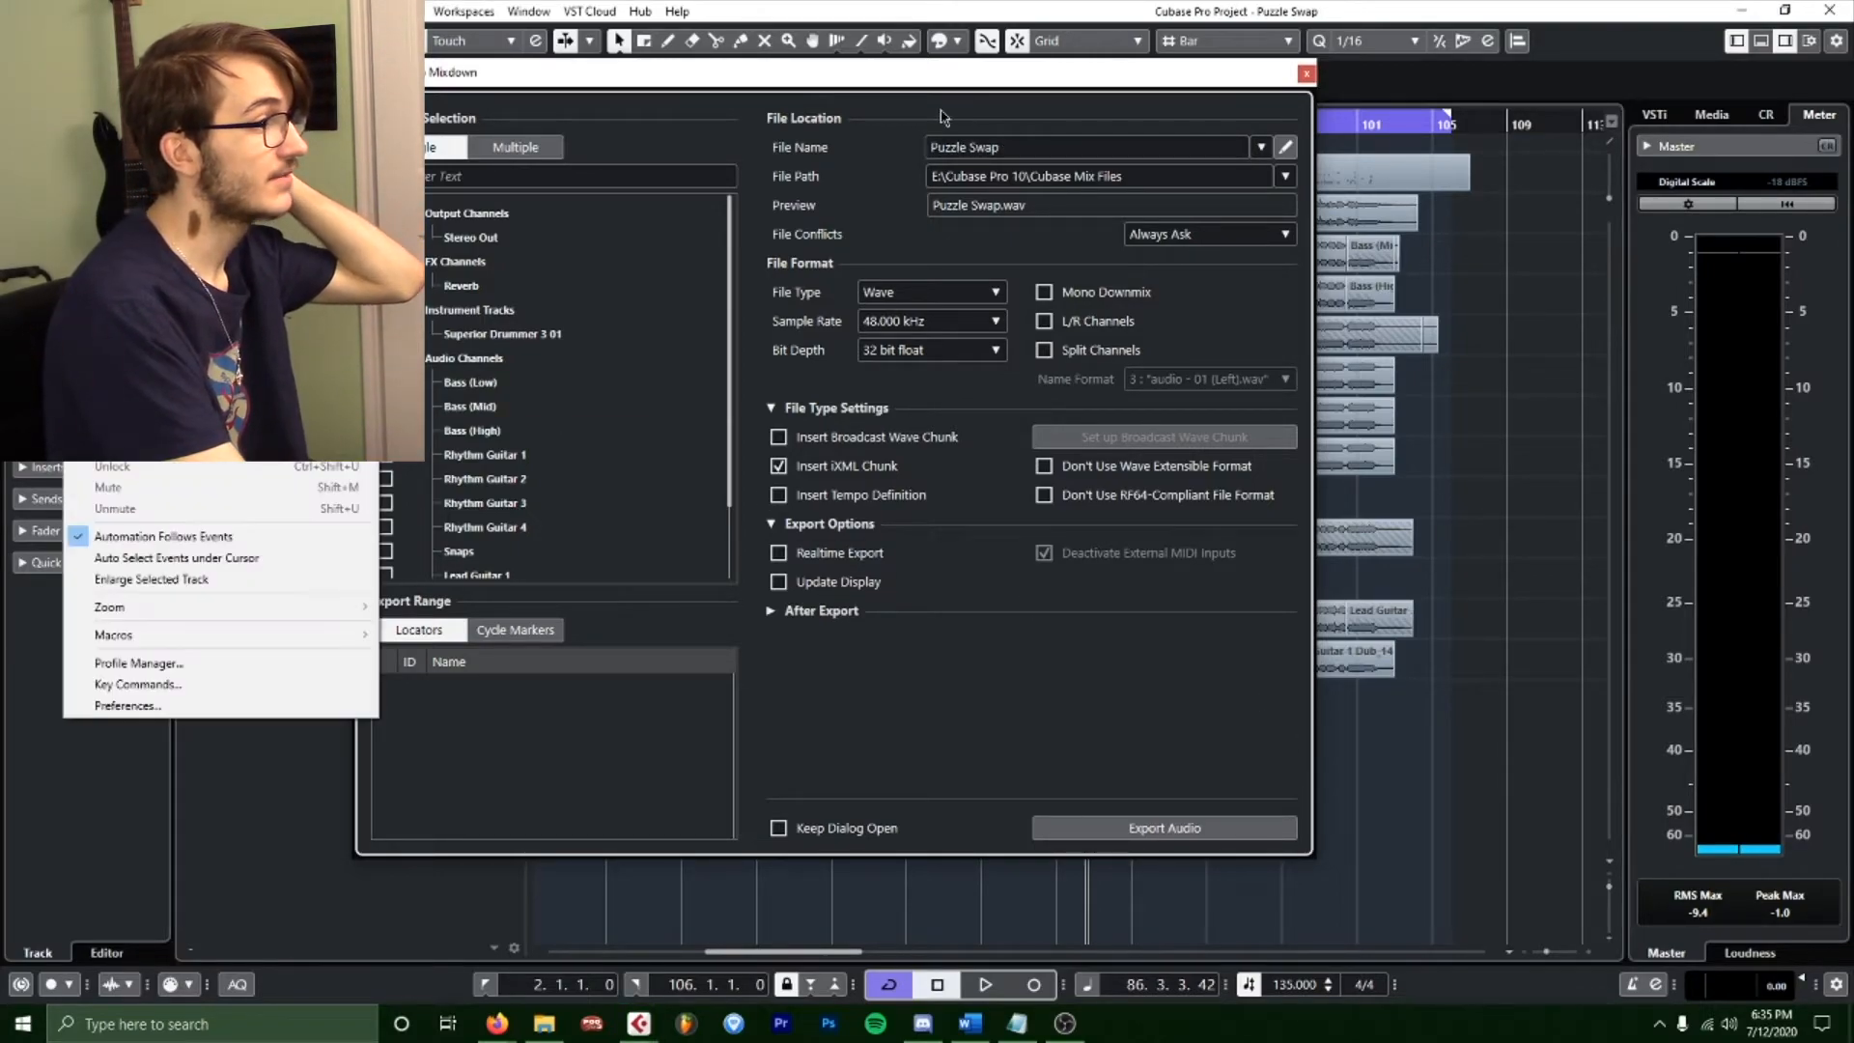
{"action": "mouse_move", "coordinate": [116, 308]}
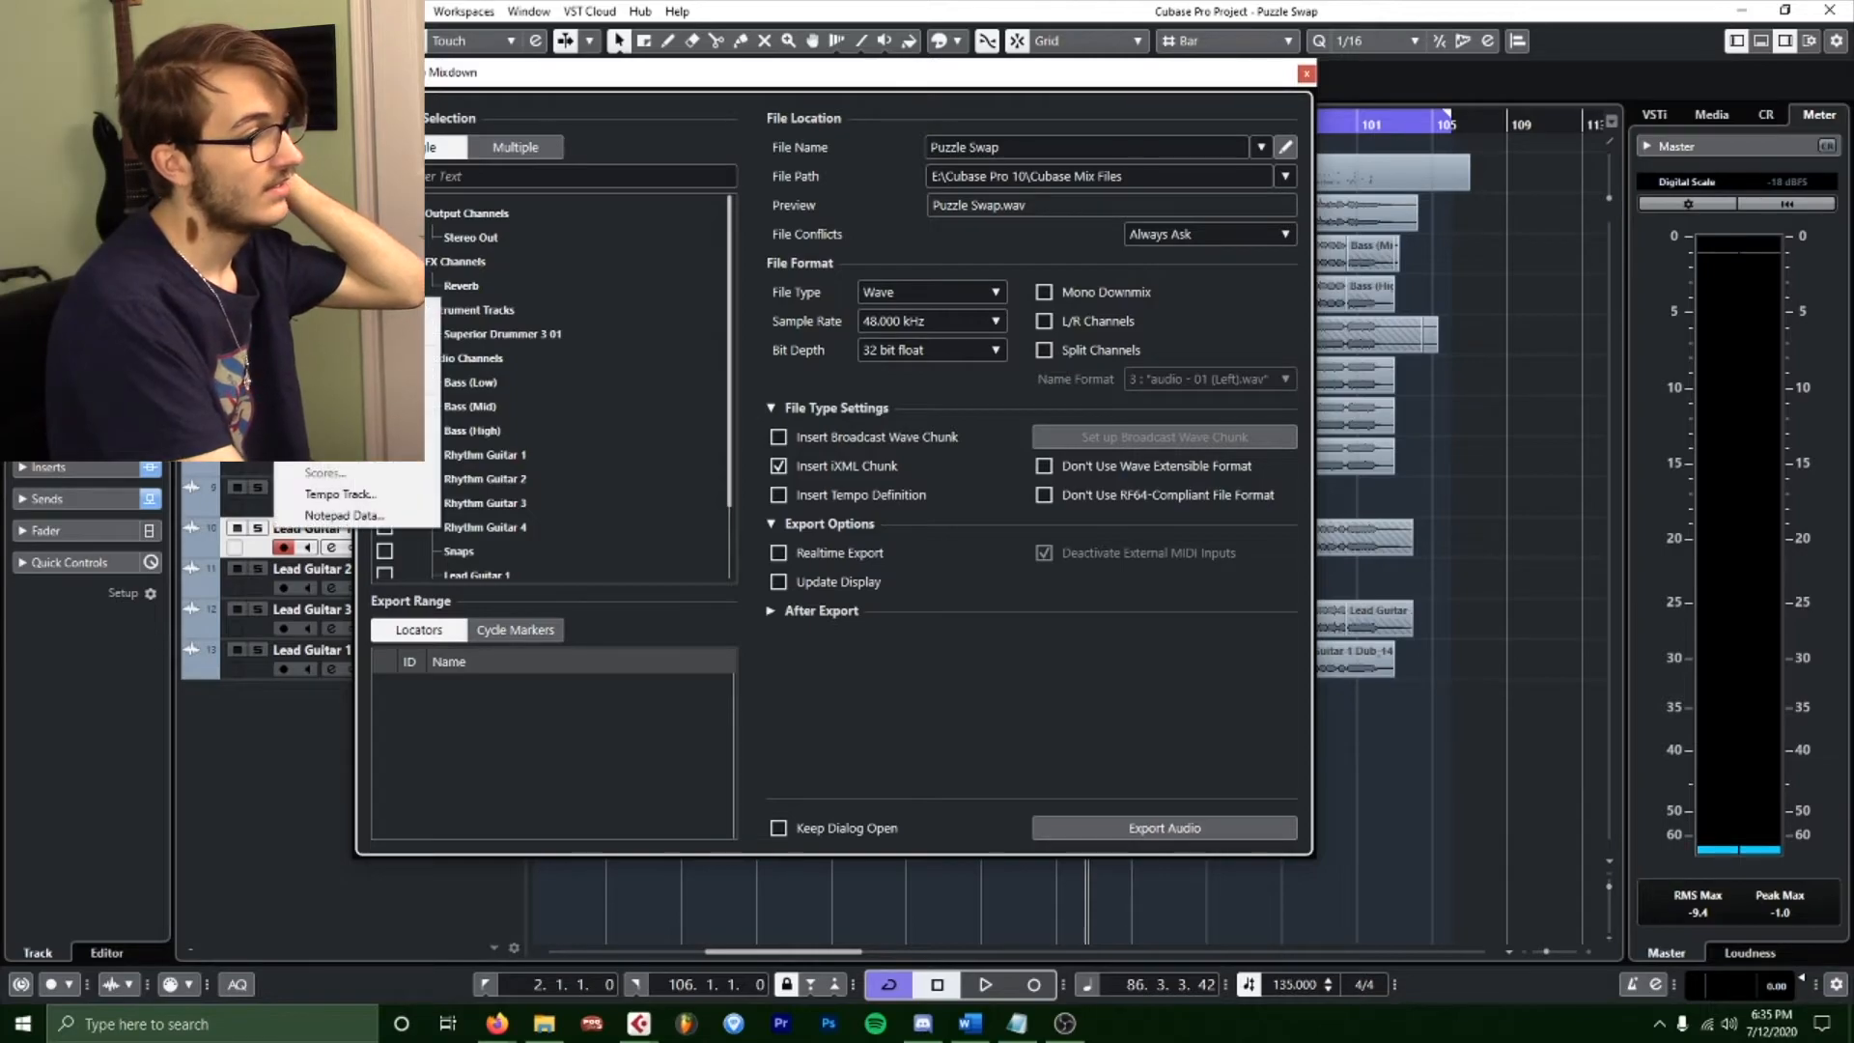
{"action": "left_click", "coordinate": [985, 653]}
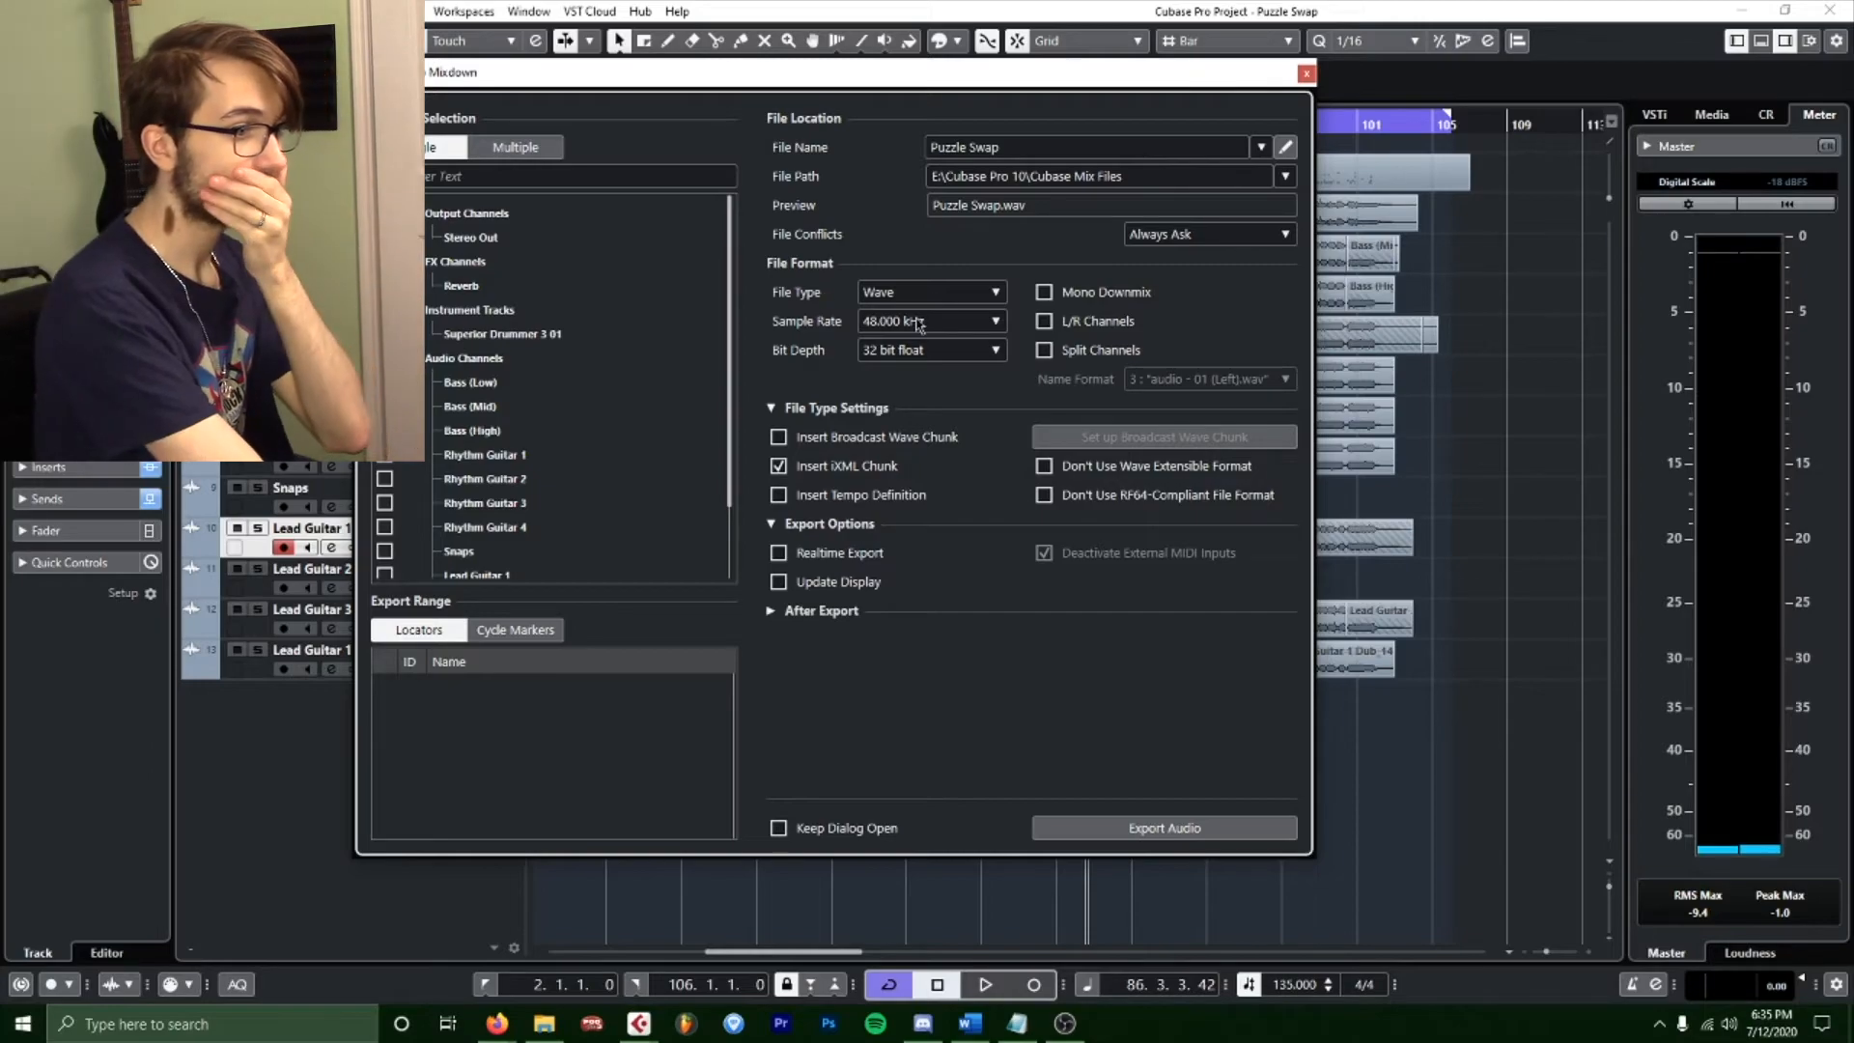
Review the mixdown's file type choices, keep Wave, and look at the sample rate options.
{"action": "left_click", "coordinate": [944, 300]}
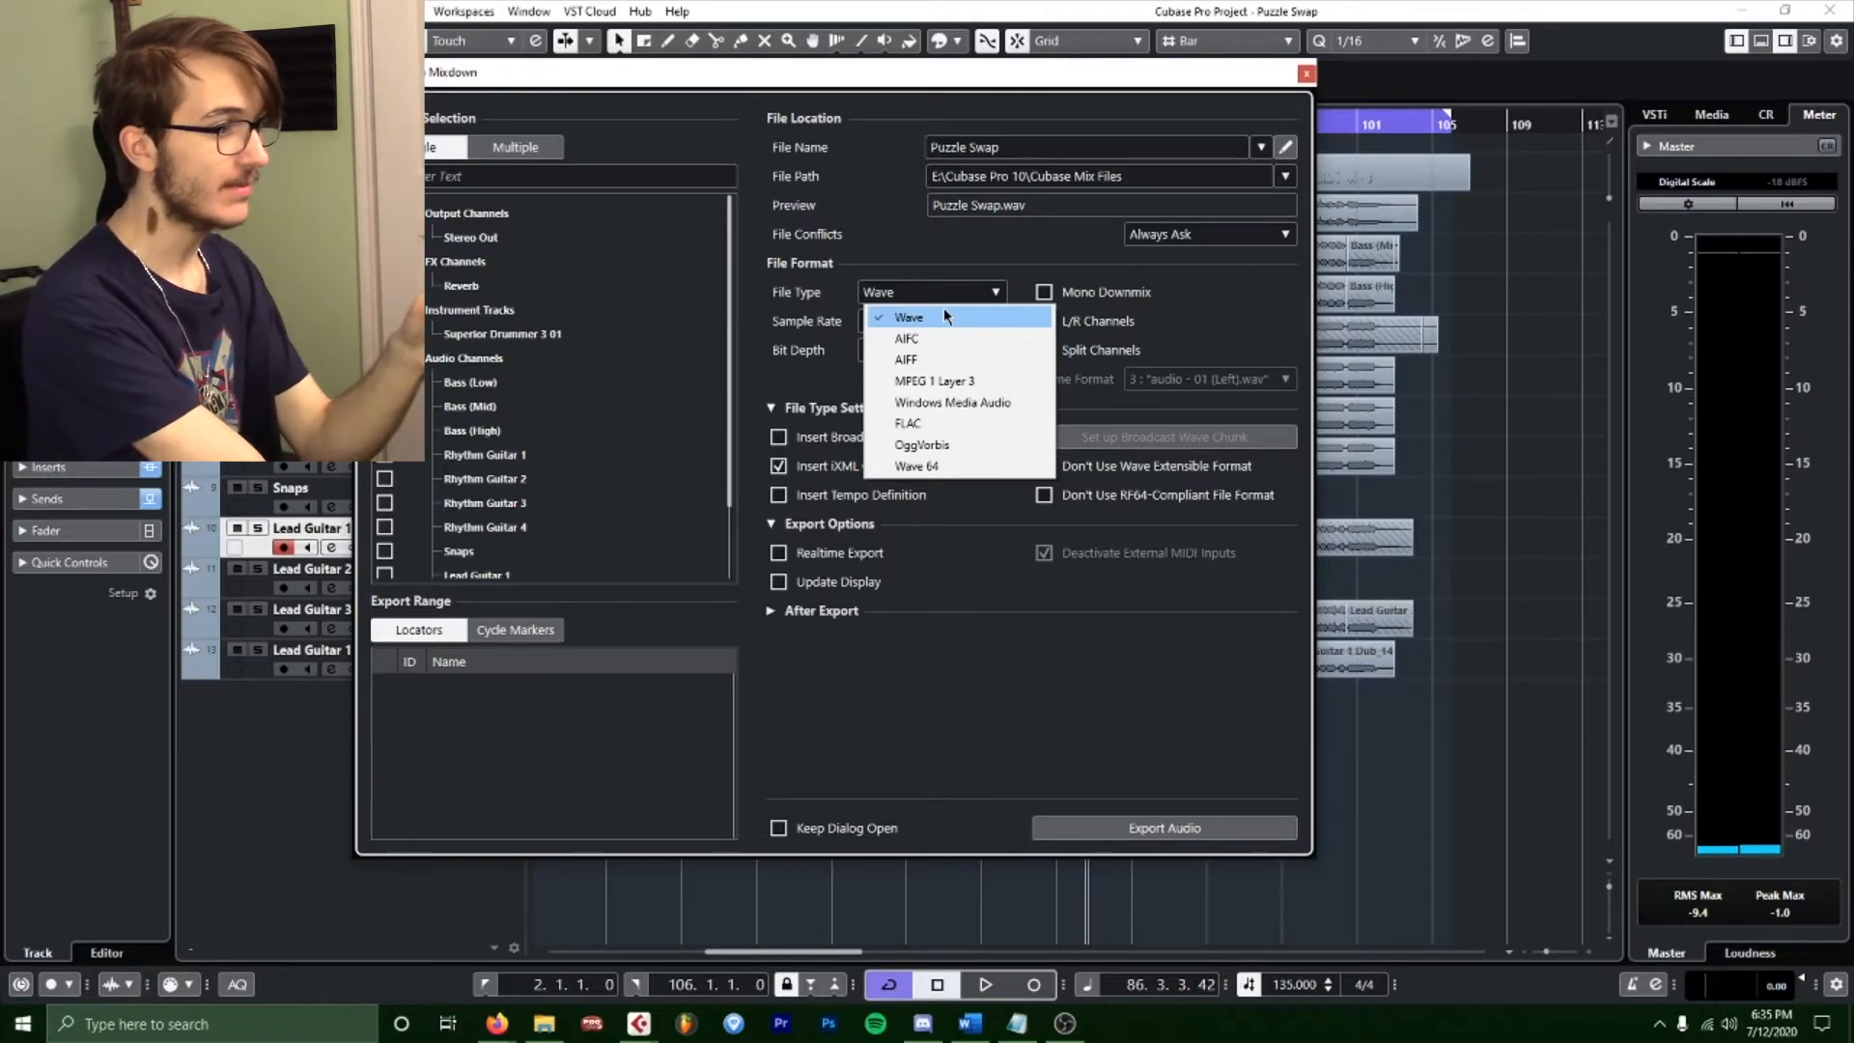
{"action": "left_click", "coordinate": [941, 317]}
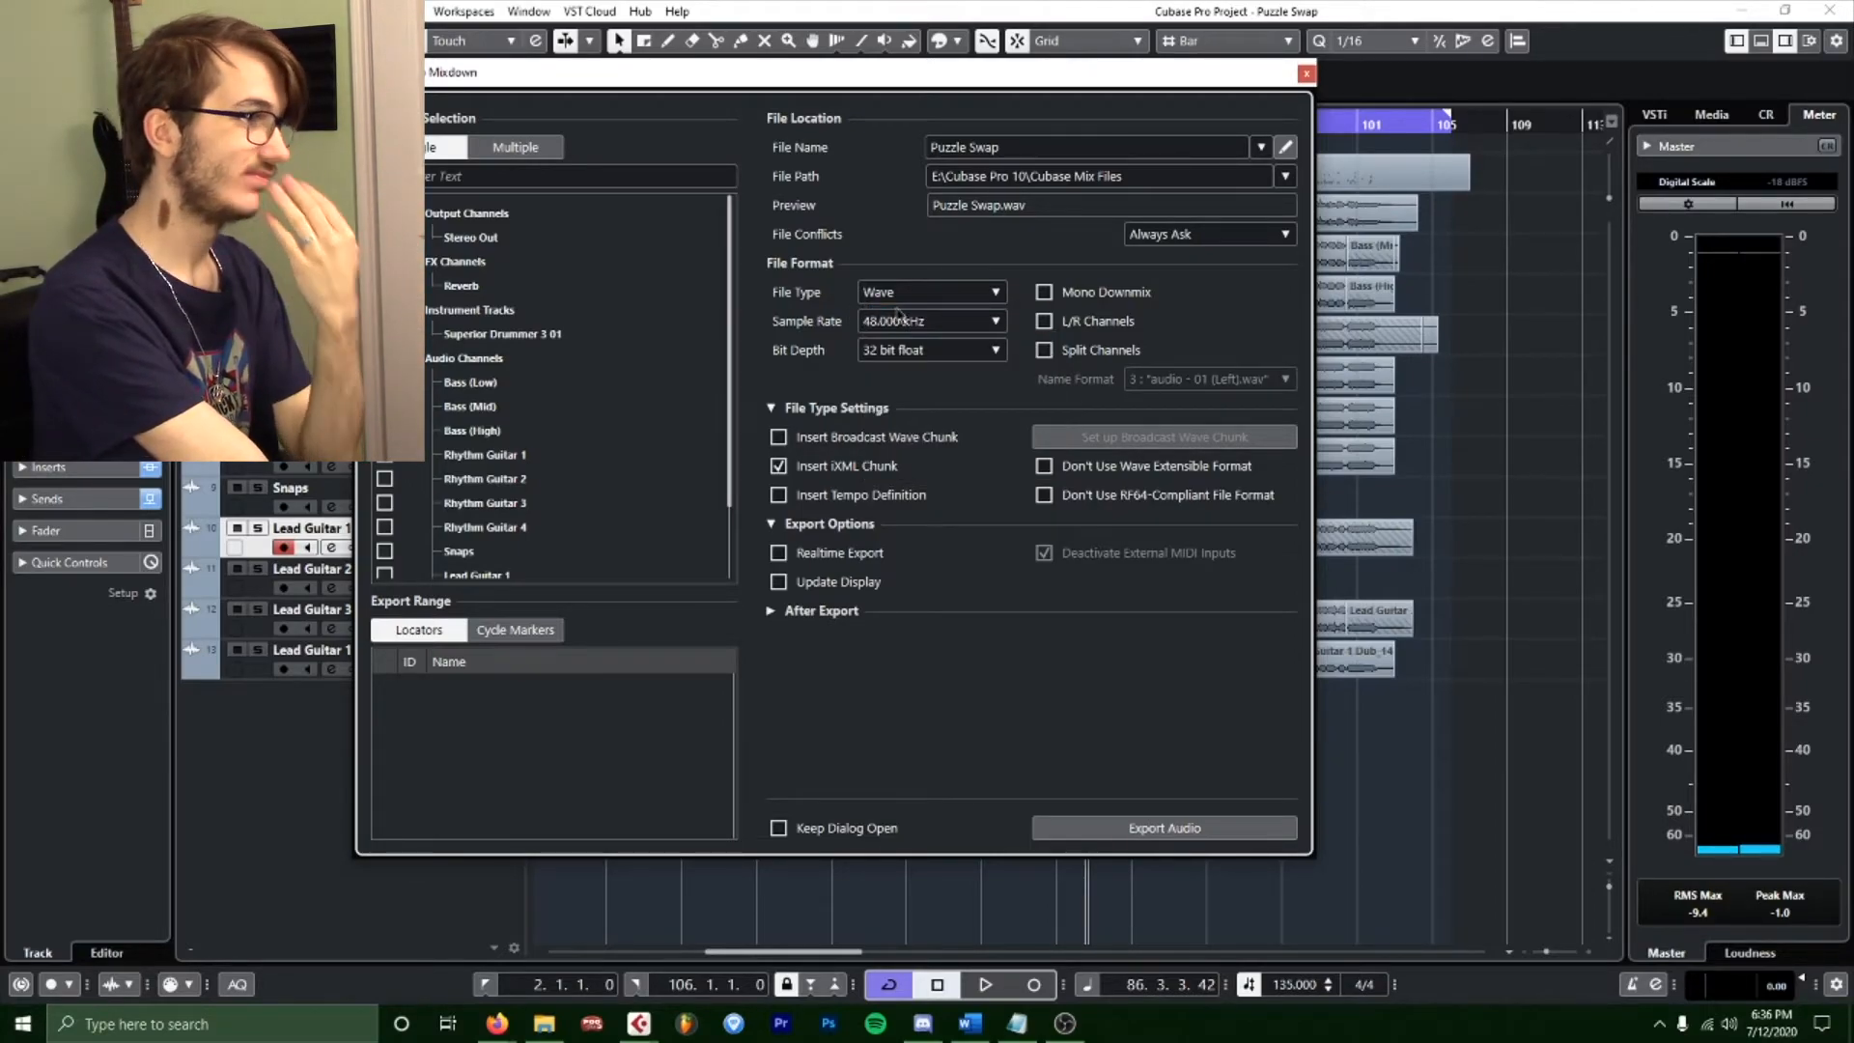
{"action": "left_click", "coordinate": [896, 315]}
{"action": "left_click", "coordinate": [897, 233]}
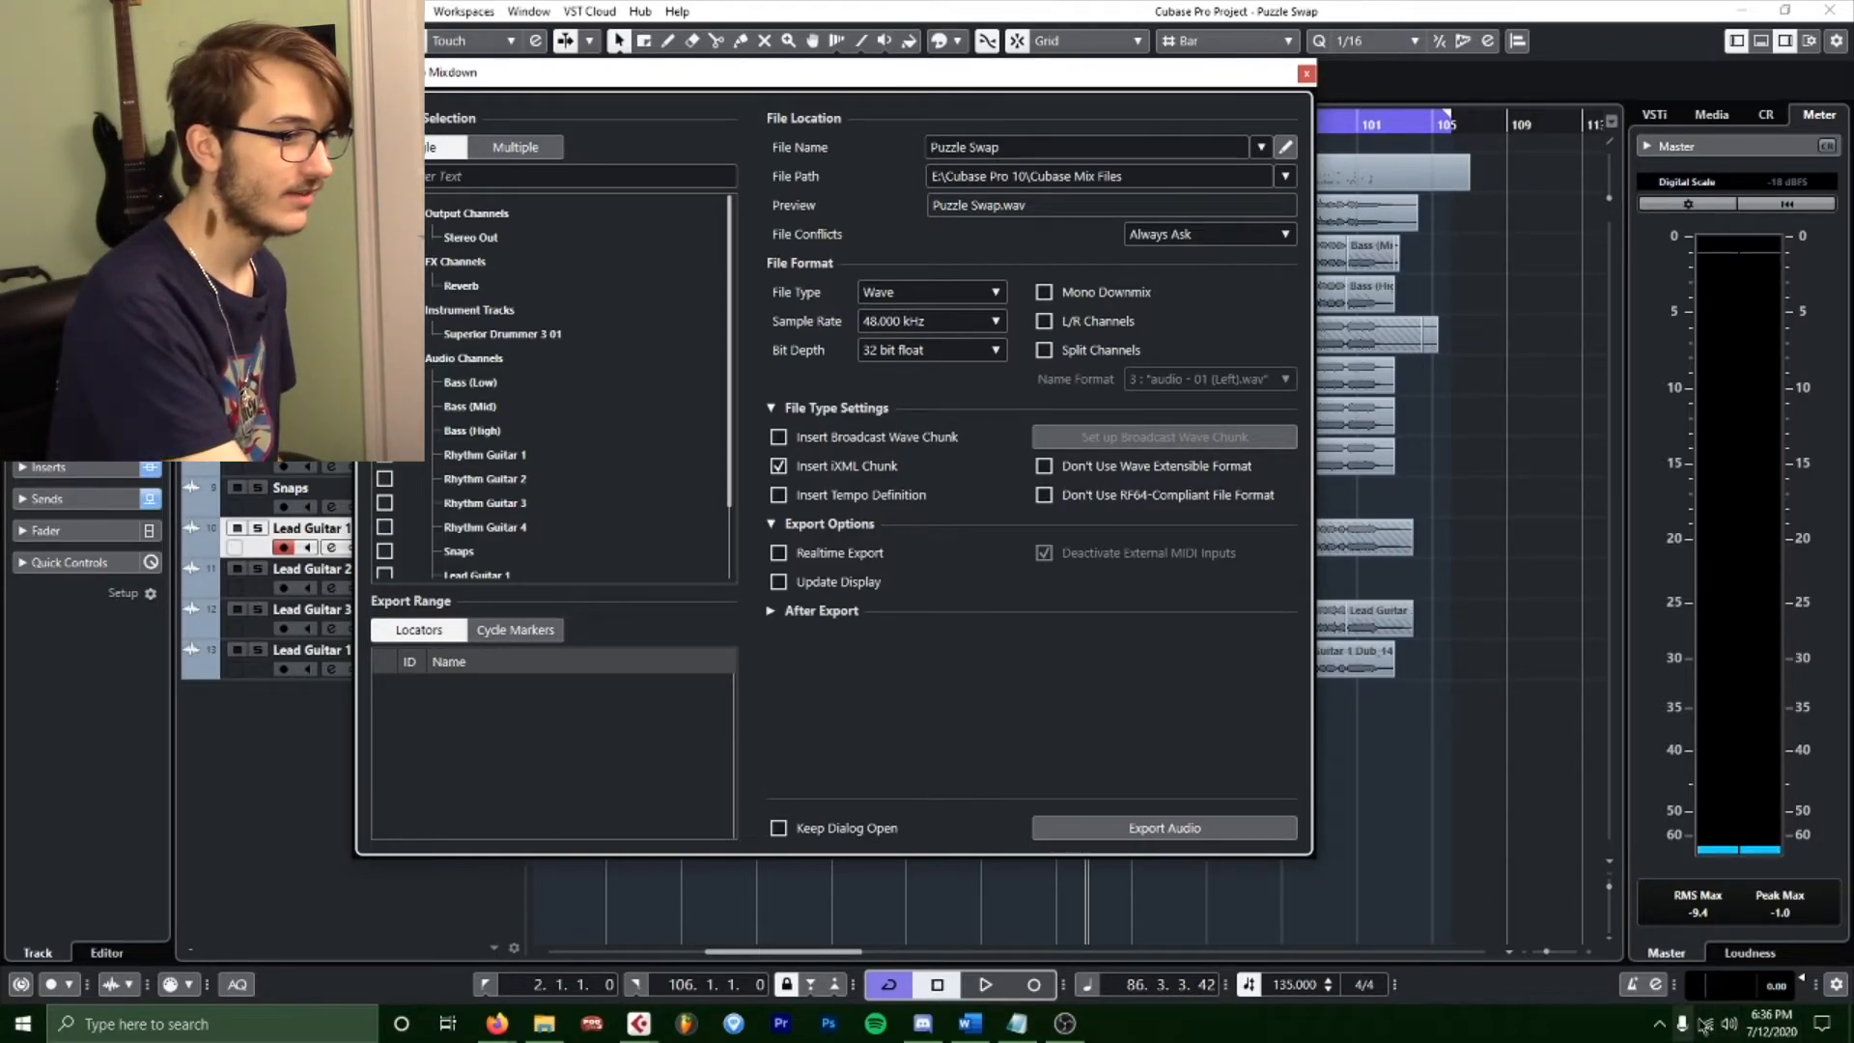
Switch to the Windows sound settings and open the additional device properties of the Speakers (3- Line 6 UX2) output.
{"action": "right_click", "coordinate": [1728, 1023]}
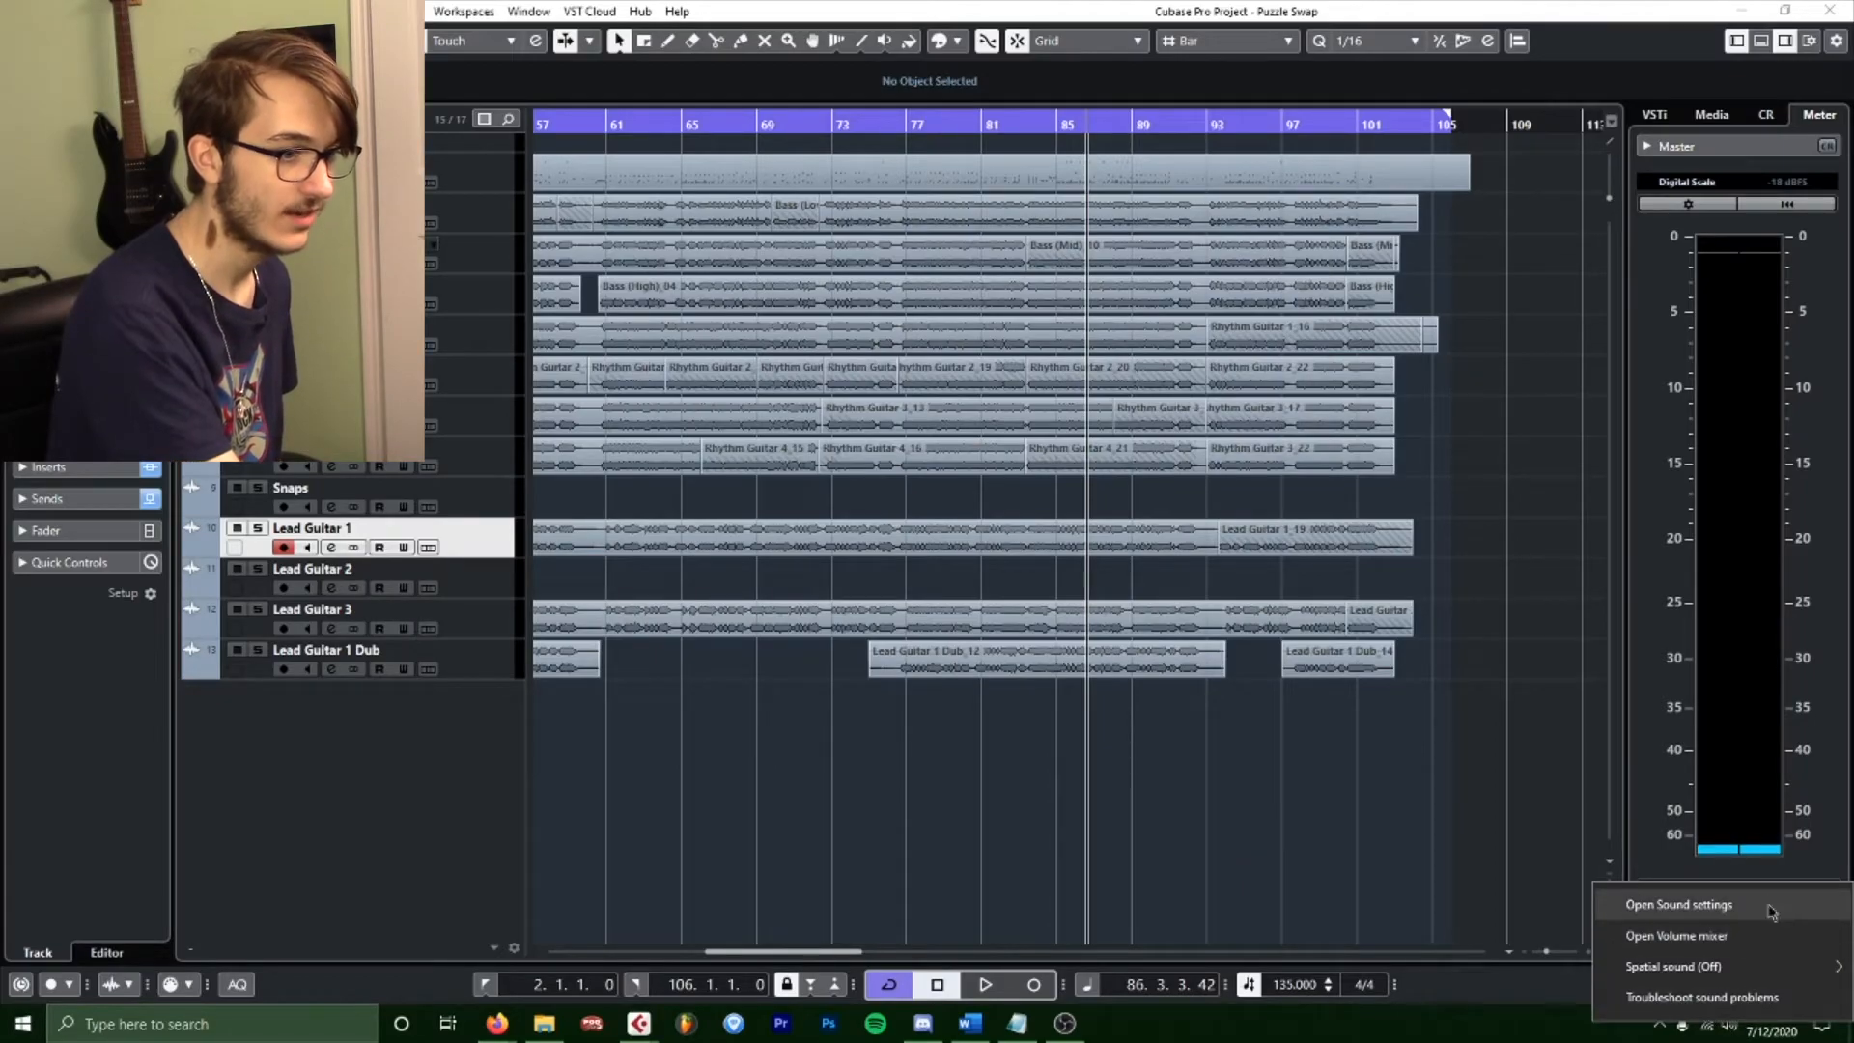
{"action": "left_click", "coordinate": [1772, 906]}
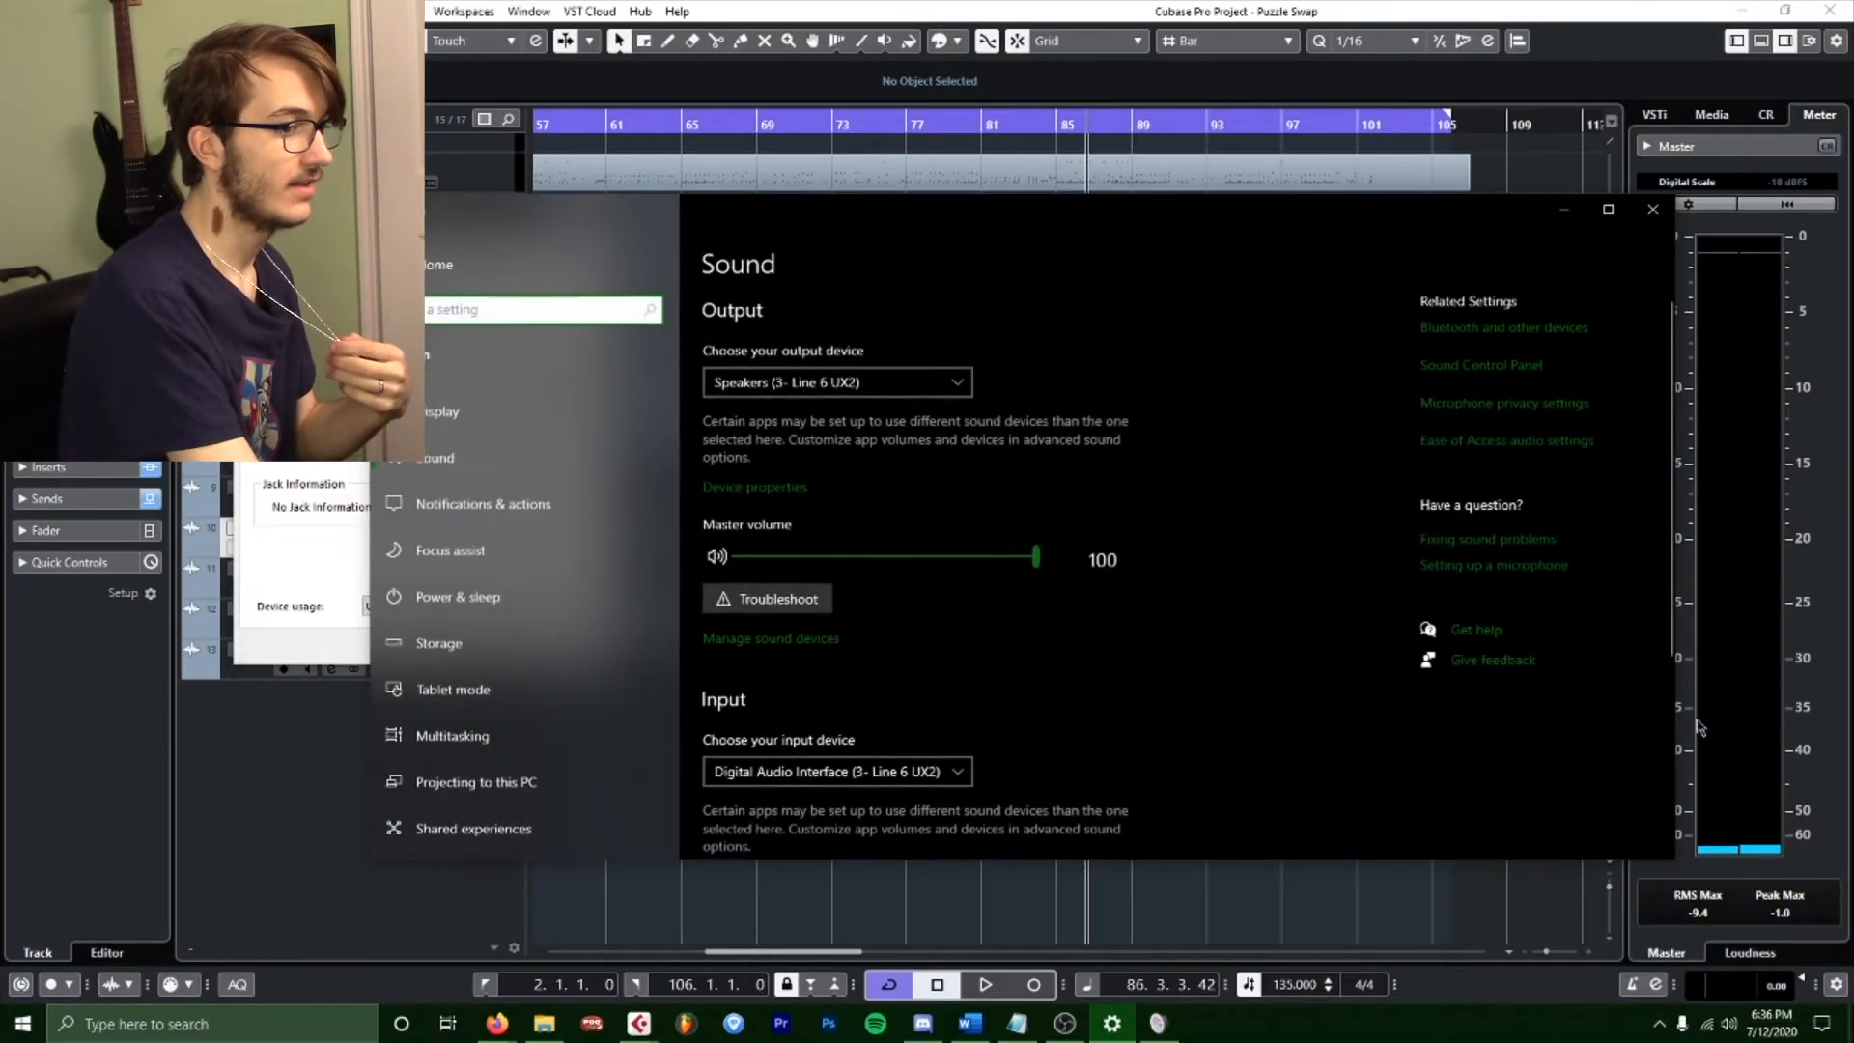
{"action": "right_click", "coordinate": [1717, 1016]}
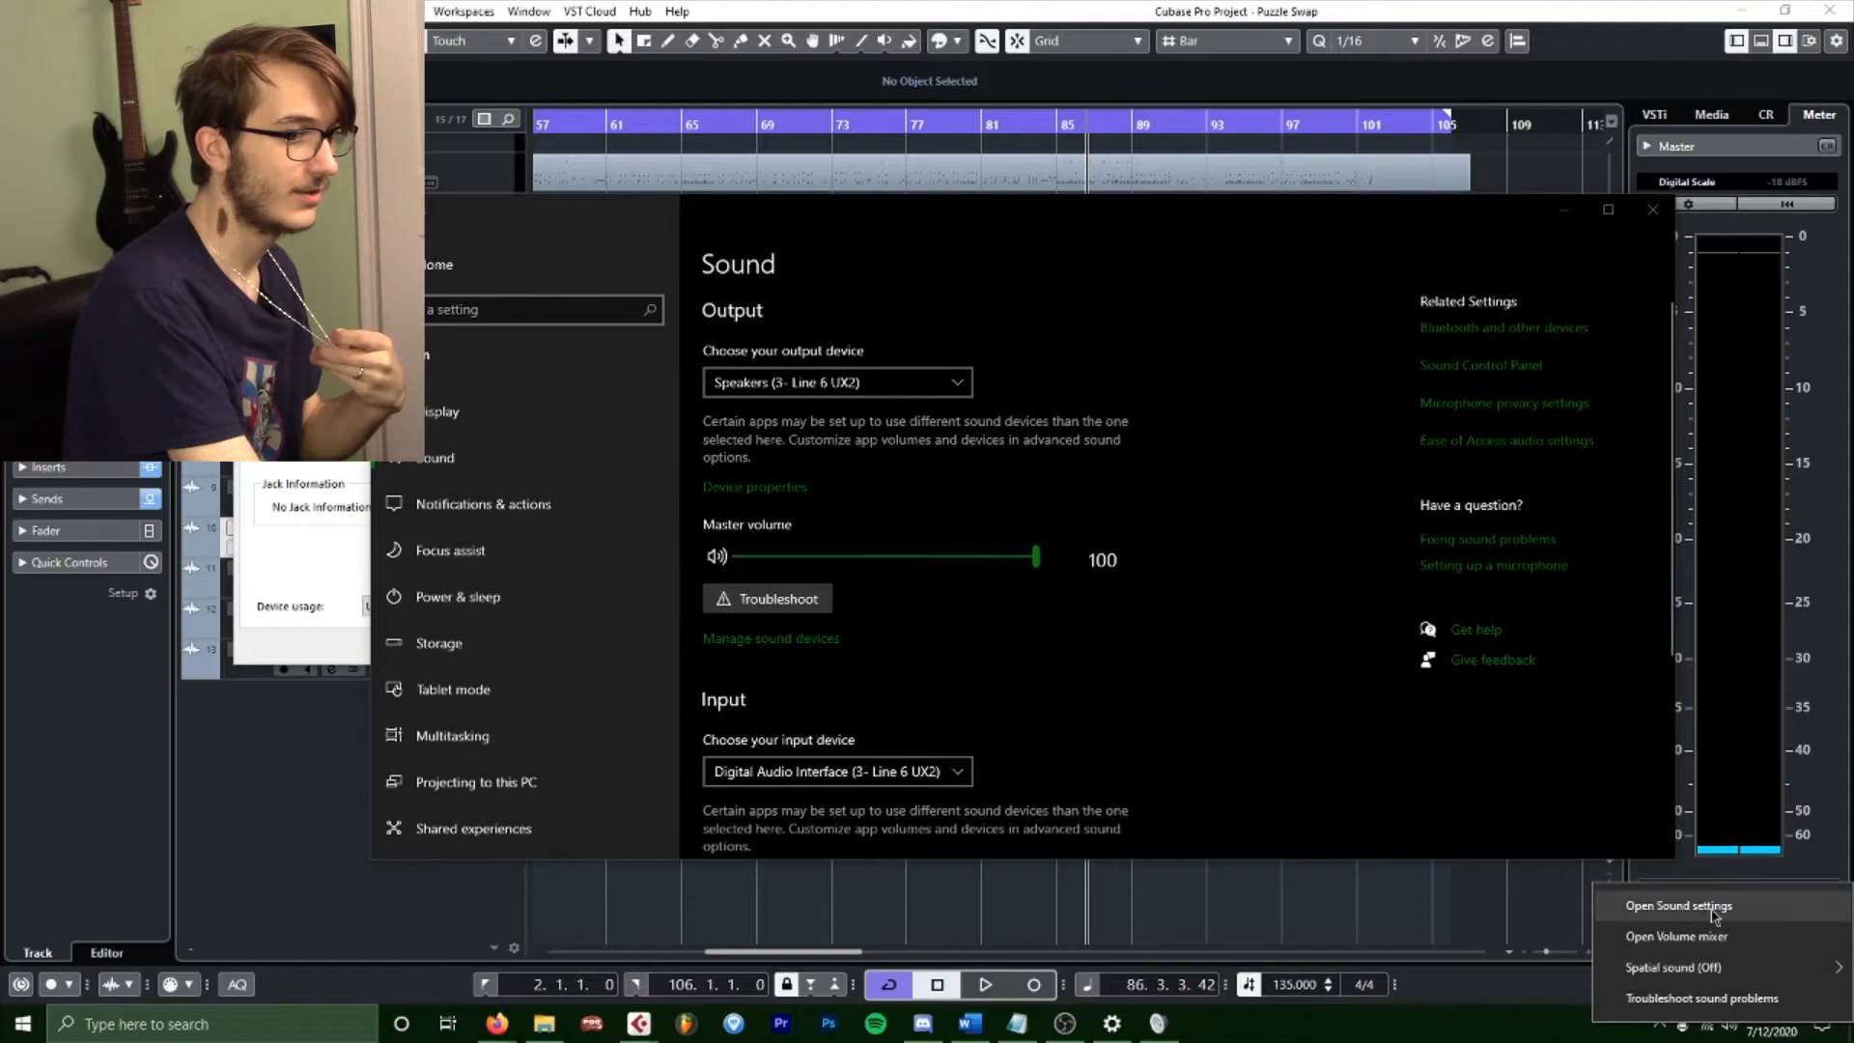
{"action": "left_click", "coordinate": [1543, 758]}
{"action": "left_click", "coordinate": [769, 489]}
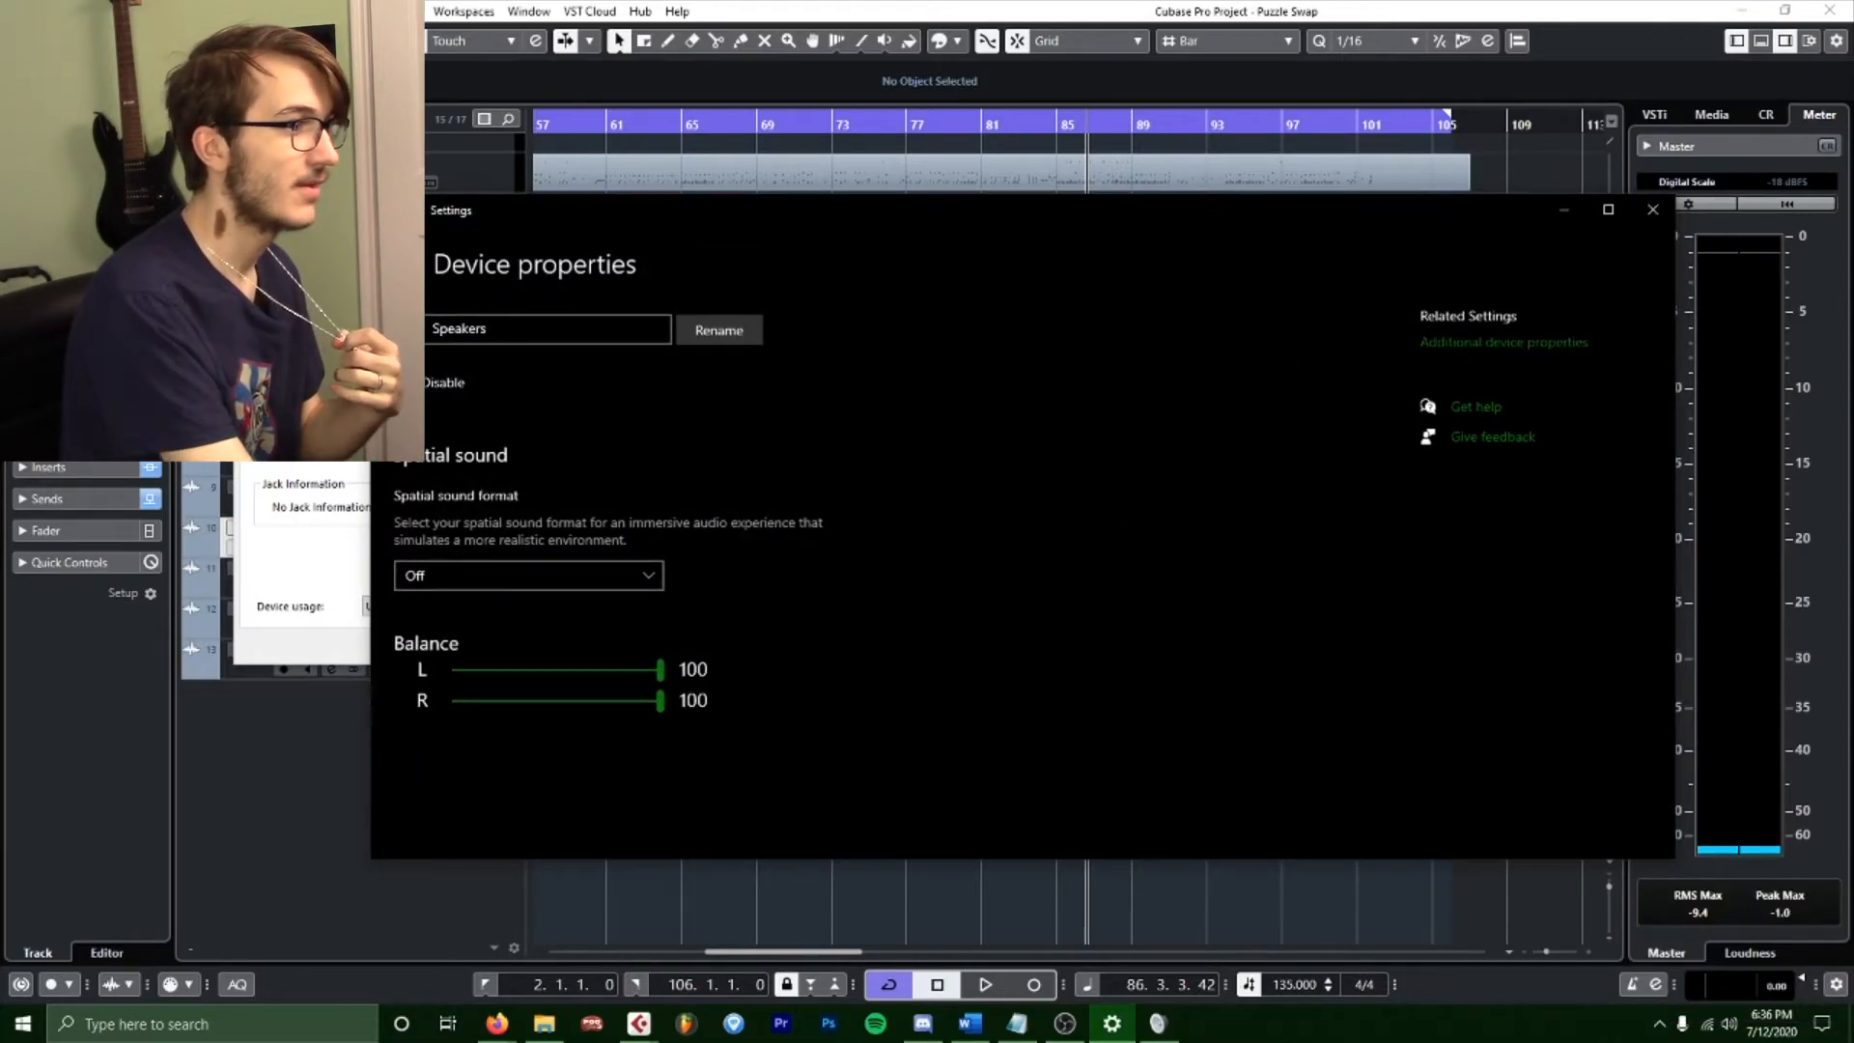
{"action": "left_click", "coordinate": [877, 311]}
{"action": "key", "text": "alt+Left"}
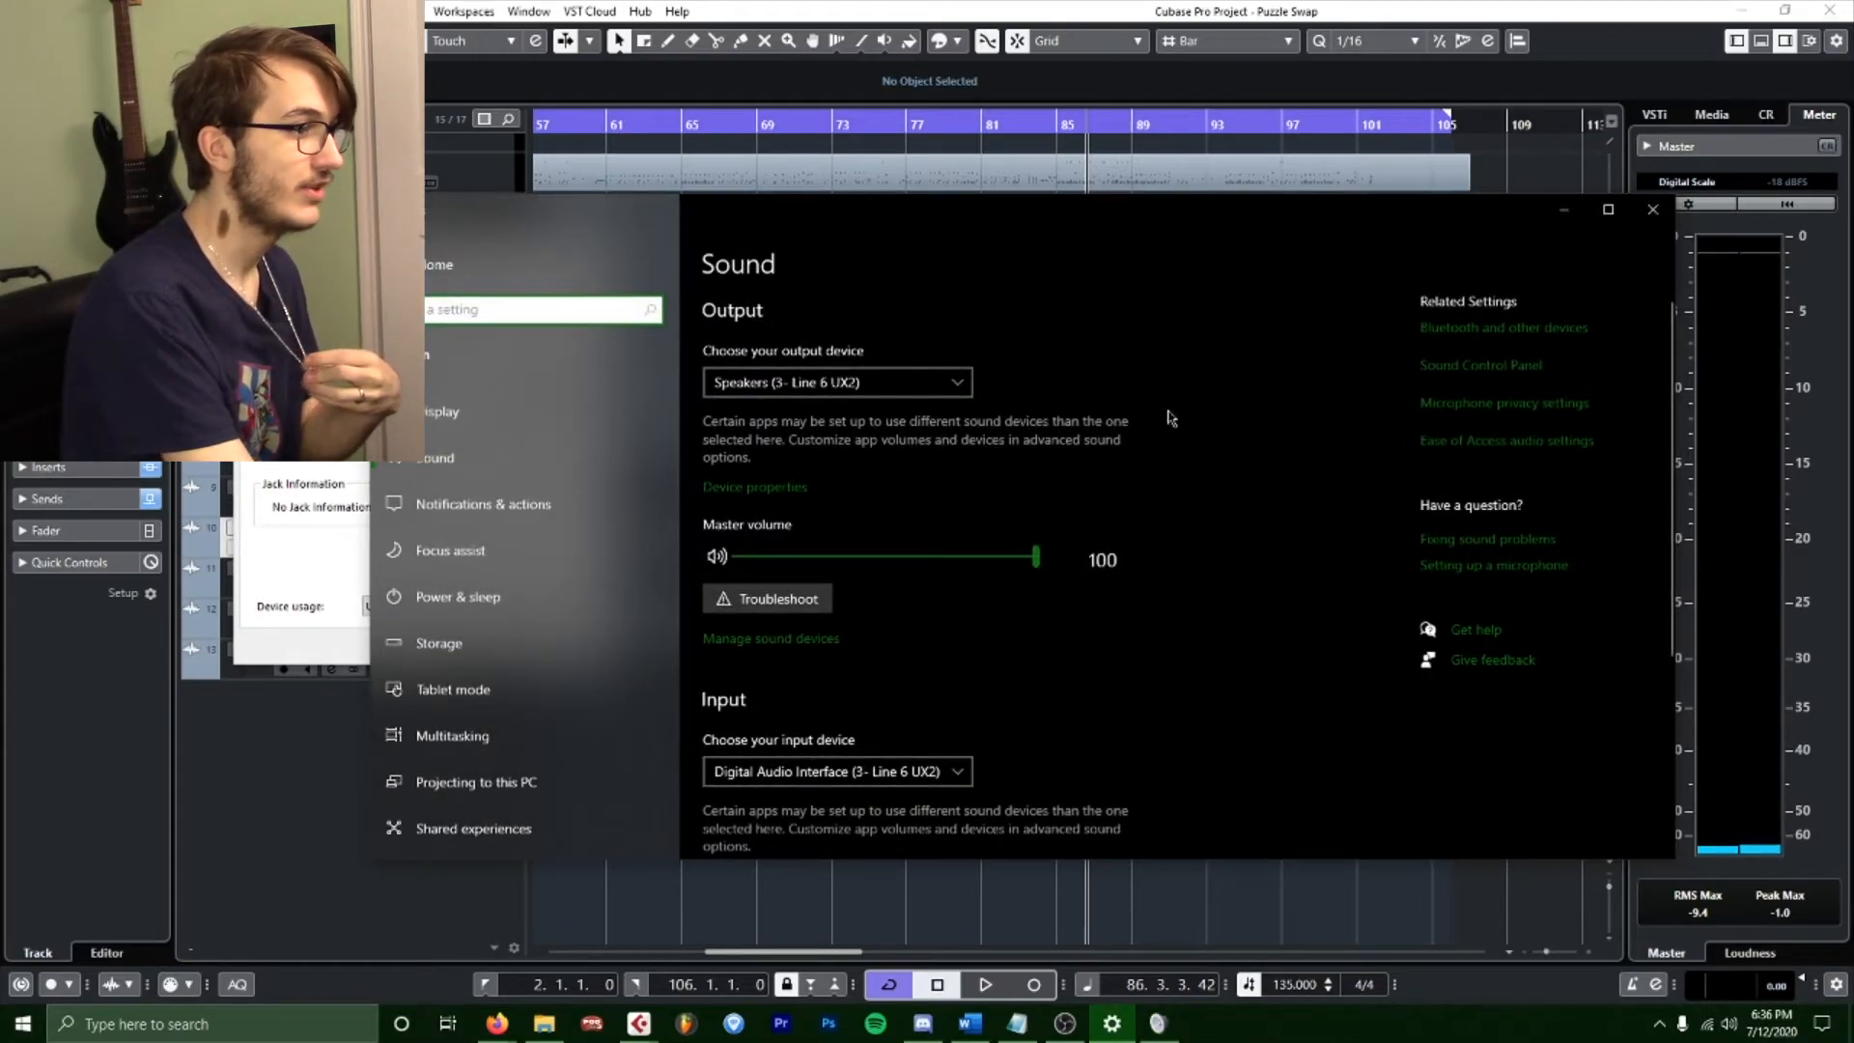
{"action": "left_click", "coordinate": [728, 487]}
{"action": "left_click", "coordinate": [1495, 345]}
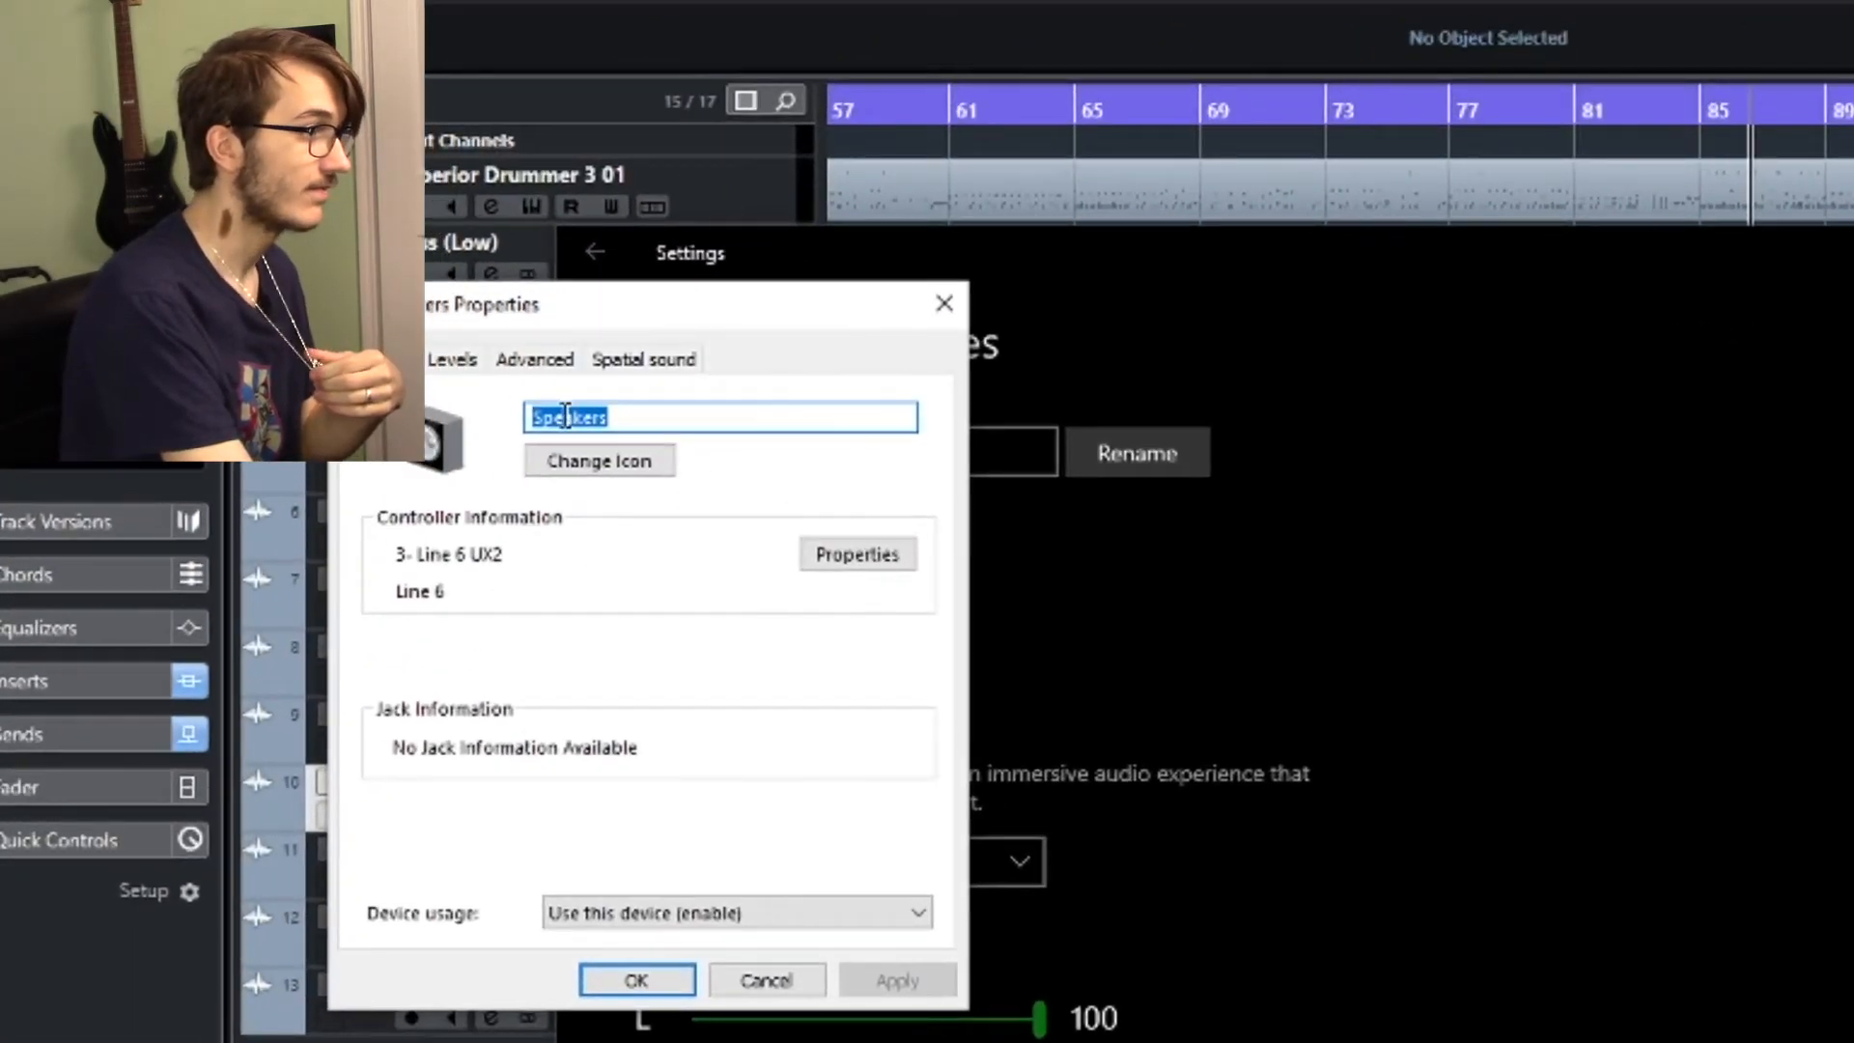
Examine the Speakers' advanced default format choices for sample rate and bit depth.
{"action": "left_click", "coordinate": [529, 361]}
{"action": "left_click_drag", "start_coordinate": [649, 314], "coordinate": [1134, 278]}
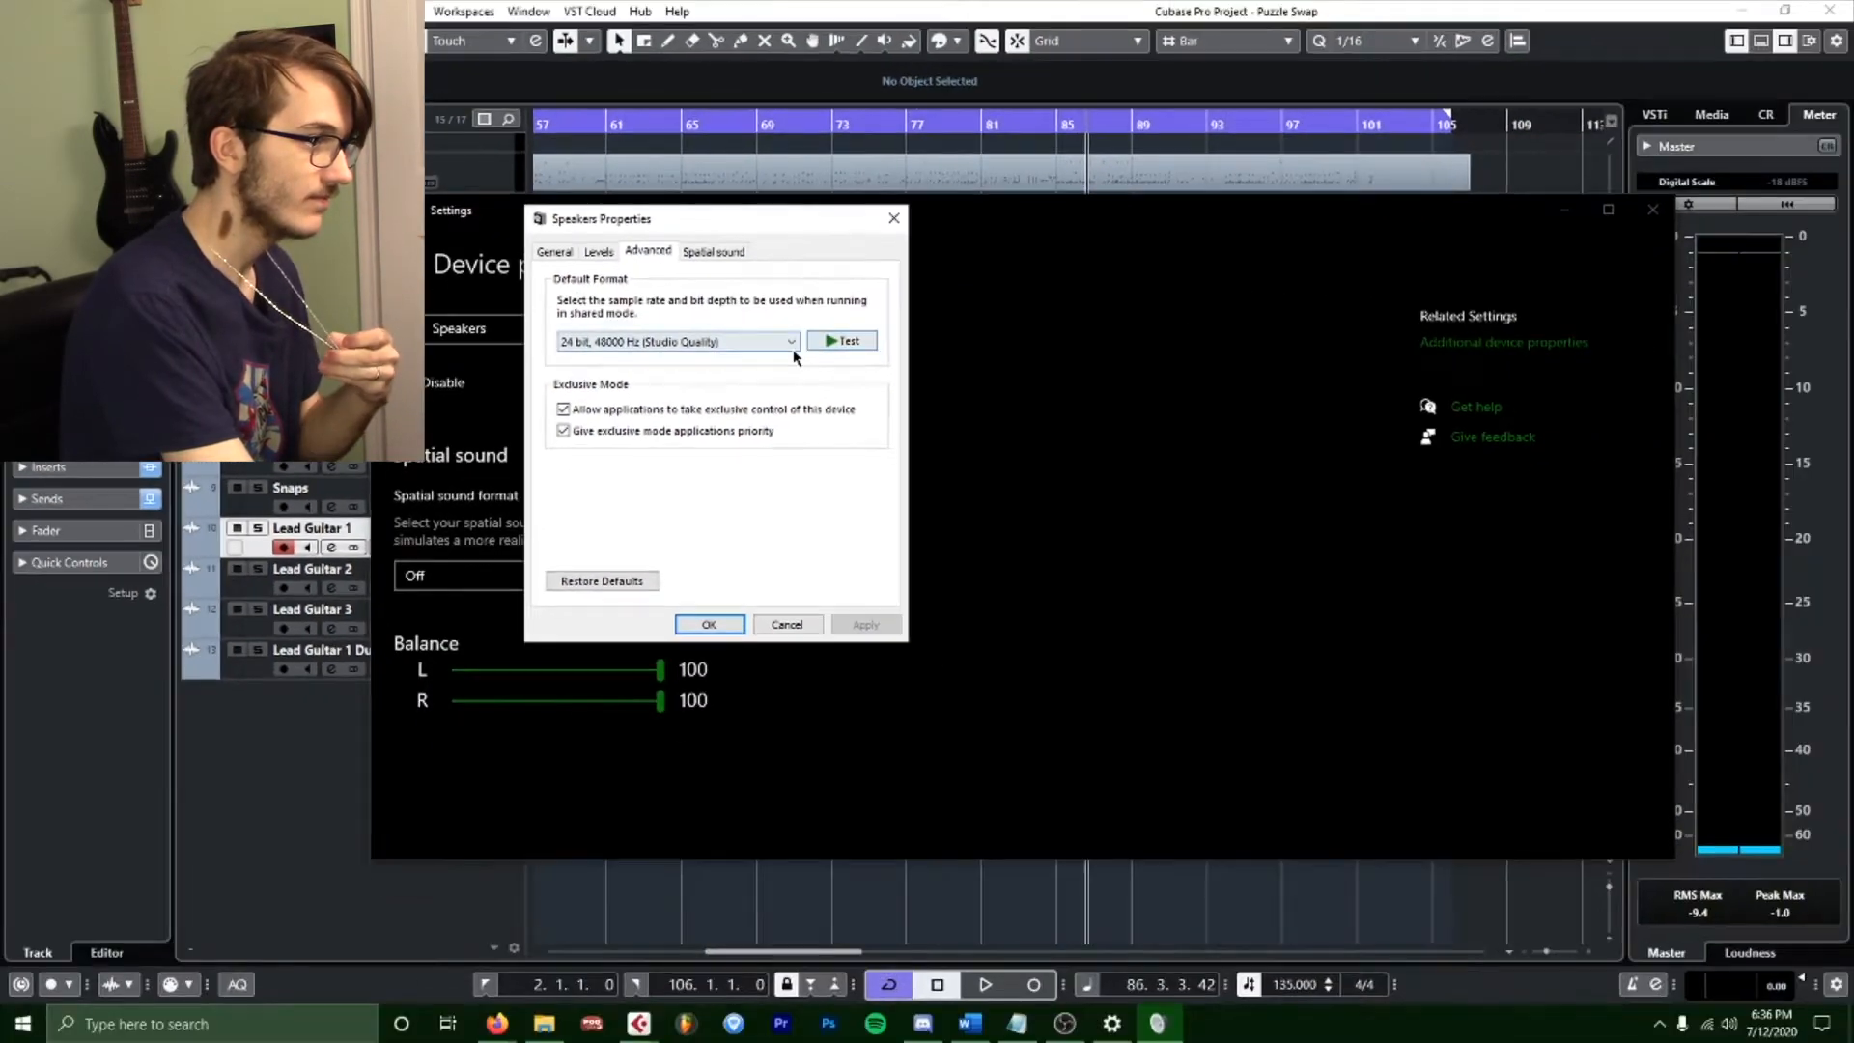
{"action": "left_click", "coordinate": [728, 344]}
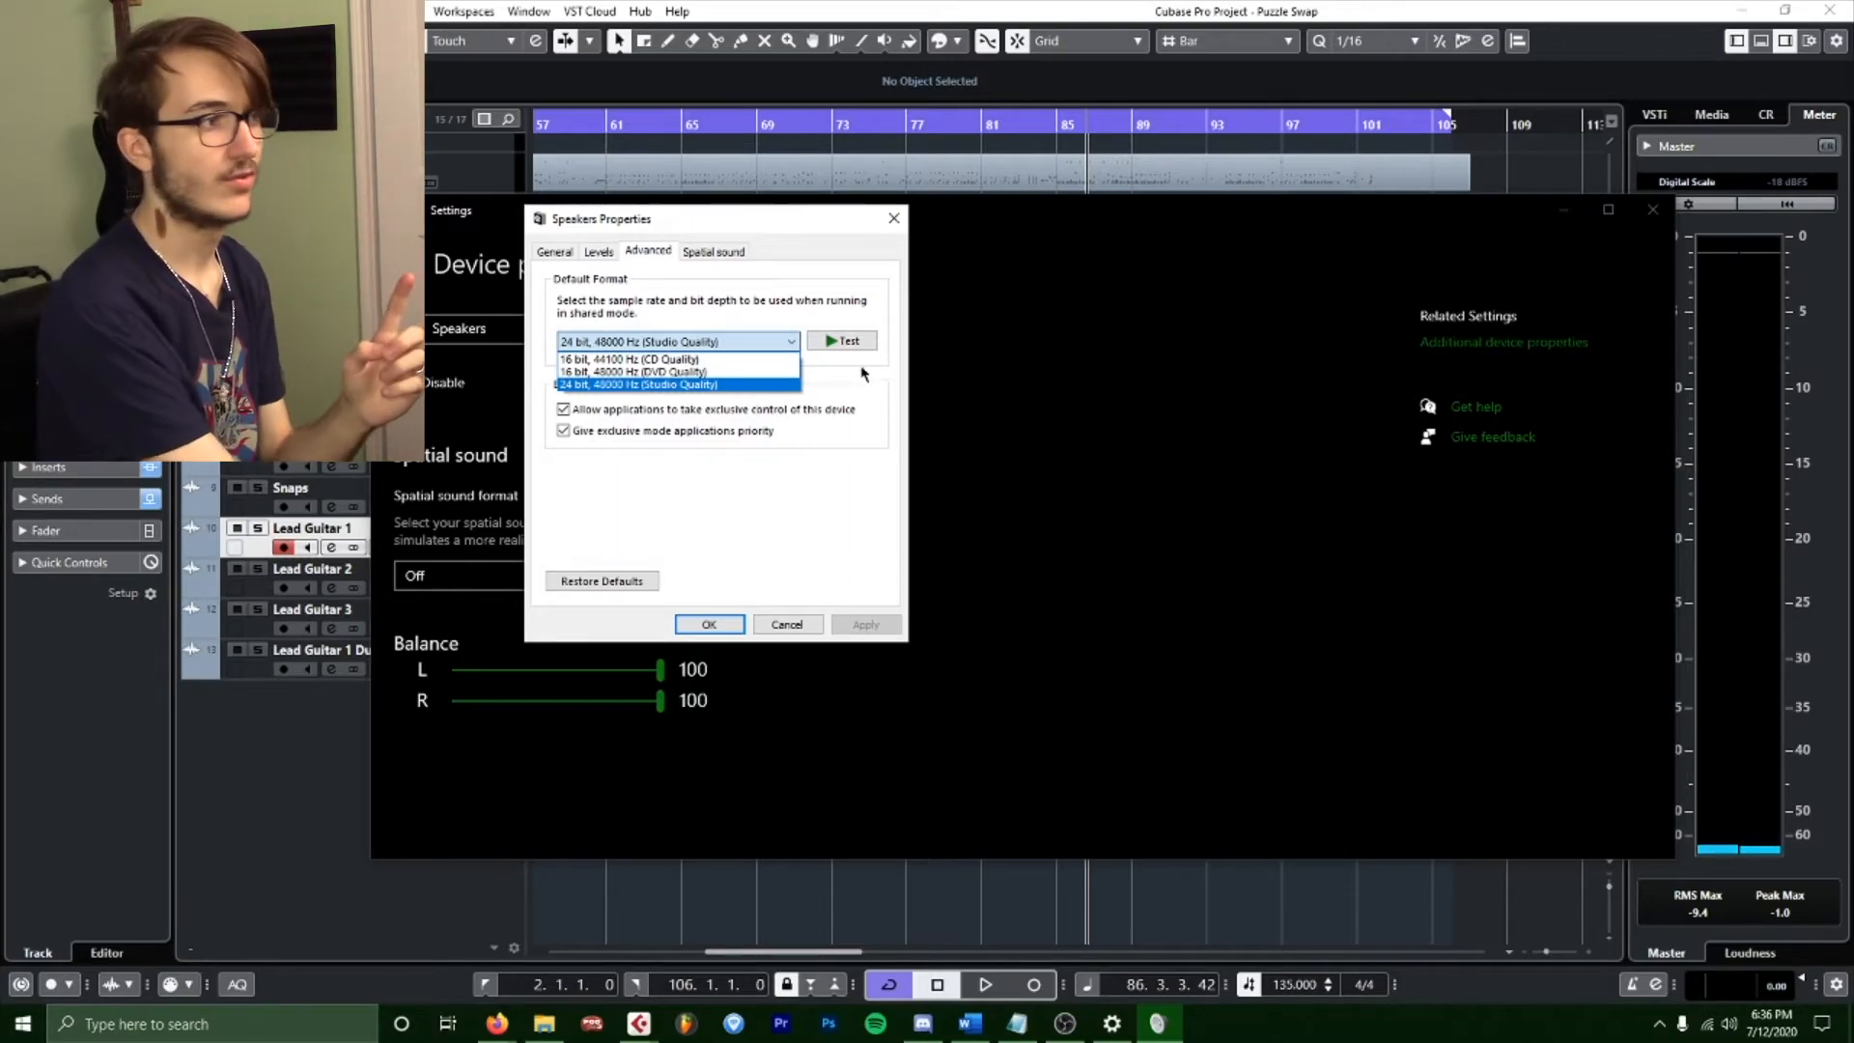
{"action": "left_click", "coordinate": [894, 295]}
{"action": "left_click", "coordinate": [661, 342]}
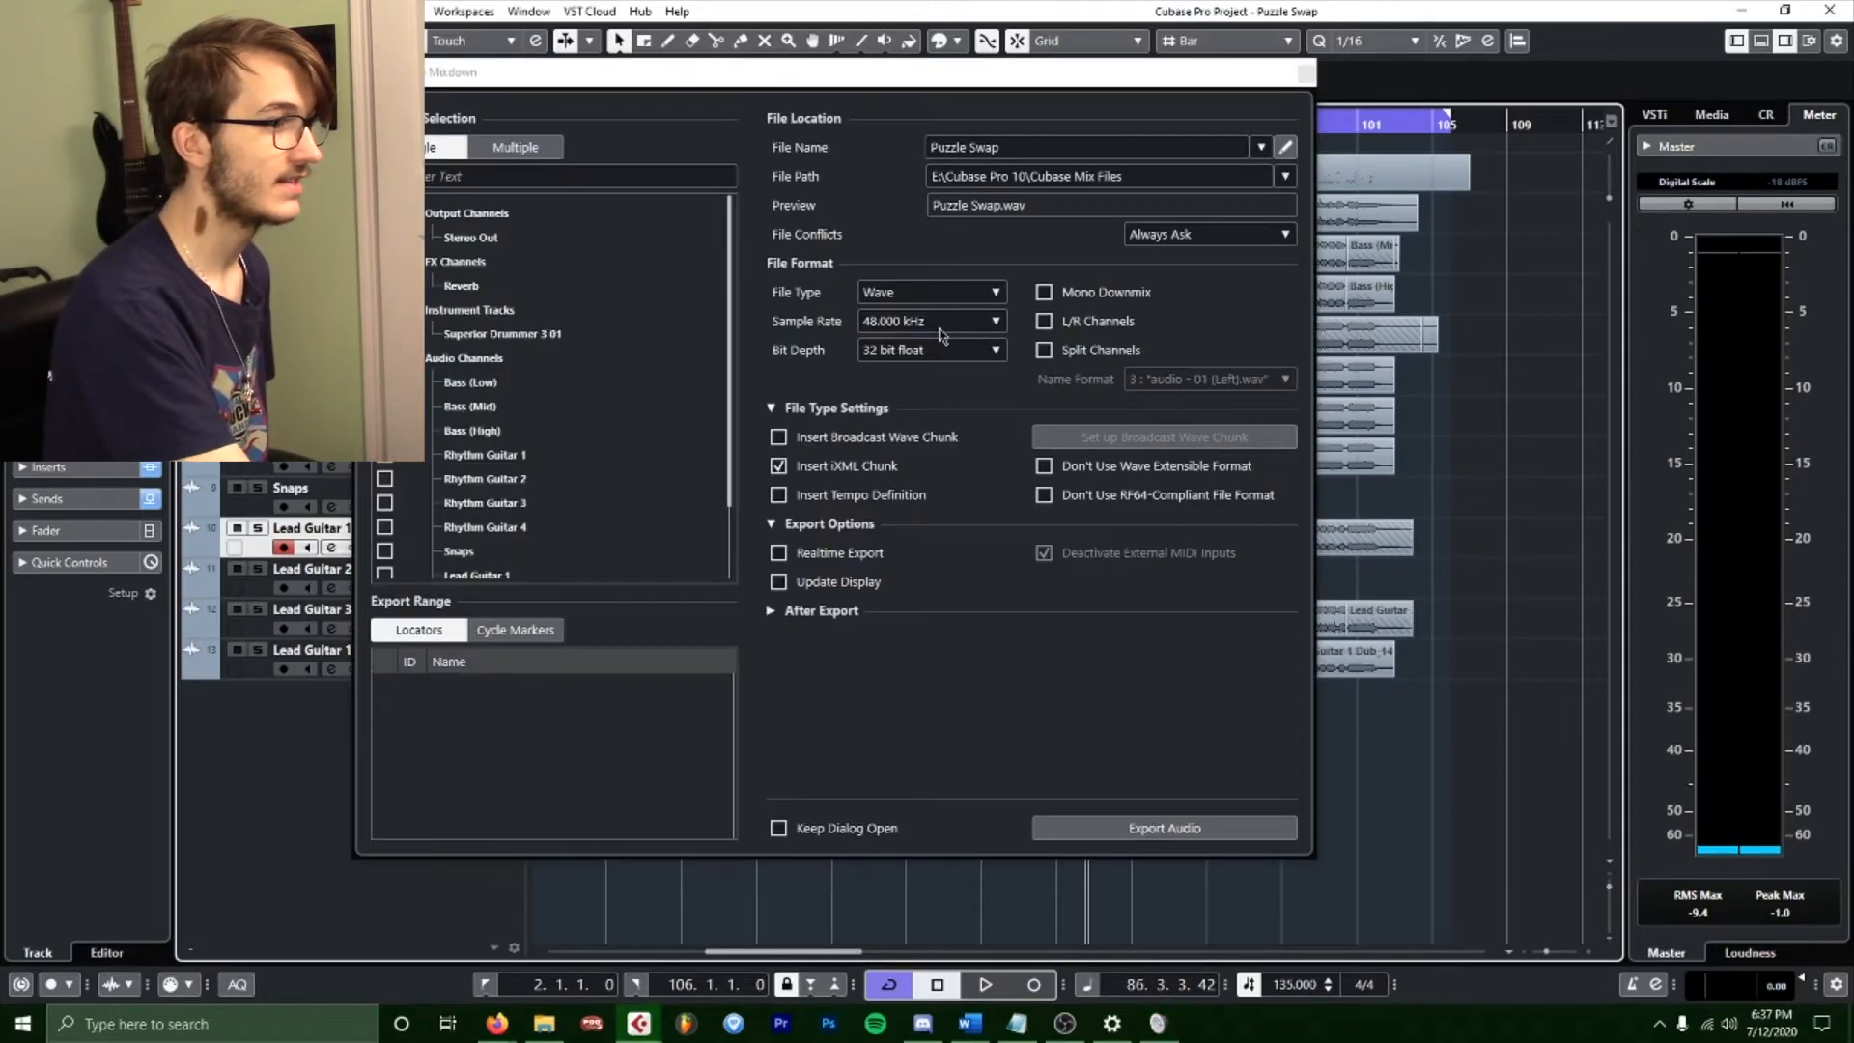
Compare Cubase's mixdown sample rate choices with the Speakers' default format and keep 48.000 kHz.
{"action": "left_click", "coordinate": [923, 322]}
{"action": "left_click", "coordinate": [763, 319]}
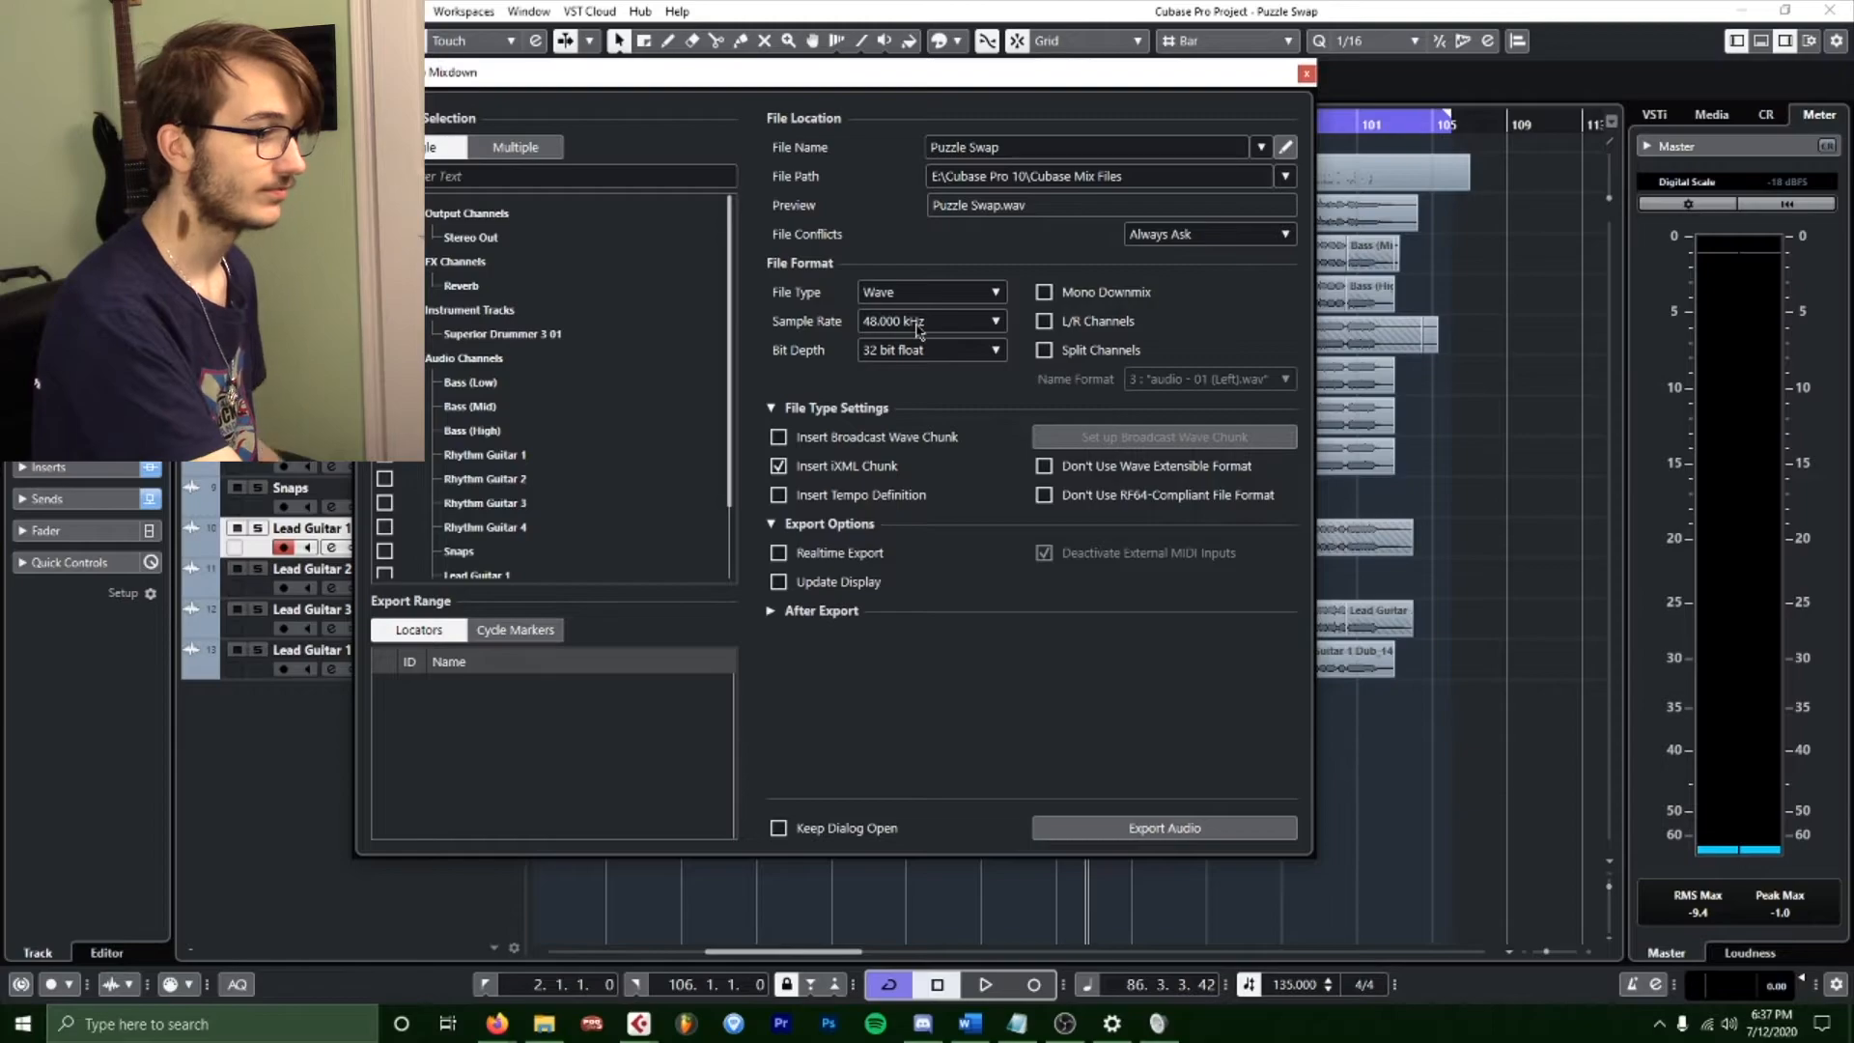
{"action": "left_click", "coordinate": [1159, 1023]}
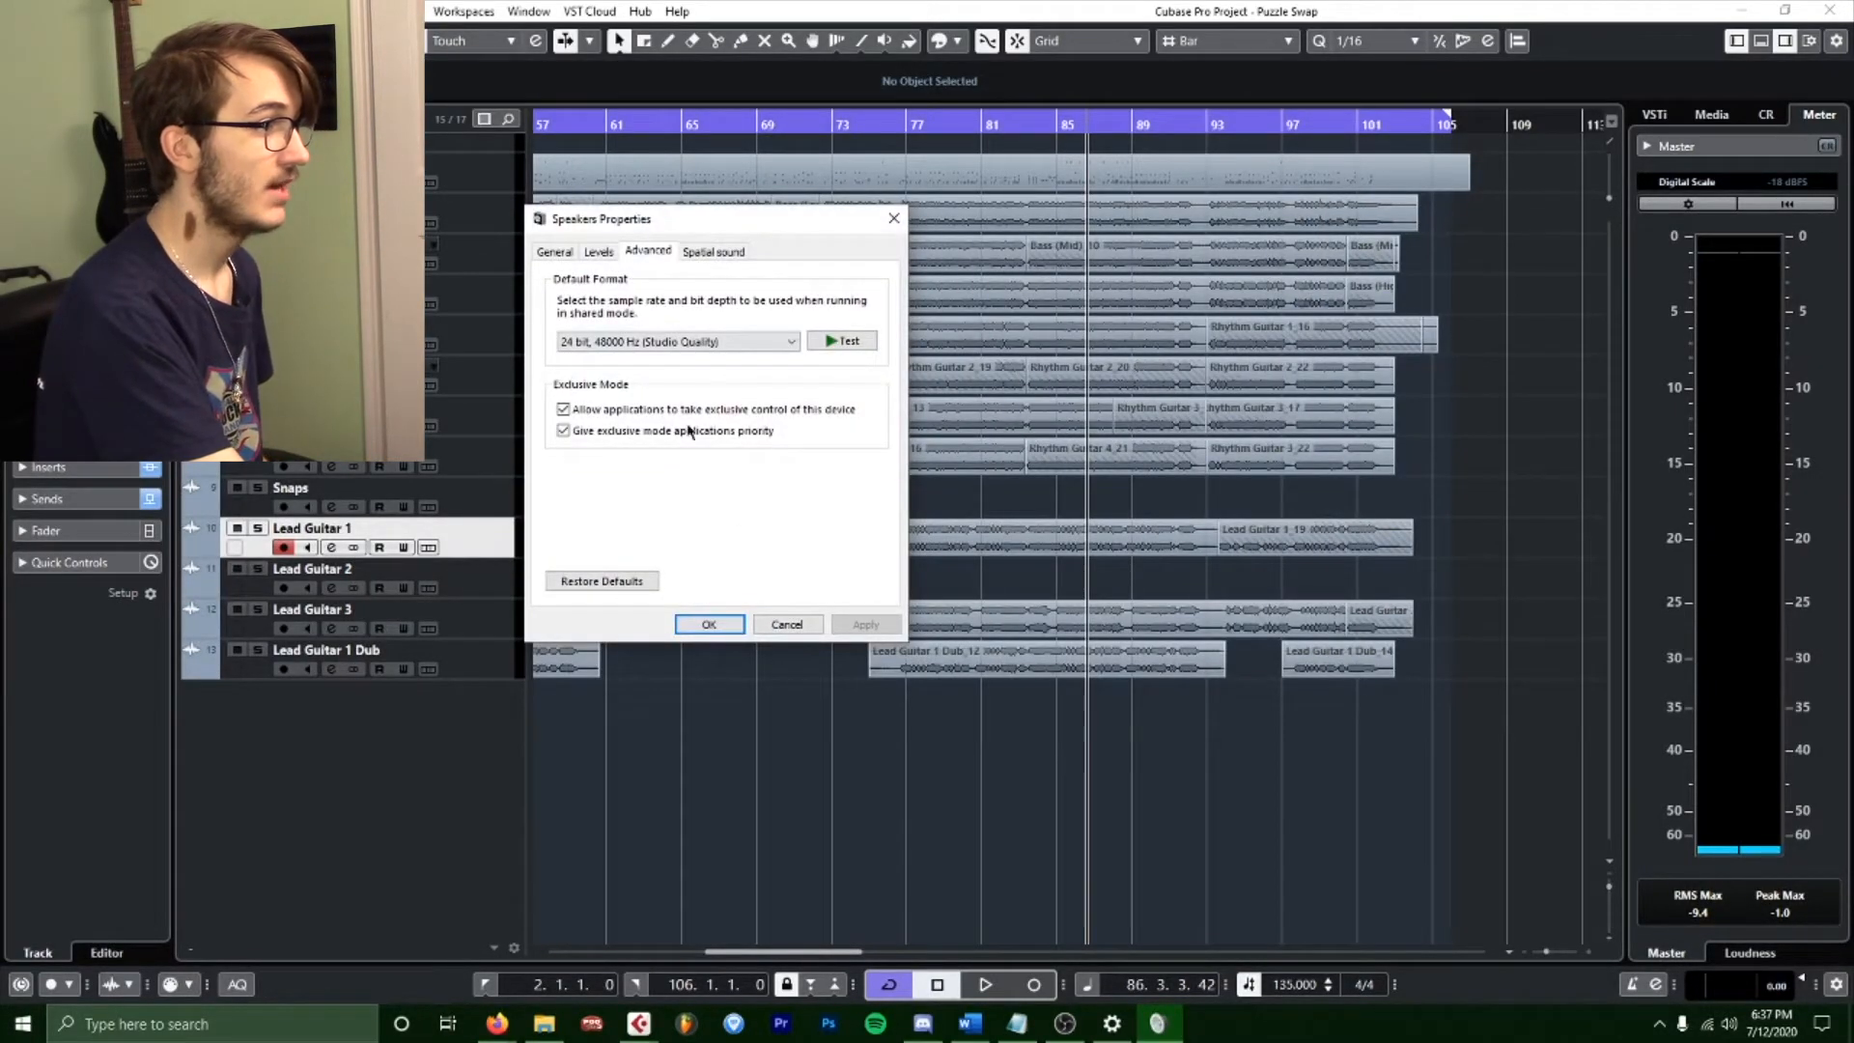
{"action": "left_click", "coordinate": [622, 343]}
{"action": "left_click", "coordinate": [743, 503]}
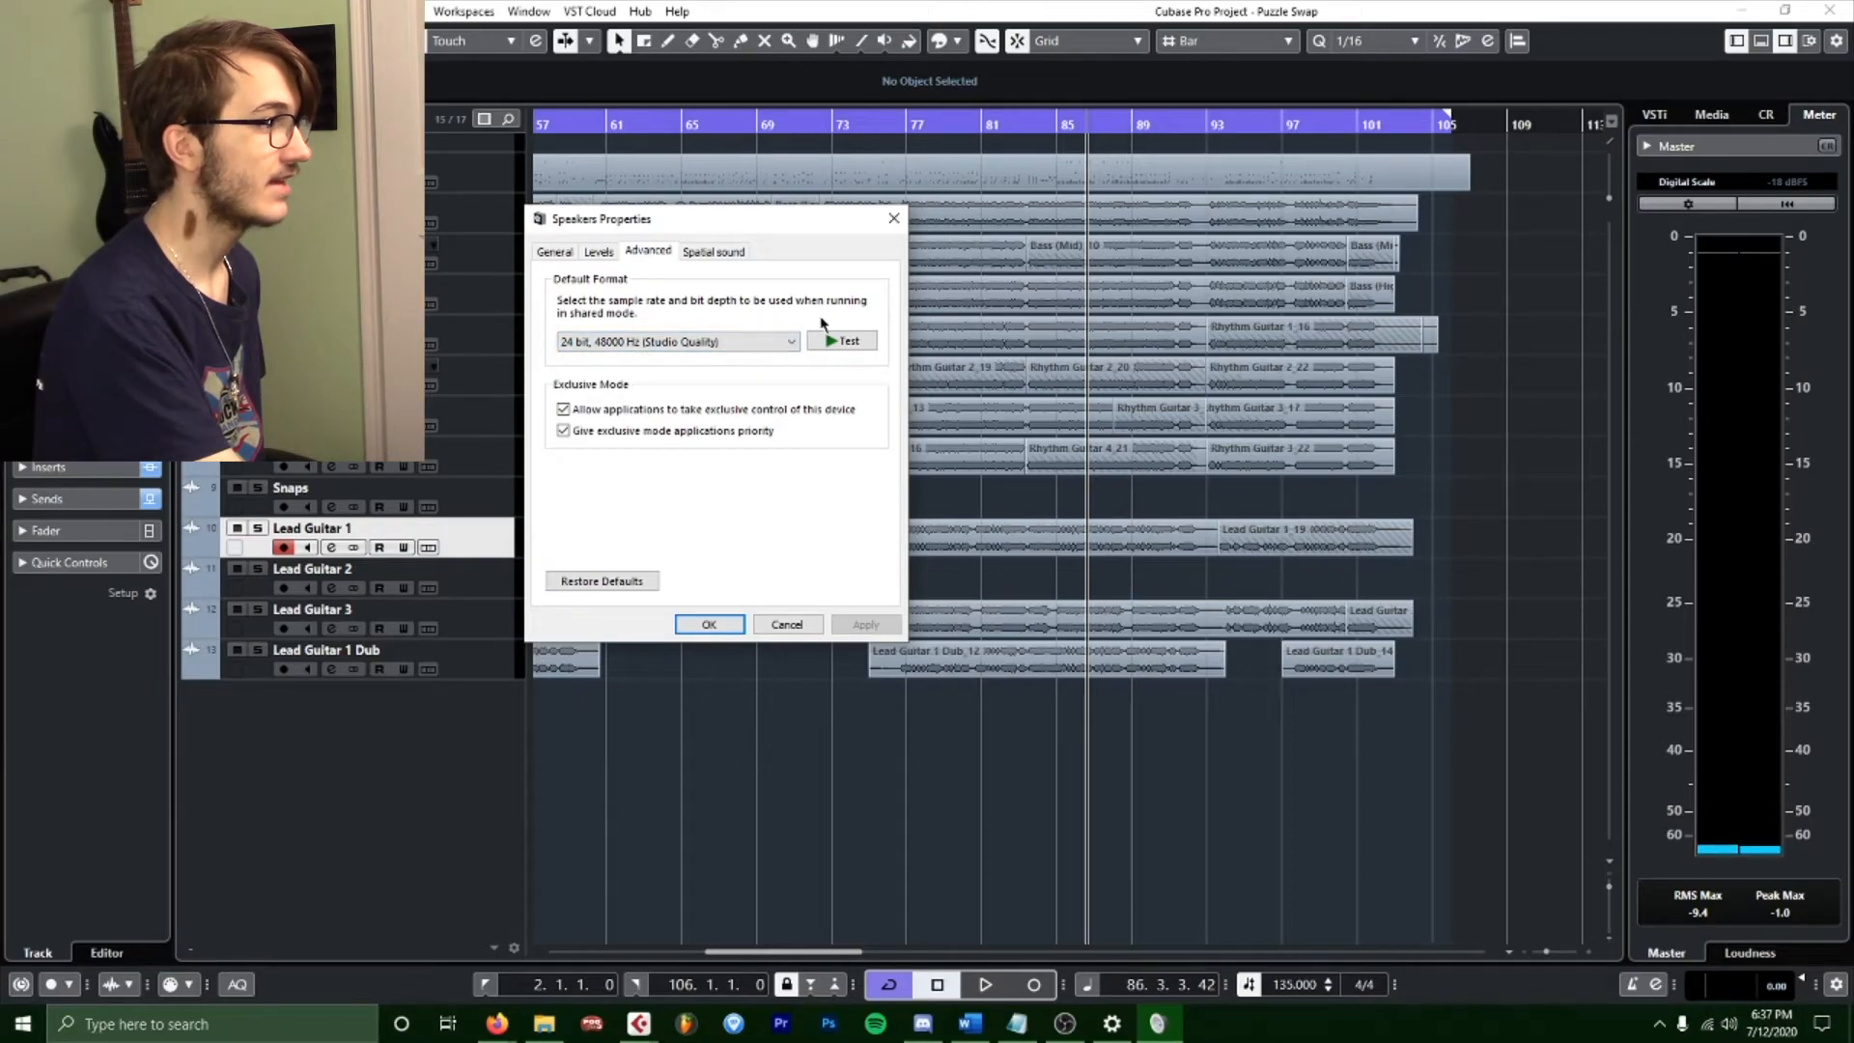
{"action": "left_click", "coordinate": [840, 6]}
{"action": "left_click", "coordinate": [909, 326]}
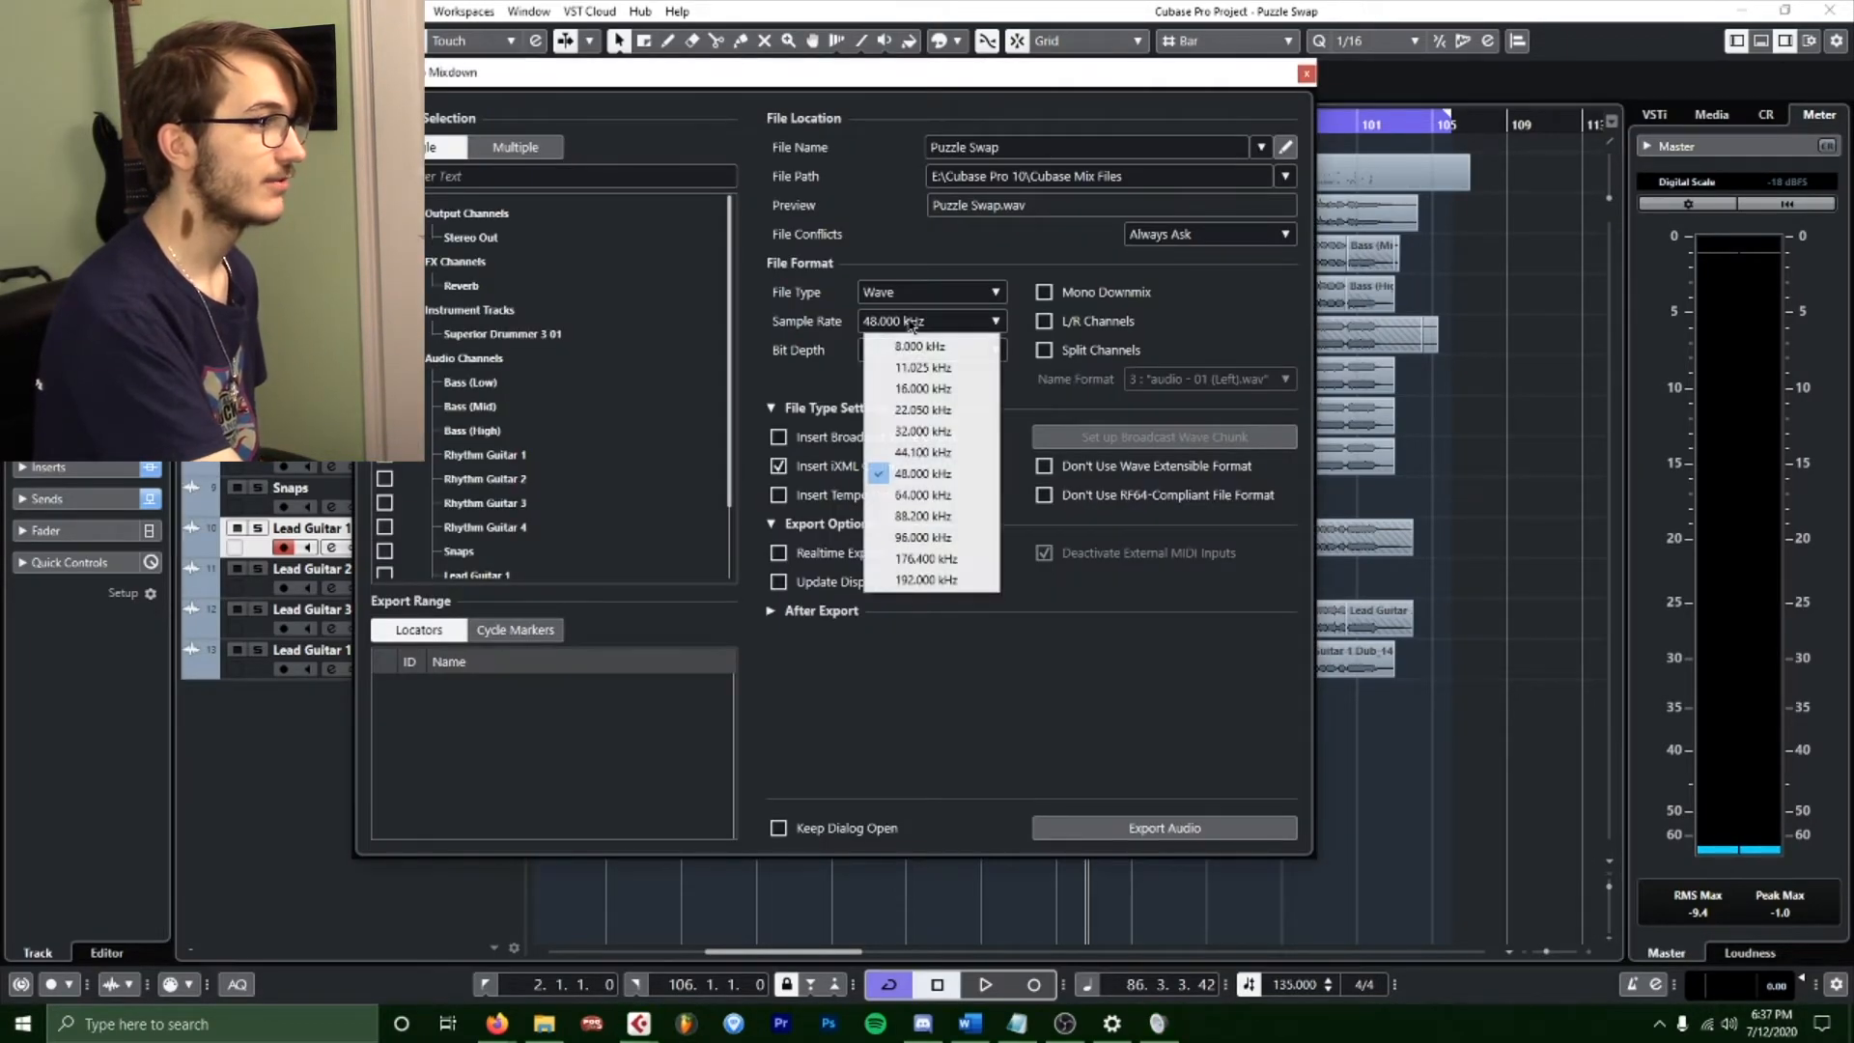
{"action": "left_click", "coordinate": [922, 473]}
Review the mixdown's bit depth choices, keep 32 bit float and close the Audio Mixdown settings without exporting.
{"action": "left_click", "coordinate": [925, 352]}
{"action": "left_click", "coordinate": [924, 351]}
{"action": "left_click", "coordinate": [922, 352]}
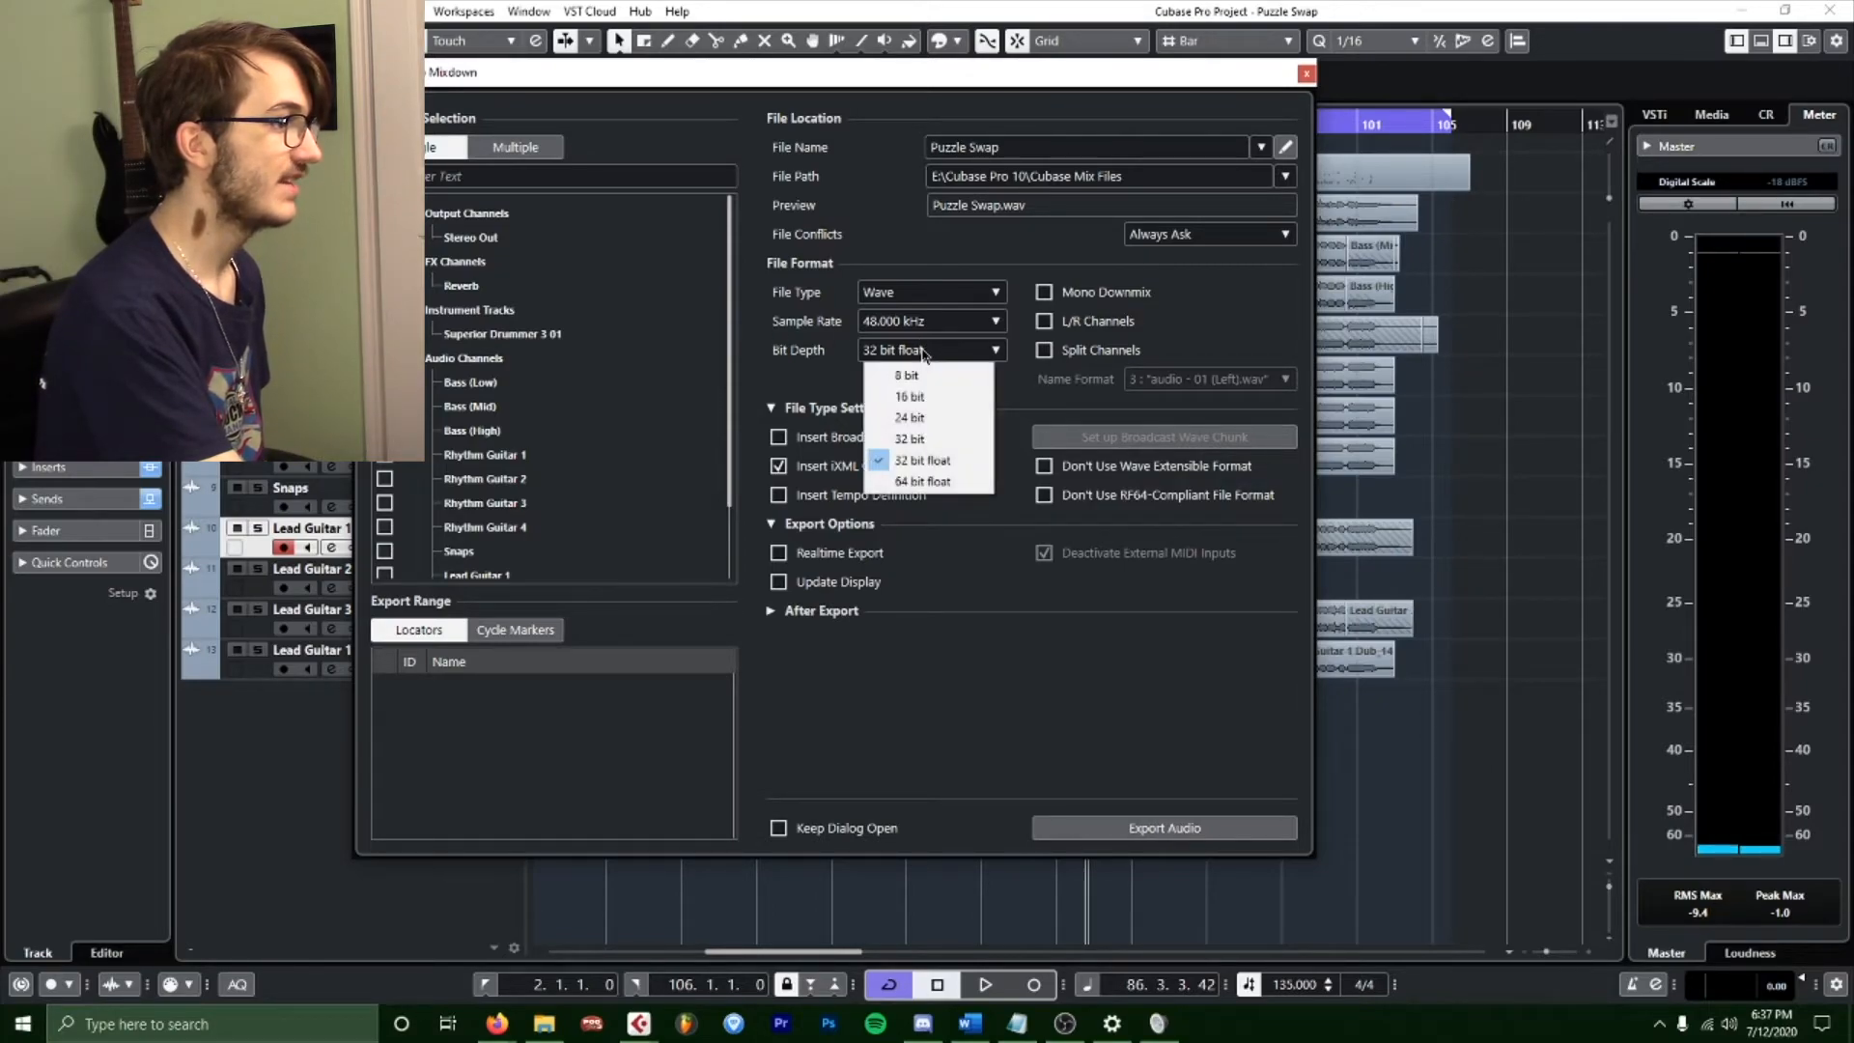
{"action": "left_click", "coordinate": [816, 362]}
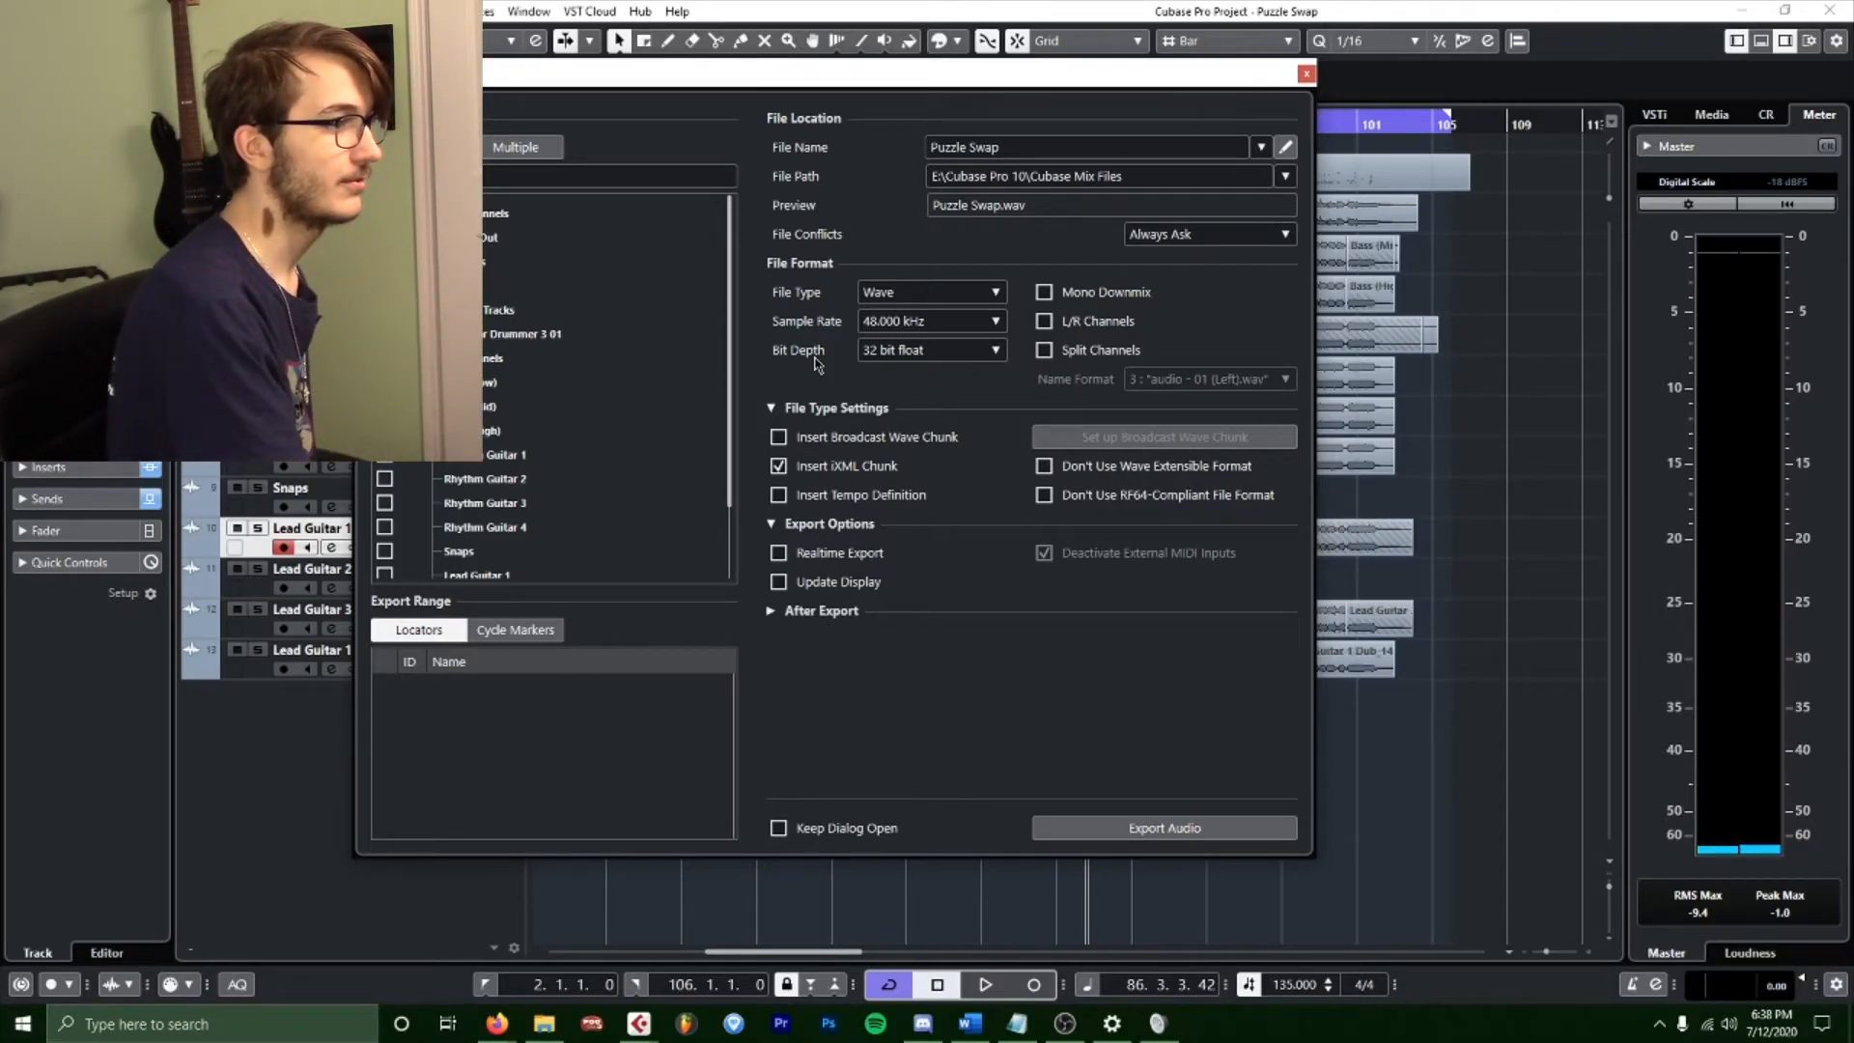
{"action": "left_click", "coordinate": [1306, 74]}
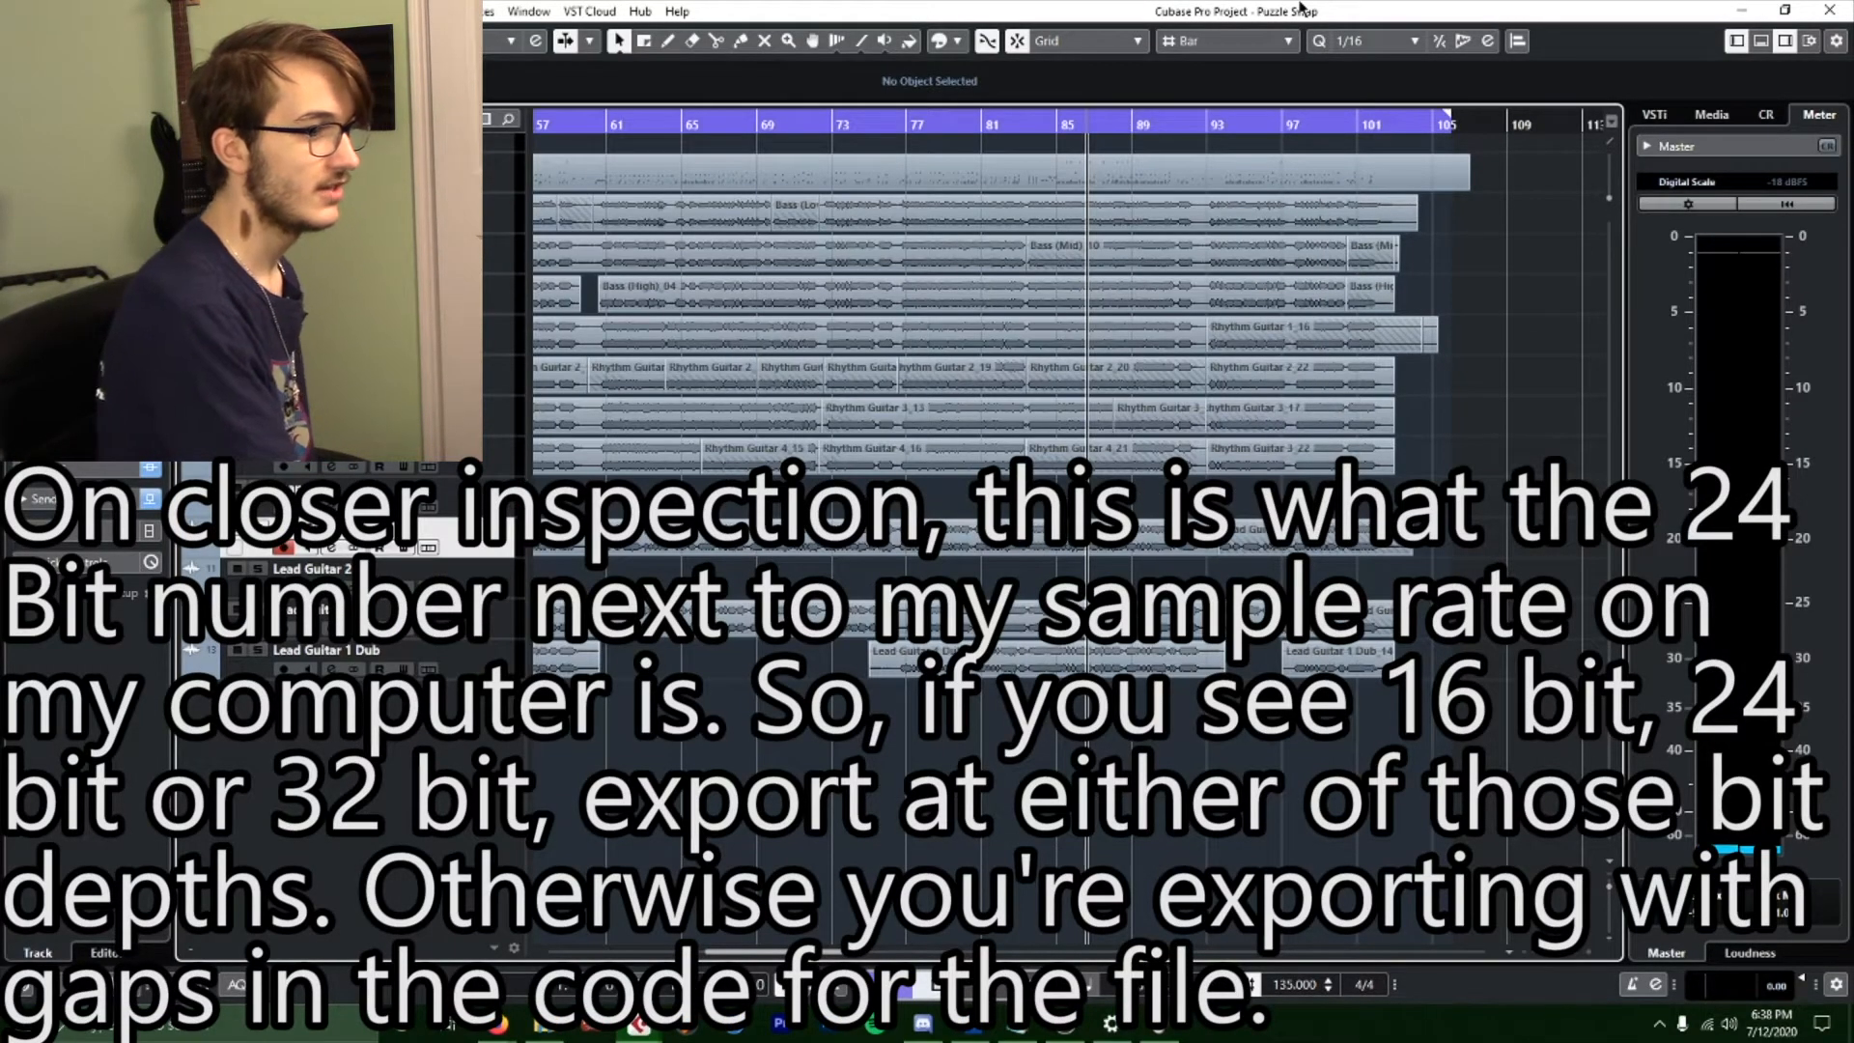
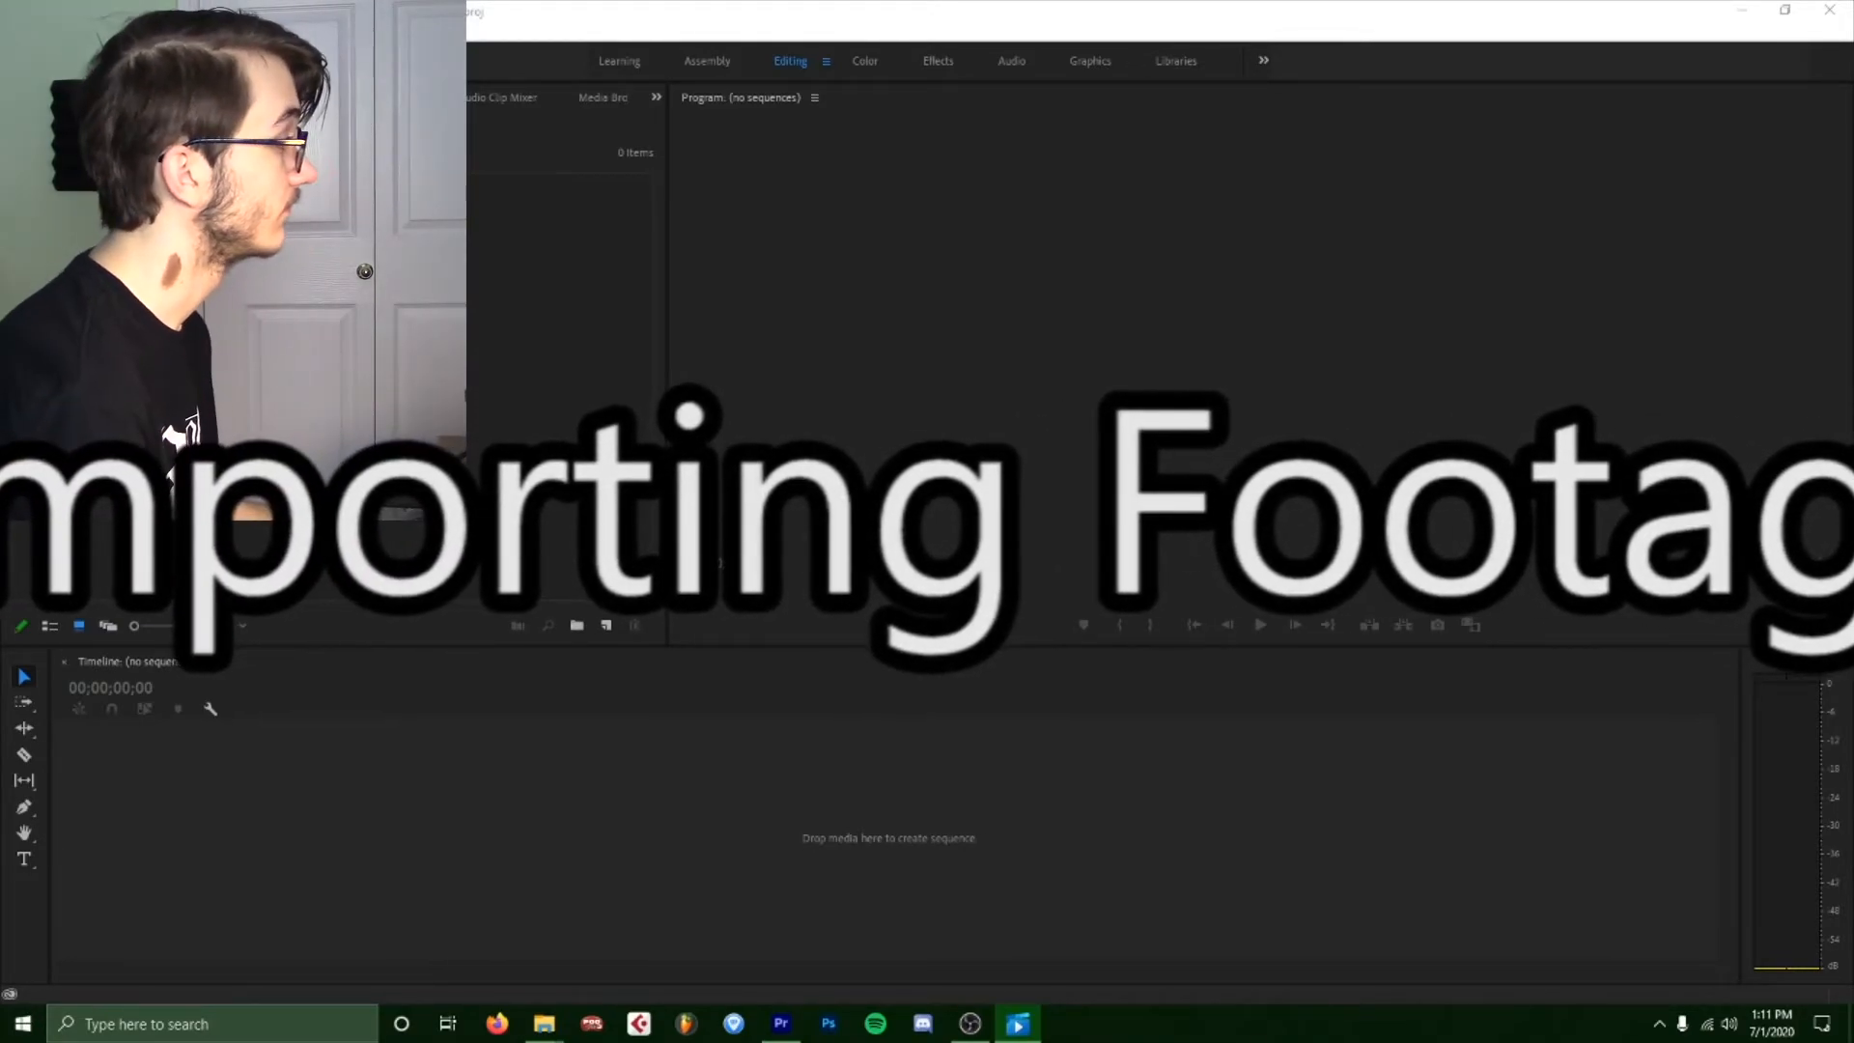
In Premiere Pro, create a bin for the footage and import the eleven MP4 clips into it.
{"action": "right_click", "coordinate": [274, 321]}
{"action": "left_click", "coordinate": [319, 357]}
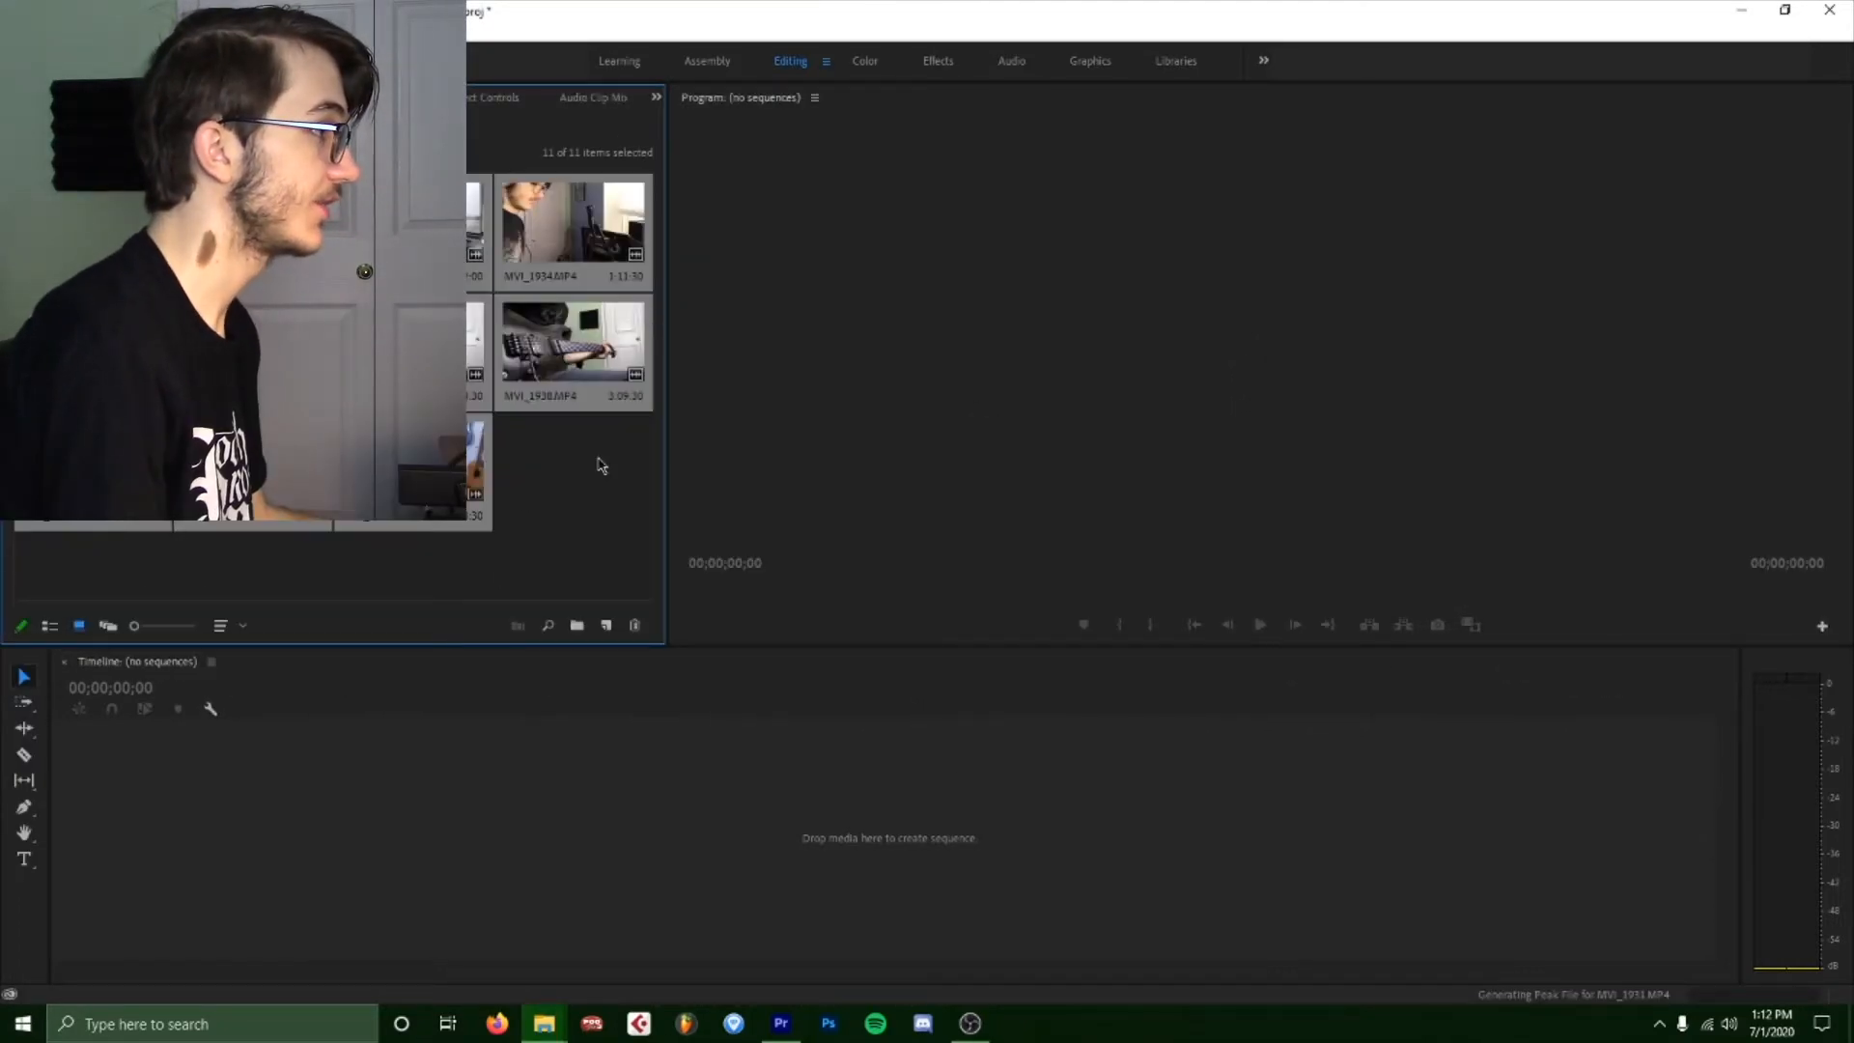
{"action": "left_click", "coordinate": [601, 465]}
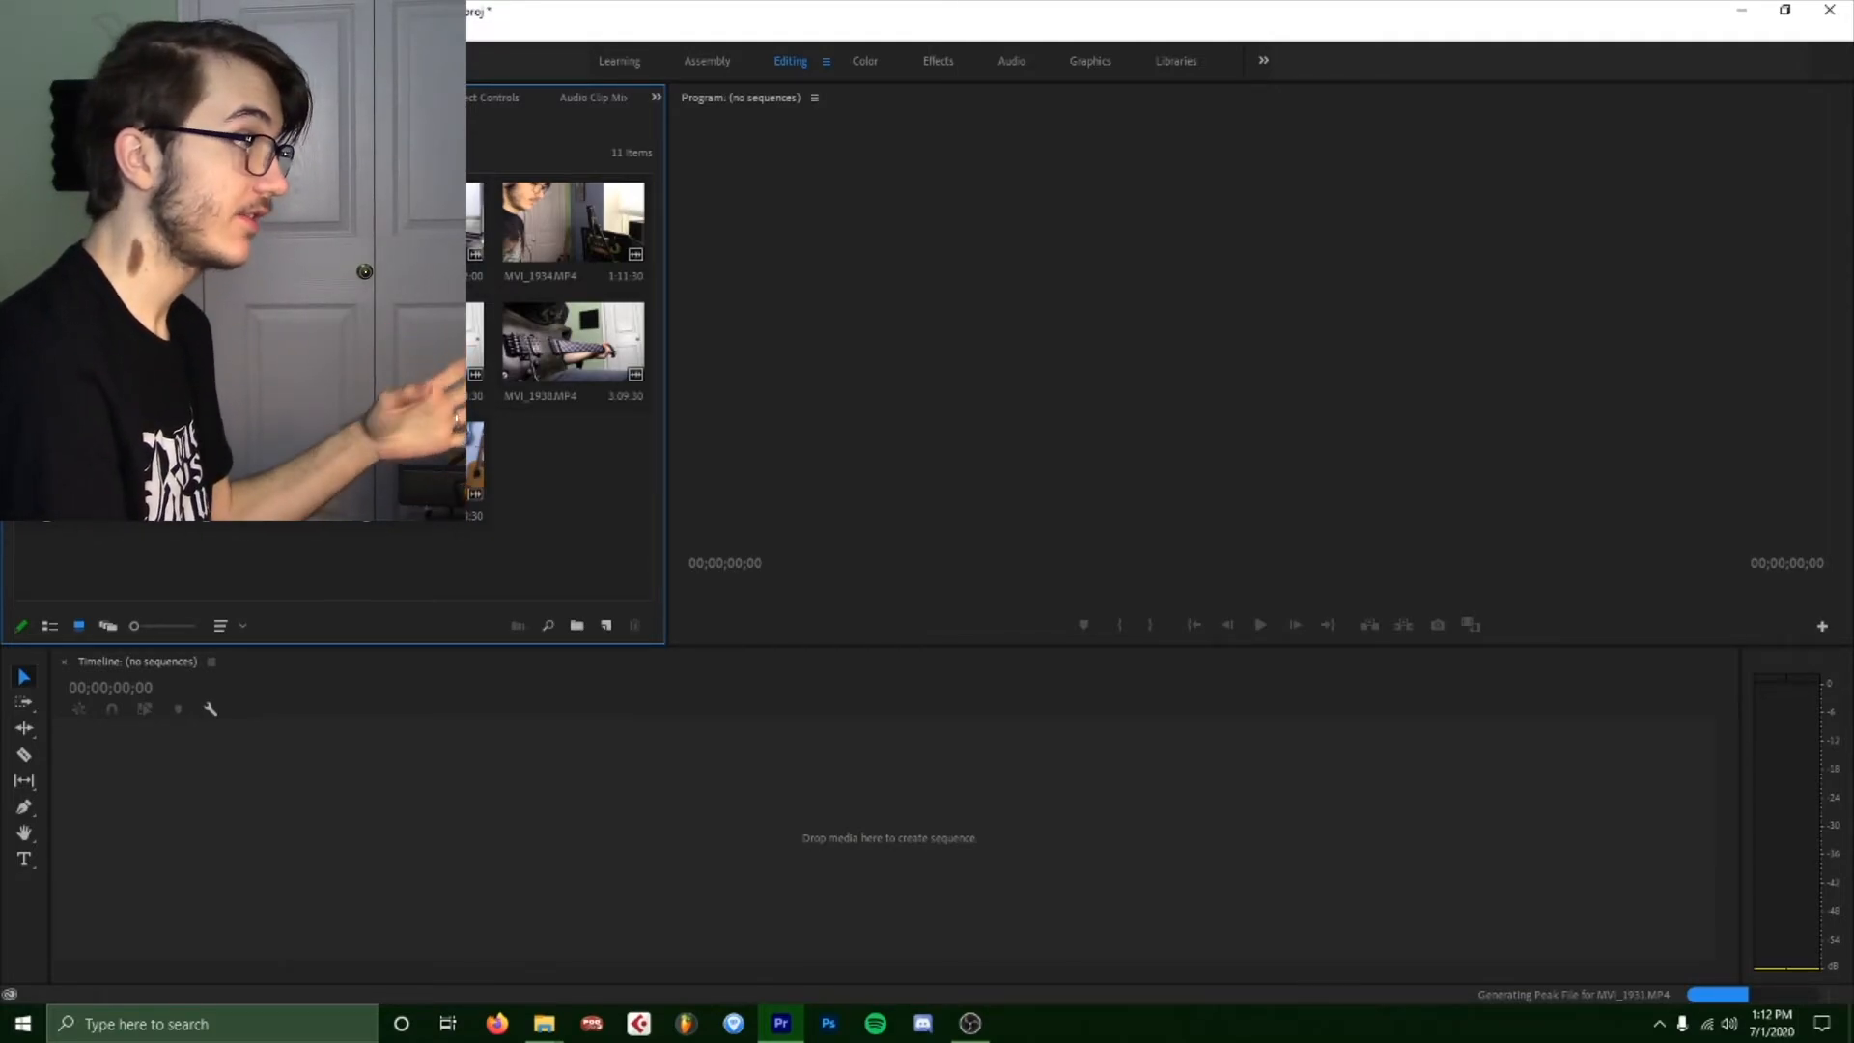
Leave and reopen the footage bin, return to the project's top level and add the remaining media, including Newest End Card.mp4.
{"action": "left_click", "coordinate": [21, 127]}
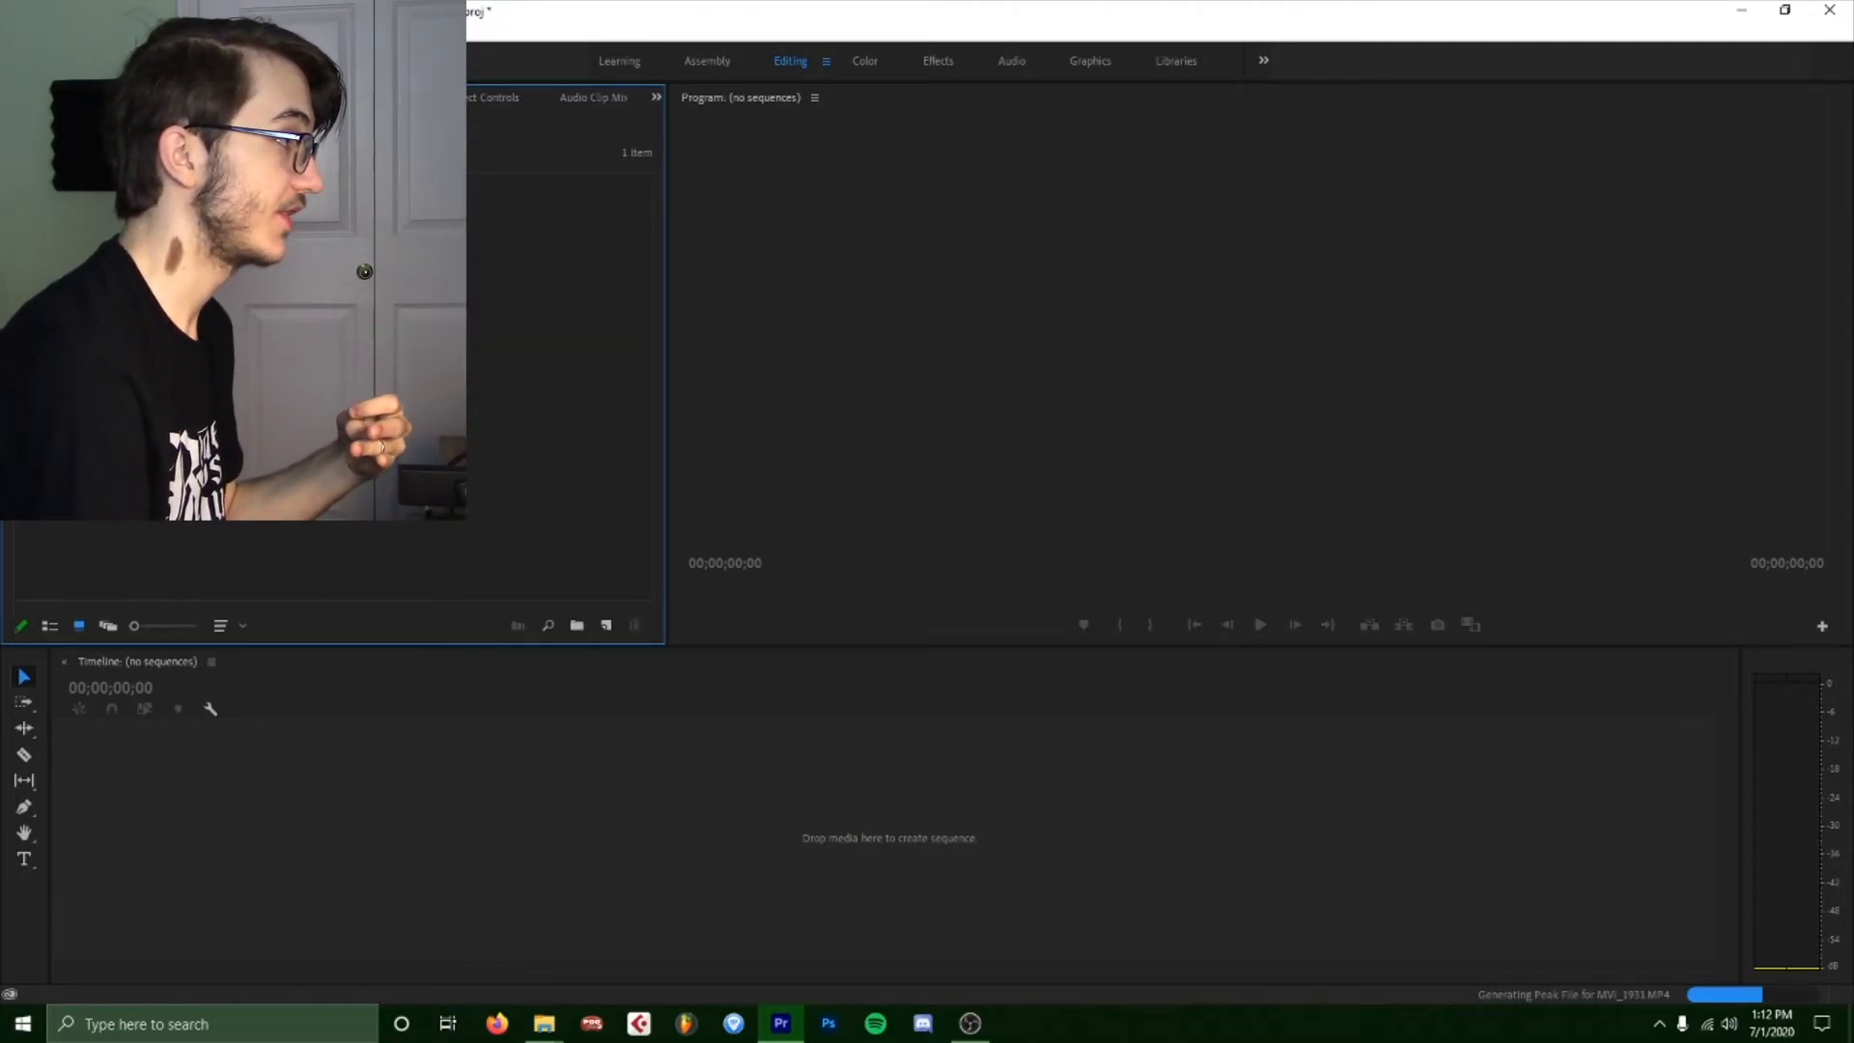
{"action": "double_click", "coordinate": [94, 224]}
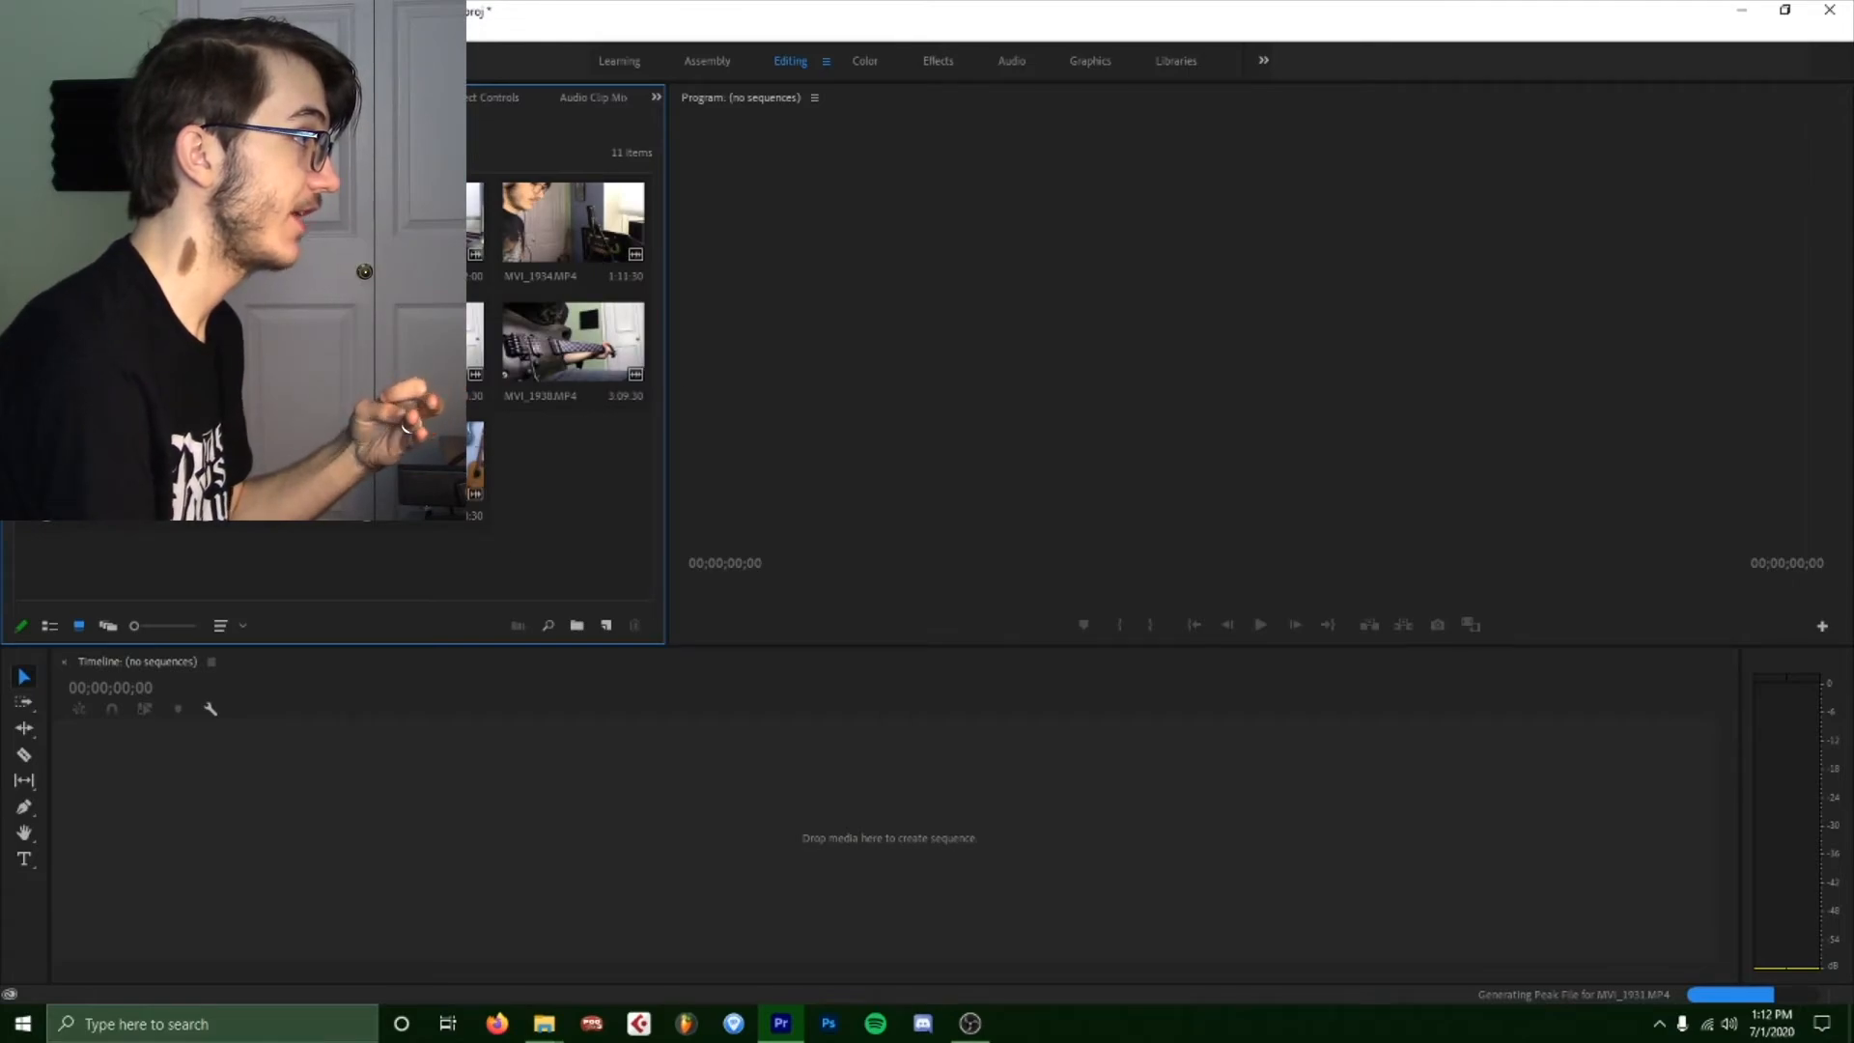
{"action": "left_click", "coordinate": [21, 127]}
{"action": "key", "text": "alt+Tab"}
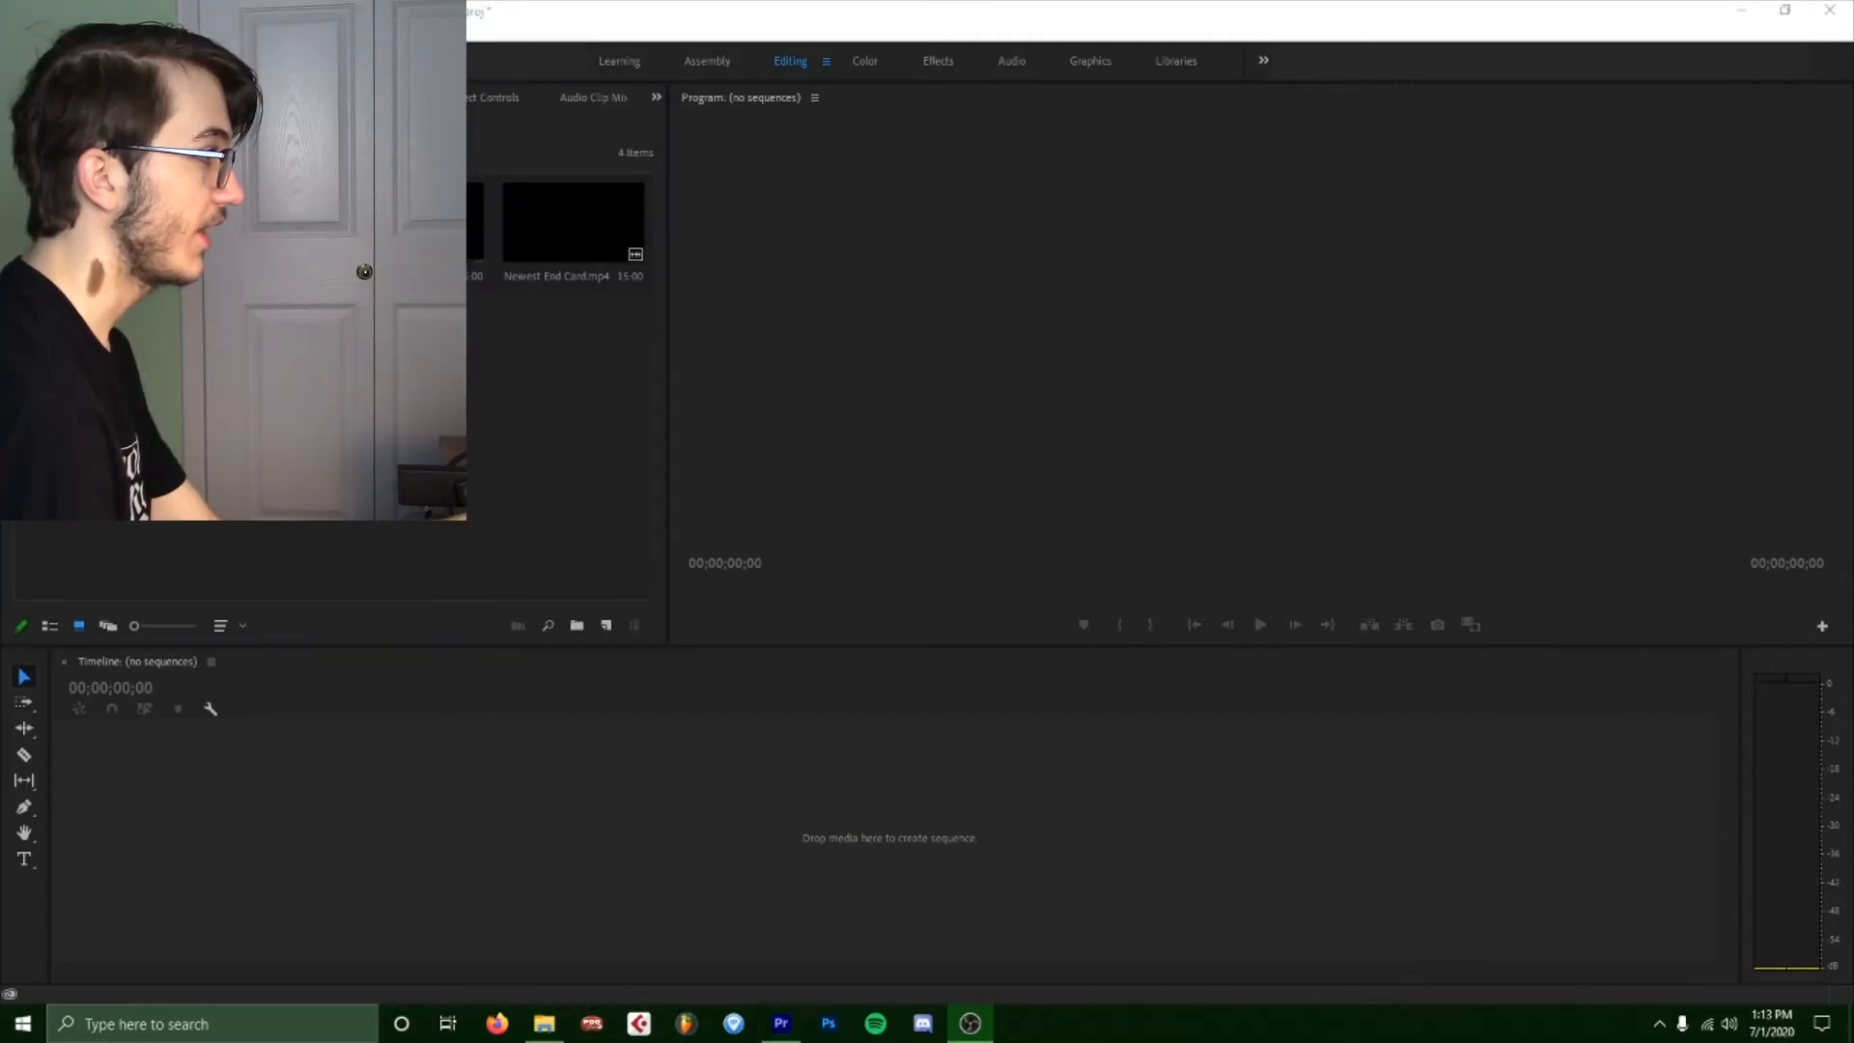
Create a sequence from the Puzzle Swap audio and play its opening while checking the audio levels.
{"action": "left_click", "coordinate": [95, 224]}
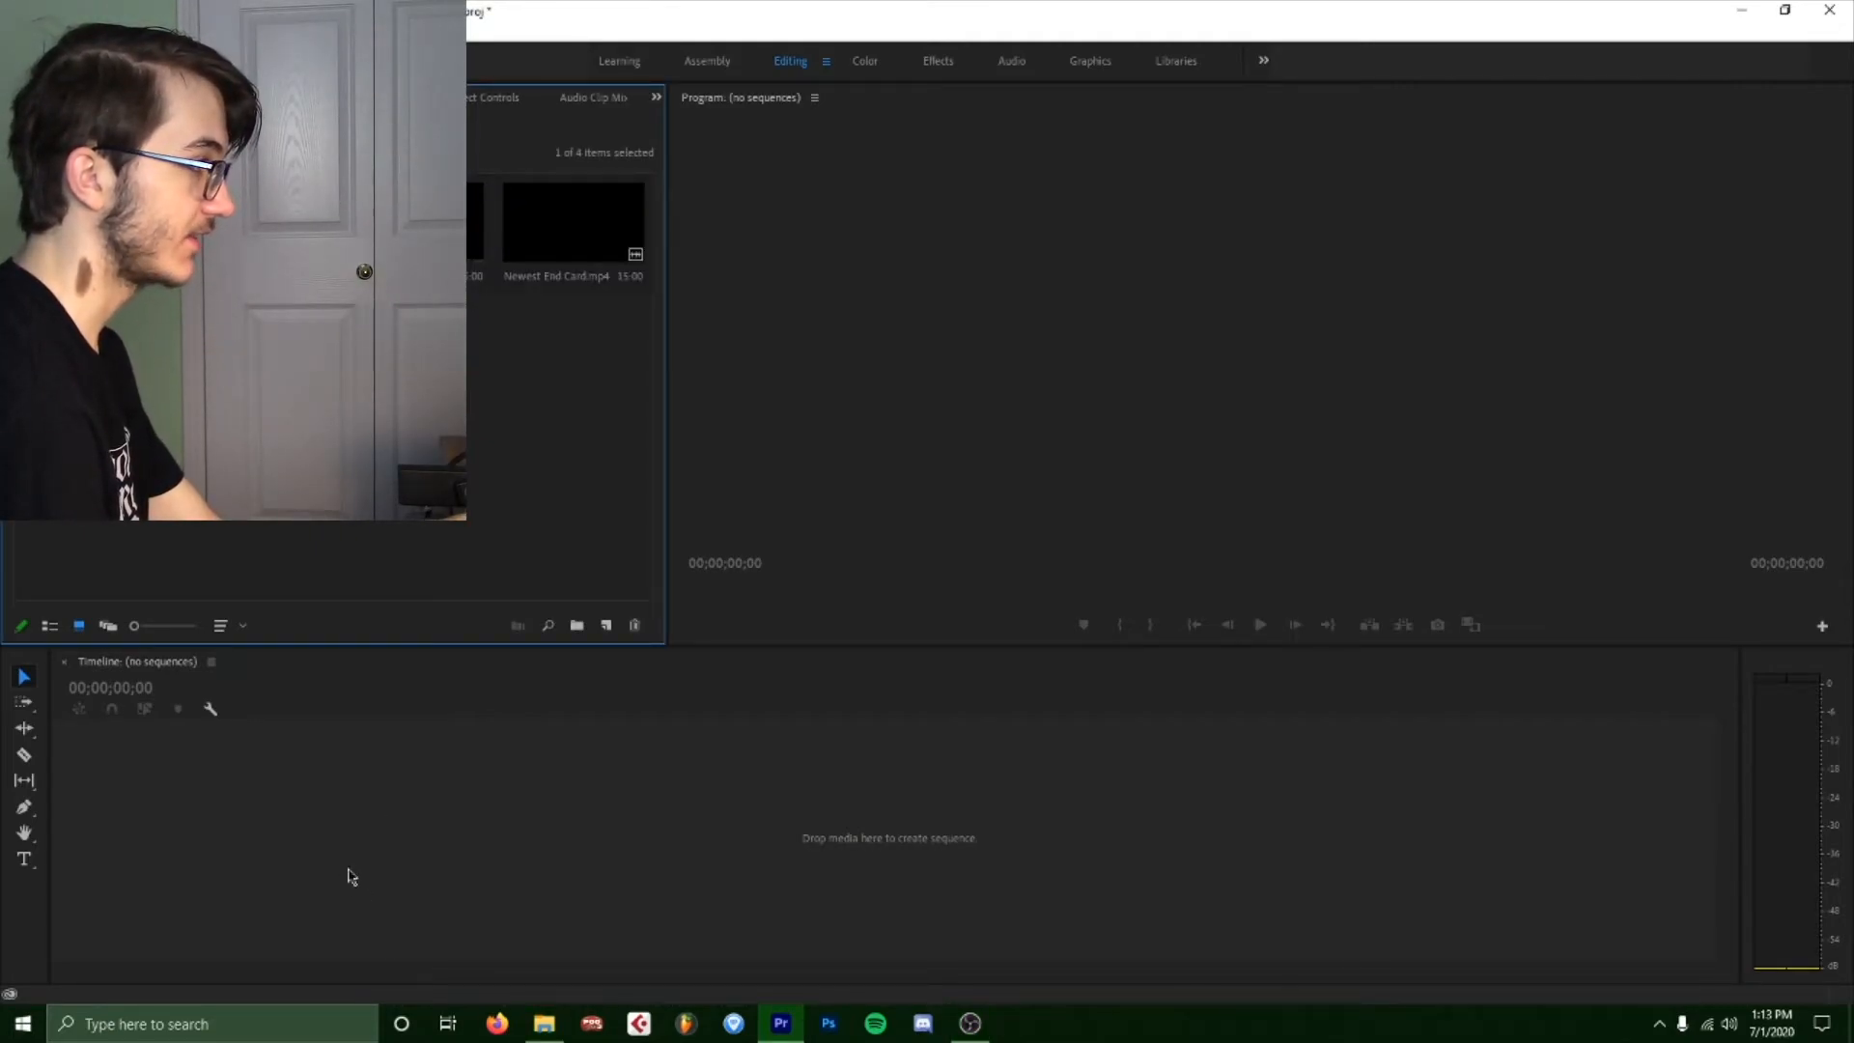
{"action": "left_click_drag", "start_coordinate": [351, 876], "coordinate": [349, 874]}
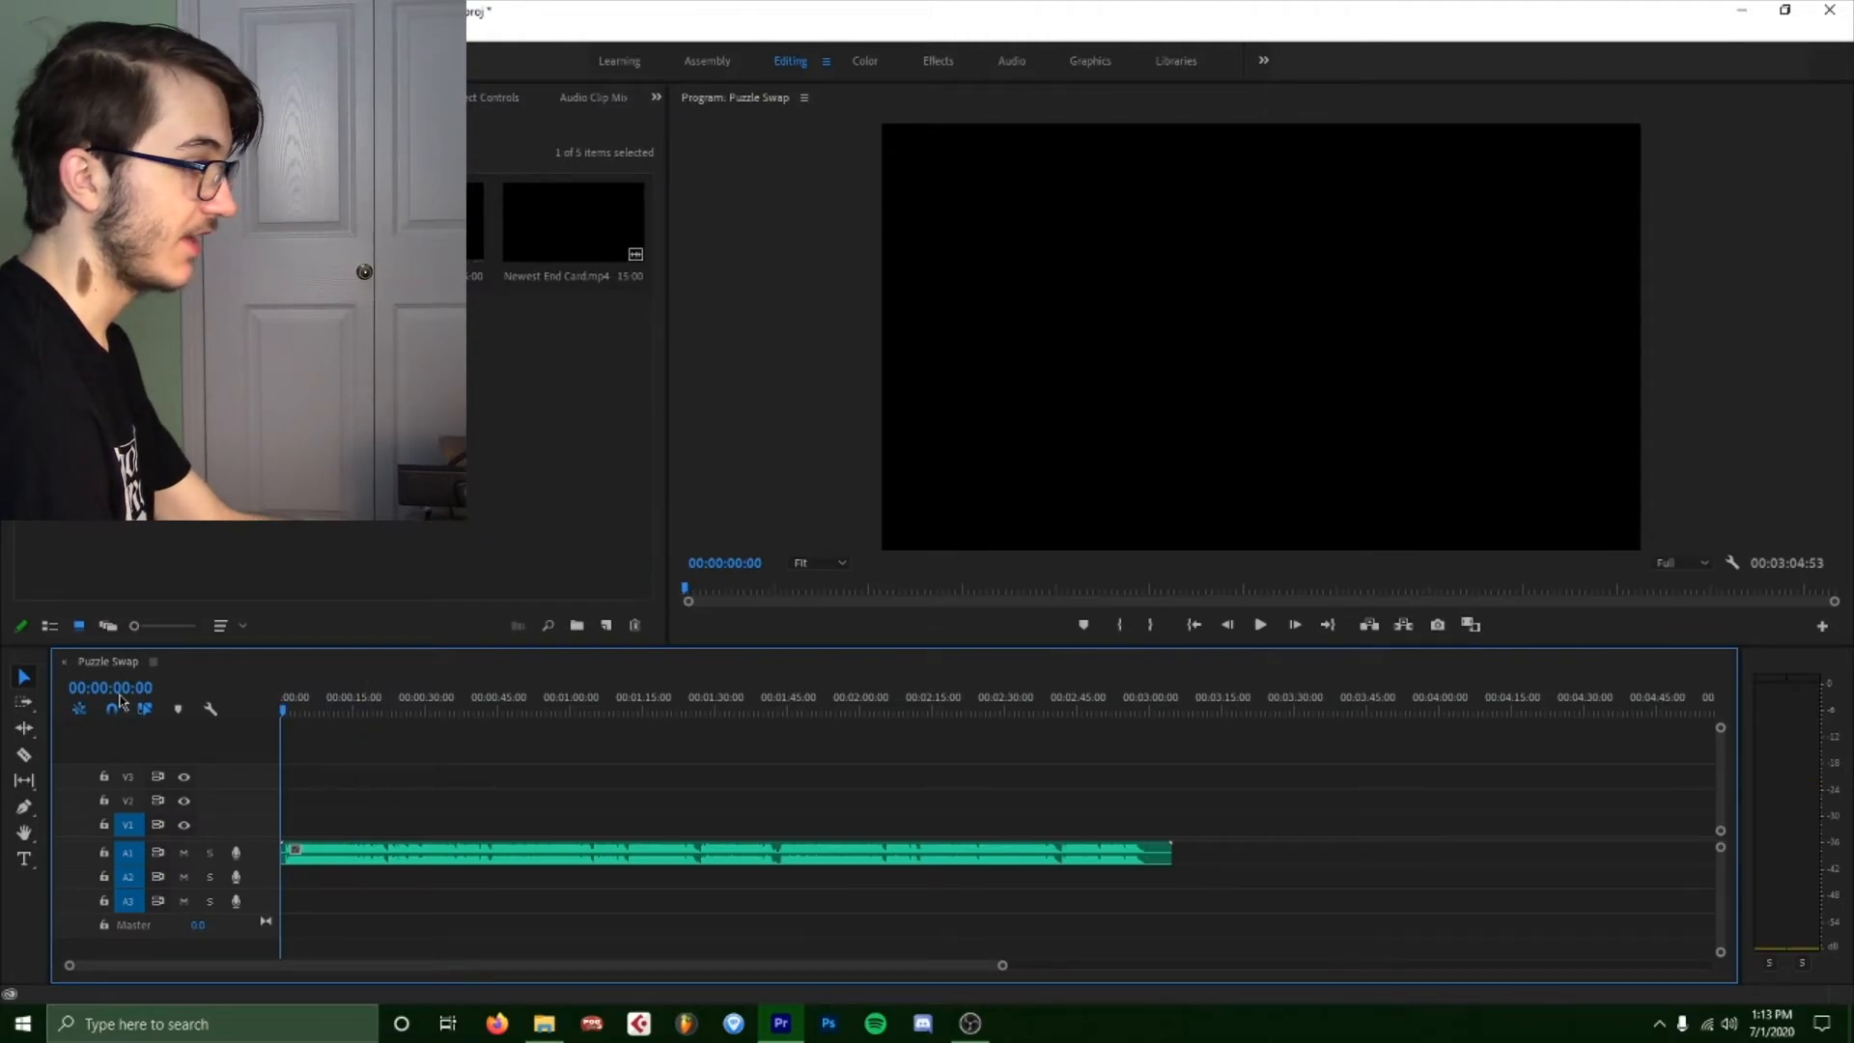
{"action": "key", "text": "space"}
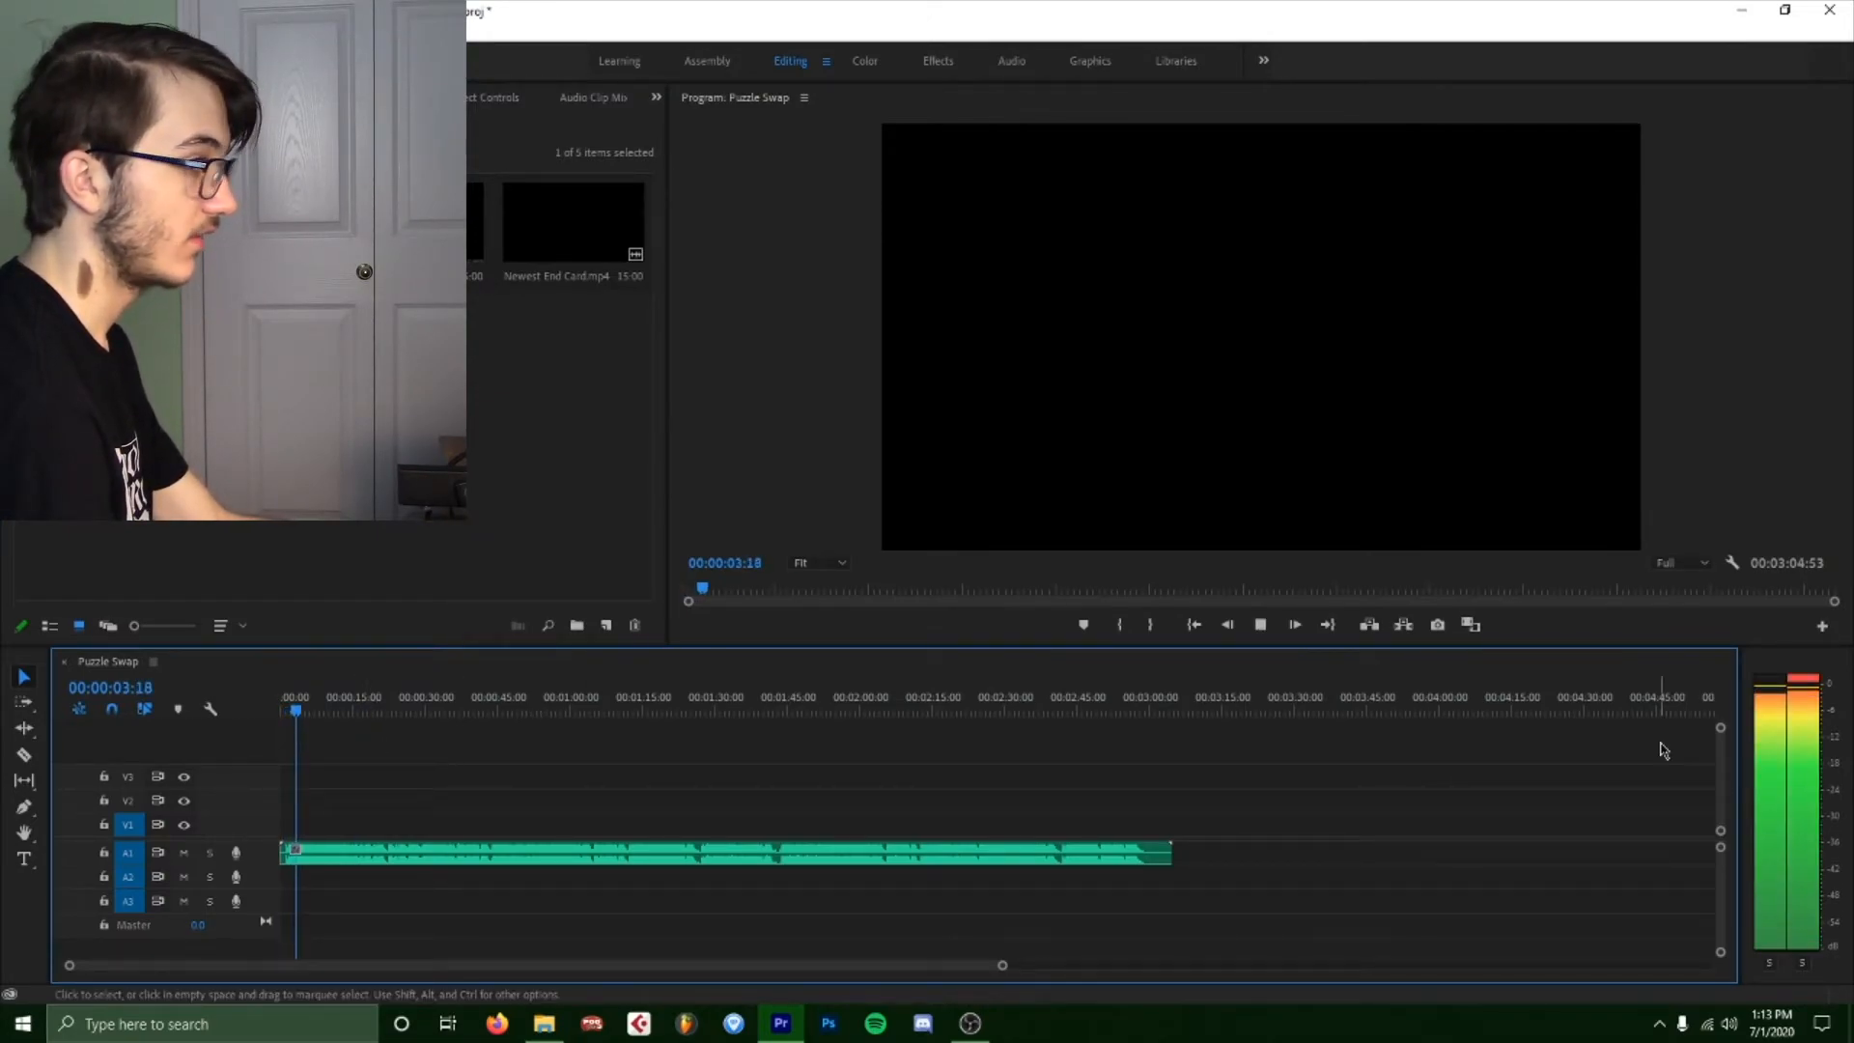
{"action": "left_click", "coordinate": [1808, 681]}
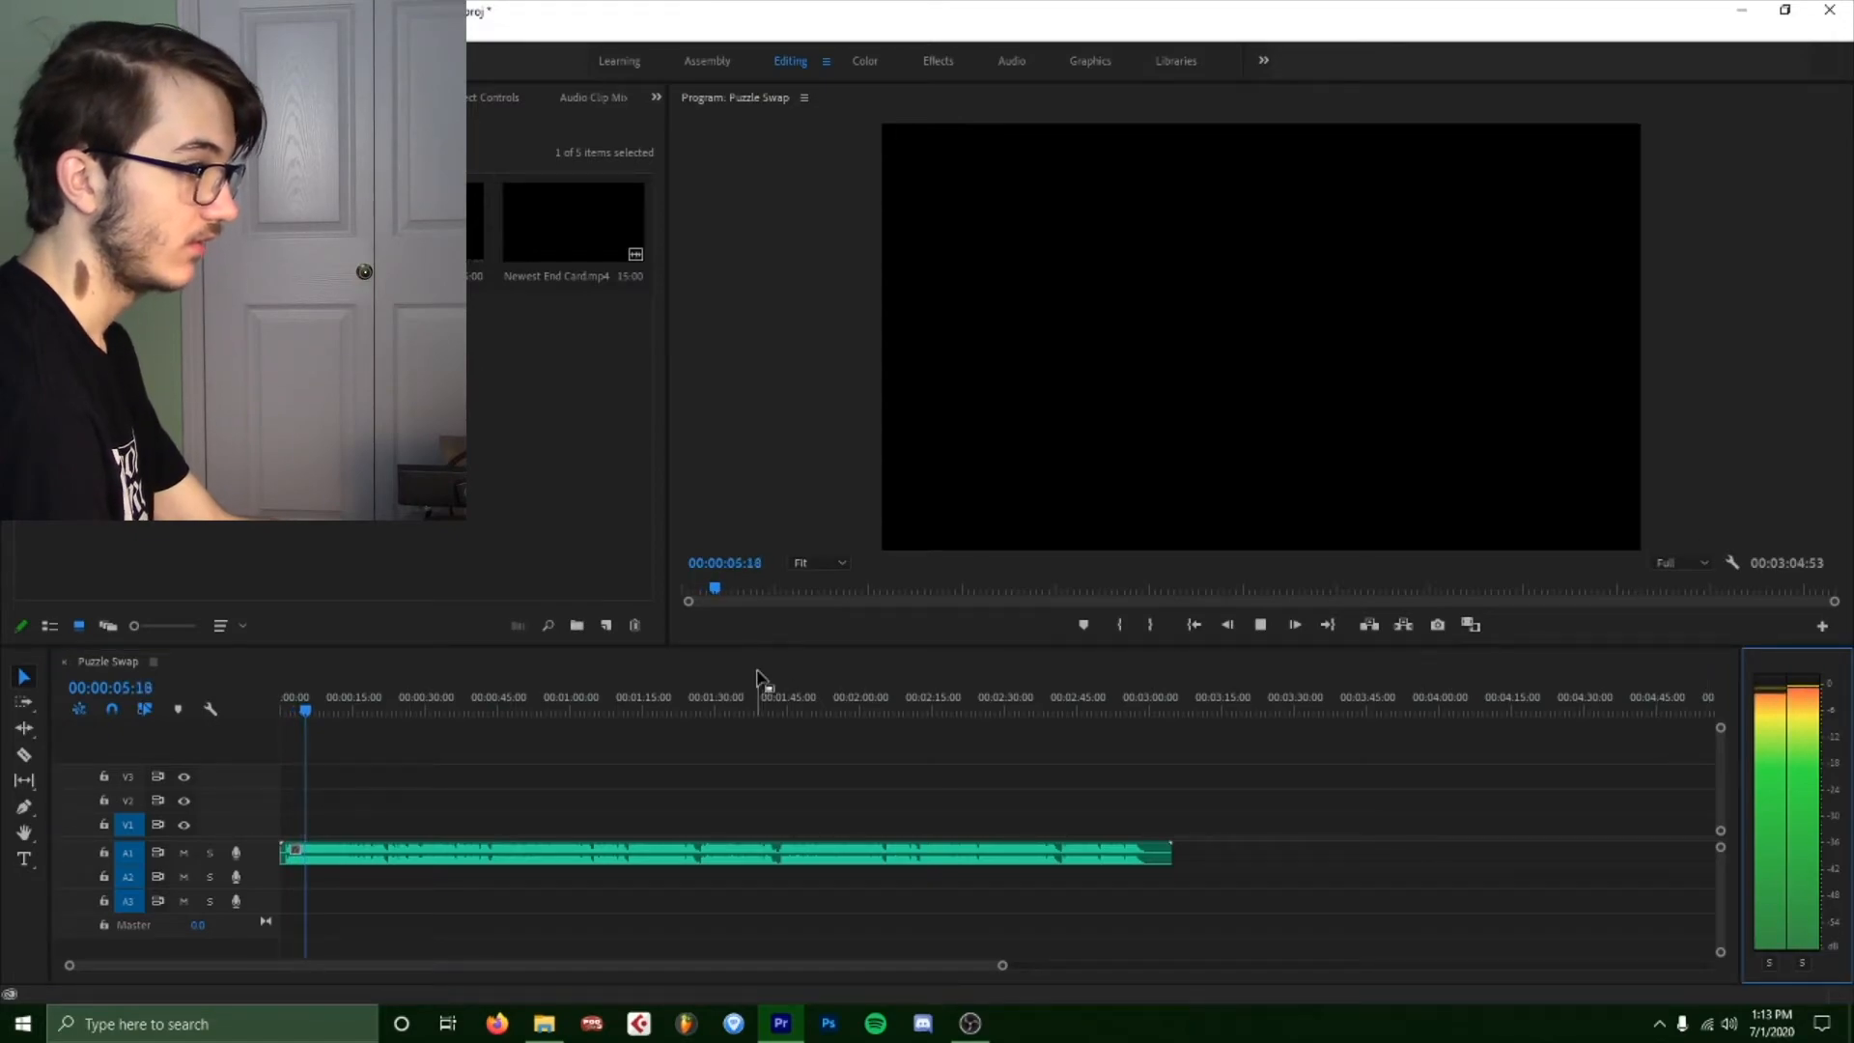
{"action": "left_click_drag", "start_coordinate": [1003, 966], "coordinate": [776, 952]}
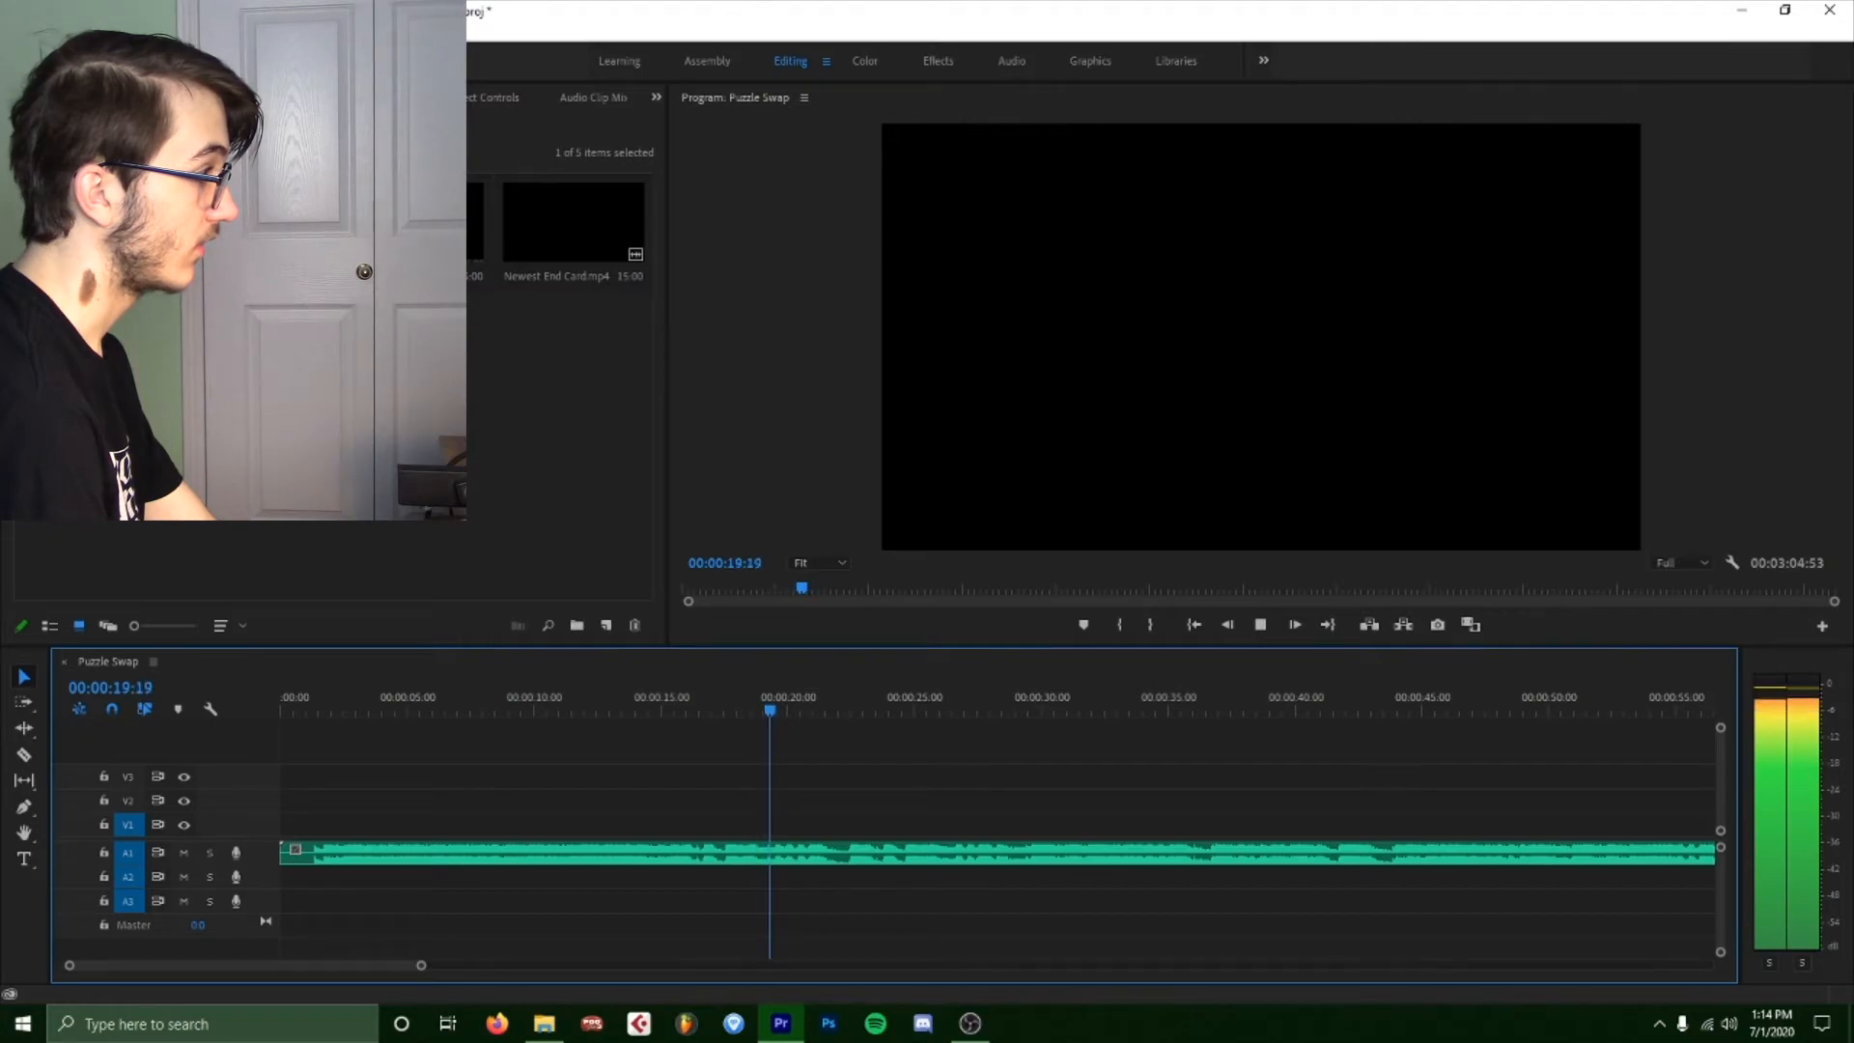
{"action": "key", "text": "space"}
Place MVI_1931.MP4 from the footage bin after the song, with its video on V1 and its audio on A2.
{"action": "left_click", "coordinate": [222, 97]}
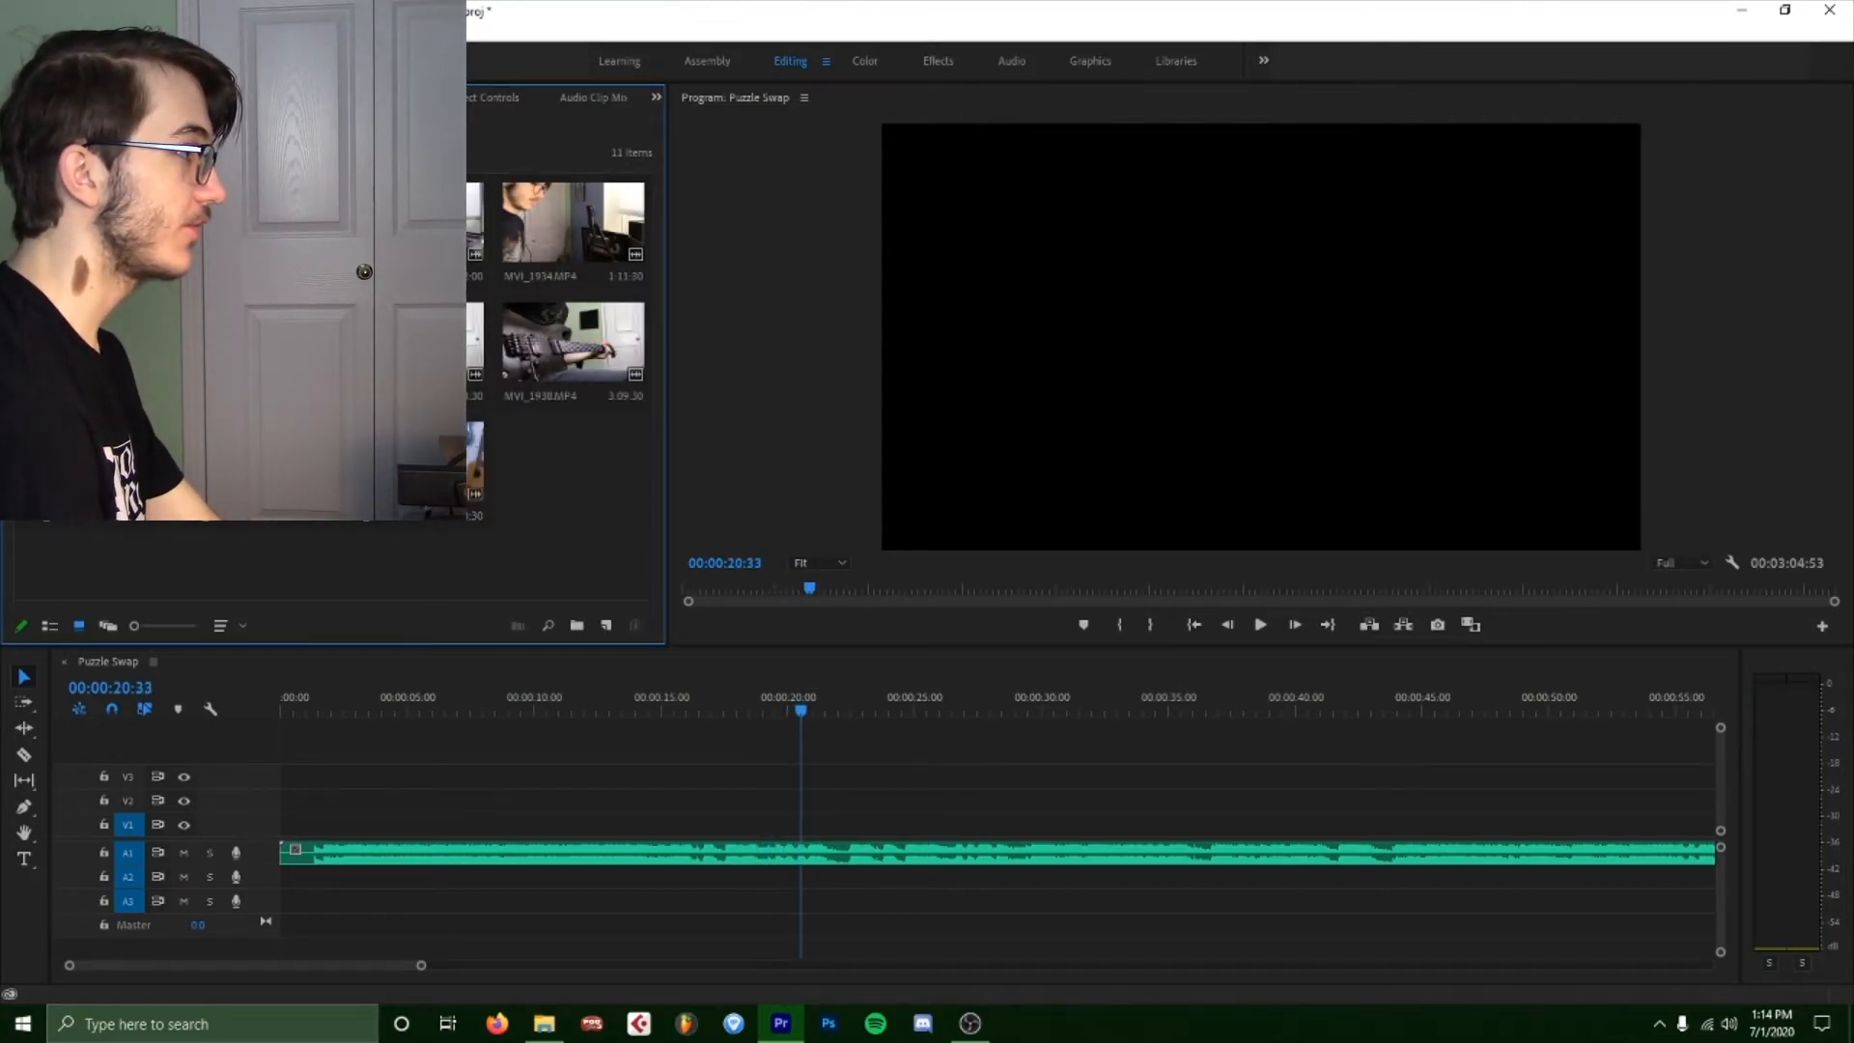
{"action": "left_click_drag", "start_coordinate": [422, 966], "coordinate": [1307, 951]}
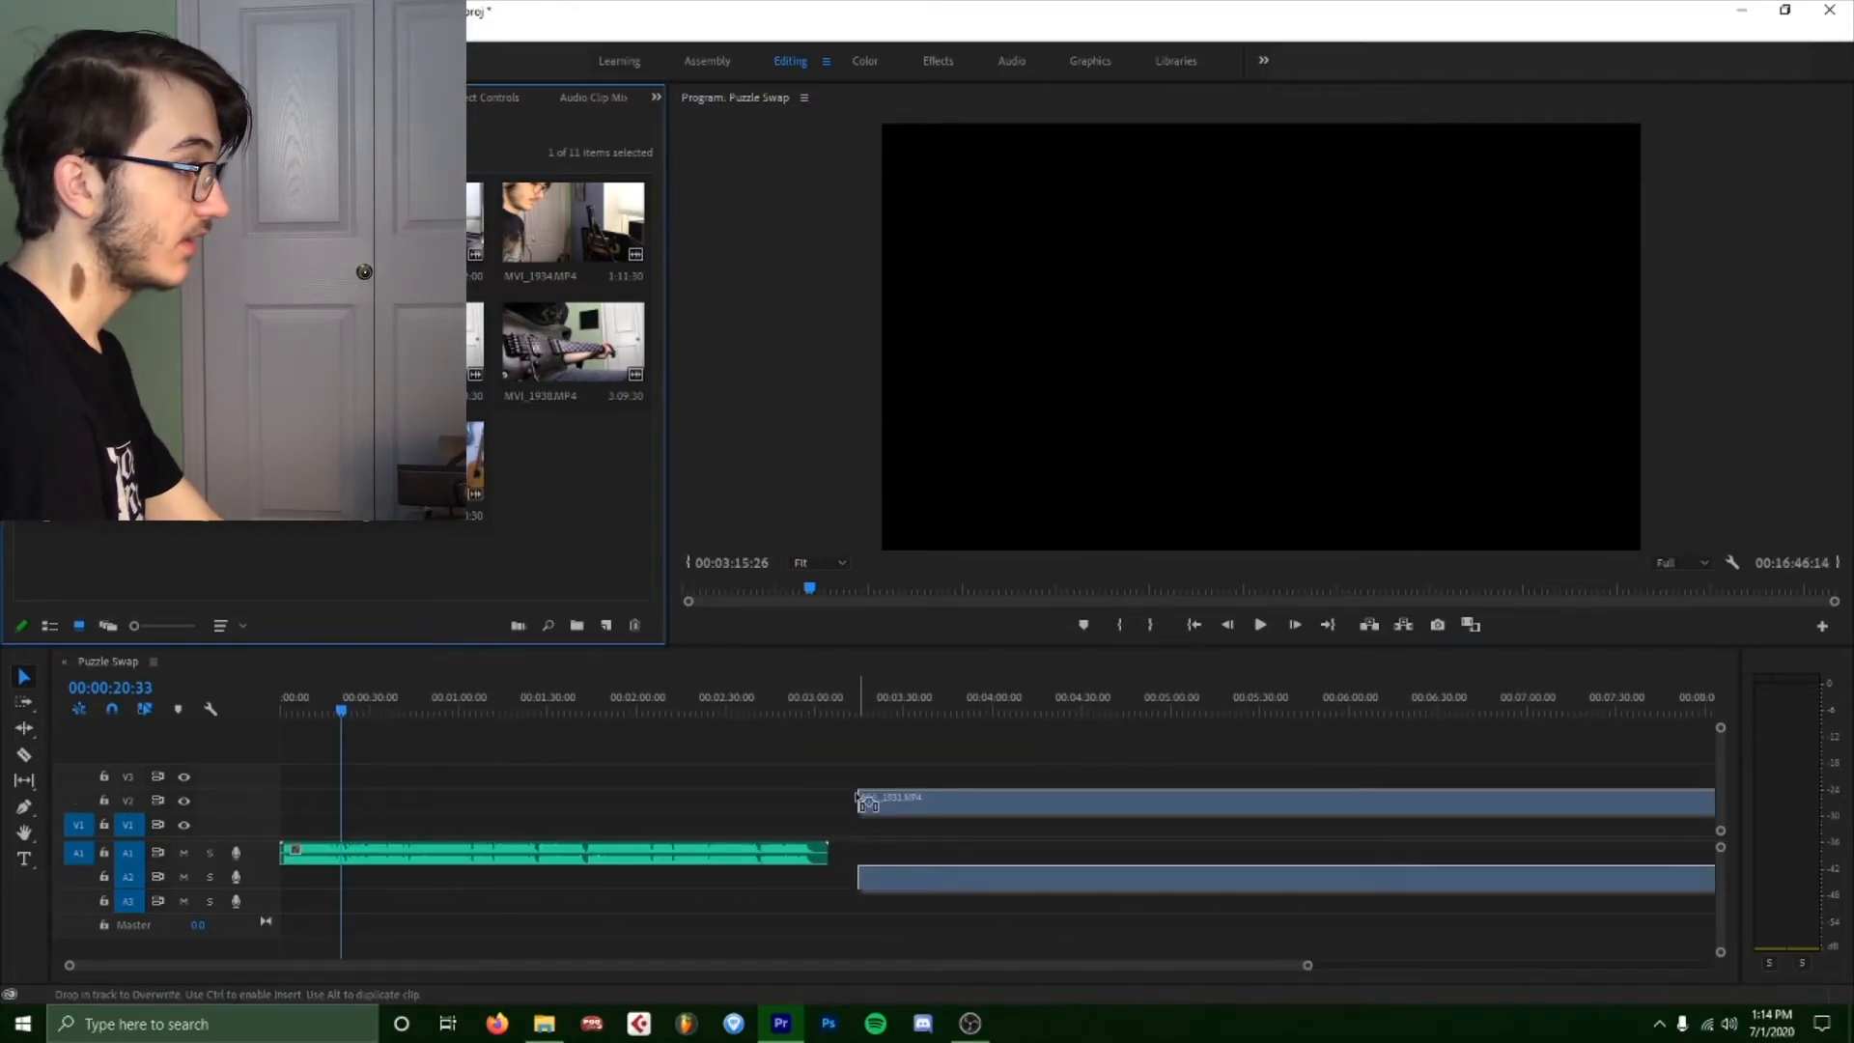
{"action": "left_click_drag", "start_coordinate": [860, 800], "coordinate": [957, 828]}
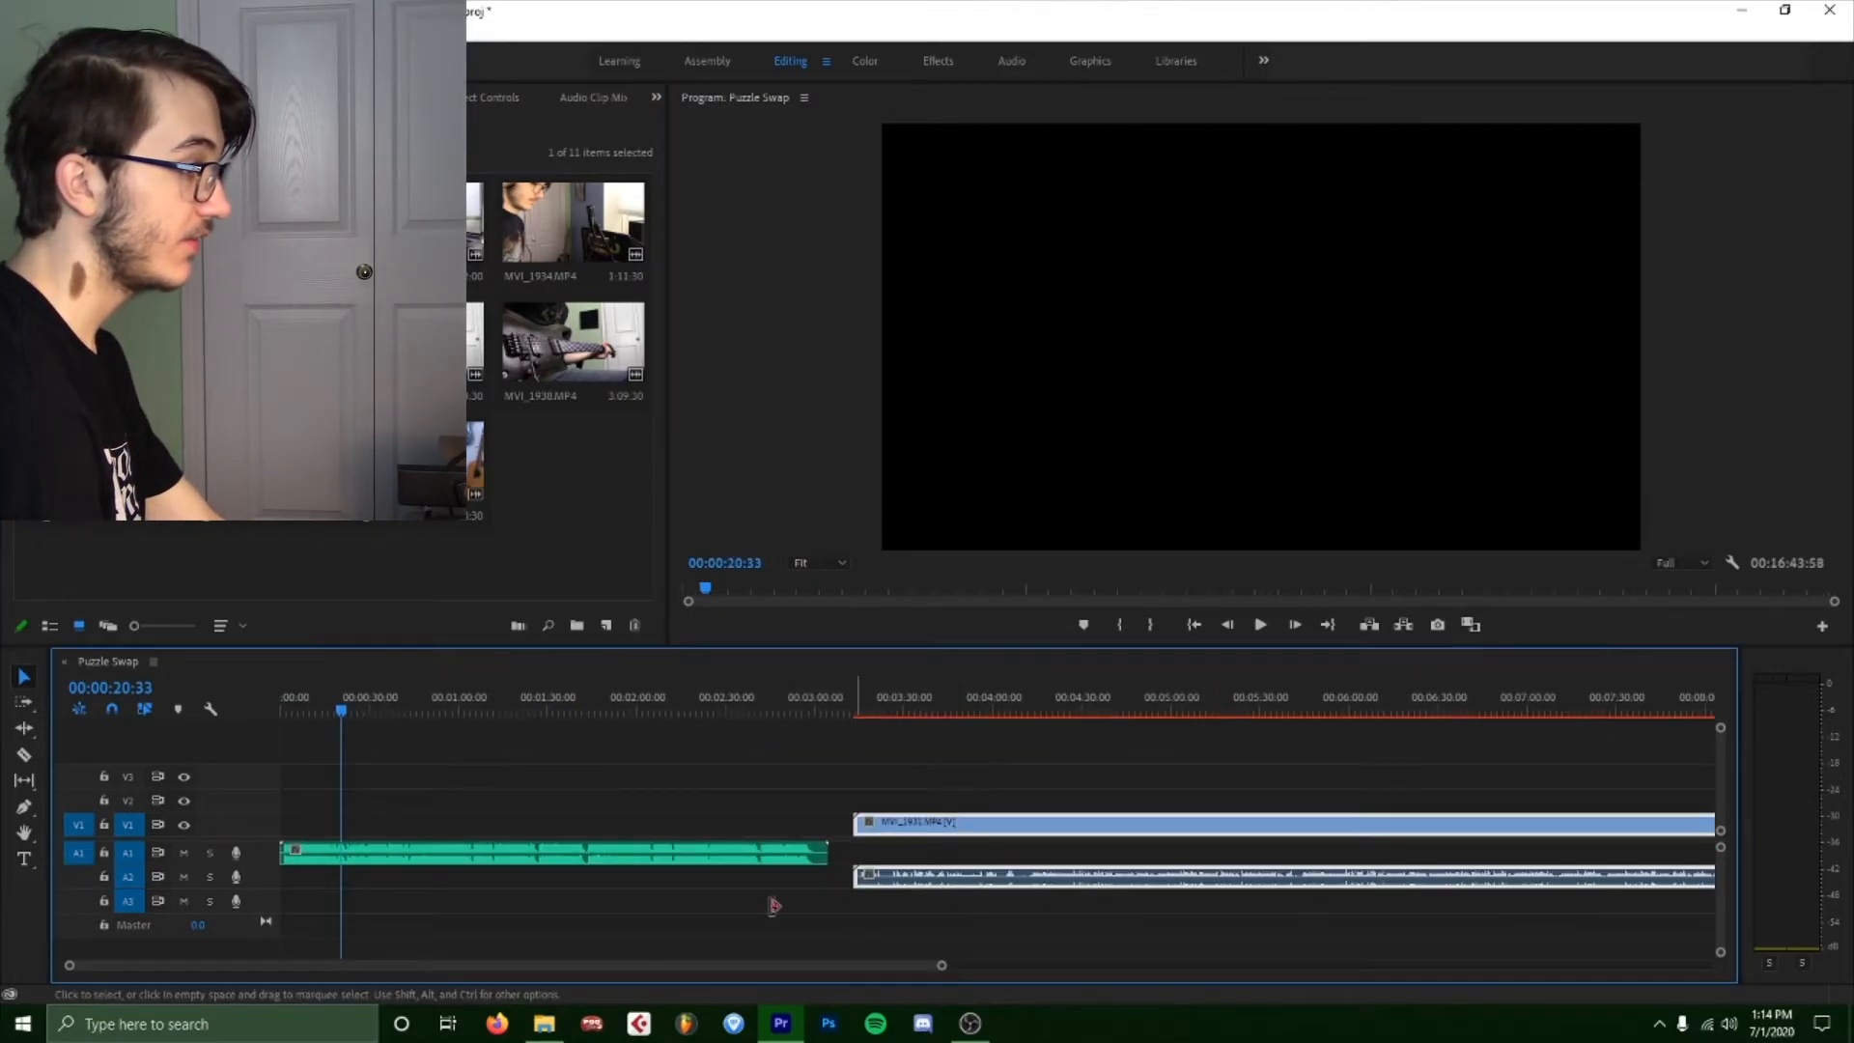
Locate the final take in MVI_1931.MP4, remove the footage before it and move the take to the sequence start.
{"action": "left_click_drag", "start_coordinate": [923, 968], "coordinate": [1602, 943]}
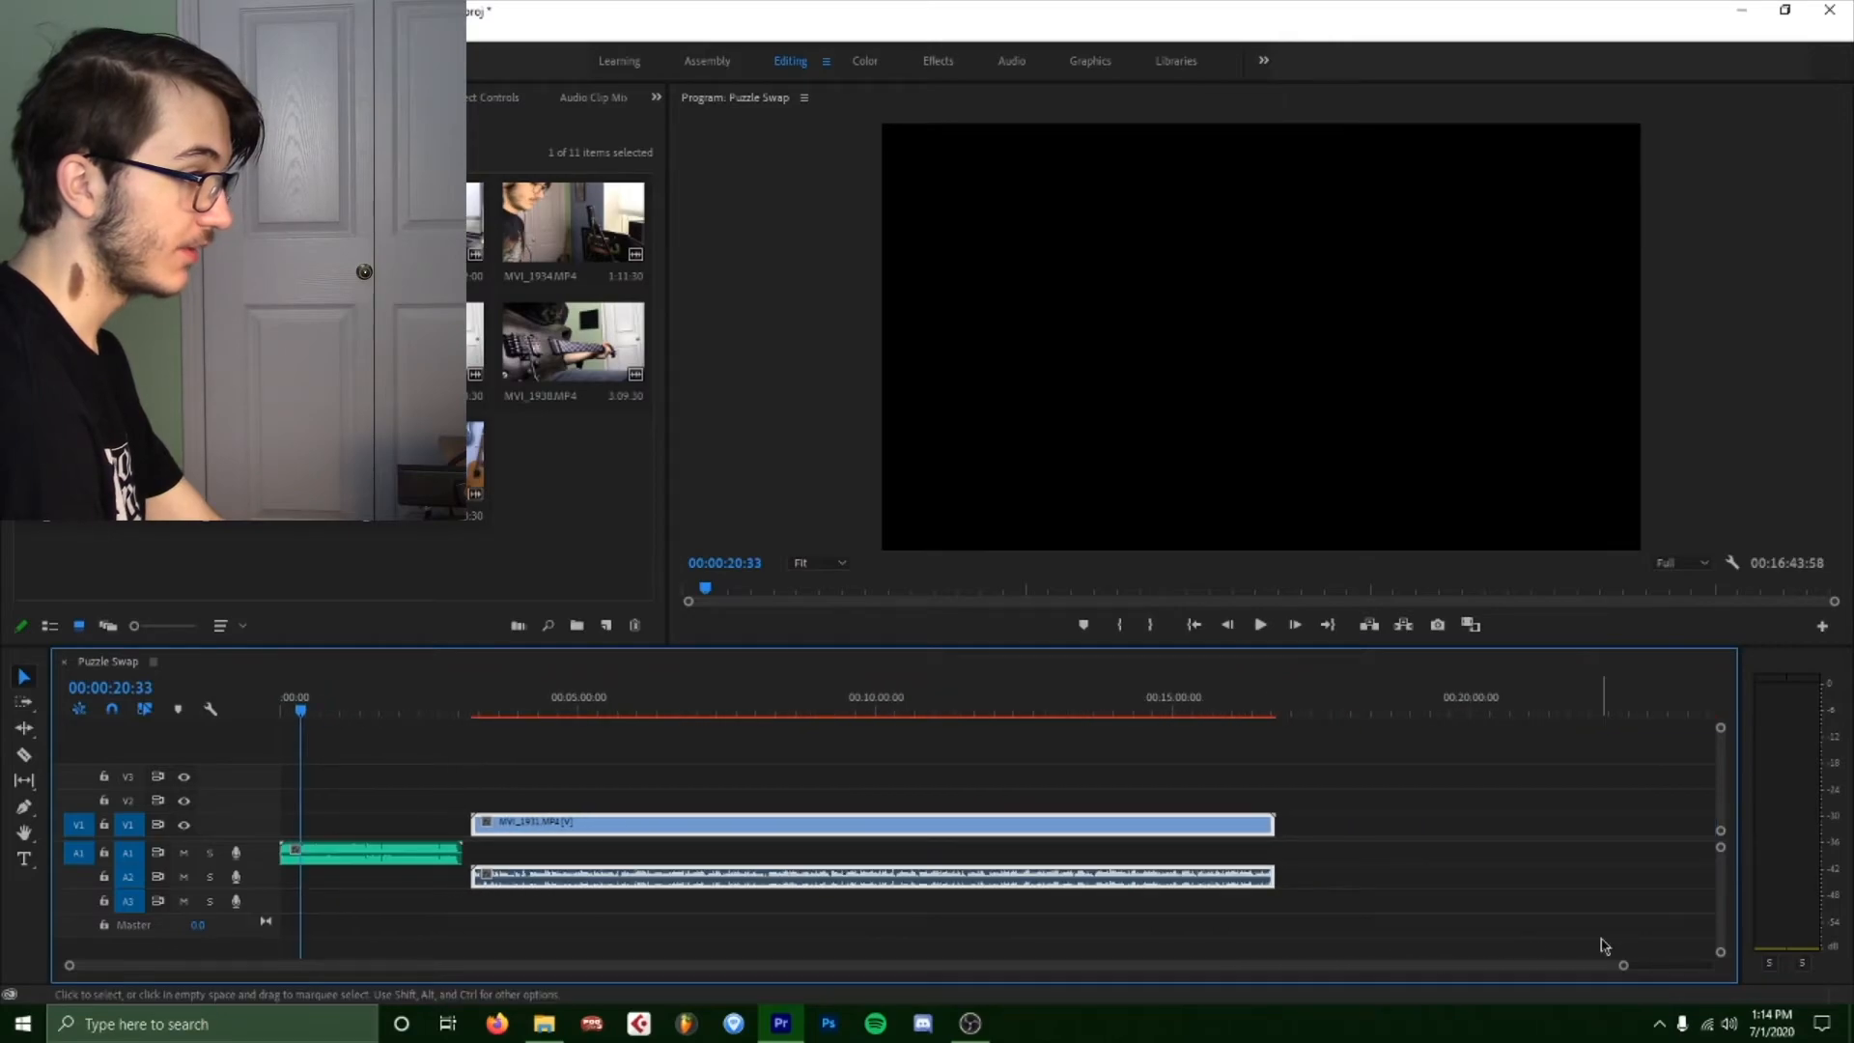
{"action": "left_click_drag", "start_coordinate": [1081, 701], "coordinate": [1218, 693]}
{"action": "left_click_drag", "start_coordinate": [440, 697], "coordinate": [1191, 668]}
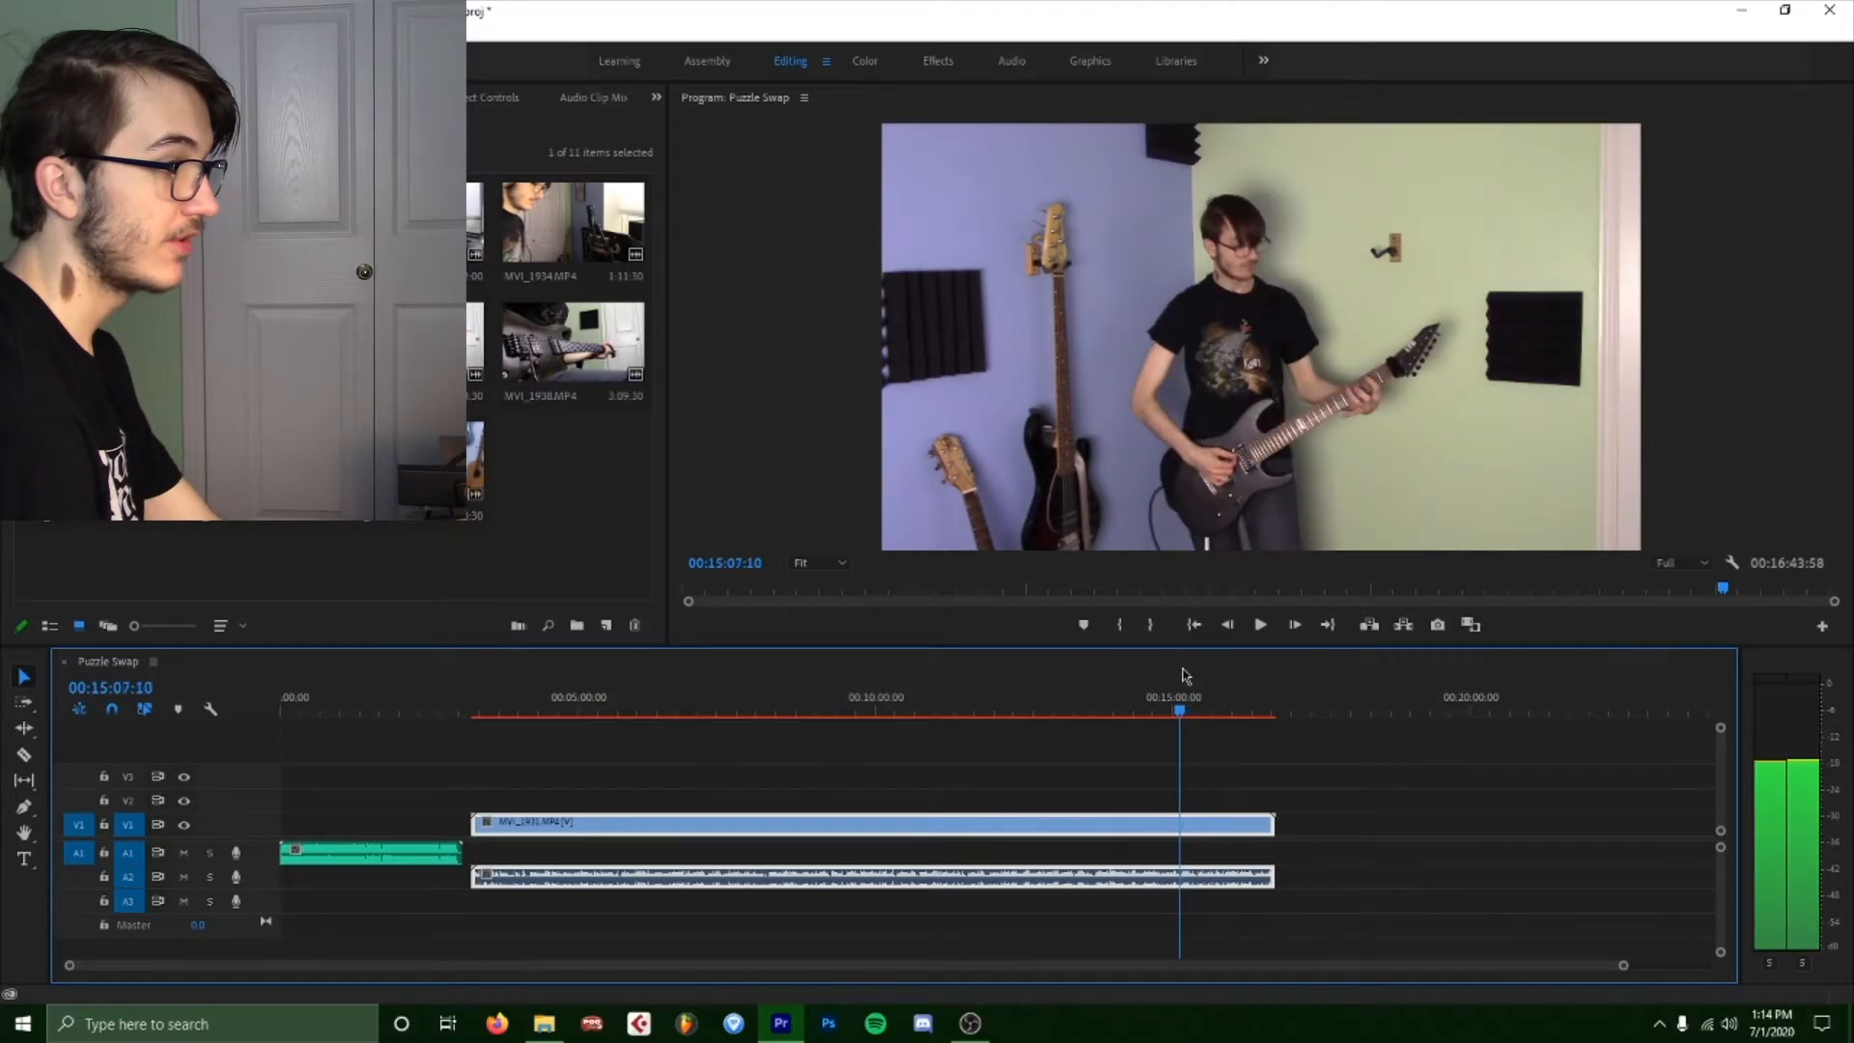
{"action": "left_click_drag", "start_coordinate": [1621, 970], "coordinate": [1203, 968]}
{"action": "left_click_drag", "start_coordinate": [1074, 711], "coordinate": [836, 699]}
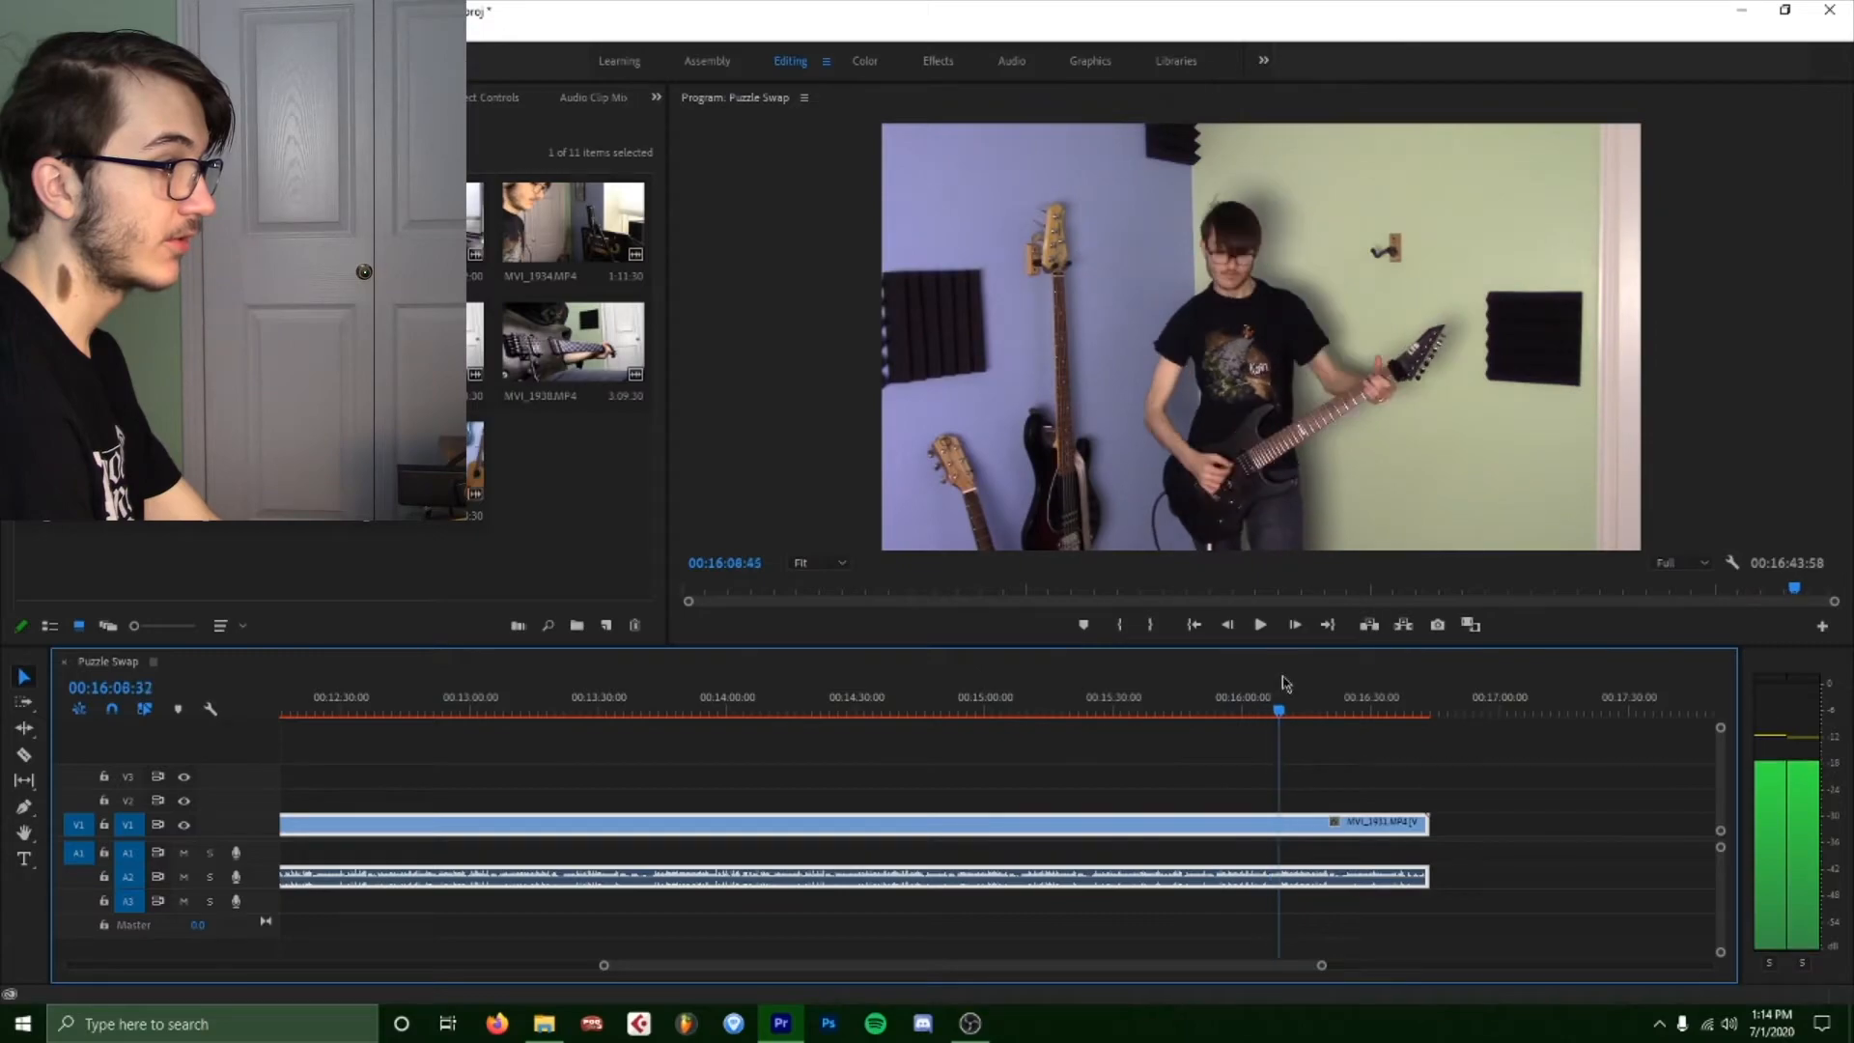
{"action": "left_click_drag", "start_coordinate": [1323, 682], "coordinate": [659, 641]}
{"action": "left_click_drag", "start_coordinate": [1064, 821], "coordinate": [293, 819]}
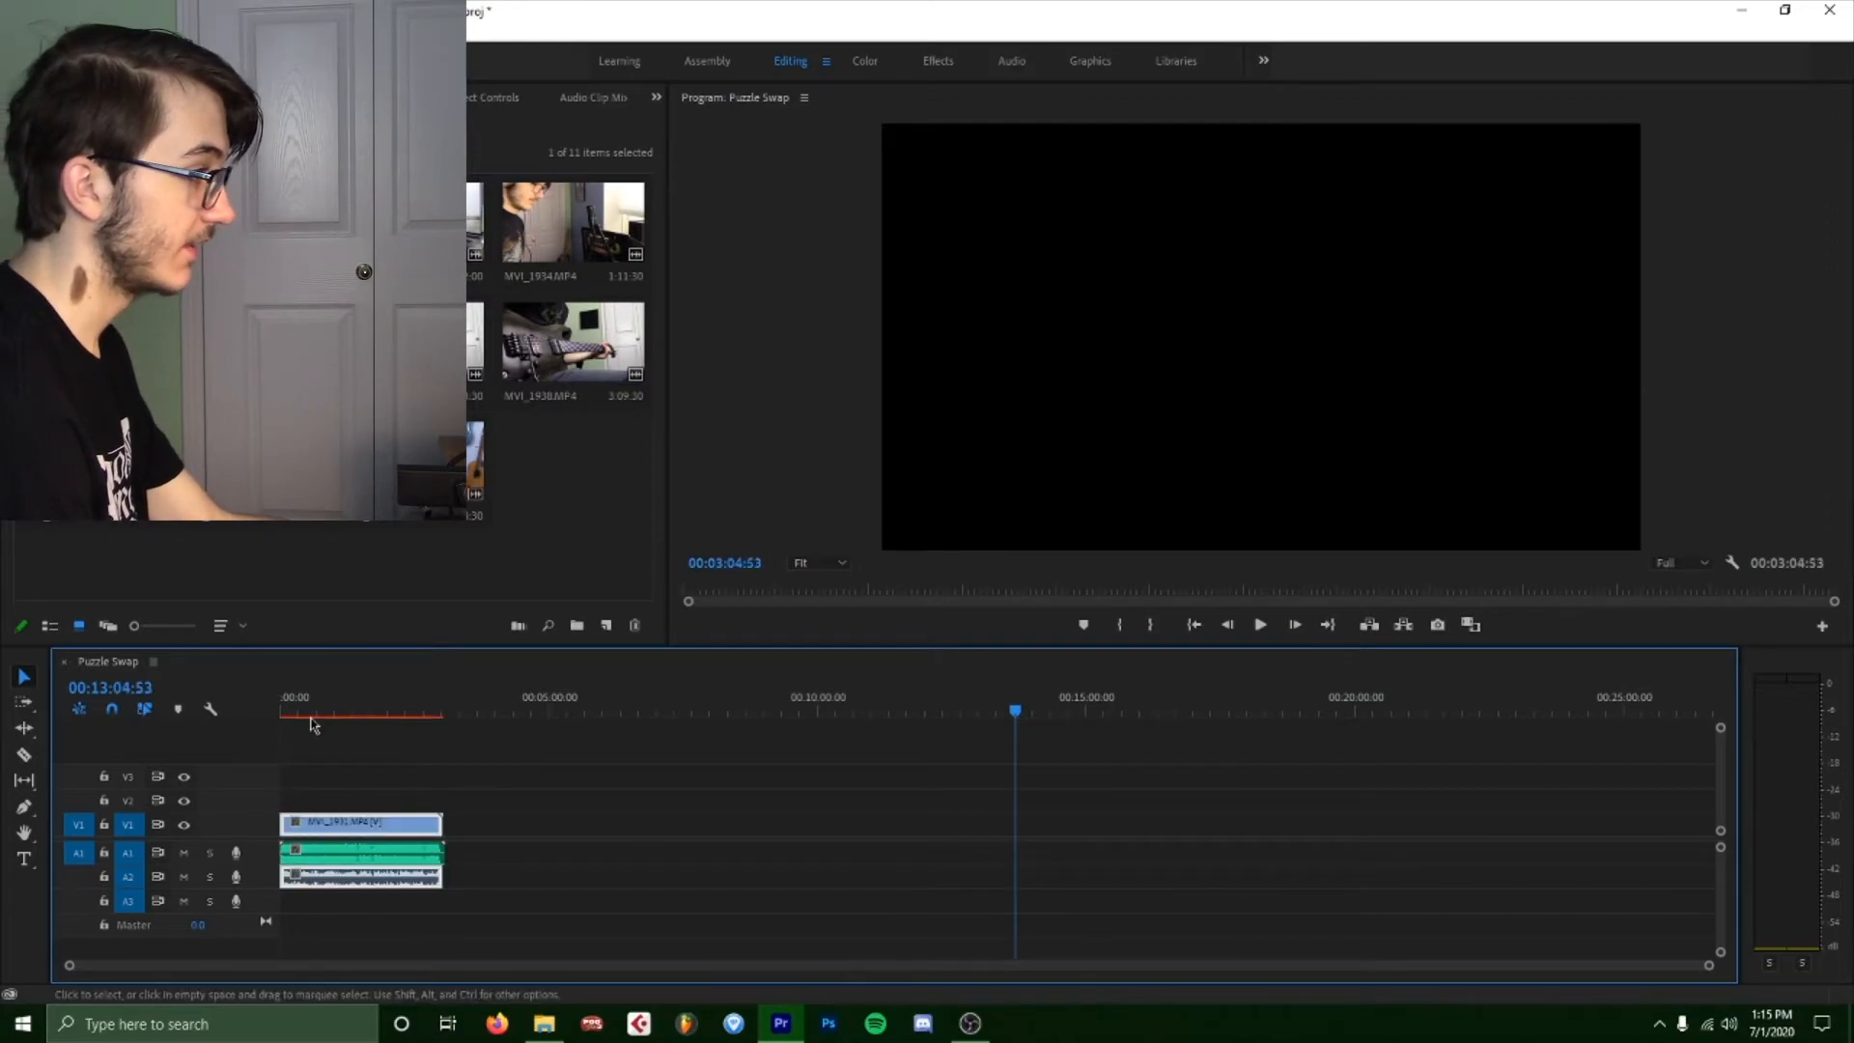
Play the sequence opening to check how MVI_1931.MP4 lines up with the song, and return to the start.
{"action": "key", "text": "Home"}
{"action": "left_click_drag", "start_coordinate": [1710, 966], "coordinate": [949, 925]}
{"action": "key", "text": "space"}
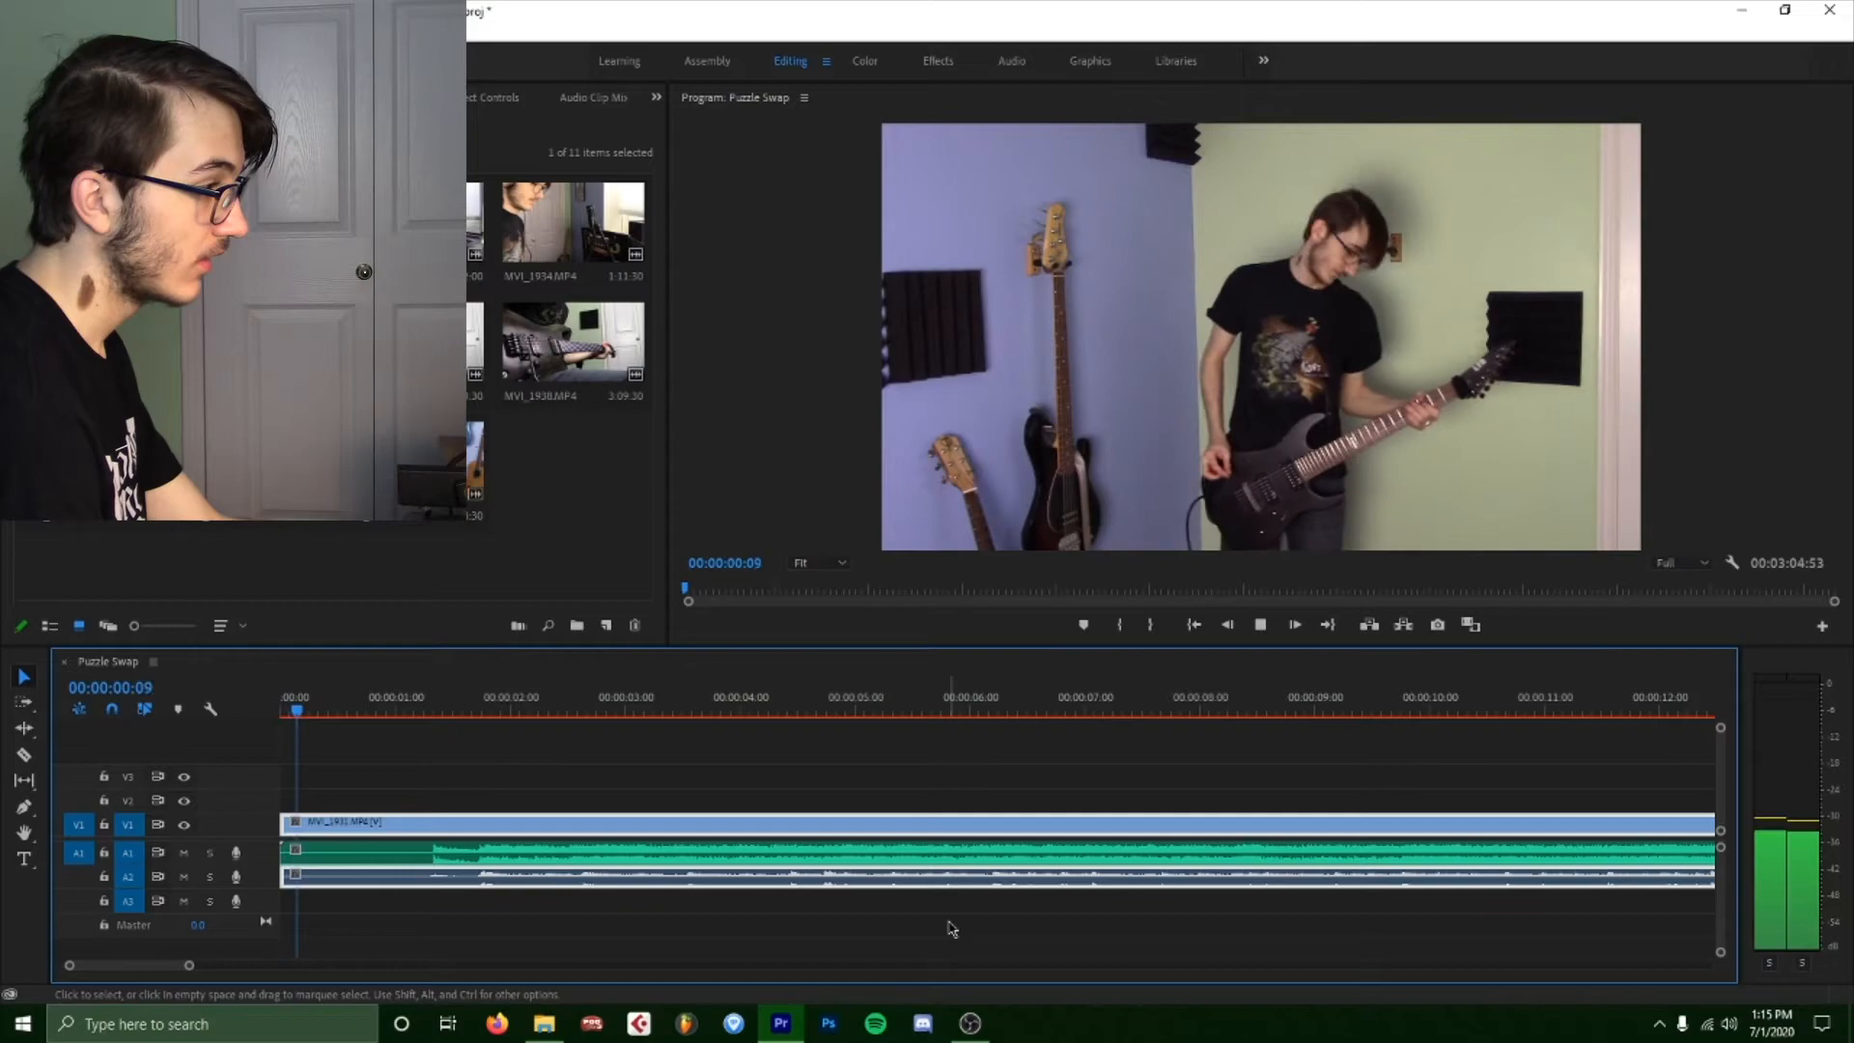
{"action": "key", "text": "space"}
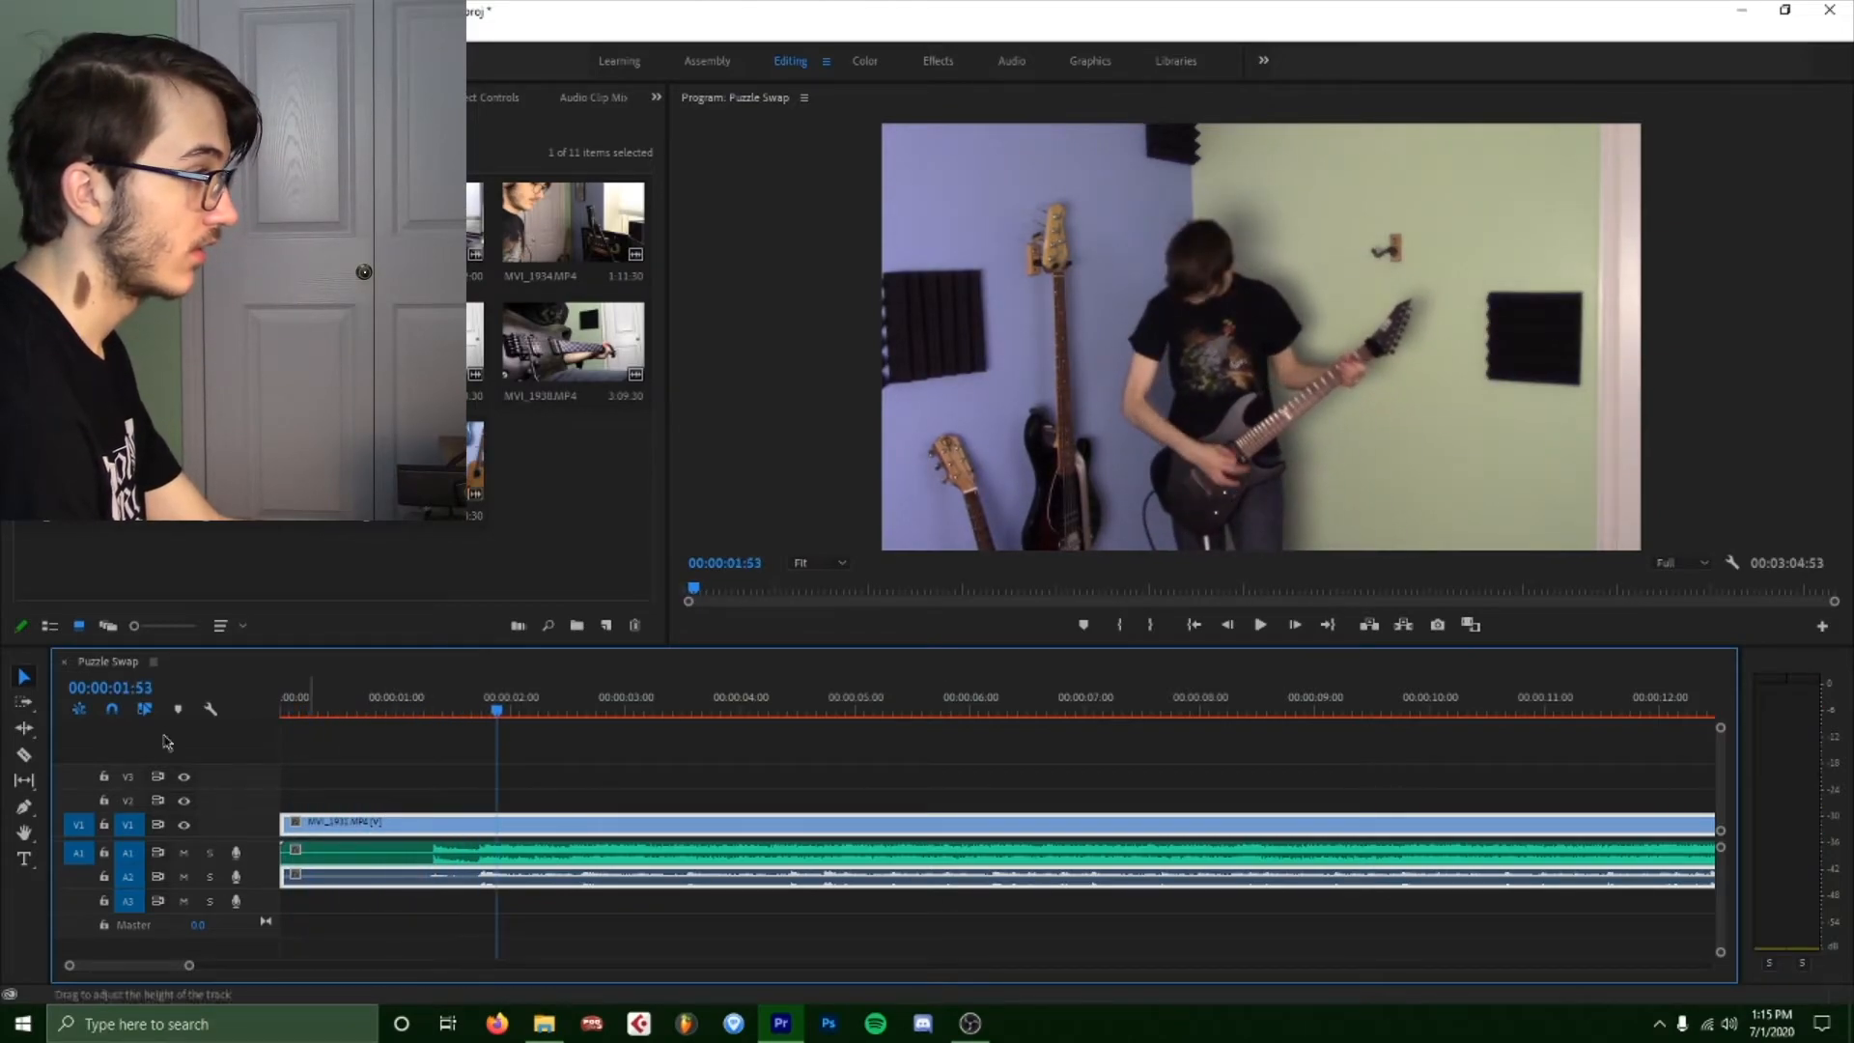
{"action": "key", "text": "Home"}
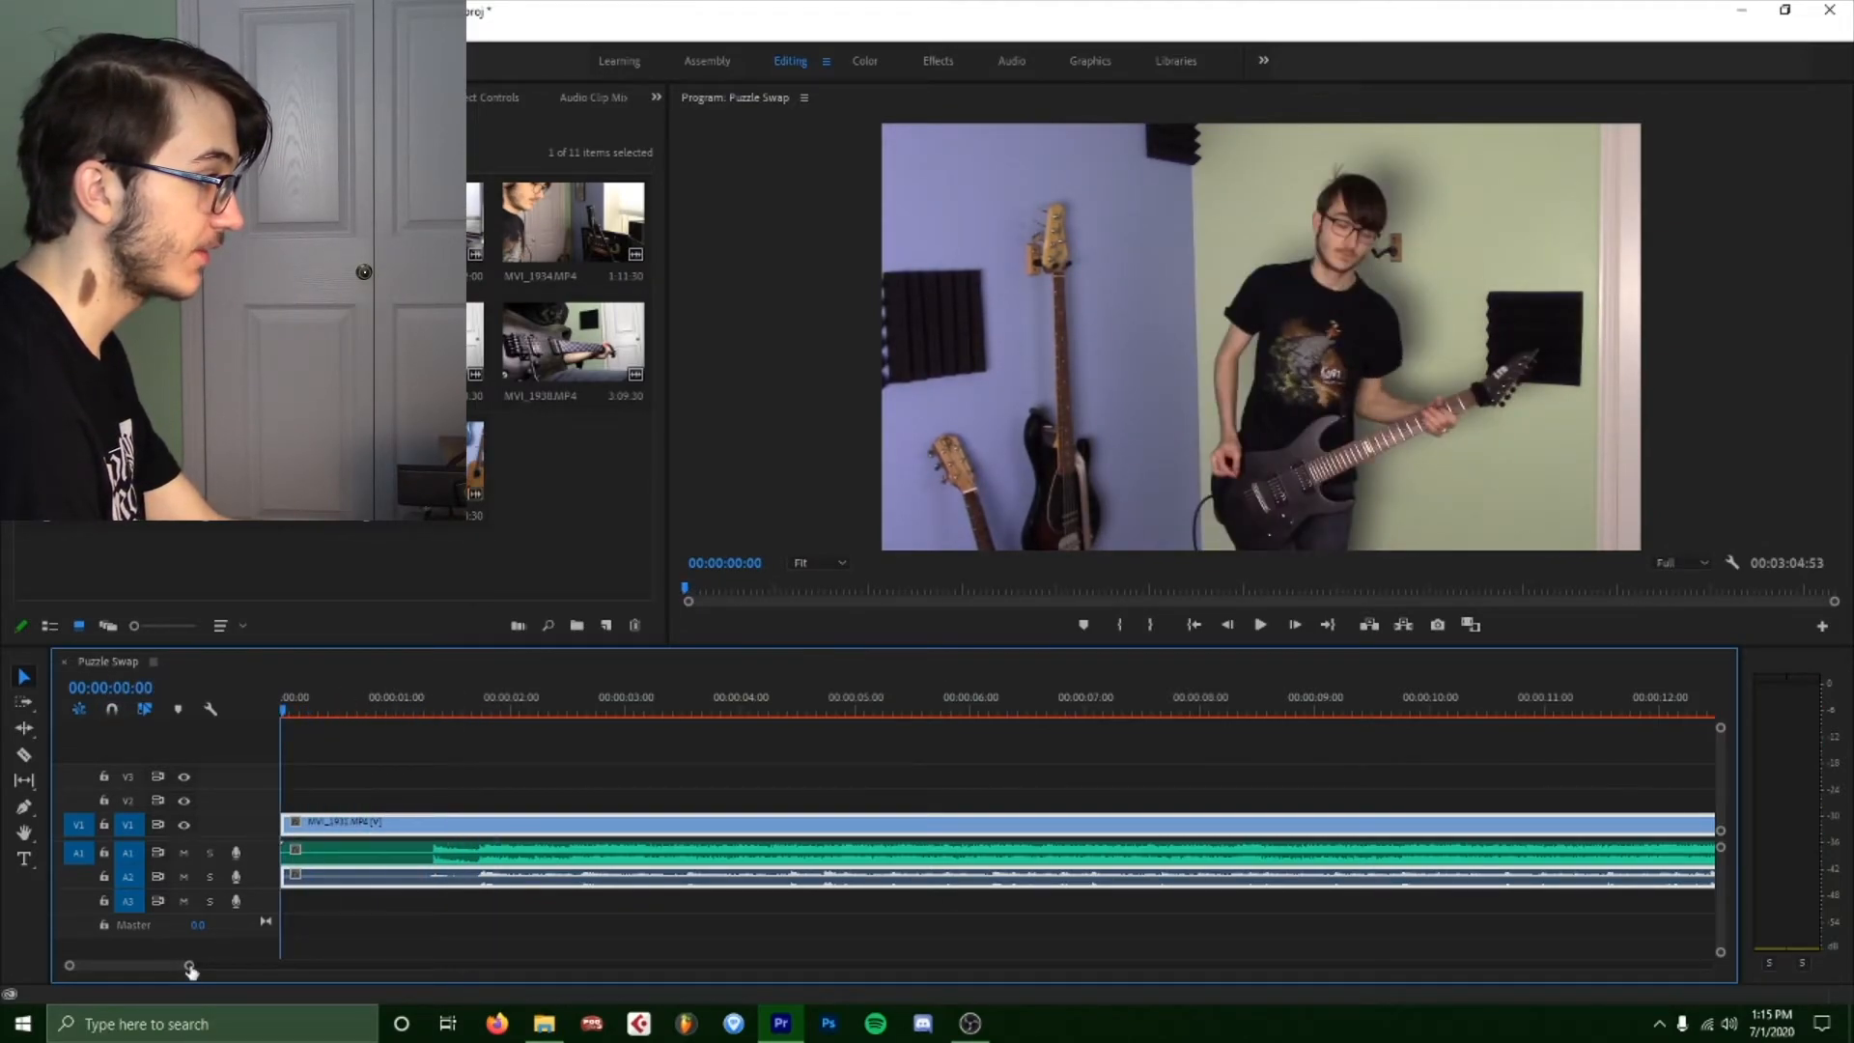
Nudge MVI_1931.MP4 along the timeline to match its audio to the song's first hits, replaying the opening to refine the sync.
{"action": "left_click_drag", "start_coordinate": [189, 966], "coordinate": [137, 962]}
{"action": "left_click_drag", "start_coordinate": [310, 824], "coordinate": [329, 827]}
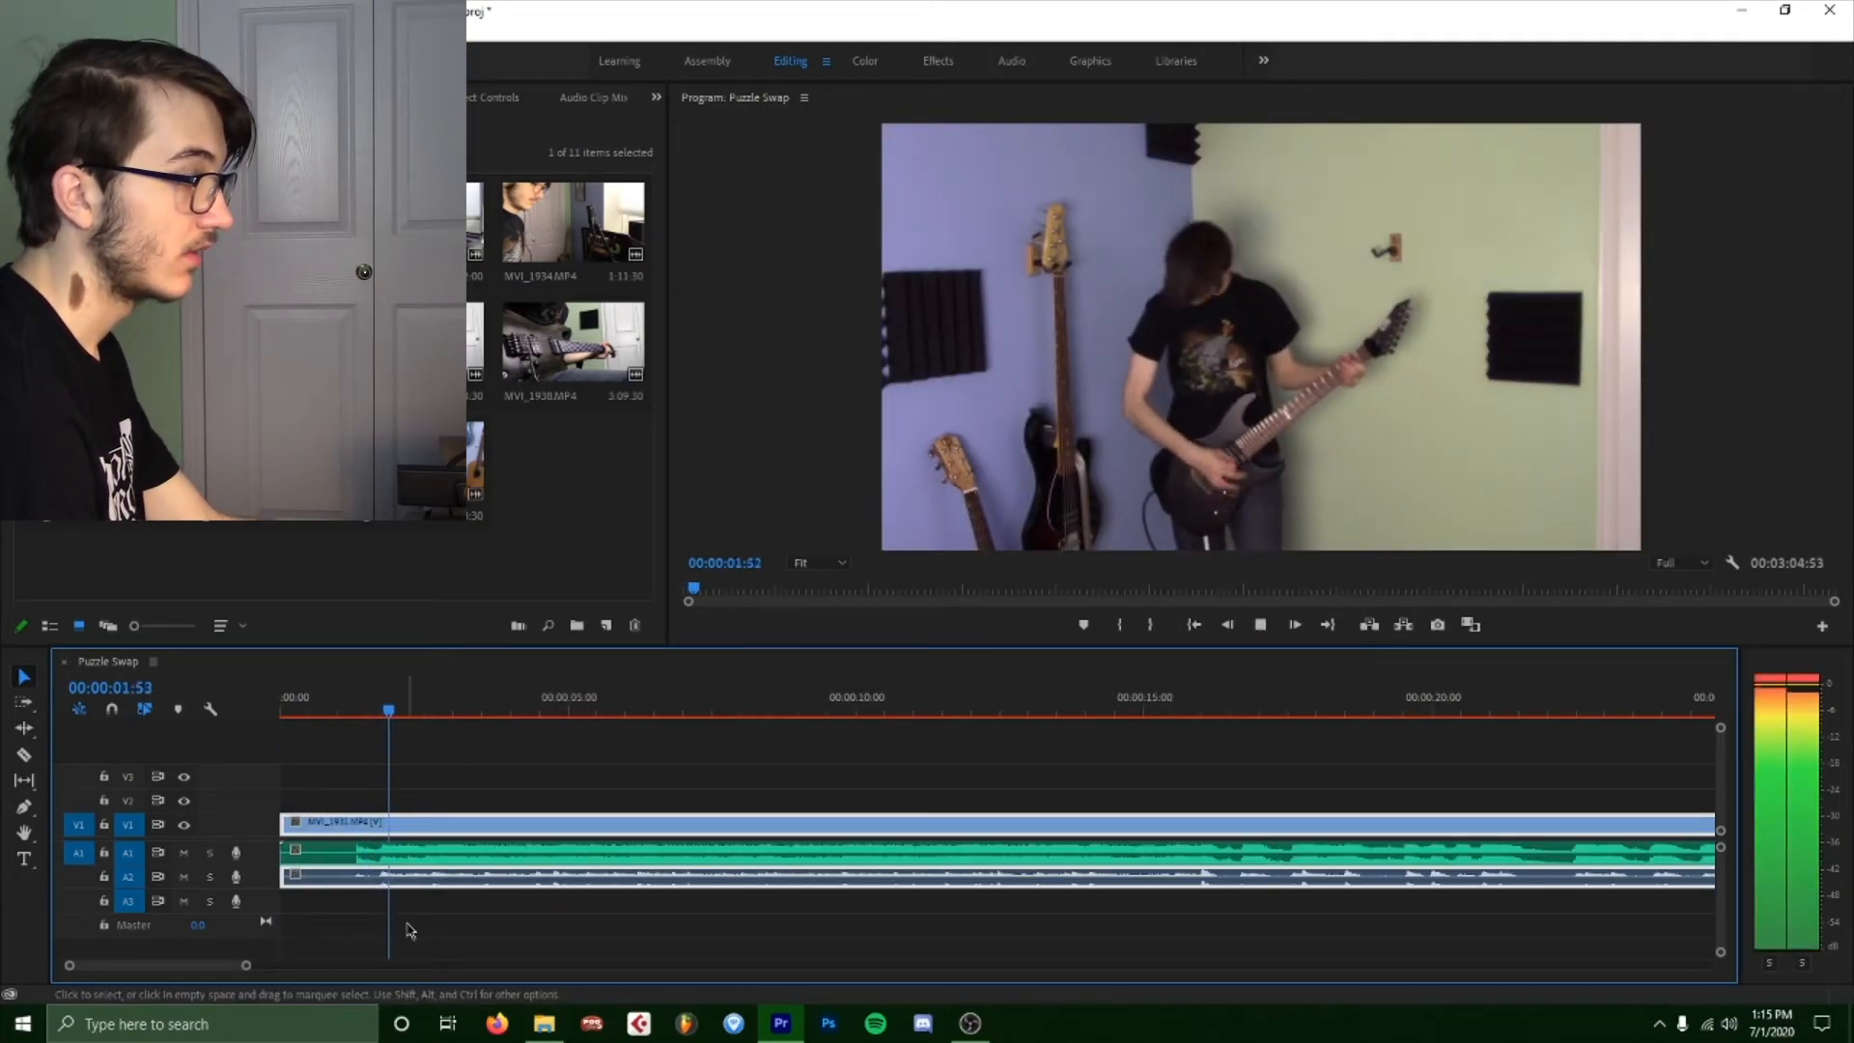
{"action": "key", "text": "space"}
{"action": "left_click_drag", "start_coordinate": [327, 707], "coordinate": [171, 731]}
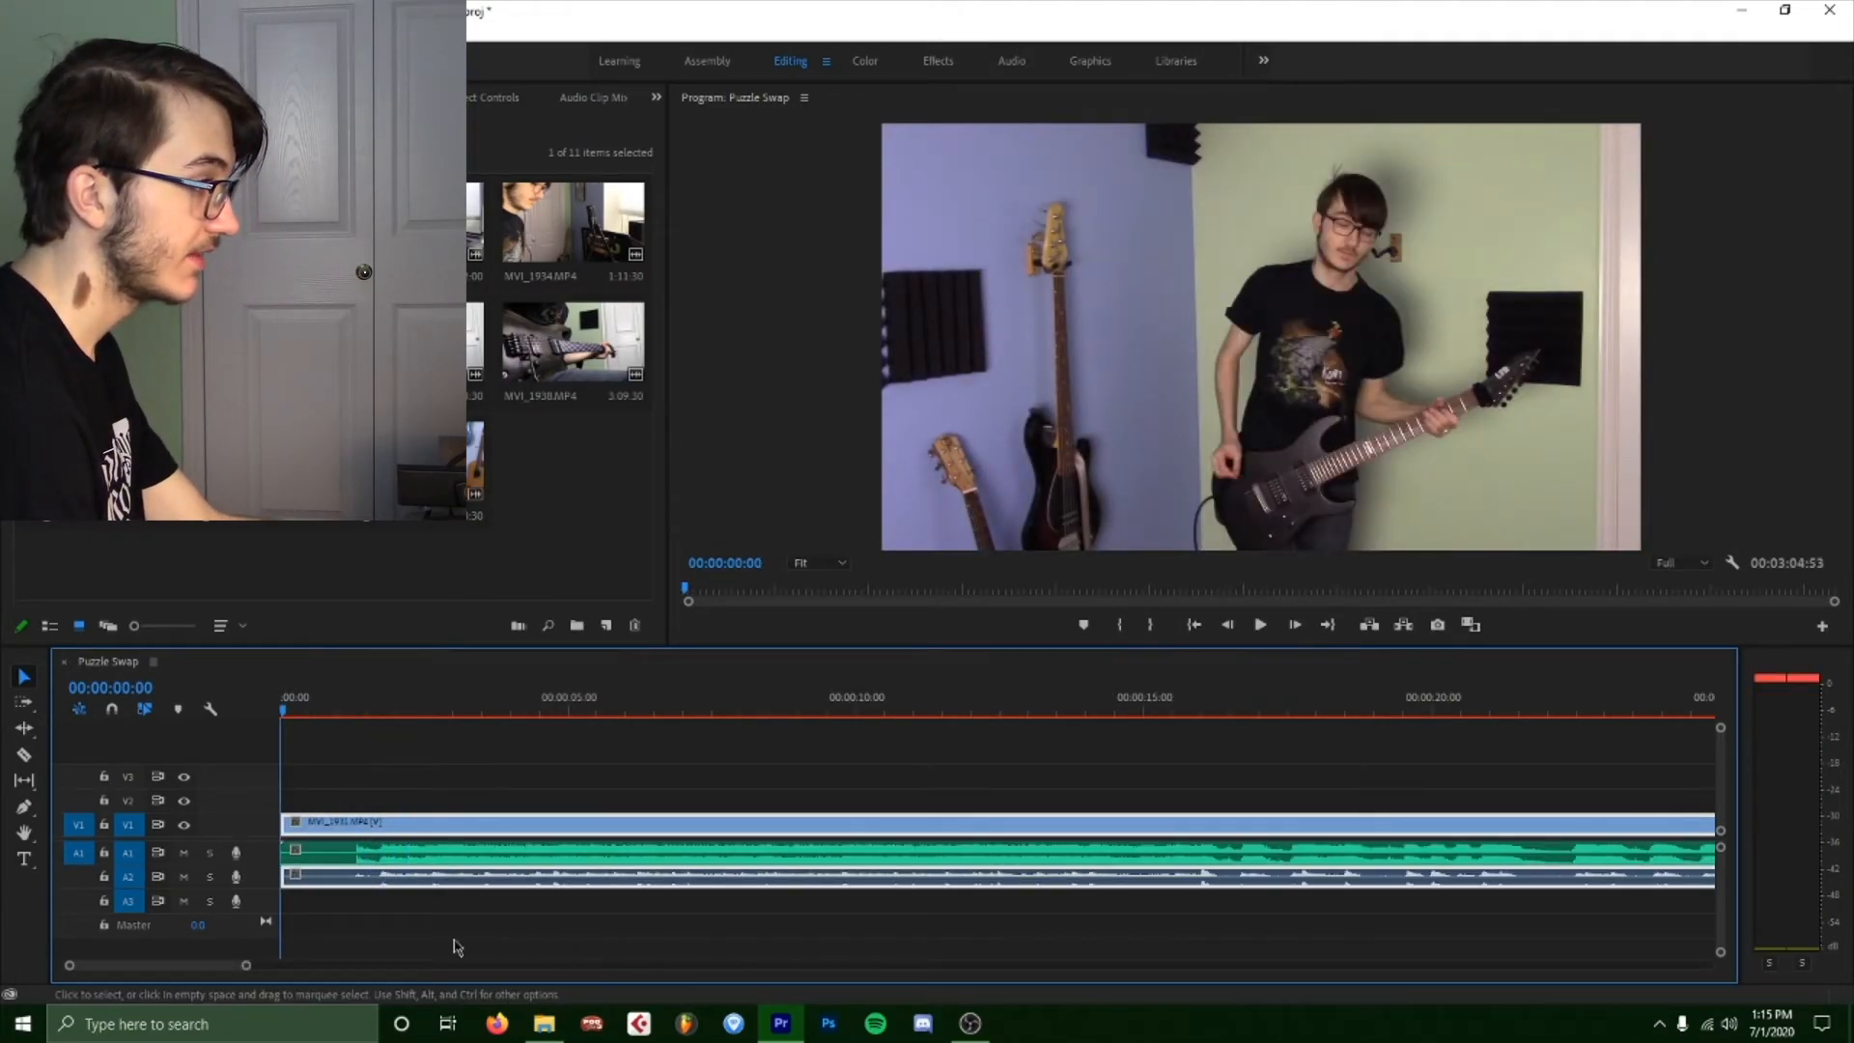
{"action": "left_click_drag", "start_coordinate": [245, 965], "coordinate": [90, 966]}
{"action": "left_click_drag", "start_coordinate": [303, 825], "coordinate": [339, 828]}
{"action": "left_click_drag", "start_coordinate": [90, 965], "coordinate": [150, 965]}
{"action": "key", "text": "space"}
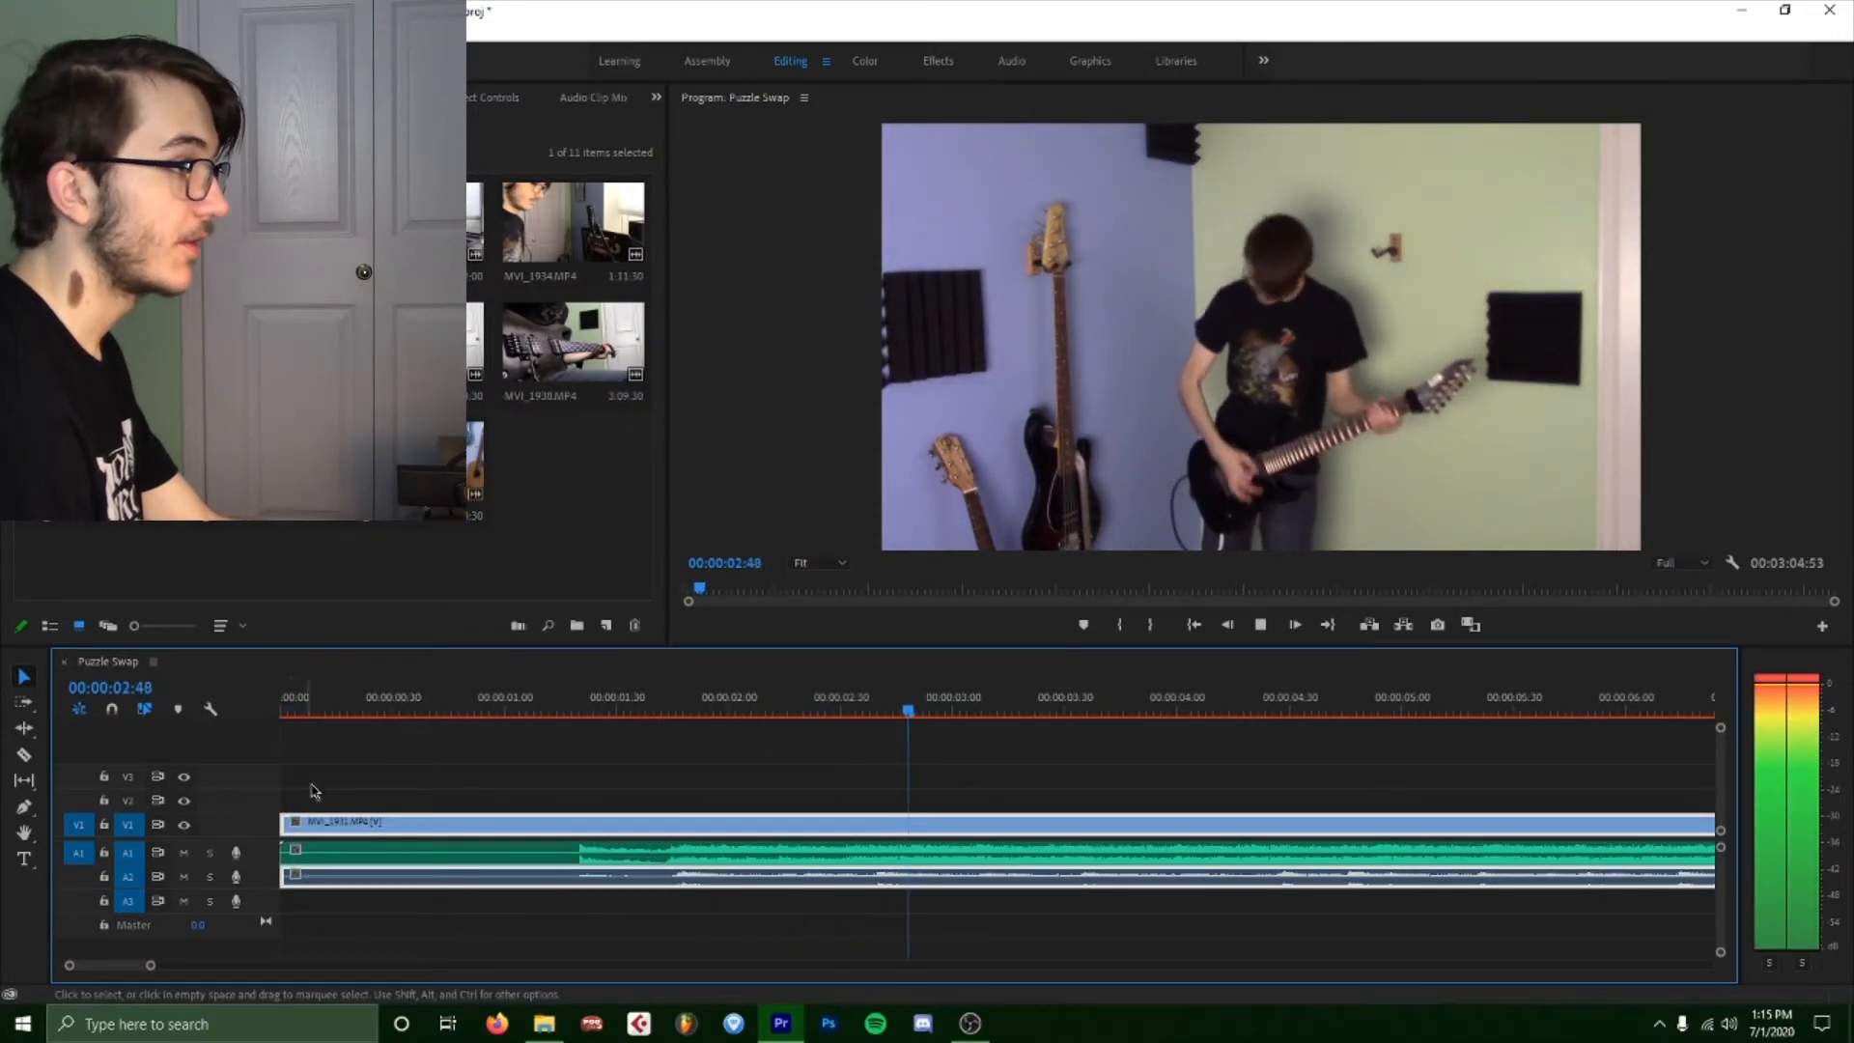
{"action": "left_click_drag", "start_coordinate": [150, 965], "coordinate": [956, 960]}
{"action": "key", "text": "space"}
{"action": "mouse_move", "coordinate": [797, 676]}
{"action": "left_mouse_down"}
{"action": "mouse_move", "coordinate": [749, 676]}
{"action": "mouse_move", "coordinate": [794, 676]}
{"action": "left_mouse_up"}
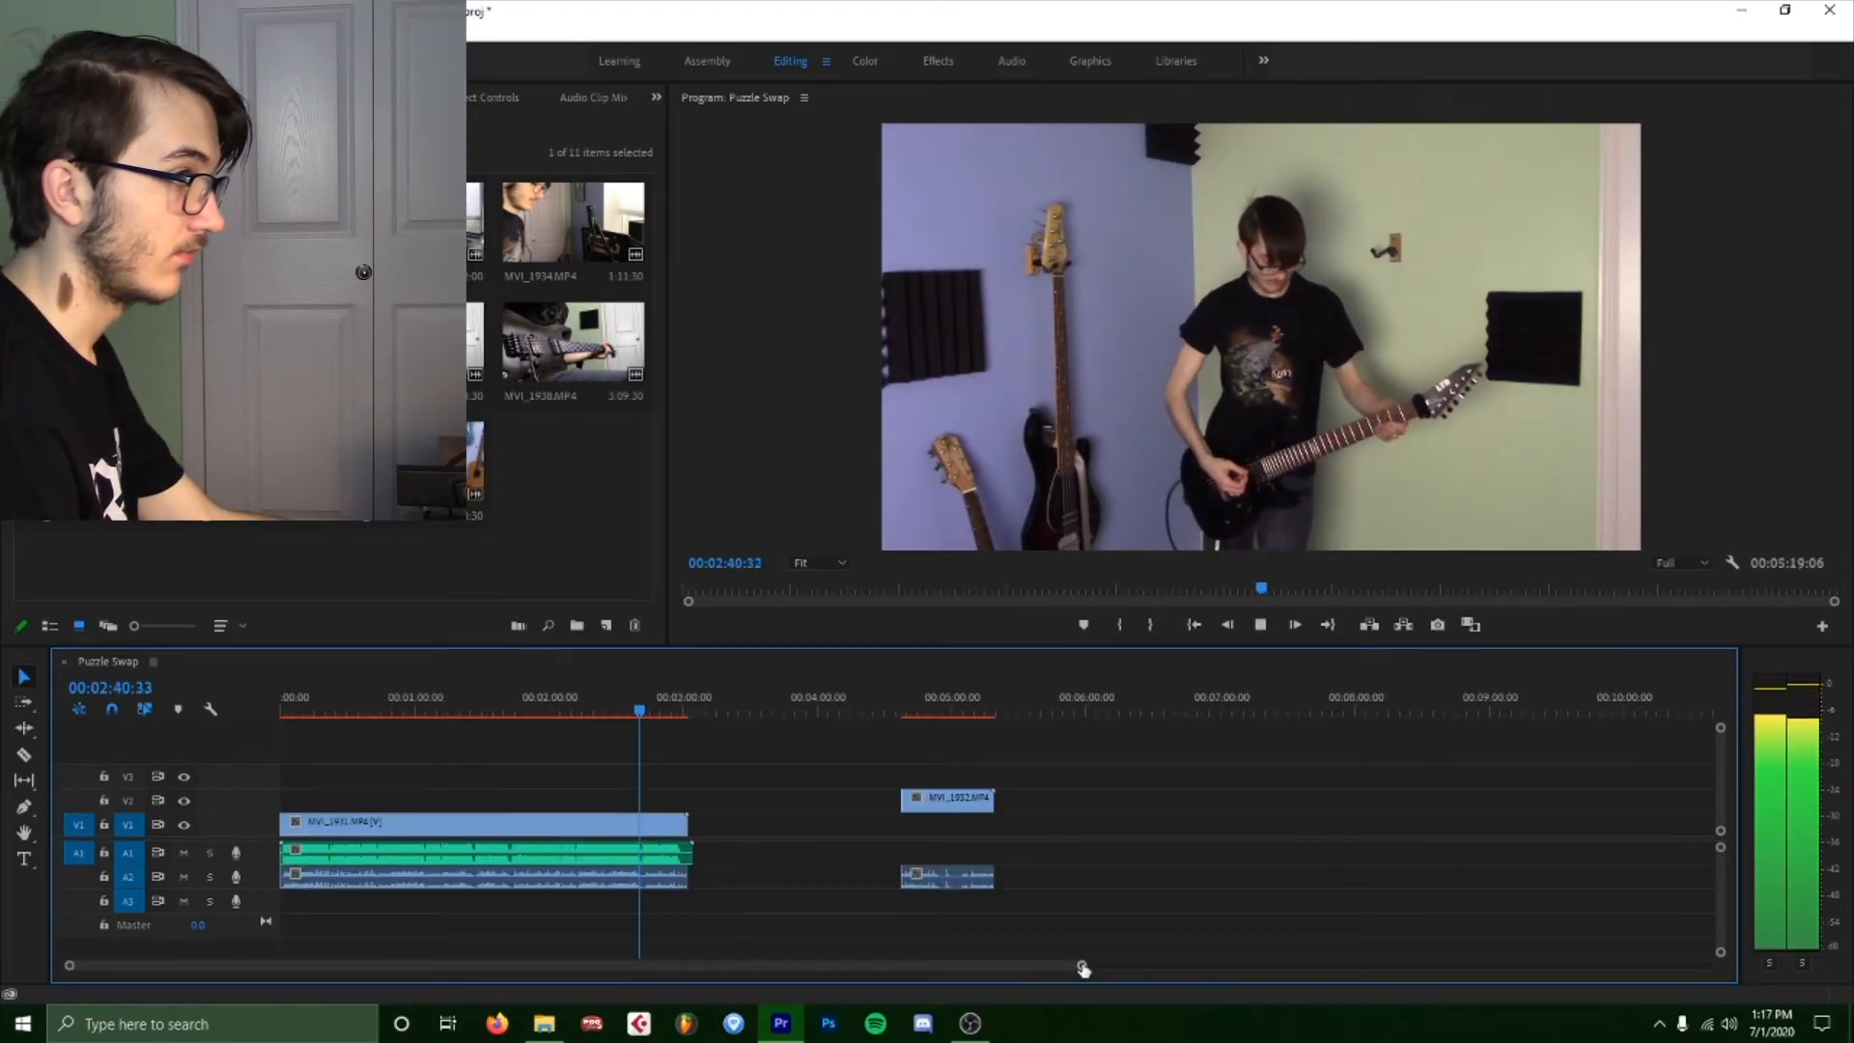
Play MVI_1931.MP4 from about 00:02:40 to review the passage where the next take comes in.
{"action": "left_click_drag", "start_coordinate": [1083, 969], "coordinate": [869, 965]}
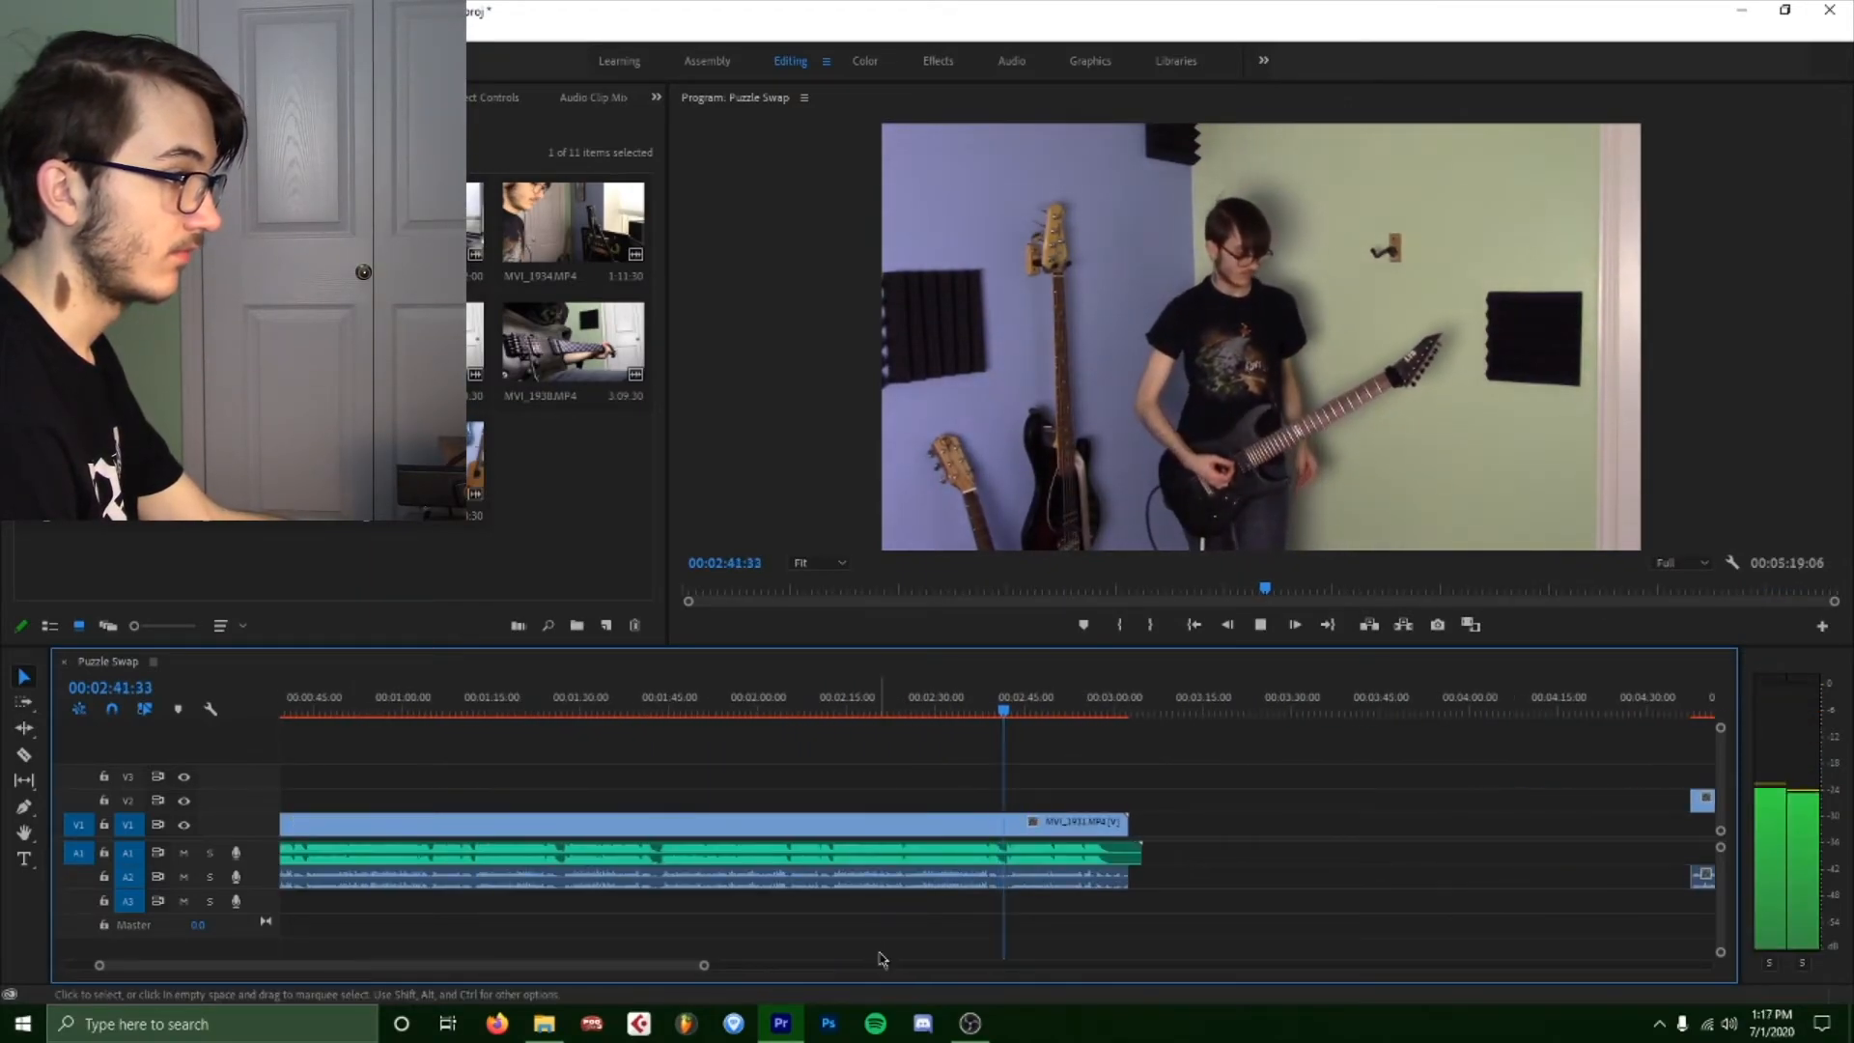
{"action": "left_click", "coordinate": [993, 706]}
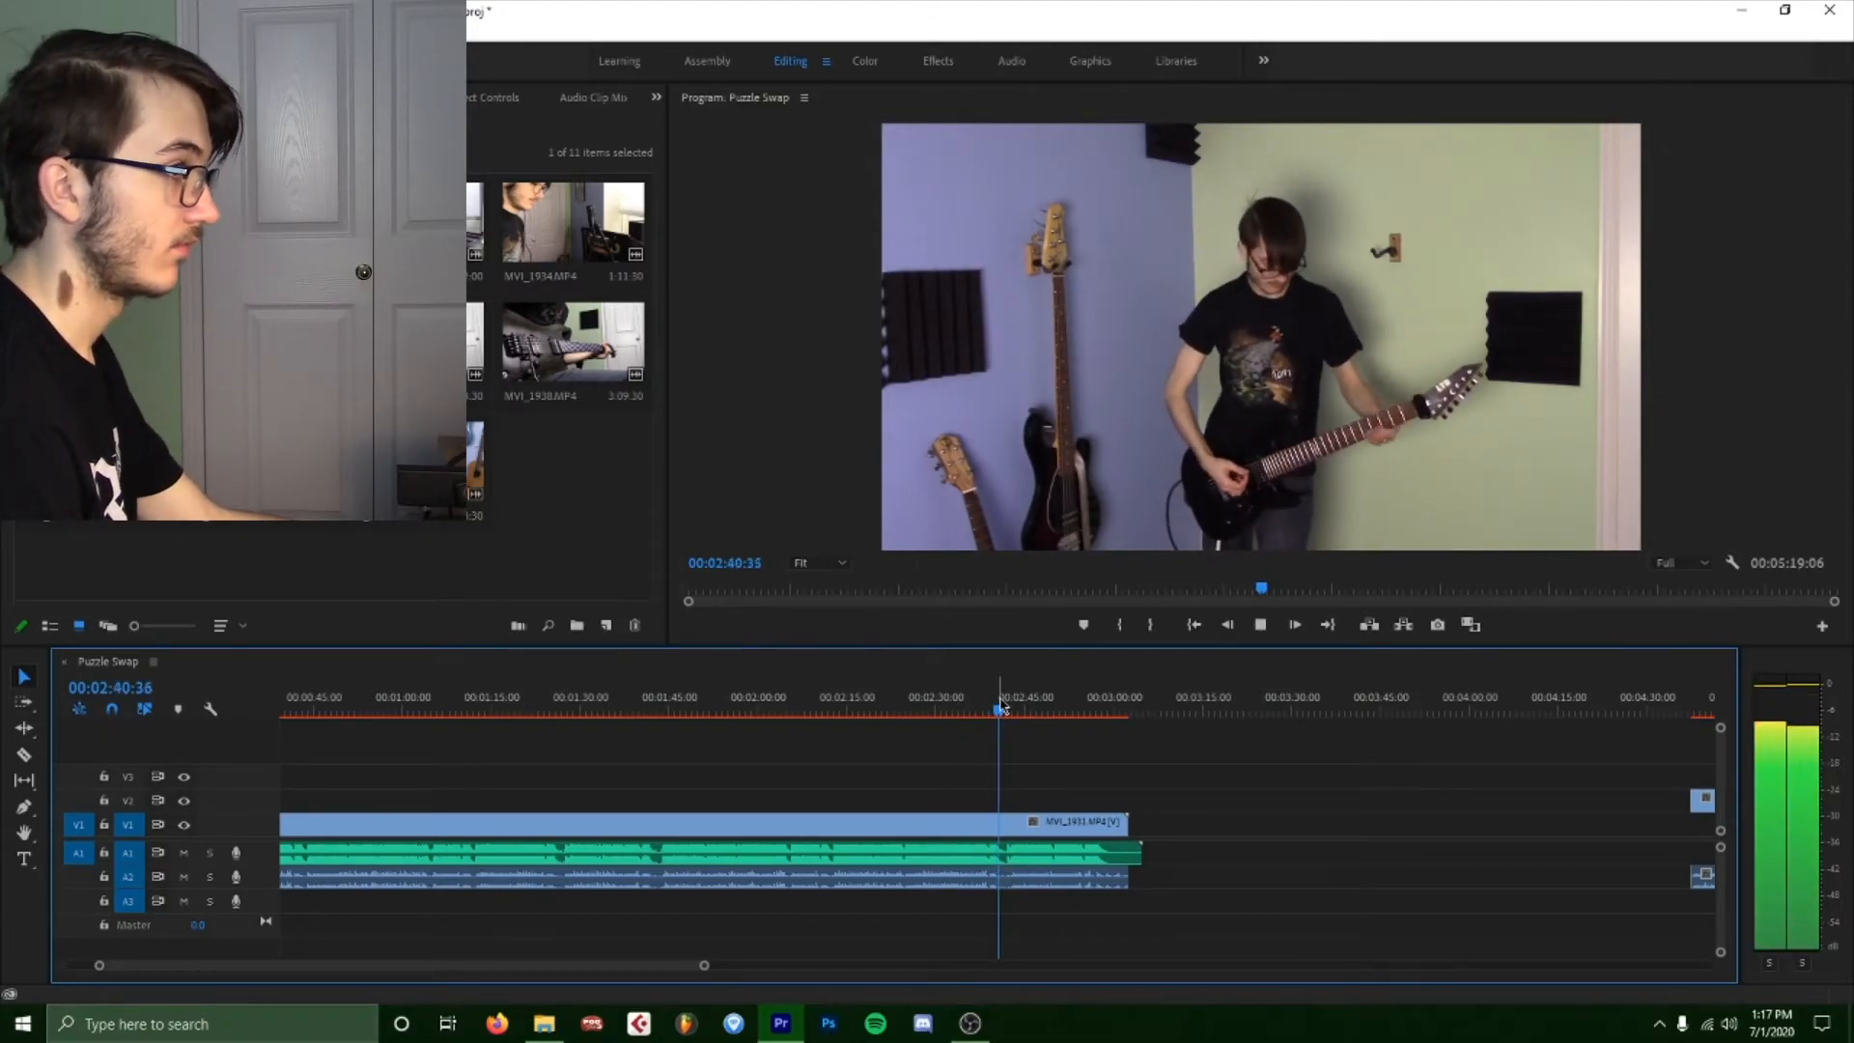
{"action": "key", "text": "space"}
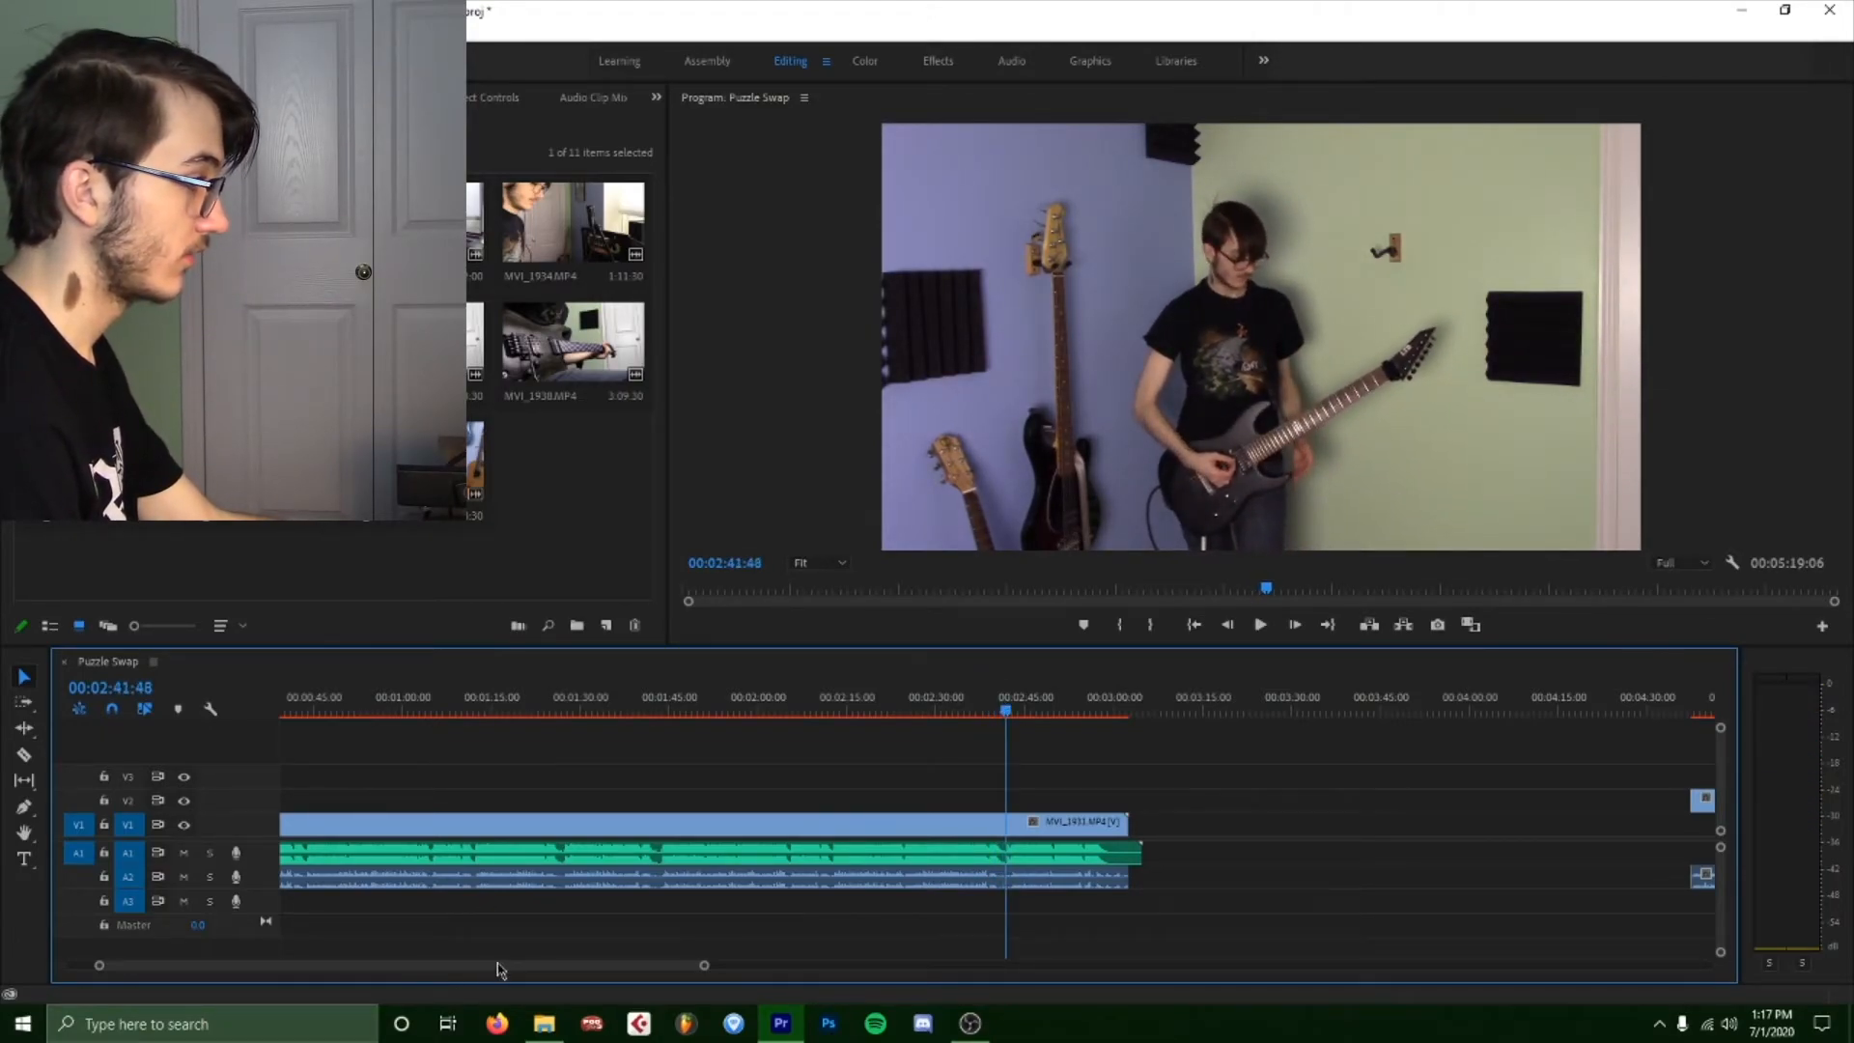
Try MVI_1932.MP4 over the song's ending on V1, then on V2 with its audio on A2, undoing both placements.
{"action": "left_click_drag", "start_coordinate": [500, 968], "coordinate": [517, 967]}
{"action": "left_click_drag", "start_coordinate": [1599, 801], "coordinate": [917, 824]}
{"action": "key", "text": "space"}
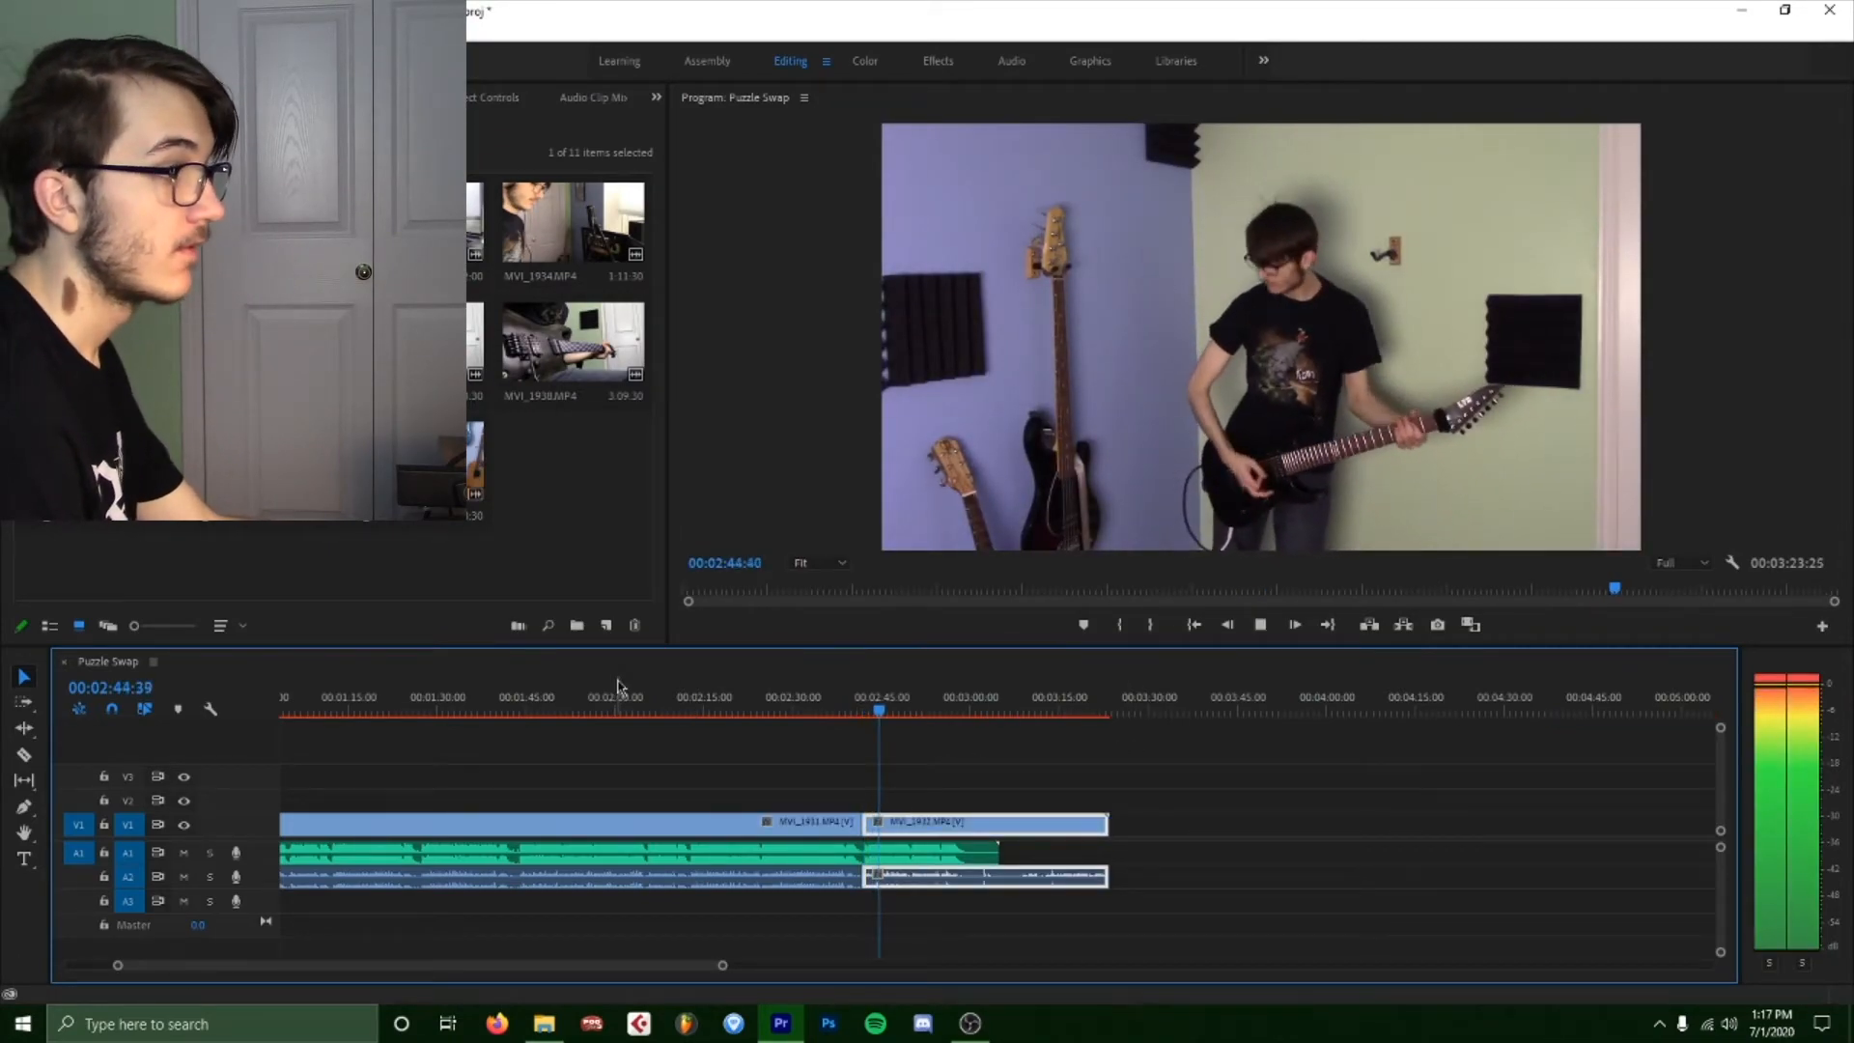
{"action": "left_click_drag", "start_coordinate": [721, 965], "coordinate": [881, 964]}
{"action": "key", "text": "space"}
{"action": "key", "text": "ctrl+z"}
{"action": "left_click_drag", "start_coordinate": [1265, 801], "coordinate": [871, 801]}
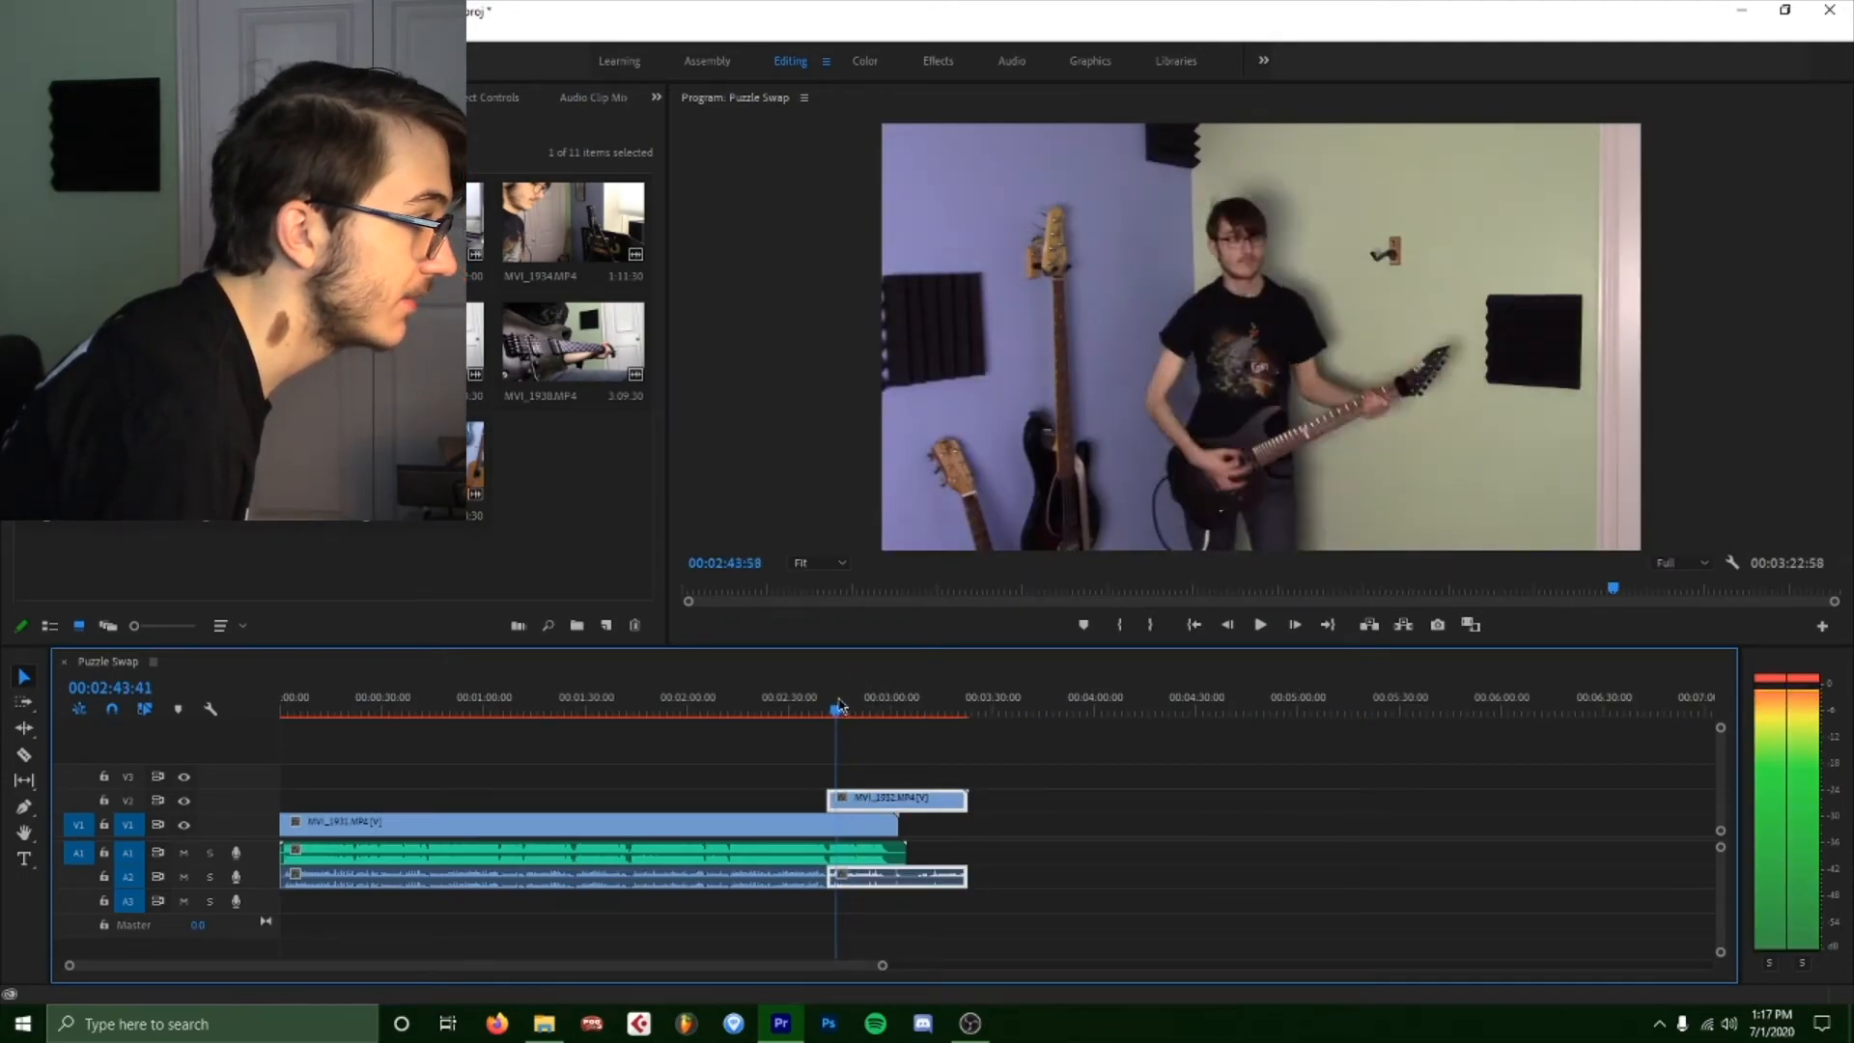
{"action": "key", "text": "ctrl+z"}
Place MVI_1932.MP4 over the song's ending at about 00:02:42, with video on V2 and audio on A3, and play it.
{"action": "left_click", "coordinate": [1241, 900]}
{"action": "left_click_drag", "start_coordinate": [1259, 797], "coordinate": [1045, 800]}
{"action": "key", "text": "="}
{"action": "key", "text": "space"}
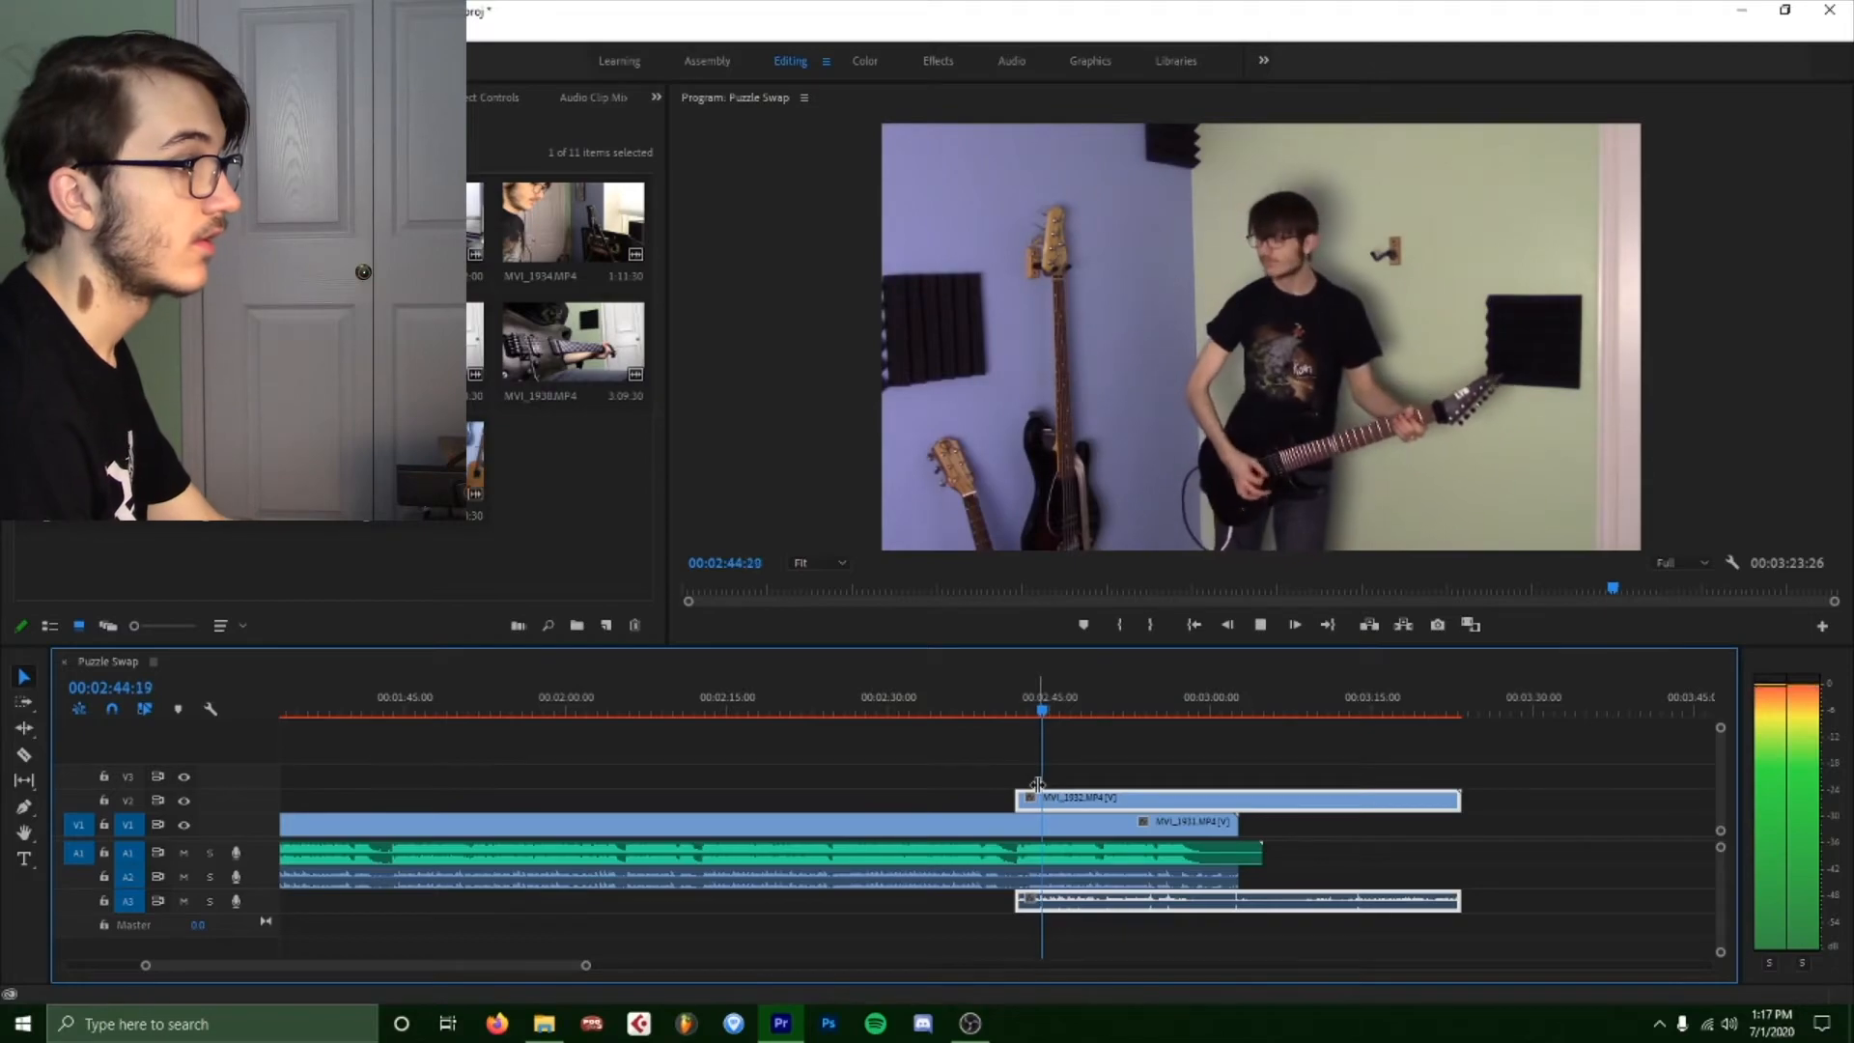
{"action": "left_click_drag", "start_coordinate": [584, 966], "coordinate": [431, 984]}
{"action": "key", "text": "space"}
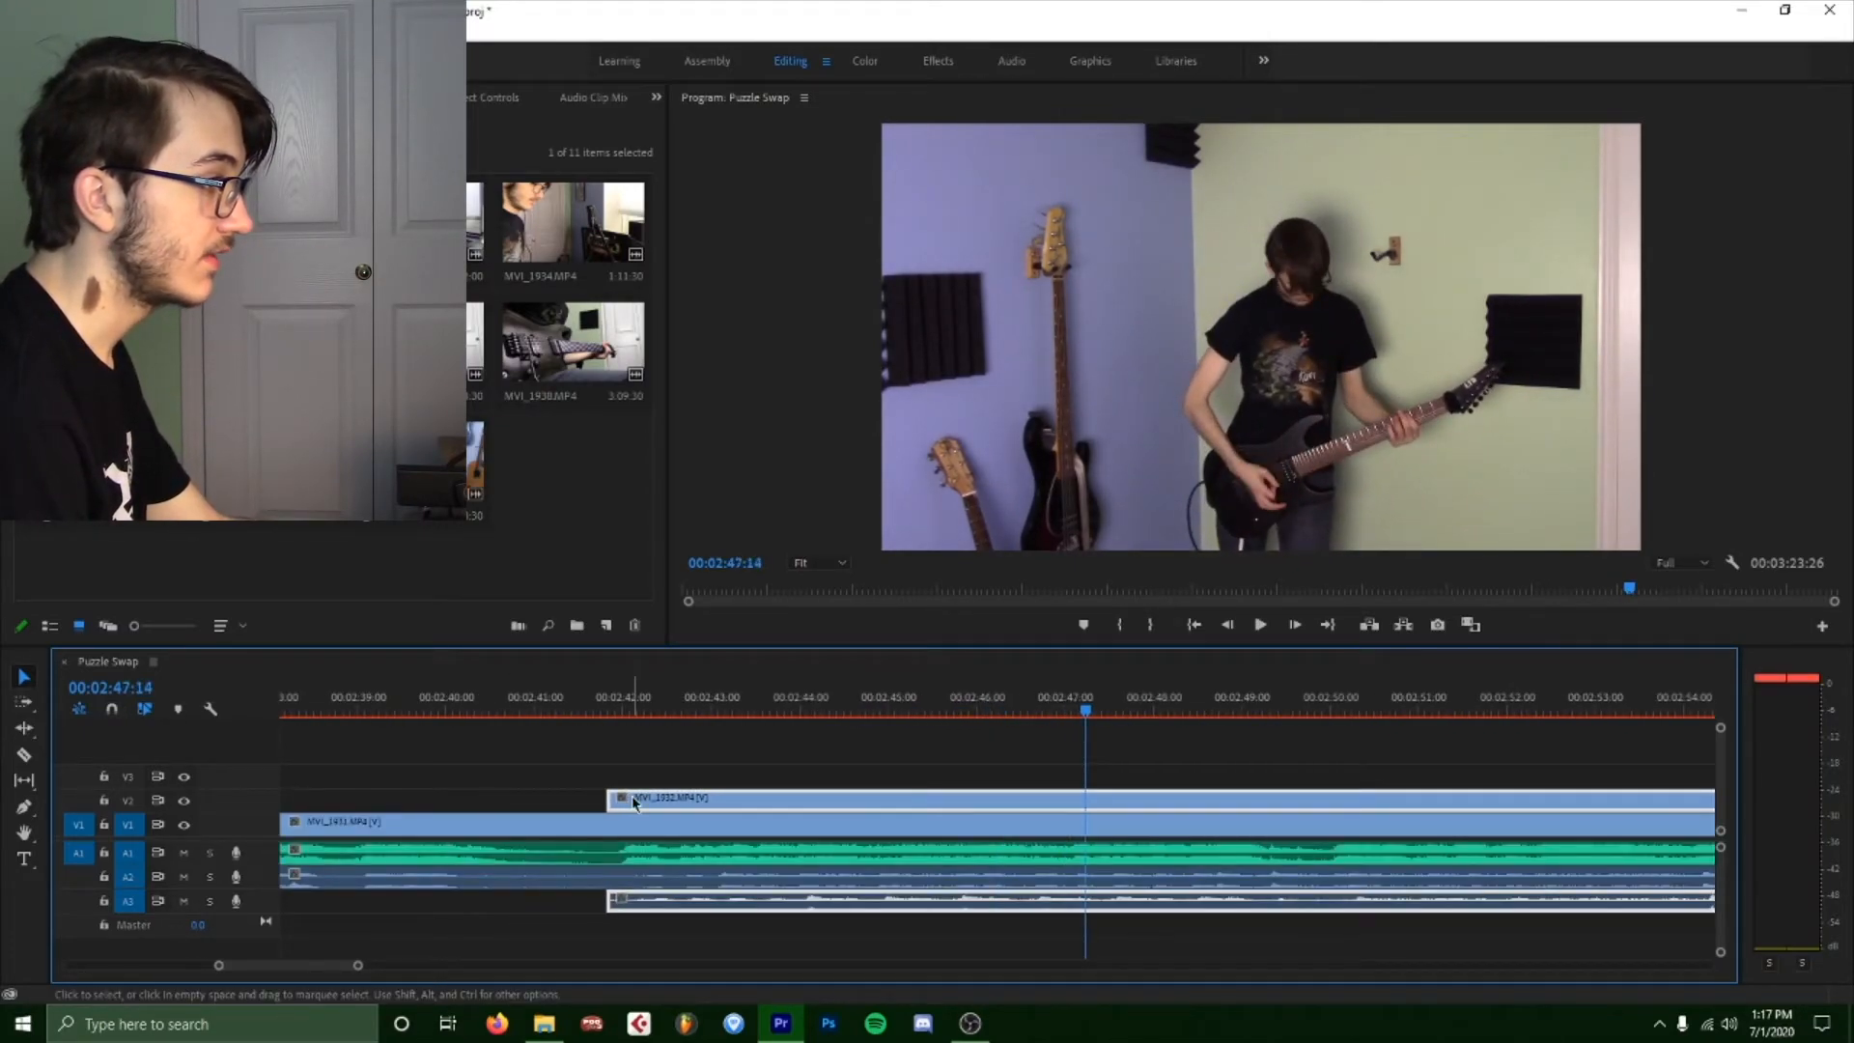
Nudge MVI_1932.MP4 slightly earlier, mute A2 and replay from about 00:02:41 to check its sync with the song.
{"action": "left_click_drag", "start_coordinate": [632, 803], "coordinate": [622, 801]}
{"action": "left_click", "coordinate": [623, 751]}
{"action": "left_click_drag", "start_coordinate": [600, 691], "coordinate": [550, 682]}
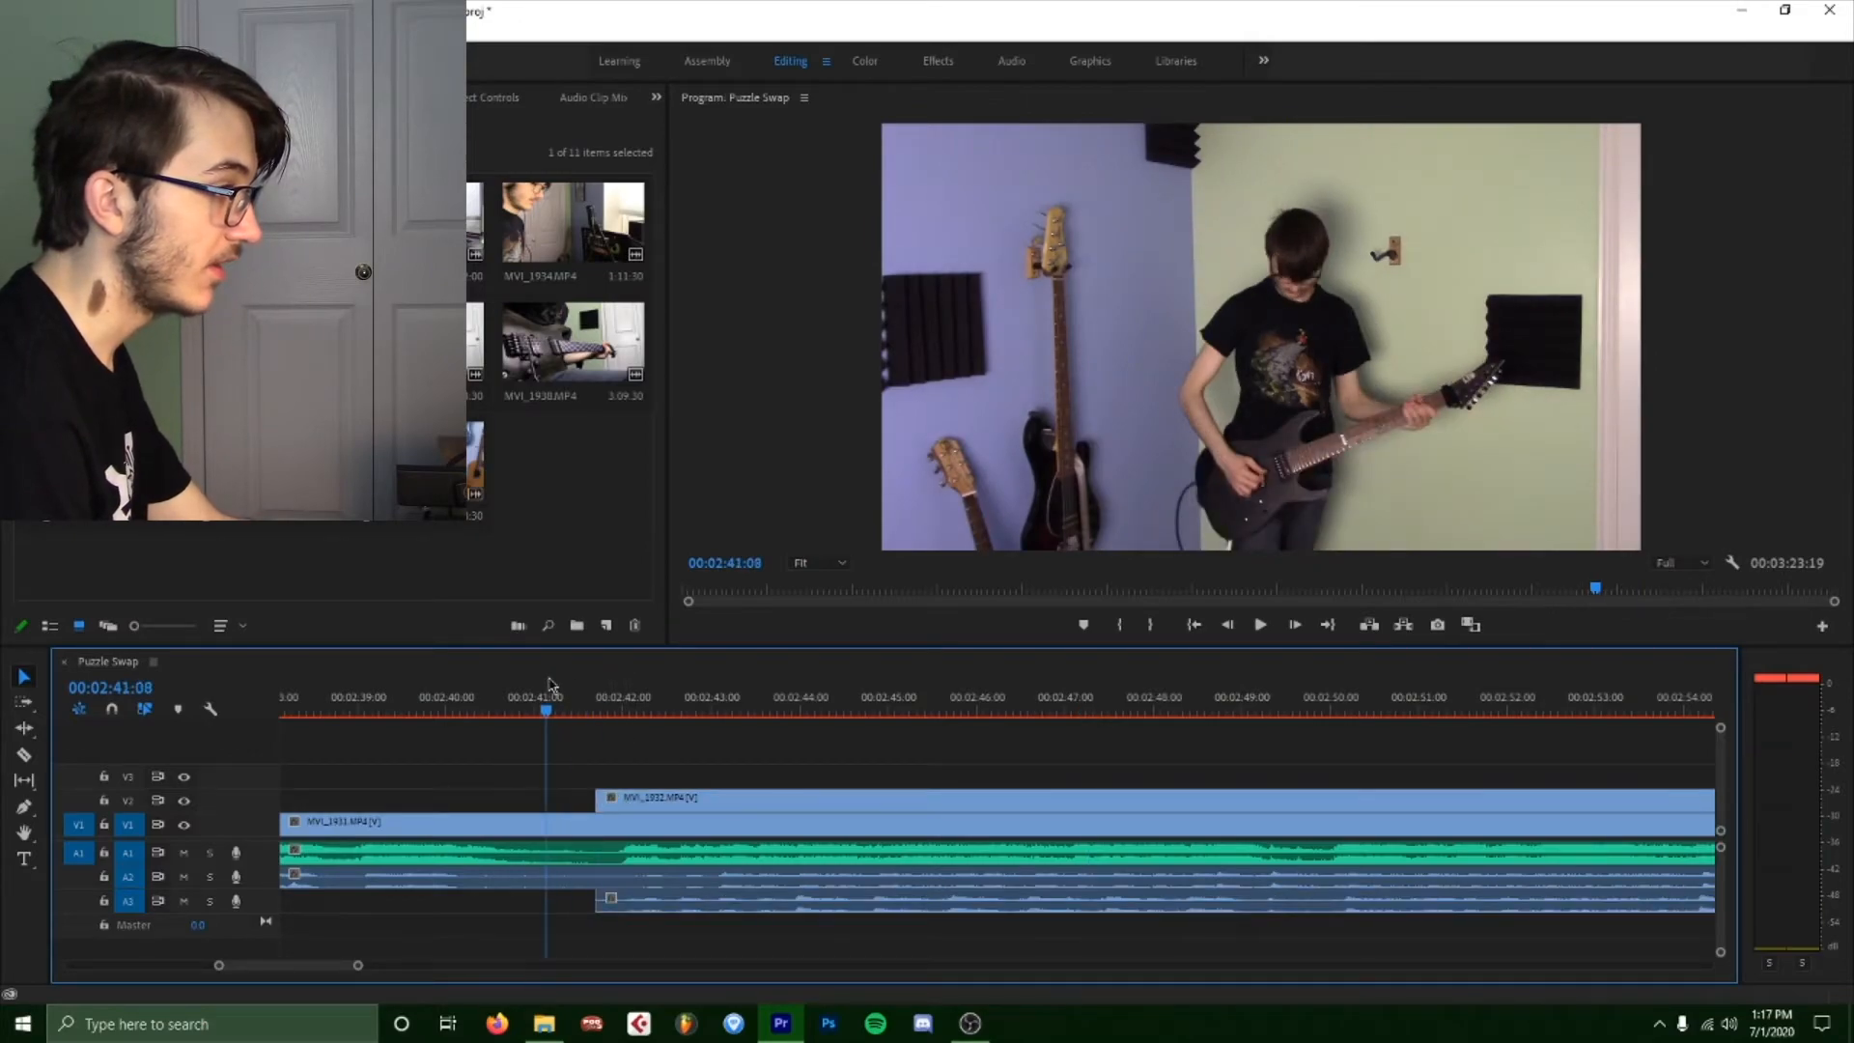
{"action": "key", "text": "space"}
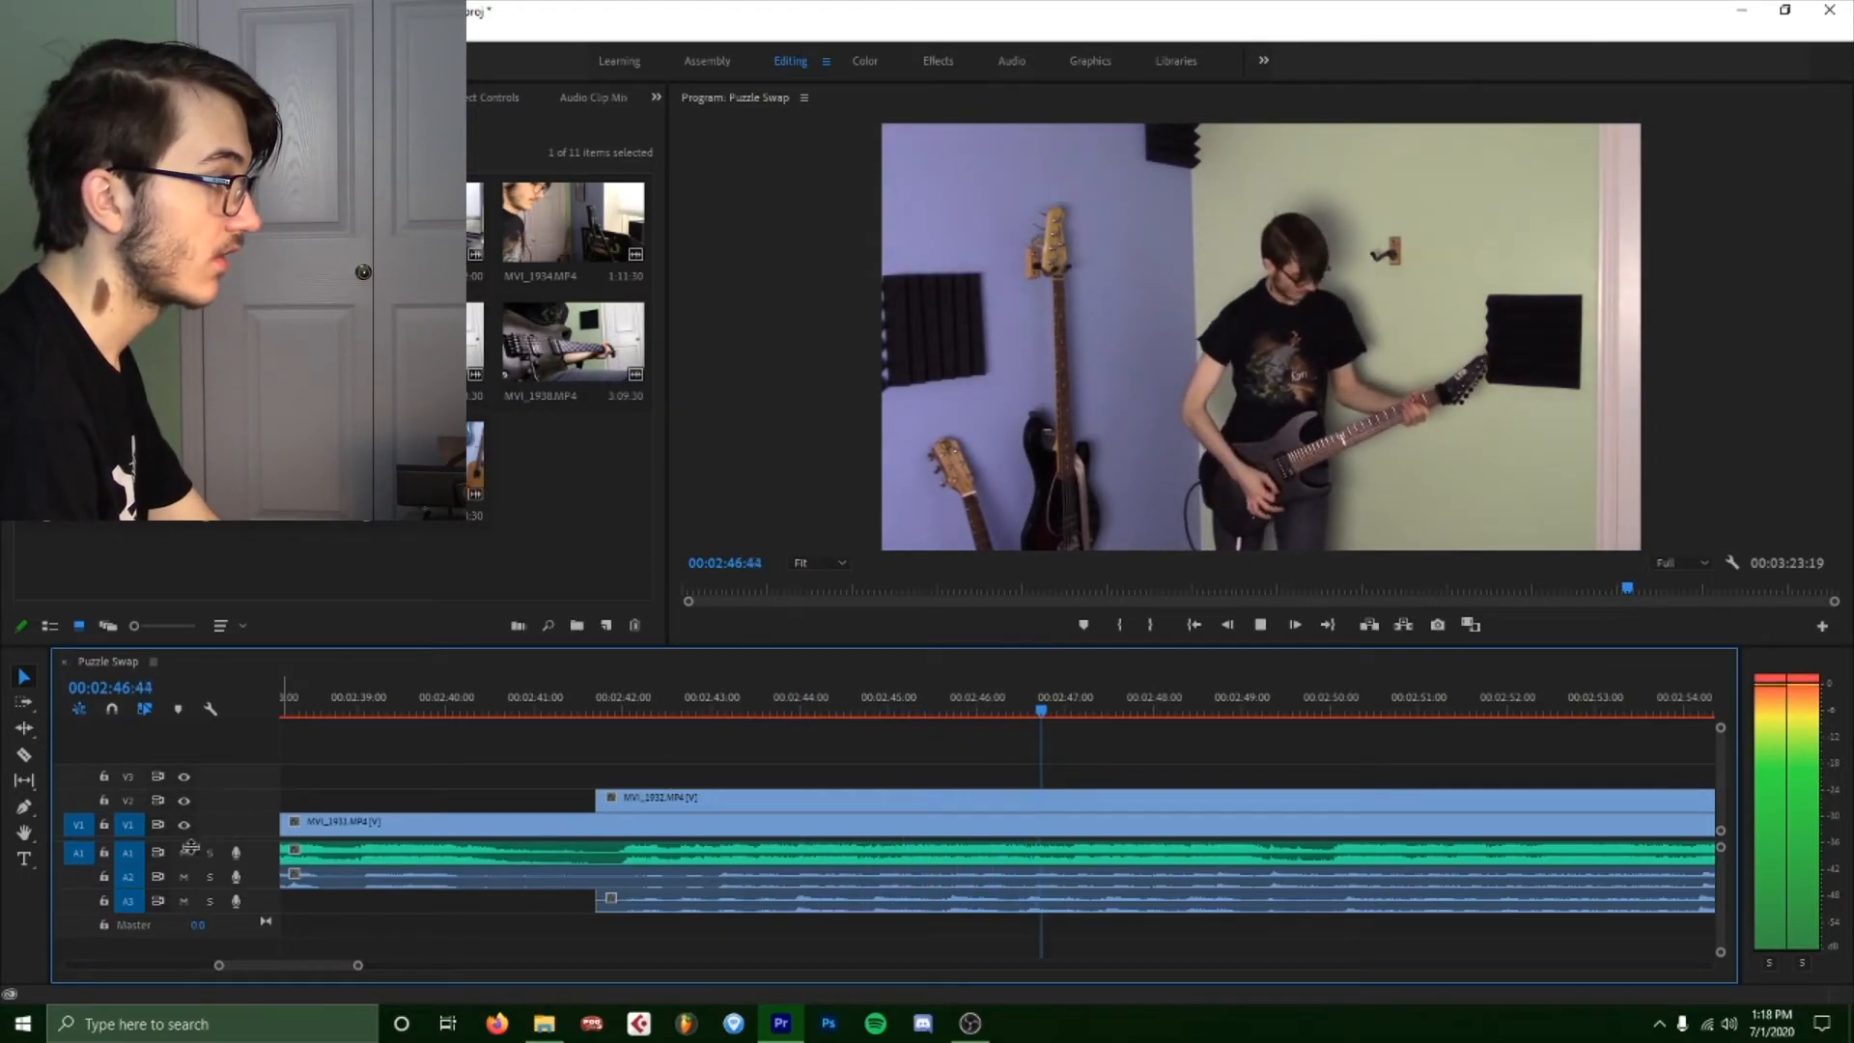
{"action": "left_click", "coordinate": [184, 876]}
{"action": "left_click", "coordinate": [539, 693]}
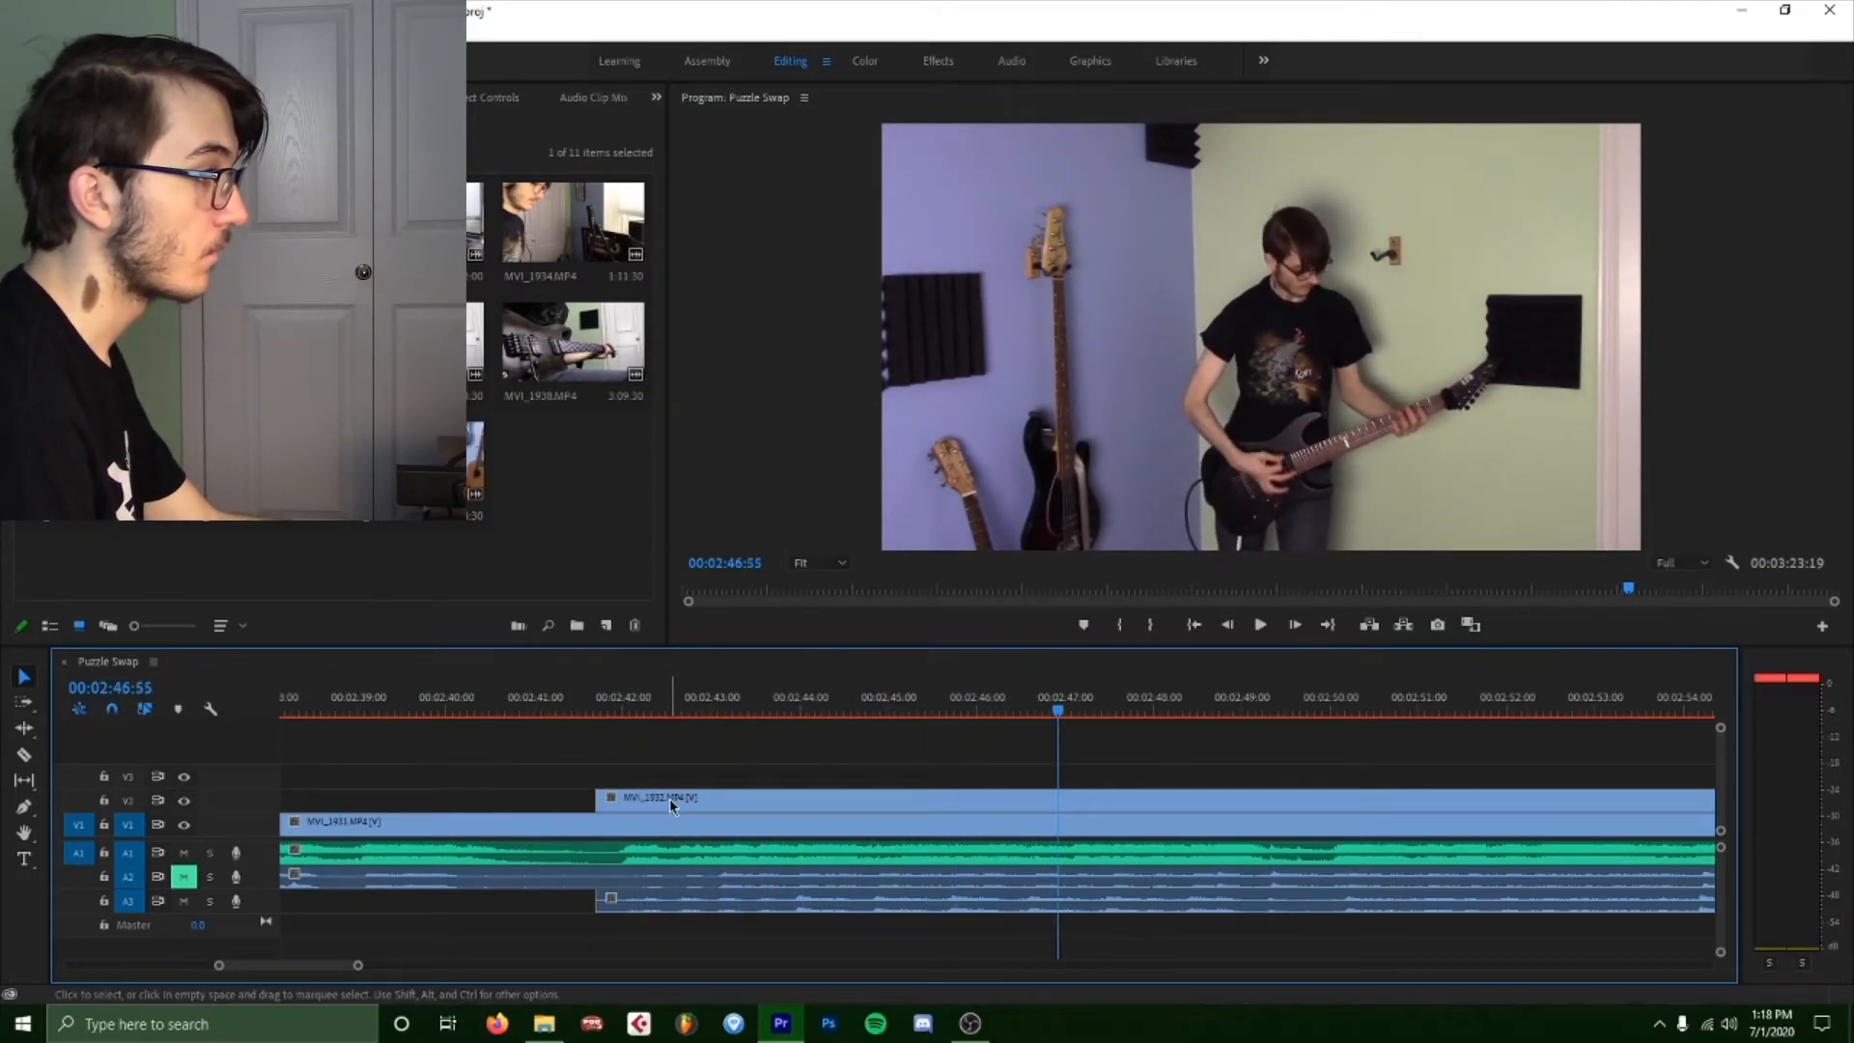
Move MVI_1932.MP4's video to V1 and its audio to A2, and trim the clip's end to about 00:03:01.
{"action": "left_click_drag", "start_coordinate": [669, 797], "coordinate": [670, 828]}
{"action": "left_click_drag", "start_coordinate": [635, 903], "coordinate": [636, 880]}
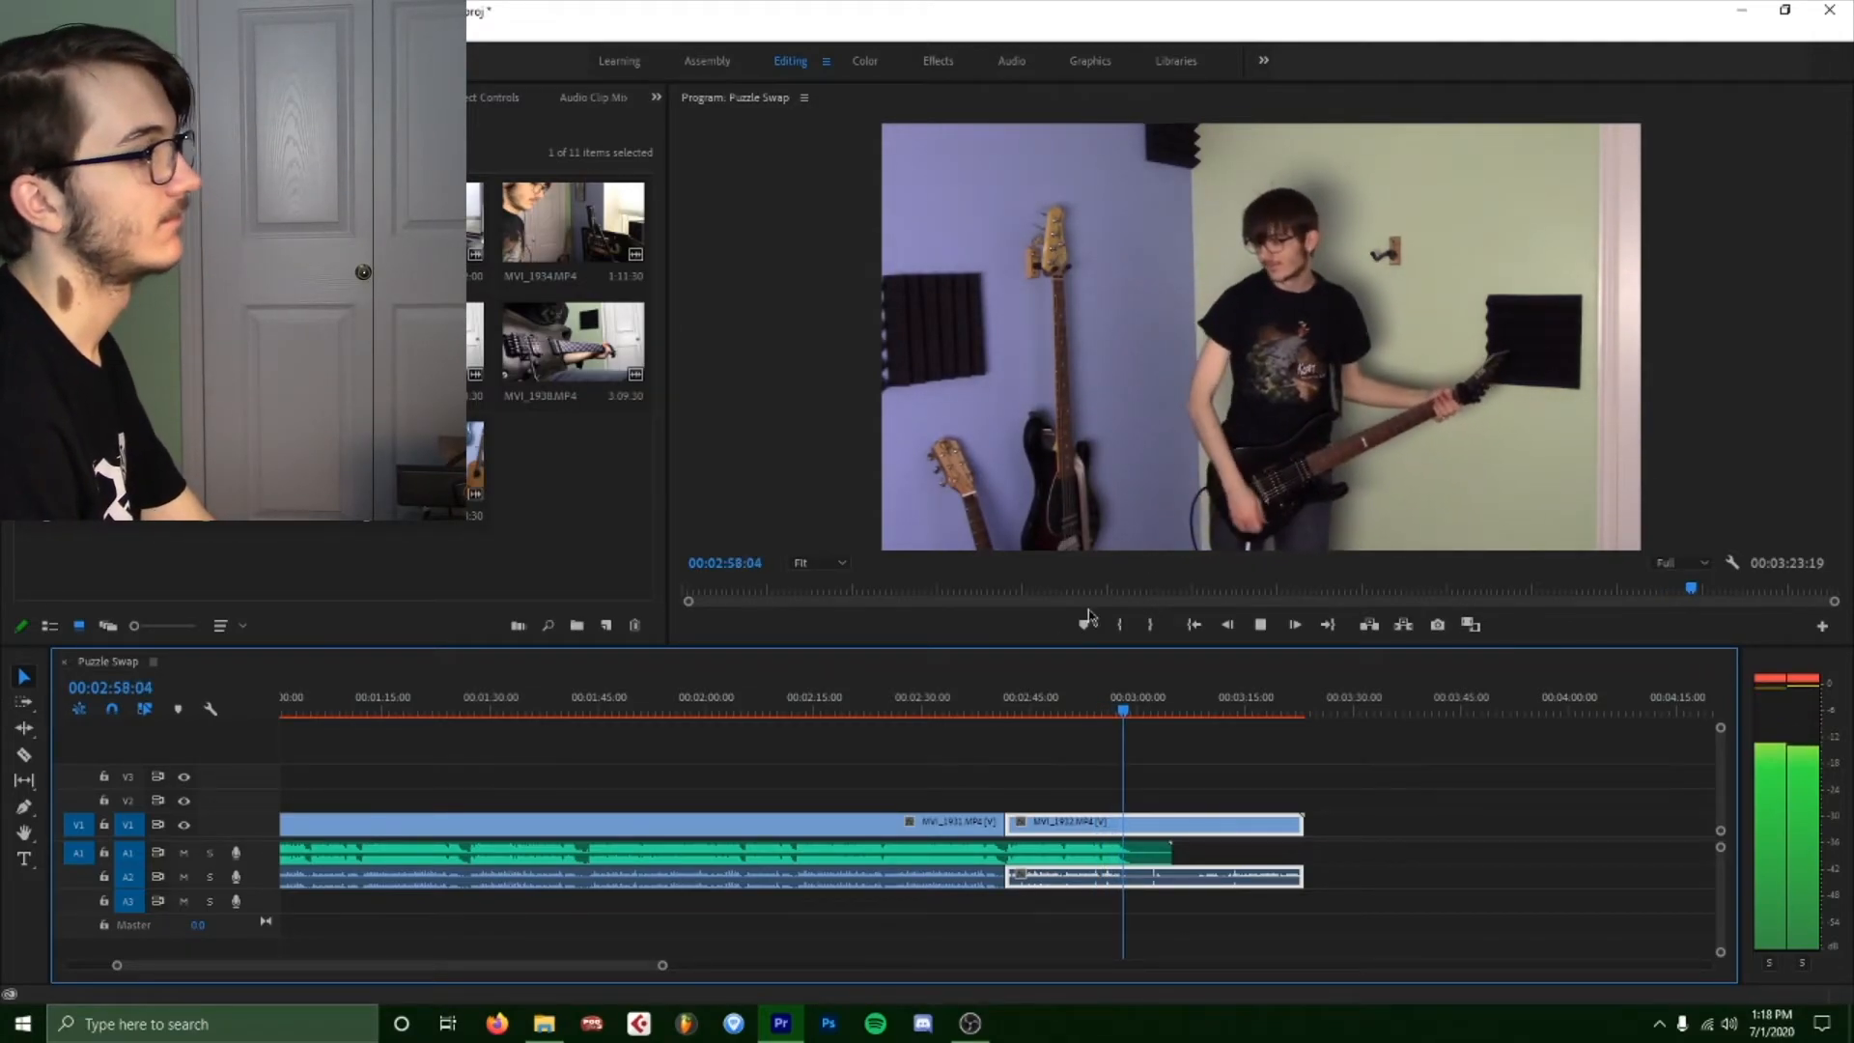
{"action": "left_click_drag", "start_coordinate": [1301, 823], "coordinate": [1144, 803]}
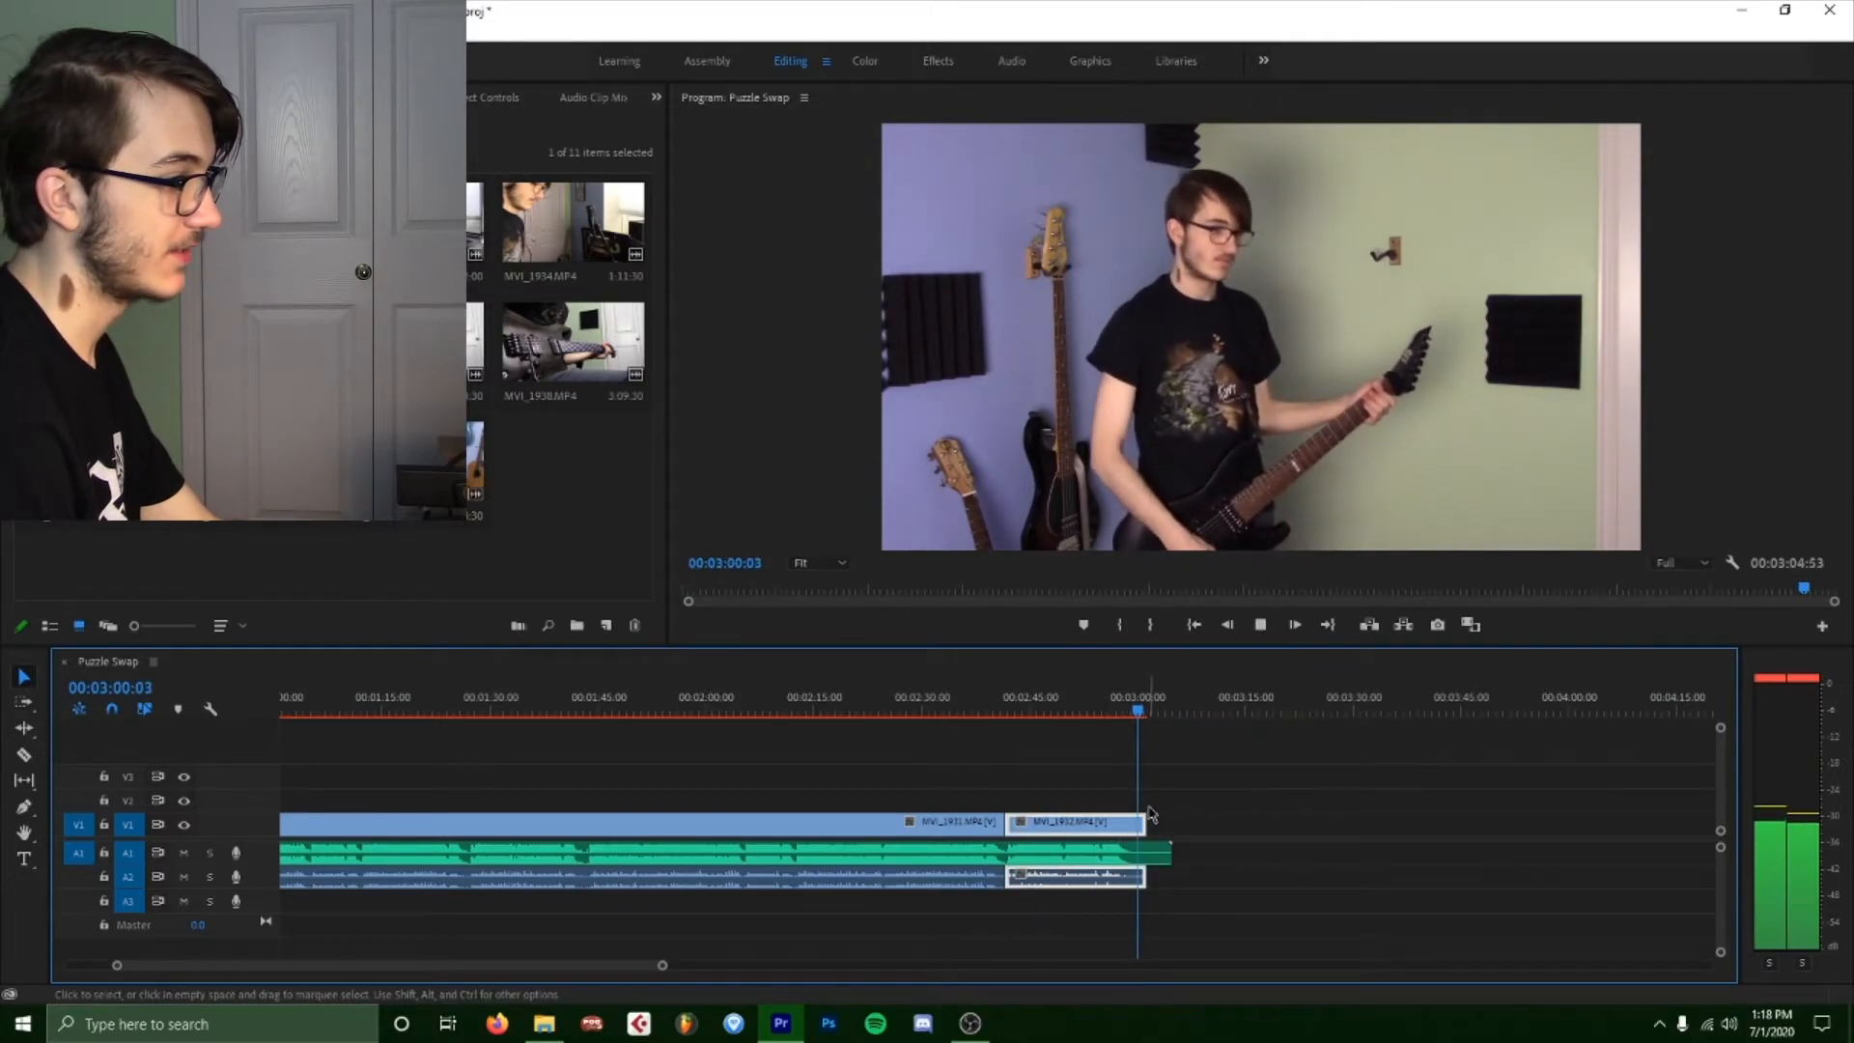
Unlink MVI_1931.MP4 and MVI_1932.MP4 from their camera audio, delete both audio clips from A2 and stop playback.
{"action": "left_click_drag", "start_coordinate": [992, 804], "coordinate": [925, 886]}
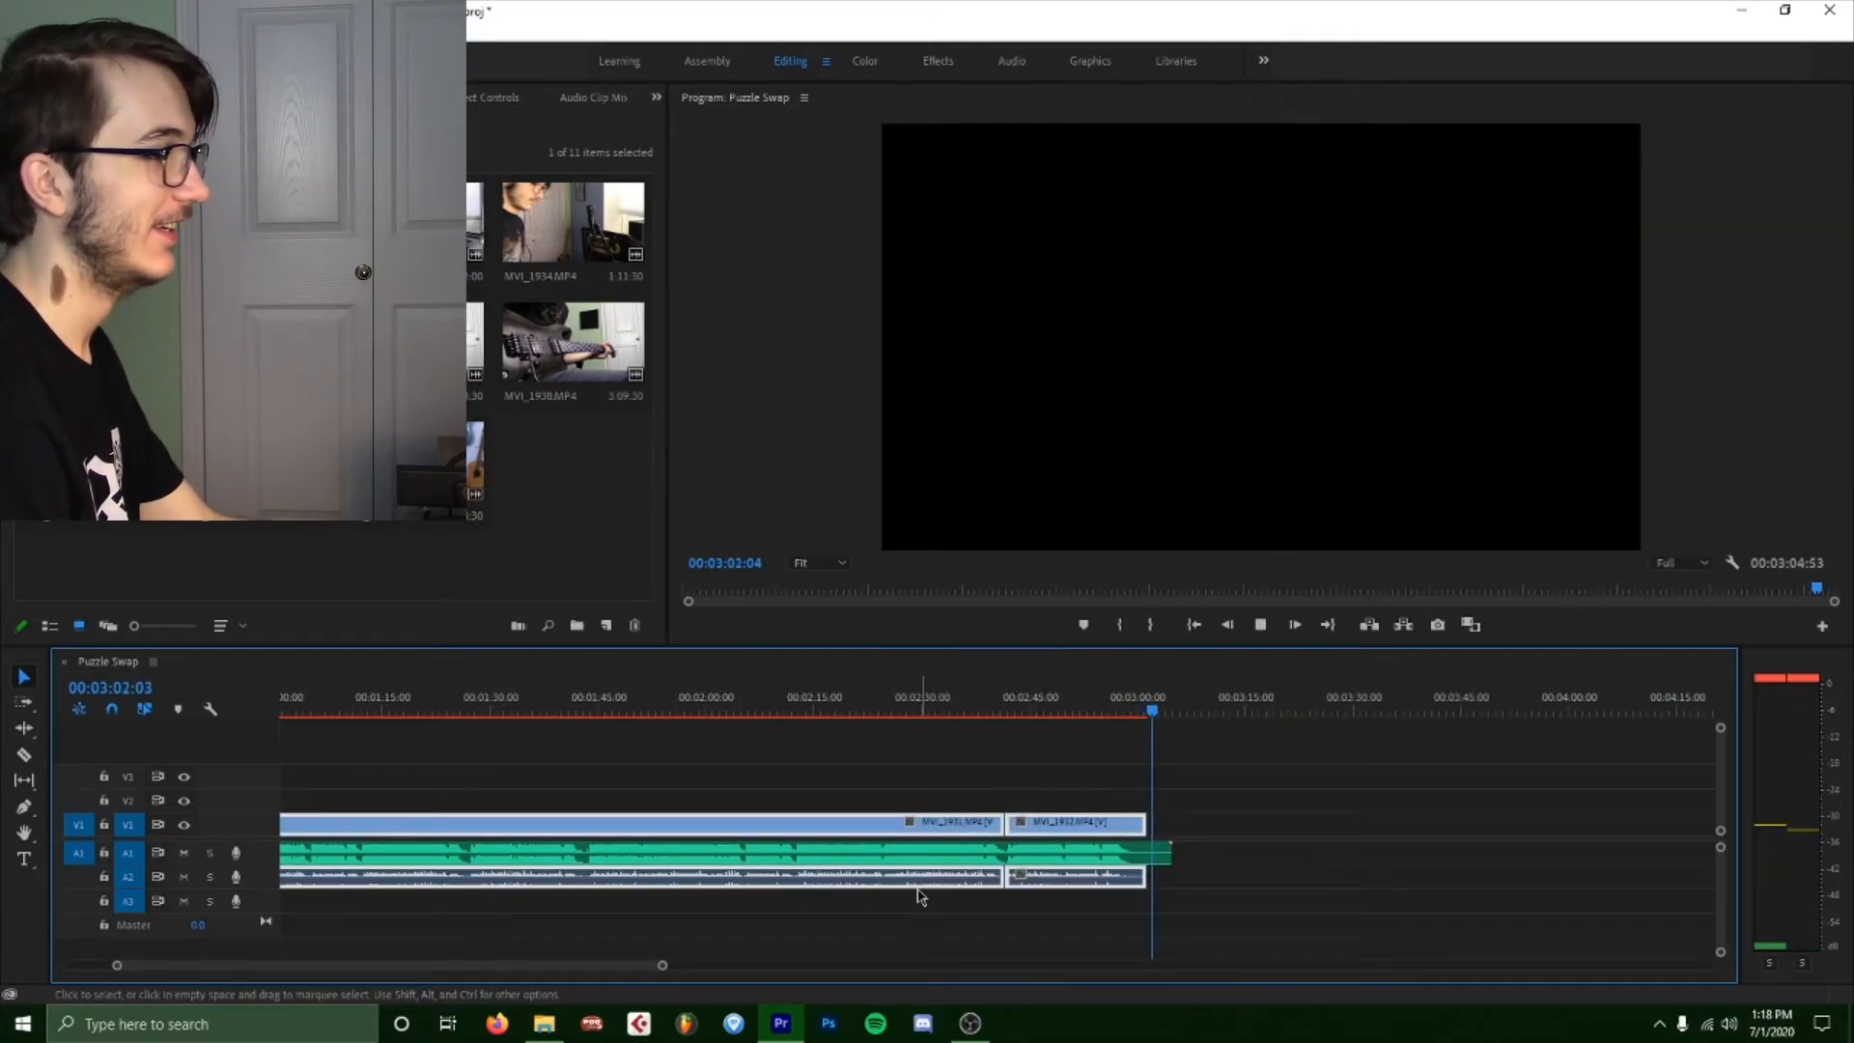
{"action": "right_click", "coordinate": [952, 821]}
{"action": "left_click", "coordinate": [1117, 375]}
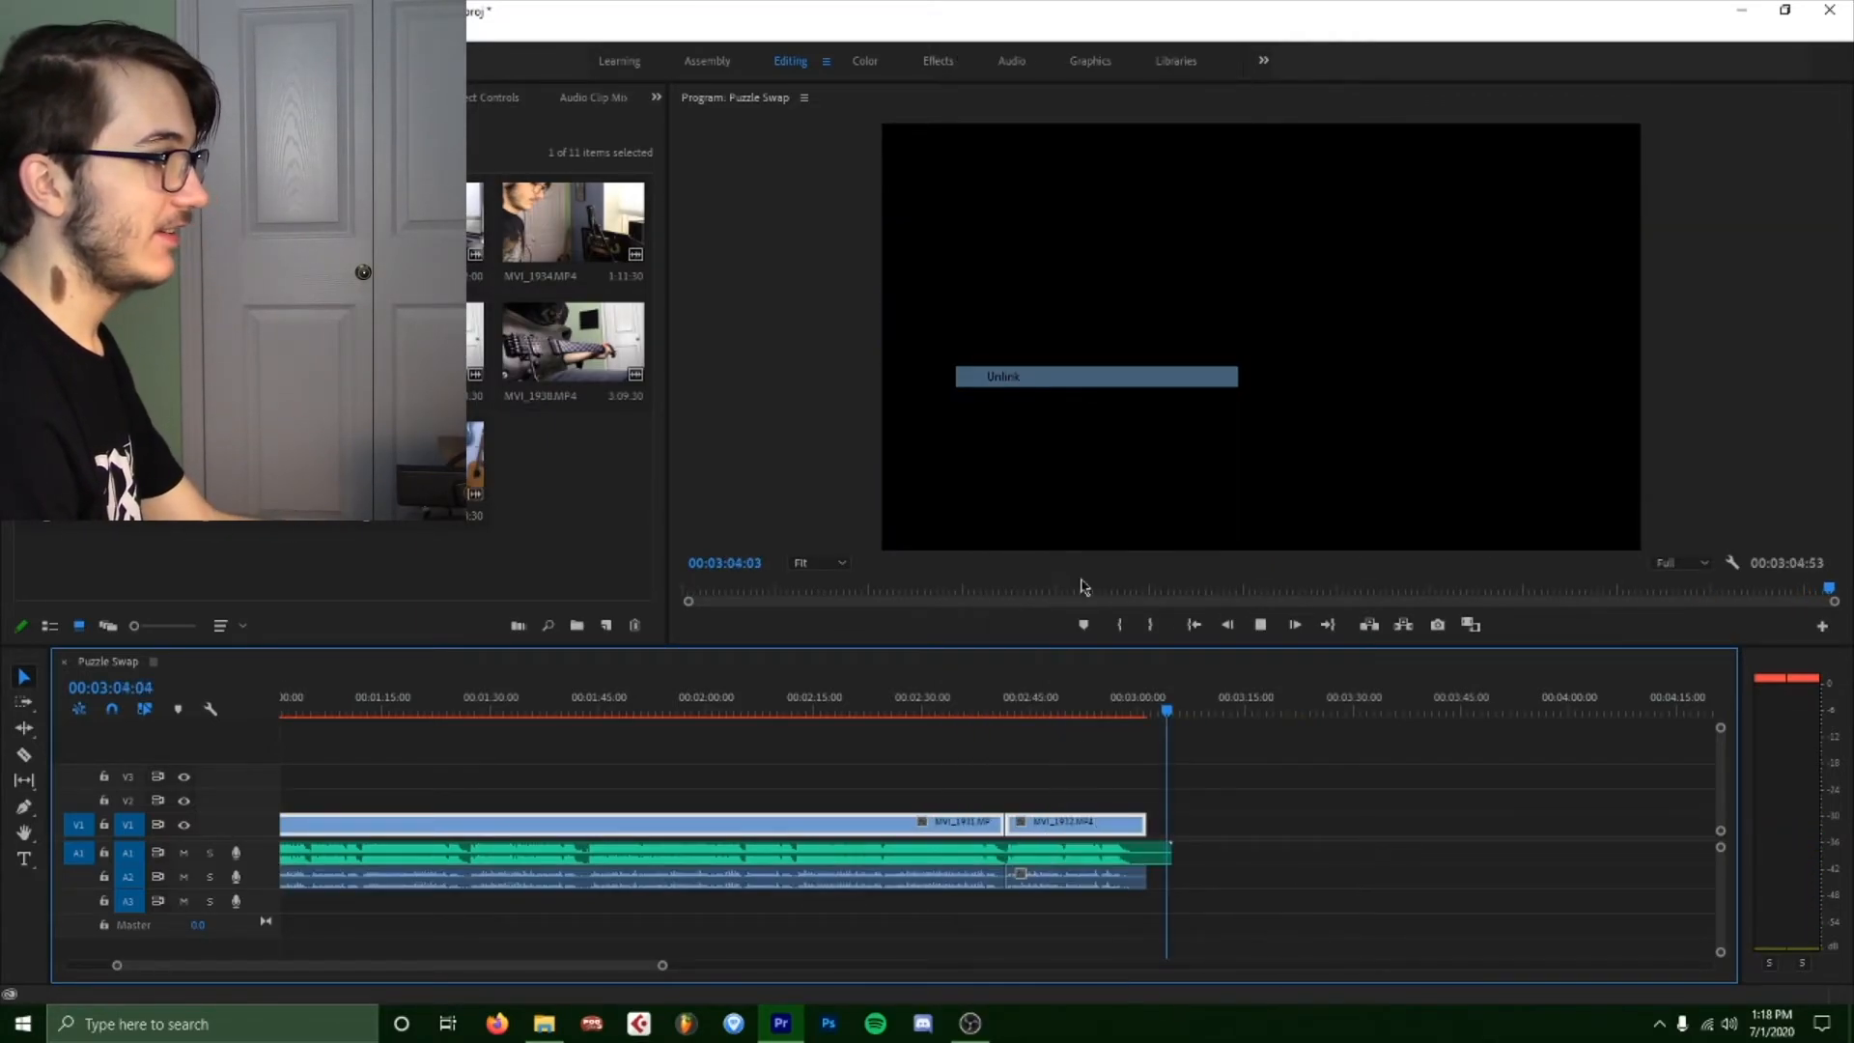
{"action": "left_click_drag", "start_coordinate": [1085, 912], "coordinate": [932, 882]}
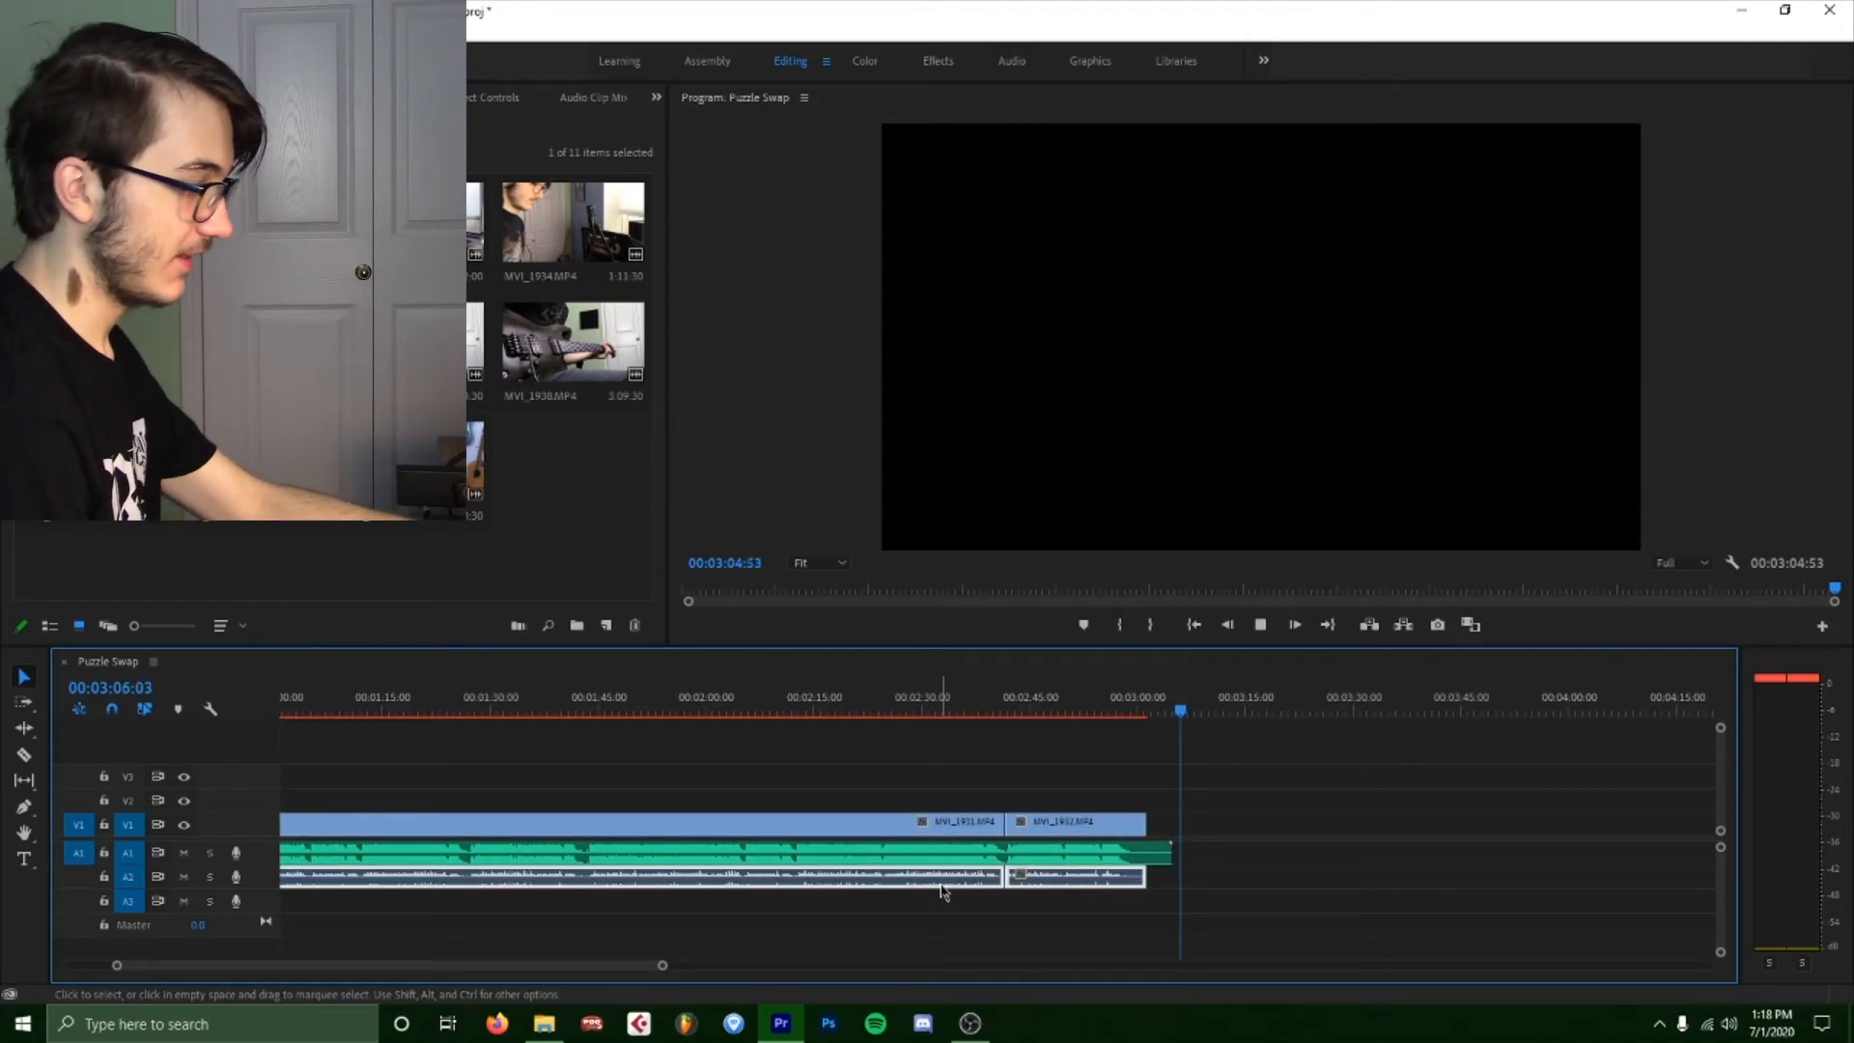
{"action": "key", "text": "Delete"}
{"action": "left_click_drag", "start_coordinate": [662, 965], "coordinate": [976, 965]}
{"action": "key", "text": "space"}
Place MVI_1933.MP4 after the song, with its video on V2 and audio on A2, and scrub through it for the take.
{"action": "left_click", "coordinate": [425, 227]}
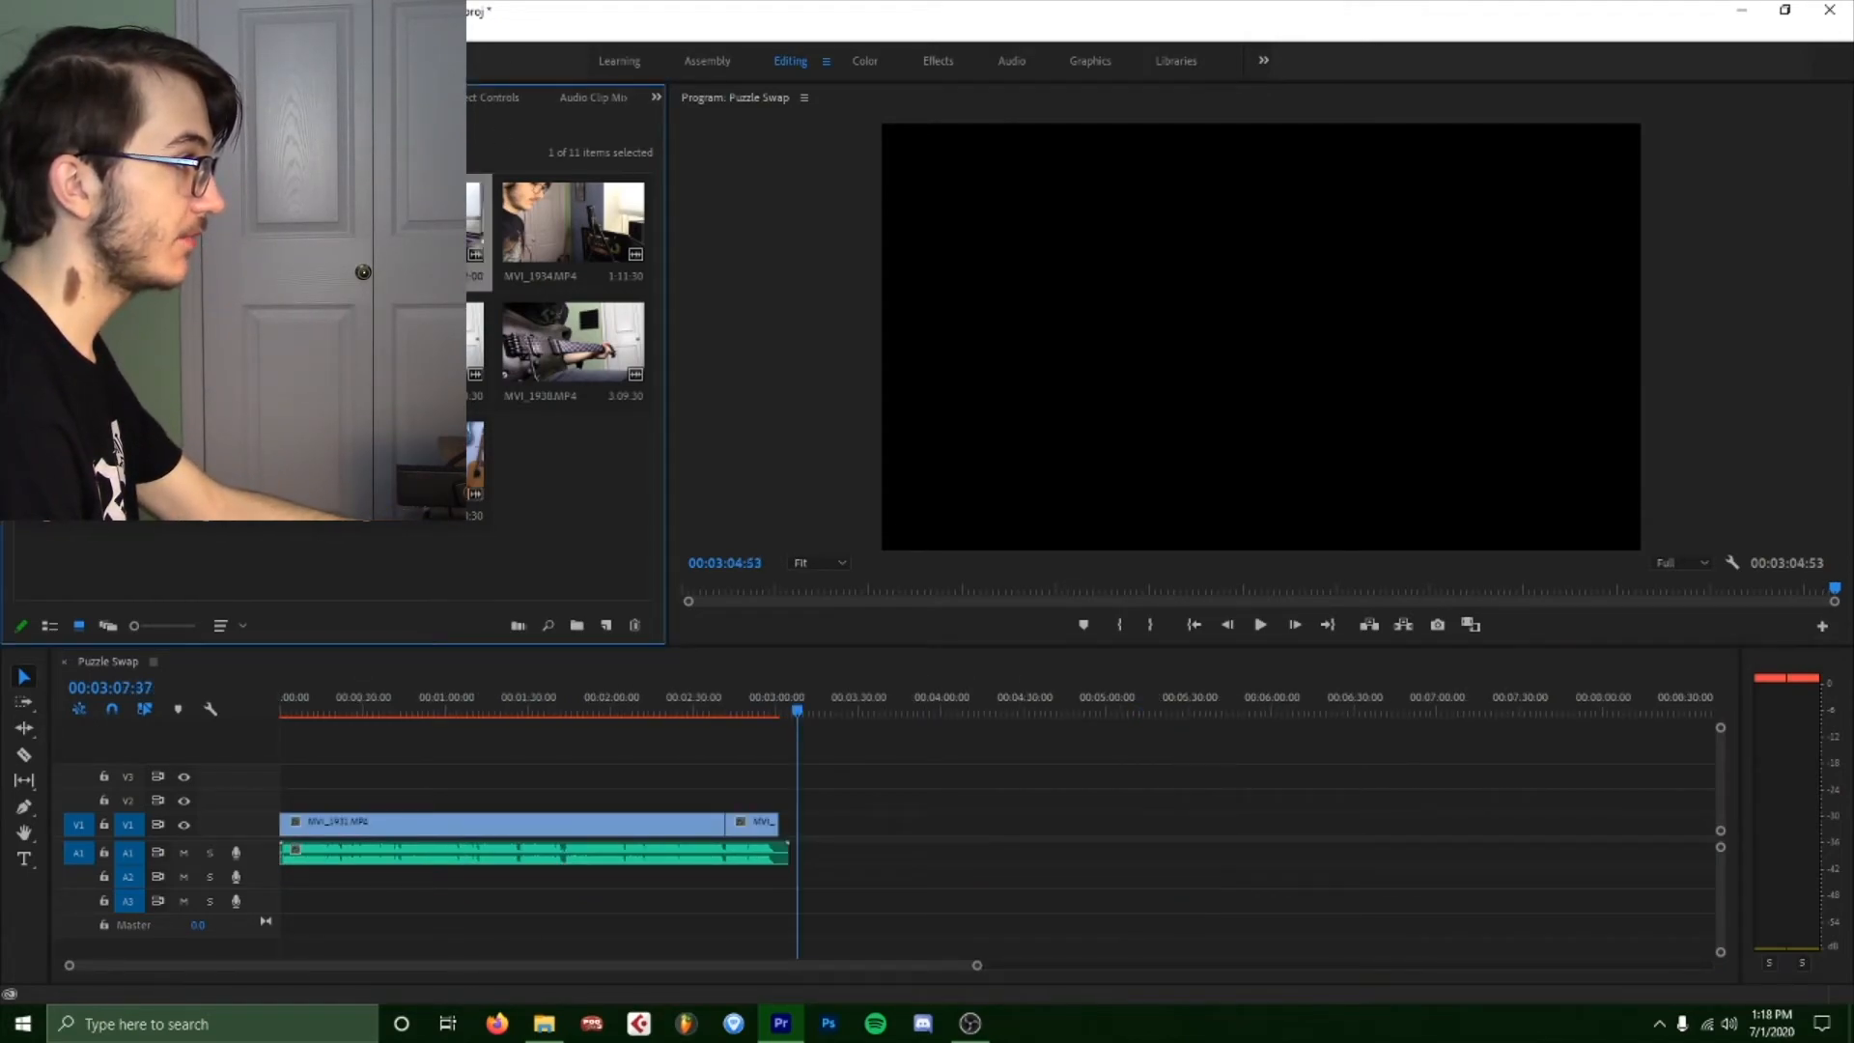
{"action": "left_click_drag", "start_coordinate": [809, 368], "coordinate": [972, 902]}
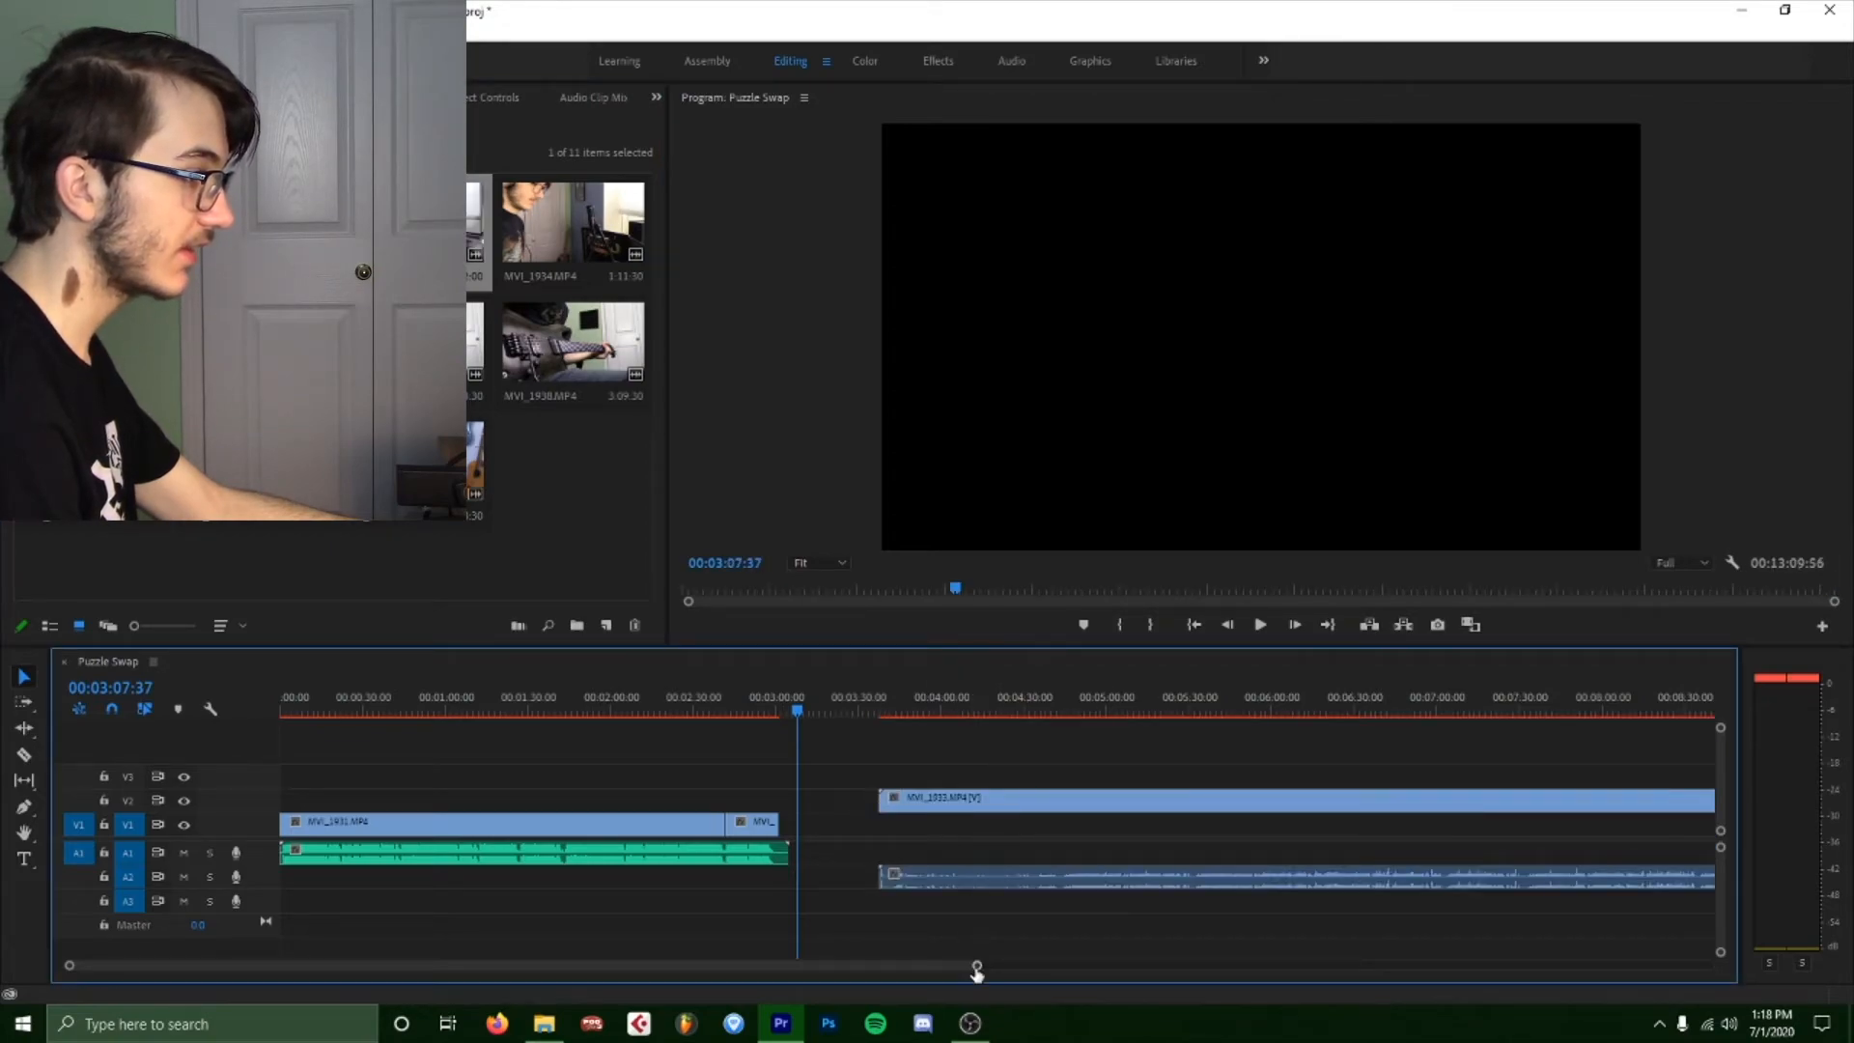
{"action": "left_click_drag", "start_coordinate": [976, 966], "coordinate": [1283, 965]}
{"action": "left_click_drag", "start_coordinate": [1336, 711], "coordinate": [1509, 718]}
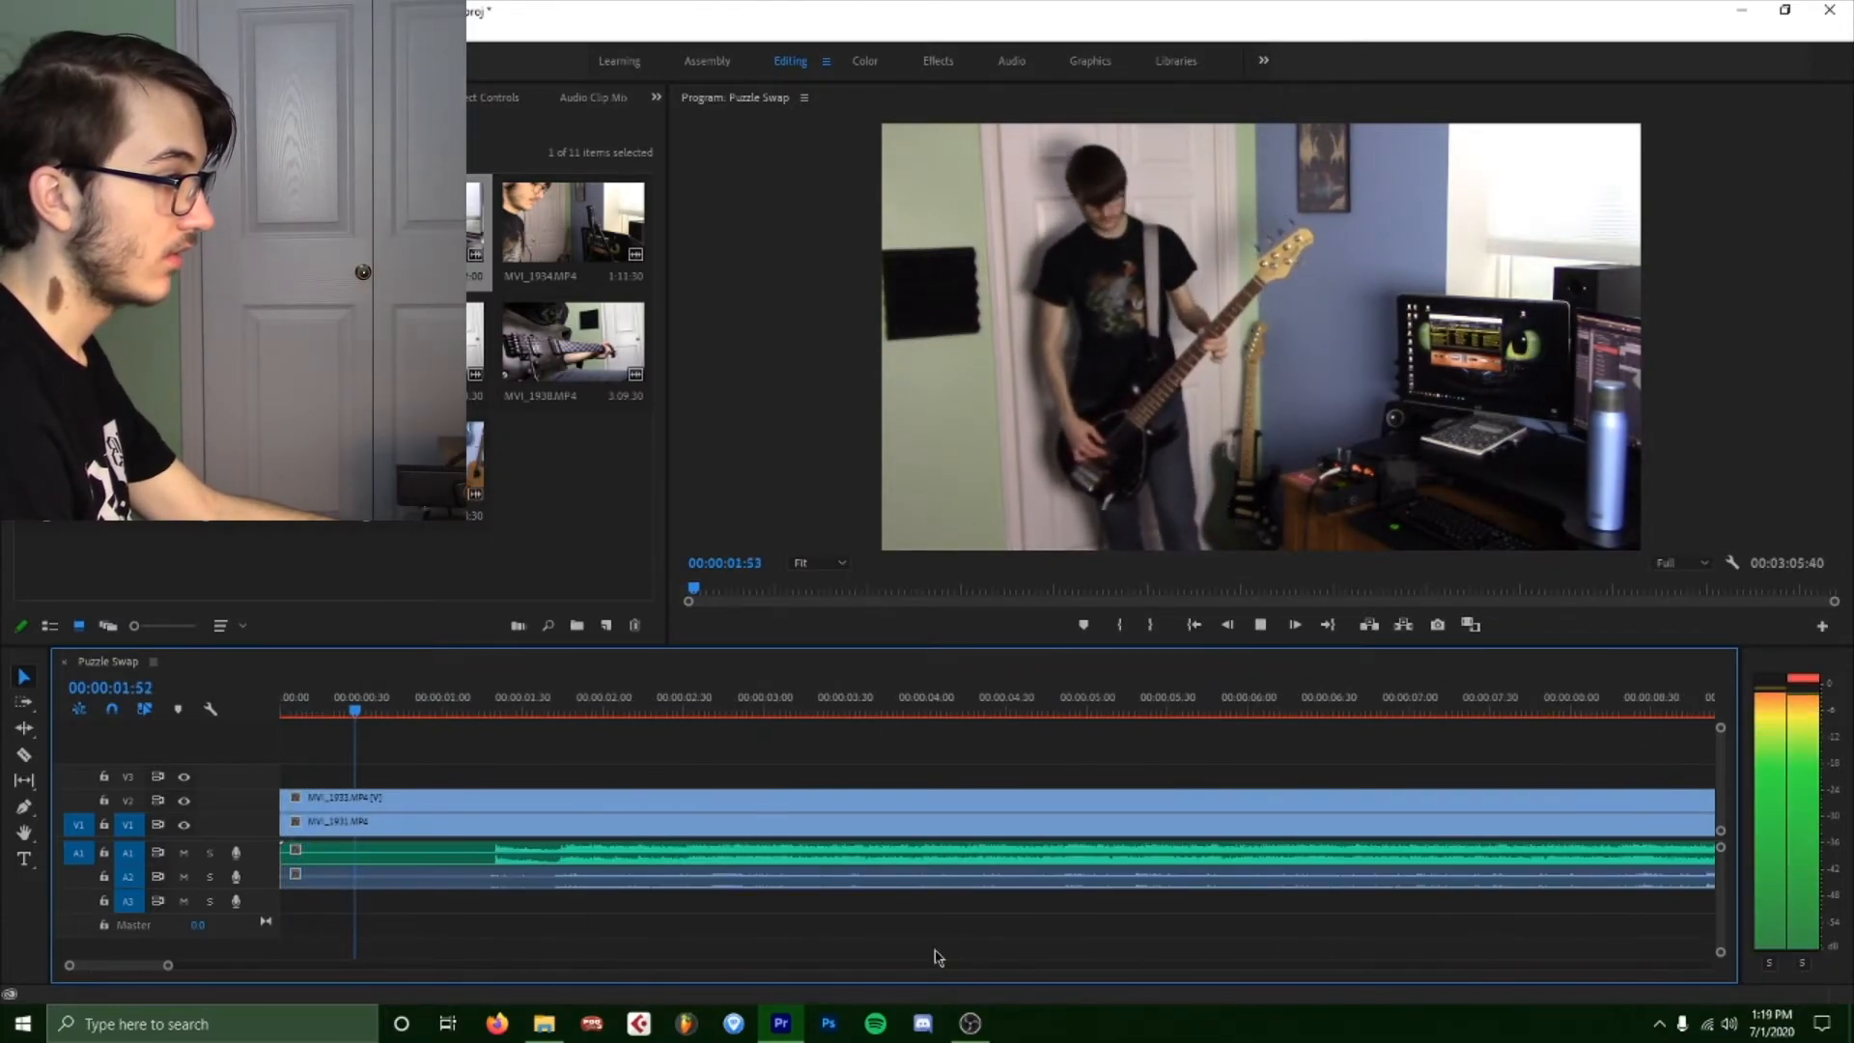
Shift MVI_1933.MP4 in small amounts at the sequence start to sync it with the song, replaying the opening to check.
{"action": "key", "text": "space"}
{"action": "left_click_drag", "start_coordinate": [476, 794], "coordinate": [383, 801]}
{"action": "left_click_drag", "start_coordinate": [542, 737], "coordinate": [460, 723]}
{"action": "left_click_drag", "start_coordinate": [458, 710], "coordinate": [260, 704]}
{"action": "key", "text": "space"}
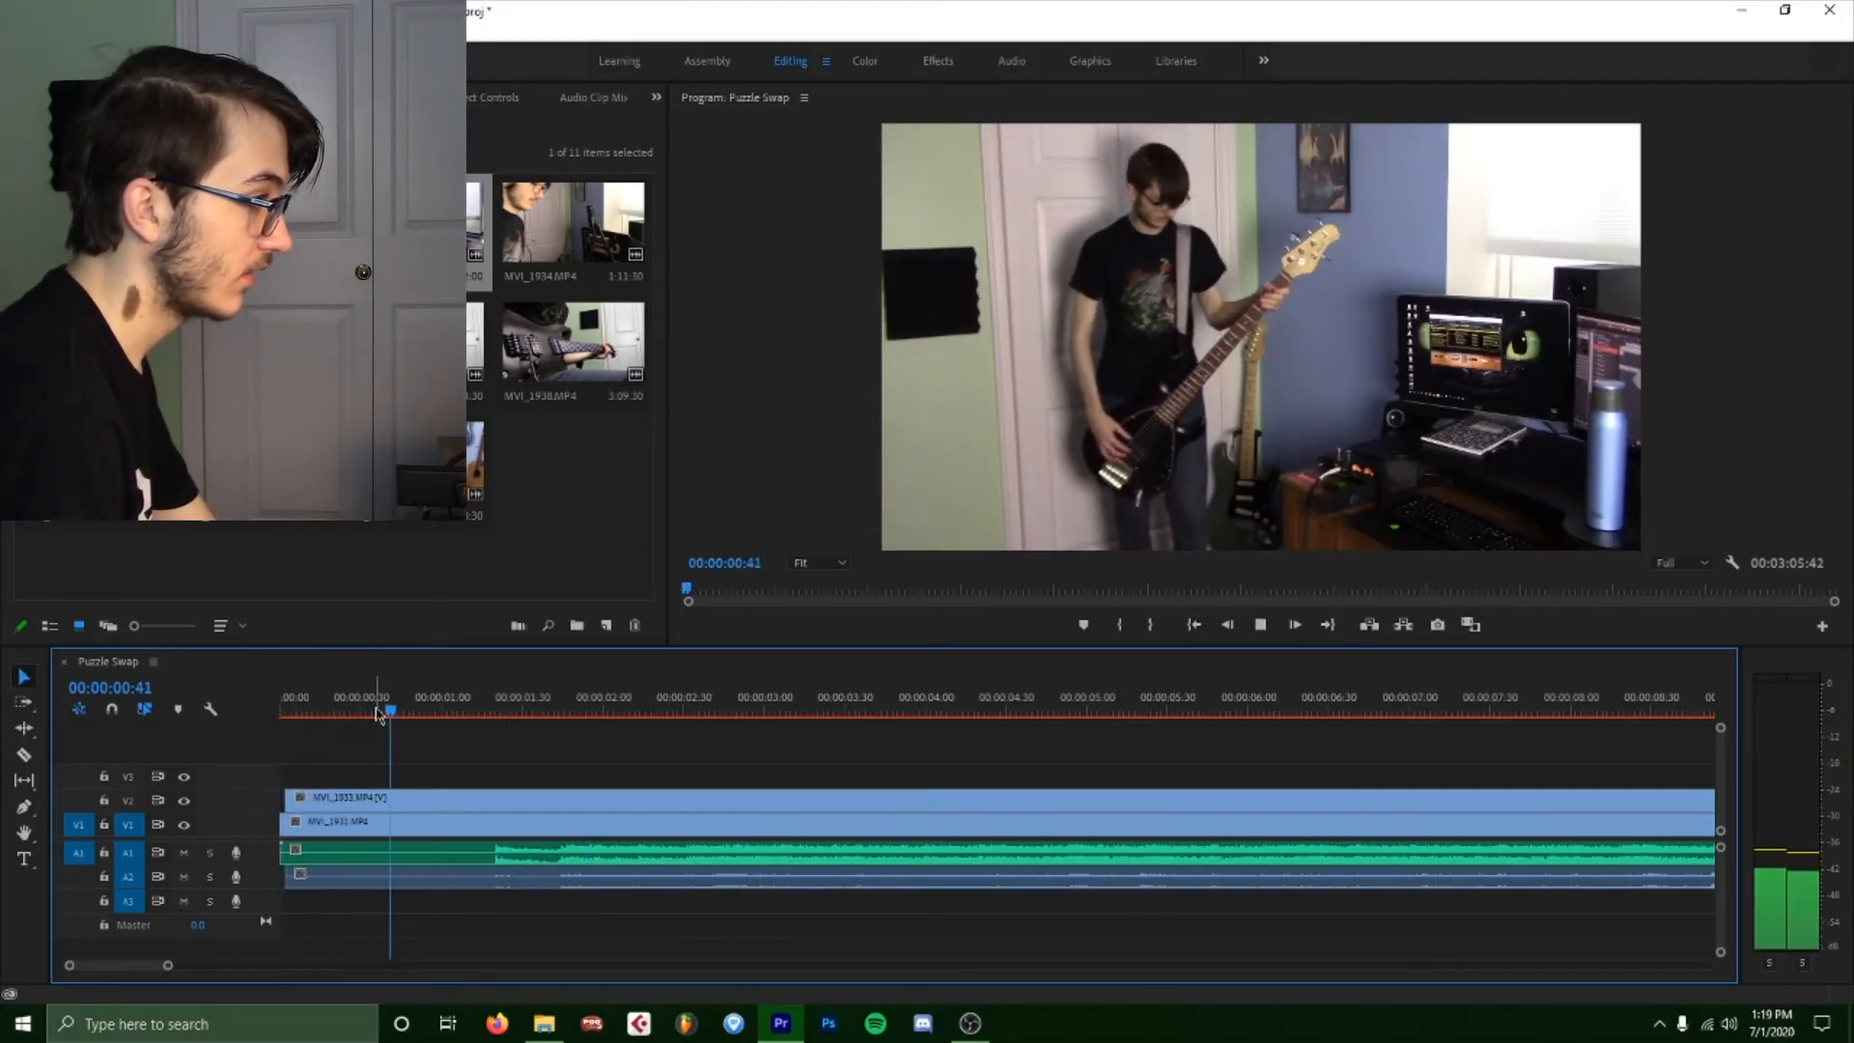
{"action": "left_click_drag", "start_coordinate": [398, 712], "coordinate": [138, 724]}
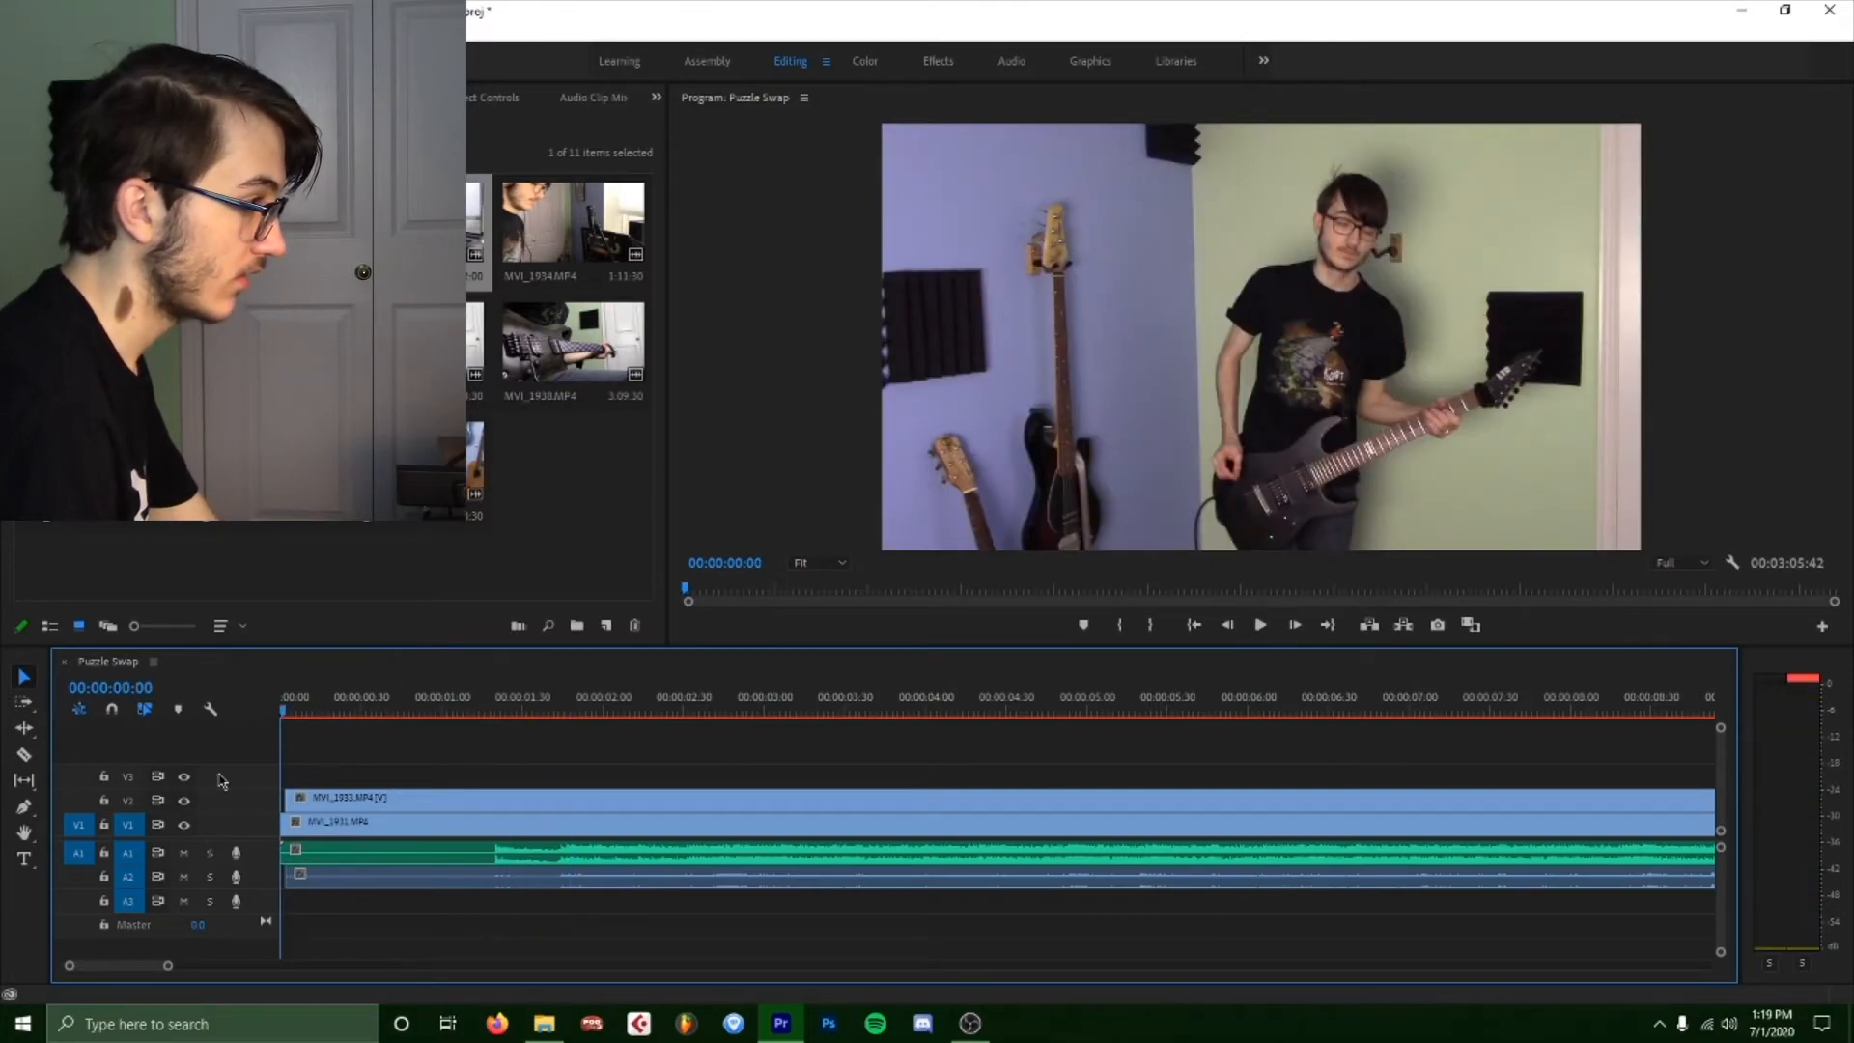
{"action": "key", "text": "space"}
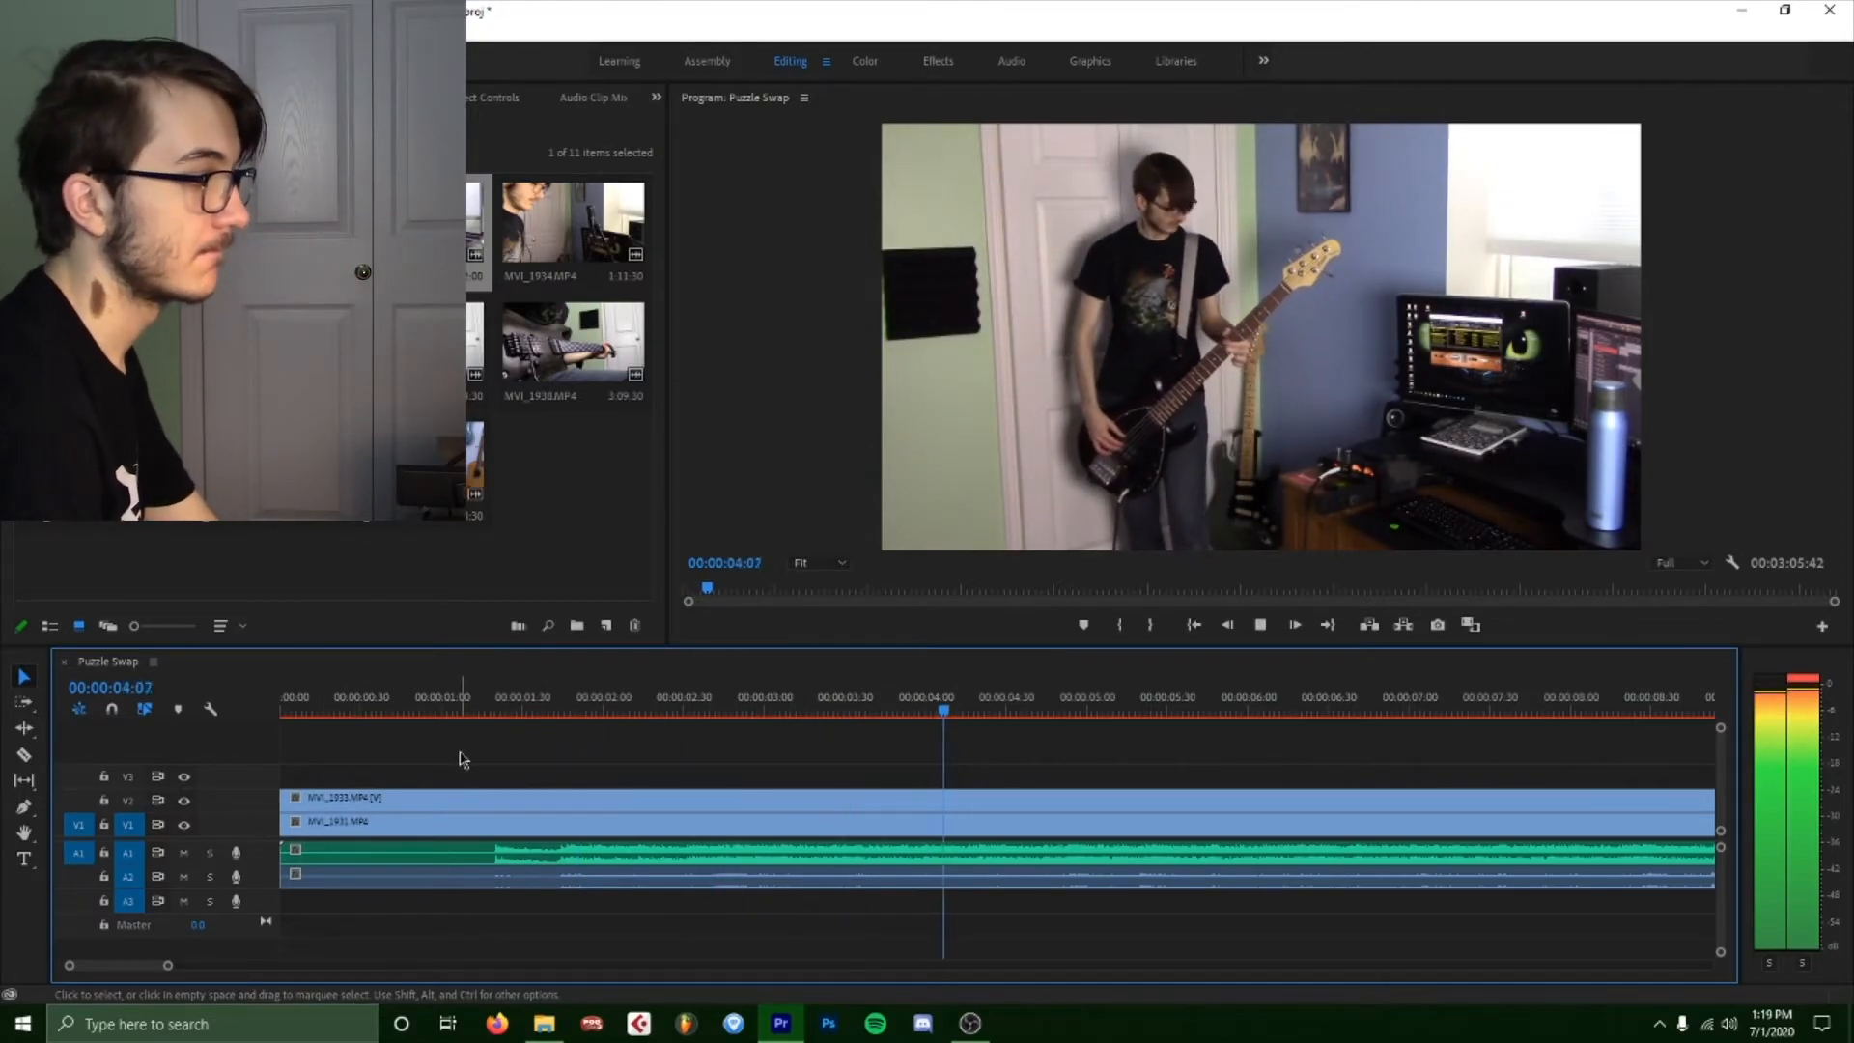
Unlink MVI_1933.MP4 from its camera audio and delete that audio from A2.
{"action": "right_click", "coordinate": [484, 803]}
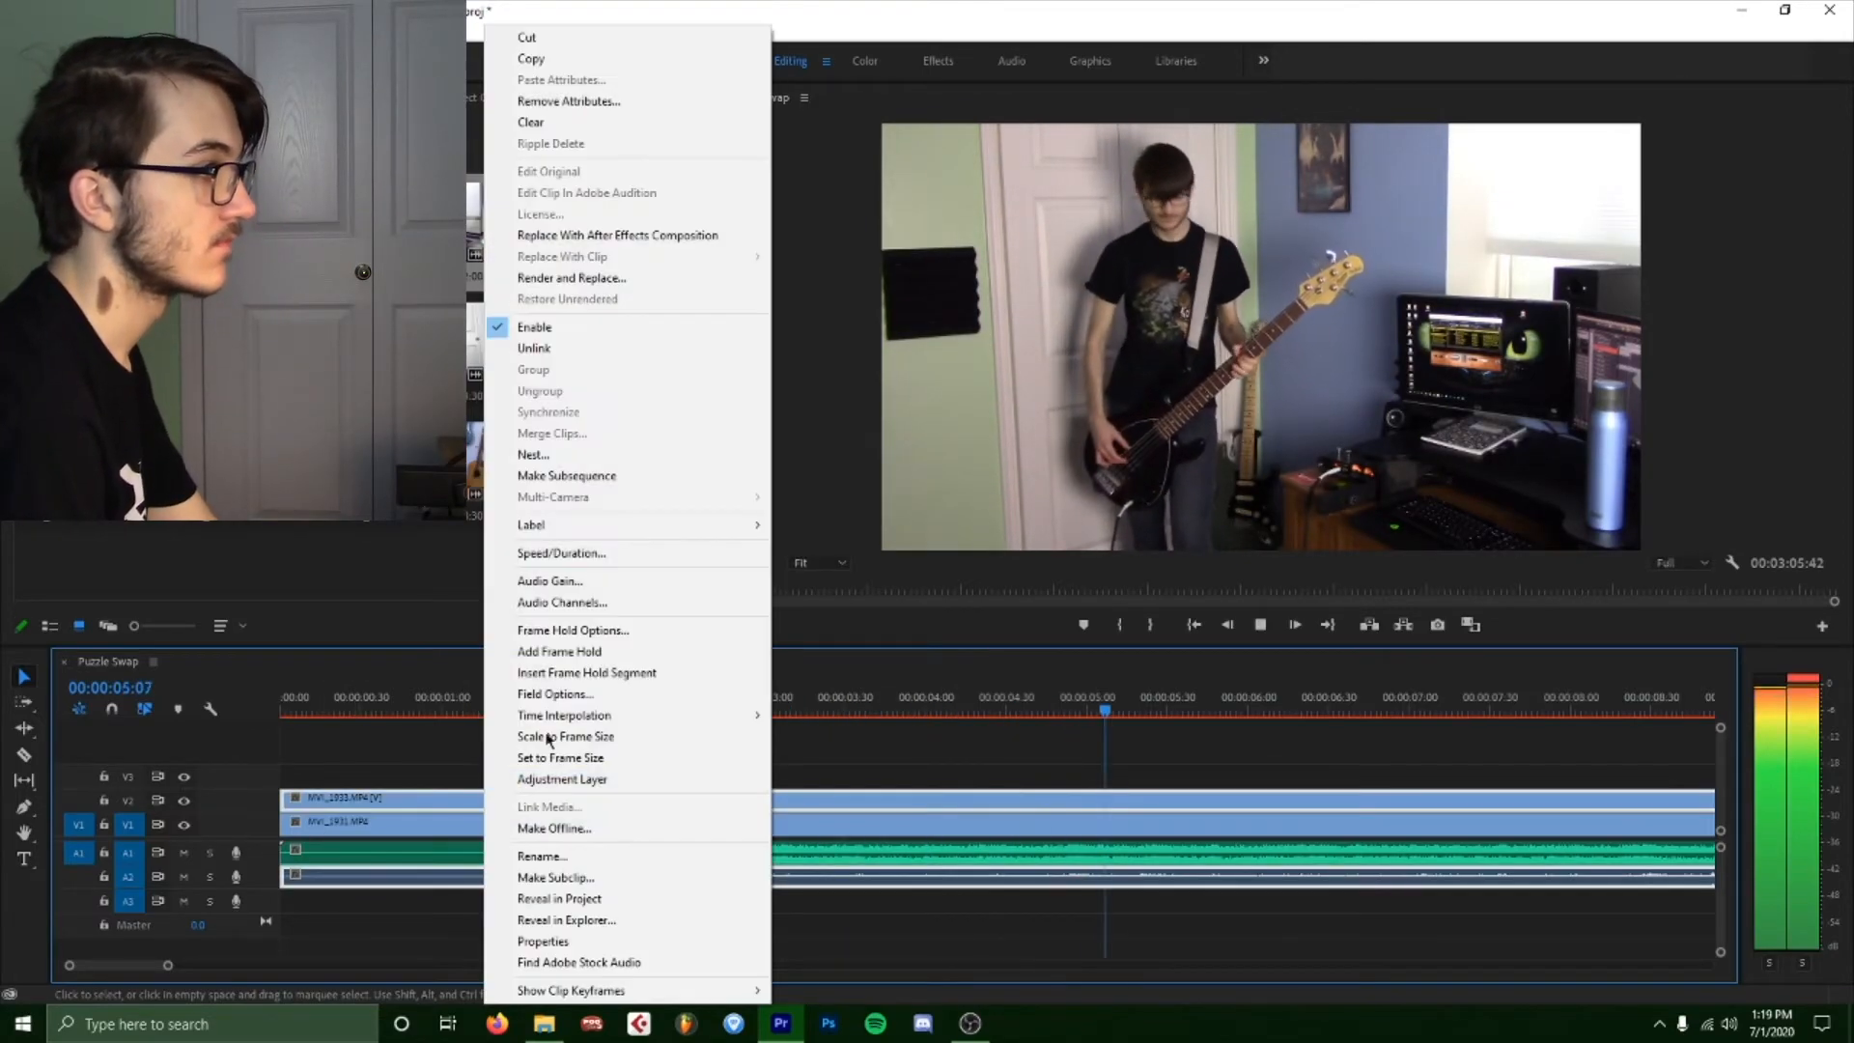
{"action": "left_click", "coordinate": [541, 350]}
{"action": "left_click", "coordinate": [966, 886]}
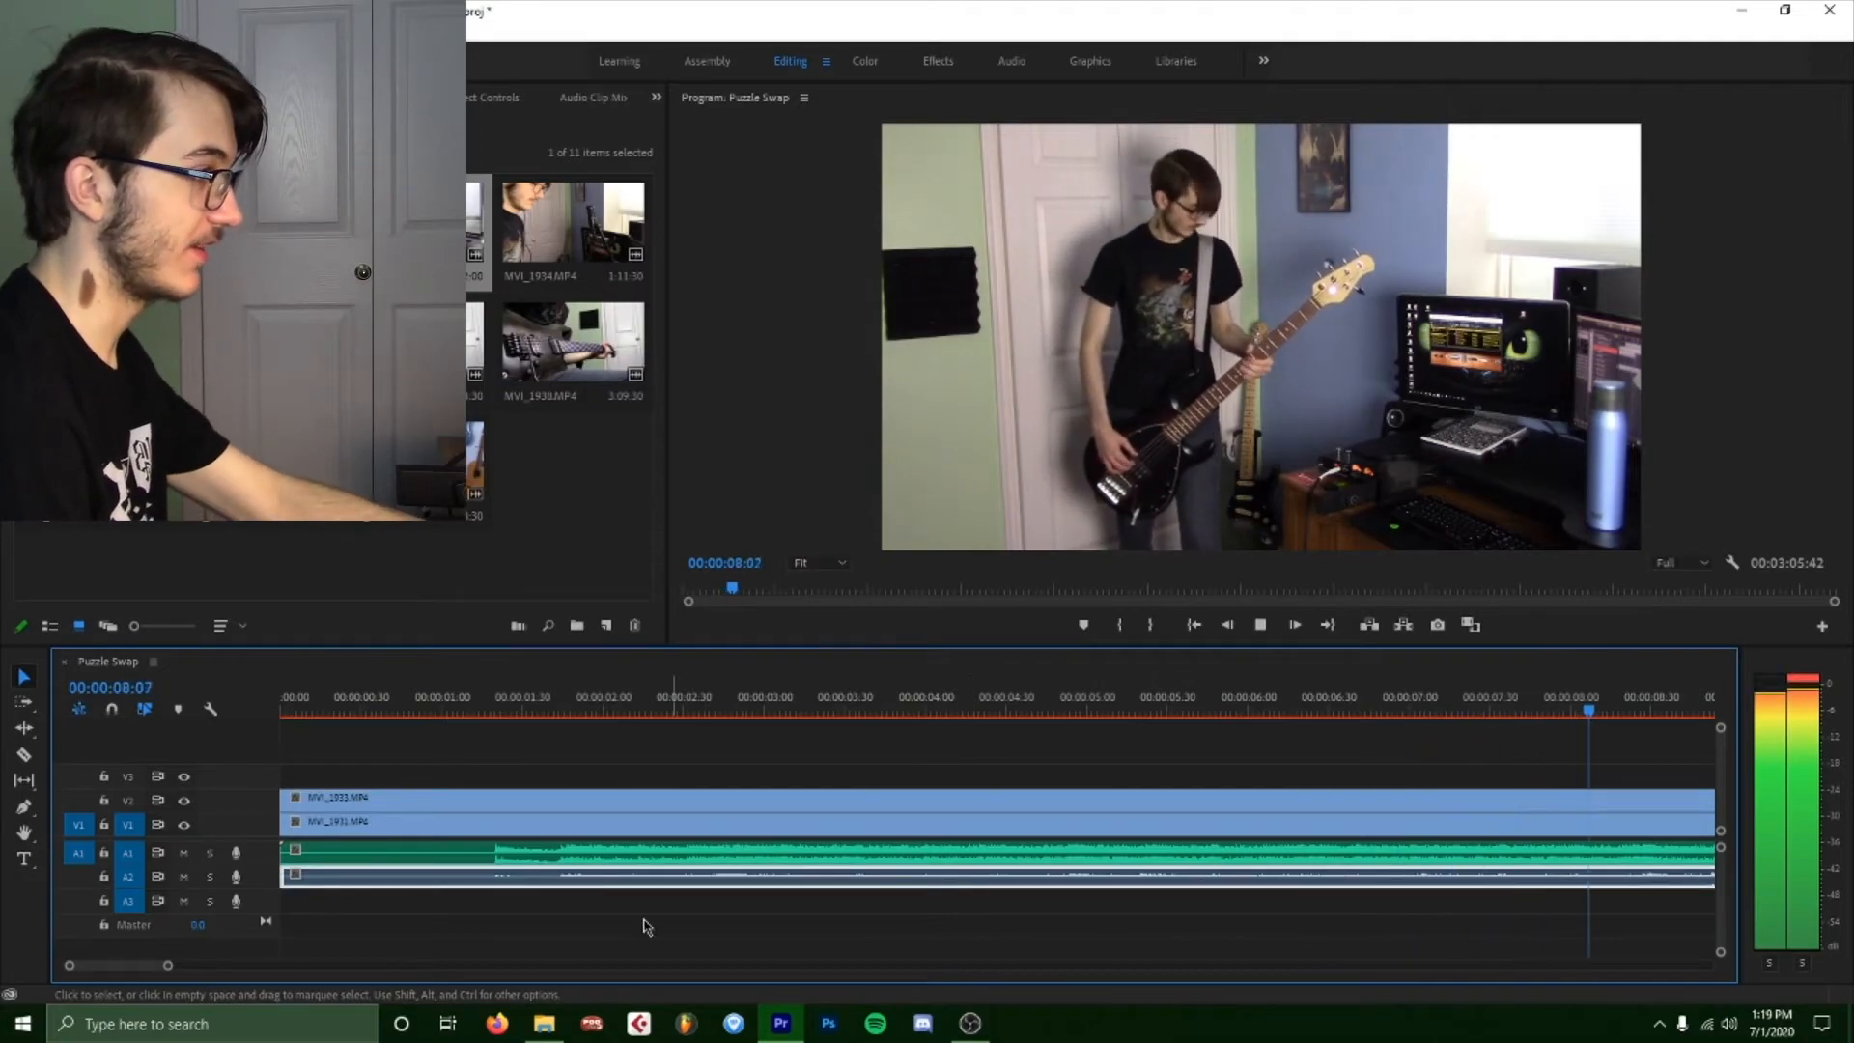
{"action": "key", "text": "Delete"}
{"action": "left_click_drag", "start_coordinate": [176, 968], "coordinate": [654, 965]}
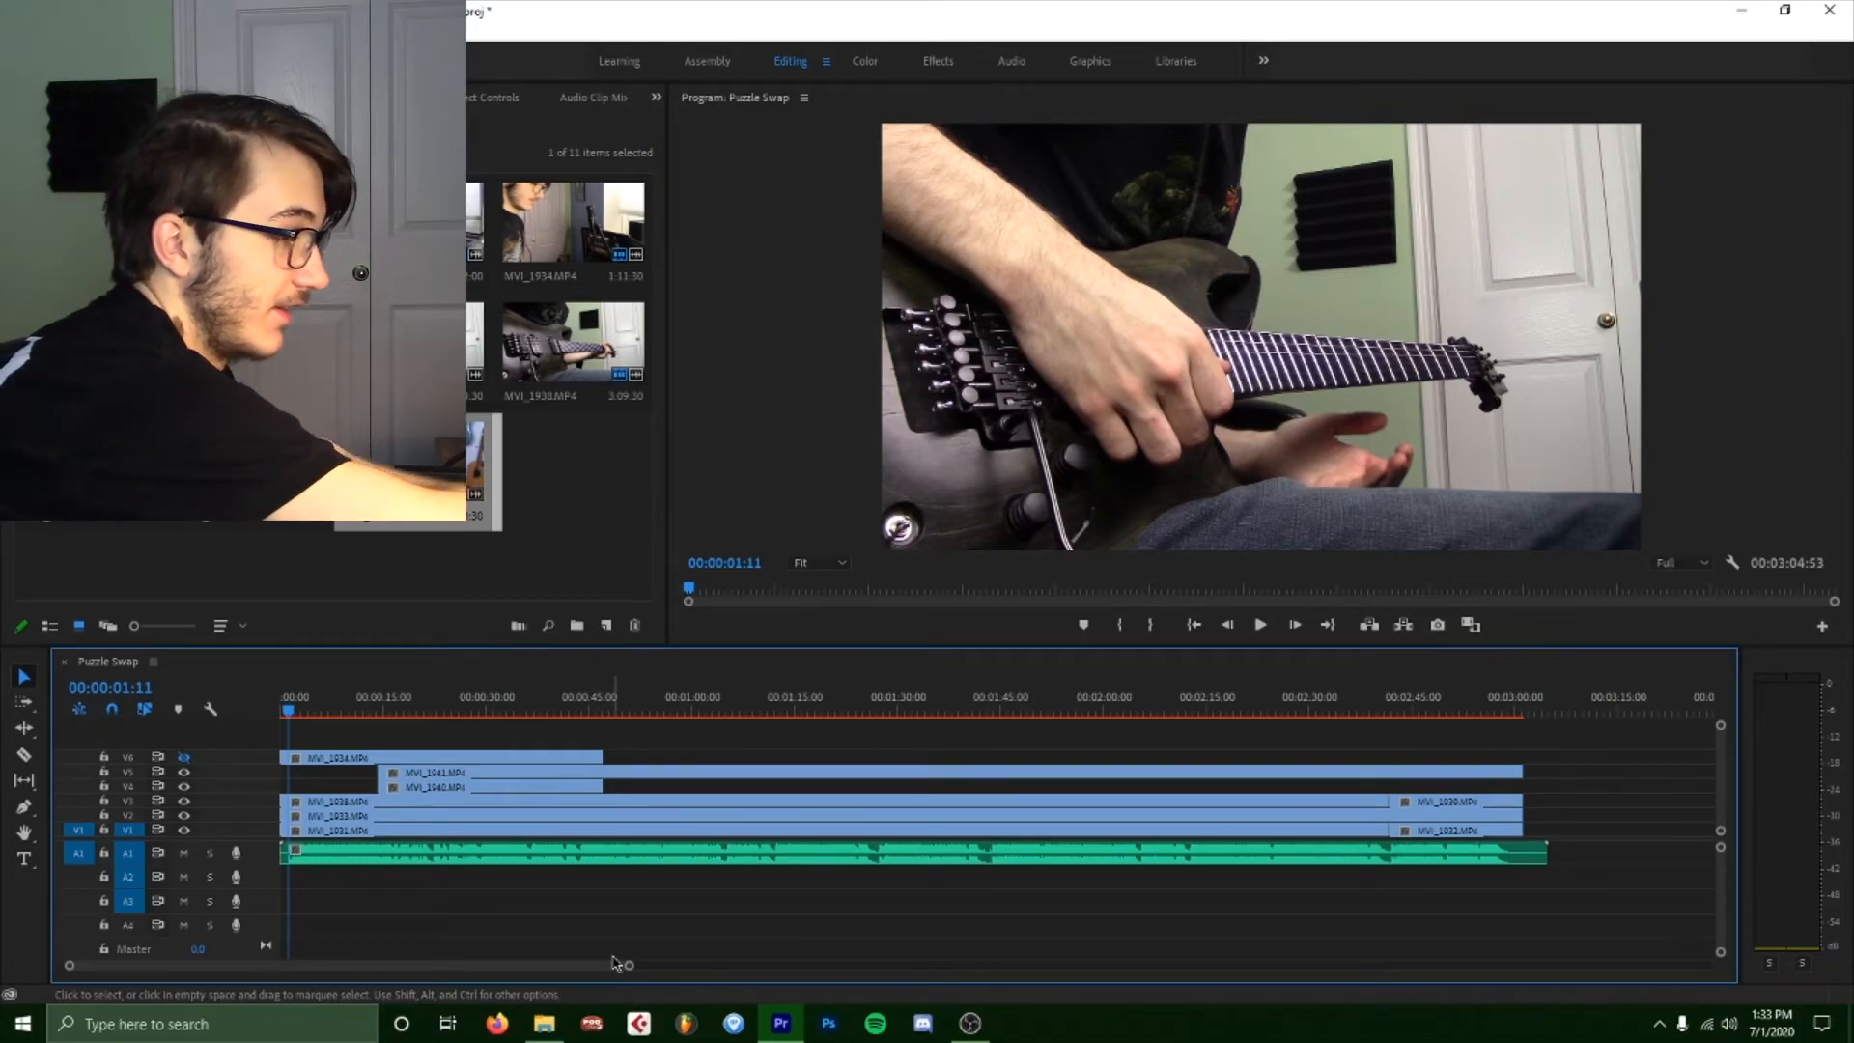
Play the opening from 00:00:01:34, extend the start of the V3 guitar close-up earlier, and return to 00:00:01:13.
{"action": "left_click_drag", "start_coordinate": [613, 960], "coordinate": [337, 964]}
{"action": "left_click", "coordinate": [325, 708]}
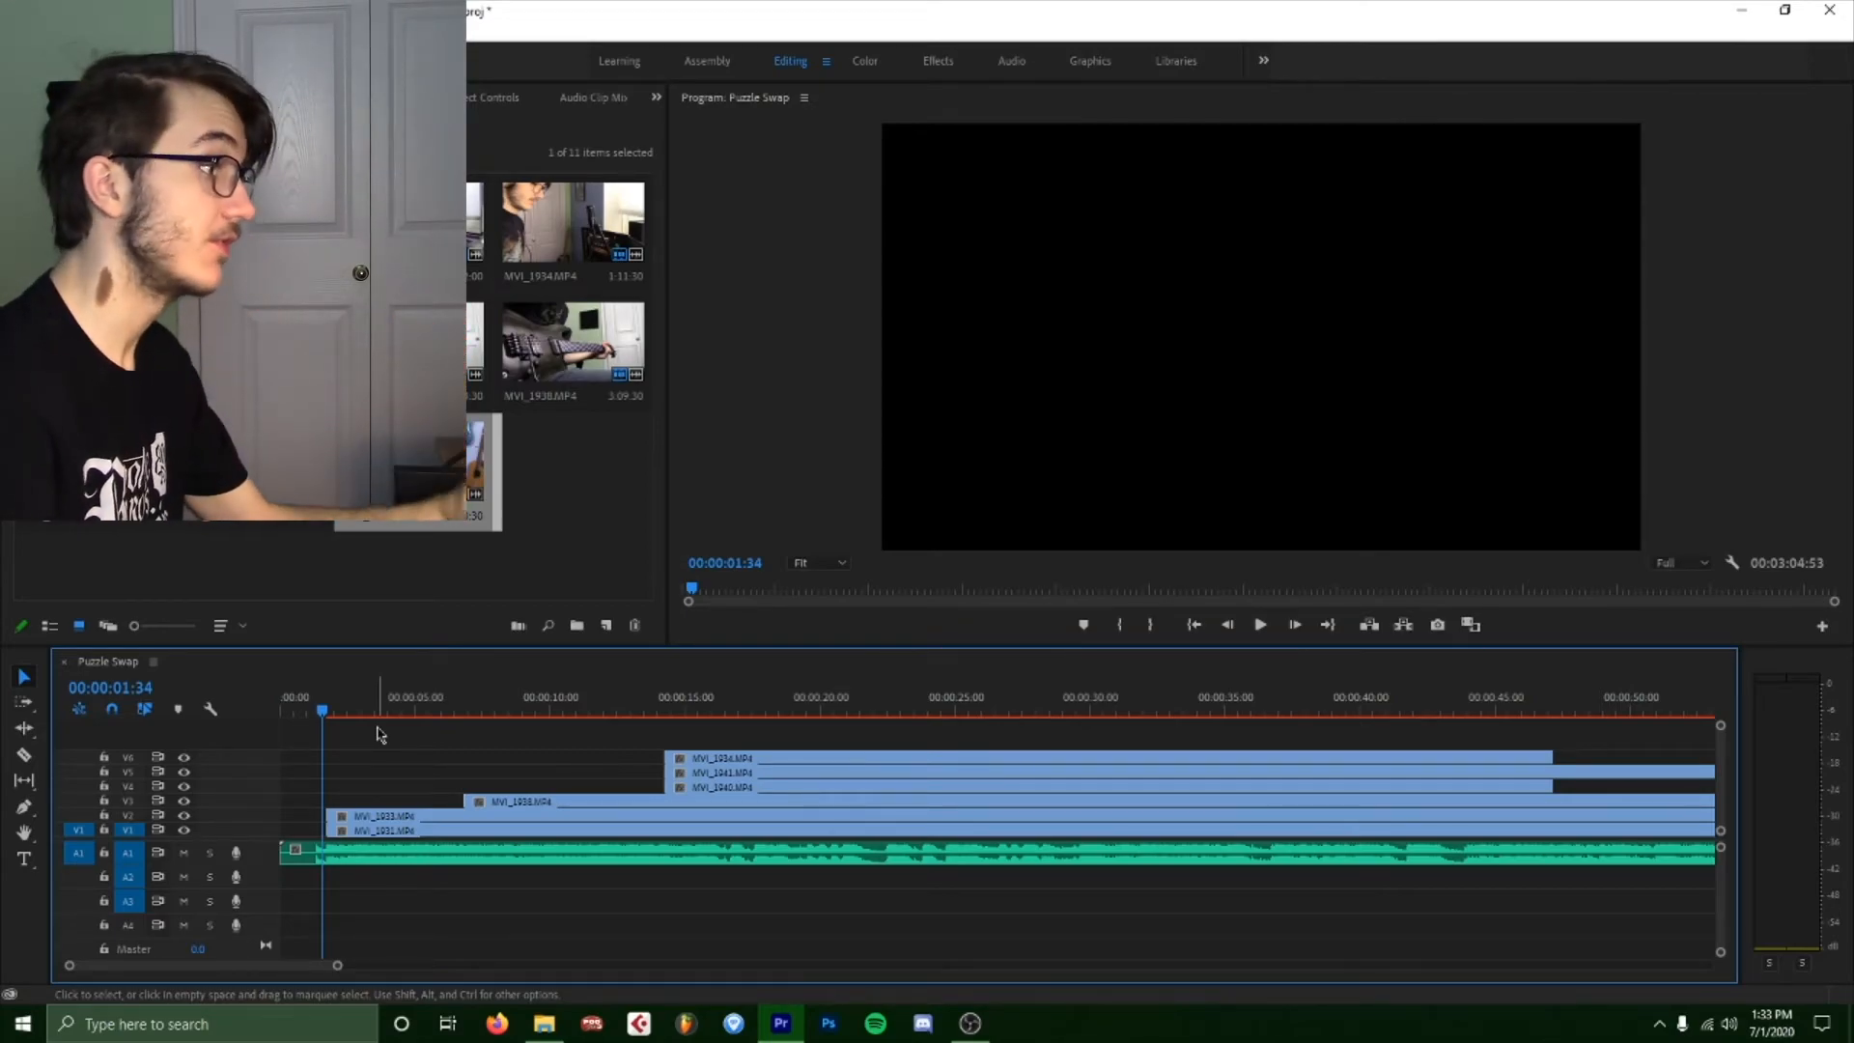
{"action": "key", "text": "space"}
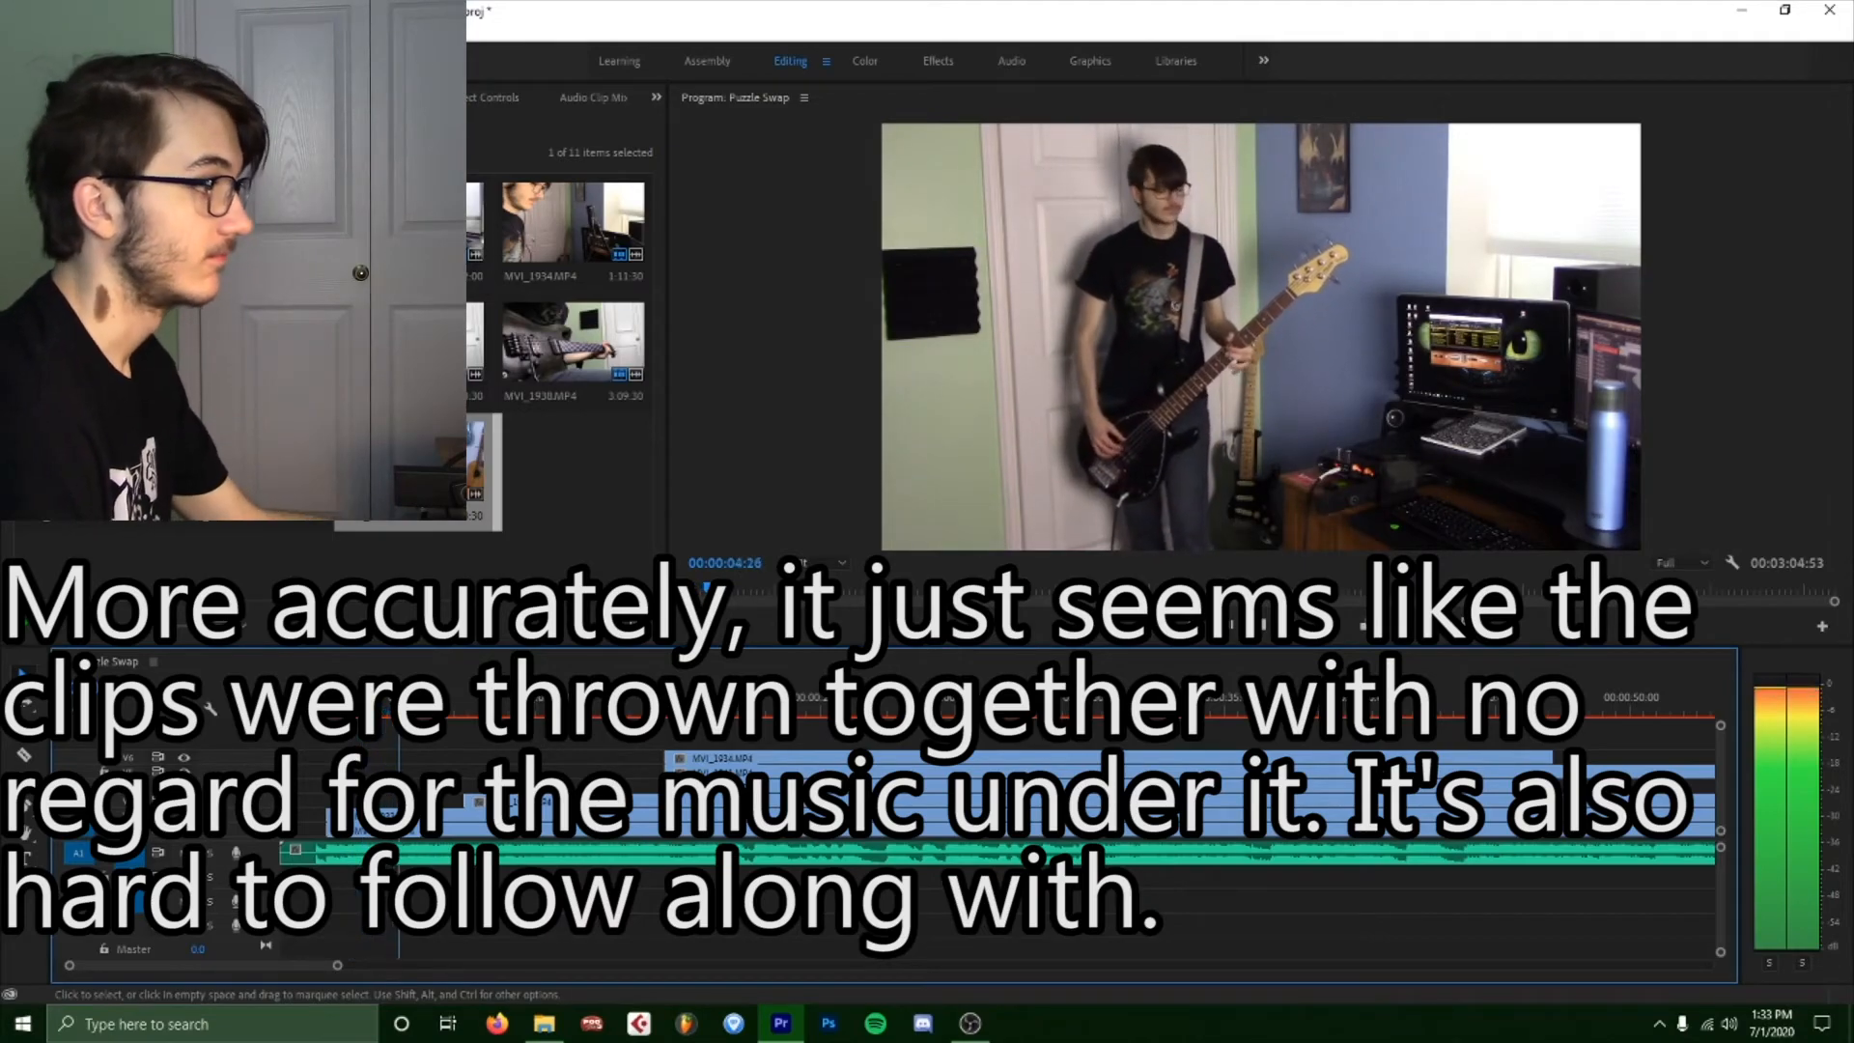
{"action": "key", "text": "space"}
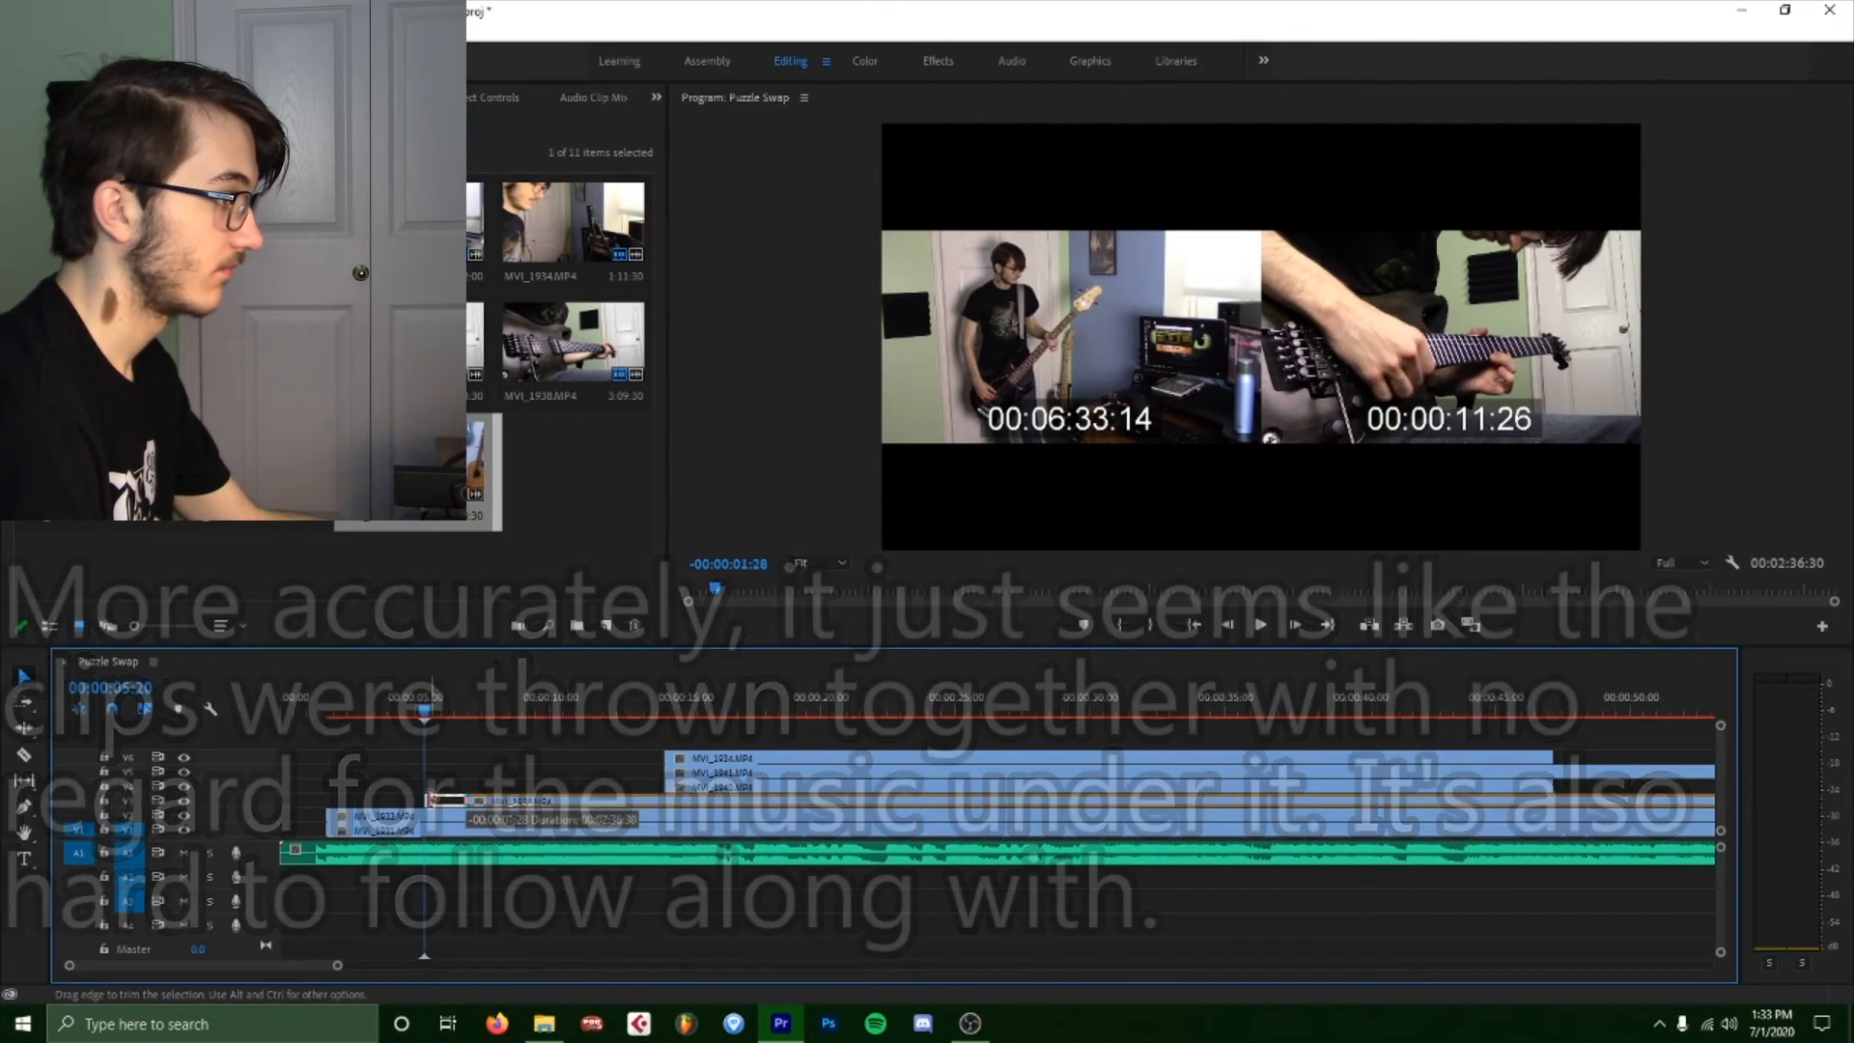
{"action": "left_click", "coordinate": [313, 712]}
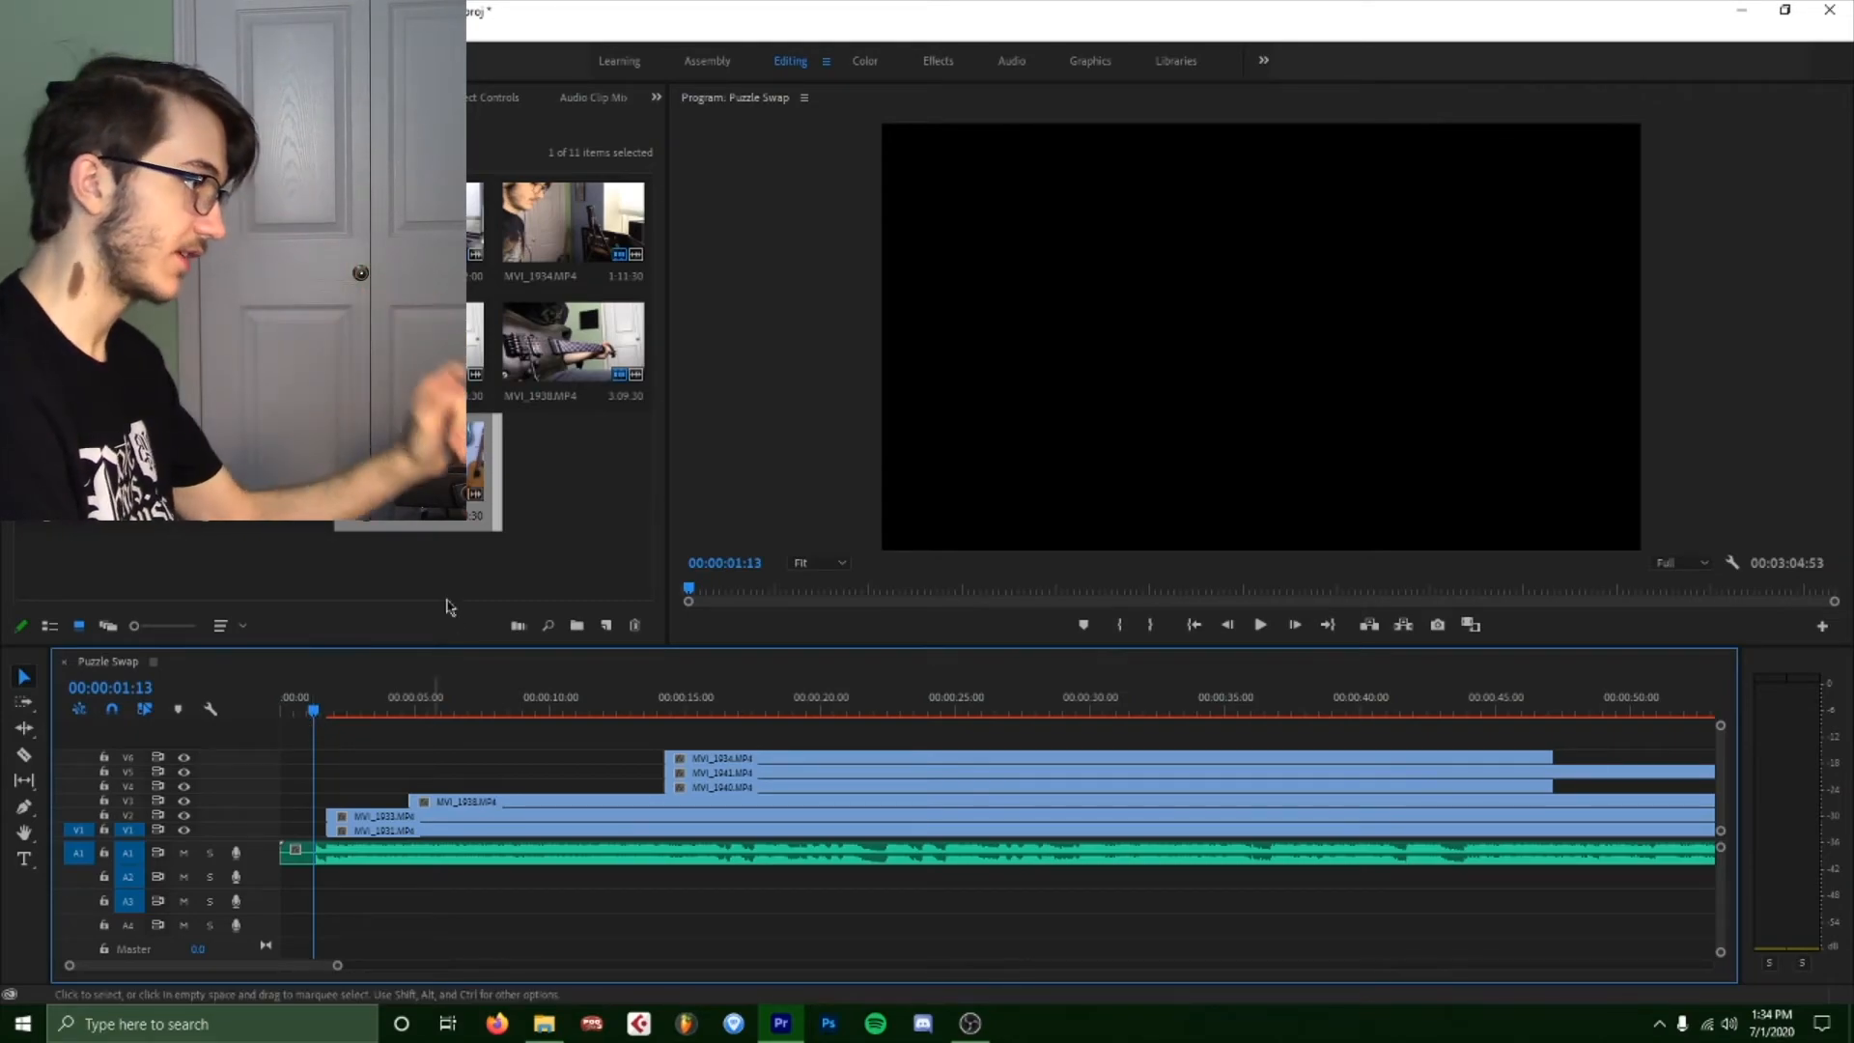
Play the opening from 00:00:01:13 and trim the start of MVI_1933.MP4 on V2 to about 00:00:09, where the V3 close-up begins.
{"action": "key", "text": "space"}
{"action": "left_click_drag", "start_coordinate": [655, 816], "coordinate": [874, 816]}
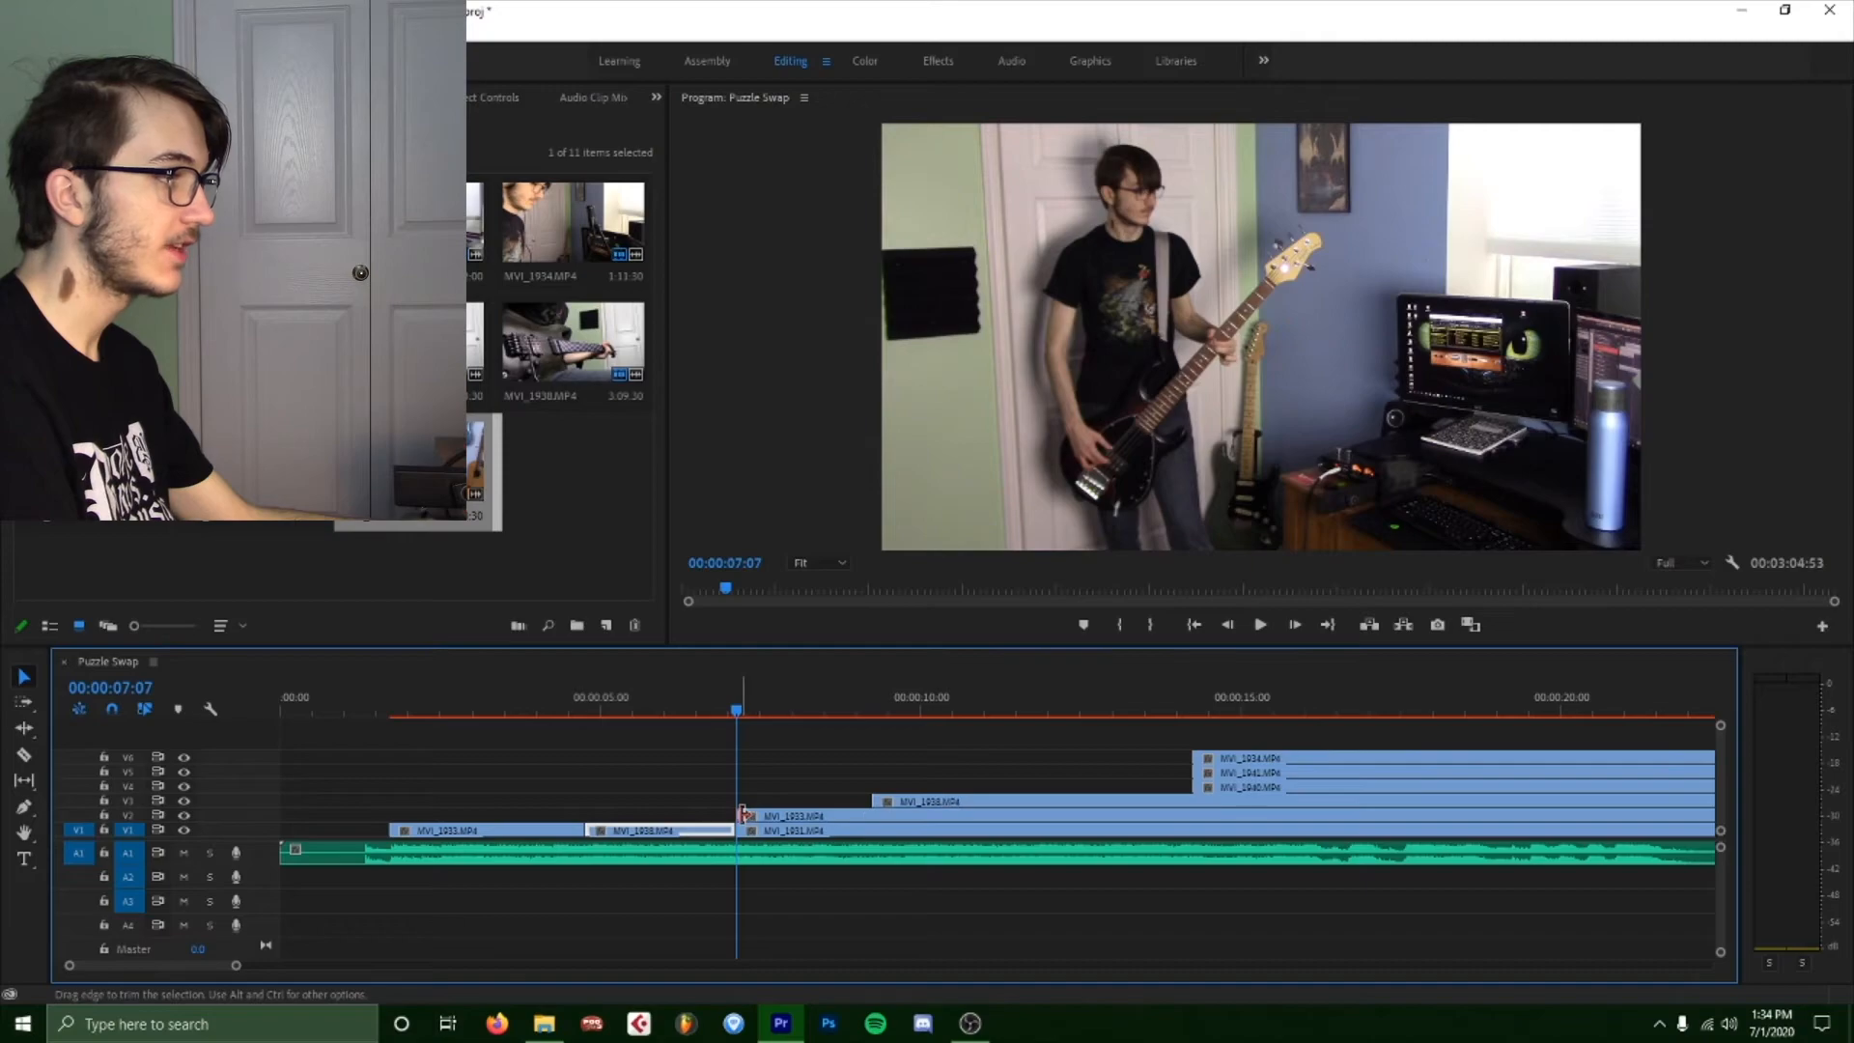
{"action": "key", "text": "space"}
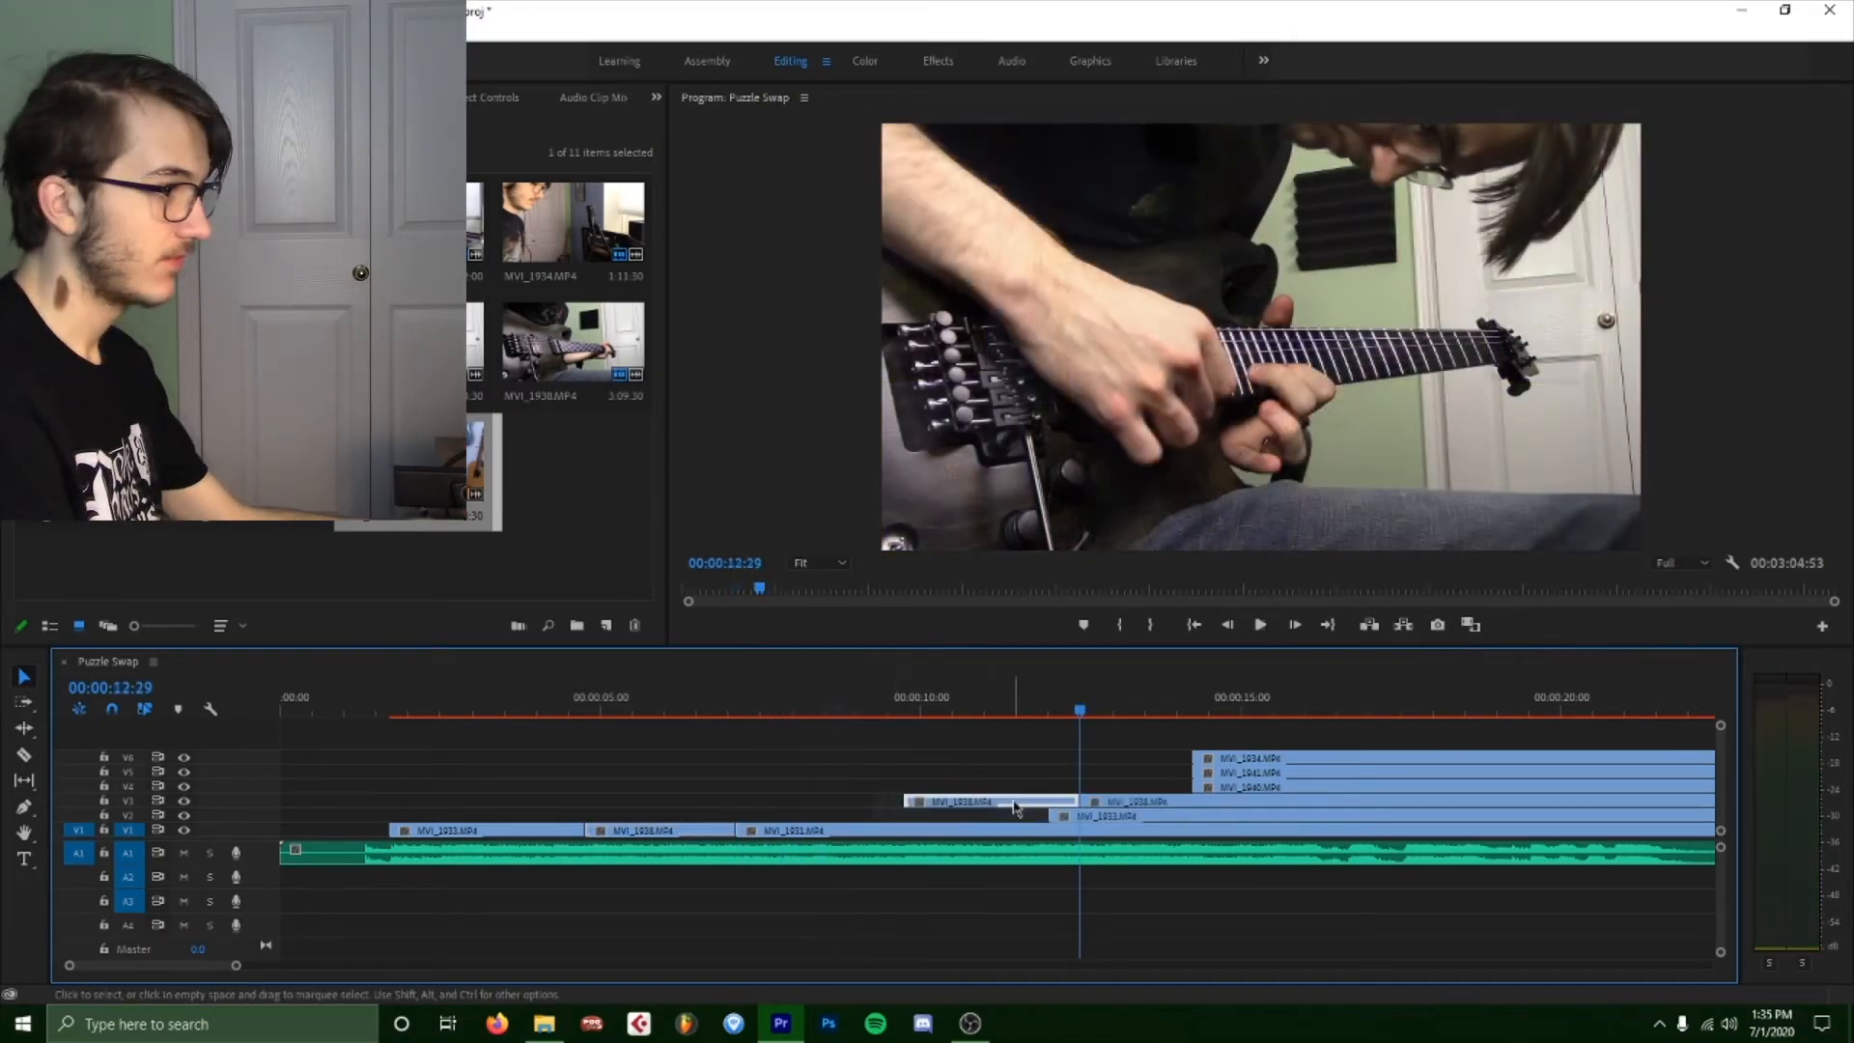
Lower the close-up segment ending at 00:00:12:29 onto V1 and trim the remaining V3 take to start with the upper takes at about 00:00:14.
{"action": "left_click_drag", "start_coordinate": [1017, 804], "coordinate": [1027, 836]}
{"action": "left_click_drag", "start_coordinate": [1112, 795], "coordinate": [1193, 799]}
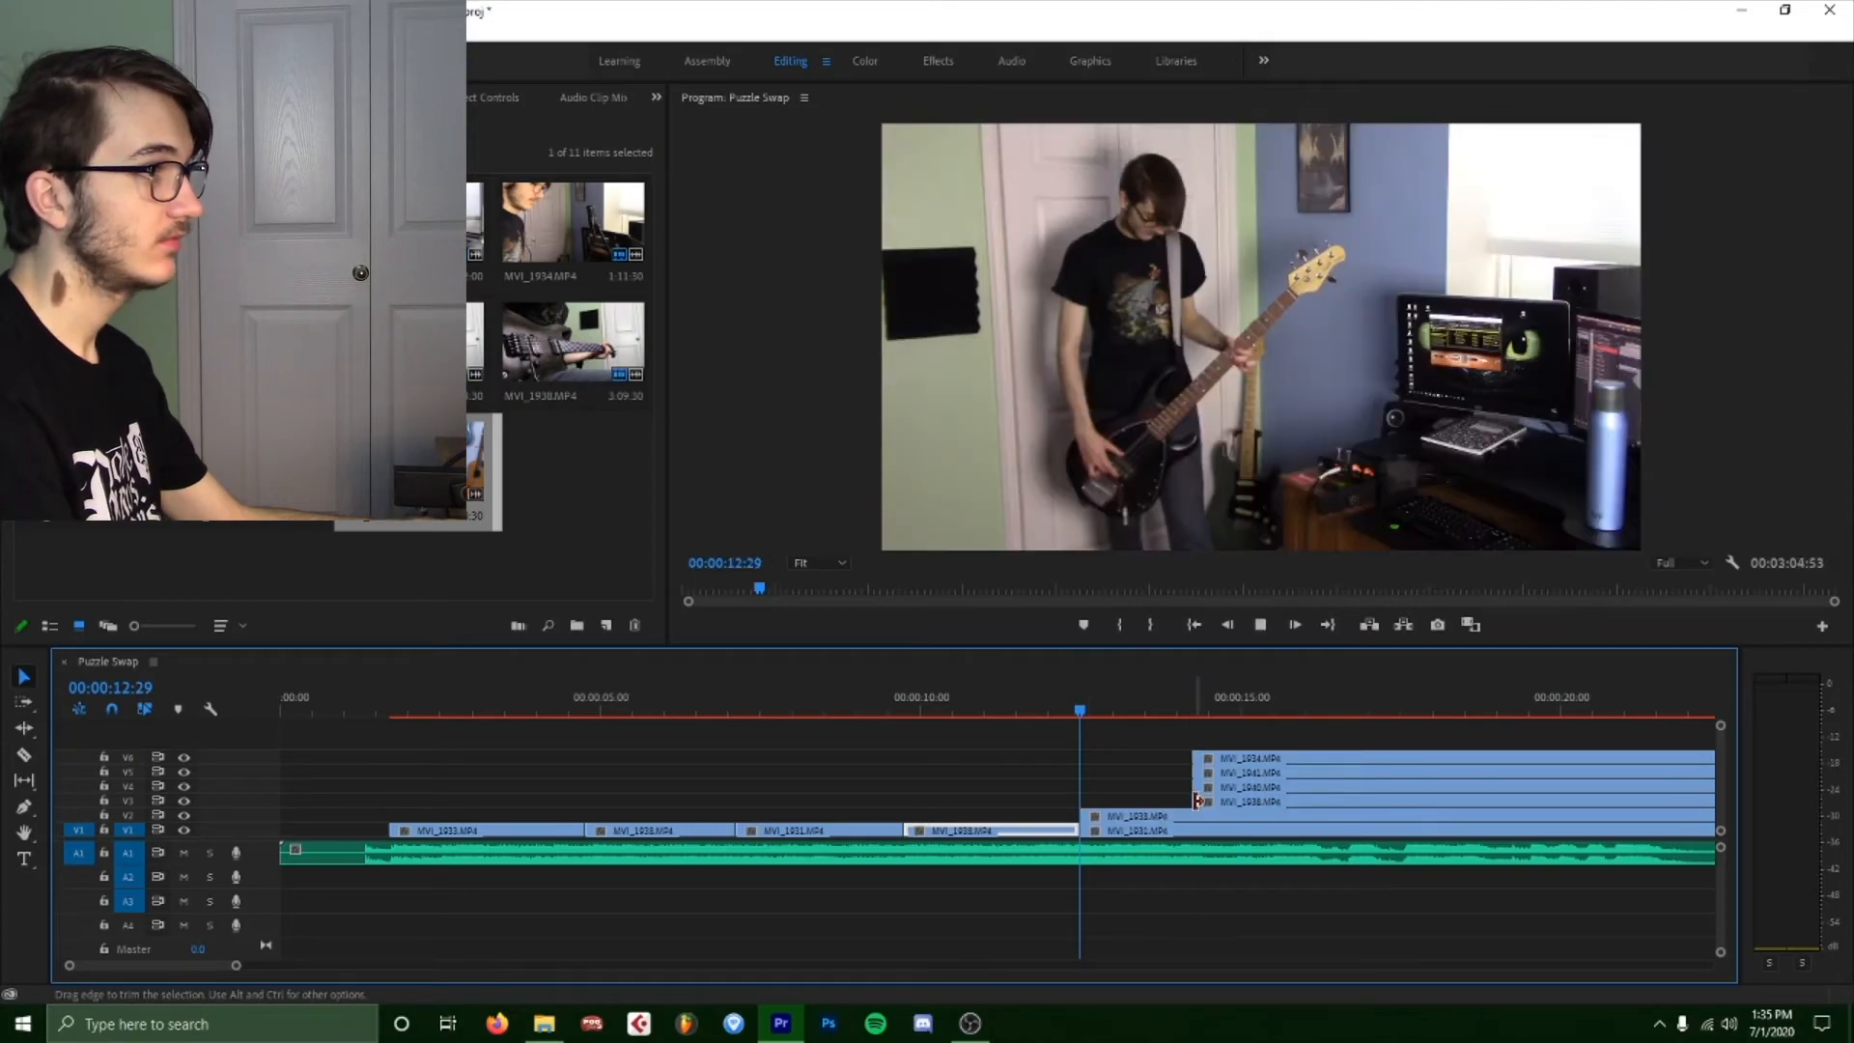
{"action": "key", "text": "space"}
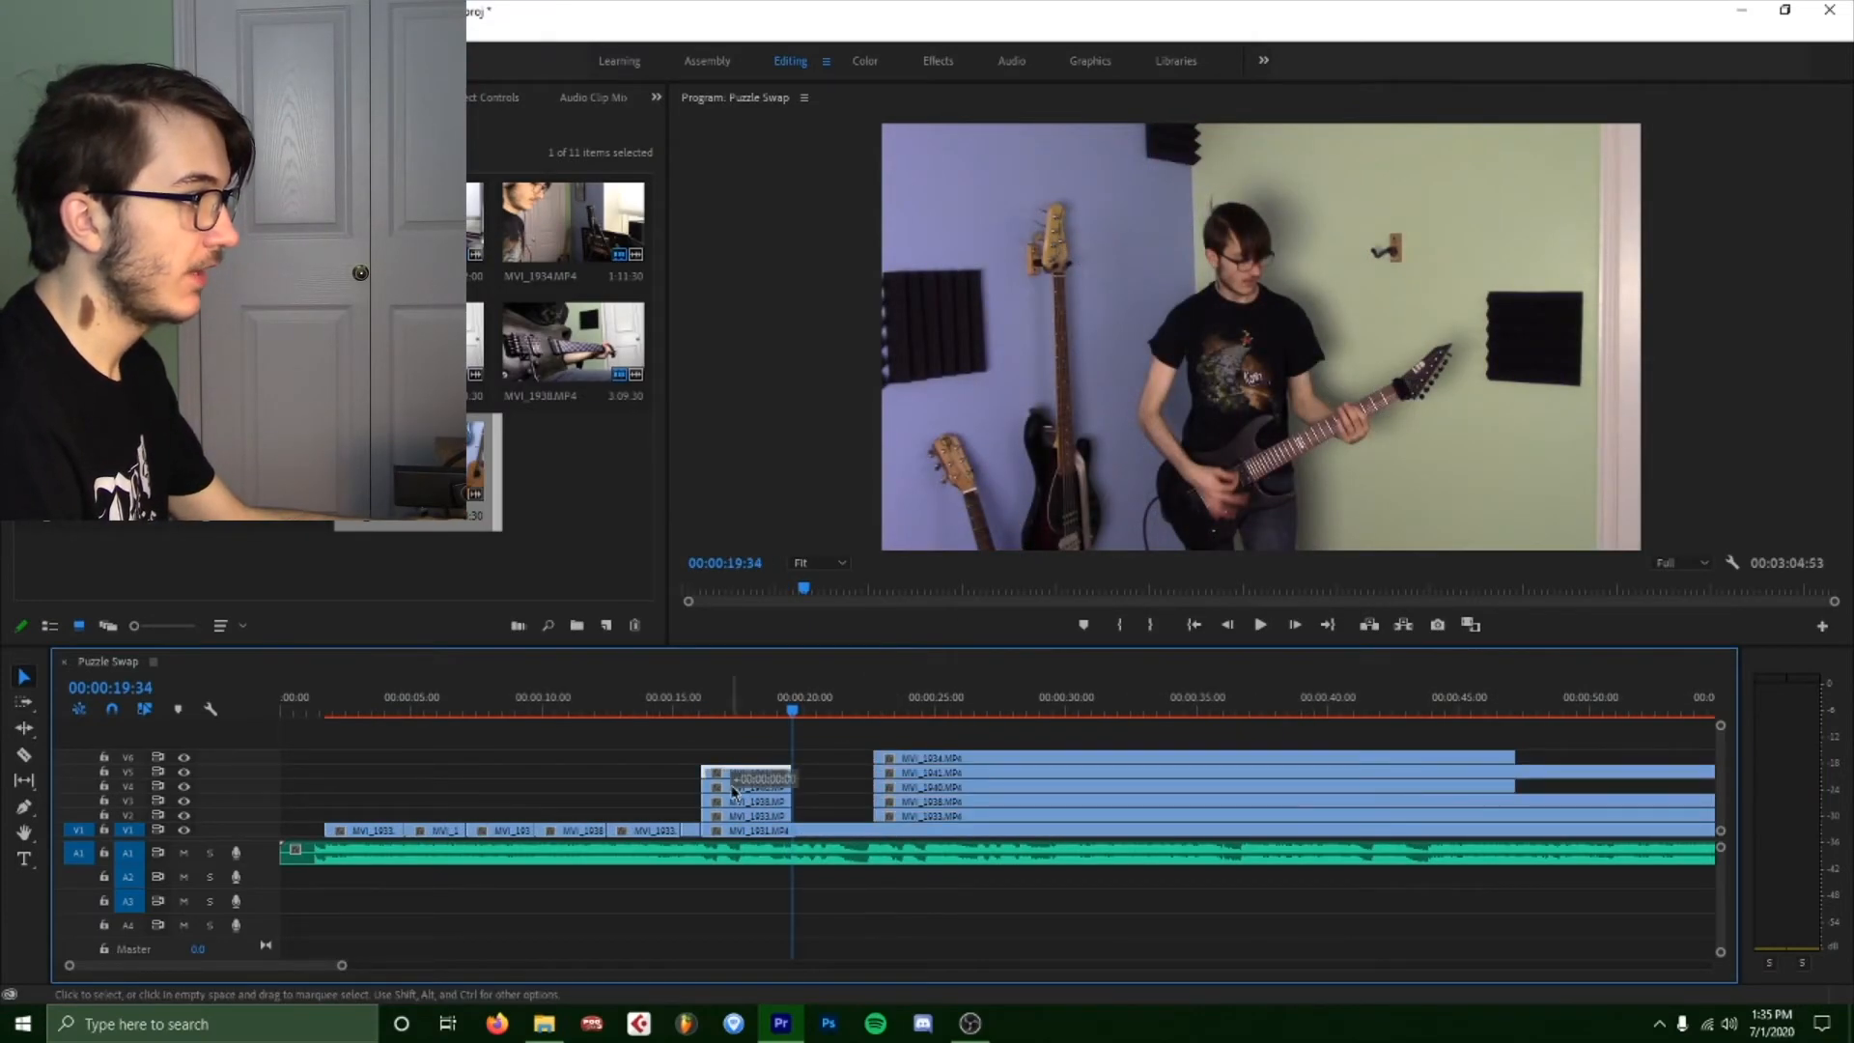
Delete the V2 and V3 segments ending at 00:00:19:34 and lower the MVI_1940.MP4 and MVI_1941.MP4 segments onto V1 and V2.
{"action": "left_click_drag", "start_coordinate": [732, 791], "coordinate": [732, 777]}
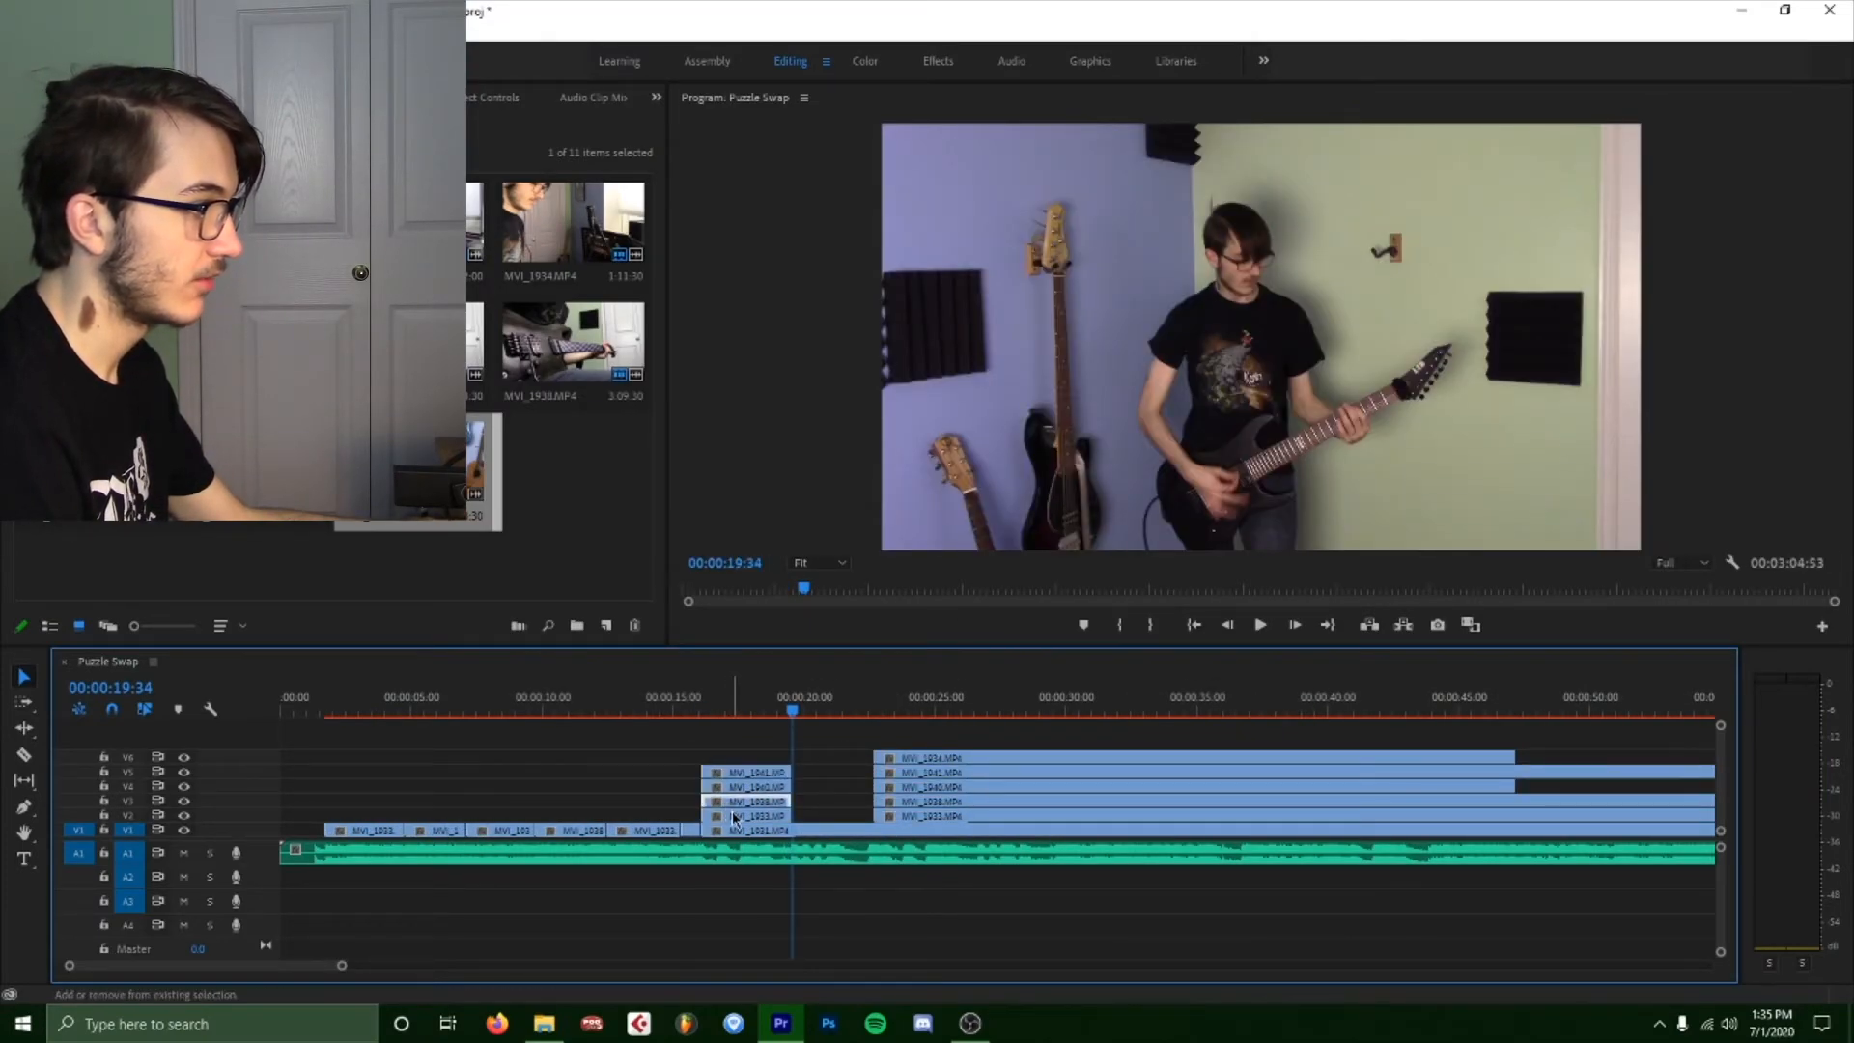
{"action": "key", "text": "Delete"}
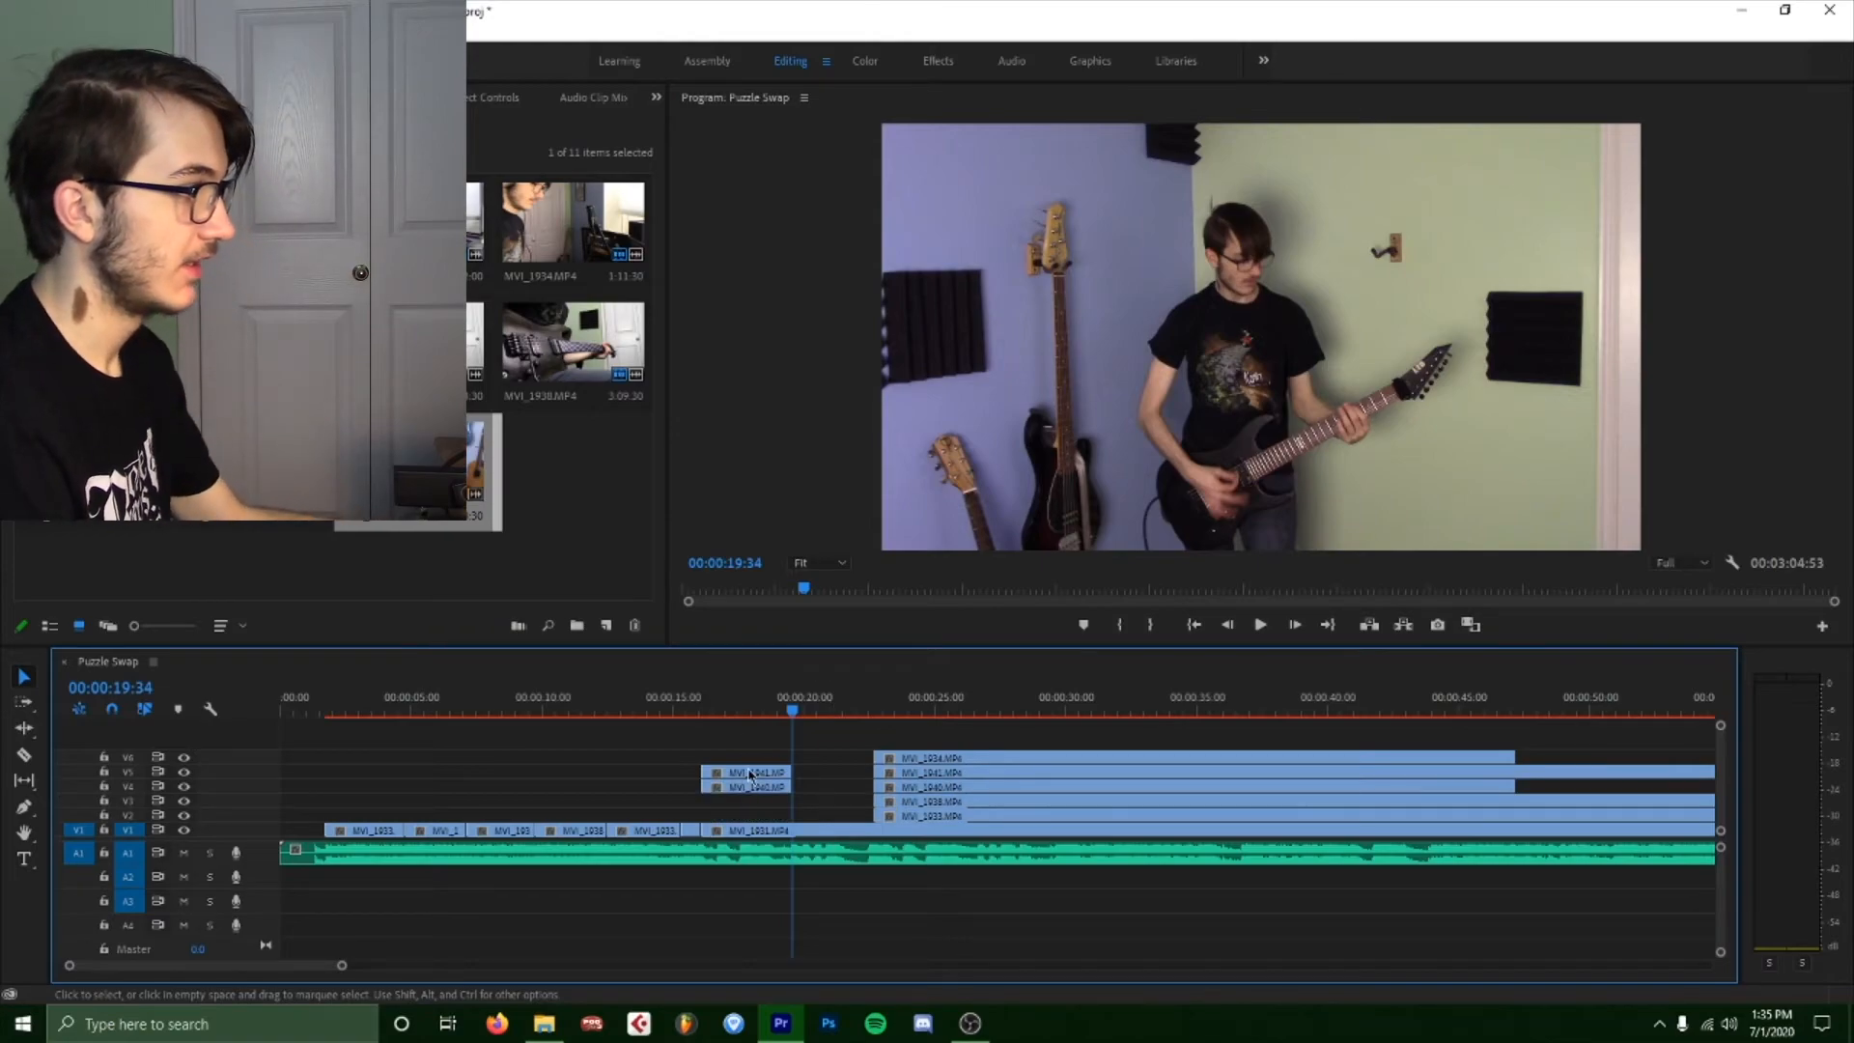
{"action": "left_click_drag", "start_coordinate": [762, 791], "coordinate": [762, 834]}
At 00:00:16:29, scale MVI_1941.MP4 on V2 to half size and place it in the upper-right quarter of the video frame.
{"action": "left_click", "coordinate": [713, 711]}
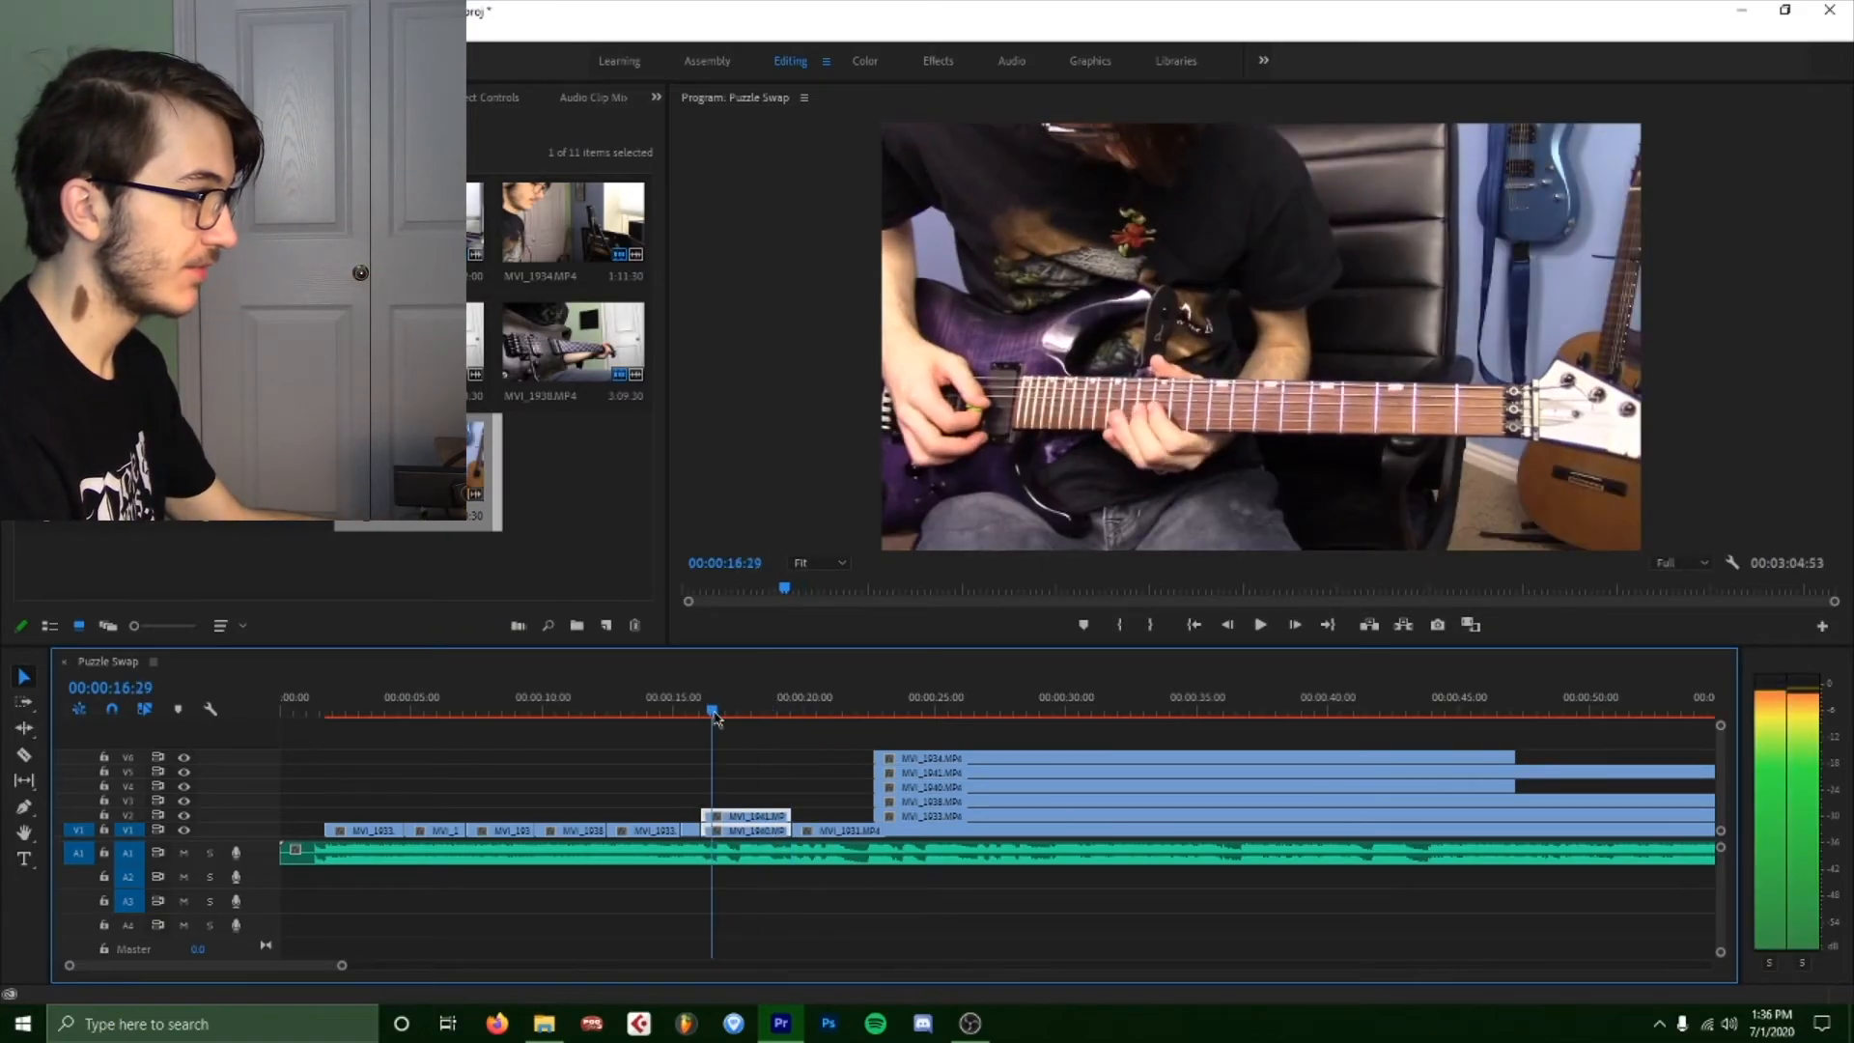
{"action": "left_click", "coordinate": [185, 817]}
{"action": "left_click", "coordinate": [184, 816]}
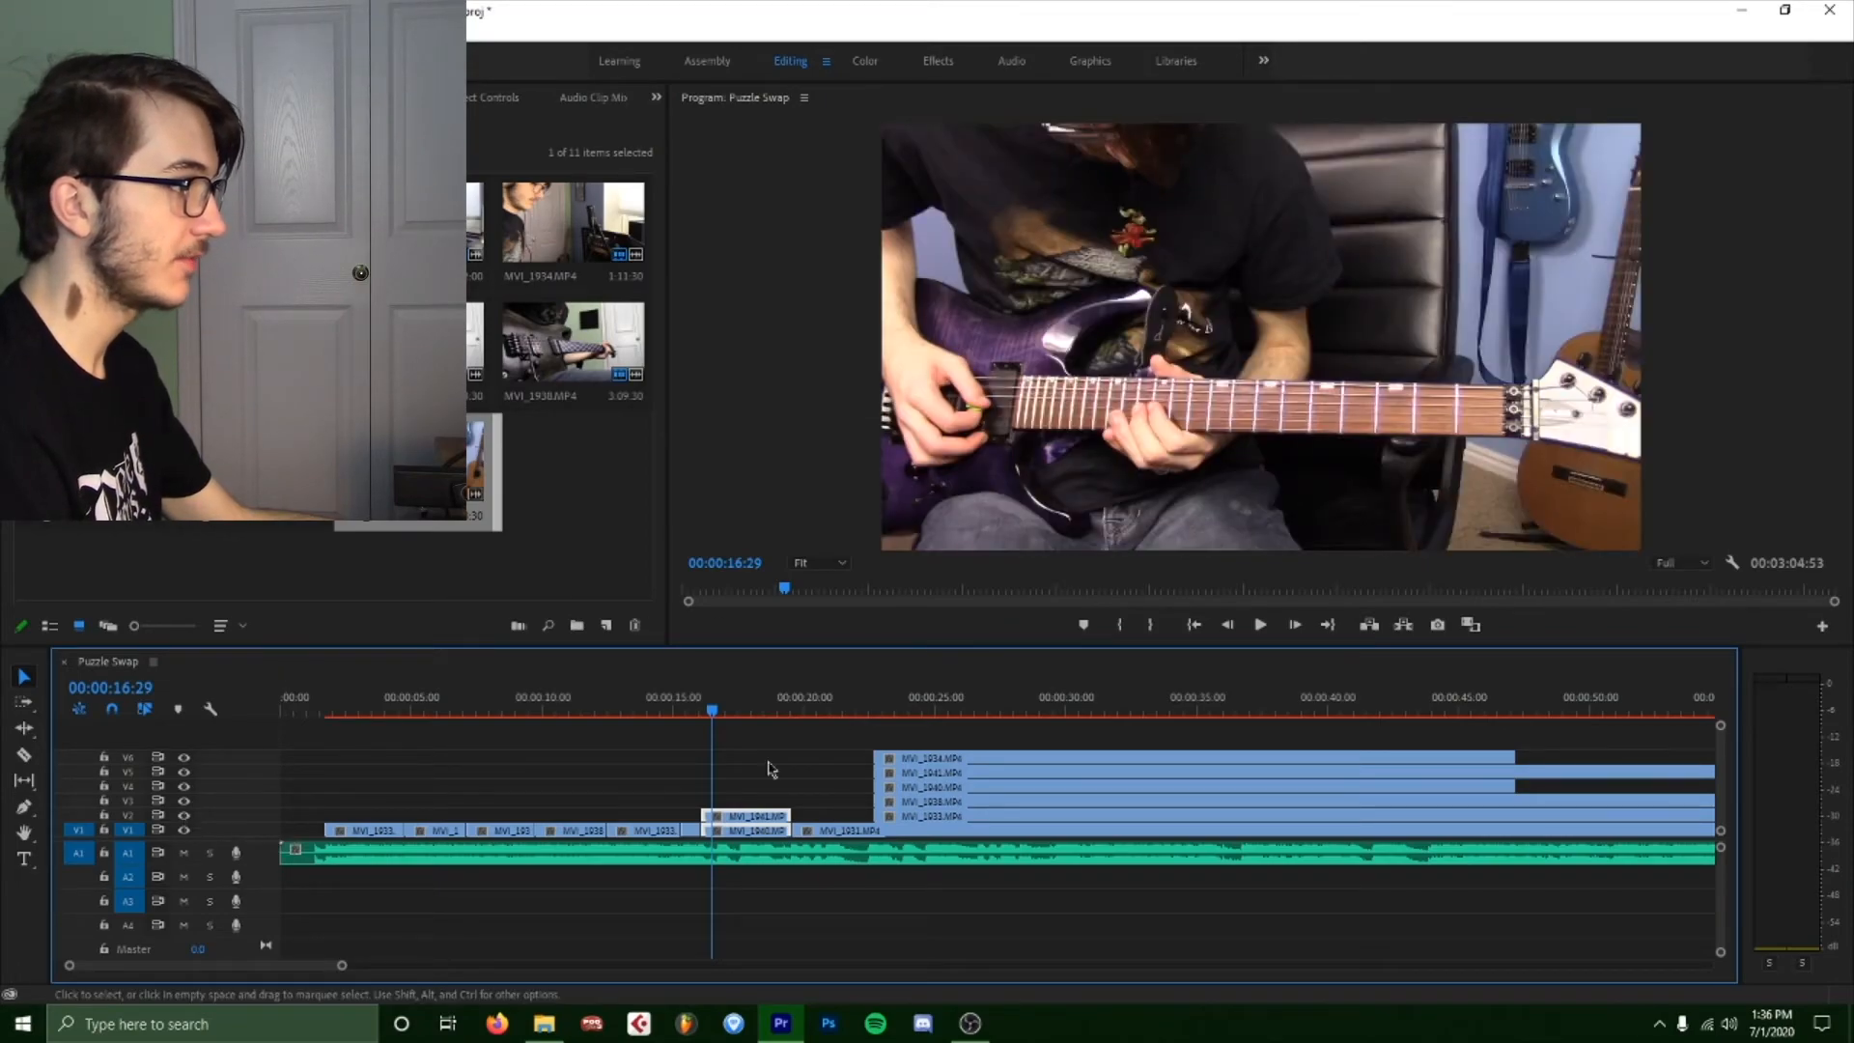
{"action": "left_click", "coordinate": [769, 790]}
{"action": "left_click", "coordinate": [759, 817]}
{"action": "left_click", "coordinate": [391, 98]}
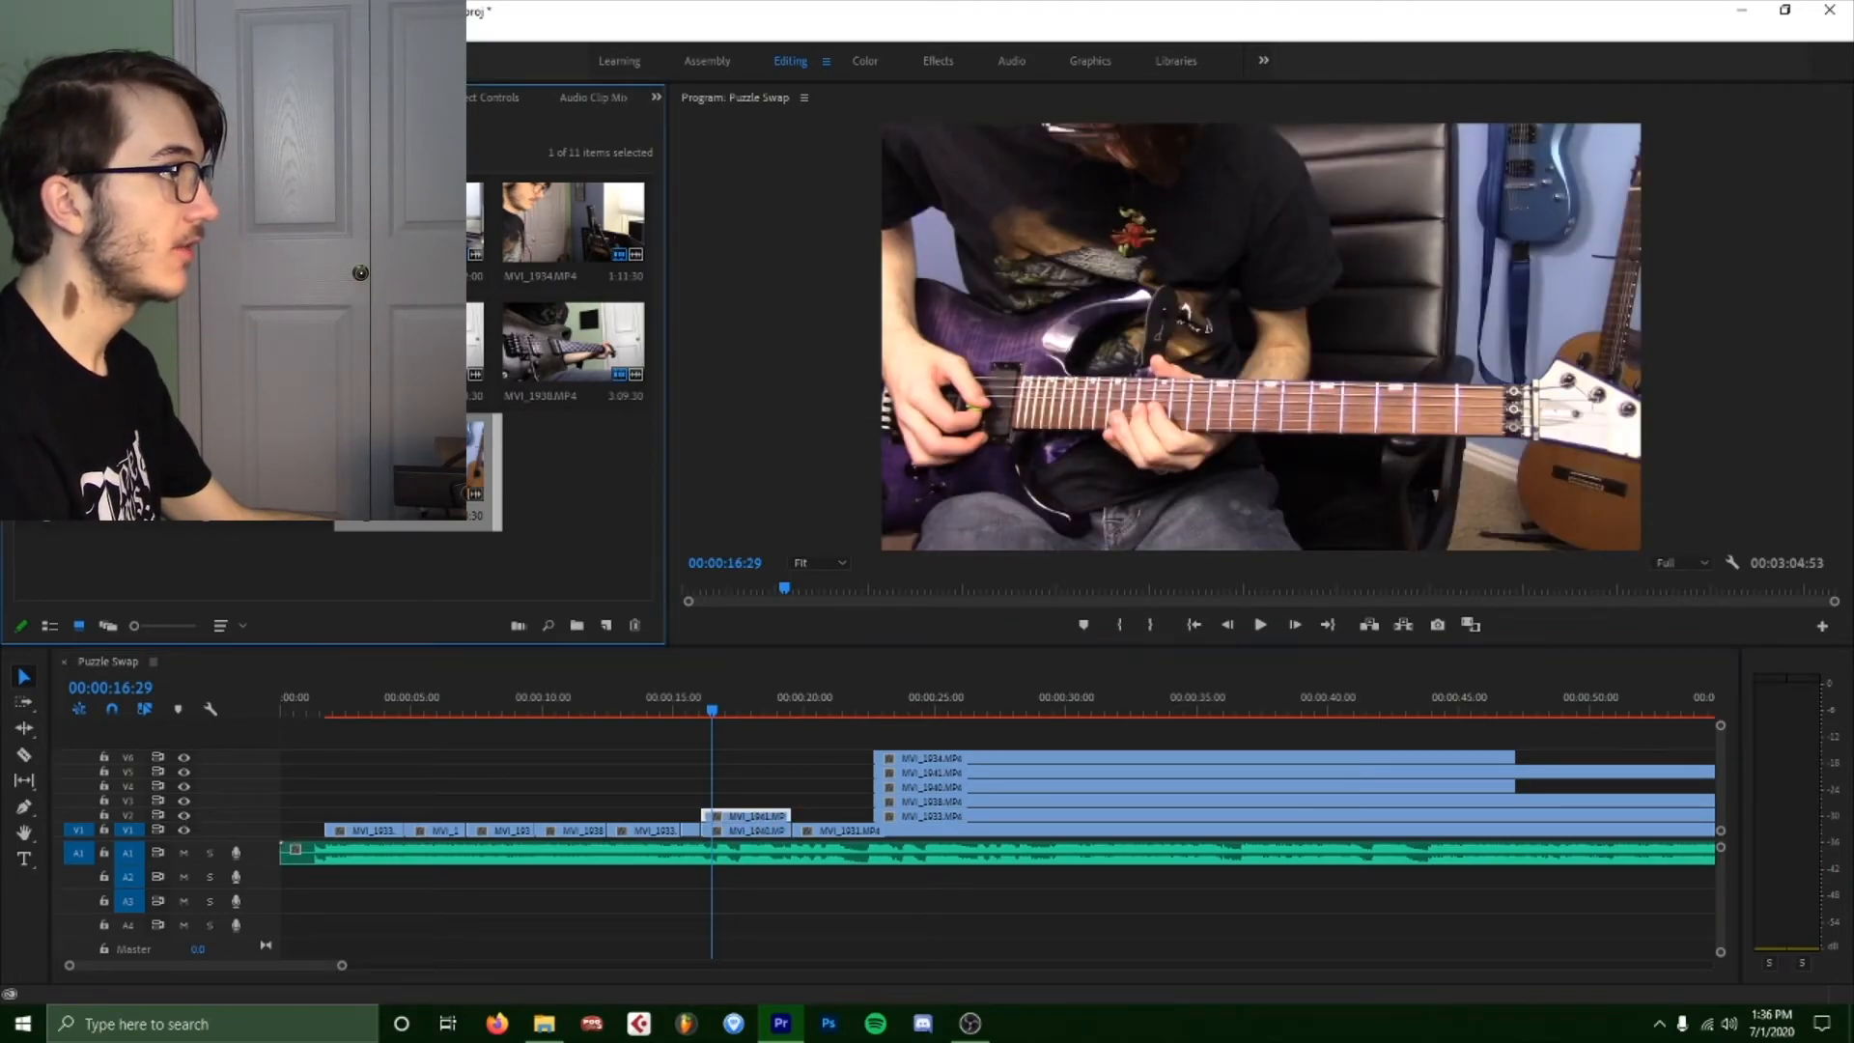
{"action": "left_click", "coordinate": [491, 97]}
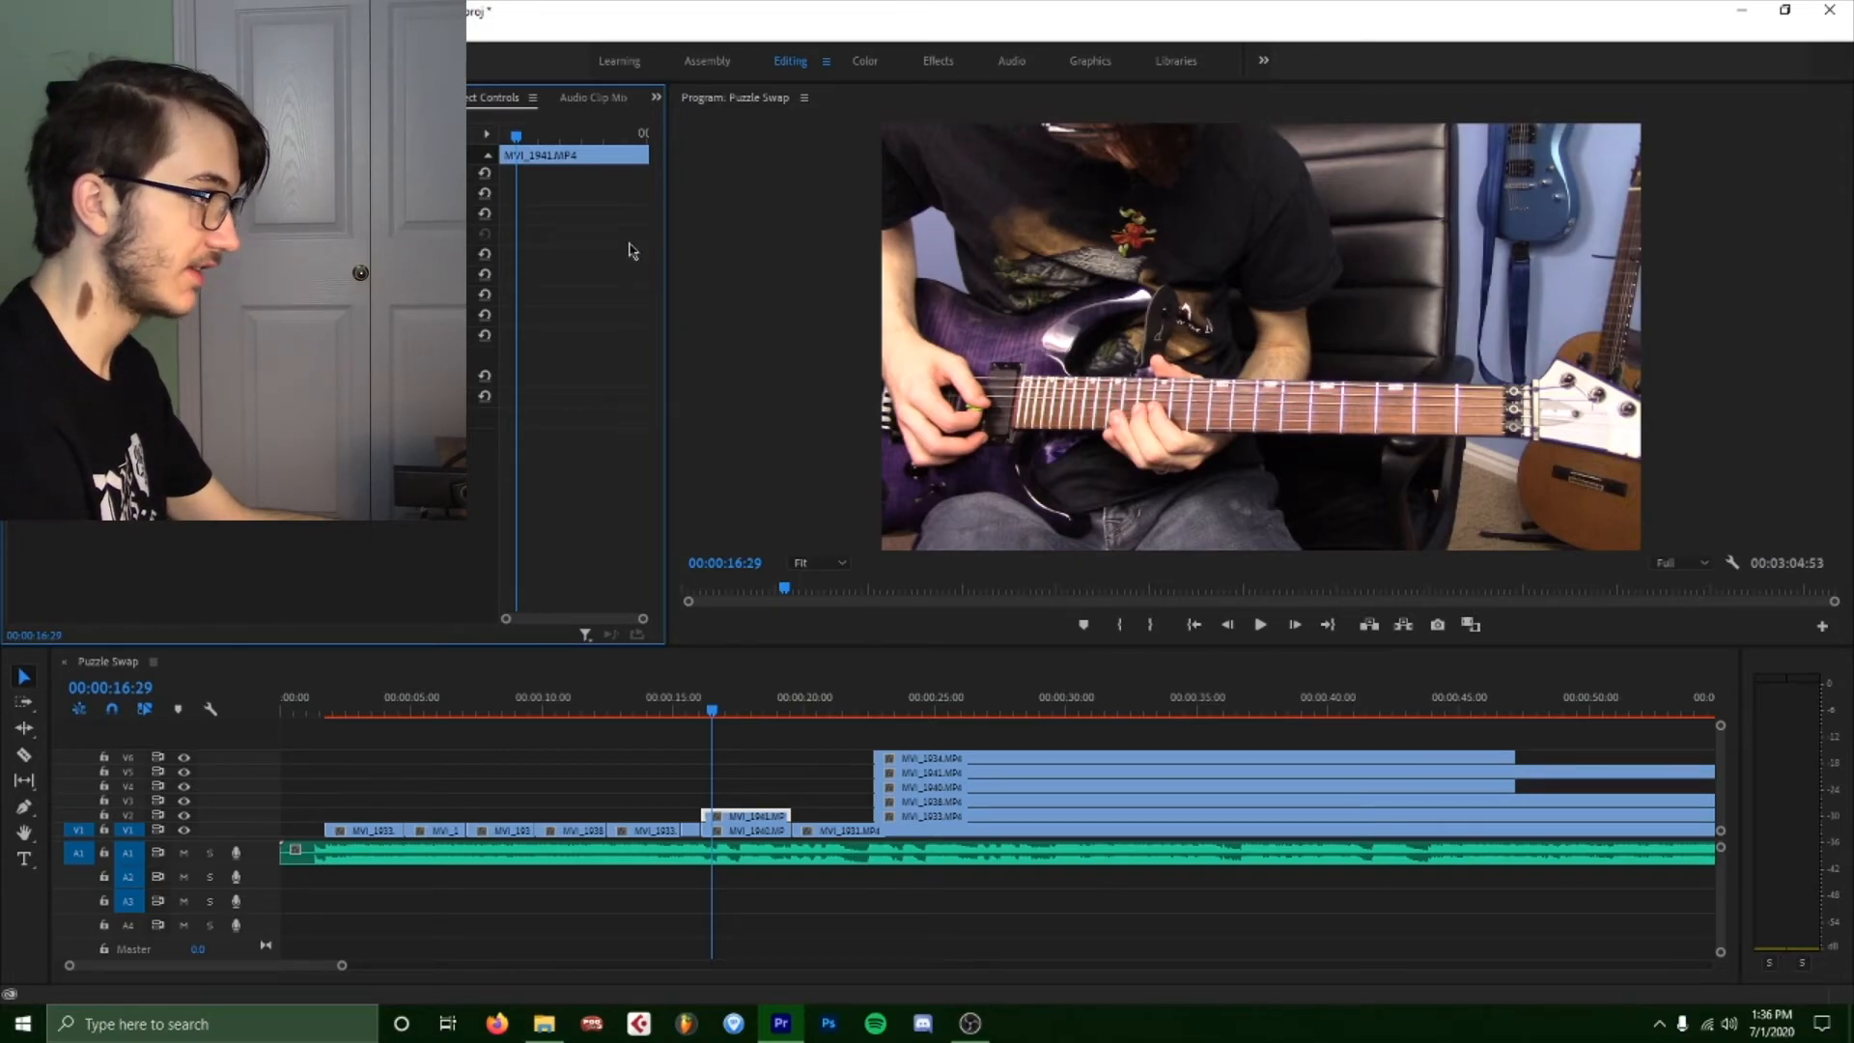
{"action": "left_click", "coordinate": [79, 355]}
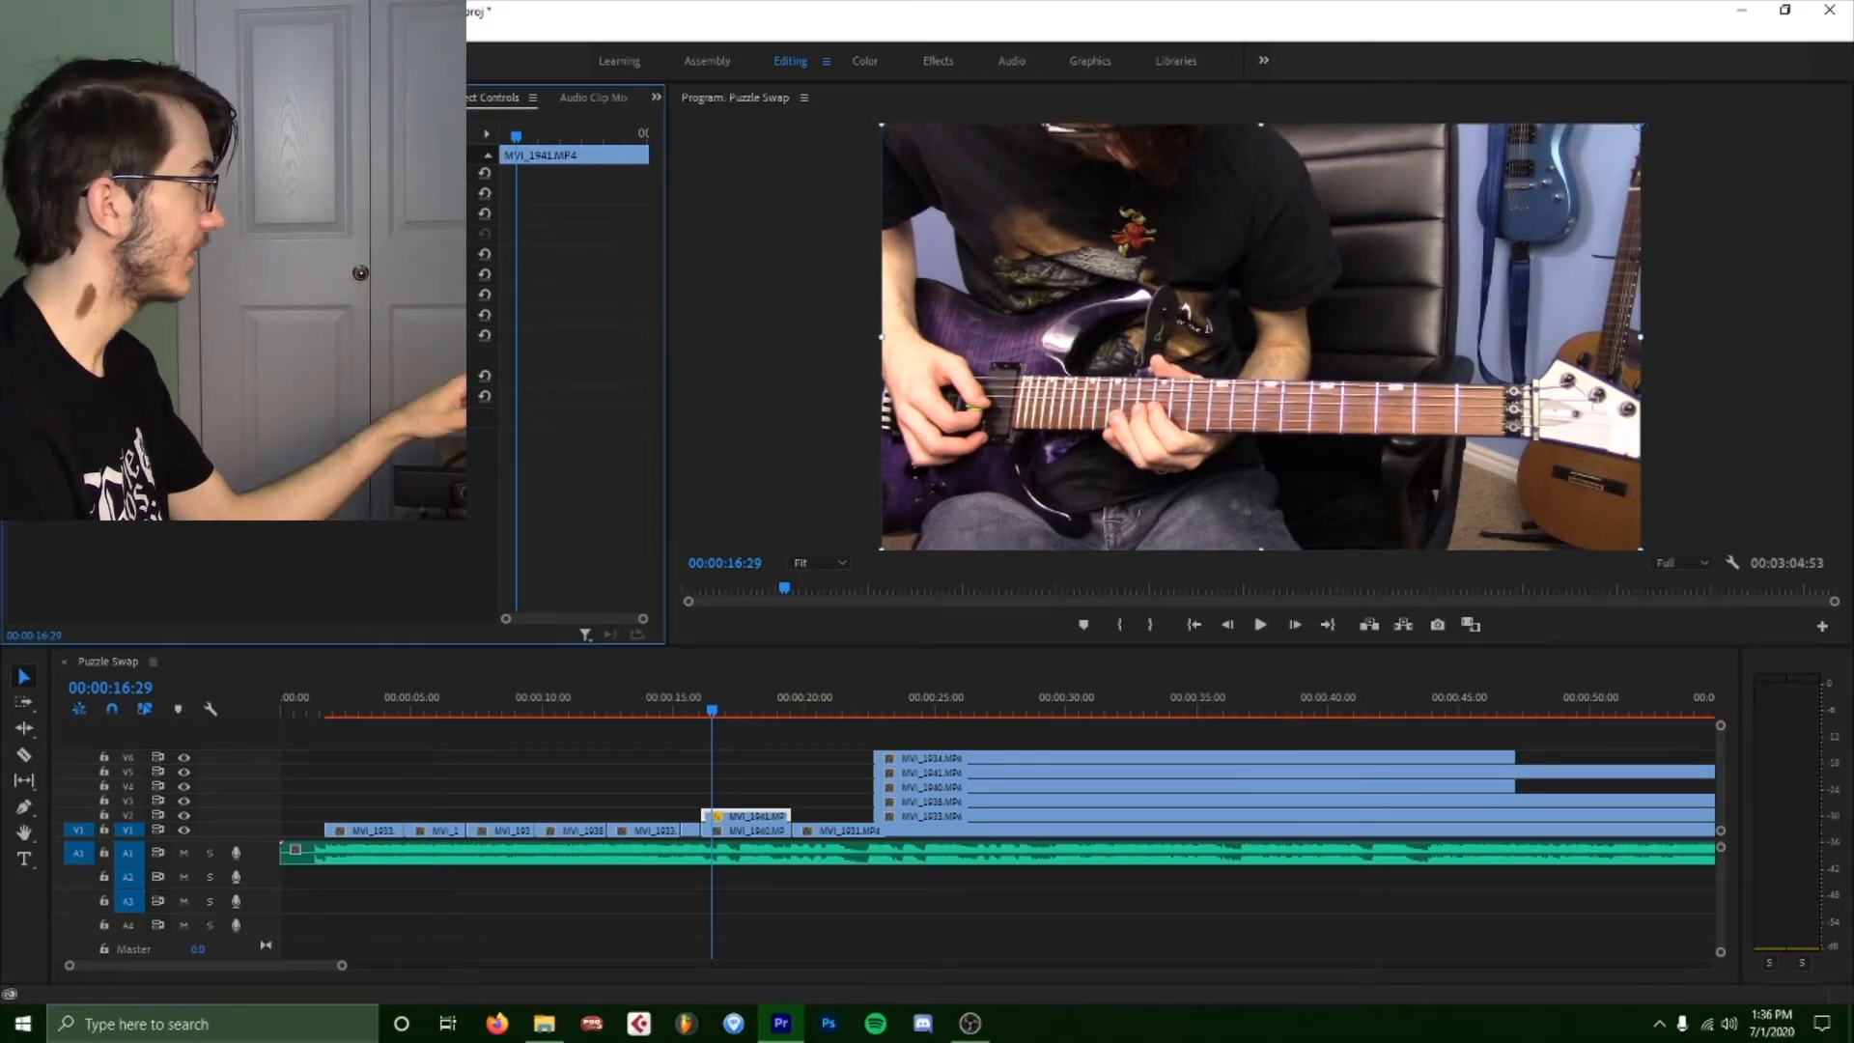
{"action": "key", "text": "Return"}
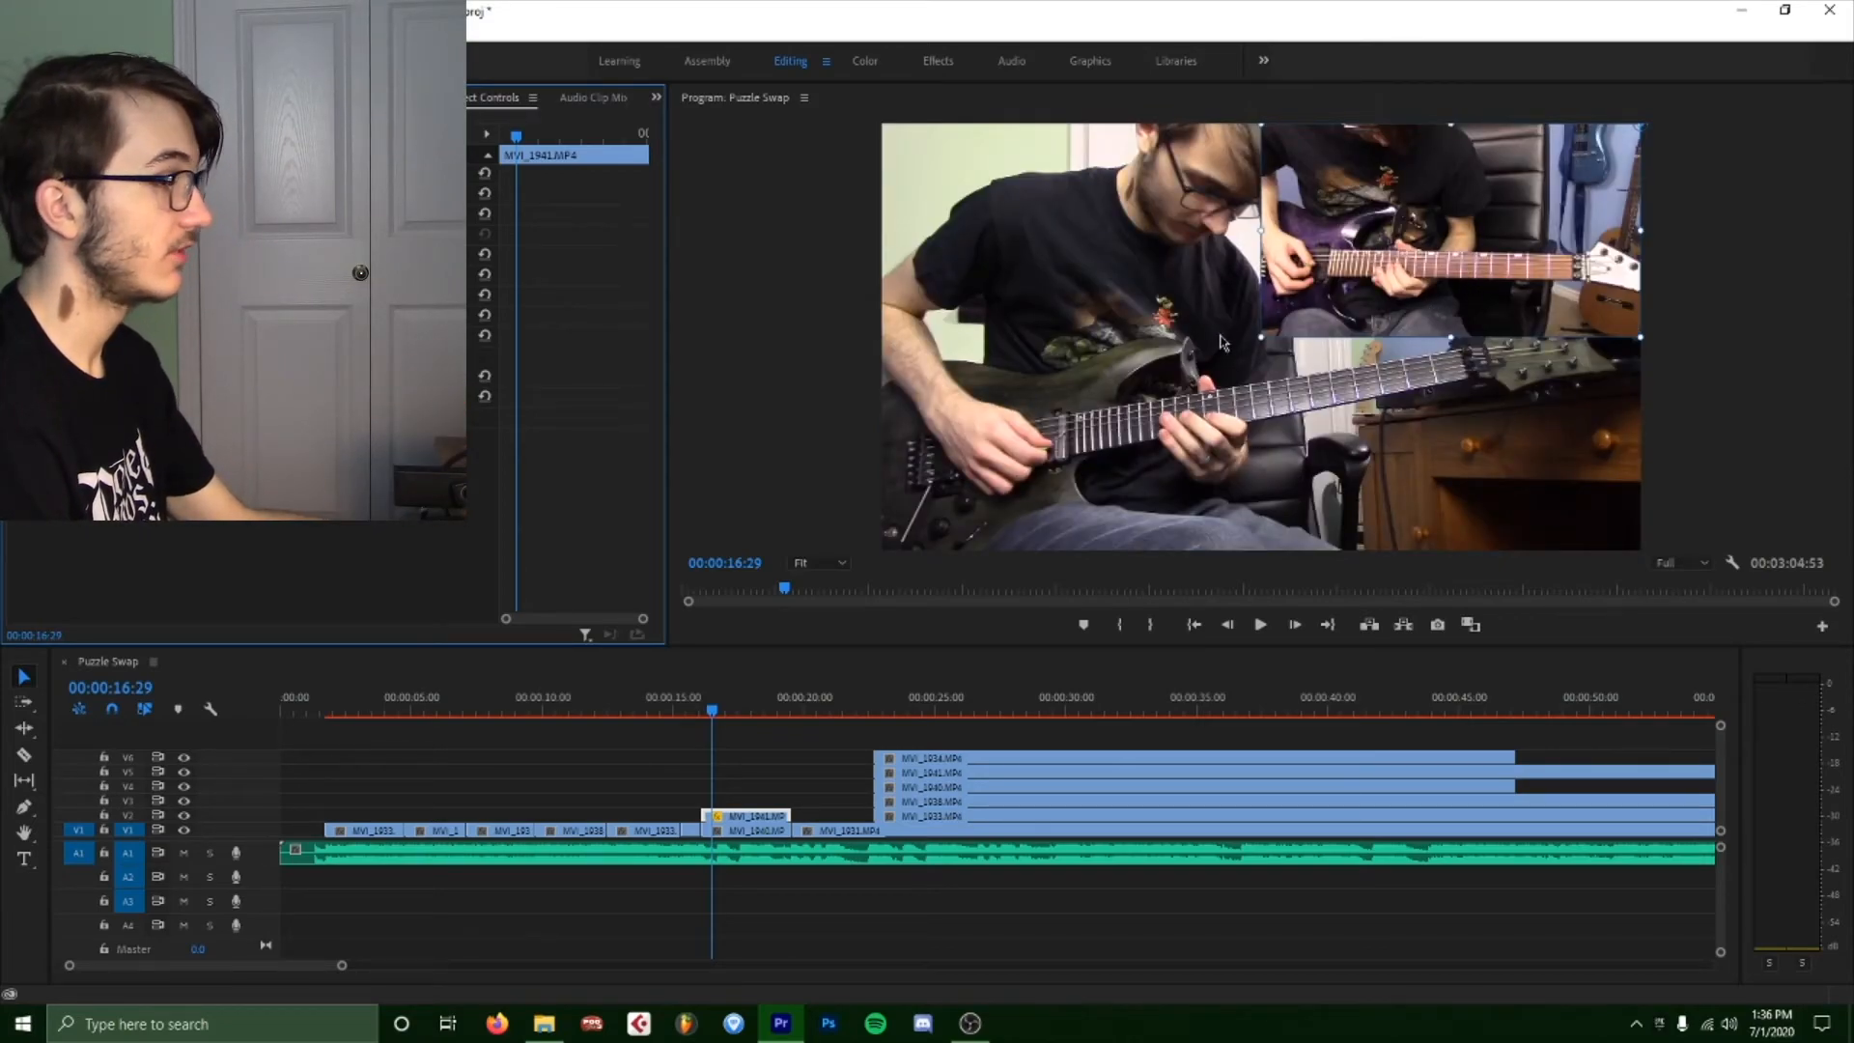
Raise the MVI_1940.MP4 and MVI_1941.MP4 pair to V3 and V4 and scrub from 00:00:16:02 to check the split-screen layout.
{"action": "left_click", "coordinate": [868, 709]}
{"action": "mouse_move", "coordinate": [755, 765]}
{"action": "left_mouse_down"}
{"action": "mouse_move", "coordinate": [746, 832]}
{"action": "mouse_move", "coordinate": [746, 800]}
{"action": "left_mouse_up"}
{"action": "mouse_move", "coordinate": [703, 681]}
{"action": "left_mouse_down"}
{"action": "mouse_move", "coordinate": [660, 666]}
{"action": "mouse_move", "coordinate": [703, 713]}
{"action": "left_mouse_up"}
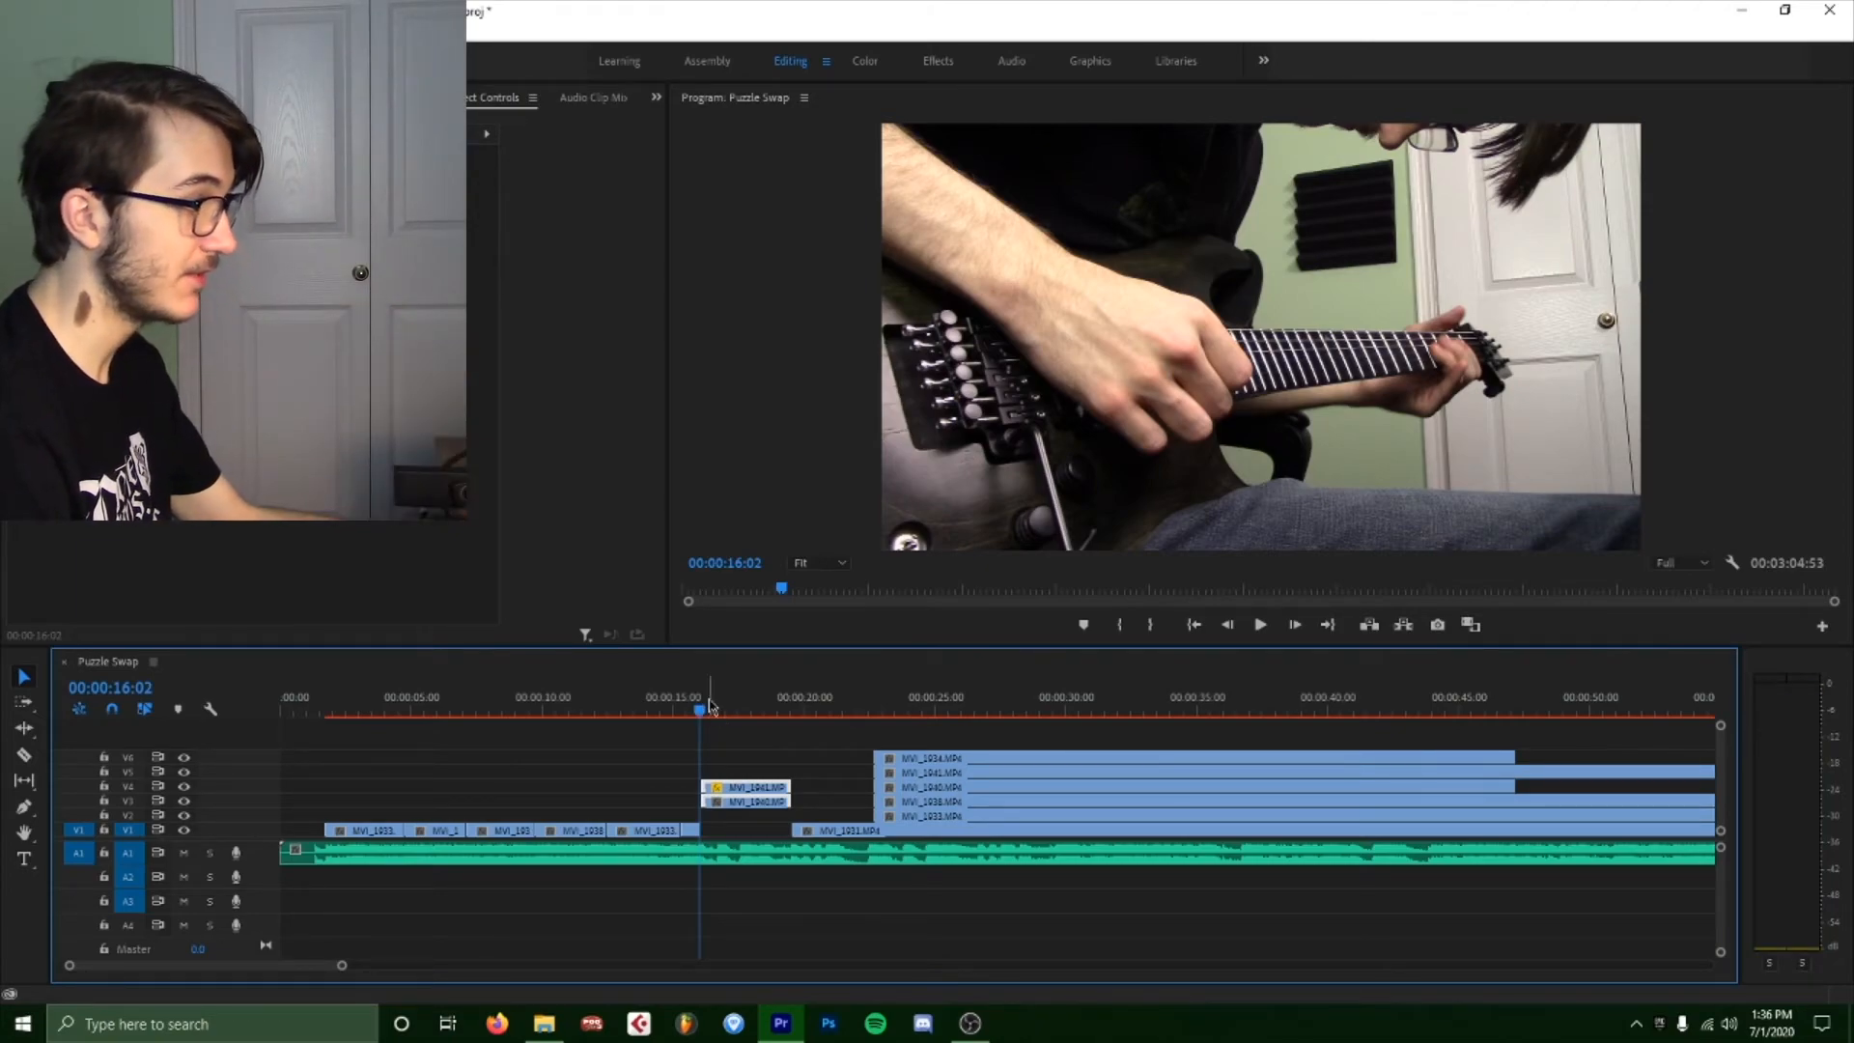
{"action": "left_click", "coordinate": [729, 706]}
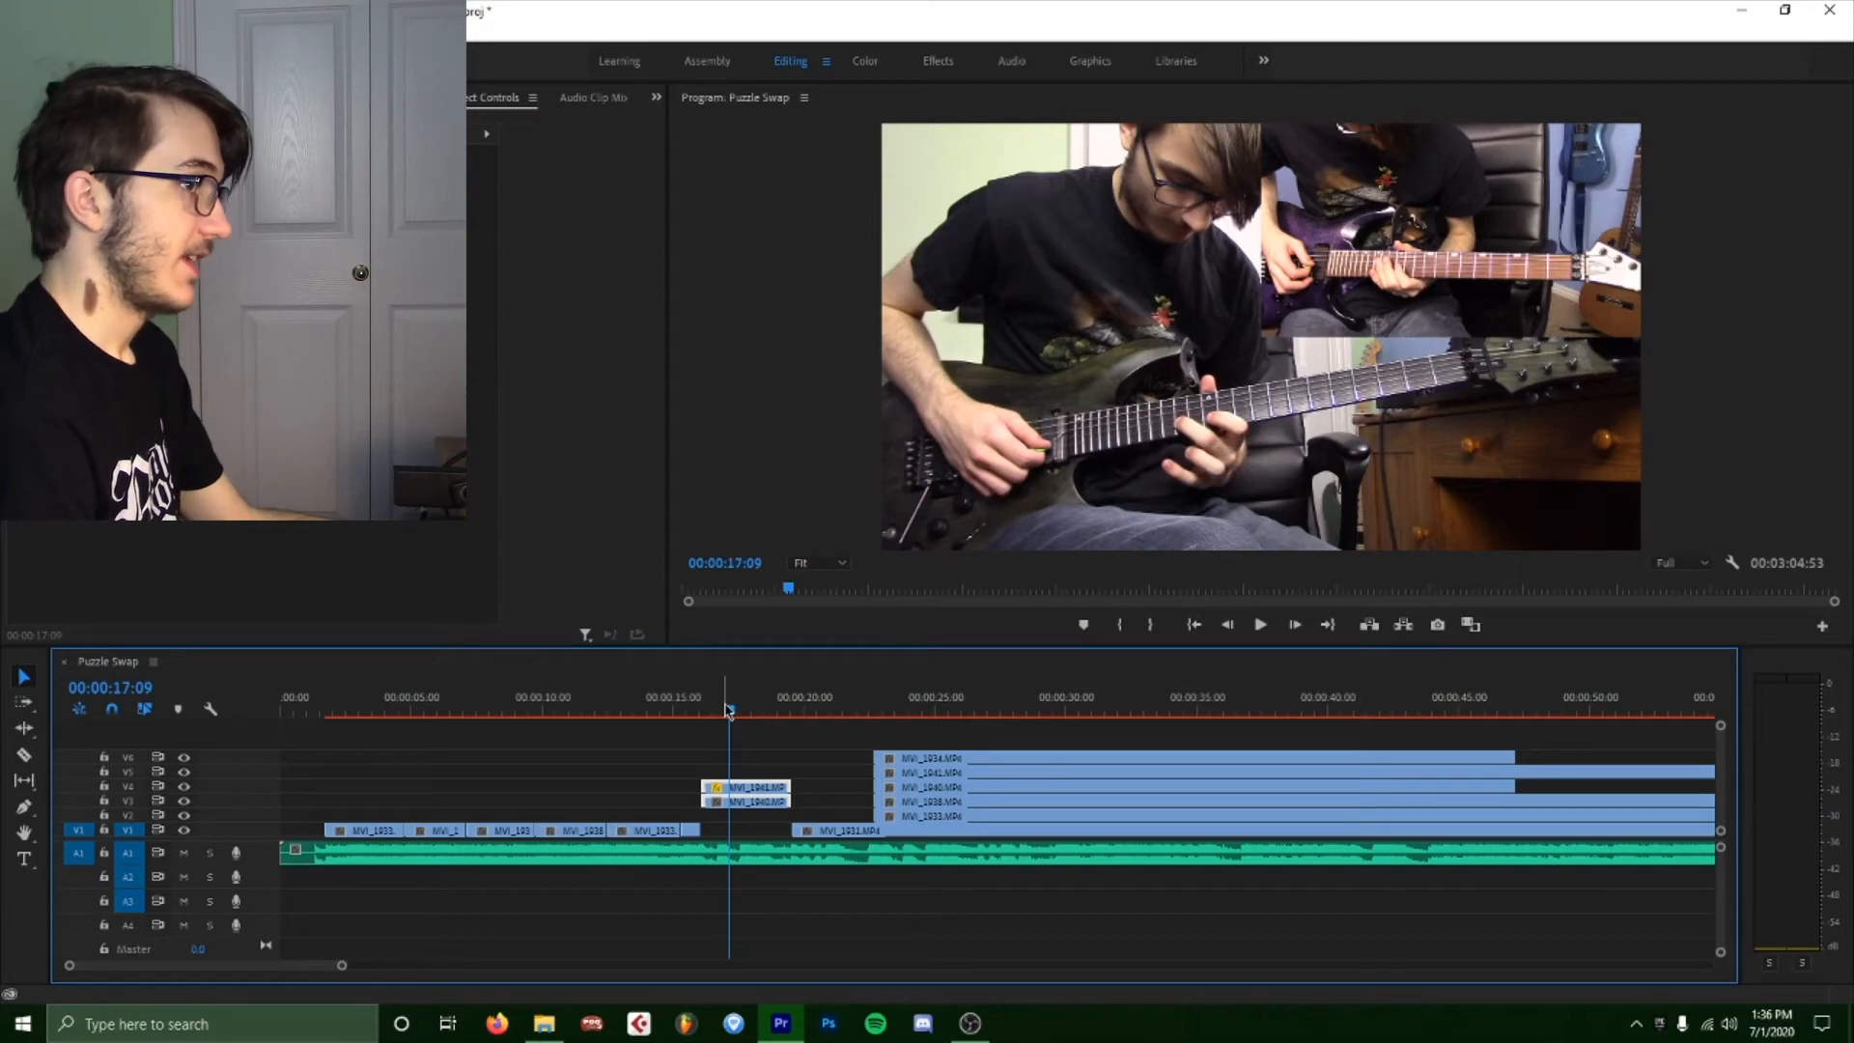
{"action": "left_click", "coordinate": [745, 710]}
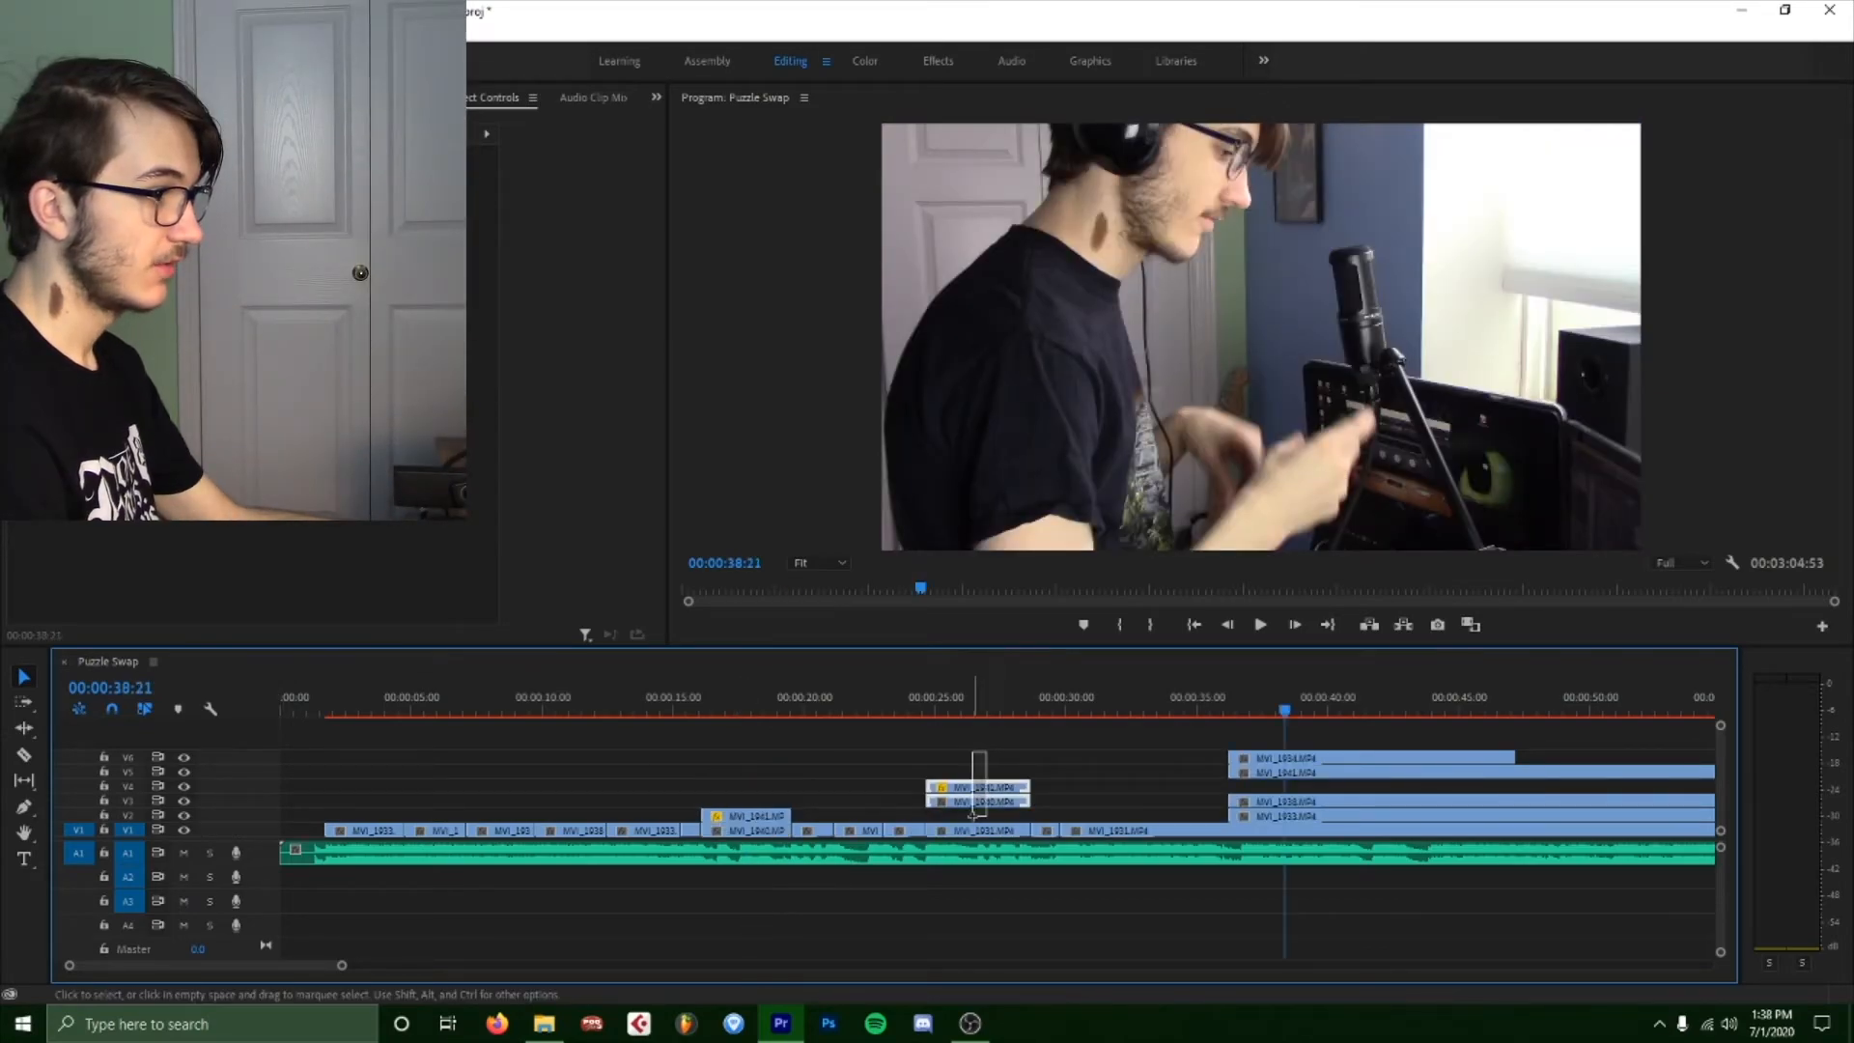
Place the split-screen pair near 00:00:38 and lower the MVI_1933.MP4 segment ending at about 00:00:51 onto V1.
{"action": "left_click_drag", "start_coordinate": [970, 803], "coordinate": [1291, 827]}
{"action": "left_click_drag", "start_coordinate": [1305, 734], "coordinate": [1320, 807]}
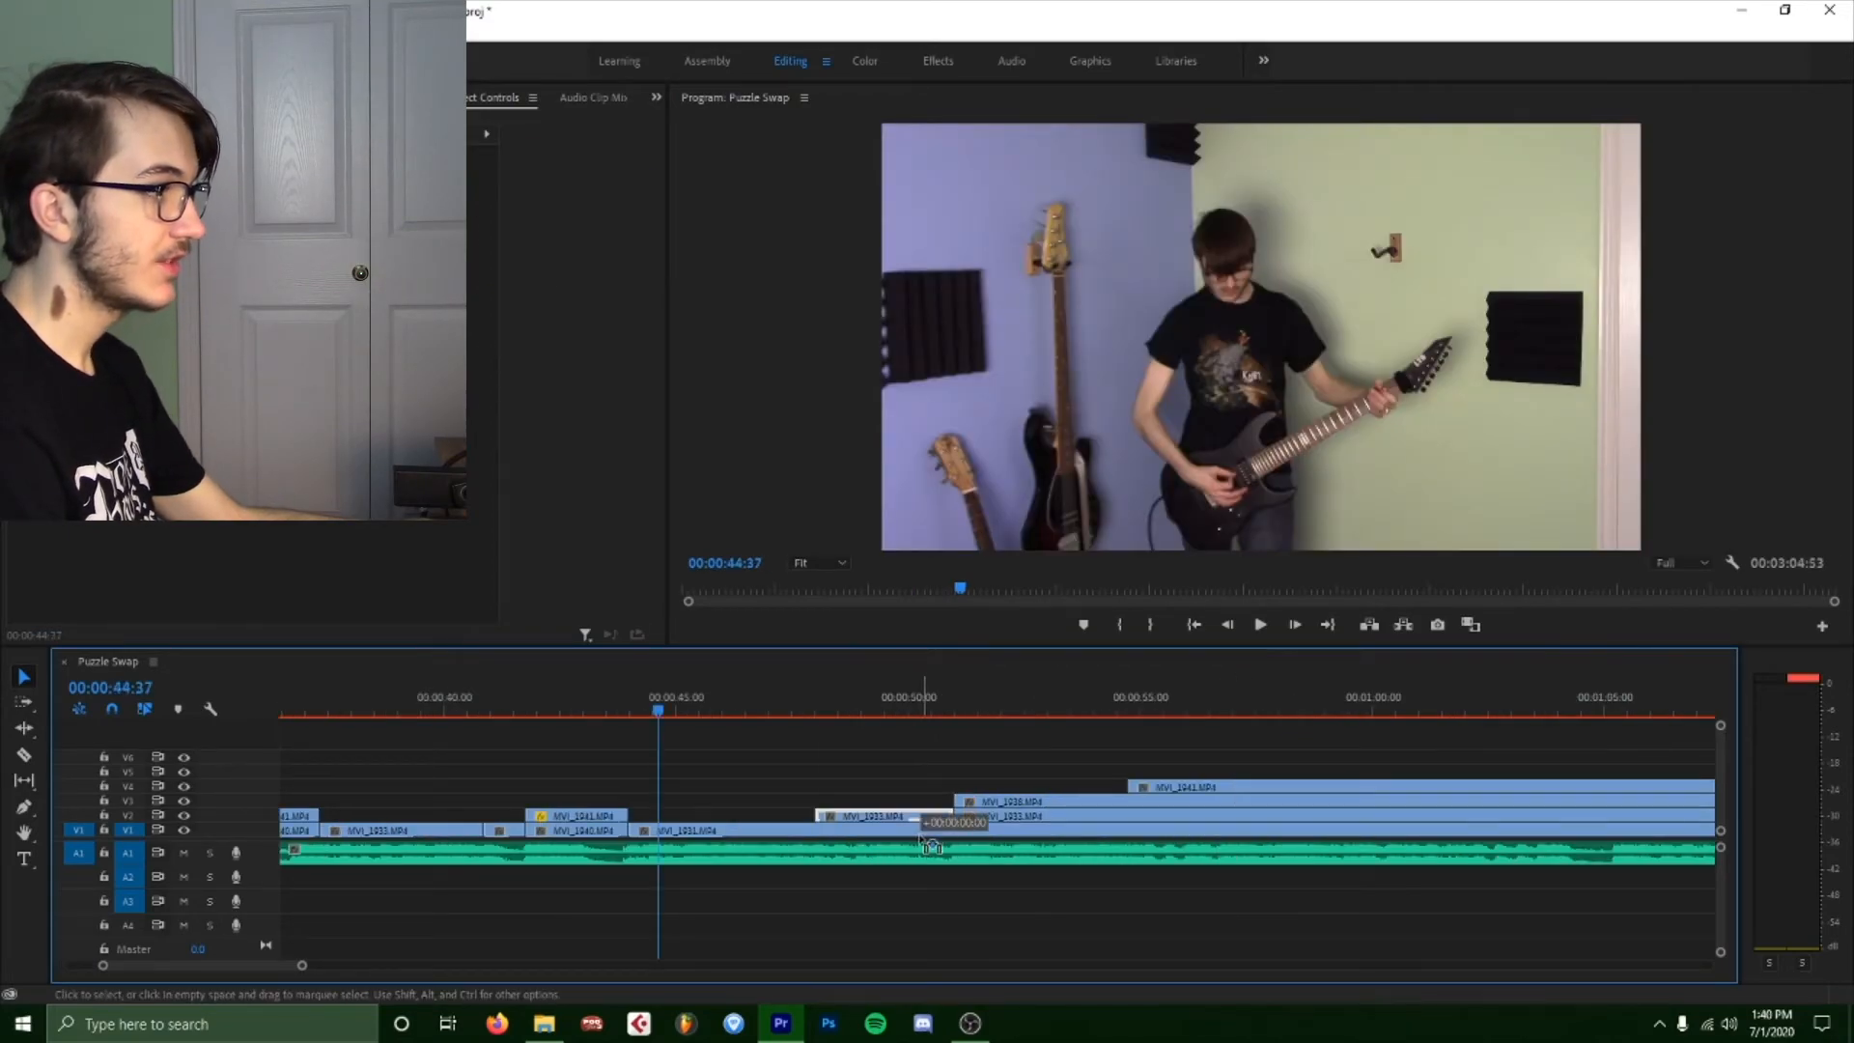
{"action": "left_click_drag", "start_coordinate": [930, 845], "coordinate": [916, 836]}
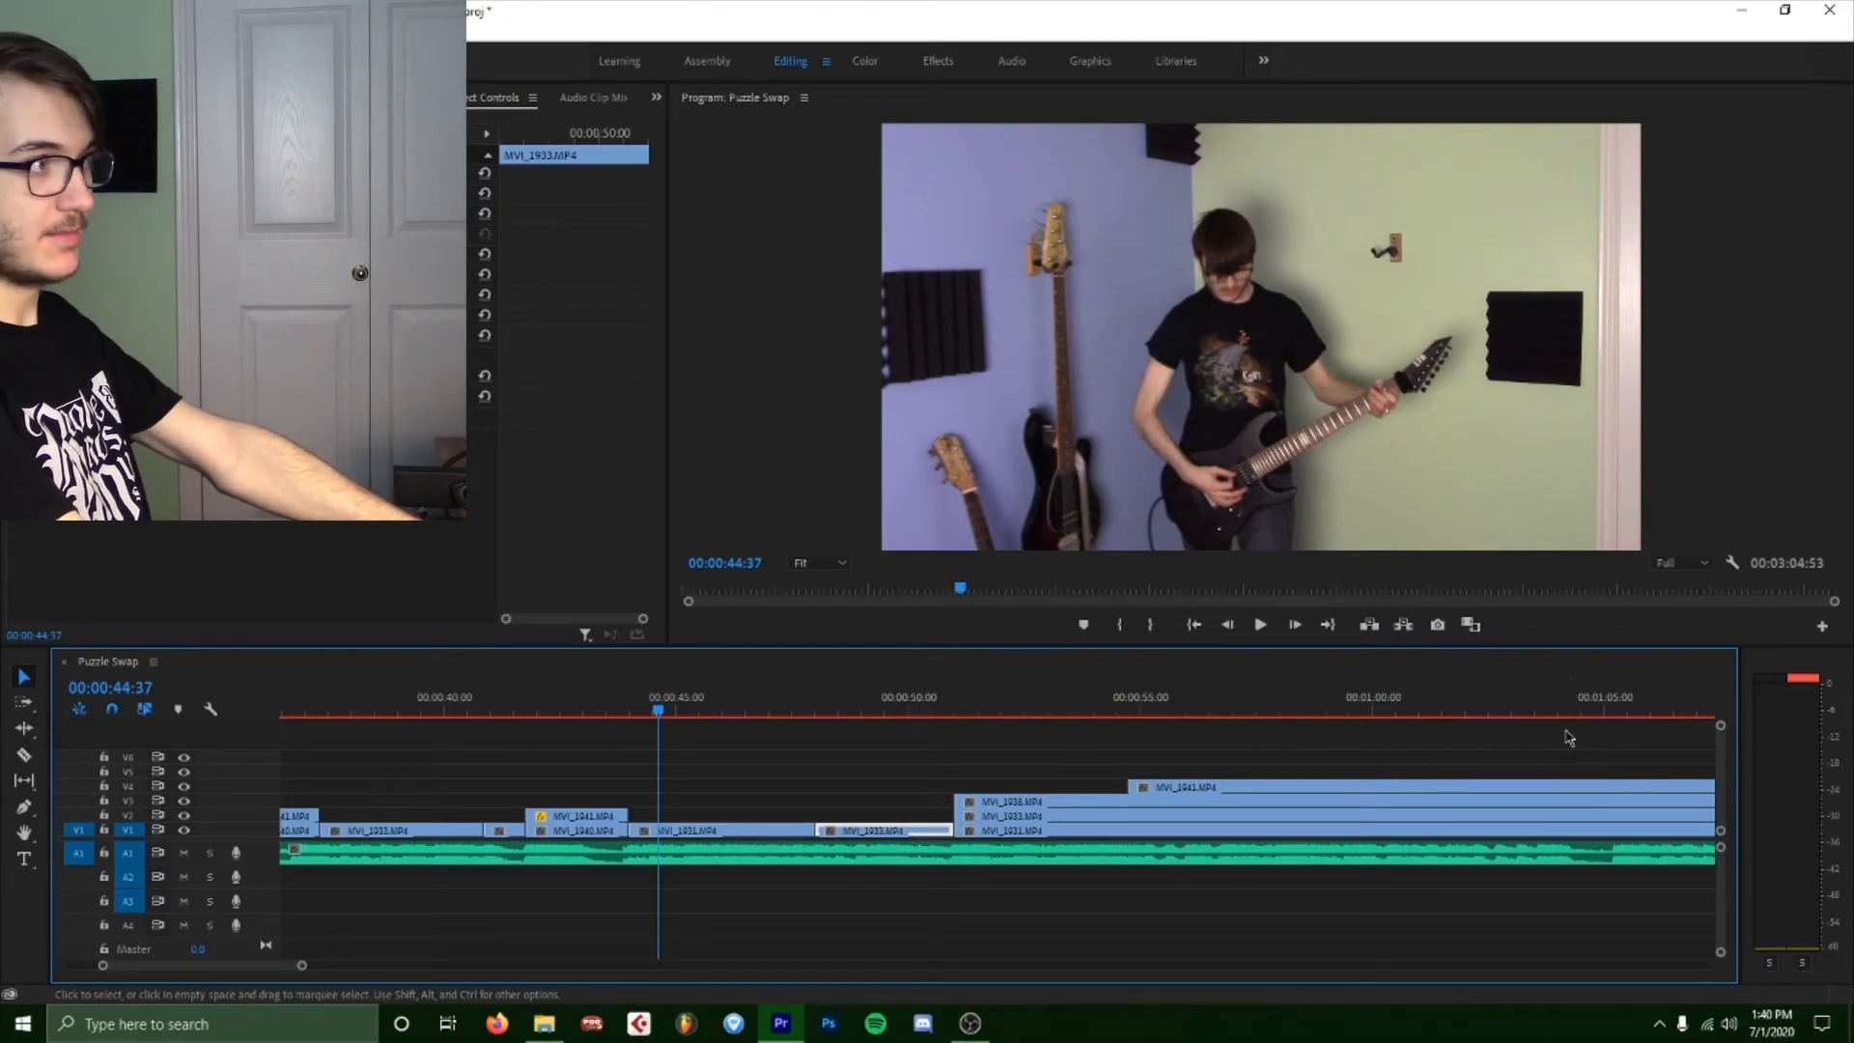
Save the project, play on to 00:00:55:05 and trim the start of MVI_1941.MP4 on V4 to that point.
{"action": "key", "text": "ctrl+s"}
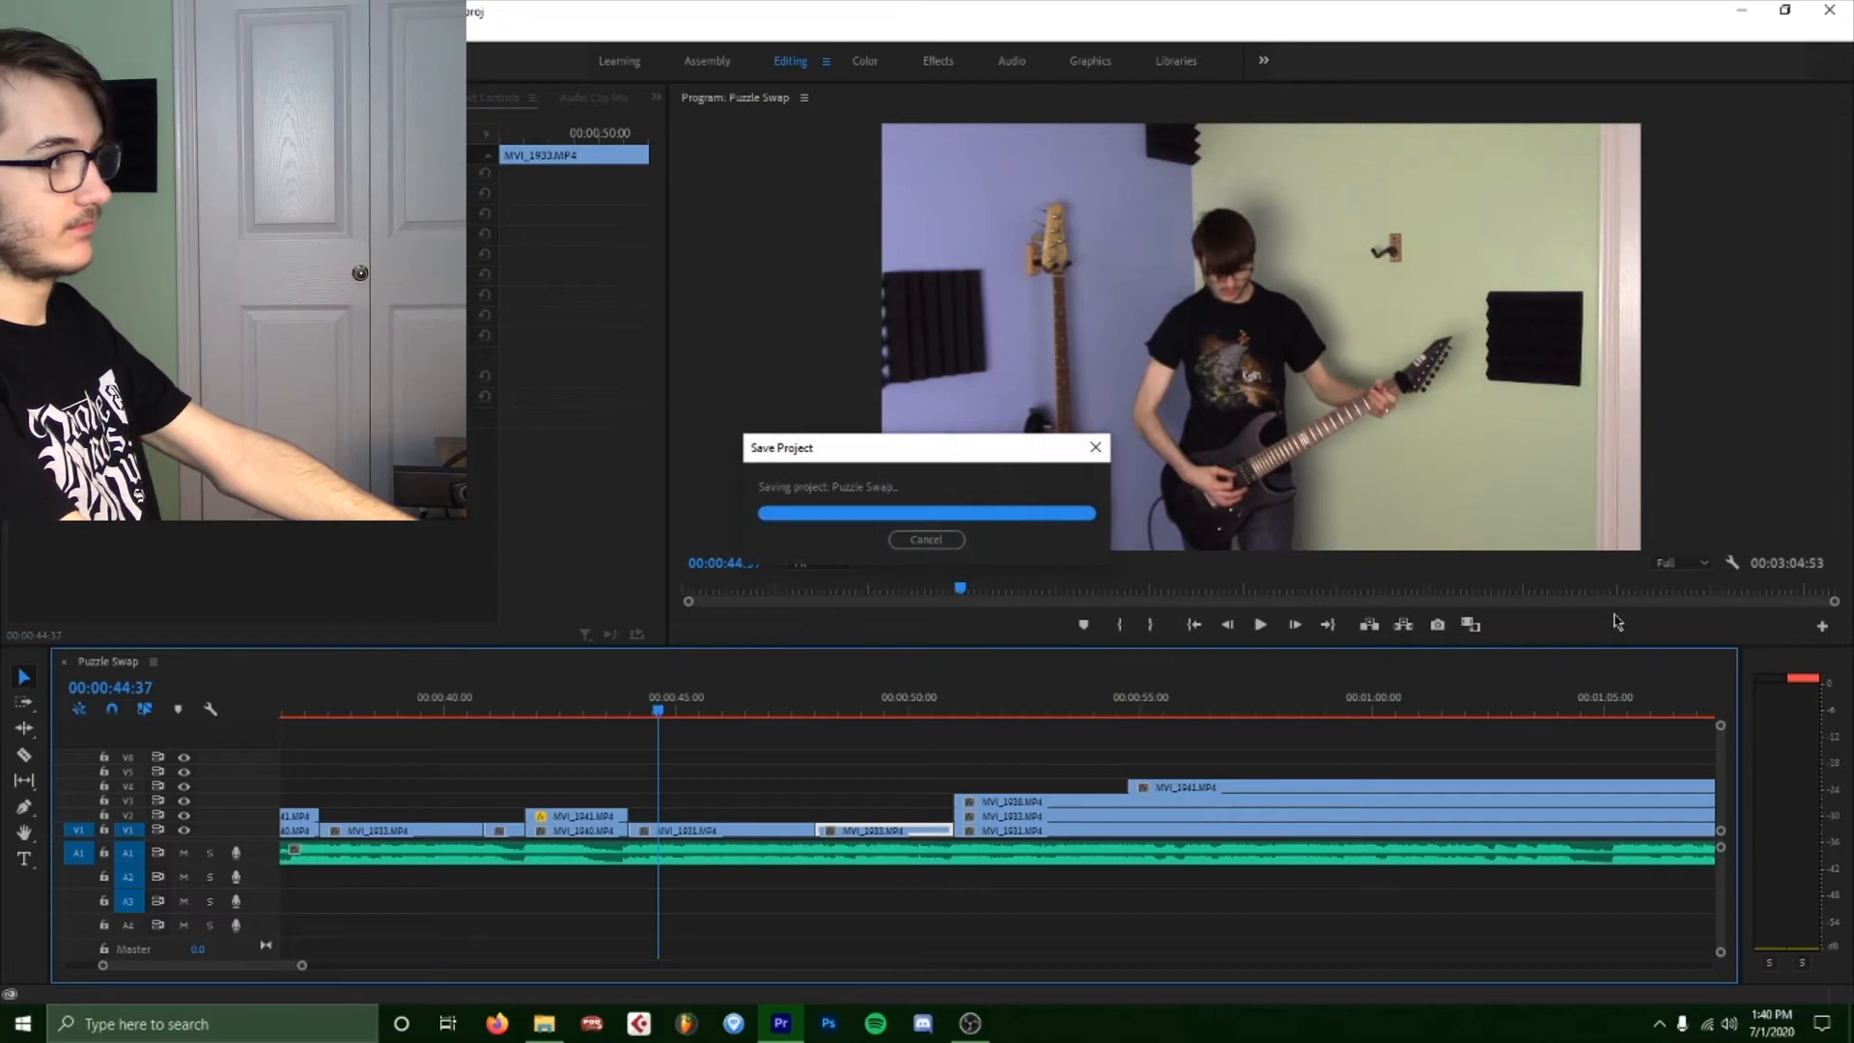
{"action": "key", "text": "space"}
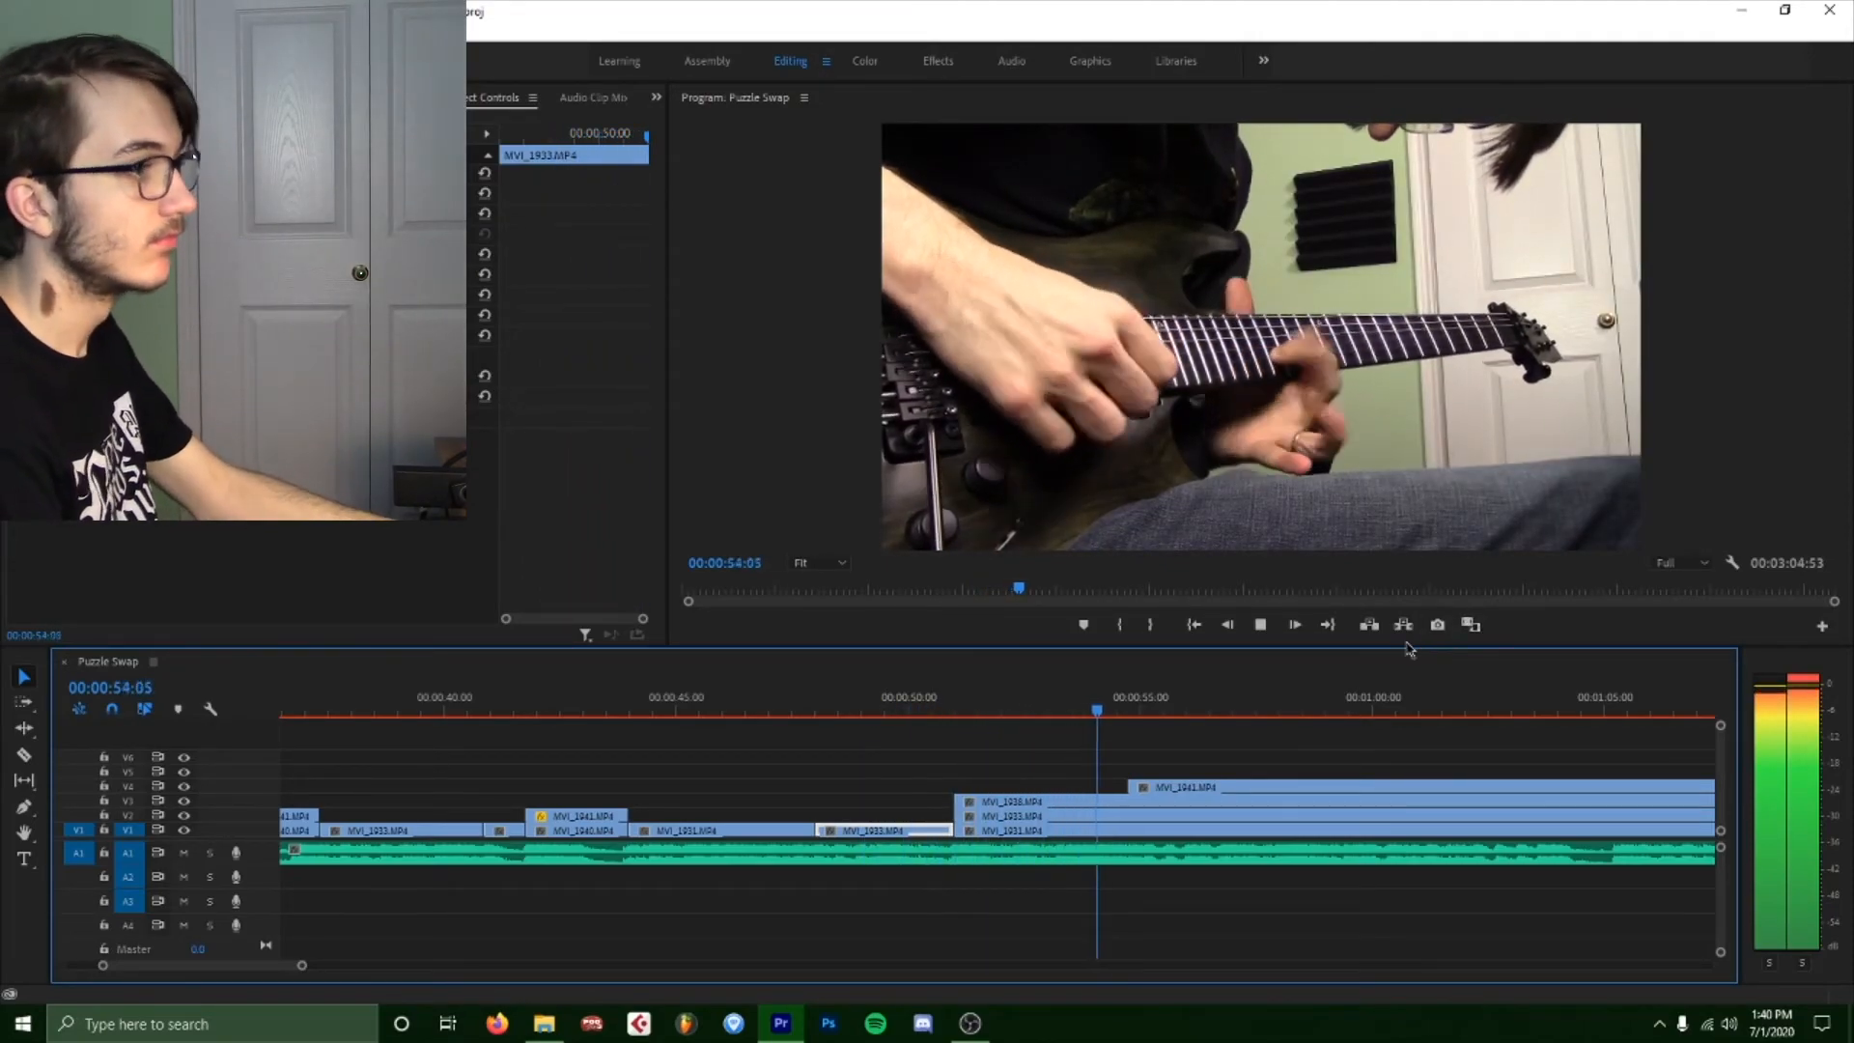
{"action": "key", "text": "space"}
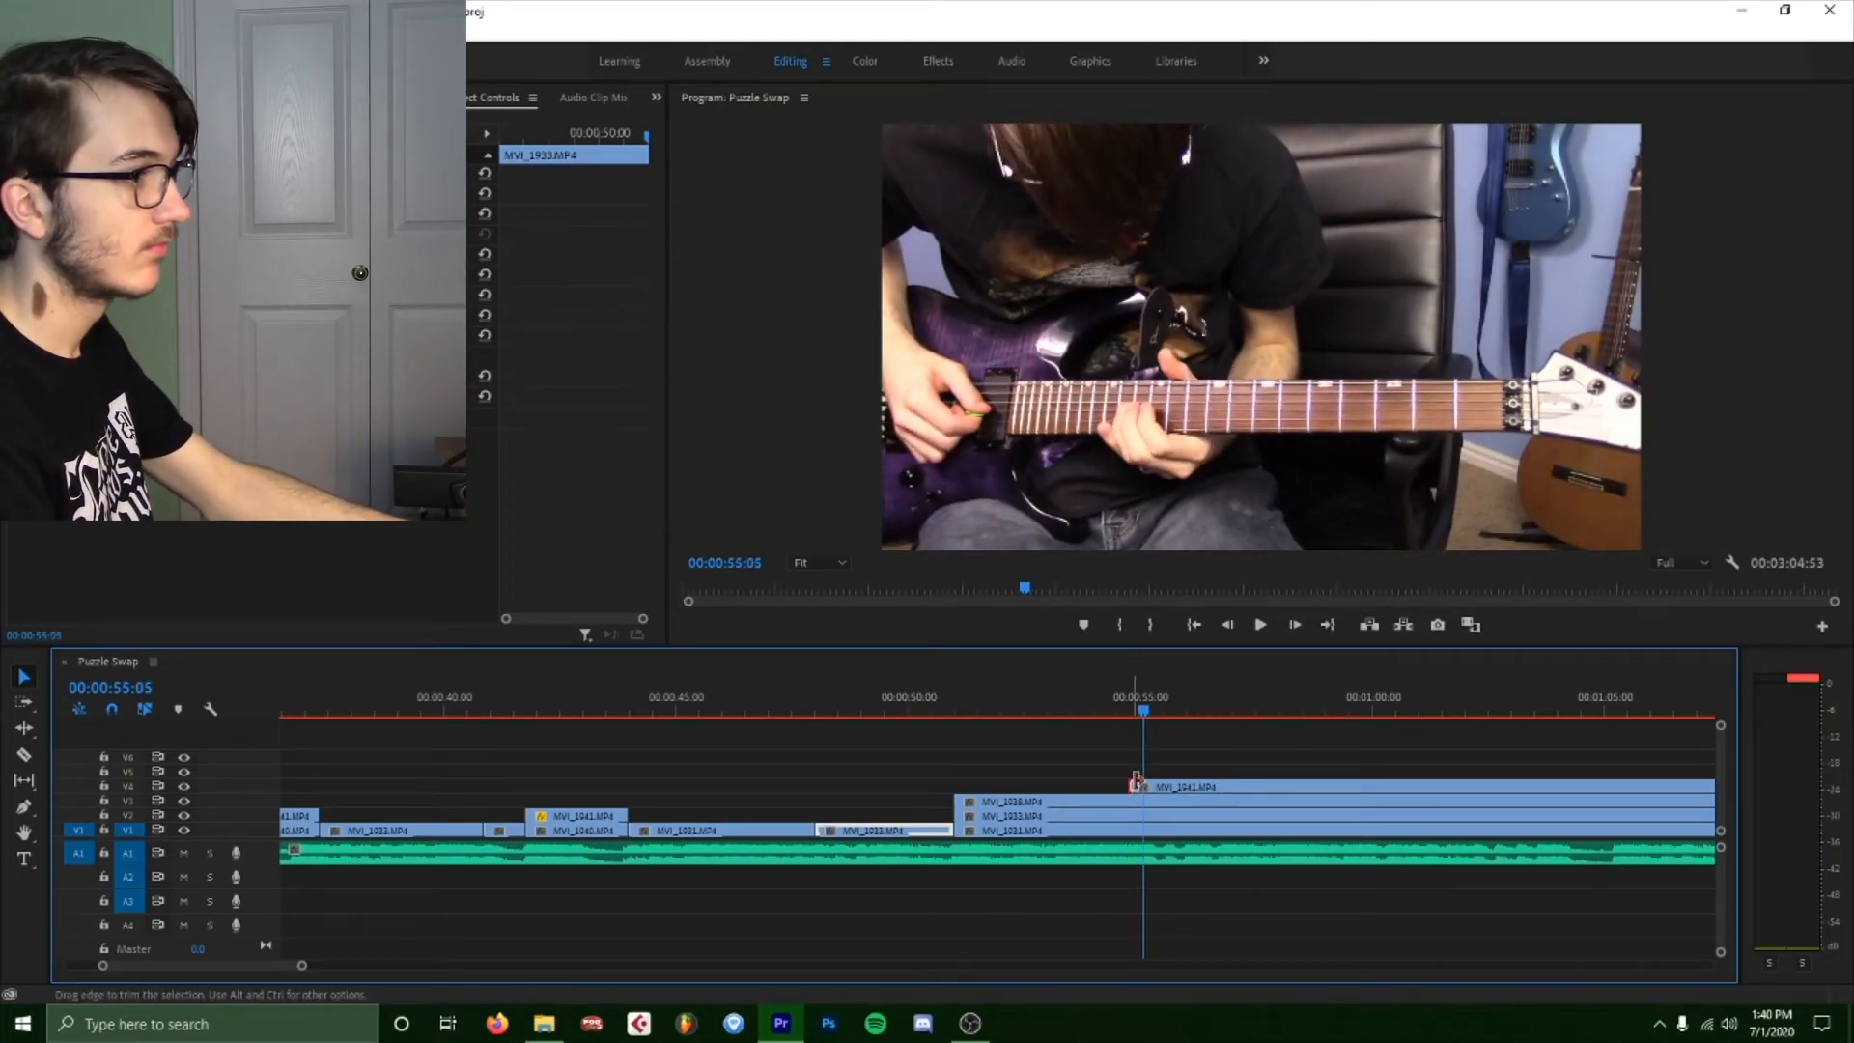
{"action": "left_click_drag", "start_coordinate": [1135, 782], "coordinate": [1151, 784]}
Cut the V3 and V4 takes at 00:00:57:14 and trim the start of their remaining parts to about 00:01:03.
{"action": "key", "text": "space"}
{"action": "key", "text": "c"}
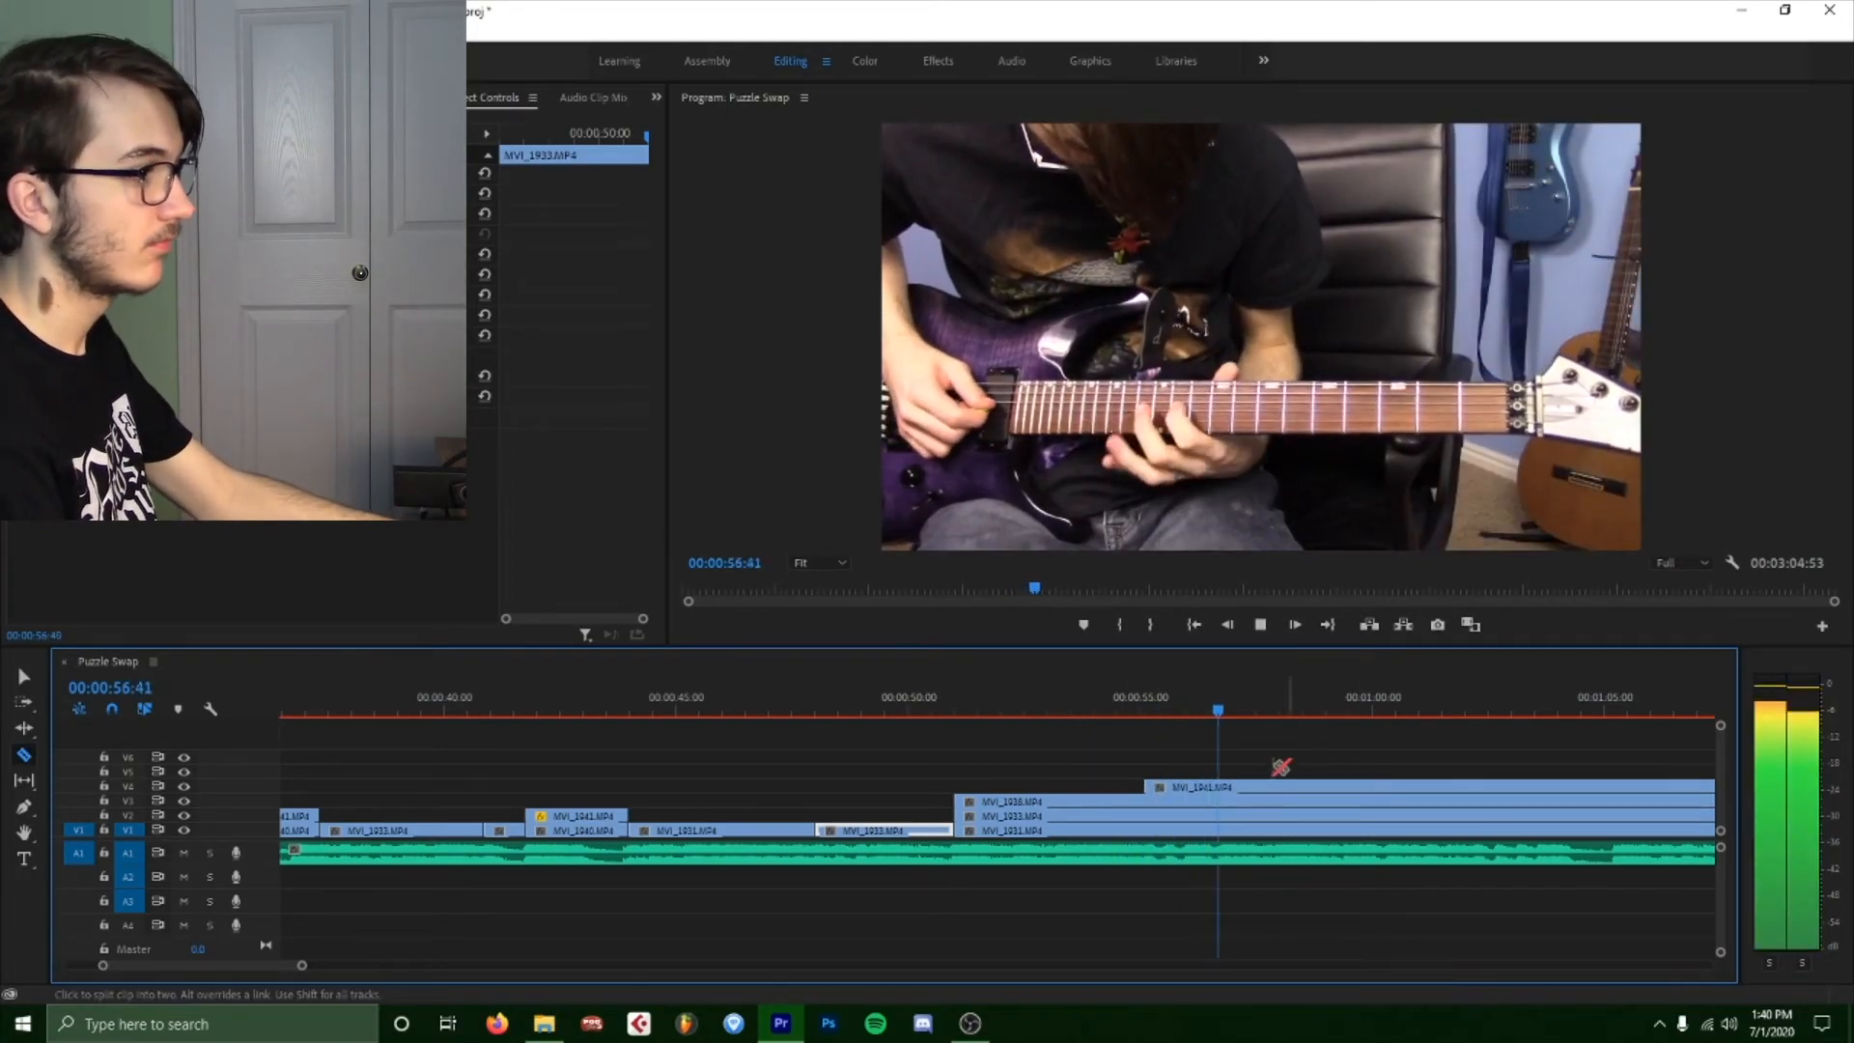
{"action": "key", "text": "space"}
{"action": "left_click", "coordinate": [1245, 787]}
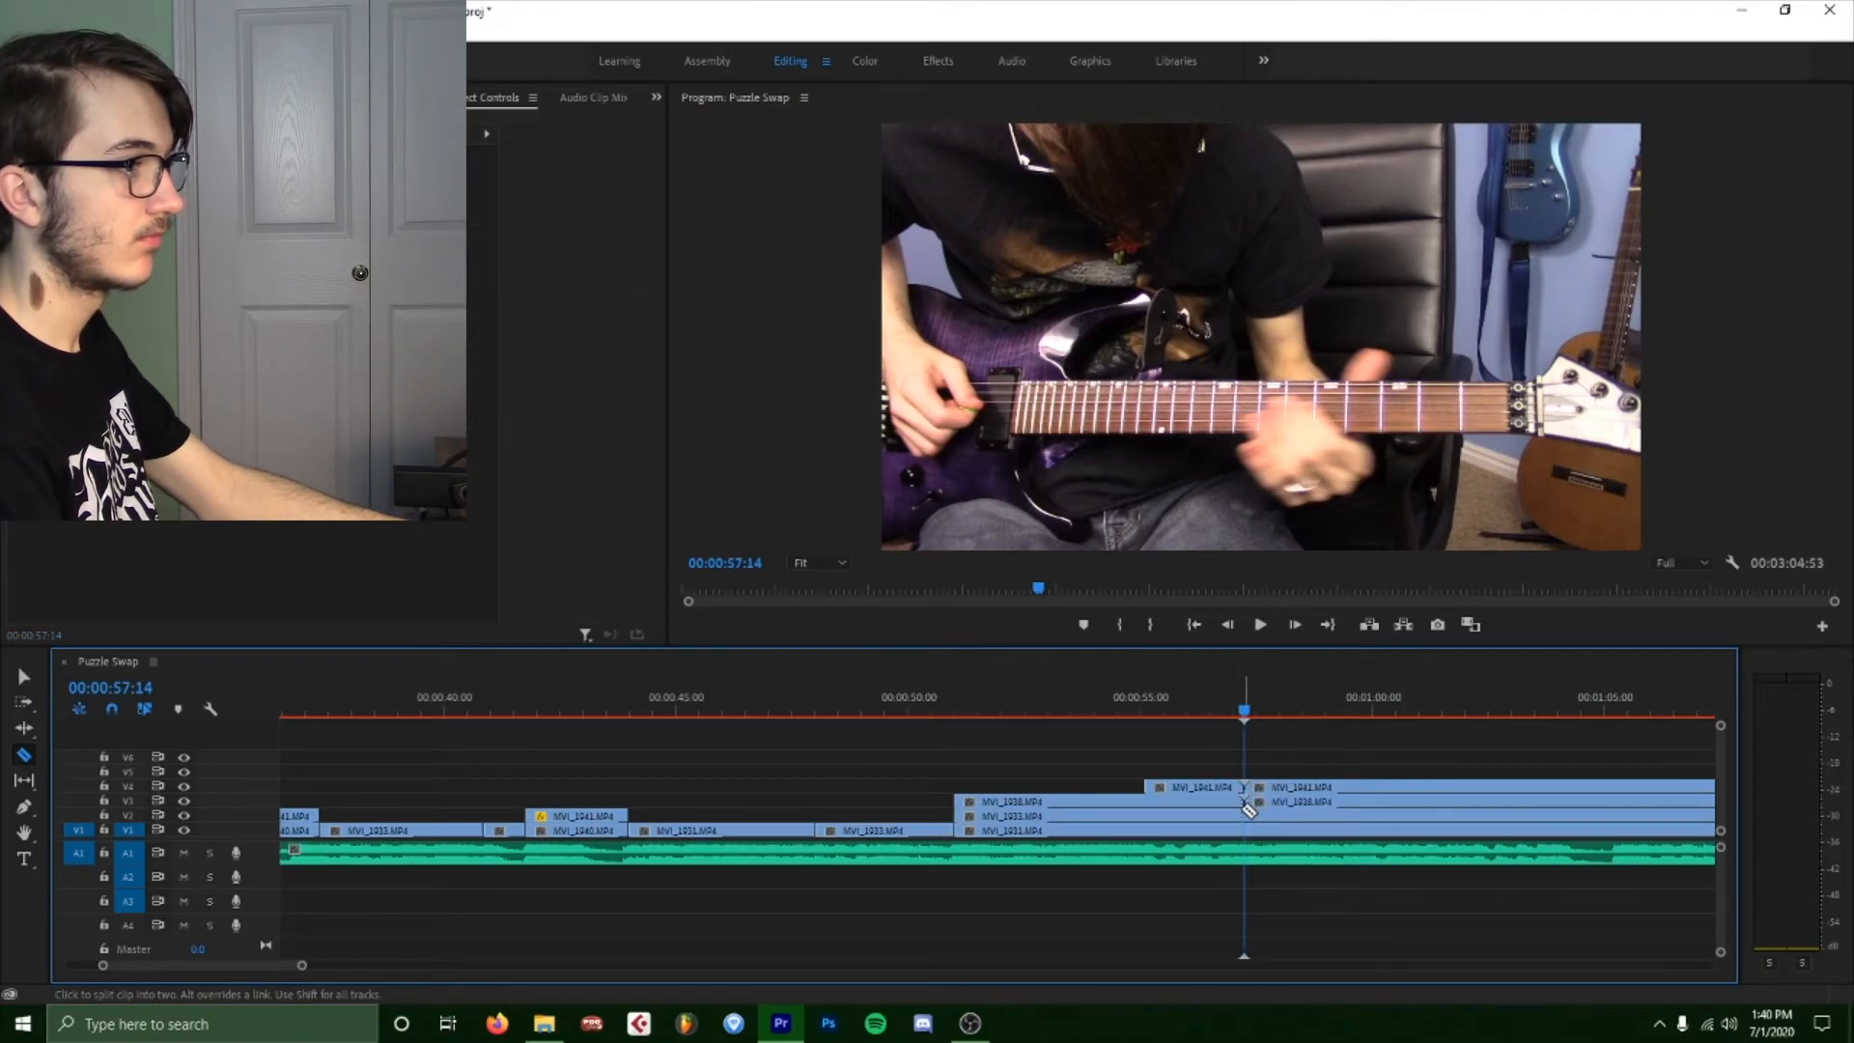
{"action": "left_click_drag", "start_coordinate": [1269, 775], "coordinate": [1542, 784]}
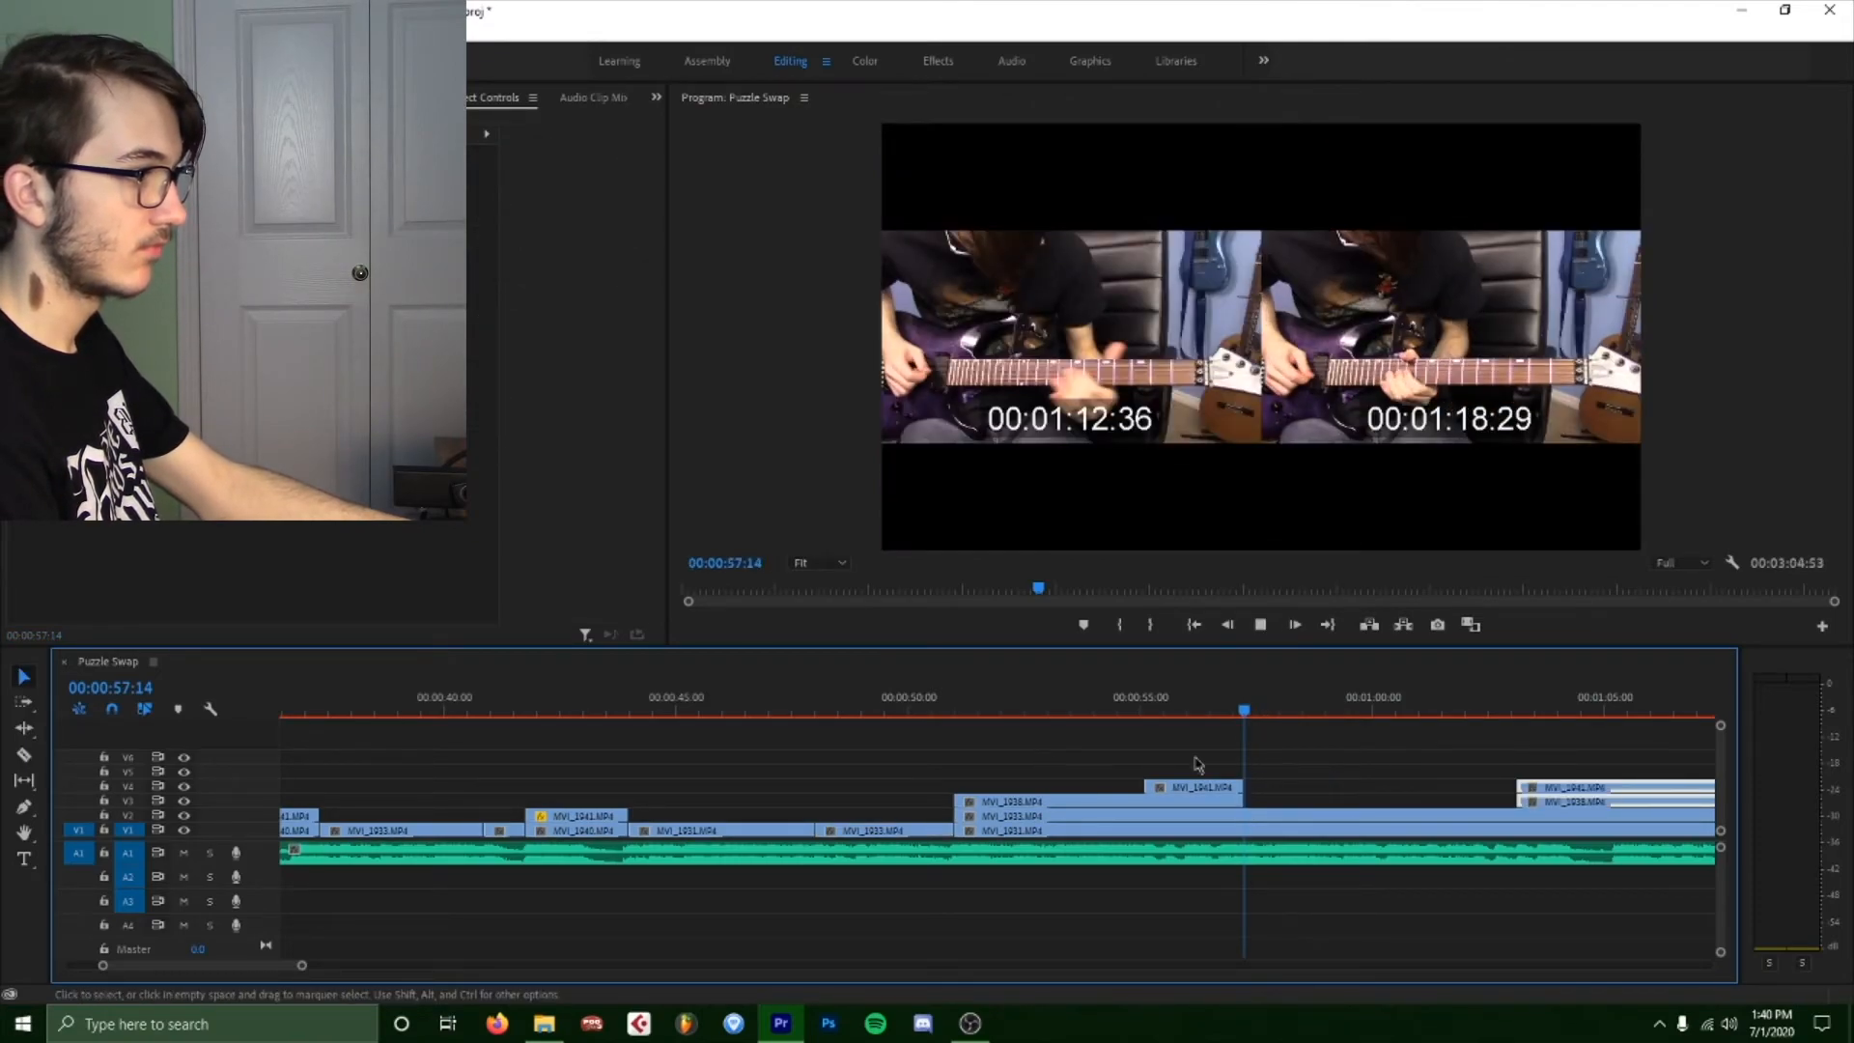
Lower the MVI_1941.MP4 segment ending at 00:00:57:14 and the MVI_1938.MP4 segment before it onto V1, then replay that section.
{"action": "key", "text": "space"}
{"action": "left_click", "coordinate": [1204, 789]}
{"action": "left_click_drag", "start_coordinate": [1200, 803], "coordinate": [1200, 803]}
{"action": "left_click_drag", "start_coordinate": [1200, 804], "coordinate": [1200, 817]}
{"action": "left_click_drag", "start_coordinate": [1200, 818], "coordinate": [1203, 830]}
{"action": "left_click_drag", "start_coordinate": [1077, 798], "coordinate": [1076, 829]}
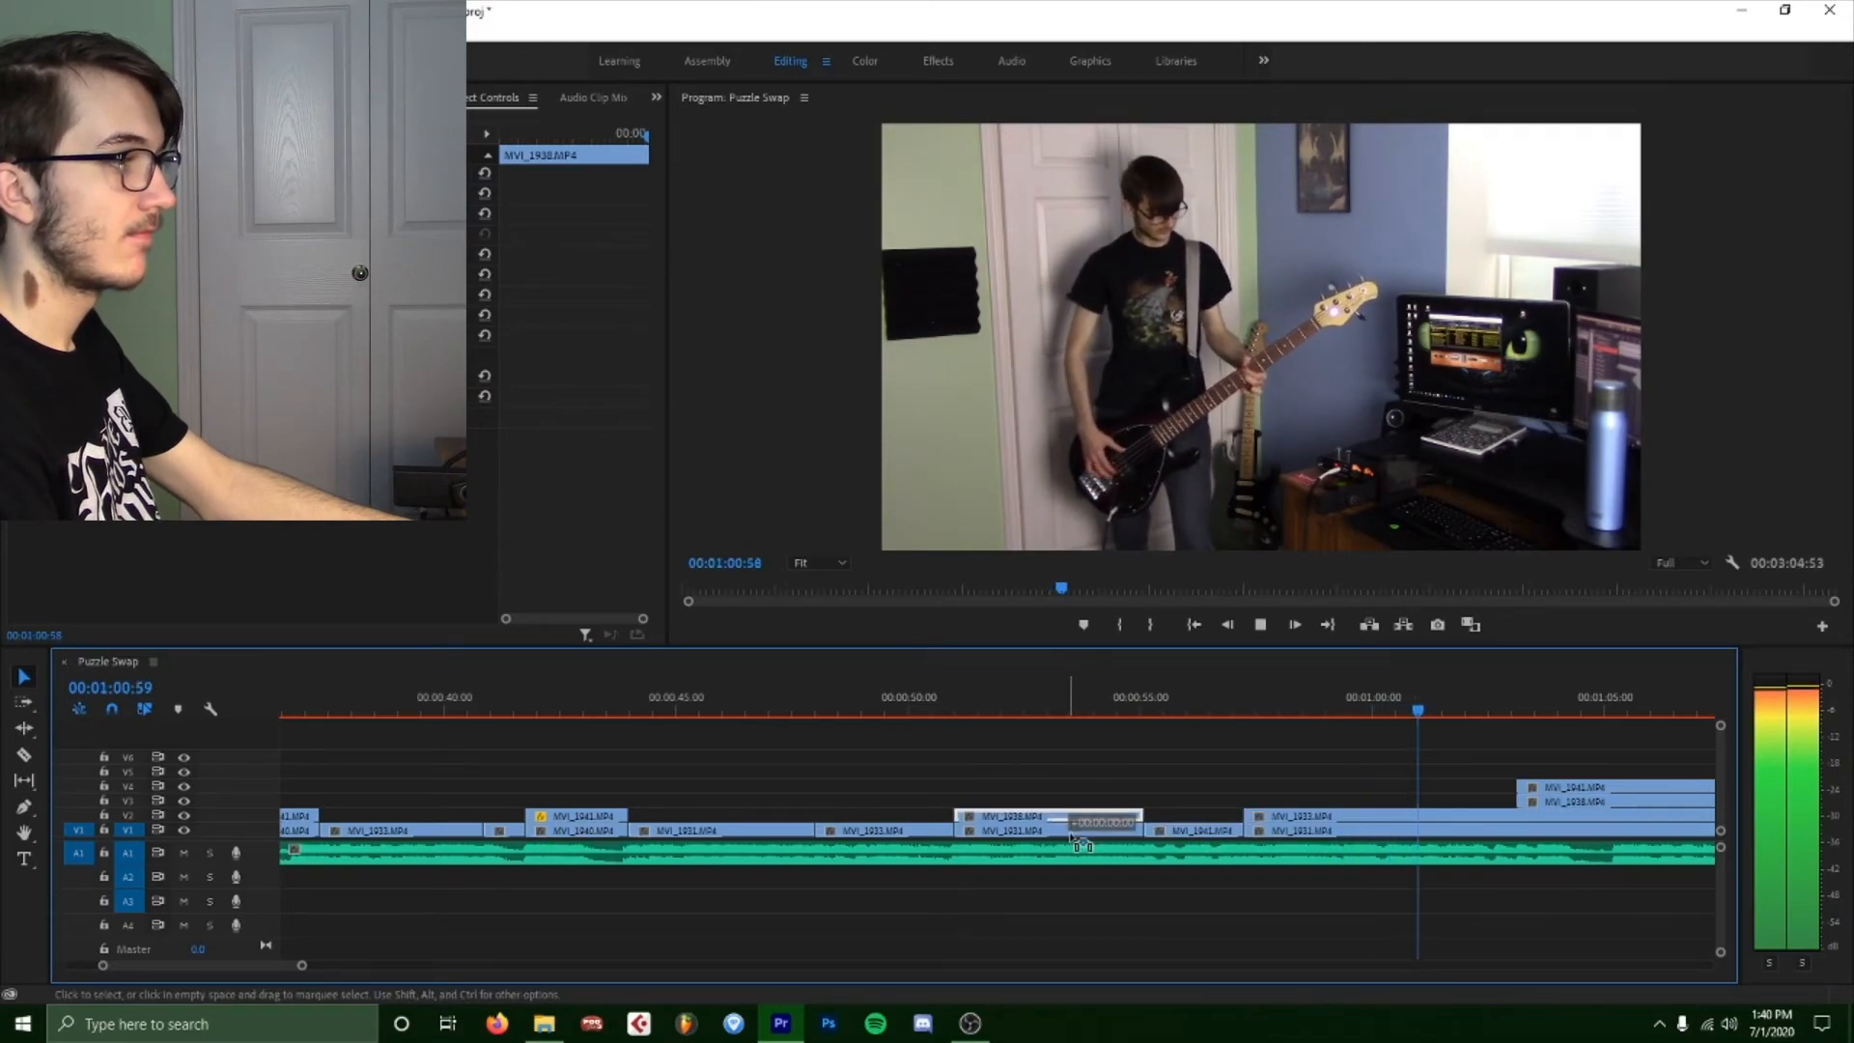
{"action": "left_click", "coordinate": [1064, 714]}
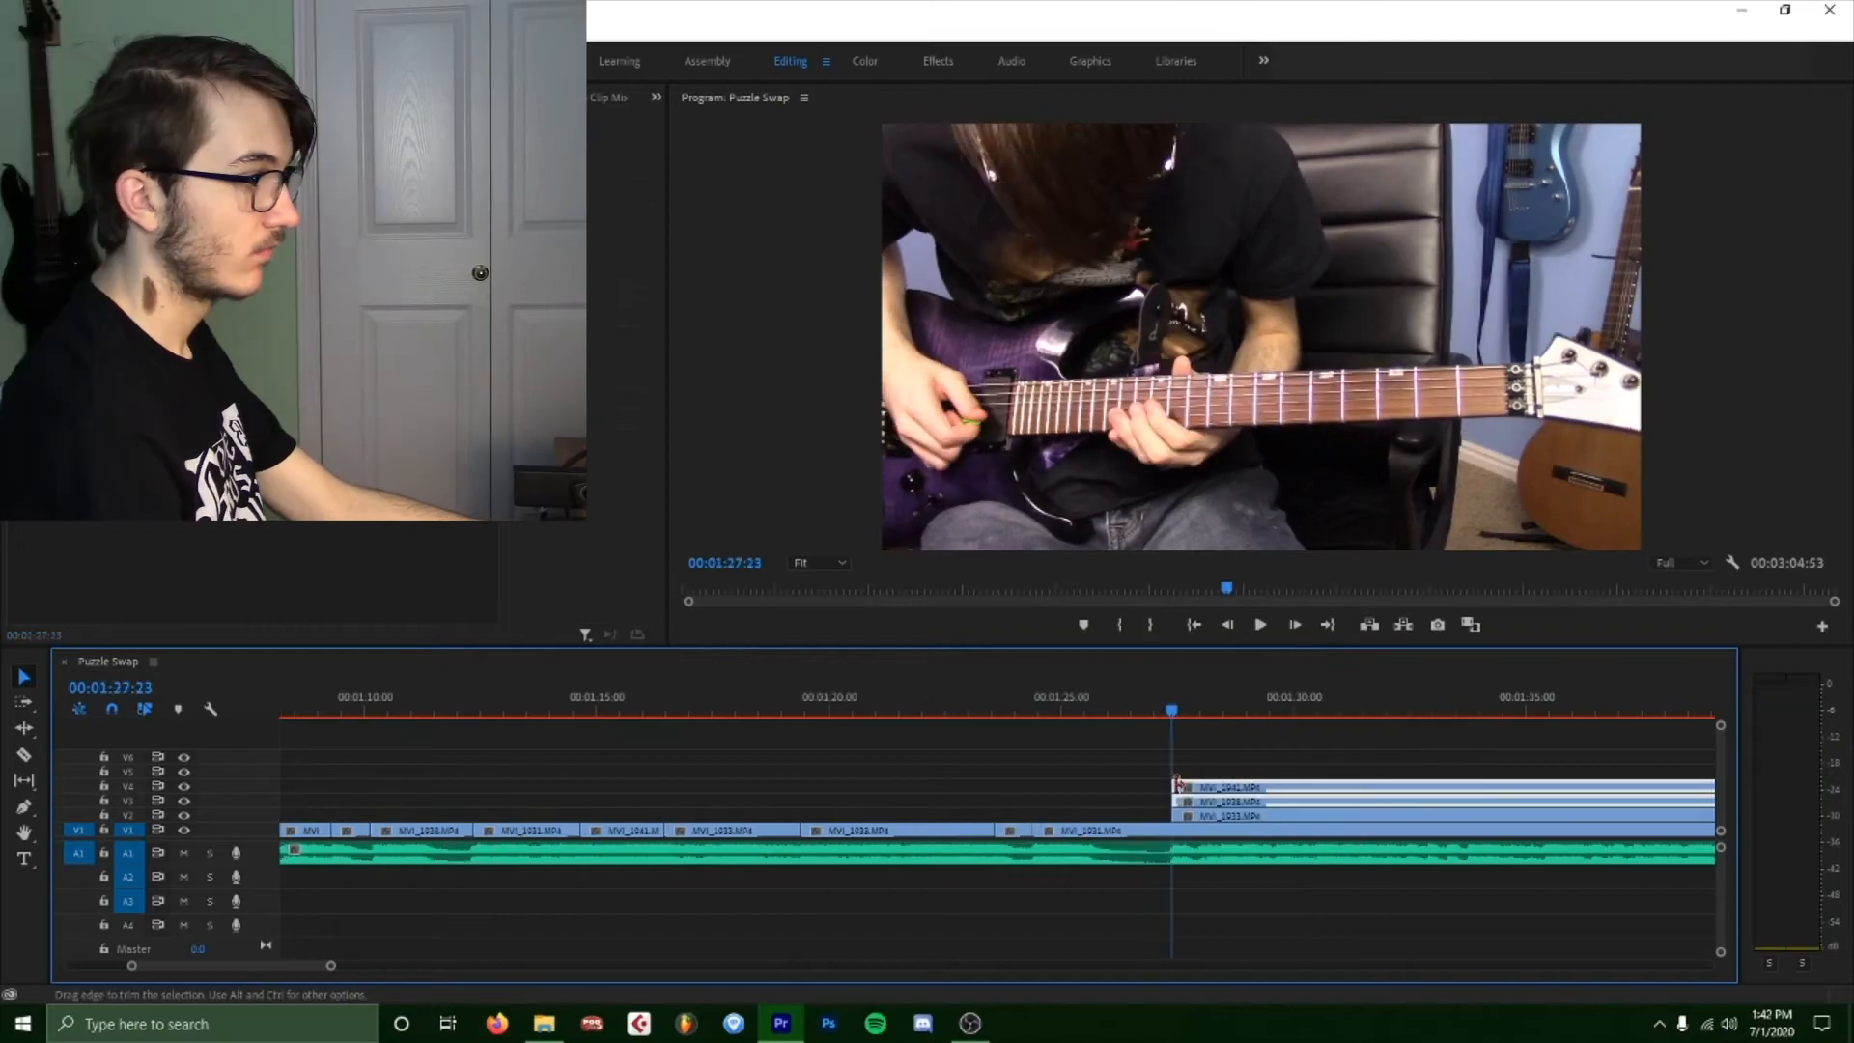
Trim the starts of the V3 and V4 takes from 00:01:27:23 to about 00:01:32 and replay from the cut to check.
{"action": "left_click_drag", "start_coordinate": [1175, 784], "coordinate": [1379, 787]}
{"action": "key", "text": "space"}
{"action": "left_click", "coordinate": [1162, 707]}
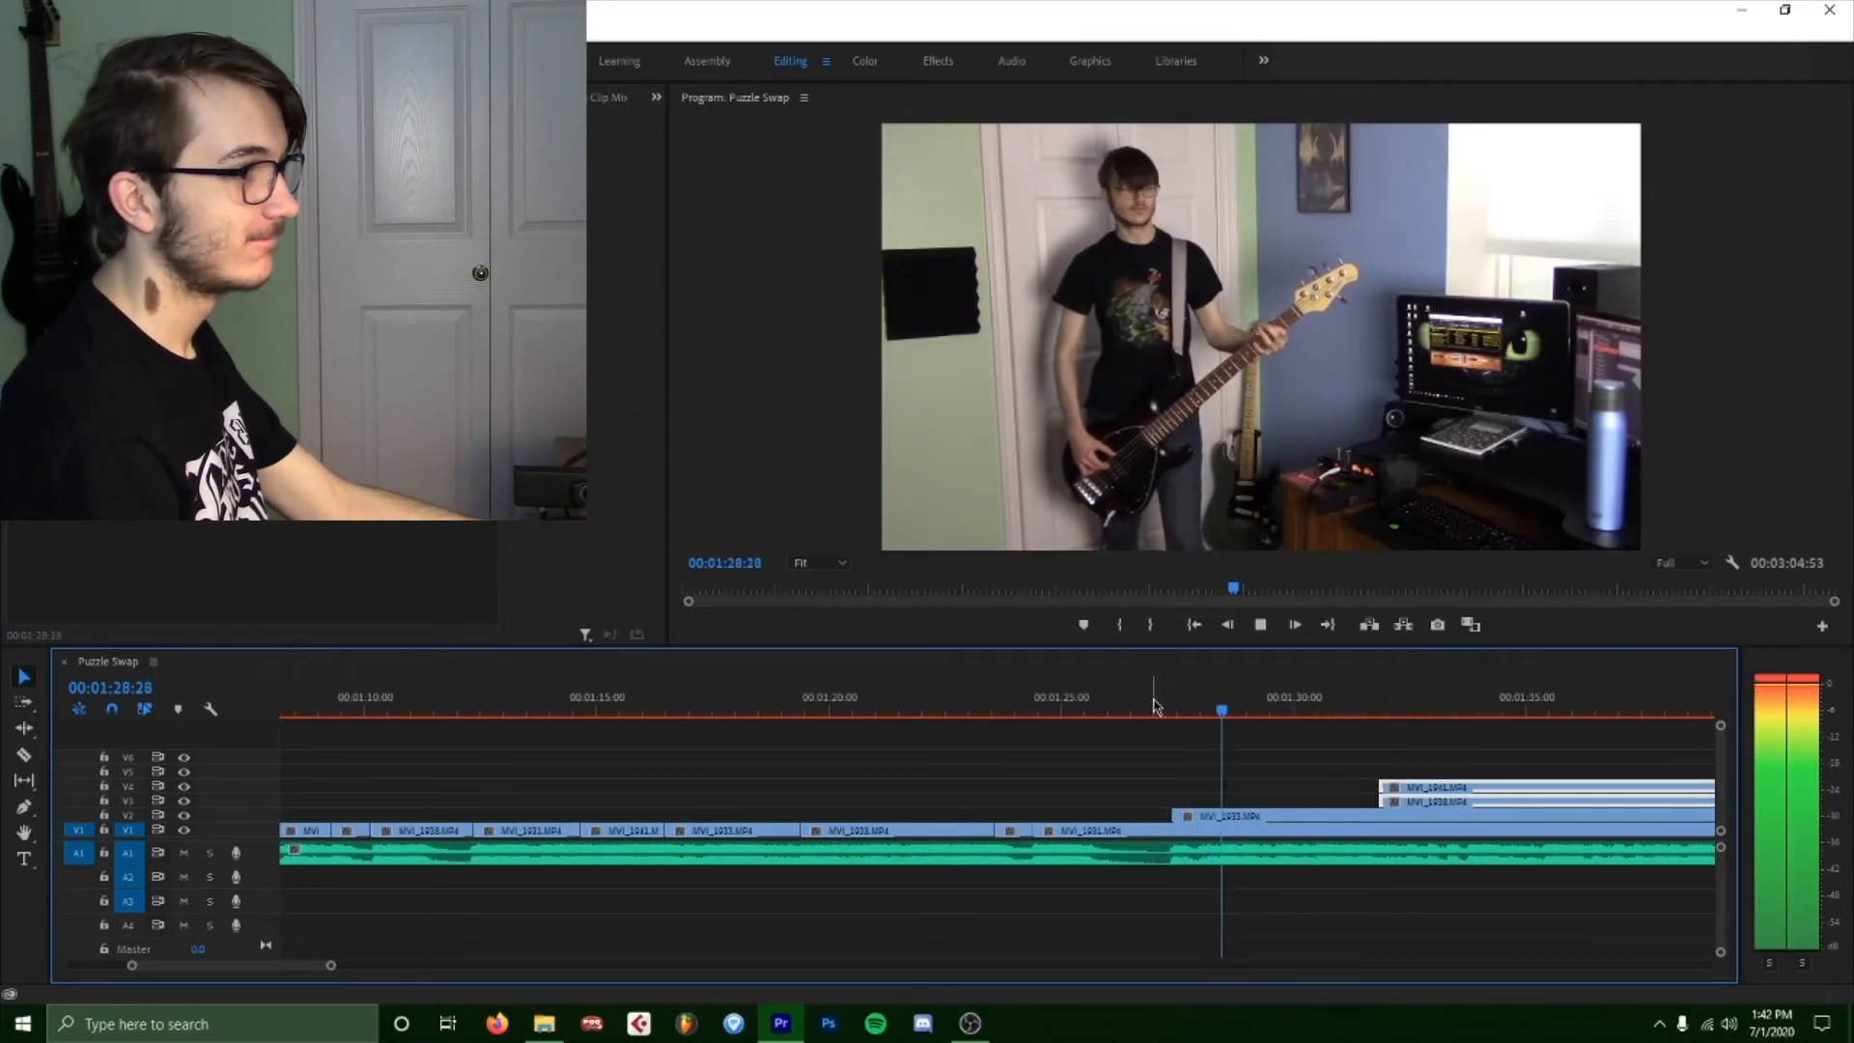
{"action": "key", "text": "space"}
{"action": "left_click", "coordinate": [1161, 707]}
{"action": "left_click_drag", "start_coordinate": [1162, 708], "coordinate": [1177, 705]}
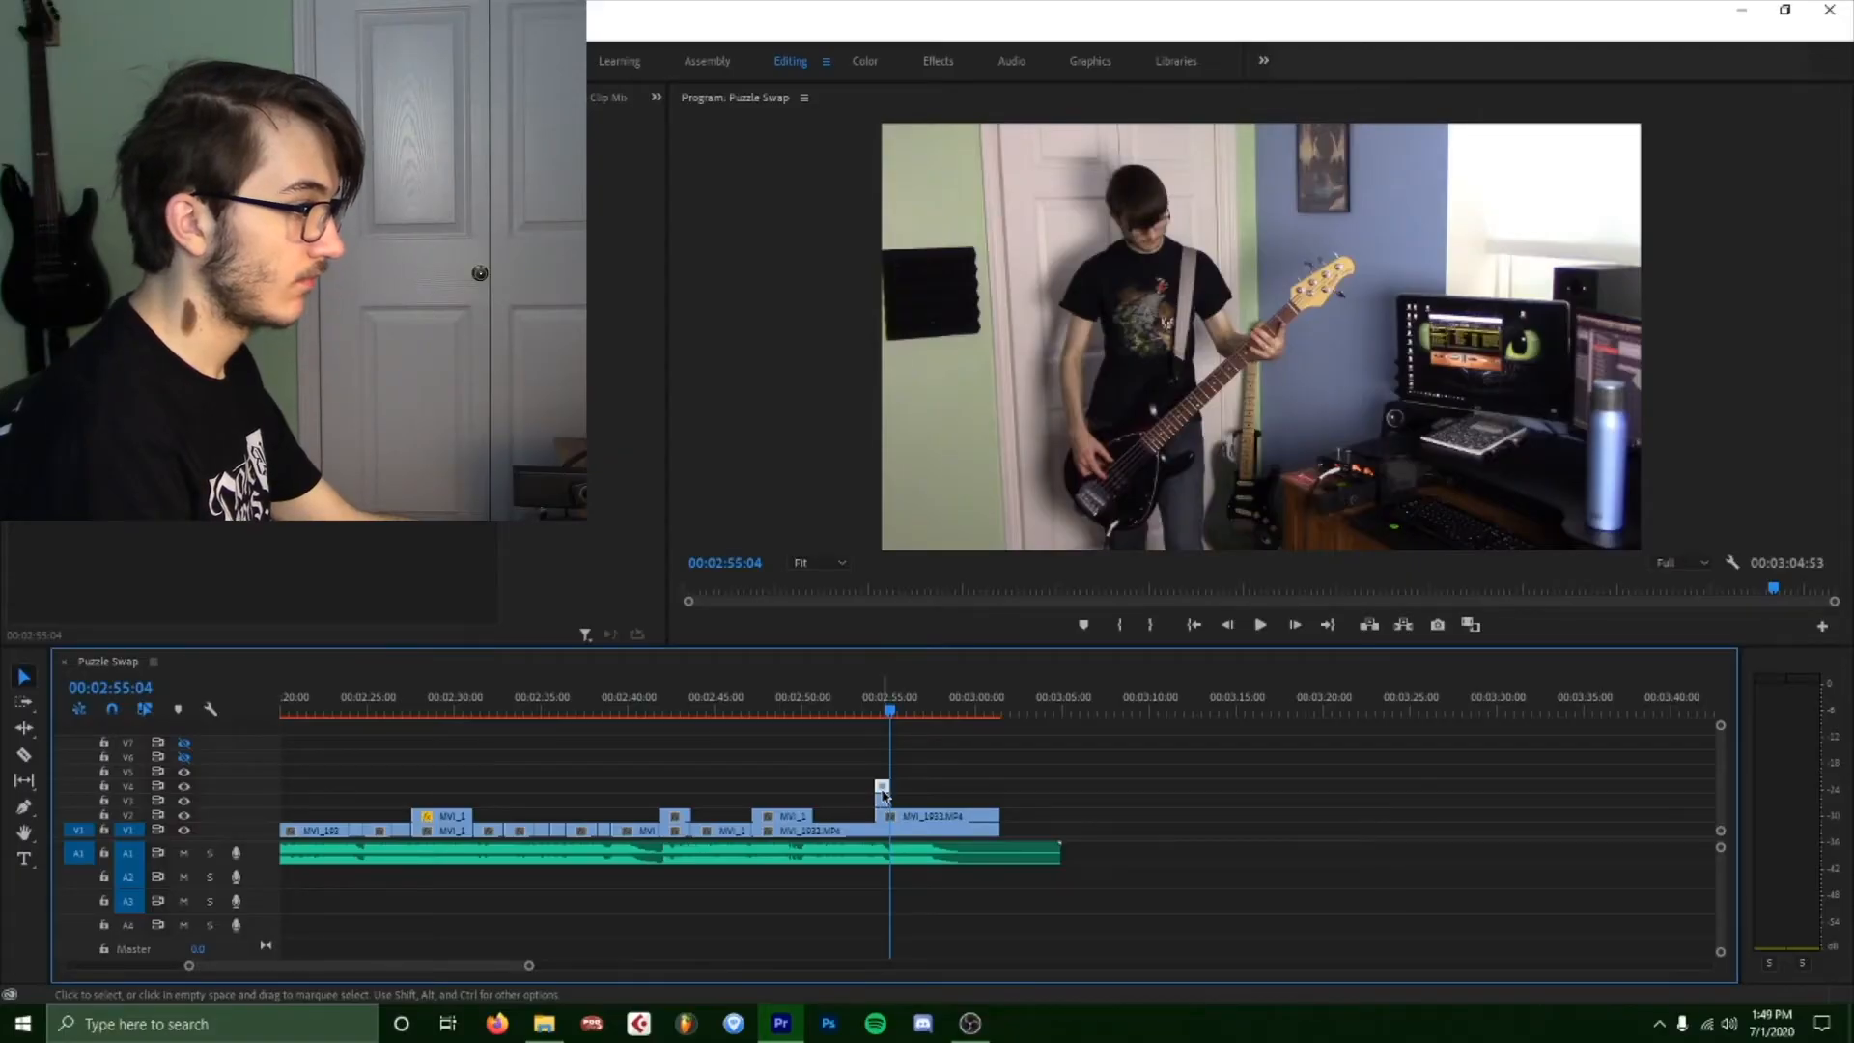
Lower the short segment ending at 00:02:55:04 onto V1 and play the ending up to 00:02:57:21.
{"action": "left_click_drag", "start_coordinate": [884, 795], "coordinate": [884, 830]}
{"action": "key", "text": "space"}
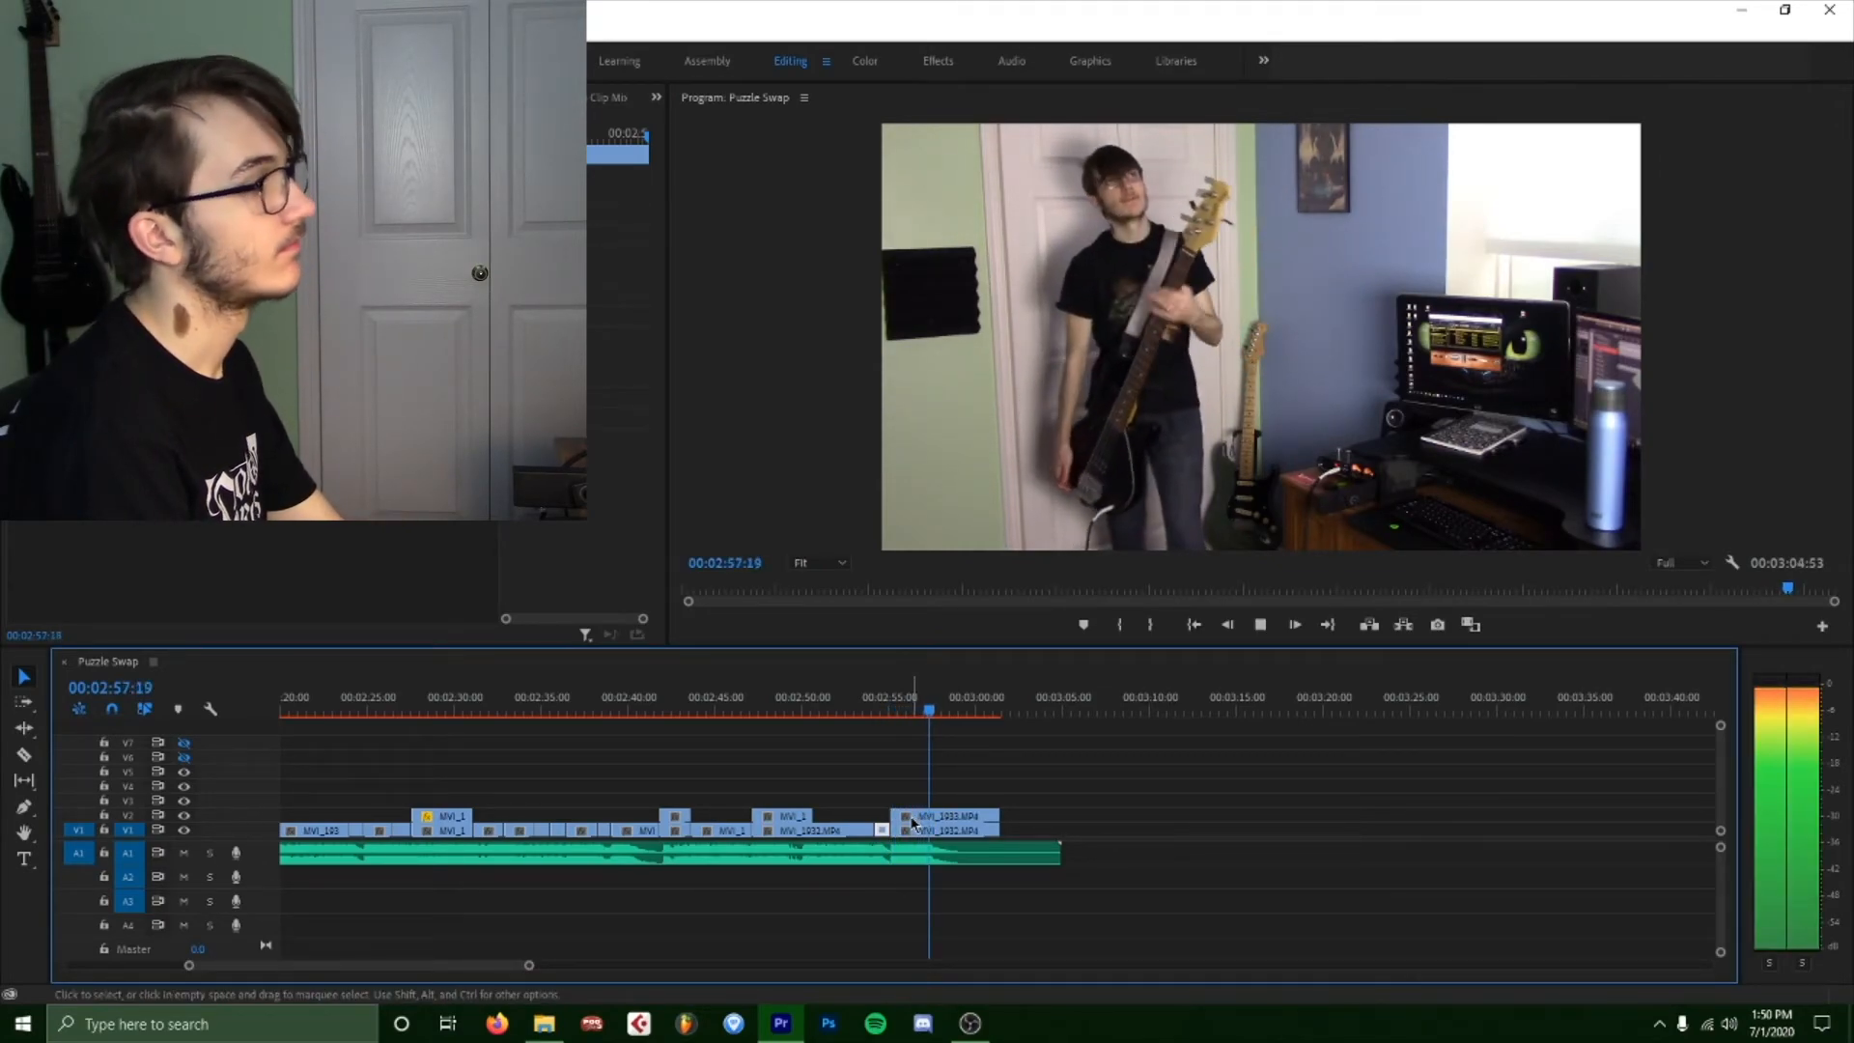
{"action": "left_click", "coordinate": [913, 711]}
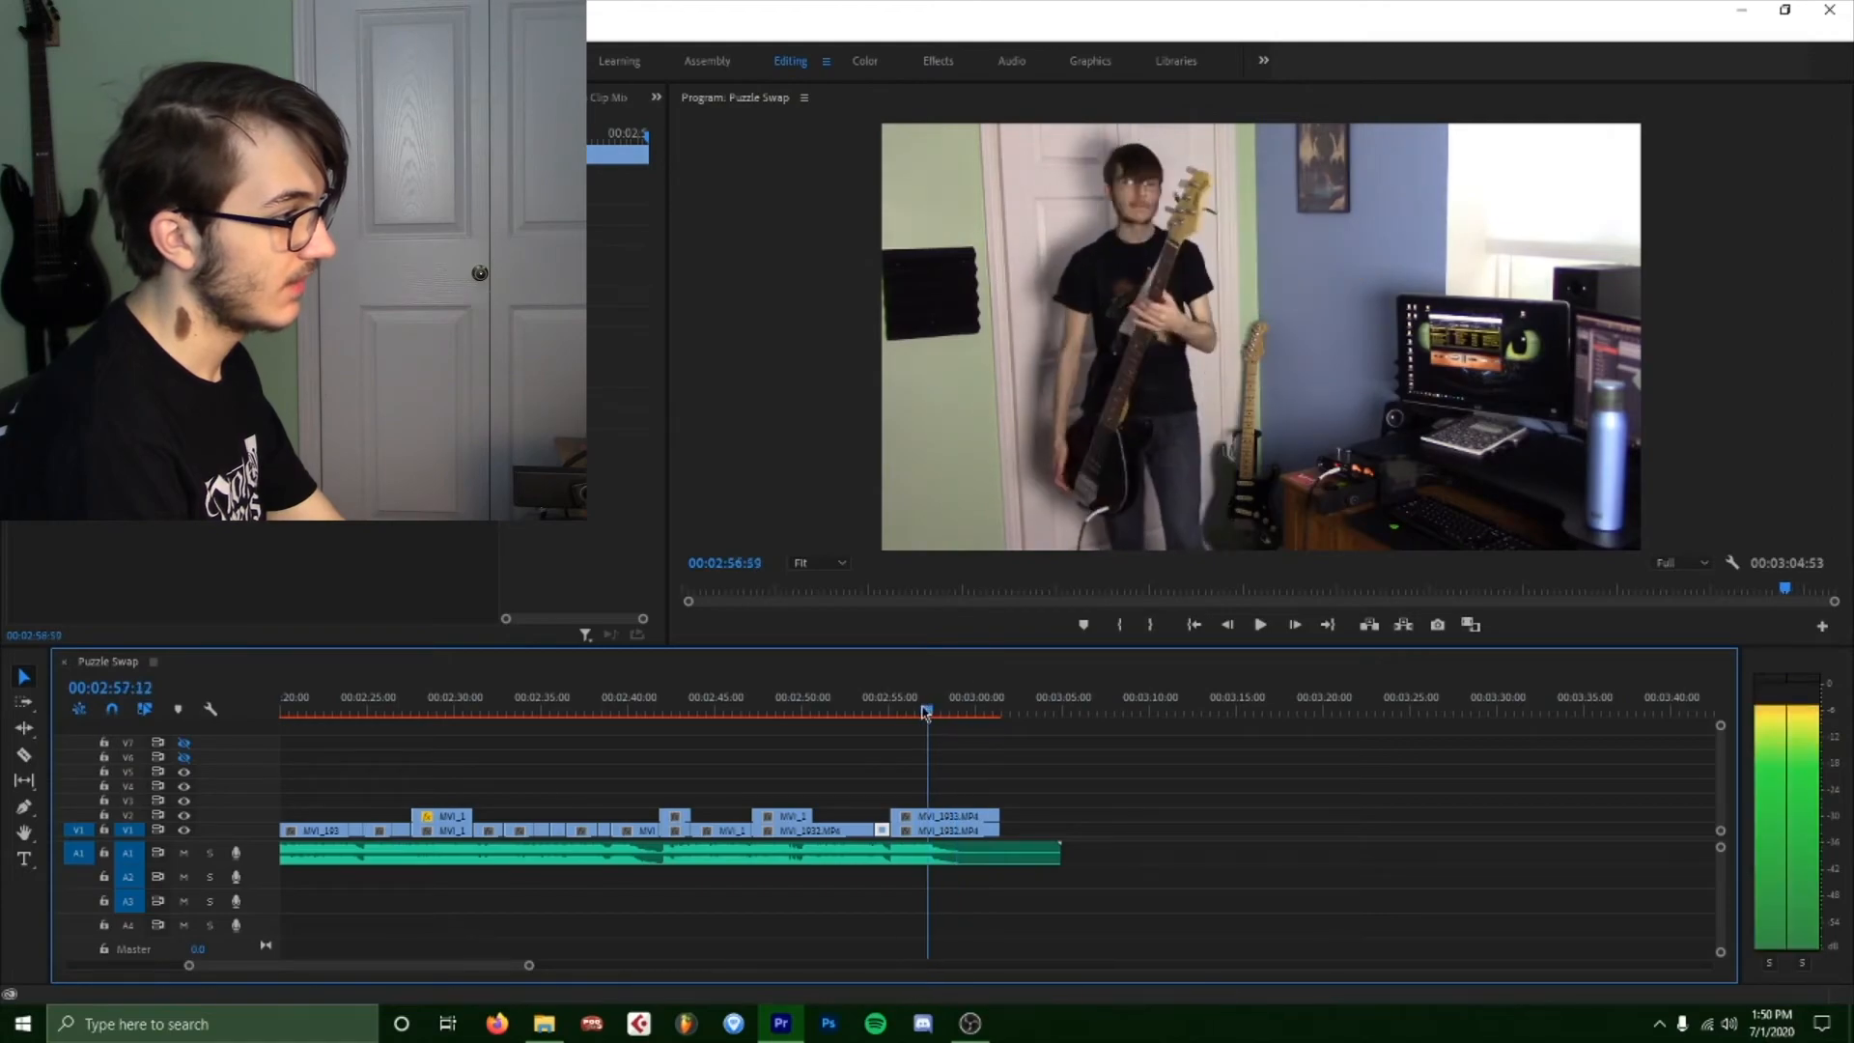
{"action": "key", "text": "space"}
{"action": "key", "text": "space"}
Cut MVI_1933.MP4 on V2 at 00:02:57:21, delete the rest, trim the V1 take to end at the same point and play on.
{"action": "key", "text": "c"}
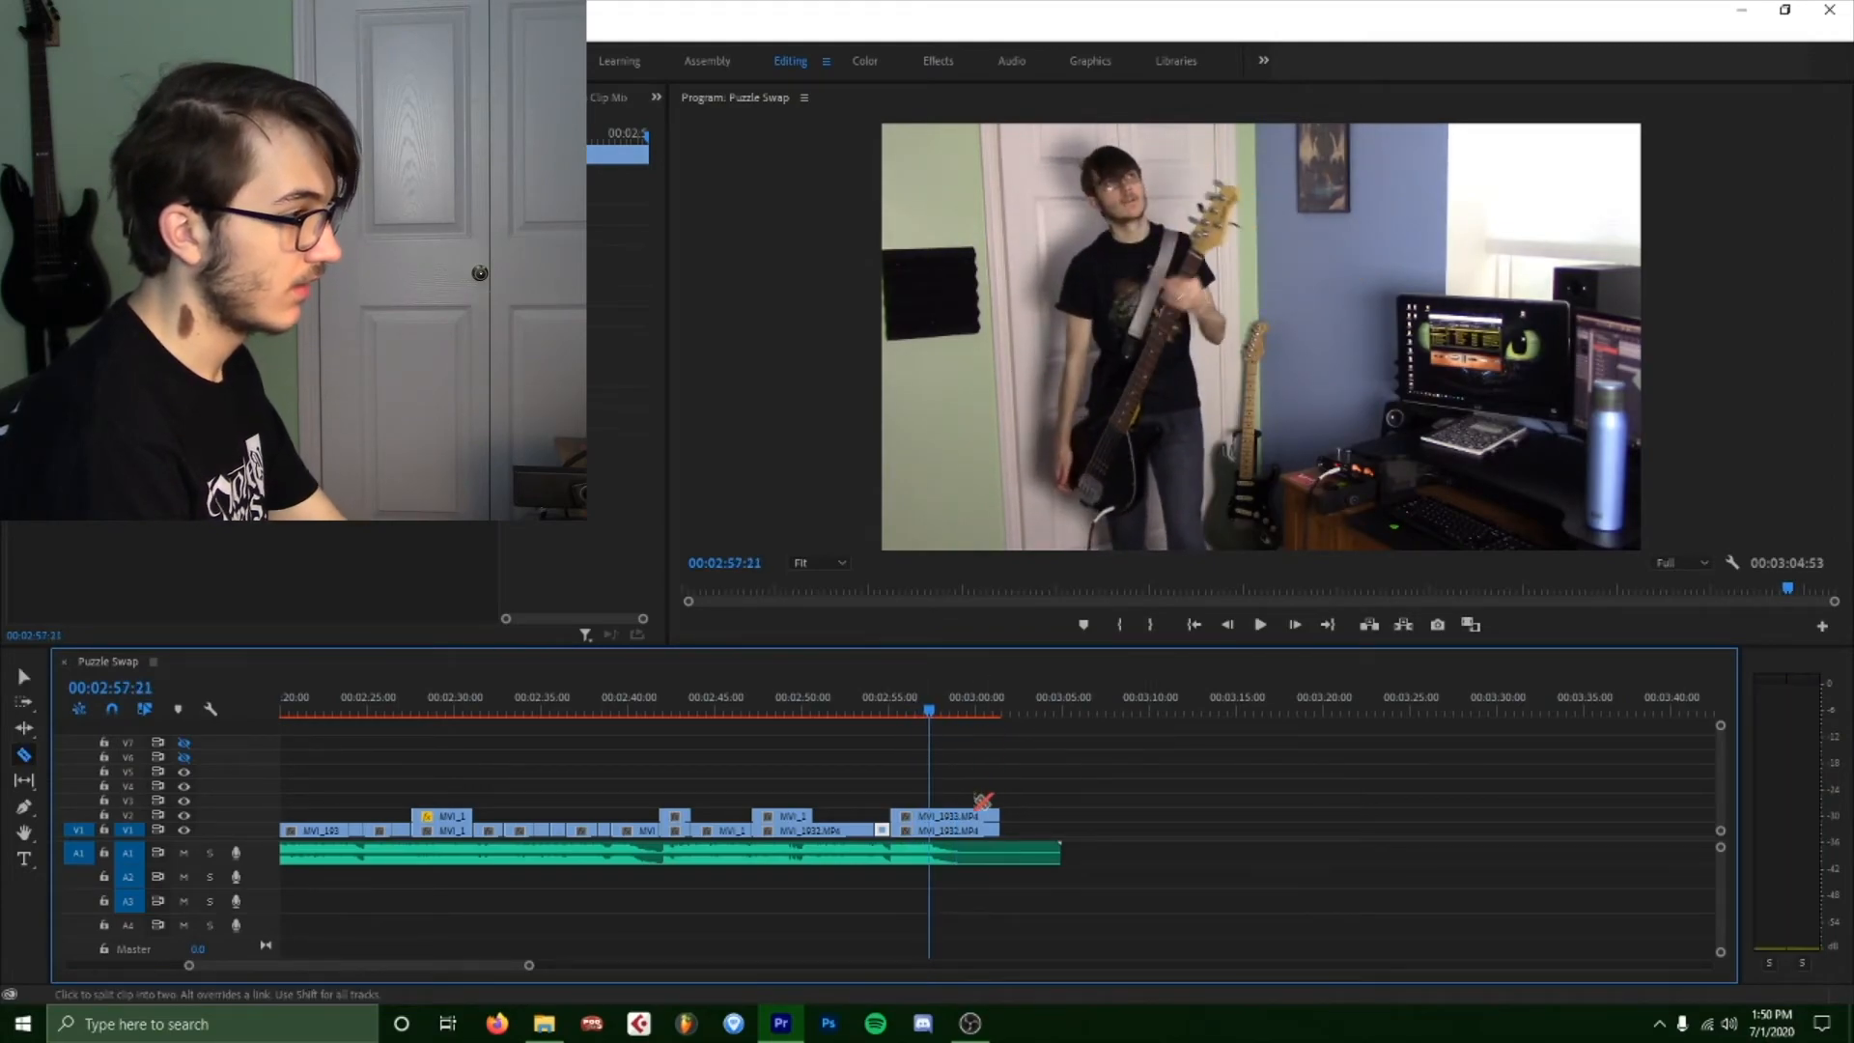
{"action": "left_click", "coordinate": [941, 814]}
{"action": "key", "text": "v"}
{"action": "left_click", "coordinate": [951, 816]}
{"action": "key", "text": "Delete"}
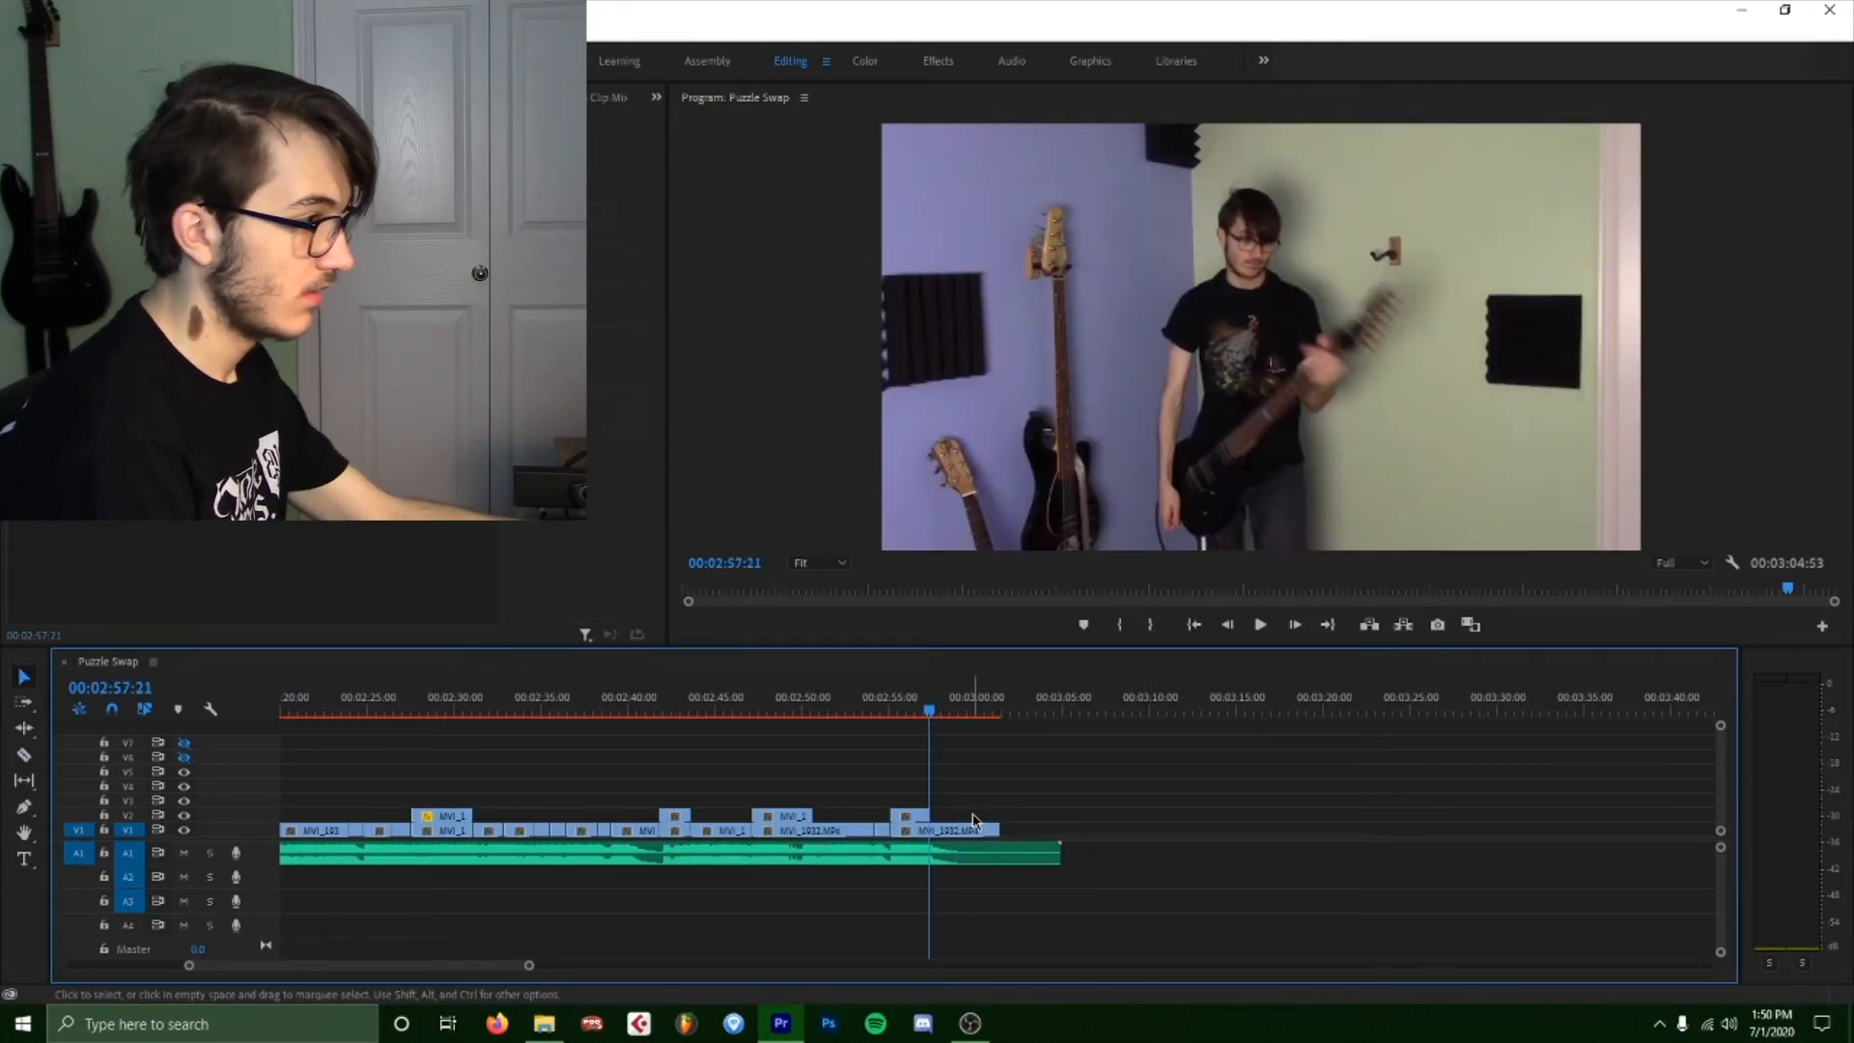
{"action": "left_click_drag", "start_coordinate": [997, 832], "coordinate": [913, 845]}
{"action": "key", "text": "space"}
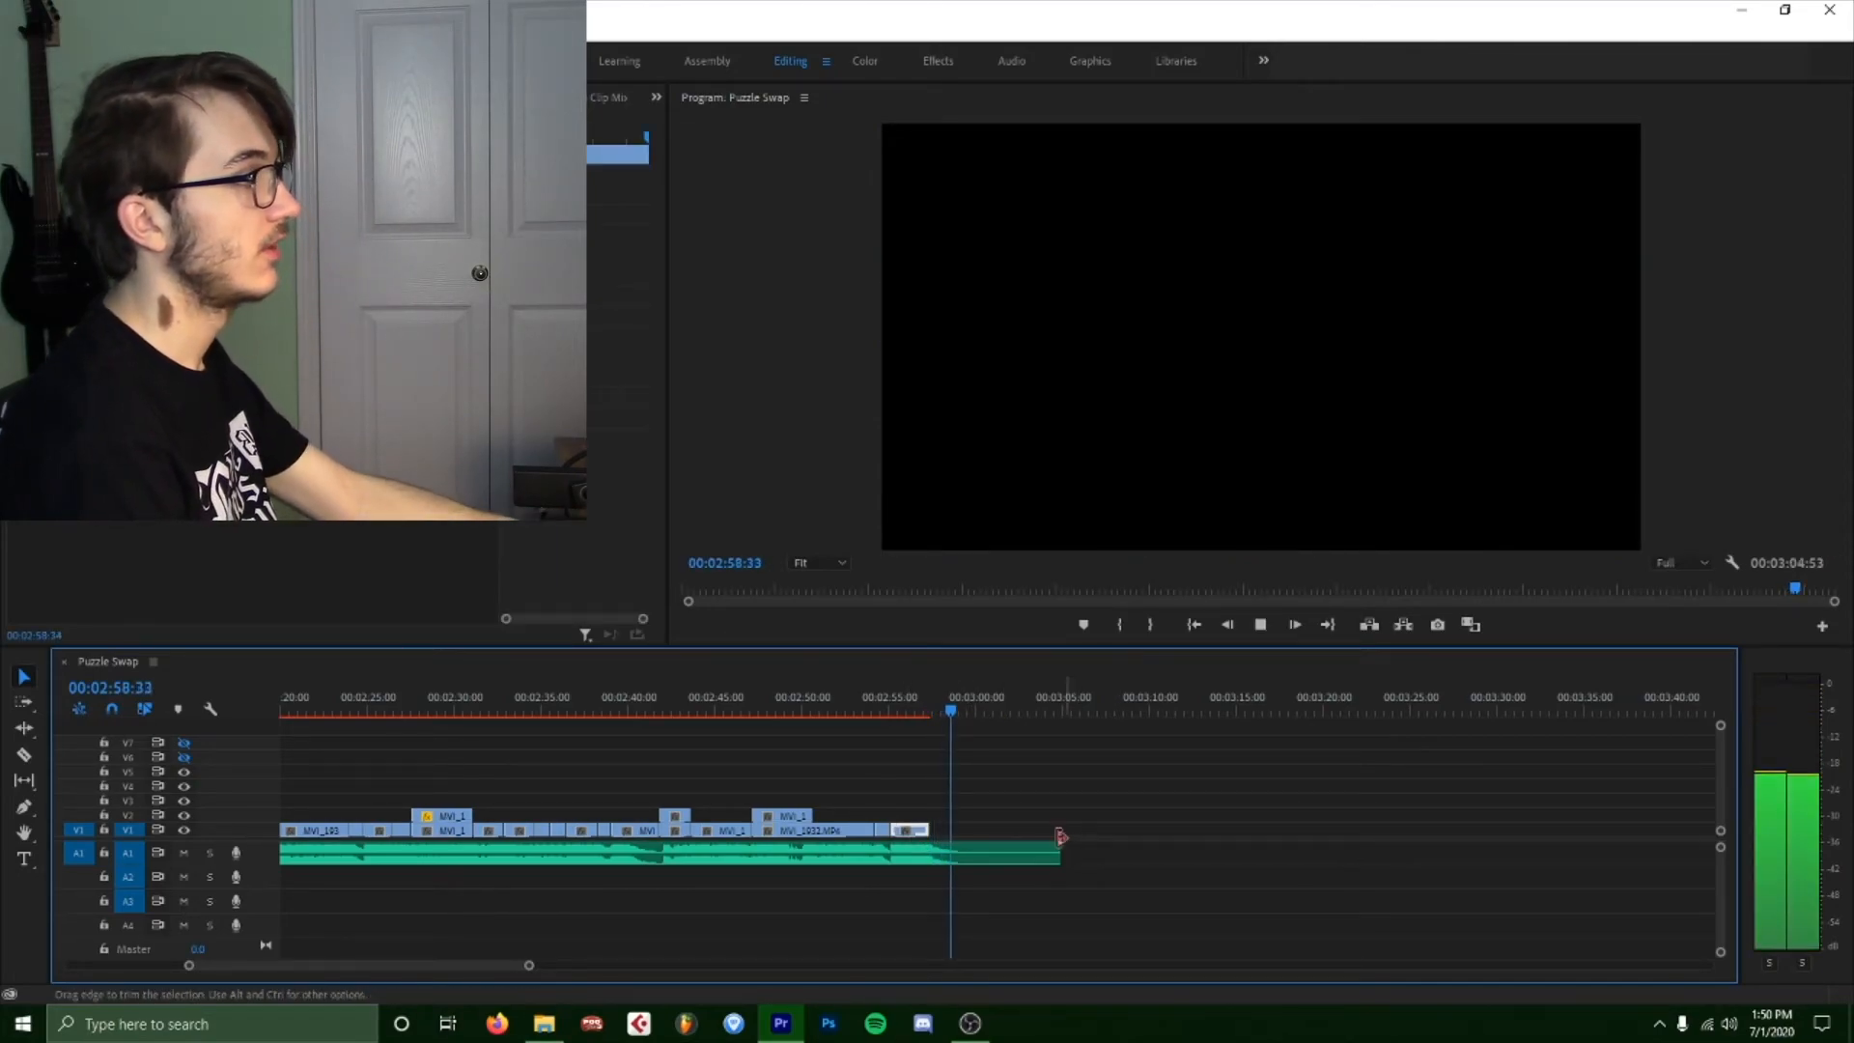
Show the project media, fit the whole sequence in the timeline and return to 00:00:00:00 to review the finished cut.
{"action": "left_click", "coordinate": [78, 98]}
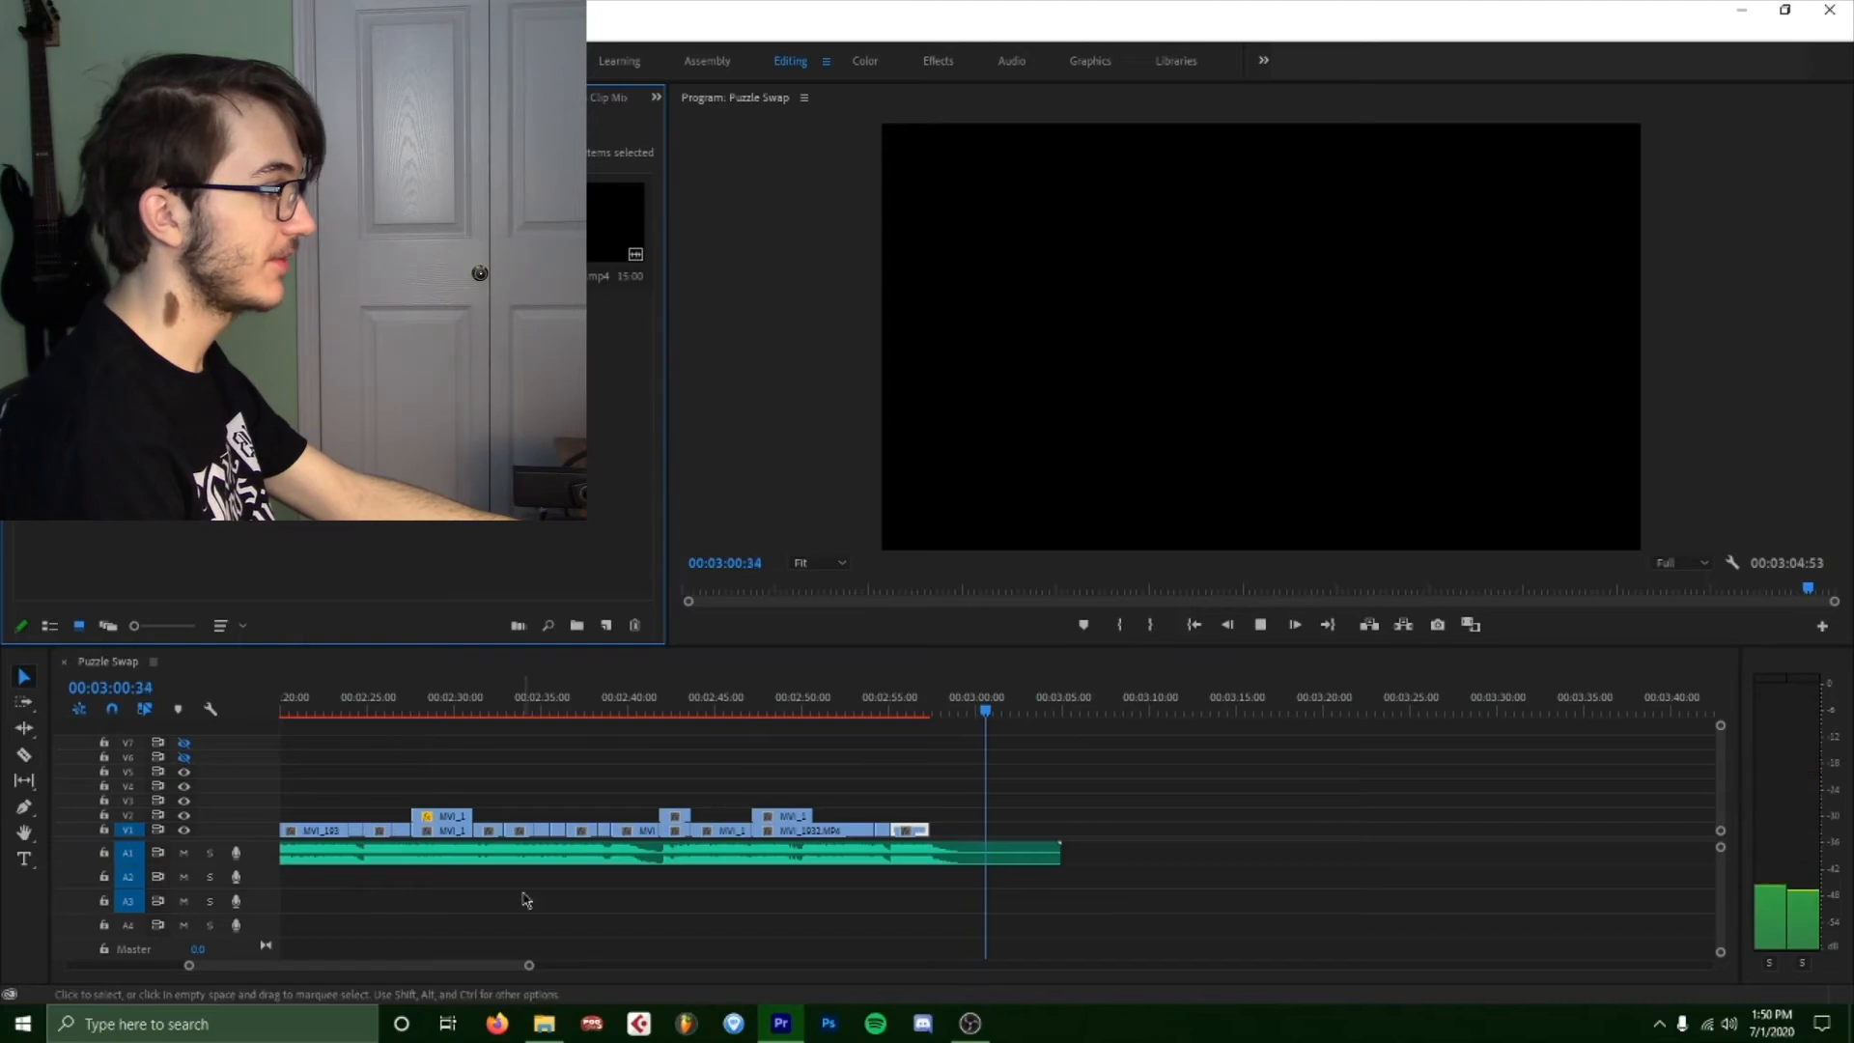
{"action": "left_click_drag", "start_coordinate": [528, 966], "coordinate": [1001, 994]}
{"action": "key", "text": "space"}
{"action": "left_click", "coordinate": [551, 707]}
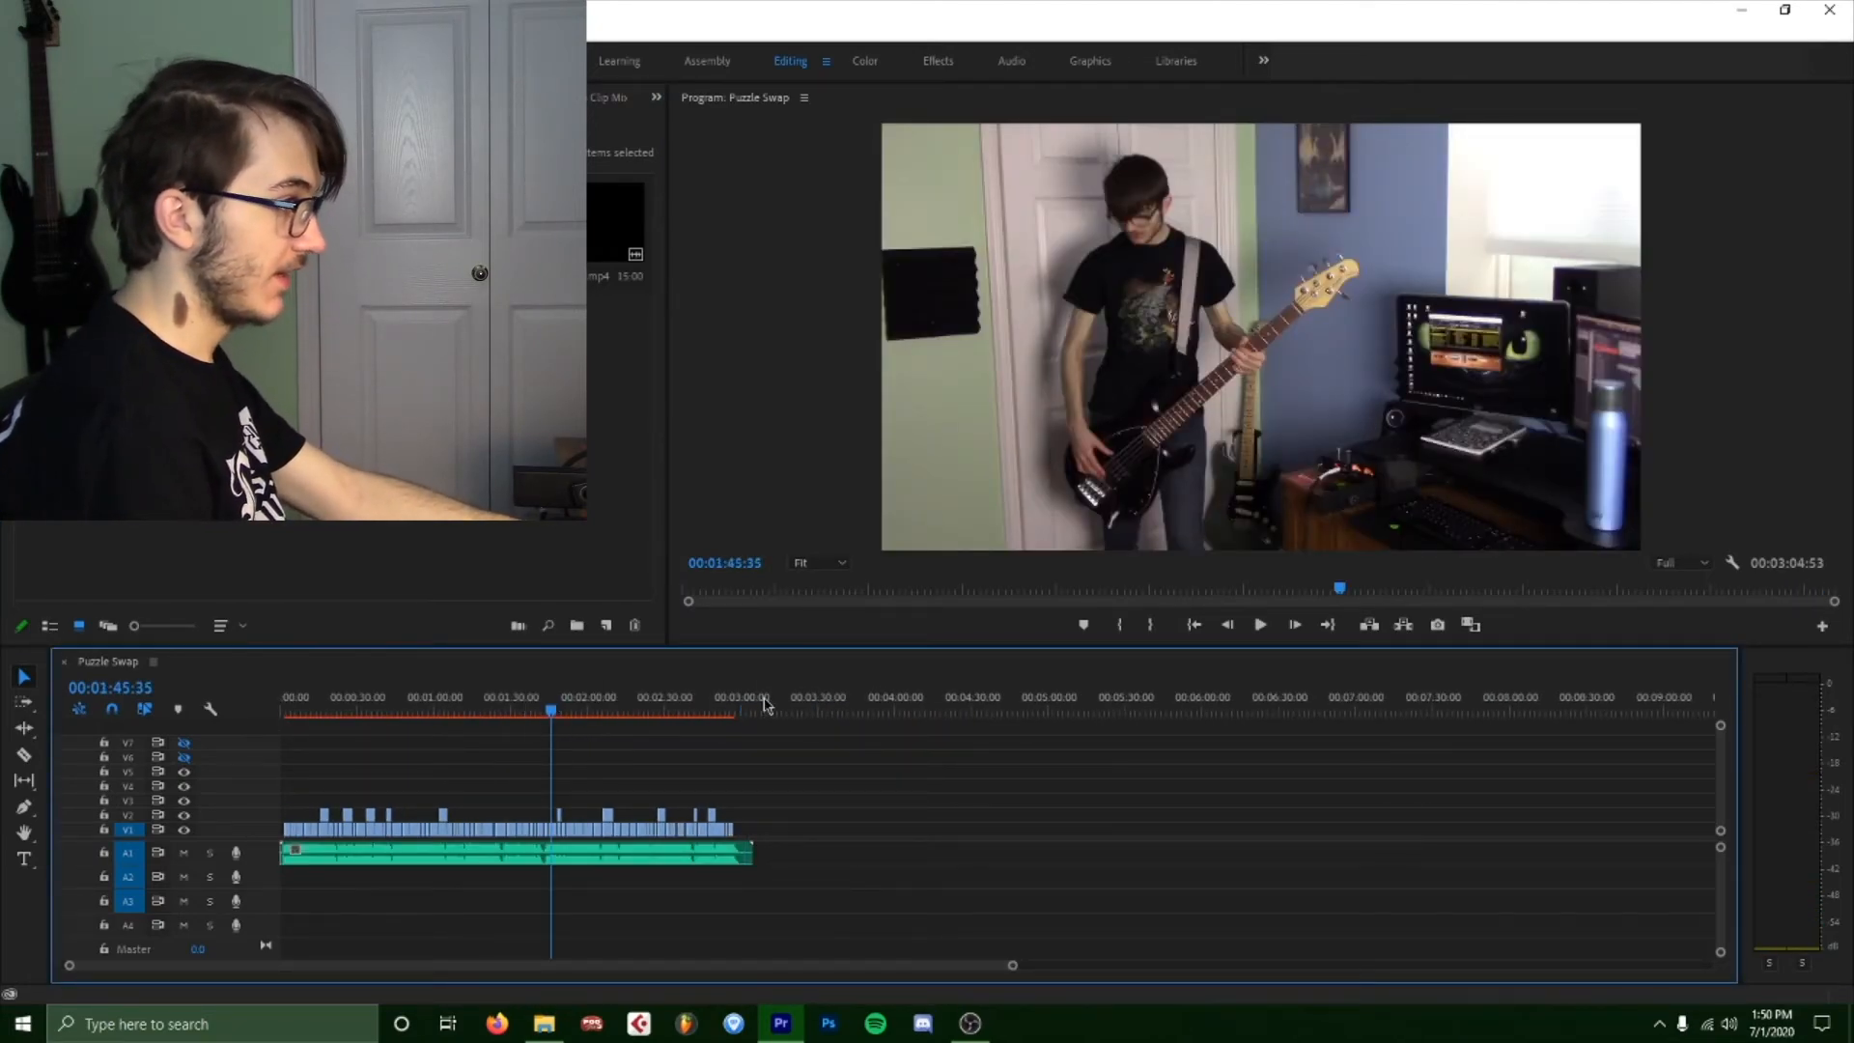
{"action": "key", "text": "Home"}
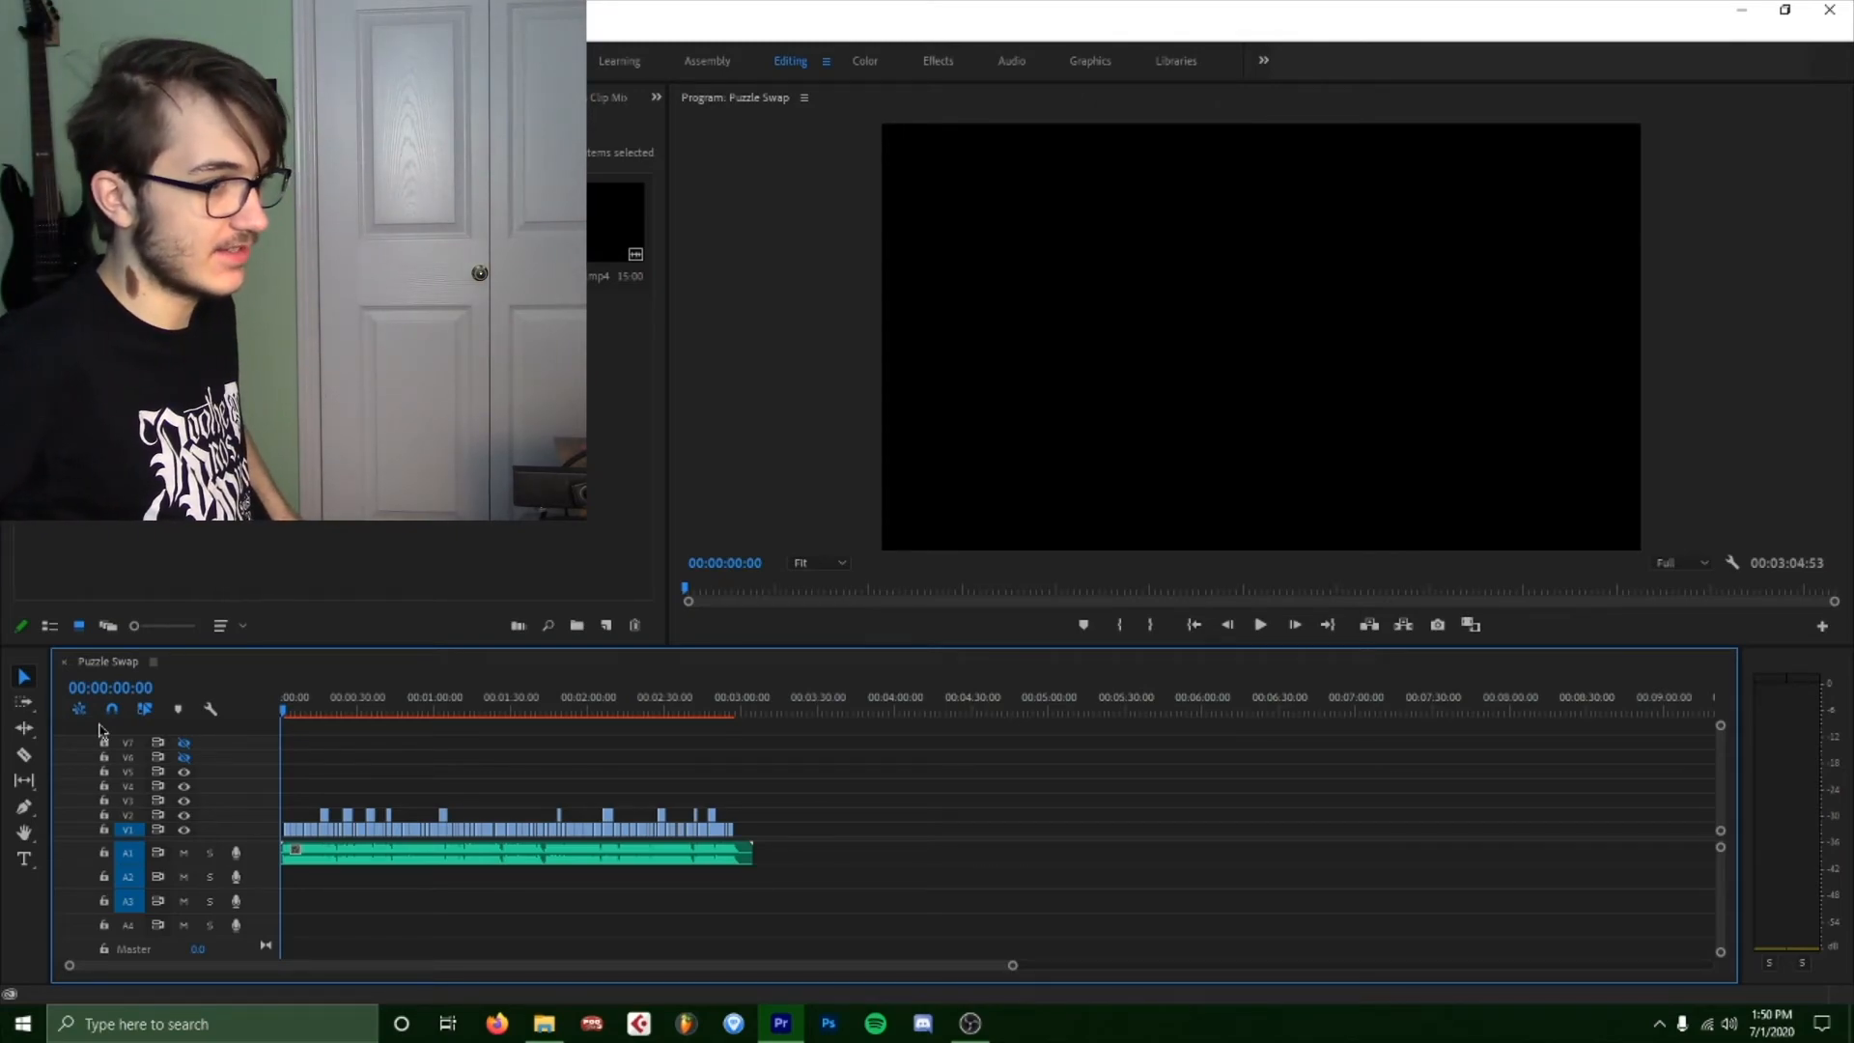
Save the project and create a 1920 × 1080, 60 fps color matte named Vignette.
{"action": "key", "text": "ctrl+s"}
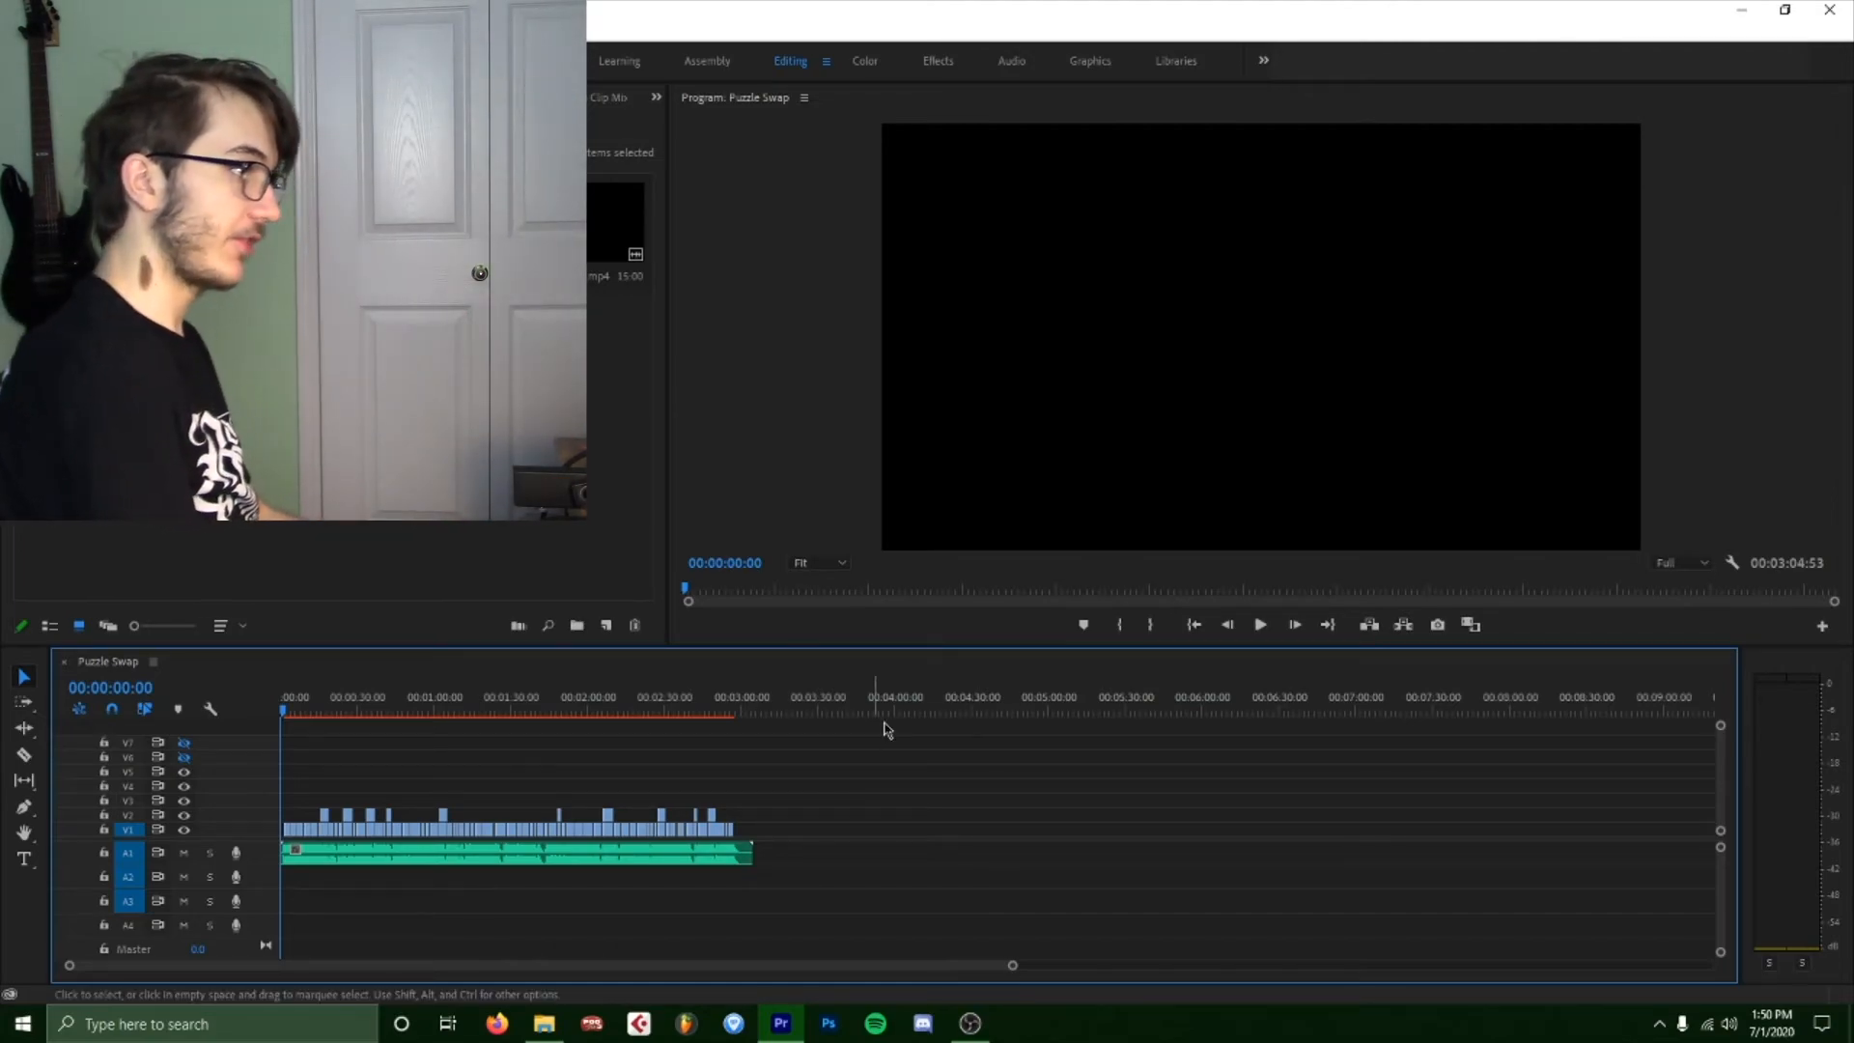
{"action": "left_click", "coordinate": [606, 626]}
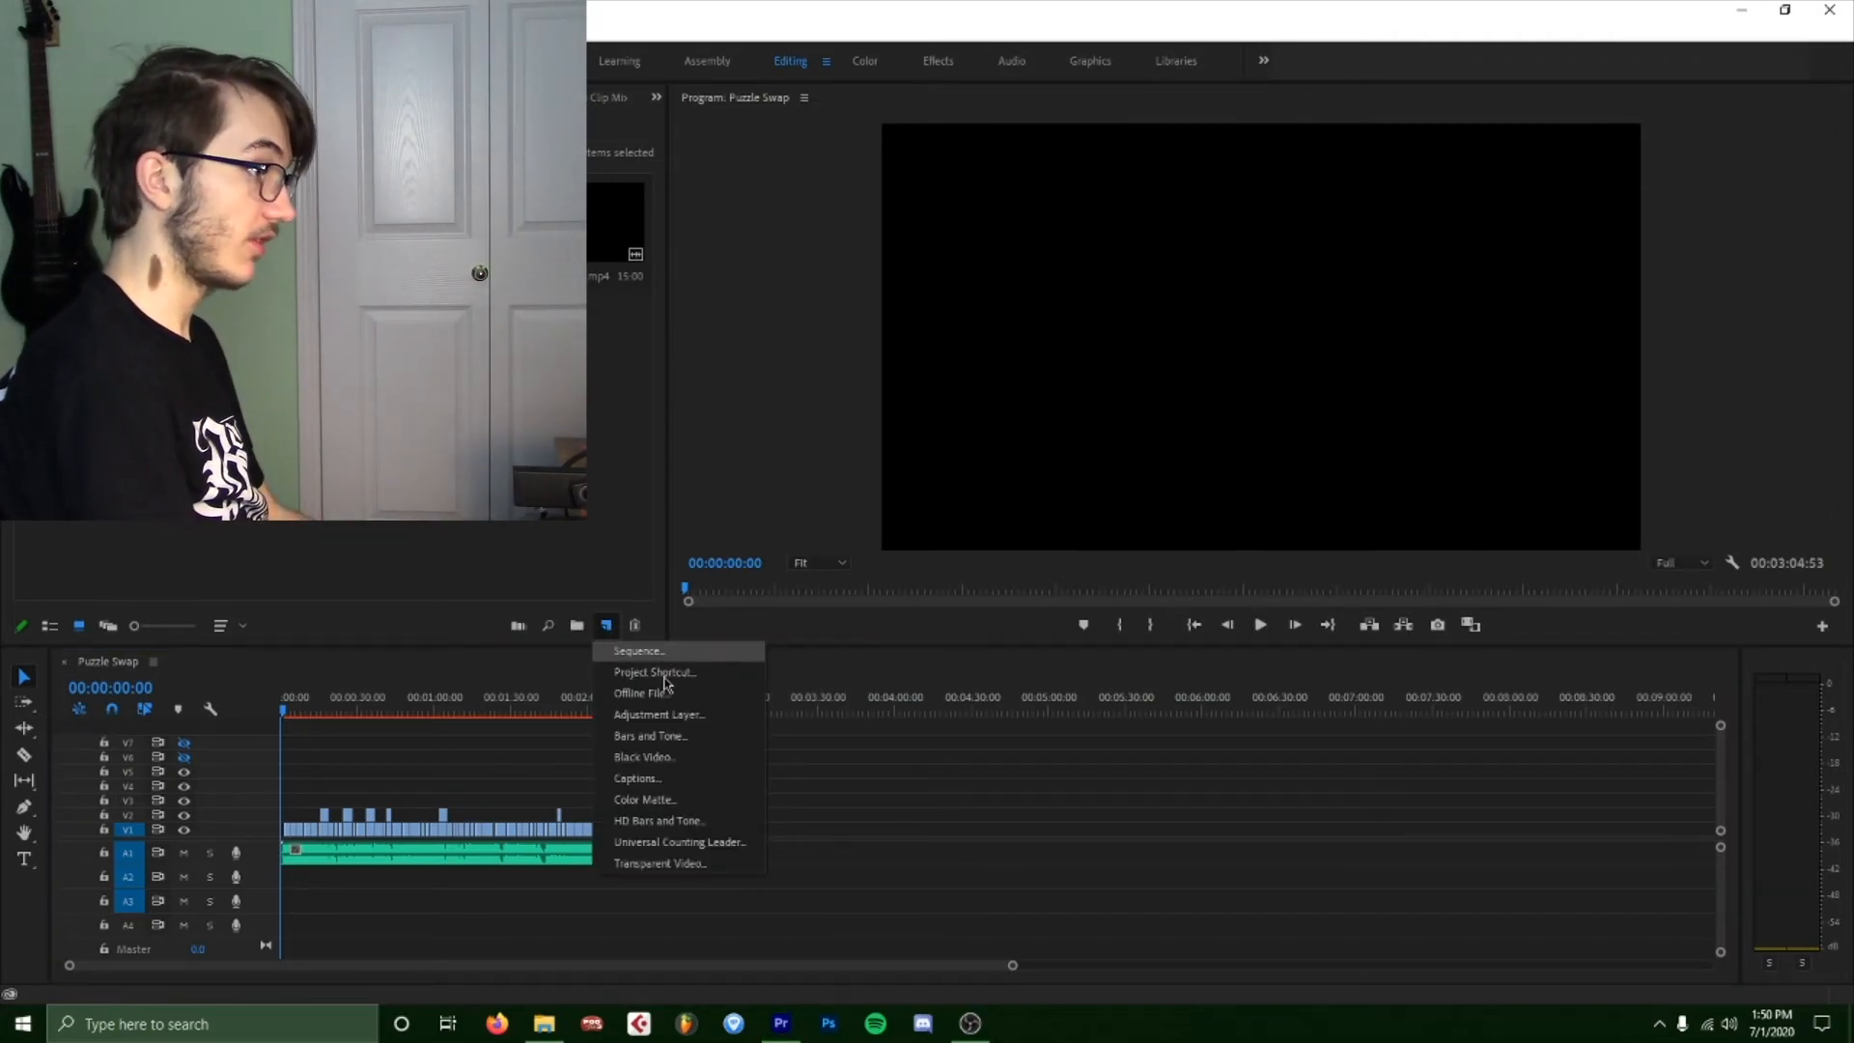
{"action": "left_click", "coordinate": [711, 798]}
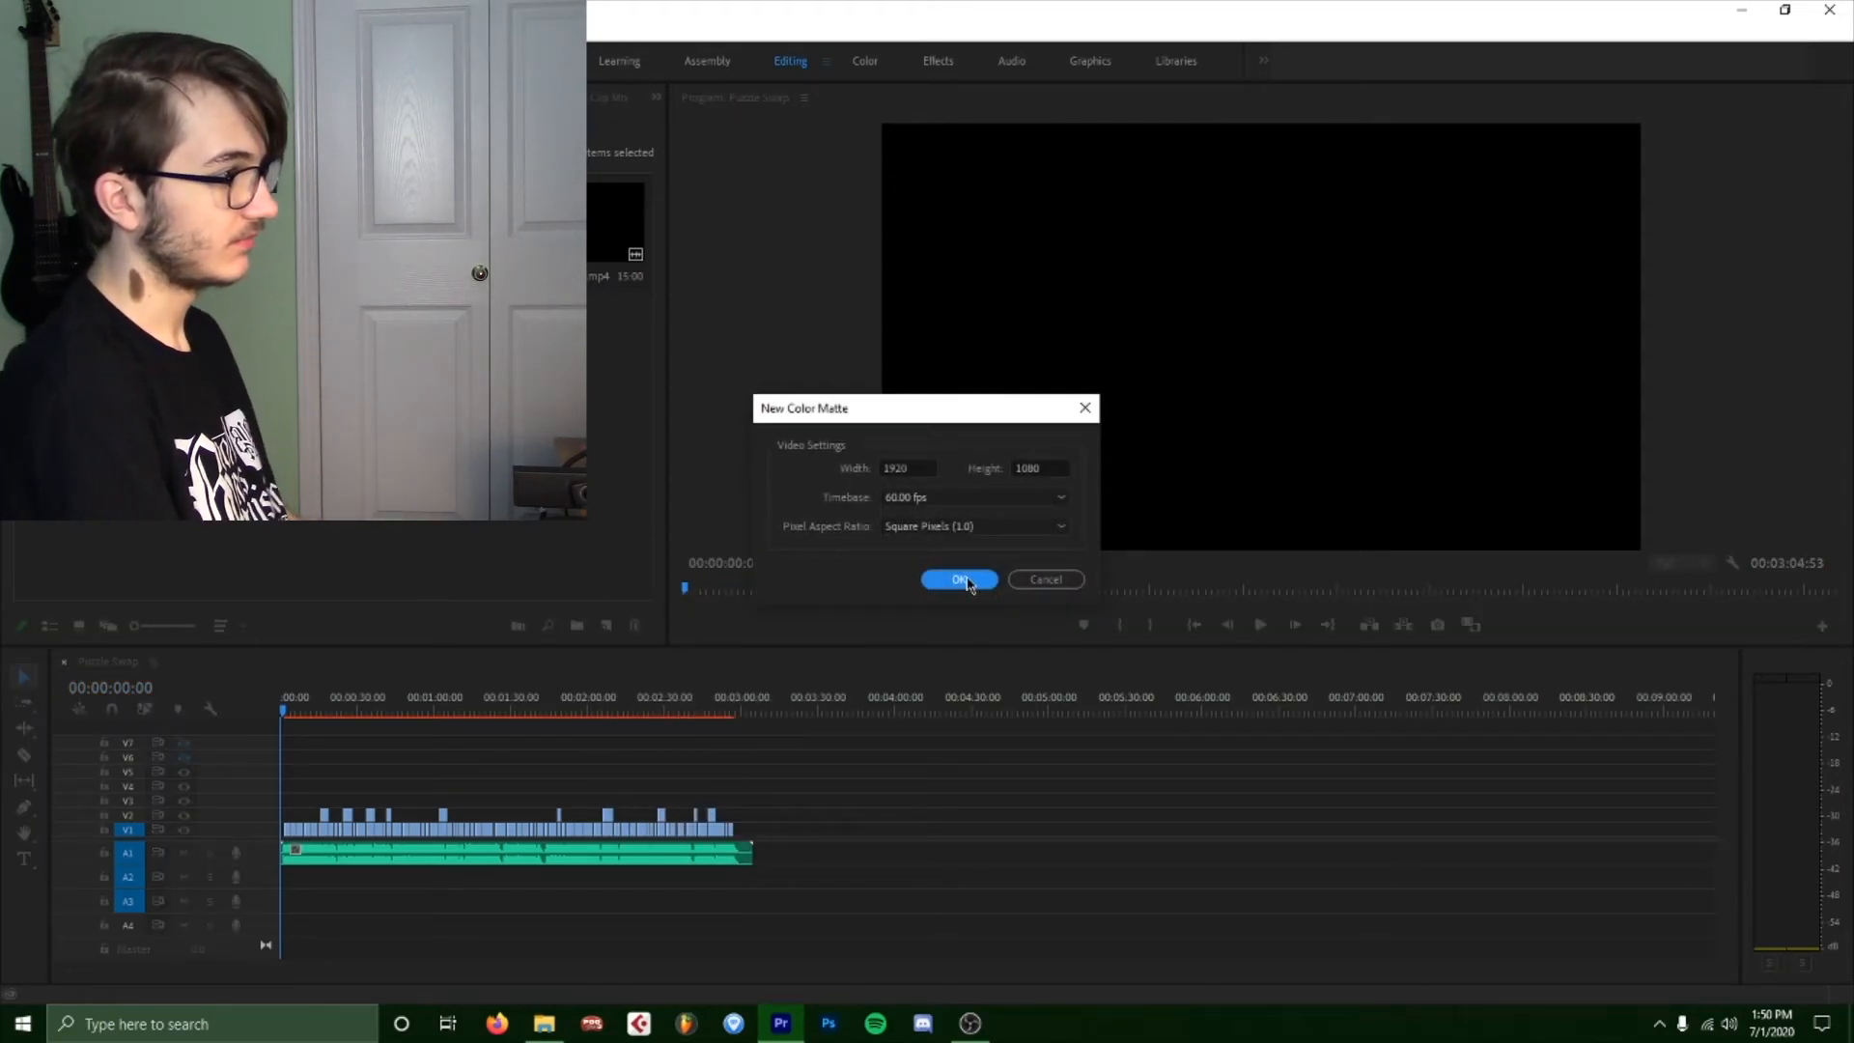
{"action": "left_click", "coordinate": [966, 579]}
{"action": "left_click", "coordinate": [1117, 378]}
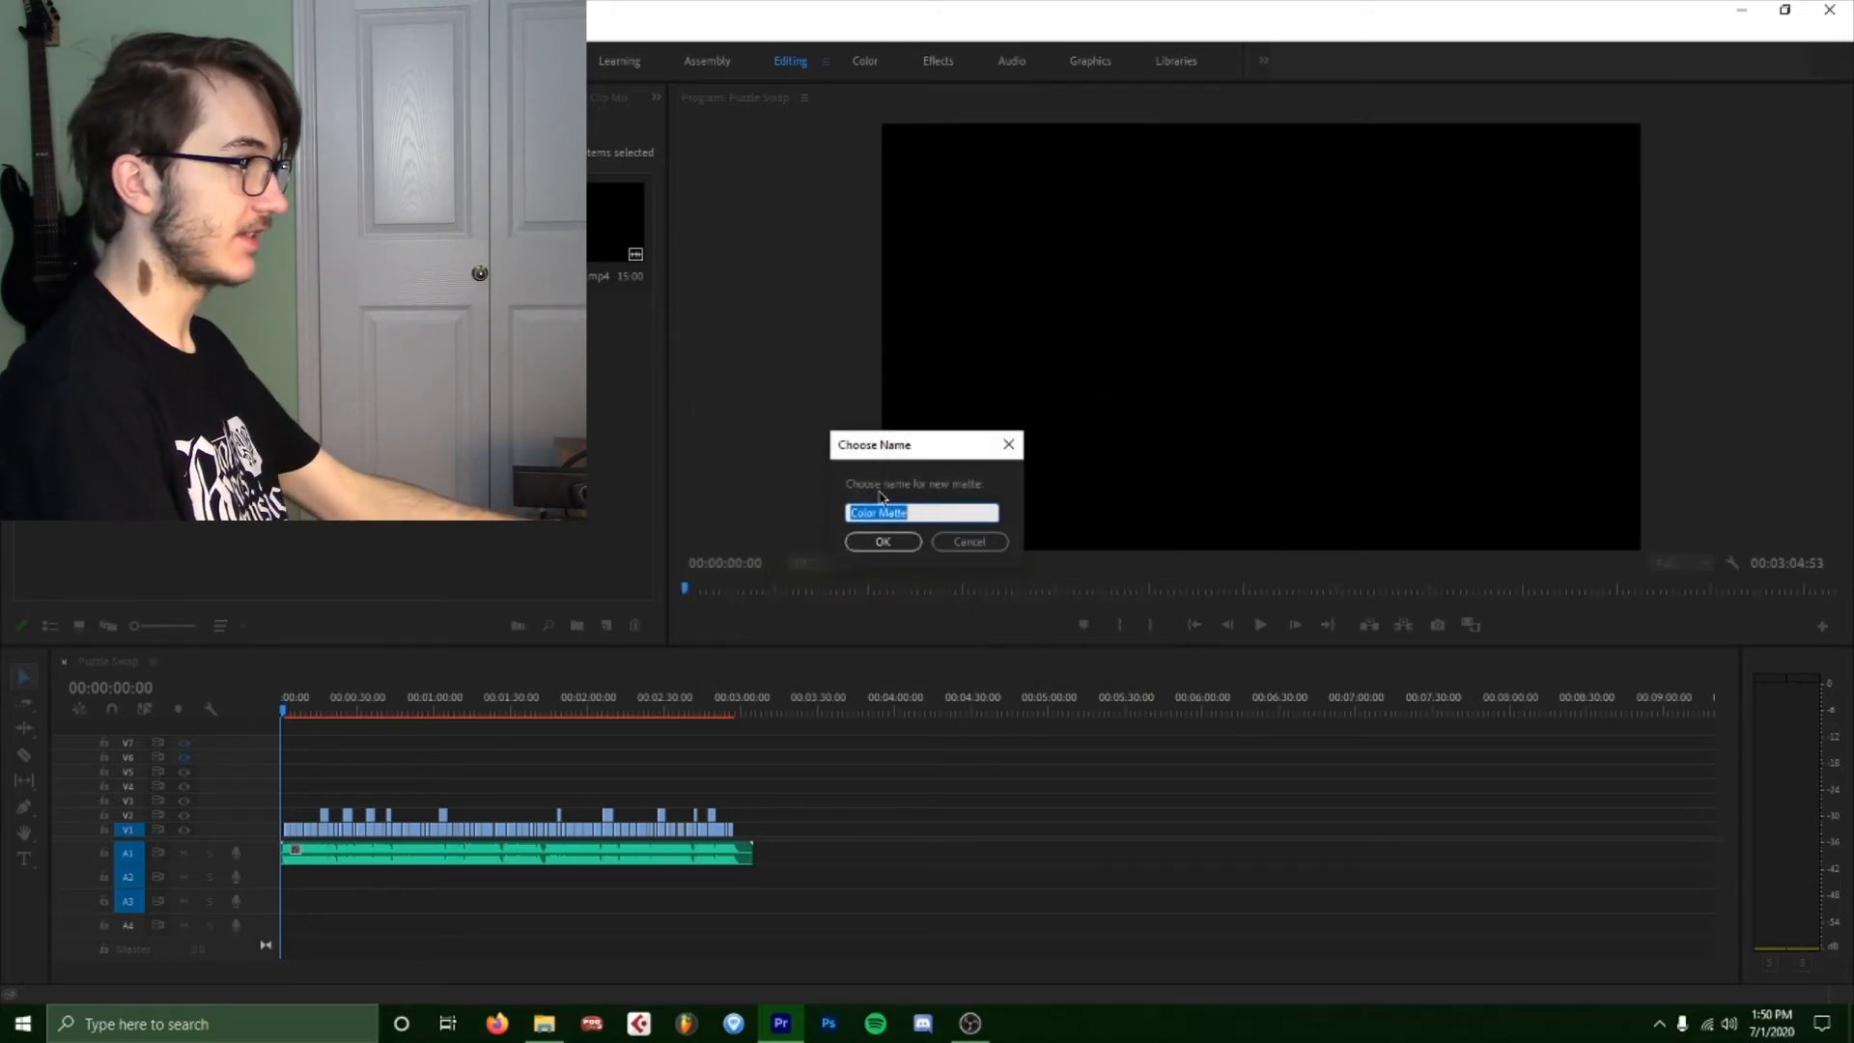
{"action": "type", "text": "Vignette"}
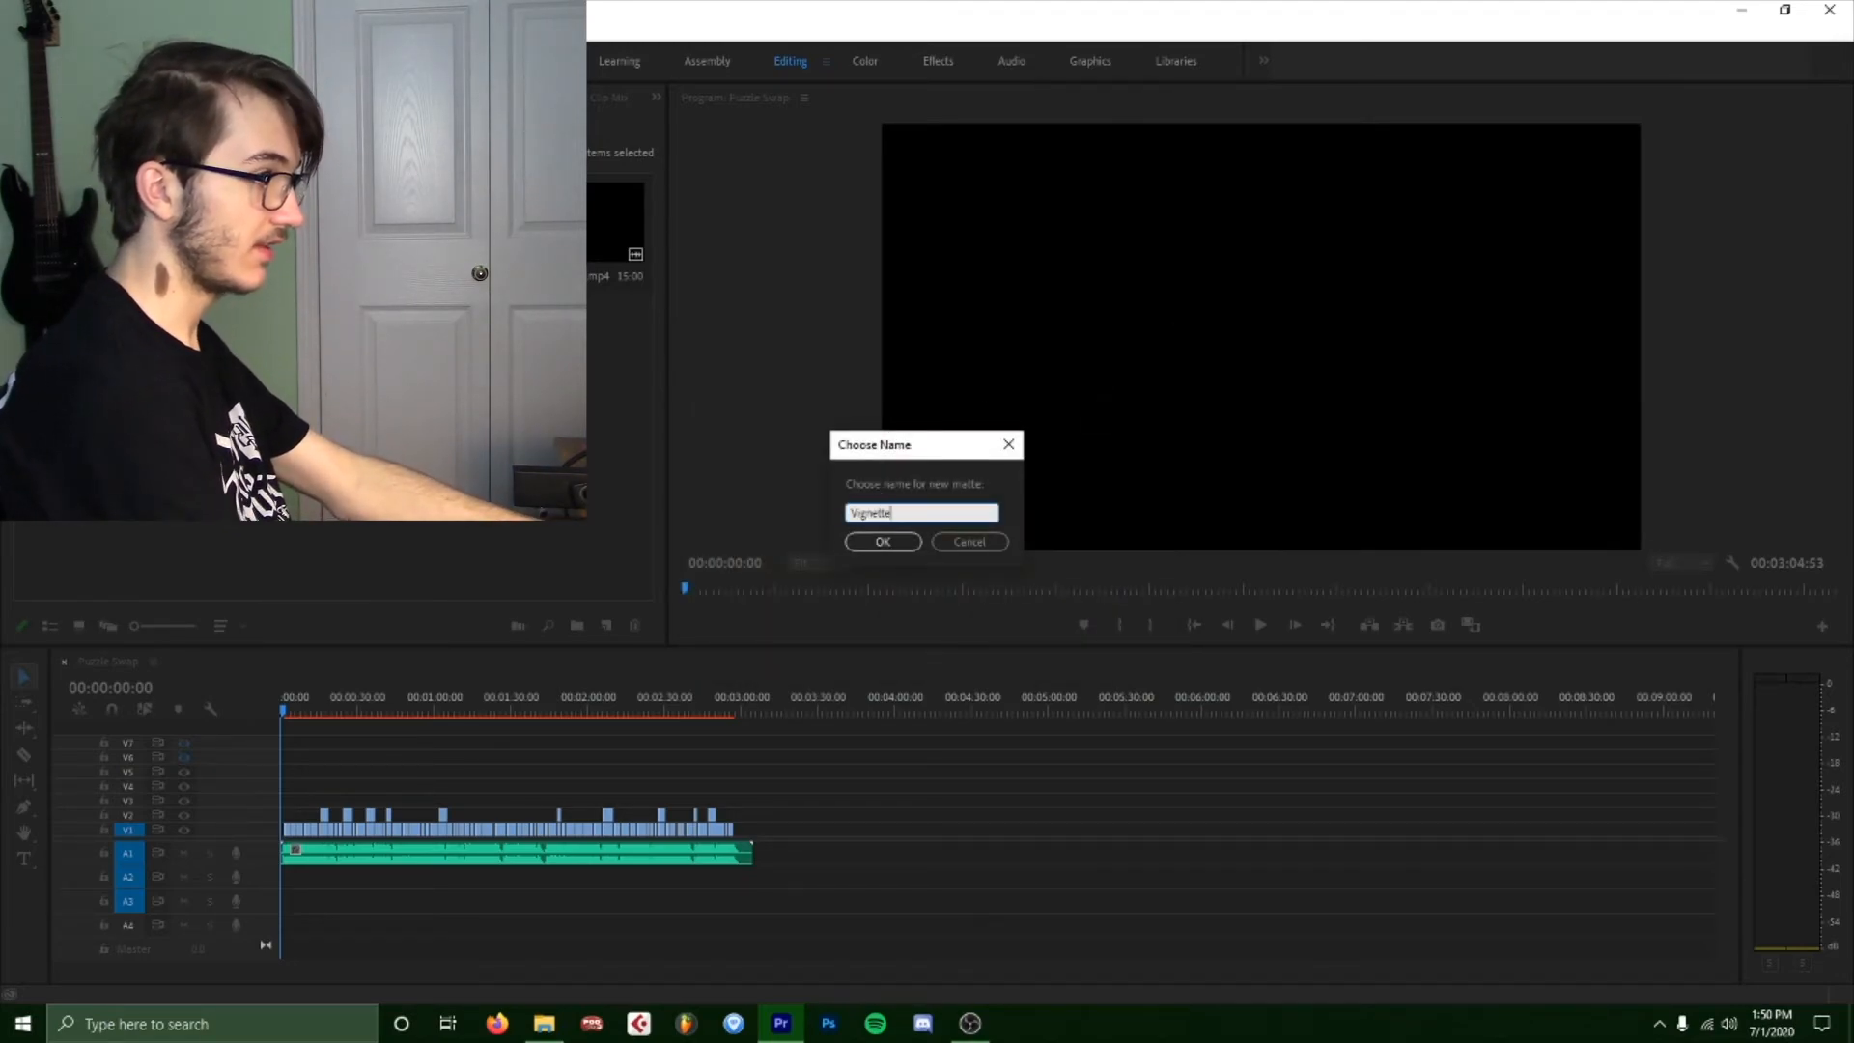
{"action": "key", "text": "Return"}
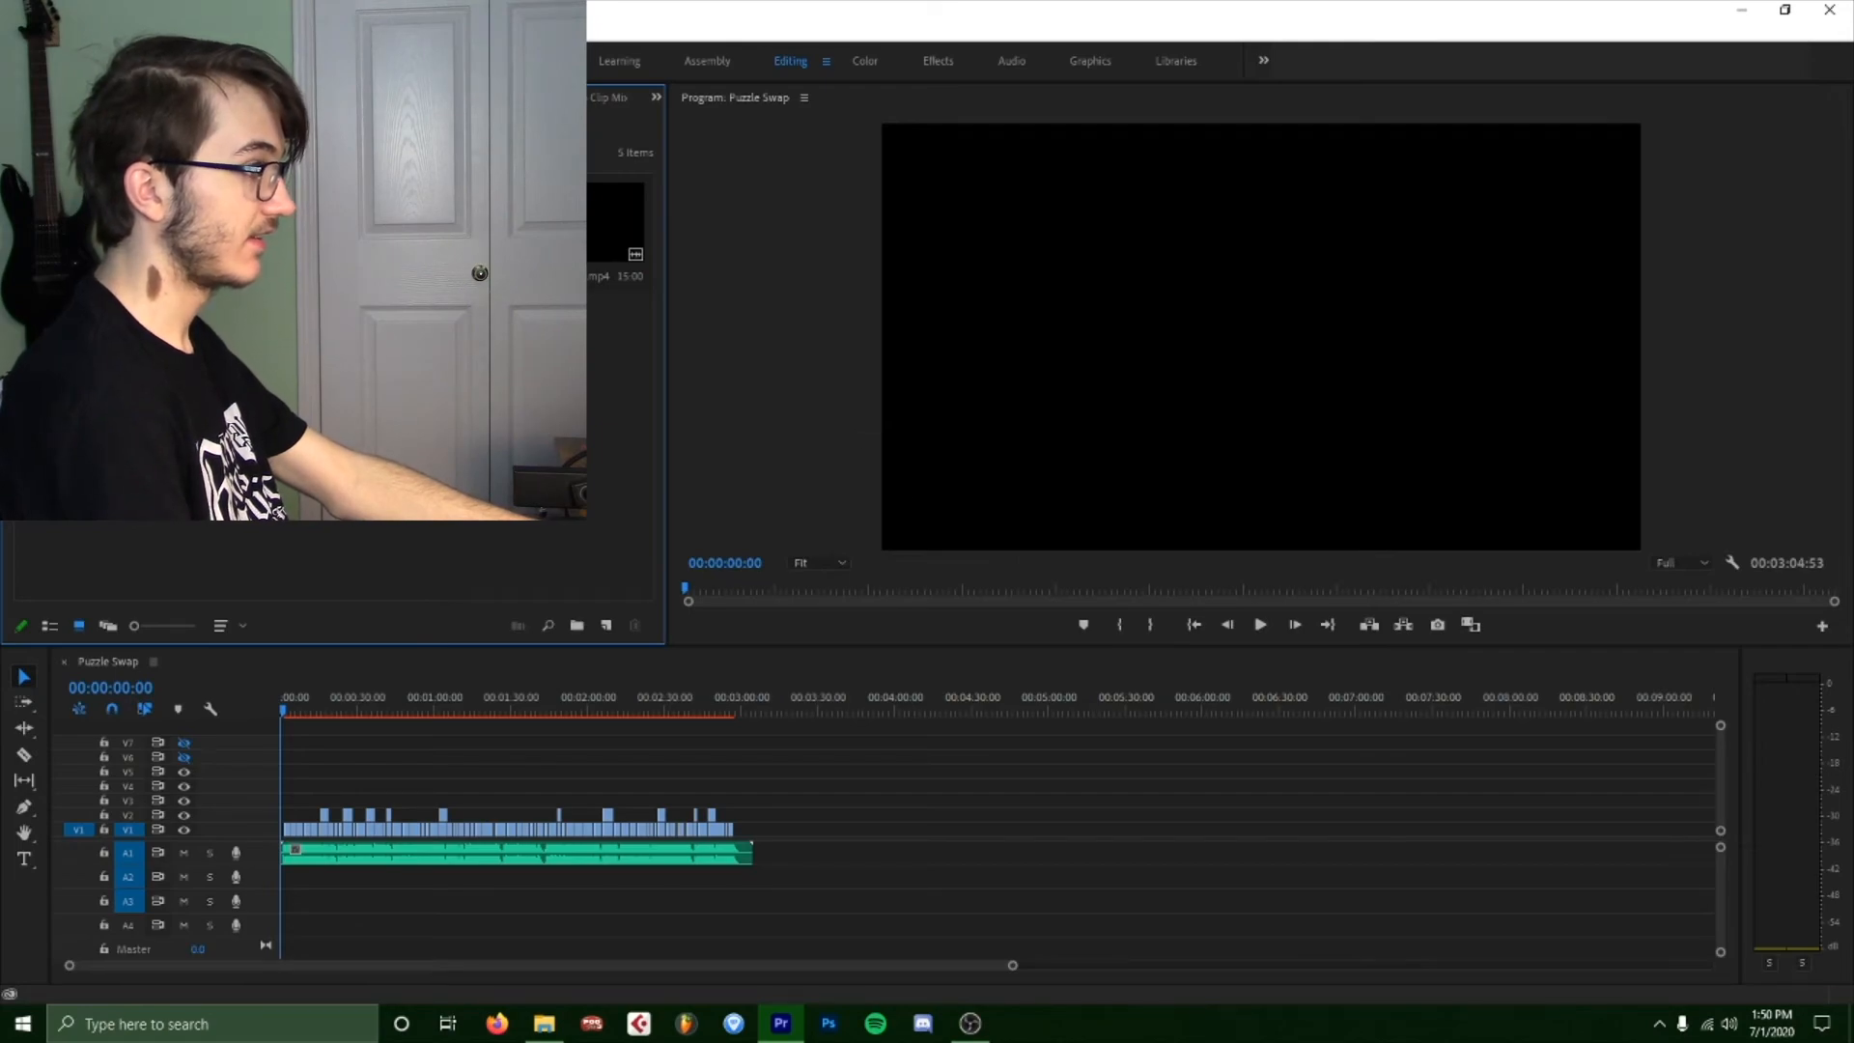
Place the Vignette matte on V3 from 00:00:00:00 and extend it to the end of the last take.
{"action": "left_click_drag", "start_coordinate": [375, 526], "coordinate": [298, 793]}
{"action": "left_click_drag", "start_coordinate": [573, 758], "coordinate": [736, 759]}
{"action": "left_click_drag", "start_coordinate": [342, 704], "coordinate": [100, 705]}
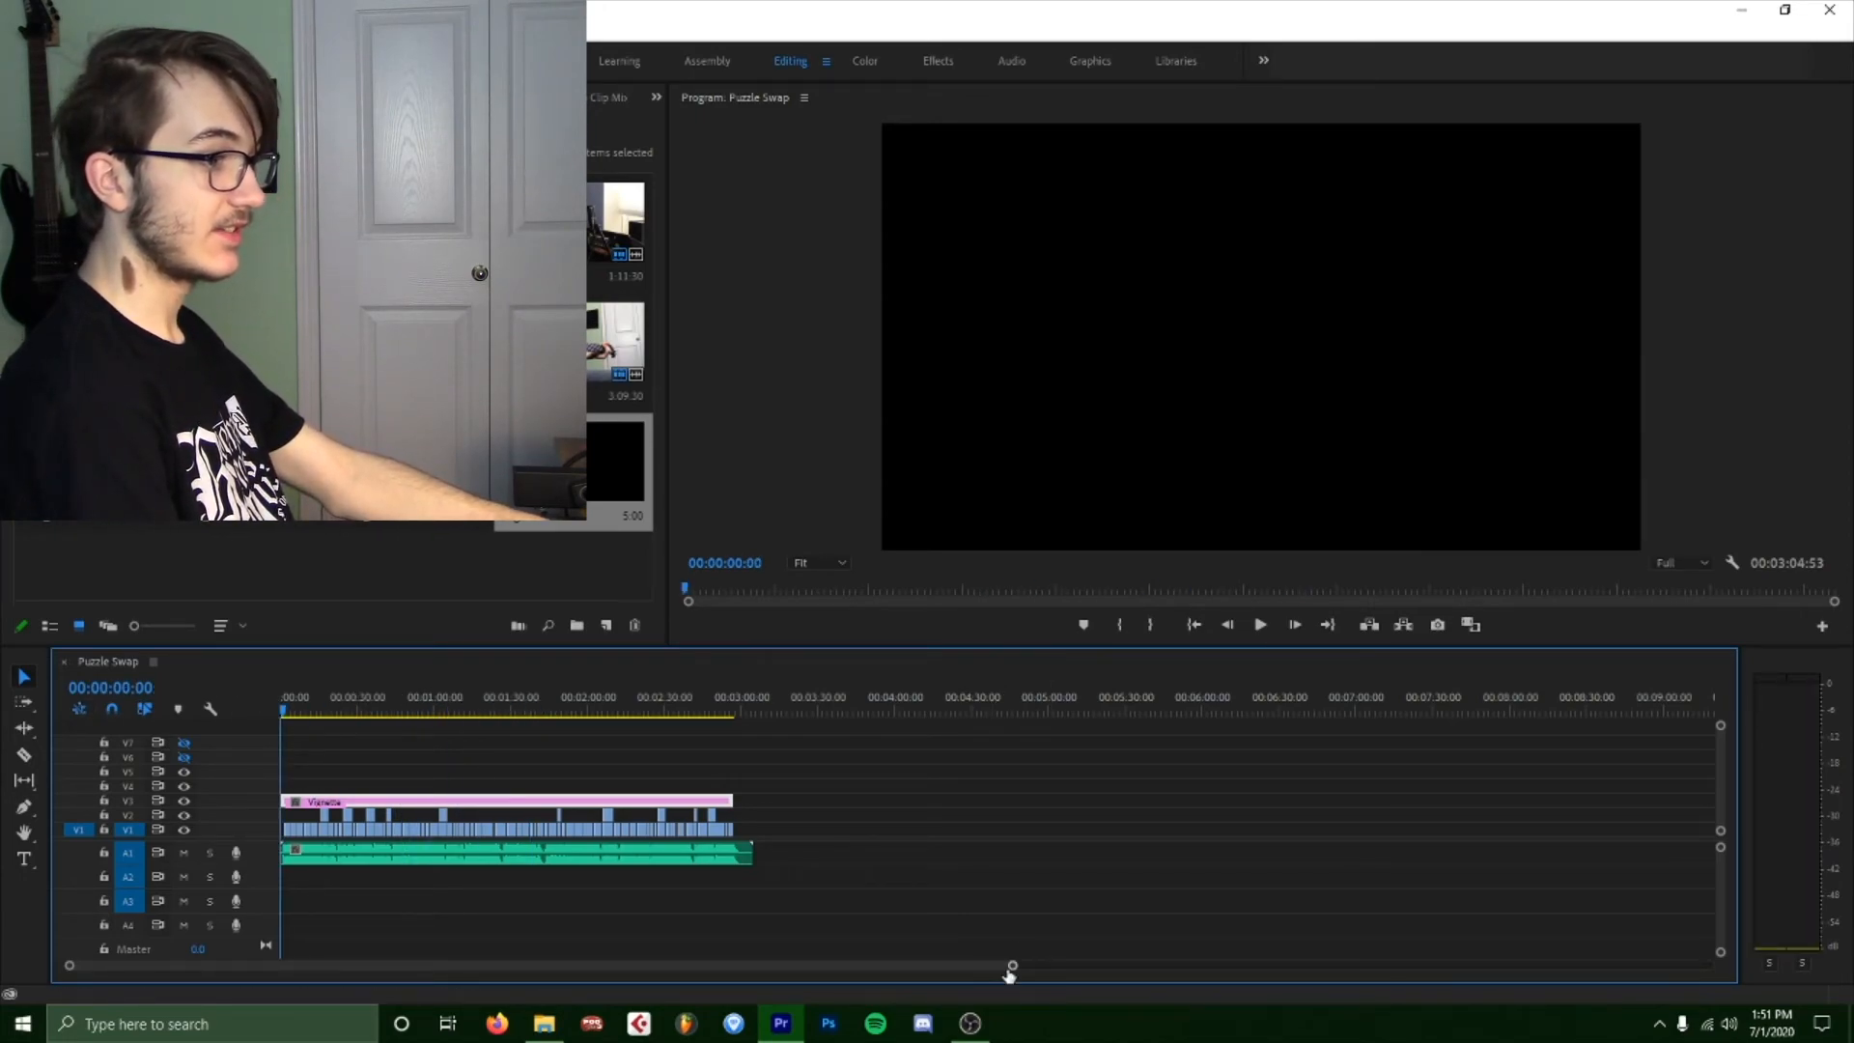
{"action": "left_click_drag", "start_coordinate": [1011, 966], "coordinate": [820, 985]}
Apply the Circle effect to the Vignette matte and show its settings over the guitar shot at 00:00:08:49.
{"action": "left_click", "coordinate": [290, 97]}
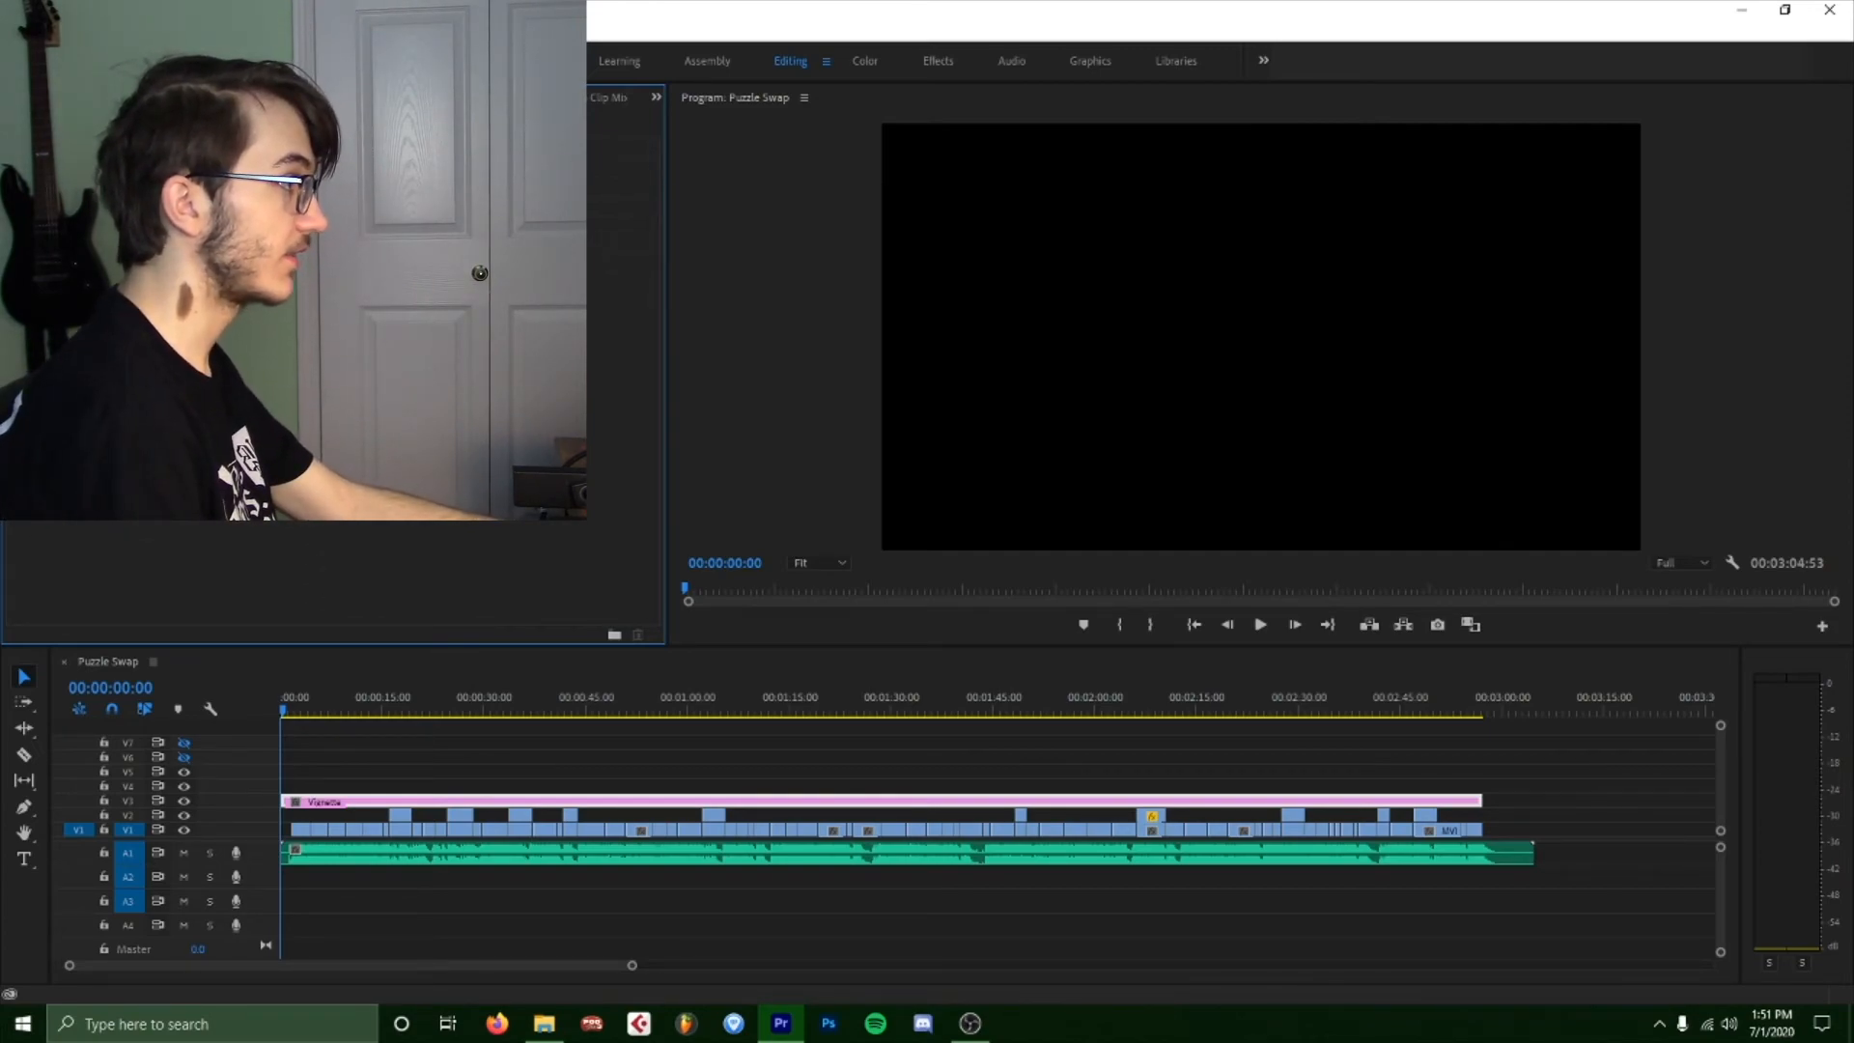
{"action": "left_click_drag", "start_coordinate": [326, 714], "coordinate": [344, 718]}
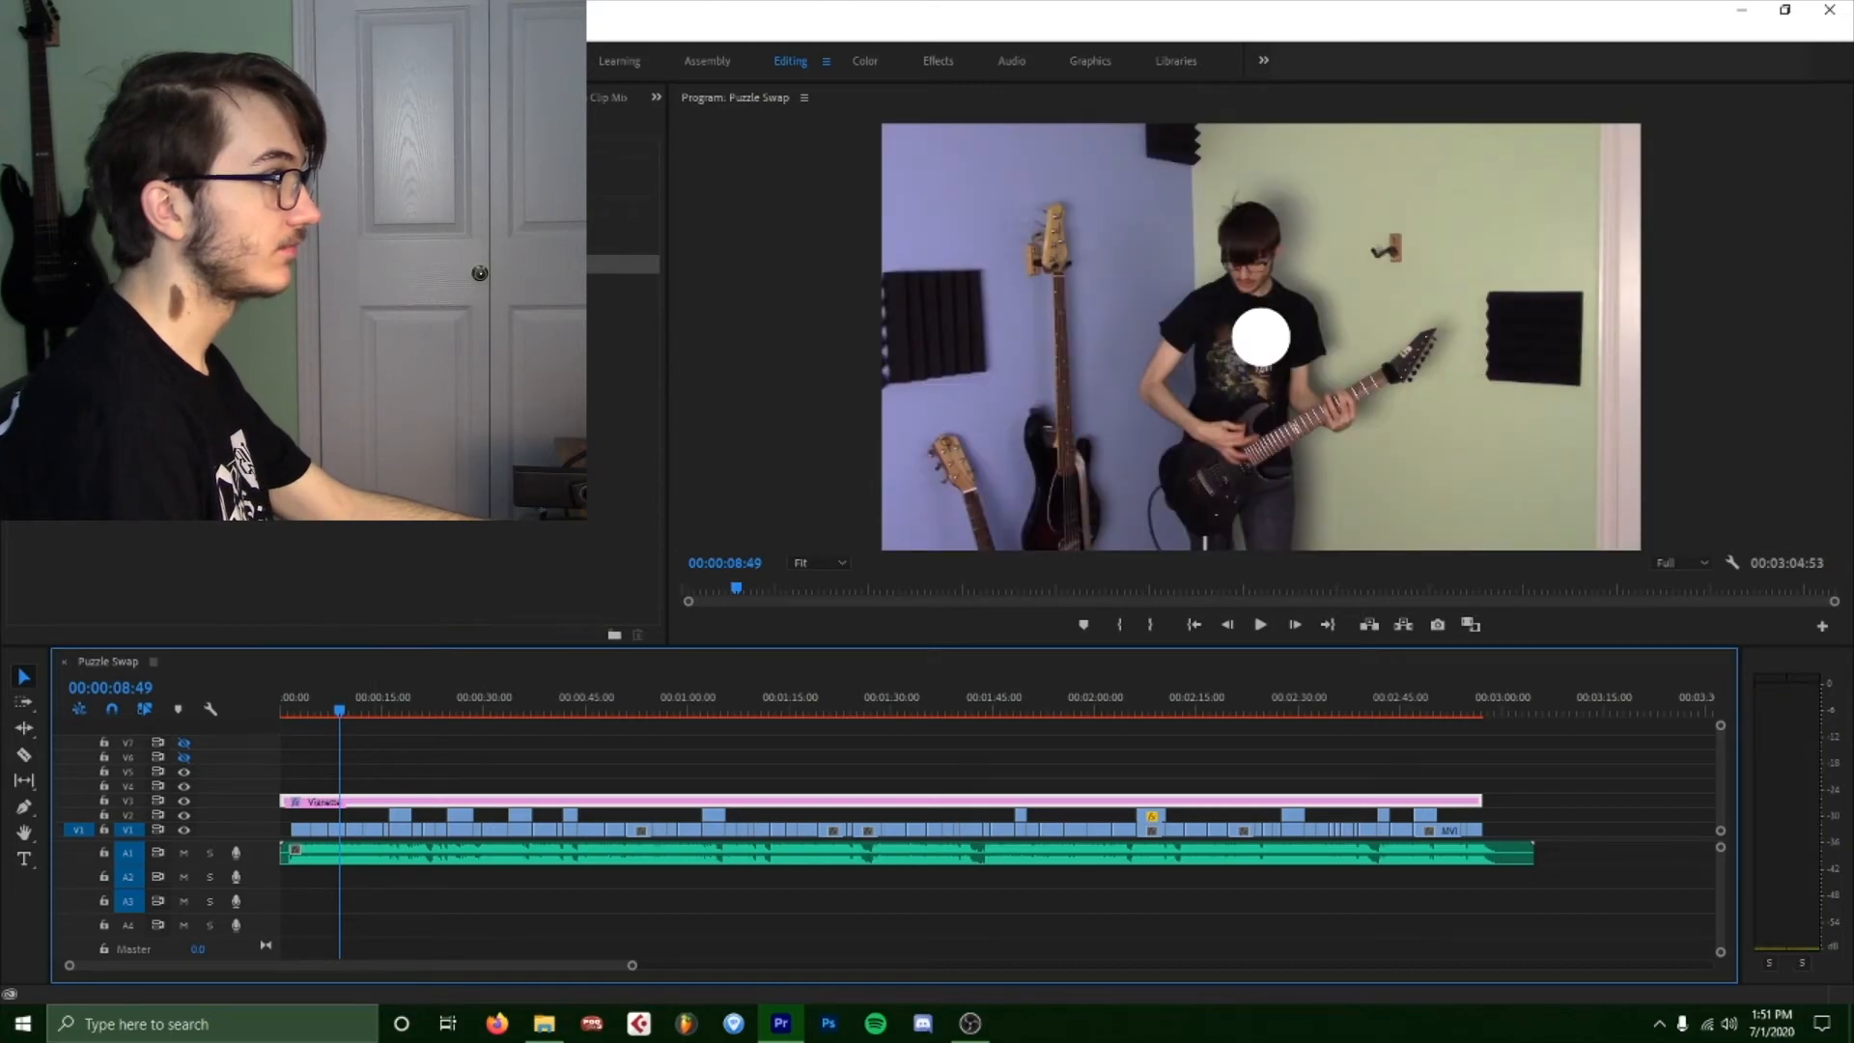
{"action": "left_click", "coordinate": [193, 97]}
{"action": "scroll", "coordinate": [289, 435], "scroll_direction": "down", "scroll_amount": 3}
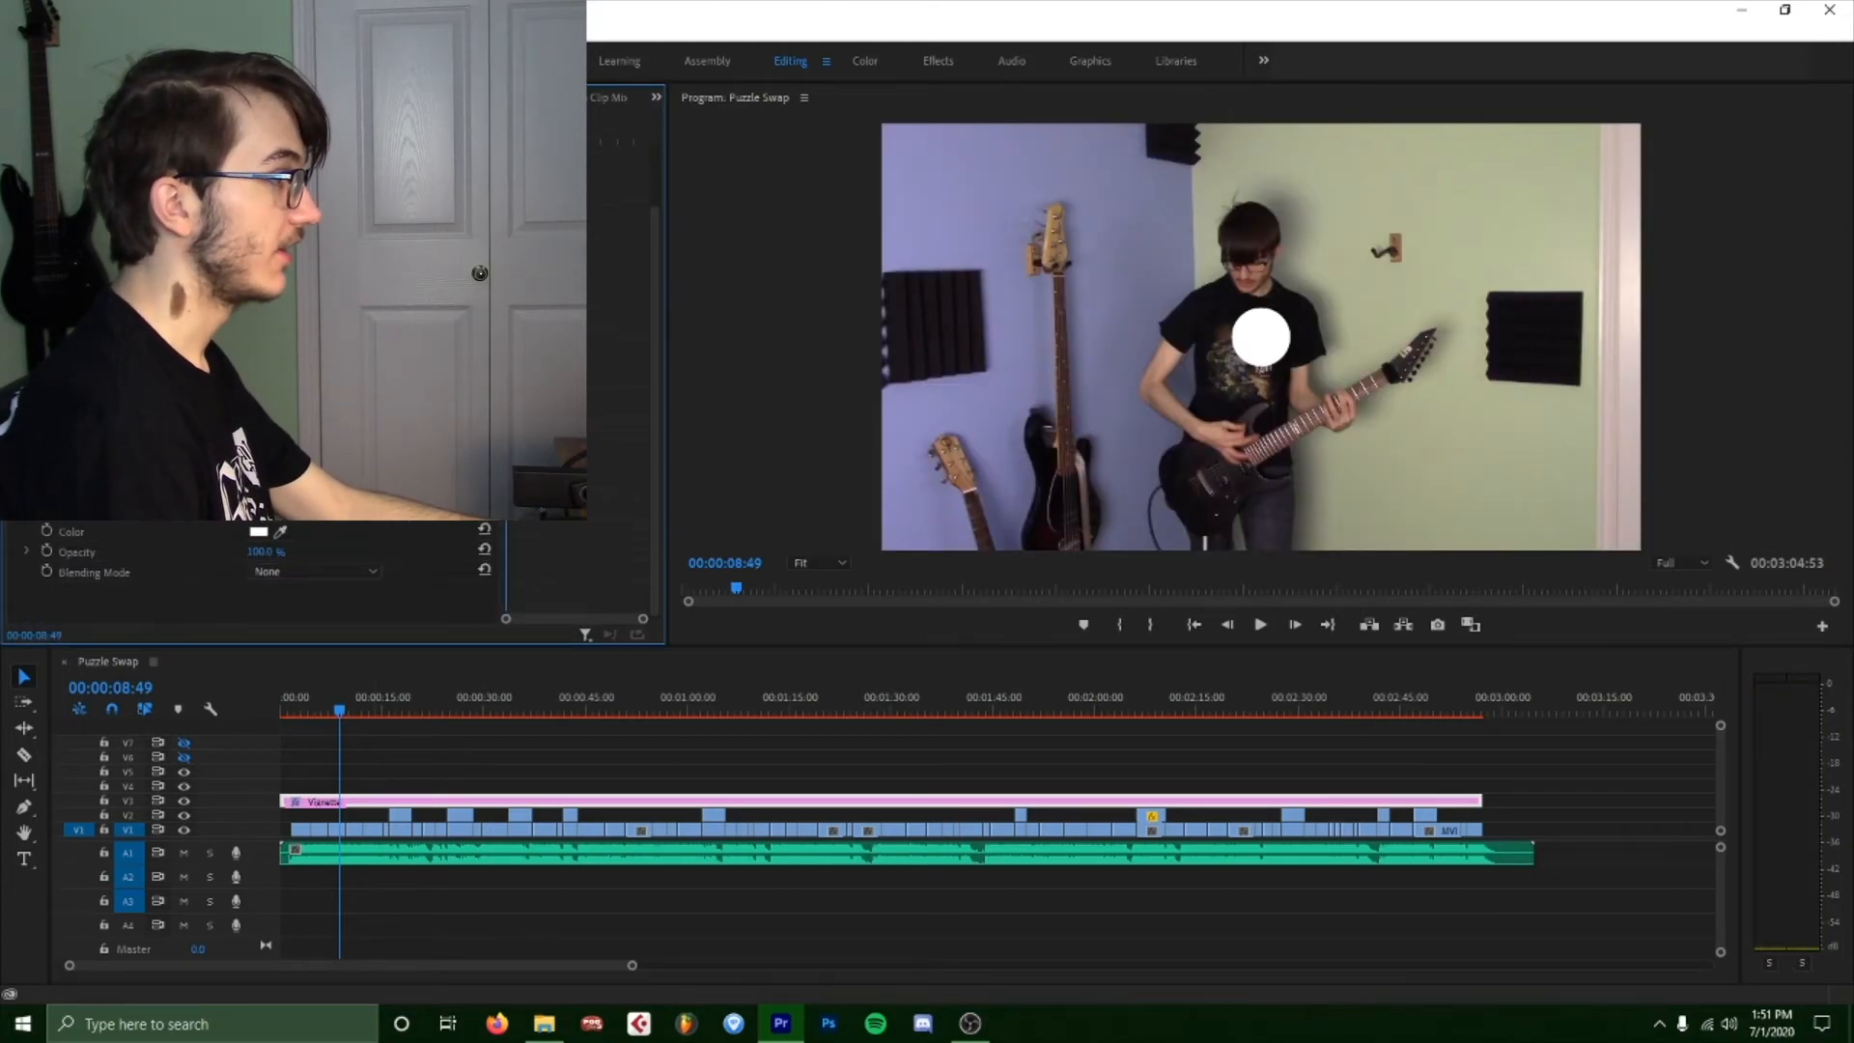
Make the Vignette's circle black and inverted, with its radius enlarged until only the frame corners are covered.
{"action": "left_click", "coordinate": [258, 532]}
{"action": "left_click", "coordinate": [734, 626]}
{"action": "left_click", "coordinate": [1110, 377]}
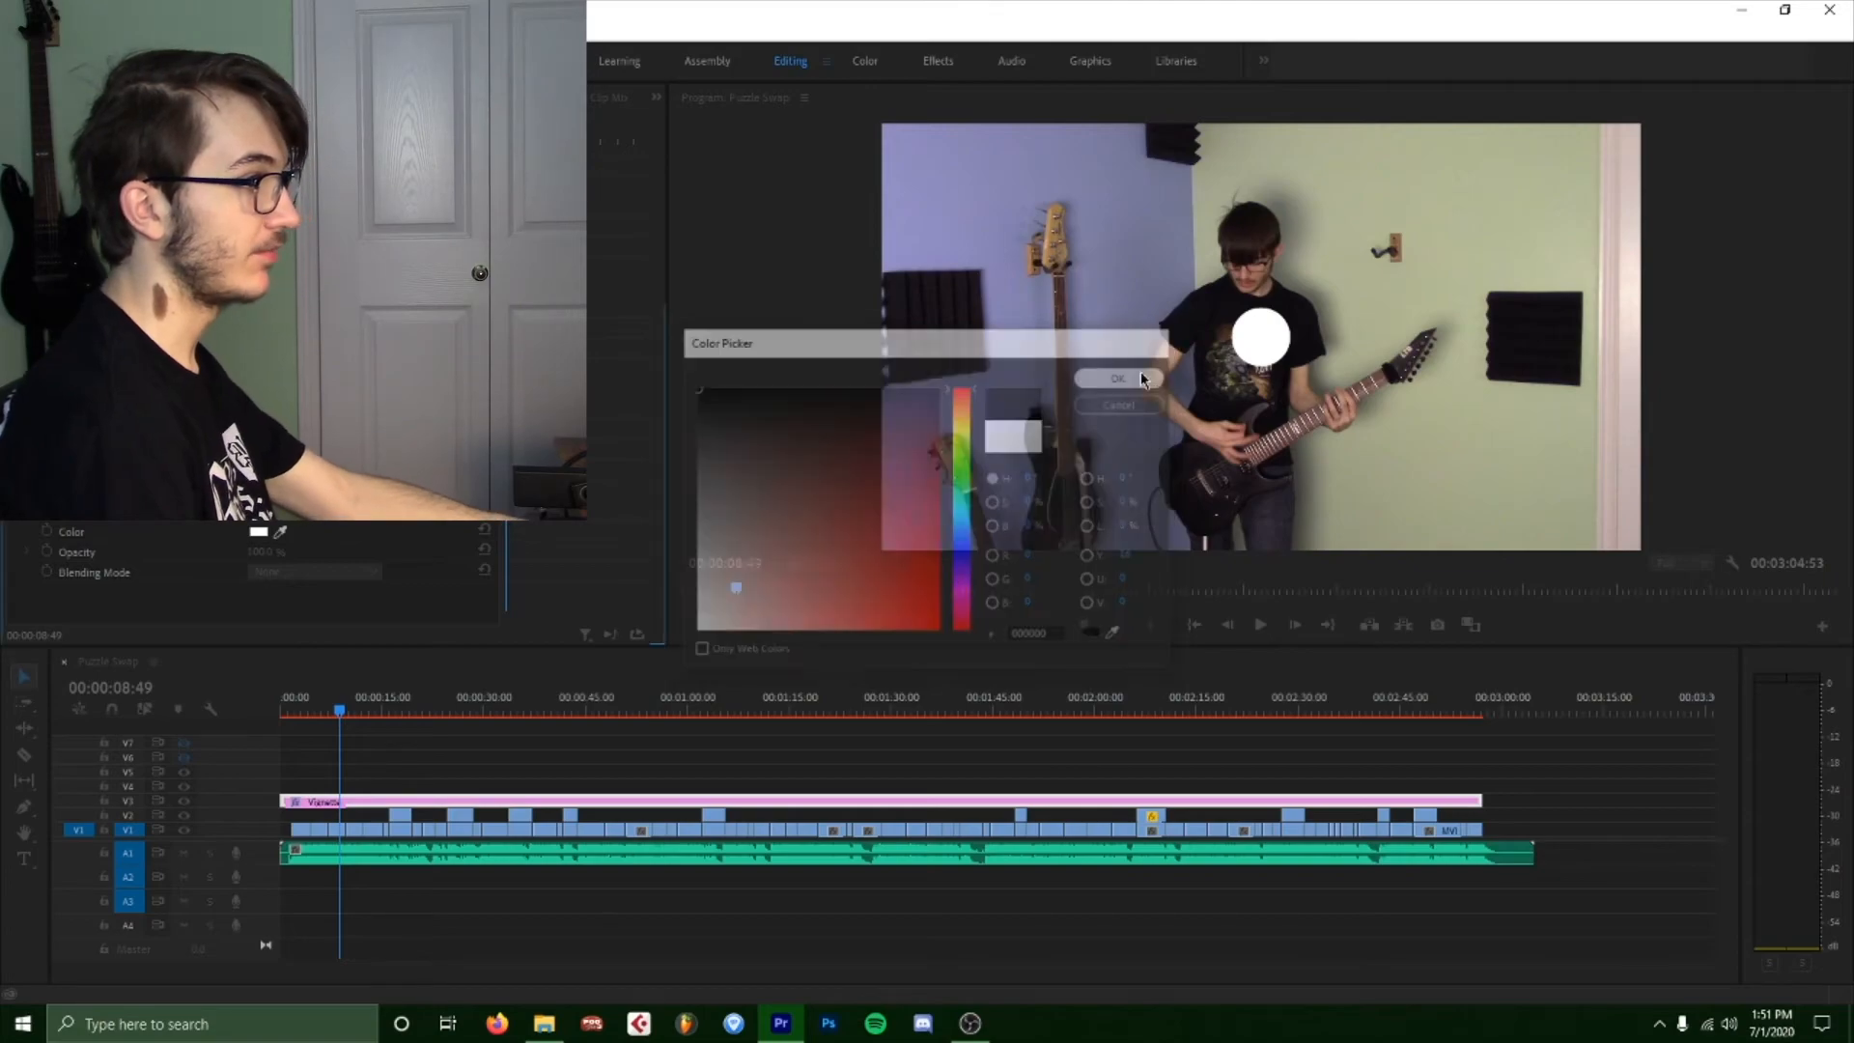
{"action": "left_click", "coordinate": [254, 515]}
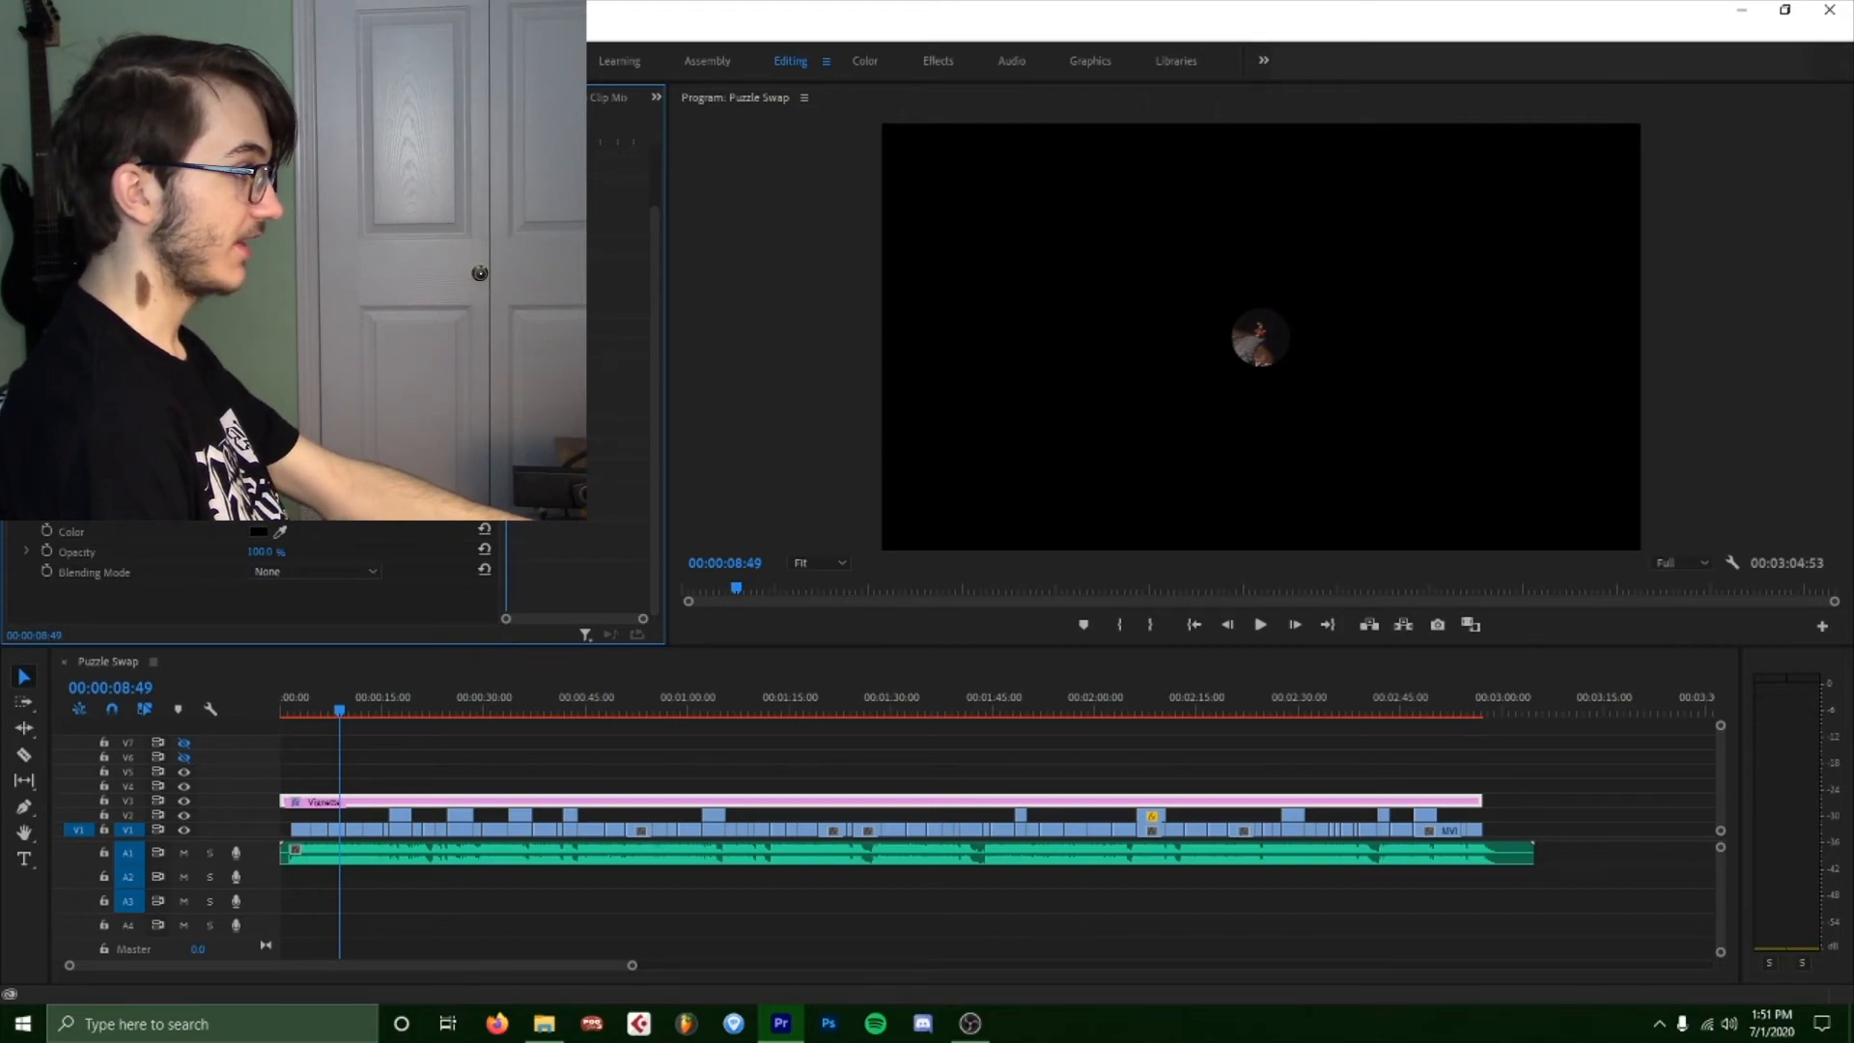
{"action": "left_click_drag", "start_coordinate": [231, 431], "coordinate": [1303, 431]}
{"action": "left_click_drag", "start_coordinate": [254, 431], "coordinate": [234, 431]}
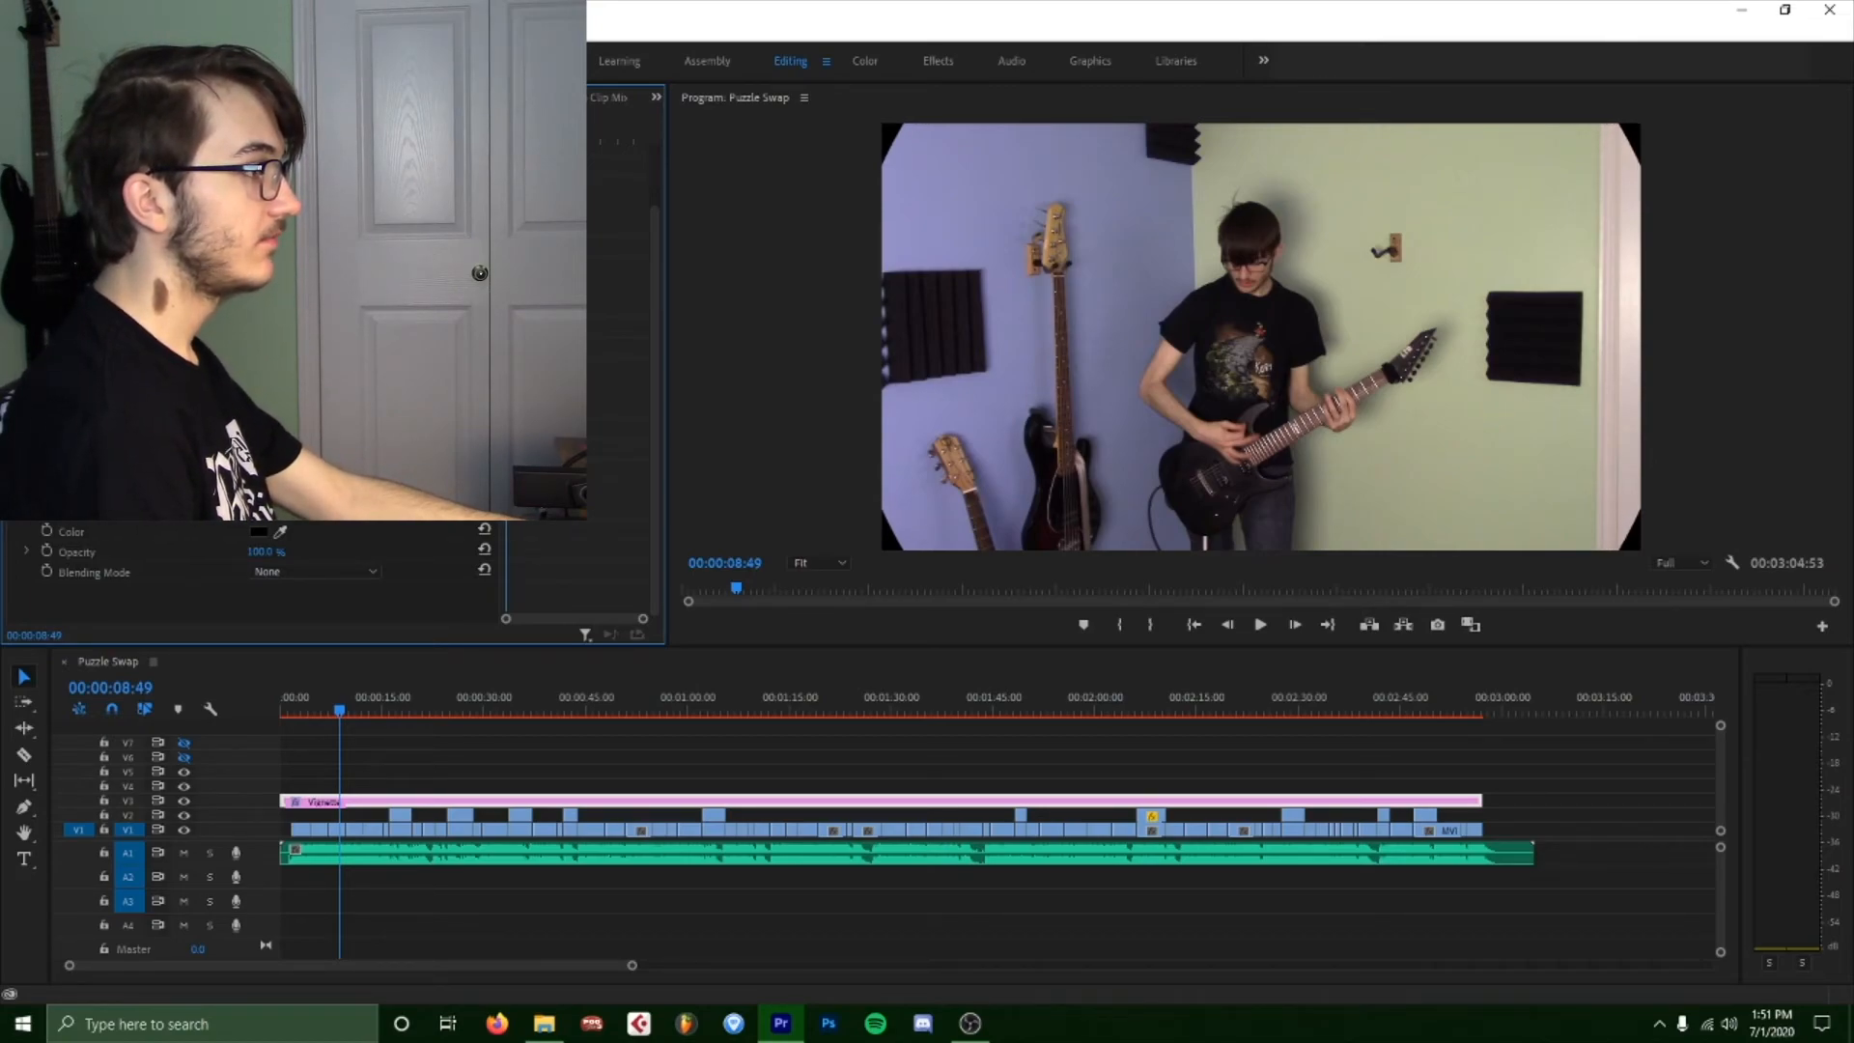
Place a short test layer on V4 above the Vignette matte, starting at about 00:00:37.
{"action": "left_click", "coordinate": [58, 98]}
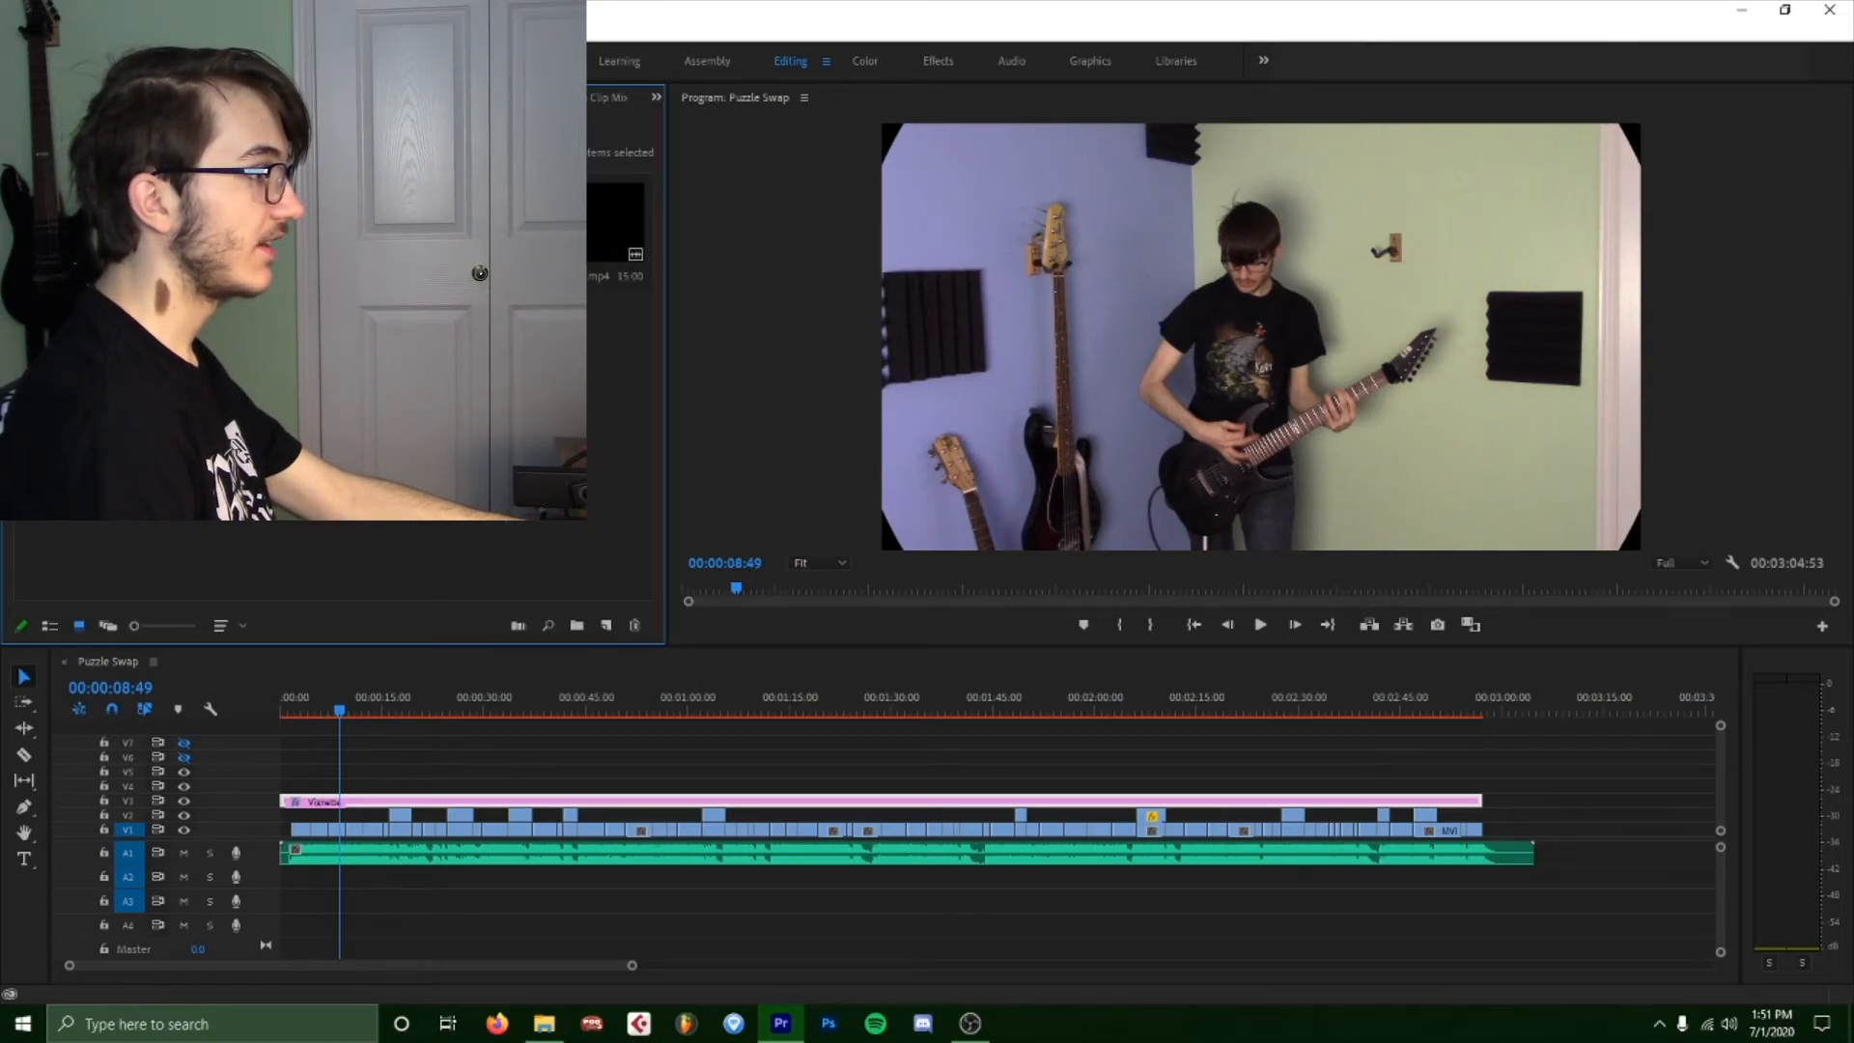
{"action": "left_click", "coordinate": [605, 629]}
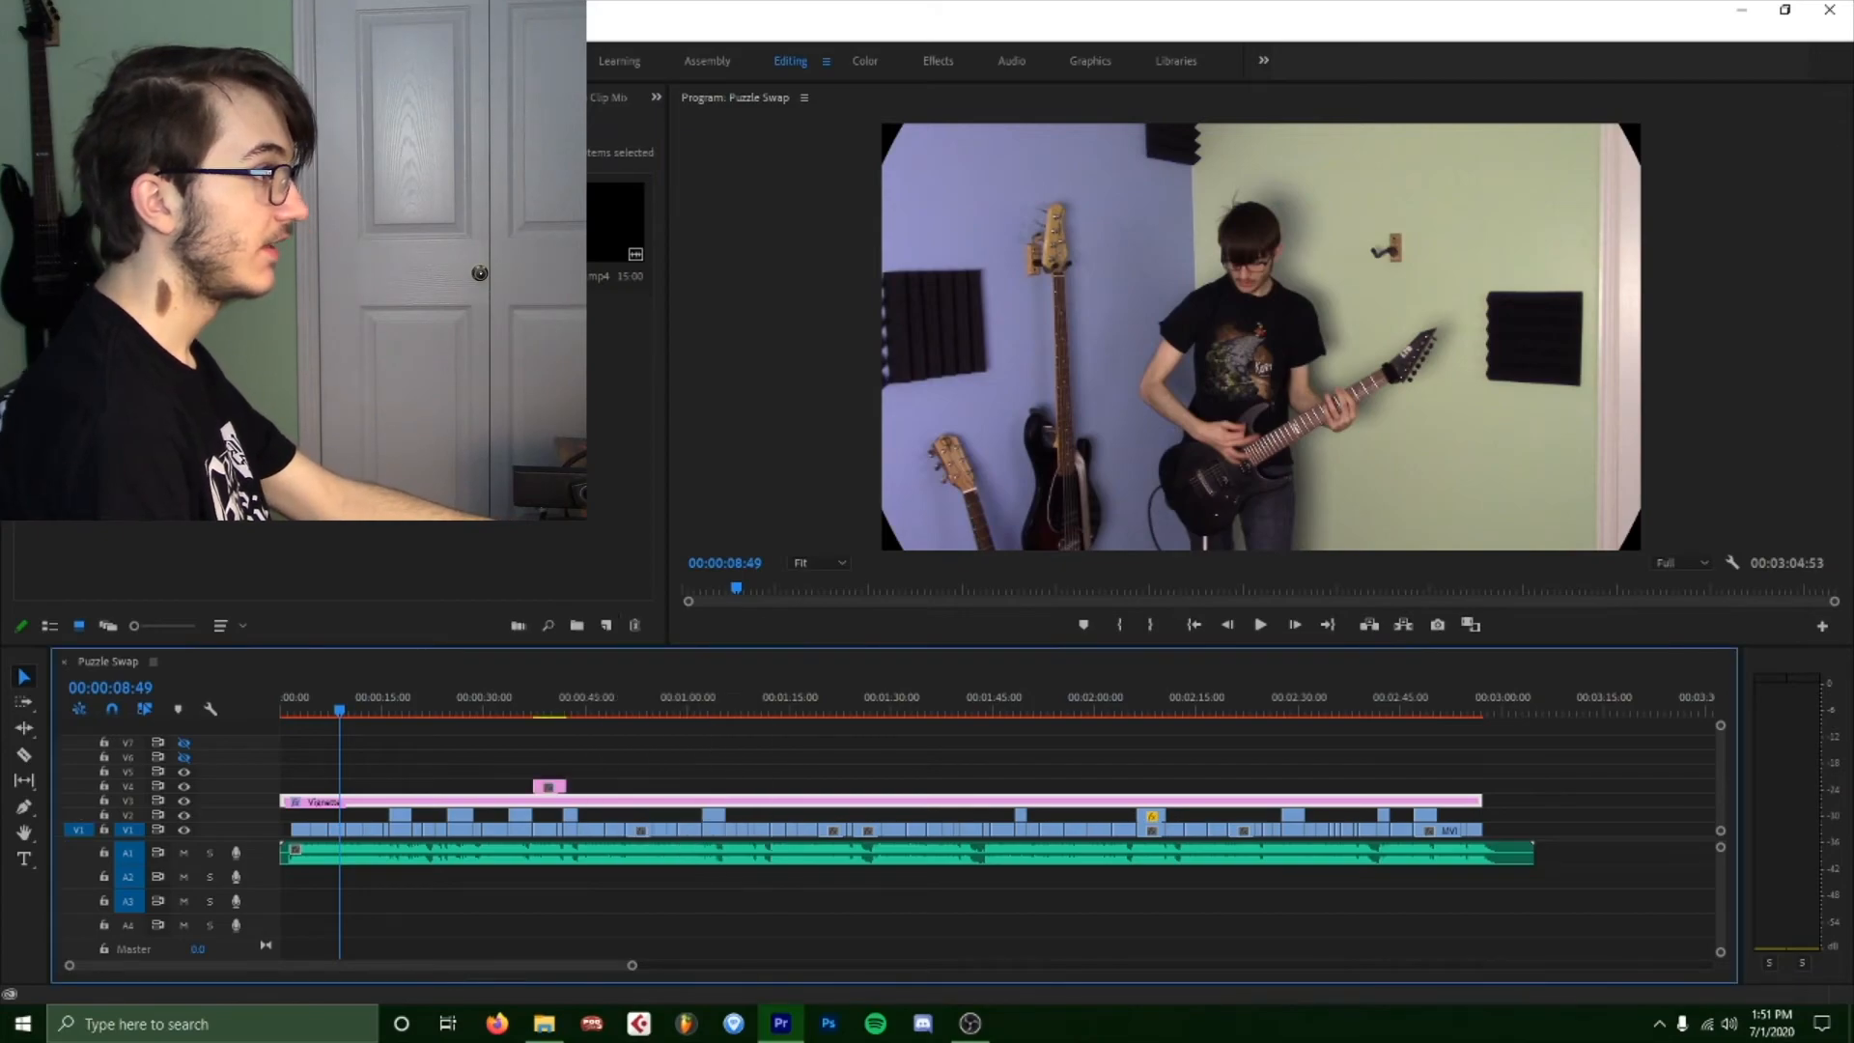
{"action": "left_click", "coordinate": [241, 98]}
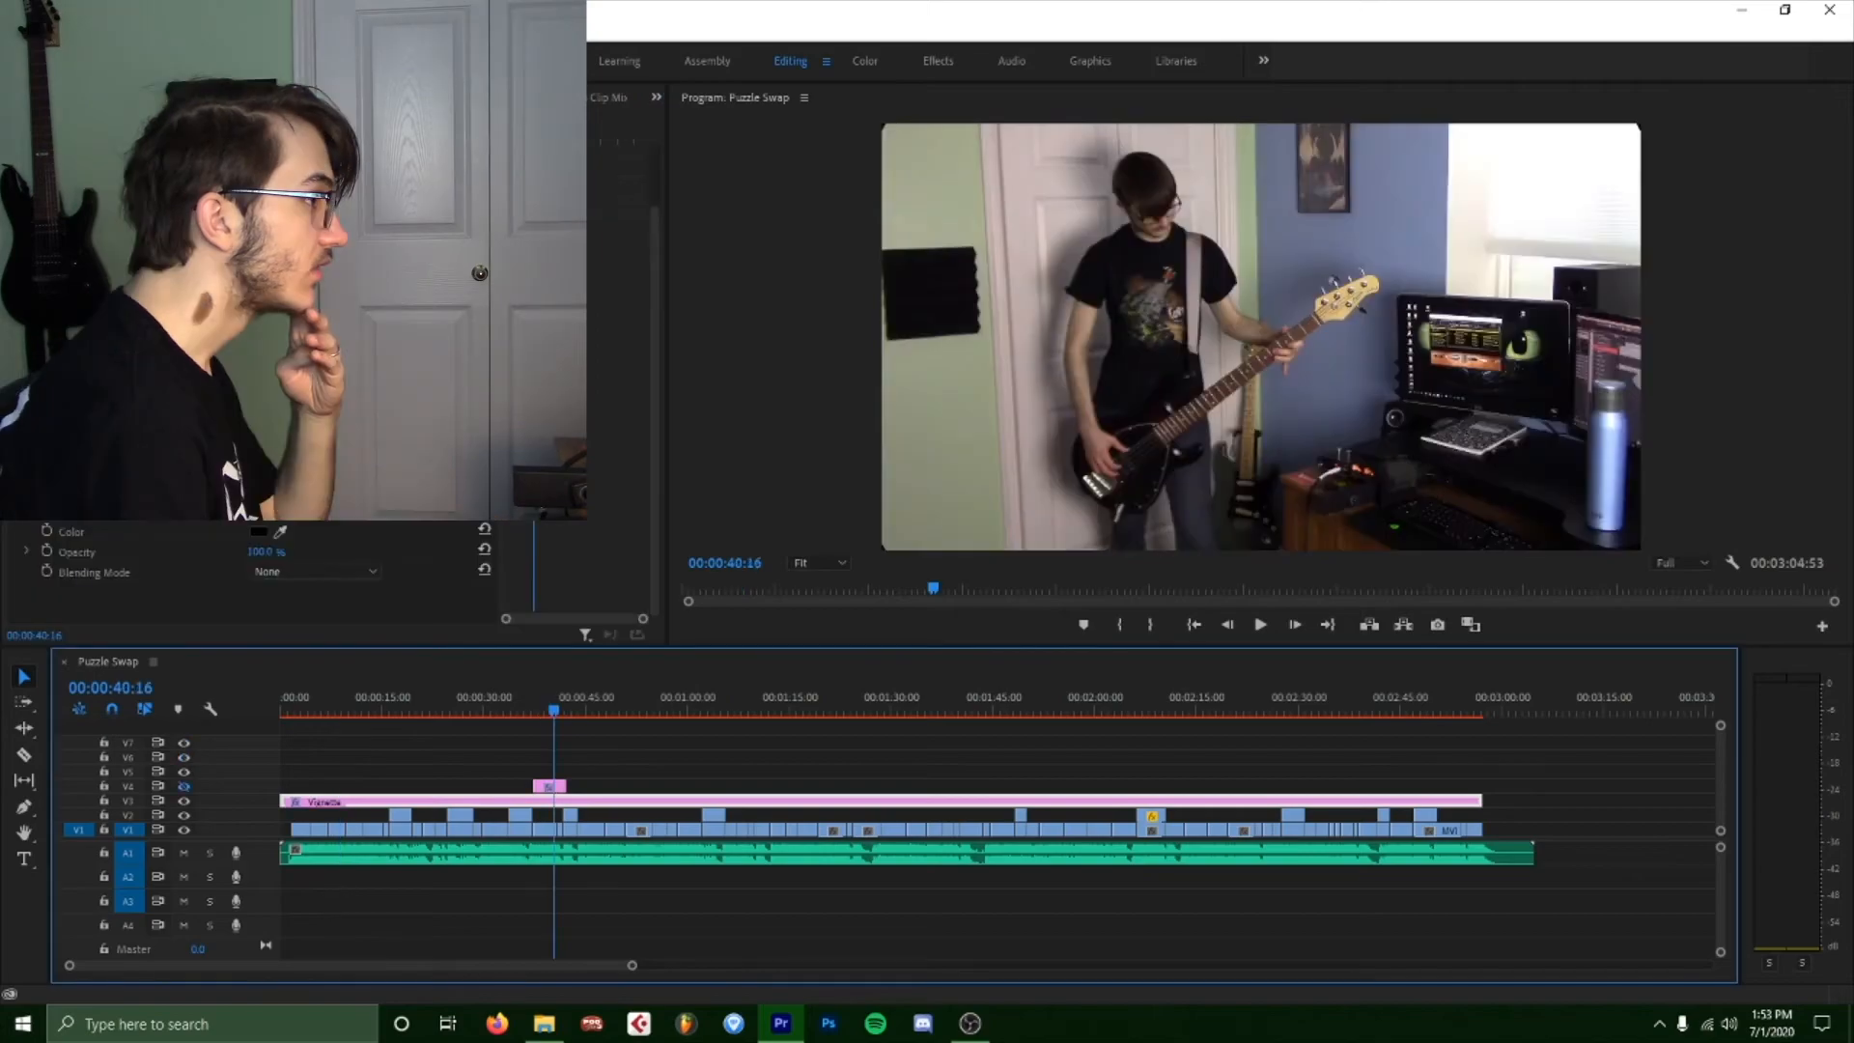
Check the vignette between 00:00:40:16 and 00:00:34:09 and examine the Circle settings of the short V4 layer.
{"action": "left_click", "coordinate": [26, 490]}
{"action": "scroll", "coordinate": [26, 491], "scroll_direction": "down", "scroll_amount": 1}
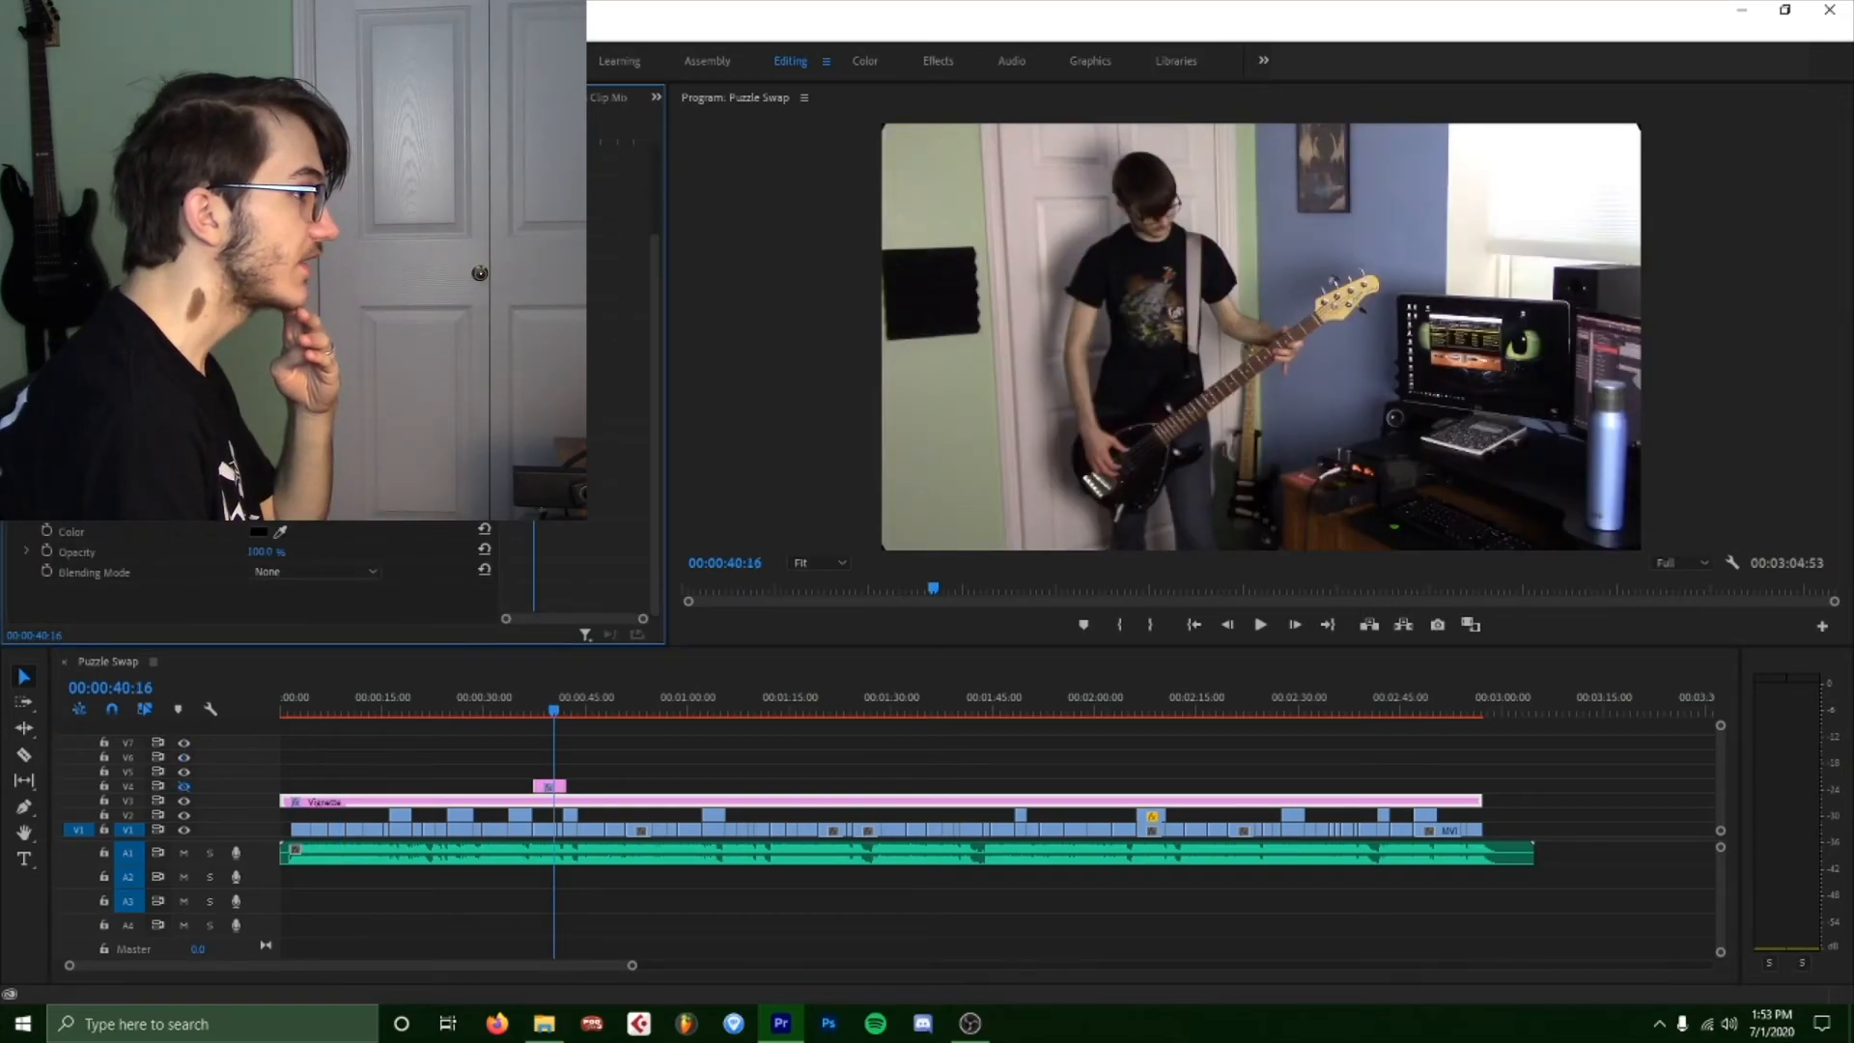
{"action": "left_click_drag", "start_coordinate": [538, 693], "coordinate": [522, 693]}
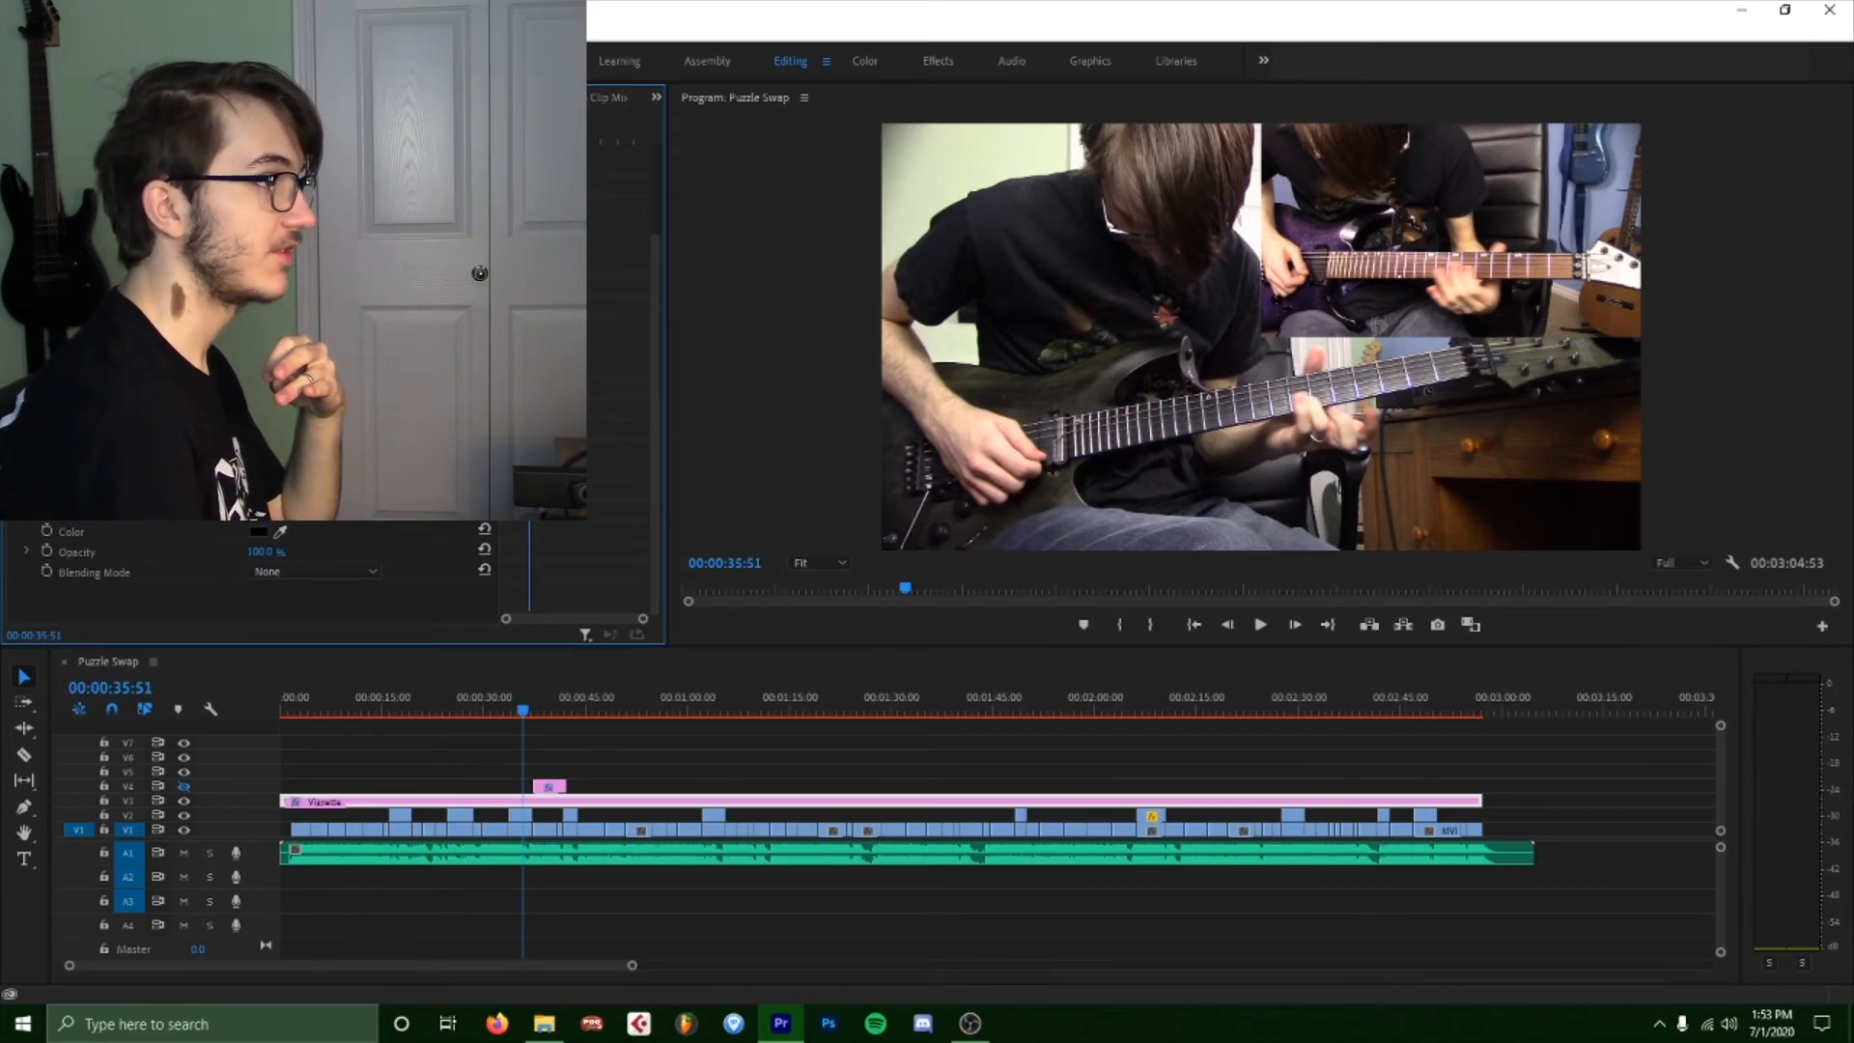
{"action": "left_click_drag", "start_coordinate": [541, 695], "coordinate": [513, 692]}
{"action": "left_click", "coordinate": [548, 786]}
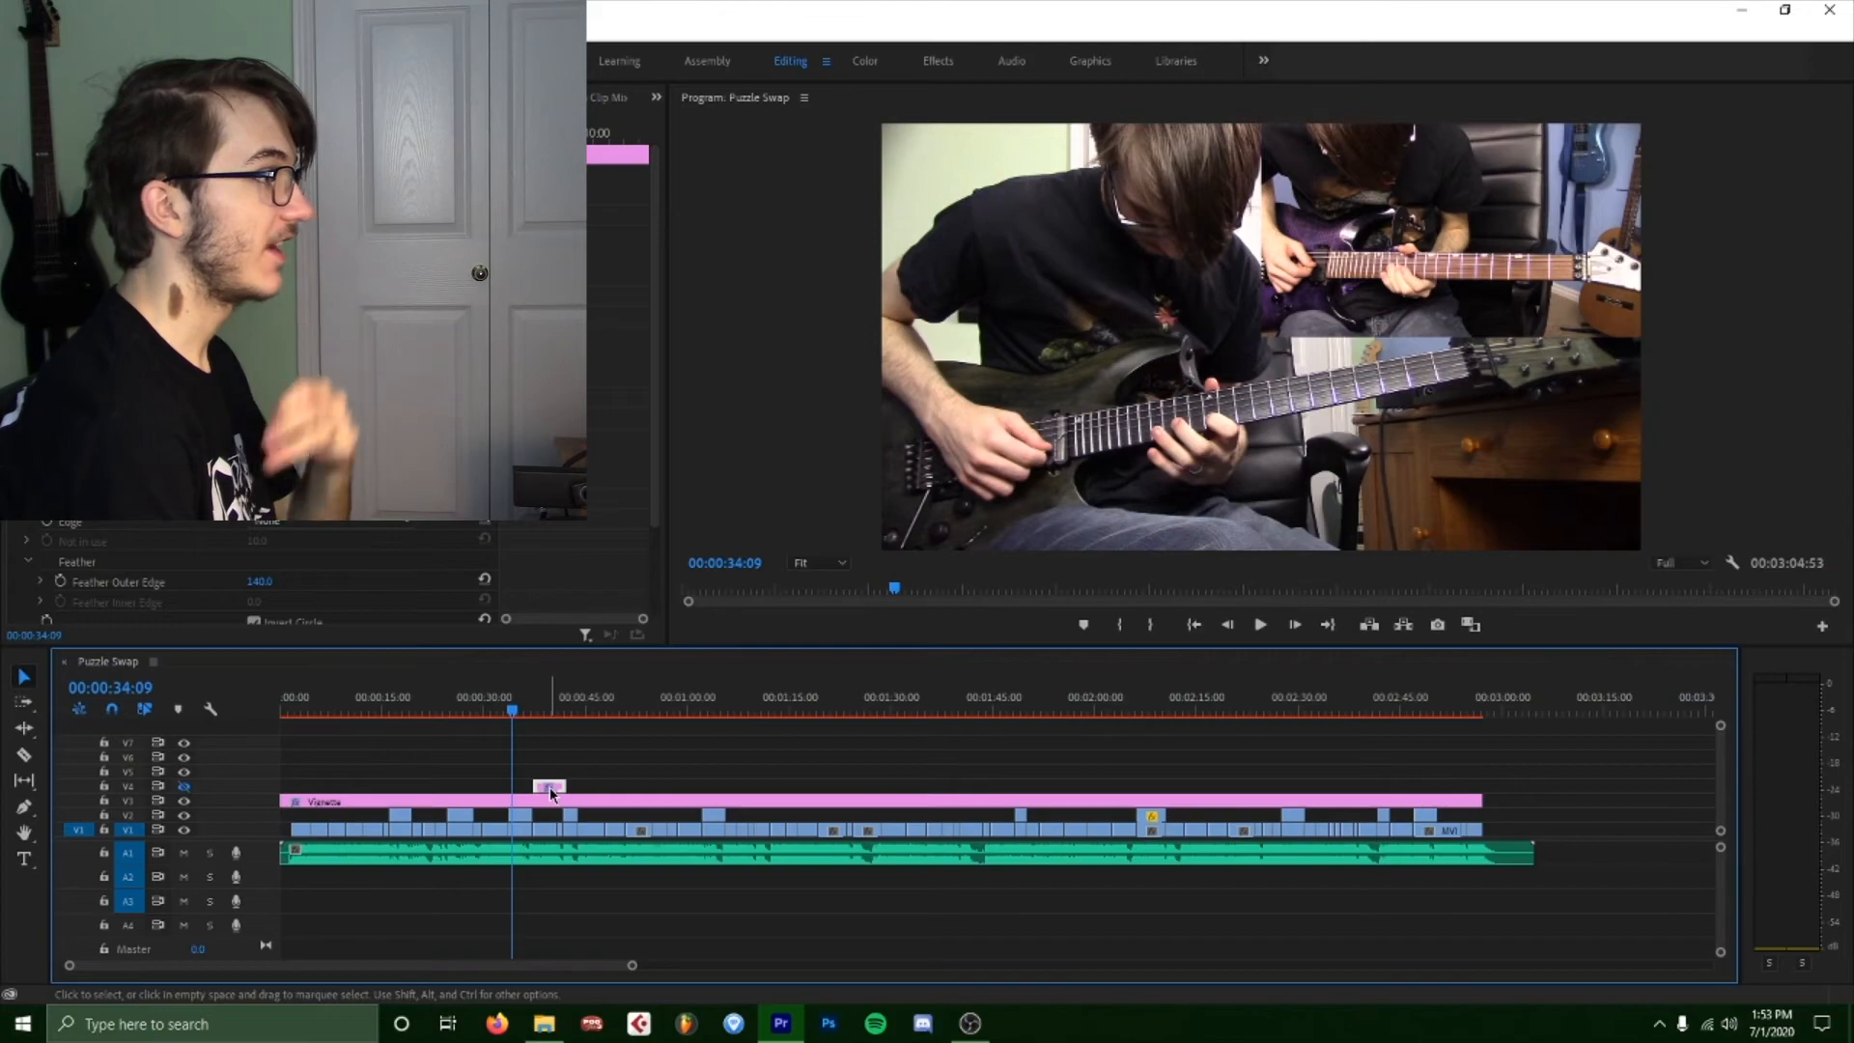
{"action": "scroll", "coordinate": [445, 454], "scroll_direction": "down", "scroll_amount": 4}
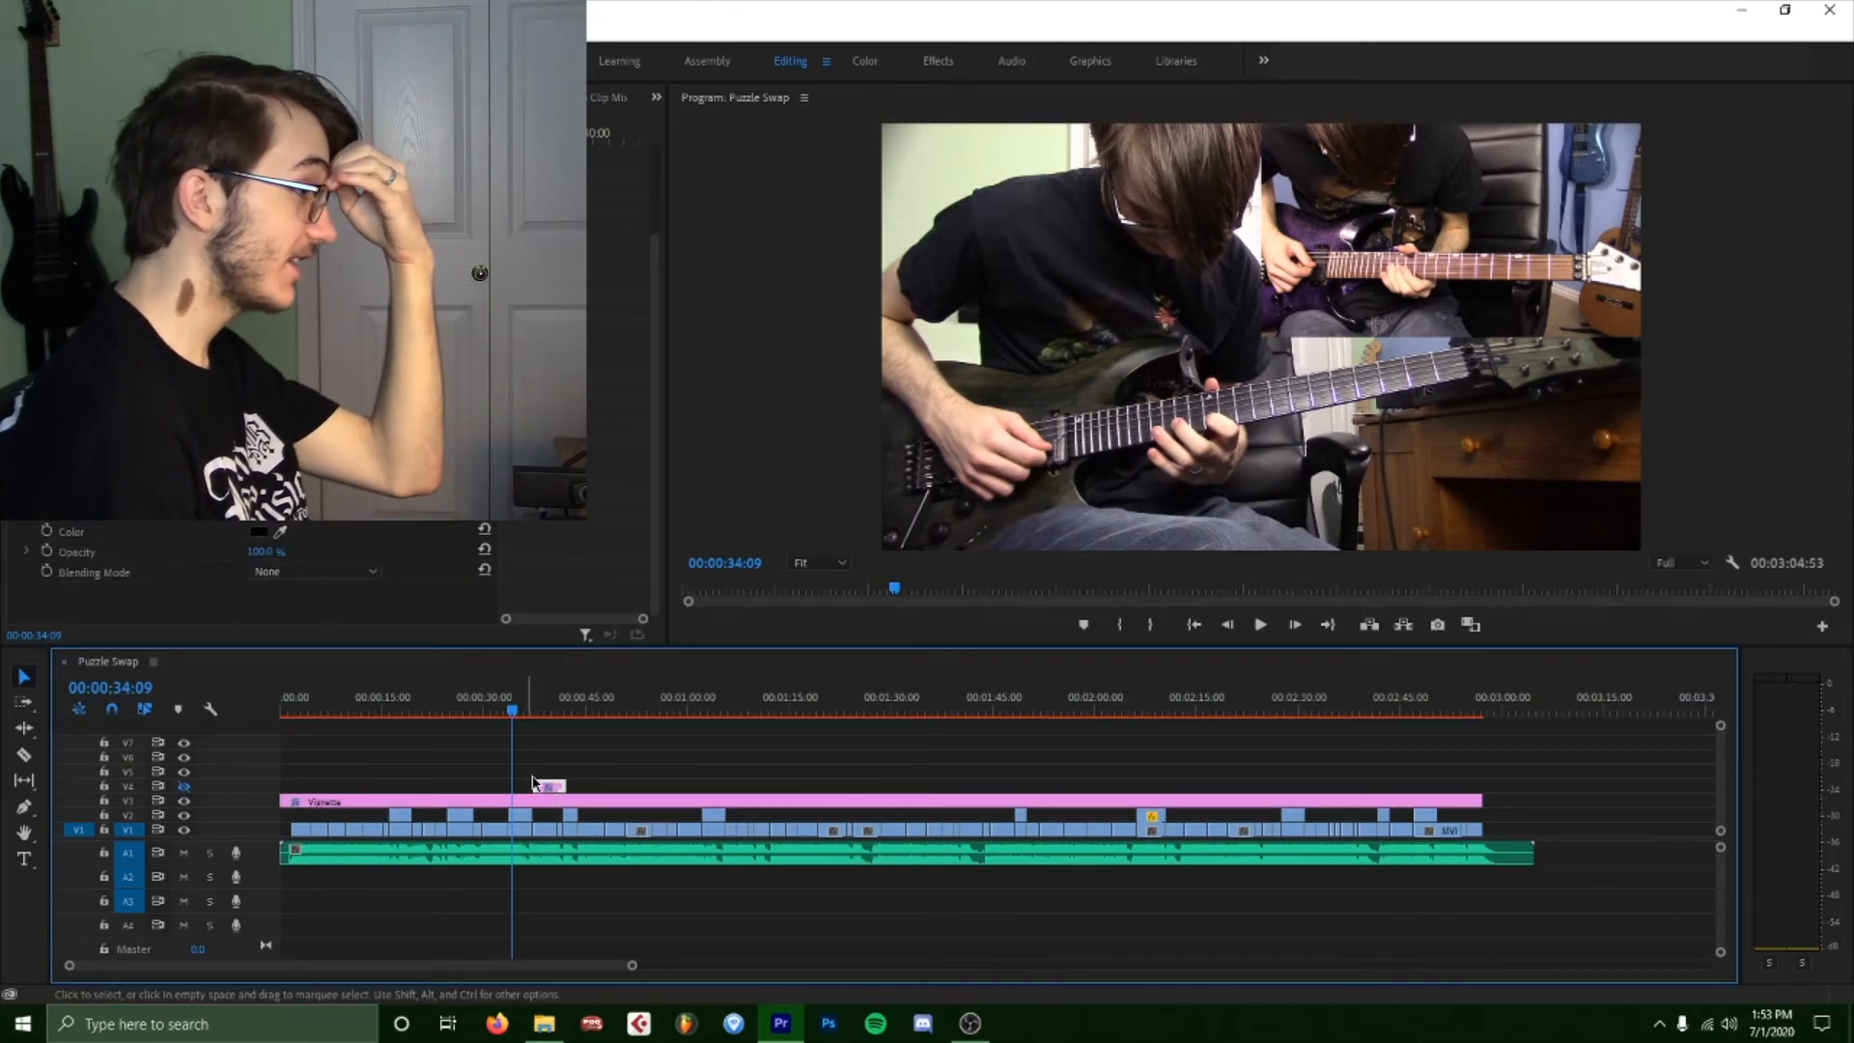
Switch Invert Circle on the Vignette matte off and back on to compare the effect at 00:00:34:09.
{"action": "left_click", "coordinate": [518, 807]}
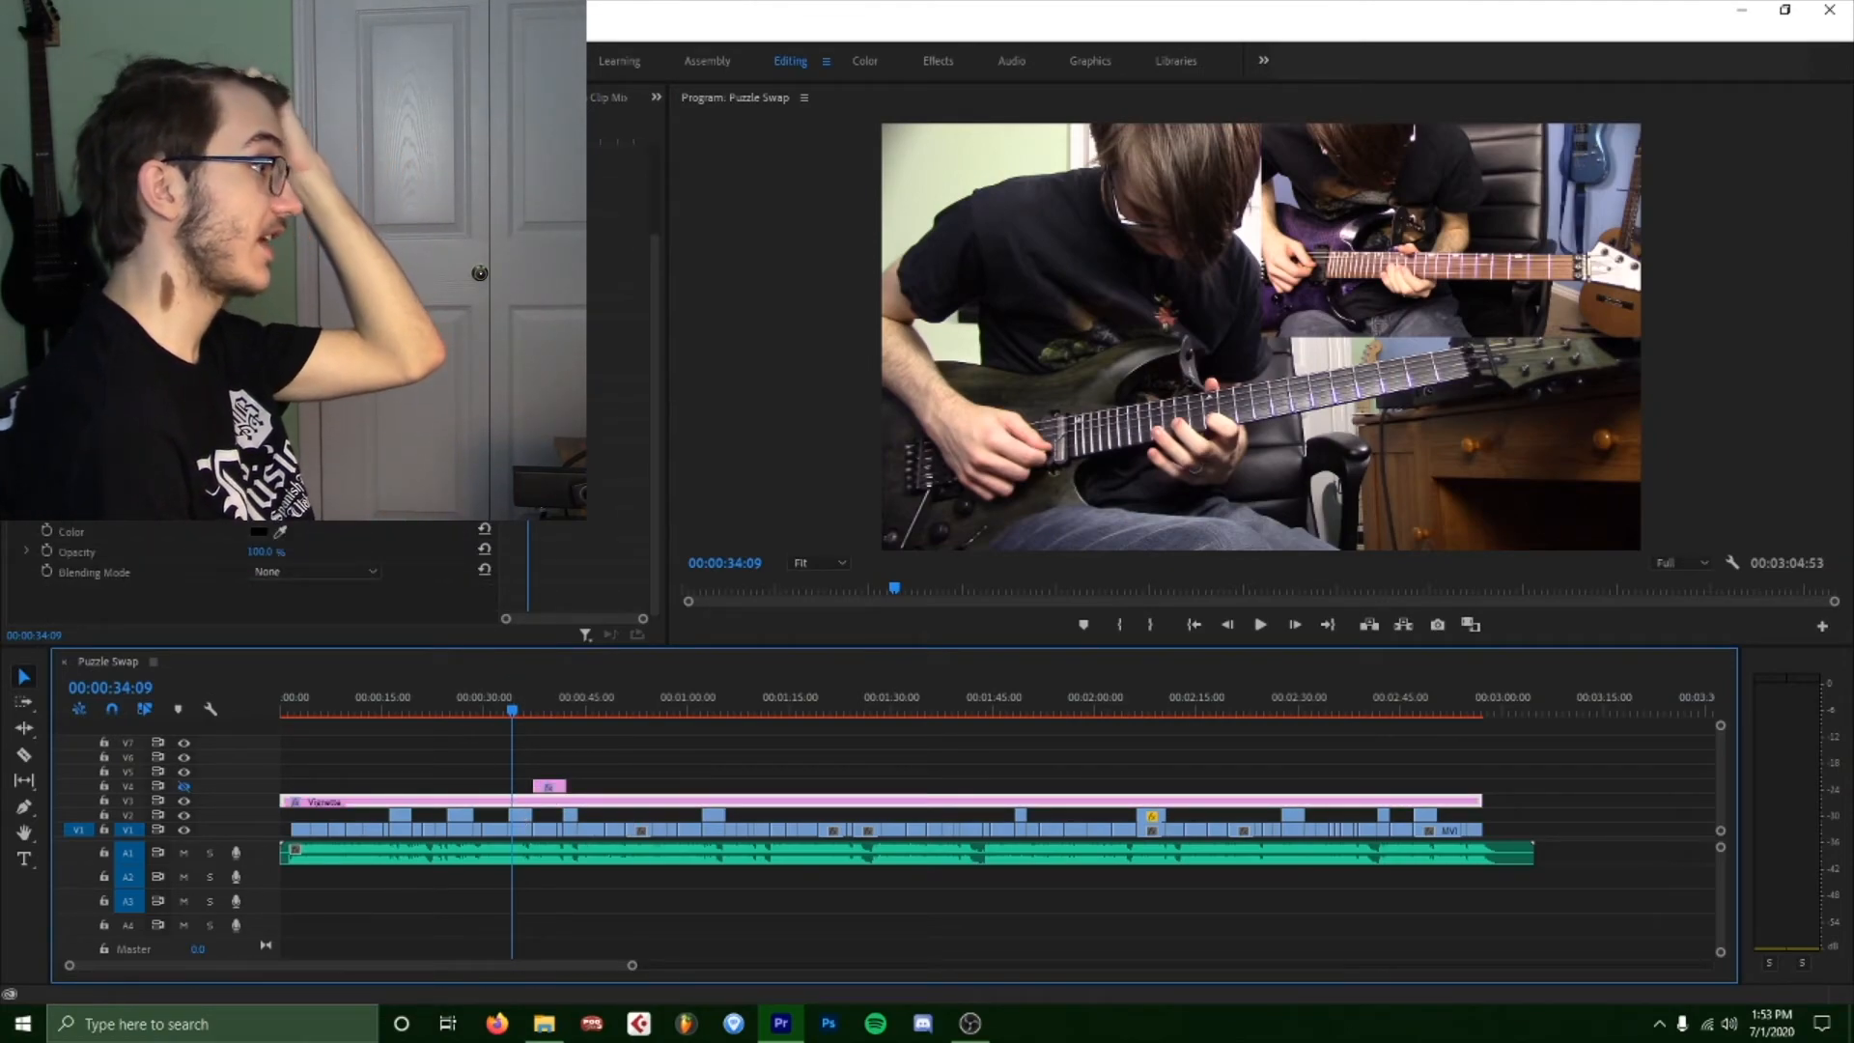
{"action": "left_click", "coordinate": [259, 529]}
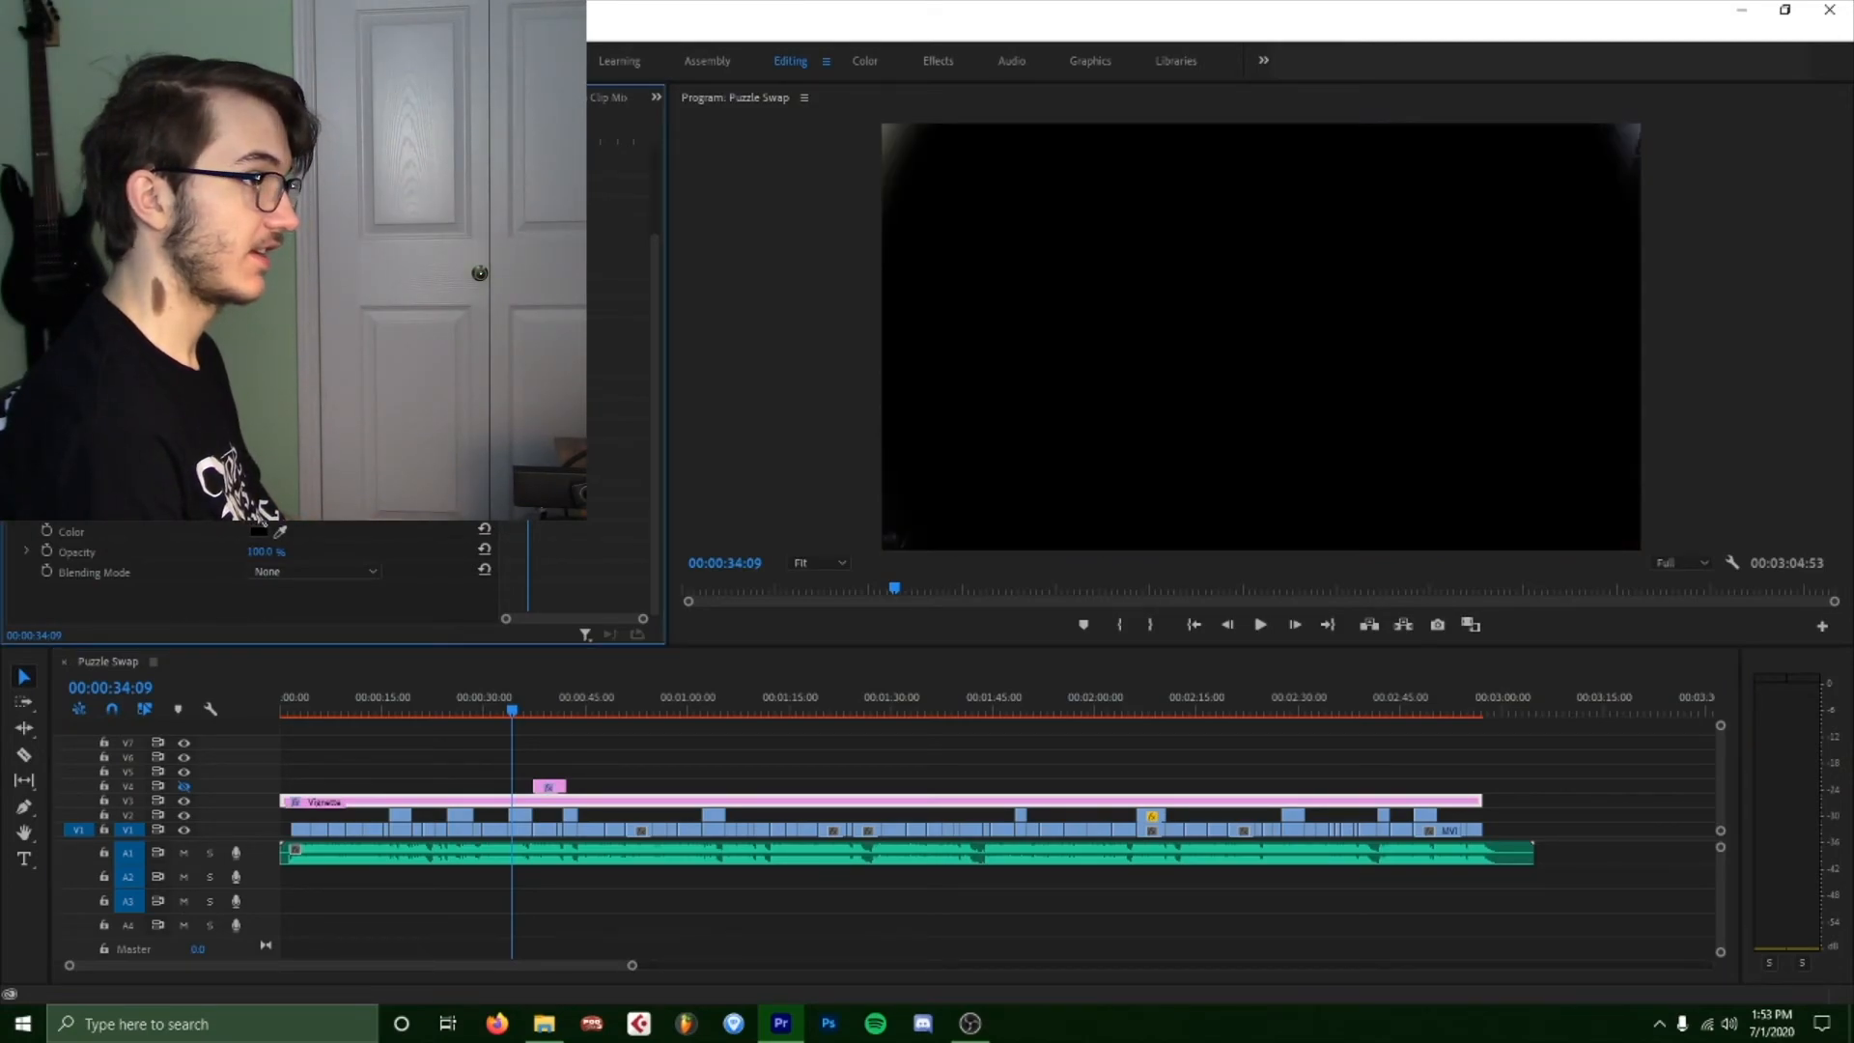
{"action": "left_click", "coordinate": [255, 510]}
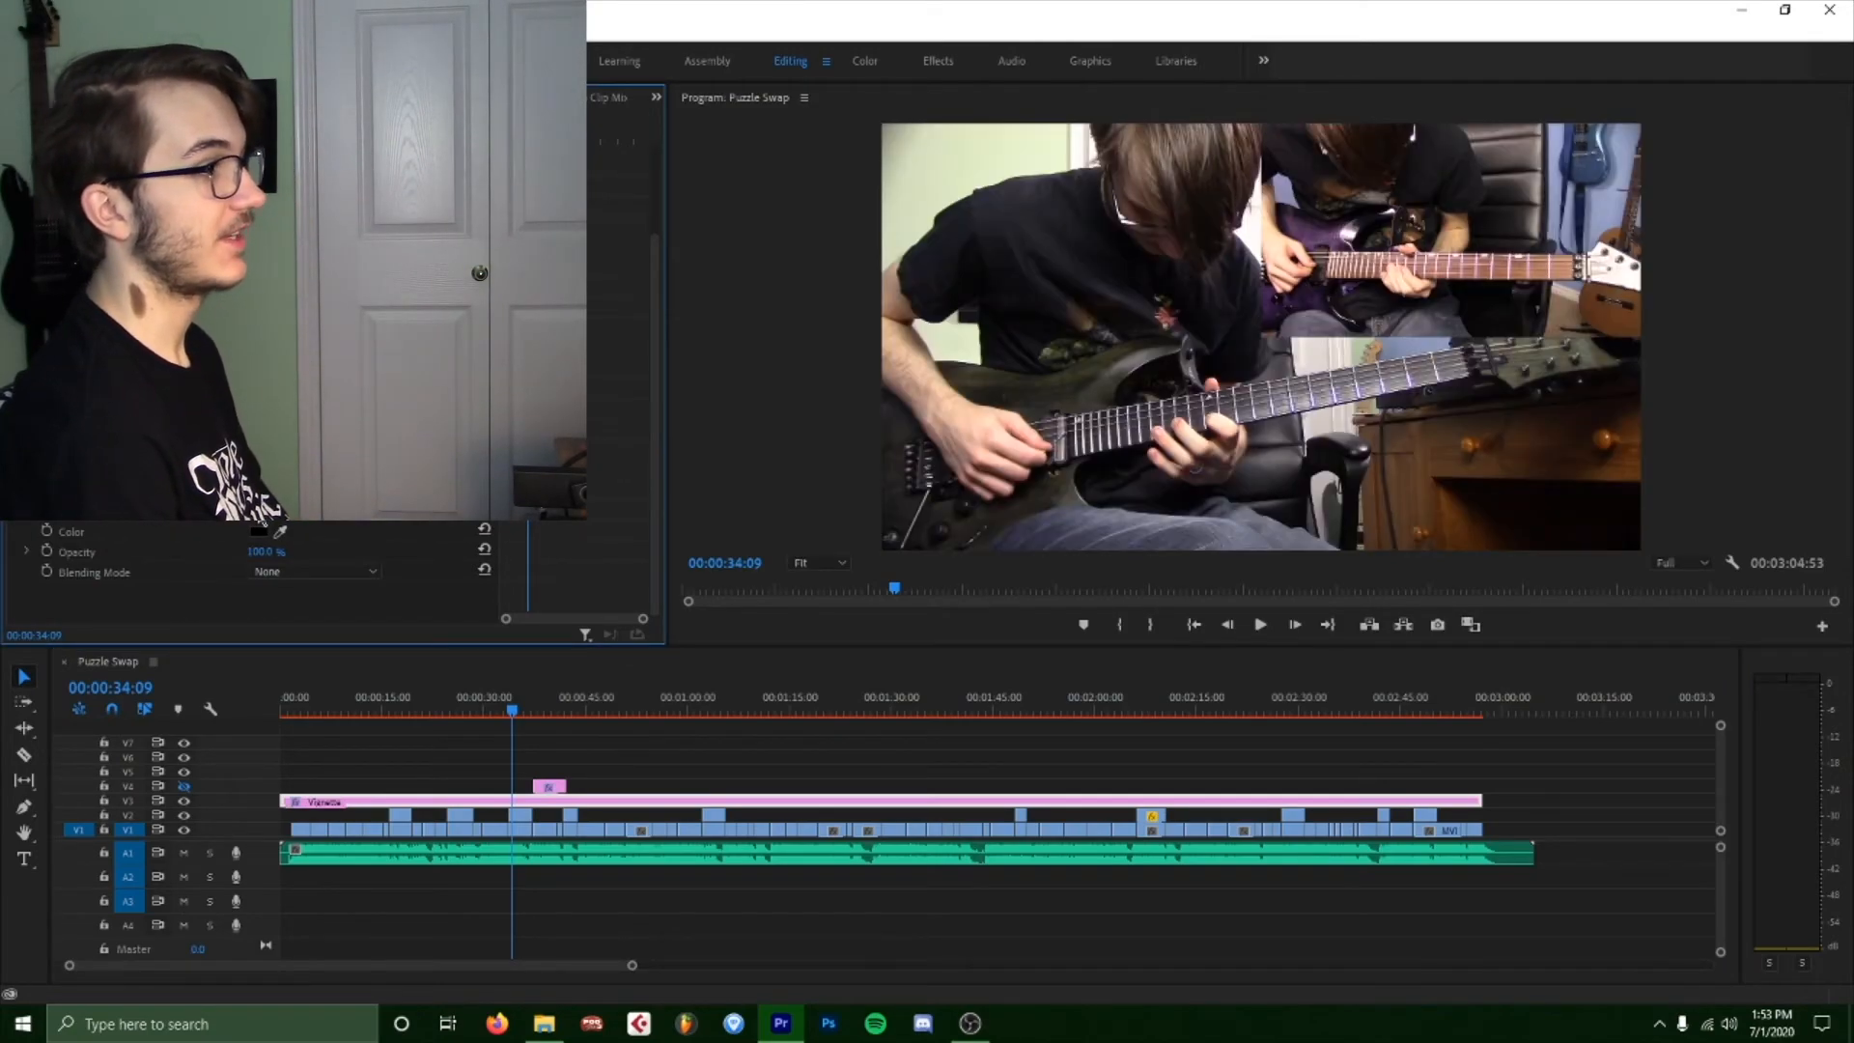
{"action": "left_click", "coordinate": [255, 510]}
{"action": "left_click", "coordinate": [254, 510]}
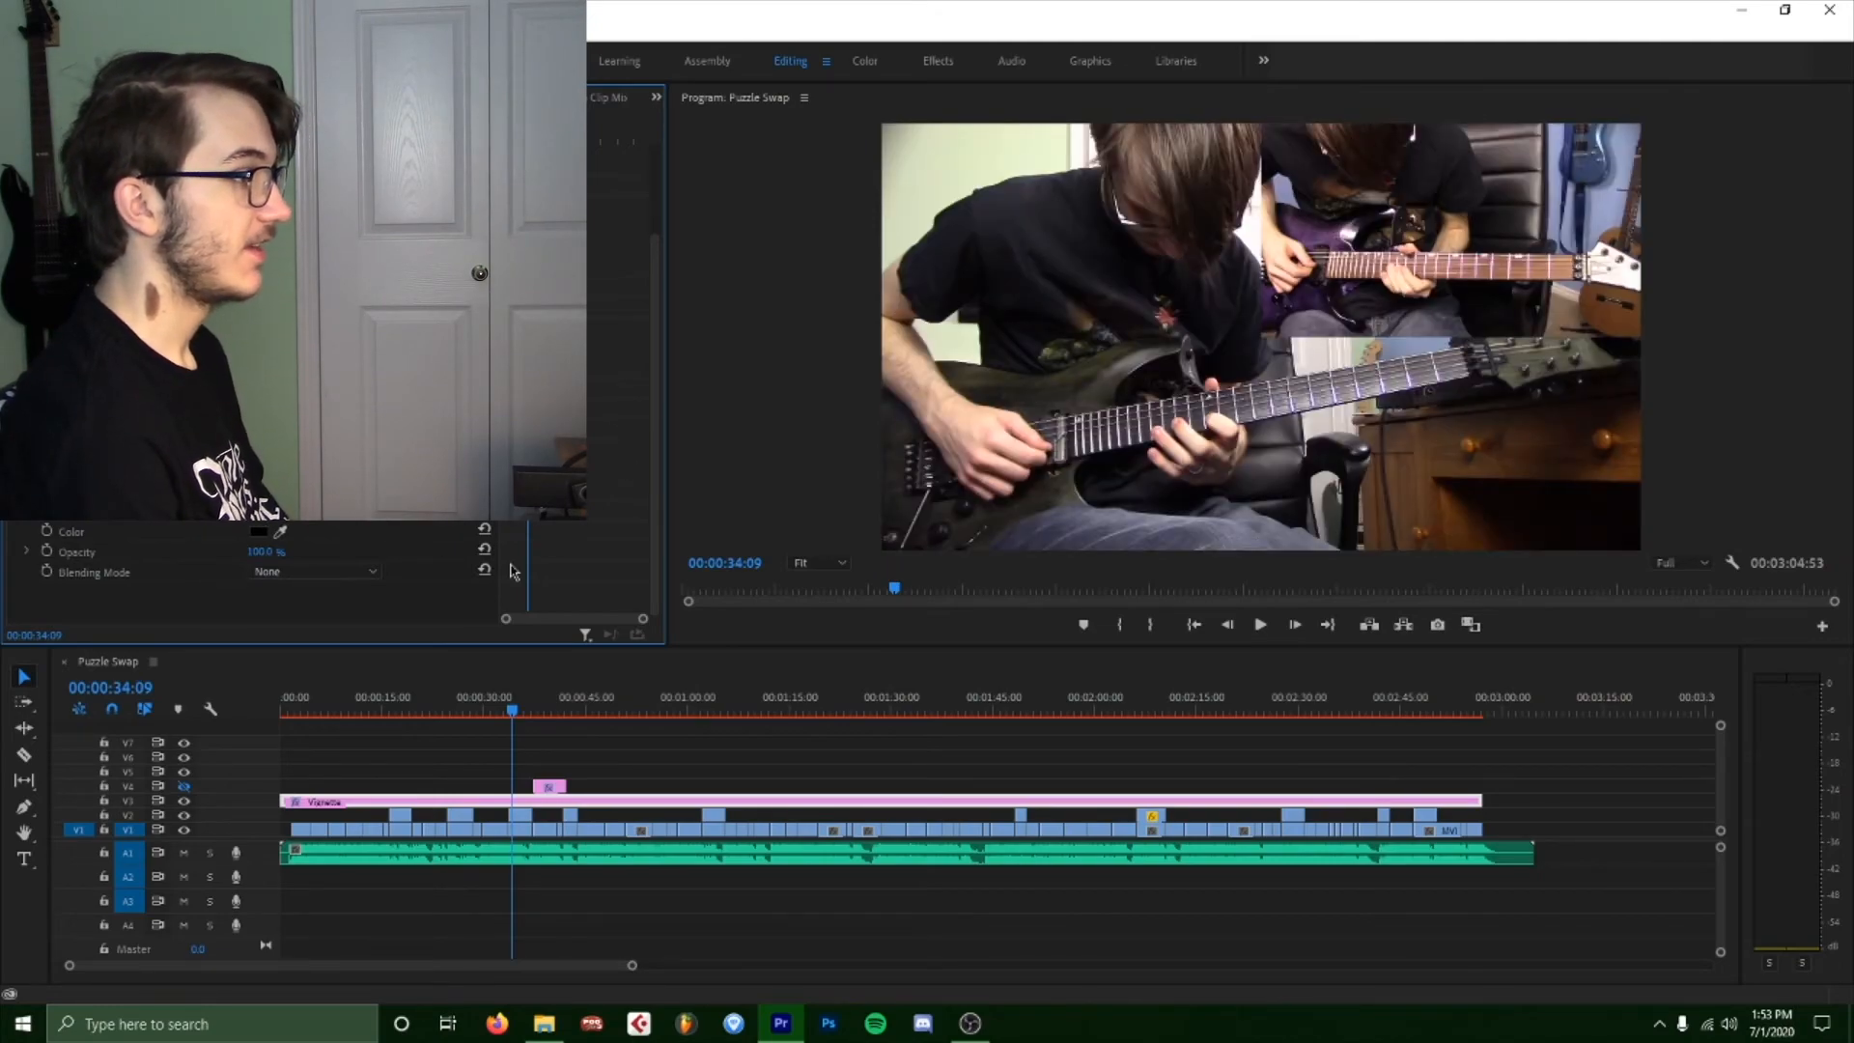
Remove the short test layer from V4 at 00:00:40:16 and return to the project media.
{"action": "left_click_drag", "start_coordinate": [528, 707], "coordinate": [551, 709]}
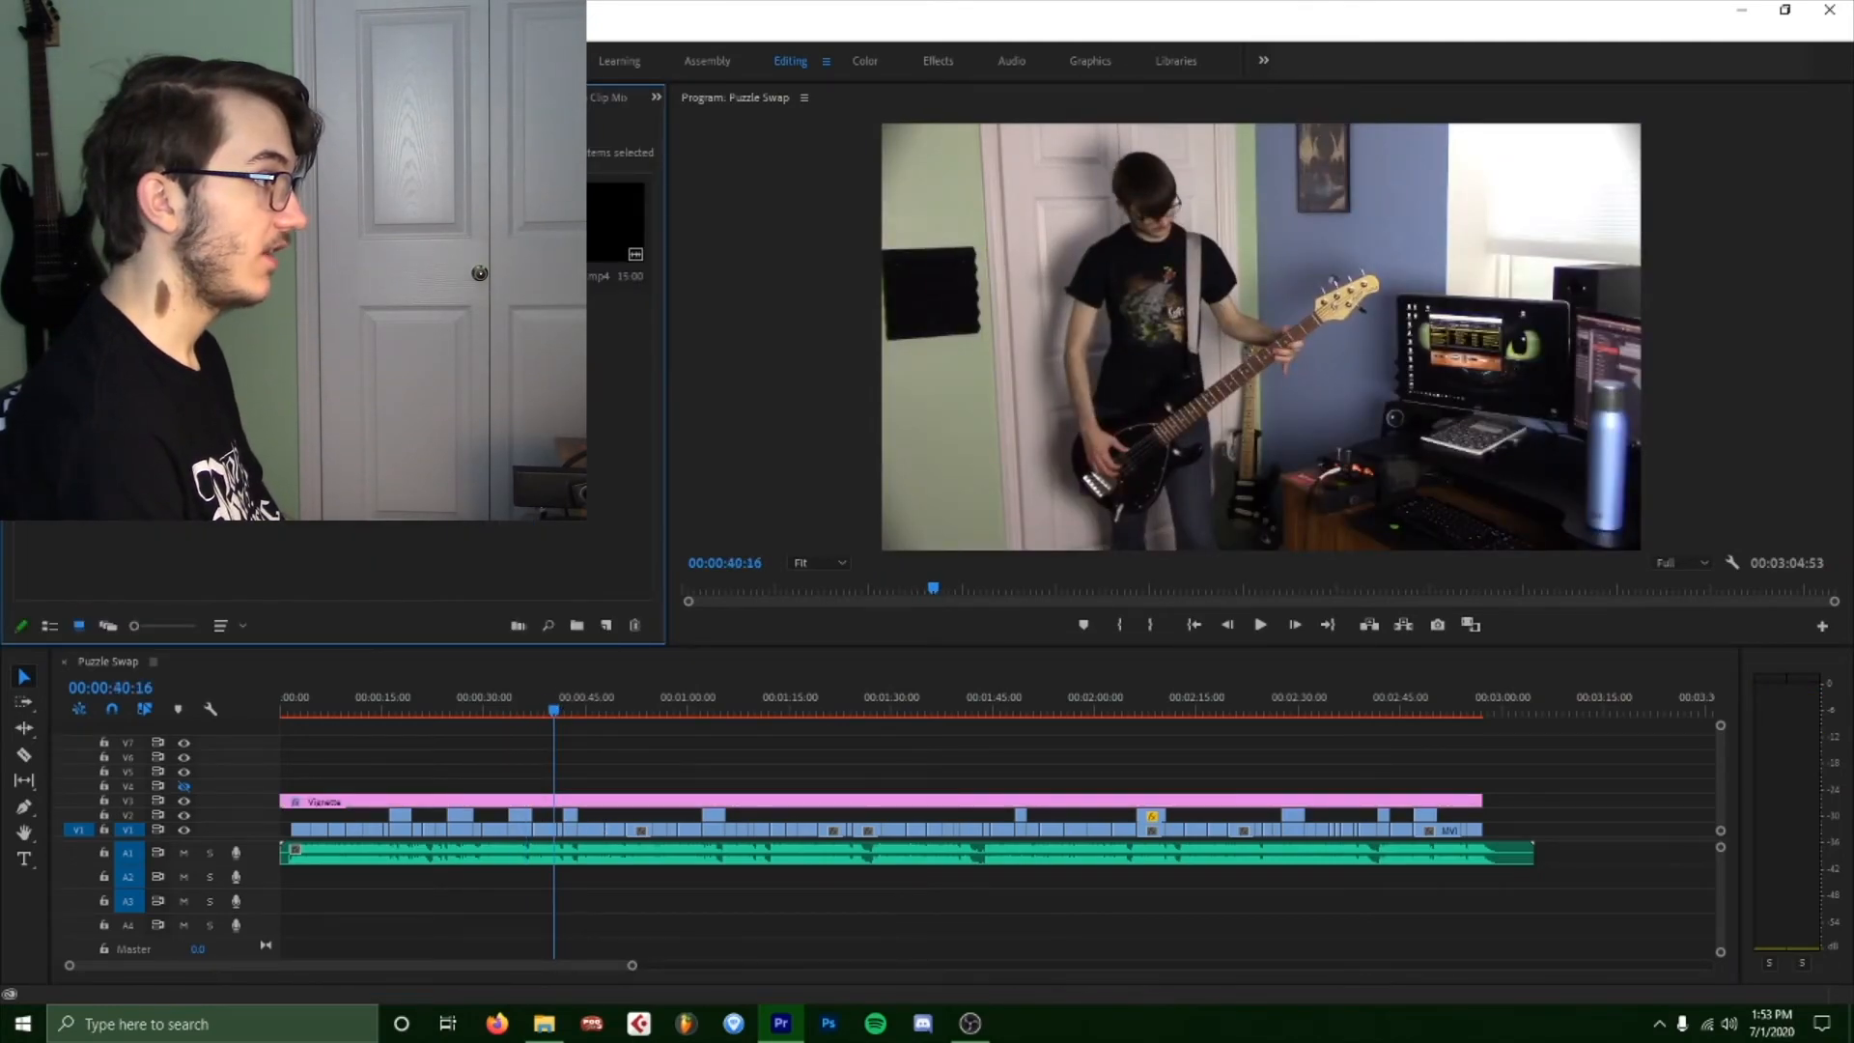
{"action": "right_click", "coordinate": [289, 232]}
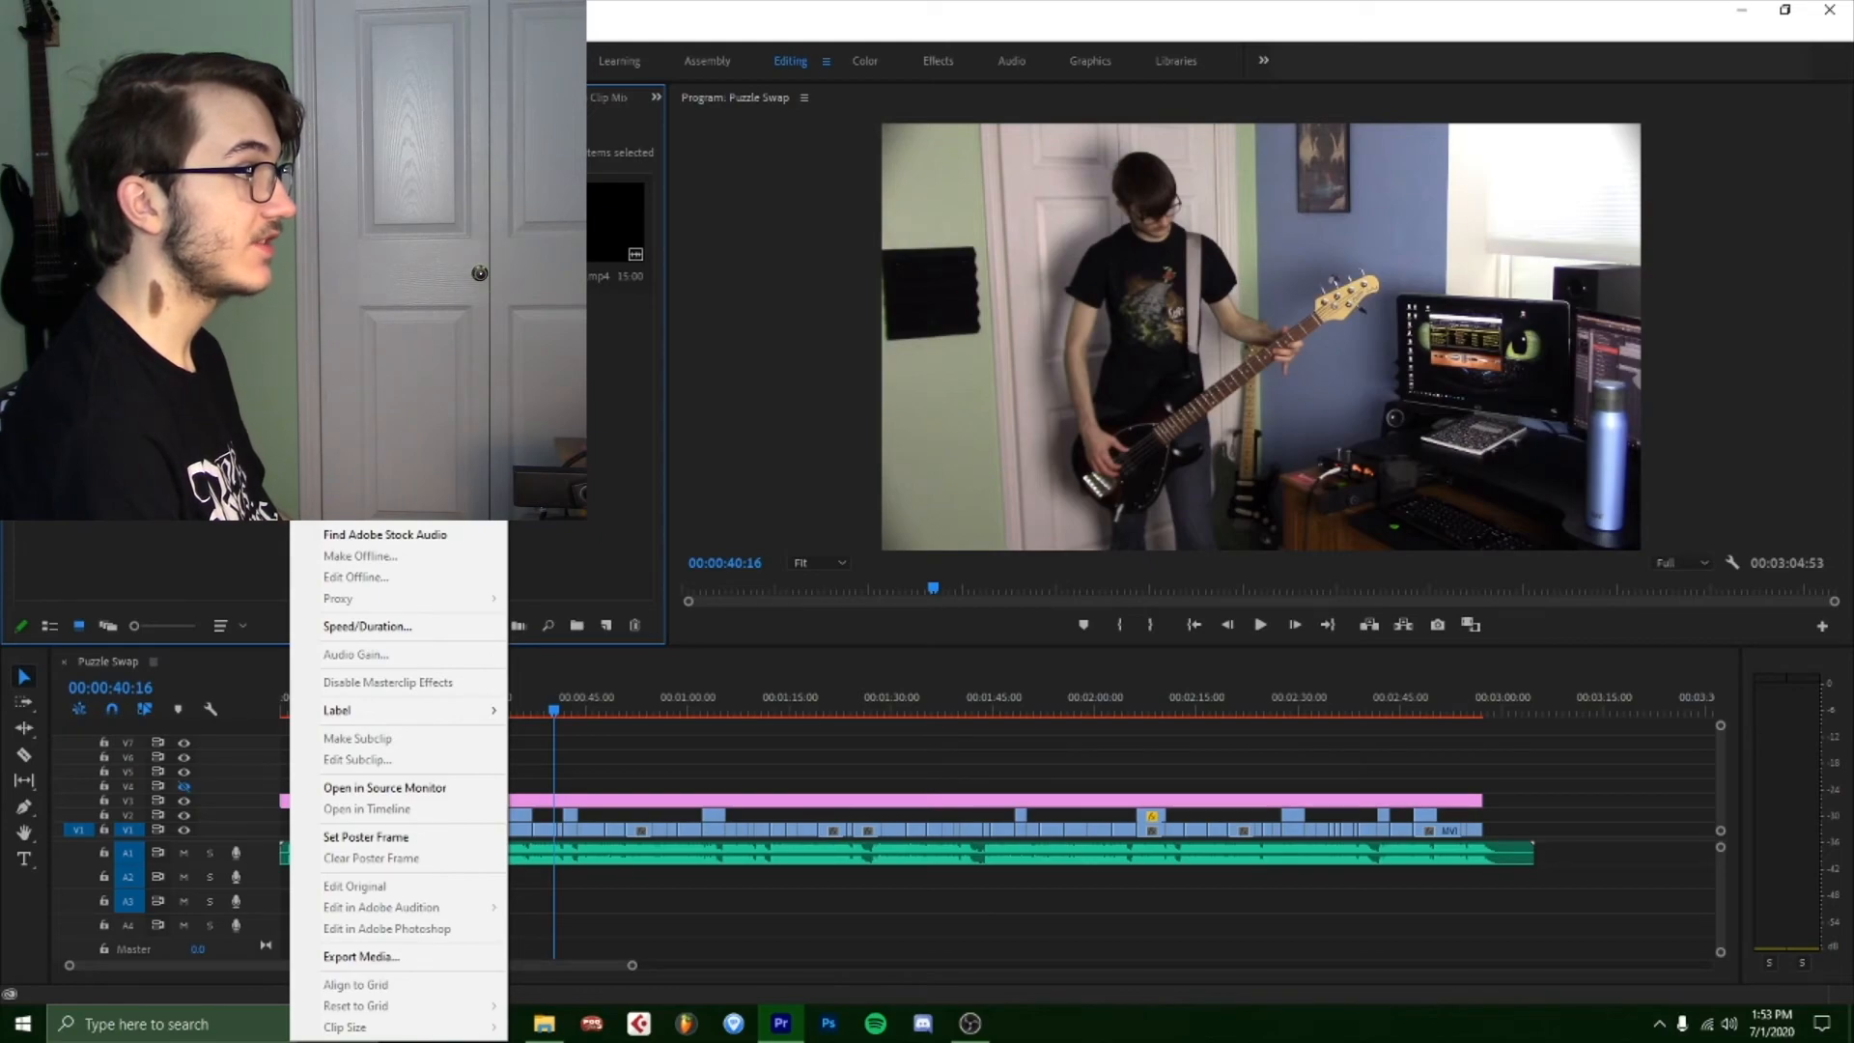
{"action": "left_click", "coordinate": [260, 415]}
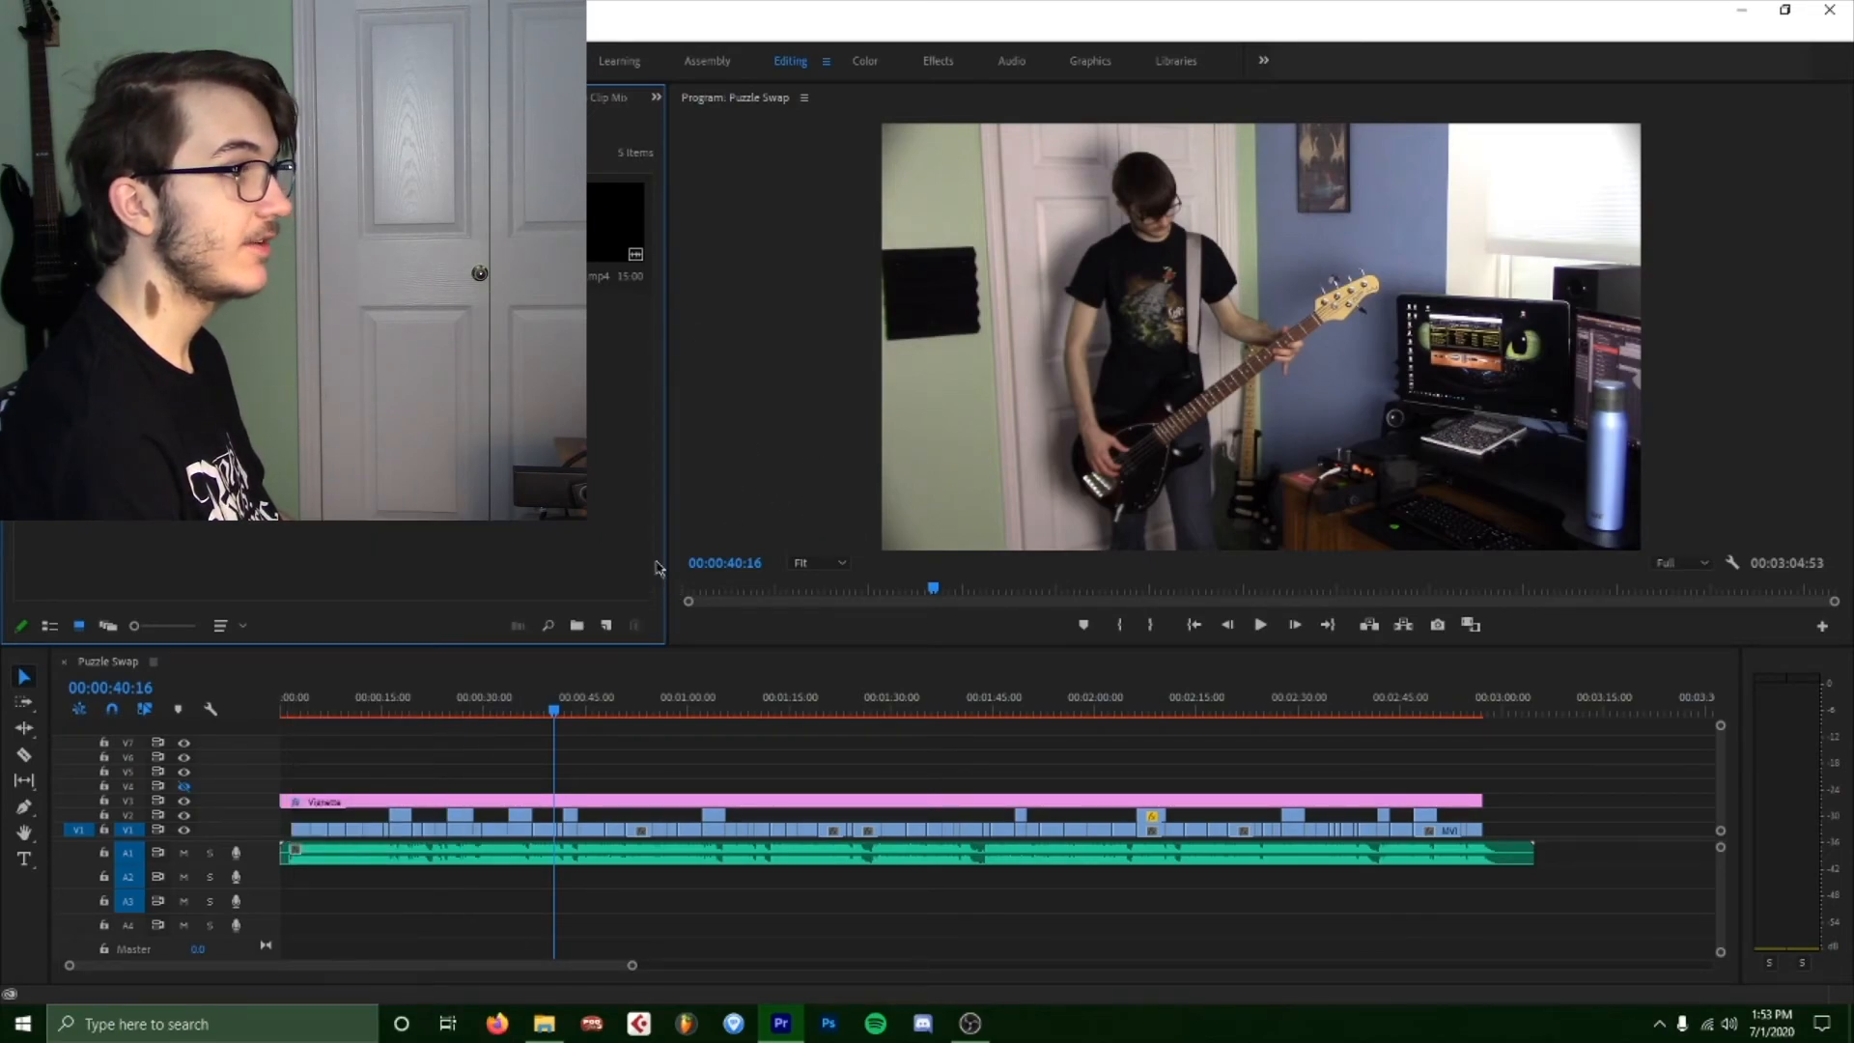
Place the copyright card on V1 directly after the last take and trim it to the song's end at 00:03:04:53.
{"action": "left_click_drag", "start_coordinate": [758, 702], "coordinate": [742, 687]}
{"action": "left_click", "coordinate": [1434, 702]}
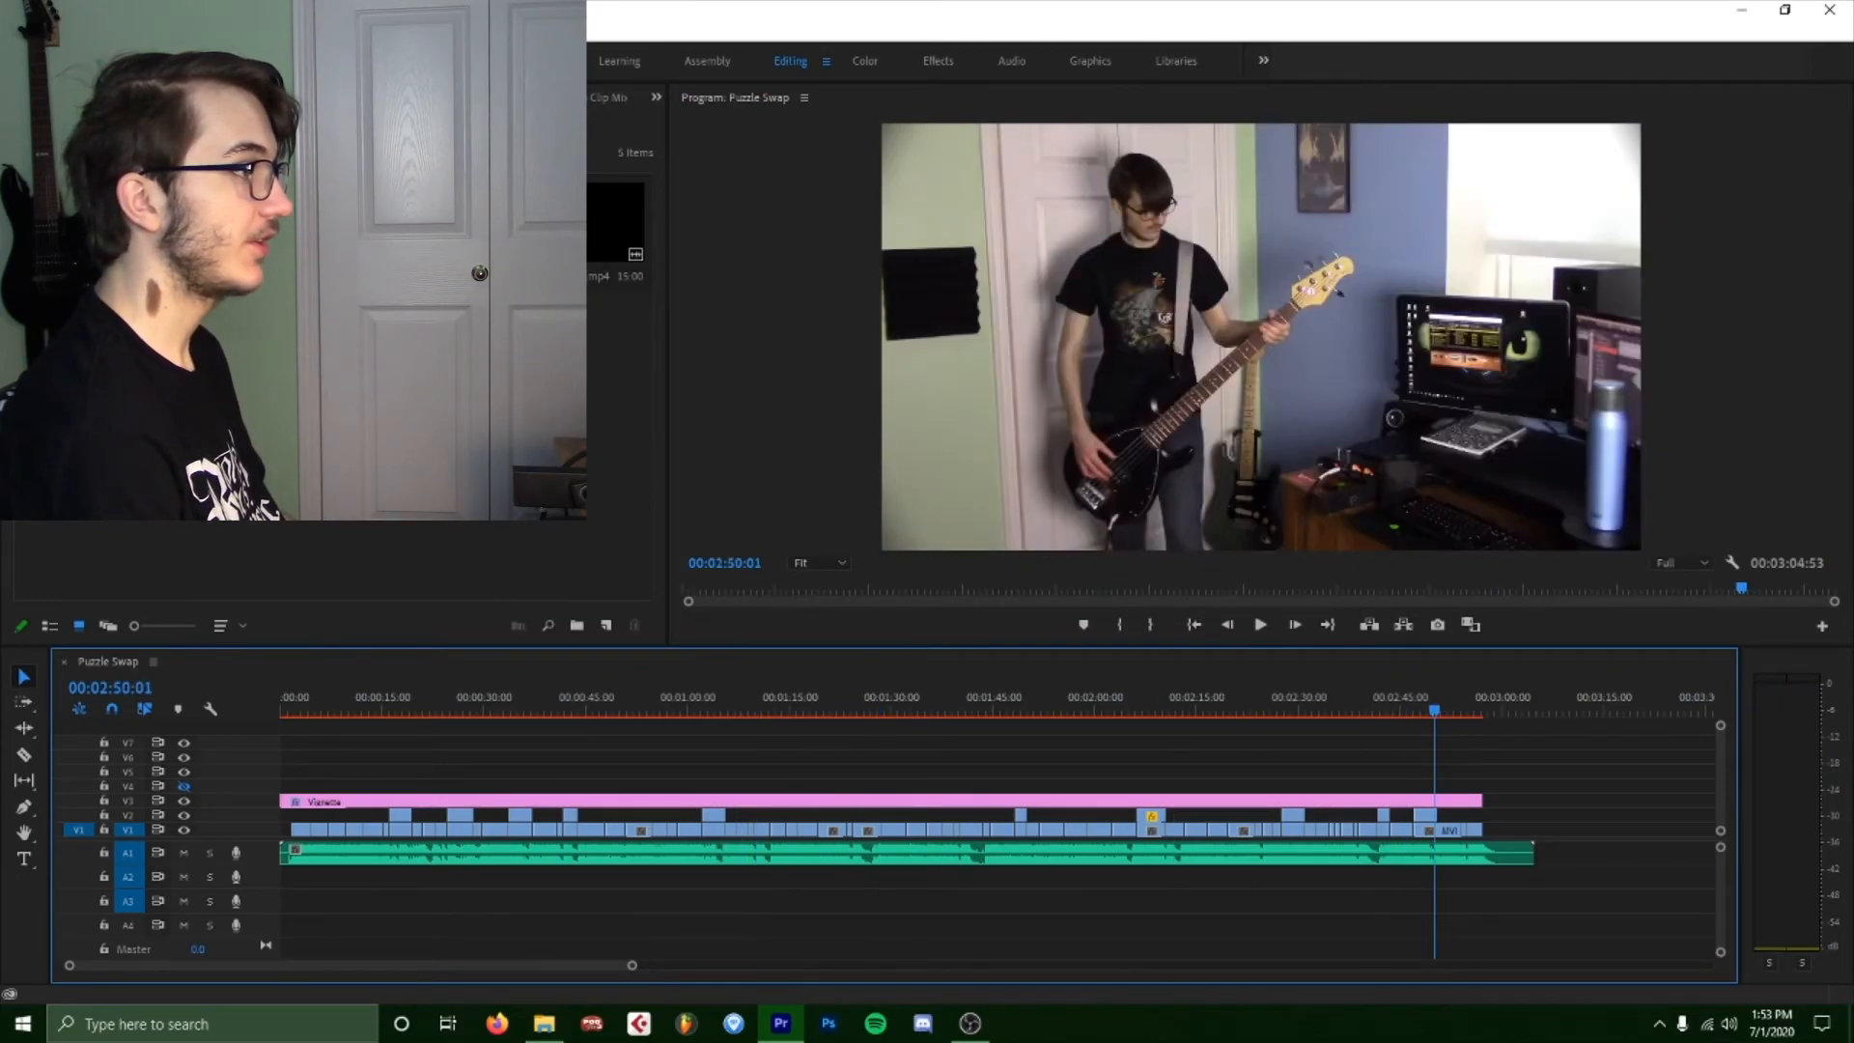
{"action": "left_click_drag", "start_coordinate": [614, 222], "coordinate": [1506, 832]}
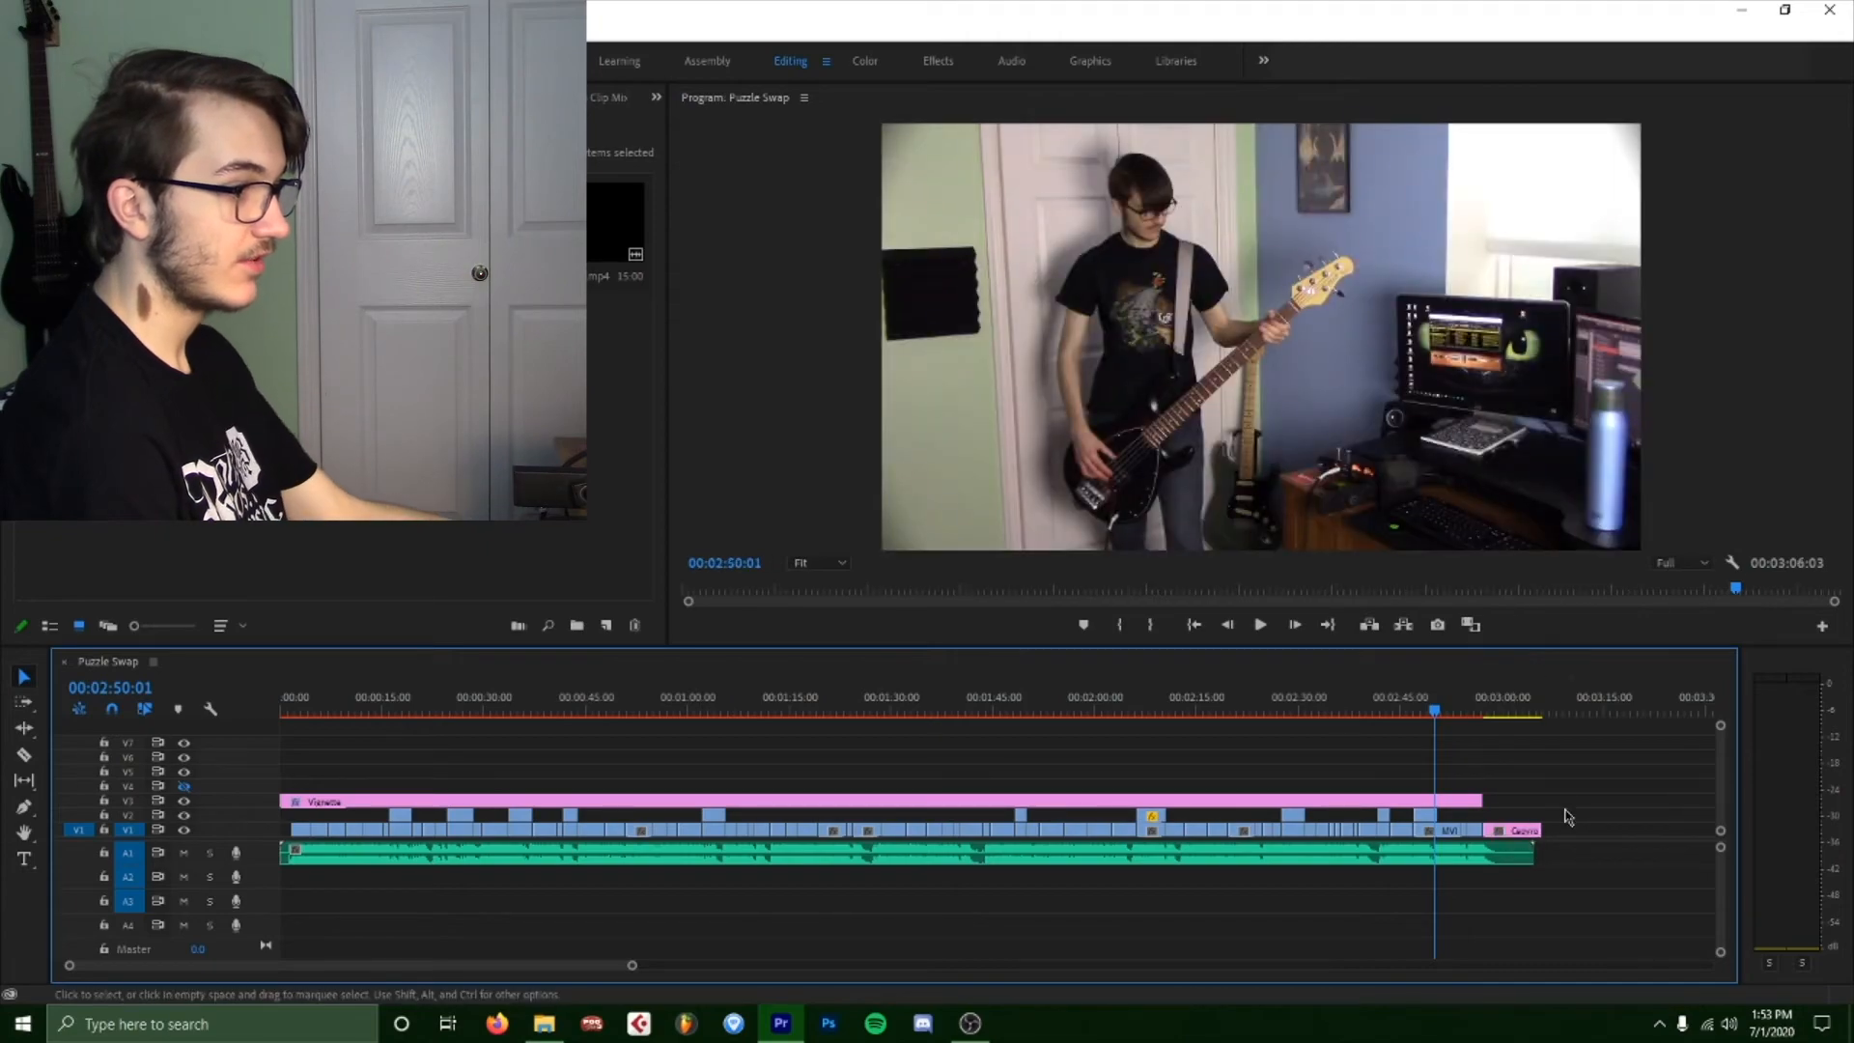
{"action": "left_click_drag", "start_coordinate": [1550, 830], "coordinate": [1533, 830]}
Play the ending from 00:02:50:01 and shorten the copyright card and song audio to end at 00:03:02:56.
{"action": "key", "text": "space"}
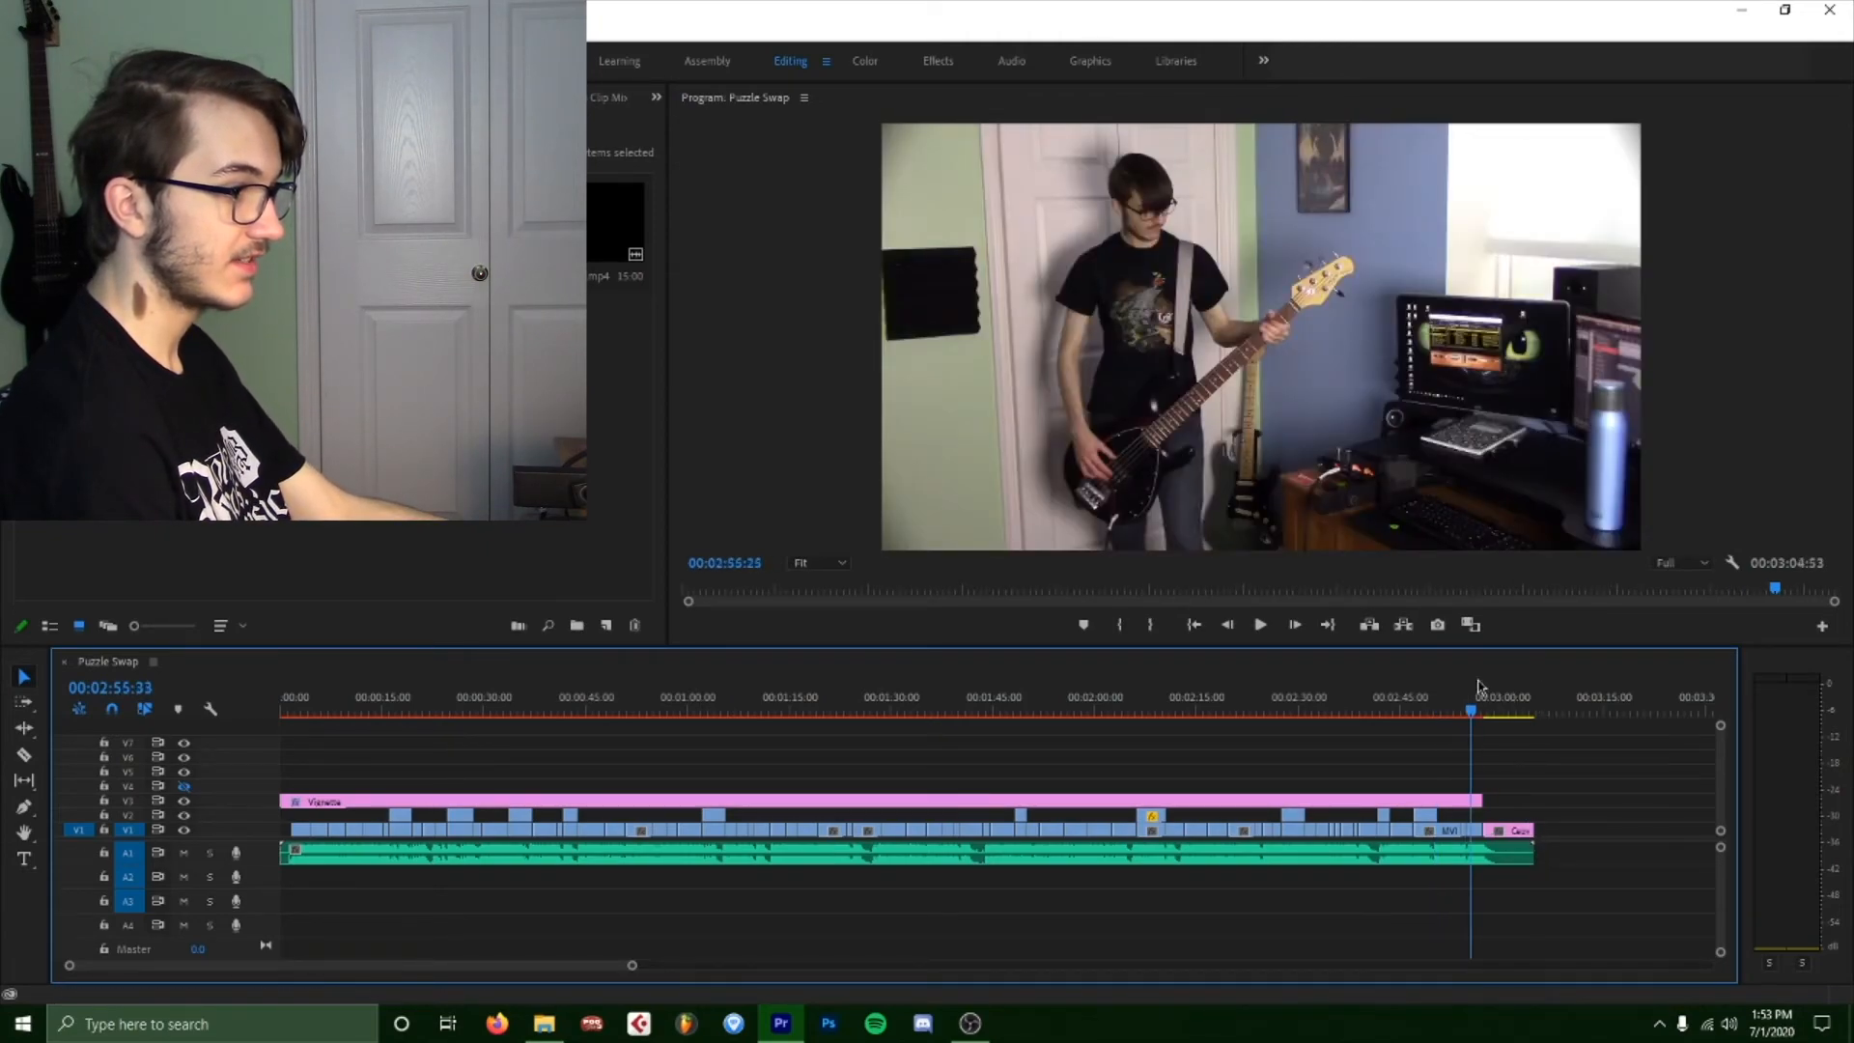
{"action": "left_click_drag", "start_coordinate": [558, 970], "coordinate": [628, 972]}
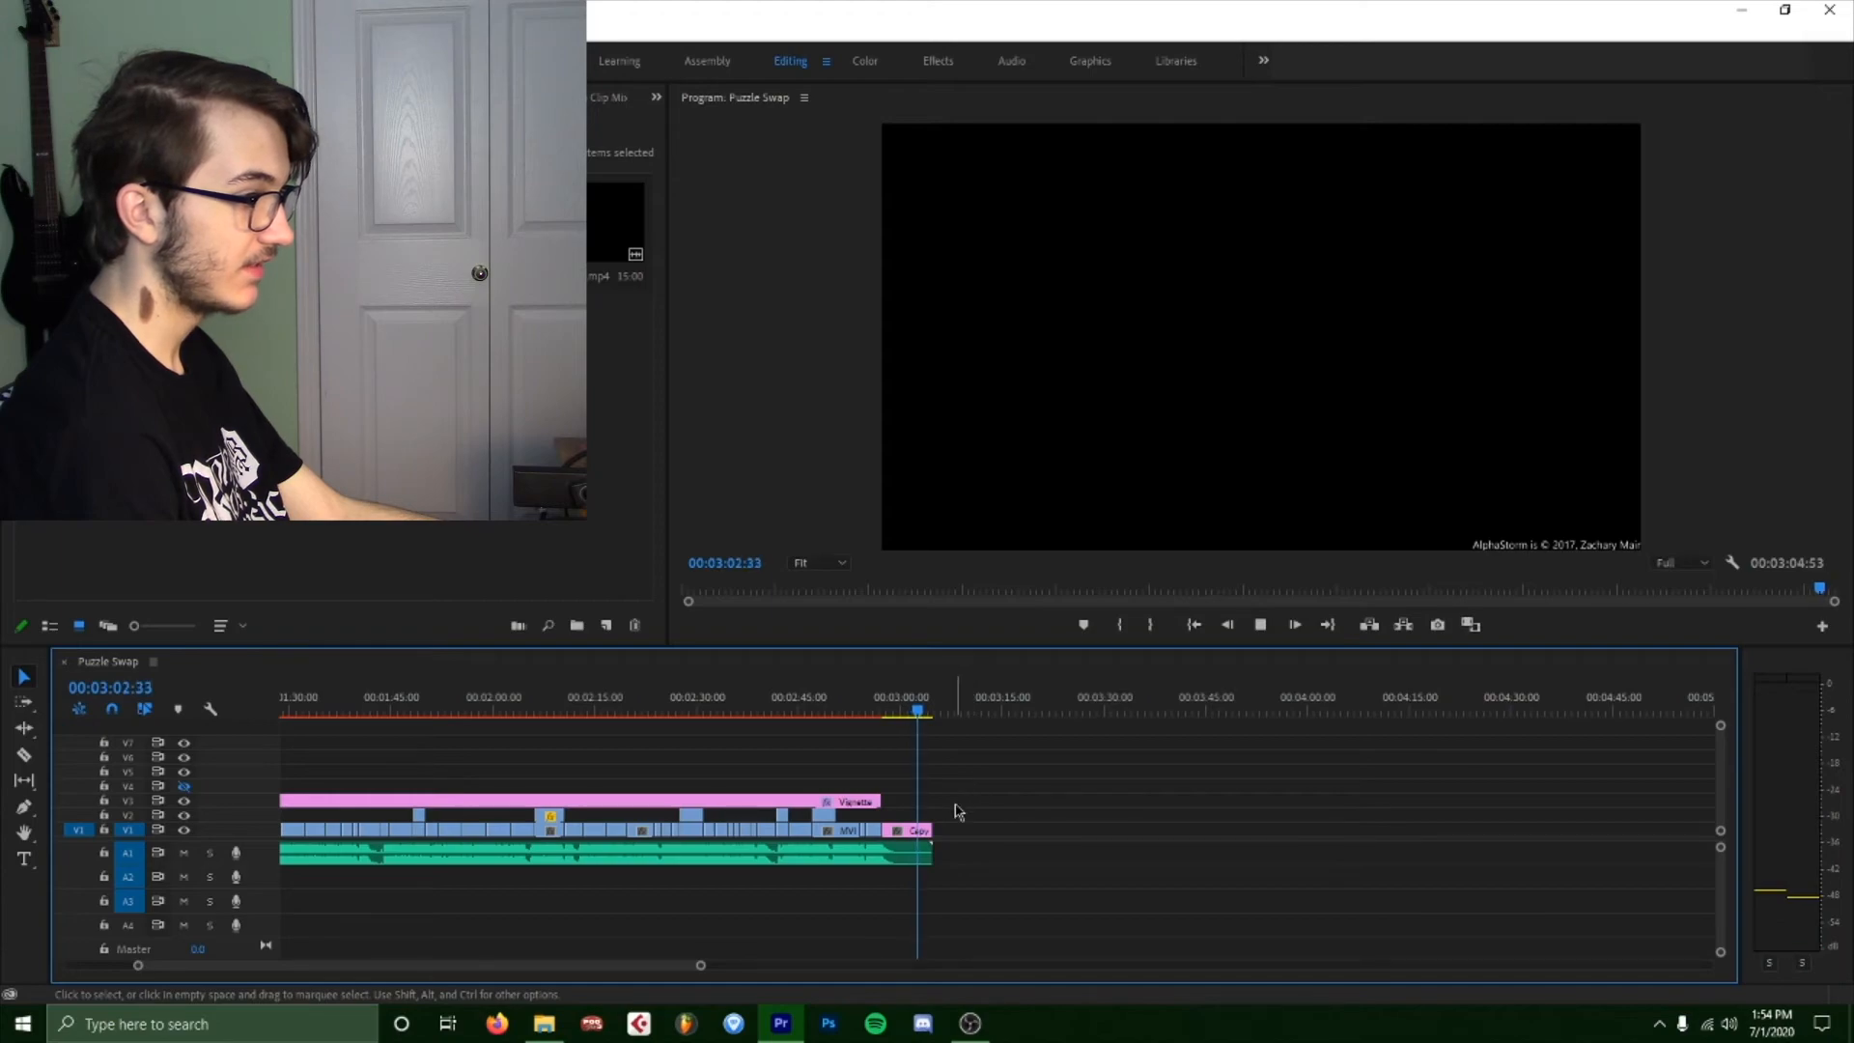
{"action": "mouse_move", "coordinate": [930, 804]}
{"action": "left_mouse_down"}
{"action": "mouse_move", "coordinate": [908, 904]}
{"action": "mouse_move", "coordinate": [923, 829]}
{"action": "left_mouse_up"}
Add Newest End Card.mp4 from the project media to V1 and A1 at 00:03:02:56.
{"action": "left_click", "coordinate": [124, 30]}
{"action": "left_click", "coordinate": [169, 102]}
{"action": "left_click_drag", "start_coordinate": [337, 232], "coordinate": [926, 803]}
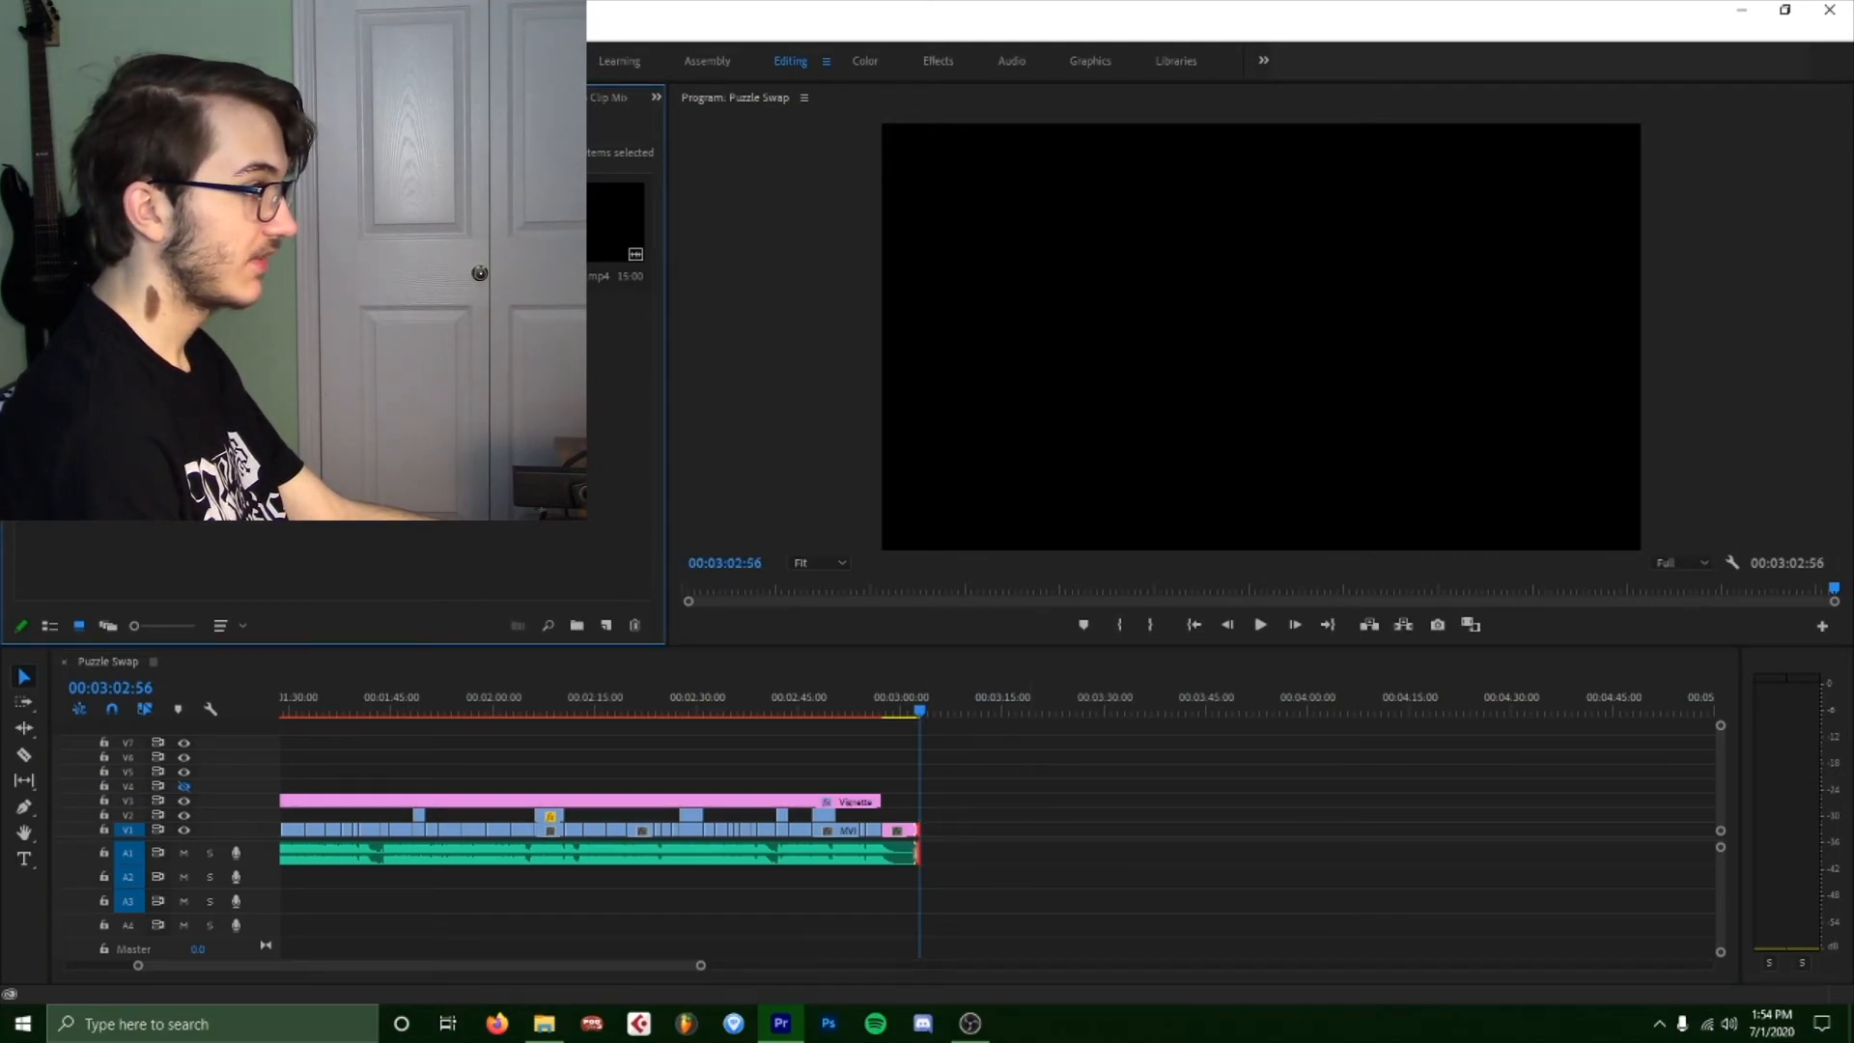
{"action": "mouse_move", "coordinate": [927, 803]}
{"action": "left_mouse_down"}
{"action": "mouse_move", "coordinate": [985, 838]}
{"action": "mouse_move", "coordinate": [933, 832]}
{"action": "left_mouse_up"}
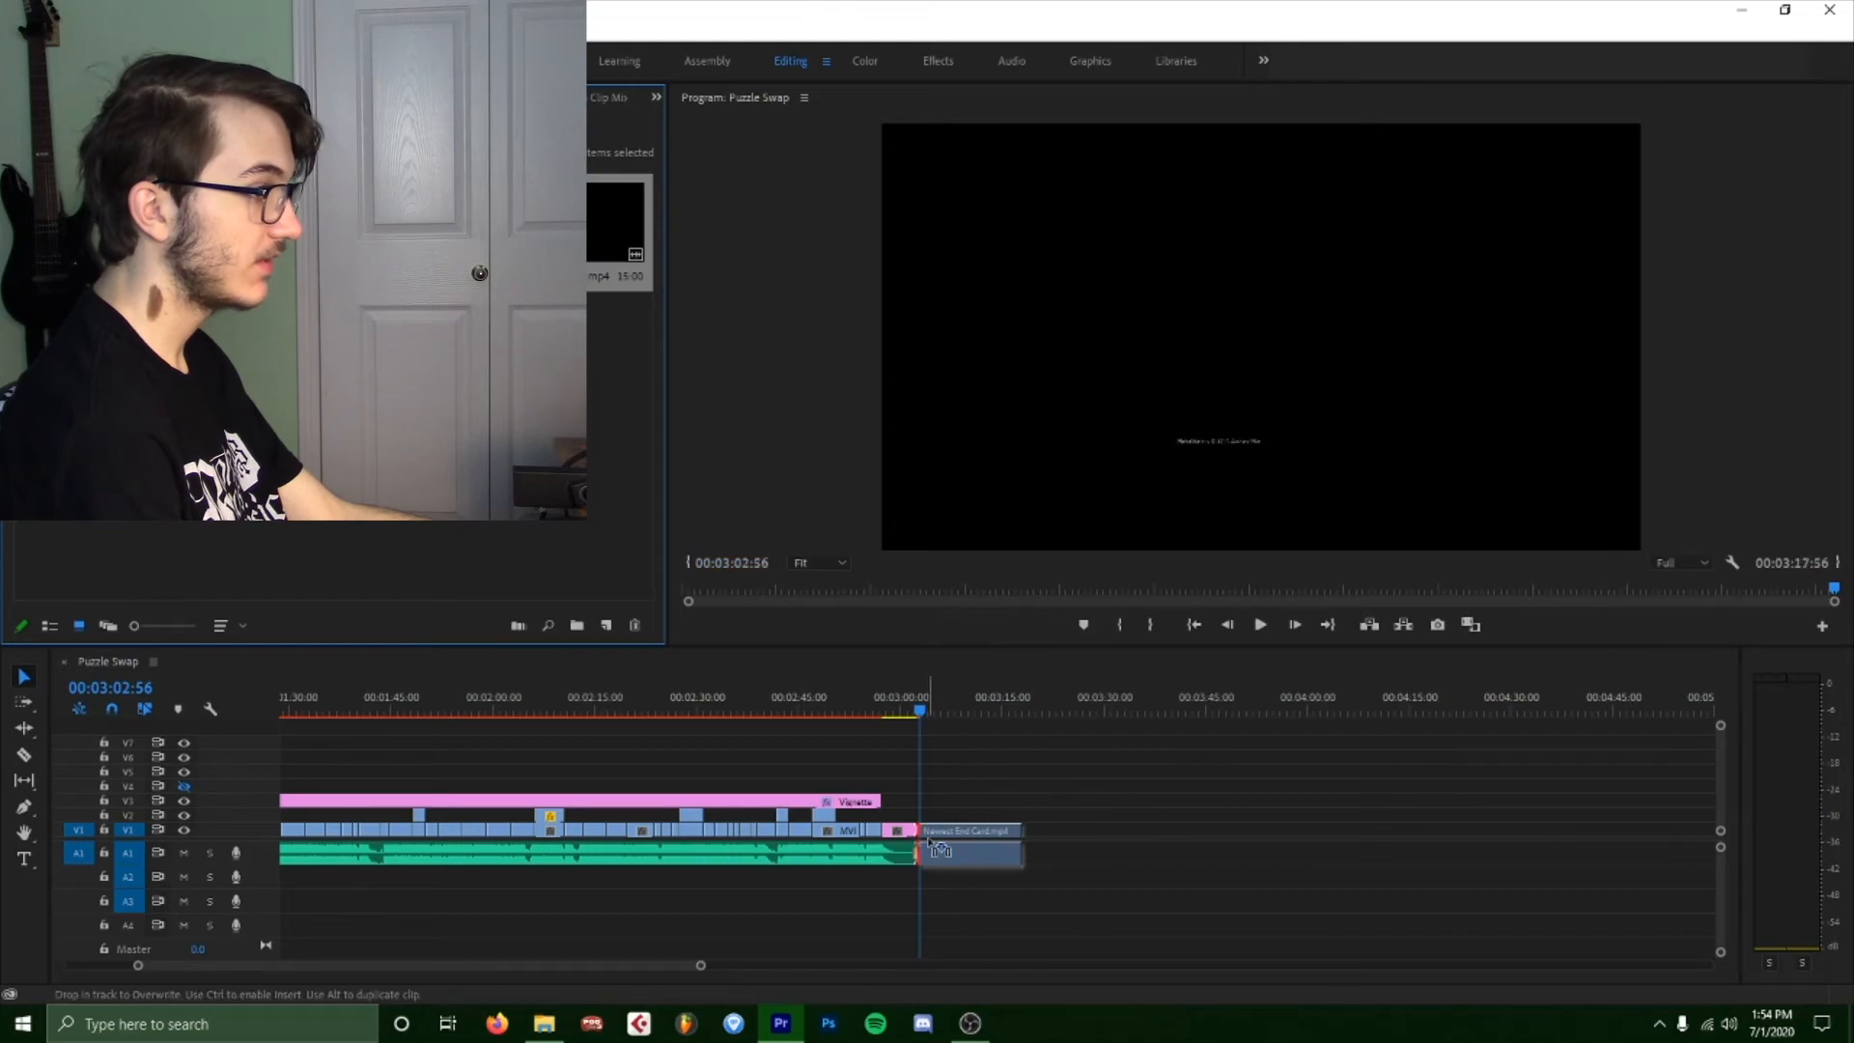
Play the start of the end card, fit the whole sequence in the timeline and return to 00:00:00:00.
{"action": "key", "text": "space"}
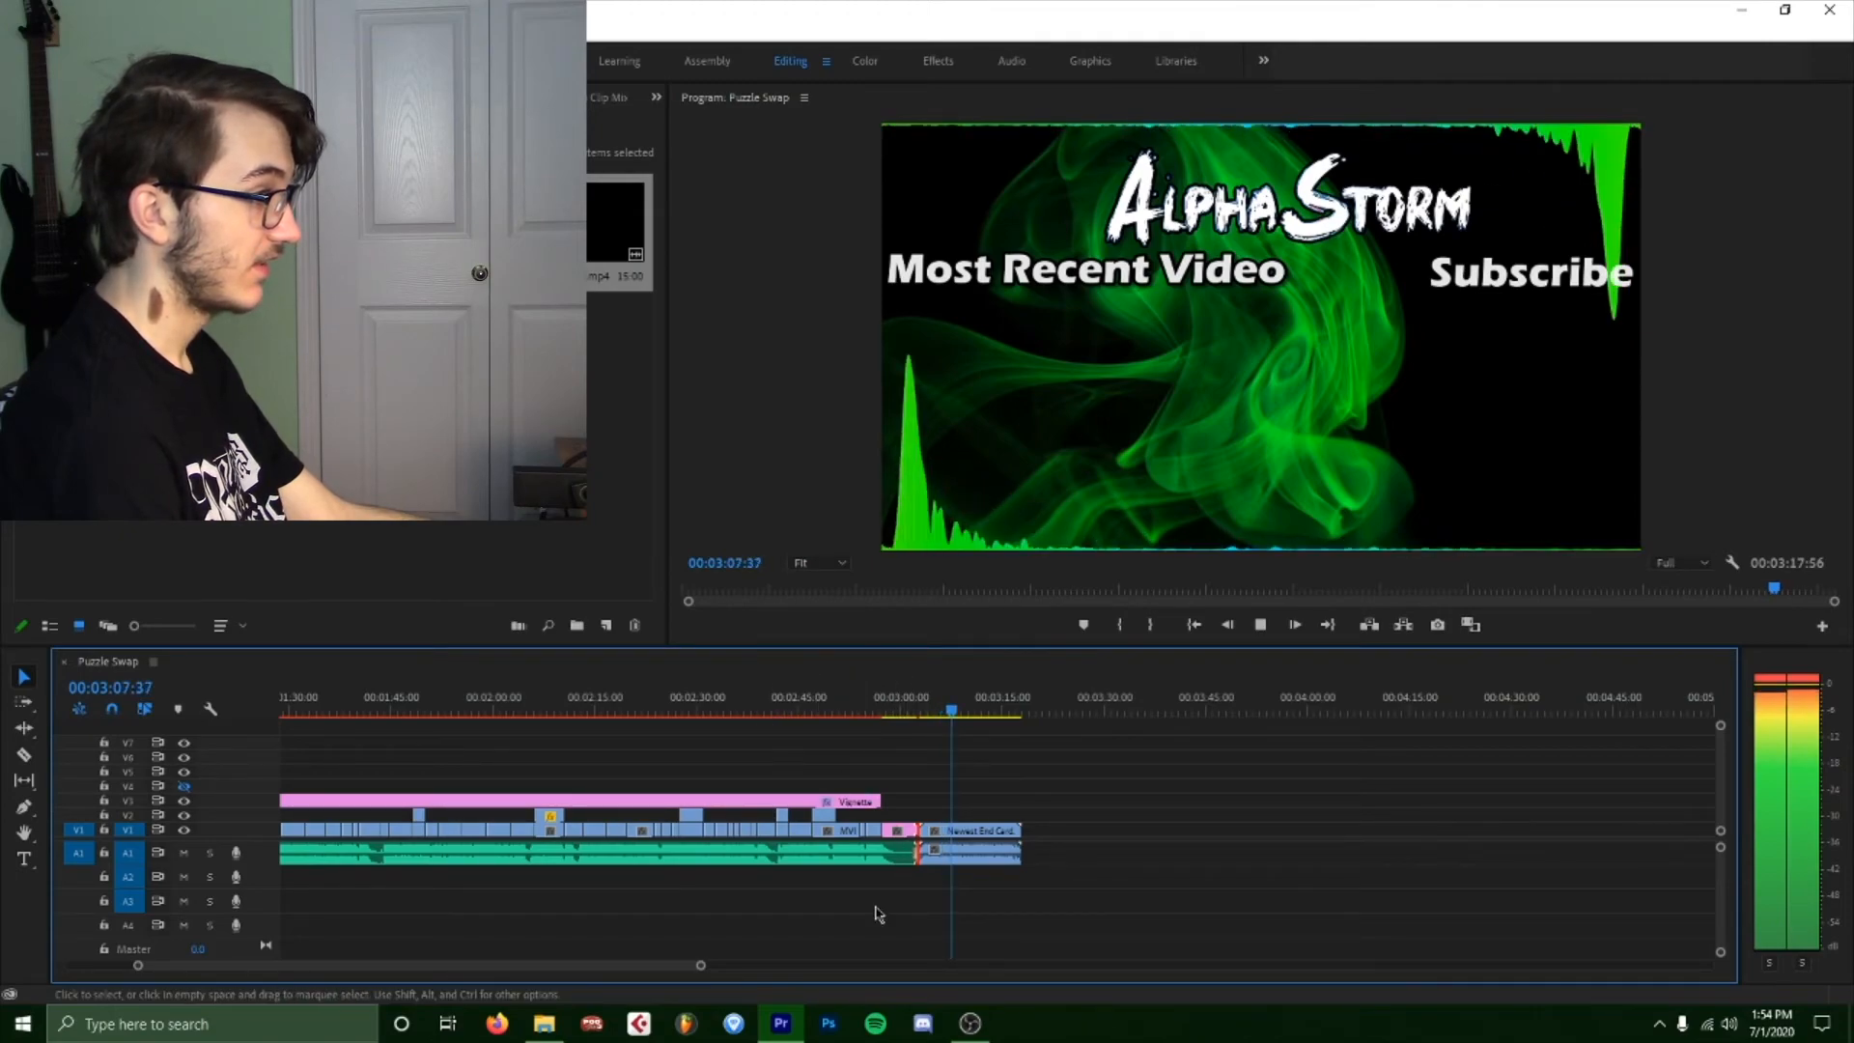
{"action": "left_click_drag", "start_coordinate": [701, 965], "coordinate": [956, 967]}
{"action": "key", "text": "space"}
{"action": "left_click", "coordinate": [819, 708]}
{"action": "left_click_drag", "start_coordinate": [312, 713], "coordinate": [8, 709]}
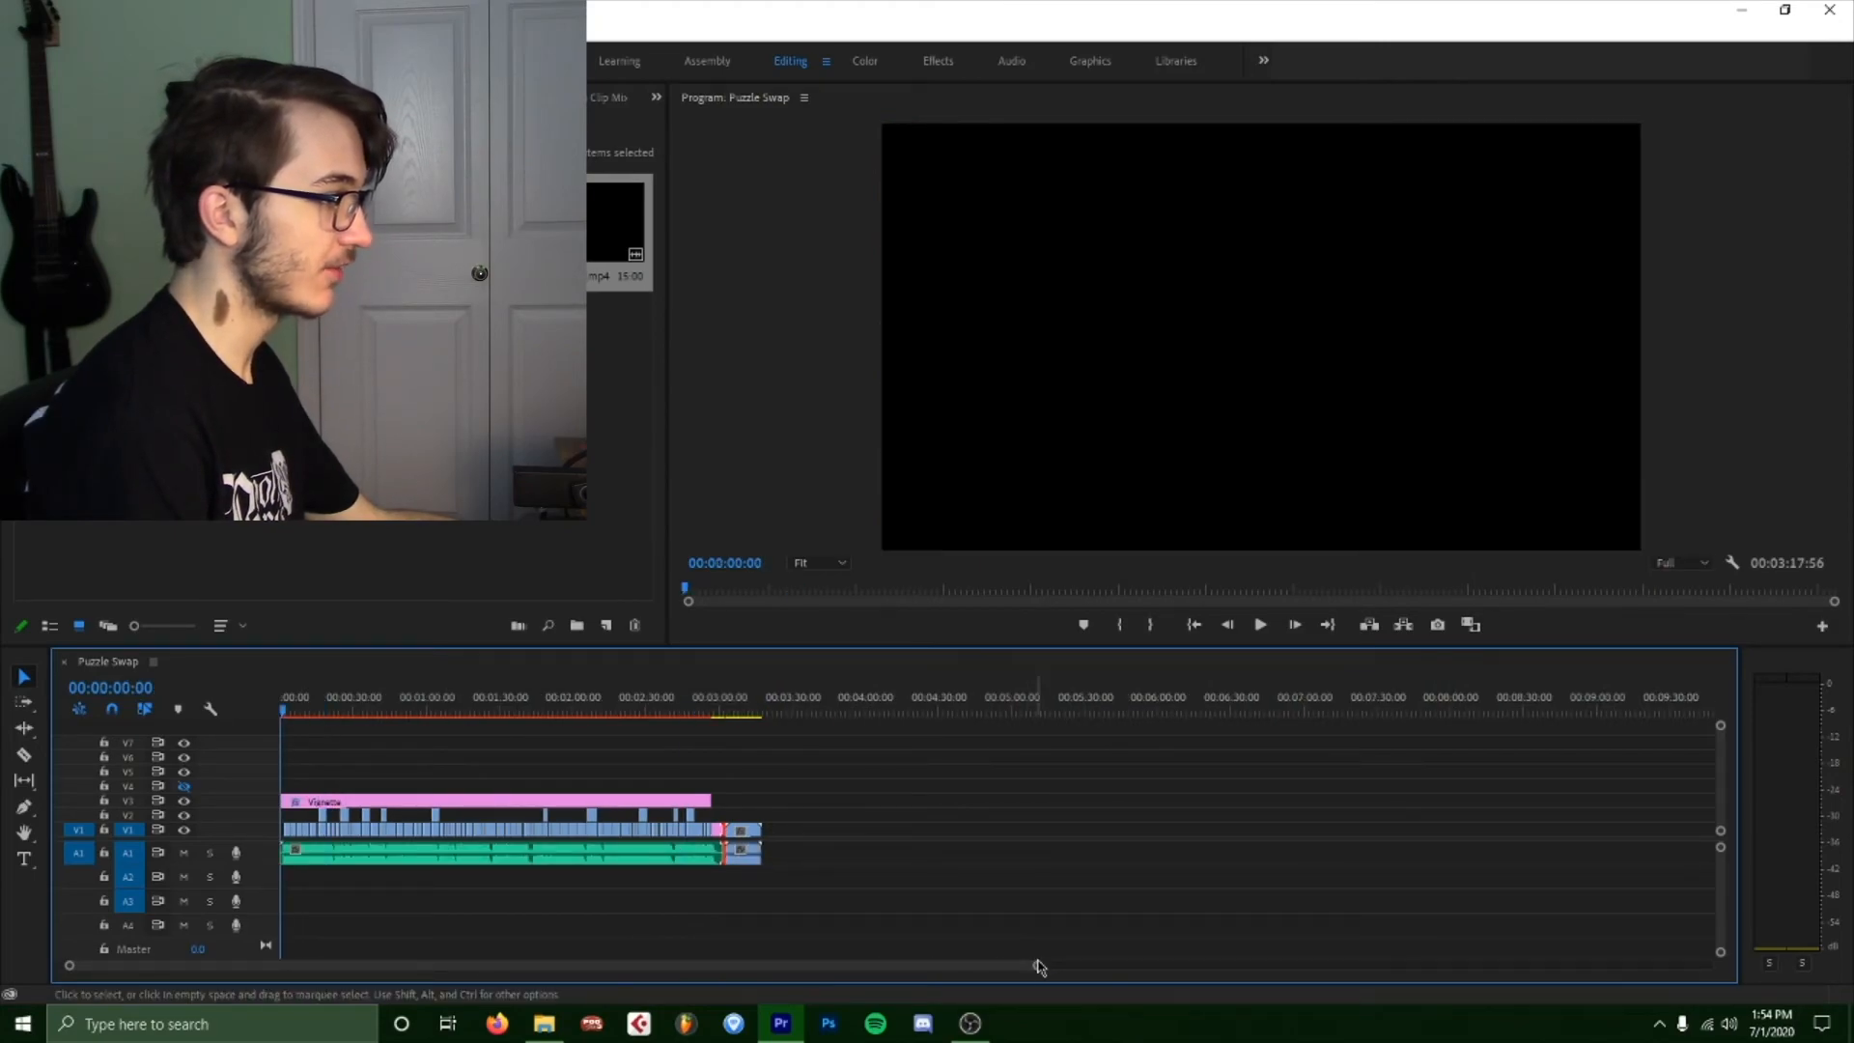
Trim the start of the Vignette layer on V3 to the beginning of the first take and save the project.
{"action": "left_click_drag", "start_coordinate": [1039, 966], "coordinate": [429, 965]}
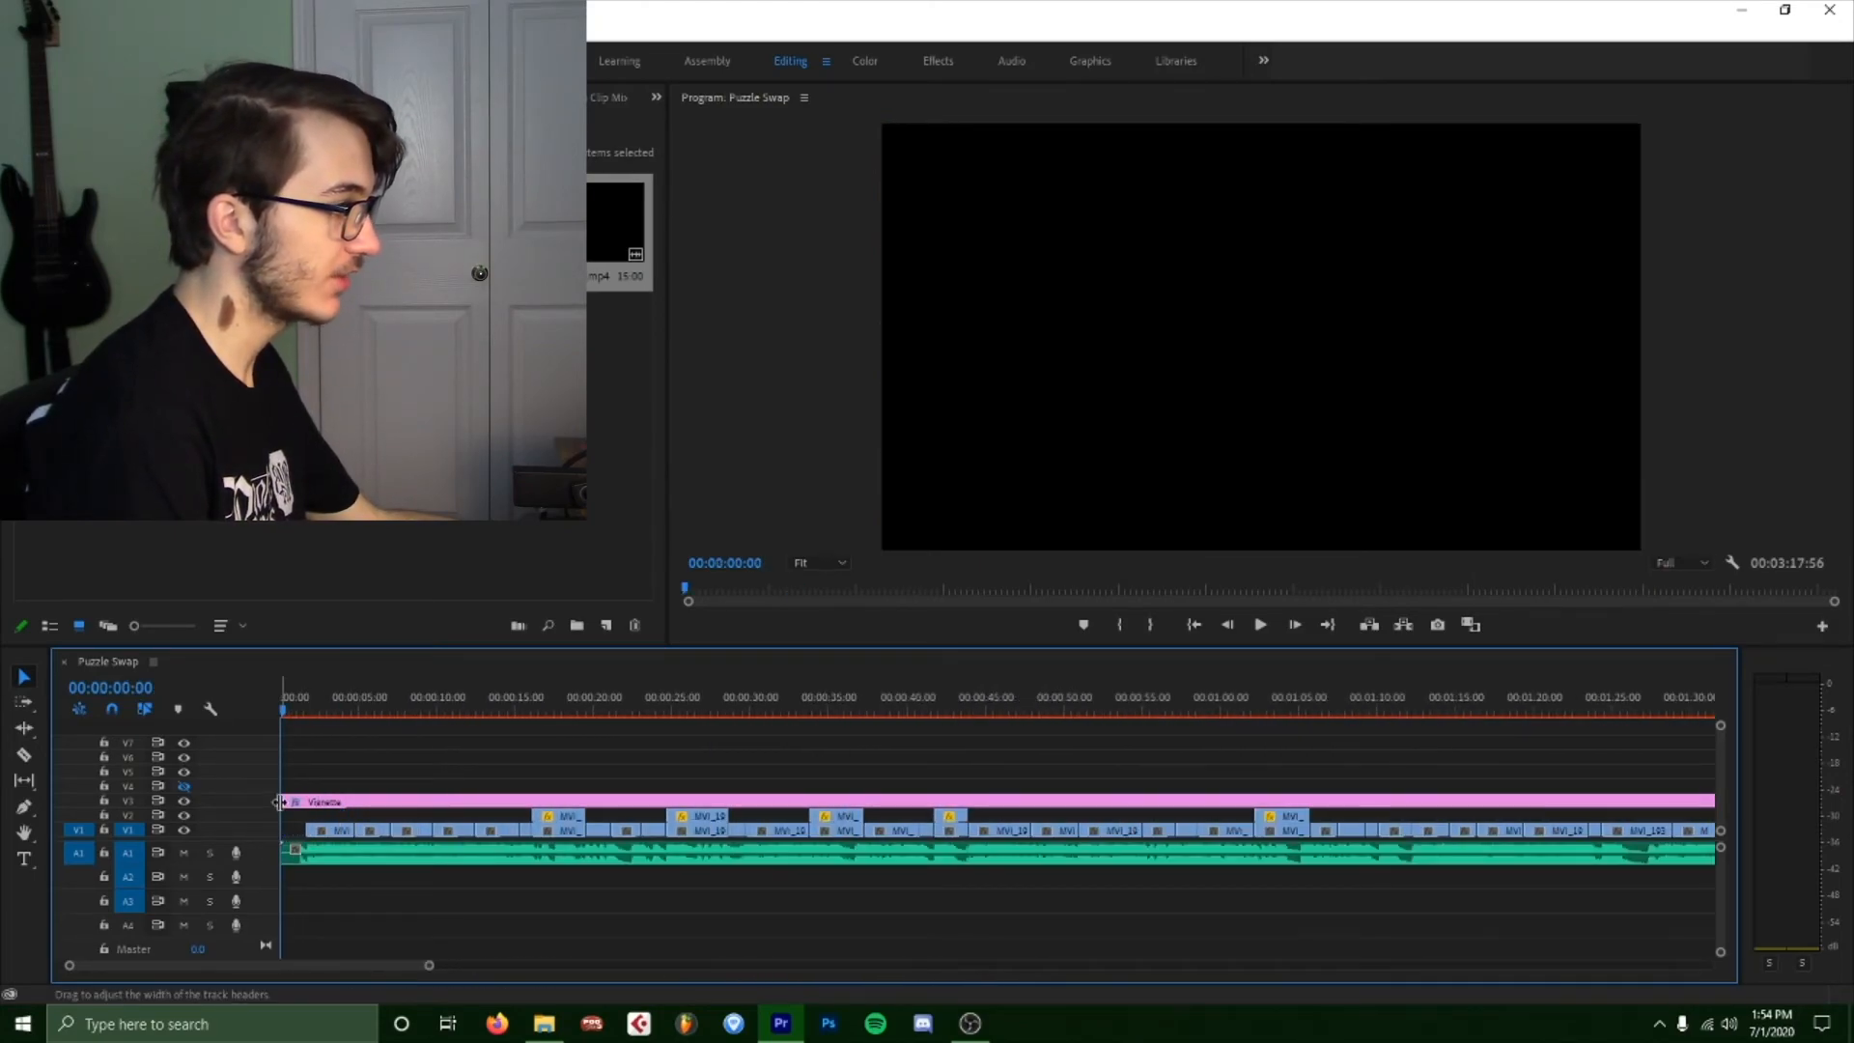
{"action": "left_click_drag", "start_coordinate": [285, 800], "coordinate": [307, 803]}
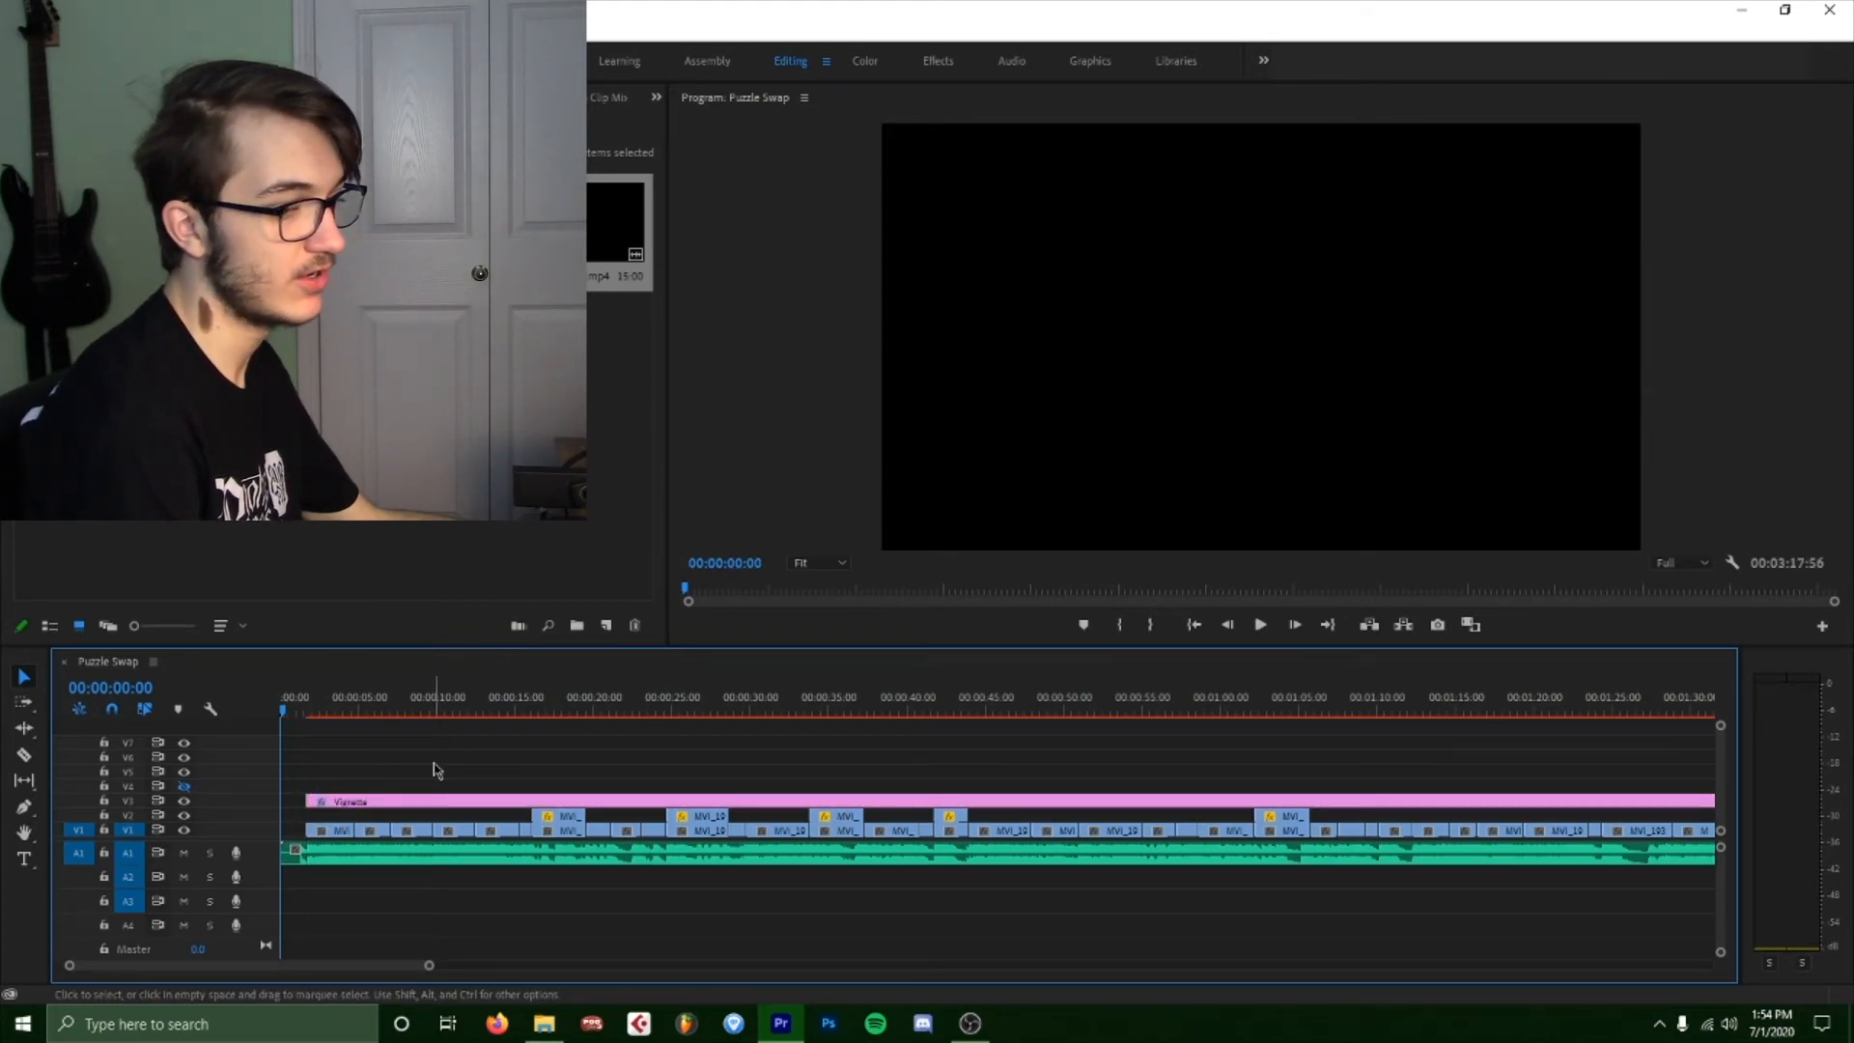
{"action": "key", "text": "ctrl+s"}
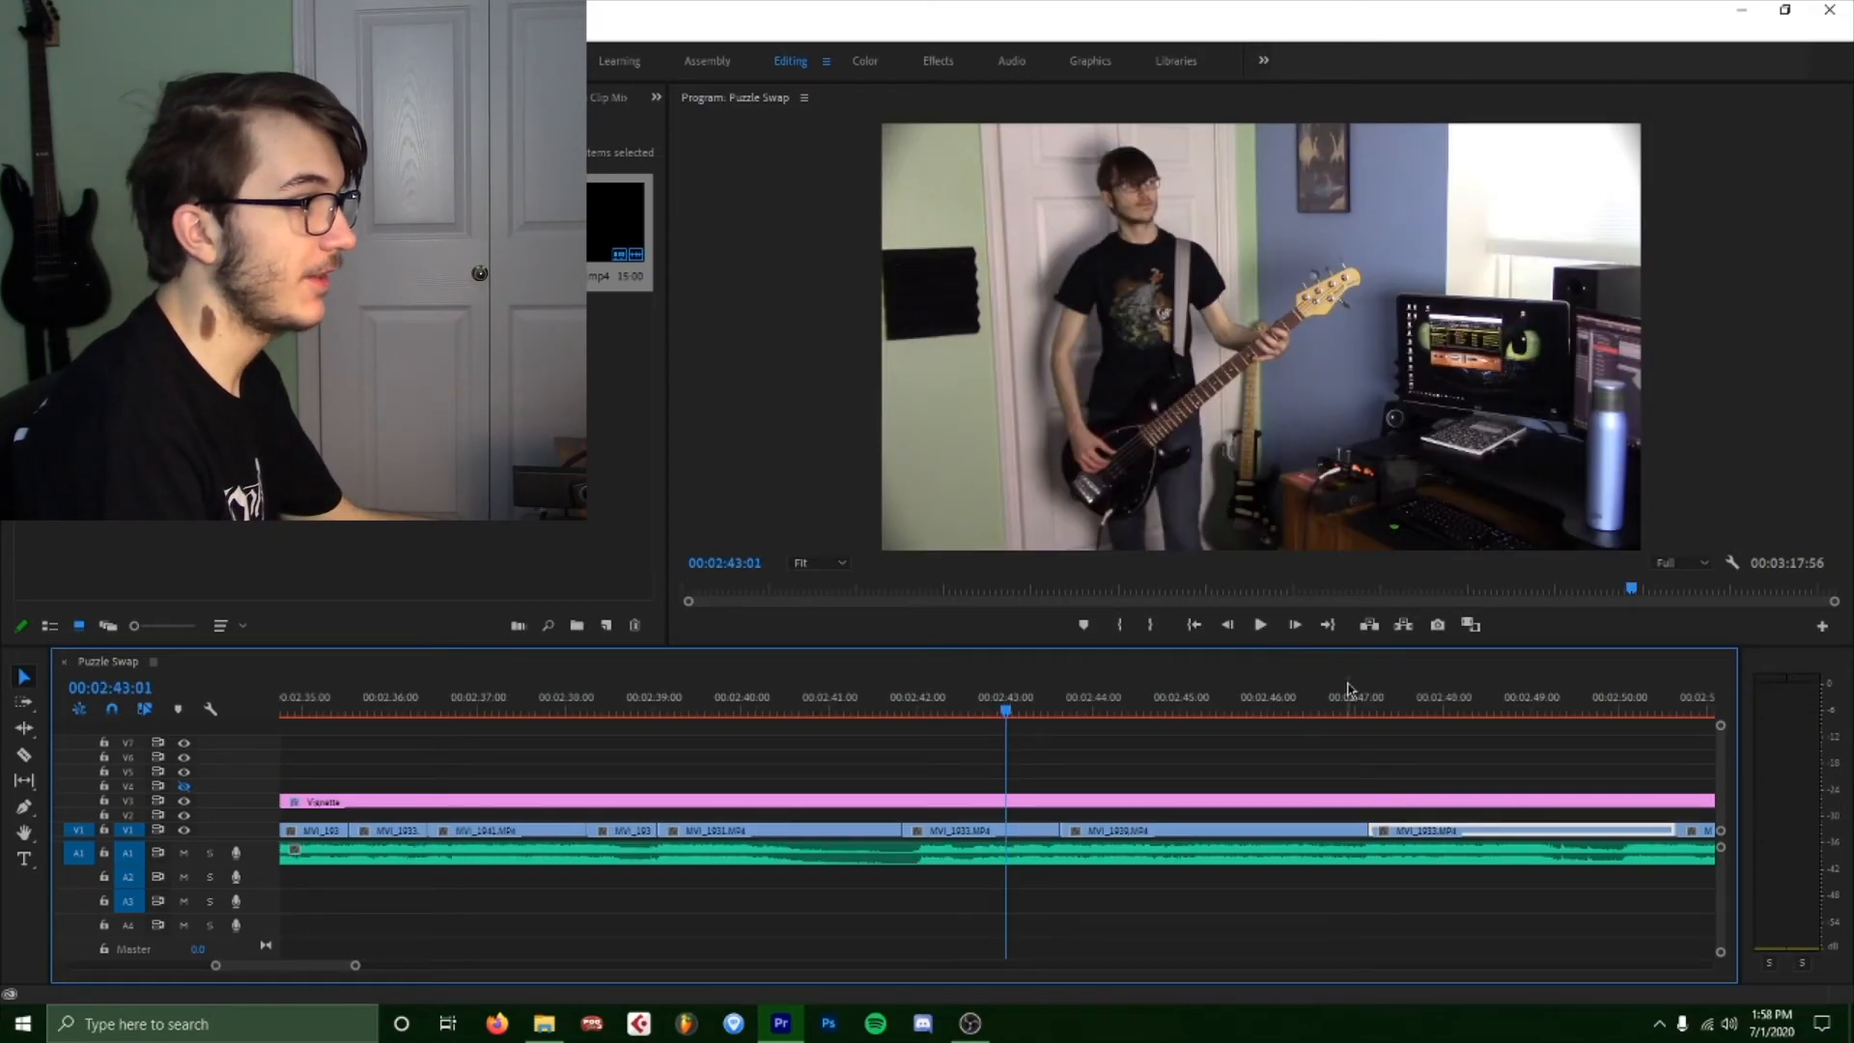
Export the frame at 00:02:43:01 as a PNG named Puzzle Swap.
{"action": "left_click", "coordinate": [1437, 625]}
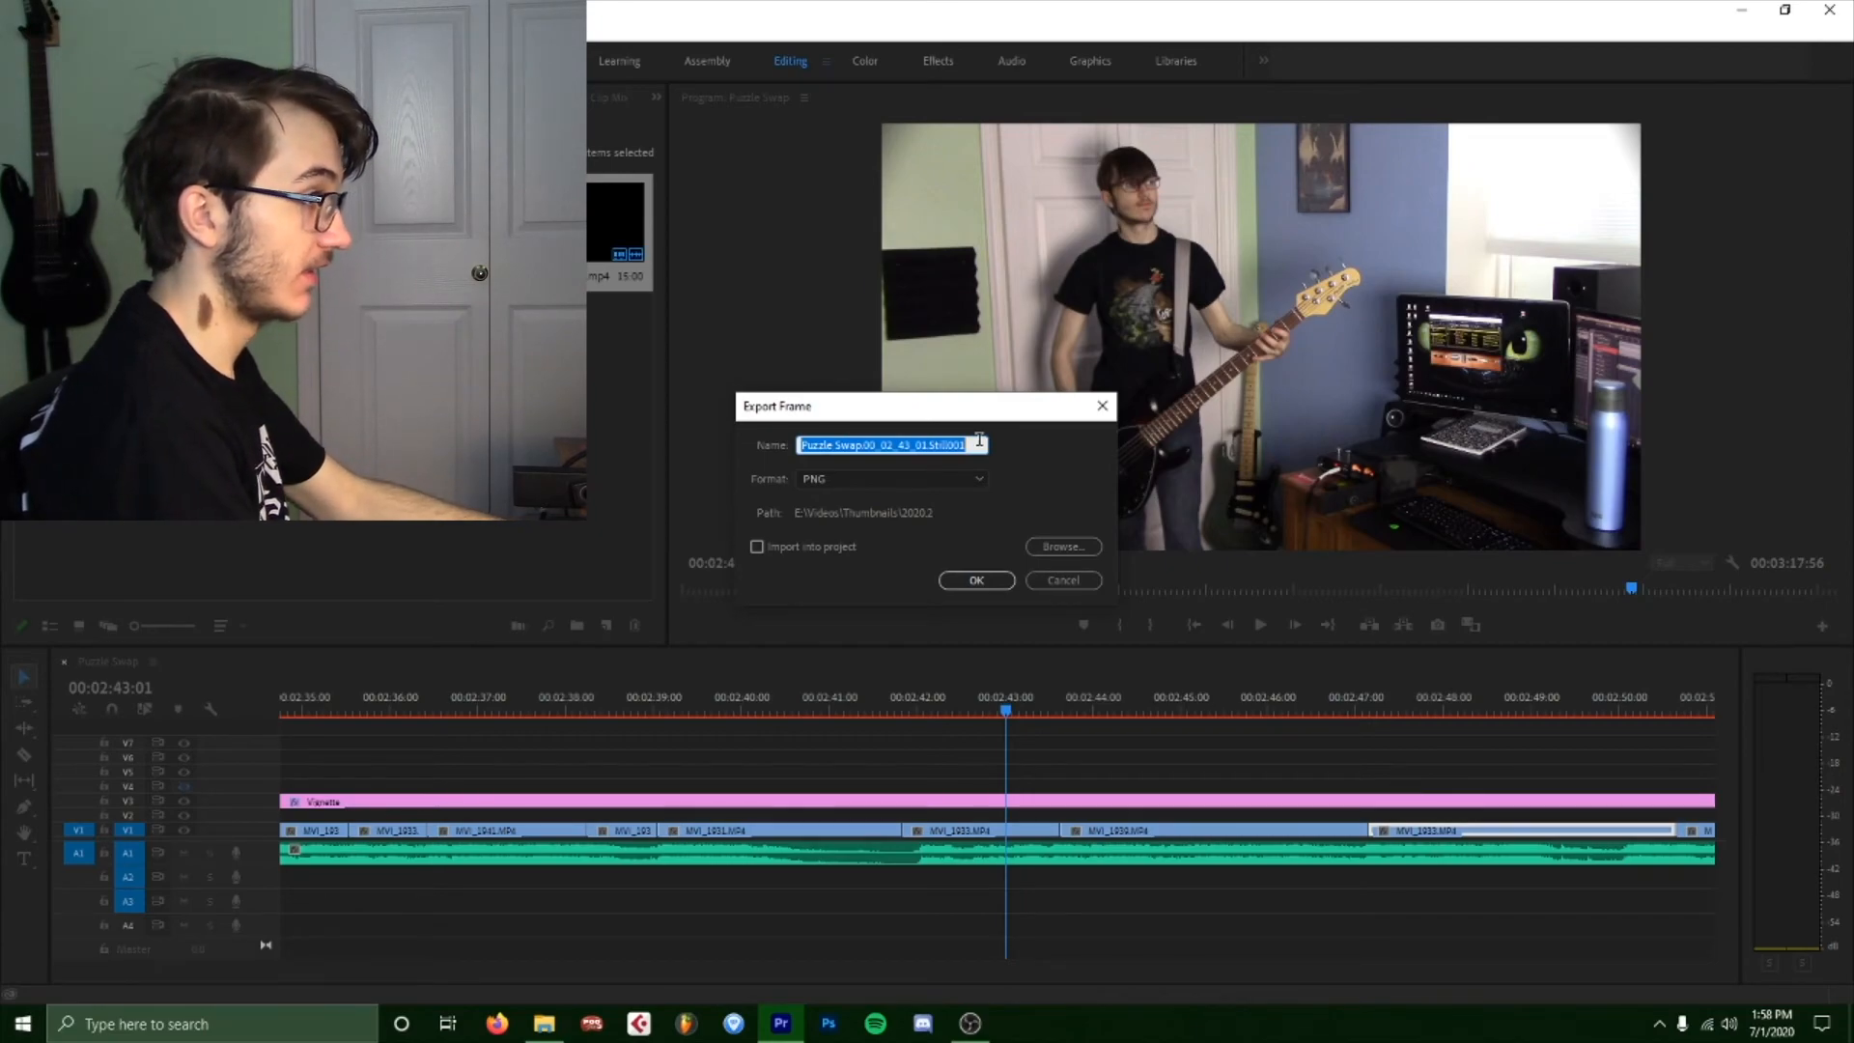
{"action": "key", "text": "BackSpace"}
{"action": "type", "text": "Puzzle Swa"}
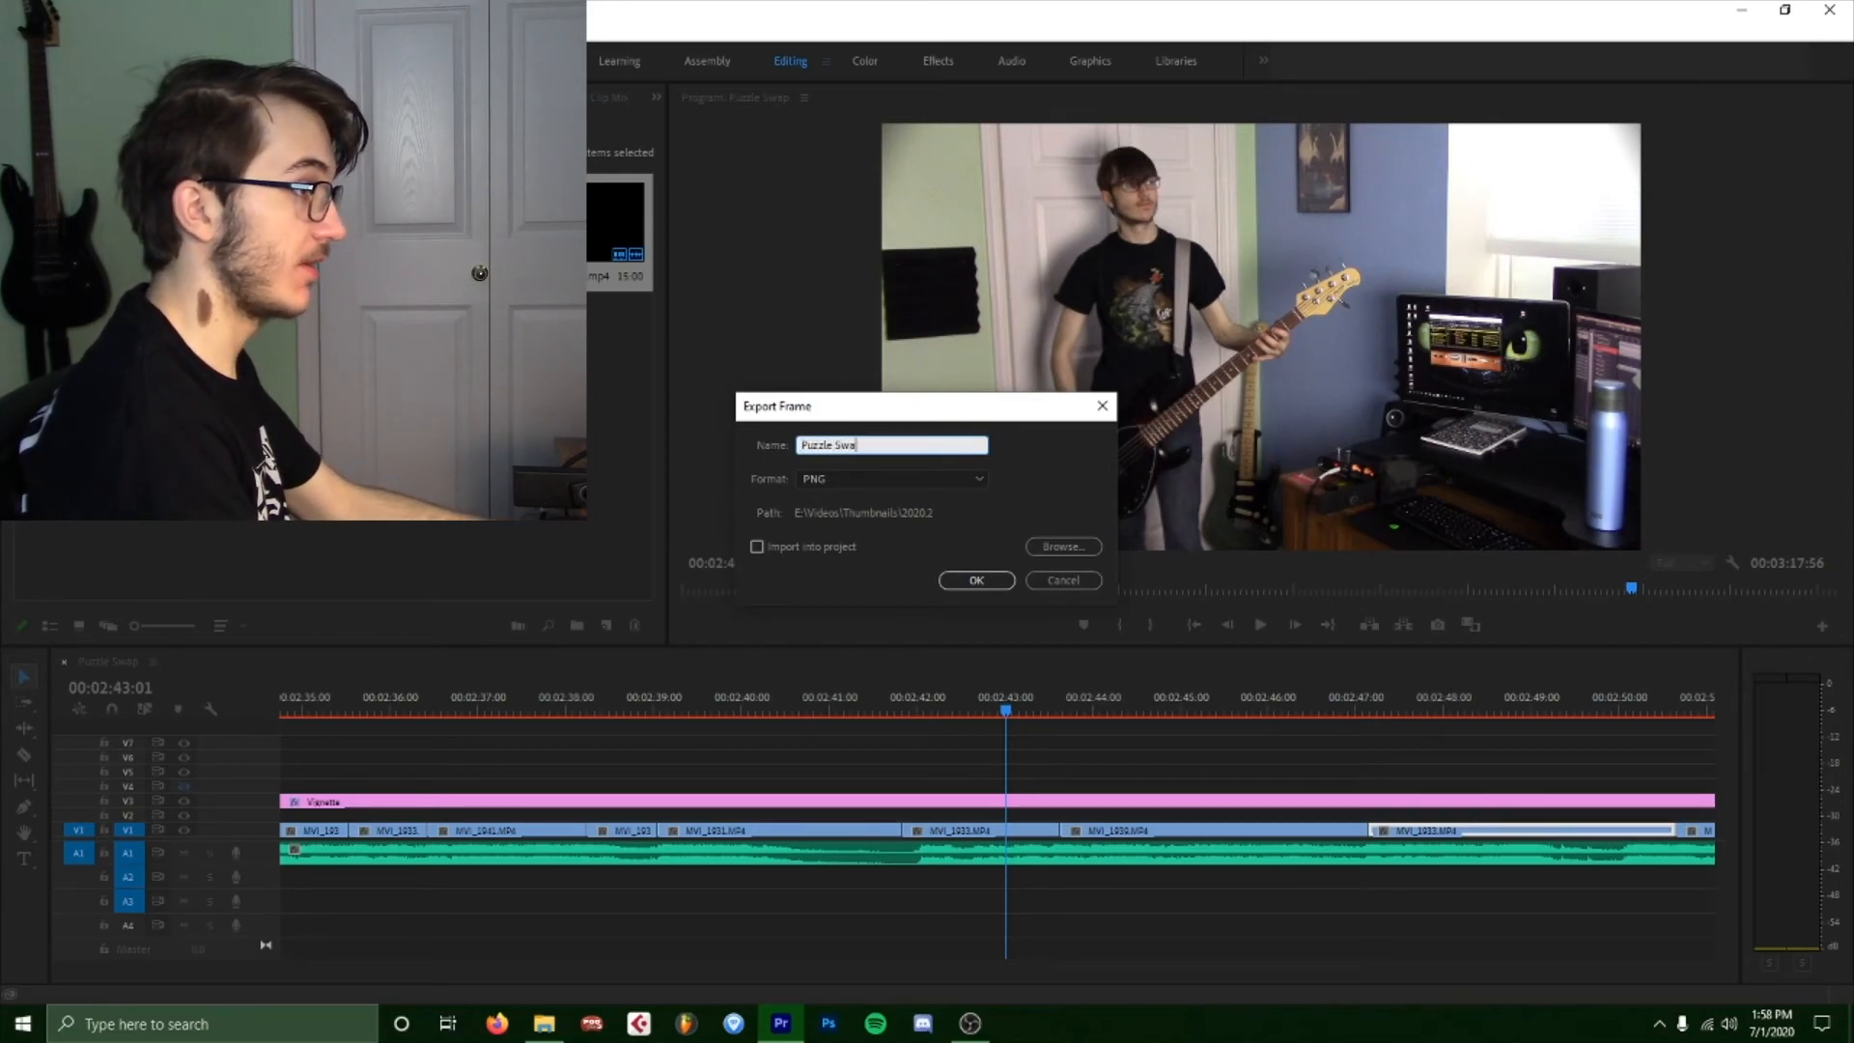
{"action": "type", "text": "p"}
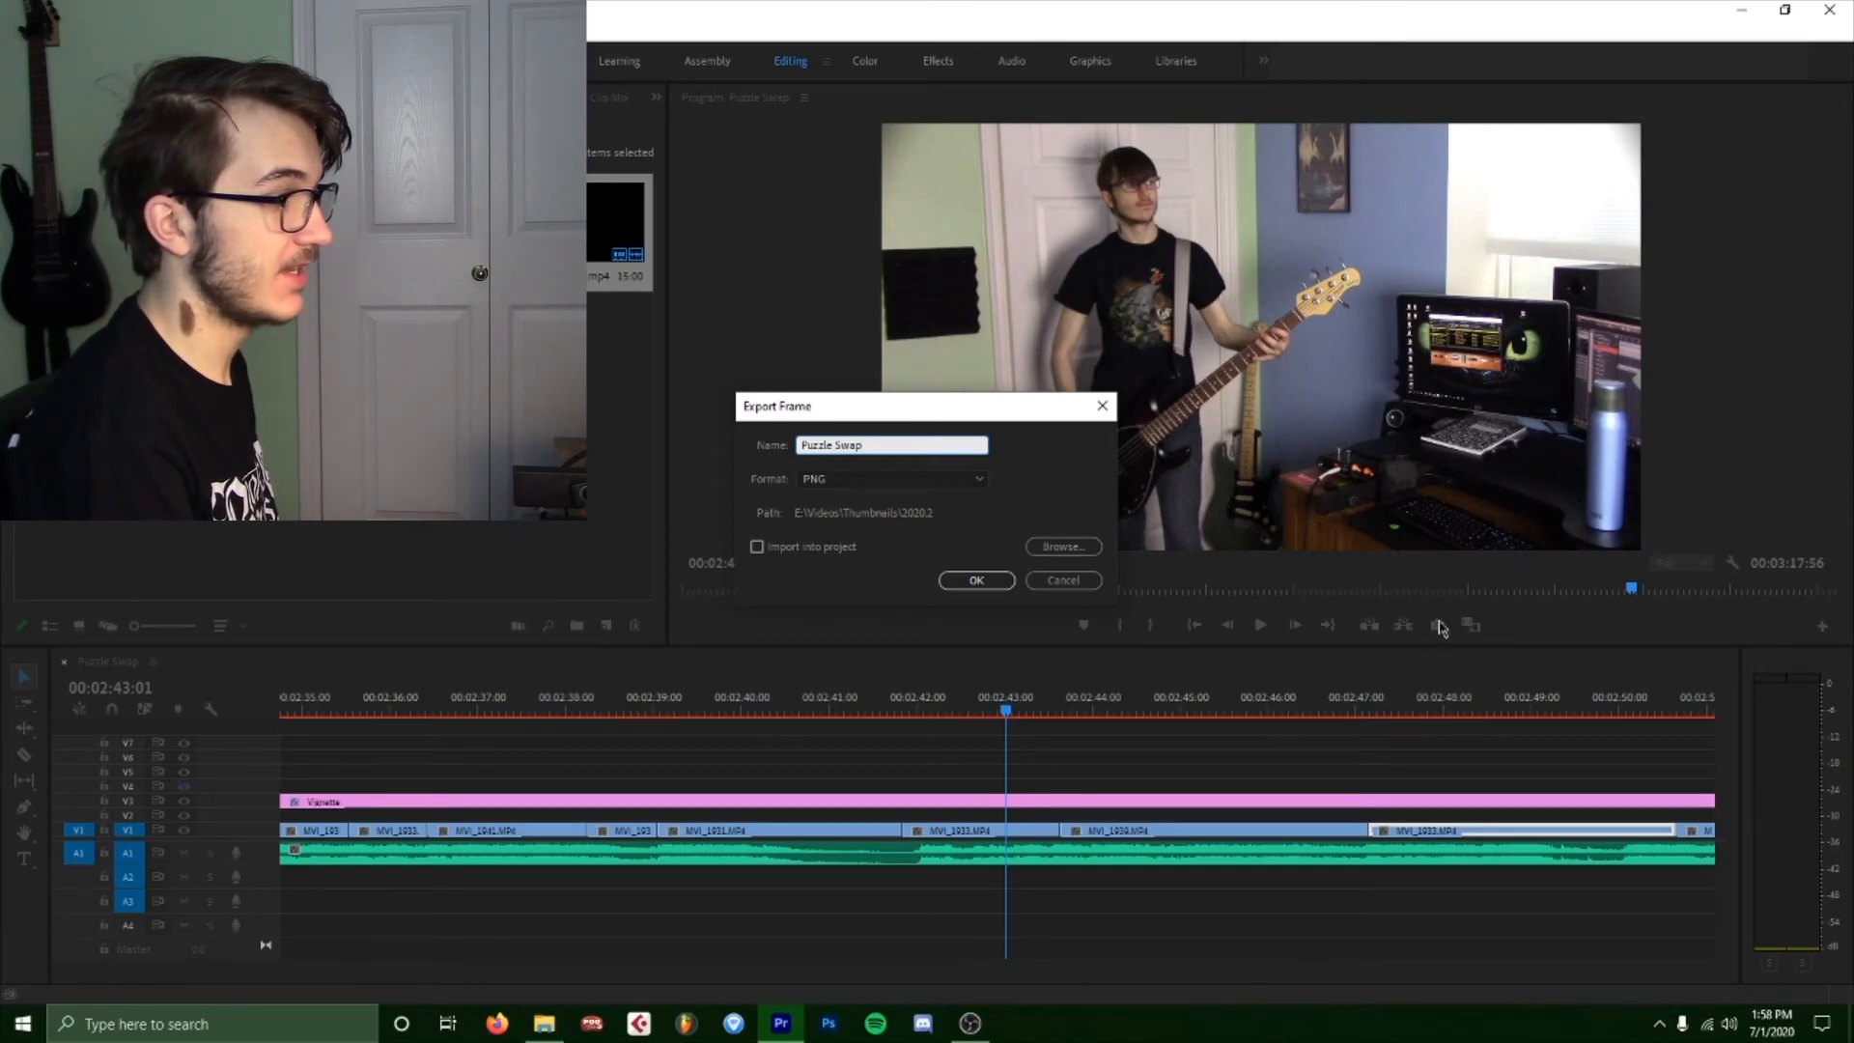
{"action": "left_click", "coordinate": [986, 579]}
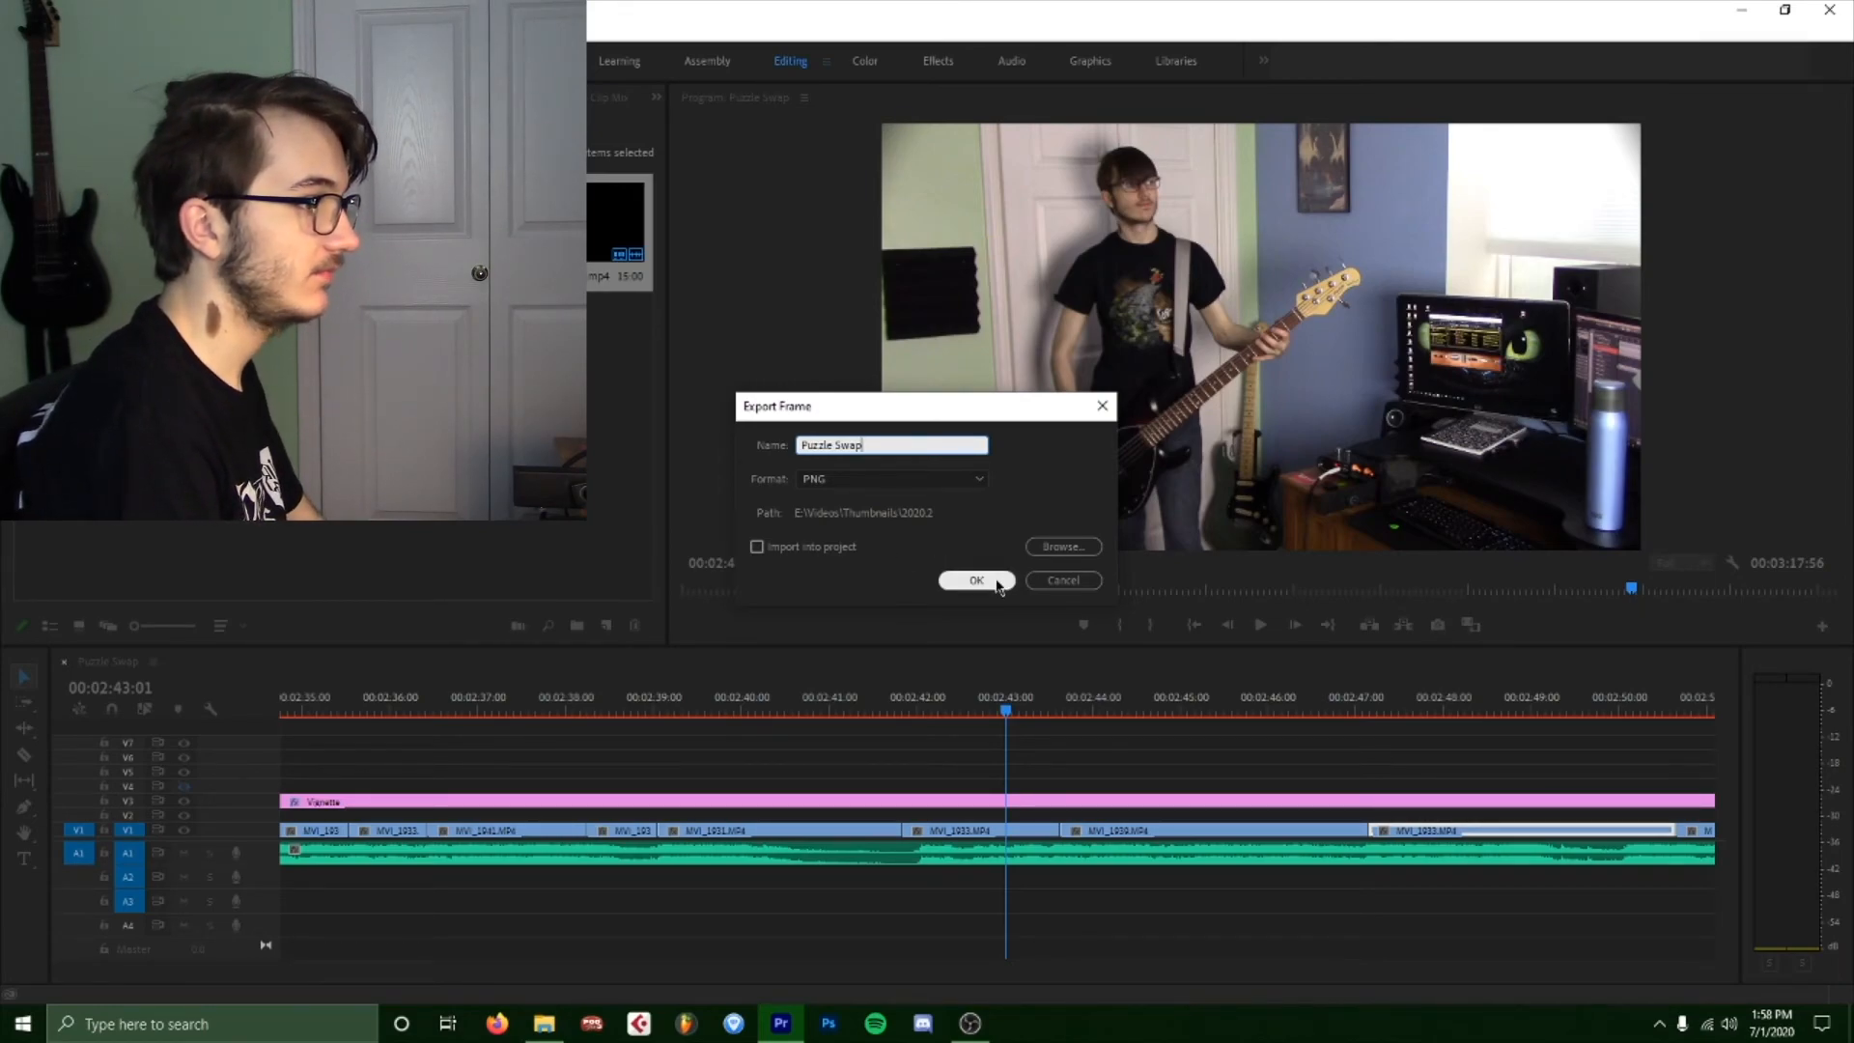
{"action": "left_click", "coordinate": [997, 581]}
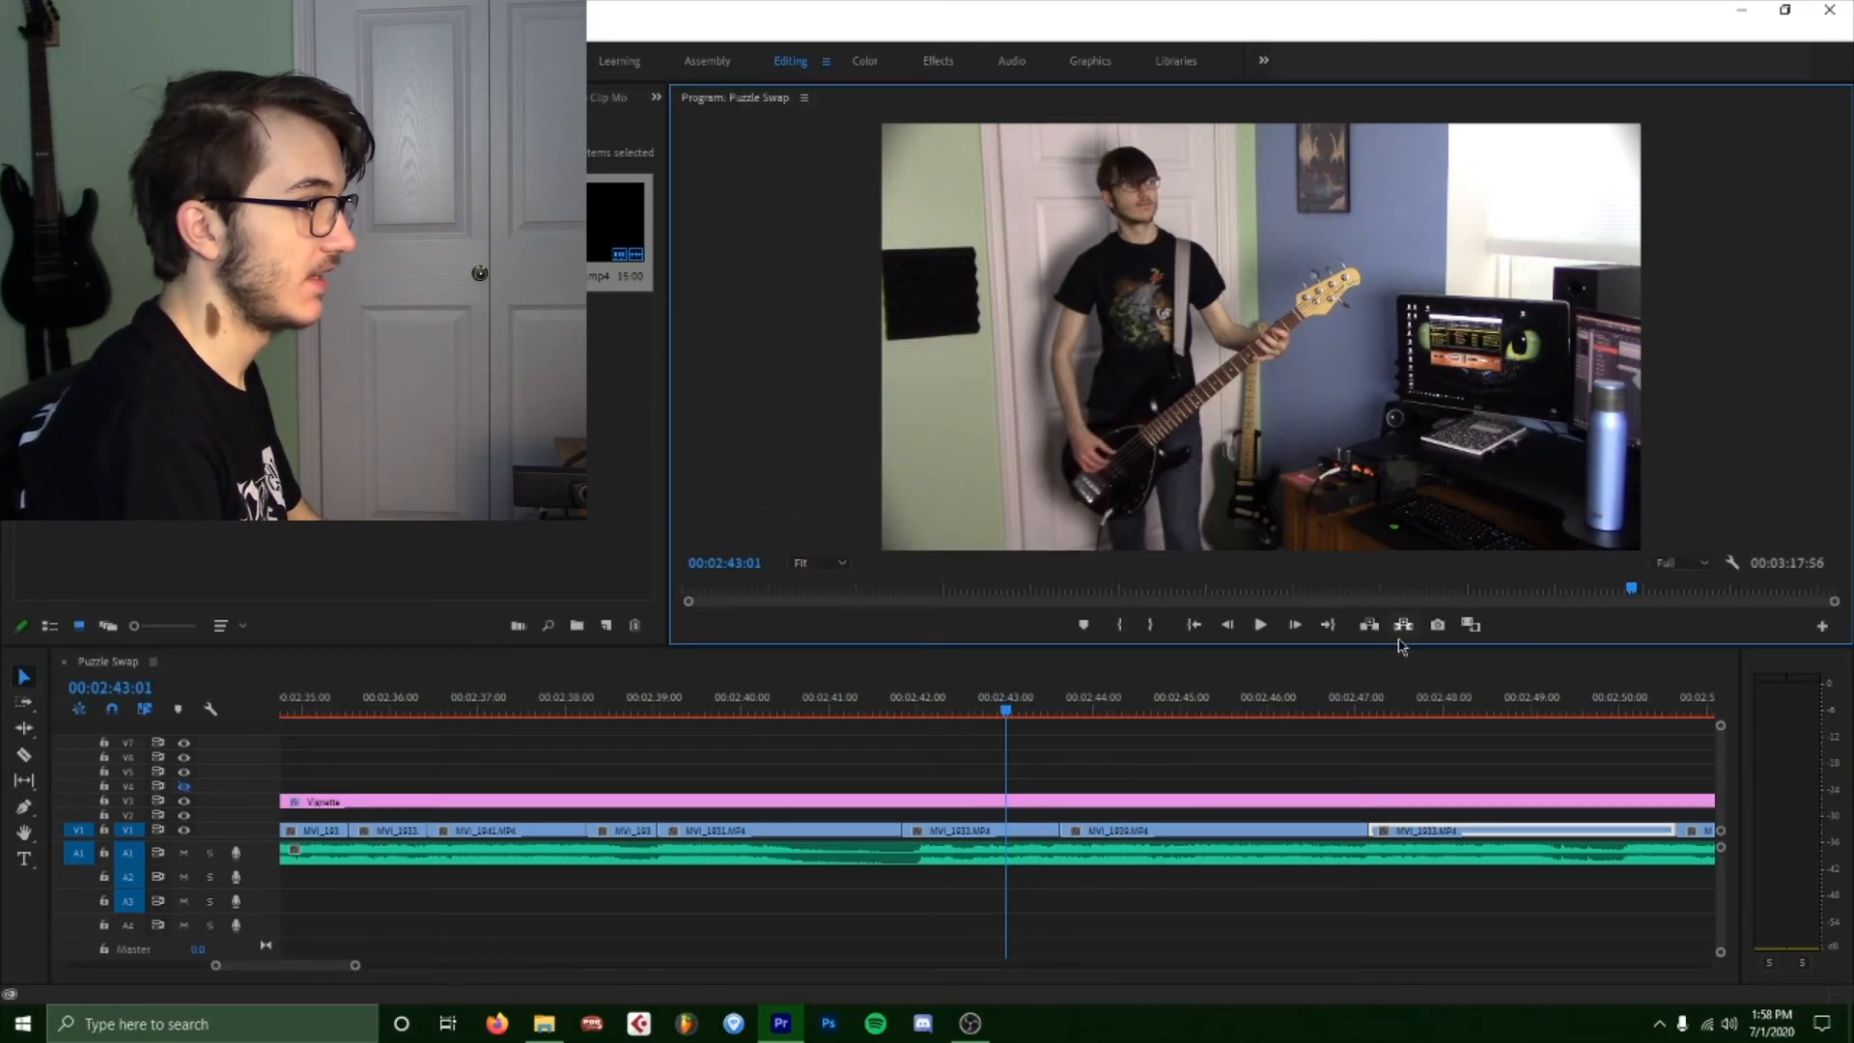
{"action": "left_click", "coordinate": [1437, 626]}
{"action": "left_click", "coordinate": [1057, 583]}
{"action": "left_click", "coordinate": [875, 939]}
Fit the whole sequence in the timeline, return to 00:00:00:00 and open the media export settings.
{"action": "key", "text": "backslash"}
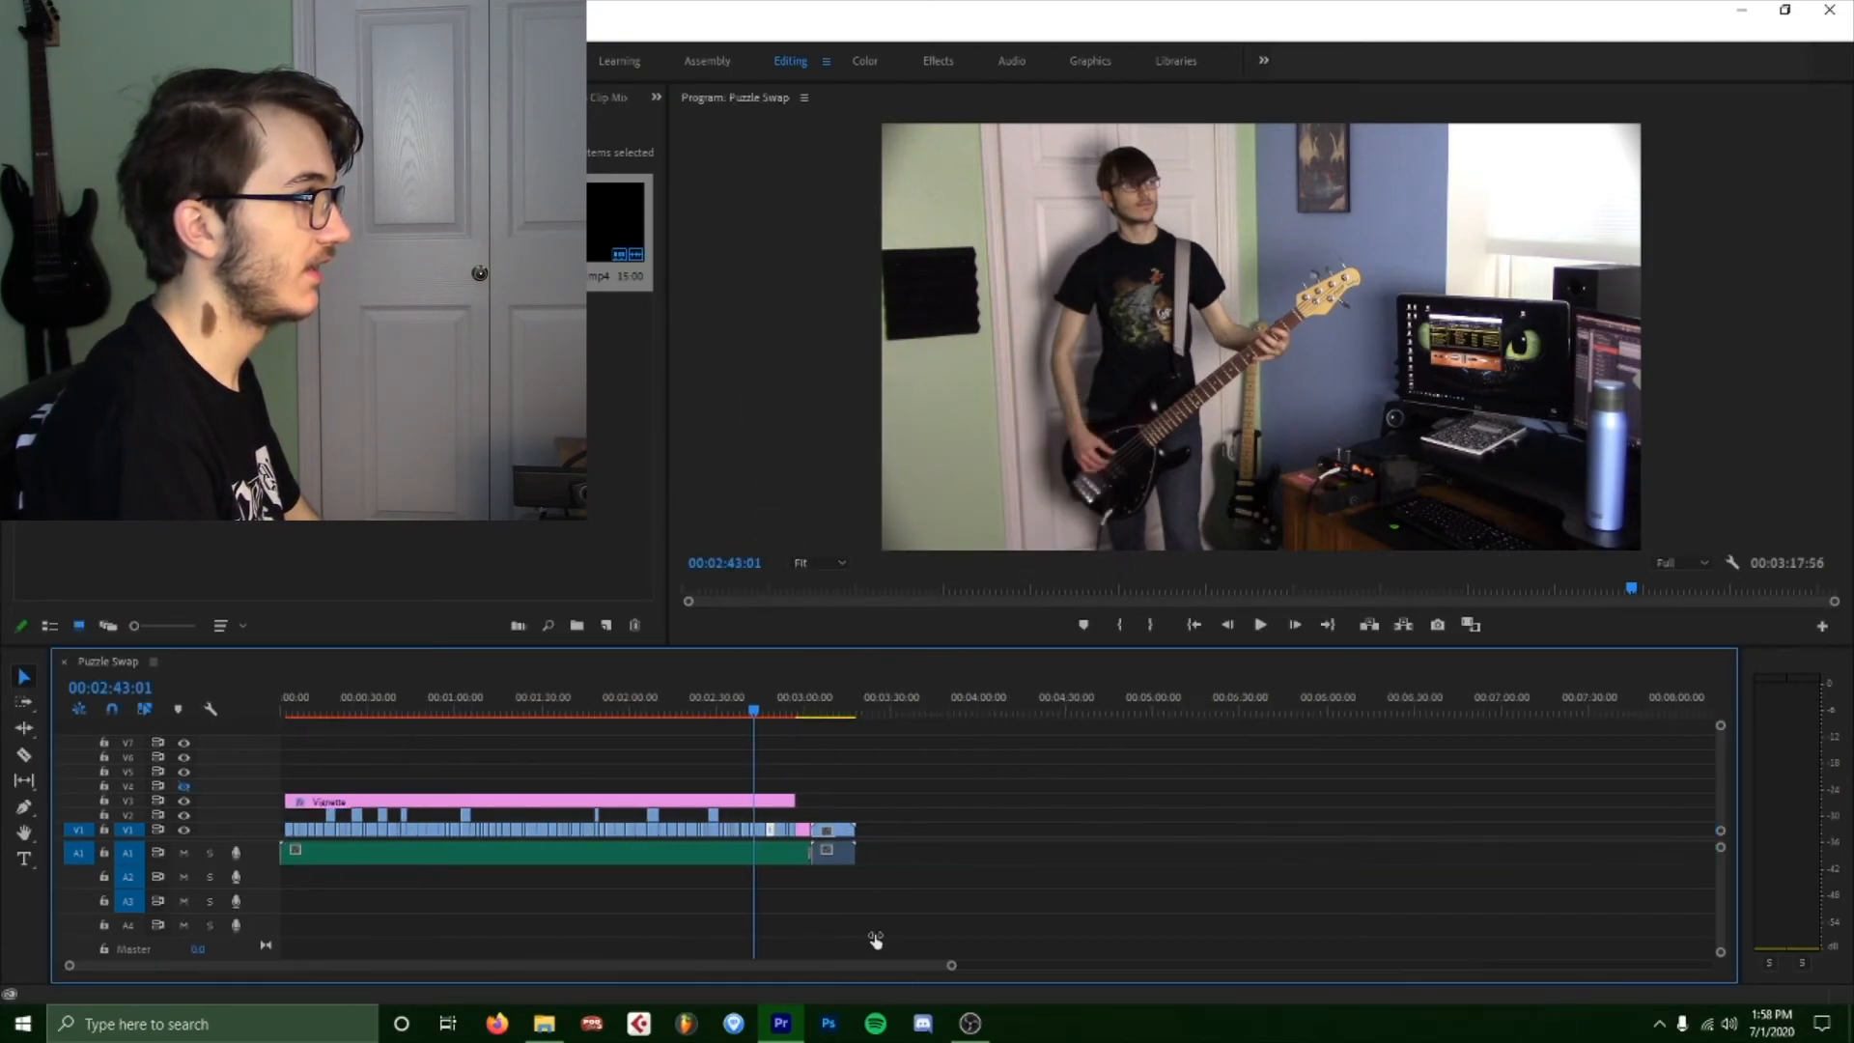
{"action": "left_click", "coordinate": [428, 712]}
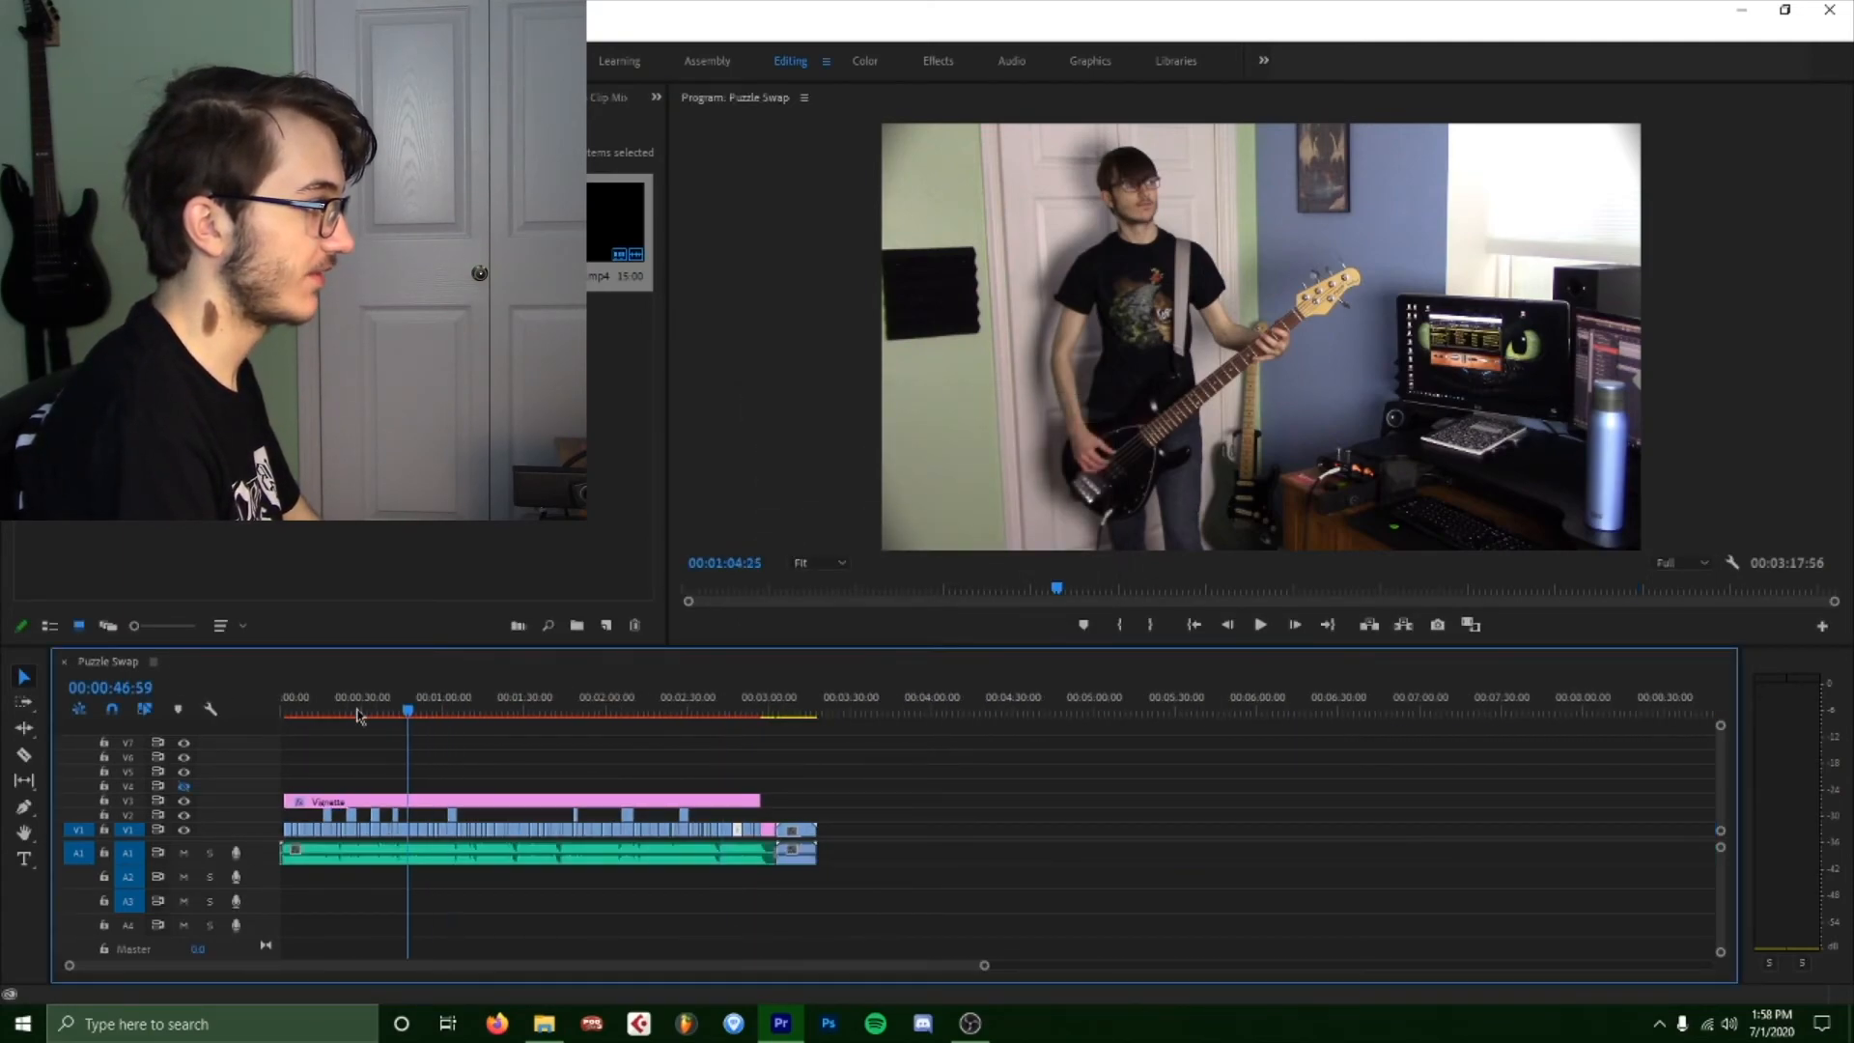
{"action": "key", "text": "Home"}
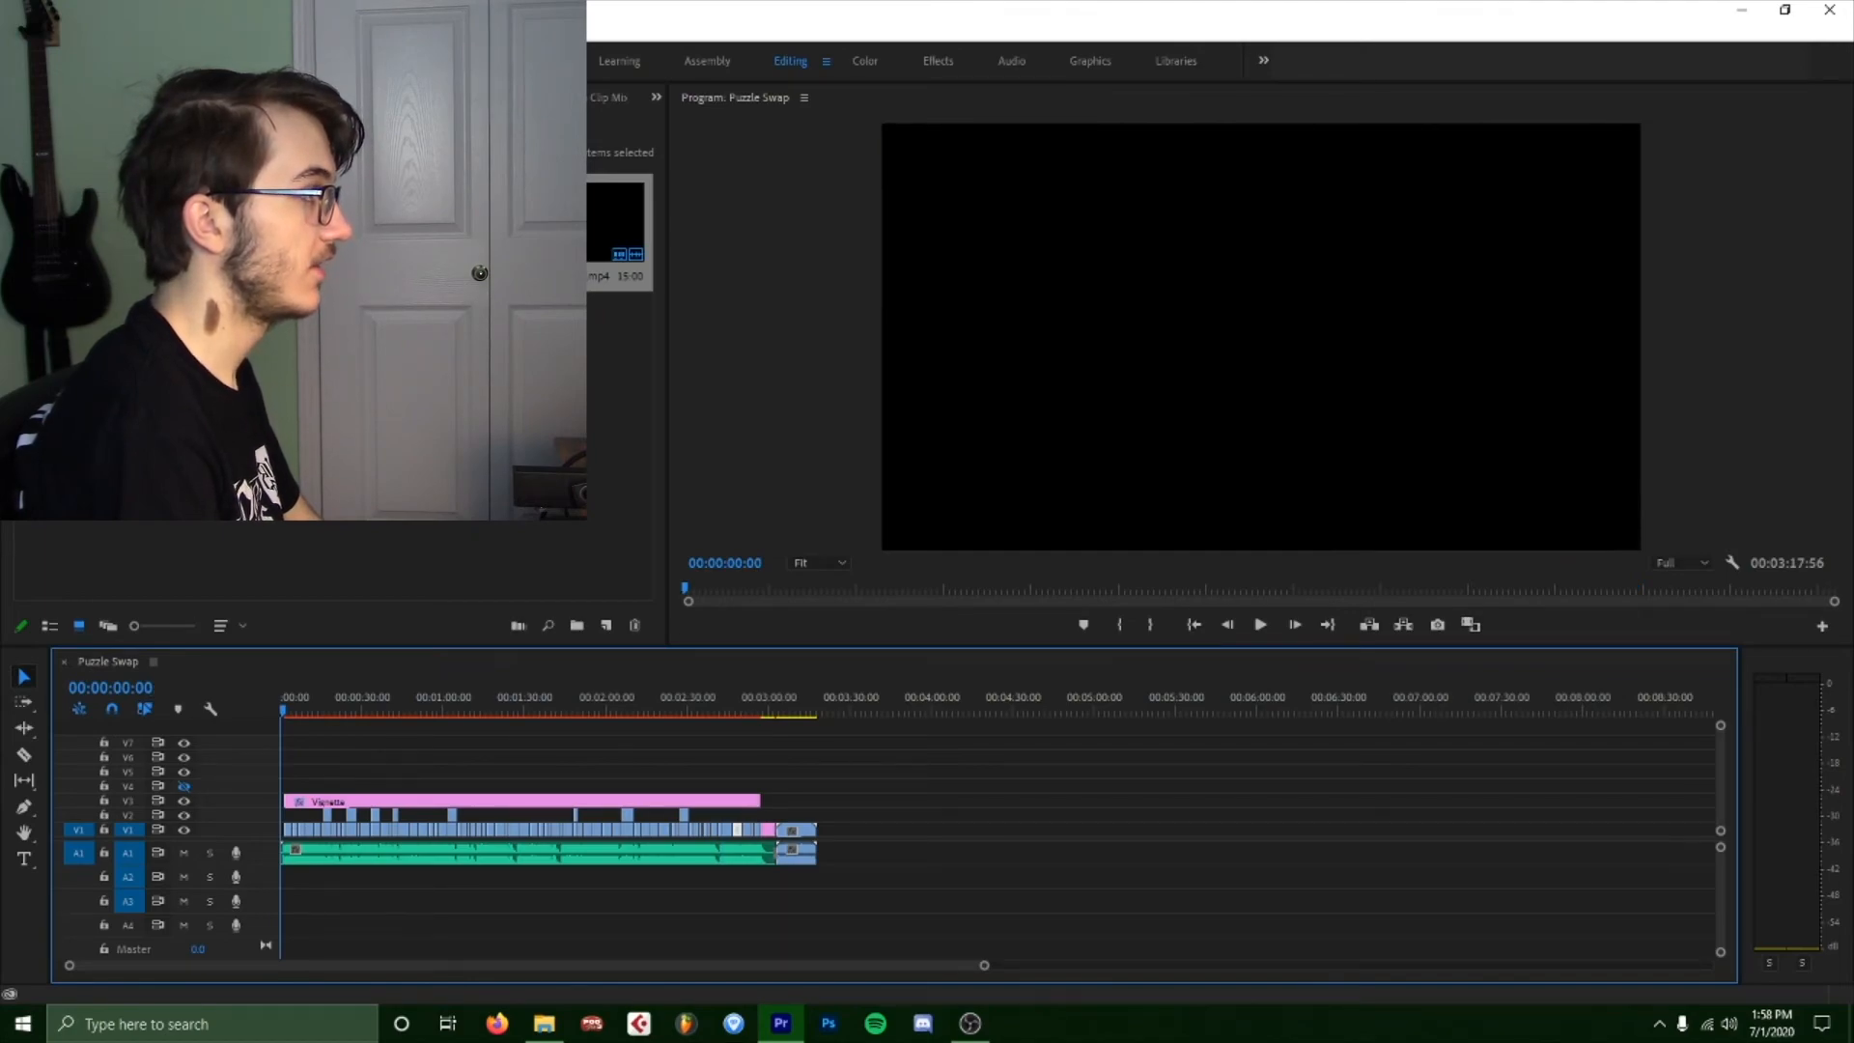
{"action": "left_click", "coordinate": [45, 31]}
{"action": "left_click", "coordinate": [917, 710]}
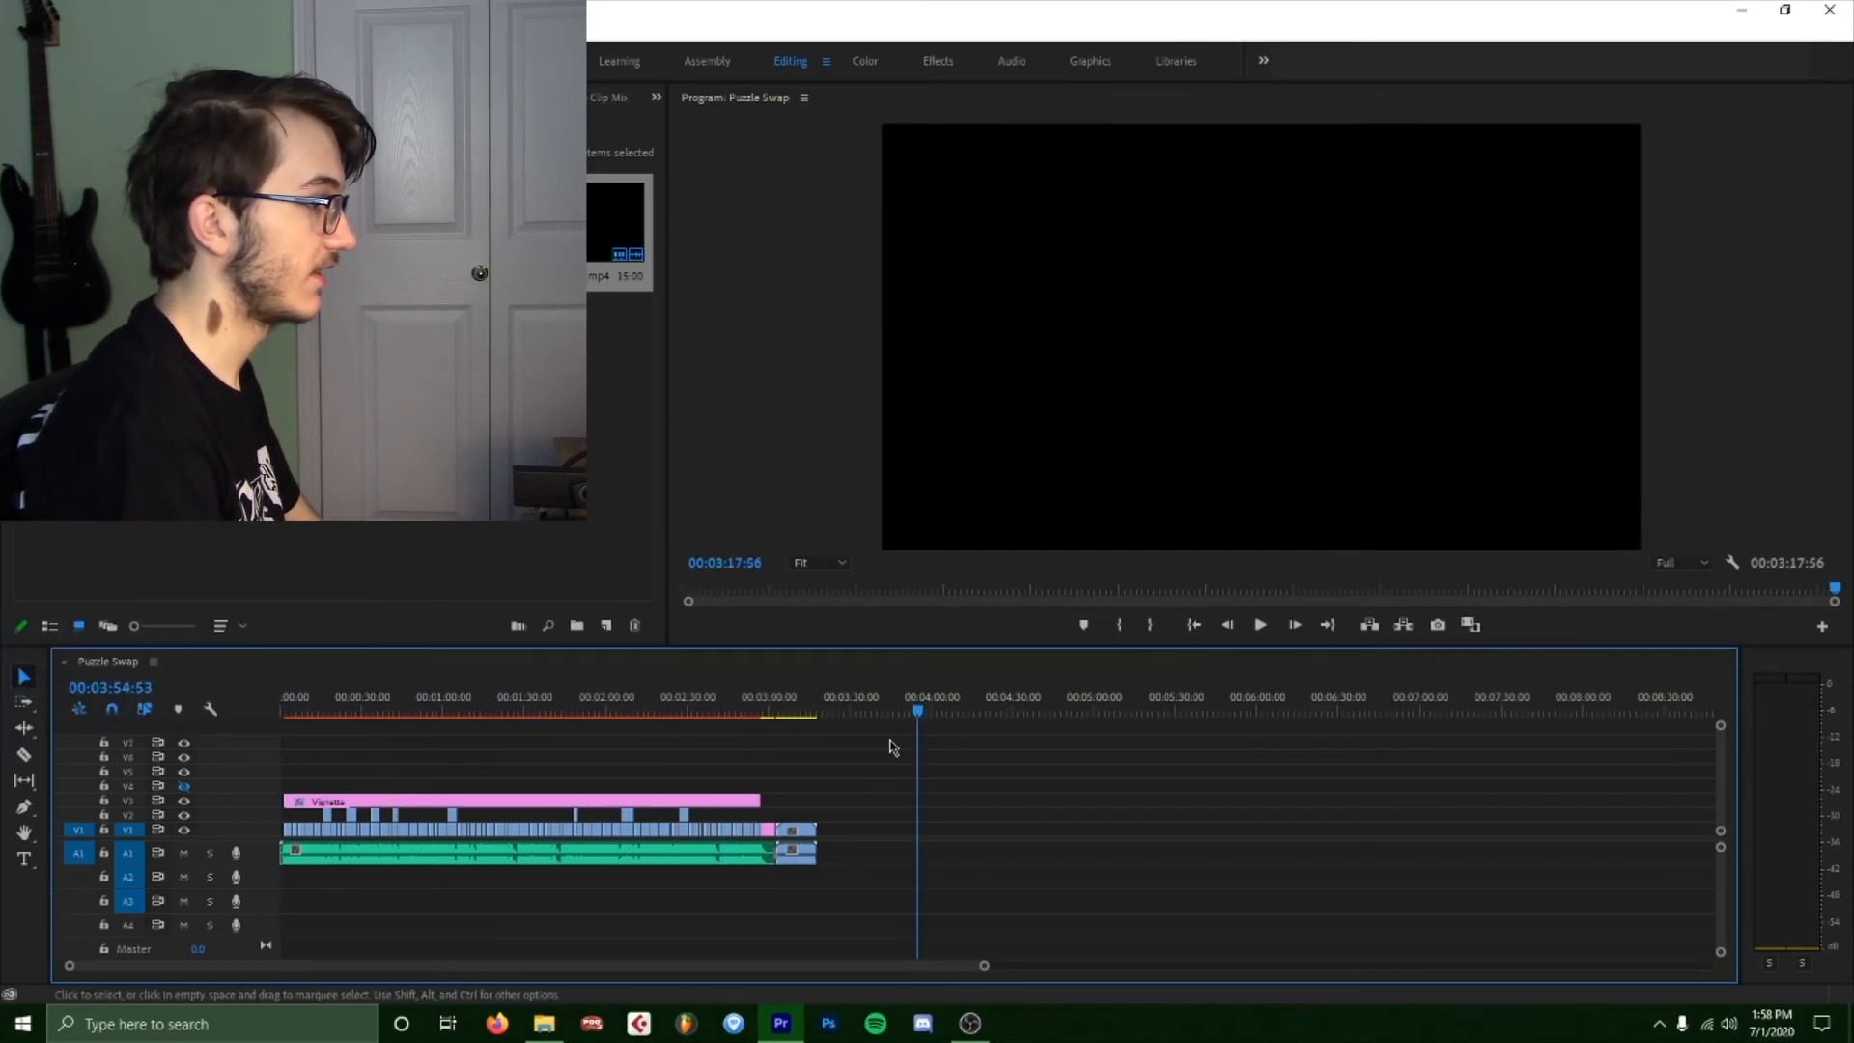
{"action": "key", "text": "Home"}
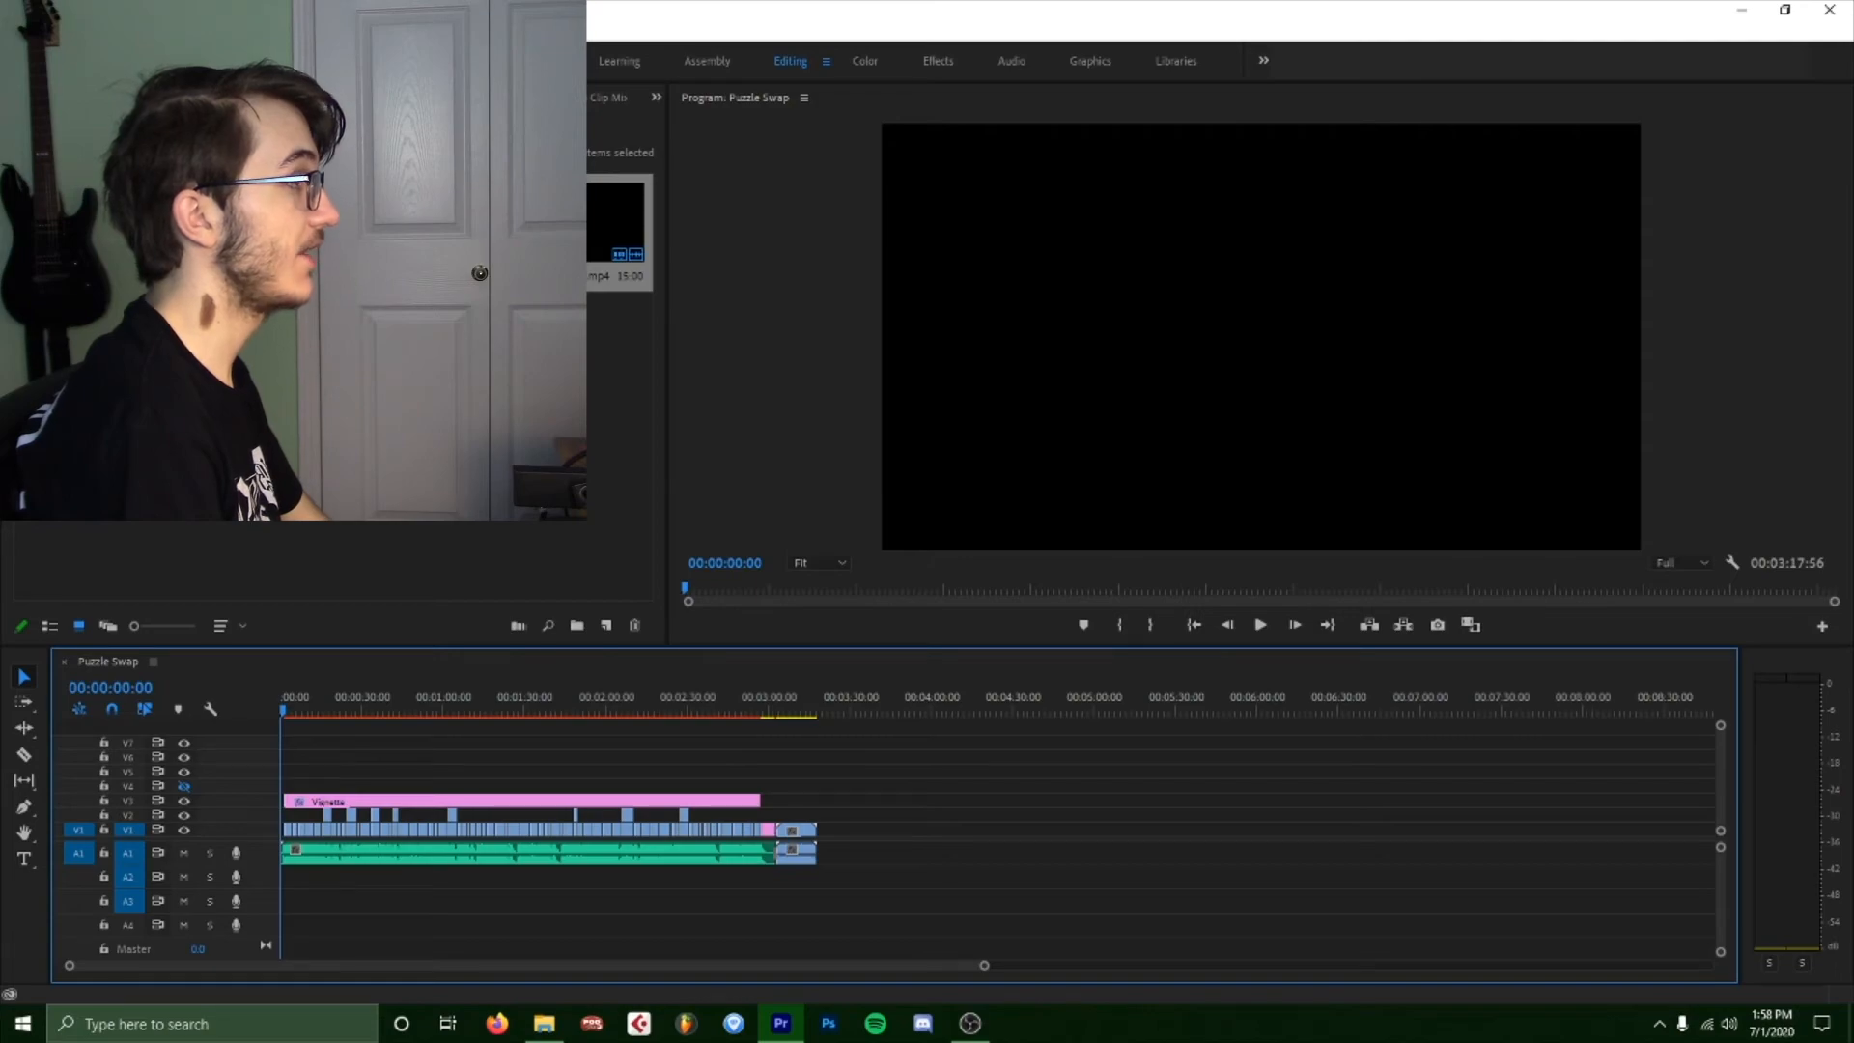
{"action": "key", "text": "ctrl+m"}
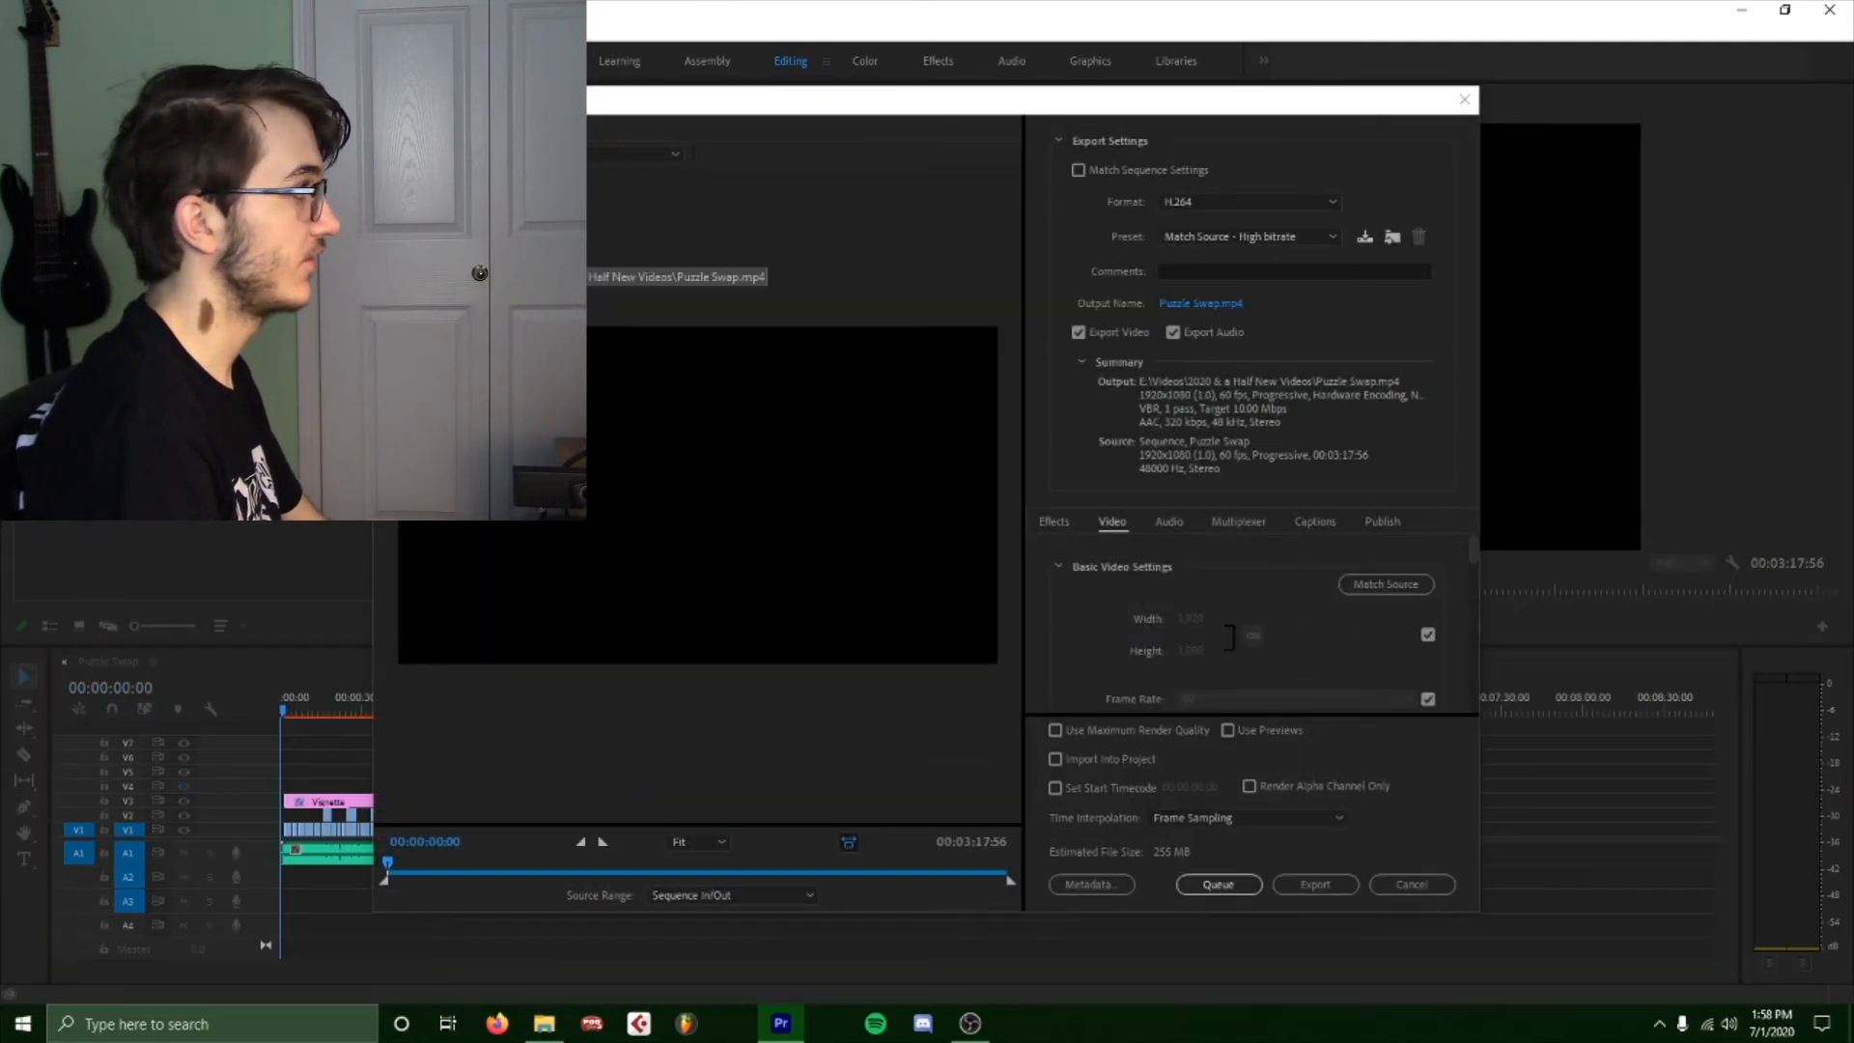
Try the MPEG4 export format and switch back to H.264.
{"action": "left_click", "coordinate": [1185, 203]}
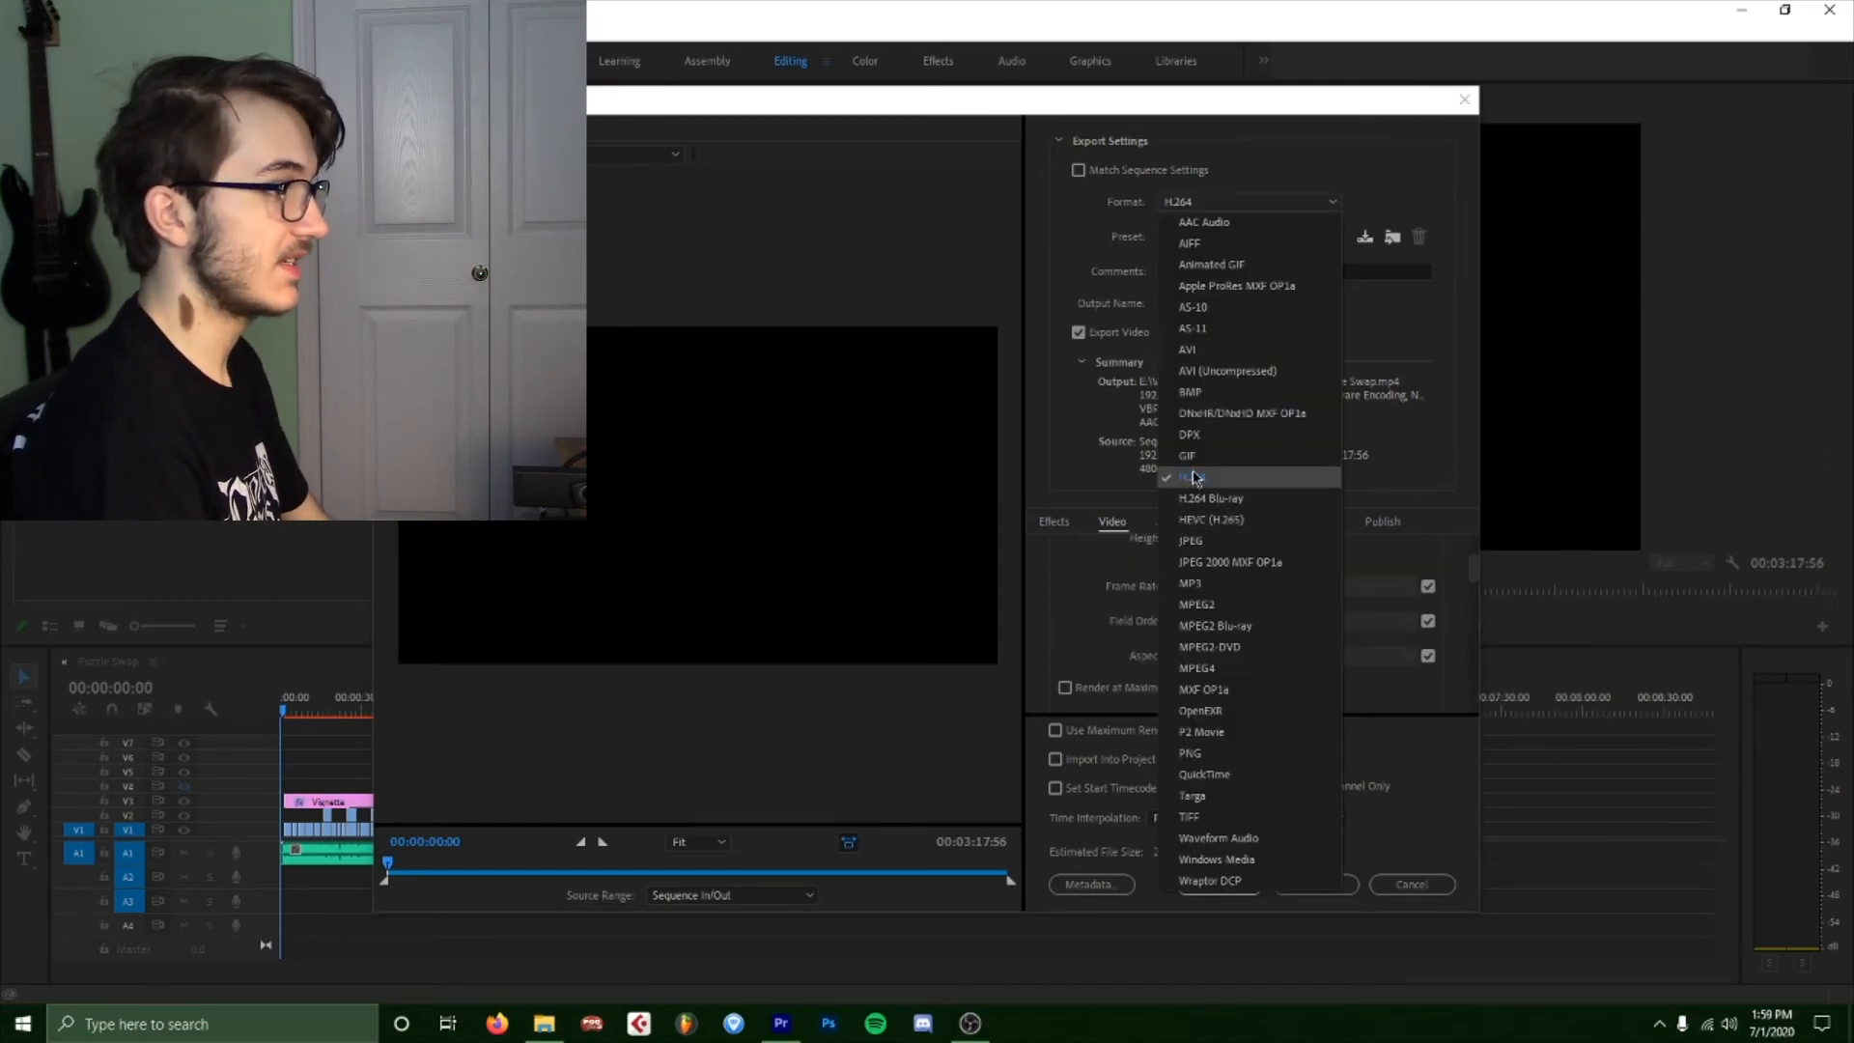
{"action": "left_click", "coordinate": [1197, 668]}
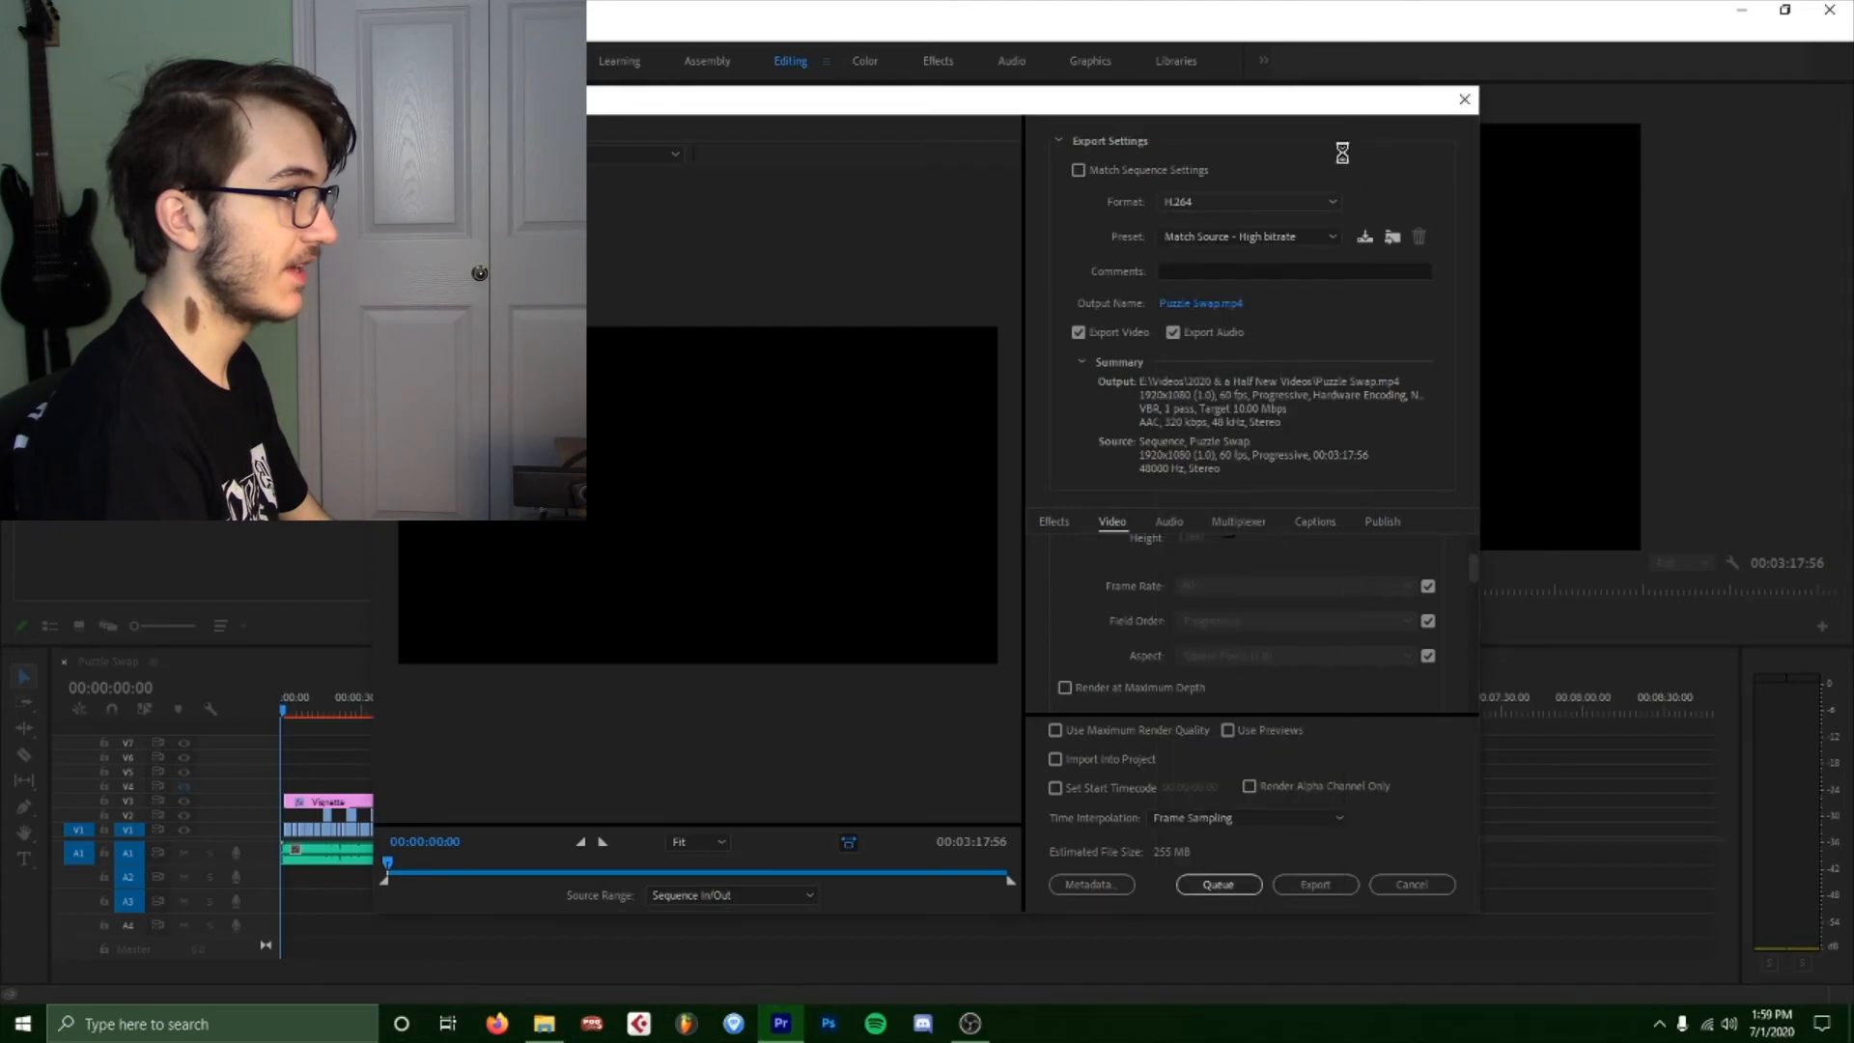
{"action": "left_click", "coordinate": [1273, 203]}
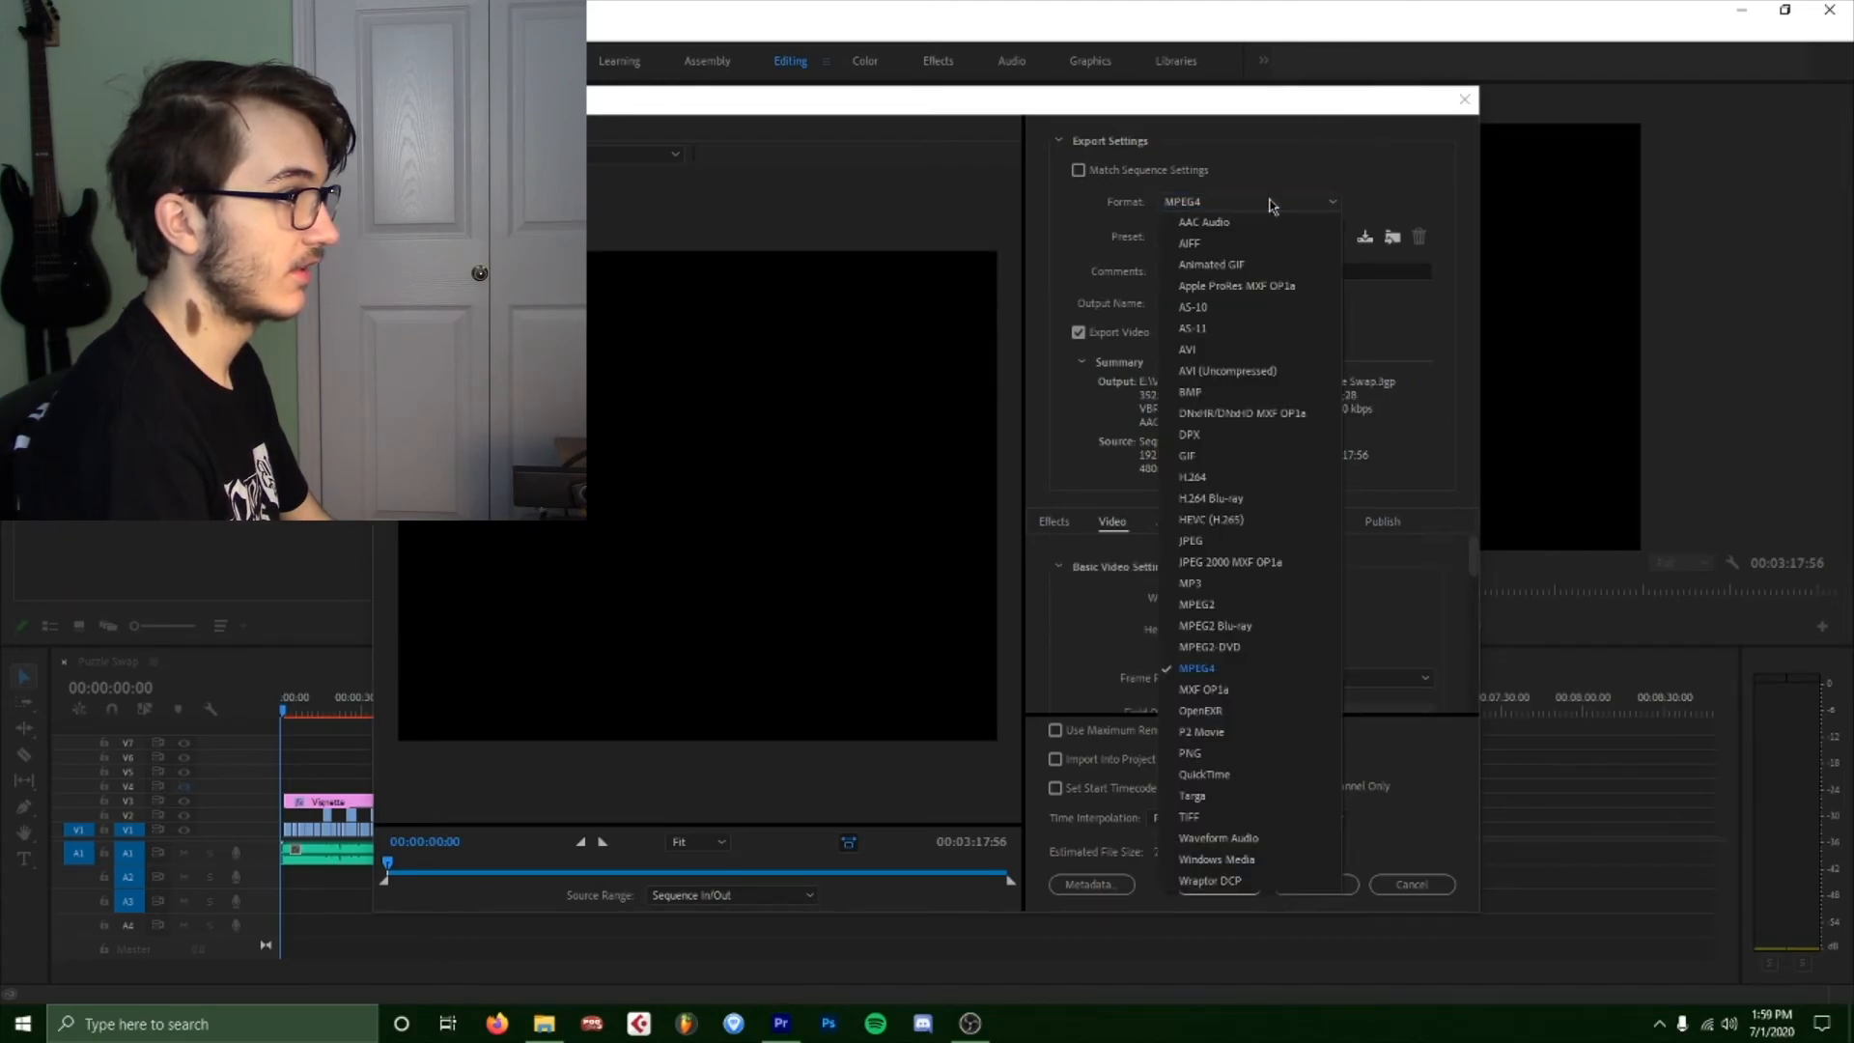
{"action": "left_click", "coordinate": [1257, 475]}
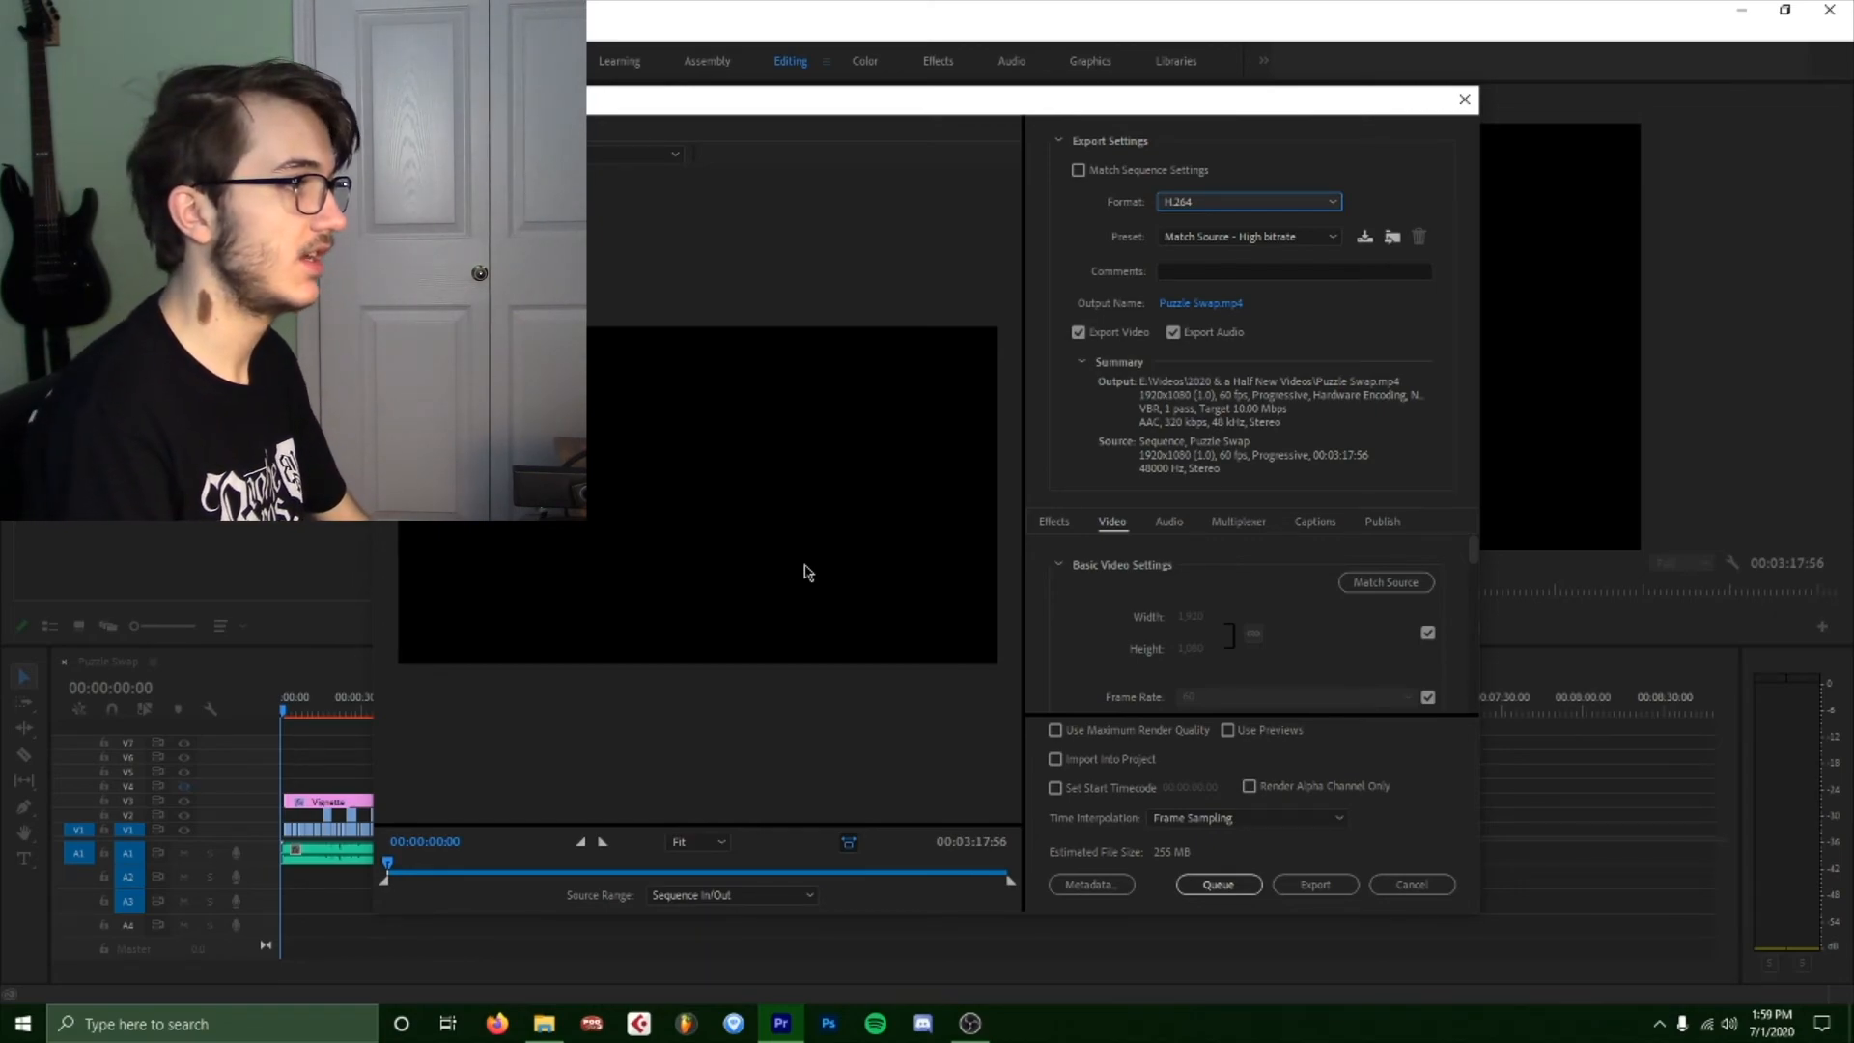
Examine the export's basic video and encoding settings, switching the frame rate's source matching off and on again.
{"action": "scroll", "coordinate": [1086, 562], "scroll_direction": "down", "scroll_amount": 3}
{"action": "scroll", "coordinate": [1187, 645], "scroll_direction": "up", "scroll_amount": 3}
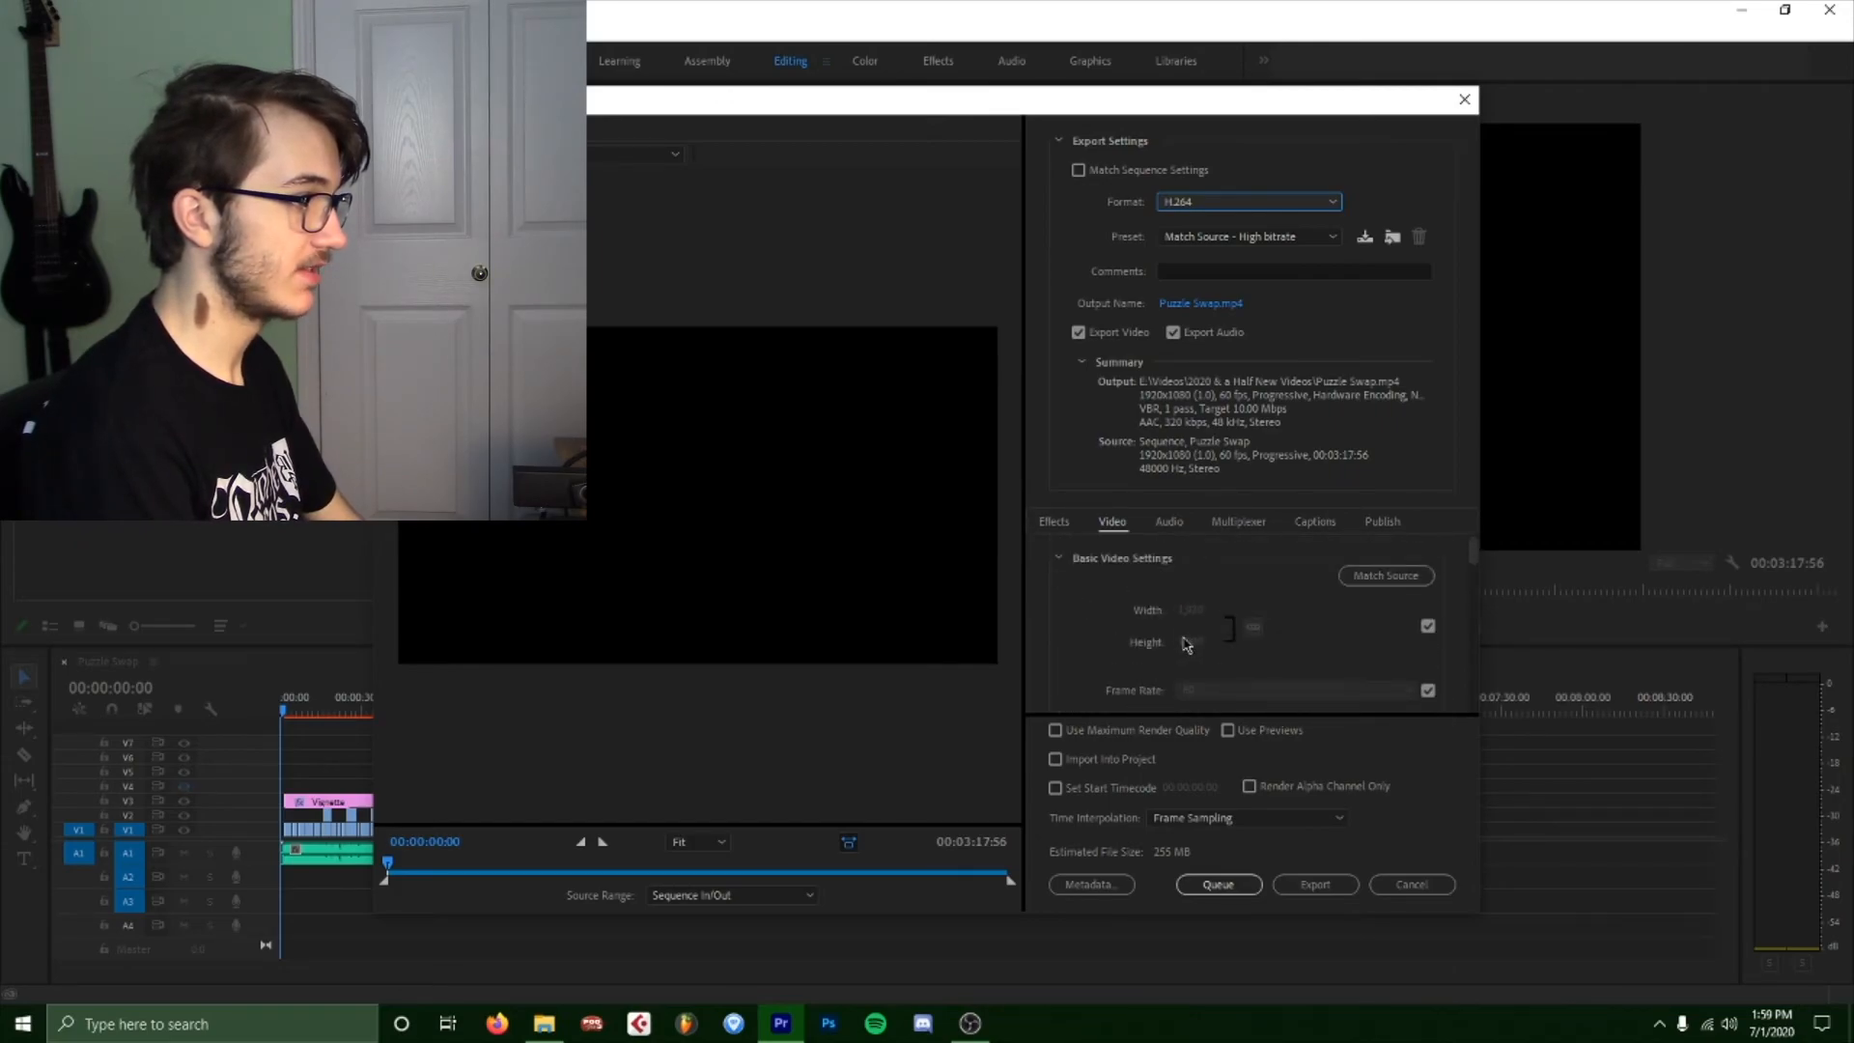
{"action": "scroll", "coordinate": [1126, 618], "scroll_direction": "down", "scroll_amount": 3}
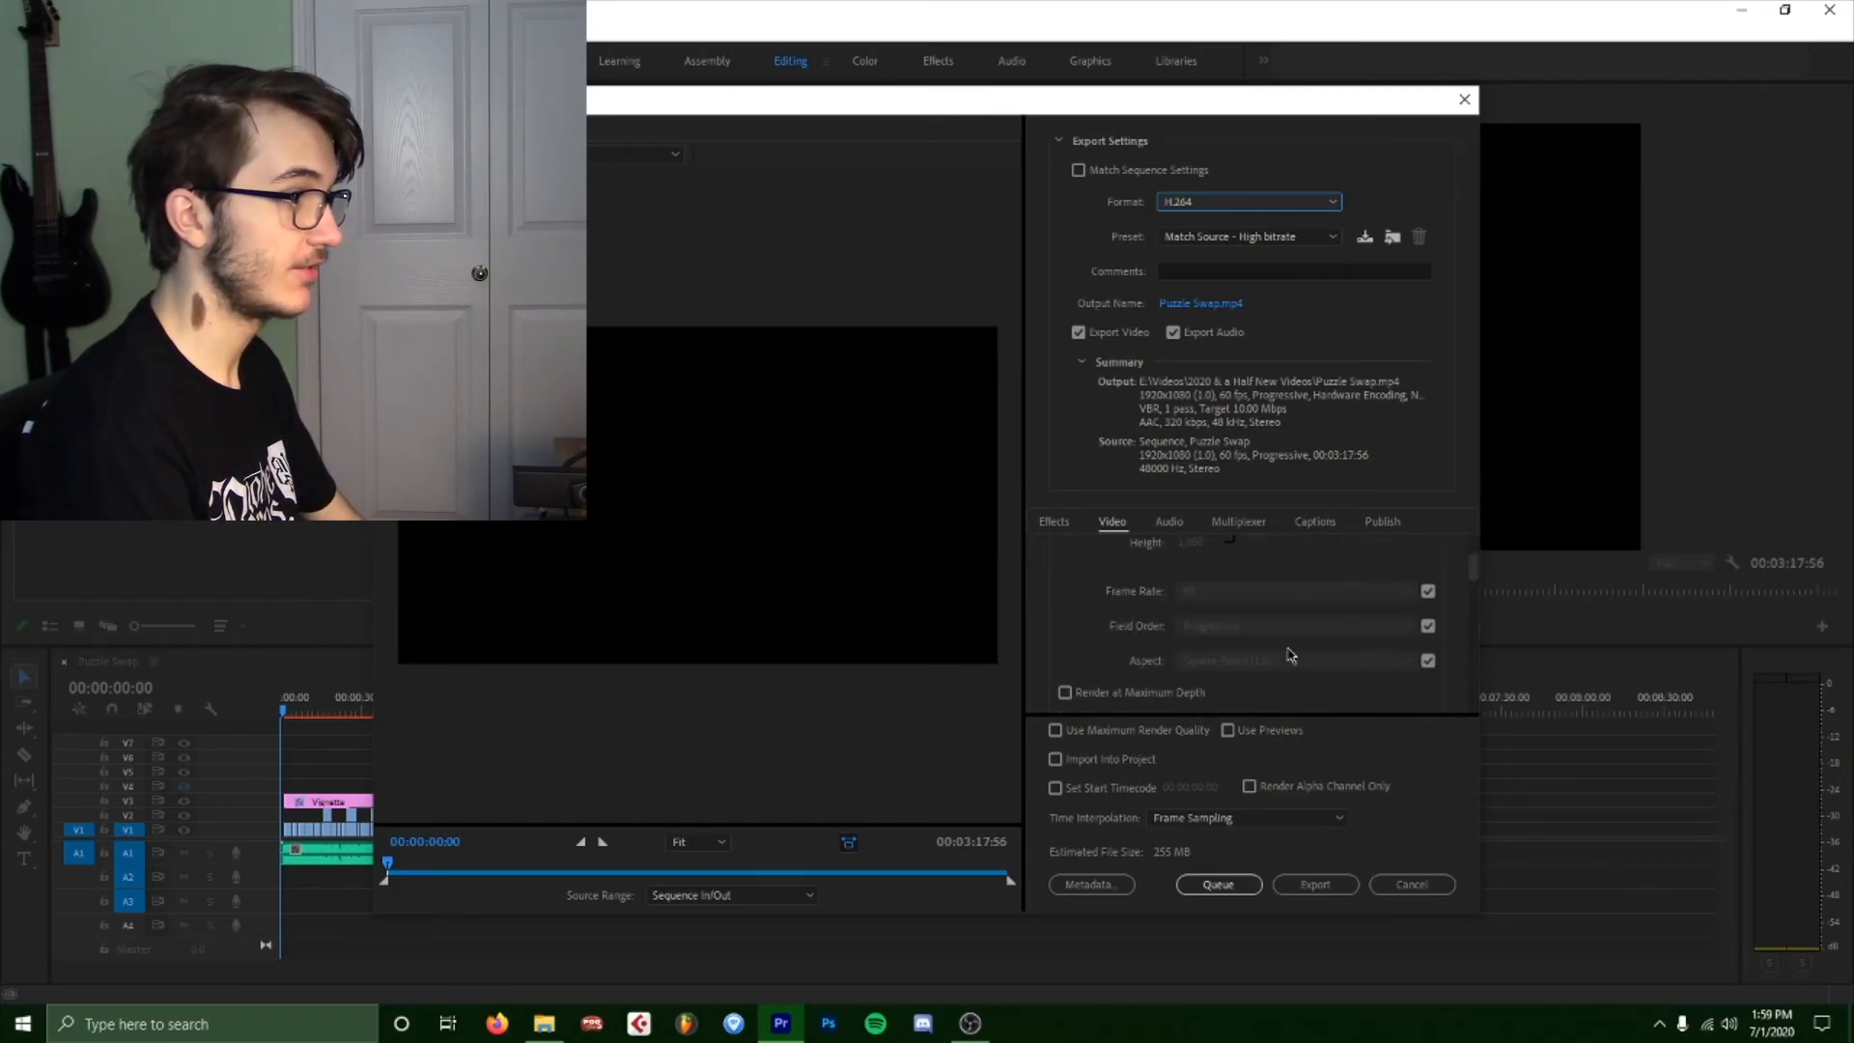
{"action": "left_click", "coordinate": [1428, 590]}
{"action": "left_click", "coordinate": [1427, 589]}
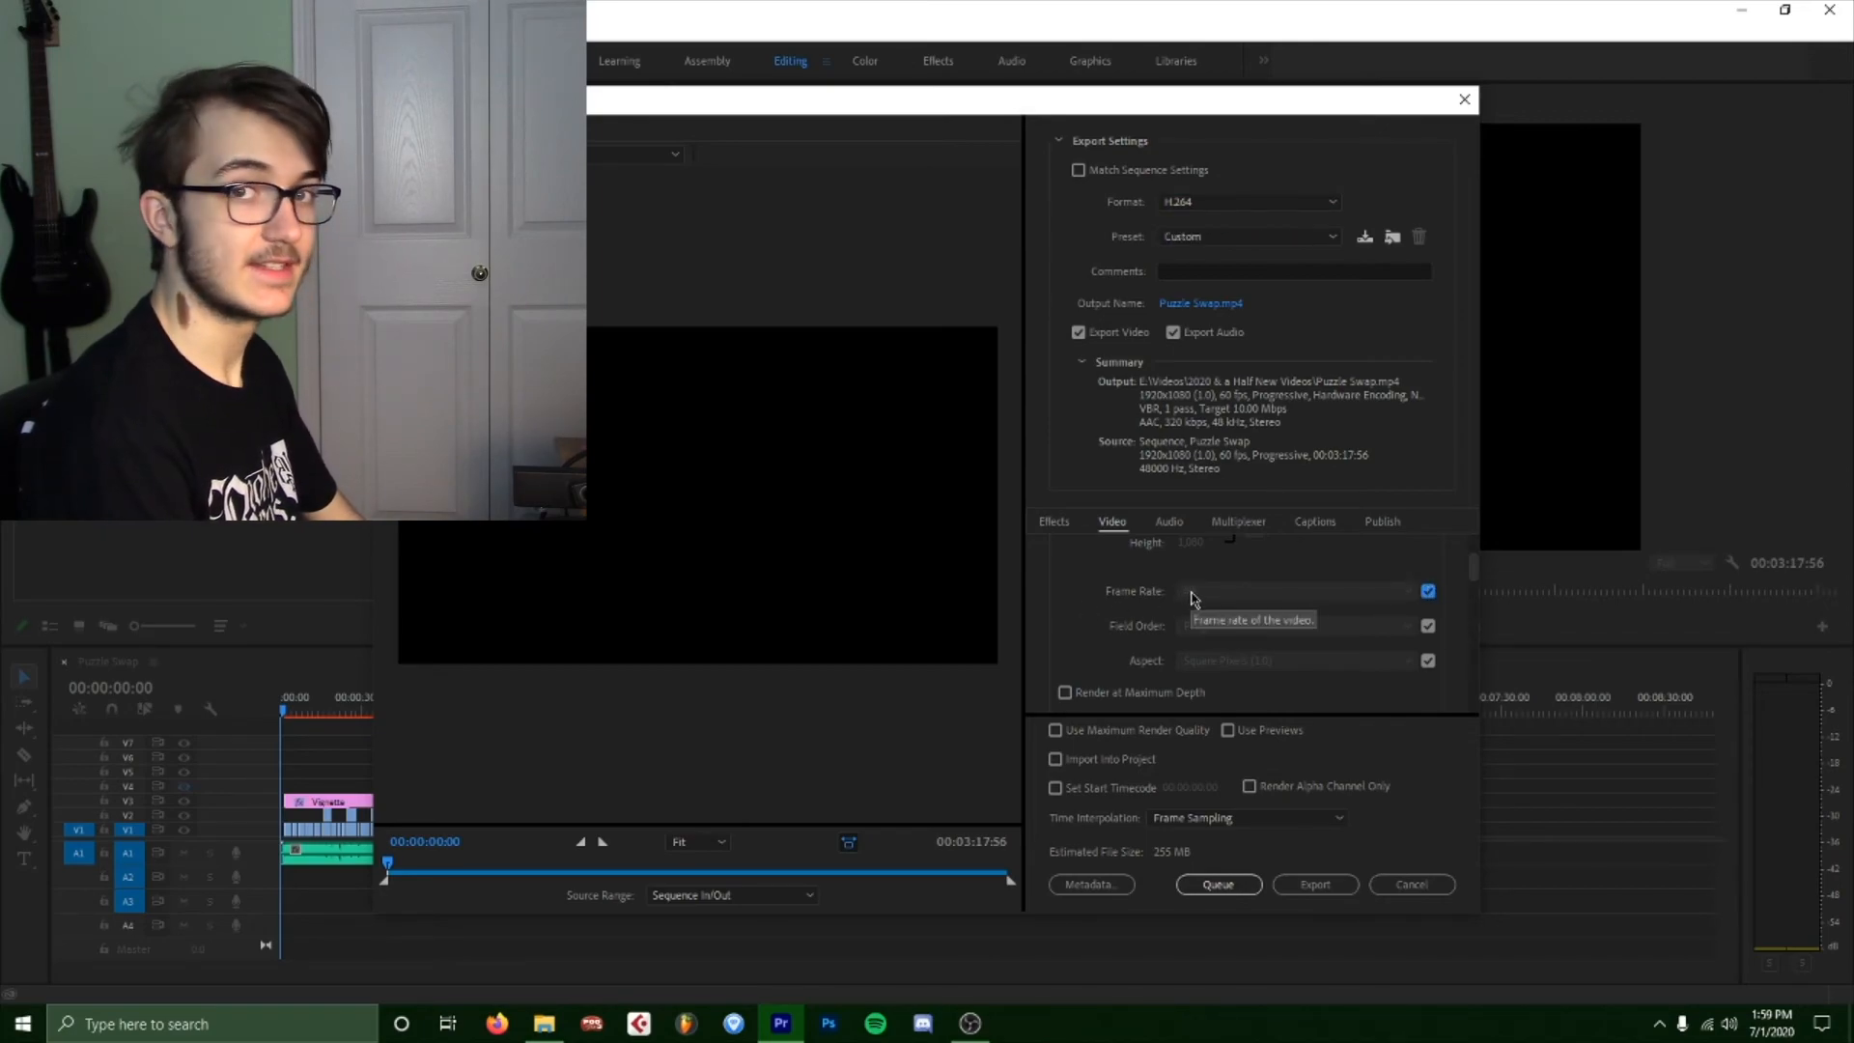
{"action": "scroll", "coordinate": [1108, 610], "scroll_direction": "down", "scroll_amount": 1}
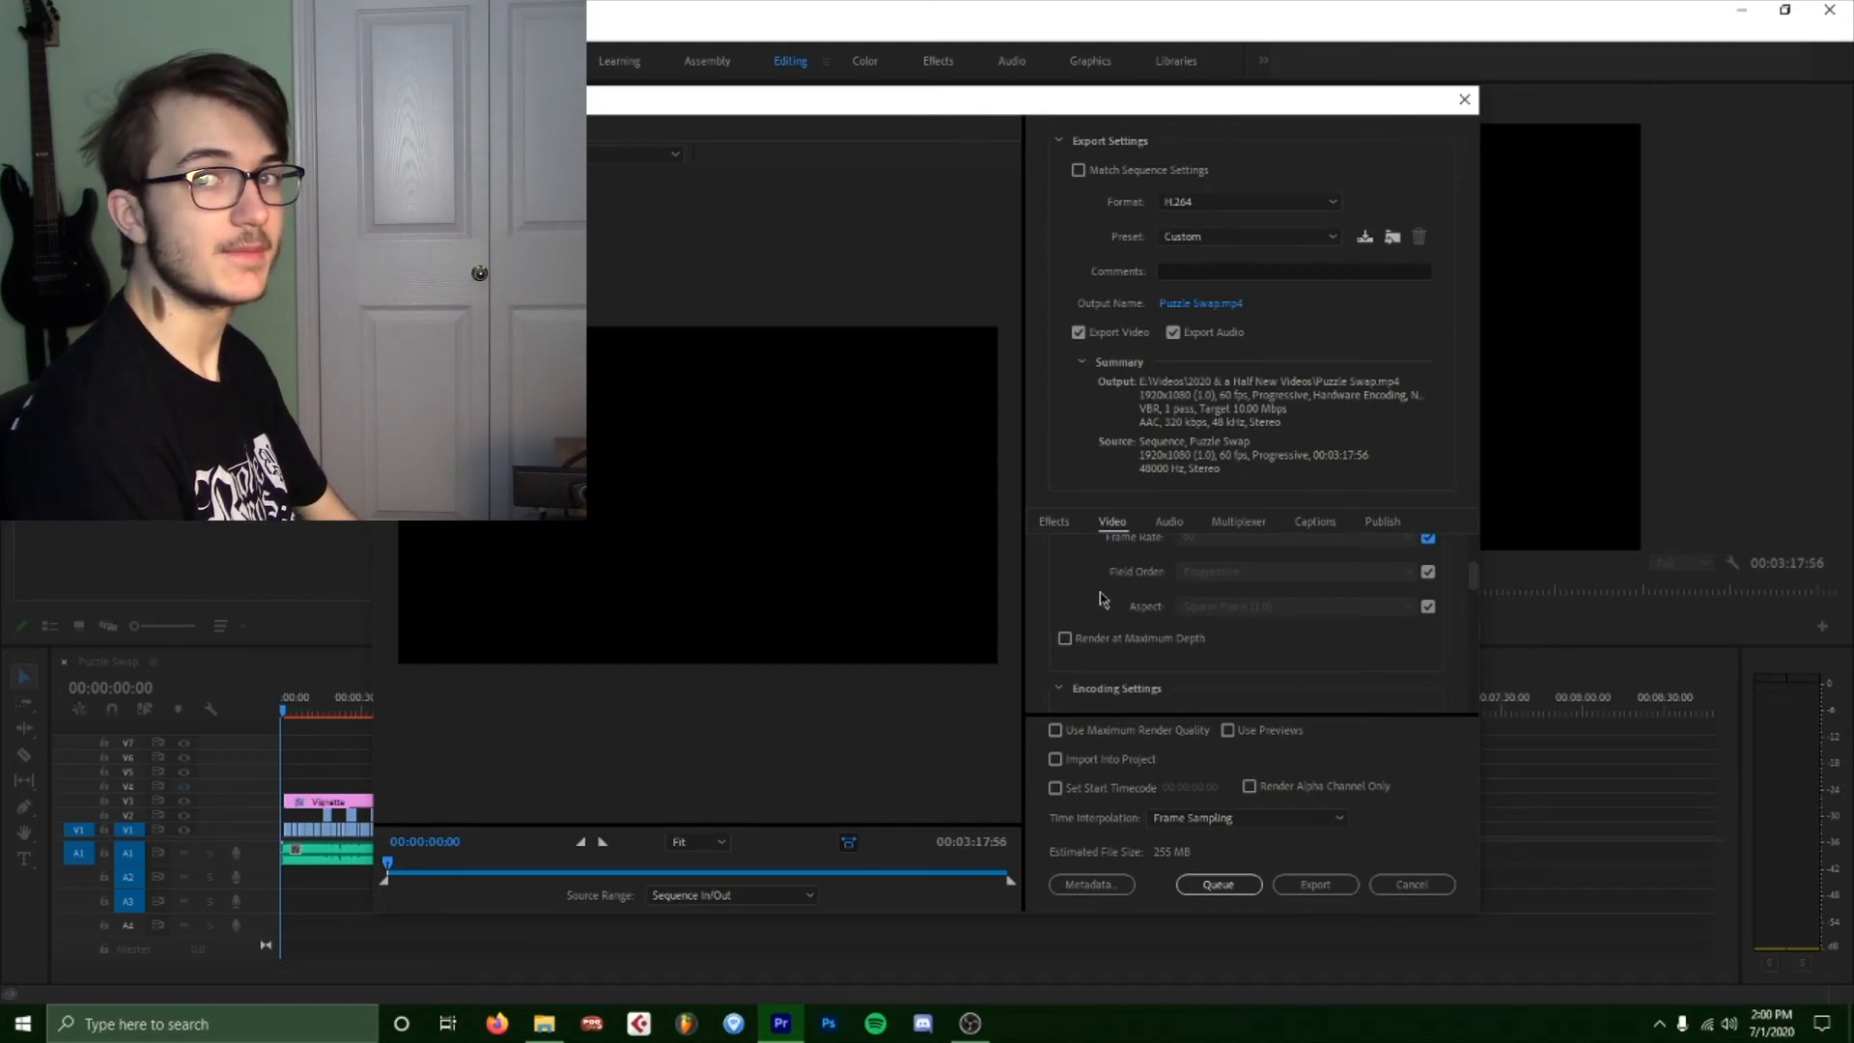
{"action": "scroll", "coordinate": [1159, 601], "scroll_direction": "down", "scroll_amount": 1}
{"action": "scroll", "coordinate": [1081, 608], "scroll_direction": "down", "scroll_amount": 5}
{"action": "scroll", "coordinate": [1088, 609], "scroll_direction": "up", "scroll_amount": 8}
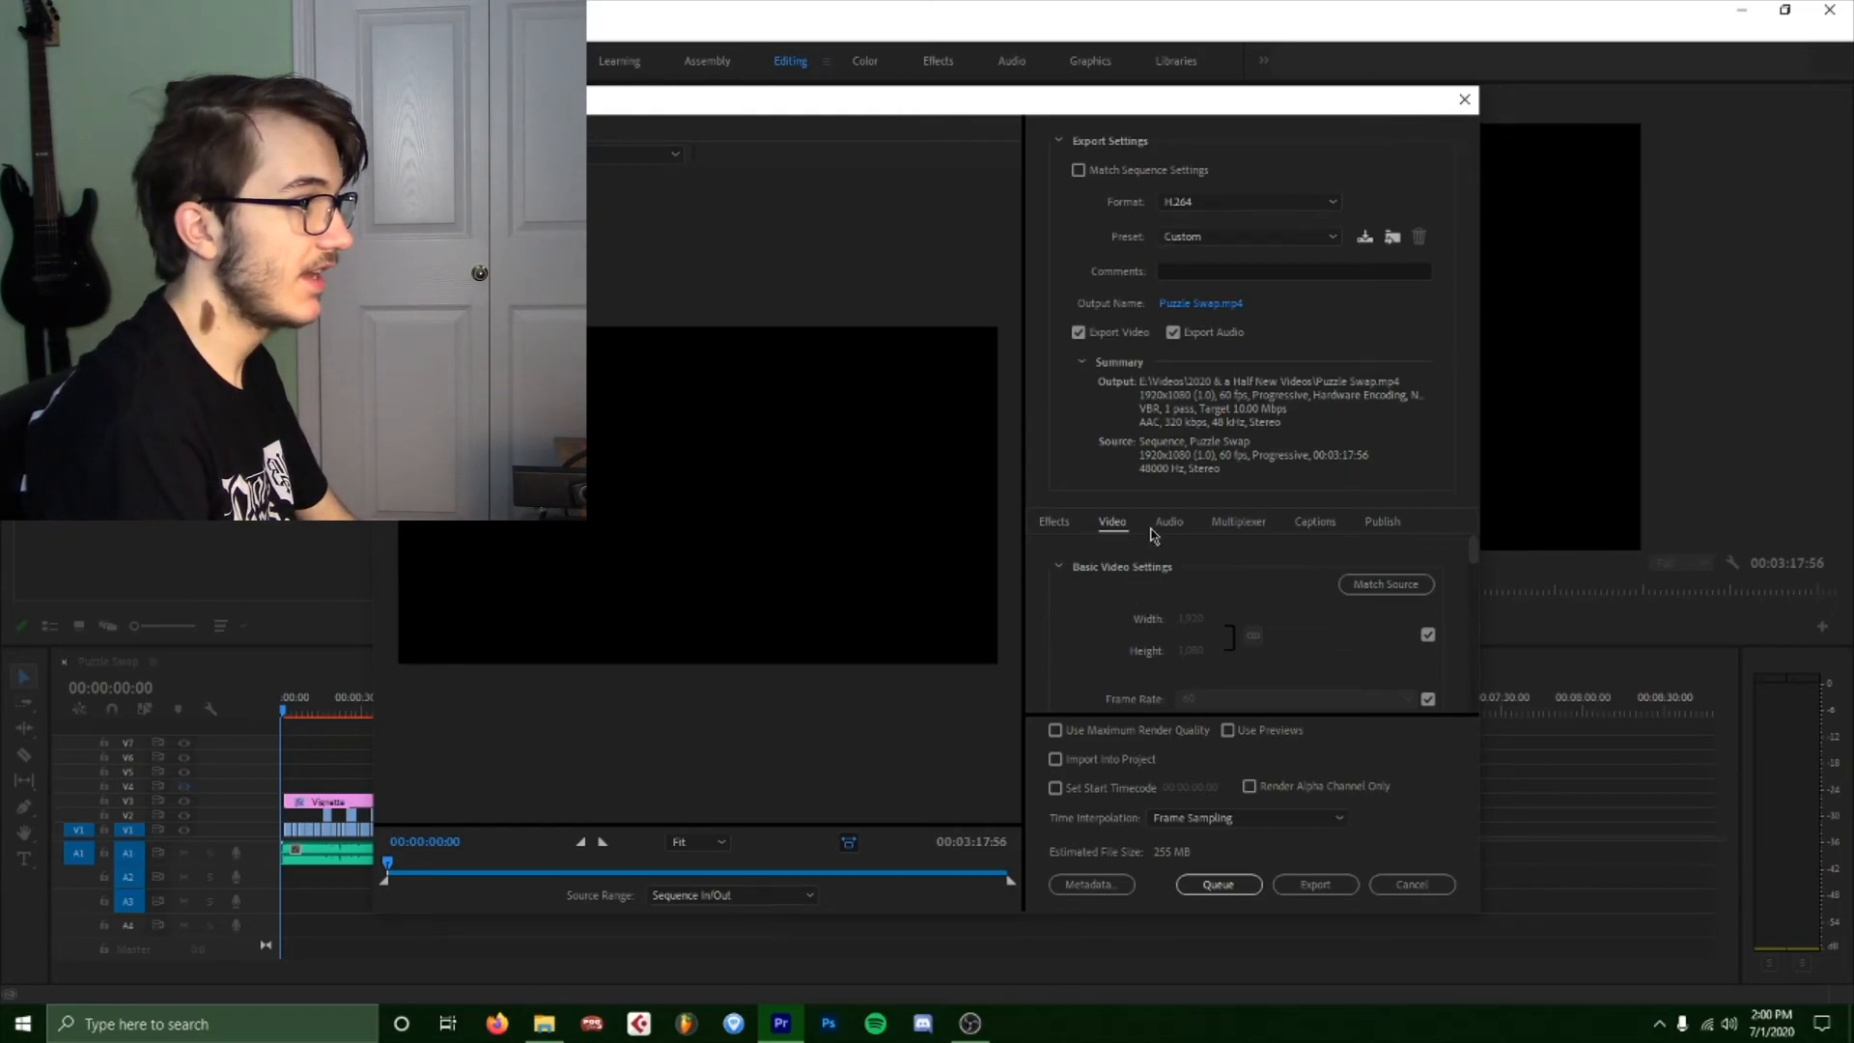
Recheck the frame rate and hardware encoding settings and export the sequence as Puzzle Swap.mp4 in H.264.
{"action": "scroll", "coordinate": [1255, 637], "scroll_direction": "down", "scroll_amount": 5}
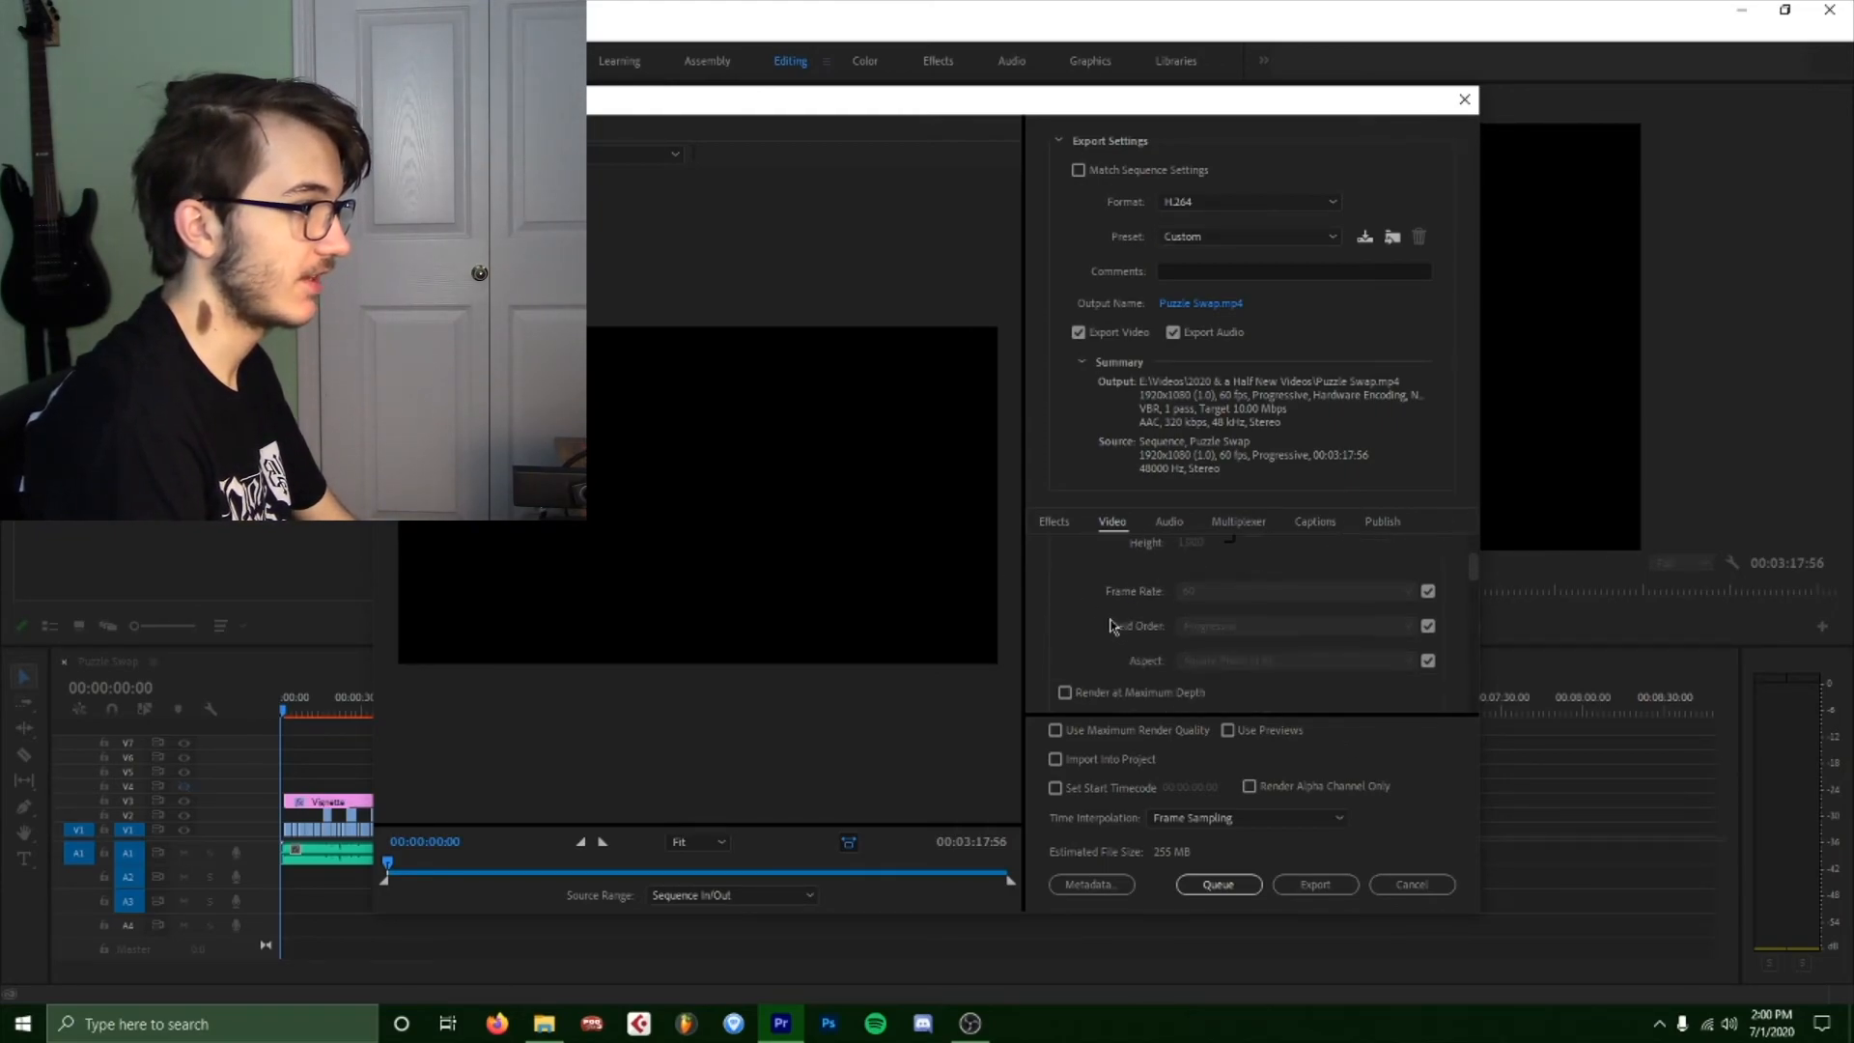
{"action": "scroll", "coordinate": [1125, 623], "scroll_direction": "down", "scroll_amount": 6}
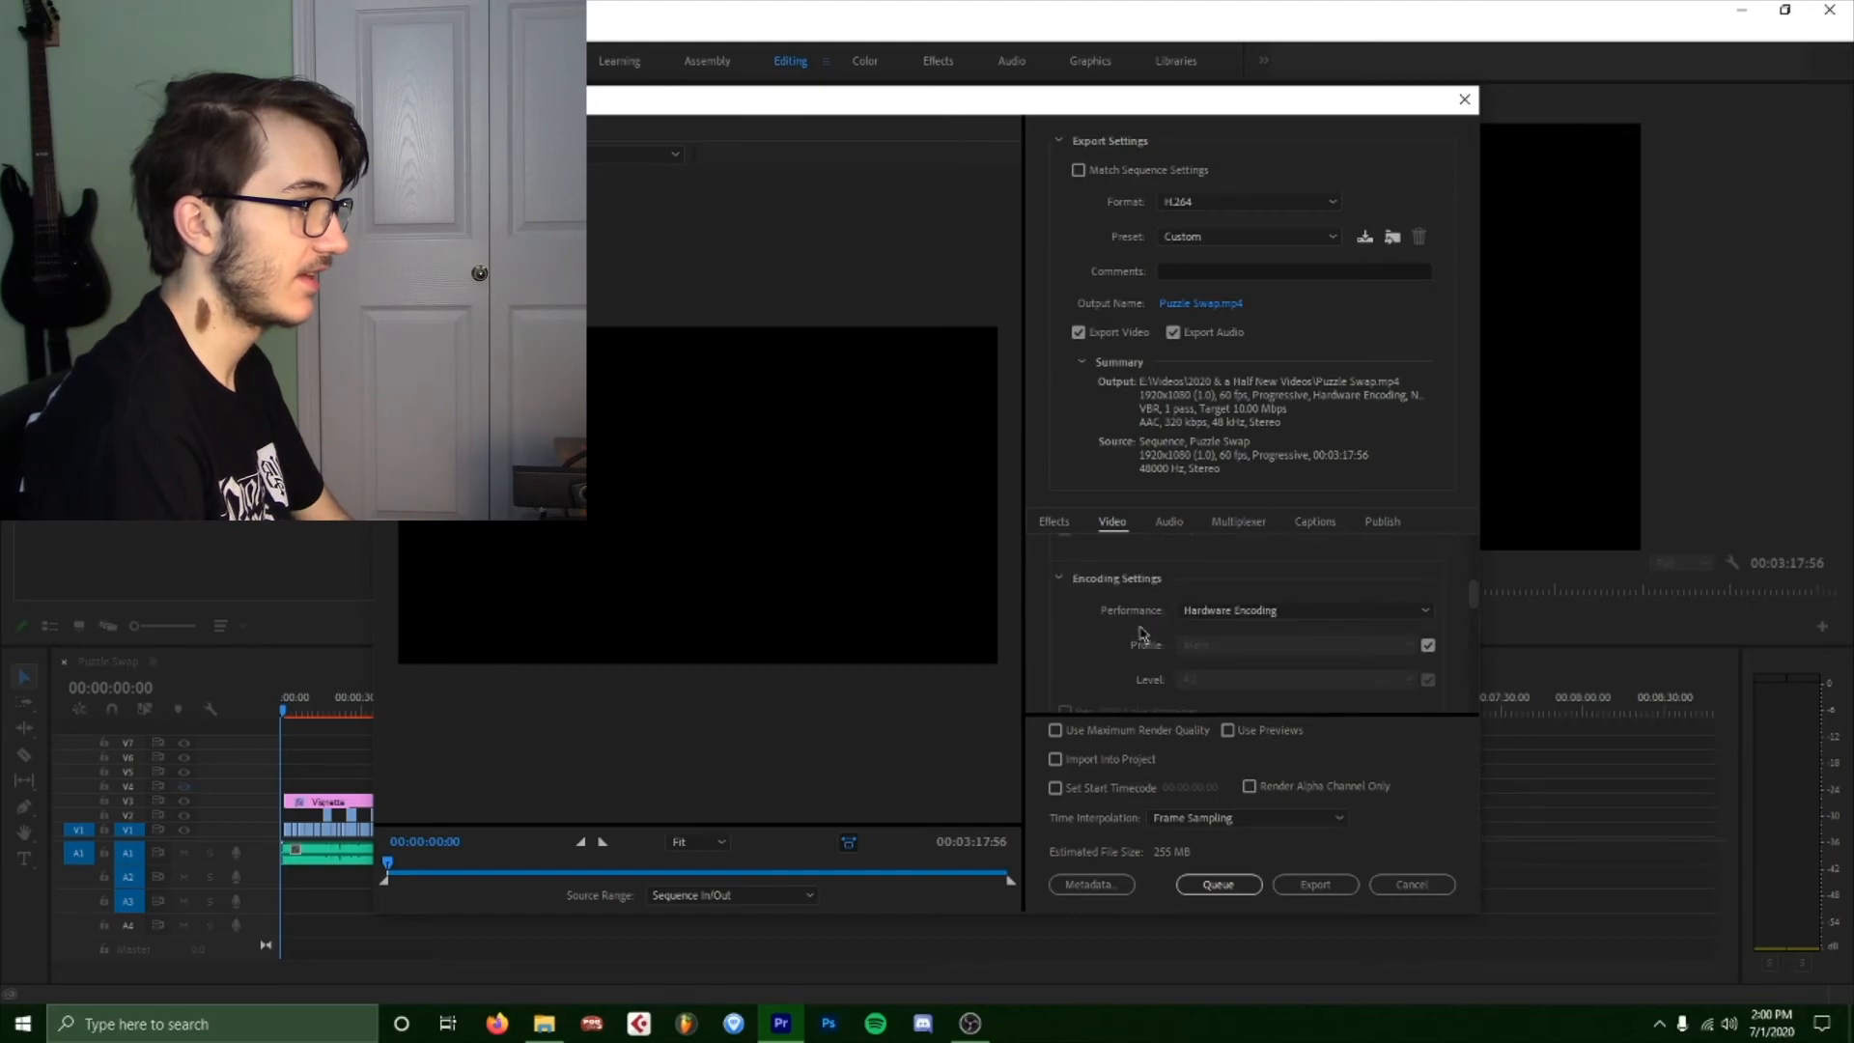
{"action": "scroll", "coordinate": [1129, 625], "scroll_direction": "up", "scroll_amount": 10}
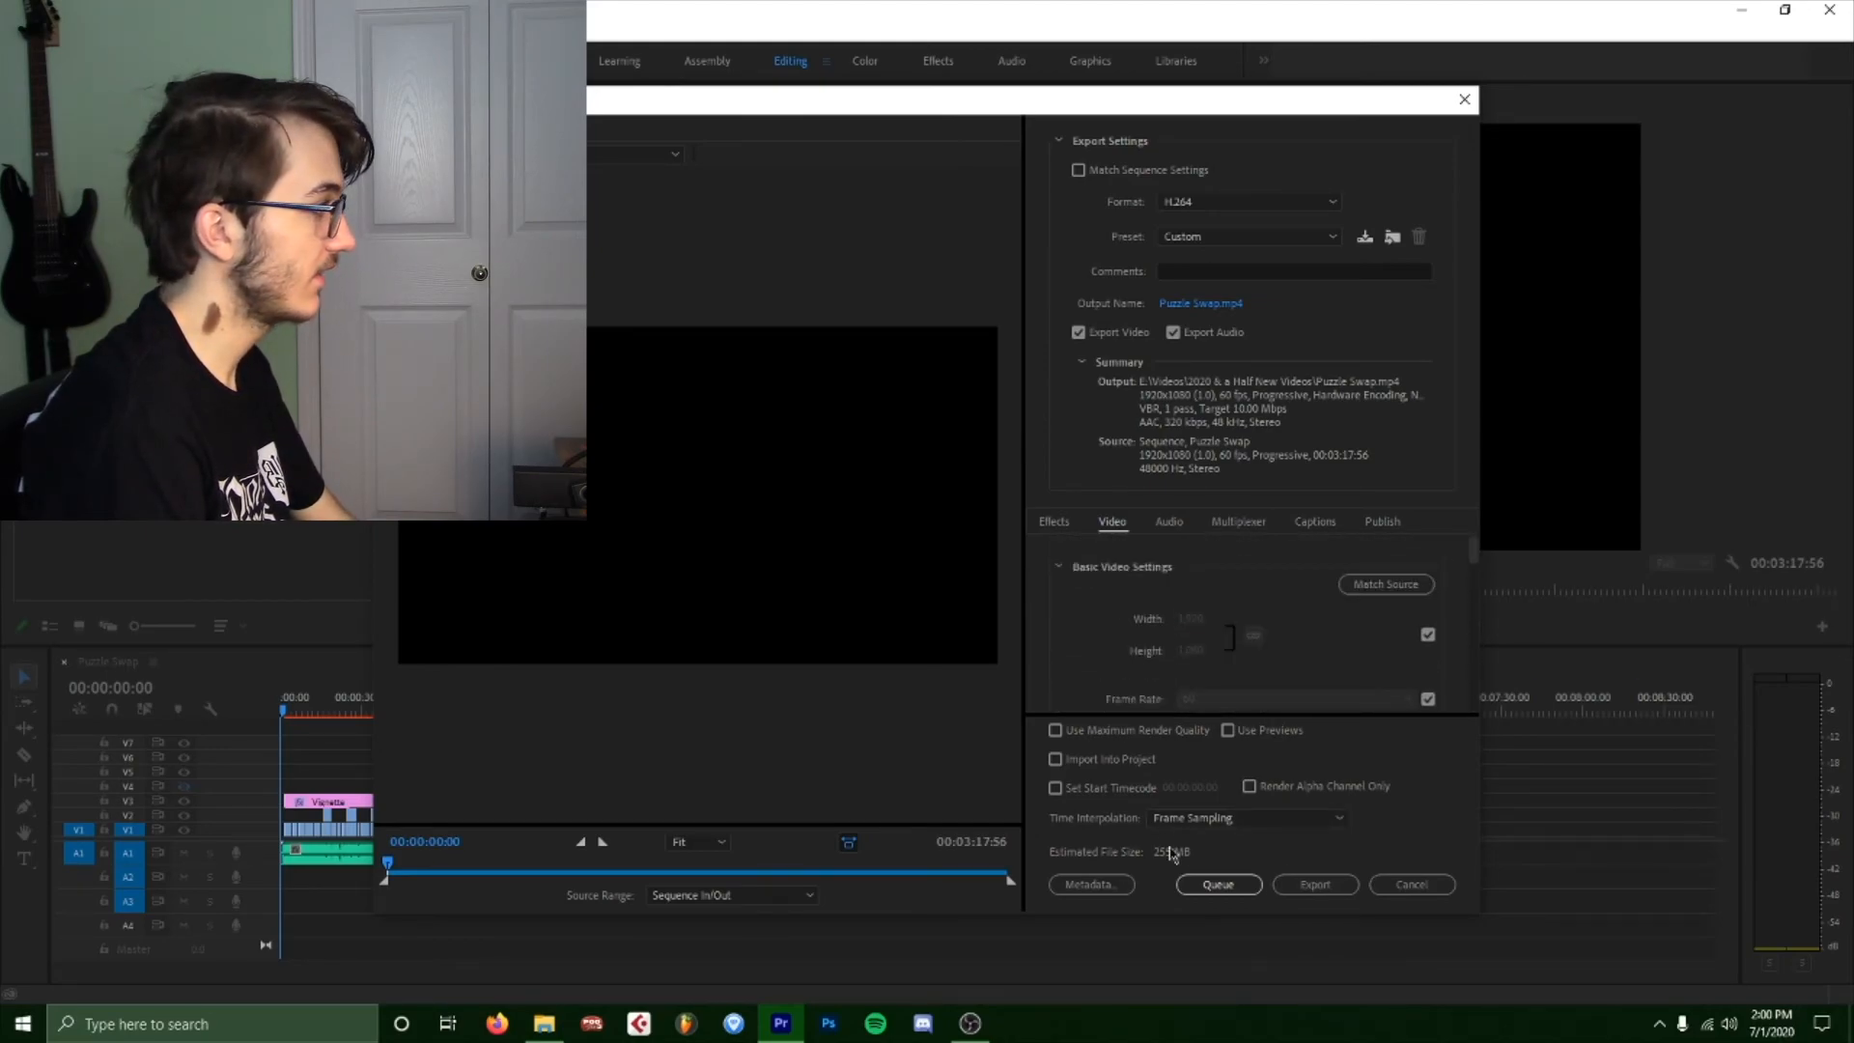
{"action": "left_click", "coordinate": [1330, 883]}
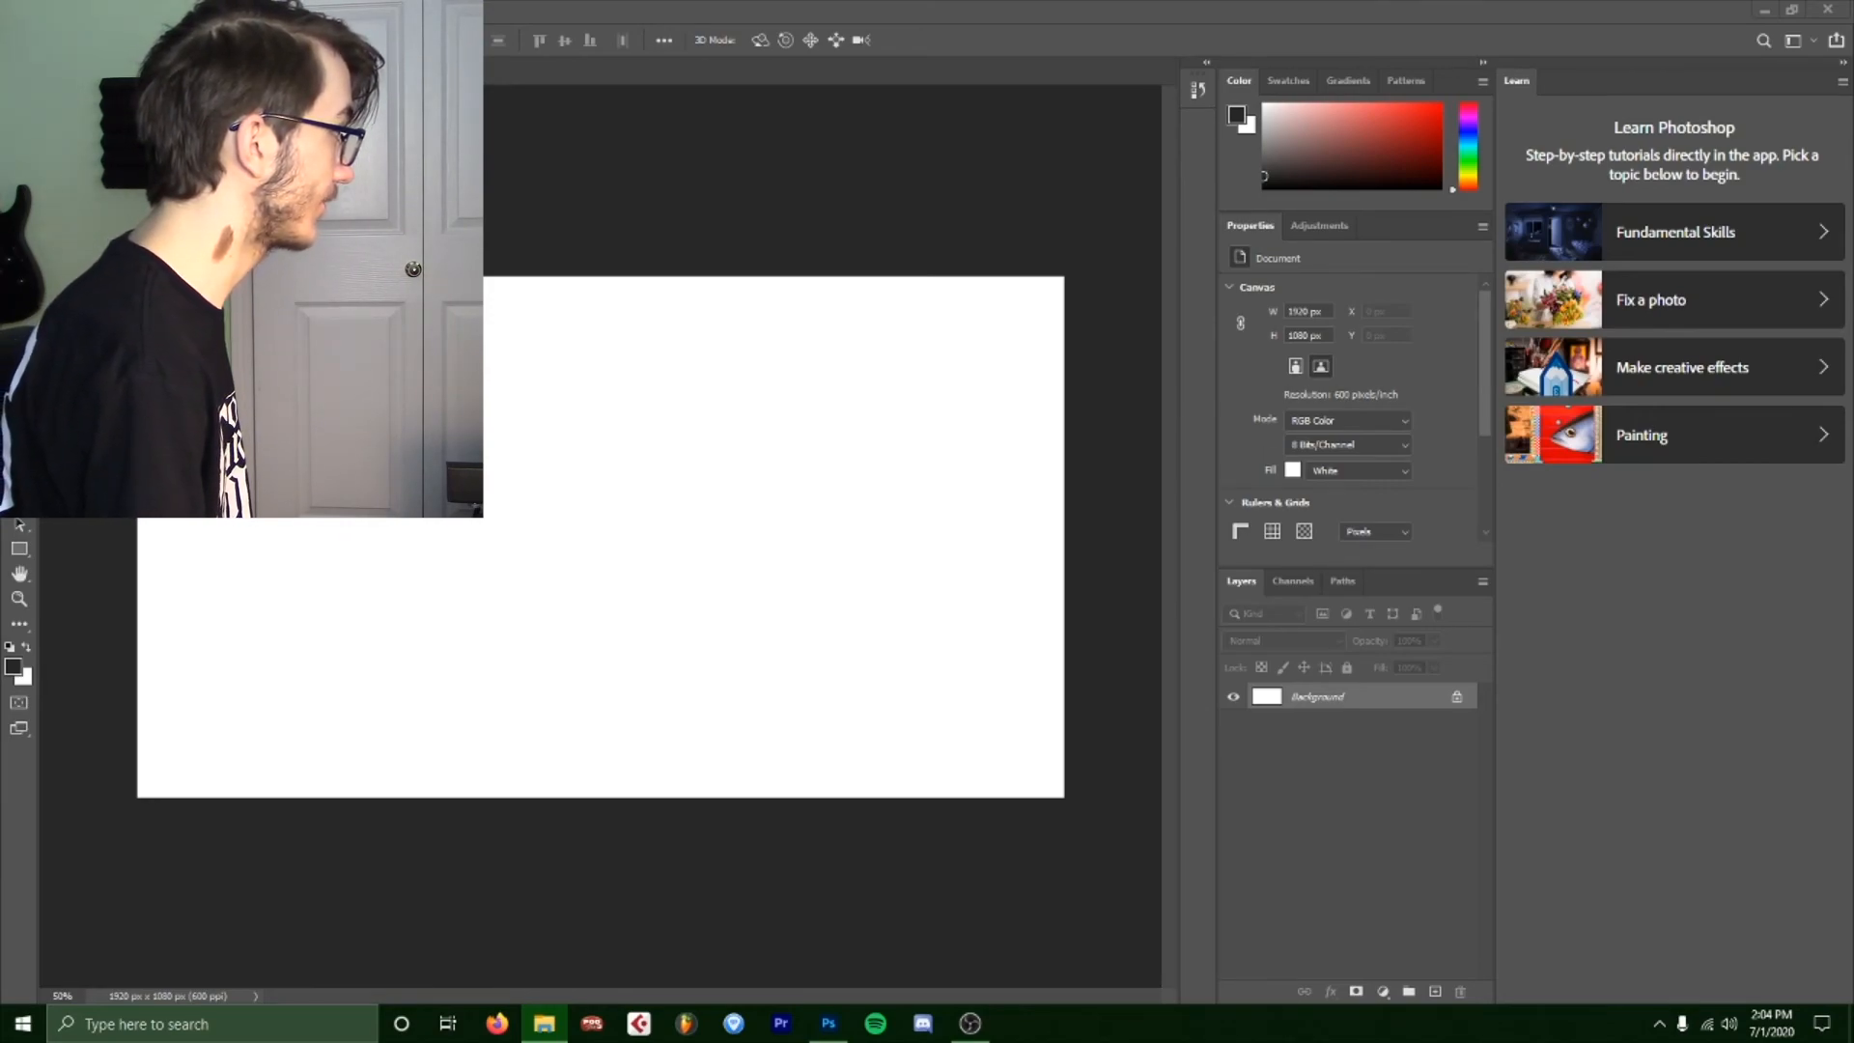
In a blank 1920 x 1080 px Photoshop document, place Puzzle Swap.png and Thumbnail Art Overlay.png above it at full canvas size.
{"action": "left_click_drag", "start_coordinate": [1853, 538], "coordinate": [590, 538]}
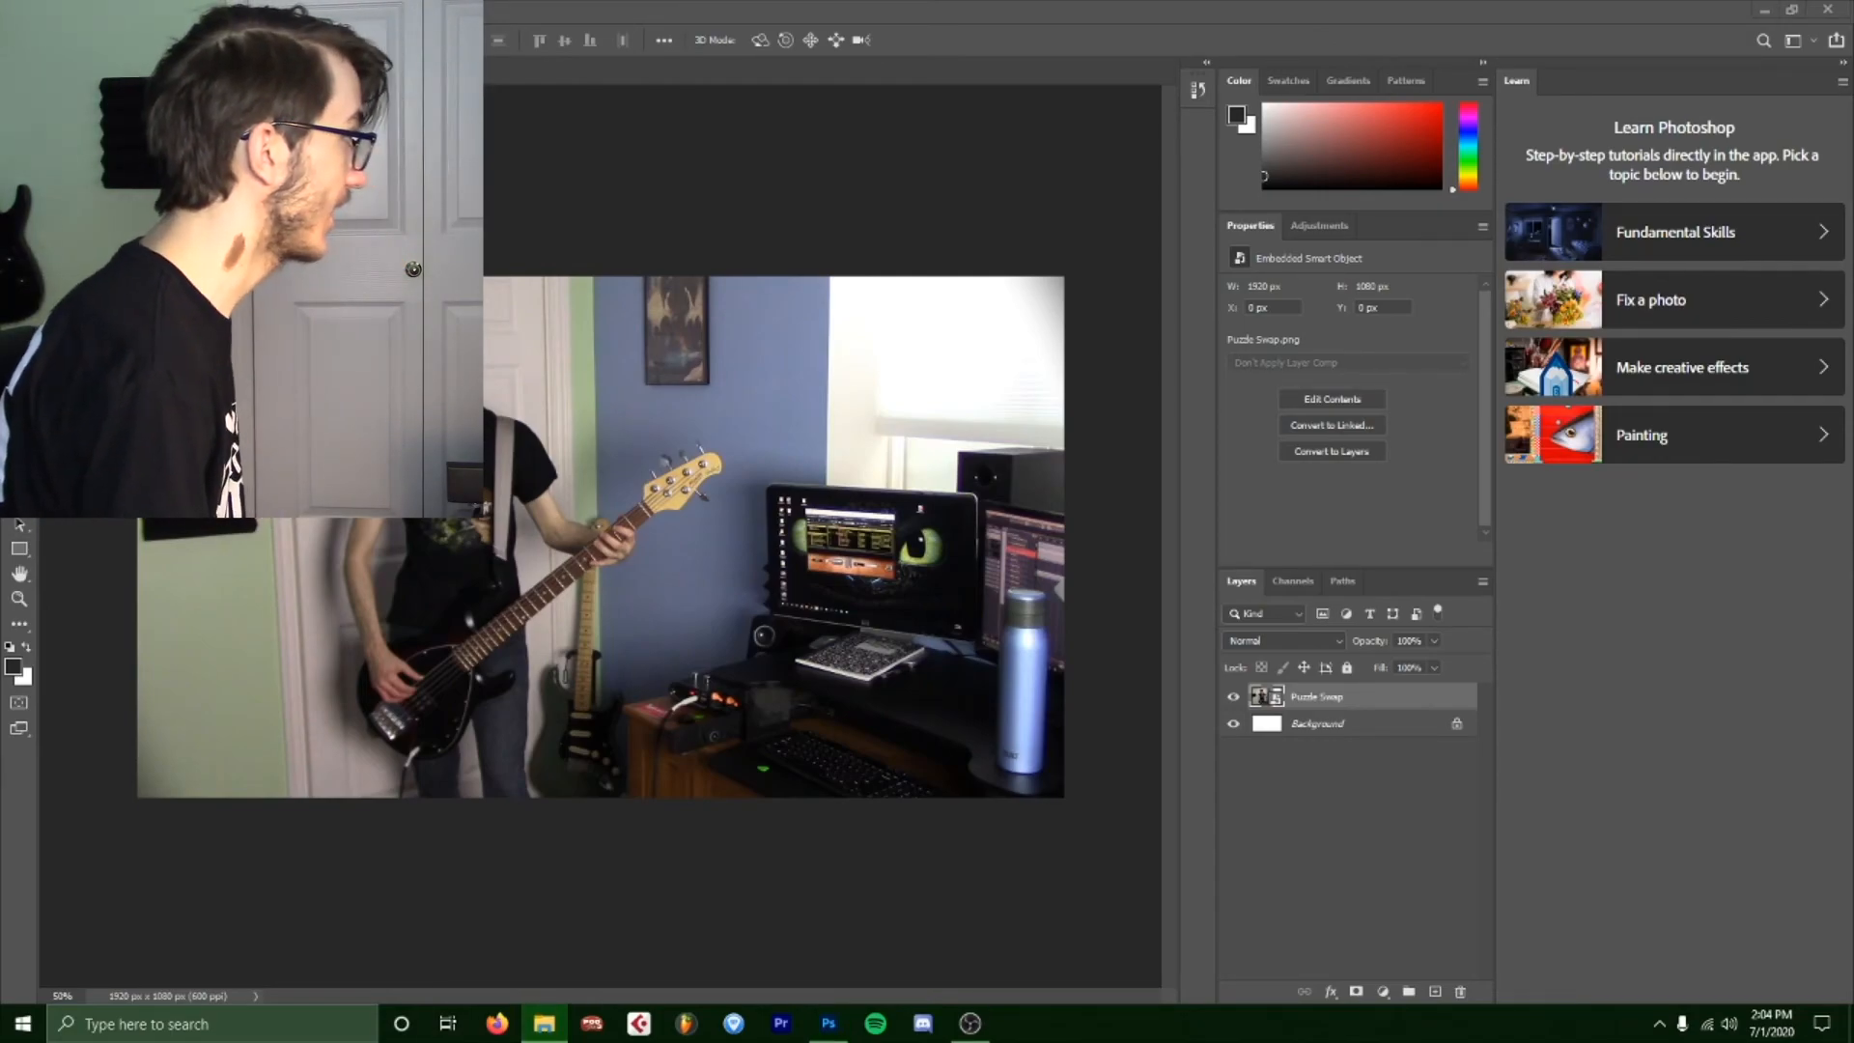
{"action": "left_click_drag", "start_coordinate": [469, 704], "coordinate": [598, 549]}
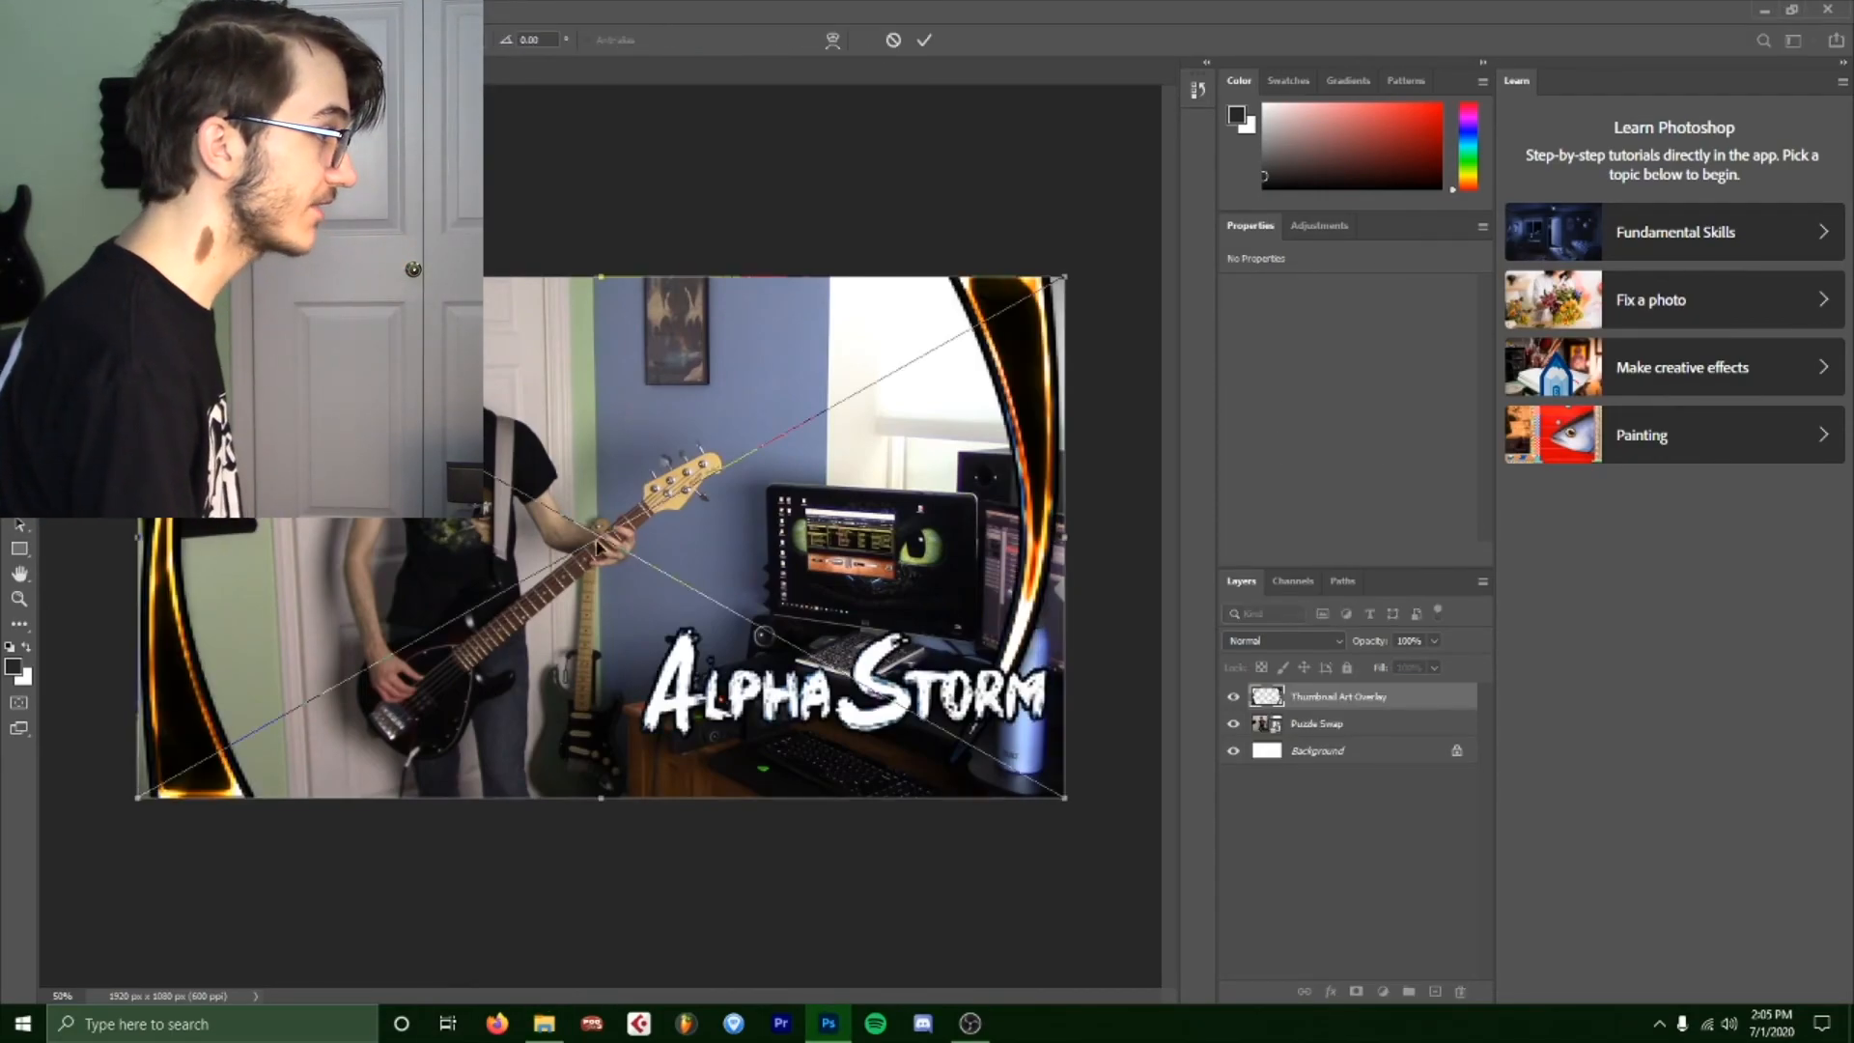
{"action": "left_click", "coordinate": [924, 39]}
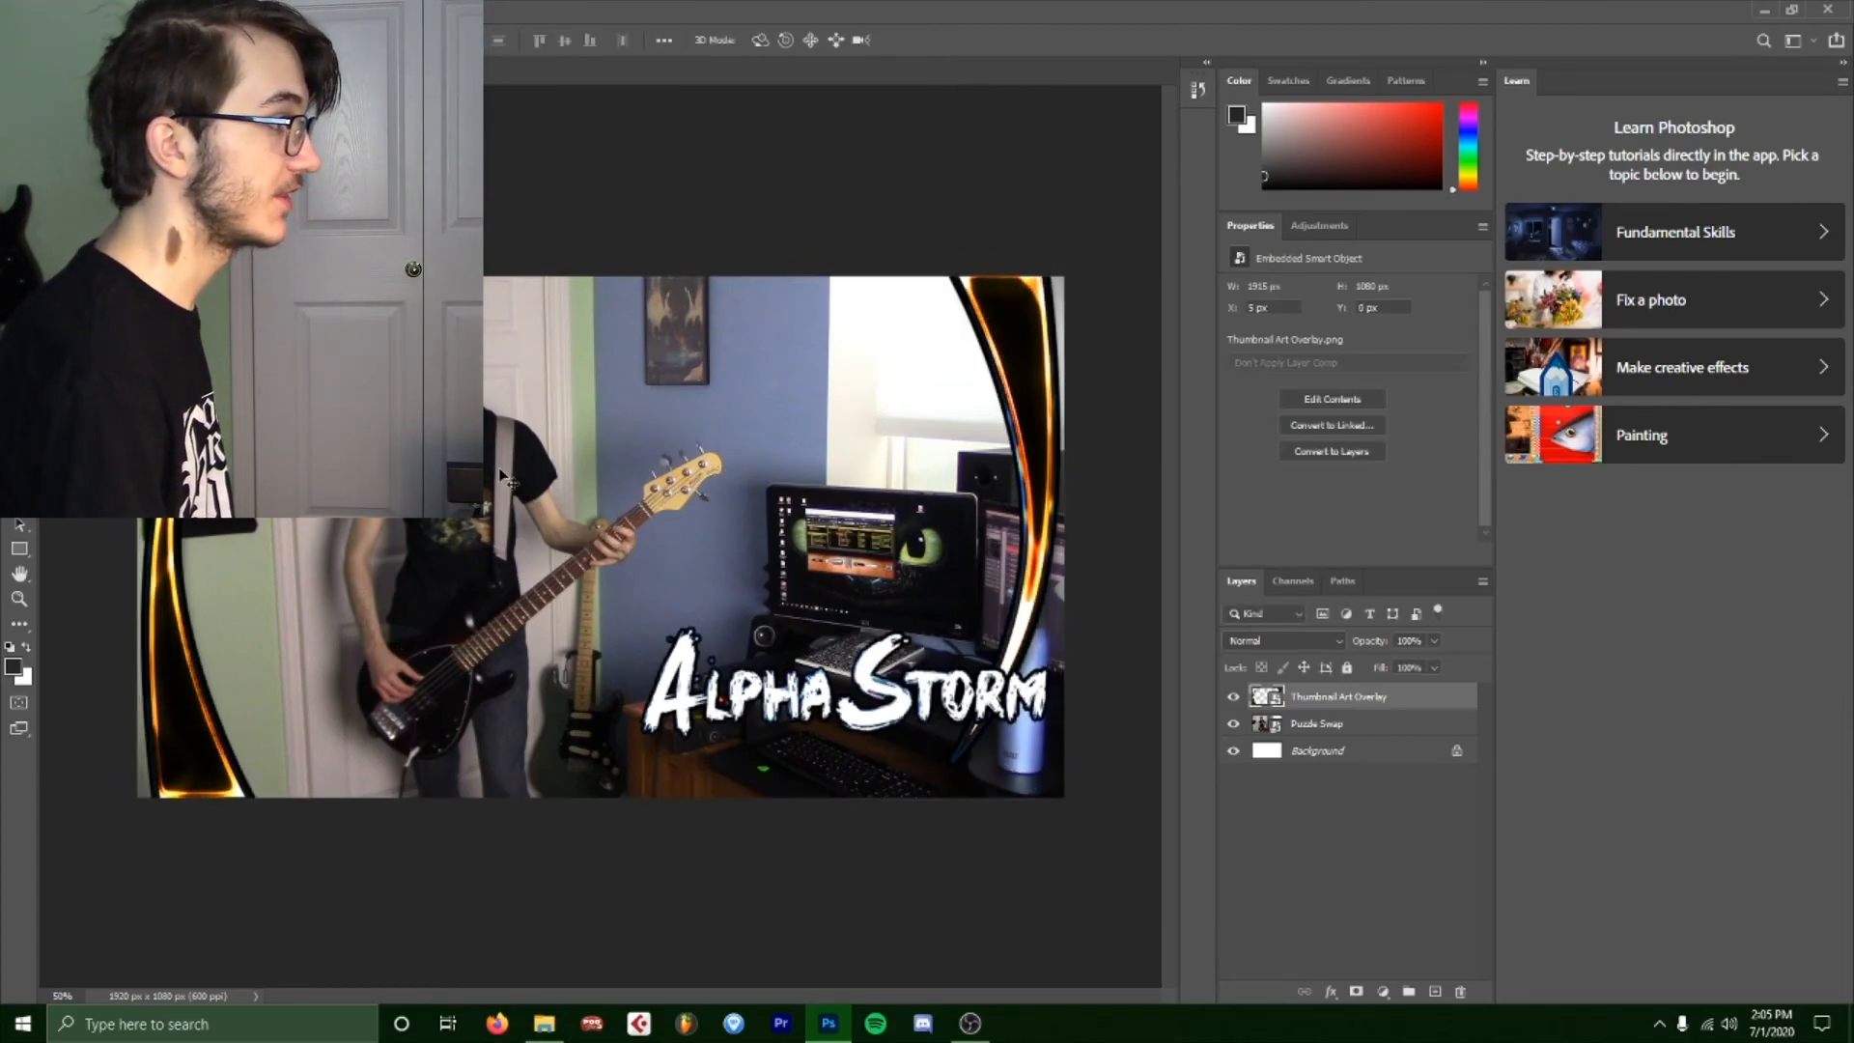
Add the white title "Puzzle Swap" in 14 pt Gill Sans Ultra Bold Condensed and move it to about X 308 px, Y 37 px.
{"action": "key", "text": "t"}
{"action": "left_click", "coordinate": [776, 501]}
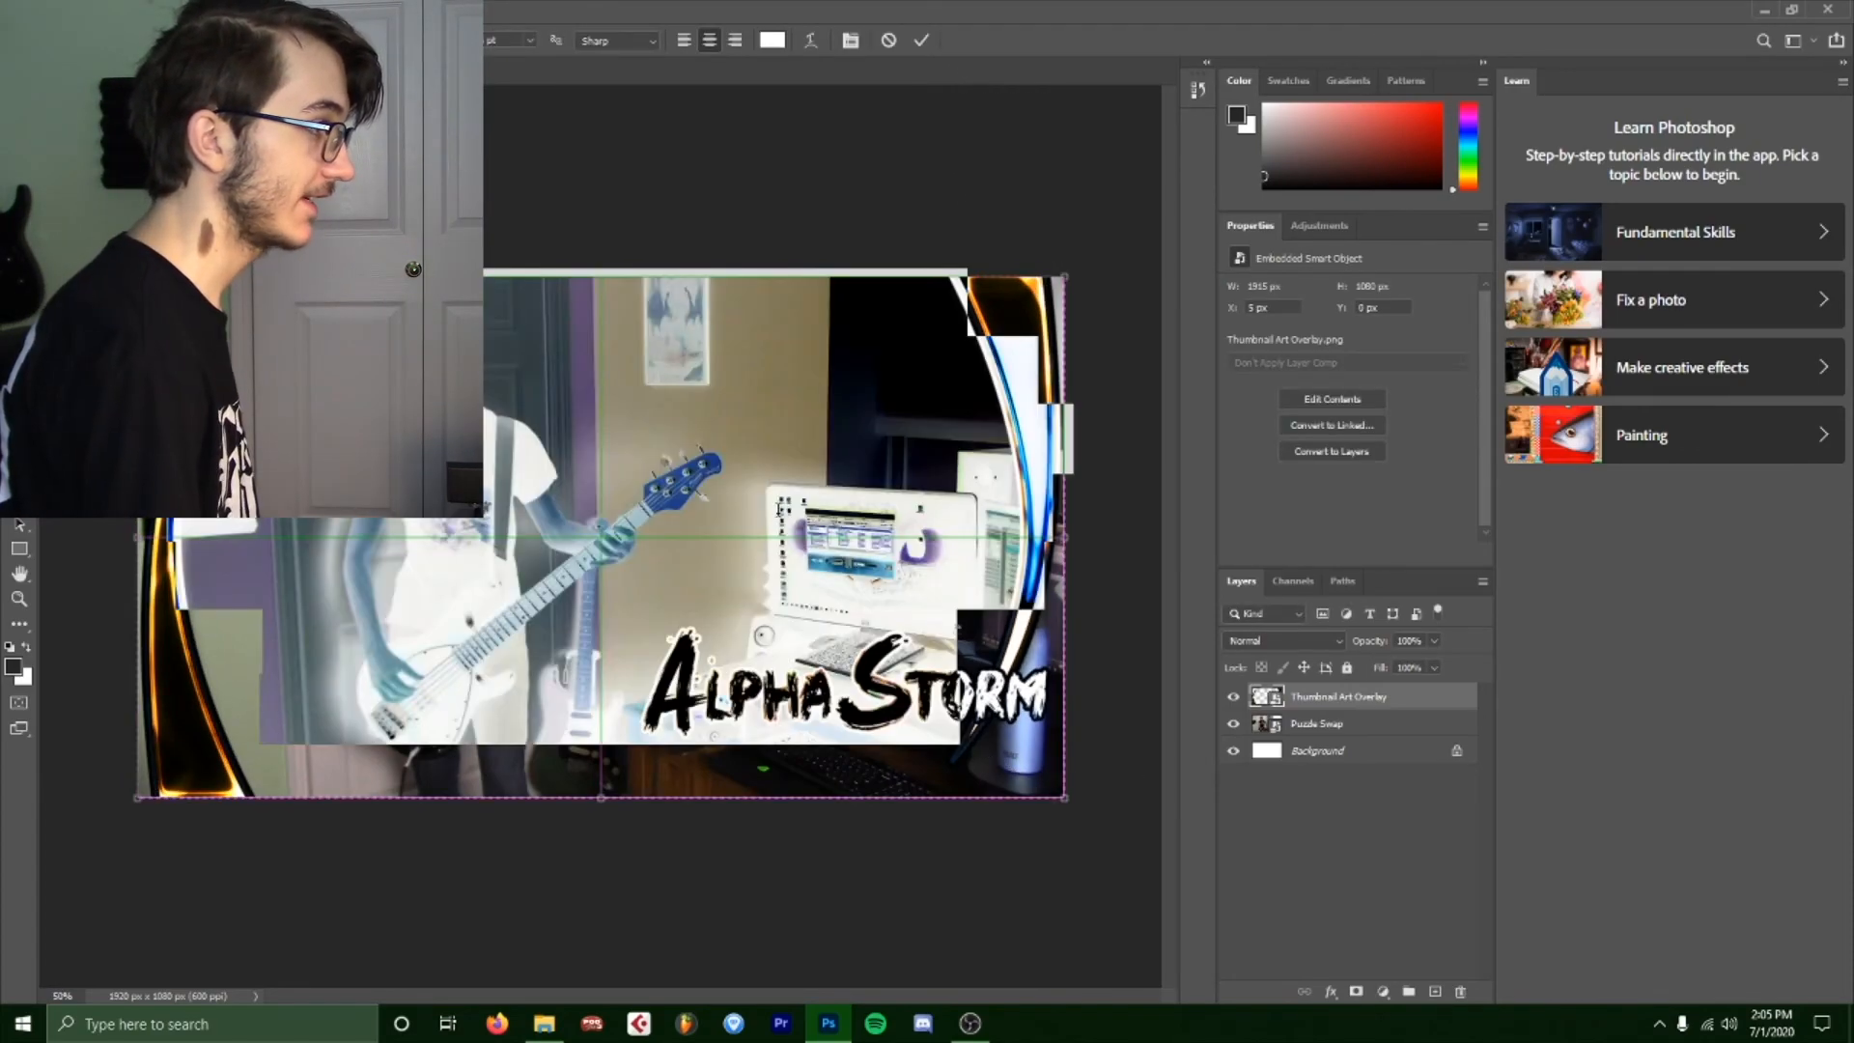
{"action": "type", "text": "Puzzle Swa"}
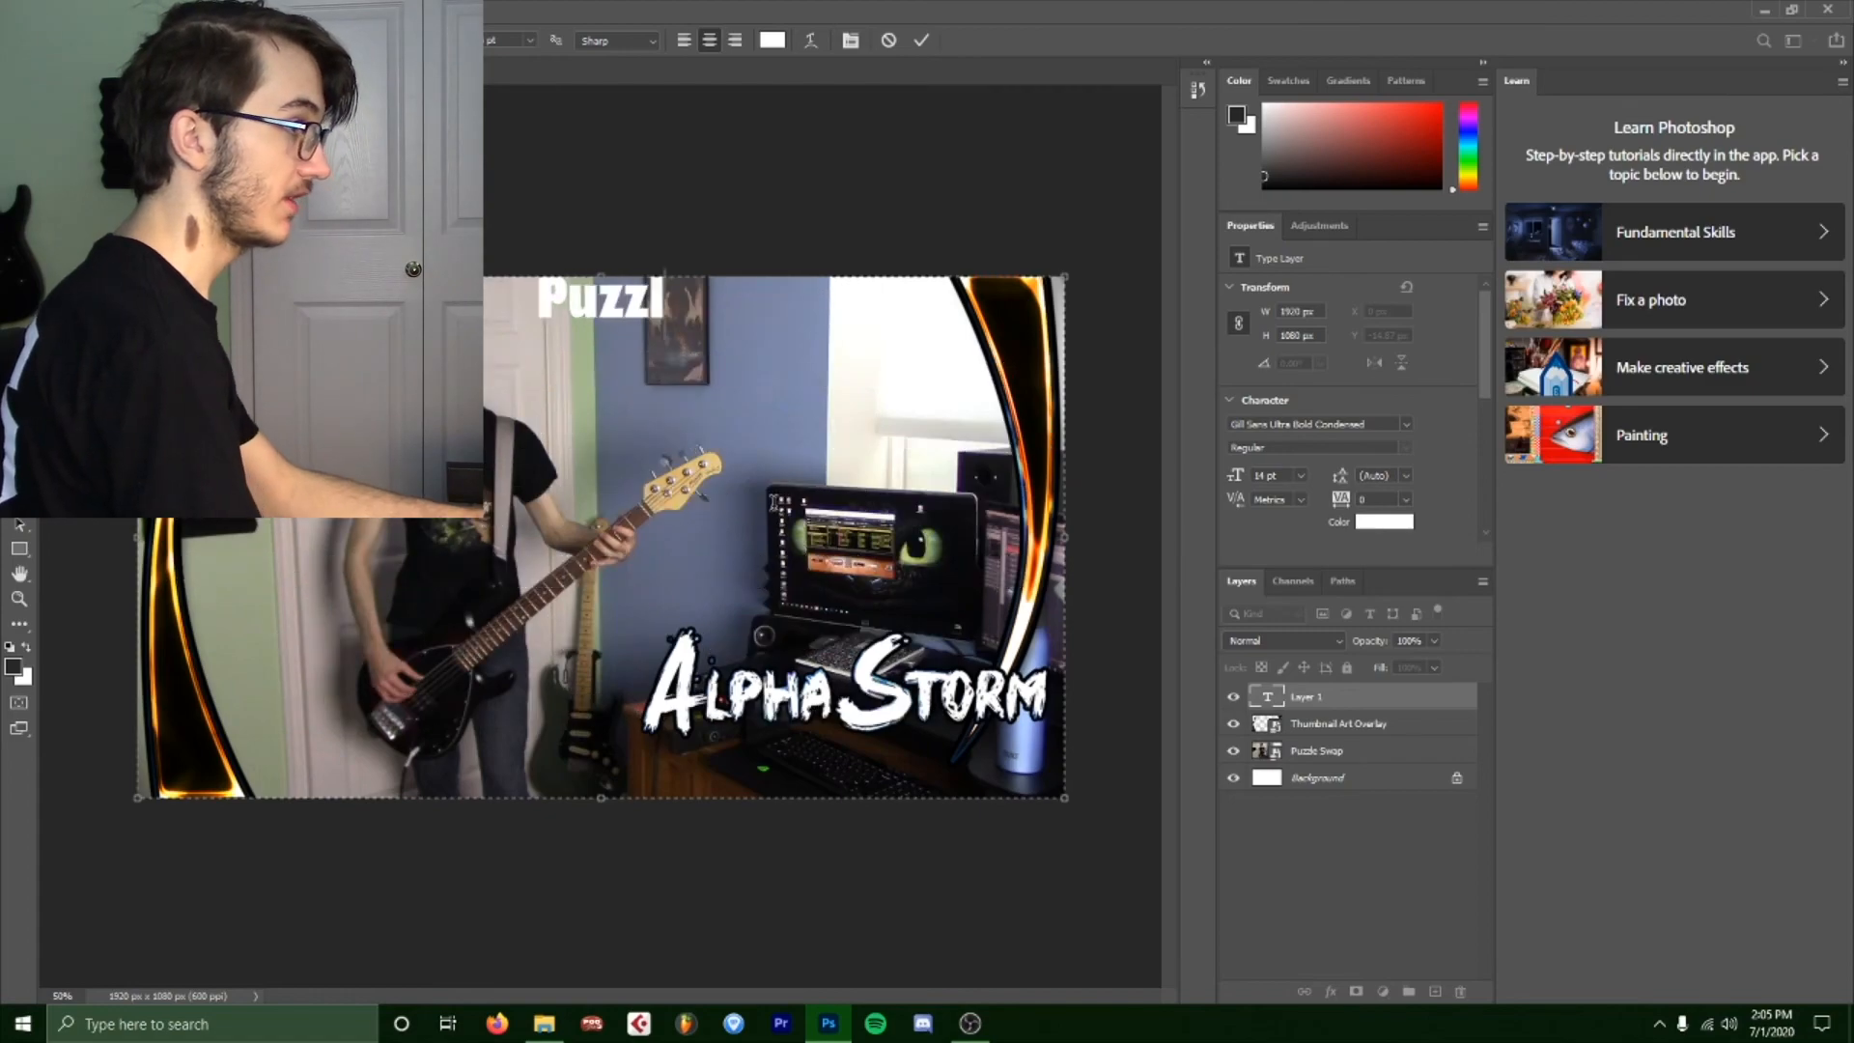
{"action": "type", "text": "p"}
{"action": "left_click", "coordinate": [920, 39]}
{"action": "key", "text": "v"}
{"action": "left_click_drag", "start_coordinate": [605, 305], "coordinate": [753, 330]}
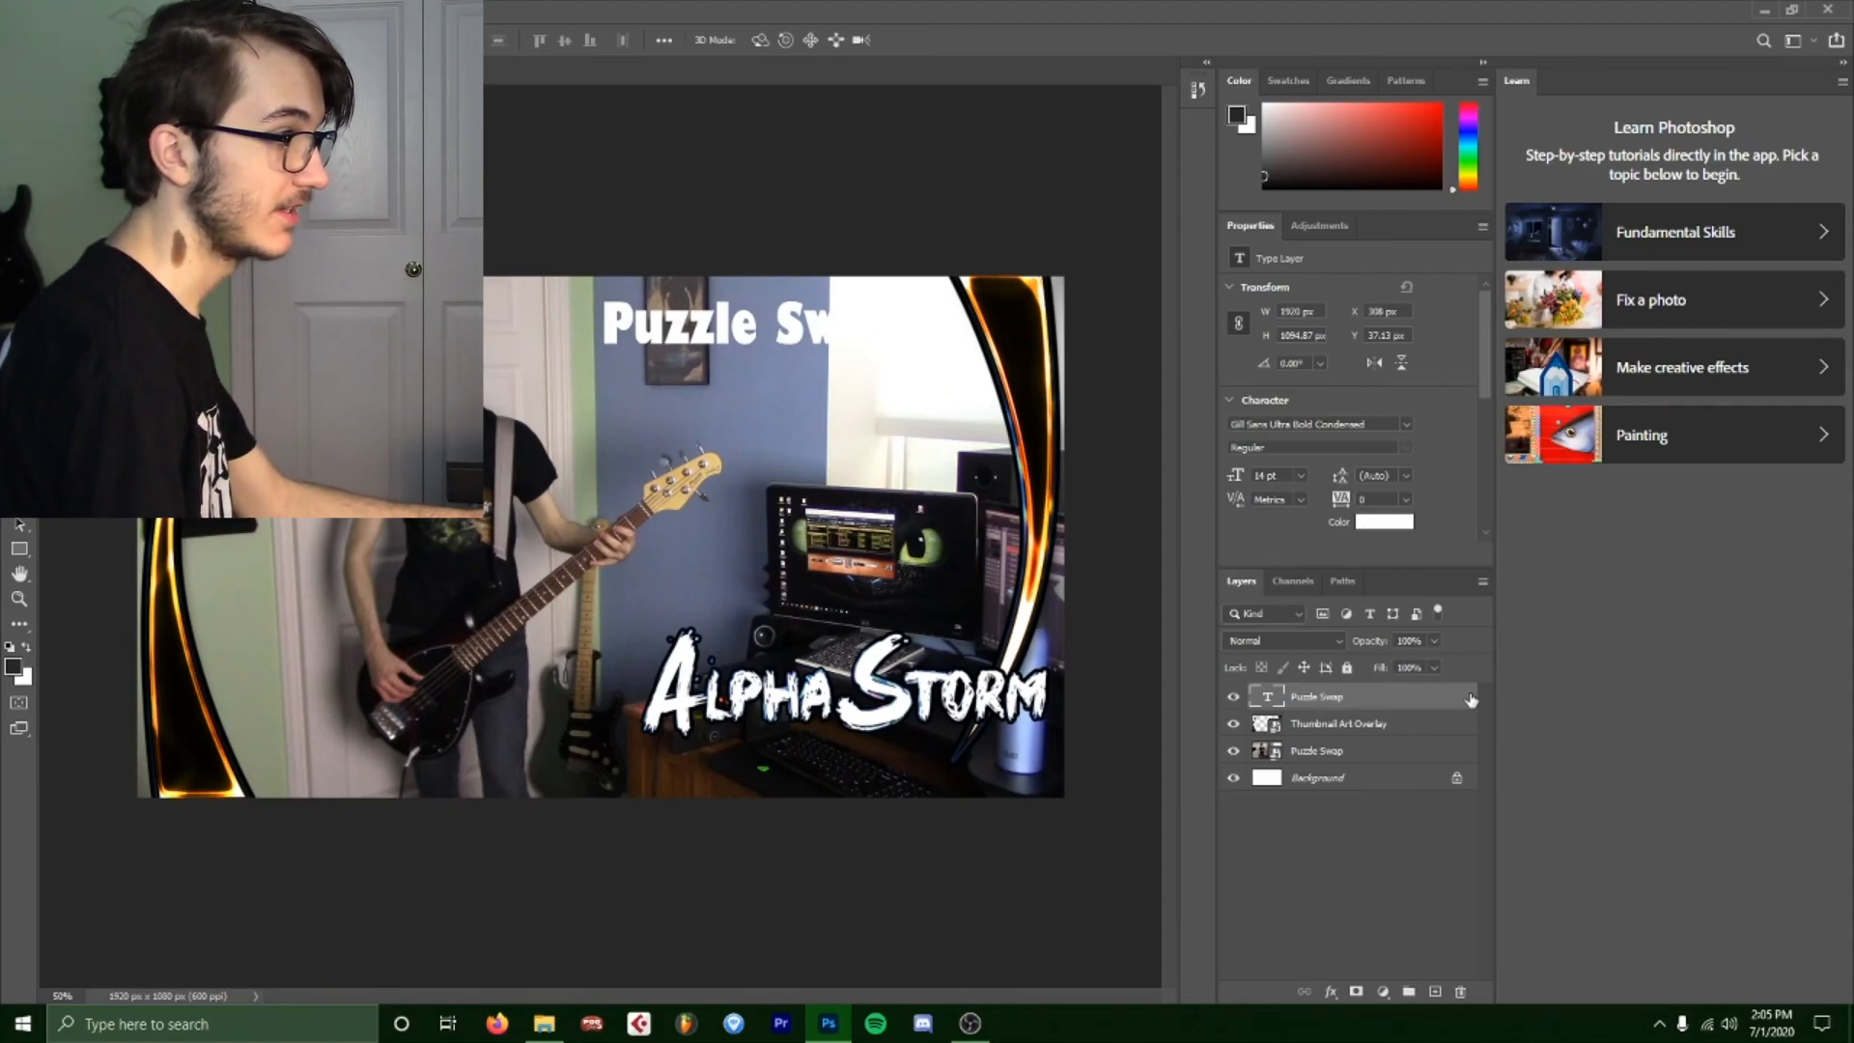
Apply stroke and drop shadow effects to the Puzzle Swap text layer, leaving out the outer glow.
{"action": "key", "text": "space"}
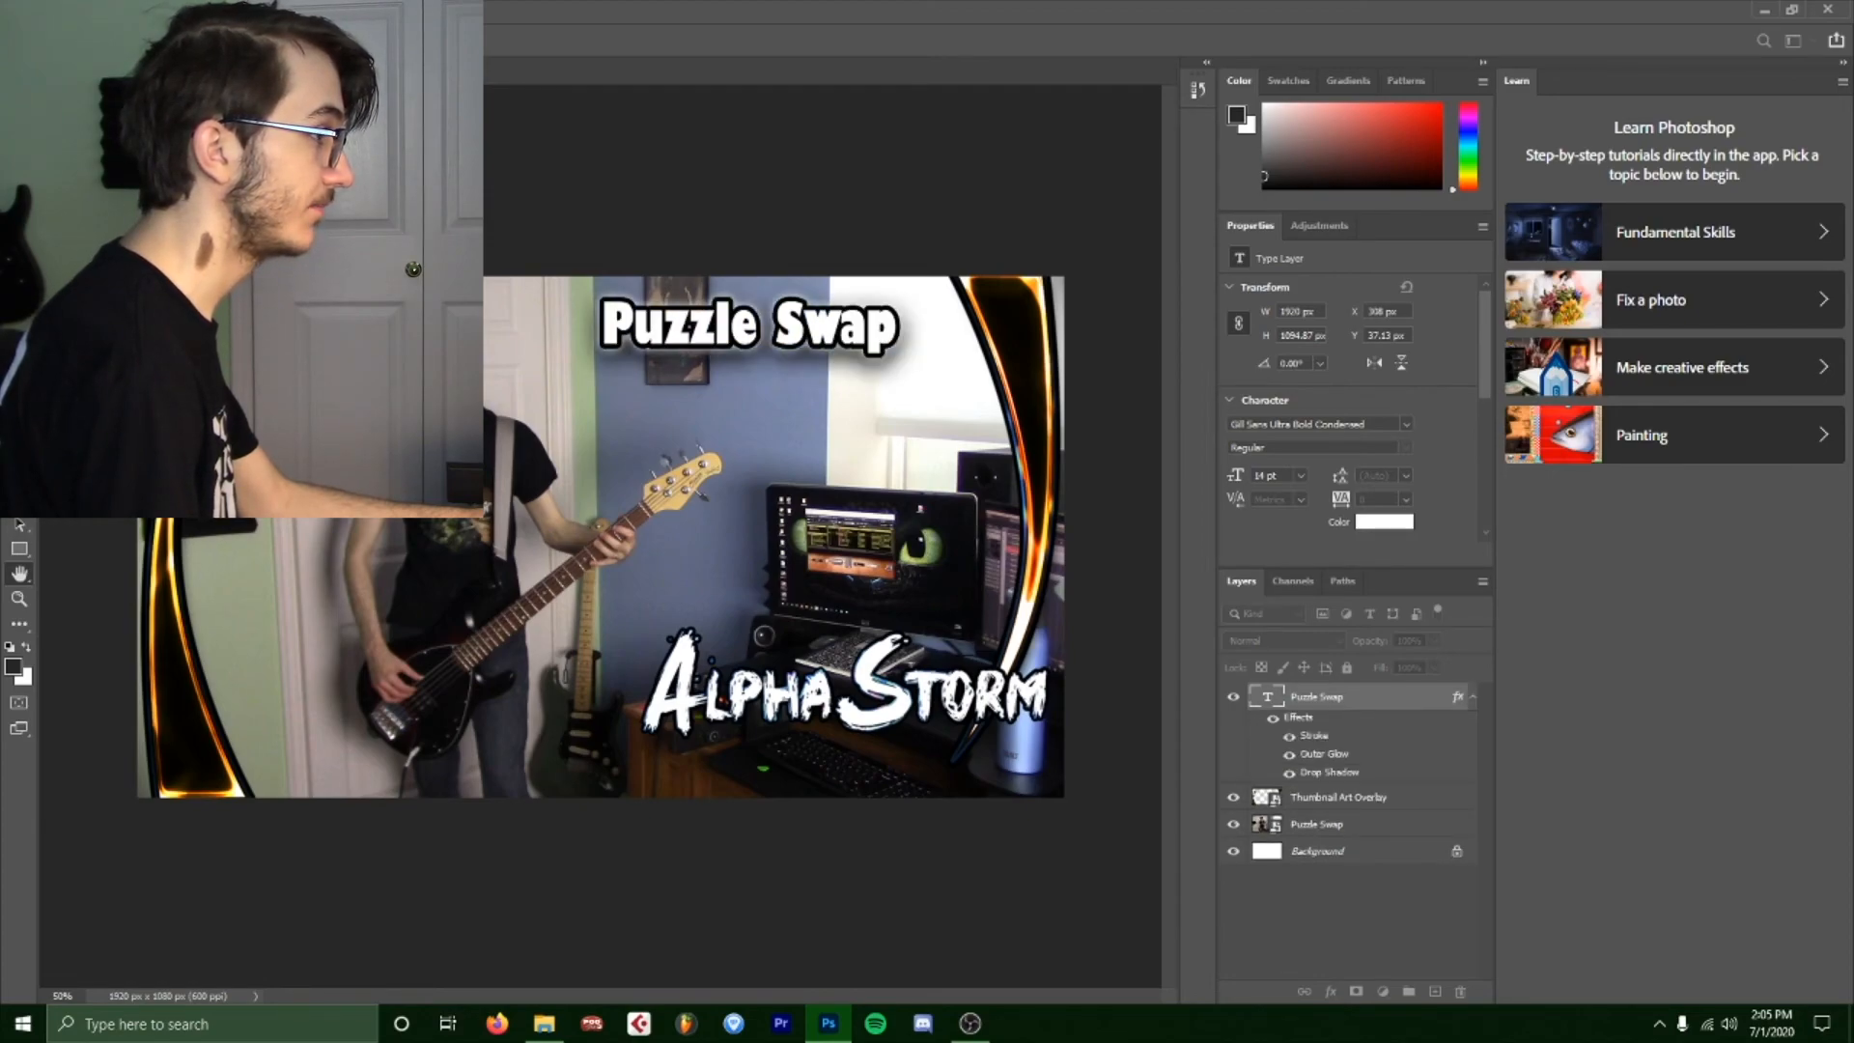
{"action": "key", "text": "Return"}
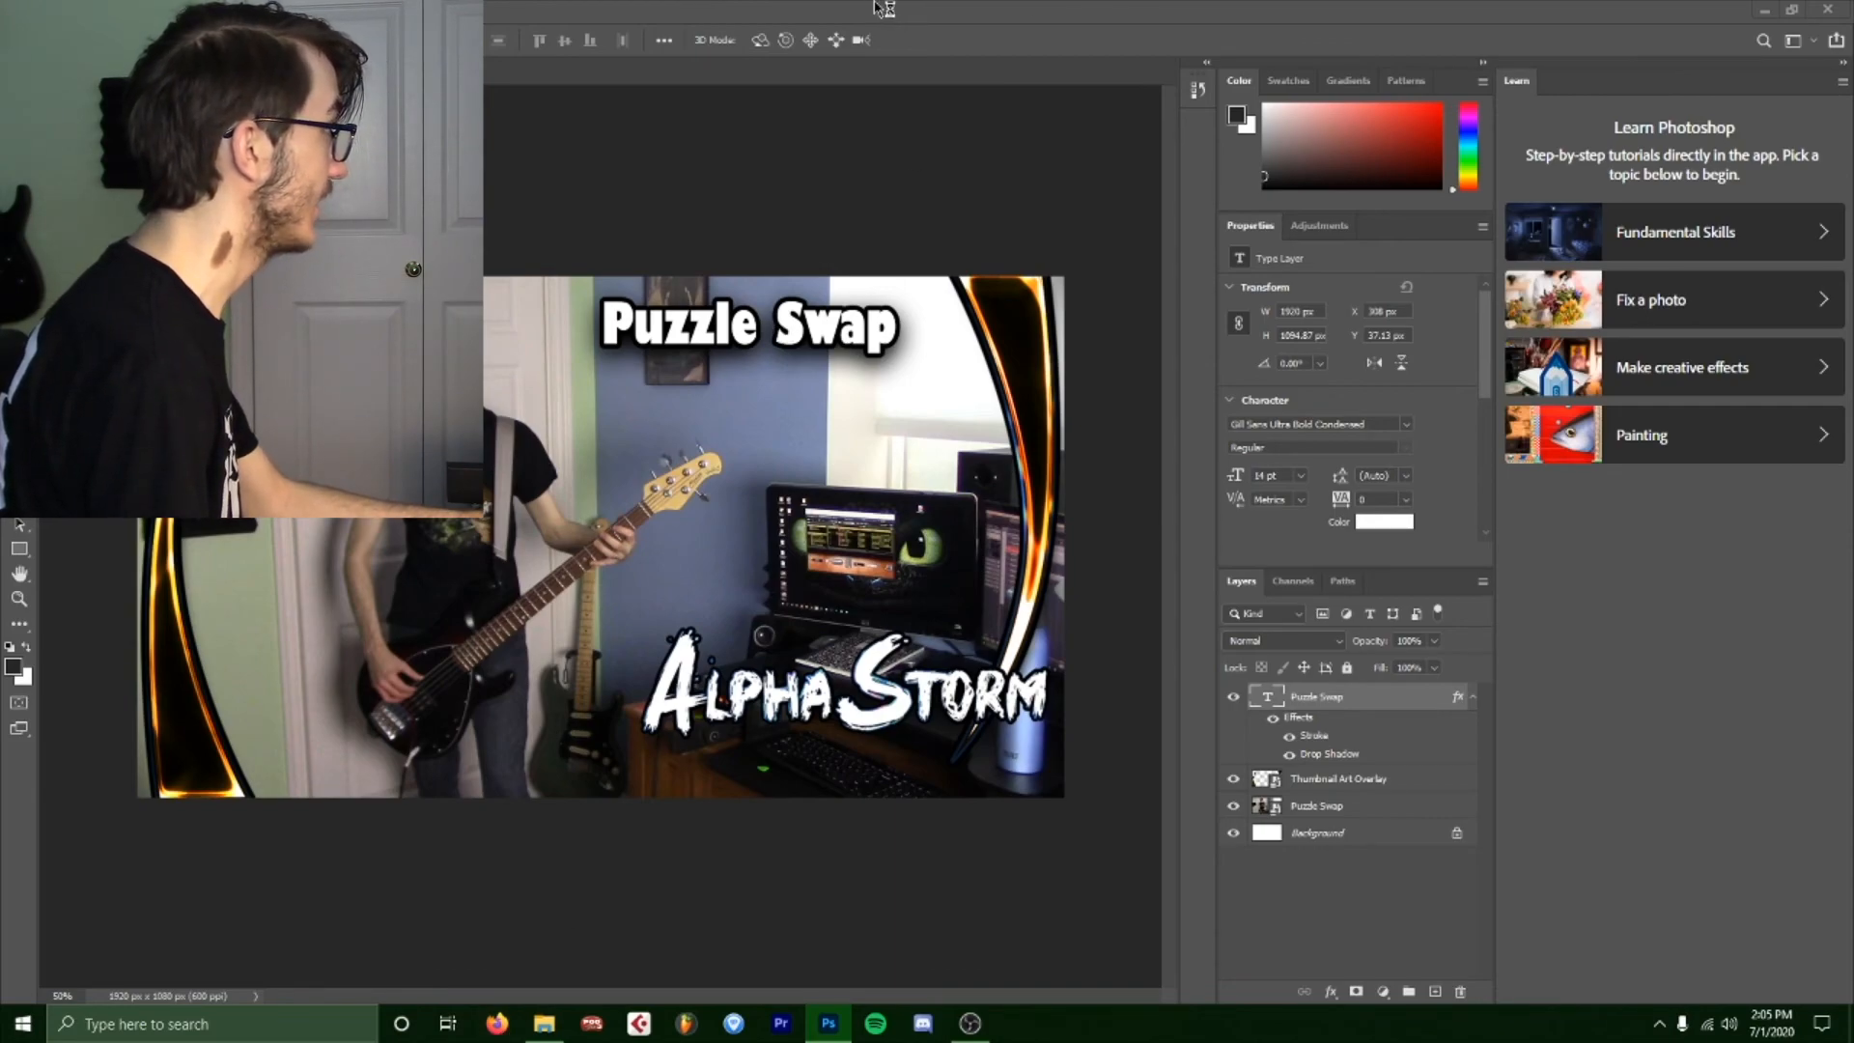
Find a Mii character image online and isolate the green-shirted running Mii in its own 376 x 466 px Photoshop document.
{"action": "left_click", "coordinate": [497, 1022]}
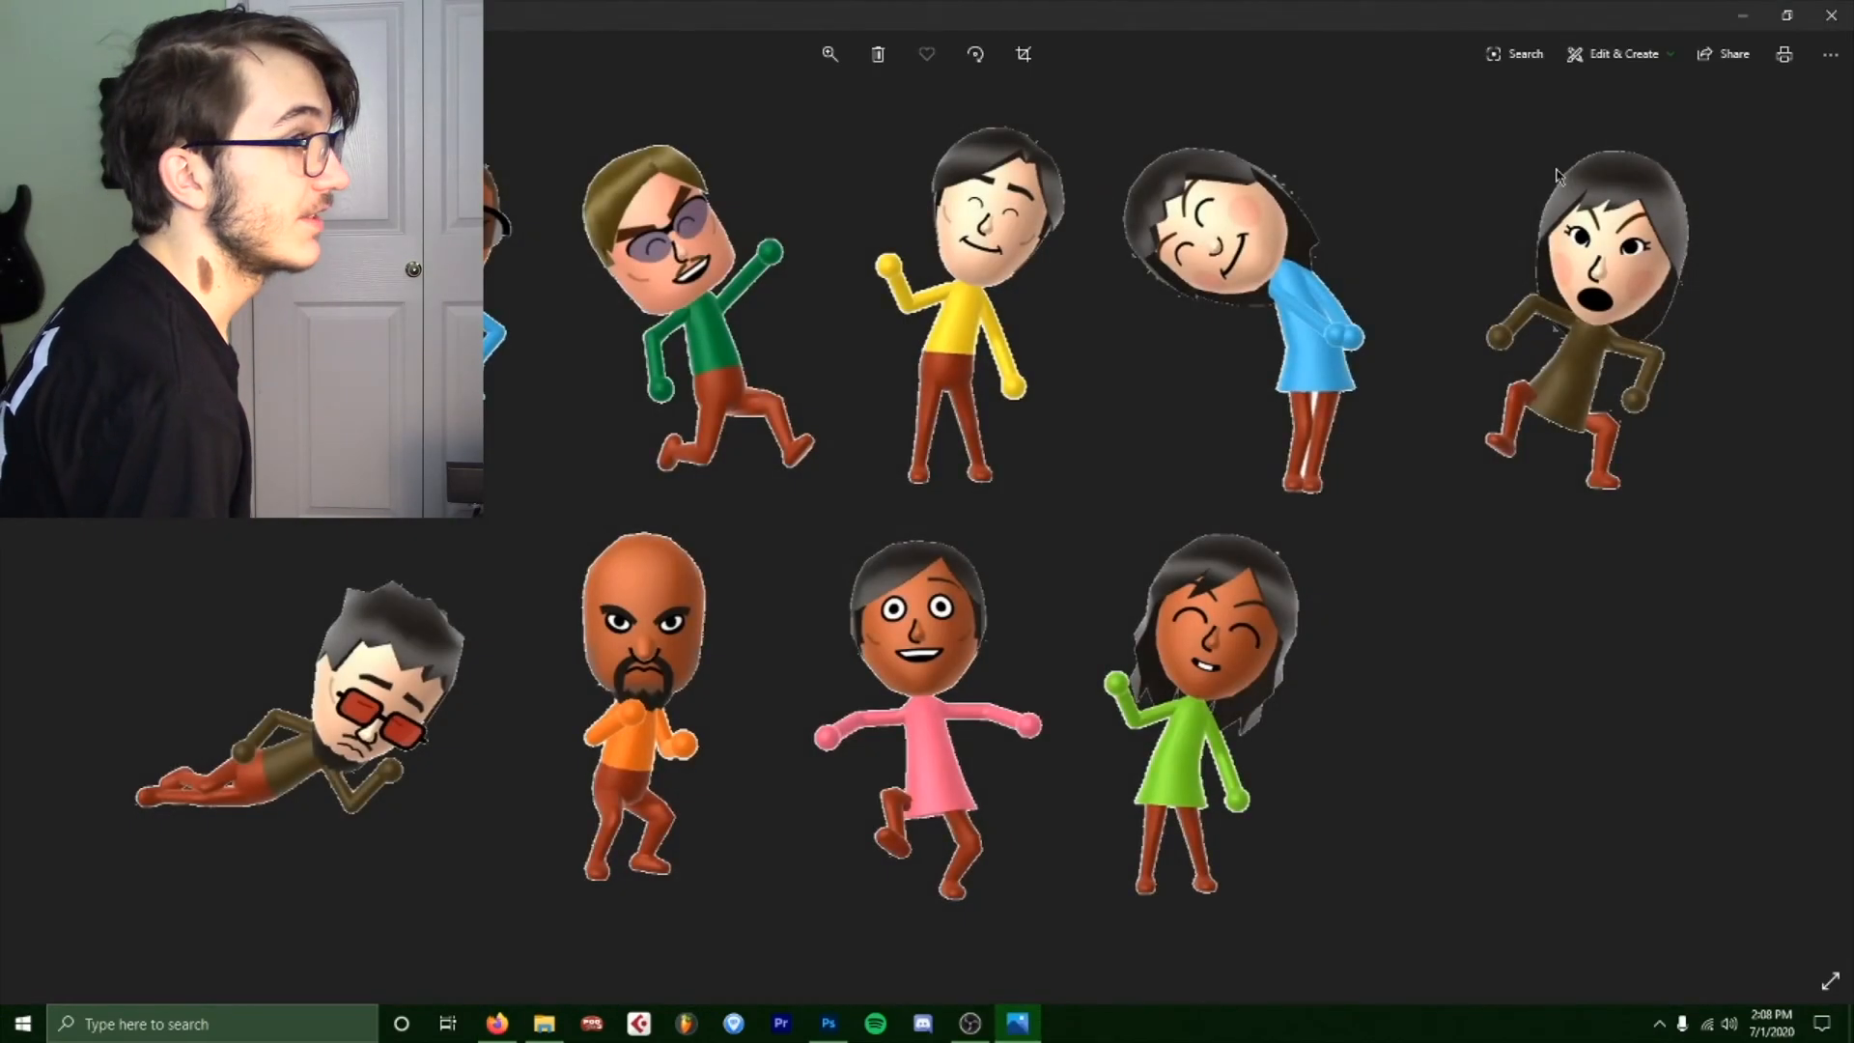
{"action": "left_click", "coordinate": [1831, 15]}
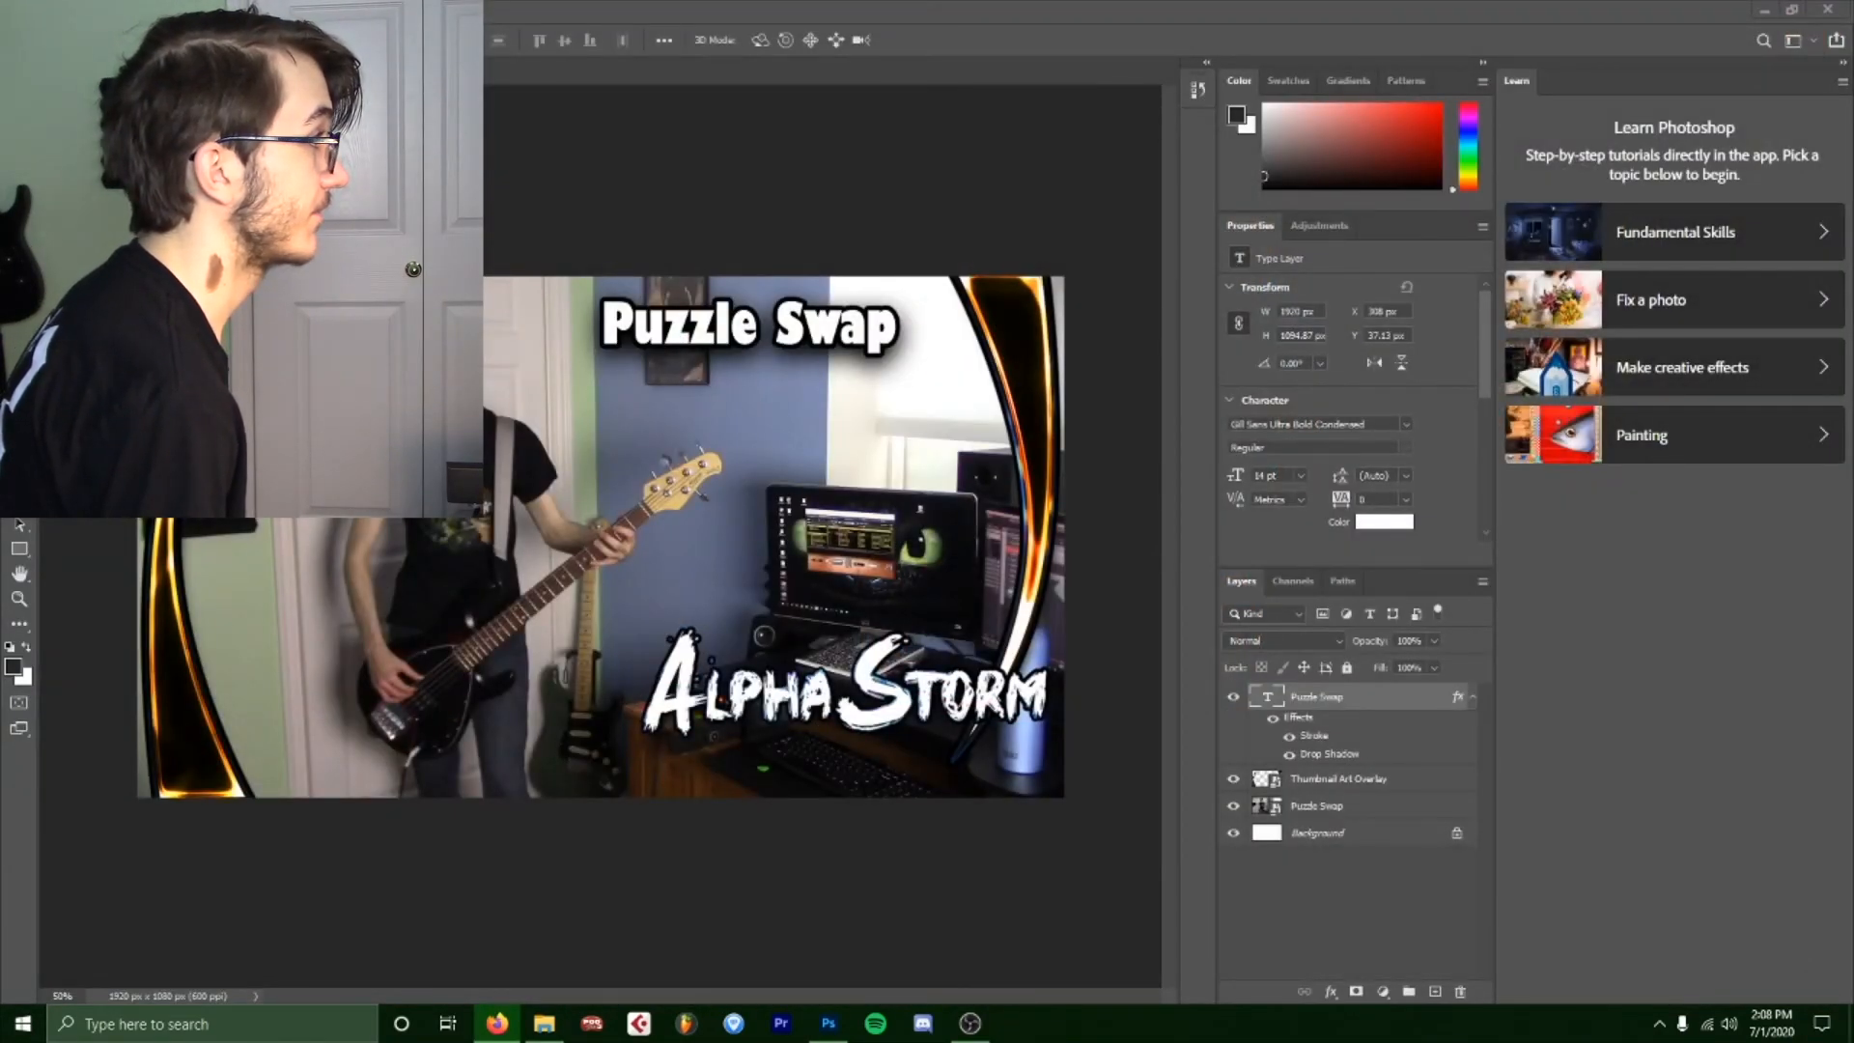
{"action": "left_click_drag", "start_coordinate": [424, 637], "coordinate": [427, 639]}
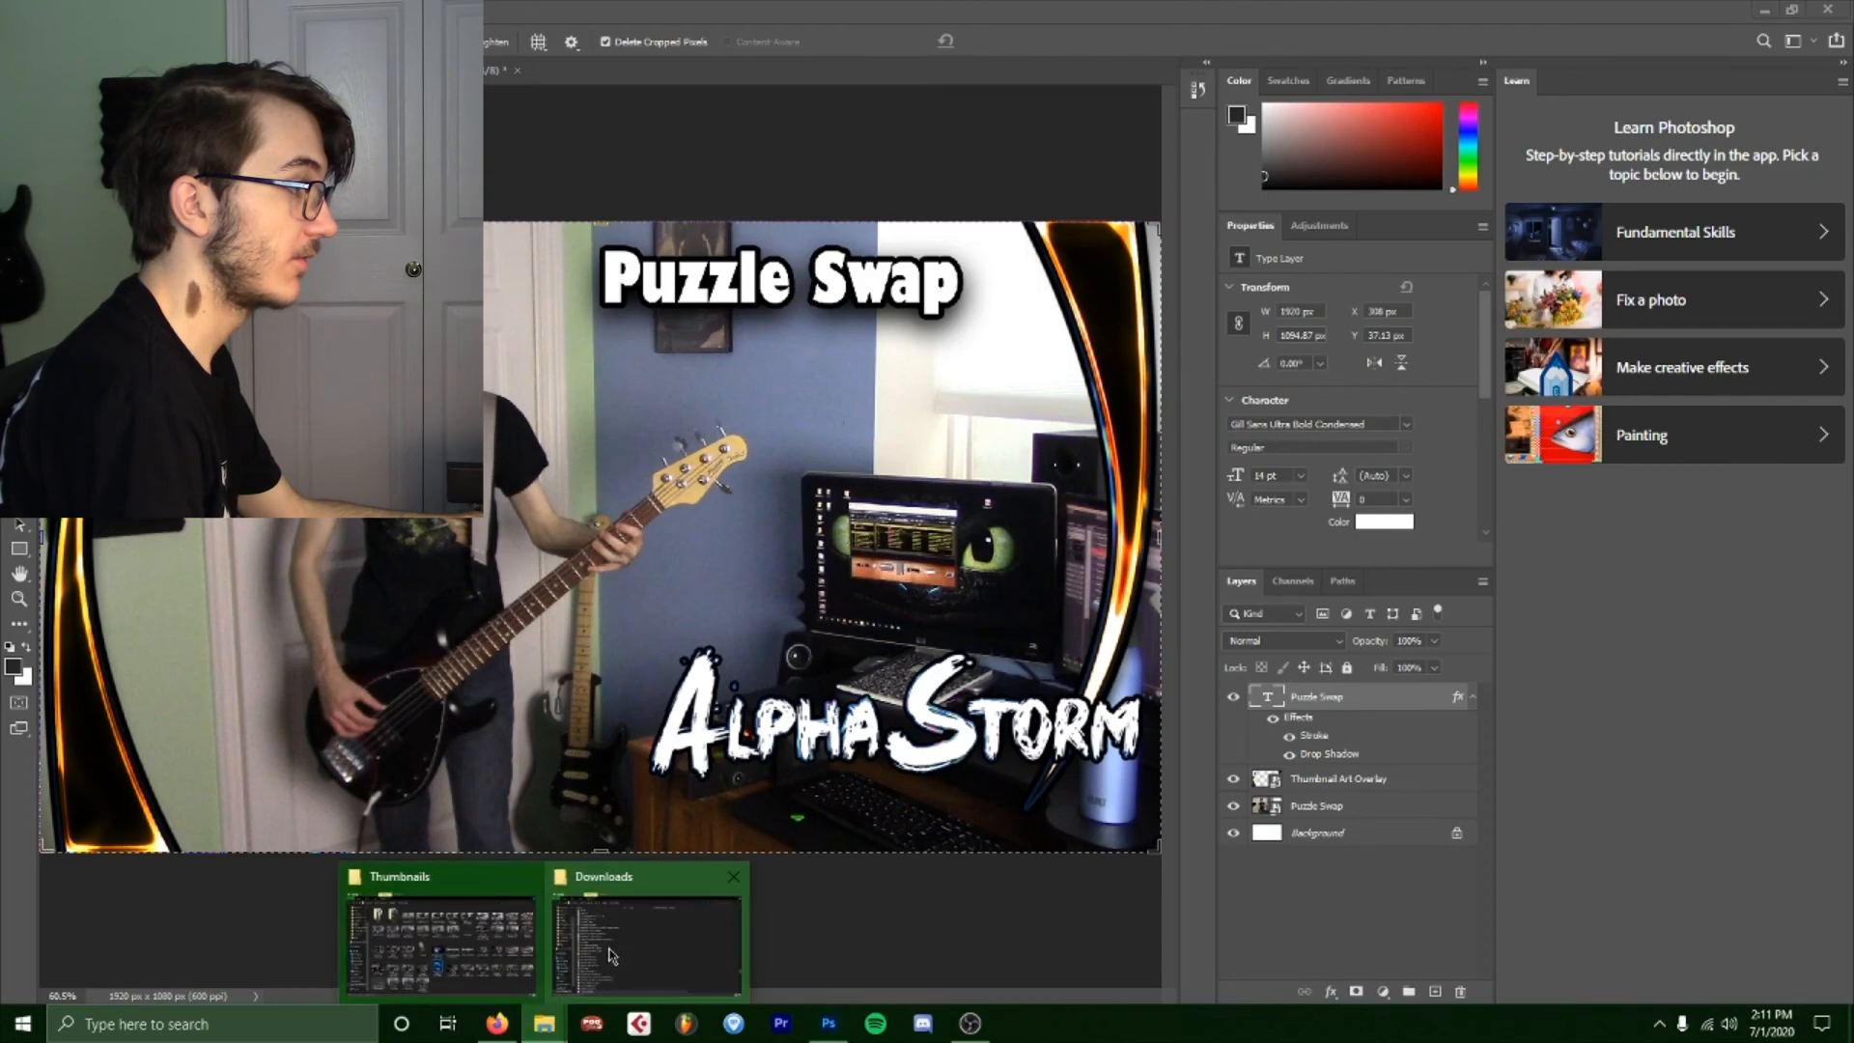
{"action": "key", "text": "alt+Tab"}
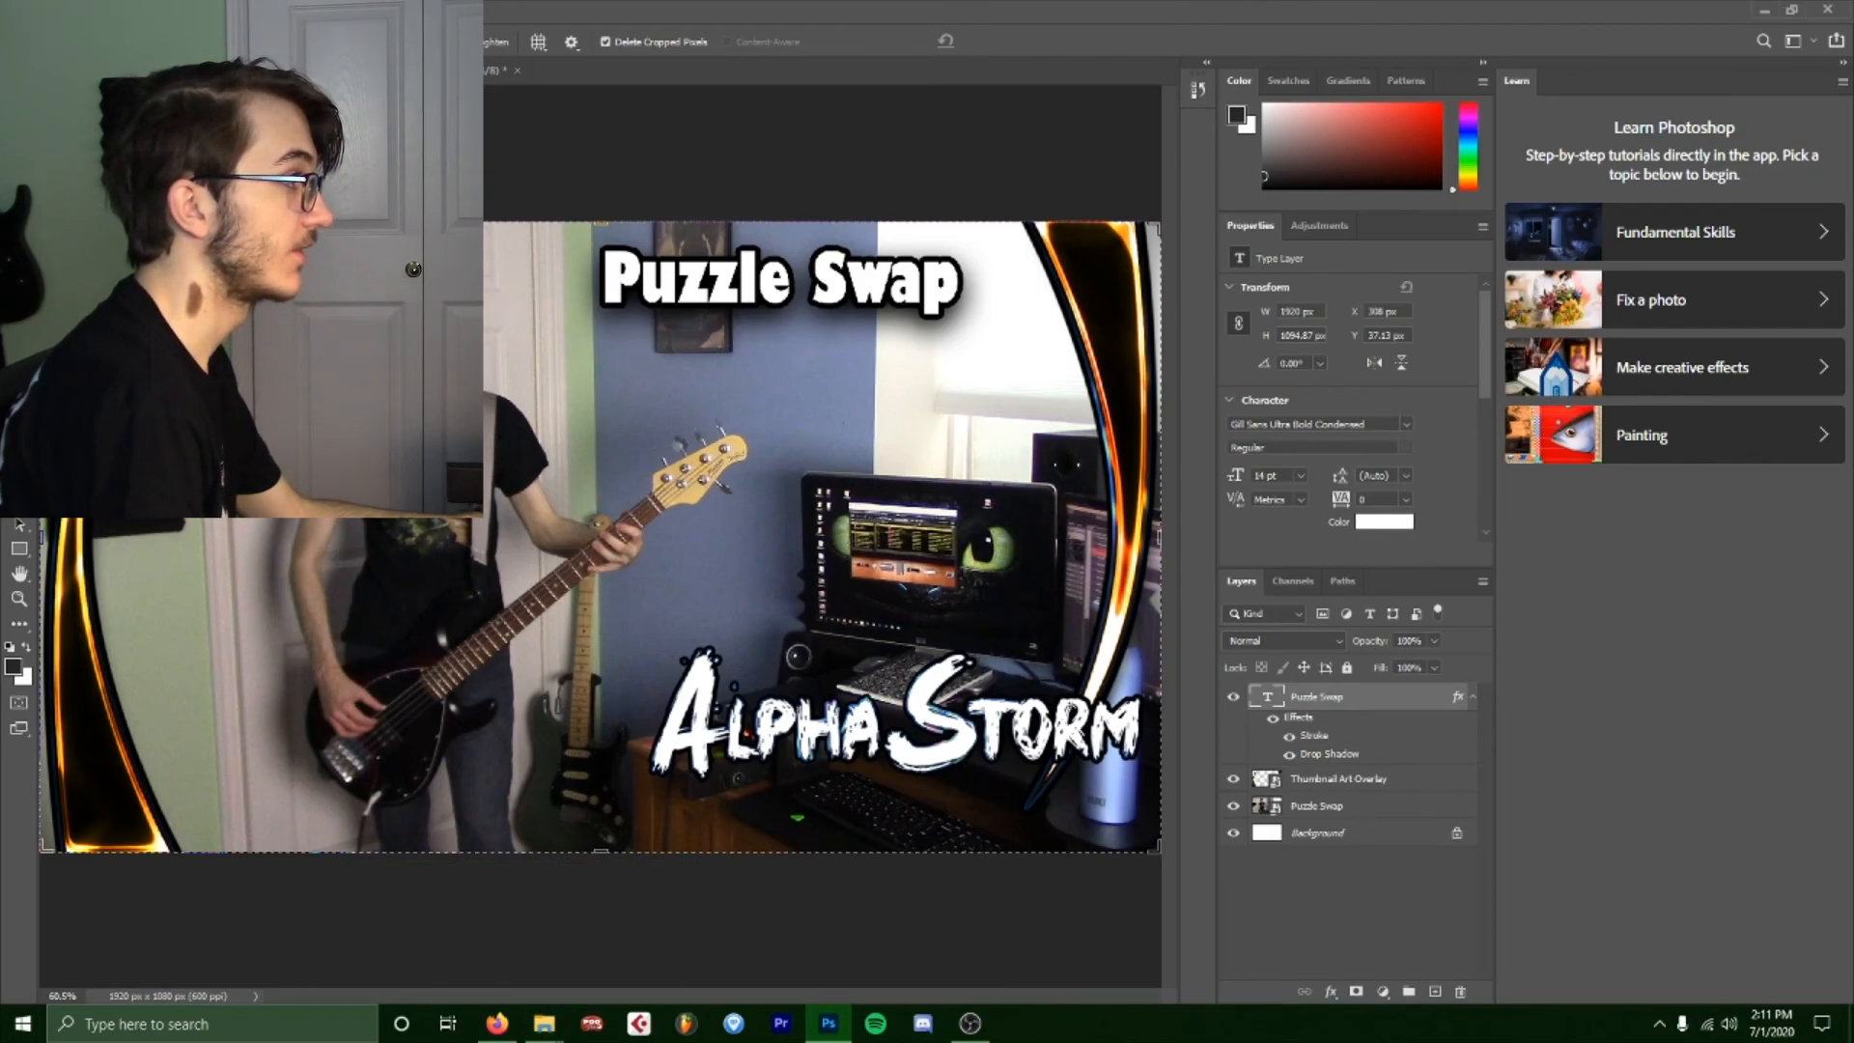
{"action": "key", "text": "v"}
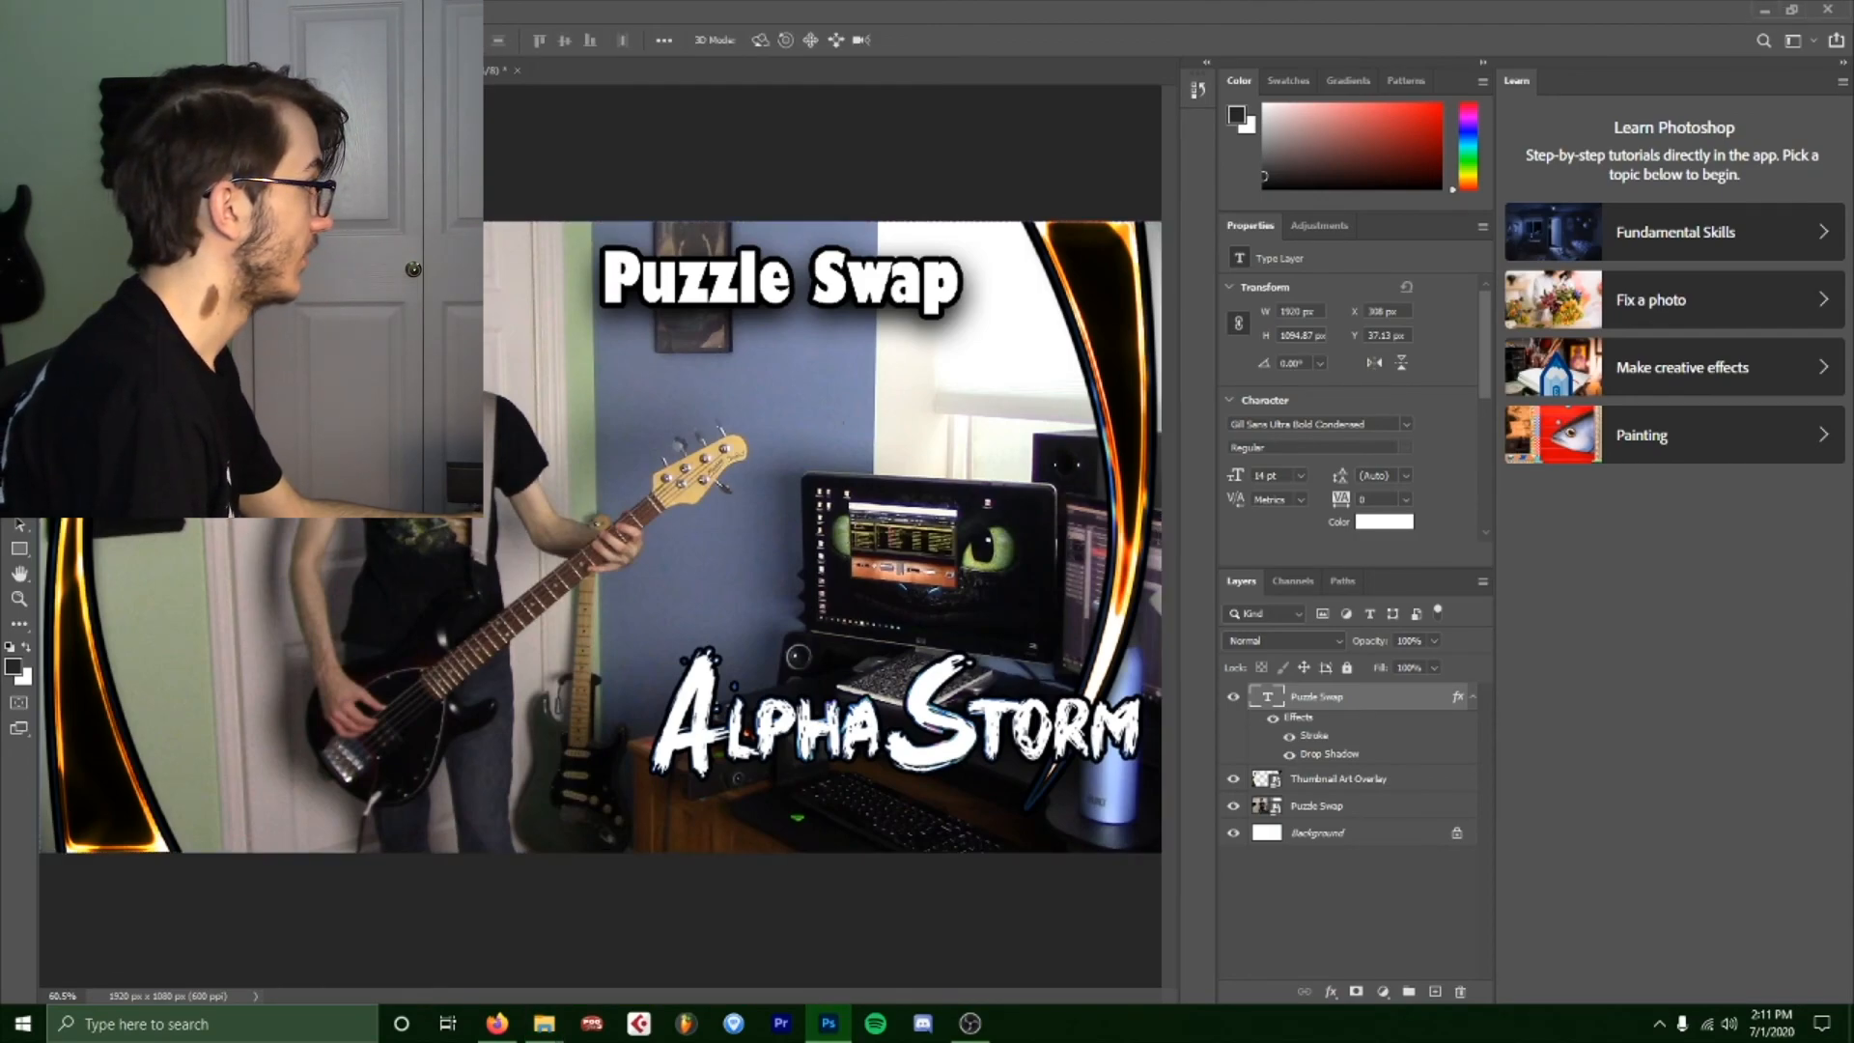
{"action": "key", "text": "alt+Tab"}
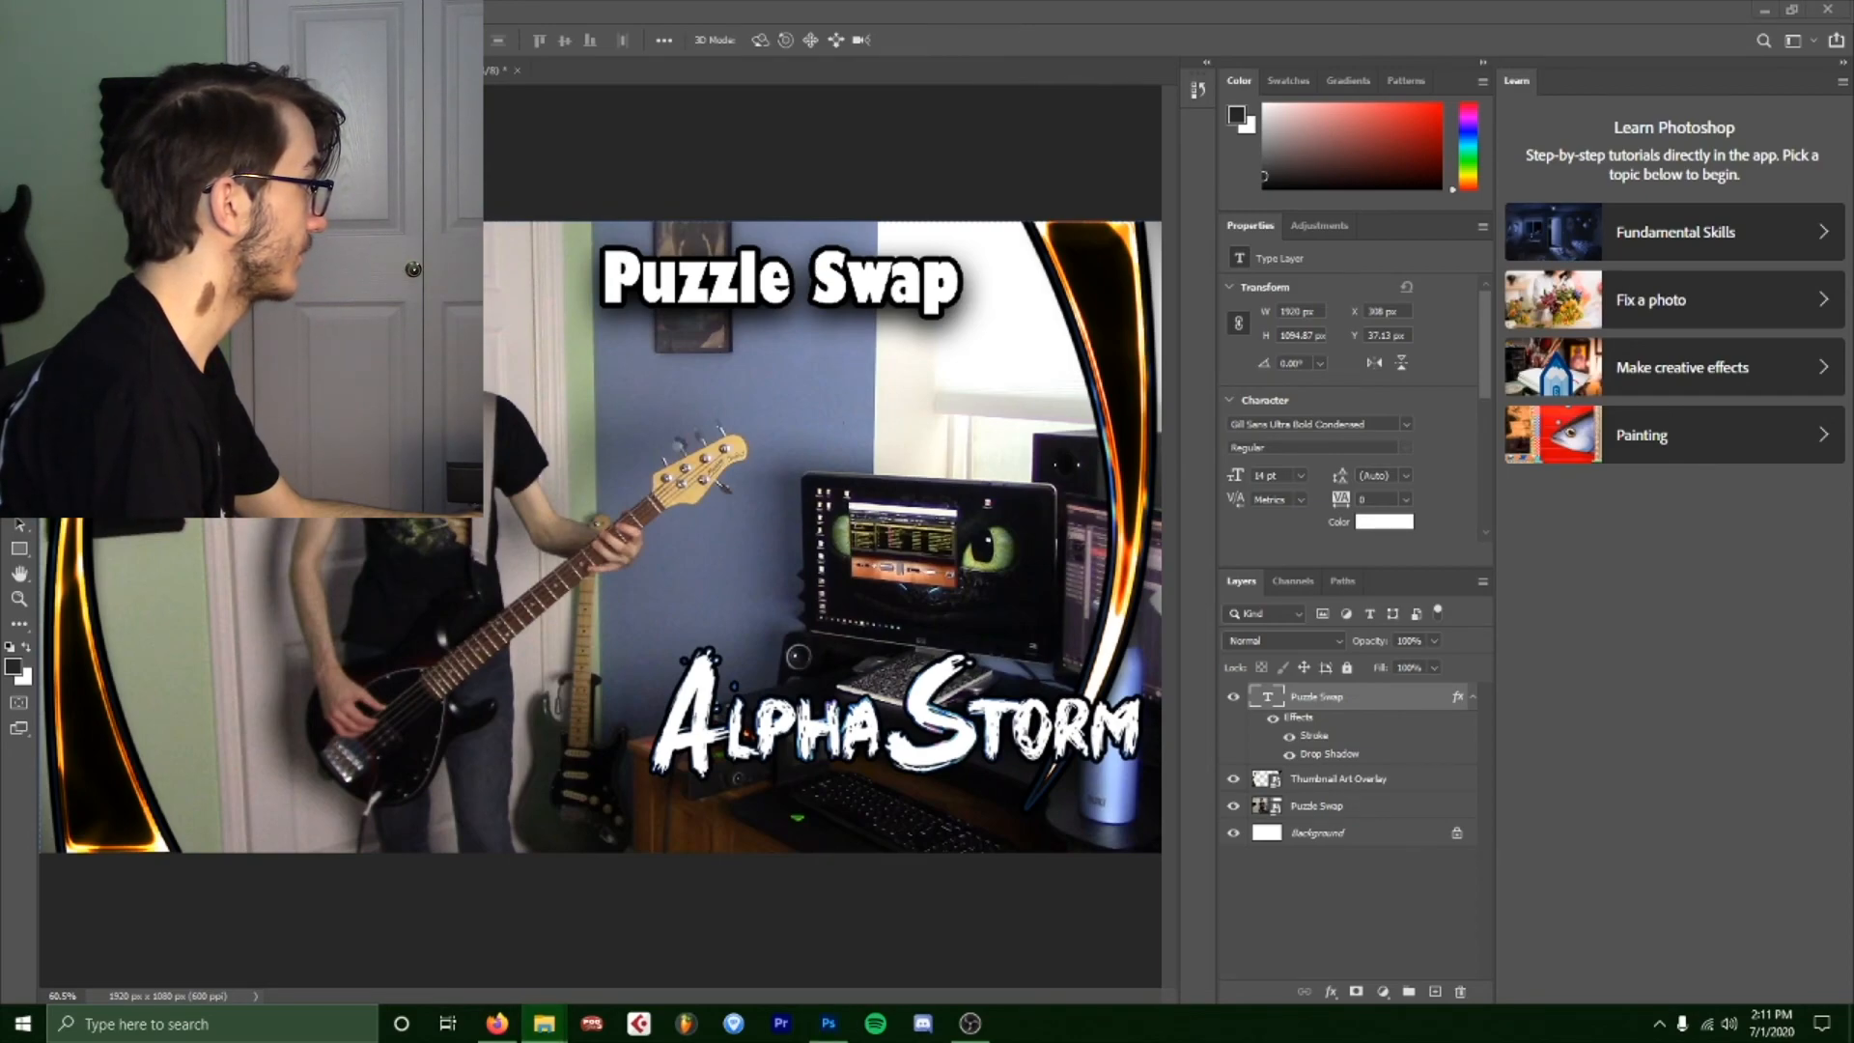
{"action": "left_click_drag", "start_coordinate": [221, 632], "coordinate": [223, 634]}
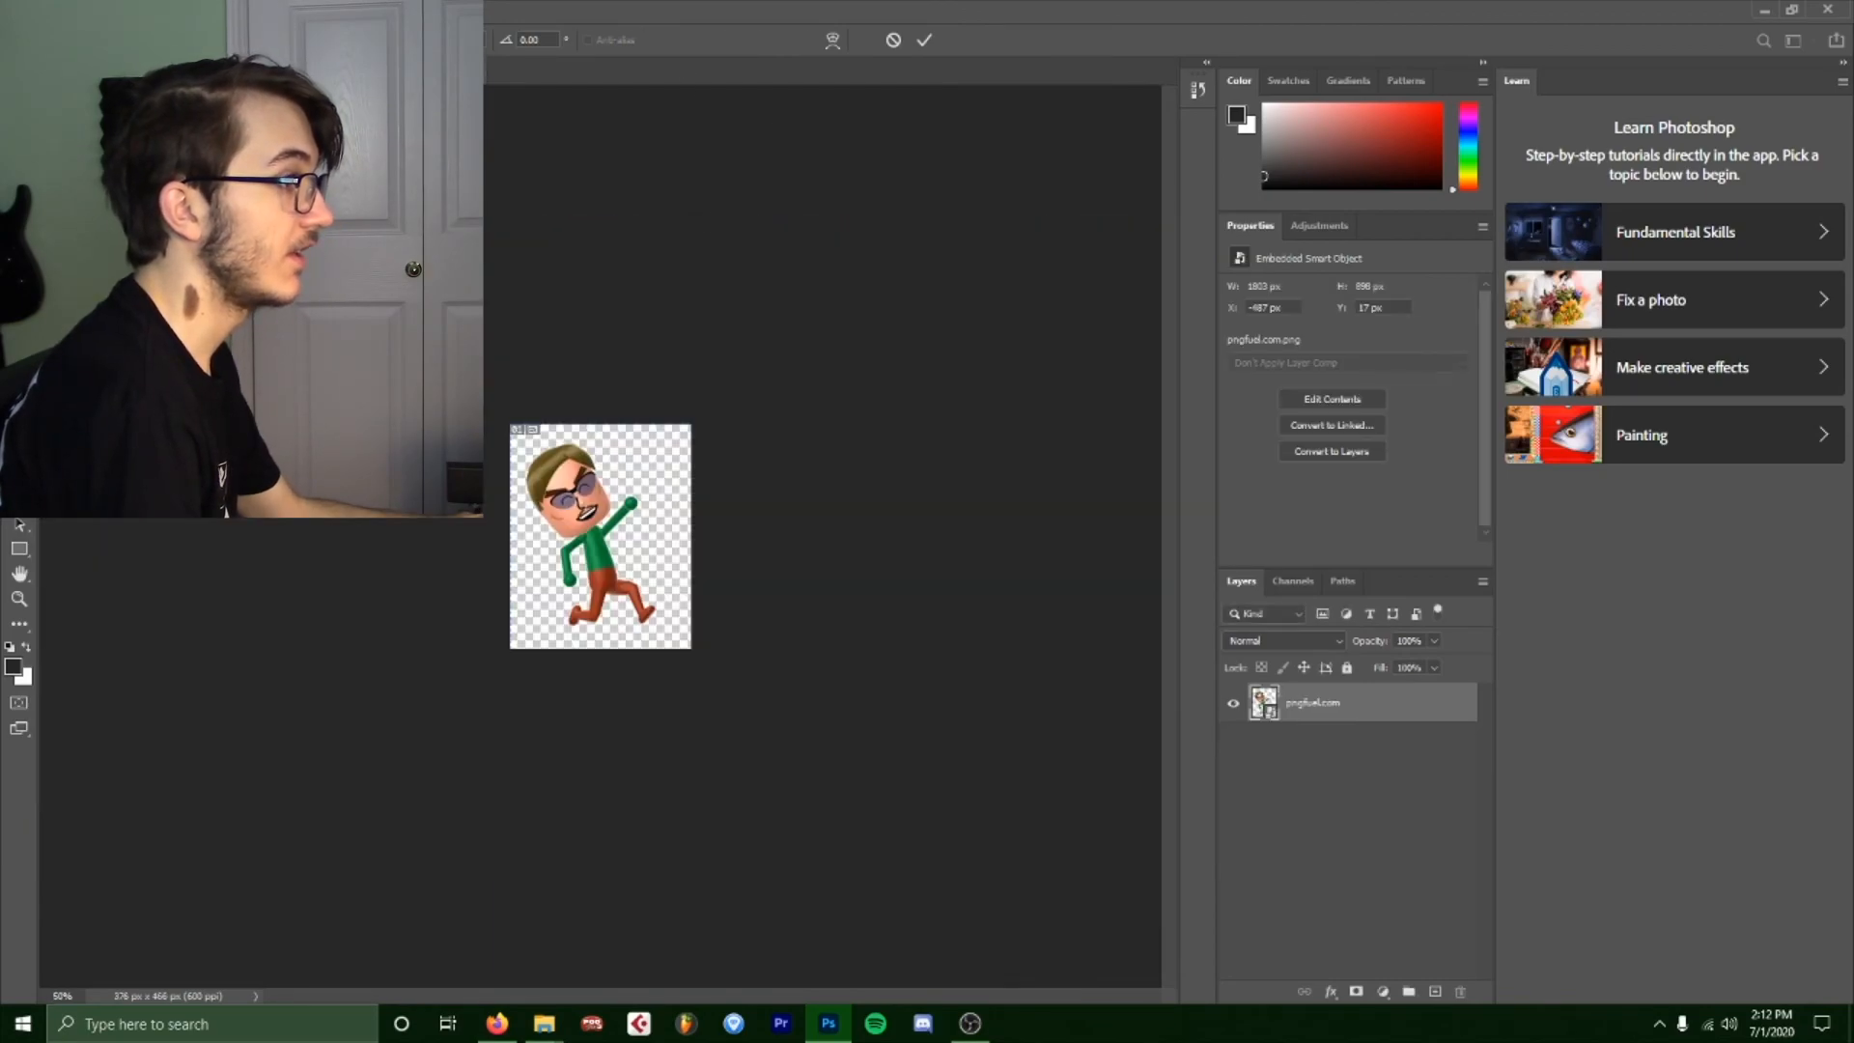
{"action": "key", "text": "ctrl+plus"}
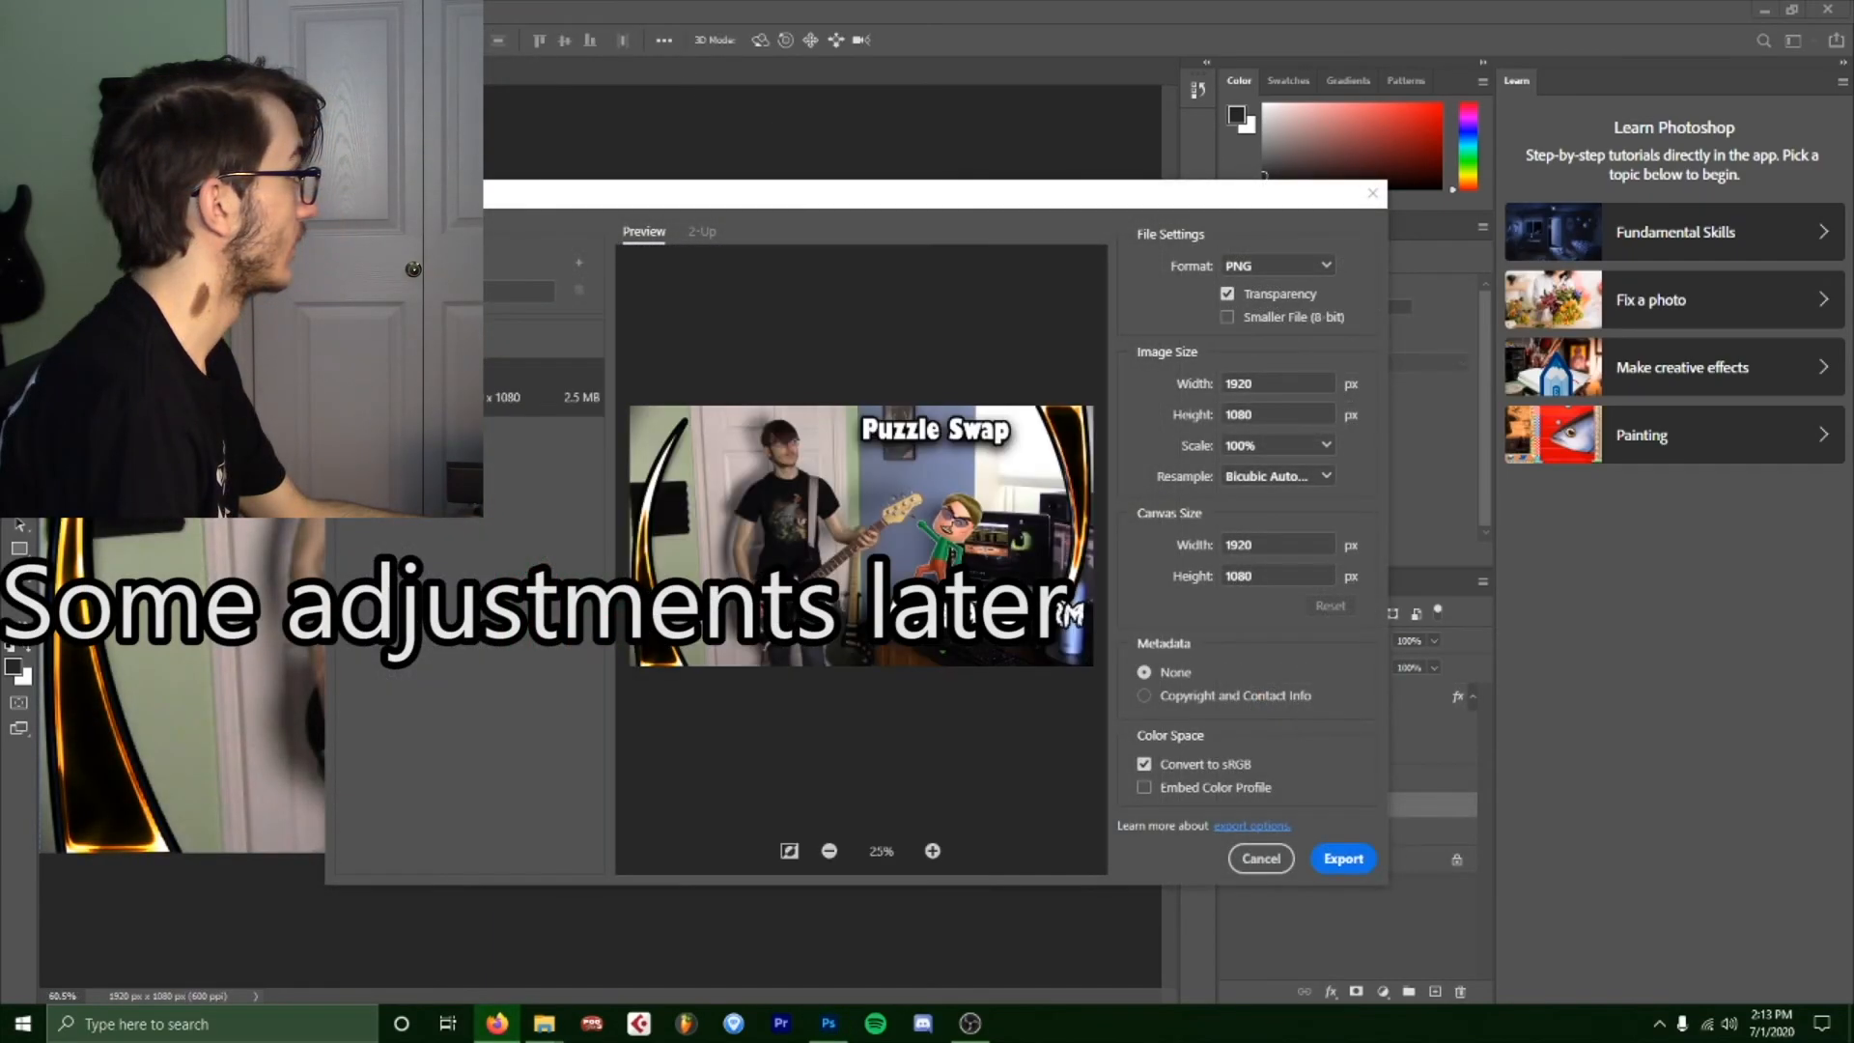
Export the finished thumbnail as a PNG resized to 1280 x 720 px.
{"action": "double_click", "coordinate": [1287, 391]}
{"action": "type", "text": "1280"}
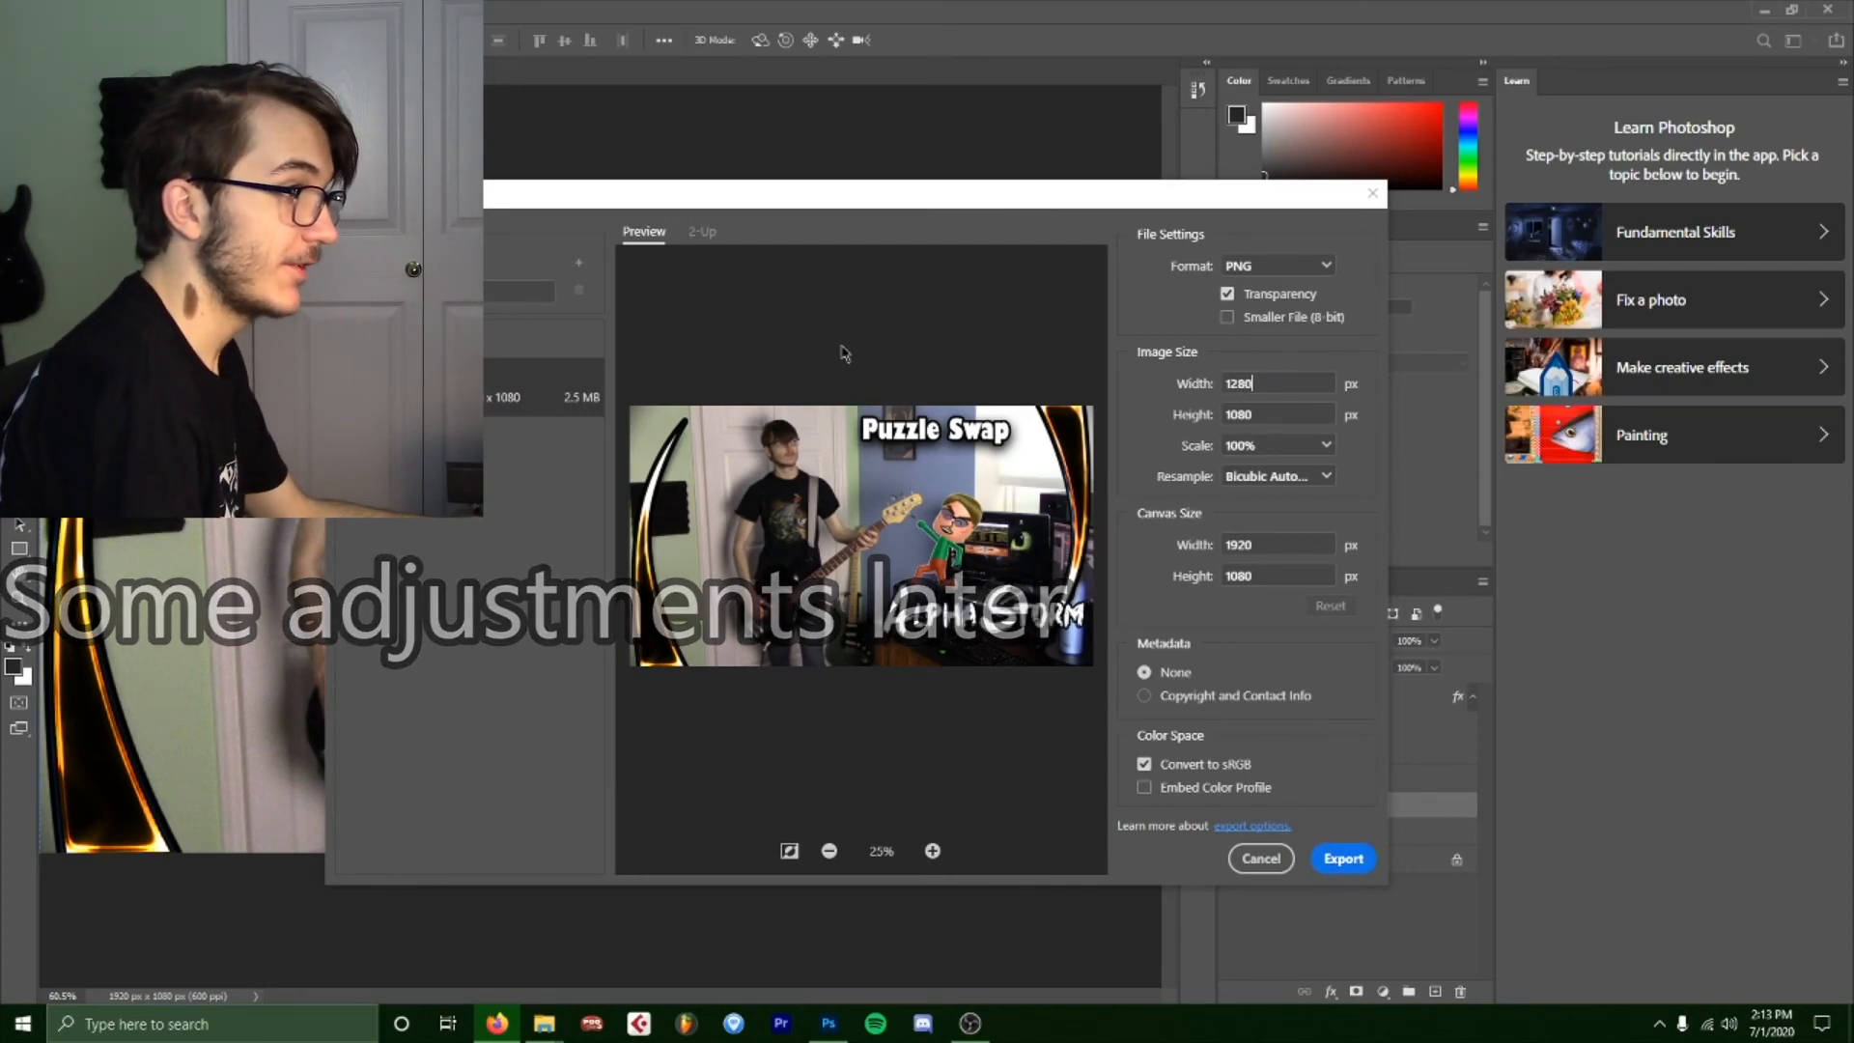
{"action": "key", "text": "Return"}
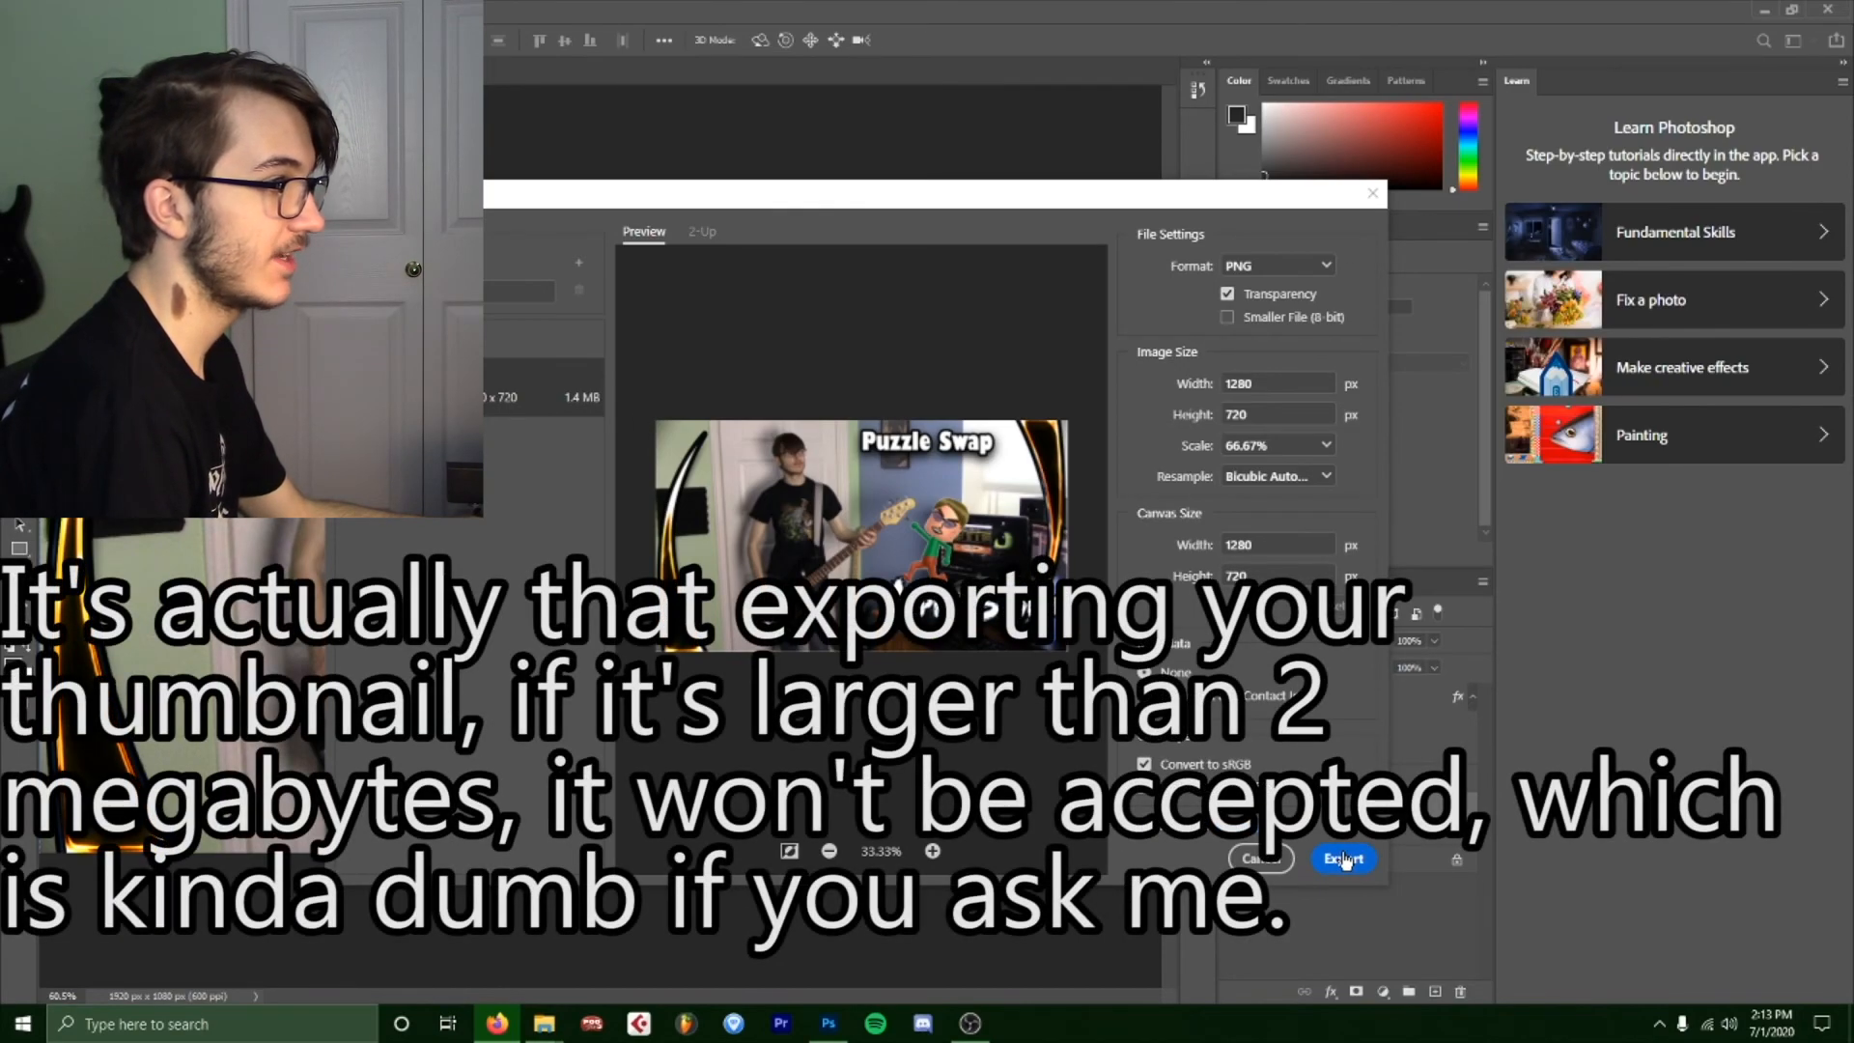
{"action": "left_click", "coordinate": [1346, 856]}
{"action": "double_click", "coordinate": [333, 174]}
{"action": "scroll", "coordinate": [628, 241], "scroll_direction": "down", "scroll_amount": 1}
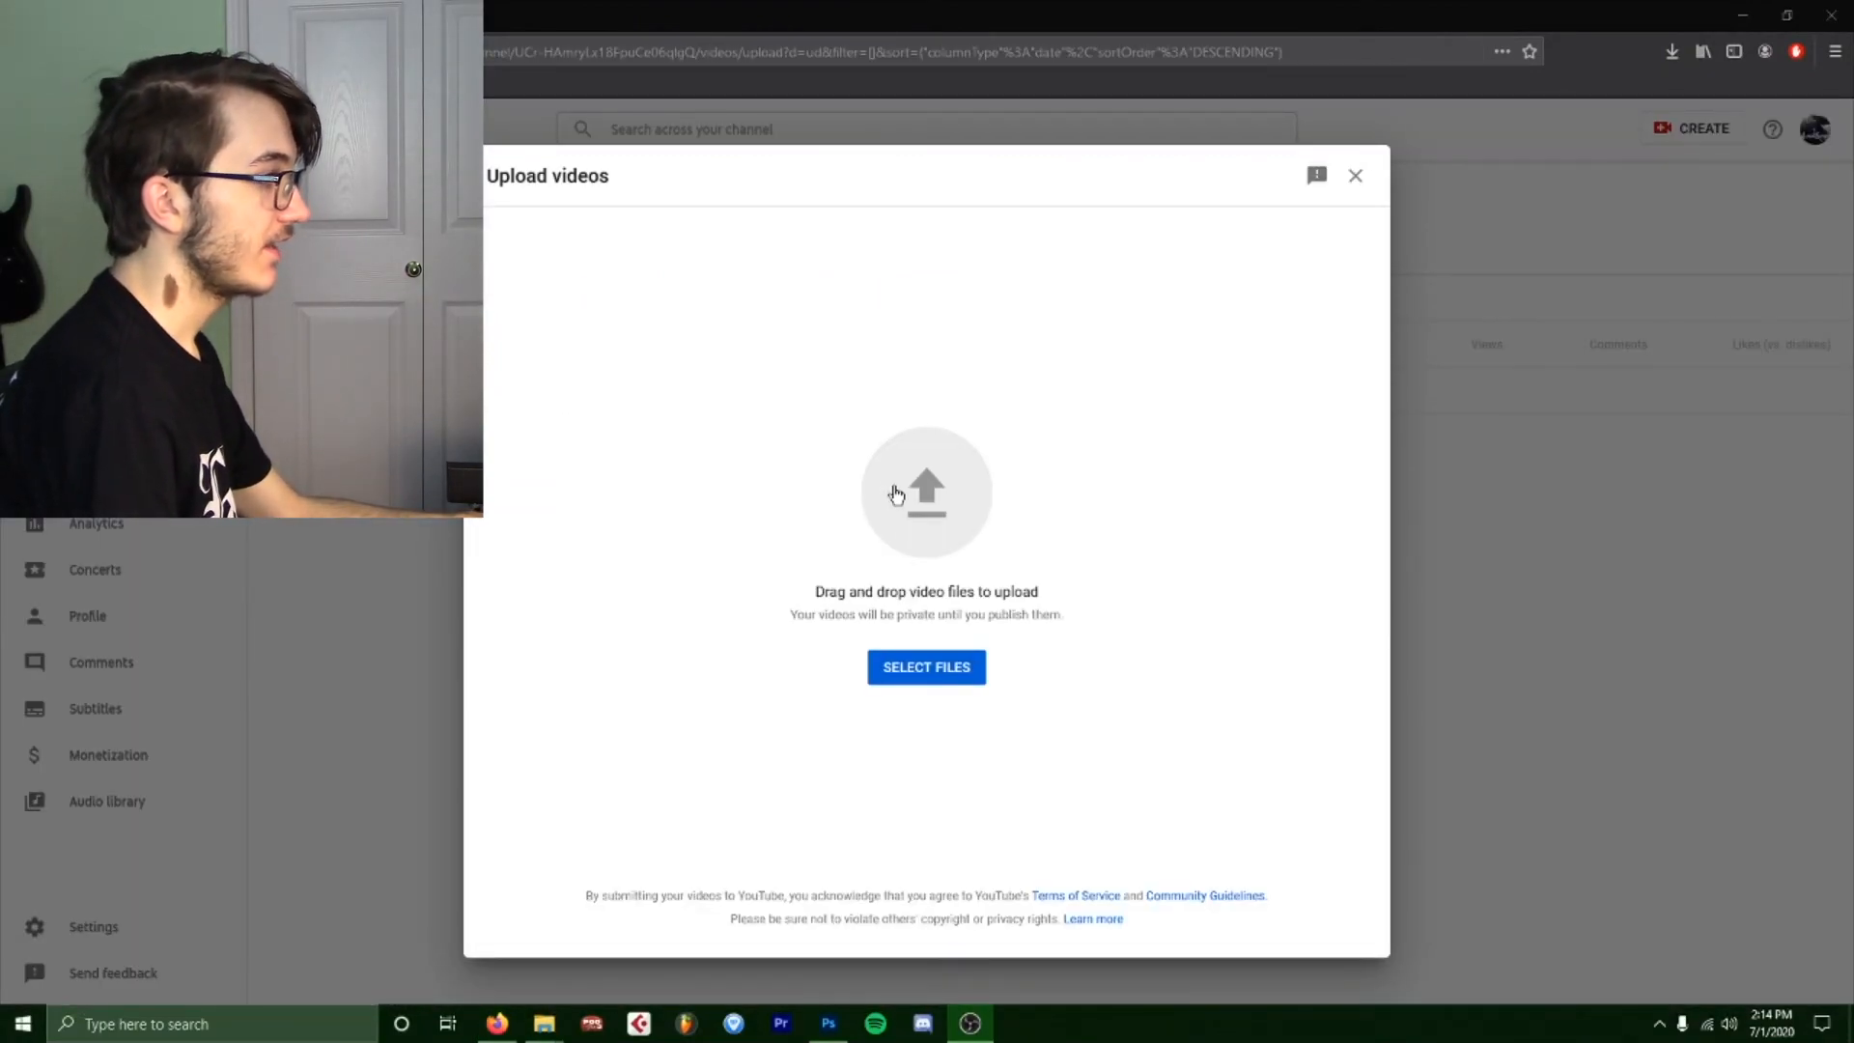
Upload Puzzle Swap.mp4 from the folder of new videos to the channel in YouTube Studio.
{"action": "left_click", "coordinate": [896, 495]}
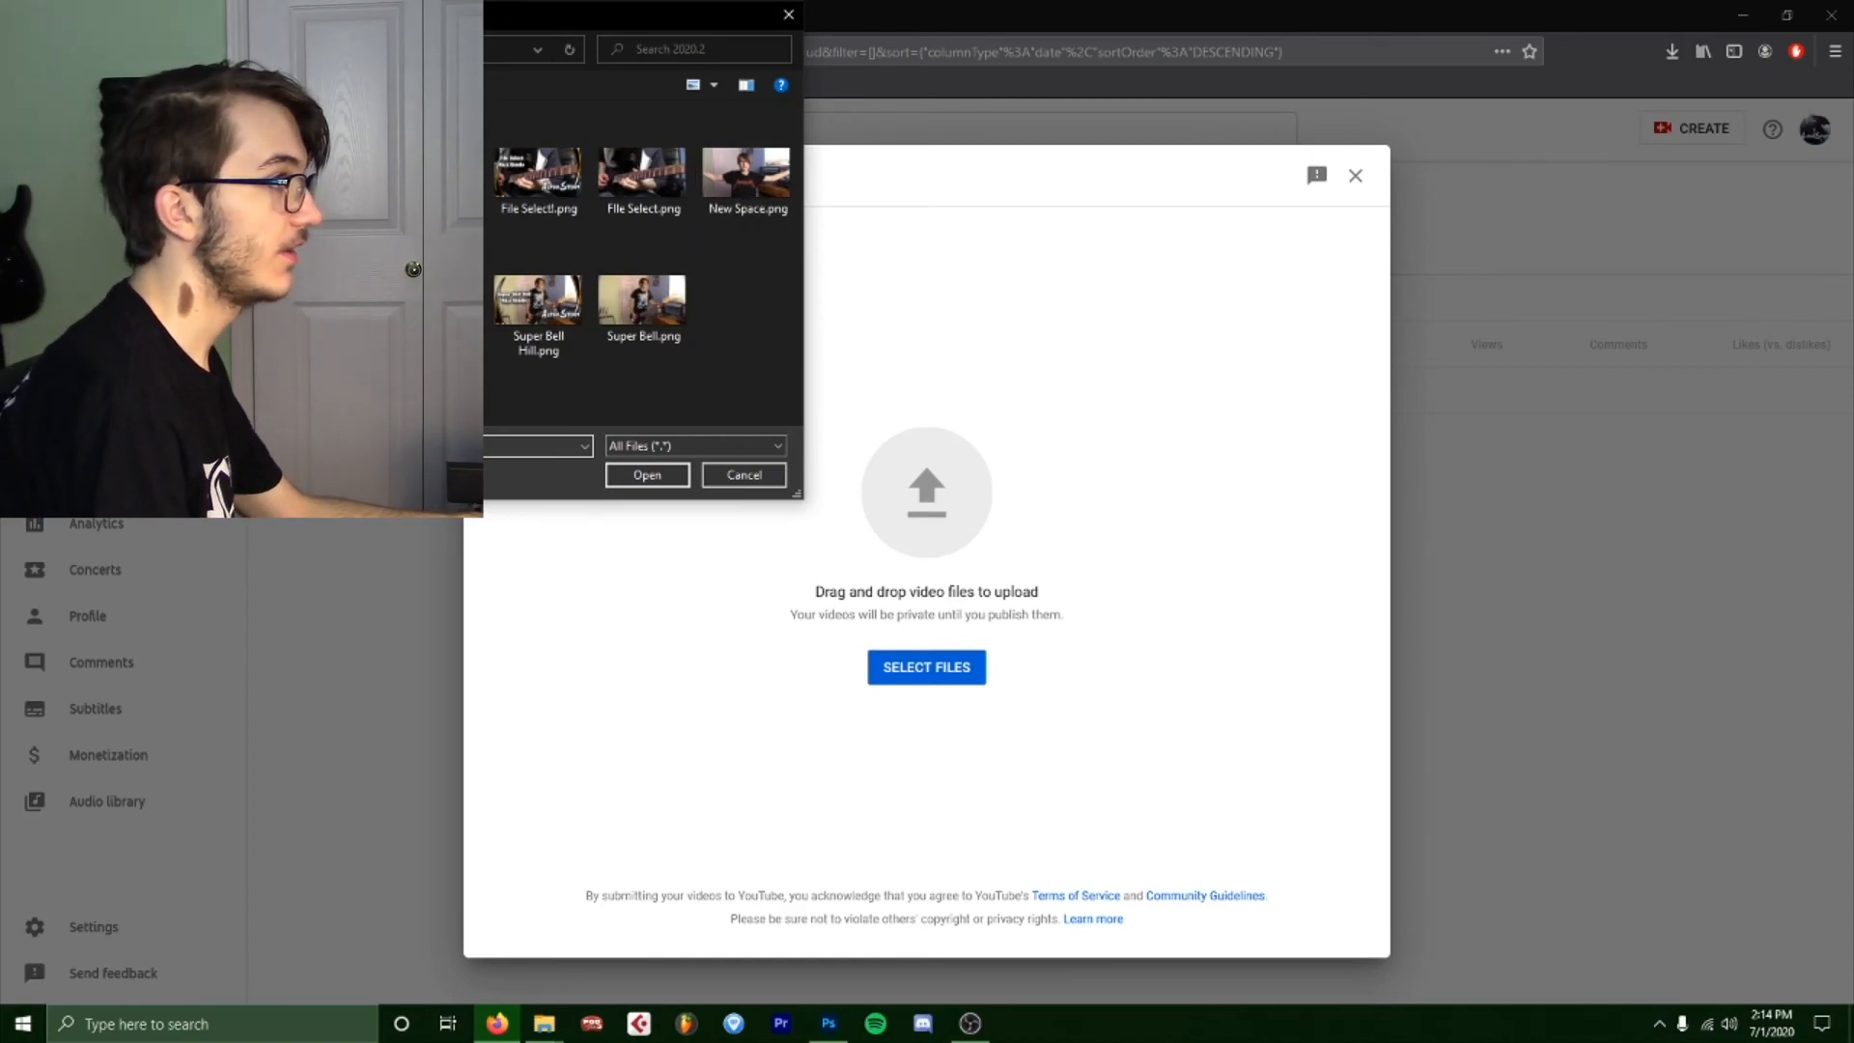
{"action": "left_click", "coordinate": [93, 50]}
{"action": "double_click", "coordinate": [290, 162]}
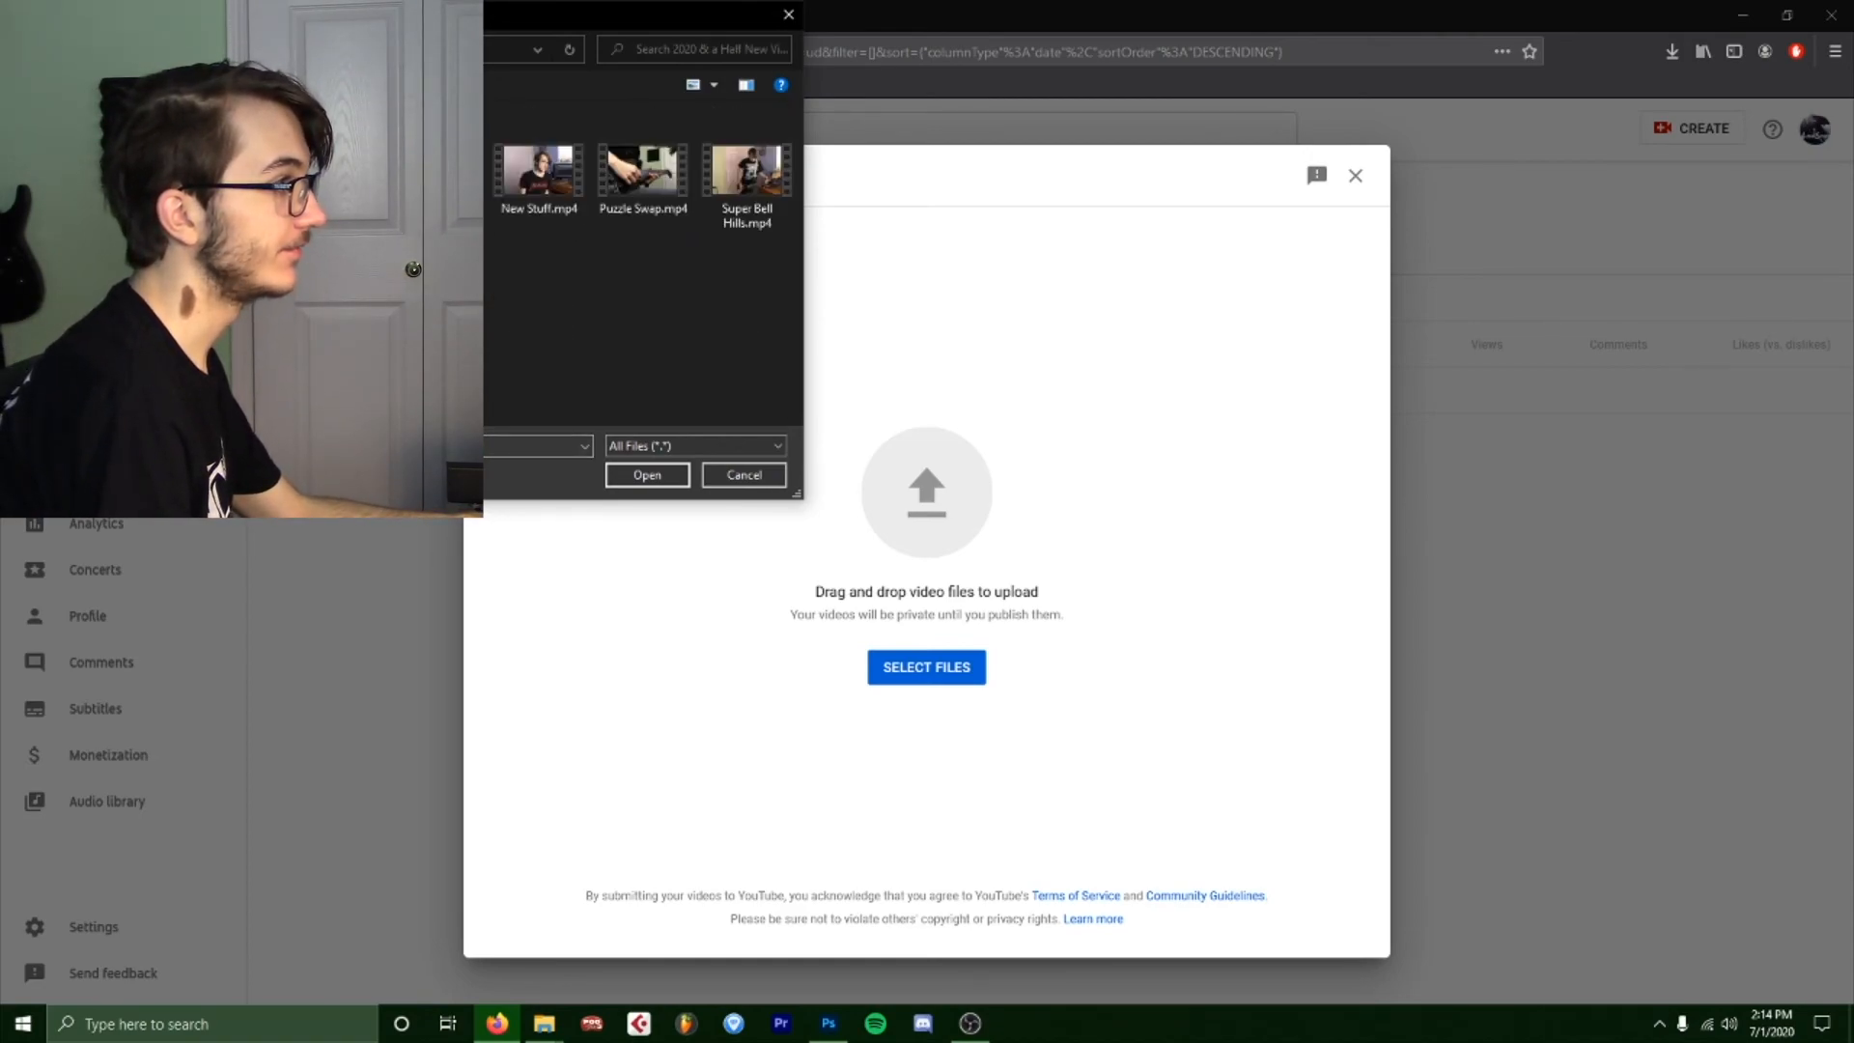
{"action": "double_click", "coordinate": [656, 172]}
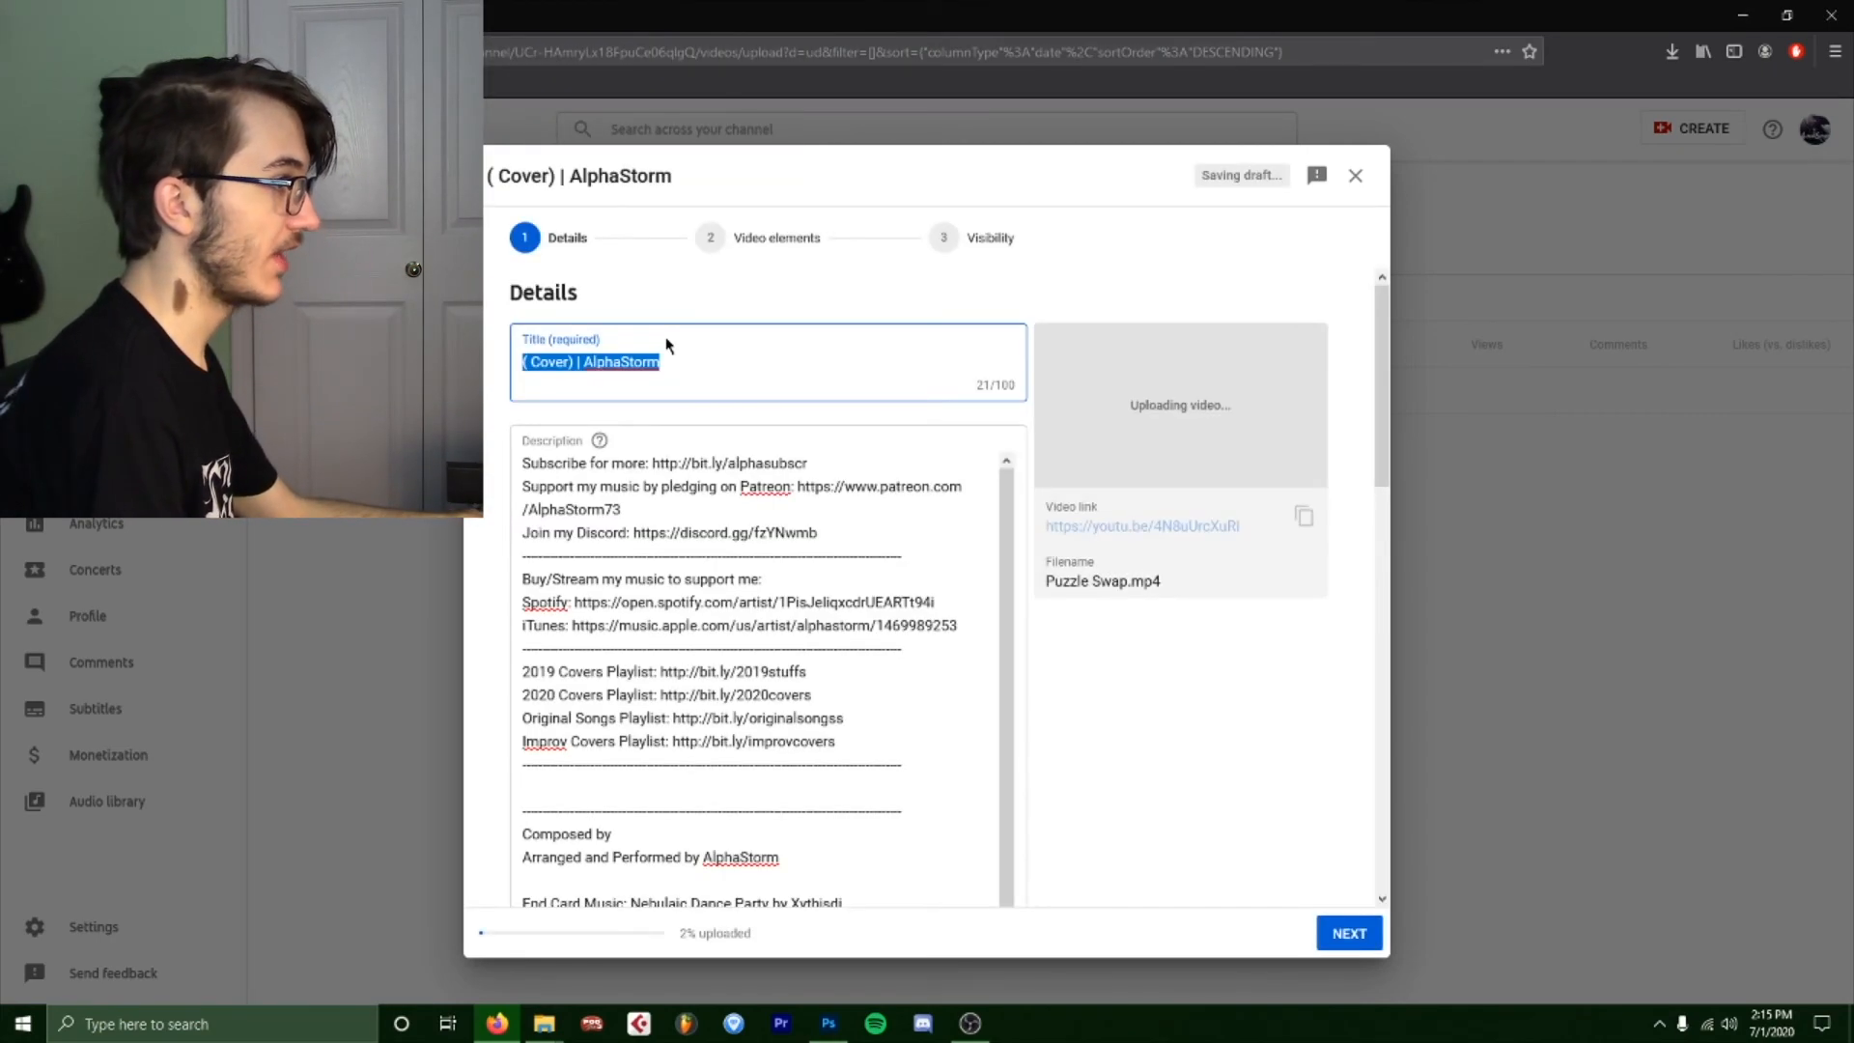
Complete the video title template to read "Puzzle Swap (StreetPass Mii Plaza Cover) | AlphaStorm".
{"action": "scroll", "coordinate": [870, 553], "scroll_direction": "down", "scroll_amount": 10}
{"action": "scroll", "coordinate": [965, 569], "scroll_direction": "down", "scroll_amount": 3}
{"action": "scroll", "coordinate": [869, 618], "scroll_direction": "up", "scroll_amount": 15}
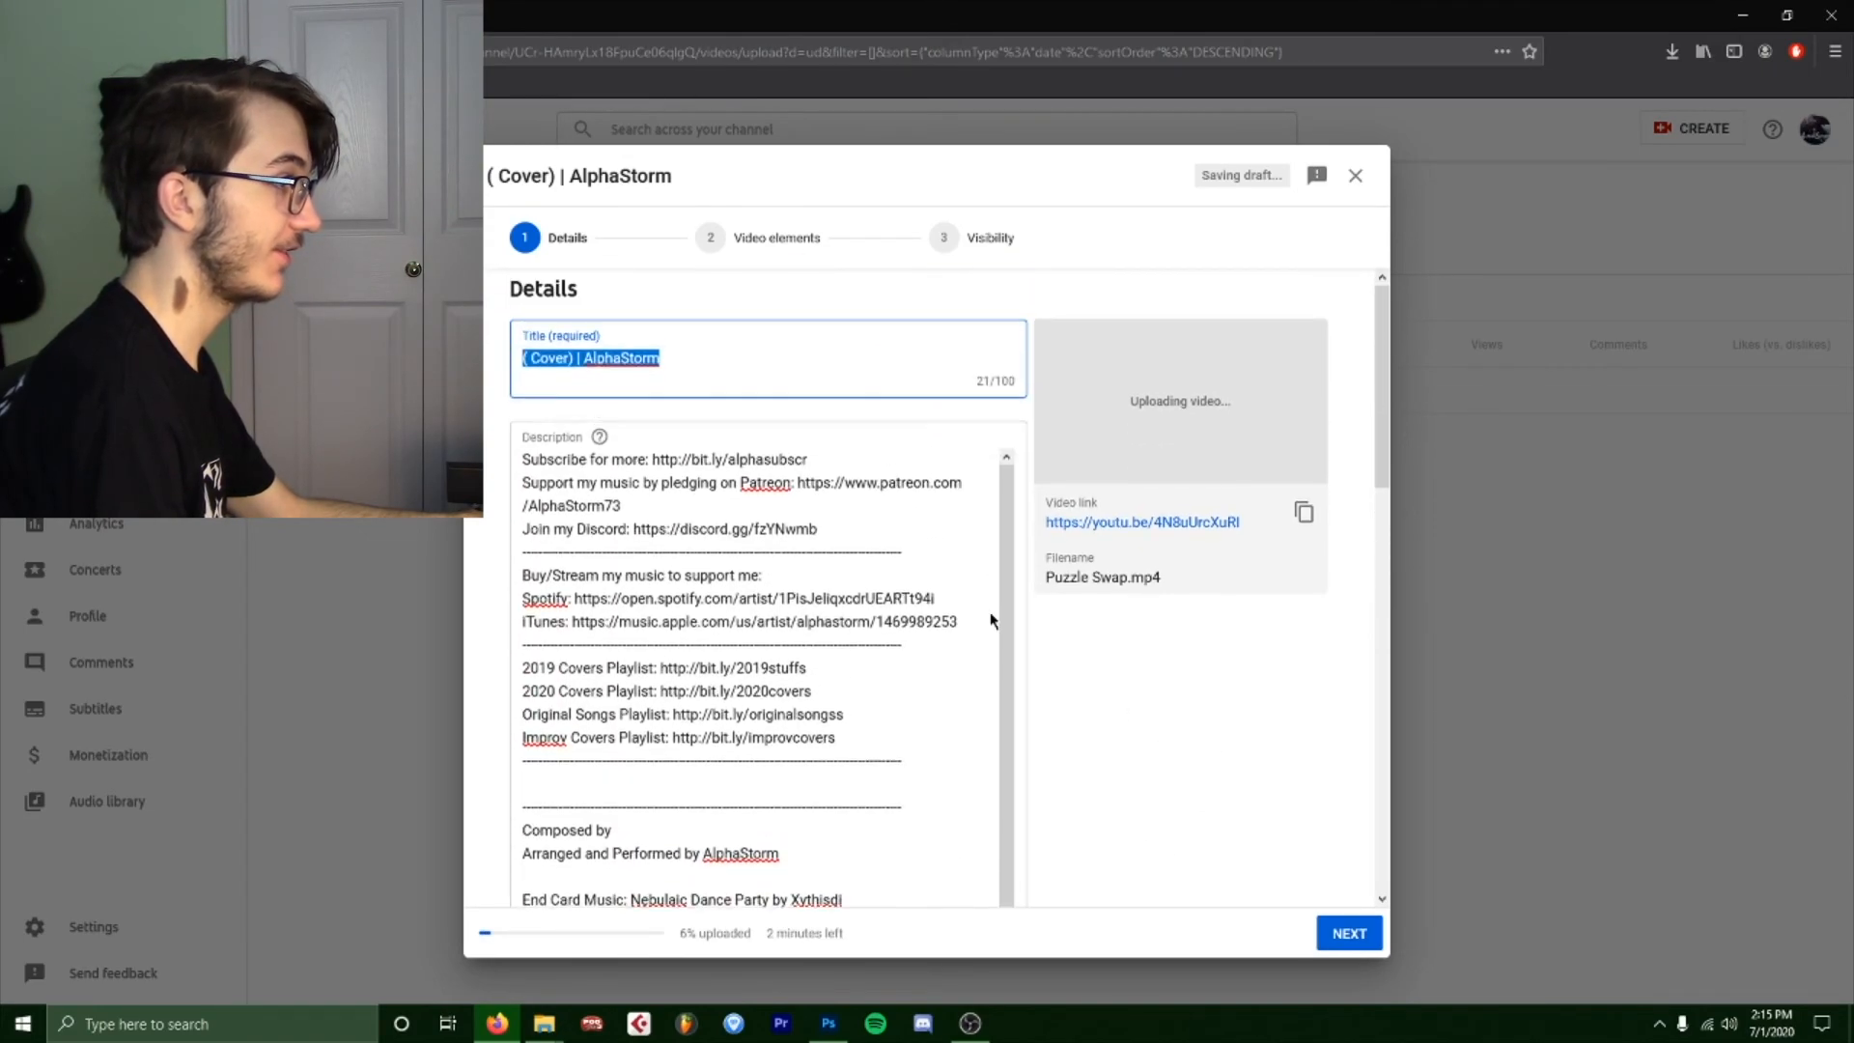
{"action": "left_click", "coordinate": [523, 363]}
{"action": "type", "text": "Puzzle Swap"}
{"action": "key", "text": "Right"}
{"action": "type", "text": "Street"}
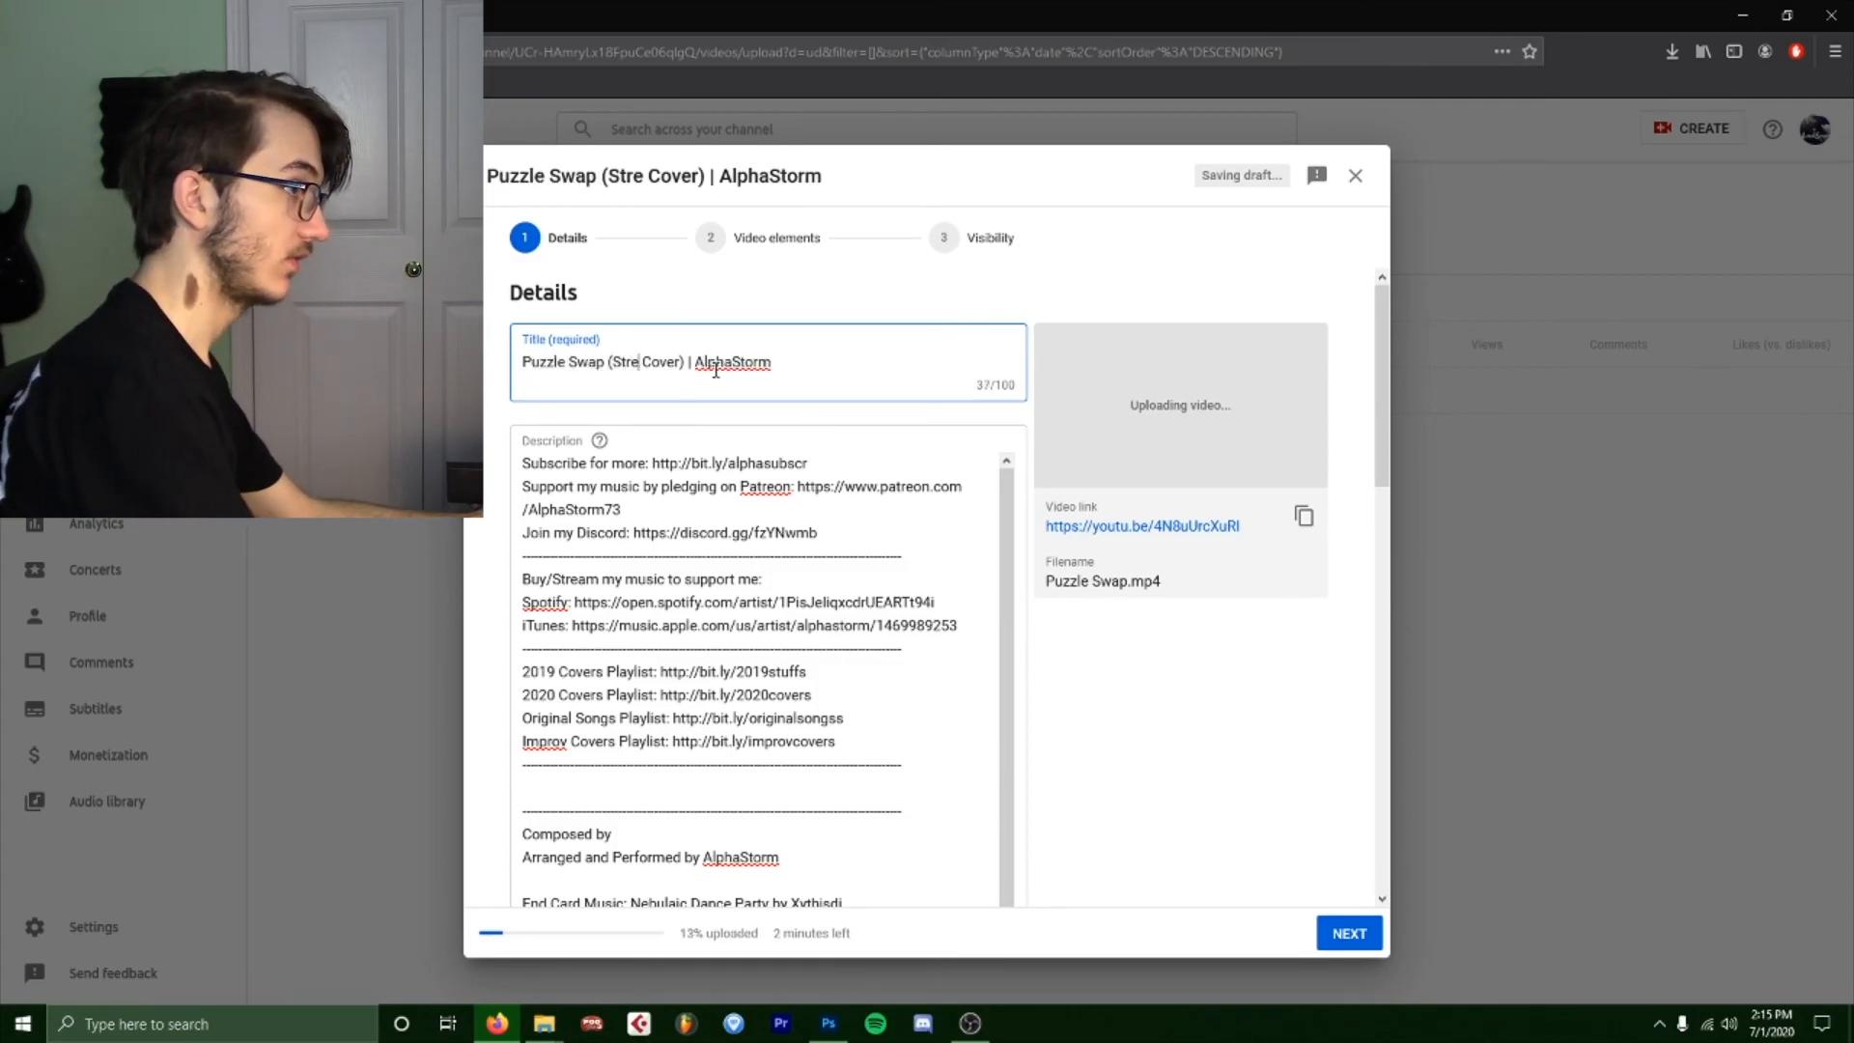
{"action": "type", "text": "pass"}
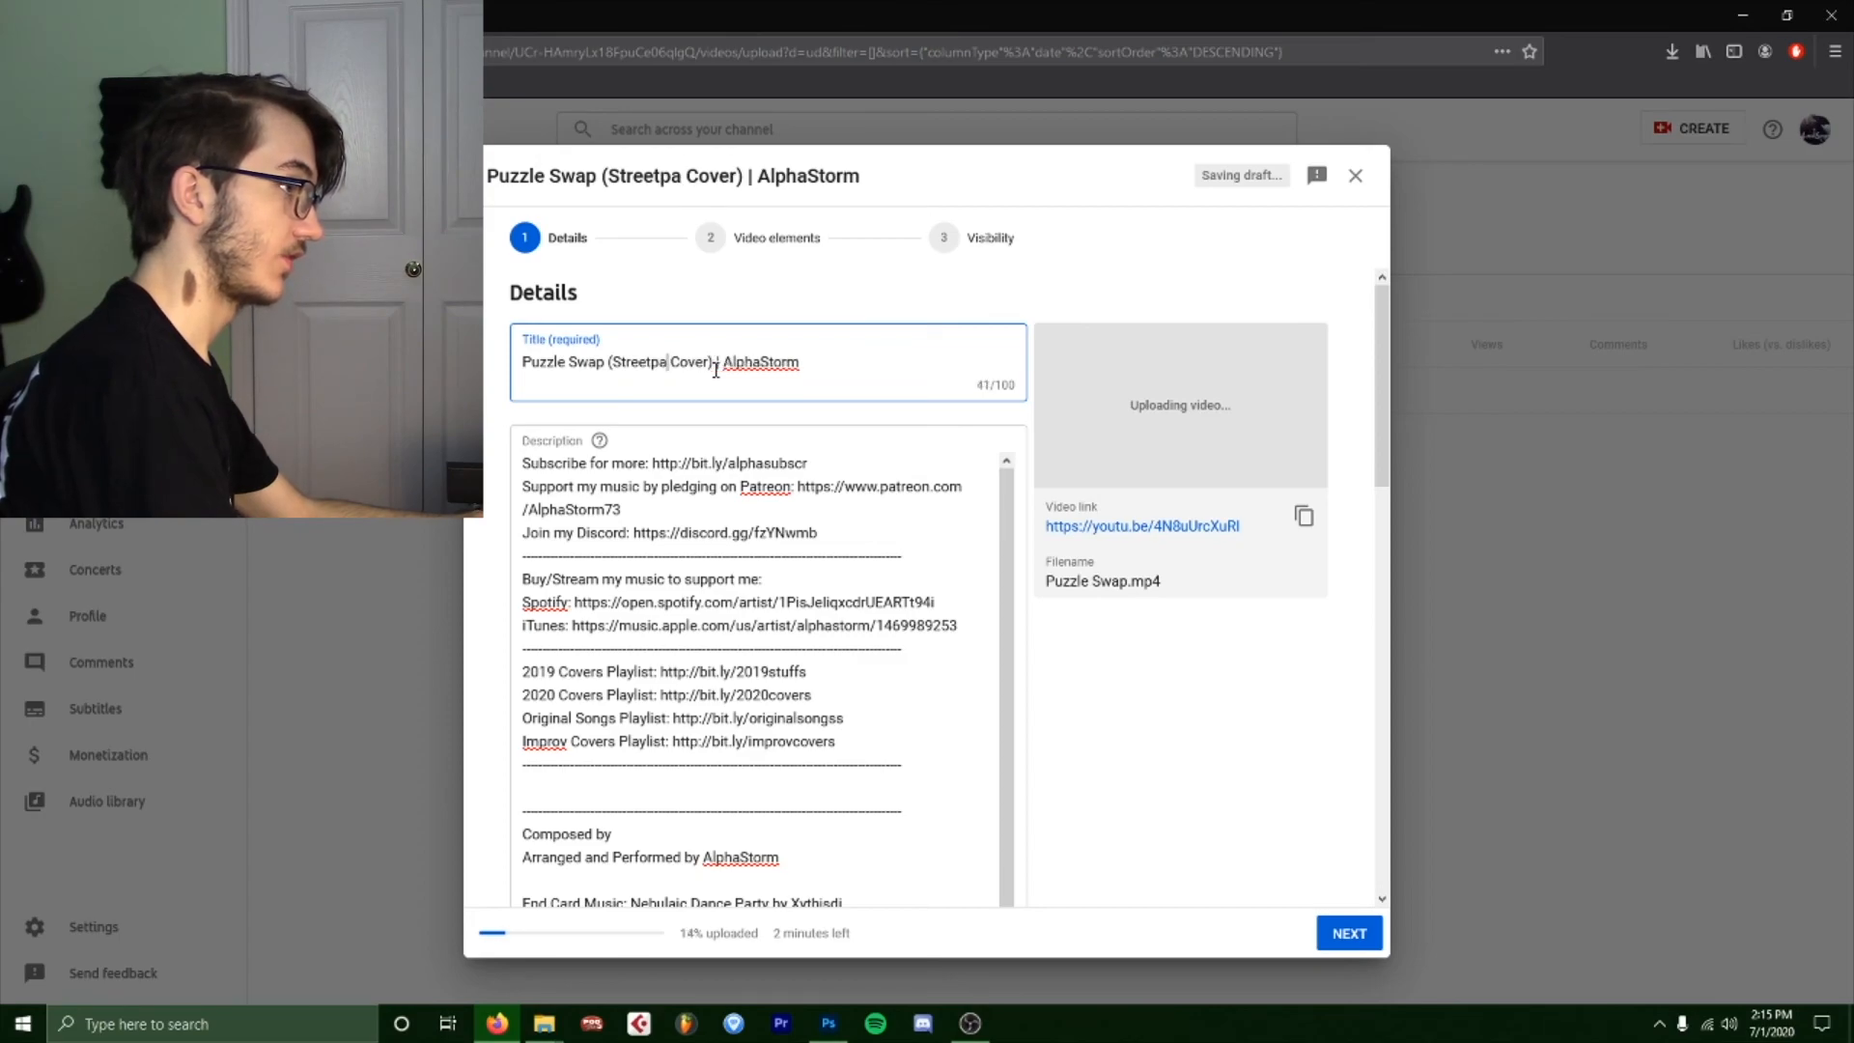
{"action": "key", "text": "BackSpace"}
{"action": "key", "text": "BackSpace"}
{"action": "key", "text": "BackSpace"}
{"action": "key", "text": "BackSpace"}
{"action": "key", "text": "BackSpace"}
{"action": "type", "text": "Pass Mi"}
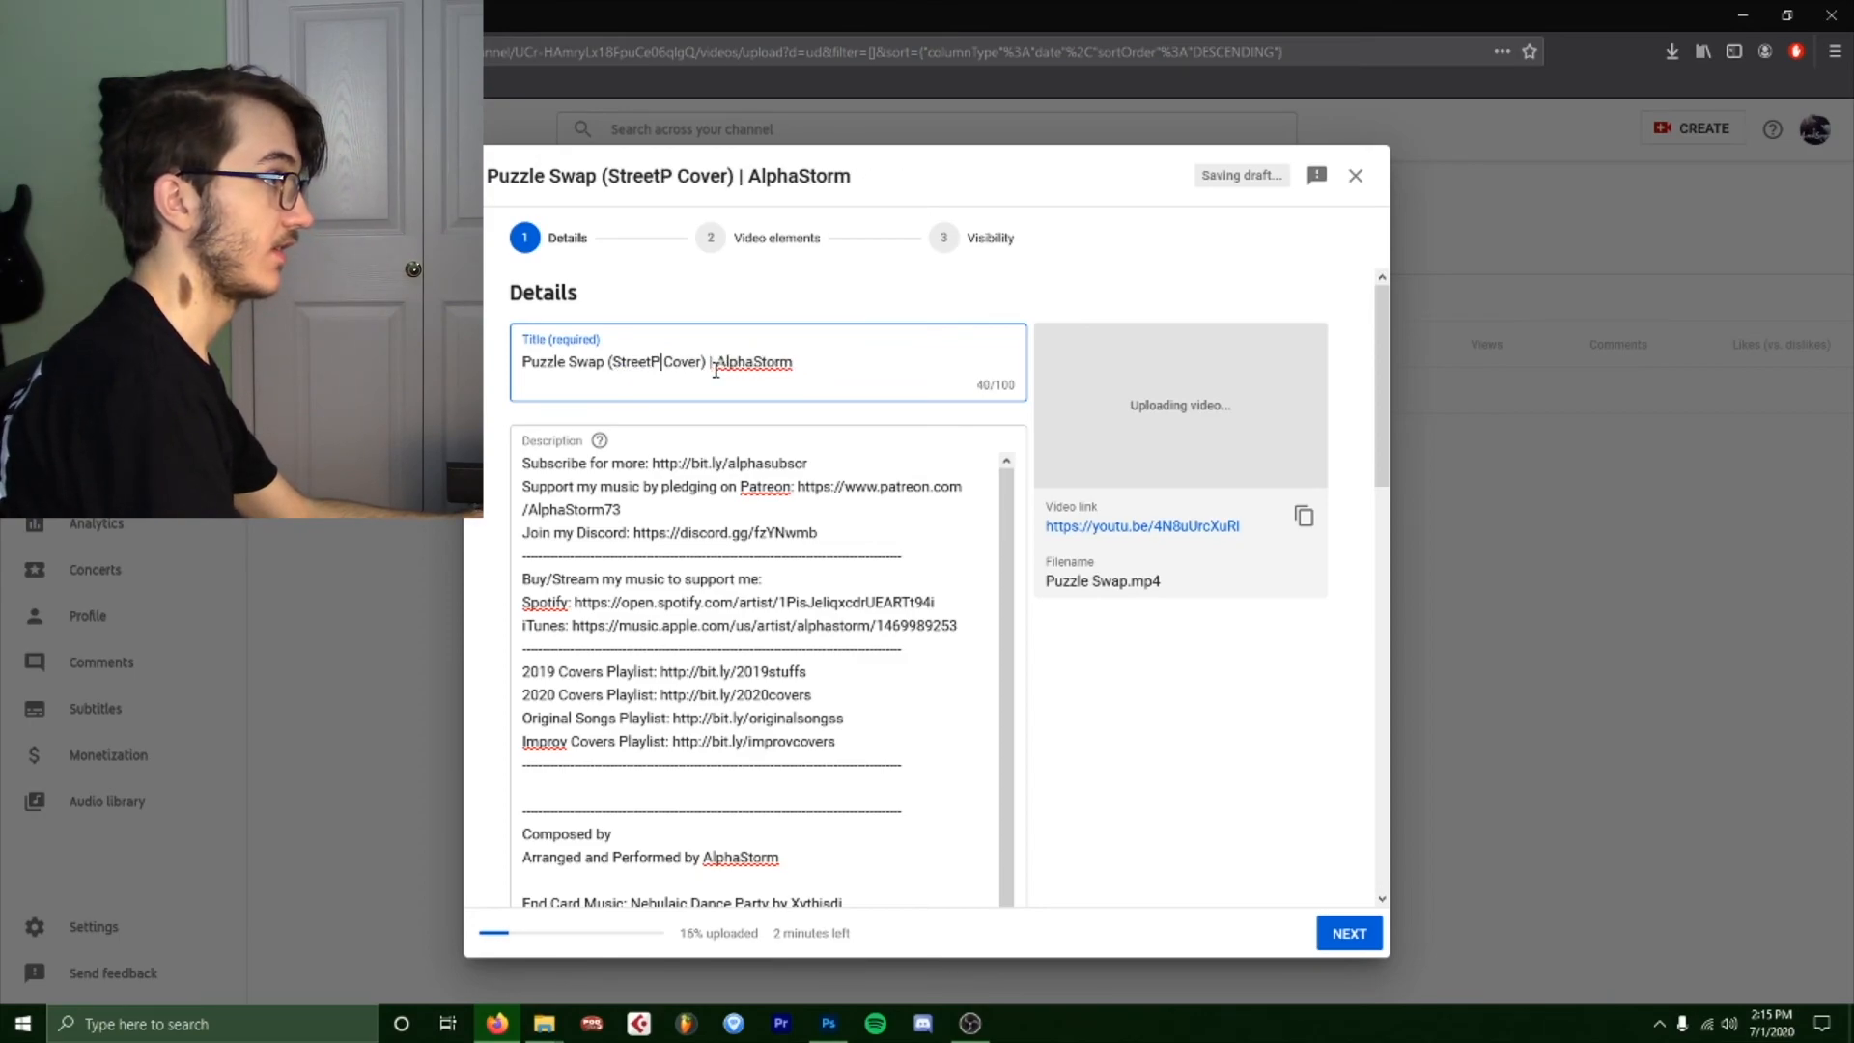
{"action": "type", "text": "i Plaza"}
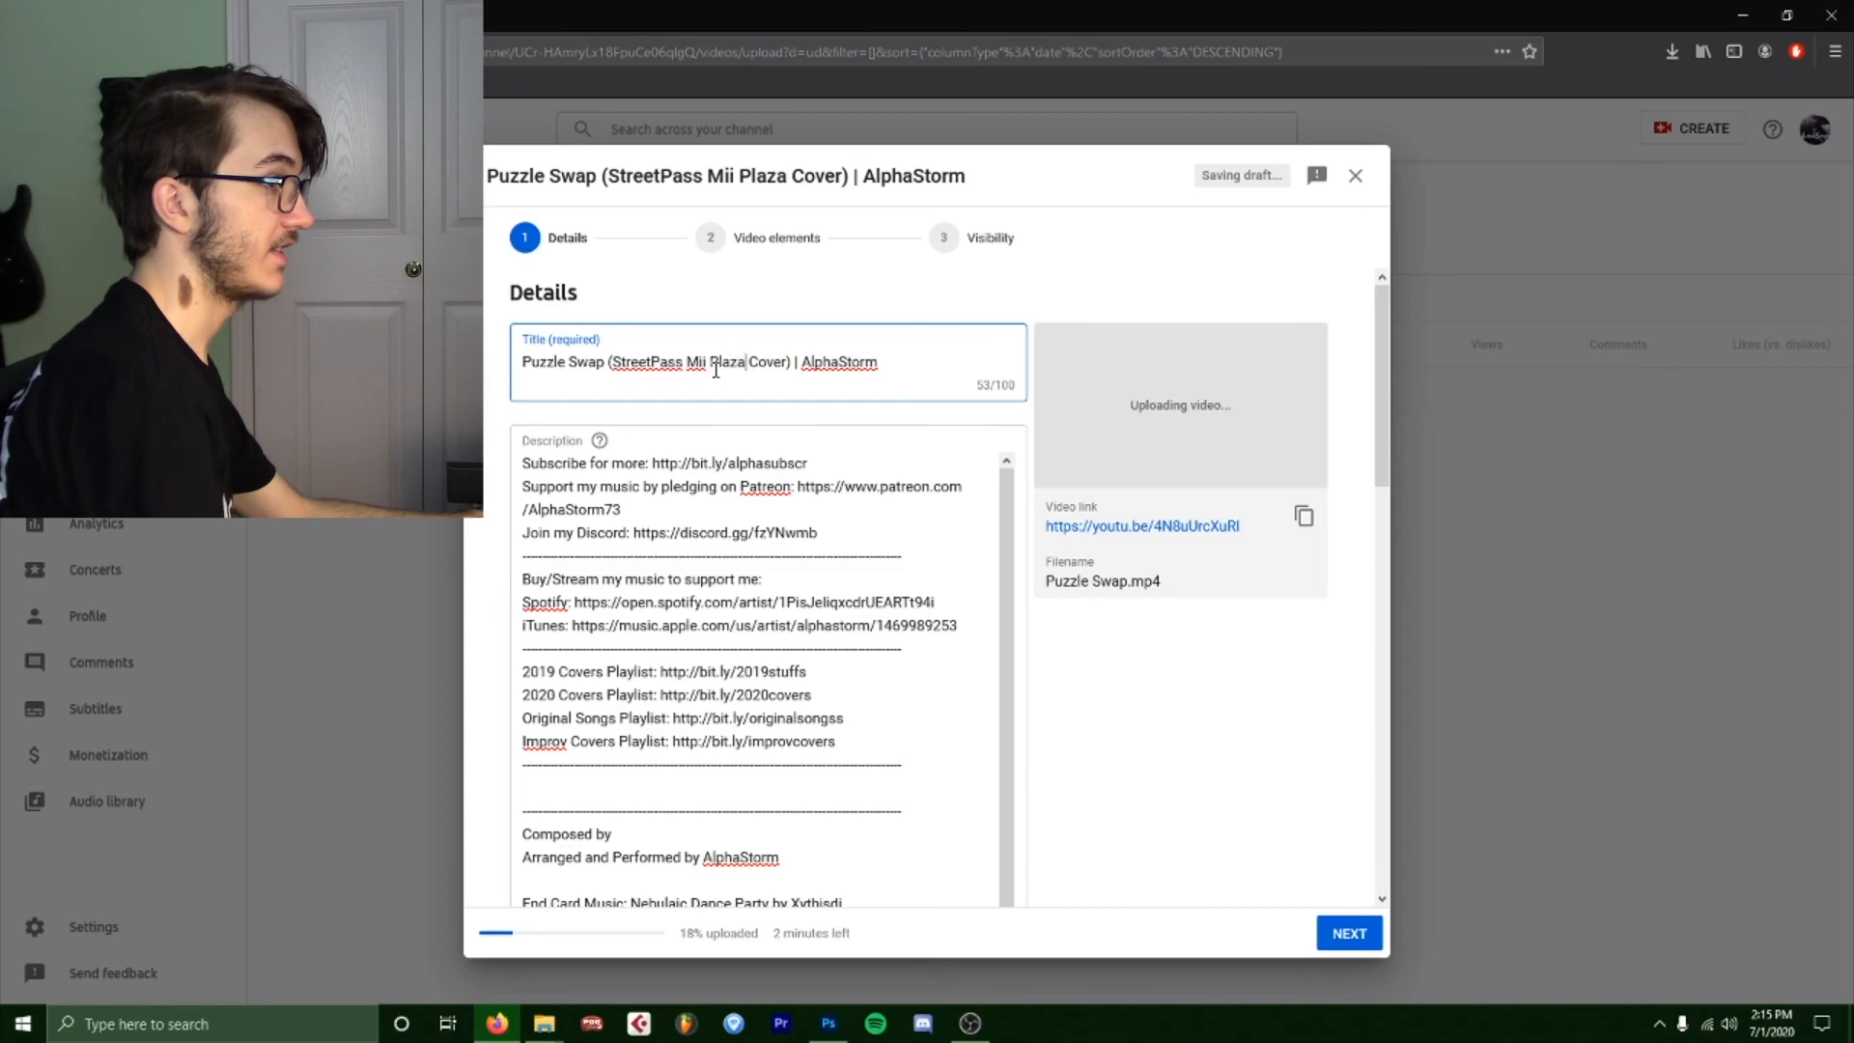
Change the Rhythm Guitar entry in the video description to "LTD M-17 7-String".
{"action": "scroll", "coordinate": [1113, 654], "scroll_direction": "down", "scroll_amount": 1}
{"action": "scroll", "coordinate": [799, 545], "scroll_direction": "down", "scroll_amount": 5}
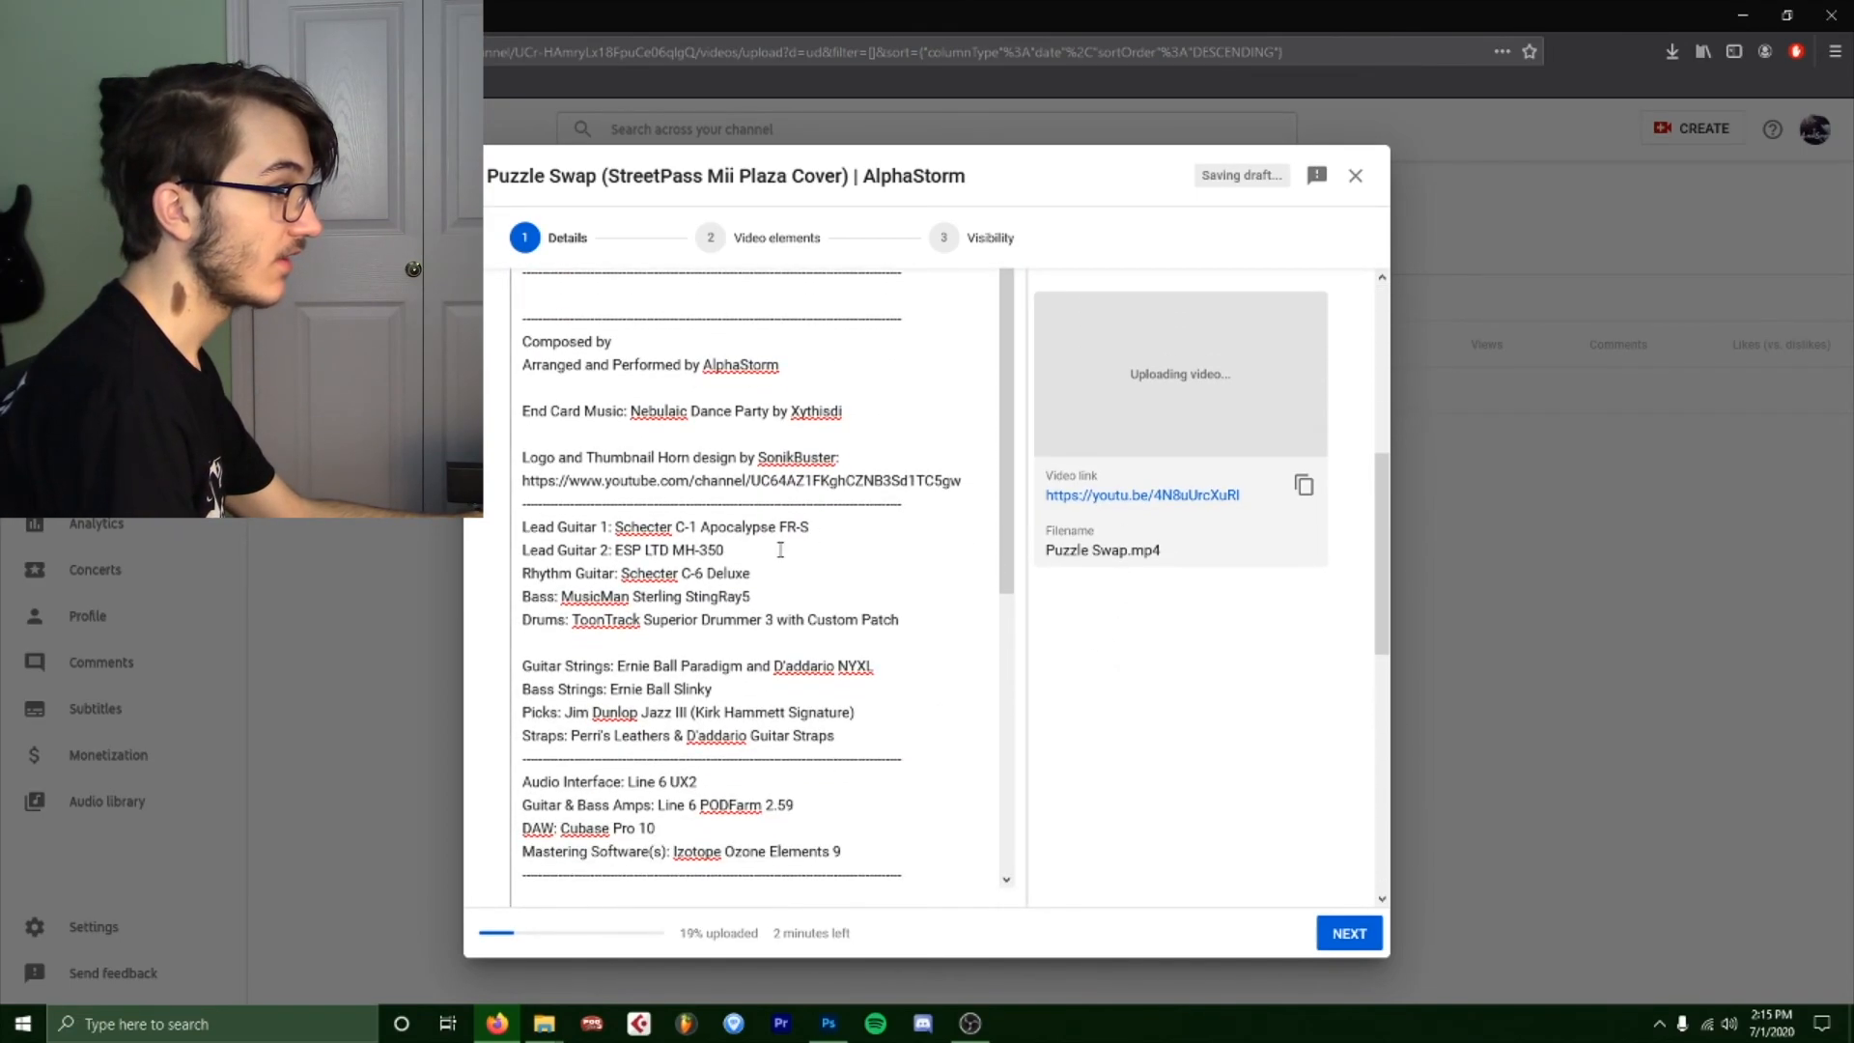
{"action": "left_click_drag", "start_coordinate": [750, 569], "coordinate": [631, 564]}
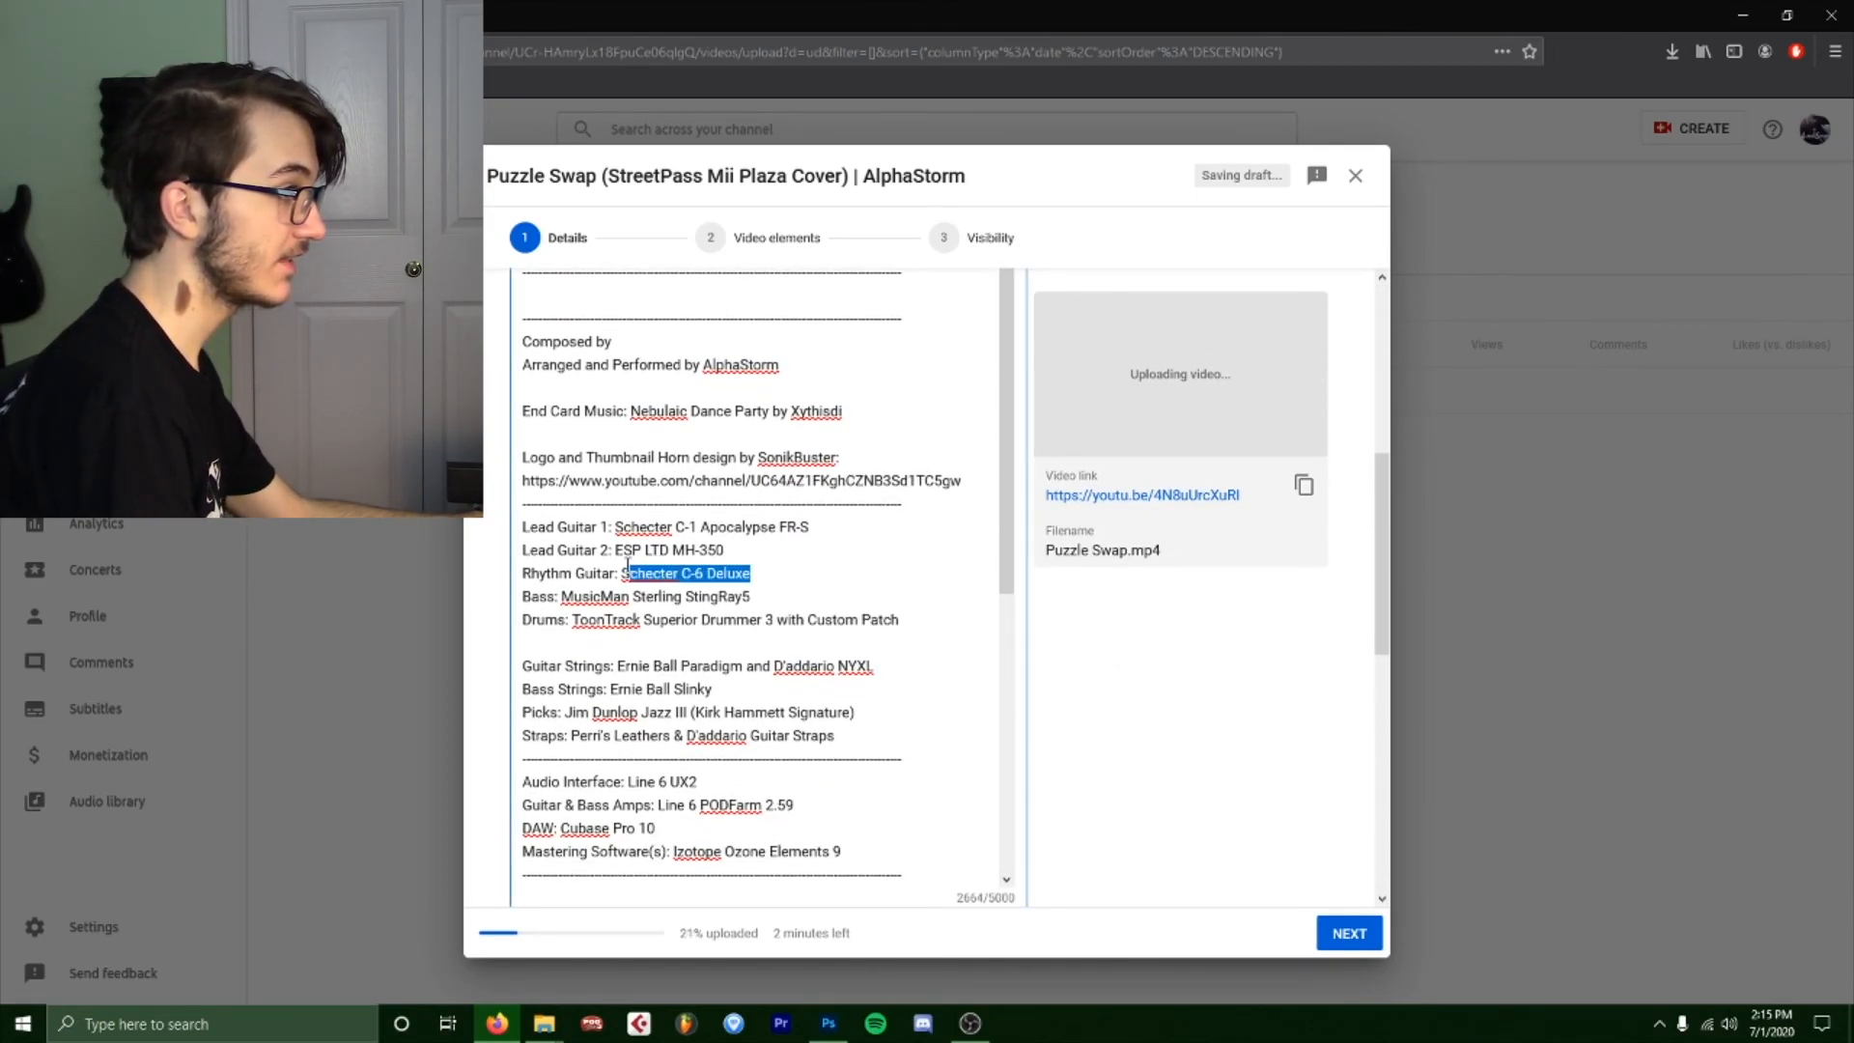
{"action": "type", "text": "LTD"}
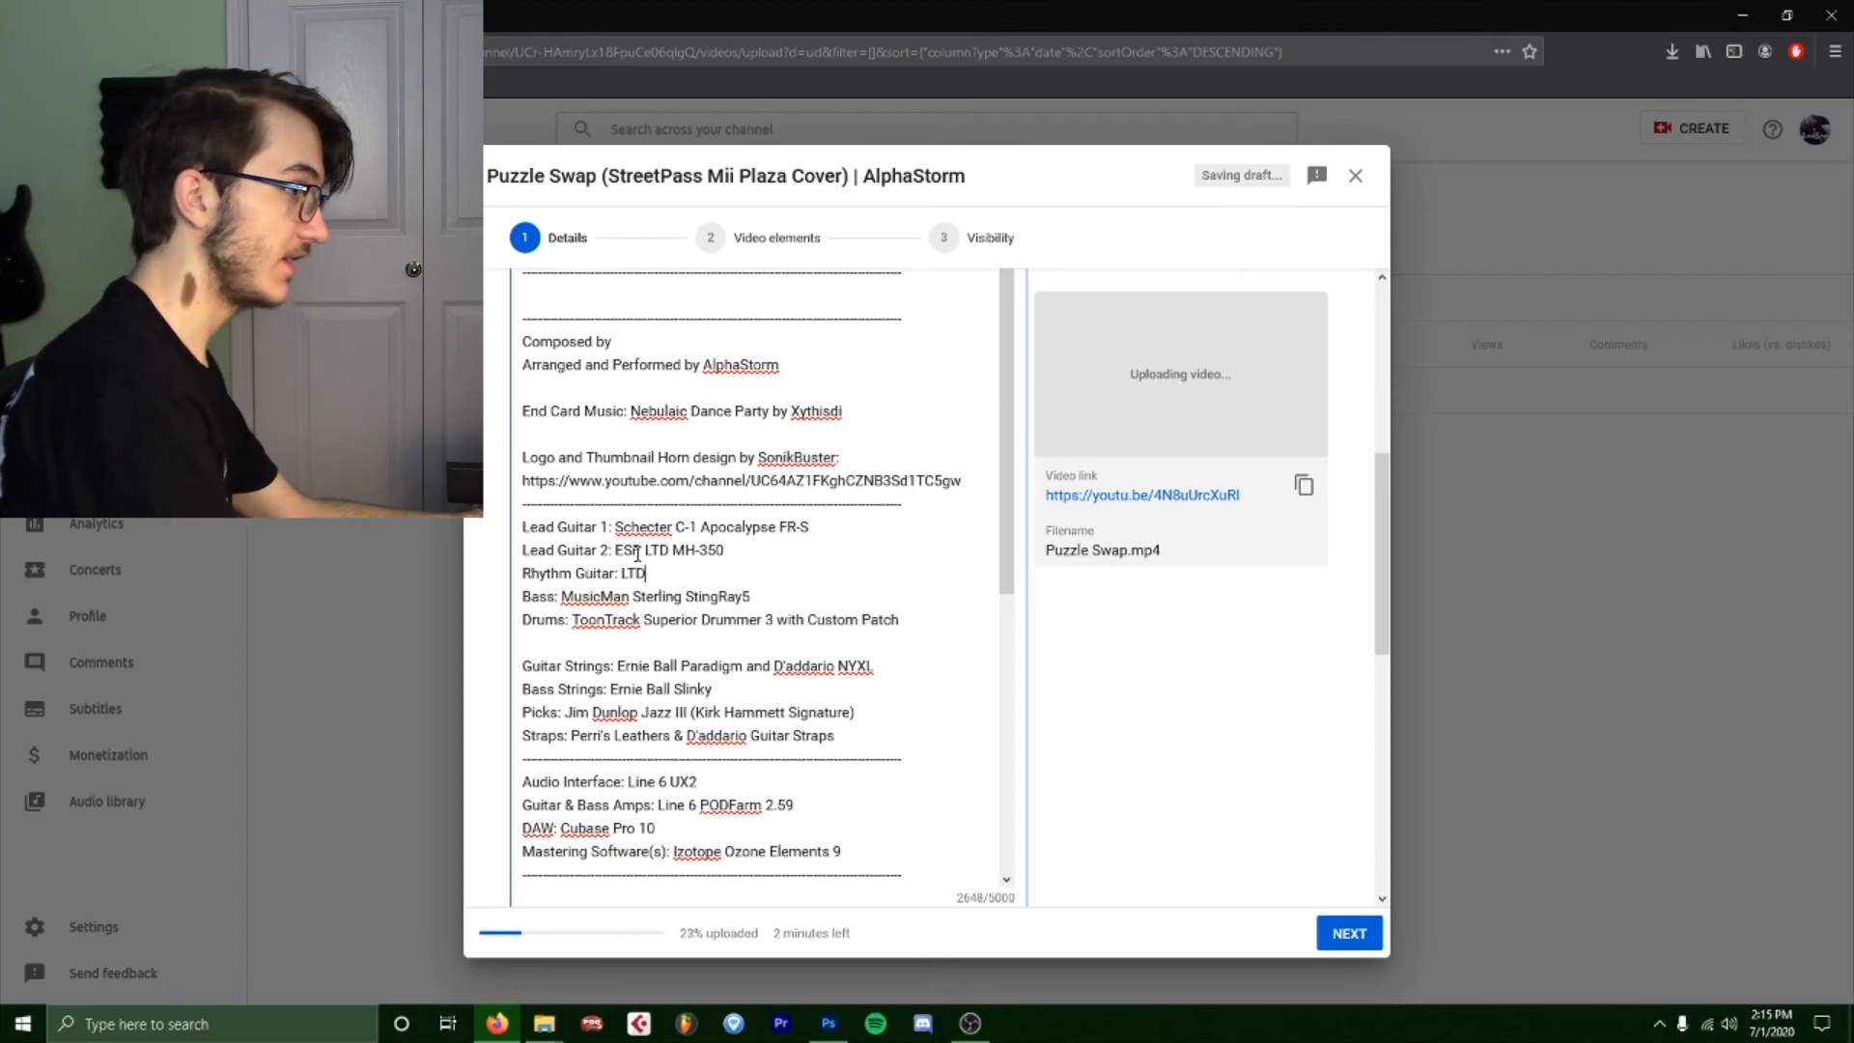
{"action": "type", "text": " M-17 "}
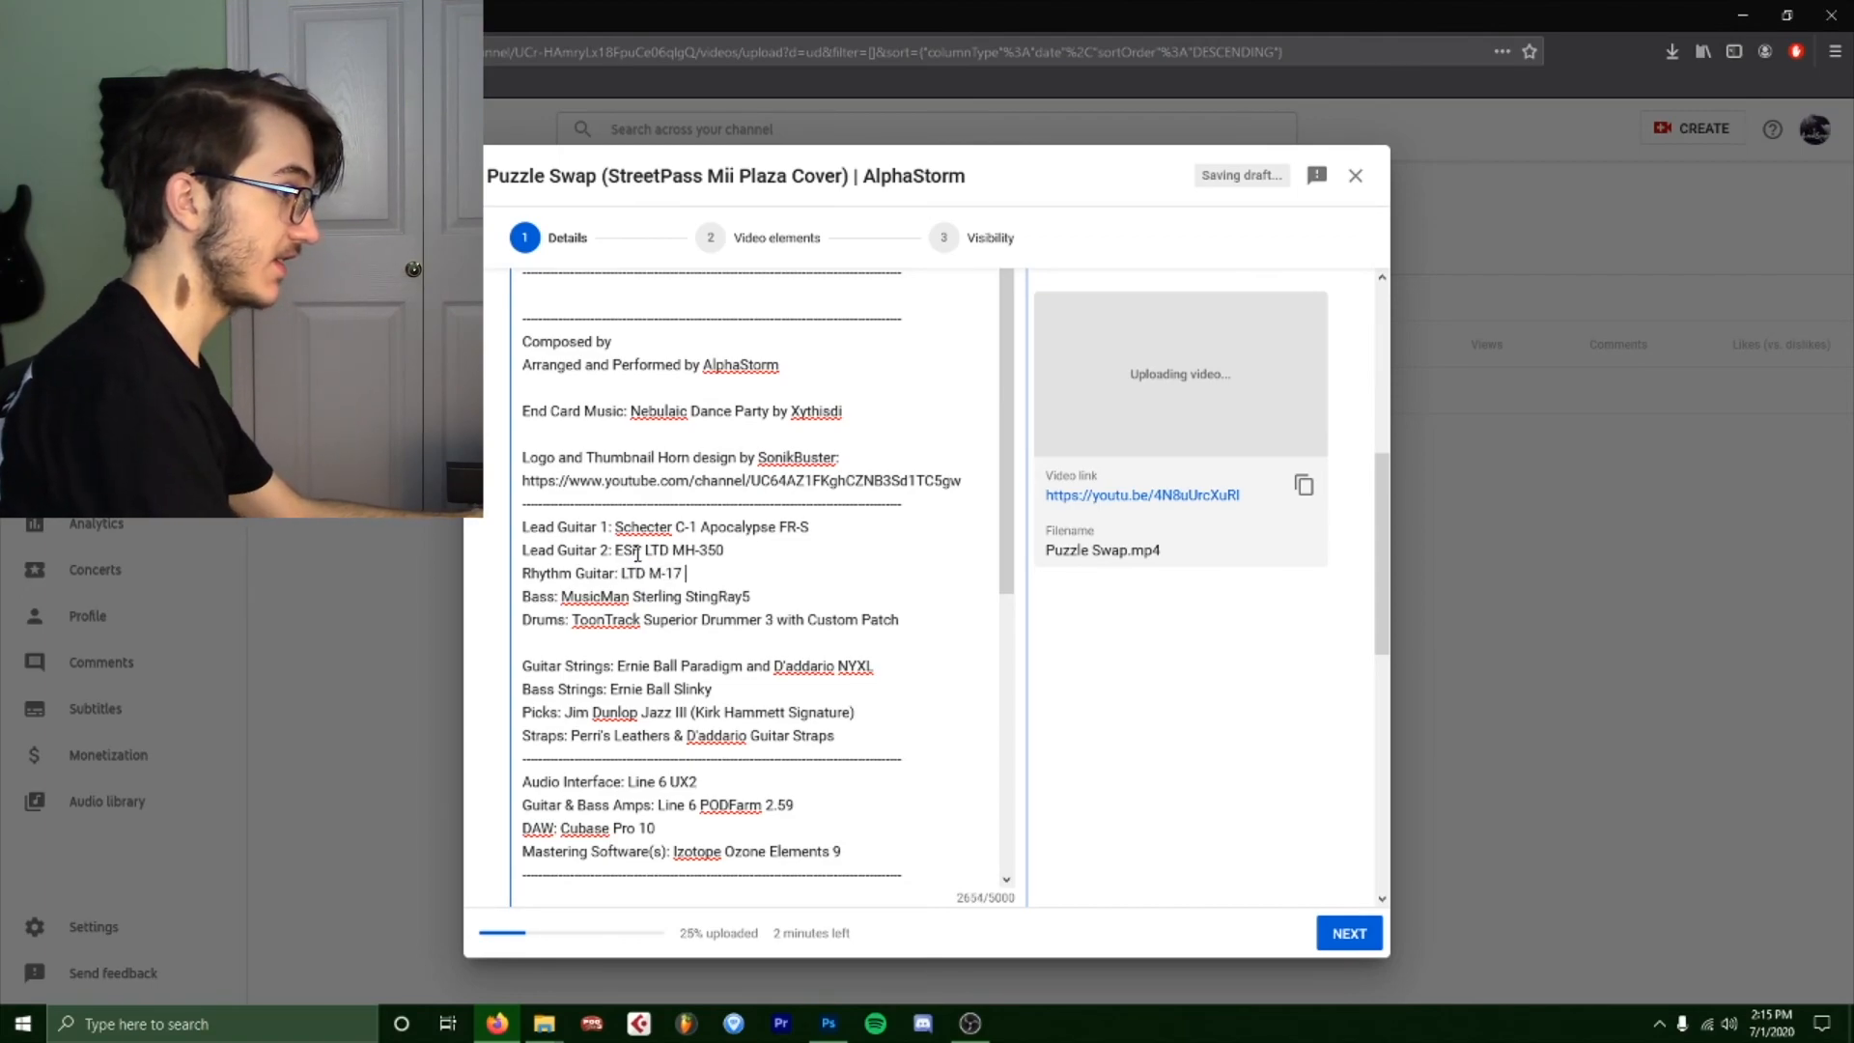
{"action": "type", "text": "7-St"}
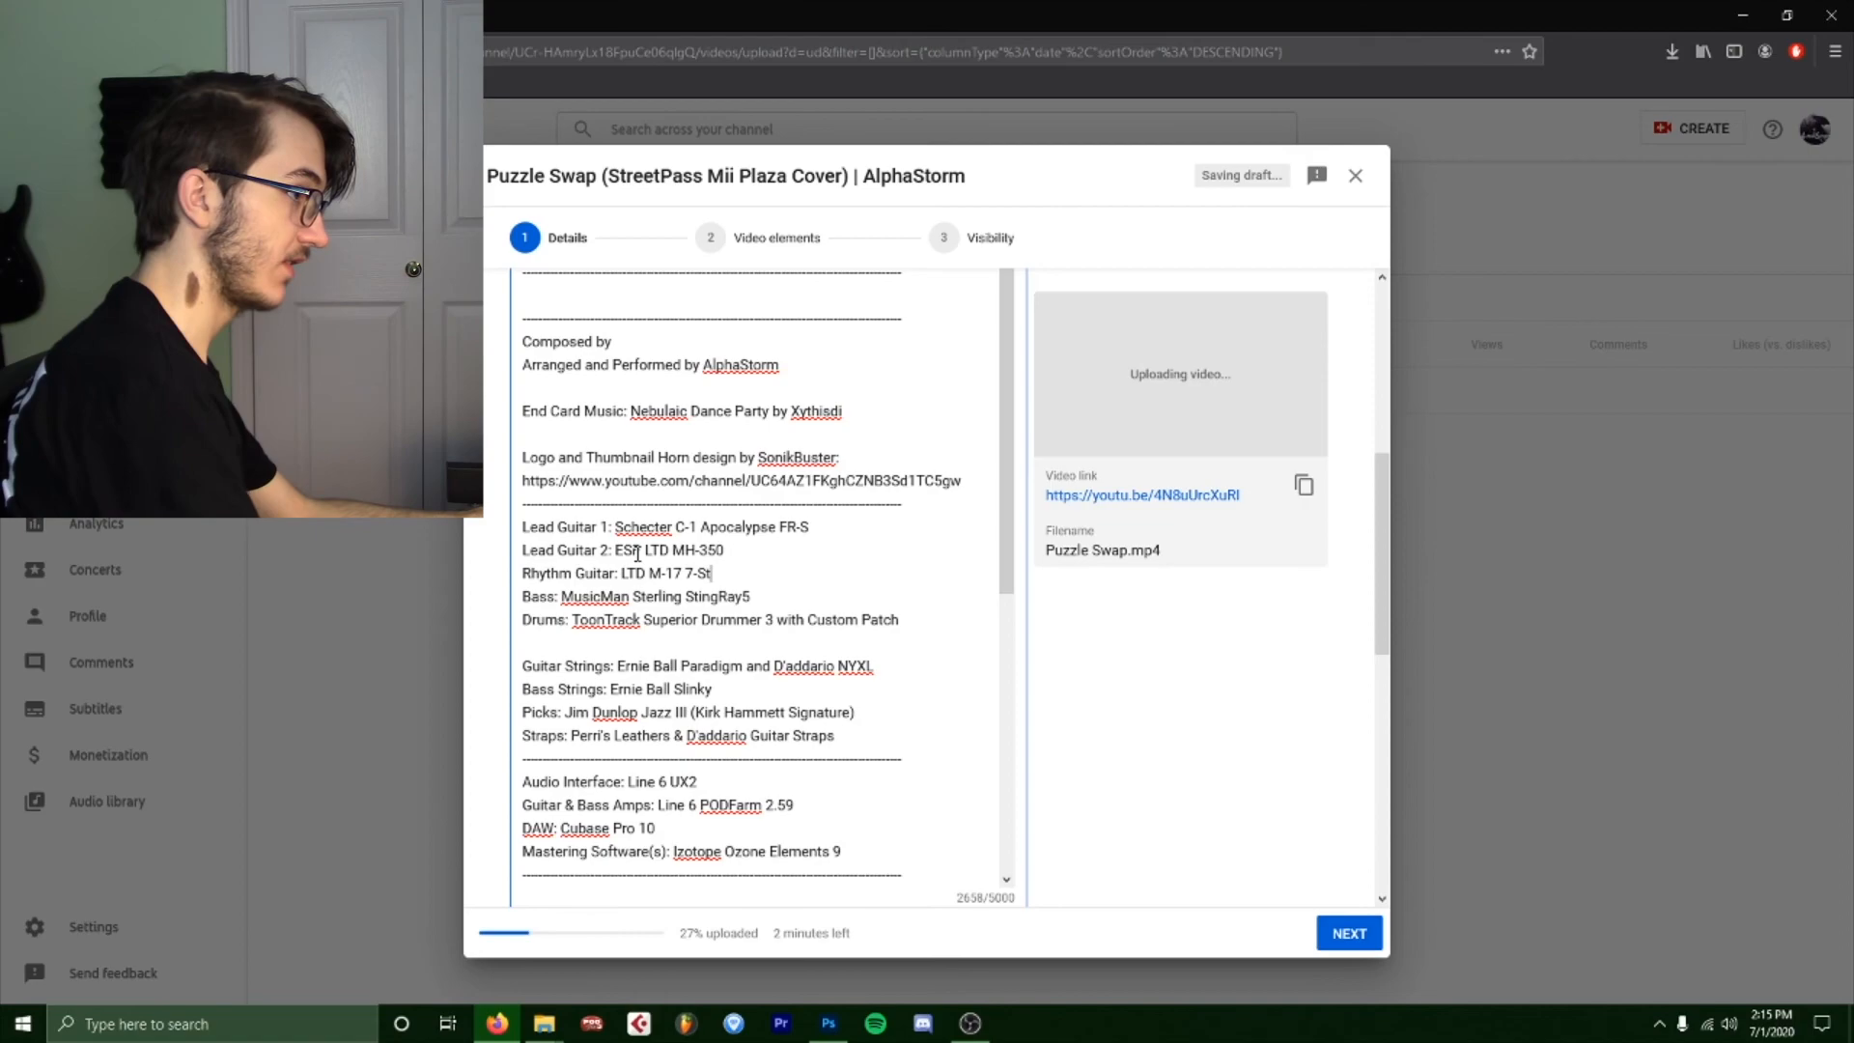
{"action": "type", "text": "ring"}
Add the line "Microphone: Audio-Technica AT2020" between the Bass and Drums entries of the description.
{"action": "key", "text": "Down"}
{"action": "key", "text": "End"}
{"action": "key", "text": "Return"}
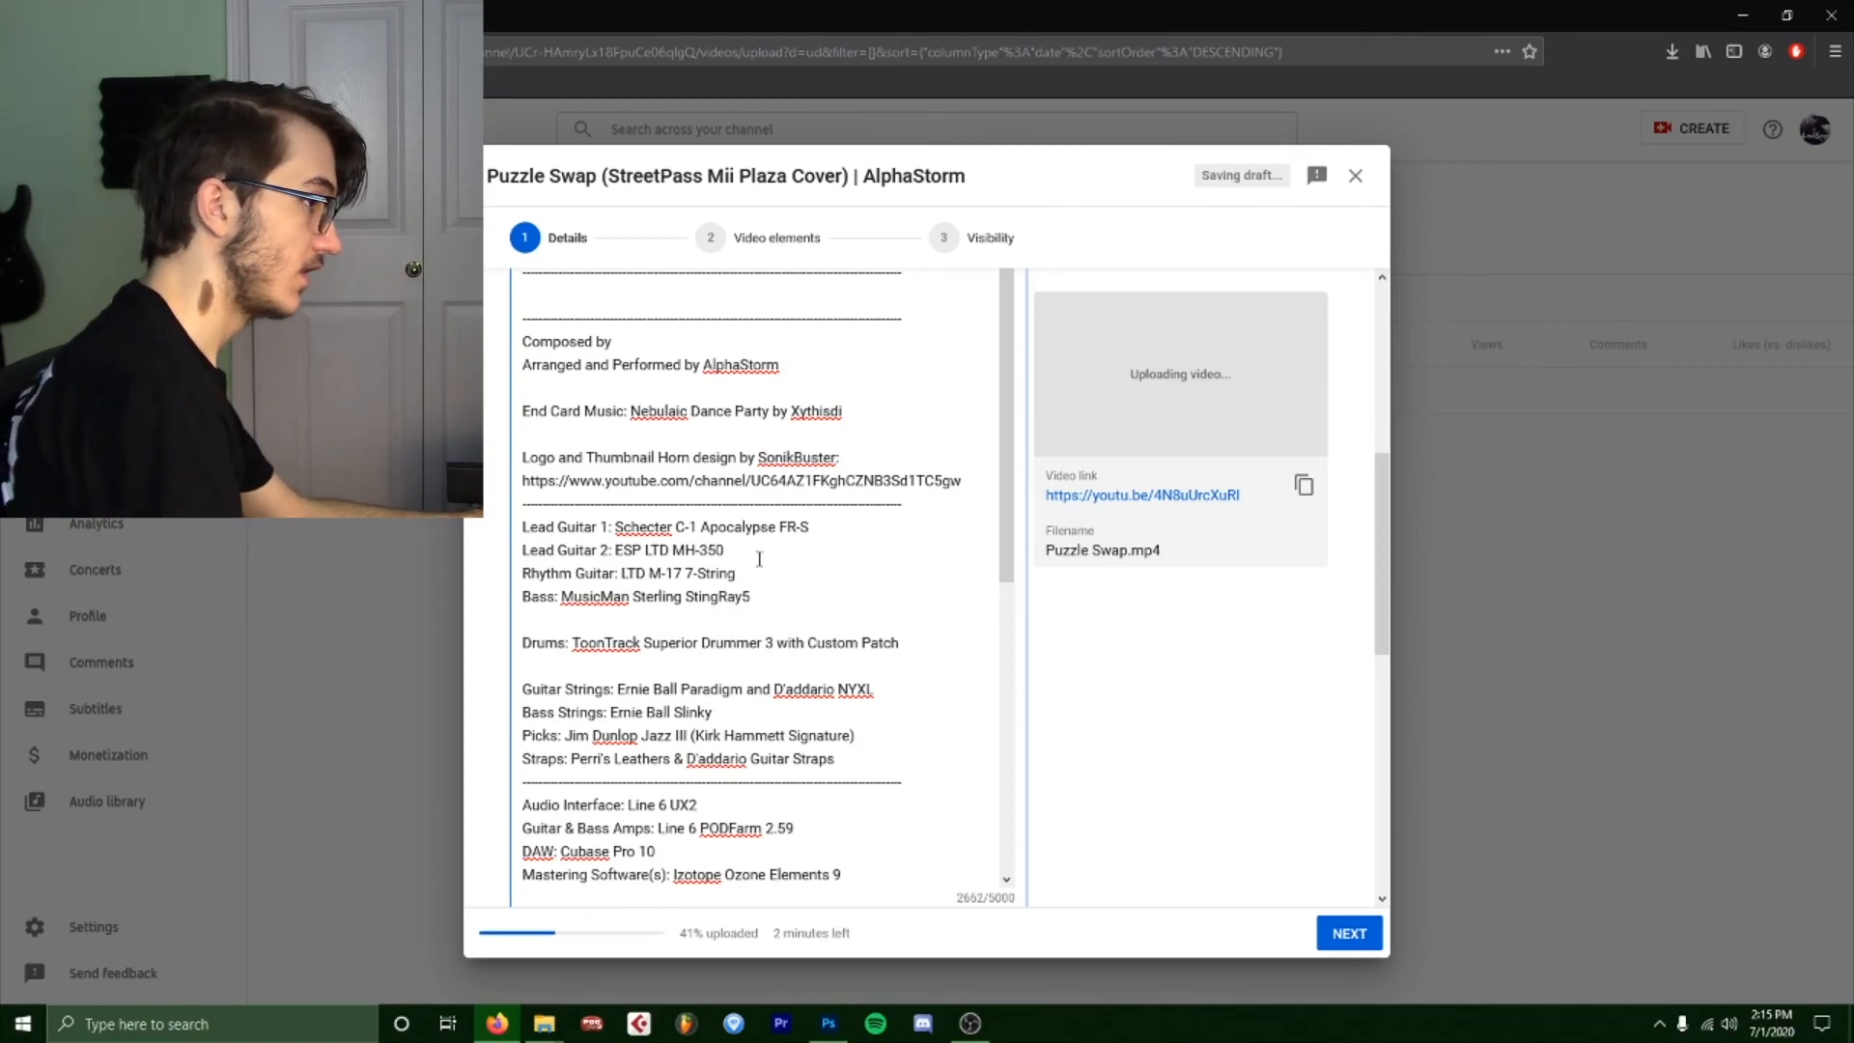
{"action": "type", "text": "Microphone:"}
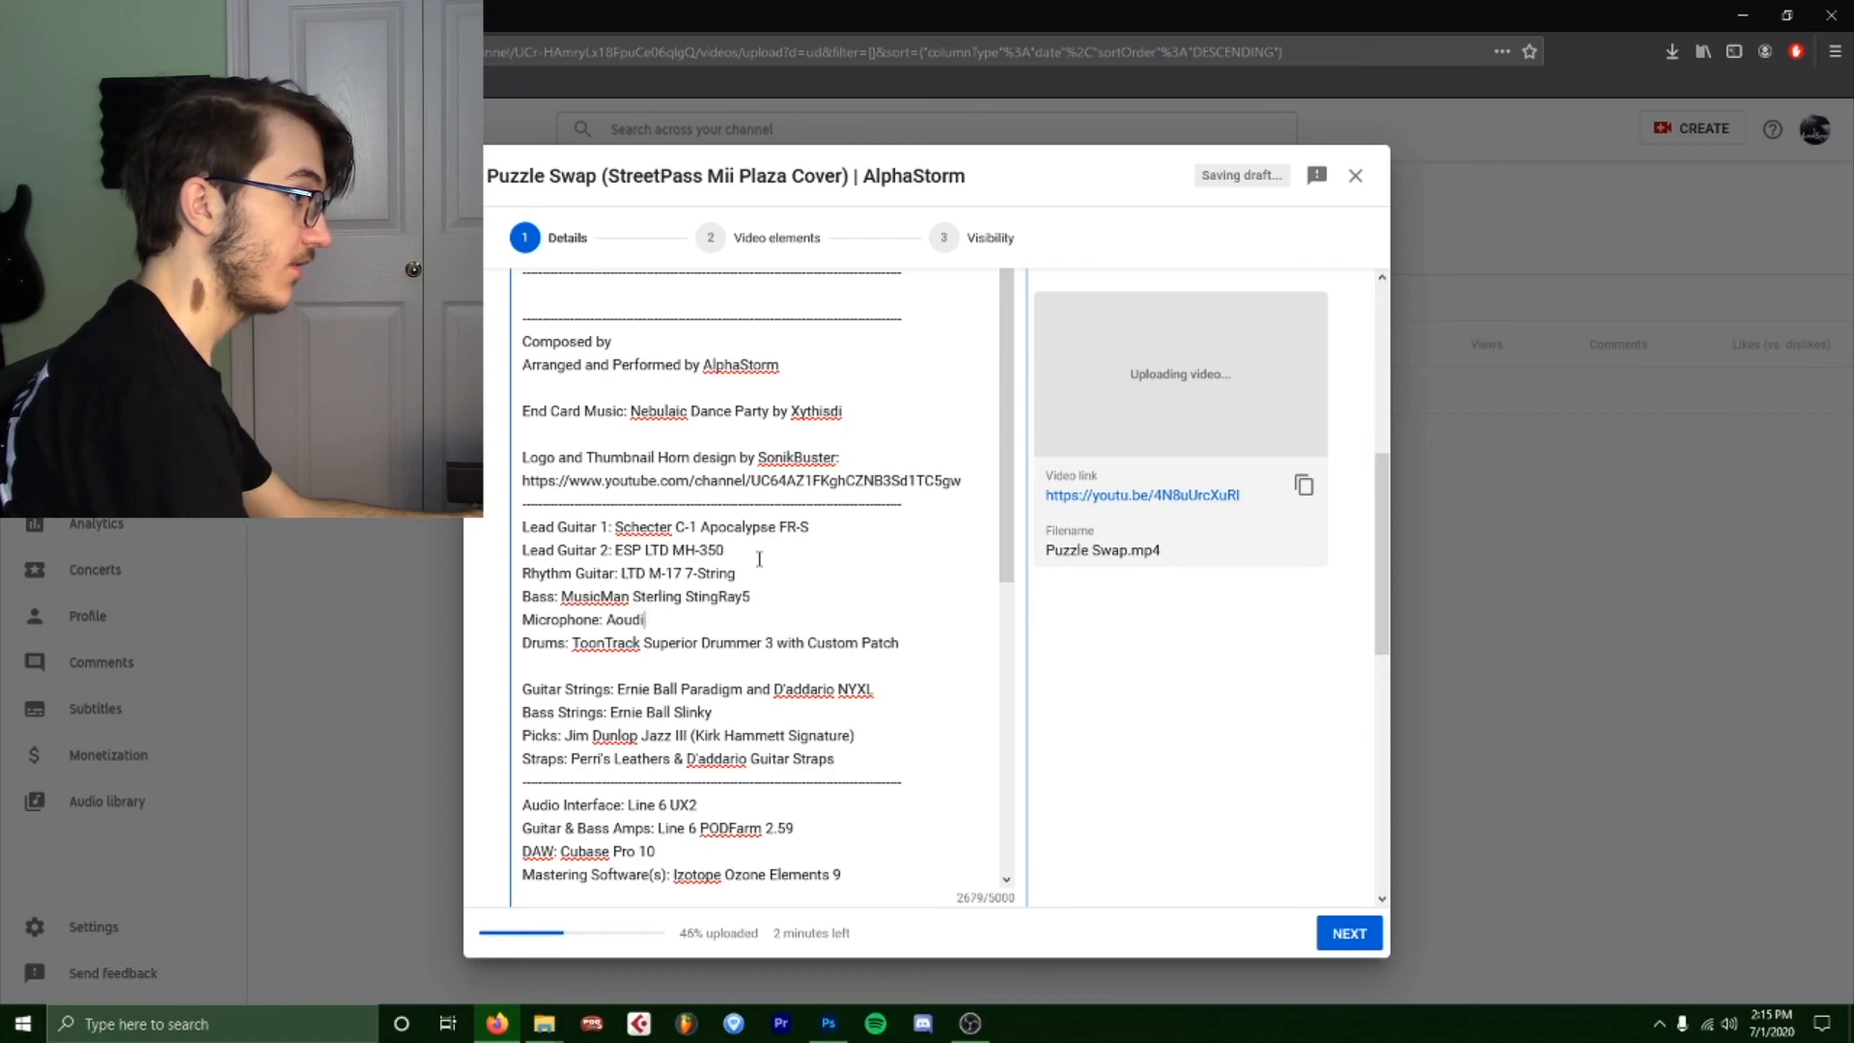
{"action": "type", "text": " Audio"}
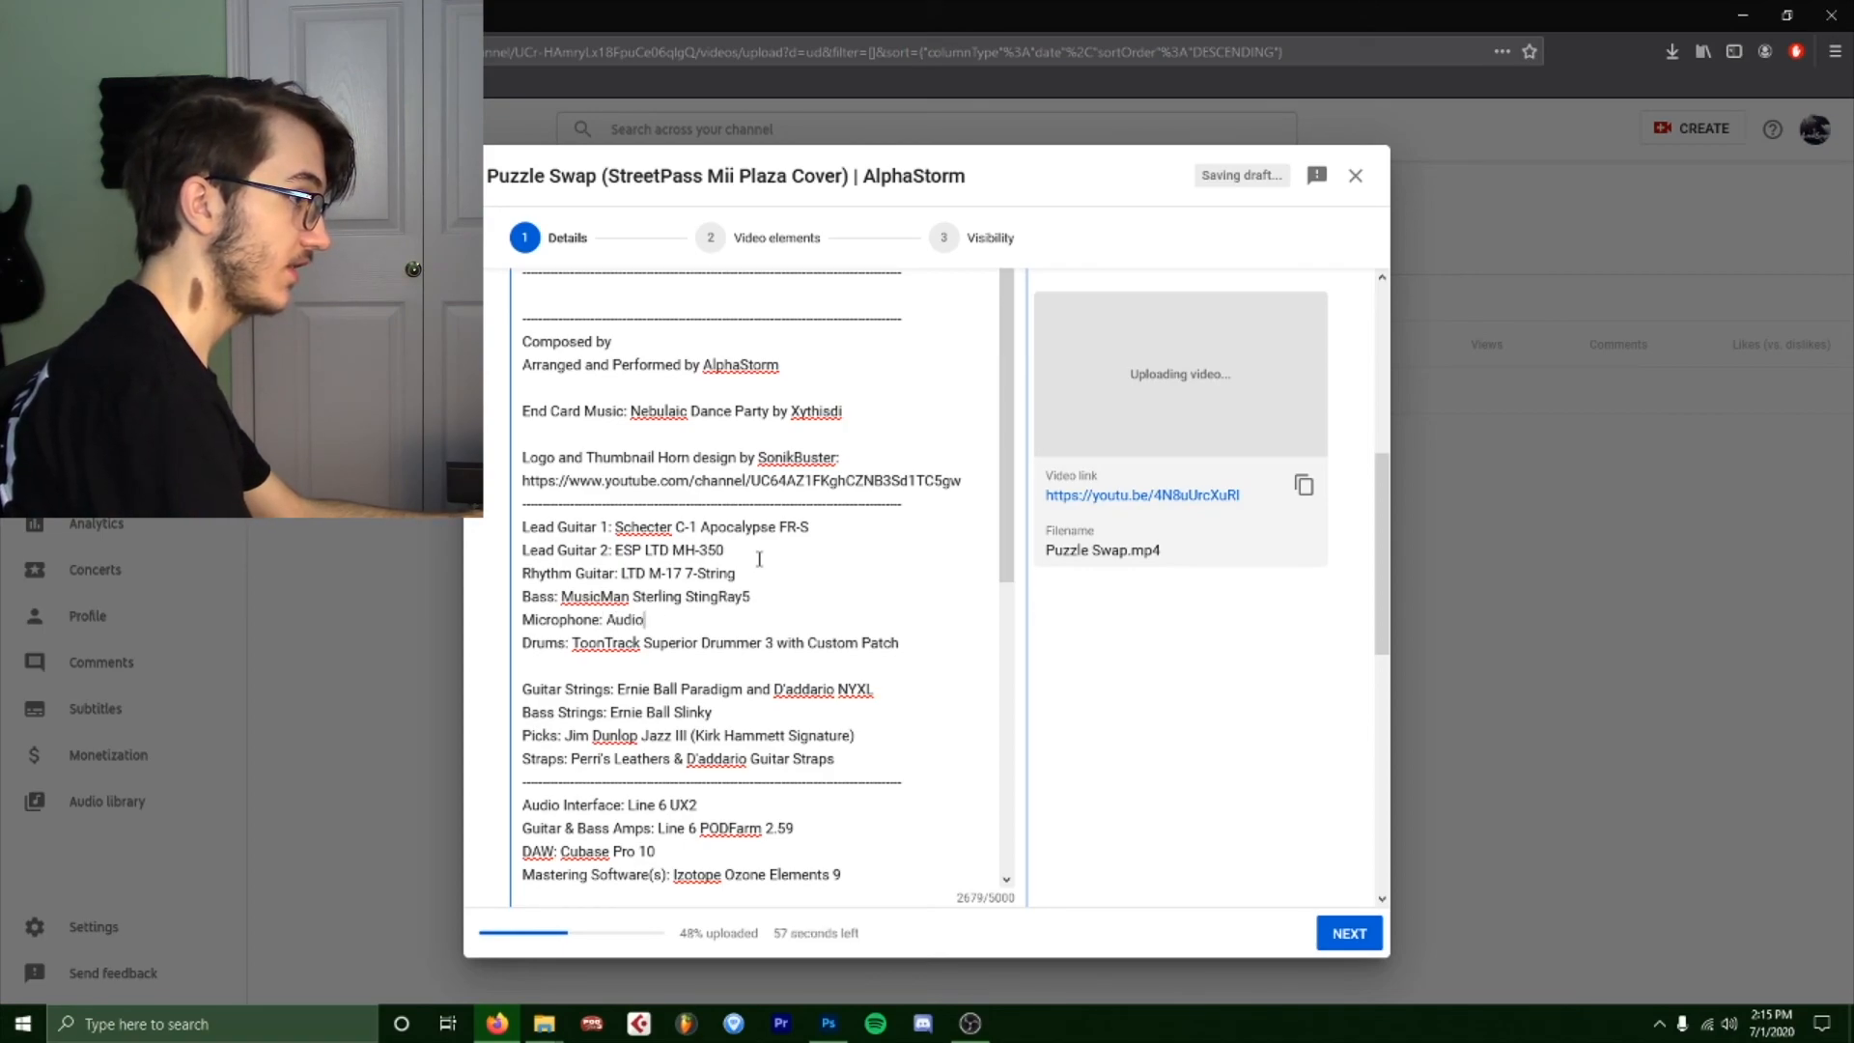
{"action": "type", "text": "-Technica "}
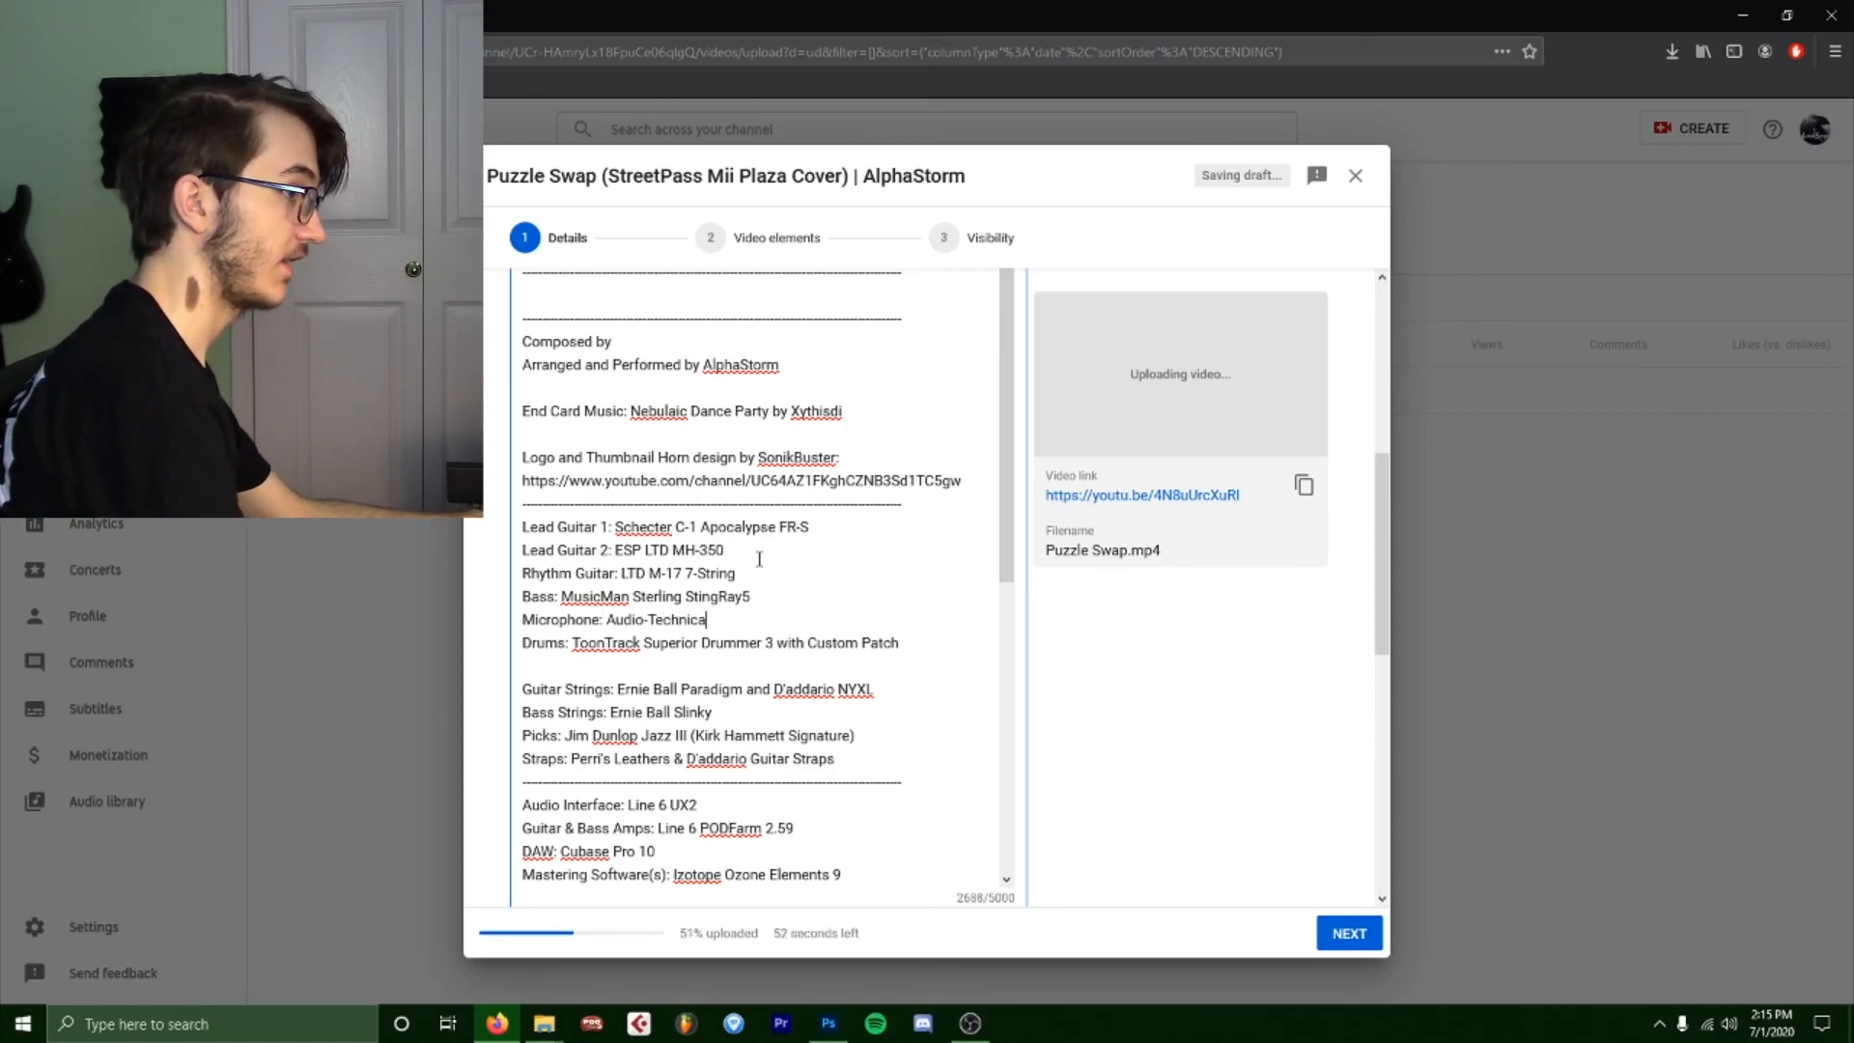
{"action": "type", "text": "AT2020"}
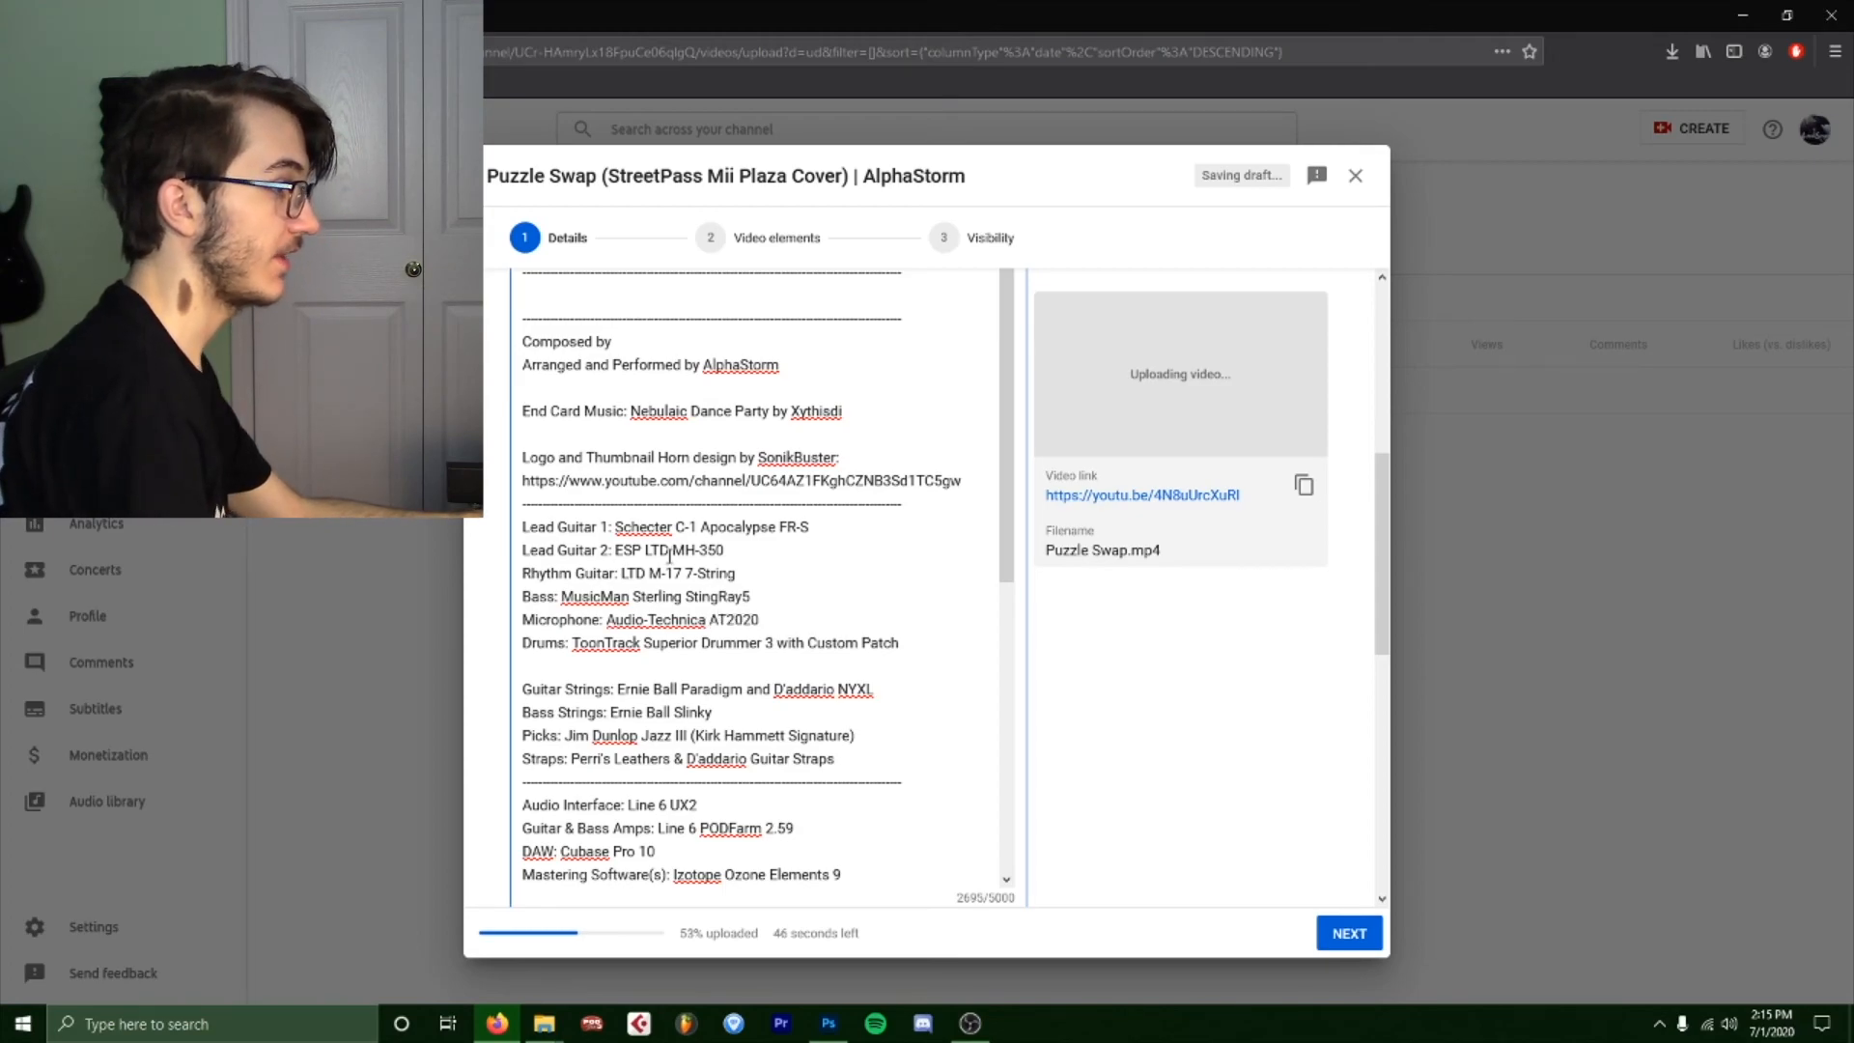
Complete the "Composed by" line of the description with "Unknown/Uncredited".
{"action": "left_click", "coordinate": [674, 333]}
{"action": "type", "text": "Daisuke Ma"}
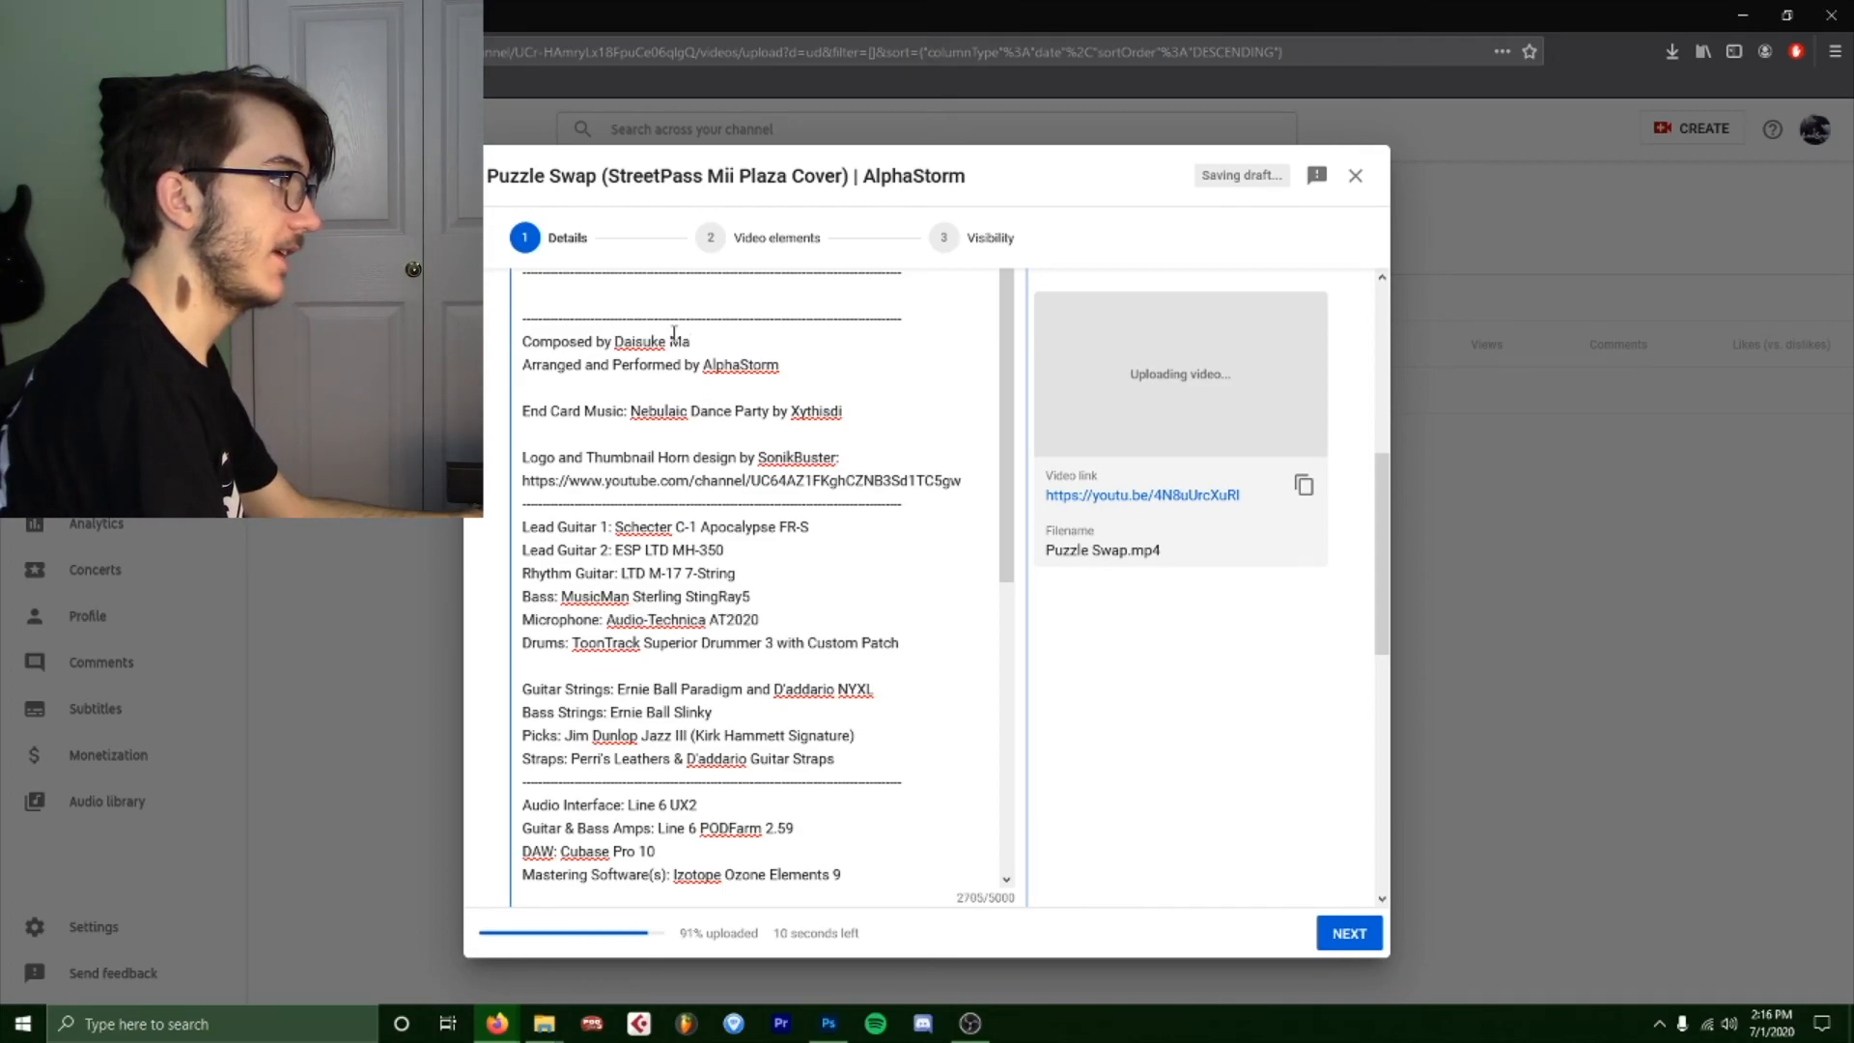
{"action": "key", "text": "BackSpace"}
{"action": "key", "text": "BackSpace"}
{"action": "type", "text": "Unknown"}
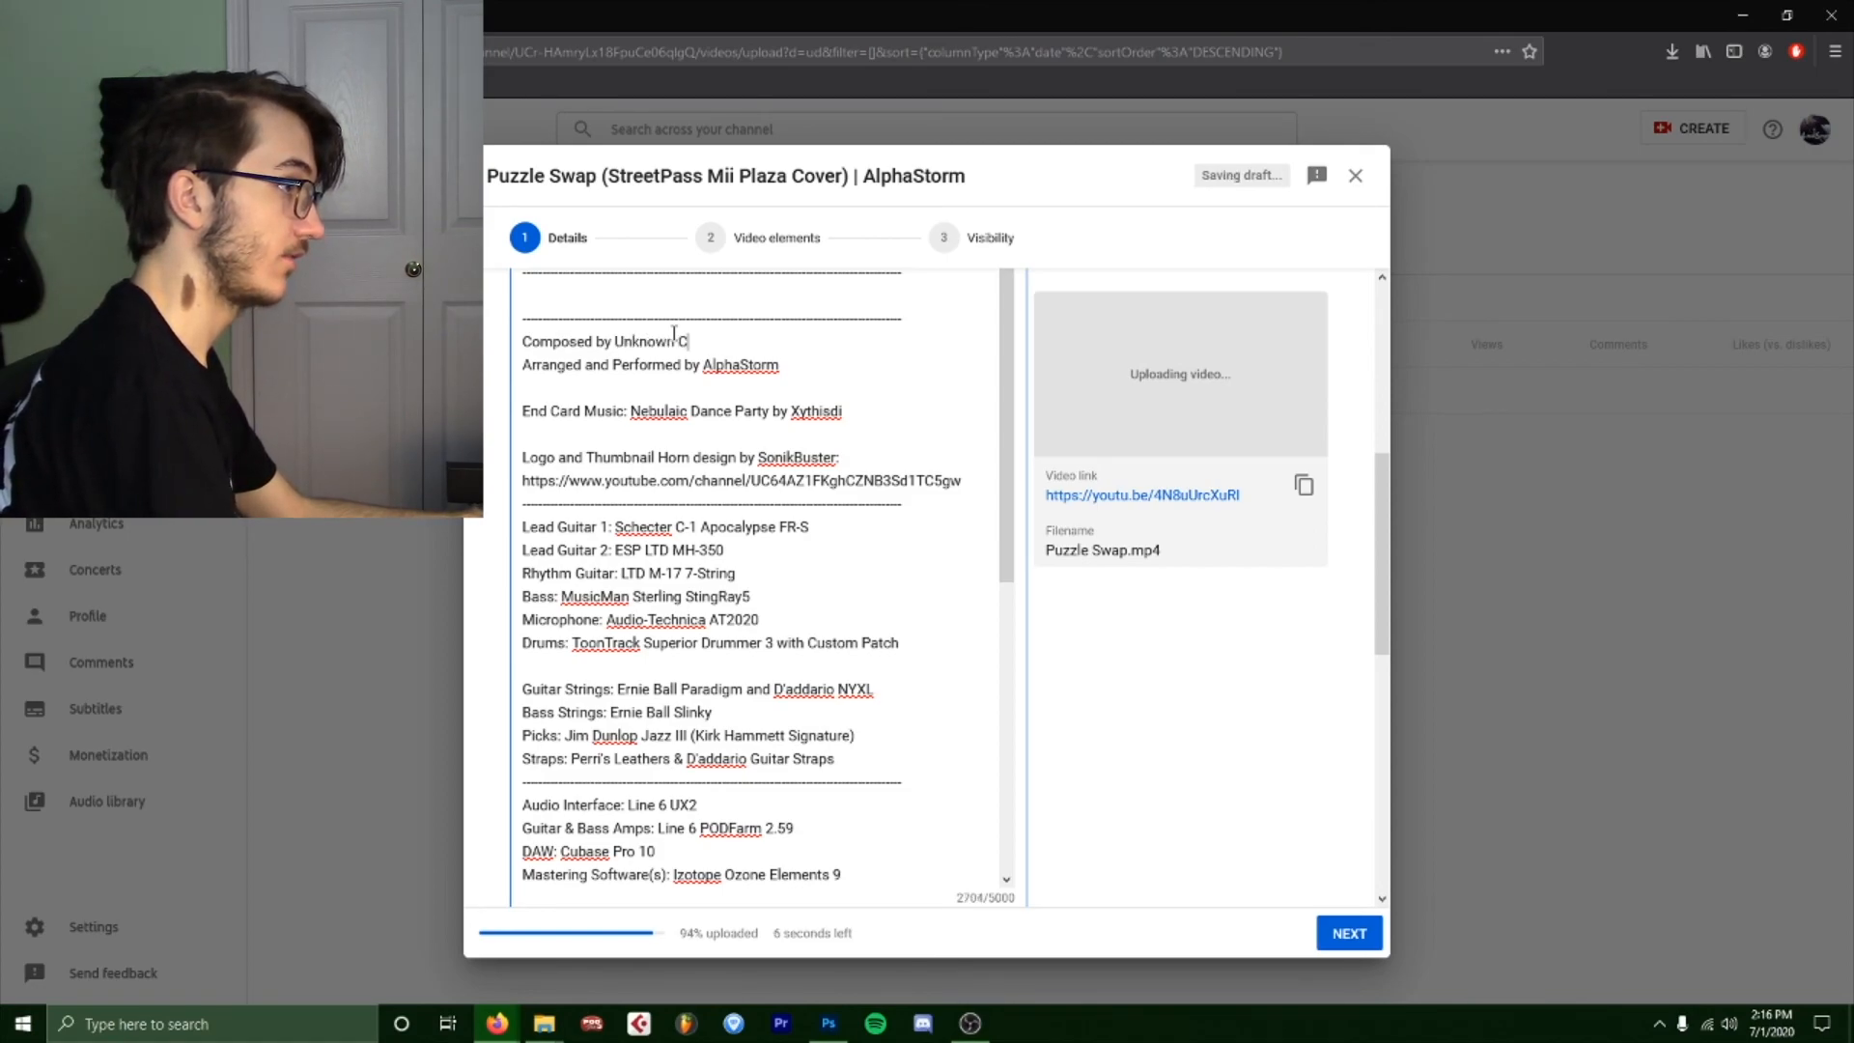
{"action": "type", "text": " Composer"}
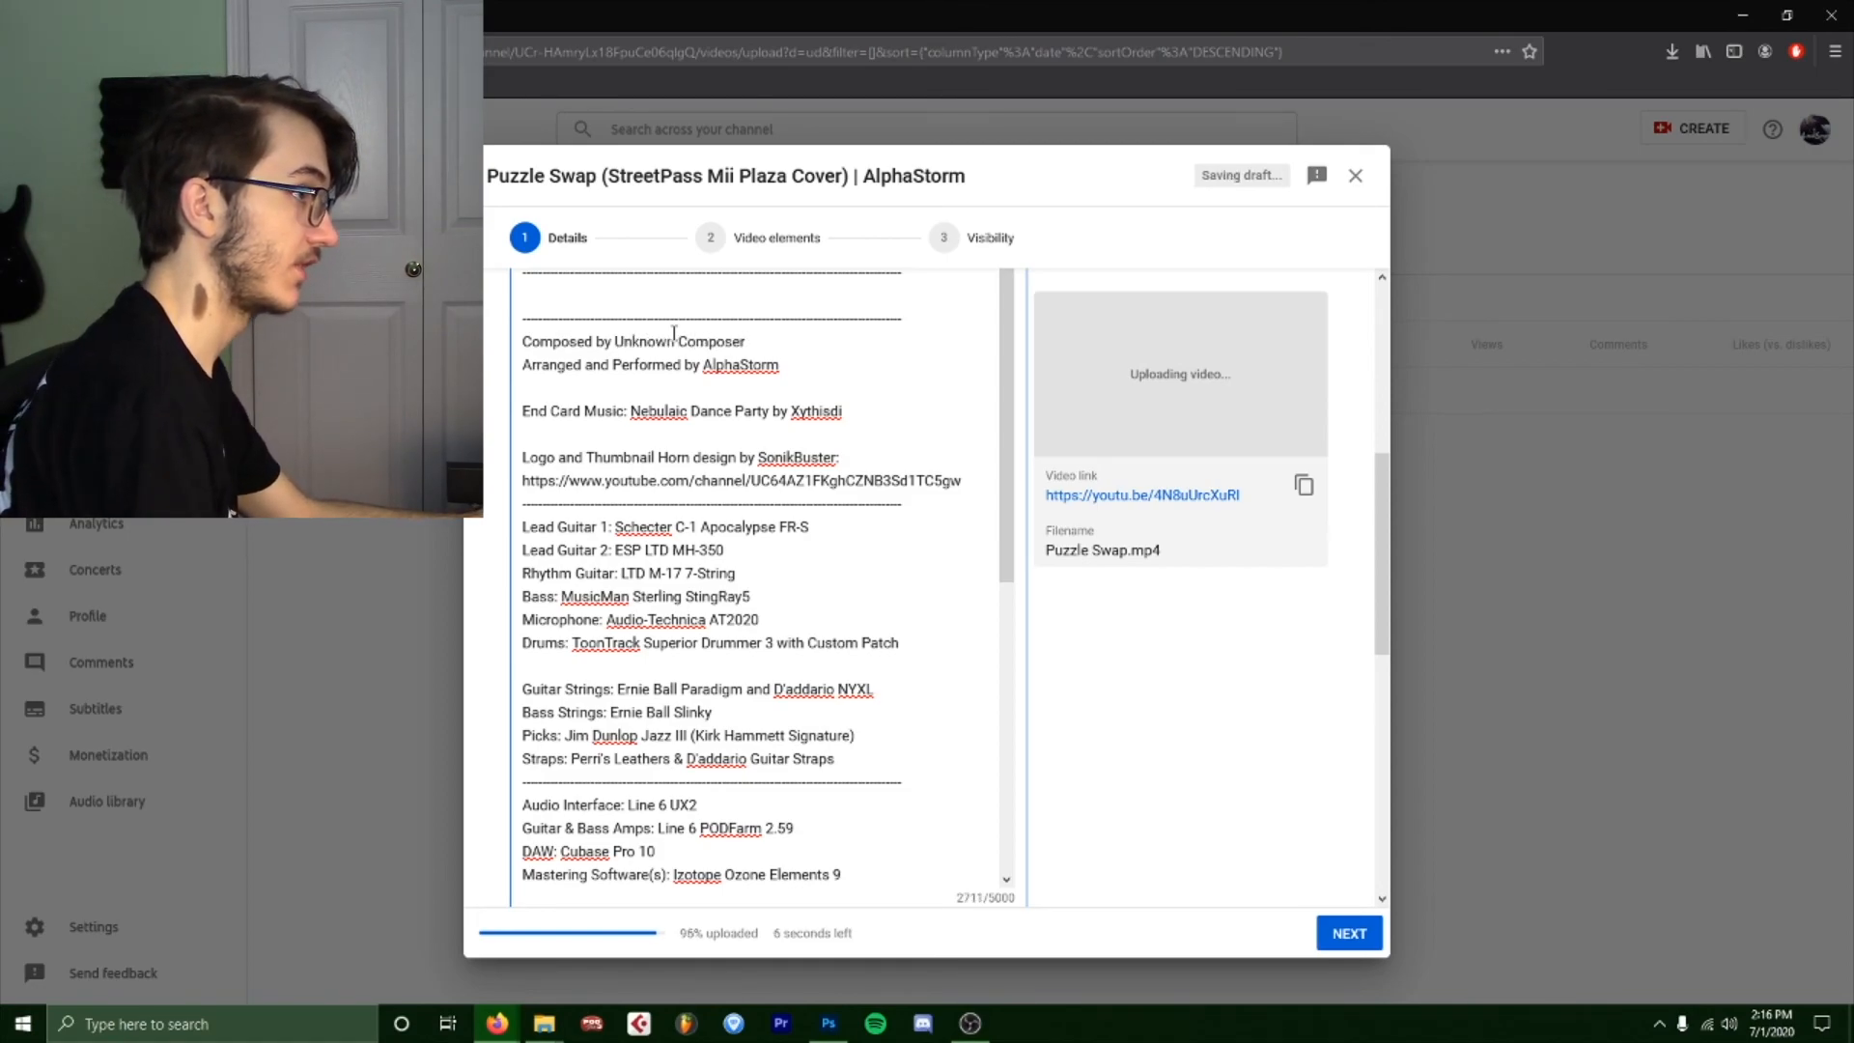
{"action": "left_click", "coordinate": [674, 340]}
{"action": "type", "text": "/Uncredited"}
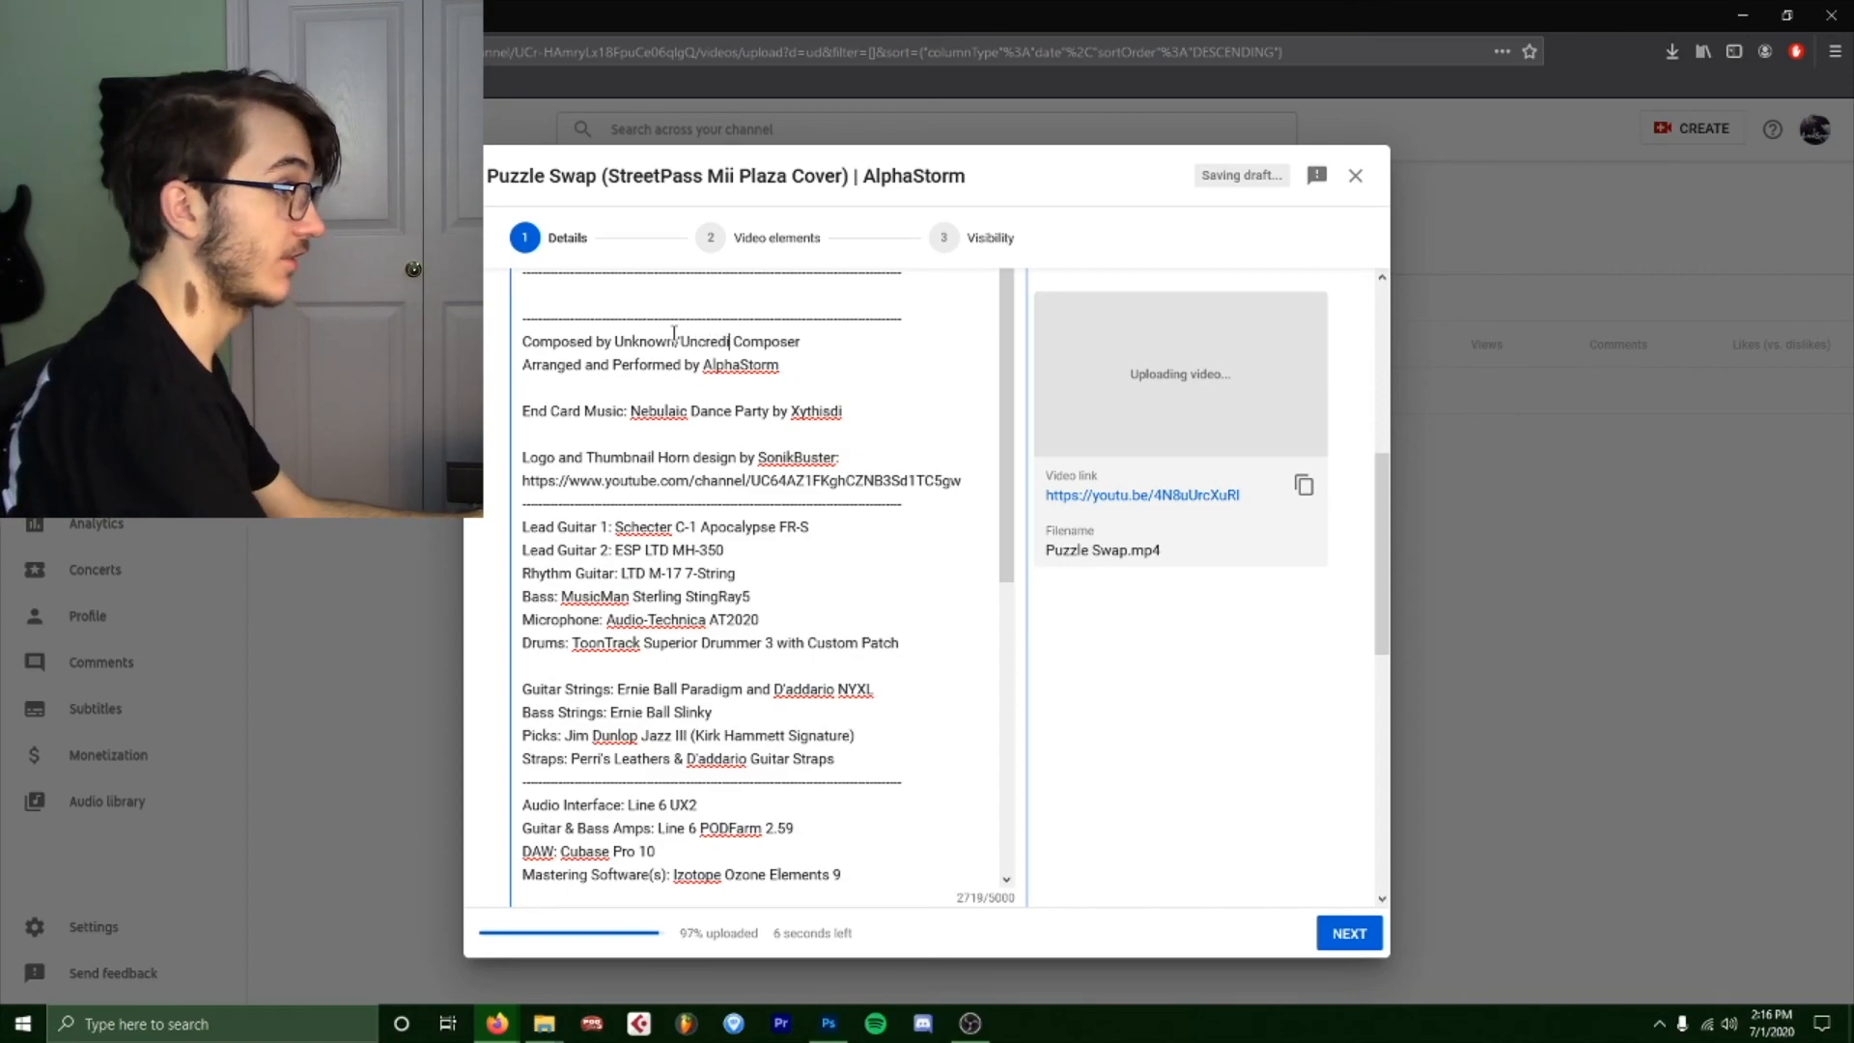
{"action": "key", "text": "Delete"}
{"action": "key", "text": "Delete"}
{"action": "key", "text": "Delete"}
{"action": "key", "text": "Delete"}
{"action": "key", "text": "Delete"}
{"action": "key", "text": "Delete"}
{"action": "key", "text": "Delete"}
{"action": "key", "text": "Delete"}
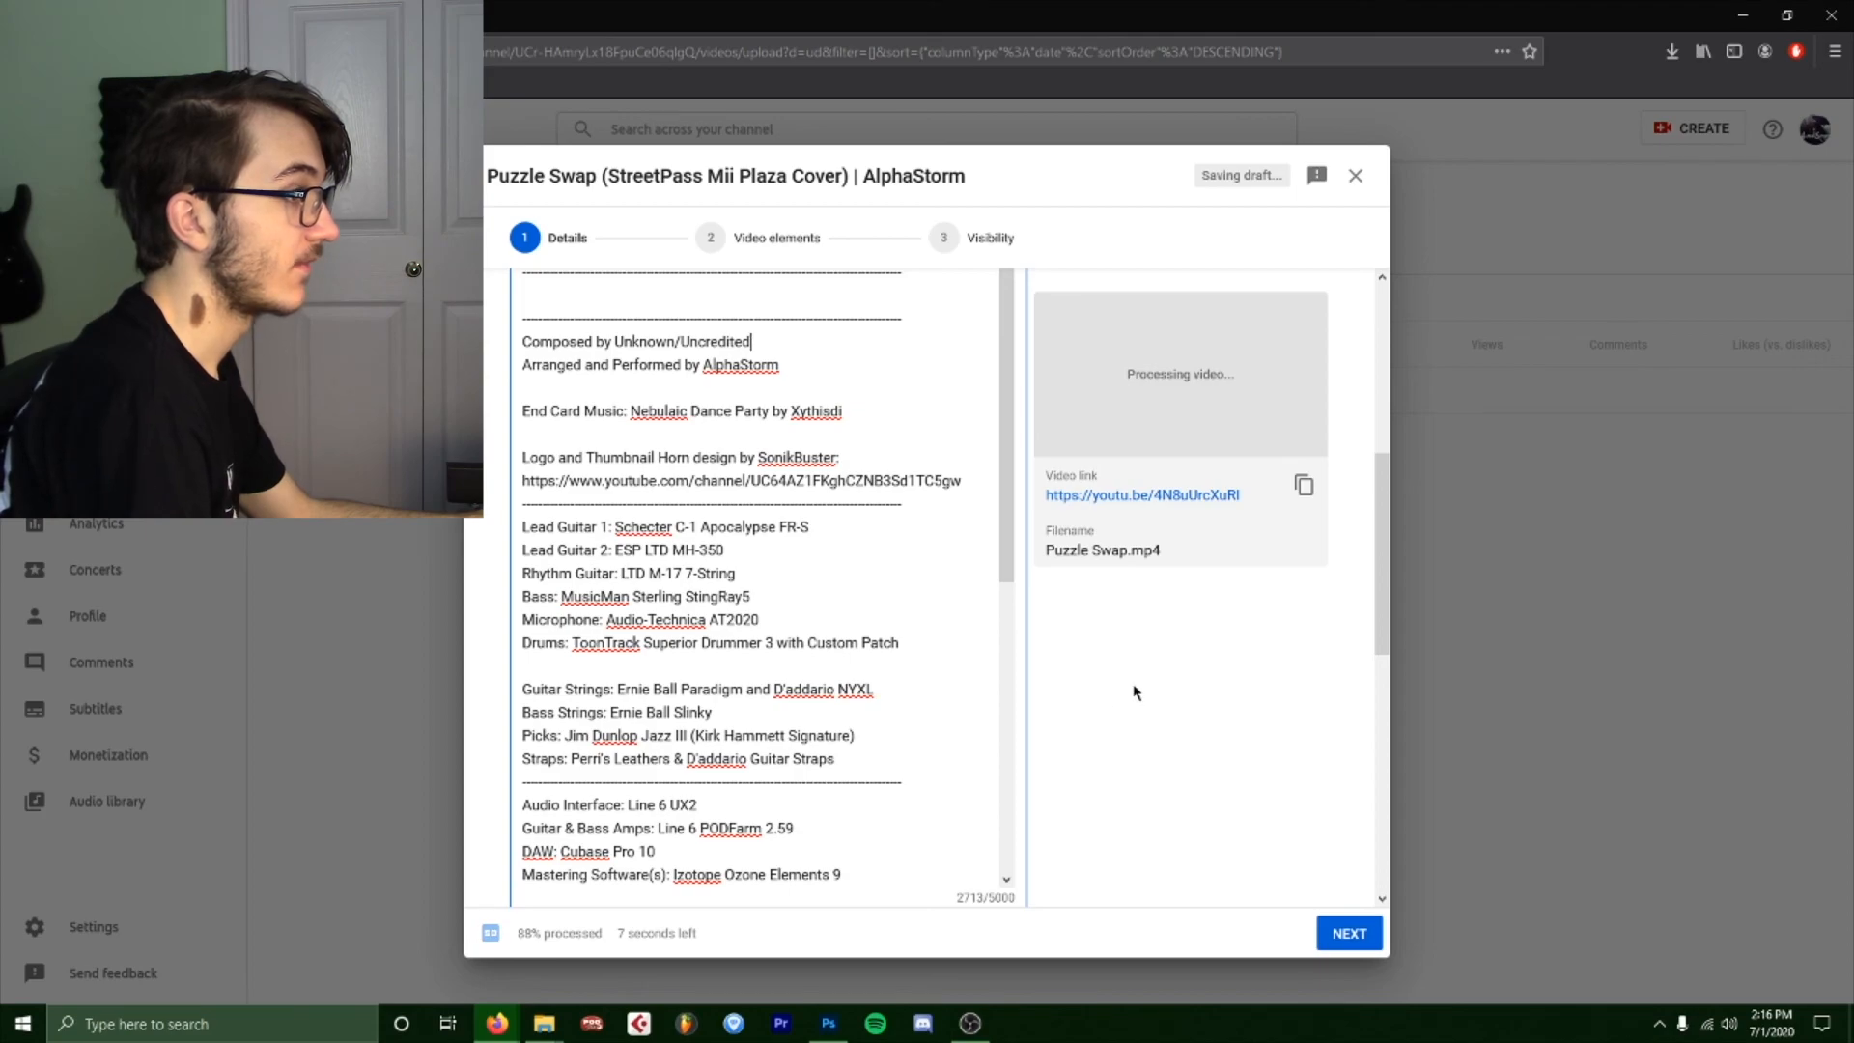
{"action": "scroll", "coordinate": [1135, 692], "scroll_direction": "down", "scroll_amount": 5}
{"action": "scroll", "coordinate": [1134, 692], "scroll_direction": "up", "scroll_amount": 10}
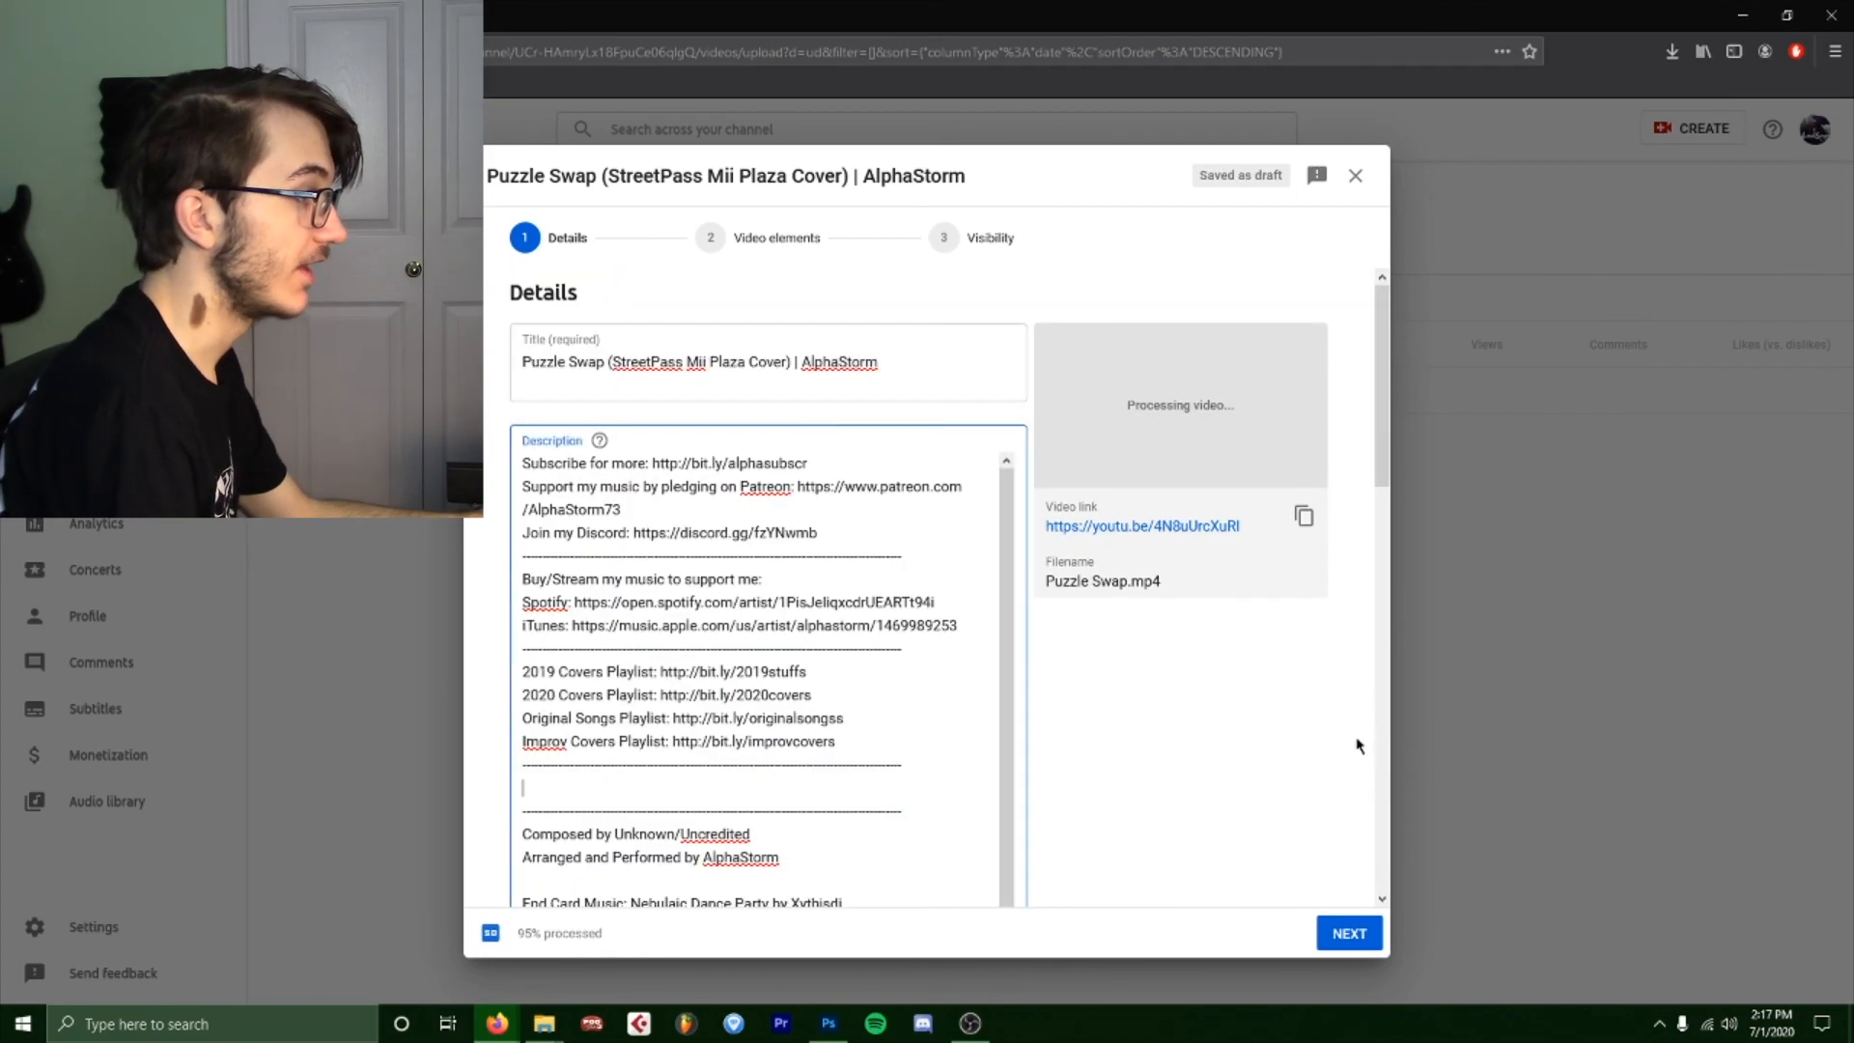
Begin the description's commentary by calling the Puzzle Swap music a relaxing tune with "a soft spot" that suits its minigame of collecting puzzle pieces.
{"action": "scroll", "coordinate": [1316, 705], "scroll_direction": "down", "scroll_amount": 3}
{"action": "type", "text": "The Puzzle Swap music is a tune I've always had a soft spot for. It's a pretty relaxing p"}
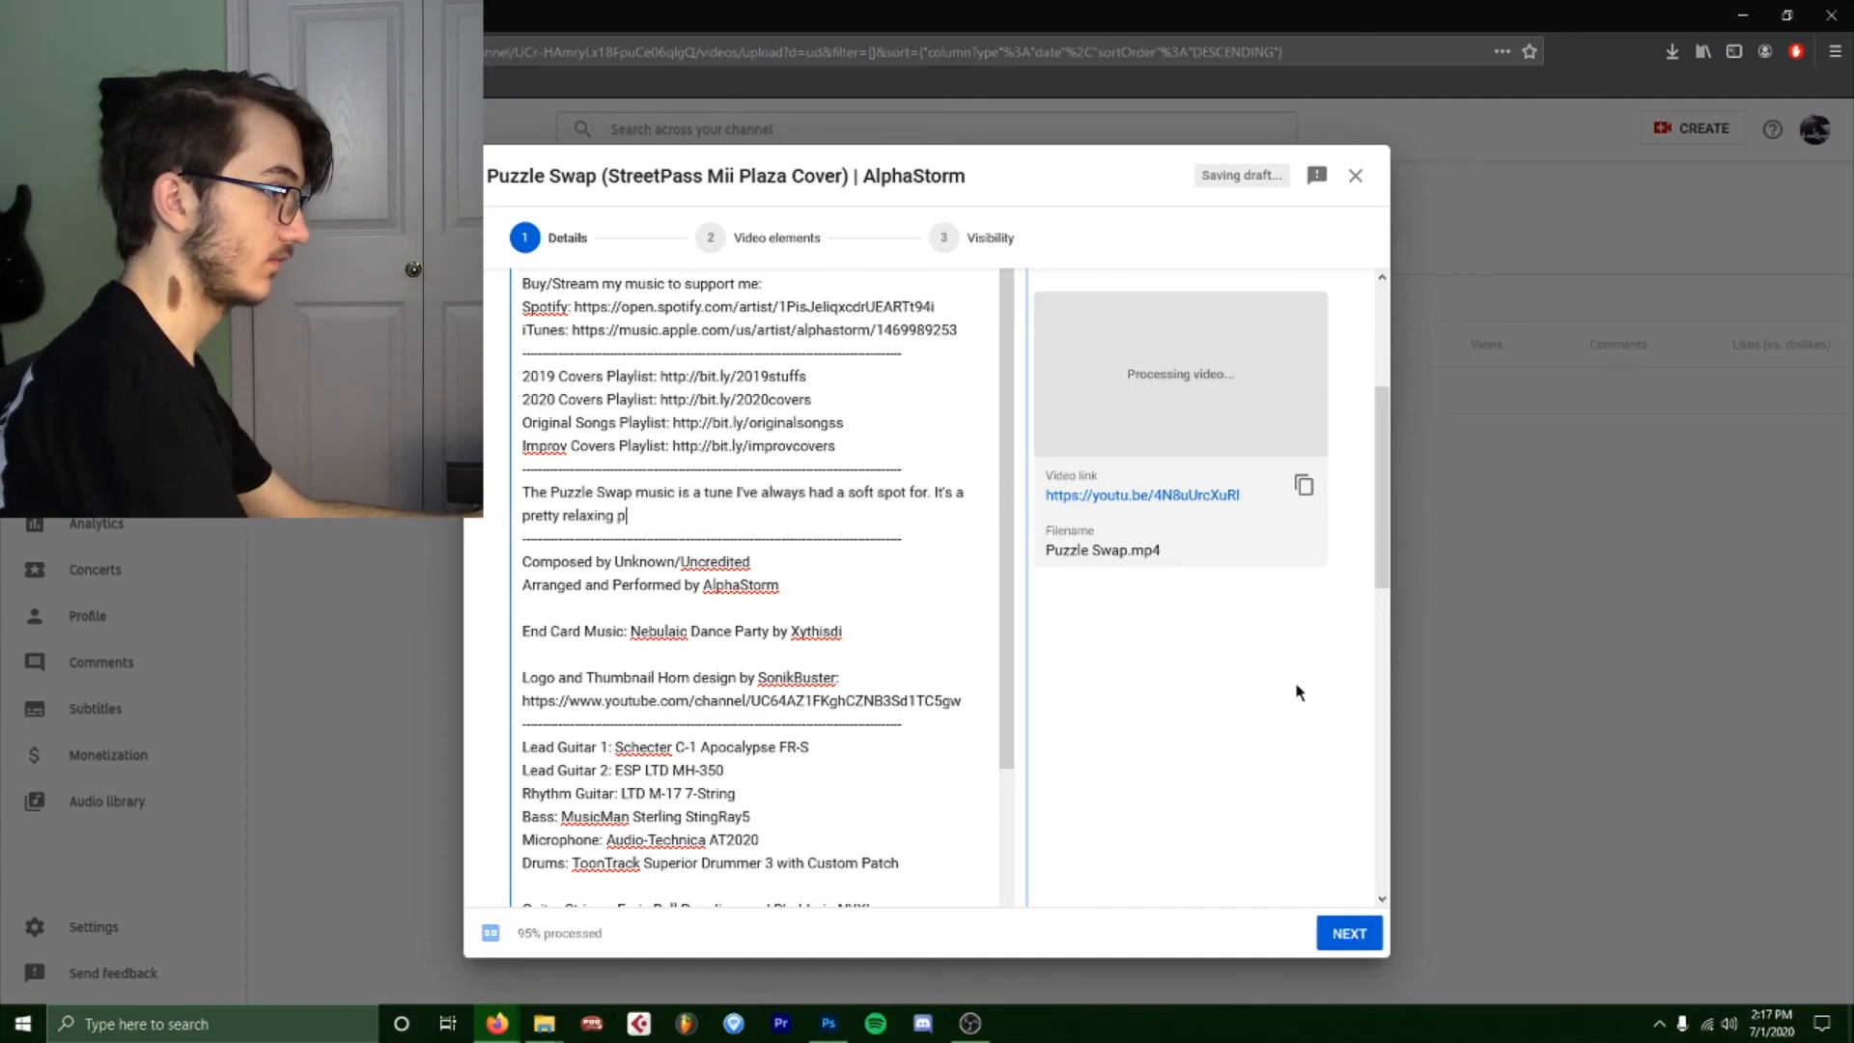
{"action": "type", "text": "iece, which works well for the minigame it's in: just colleti"}
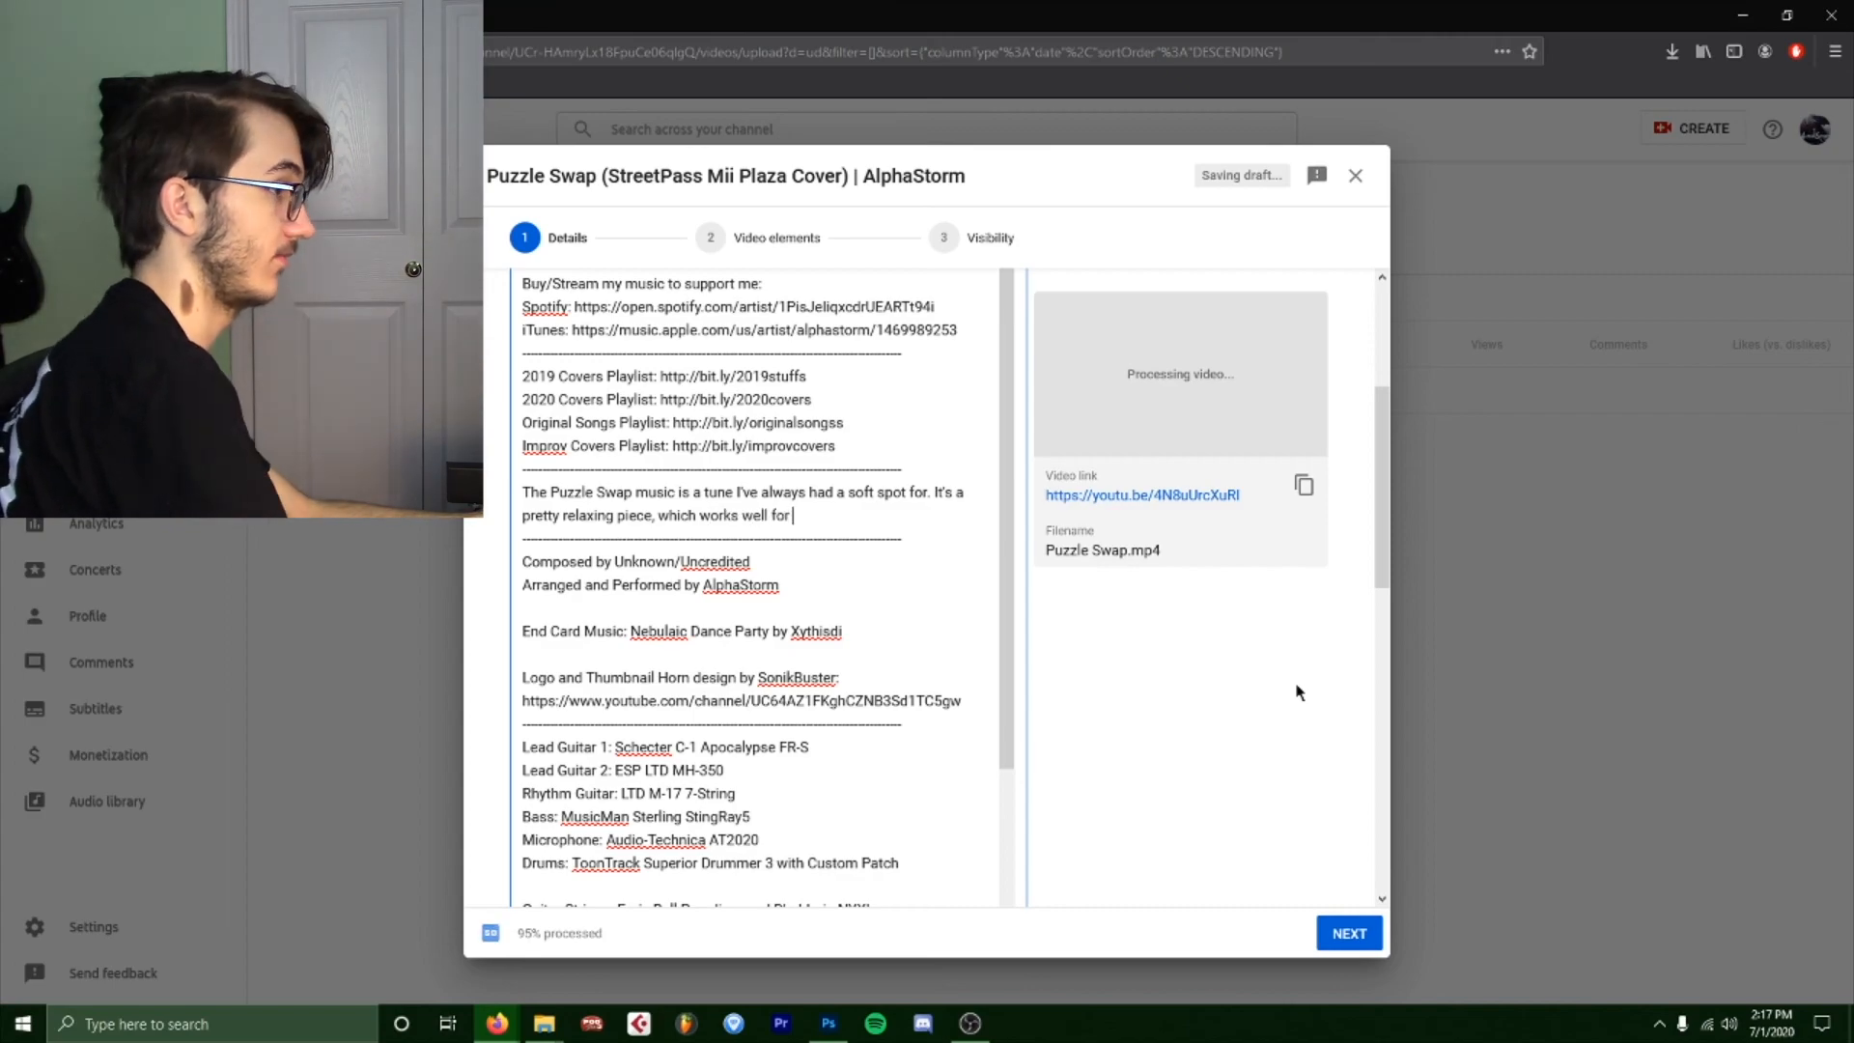
{"action": "key", "text": "BackSpace"}
{"action": "key", "text": "BackSpace"}
{"action": "type", "text": "cting pu"}
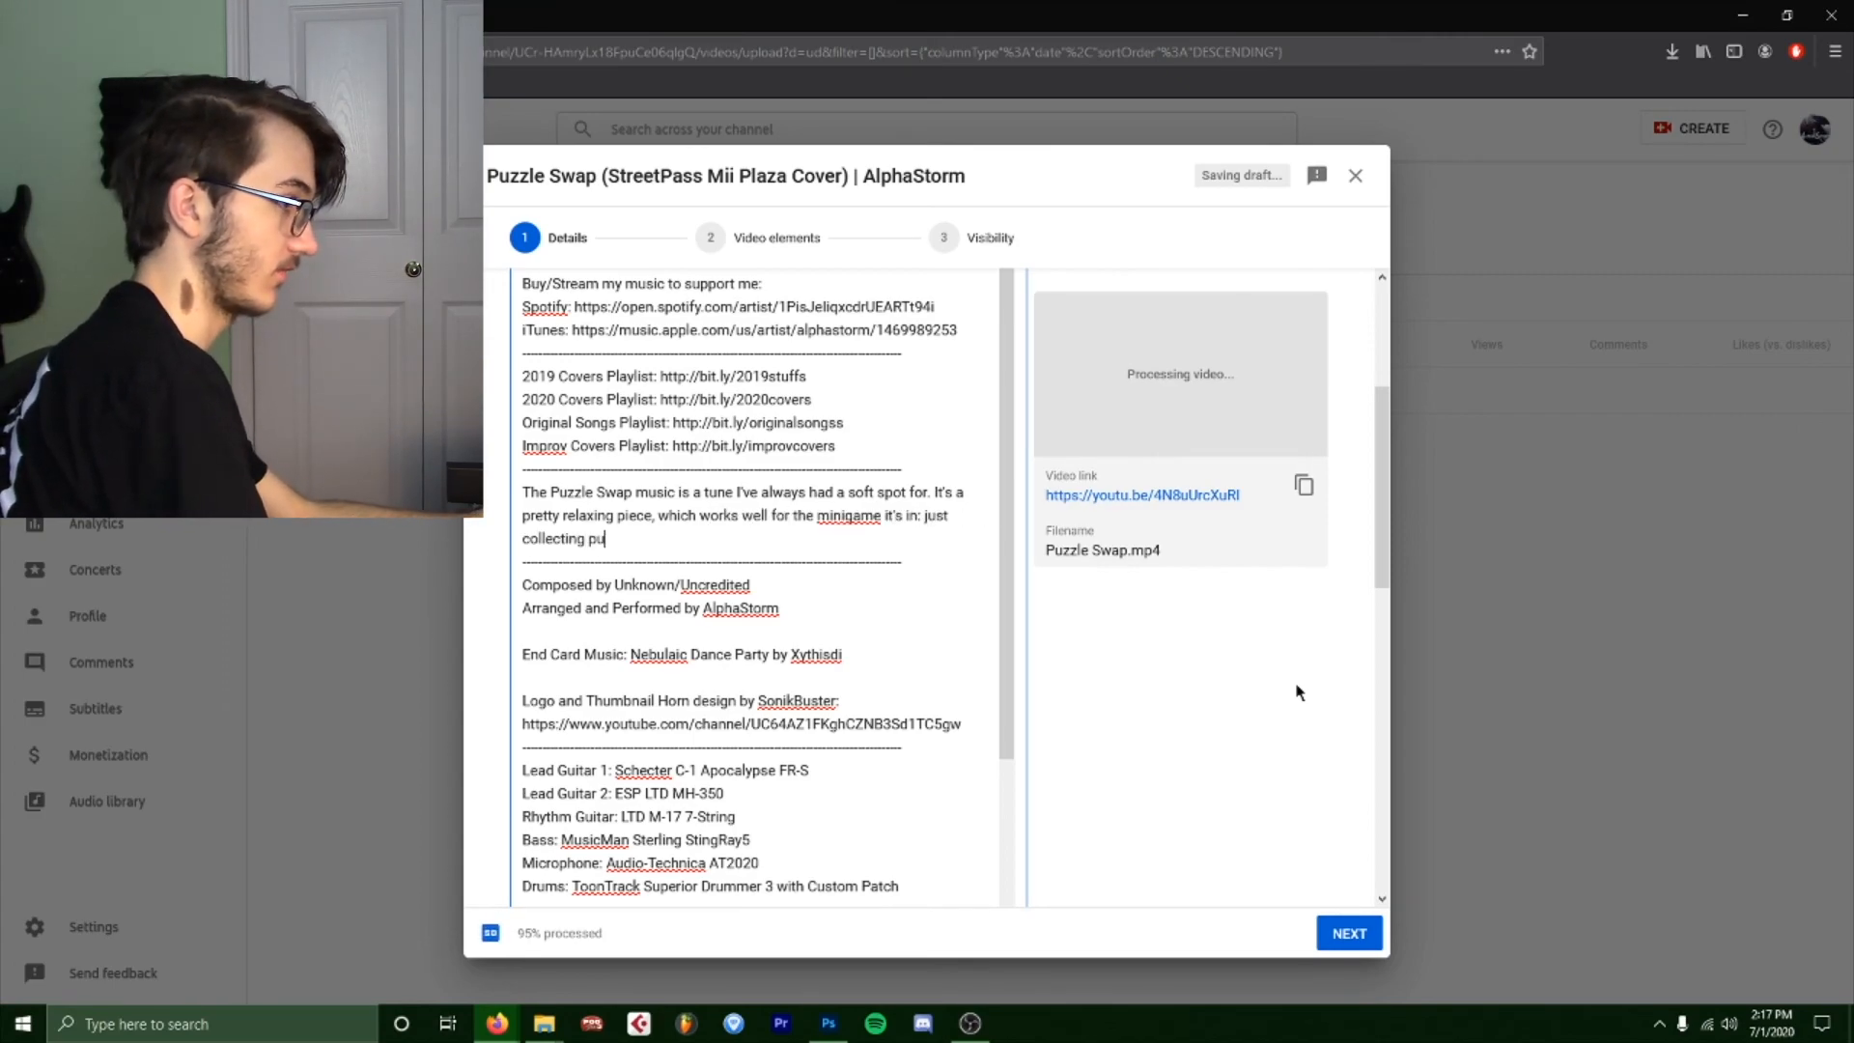
{"action": "type", "text": "zzle pieces. I've not played a lot of"}
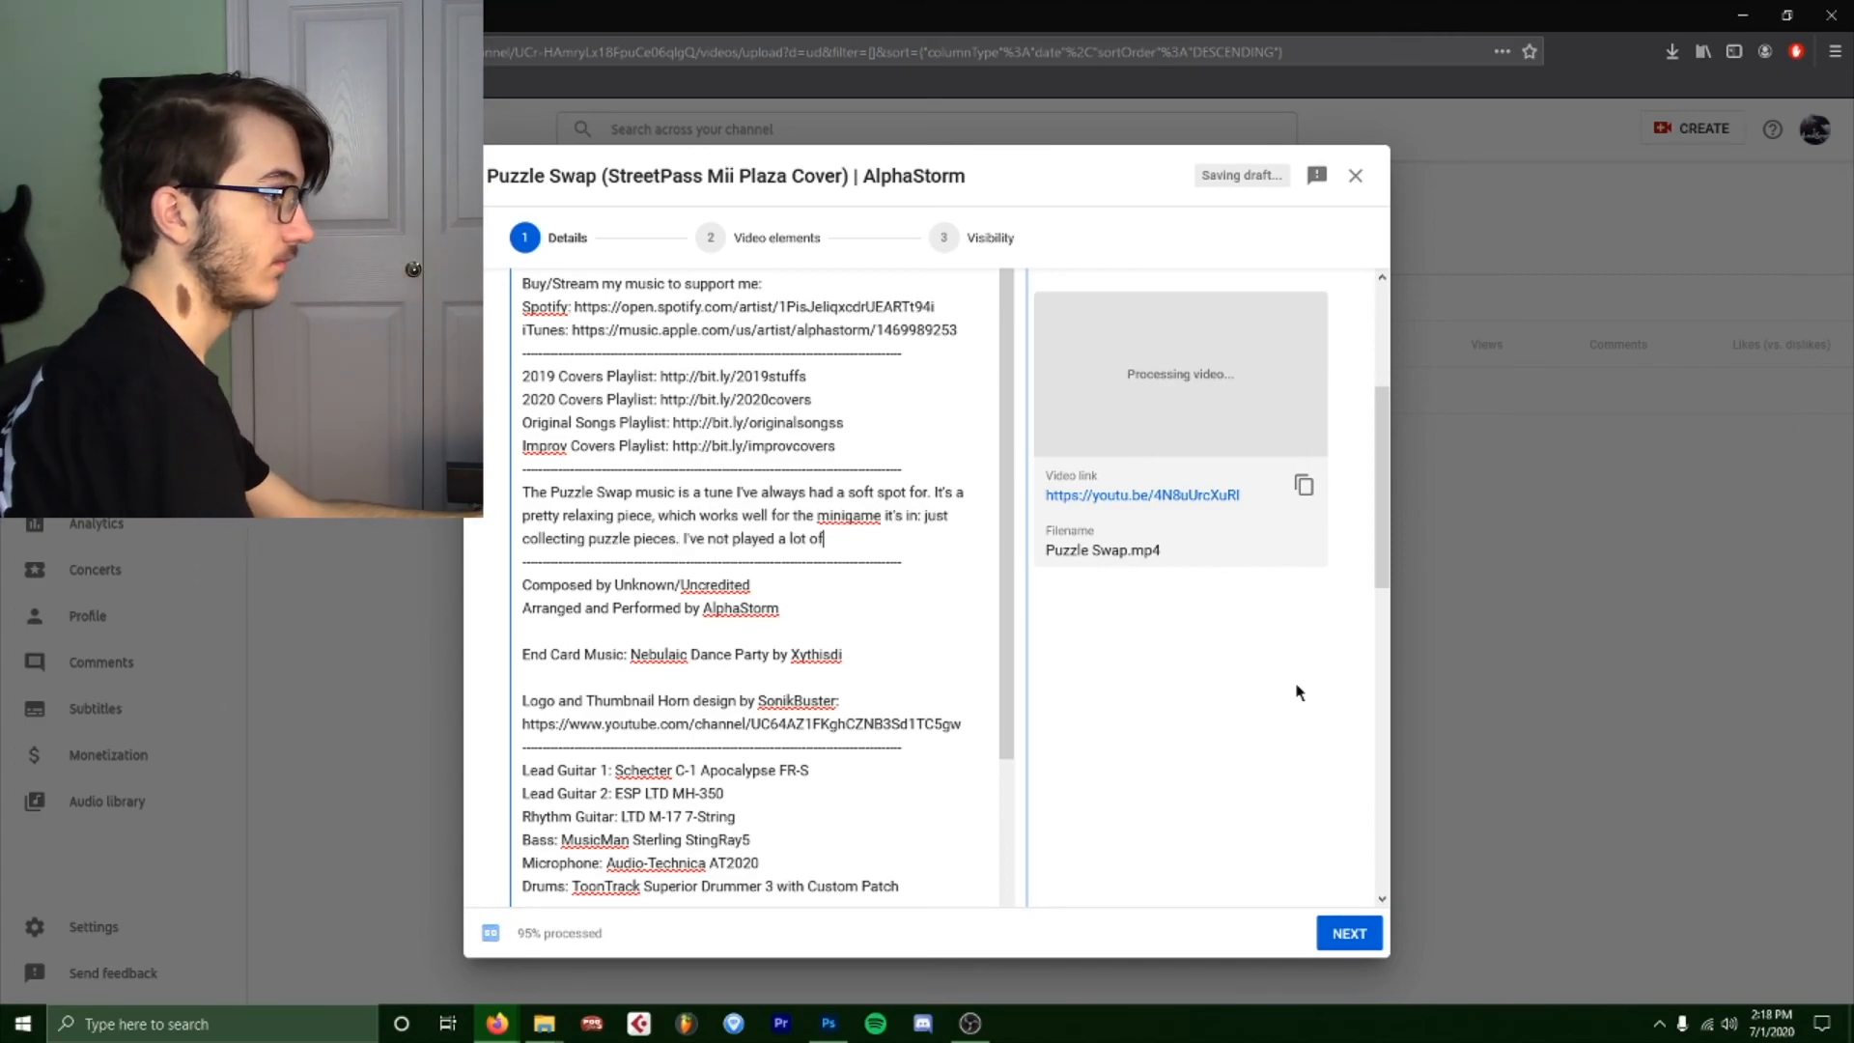
Add that the Mii Plaza games haven't been played seriously in a very long time, "and for obvious reasons: I can't go anywhere to collect the puzzle pieces".
{"action": "type", "text": " Puzzle Swap or the rest of the Mii Plaza gam"}
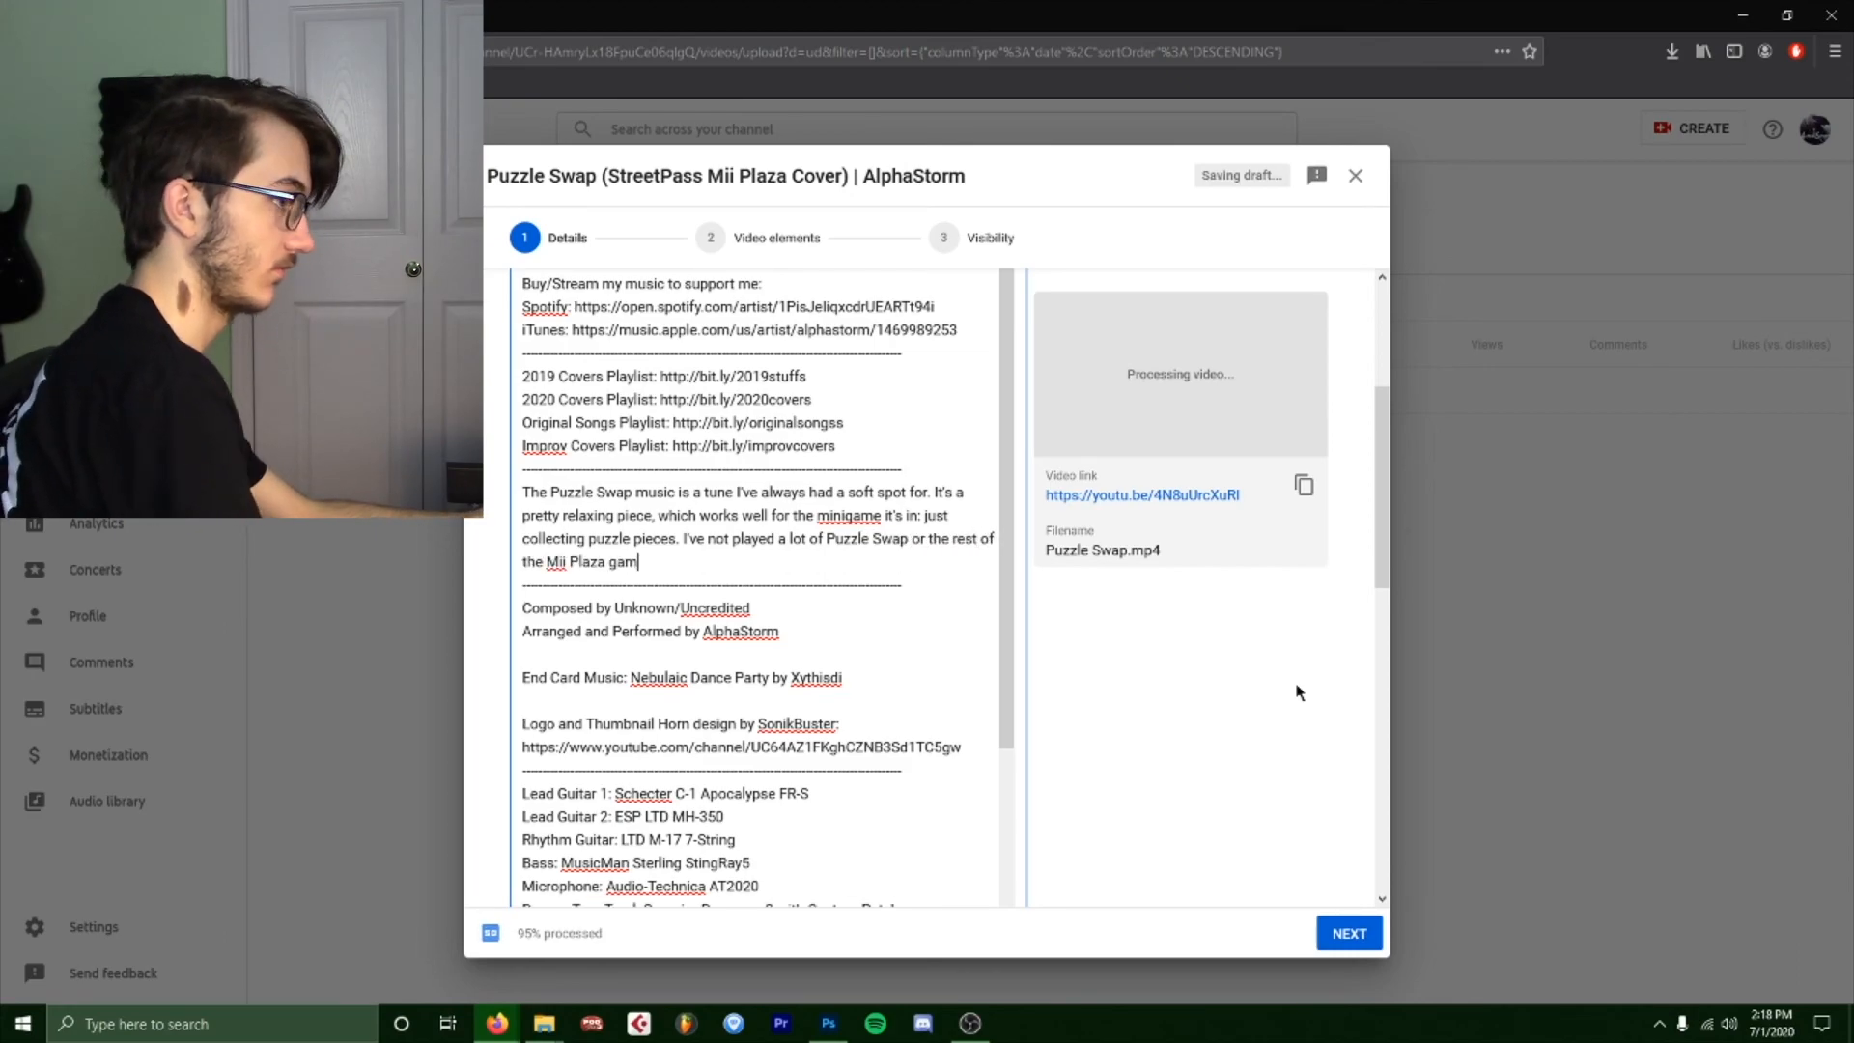
{"action": "type", "text": "es in a very long time, or at least, I haven't played them seriously, for obviou"}
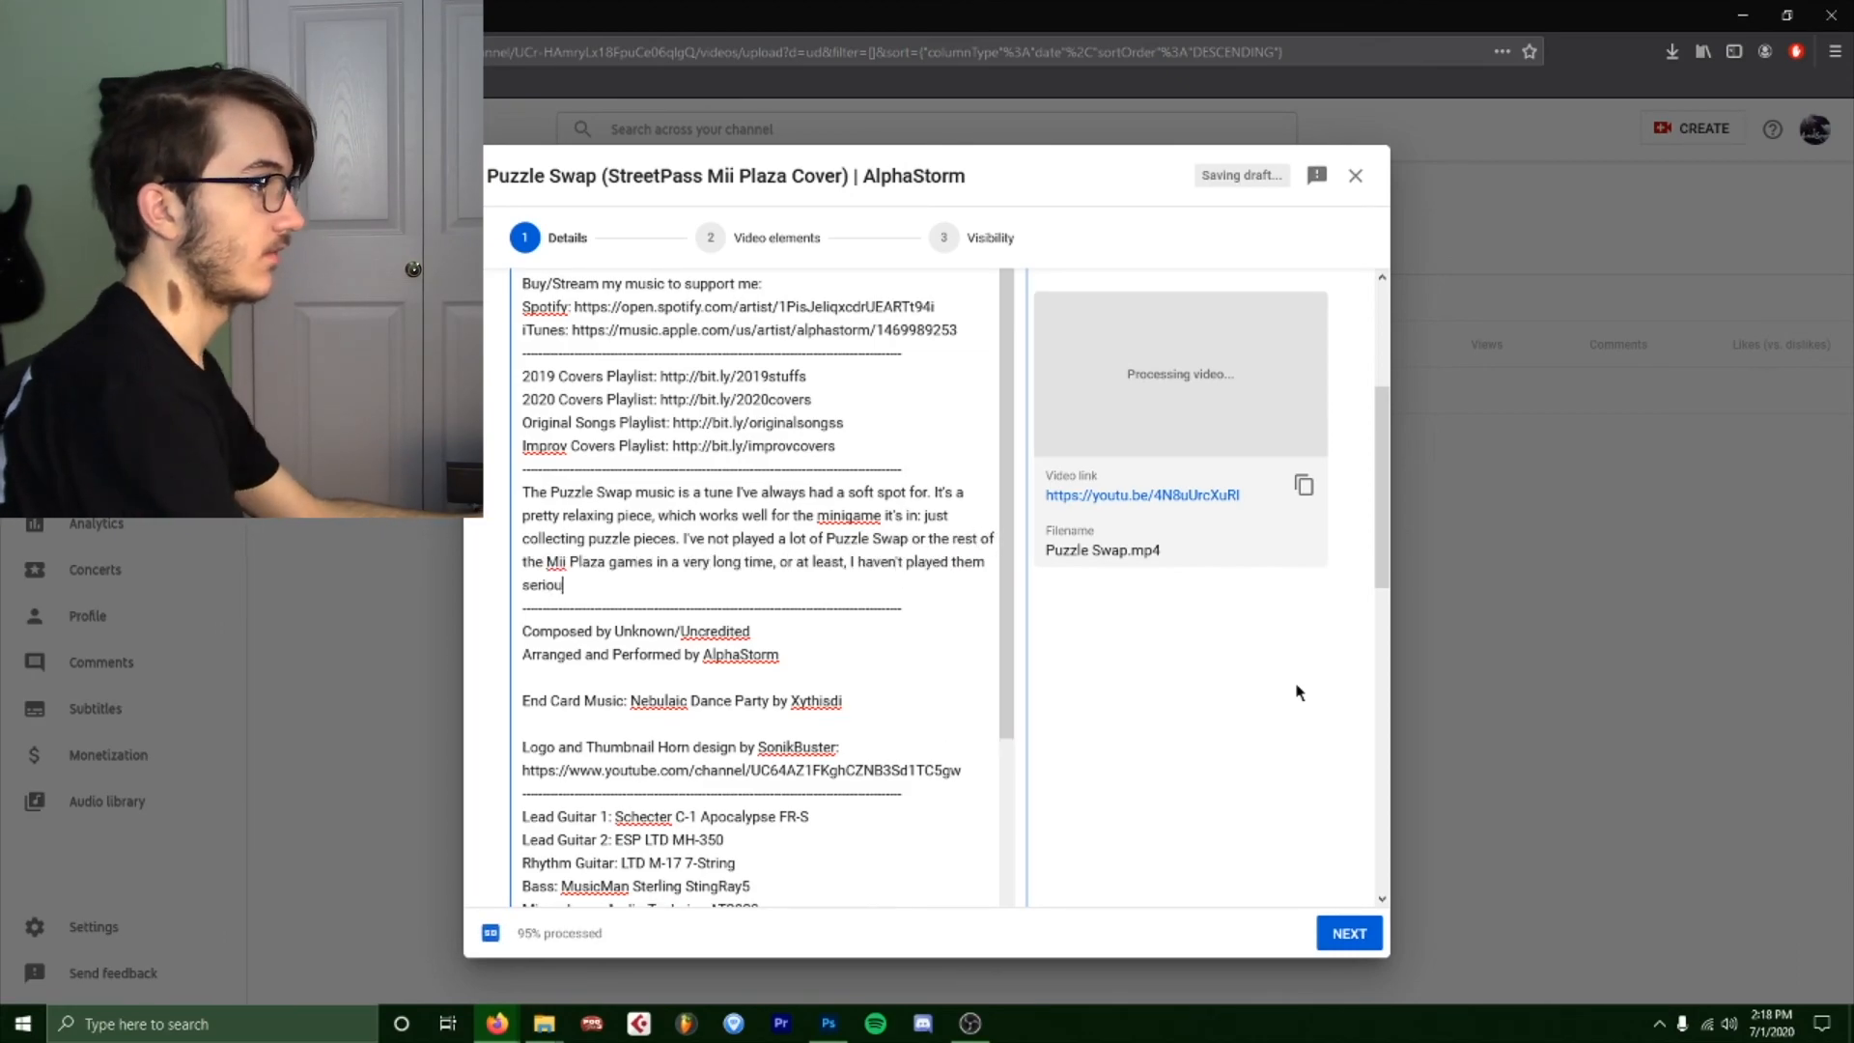
{"action": "key", "text": "ctrl+BackSpace"}
{"action": "key", "text": "ctrl+BackSpace"}
{"action": "type", "text": "and for obvious reasons, I can't go anywhere"}
{"action": "key", "text": "ctrl+Left"}
{"action": "key", "text": "ctrl+Left"}
{"action": "key", "text": "ctrl+Left"}
{"action": "key", "text": "ctrl+Left"}
{"action": "key", "text": "Left"}
{"action": "key", "text": "BackSpace"}
{"action": "type", "text": ":"}
{"action": "key", "text": "End"}
{"action": "type", "text": "to collect the puzzl piece"}
{"action": "key", "text": "ctrl+Left"}
{"action": "key", "text": "Left"}
{"action": "type", "text": "e"}
{"action": "key", "text": "End"}
End the paragraph with "However, I will sometimes just load up the Puzzle Swap minigame solely for the music." and leave a blank line below.
{"action": "type", "text": "s. However, I will sometimes just loa"}
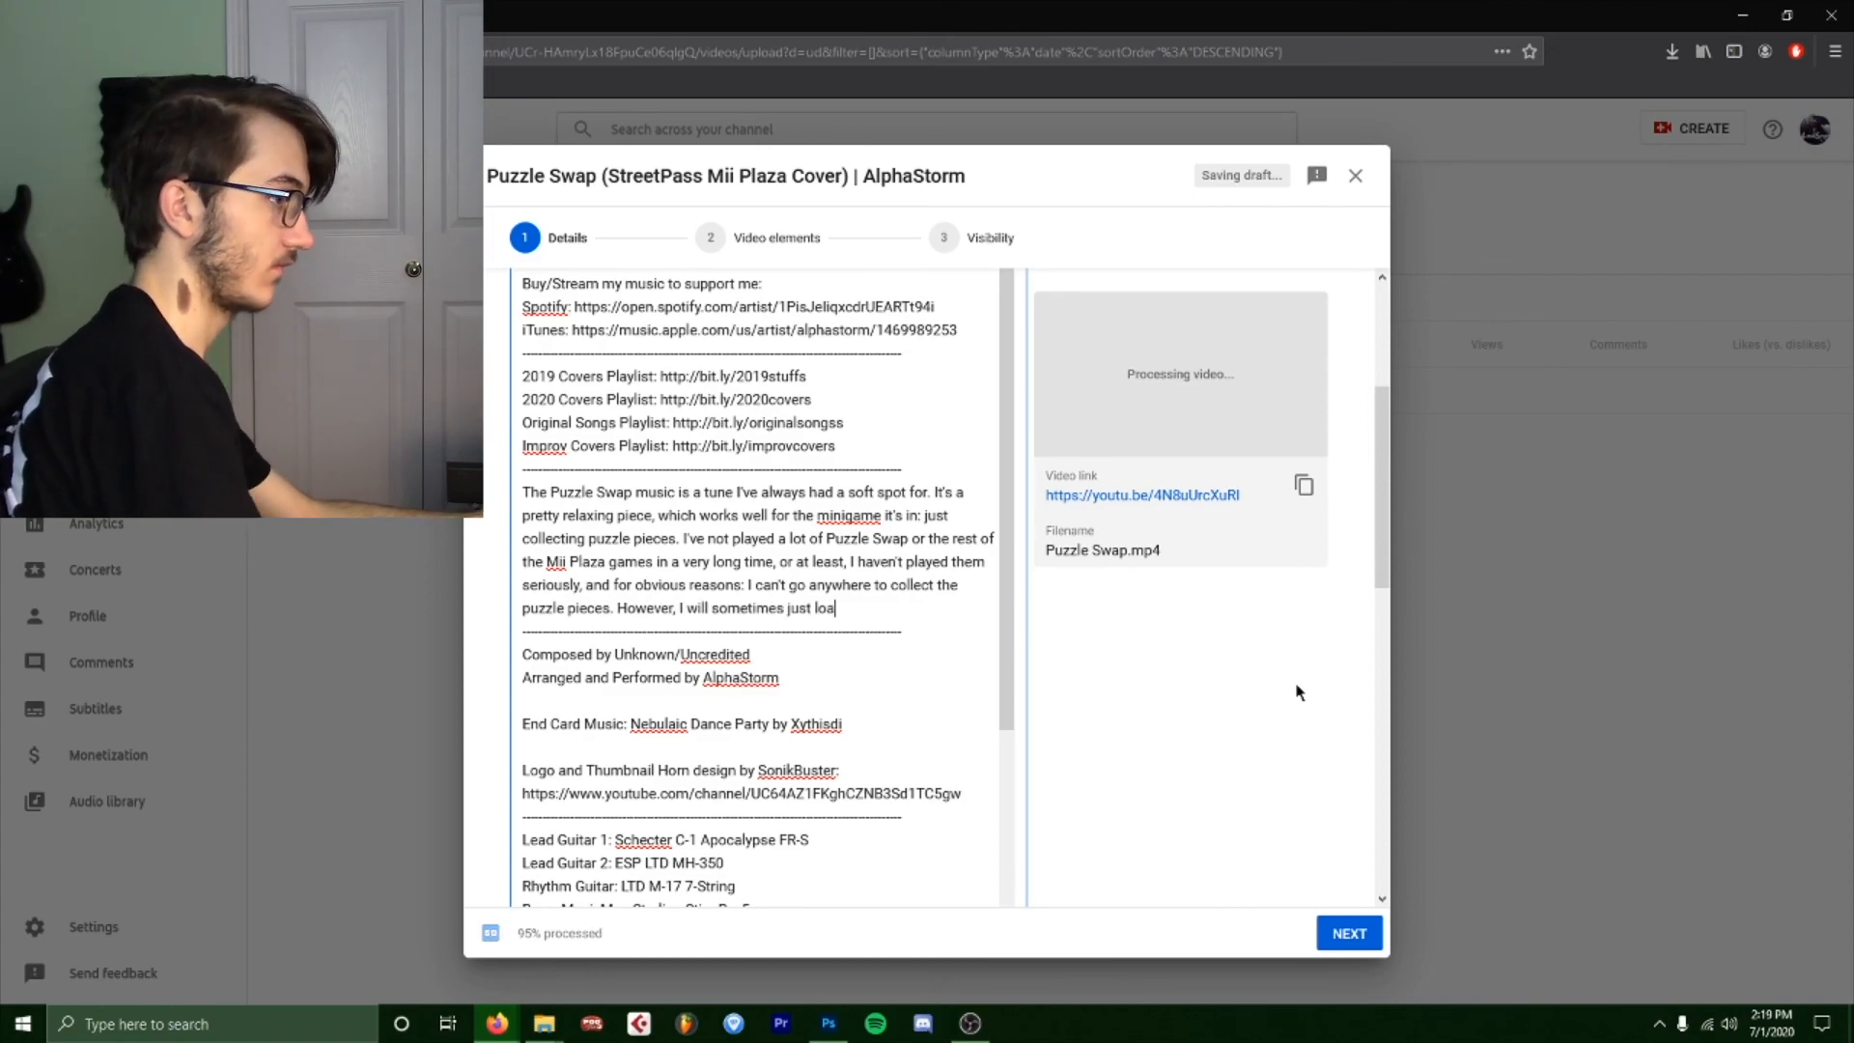
{"action": "type", "text": "d up the Puzzle Swap minigame solely for the music."}
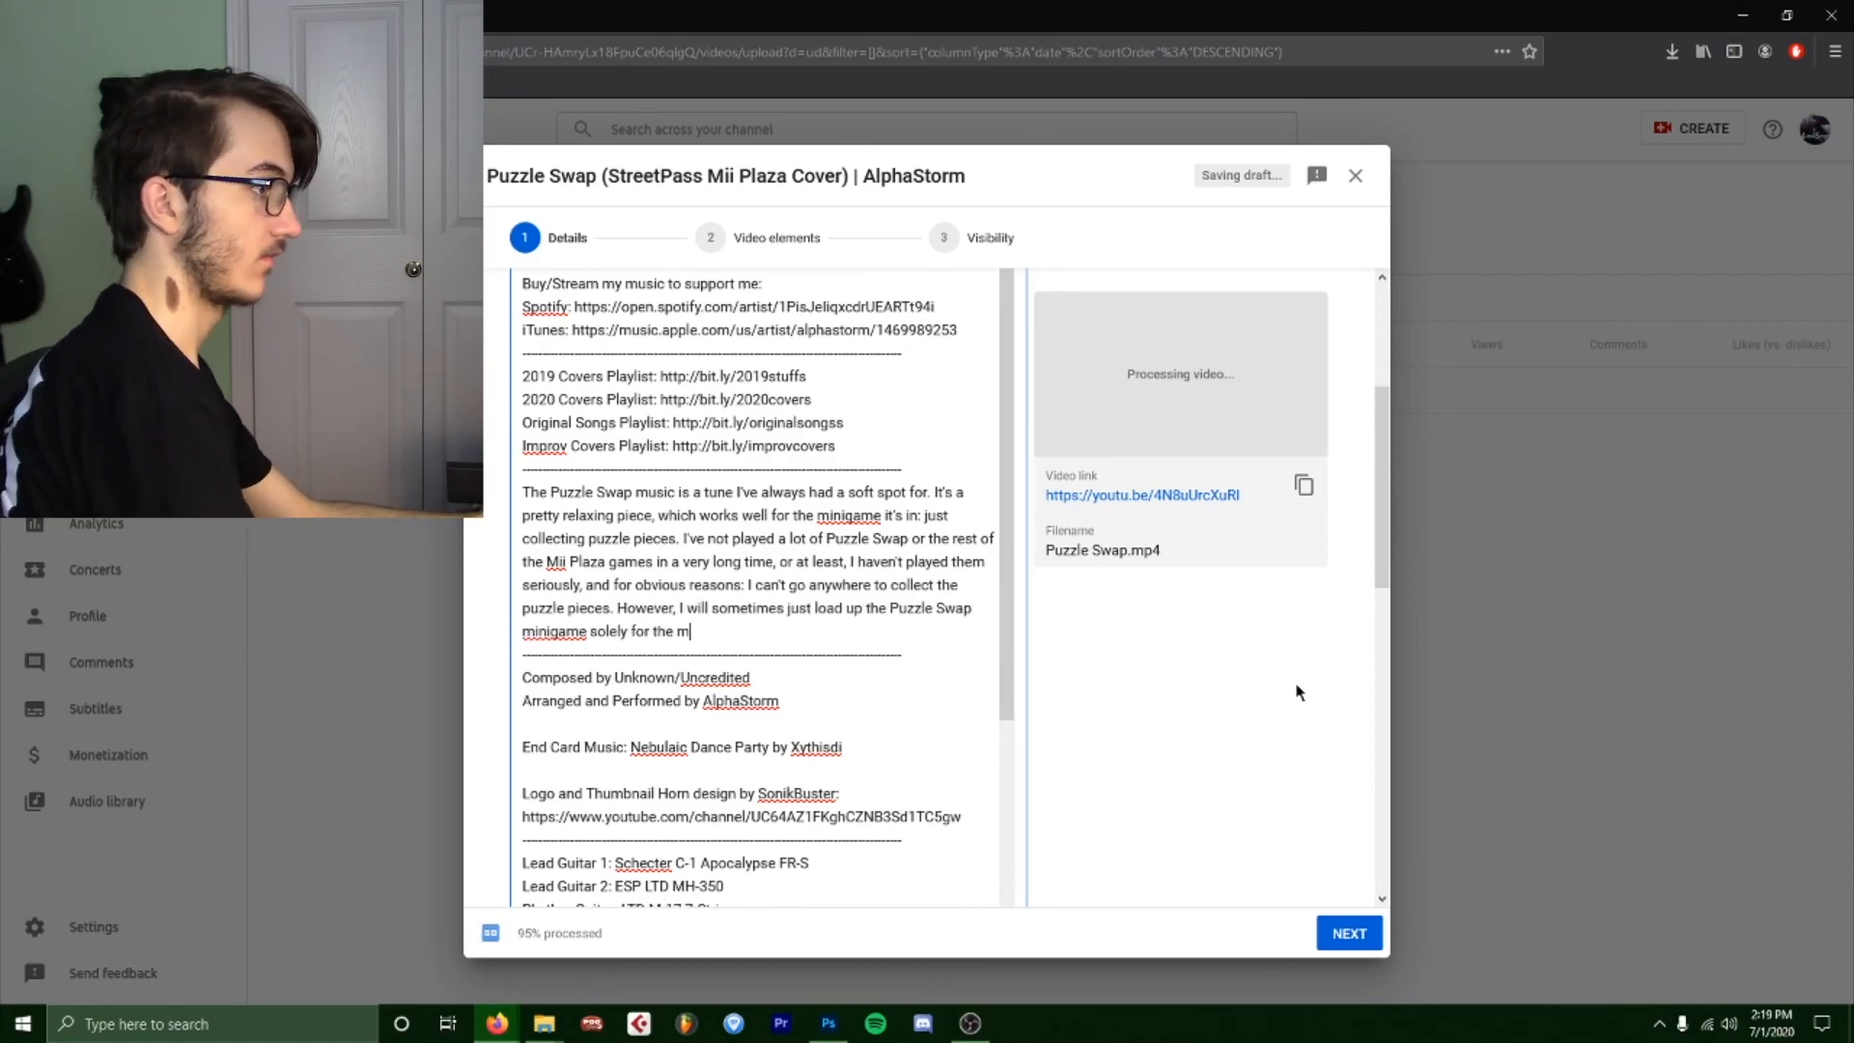
{"action": "key", "text": "Return"}
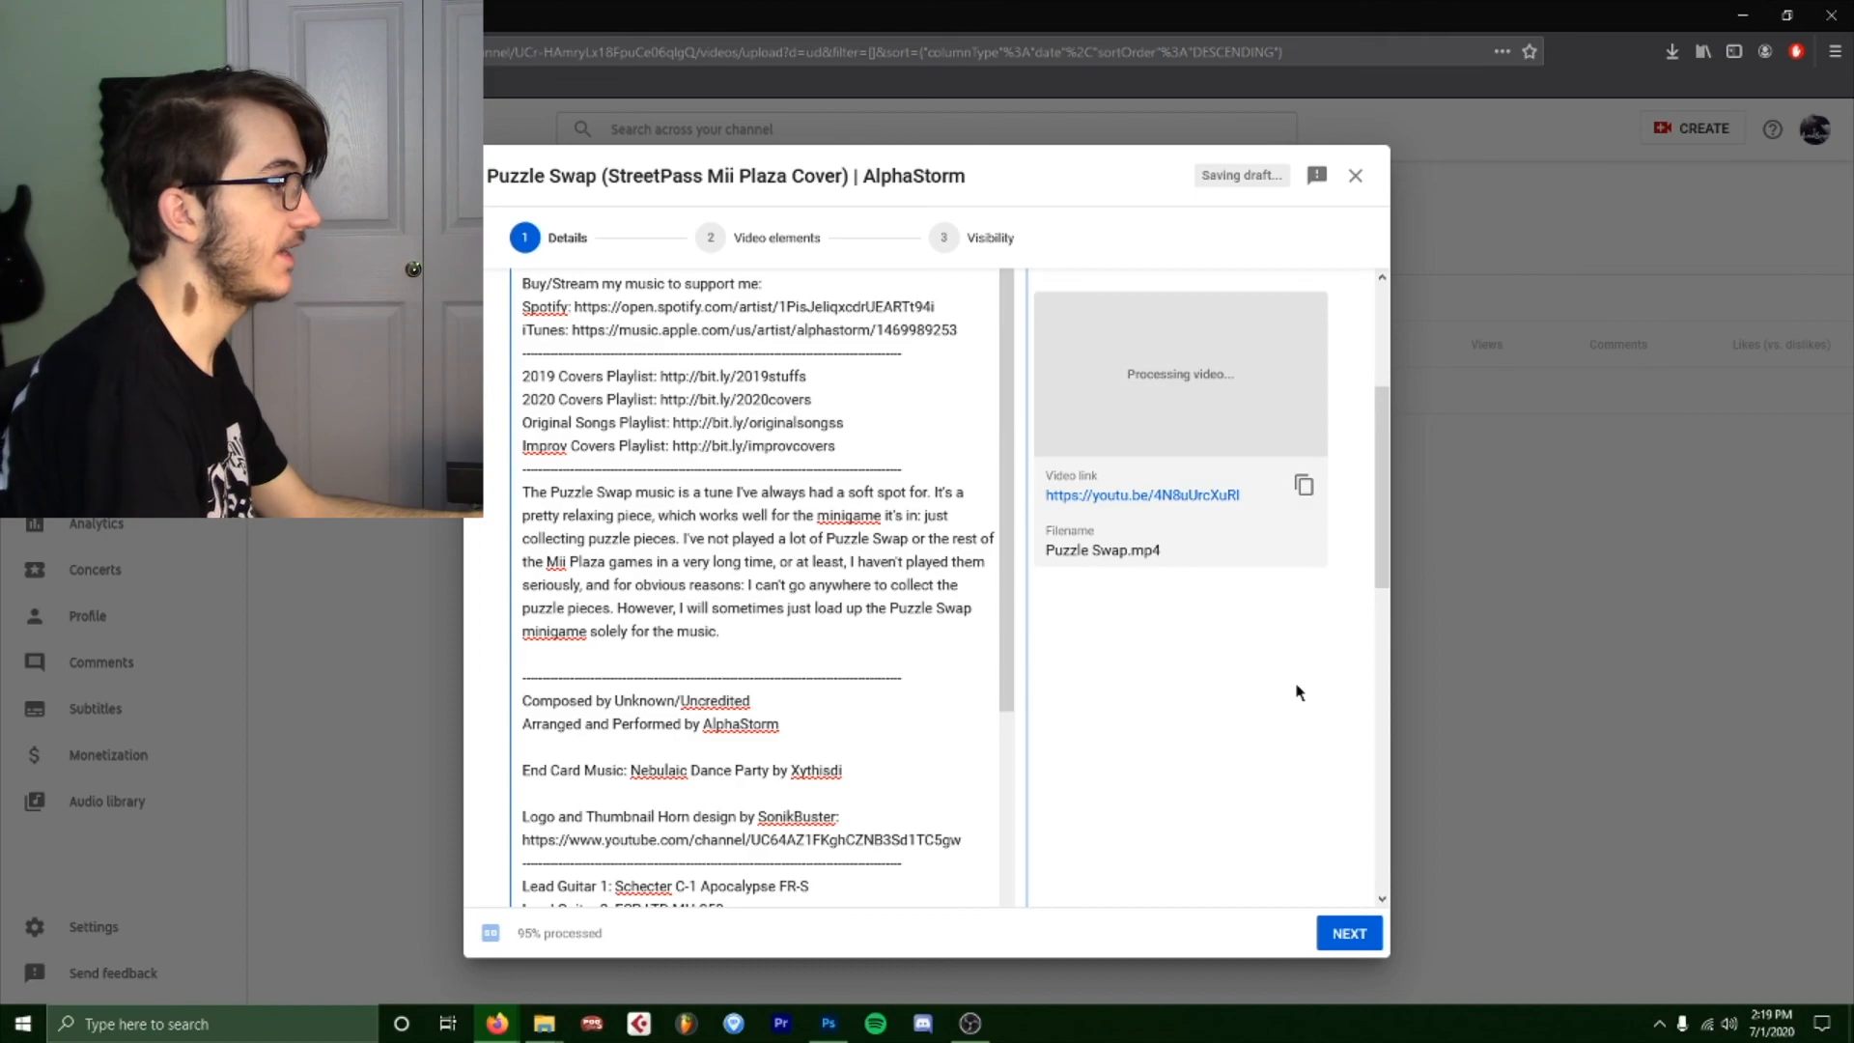
{"action": "key", "text": "Return"}
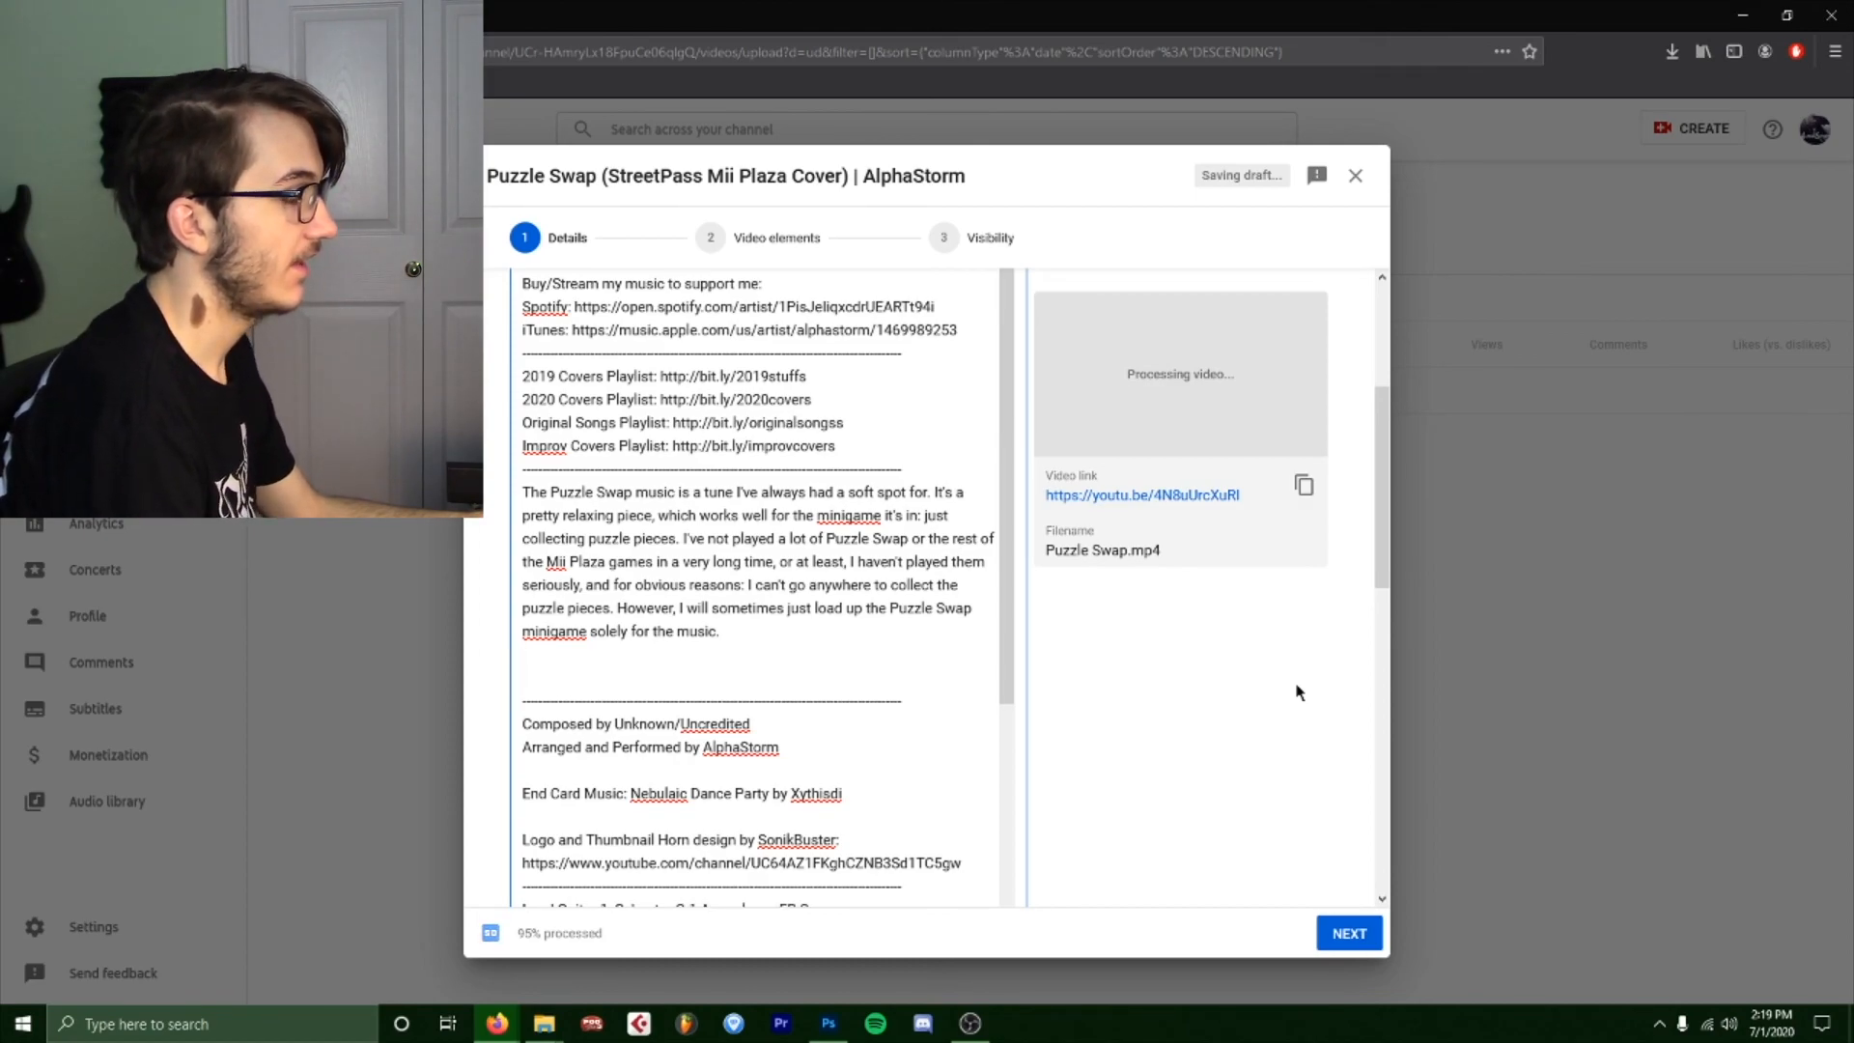
{"action": "key", "text": "BackSpace"}
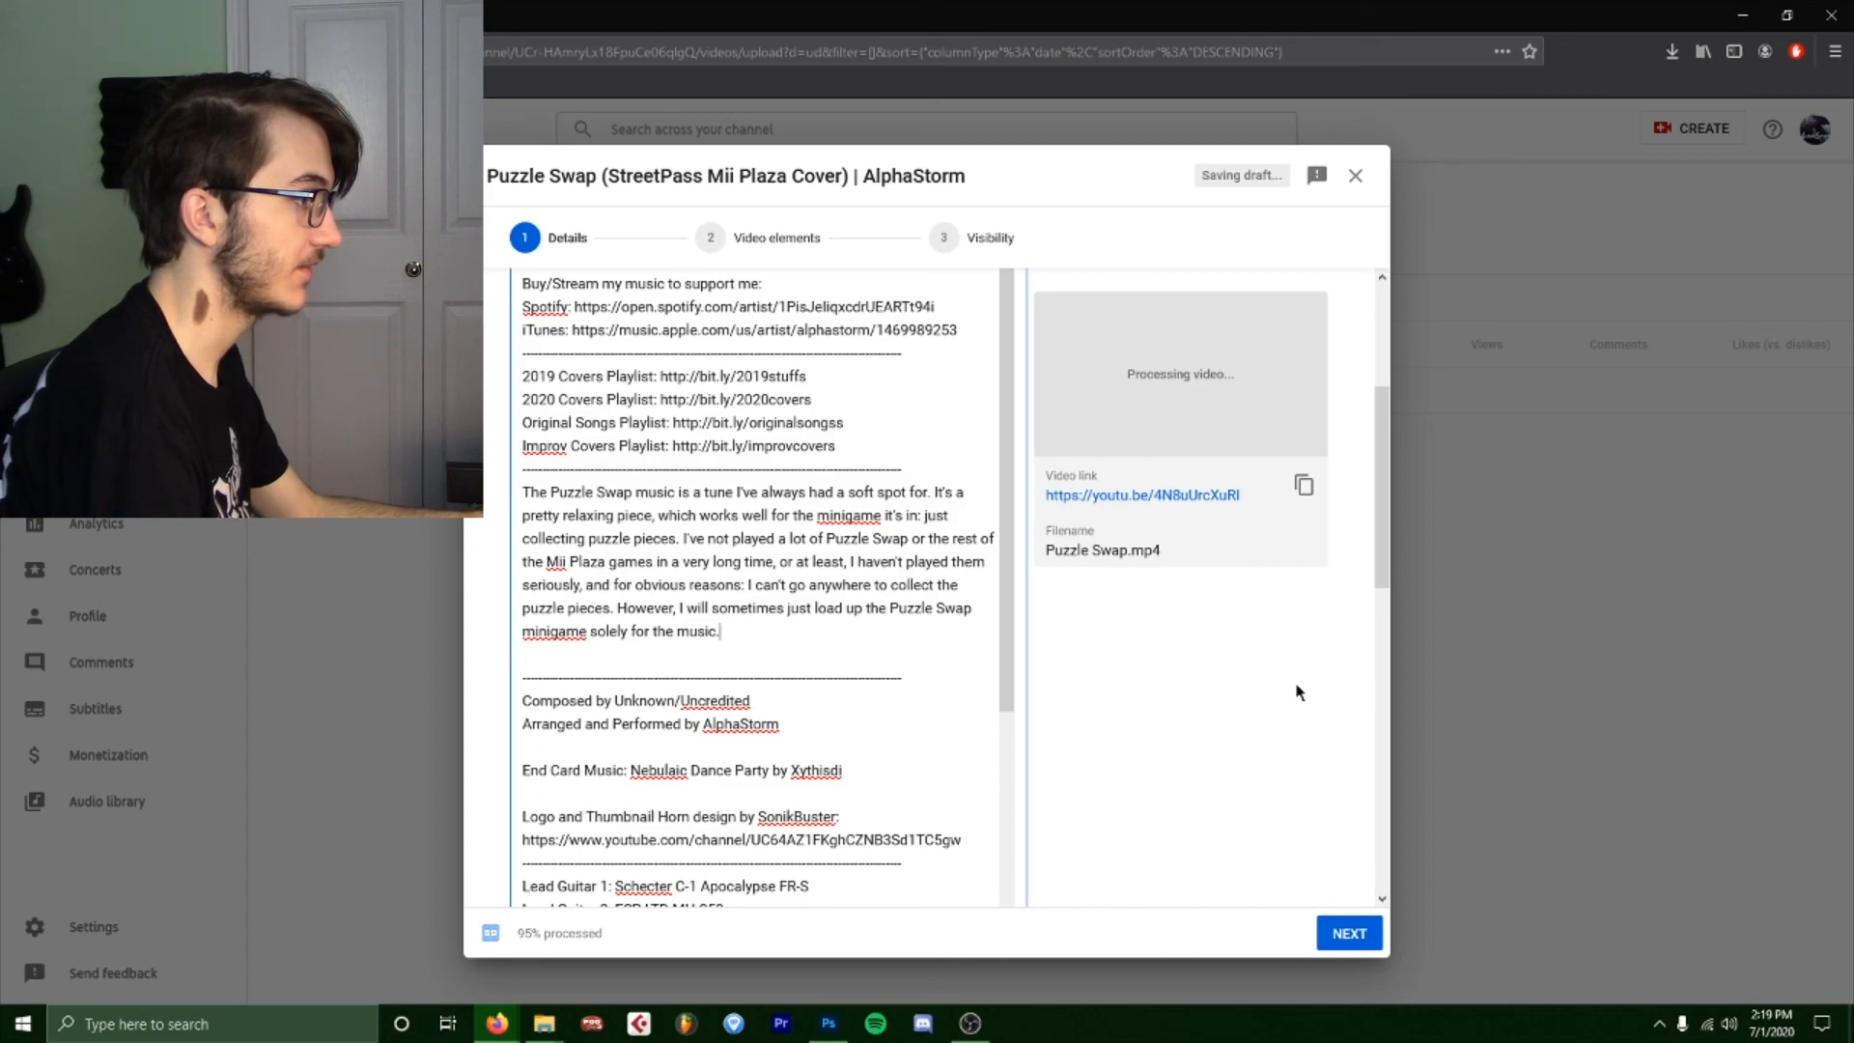
{"action": "key", "text": "Return"}
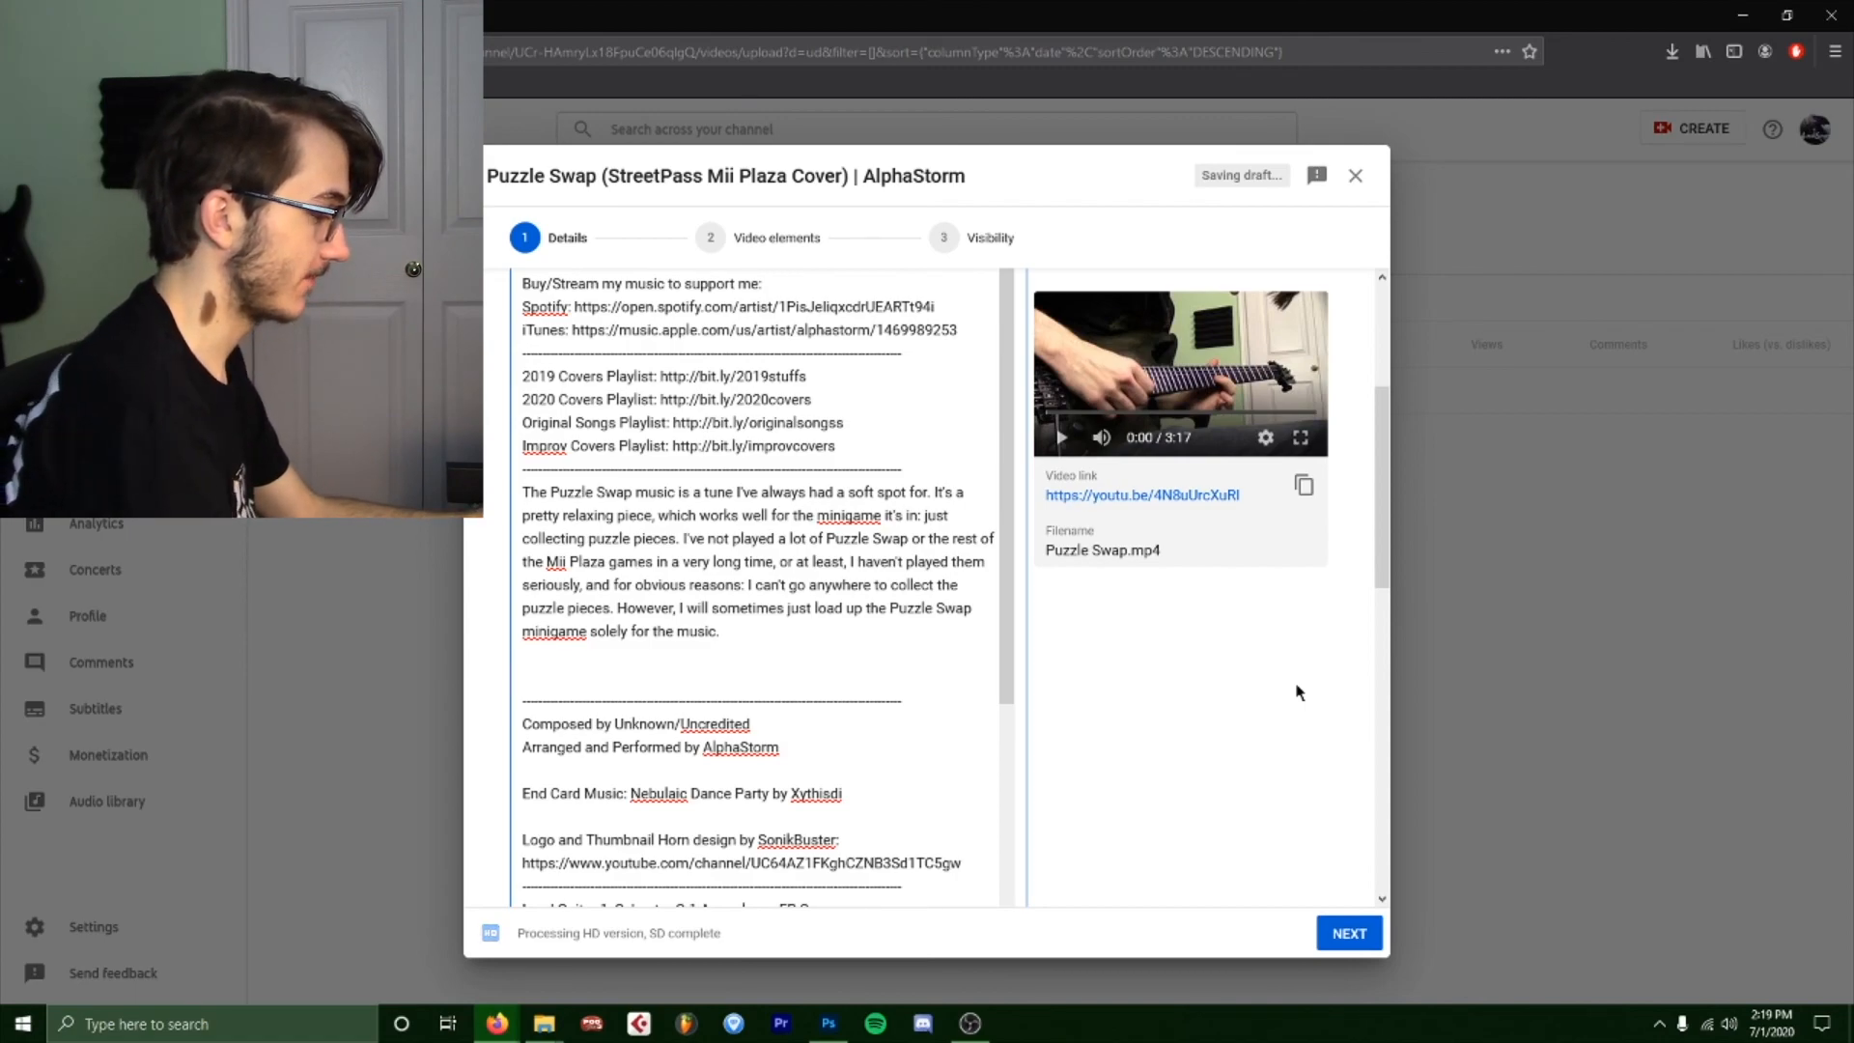
Start a second paragraph saying the song has been on the radar since at least 2015 and was something to learn even before recording.
{"action": "type", "text": "I'm not afraid to admit this also was one of the songs I've had on my radar for years, at least since 2015. "}
{"action": "type", "text": "even if I wasn't recording at the time."}
{"action": "left_click", "coordinate": [708, 700]}
{"action": "type", "text": "time"}
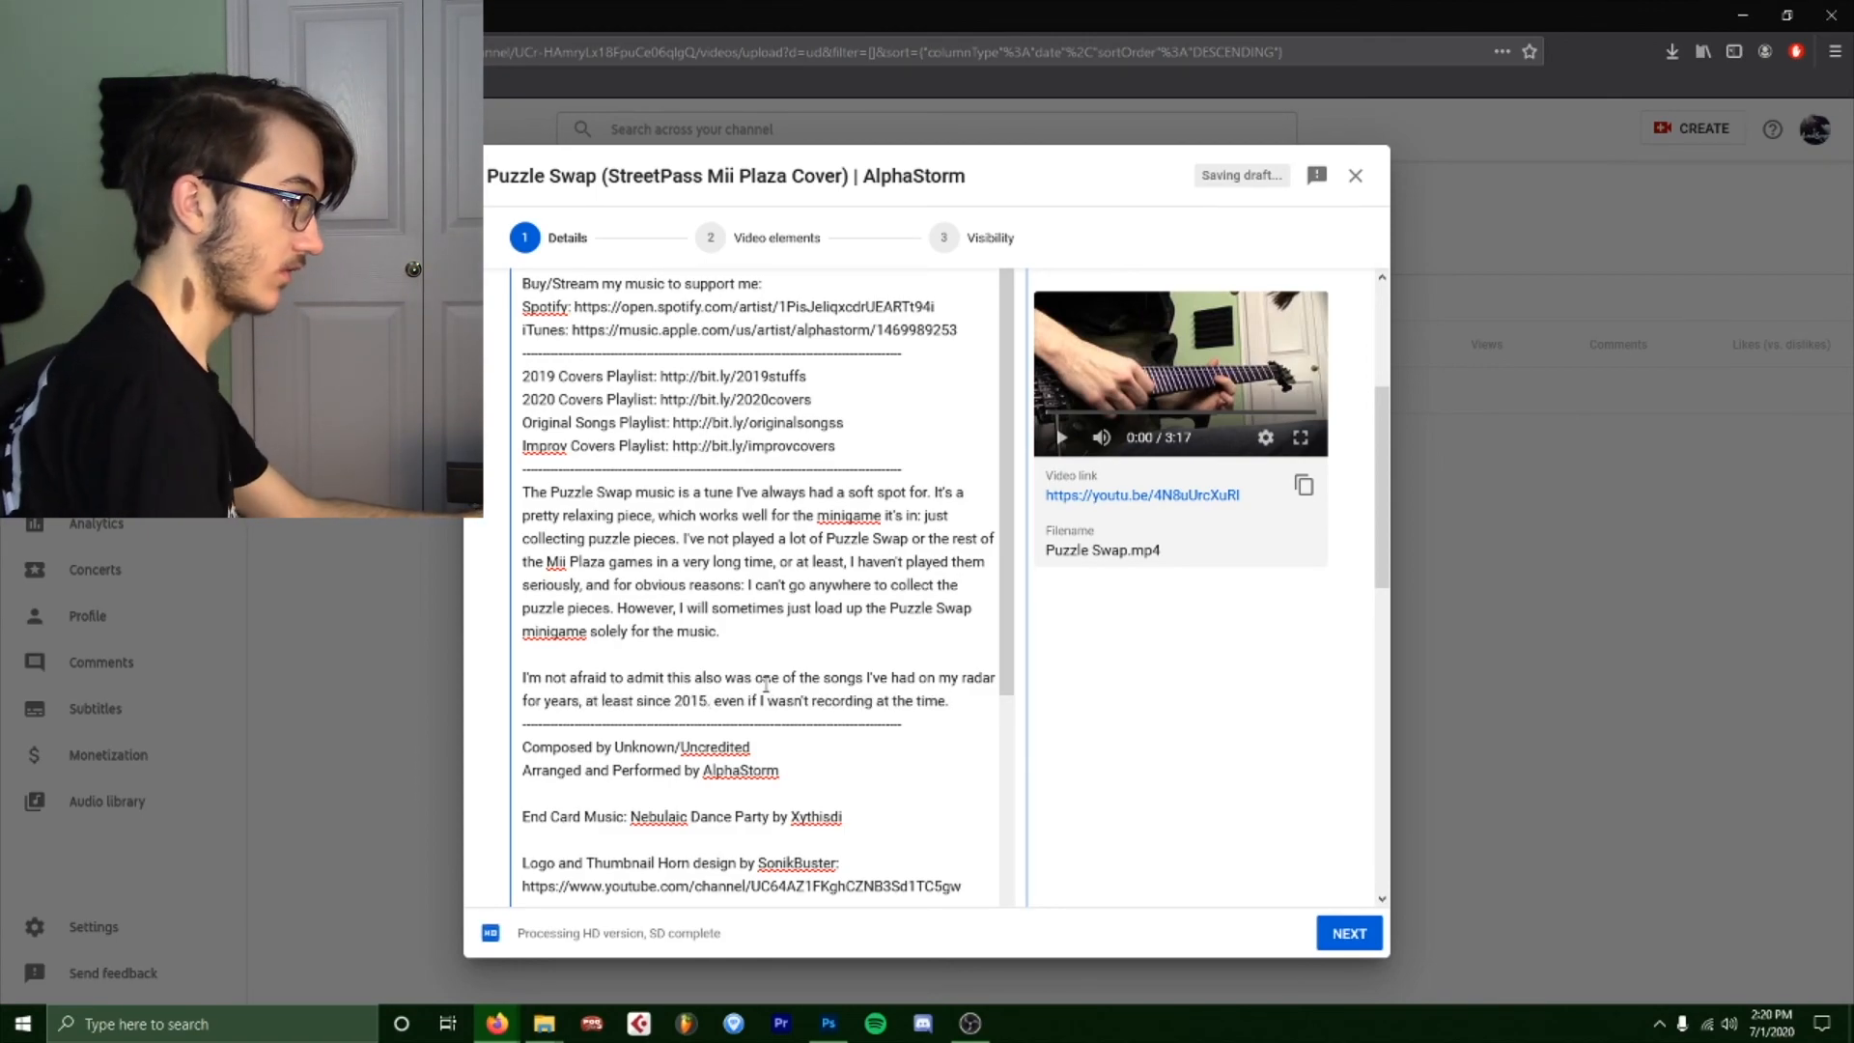
{"action": "type", "text": ", I at least wanted to learn to play it. And because I've "}
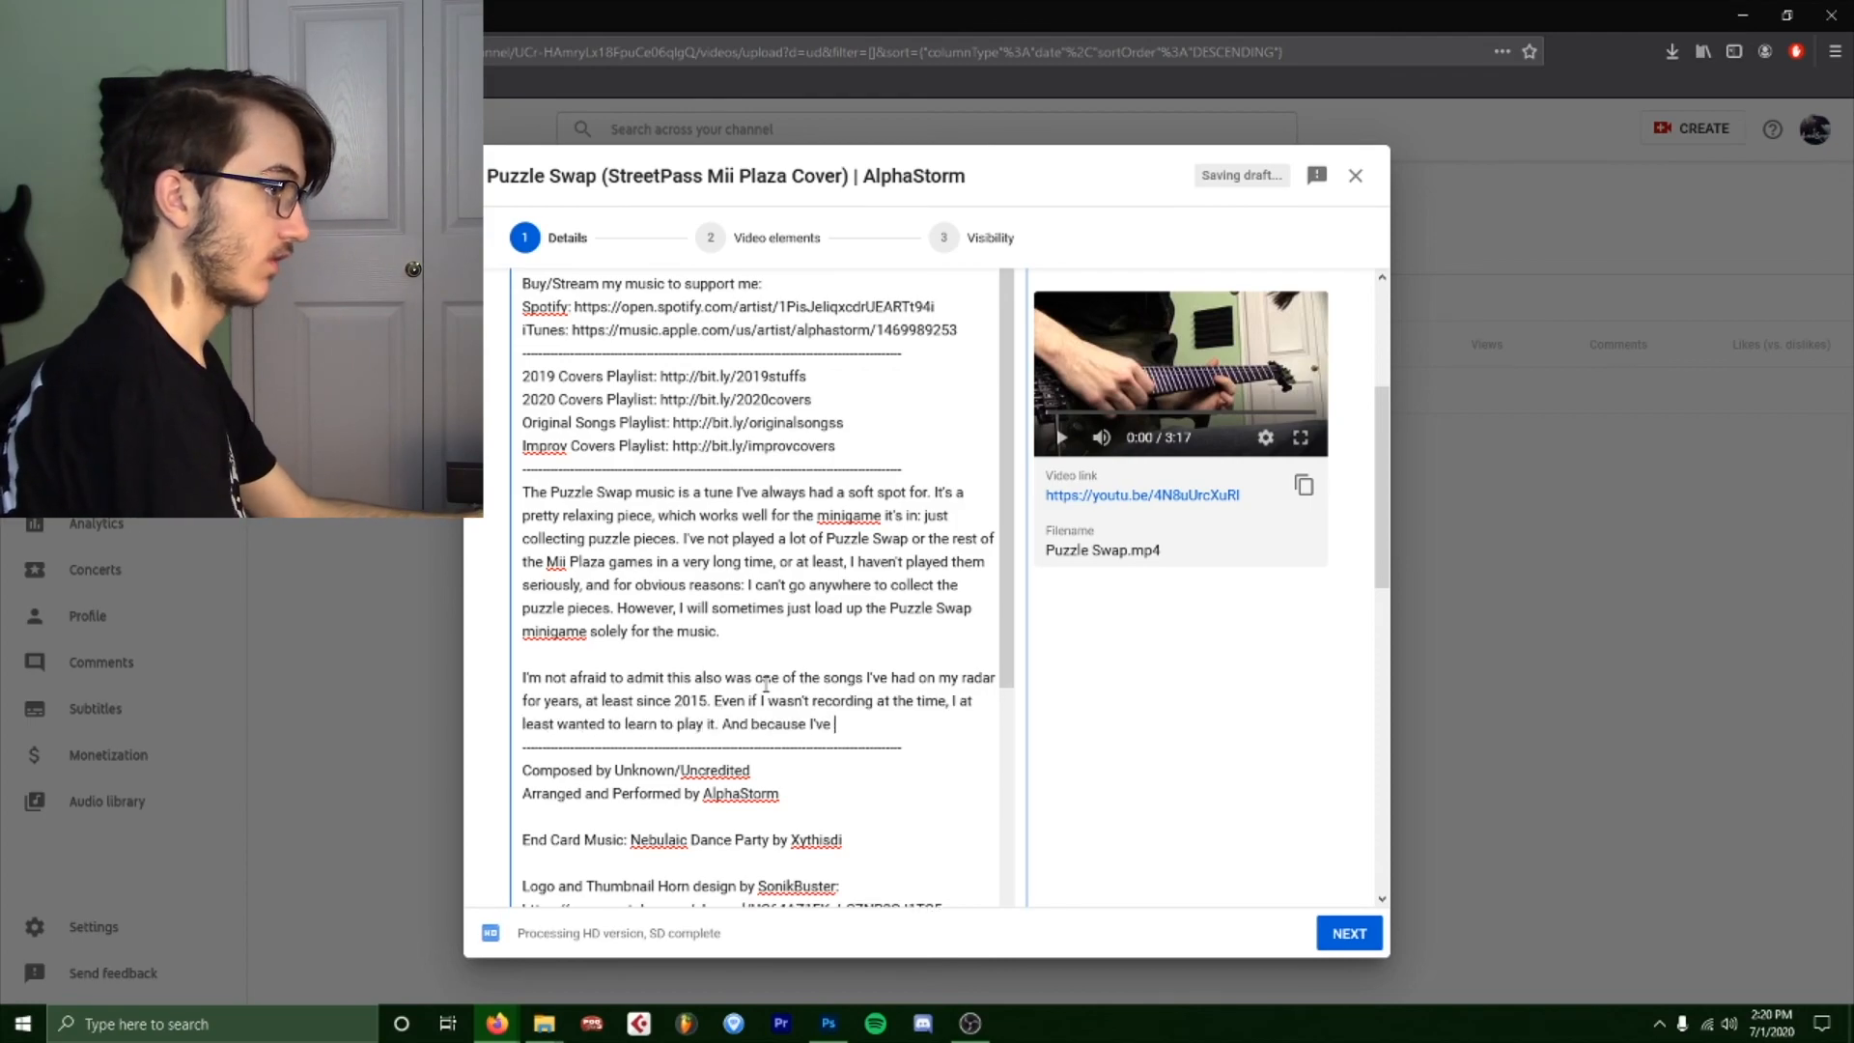
Finish the paragraph by crediting FamilyJules' recommended Puzzle Swap cover as the reason for making this one, reworked to fit a personal style.
{"action": "type", "text": "been watching a ton of FamilyJules' videos, his cover of "}
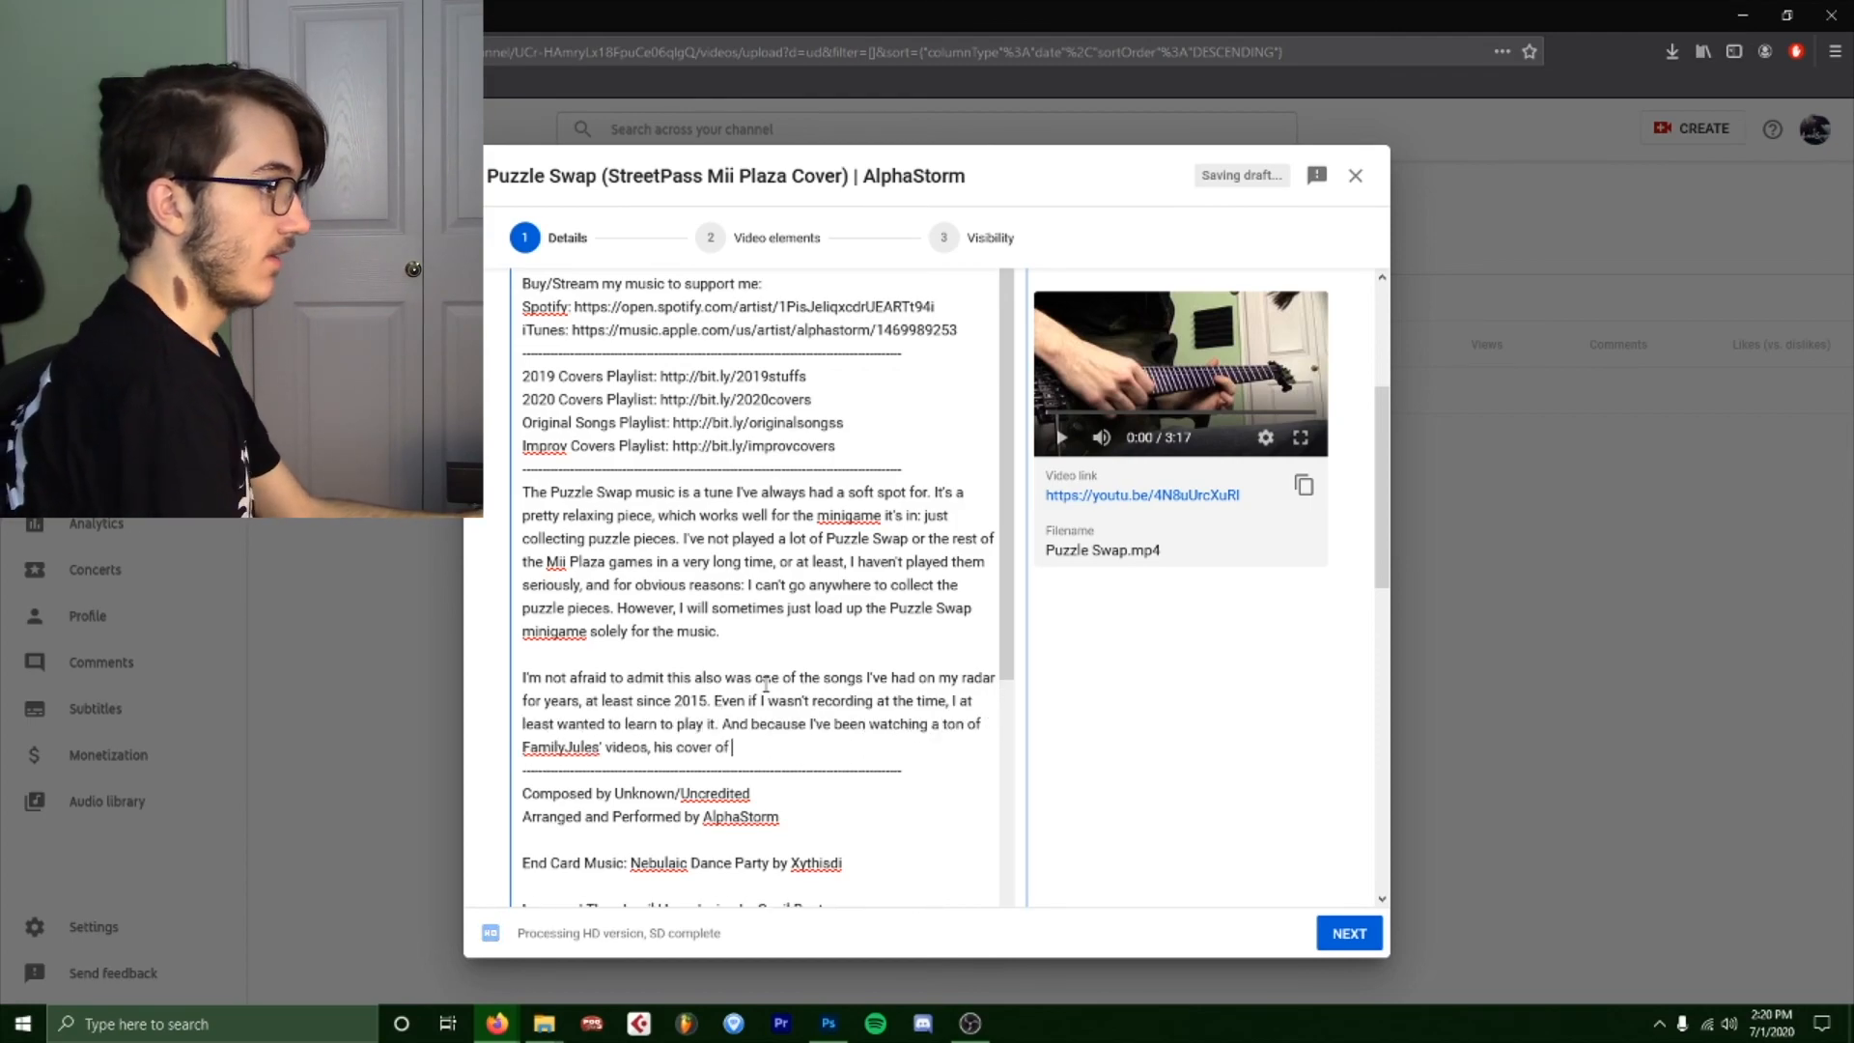
{"action": "type", "text": "the Puzzle Swap music came up in my recommende"}
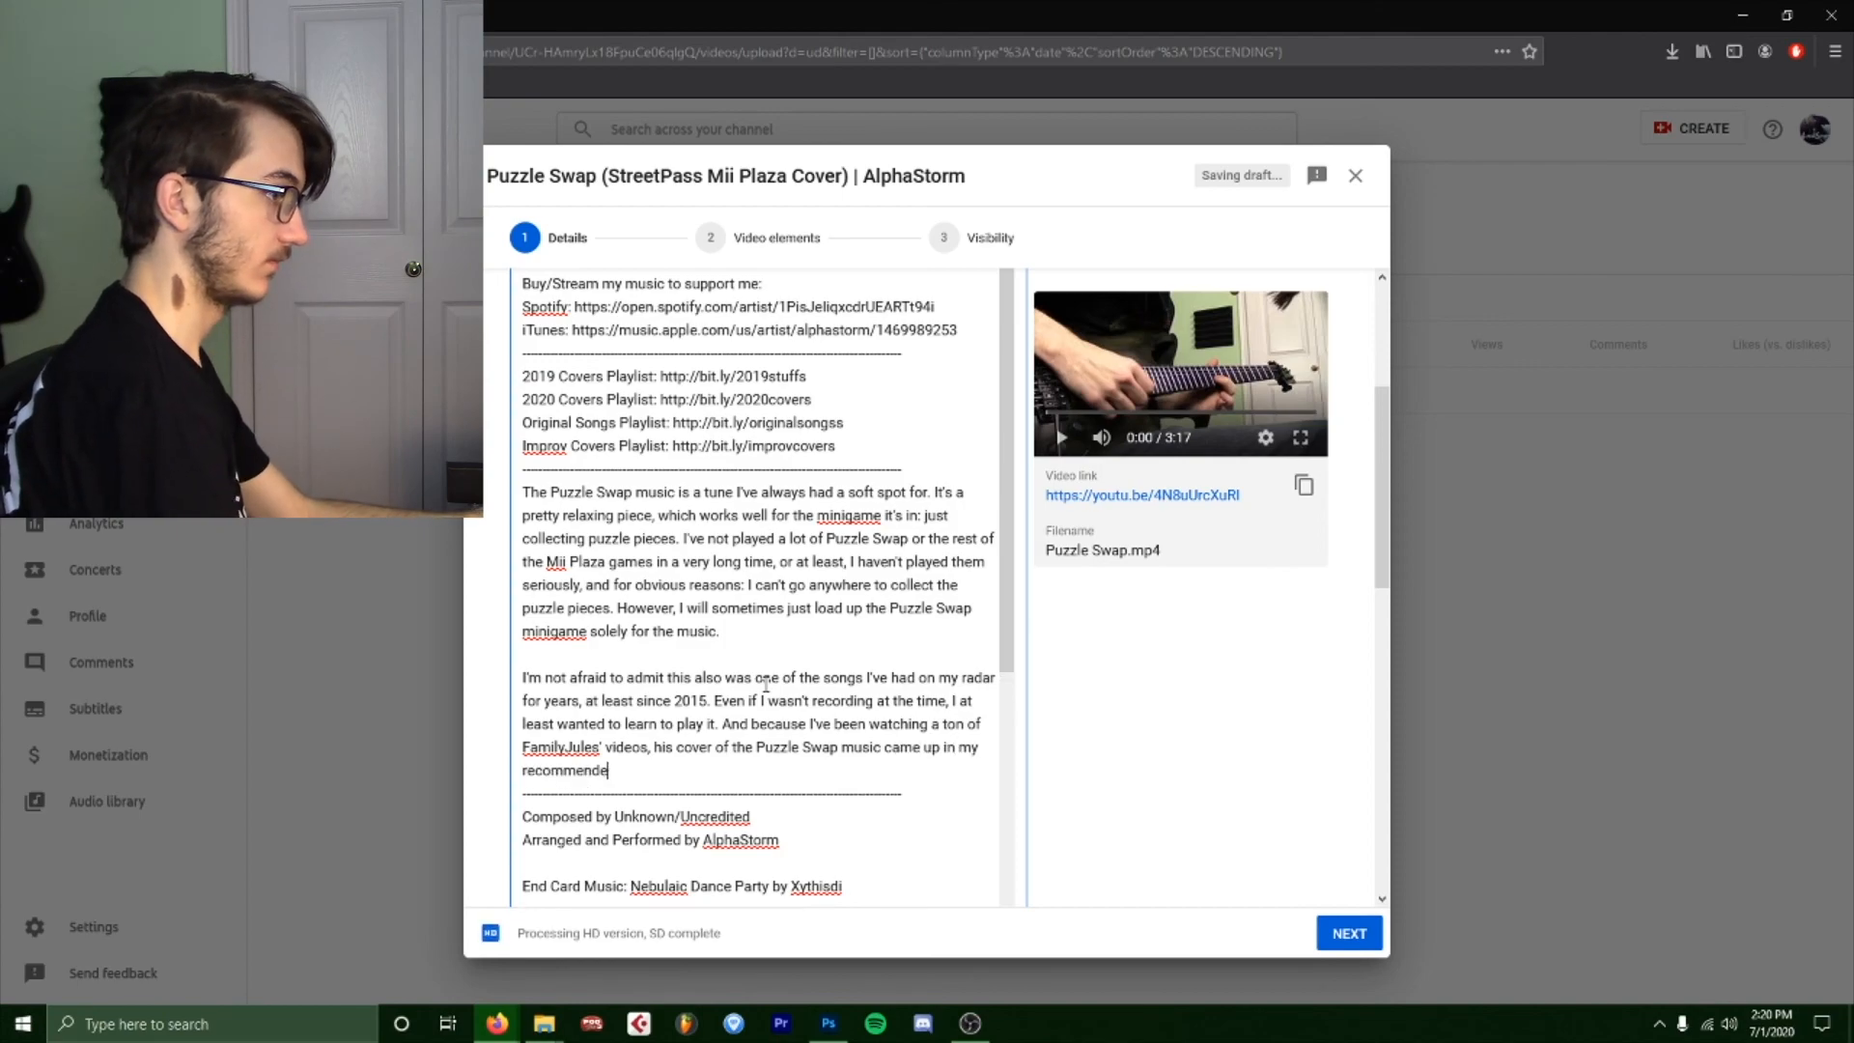
{"action": "type", "text": "d, and so I chose to do a cover of it myself, but obviously, rework it to fit me."}
{"action": "key", "text": "Return"}
{"action": "key", "text": "Return"}
Add "This video will be coupled with a "How I Make My Covers" video sometime in the near future if I hit 200 subscribers.".
{"action": "scroll", "coordinate": [1110, 695], "scroll_direction": "down", "scroll_amount": 2}
{"action": "type", "text": "This video will be coupled with a \"How I recor"}
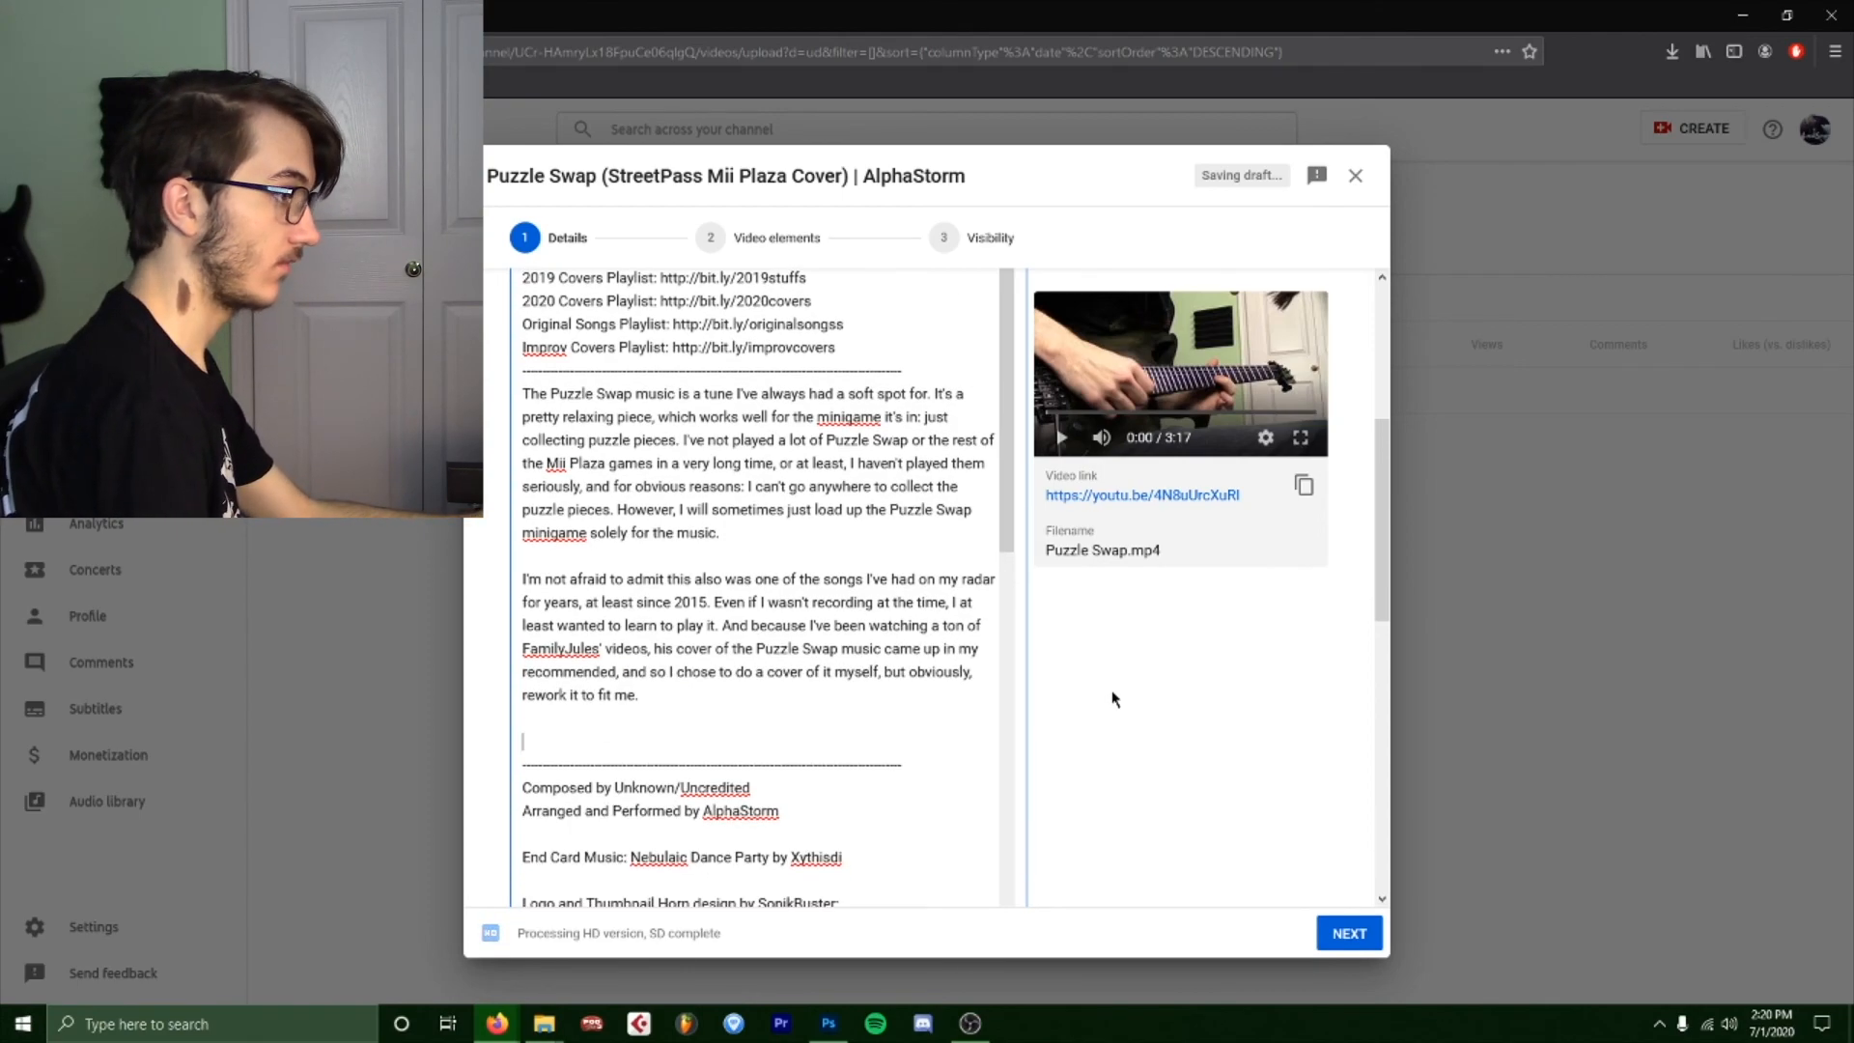
{"action": "key", "text": "BackSpace"}
{"action": "key", "text": "BackSpace"}
{"action": "key", "text": "BackSpace"}
{"action": "key", "text": "BackSpace"}
{"action": "key", "text": "BackSpace"}
{"action": "type", "text": "Make "}
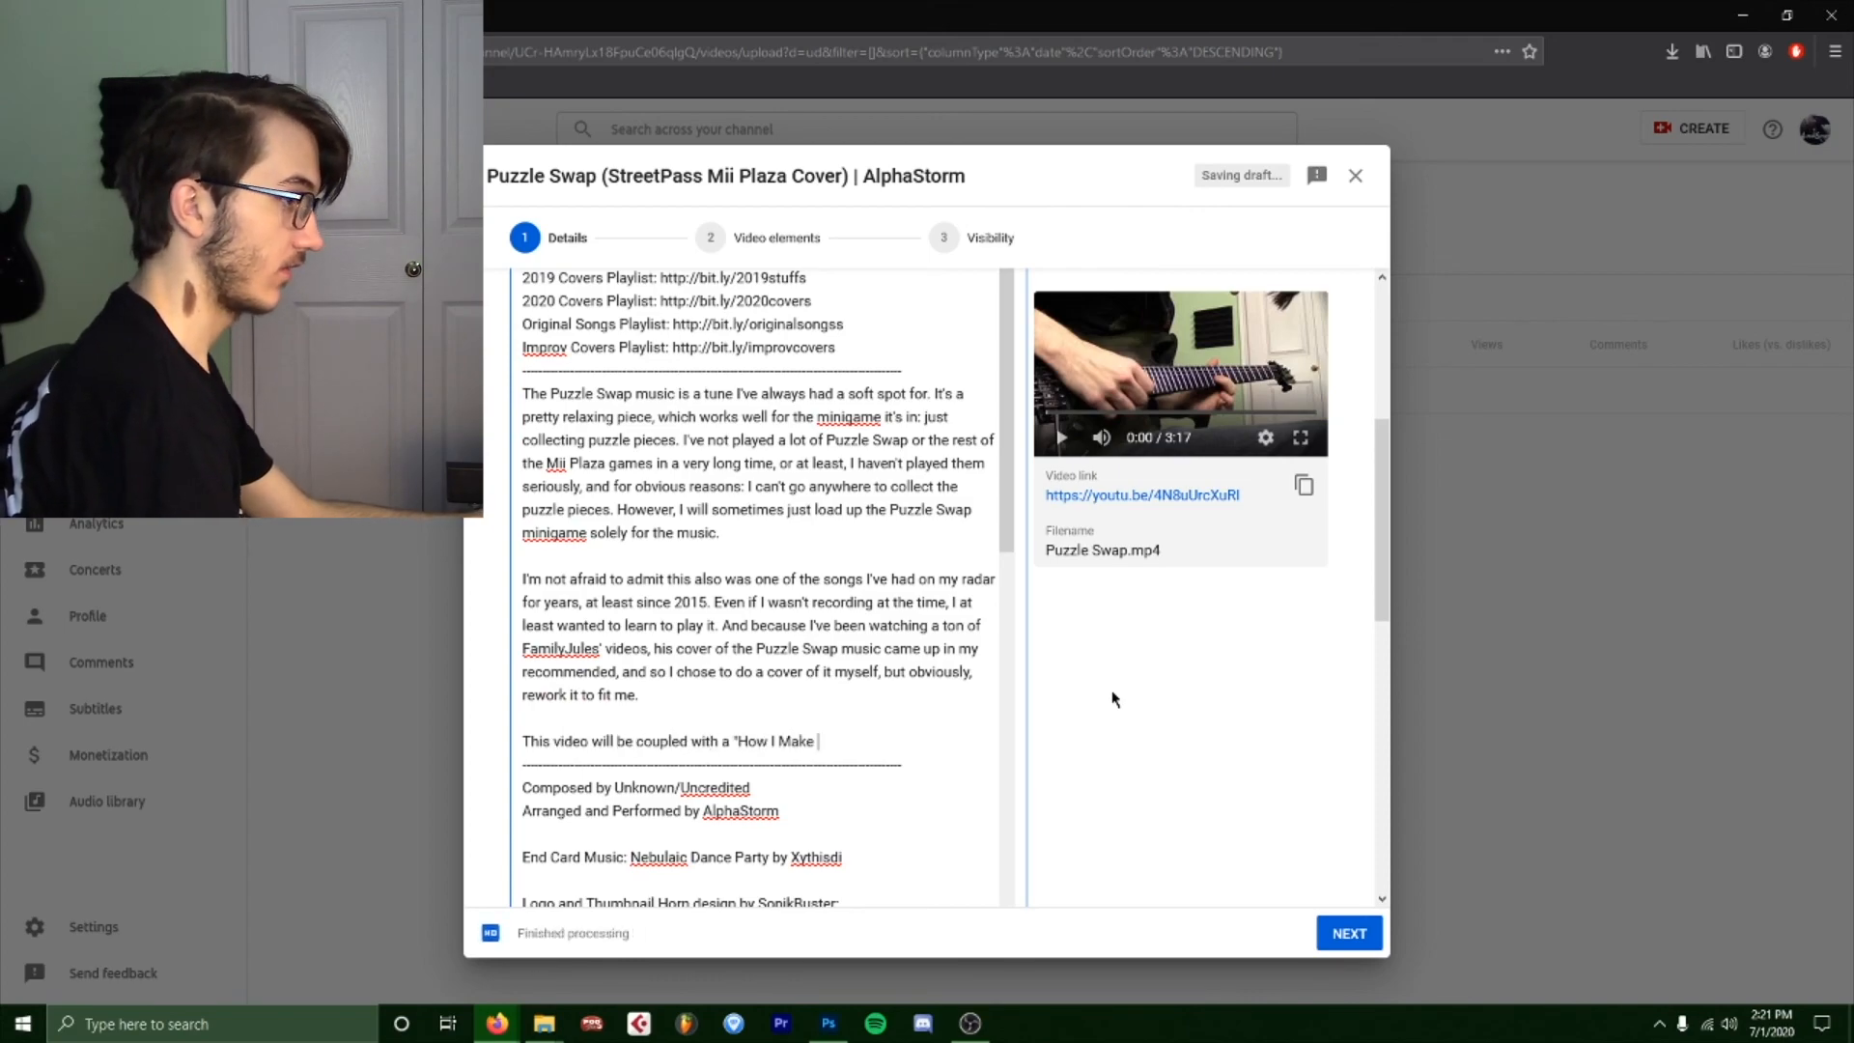
{"action": "type", "text": "My Covers\" video sometime in the near future if I hit 200 subscribers. T"}
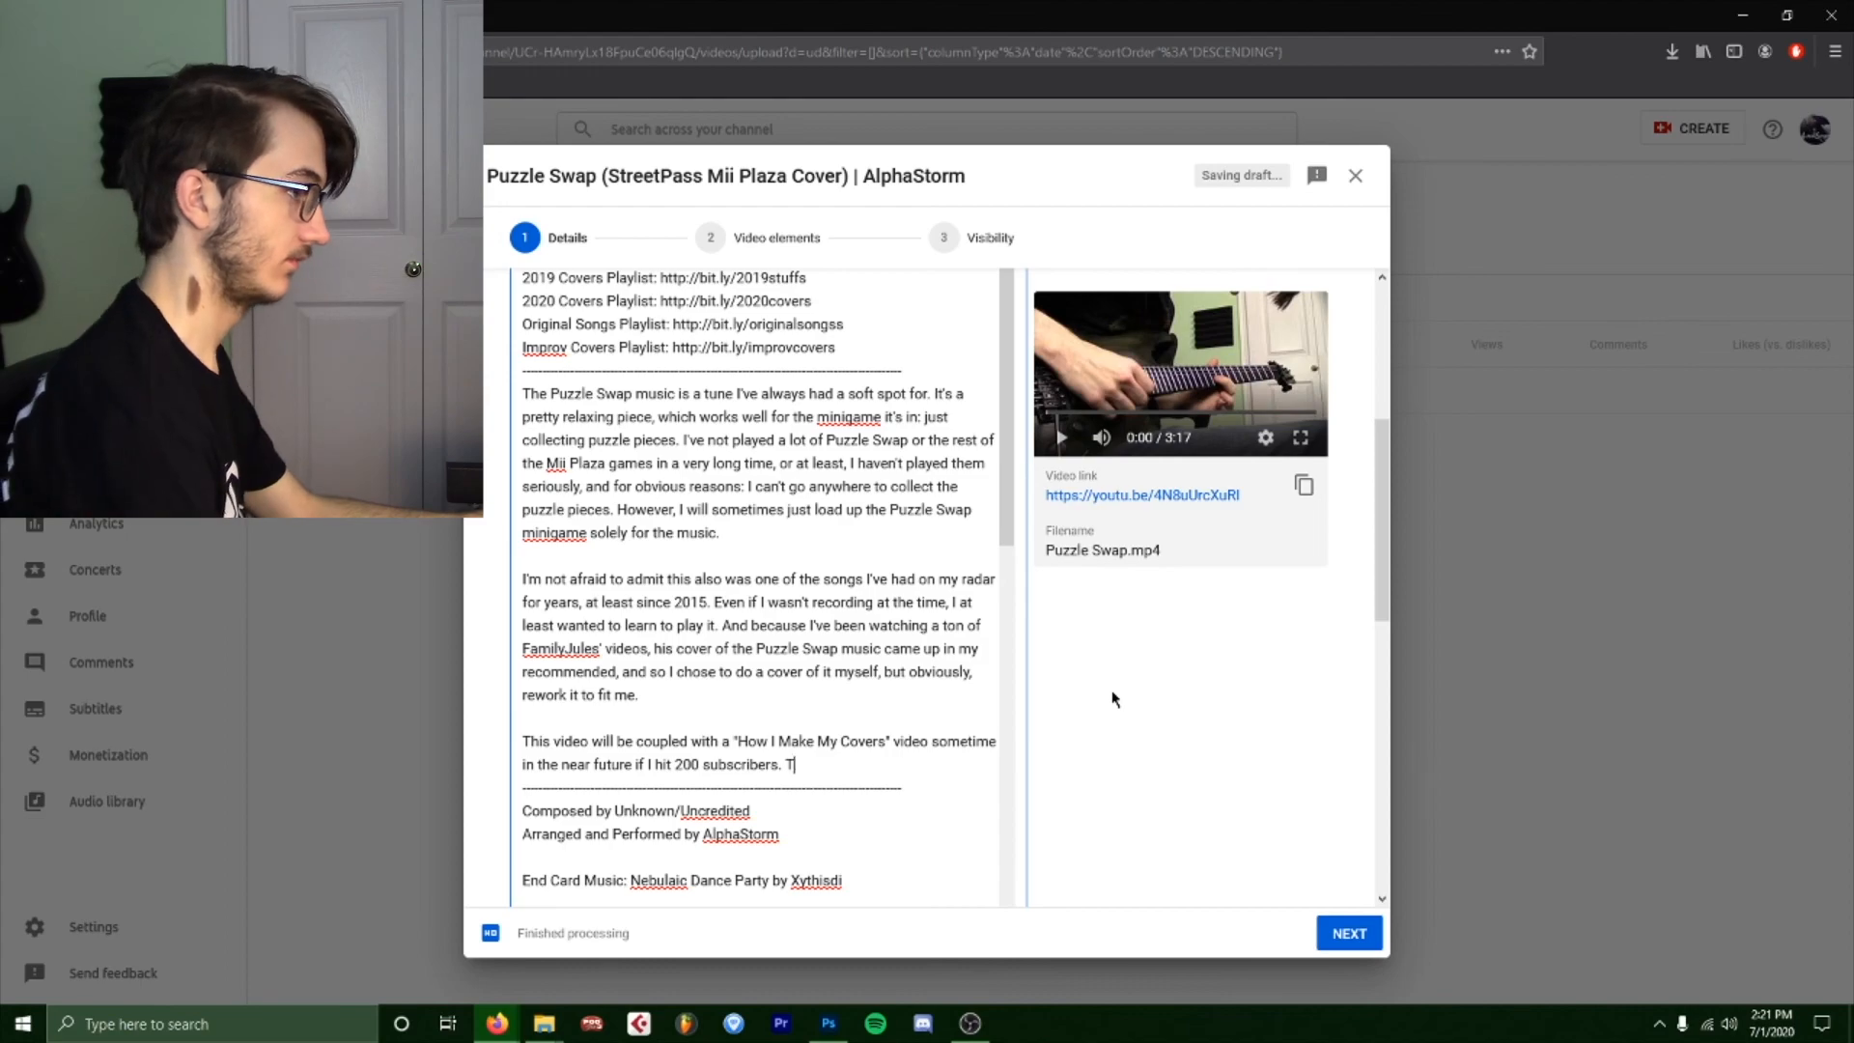
Write that the recording is being finished, walks through every step in a "less than helpful fashion", and that questions will be answered when the time comes.
{"action": "key", "text": "BackSpace"}
{"action": "type", "text": "As I write this"}
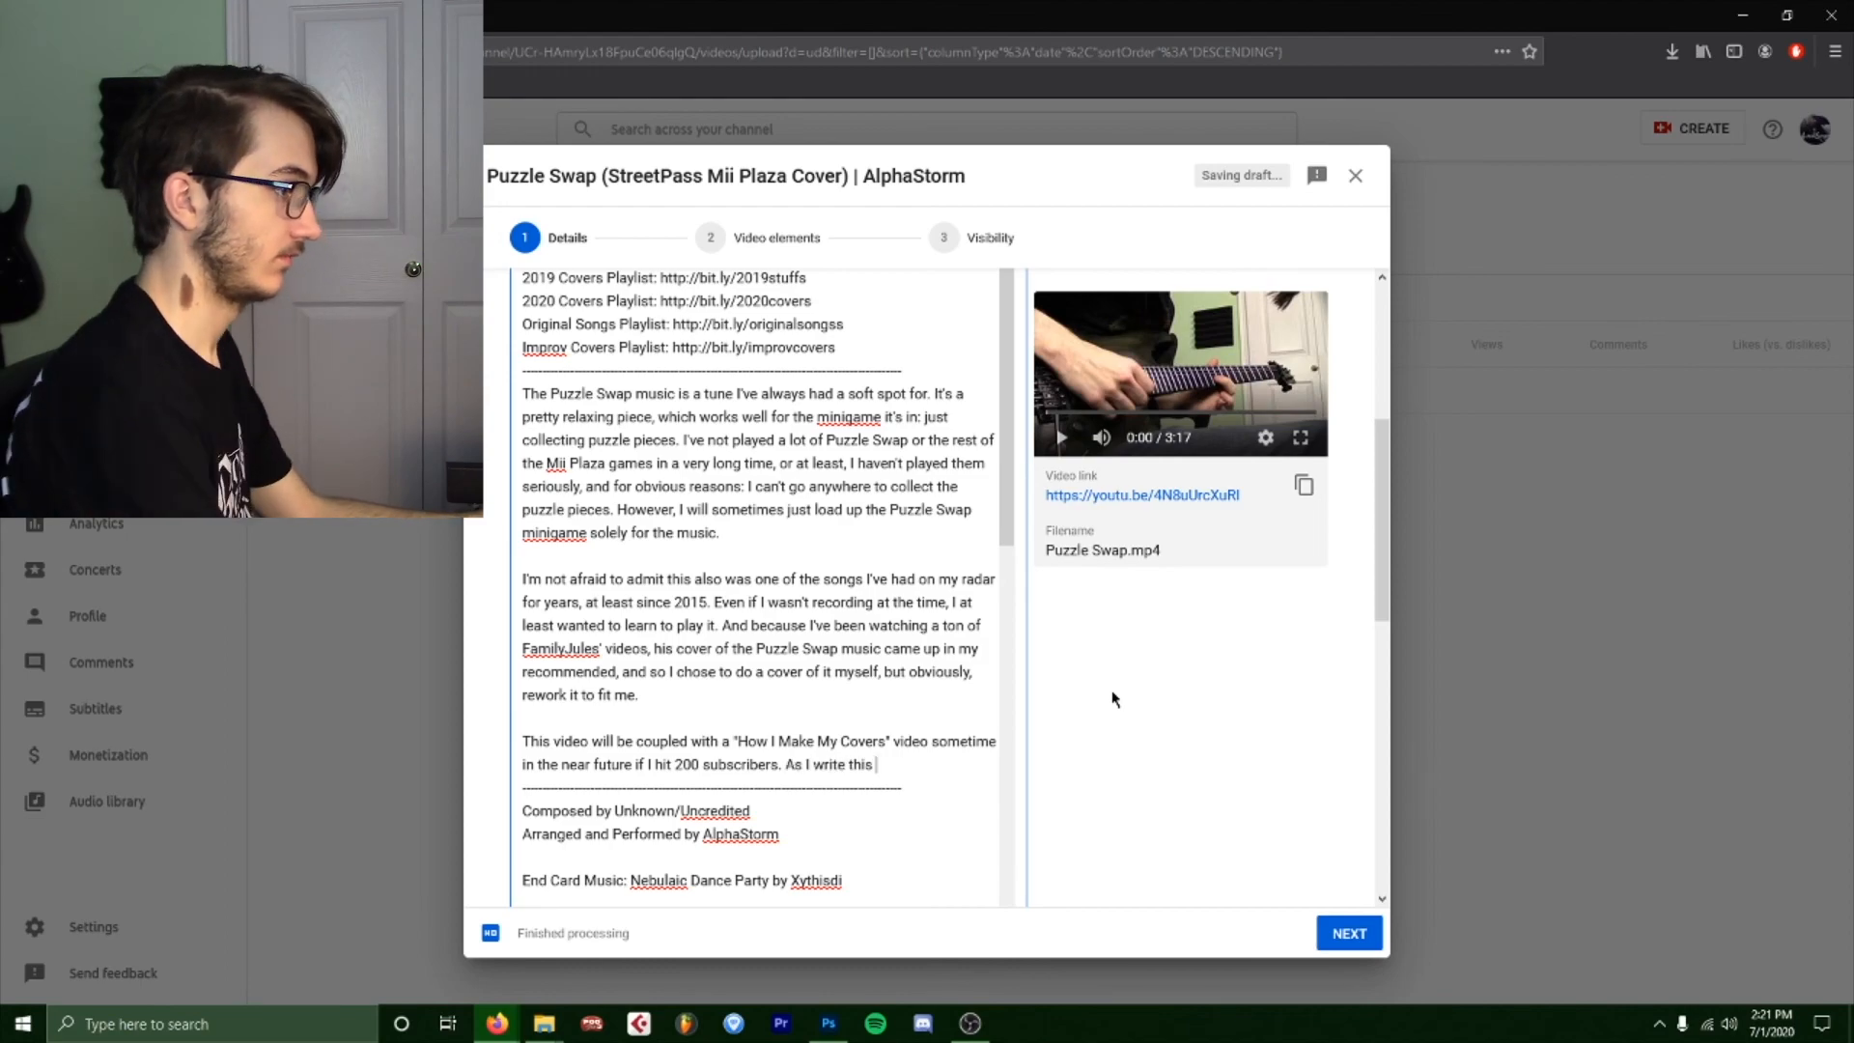
{"action": "type", "text": " I'm finishing up the last part of that recording. I walked t"}
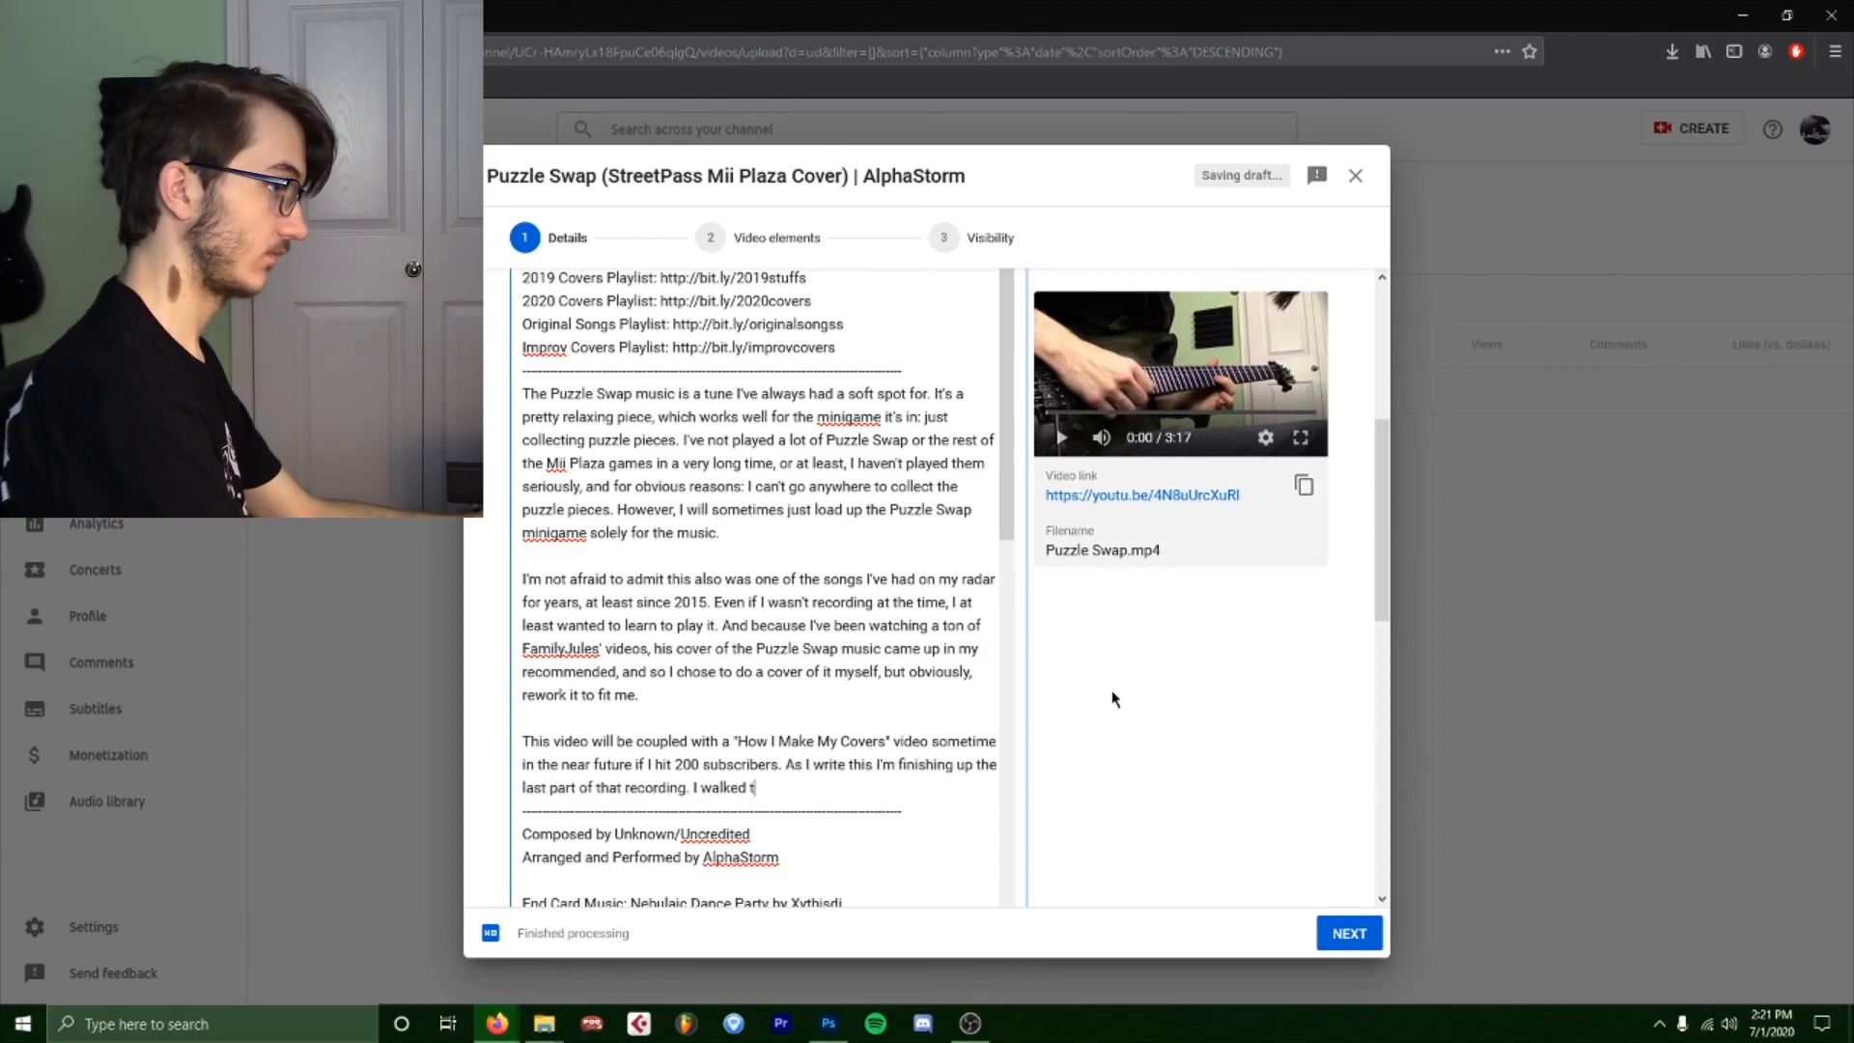
{"action": "type", "text": "hrough every setp in a l"}
{"action": "key", "text": "BackSpace"}
{"action": "type", "text": "... less than helpful fashion, but I will ans"}
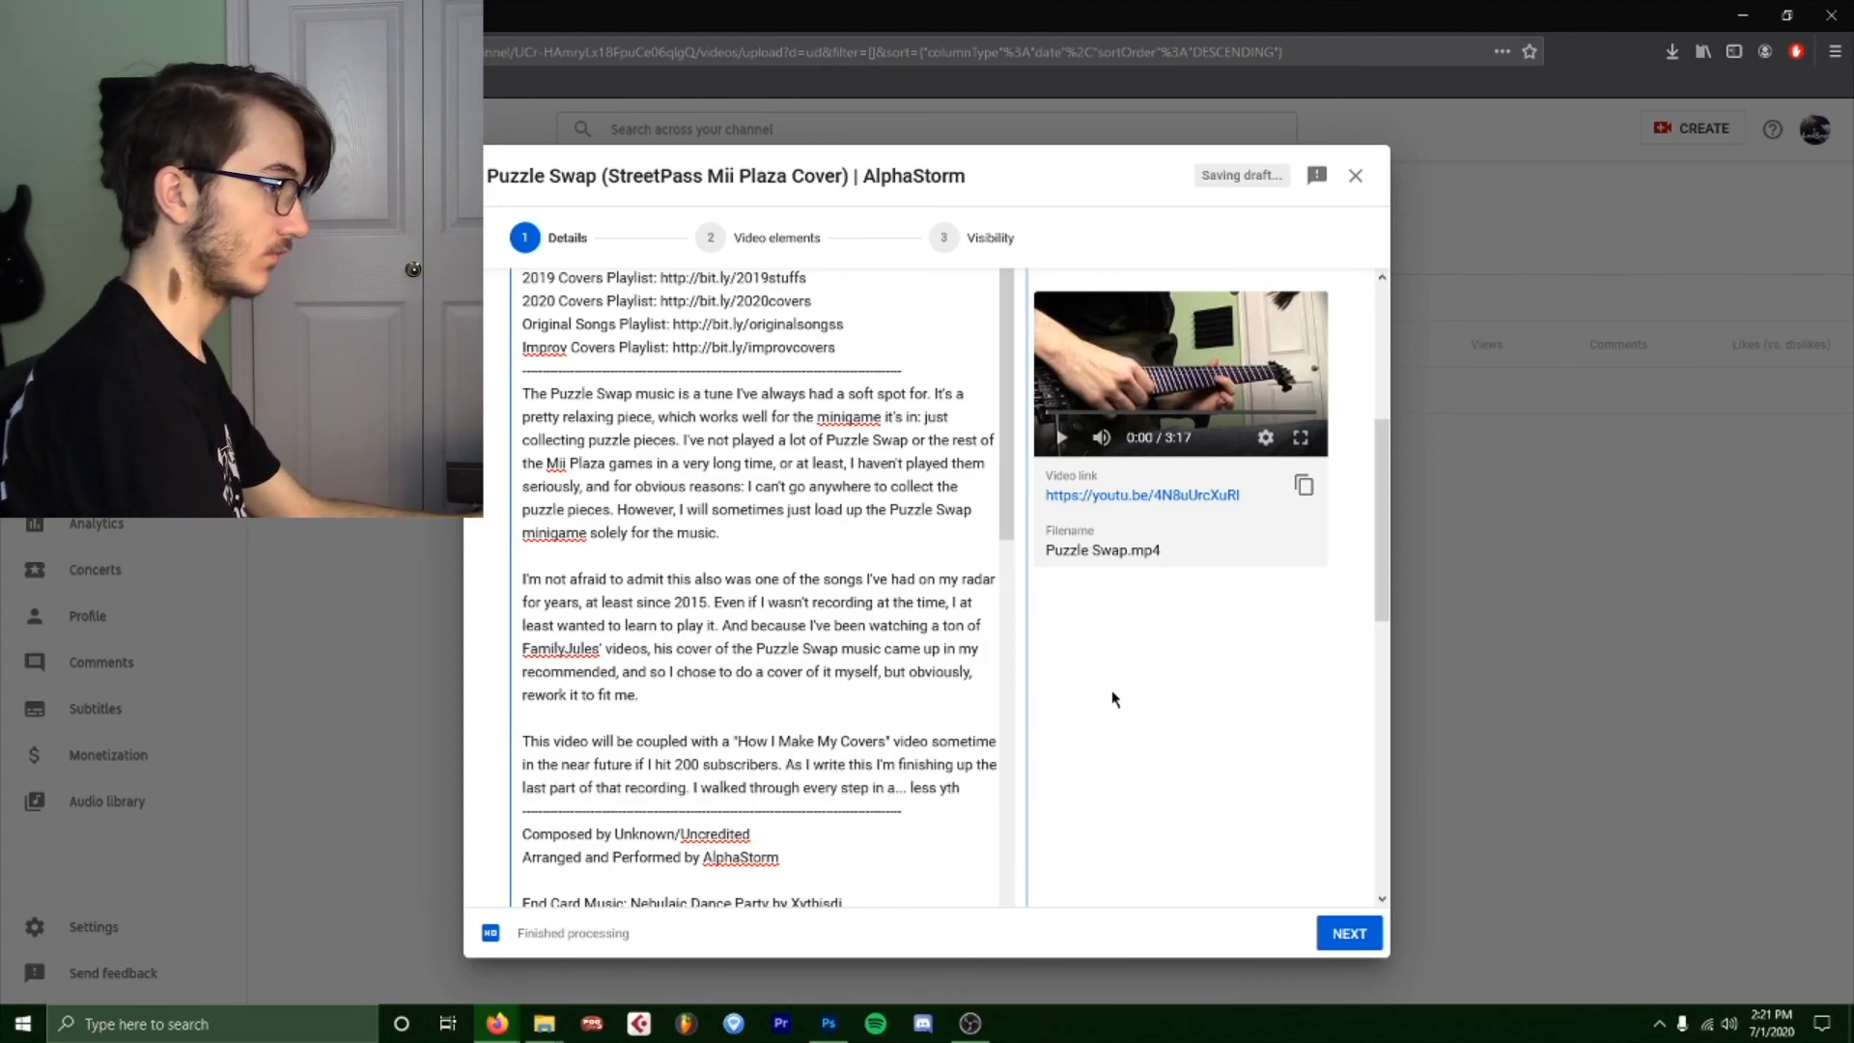
{"action": "type", "text": "wer questions regarding it when the time comes. If I "}
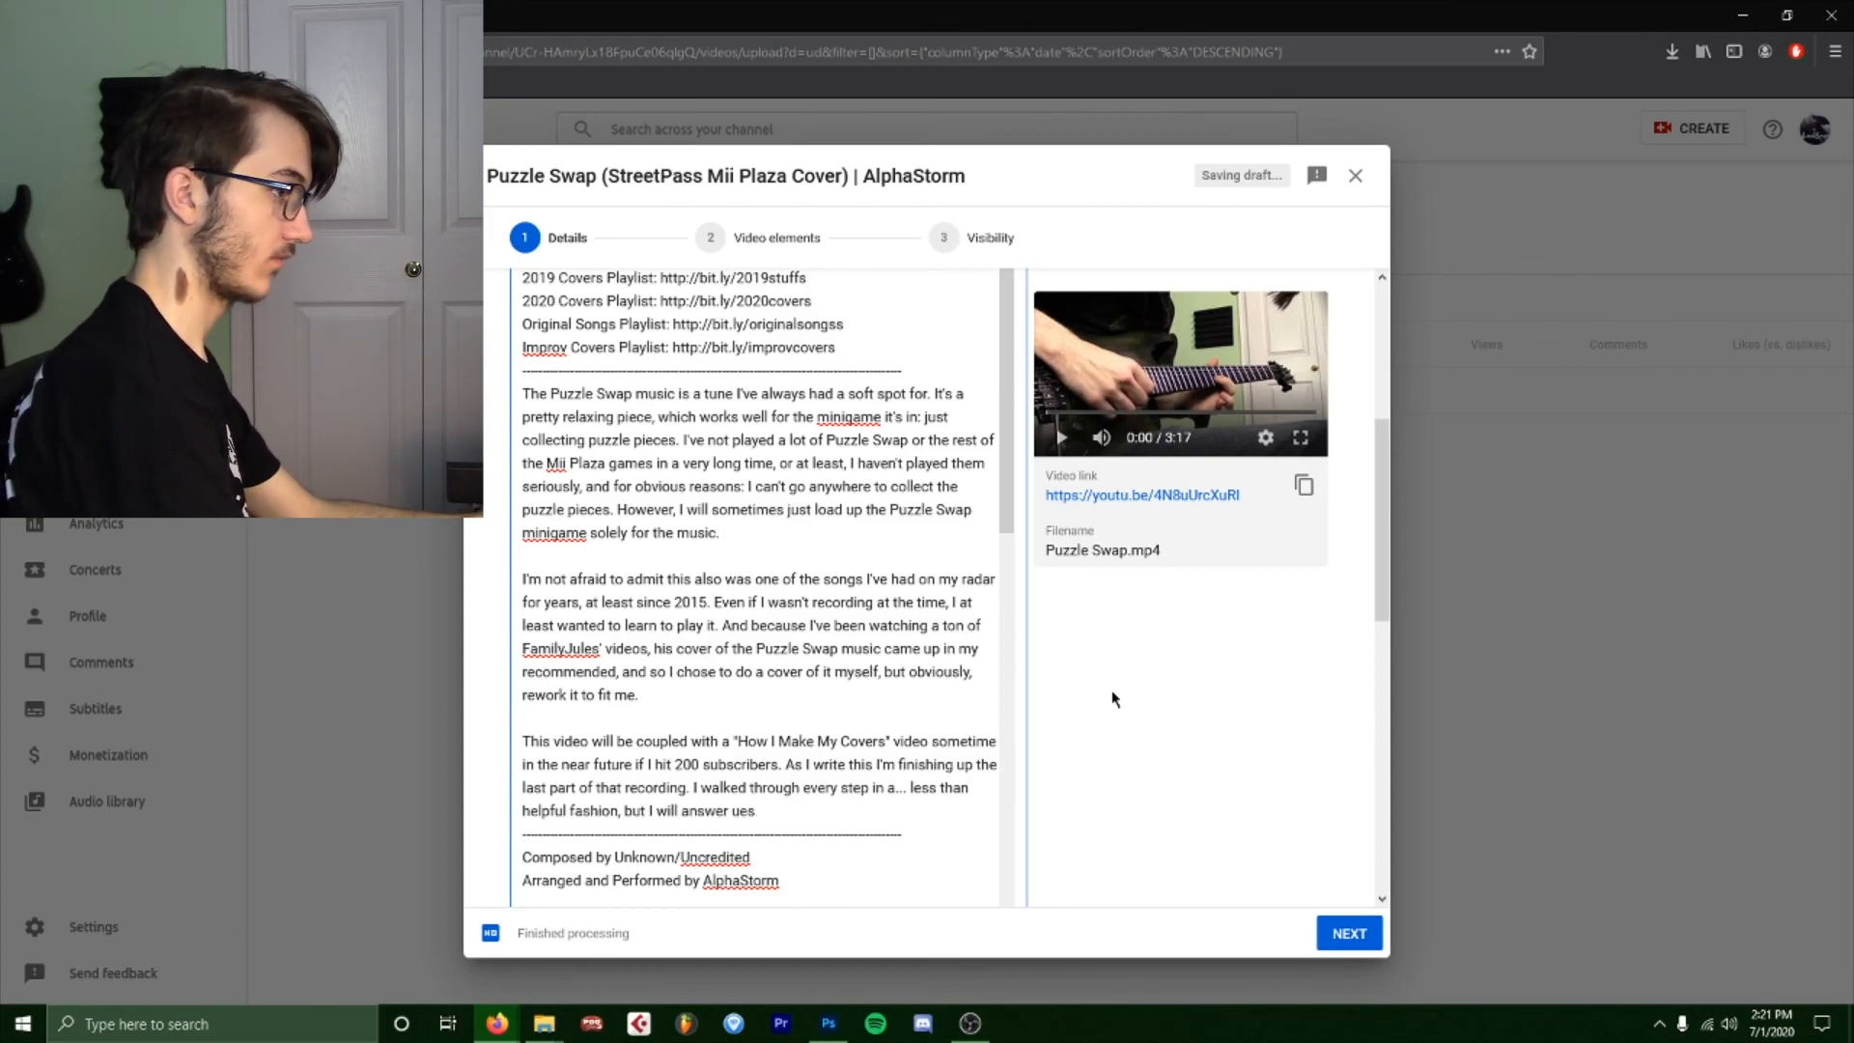
Promise the video's release and a "How to Play" video at 200 subscribers, and close the commentary with "And otherwise, I hope you enjoy!".
{"action": "type", "text": "hit 200 subscr"}
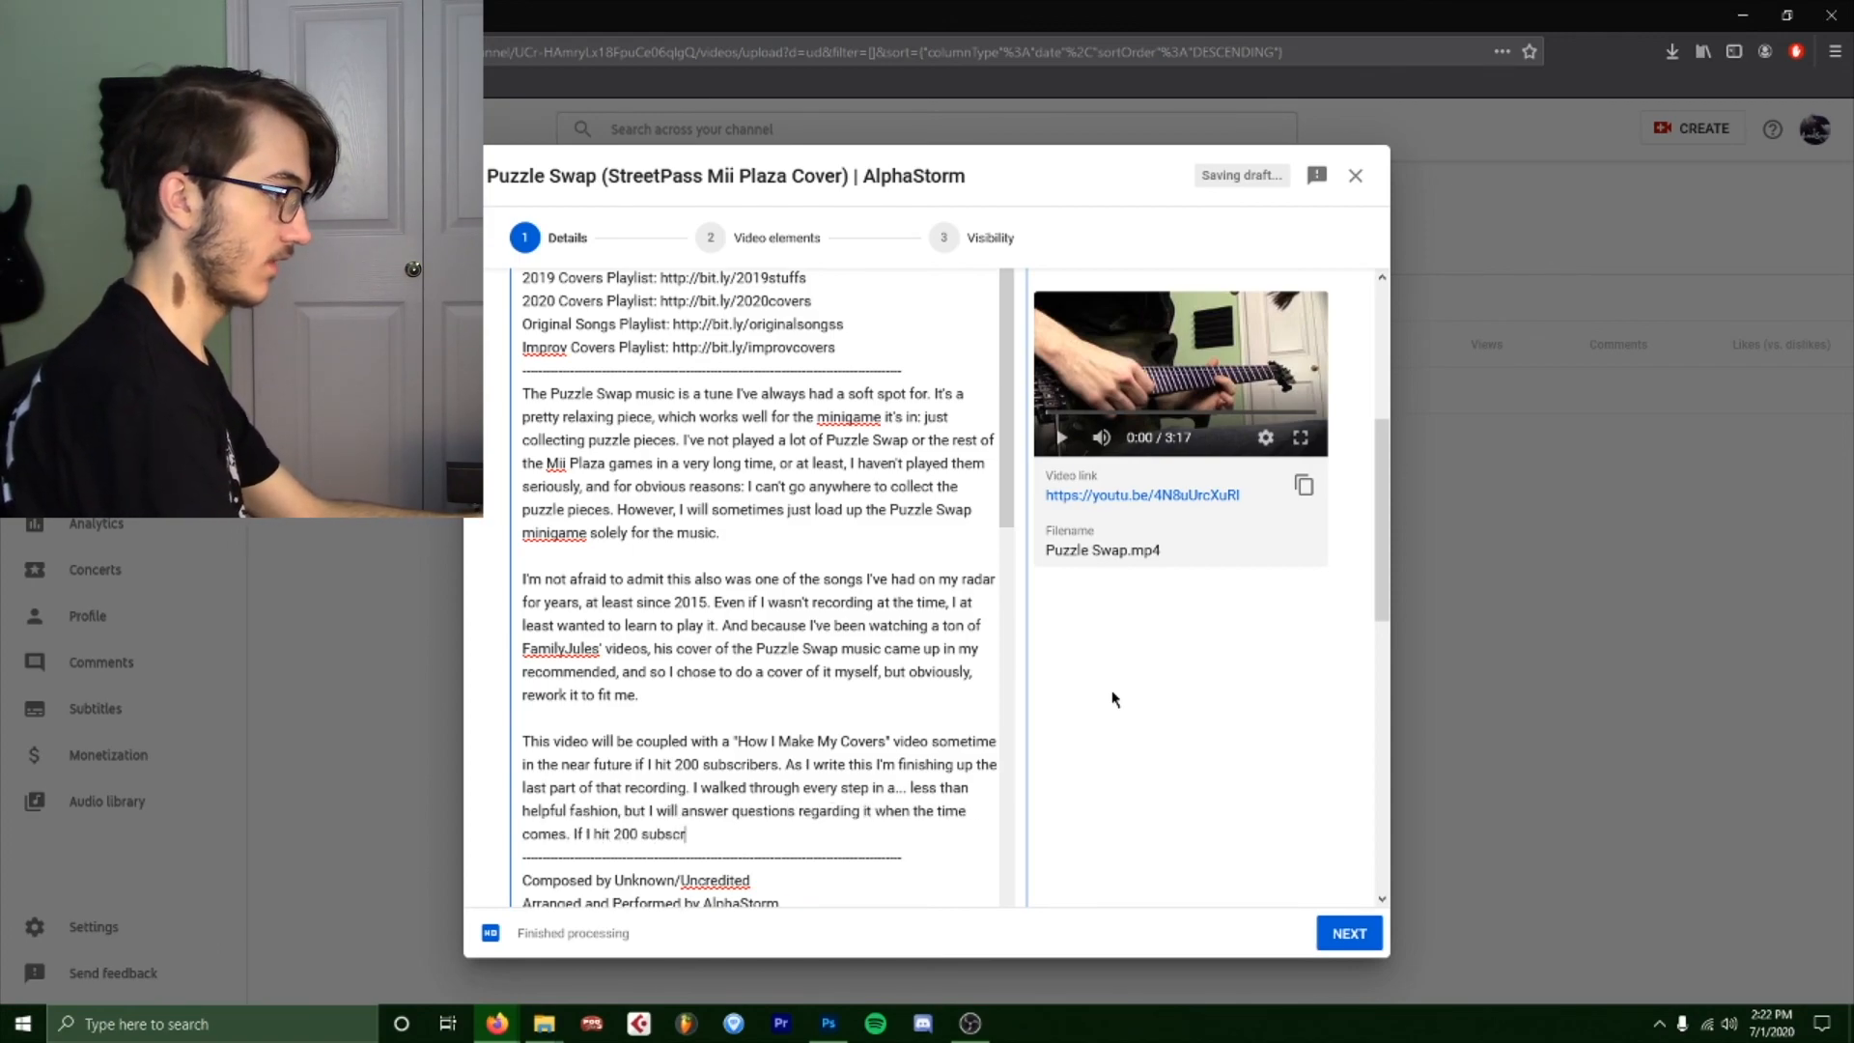
{"action": "type", "text": "ibers sometime soon, the video will be released. I'll also do a"}
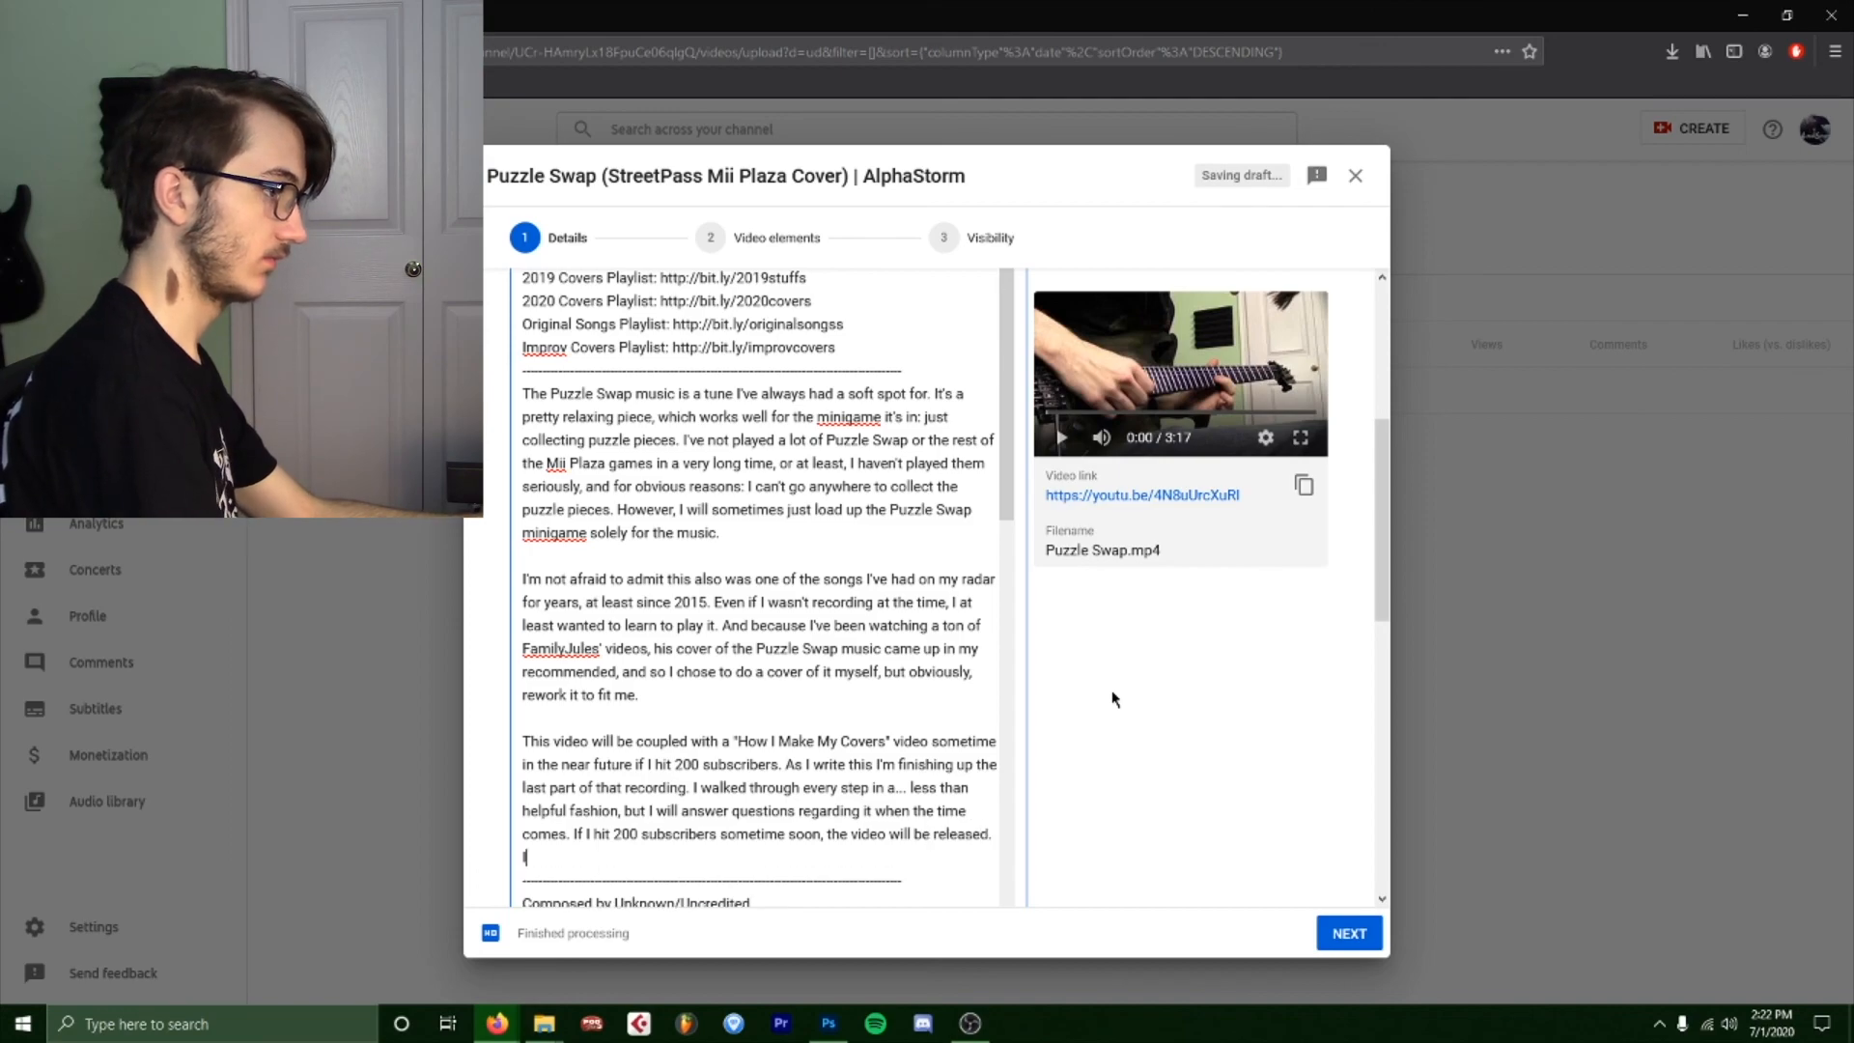
{"action": "type", "text": " \"How to Play\" vid"}
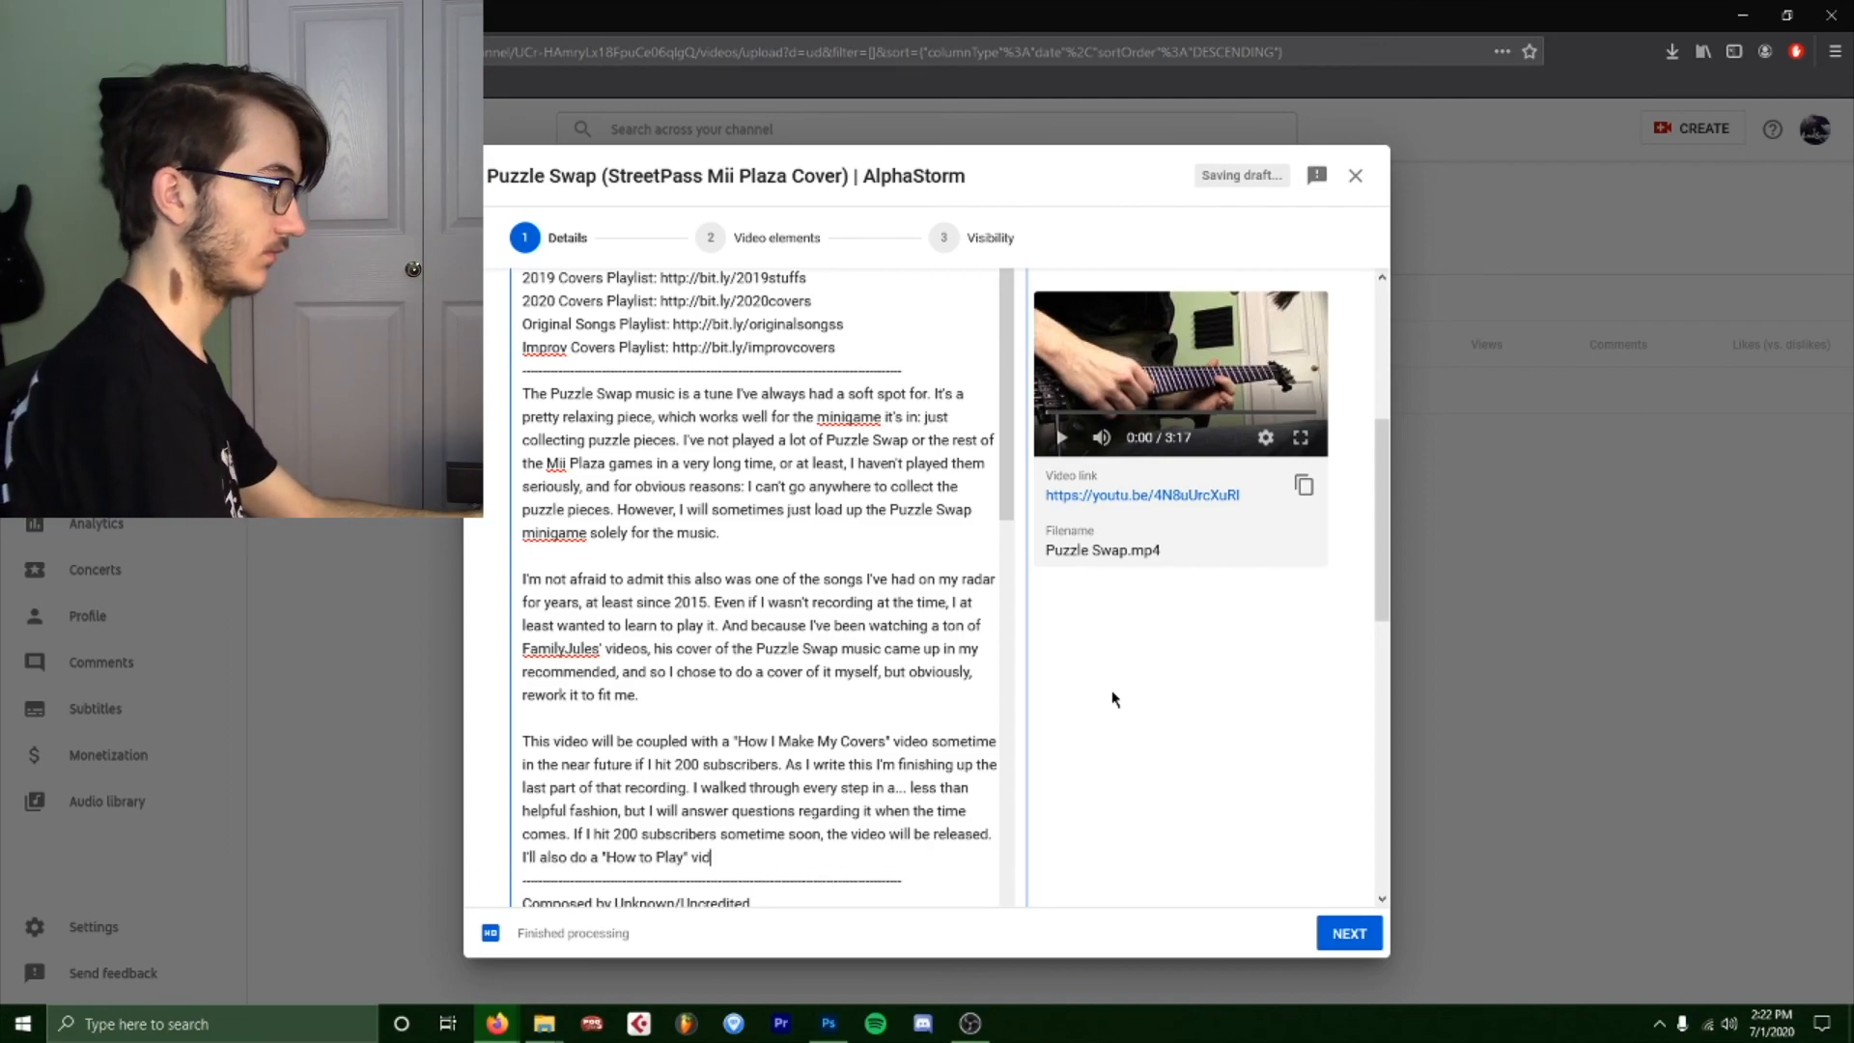
{"action": "type", "text": "eo at that point. So if that interests you, "}
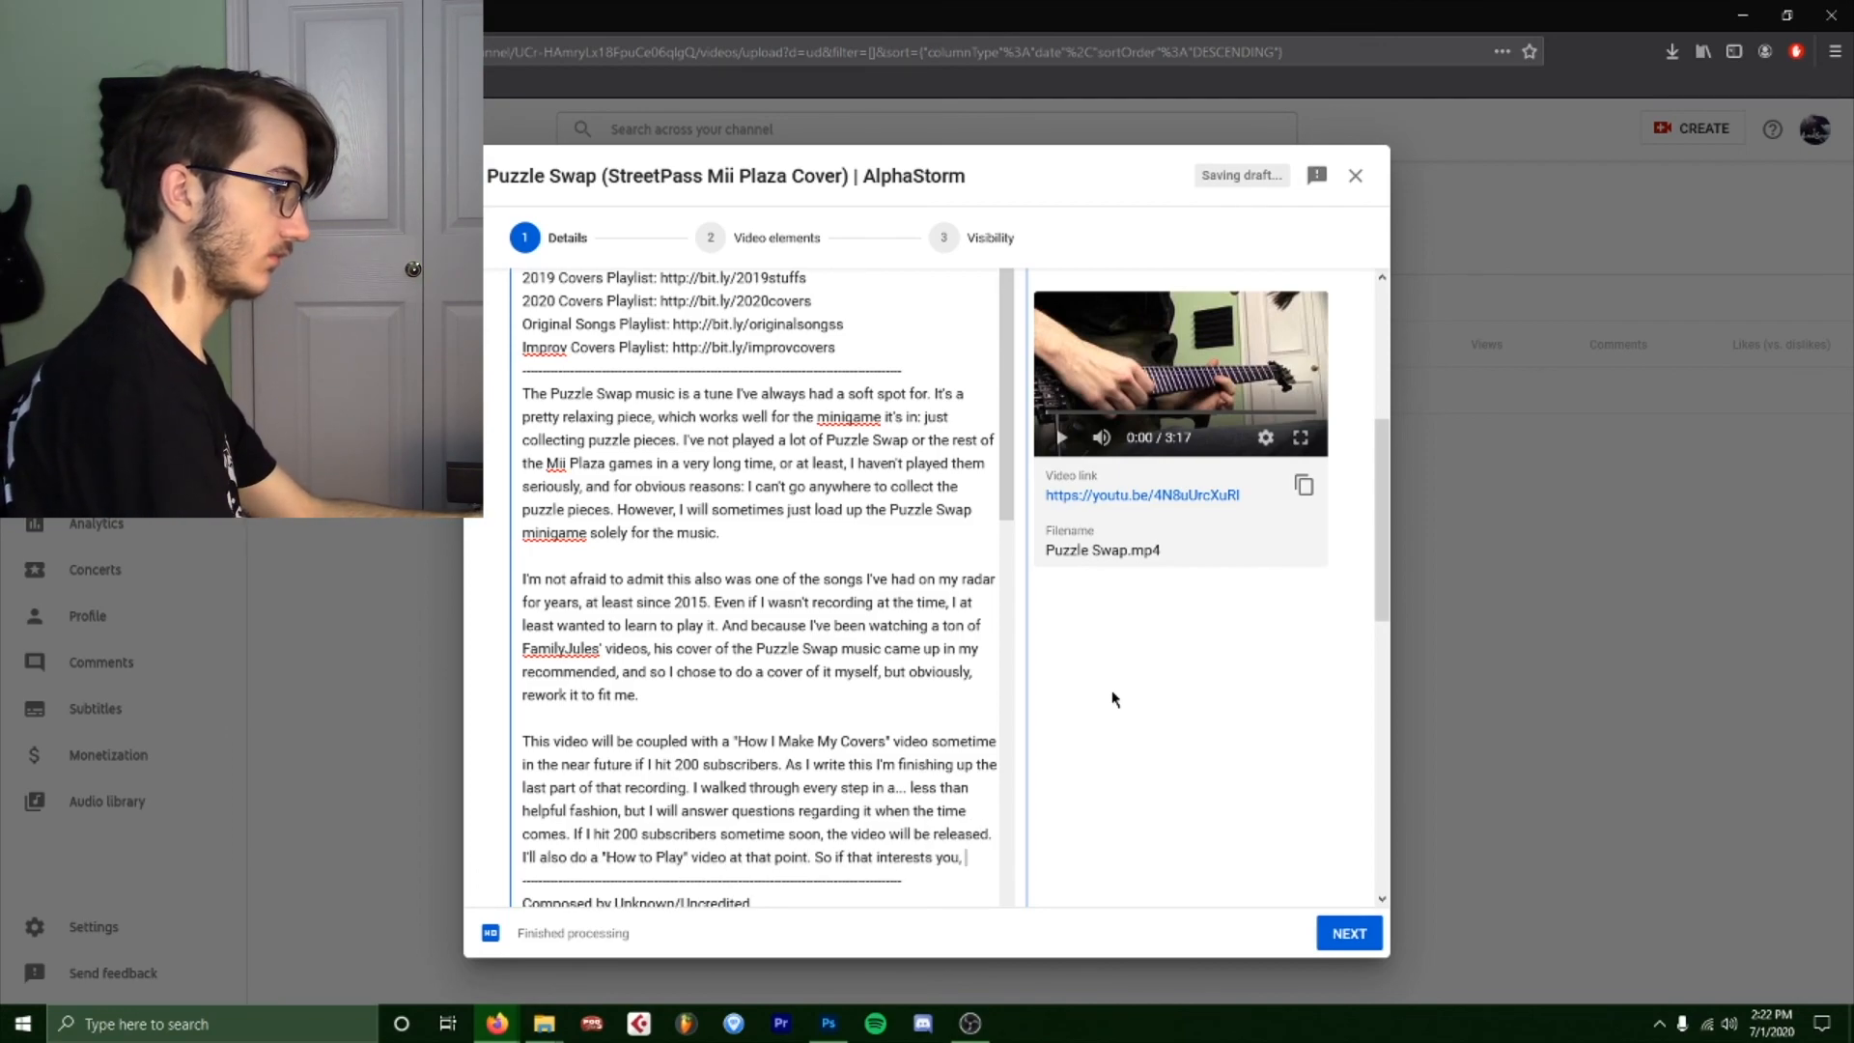
{"action": "type", "text": "I have some stuff planned for it."}
{"action": "scroll", "coordinate": [1130, 705], "scroll_direction": "down", "scroll_amount": 3}
{"action": "type", "text": "And otherwise, I hope you enjoy!"}
Upload the finished Puzzle Swap image as the video's custom thumbnail and preview it in full screen.
{"action": "scroll", "coordinate": [849, 554], "scroll_direction": "down", "scroll_amount": 8}
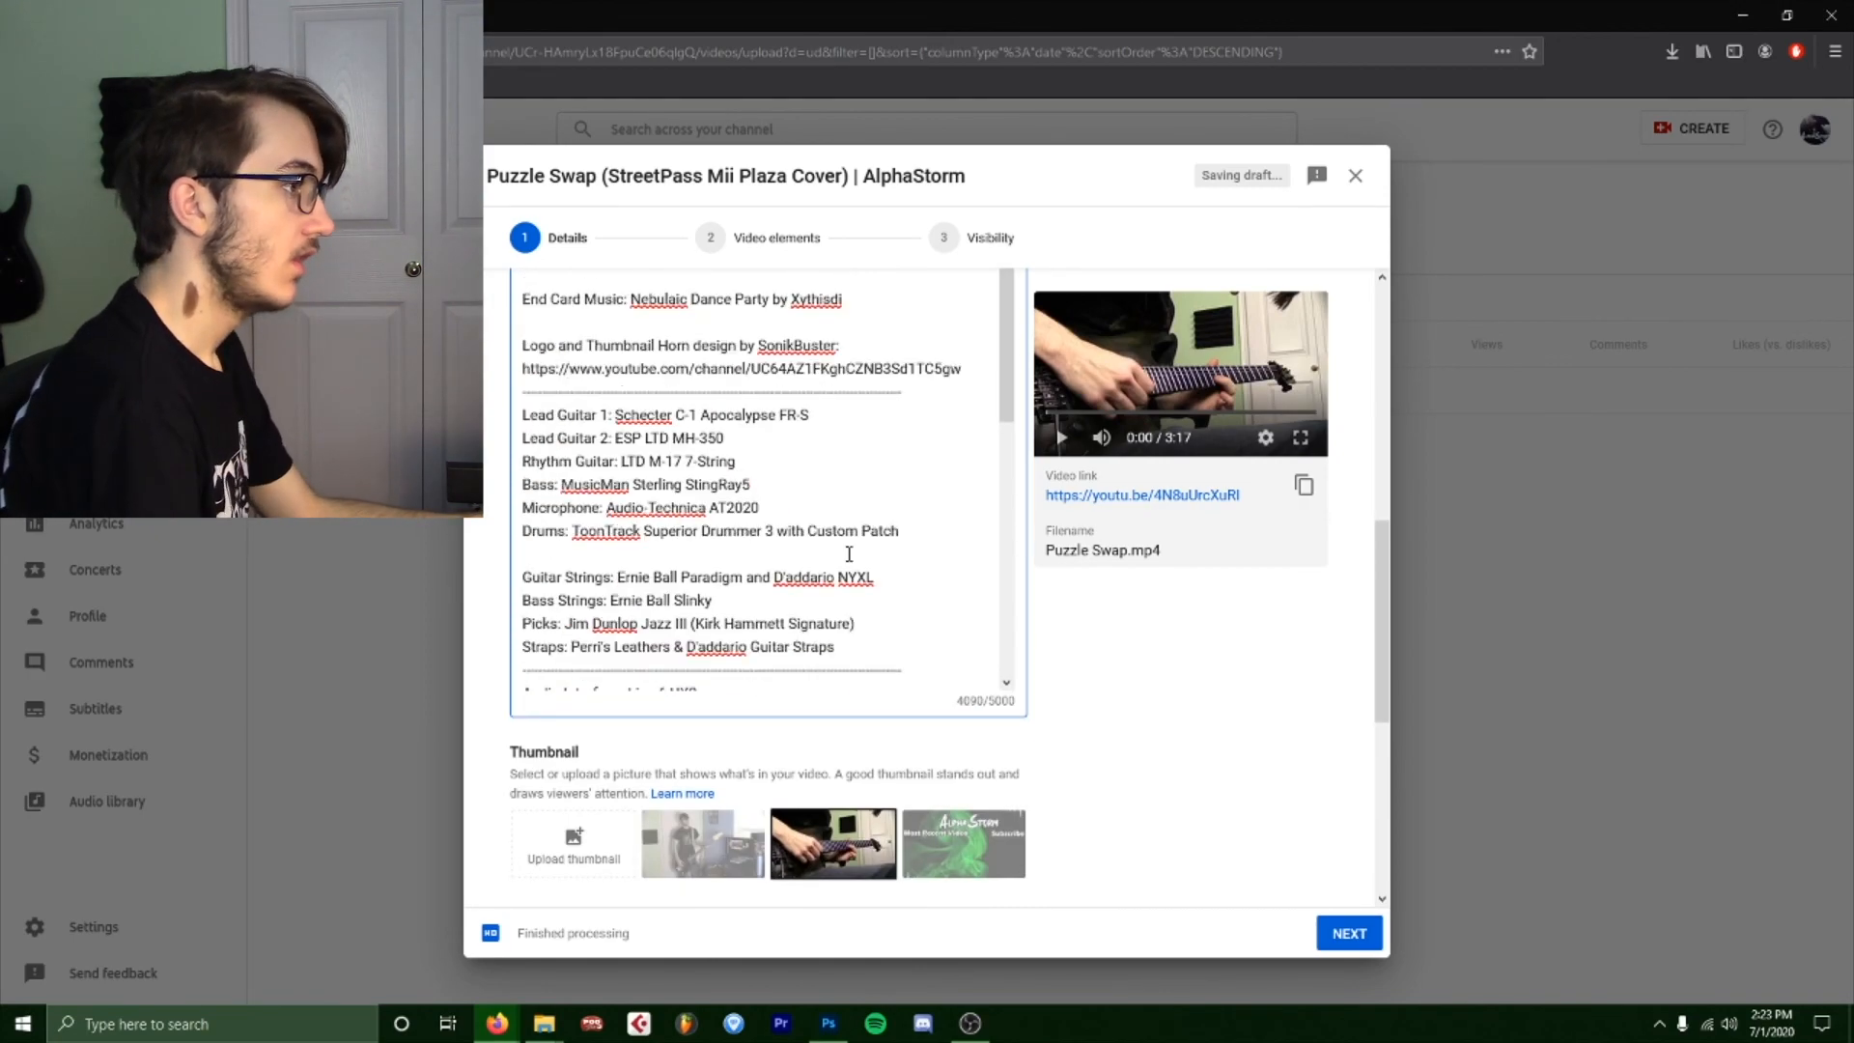
{"action": "scroll", "coordinate": [1362, 720], "scroll_direction": "down", "scroll_amount": 4}
{"action": "left_click", "coordinate": [574, 452]}
{"action": "double_click", "coordinate": [261, 315]}
{"action": "scroll", "coordinate": [424, 271], "scroll_direction": "down", "scroll_amount": 10}
{"action": "double_click", "coordinate": [331, 305]}
{"action": "scroll", "coordinate": [1123, 741], "scroll_direction": "down", "scroll_amount": 2}
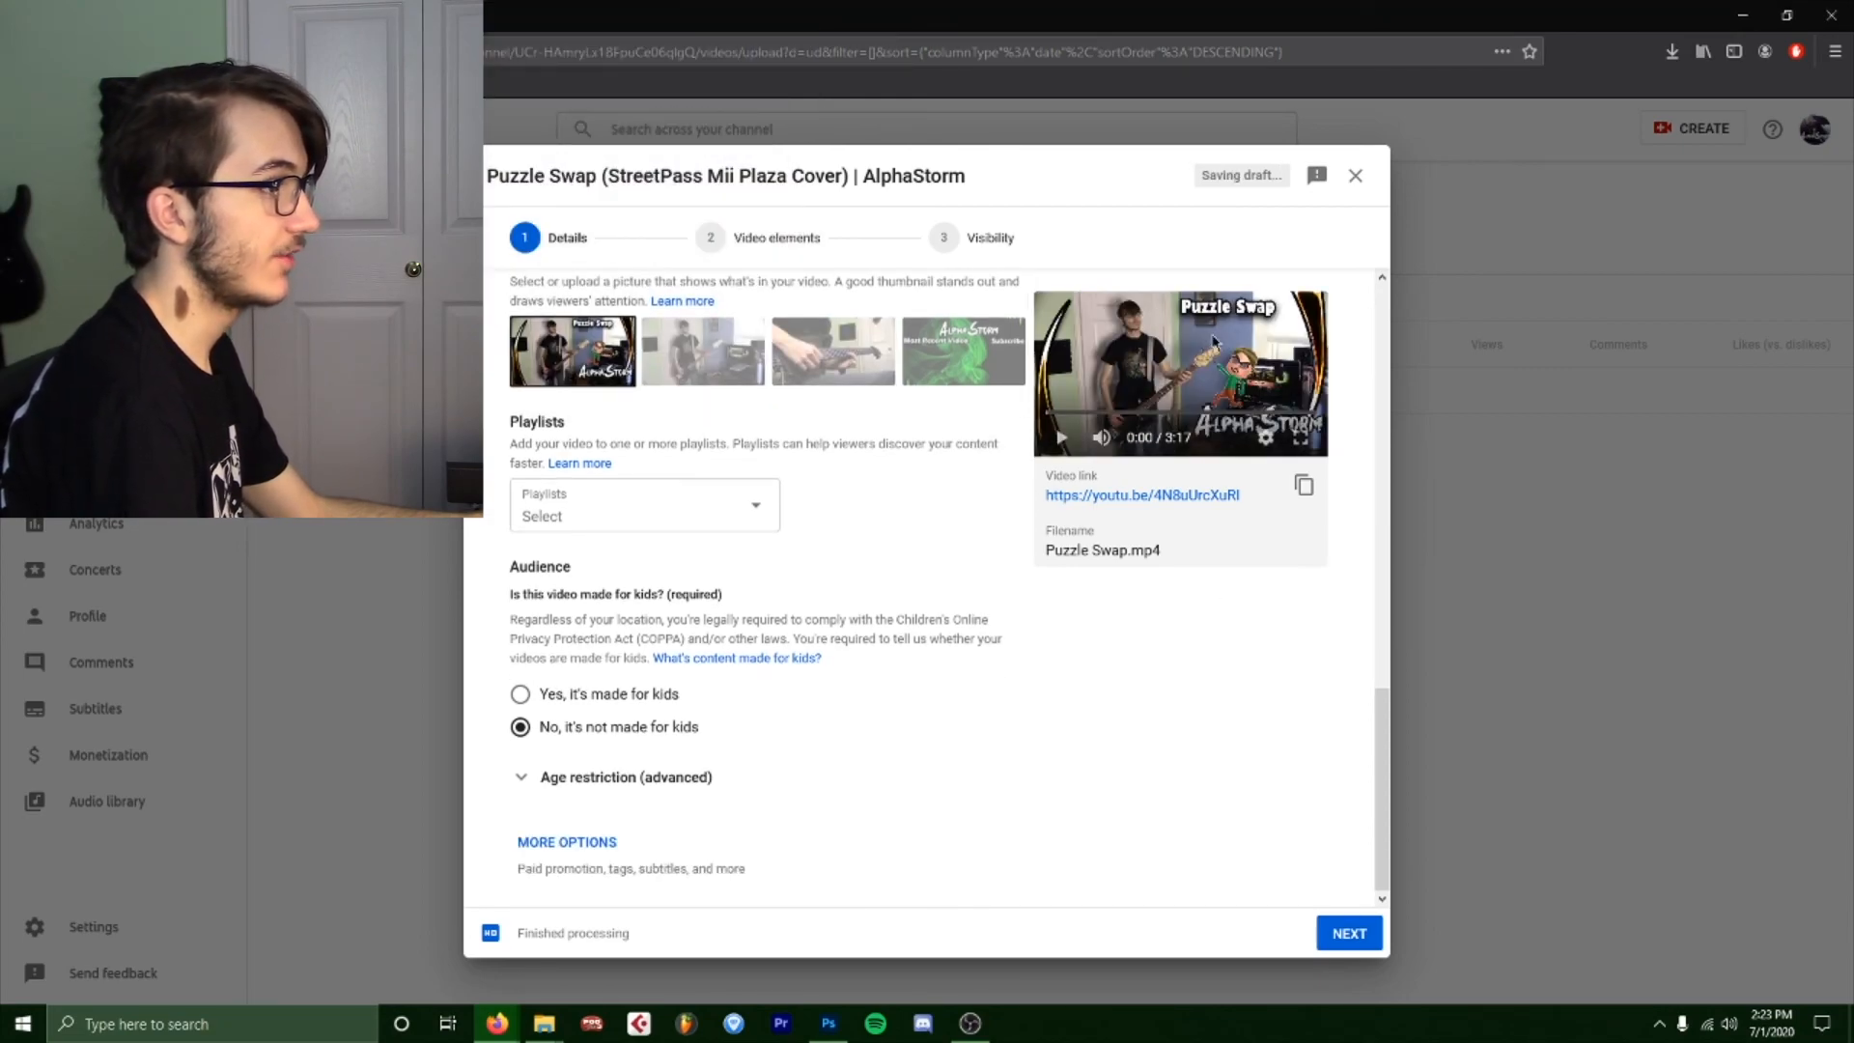
{"action": "left_click", "coordinate": [1300, 438]}
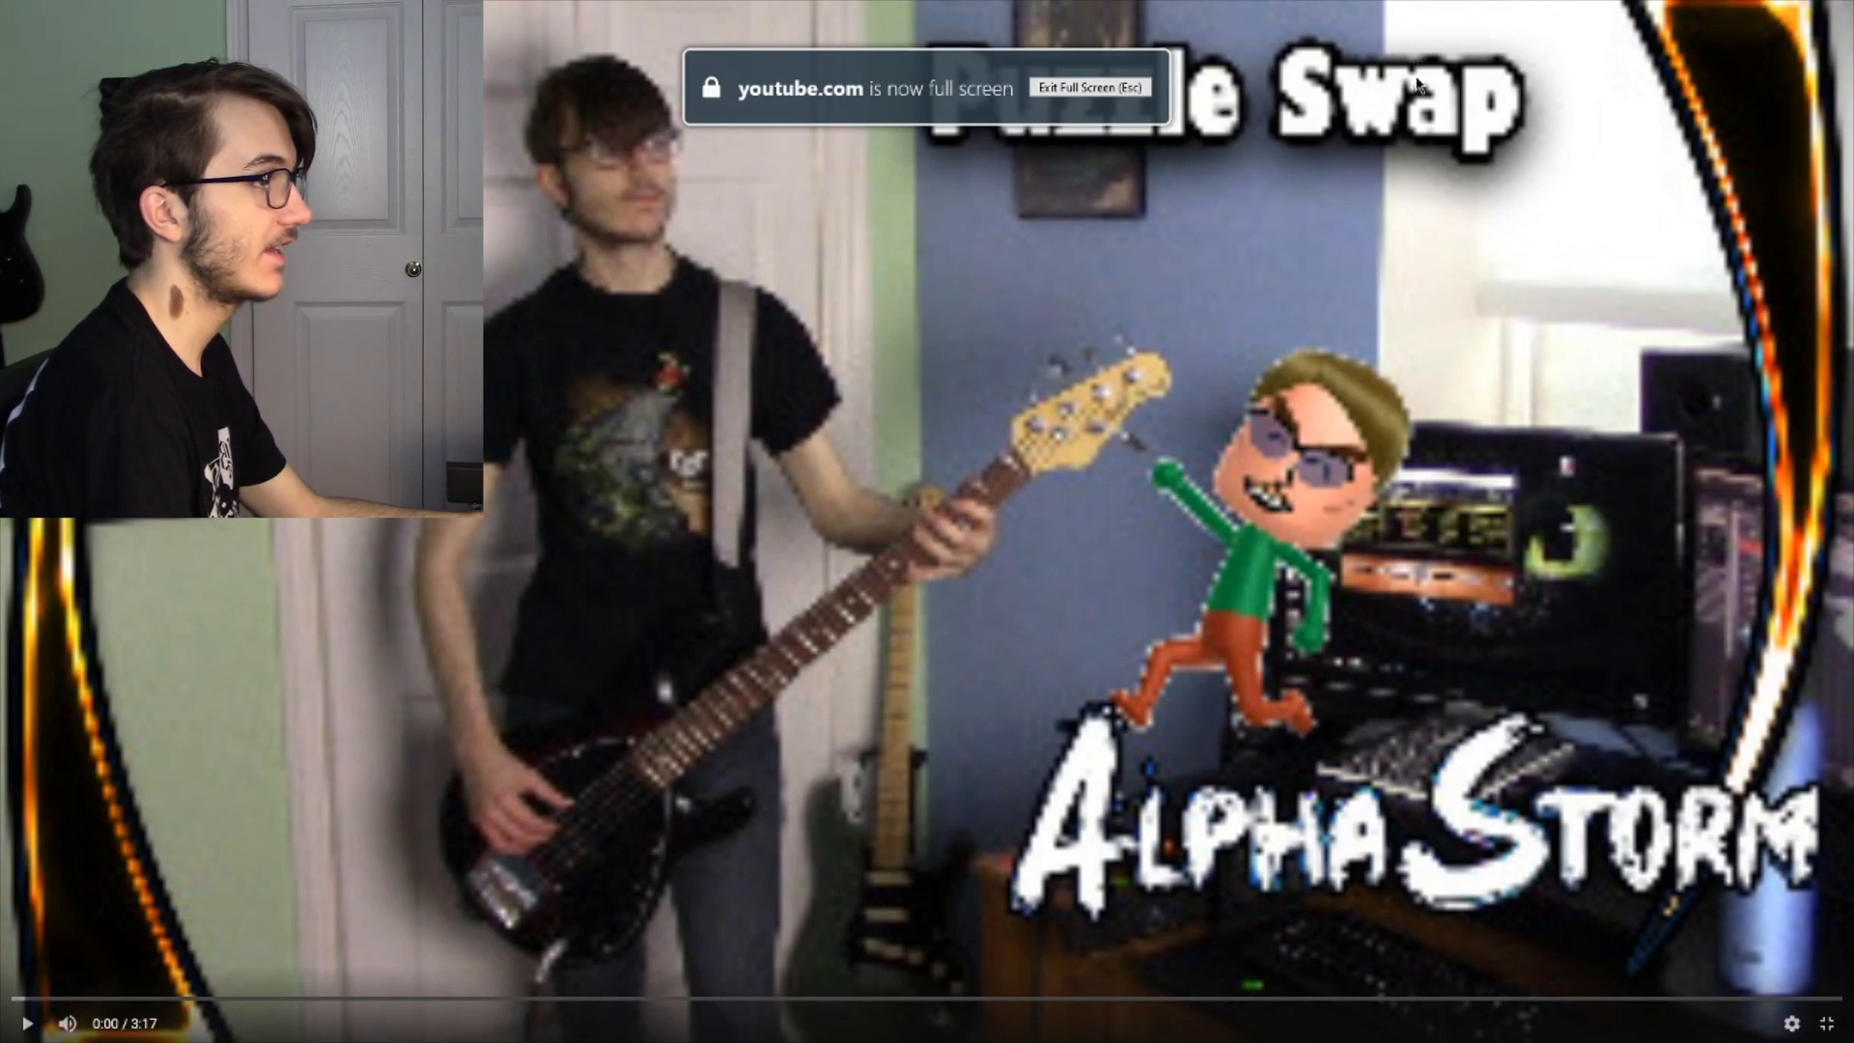
{"action": "left_click", "coordinate": [1826, 1024]}
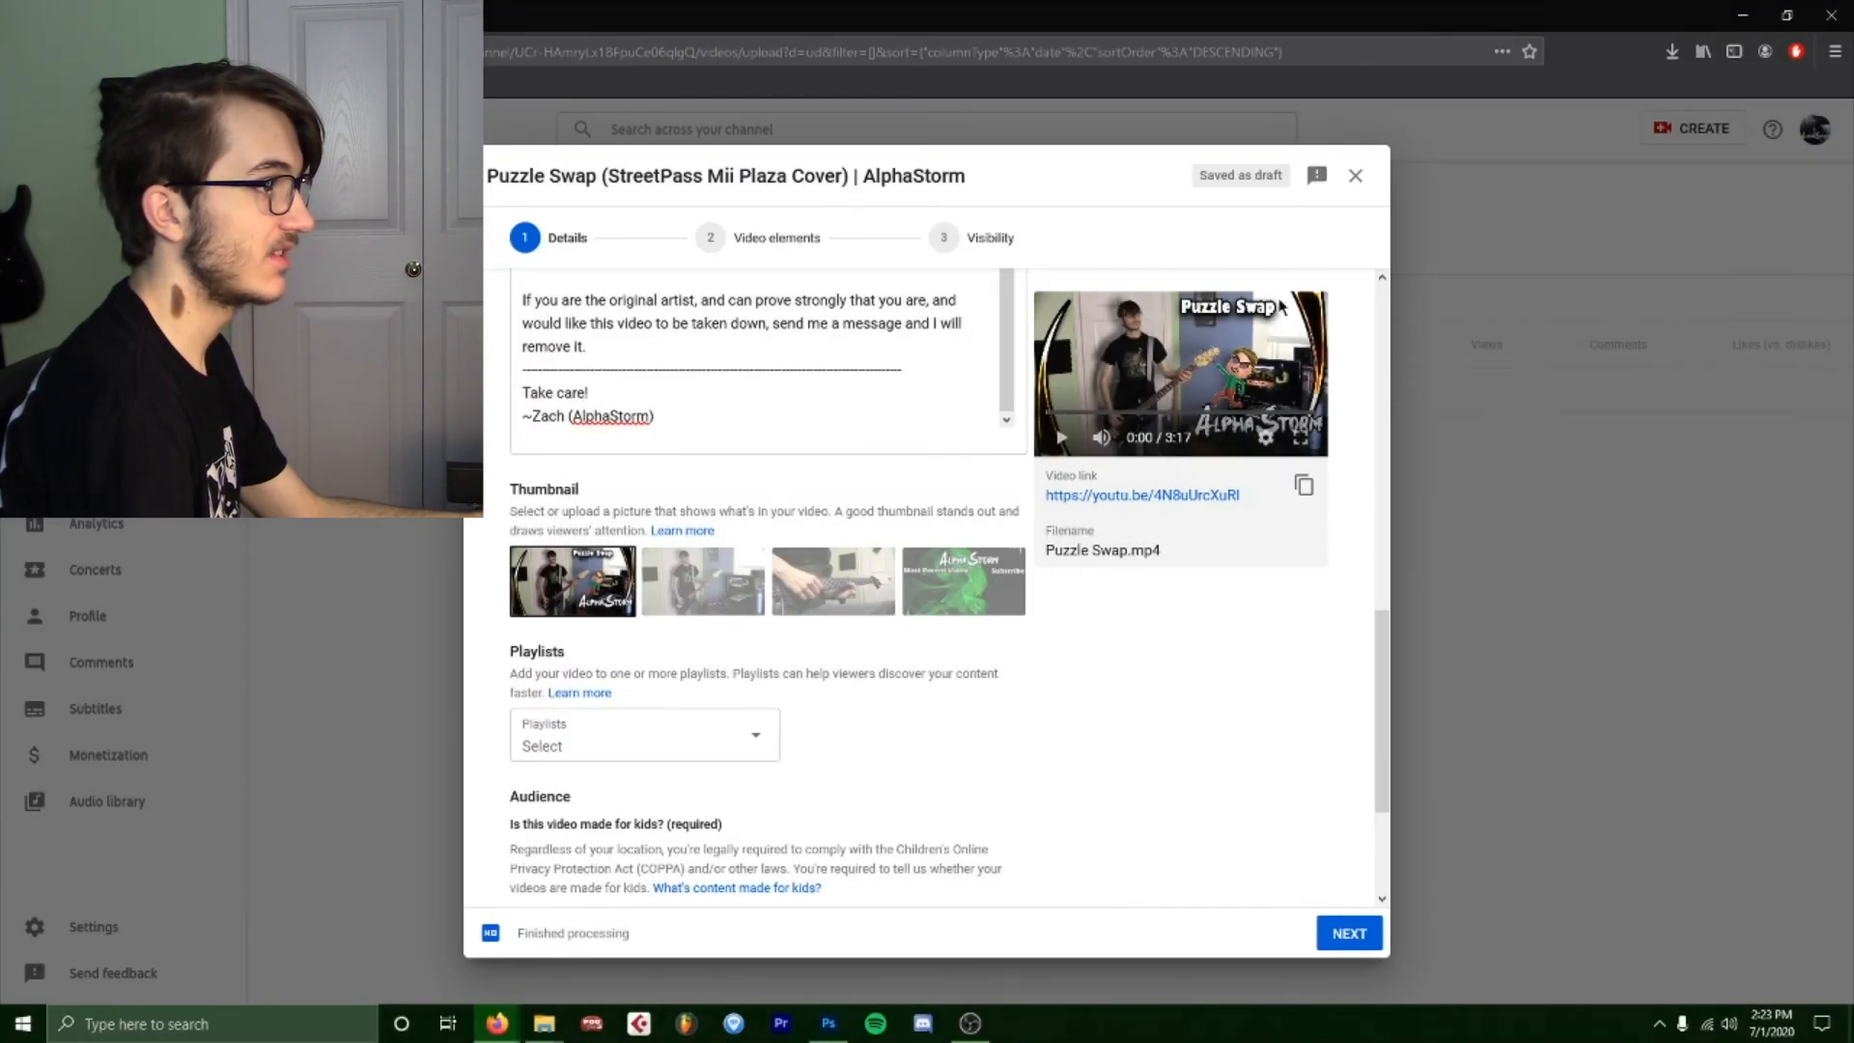
Add the tags "Puzzle Swap", "StreetPass", "Street Pass", "Mii Plaza" and "Mii" to the video, and review the remaining detail settings.
{"action": "scroll", "coordinate": [1050, 605], "scroll_direction": "down", "scroll_amount": 2}
{"action": "left_click", "coordinate": [720, 542]}
{"action": "left_click", "coordinate": [948, 666]}
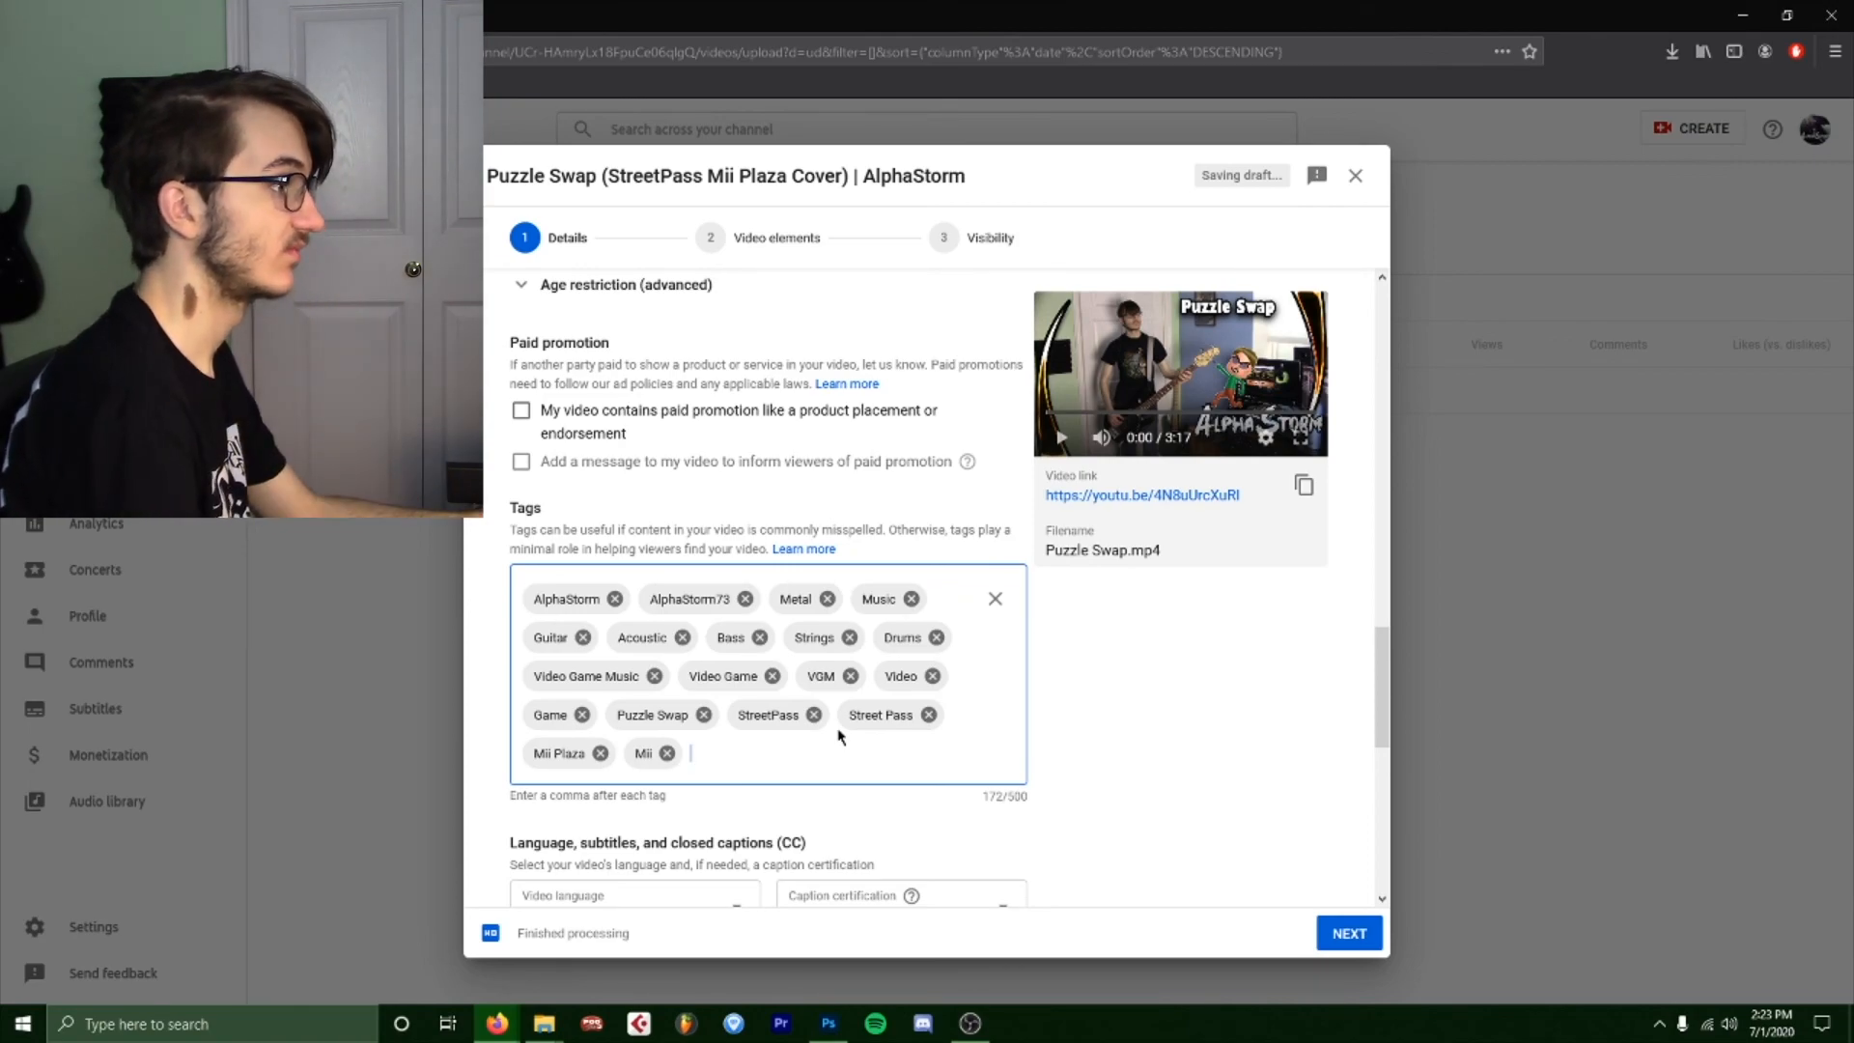
{"action": "scroll", "coordinate": [1178, 676], "scroll_direction": "down", "scroll_amount": 8}
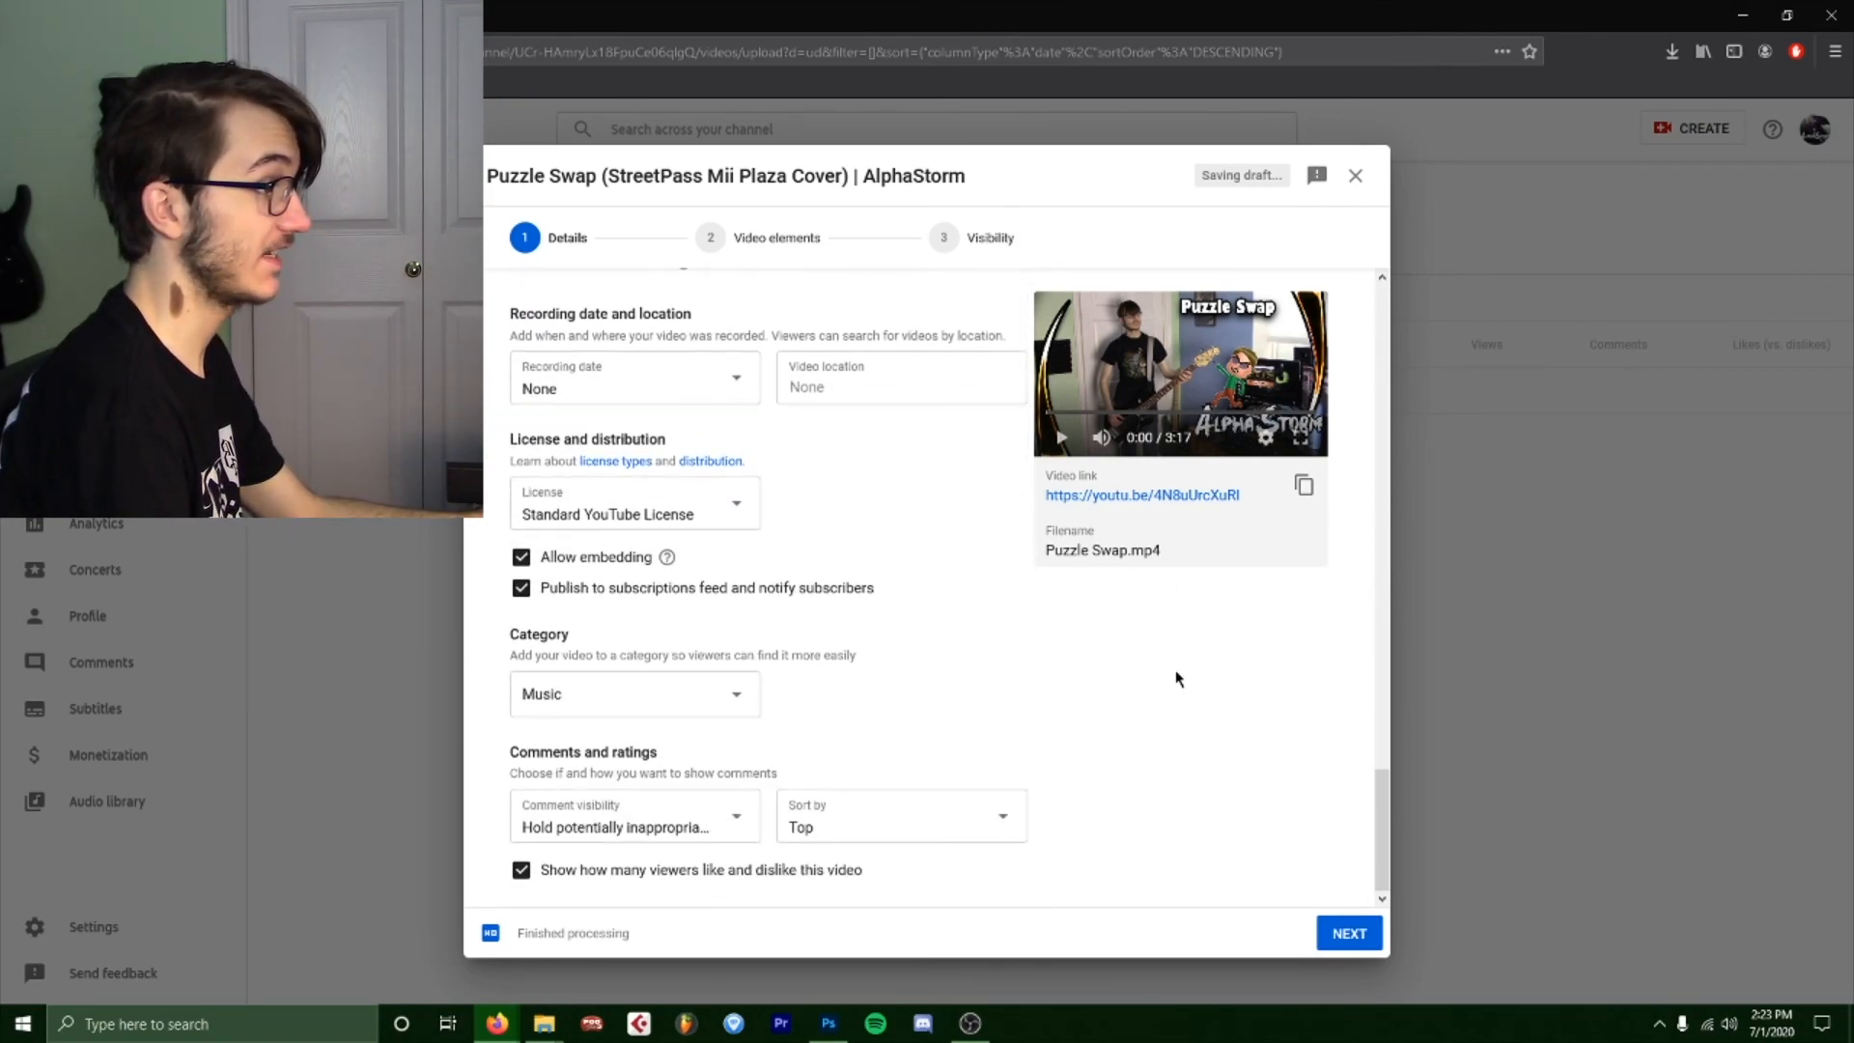
{"action": "scroll", "coordinate": [1177, 678], "scroll_direction": "up", "scroll_amount": 8}
{"action": "scroll", "coordinate": [1178, 675], "scroll_direction": "up", "scroll_amount": 10}
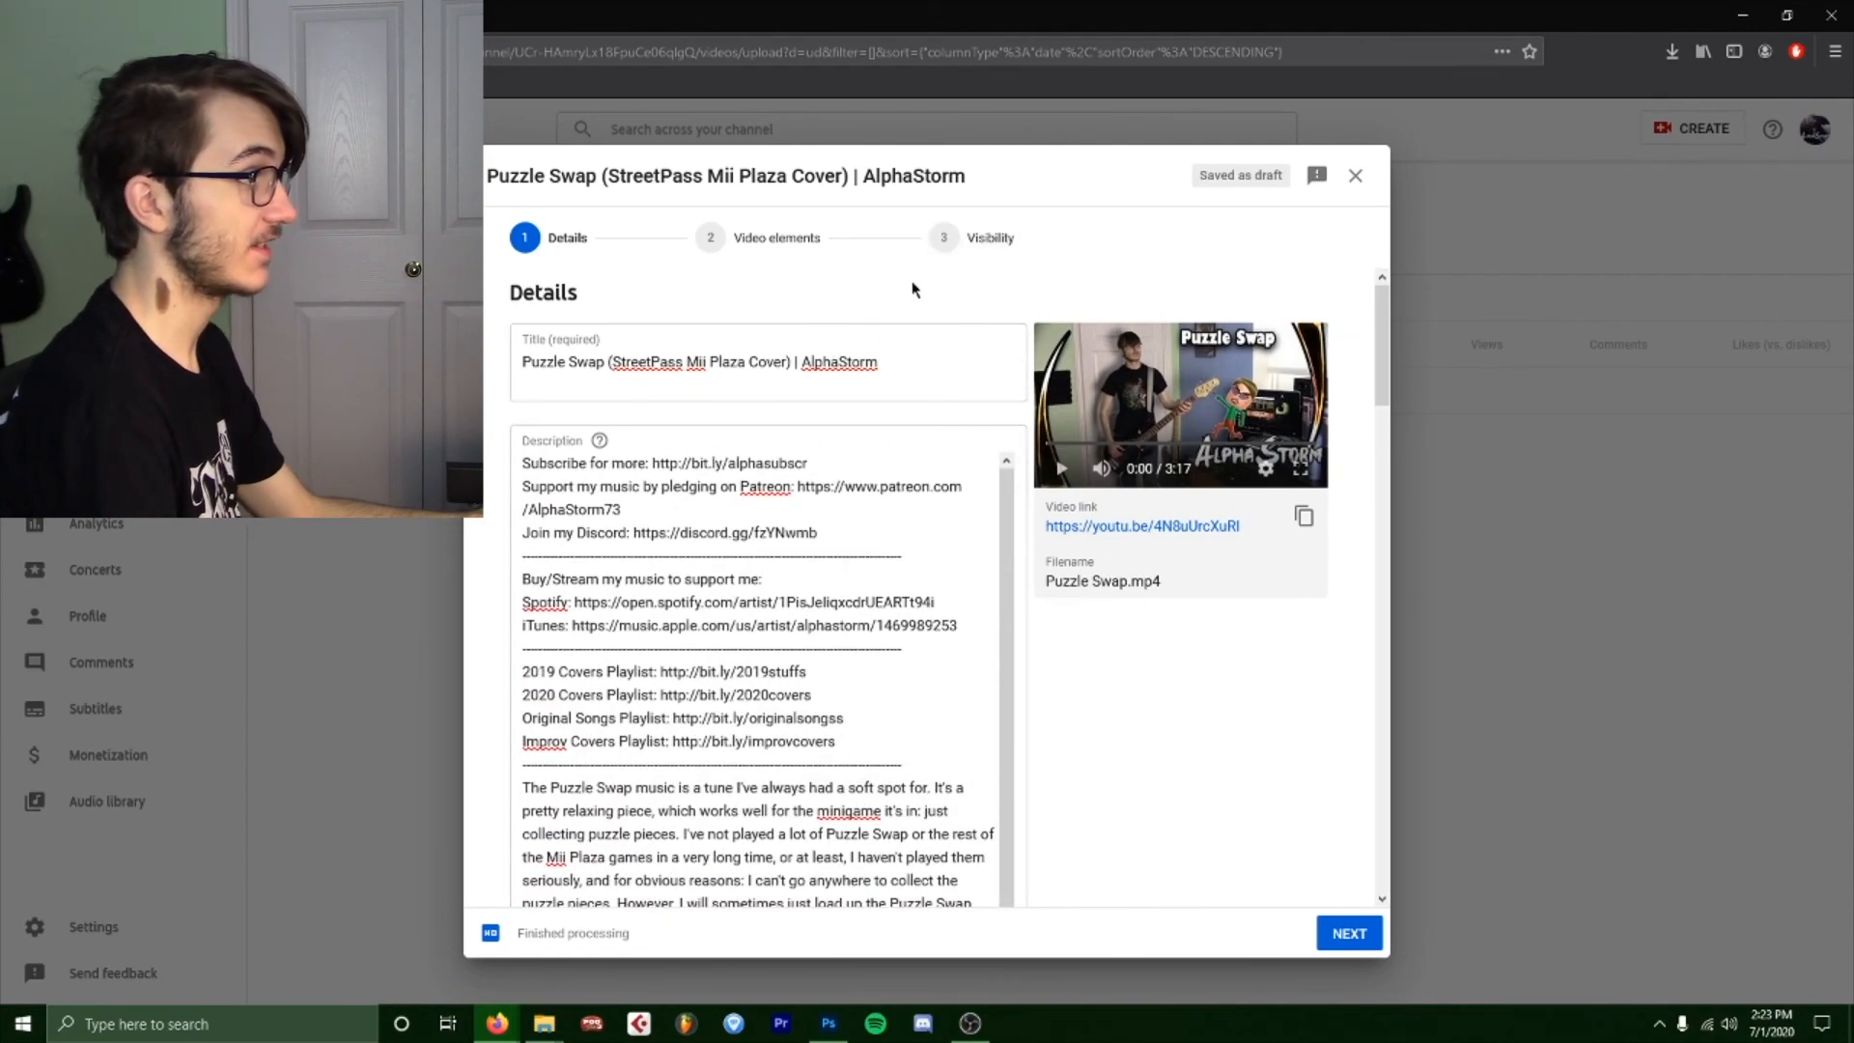
Import an end screen from one of the channel's existing videos and proceed to the visibility settings.
{"action": "left_click", "coordinate": [766, 244]}
{"action": "left_click", "coordinate": [1229, 393]}
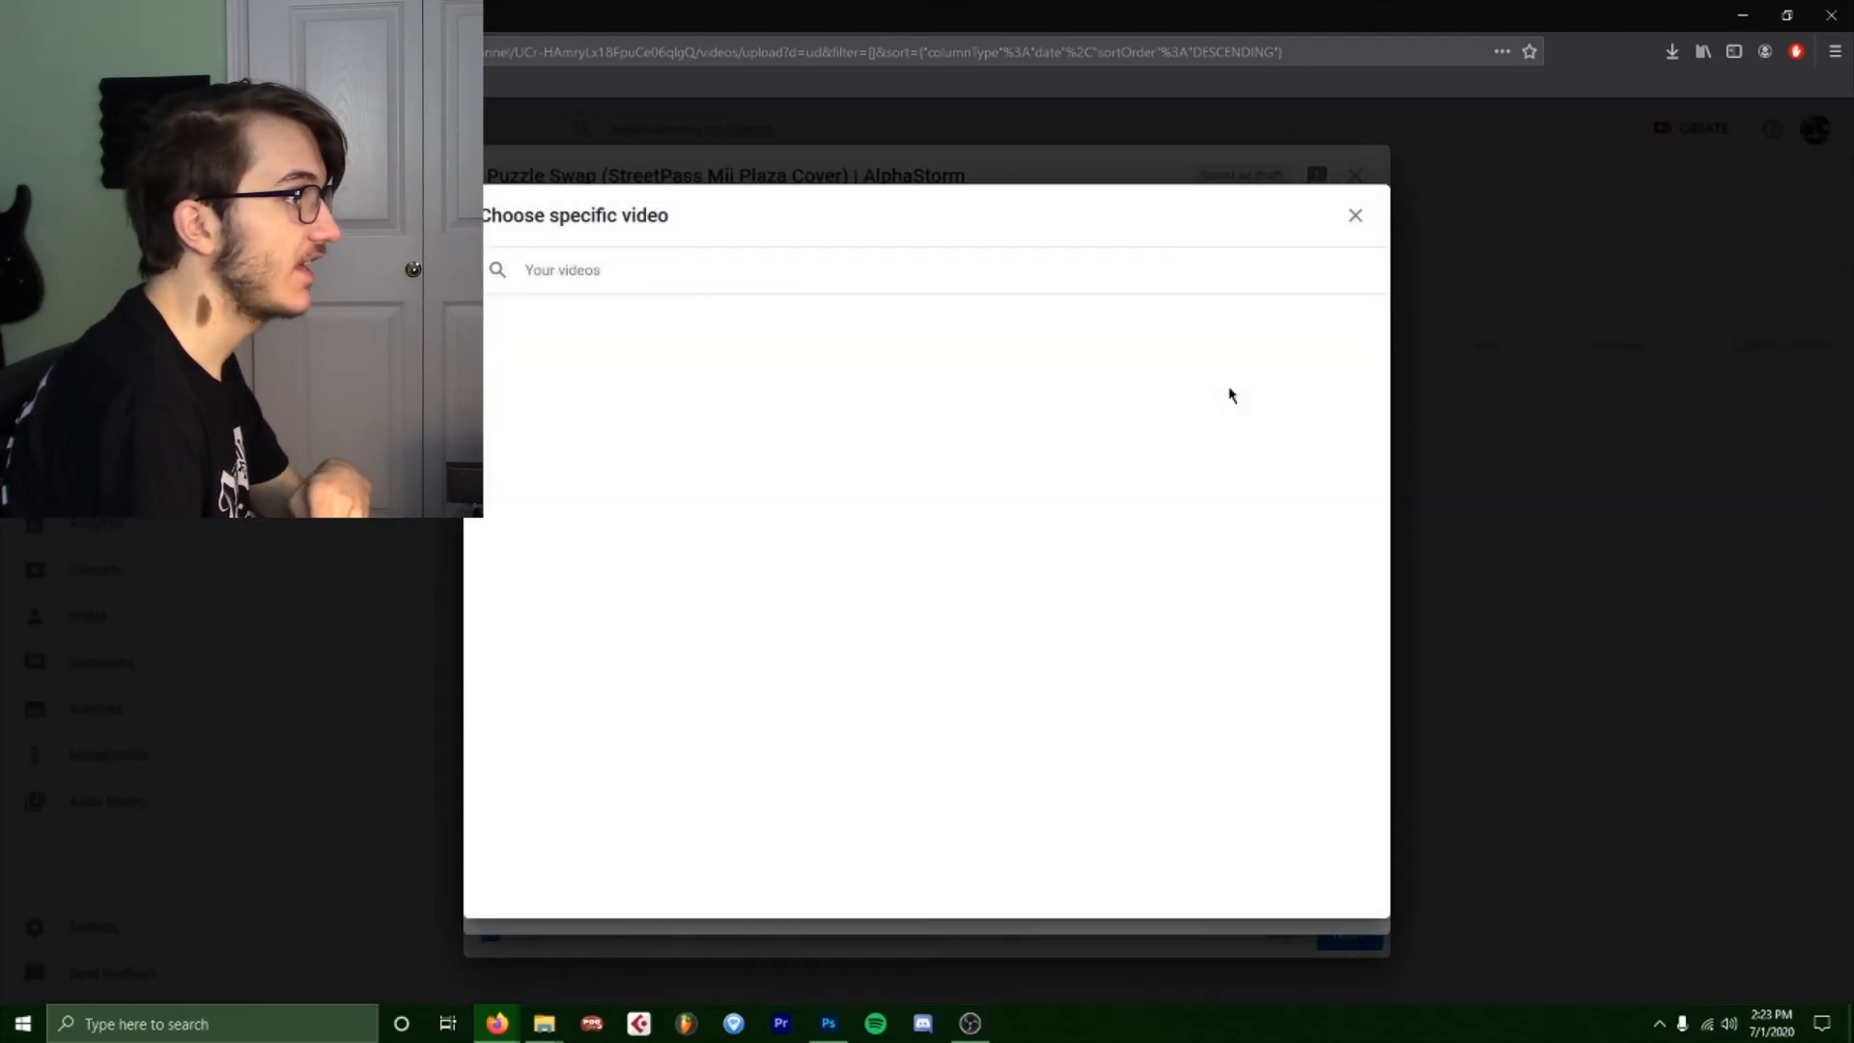
{"action": "left_click", "coordinate": [574, 418]}
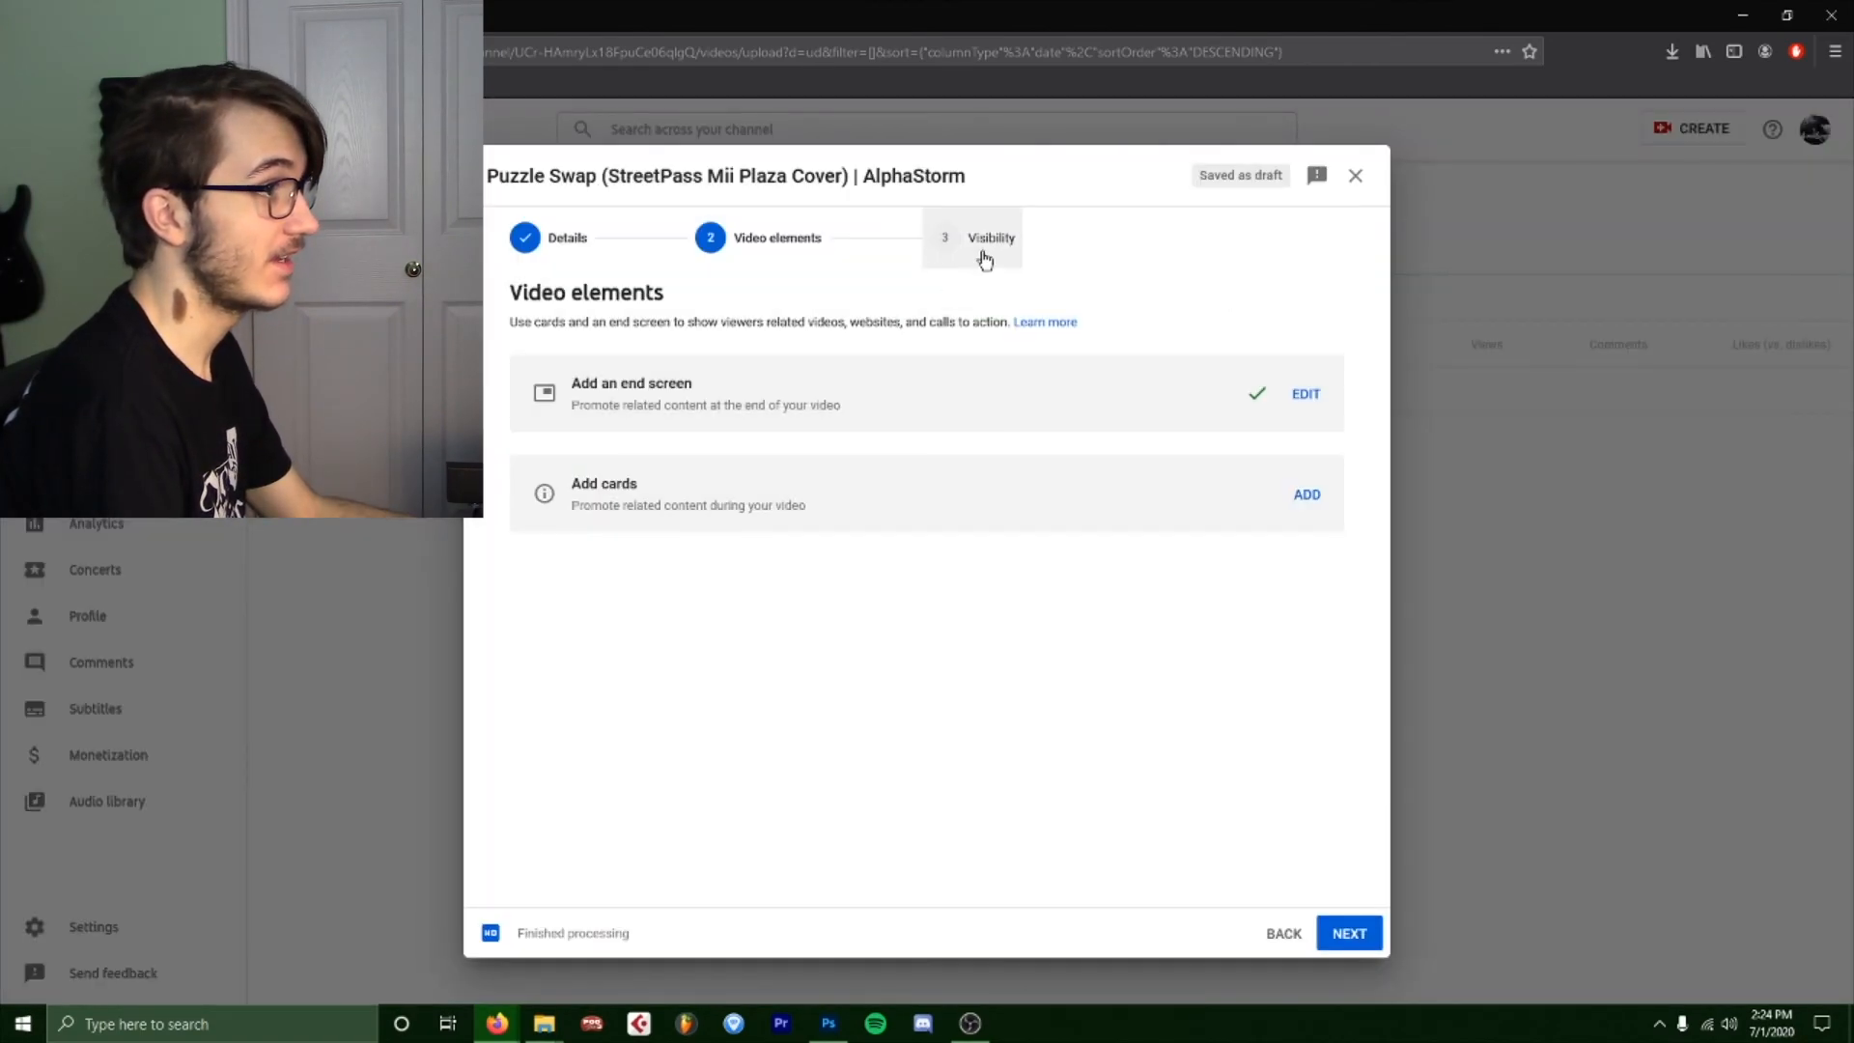
{"action": "left_click", "coordinate": [983, 253]}
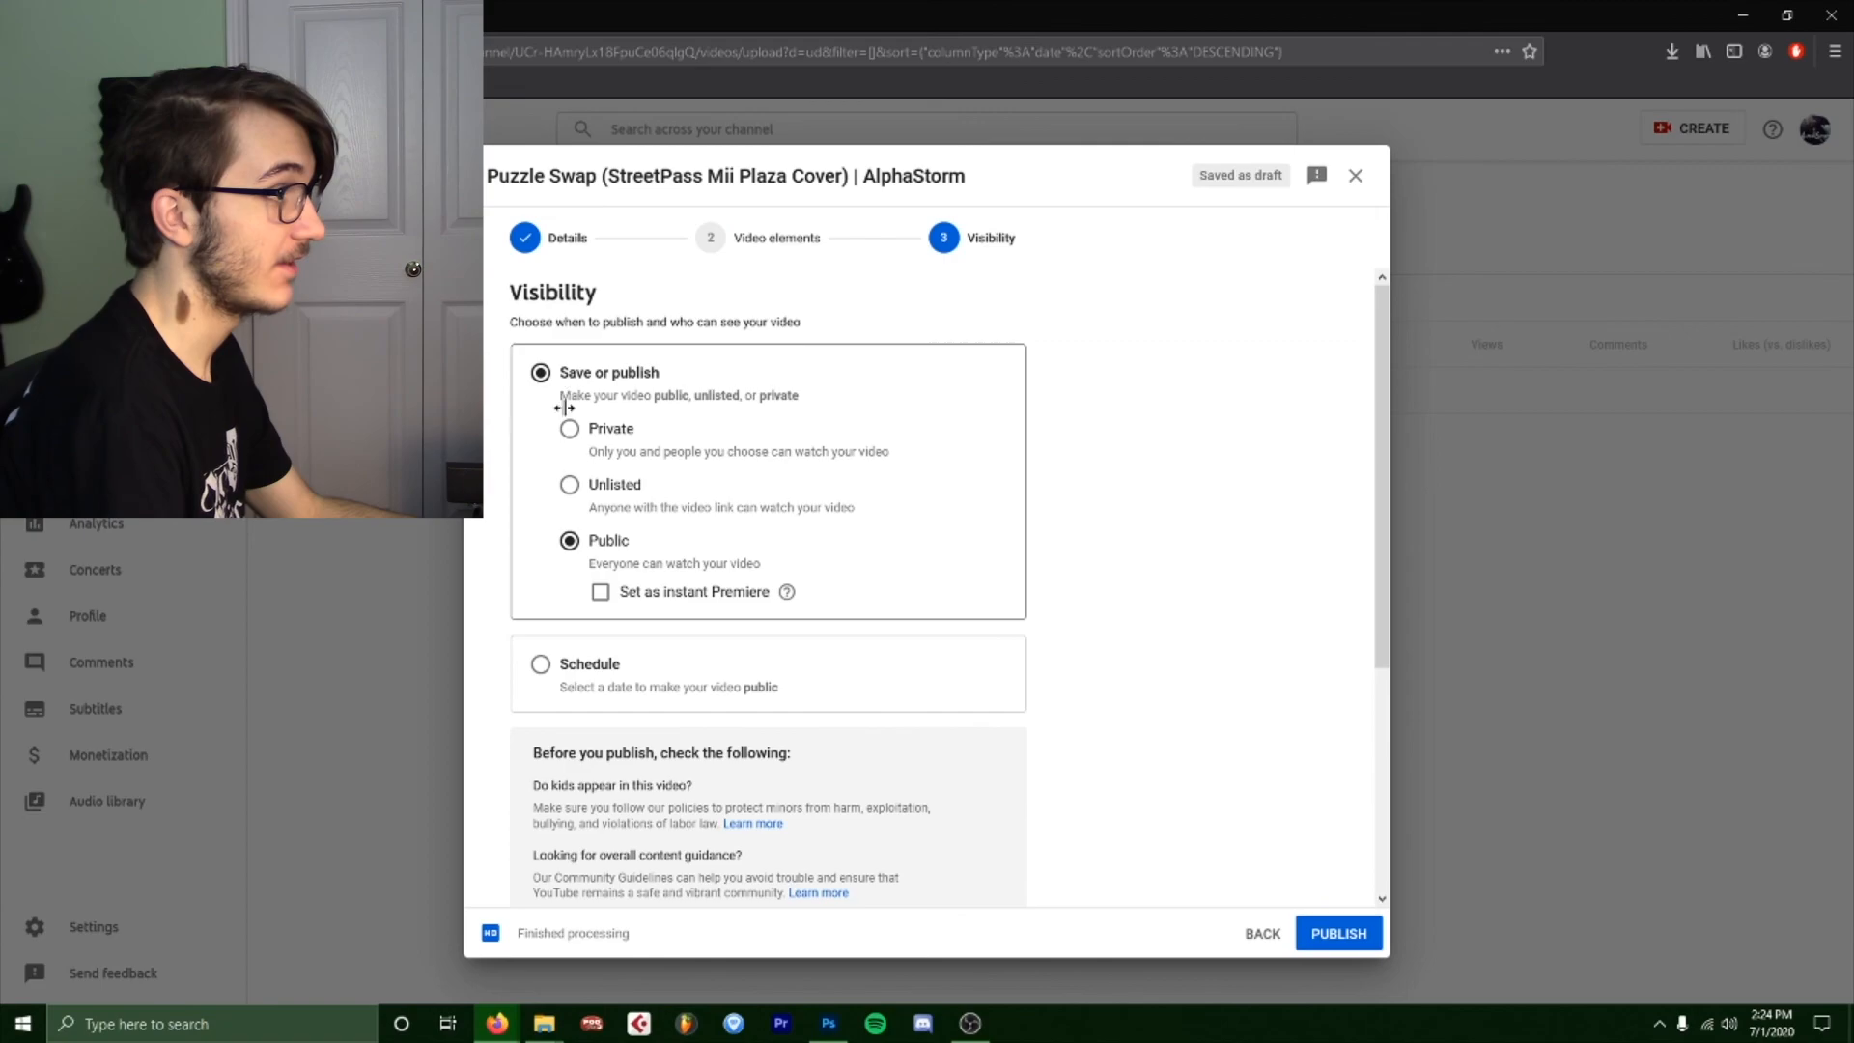